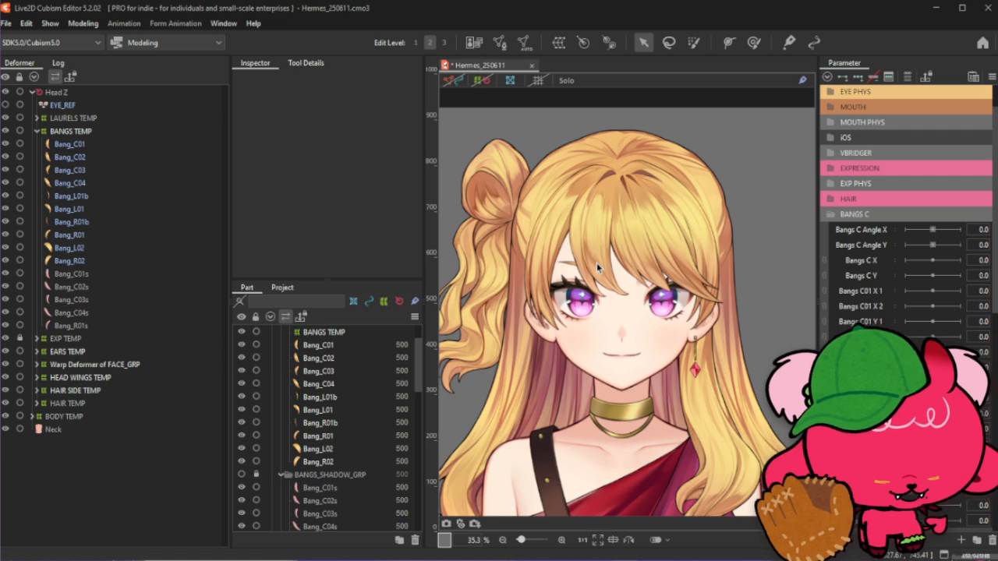
- Select the Bang_C01 bang art mesh on the canvas and open it in mesh edit mode
right_click(617, 284)
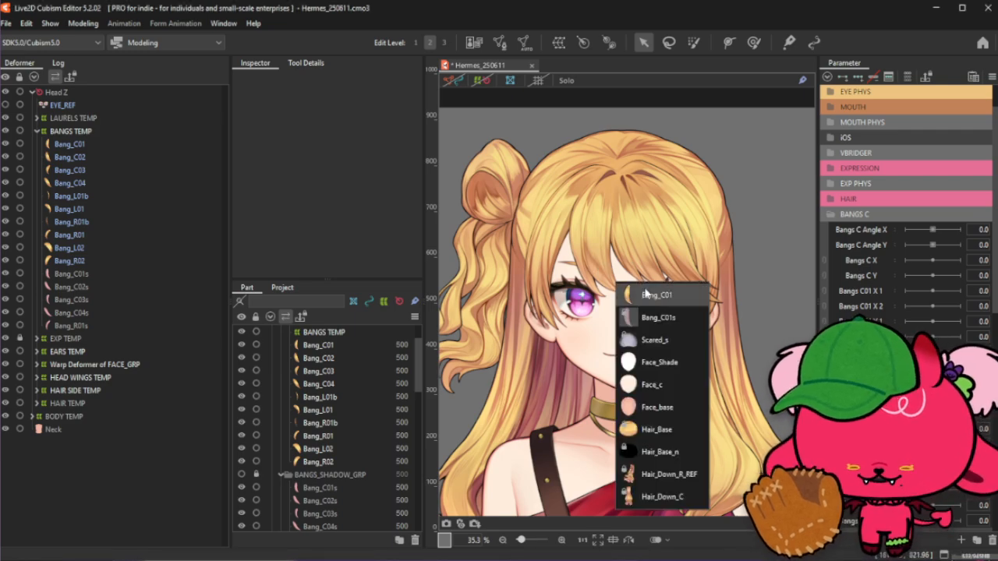
click(646, 294)
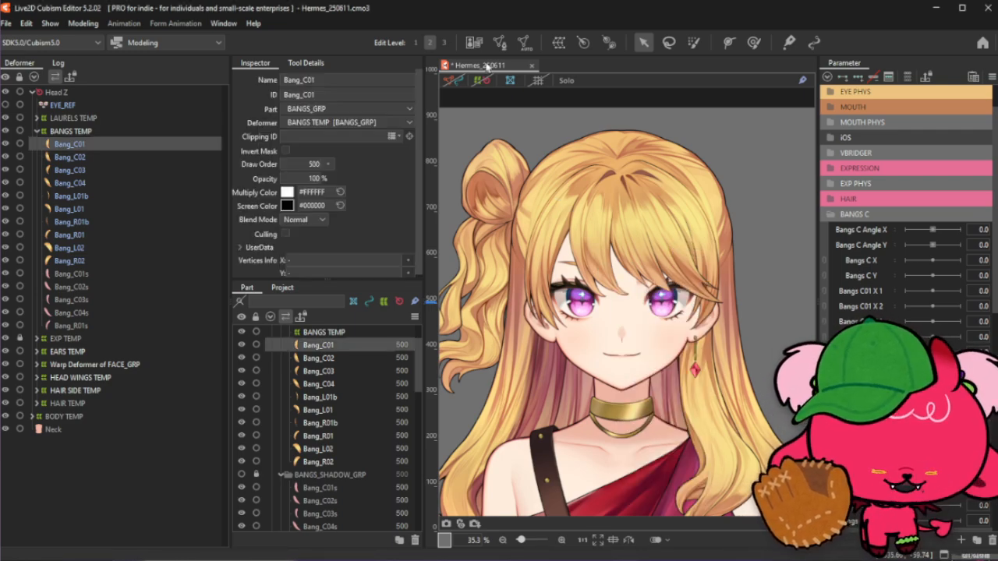
scroll(596, 187, up, 2)
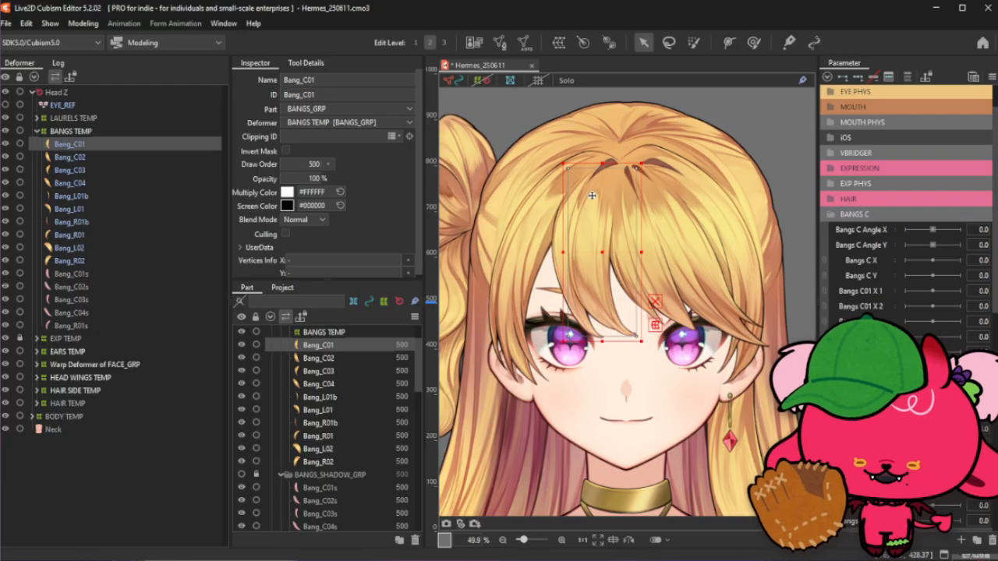
scroll(592, 196, up, 2)
double_click(623, 168)
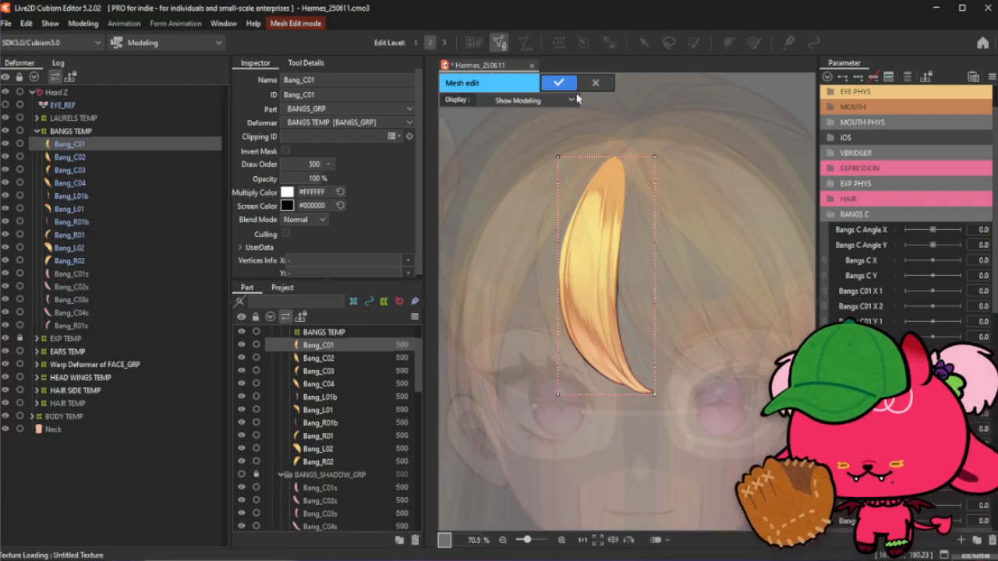
click(558, 83)
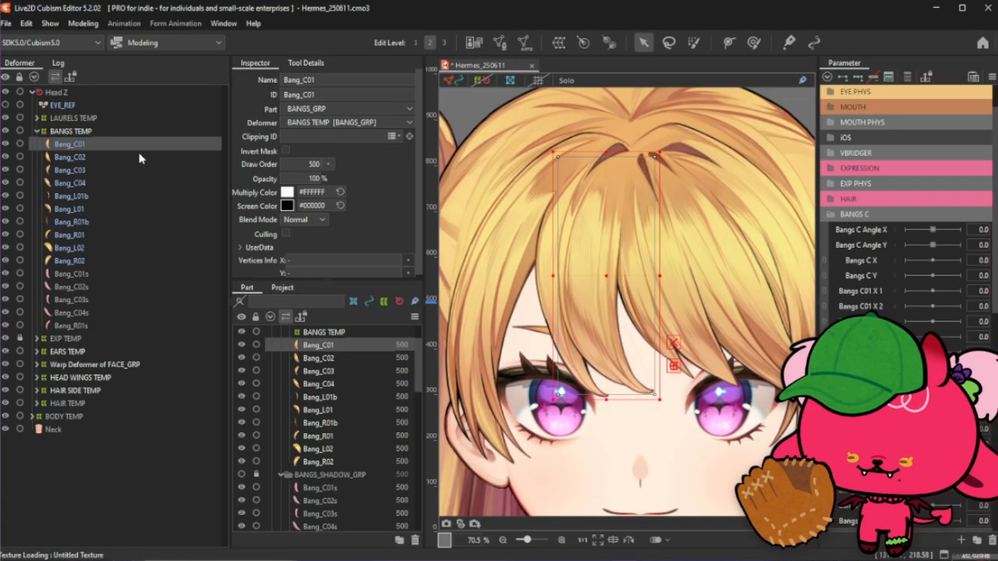
click(499, 42)
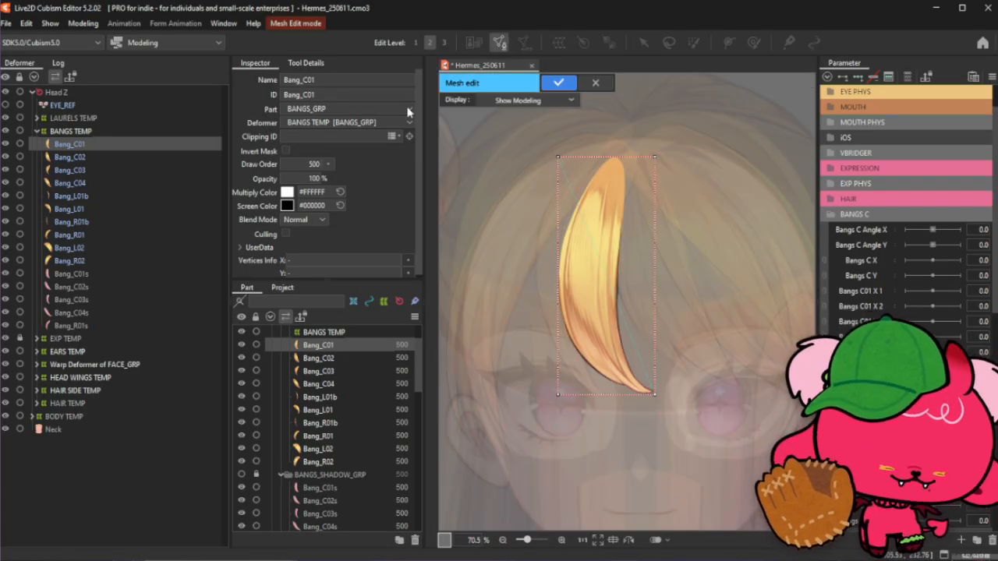
- Select all of Bang_C01's existing mesh vertices and delete them
click(305, 62)
drag(530, 125, 739, 471)
key(Delete)
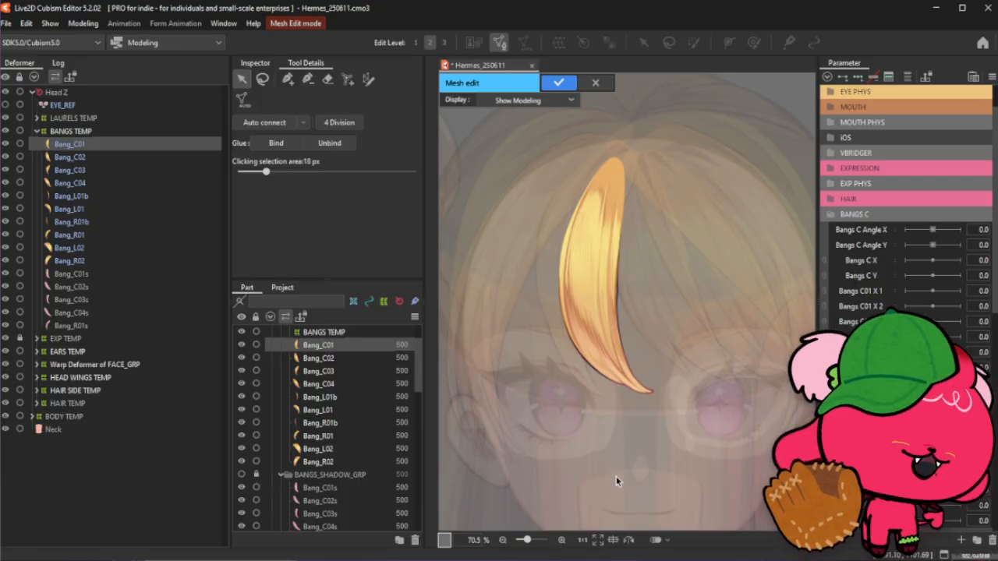
- With the stroke mesh tool, draw a guide stroke along the bang from its top down to the curved tip
click(368, 78)
drag(601, 191, 568, 326)
scroll(578, 184, up, 2)
drag(613, 195, 629, 149)
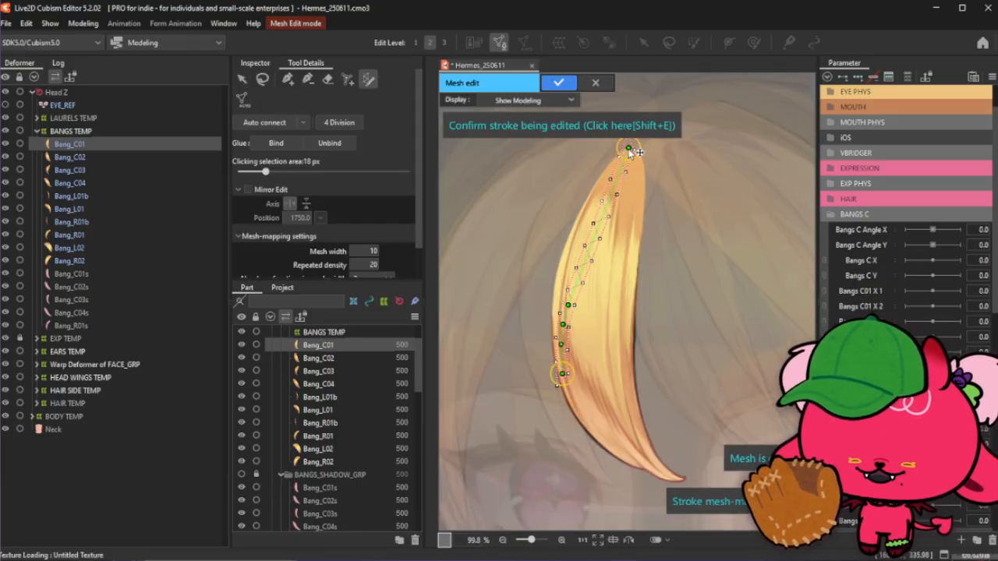
drag(562, 374, 688, 480)
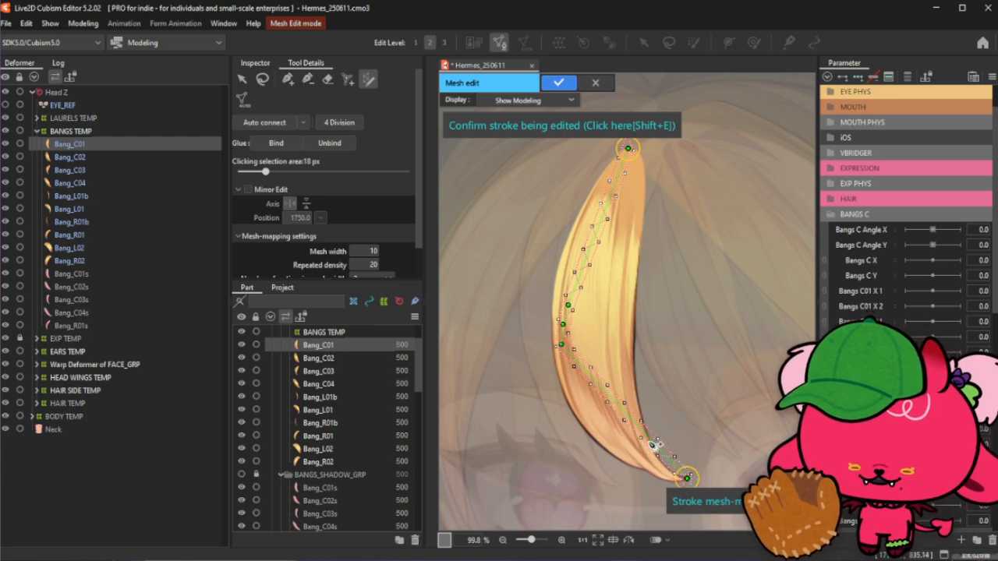
mouse_move(653, 445)
mouse_down()
mouse_move(661, 483)
mouse_move(663, 457)
mouse_move(686, 456)
mouse_move(612, 442)
mouse_move(614, 432)
mouse_up()
- Adjust the stroke's control points along the lower curve so it follows the bang's outer edge
scroll(601, 349, down, 2)
scroll(645, 437, up, 2)
scroll(642, 435, up, 2)
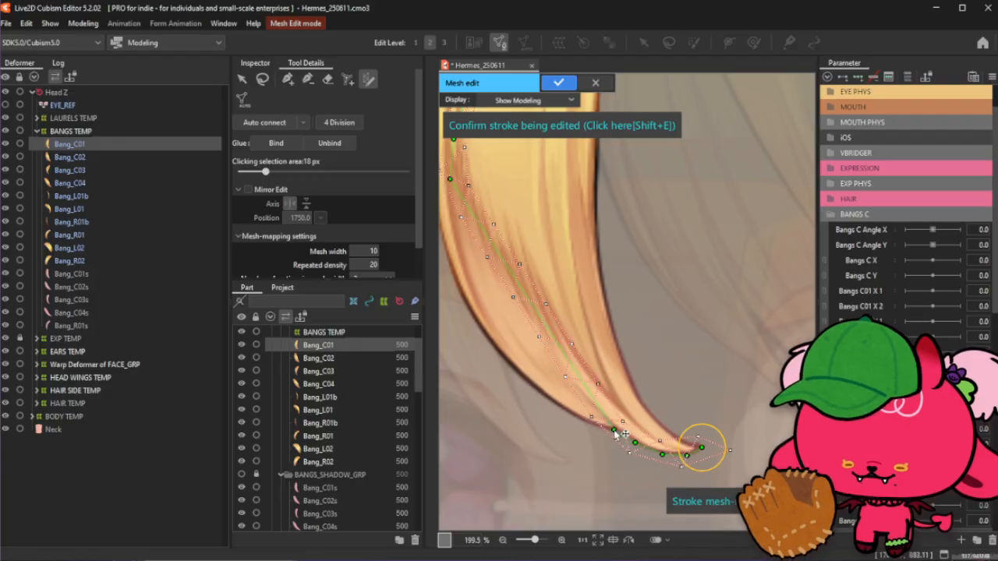
drag(592, 393, 588, 423)
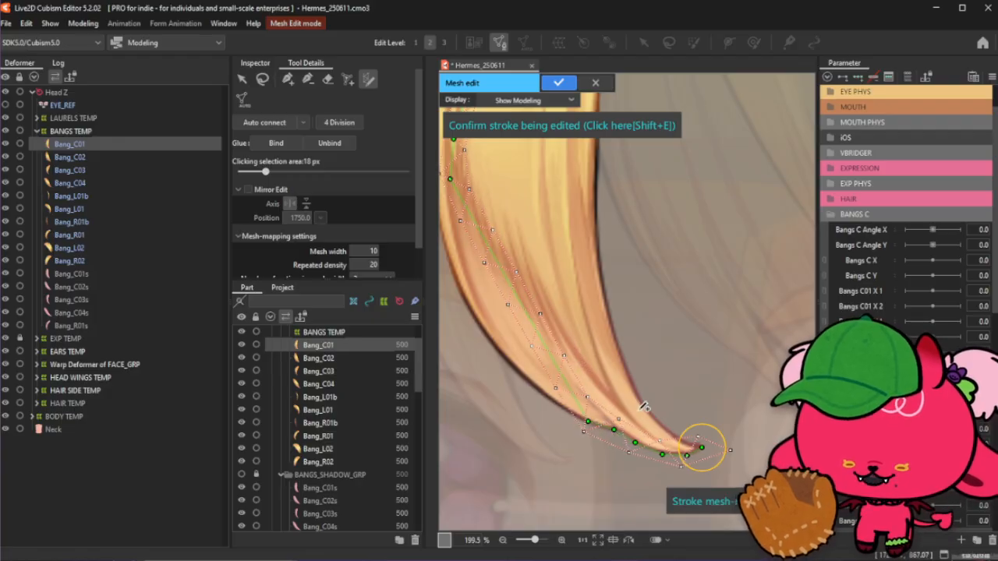
scroll(641, 410, down, 2)
scroll(502, 361, up, 2)
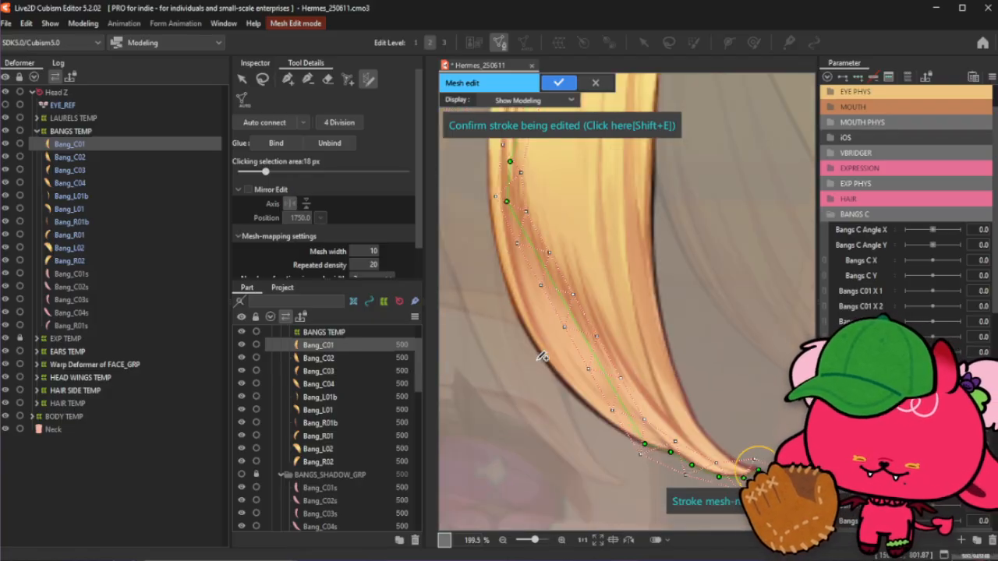
drag(622, 407, 614, 429)
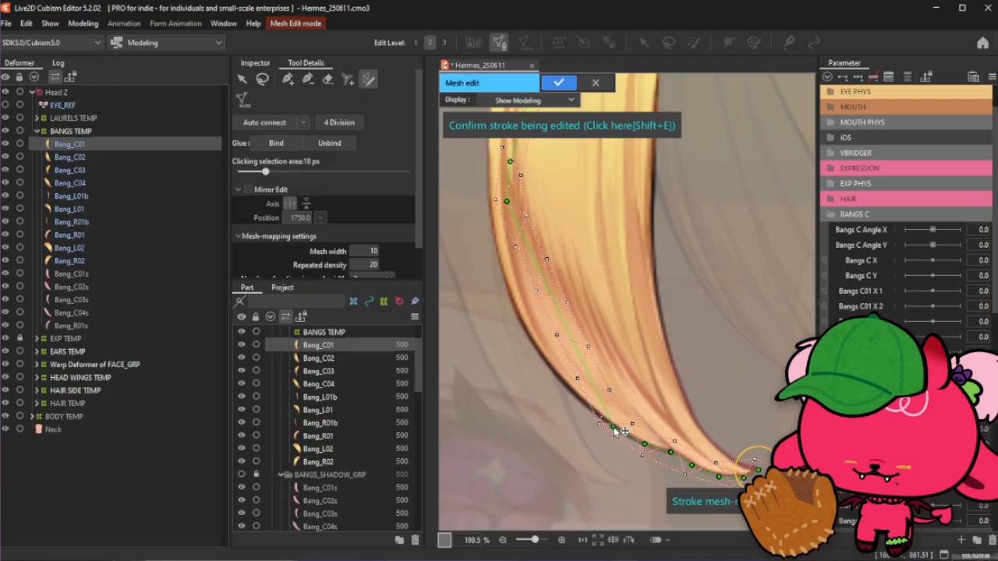
click(590, 385)
drag(590, 385, 580, 396)
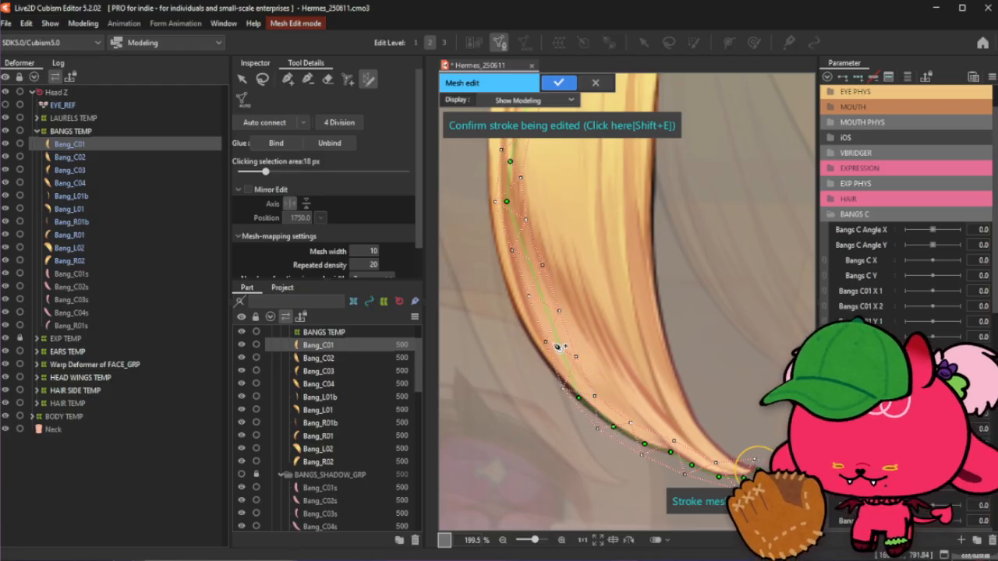
mouse_move(556, 343)
mouse_down()
mouse_move(548, 340)
mouse_move(545, 360)
mouse_up()
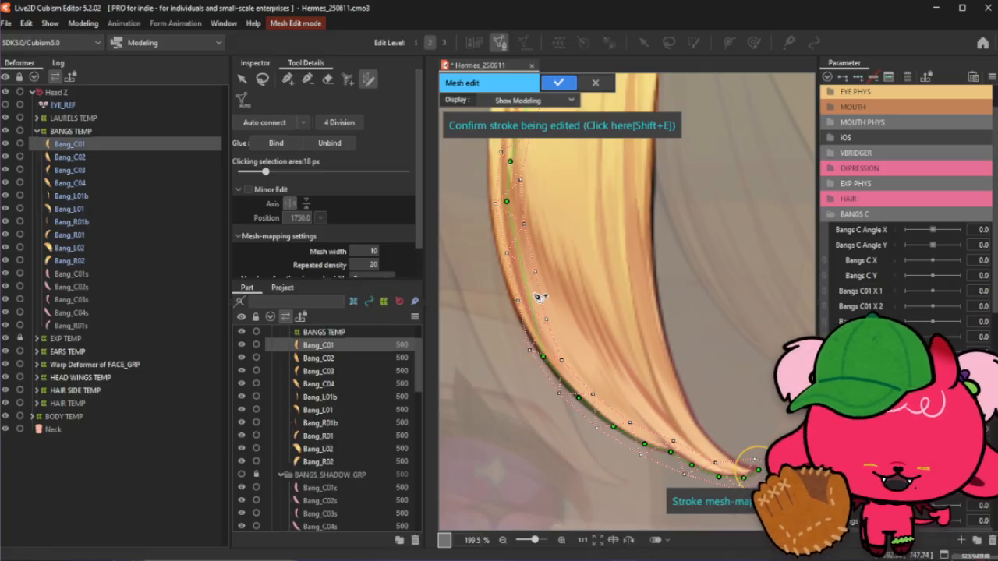
- Reposition the stroke's middle control points to hug the bang's outer edge
scroll(530, 297, down, 3)
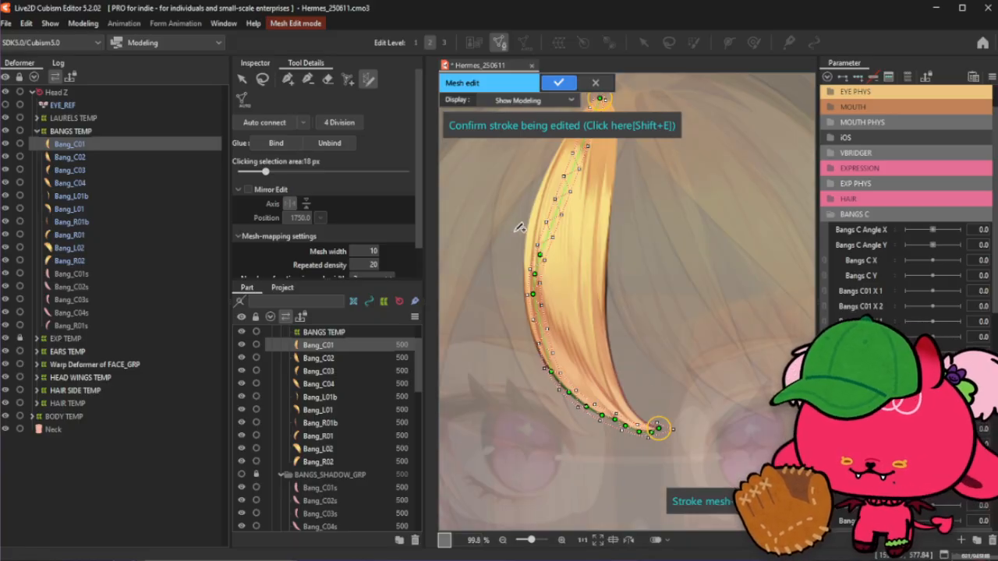
scroll(520, 230, up, 2)
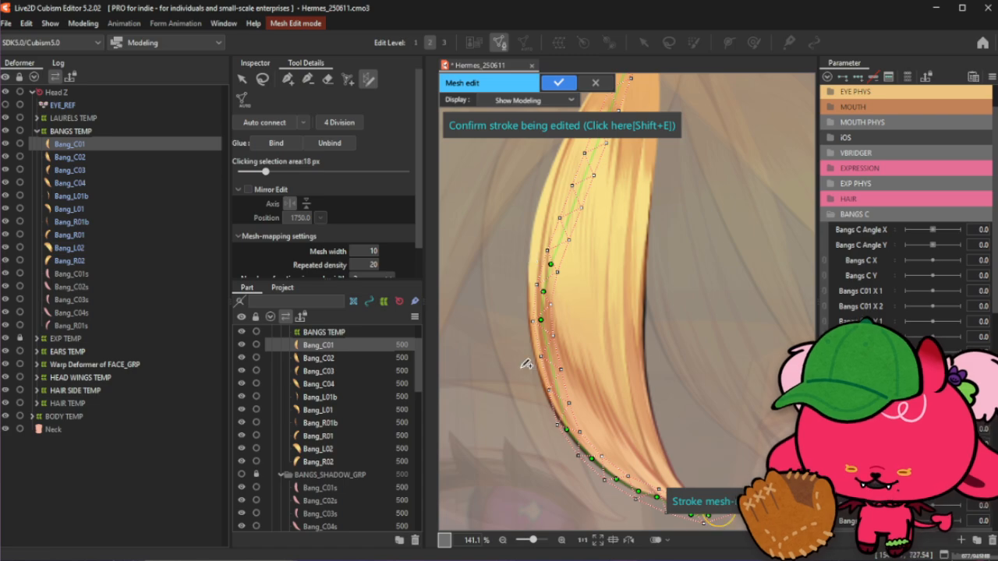
scroll(535, 401, up, 1)
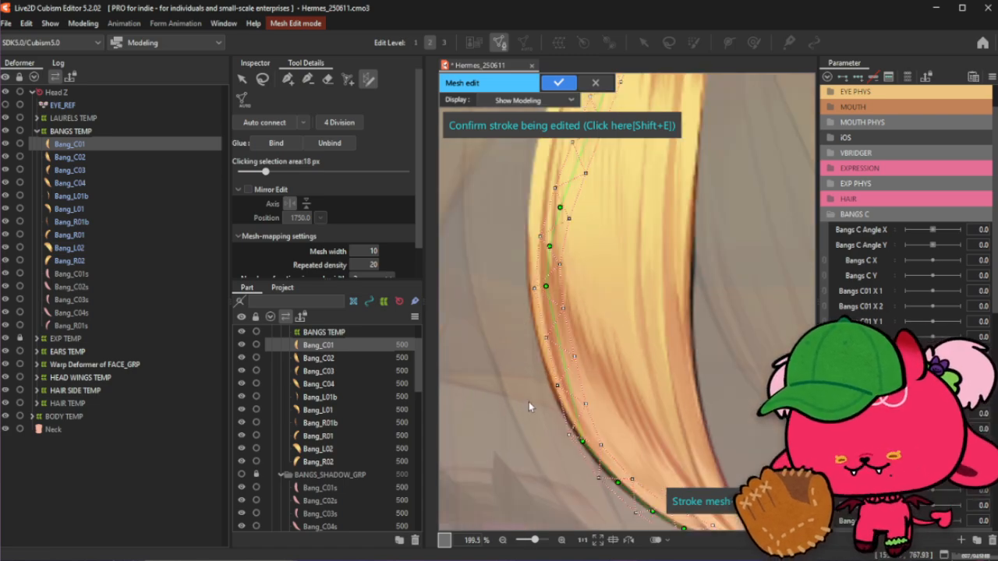
drag(571, 390, 566, 399)
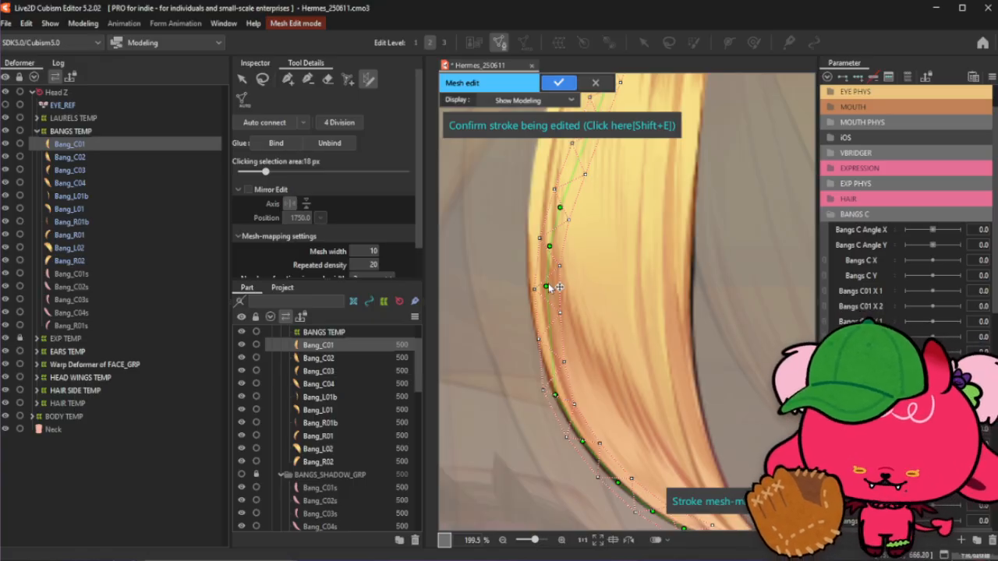
drag(554, 289, 537, 329)
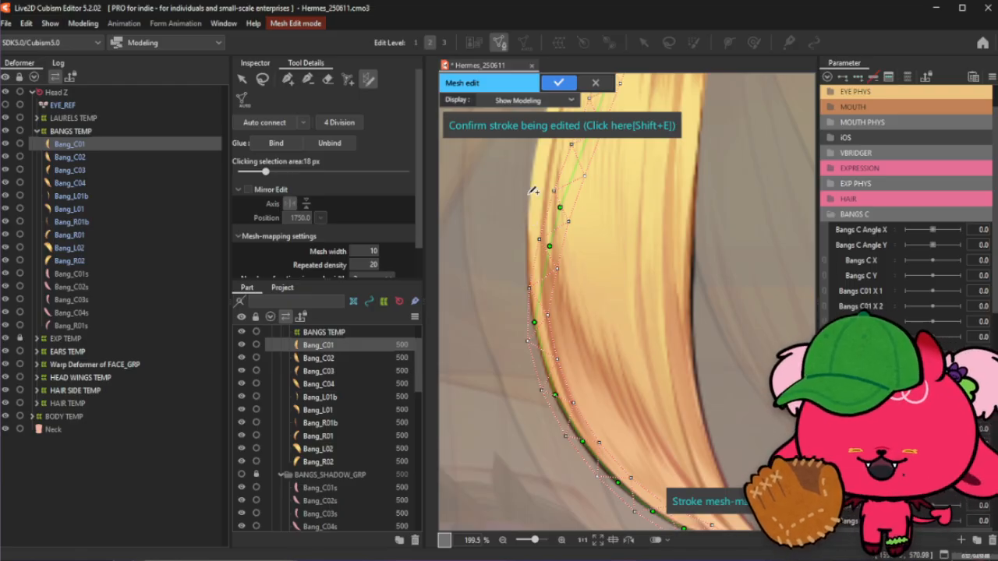
drag(545, 248, 527, 254)
- Move the stroke's top control point to align with the bang's upper tip
scroll(631, 308, down, 3)
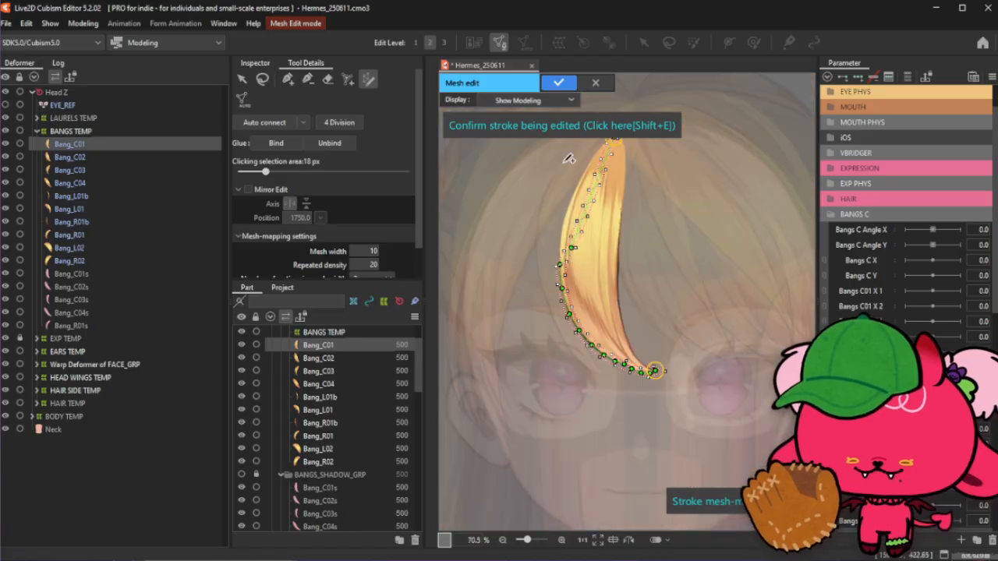
scroll(567, 160, up, 3)
scroll(586, 359, up, 2)
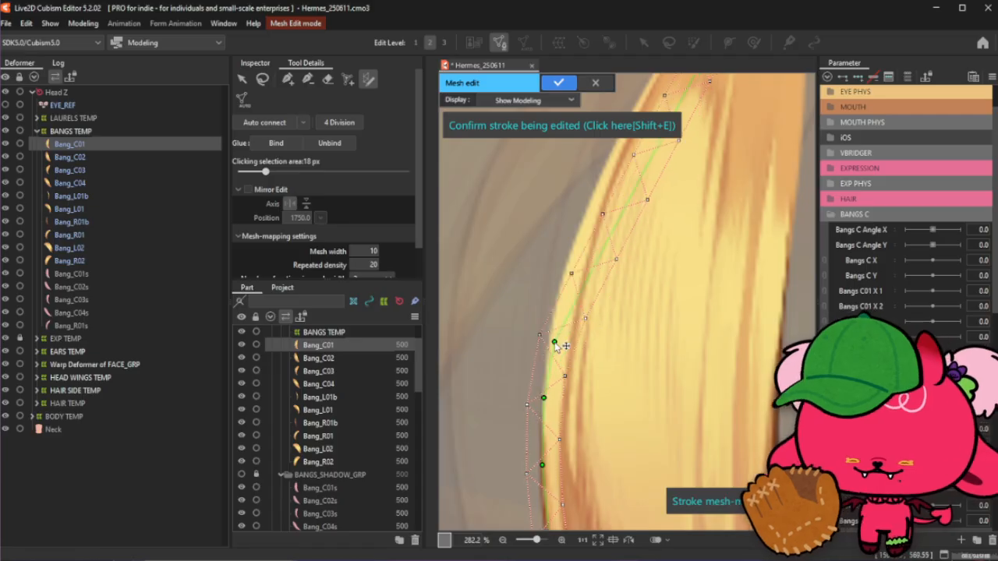
scroll(583, 369, down, 5)
scroll(601, 282, up, 2)
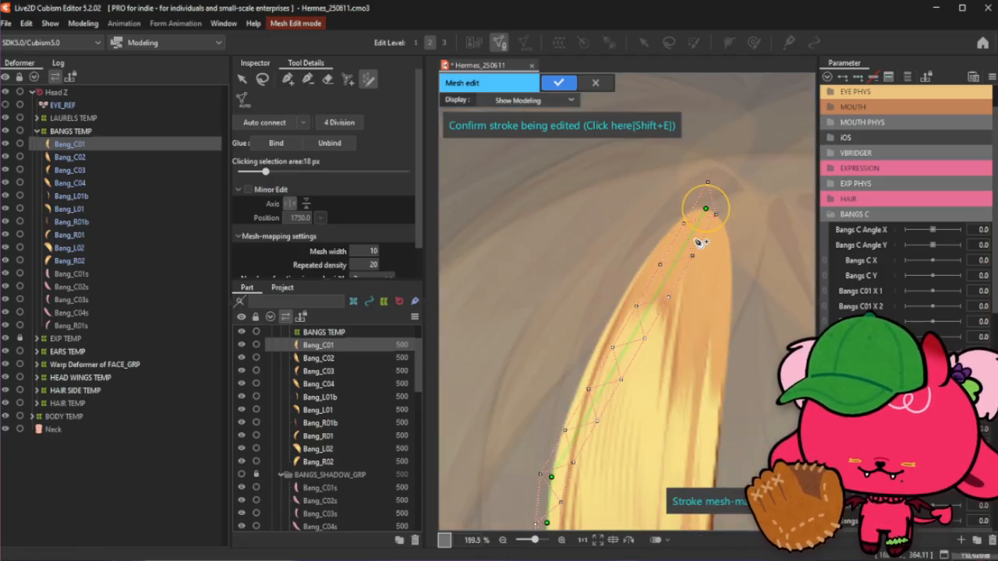
mouse_move(693, 238)
mouse_down()
mouse_move(691, 212)
mouse_move(671, 231)
mouse_up()
- Add control points along the upper part of the stroke following the bang's outer edge
click(649, 256)
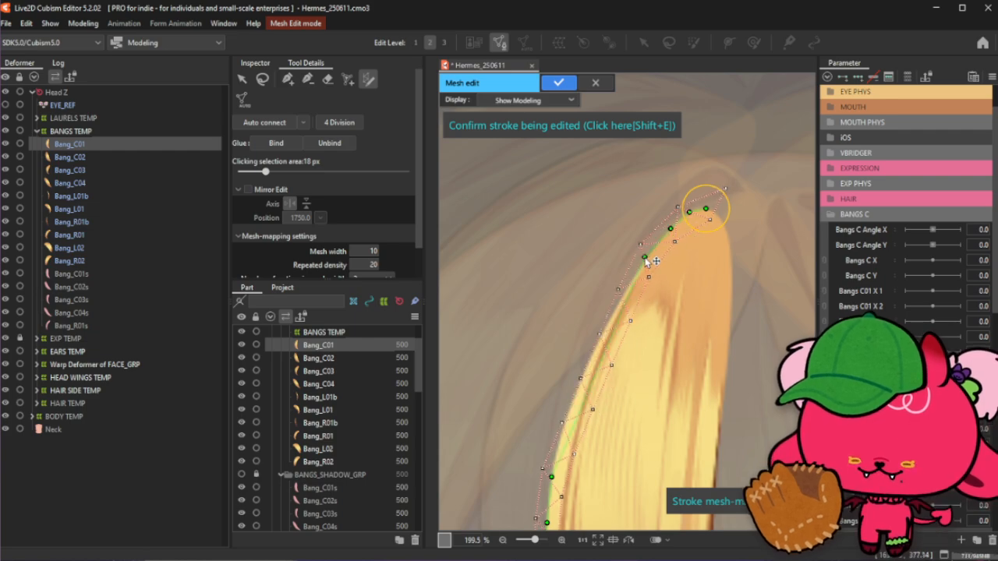
click(625, 291)
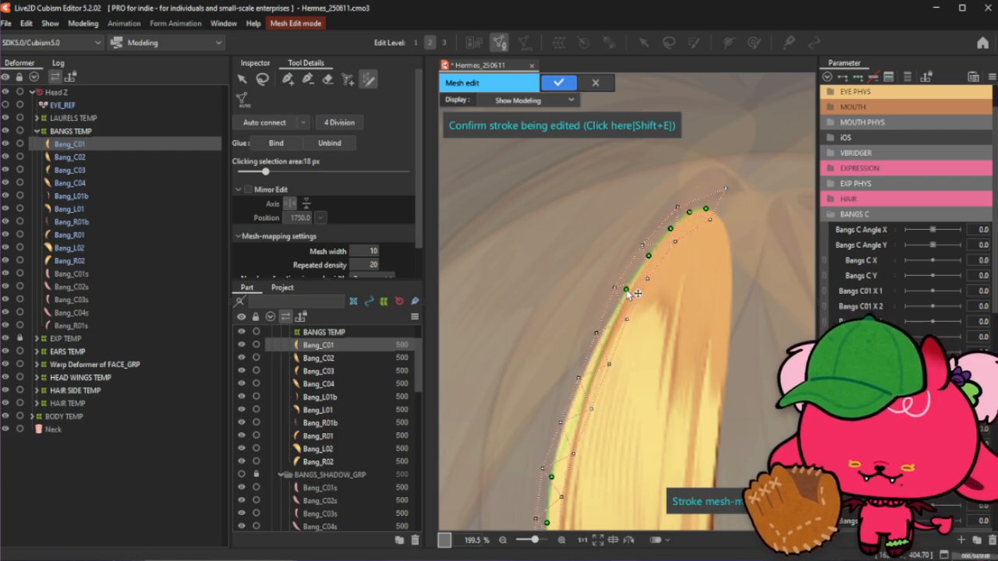
click(607, 322)
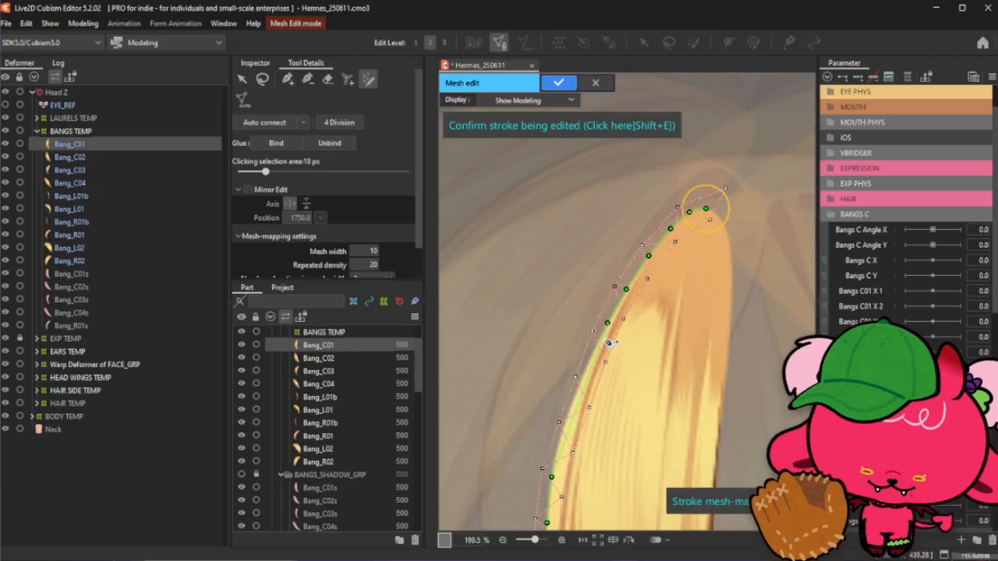
click(589, 357)
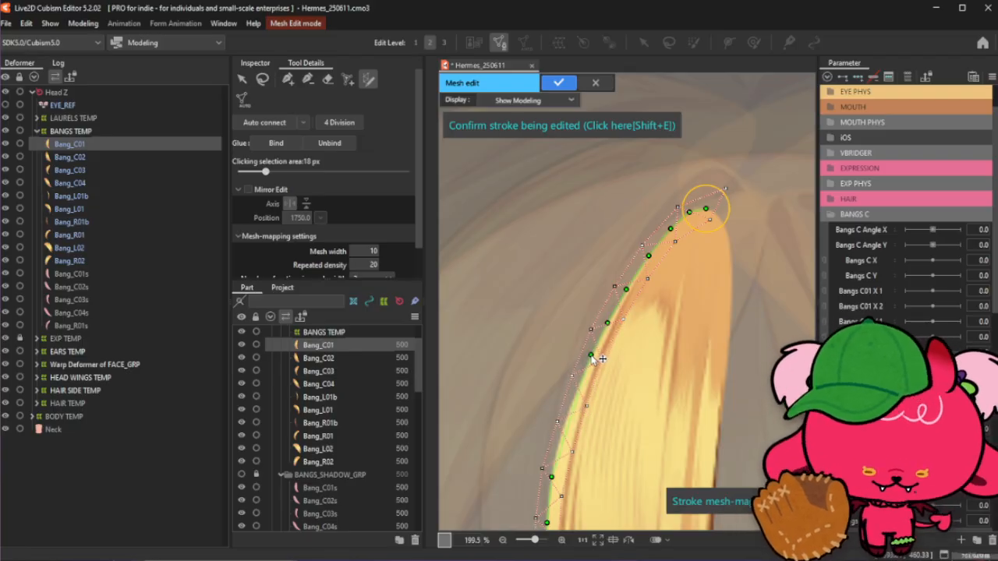
click(577, 391)
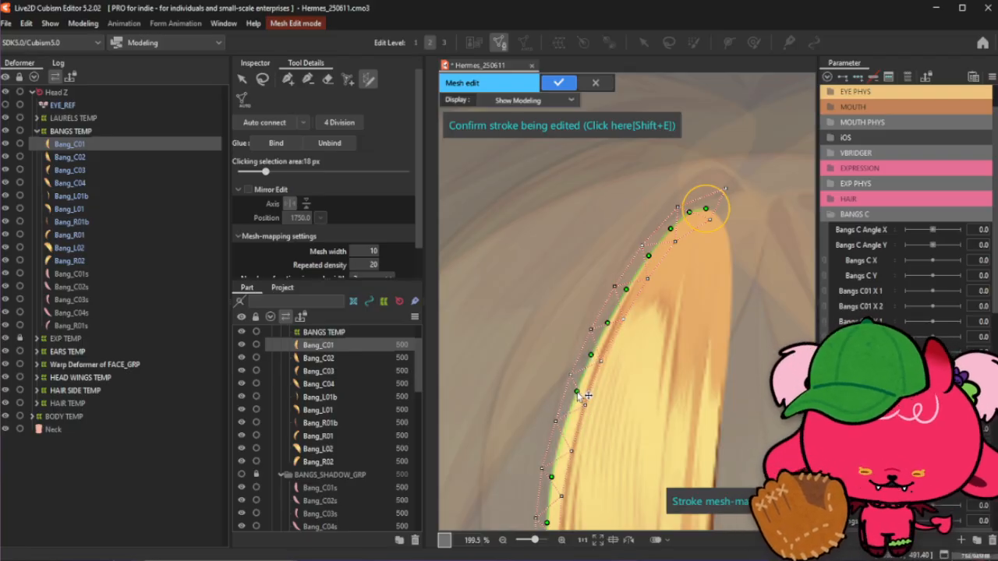
click(562, 433)
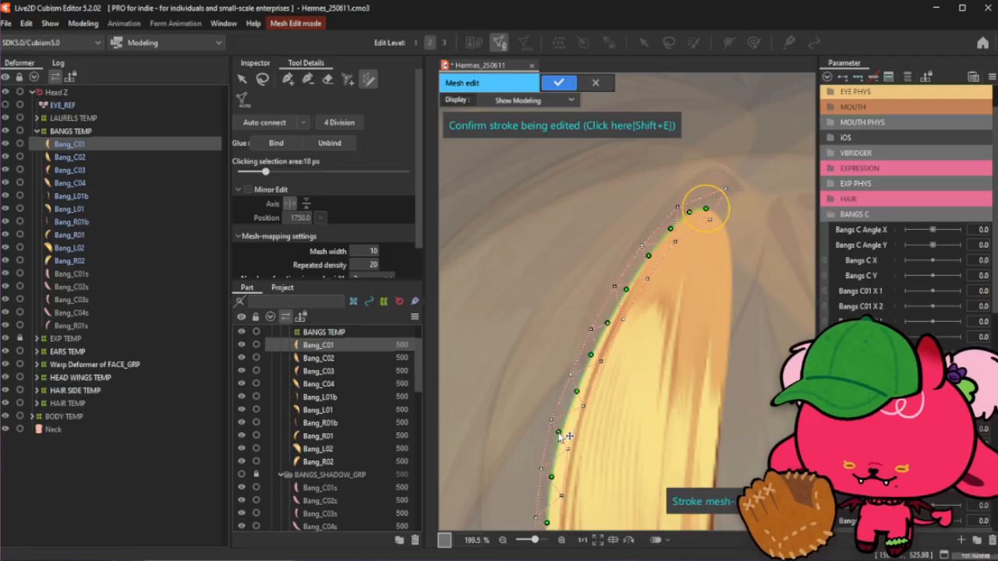
- Set the mesh-mapping number of vertices in mesh width to 3 and the mesh width to 23
scroll(562, 435, down, 5)
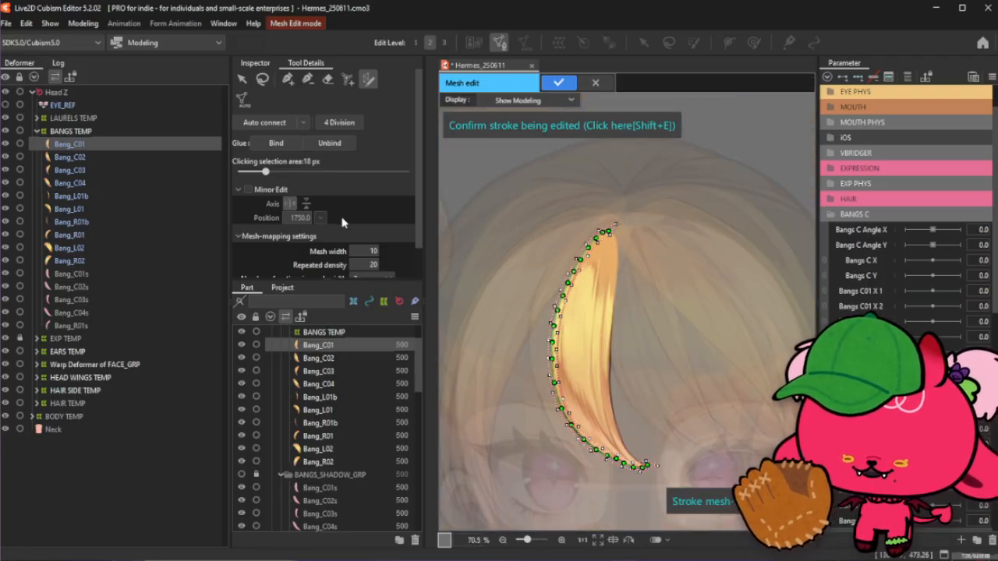
scroll(353, 232, down, 2)
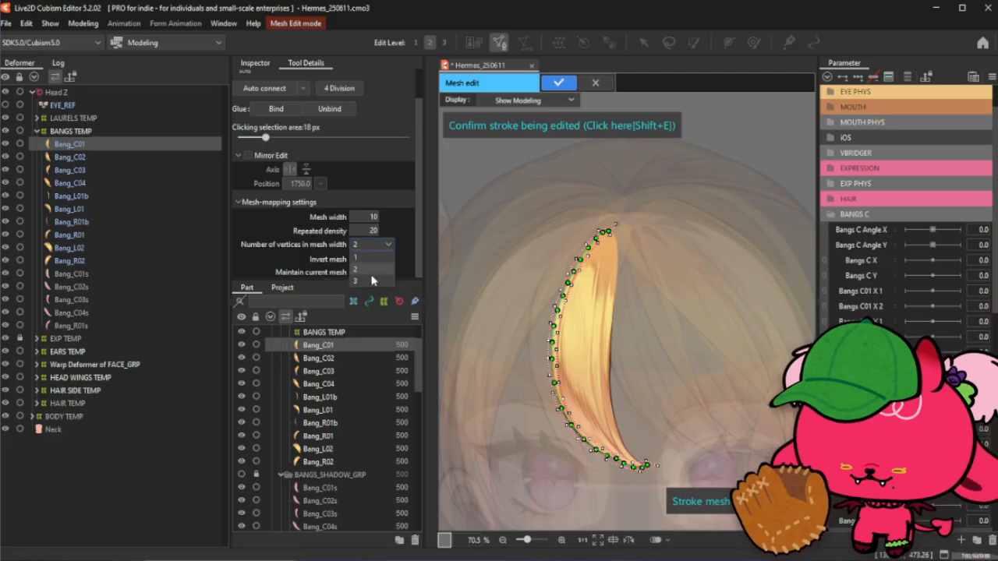
scroll(596, 251, up, 3)
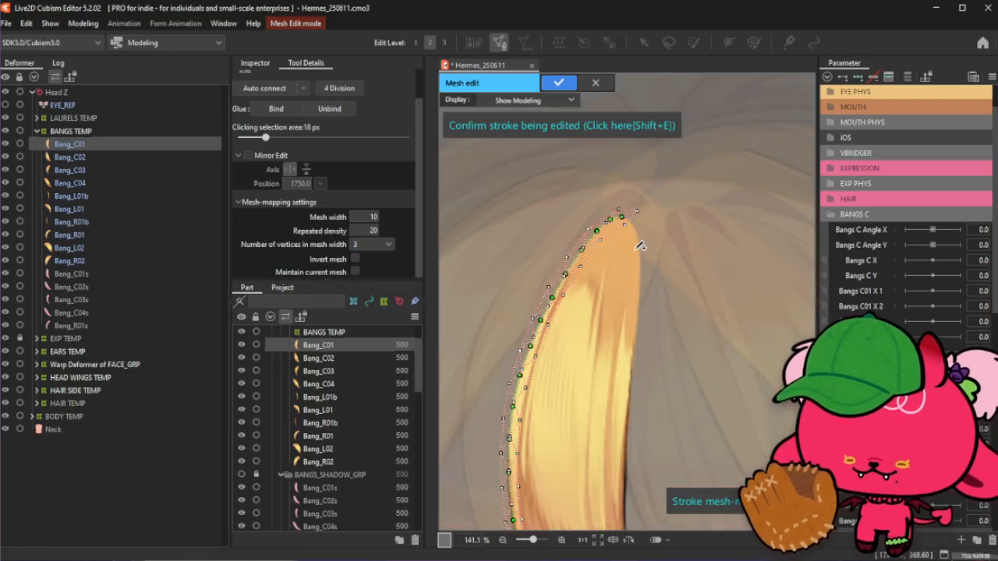
drag(371, 229, 401, 229)
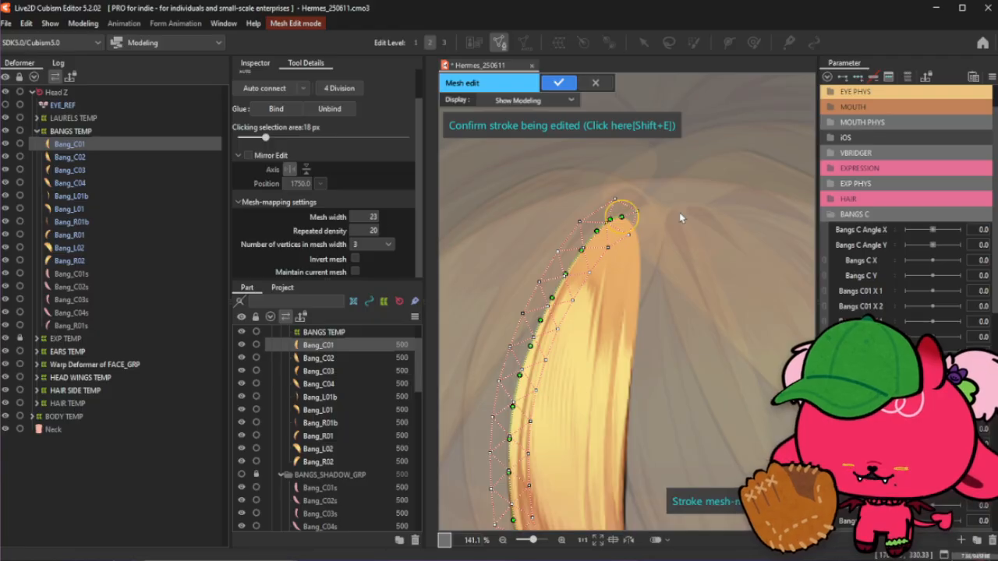
- Set the stroke mesh's repeated density to 18
scroll(630, 260, down, 2)
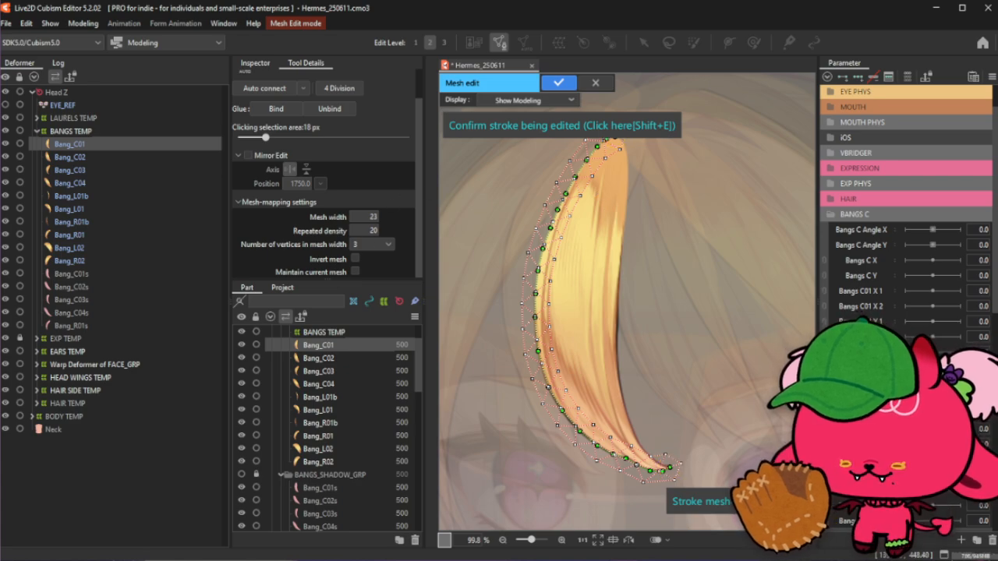
scroll(365, 231, down, 3)
scroll(365, 231, up, 1)
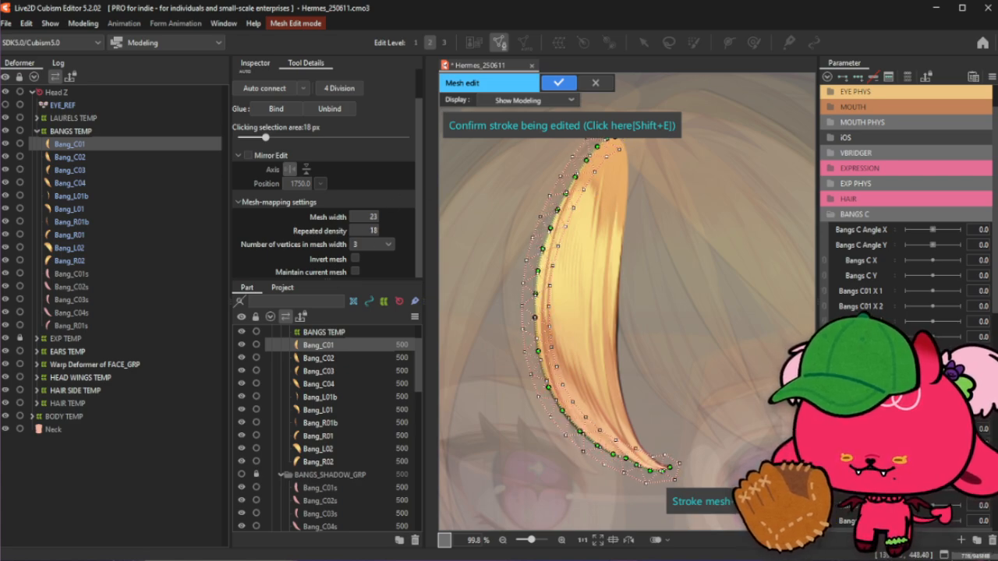
- Set the mesh width to 22 and the repeated density to 16
scroll(366, 216, down, 2)
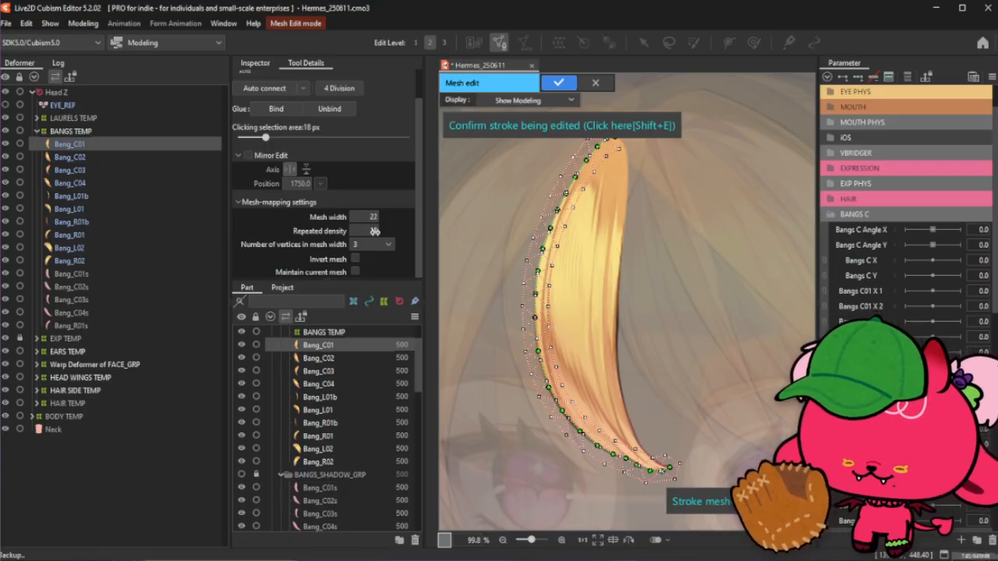
scroll(372, 232, down, 1)
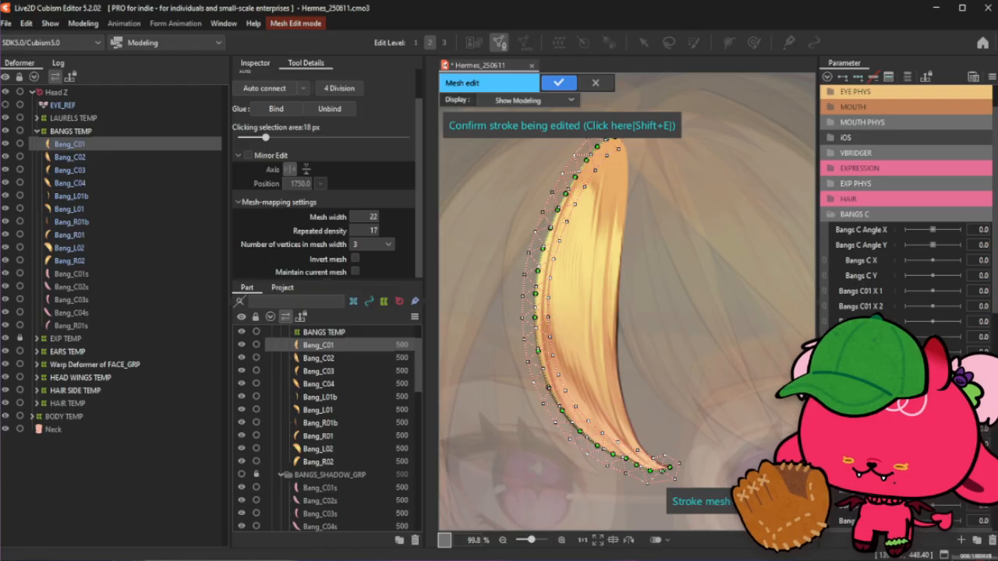
scroll(372, 231, down, 1)
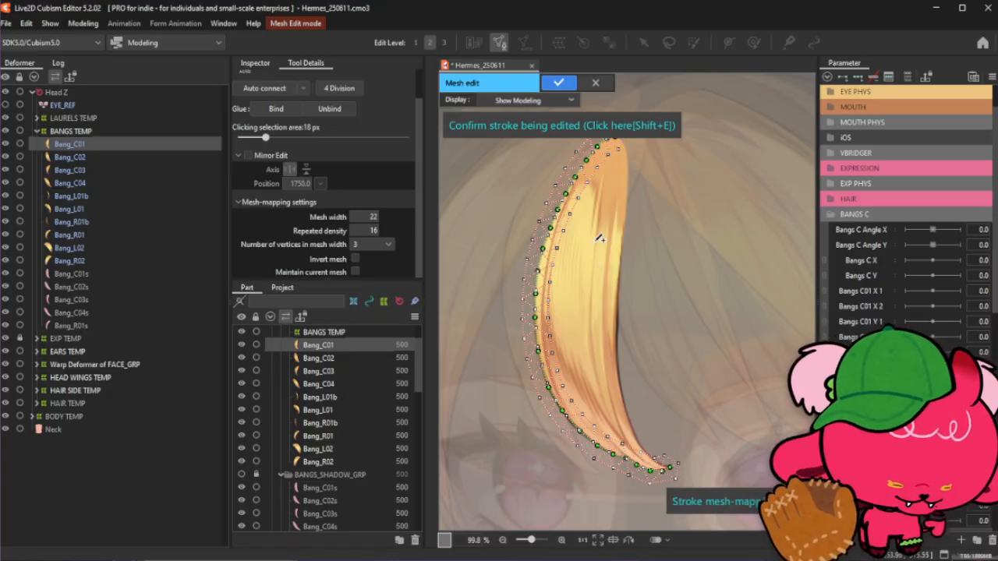
- Confirm the stroke being edited along the bang's outer edge
scroll(565, 260, down, 2)
scroll(615, 175, up, 2)
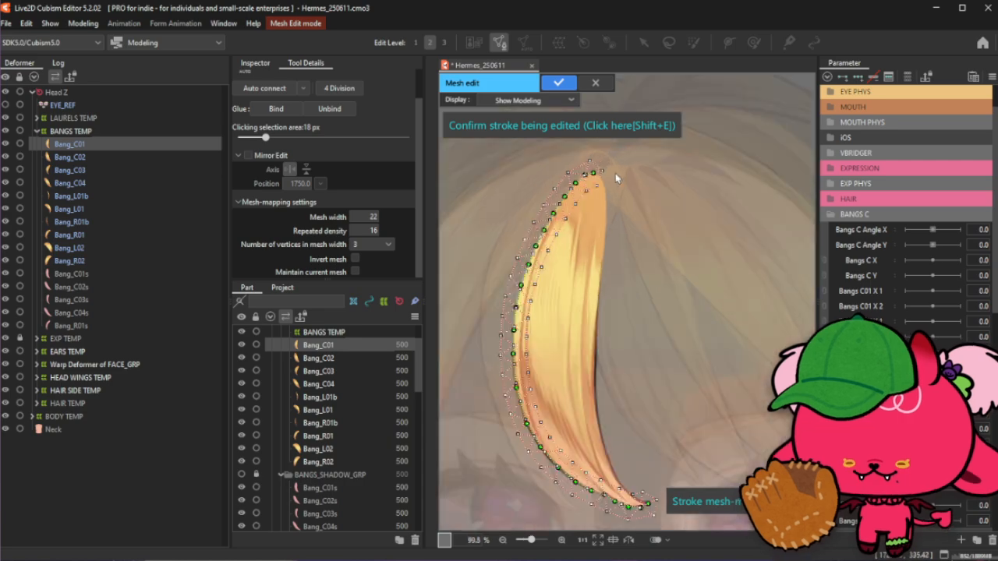
scroll(618, 164, up, 2)
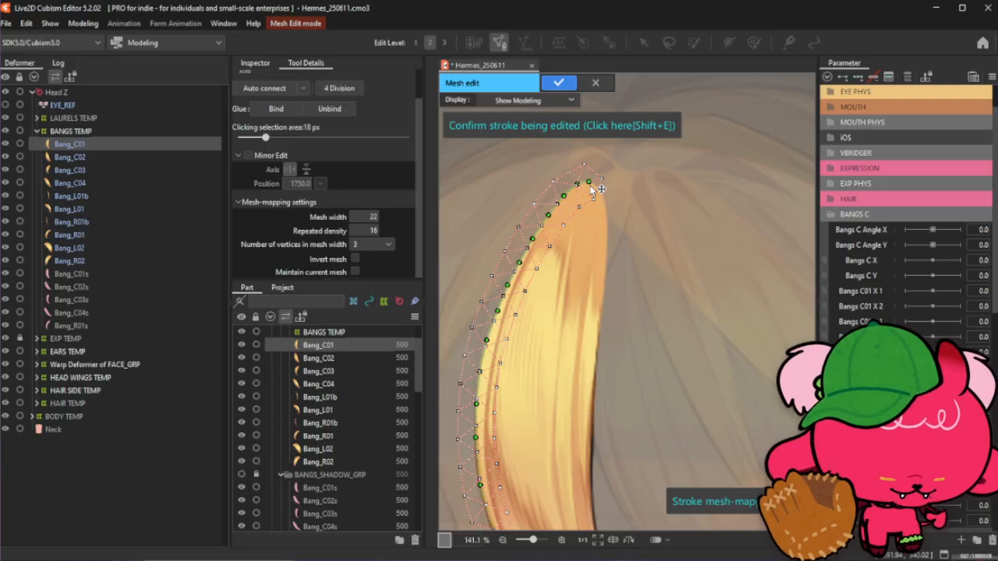
scroll(624, 273, down, 2)
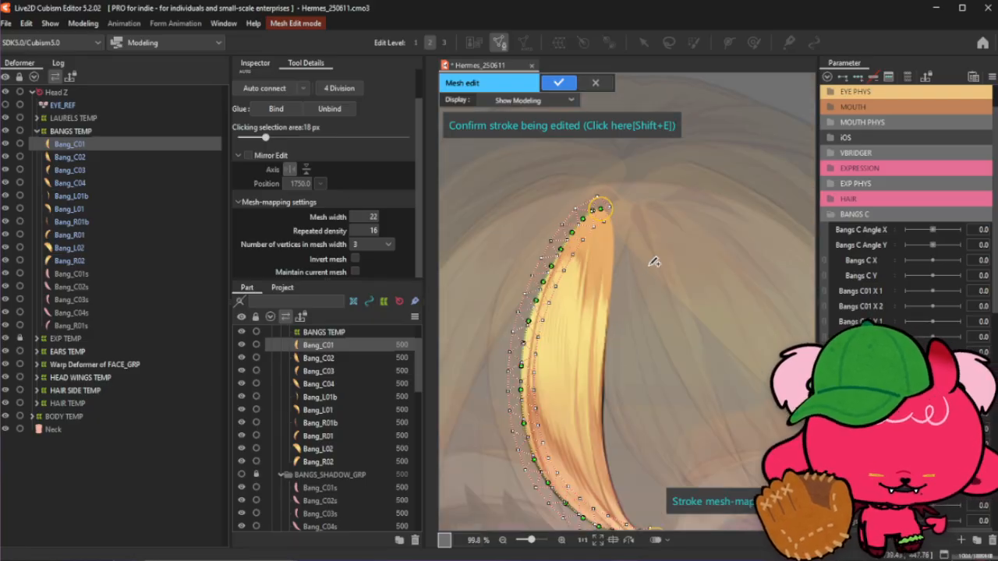
scroll(647, 166, down, 1)
scroll(615, 366, up, 1)
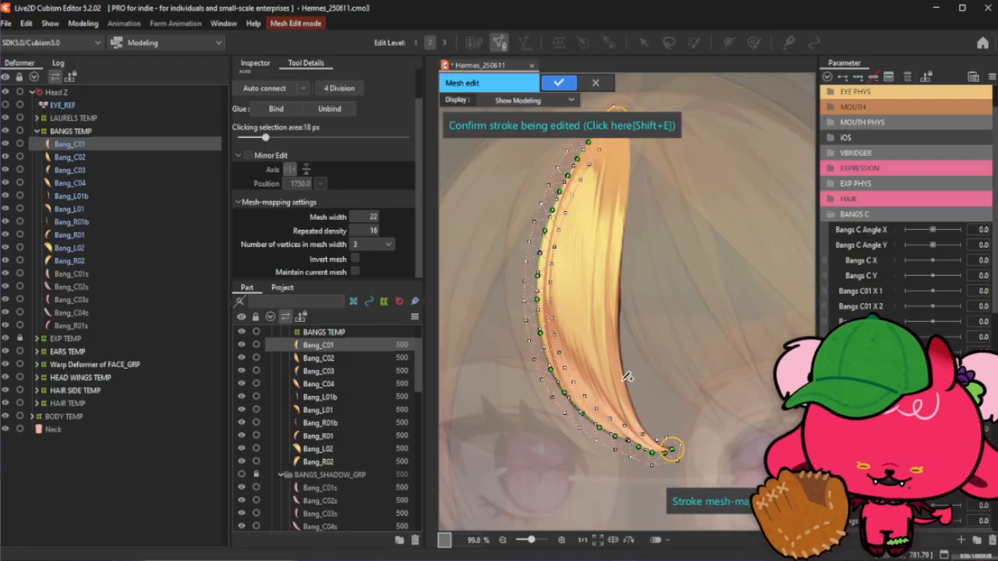
click(538, 134)
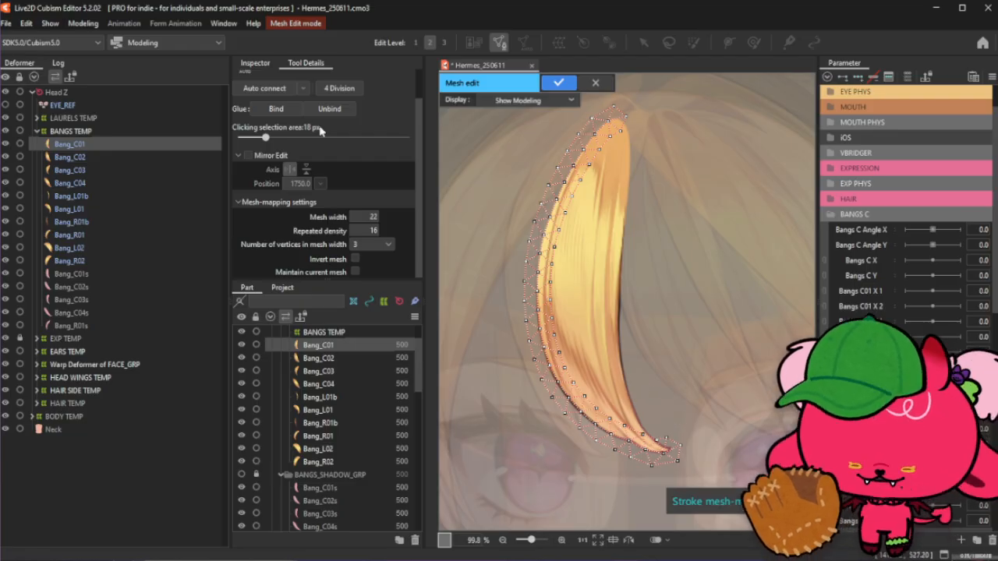
- Draw a new stroke along the bang's inner edge, running down toward the tip
drag(622, 290, 620, 353)
scroll(620, 351, up, 1)
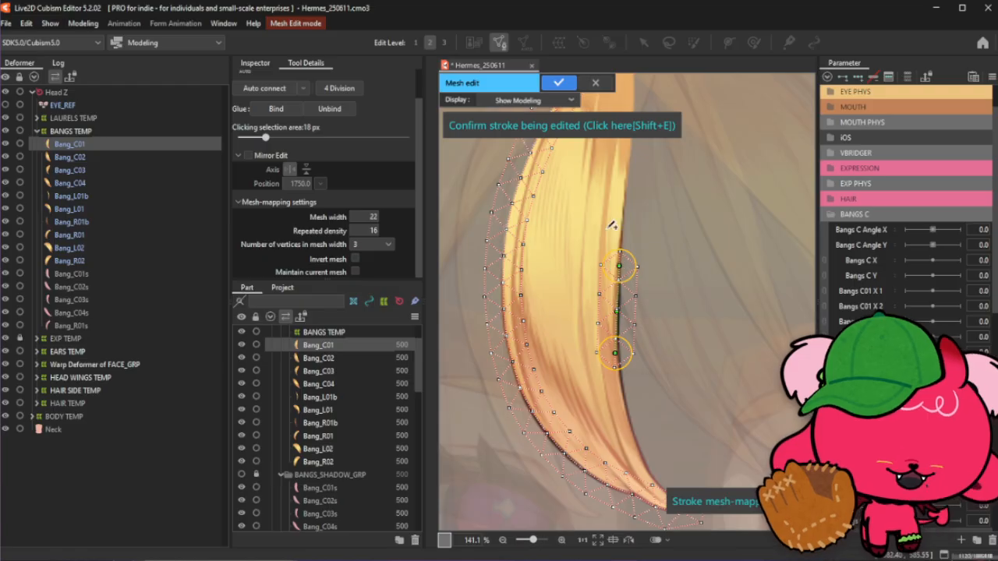
scroll(630, 285, down, 1)
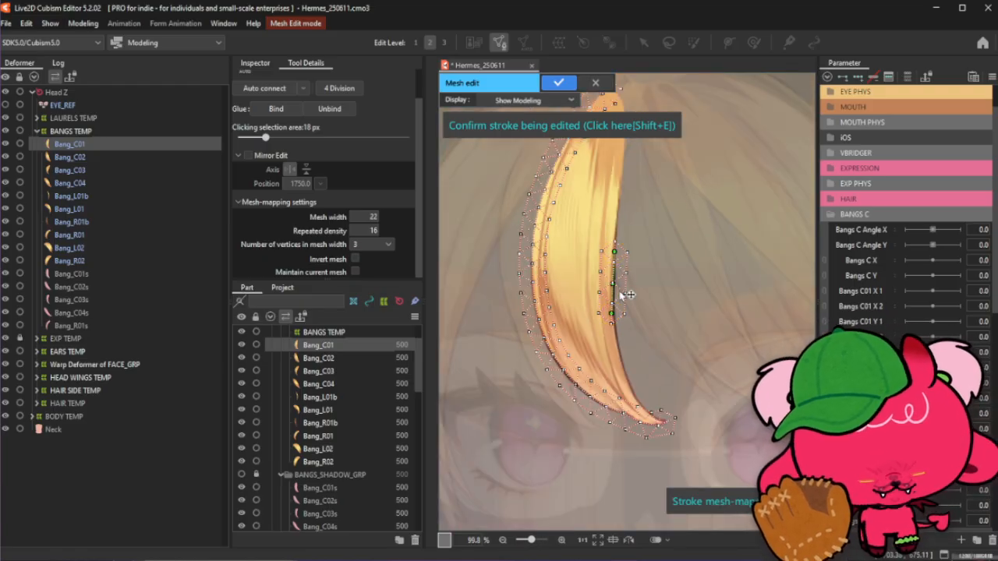
scroll(624, 296, up, 2)
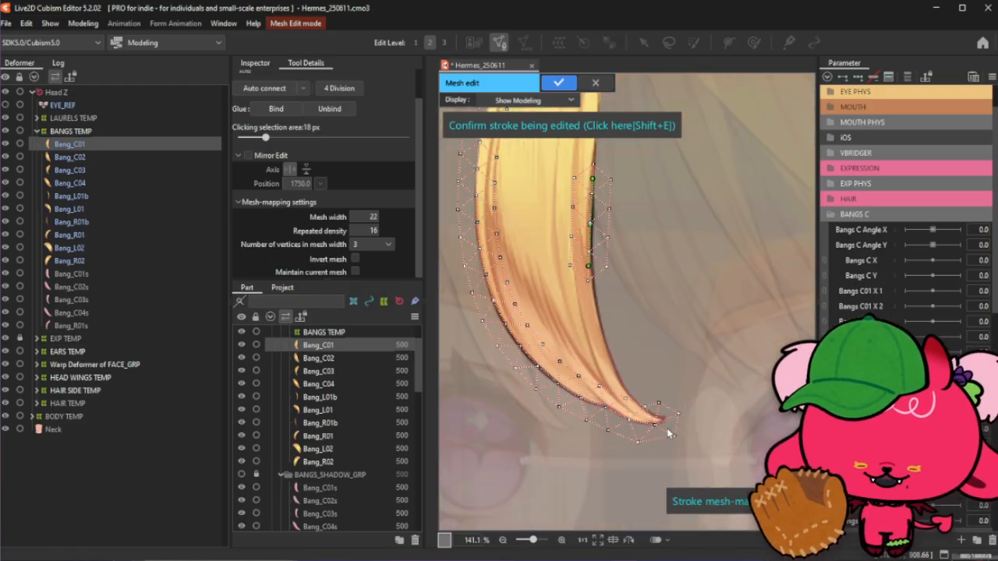
mouse_move(561, 195)
mouse_down()
mouse_move(647, 406)
mouse_move(666, 410)
mouse_move(626, 398)
mouse_up()
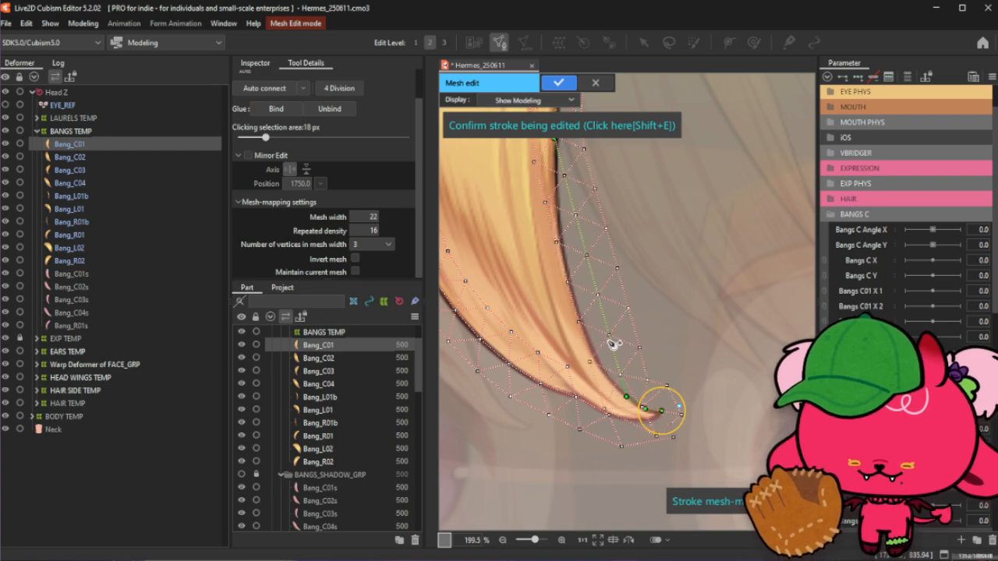
- Move the stroke's control points near the tip to follow the bang's inner edge
drag(612, 345, 607, 376)
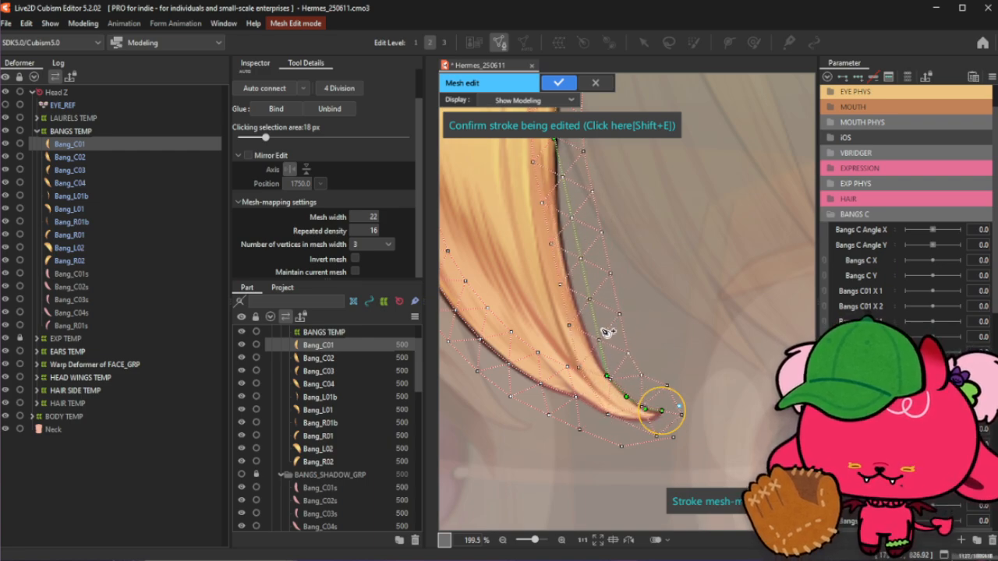
drag(601, 330, 594, 353)
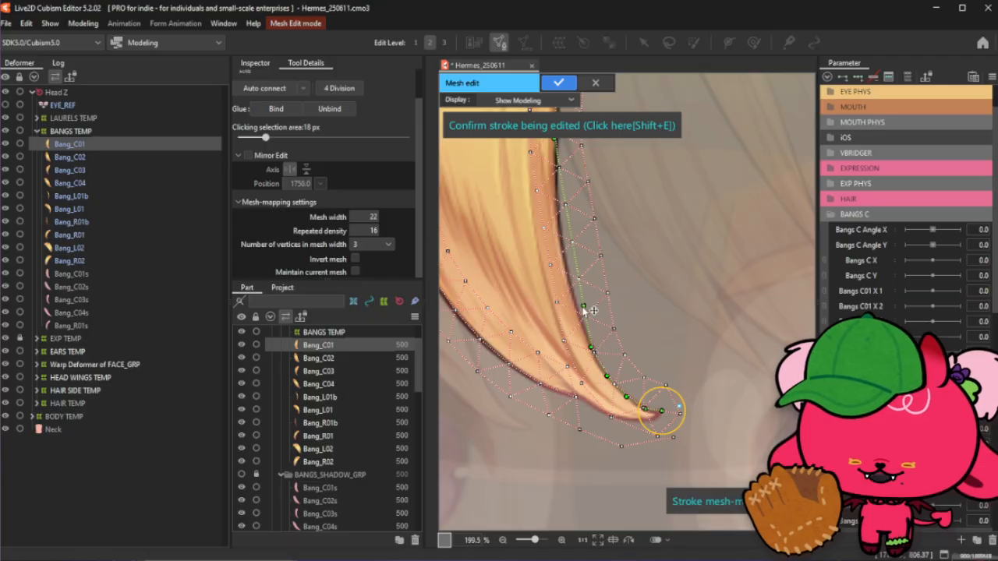
drag(582, 304, 579, 308)
scroll(579, 309, up, 1)
scroll(565, 266, down, 1)
scroll(548, 217, down, 2)
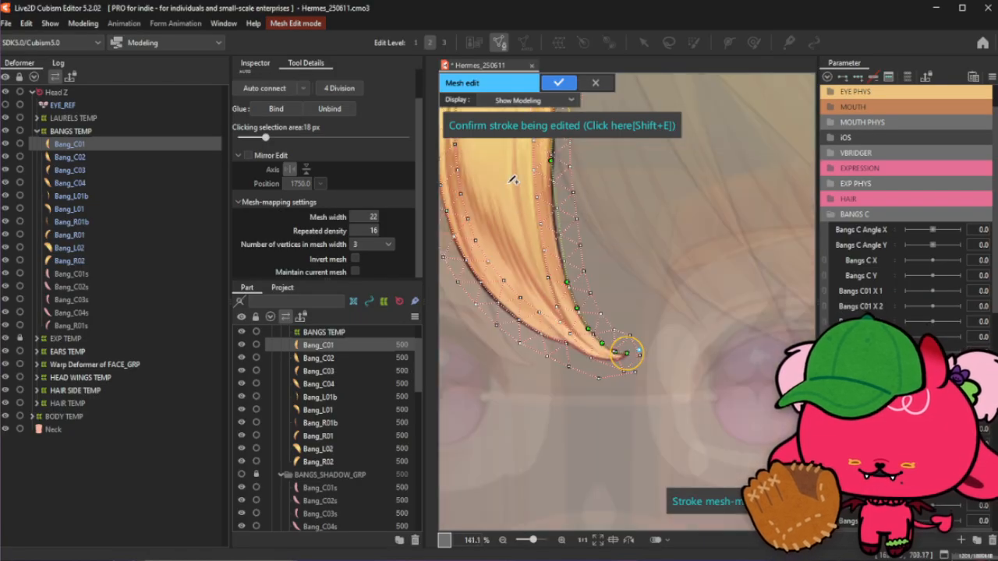
scroll(508, 173, up, 2)
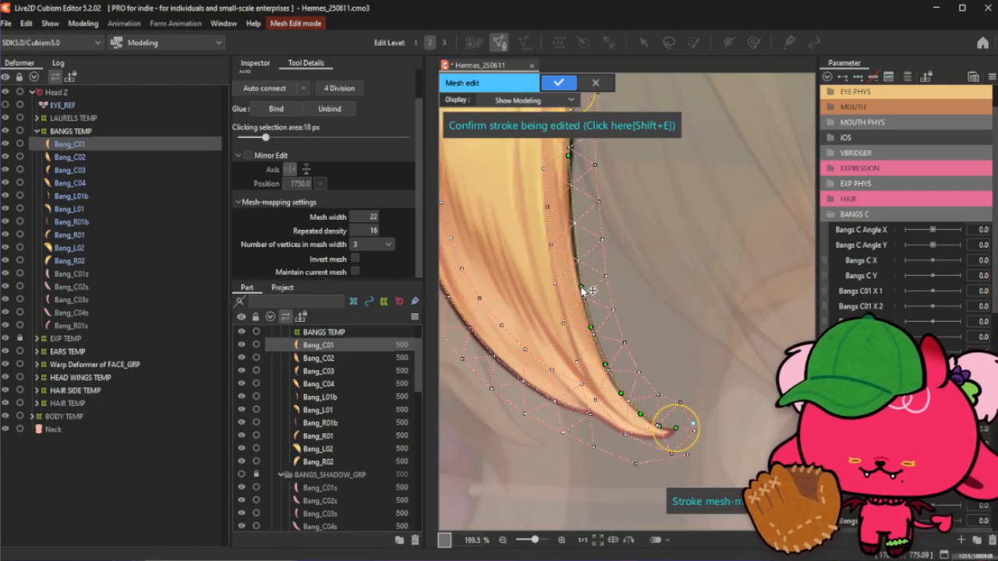
scroll(596, 289, down, 2)
scroll(587, 224, up, 2)
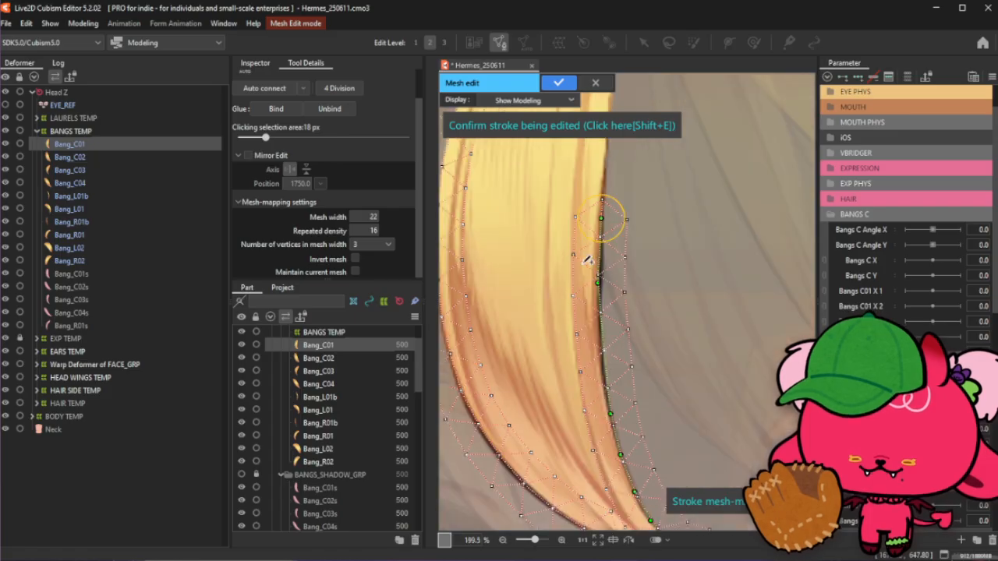
- Add control points along the middle of the inner-edge stroke
click(604, 374)
click(602, 329)
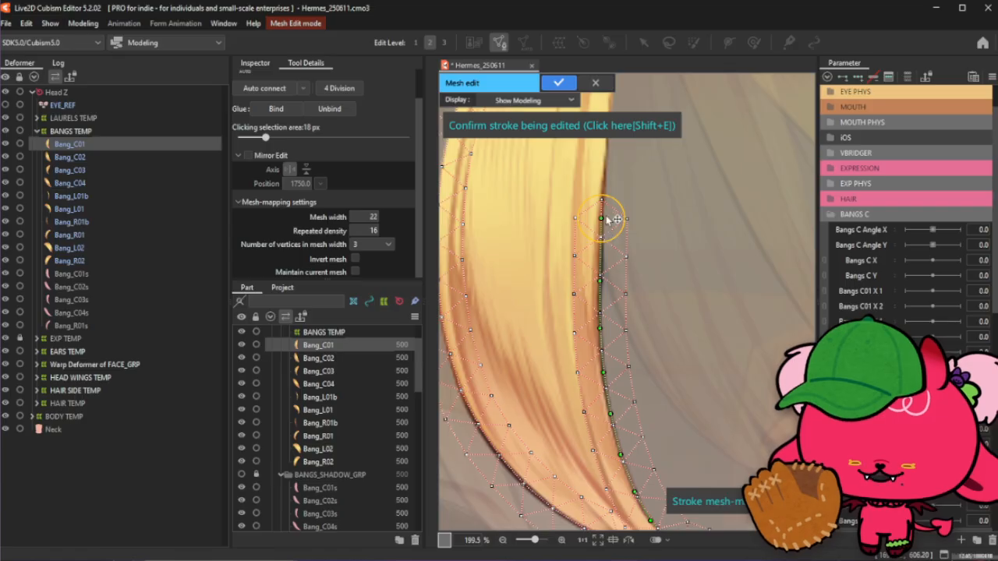
scroll(741, 452, down, 1)
scroll(678, 293, down, 1)
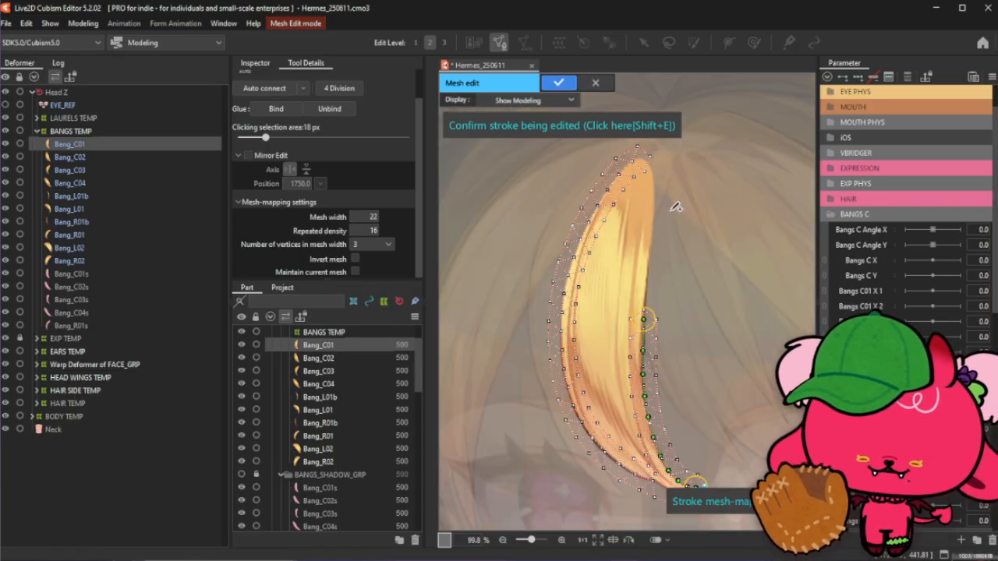
scroll(669, 184, up, 1)
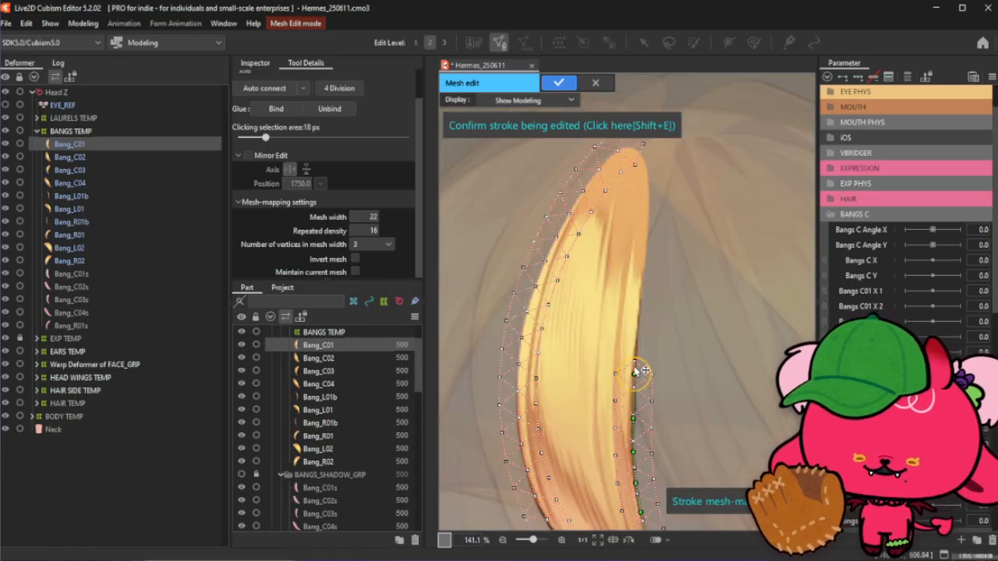
- Move the stroke's top point up to the bang's upper tip and add points below it
drag(654, 186, 641, 157)
click(646, 170)
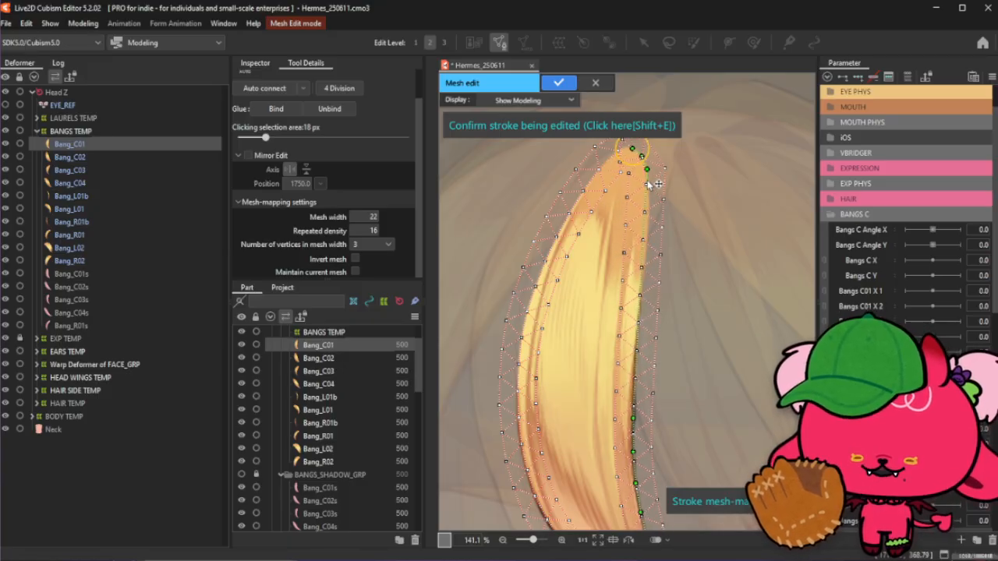
click(647, 210)
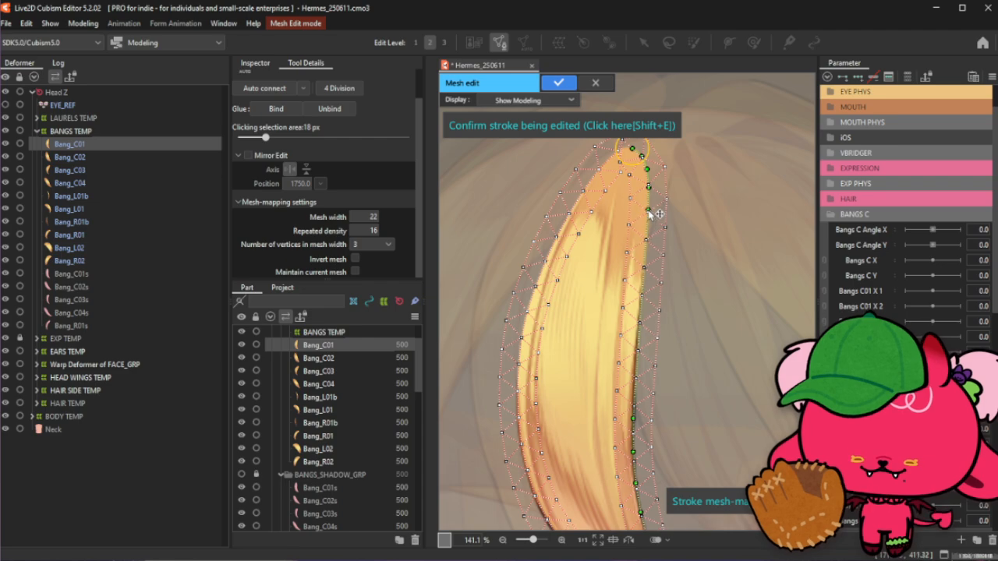
scroll(651, 212, up, 2)
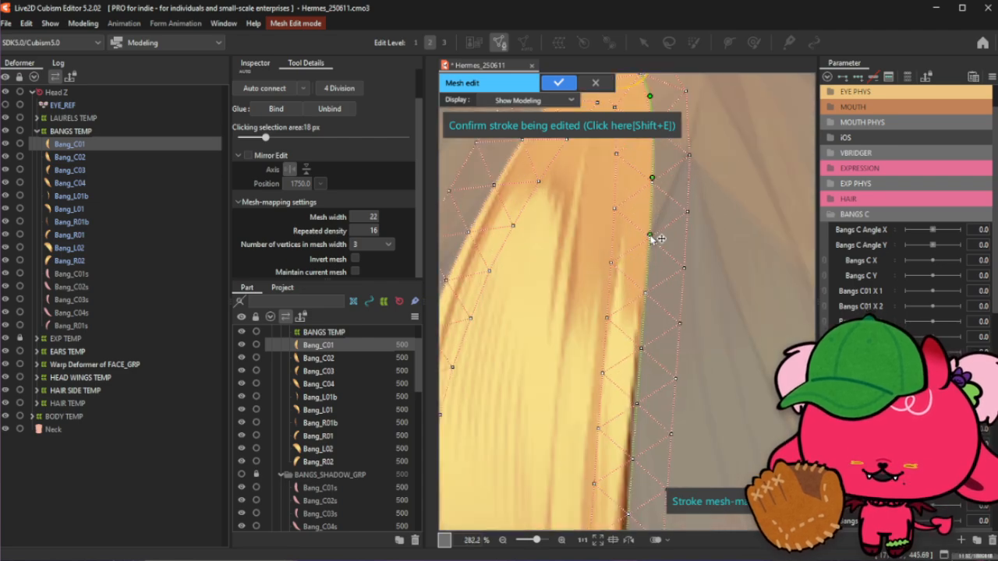
scroll(652, 223, down, 2)
scroll(653, 286, up, 2)
- Nudge and add control points so the stroke hugs the upper inner edge
click(643, 275)
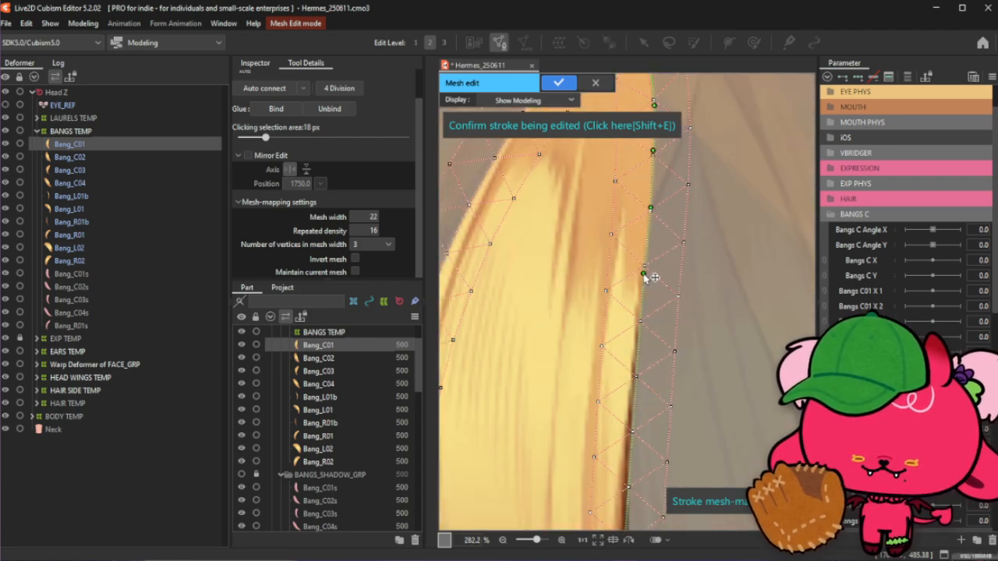
drag(643, 274, 647, 267)
click(640, 328)
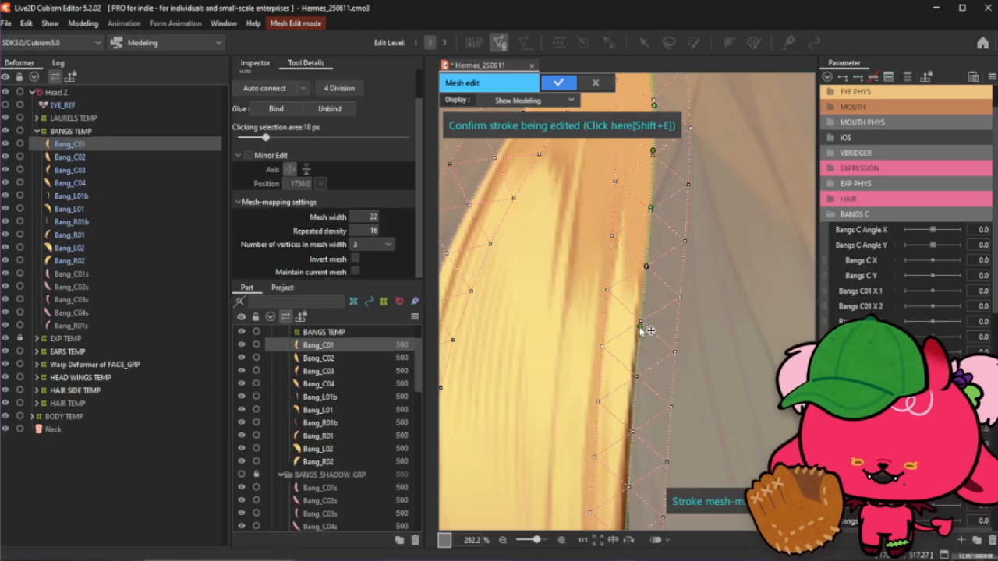
scroll(646, 222, down, 1)
scroll(642, 341, up, 1)
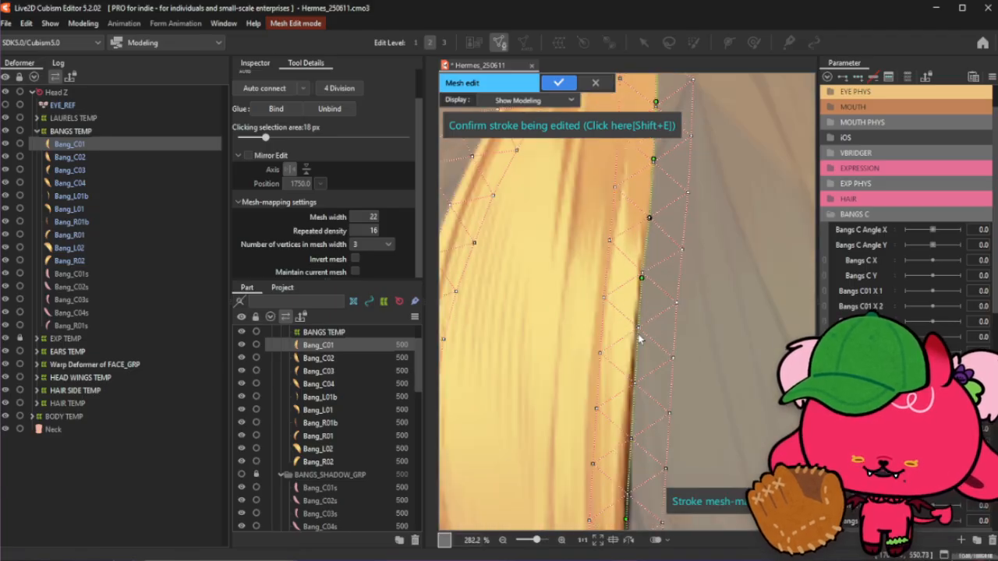
- Refine the control points along the lower inner edge to match the hair outline
click(638, 331)
scroll(647, 239, down, 2)
scroll(647, 243, up, 2)
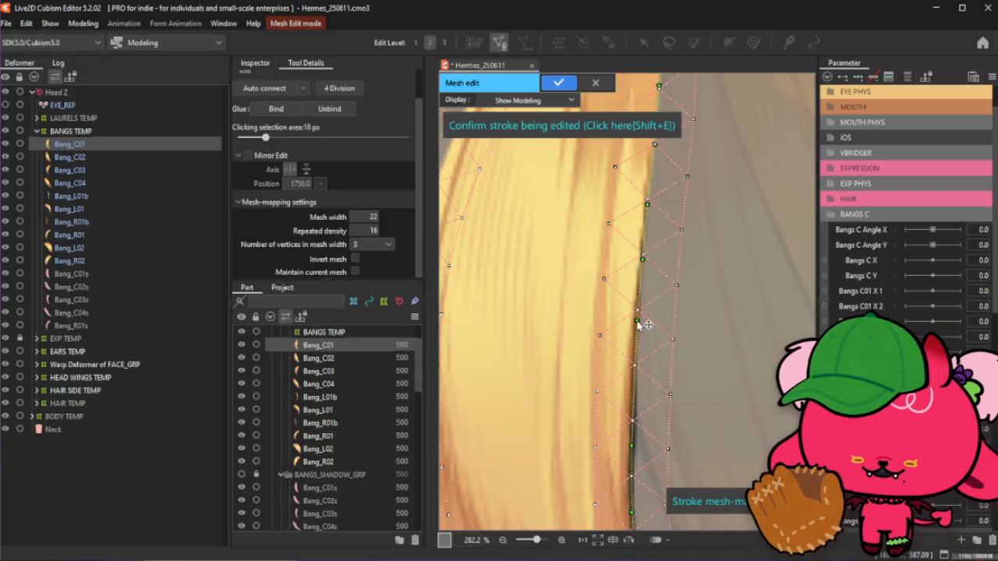
drag(644, 257, 642, 256)
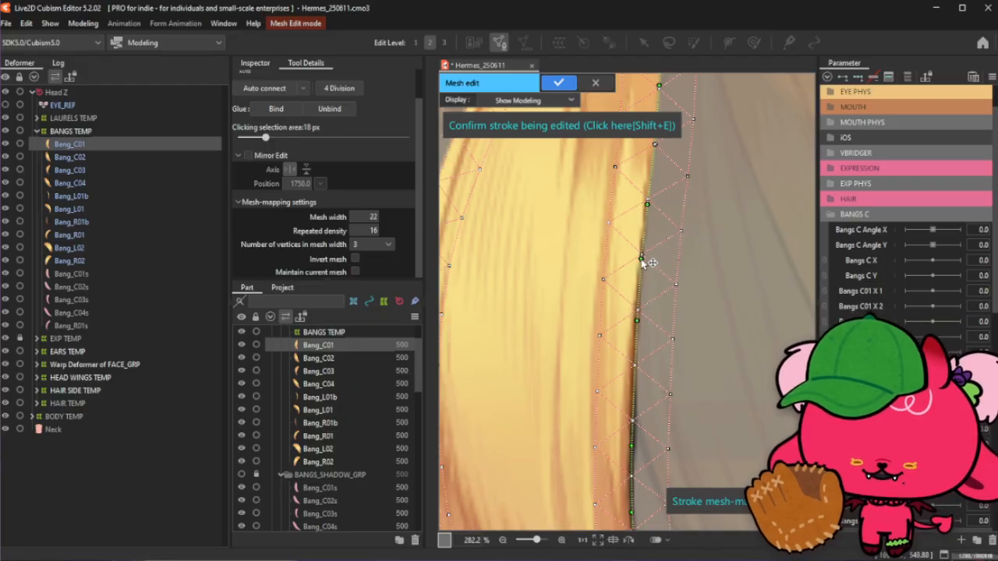
click(636, 370)
drag(636, 370, 634, 374)
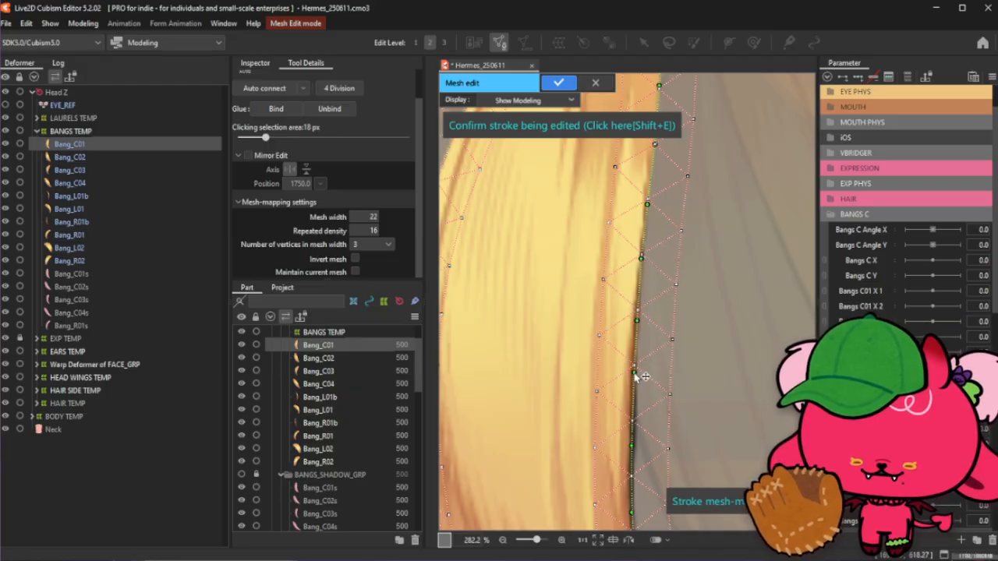
scroll(615, 222, down, 5)
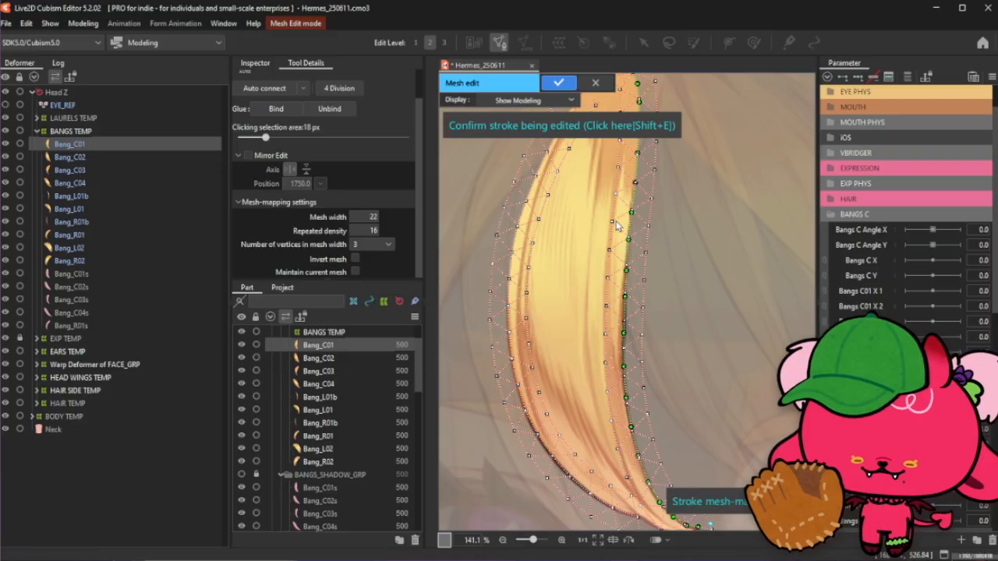
scroll(616, 226, down, 3)
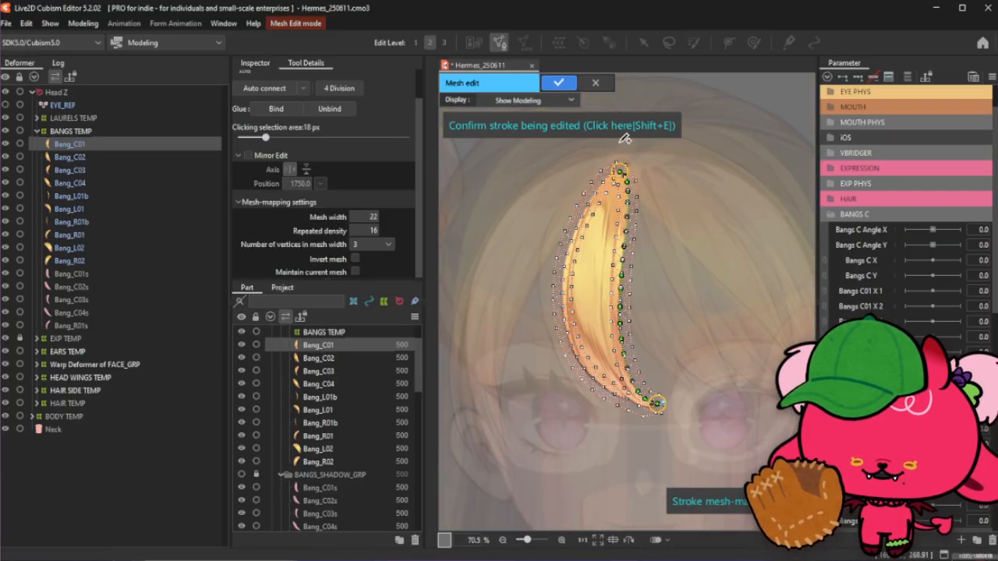
scroll(622, 134, up, 4)
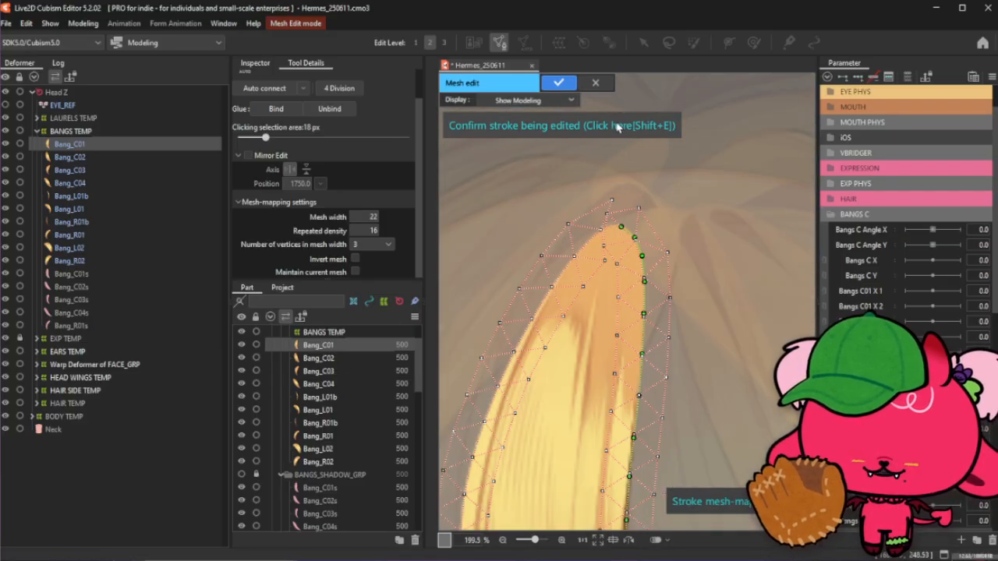
- Confirm the edited inner-edge stroke
click(618, 127)
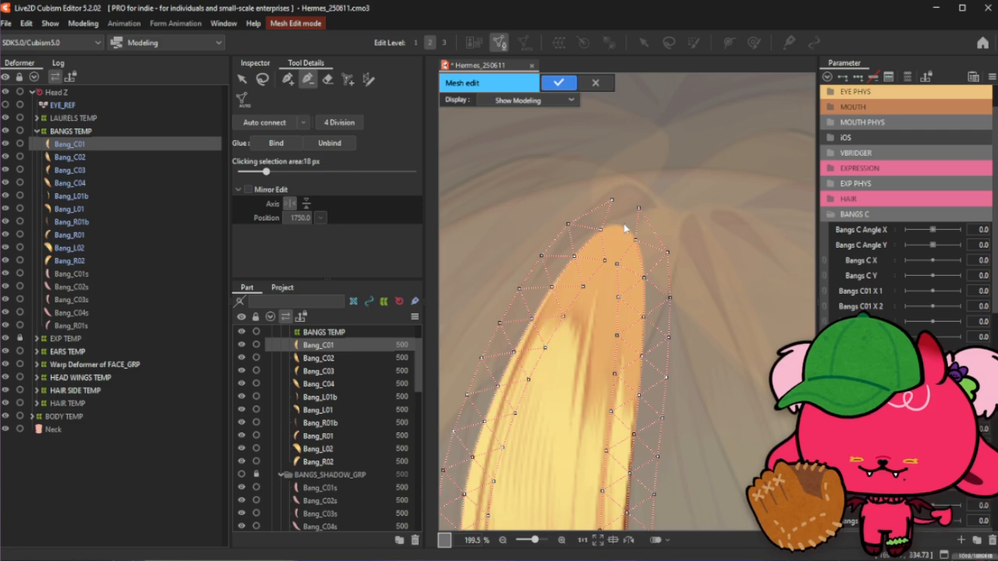
scroll(642, 180, down, 5)
scroll(679, 417, up, 5)
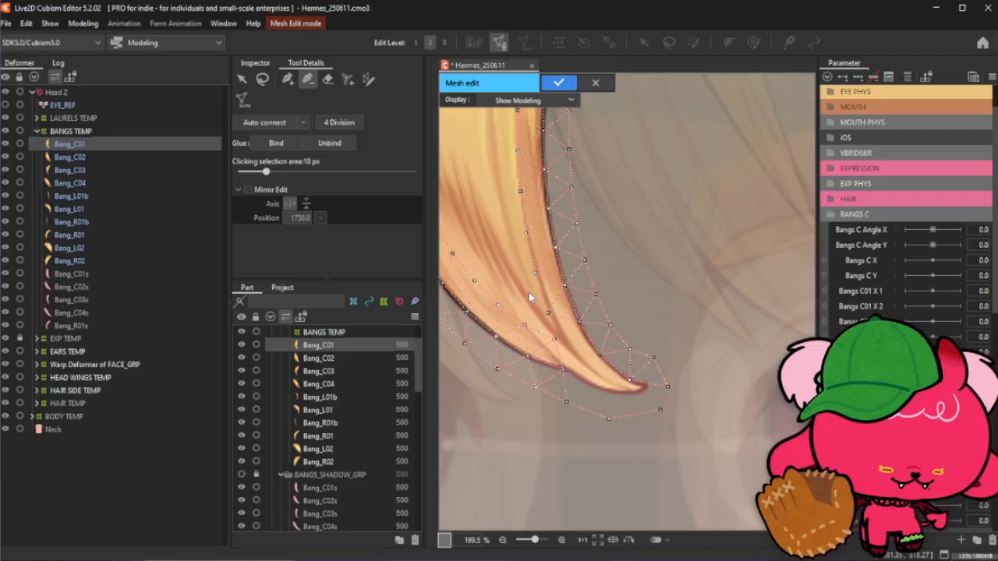
- Reposition the outer mesh points below and beside the bang's pointed tip
click(287, 79)
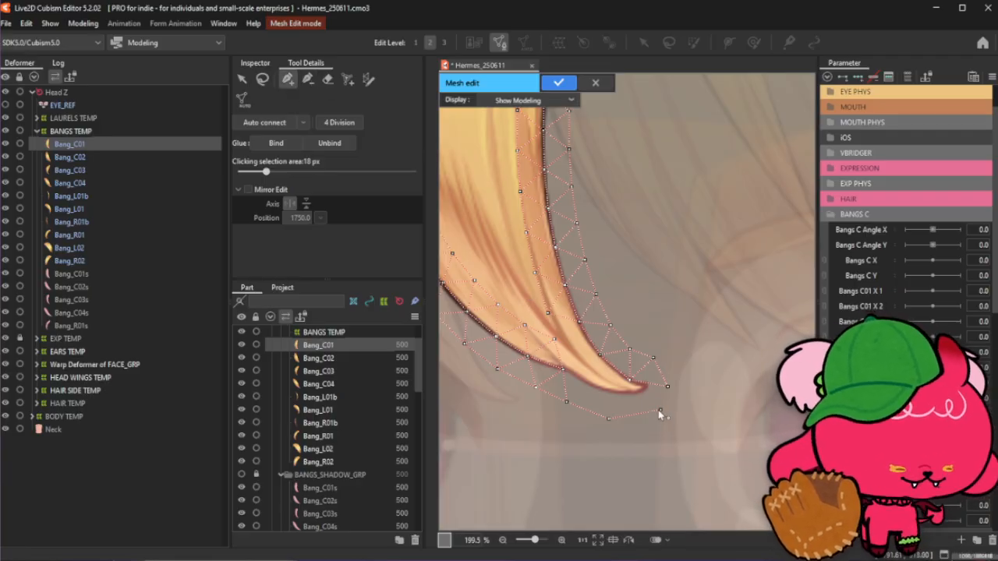
drag(660, 411, 648, 417)
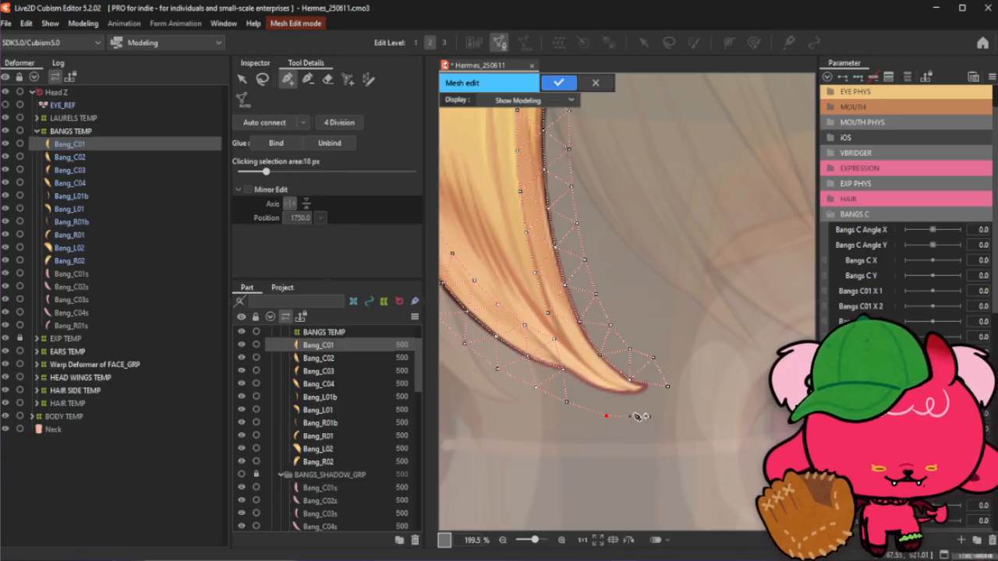
click(667, 385)
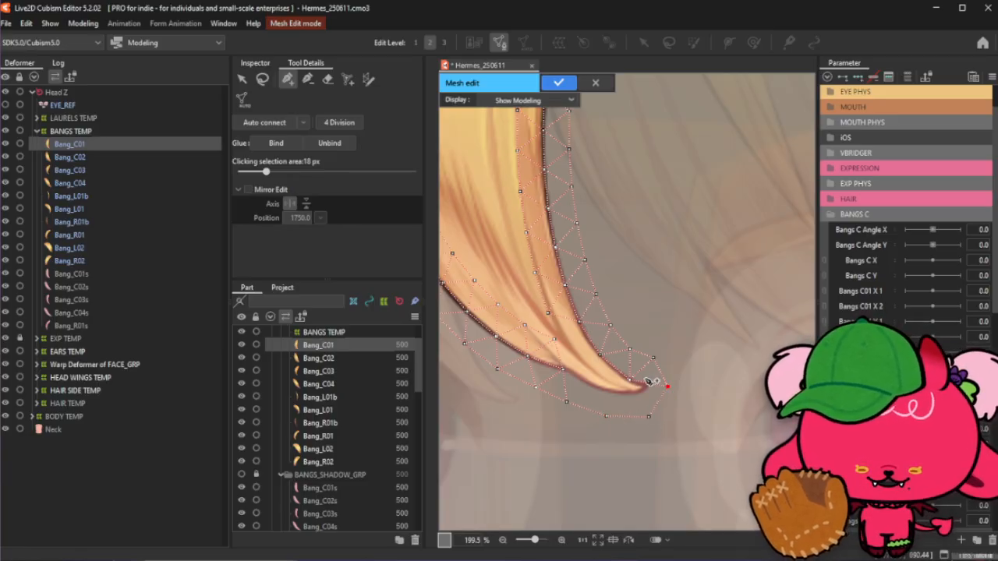
click(308, 79)
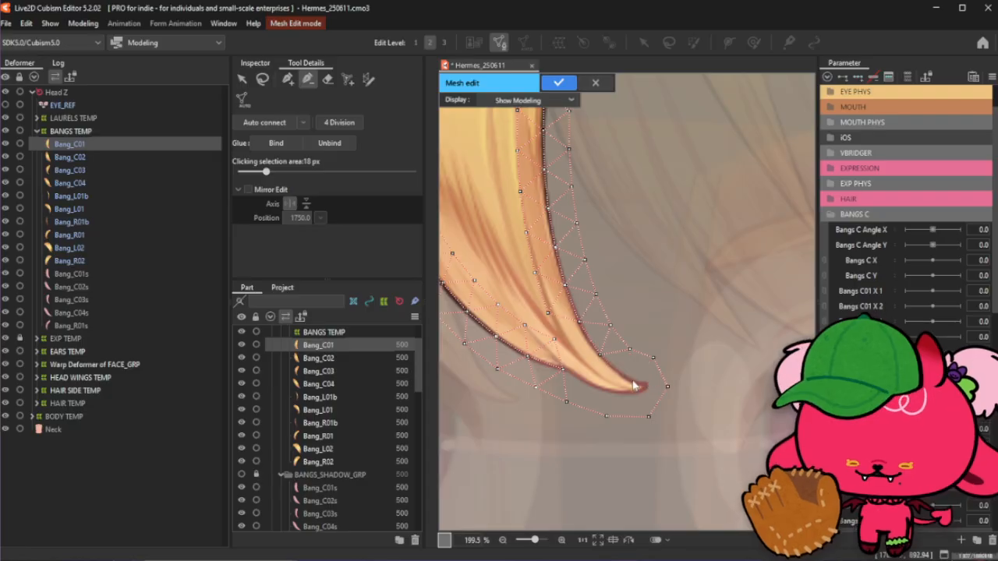
click(288, 86)
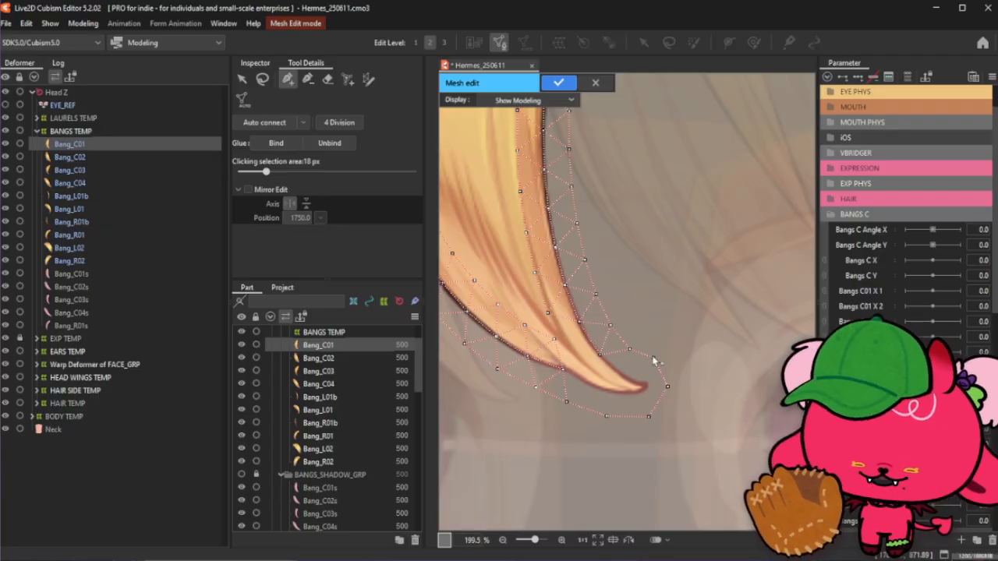
- Trace a stroke along the tip of the bang and nudge its end points onto the tip
click(599, 355)
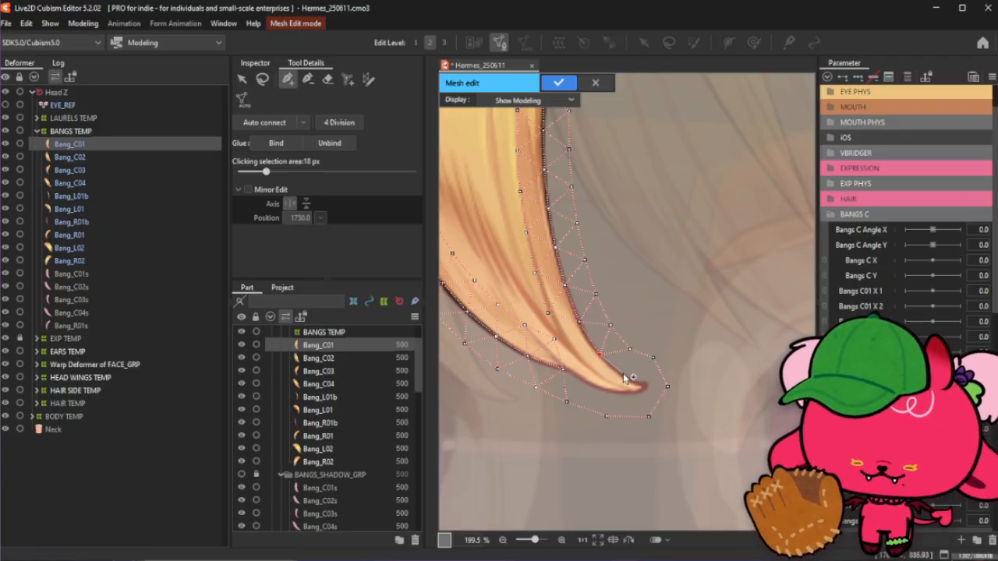
click(626, 376)
click(645, 383)
scroll(640, 391, up, 2)
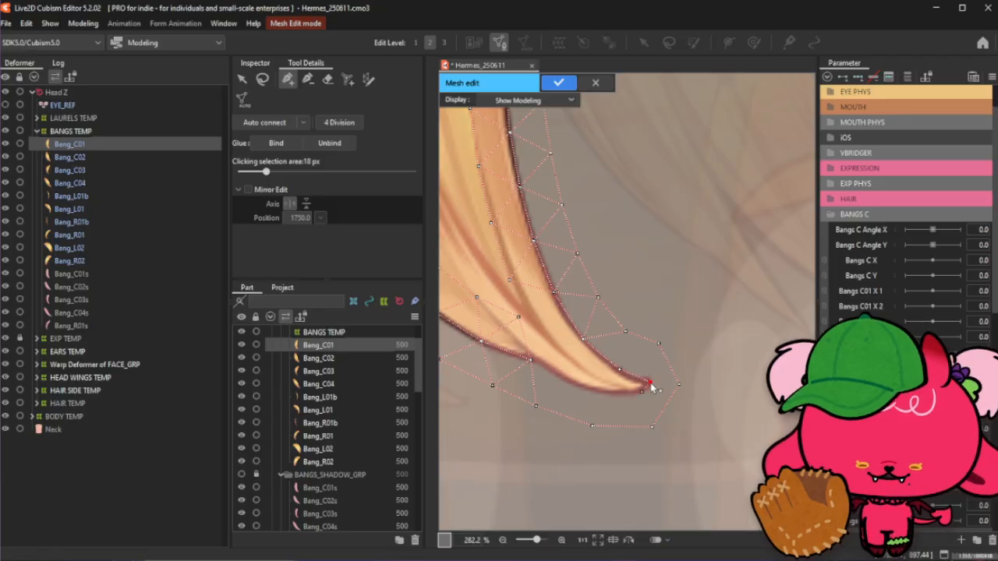
drag(650, 383, 622, 375)
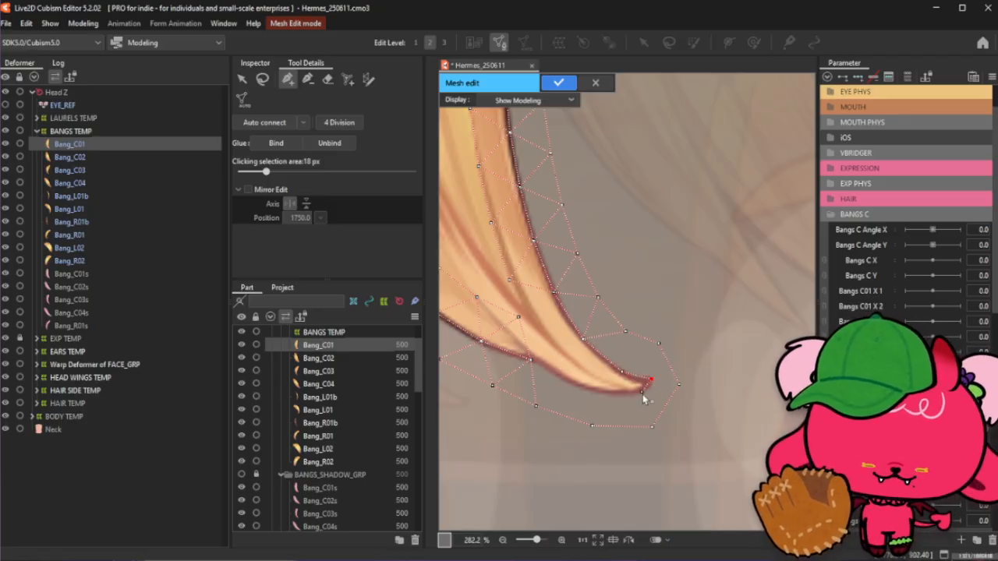
mouse_move(642, 394)
mouse_down()
mouse_move(651, 383)
mouse_move(632, 396)
mouse_up()
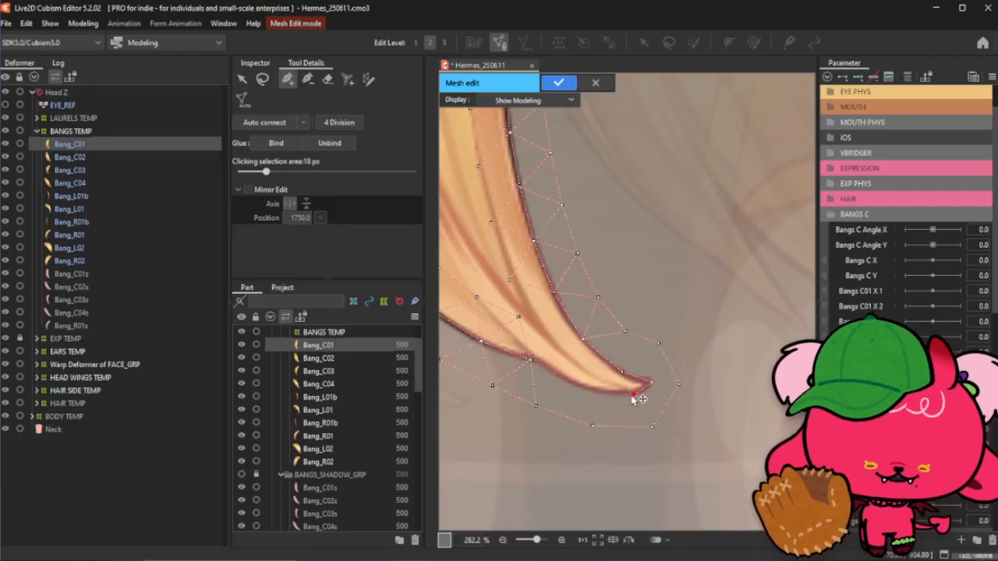
- Add stroke points along the lower edge of the tip and one point above the tip
click(532, 361)
click(573, 385)
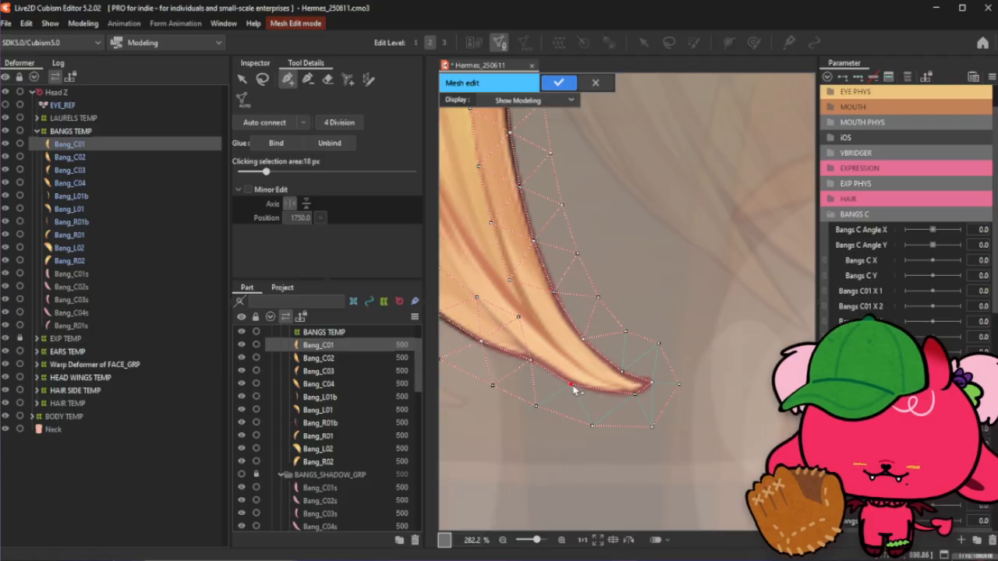
click(605, 393)
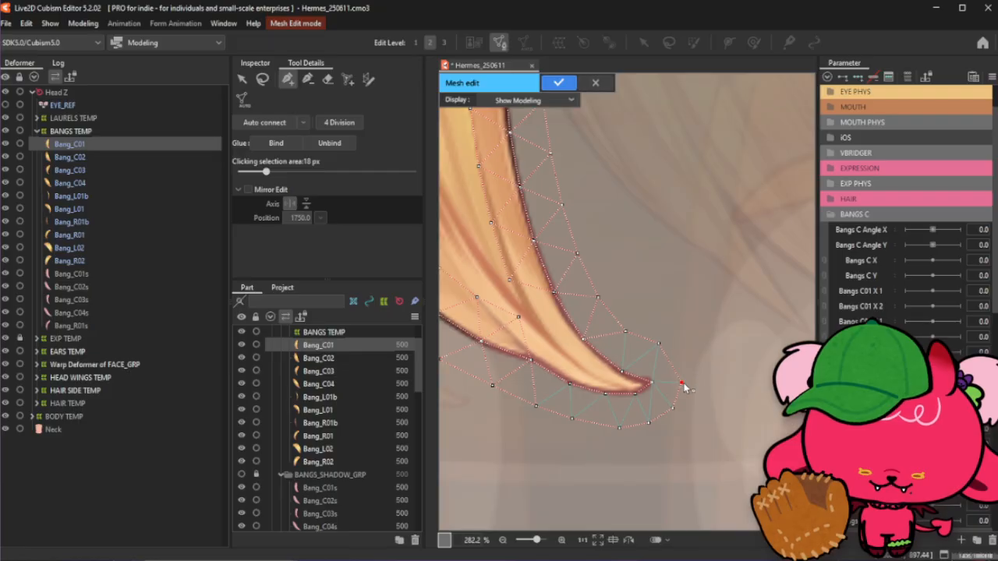
click(654, 345)
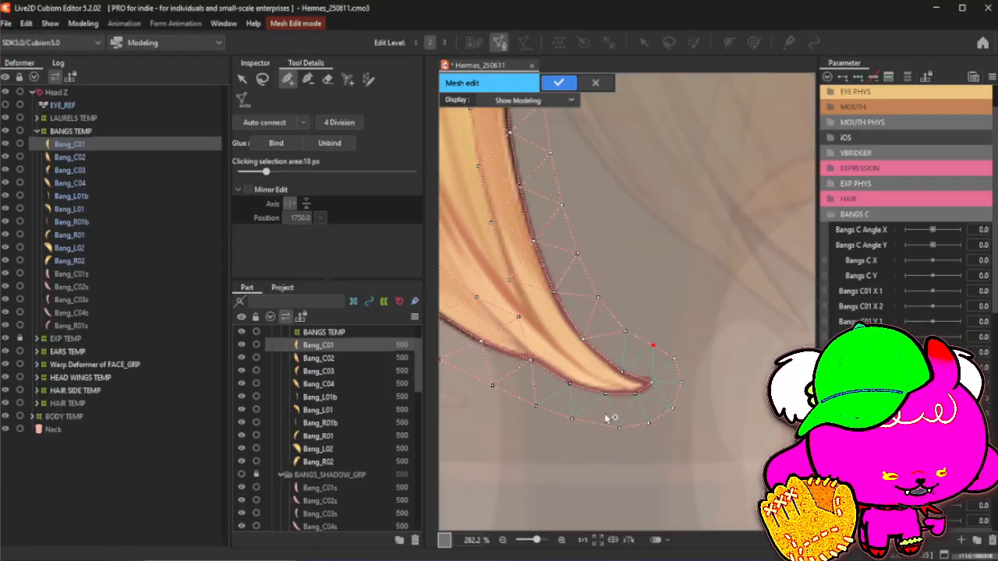
- Add control points along the middle of the bang's lower curve
click(262, 79)
click(287, 79)
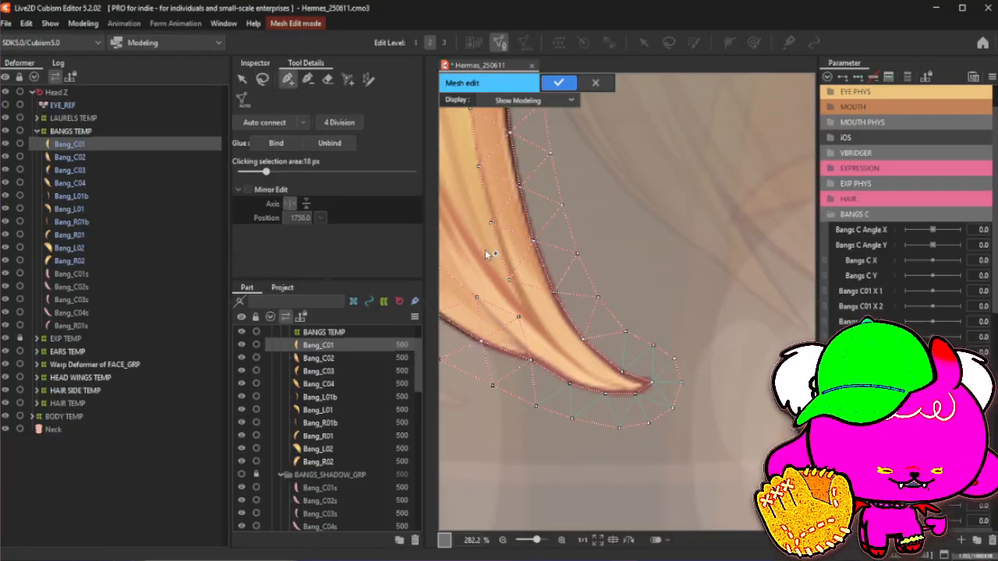
click(518, 317)
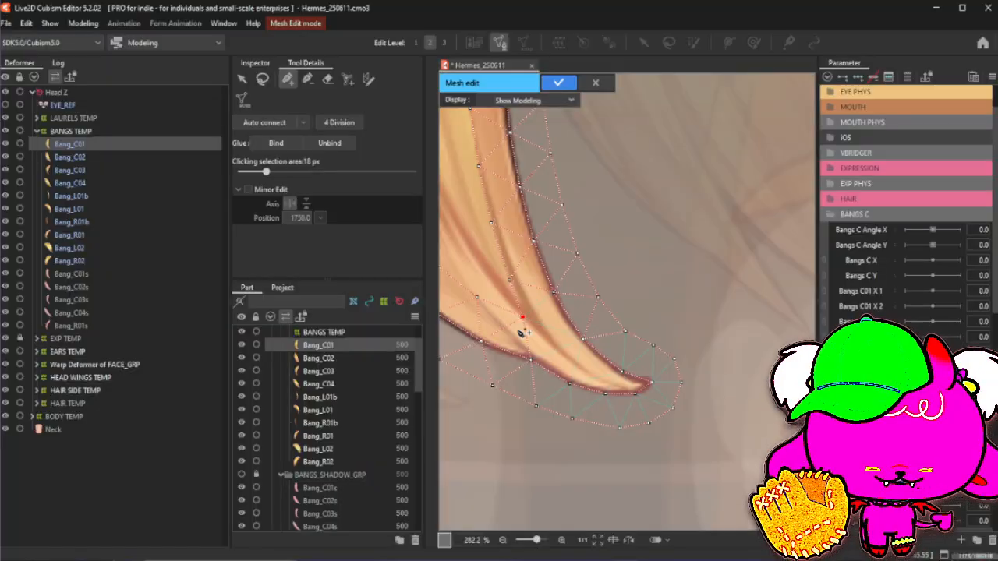
click(308, 79)
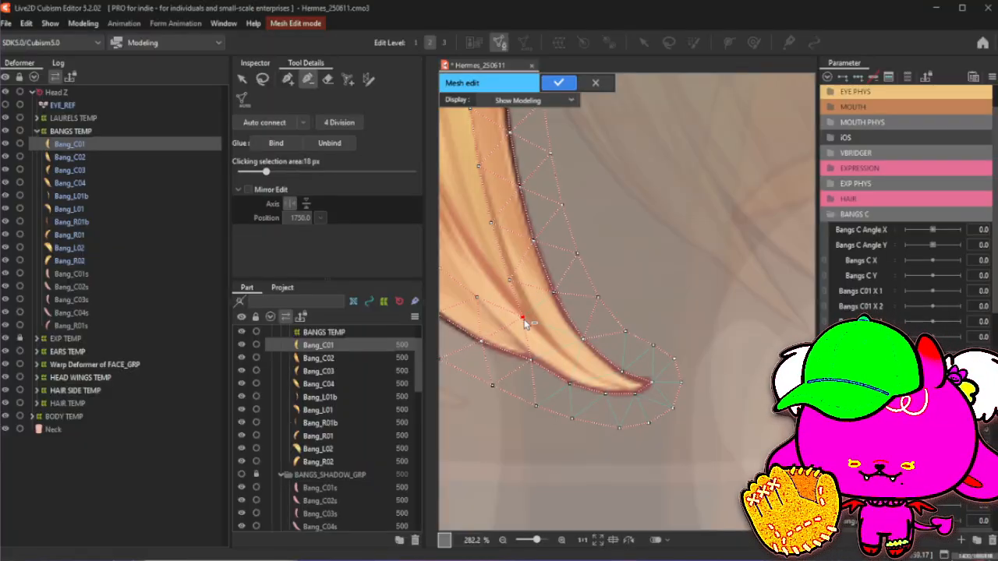
click(288, 79)
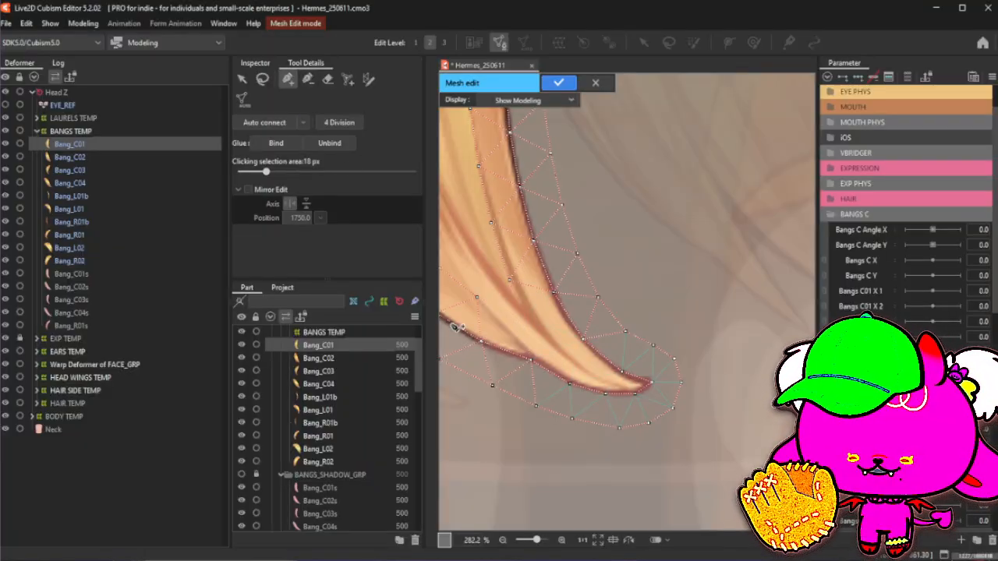
click(477, 300)
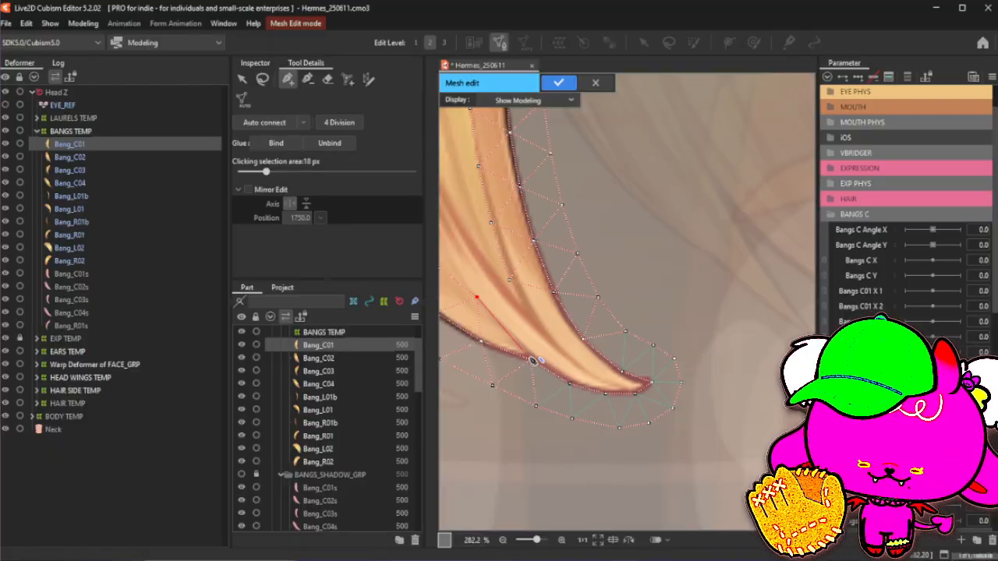
click(530, 360)
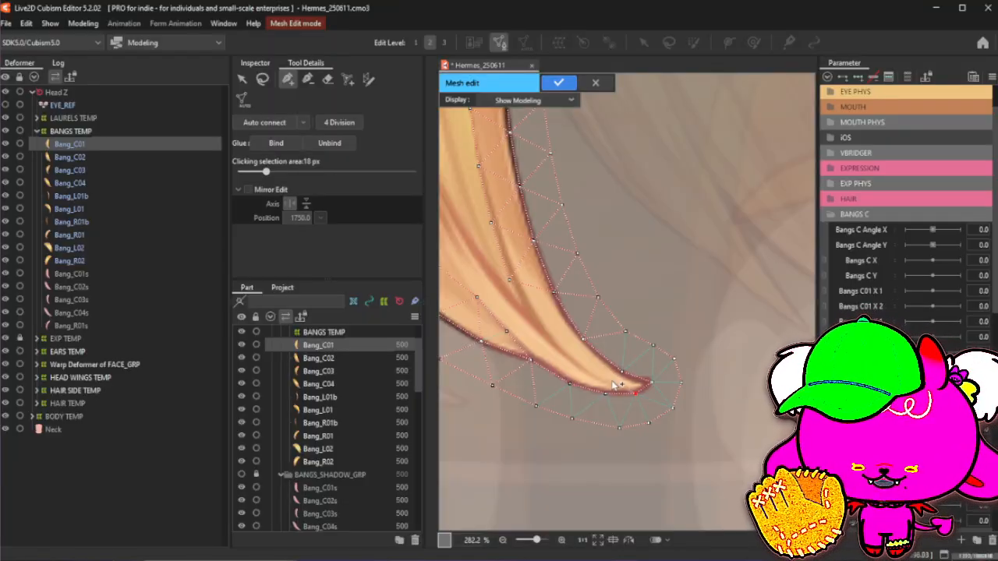
- Add control points along the inner curve near the tip and nudge one onto the edge
scroll(618, 390, up, 2)
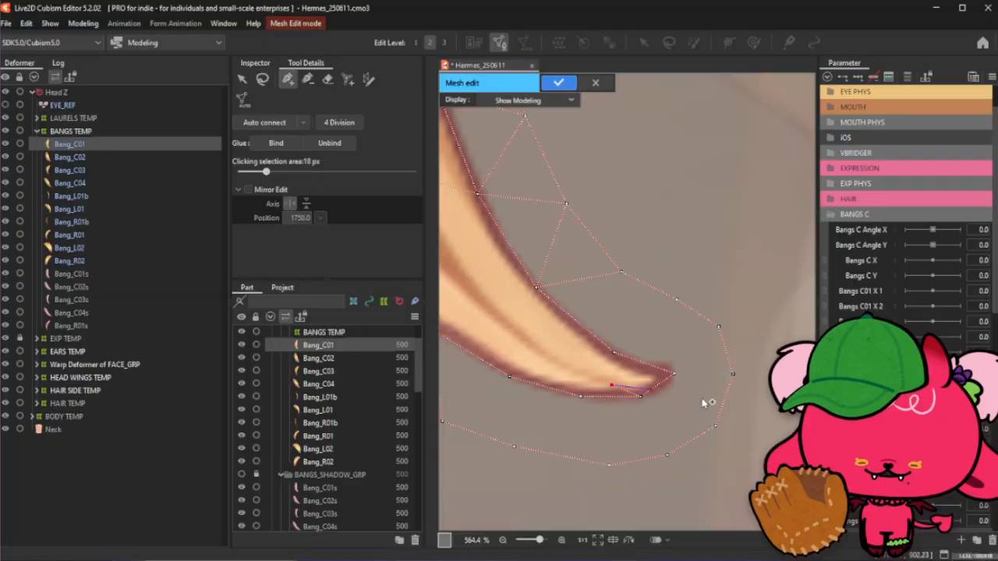
scroll(618, 390, down, 1)
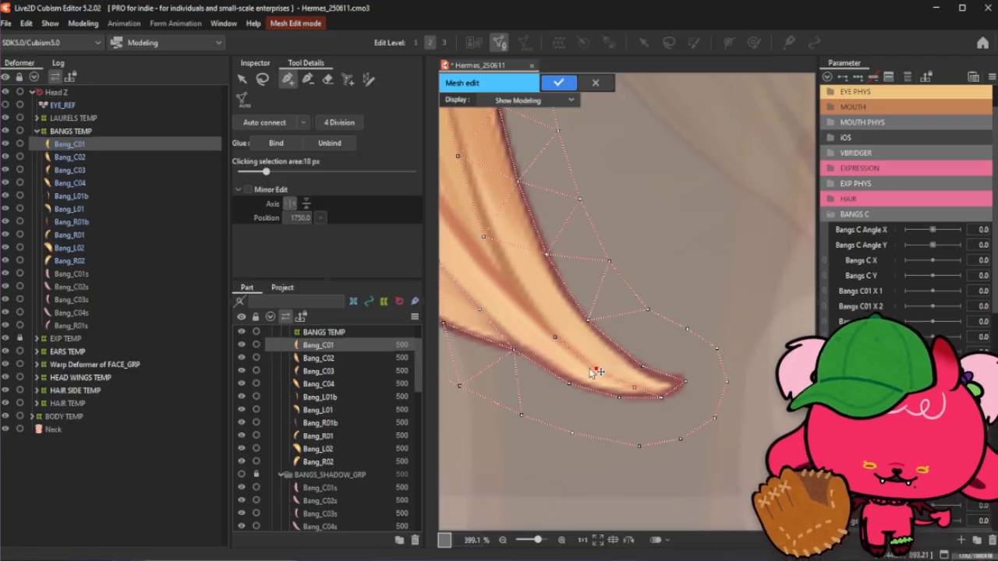
click(556, 338)
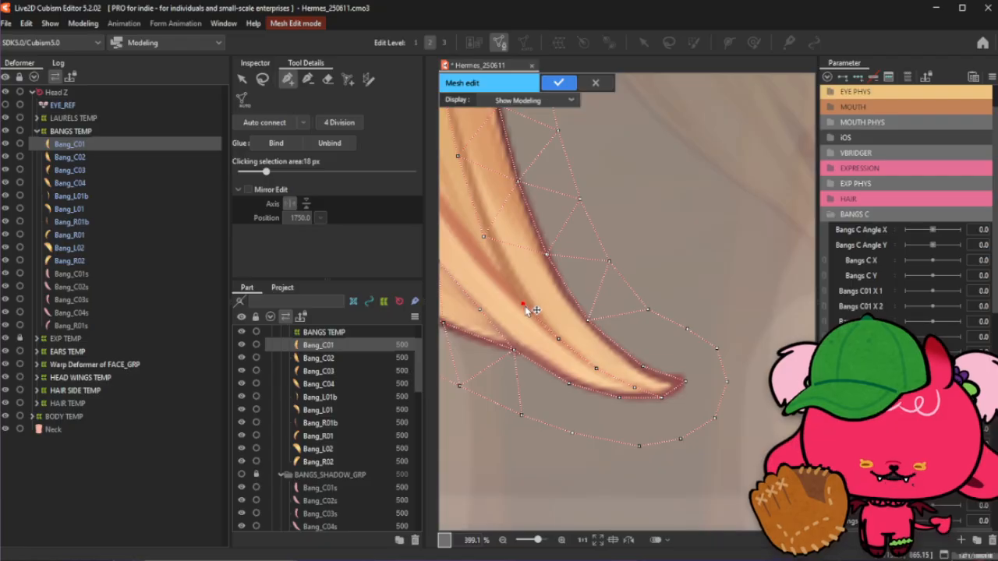
click(486, 238)
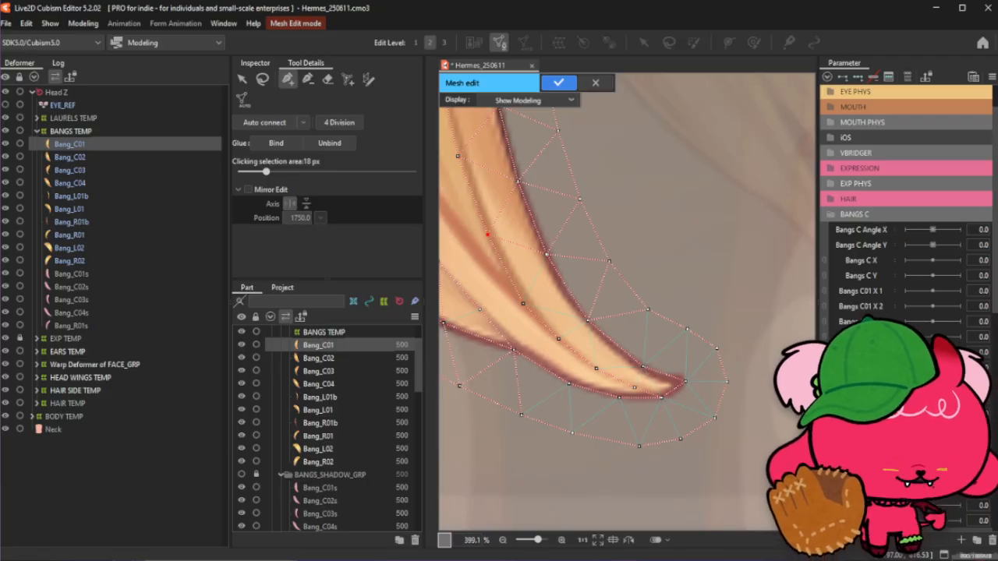
click(550, 257)
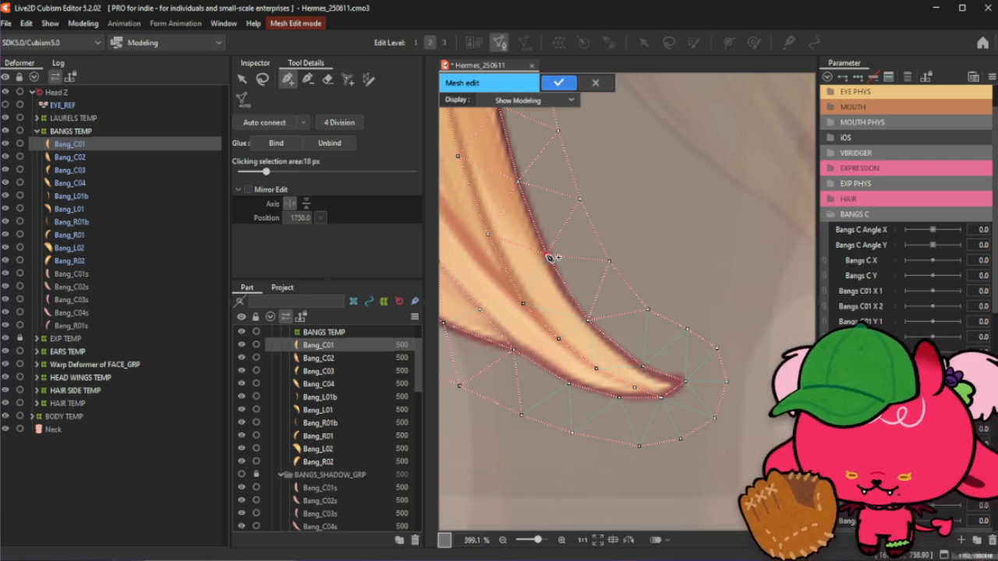
click(586, 316)
drag(589, 318, 574, 302)
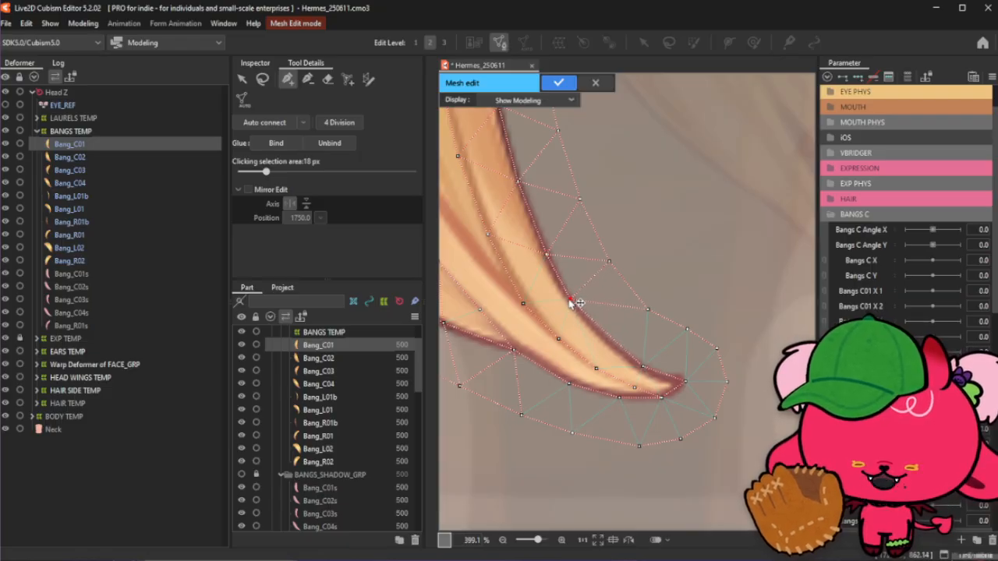
- Add and adjust control points along the lower edge leading into the tip
click(308, 79)
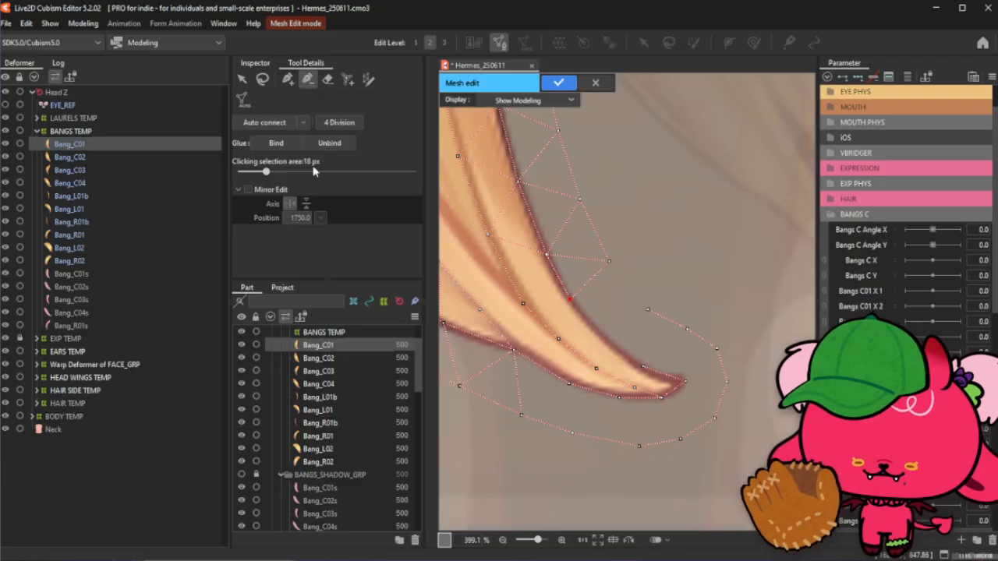
click(287, 78)
click(596, 333)
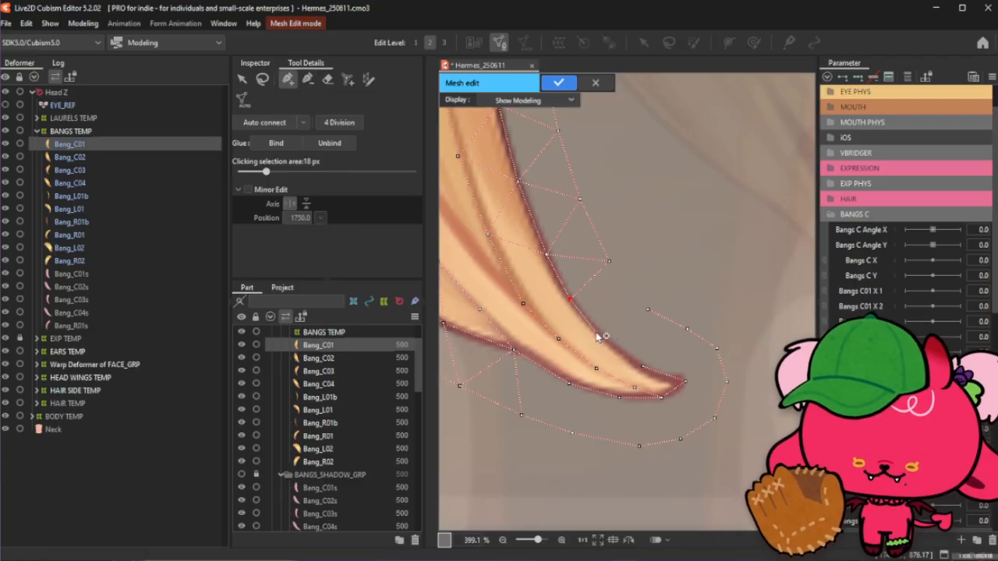
click(632, 364)
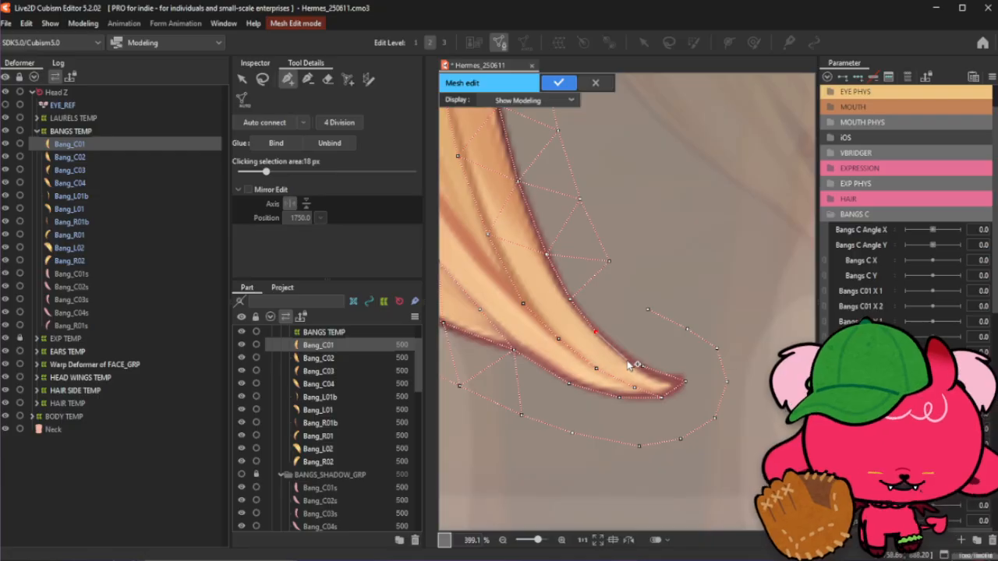
mouse_move(646, 369)
mouse_down()
mouse_move(632, 364)
mouse_move(660, 381)
mouse_move(630, 364)
mouse_up()
click(659, 374)
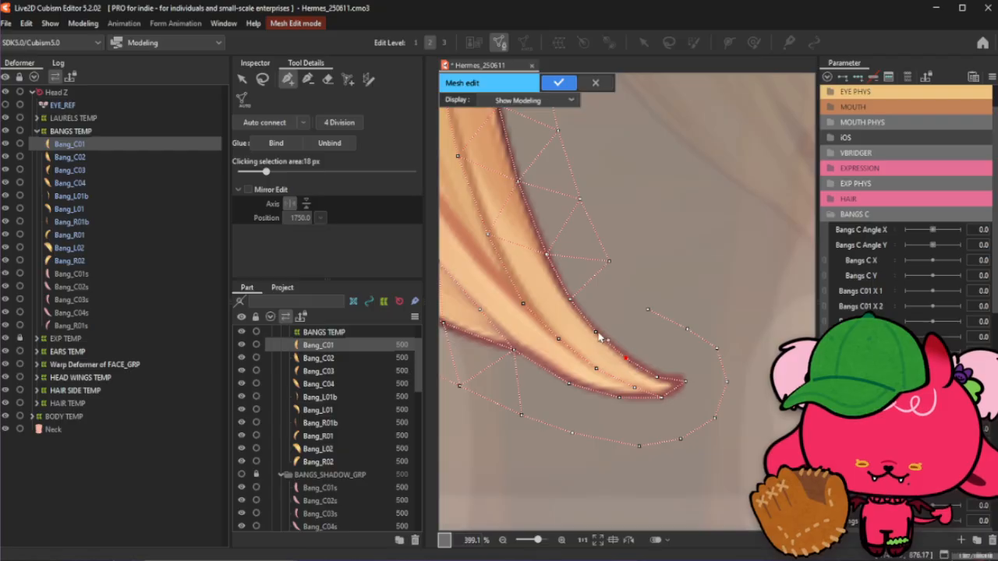
- Add points along the outer mesh boundary above the tip to close the mesh around it
drag(610, 261, 601, 254)
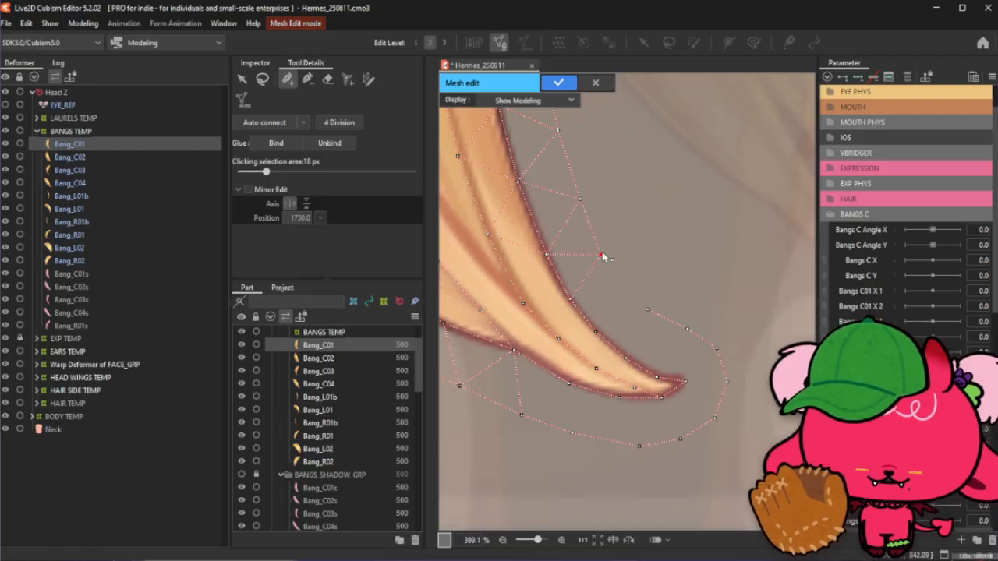
click(616, 286)
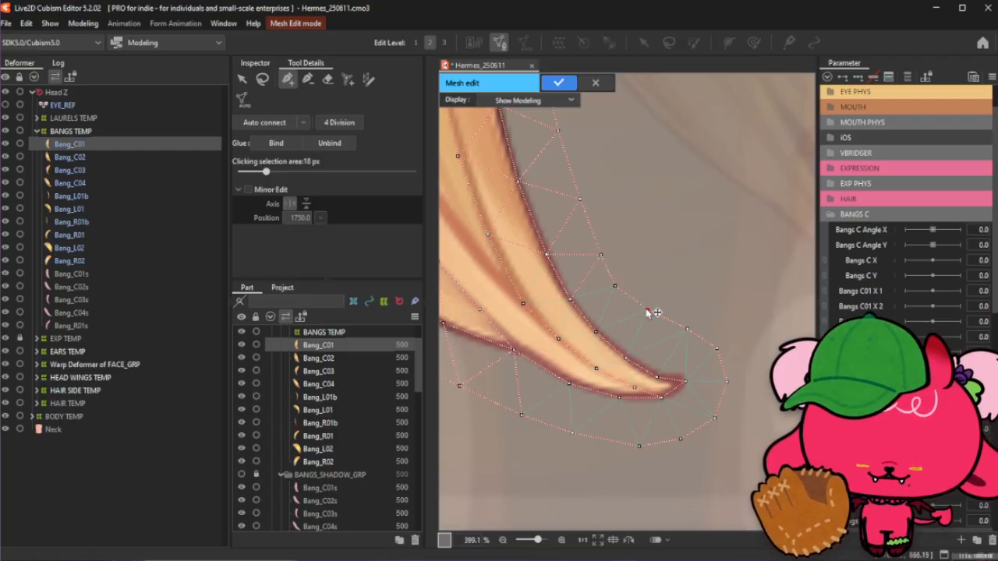
click(641, 314)
click(661, 325)
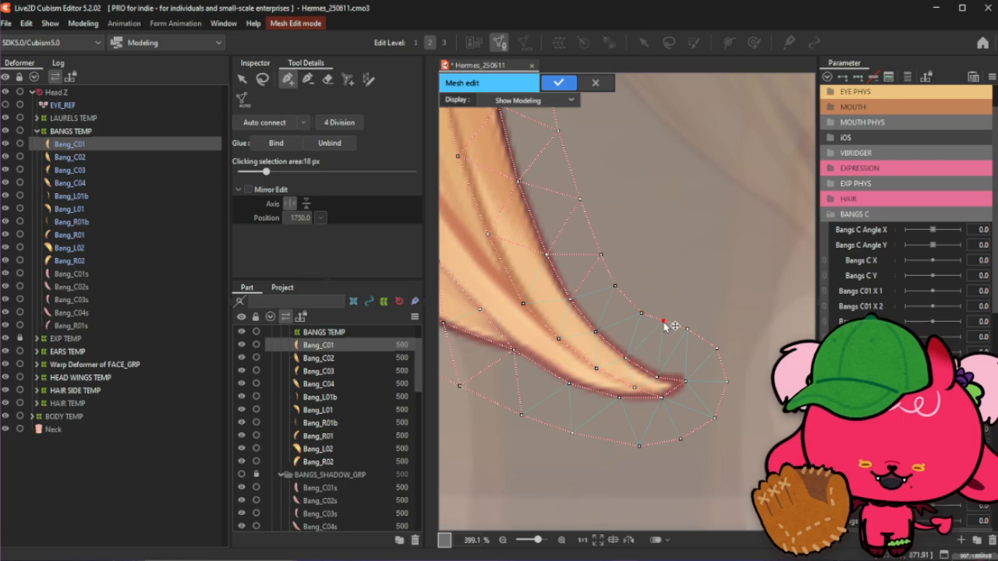
click(687, 334)
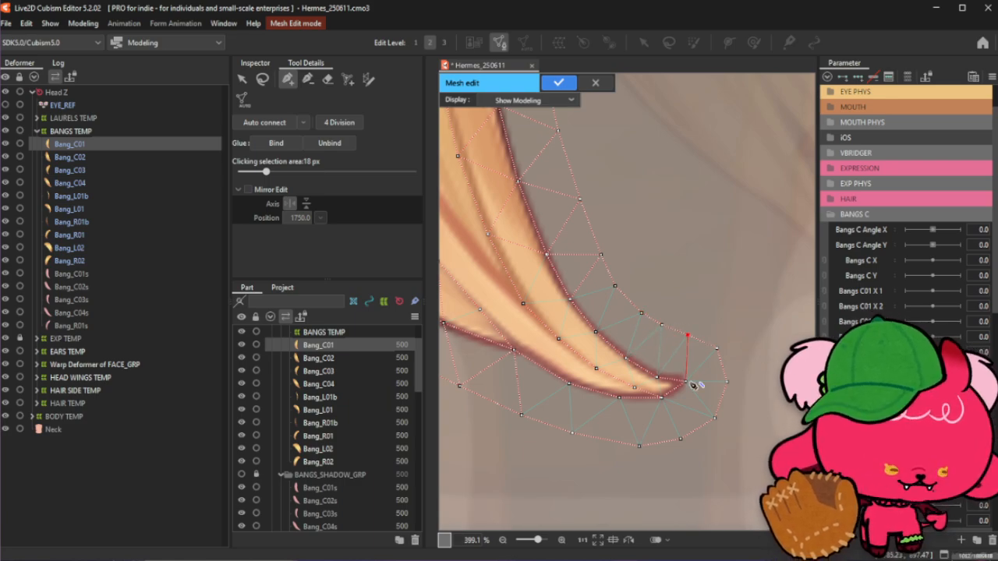
scroll(689, 382, down, 3)
scroll(642, 365, up, 2)
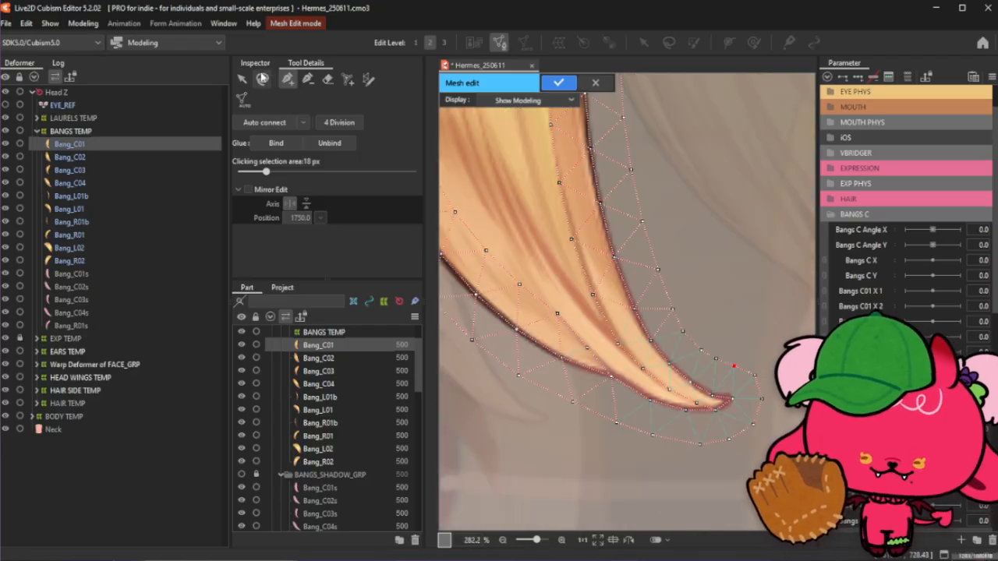
- Add interior control points along the middle of the bang's lower curve with the Add Point tool
click(263, 79)
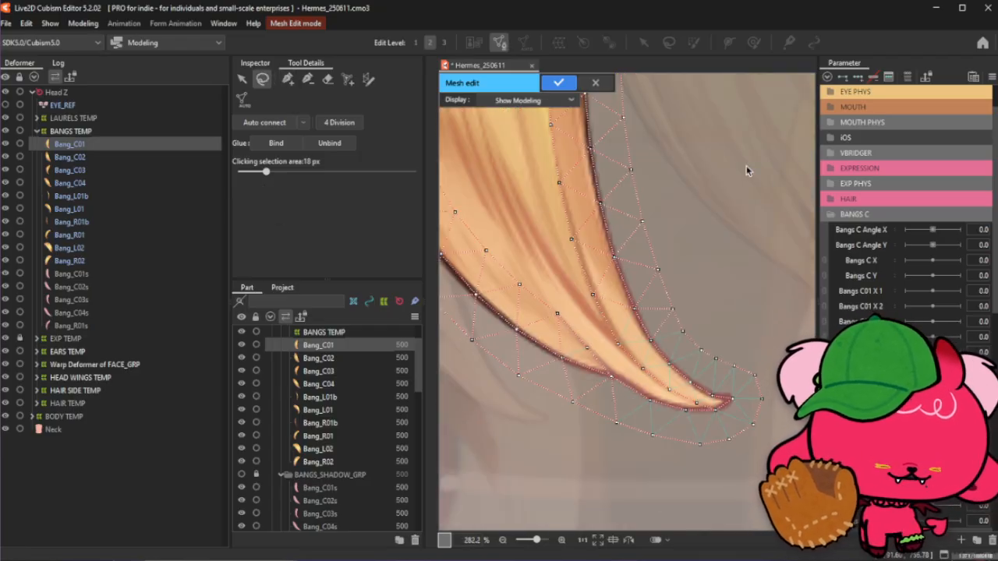
click(620, 349)
scroll(629, 413, down, 4)
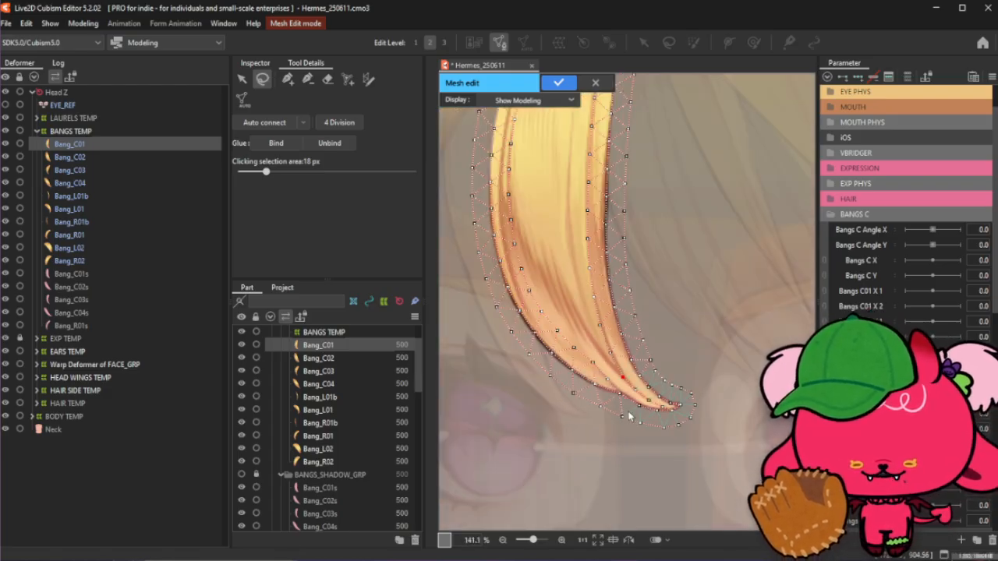
scroll(536, 174, up, 2)
scroll(631, 443, up, 2)
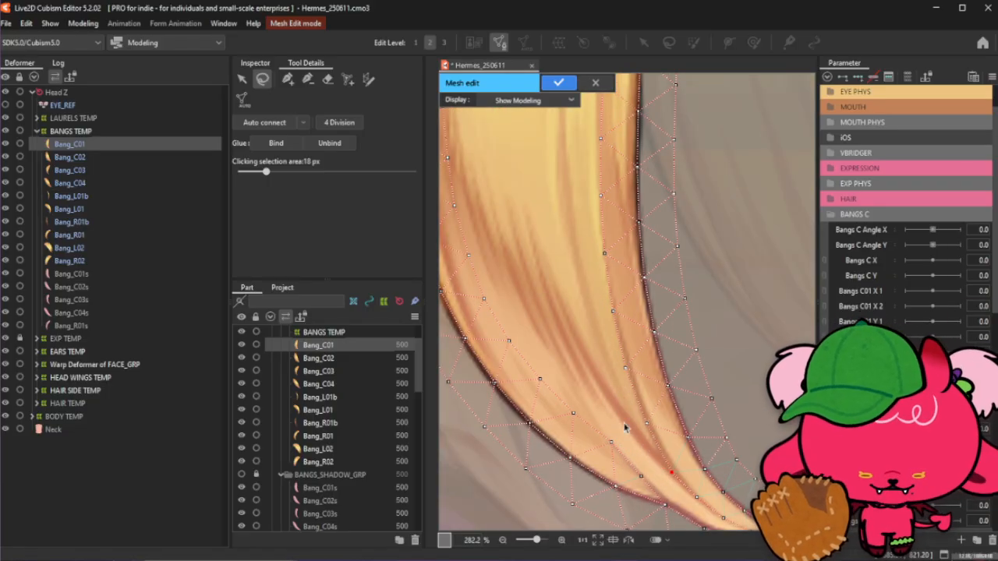
click(287, 79)
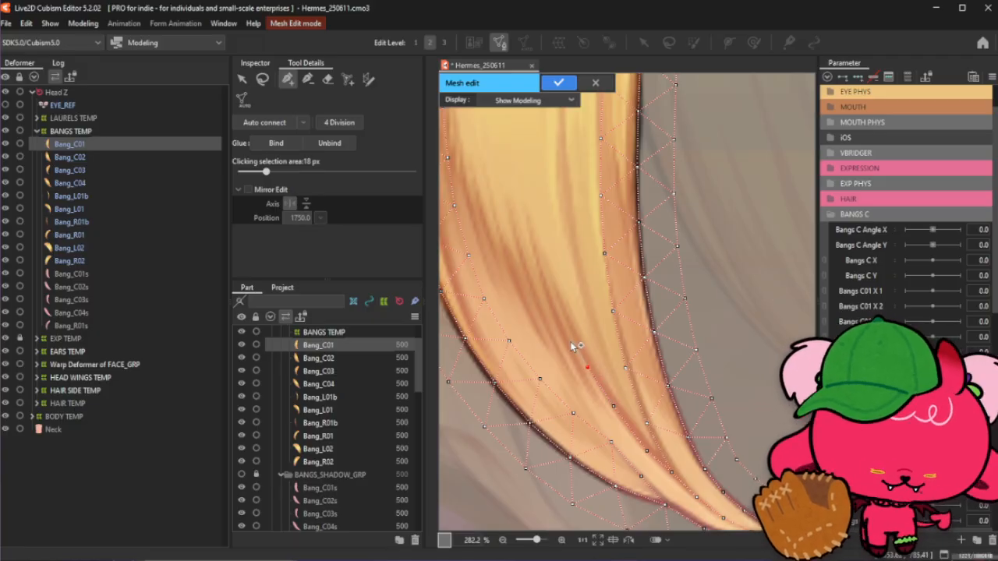
drag(588, 368, 586, 365)
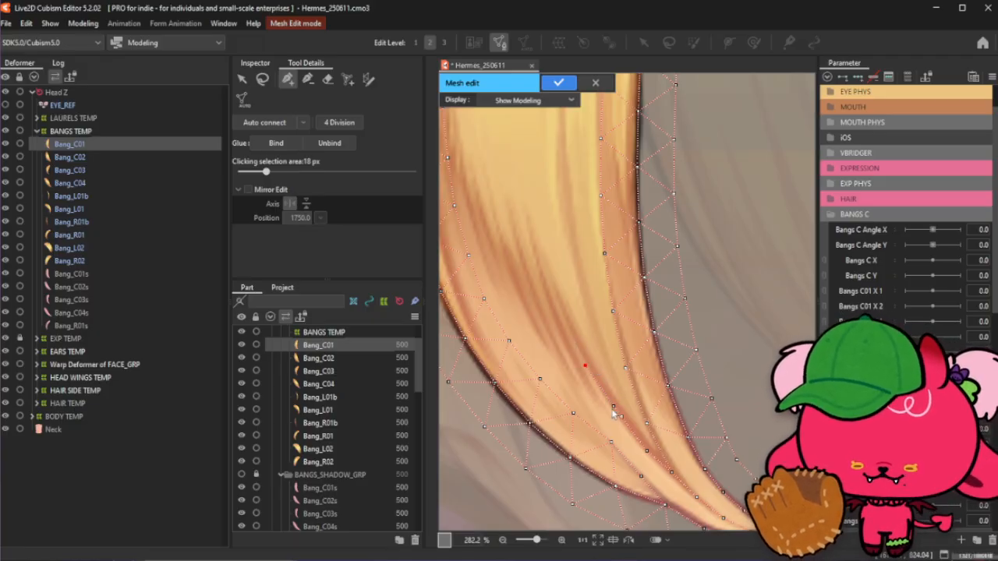
drag(614, 408, 611, 408)
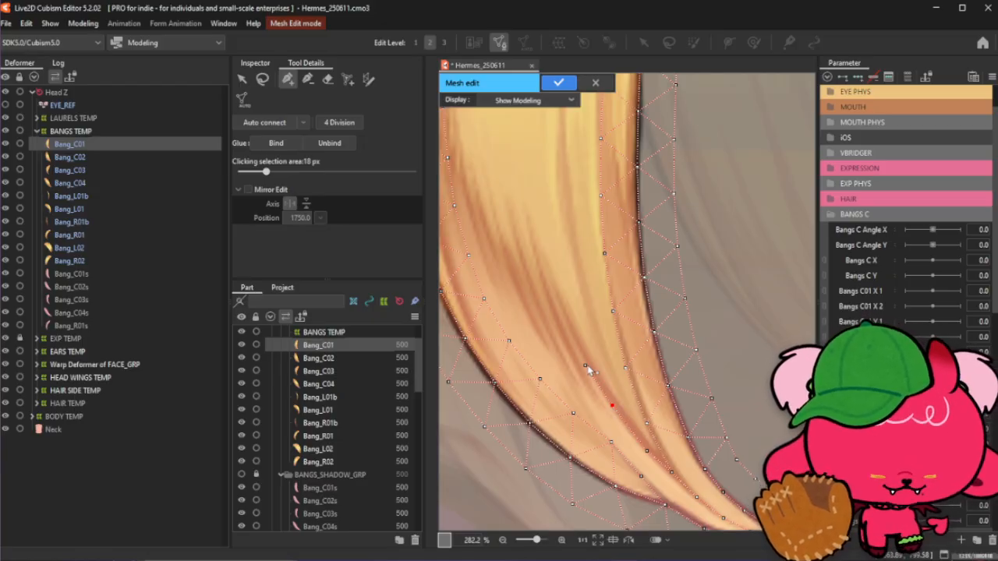
click(587, 366)
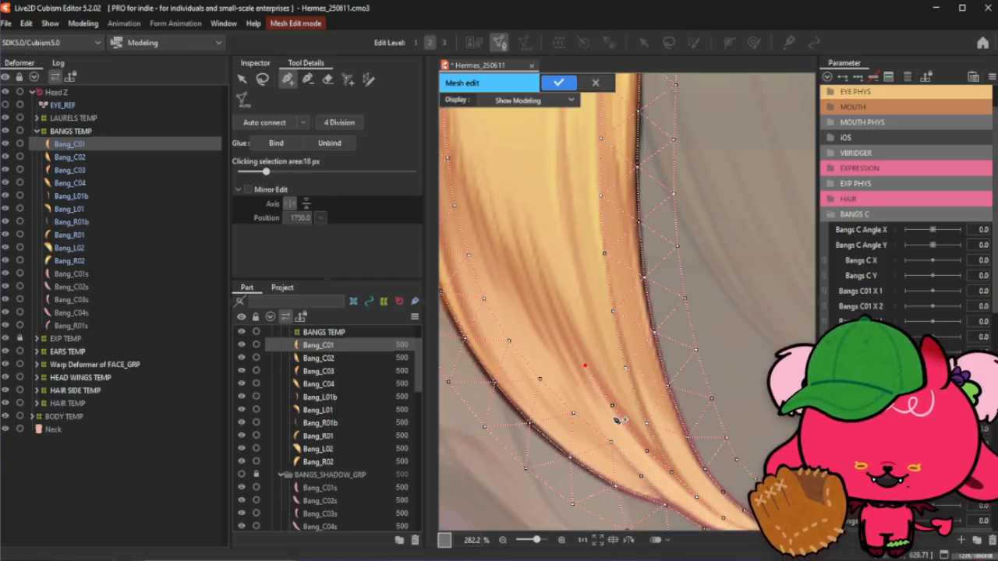
- Add interior control points along the middle of the bang's upper section
scroll(613, 417, down, 3)
scroll(576, 274, up, 2)
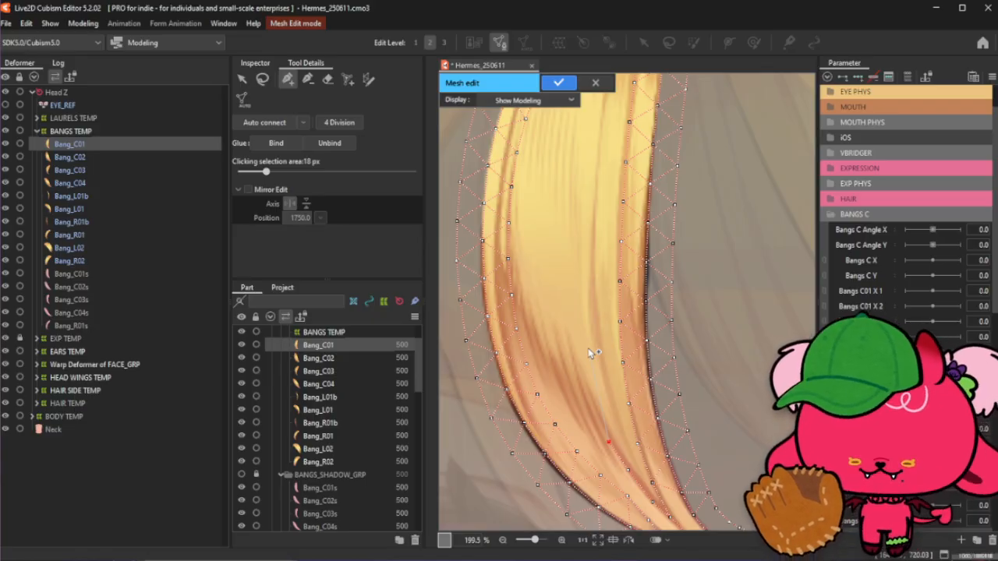
click(593, 221)
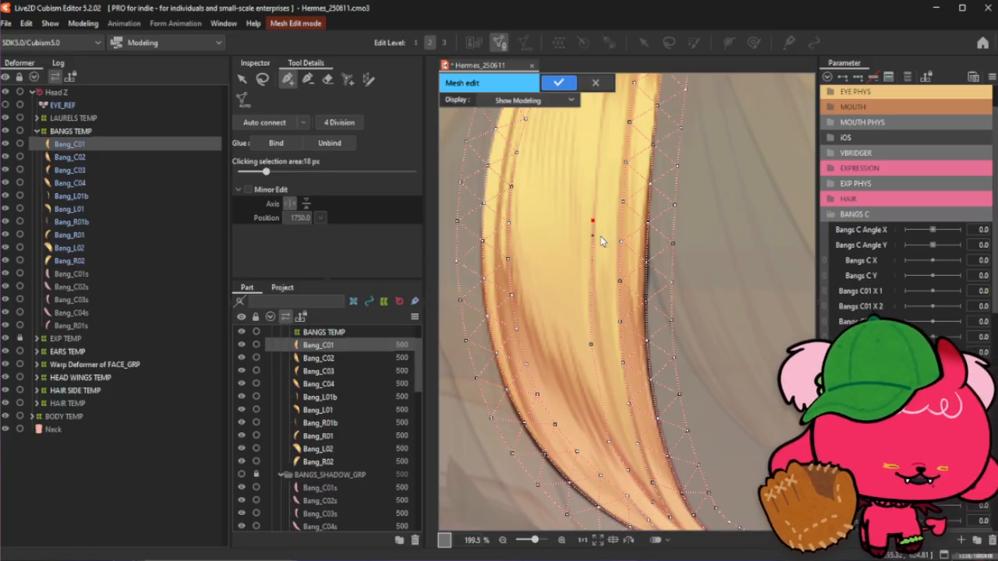
scroll(604, 237, down, 4)
scroll(634, 312, up, 2)
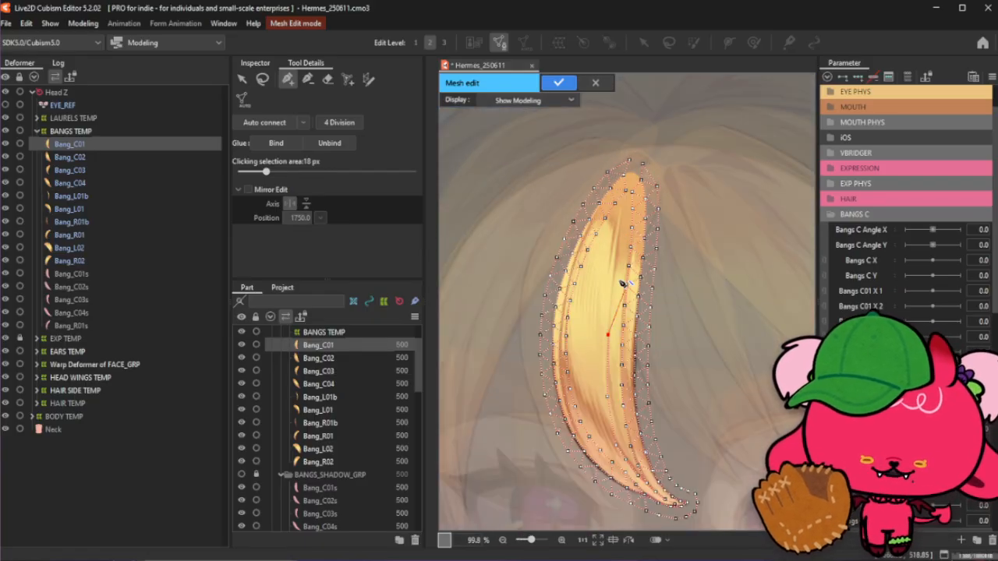
scroll(613, 284, up, 1)
scroll(612, 278, up, 1)
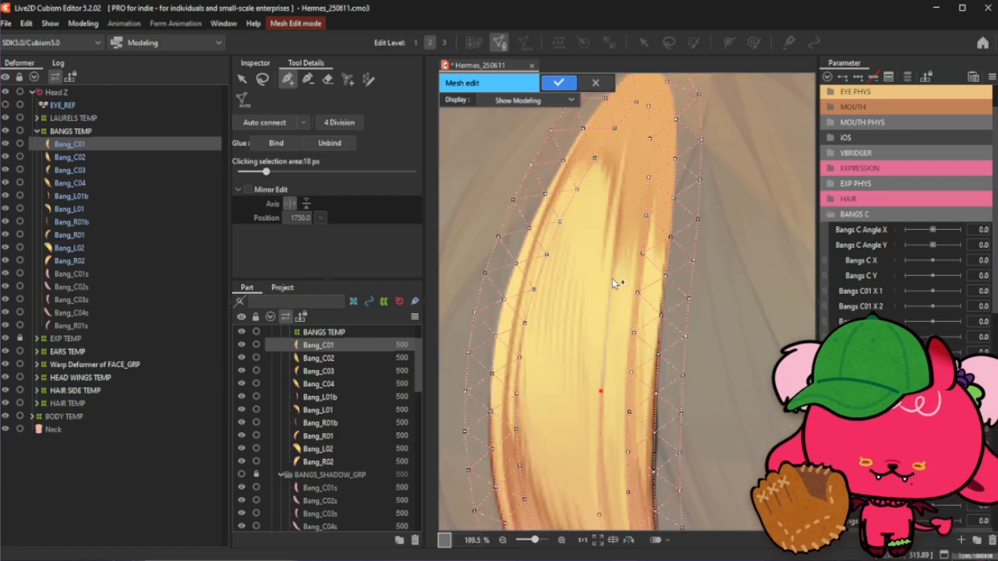
click(635, 103)
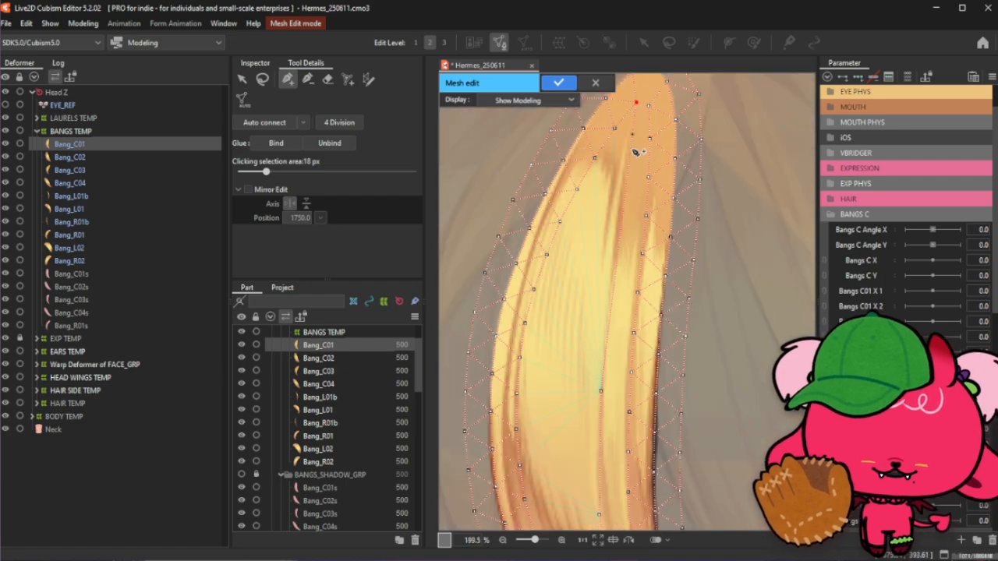
- Add points around the bang's rounded top along the outer boundary and move one onto the tip
scroll(625, 274, up, 1)
scroll(659, 287, down, 4)
scroll(658, 287, up, 5)
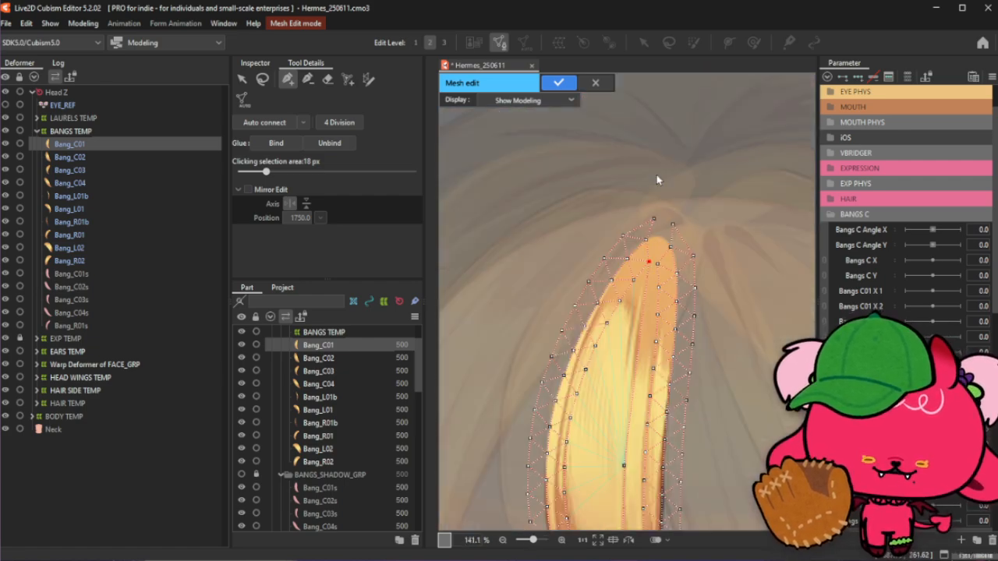
click(644, 301)
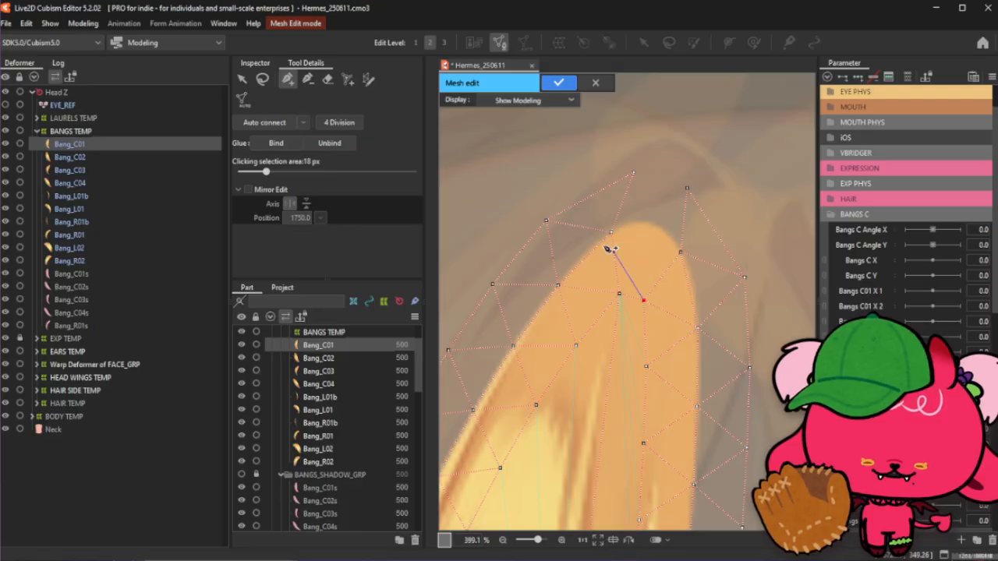
click(612, 233)
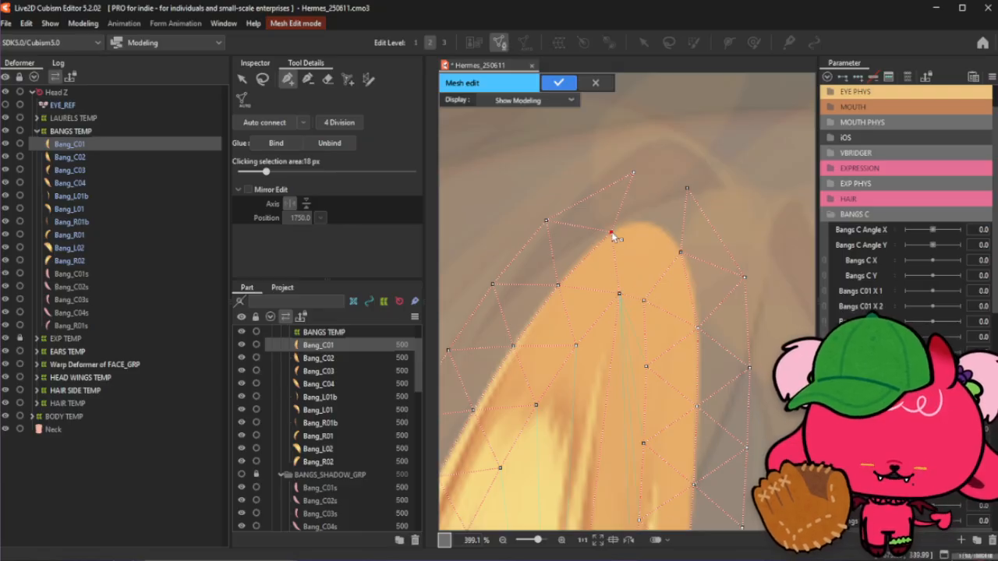
click(650, 222)
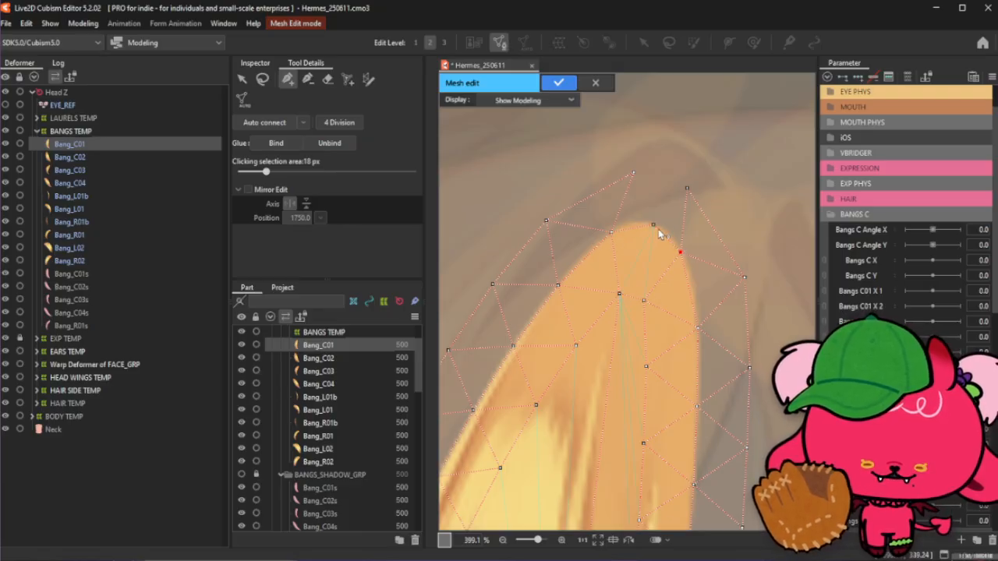
click(680, 251)
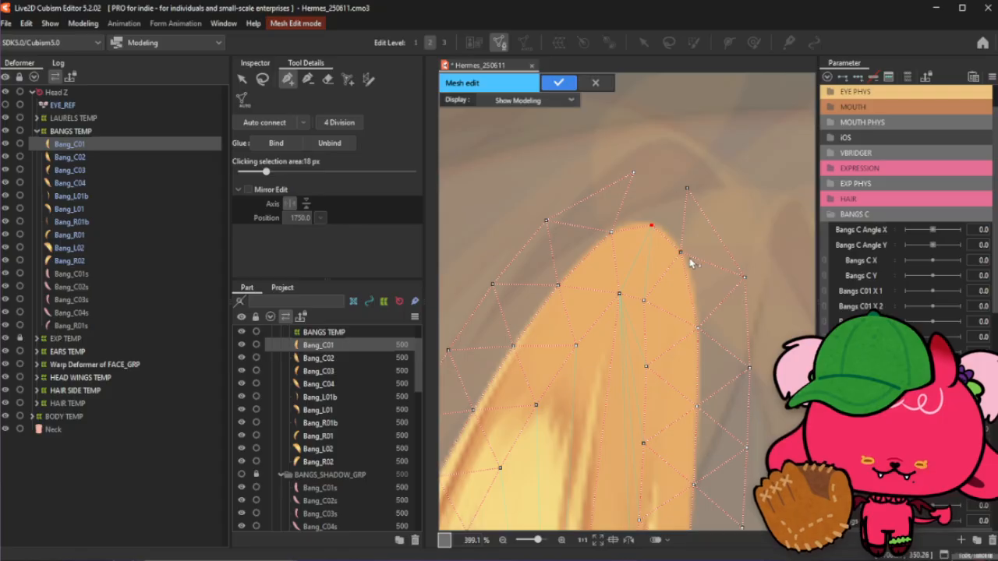
drag(690, 200, 708, 204)
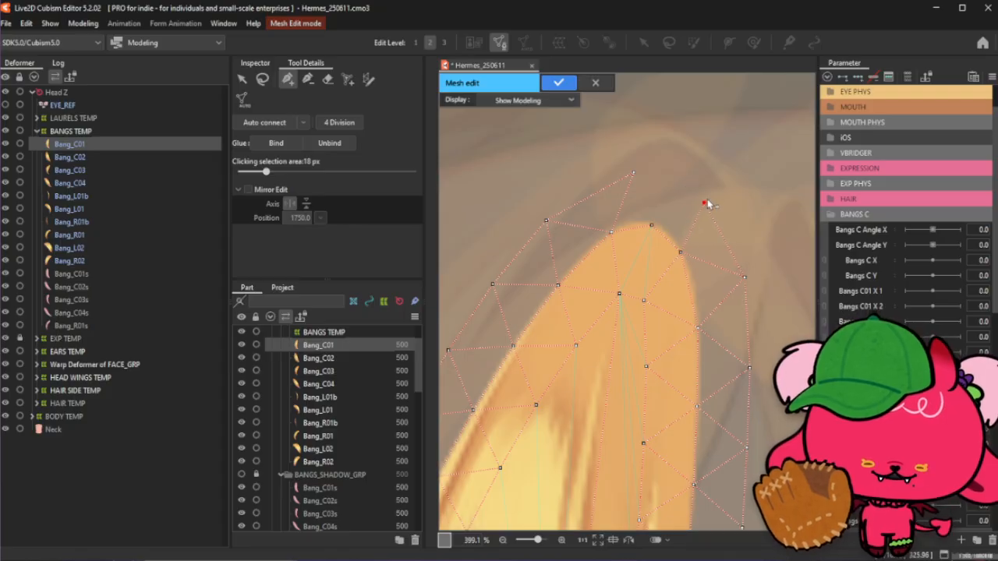
click(672, 168)
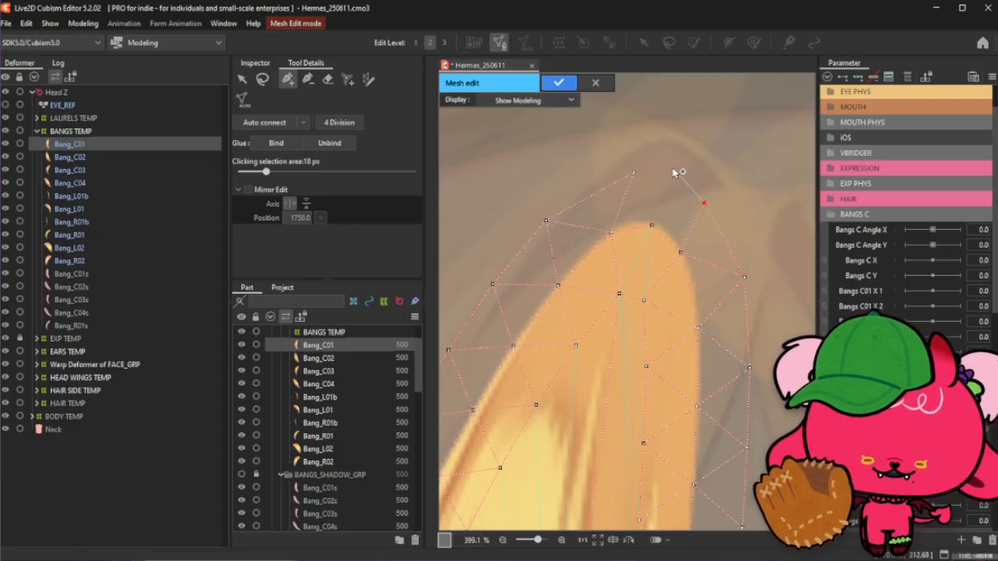
click(620, 175)
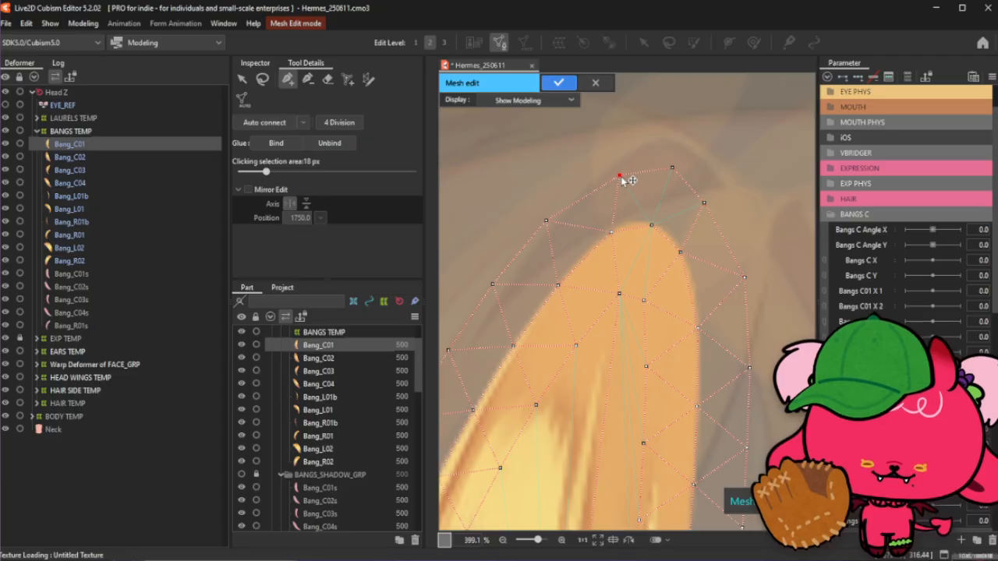
drag(612, 233, 656, 227)
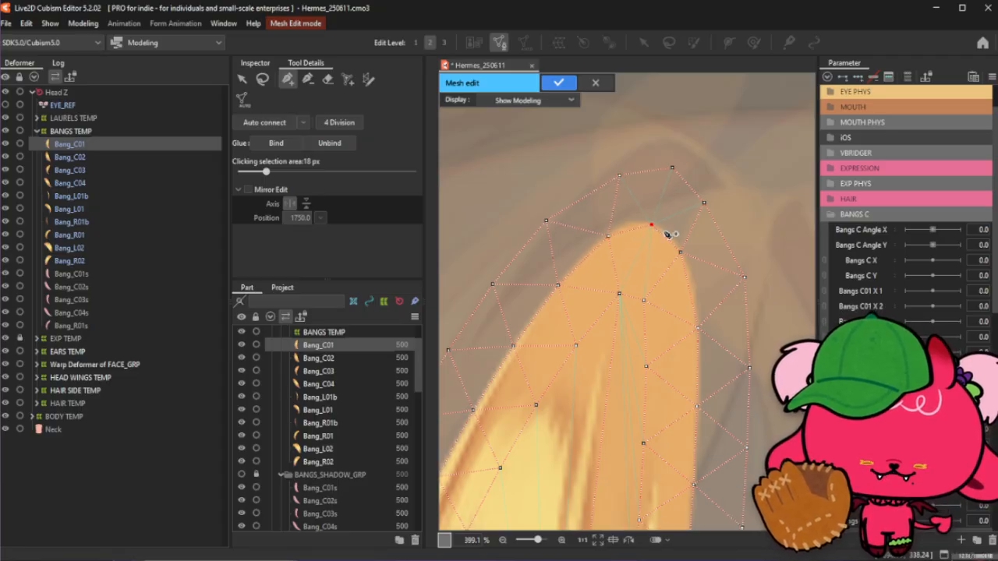
- Add and adjust interior points just below the bang's top, undoing one stray point move
click(643, 307)
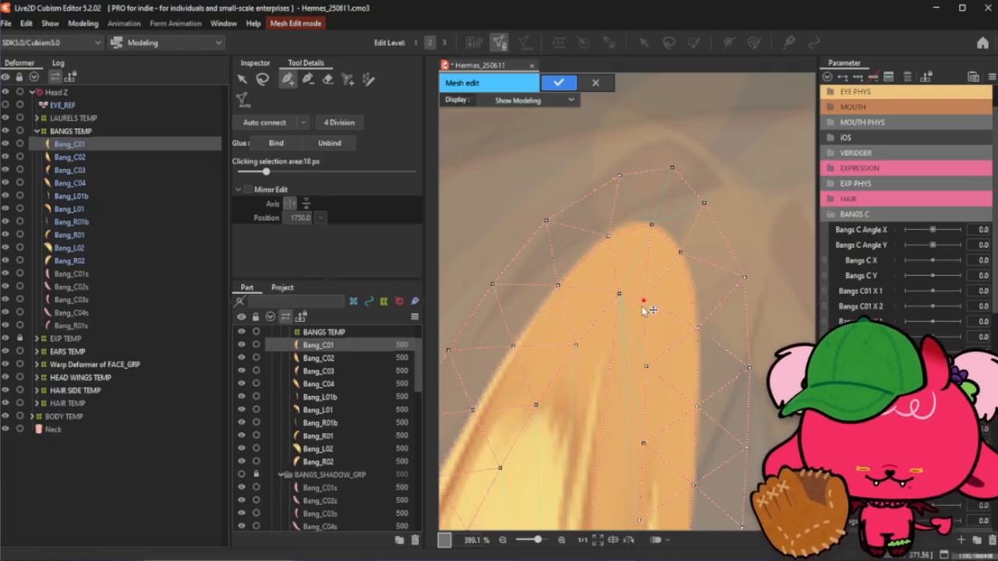
drag(644, 307, 651, 307)
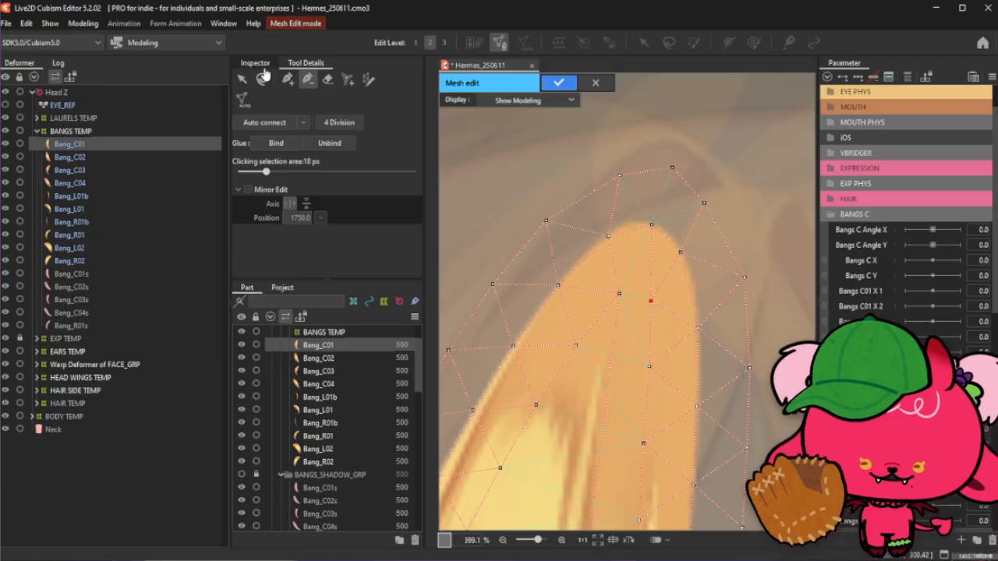
click(288, 78)
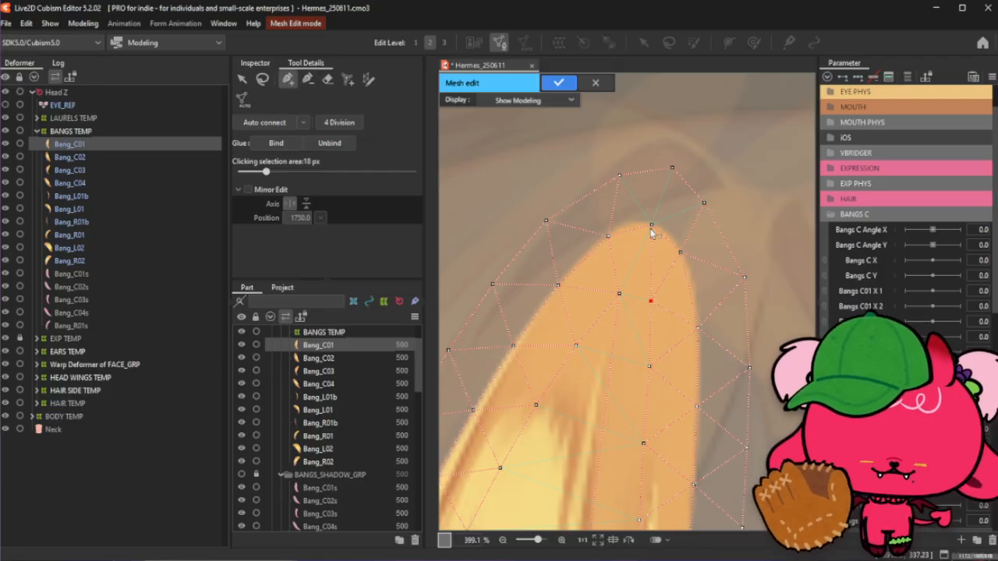
drag(651, 226, 619, 294)
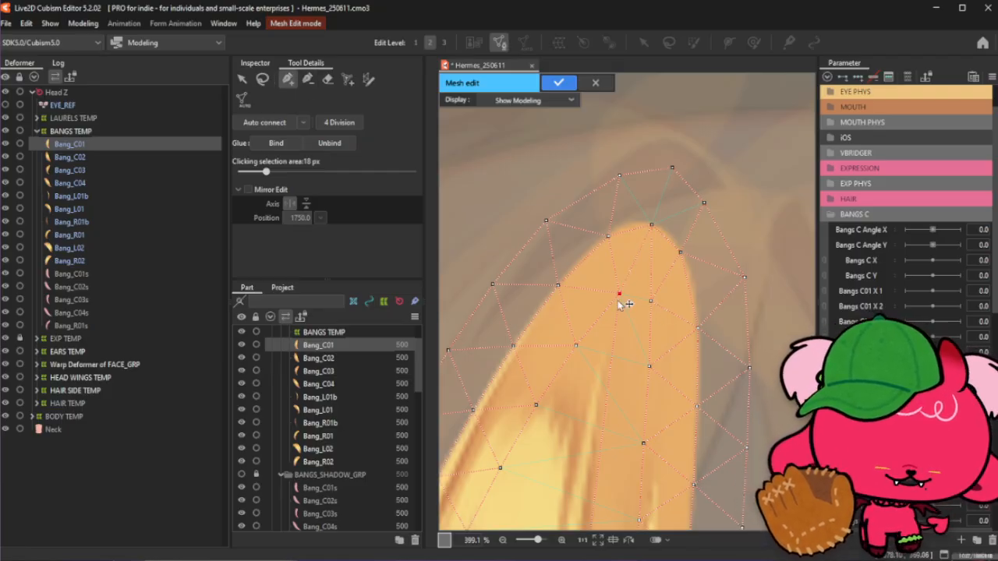
key(ctrl+z)
click(608, 237)
click(620, 295)
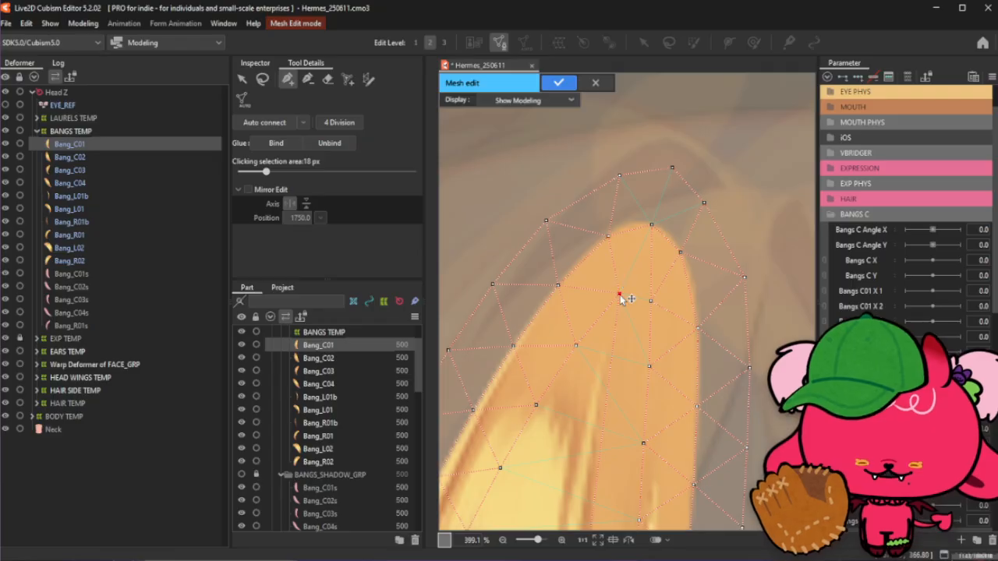
drag(621, 298, 615, 294)
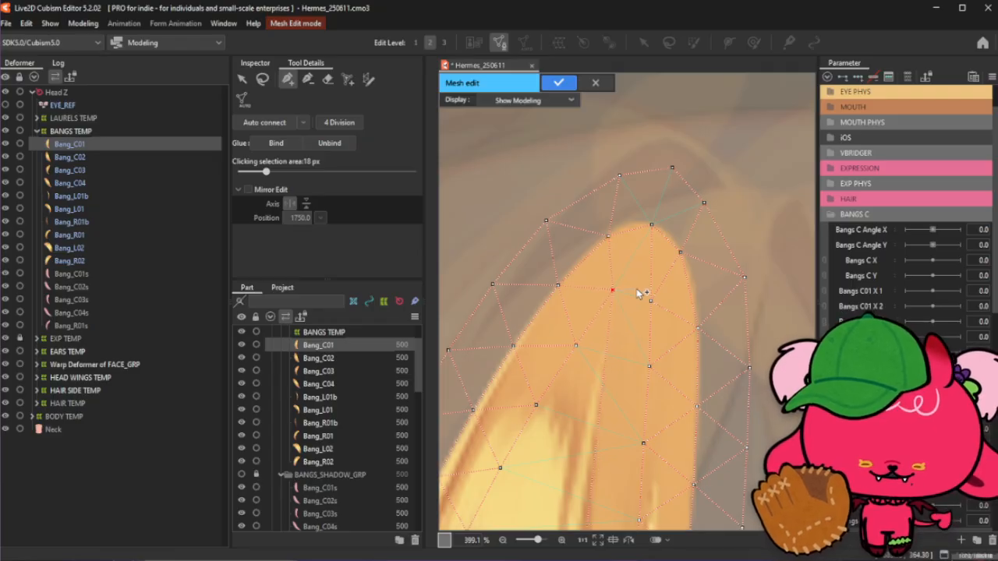
click(636, 289)
click(651, 300)
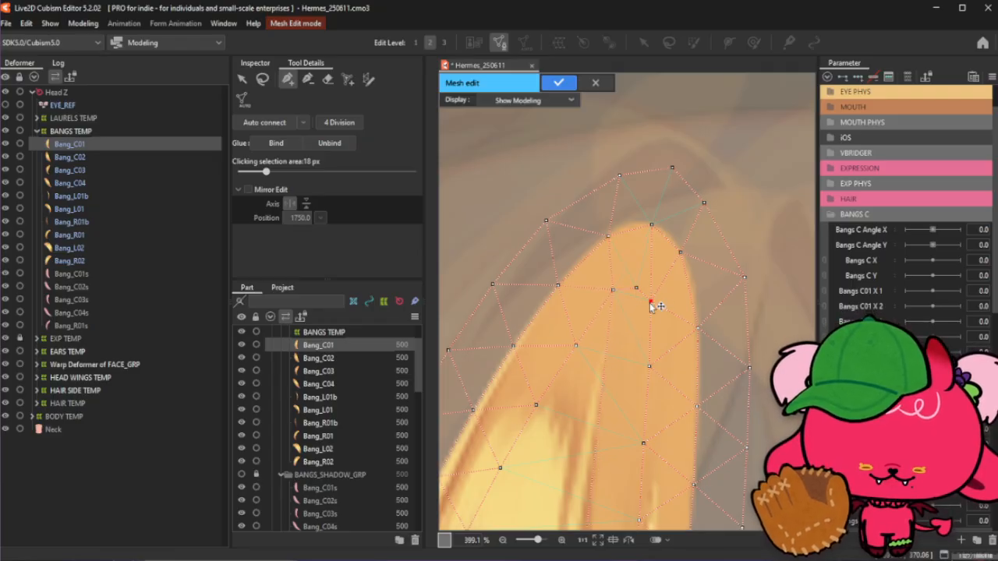
- Add another interior point lower in the top section and nudge nearby points into place
click(308, 79)
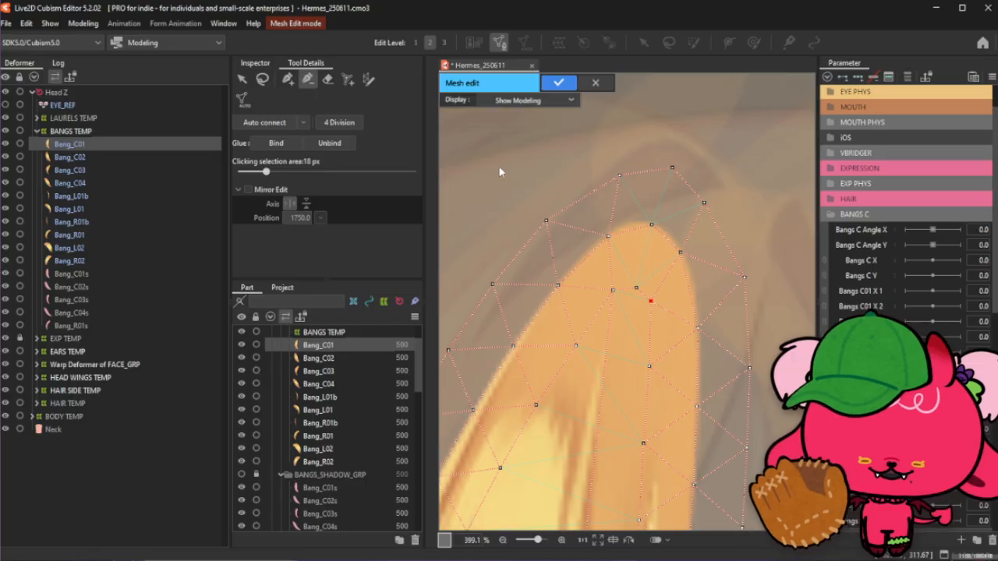
click(287, 80)
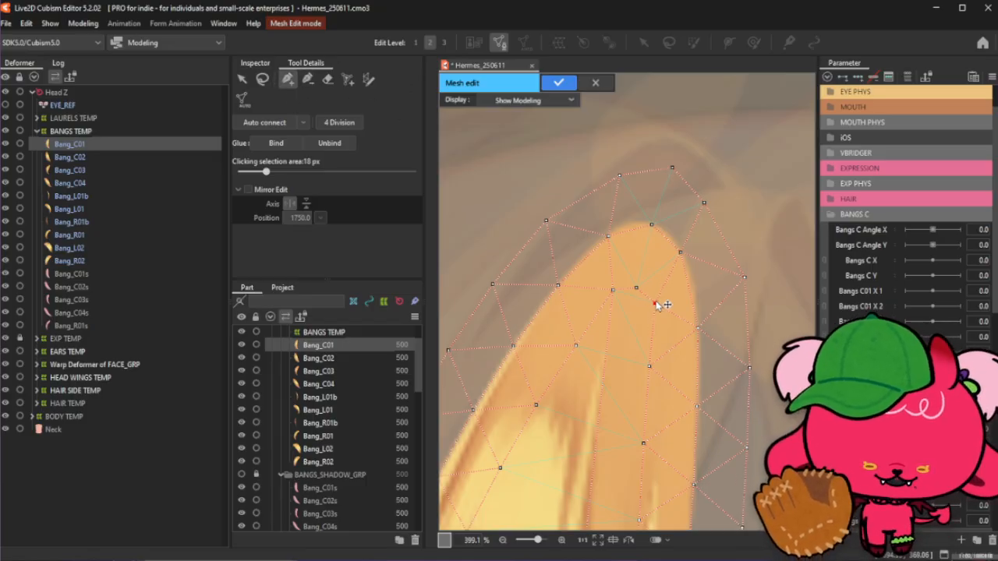
click(651, 367)
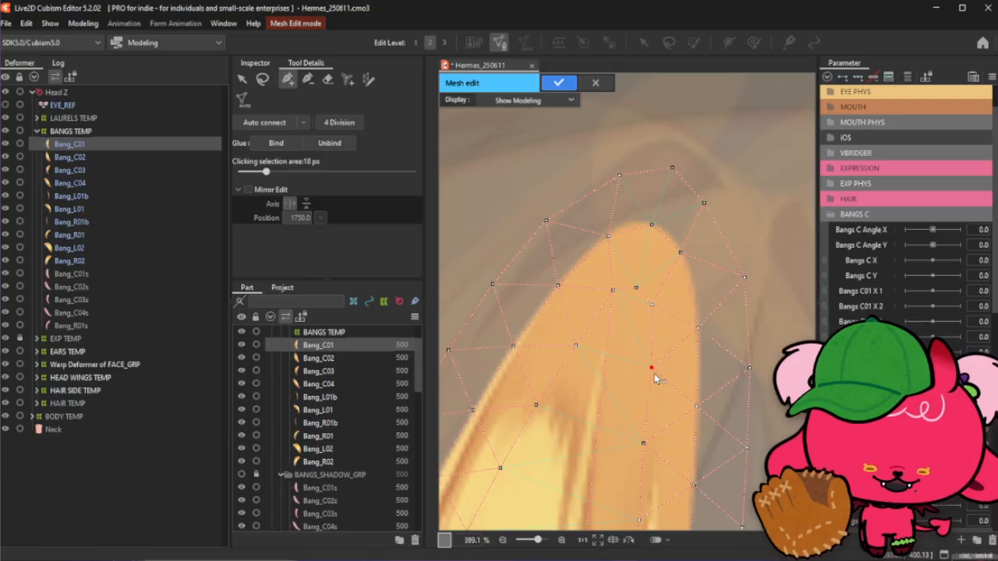
drag(654, 374, 651, 373)
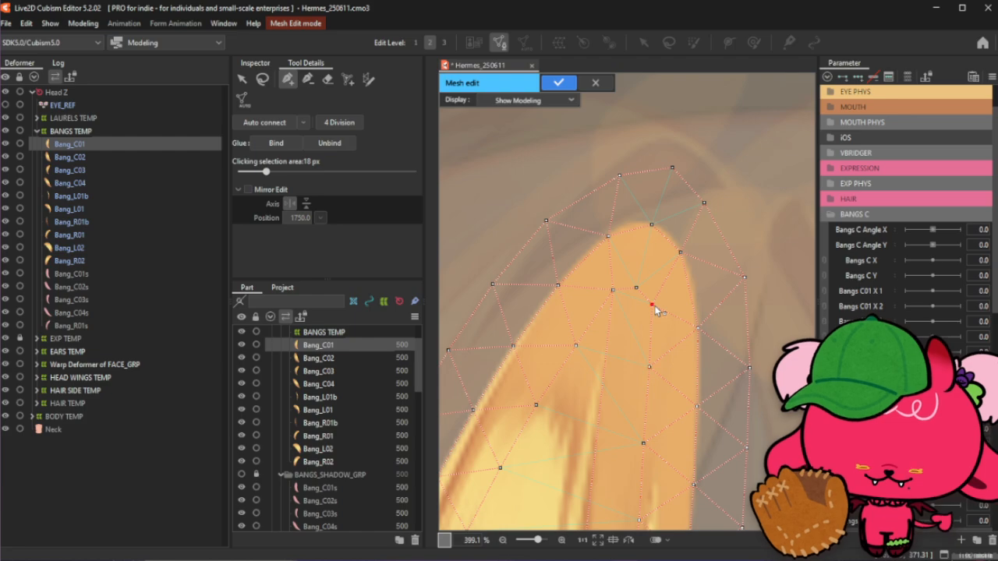
drag(606, 291, 604, 297)
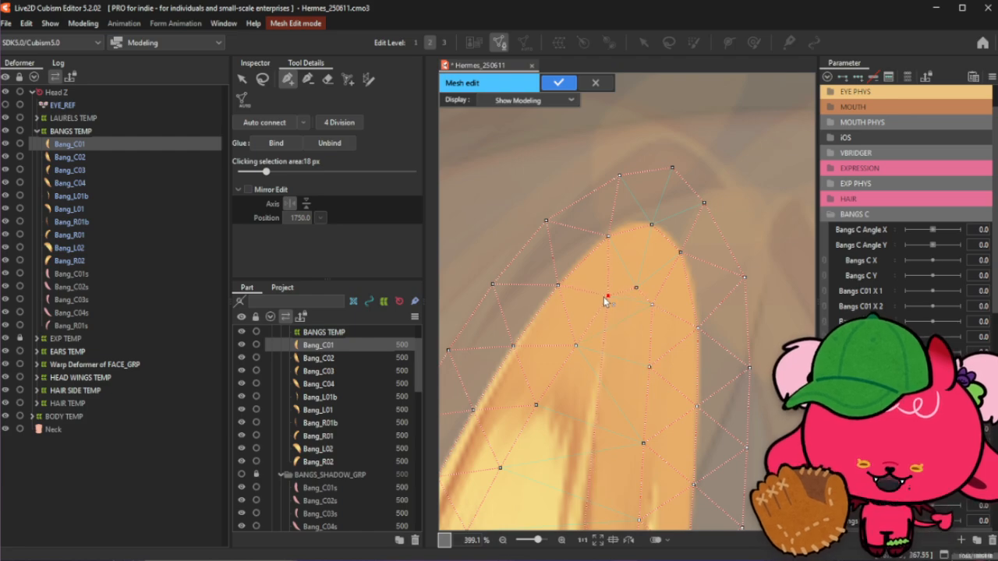
scroll(605, 300, down, 5)
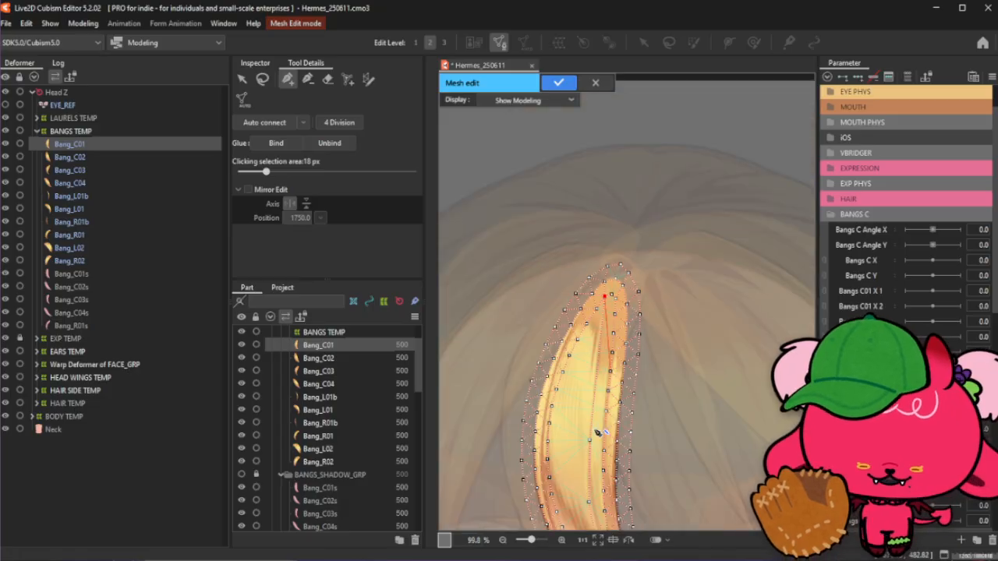
drag(591, 381, 595, 316)
scroll(599, 285, up, 6)
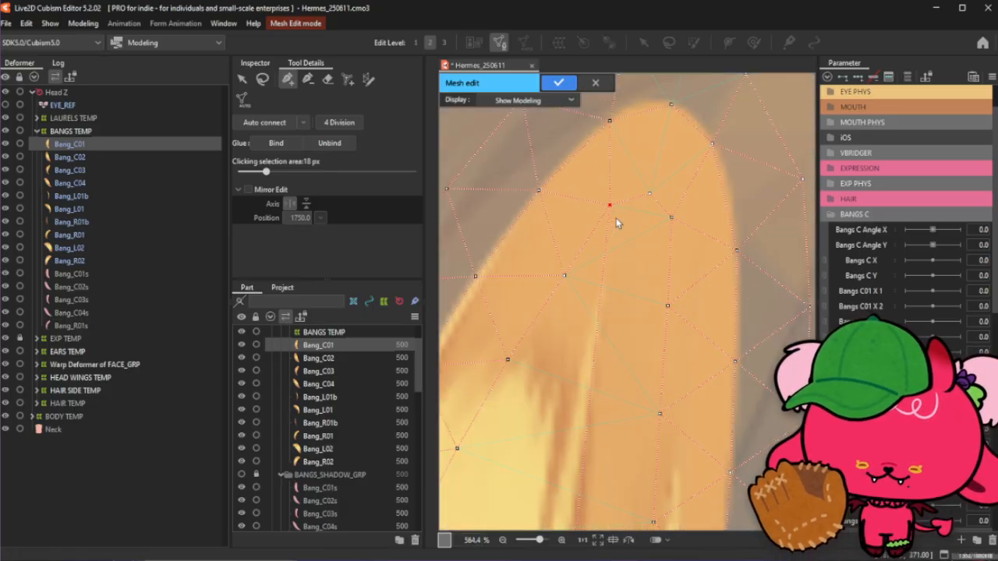
- Add interior points in the middle of the bang's rounded top section, near the tip
scroll(620, 222, down, 1)
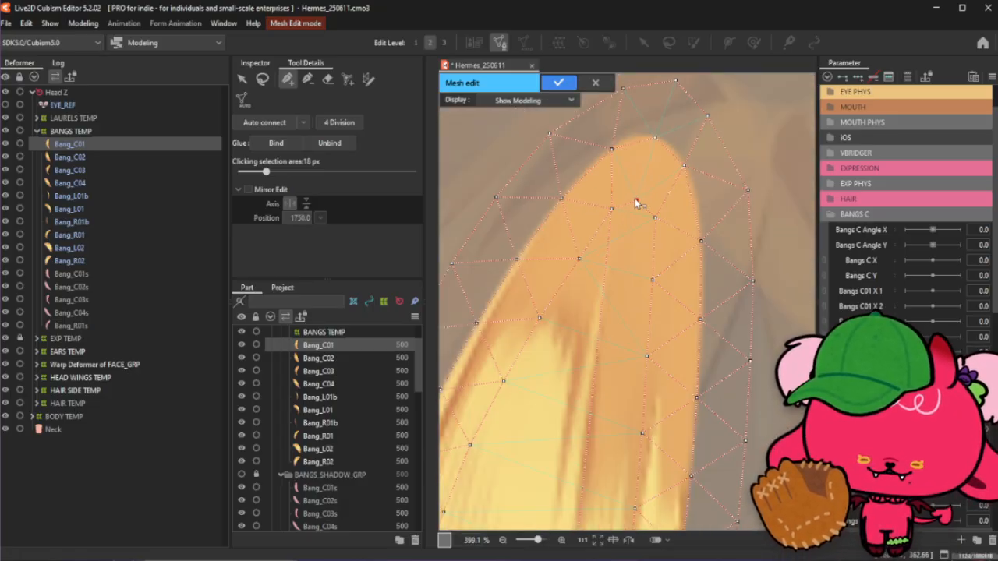
click(636, 199)
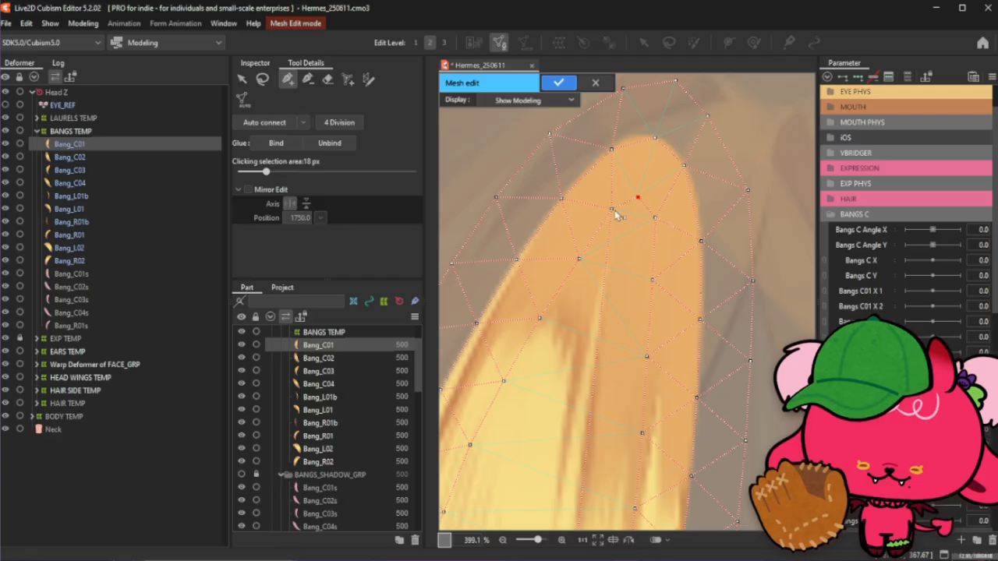
click(611, 210)
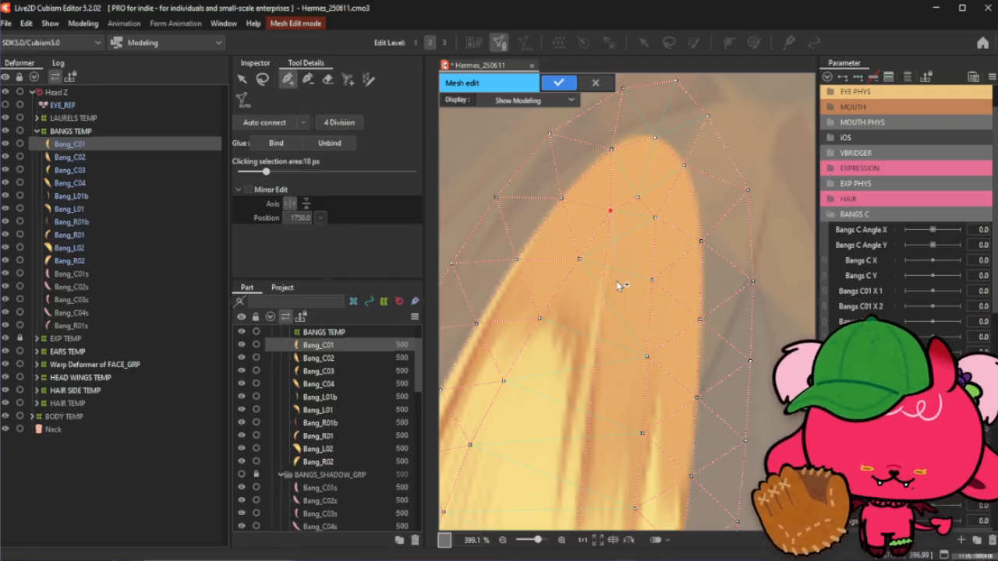
click(308, 78)
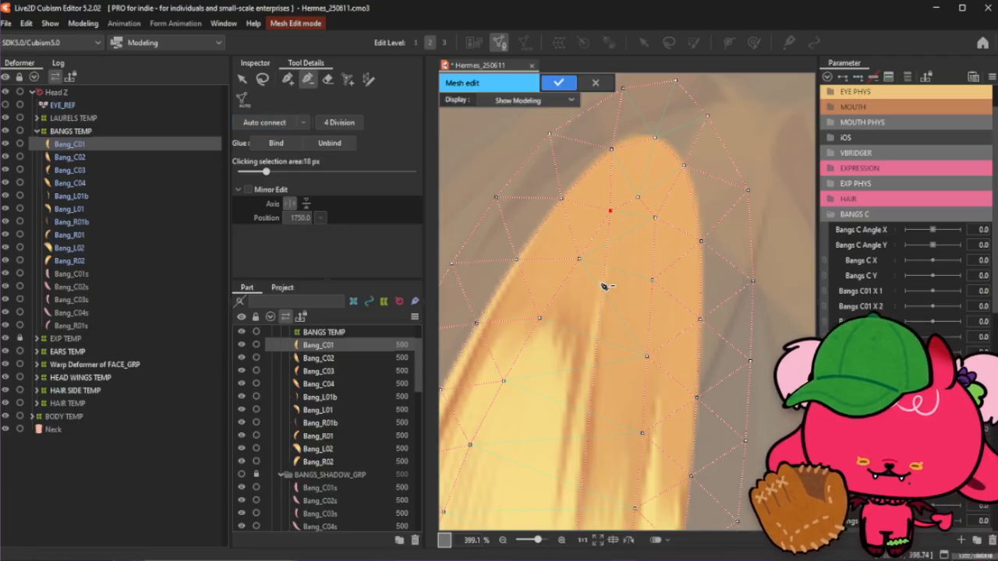
click(288, 79)
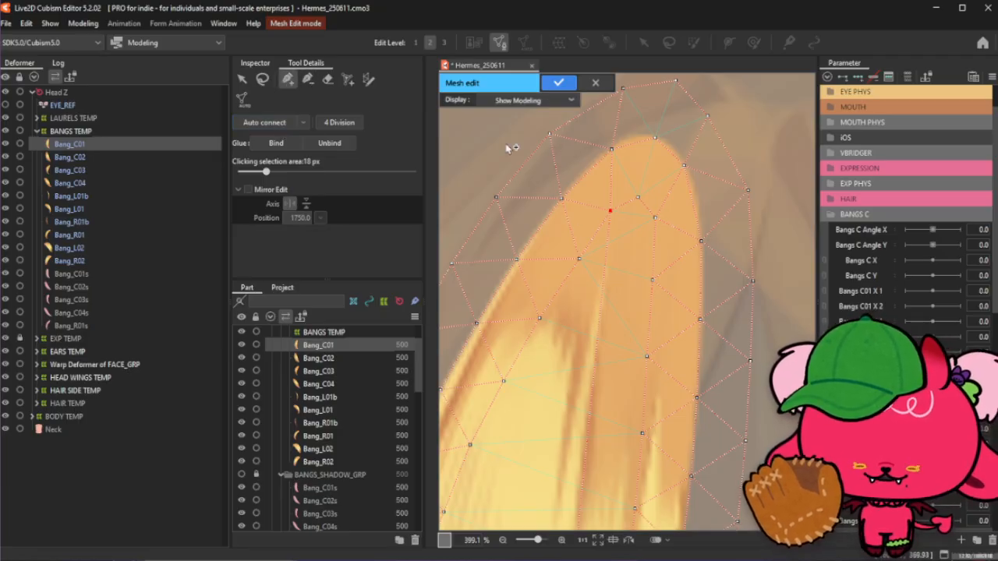
click(655, 220)
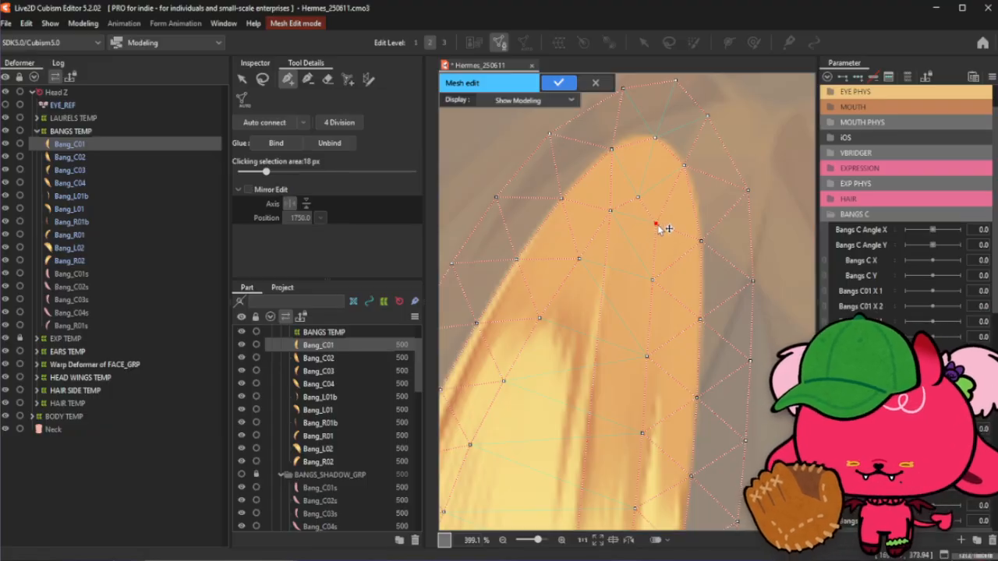
click(655, 282)
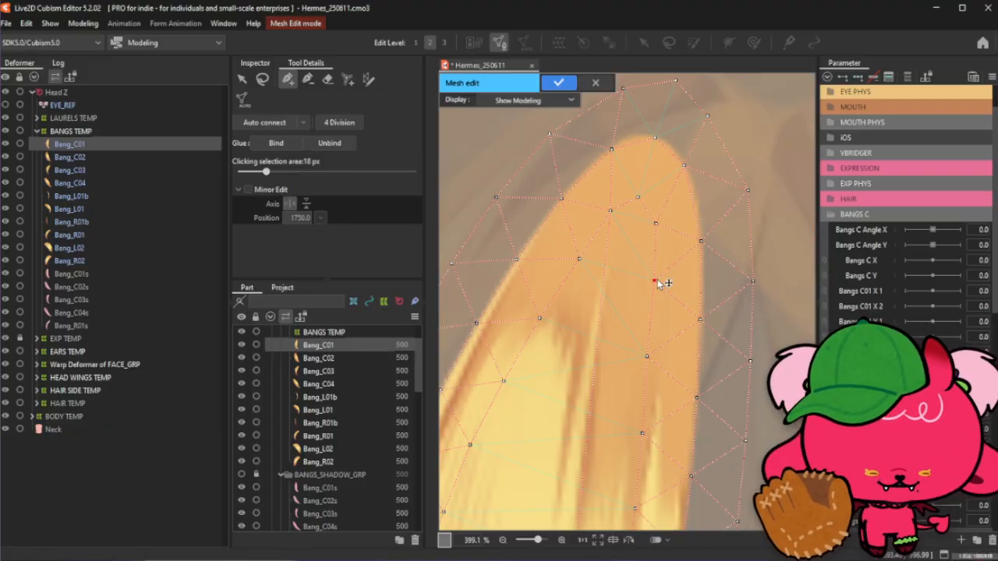
scroll(656, 227, down, 3)
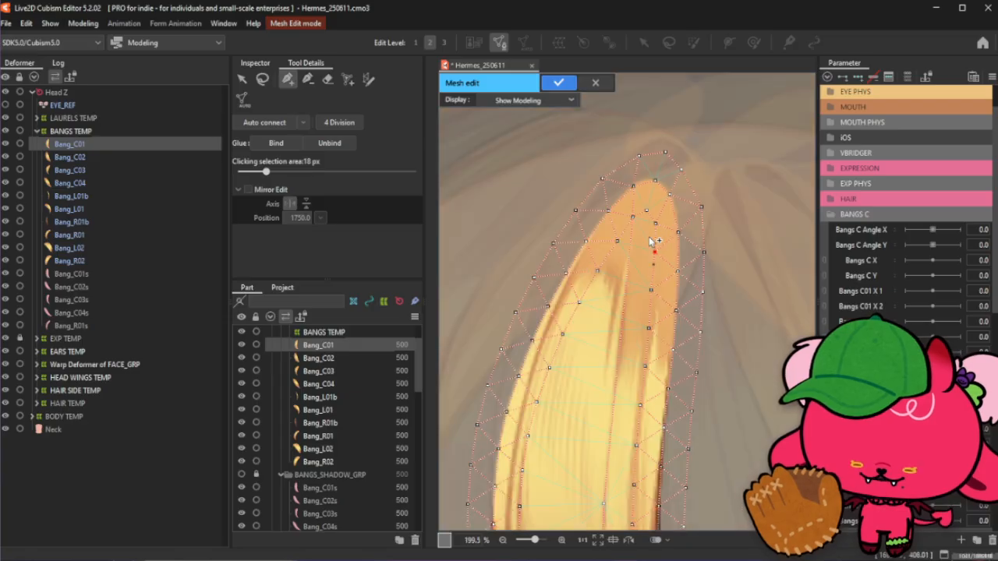
click(308, 79)
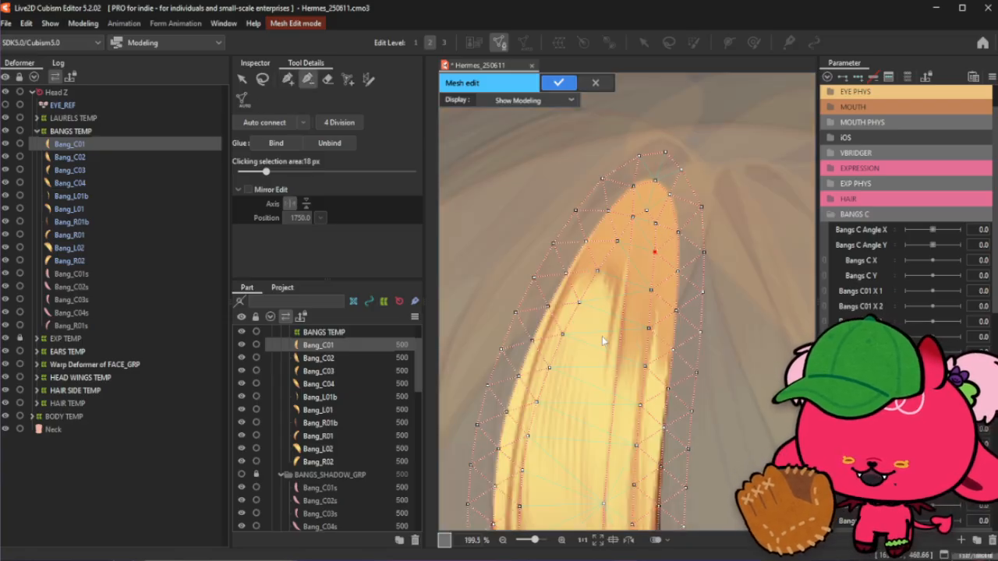
click(288, 78)
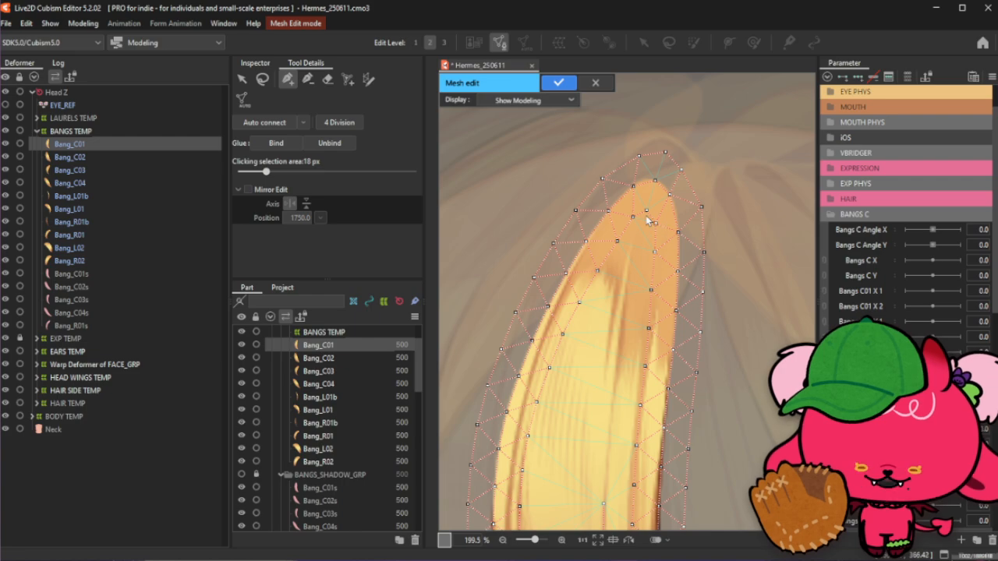
- Add more interior points down the bang's centre line below the top section
scroll(645, 215, up, 5)
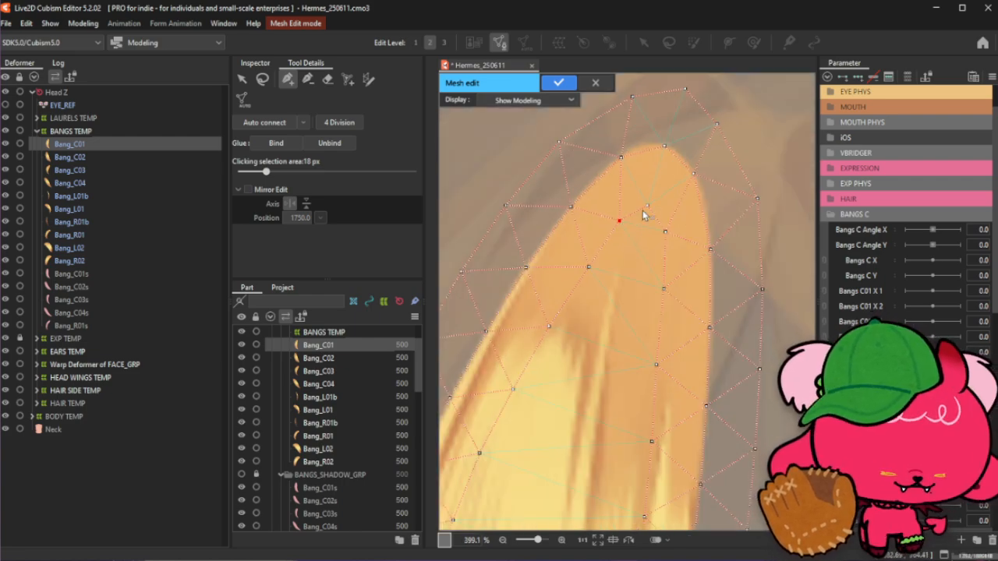
scroll(675, 154, down, 2)
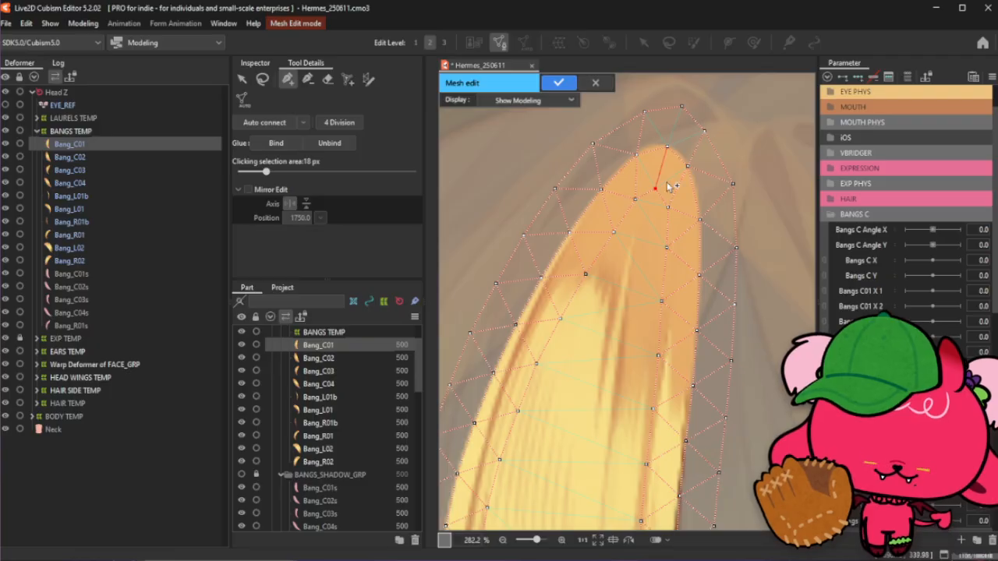
scroll(659, 215, up, 2)
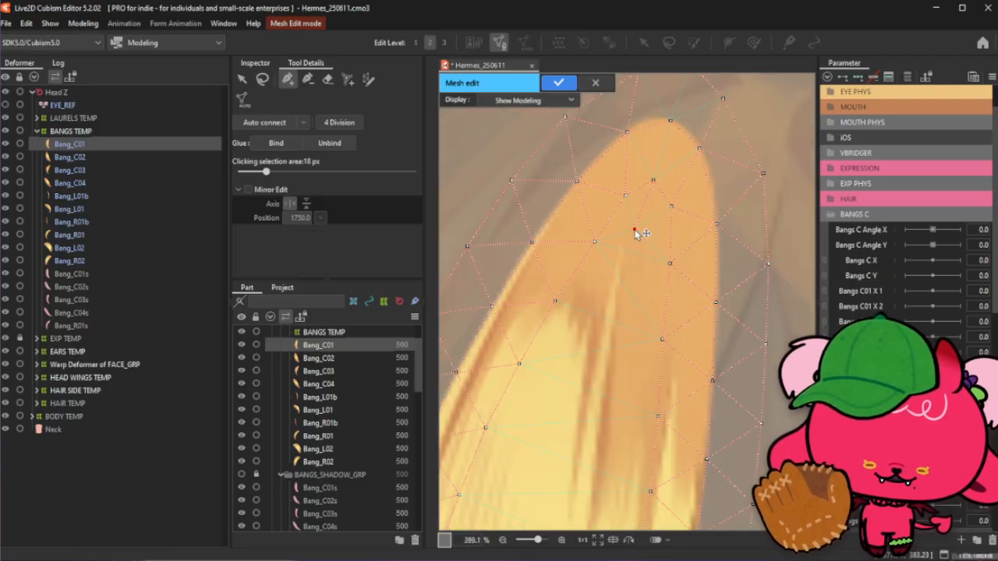
scroll(624, 178, down, 2)
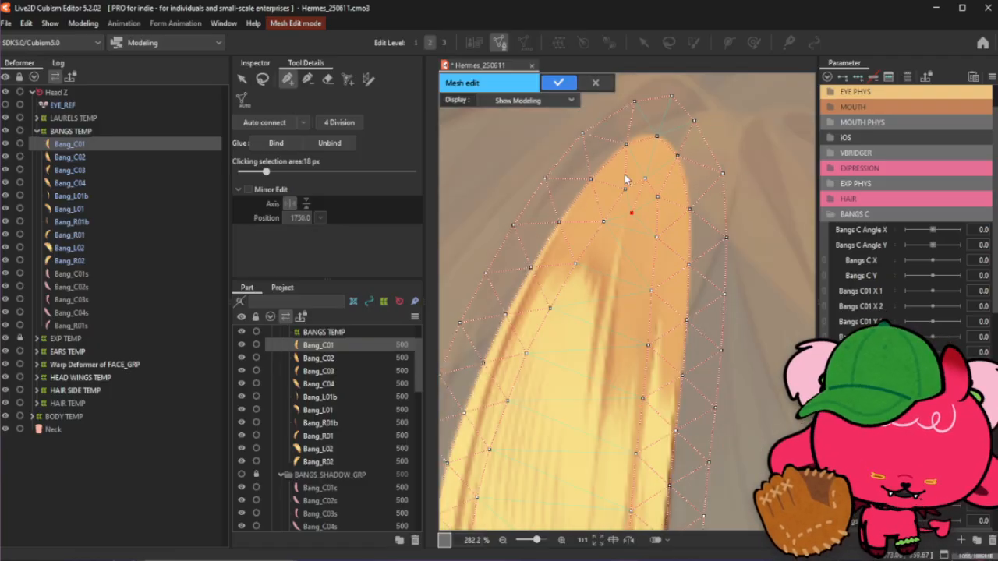
click(623, 256)
scroll(628, 191, down, 2)
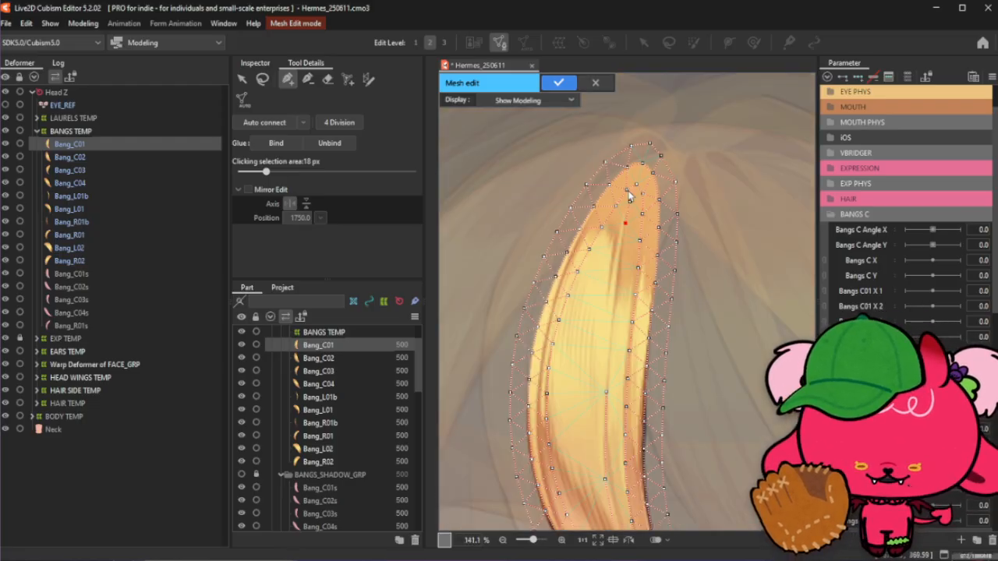
scroll(620, 259, up, 2)
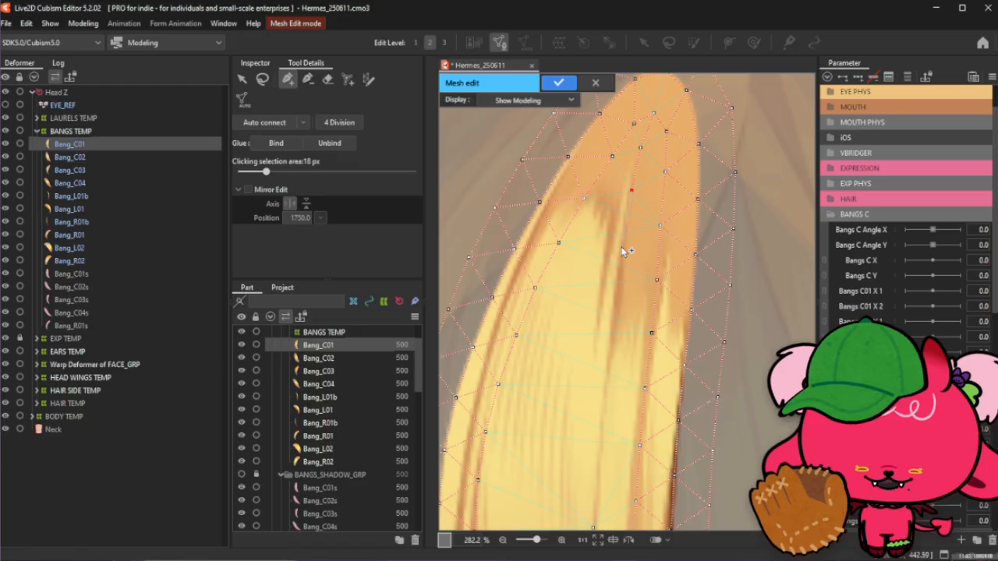
click(620, 246)
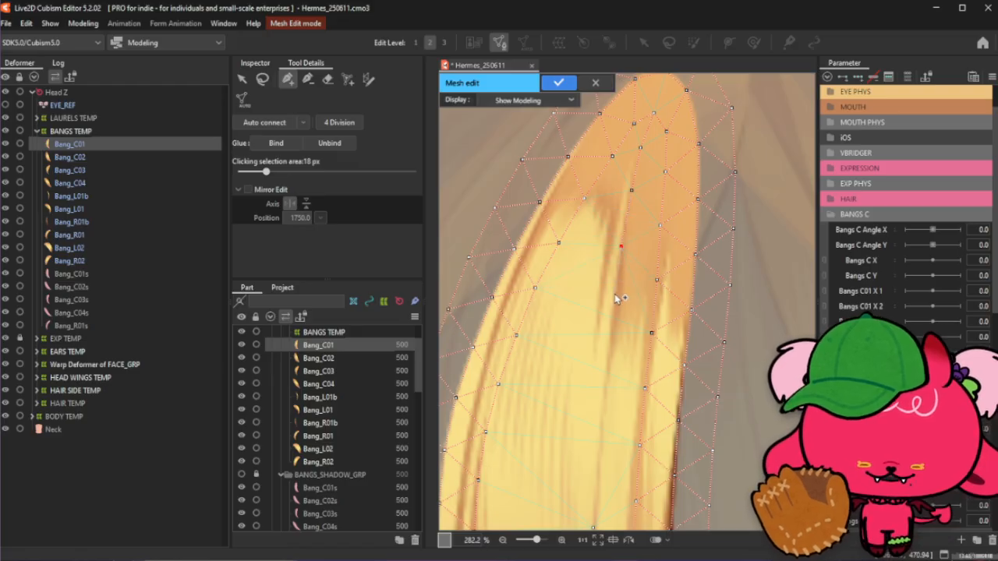
click(615, 294)
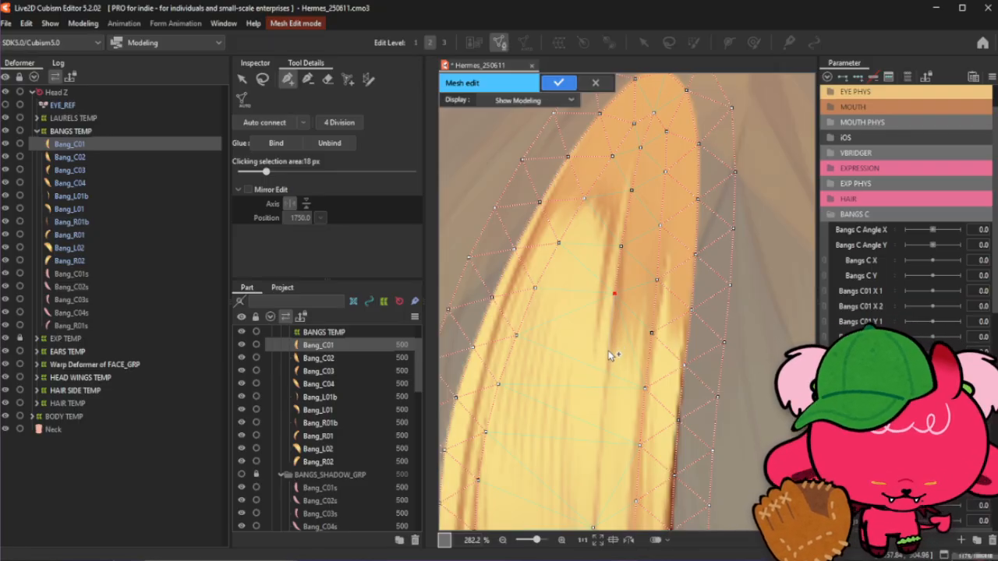
- Shift two interior points slightly upward and add a new point just below them
scroll(608, 355, down, 2)
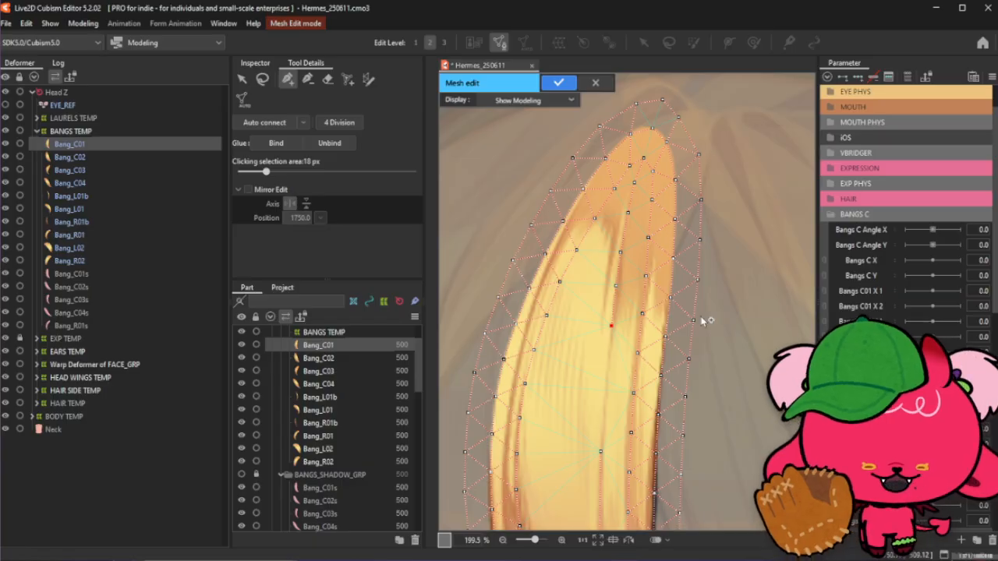
drag(619, 352, 612, 330)
scroll(613, 331, up, 2)
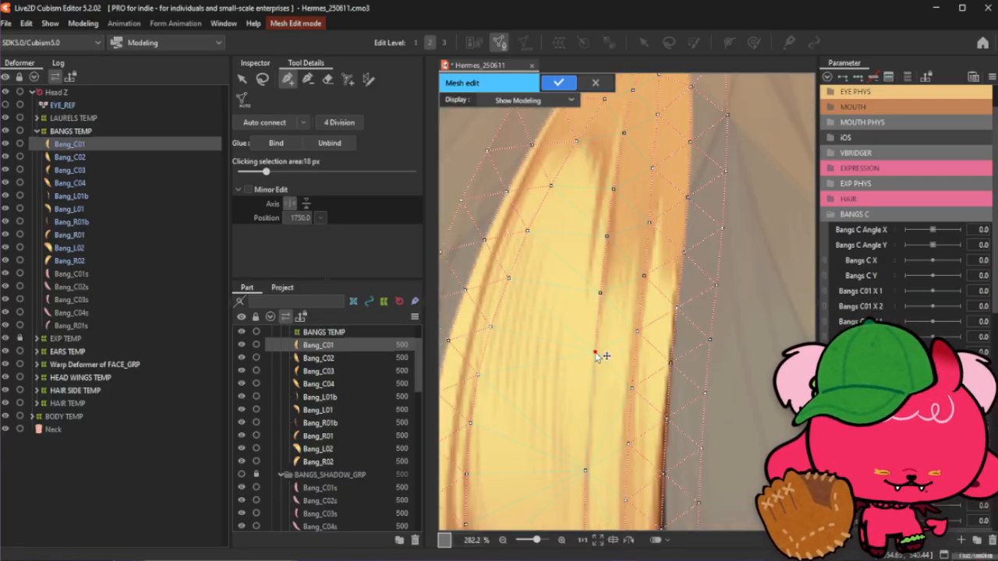
drag(597, 376, 597, 356)
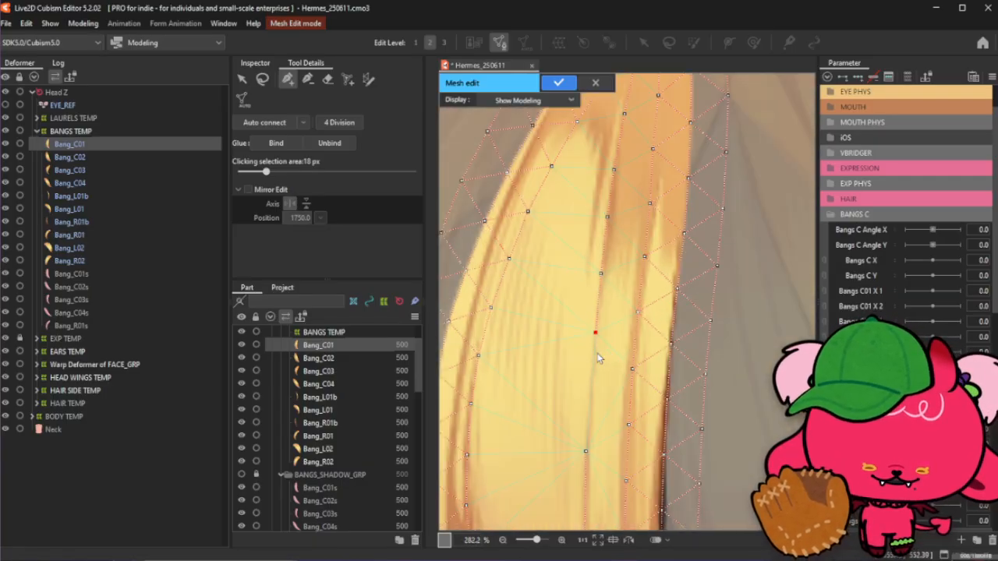
click(590, 394)
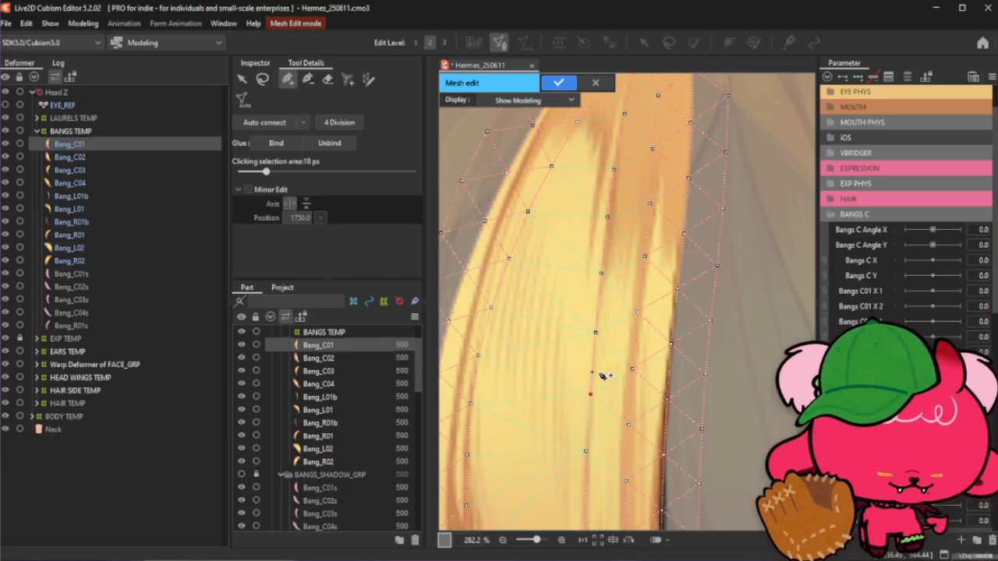
- Add another interior point further down the bang's centre line
scroll(602, 376, down, 3)
scroll(597, 382, up, 1)
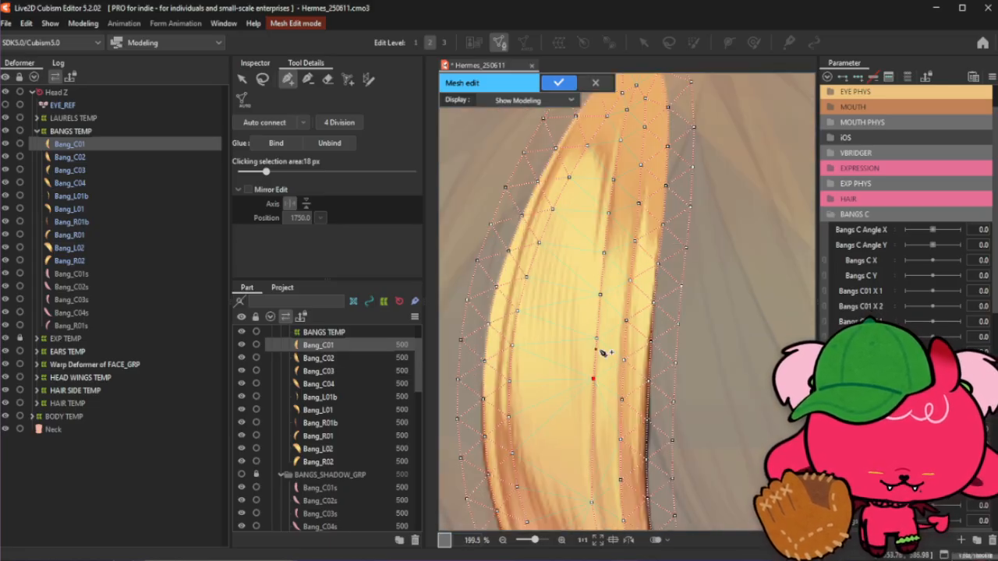
scroll(600, 352, up, 2)
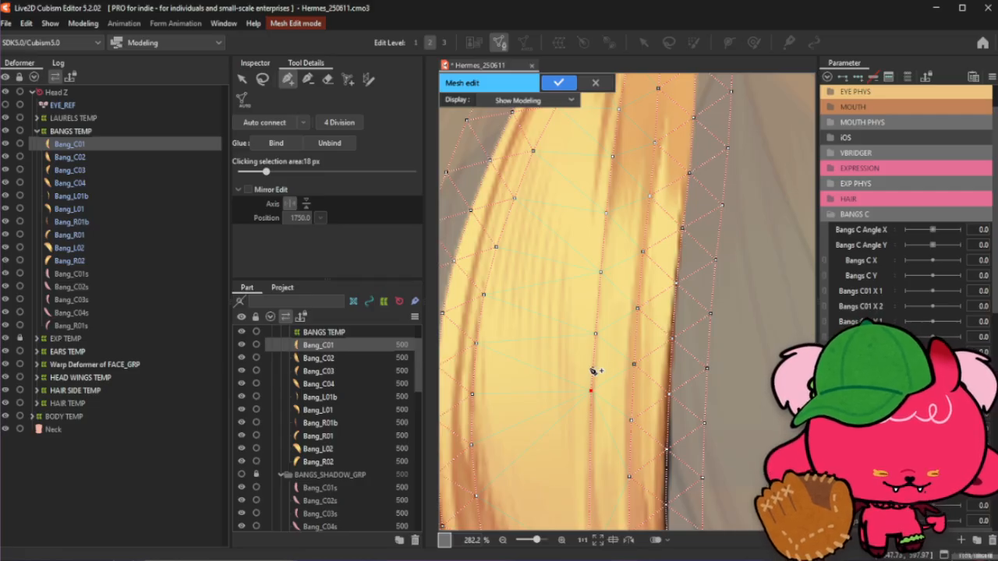
scroll(598, 361, down, 1)
scroll(590, 378, up, 1)
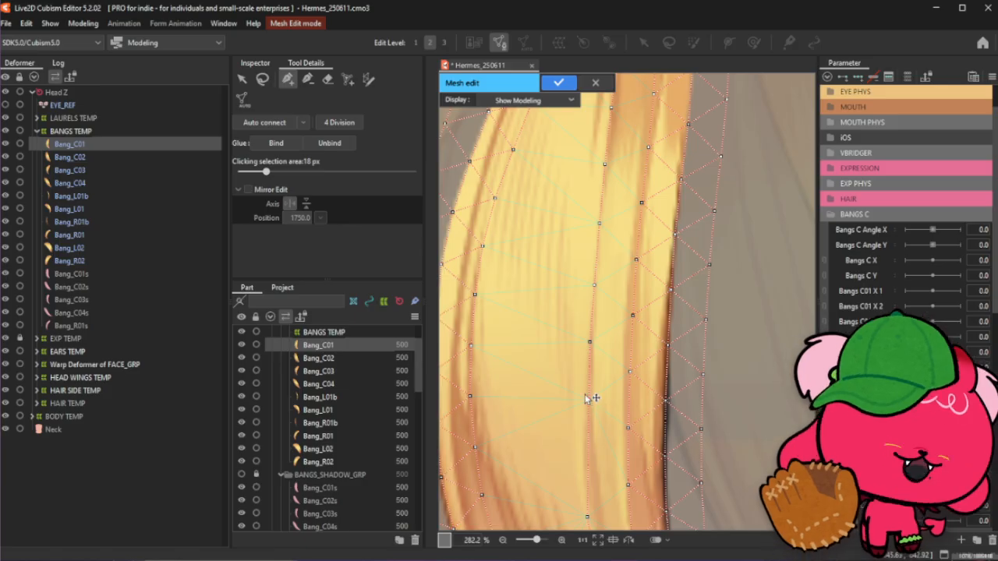
scroll(639, 279, down, 2)
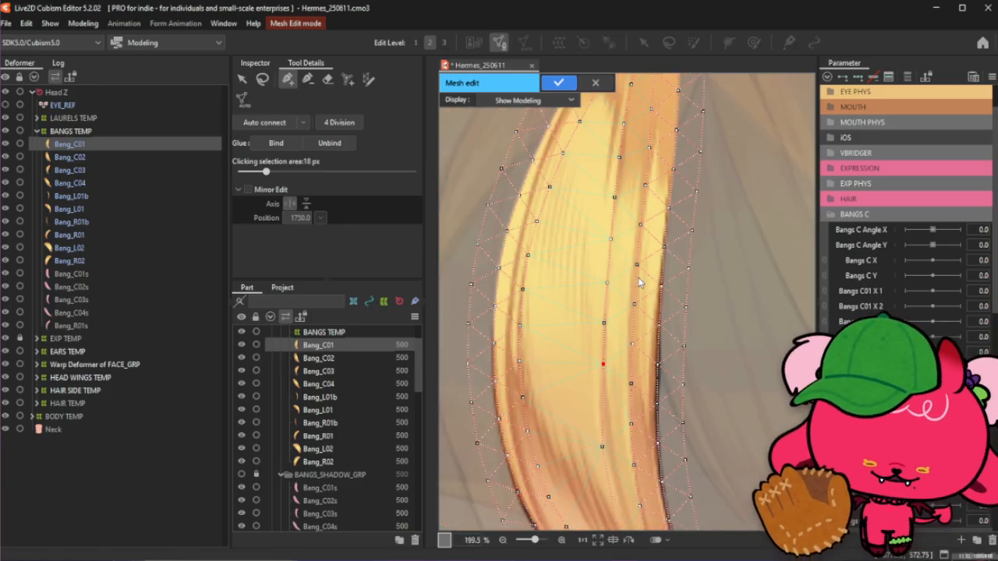
scroll(632, 358, up, 2)
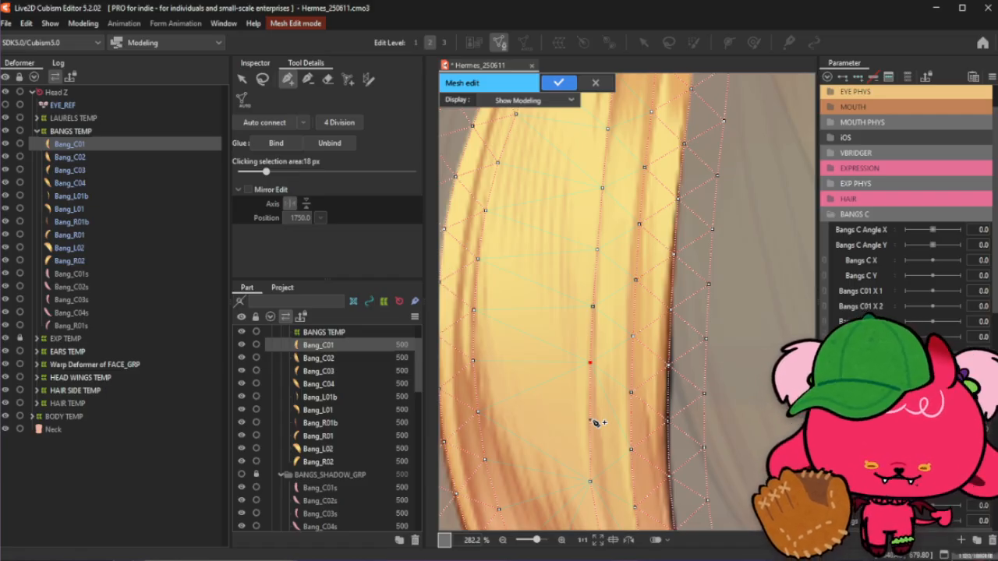
click(591, 421)
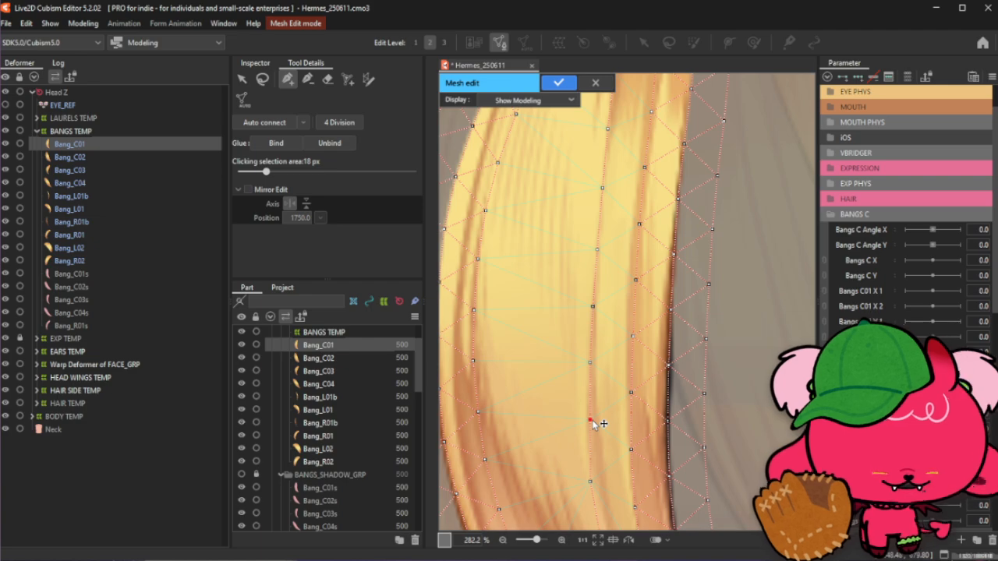
- Nudge the lower interior point slightly sideways to sit on the hair strand
scroll(606, 446, up, 3)
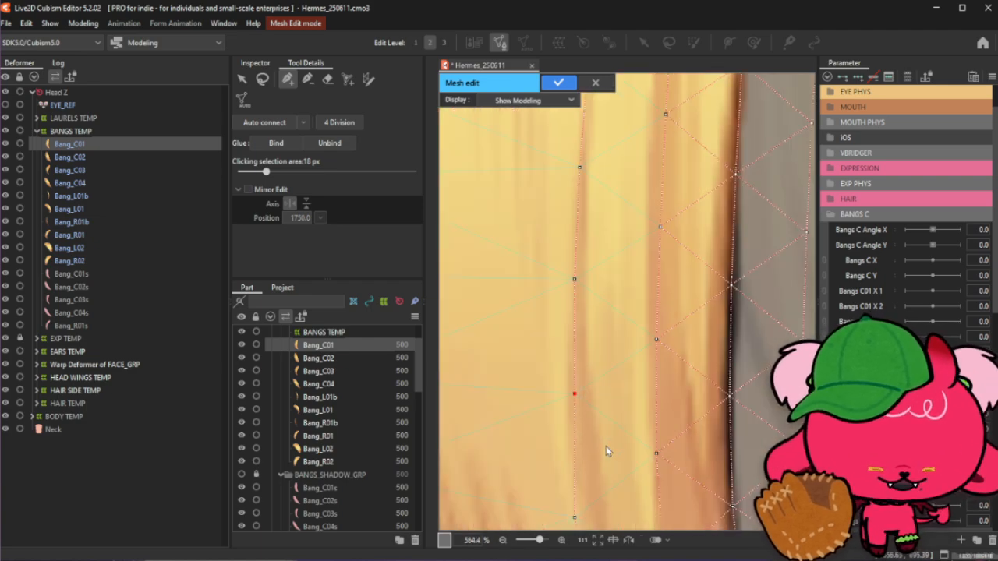
scroll(590, 367, down, 3)
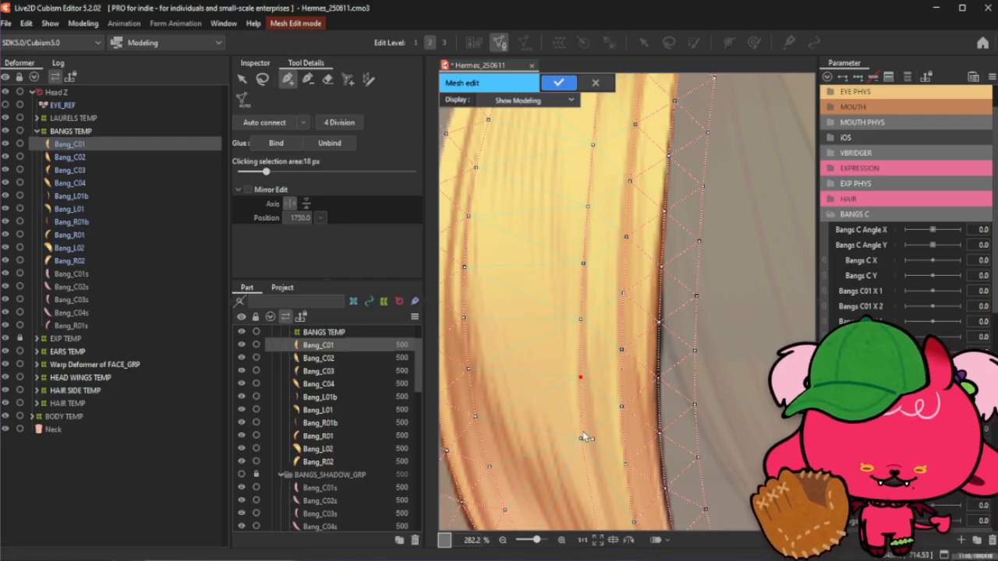
scroll(590, 334, down, 2)
scroll(585, 407, up, 2)
drag(582, 406, 586, 407)
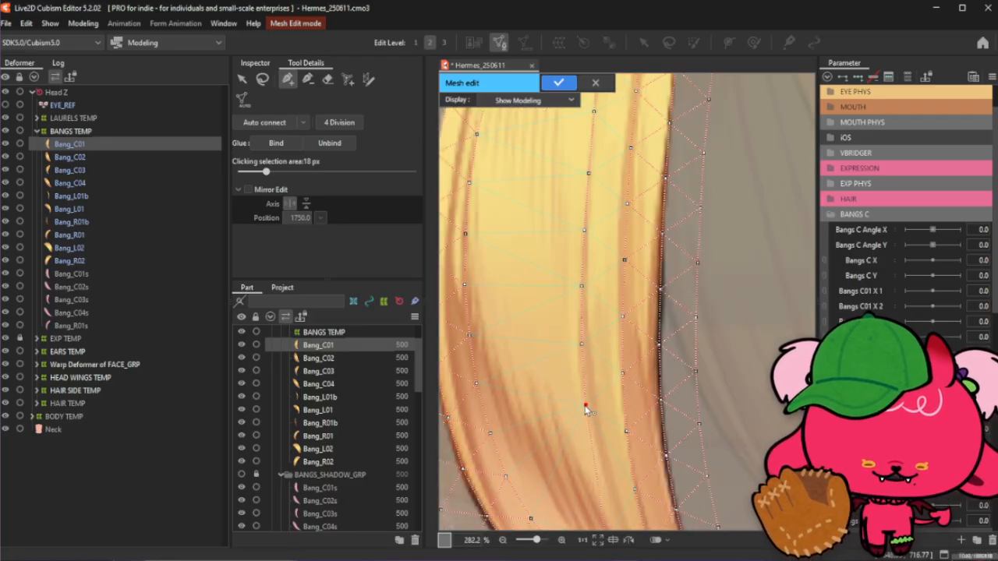
scroll(595, 358, down, 2)
scroll(599, 428, up, 1)
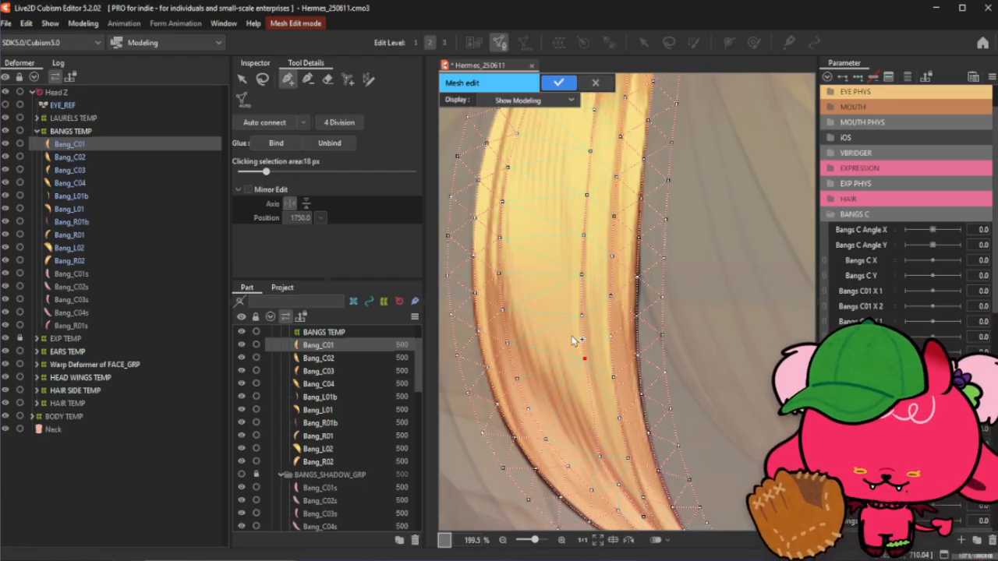
click(309, 79)
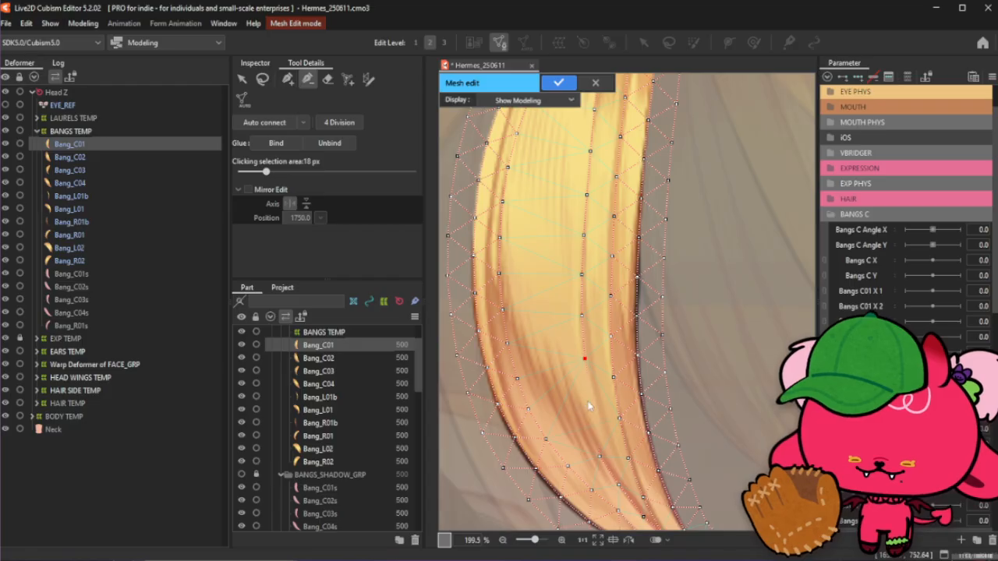
click(287, 79)
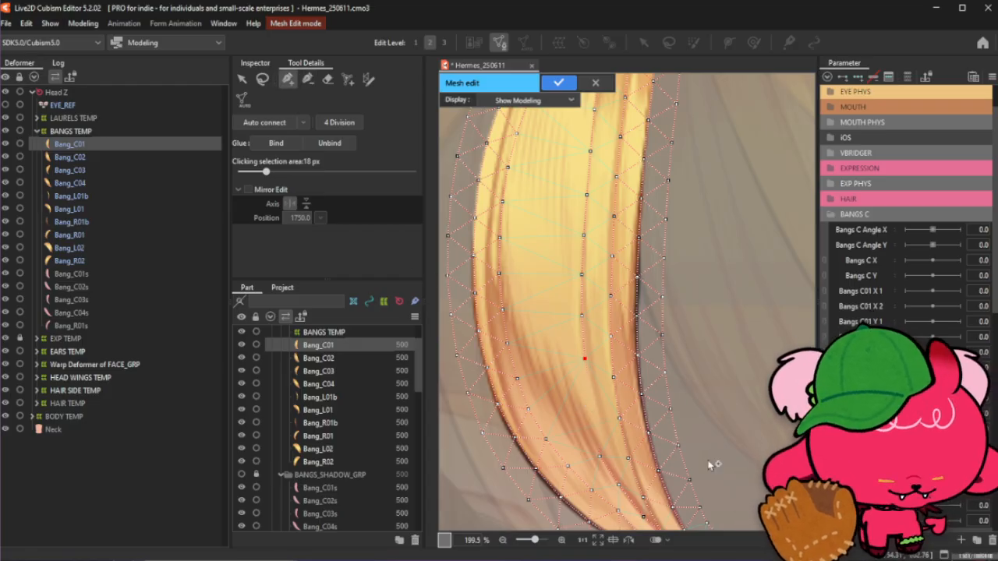
scroll(607, 441, up, 3)
scroll(608, 445, down, 1)
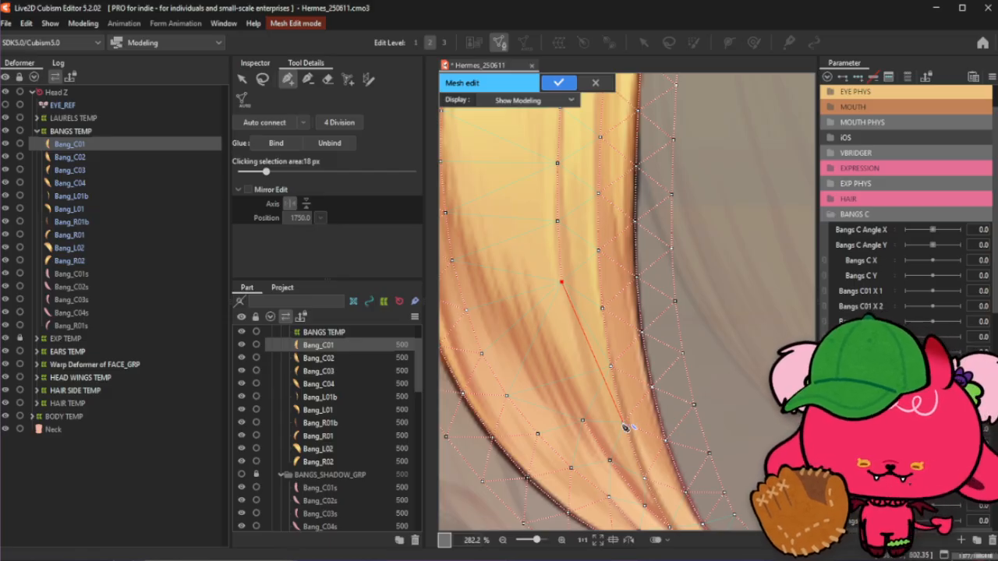
- Add an interior point in the bang's lower section and nudge two nearby interior points onto the hair strand
click(603, 378)
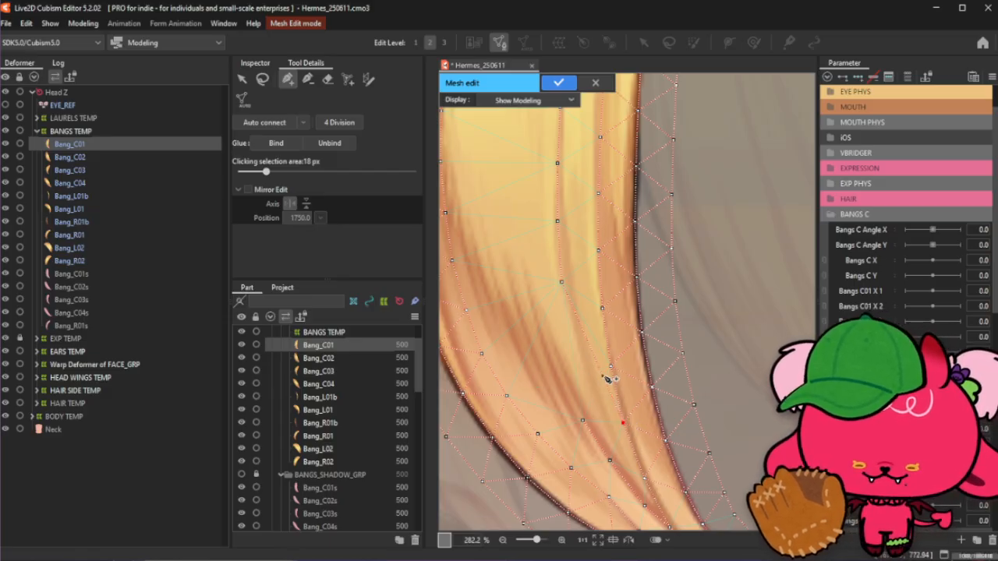
drag(603, 378, 598, 389)
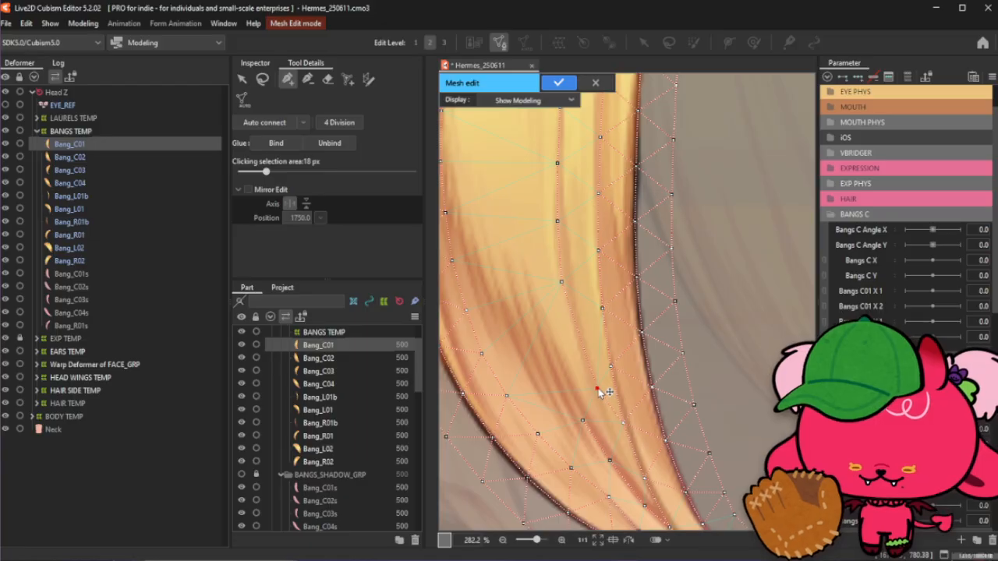
drag(579, 333, 583, 344)
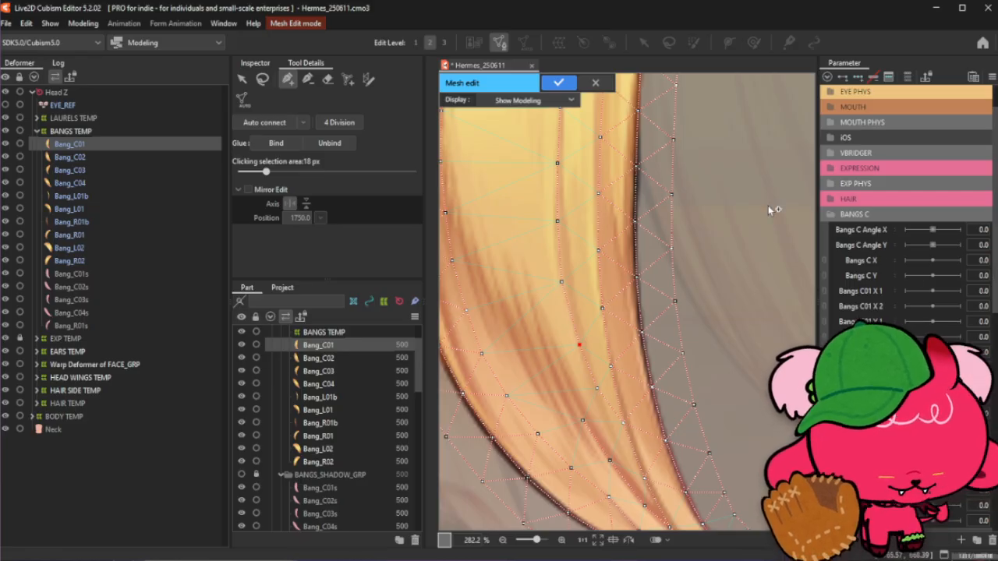
- Add another interior point lower down the bang, near its inner edge
click(263, 80)
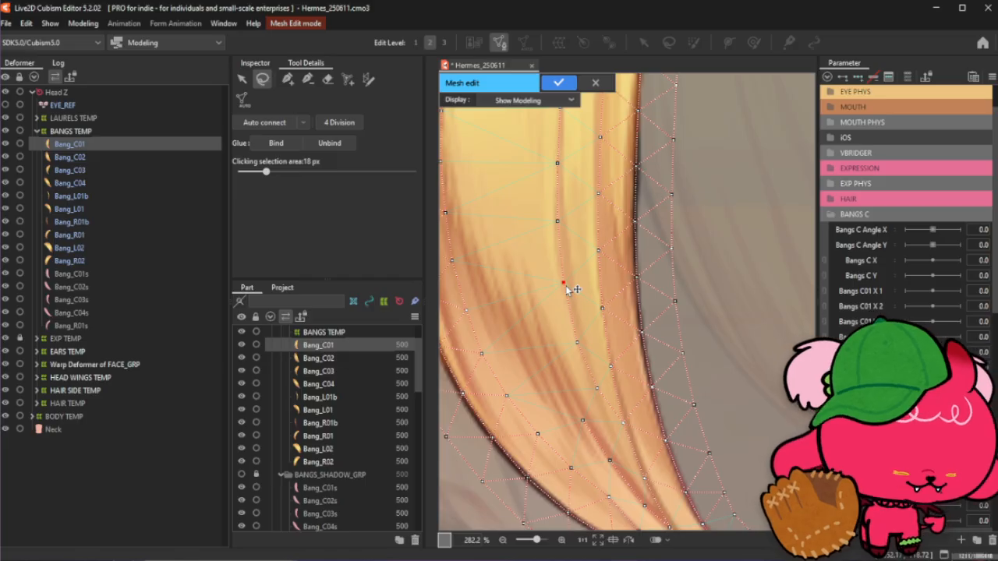
click(287, 79)
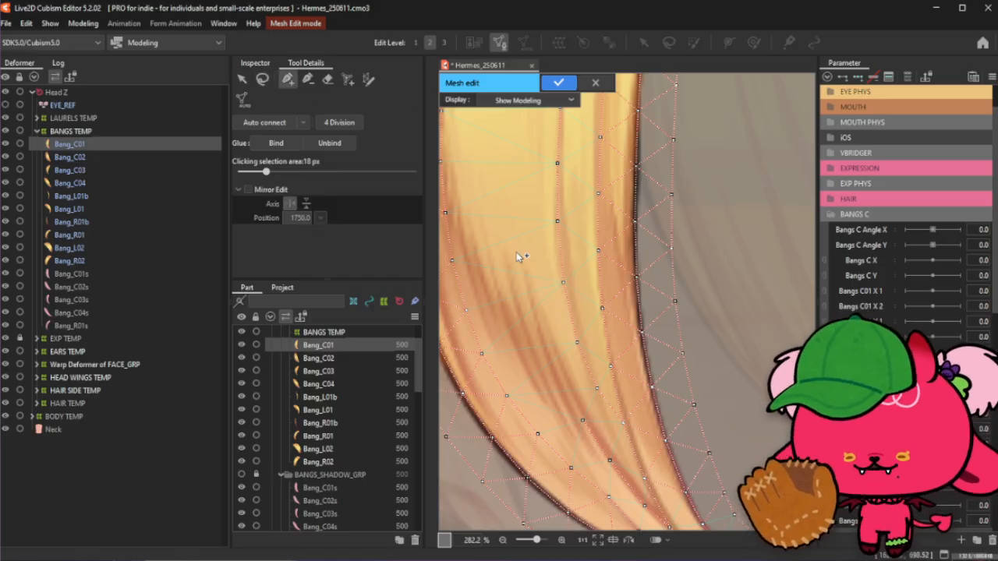
click(583, 421)
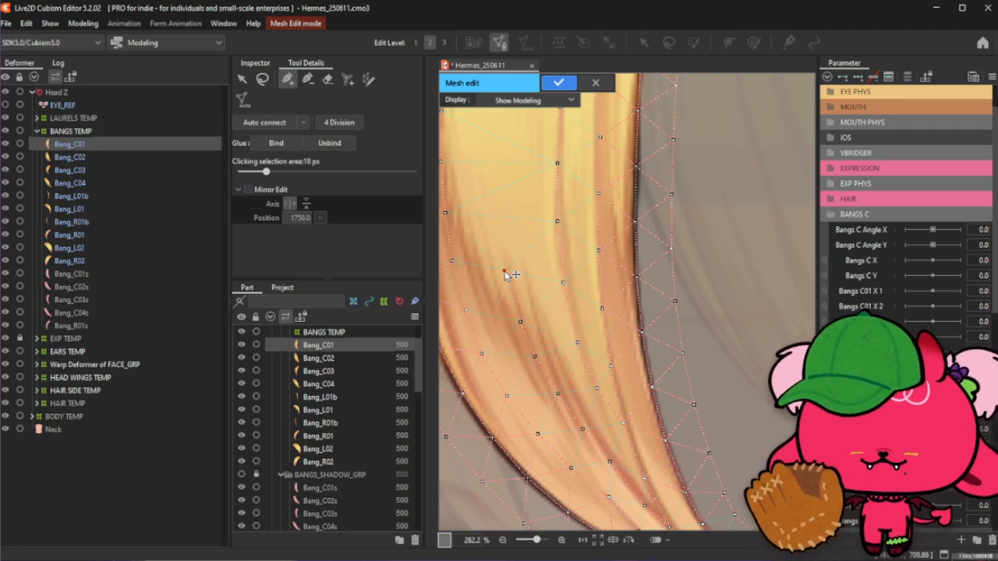
- Add an interior point in the middle of the bang, just left of the centre line
scroll(504, 274, down, 2)
scroll(509, 262, up, 2)
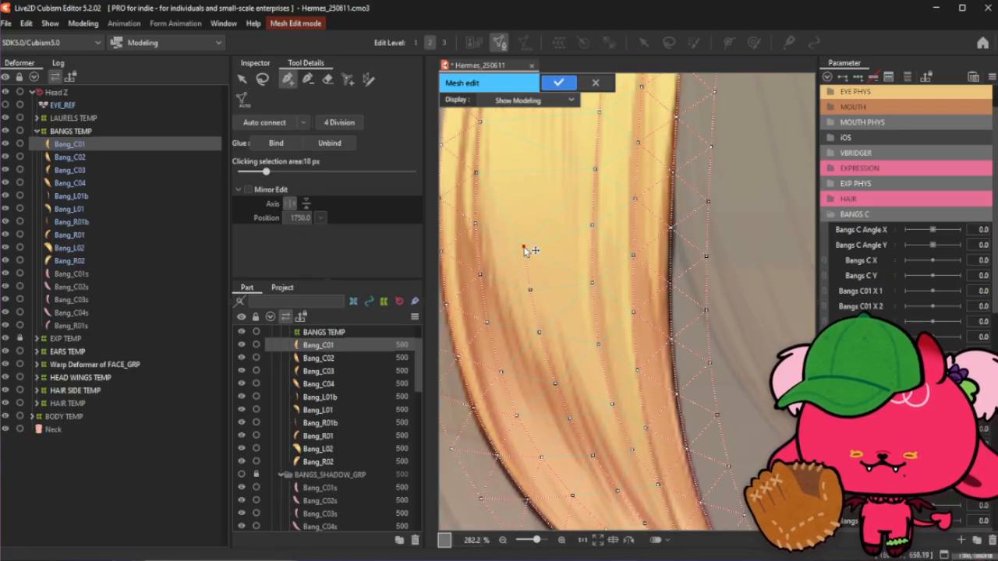
scroll(542, 333, down, 3)
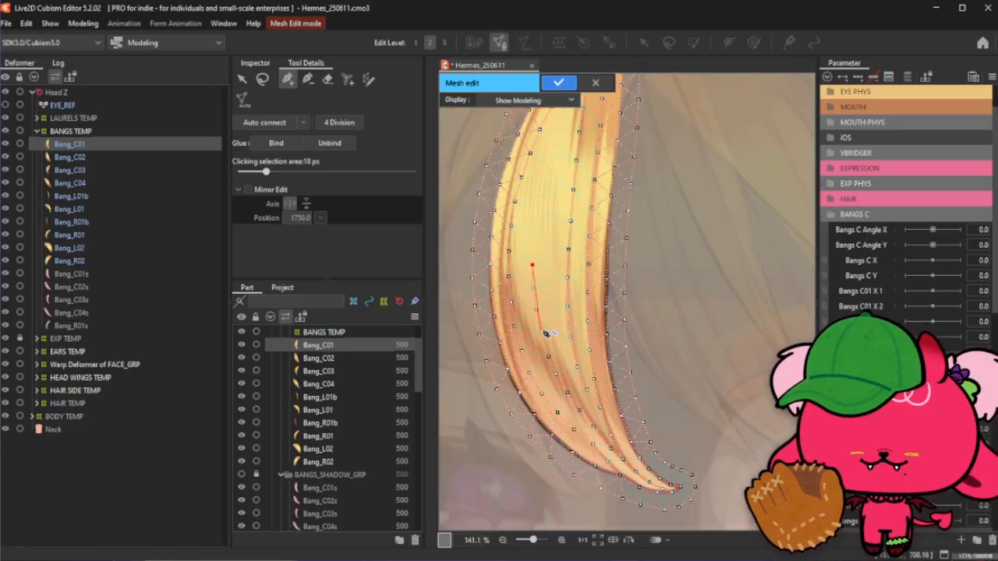
scroll(523, 239, up, 2)
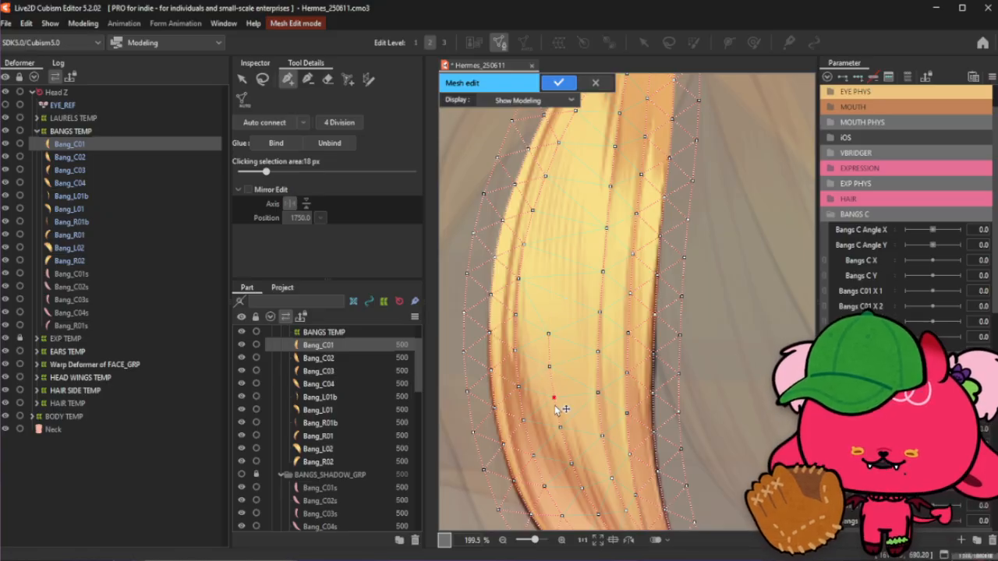
scroll(560, 407, up, 2)
scroll(558, 403, down, 2)
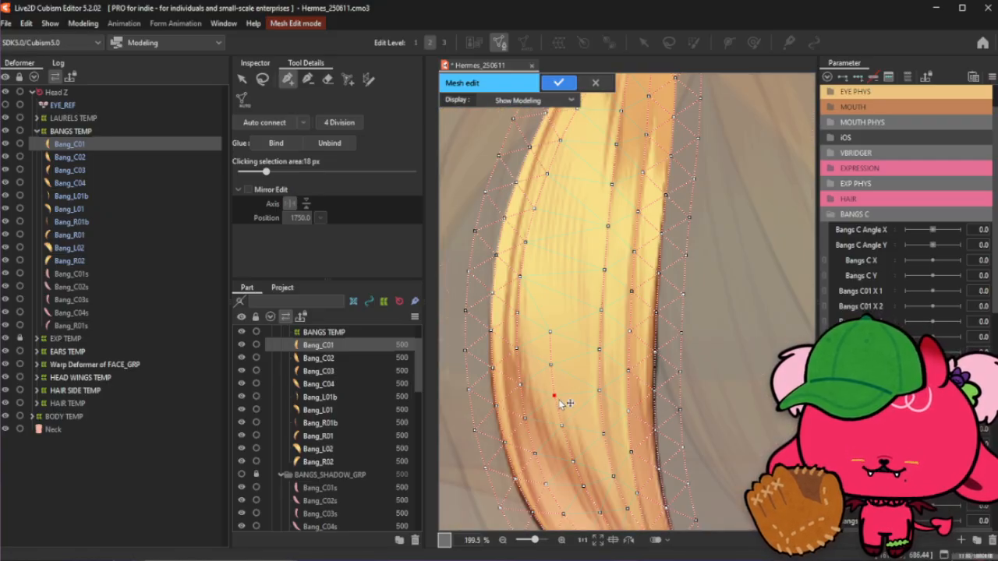
scroll(556, 403, up, 1)
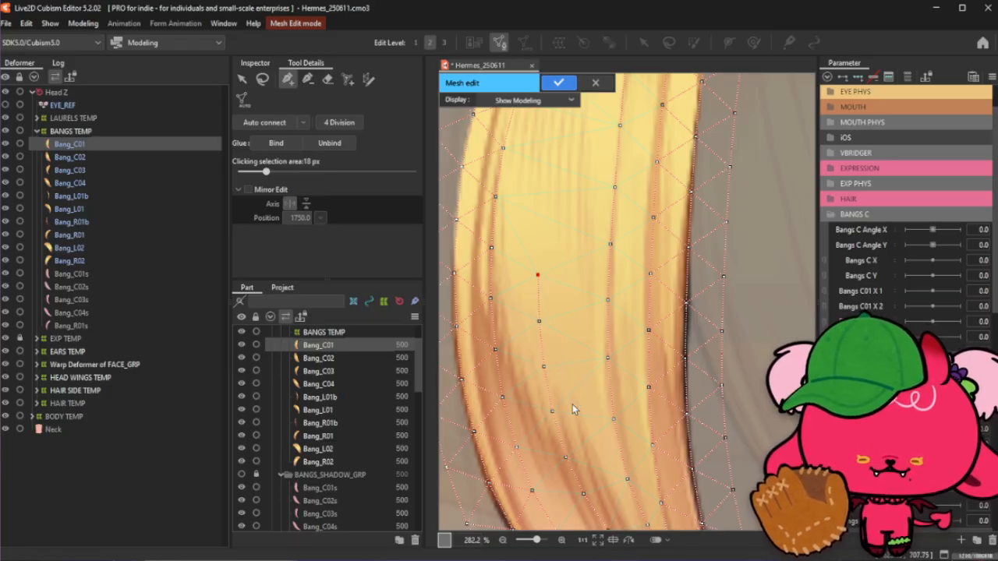
scroll(573, 404, down, 3)
scroll(573, 404, up, 2)
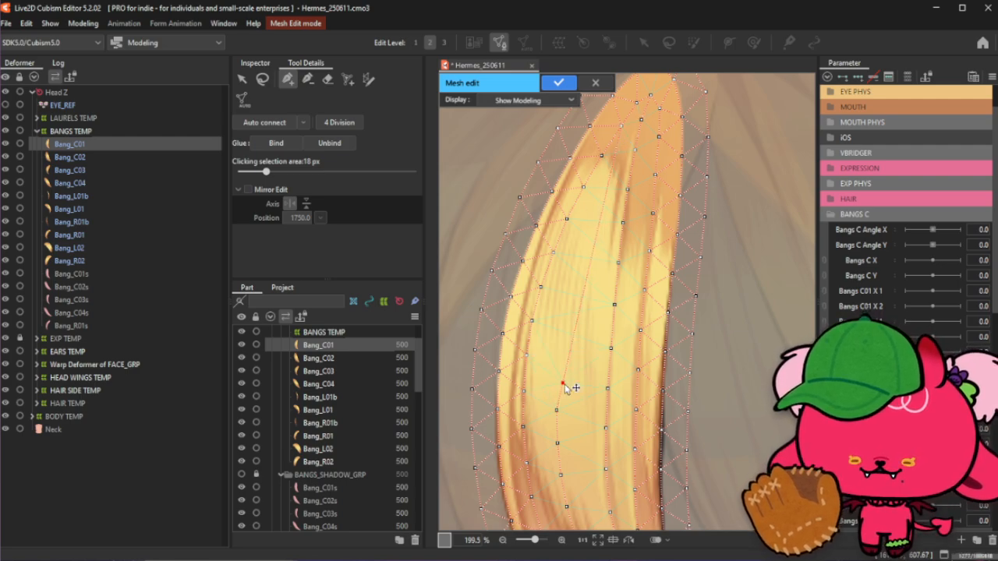
click(556, 377)
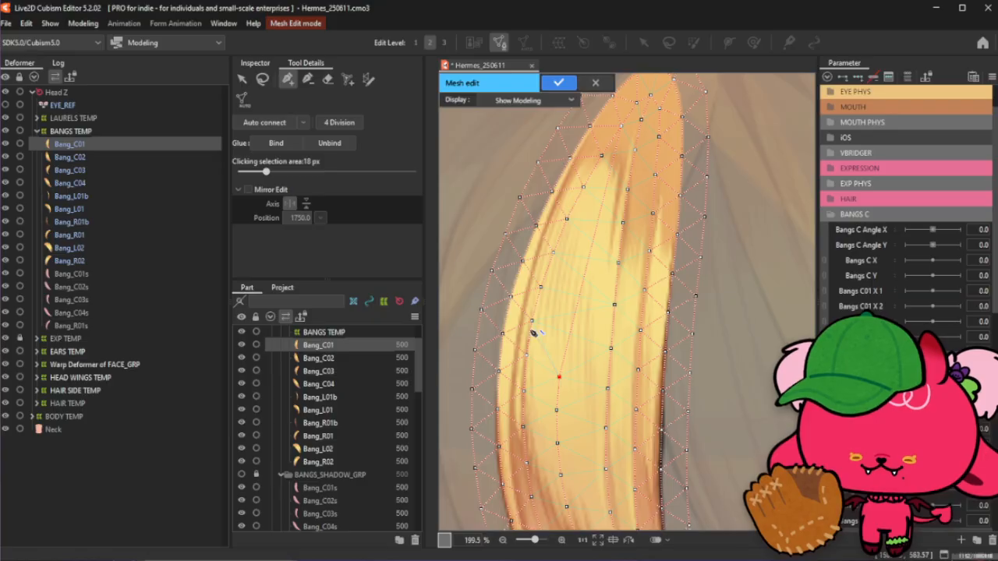
- Add a line of three interior points running up the bang's right-hand strand
scroll(529, 332, up, 6)
scroll(598, 377, down, 2)
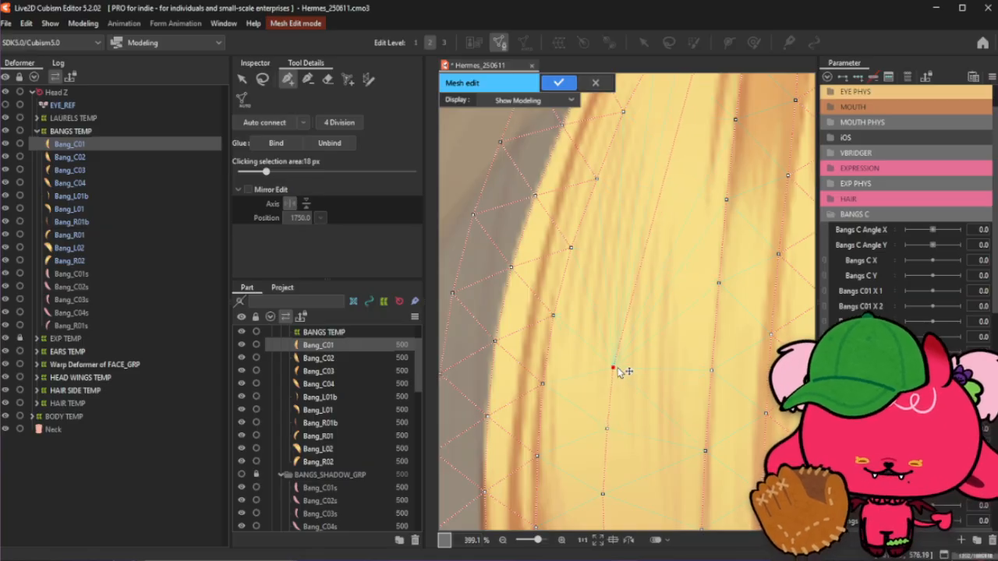
click(617, 368)
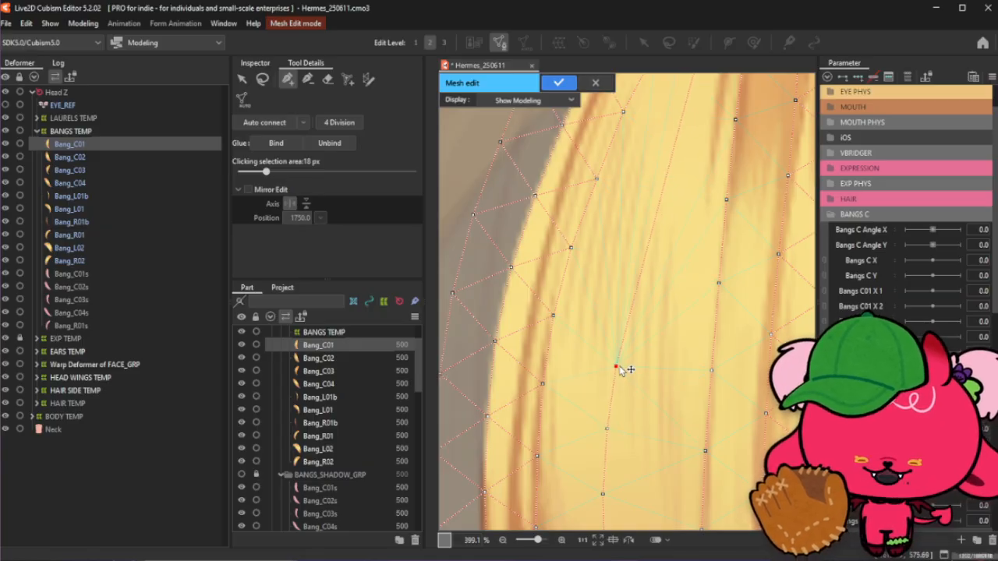
click(630, 300)
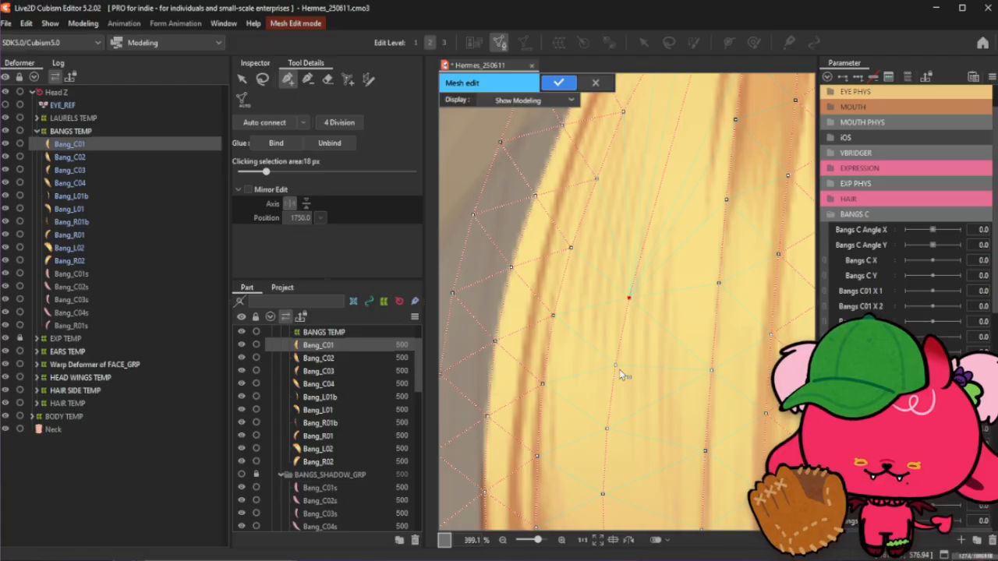
click(644, 231)
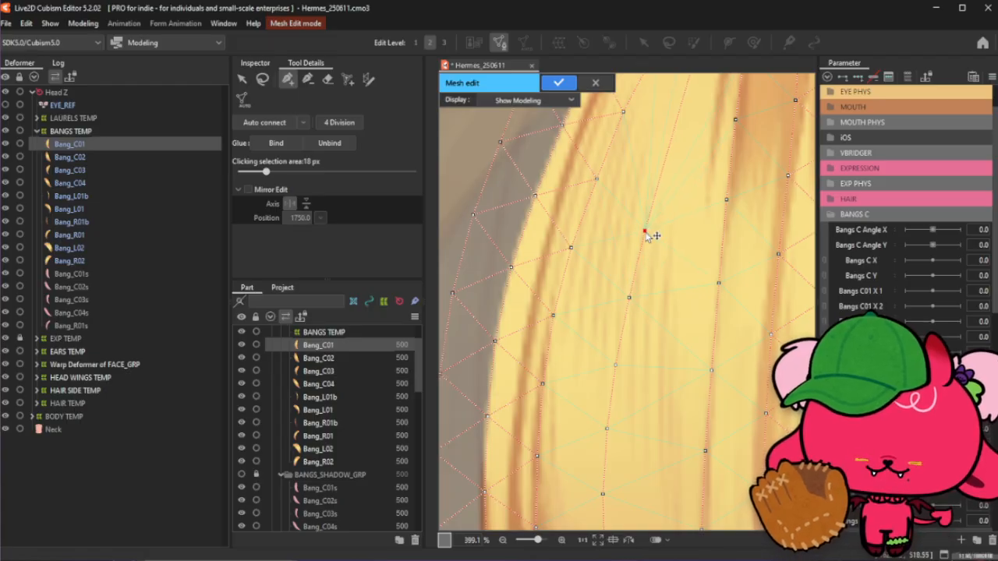
- Add three more interior points continuing the strand line up toward the bang's top
scroll(648, 296, down, 5)
scroll(653, 256, up, 5)
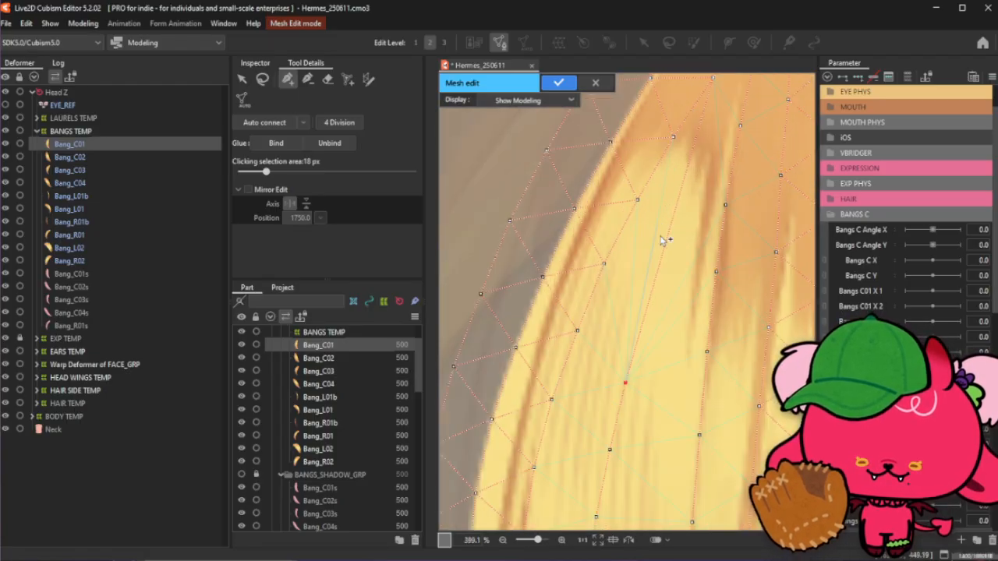
click(647, 308)
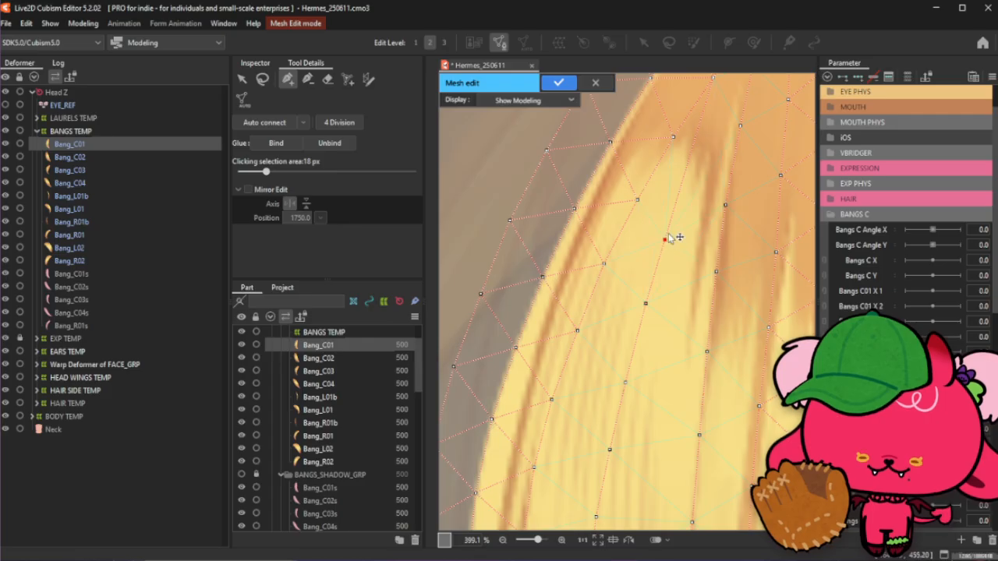
click(664, 241)
click(684, 177)
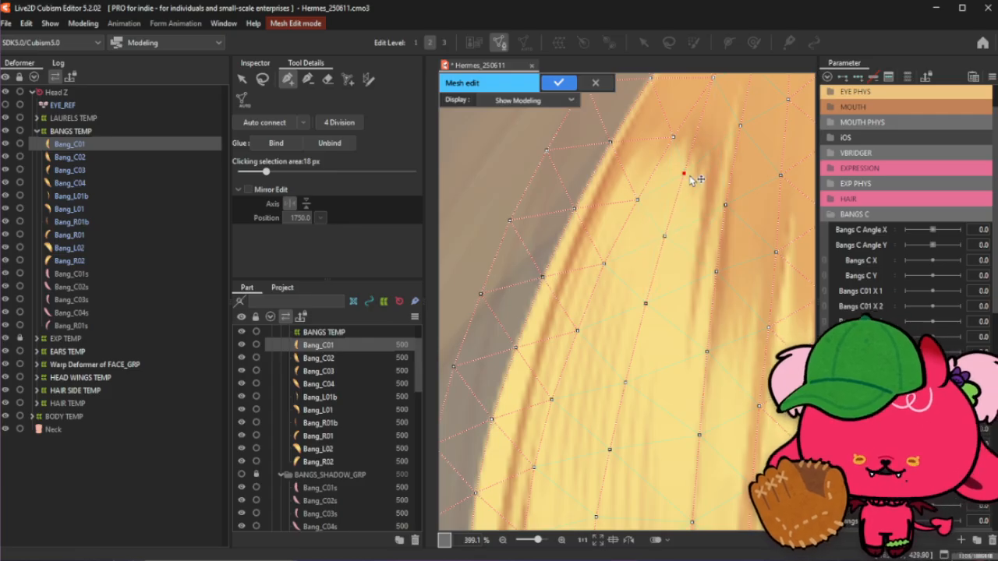
scroll(690, 167, down, 5)
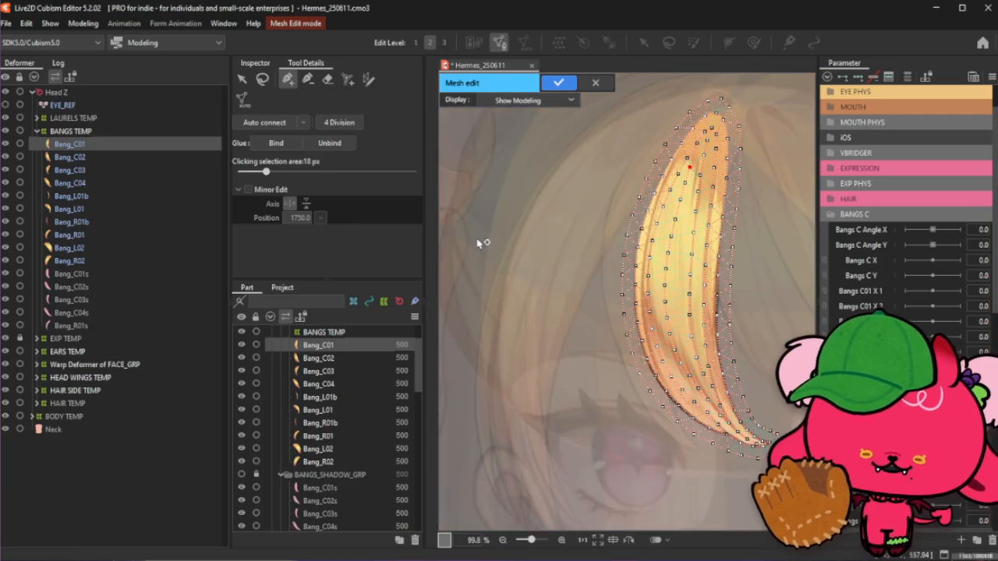
click(260, 127)
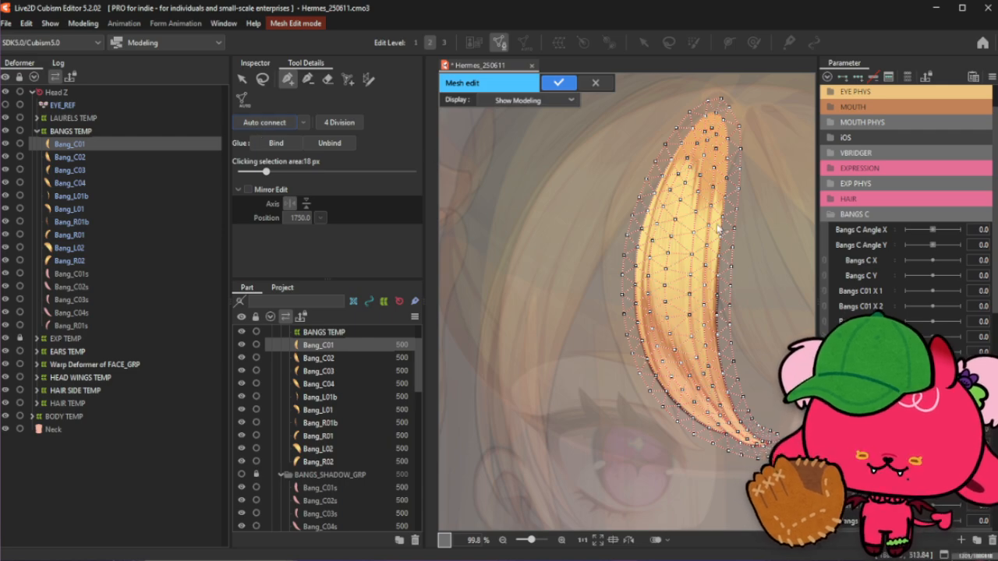
key(ctrl+z)
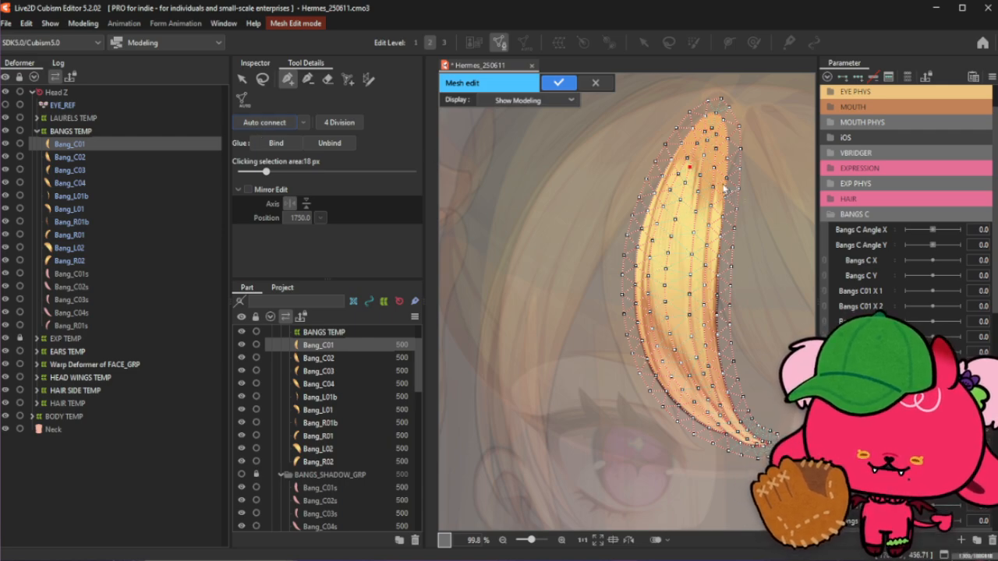
- Add an interior point in the upper middle and nudge two points below it slightly left onto the strand
scroll(705, 146, up, 3)
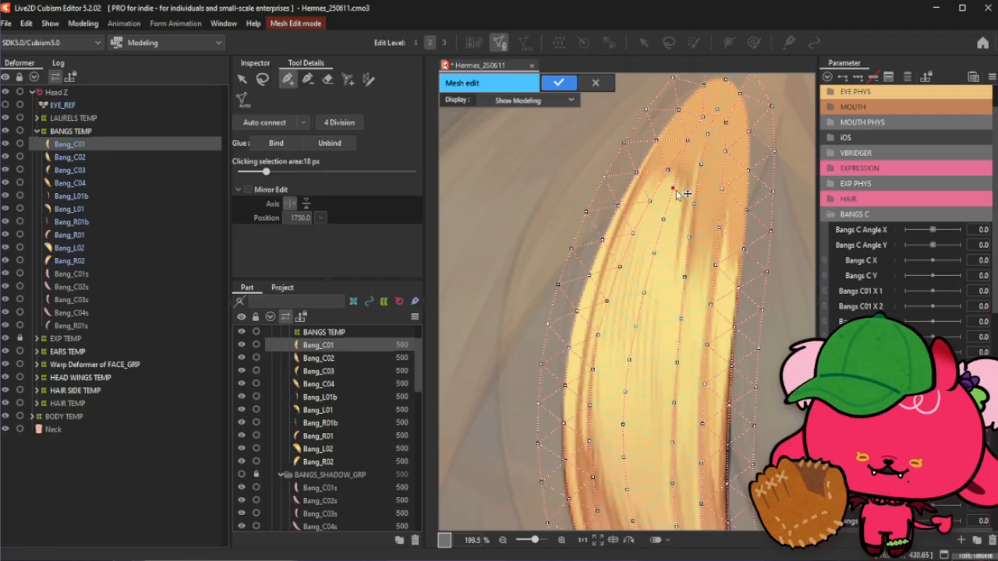
click(650, 253)
drag(644, 291, 637, 292)
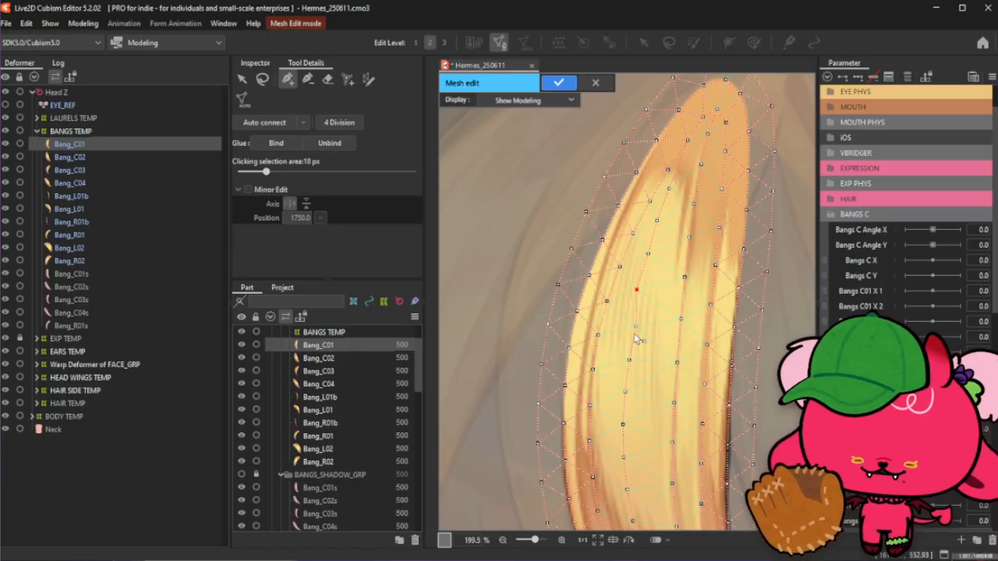
drag(635, 326, 630, 325)
- Add four more interior points down the bang's centre line in the lower half
scroll(630, 357, up, 2)
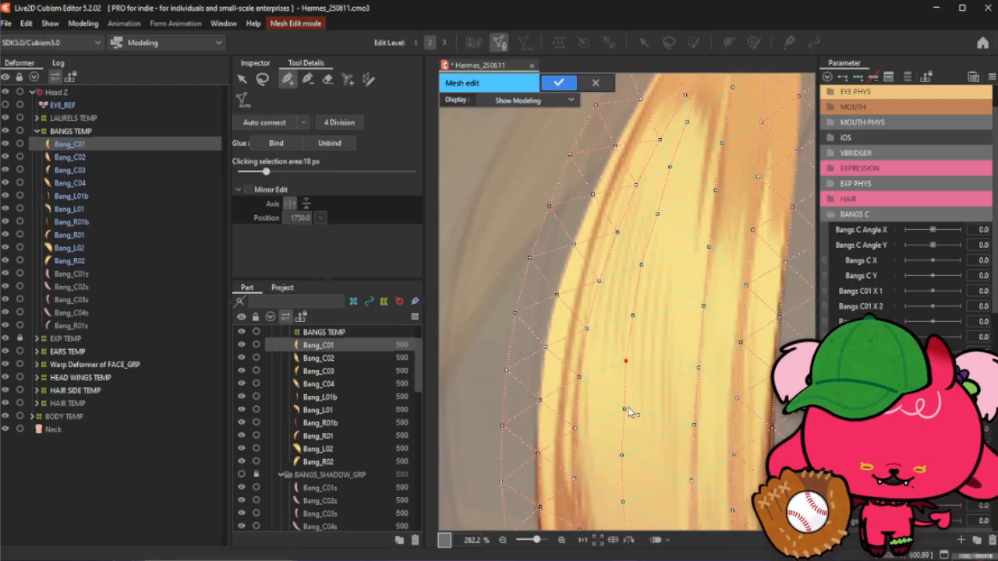
click(623, 407)
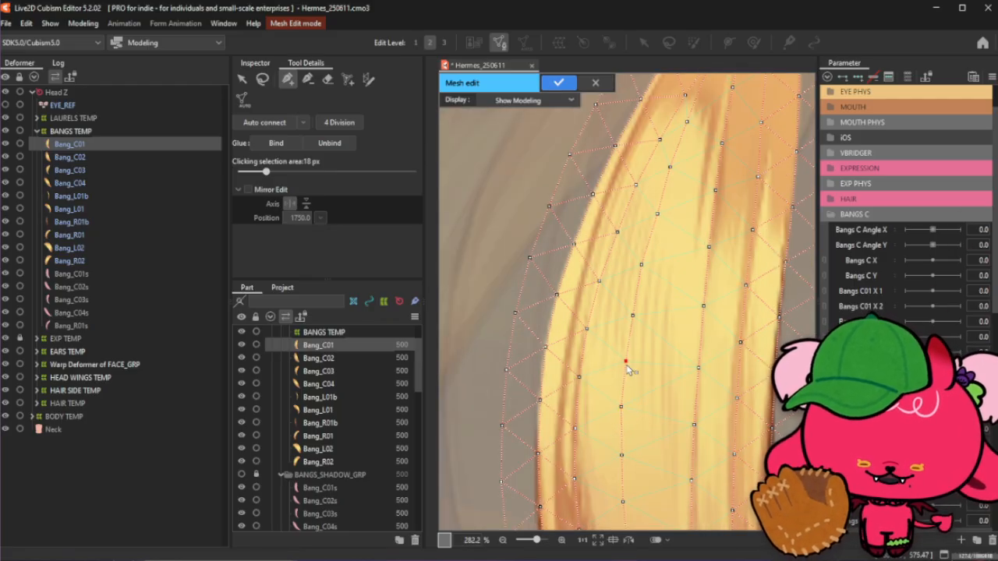
click(641, 265)
scroll(633, 346, down, 2)
scroll(633, 343, up, 2)
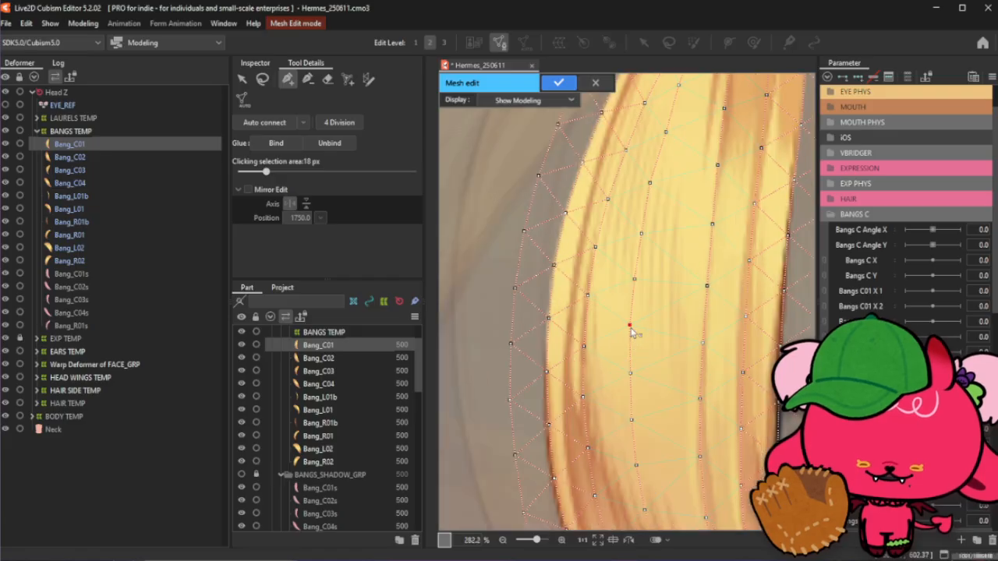
click(628, 376)
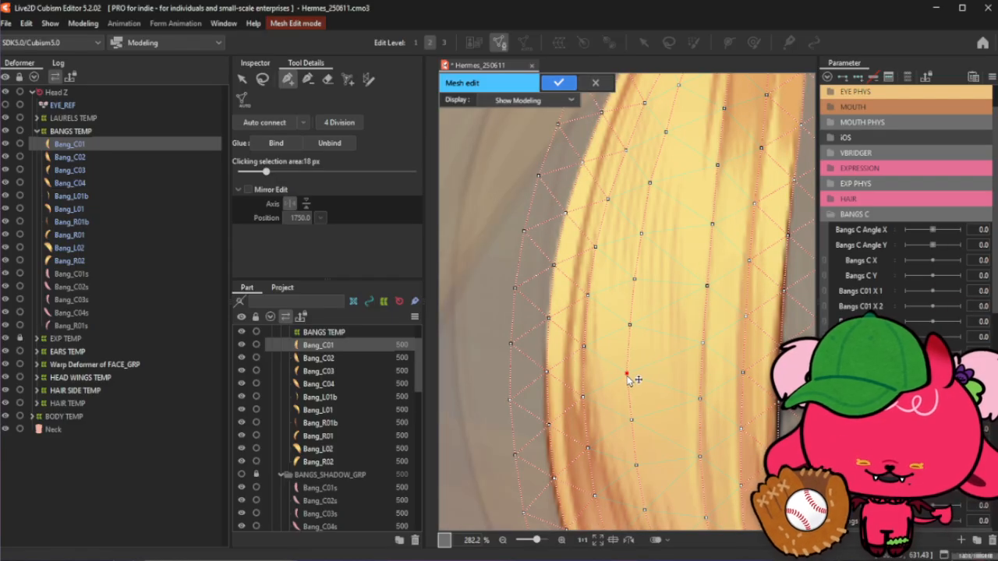
click(630, 421)
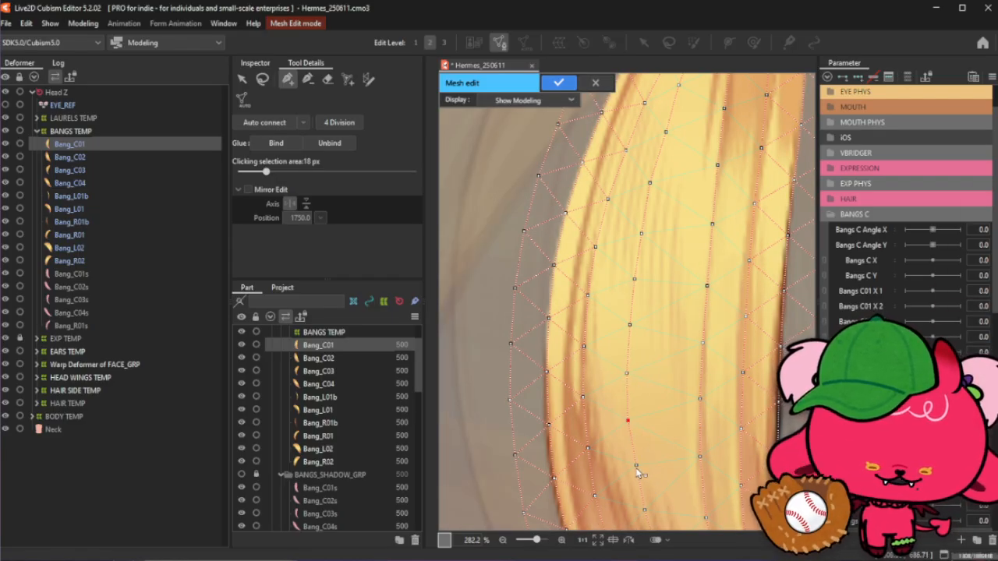
- Nudge two of the lowest interior points sideways to sit on the hair strands
scroll(636, 468, down, 2)
scroll(609, 389, up, 2)
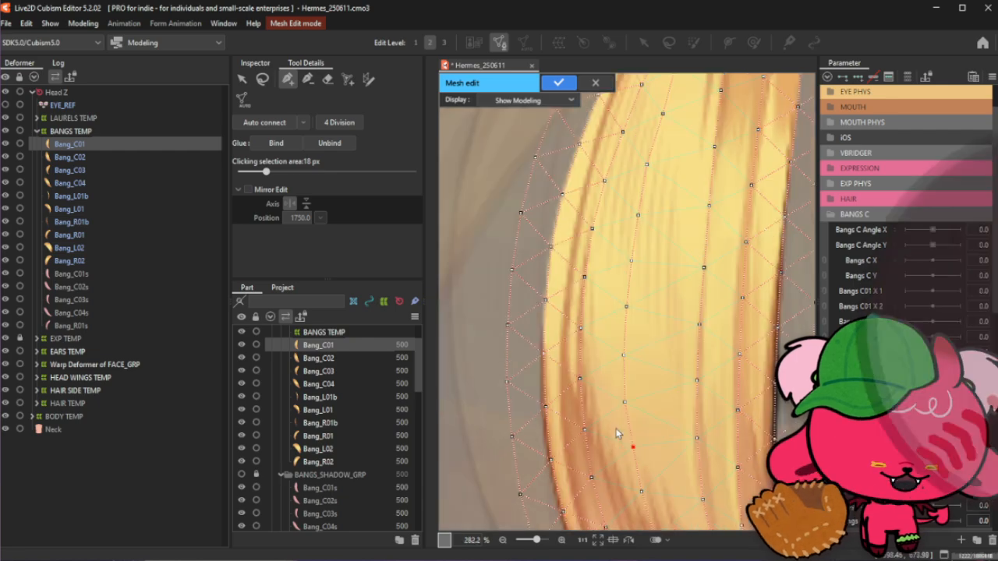
drag(631, 453, 646, 452)
scroll(677, 379, down, 2)
scroll(659, 479, up, 2)
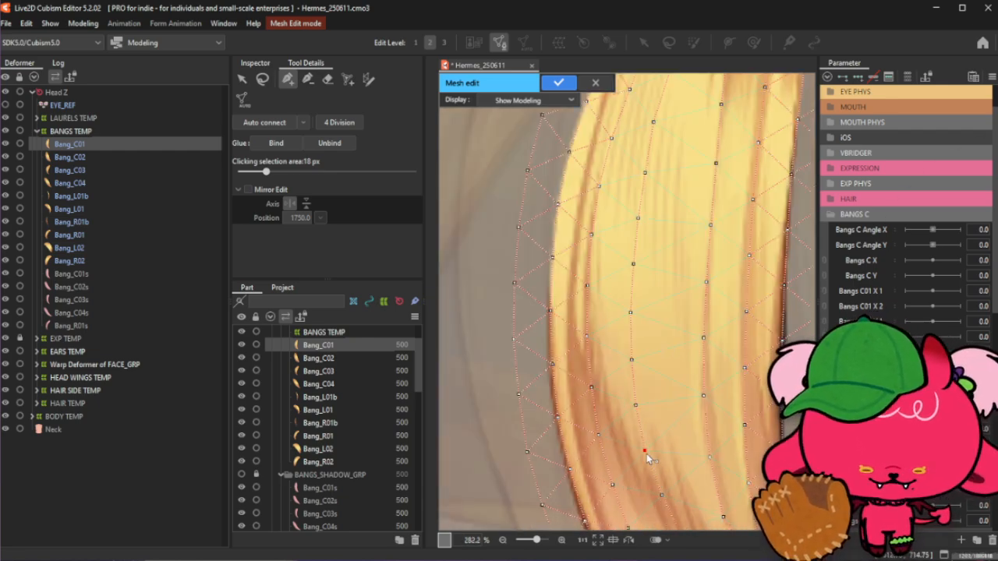
scroll(659, 456, down, 2)
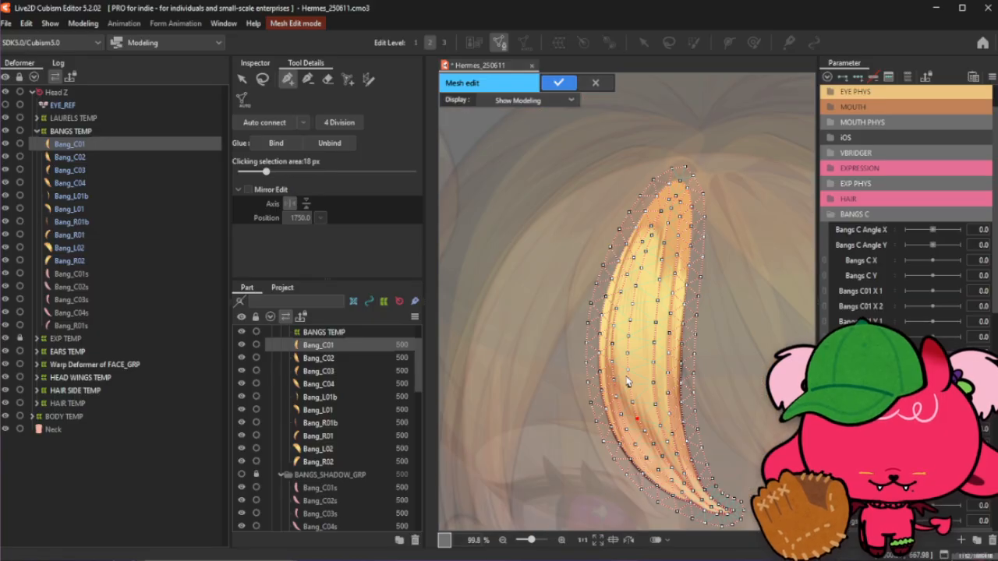
scroll(659, 454, up, 2)
scroll(649, 443, up, 1)
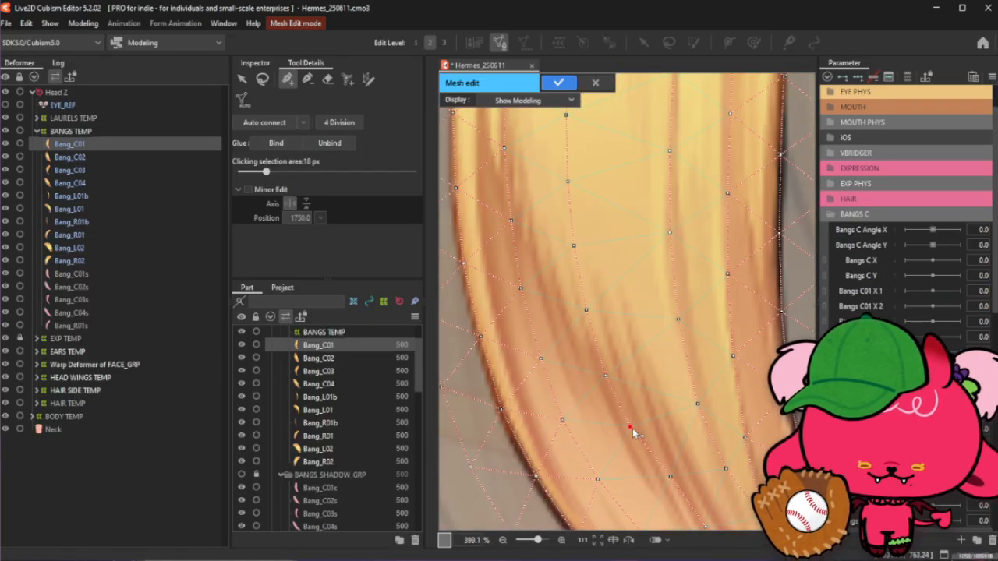
drag(672, 477, 666, 483)
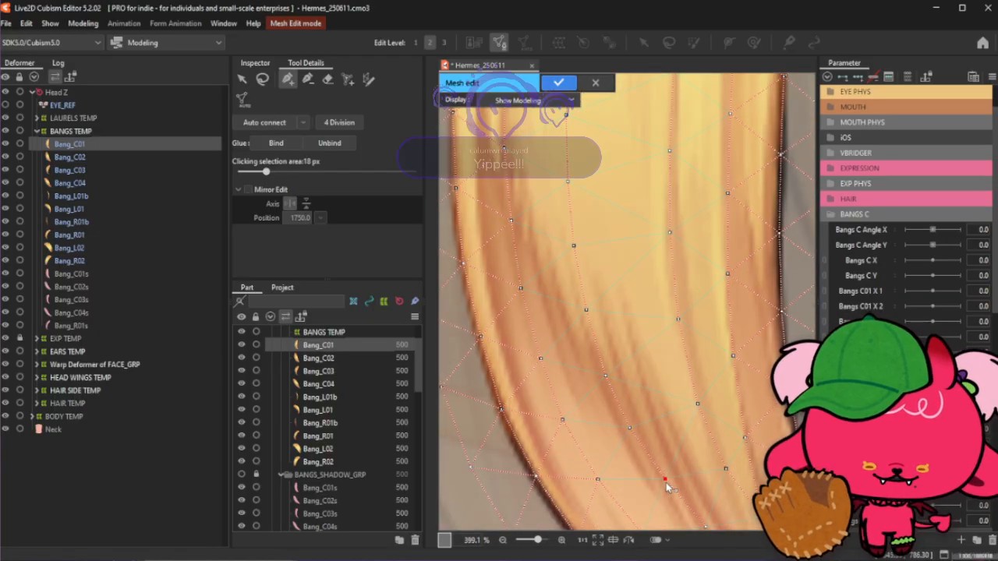
scroll(667, 487, down, 3)
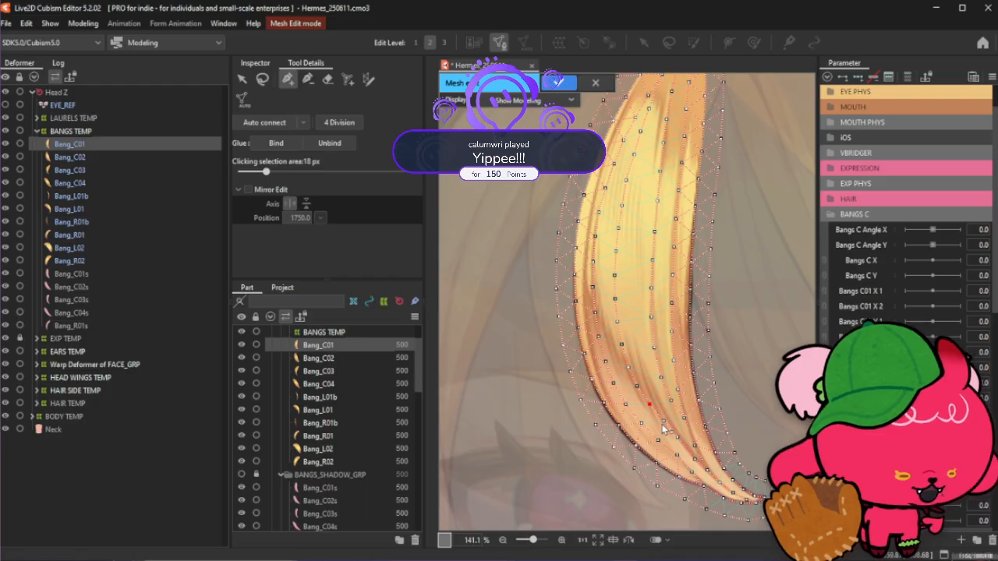
scroll(666, 419, up, 2)
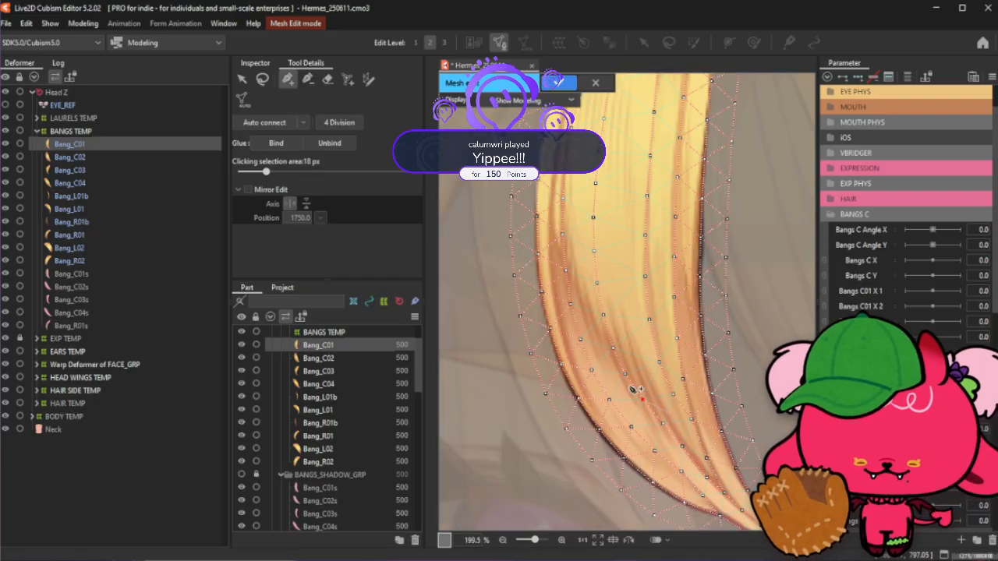
click(263, 79)
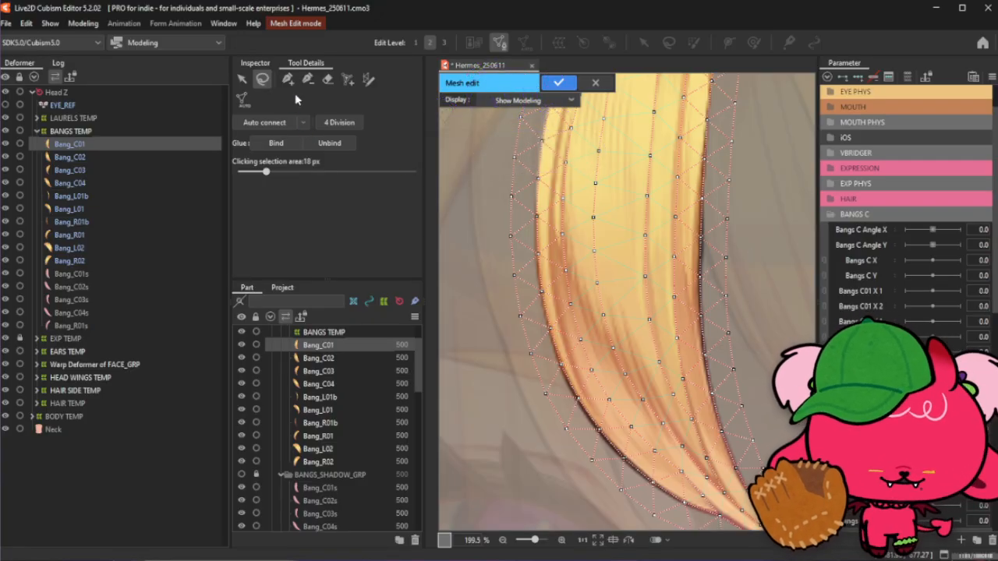
click(288, 78)
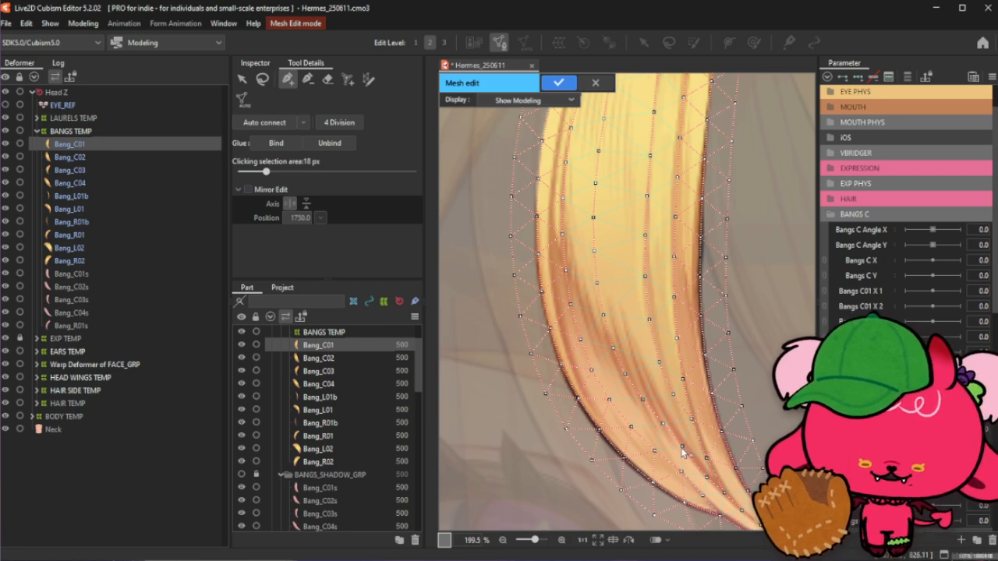
- Add several interior mesh points along a hair strand in the bang's lower curve
click(663, 424)
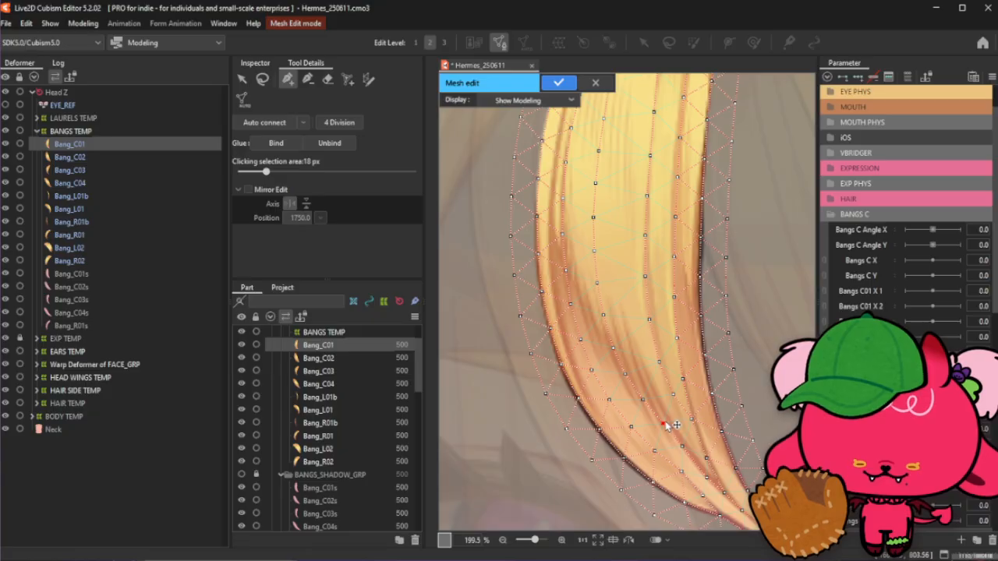
scroll(658, 406, up, 2)
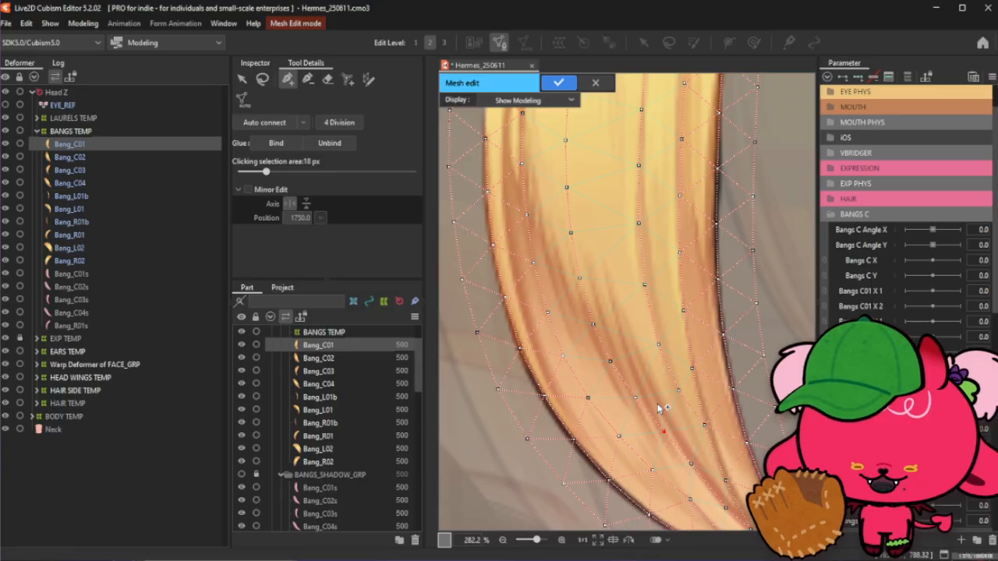
click(643, 371)
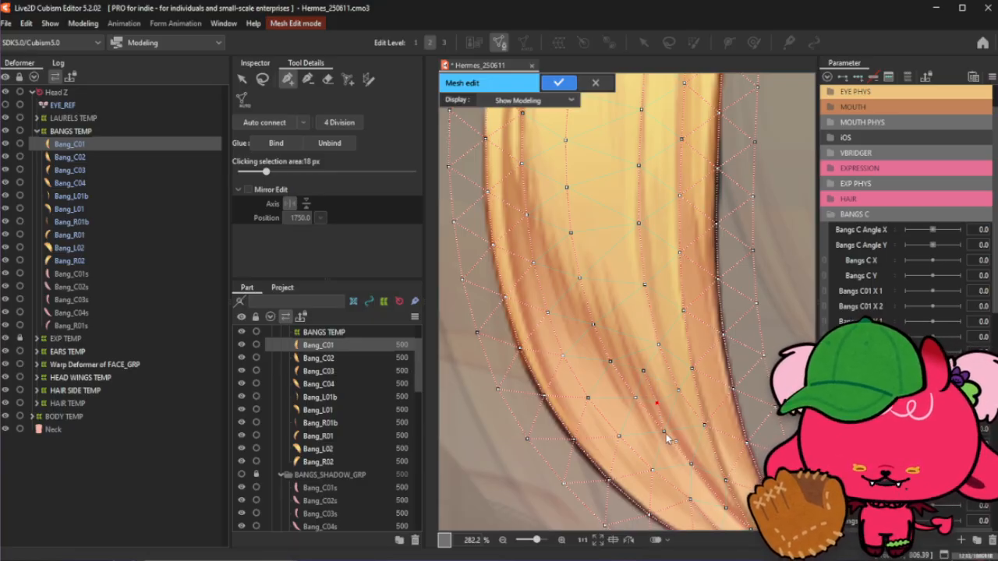
click(633, 401)
click(663, 434)
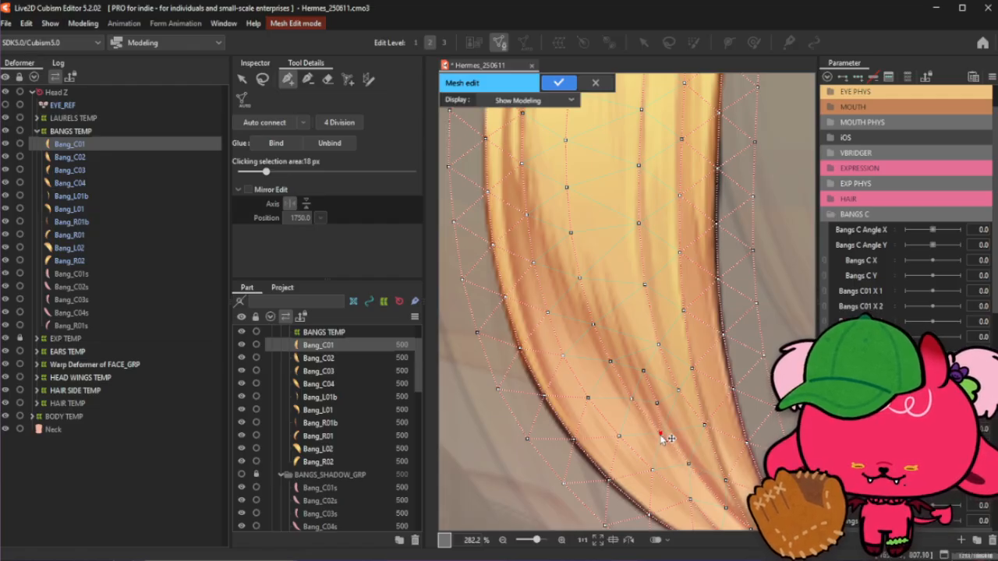
click(631, 399)
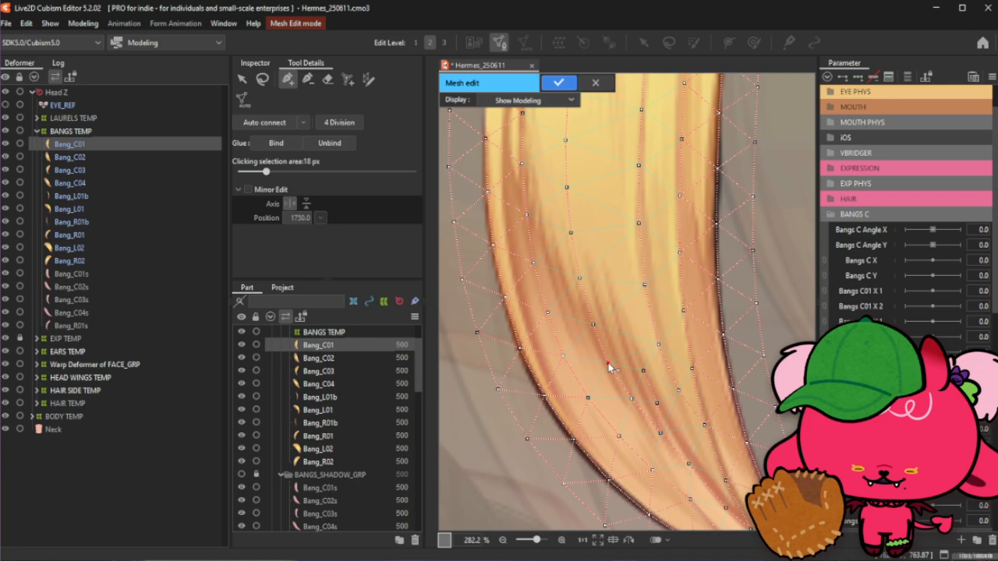
click(632, 399)
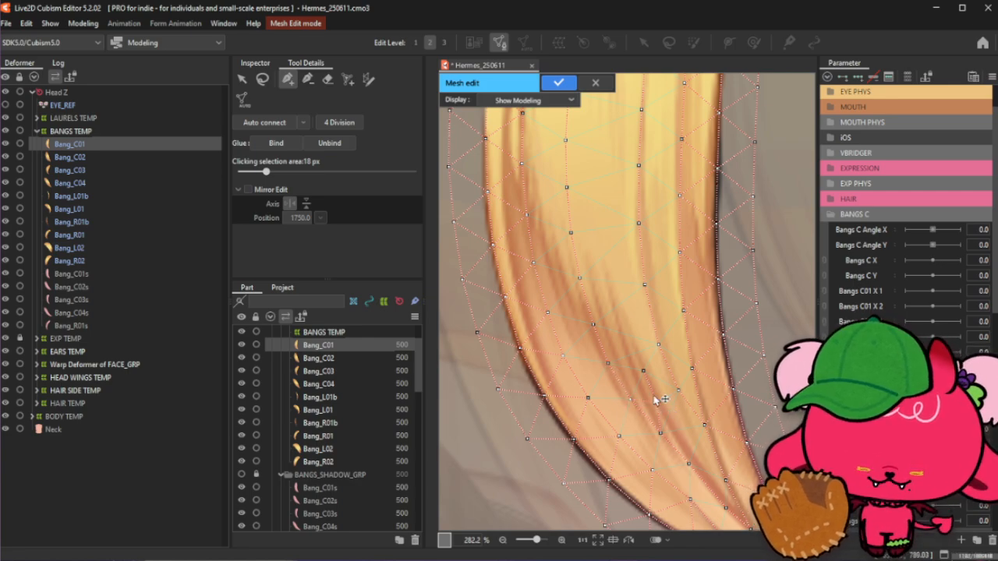
- Add four interior points continuing the strand line up through the bang's middle
click(644, 372)
click(629, 333)
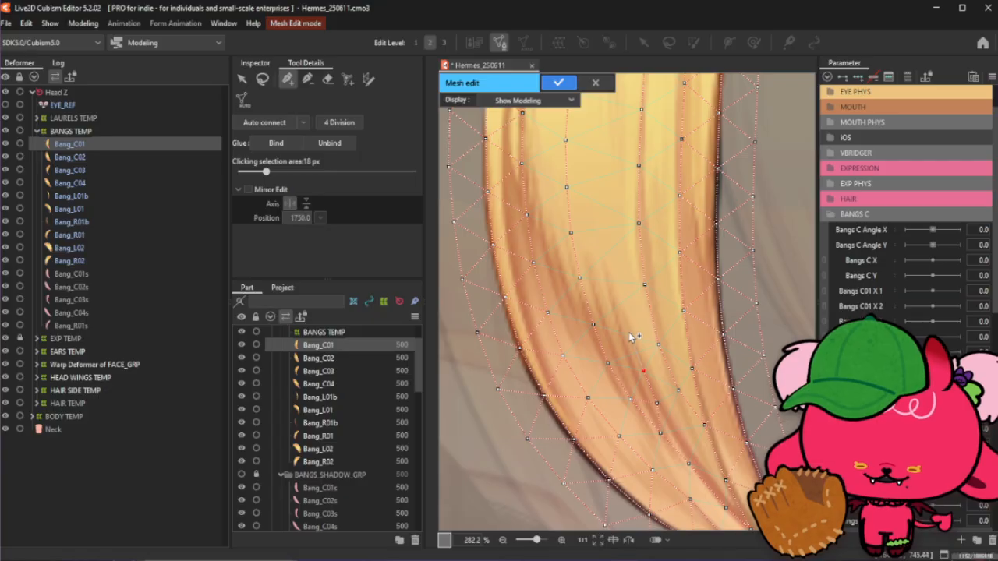
click(608, 252)
click(602, 200)
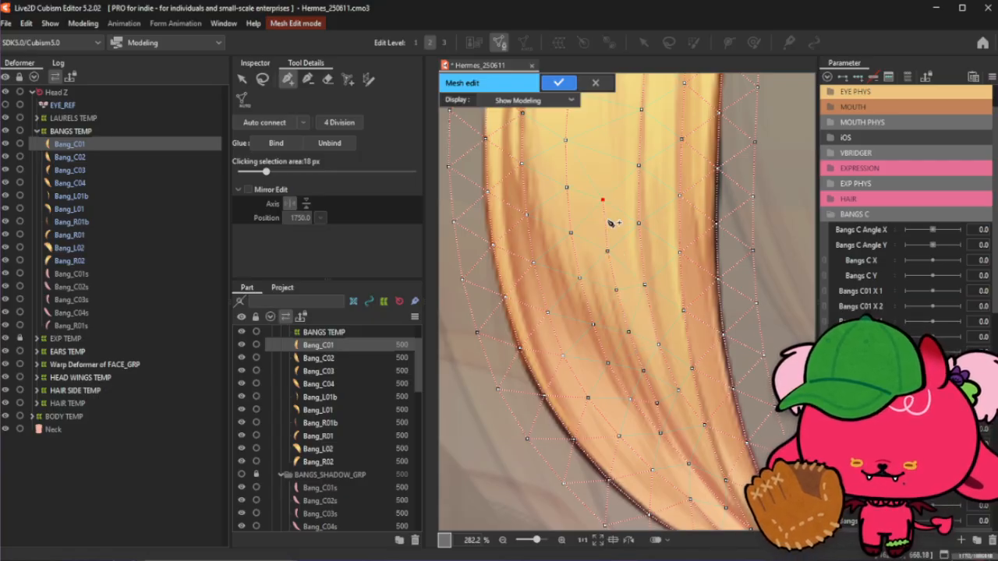
scroll(621, 261, down, 5)
scroll(619, 206, up, 5)
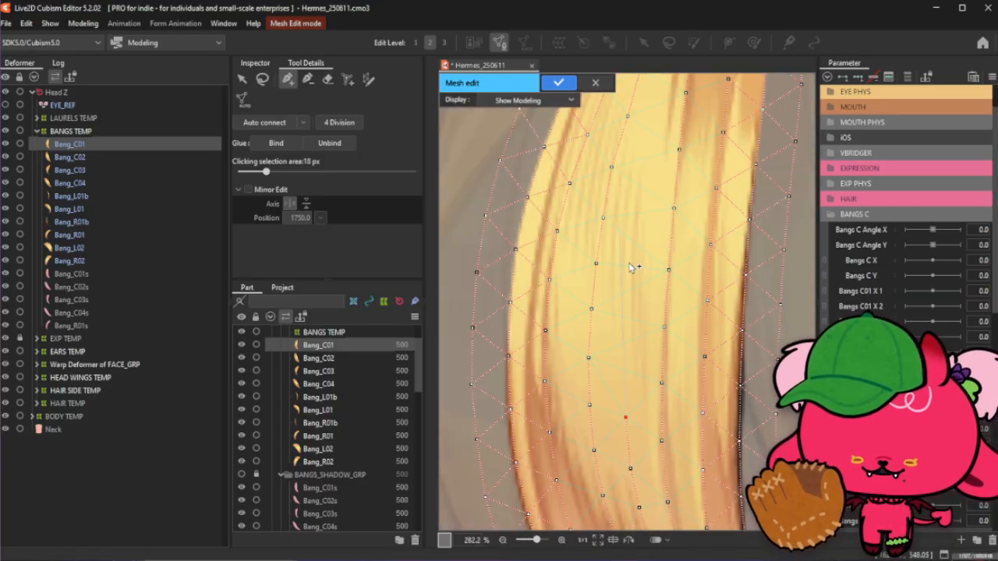
- Add more interior points up the strand in the upper section and drag one point upward to realign it
click(626, 370)
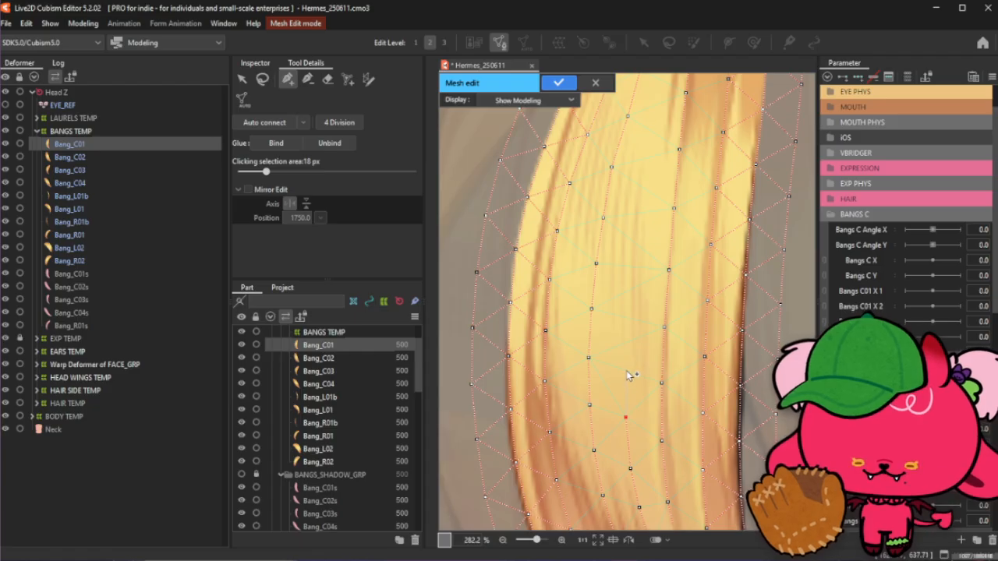
click(629, 321)
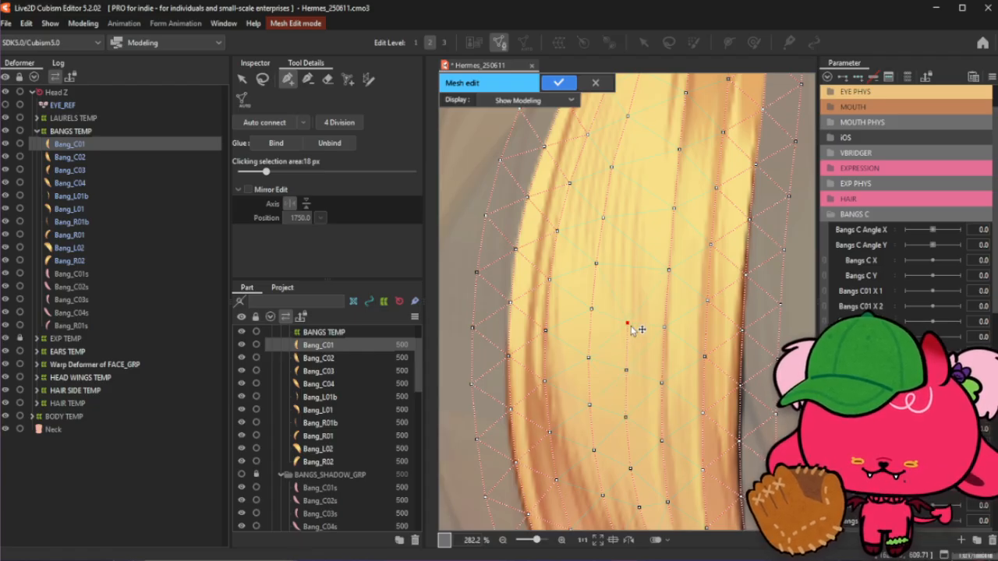
click(626, 371)
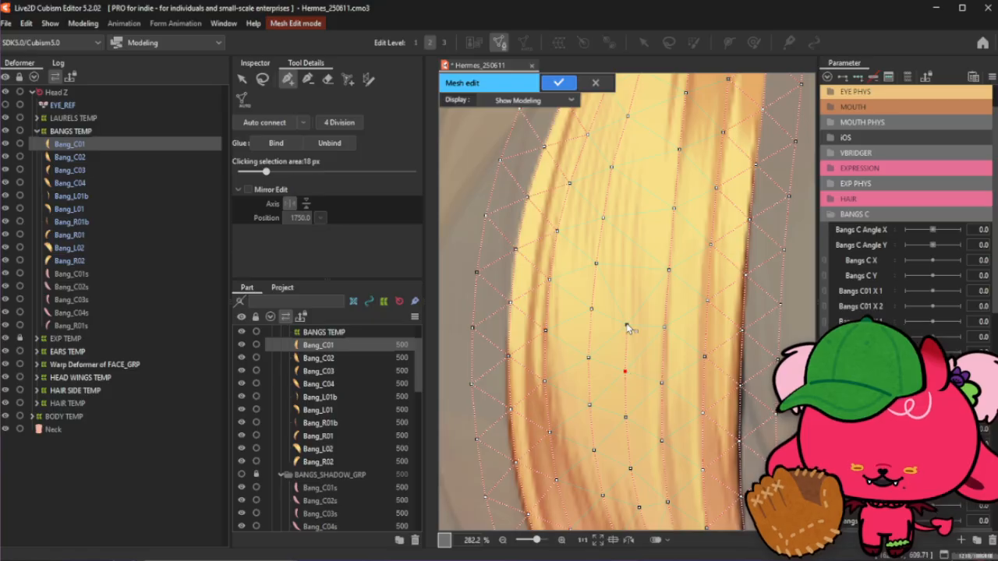
click(630, 286)
click(632, 233)
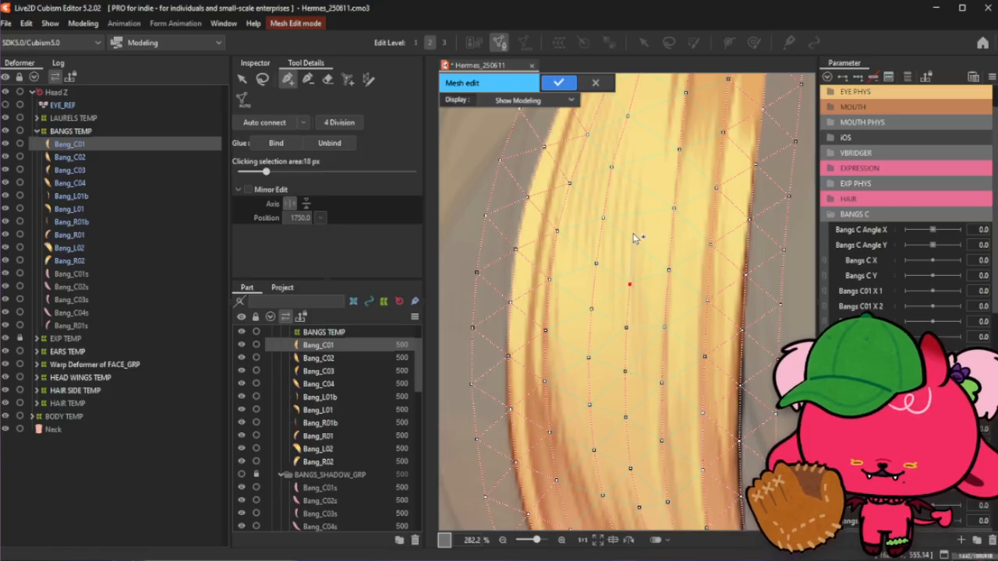
click(643, 182)
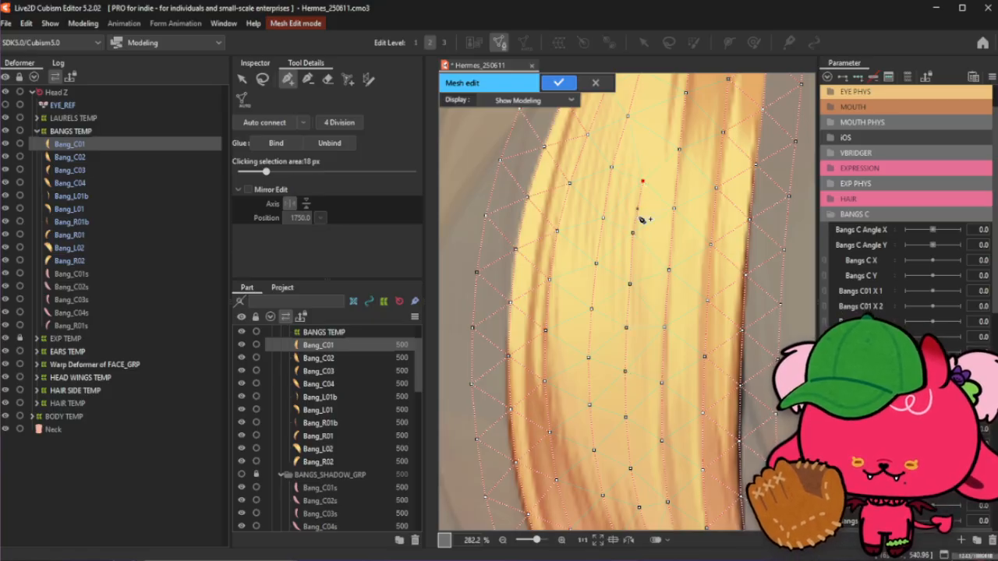
drag(632, 233, 633, 235)
click(630, 284)
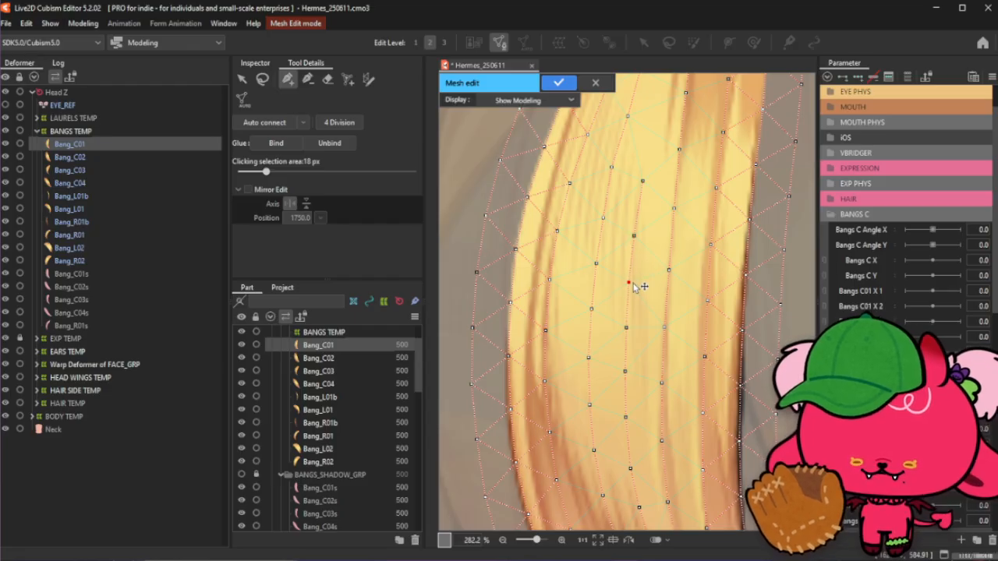
drag(630, 282, 634, 234)
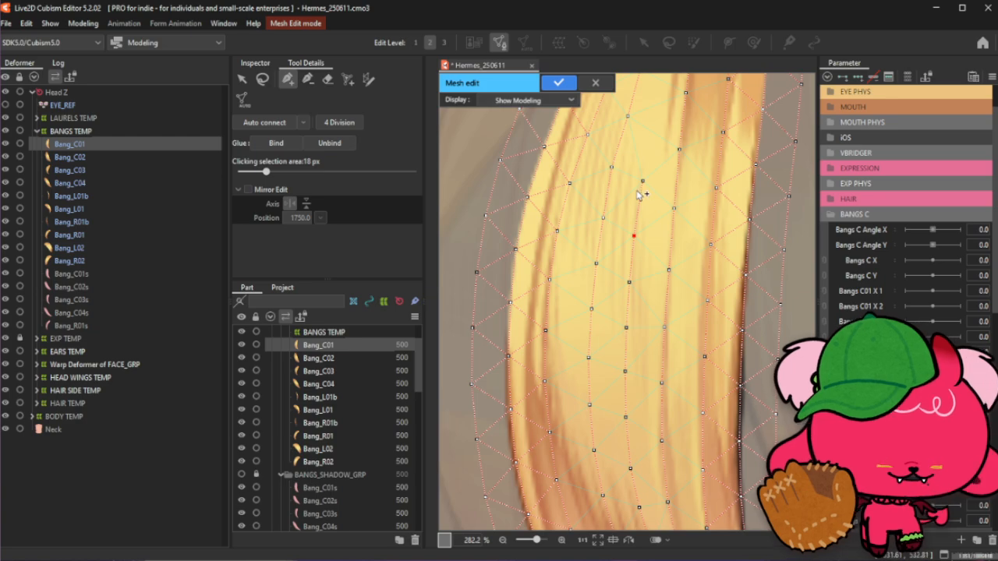
- Add two interior points near the bang's top and nudge two nearby points onto the strand
scroll(652, 195, down, 3)
scroll(655, 226, up, 3)
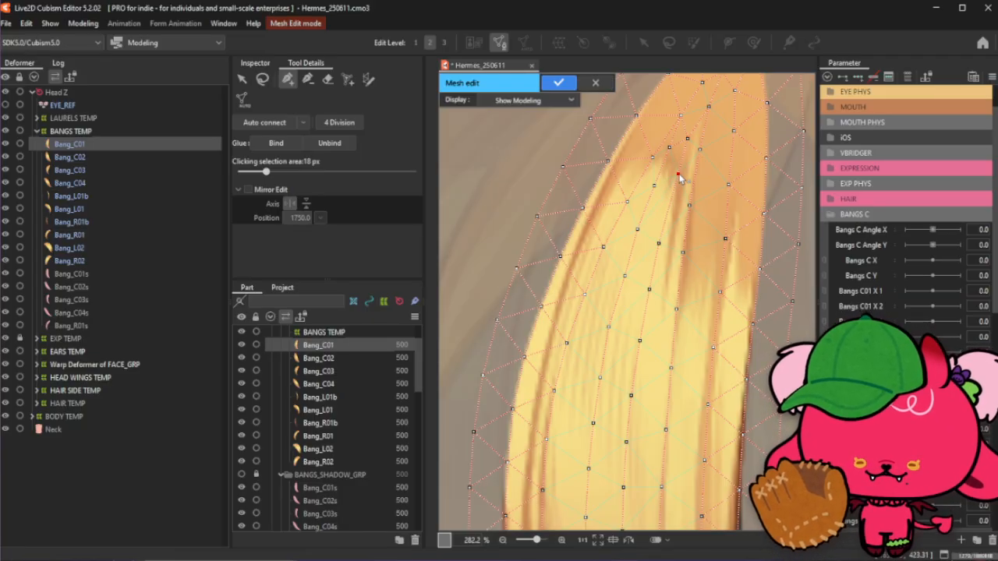
click(676, 170)
click(665, 213)
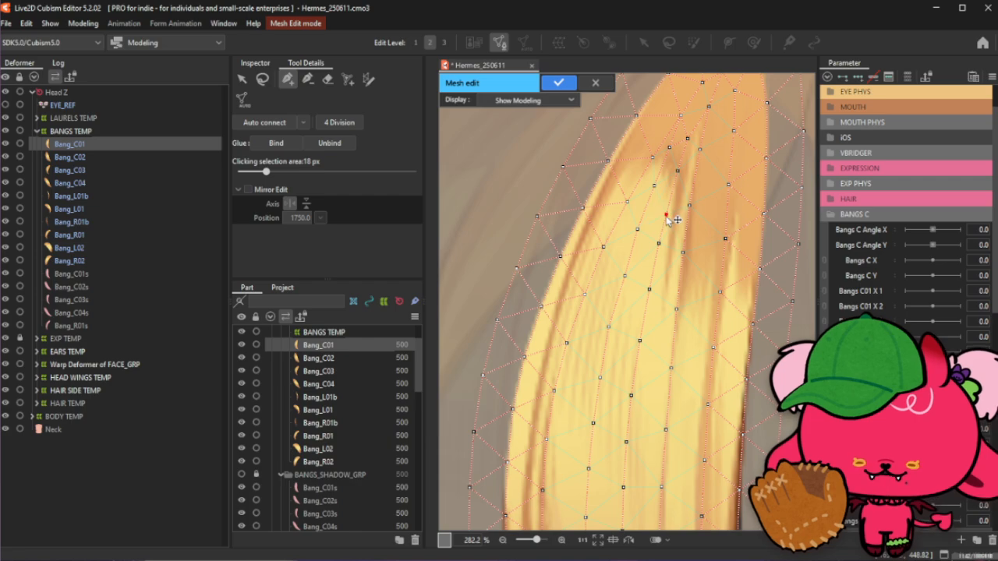
drag(659, 243, 656, 251)
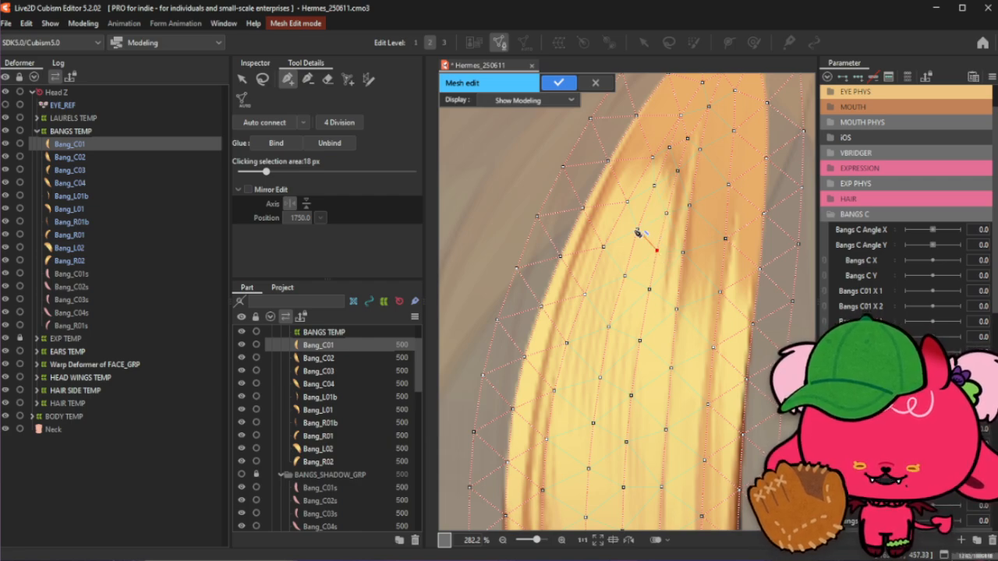
drag(628, 281, 626, 278)
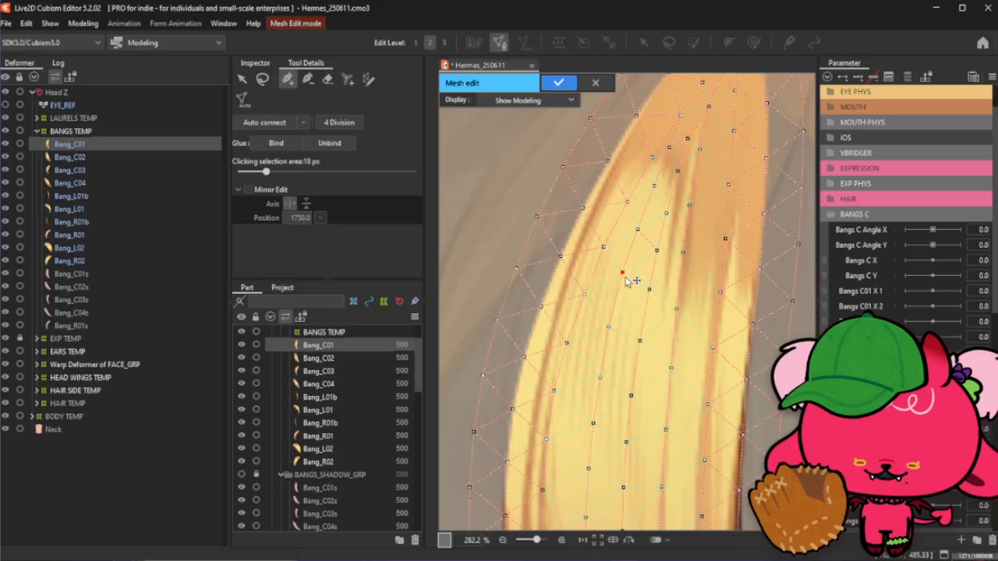
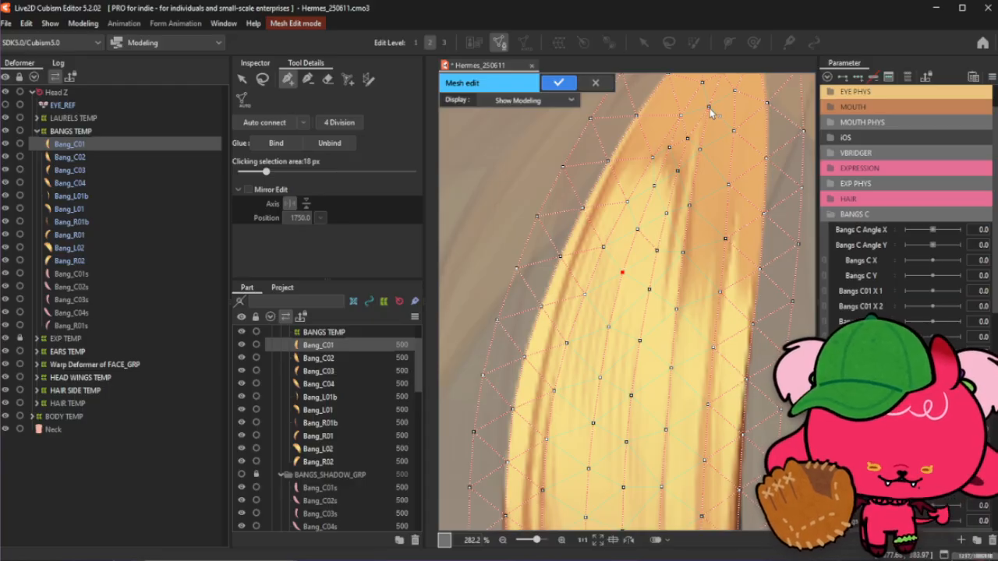
- Add four interior mesh points along the strand near the top of the Bang_C01 bang
click(689, 139)
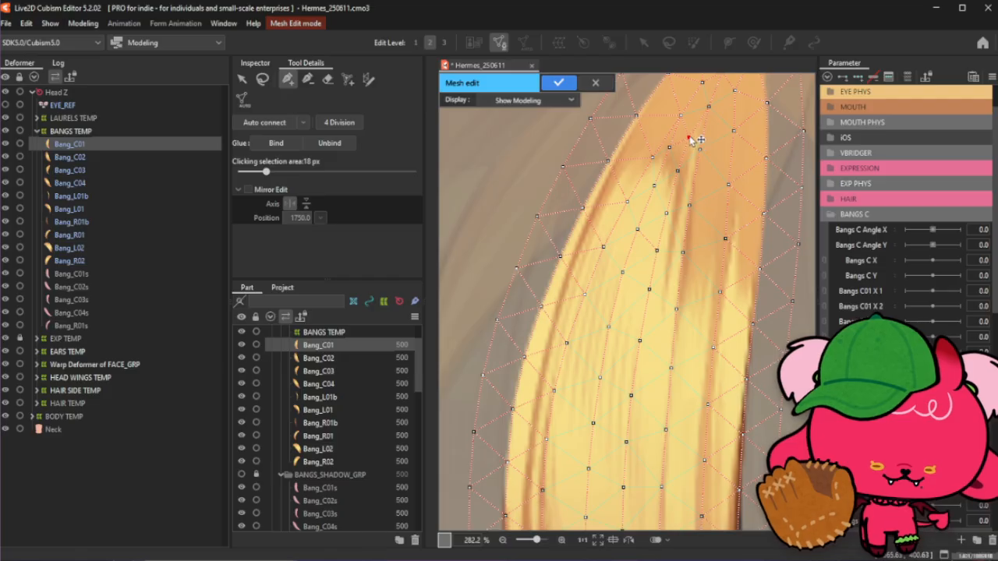
click(708, 107)
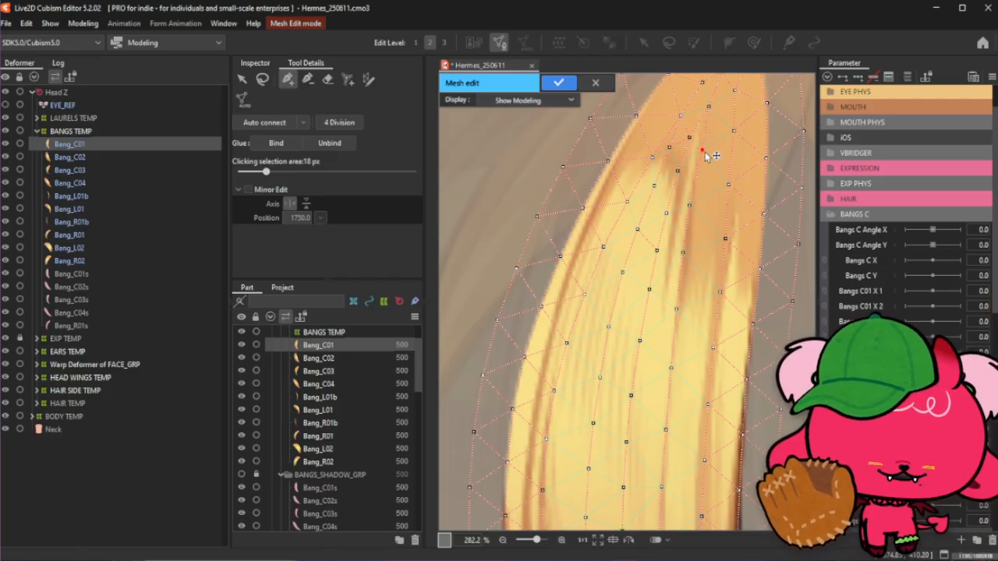
click(690, 206)
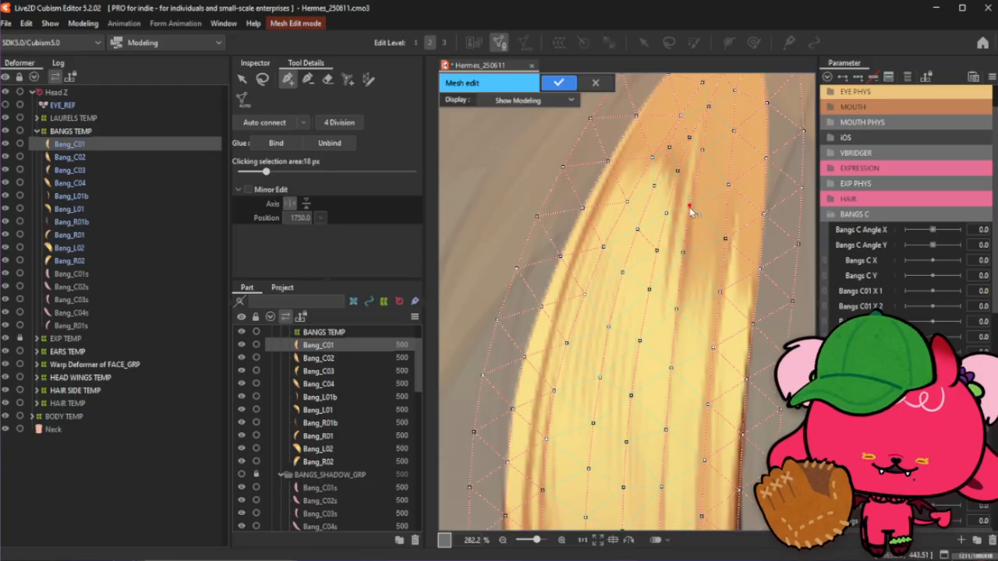
click(684, 254)
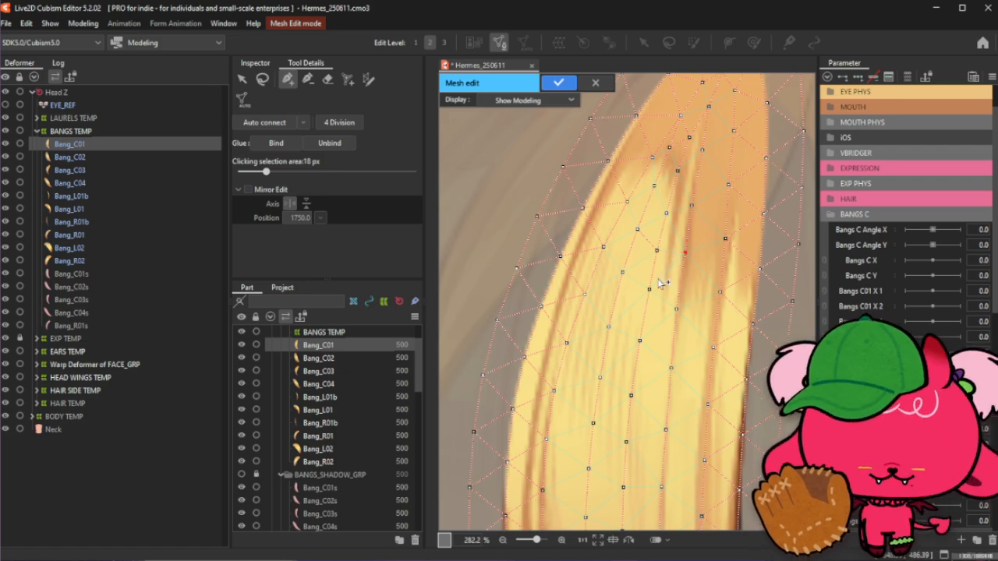
- Nudge several interior points slightly up or down to line them up with the strand
scroll(673, 315, down, 2)
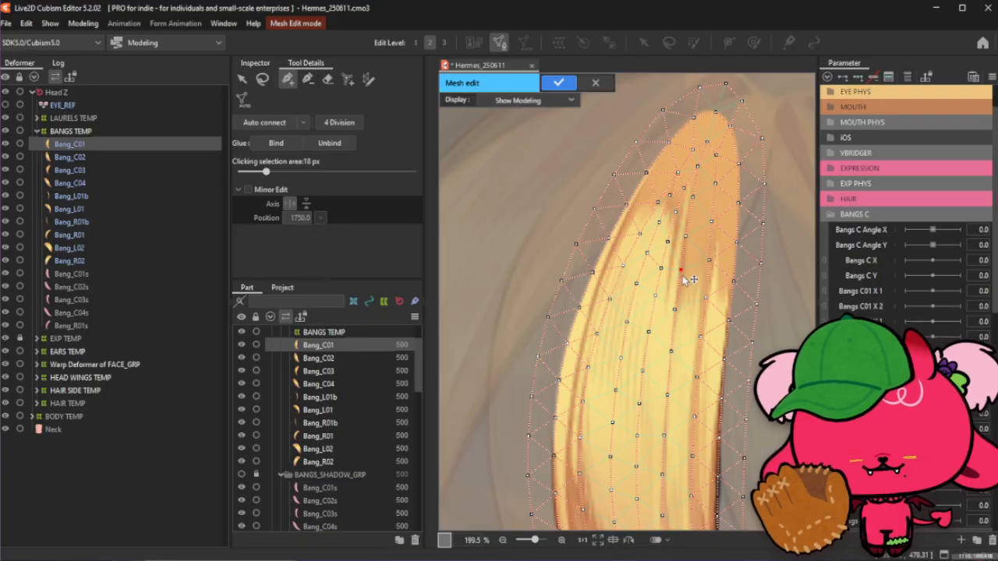
drag(682, 277, 683, 289)
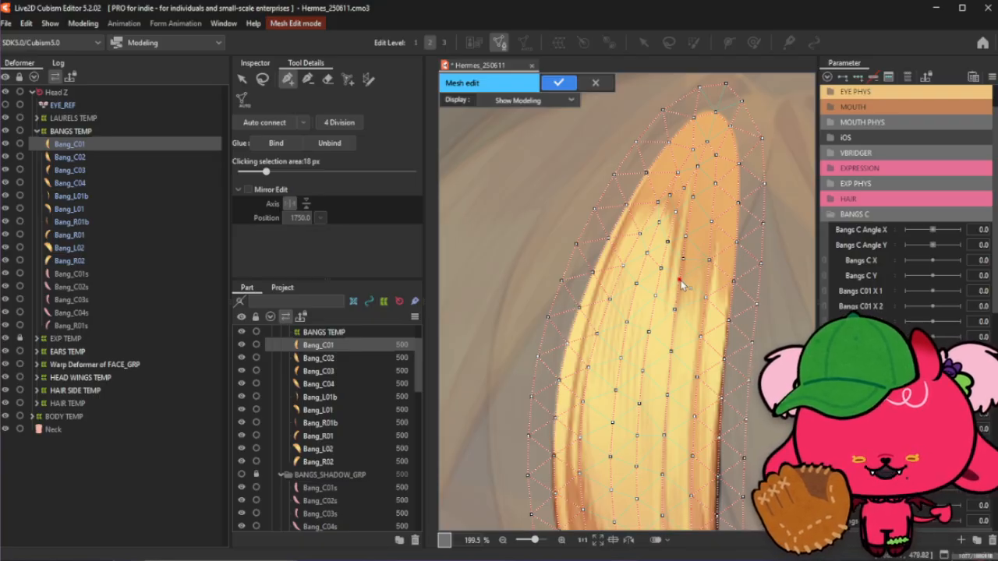
scroll(685, 269, up, 2)
drag(681, 262, 681, 260)
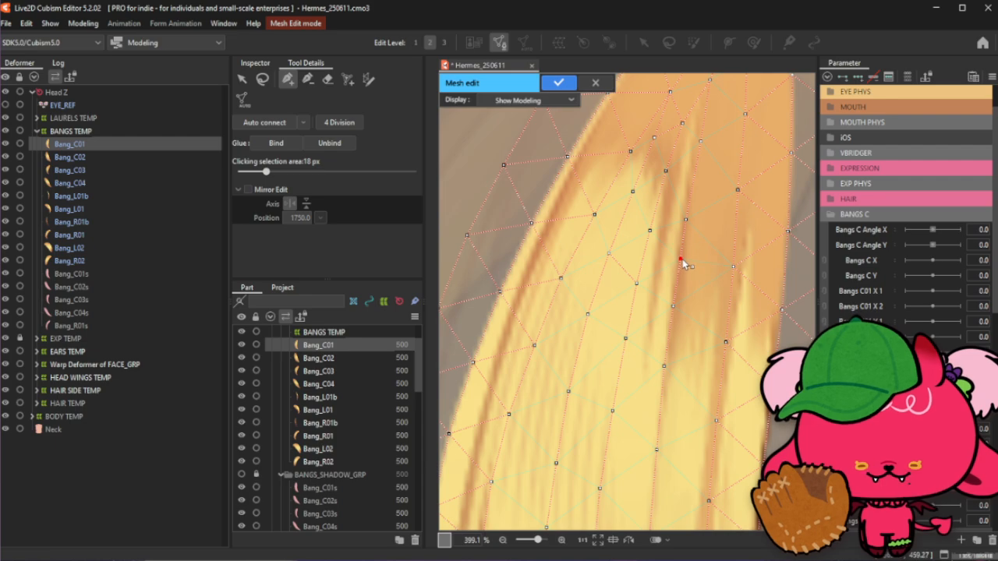
drag(688, 221, 692, 214)
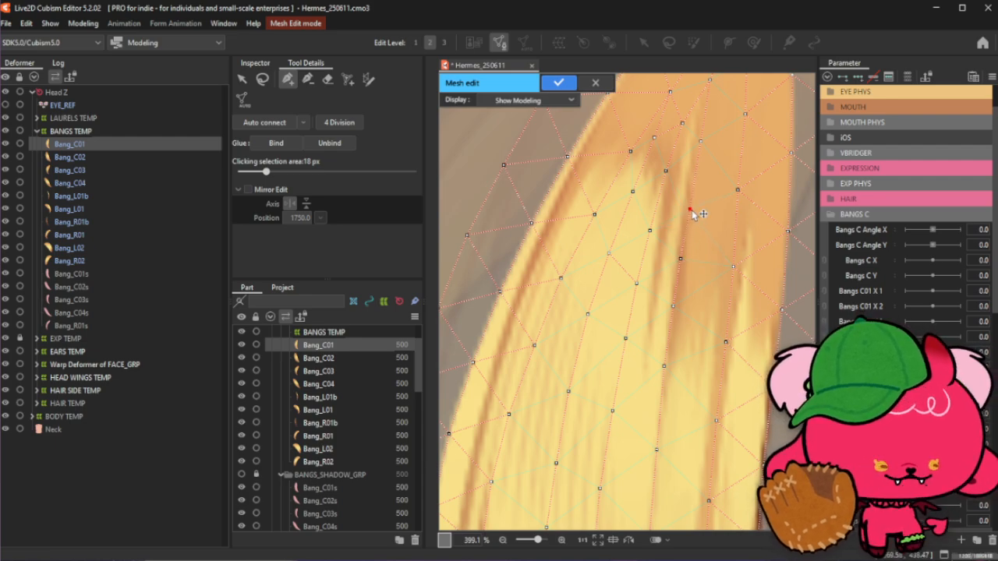
scroll(684, 265, down, 1)
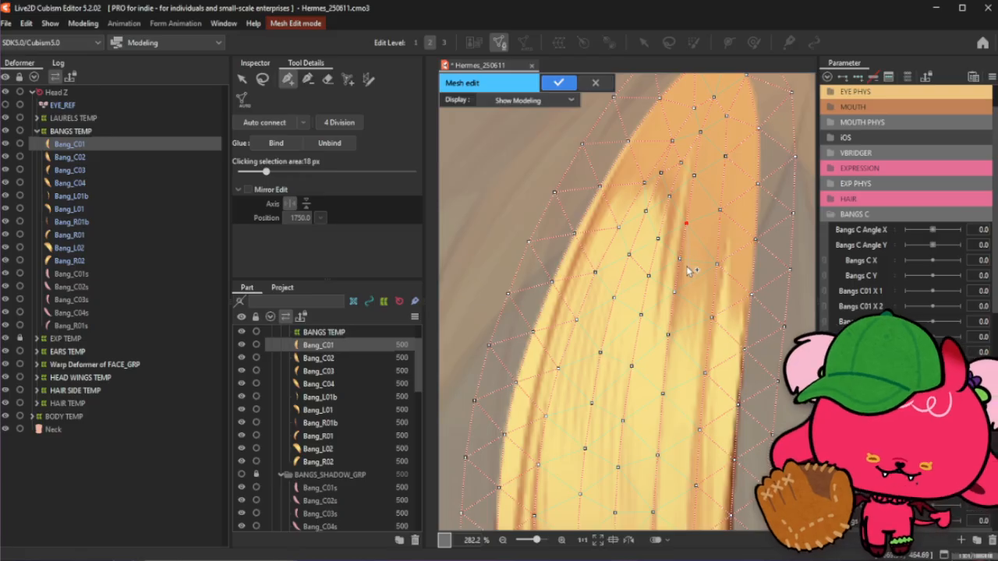
drag(682, 262, 682, 257)
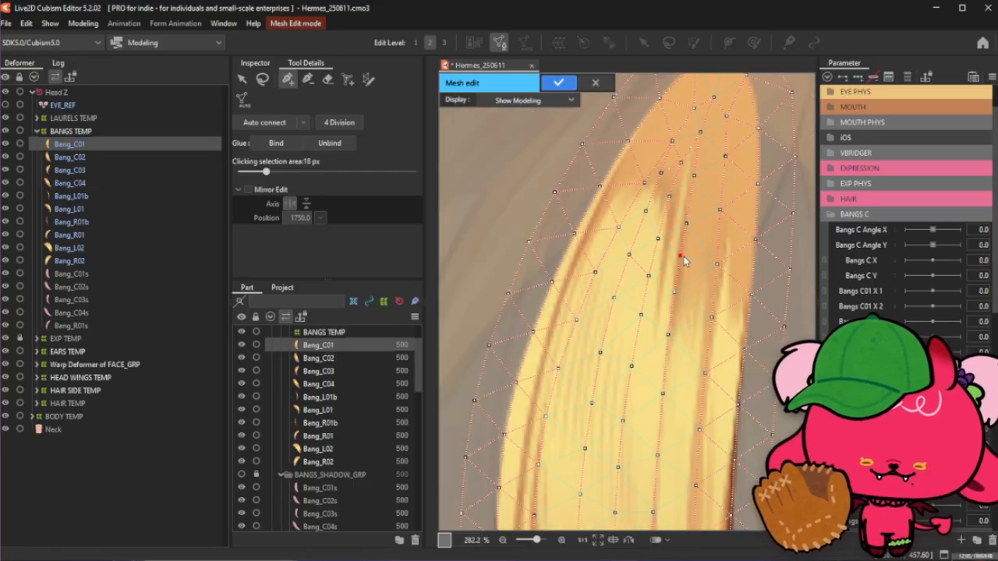
- Add six interior points along a second strand through the middle of the bang
click(629, 255)
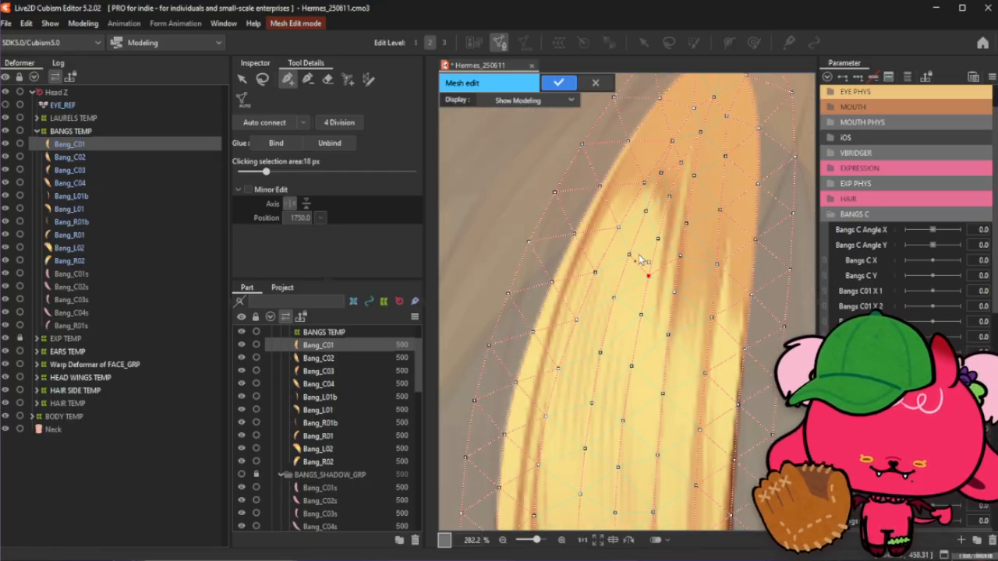
click(613, 298)
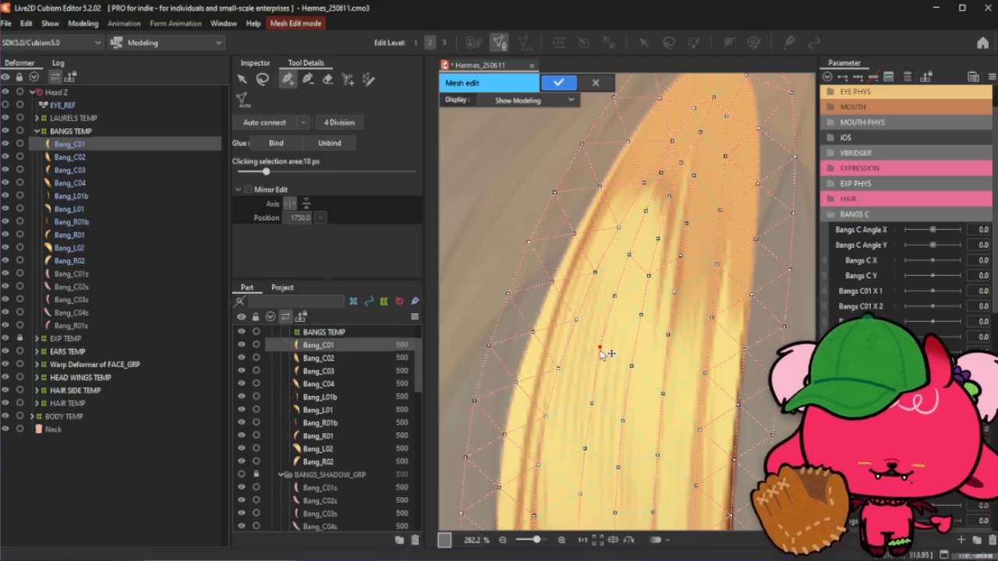
click(591, 400)
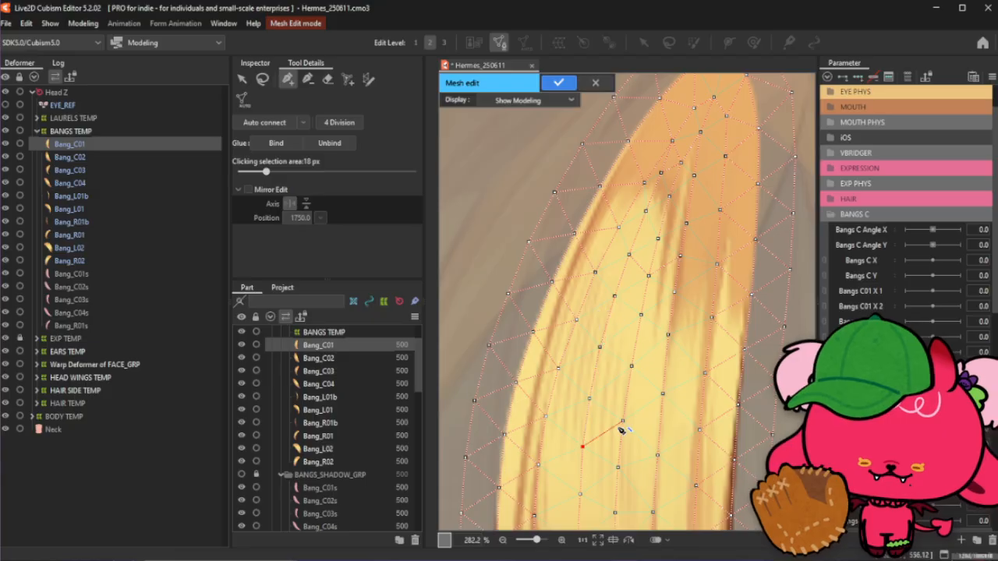
click(631, 366)
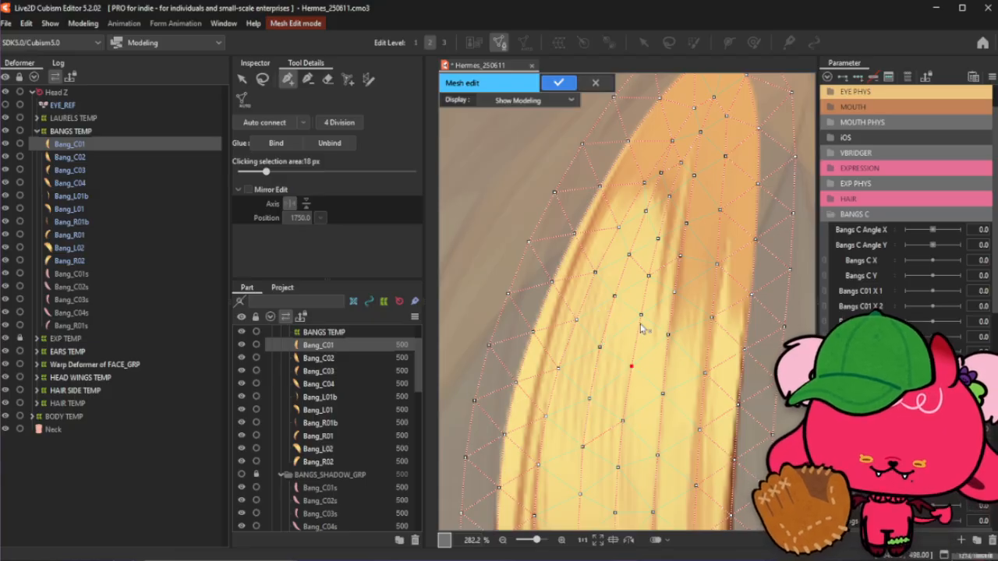
click(668, 335)
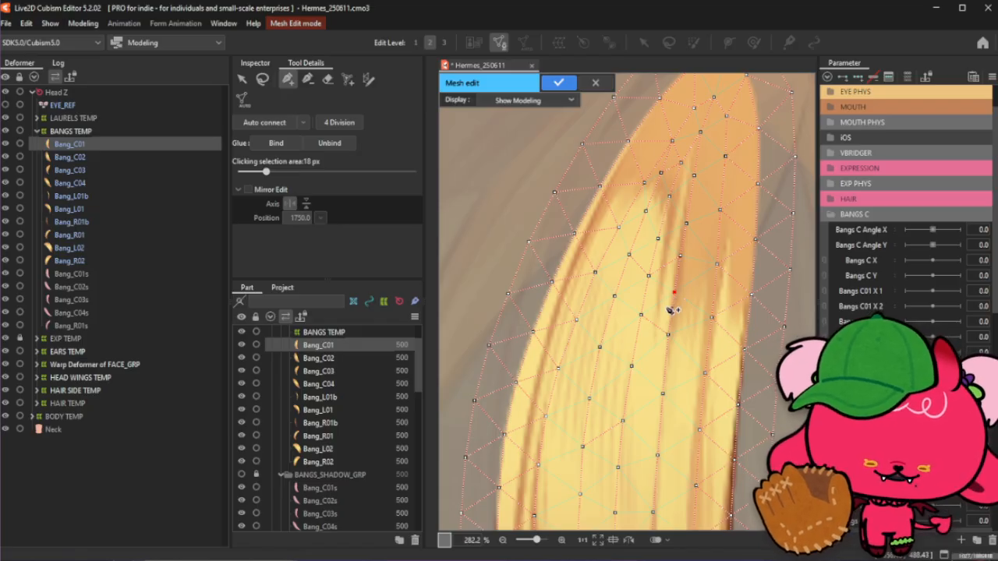
click(600, 348)
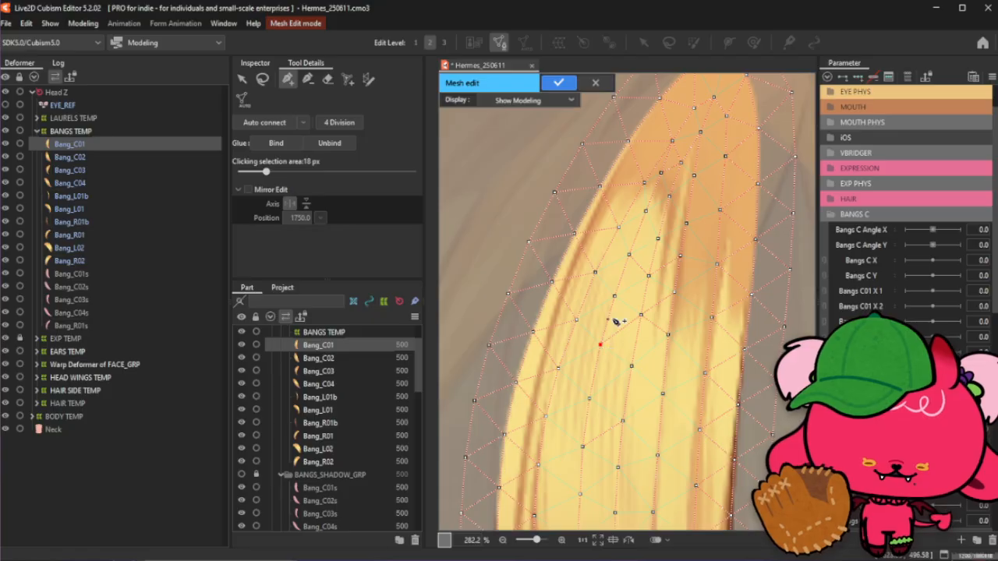
- Auto-connect the added vertices into the mesh and confirm the Bang_C01 mesh edit
scroll(614, 321, down, 5)
scroll(611, 269, down, 1)
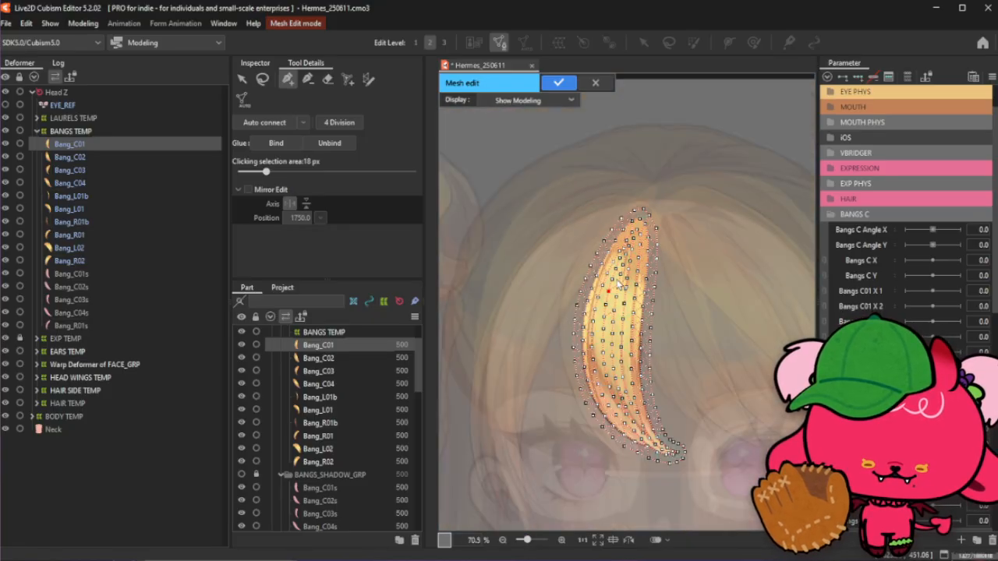
scroll(647, 347, up, 1)
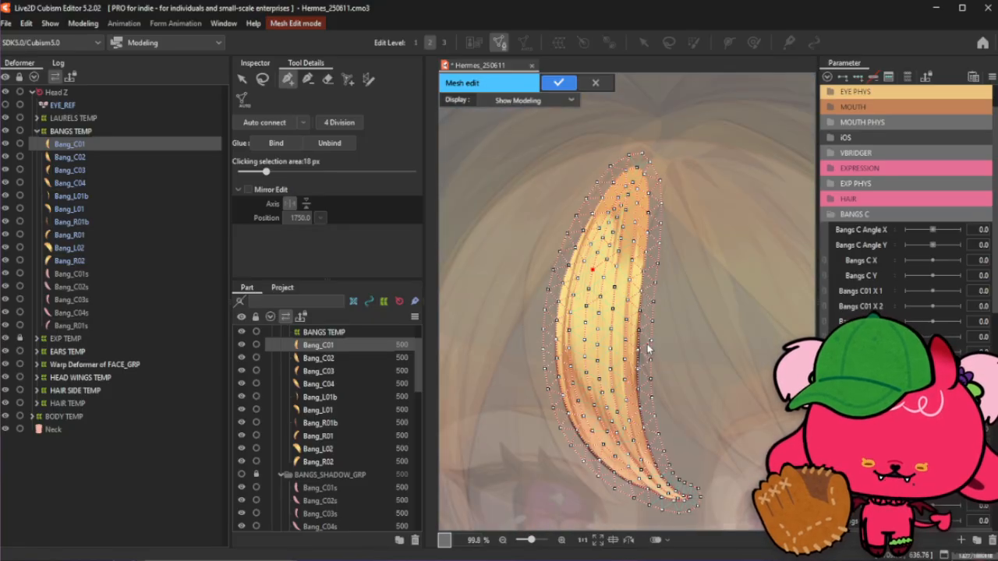
click(265, 125)
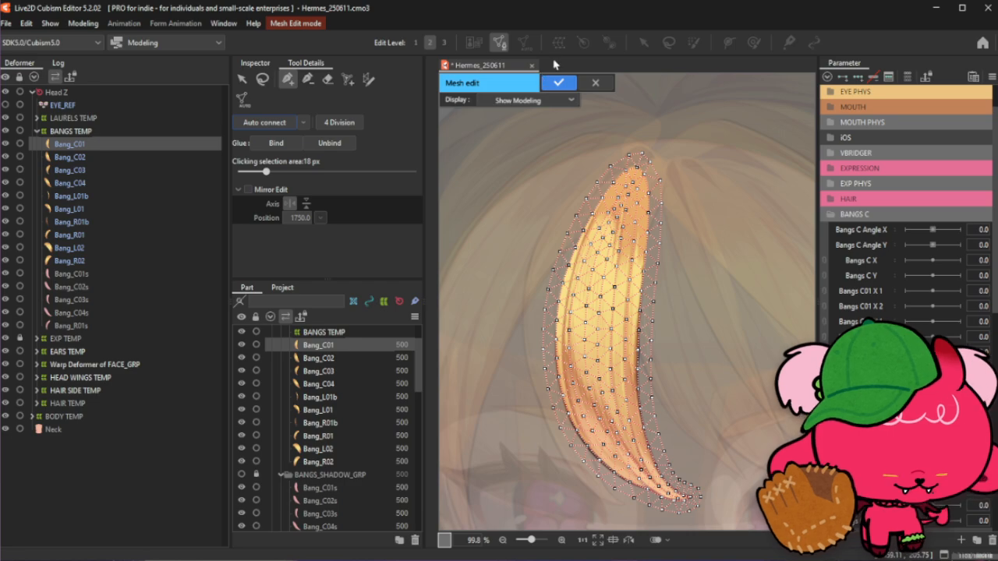
click(559, 86)
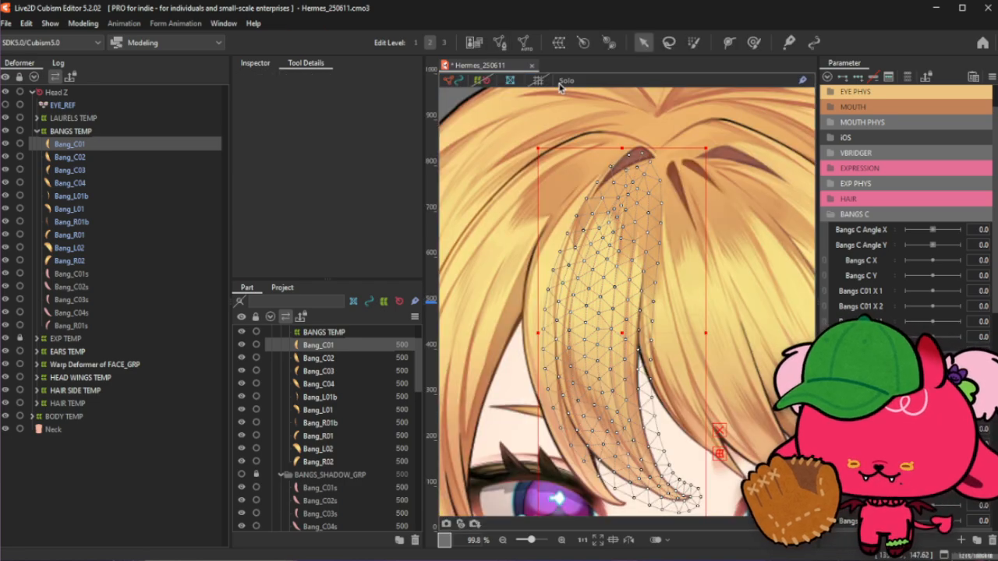
- Open mesh editing for Bang_C02 and delete its entire existing mesh
click(110, 157)
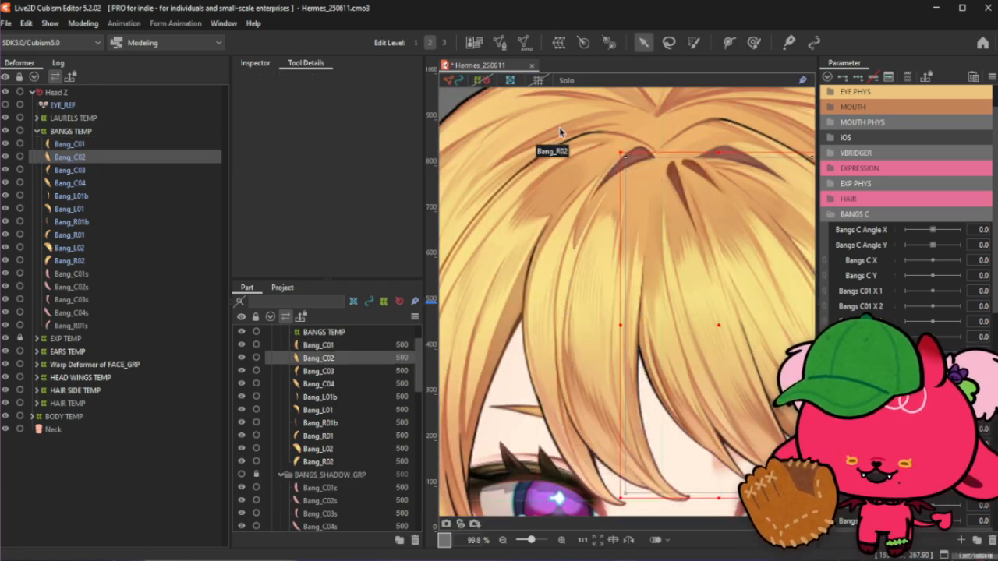
scroll(491, 145, down, 3)
click(500, 42)
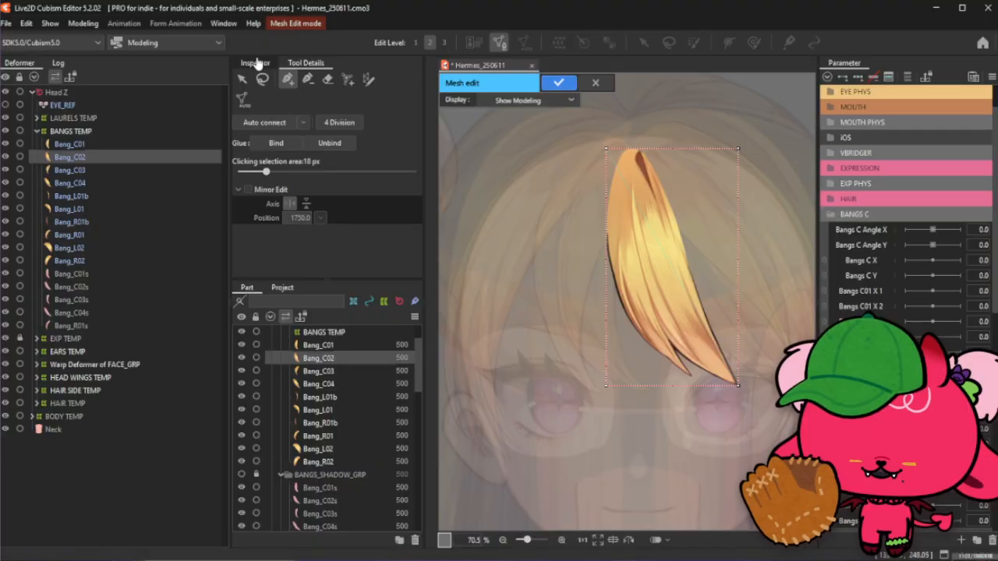
click(242, 79)
drag(561, 117, 814, 470)
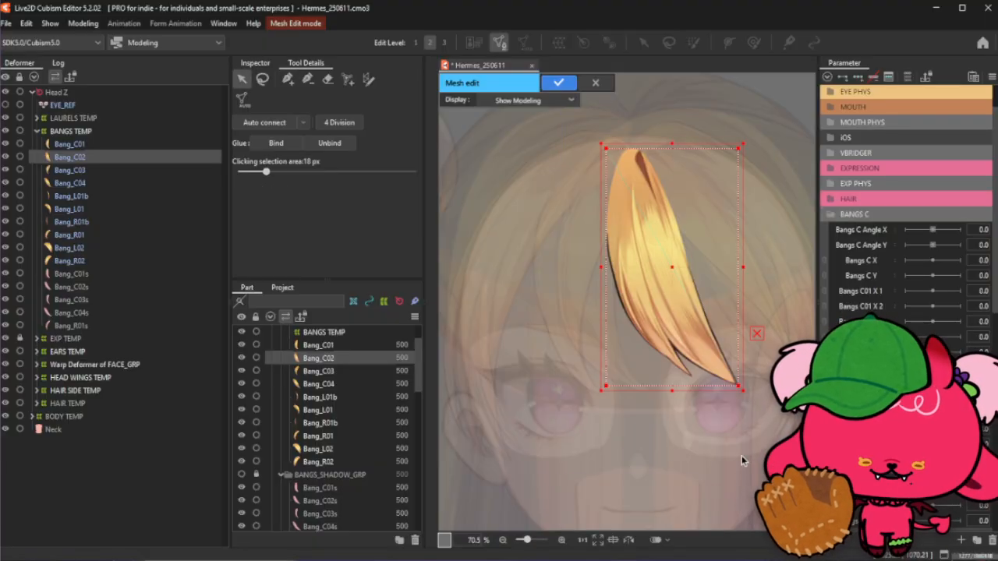
key(Delete)
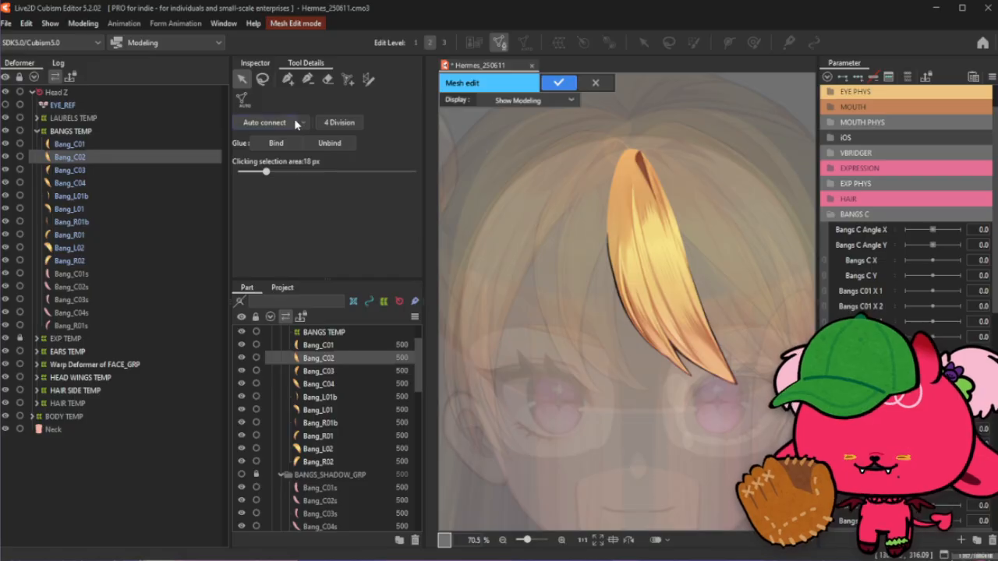
- With the stroke mesh tool, draw a stroke along the left edge of Bang_C02's upper part
scroll(743, 224, up, 2)
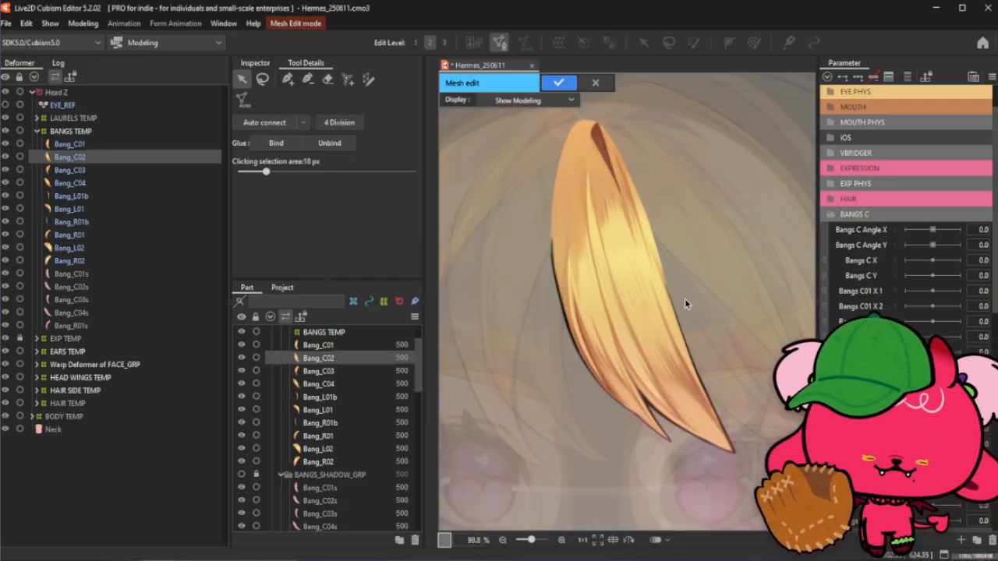
drag(684, 298, 664, 325)
click(368, 79)
drag(533, 155, 571, 331)
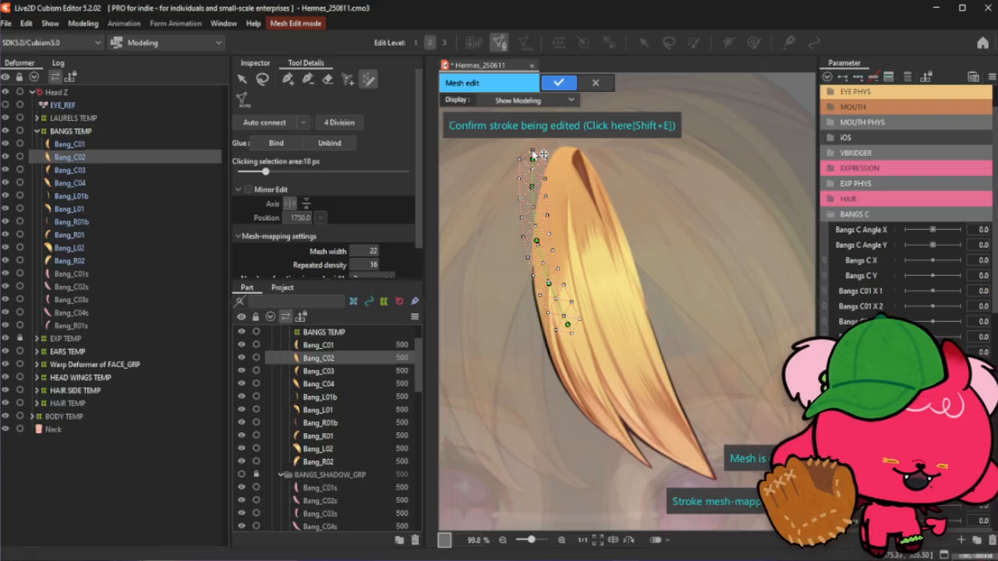
- Reposition the stroke's control points near the top so it follows the bang's left edge
scroll(533, 154, up, 3)
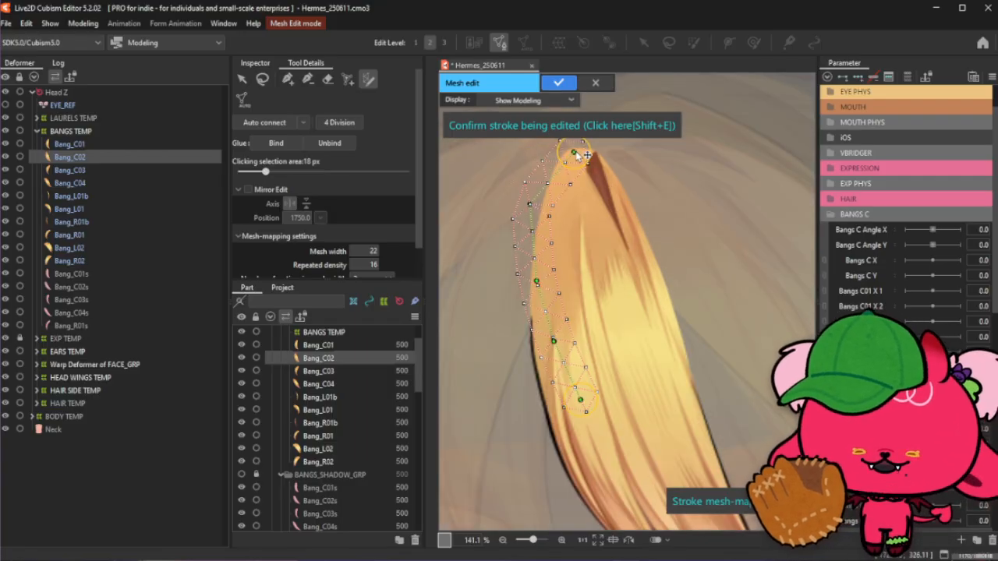
drag(574, 149, 568, 151)
drag(531, 205, 552, 175)
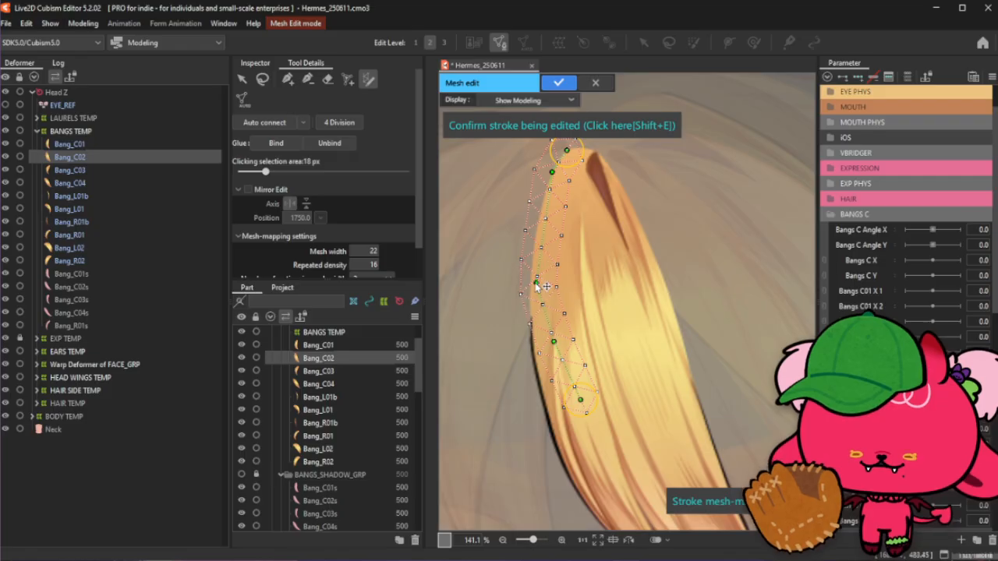
drag(536, 279, 532, 283)
scroll(531, 192, up, 3)
drag(550, 213, 550, 206)
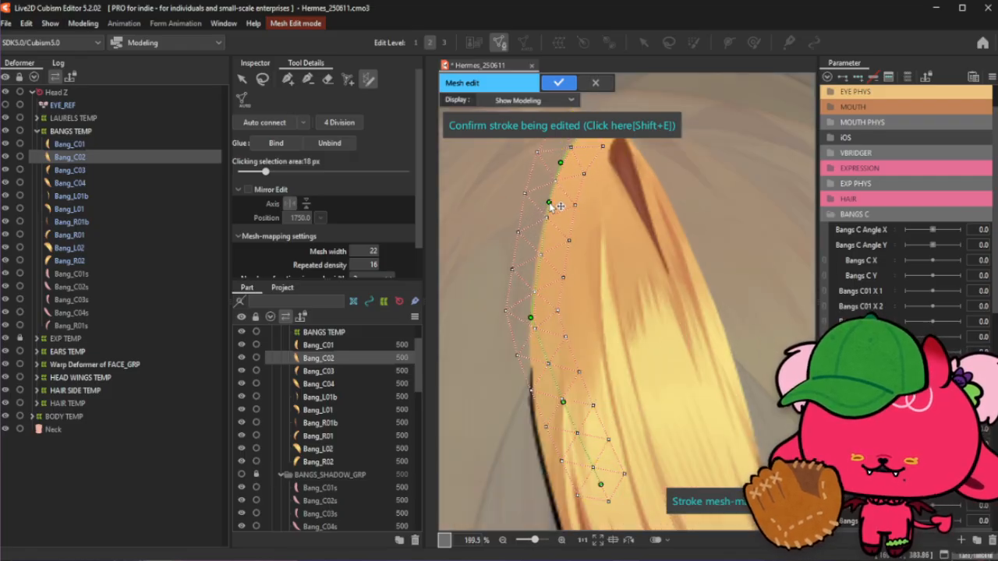
click(541, 251)
drag(541, 249, 541, 244)
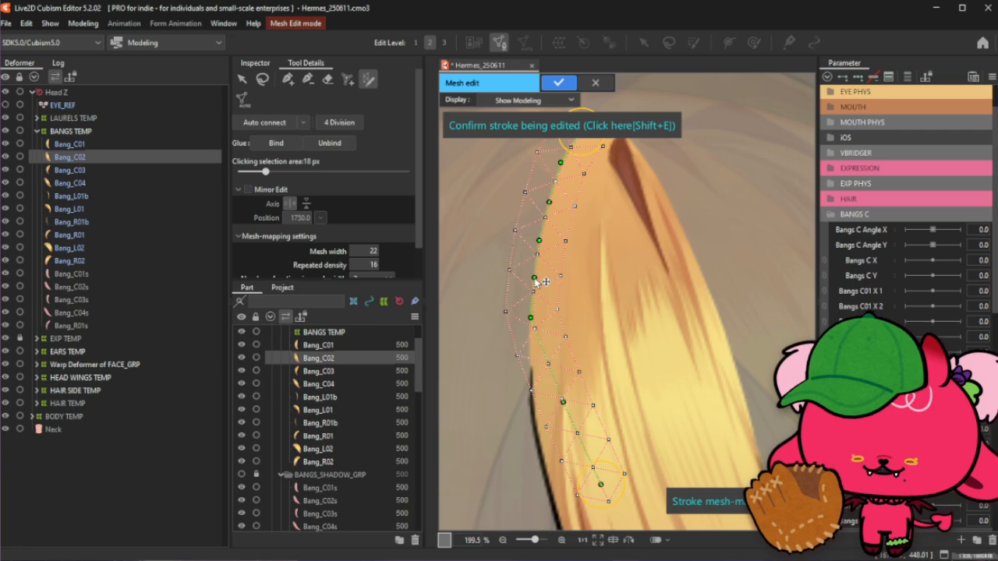
- Extend the stroke's end point down to the tip of the bang
scroll(519, 267, down, 3)
scroll(519, 263, down, 1)
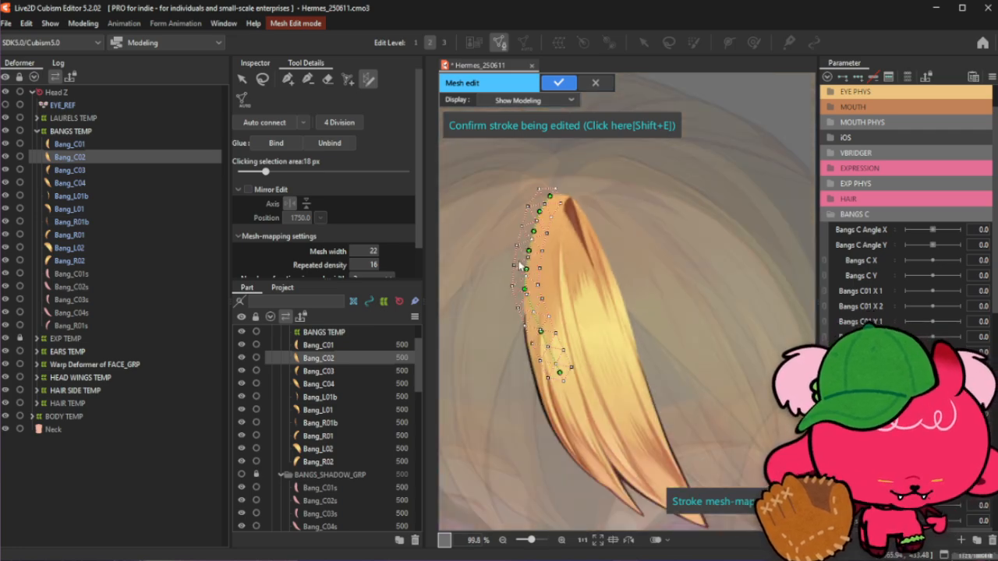
scroll(530, 231, down, 1)
scroll(570, 354, up, 3)
scroll(545, 314, down, 2)
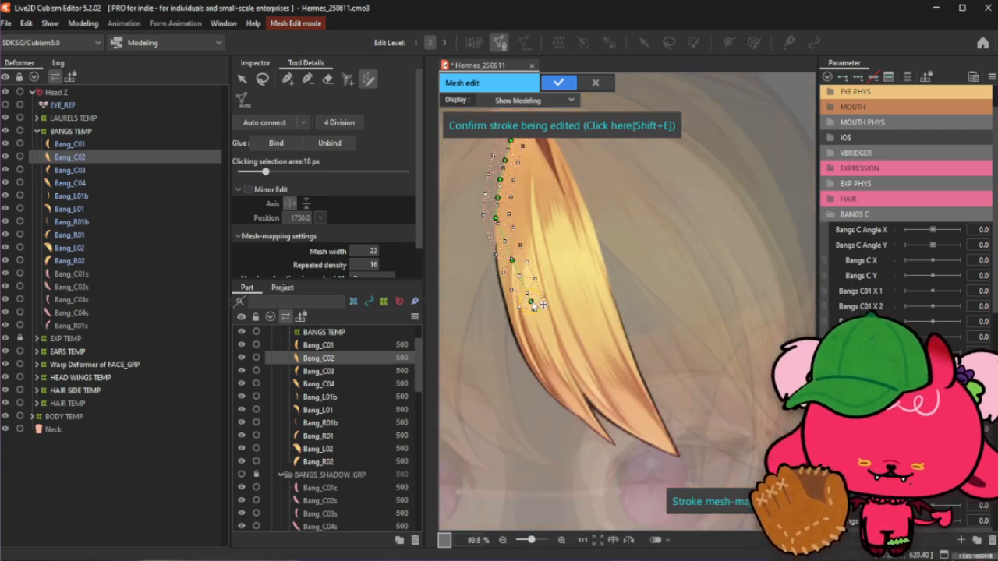
mouse_move(538, 309)
mouse_down()
mouse_move(624, 425)
mouse_move(681, 460)
mouse_move(616, 447)
mouse_up()
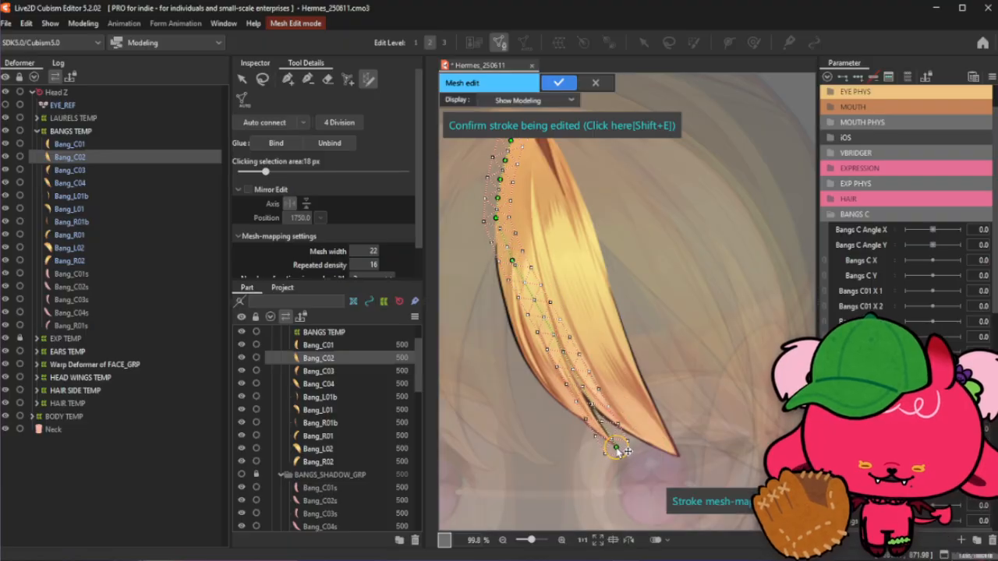
- Pull the stroke's middle control points into line with the bang's left edge curve
mouse_move(511, 259)
mouse_down()
mouse_move(495, 256)
mouse_move(517, 296)
mouse_move(520, 353)
mouse_up()
scroll(516, 317, up, 2)
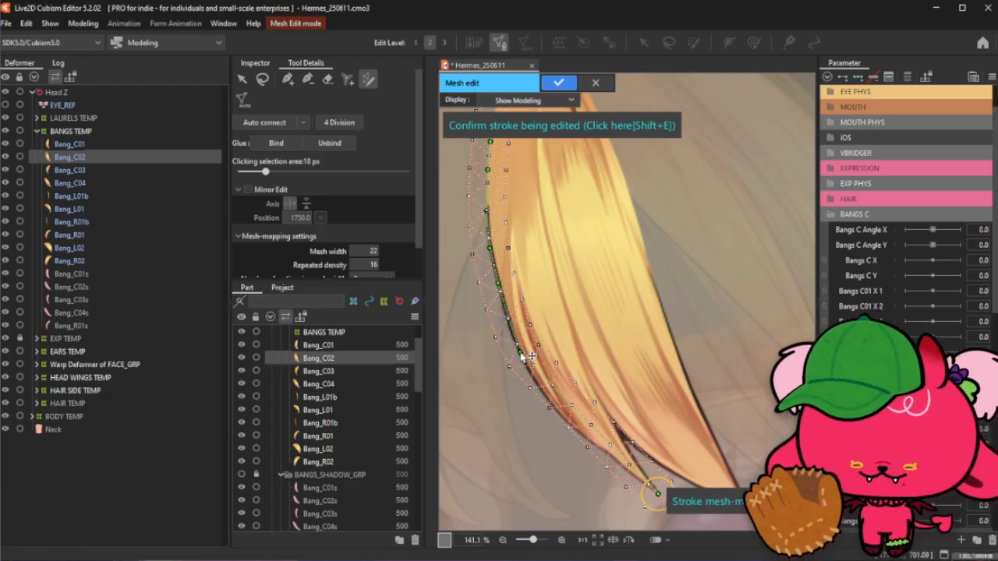
drag(508, 318, 508, 321)
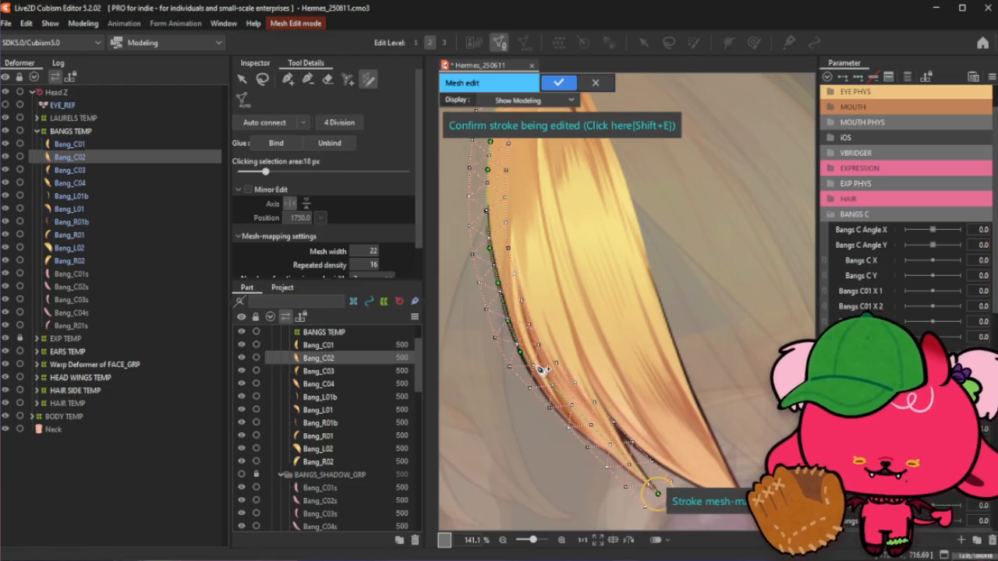
- Adjust the stroke's lower control points so they sit on Bang_C02's left edge near the tip
mouse_move(536, 365)
mouse_down()
mouse_move(527, 370)
mouse_move(537, 381)
mouse_up()
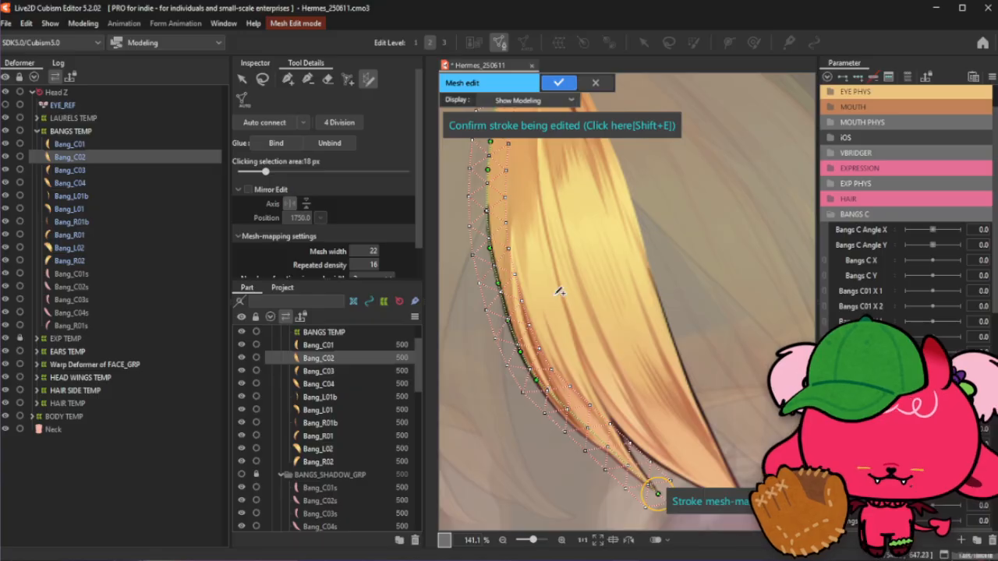
scroll(553, 389, up, 3)
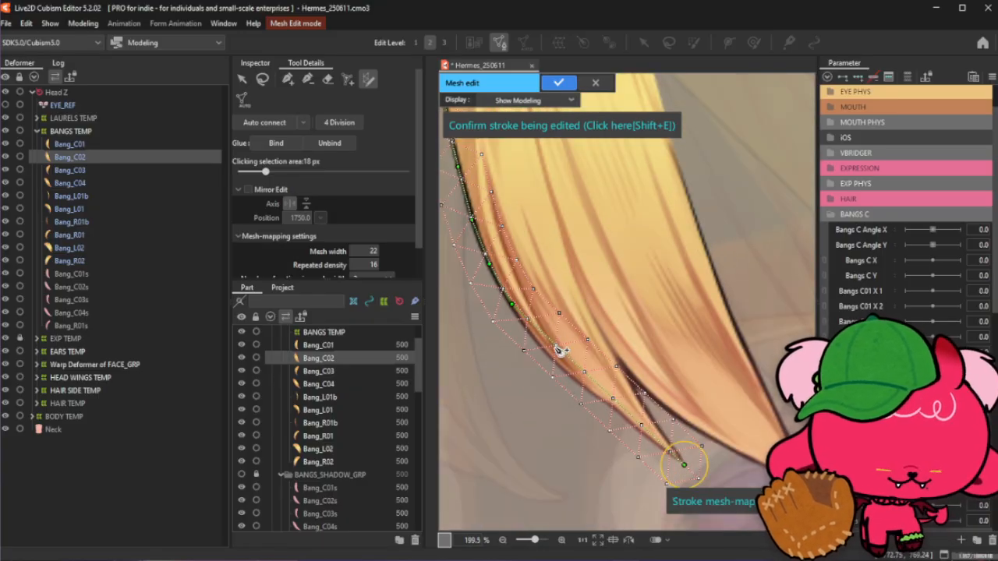
drag(547, 338, 535, 340)
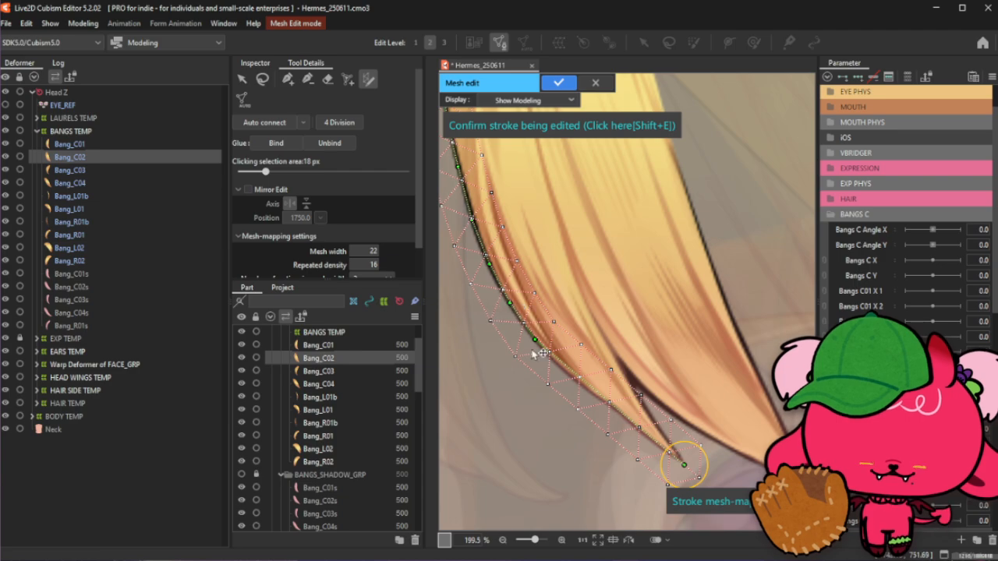
- Add control points along the stroke's lower section toward the tip, nudge the end point, and confirm the stroke
click(558, 364)
click(587, 388)
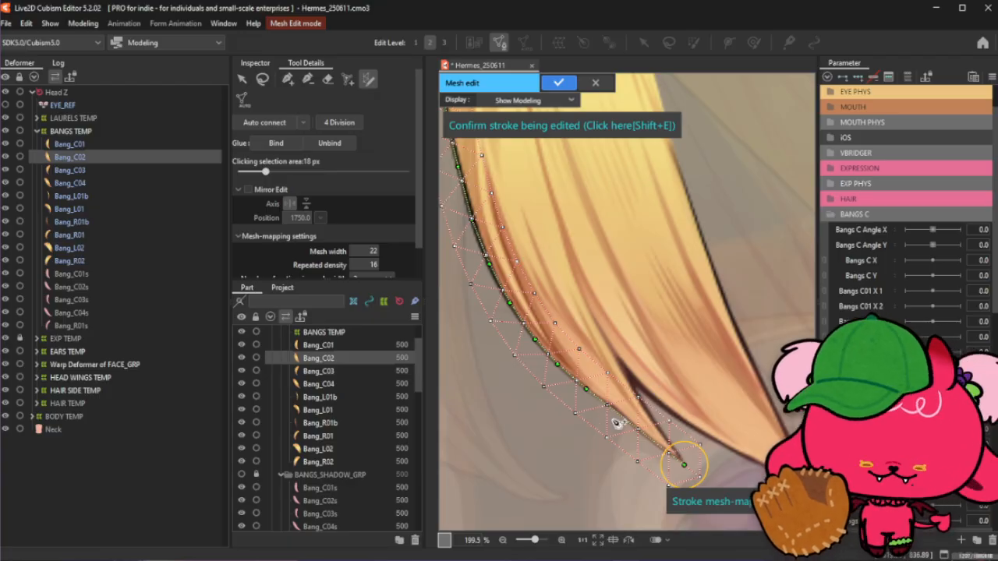
click(617, 412)
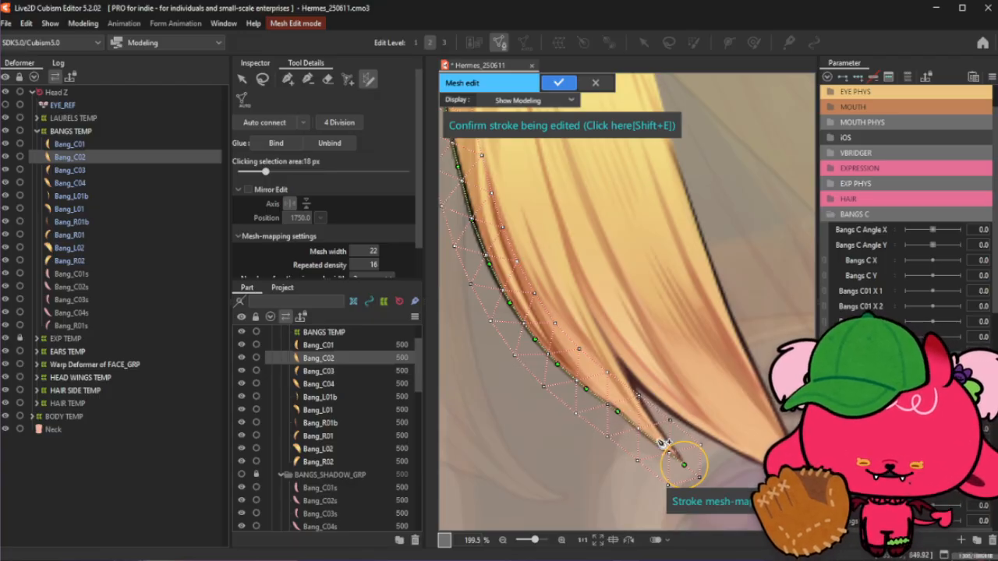
click(643, 435)
drag(684, 465, 684, 462)
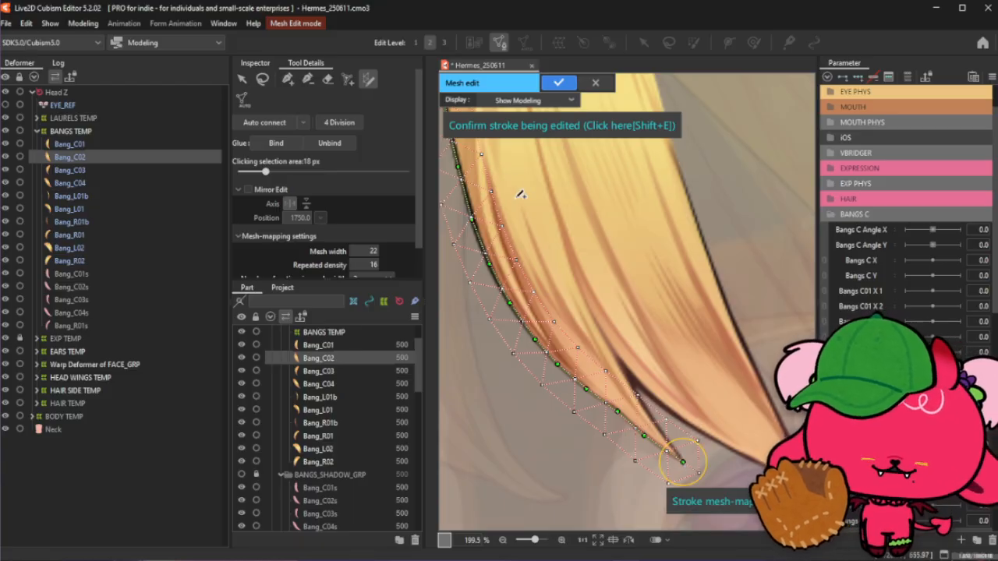
click(558, 132)
scroll(598, 285, down, 5)
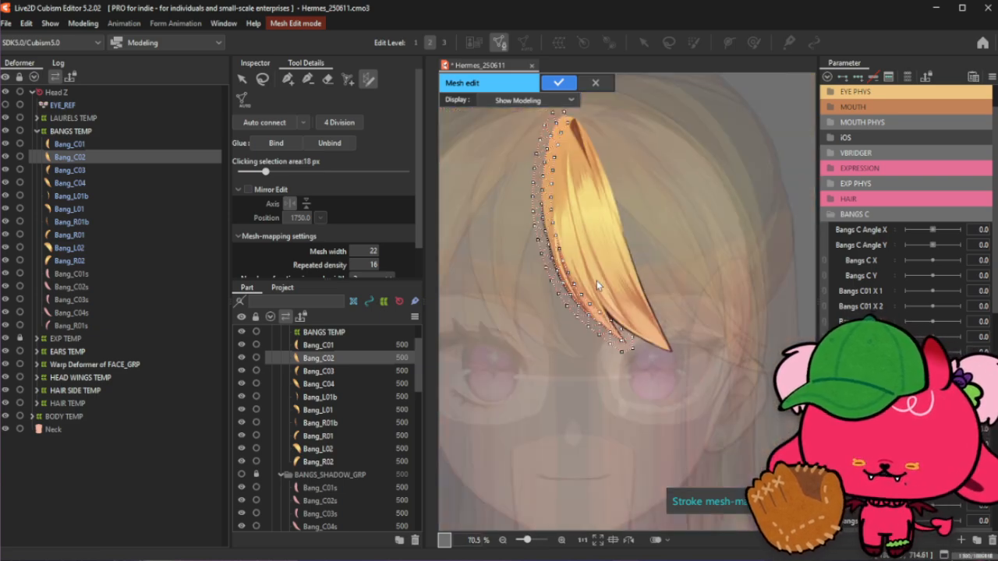
- Draw a fresh stroke along the bang's left edge, extend its end to the tip, and confirm it
scroll(591, 110, up, 2)
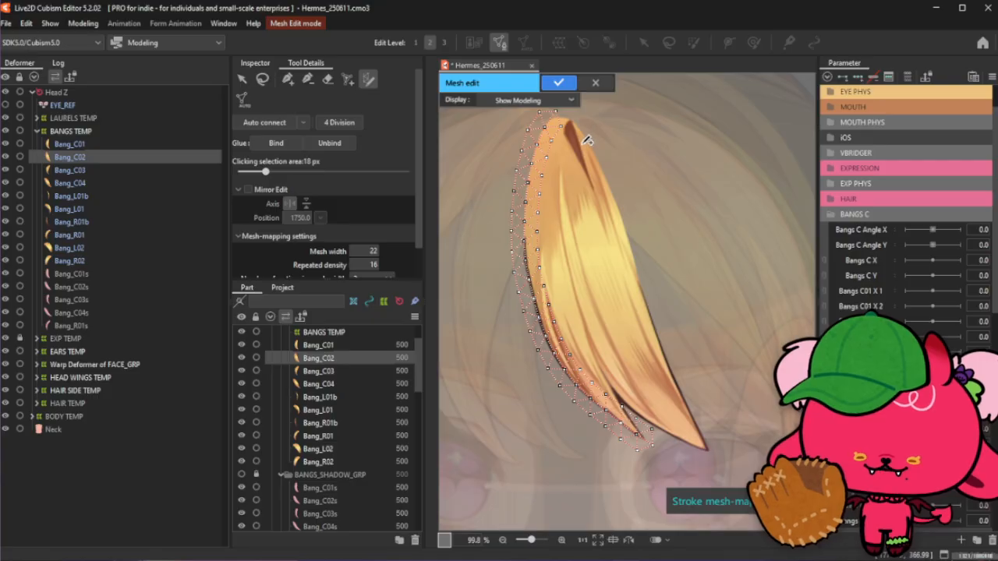
drag(555, 162, 635, 435)
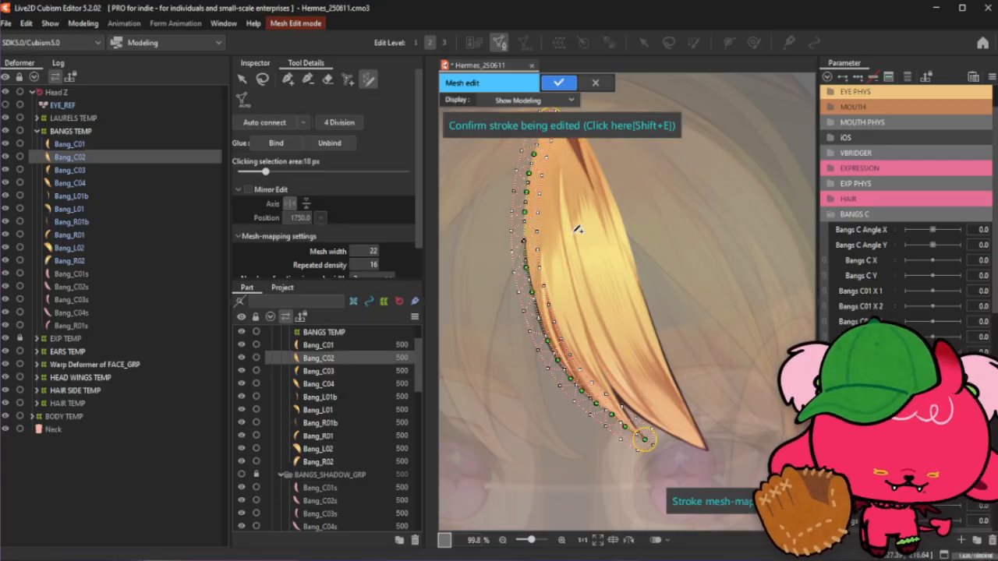
scroll(635, 436, up, 3)
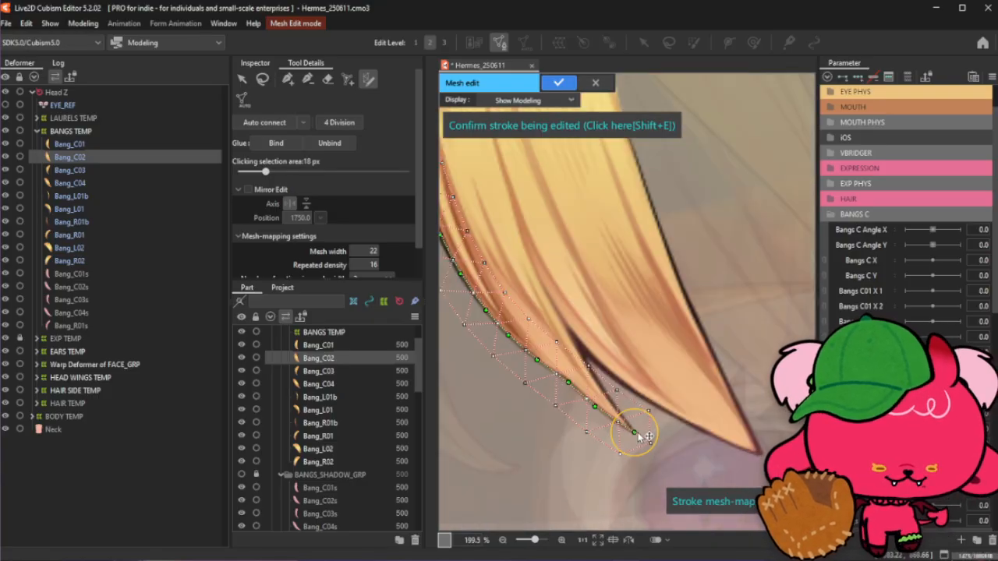
mouse_move(636, 433)
mouse_down()
mouse_move(628, 429)
mouse_move(650, 444)
mouse_up()
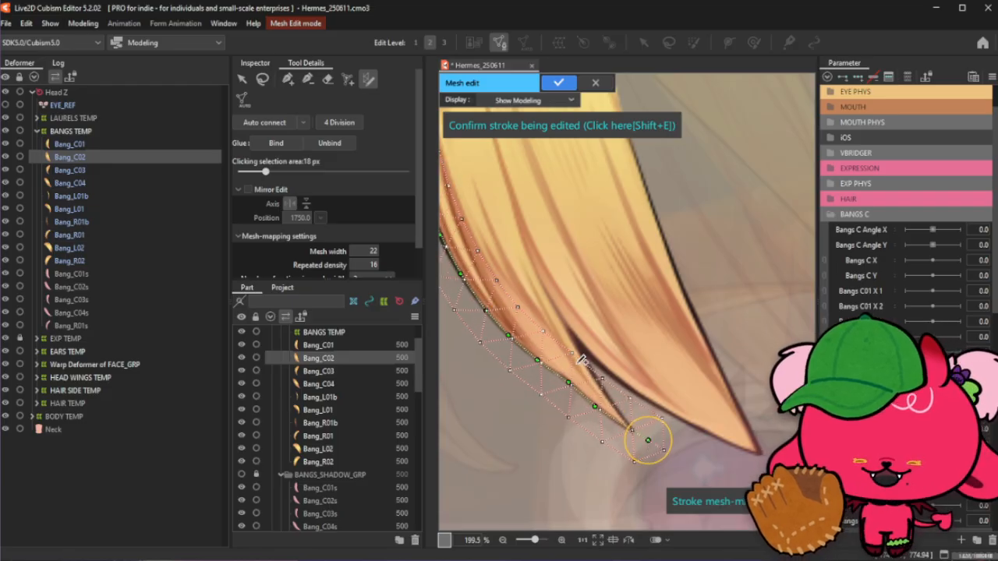
click(634, 433)
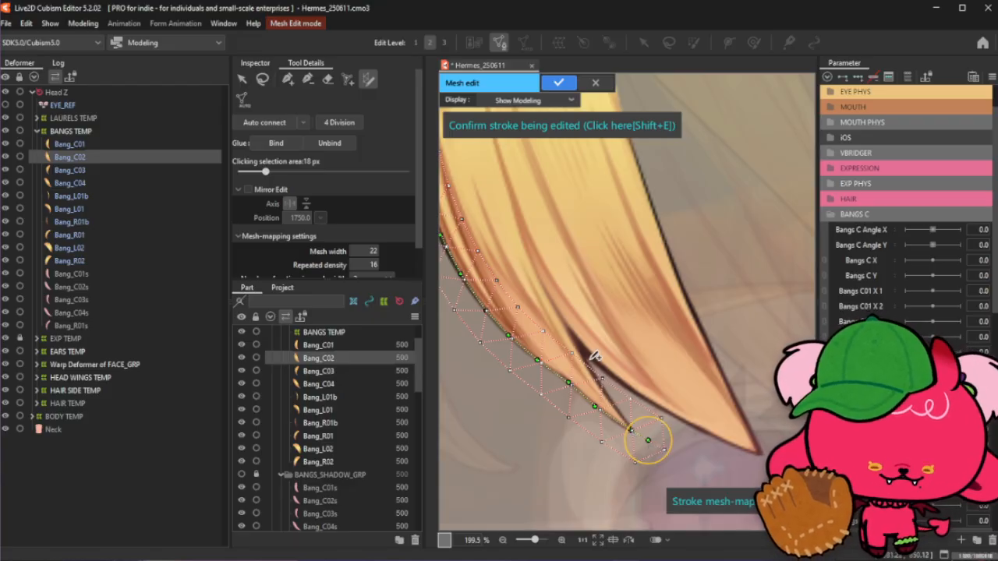
key(shift+e)
- With the add-point tool, place manual vertices inside the bang's narrow tip
click(309, 79)
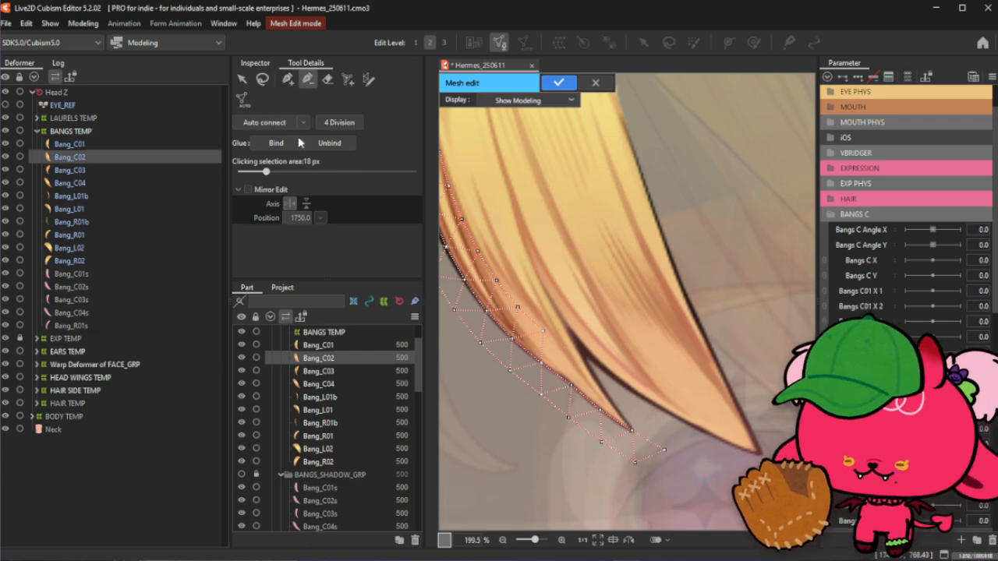
click(288, 79)
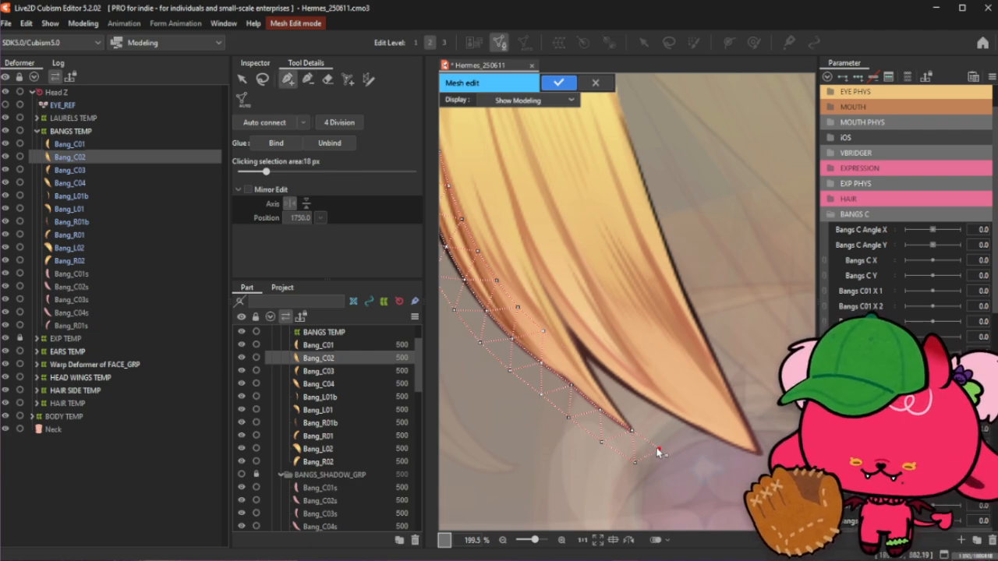
click(634, 462)
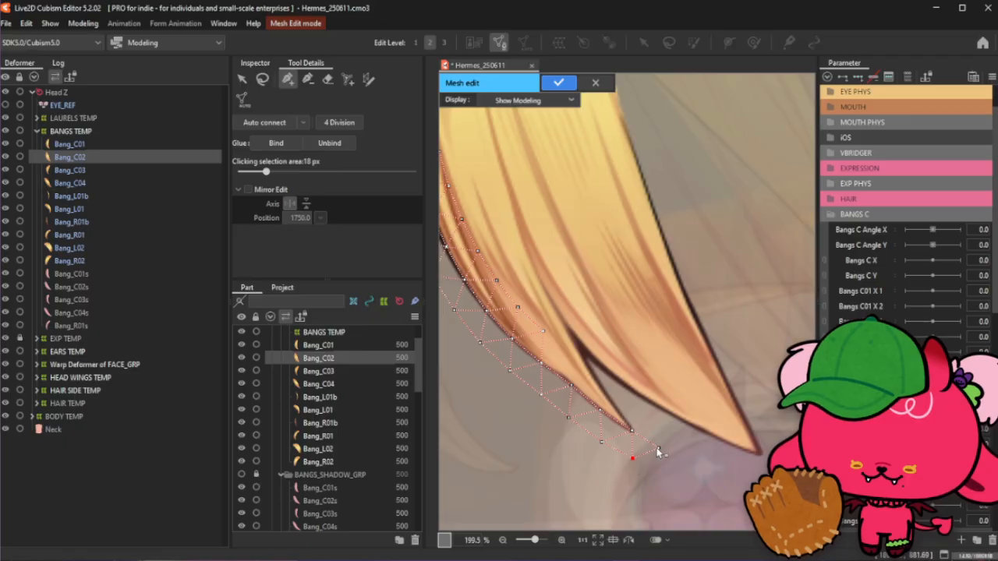
click(631, 429)
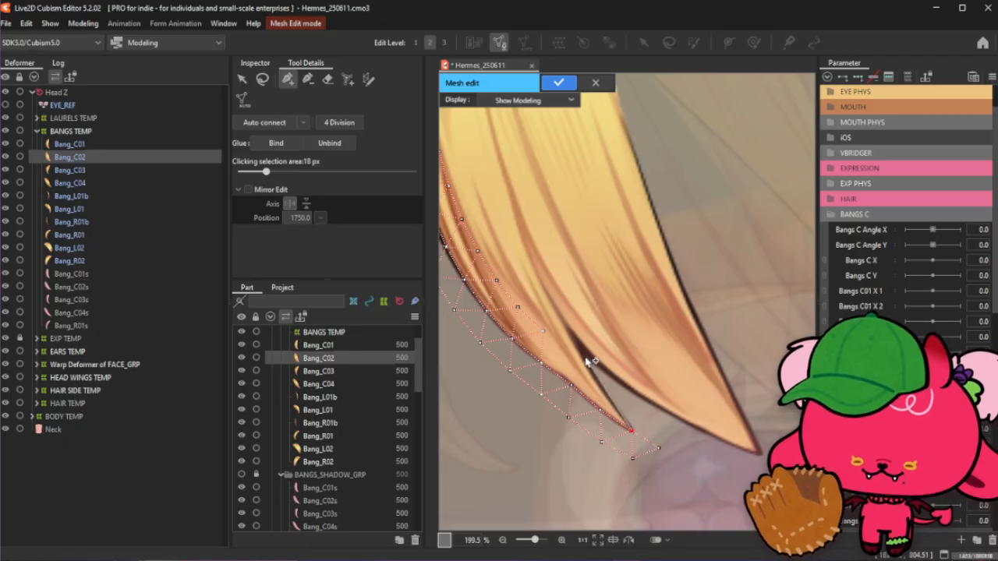
scroll(592, 361, up, 2)
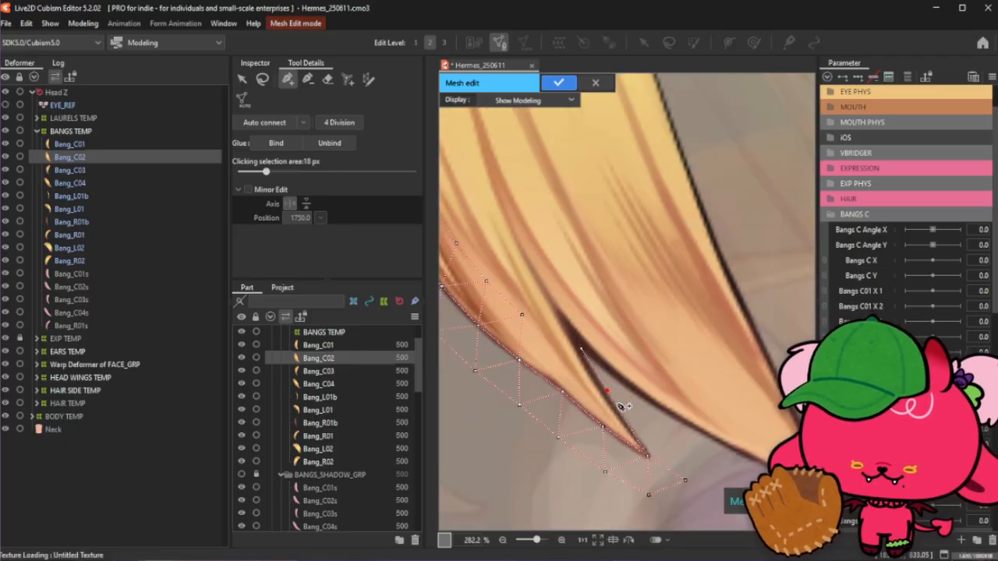
click(630, 428)
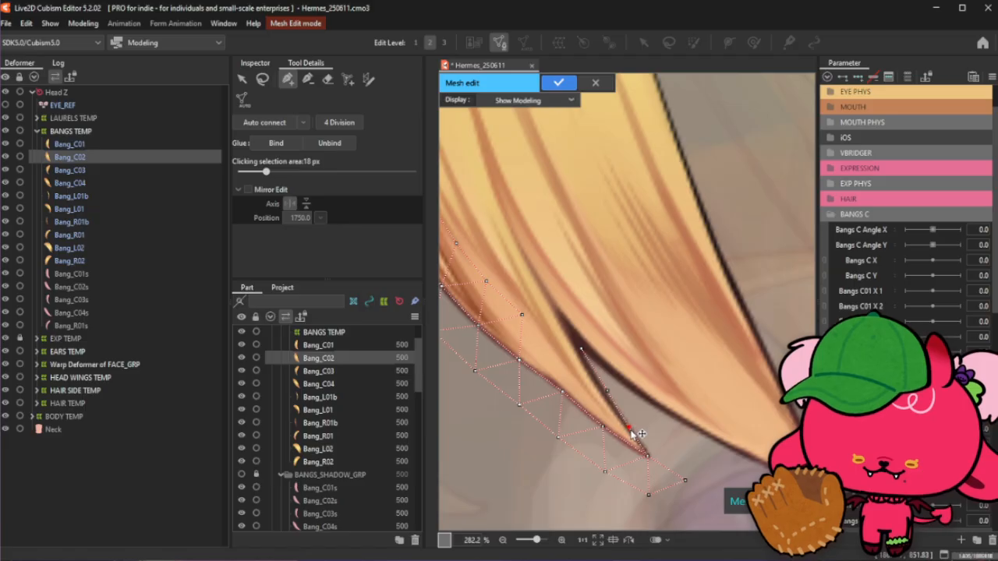
click(605, 391)
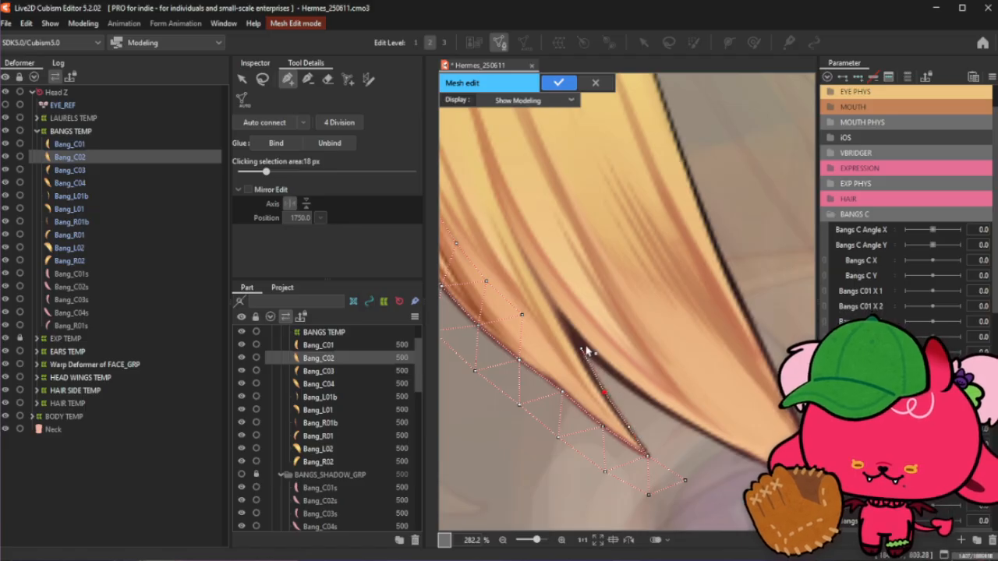
scroll(587, 352, down, 4)
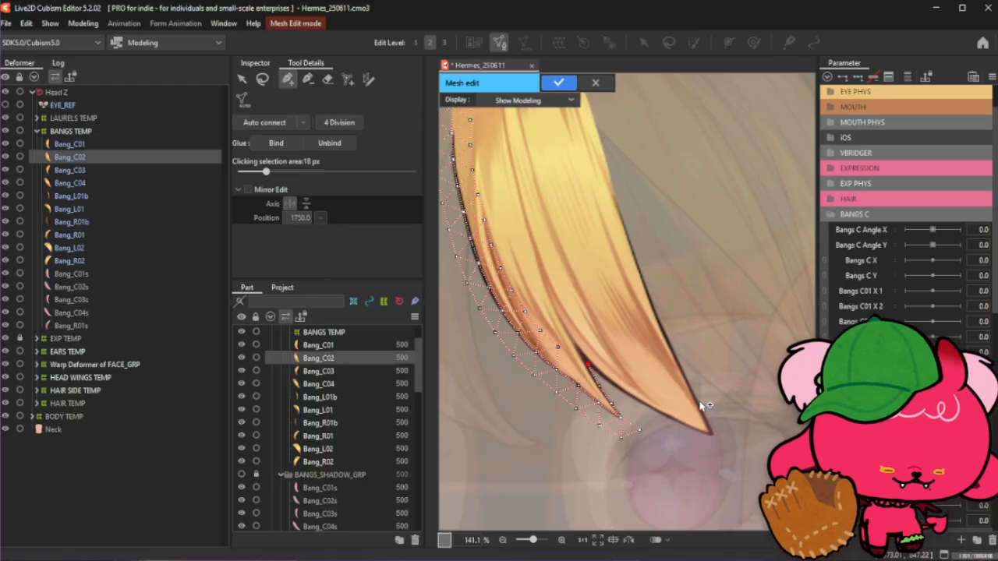
- Draw a stroke mesh along Bang_C02's right edge and pull its start point up to the bang's top
click(369, 79)
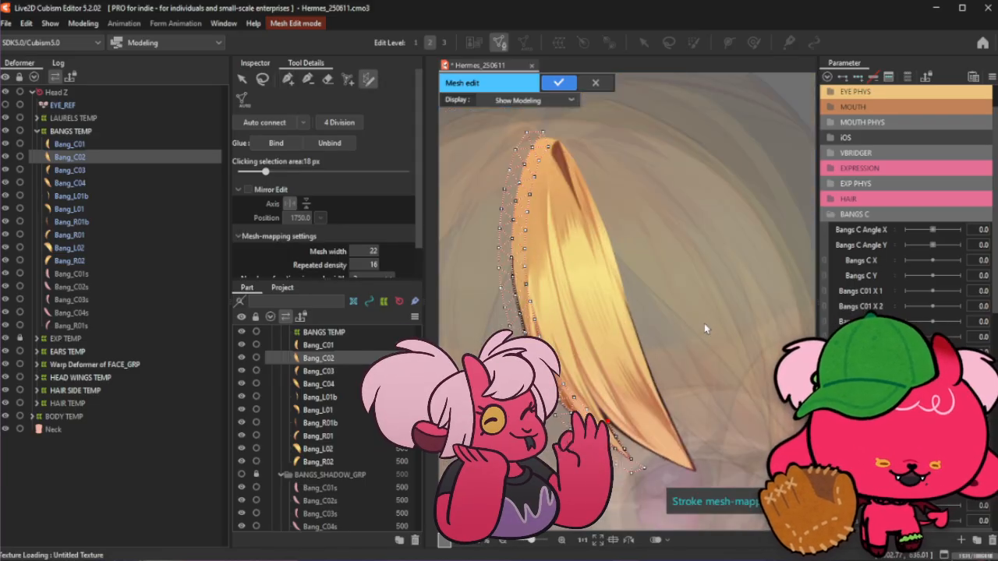
drag(594, 204, 696, 472)
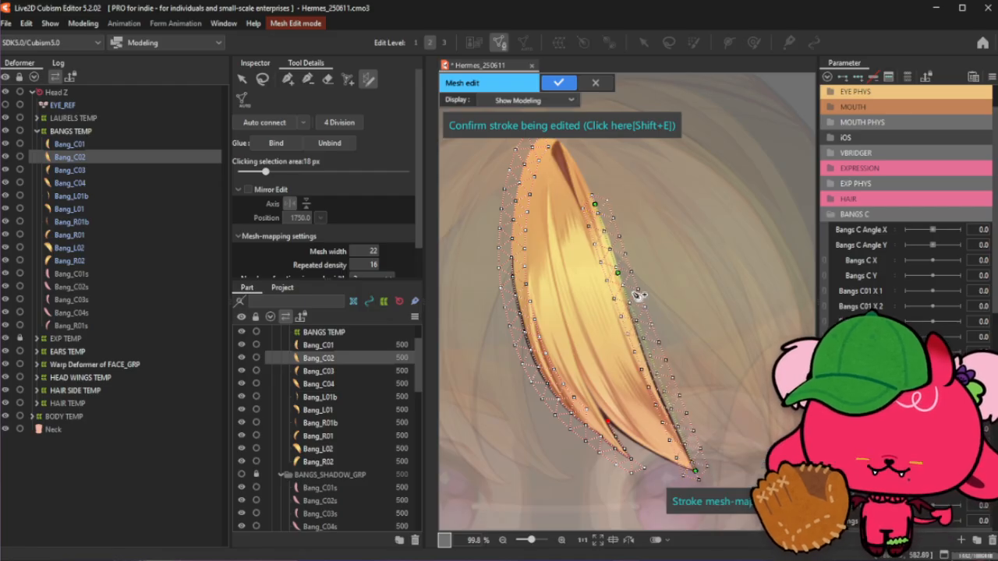
scroll(638, 295, up, 3)
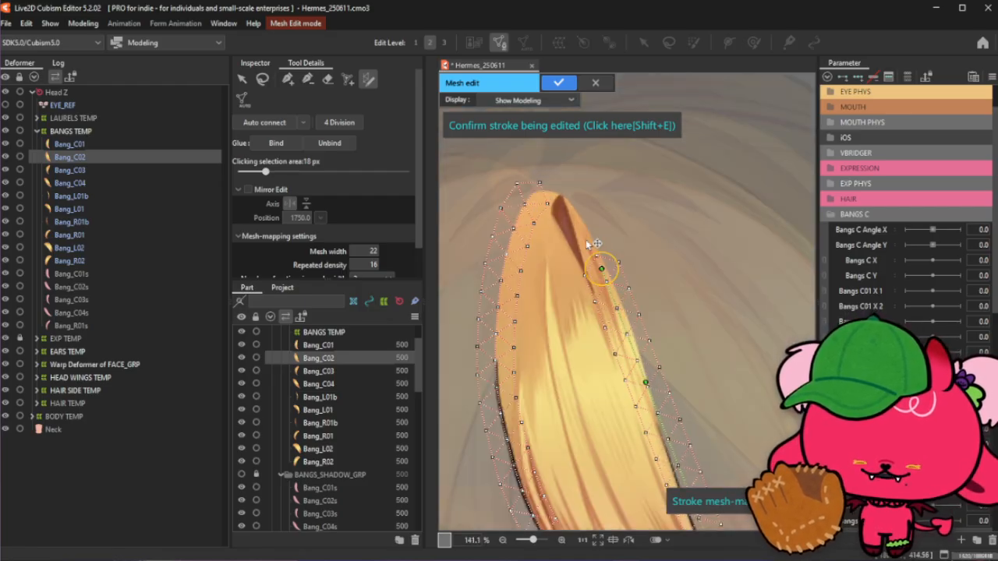
mouse_move(586, 239)
mouse_down()
mouse_move(537, 187)
mouse_move(544, 192)
mouse_up()
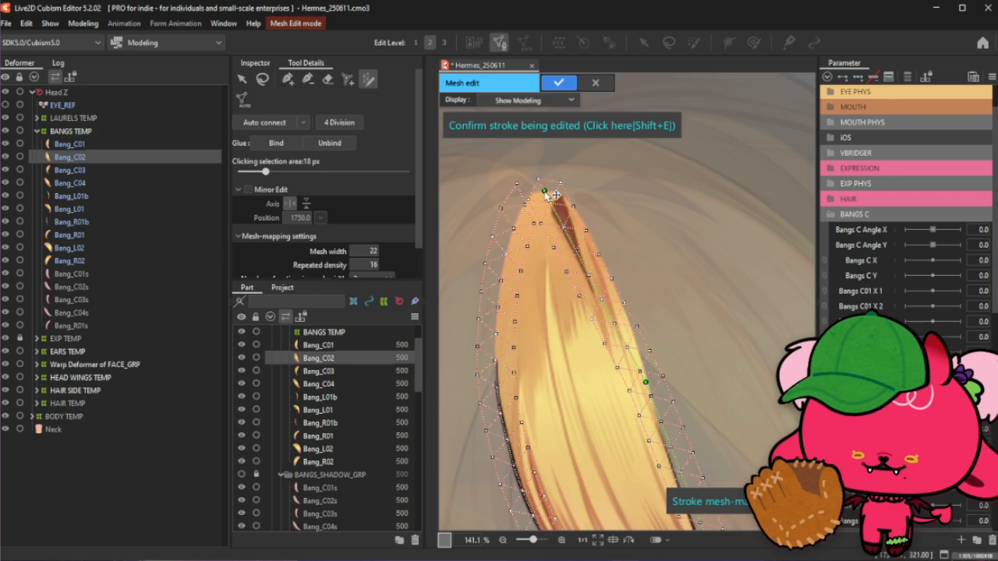
- Reshape the stroke's upper section and add control points so it follows the right edge below the top
scroll(557, 189, up, 3)
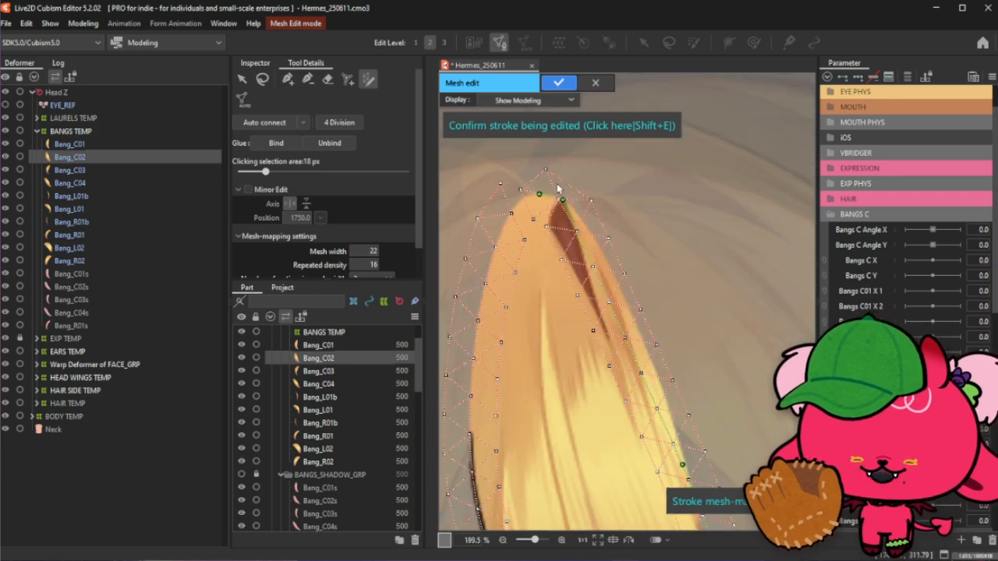
mouse_move(562, 200)
mouse_down()
mouse_move(623, 286)
mouse_move(600, 282)
mouse_up()
scroll(598, 226, down, 2)
scroll(622, 244, up, 2)
click(600, 279)
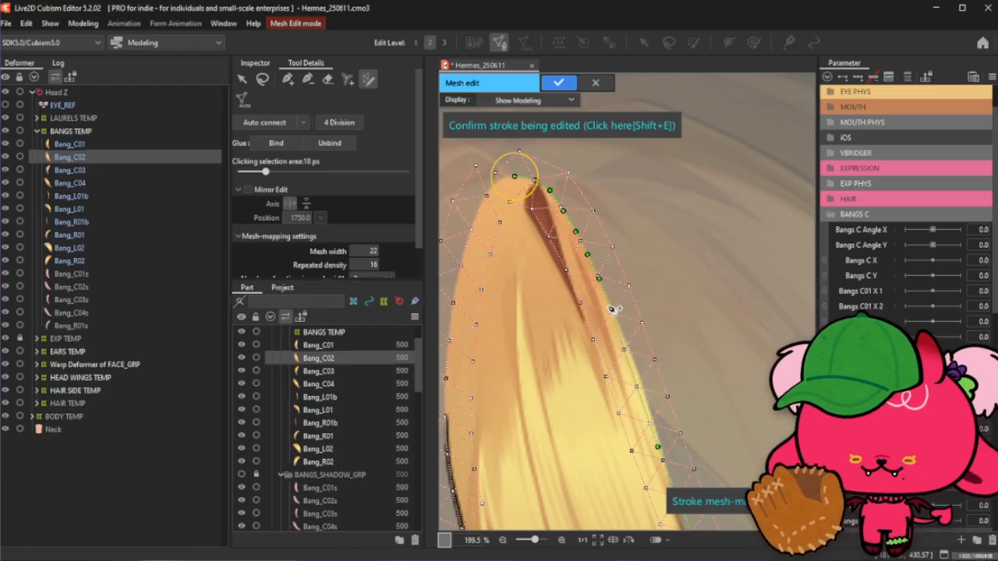
click(612, 305)
- Add and drag control points along the middle of the right edge to align the stroke with it
scroll(611, 311, down, 3)
scroll(577, 258, up, 2)
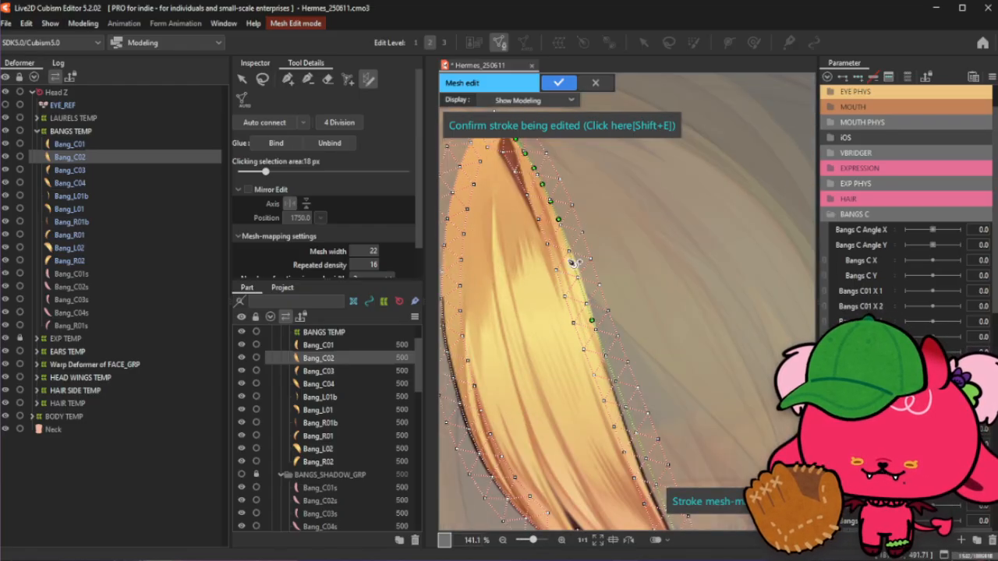
scroll(572, 244, up, 1)
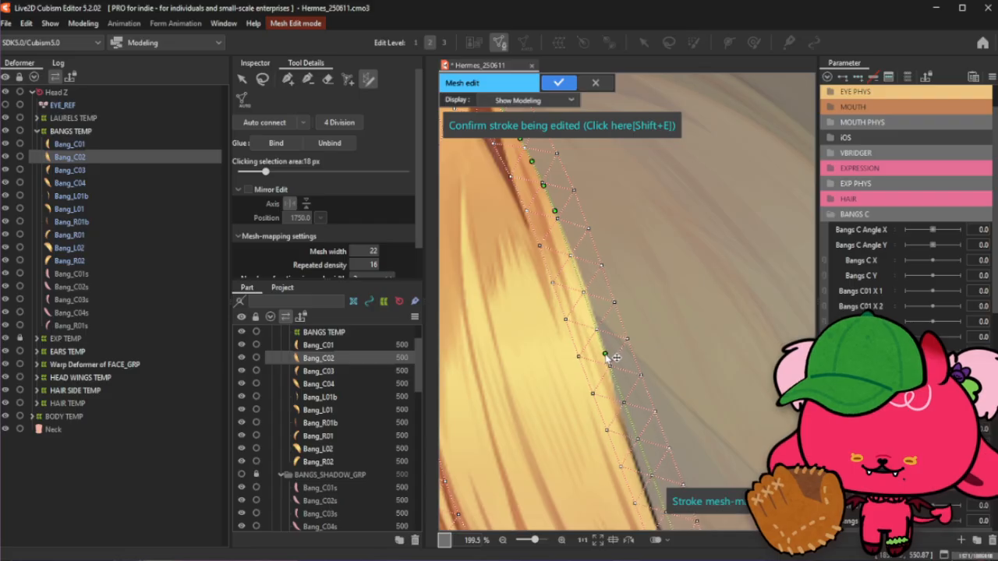
click(570, 248)
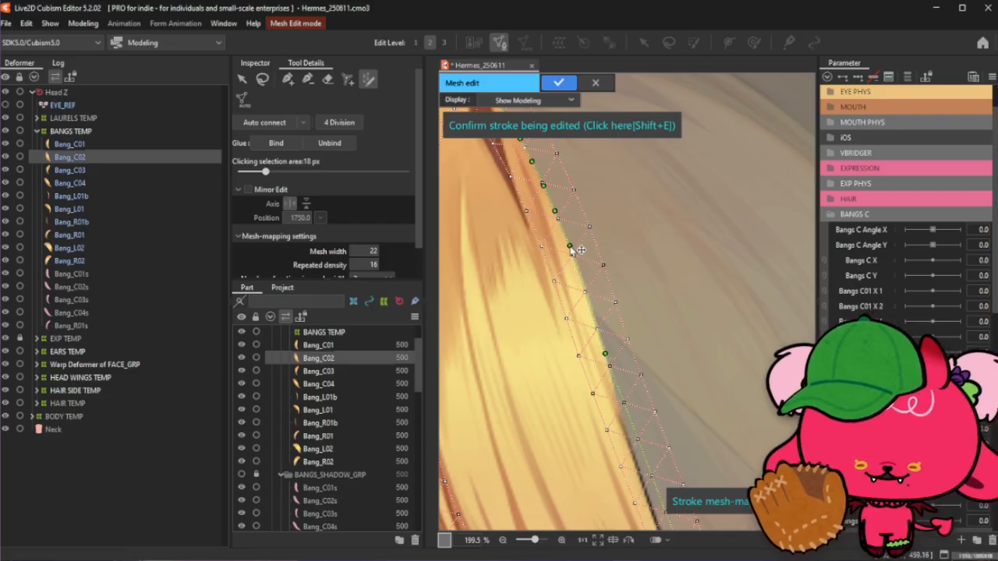
click(578, 273)
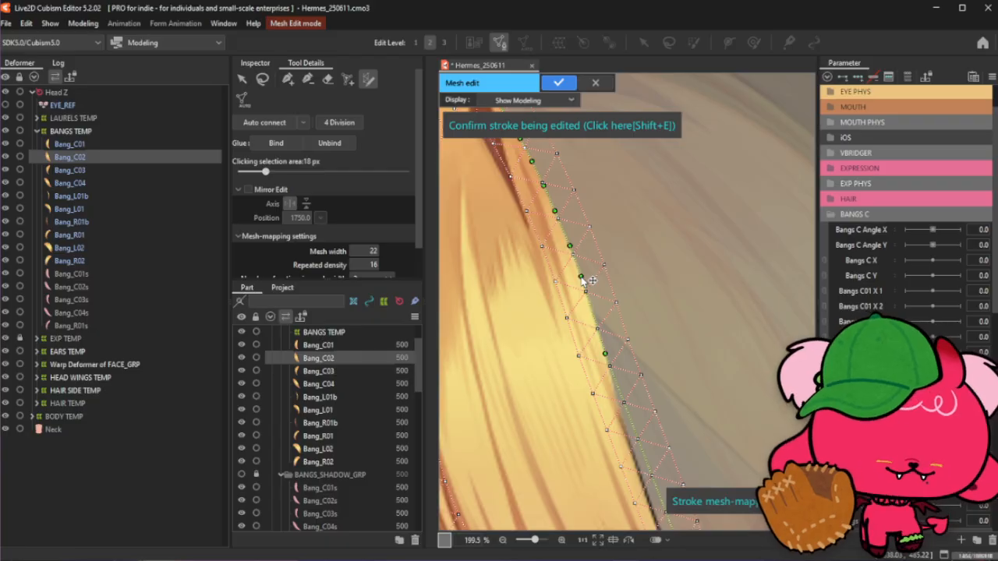
drag(581, 276, 584, 282)
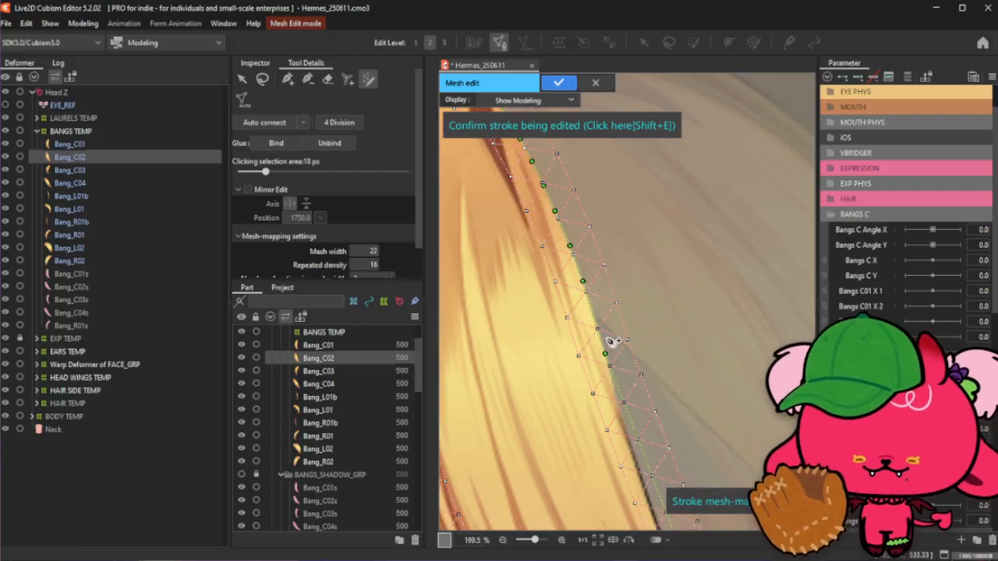
drag(605, 354, 597, 323)
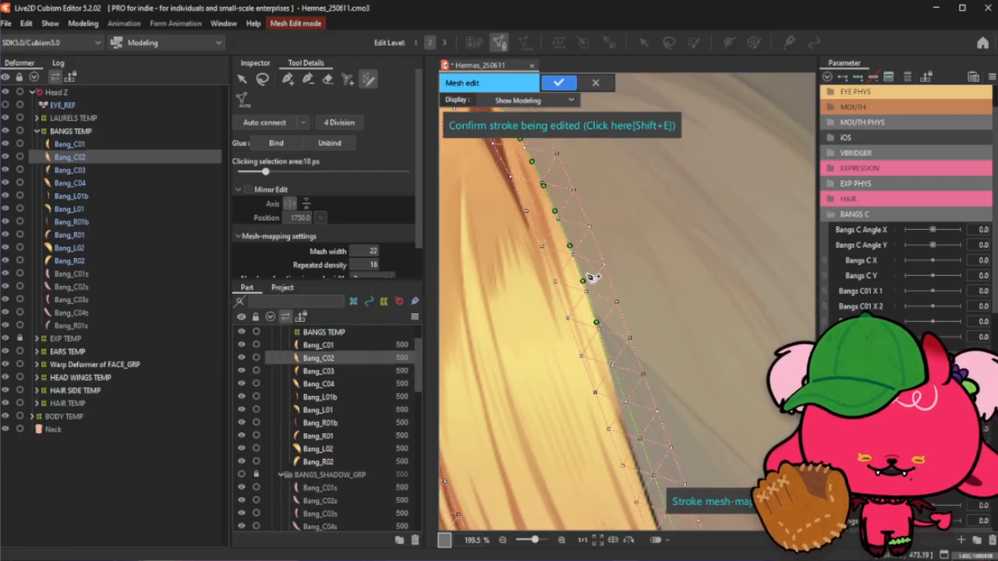
mouse_move(593, 276)
mouse_down()
mouse_move(606, 341)
mouse_move(594, 241)
mouse_up()
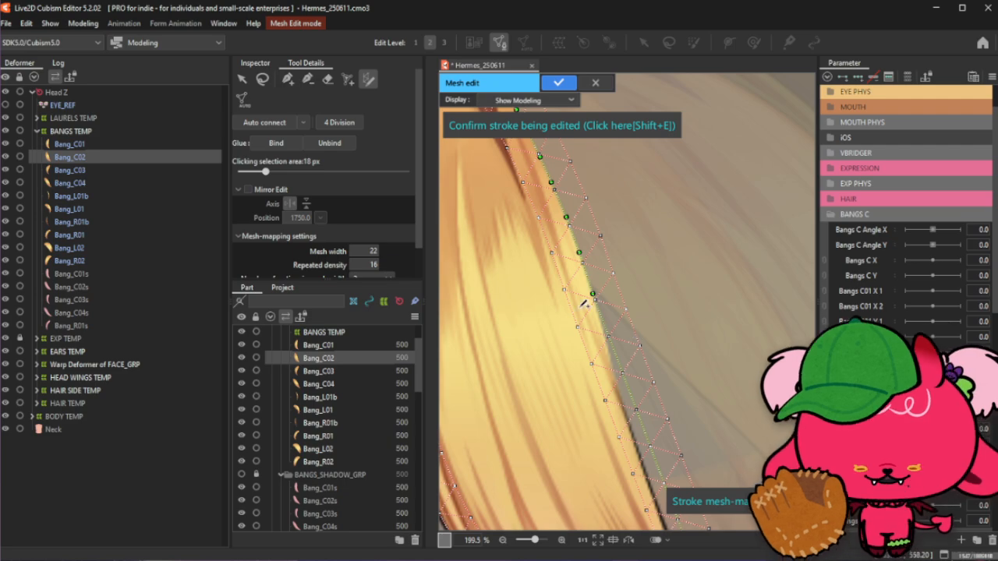
- Fine-tune the stroke's control points along the middle of Bang_C02's right edge so the mesh hugs the outline
scroll(616, 327, down, 2)
scroll(636, 374, down, 2)
scroll(642, 352, up, 1)
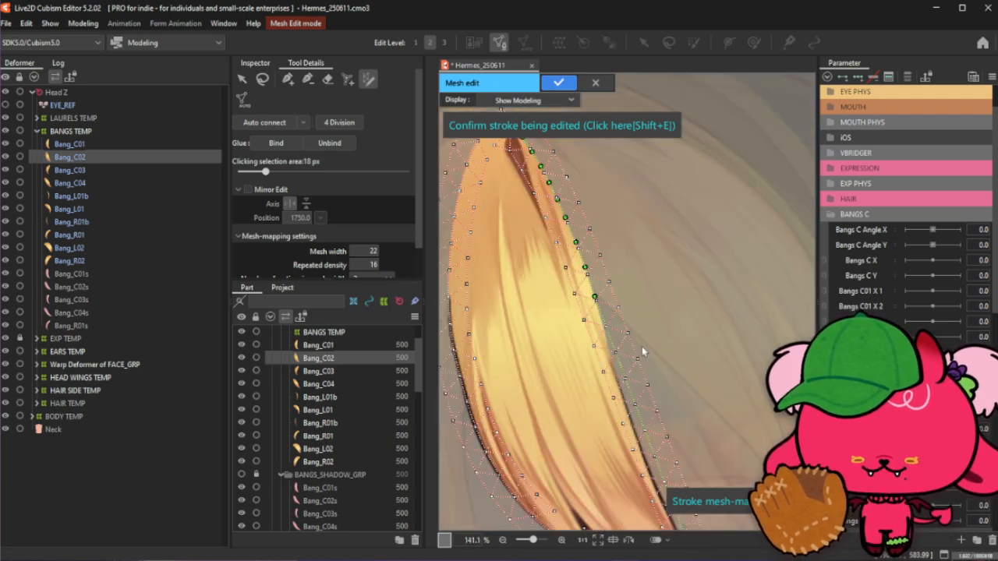
scroll(641, 346, up, 3)
scroll(584, 316, up, 3)
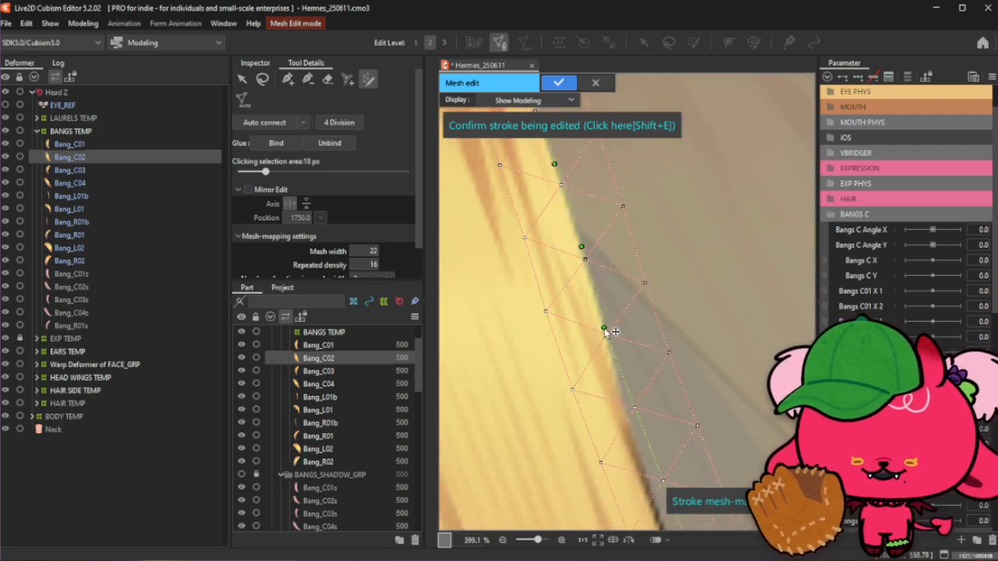
scroll(606, 330, down, 6)
scroll(629, 312, up, 4)
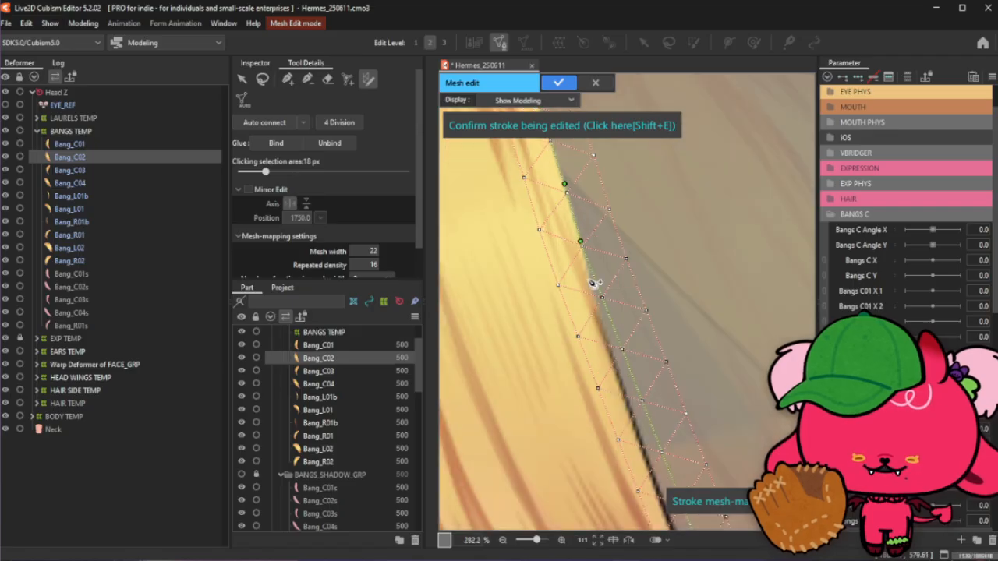
drag(607, 311, 598, 310)
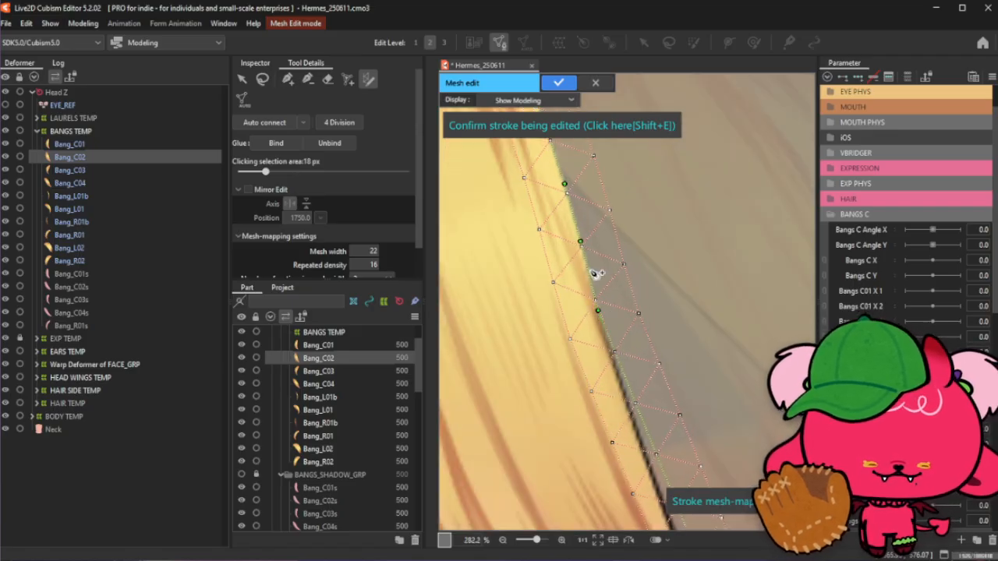
scroll(595, 272, down, 2)
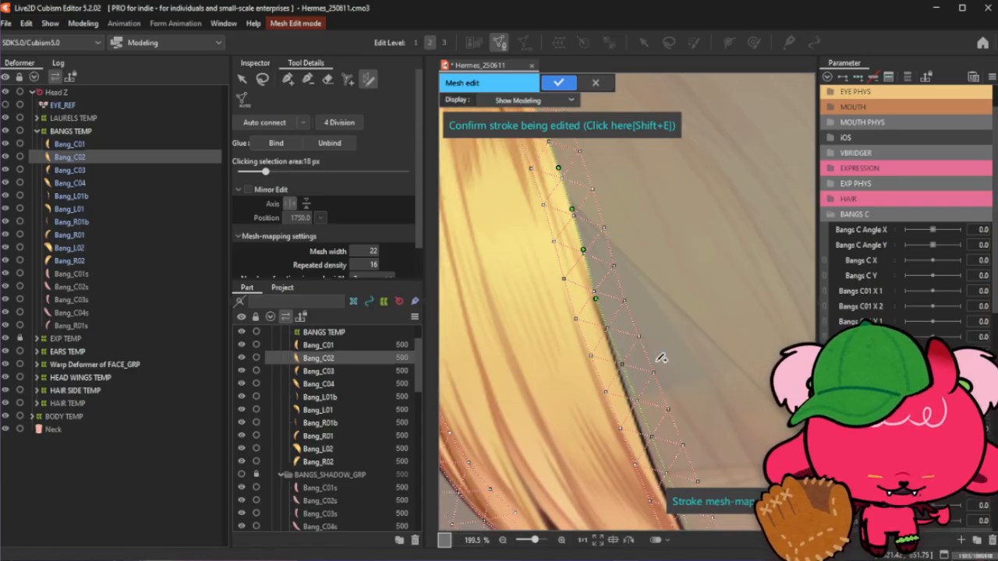
scroll(631, 358, down, 2)
scroll(599, 255, up, 3)
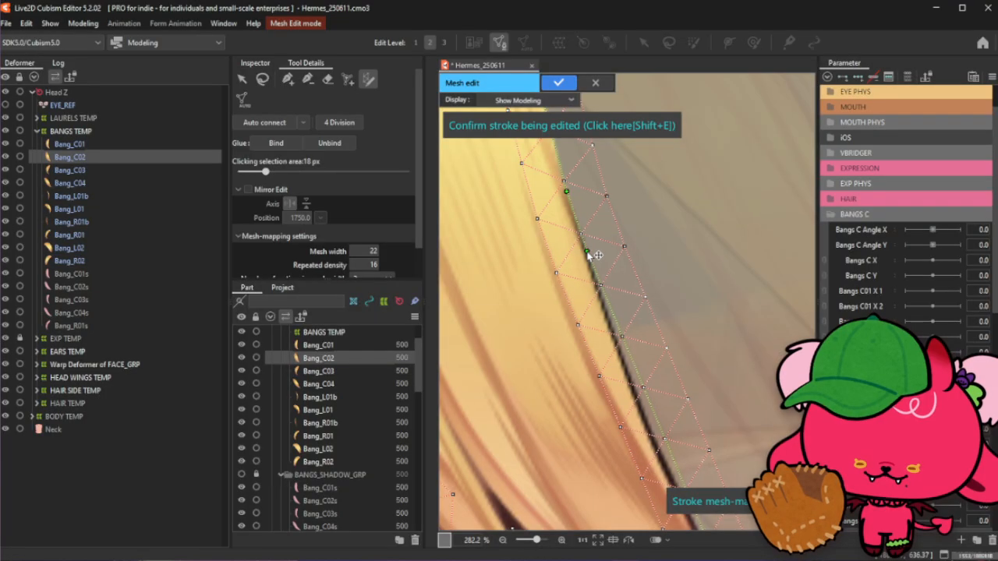
drag(595, 255, 593, 255)
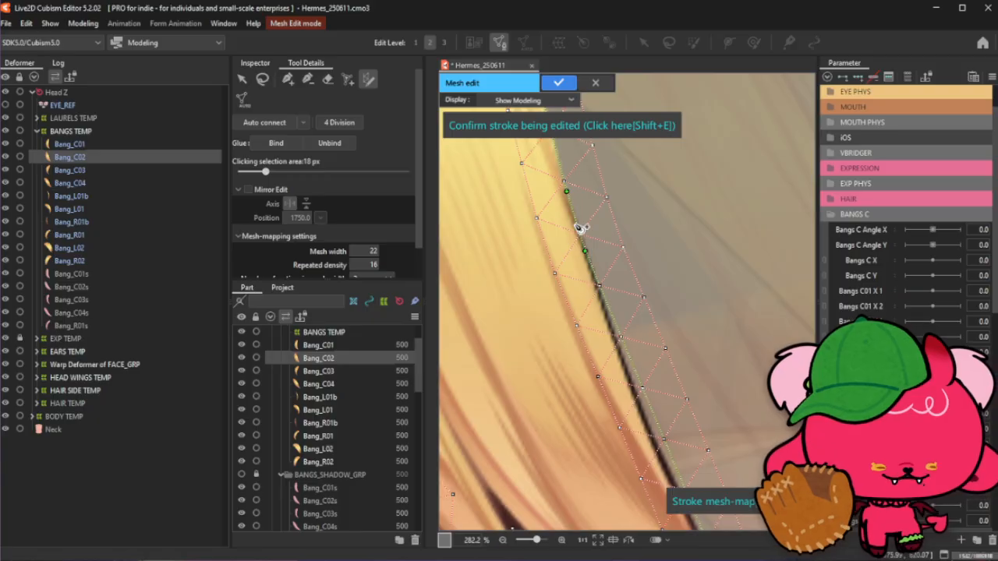
- Align the stroke's lower control points with the right edge, extend its end past the bang's tip, and confirm the stroke
scroll(593, 227, down, 2)
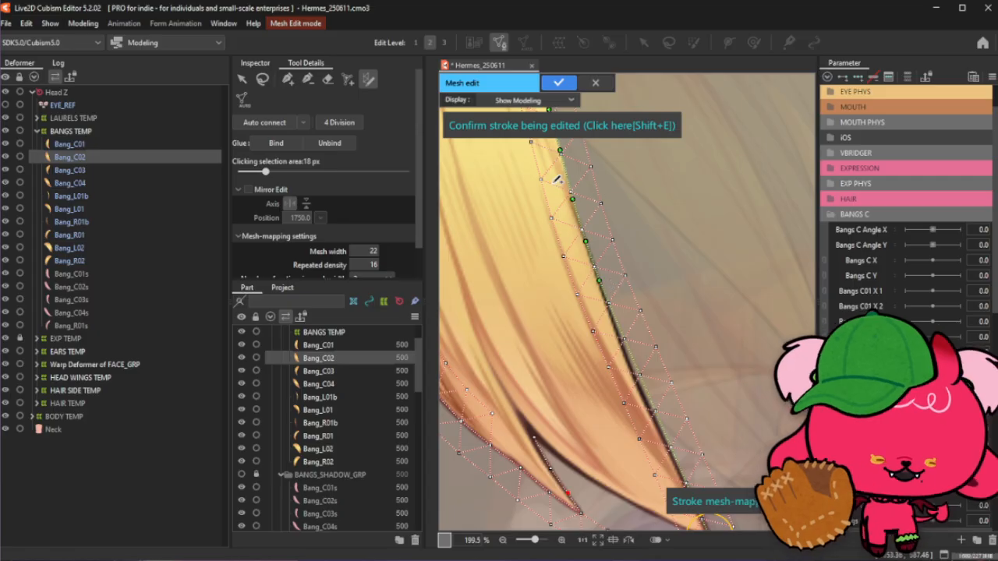
scroll(575, 226, down, 1)
scroll(594, 290, up, 1)
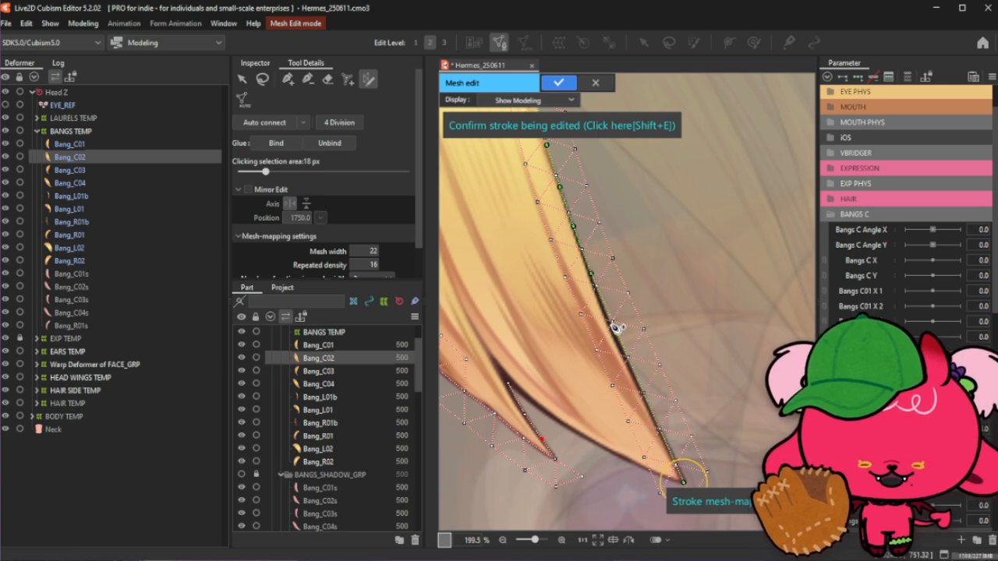
drag(618, 328, 612, 326)
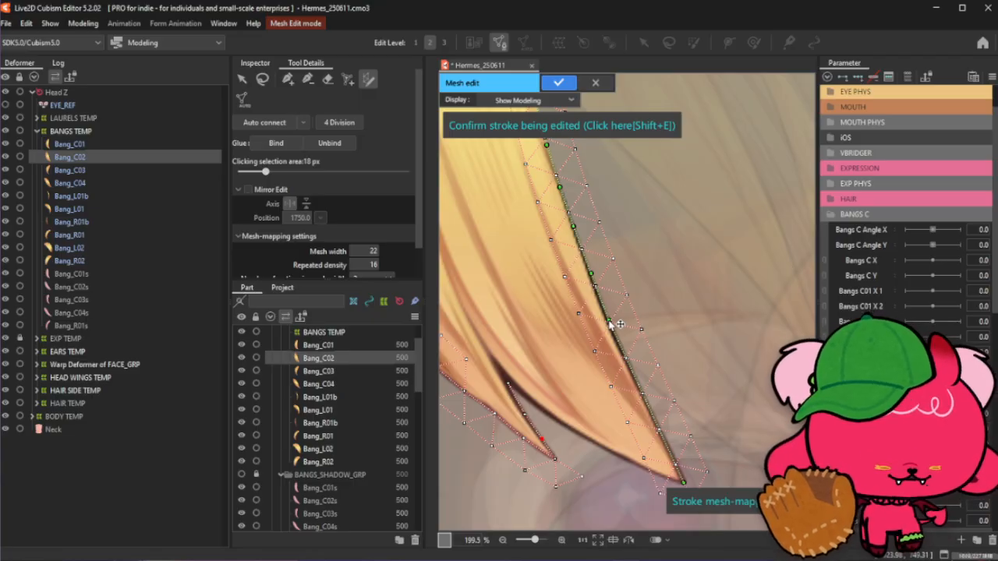
drag(611, 374, 579, 312)
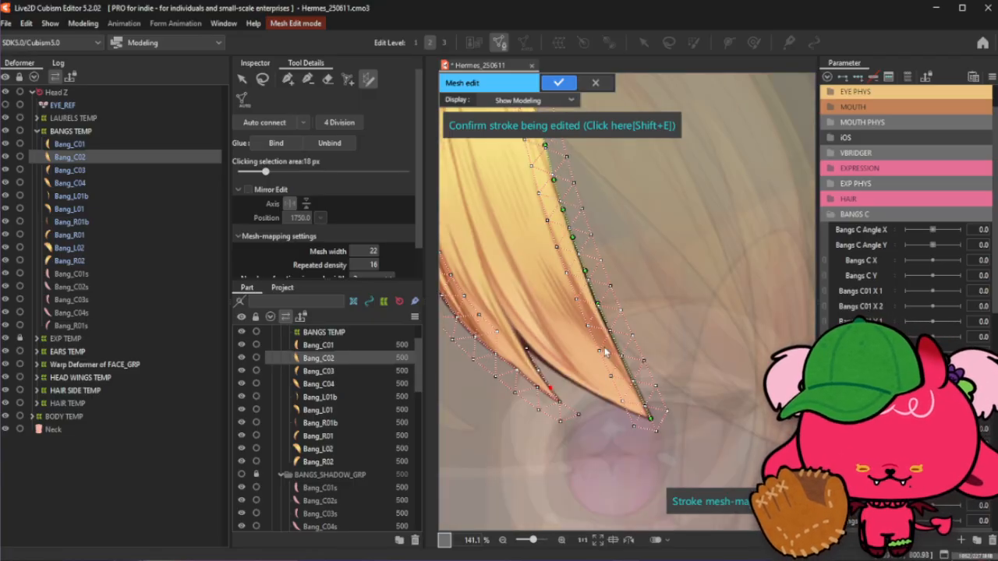
drag(648, 355, 648, 372)
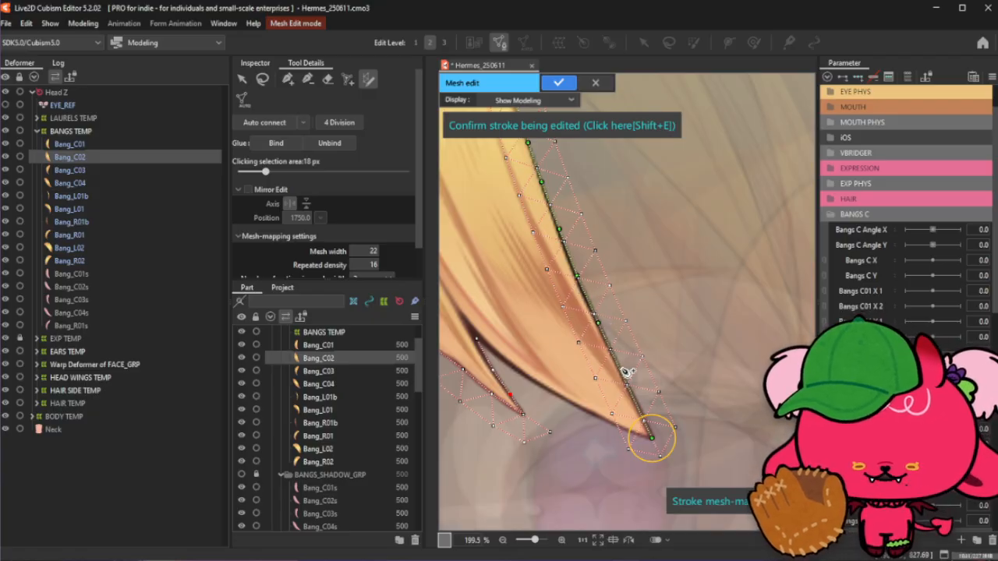
click(620, 368)
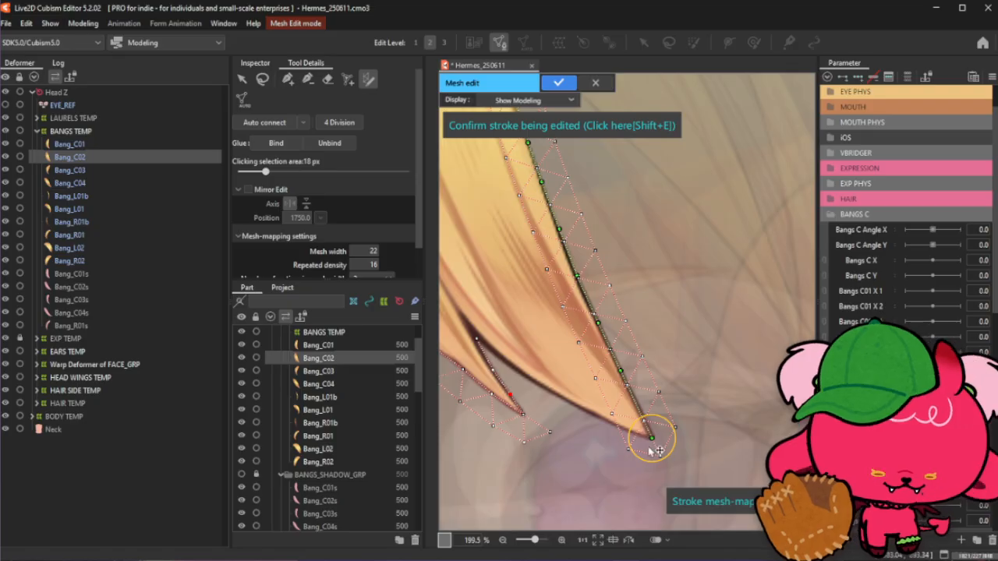
drag(652, 444, 664, 461)
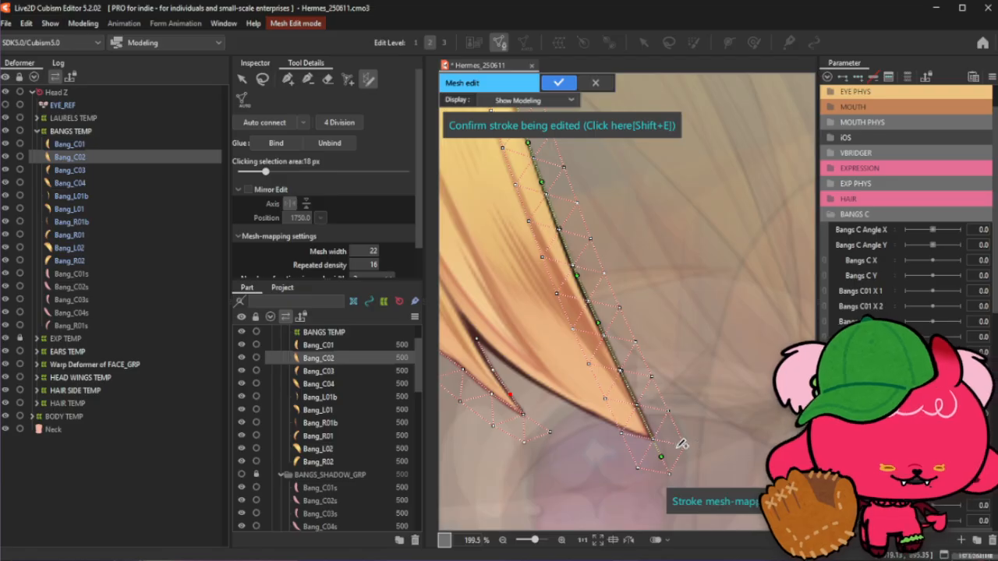
scroll(658, 434, down, 3)
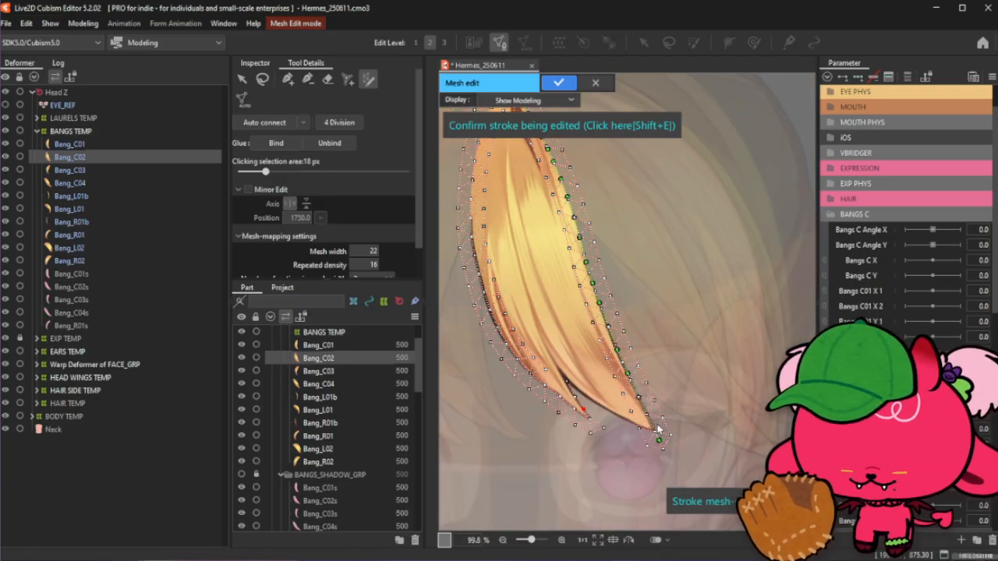
scroll(548, 175, up, 4)
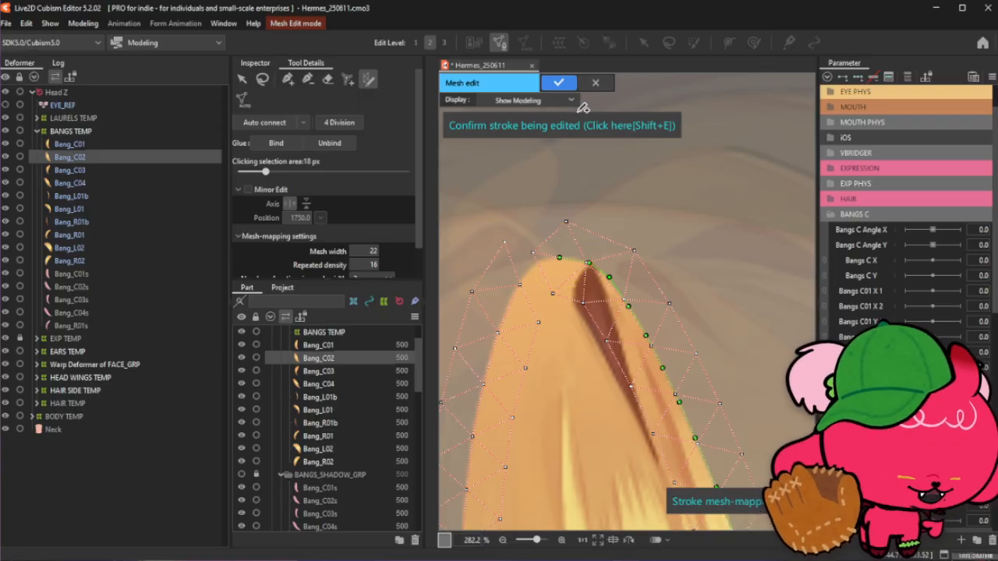
click(531, 129)
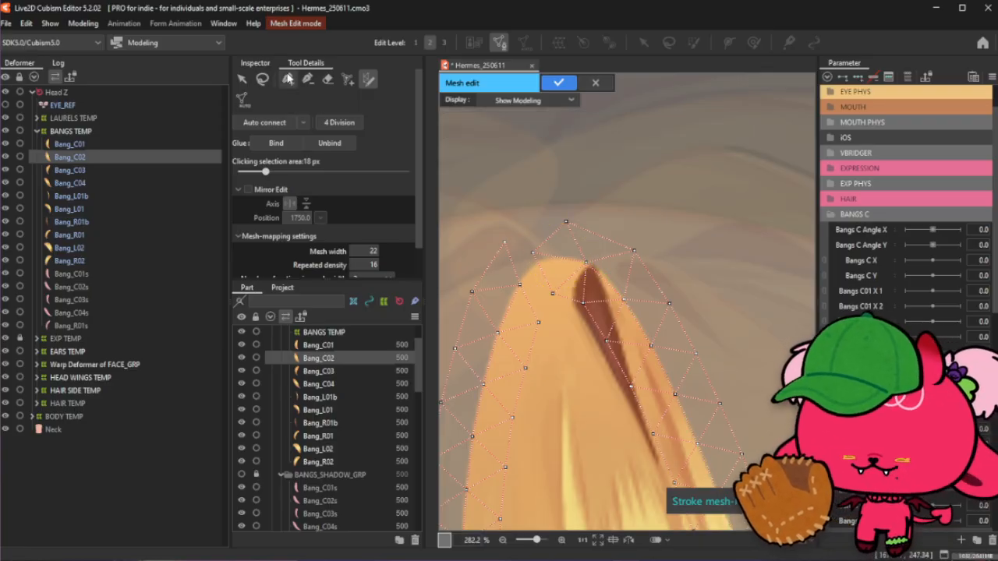
- With the add-point tool, place and reposition vertices around Bang_C02's rounded top just outside the art
click(308, 79)
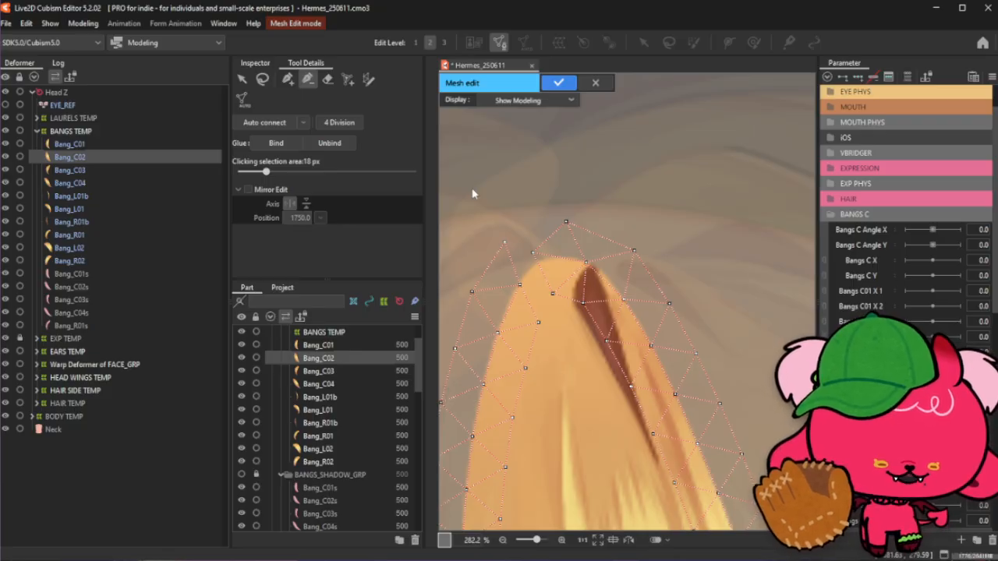
click(531, 256)
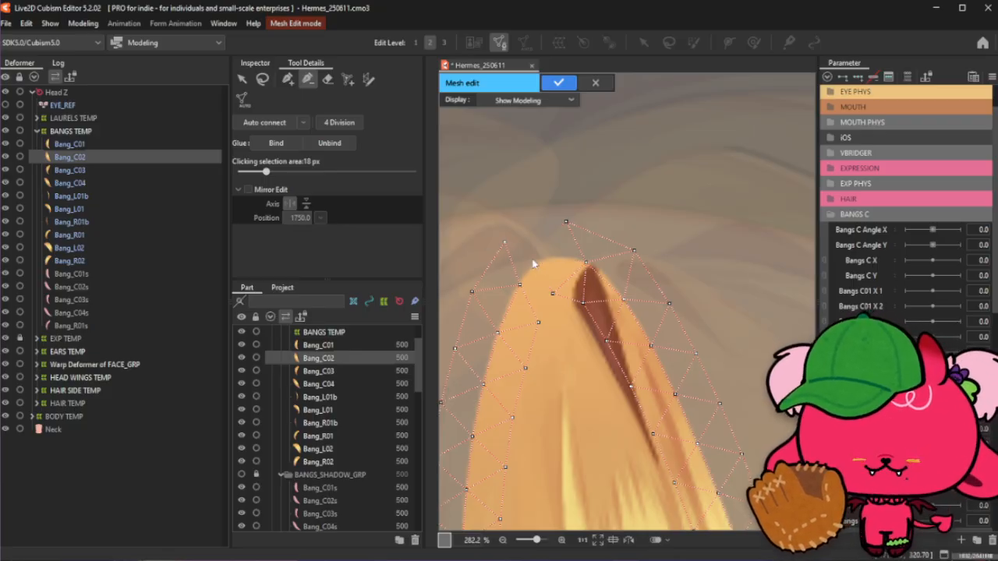
click(555, 293)
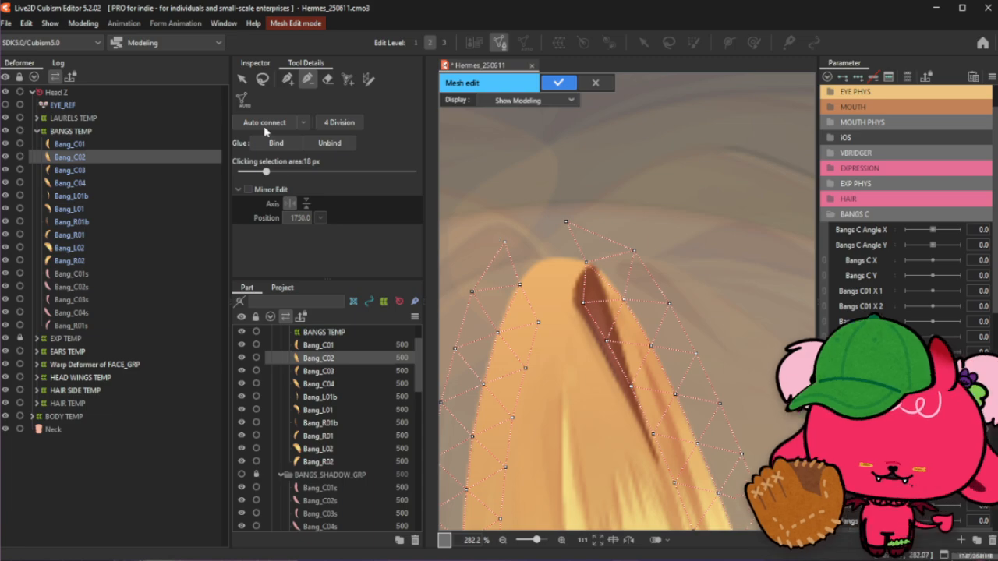
click(288, 79)
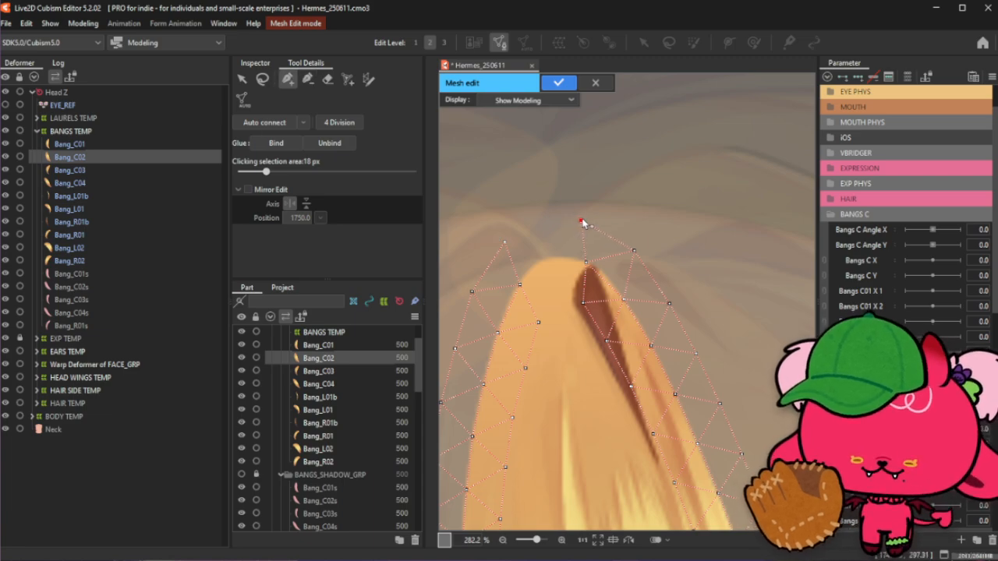
click(585, 262)
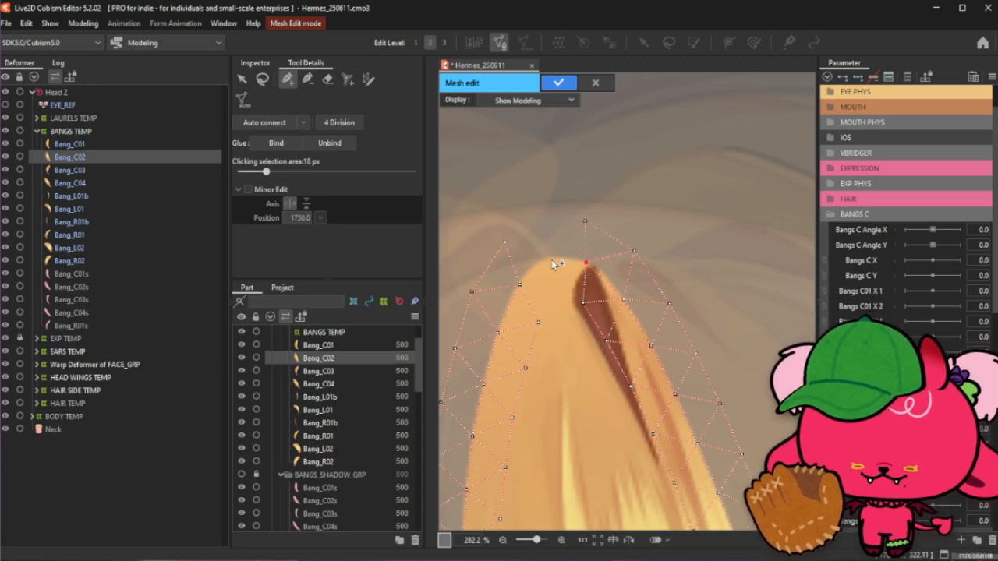
click(519, 284)
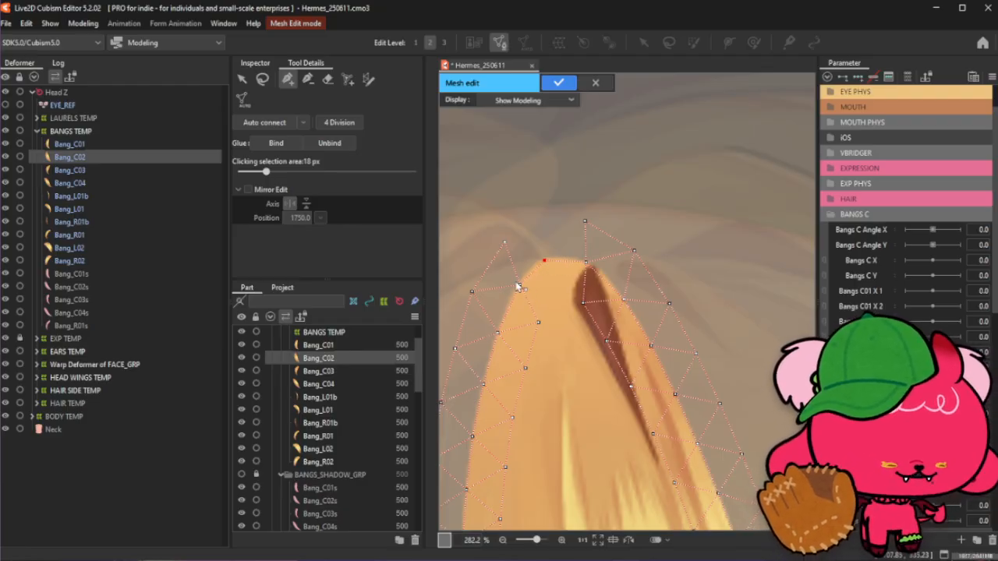
click(505, 242)
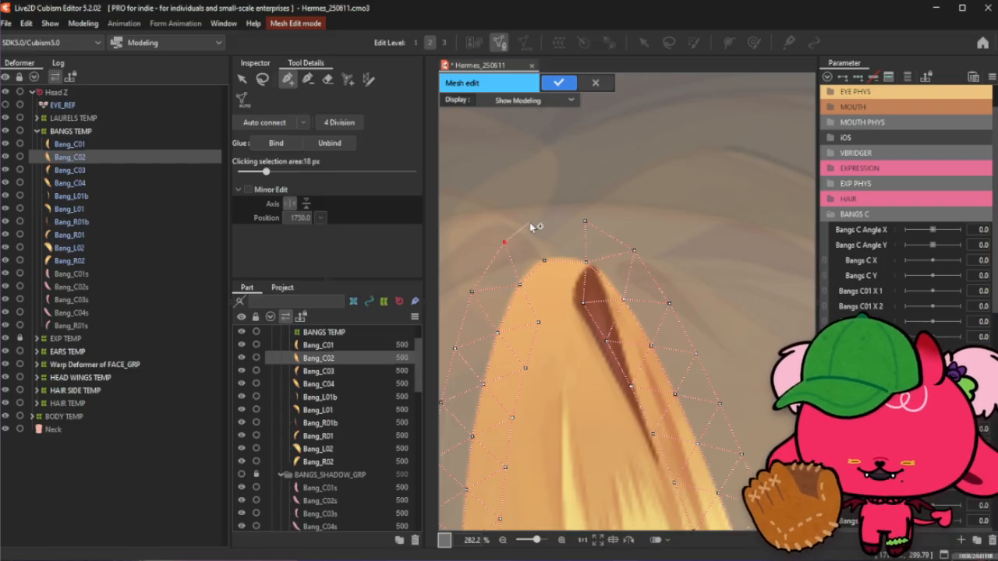
click(530, 222)
click(559, 219)
click(585, 223)
drag(585, 224, 592, 225)
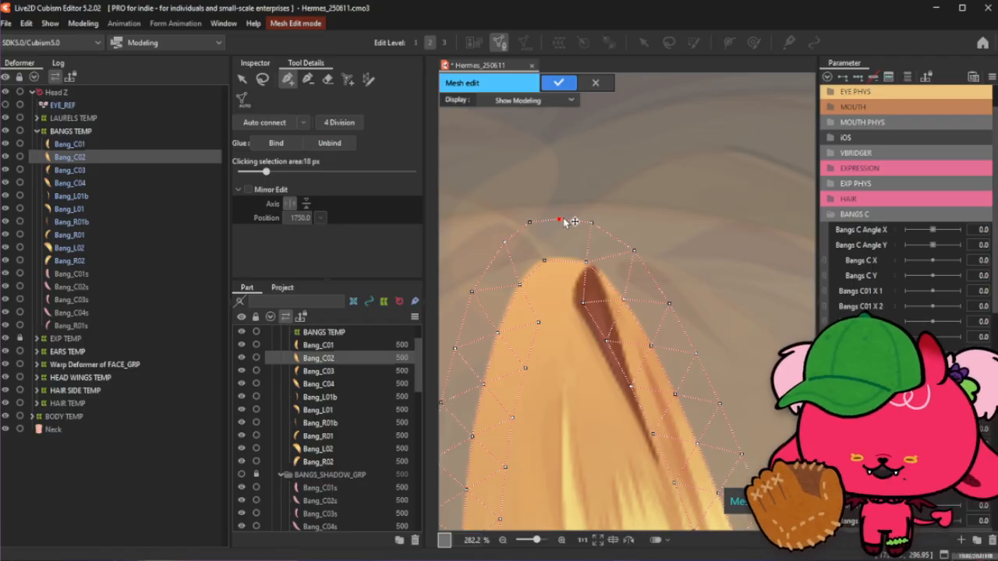
drag(561, 220, 566, 220)
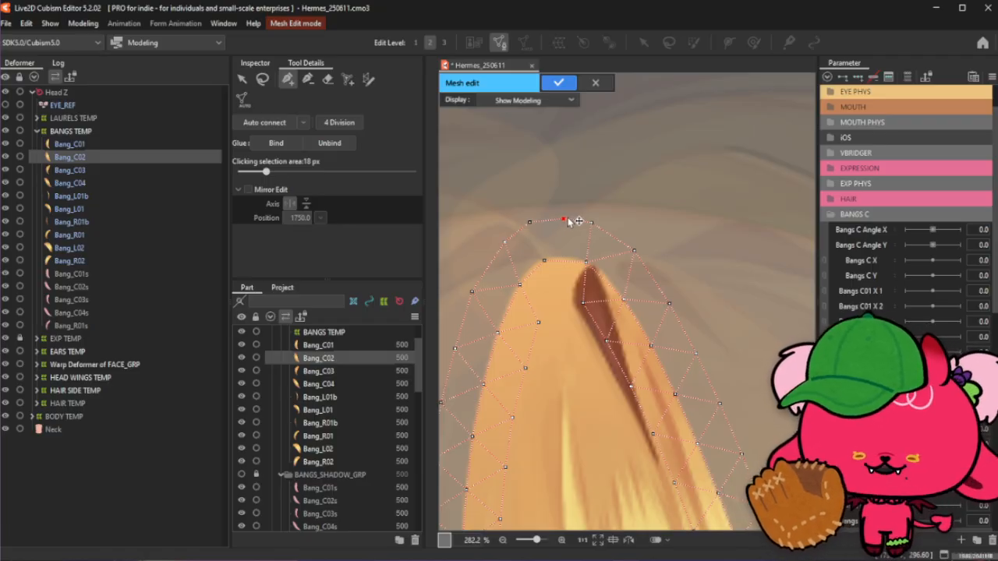
click(544, 261)
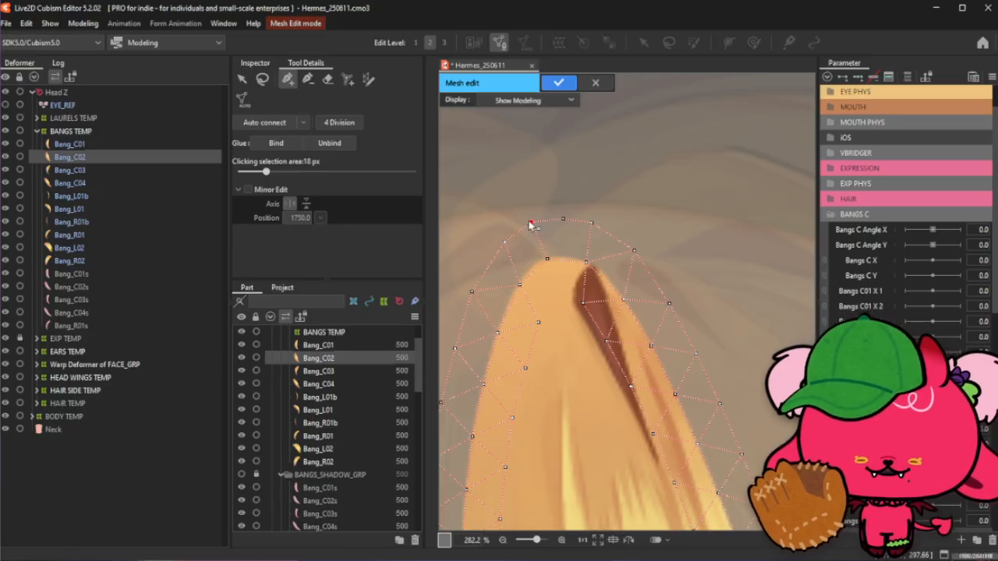
click(506, 244)
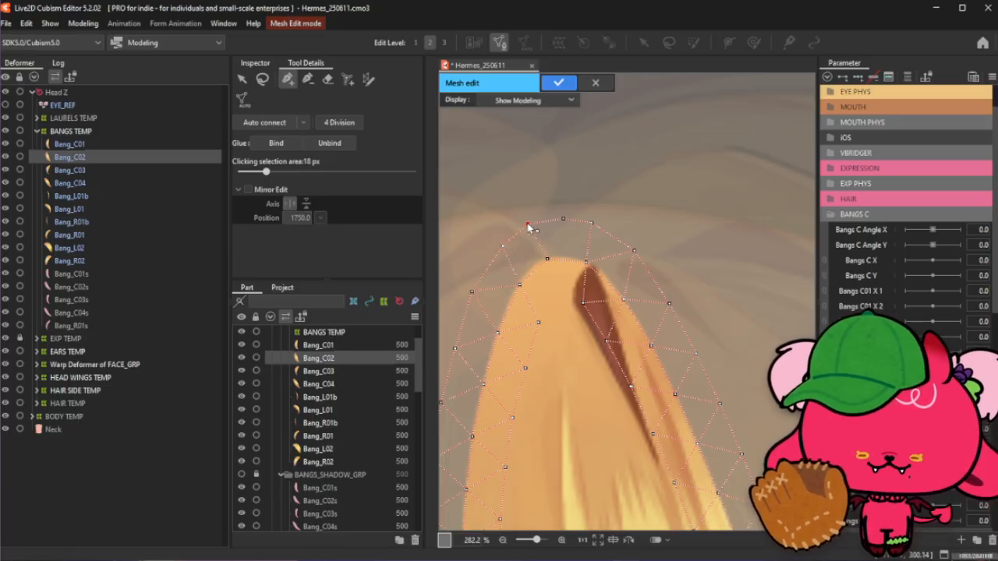
click(563, 219)
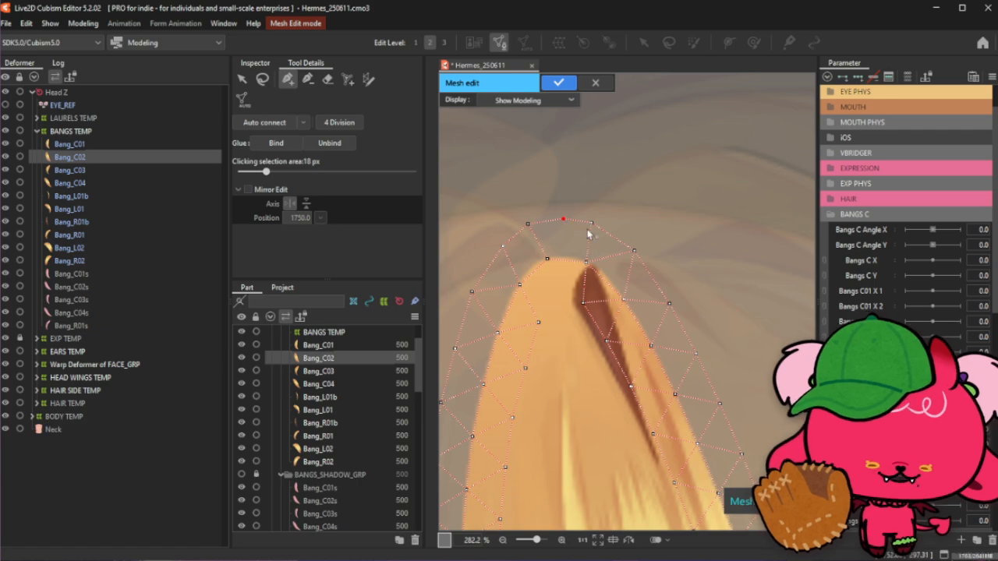
- Review the whole Bang_C02 mesh at different zoom levels
scroll(587, 245, down, 1)
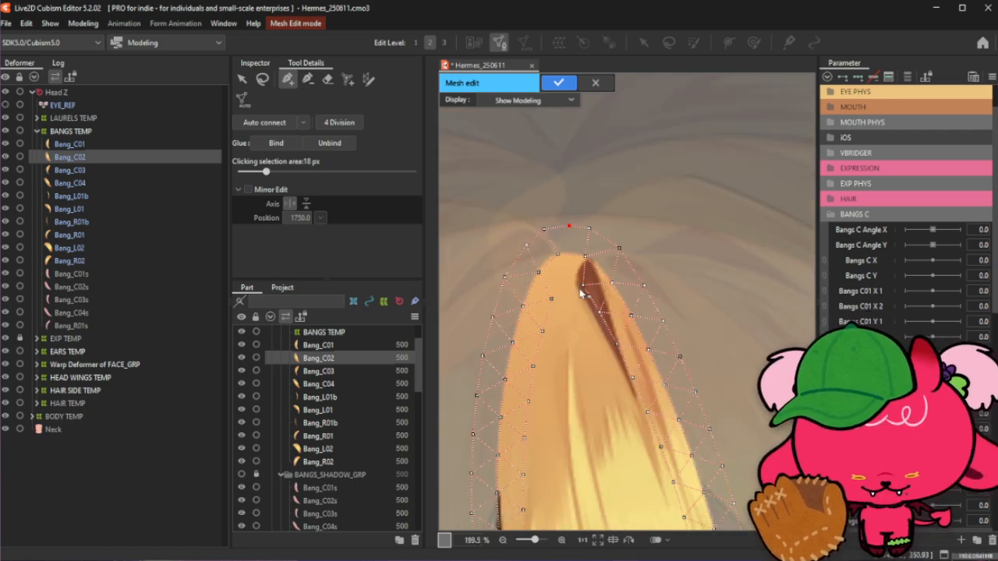
scroll(574, 256, down, 1)
scroll(575, 256, down, 3)
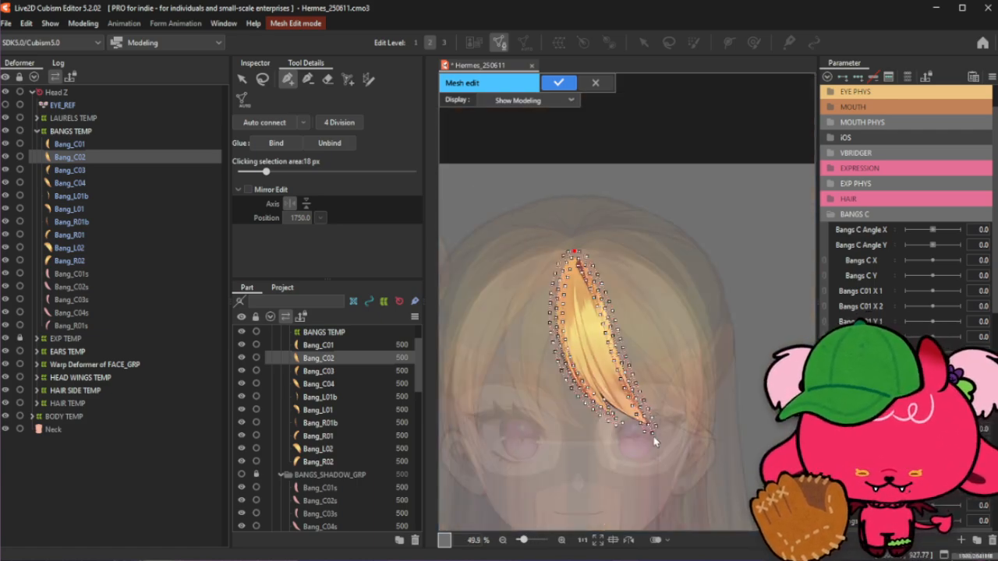
scroll(654, 437, up, 3)
click(262, 79)
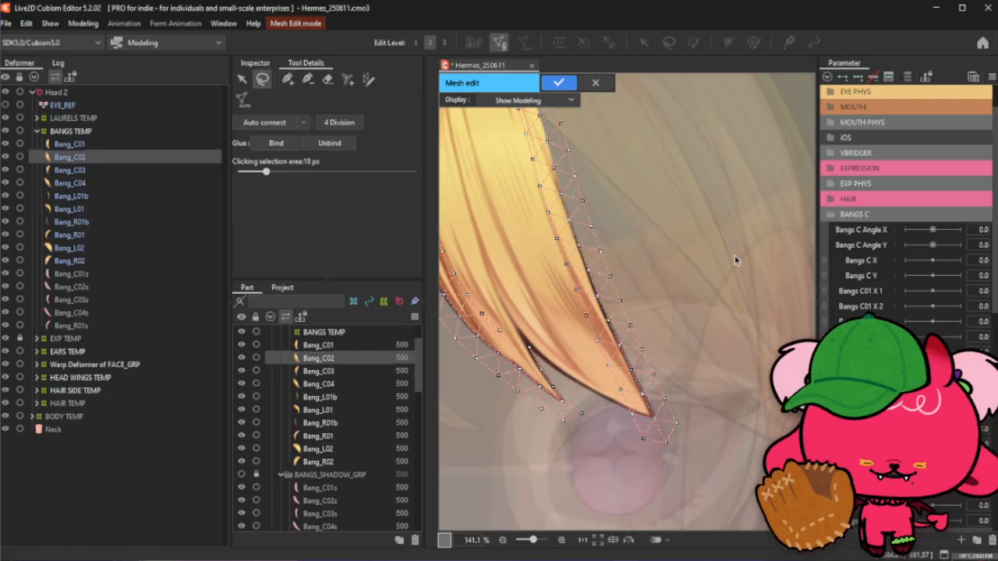
click(288, 79)
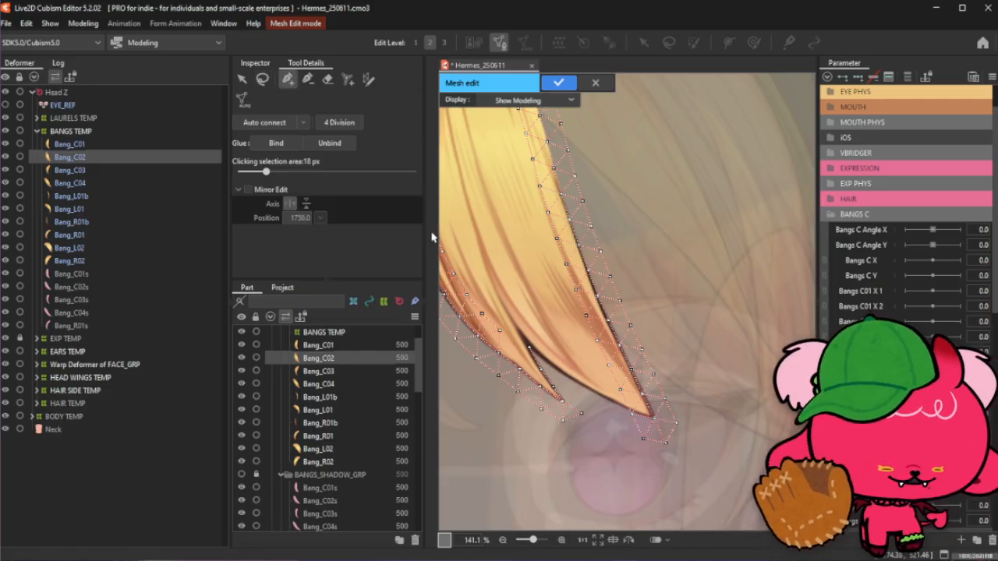
click(308, 80)
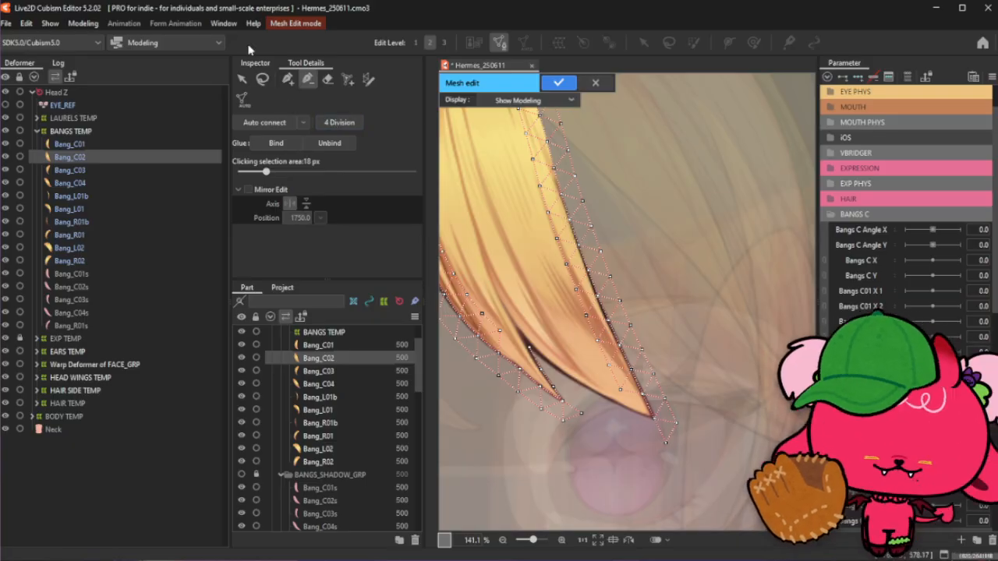
click(288, 78)
scroll(549, 381, up, 2)
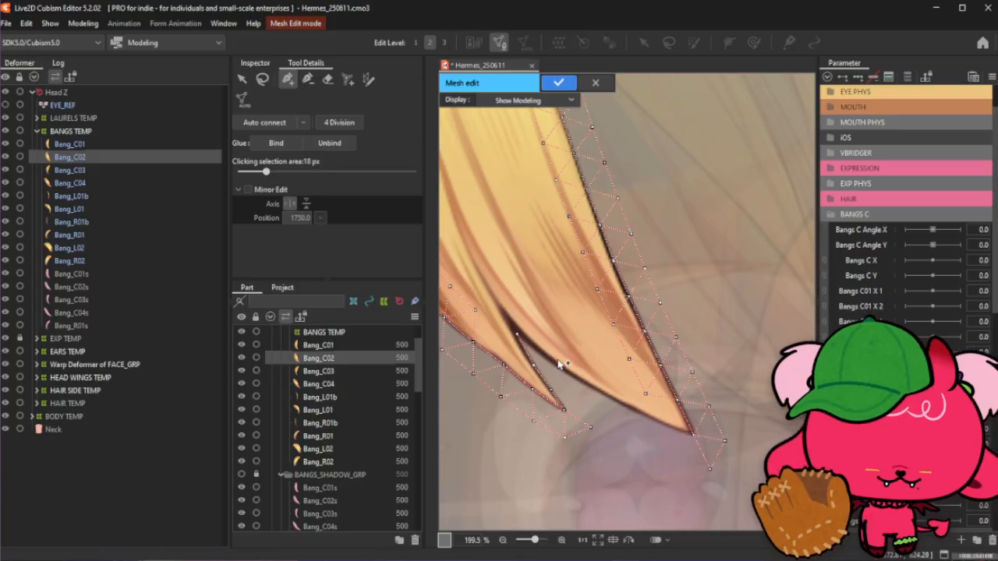
- Add vertices along the lower edge of Bang_C02's tip and drag them to hug the outline
click(519, 335)
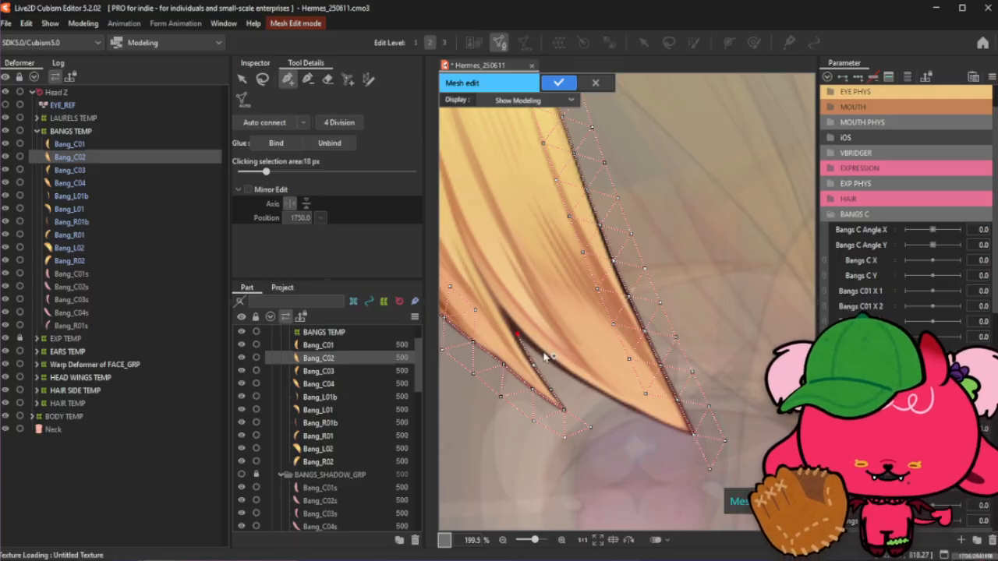
scroll(546, 357, up, 2)
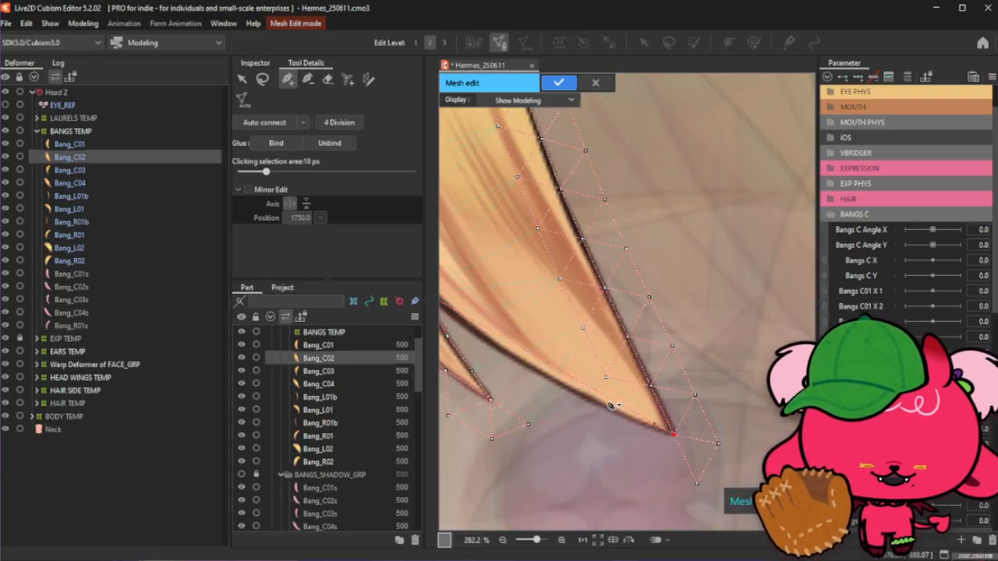
click(585, 384)
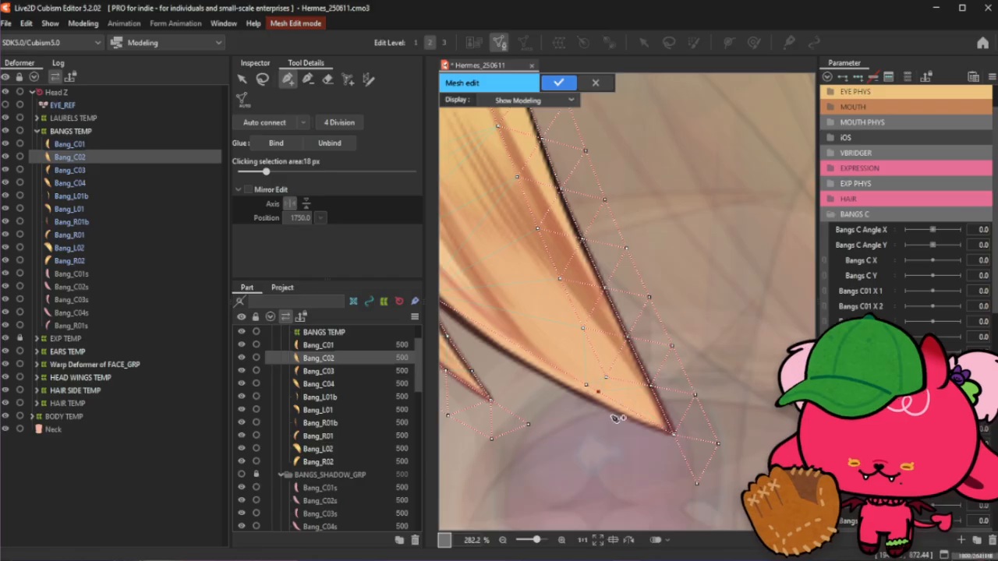
mouse_move(585, 385)
mouse_down()
mouse_move(597, 403)
mouse_move(642, 425)
mouse_move(587, 402)
mouse_up()
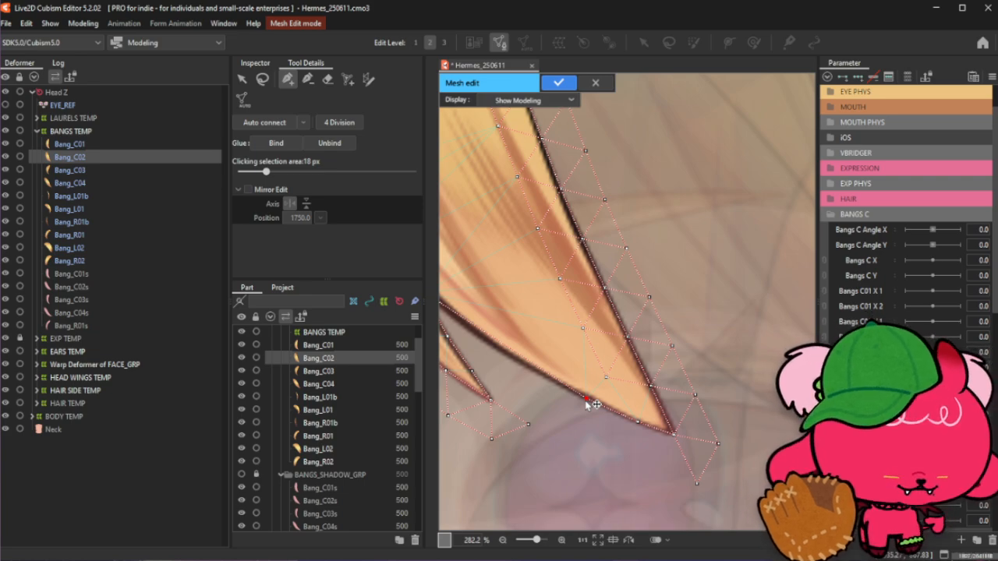
mouse_move(594, 404)
mouse_down()
mouse_move(585, 401)
mouse_move(611, 411)
mouse_up()
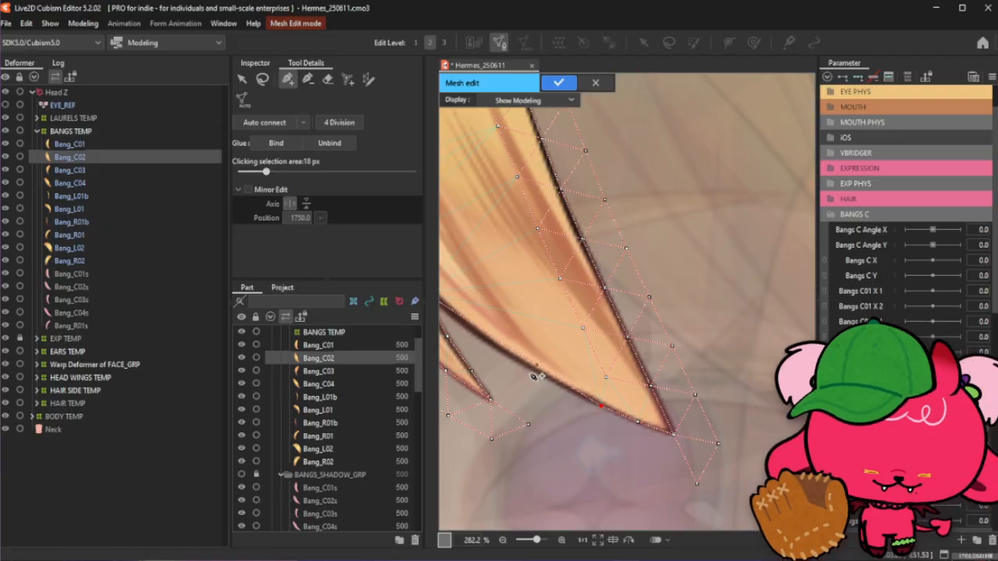
drag(545, 373, 560, 385)
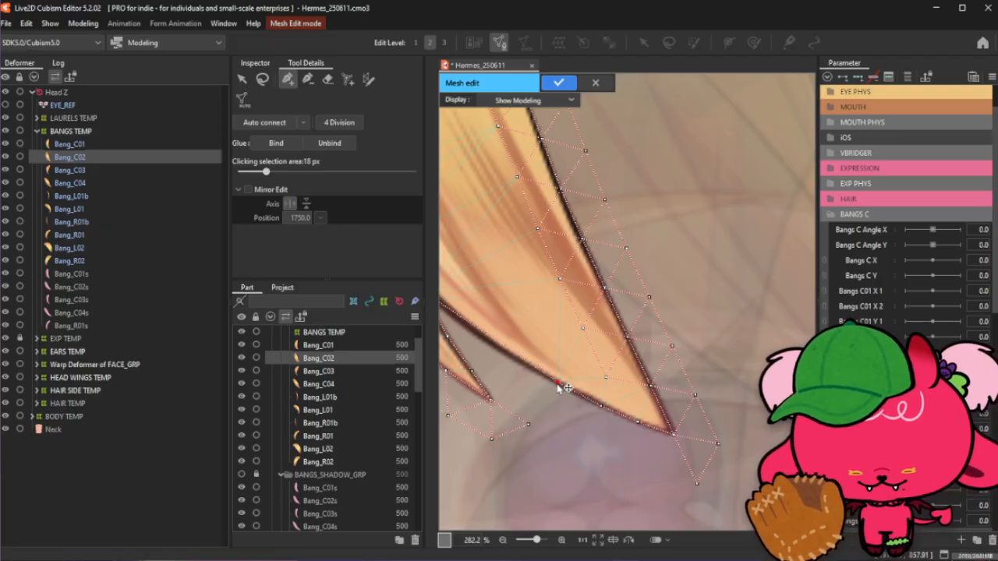
- Place and reposition more vertices along the inner lower edge of Bang_C02 toward the notch
scroll(600, 409, down, 2)
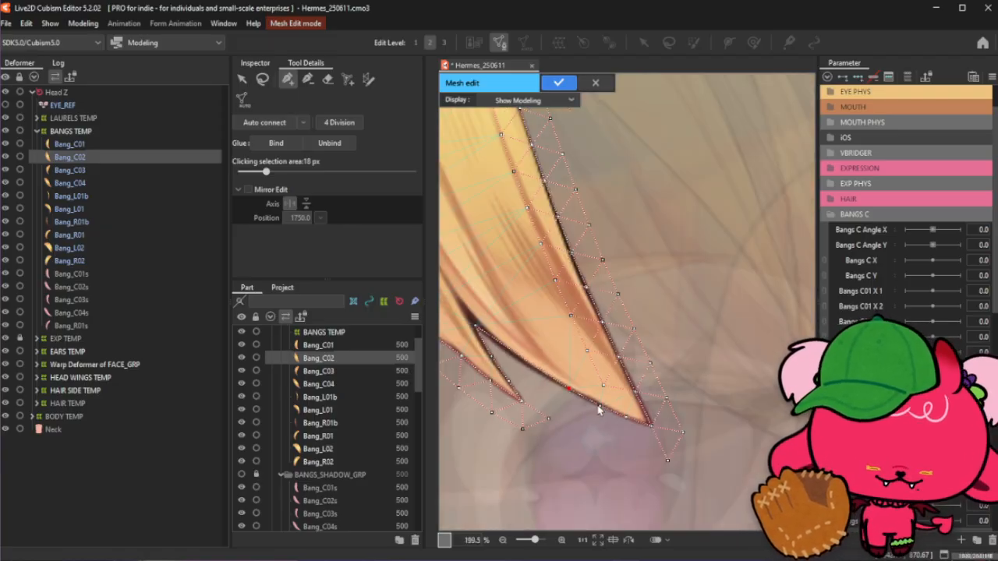
scroll(474, 329, up, 2)
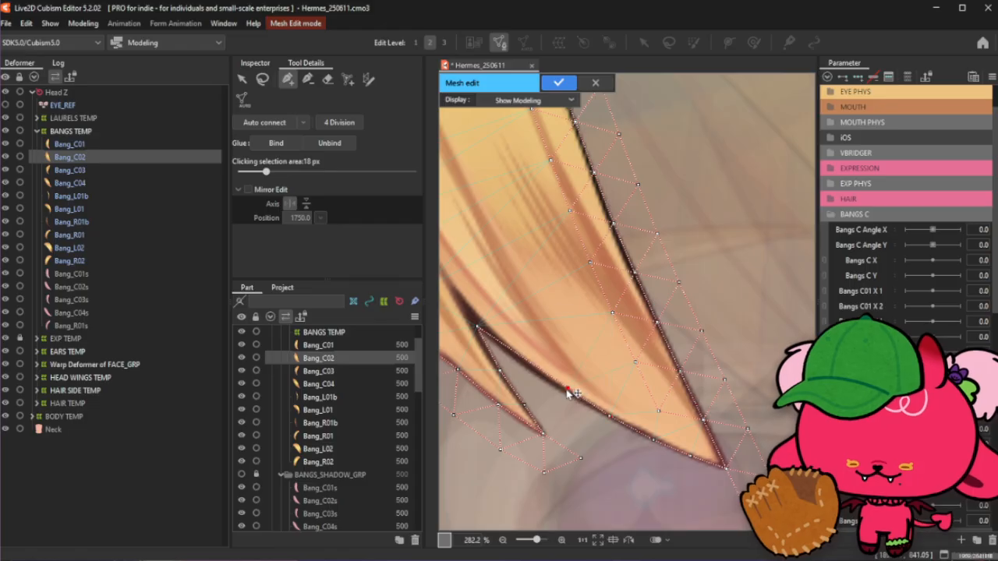
click(569, 392)
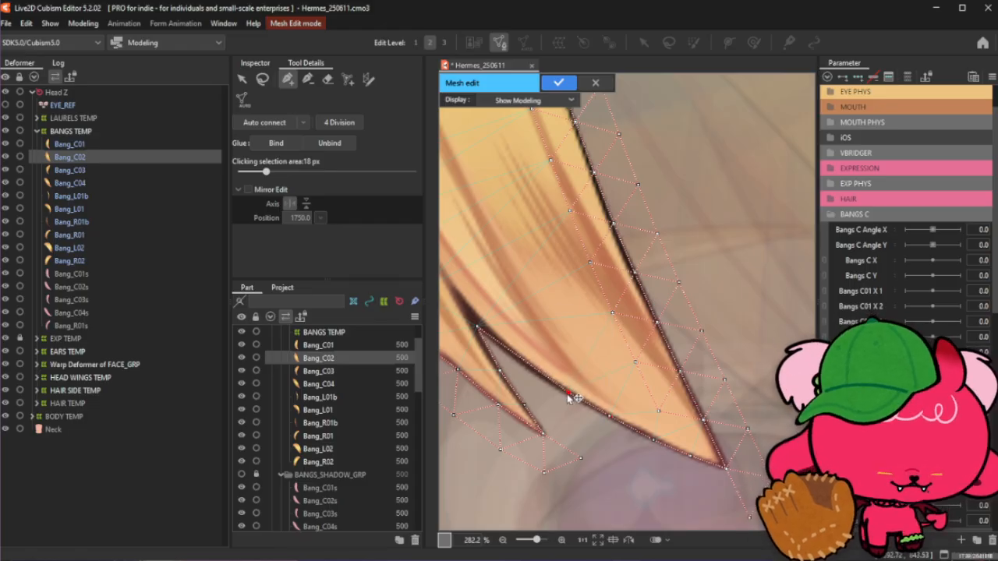
click(608, 417)
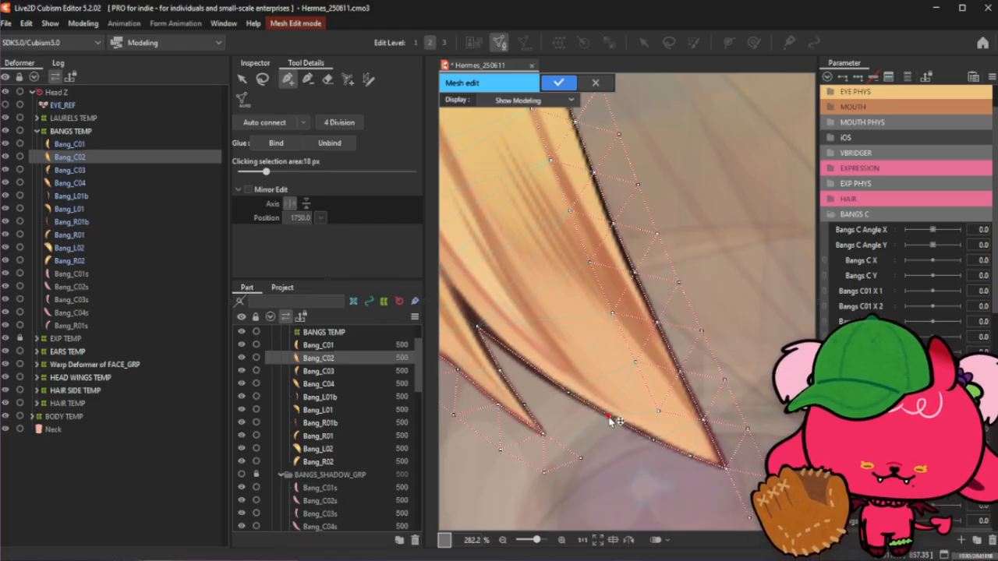
click(545, 373)
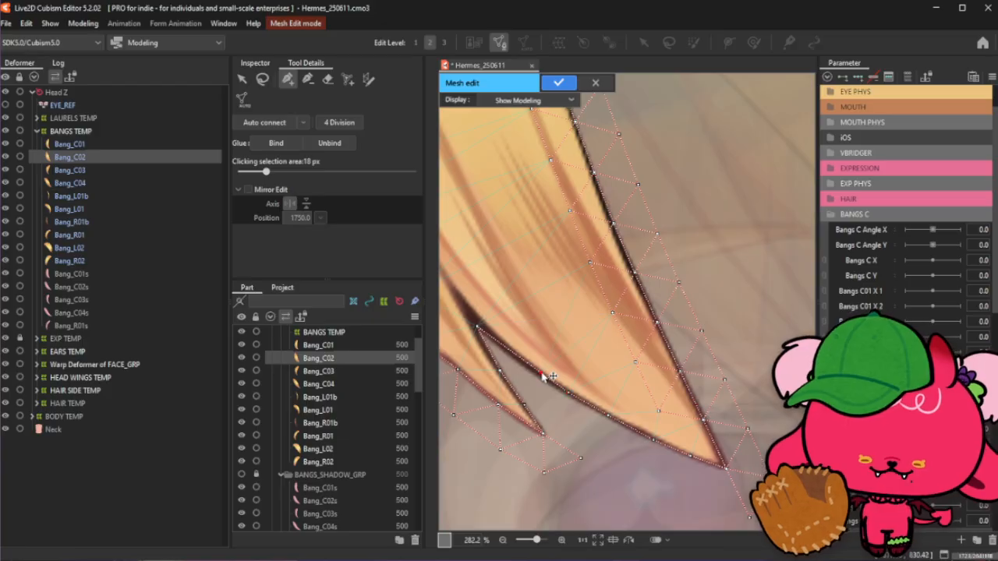
drag(543, 375, 534, 368)
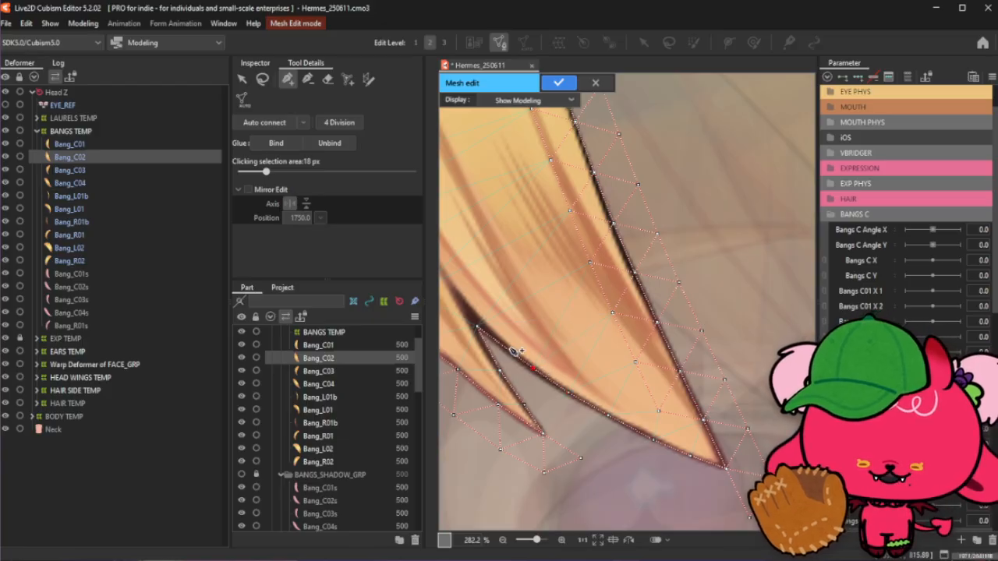
click(513, 352)
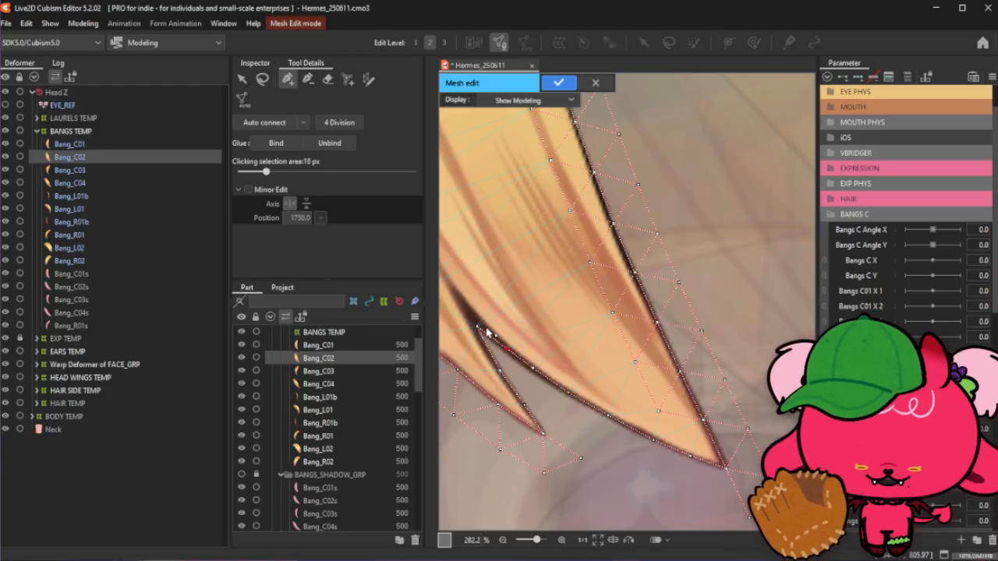
click(536, 373)
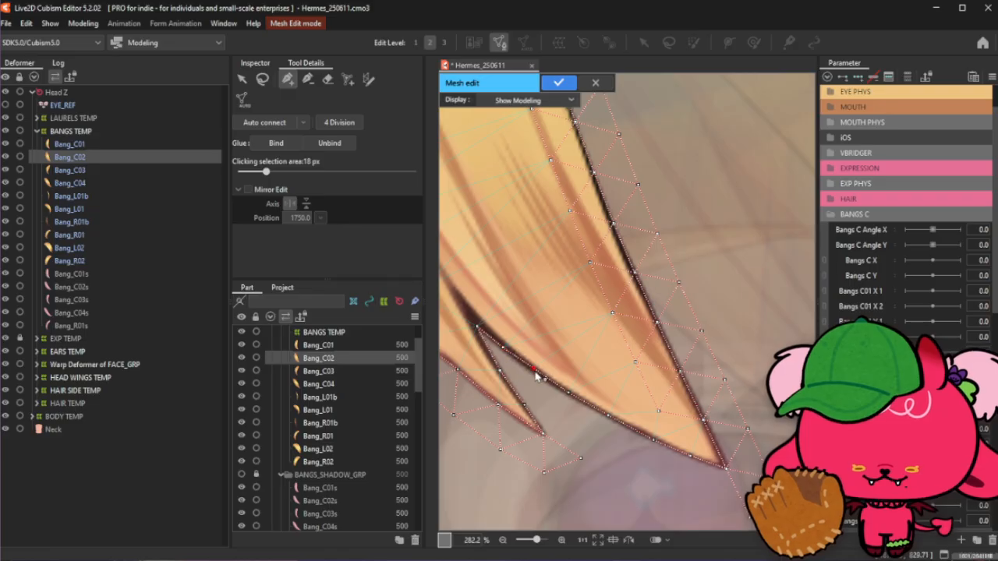
click(570, 397)
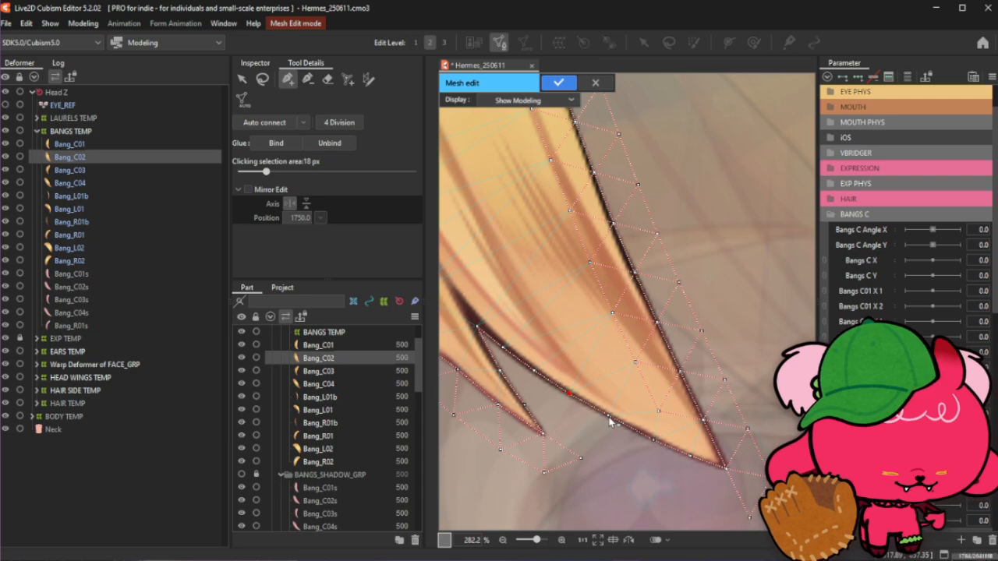
- With the add-point tool, place vertices outside the art just below Bang_C02's tip
click(263, 80)
click(288, 79)
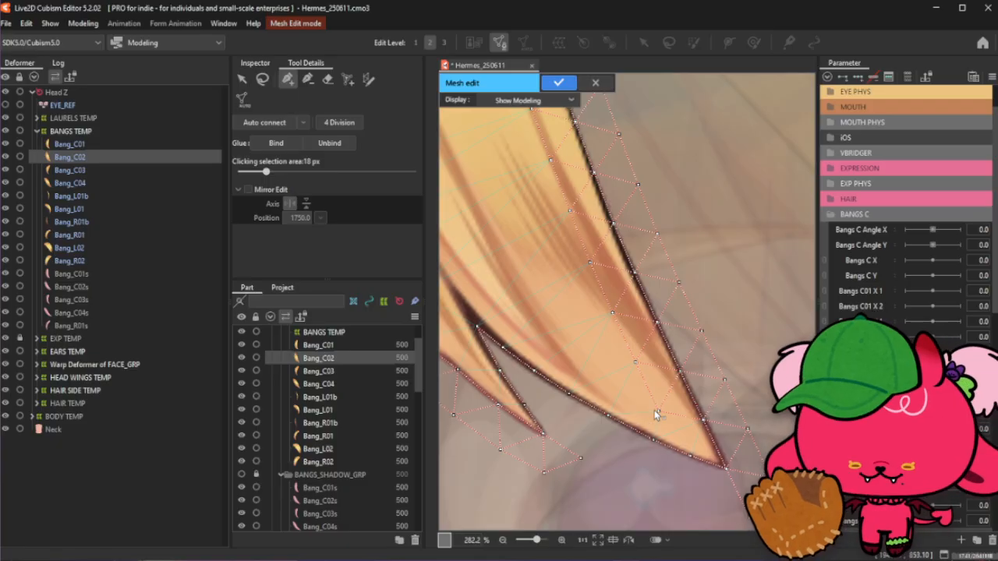
click(263, 79)
click(773, 195)
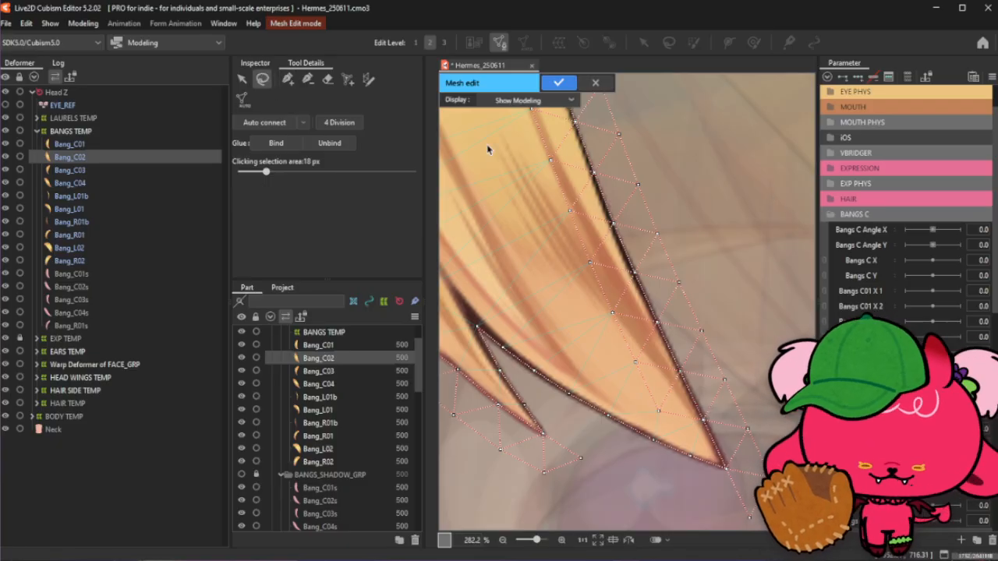
click(294, 82)
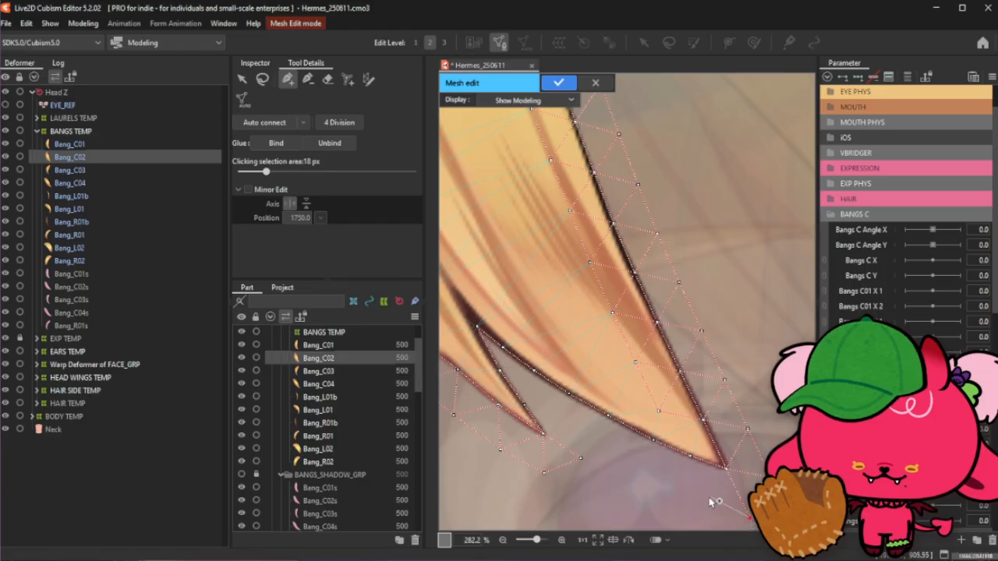
click(702, 500)
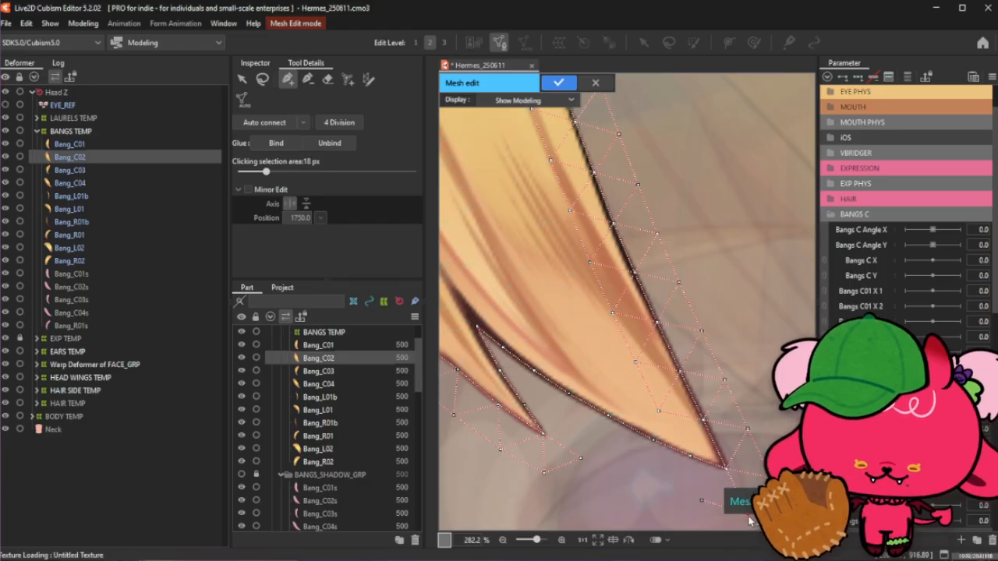
click(701, 500)
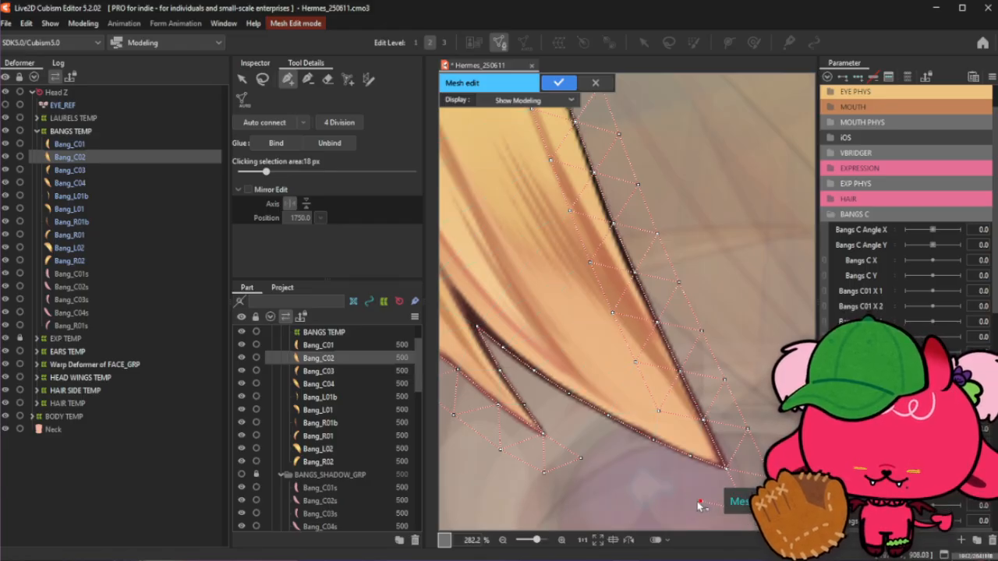
click(659, 484)
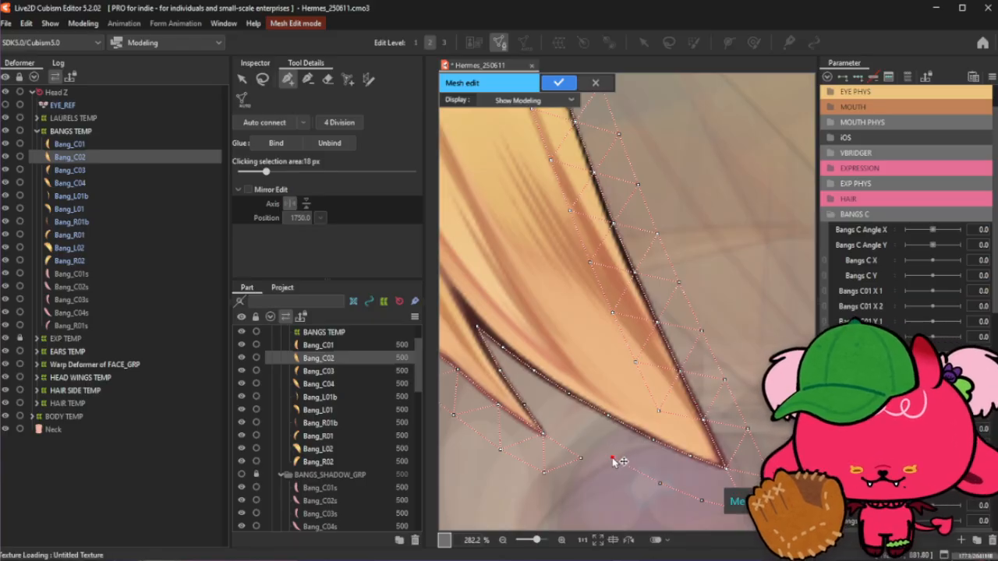
- Add further vertices along the outer margin beneath the bang's lower edge toward the notch
click(612, 458)
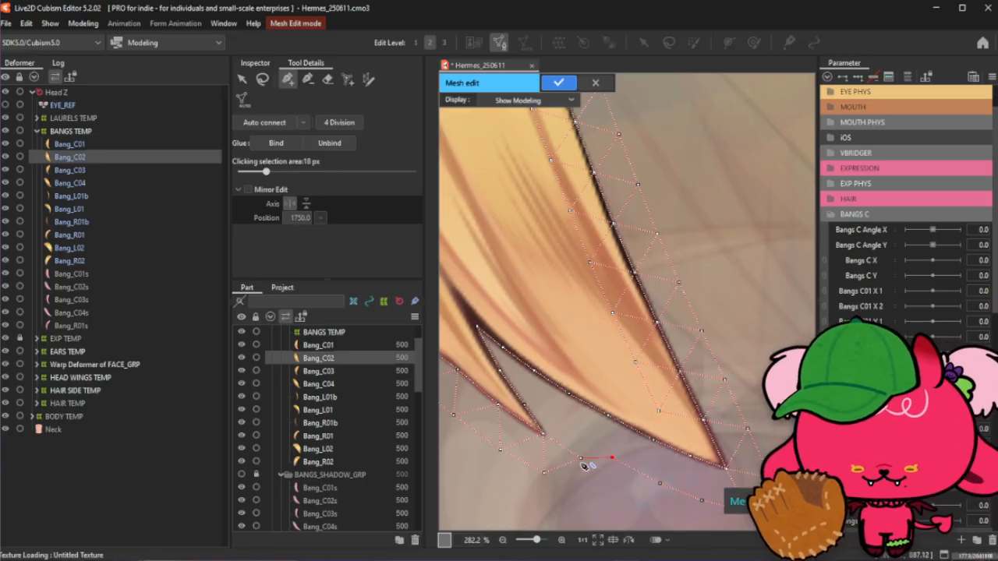
click(657, 483)
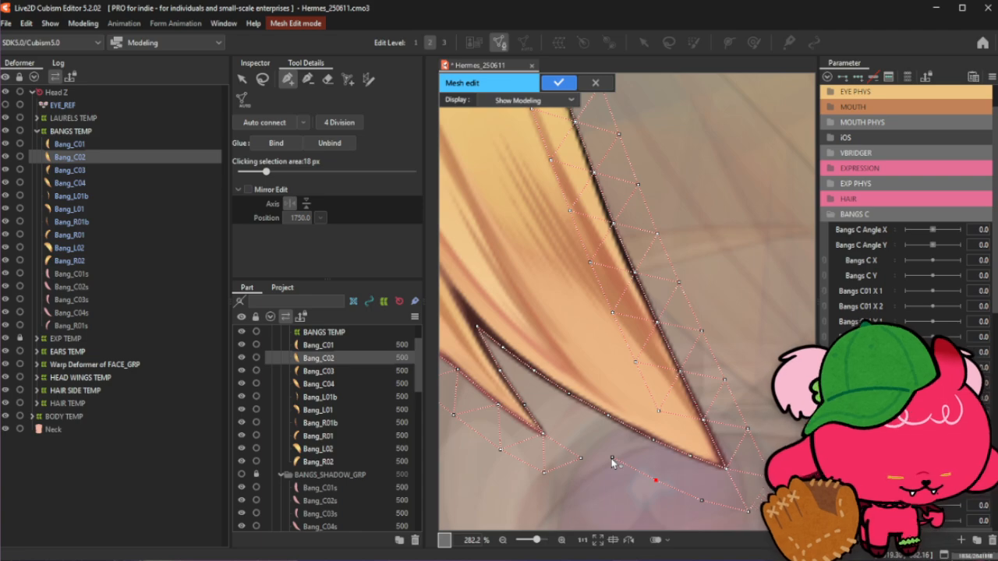
click(612, 459)
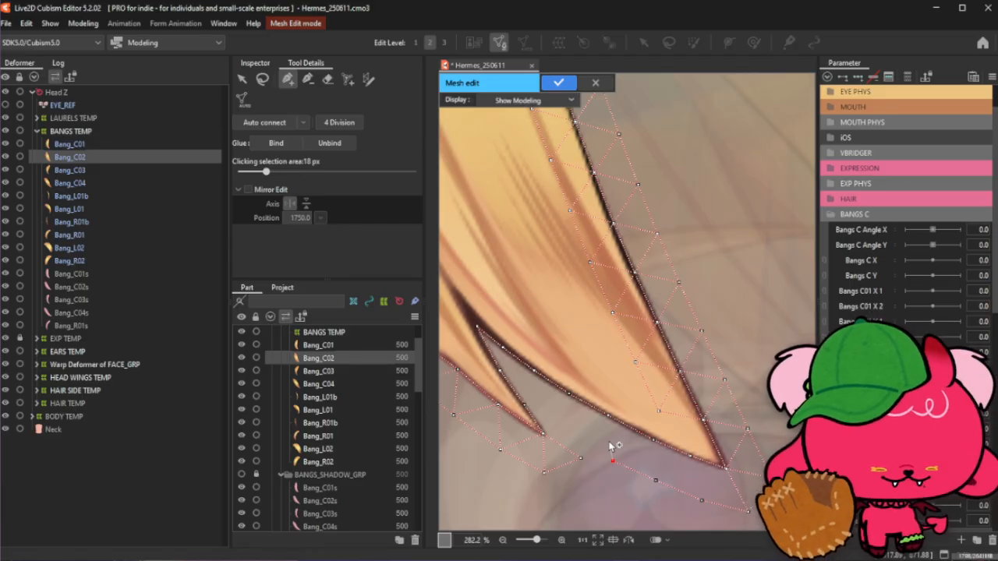
click(587, 460)
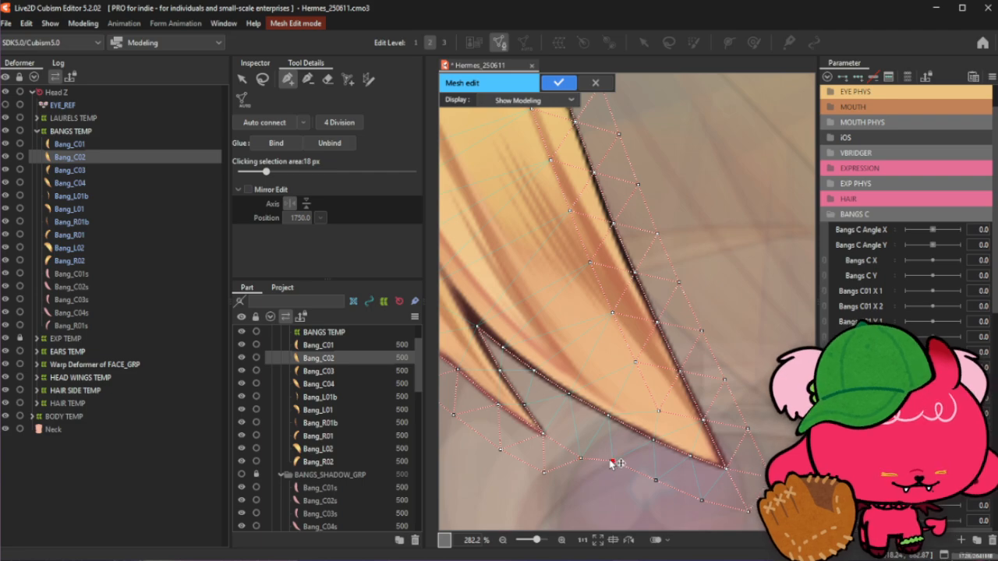
click(571, 426)
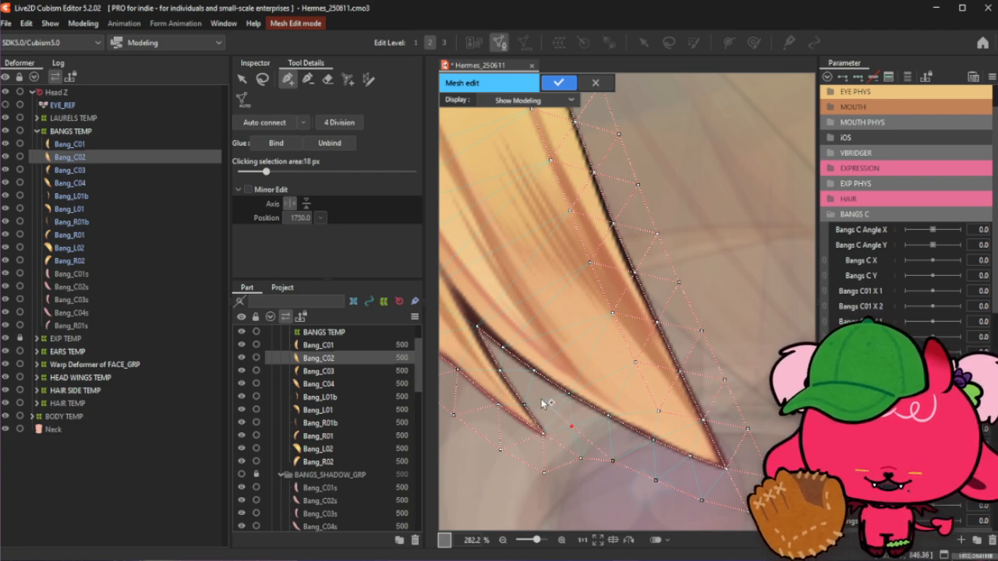
- Add a vertex on the inner edge beside the notch of Bang_C02
scroll(538, 397, up, 3)
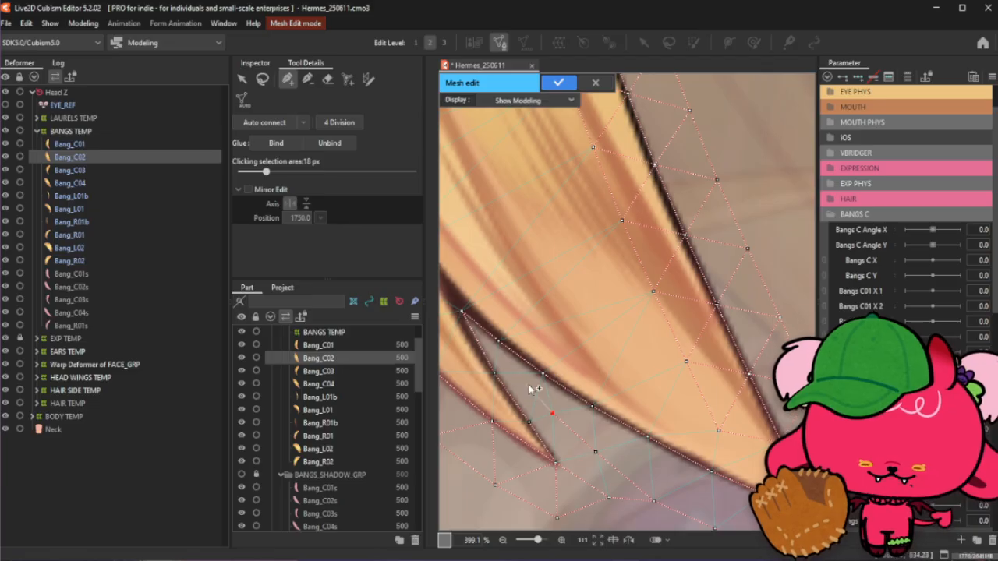
click(499, 342)
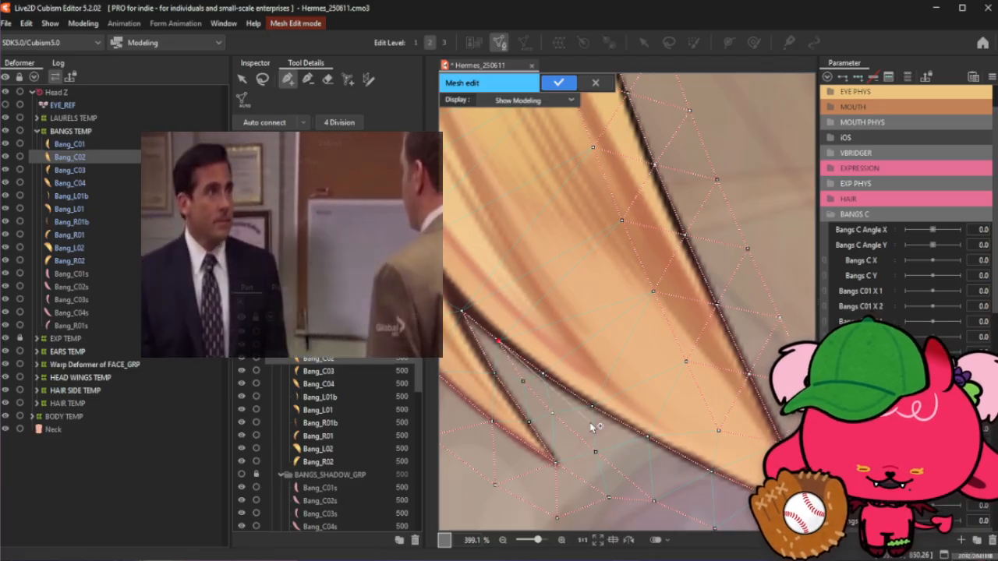
scroll(592, 427, down, 3)
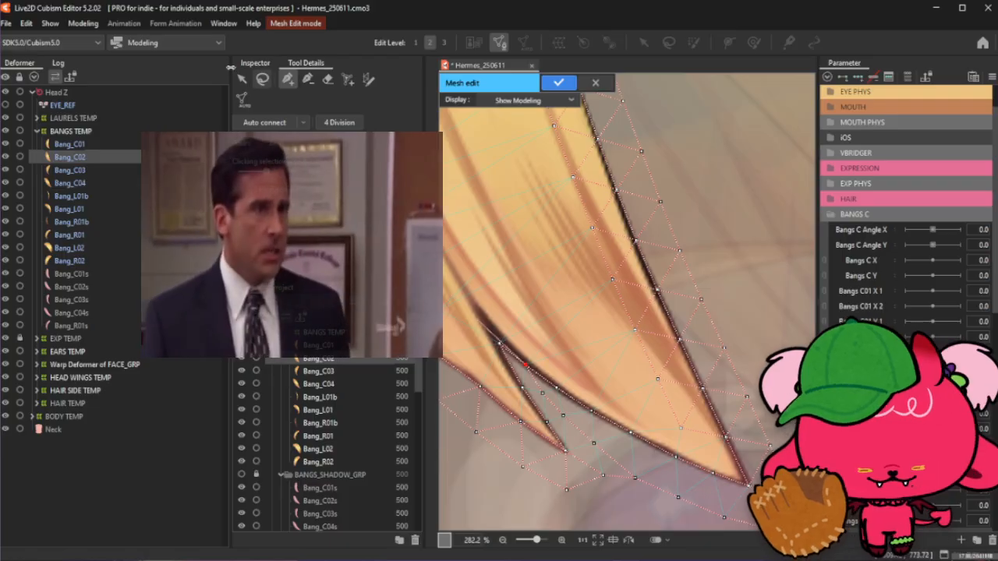
- Deselect the points and save the project
click(262, 79)
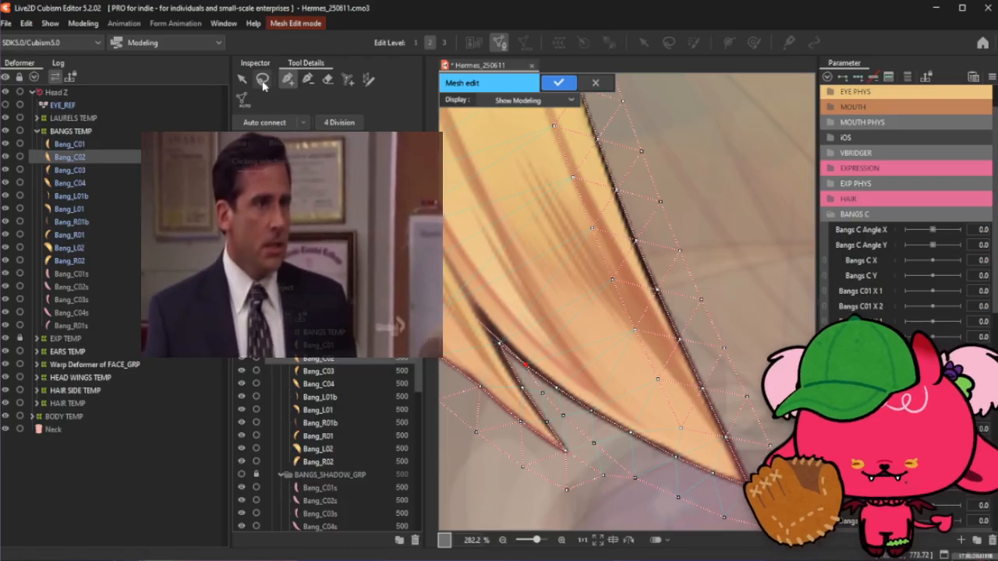
click(780, 183)
key(ctrl+s)
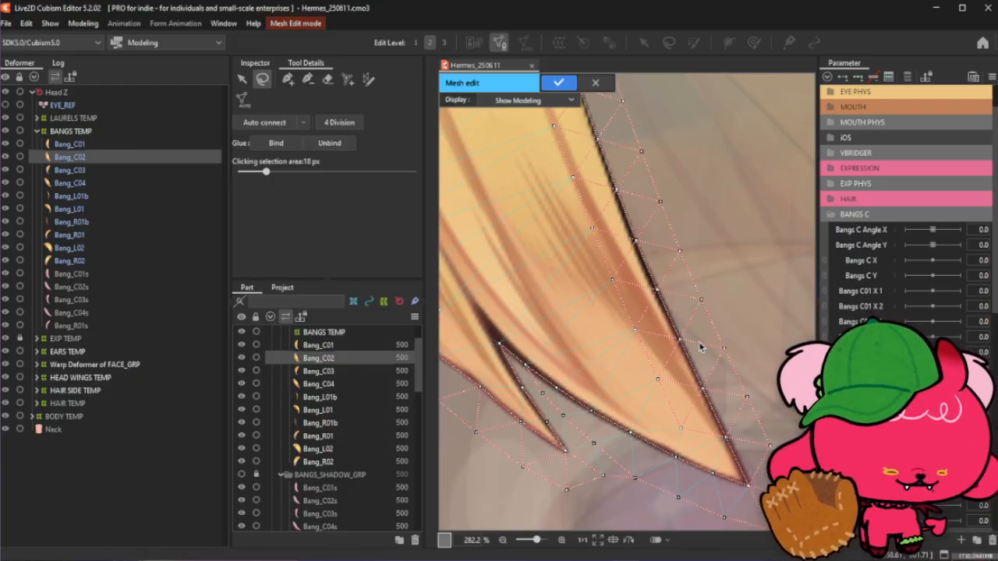
- Switch to the browser and start the daily round of the Scrandle food comparison game
scroll(699, 346, down, 2)
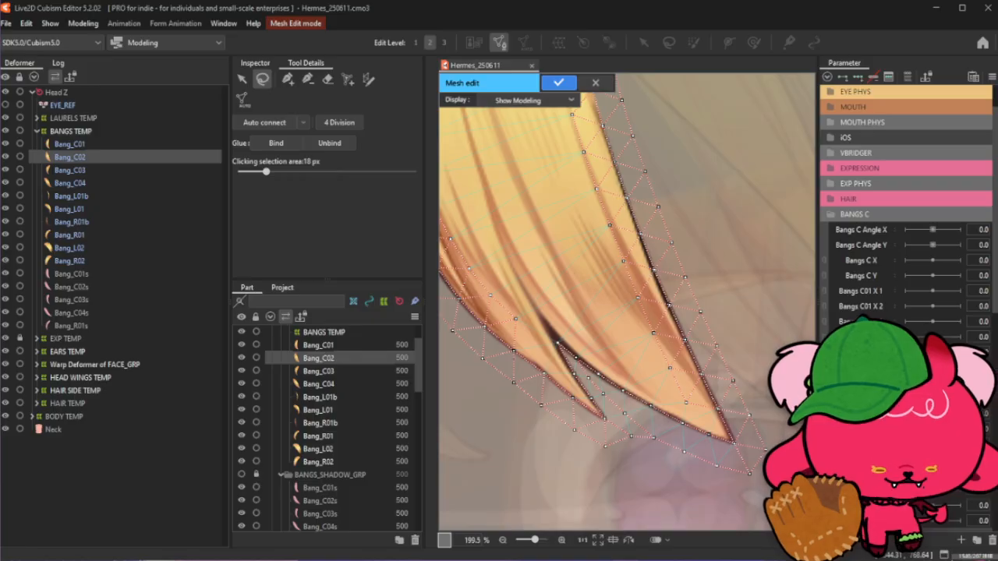
drag(646, 560, 680, 12)
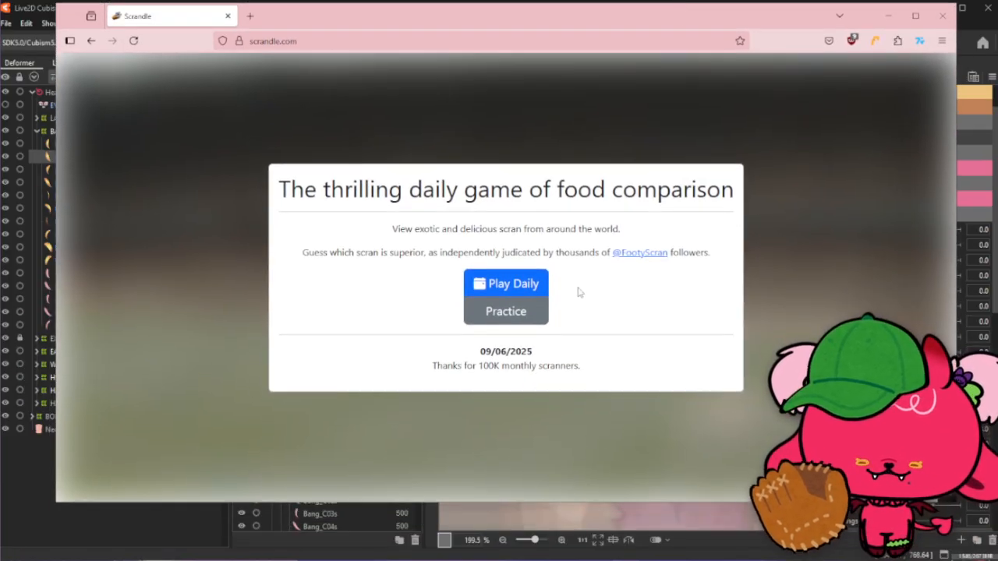
click(524, 285)
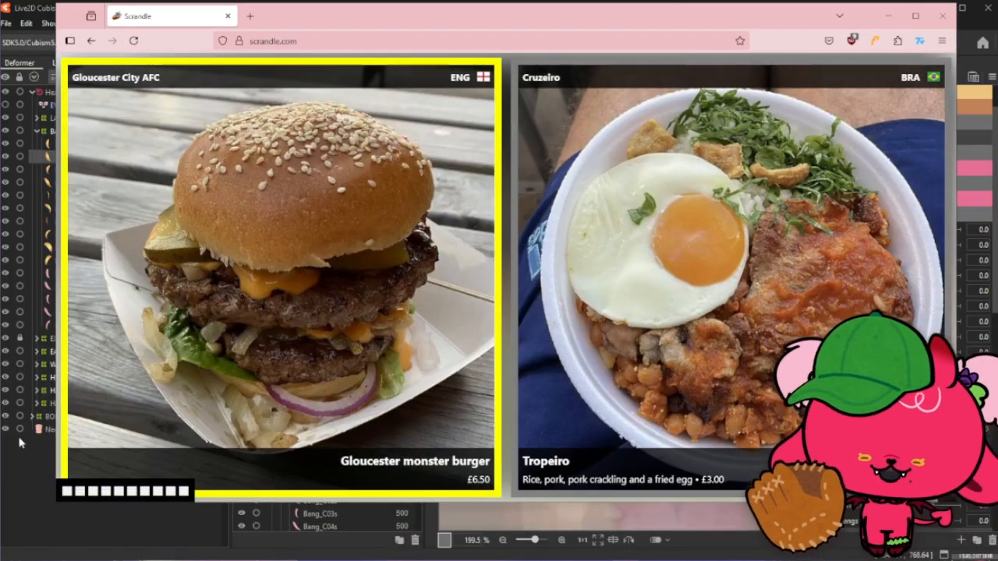
drag(55, 503, 0, 559)
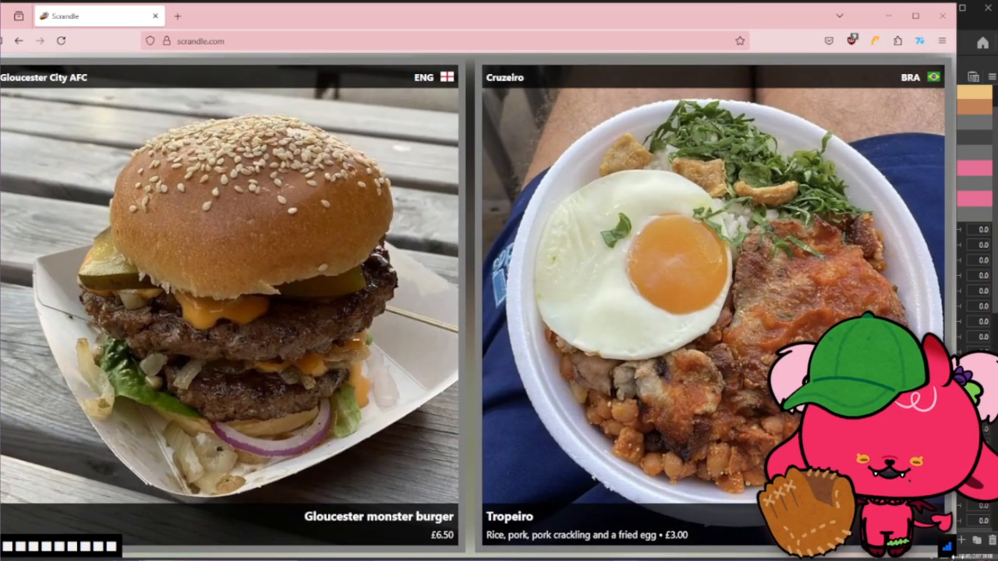
- Resize the browser window and pick the preferred dish in the first five Scrandle pairs
drag(958, 557, 835, 556)
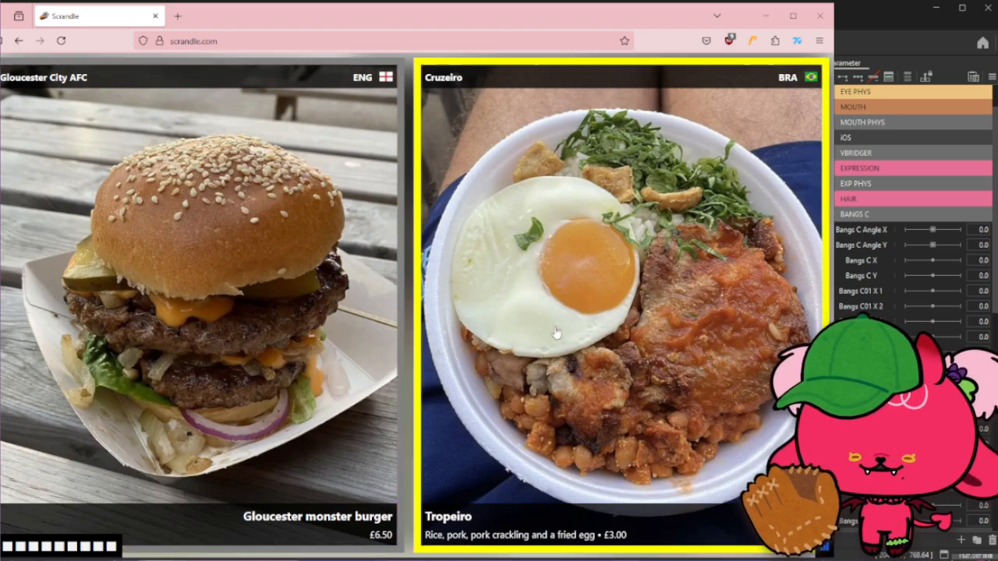
click(669, 313)
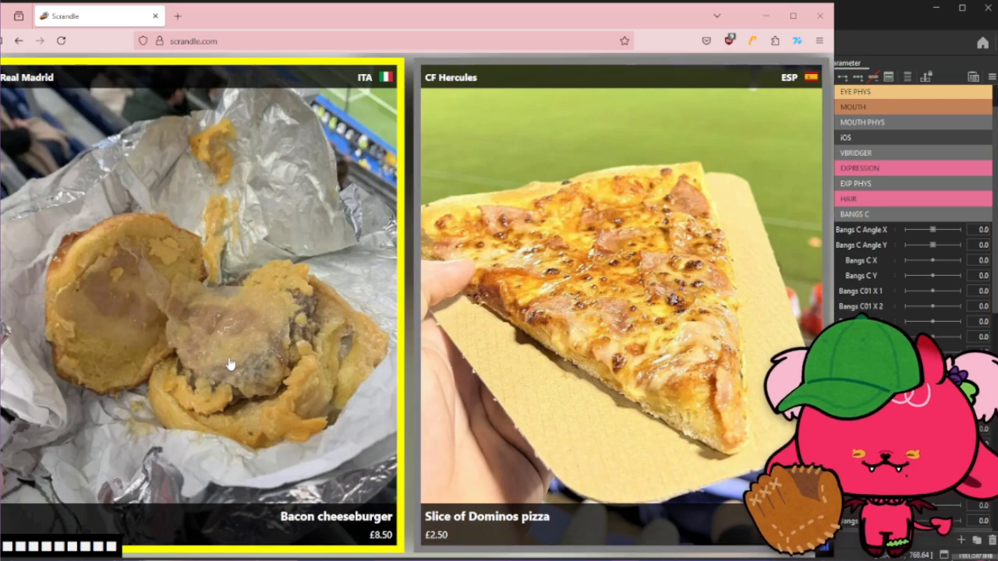
click(587, 309)
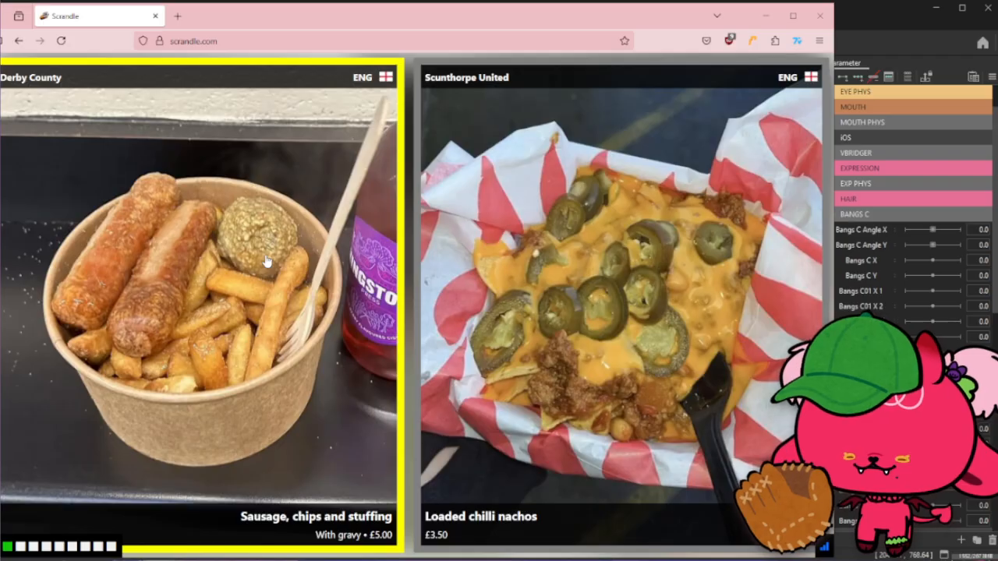
click(639, 287)
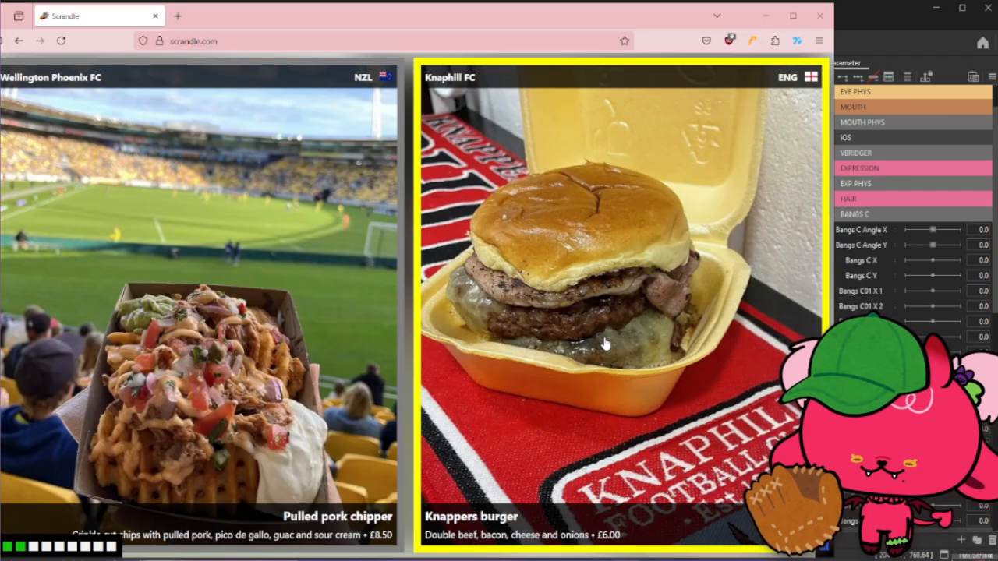
click(286, 341)
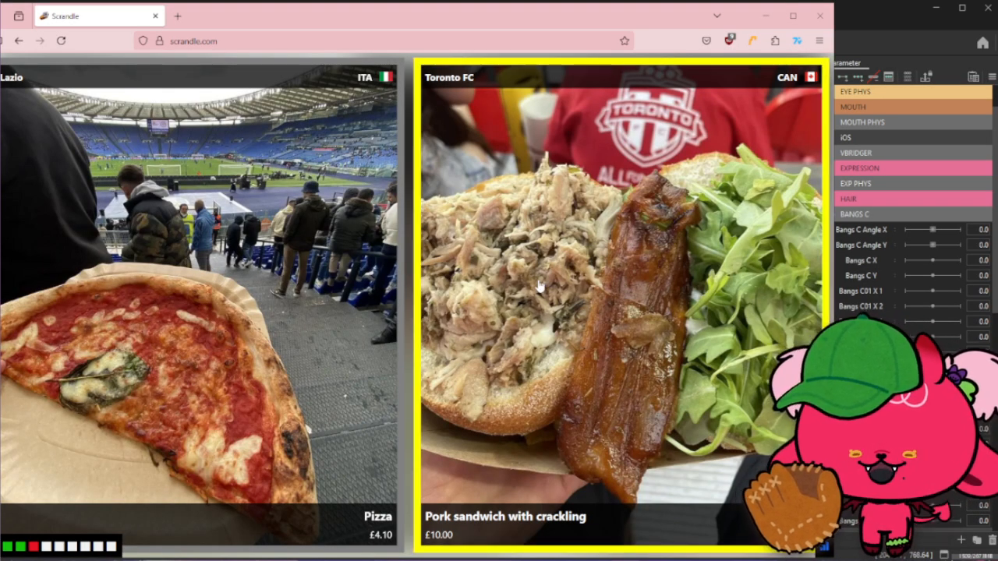
click(346, 281)
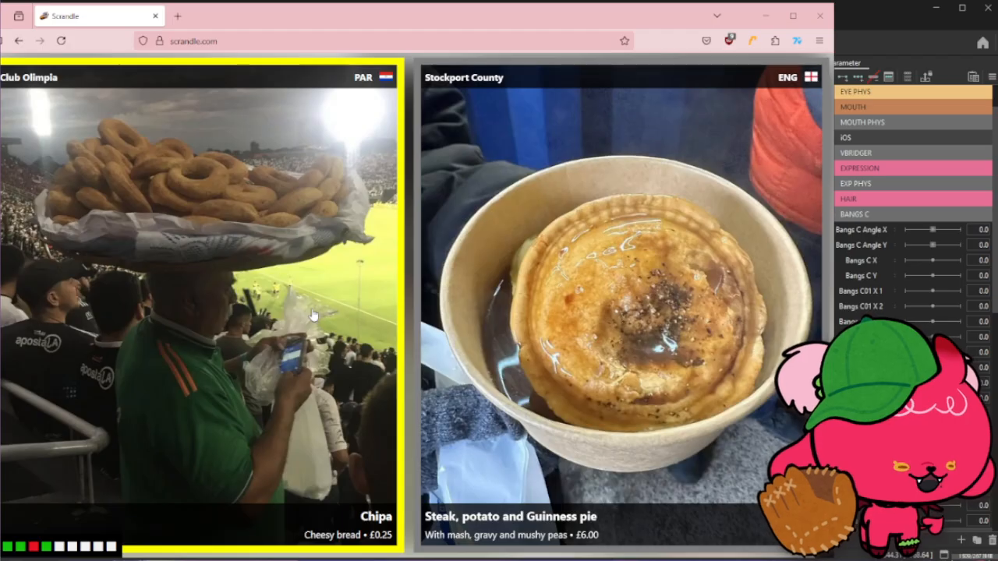
drag(374, 16, 389, 14)
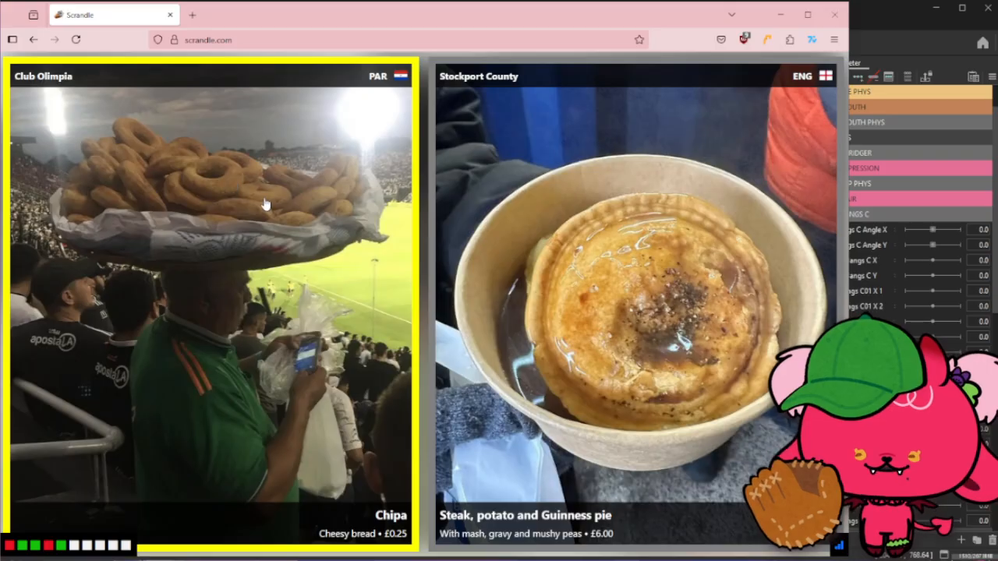
- Pick the preferred dish in the remaining five pairs and close the round's results dialog
click(333, 205)
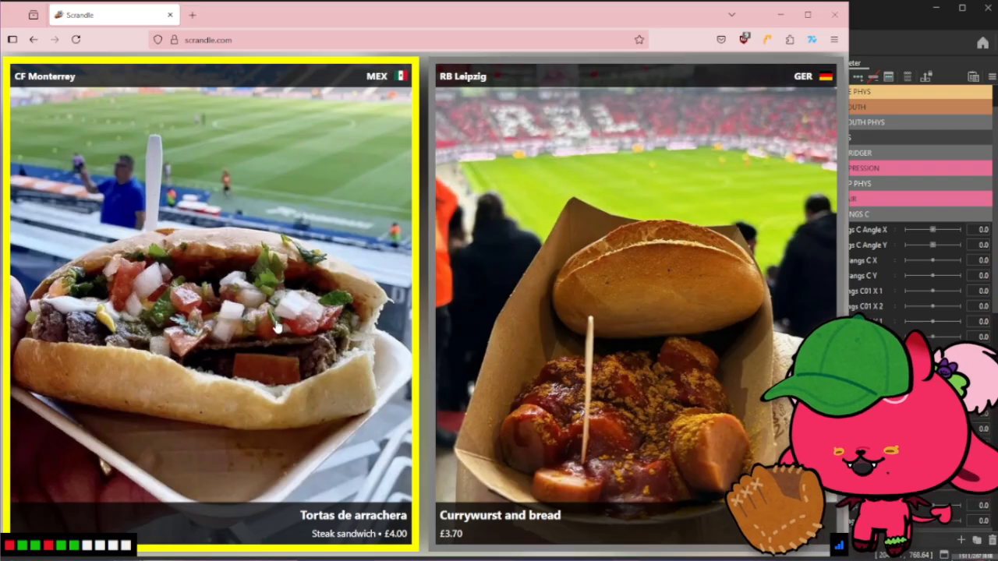
click(242, 332)
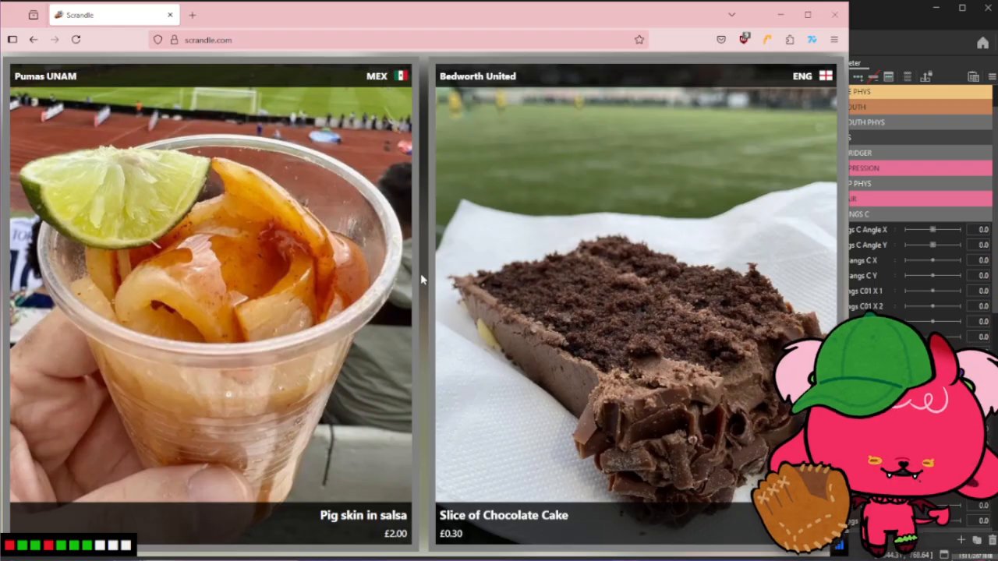
click(553, 352)
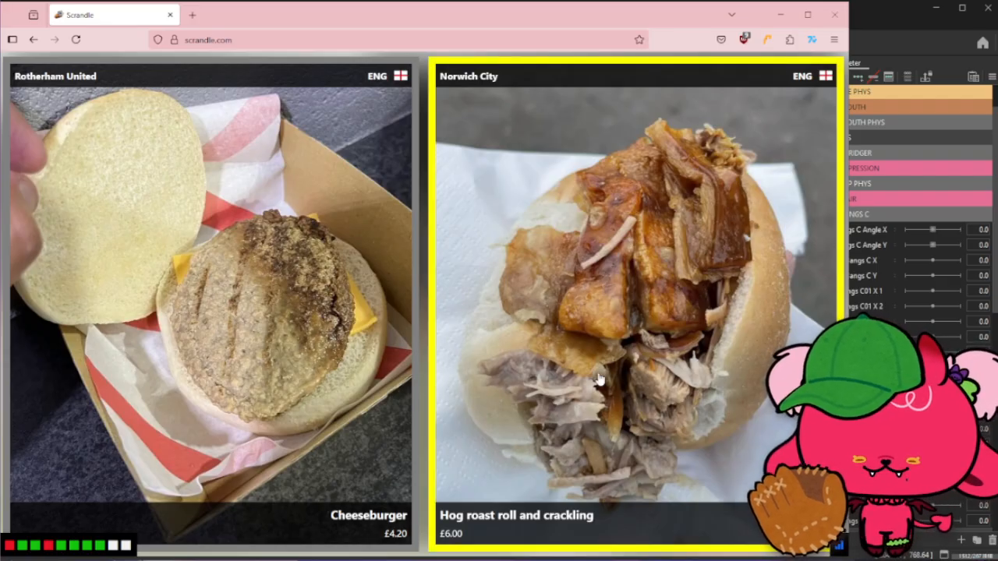
click(746, 351)
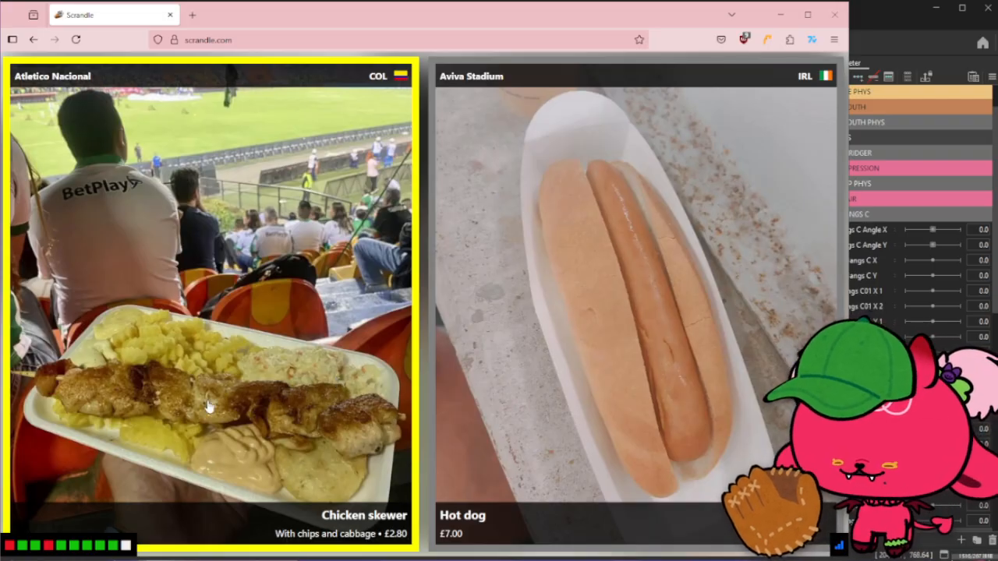
click(348, 370)
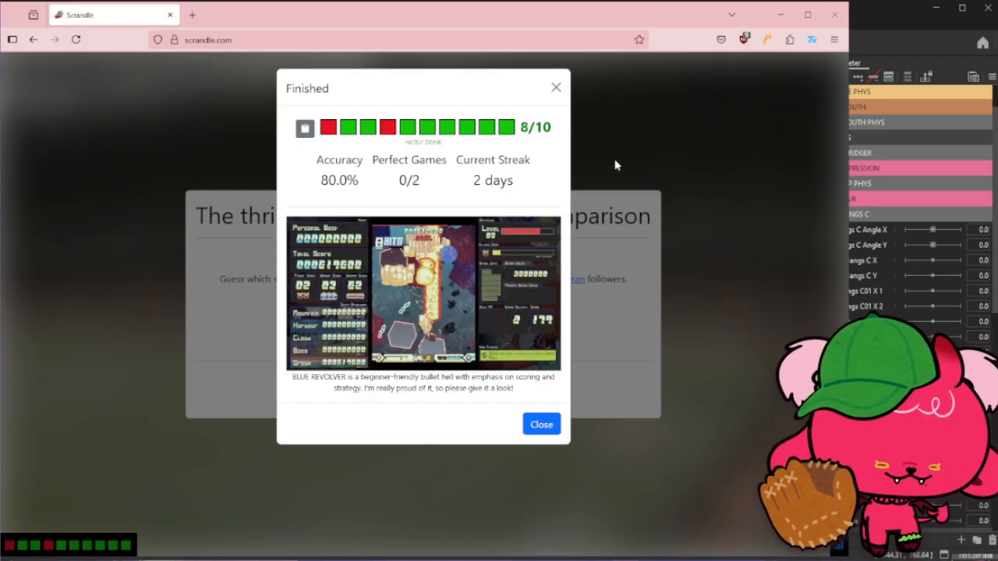
click(557, 88)
- Start another Scrandle round and pick the preferred dish in its first five pairs
click(421, 347)
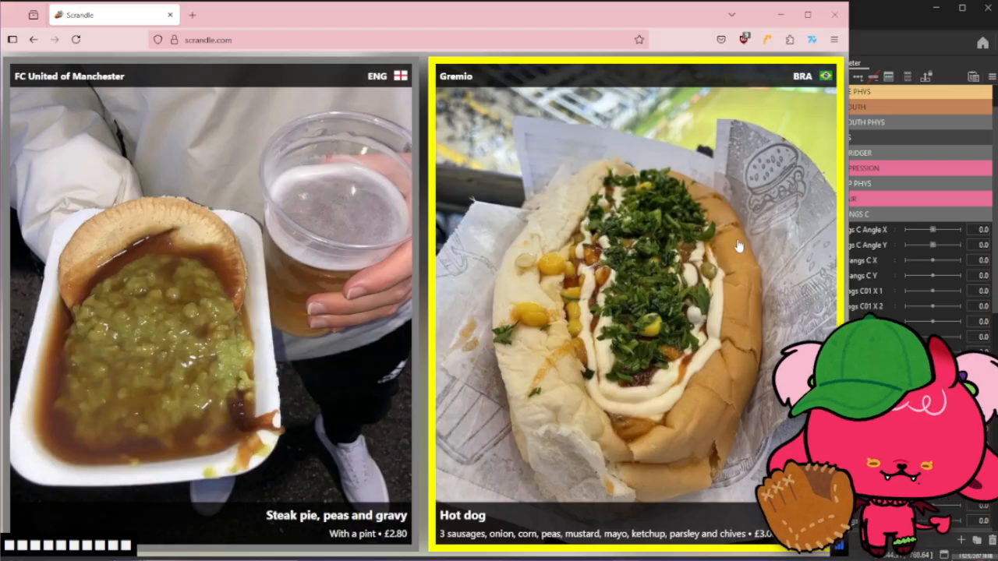
click(729, 204)
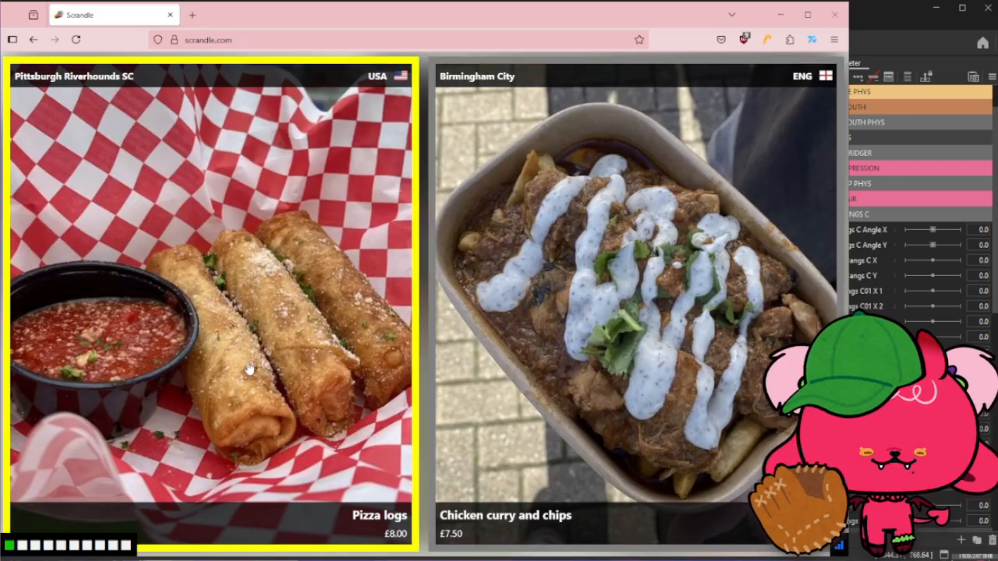
click(500, 365)
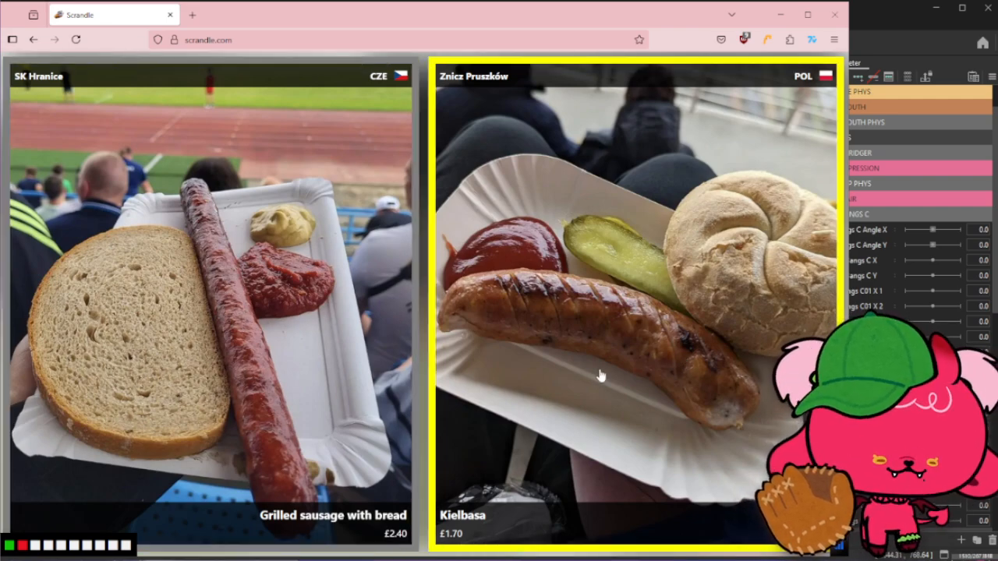
click(659, 357)
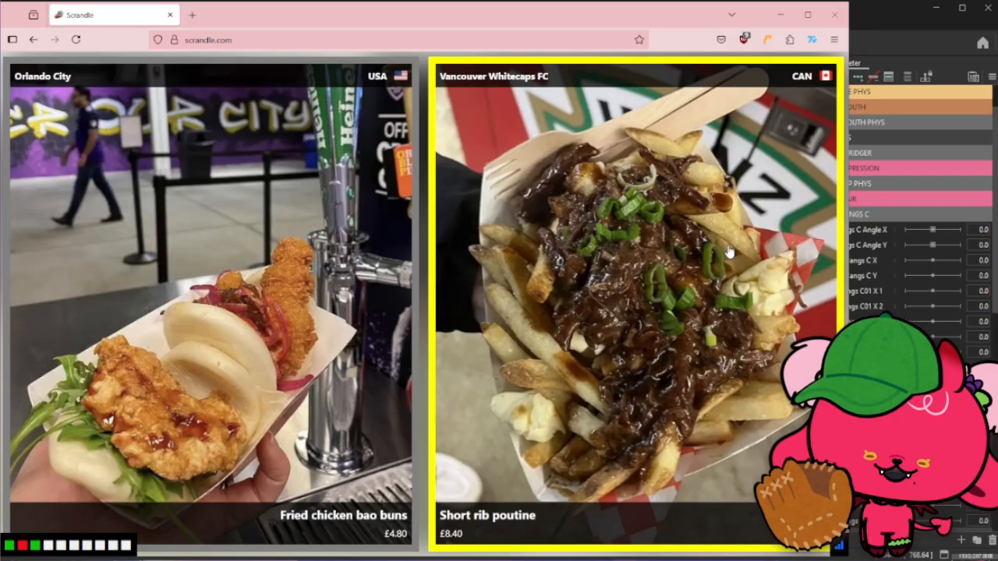
click(241, 312)
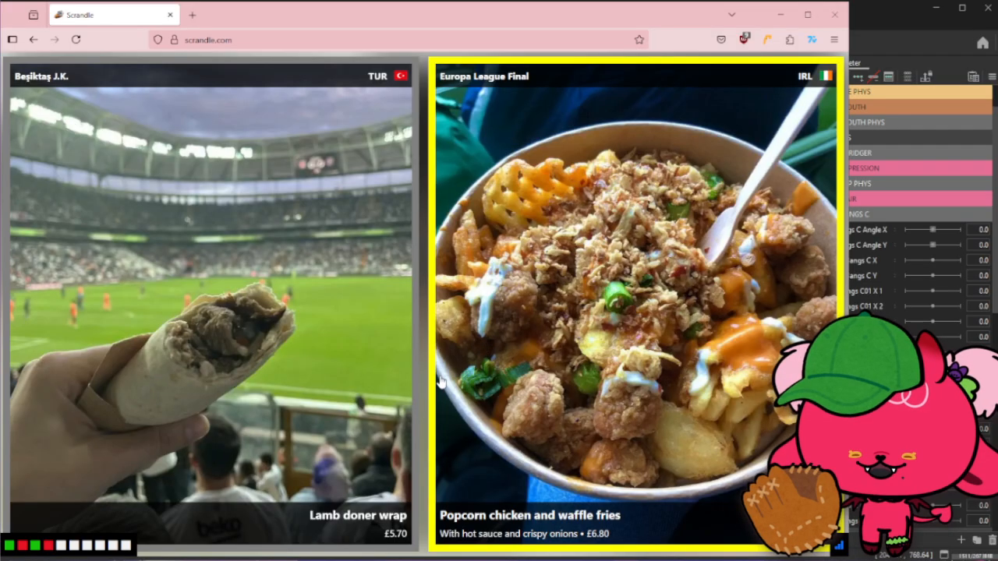
click(704, 340)
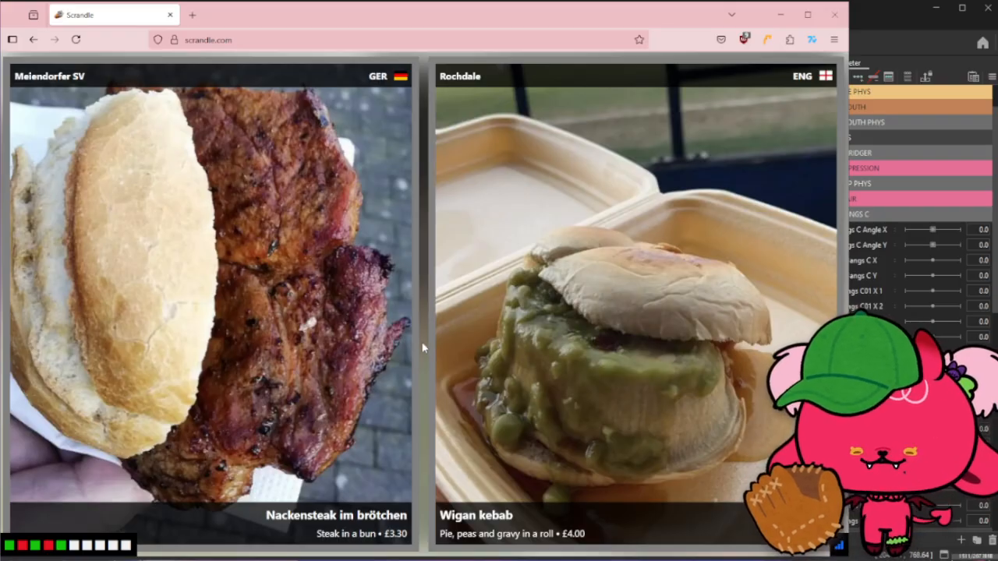
- Pick the preferred dish in the last five pairs of the round and close the browser
click(363, 326)
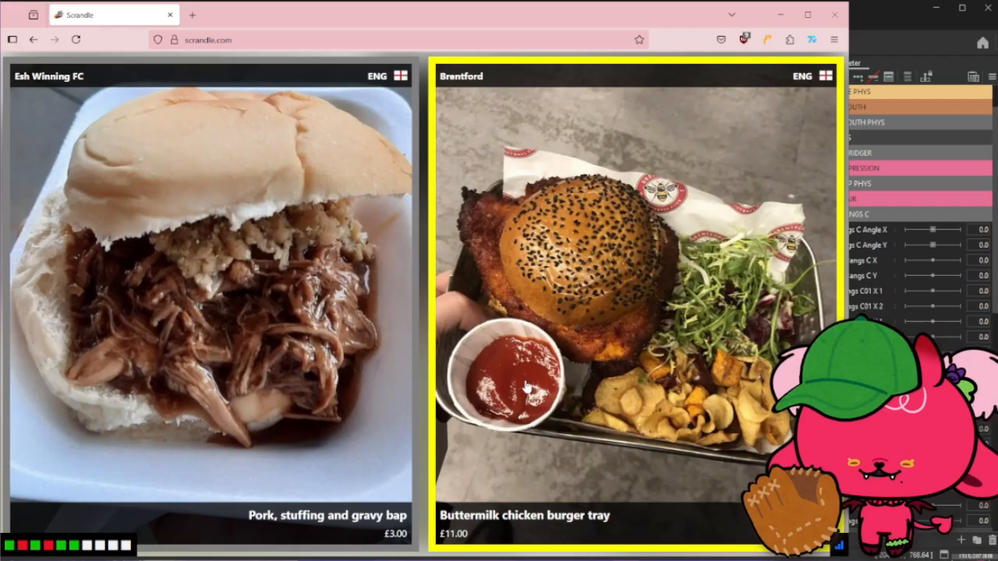
click(678, 356)
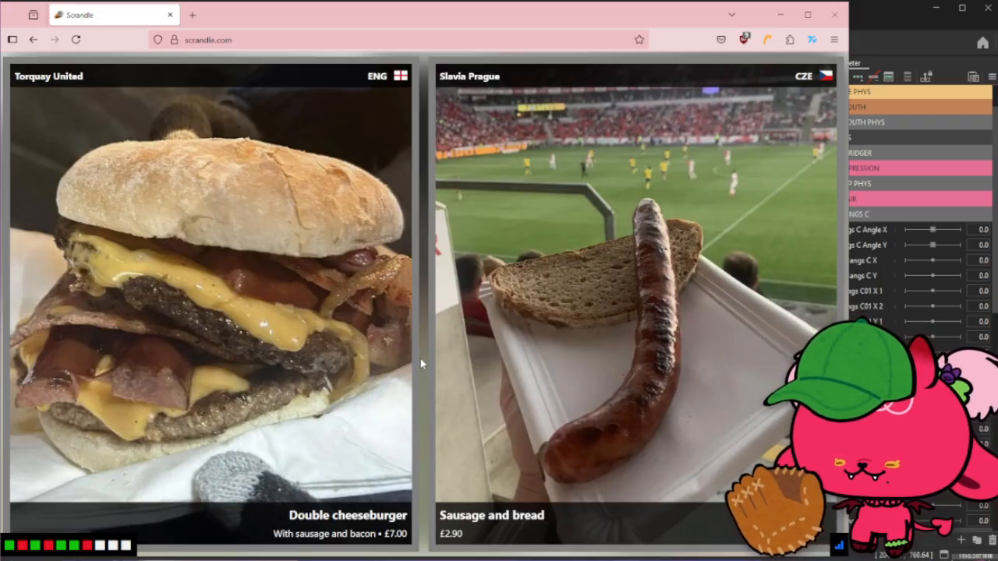
click(231, 322)
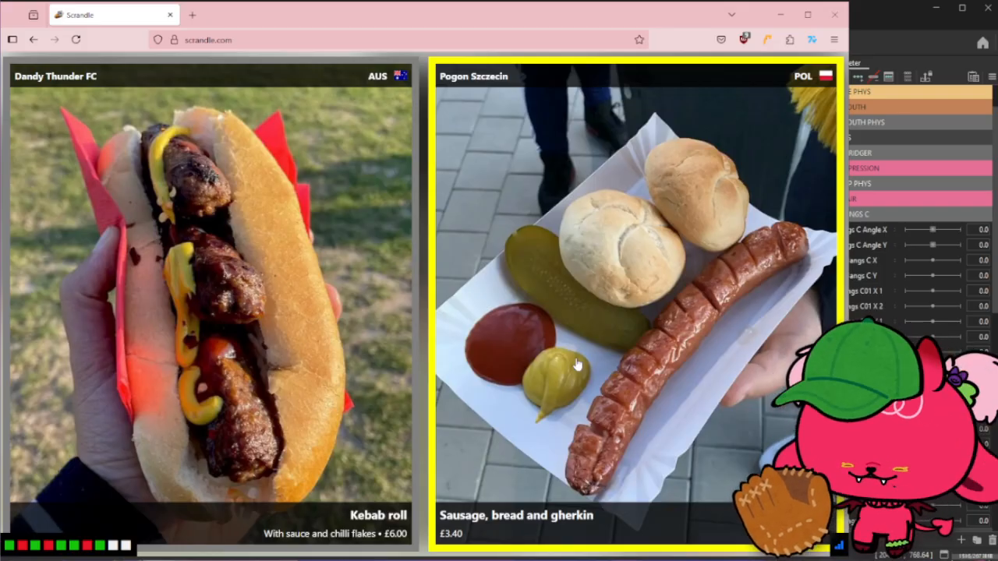
click(423, 388)
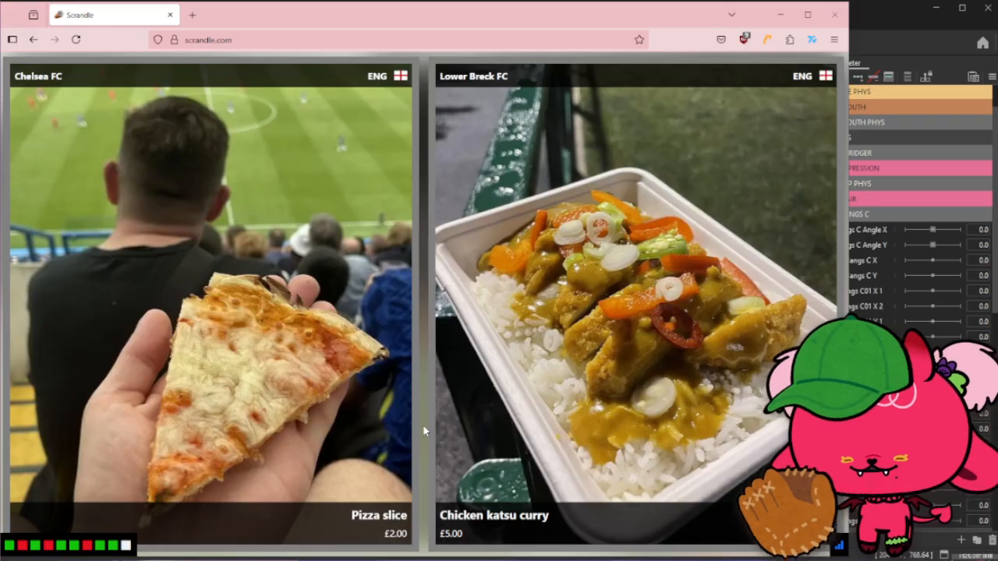
click(560, 392)
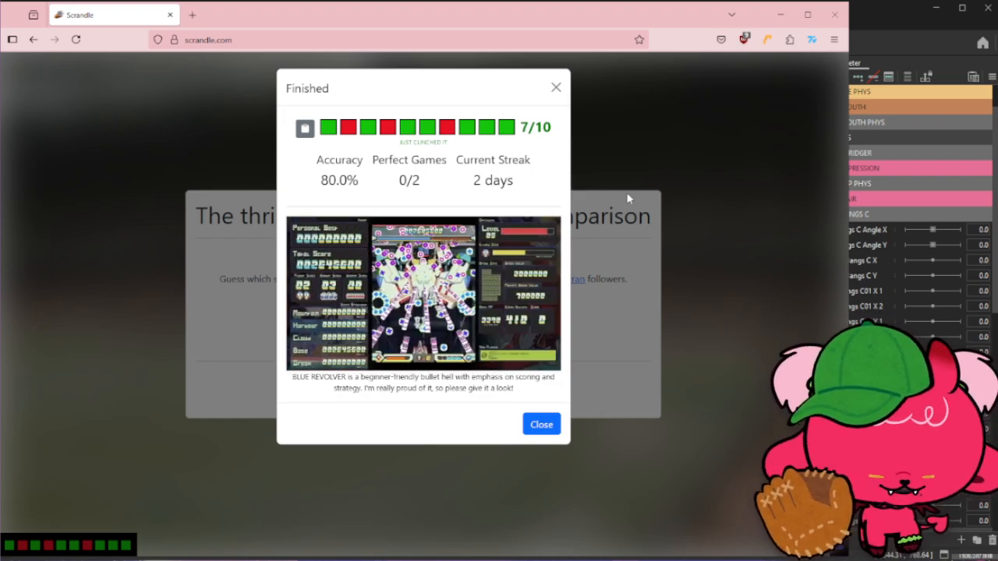
click(834, 14)
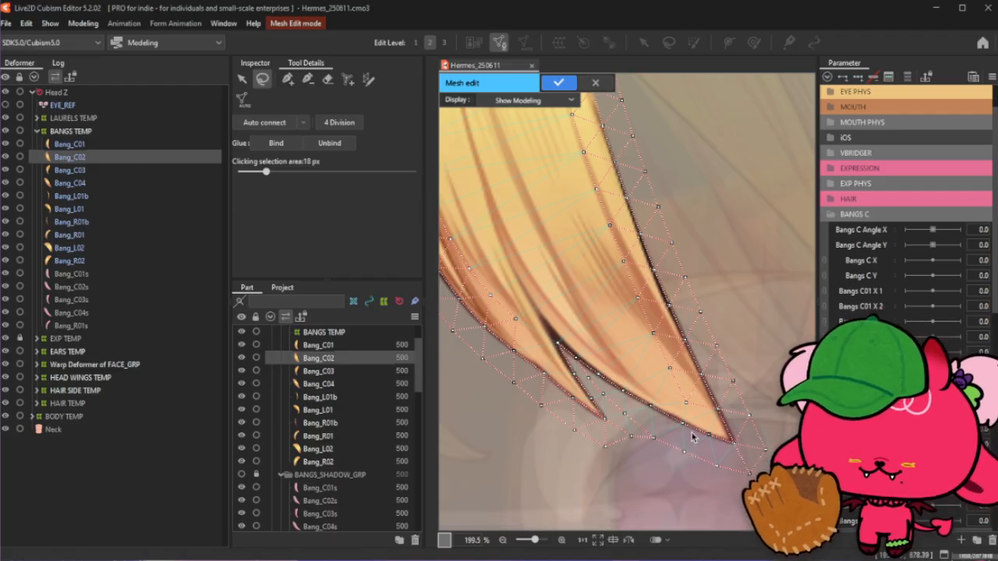
- With the add-vertex tool, add a vertex inside the tip of Bang_C02 near its lower point
click(655, 439)
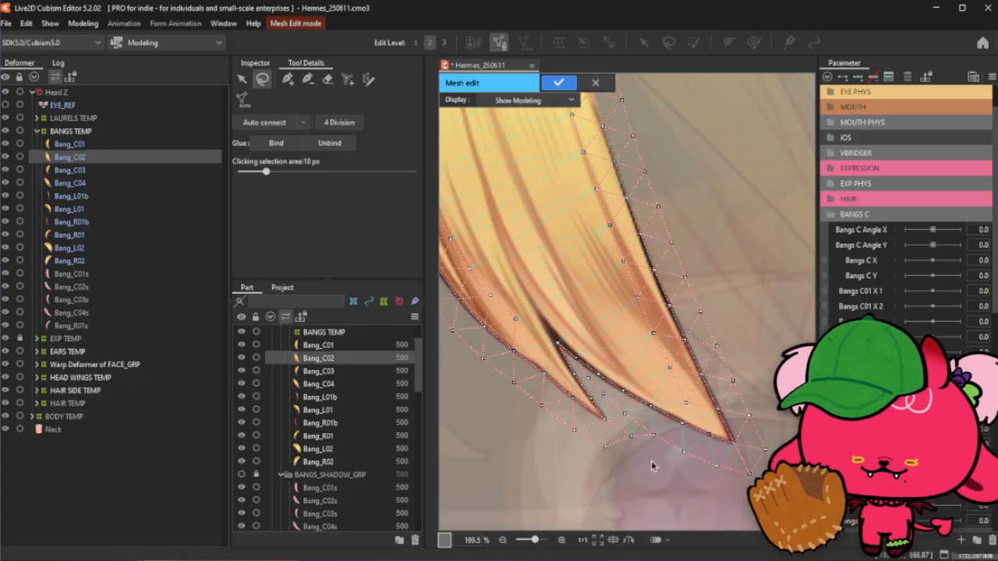
scroll(654, 467, down, 2)
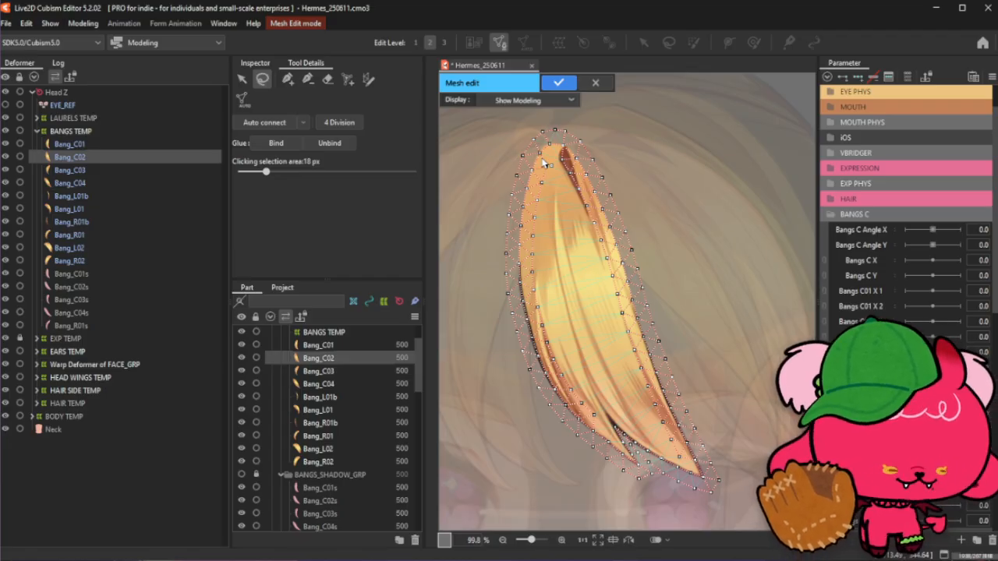
click(288, 79)
scroll(660, 456, up, 3)
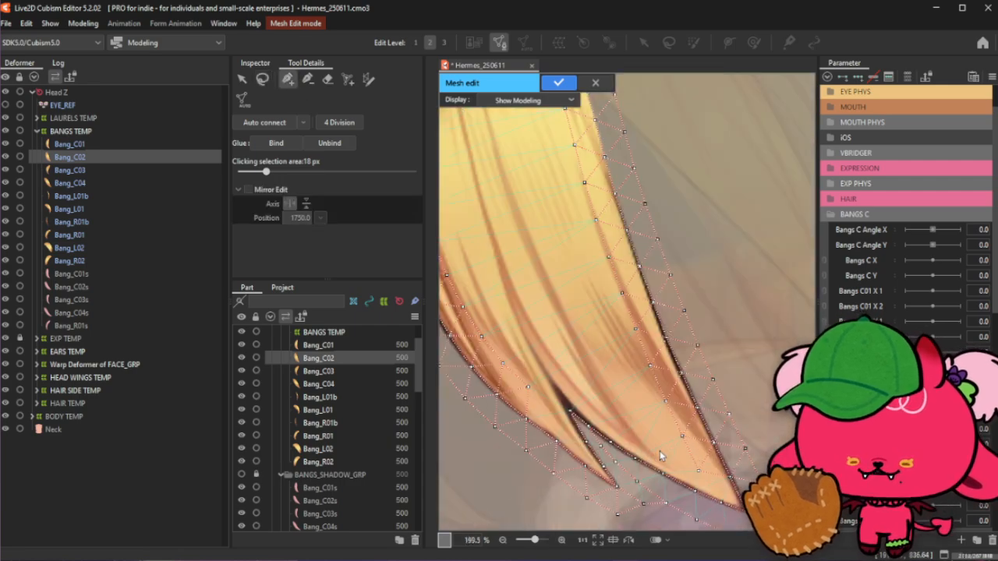
scroll(706, 494, up, 2)
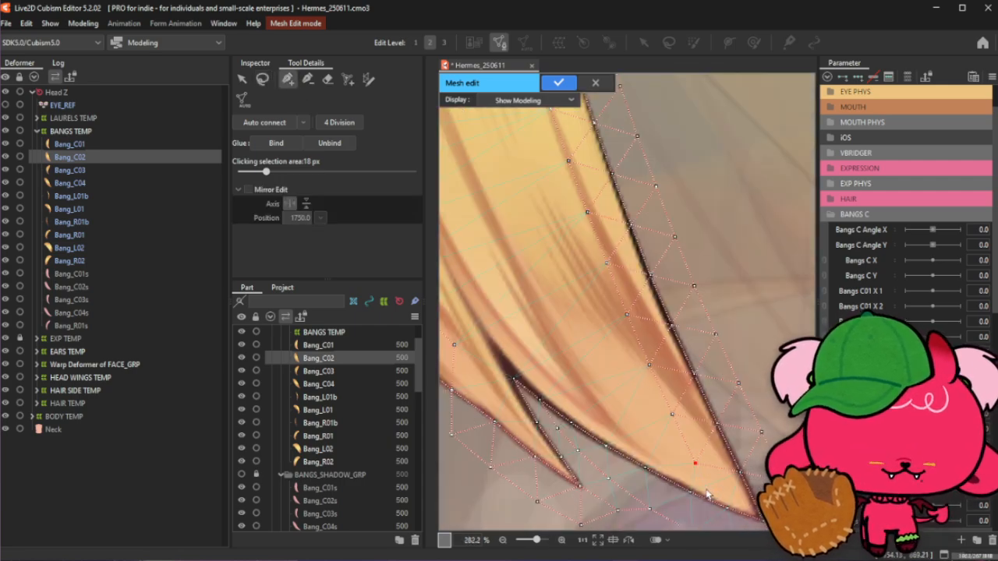
scroll(722, 491, up, 2)
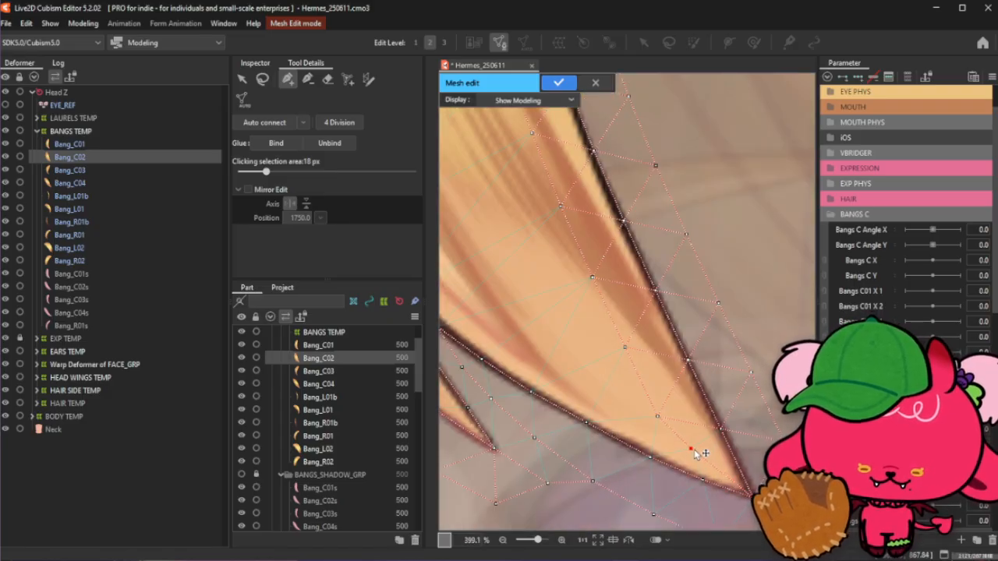
click(660, 412)
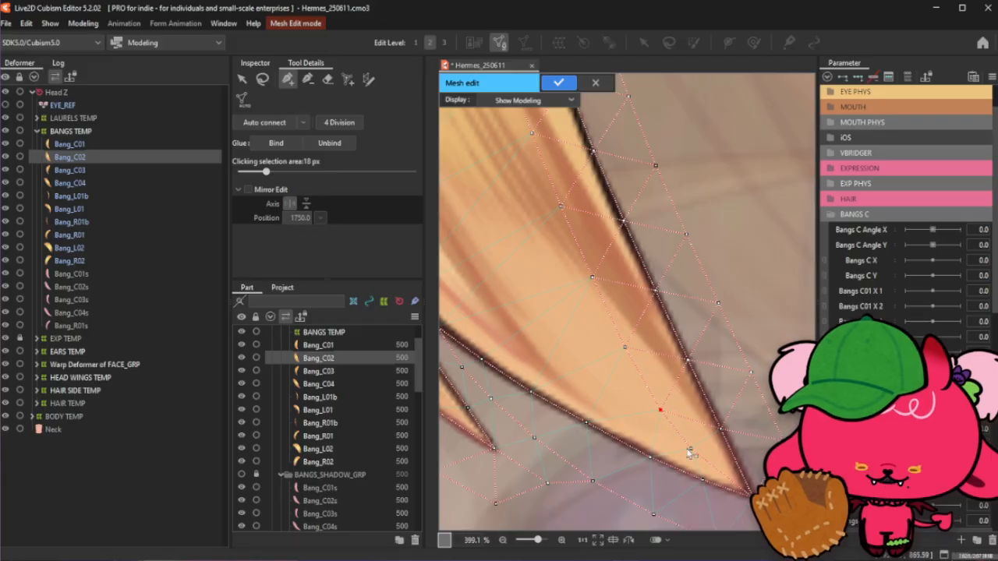
- Zoom around the Bang_C02 mesh to inspect its vertex layout
scroll(709, 464, down, 5)
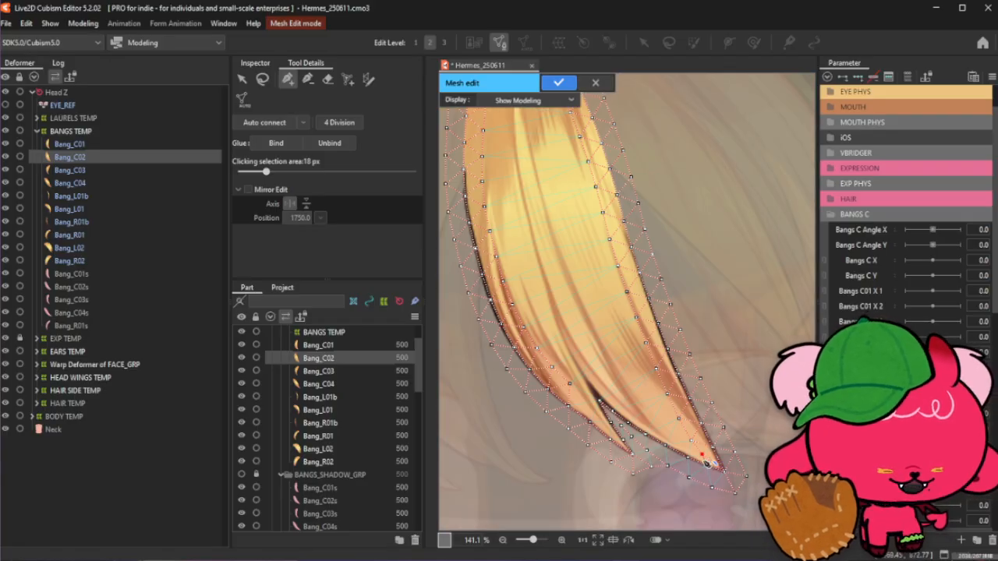
scroll(731, 487, up, 4)
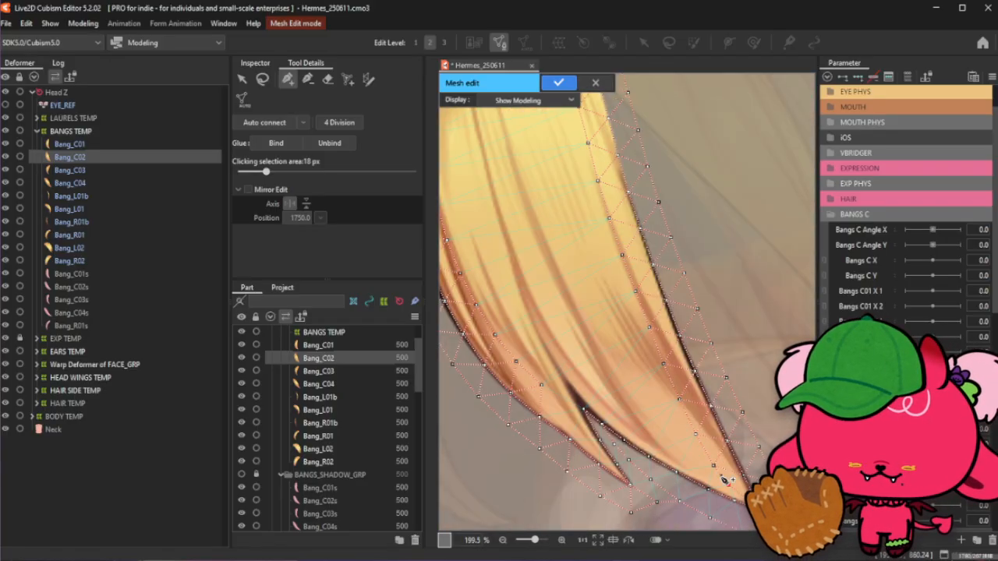
scroll(705, 479, up, 3)
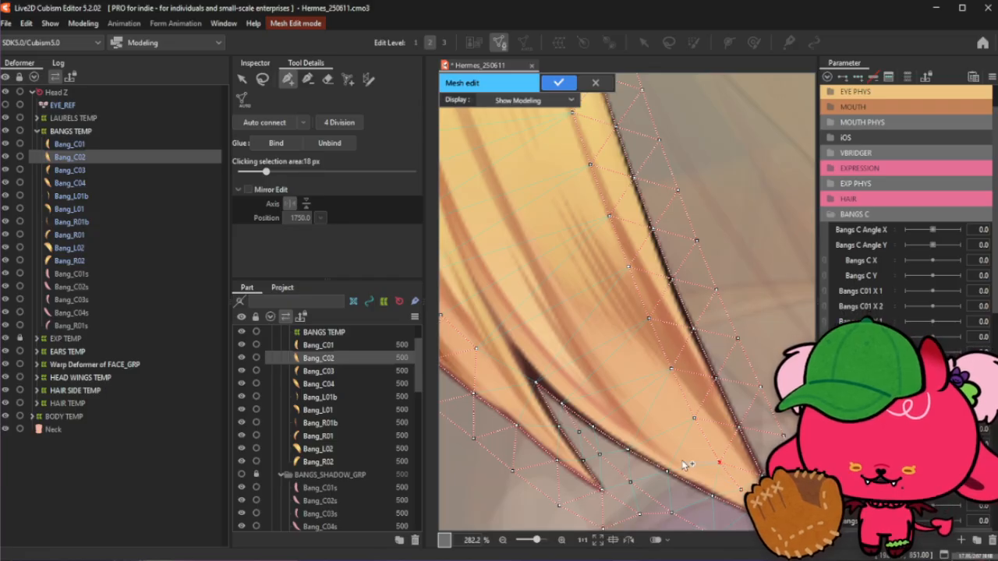
scroll(682, 464, down, 2)
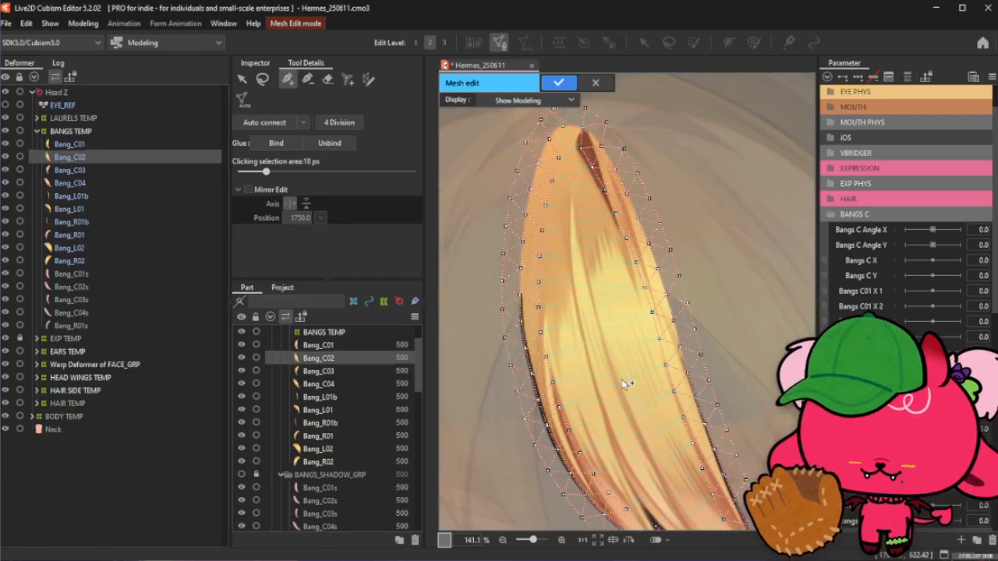
scroll(631, 412, down, 1)
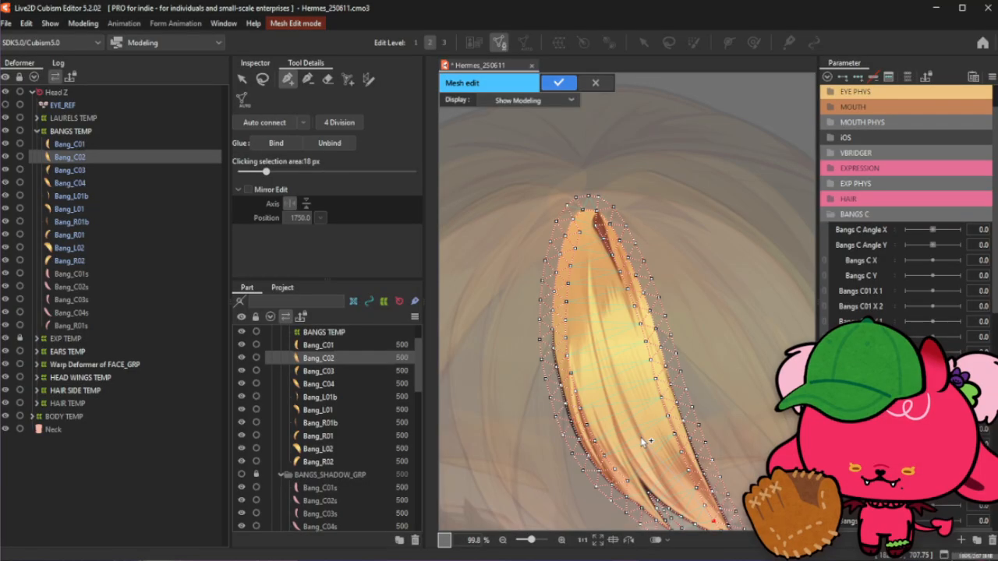
- Add another vertex near the lower tip of Bang_C02, between its two strand points
scroll(628, 333, up, 3)
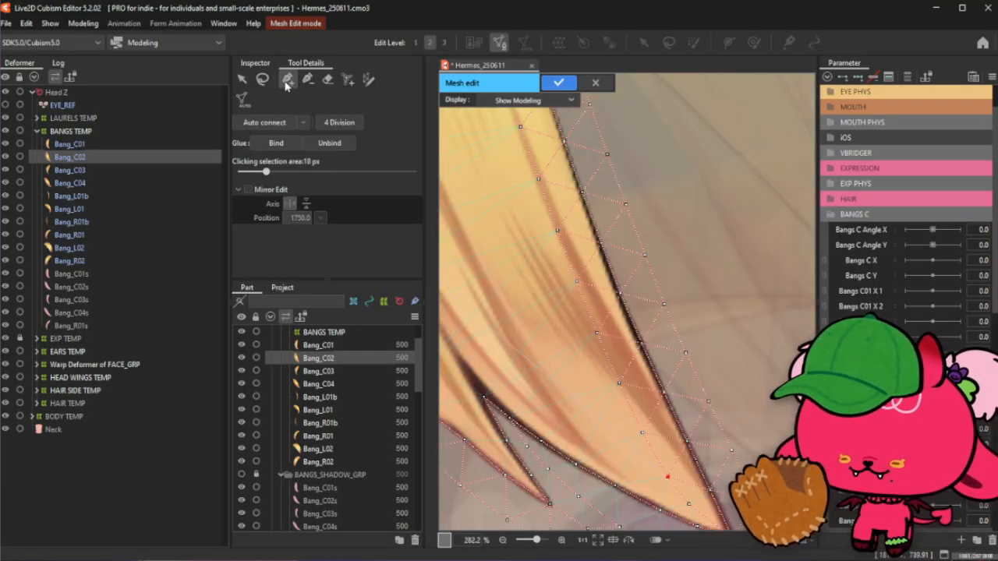
click(262, 80)
click(673, 201)
click(288, 80)
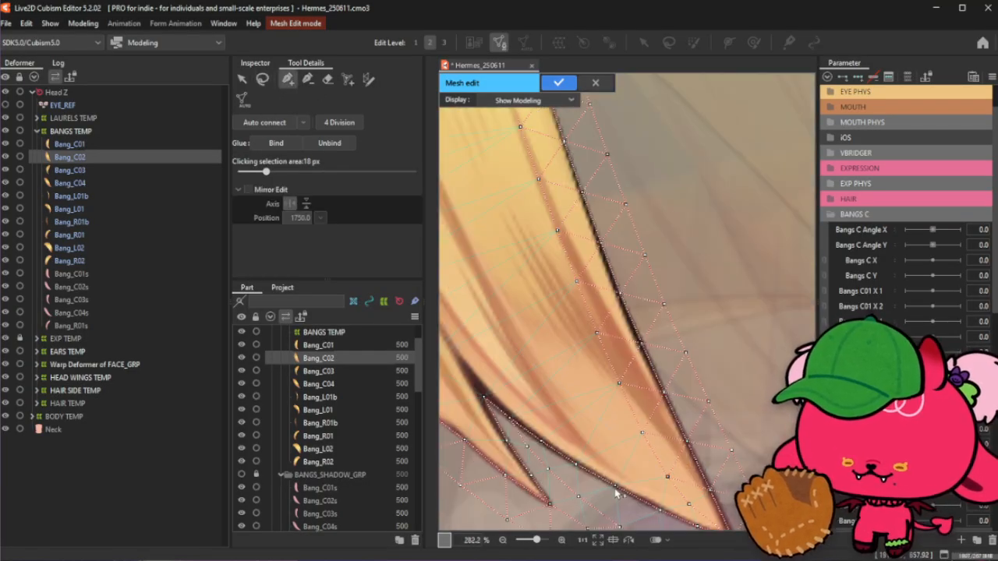
click(661, 510)
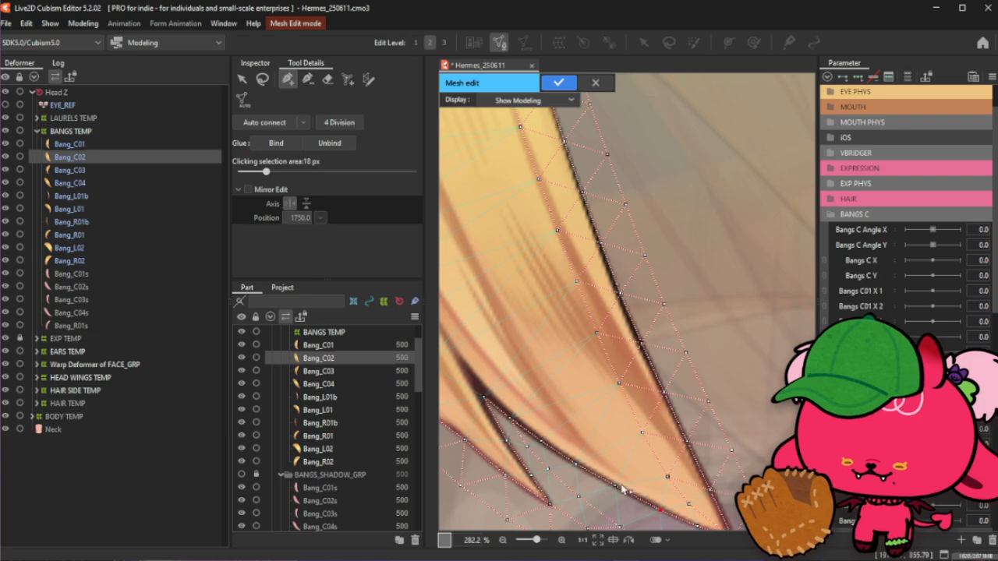
- Reposition a vertex in the upper middle of Bang_C02 slightly lower along the strand
scroll(622, 485, down, 3)
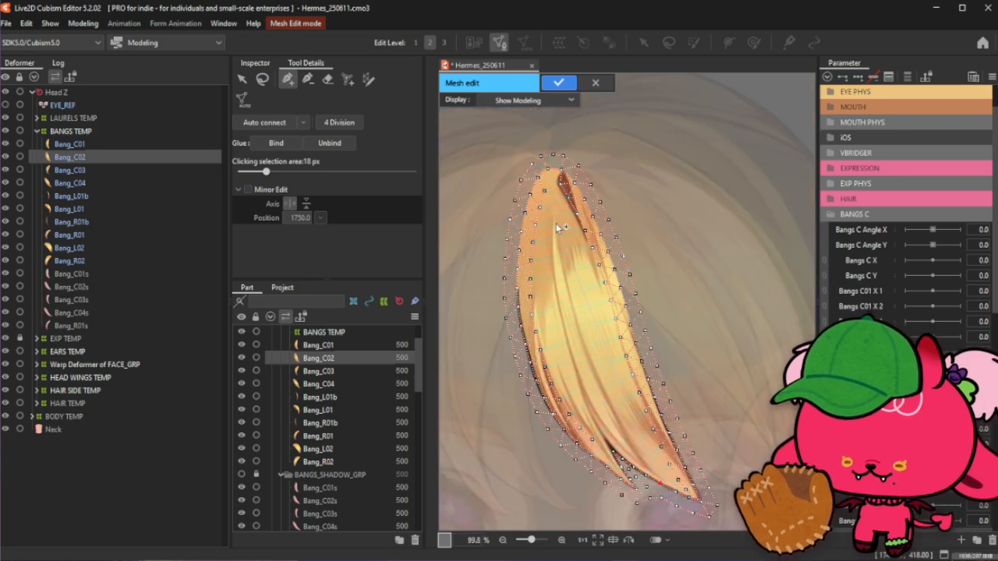
scroll(552, 216, up, 4)
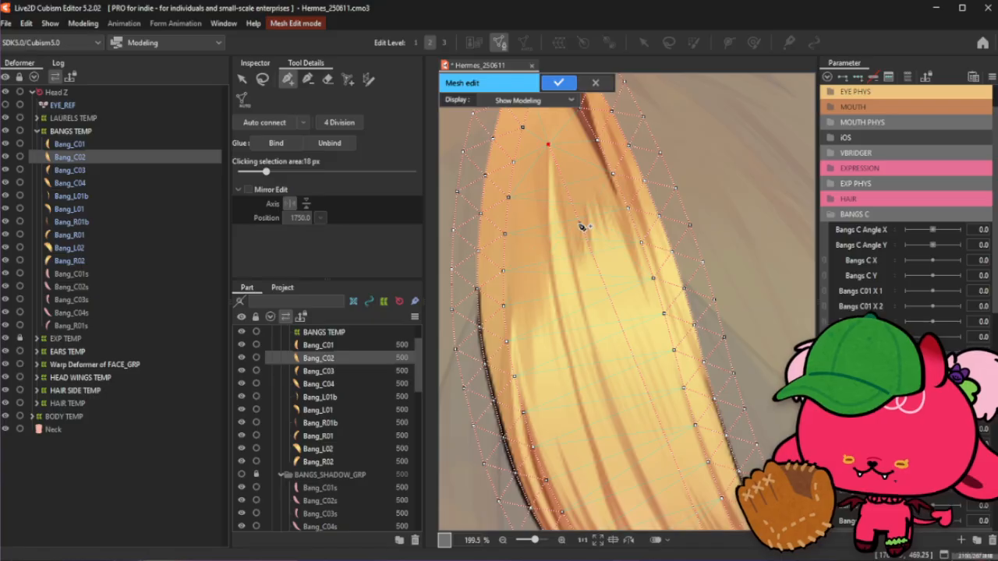
drag(582, 224, 545, 181)
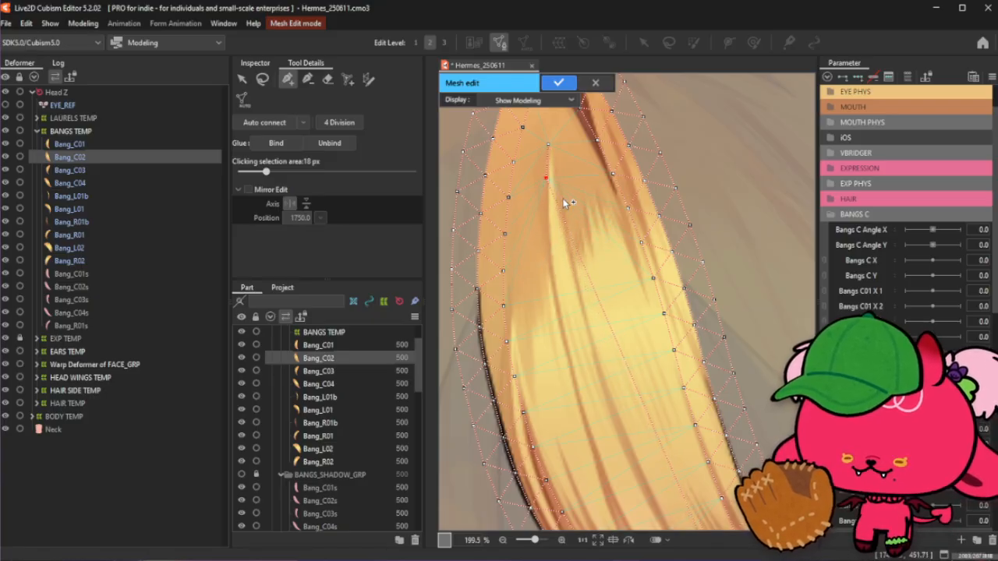
drag(560, 213, 547, 223)
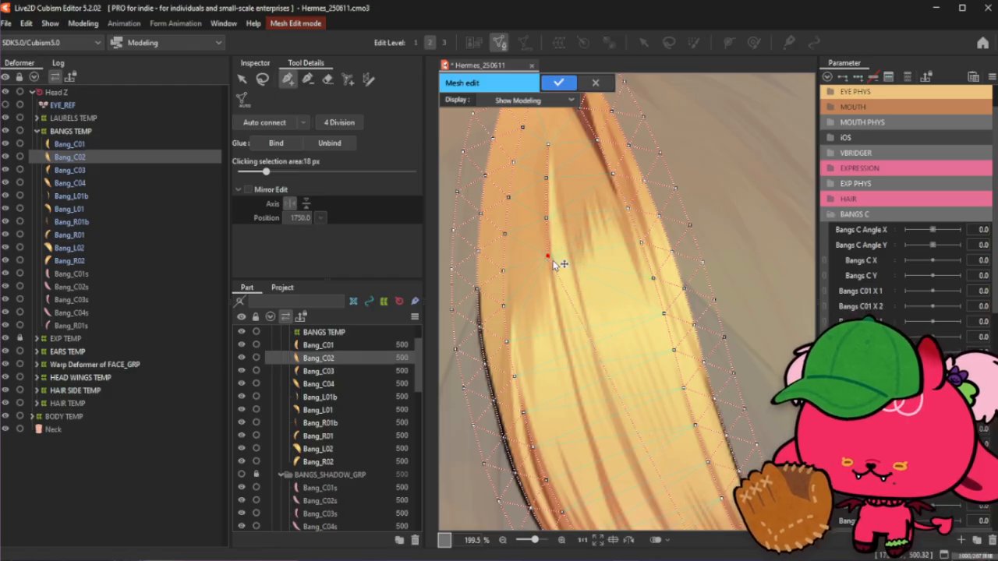
- With the Stroke mesh tool, draw a stroke down the upper part of Bang_C02 and set vertices in mesh width to 1
scroll(524, 148, down, 2)
click(305, 80)
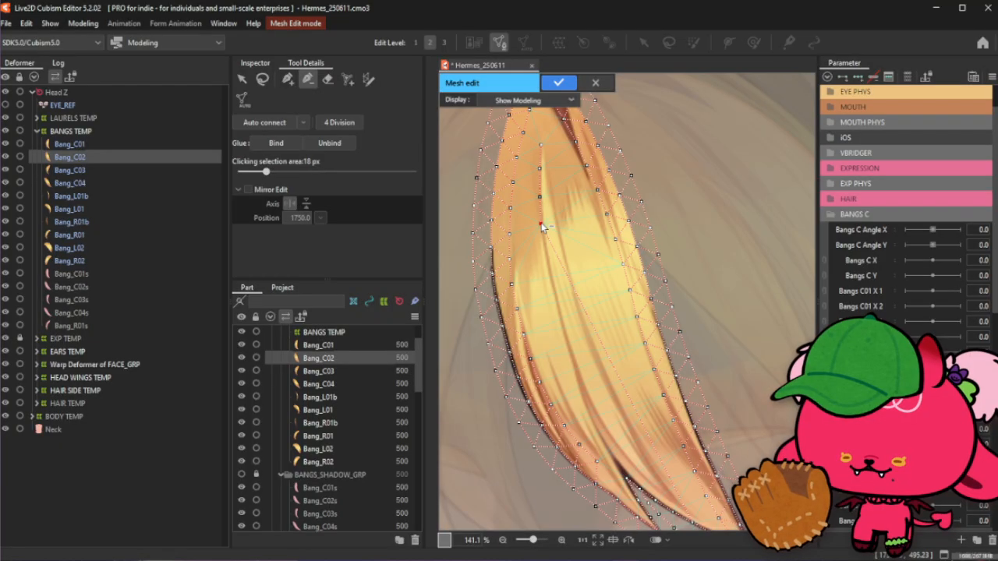
click(368, 78)
drag(544, 168, 553, 257)
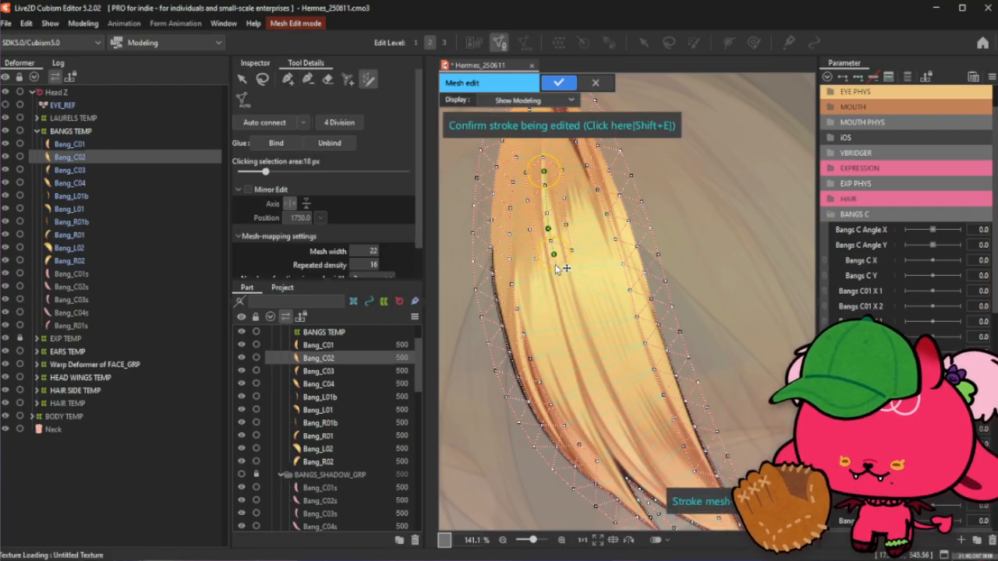
scroll(304, 192, down, 1)
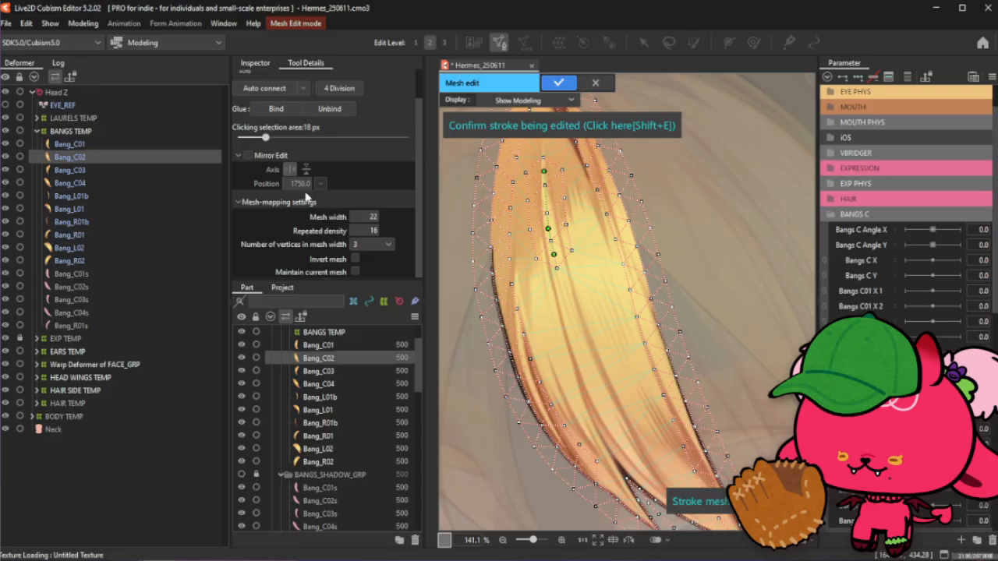
click(370, 245)
click(368, 258)
- Adjust the stroke so it runs from the top of Bang_C02 down along the strand toward its lower tip
scroll(549, 160, up, 2)
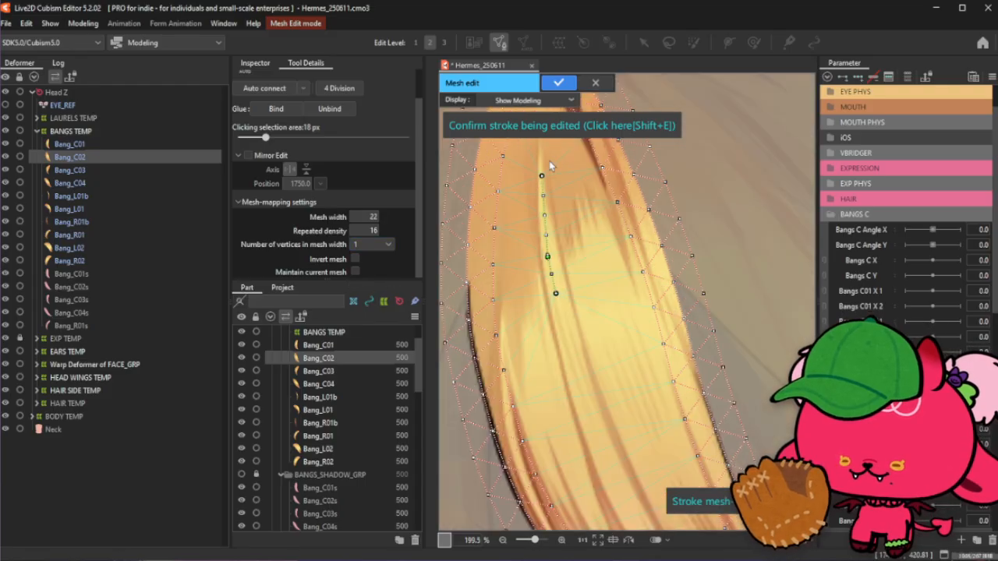
scroll(542, 169, down, 3)
scroll(537, 164, up, 3)
drag(549, 215, 543, 173)
drag(553, 296, 543, 208)
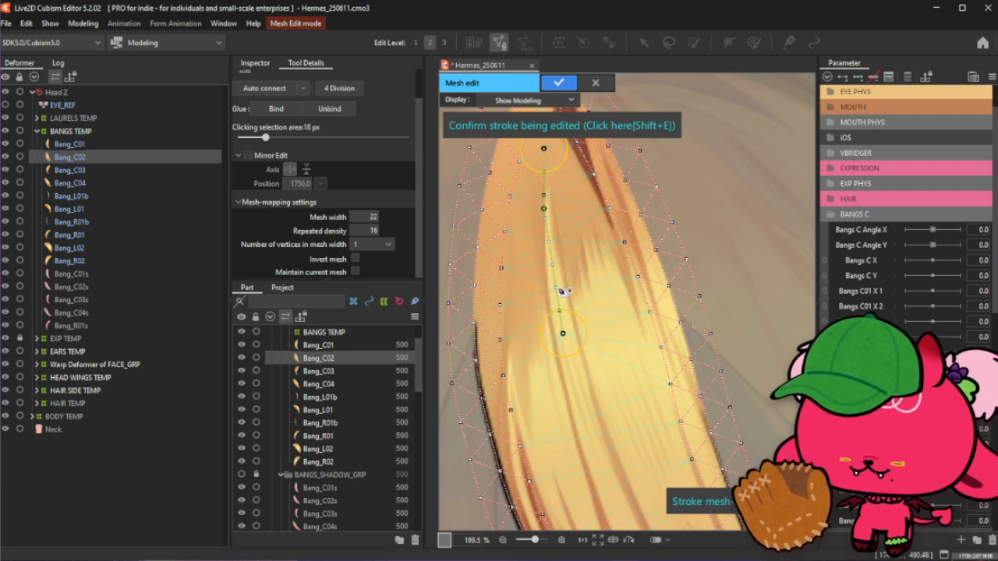
scroll(546, 156, down, 1)
drag(563, 225, 560, 198)
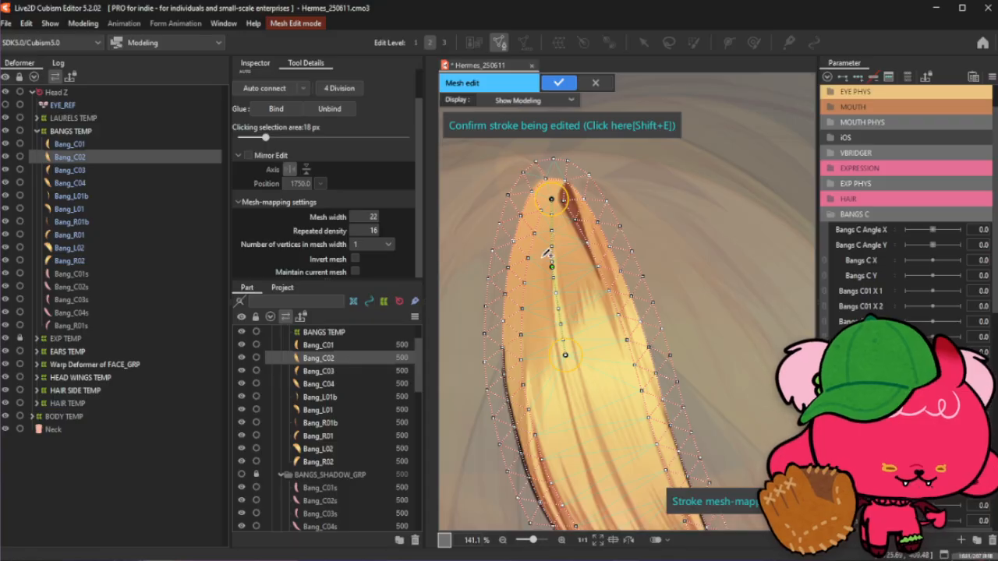
scroll(536, 191, down, 2)
scroll(574, 298, up, 2)
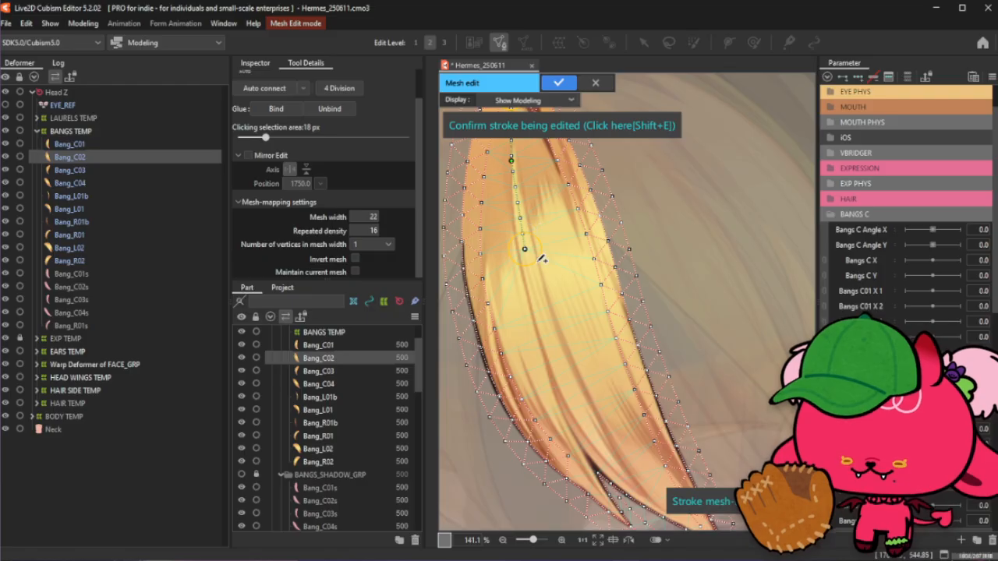
drag(525, 249, 589, 458)
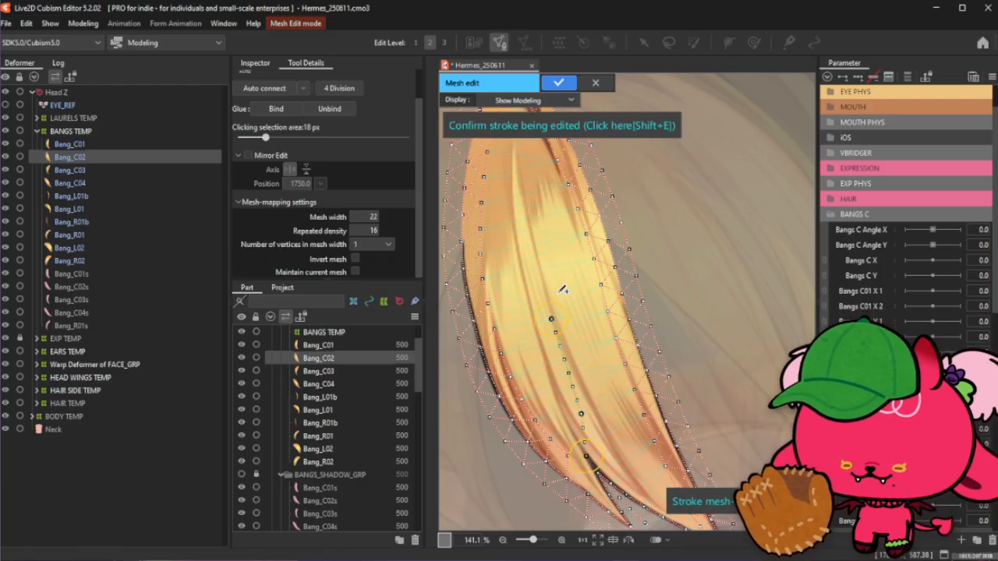
key(ctrl+z)
drag(539, 289, 544, 303)
drag(552, 322, 590, 442)
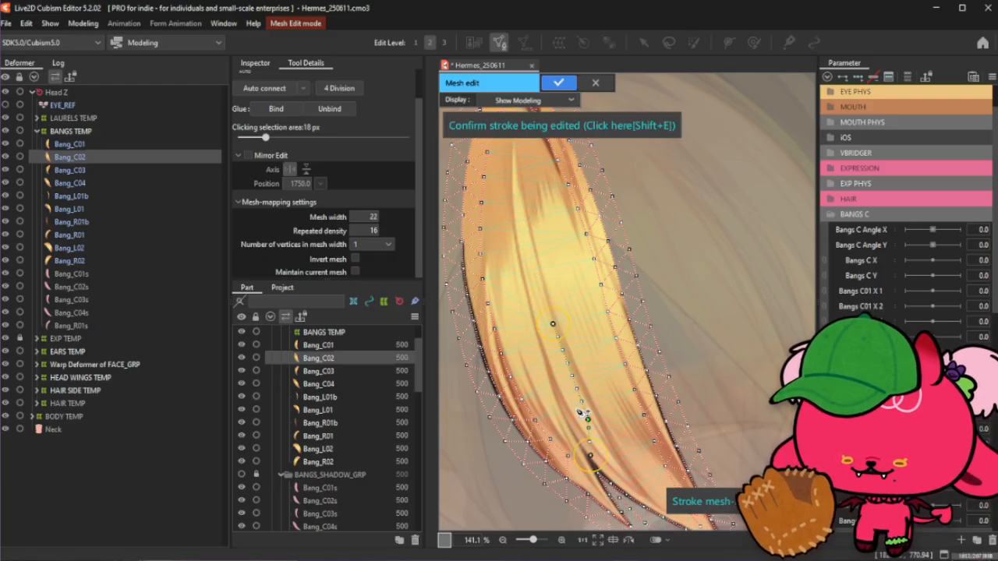
key(ctrl+z)
drag(550, 310, 602, 468)
drag(529, 228, 519, 258)
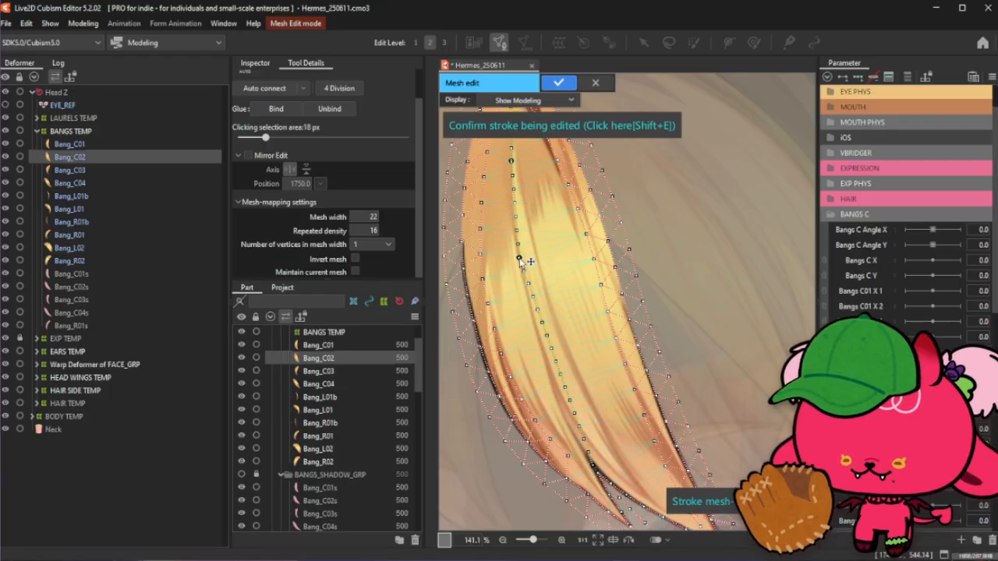
- Set the stroke's repeated density to 28 and add control points along the upper section of the stroke
drag(363, 232, 376, 232)
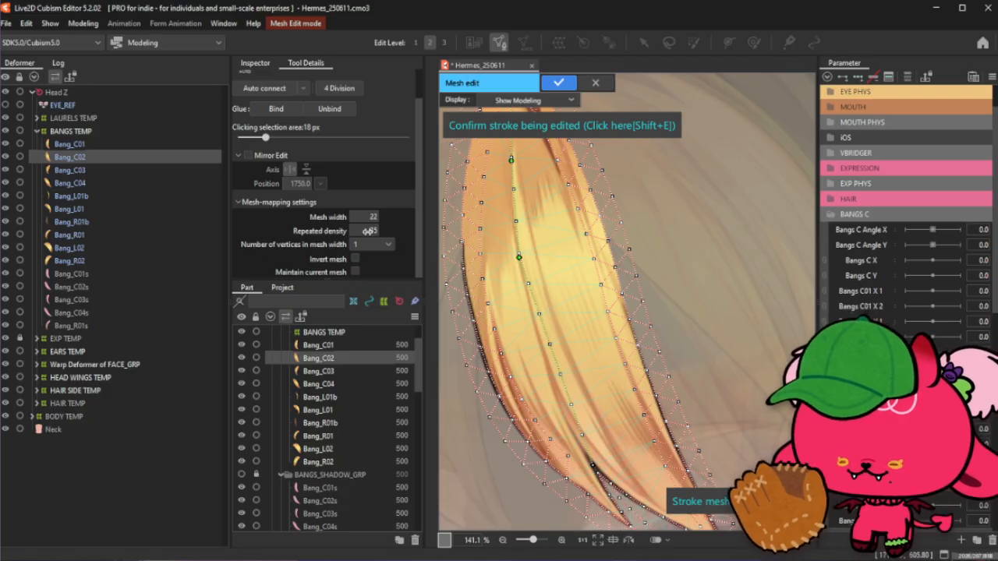
drag(367, 231, 370, 232)
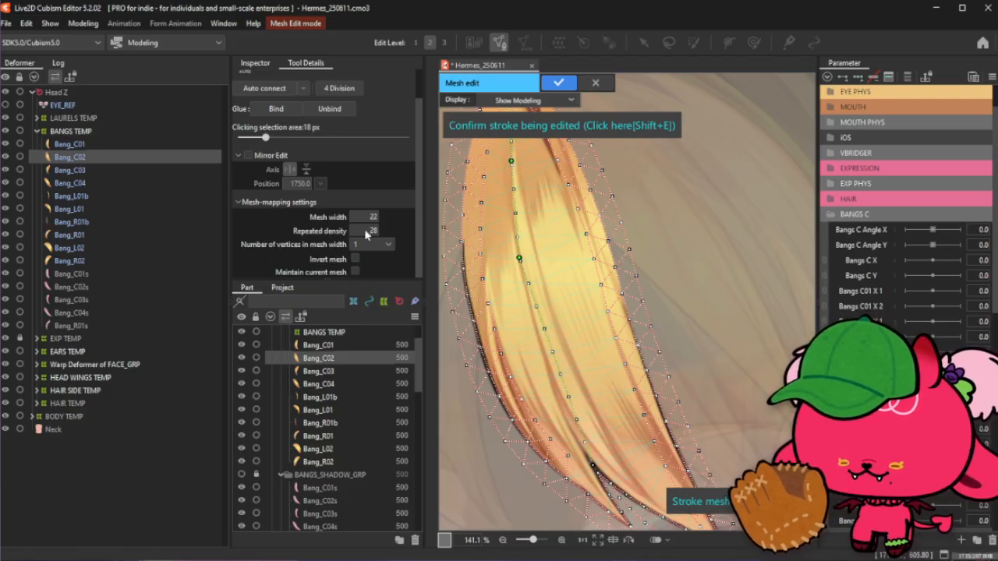
scroll(630, 396, down, 2)
scroll(520, 196, up, 4)
click(571, 173)
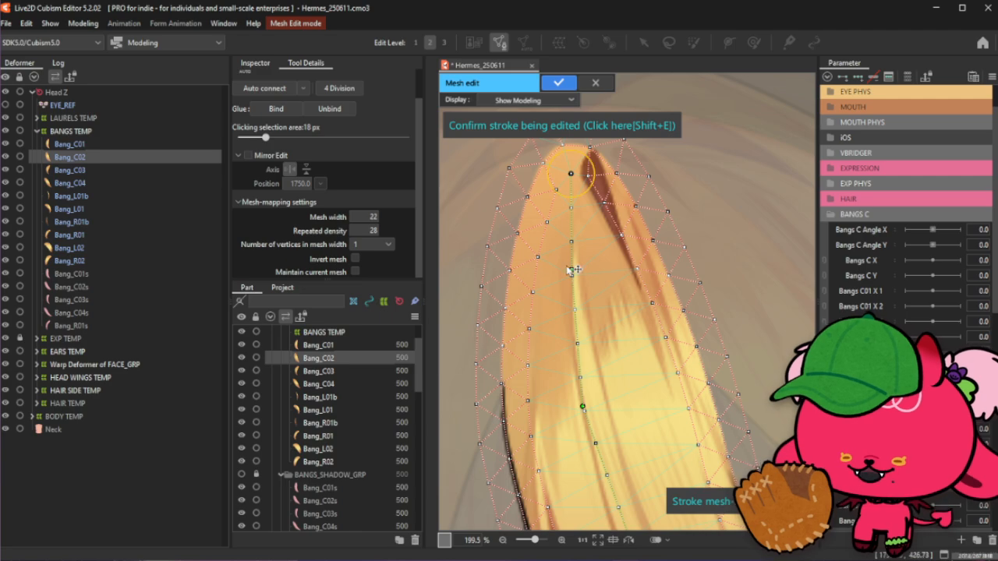
click(570, 269)
click(571, 322)
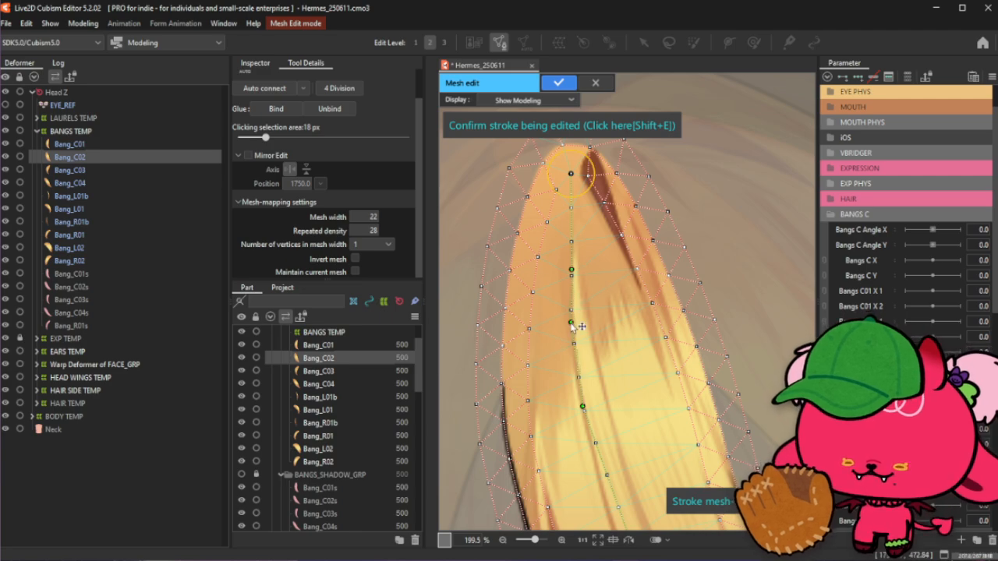
click(574, 364)
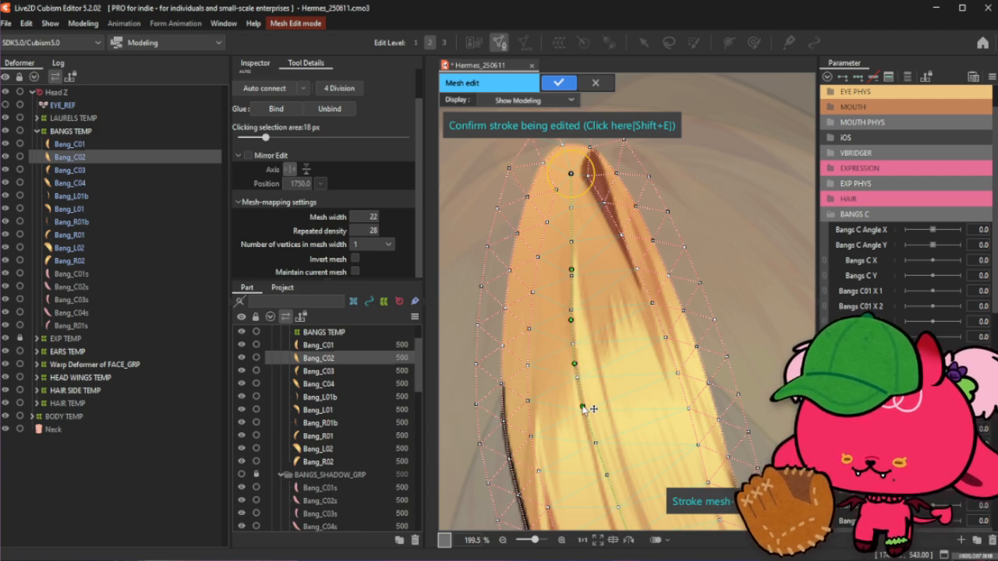
- Add more control points down the stroke to the lower tip of Bang_C02 and confirm the stroke mesh
scroll(503, 230, down, 1)
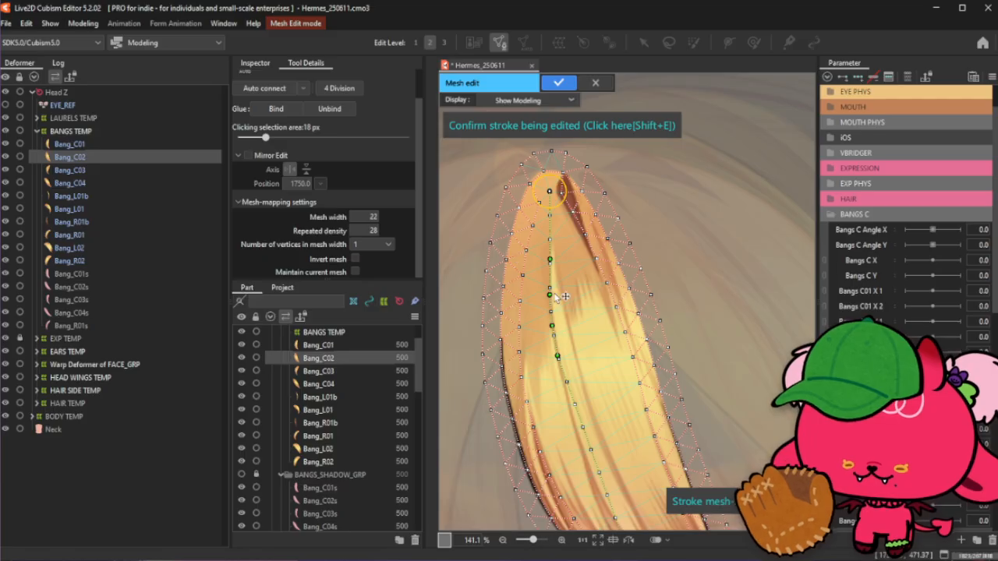
scroll(561, 299, up, 1)
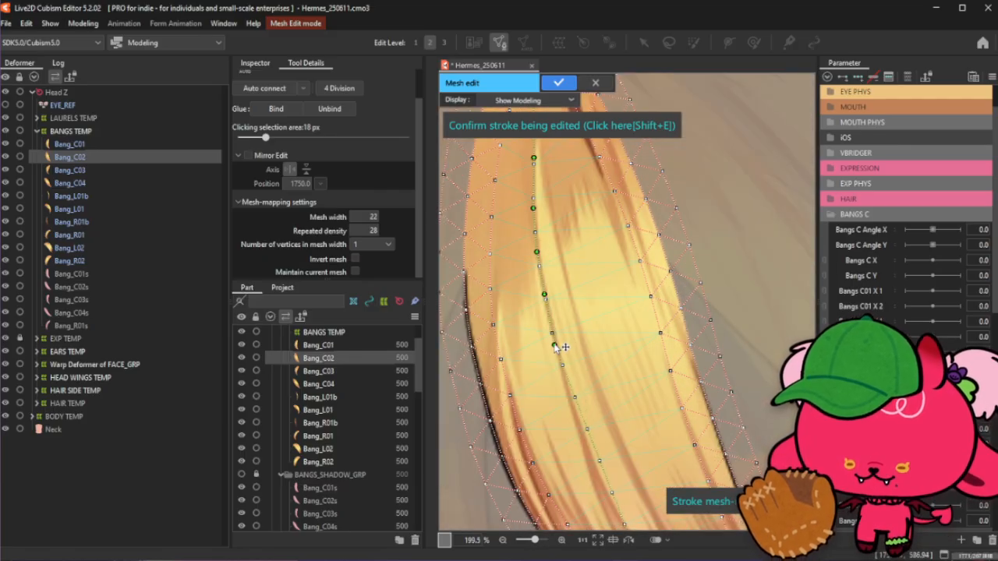
scroll(558, 346, down, 1)
scroll(552, 322, up, 1)
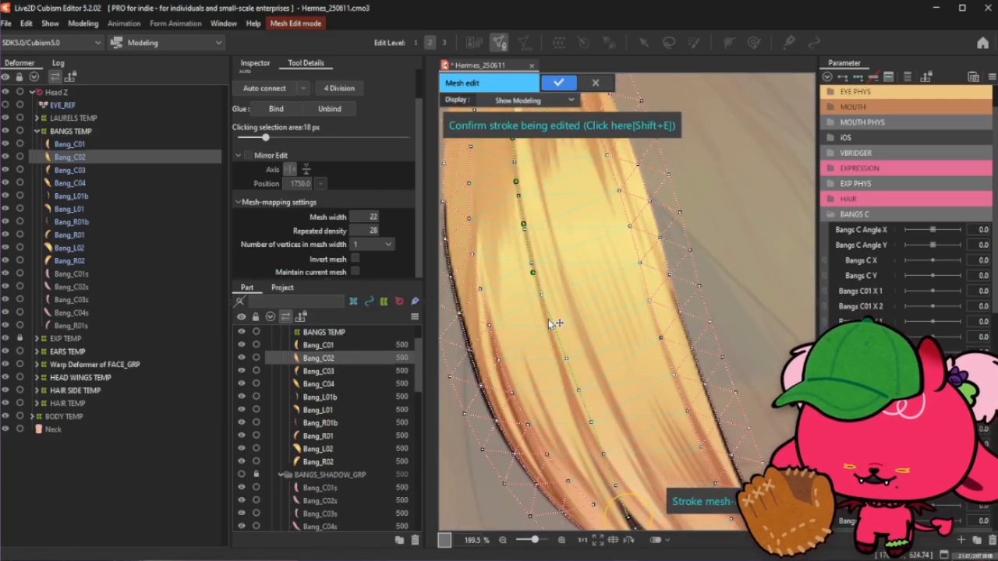
click(545, 320)
click(560, 358)
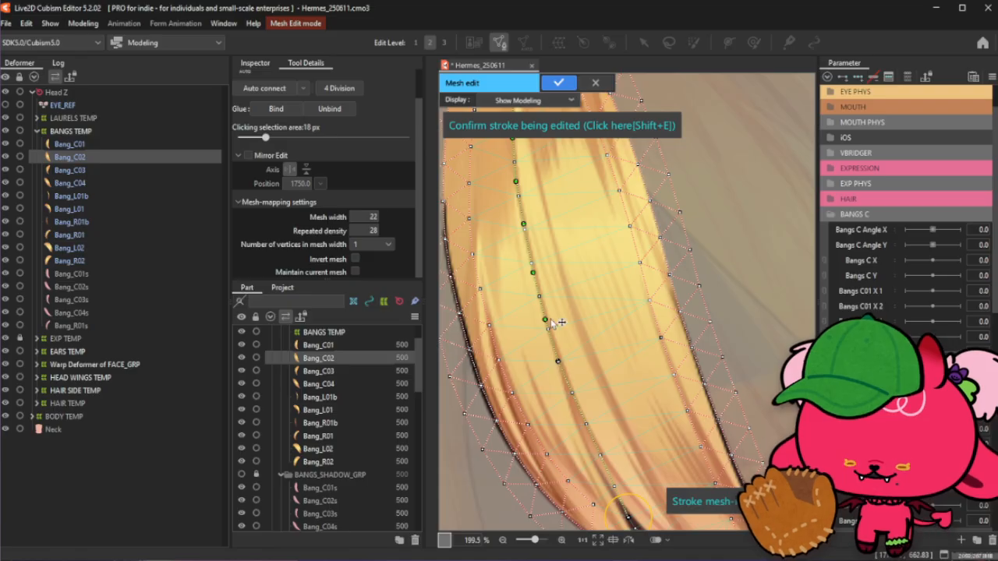
scroll(547, 284, down, 1)
scroll(563, 377, up, 1)
click(568, 365)
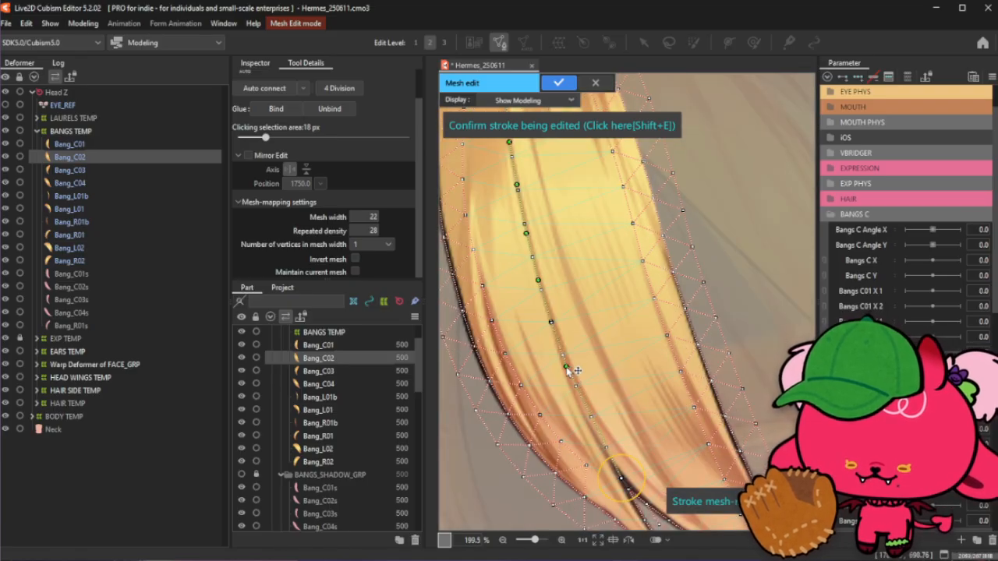
click(585, 412)
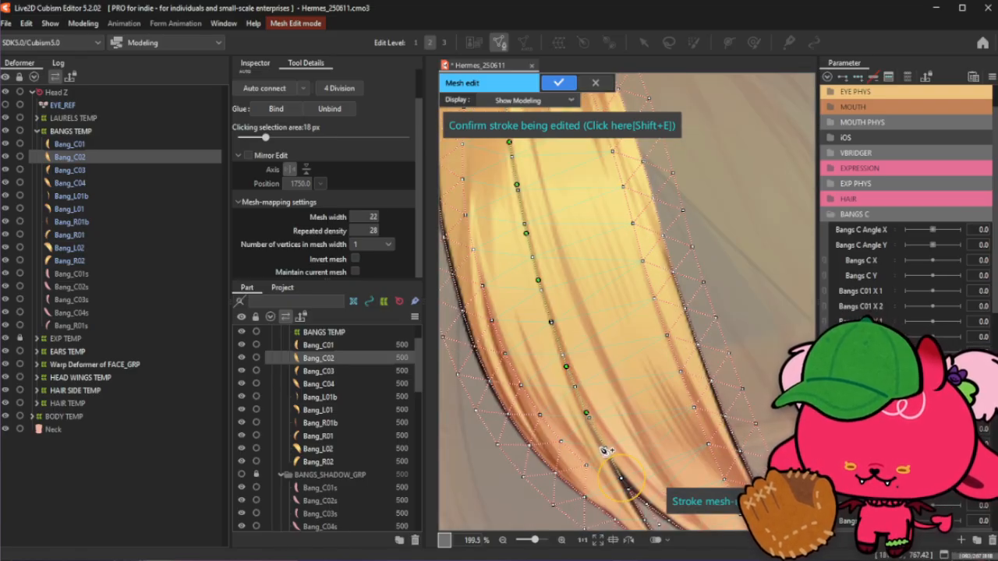
click(603, 447)
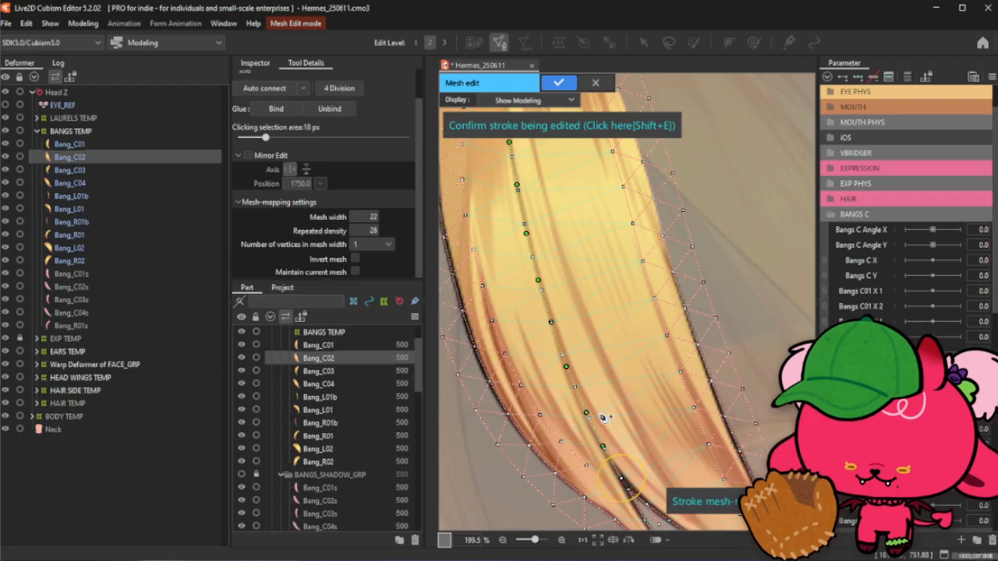
scroll(601, 413, down, 1)
click(603, 122)
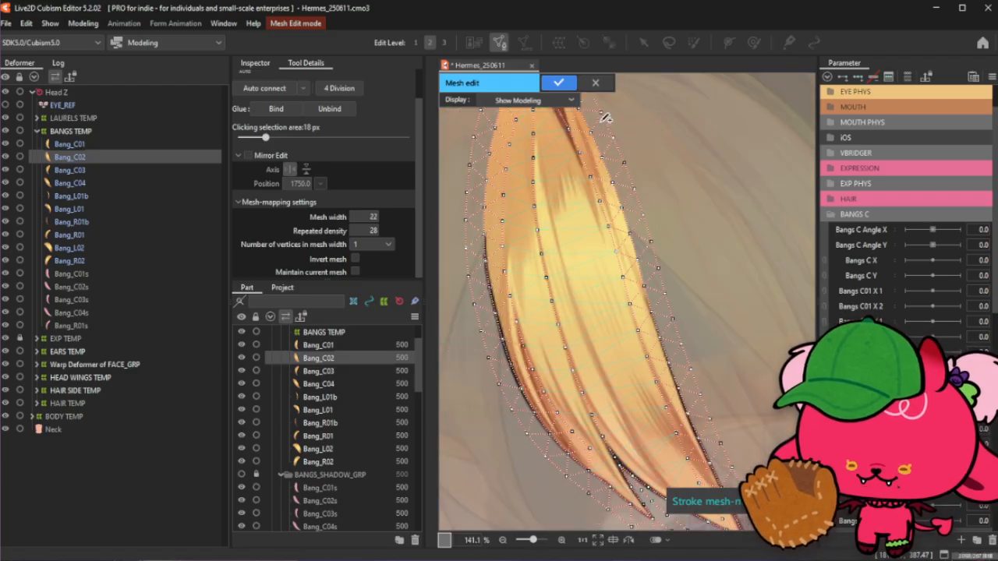
- Add extra vertices by hand in the gap between the two lower strand tips of Bang_C02
scroll(527, 181, down, 1)
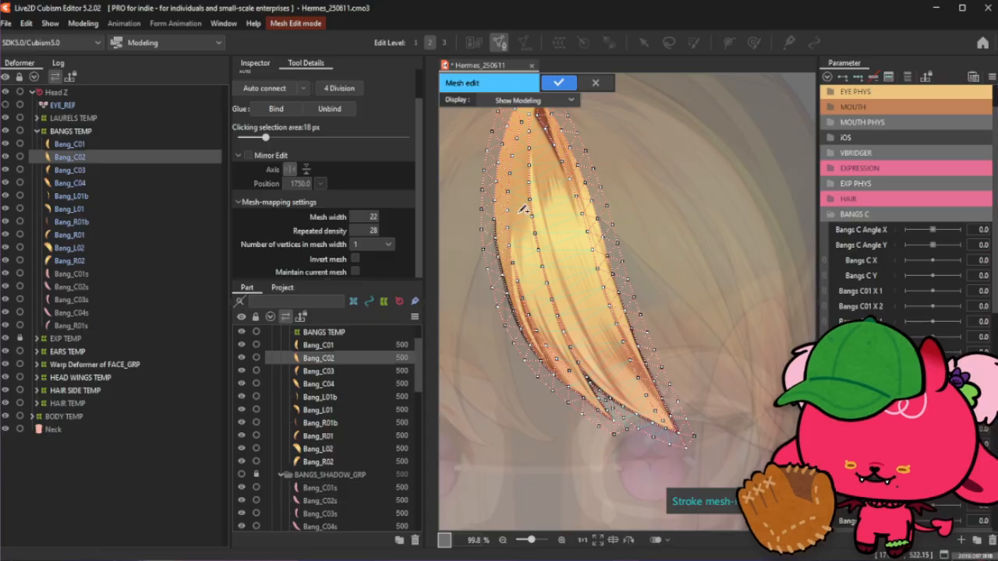
scroll(513, 242, up, 2)
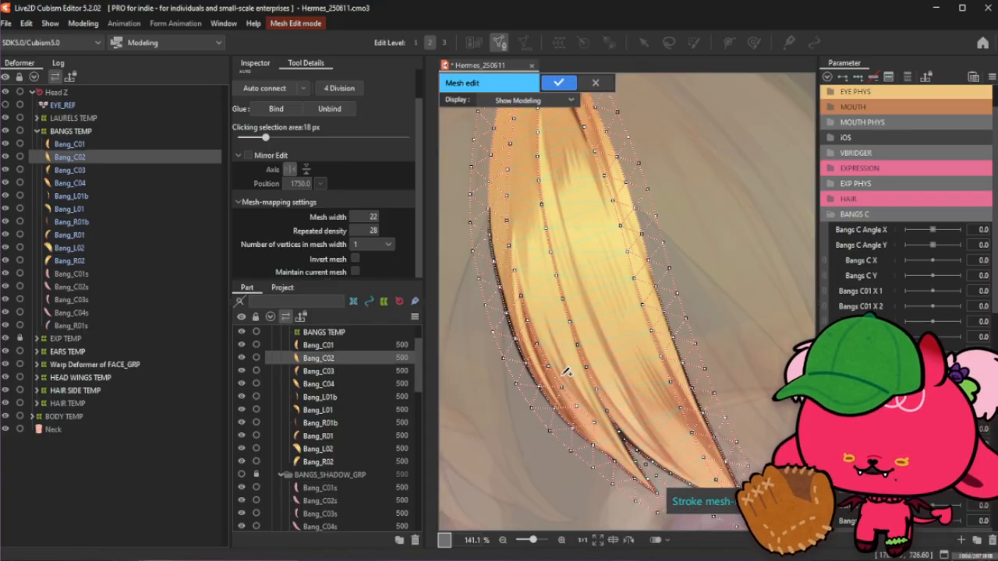
scroll(290, 75, up, 1)
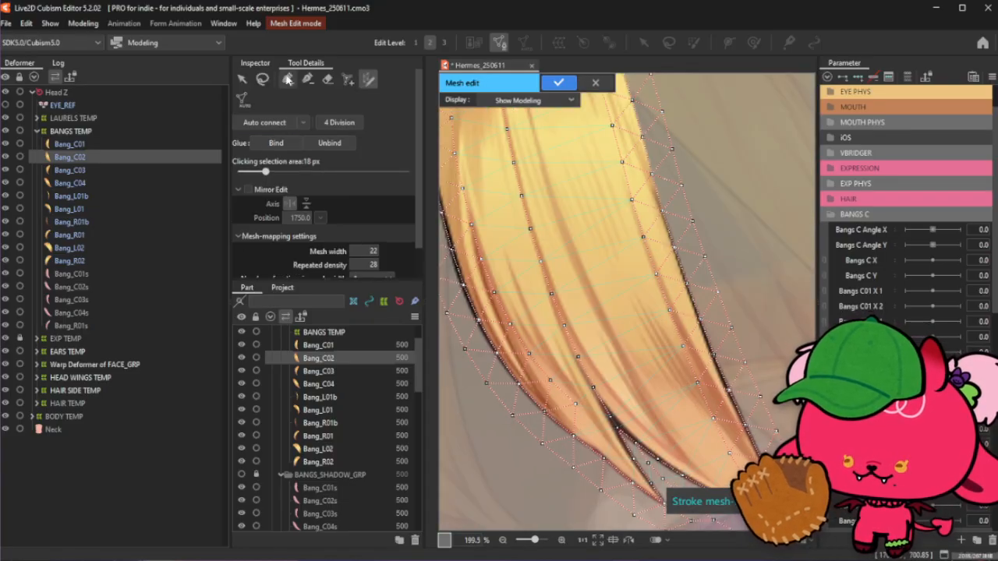
click(288, 78)
scroll(490, 289, down, 1)
scroll(582, 415, up, 1)
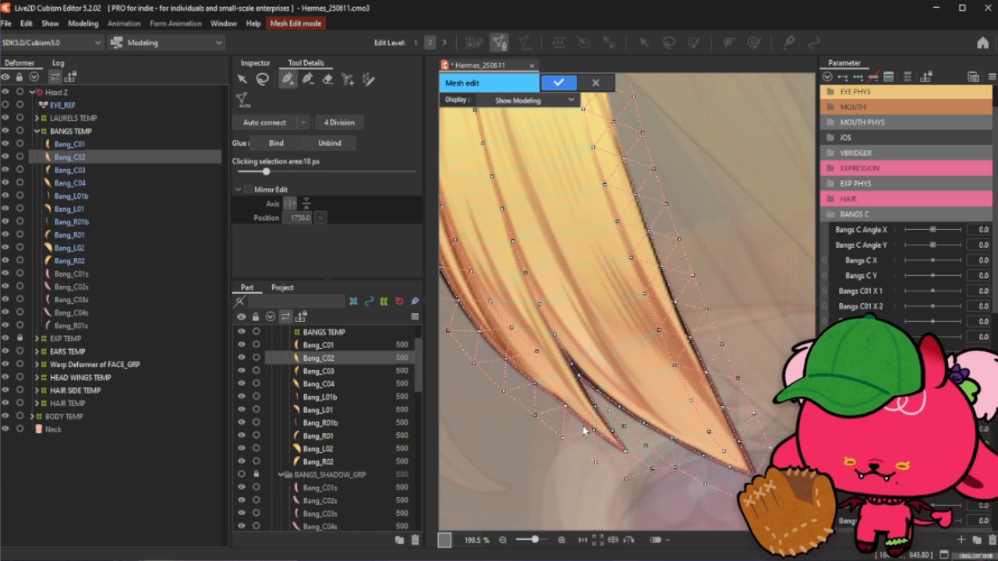
scroll(573, 420, up, 1)
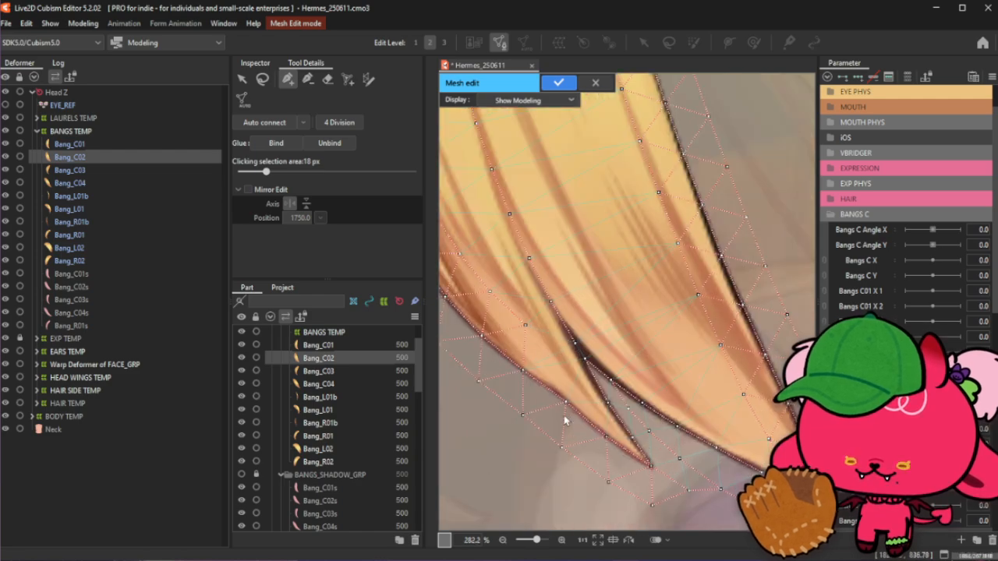
click(633, 439)
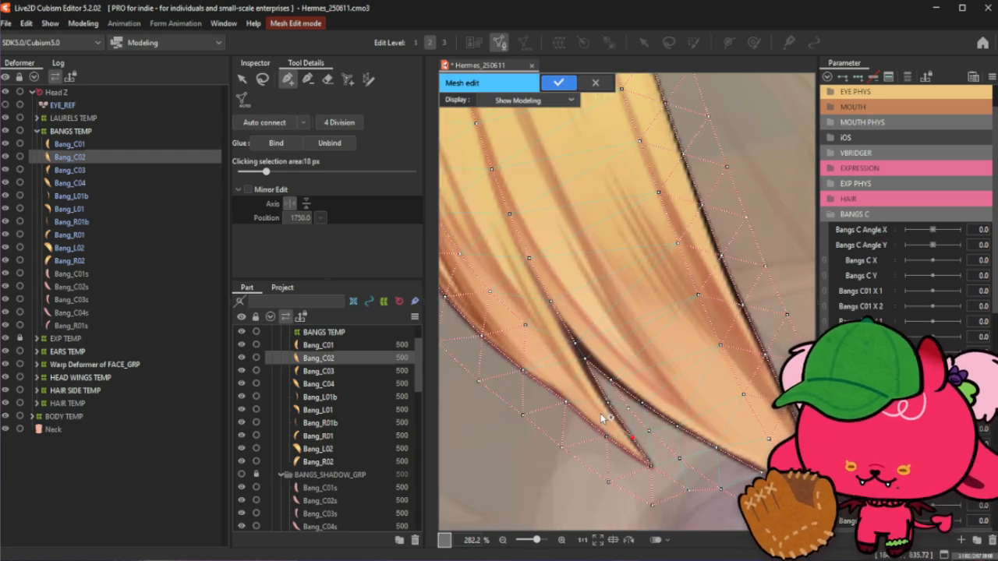
click(575, 380)
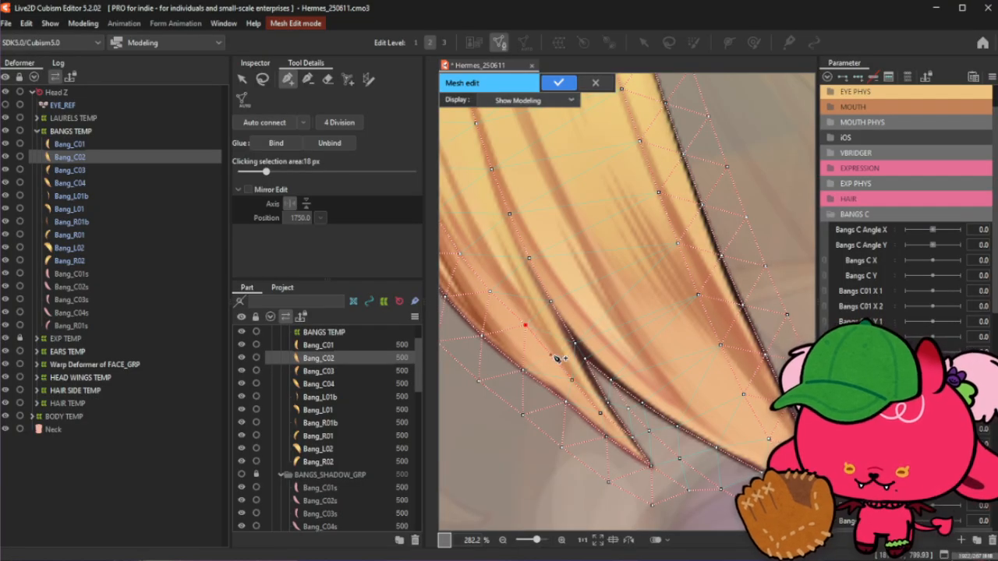
click(552, 356)
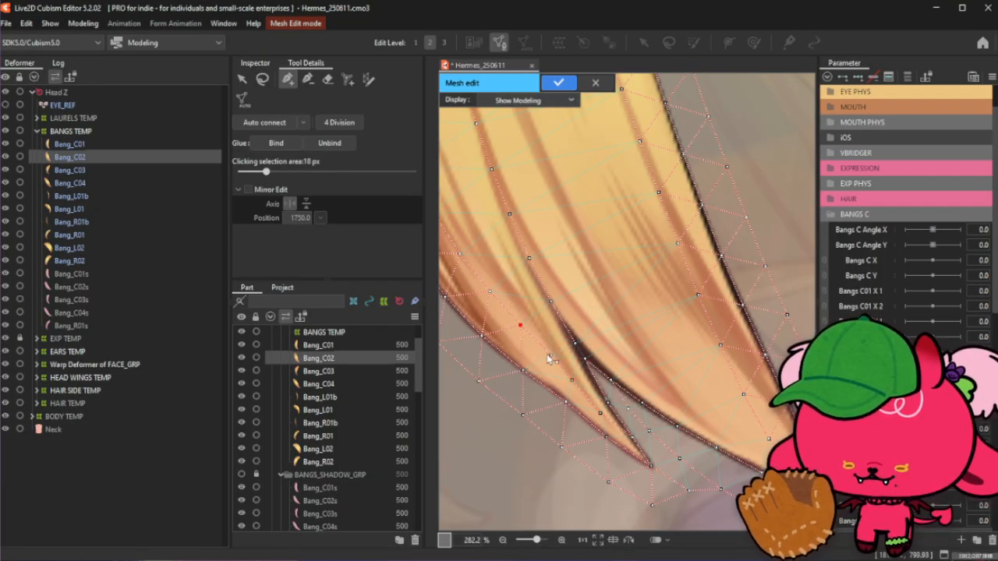
click(569, 382)
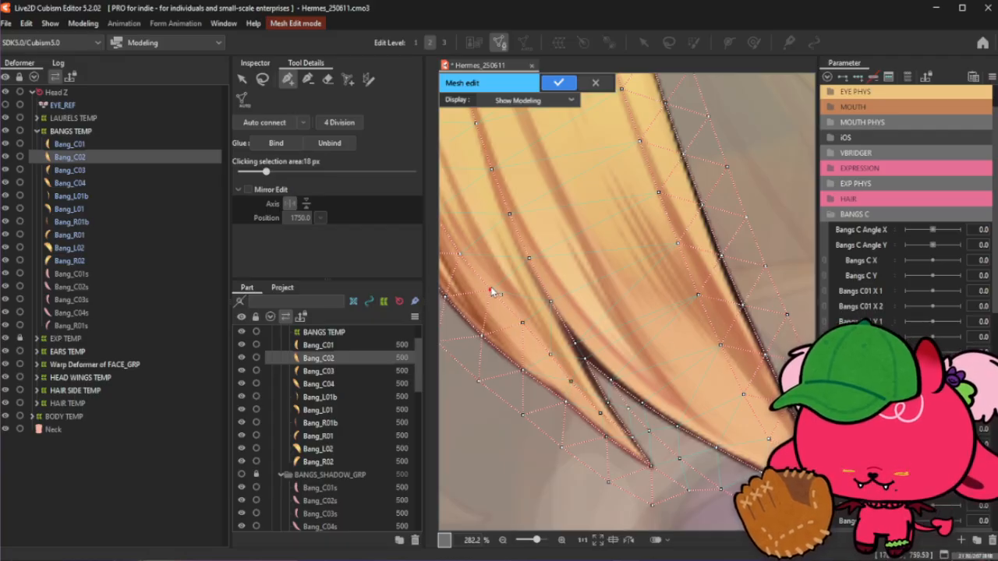
- Add another vertex at the fork where Bang_C02's two lower strands split apart
scroll(526, 331, down, 2)
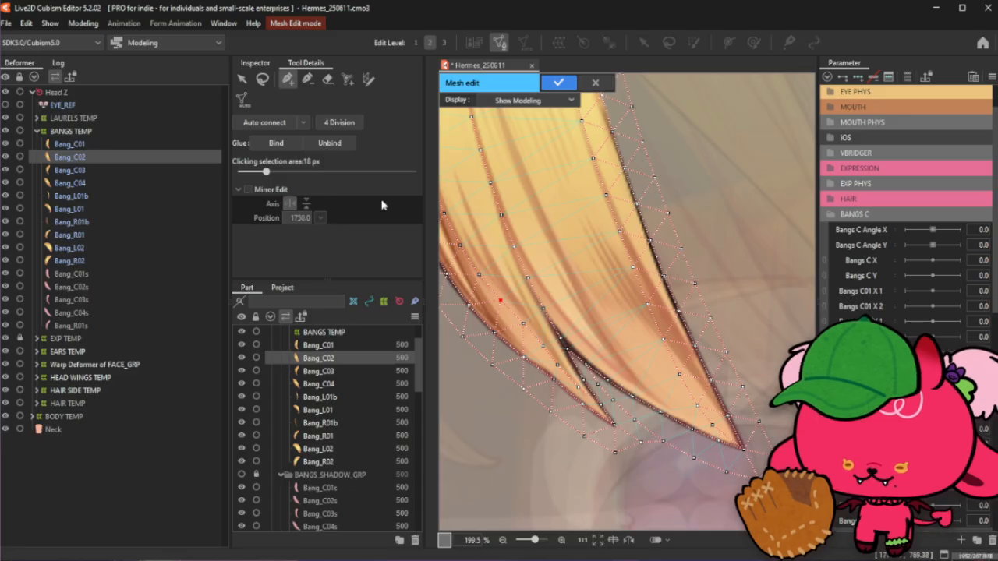
click(263, 79)
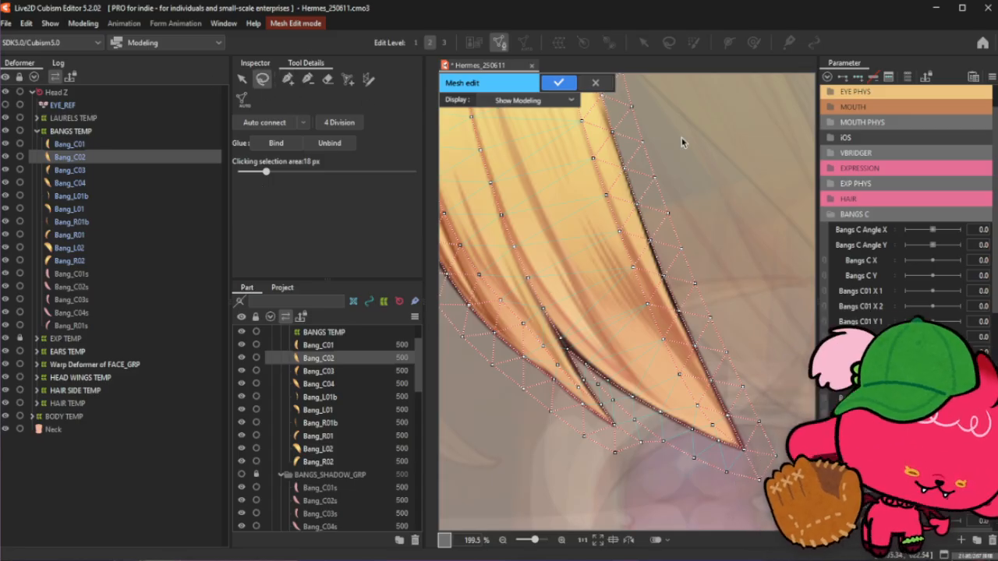
click(287, 79)
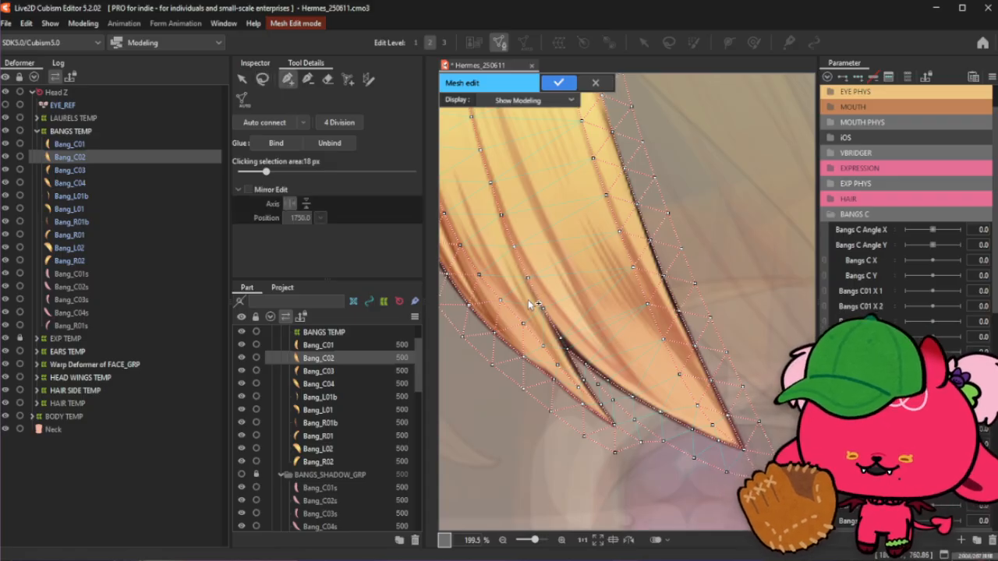
scroll(527, 304, down, 3)
scroll(484, 275, up, 7)
scroll(511, 285, down, 4)
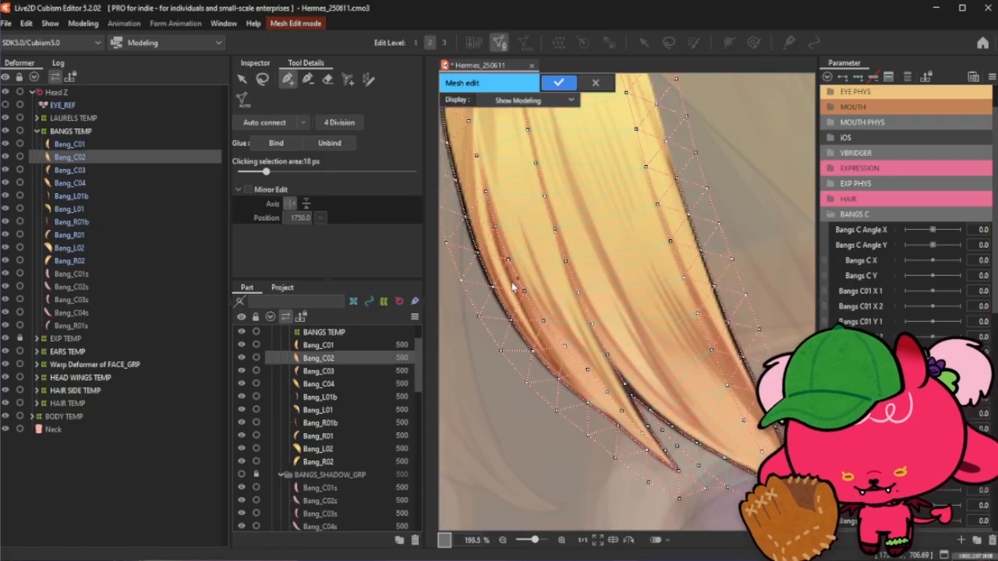
scroll(513, 287, up, 2)
scroll(569, 279, down, 2)
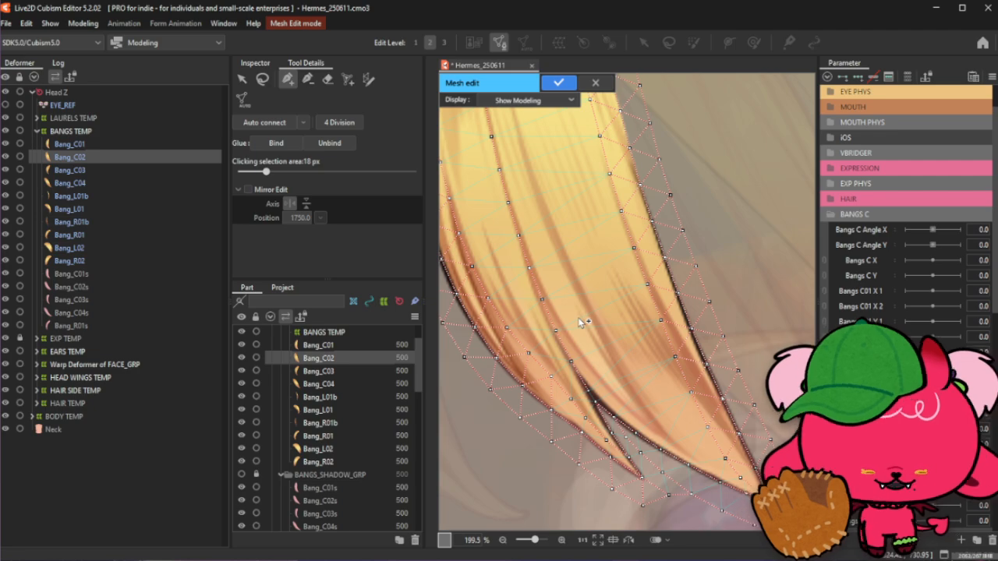
click(573, 400)
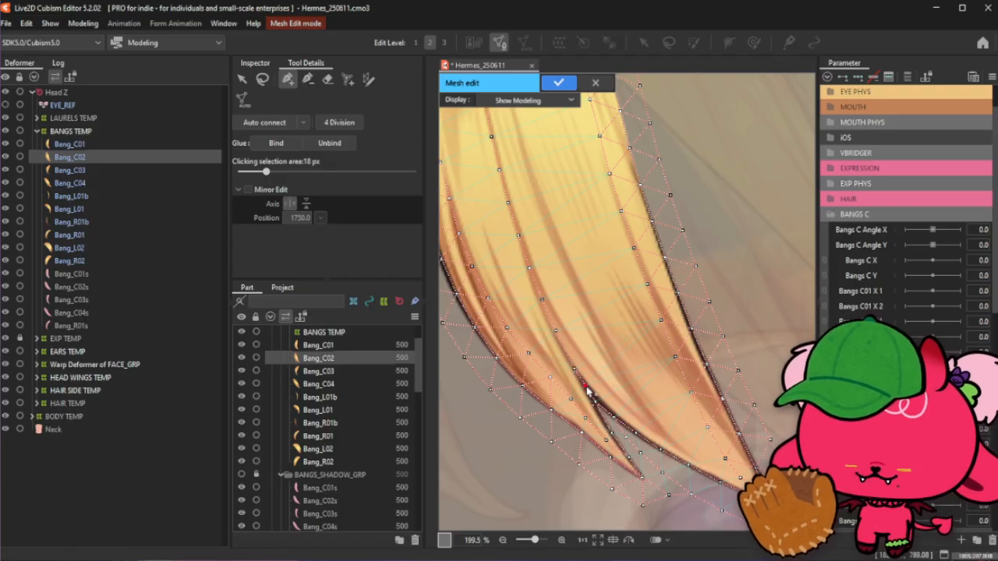
click(310, 80)
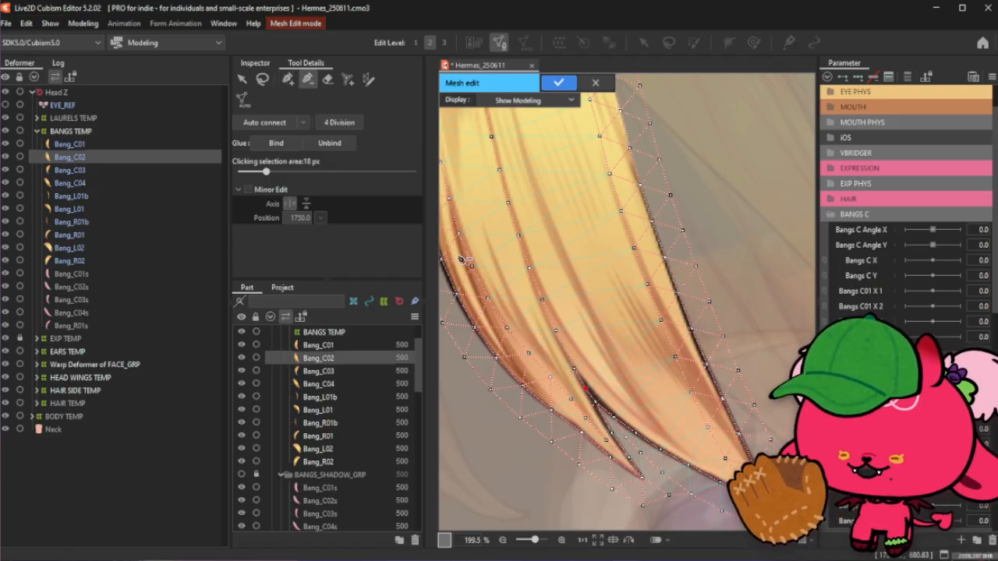
click(288, 79)
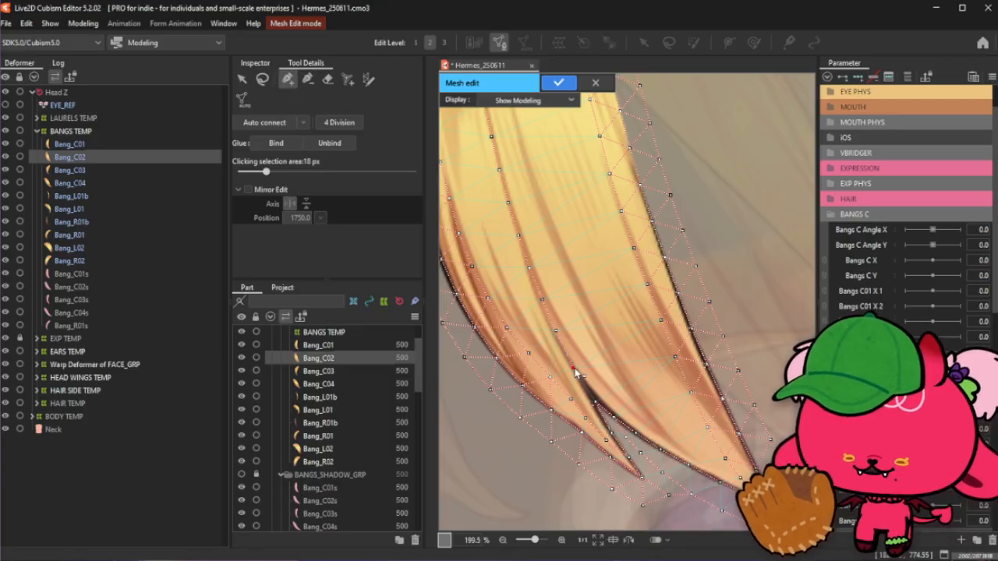
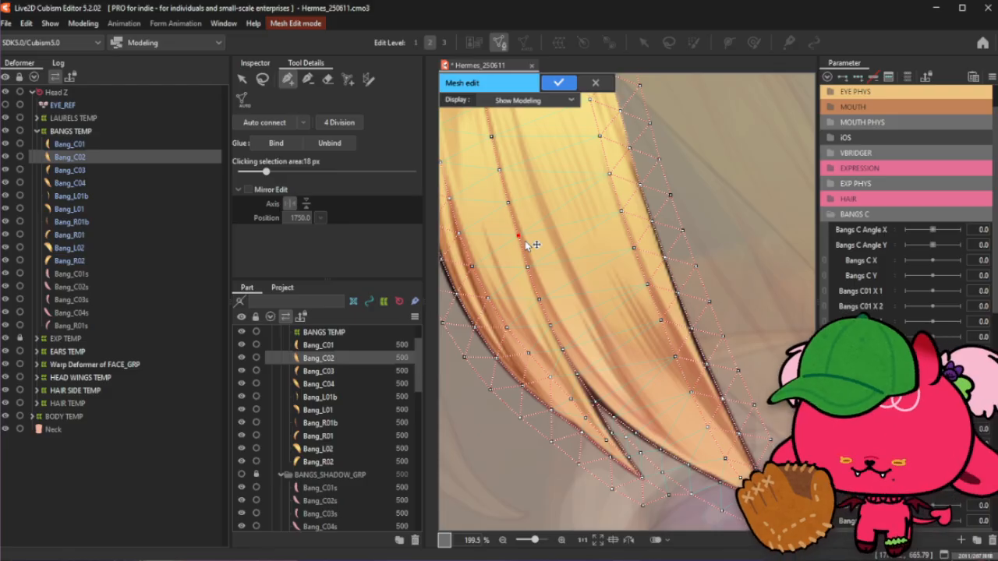
- Clear the pending vertex connection and add a vertex between the strands in Bang_C02's lower section
click(262, 79)
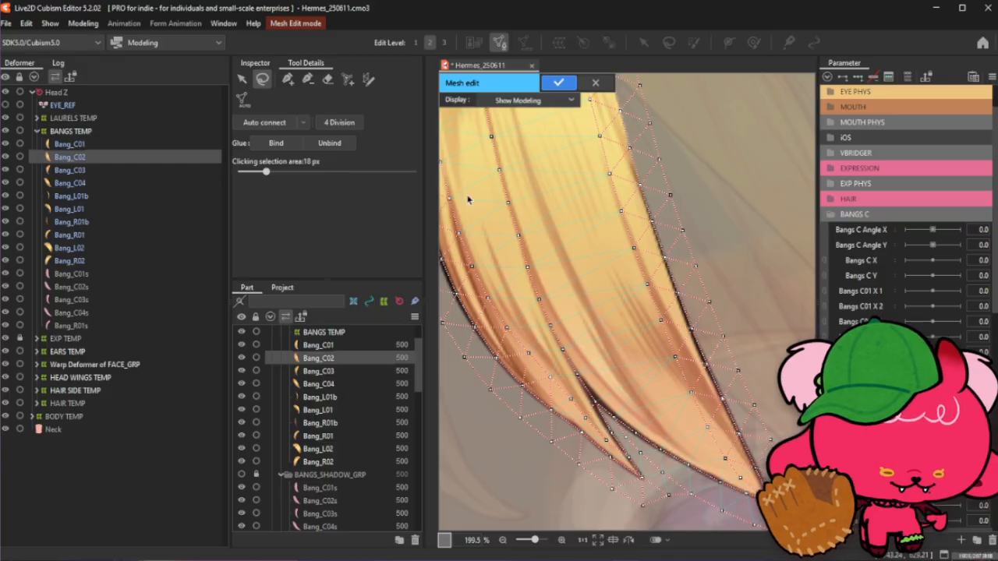
click(287, 79)
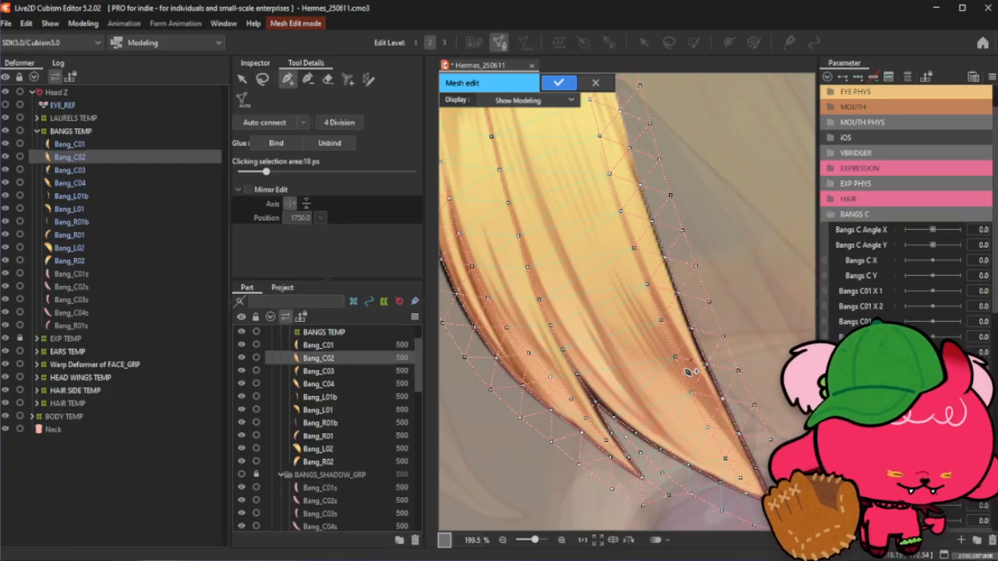
scroll(590, 432, down, 2)
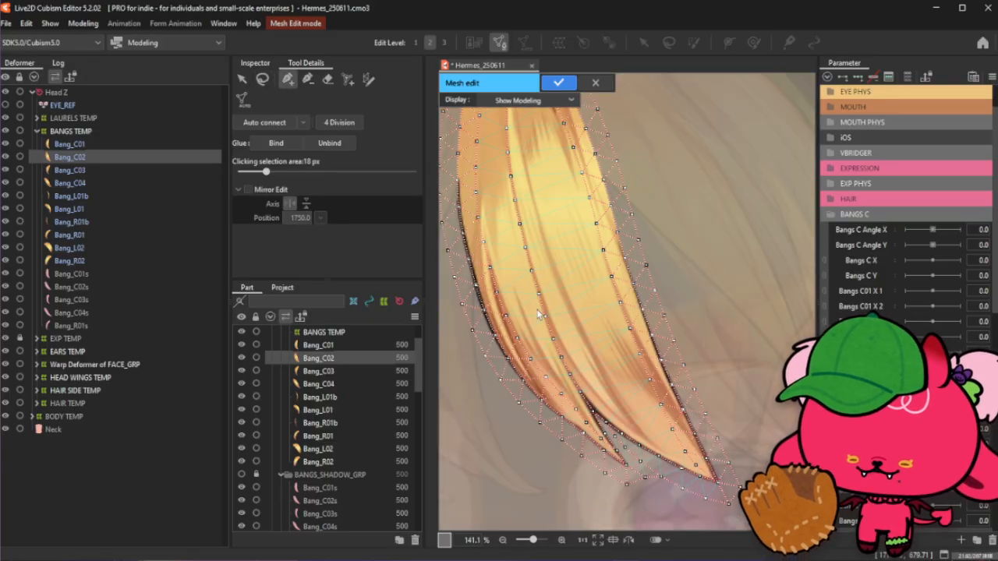
scroll(590, 436, up, 2)
scroll(599, 425, down, 1)
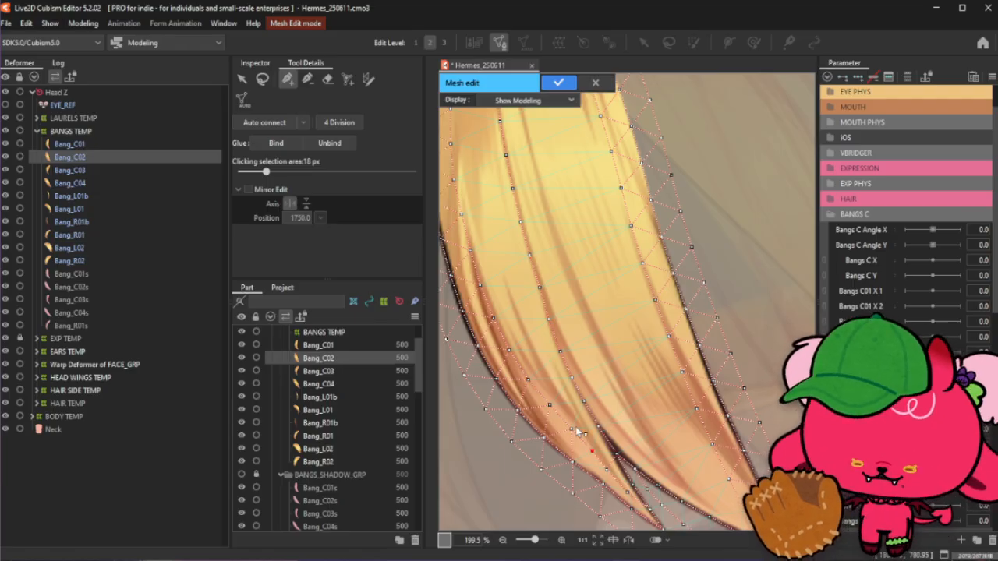
scroll(559, 410, up, 1)
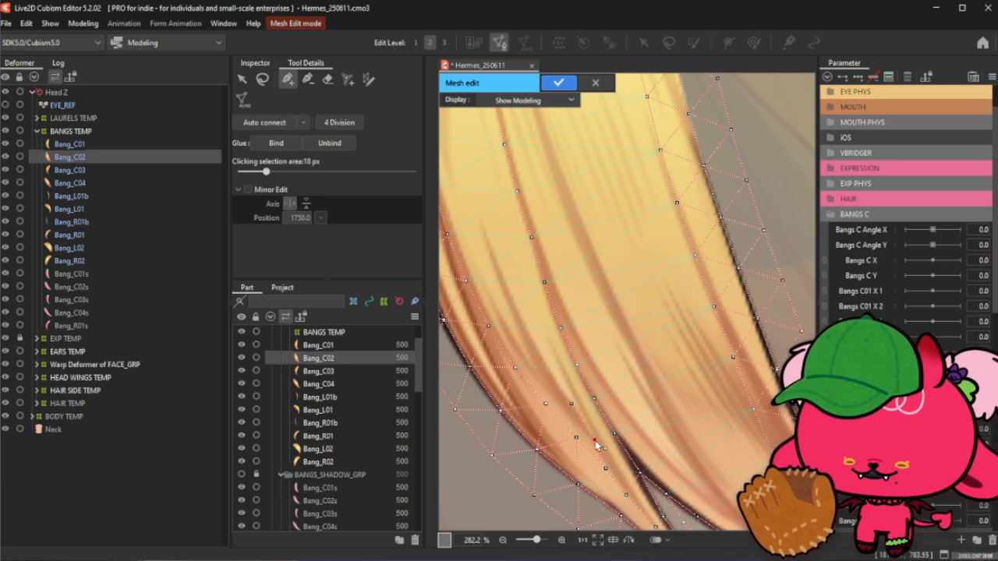
click(571, 403)
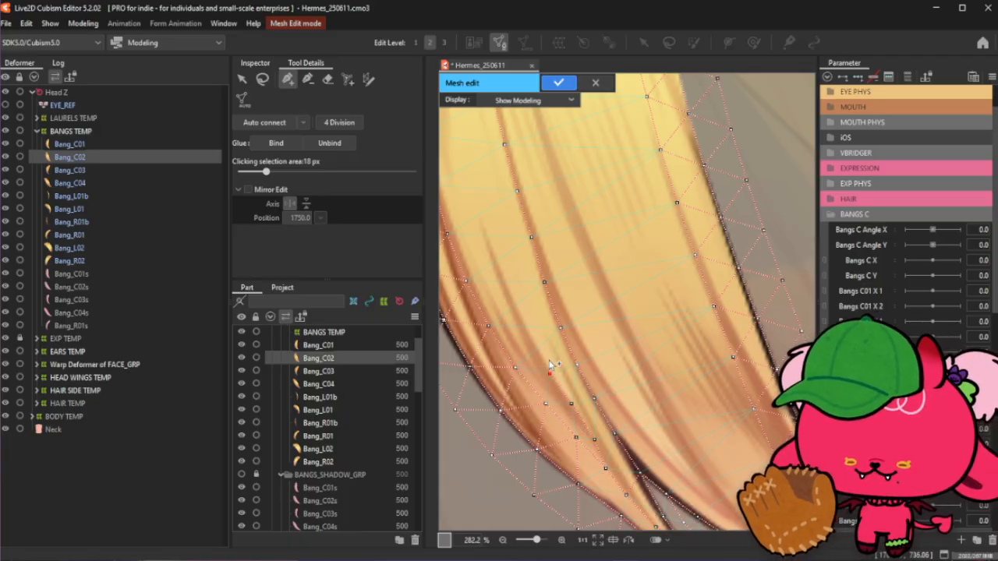
- Add a line of vertices down the middle of Bang_C02's upper section
scroll(551, 374, down, 3)
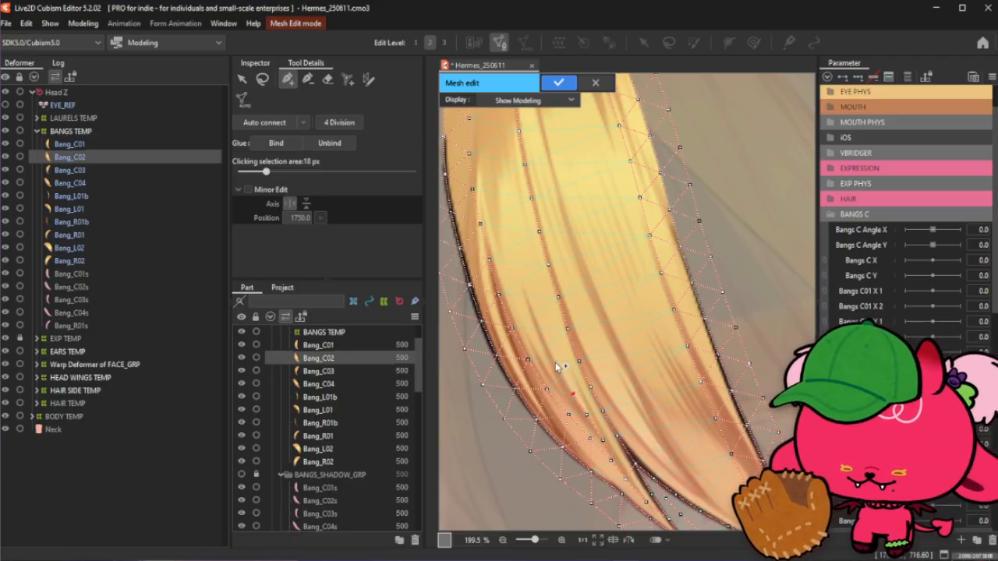
click(529, 299)
scroll(533, 285, down, 5)
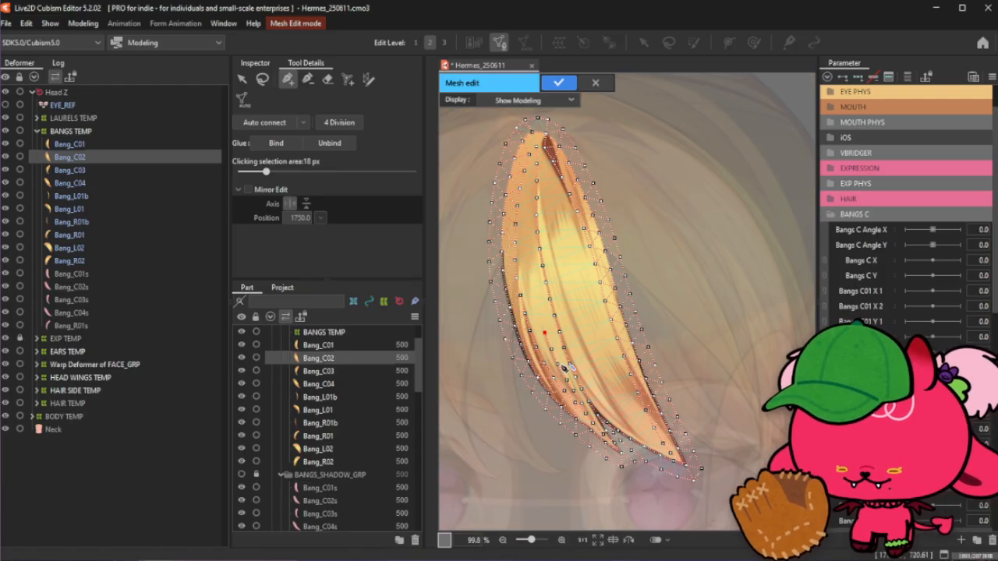
scroll(533, 222, up, 5)
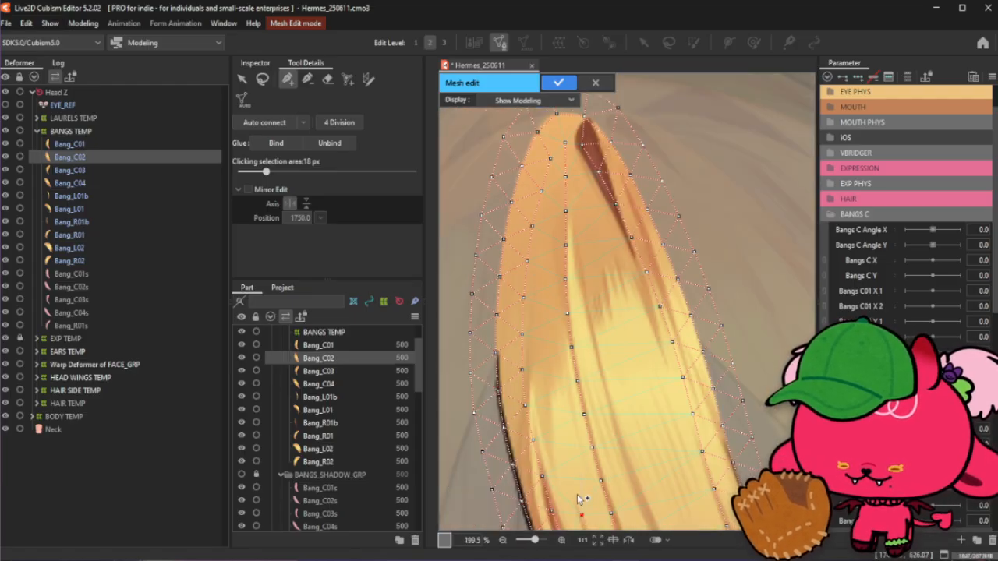
click(573, 484)
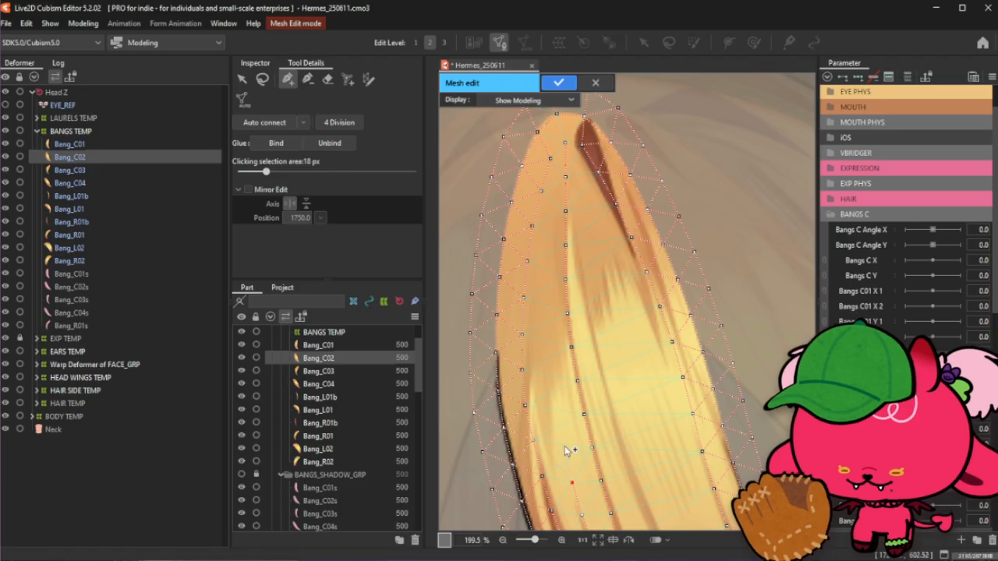
click(562, 446)
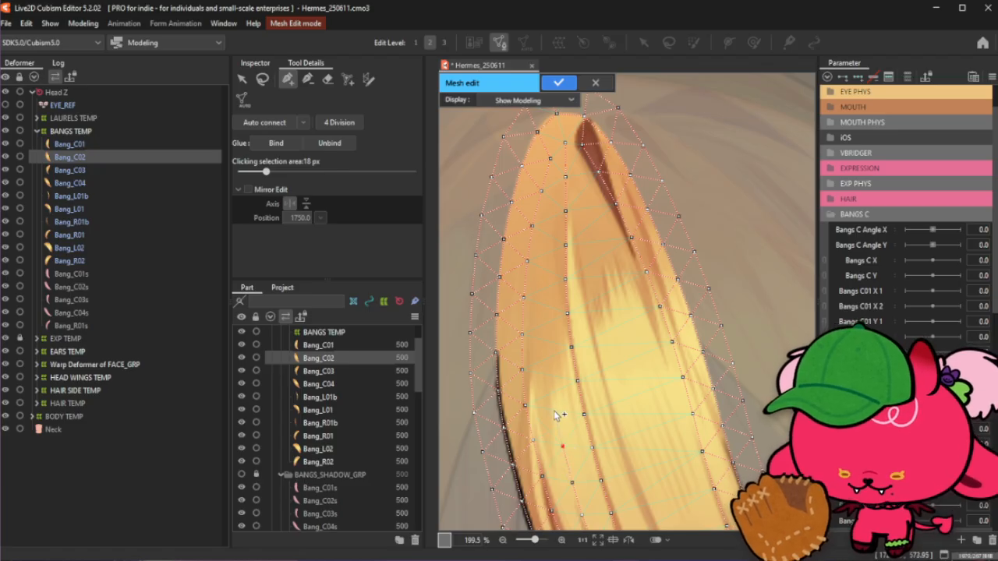
click(554, 412)
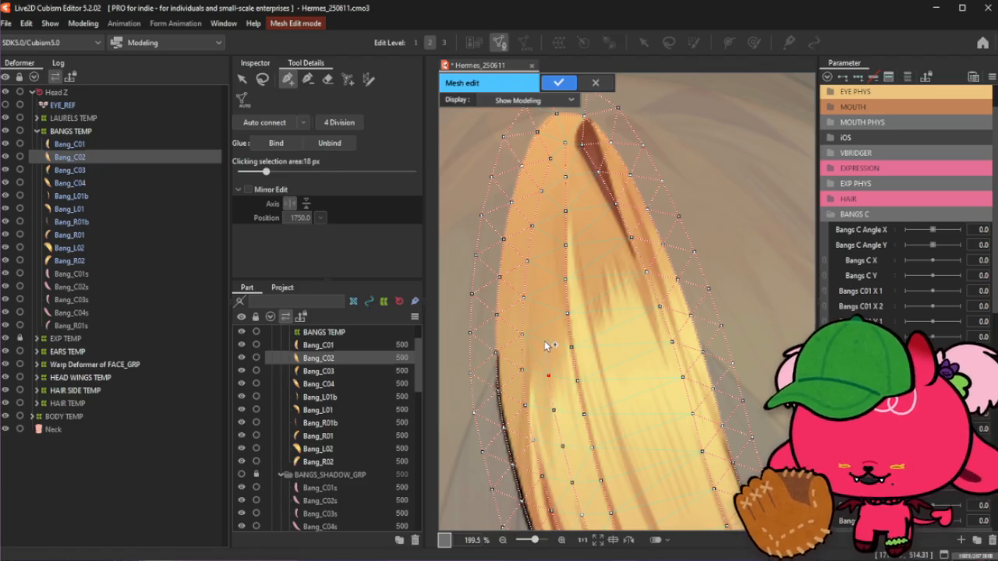
click(541, 311)
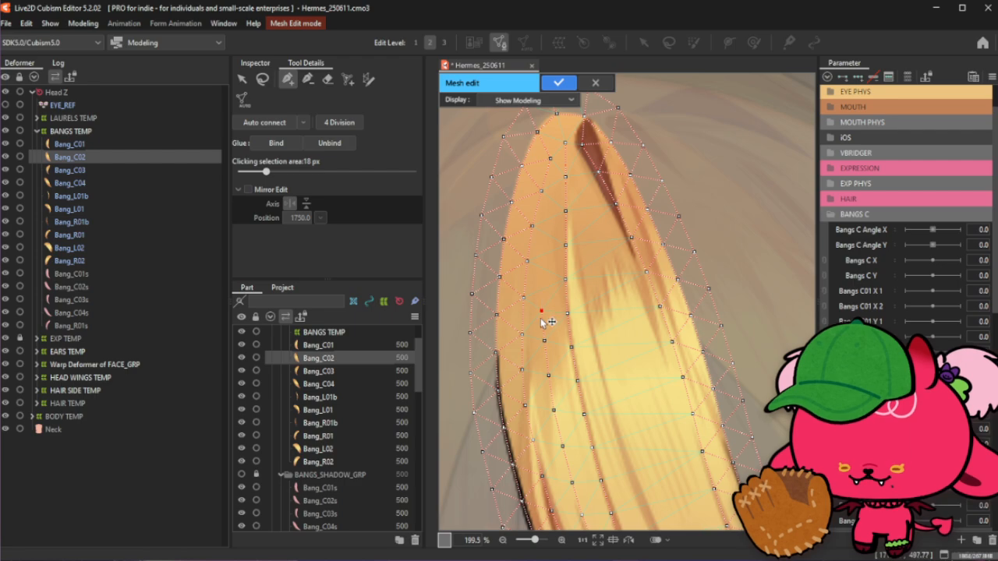
click(546, 343)
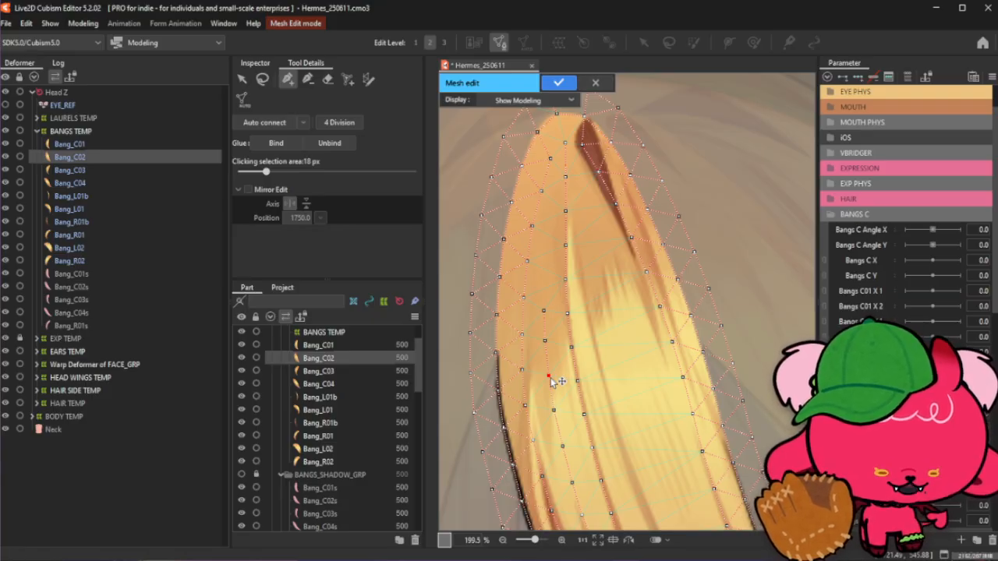
click(544, 312)
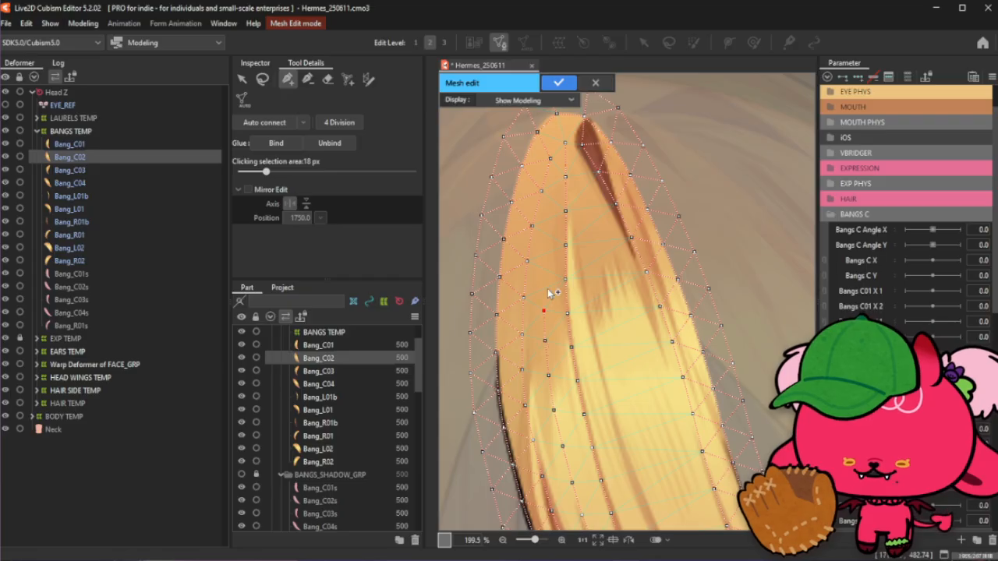
click(546, 276)
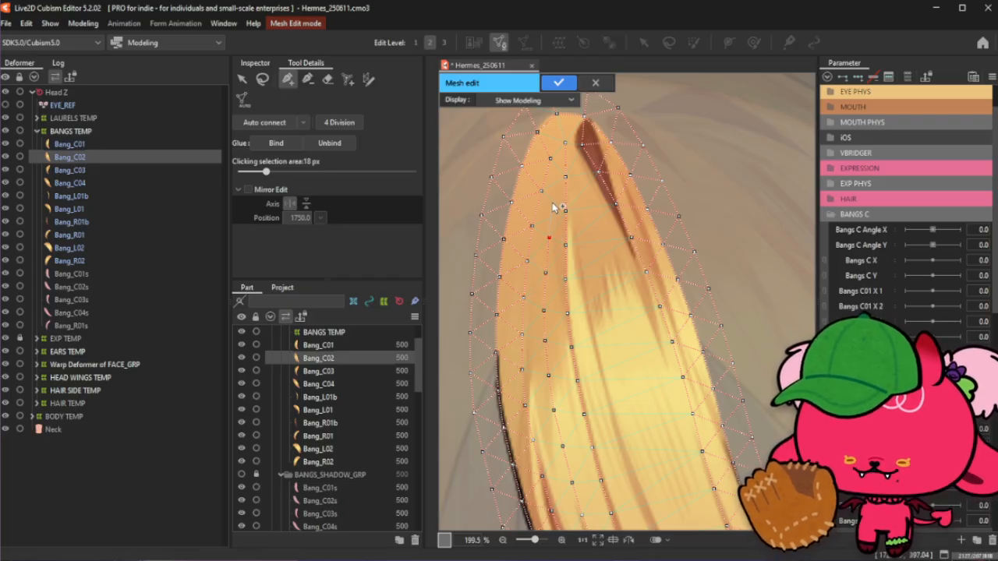
- Add vertices in the upper tip of Bang_C02 near the dark inner strand, then clear the selection
scroll(561, 189, up, 2)
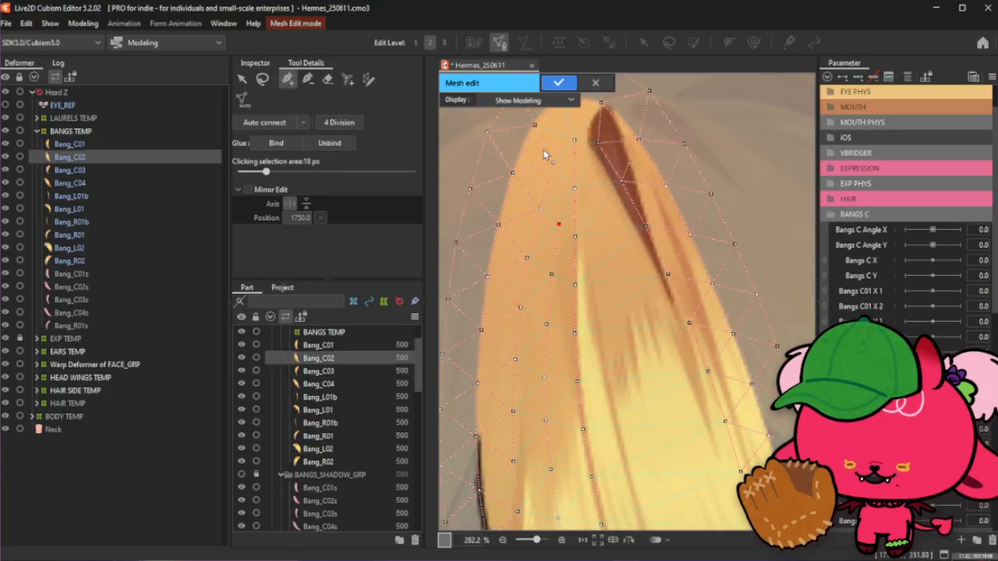
click(561, 185)
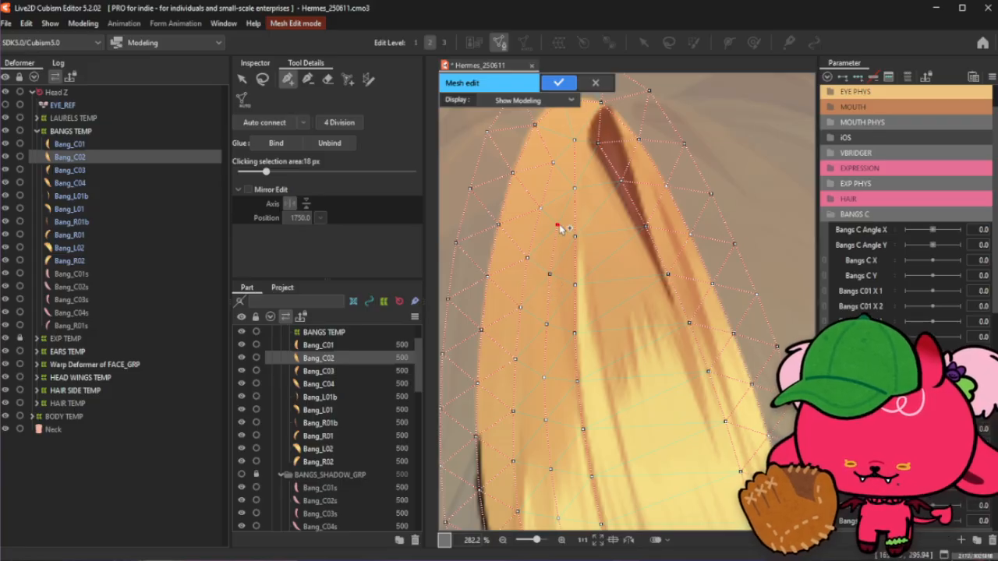
click(576, 190)
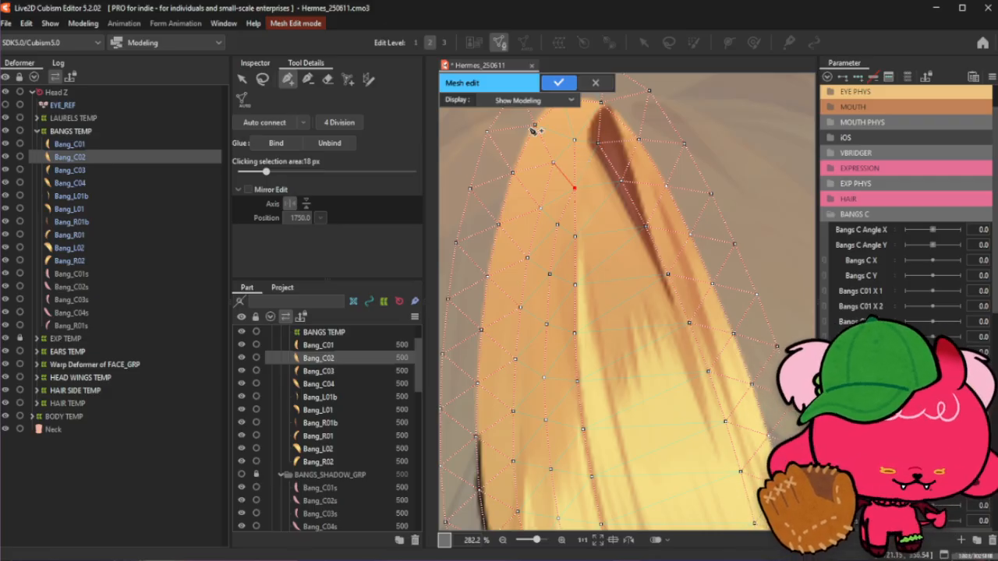
scroll(555, 147, down, 2)
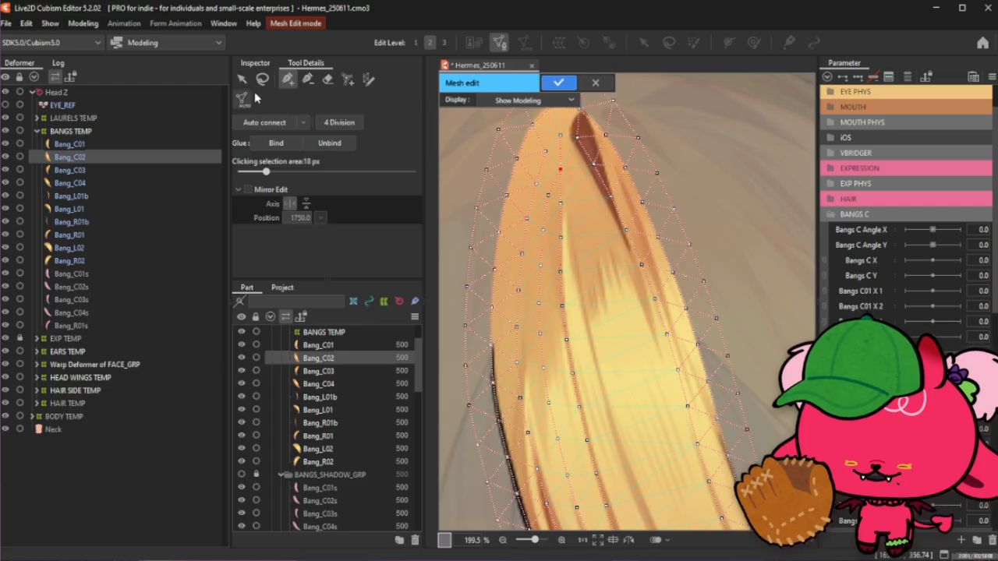
click(262, 79)
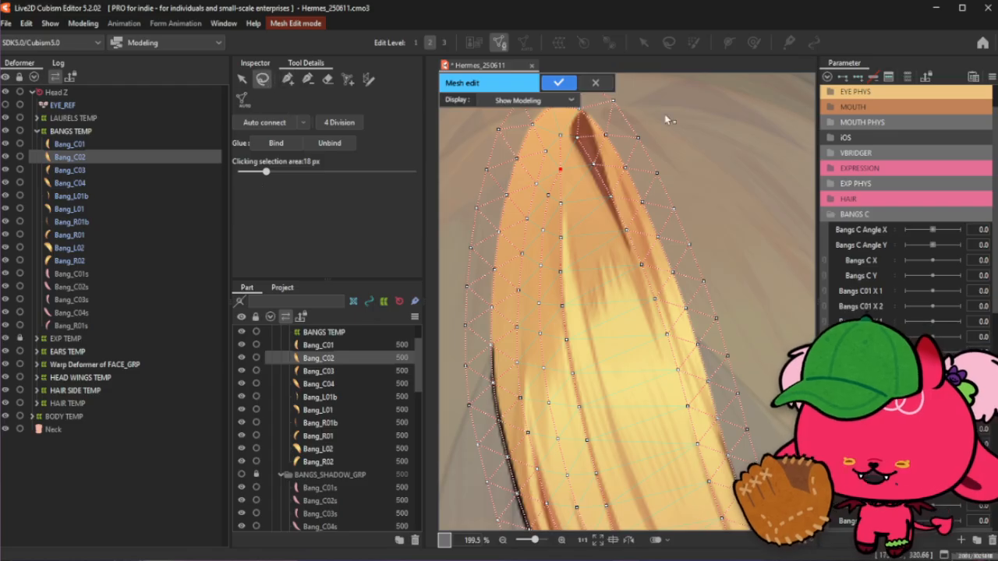
click(288, 79)
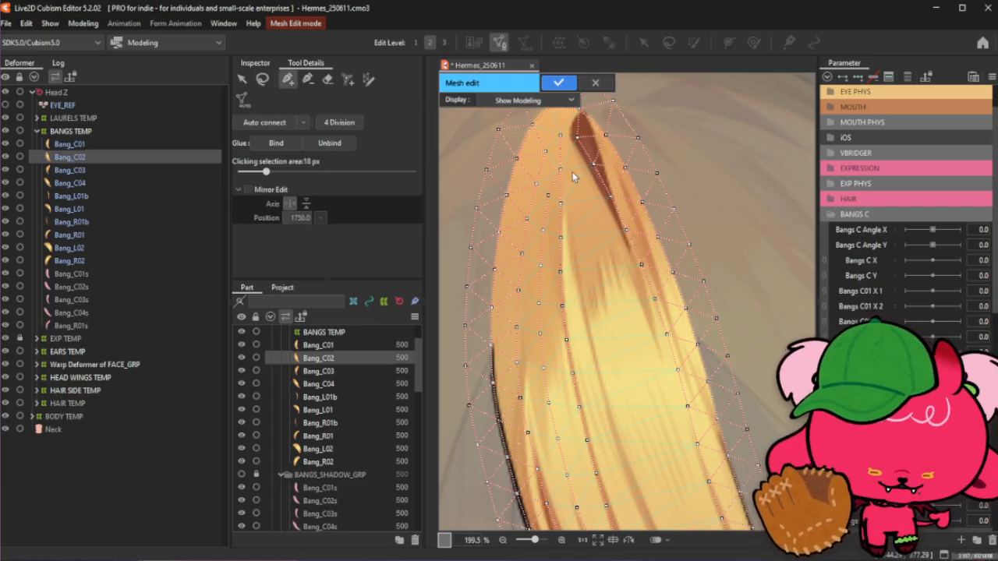
- Add another vertex in the middle of Bang_C02's lower section between the strands
scroll(572, 173, down, 1)
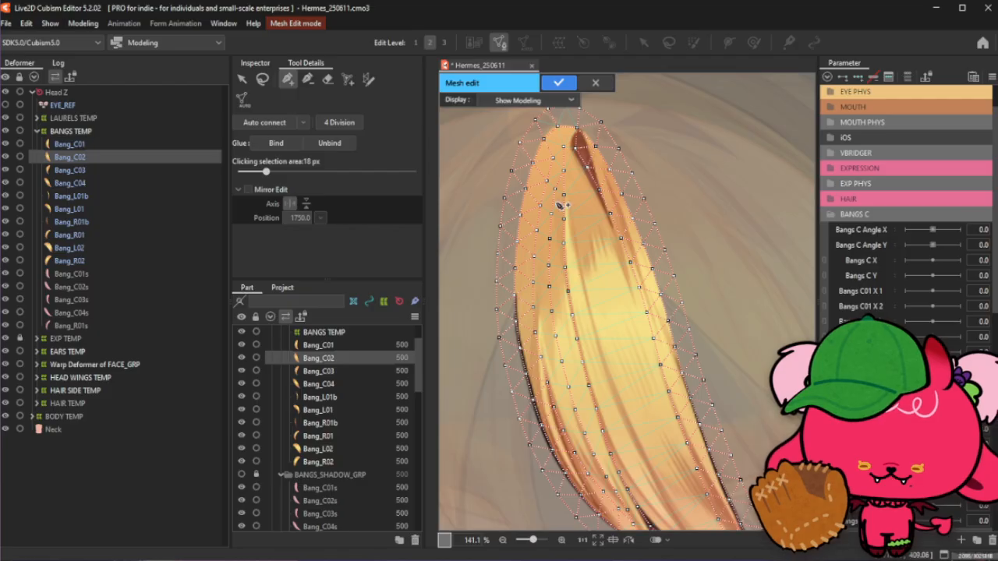
click(262, 79)
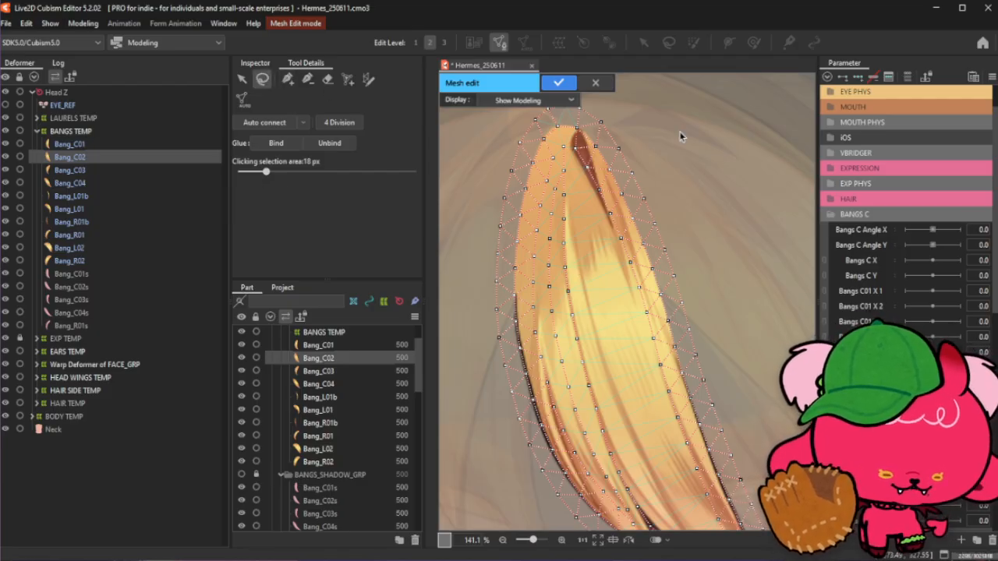
click(288, 79)
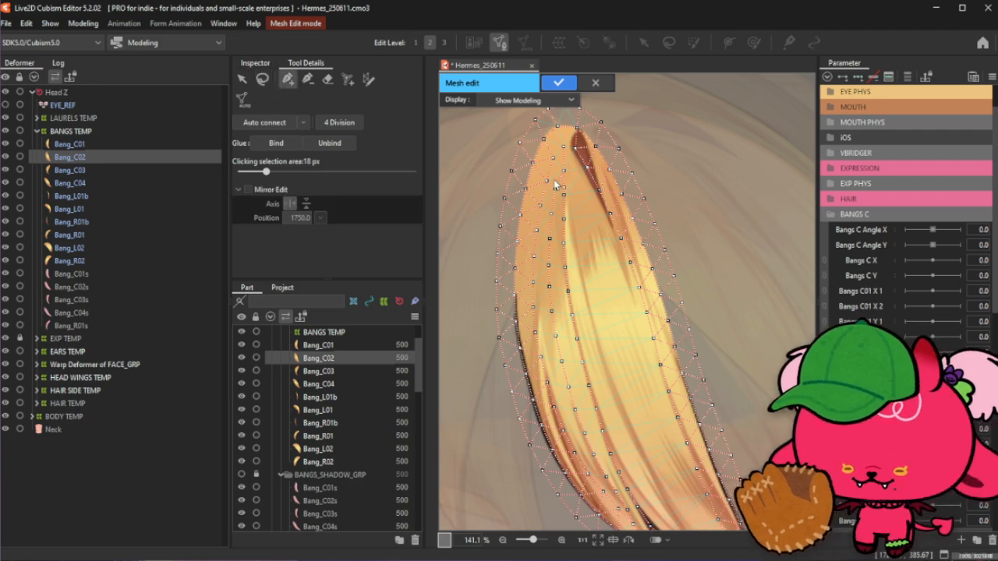
scroll(565, 164, down, 2)
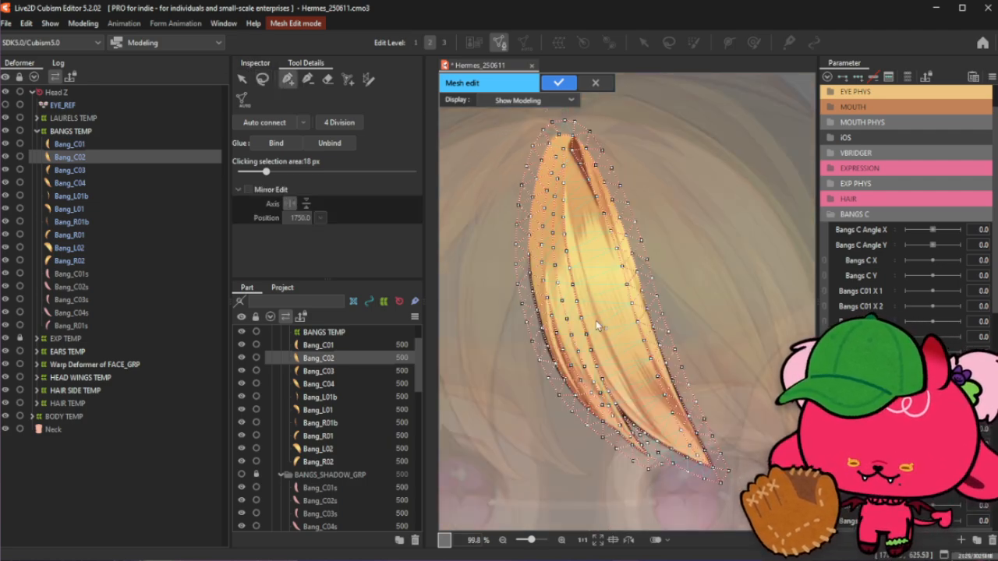
scroll(671, 414, up, 2)
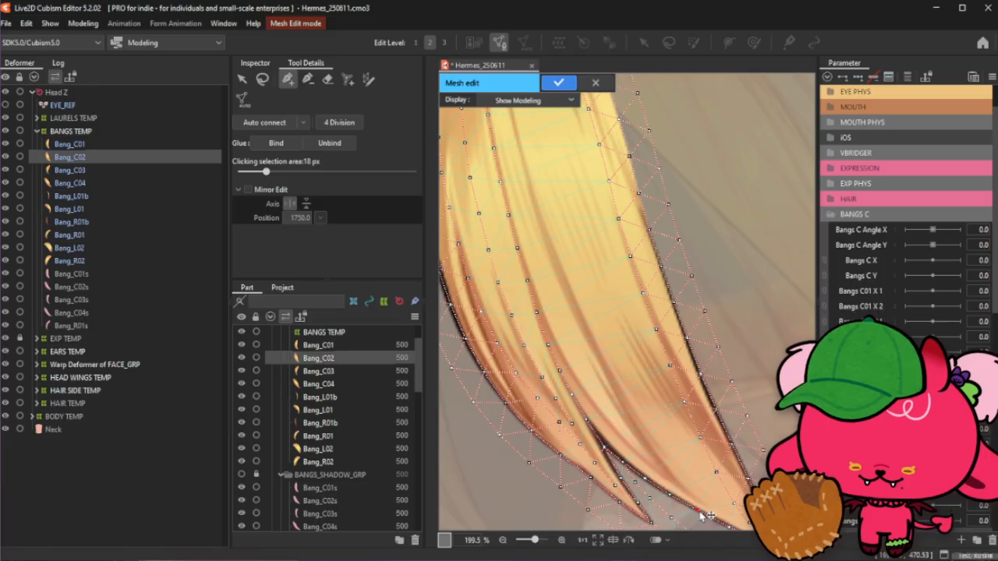
click(589, 345)
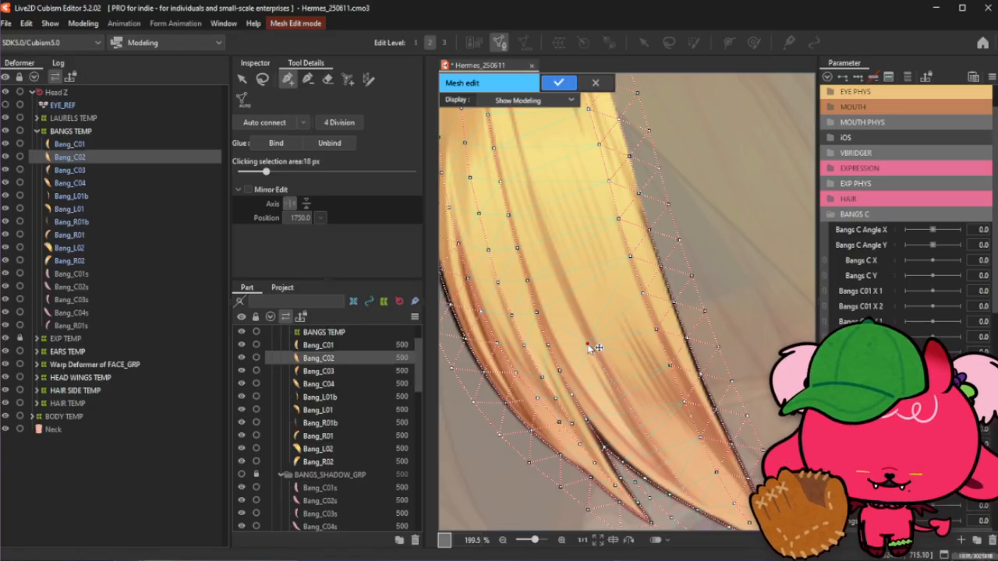
scroll(585, 342, down, 2)
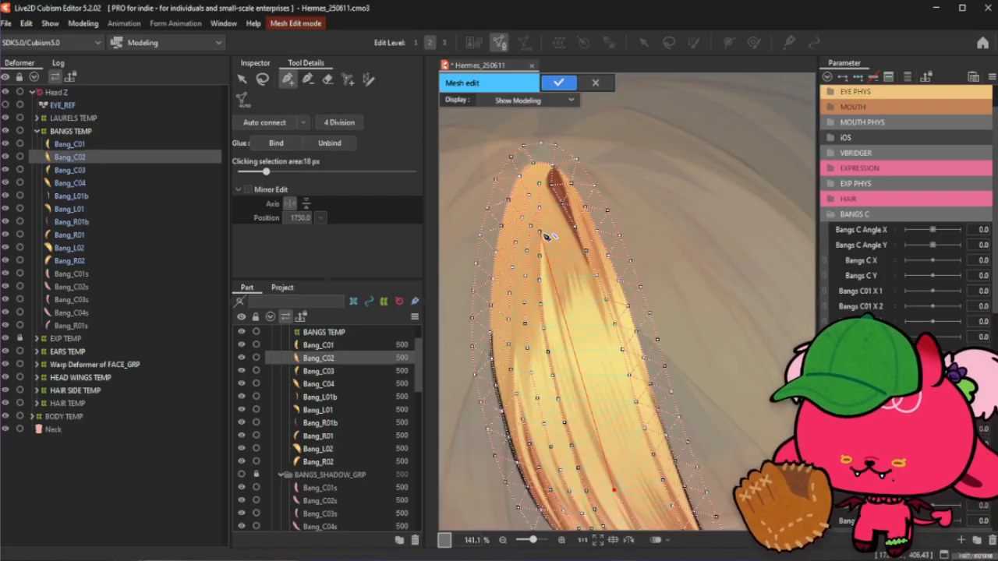
- Fill in more vertices just below the upper tip of Bang_C02, left of the dark strand
click(541, 233)
click(542, 209)
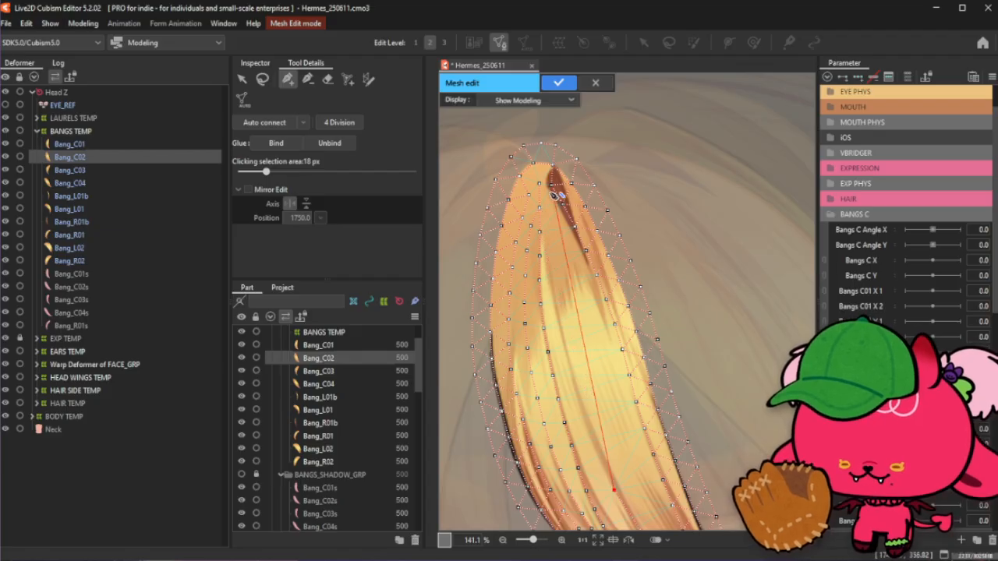
click(541, 209)
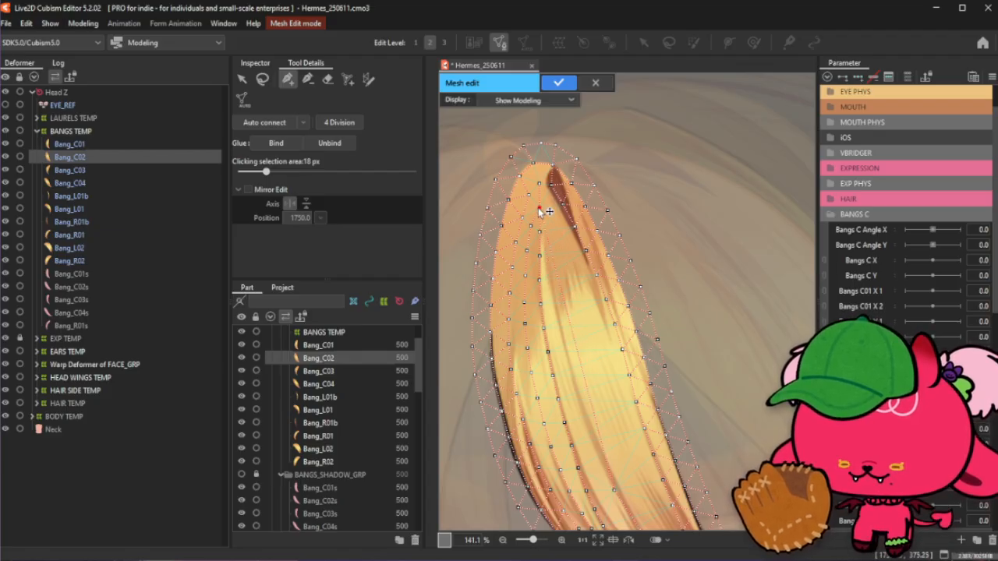
scroll(542, 210, up, 2)
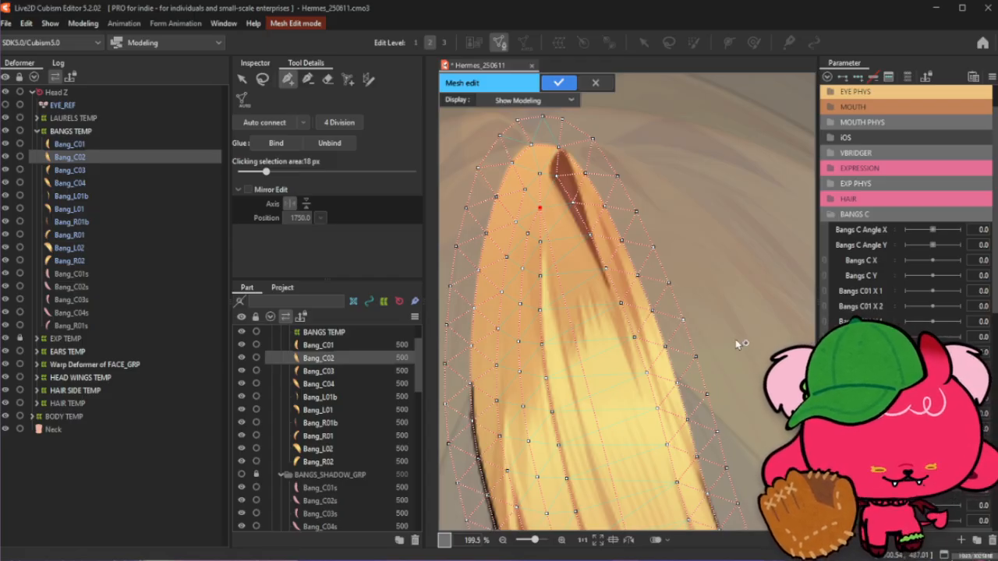
click(554, 251)
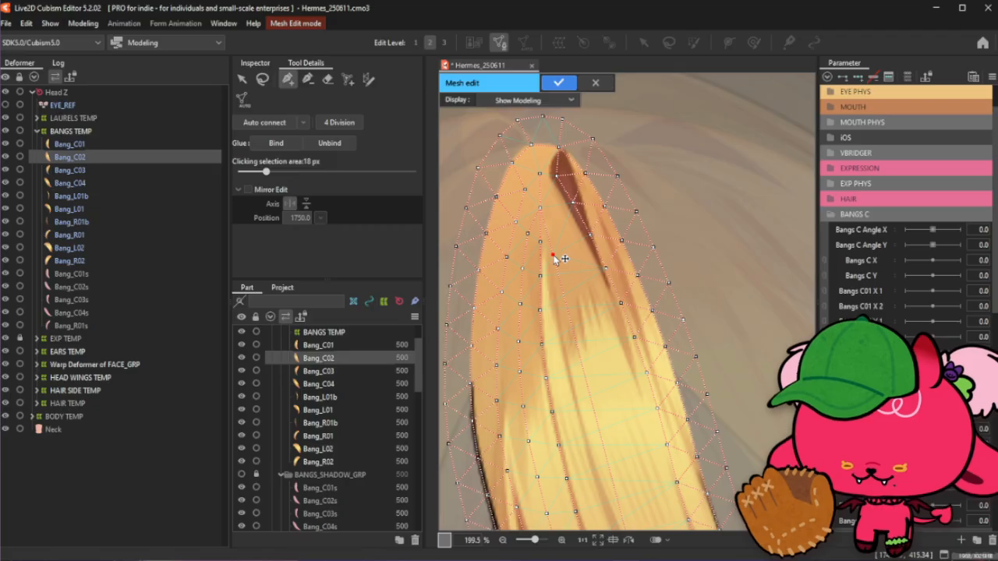
click(559, 292)
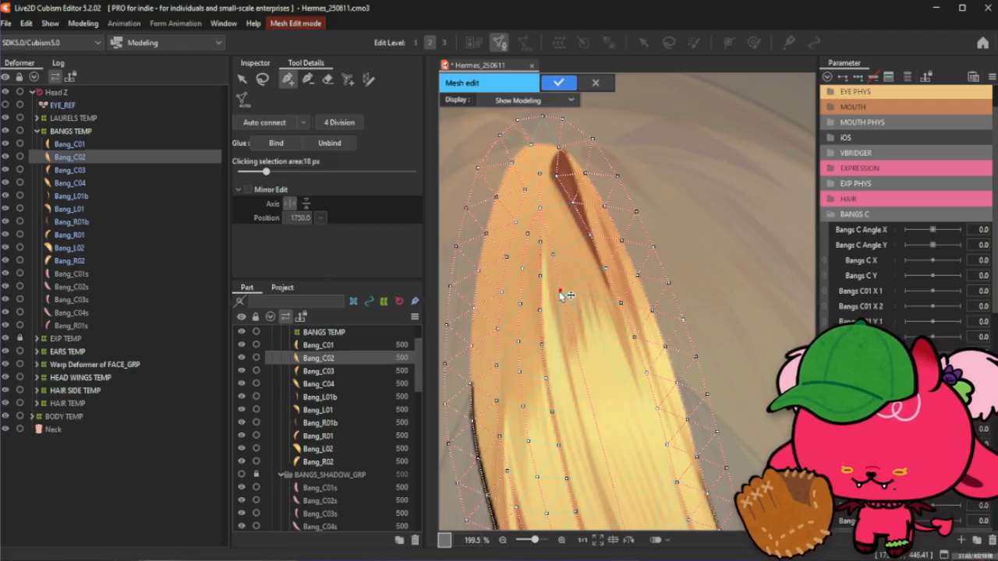
click(551, 258)
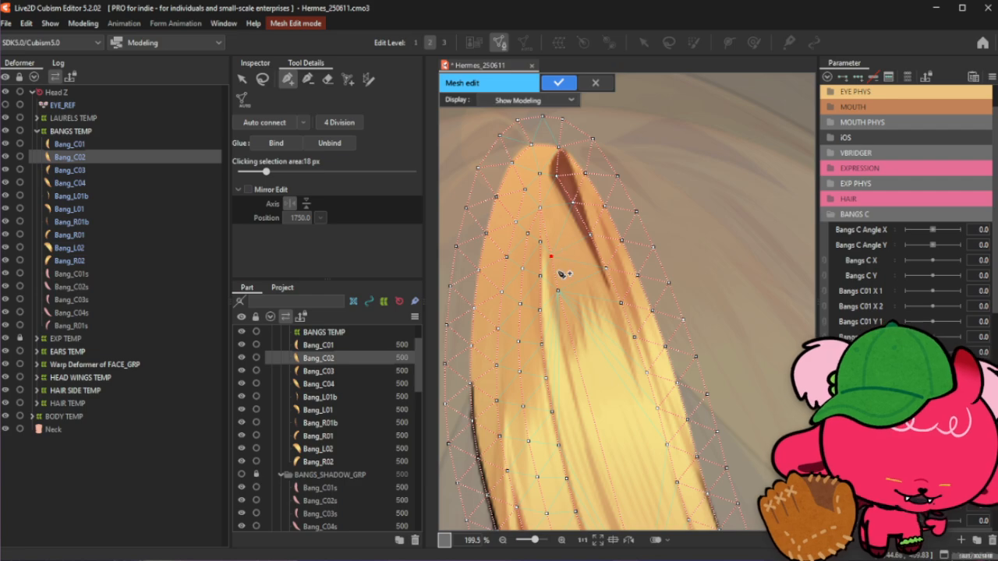
- Add a vertex in the centre of Bang_C02's middle section and nudge the nearby vertices into place
click(568, 330)
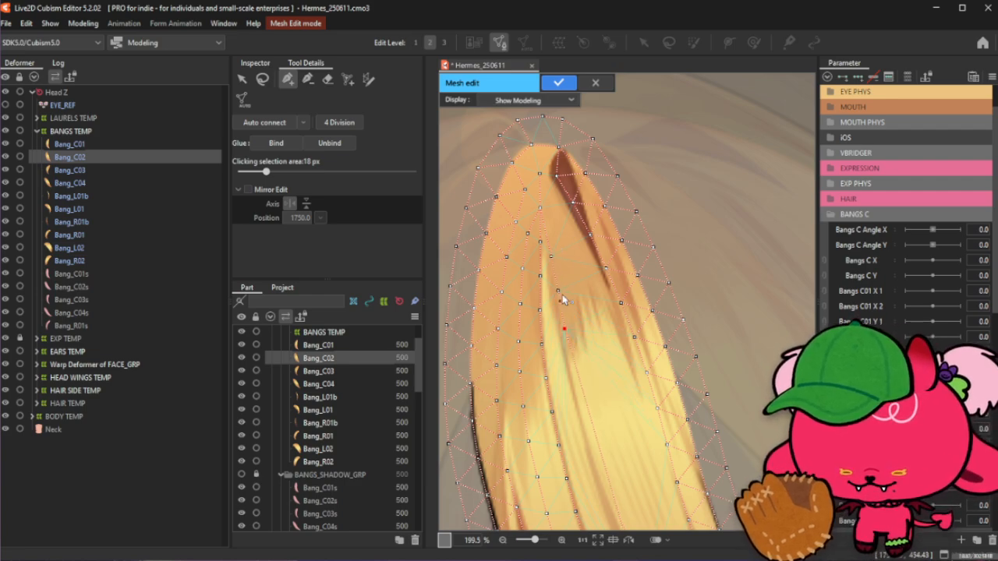
drag(558, 293, 555, 292)
drag(564, 329, 561, 328)
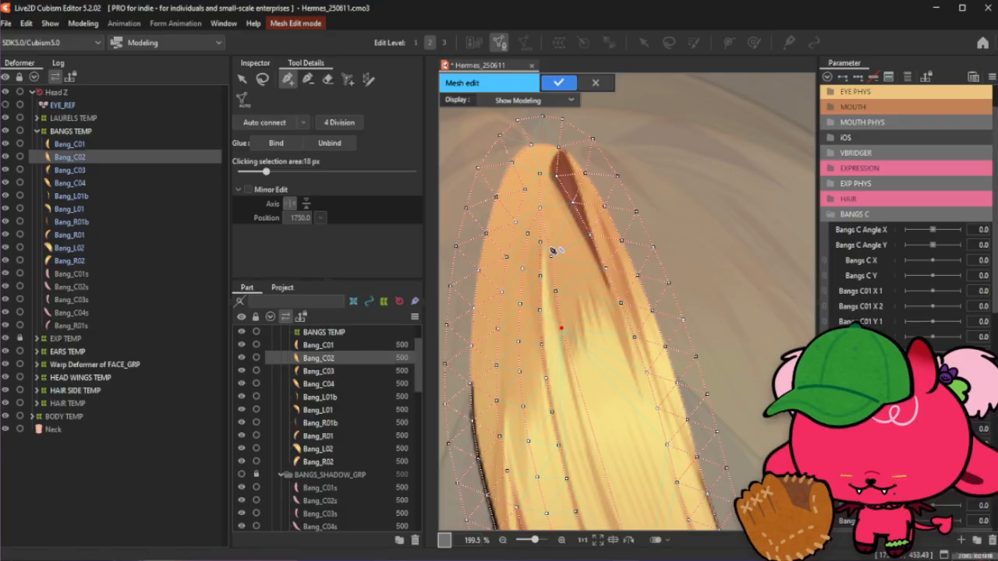
scroll(546, 245, down, 2)
scroll(582, 338, up, 2)
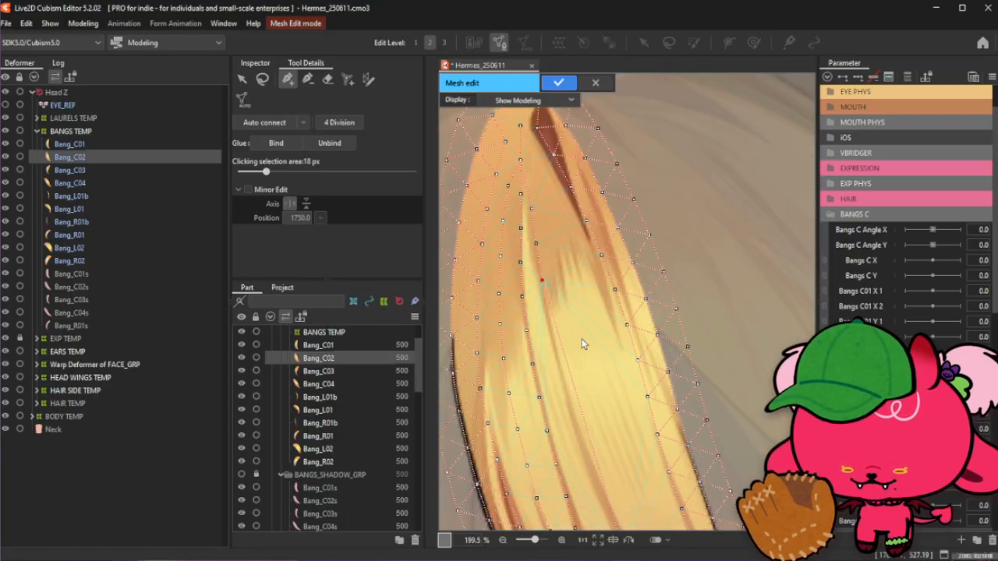
- Place another vertex slightly lower along Bang_C02's centre line and adjust its position
click(552, 312)
drag(552, 312, 547, 311)
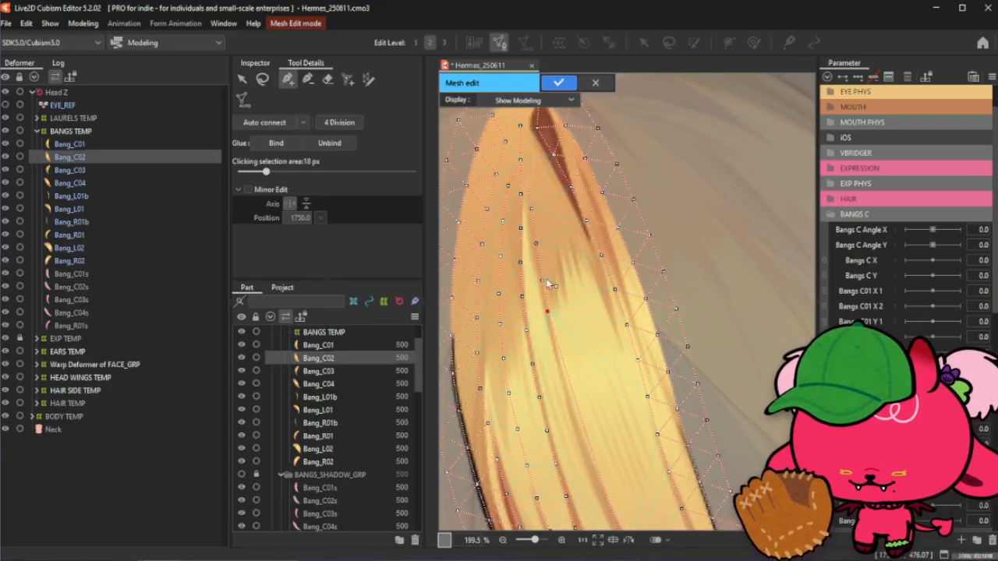
click(547, 311)
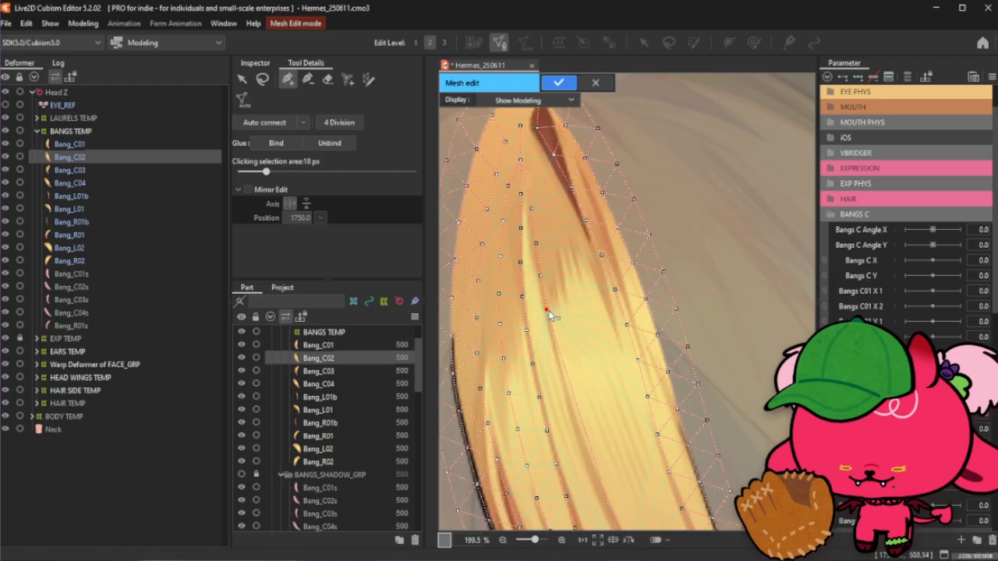
scroll(550, 315, down, 2)
scroll(545, 244, up, 2)
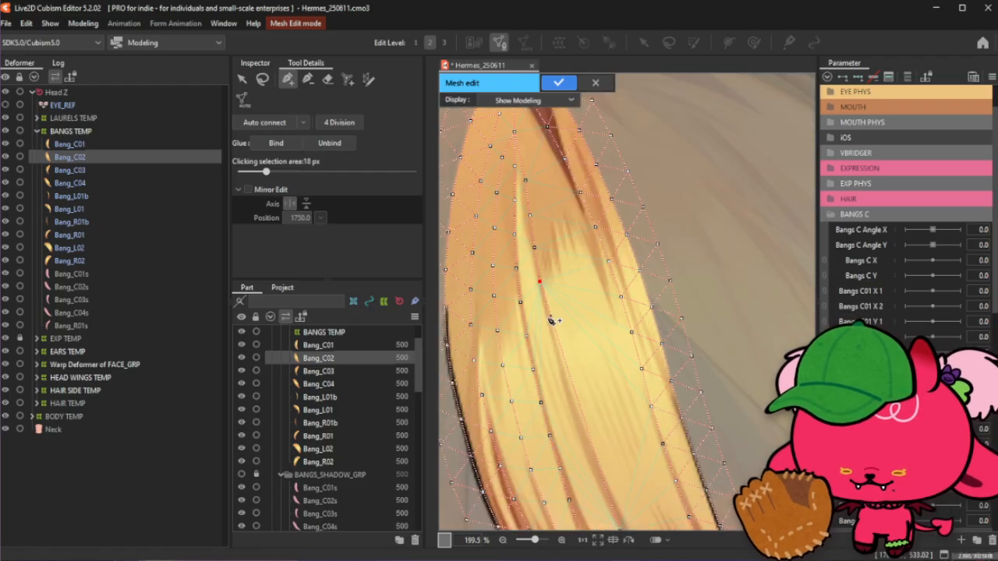
scroll(541, 254, down, 2)
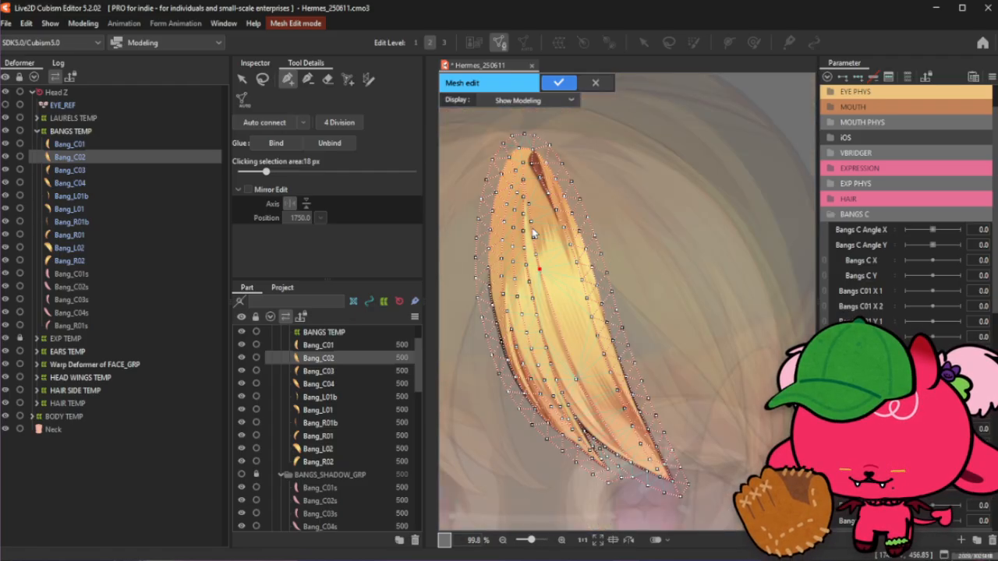
scroll(533, 233, up, 2)
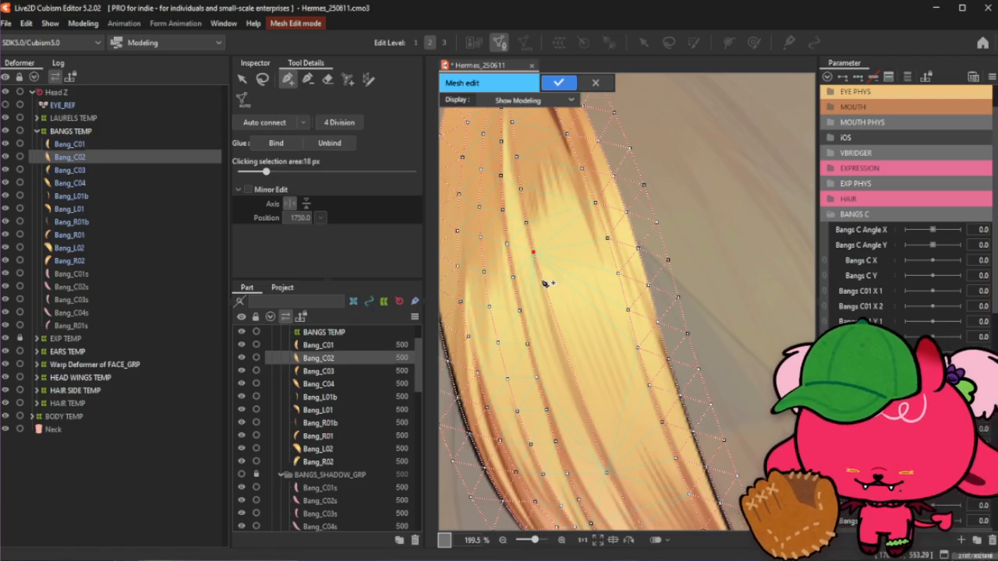
- Add a diagonal row of three vertices down the middle of Bang_C02, following the hair flow
click(541, 289)
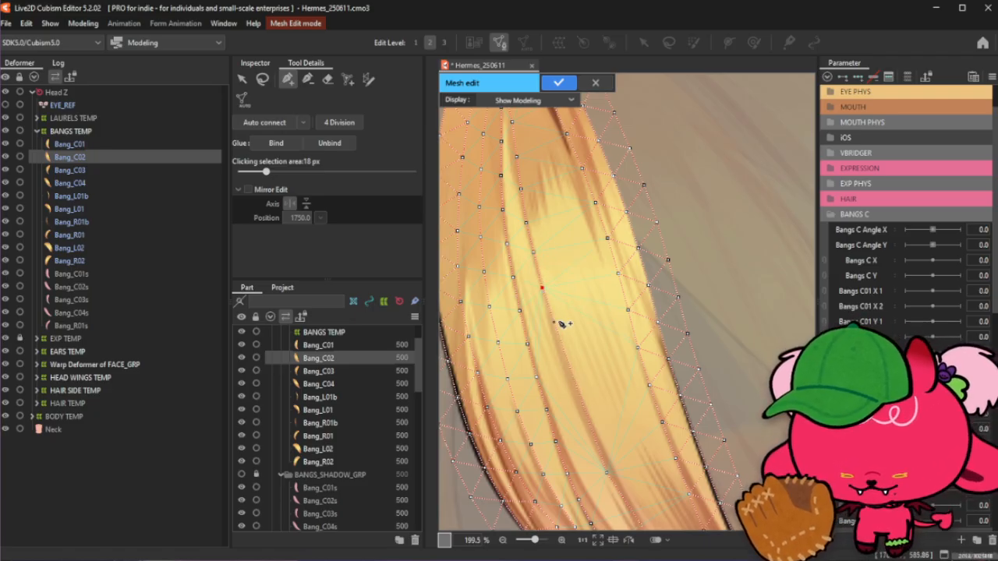
click(550, 319)
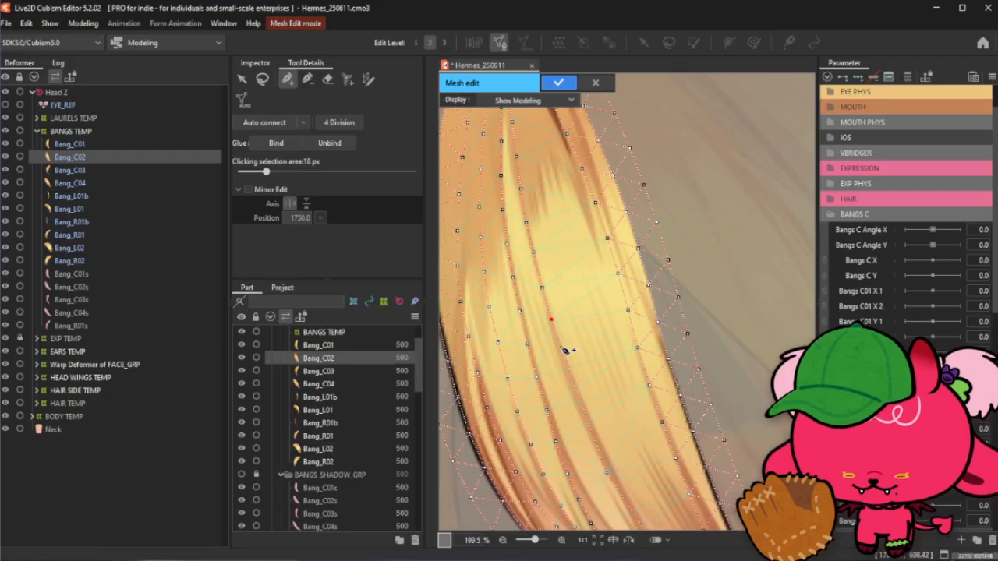
click(559, 346)
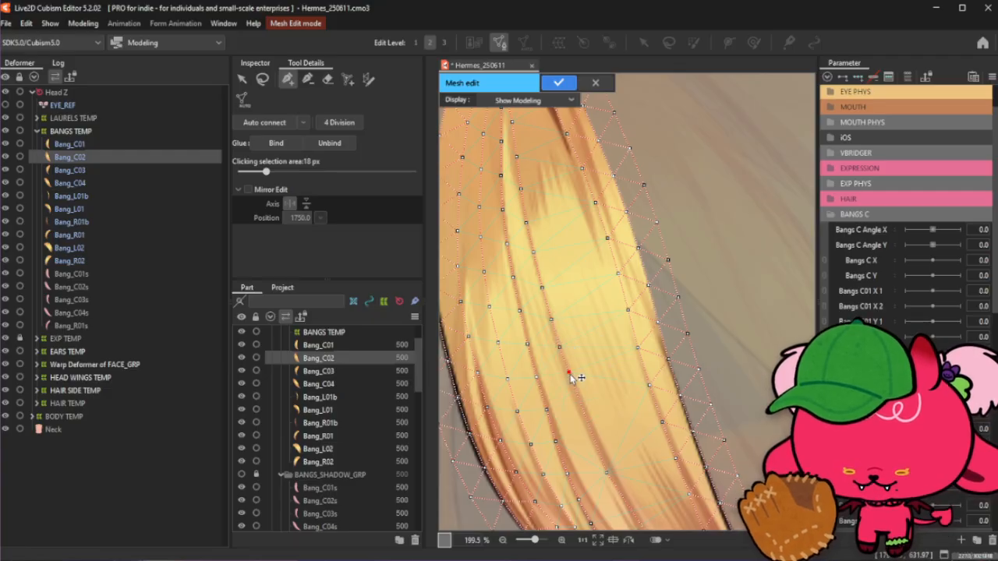
scroll(568, 295, down, 3)
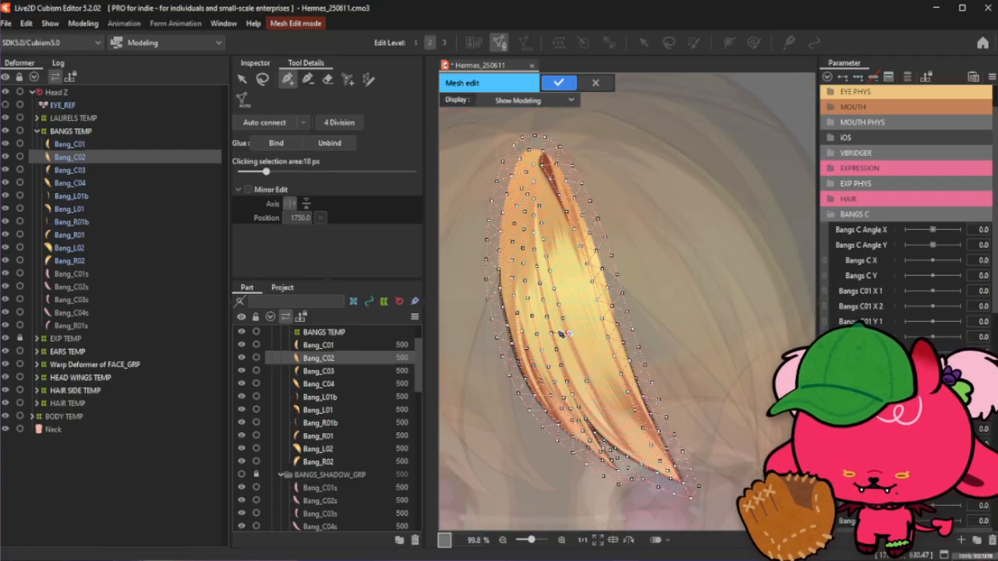
scroll(562, 332, up, 4)
scroll(522, 245, down, 1)
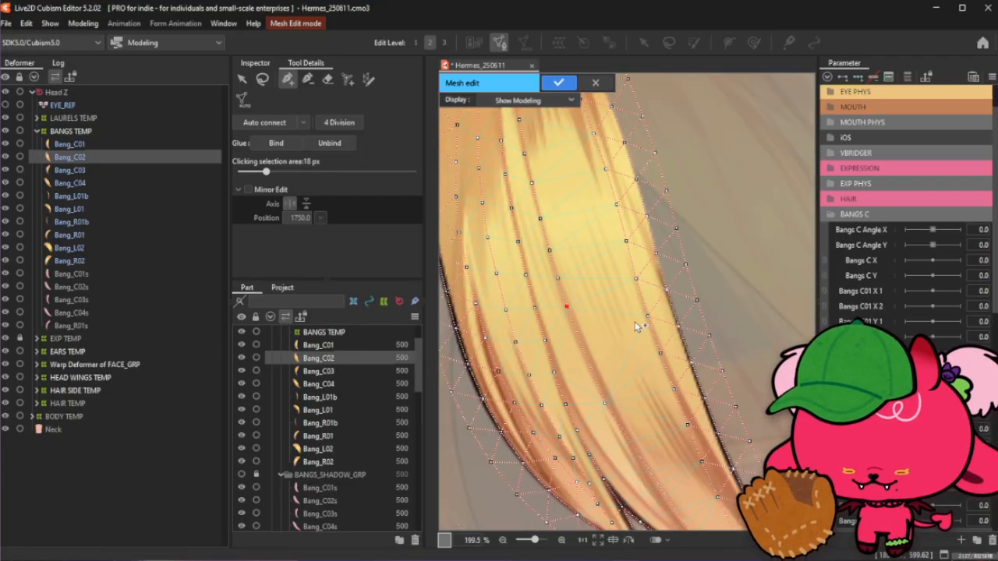
- Extend the centre row of vertices further down Bang_C02 toward the lower strands
click(578, 346)
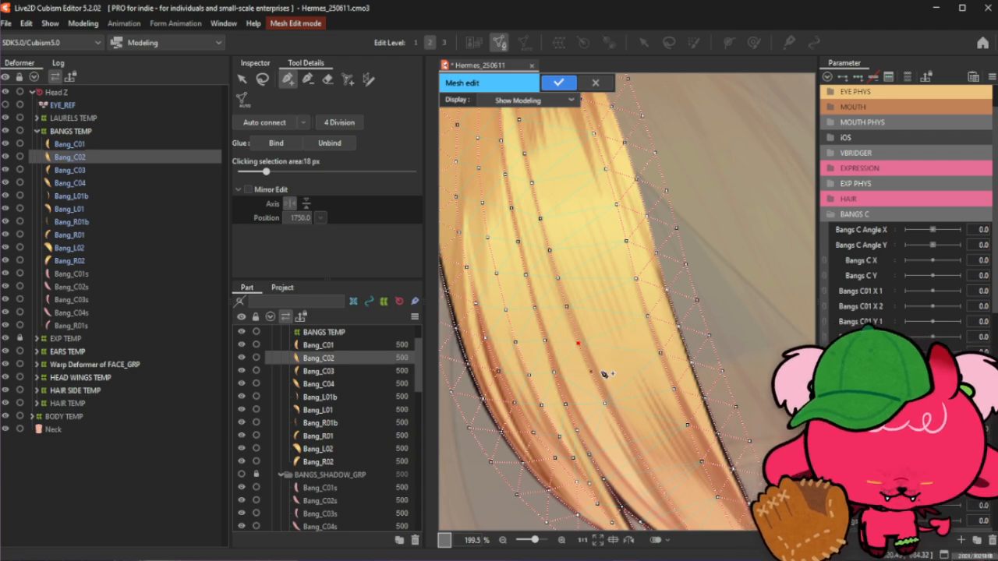
click(592, 377)
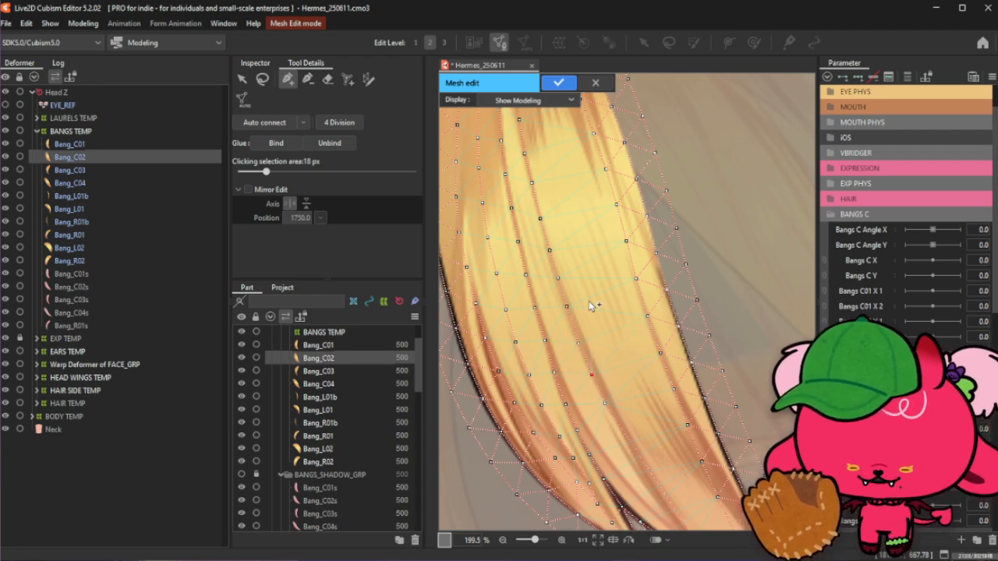
scroll(595, 266, down, 3)
scroll(611, 359, up, 3)
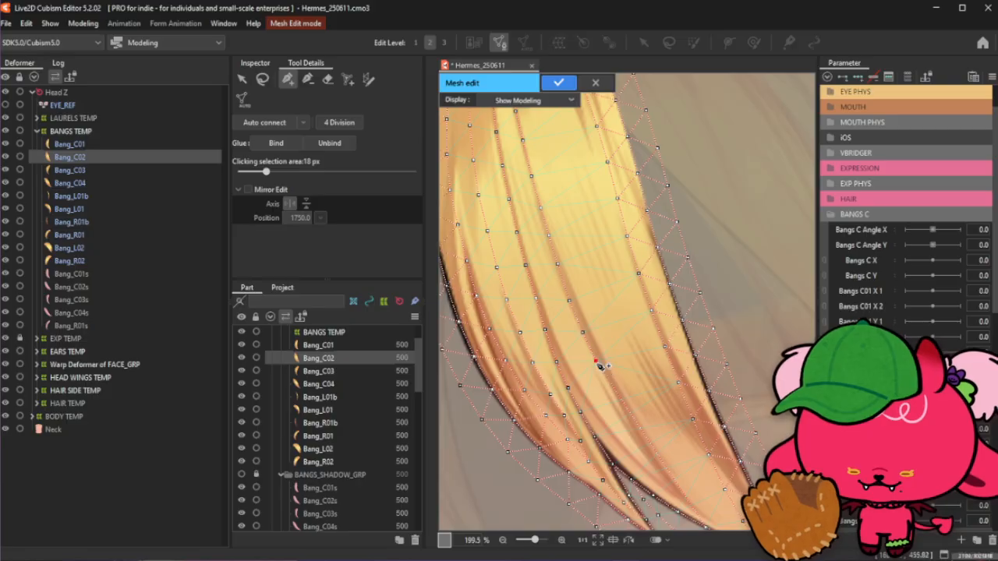
scroll(601, 366, down, 3)
scroll(597, 360, up, 3)
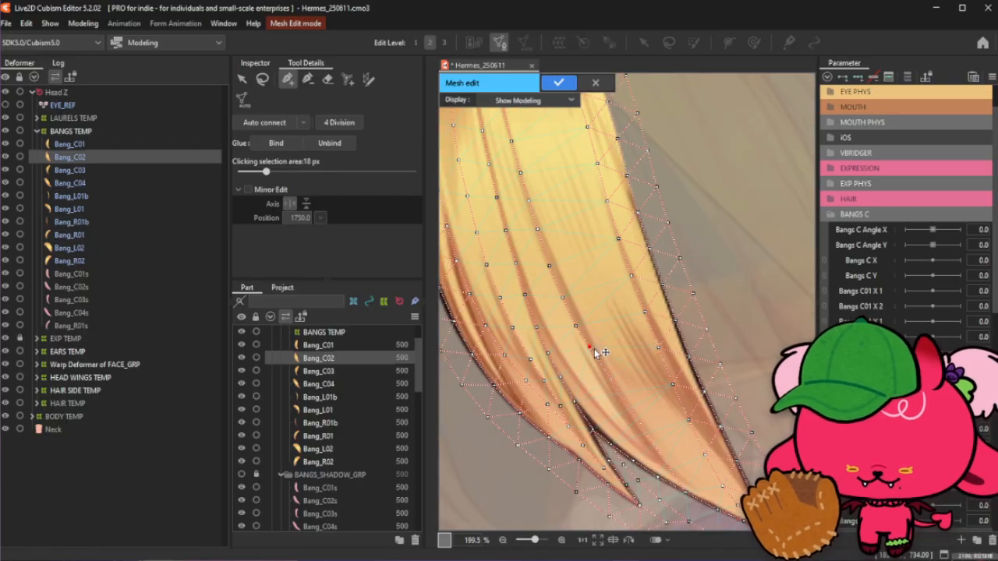
- Add vertices where Bang_C02's lower strands split, undoing the last one placed
click(600, 369)
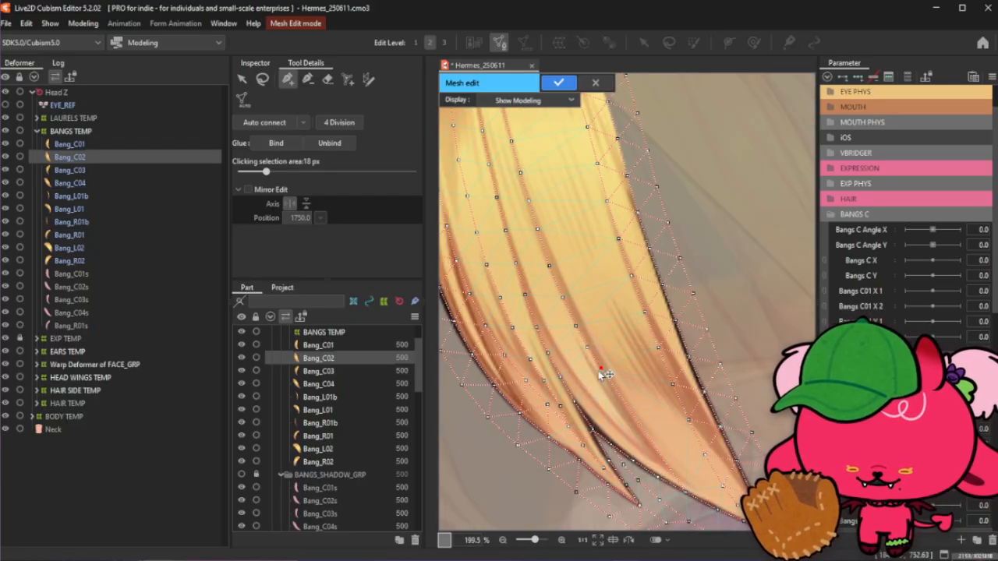
click(612, 389)
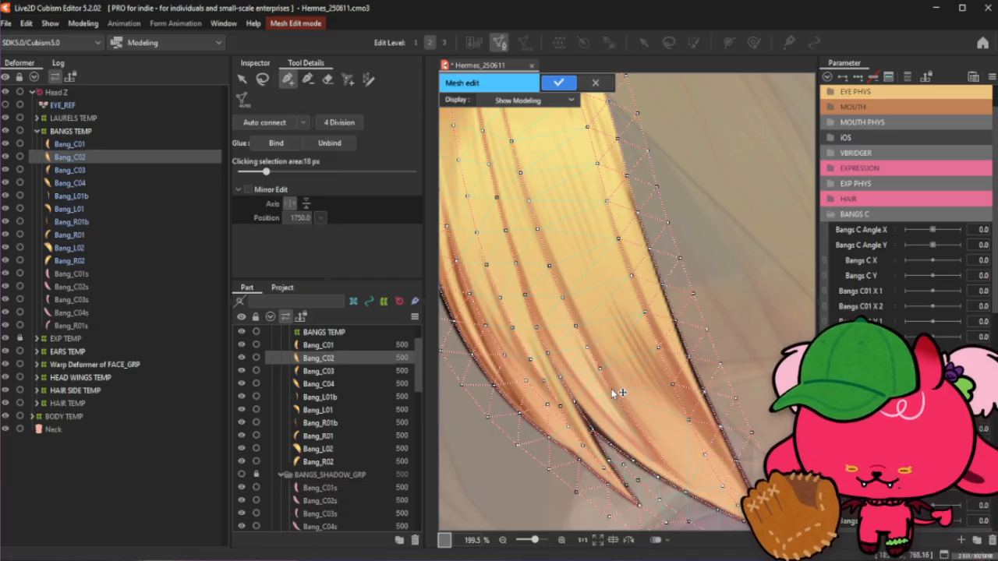
click(611, 388)
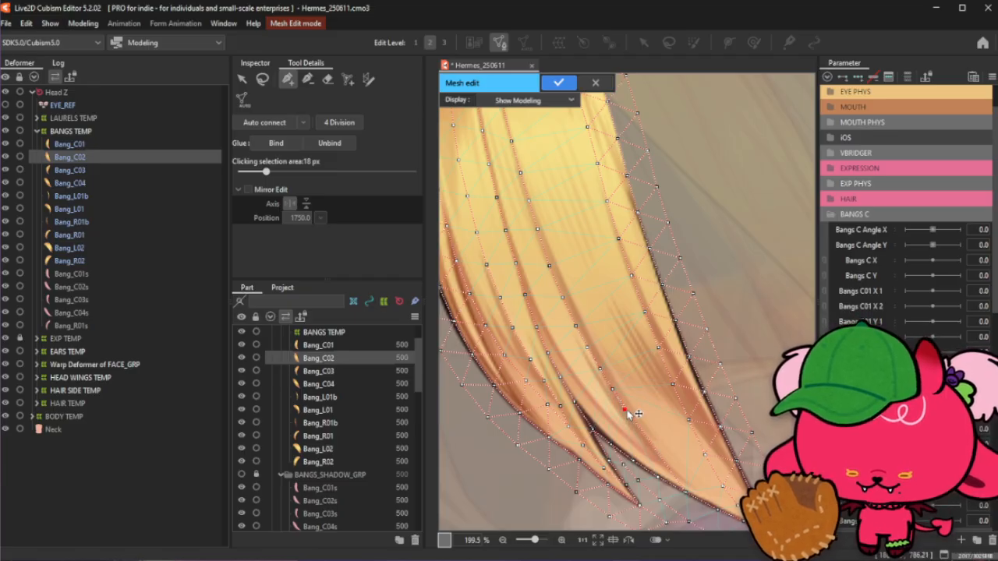
key(ctrl+z)
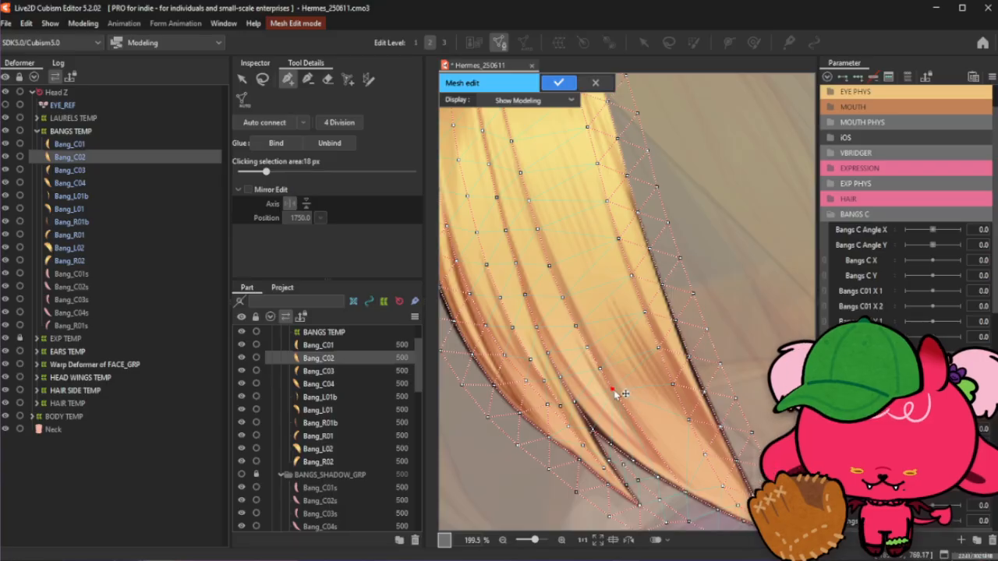
- Add vertices between Bang_C02's lower strands, delete a stray one and reposition the remaining vertices
click(656, 452)
drag(671, 469, 675, 473)
click(656, 452)
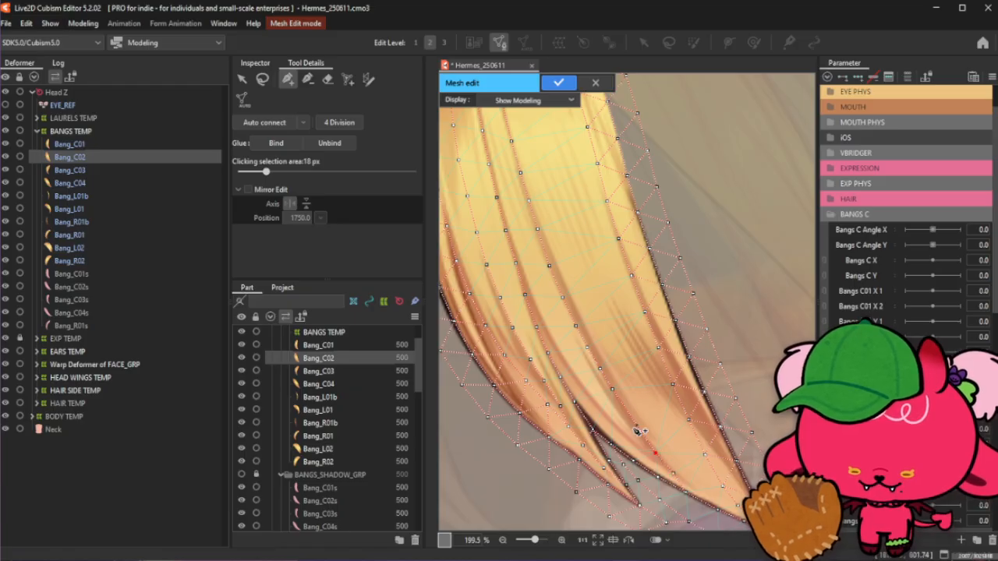
click(636, 427)
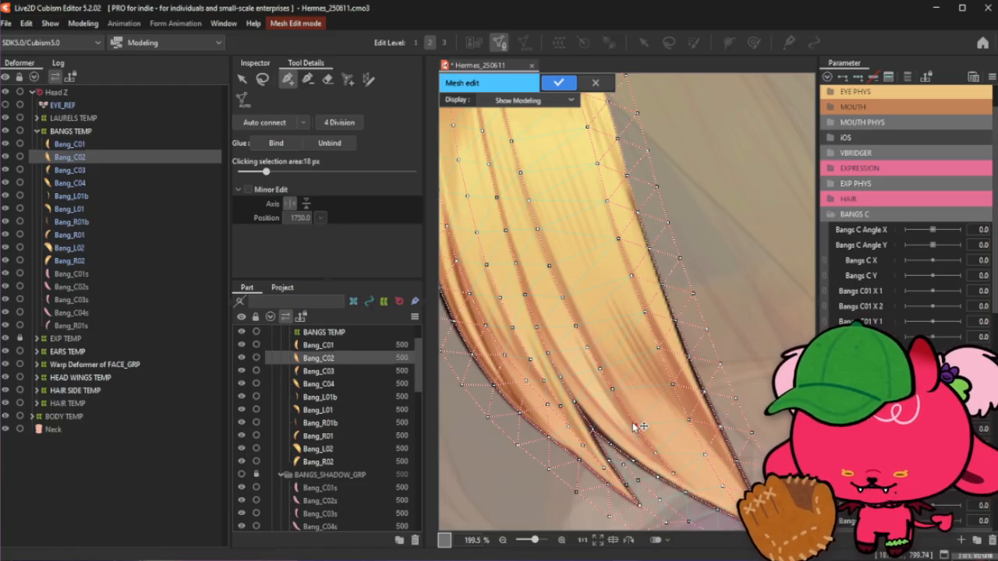
click(626, 409)
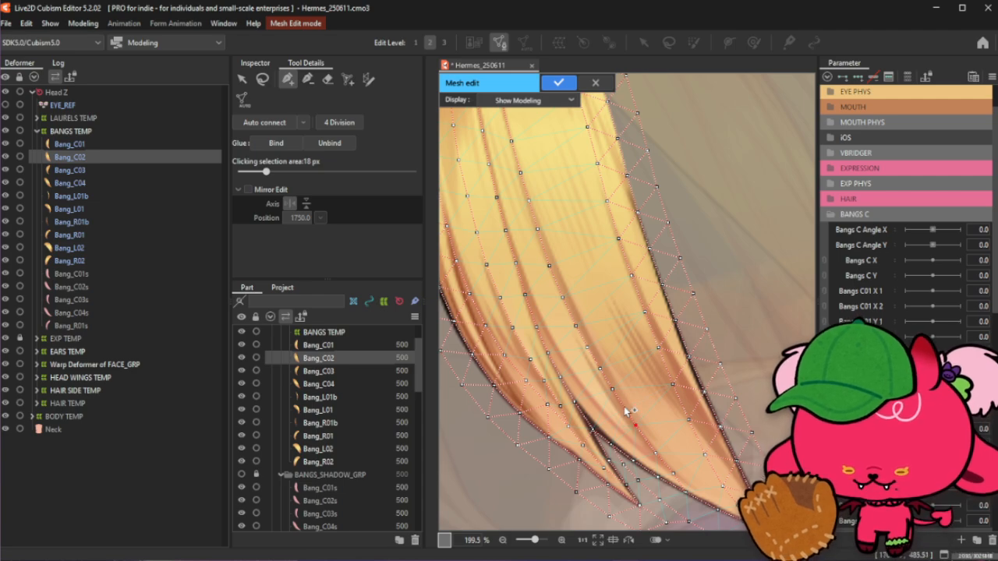
key(Delete)
drag(637, 425, 633, 421)
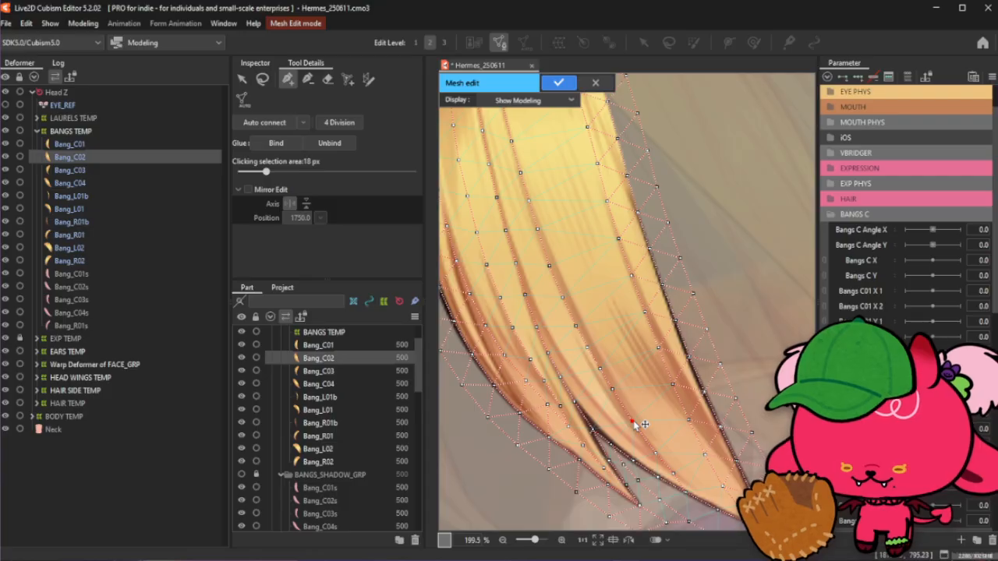
mouse_move(633, 420)
mouse_down()
mouse_move(637, 434)
mouse_move(626, 412)
mouse_up()
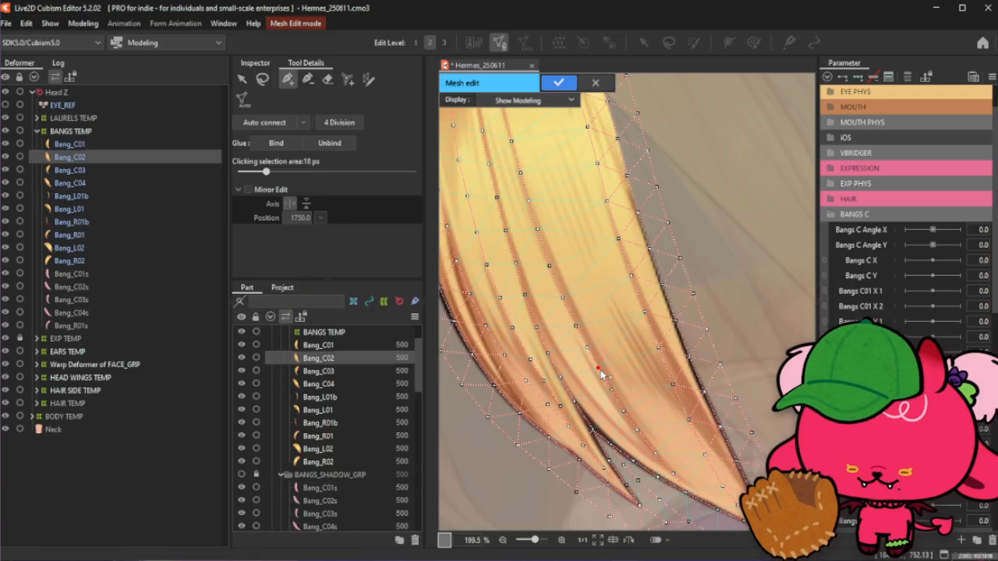
- Zoom out and review the overall vertex layout of Bang_C02's mesh while switching mesh tools
scroll(643, 419, down, 3)
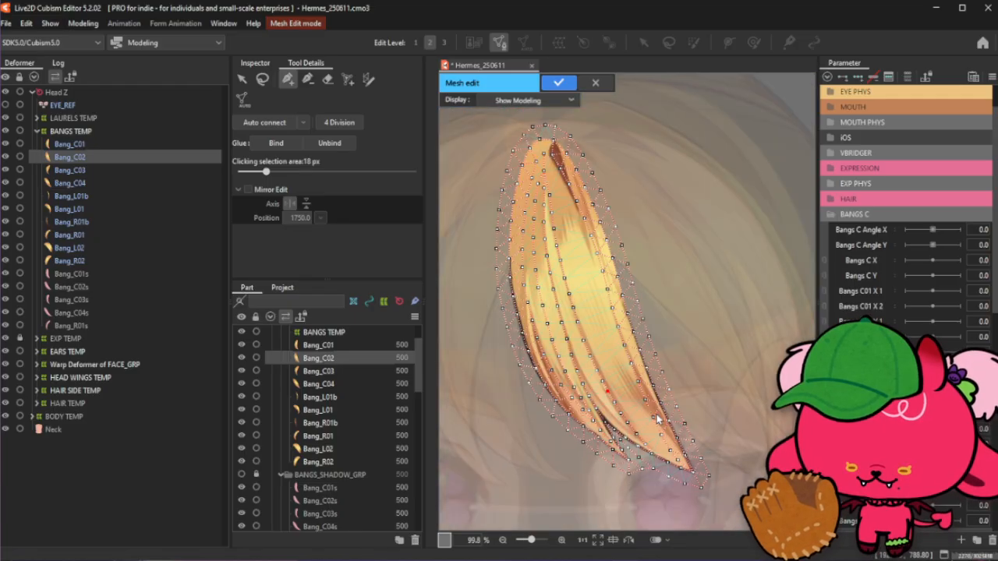
click(262, 79)
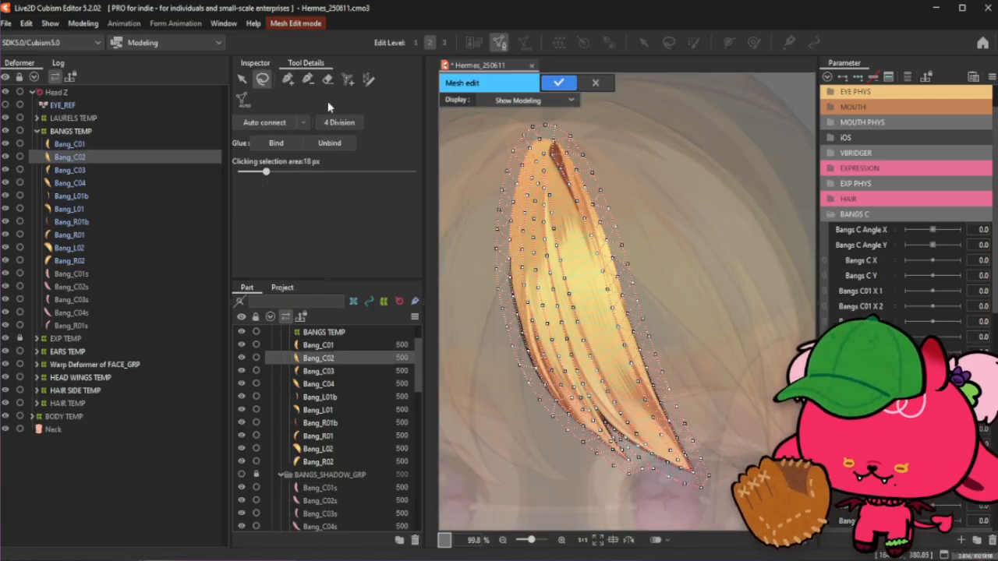
click(288, 79)
scroll(659, 439, up, 1)
scroll(661, 483, down, 2)
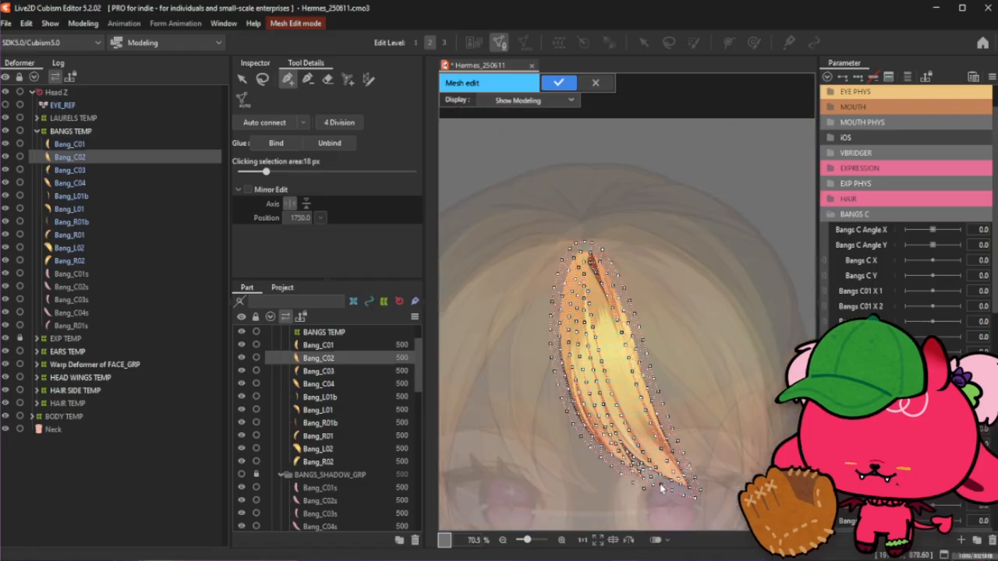
scroll(623, 352, up, 1)
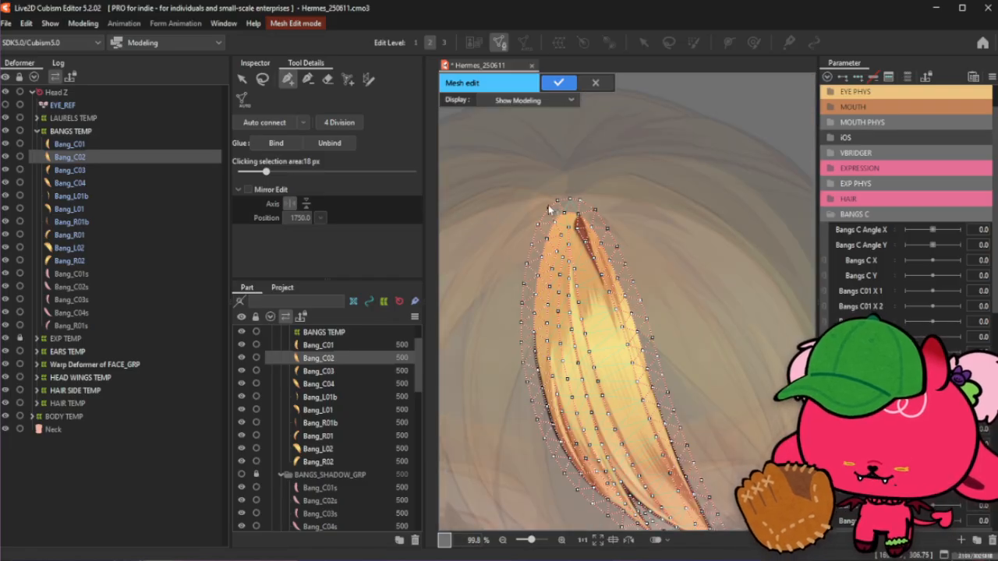
scroll(550, 209, up, 2)
click(307, 78)
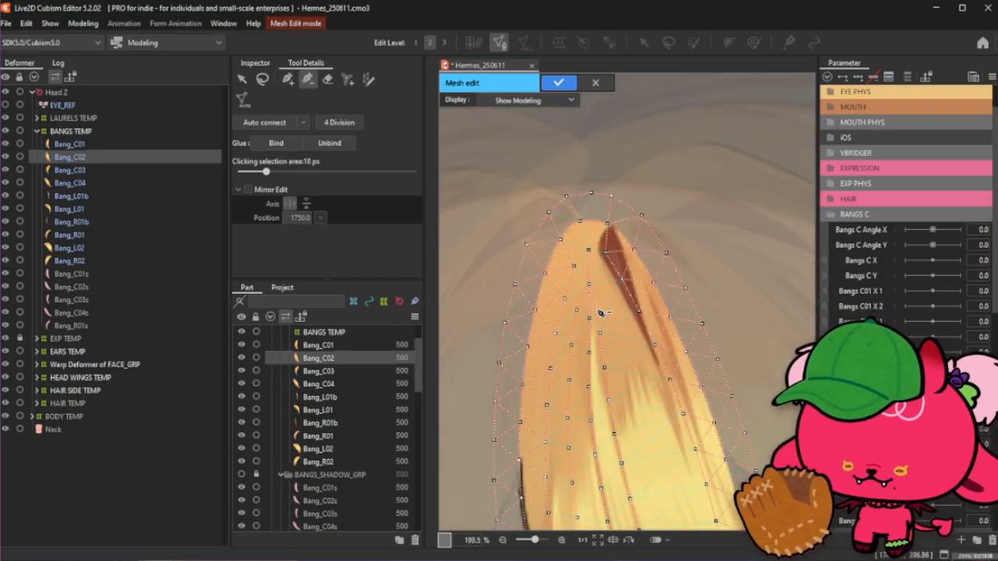
click(288, 79)
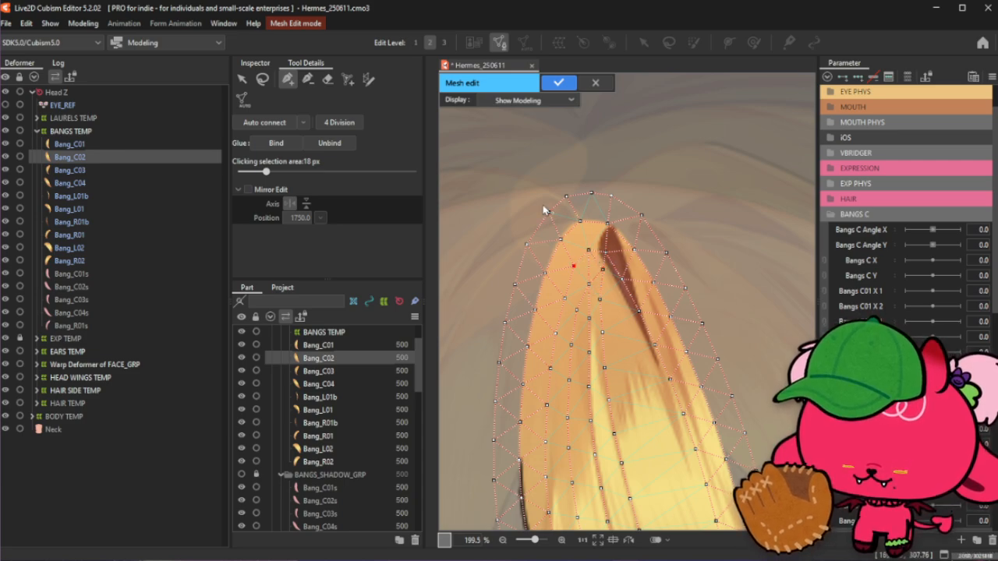
scroll(538, 187, down, 2)
scroll(535, 179, down, 3)
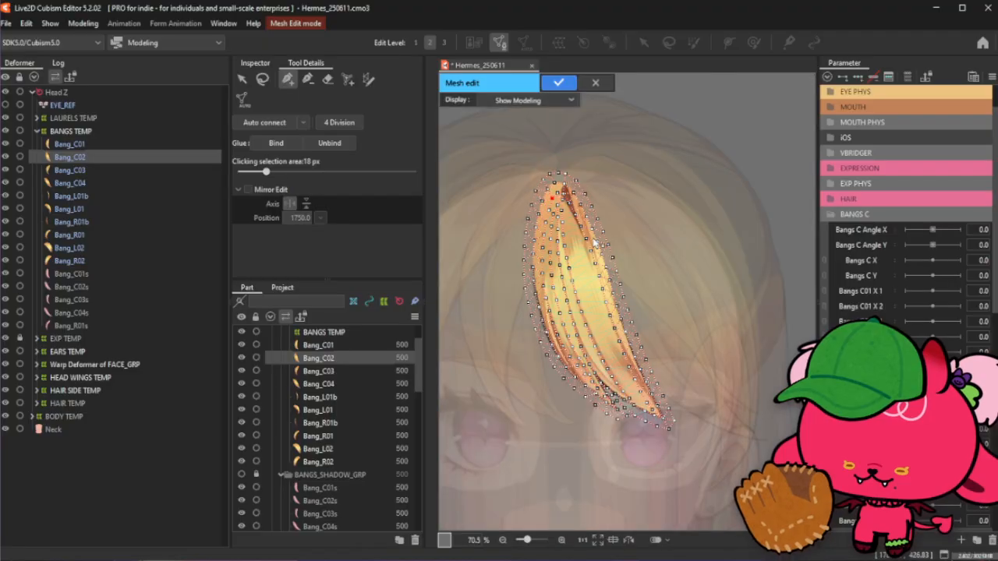
scroll(594, 242, up, 2)
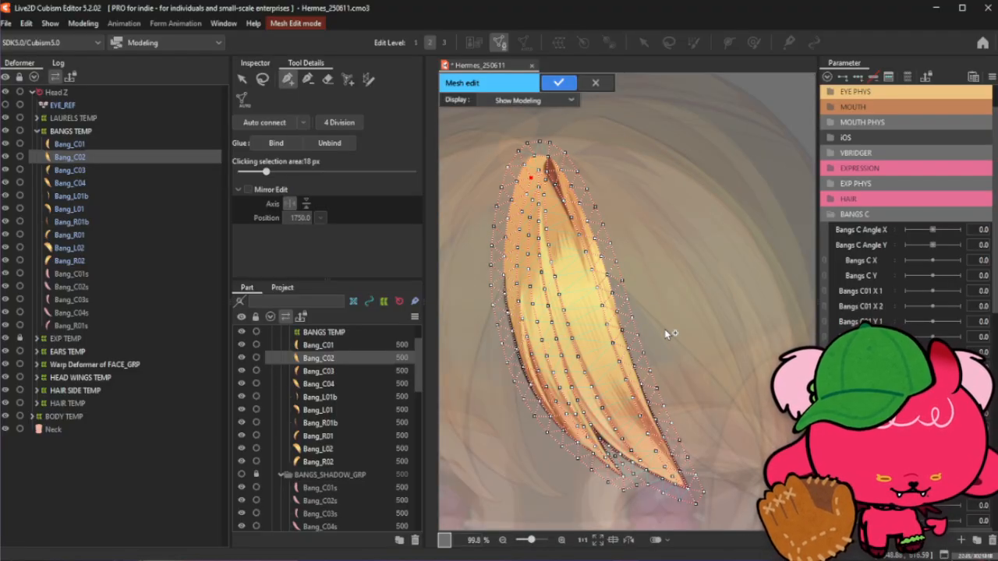
click(262, 79)
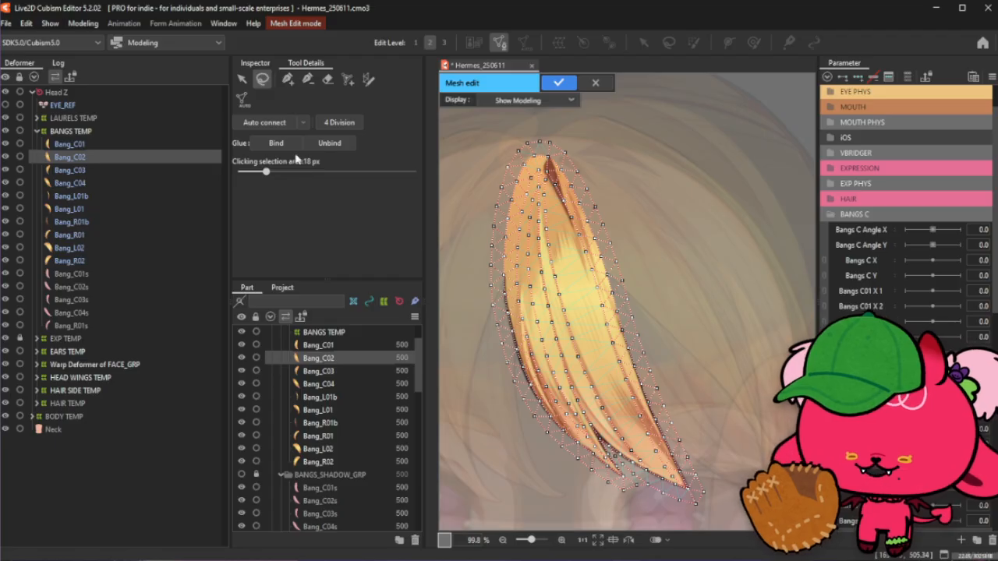
- Switch to the add-vertex tool and place two vertices near the tip of Bang_C02's lower strand
click(288, 79)
scroll(621, 479, up, 2)
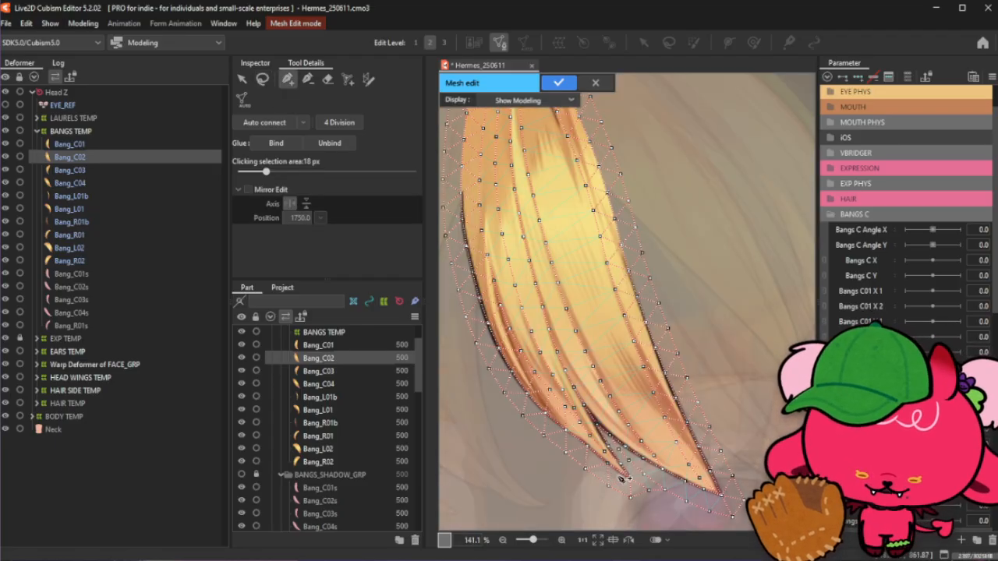
scroll(684, 496, up, 2)
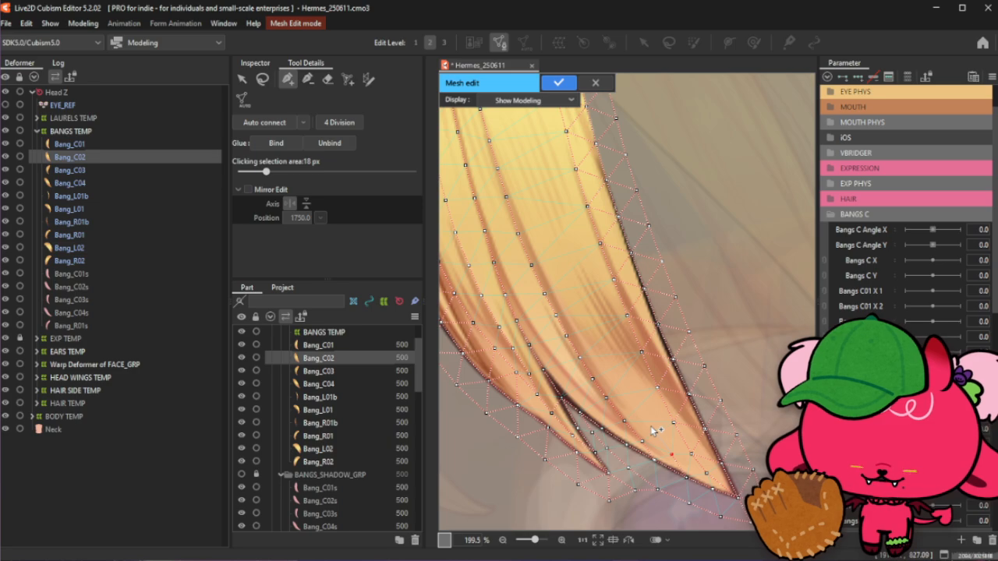
click(669, 453)
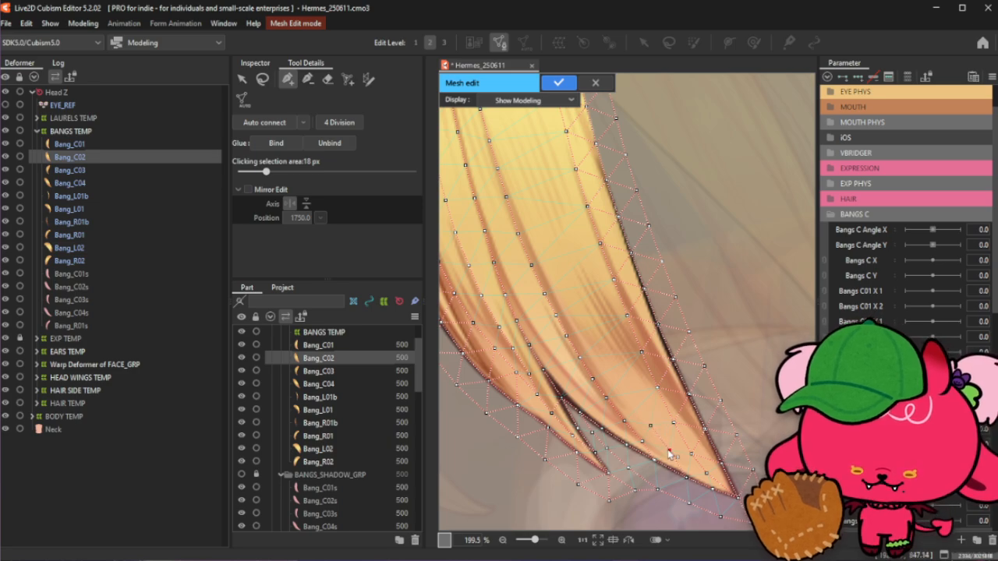
click(651, 424)
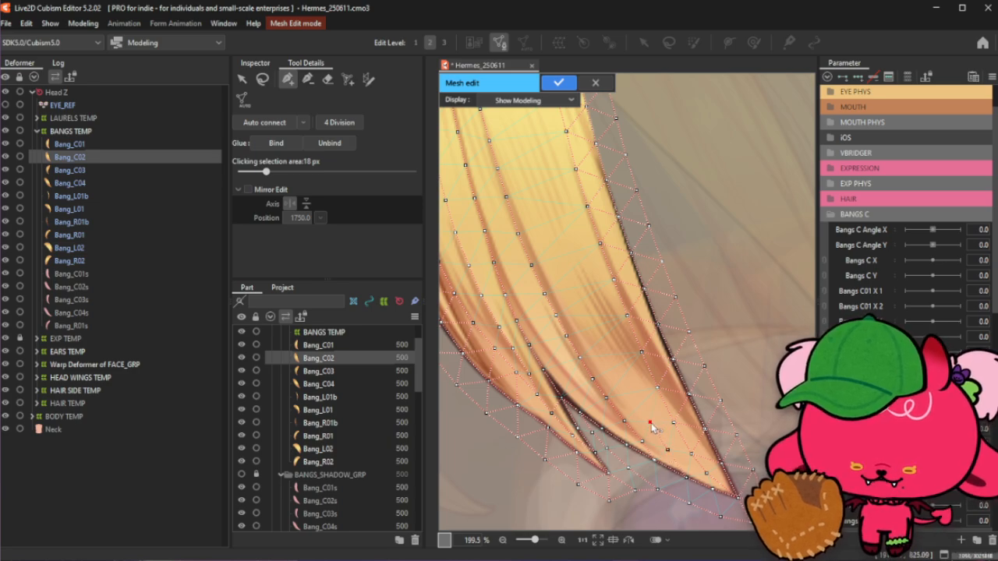
- Add more vertices along the gap between Bang_C02's lower strands
scroll(694, 488, down, 2)
scroll(630, 361, up, 5)
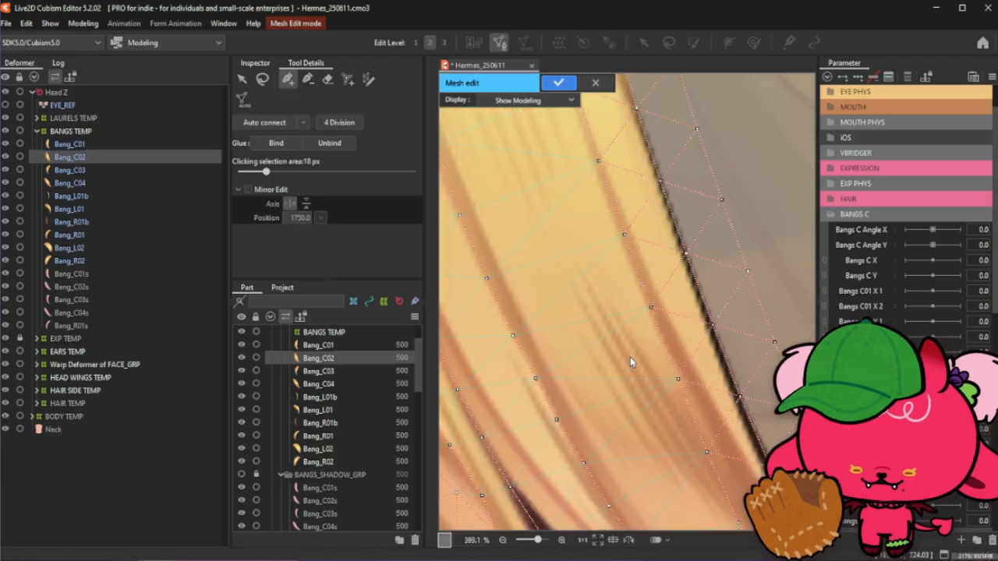
scroll(636, 410, down, 3)
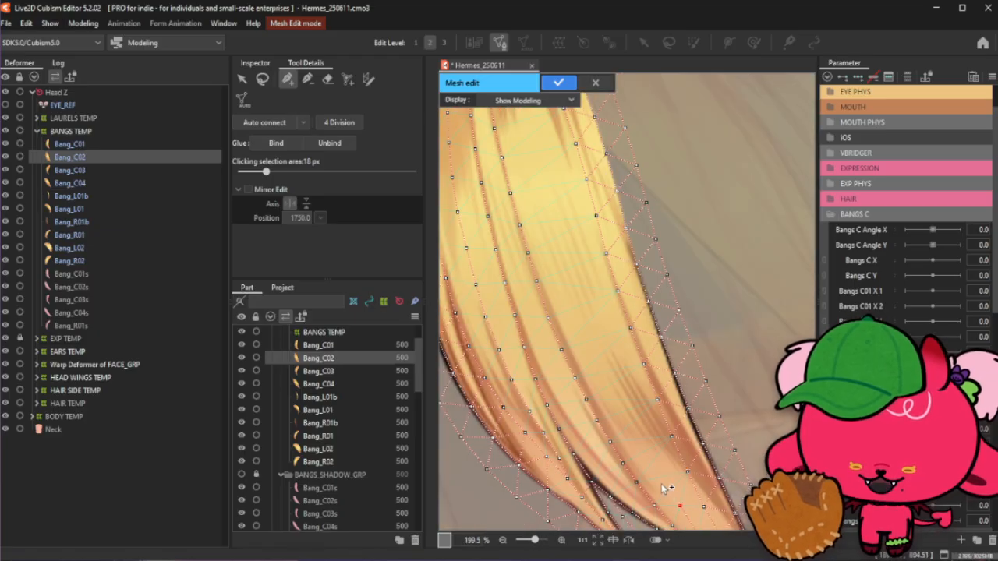
click(661, 482)
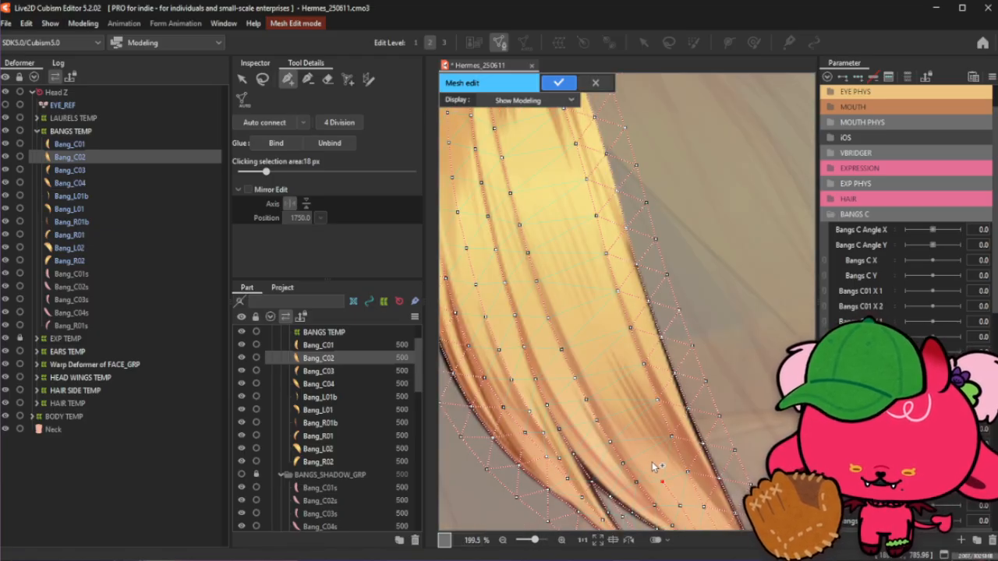
click(651, 461)
click(639, 433)
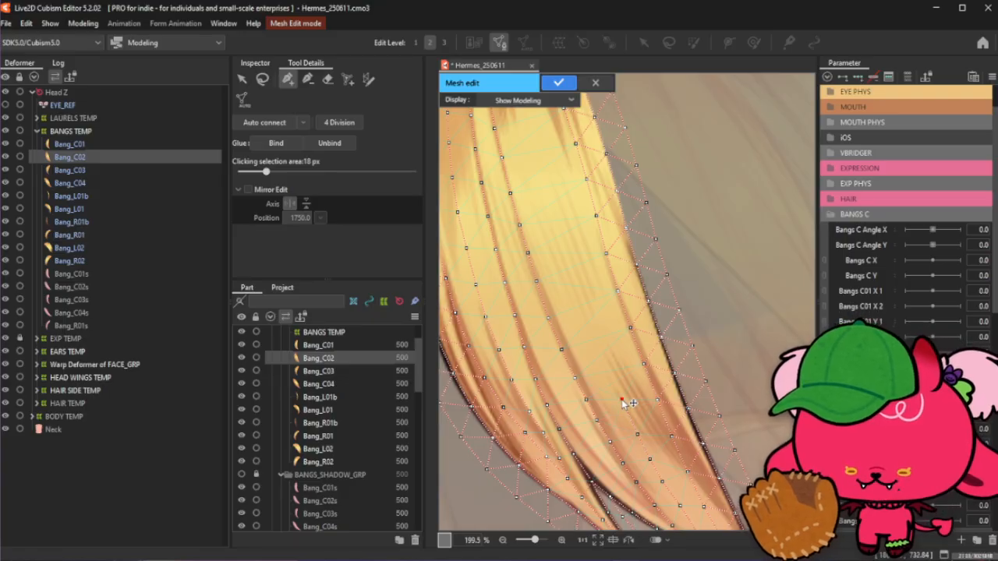
click(650, 460)
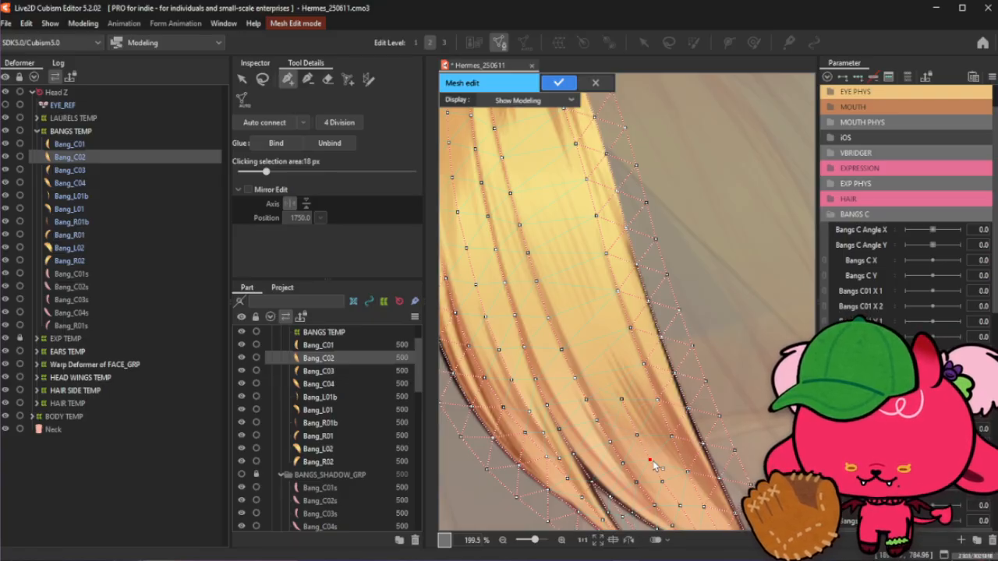
click(636, 433)
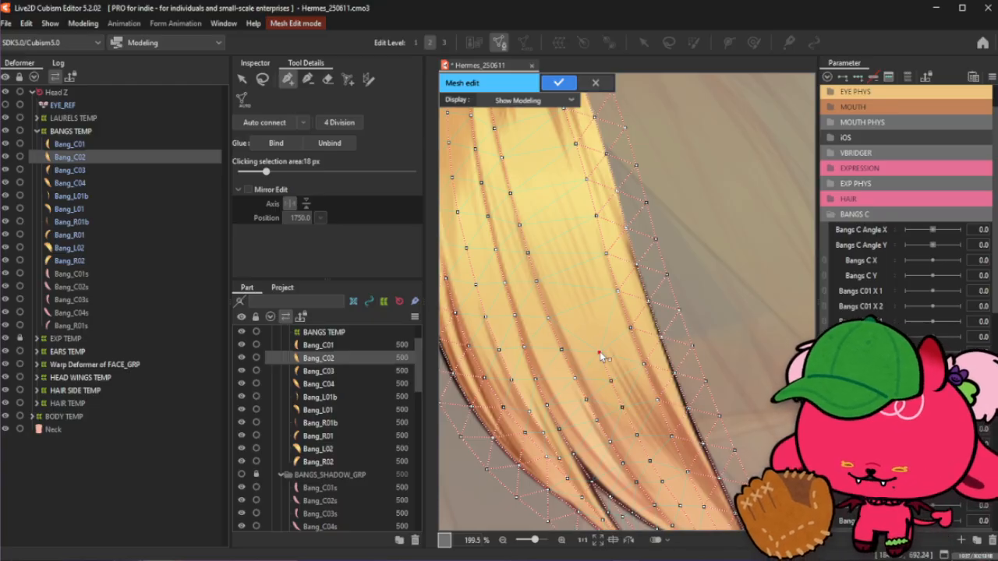
- Auto-connect Bang_C02's vertices into a mesh and apply the mesh edit
scroll(602, 383, down, 3)
scroll(565, 287, up, 3)
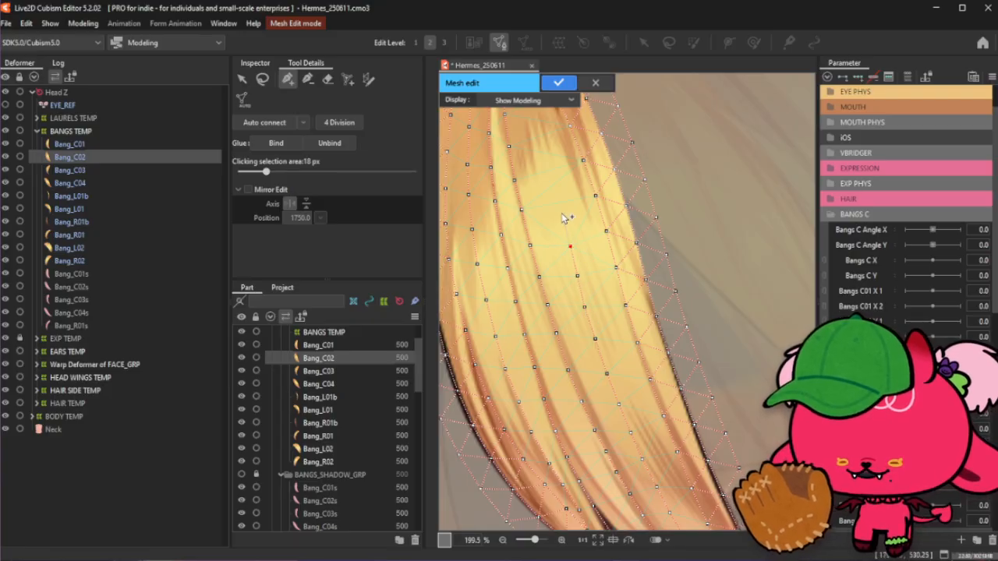
scroll(619, 330, down, 3)
scroll(565, 179, up, 3)
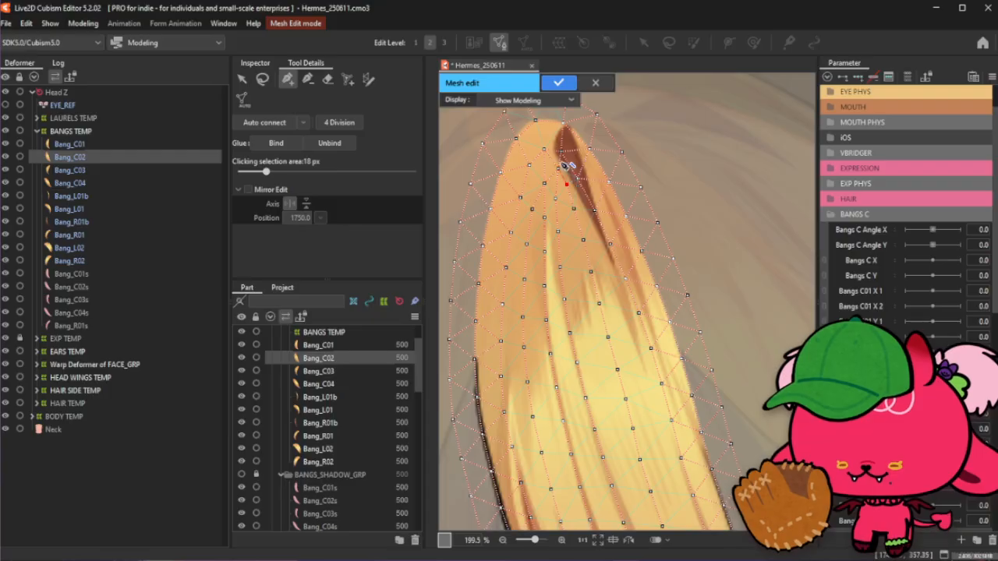
scroll(590, 210, down, 3)
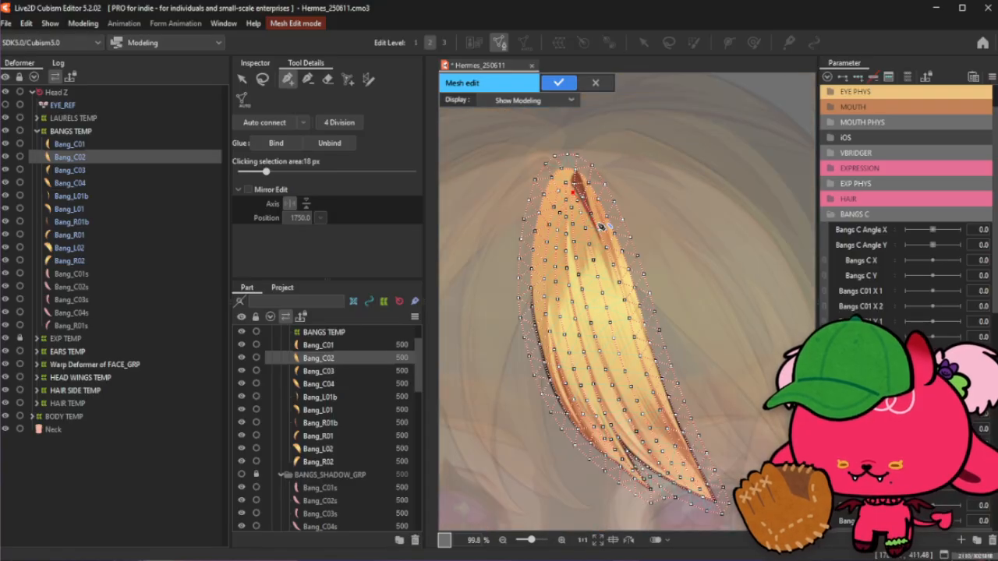
click(266, 125)
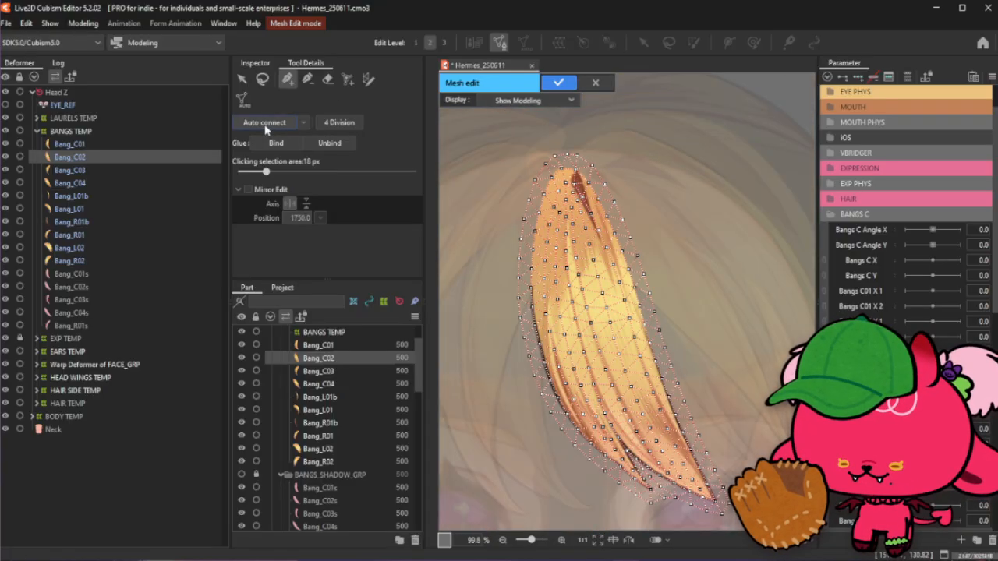
click(558, 82)
- Select the Bang_C03 art mesh and view it on the whole face
scroll(540, 147, down, 1)
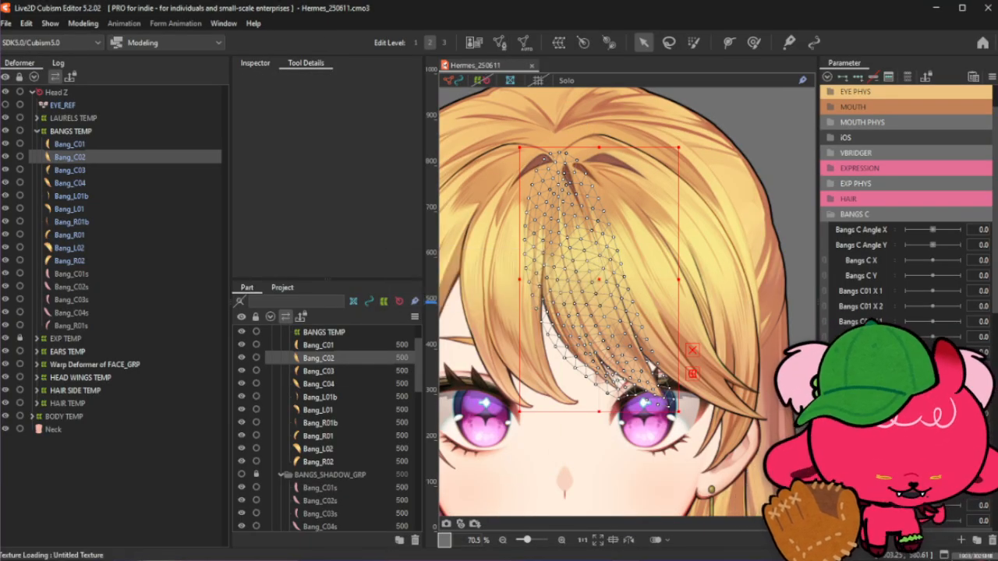
click(119, 170)
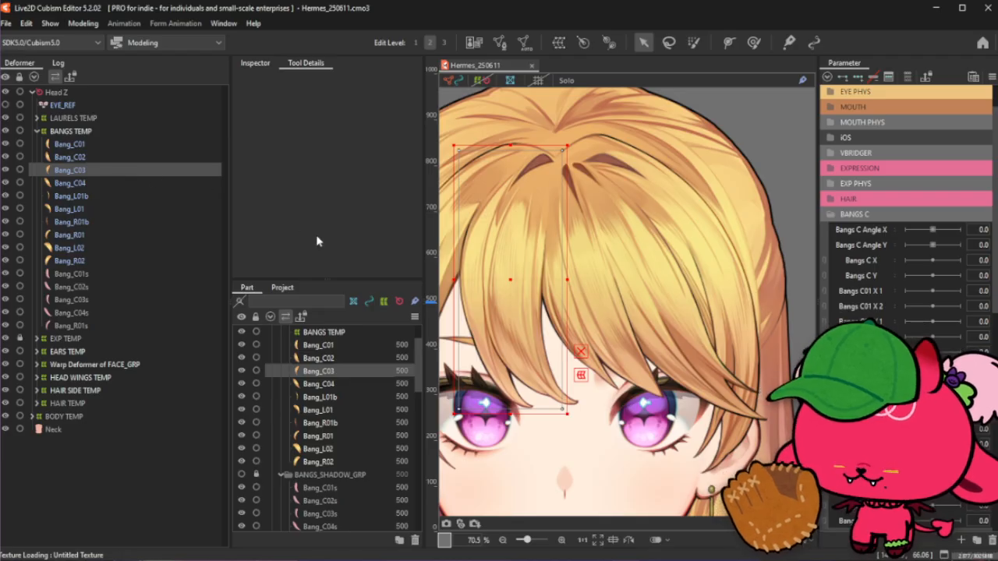
scroll(667, 251, down, 1)
scroll(667, 251, down, 1)
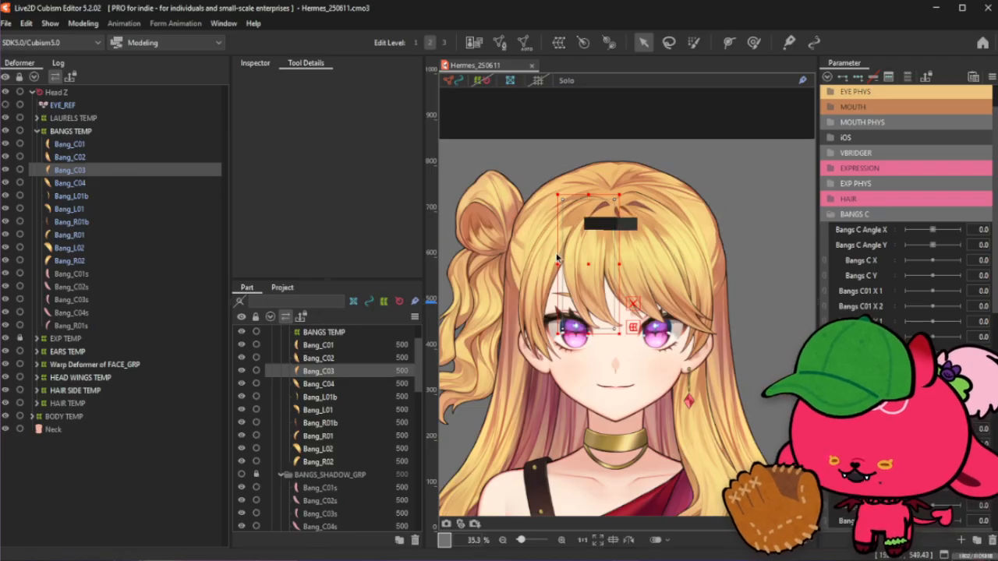
scroll(577, 251, up, 1)
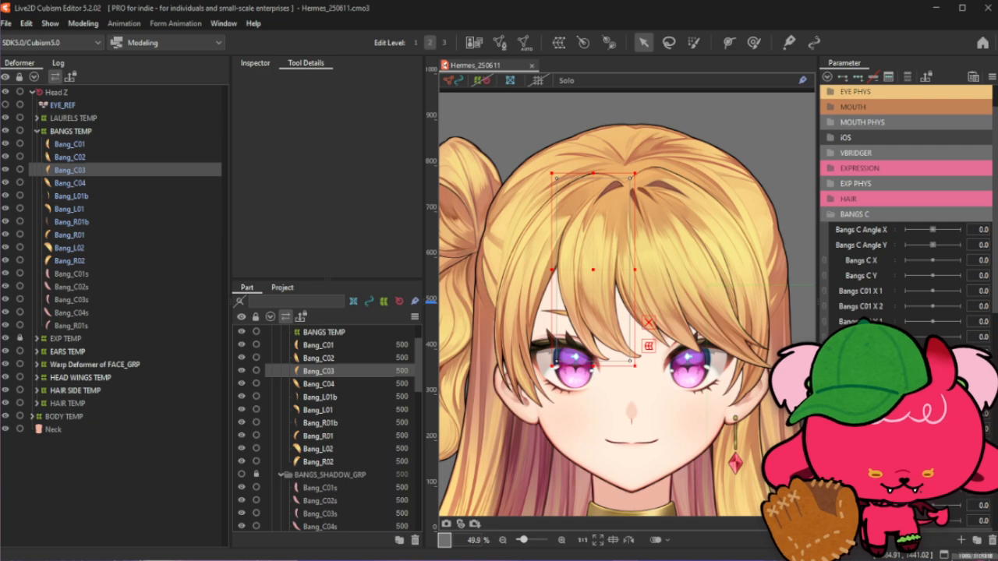
- Switch to the browser showing the Framed movie guessing game and reposition its window
drag(519, 560, 300, 15)
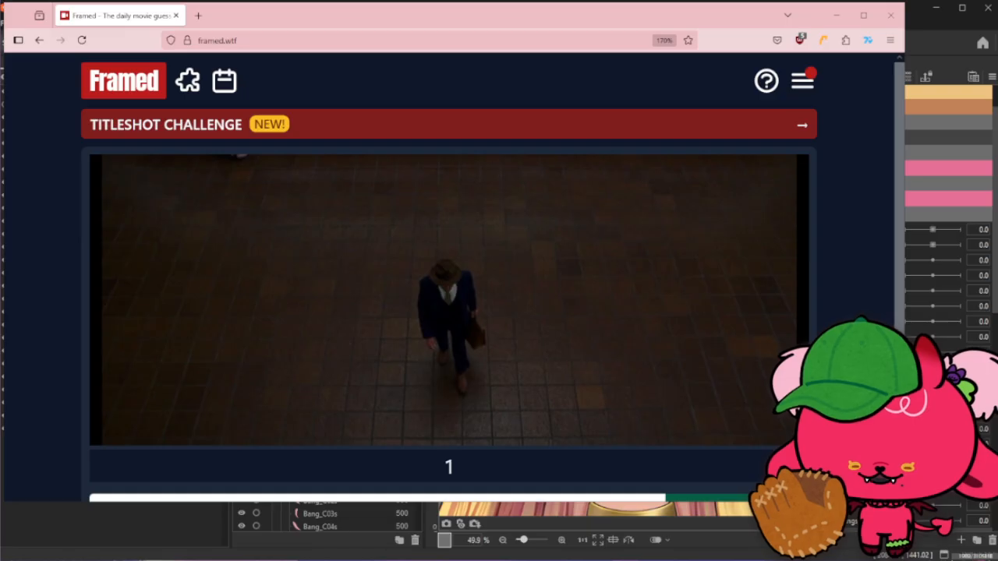
drag(904, 502, 828, 555)
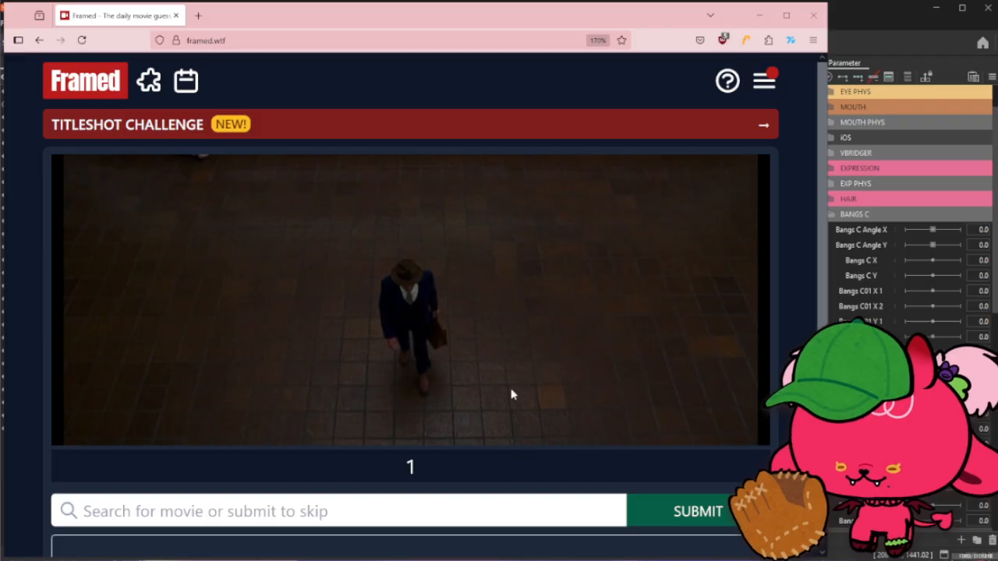
mouse_move(390, 19)
mouse_down()
mouse_move(400, 21)
mouse_move(394, 25)
mouse_up()
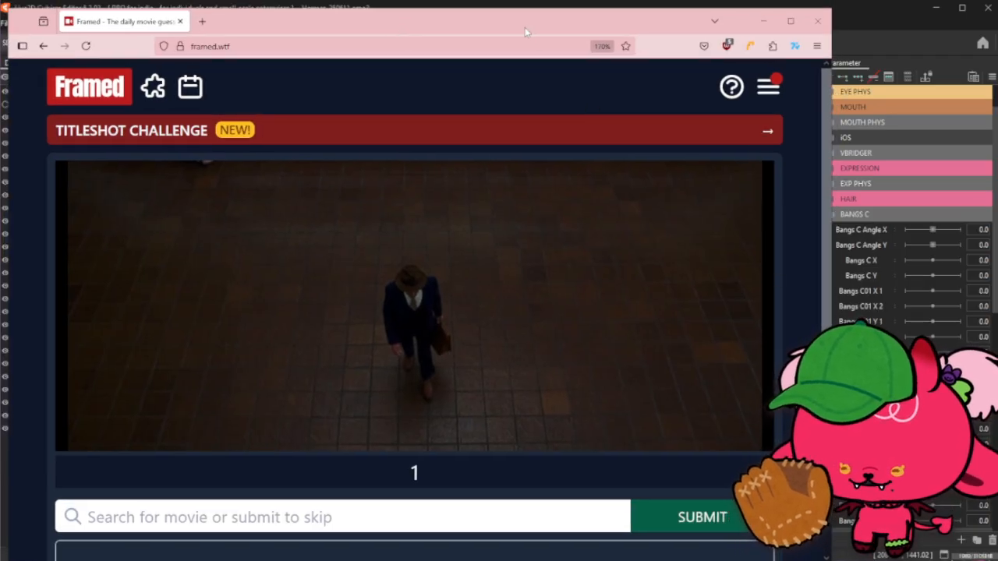
drag(530, 25, 536, 22)
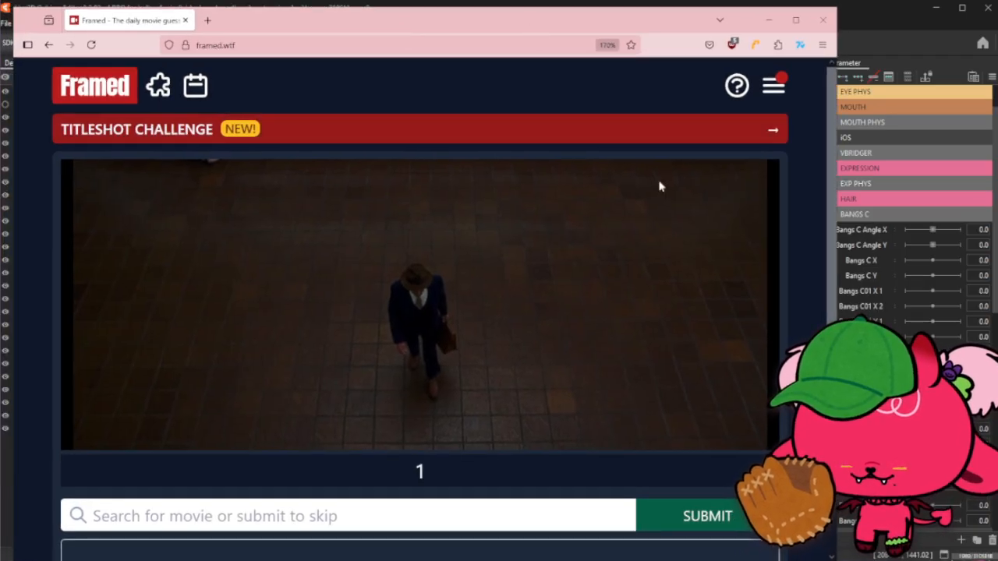
- Skip the first Framed clue and compare the two revealed frames
click(739, 516)
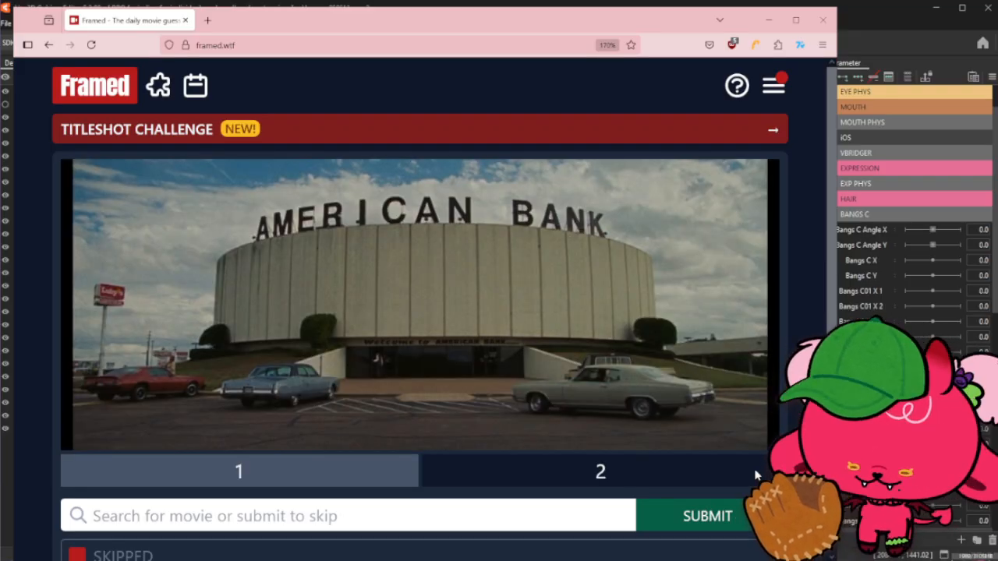
click(381, 478)
click(508, 481)
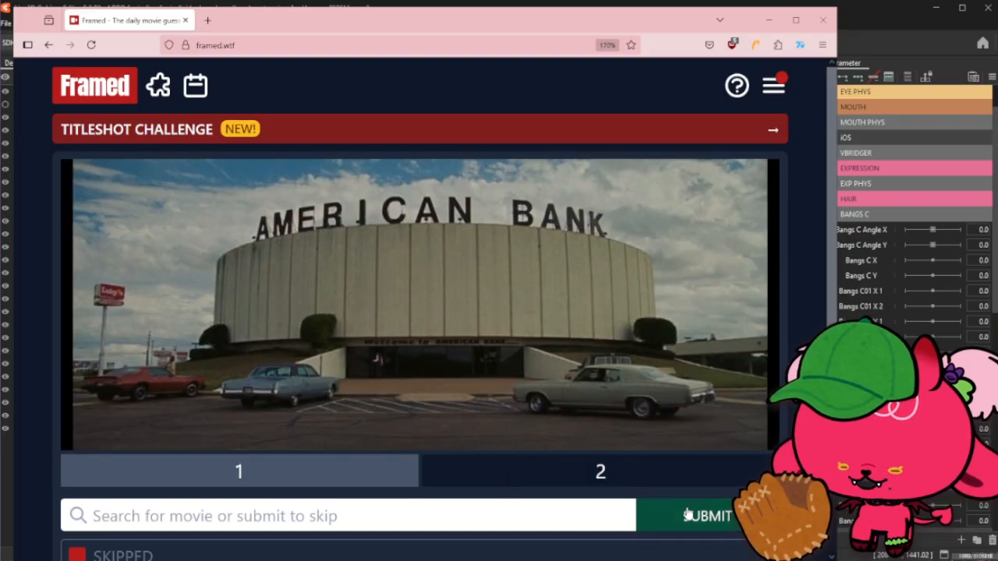
- Search the movie list for "oppen" and submit the chosen title as a guess
click(471, 522)
text(oppen)
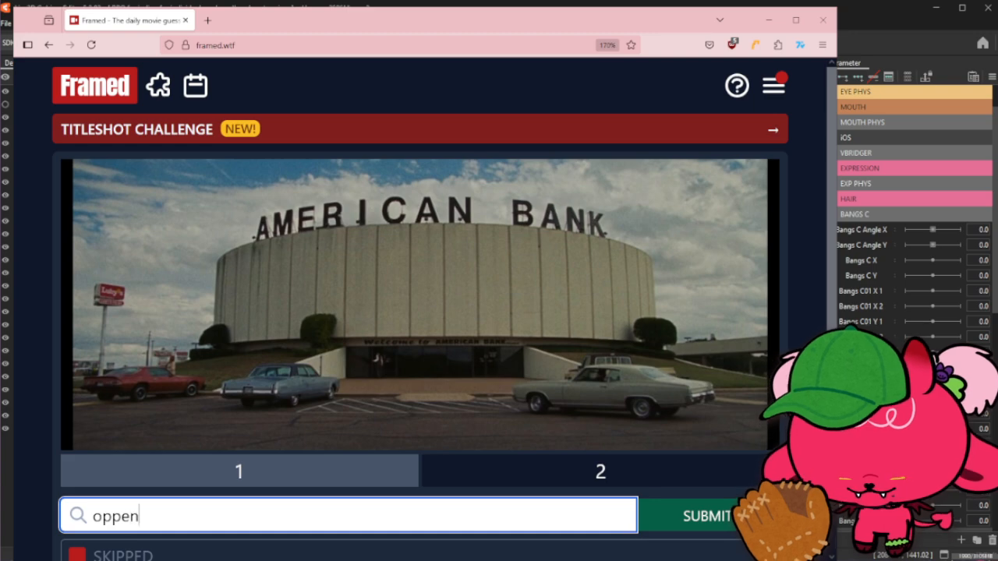
click(336, 389)
click(678, 521)
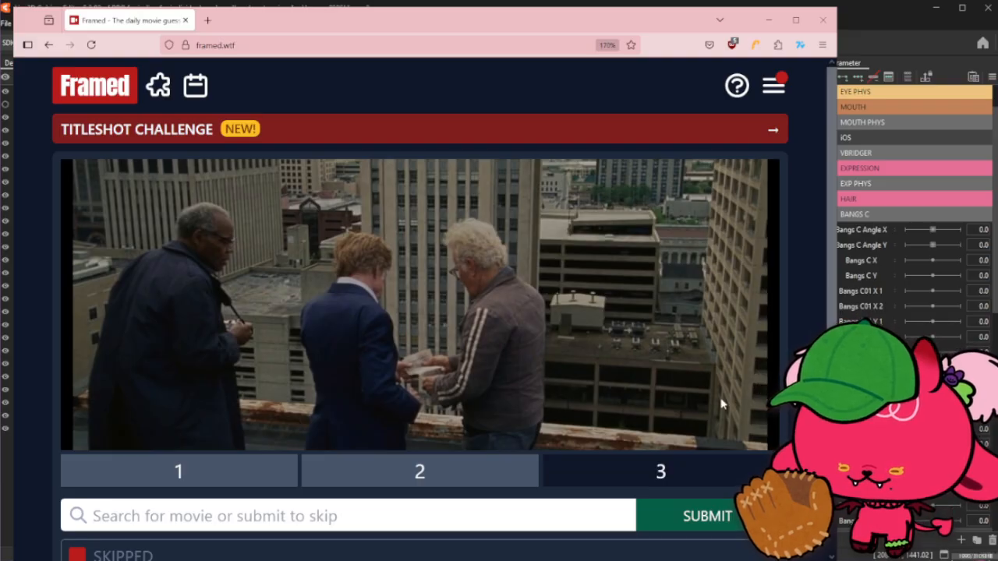
- Search the movie list for "catch me if" and submit the chosen title as the next guess
click(517, 507)
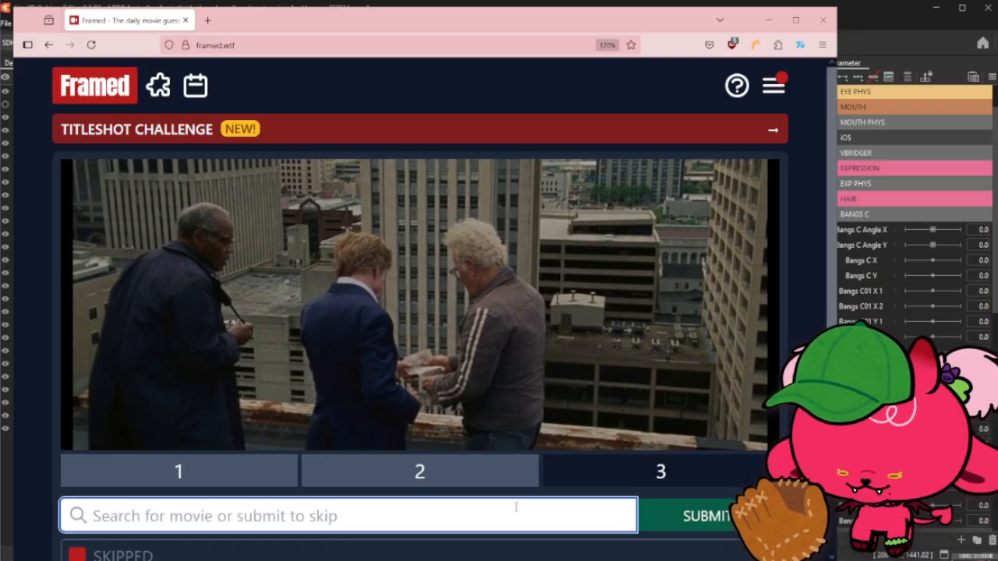
text(car)
key(BackSpace)
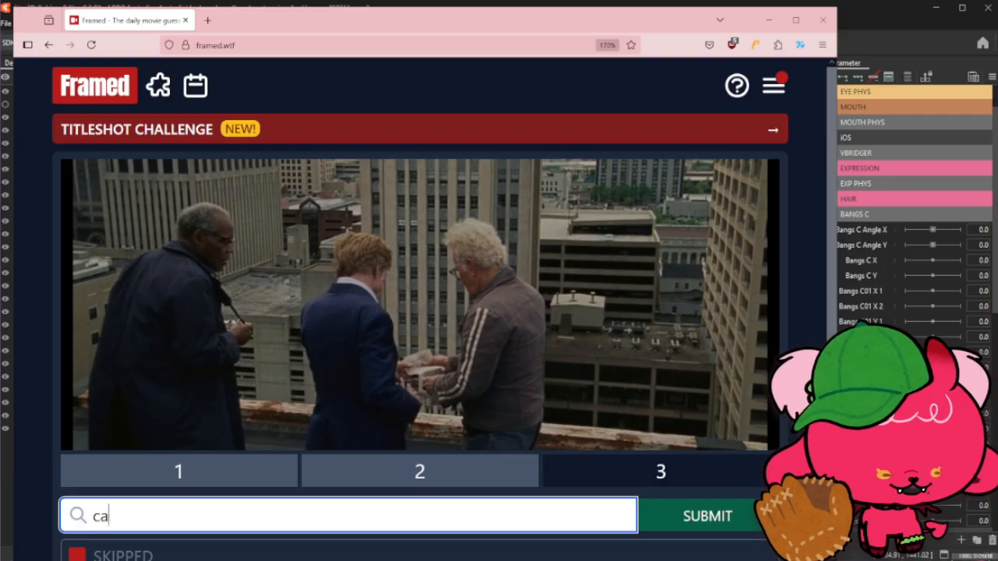
text(tch me if)
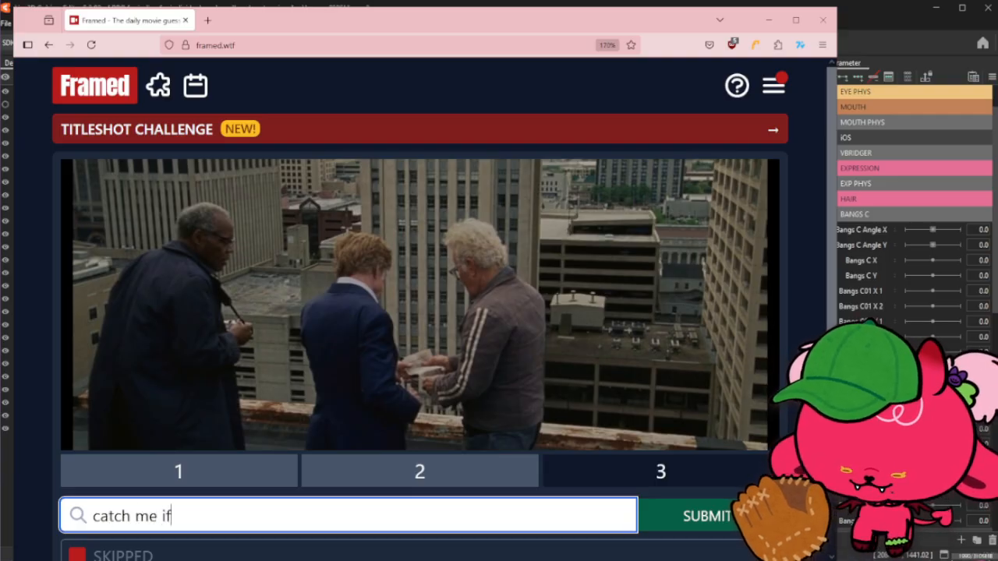
click(392, 388)
click(661, 518)
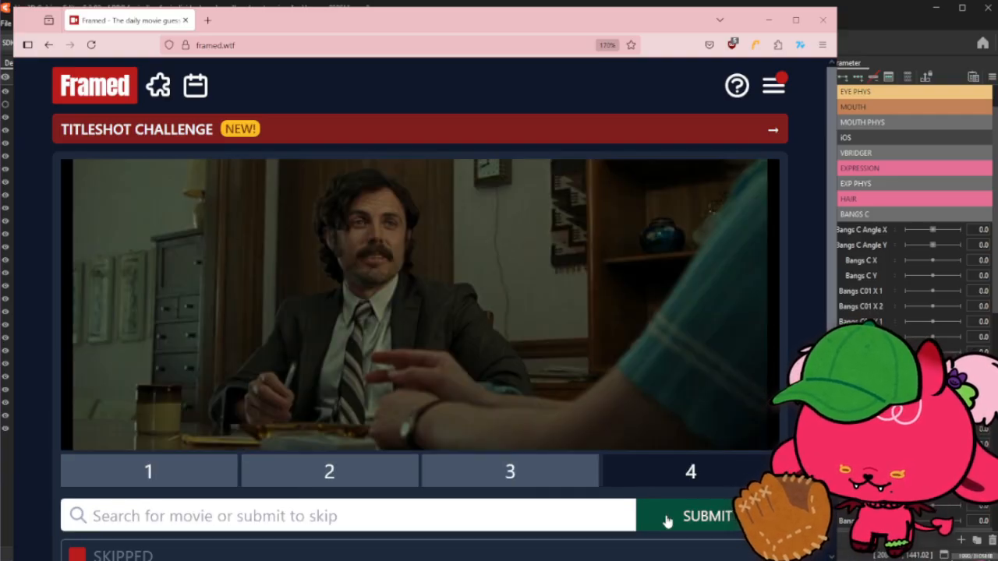
- Flip through the four revealed frames, then skip to the next clue
click(542, 485)
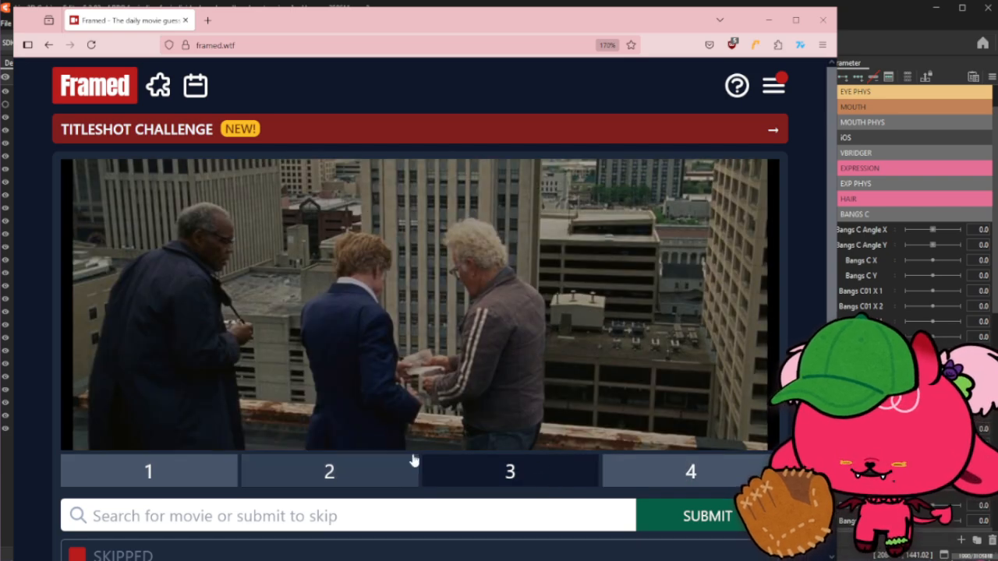
click(402, 469)
click(224, 471)
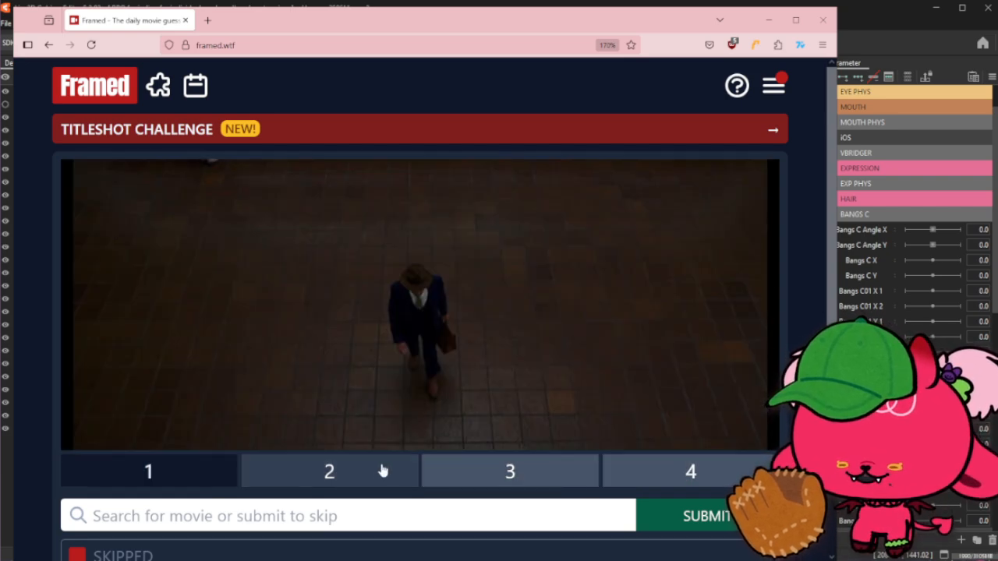
click(368, 470)
click(519, 477)
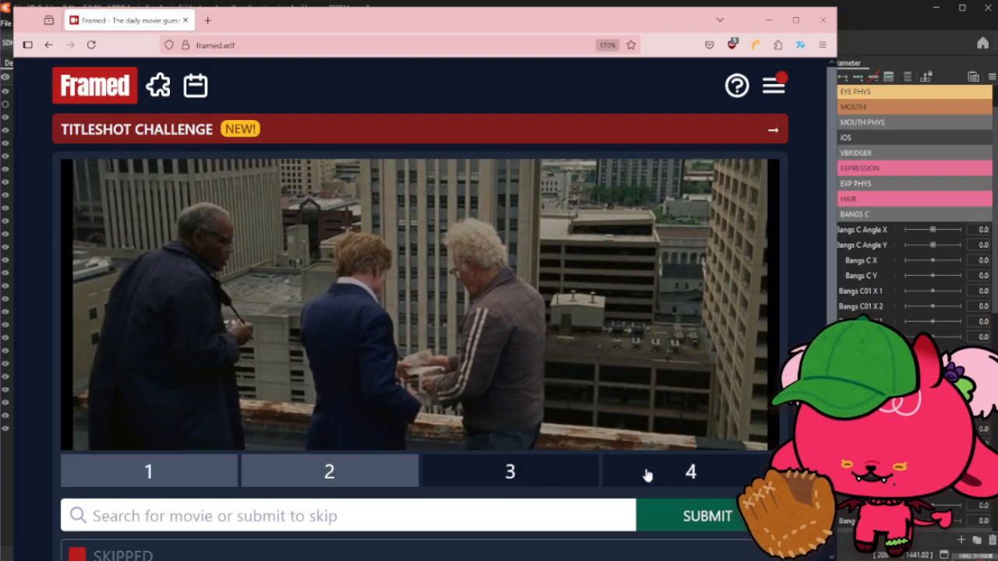
click(646, 474)
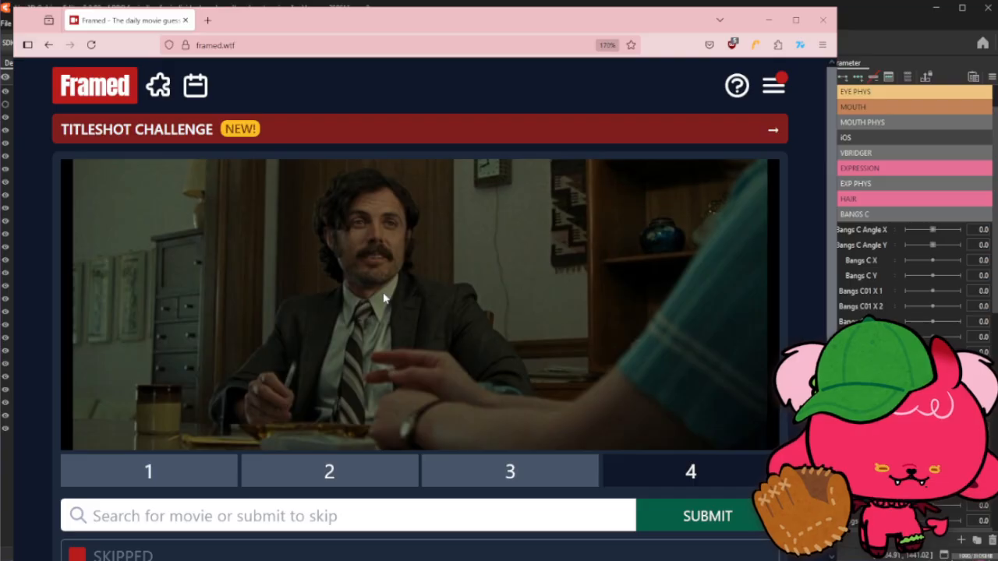
click(644, 517)
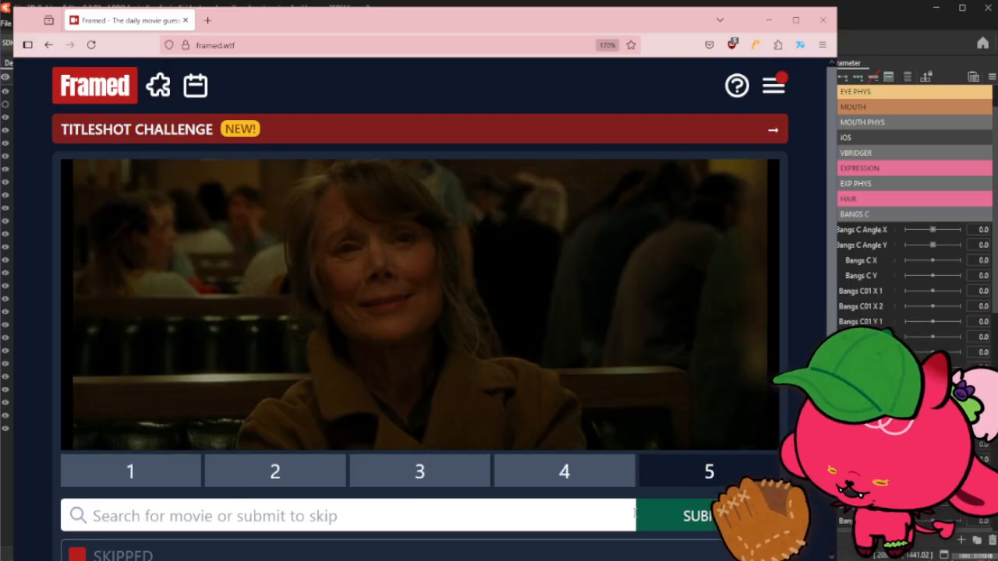
- Skip to the sixth frame and flip back through all six revealed frames
click(744, 528)
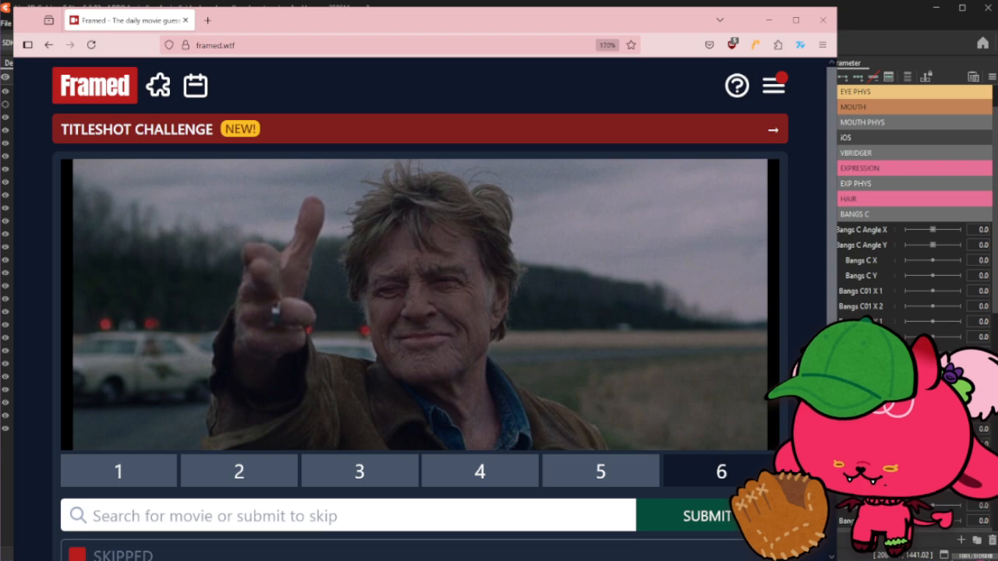
click(590, 470)
click(476, 471)
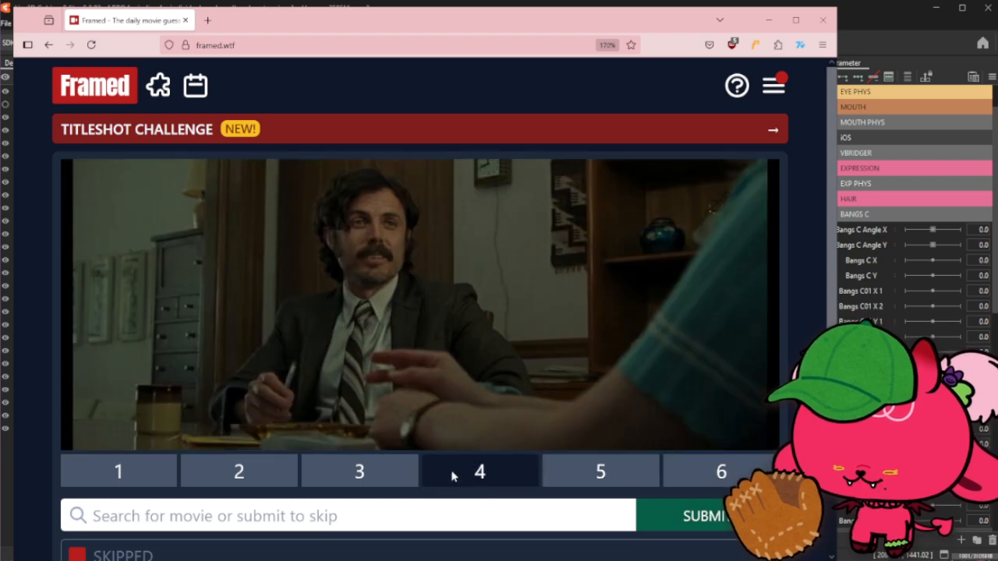
click(304, 470)
click(261, 472)
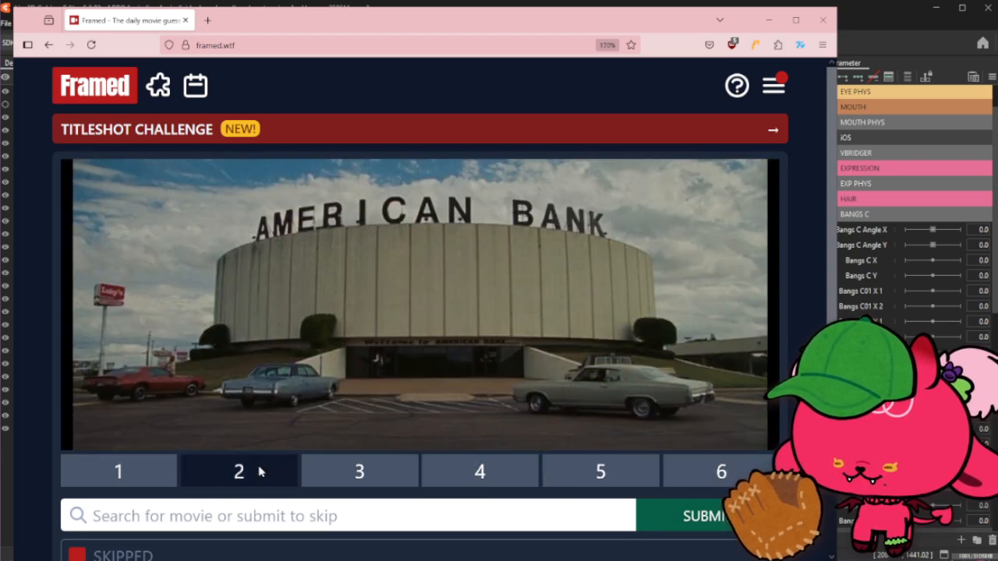
click(111, 472)
click(684, 474)
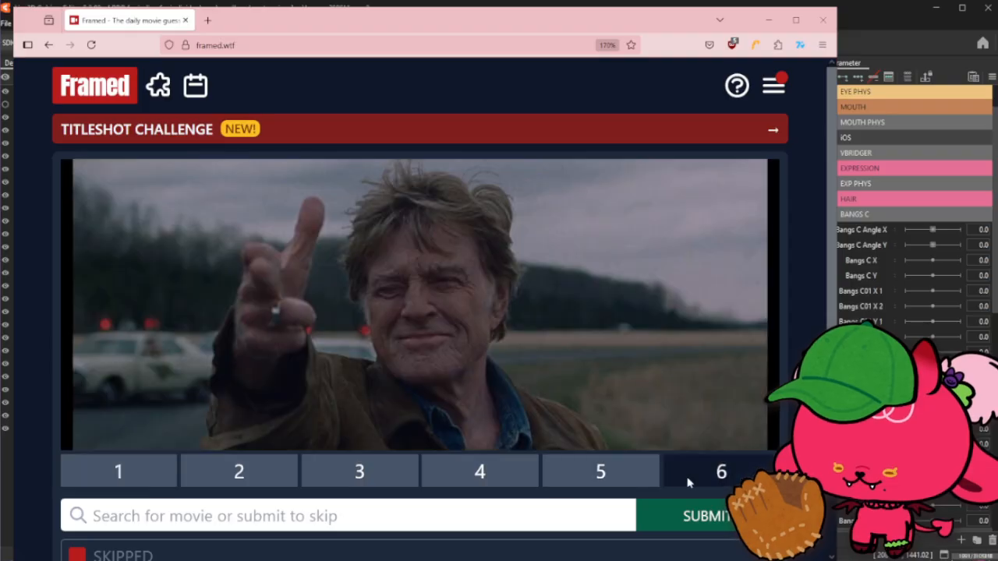
- Skip the last guess and review the revealed answer for the daily movie
click(697, 514)
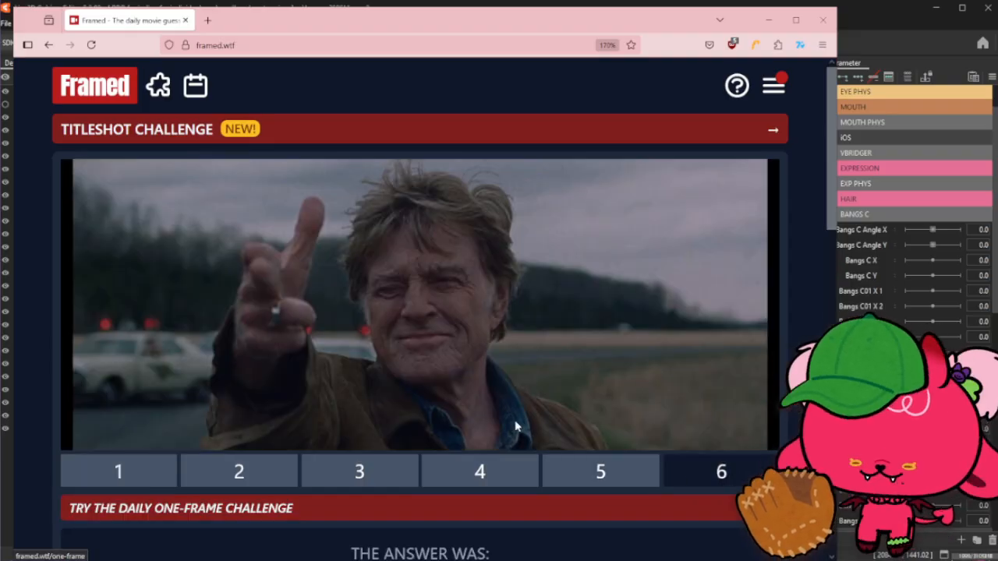
scroll(513, 424, down, 2)
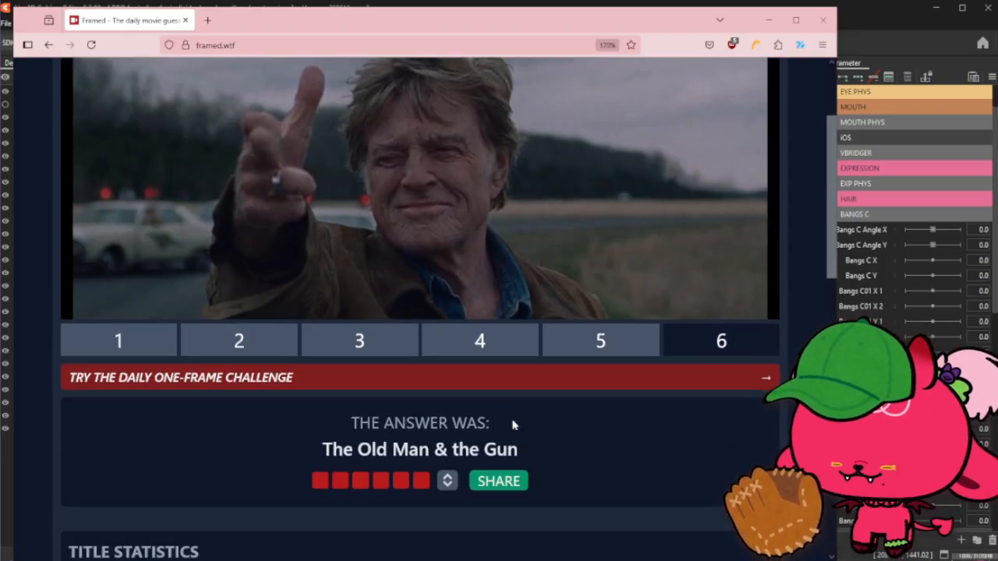
scroll(512, 425, up, 2)
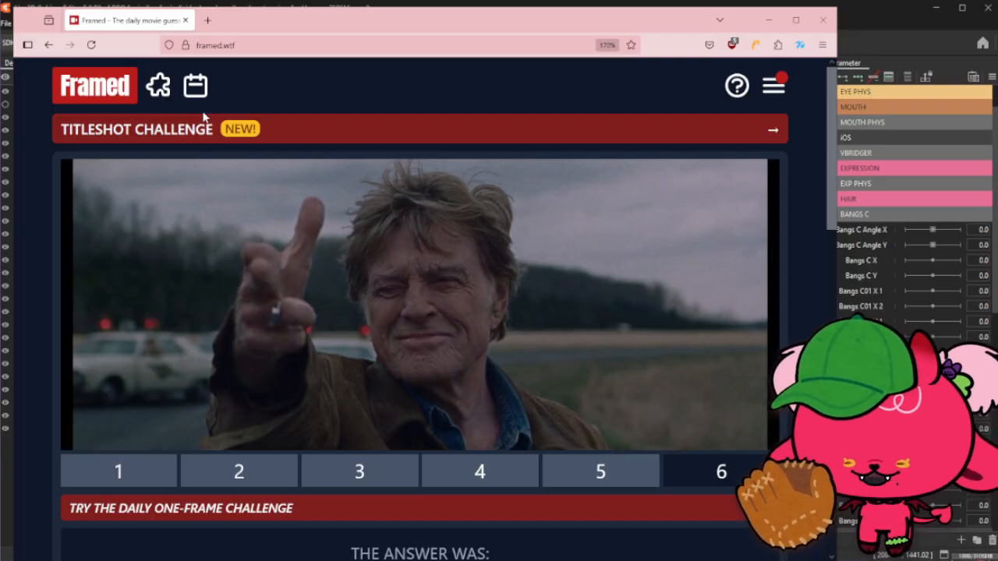
- Open the Titleshot Challenge and submit Ghostbusters from a search for "ghost"
click(589, 140)
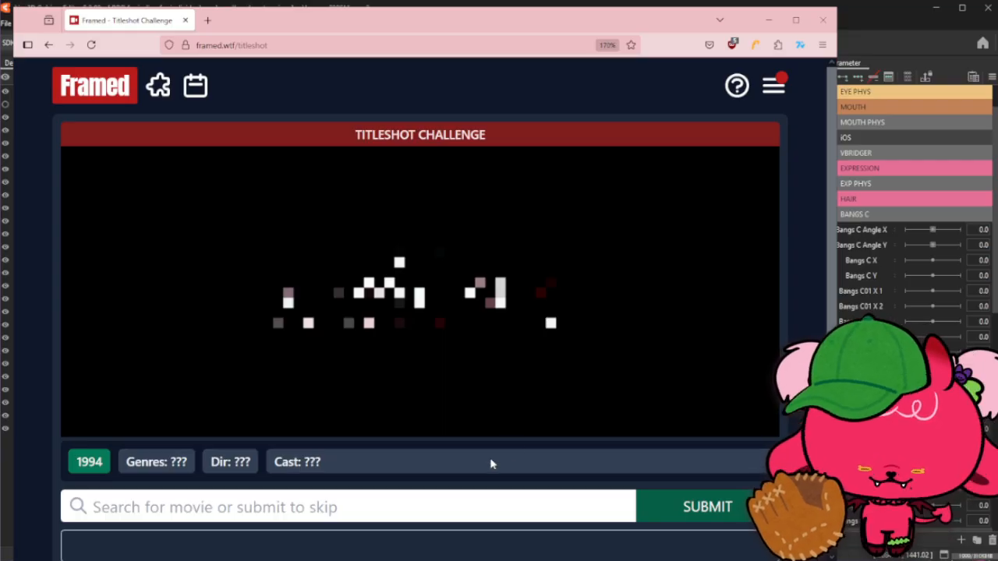
click(495, 506)
text(ghost)
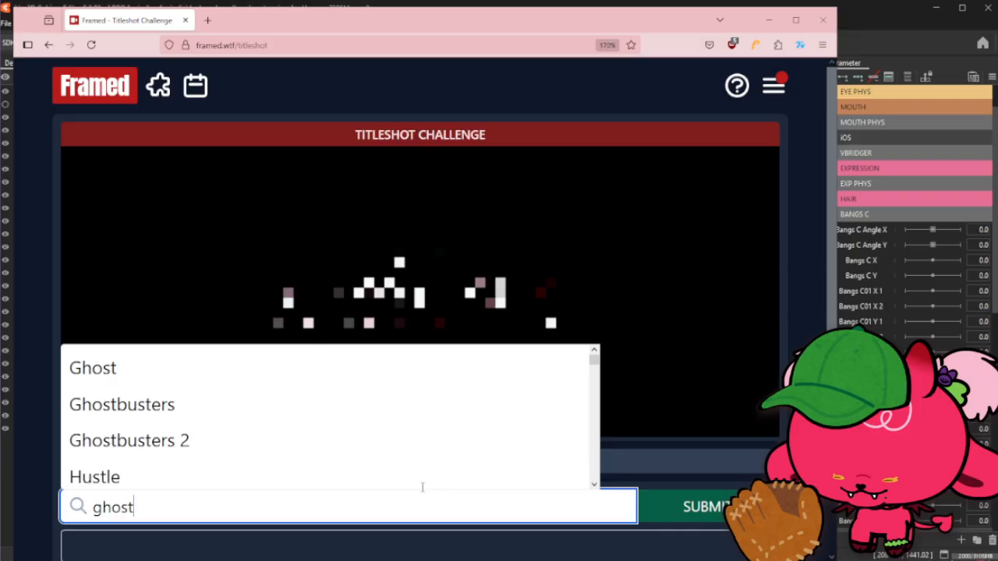
click(320, 412)
key(Return)
scroll(507, 461, down, 2)
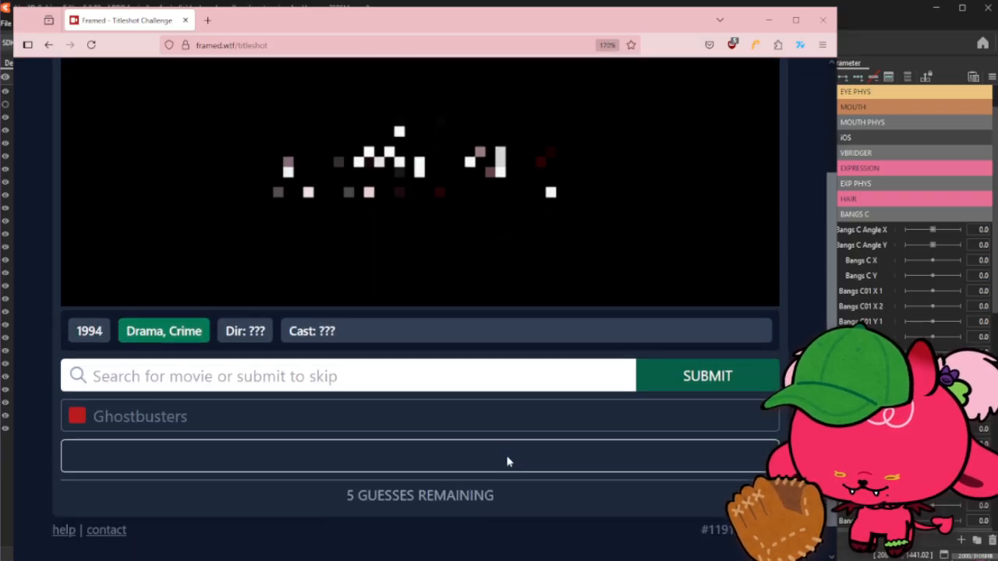
scroll(507, 461, up, 2)
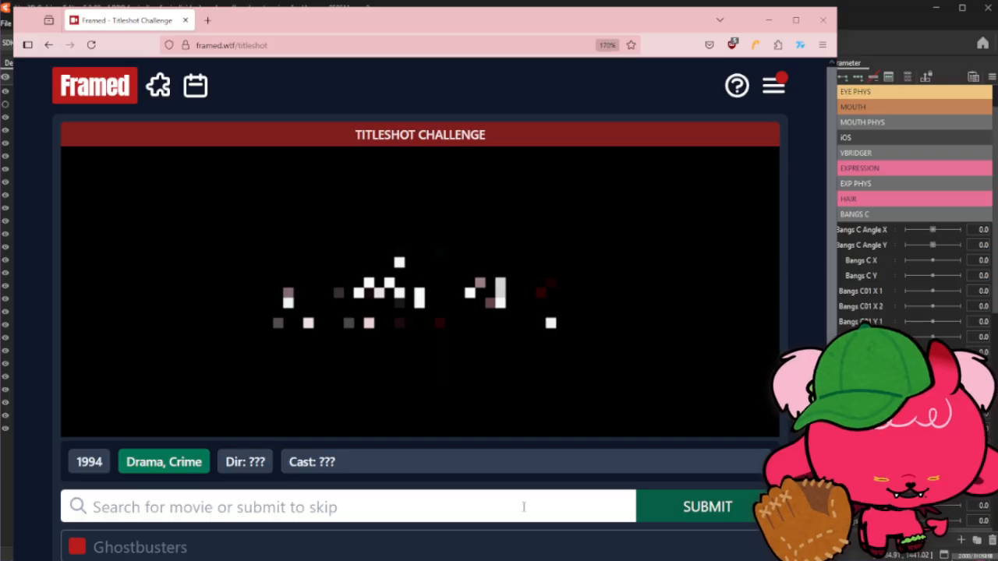
- Search for "the god" and submit The Godfather as the next titleshot guess
click(523, 507)
text(the go)
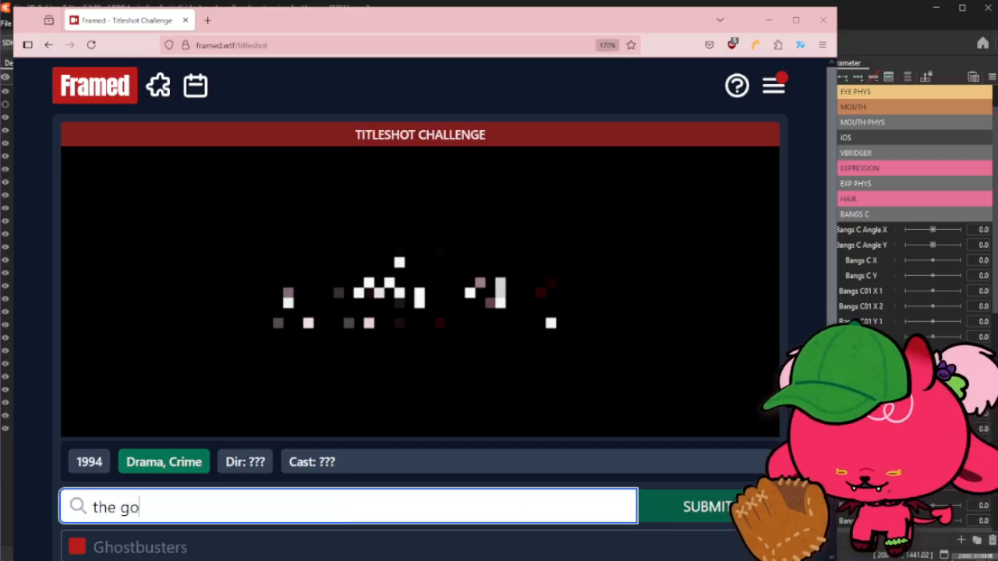
text(d)
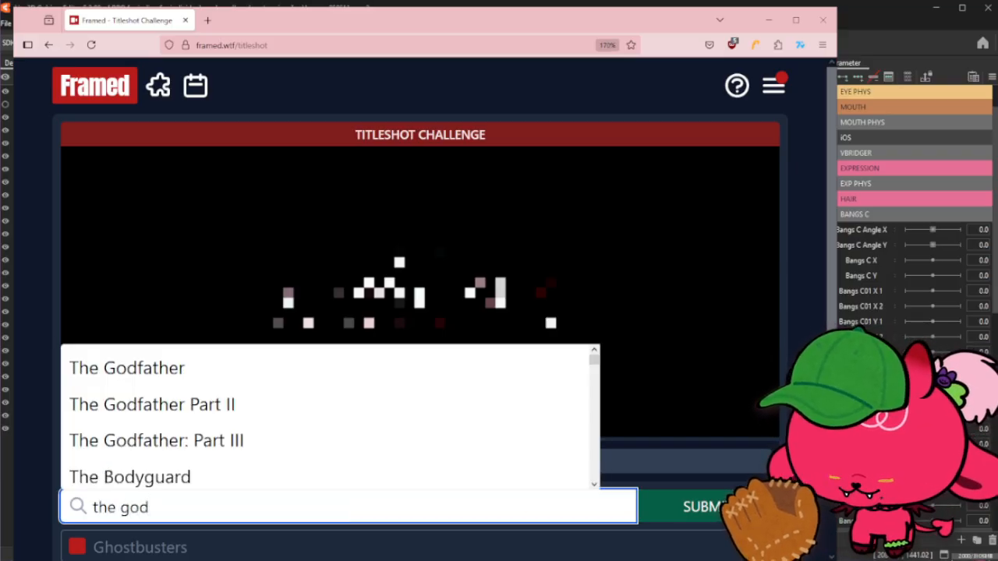
click(510, 363)
click(721, 507)
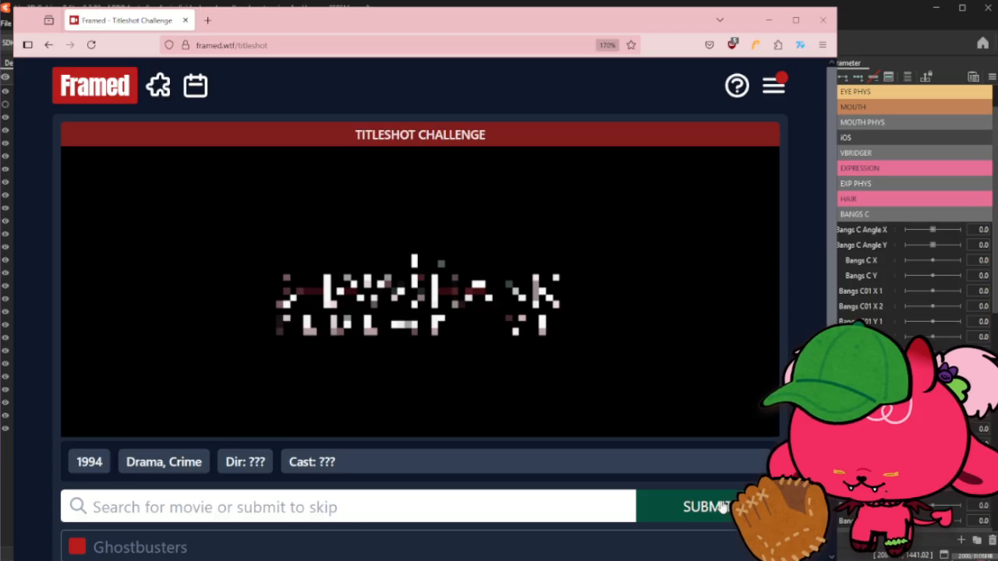
- Search for "silence of" and submit The Silence Of The Lambs as a titleshot guess
click(517, 509)
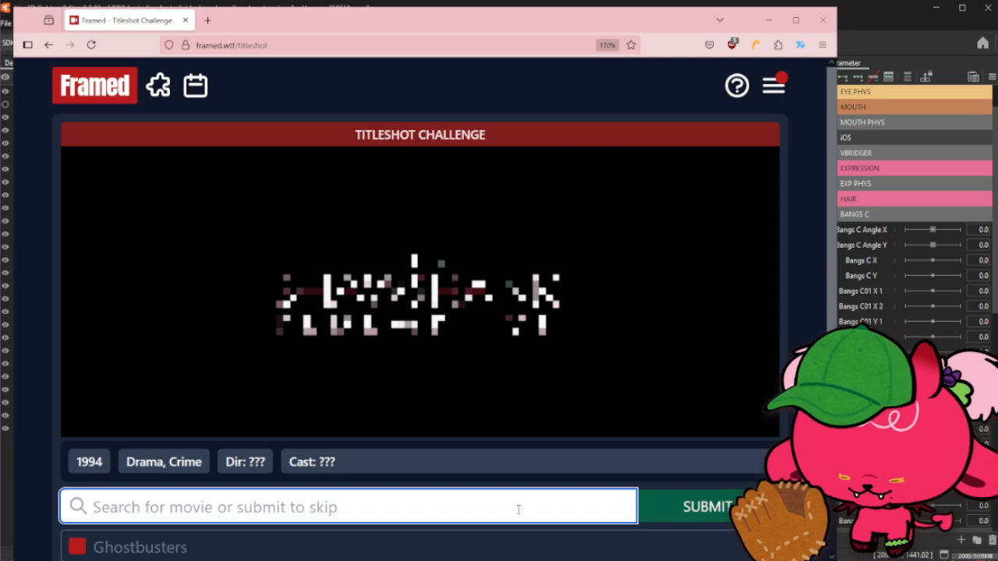
text(silenc)
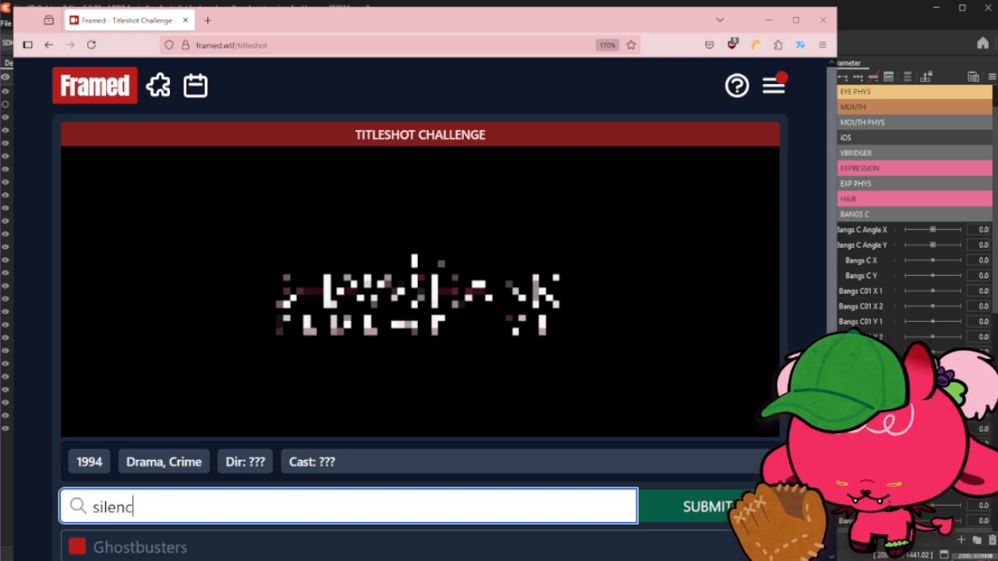
text(e of)
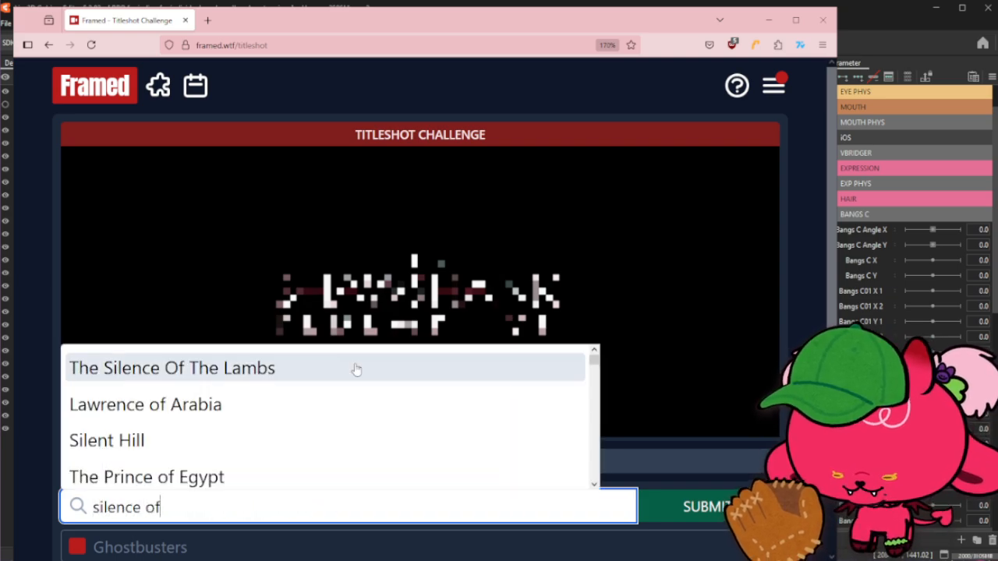
click(356, 369)
click(692, 508)
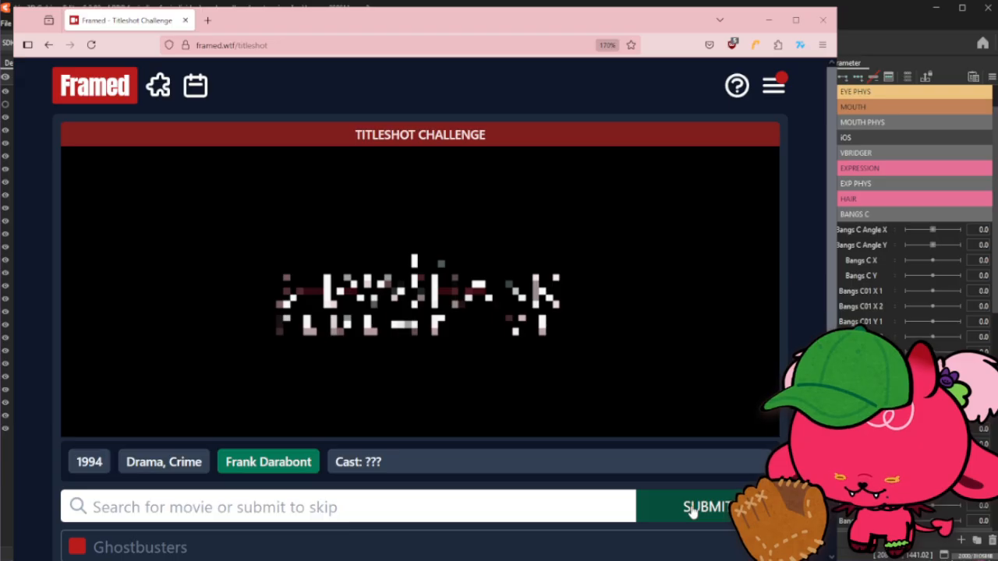
- Search for "american psy" and submit American Psycho as a titleshot guess
drag(226, 465, 318, 473)
click(318, 473)
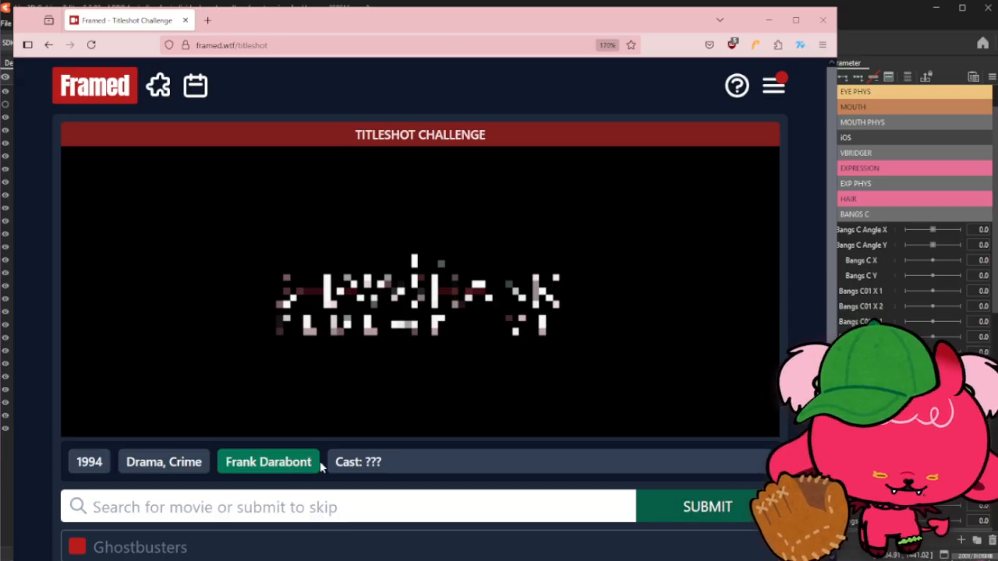
click(335, 502)
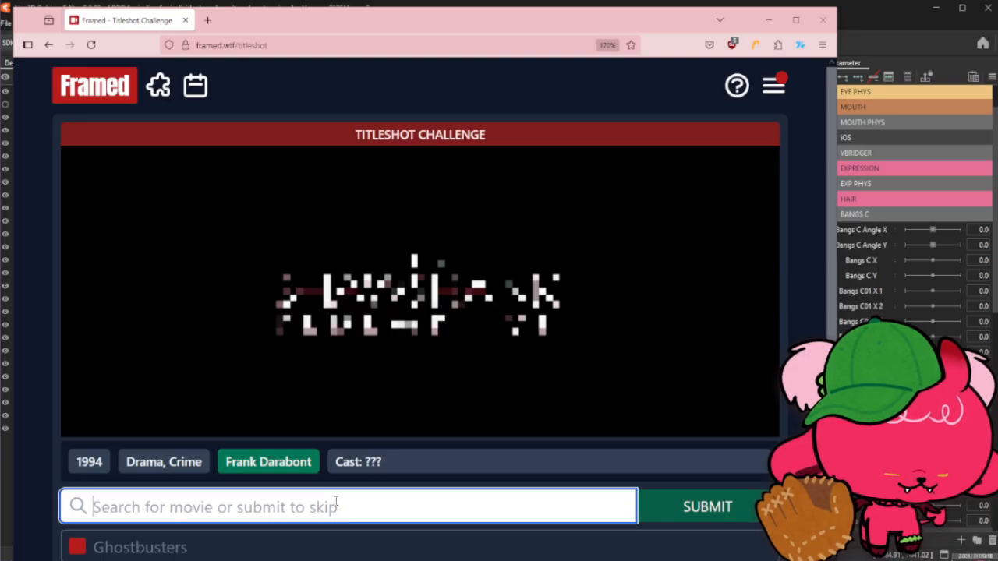
text(american )
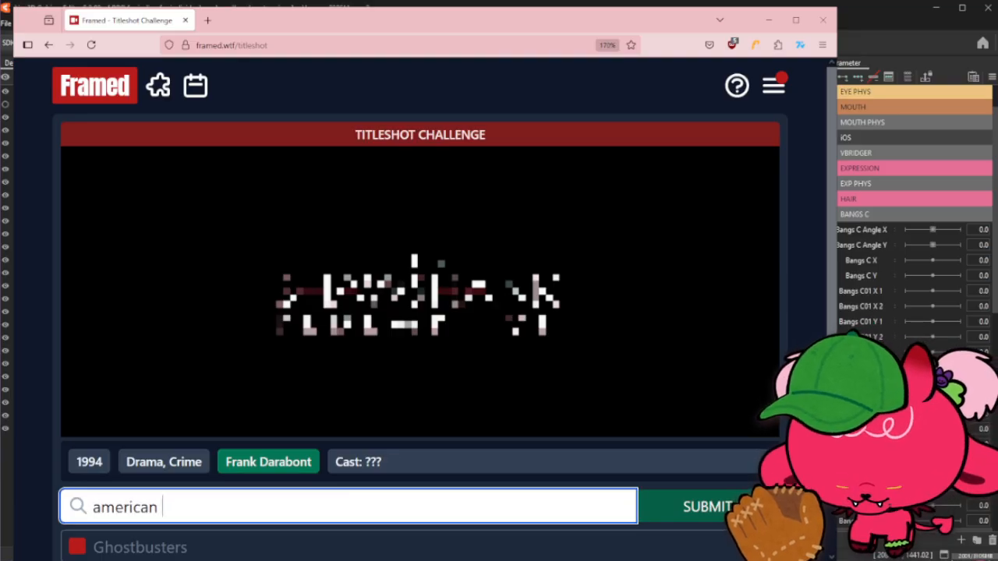
text(psy)
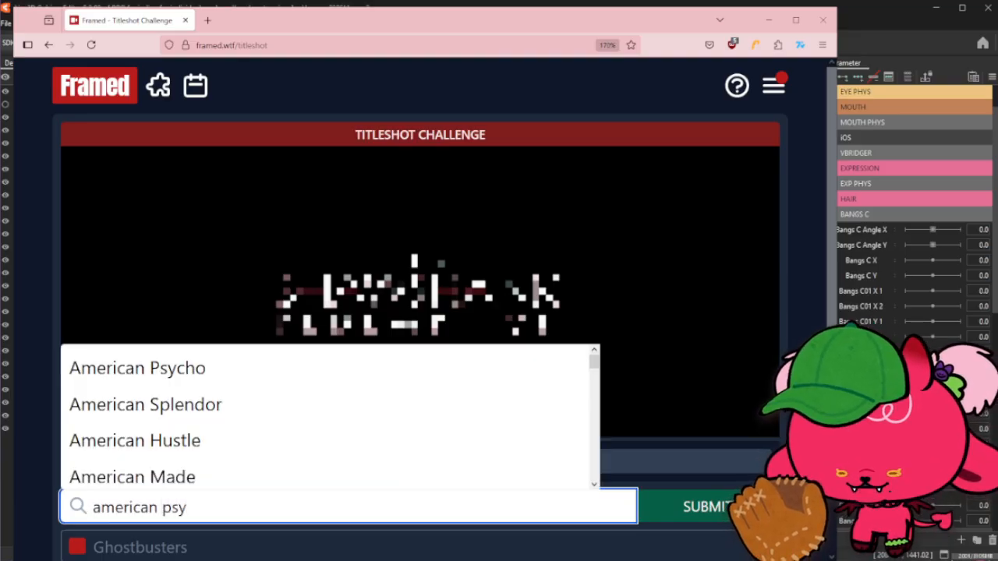
click(319, 366)
click(698, 508)
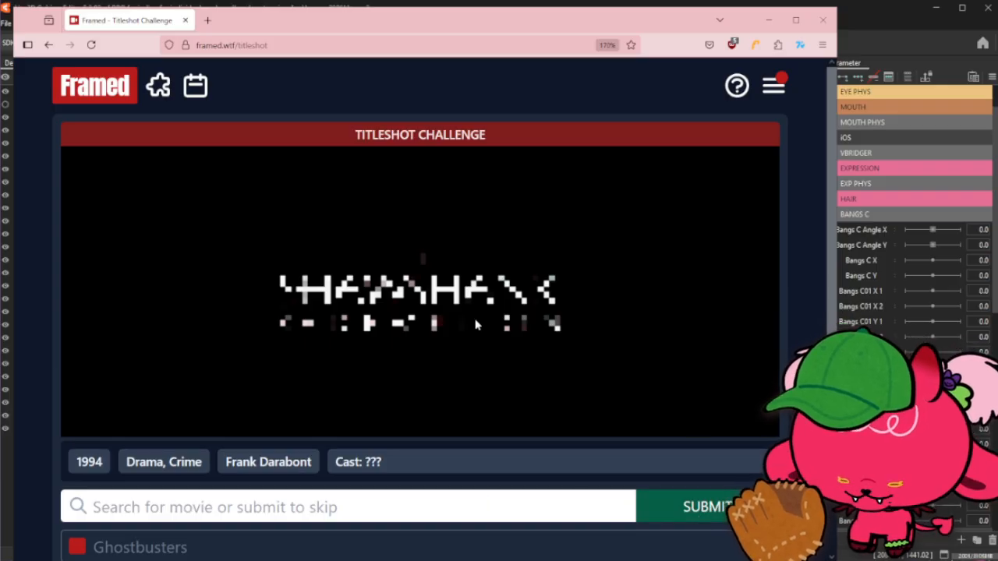
- Search for "shawshank" and submit The Shawshank Redemption as the titleshot guess
click(397, 505)
text(sh)
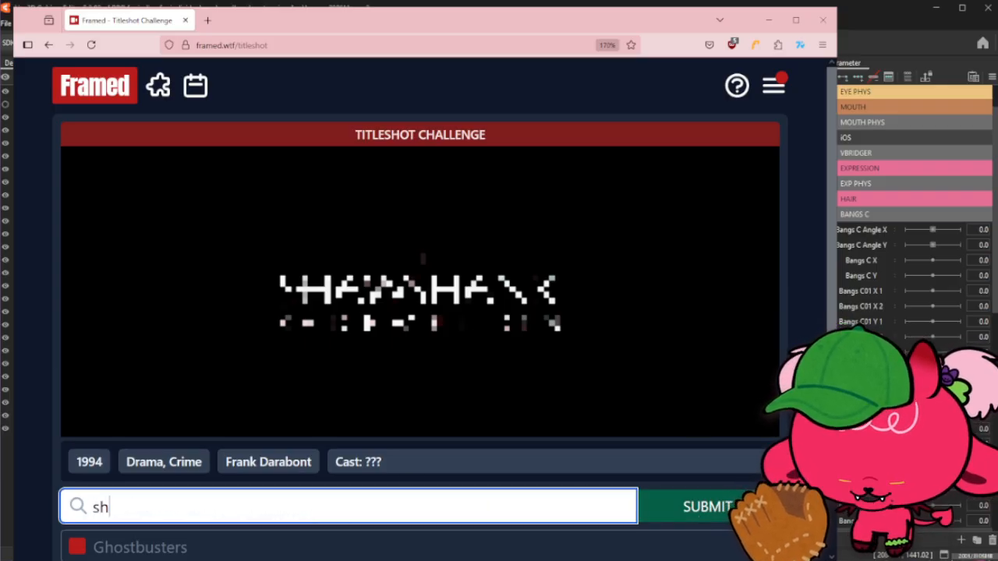
text(awshank)
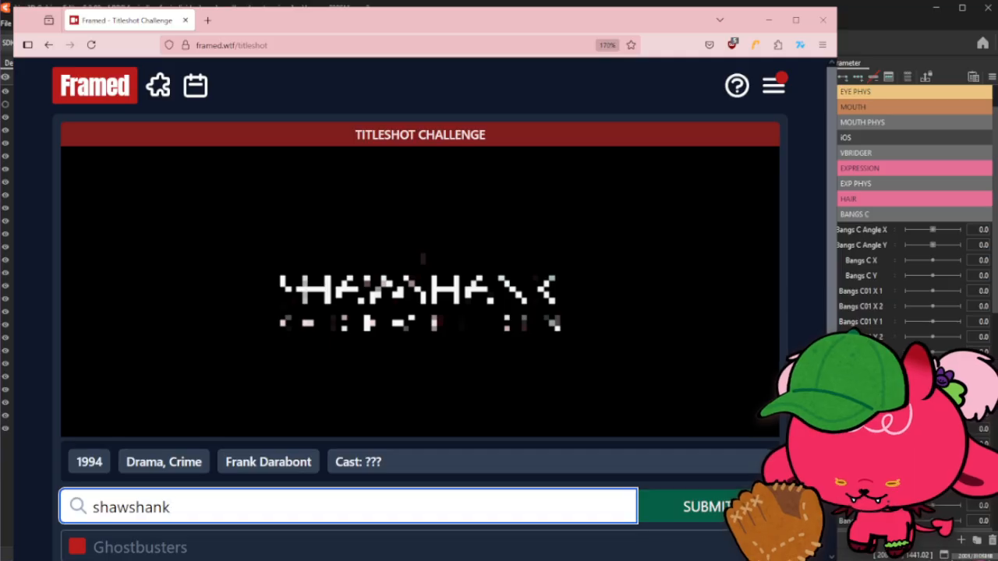
click(408, 372)
key(Return)
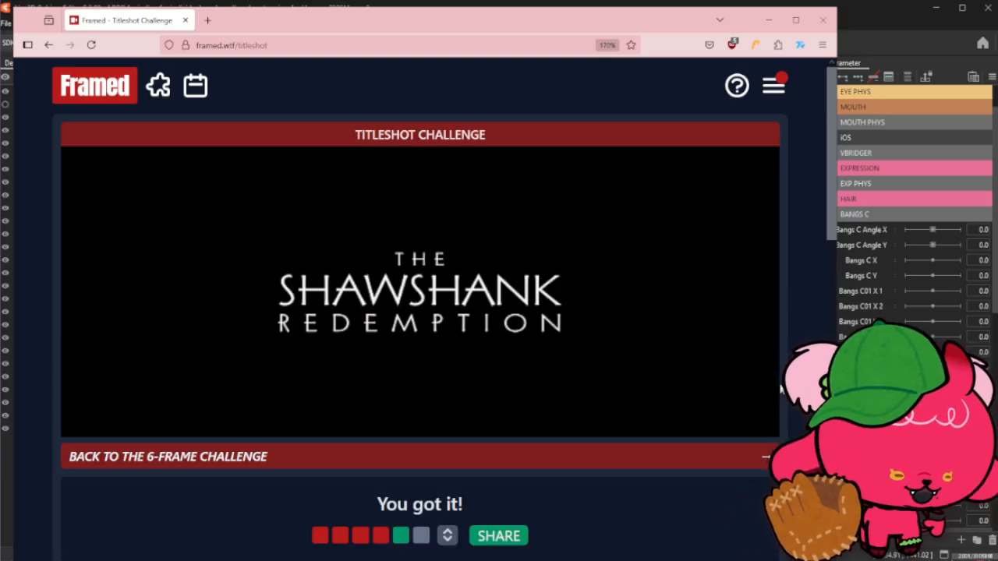
- Review the title statistics below the solved titleshot challenge
scroll(781, 389, down, 5)
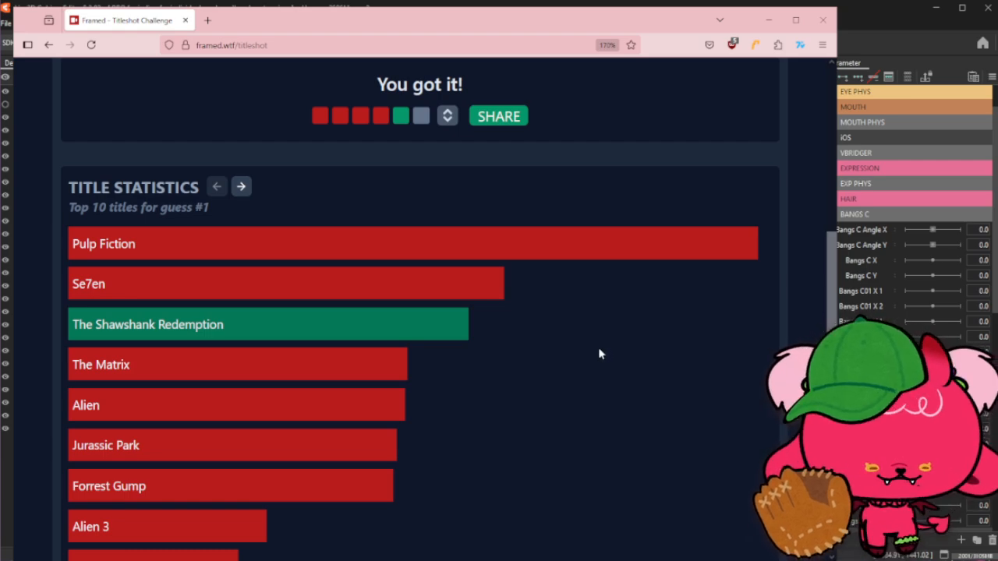
scroll(598, 347, up, 1)
scroll(598, 348, up, 5)
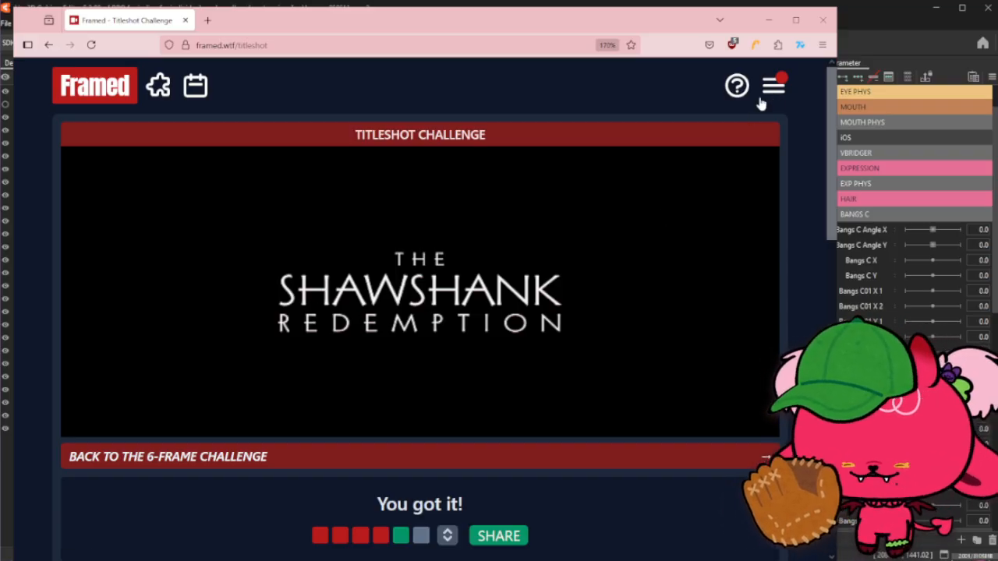
- Open the archive and pick classic puzzle #1189
click(196, 88)
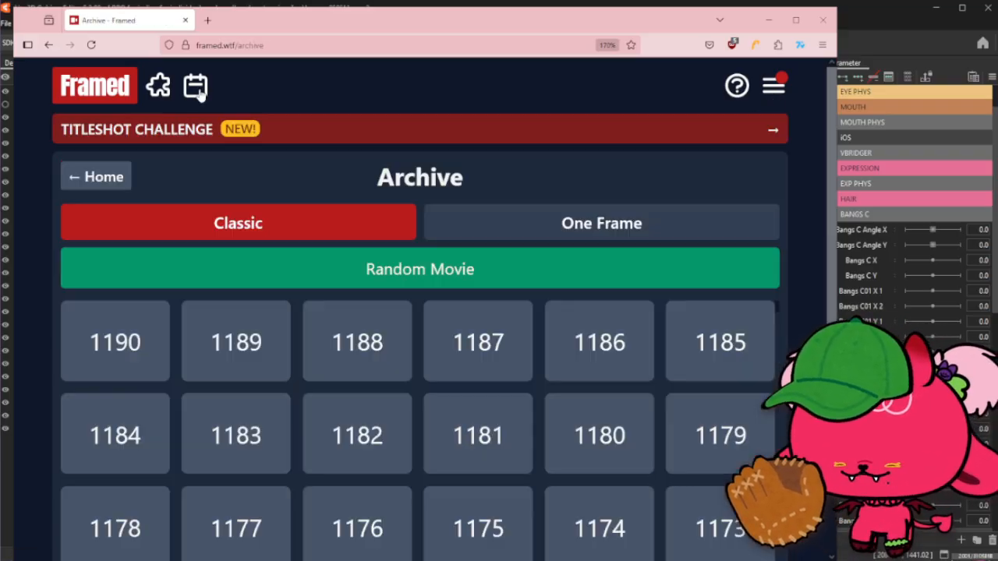
click(592, 232)
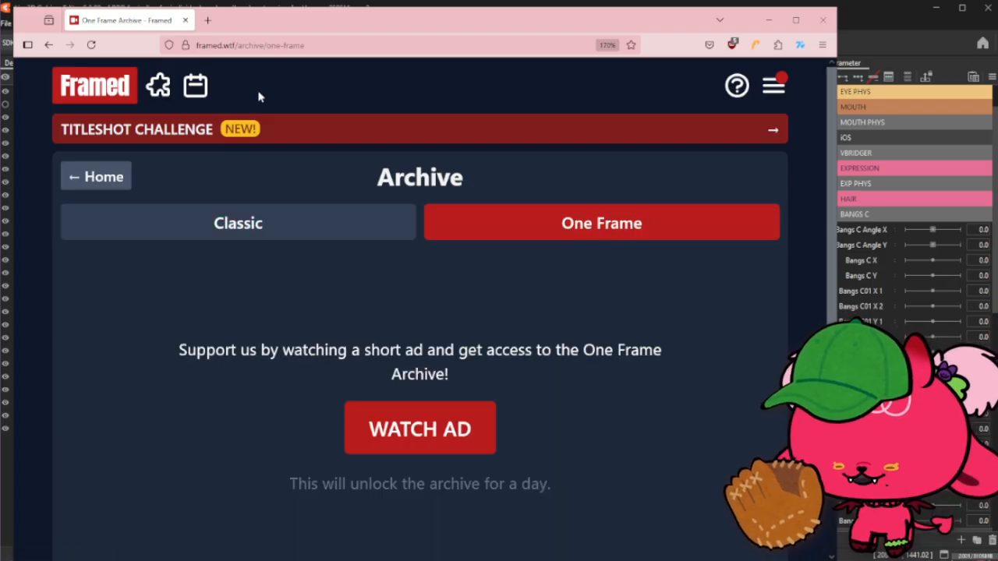
click(265, 226)
click(236, 340)
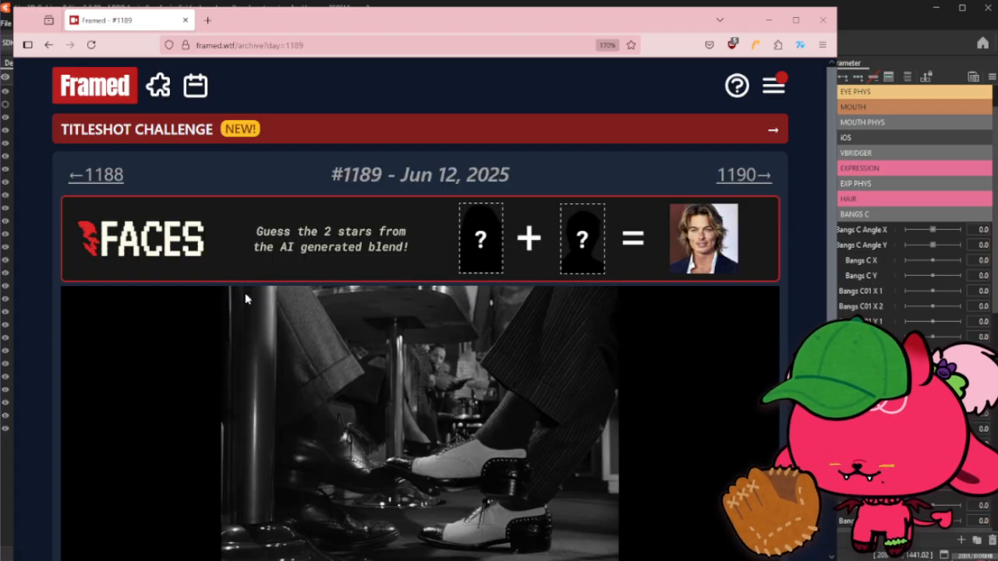
- Skip the first two frames of archive puzzle #1189
scroll(385, 331, down, 2)
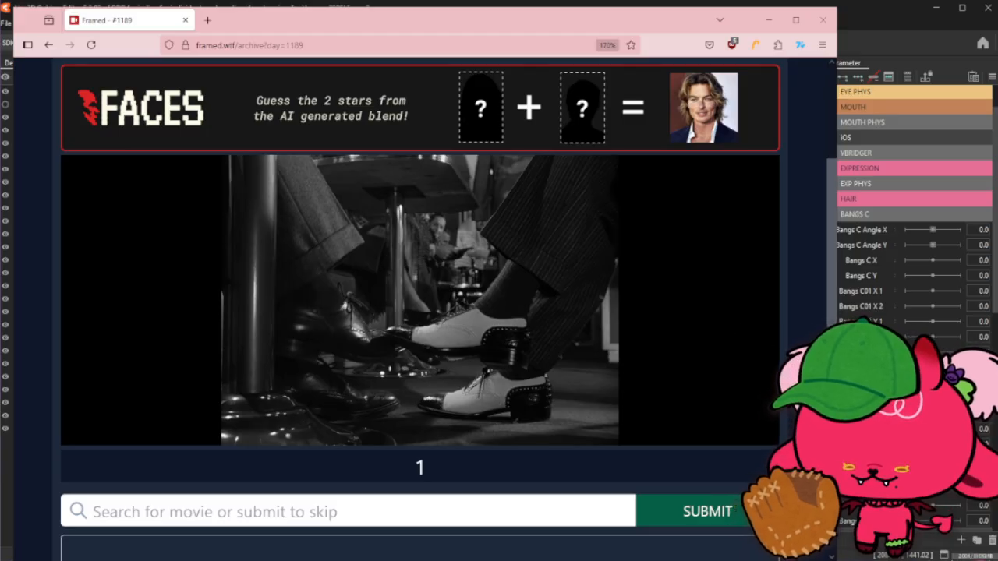
scroll(738, 329, down, 1)
drag(832, 366, 832, 378)
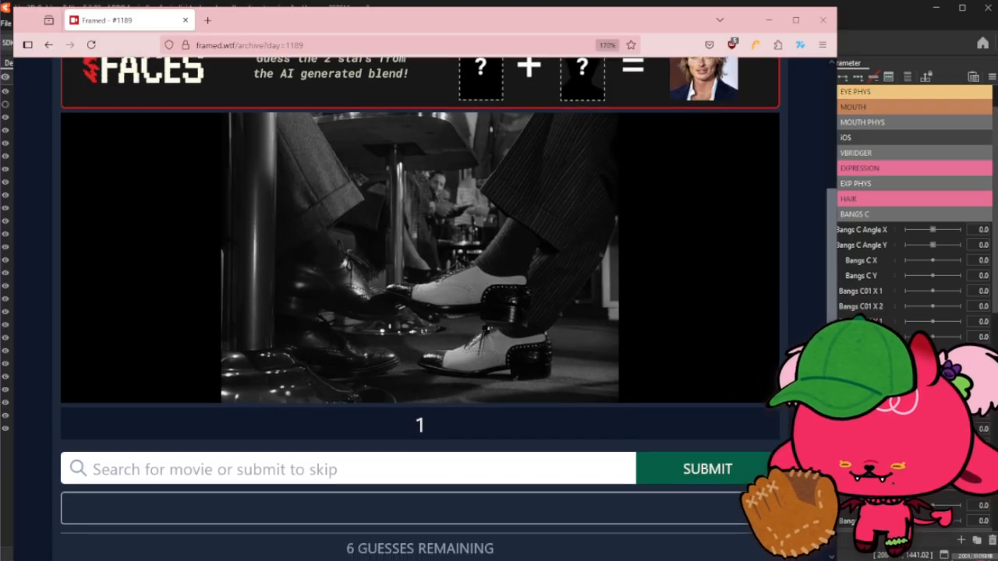
click(711, 470)
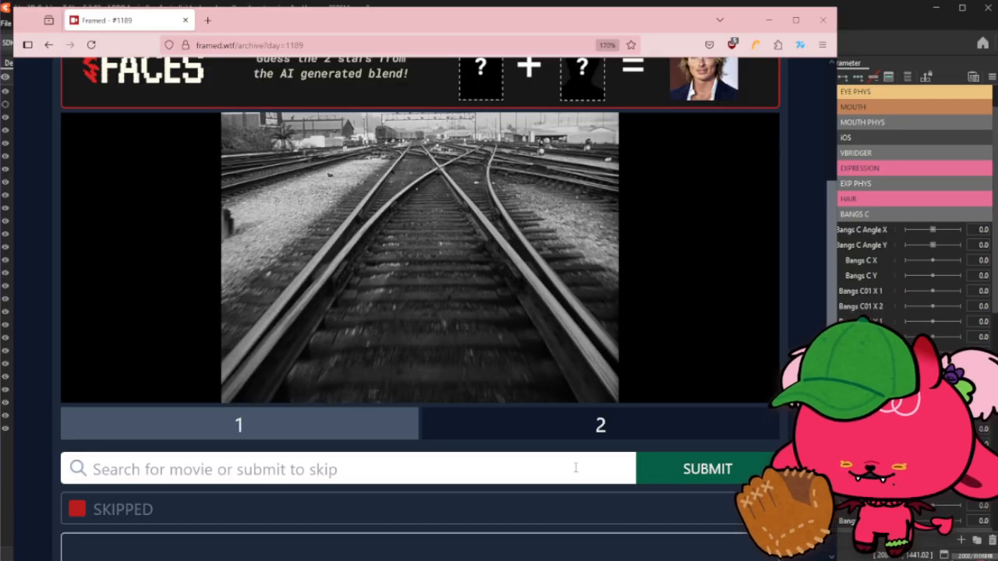
click(701, 474)
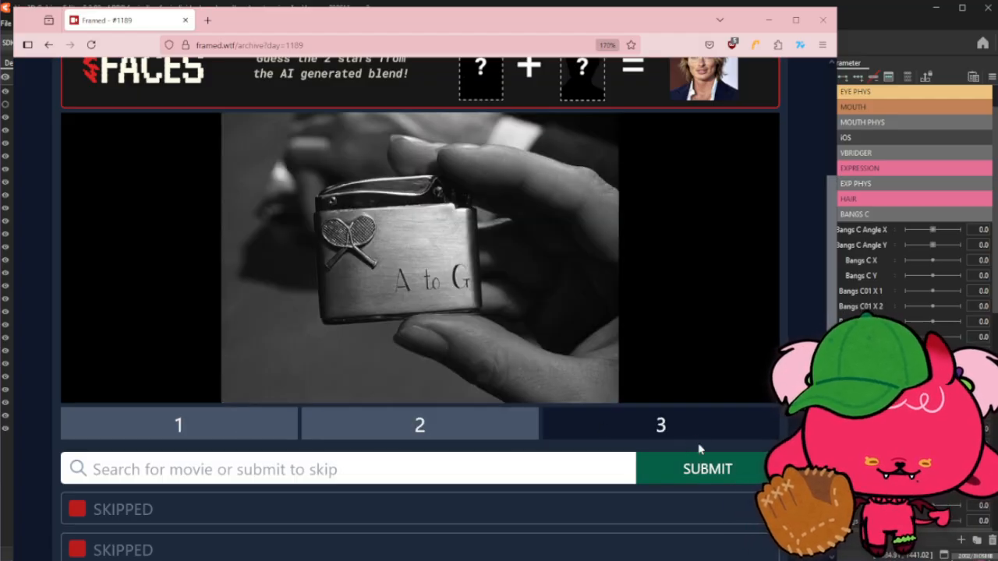
- Flip through the first three revealed frames of archive puzzle #1189
click(255, 418)
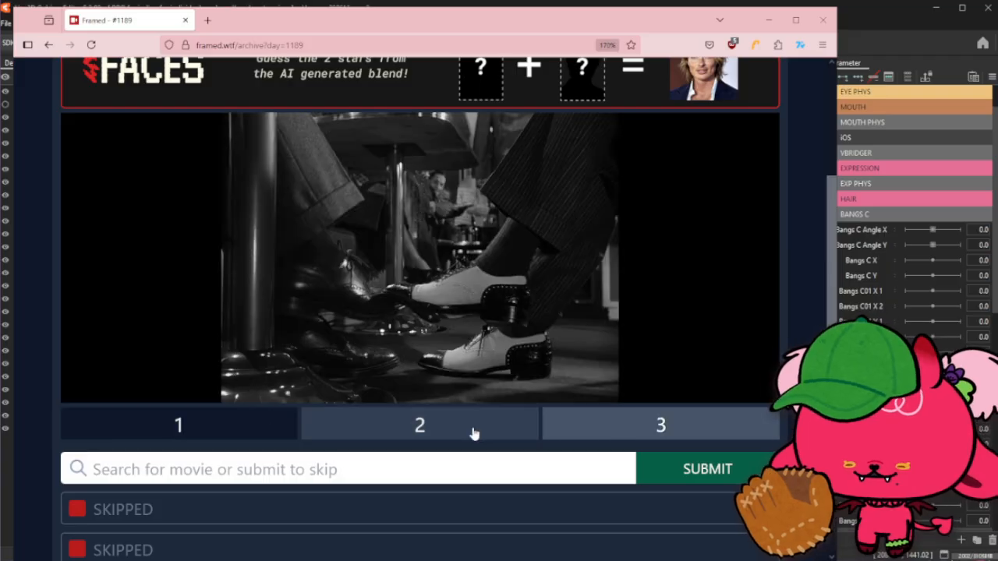
click(473, 433)
click(606, 434)
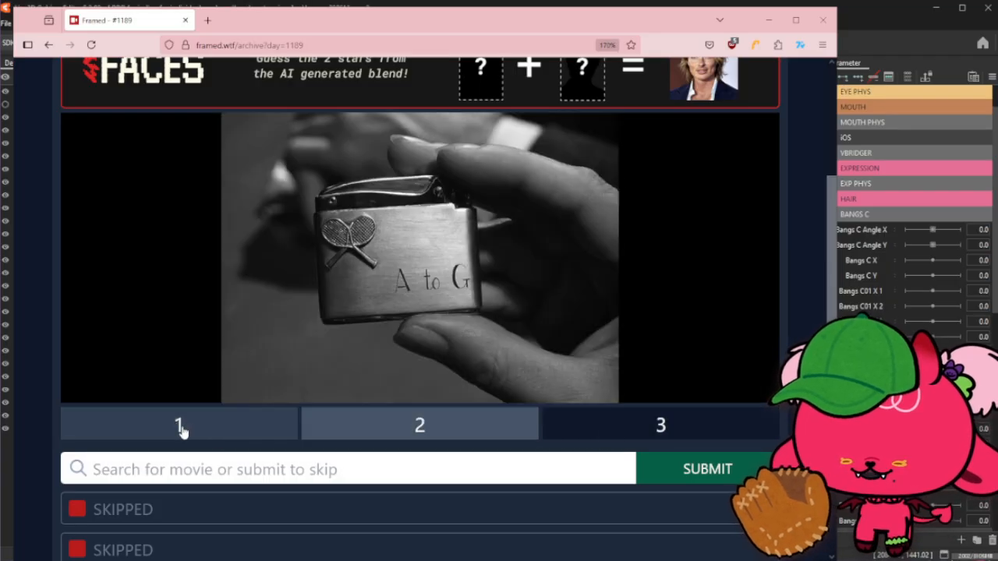
click(243, 434)
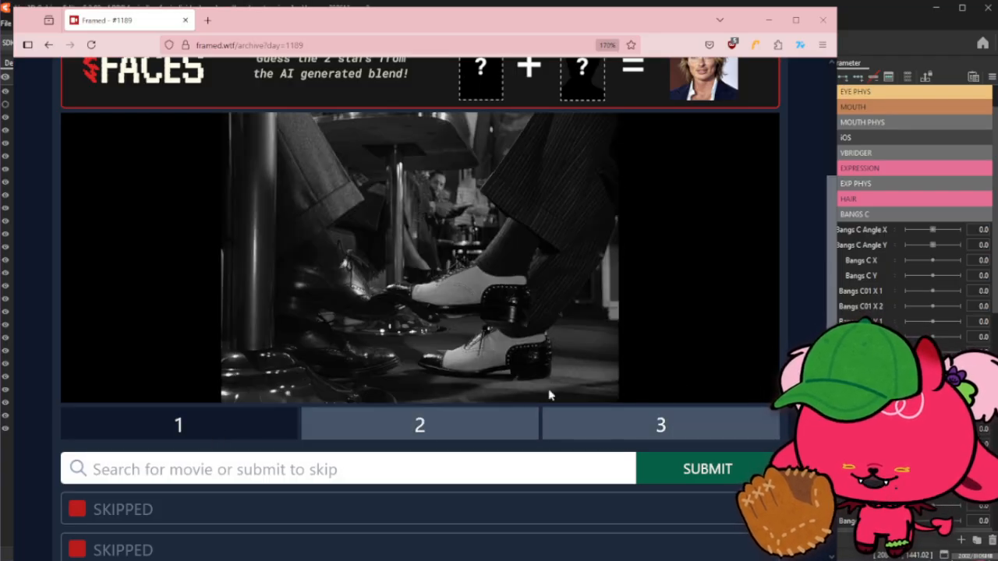
- Skip three more guesses on puzzle #1189 to reveal frames 4 through 6
click(643, 427)
click(724, 469)
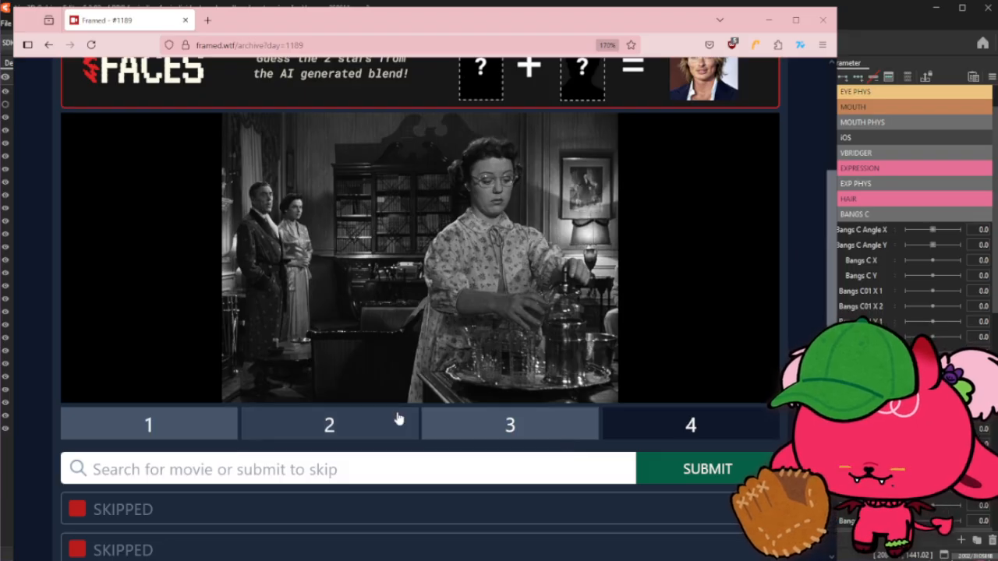
click(698, 471)
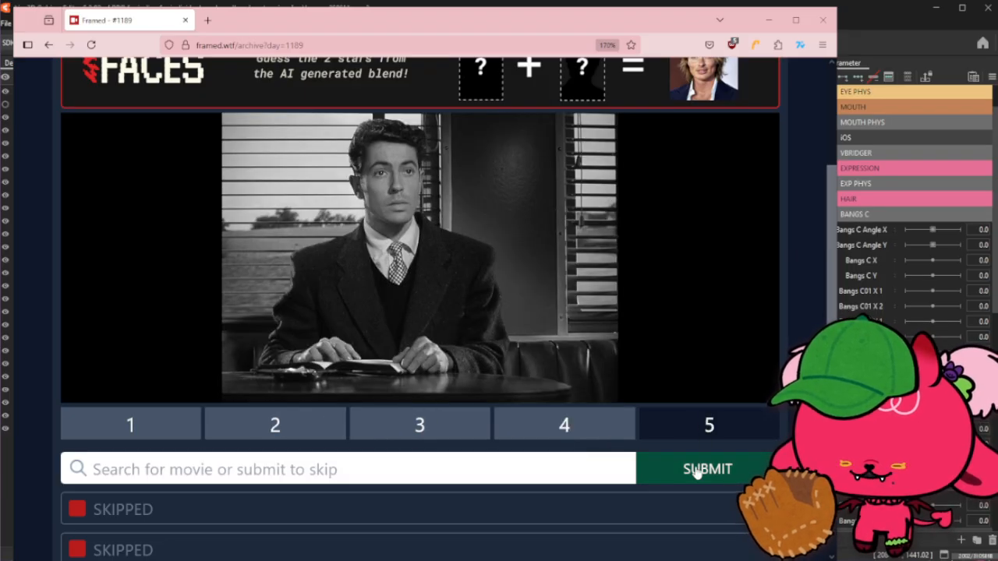
click(698, 470)
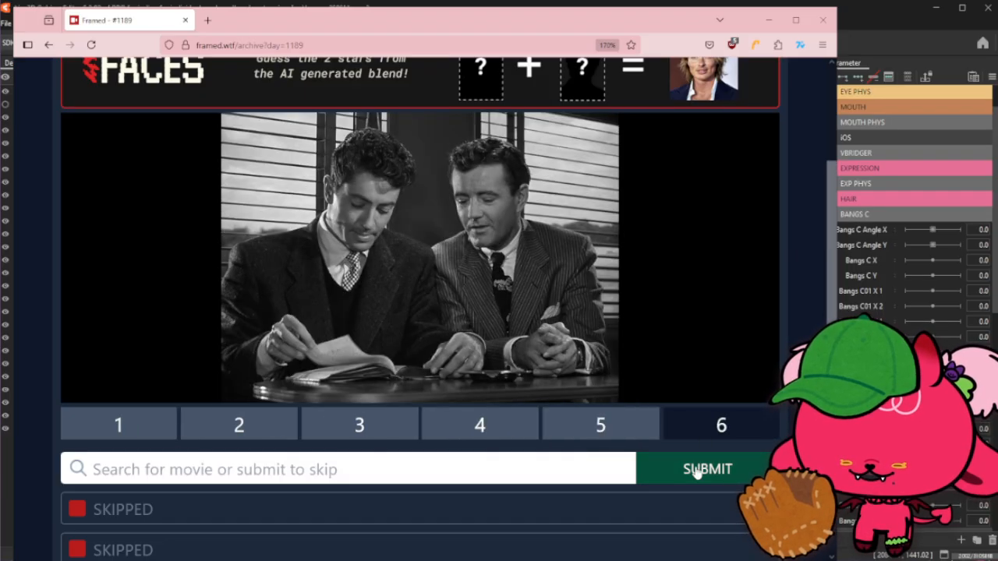
- Flip back through all six frames of puzzle #1189 to study the clues
click(597, 435)
click(498, 432)
click(414, 428)
click(257, 421)
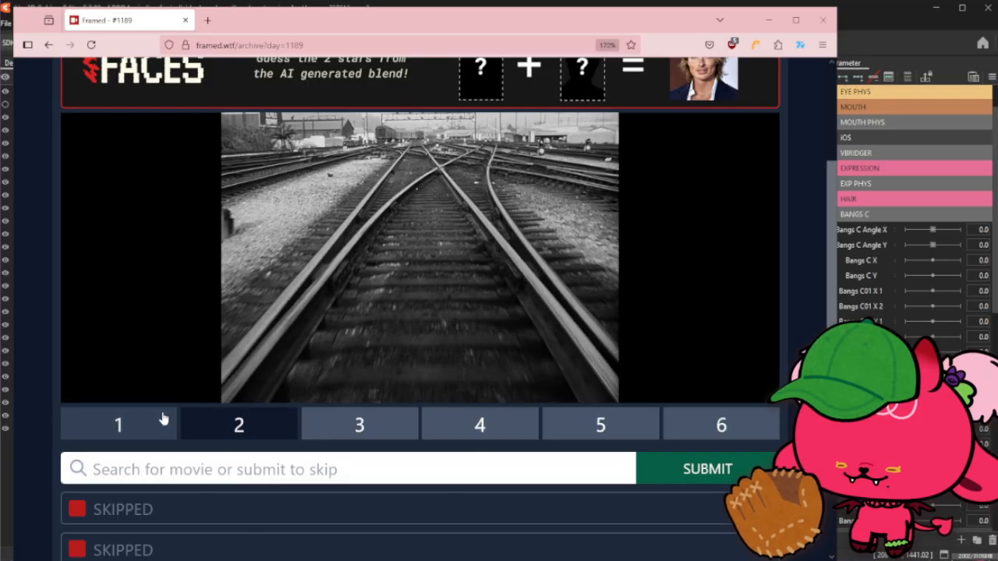
click(163, 420)
click(372, 423)
click(467, 428)
click(588, 431)
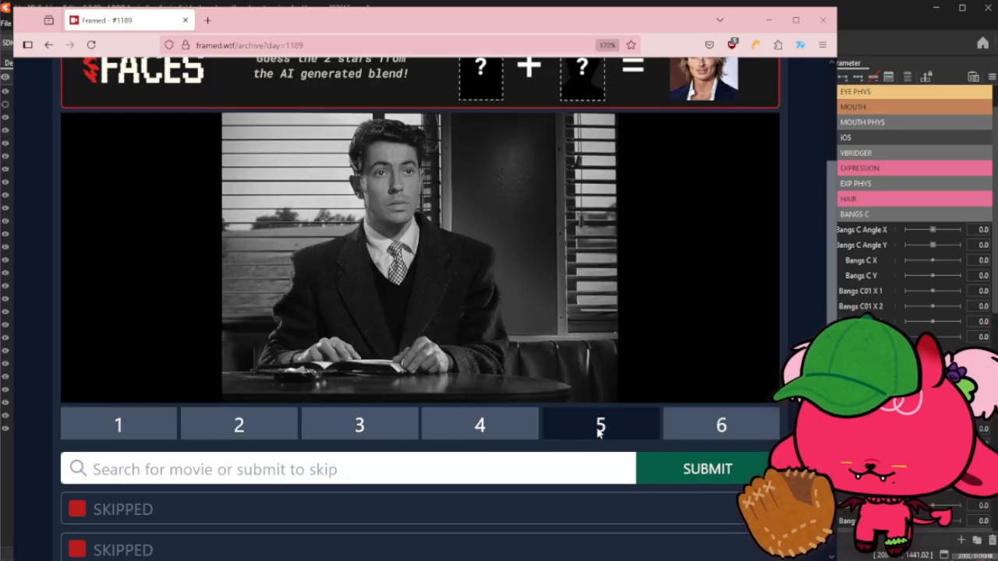
click(709, 425)
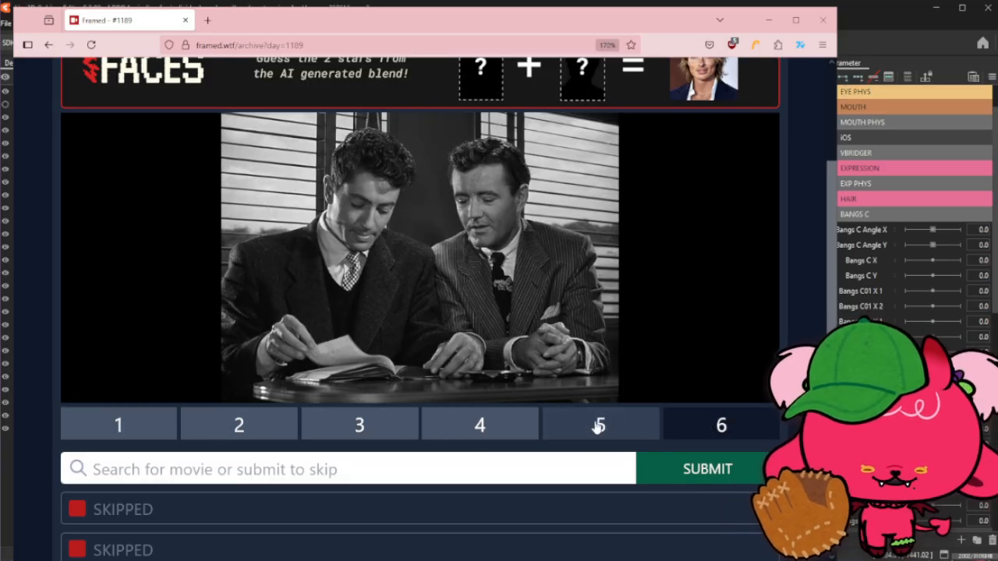
- Search for "strangers" and submit Strangers on a Train as the guess for puzzle #1189
click(494, 465)
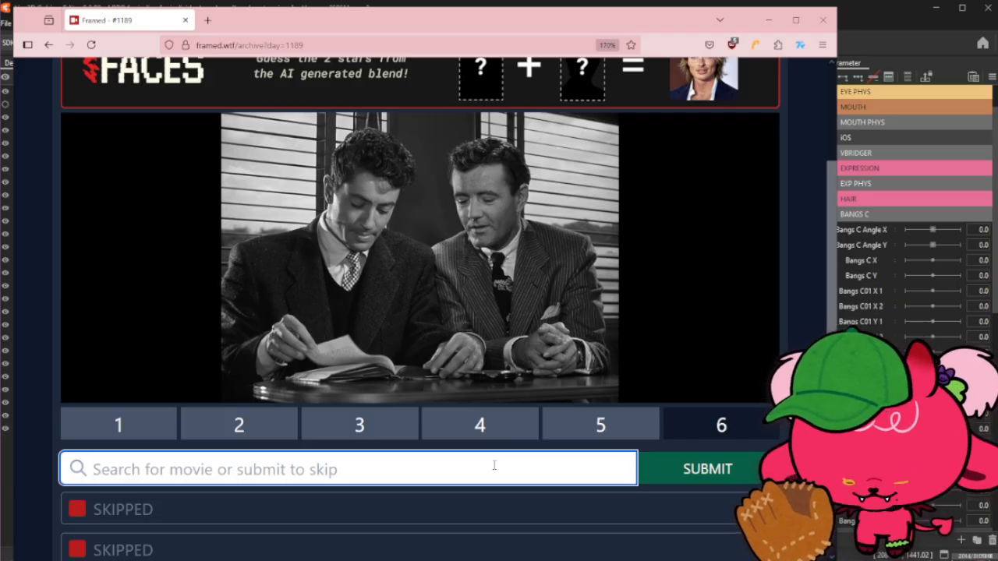
text(strangers)
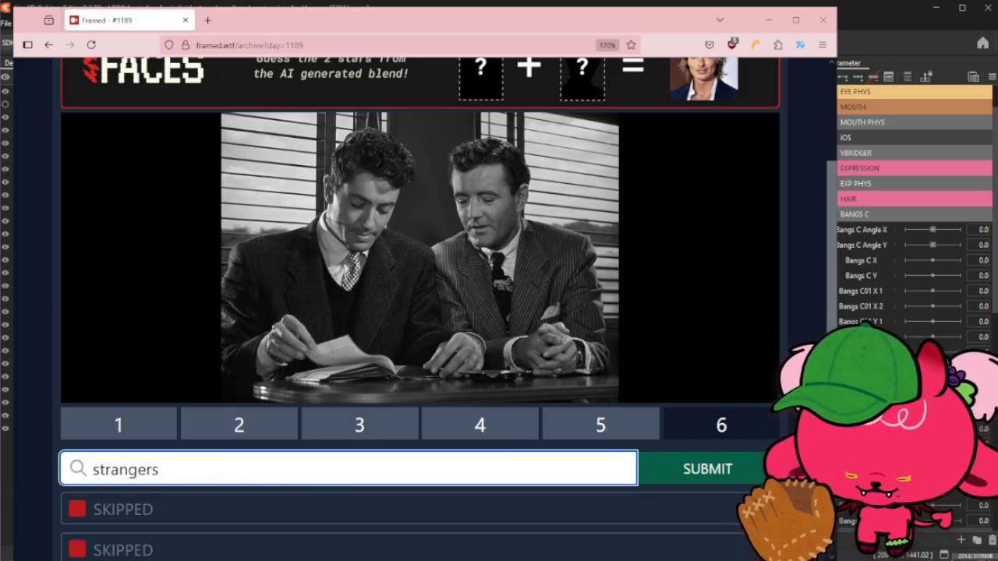
click(511, 334)
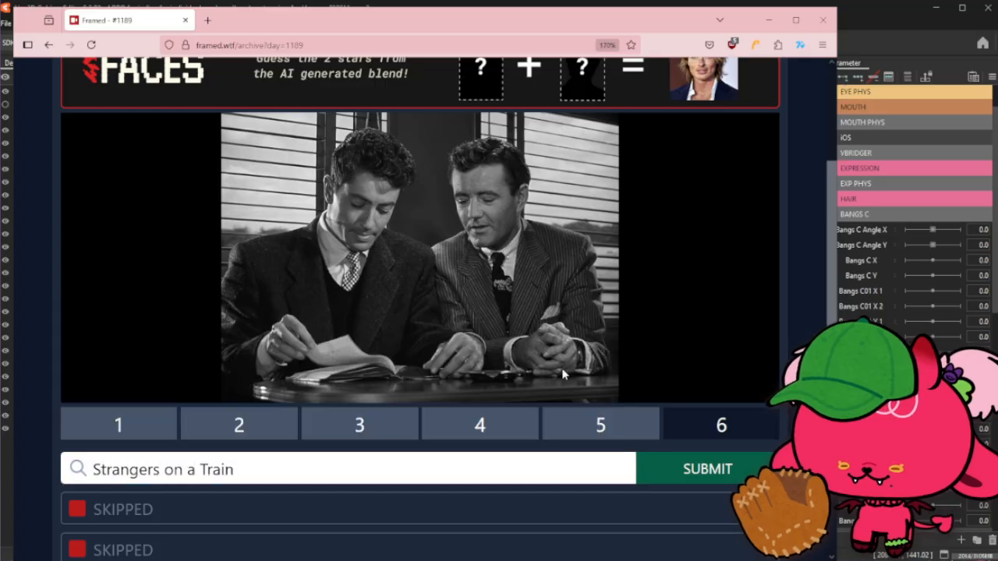
click(660, 463)
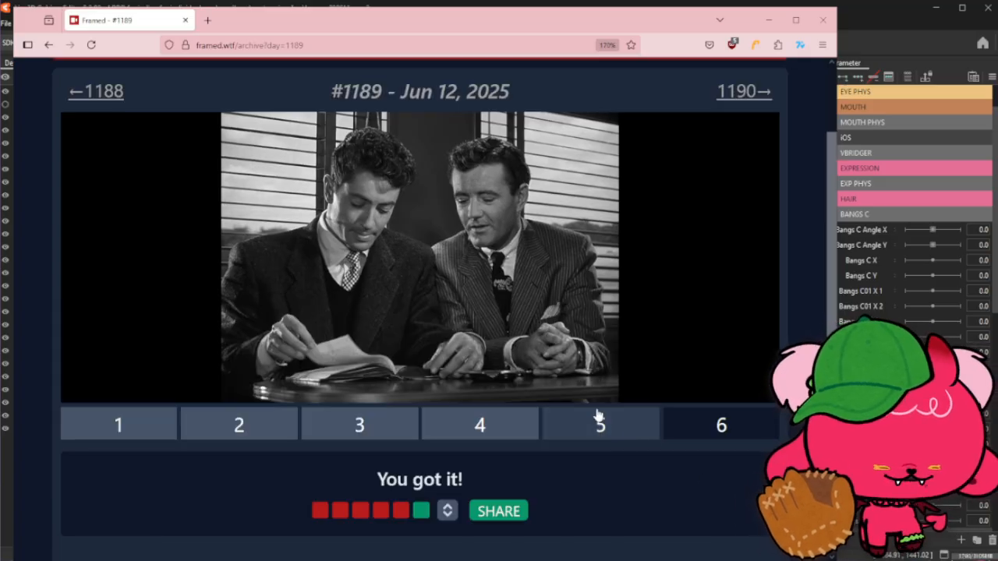
- Open the previous archive puzzle #1188
scroll(323, 251, down, 2)
scroll(343, 274, down, 3)
scroll(343, 273, up, 6)
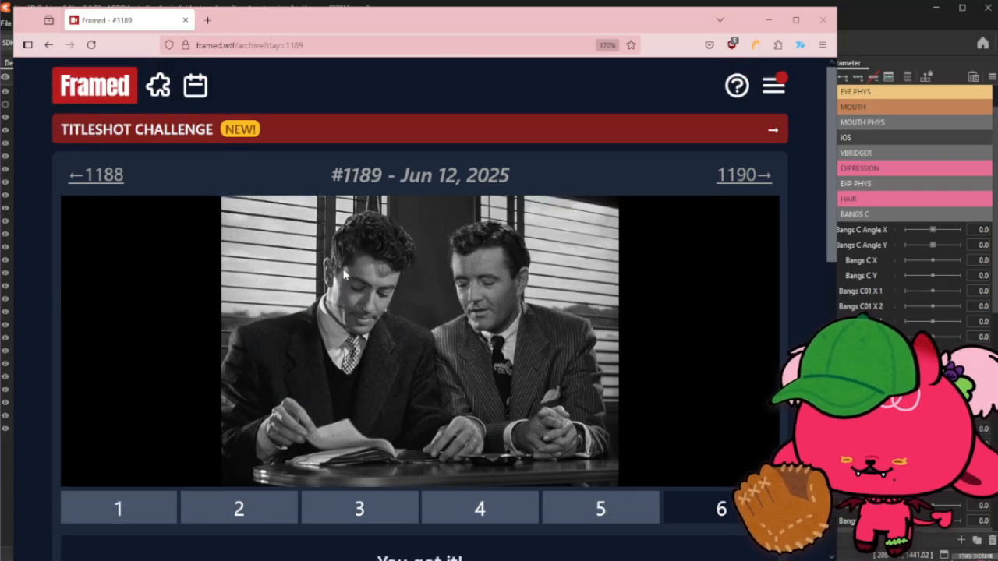
click(104, 178)
scroll(497, 212, down, 3)
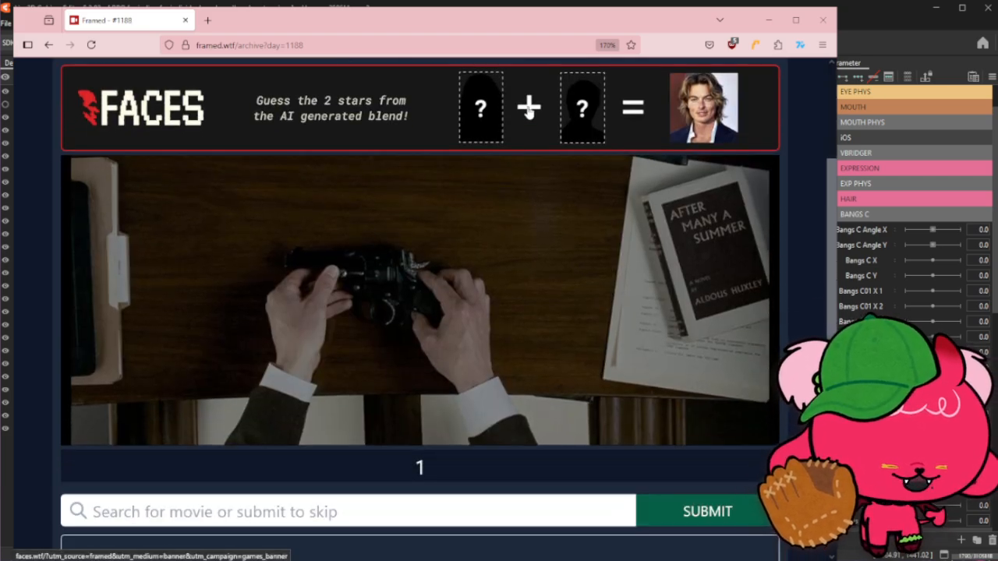
- Close the browser and open the Bang_C03 art mesh in Mesh Edit mode
click(825, 18)
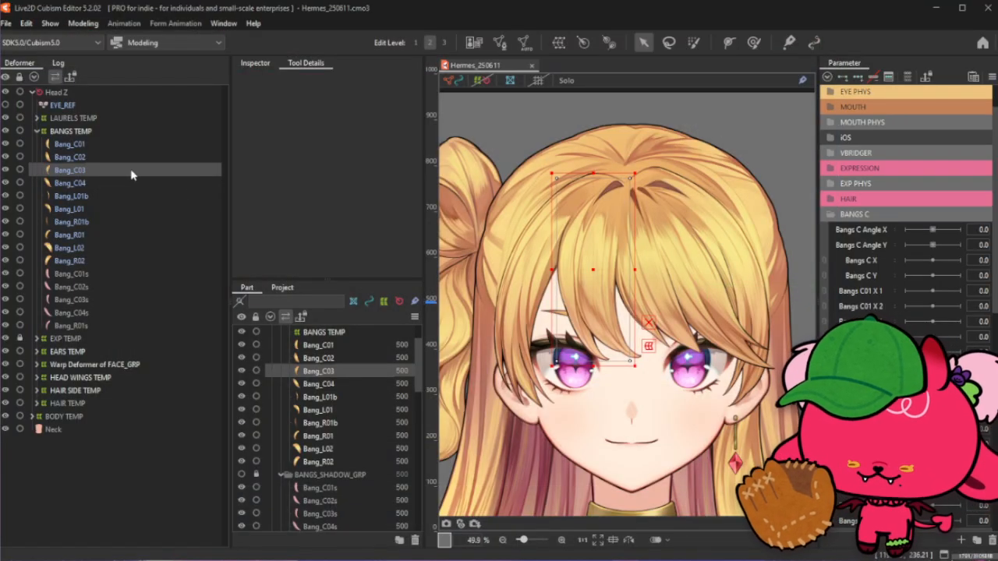
click(495, 44)
scroll(618, 226, up, 2)
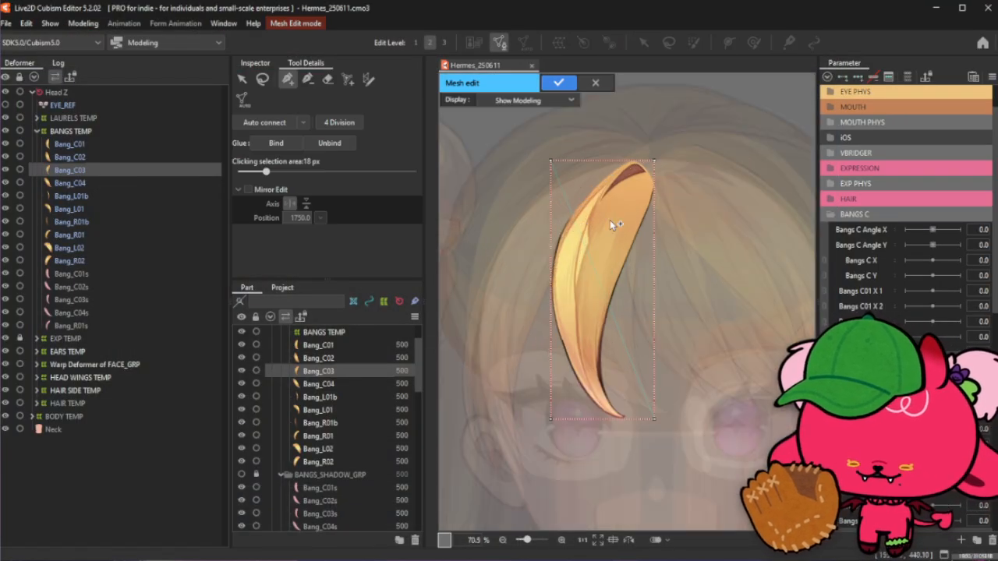
click(242, 79)
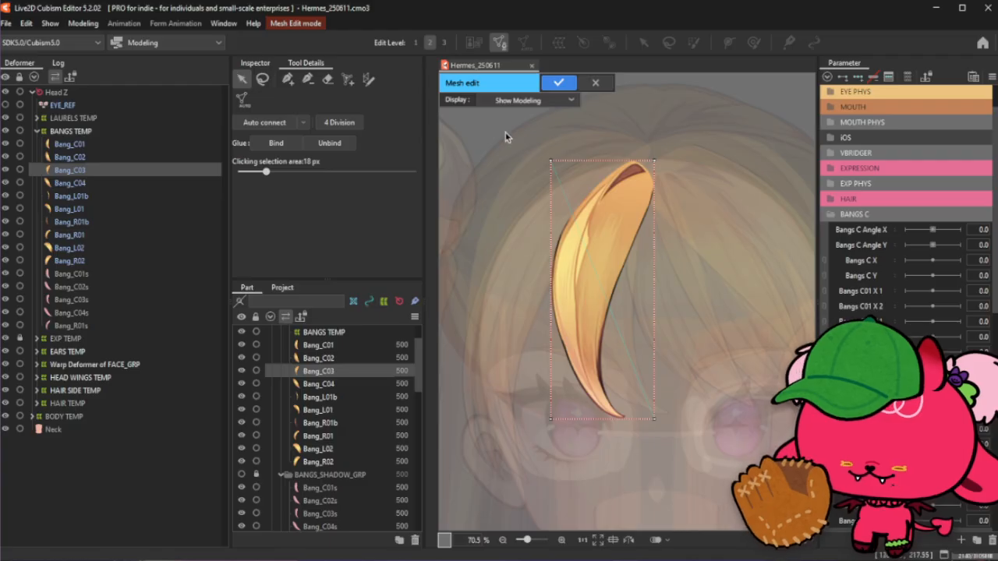
drag(505, 137, 727, 503)
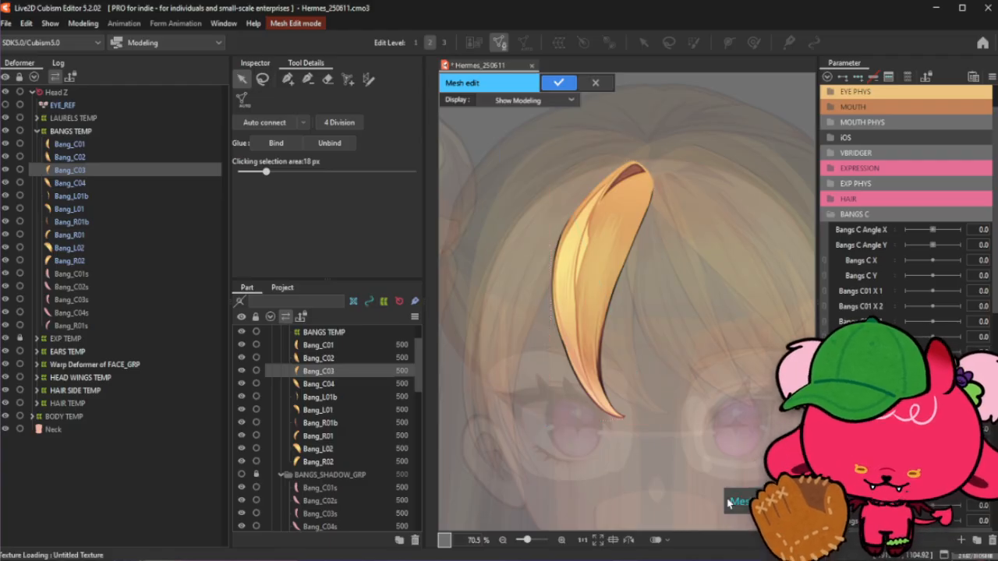
scroll(582, 141, up, 4)
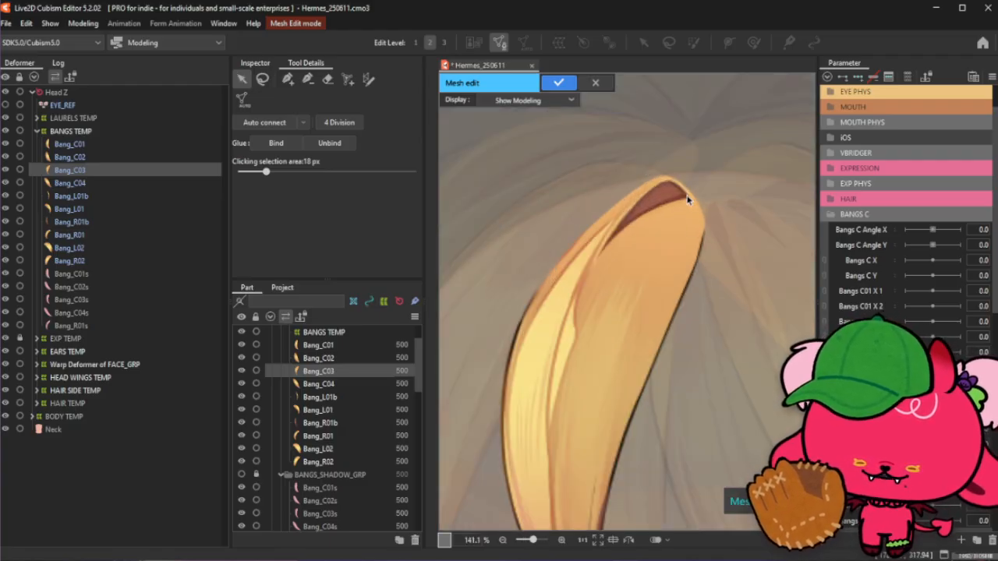
click(558, 82)
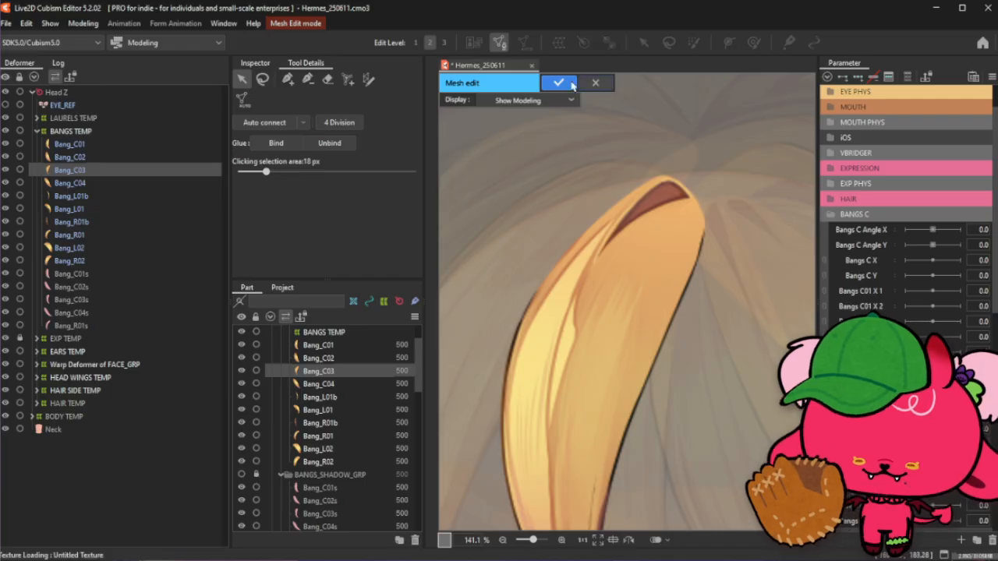
click(568, 308)
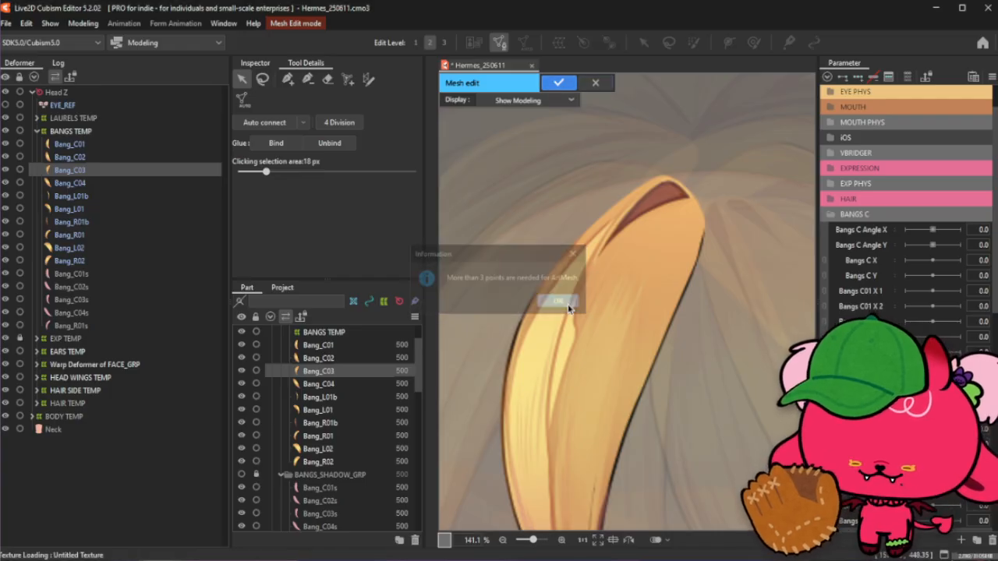
click(595, 82)
- Reselect the Bang_C03 art mesh, reopen it in Mesh Edit mode and select all its vertices
click(496, 298)
scroll(619, 225, down, 4)
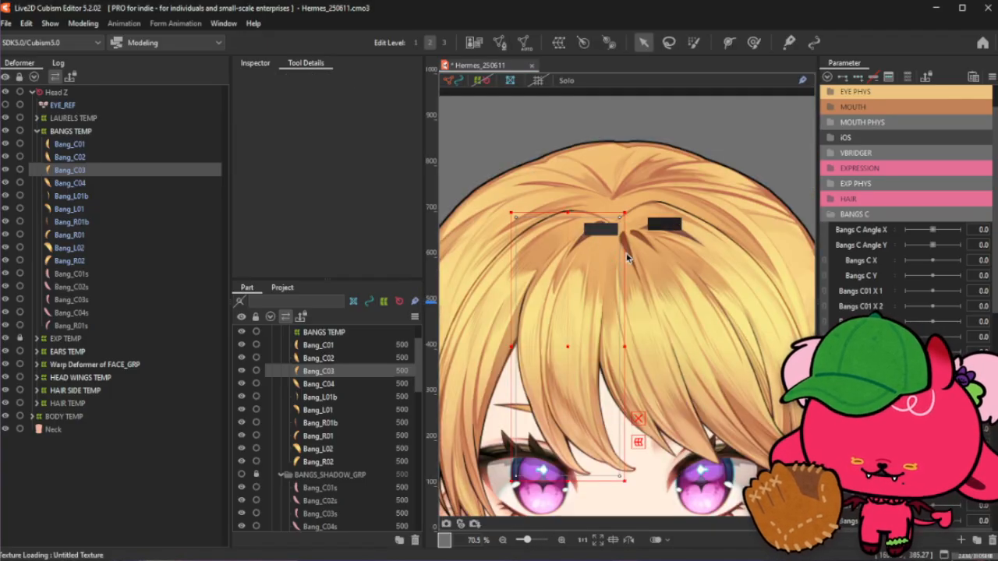
scroll(663, 201, up, 2)
click(447, 81)
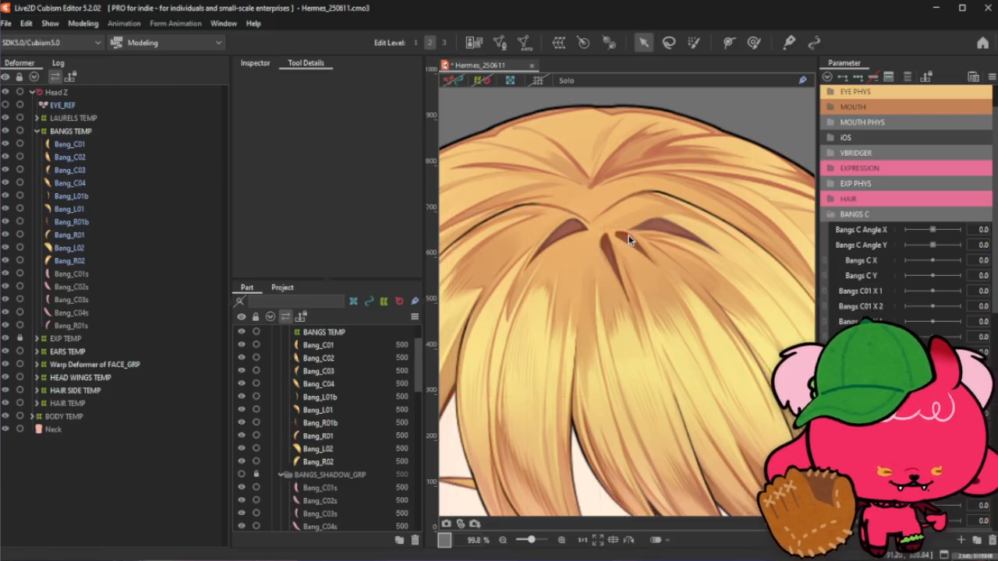
click(115, 169)
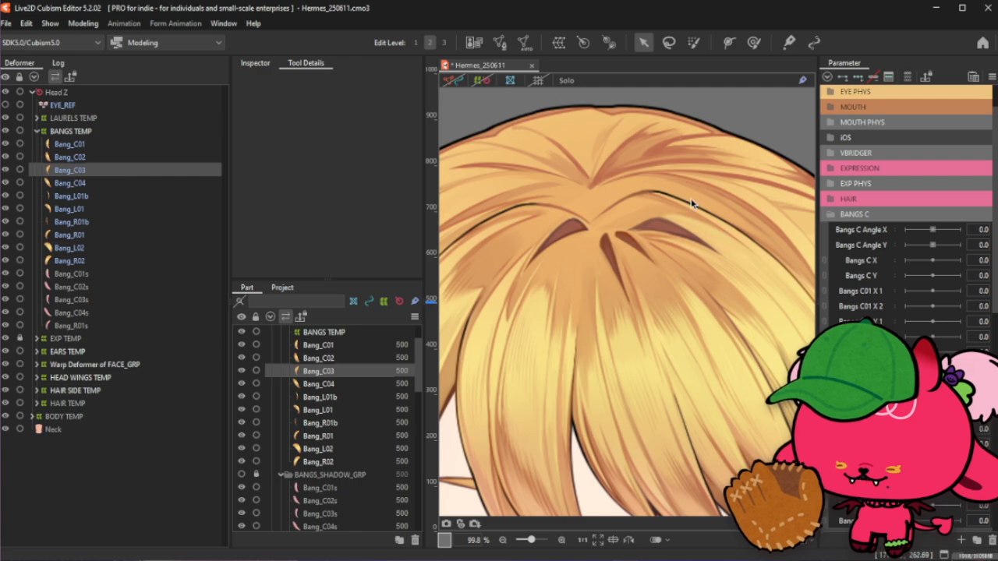
scroll(608, 216, down, 3)
scroll(608, 216, down, 2)
scroll(562, 216, up, 2)
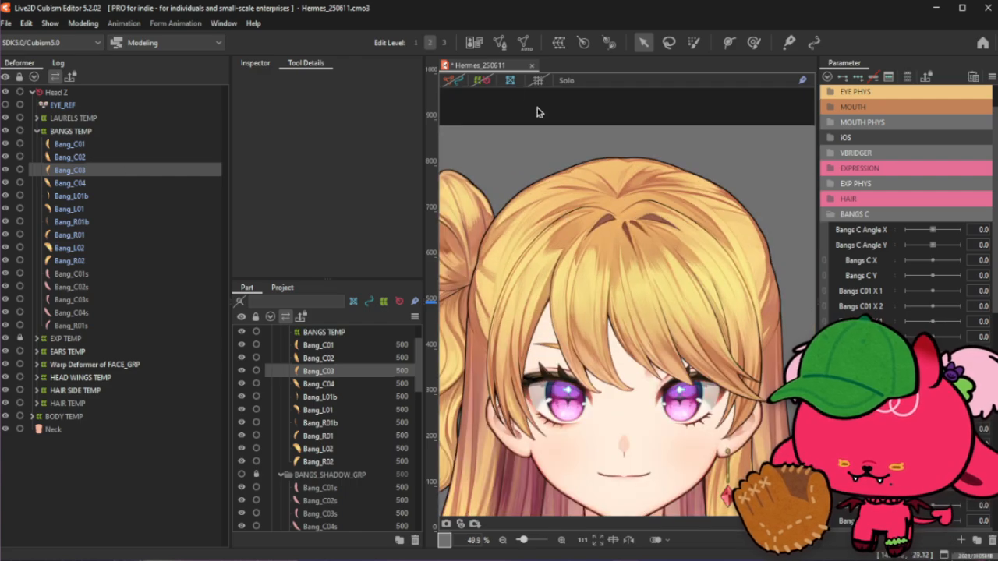
click(499, 43)
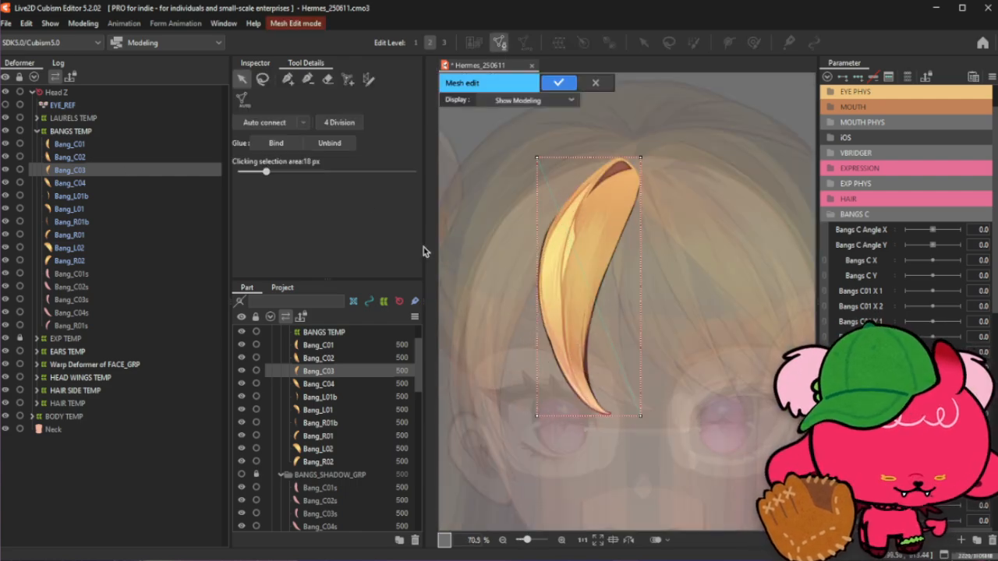
drag(512, 130, 686, 499)
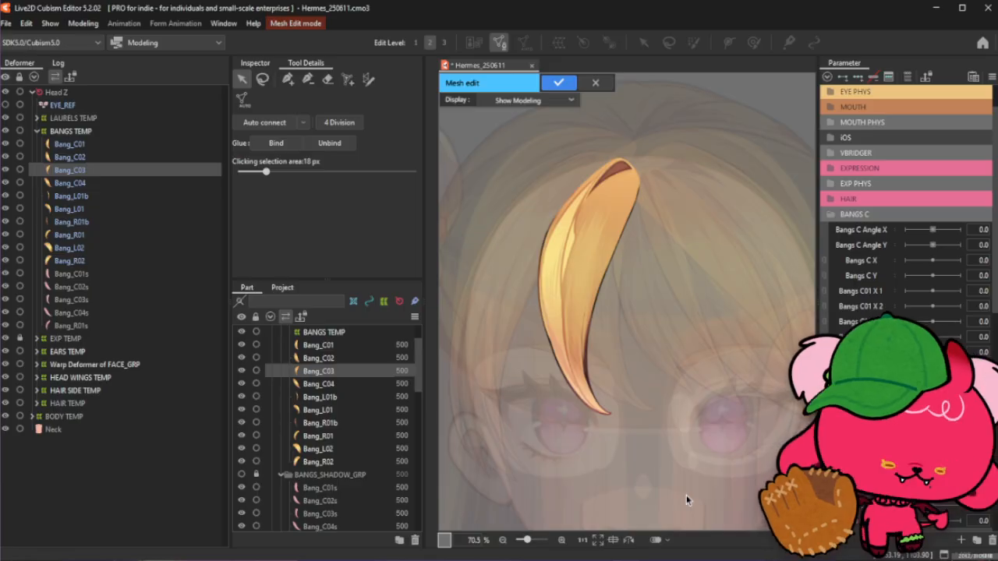
- Draw a stroke down the center of Bang_C03 with Stroke mesh-mapping, using 3 vertices in mesh width
click(367, 80)
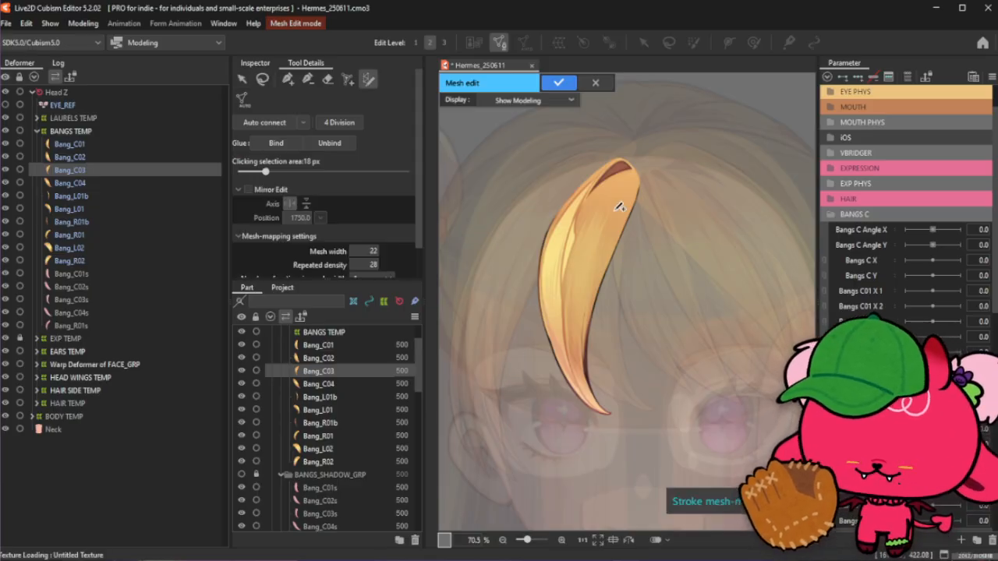
drag(577, 196, 570, 300)
scroll(537, 196, up, 3)
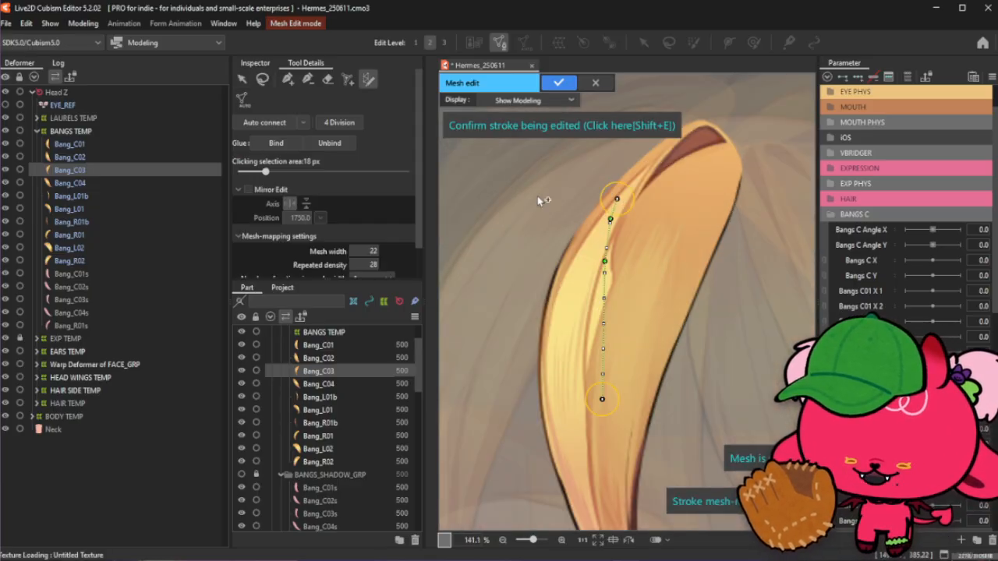
scroll(367, 262, down, 2)
click(370, 244)
click(370, 282)
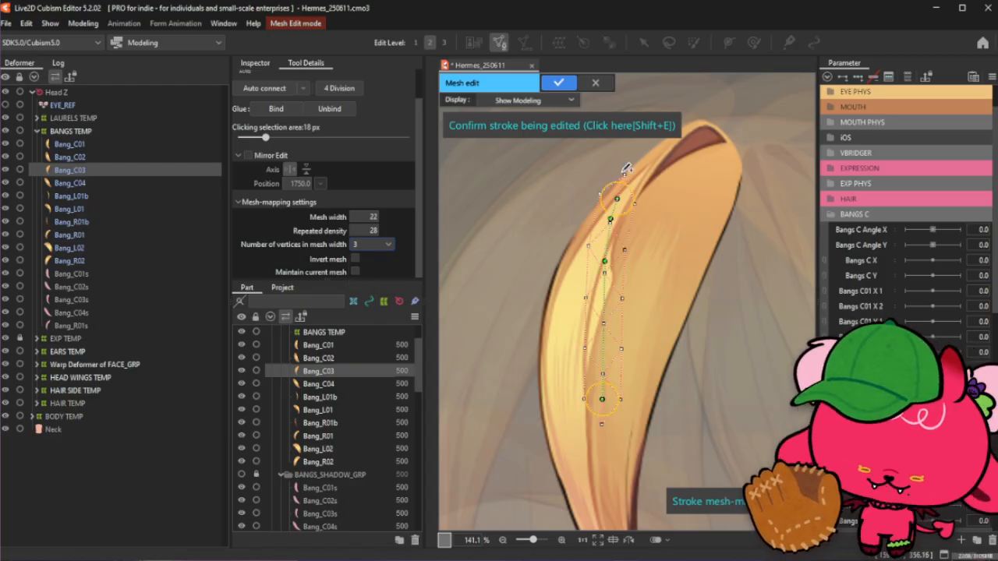
- Extend the upper end of the Bang_C03 stroke up to the tip of the bang
mouse_move(616, 196)
mouse_down()
mouse_move(745, 144)
mouse_move(733, 141)
mouse_up()
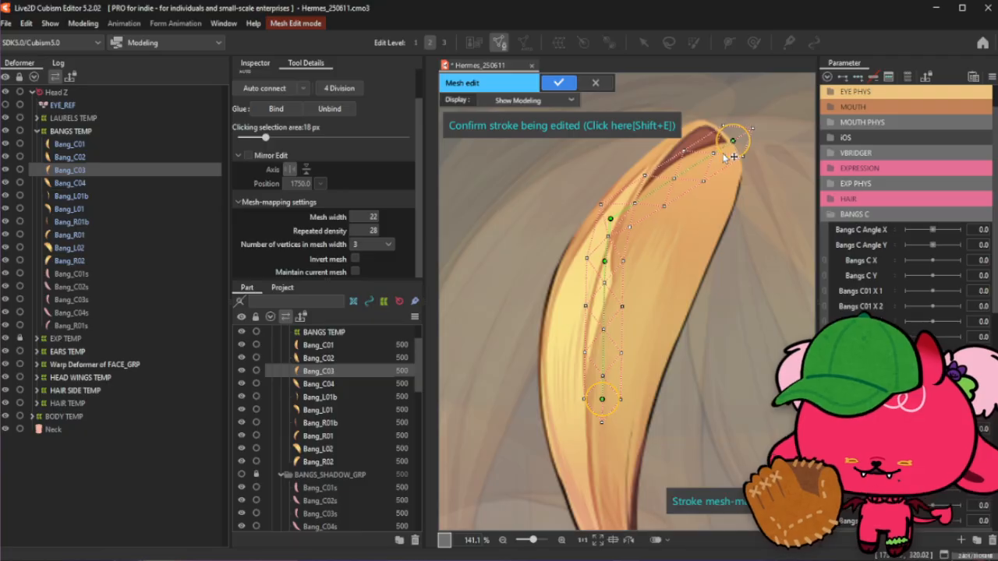
mouse_move(610, 218)
mouse_down()
mouse_move(718, 121)
mouse_move(705, 119)
mouse_move(717, 127)
mouse_move(702, 121)
mouse_up()
click(716, 127)
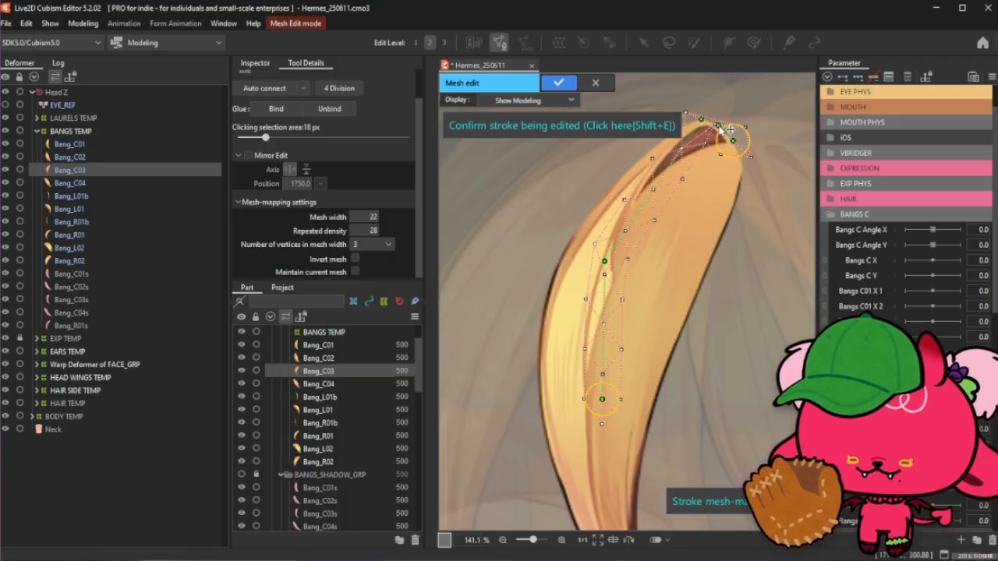
- Reshape the stroke near the bang's upper tip, adding control points along the top curve
drag(673, 160, 670, 145)
scroll(725, 234, down, 3)
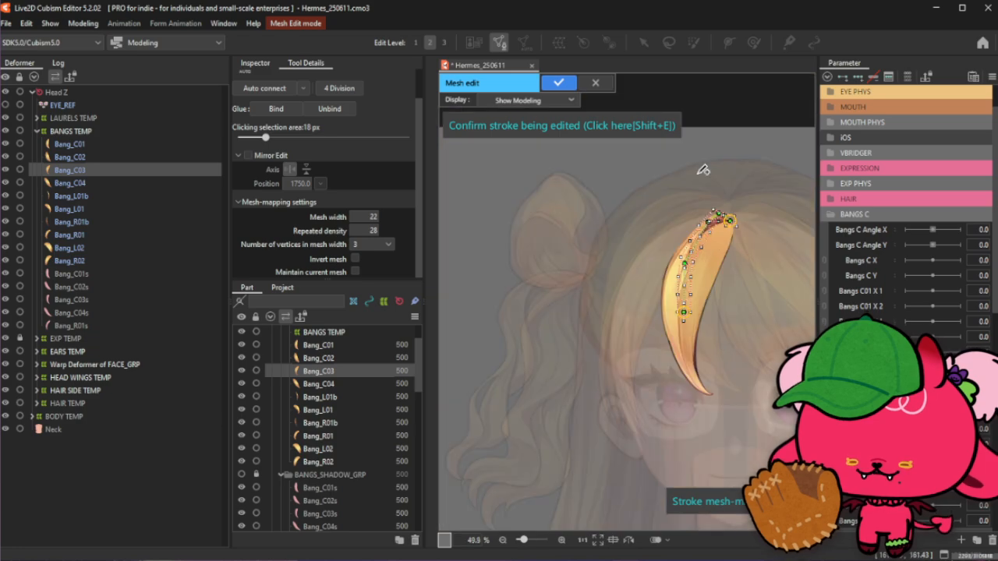
scroll(713, 211, up, 3)
drag(682, 232, 687, 220)
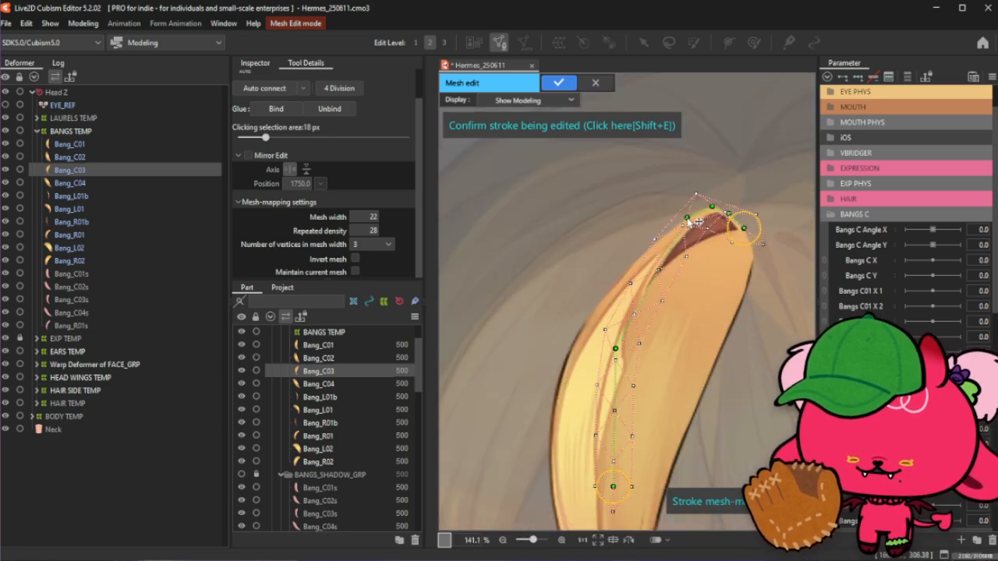
click(658, 243)
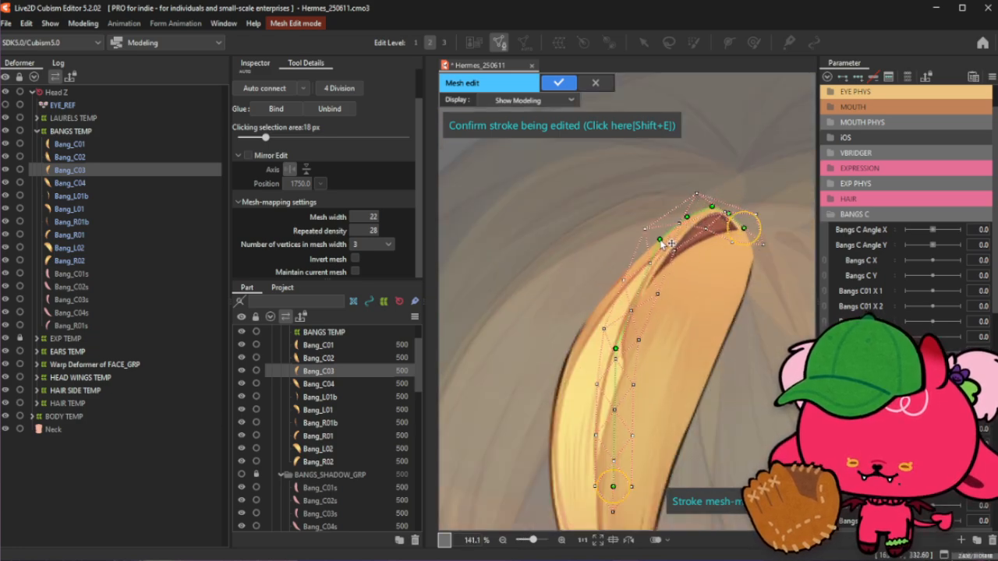
click(635, 266)
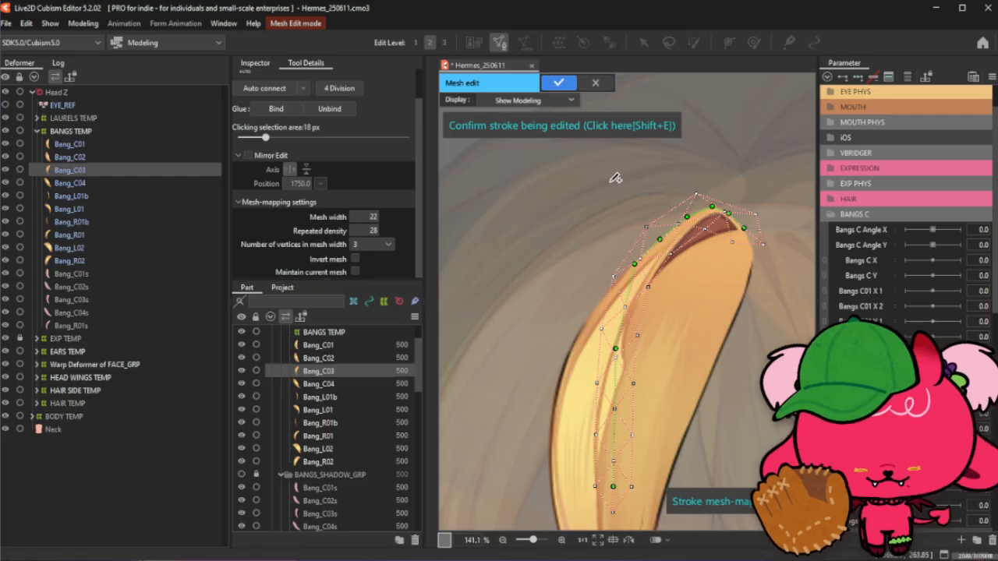
- Pull the stroke's lower end and nearby points into the bang's pointed lower tip
scroll(616, 177, down, 2)
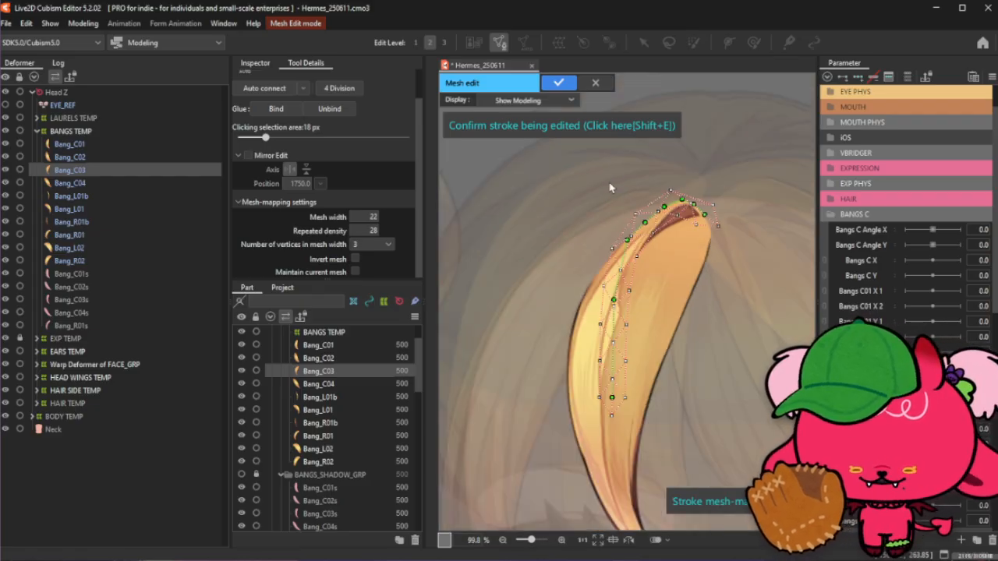
scroll(608, 178, up, 4)
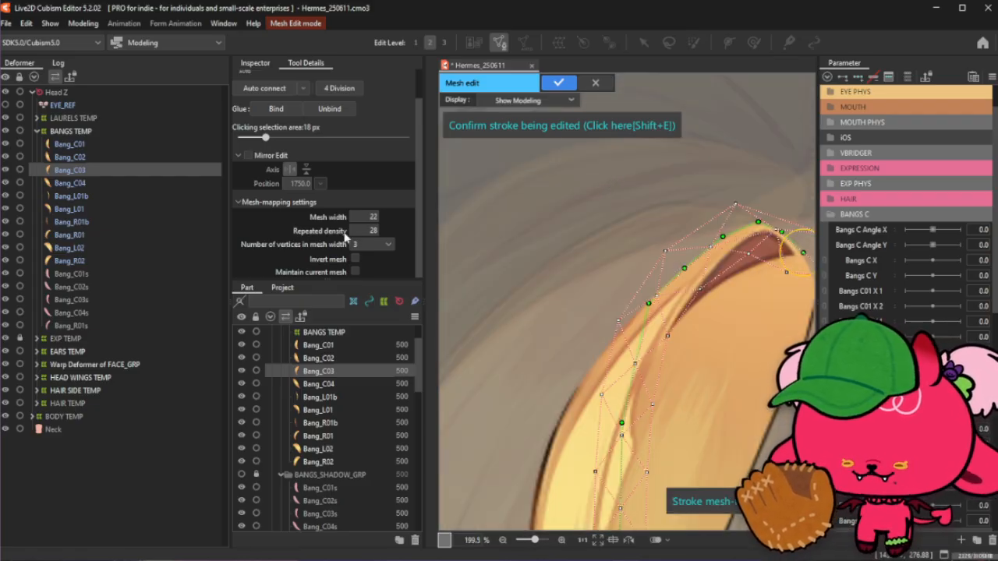
scroll(563, 150, down, 4)
scroll(580, 361, up, 4)
scroll(581, 361, down, 8)
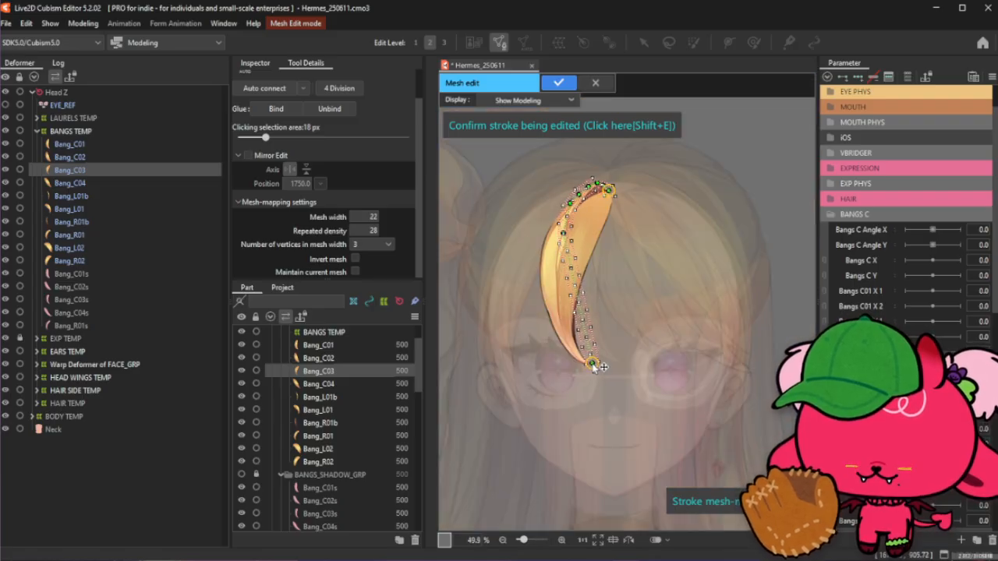
scroll(591, 369, up, 6)
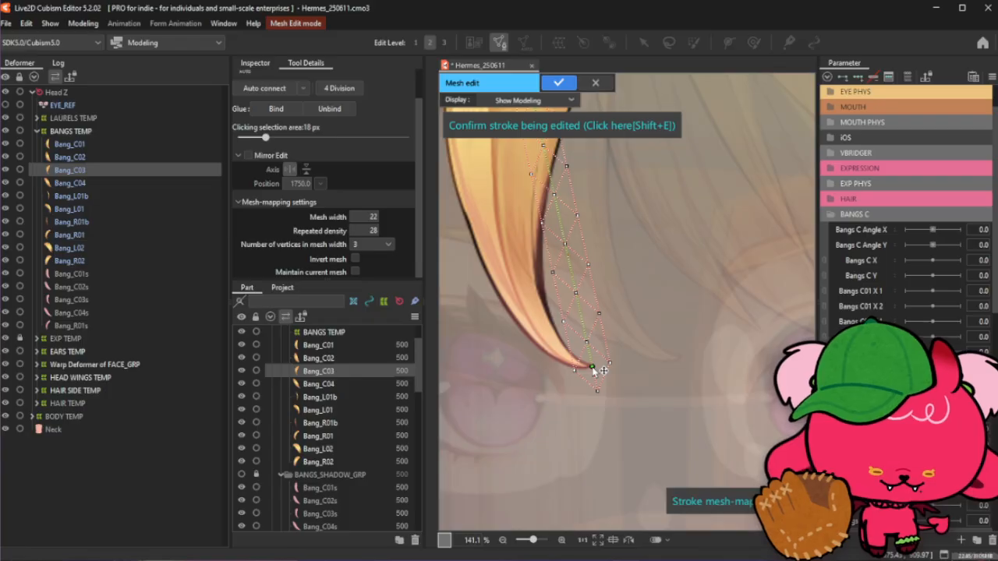
mouse_move(571, 282)
mouse_down()
mouse_move(560, 366)
mouse_move(574, 371)
mouse_up()
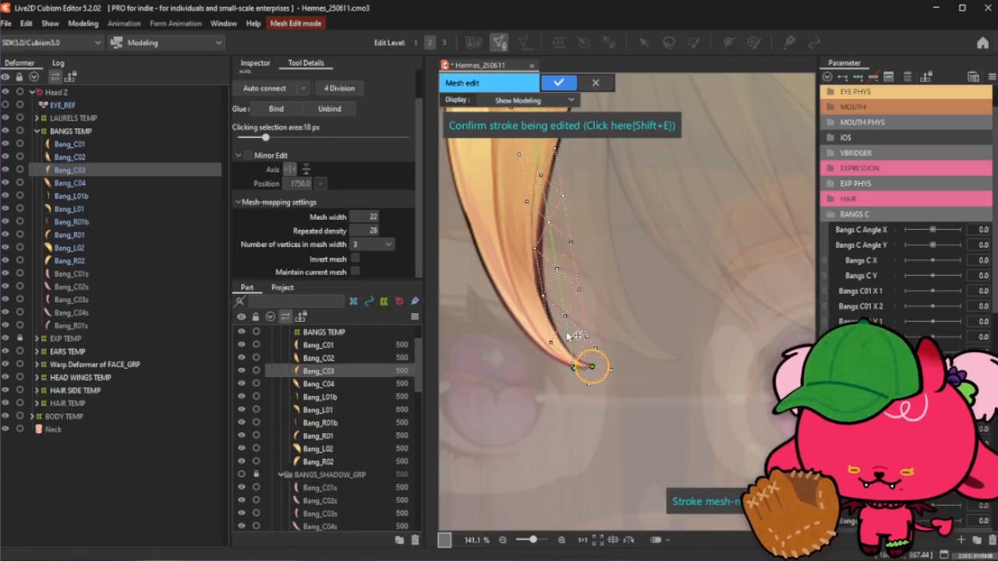
drag(569, 336, 551, 360)
drag(547, 303, 531, 341)
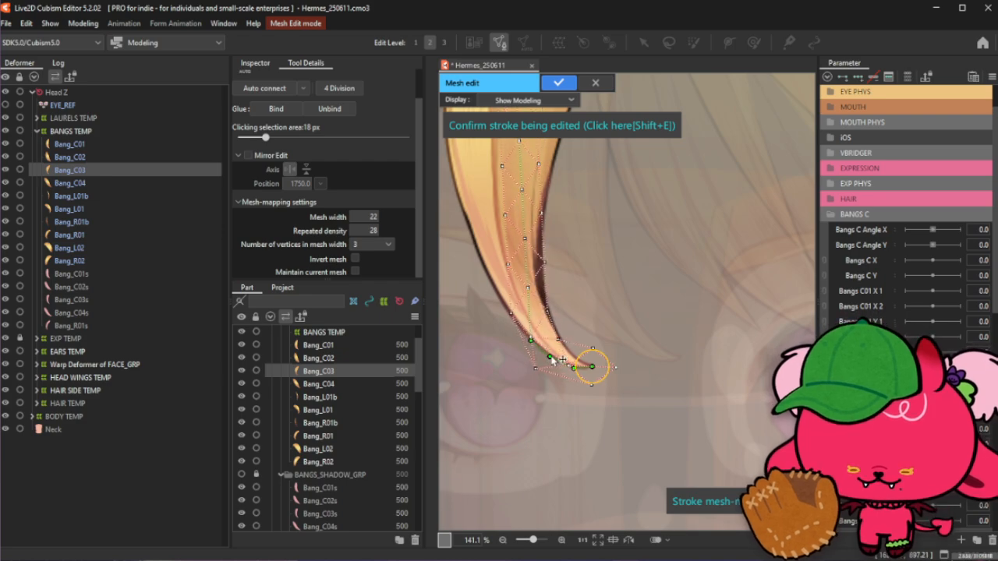
scroll(575, 370, up, 2)
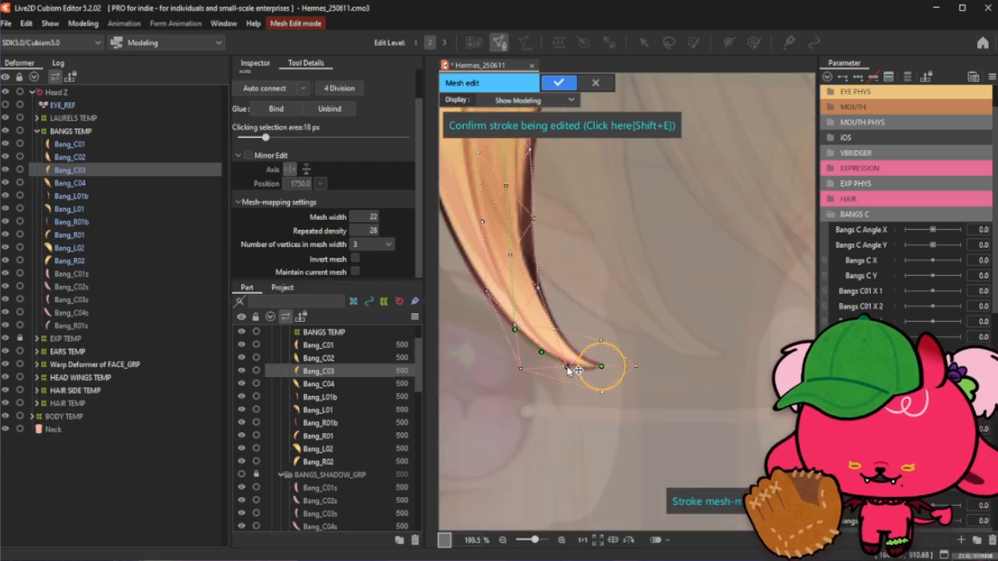
click(586, 368)
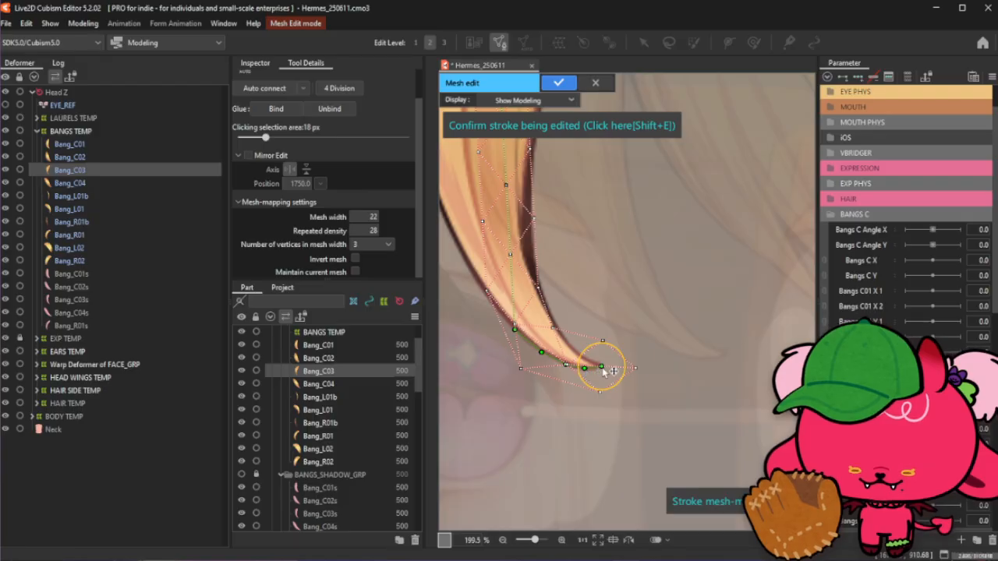
drag(603, 369, 605, 368)
- Bend the lower section of the stroke to follow the bang's curving left edge
scroll(594, 374, down, 3)
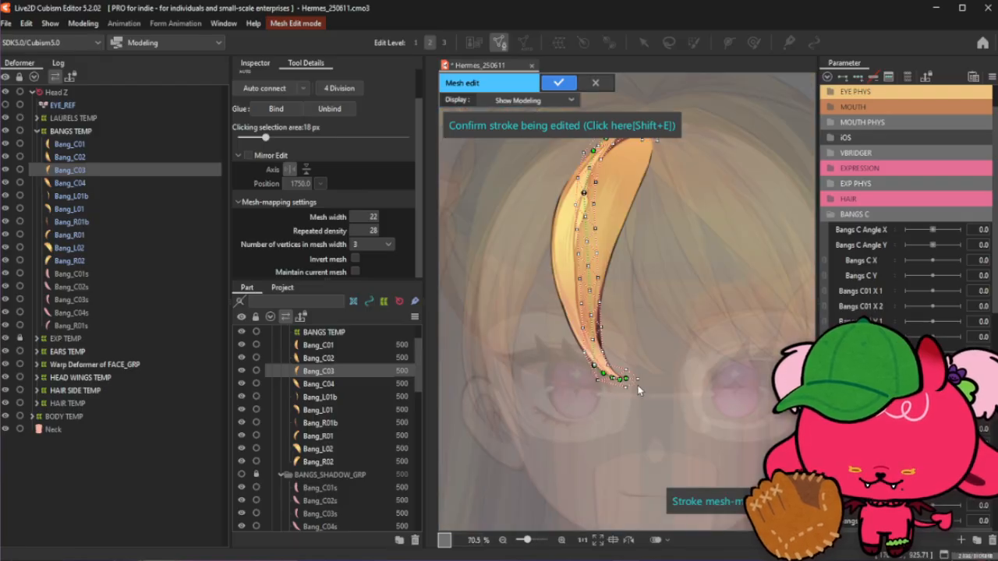
scroll(593, 374, up, 1)
drag(580, 363, 583, 373)
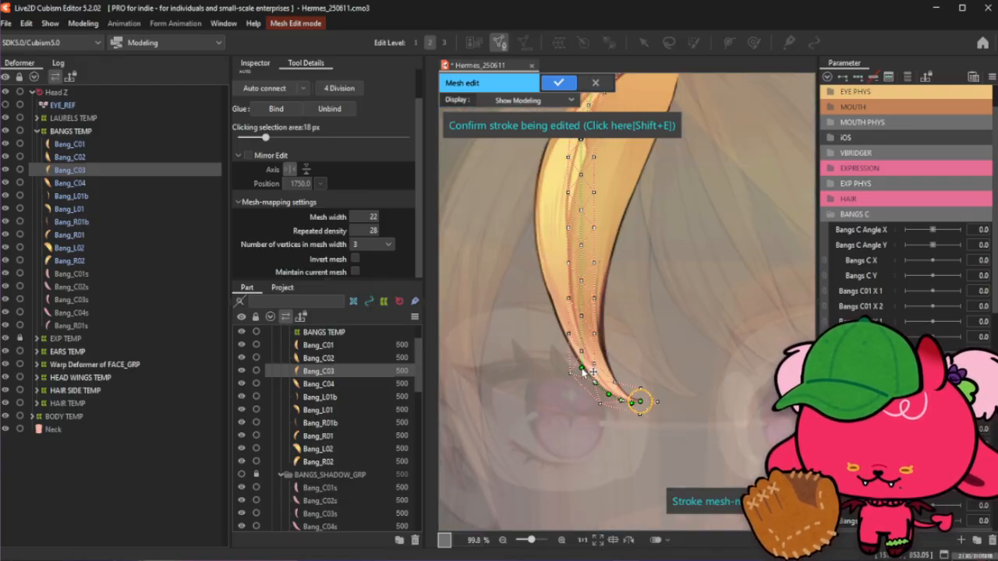
drag(581, 331, 577, 343)
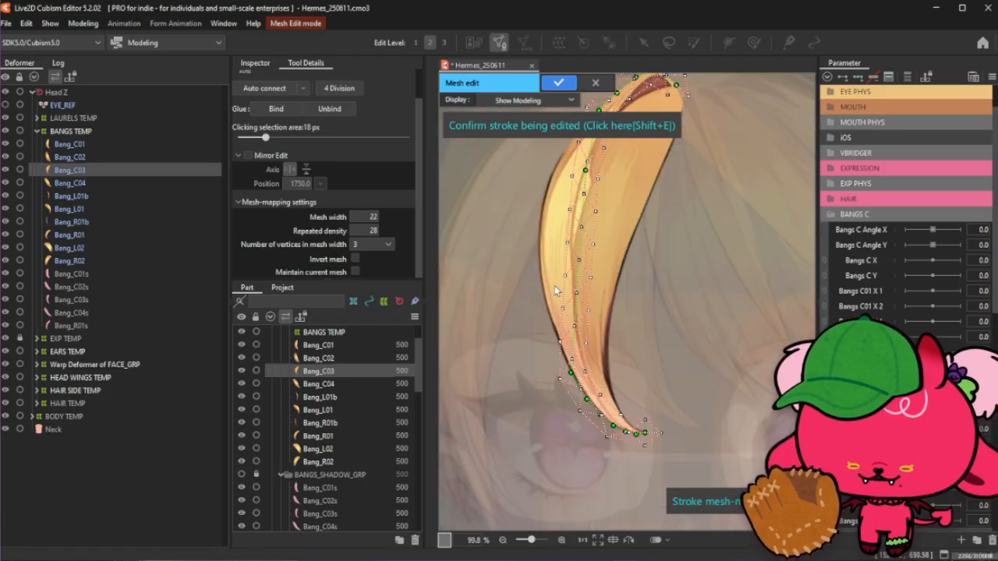
scroll(563, 297, up, 2)
mouse_move(583, 352)
mouse_down()
mouse_move(563, 363)
mouse_move(572, 368)
mouse_up()
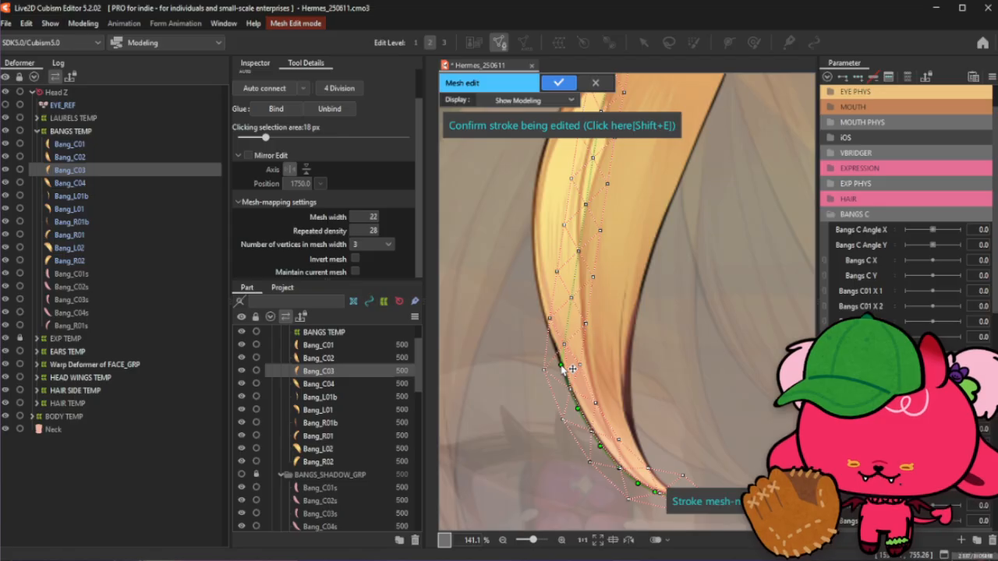
drag(567, 315, 551, 336)
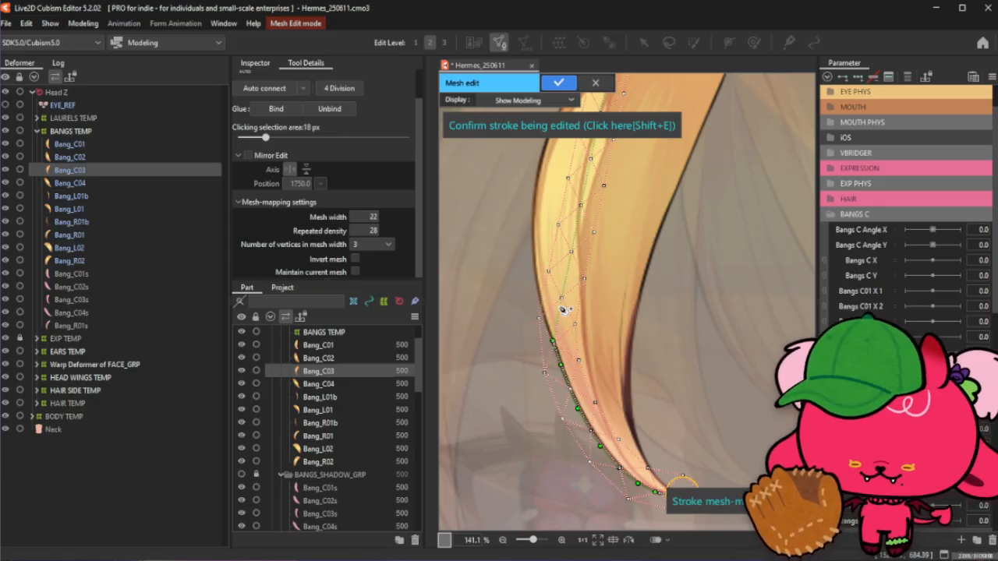
mouse_move(565, 310)
mouse_down()
mouse_move(545, 312)
mouse_move(554, 320)
mouse_move(537, 336)
mouse_move(549, 293)
mouse_move(536, 293)
mouse_up()
- Refine the stroke along the bang's upper left edge, adding control points near the top
scroll(546, 315, down, 2)
scroll(542, 197, up, 2)
scroll(537, 293, down, 2)
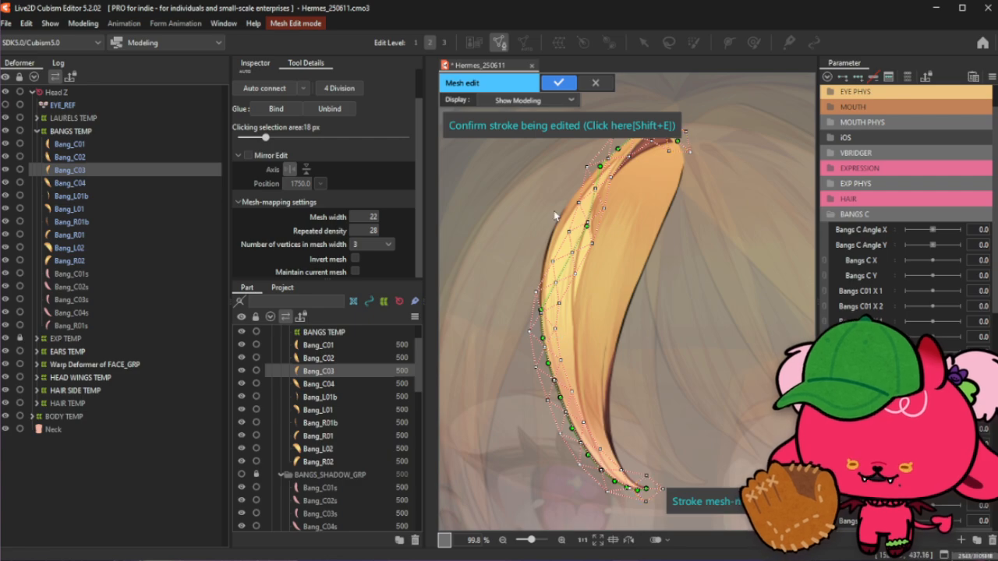
scroll(564, 222, up, 2)
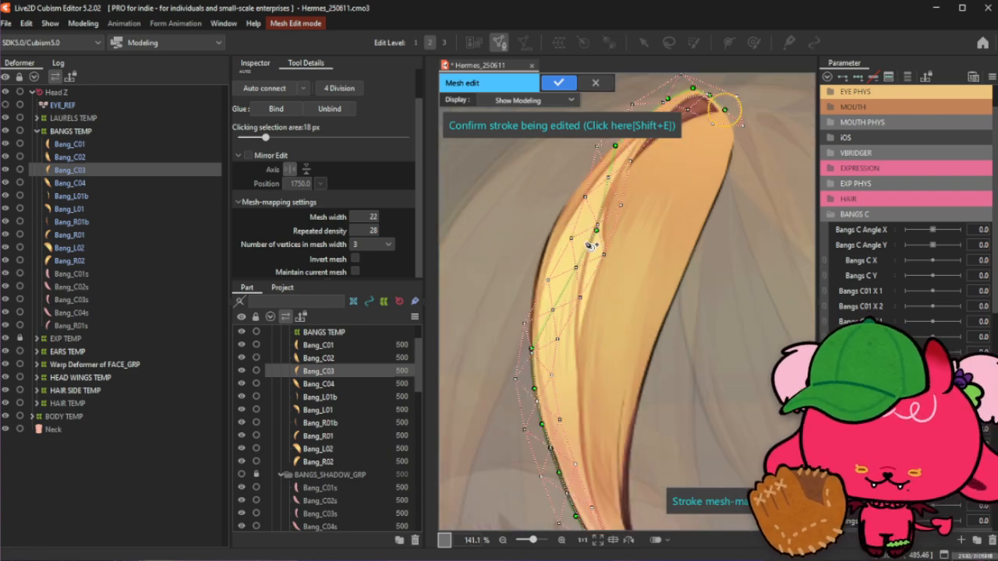
scroll(534, 300, down, 3)
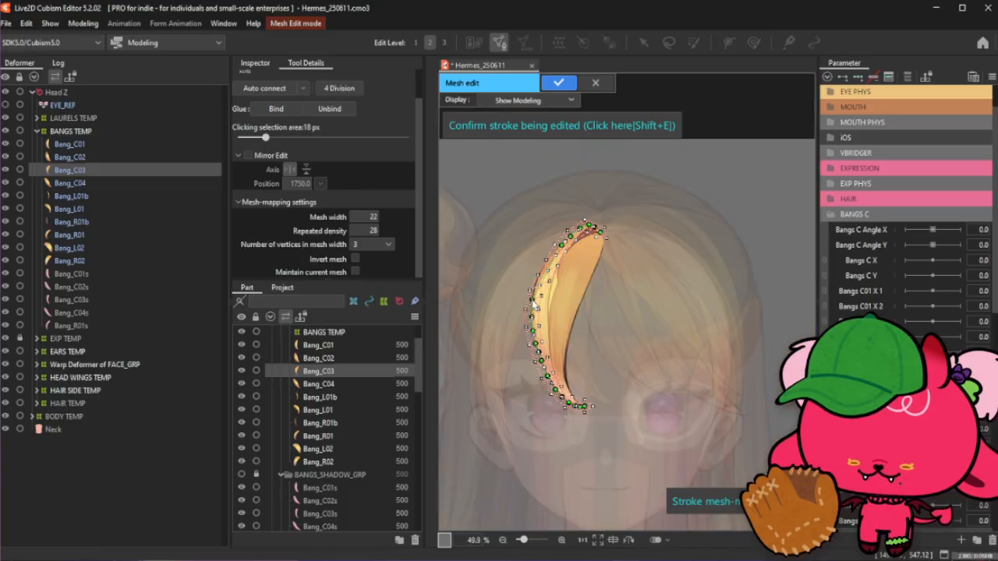
scroll(532, 302, up, 3)
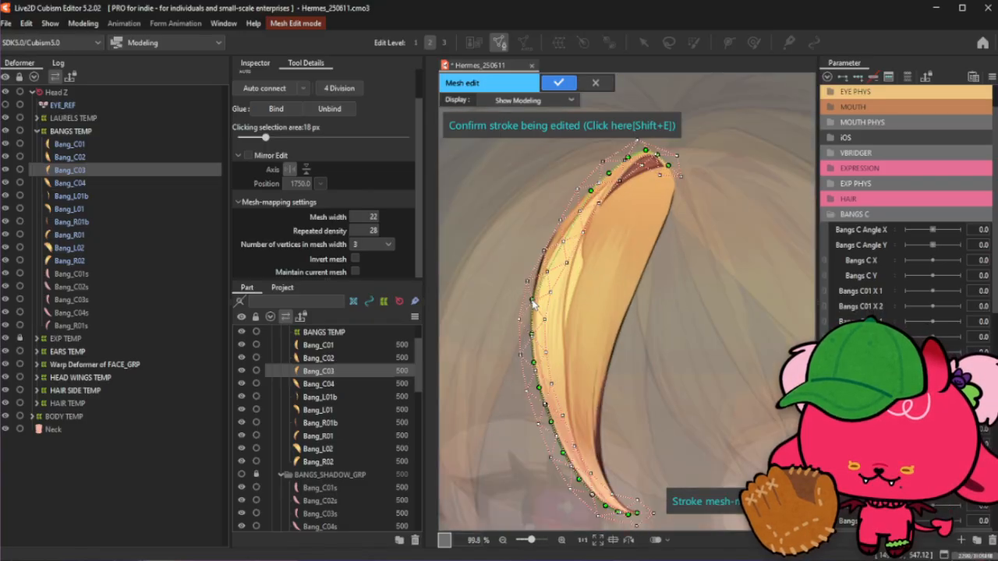
scroll(533, 304, up, 3)
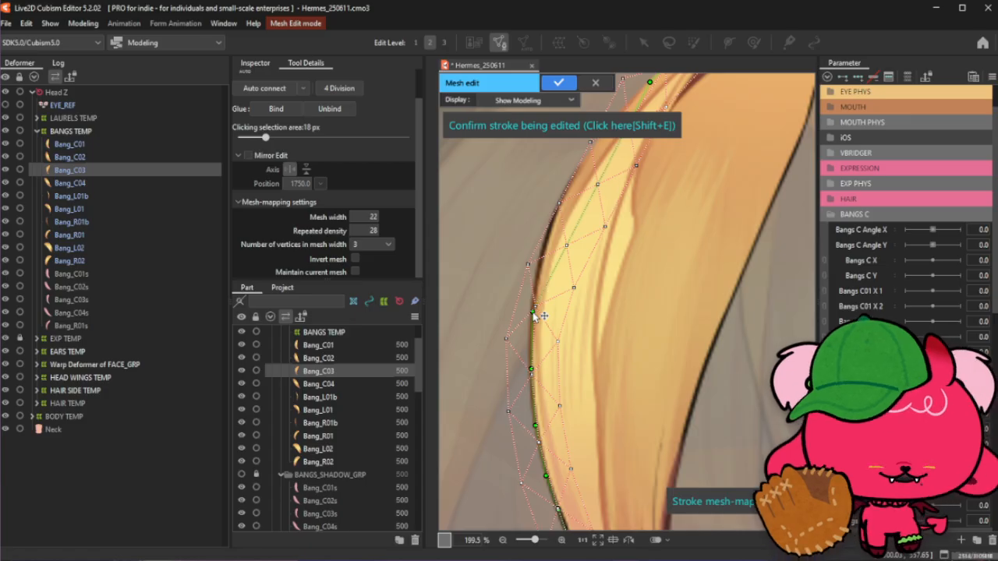
scroll(570, 265, down, 3)
scroll(571, 268, up, 3)
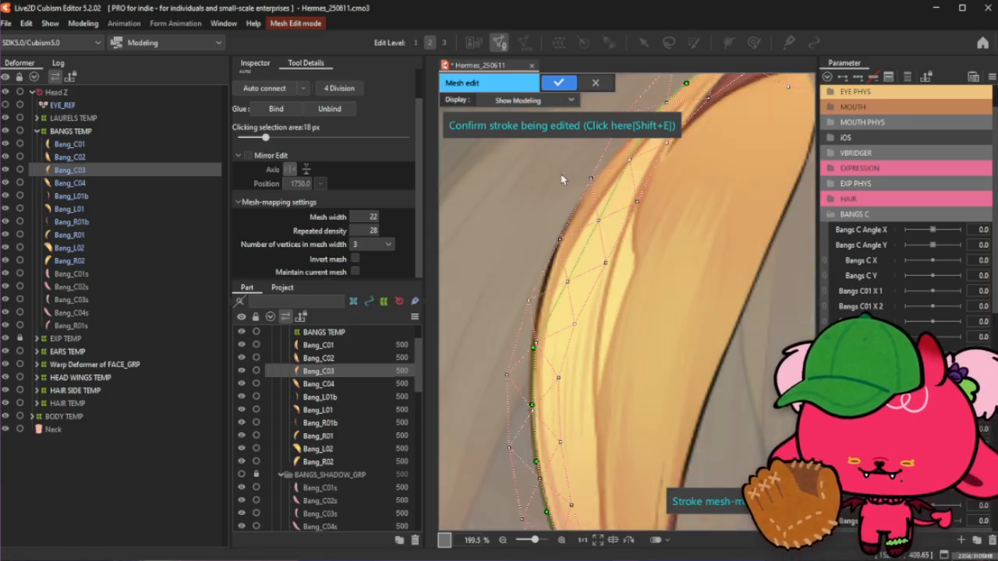
drag(557, 292, 544, 288)
scroll(568, 290, down, 2)
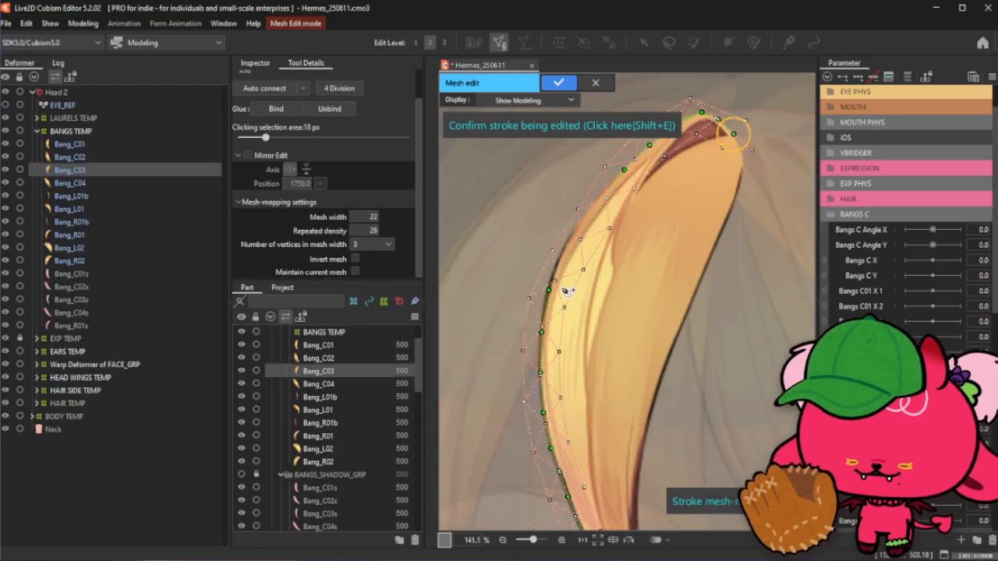
scroll(559, 182, up, 2)
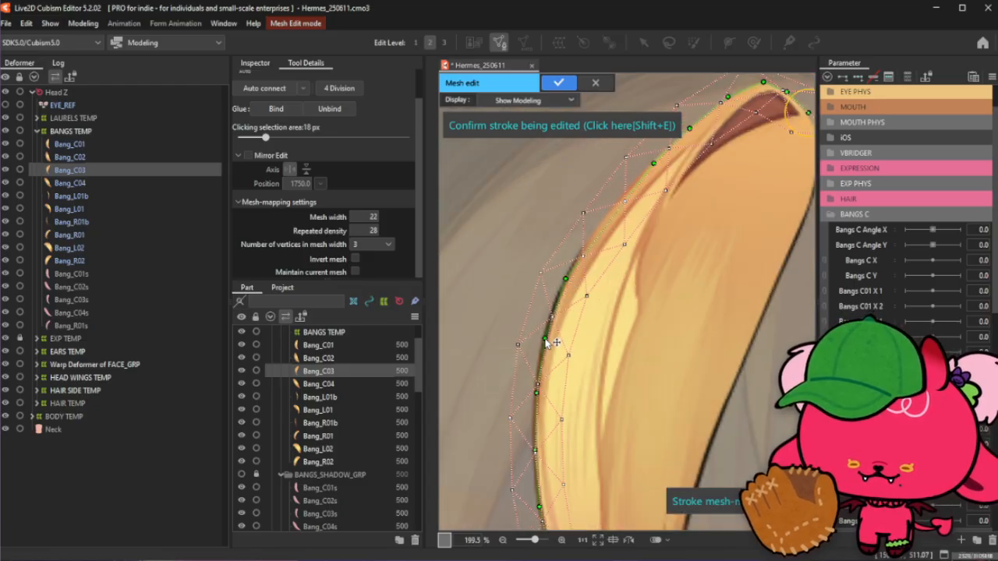
click(592, 234)
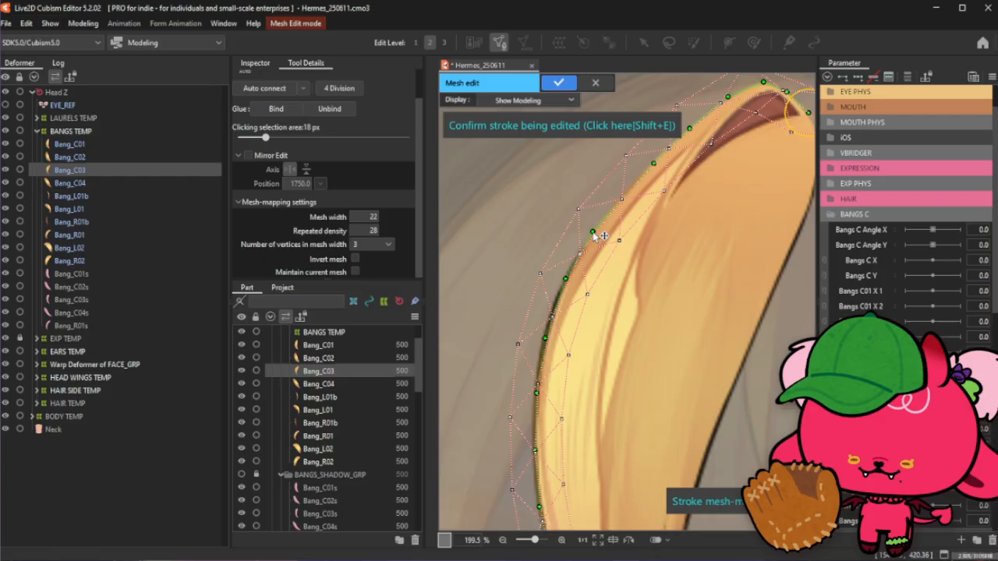
click(622, 194)
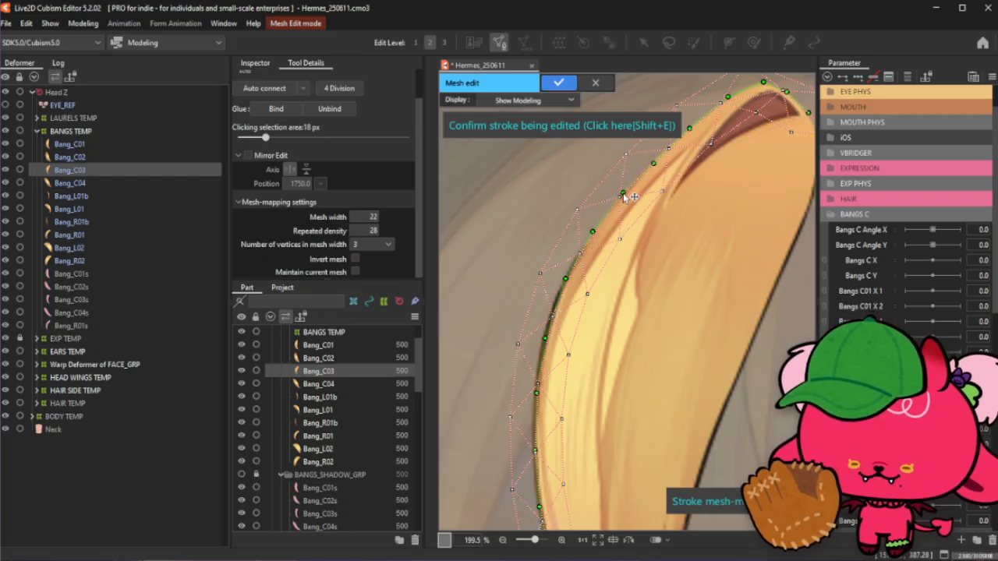
- Set the stroke's repeated density to 16 and confirm the stroke mesh for Bang_C03
scroll(627, 196, down, 3)
text(21)
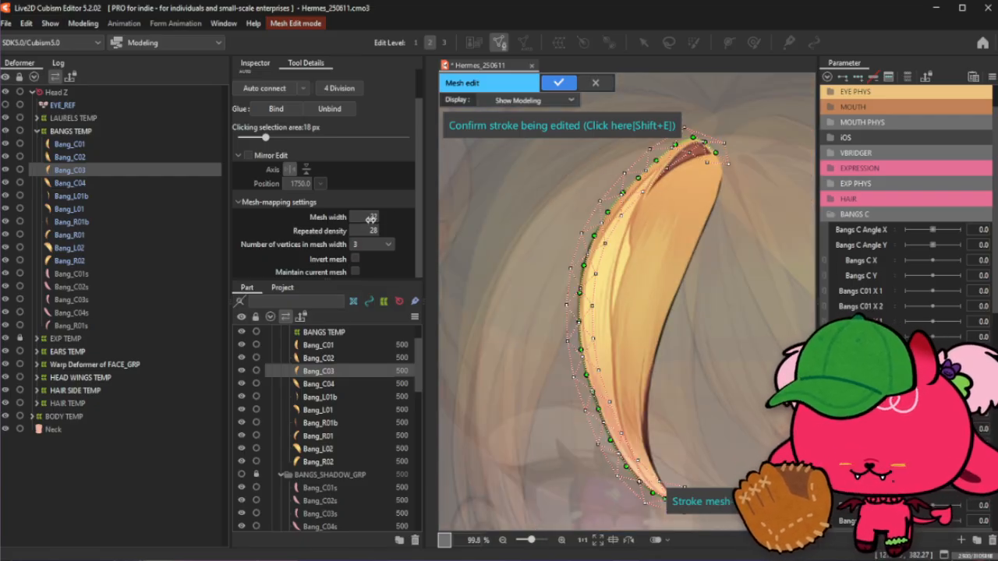
key(Return)
drag(368, 217, 362, 231)
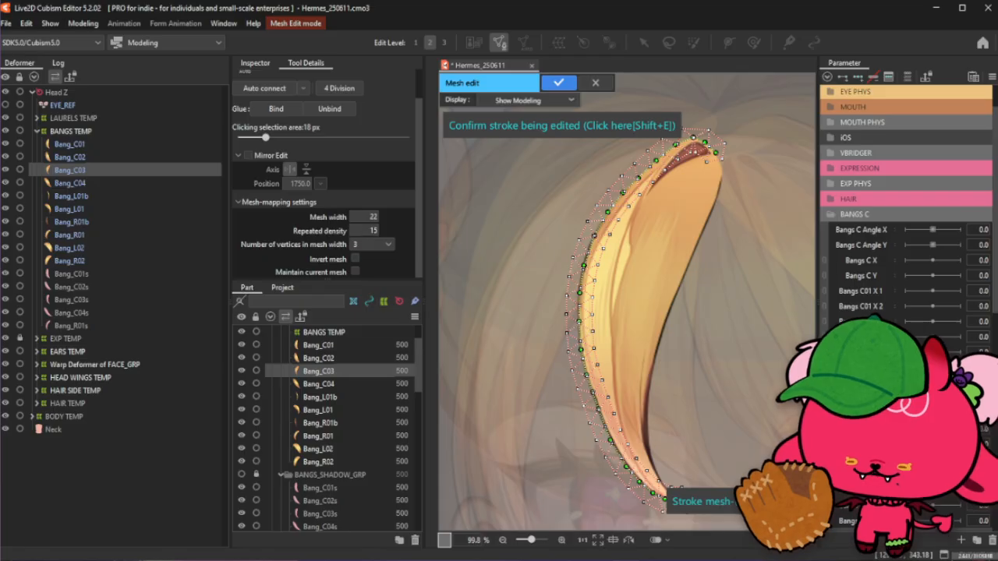
drag(376, 233, 382, 234)
click(551, 126)
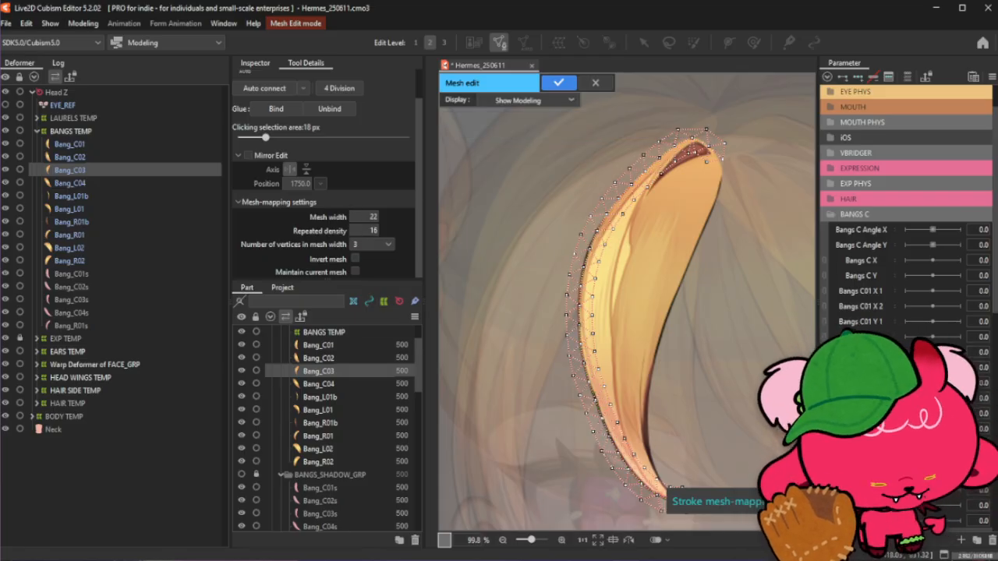
- Inspect the generated Bang_C03 mesh around its tip and overall shape
scroll(644, 378, down, 3)
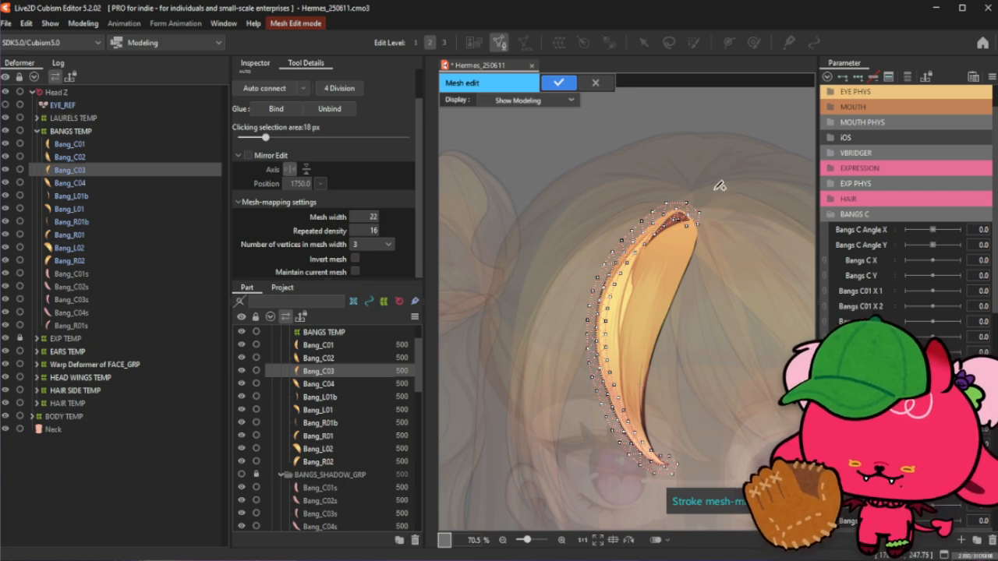
scroll(707, 198, up, 6)
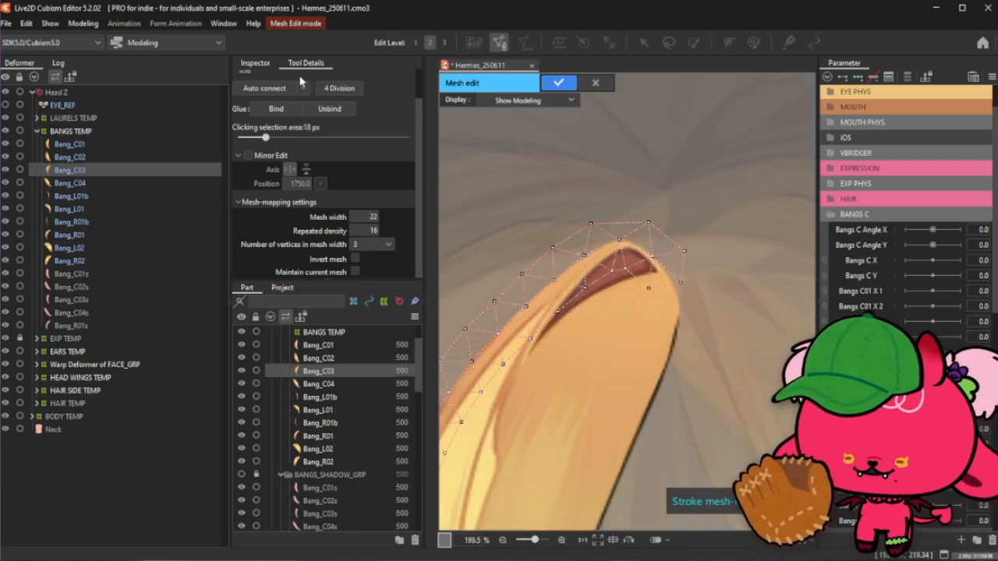
scroll(303, 79, up, 1)
scroll(581, 121, down, 6)
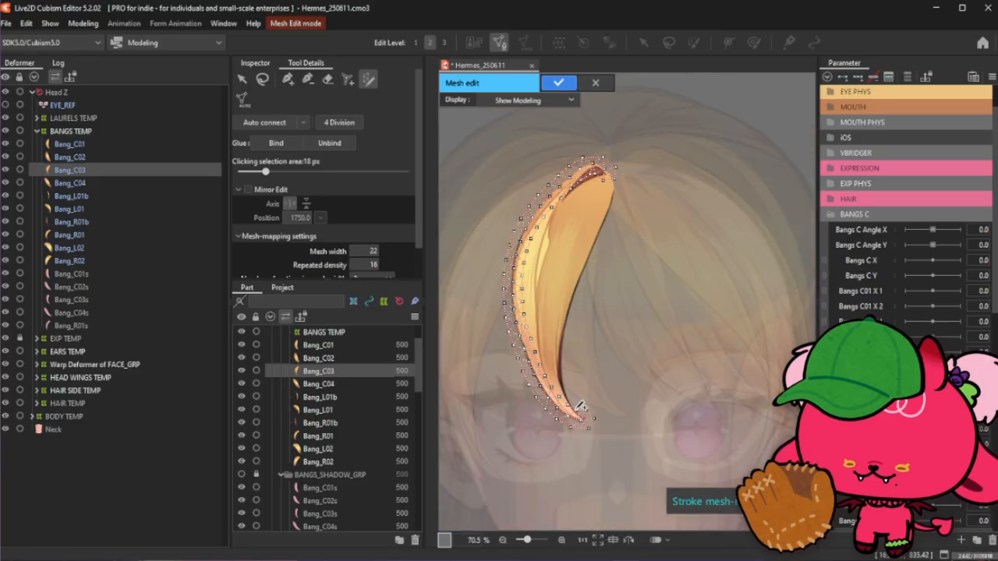
- Nudge the vertex at the bang's pointed bottom tip slightly inward to tighten the mesh there
scroll(581, 407, up, 6)
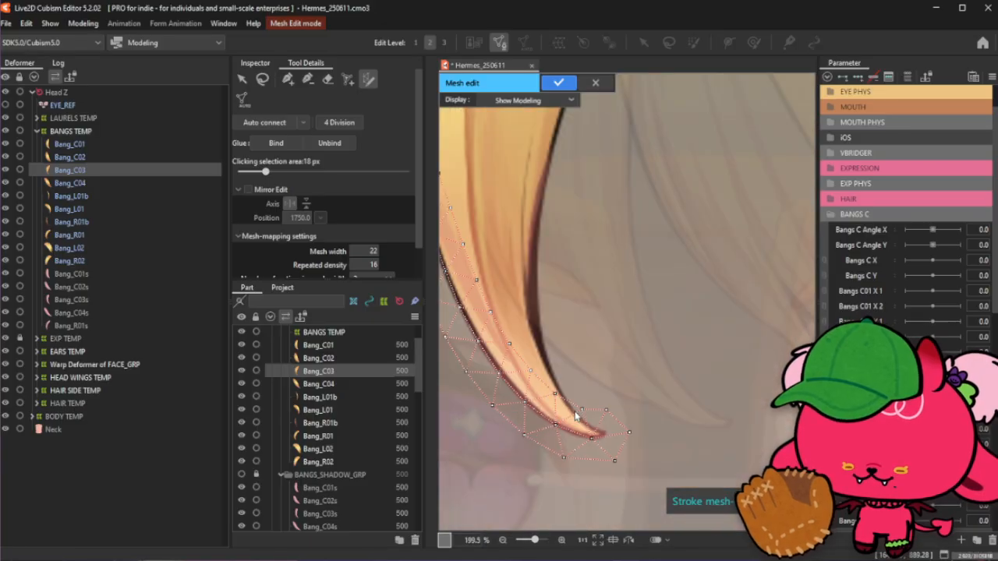
click(308, 79)
mouse_move(558, 394)
mouse_down()
mouse_move(609, 418)
mouse_move(624, 463)
mouse_up()
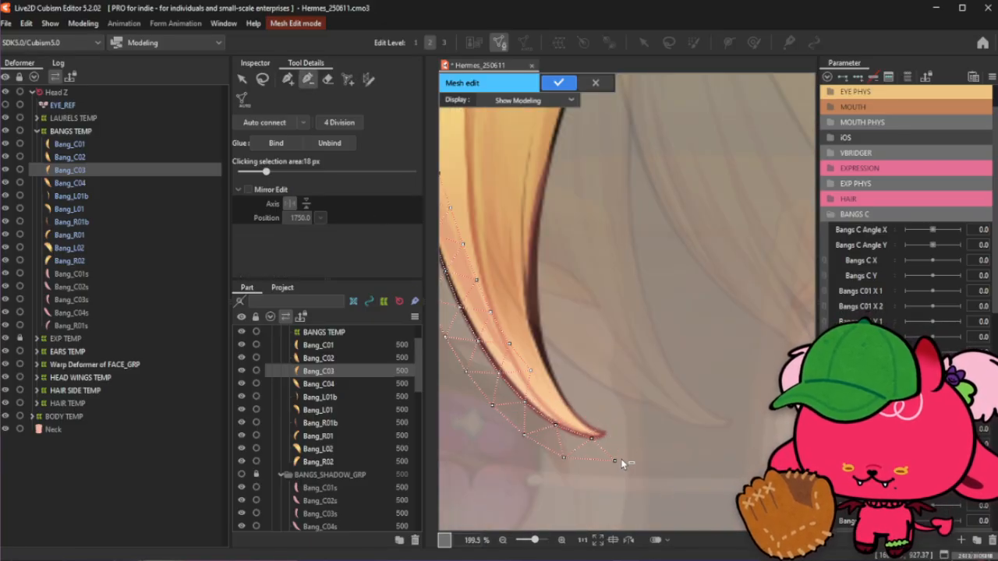
click(288, 78)
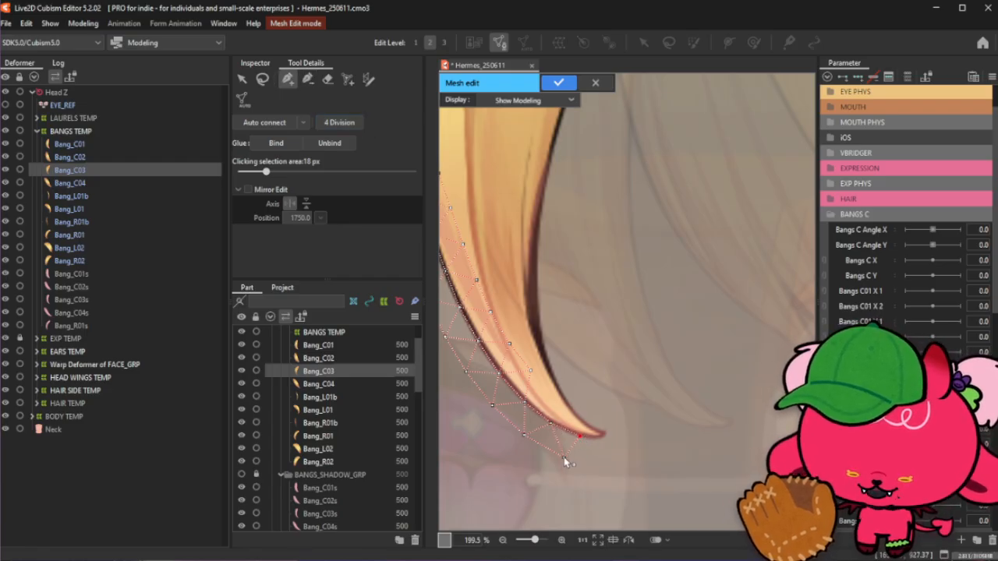
drag(563, 457, 554, 453)
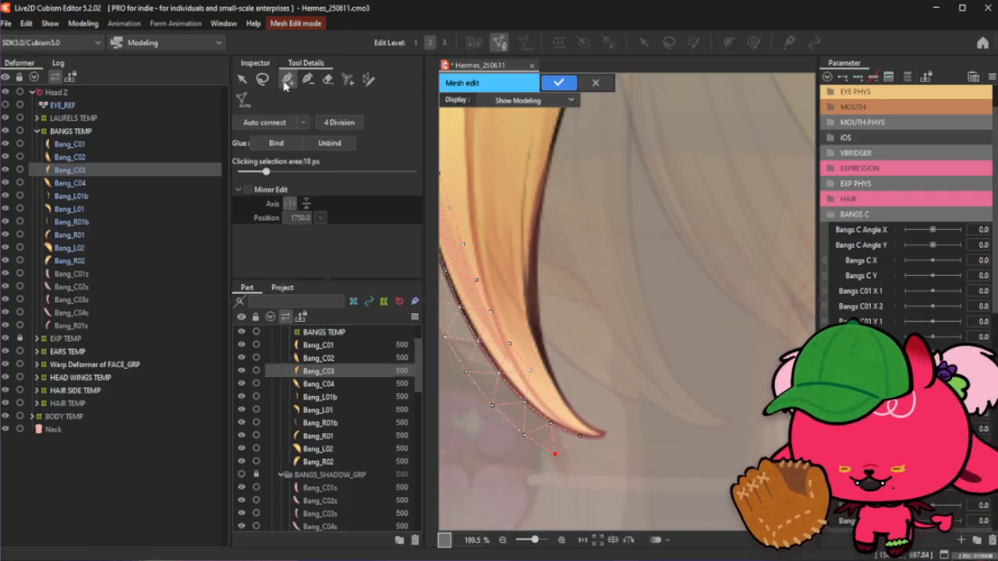
- Delete the surplus vertices crowded around the top end of the Bang_C03 mesh
click(365, 81)
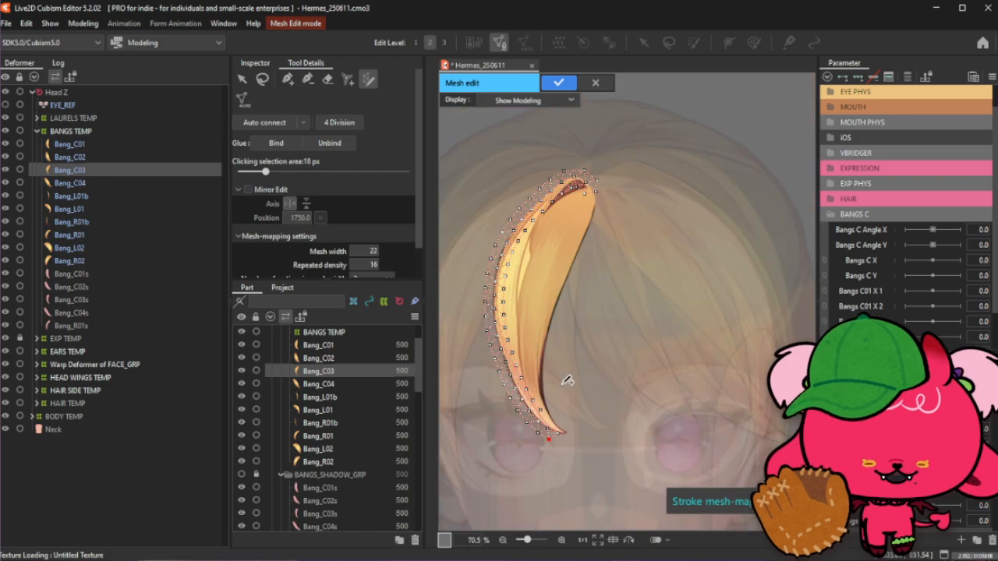
click(308, 79)
scroll(536, 147, up, 2)
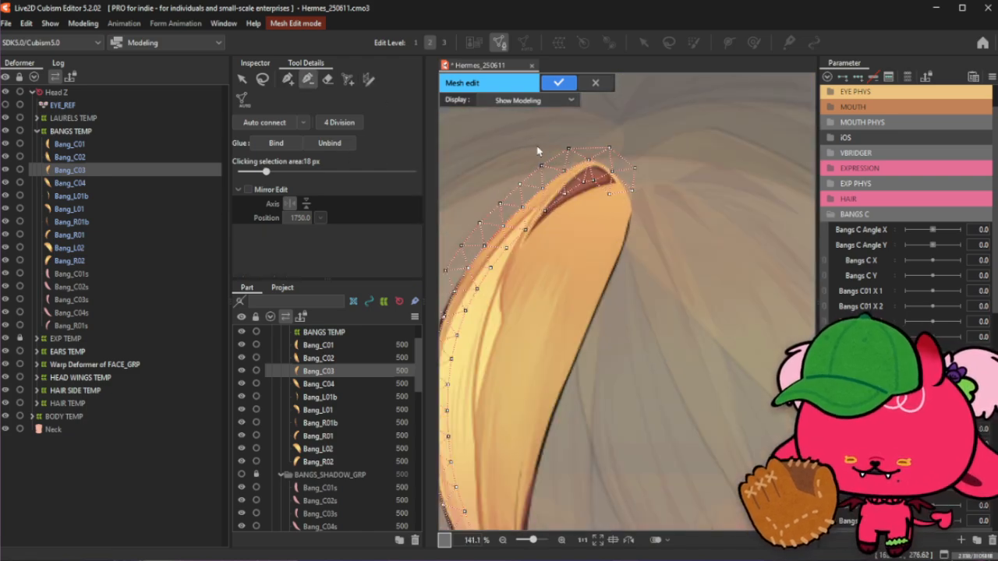
click(594, 181)
click(612, 172)
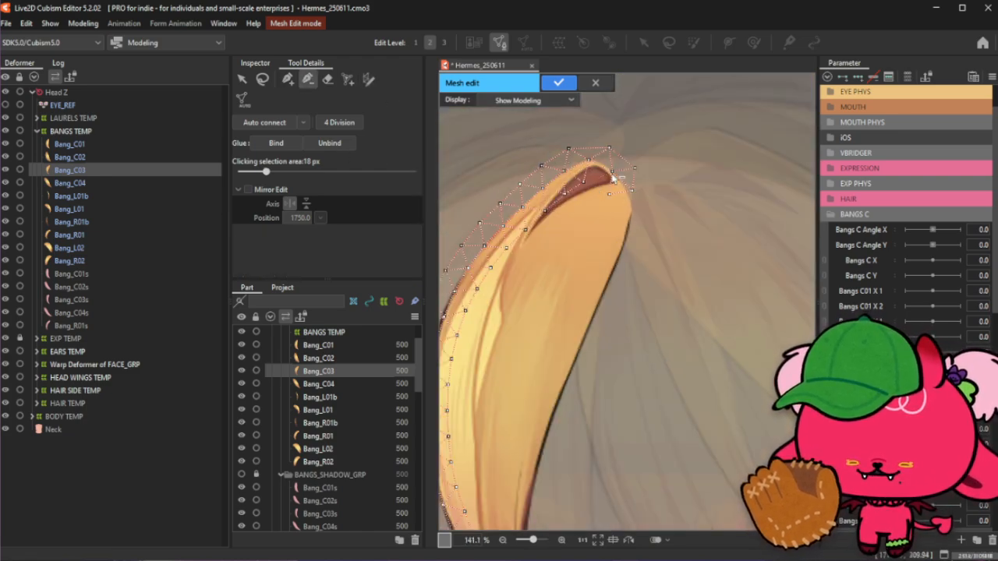
click(634, 168)
click(612, 194)
click(630, 191)
click(584, 184)
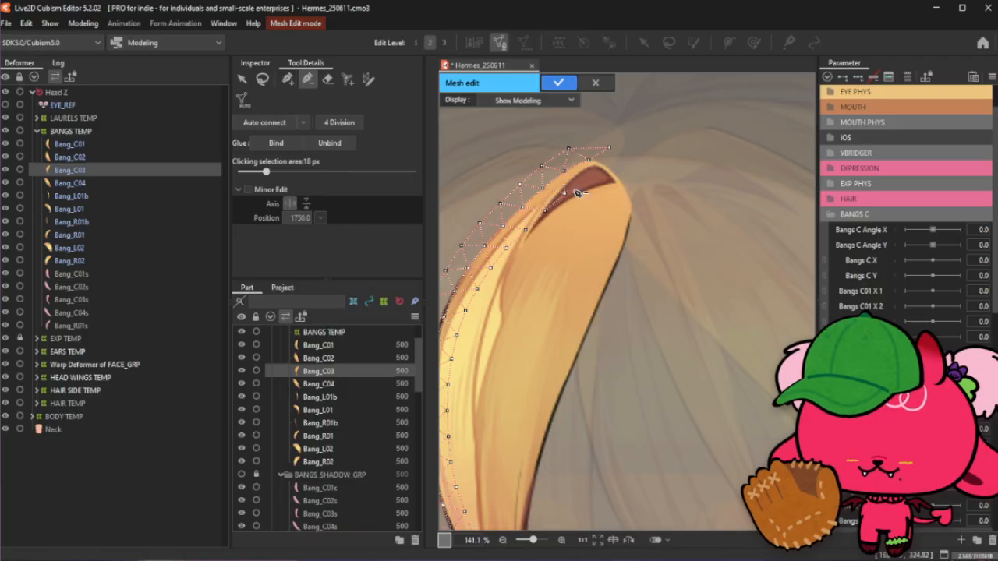
click(566, 193)
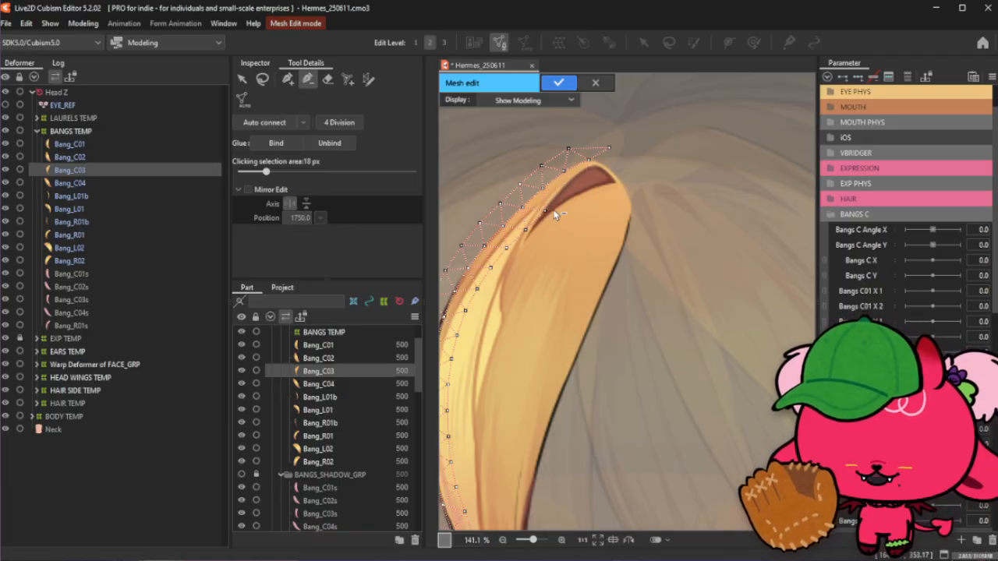
- Reposition the top corner vertices and add a vertex along the bang's upper tip edge
click(287, 78)
scroll(538, 109, up, 2)
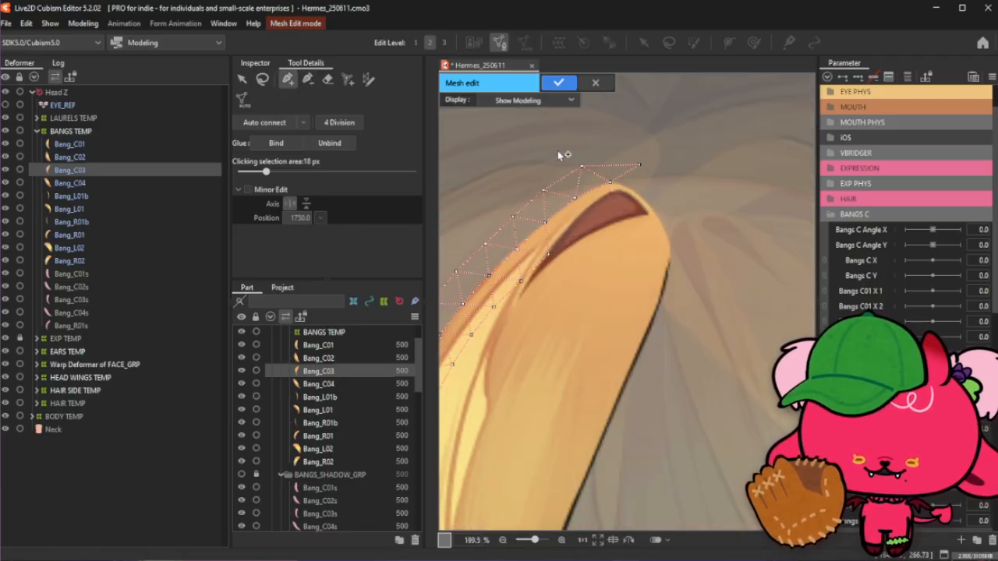
drag(639, 166, 623, 159)
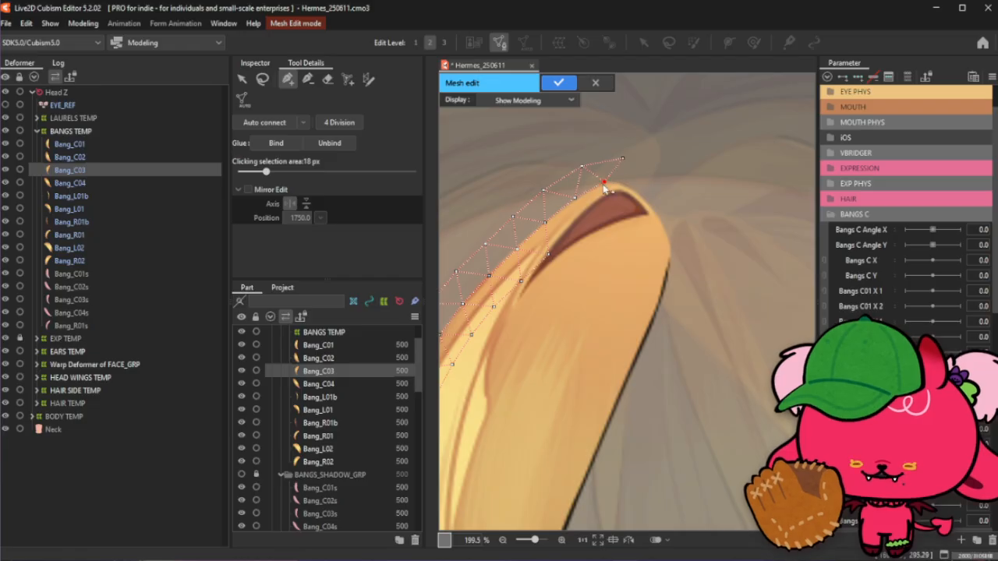
click(608, 185)
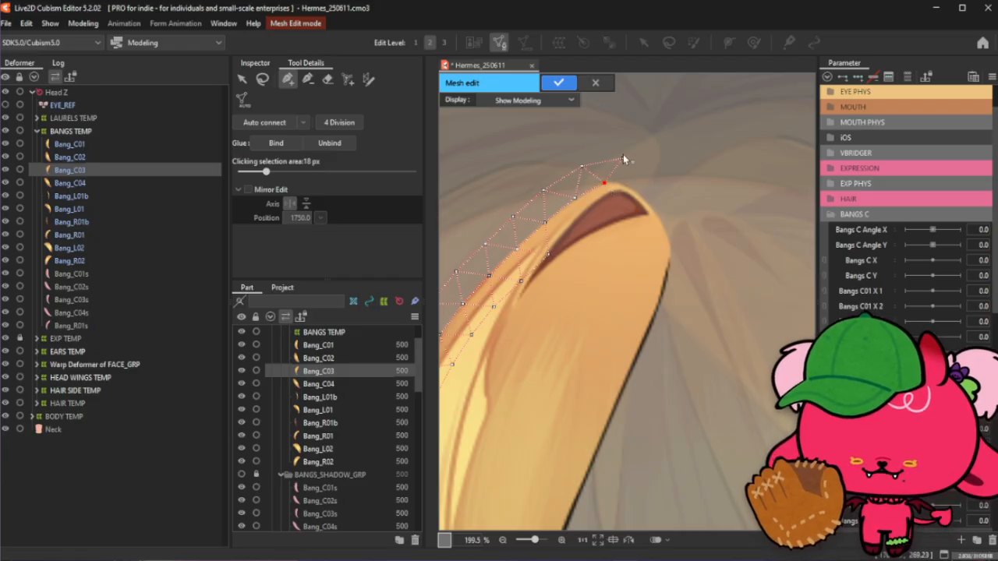
drag(622, 158, 618, 158)
- Drag and add vertices around the bang's top tip so the mesh hugs its outline closely
scroll(612, 188, up, 4)
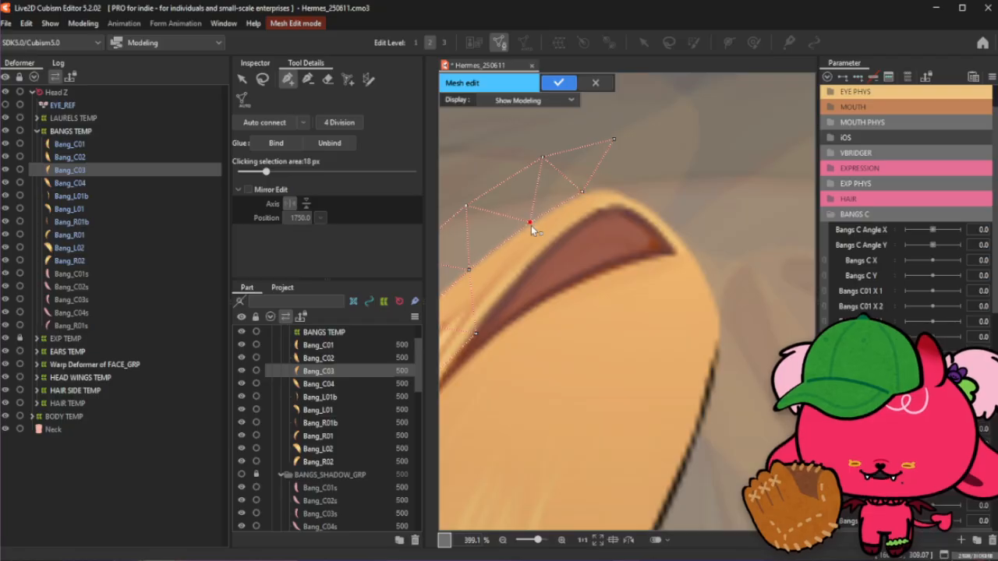
drag(531, 224, 527, 227)
drag(542, 158, 533, 163)
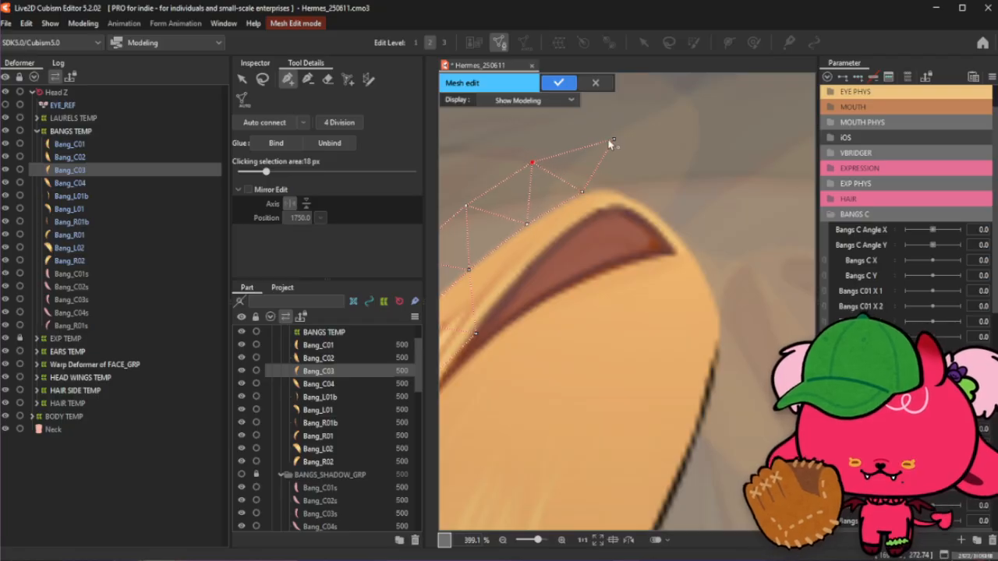
drag(613, 141, 602, 140)
click(582, 191)
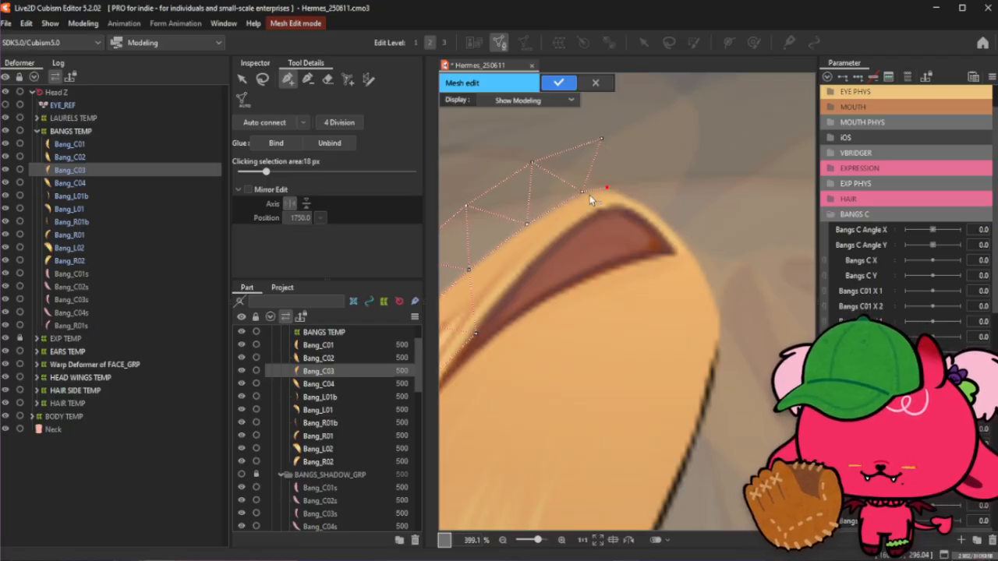
drag(581, 198, 577, 201)
drag(601, 140, 583, 146)
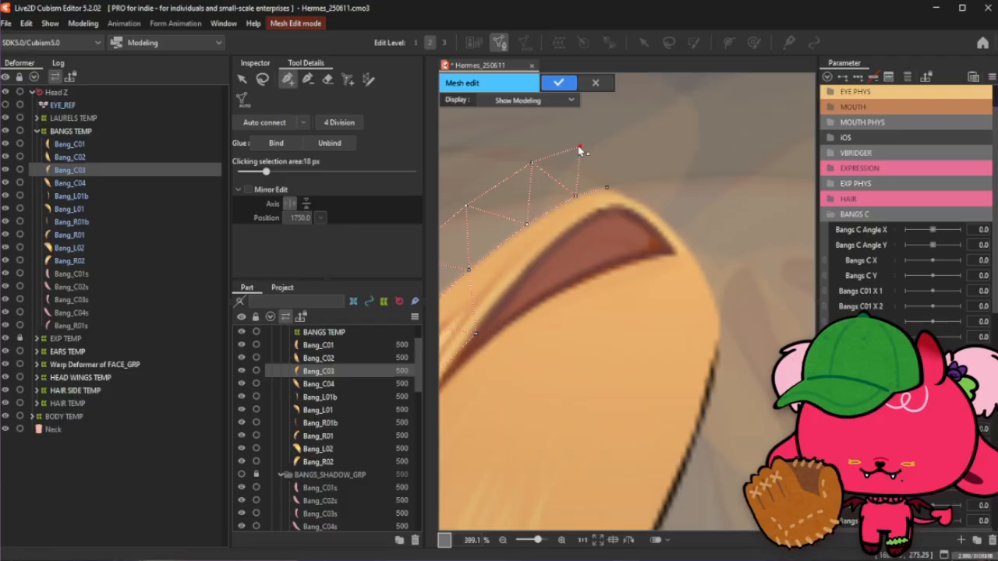
click(606, 188)
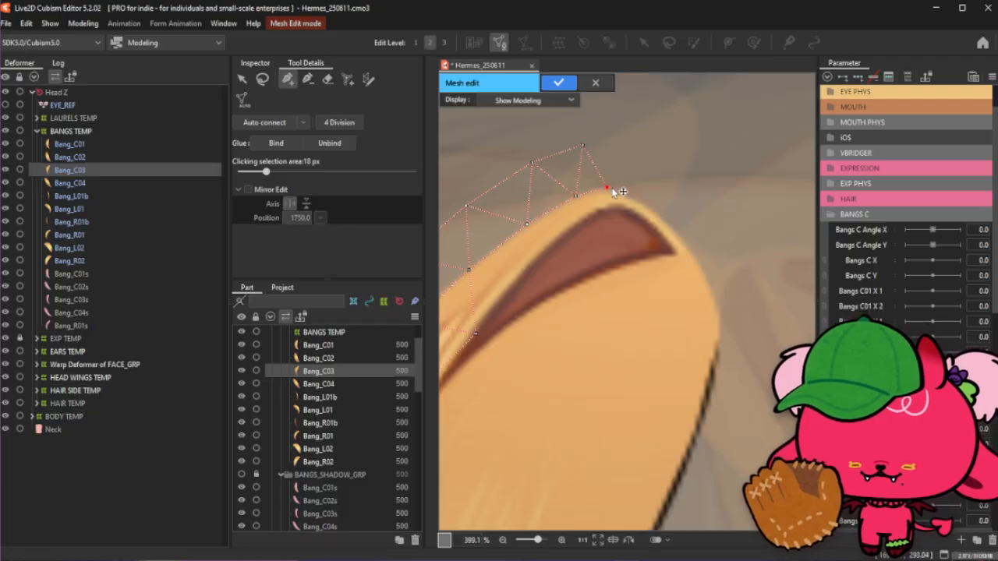
drag(606, 188, 636, 198)
- Pull an outer vertex at the top of the bang inward toward the hair edge
scroll(644, 207, down, 2)
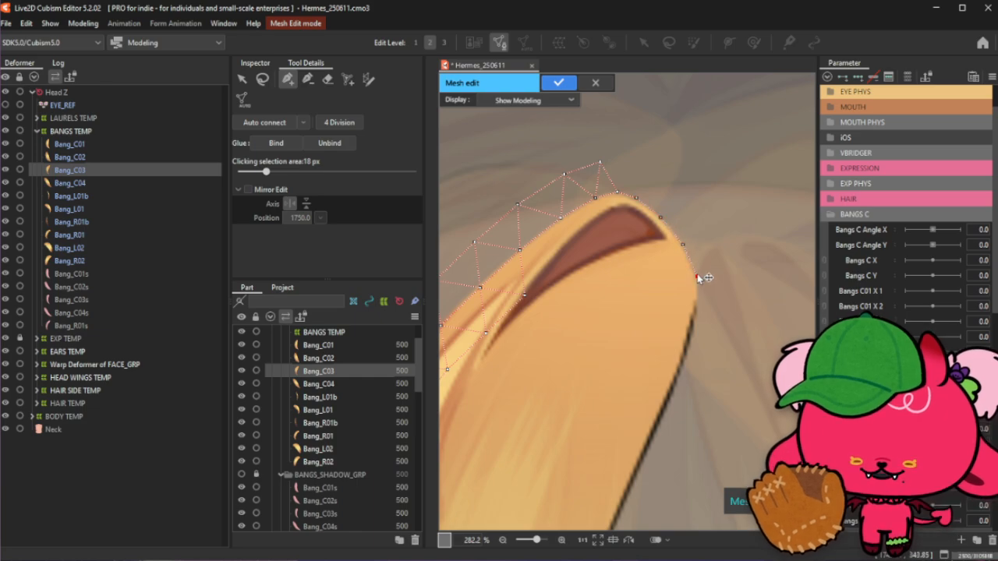
scroll(700, 222, down, 3)
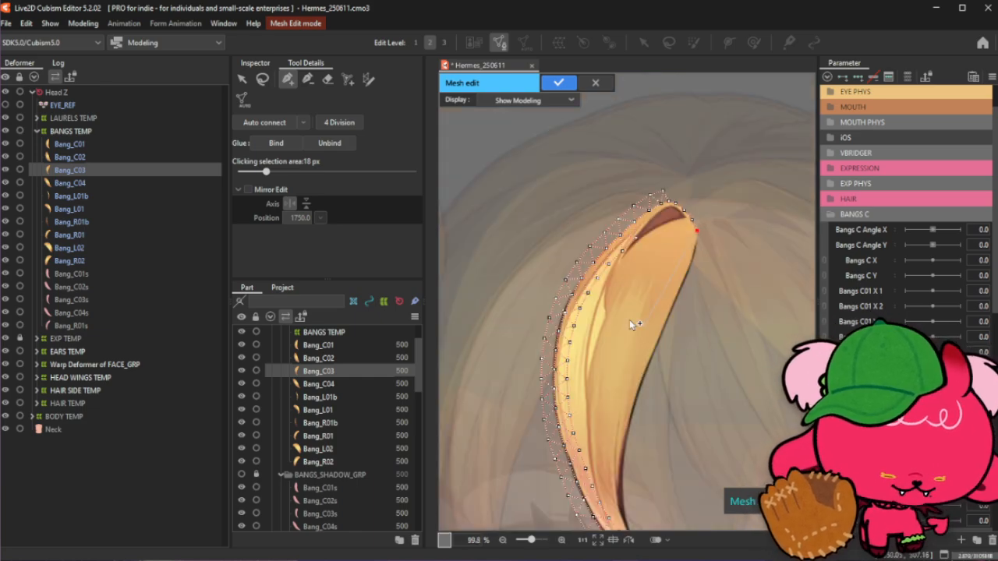
scroll(636, 191, up, 2)
click(262, 79)
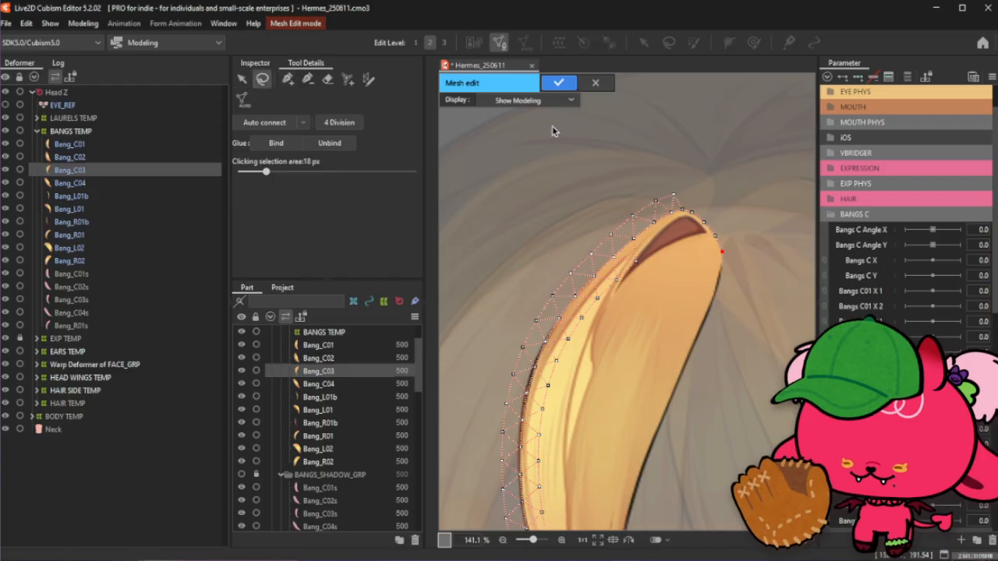
click(308, 79)
scroll(669, 285, up, 2)
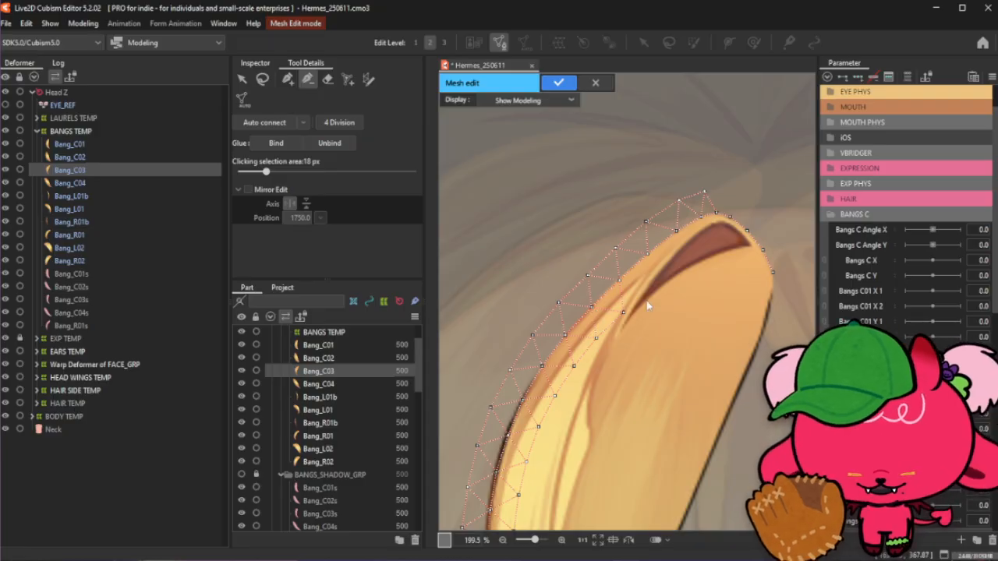
scroll(647, 306, up, 2)
click(287, 79)
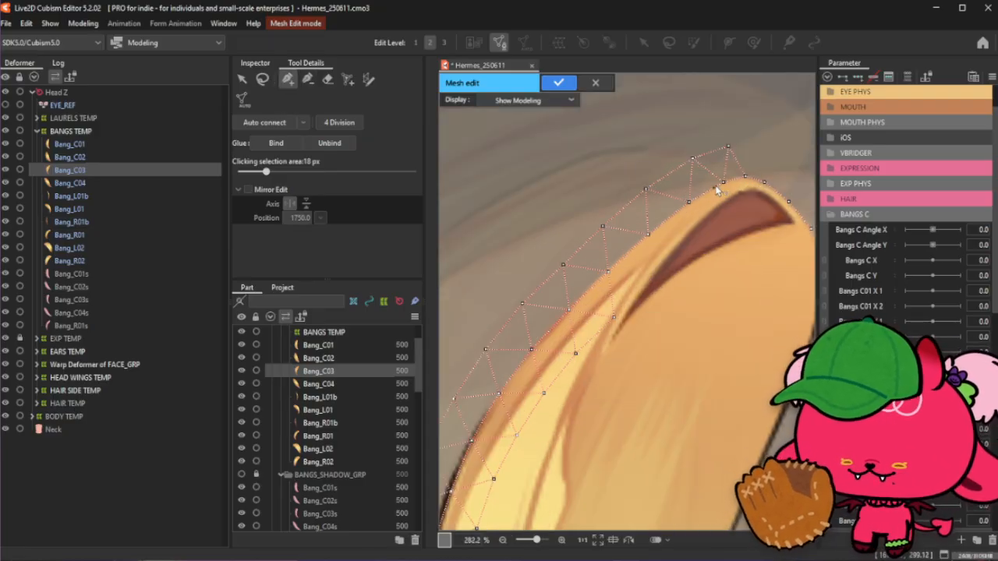
drag(723, 182, 688, 165)
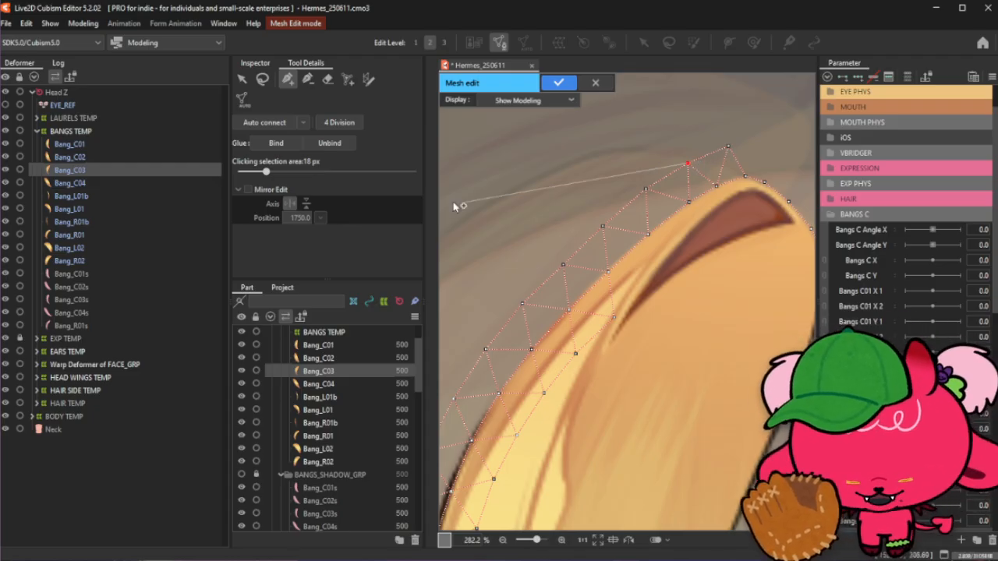
click(266, 79)
click(288, 78)
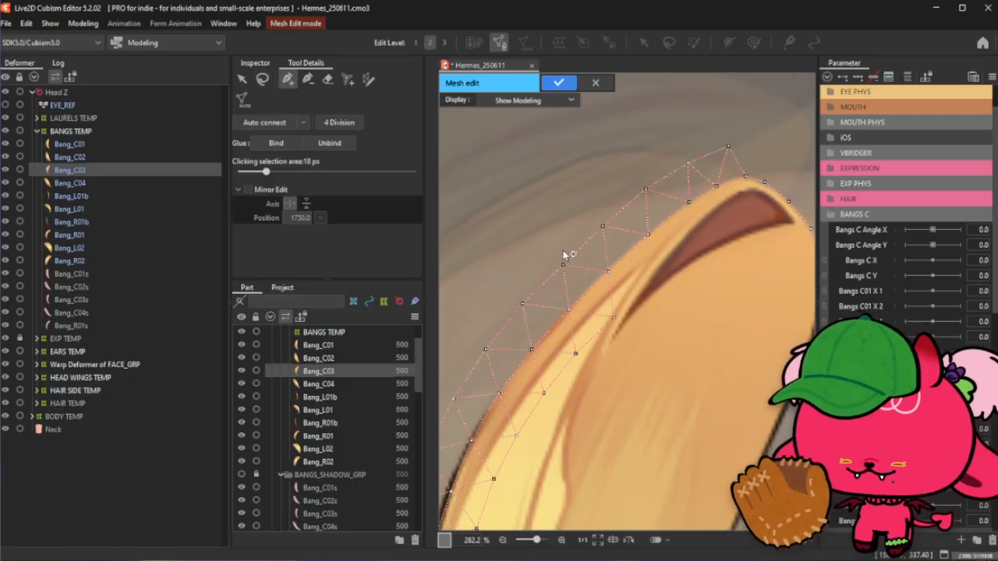
- Add vertices along the dark inner stripe near the bang's top and shift the corner vertex onto its edge
click(612, 341)
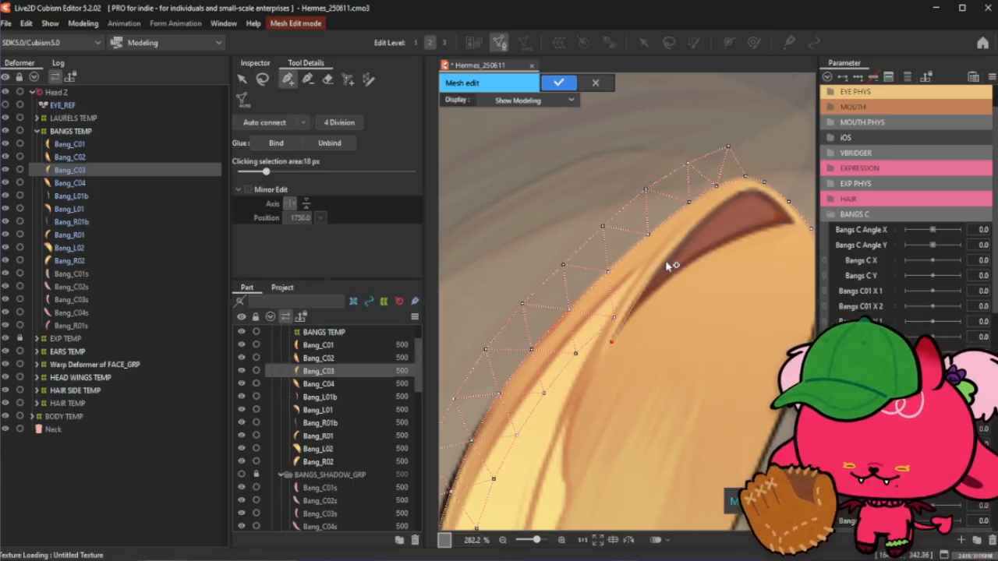
click(753, 191)
scroll(722, 189, up, 2)
drag(772, 178, 746, 208)
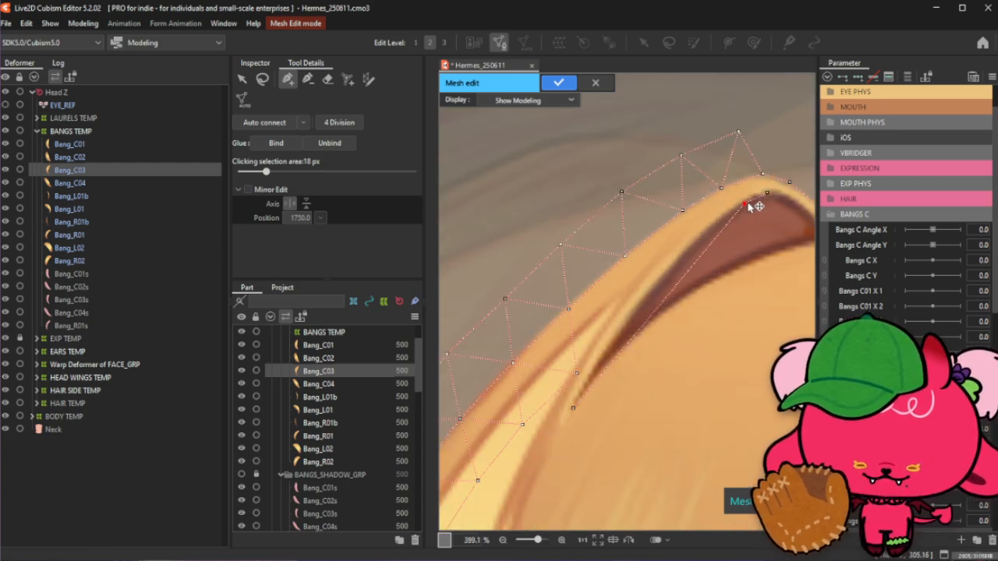
click(719, 226)
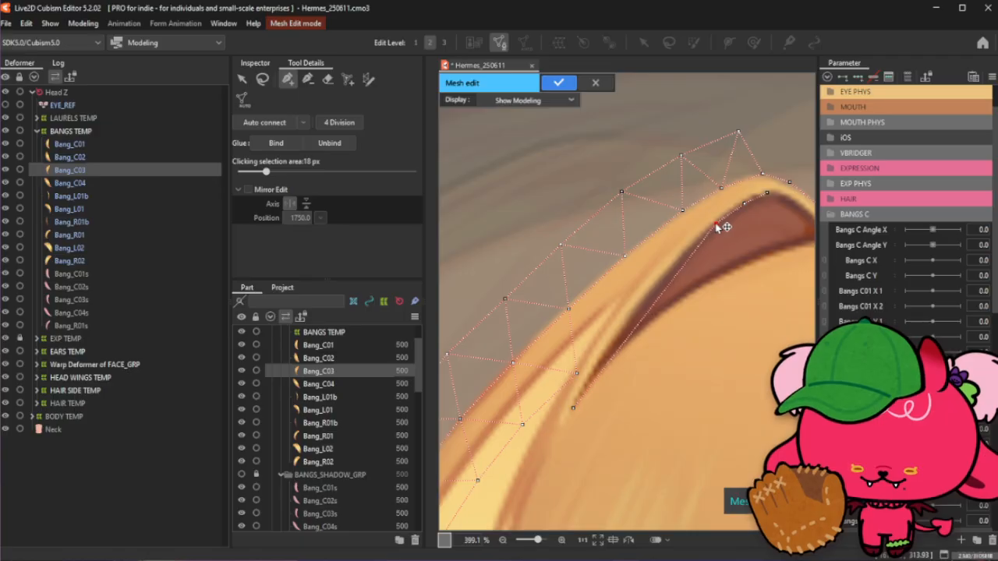
click(677, 260)
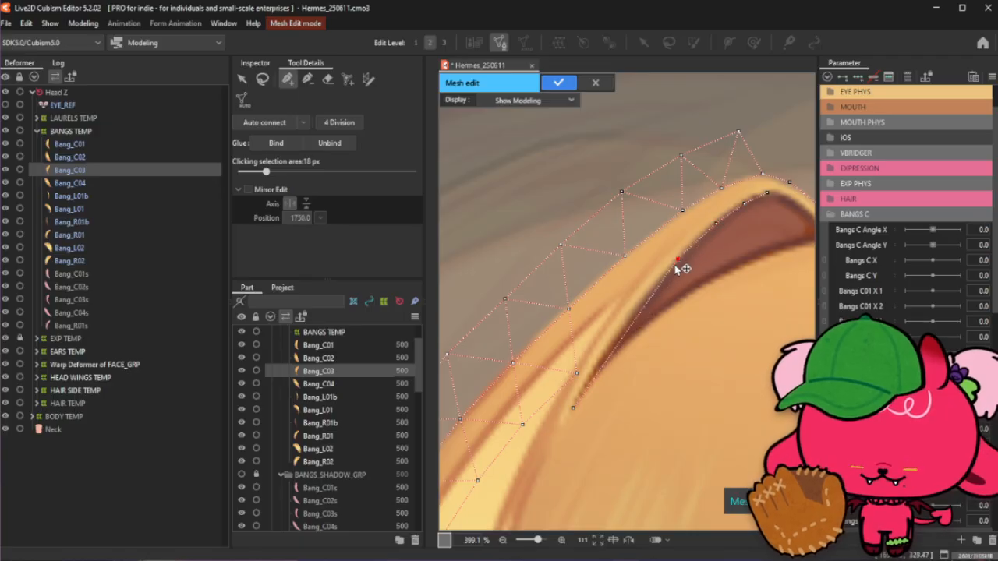
click(635, 311)
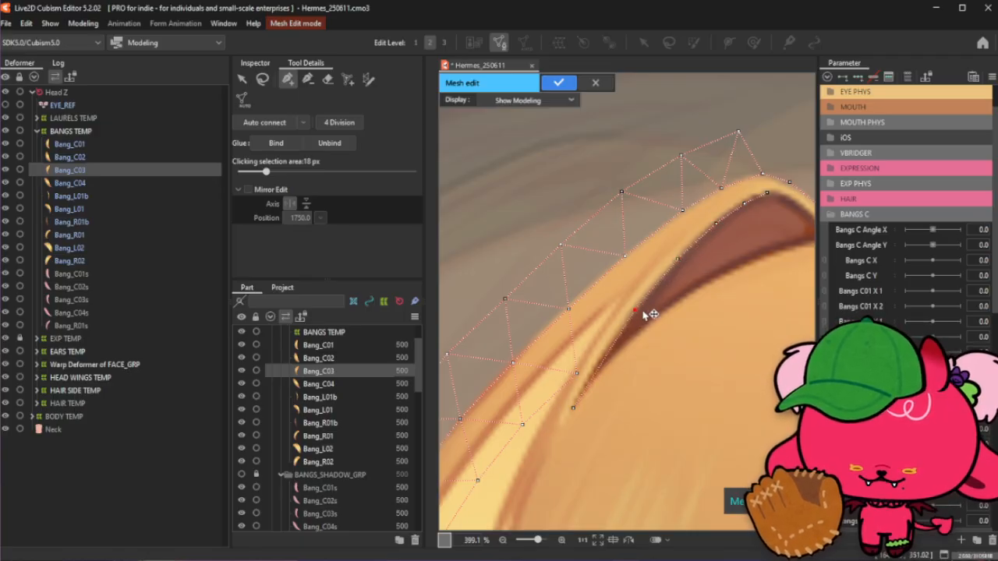
click(604, 352)
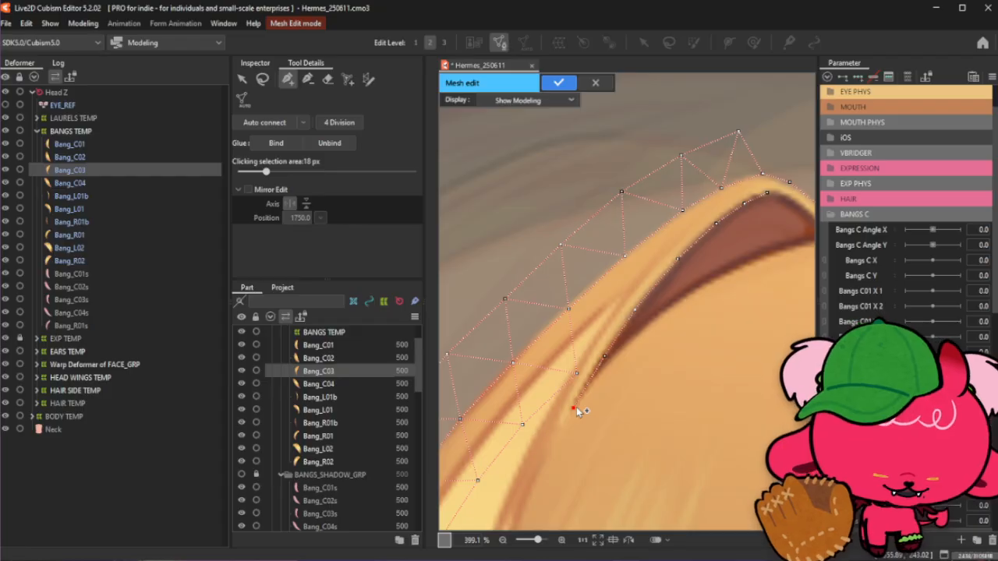
- Add more vertices continuing down the edge of the dark inner stripe
scroll(555, 378, down, 2)
scroll(667, 322, up, 3)
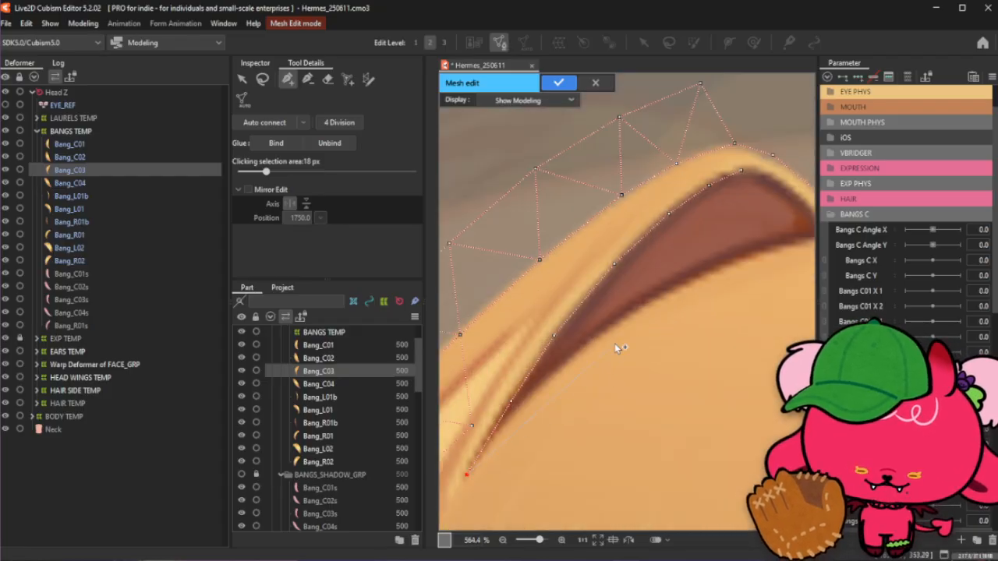
scroll(615, 343, down, 1)
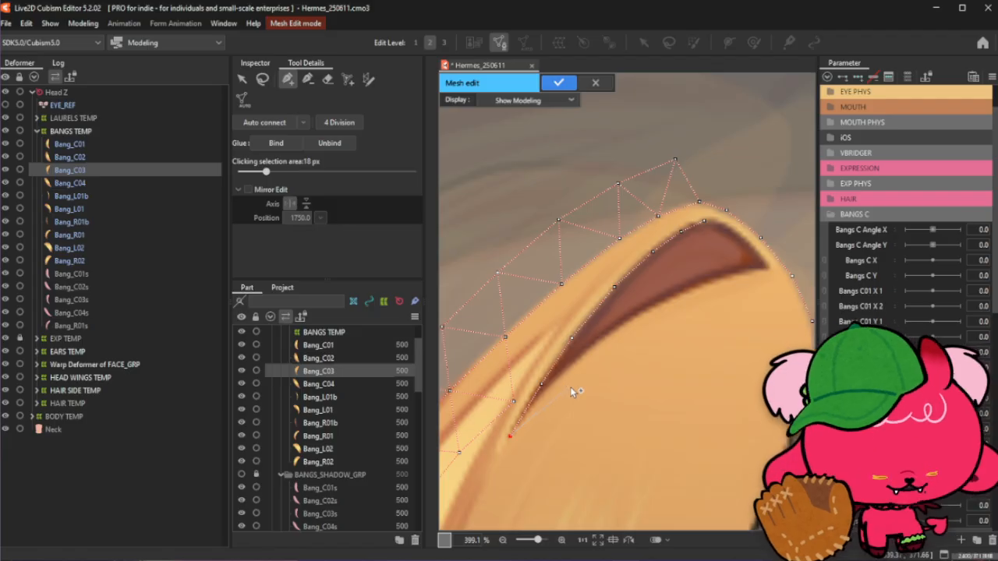
click(768, 269)
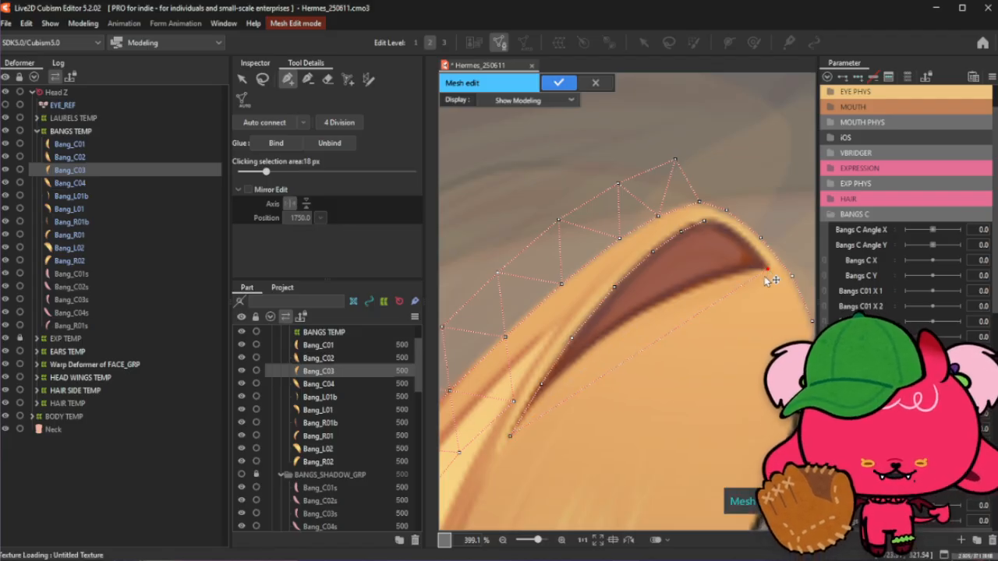
click(540, 401)
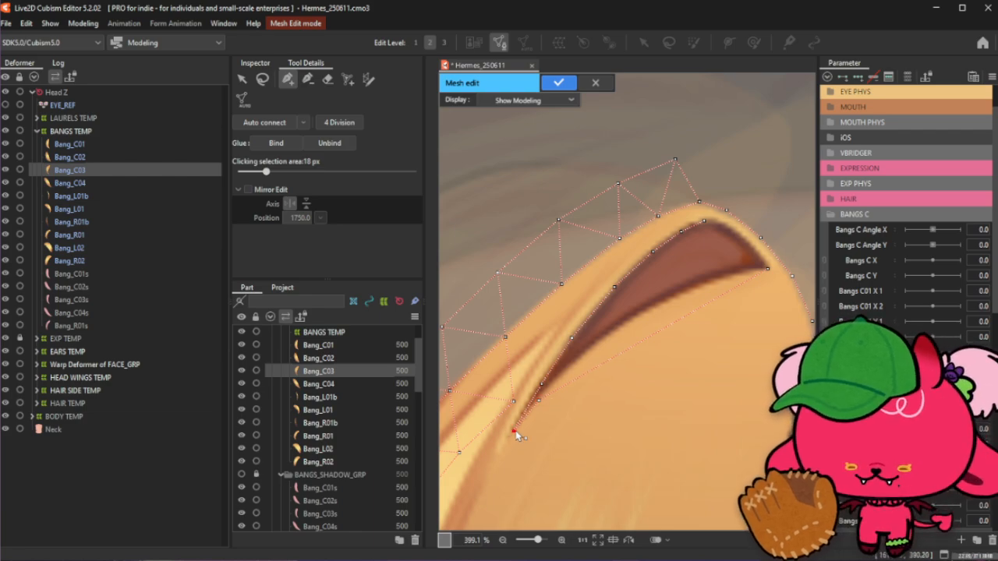
click(514, 432)
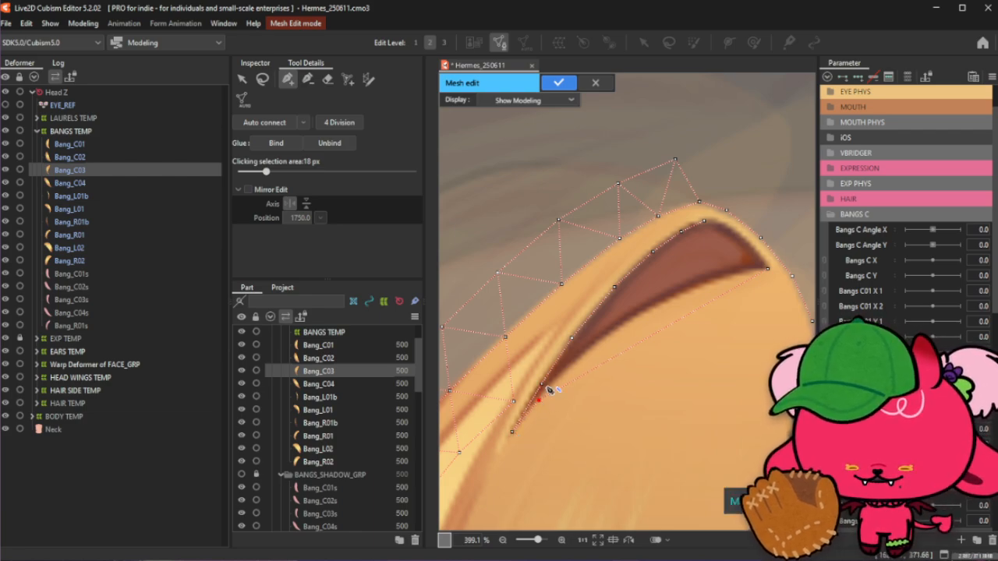
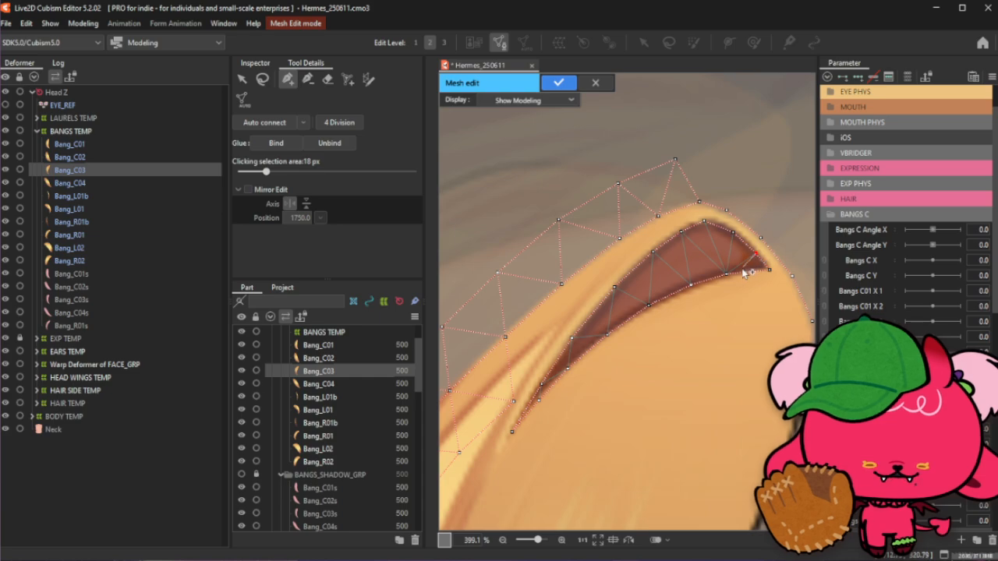
- Add vertices along the bang's outer upper edge from the lower left up to its top tip
click(262, 79)
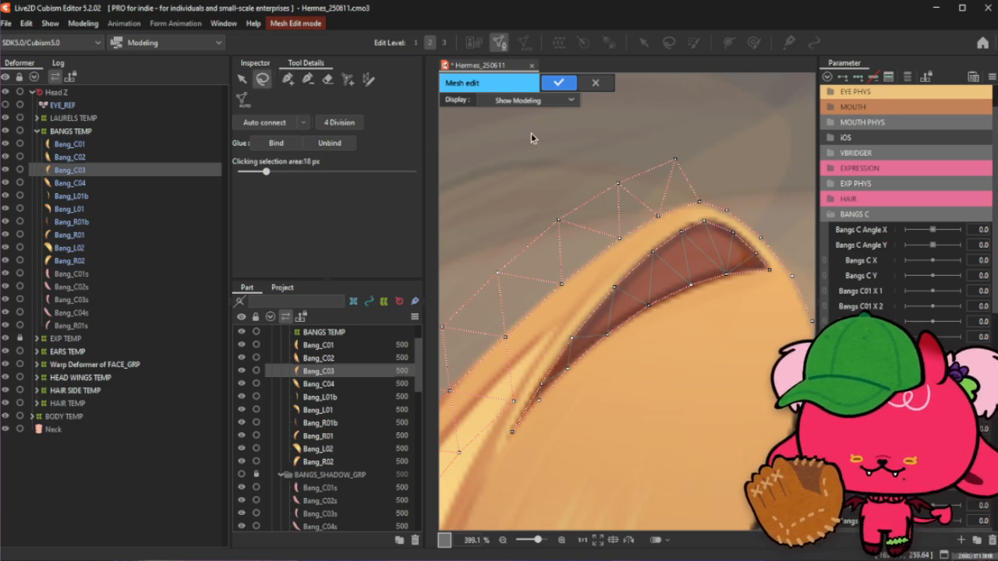
click(288, 80)
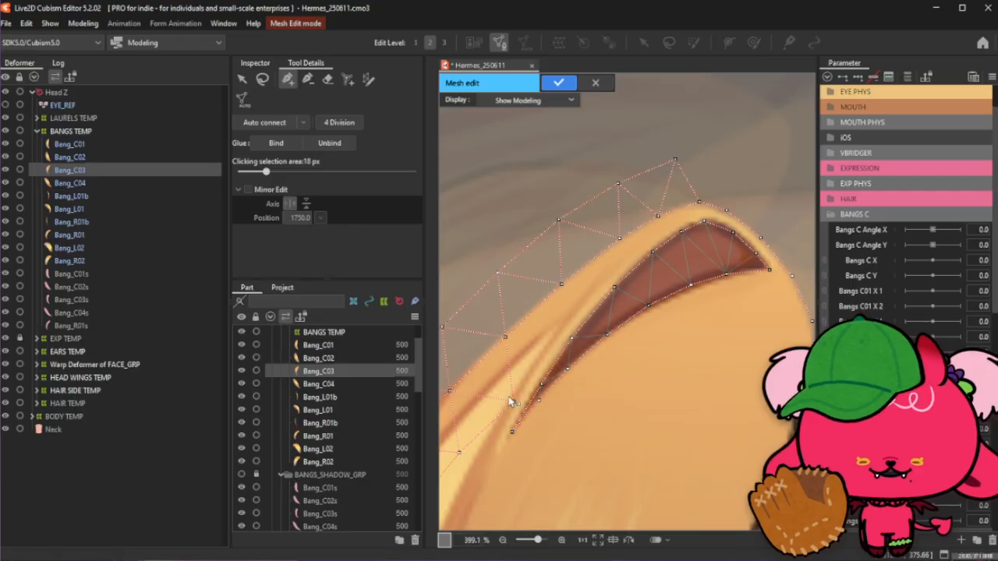
drag(511, 398, 513, 399)
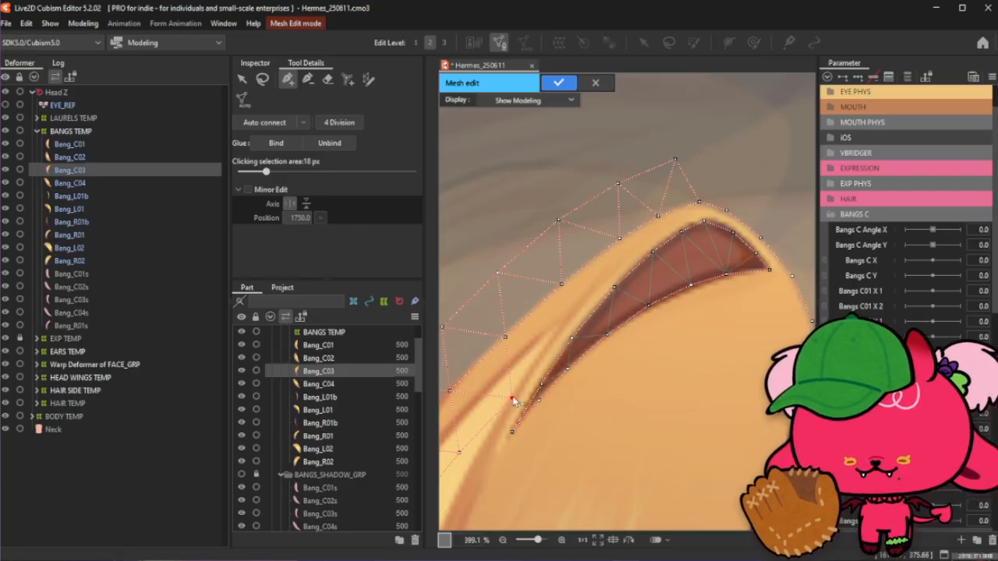
click(544, 353)
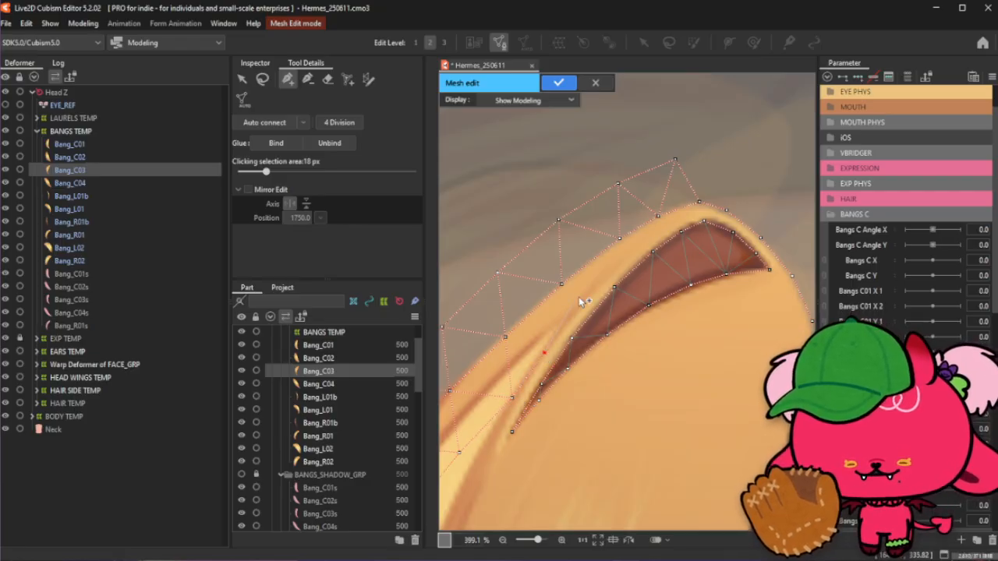
click(580, 301)
click(627, 254)
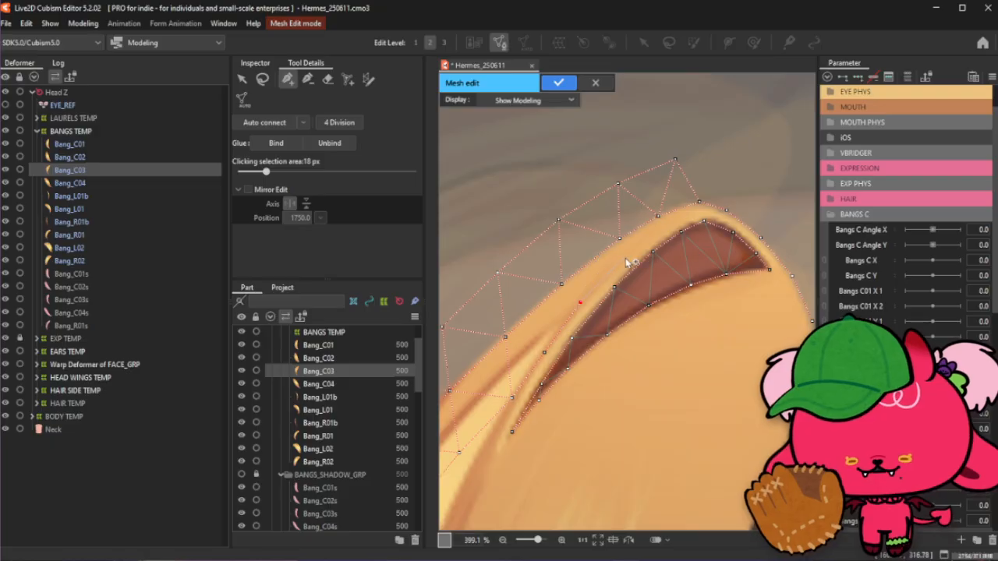
click(663, 228)
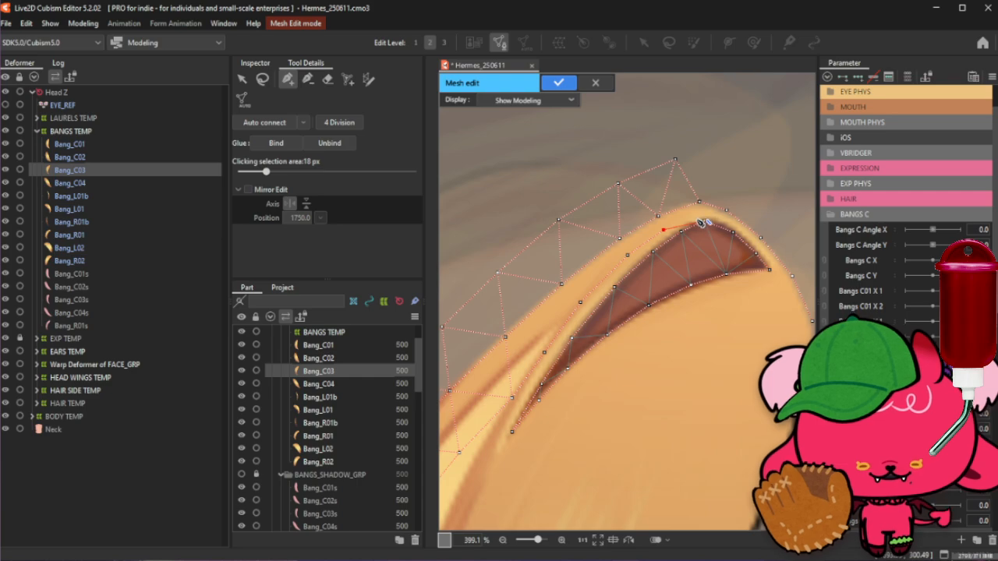
scroll(702, 222, up, 3)
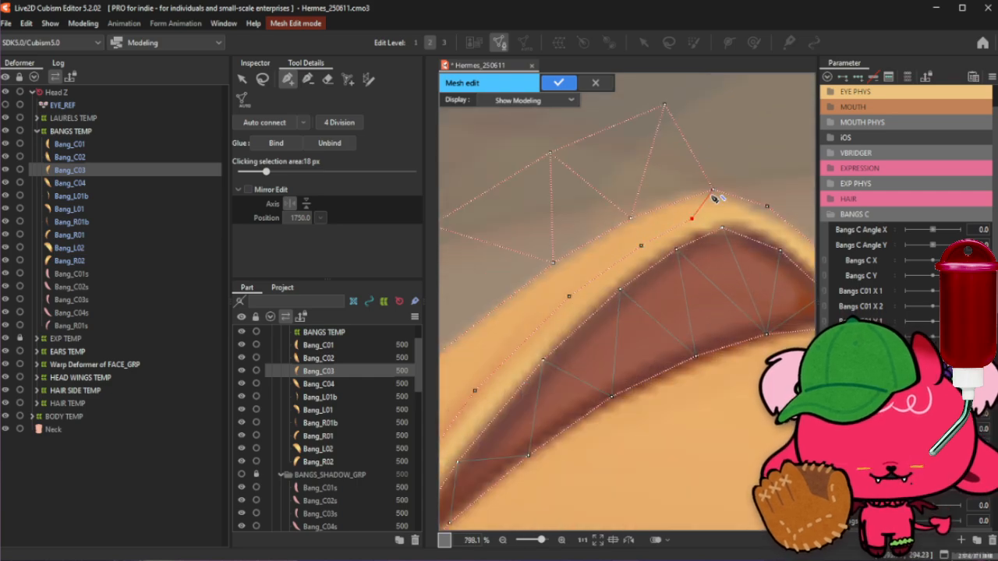
click(713, 194)
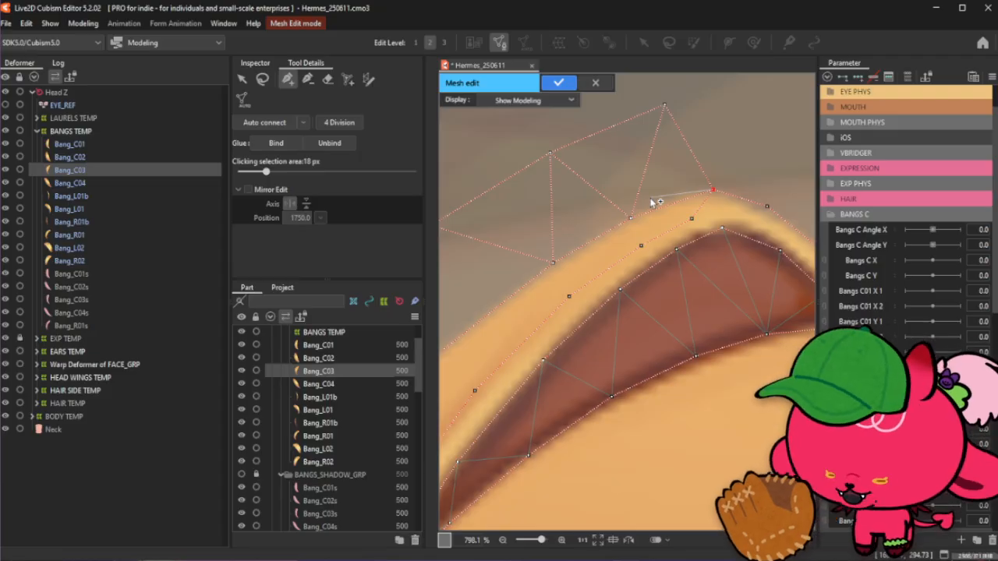
scroll(652, 195, down, 2)
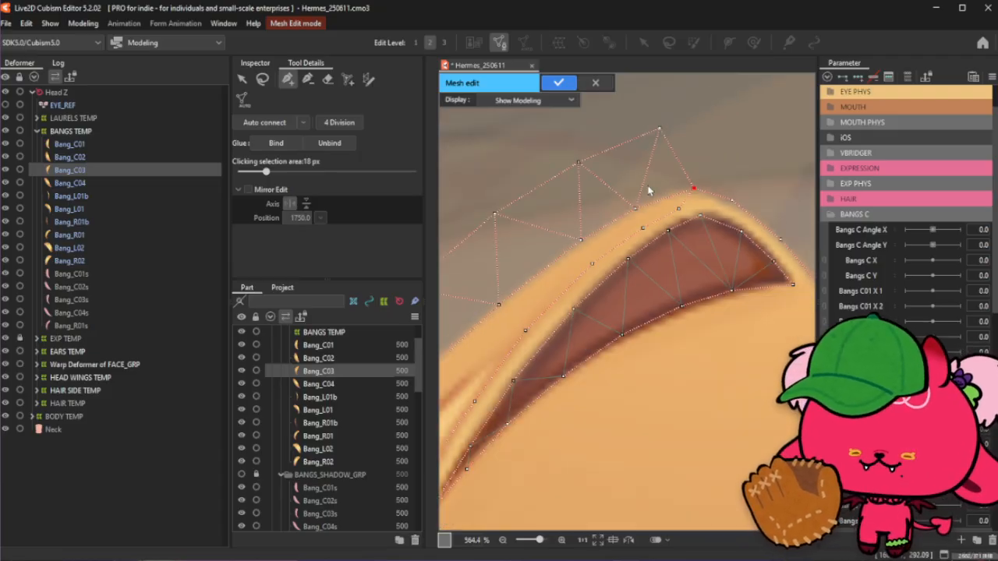
- Pull the topmost outer mesh vertex slightly down toward the bang's tip
click(263, 80)
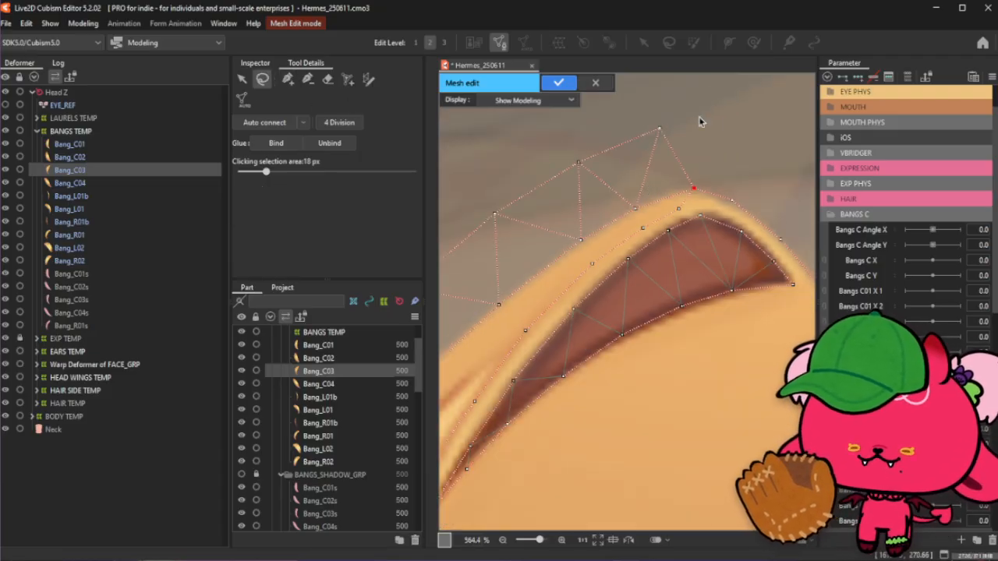
drag(661, 127, 658, 136)
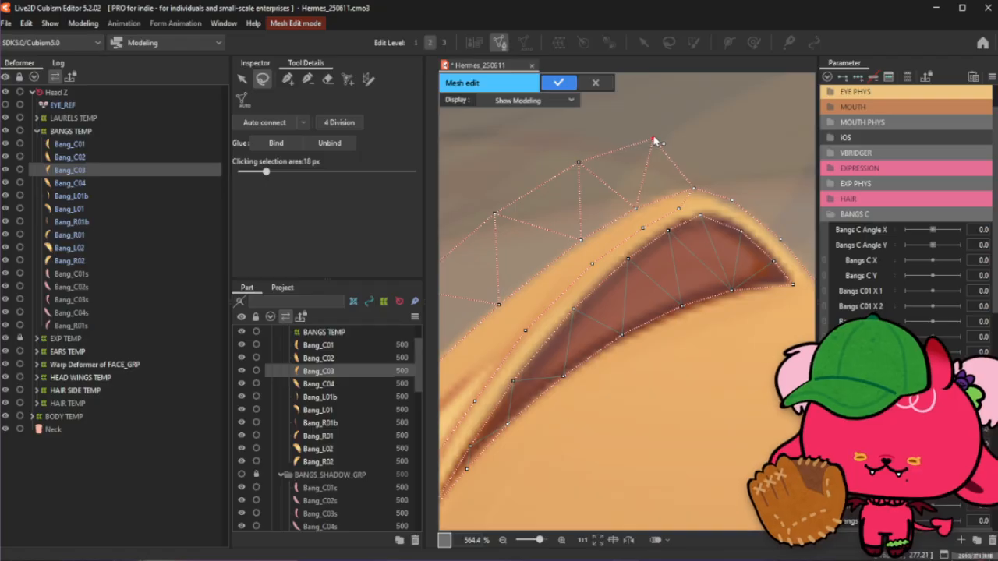
scroll(651, 107, down, 6)
scroll(651, 110, up, 2)
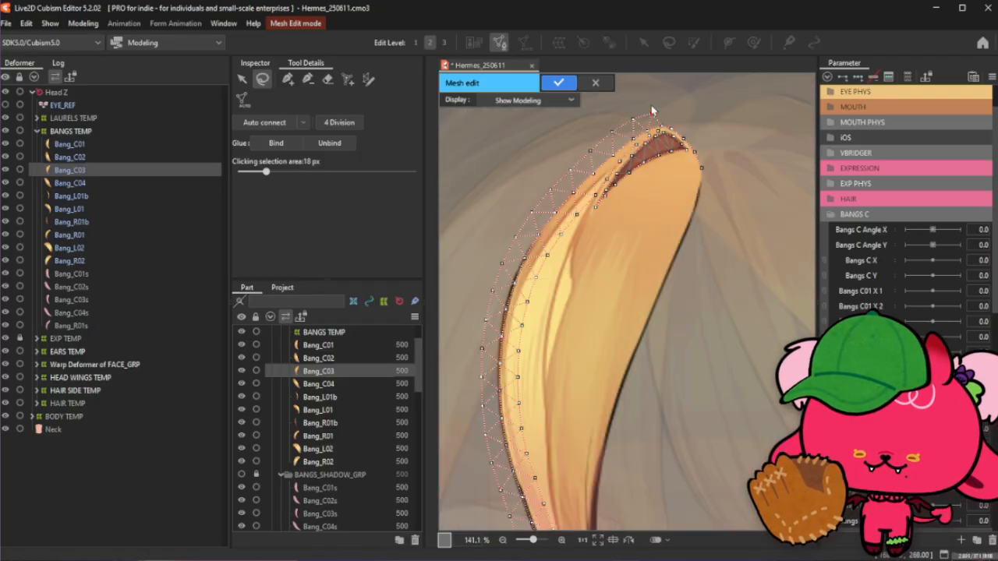
click(288, 79)
scroll(600, 278, down, 1)
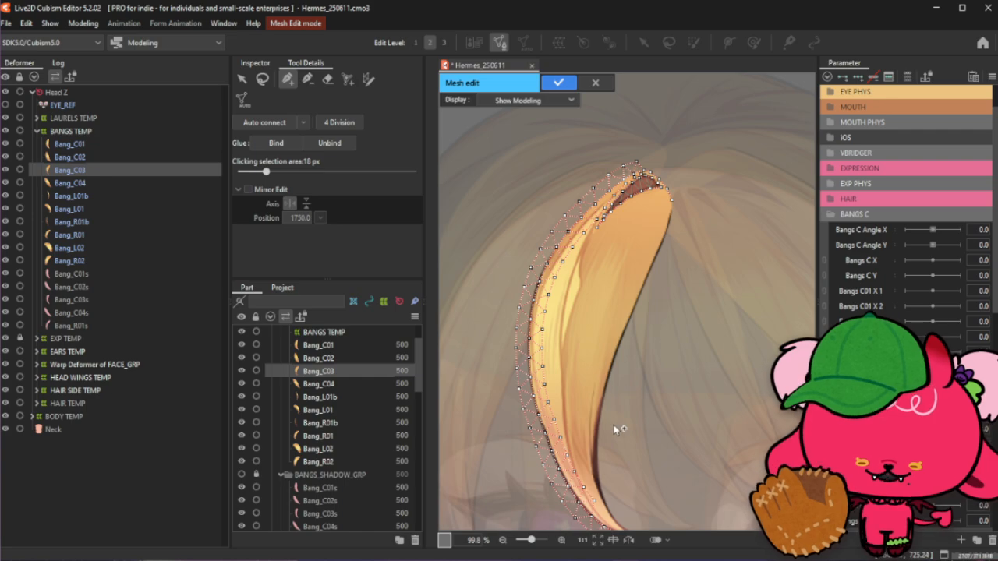
scroll(548, 310, down, 2)
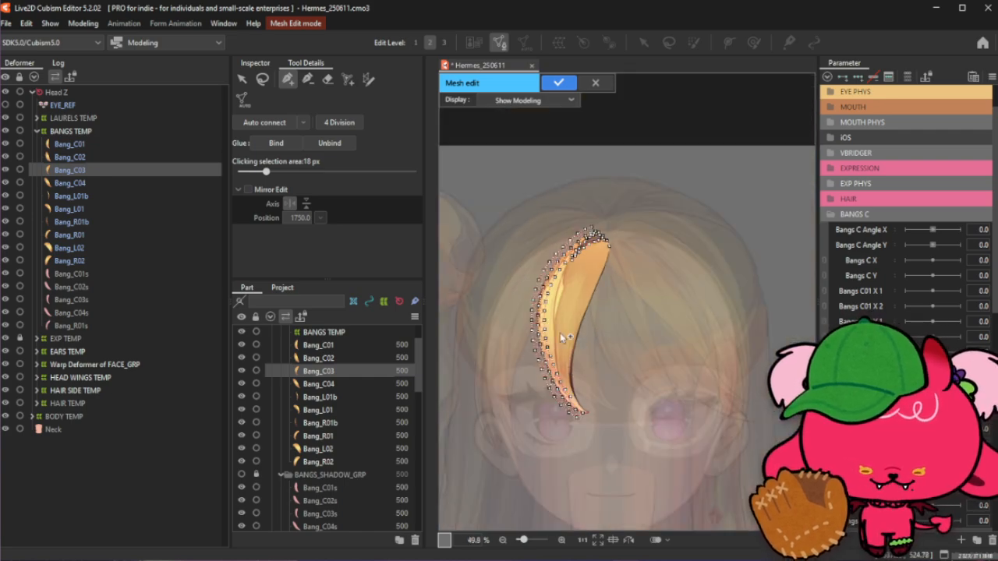
scroll(574, 375, up, 2)
scroll(563, 413, up, 4)
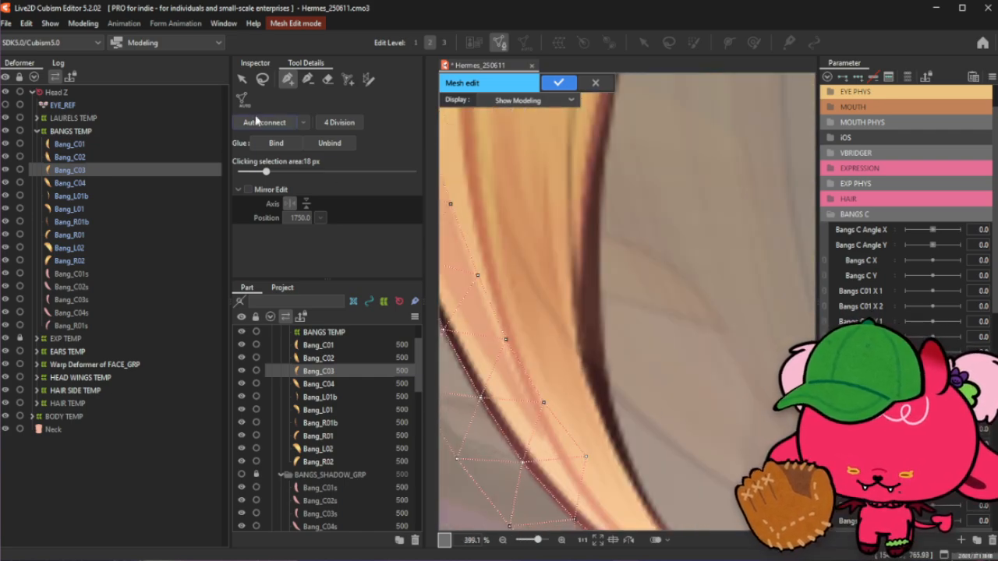
click(307, 79)
click(587, 457)
click(547, 399)
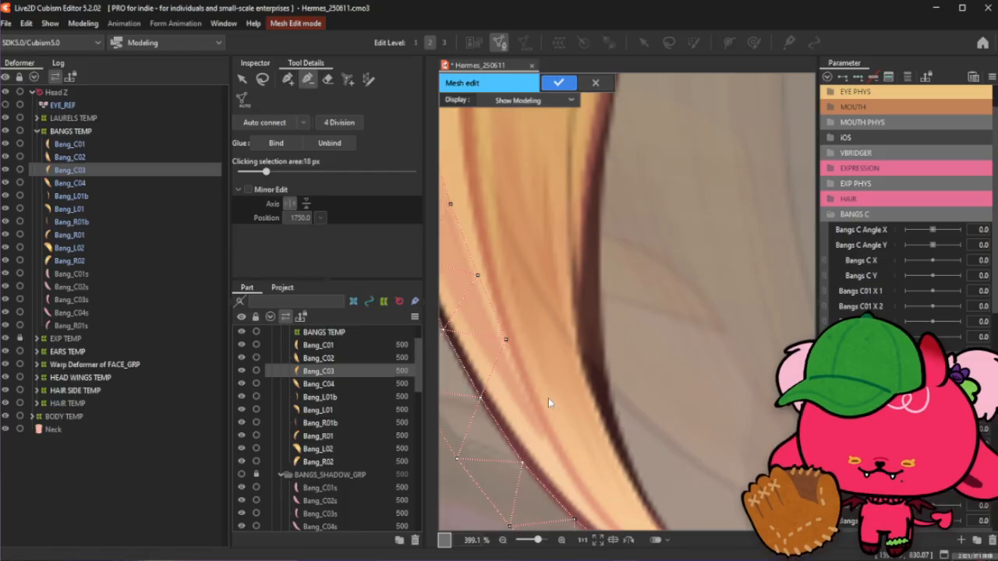
click(288, 79)
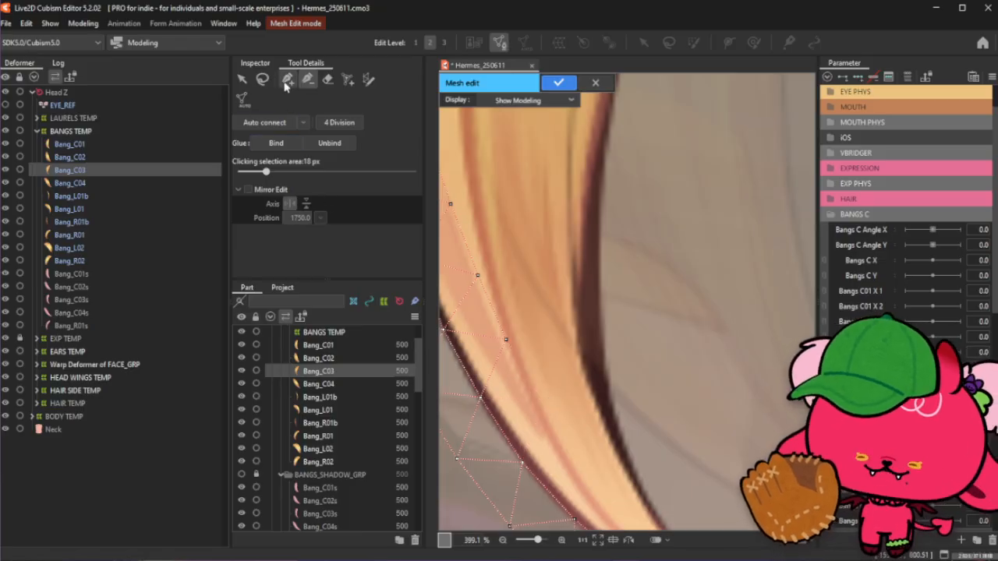
- Add and reposition vertices along the edge of the bang's lower pointed tip
scroll(477, 214, down, 1)
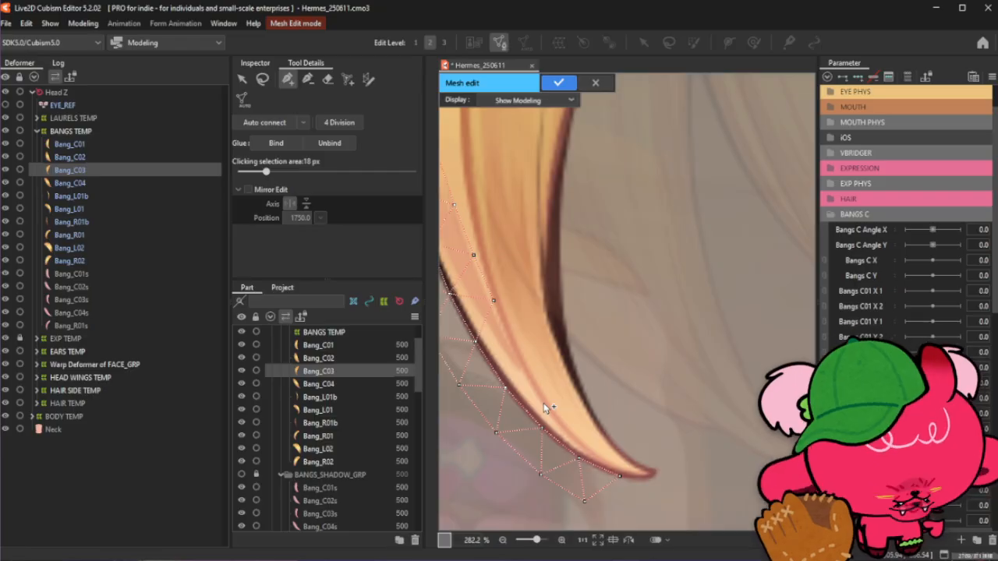
click(616, 476)
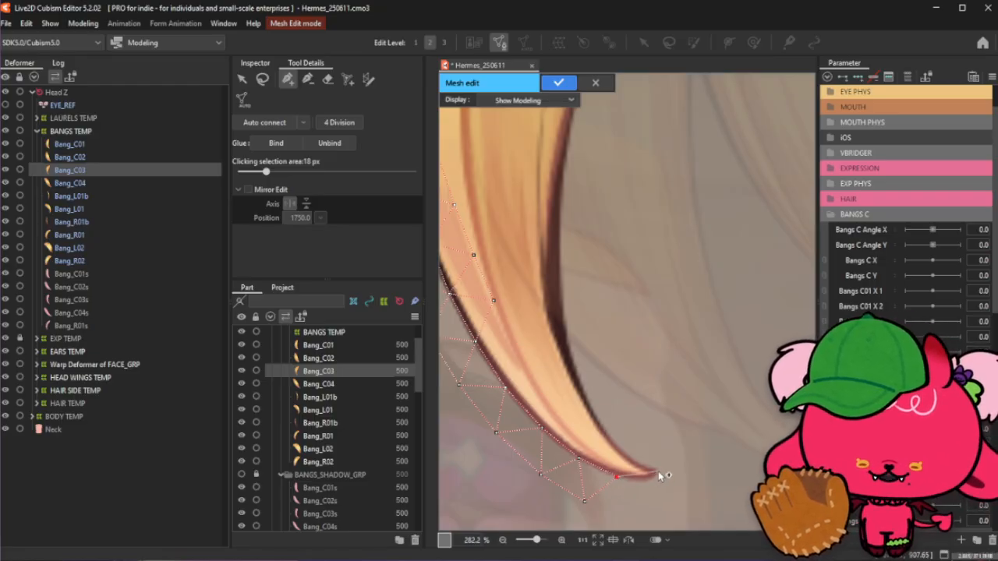
click(658, 472)
click(642, 479)
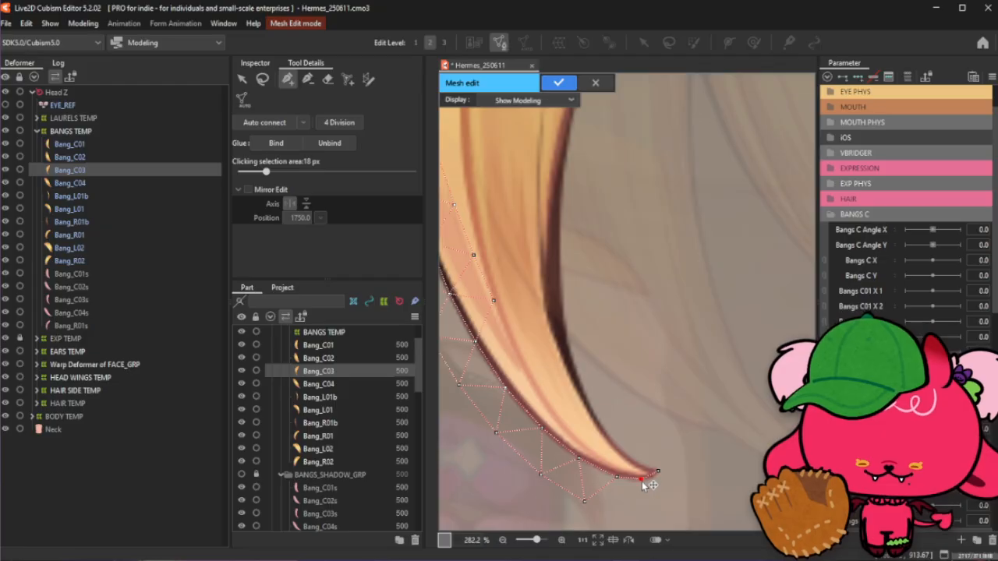
click(614, 476)
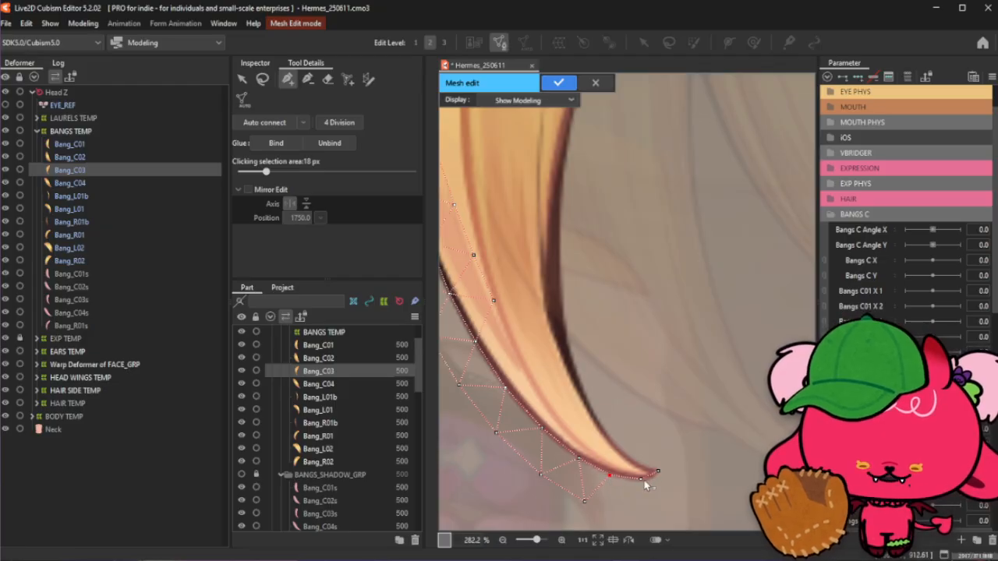
click(638, 478)
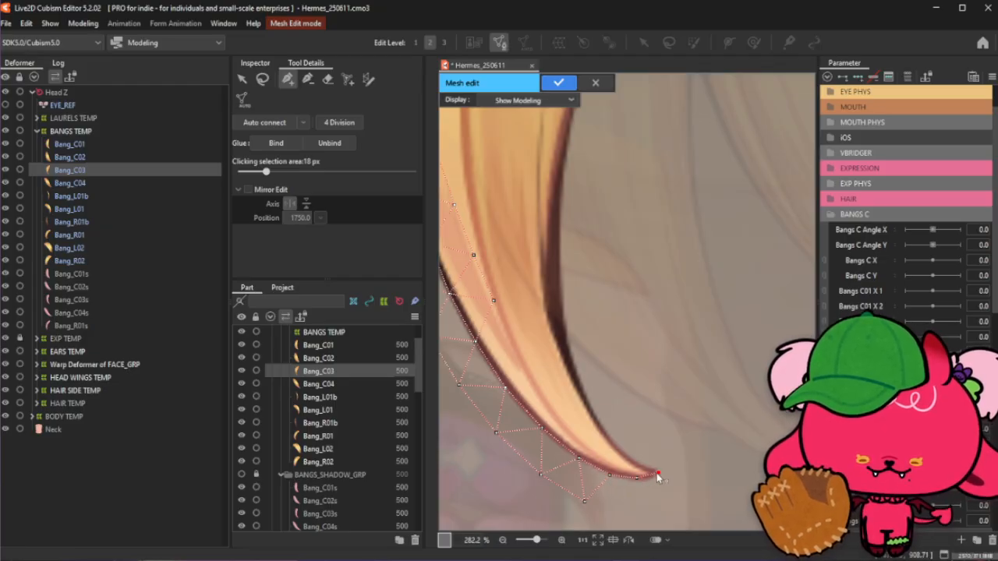
click(610, 474)
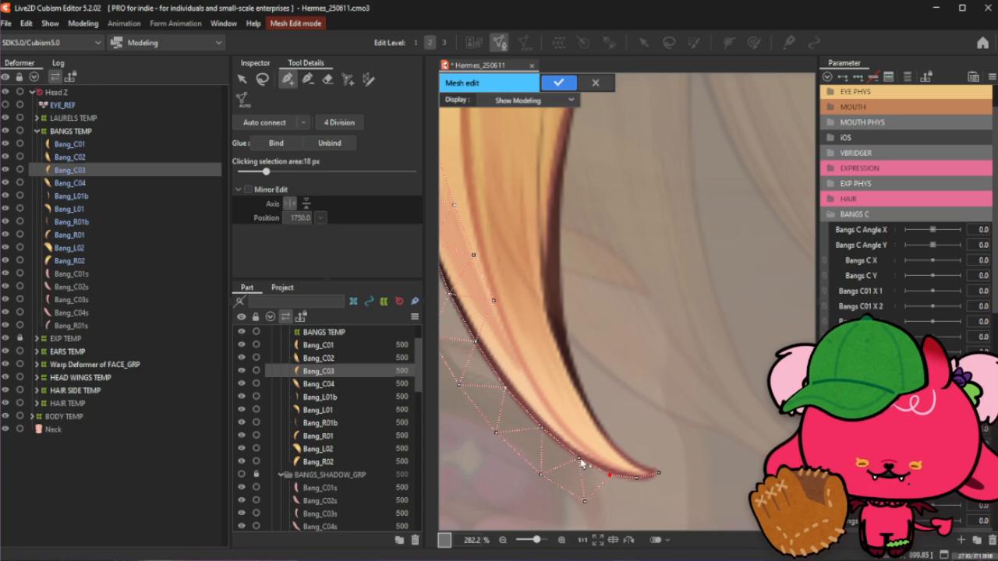
click(579, 460)
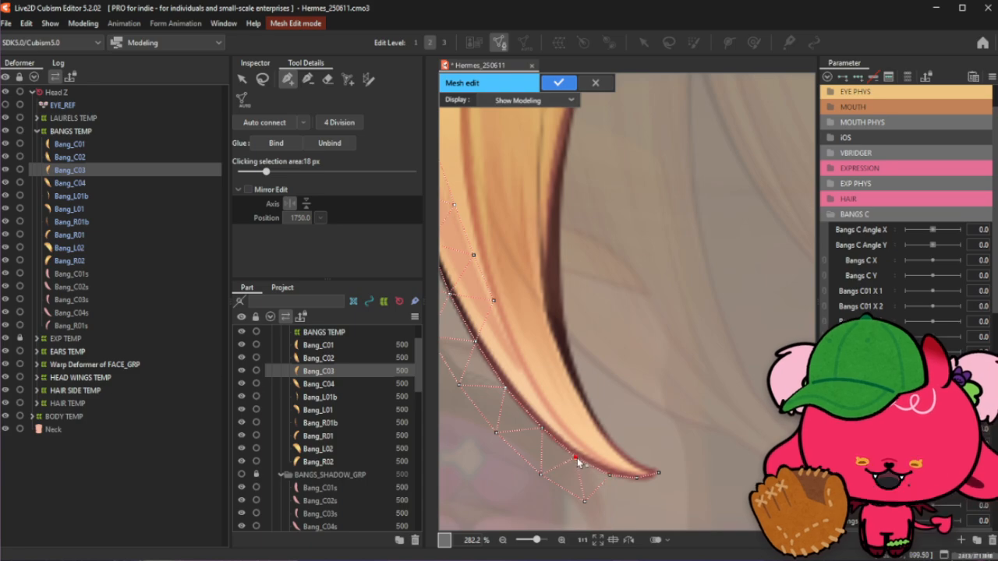
- Add outer vertices around the bang's lower tip and adjust their positions to enclose it
click(584, 502)
click(622, 507)
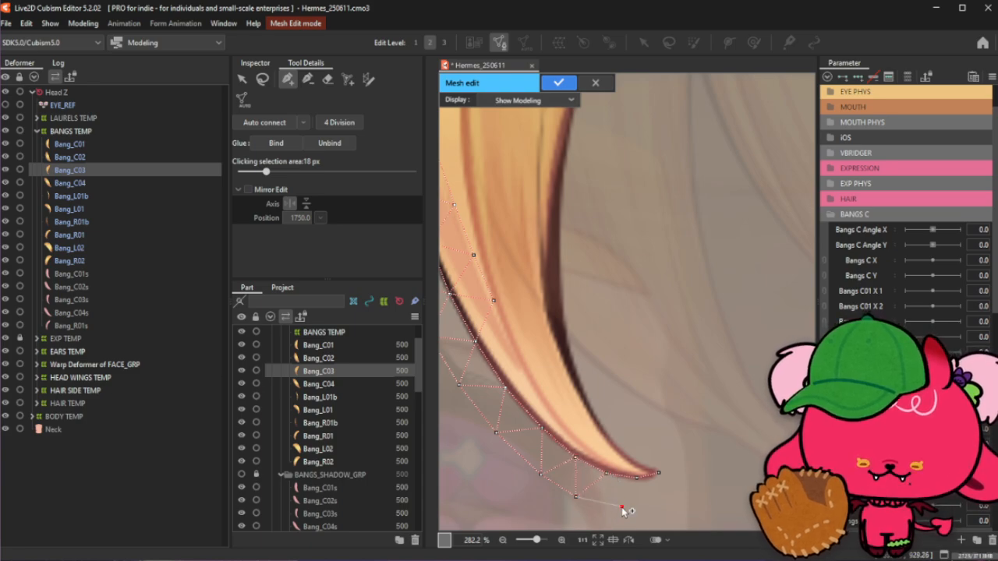
click(656, 503)
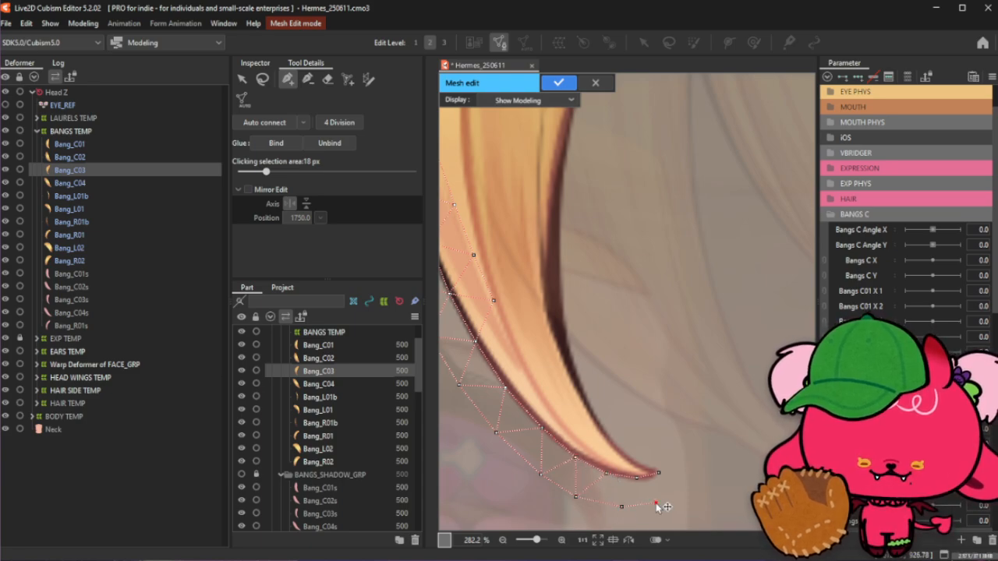
click(689, 476)
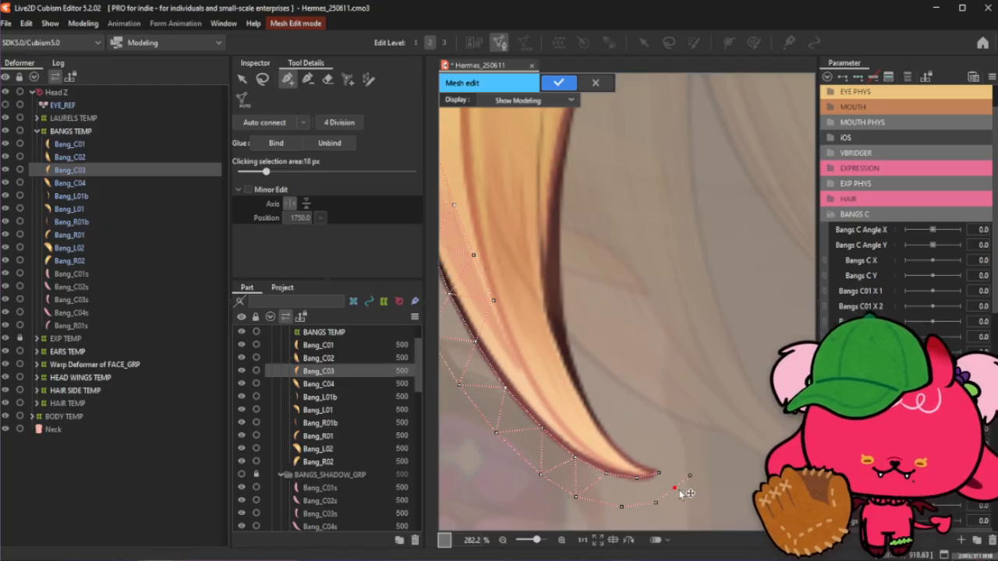
click(656, 504)
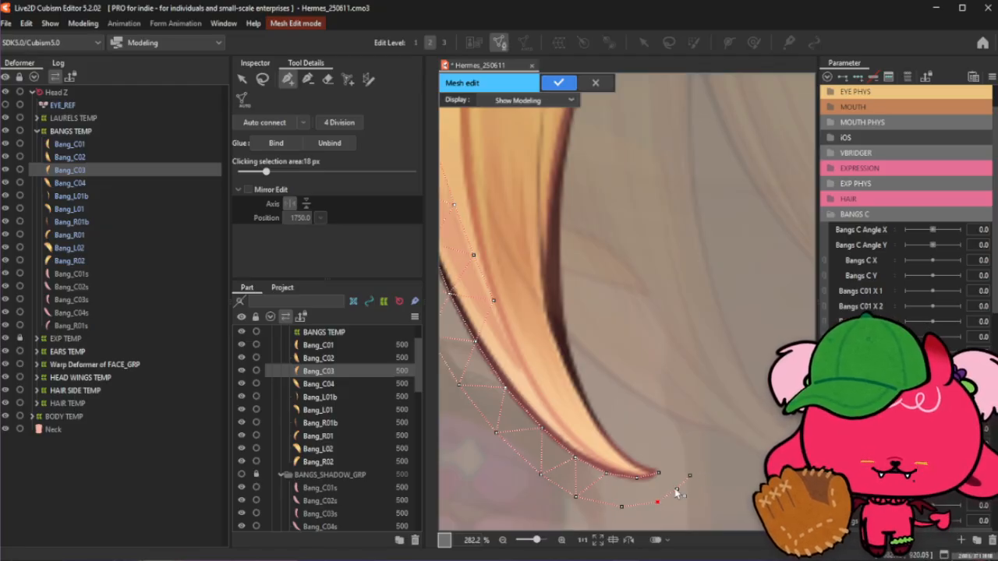
click(678, 490)
drag(692, 475, 683, 489)
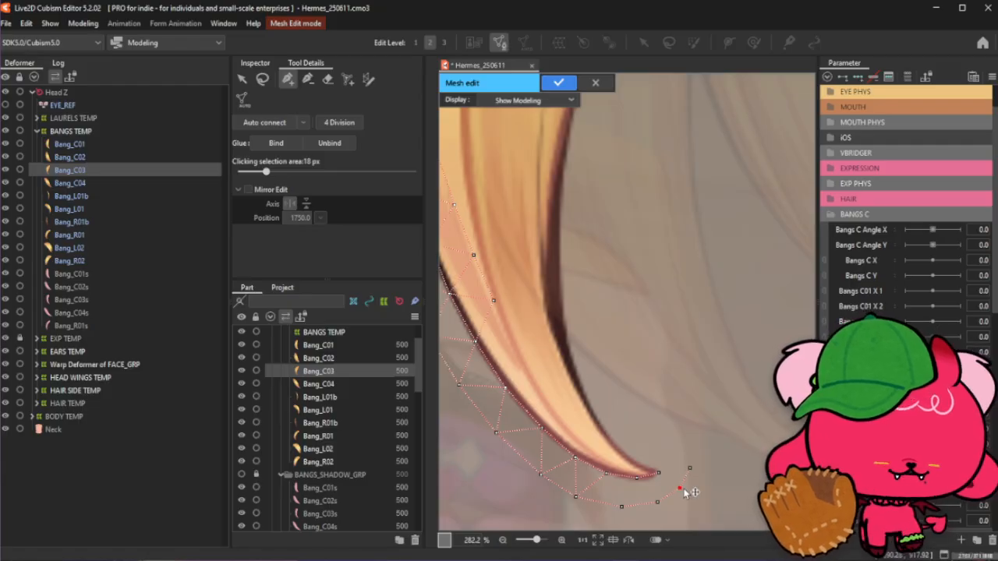
click(690, 471)
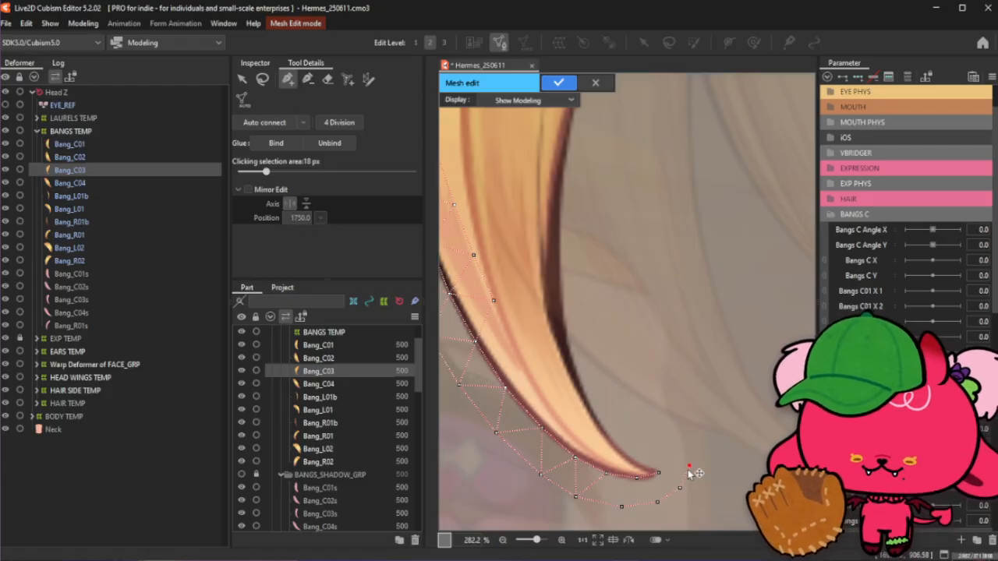
click(680, 488)
click(690, 468)
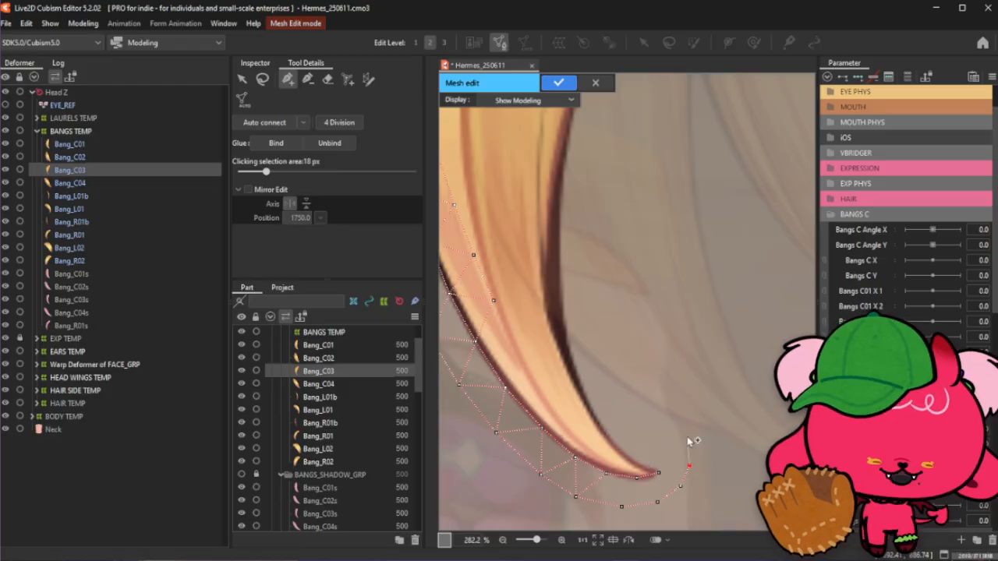
click(656, 471)
- Add a vertex on the inner edge just above the bang's lower tip
scroll(655, 463, up, 2)
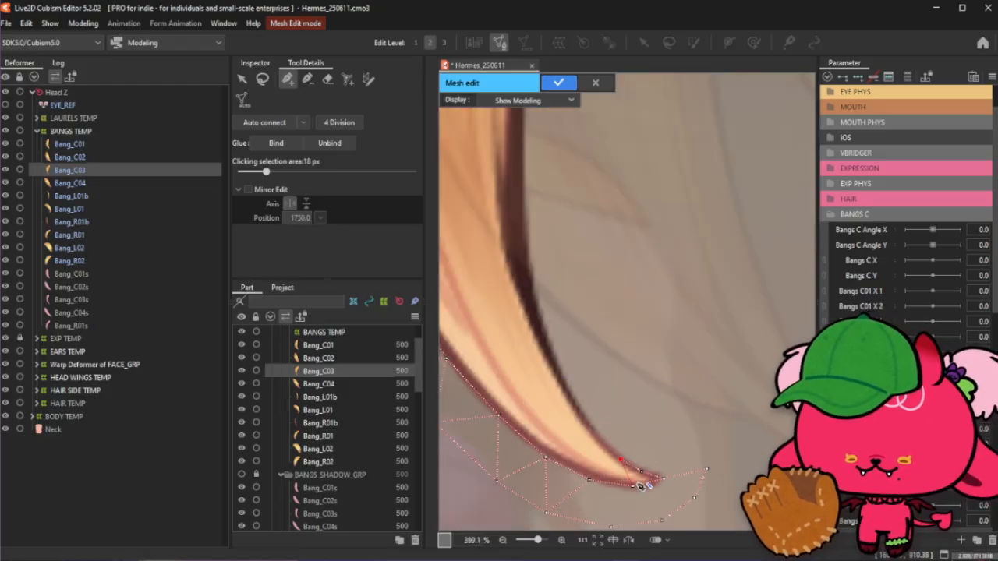
scroll(624, 464, down, 4)
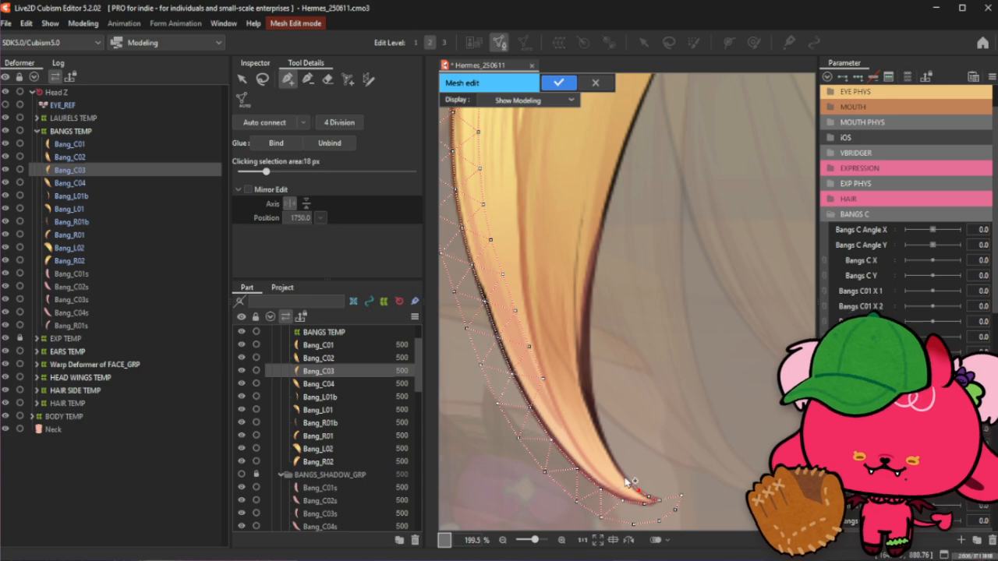
click(624, 477)
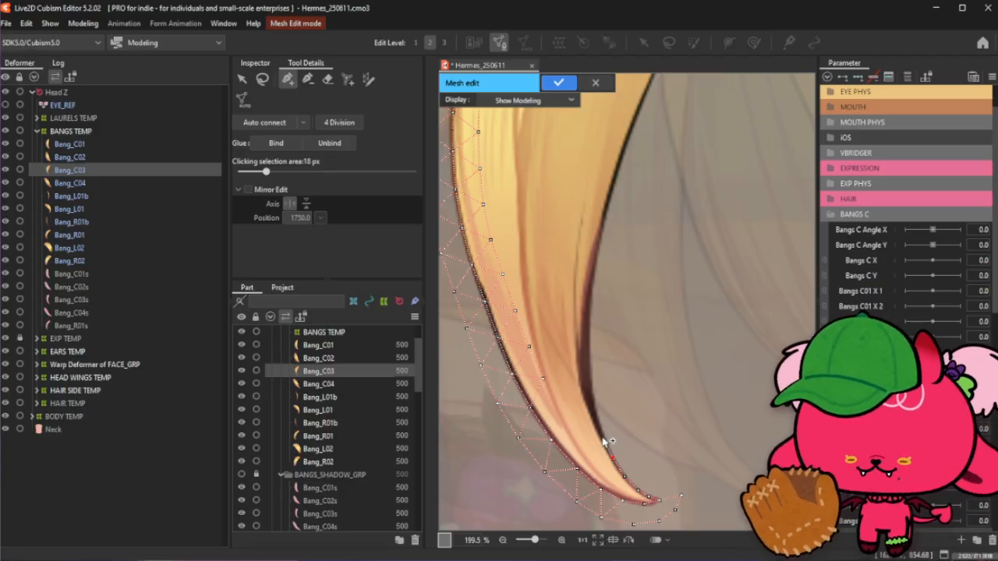
click(262, 79)
scroll(705, 351, down, 4)
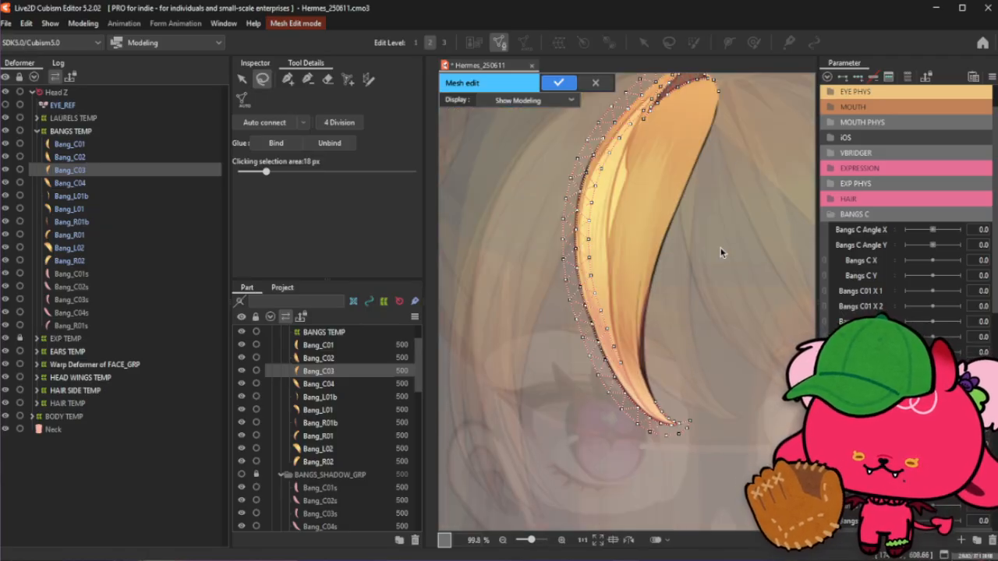
- Draw a stroke mesh-mapping stroke along the bang's inner edge, from its lower tip up to its top
scroll(720, 248, down, 5)
scroll(746, 178, up, 5)
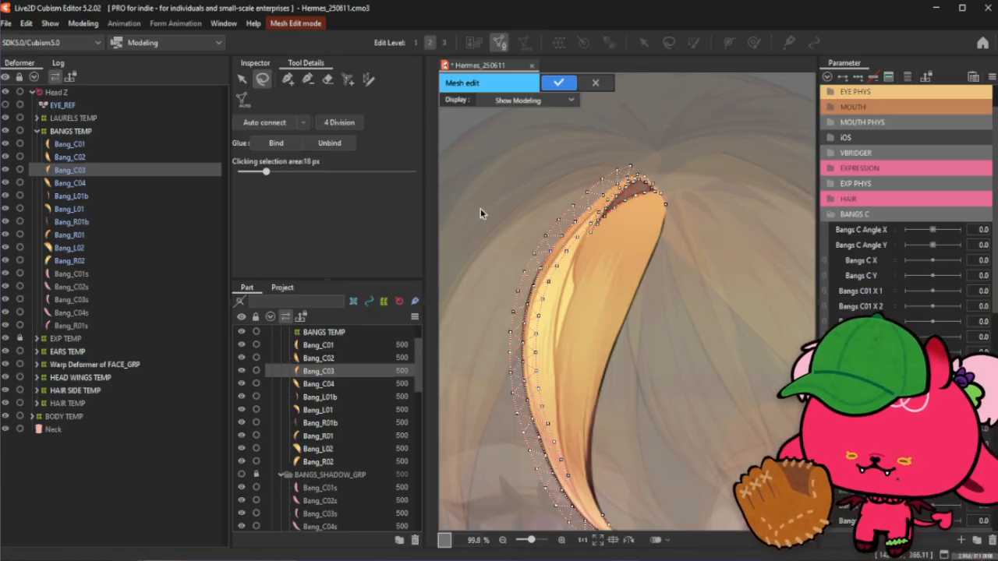
scroll(586, 421, down, 3)
scroll(621, 450, up, 6)
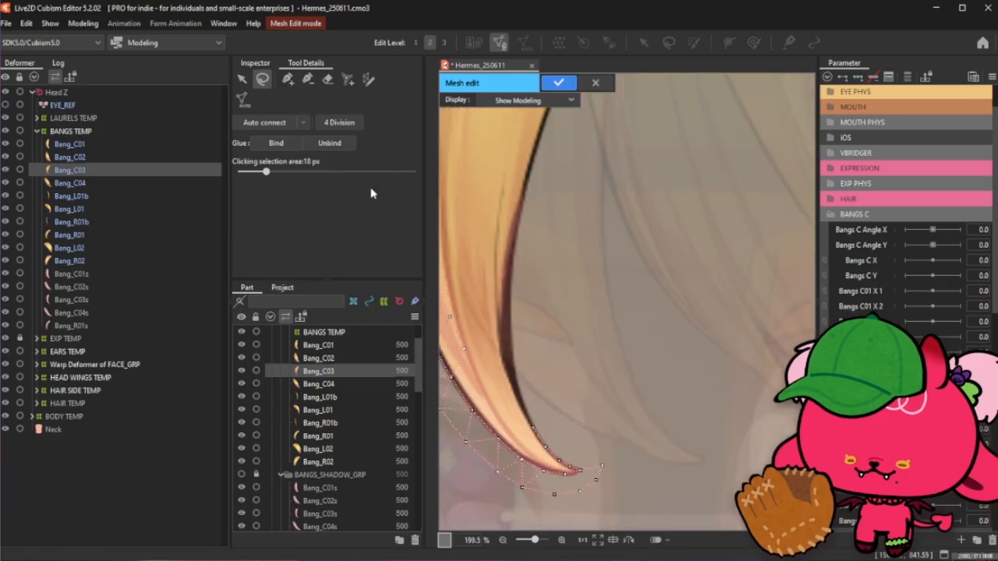
click(308, 78)
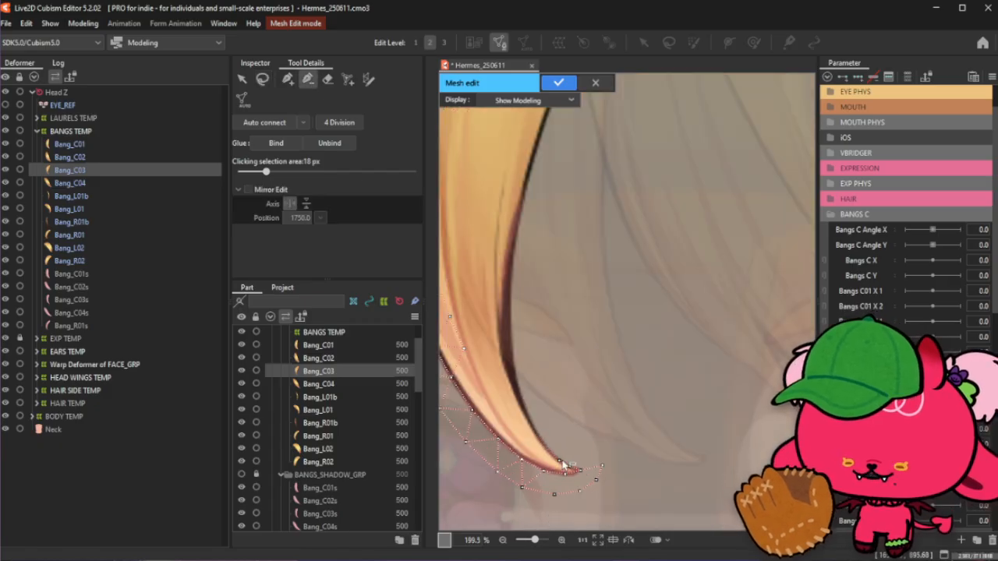
click(367, 79)
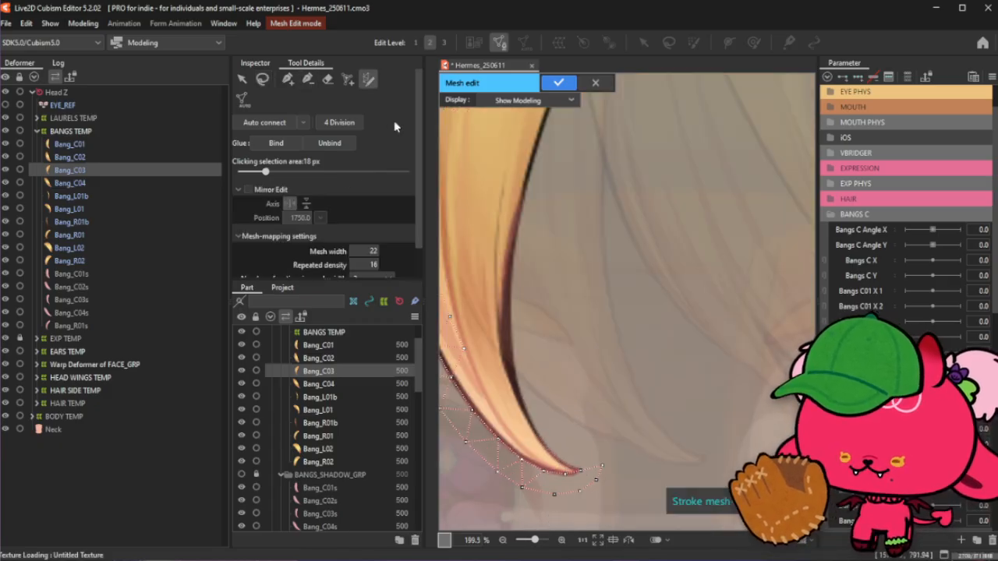
drag(546, 445, 497, 354)
scroll(583, 439, down, 5)
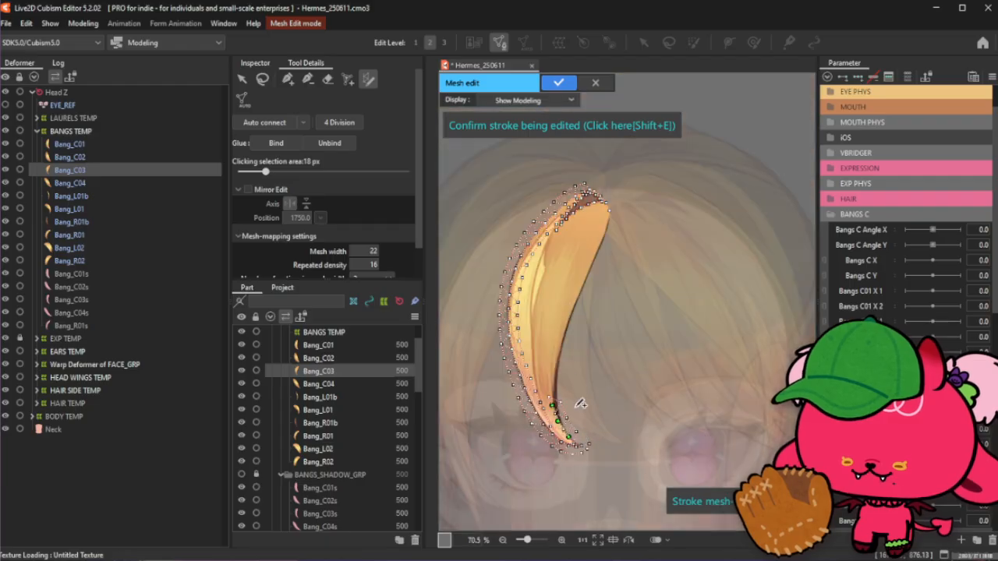
drag(596, 219, 633, 182)
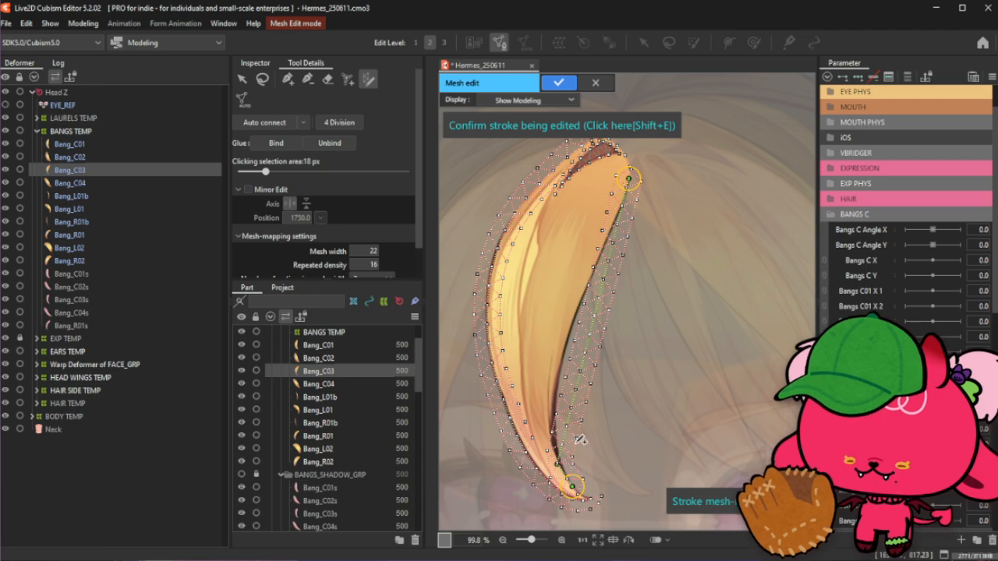
scroll(573, 490, up, 5)
drag(605, 505, 623, 504)
drag(543, 428, 577, 428)
key(ctrl+z)
key(ctrl+z)
key(ctrl+z)
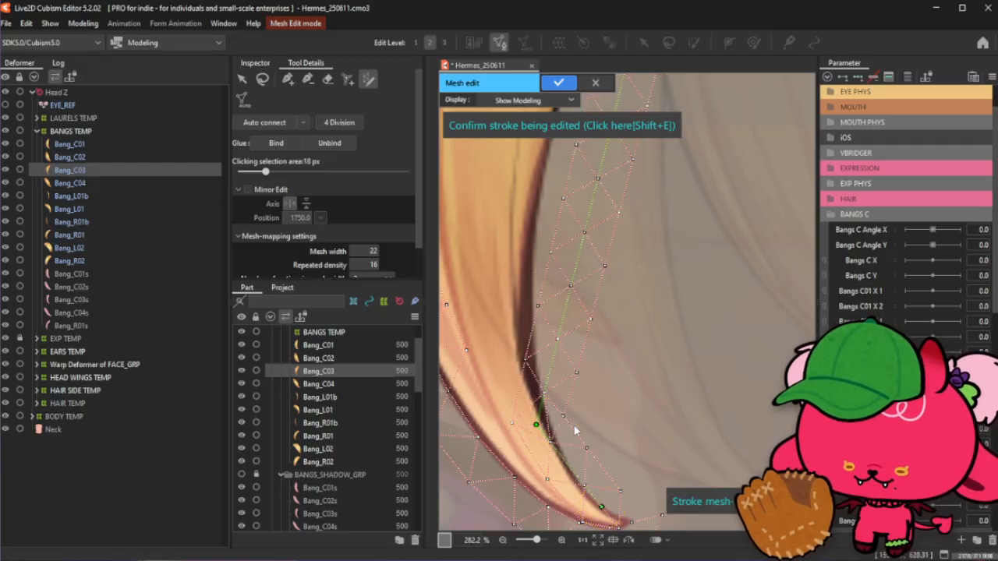
key(ctrl+z)
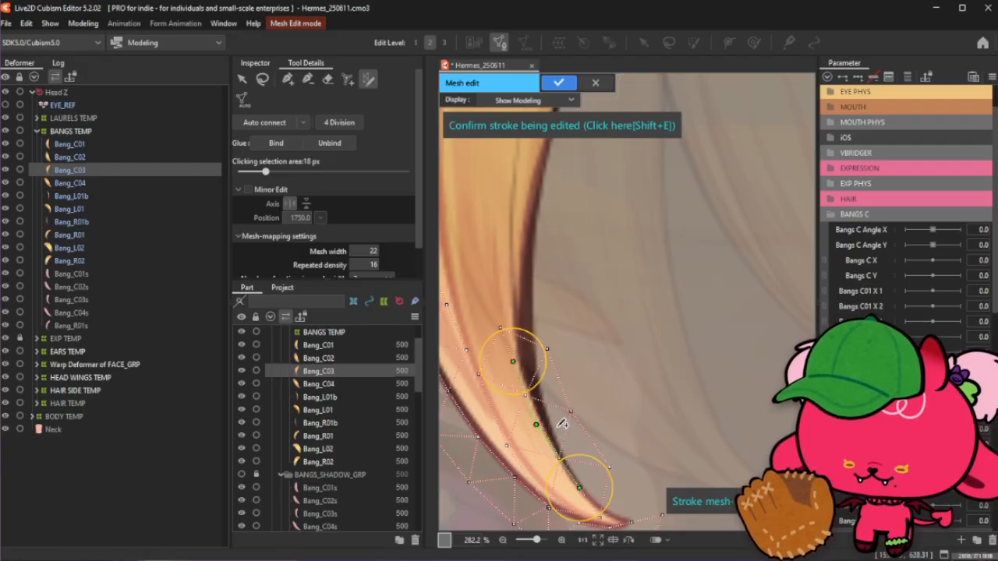
key(ctrl+z)
key(ctrl+z)
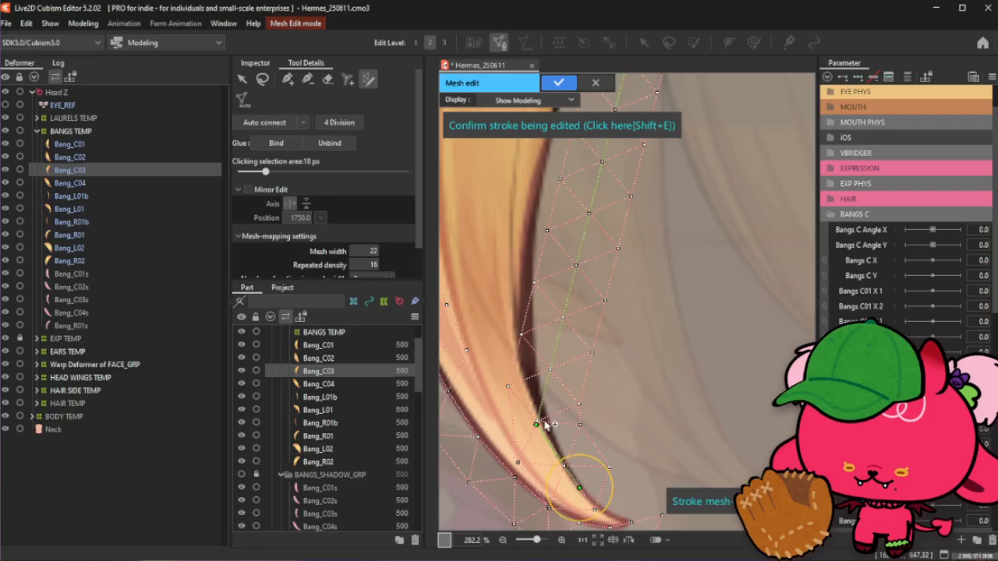
- Adjust the stroke's control points near the bang's lower tip so the stroke follows the inner edge
click(539, 427)
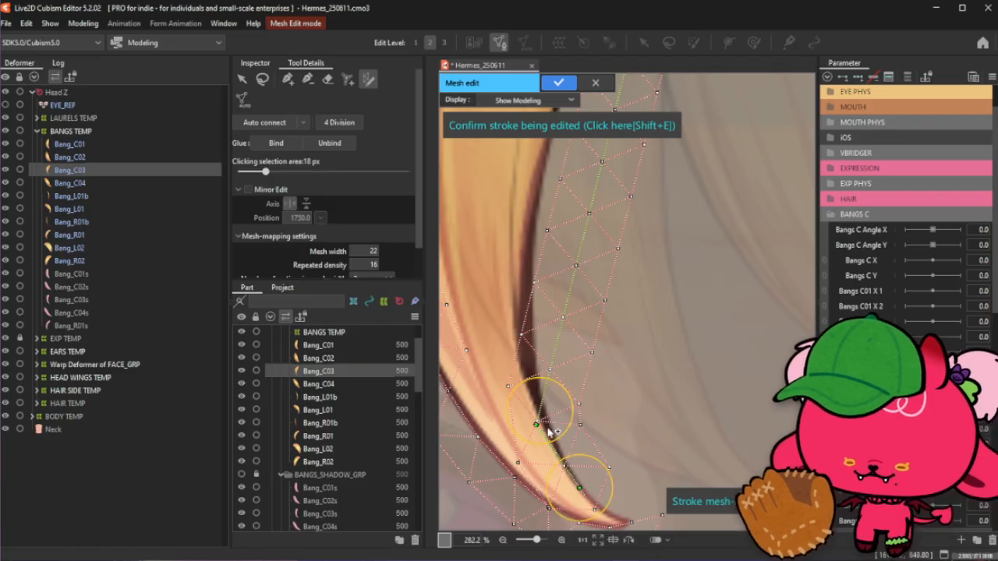
mouse_move(605, 468)
mouse_down()
mouse_move(590, 476)
mouse_move(624, 520)
mouse_move(598, 506)
mouse_up()
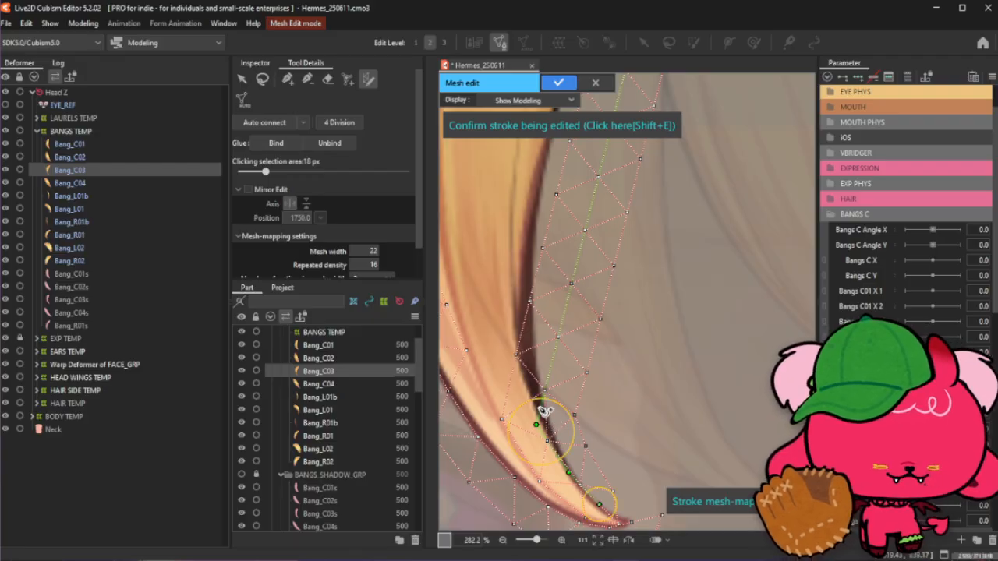
drag(538, 424, 549, 423)
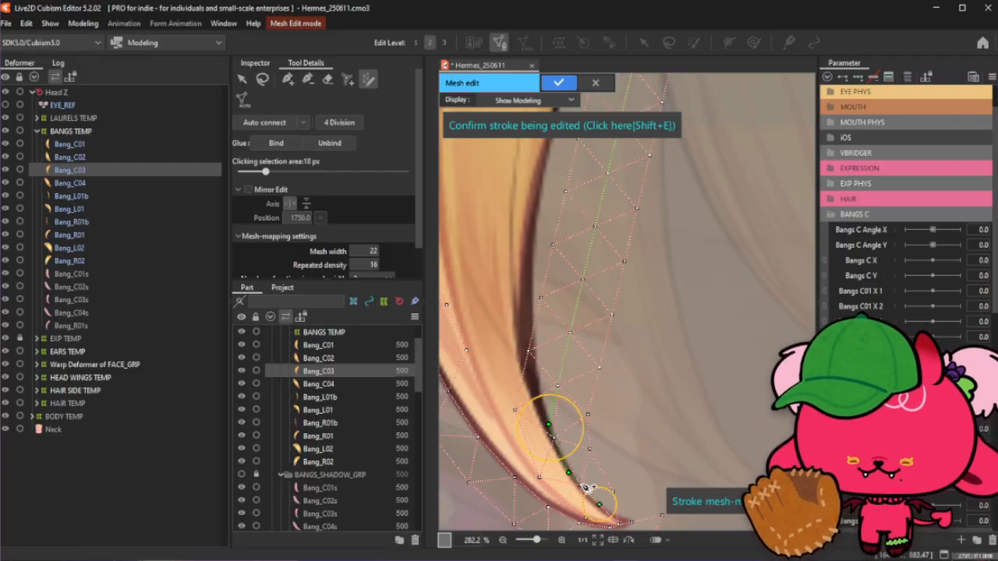
mouse_move(570, 473)
mouse_down()
mouse_move(580, 486)
mouse_move(562, 462)
mouse_up()
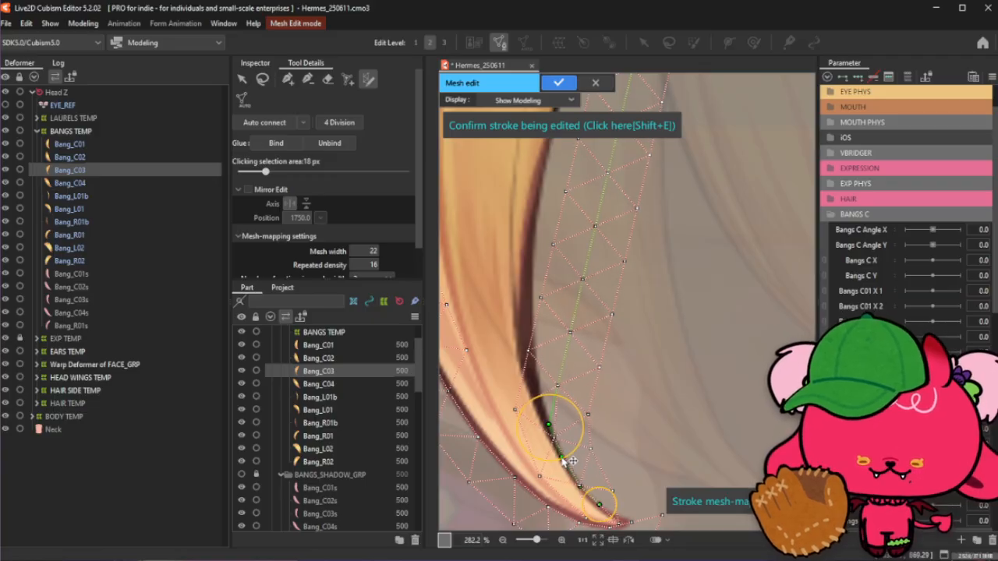
- Move the stroke's control points along the lower inner edge onto the bang's dark outline
scroll(570, 461, down, 1)
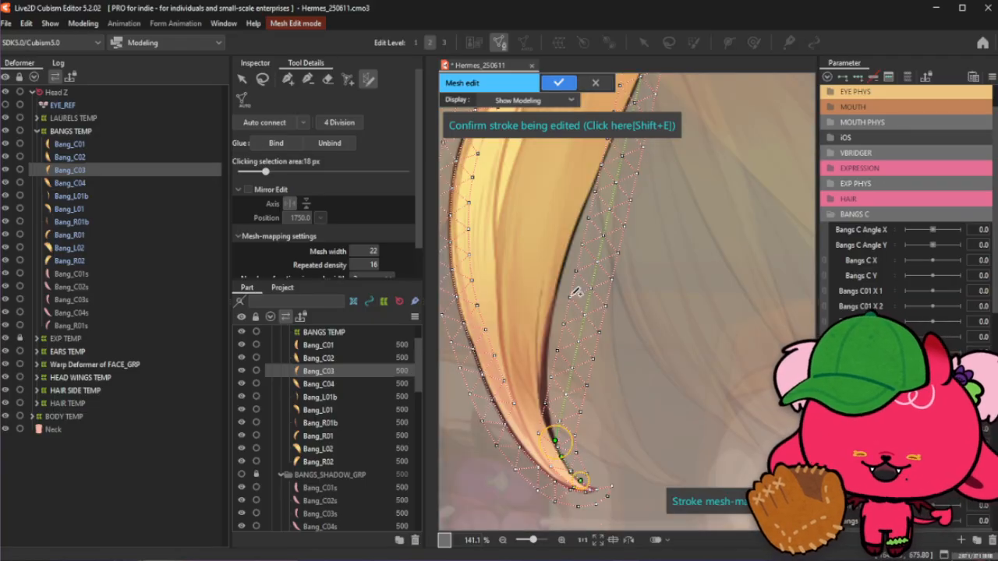
scroll(568, 463, down, 1)
drag(566, 466, 541, 466)
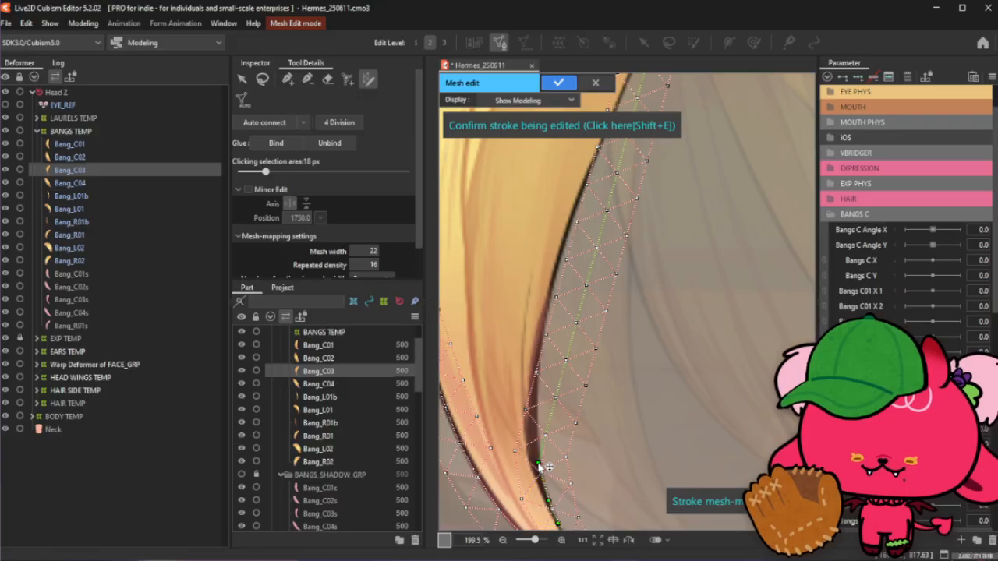
drag(565, 394, 540, 407)
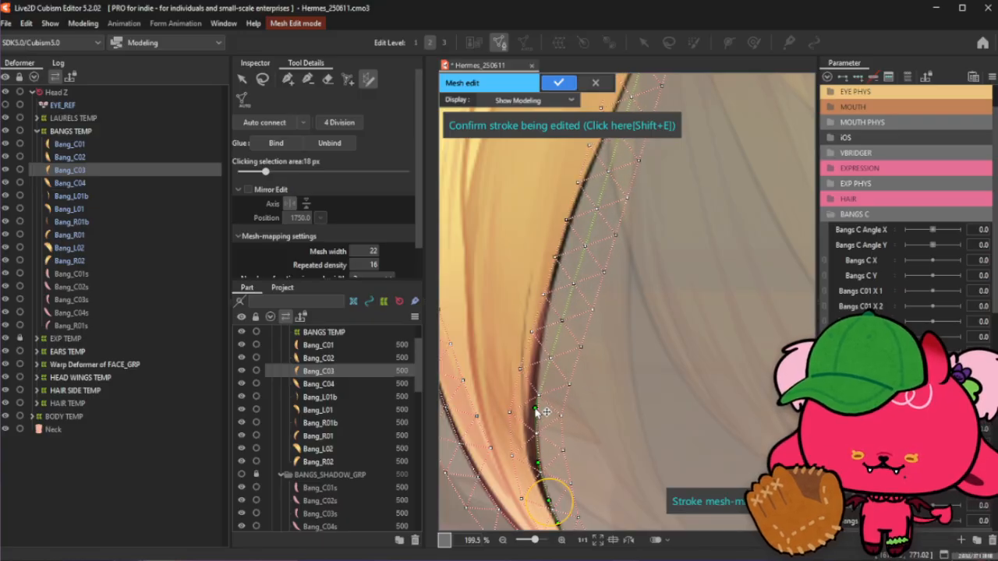
scroll(537, 399, down, 2)
scroll(537, 293, up, 1)
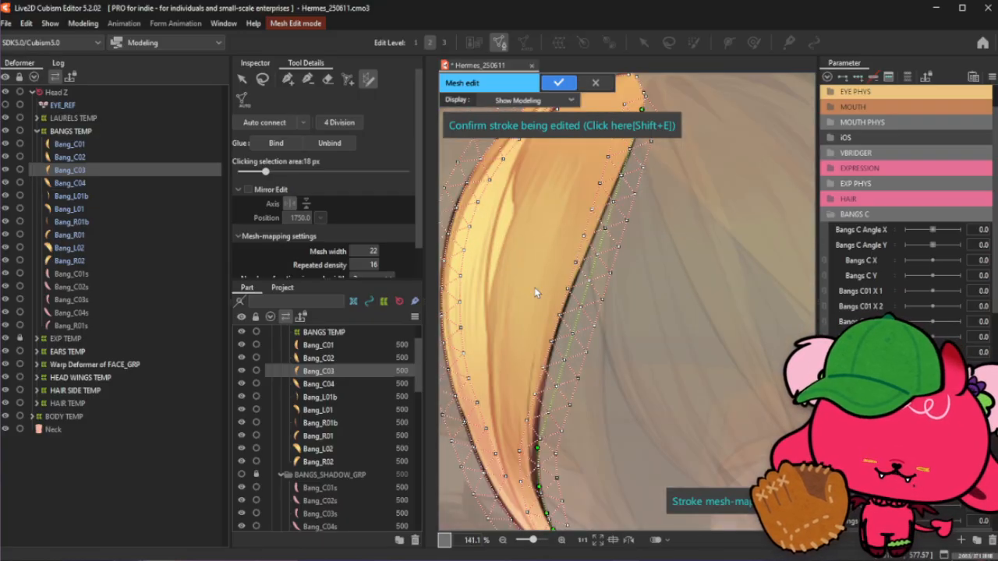
scroll(550, 434, up, 1)
drag(542, 428, 535, 415)
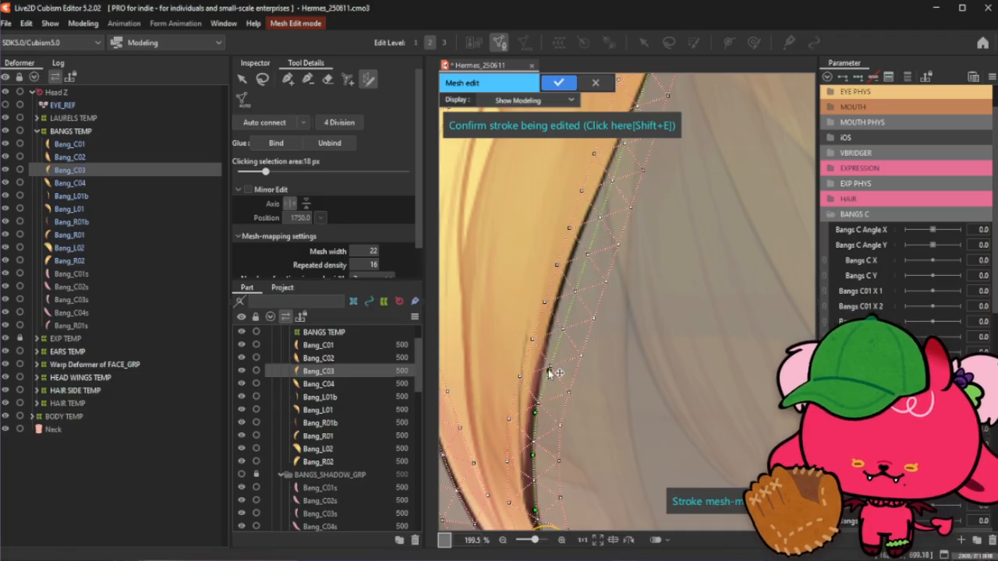
drag(547, 370, 543, 365)
- Align the stroke's upper control points to the inner edge and add two control points near the bang's top
scroll(558, 408, down, 2)
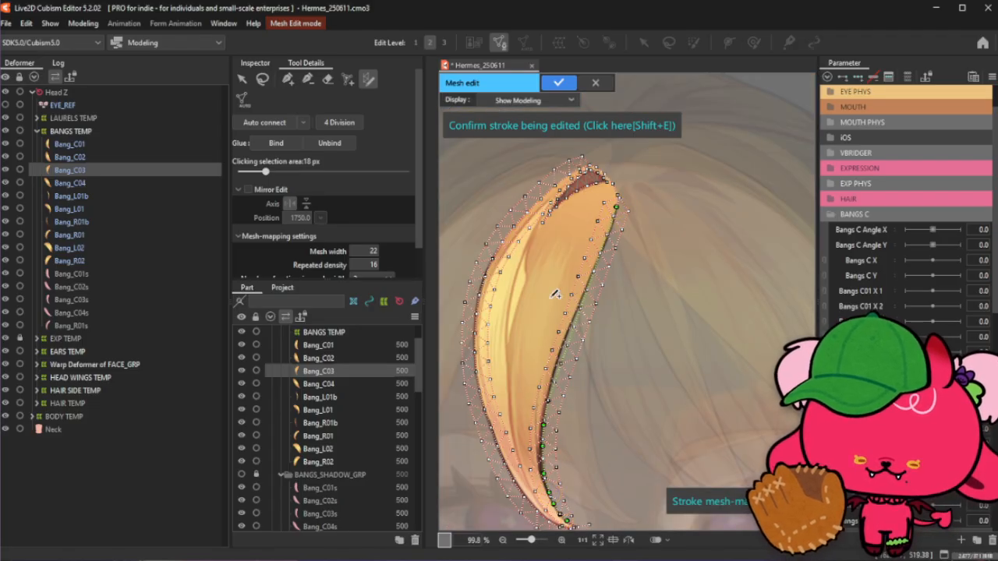
scroll(549, 301, up, 1)
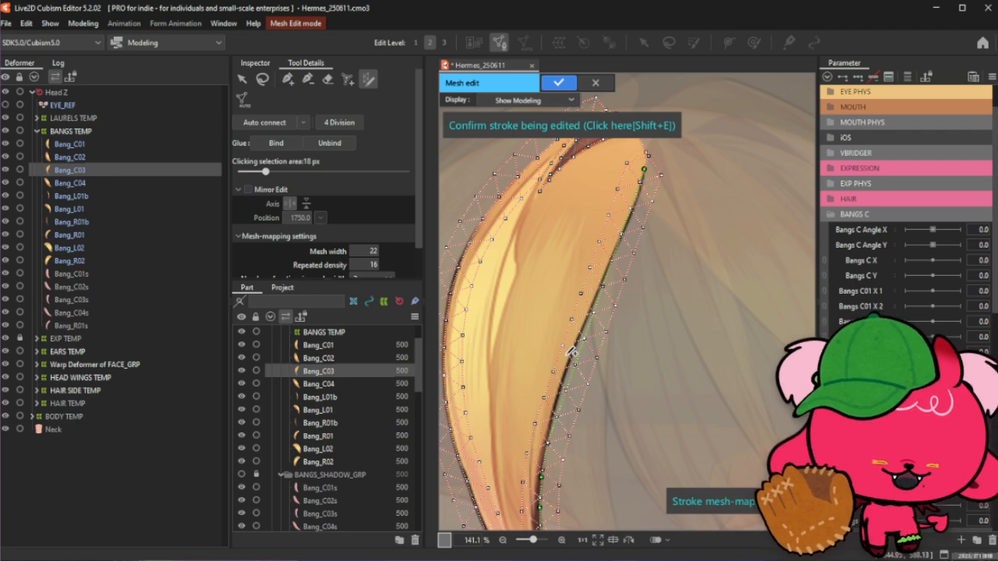
scroll(558, 345, up, 2)
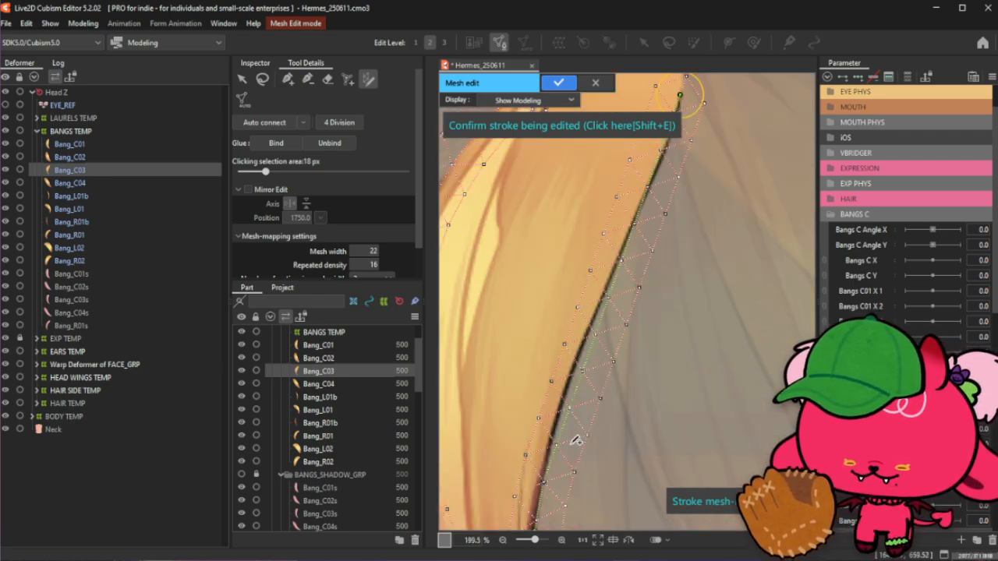
drag(575, 441, 561, 425)
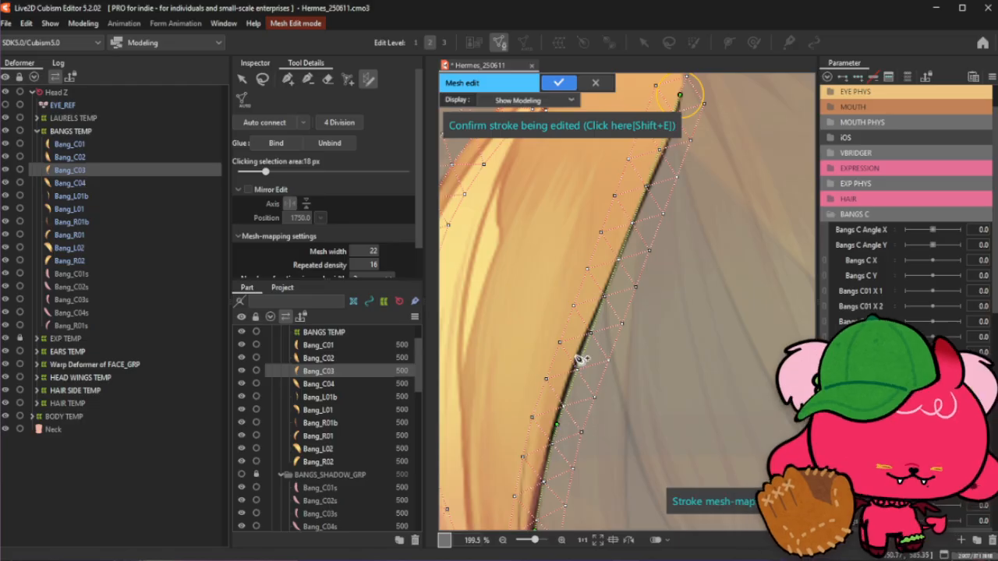
scroll(580, 360, down, 2)
scroll(583, 401, up, 4)
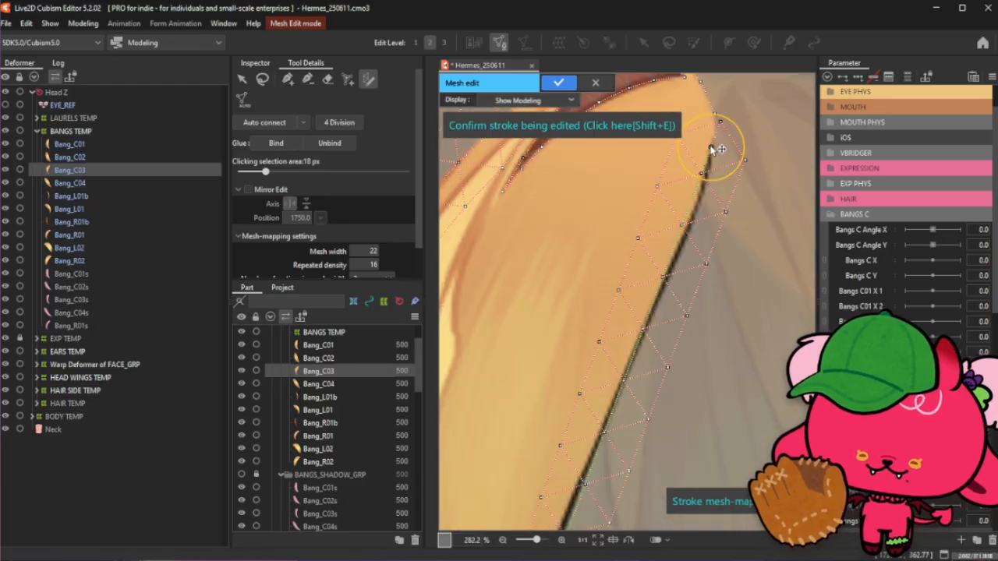
drag(711, 149, 711, 145)
click(707, 174)
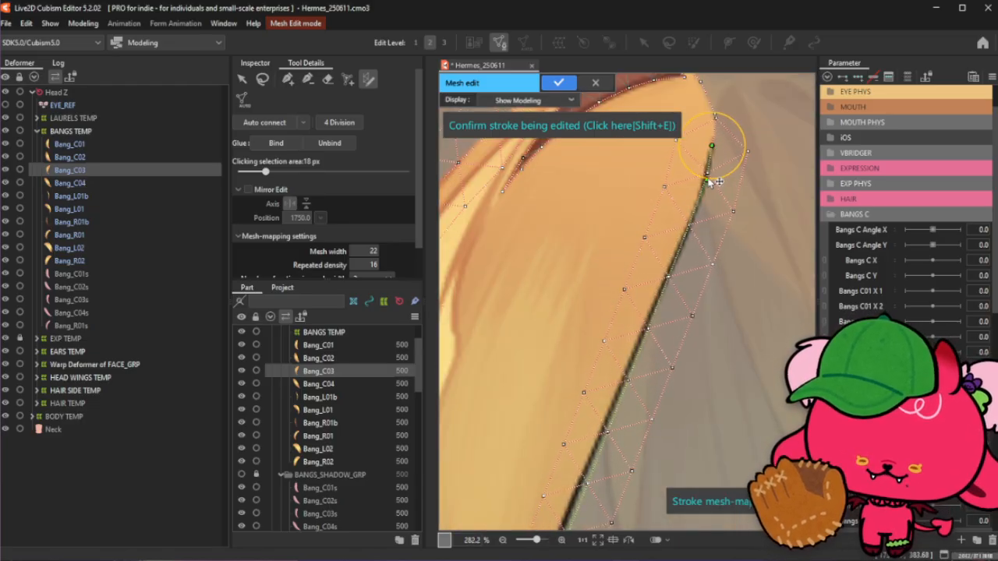
click(694, 223)
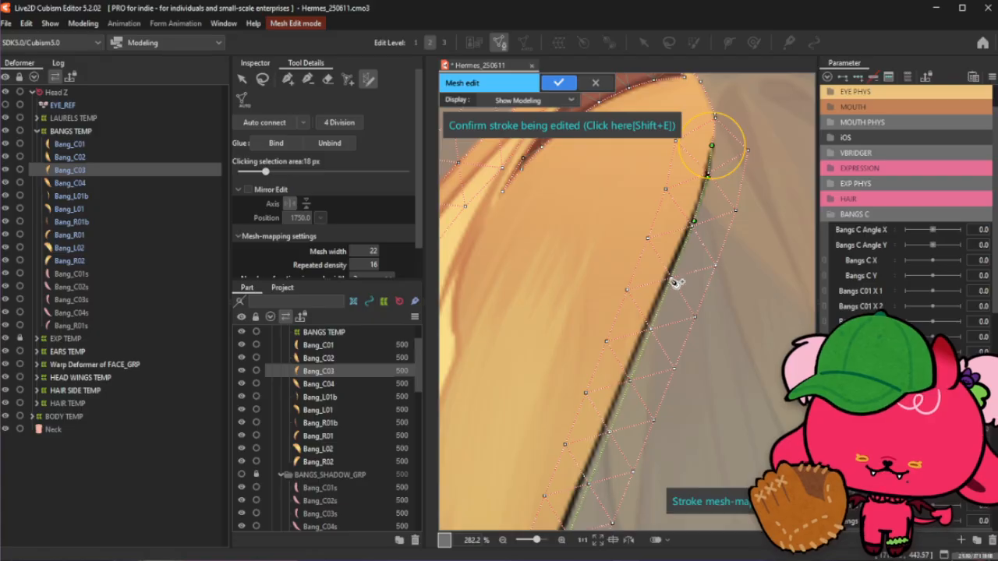
- Inspect the stroke's fit along the whole inner edge of the bang
scroll(712, 119, down, 2)
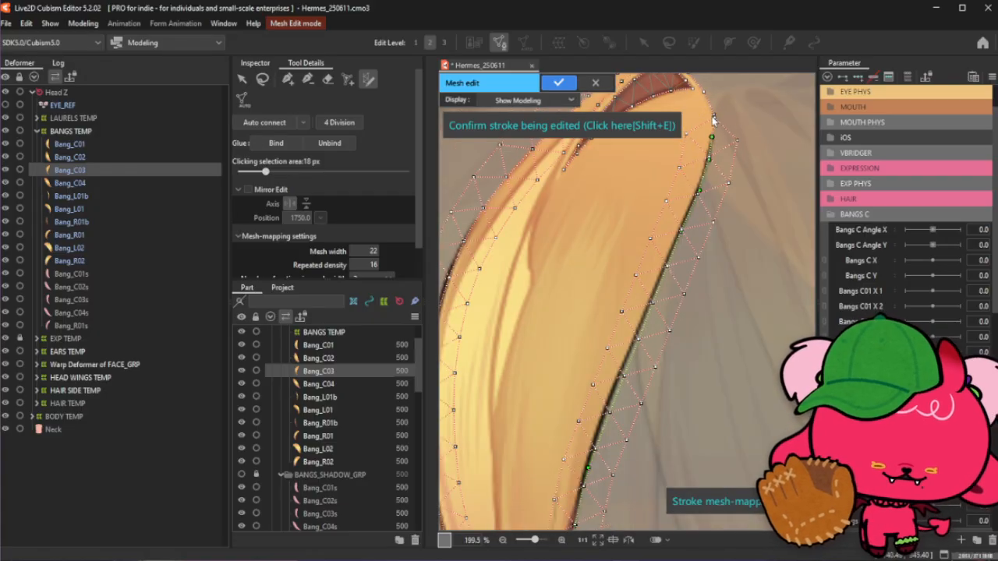
scroll(672, 271, up, 2)
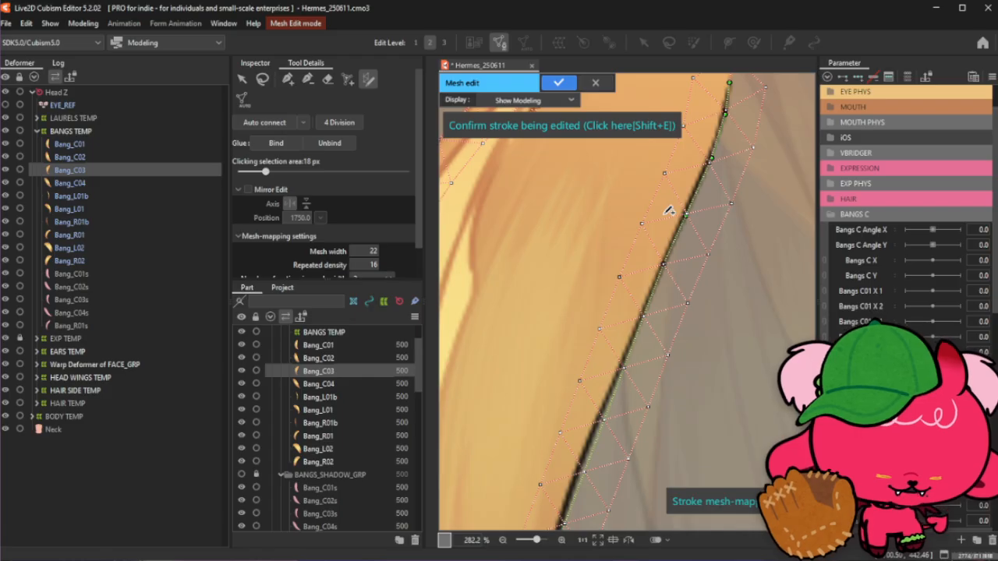
scroll(685, 211, down, 2)
scroll(659, 275, up, 2)
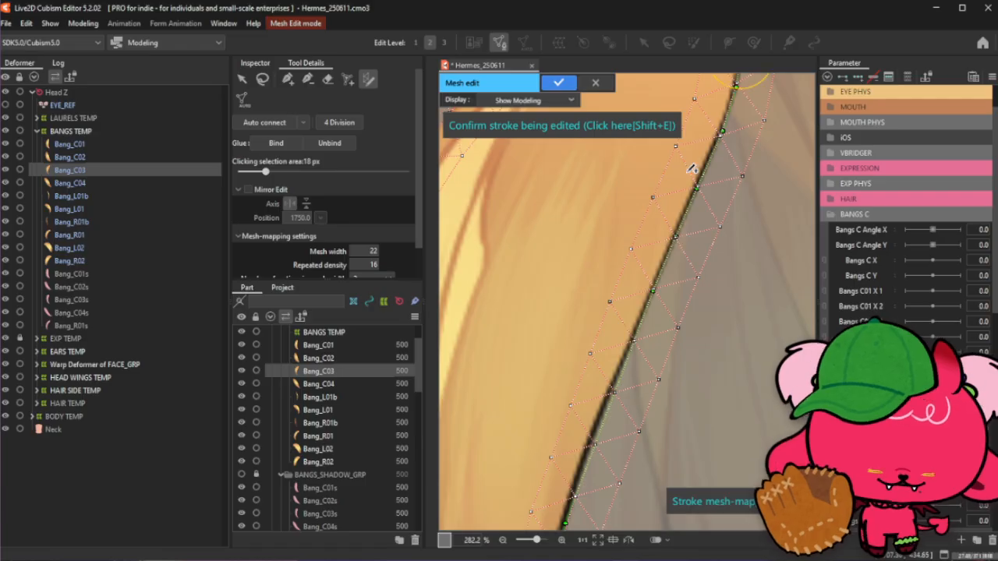
scroll(684, 252, down, 2)
scroll(678, 262, up, 2)
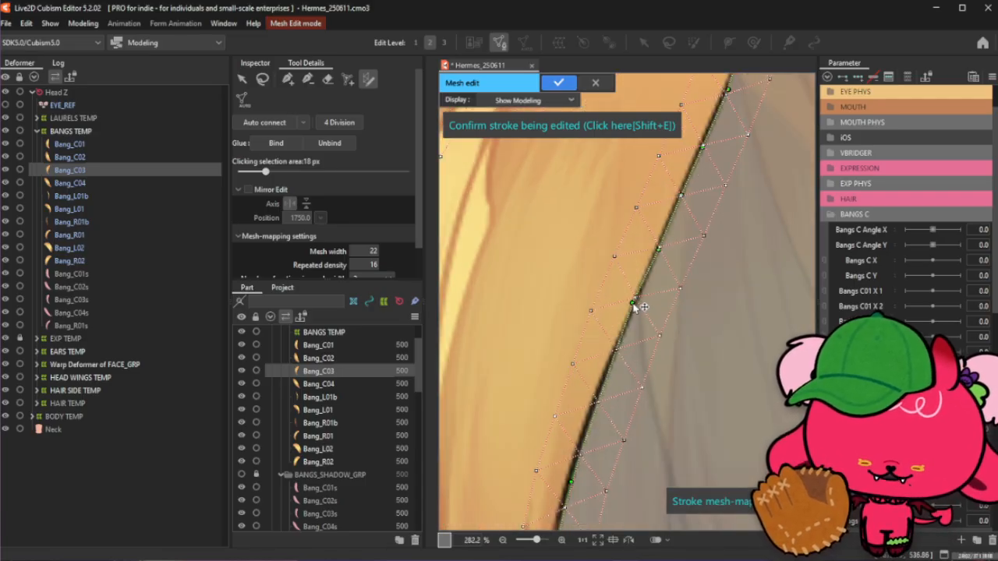
scroll(645, 301, down, 1)
scroll(645, 298, up, 1)
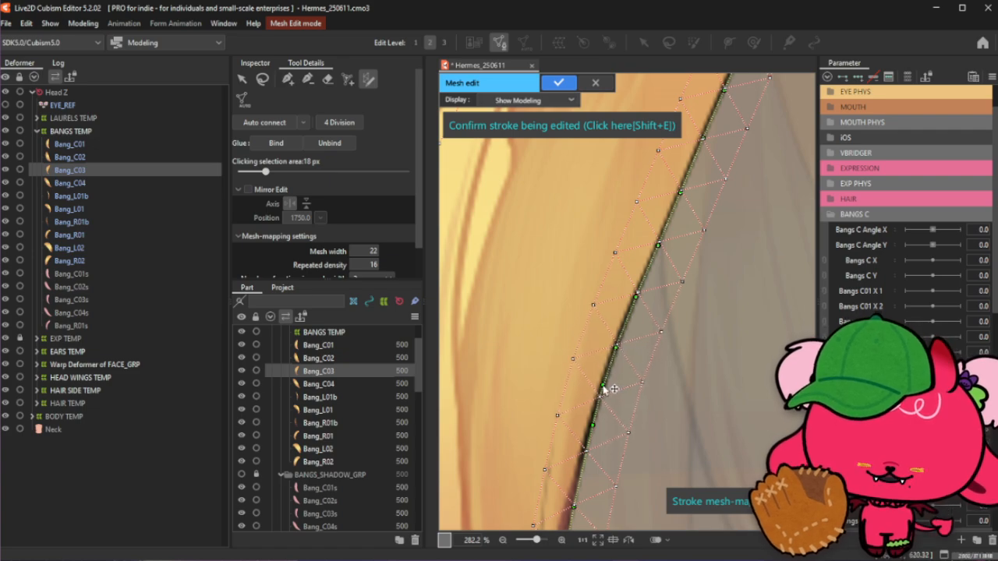
scroll(615, 354, down, 3)
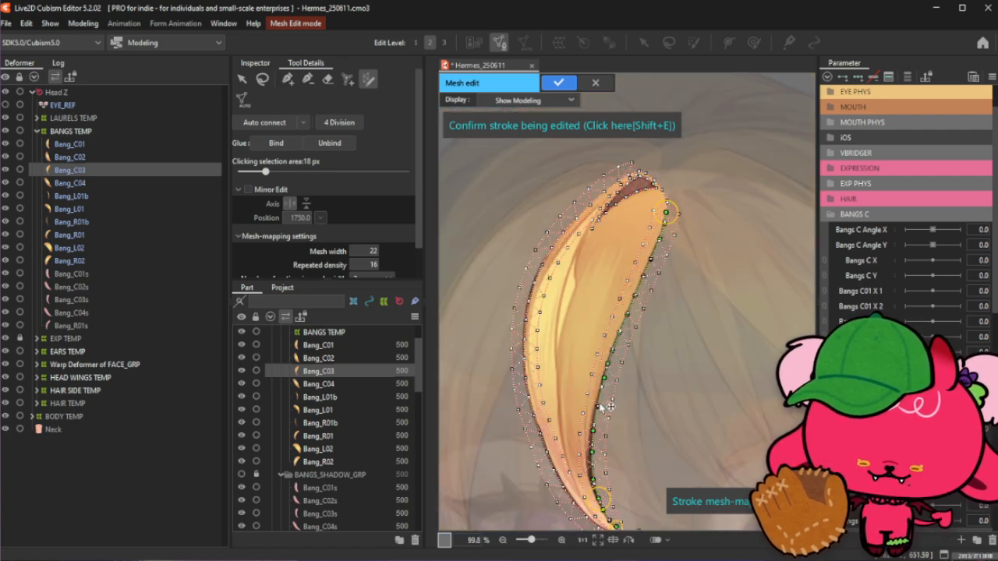
scroll(601, 411, up, 3)
scroll(598, 410, down, 3)
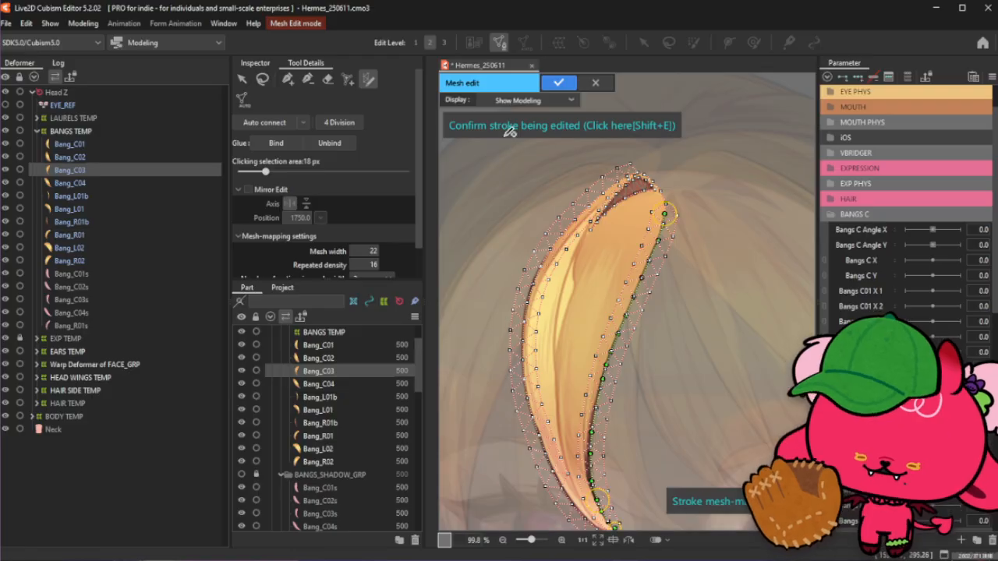
- Confirm the edited stroke to generate the mesh along the bang's inner edge
click(525, 125)
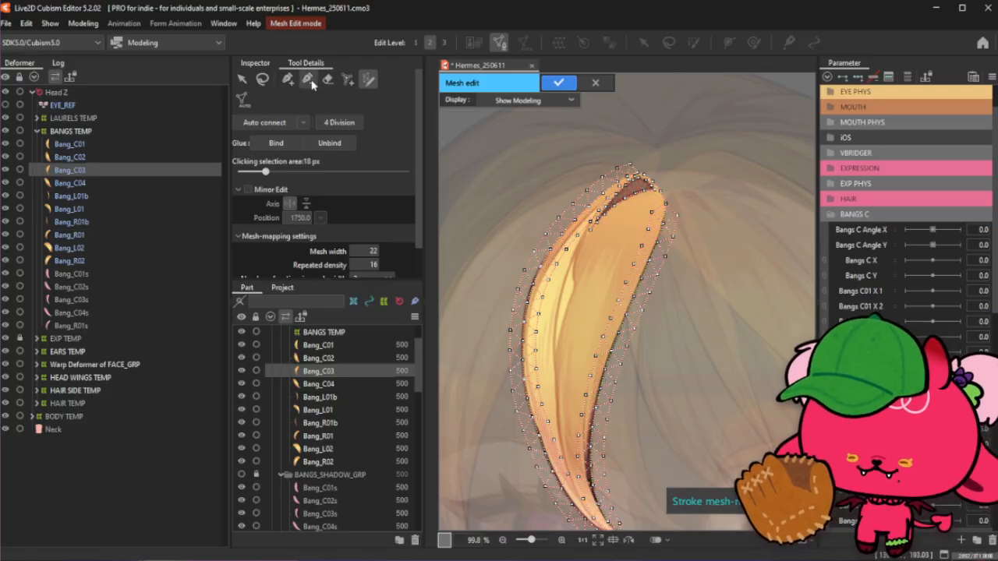
click(308, 79)
scroll(666, 212, up, 3)
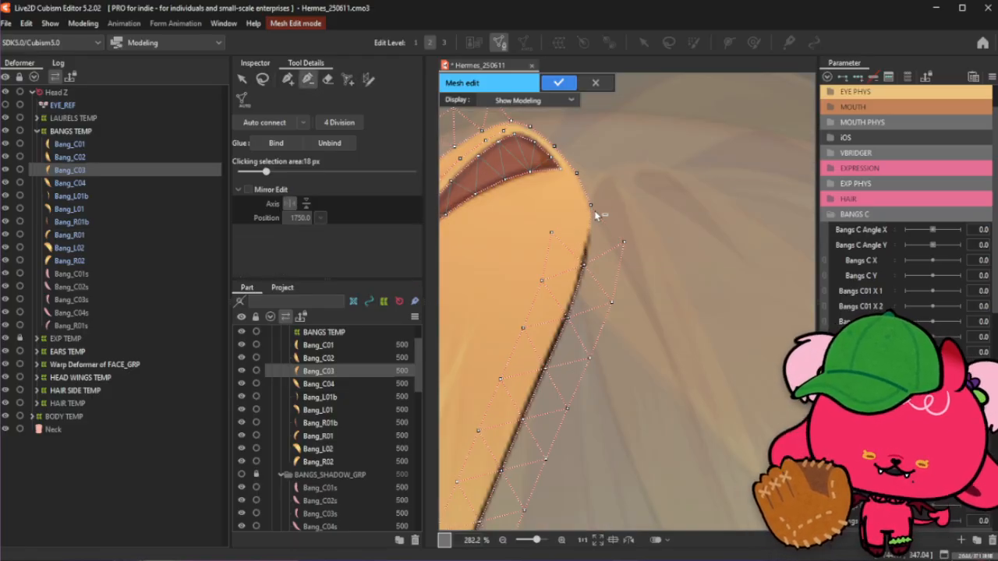
scroll(667, 130, down, 3)
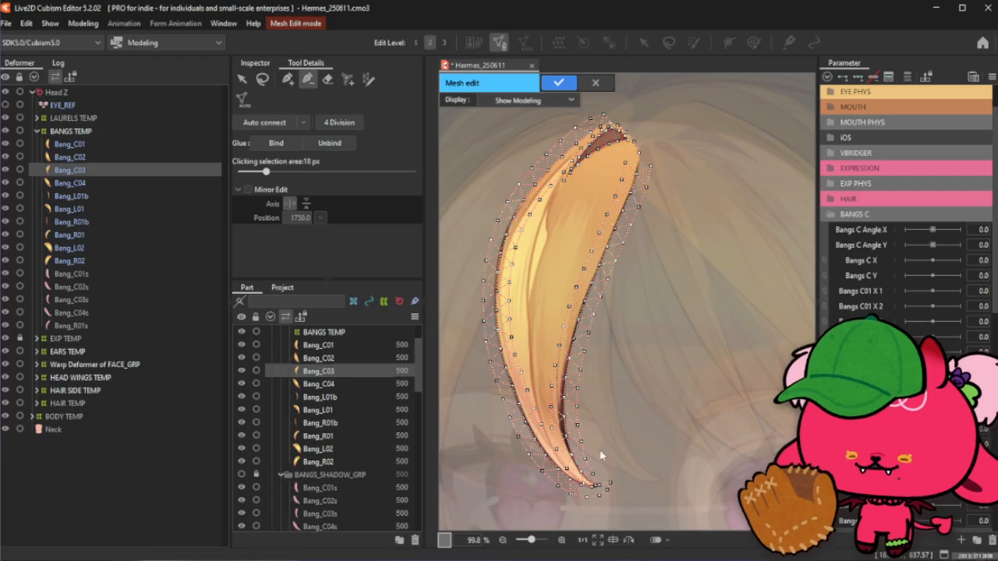
- Add vertices along the inner edge close to the bang's pointed tip to refine the mesh
scroll(588, 489, up, 2)
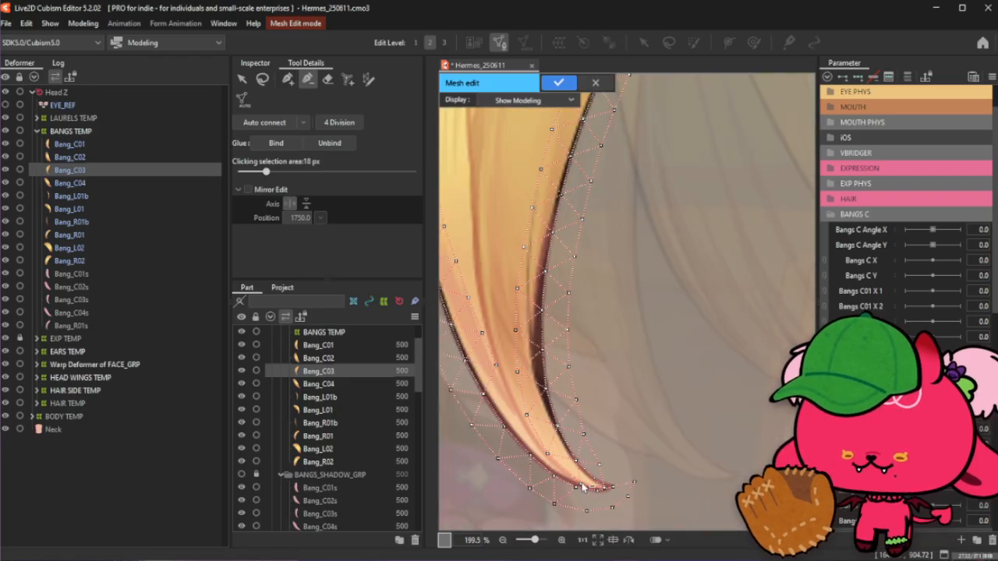
scroll(583, 487, up, 1)
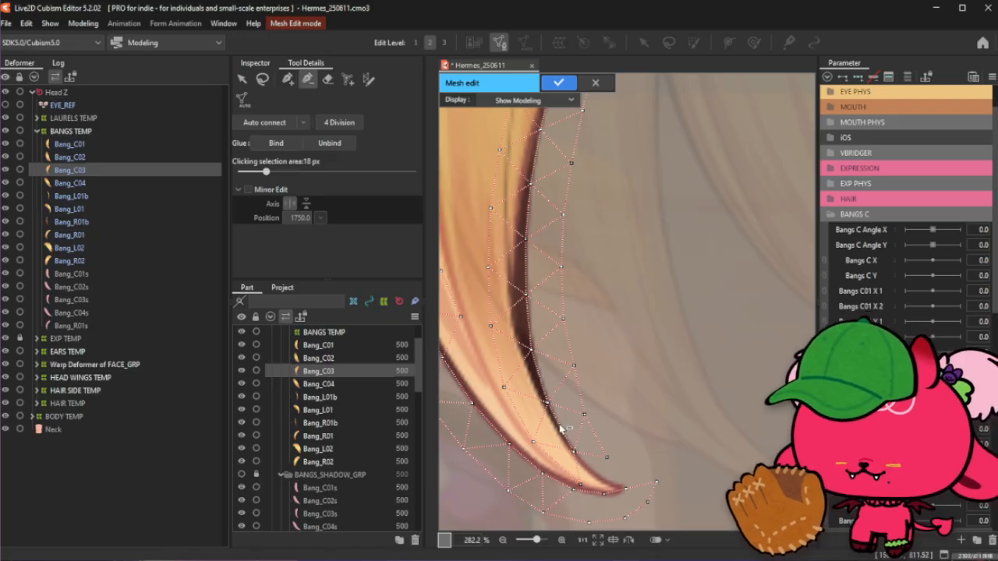
click(582, 485)
click(288, 79)
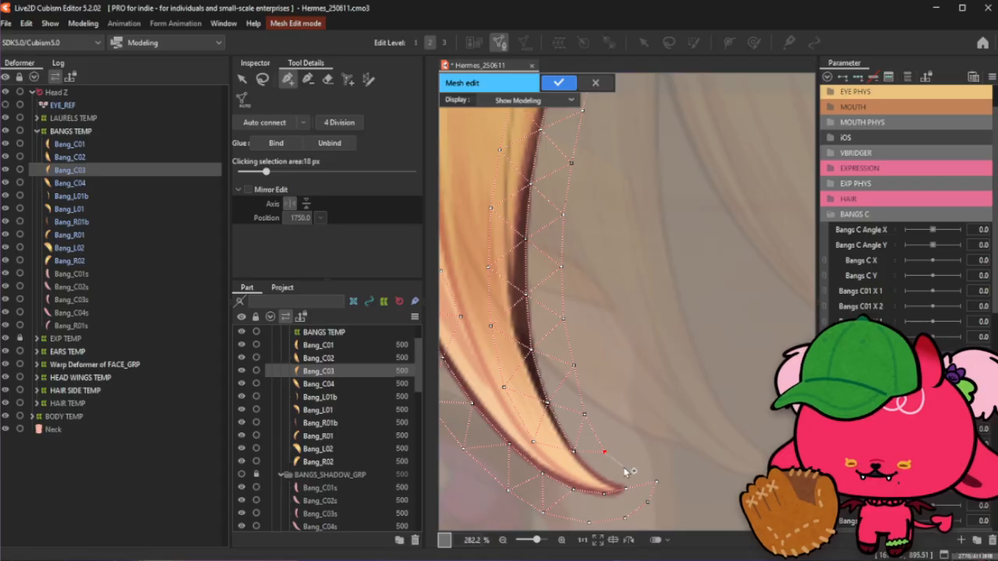
click(657, 482)
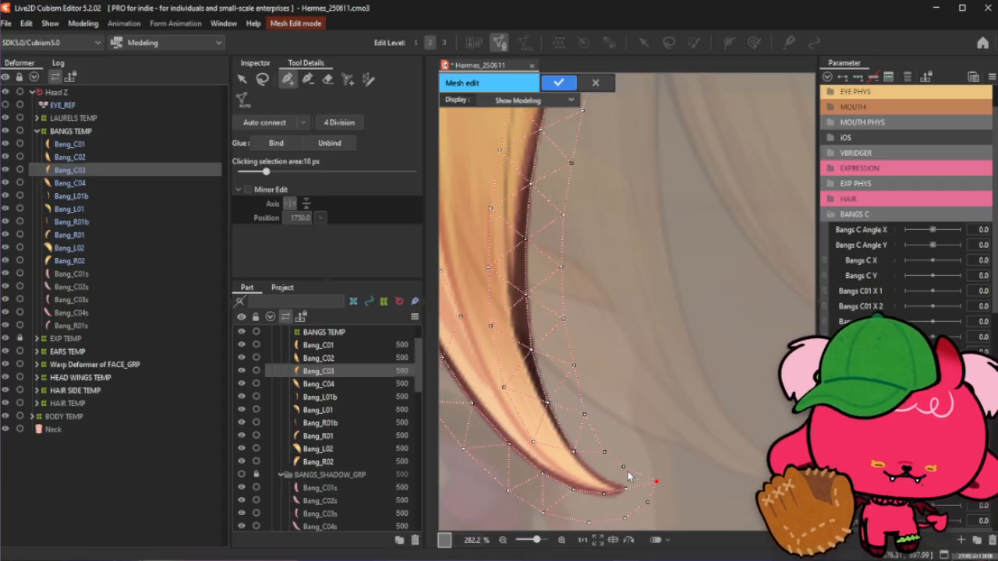
click(629, 471)
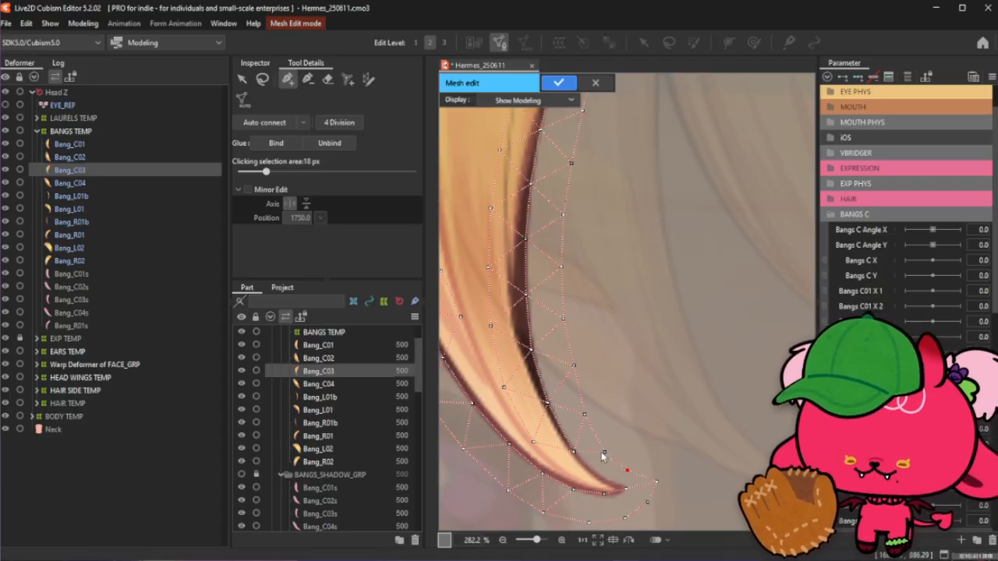
click(573, 453)
click(591, 470)
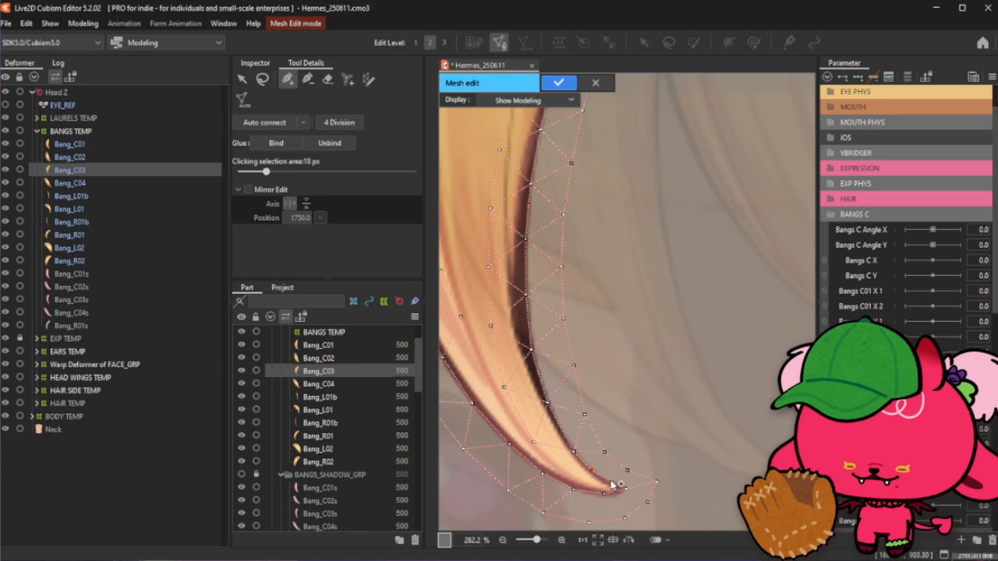
- Add more vertices right at the bang's tip and along its lower inner edge
click(608, 483)
click(625, 489)
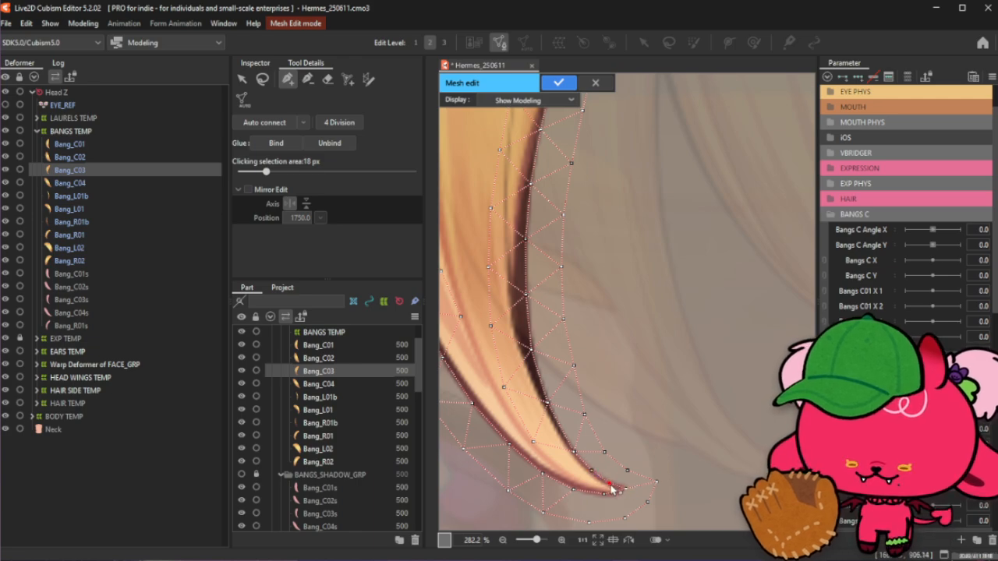
click(591, 472)
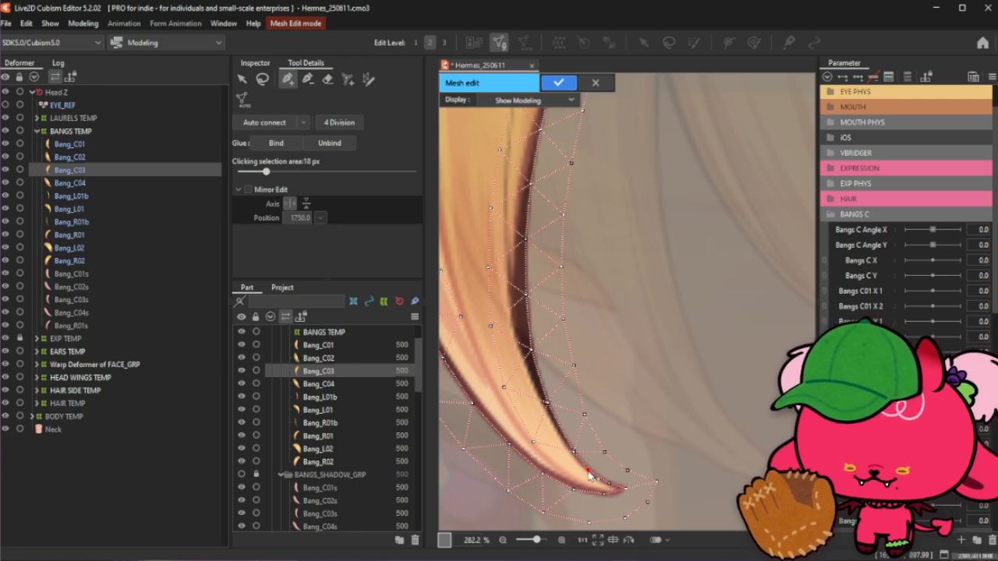
click(573, 451)
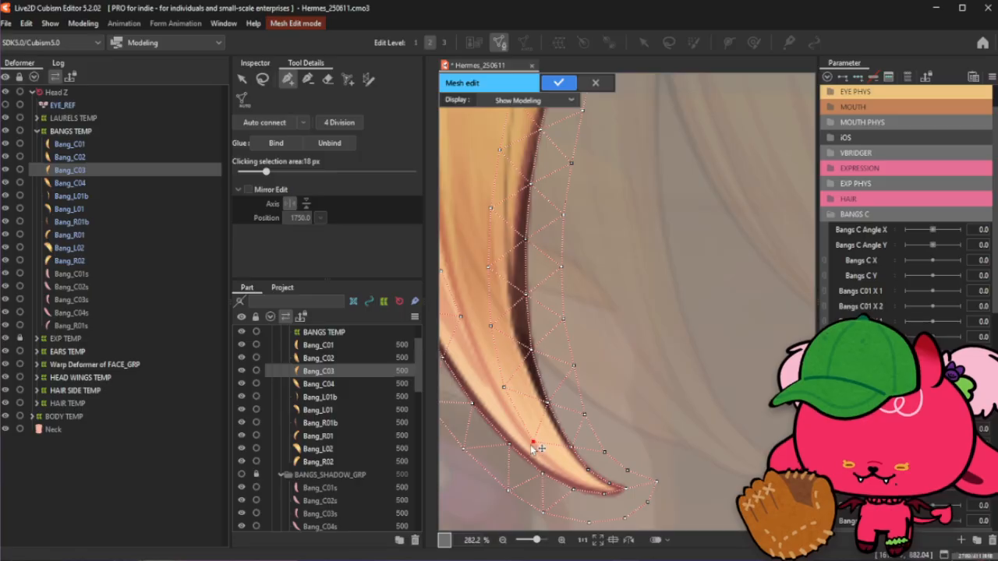
scroll(593, 490, up, 2)
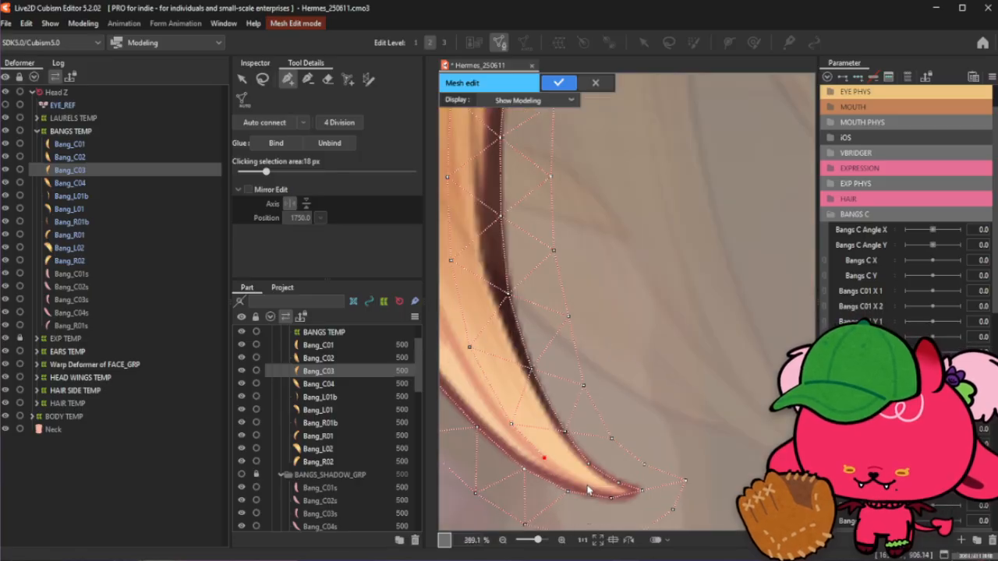
click(609, 495)
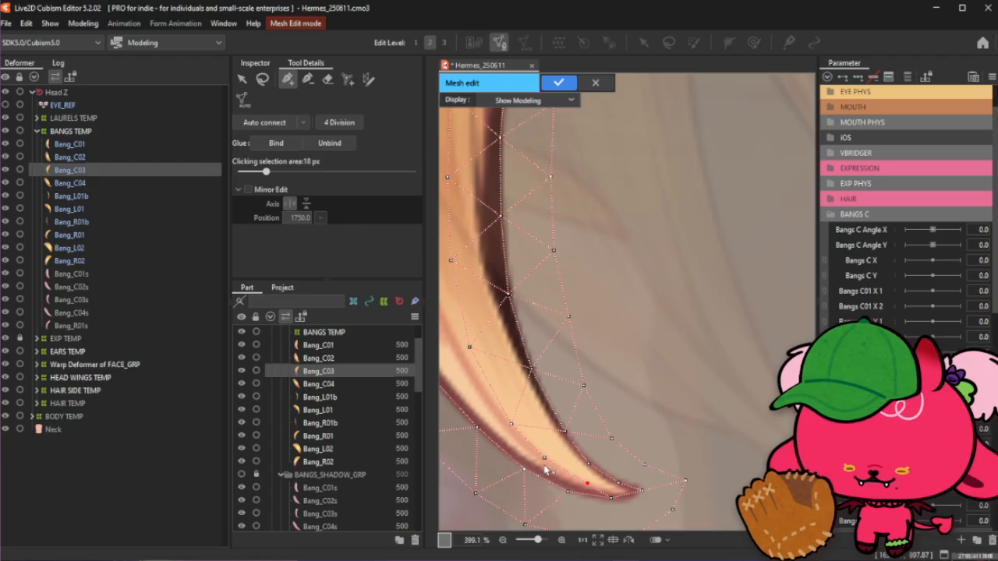
- Add a vertex inside the lower part of the bang, just above the tip
scroll(546, 465, down, 2)
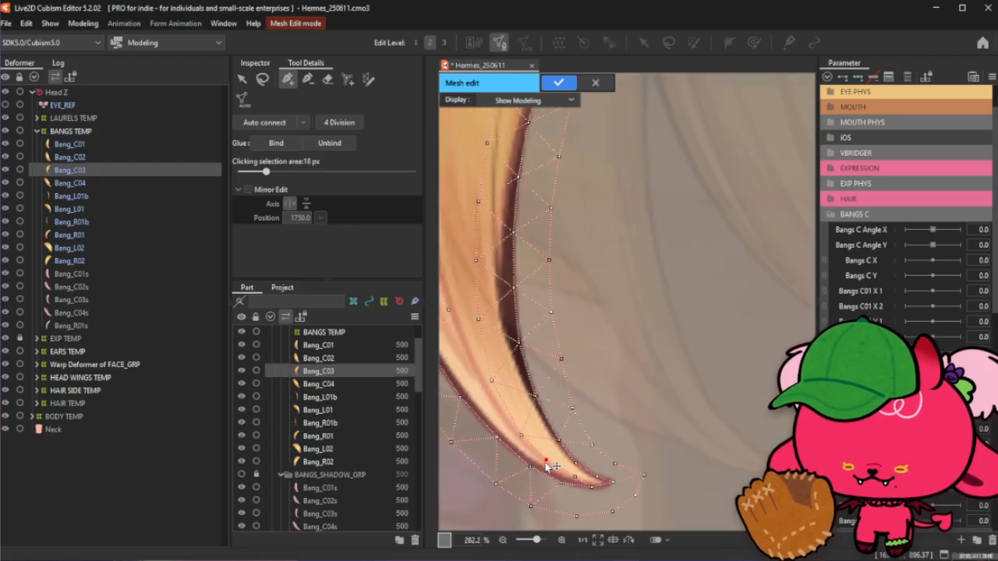
scroll(558, 470, down, 1)
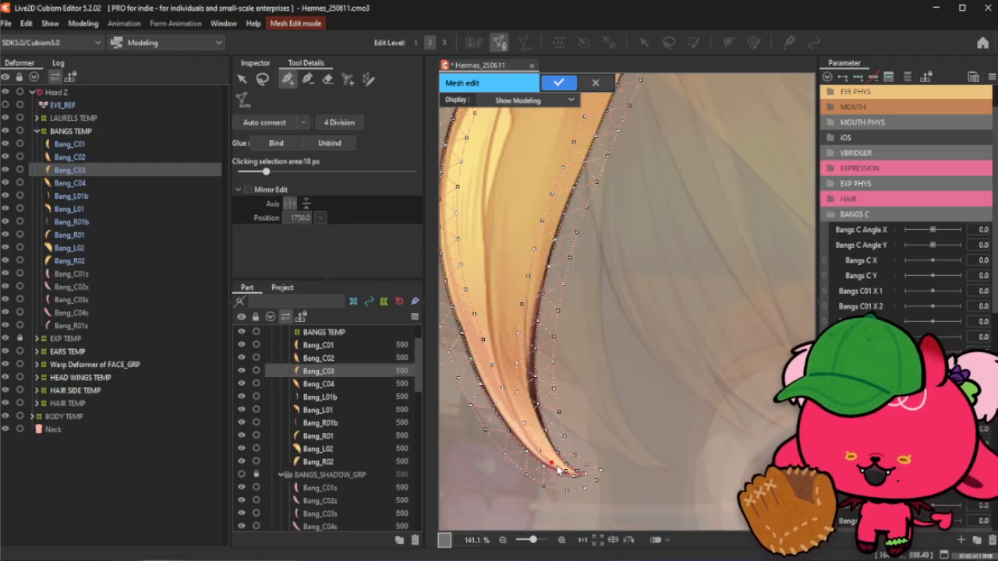
scroll(461, 403, down, 1)
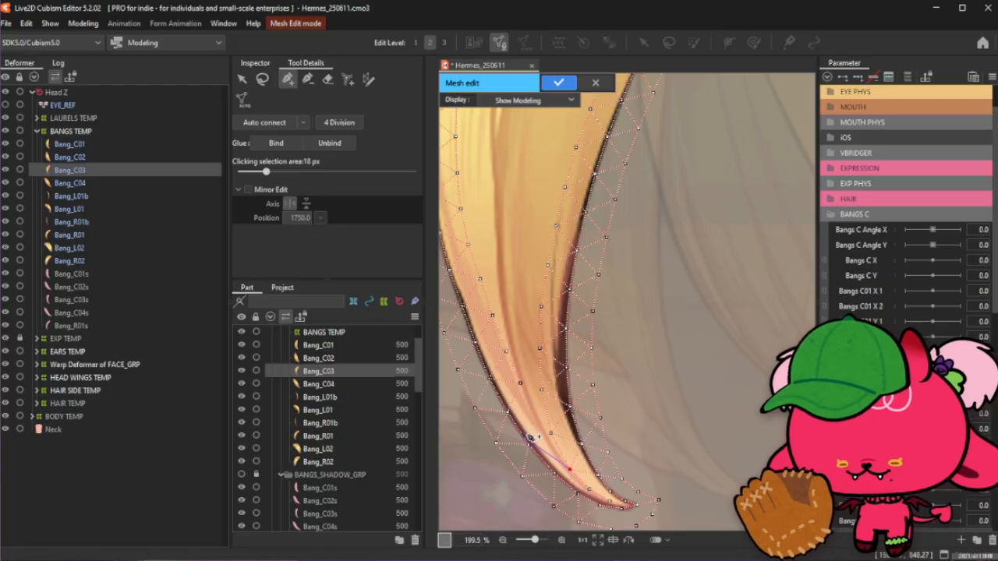
scroll(573, 462, up, 2)
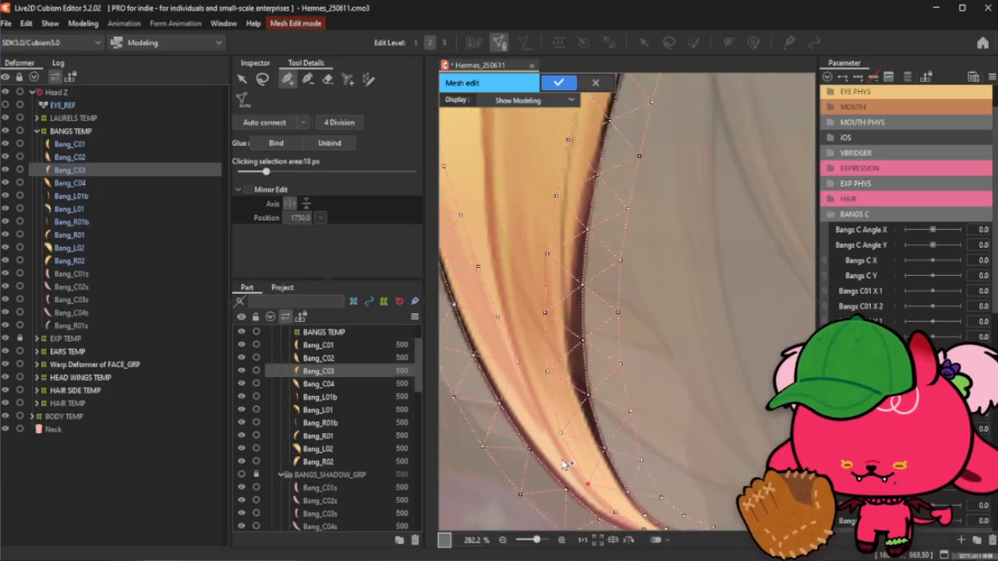
click(561, 460)
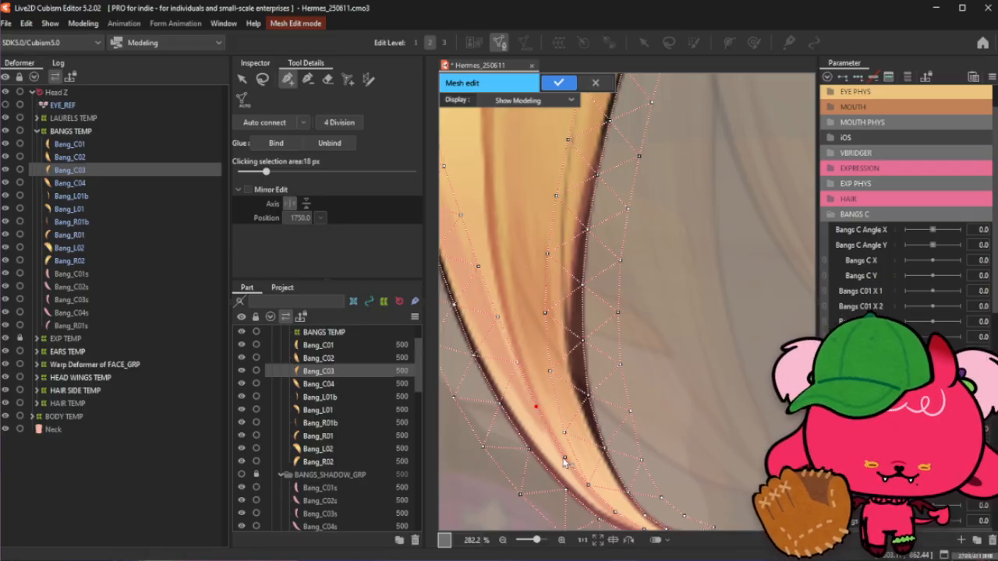
- Add interior vertices along the middle of the bang's lower strand near the dark outline
scroll(566, 406, down, 3)
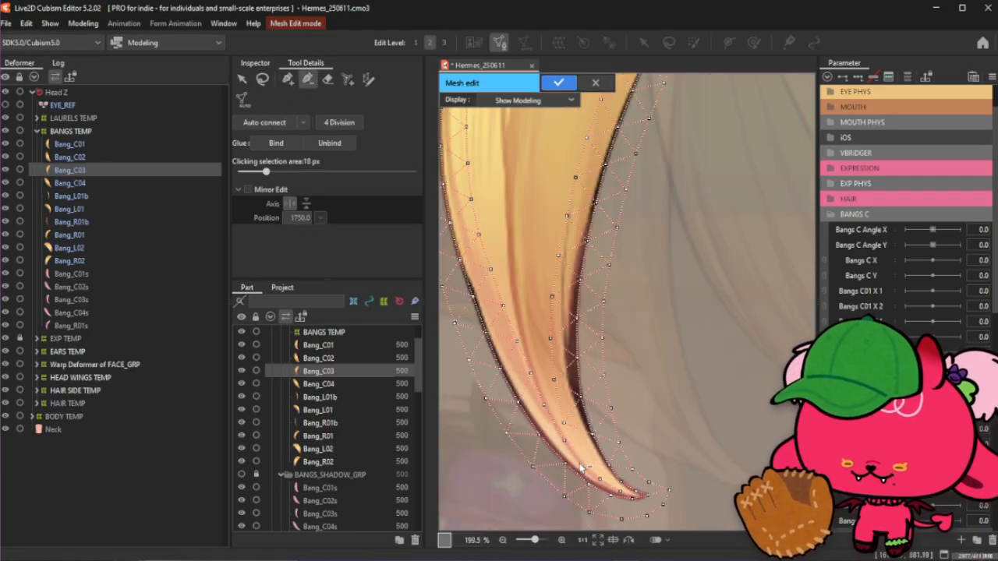
scroll(580, 457, up, 4)
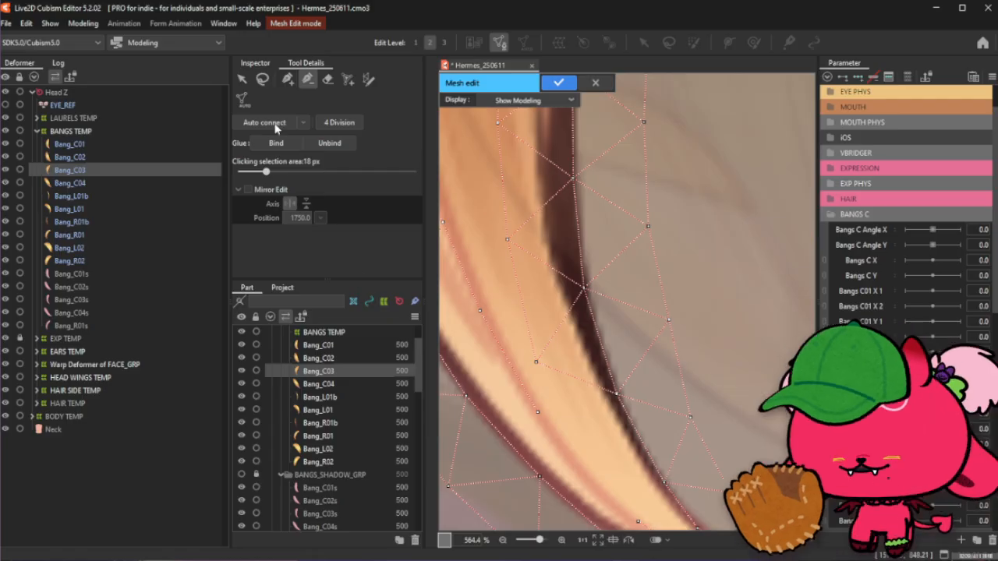
click(286, 80)
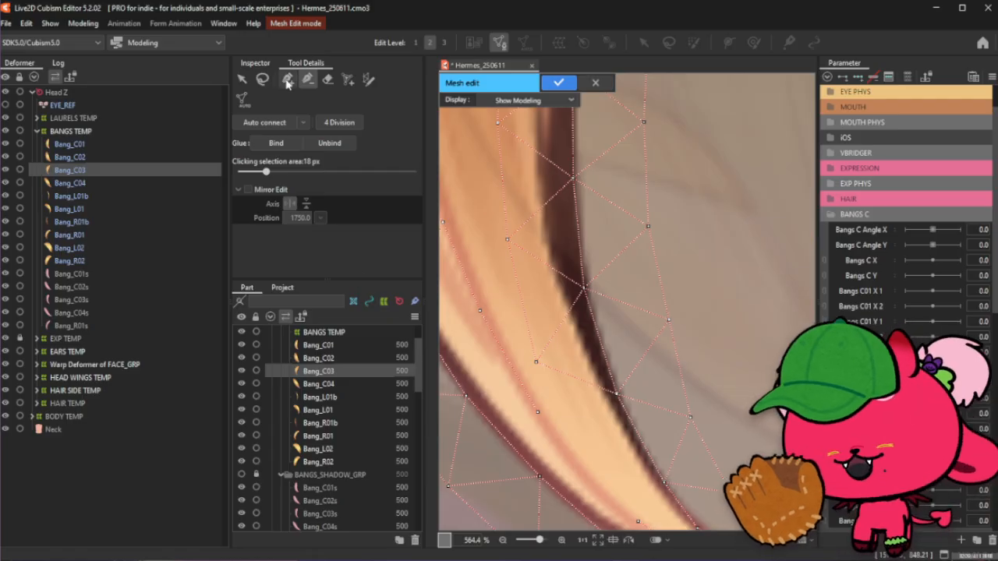
click(538, 368)
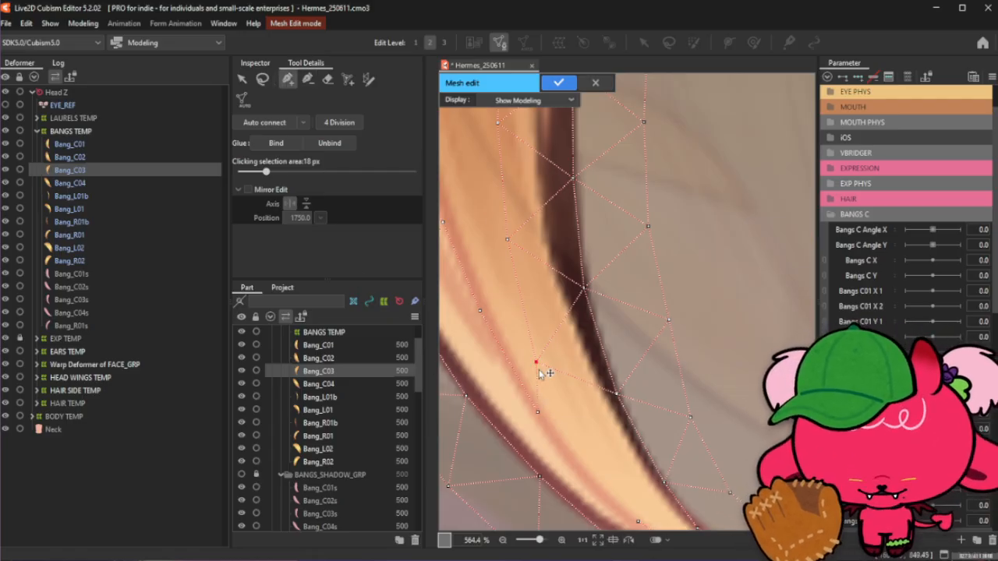
click(576, 458)
click(638, 522)
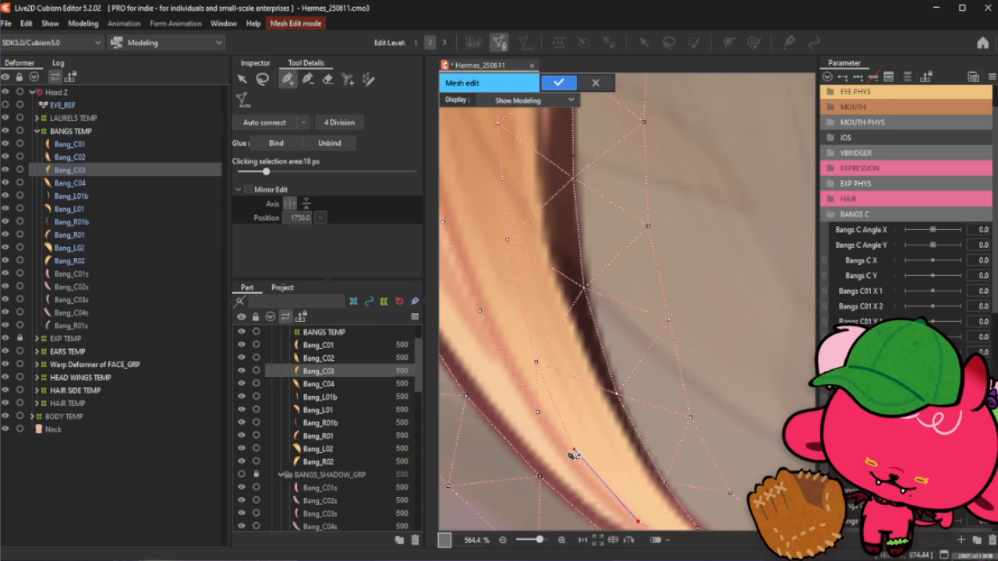
click(537, 413)
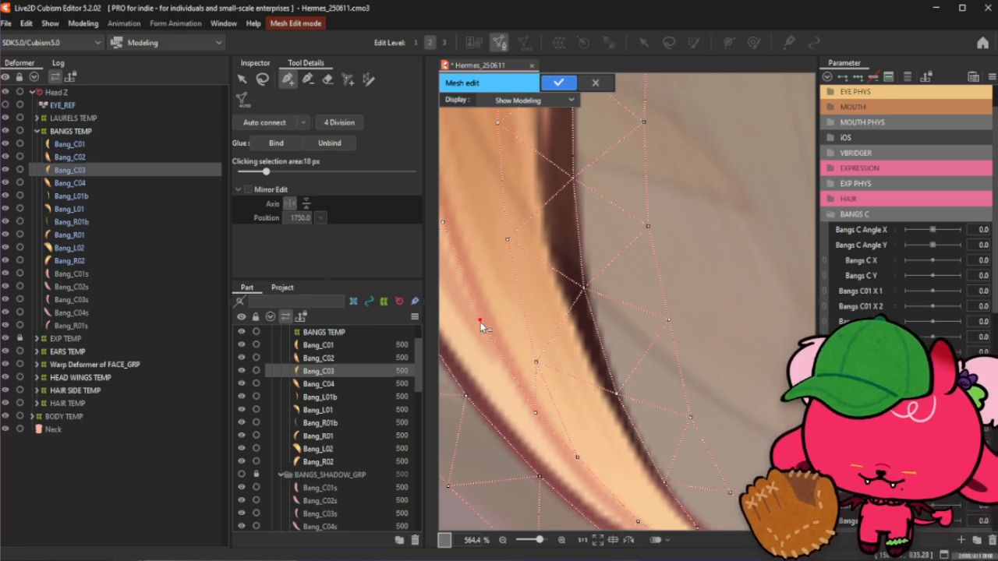
- Add further interior vertices in the bang's lower section between the inner and outer edges
scroll(581, 385, down, 2)
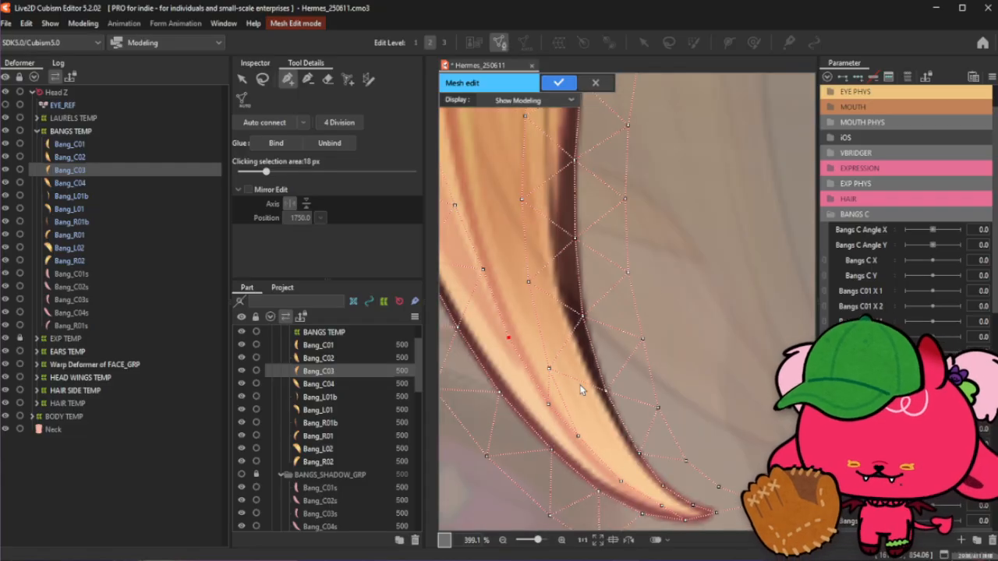
scroll(633, 436, down, 2)
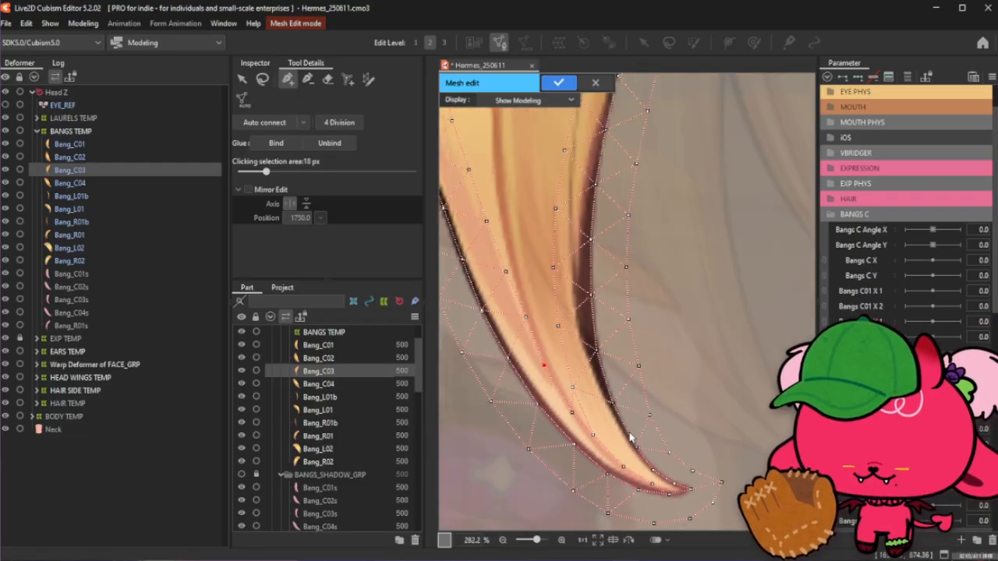
click(575, 394)
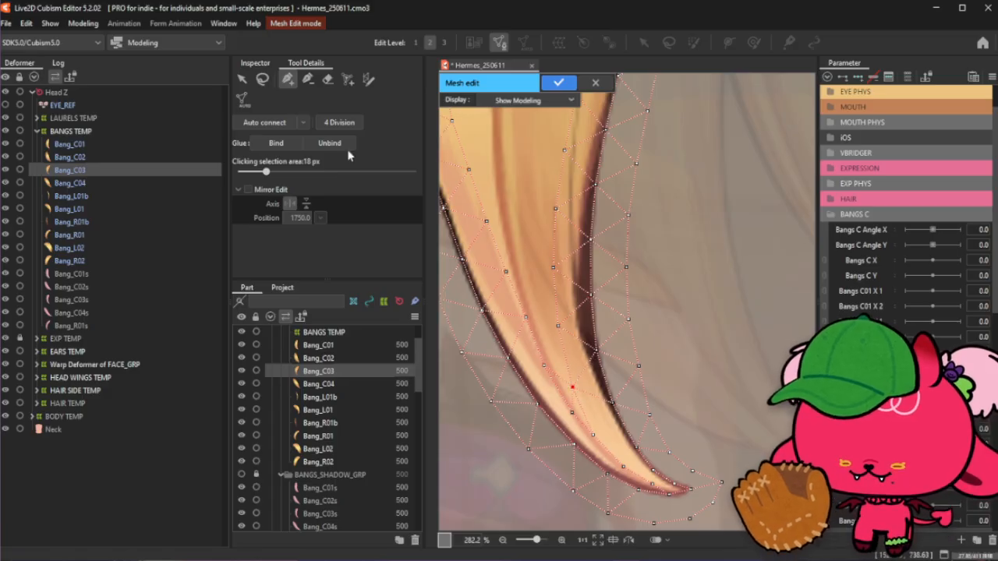
click(308, 79)
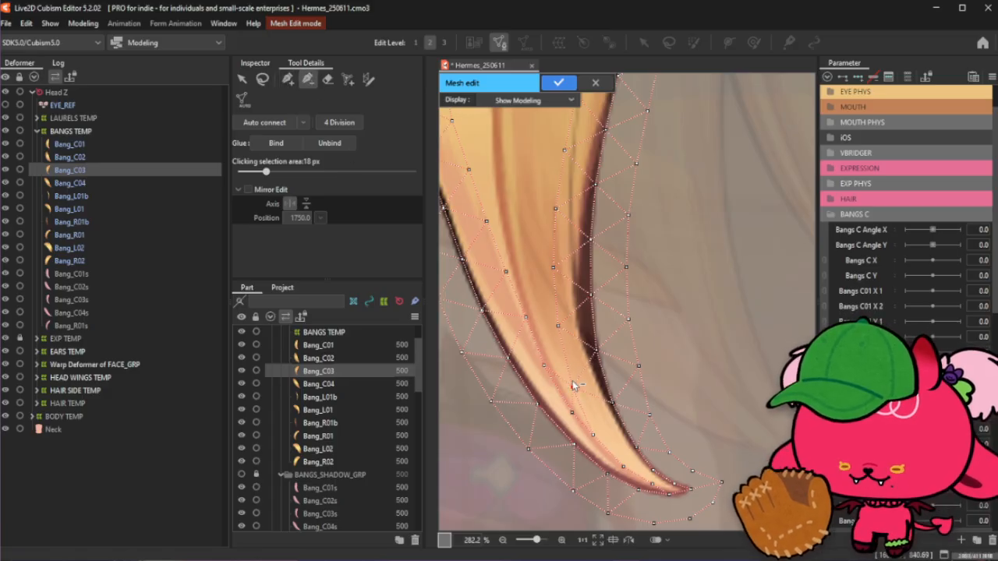
click(288, 79)
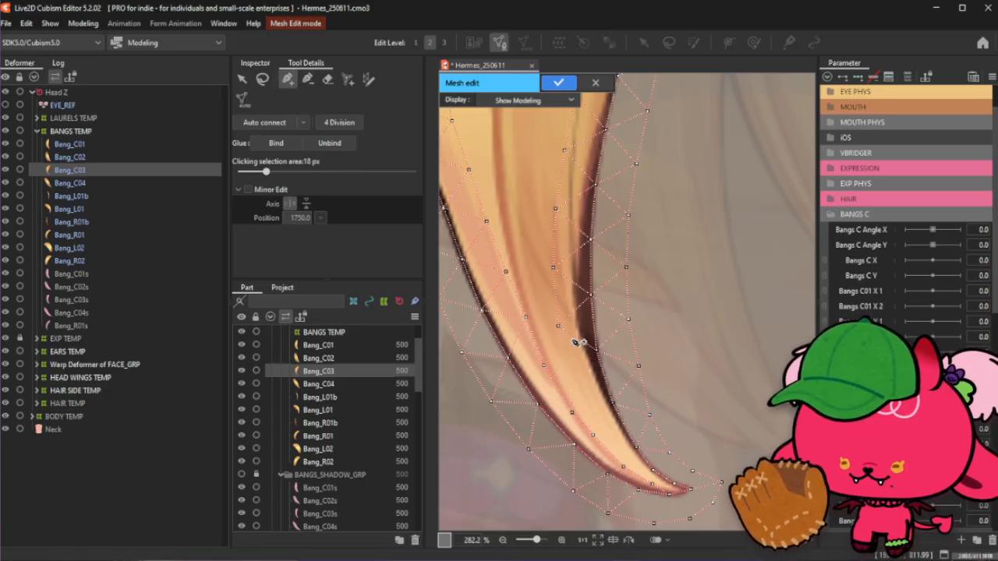
click(593, 435)
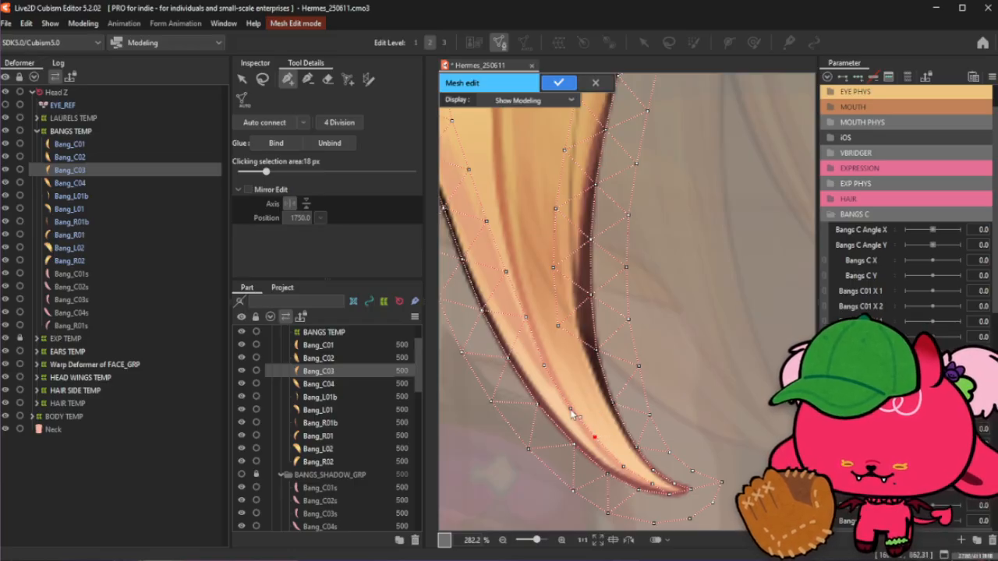
click(543, 364)
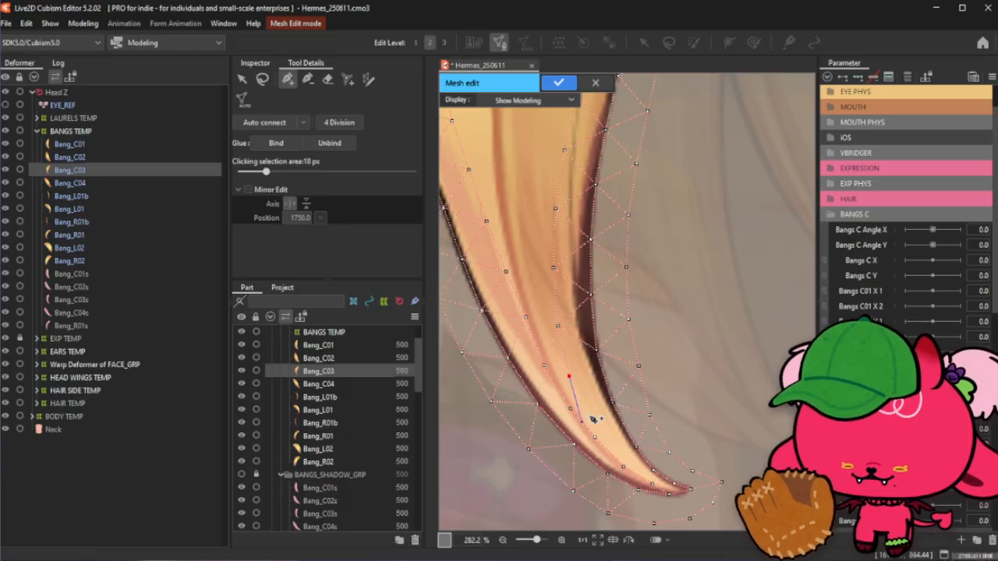
- Undo the last added vertex near the tip and nudge the neighbouring interior vertex slightly right
scroll(588, 409, up, 2)
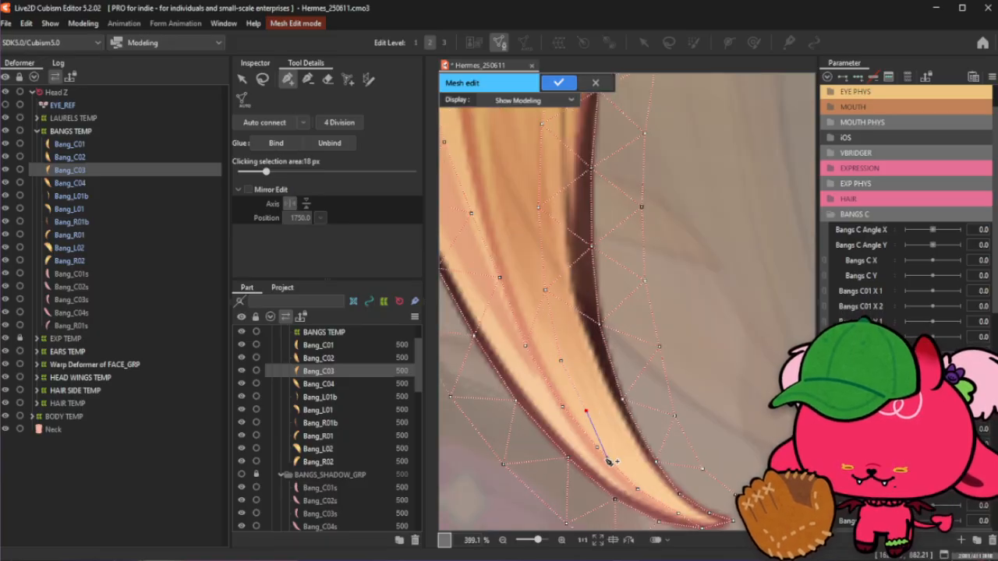
click(596, 448)
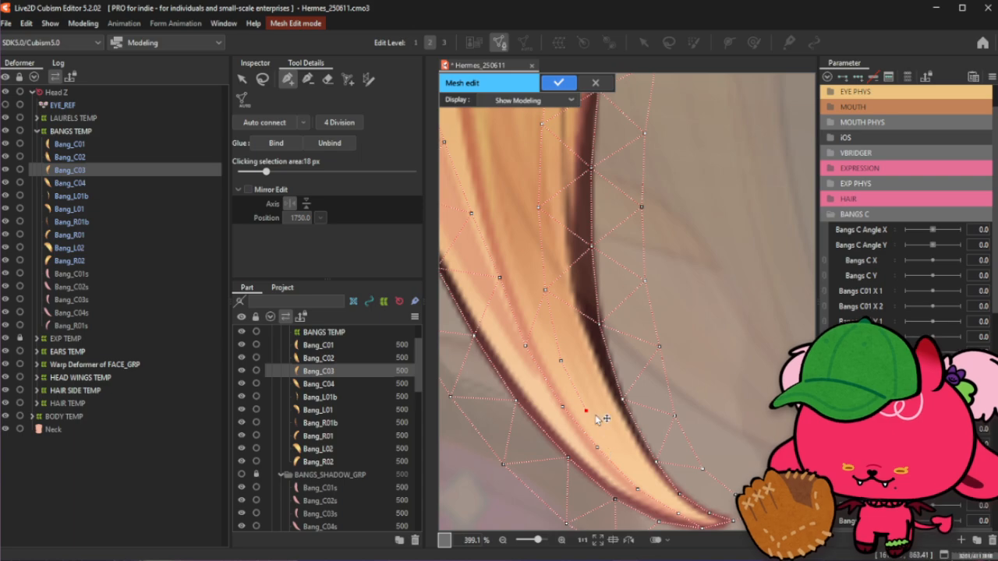
key(ctrl+z)
drag(562, 362, 569, 361)
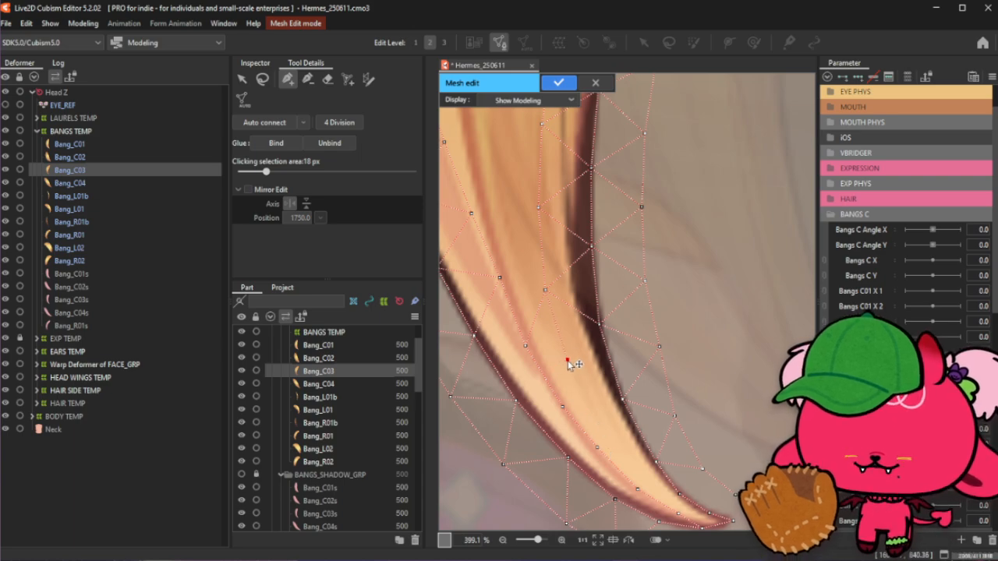
- Add interior vertices down the centre of the bang's lower strand toward the tip
click(546, 289)
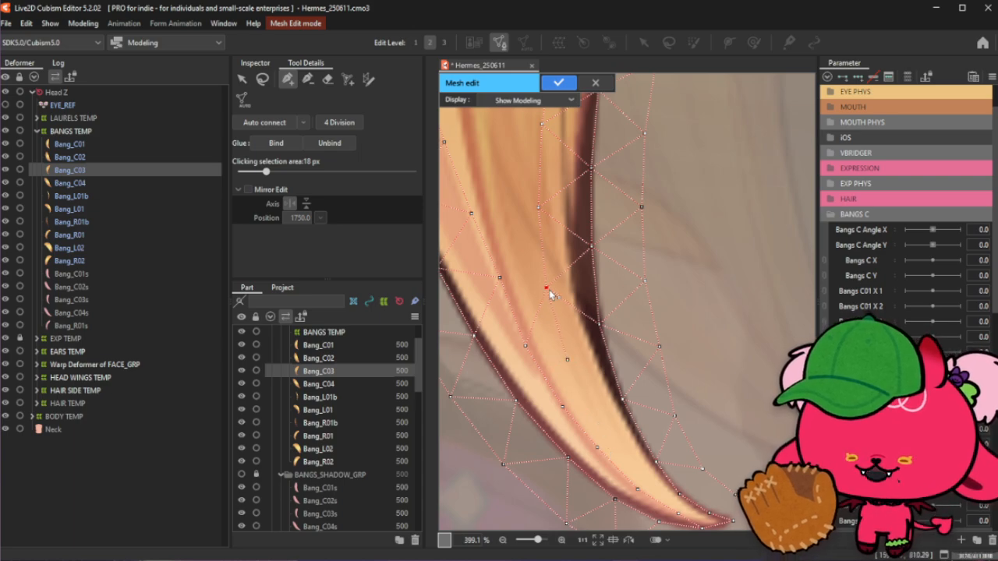
click(602, 419)
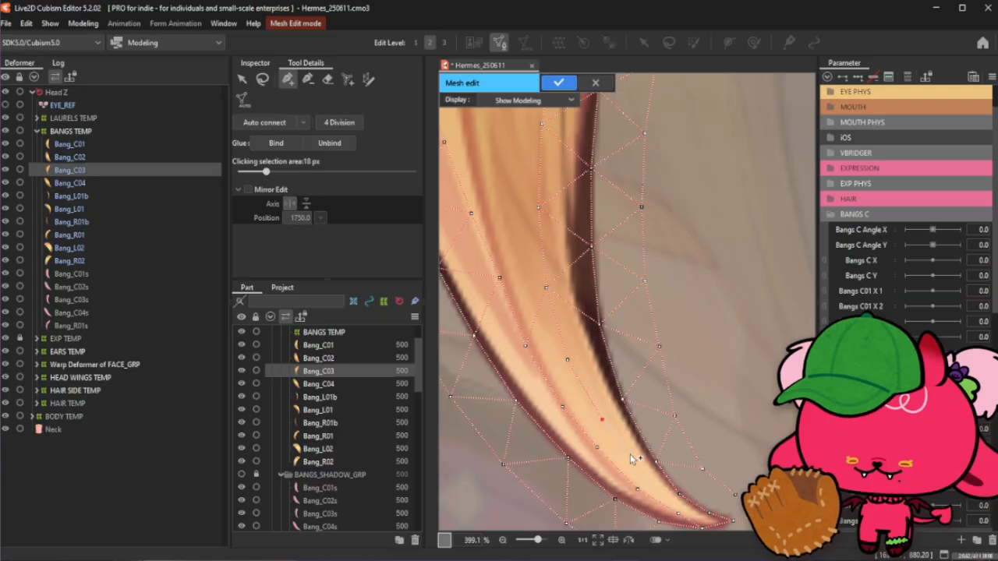
click(630, 454)
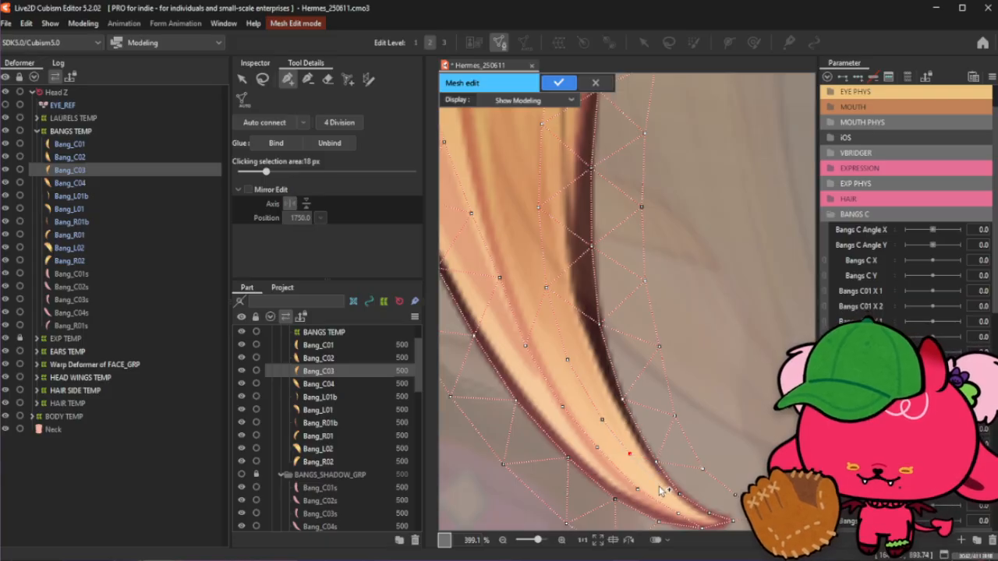
- Add three more interior vertices along the bang's lower strand close to the tip
click(661, 491)
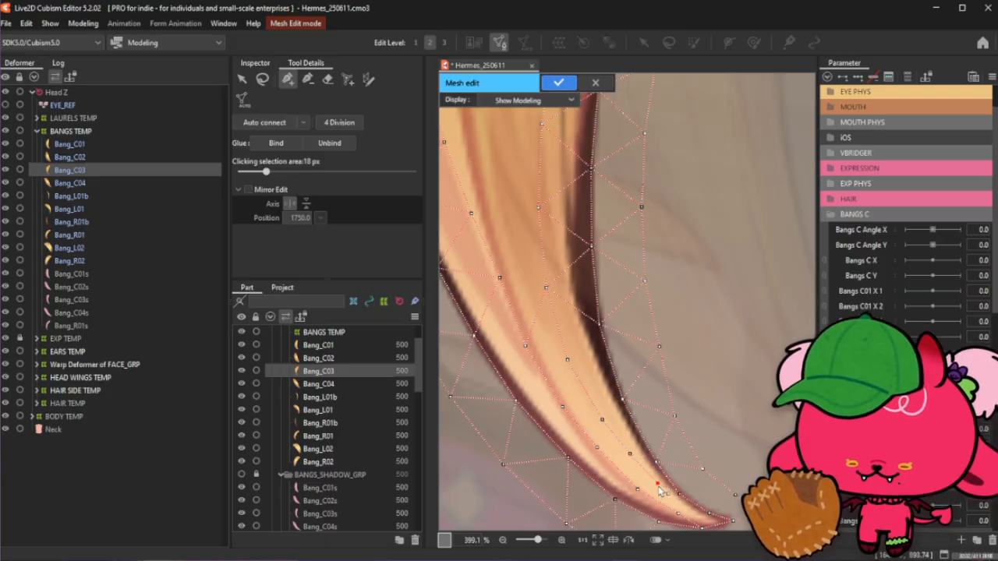
click(628, 458)
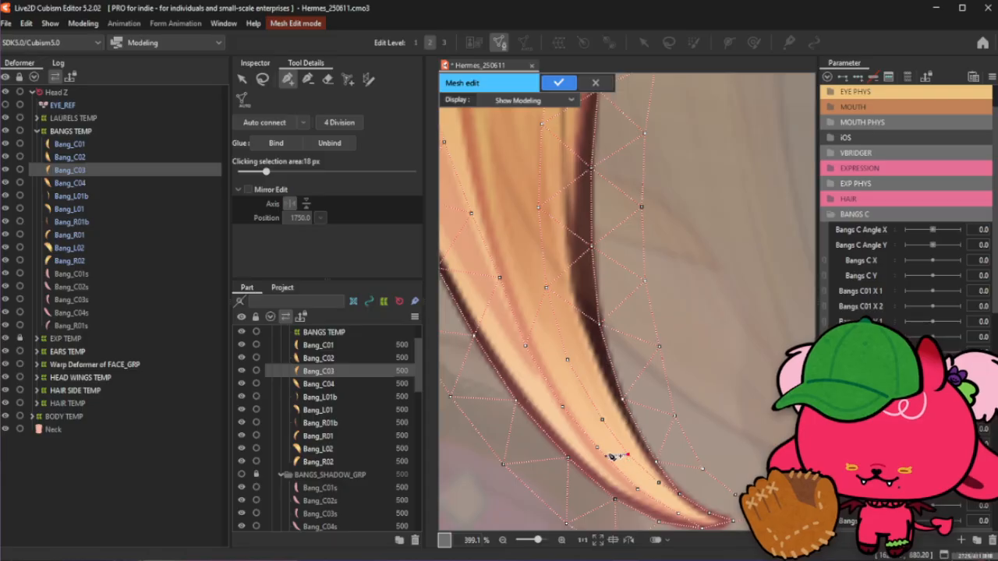
click(594, 451)
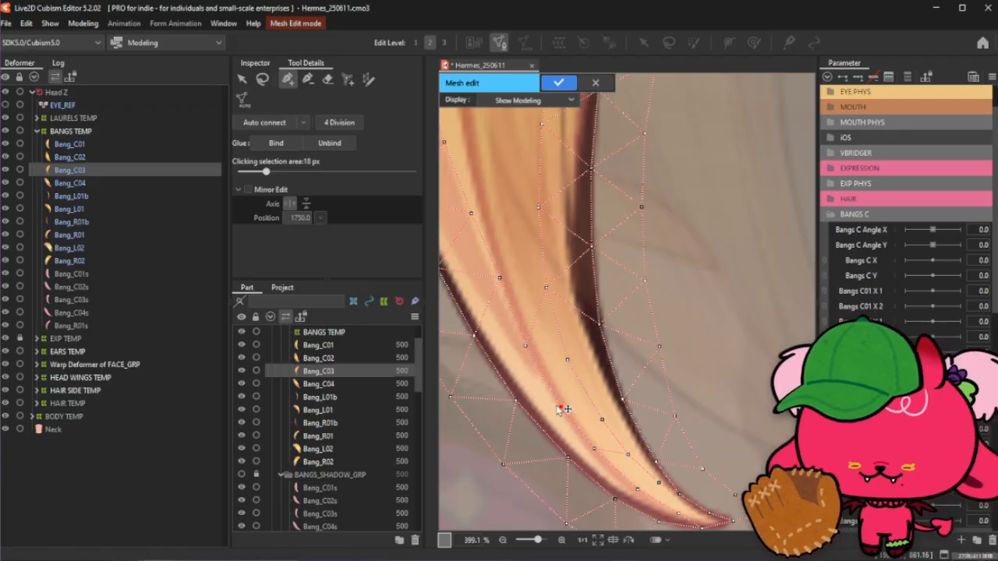
- Nudge several vertices near the bang's tip into slightly better positions along the strand
scroll(561, 406, down, 2)
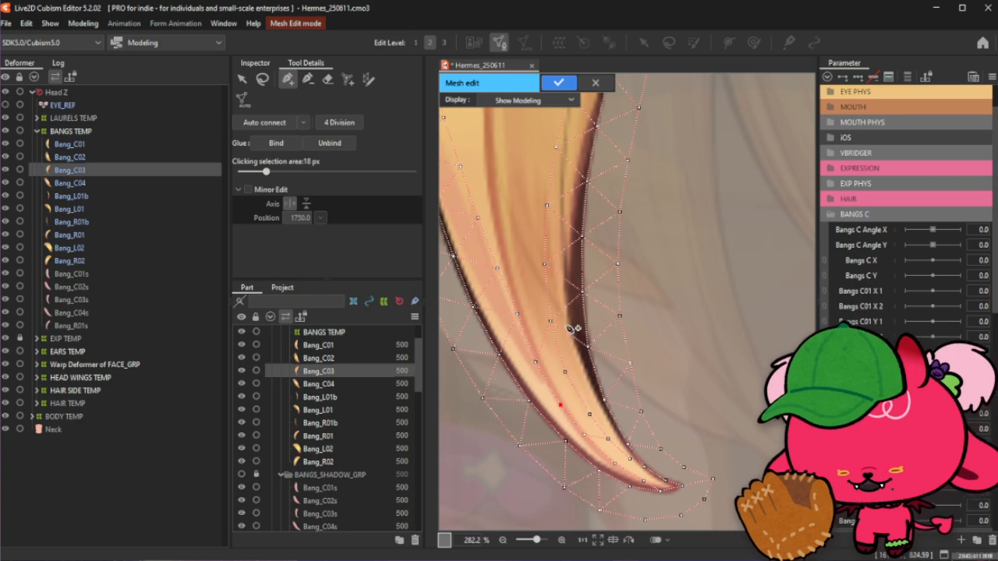
click(265, 79)
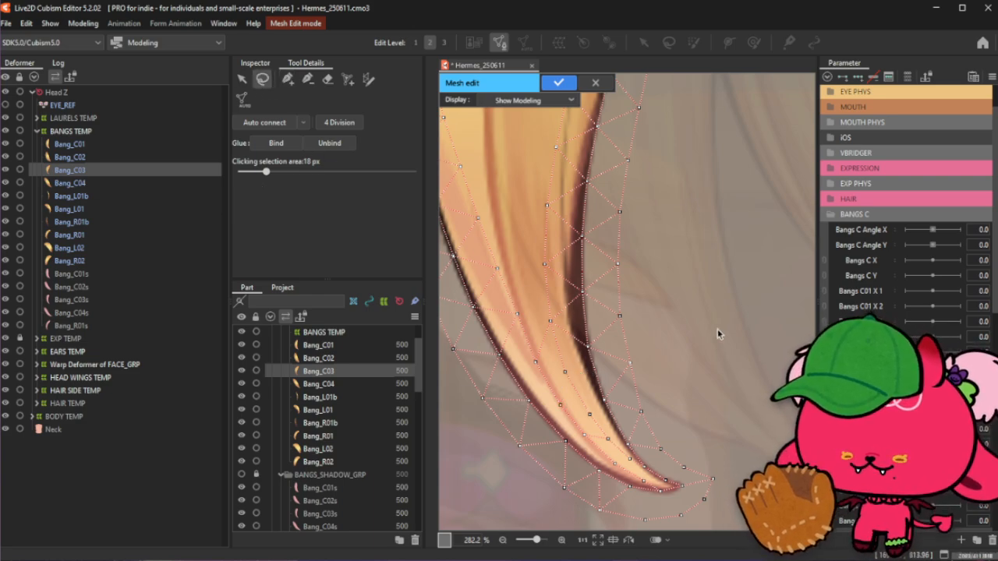
scroll(652, 491, up, 3)
drag(656, 500, 649, 499)
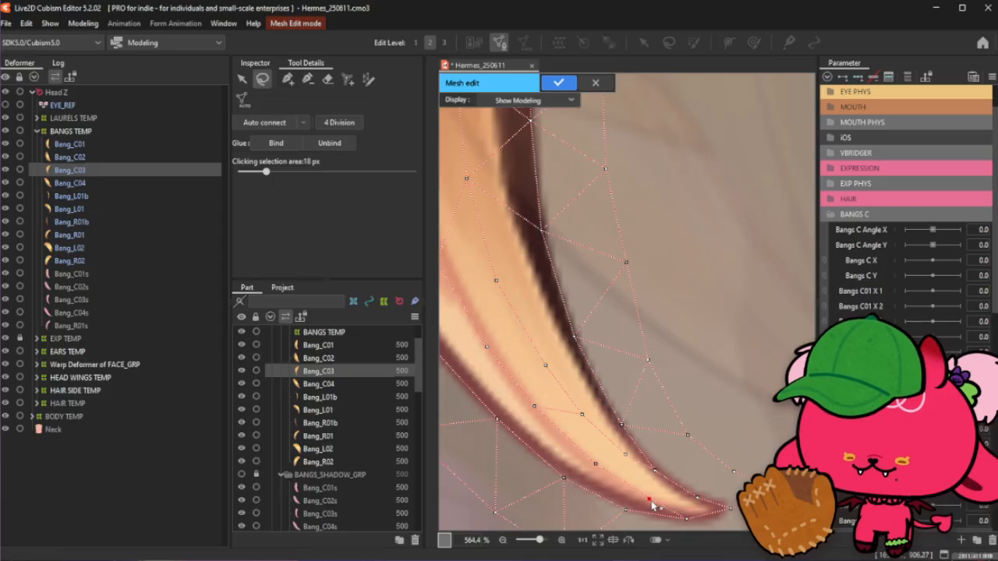
drag(596, 465, 600, 469)
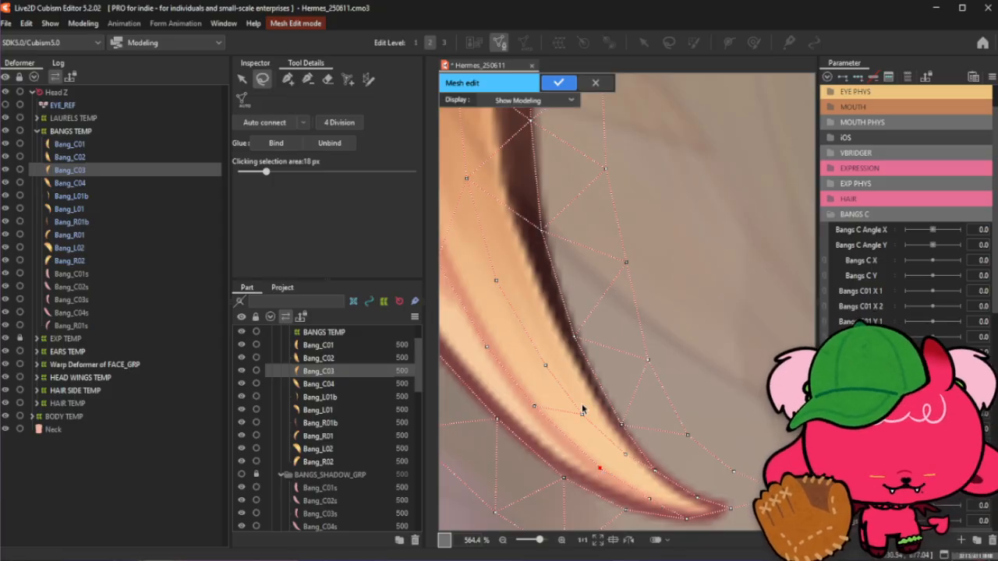
click(537, 409)
drag(538, 417, 544, 420)
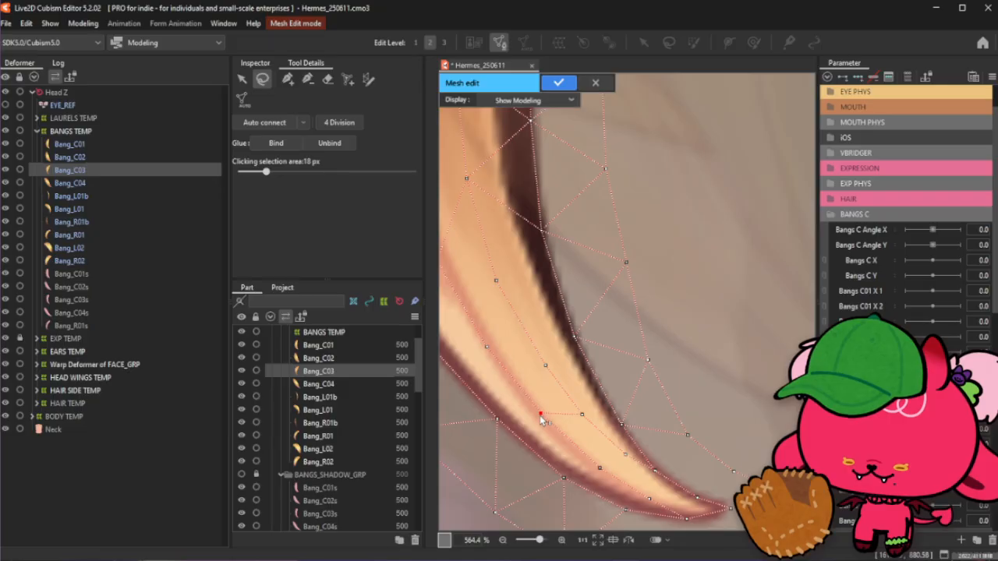
scroll(544, 421, down, 2)
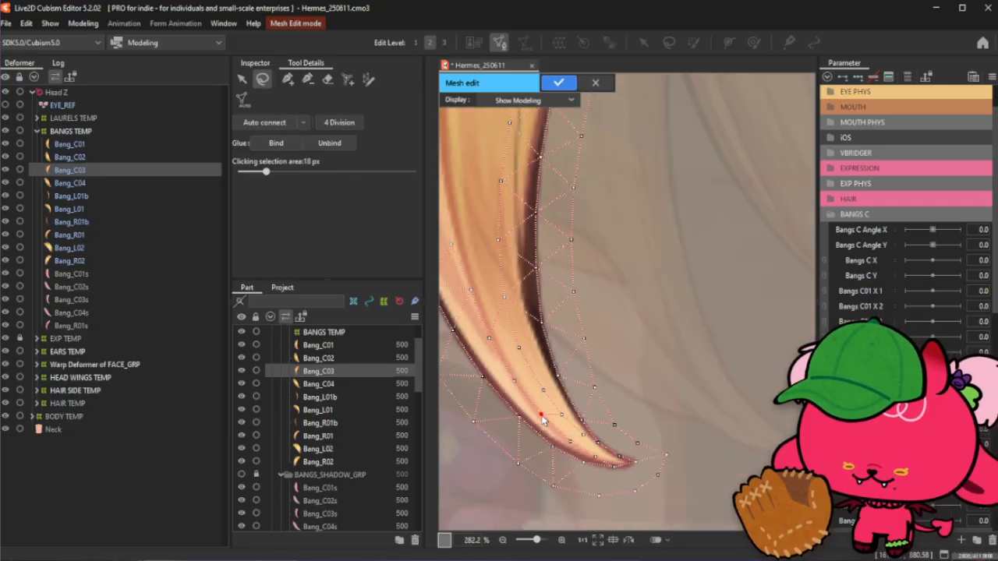
scroll(544, 421, down, 2)
scroll(543, 419, down, 3)
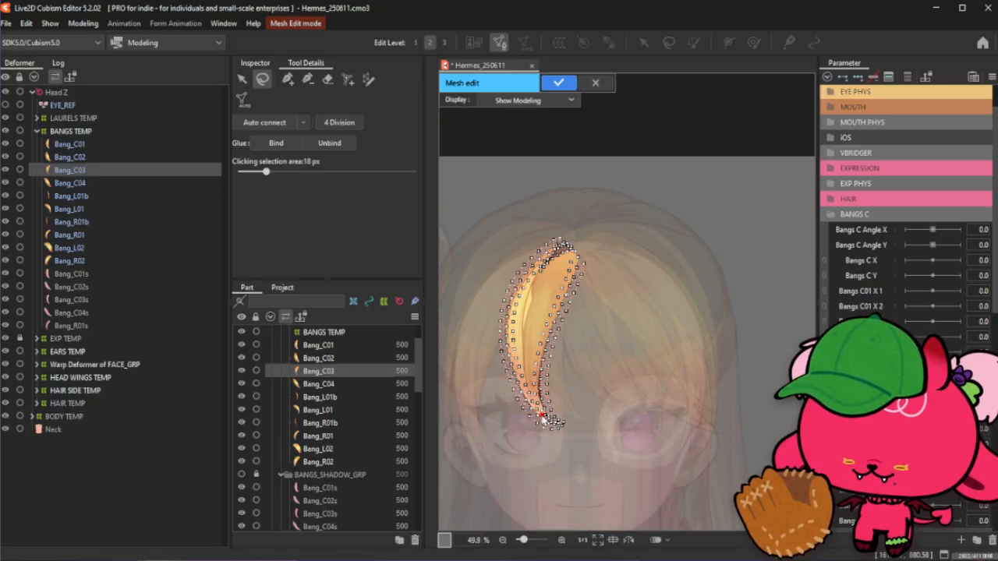
scroll(538, 302, up, 2)
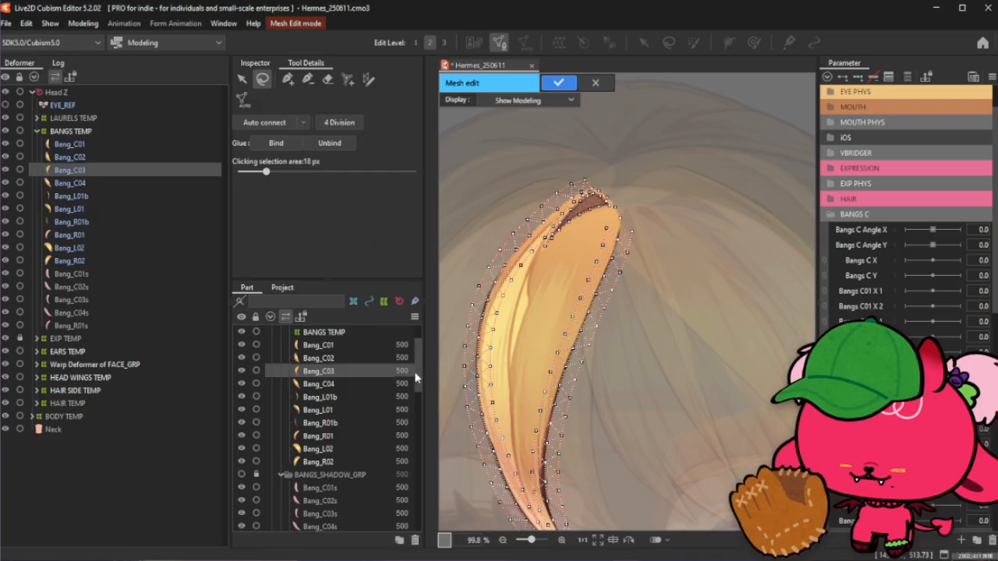
- Add new outer-edge vertices arcing around the top of the bang above the dark inner shading
click(290, 80)
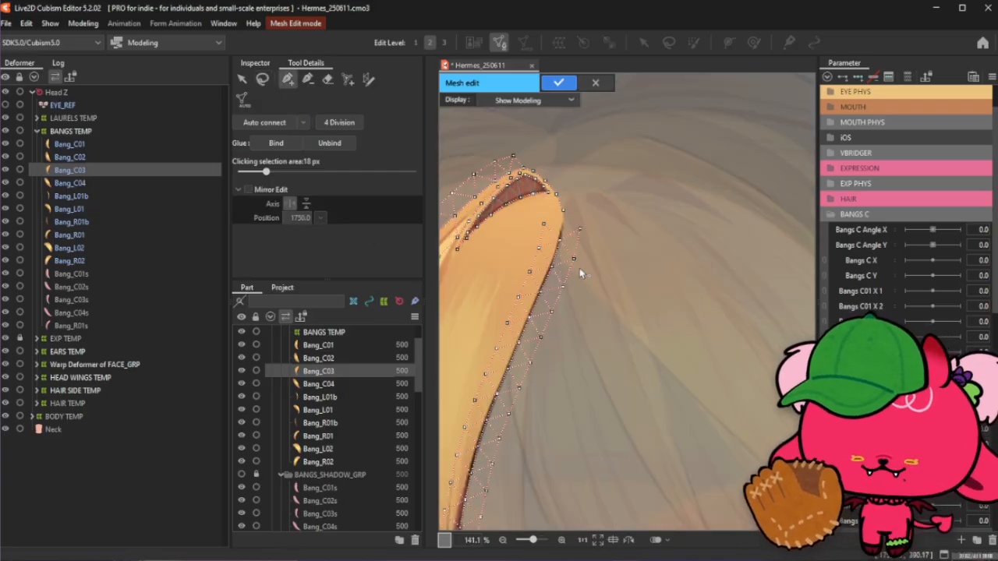
scroll(524, 175, up, 3)
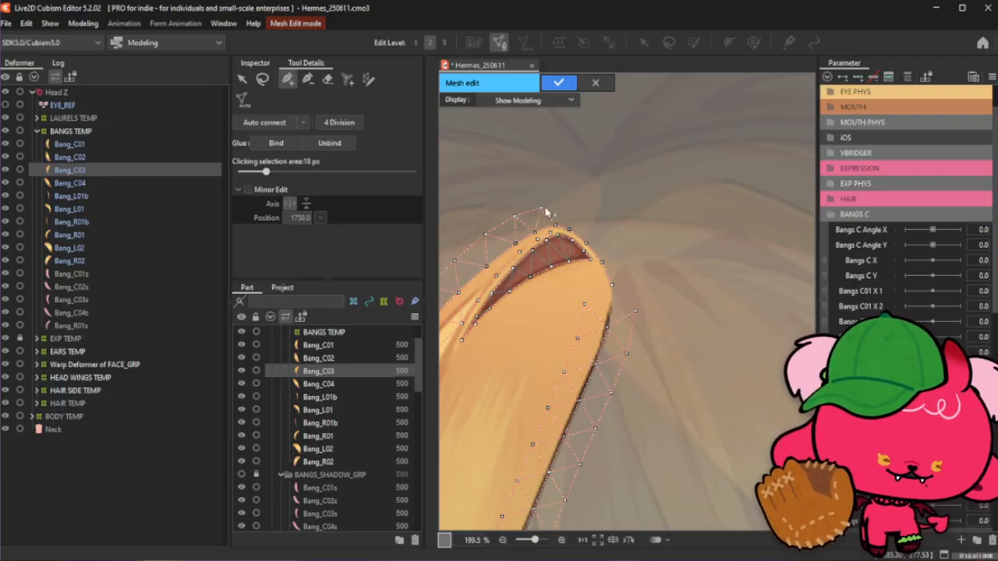
scroll(546, 212, up, 2)
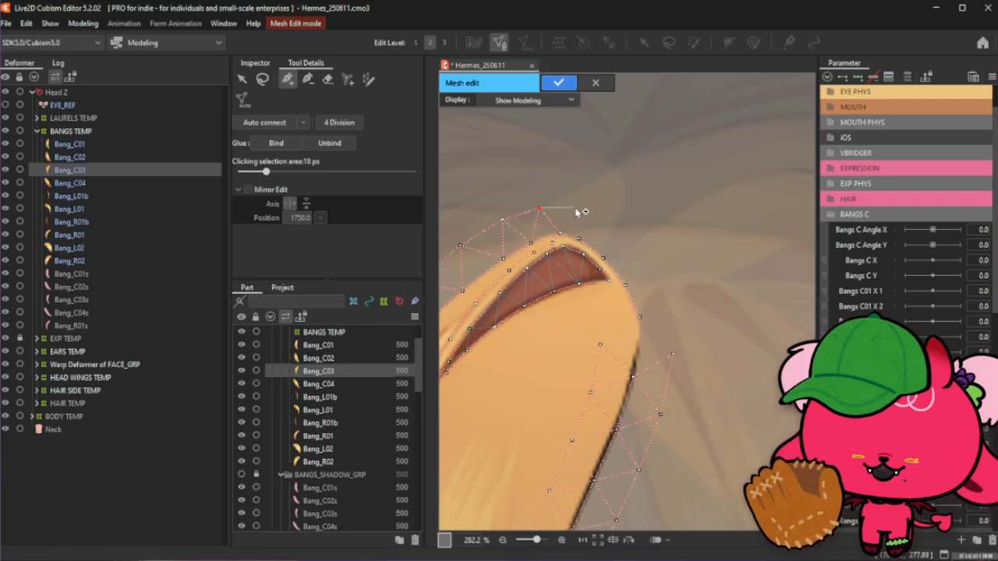
click(575, 207)
click(602, 222)
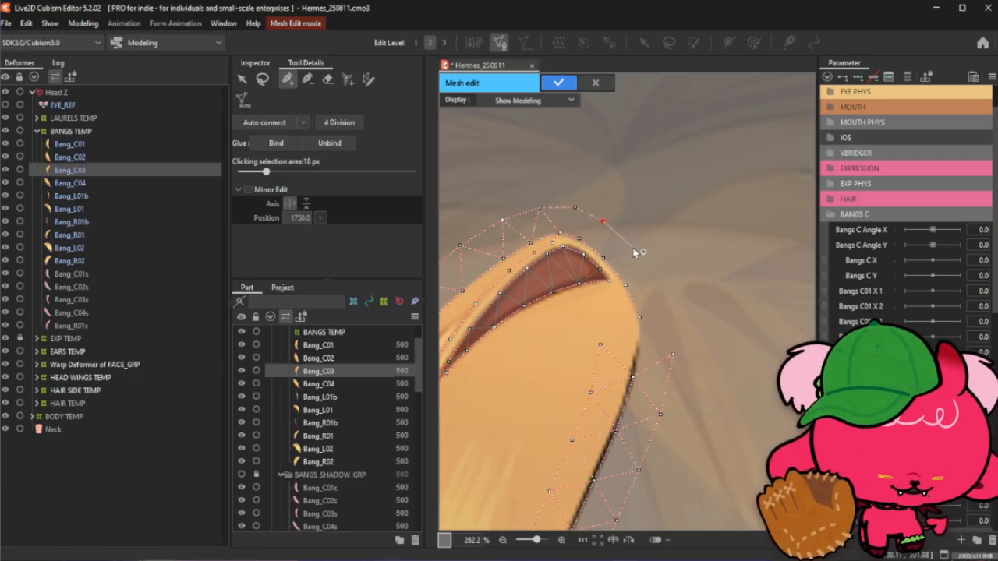
click(632, 248)
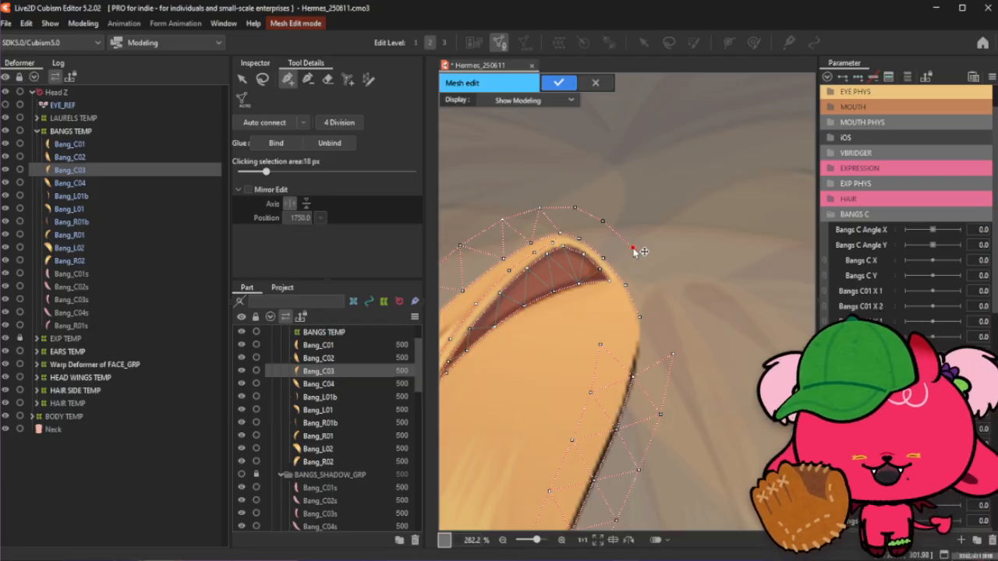
- Connect the new top outer vertices to each other with edges around the bang's crown
click(606, 221)
click(578, 208)
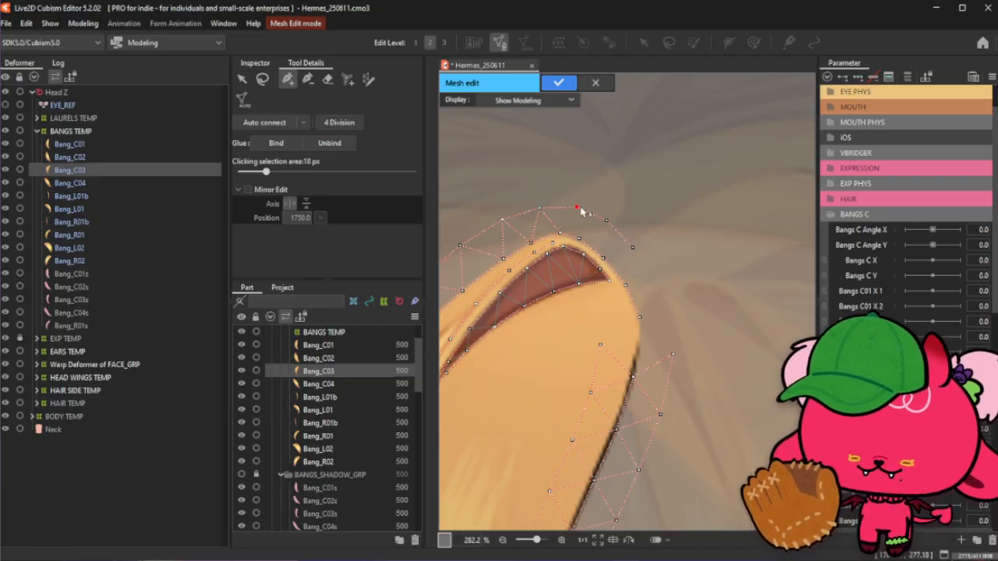
click(633, 247)
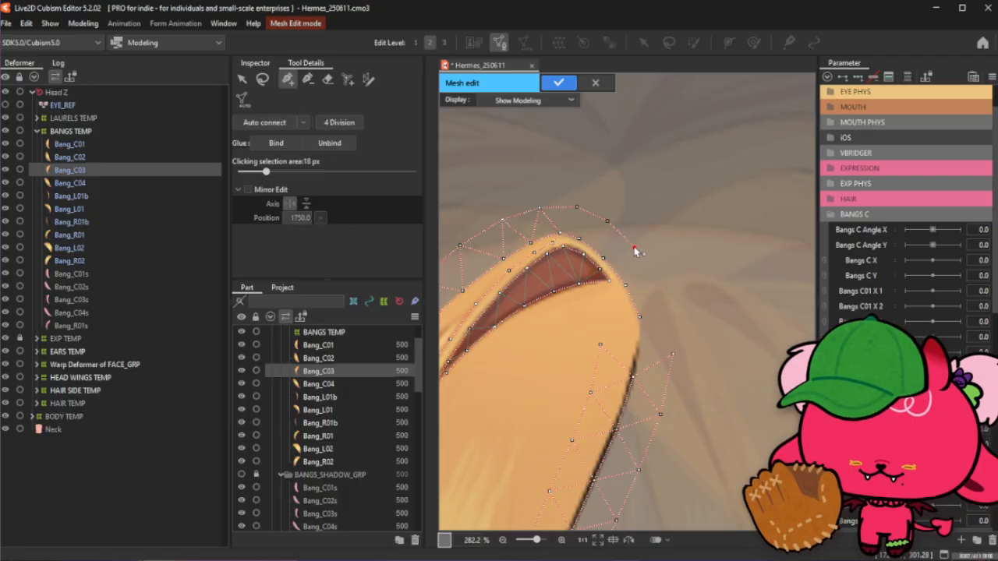
click(655, 284)
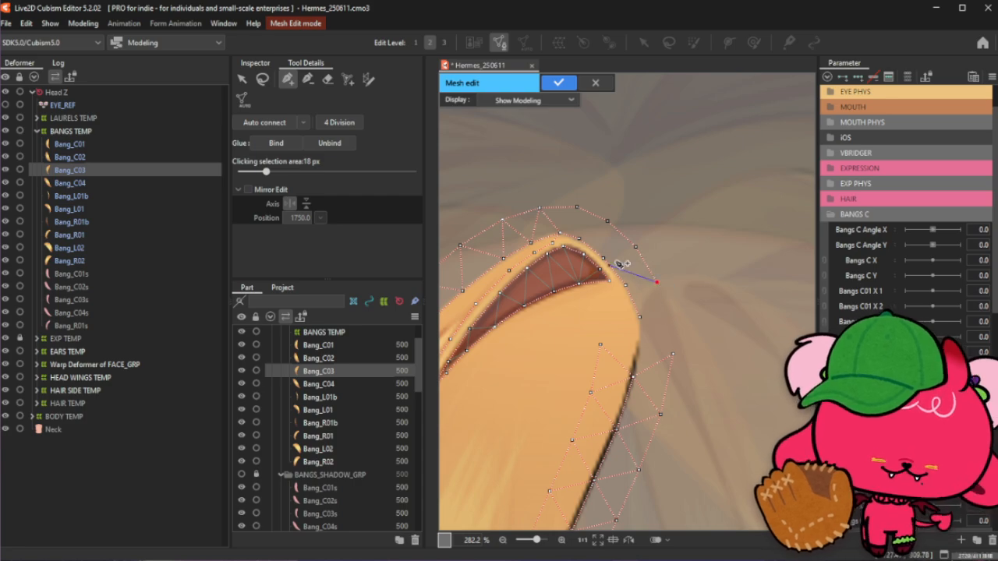
click(637, 248)
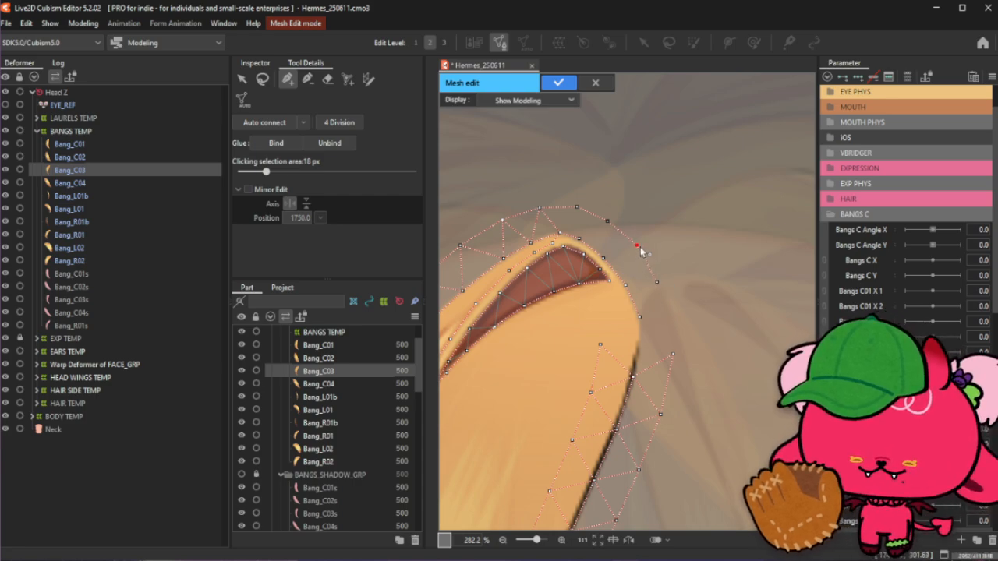
click(609, 219)
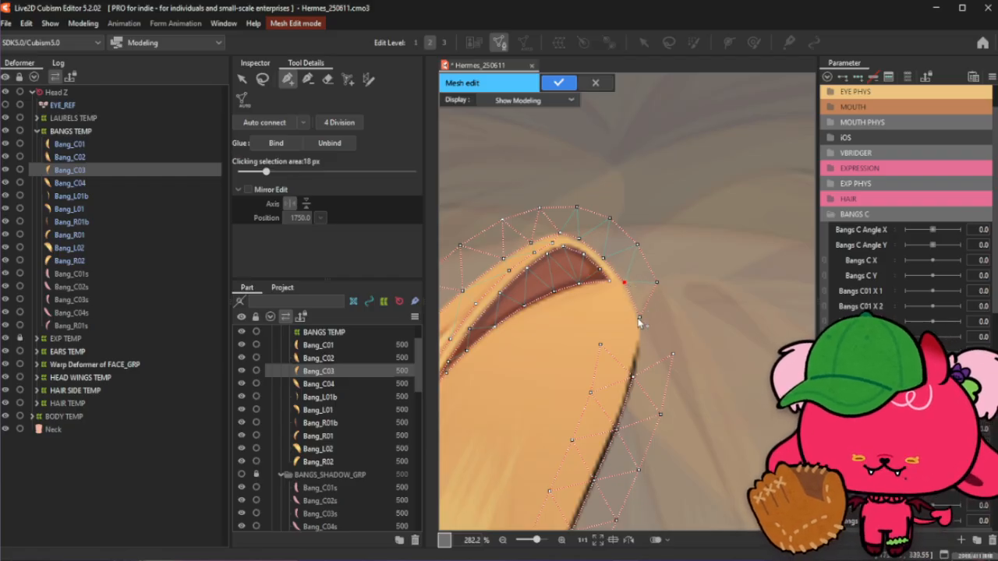
- Add outer vertices down the right side of the bang's upper section and link them into the outer edge
drag(639, 318, 639, 314)
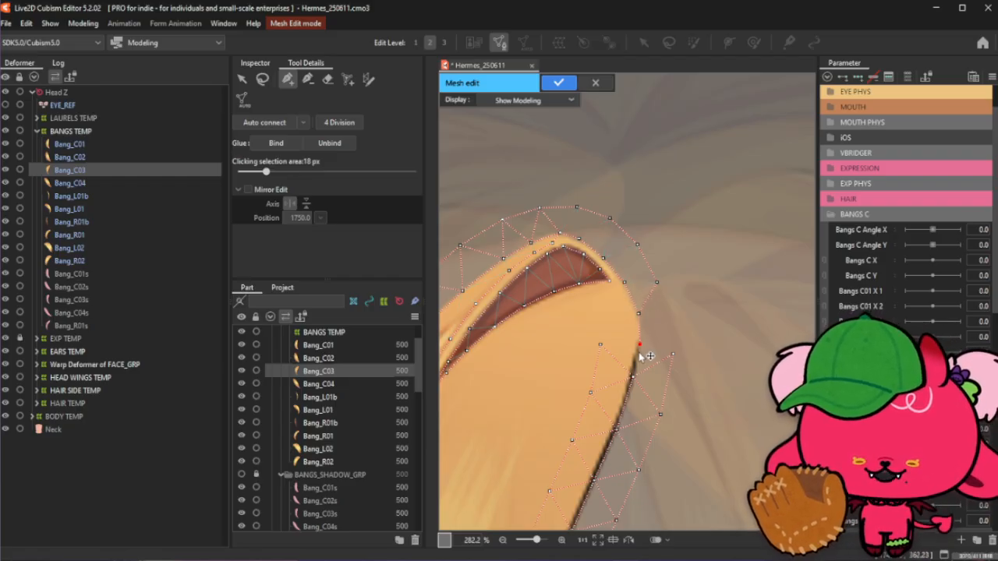
click(633, 376)
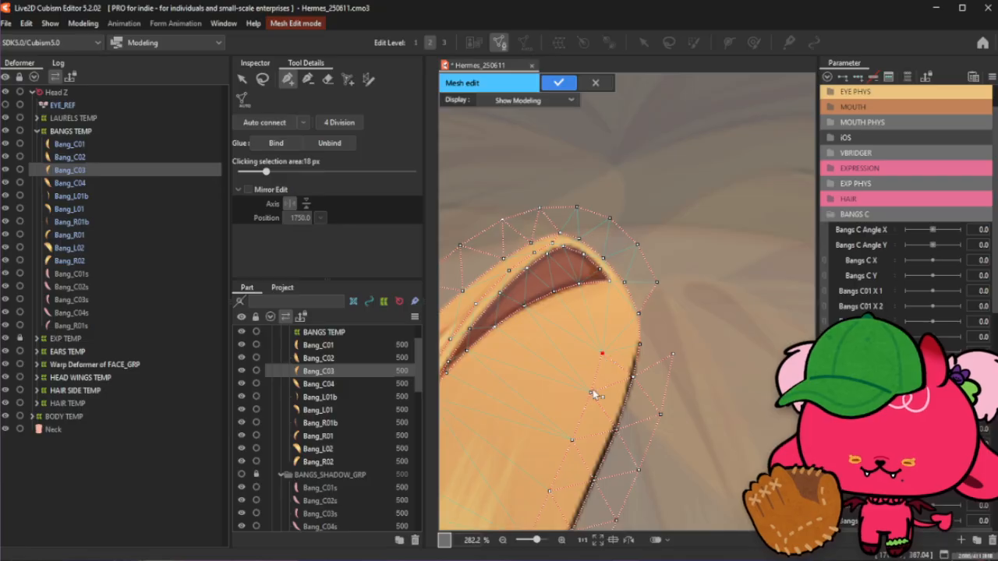
drag(590, 391, 590, 396)
click(648, 371)
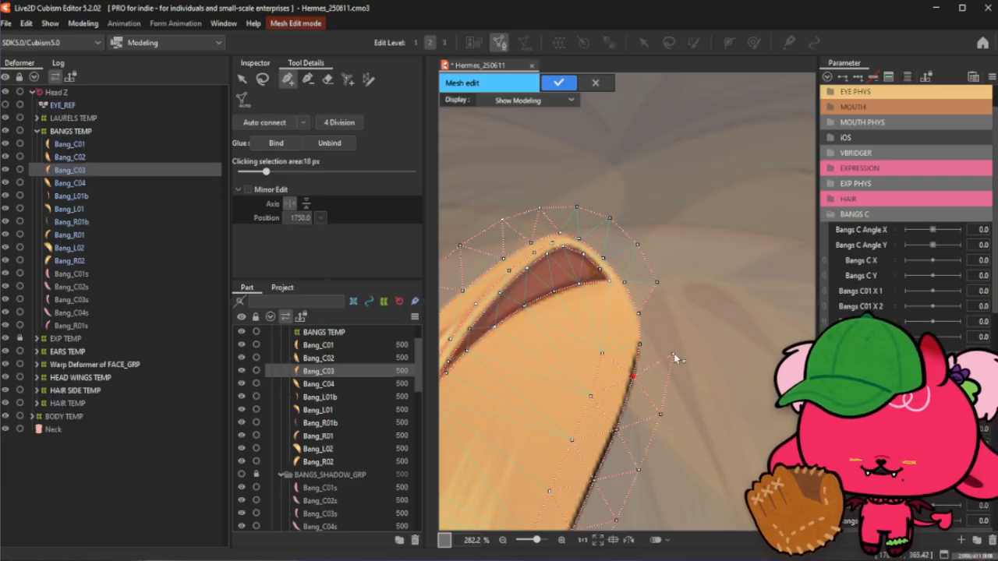
drag(673, 355, 671, 364)
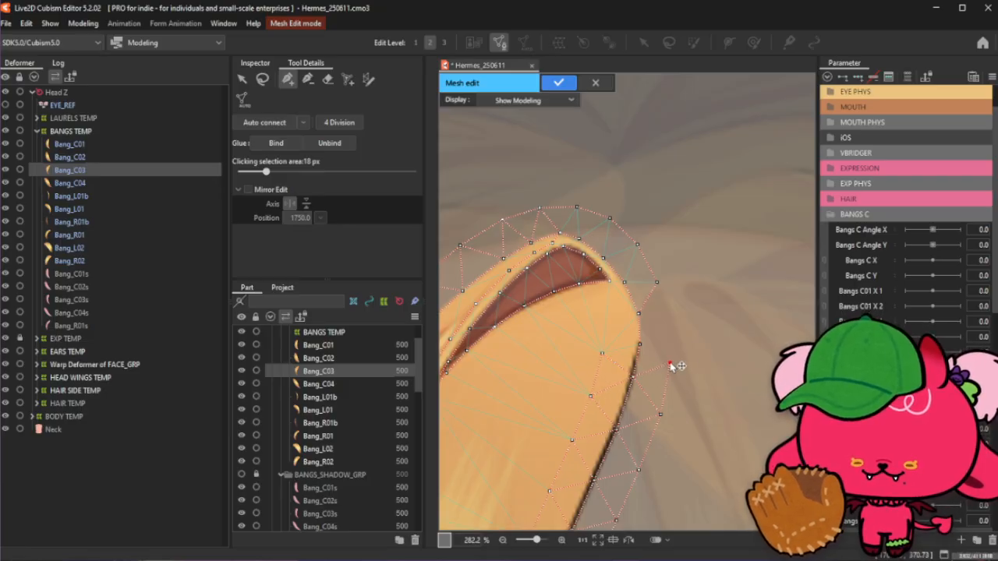
click(667, 320)
click(657, 284)
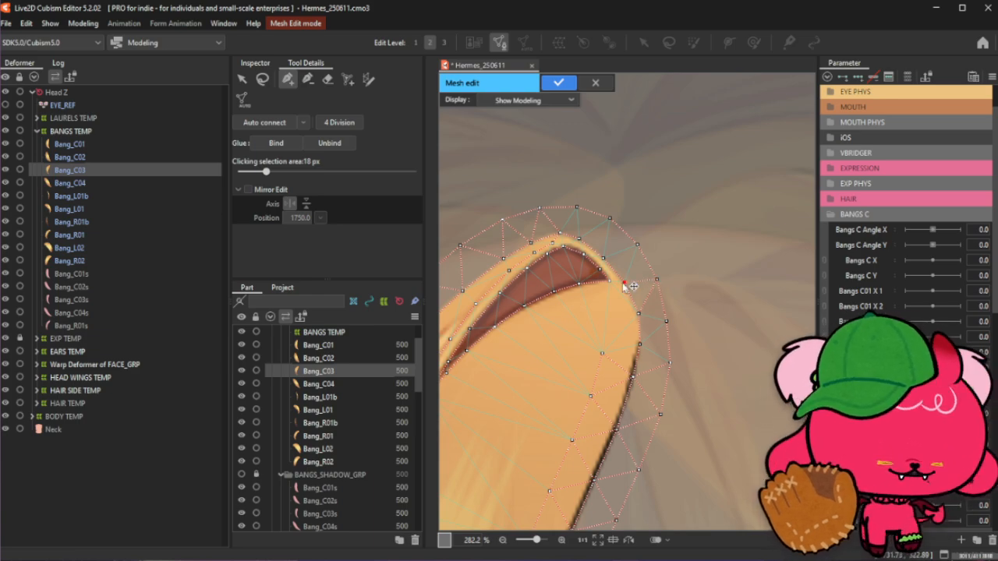
click(624, 282)
- Add interior vertices down the middle of the bang's upper section below the dark shading
click(263, 81)
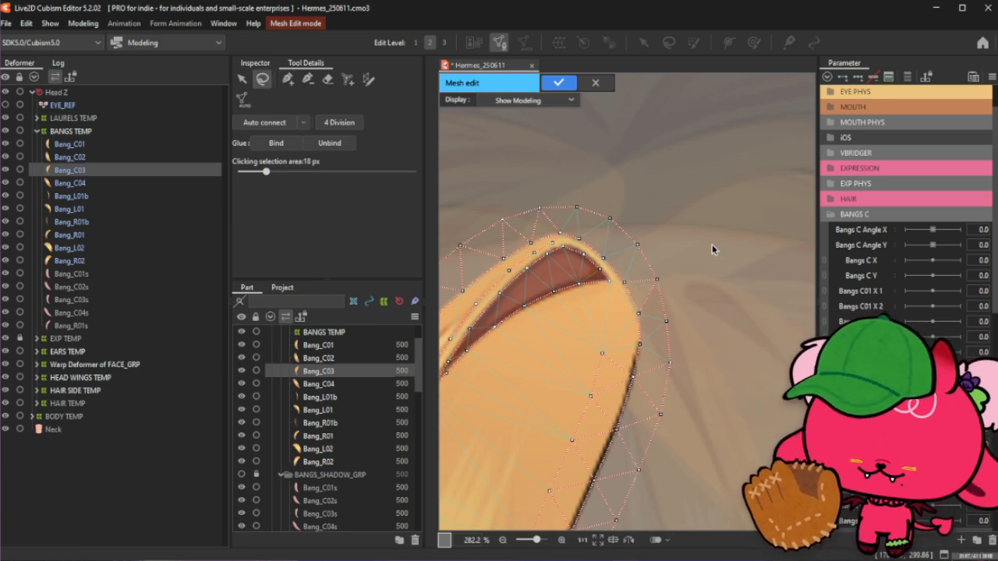
click(291, 84)
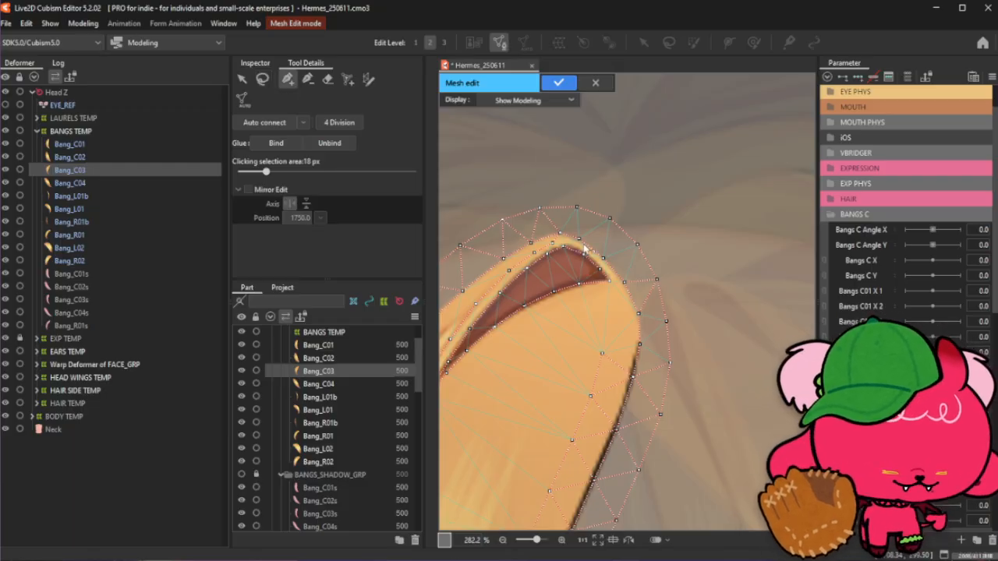
click(262, 81)
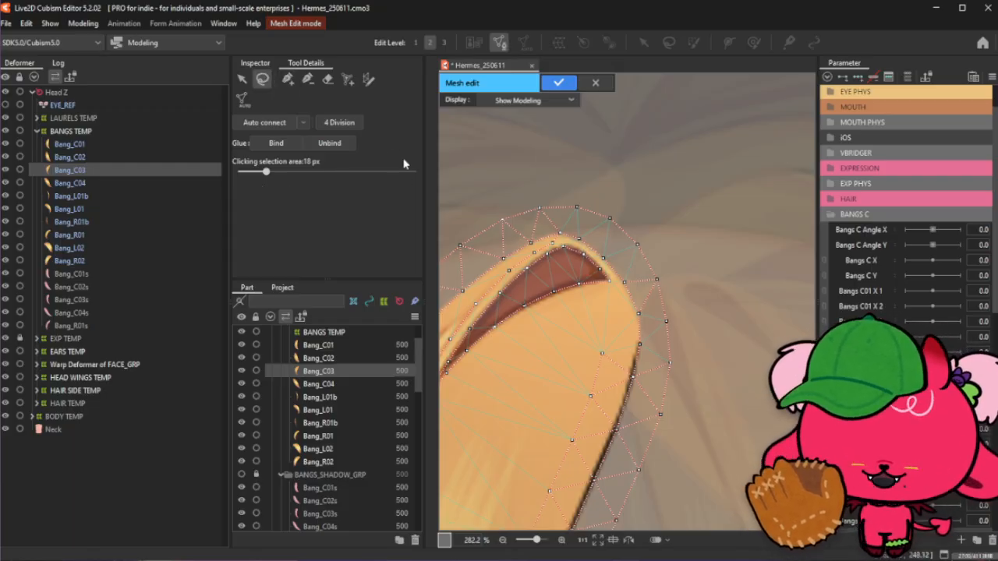
click(288, 82)
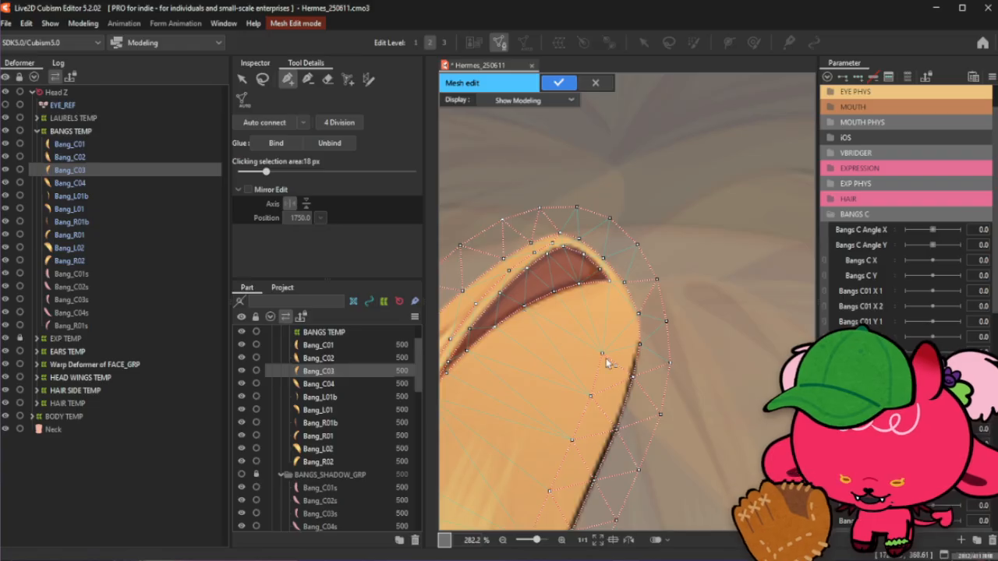
click(608, 326)
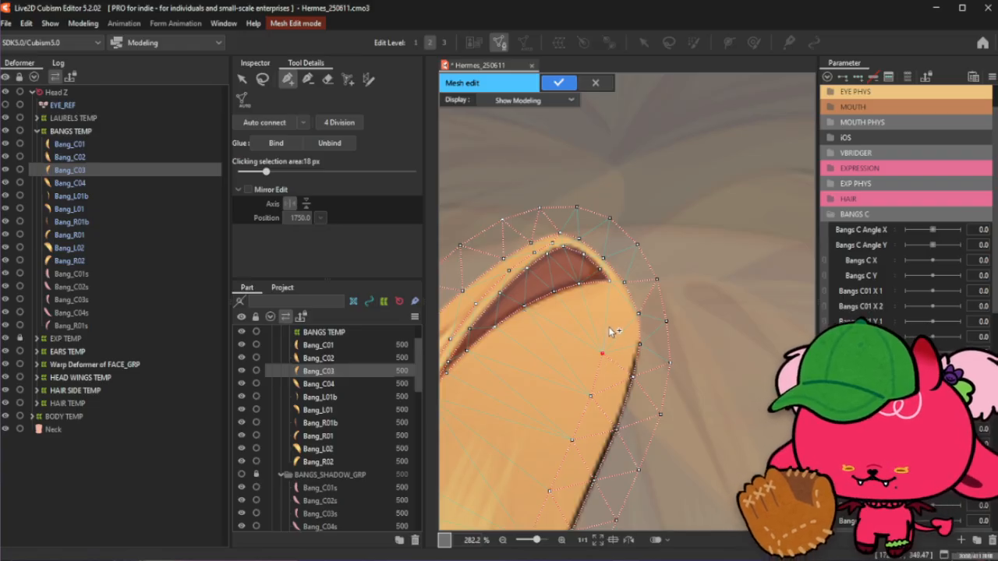
click(611, 302)
click(609, 280)
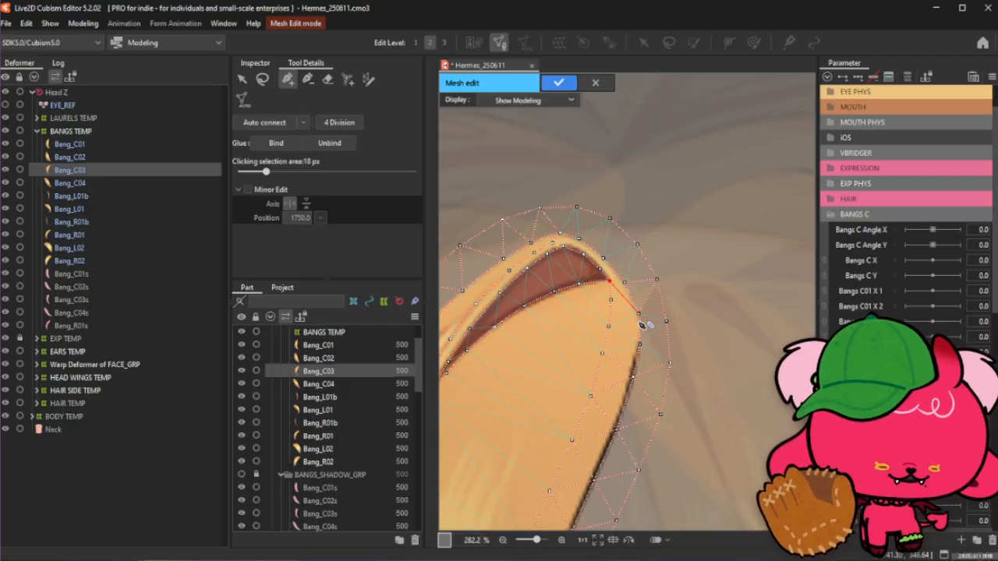
click(262, 79)
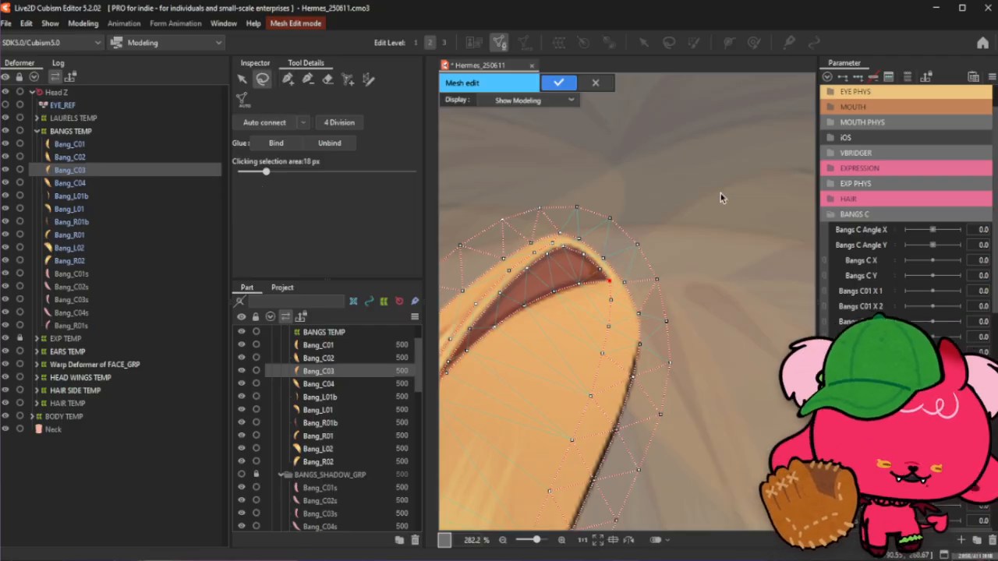
scroll(693, 173, down, 4)
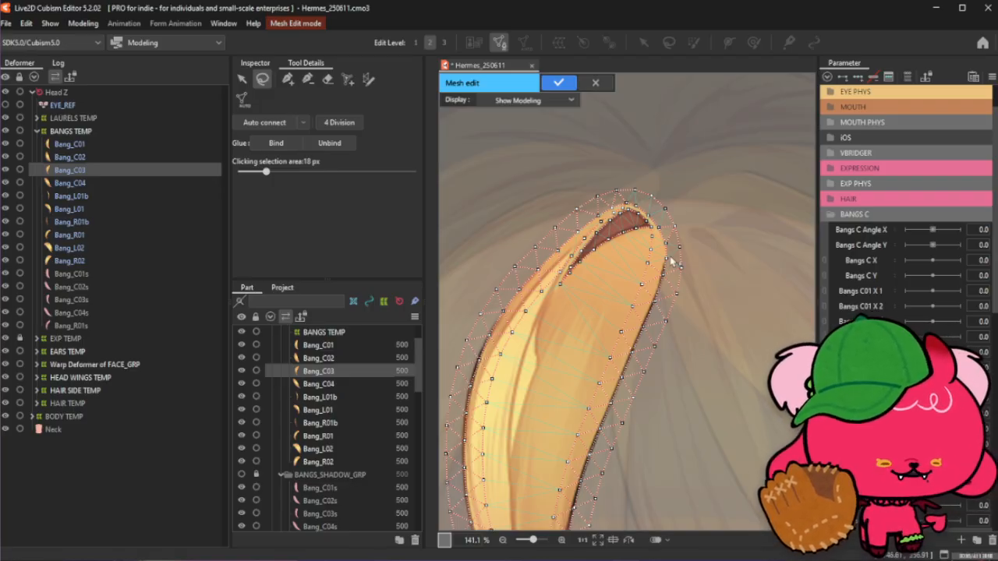
scroll(662, 204, down, 1)
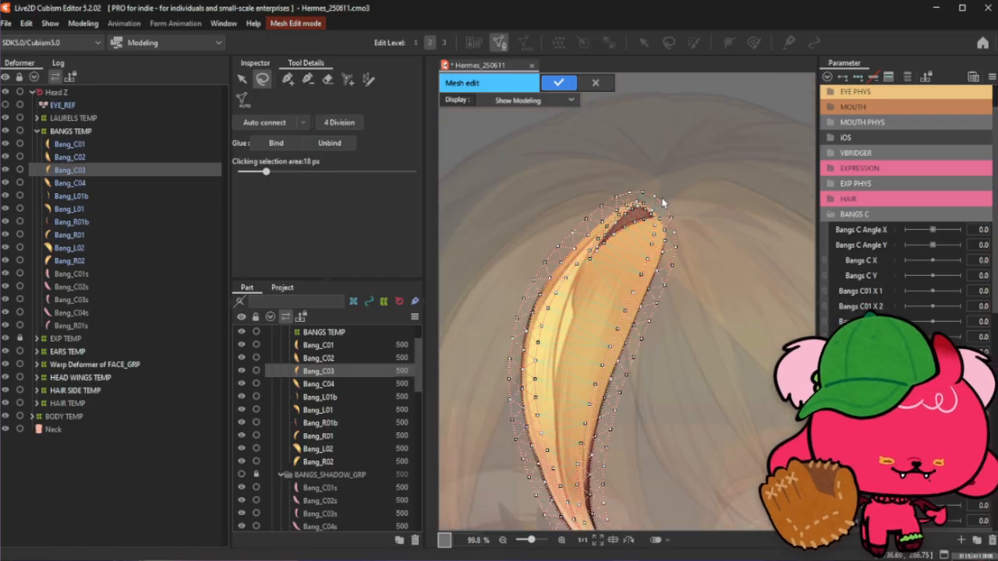
- Add an interior vertex in the lower part of the bang, between its two edges near the tip
scroll(663, 205, down, 1)
scroll(624, 453, up, 2)
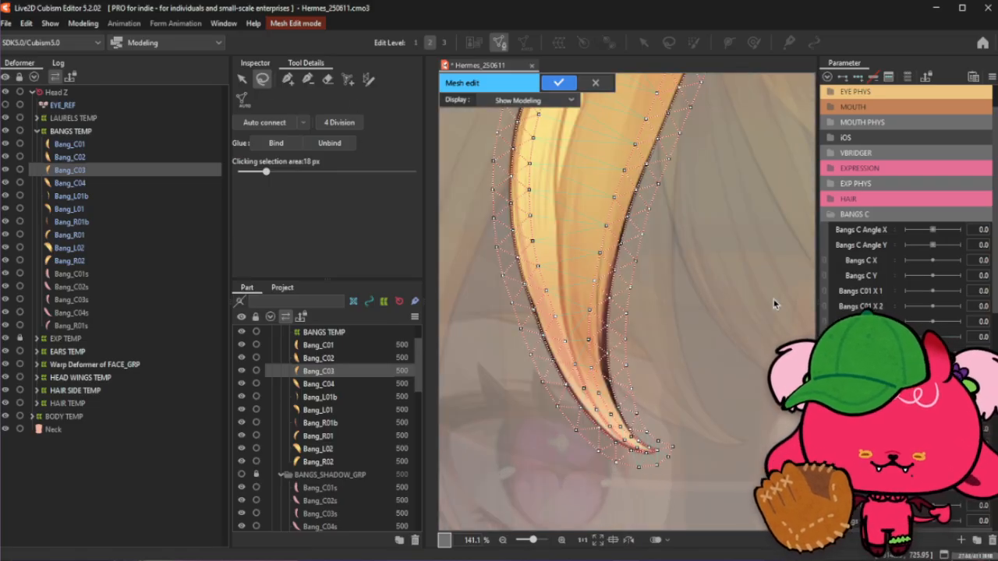
click(288, 80)
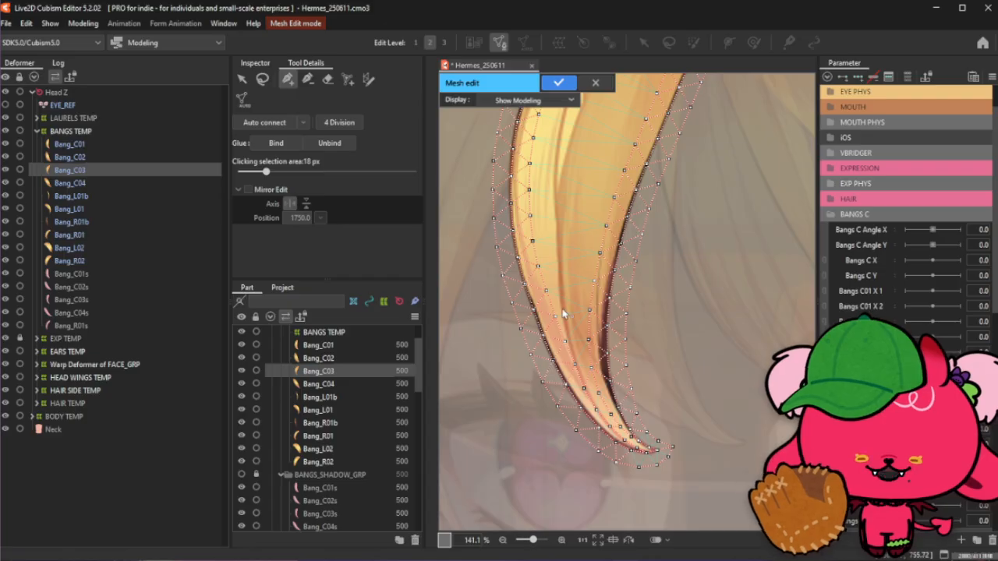
scroll(549, 271, up, 2)
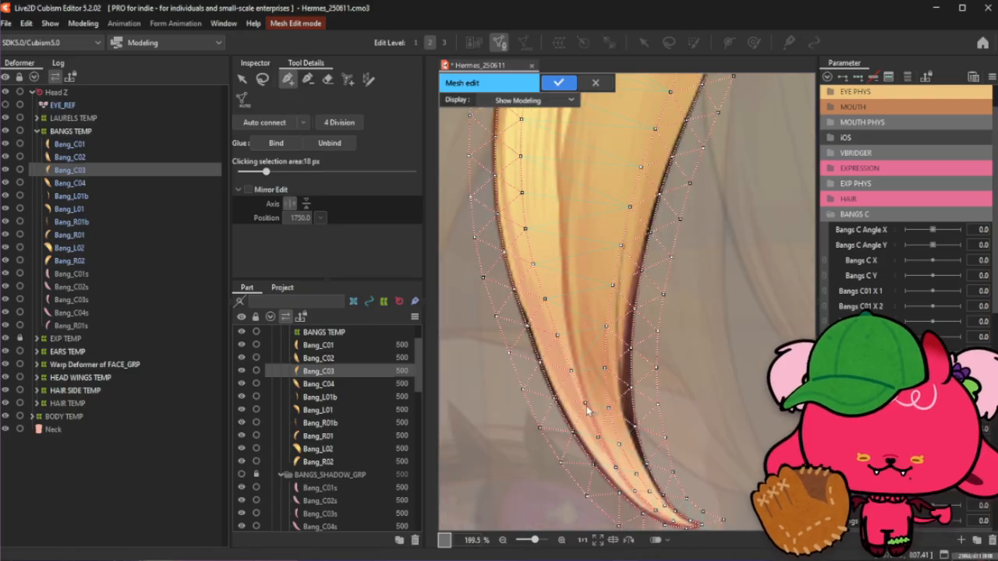
click(585, 404)
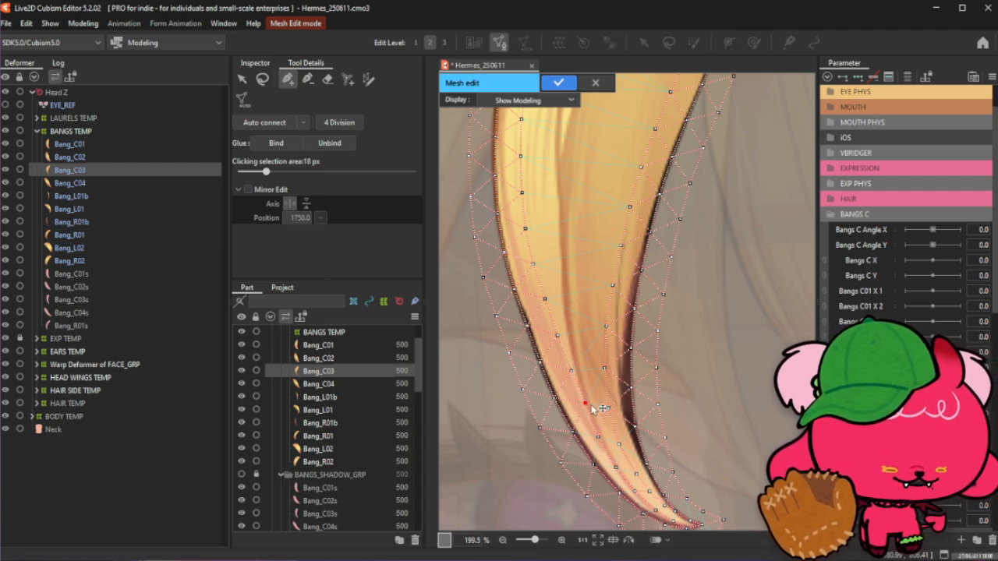
scroll(592, 407, down, 2)
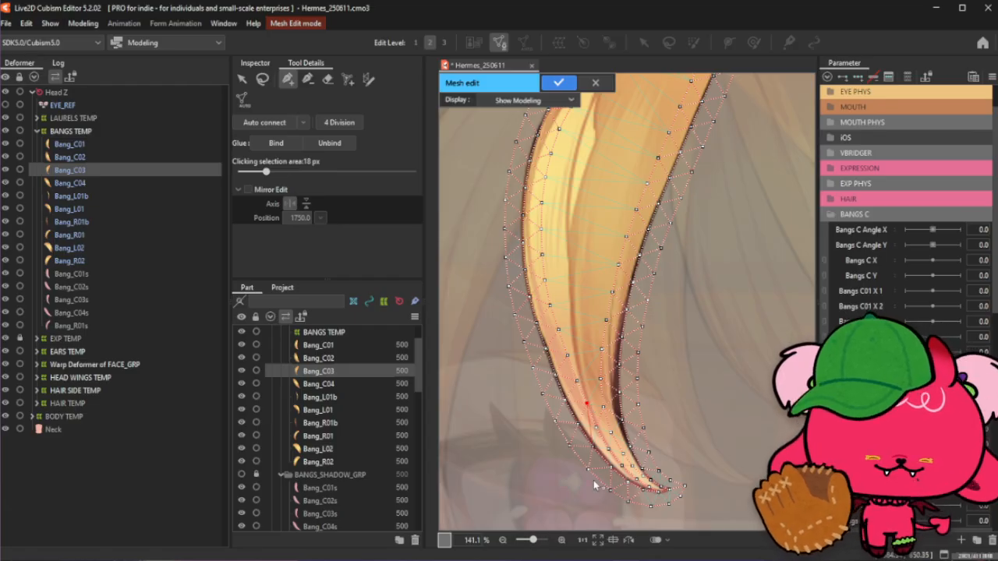
scroll(616, 187, up, 2)
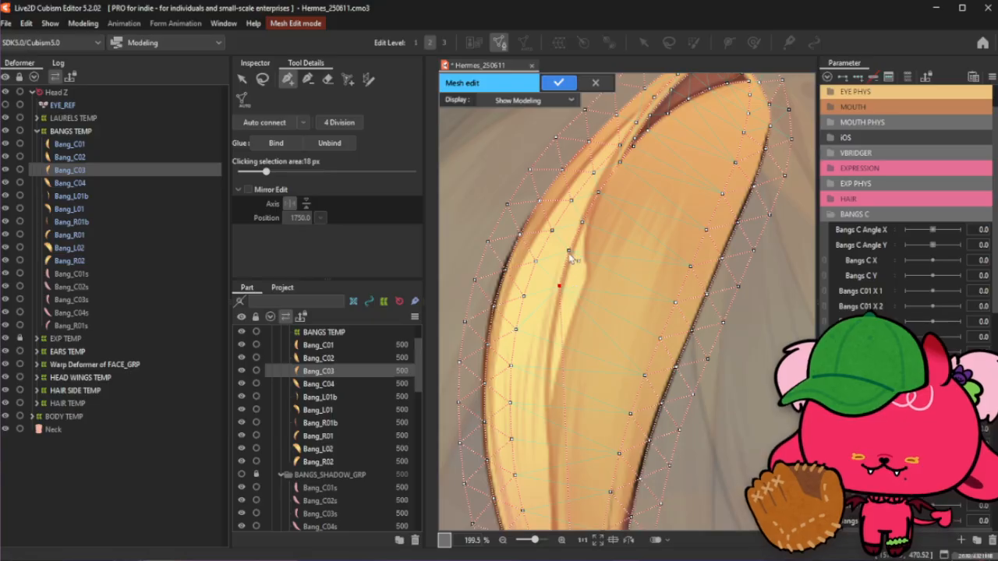
- Add interior vertices down the middle of the bang's lower section and link them with an edge
drag(569, 251, 571, 252)
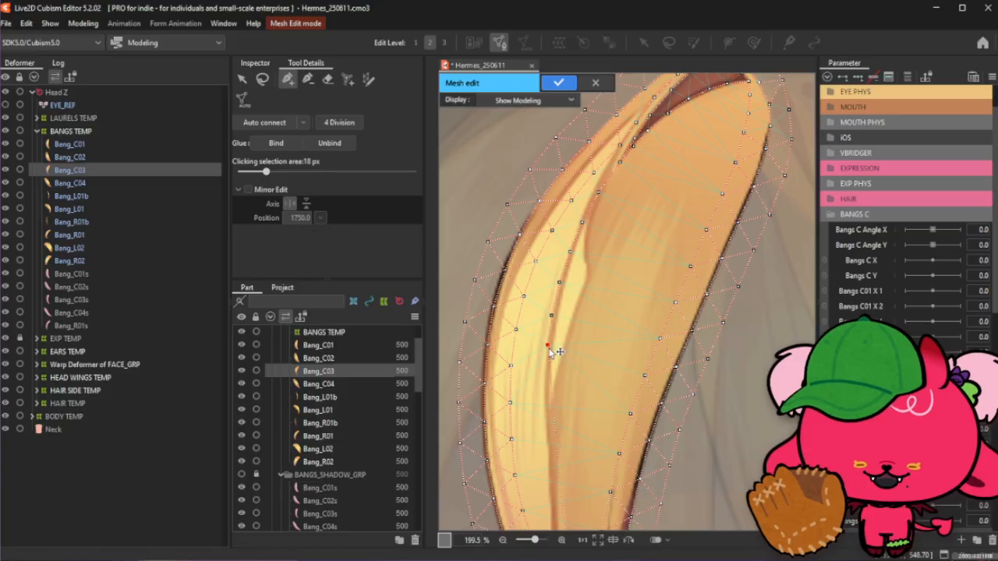
scroll(549, 353, down, 2)
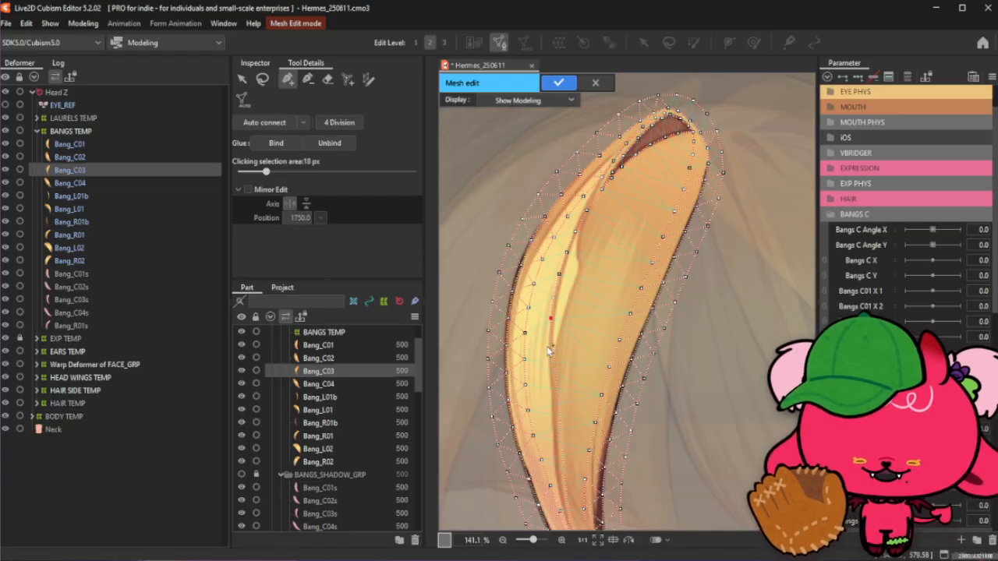
scroll(548, 351, up, 2)
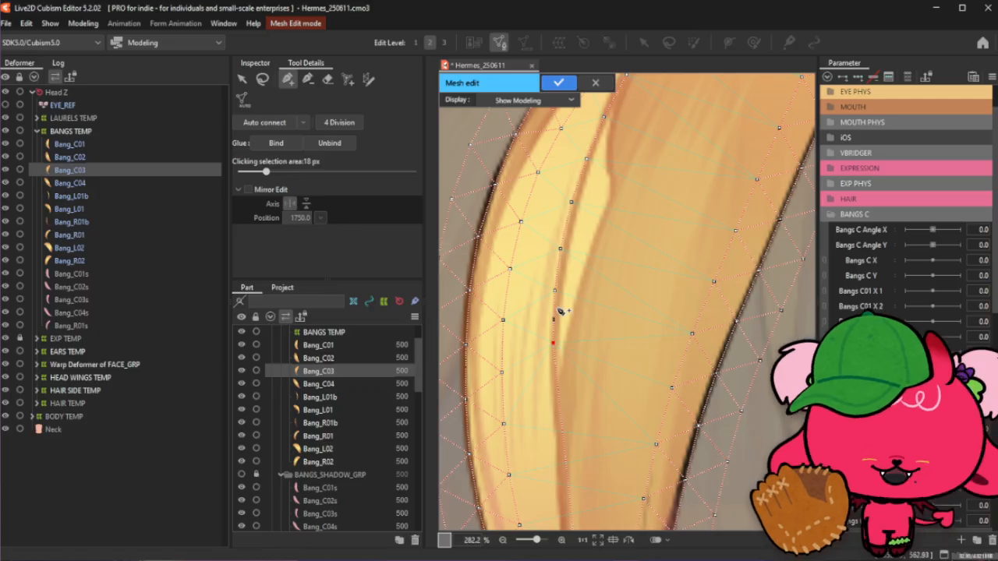
scroll(563, 237, down, 2)
scroll(567, 335, up, 2)
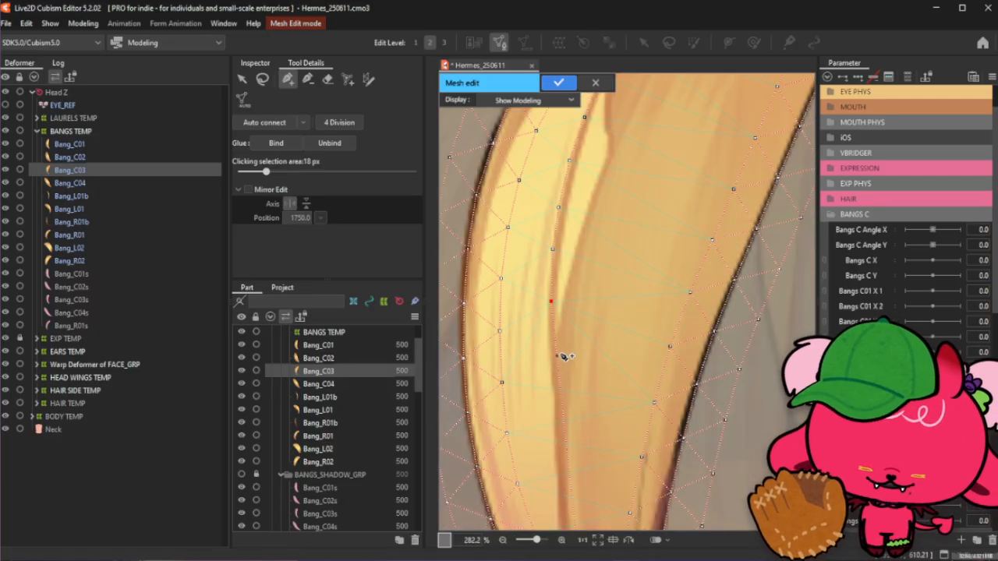
click(551, 302)
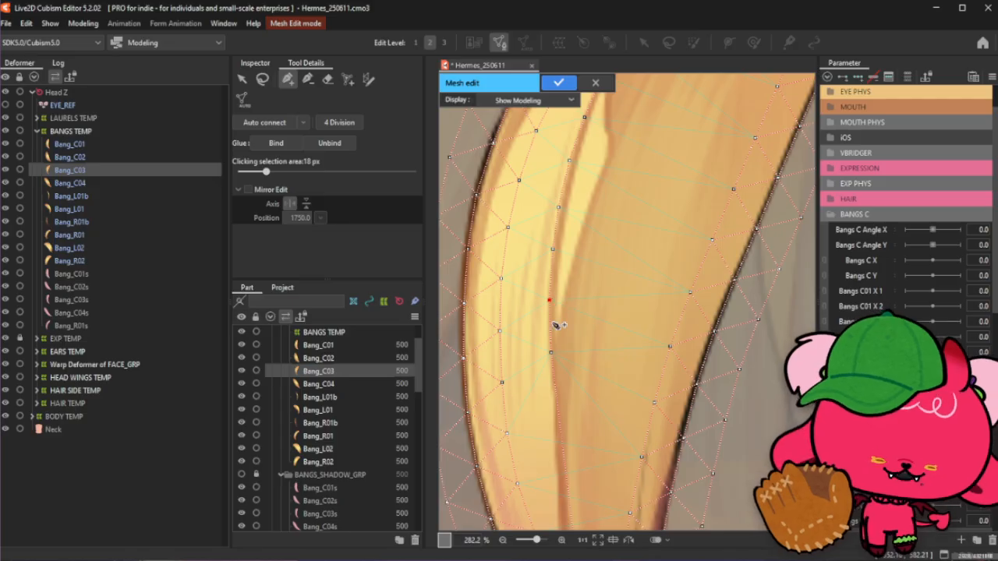
click(551, 353)
scroll(549, 316, up, 1)
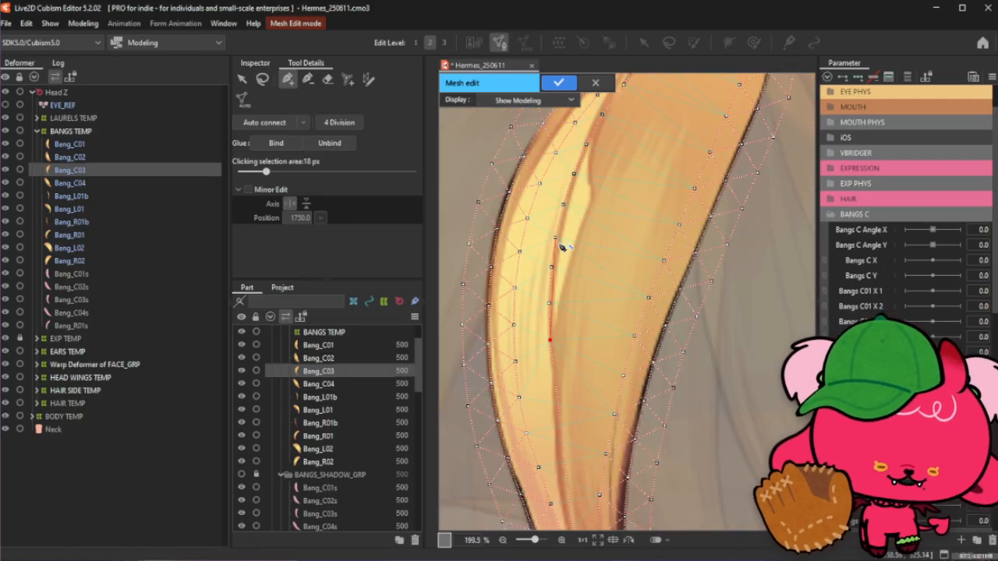
scroll(555, 328, up, 1)
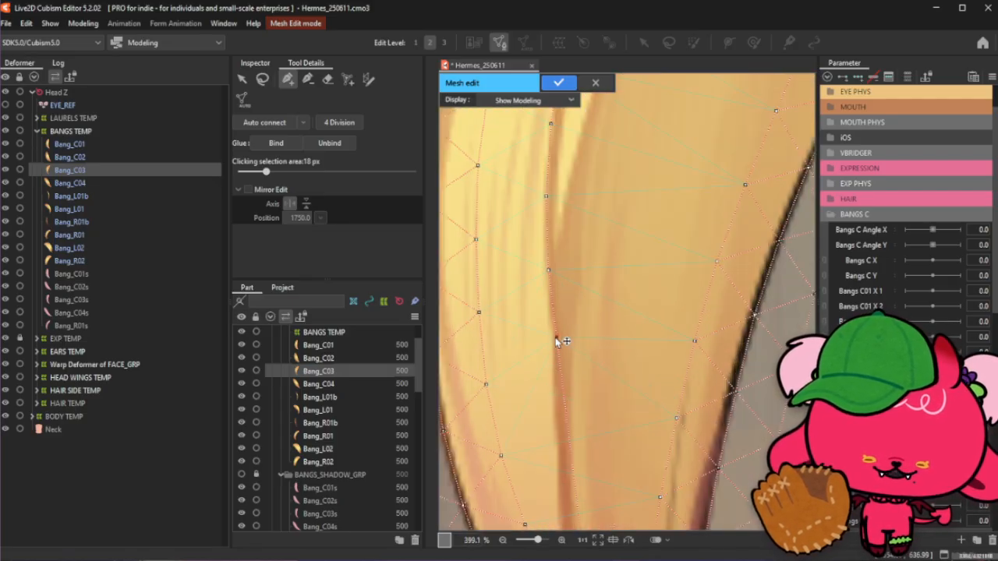
- Connect the new middle vertices of the lower section to each other and to the neighbouring vertices with edges
scroll(559, 295, down, 2)
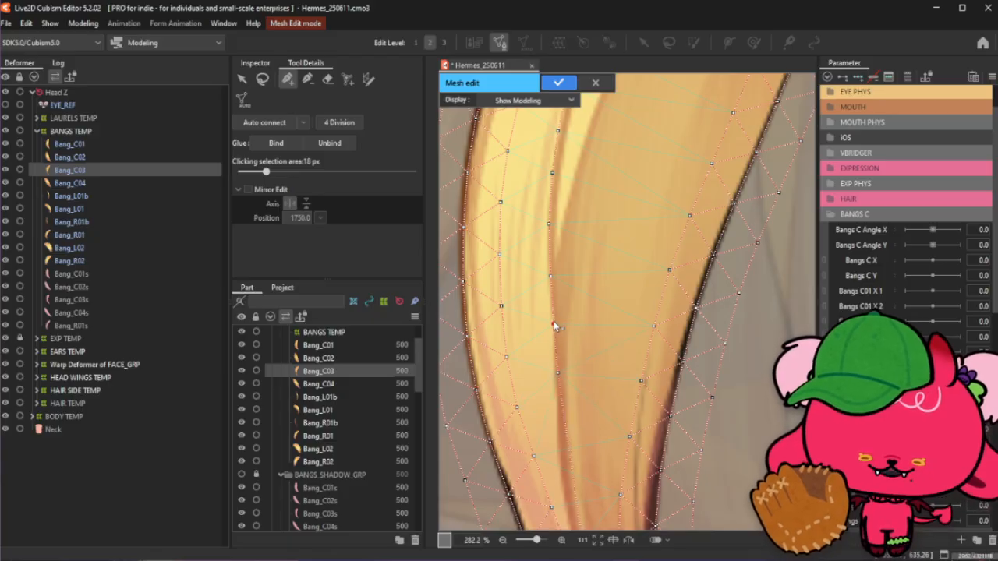
scroll(563, 378, down, 1)
scroll(544, 377, up, 1)
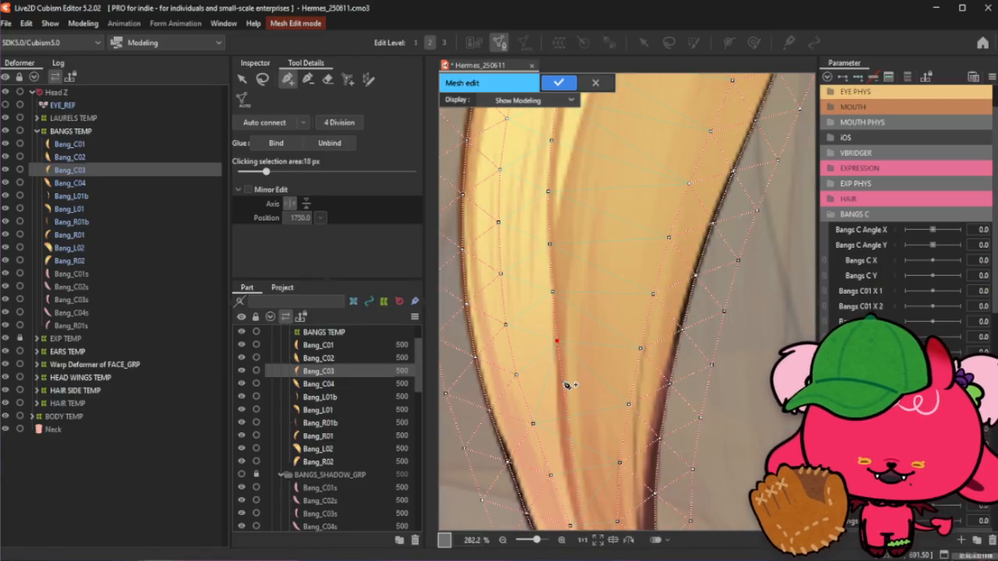
drag(561, 383, 552, 324)
scroll(552, 326, down, 1)
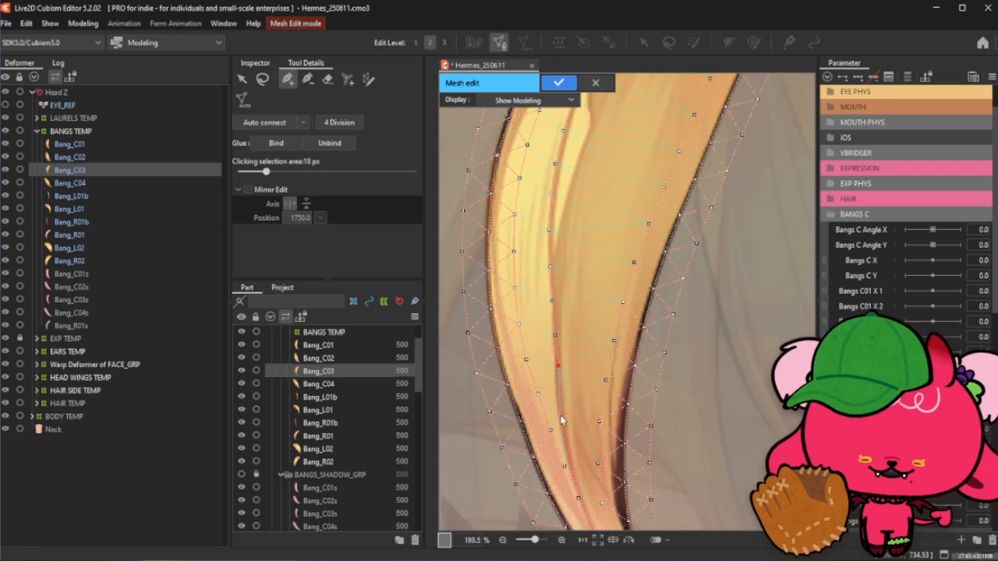
scroll(561, 418, up, 1)
click(563, 402)
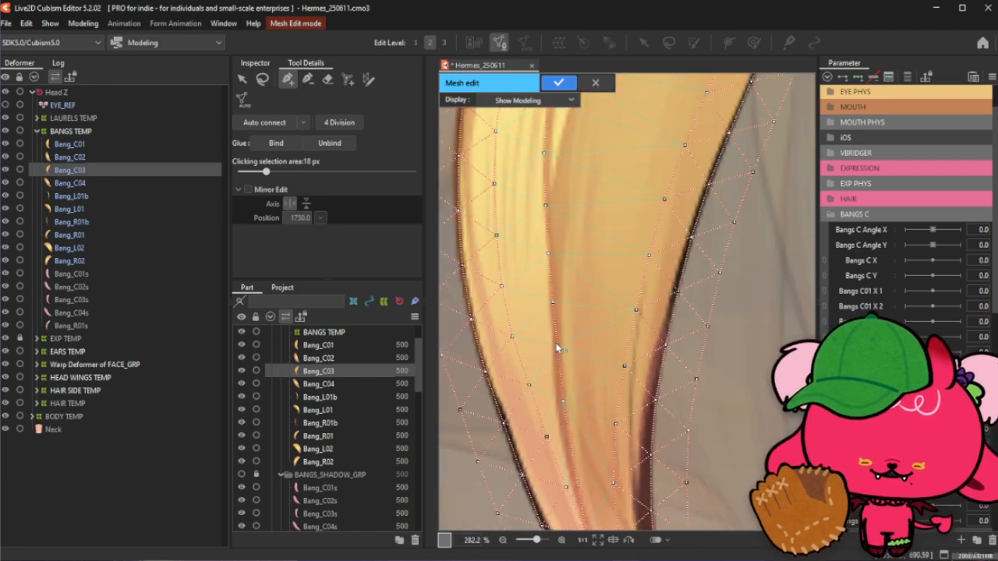
click(553, 301)
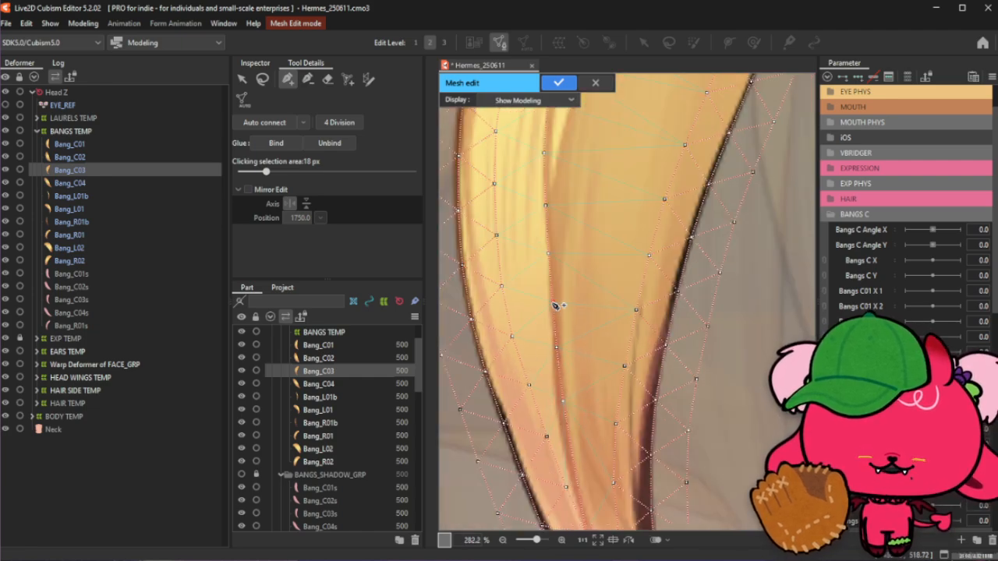
click(556, 348)
drag(553, 302, 551, 304)
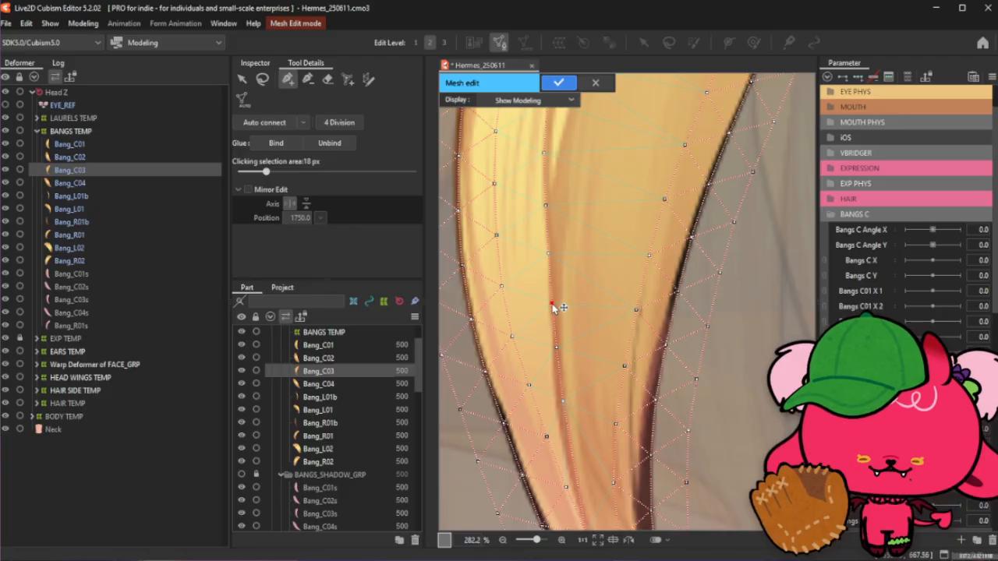
click(556, 348)
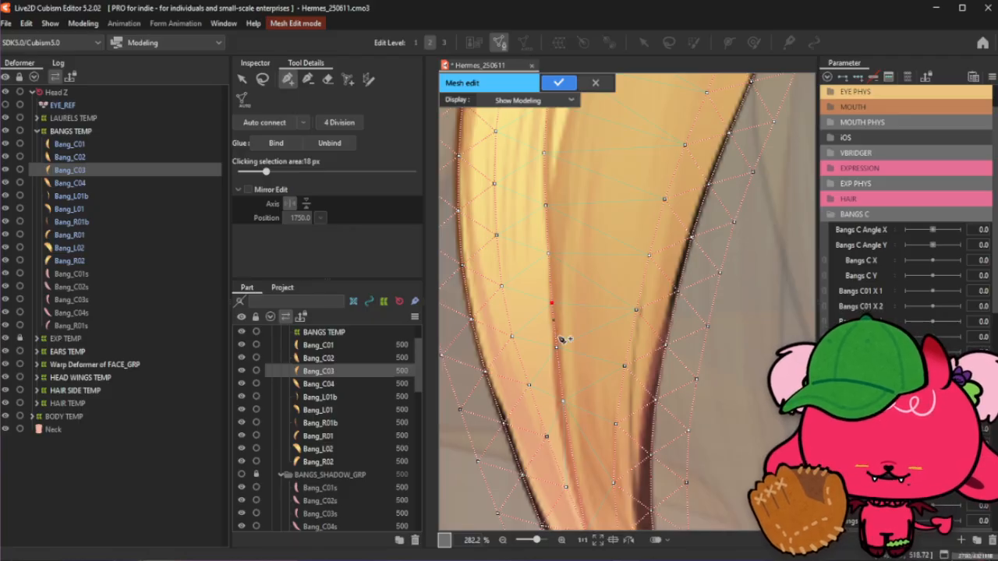
click(562, 403)
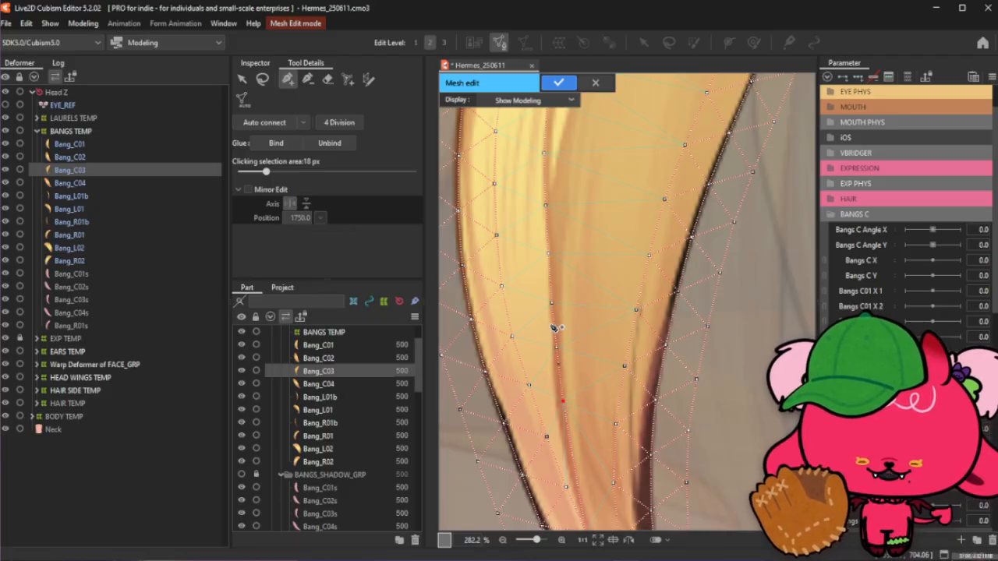
- Add another interior vertex further down the bang toward its tip
scroll(549, 312, down, 2)
scroll(567, 399, up, 2)
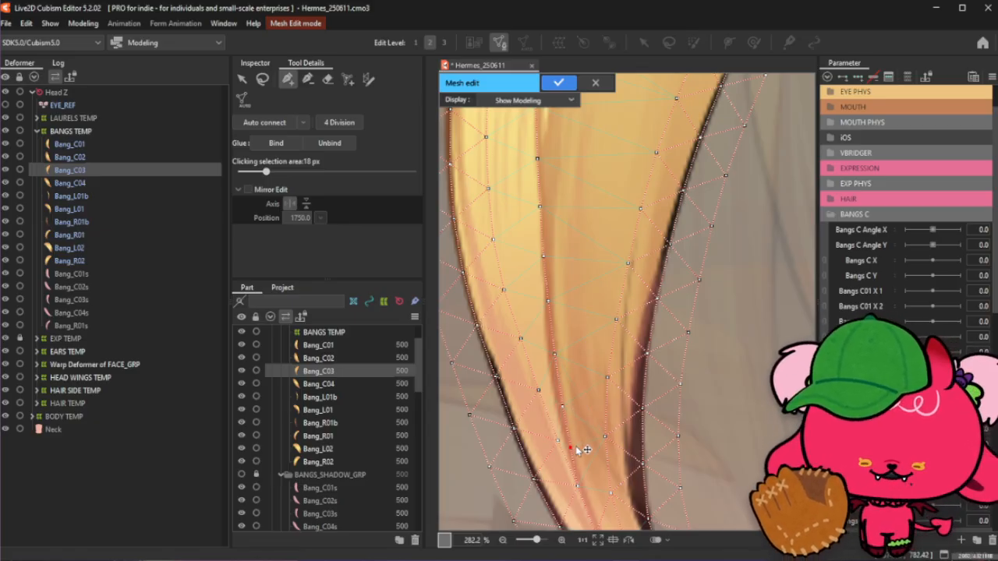
click(570, 449)
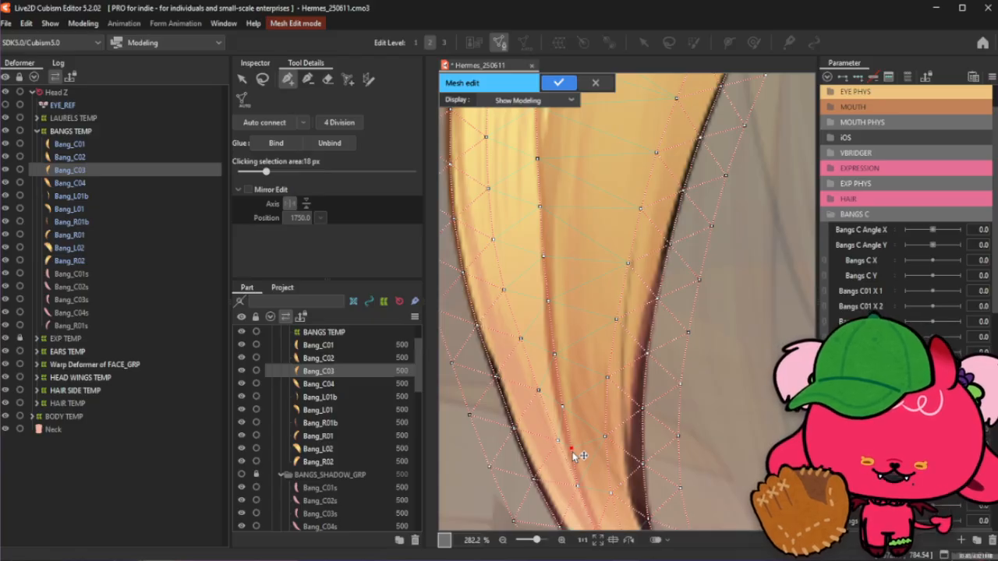
scroll(573, 456, down, 2)
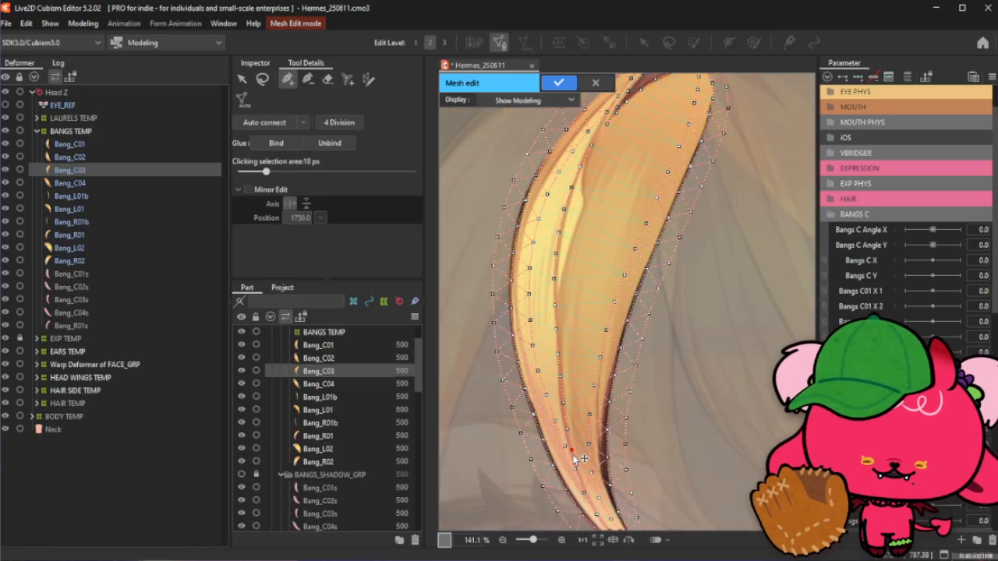
- Draw an edge from an interior vertex near the tip down to the vertex below it
click(262, 78)
click(288, 79)
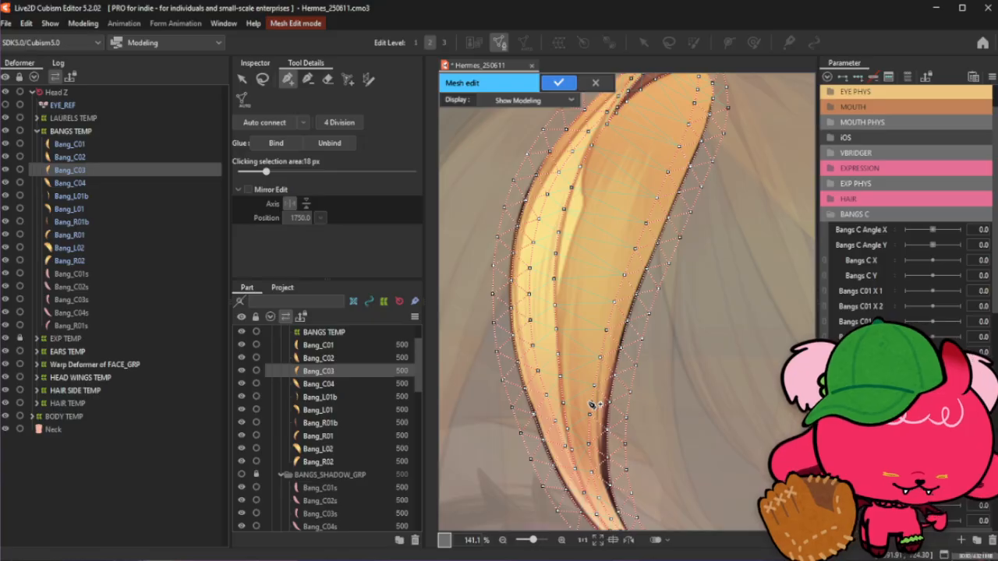
scroll(588, 477, up, 2)
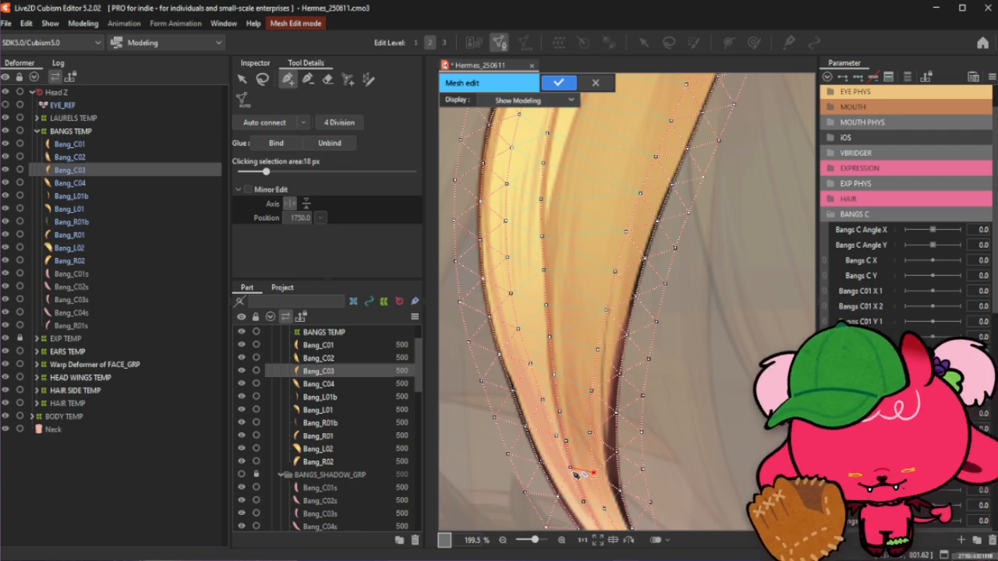
click(575, 418)
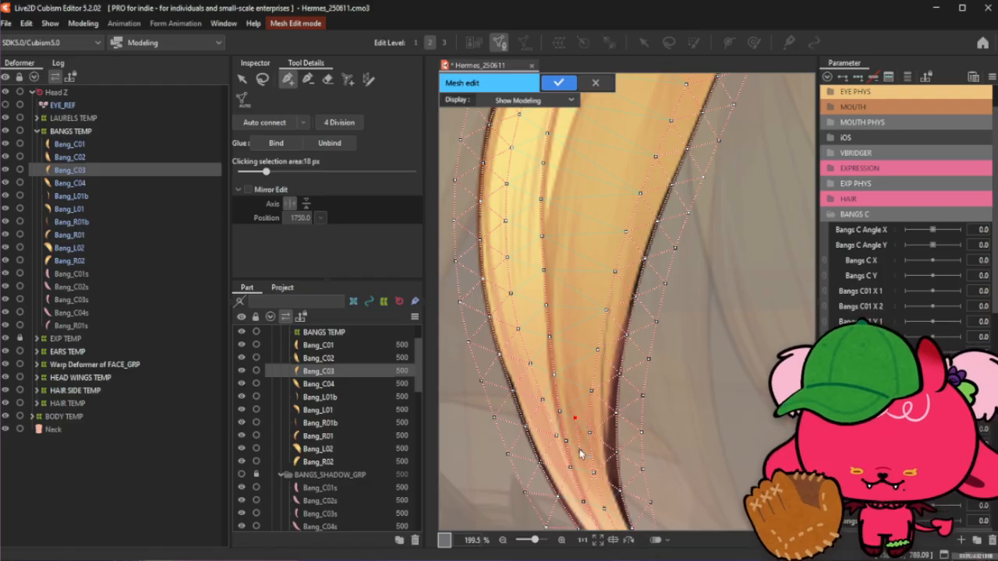
click(583, 501)
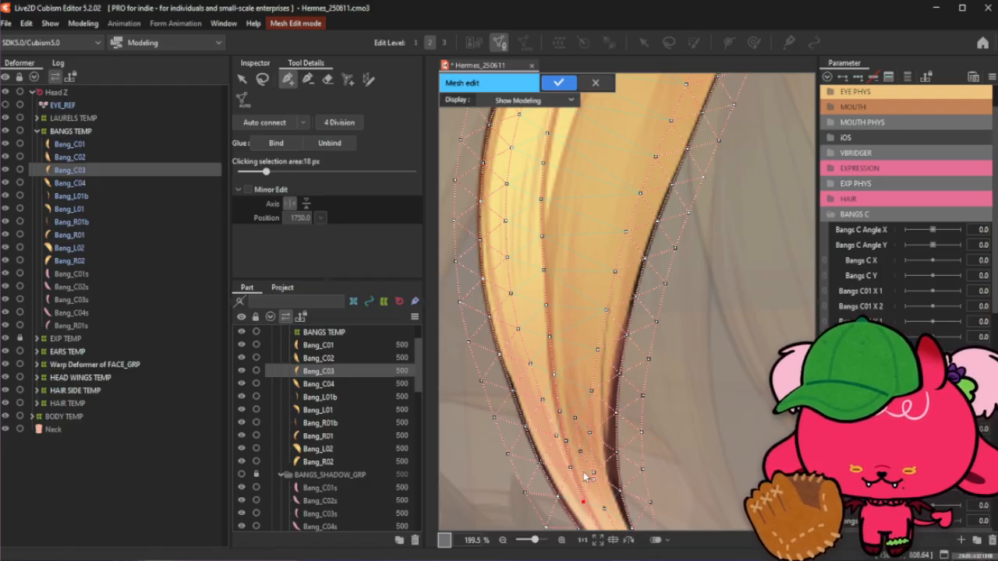
scroll(583, 480, up, 2)
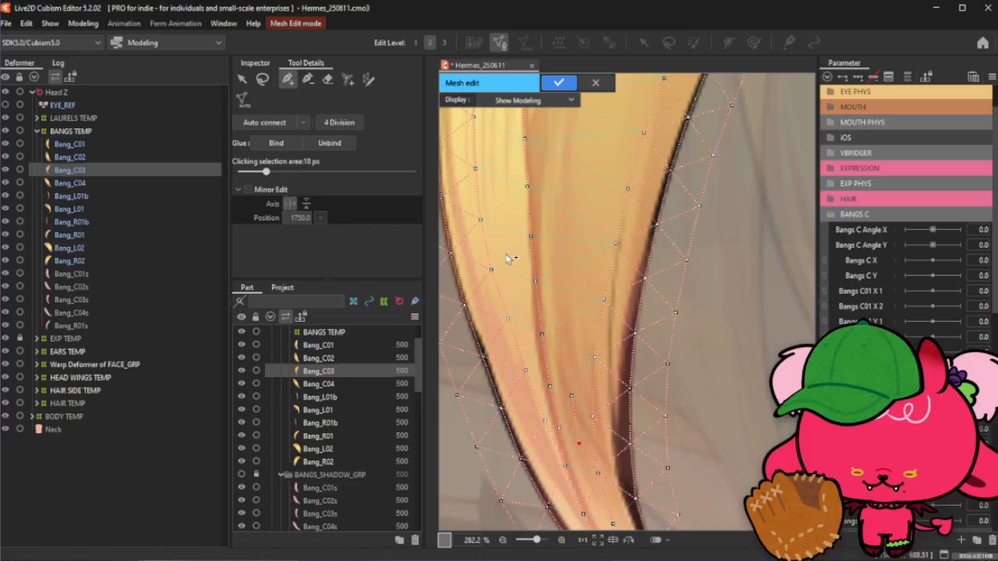
- Link the interior vertices near the bang's tip into a continuous chain of edges
click(308, 79)
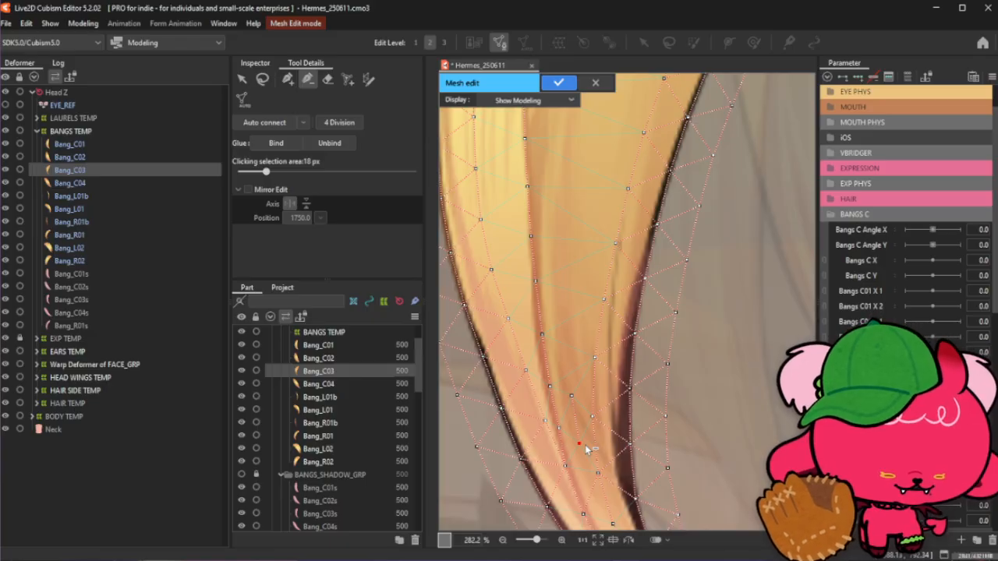
click(288, 78)
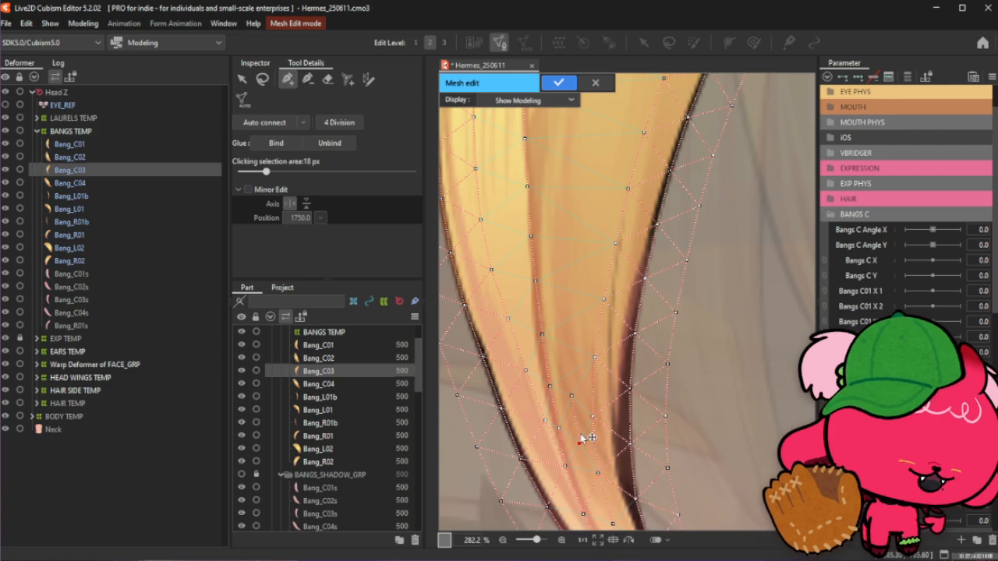
click(574, 399)
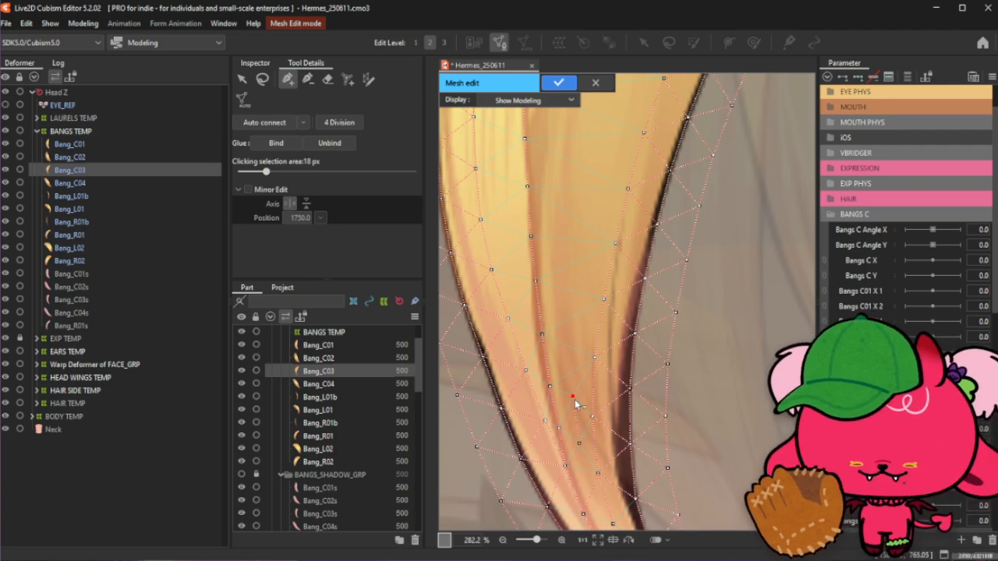
click(579, 447)
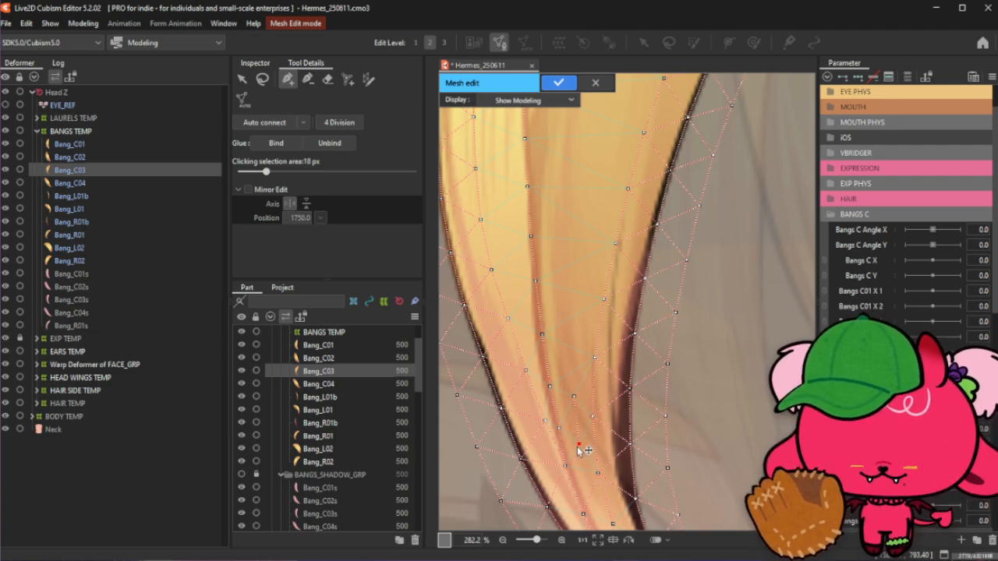
click(584, 516)
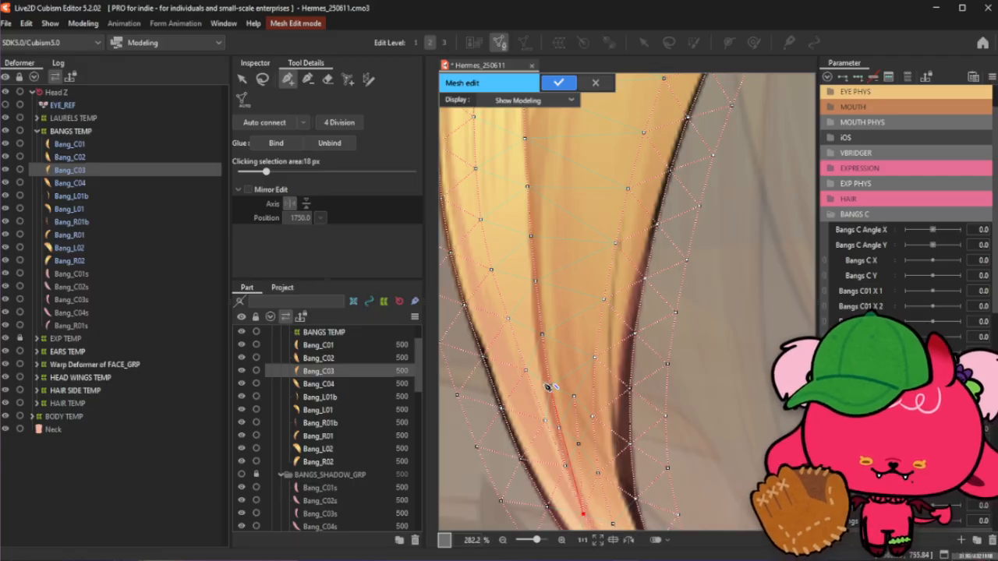
click(581, 446)
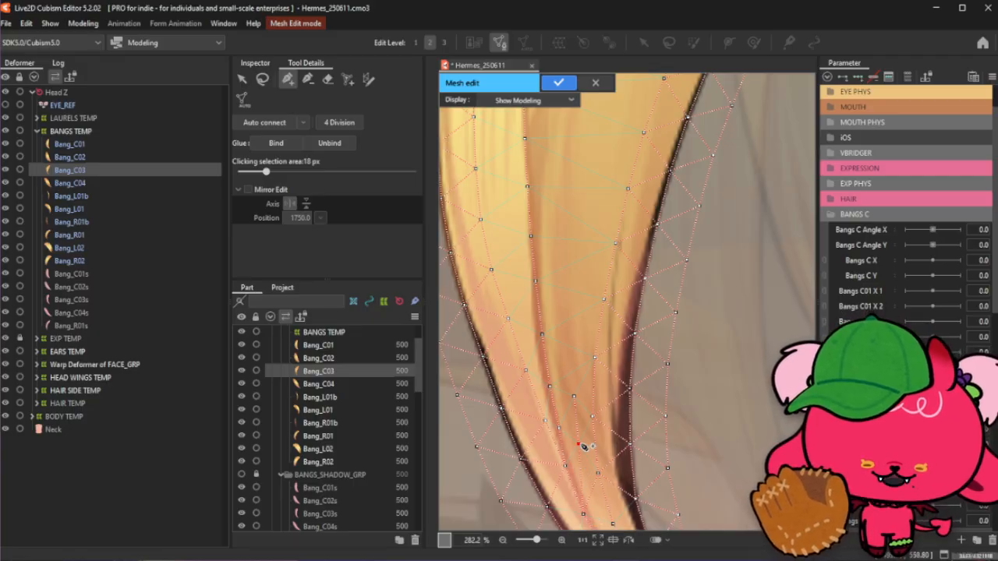
- Extend the interior edge chain upward through the middle section of the bang, linking vertex to vertex
click(573, 398)
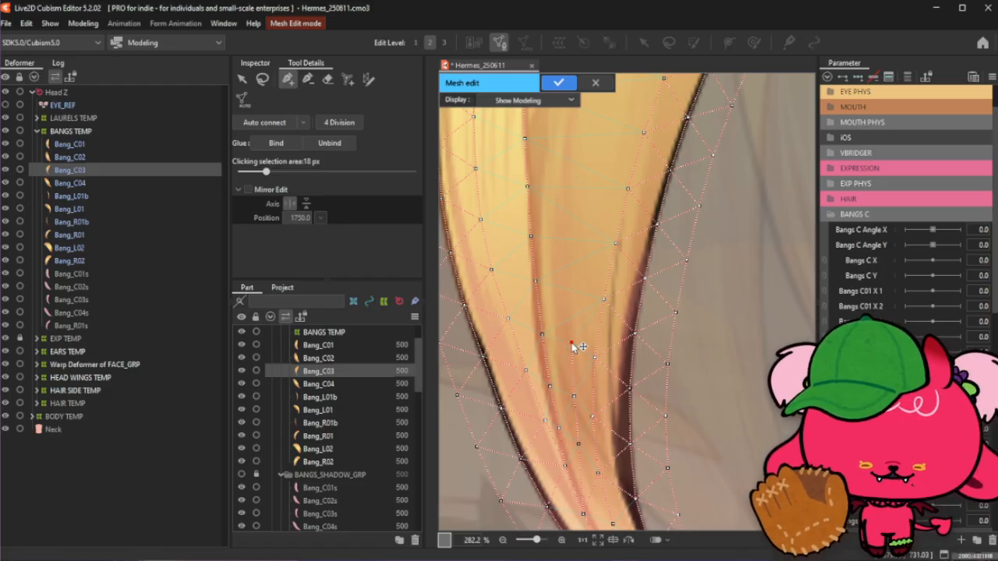
click(573, 290)
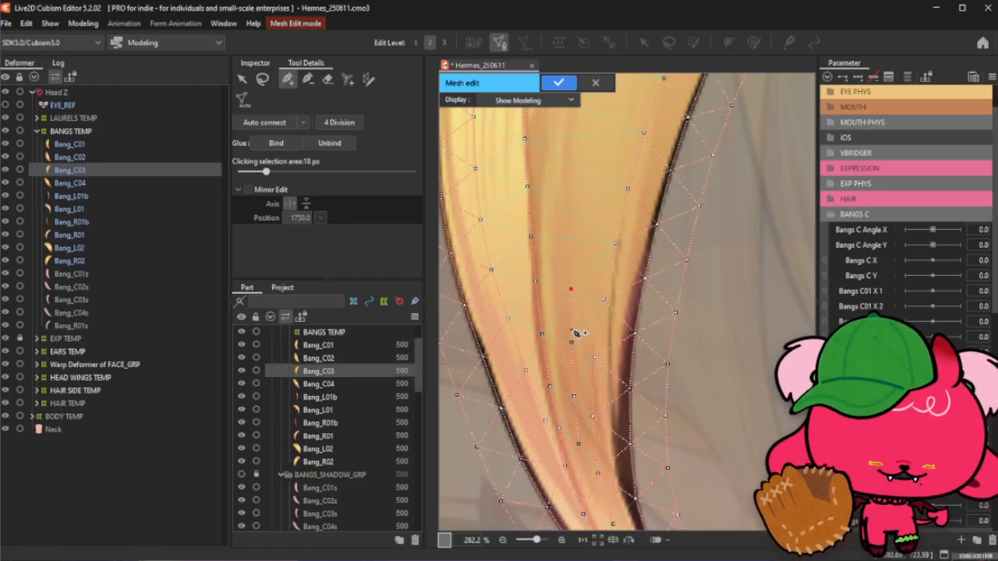
scroll(575, 333, down, 3)
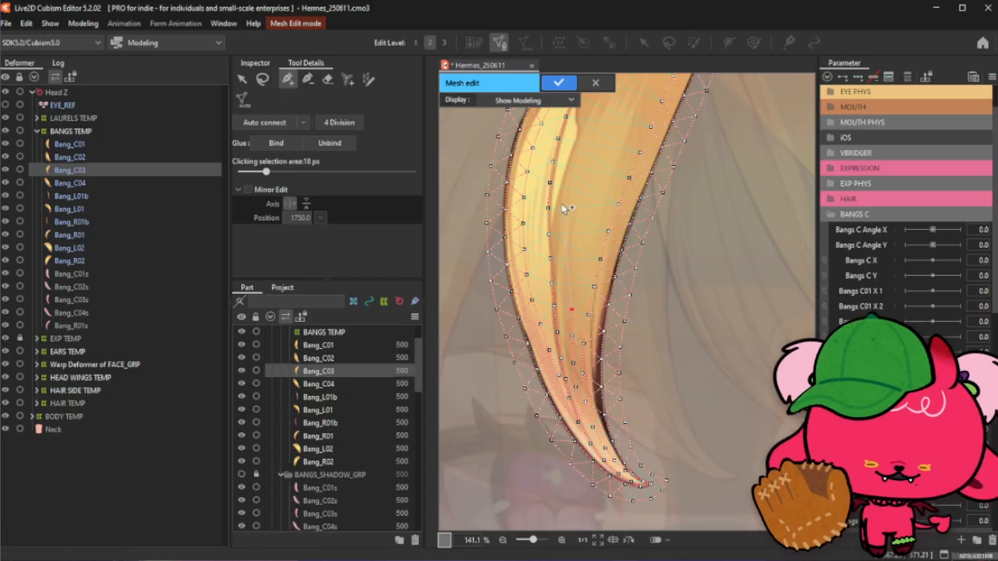
scroll(569, 217, up, 2)
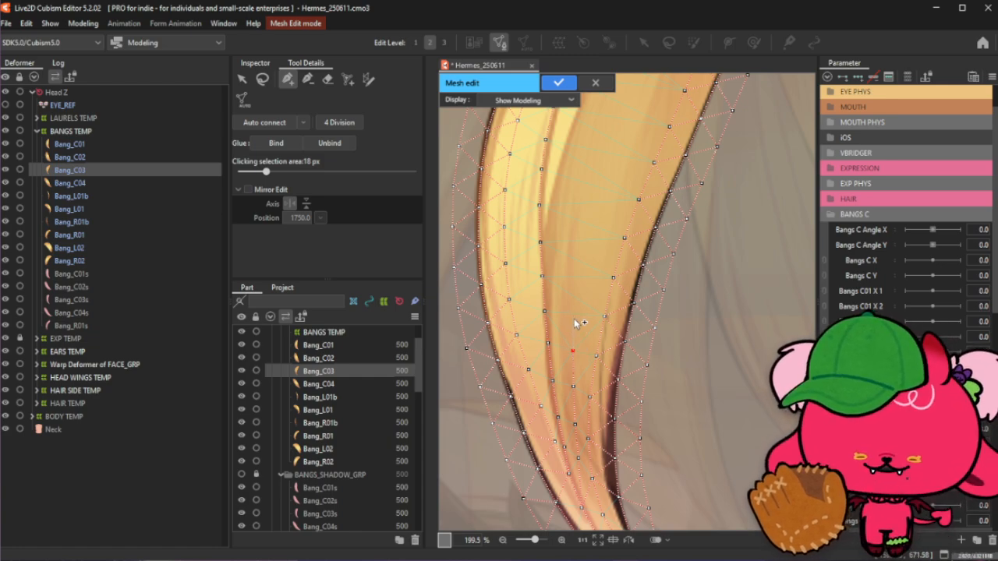
click(572, 323)
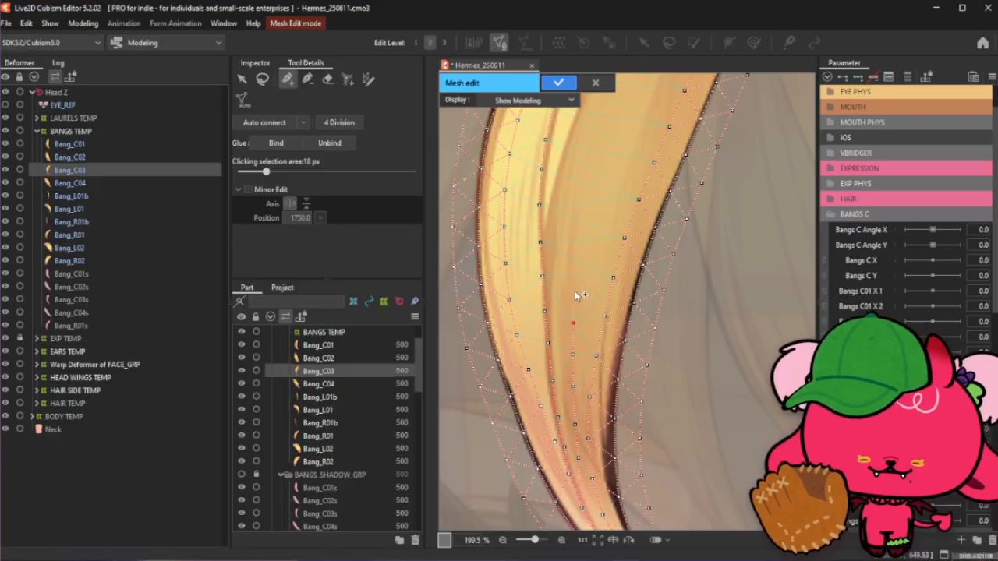
click(578, 255)
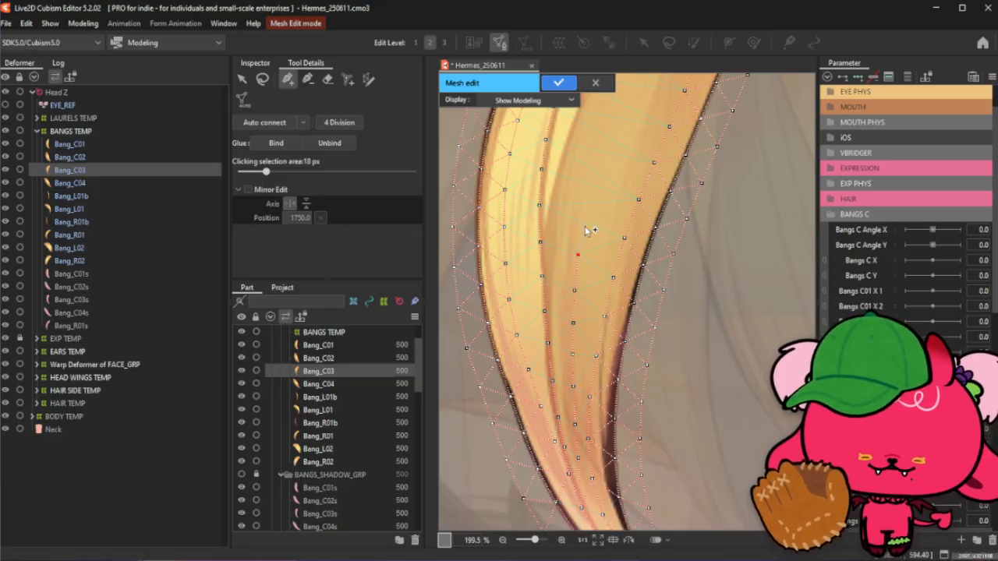
click(586, 220)
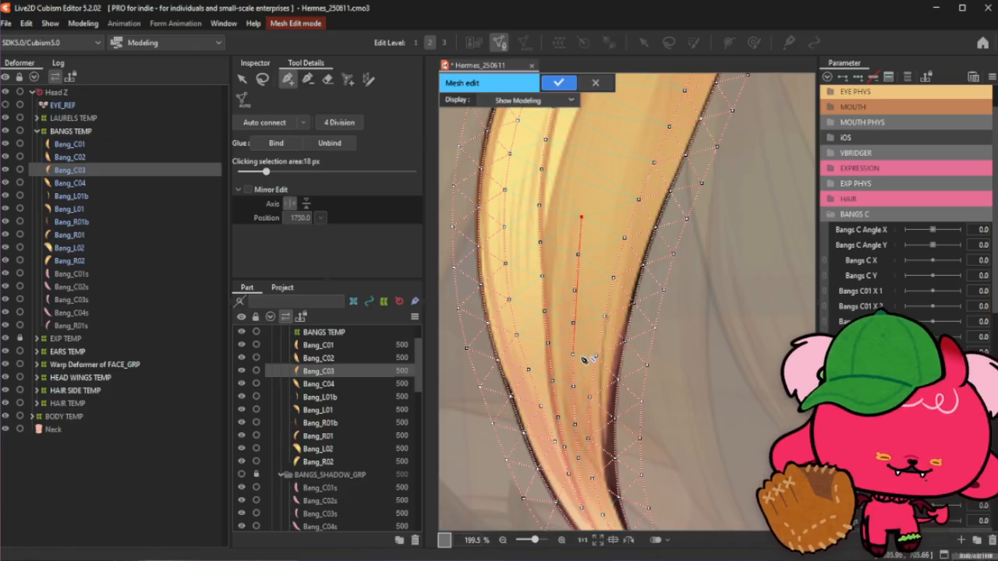
- Continue the interior edge chain further toward the bang's root, nudging one middle vertex slightly
scroll(597, 168, down, 2)
scroll(599, 168, up, 2)
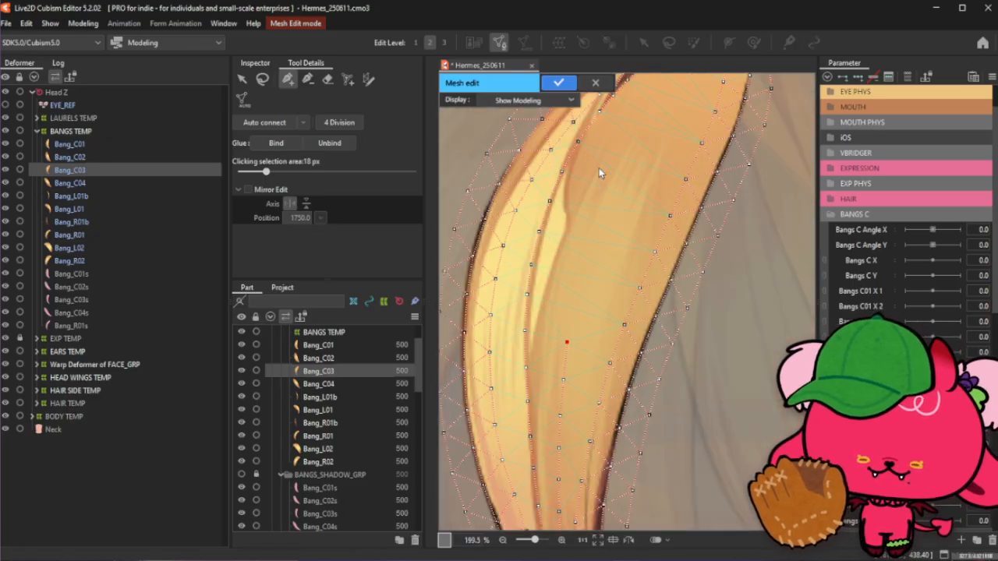
click(574, 306)
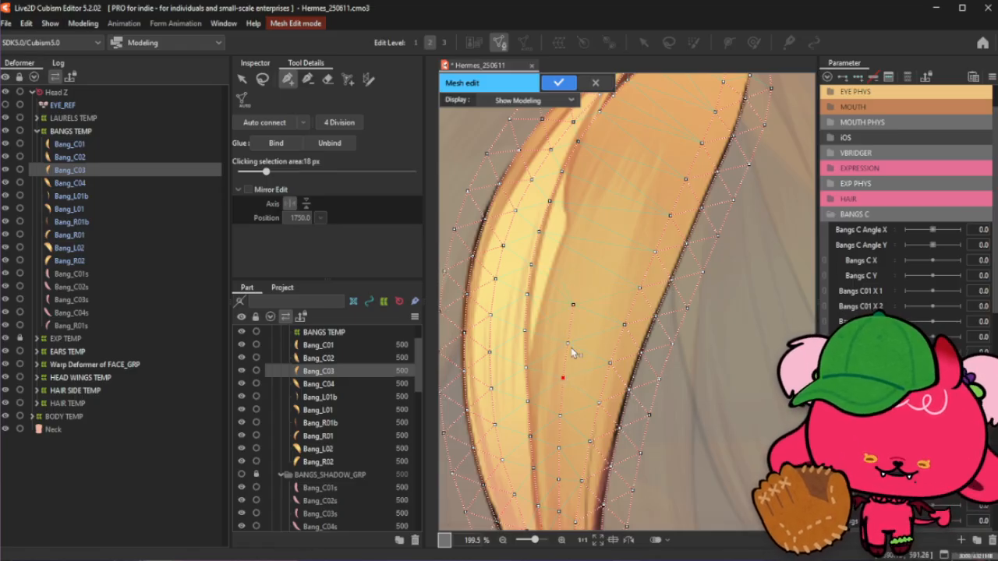
drag(573, 304, 573, 309)
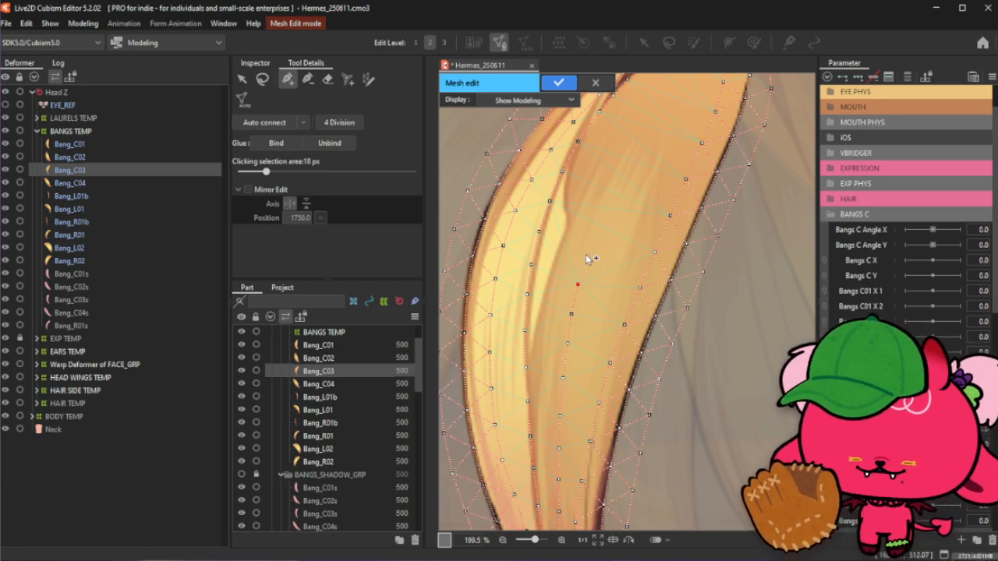
click(595, 221)
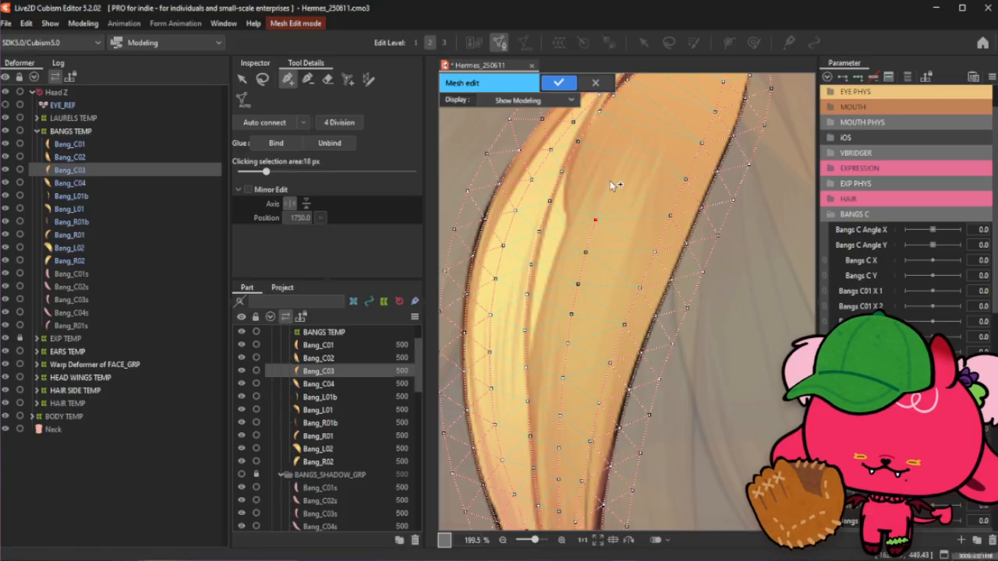
click(610, 186)
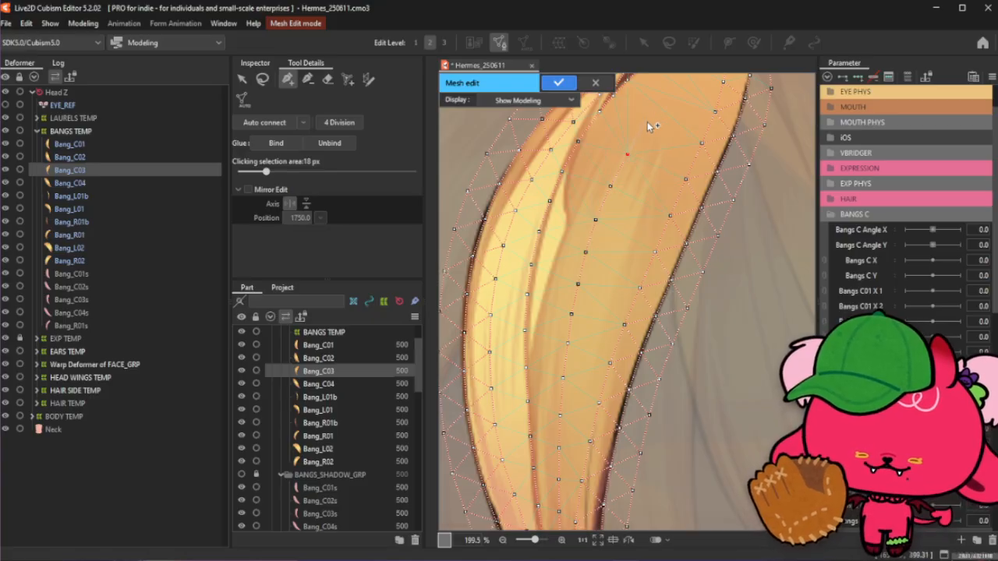
- Connect the top of the interior chain to a vertex near the bang's root
scroll(626, 259, down, 2)
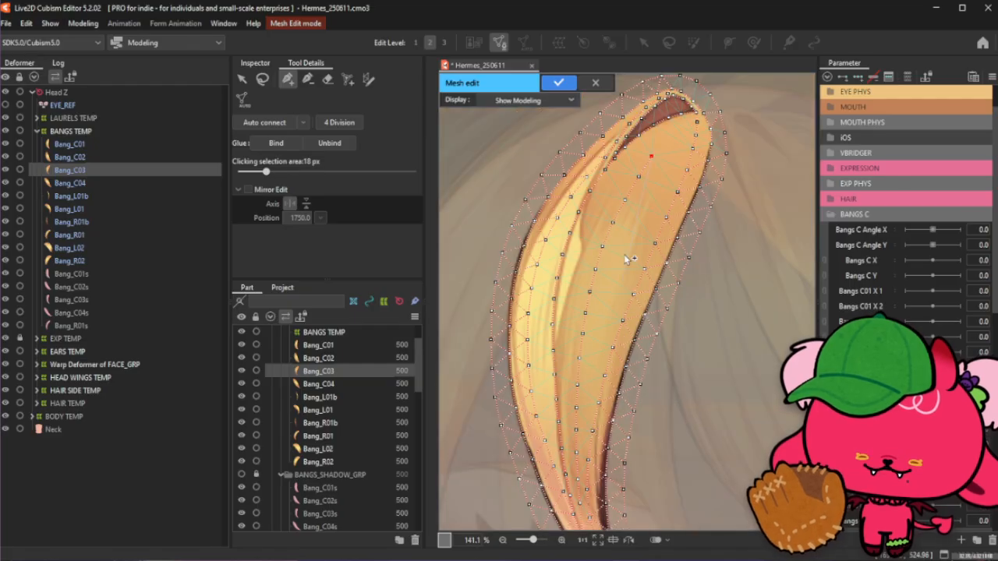
scroll(636, 191, down, 2)
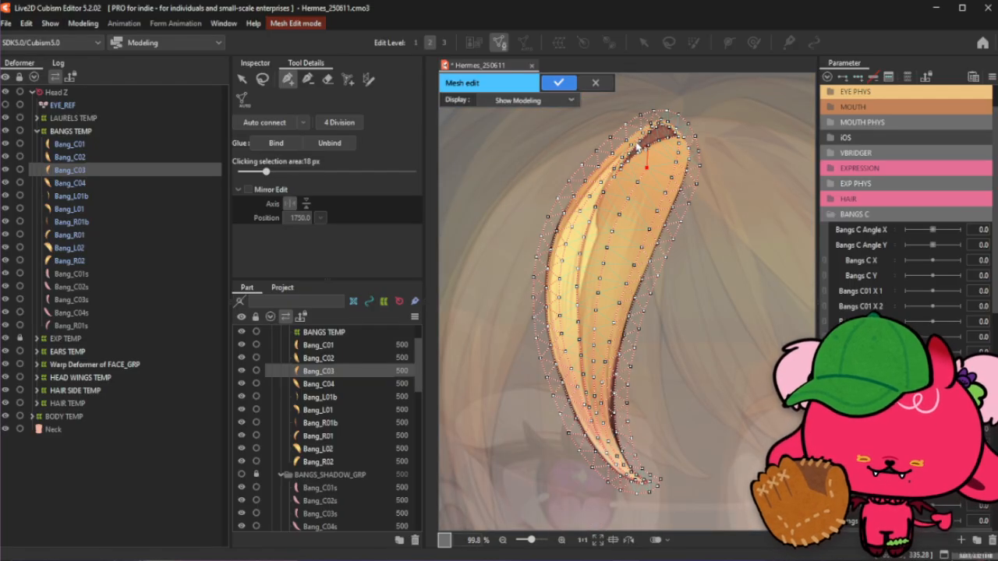
scroll(638, 142, up, 1)
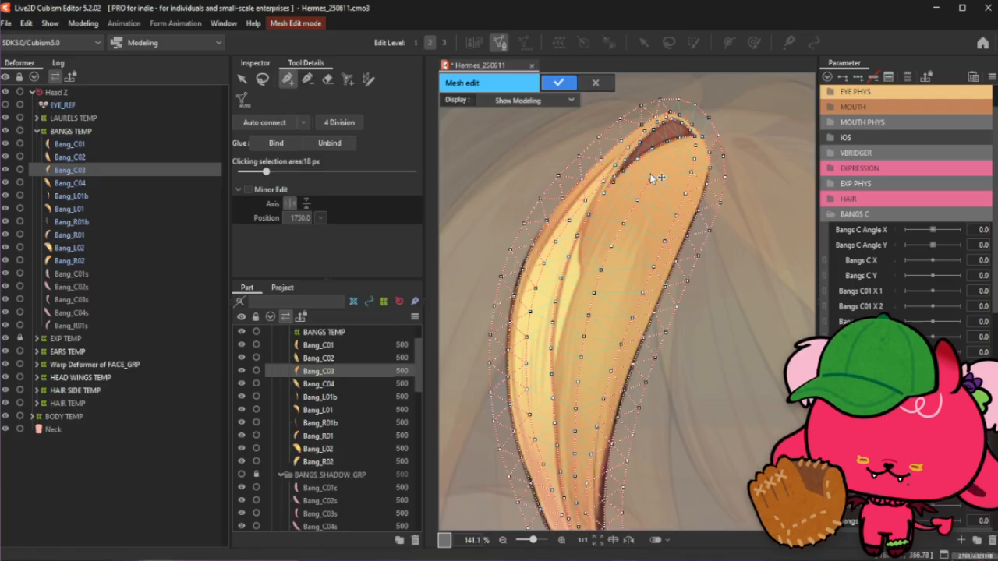
scroll(653, 180, up, 2)
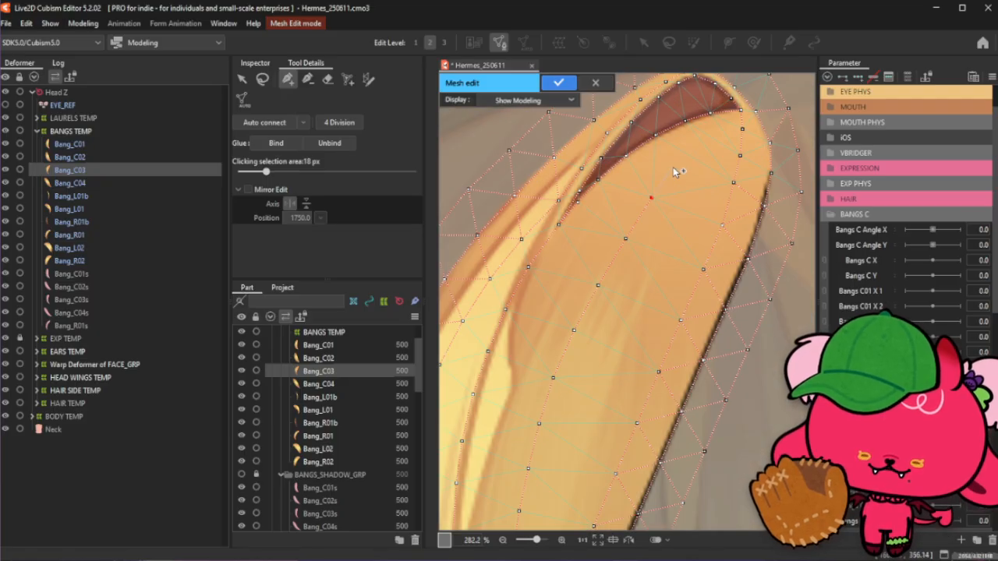
click(697, 146)
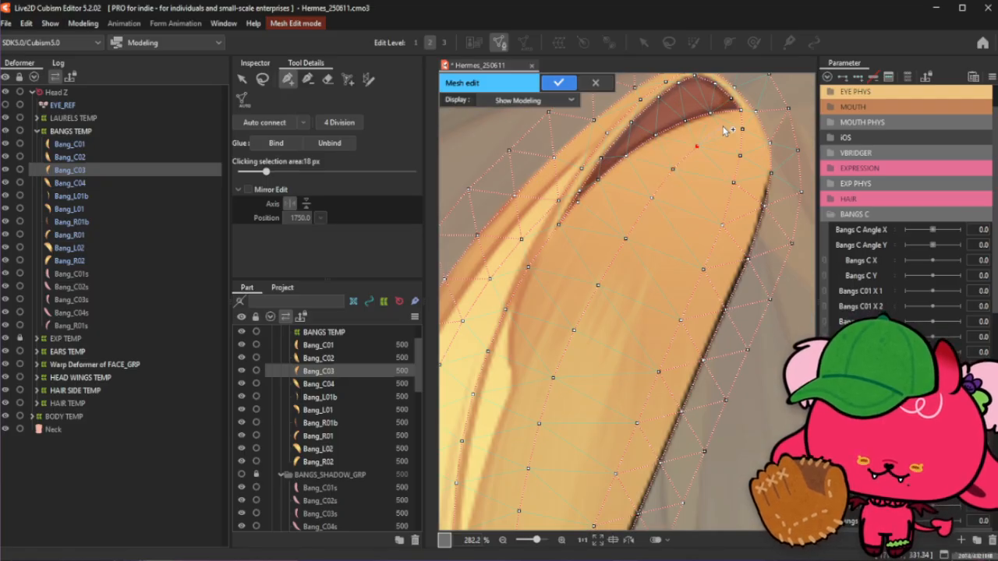
- Move the interior vertex near the root up and right toward the dark inner fold
scroll(705, 144, down, 3)
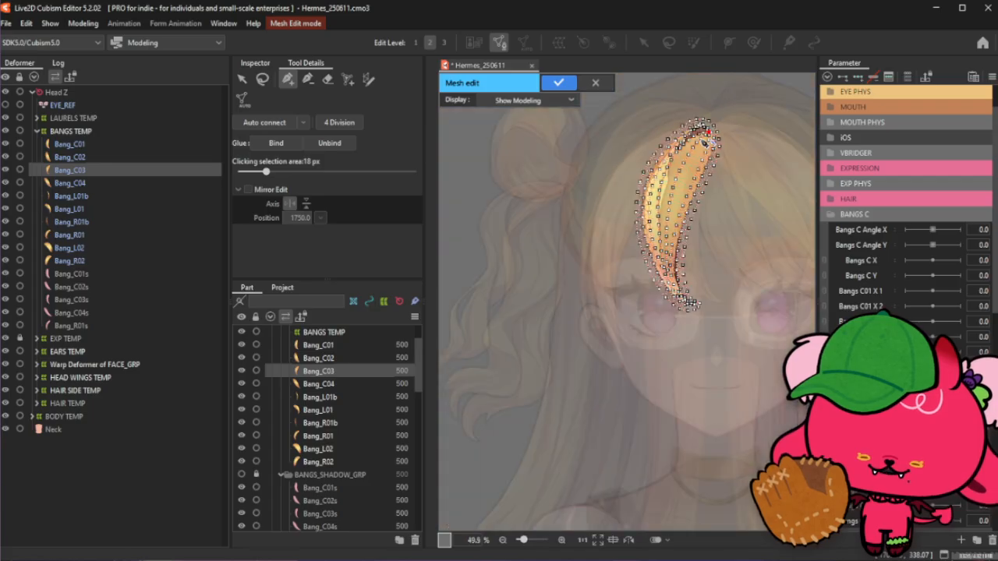
scroll(687, 168, up, 2)
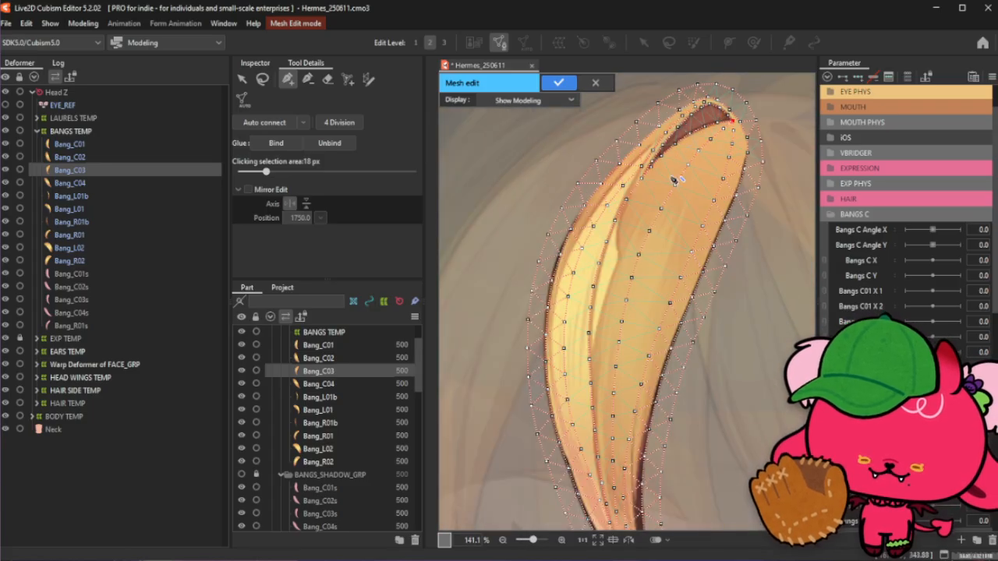
scroll(697, 99, up, 1)
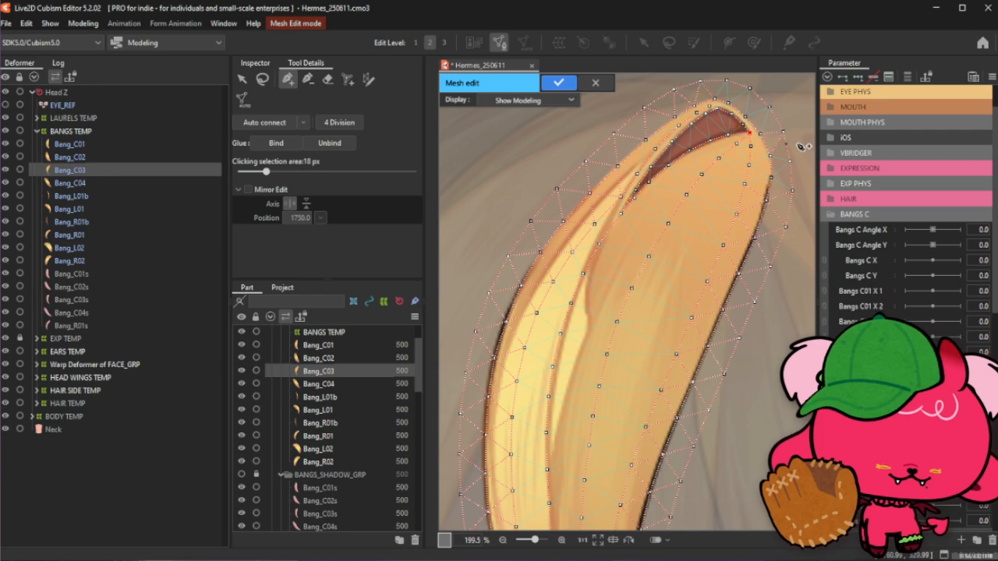
scroll(764, 118, down, 1)
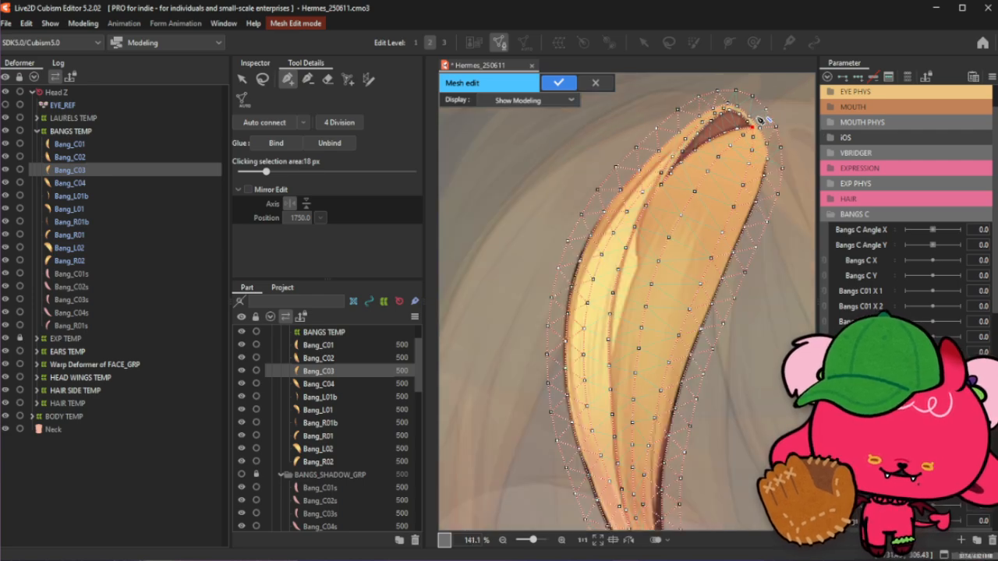
scroll(764, 118, up, 2)
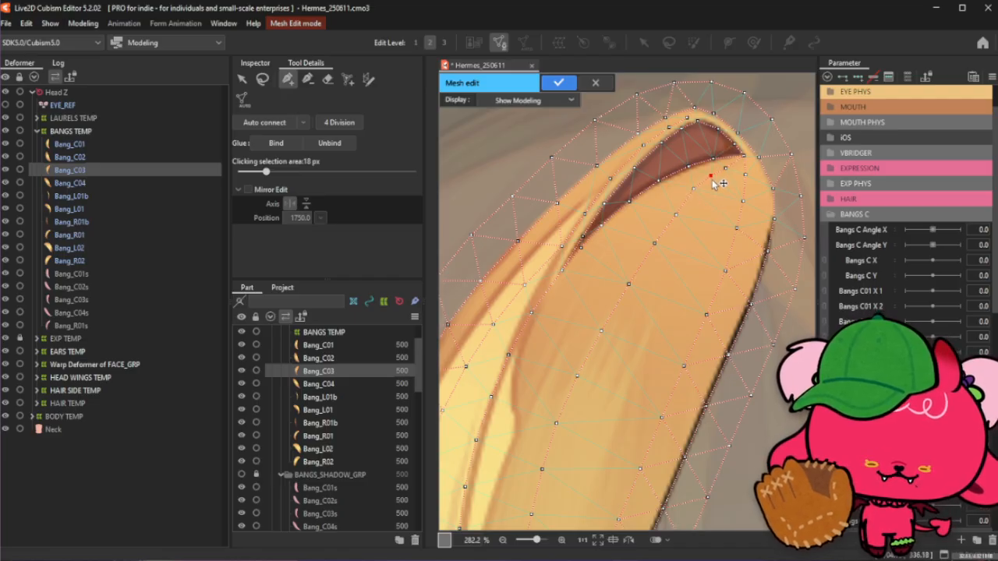
drag(713, 179, 730, 167)
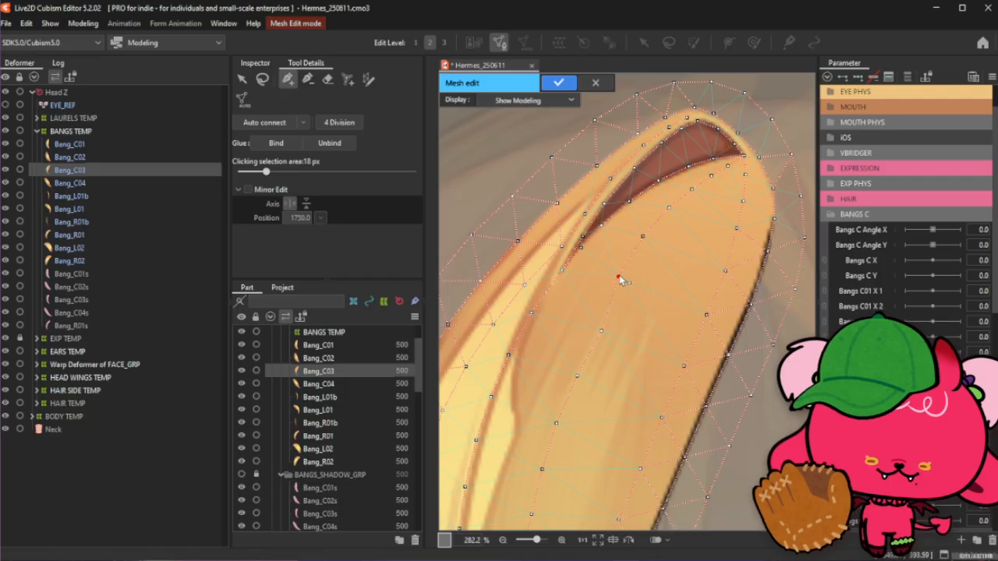
- Reposition the interior vertices below the root to even out the spacing along the chain
drag(618, 272, 623, 262)
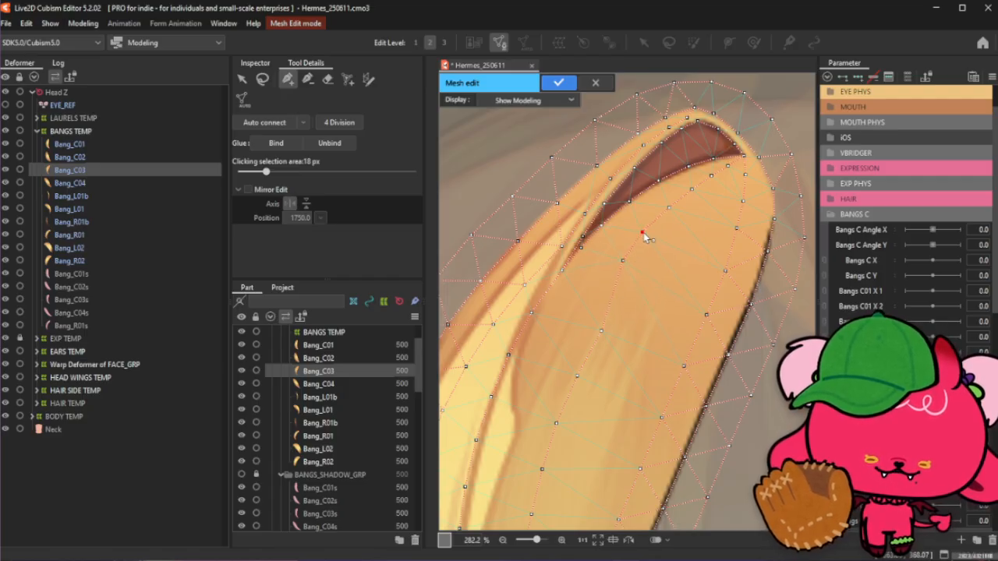
scroll(643, 235, down, 5)
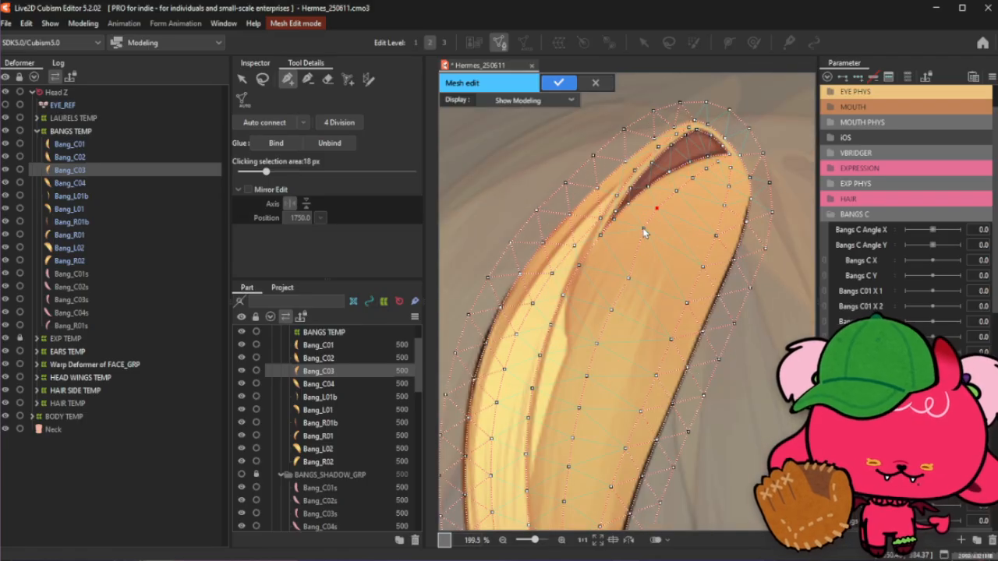
scroll(636, 212, up, 5)
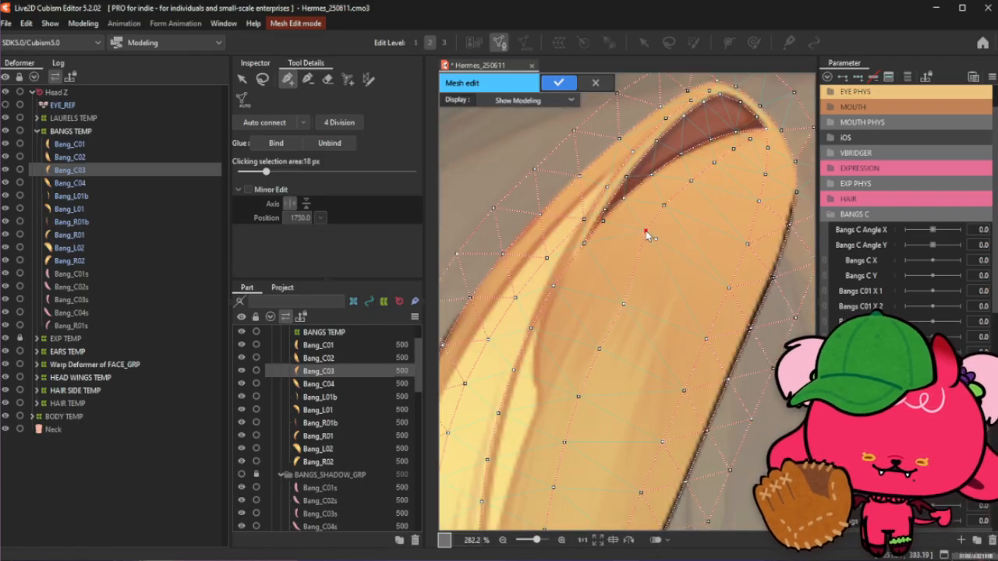
drag(646, 235, 632, 252)
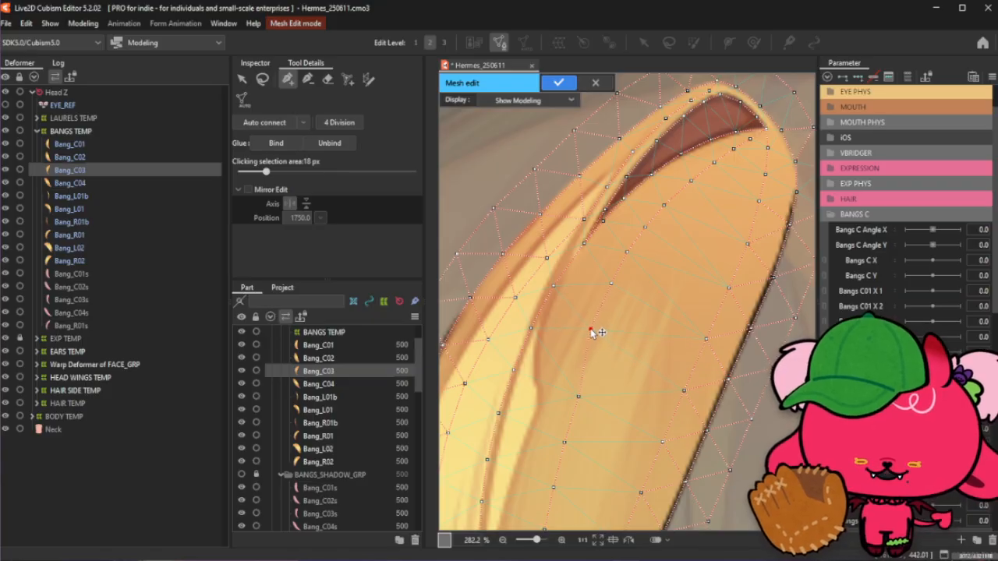
scroll(612, 258, down, 2)
scroll(576, 311, up, 2)
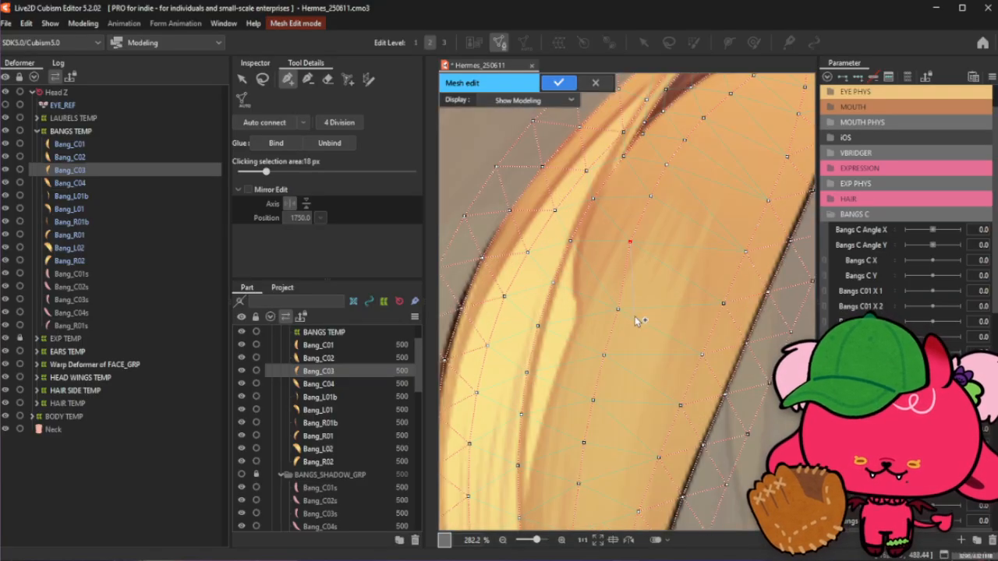
drag(618, 311, 612, 289)
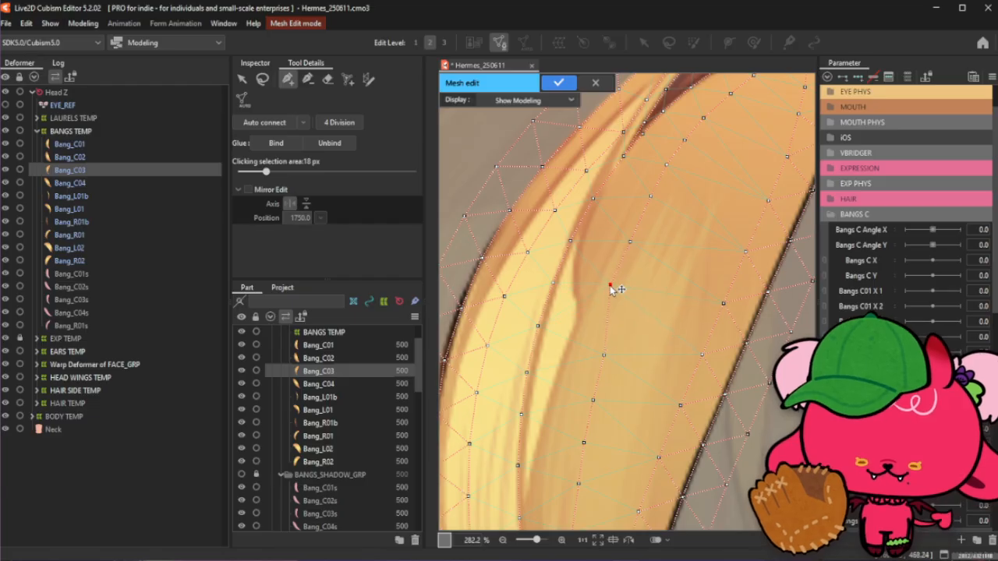
- Connect and adjust the interior vertices in the upper-middle section of the bang
click(595, 346)
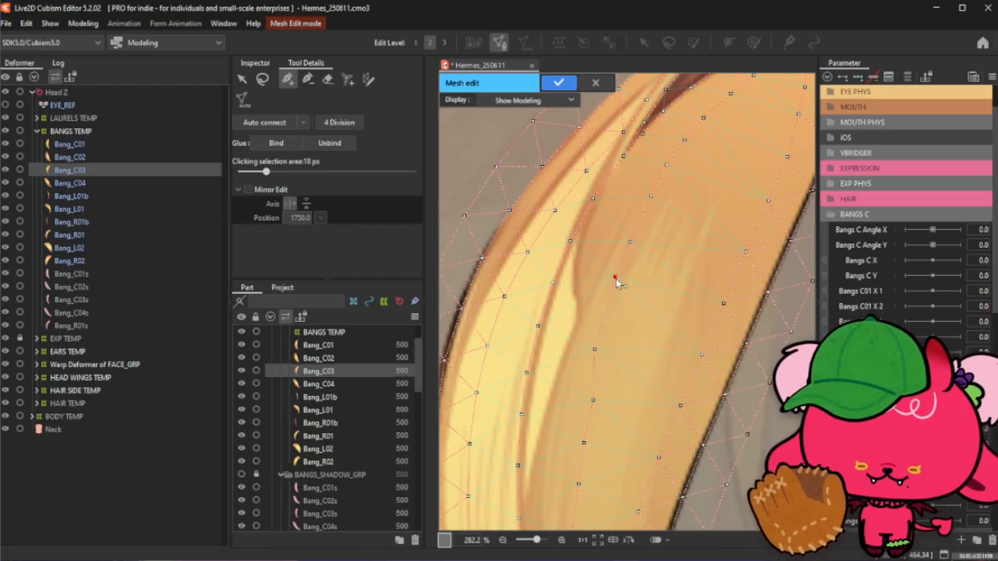
click(603, 313)
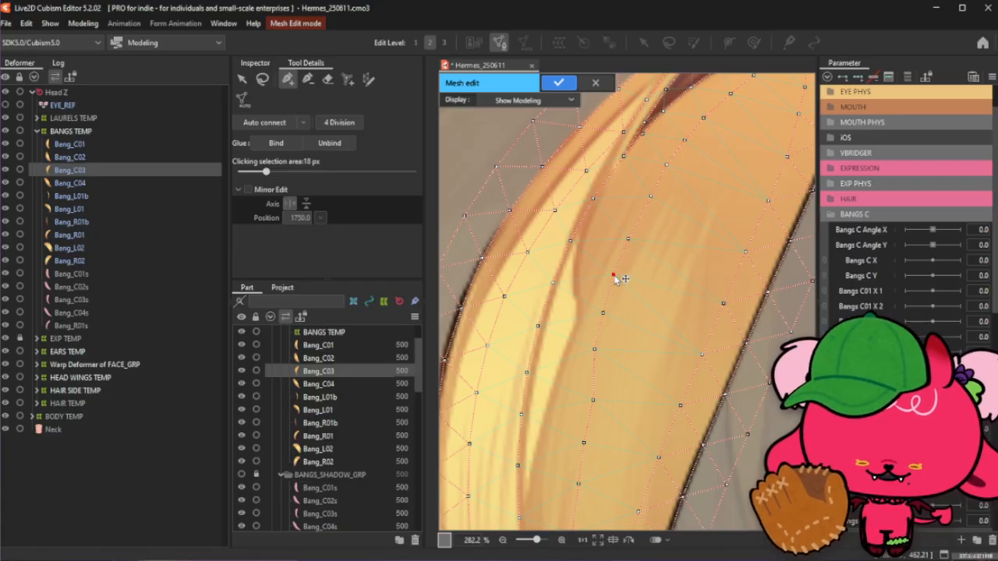
click(603, 314)
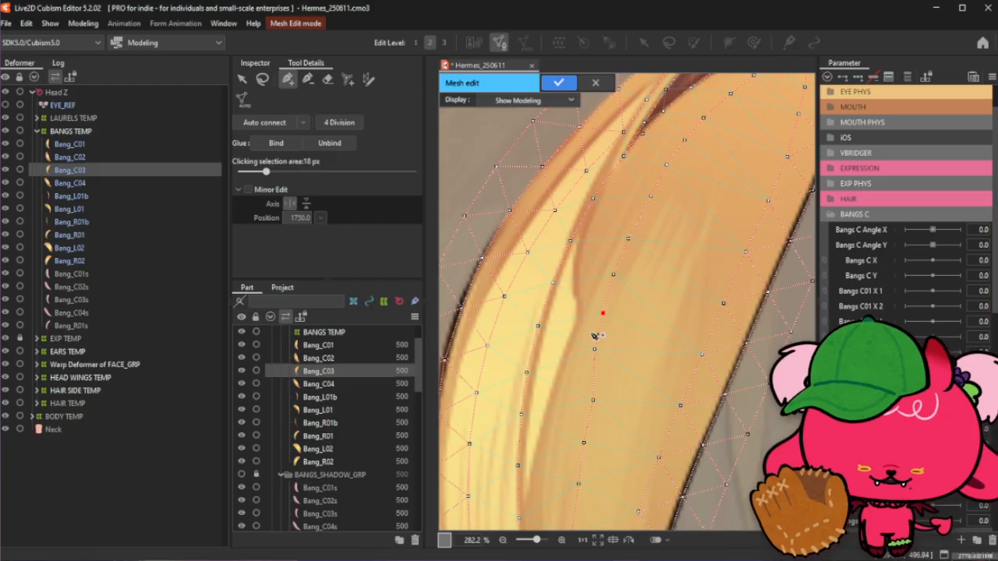
scroll(595, 335, up, 2)
scroll(647, 241, down, 2)
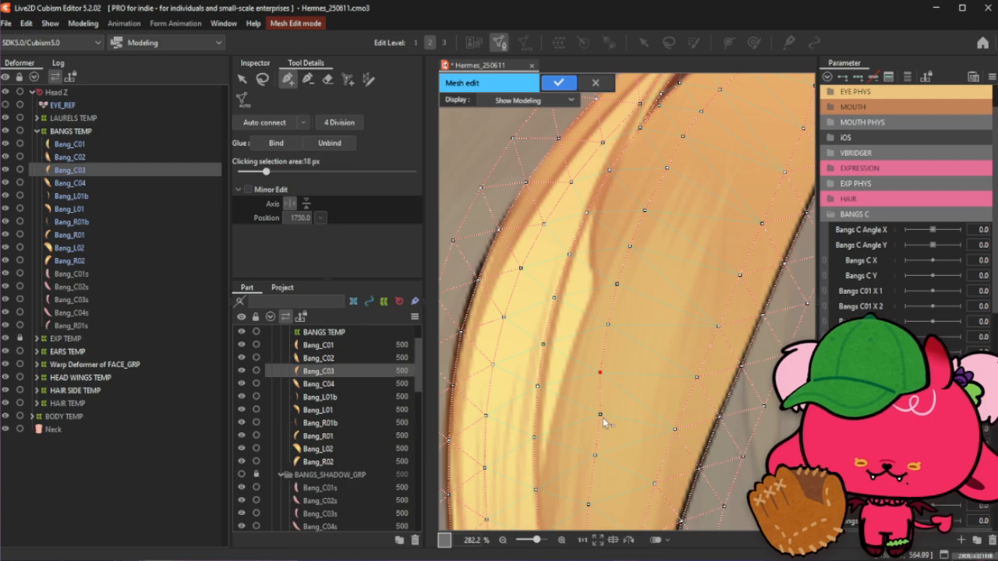
drag(598, 422, 591, 426)
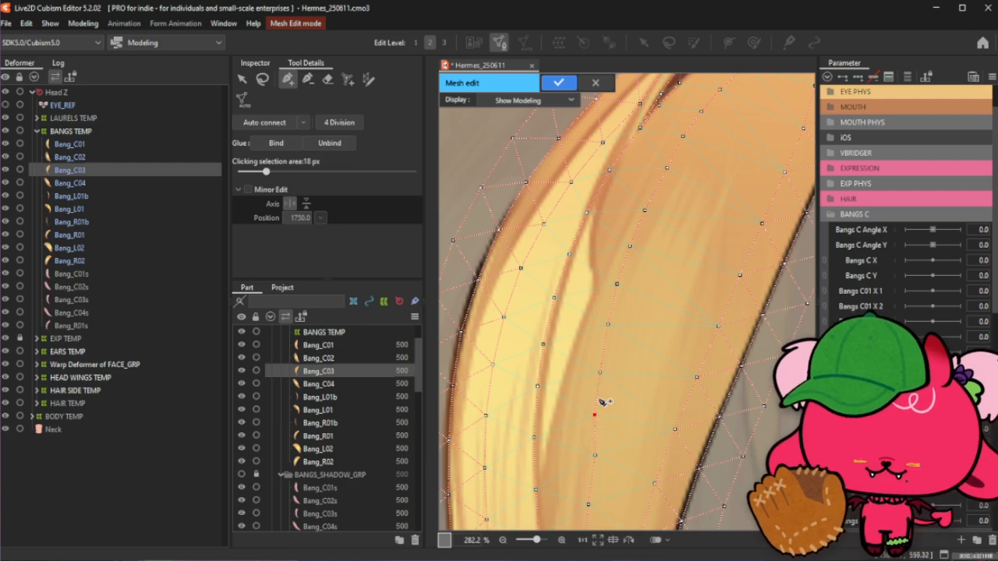
click(595, 416)
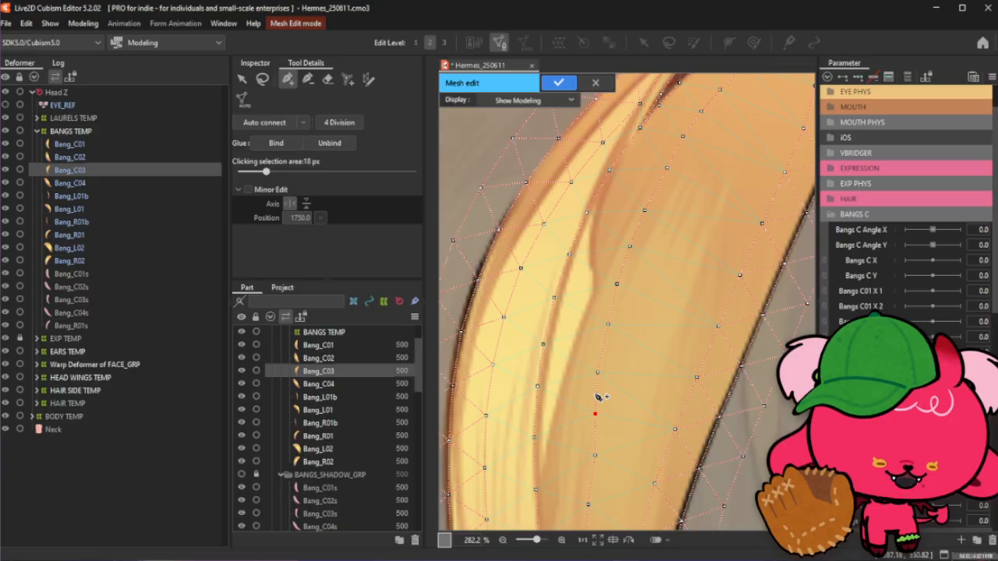
- Nudge the lower interior vertex slightly left and connect the interior vertices upward along the middle of the bang
scroll(571, 301, down, 2)
scroll(600, 433, up, 2)
drag(584, 409, 578, 410)
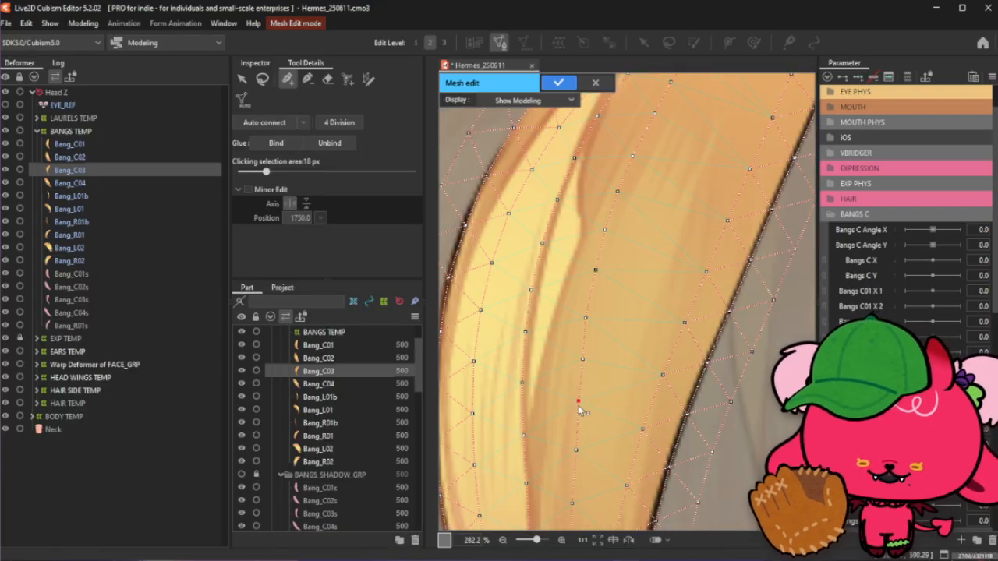
click(581, 359)
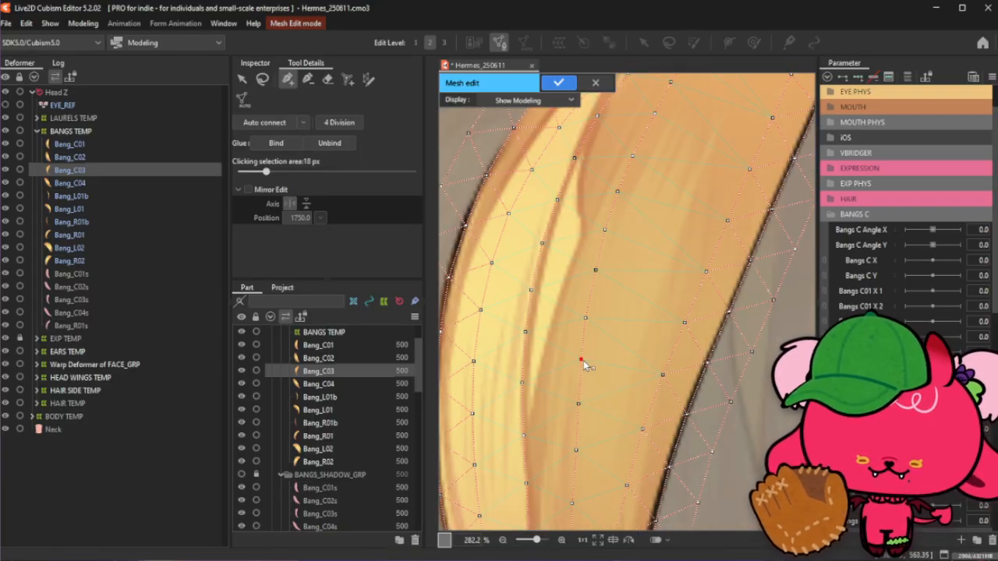
click(585, 316)
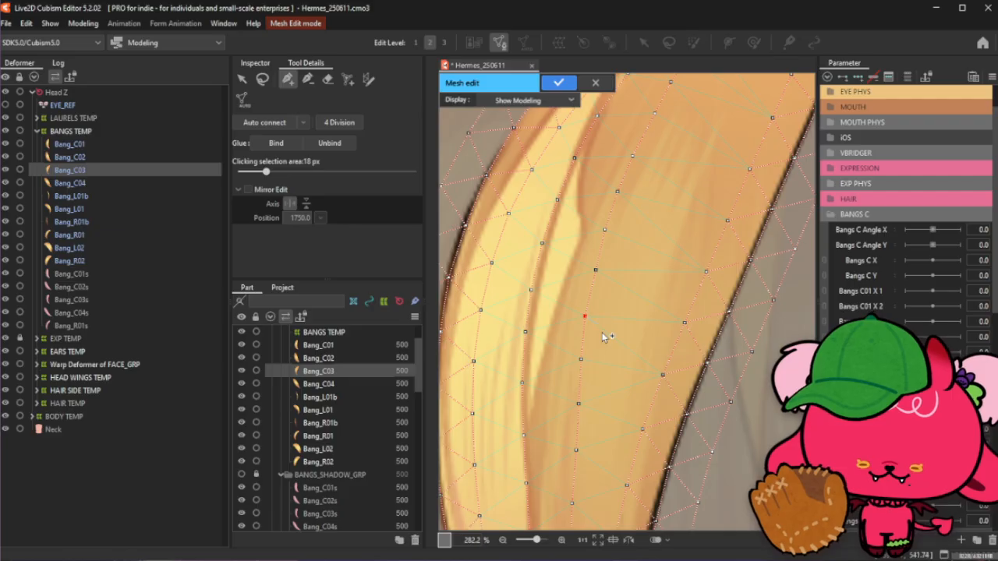
click(595, 270)
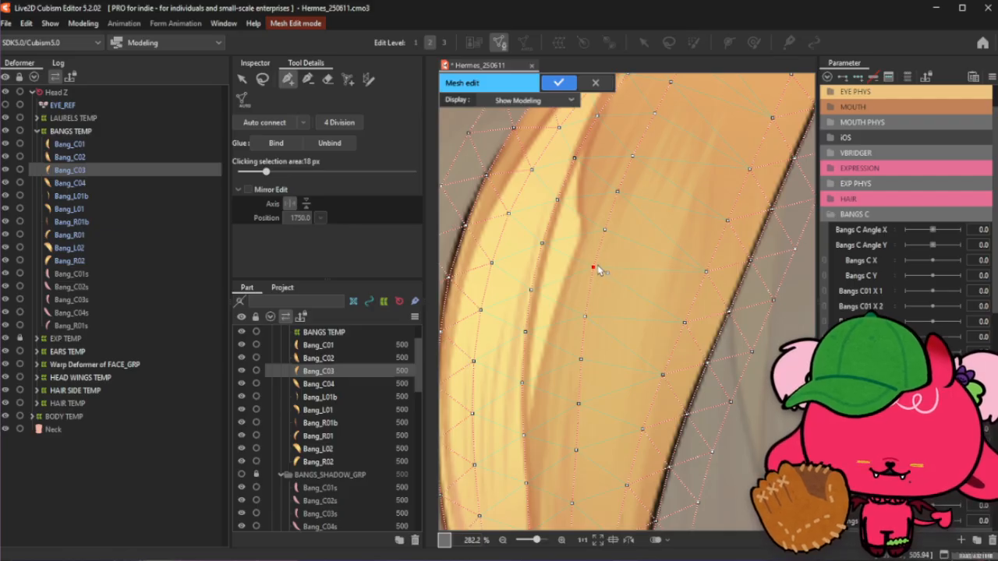
click(604, 230)
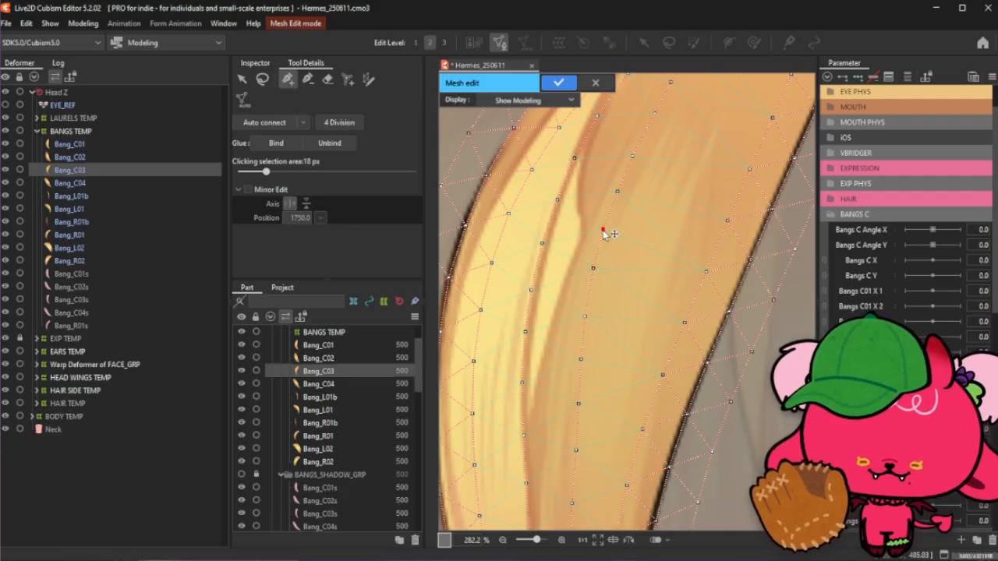
- Connect three interior vertices in the central section of the bang into a continuous chain
scroll(604, 234, down, 2)
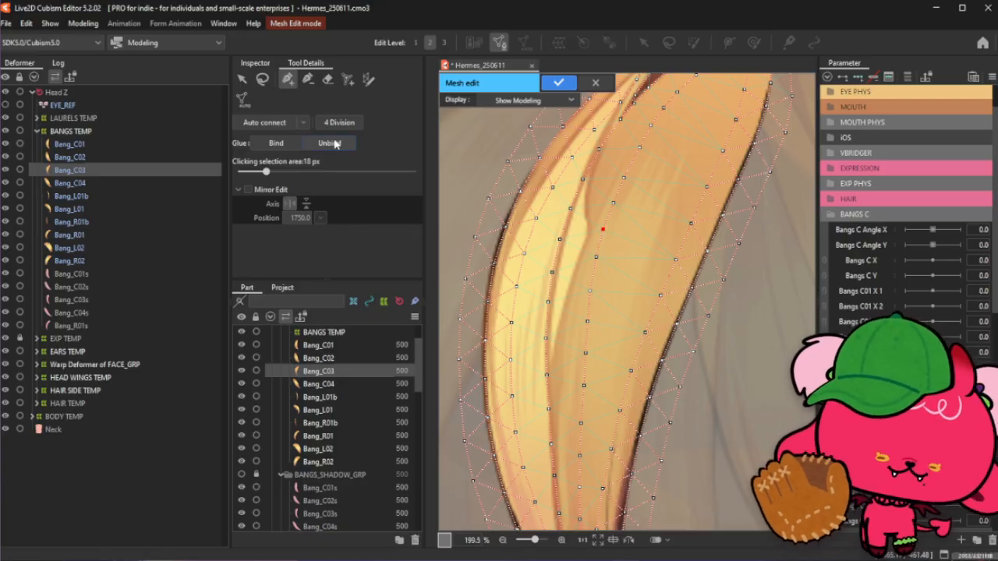
click(263, 81)
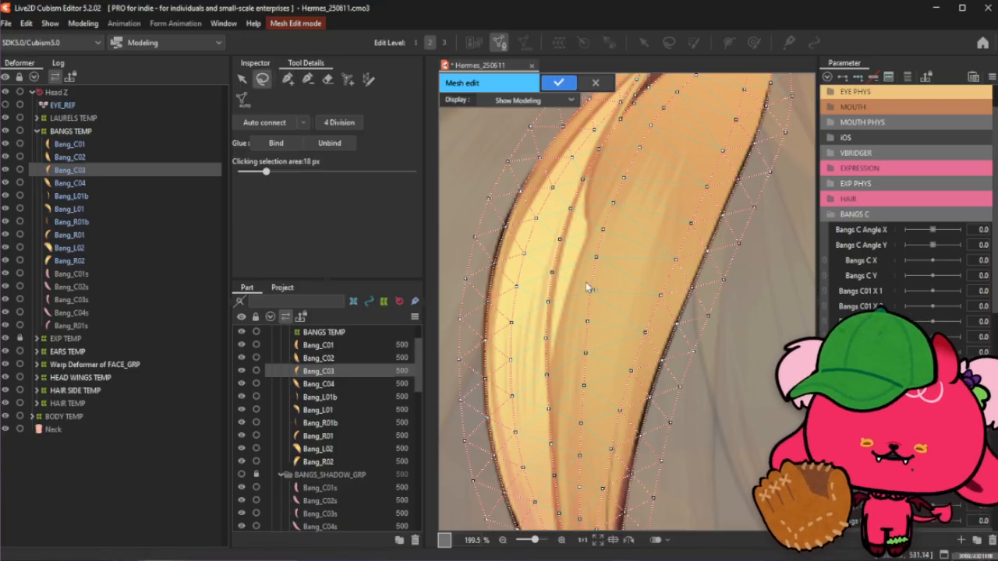
click(287, 78)
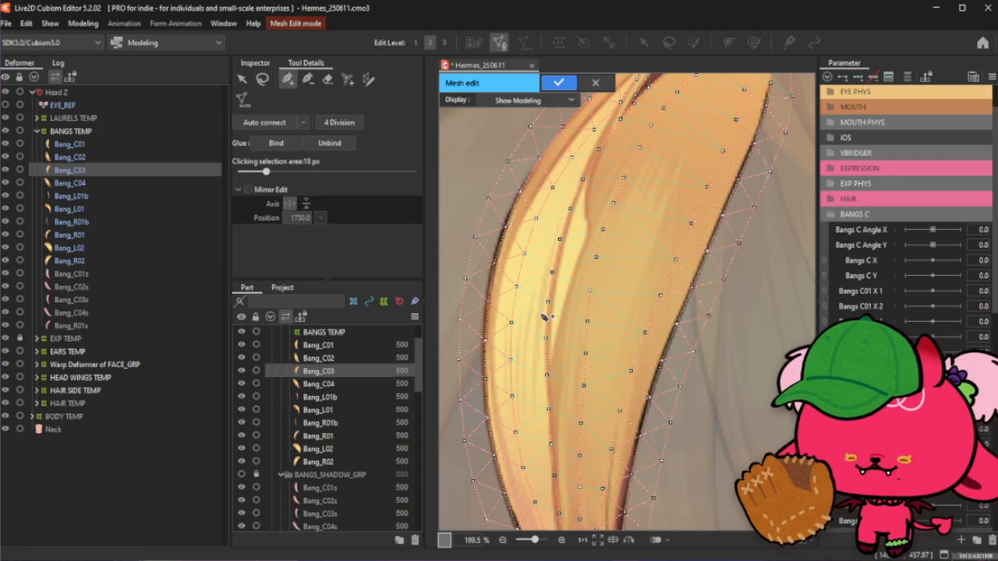
click(581, 354)
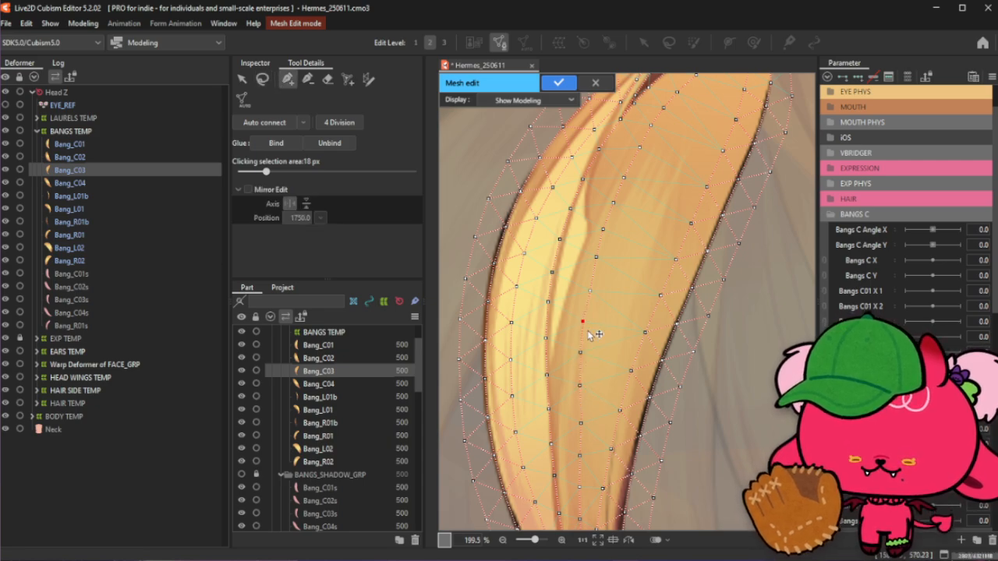
click(589, 292)
click(595, 259)
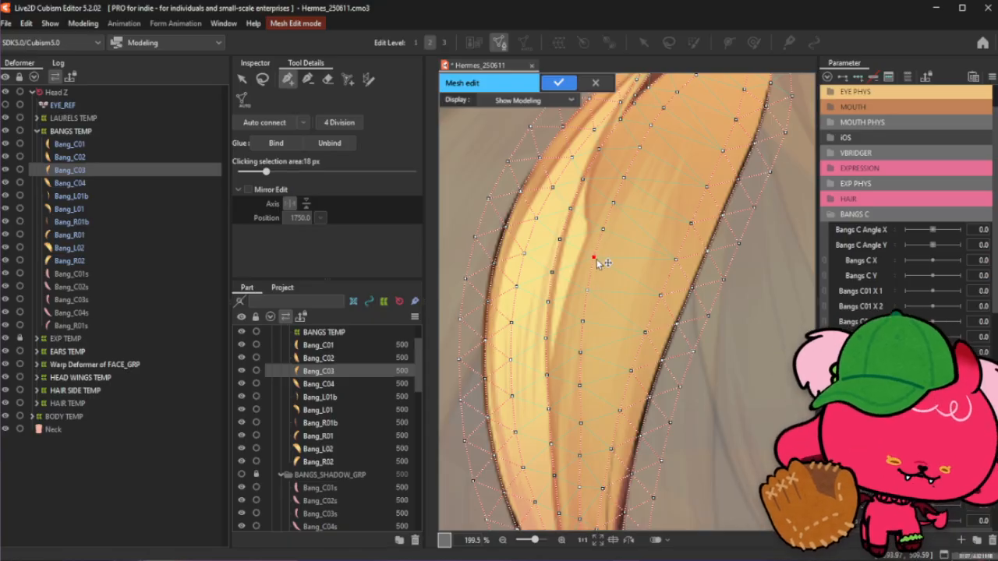
- Extend the interior chain downward through four vertices in the lower part of the bang
click(262, 78)
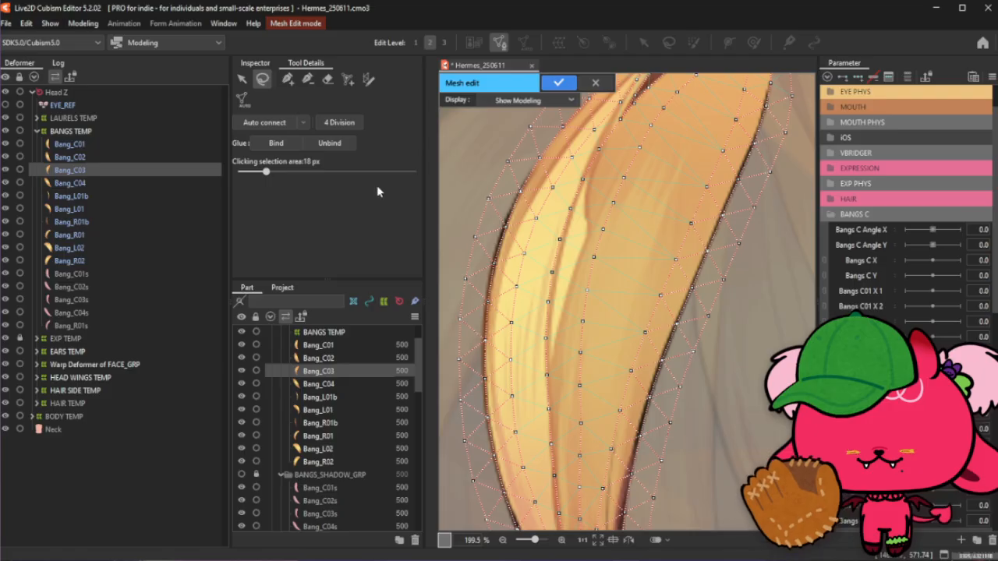
click(288, 80)
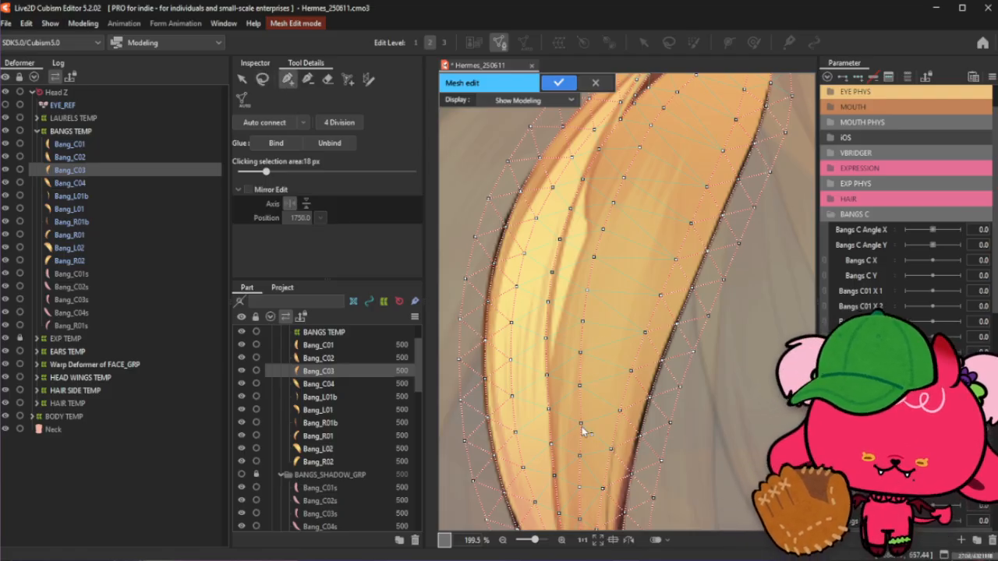
click(580, 387)
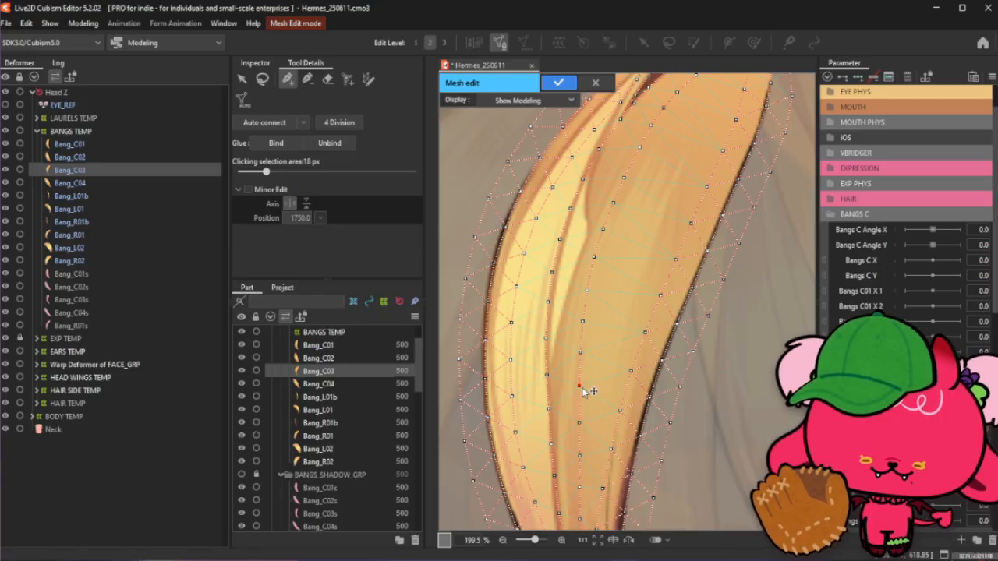
click(578, 424)
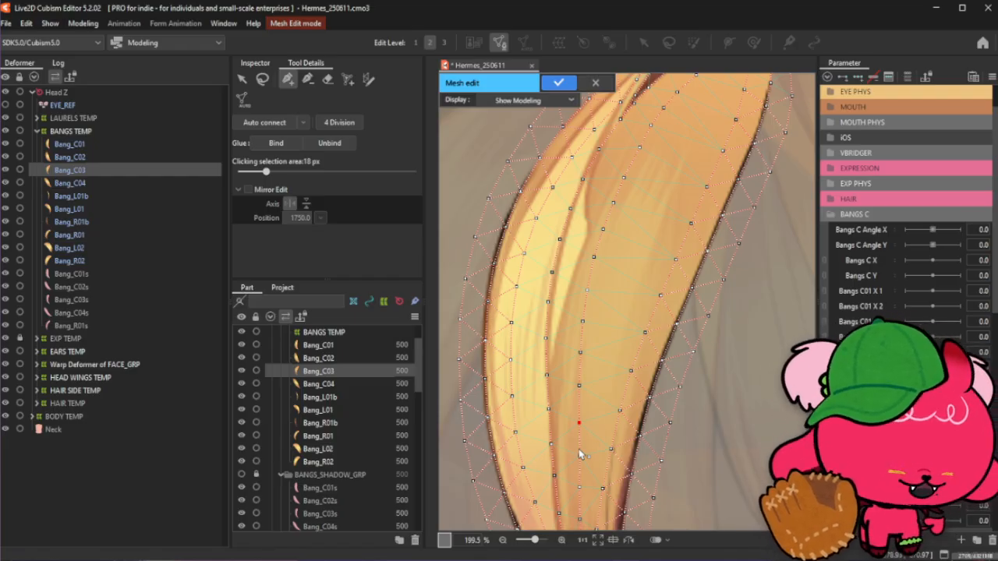
click(580, 456)
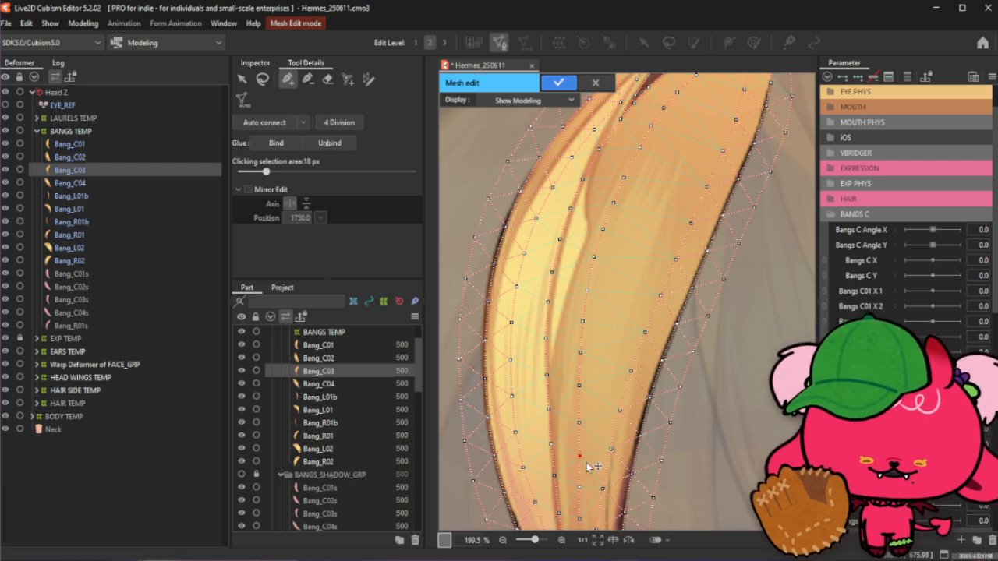
click(581, 489)
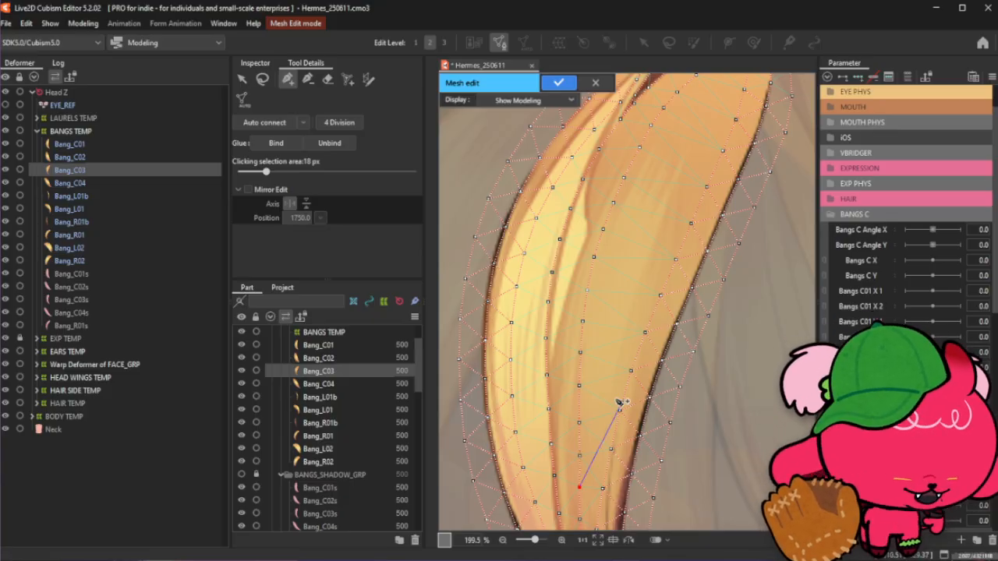
- Nudge an interior vertex near the bang's tip slightly upward and connect it to the vertex below
click(263, 80)
click(756, 333)
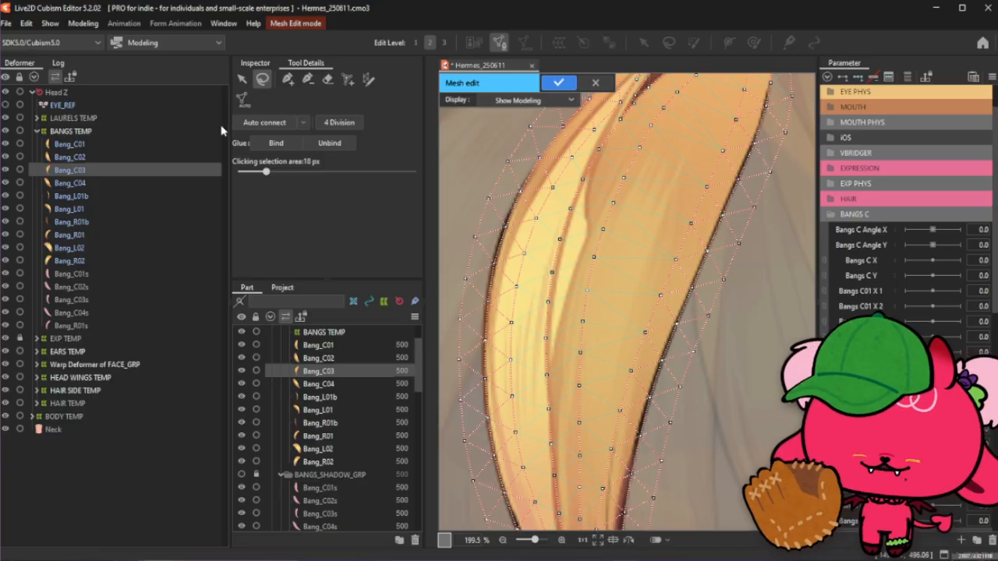
click(286, 81)
scroll(531, 286, down, 1)
scroll(678, 109, down, 1)
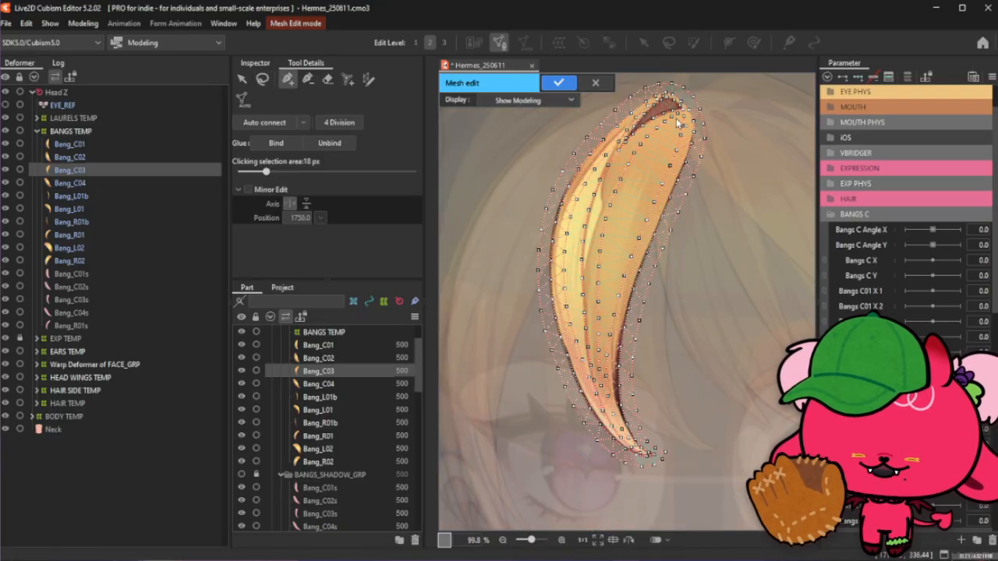
scroll(673, 85, up, 1)
scroll(671, 89, up, 1)
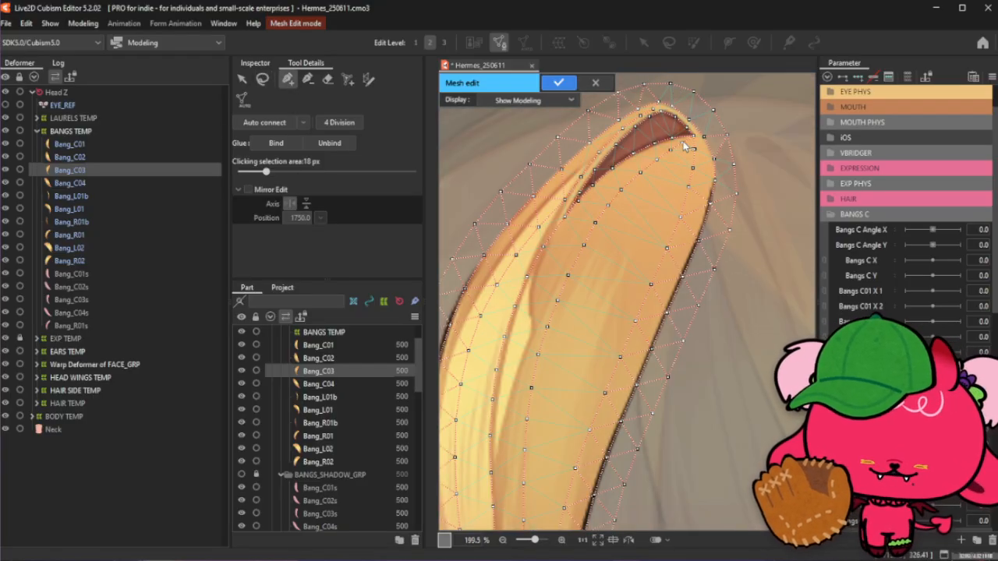
scroll(686, 146, up, 1)
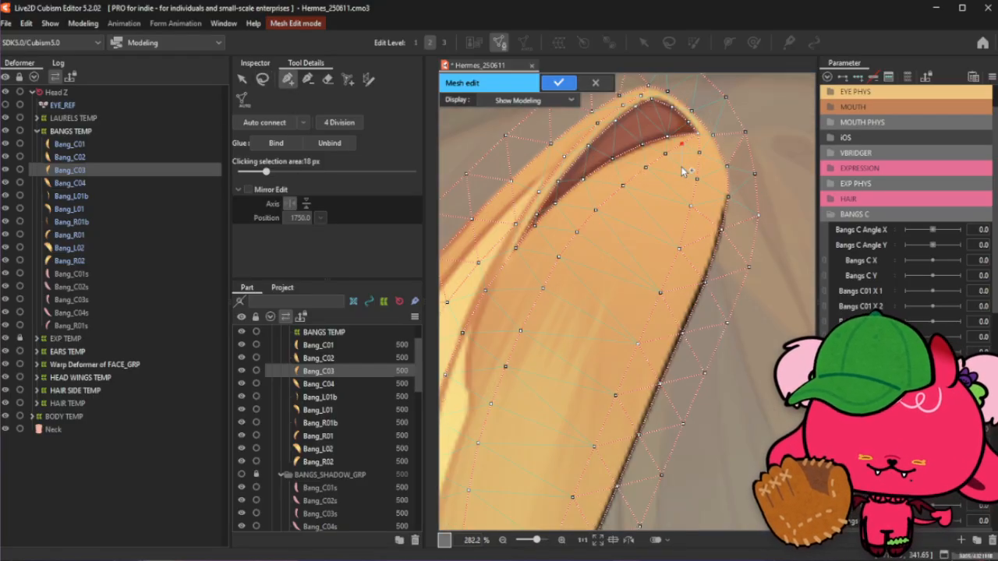
click(656, 206)
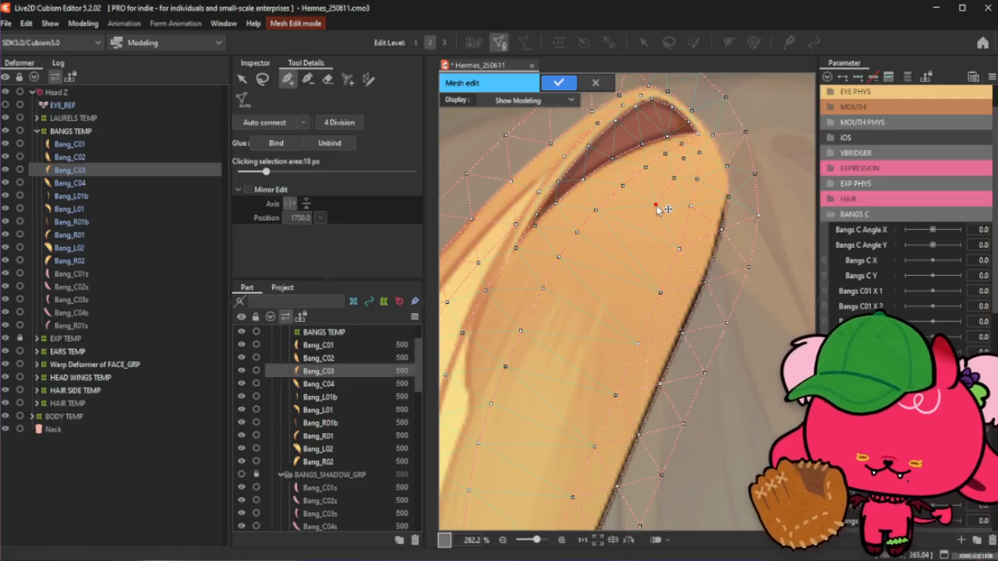
drag(656, 204, 657, 202)
click(638, 236)
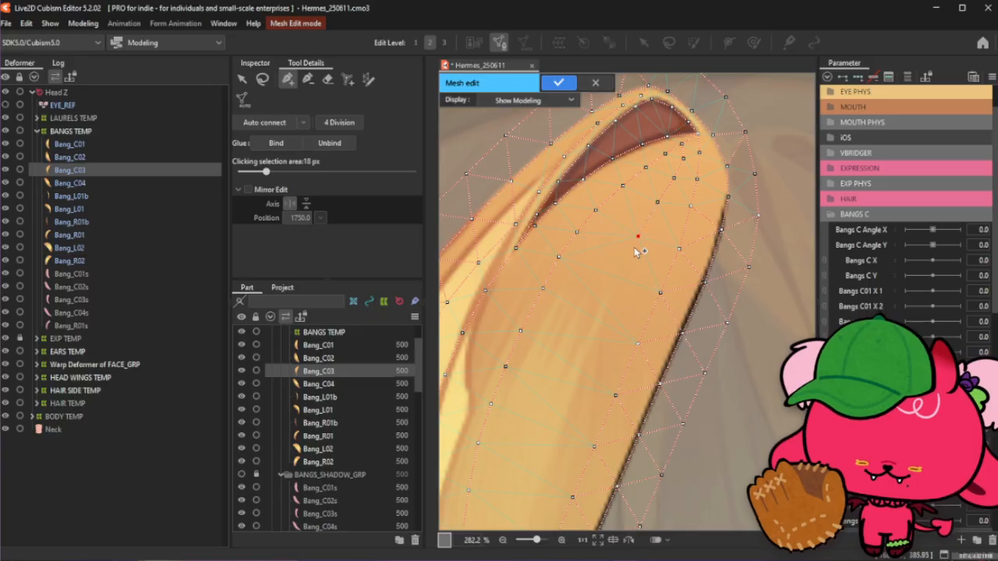
- Reposition and reconnect the interior vertices just below the tip to even out their spacing
scroll(640, 170, down, 2)
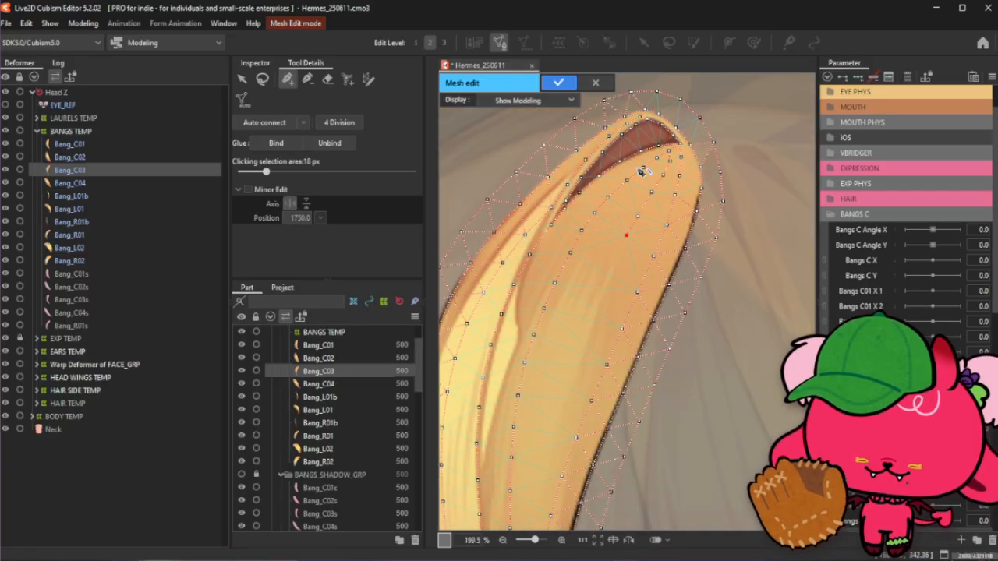
scroll(598, 256, up, 2)
drag(643, 228, 640, 230)
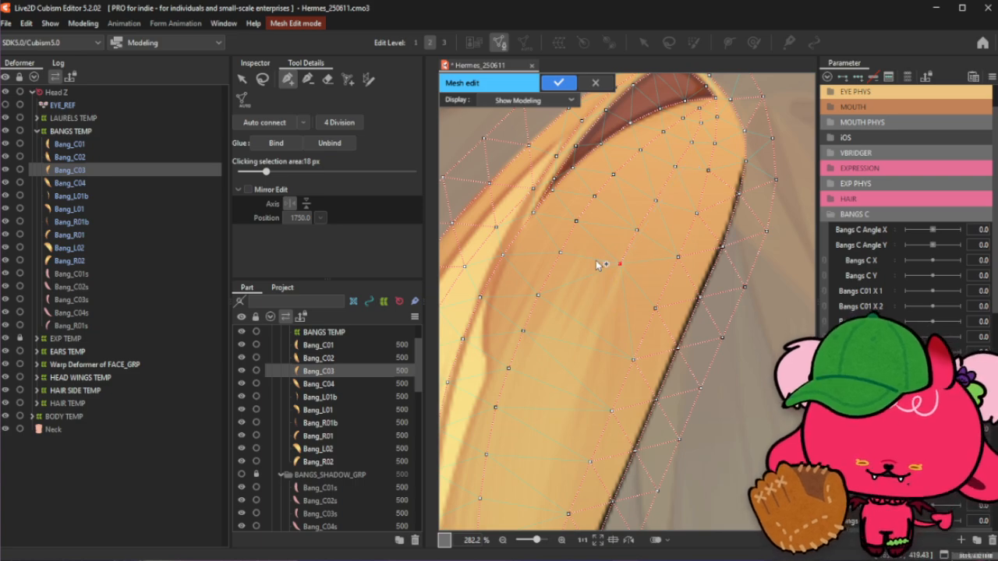
click(638, 227)
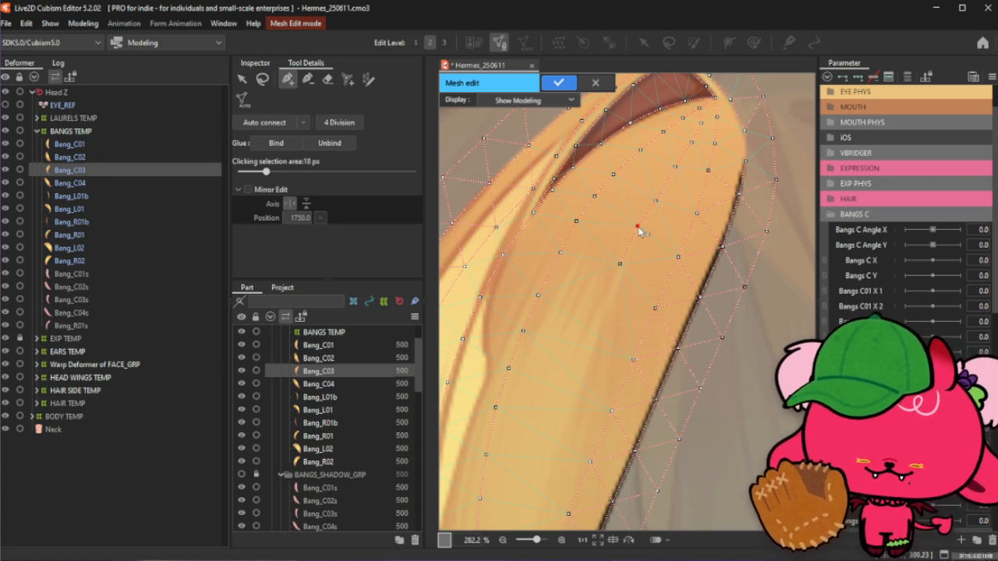
click(657, 196)
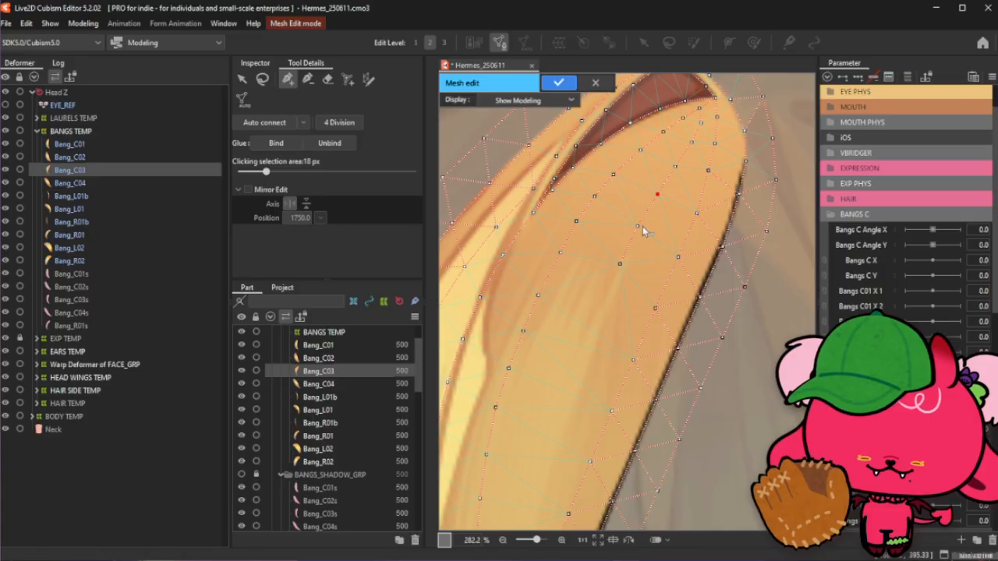
click(638, 227)
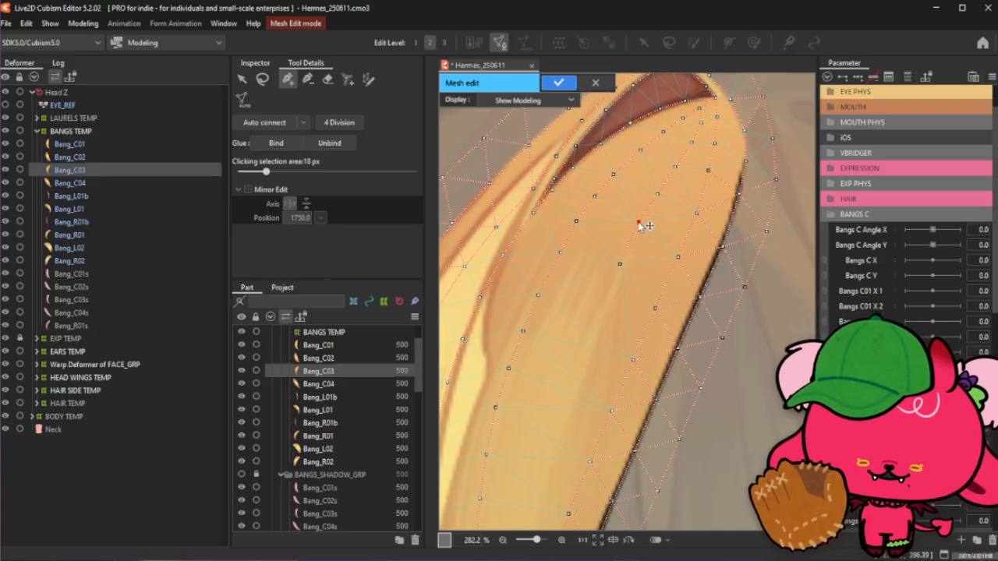
drag(626, 263, 626, 257)
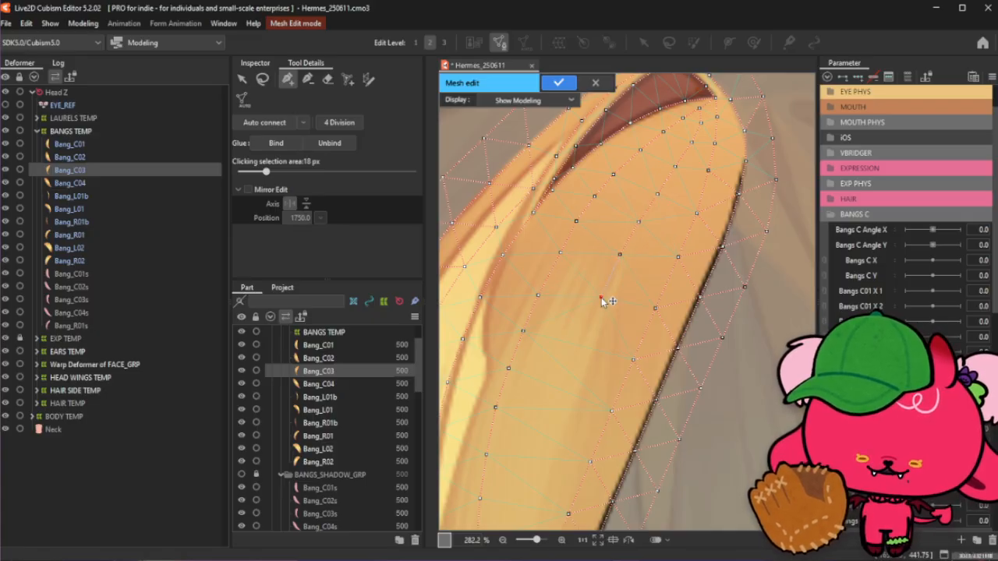
click(620, 256)
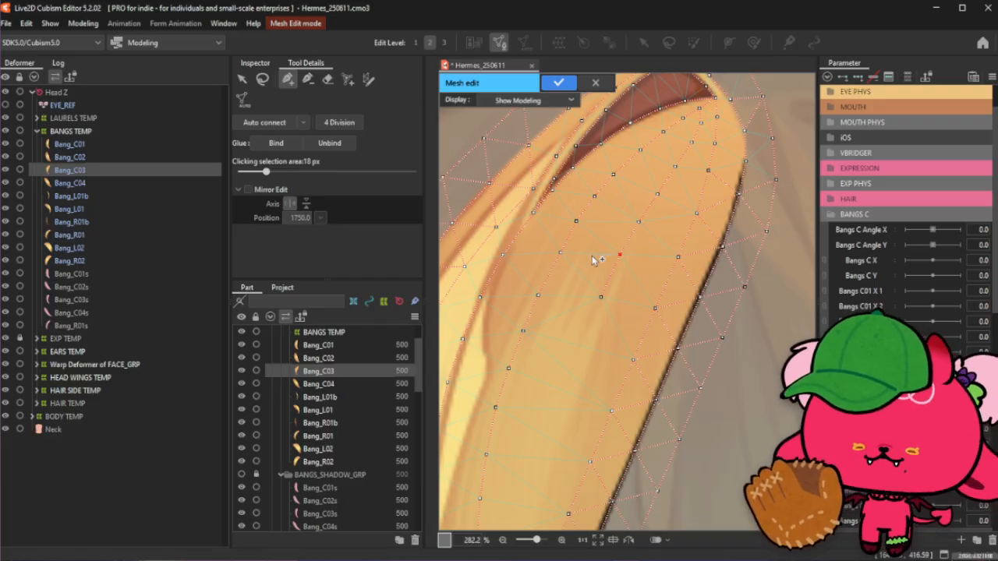
- Connect a diagonal chain of interior vertices running up toward the tip along the inner fold
click(263, 79)
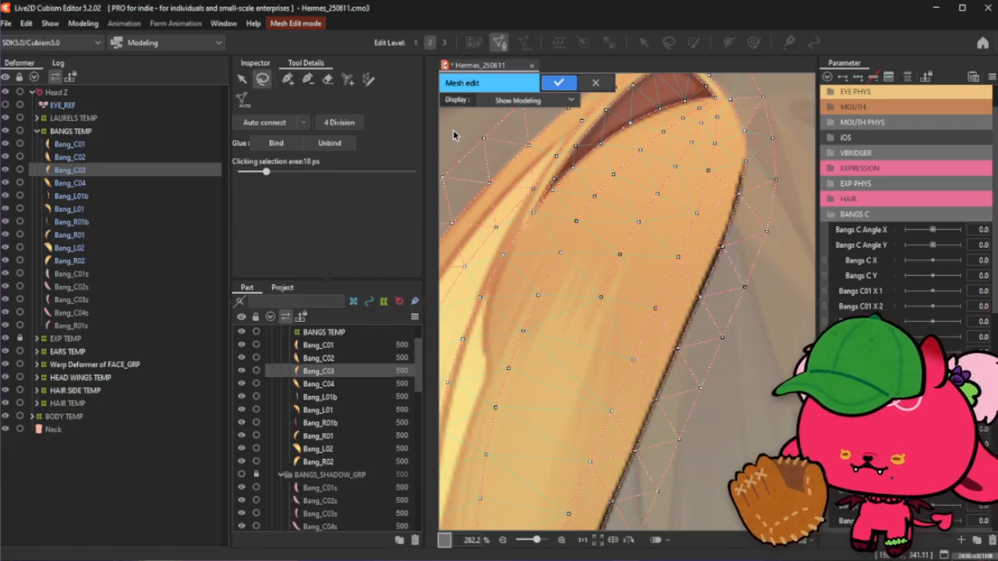
click(288, 79)
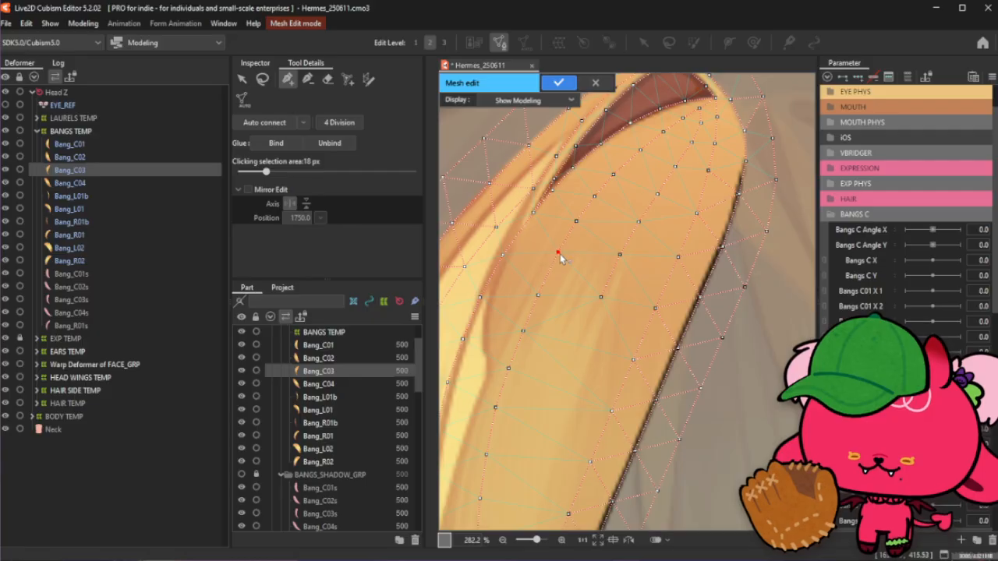
click(537, 294)
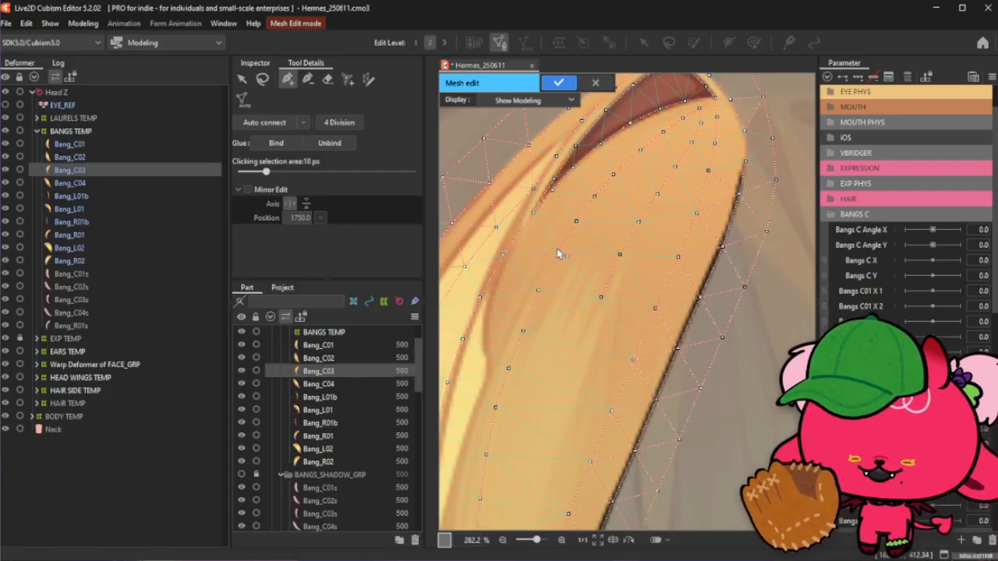
click(576, 221)
click(594, 197)
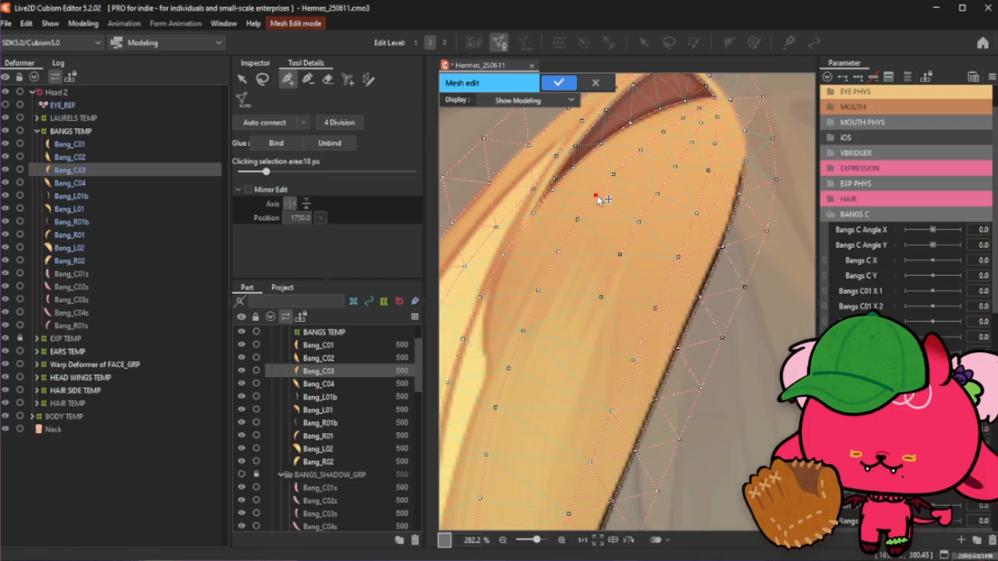
click(614, 172)
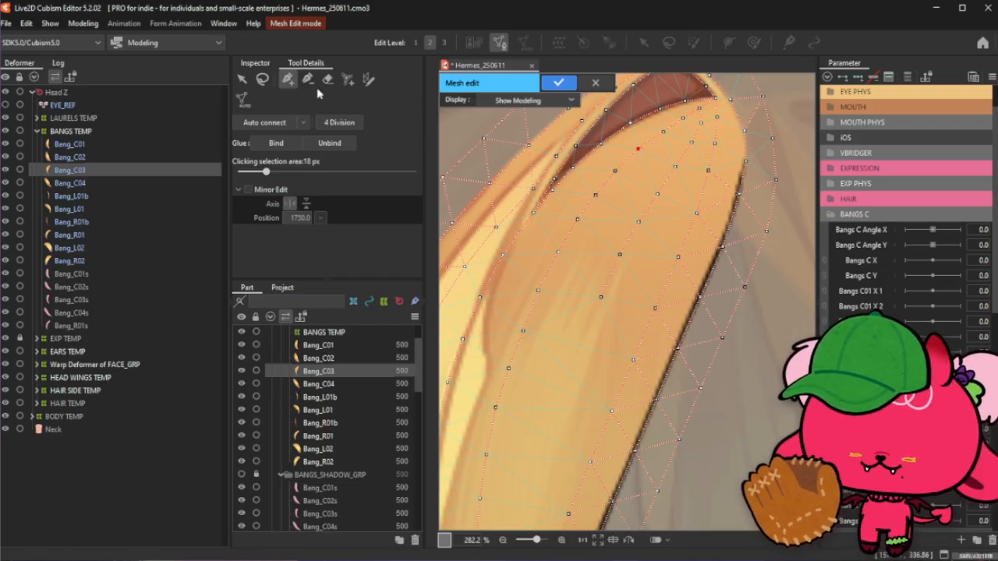
click(263, 80)
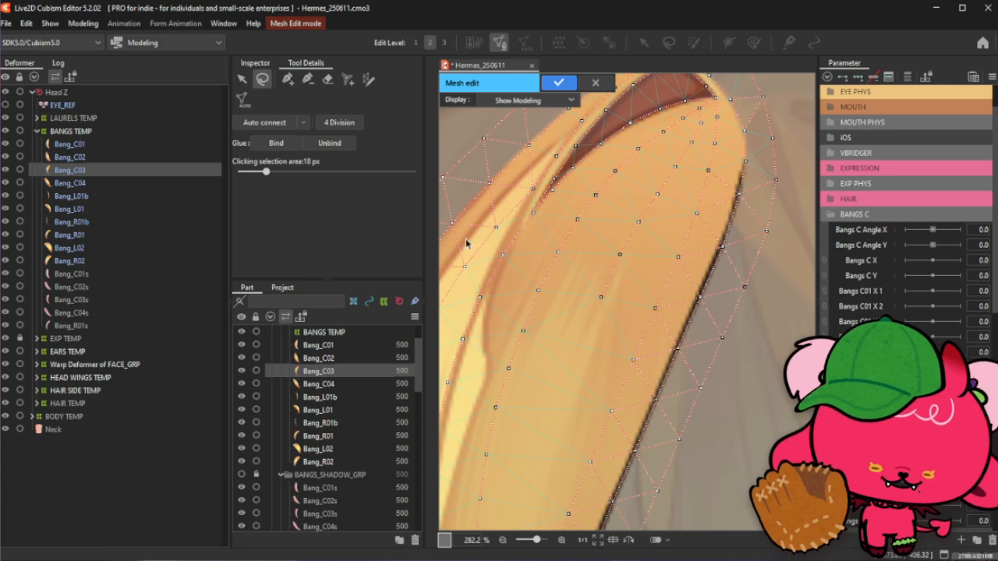
- Connect an interior vertex in the upper middle of the bang to the vertex below it
click(287, 78)
scroll(639, 153, down, 2)
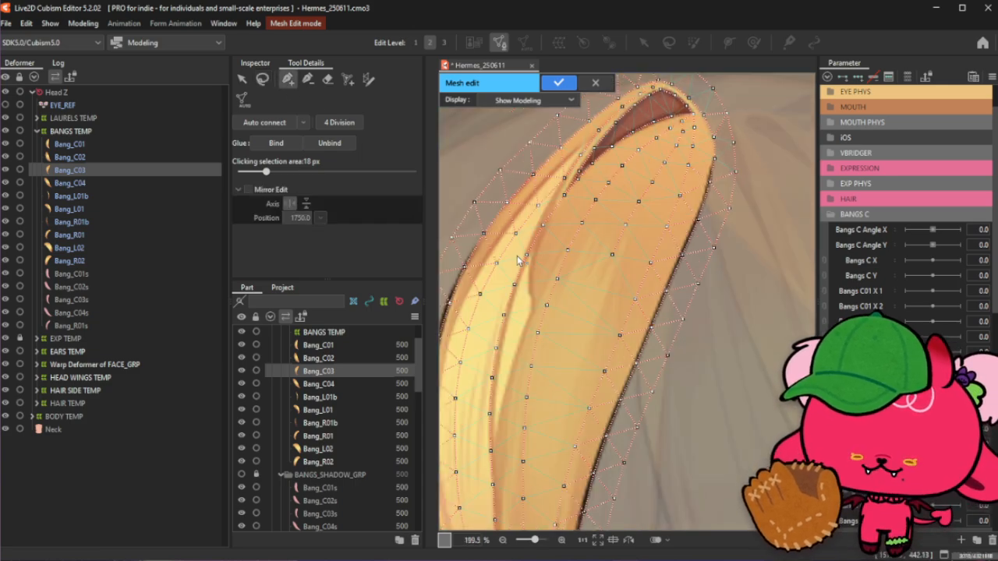
scroll(639, 153, up, 2)
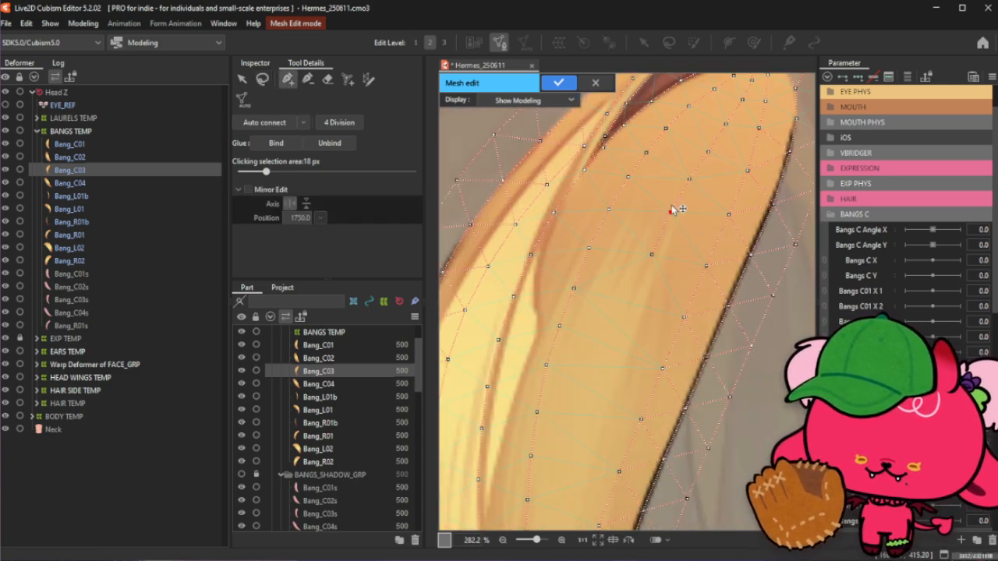
click(689, 176)
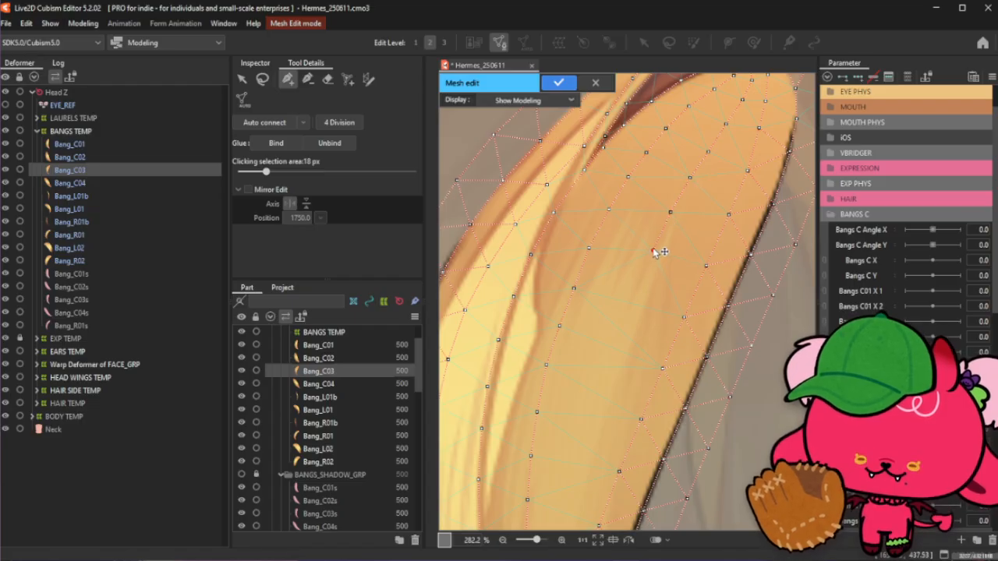
click(671, 213)
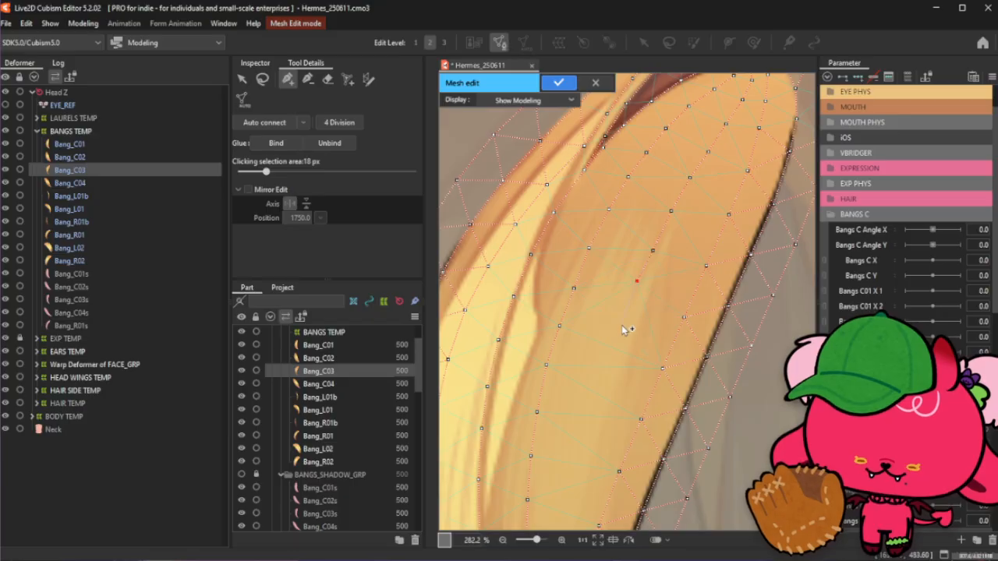
- Nudge that interior vertex slightly downward and connect it to the vertex above
scroll(623, 323, down, 3)
scroll(619, 316, up, 5)
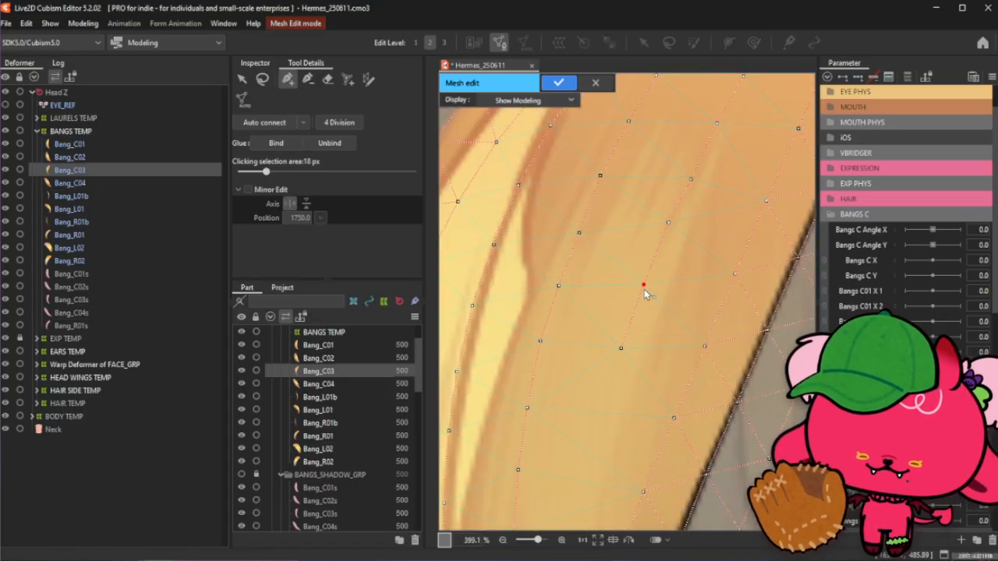
drag(669, 223, 670, 227)
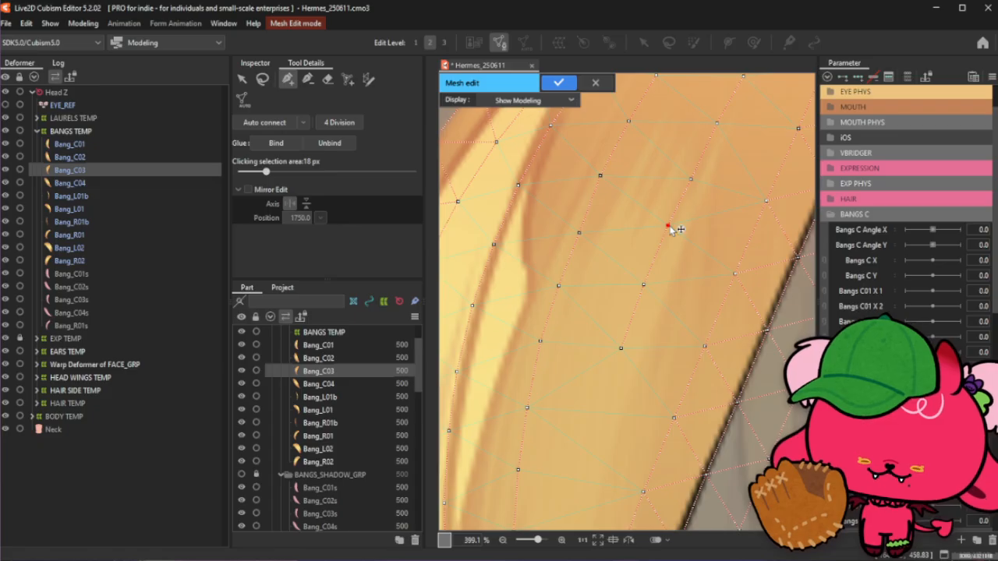
click(692, 179)
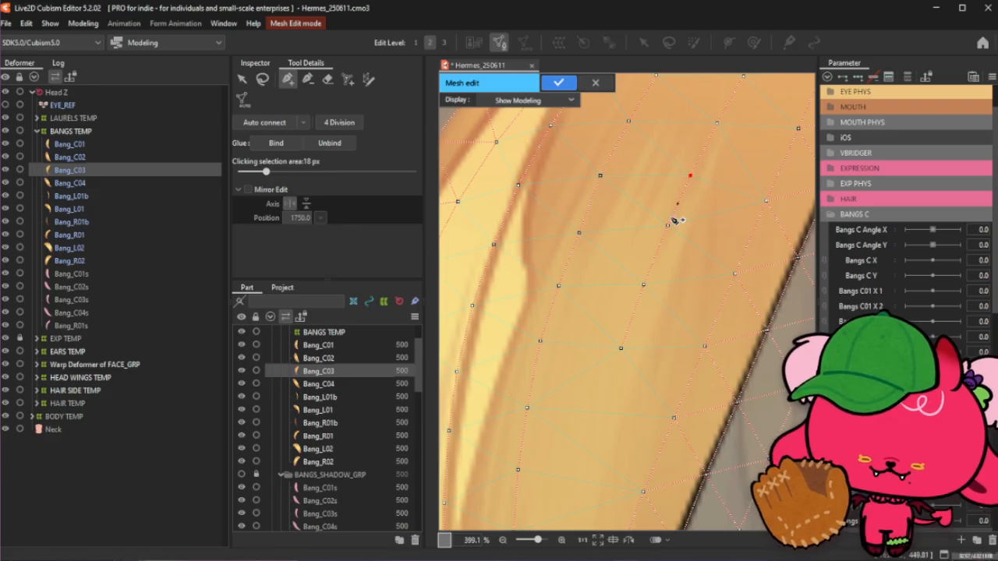
- Connect a chain of four interior vertices running down the middle of the bang
scroll(684, 156, down, 3)
scroll(684, 166, up, 1)
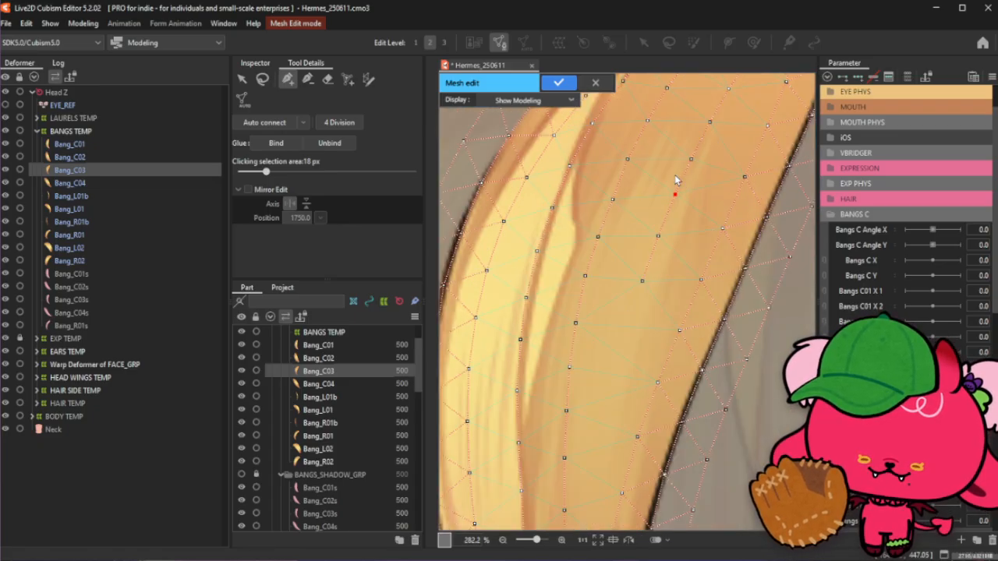
click(262, 79)
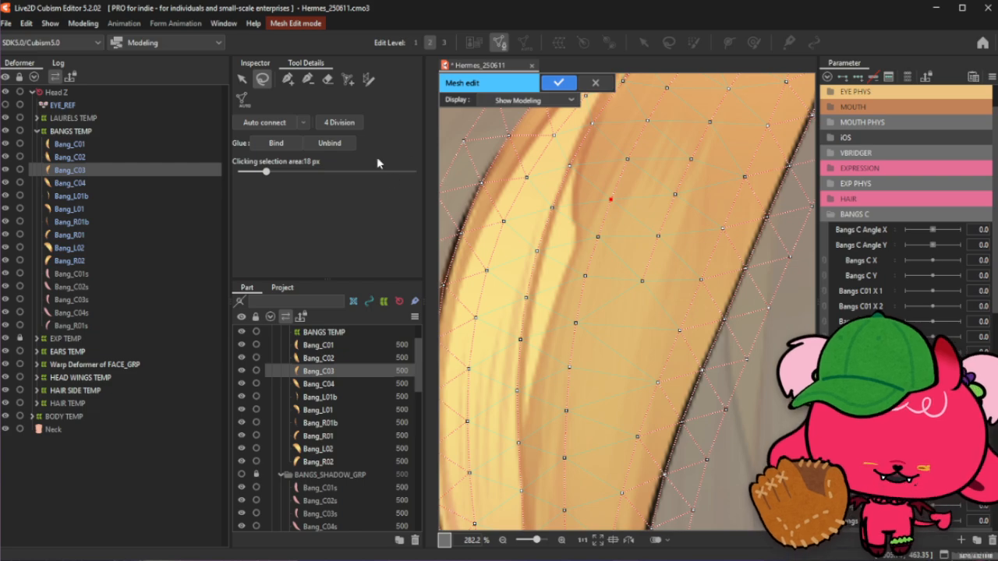
click(288, 79)
scroll(653, 222, down, 4)
scroll(648, 202, up, 3)
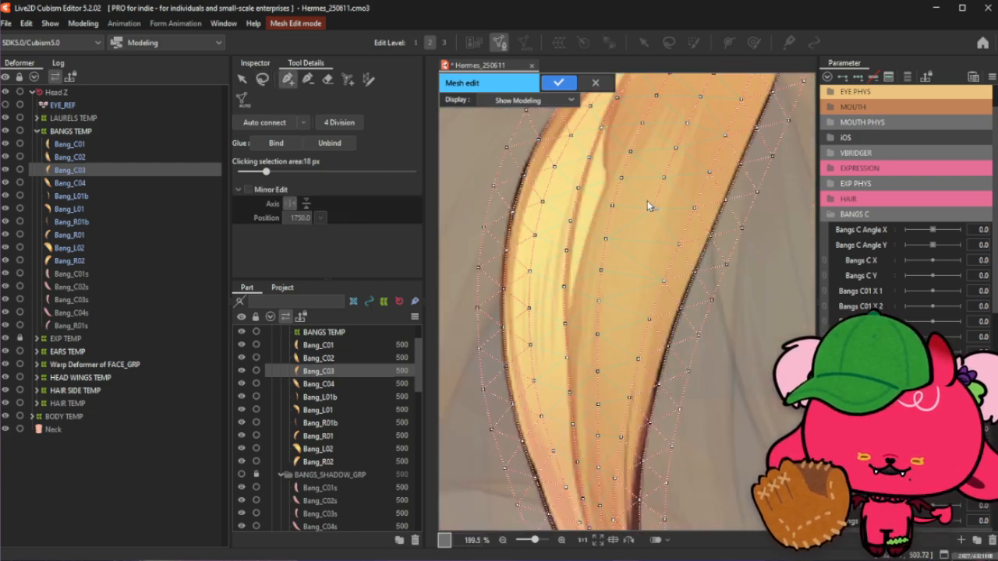
scroll(648, 202, up, 1)
click(653, 217)
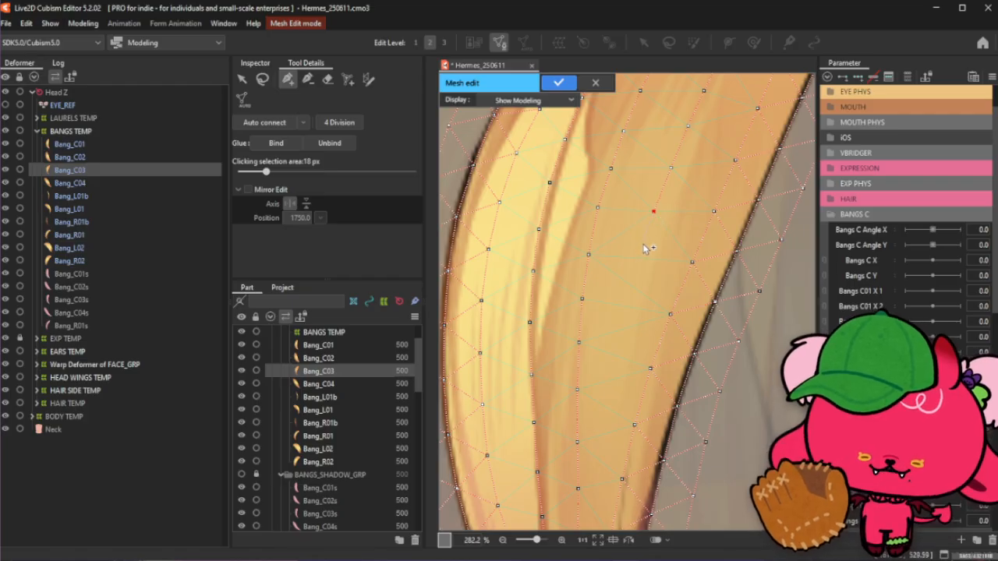
click(631, 285)
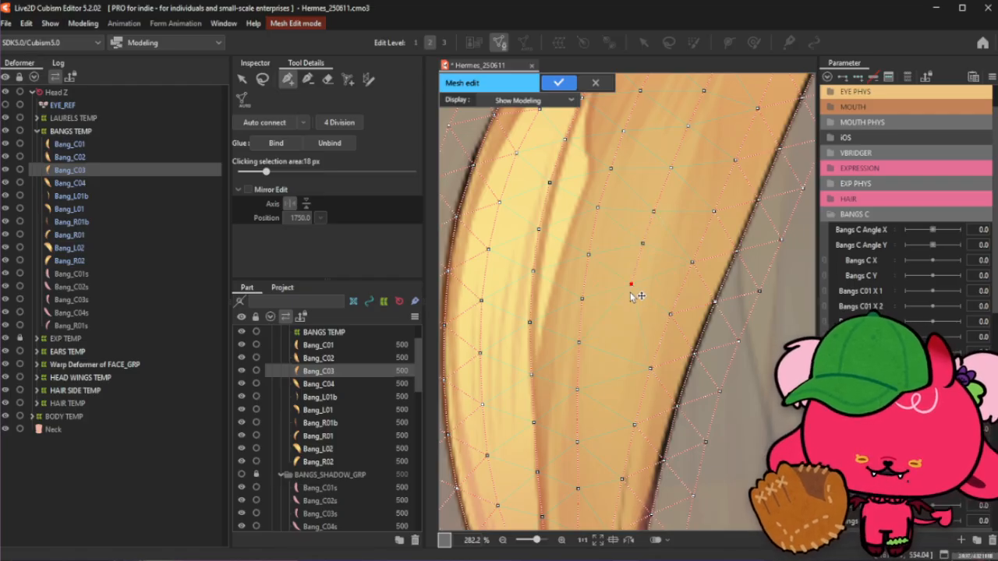
click(619, 334)
click(609, 382)
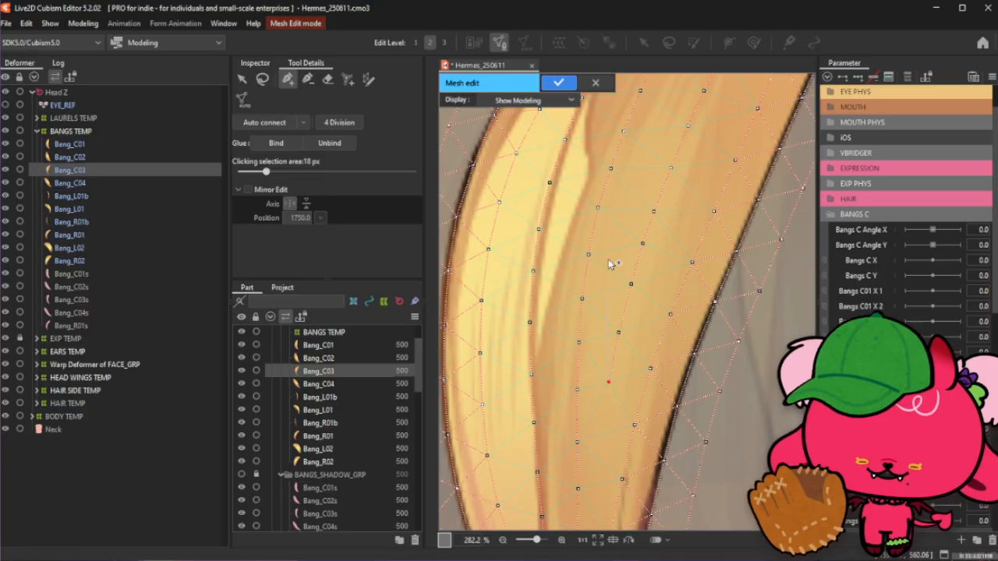
- Extend the middle chain further down the bang through three more interior vertices
scroll(611, 227, down, 5)
scroll(613, 293, up, 5)
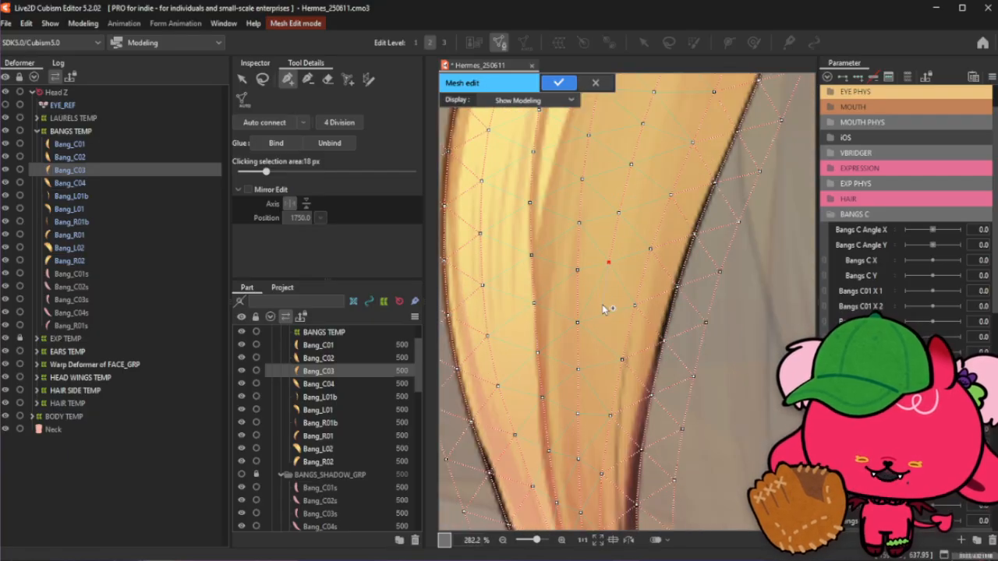
click(603, 304)
click(598, 341)
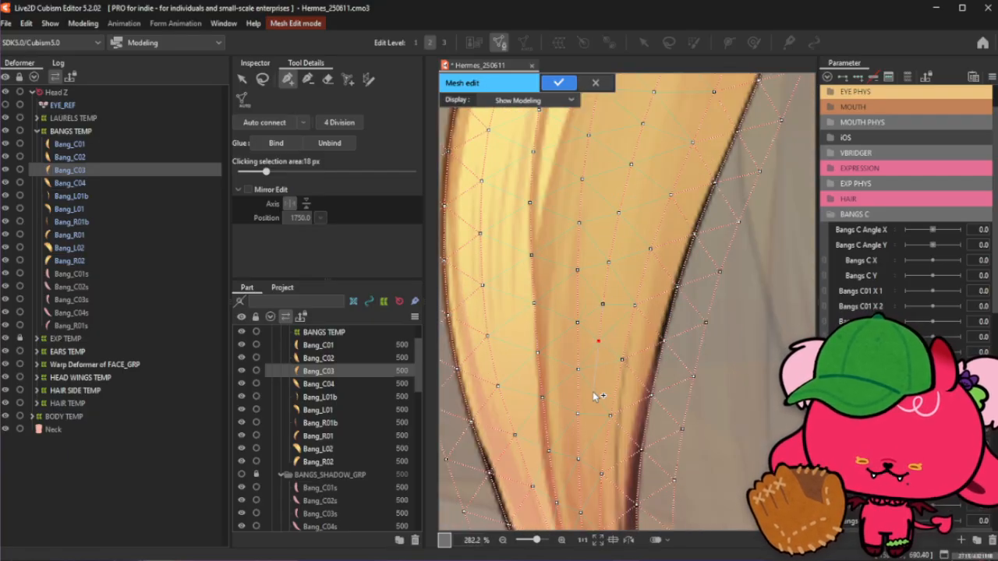
click(588, 435)
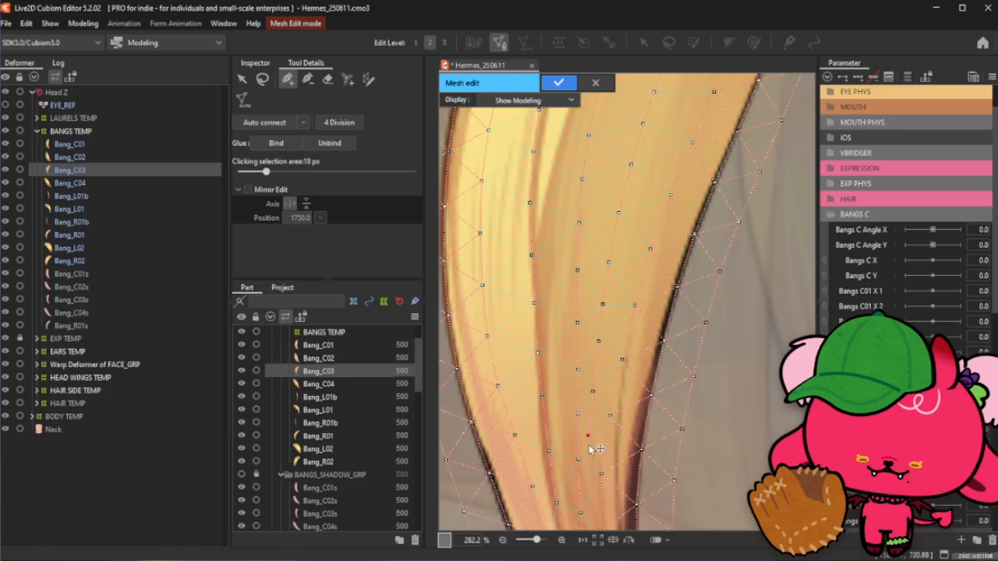
- Link interior vertices along the middle column up and down to tighten the chain's connections
scroll(611, 285, down, 5)
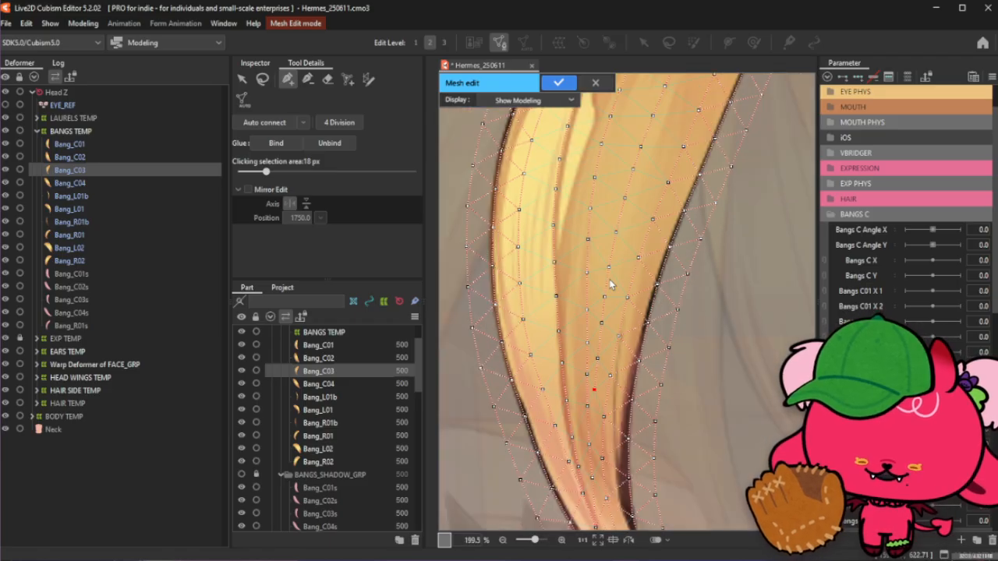
scroll(592, 405, up, 5)
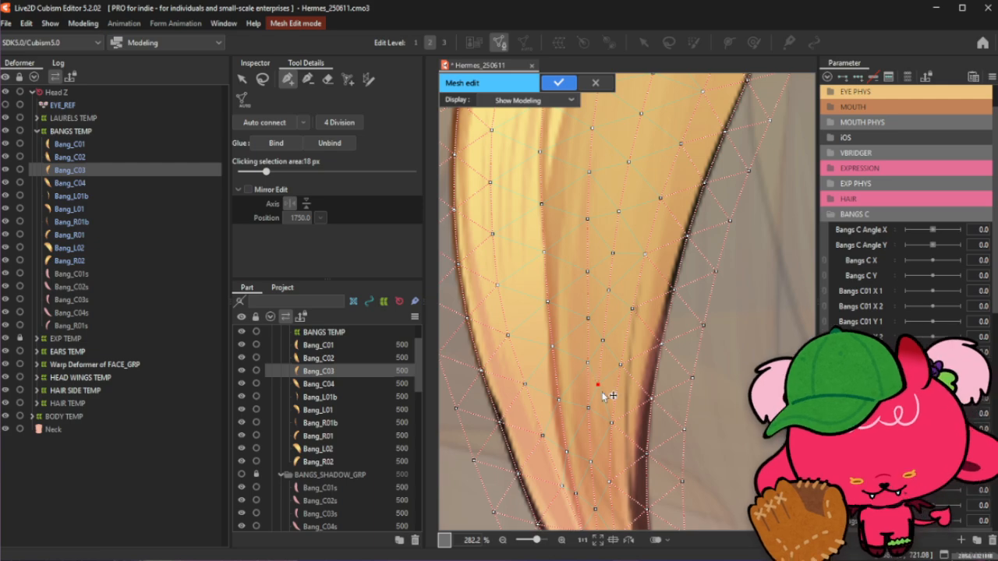
click(603, 342)
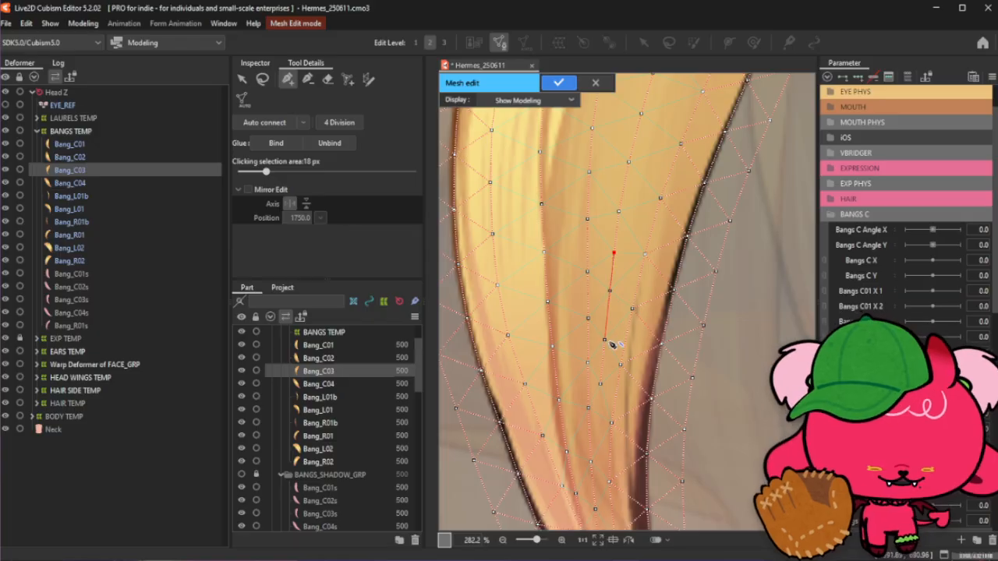
click(610, 294)
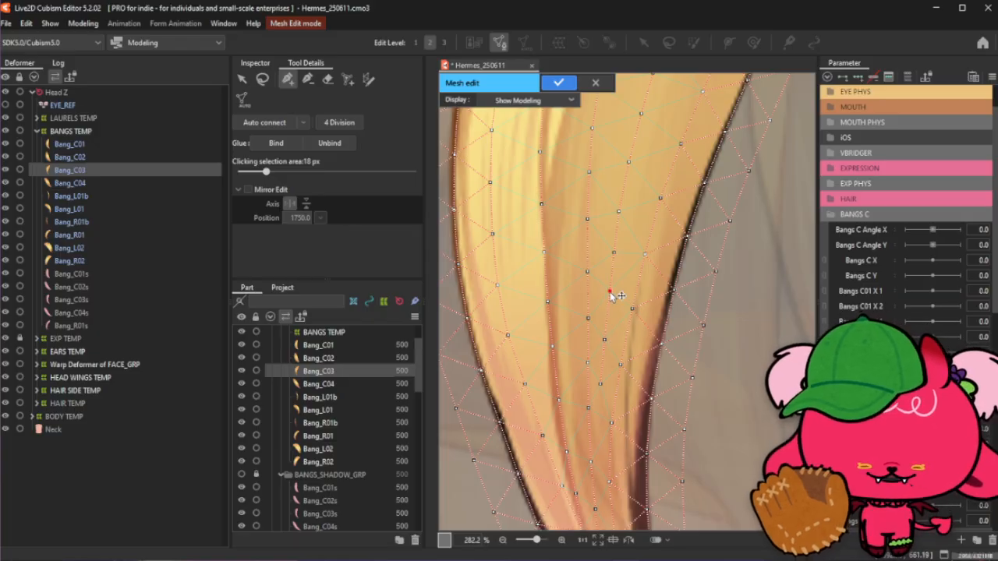
click(604, 341)
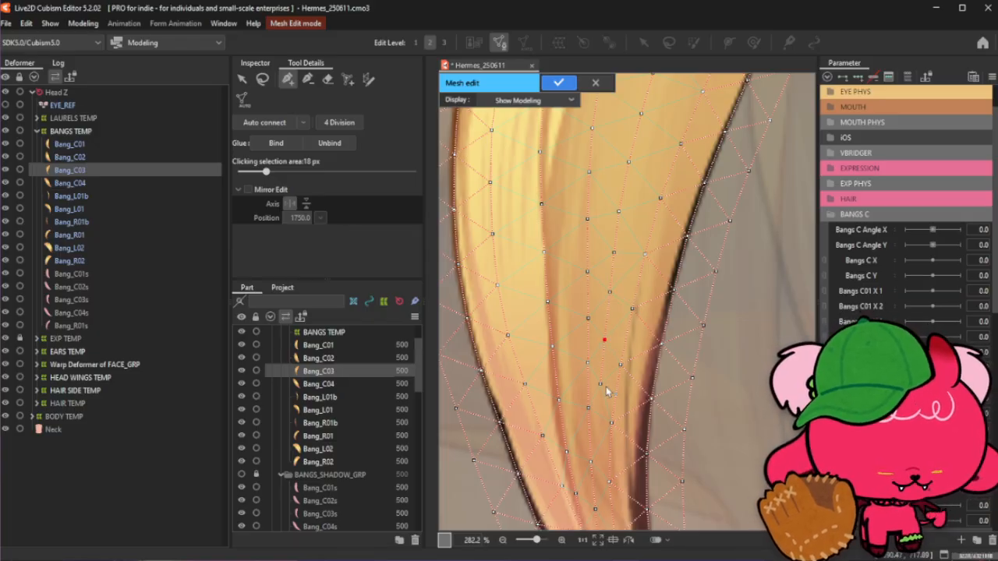
click(600, 428)
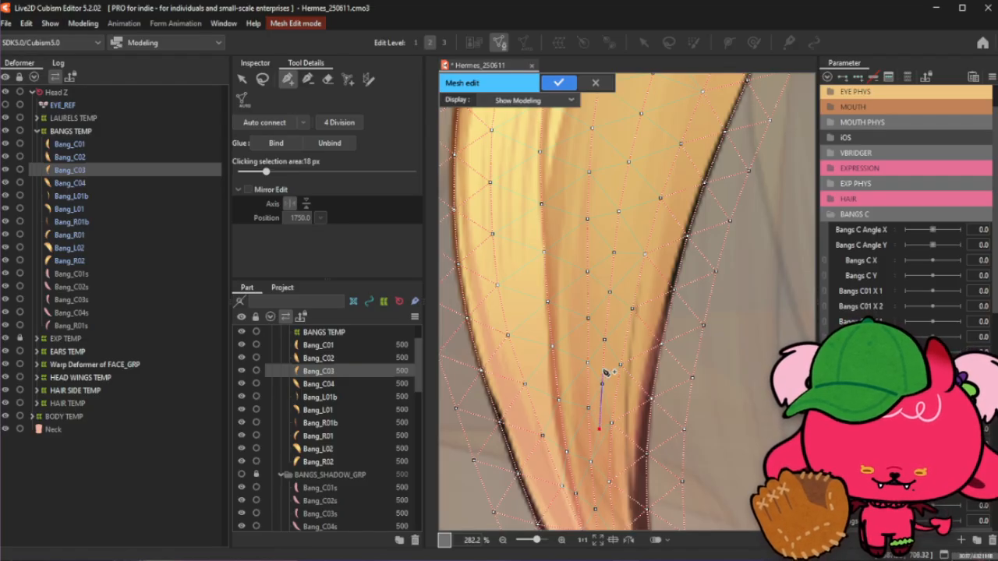
- Connect the lower interior vertices back up the middle chain toward the upper vertex
scroll(606, 373, up, 2)
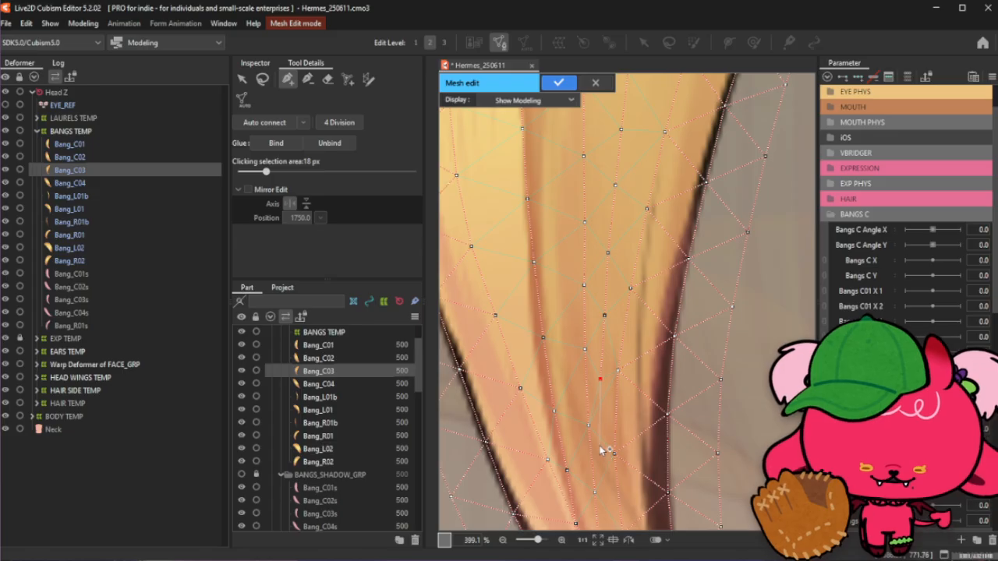
click(599, 445)
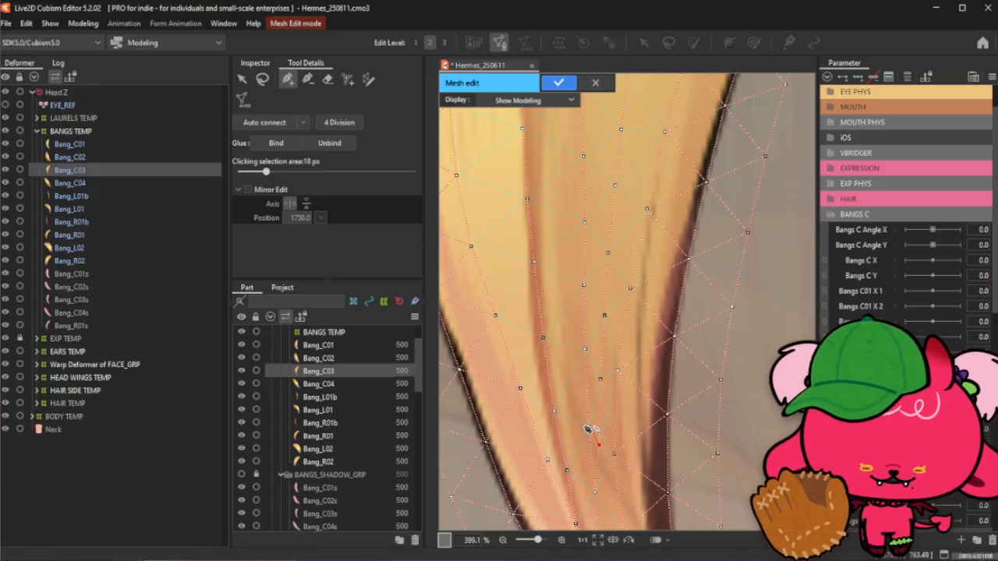
click(588, 428)
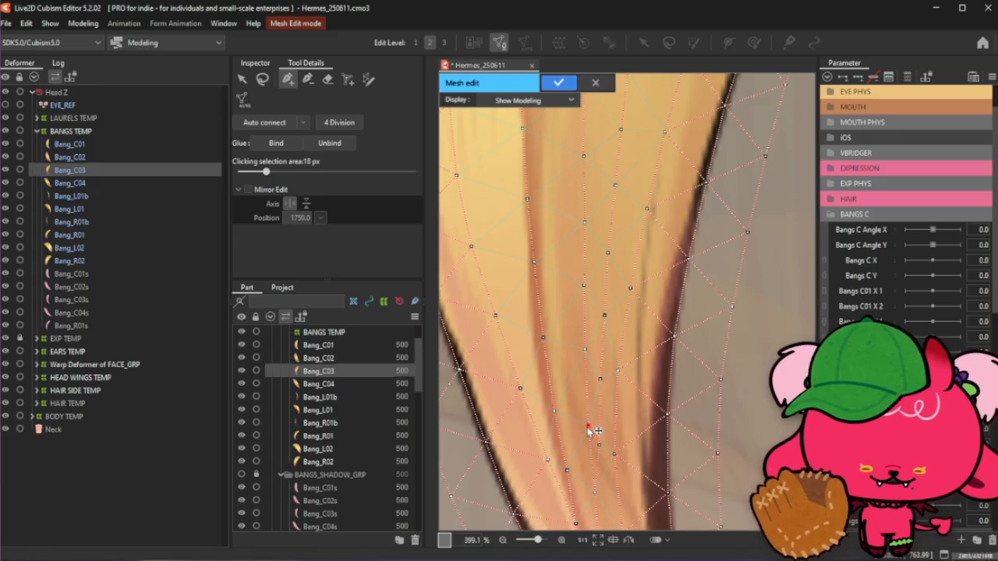
click(585, 355)
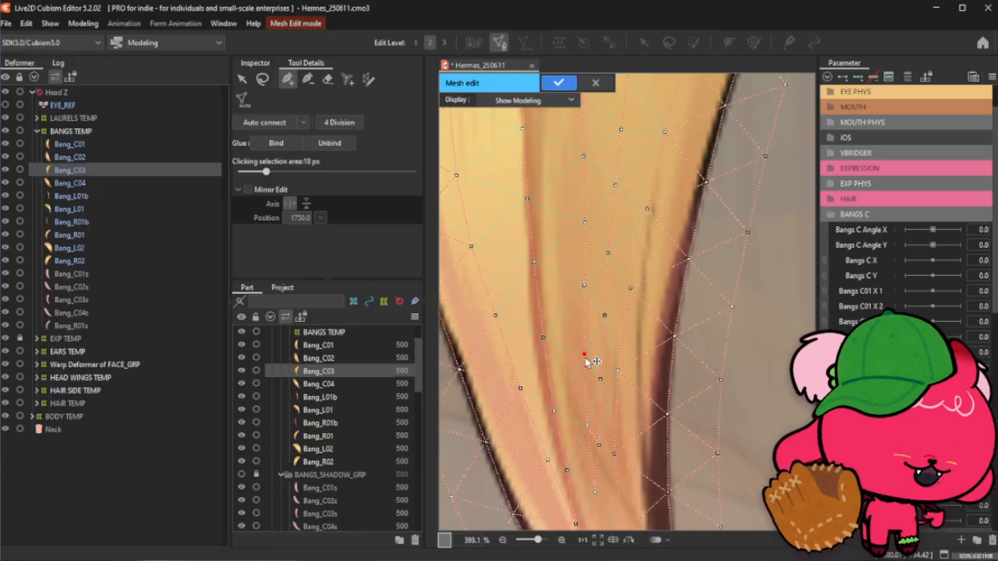
scroll(586, 361, down, 4)
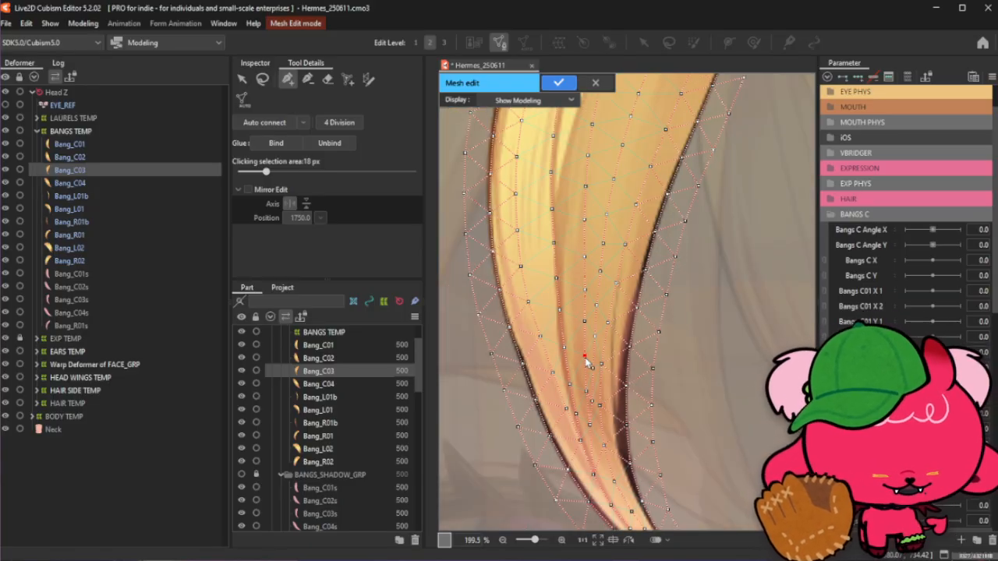
scroll(590, 366, up, 2)
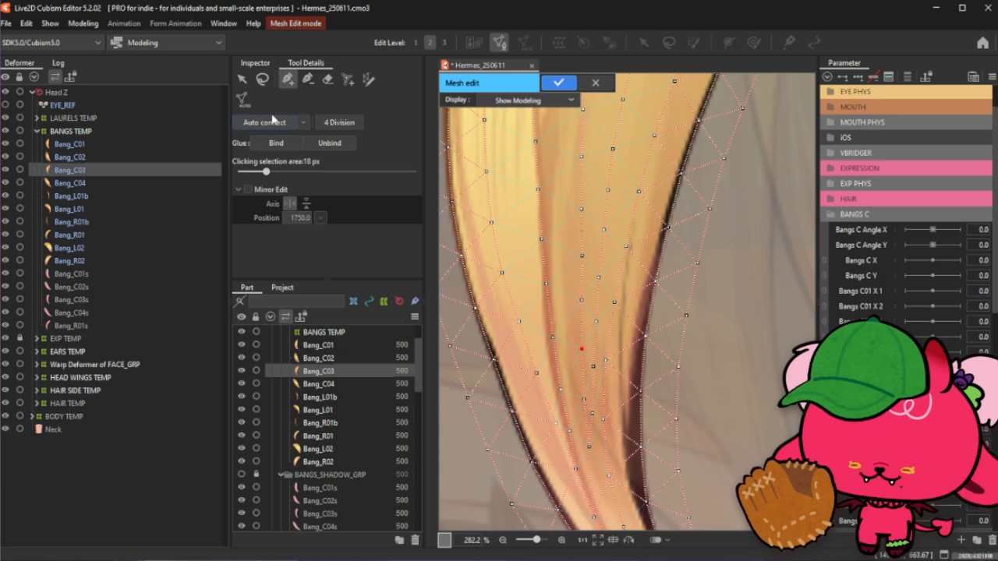
click(308, 78)
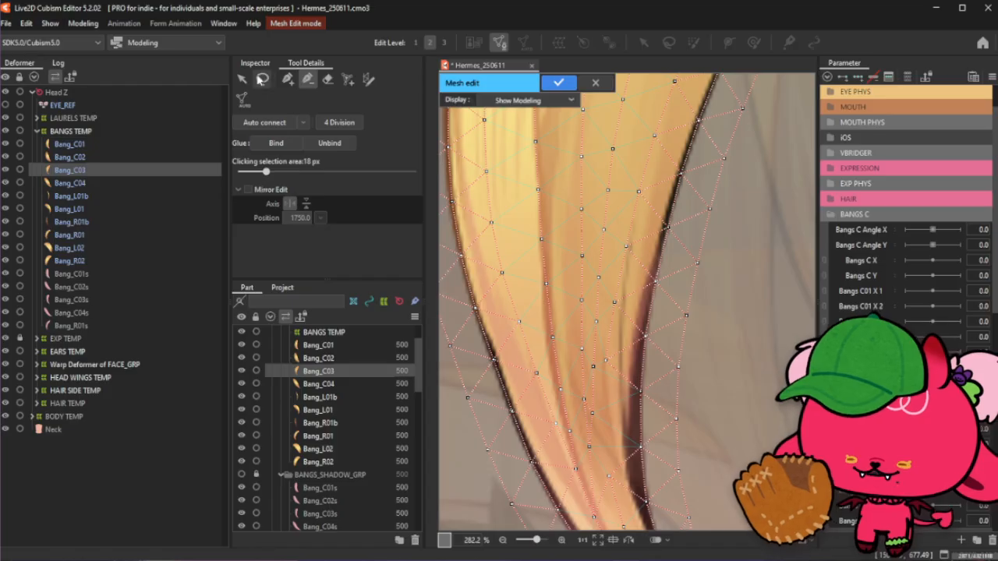
click(287, 80)
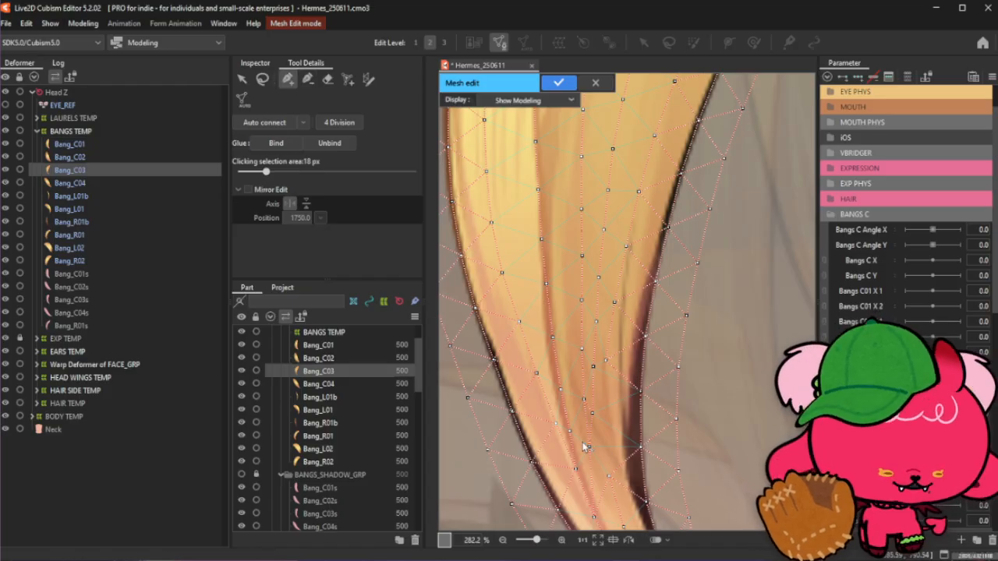
scroll(583, 446, up, 2)
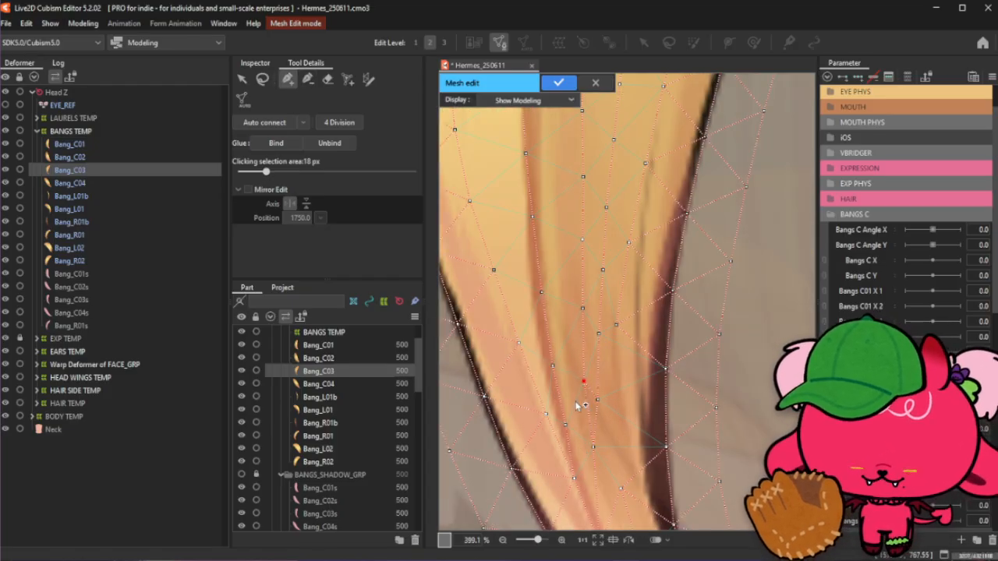
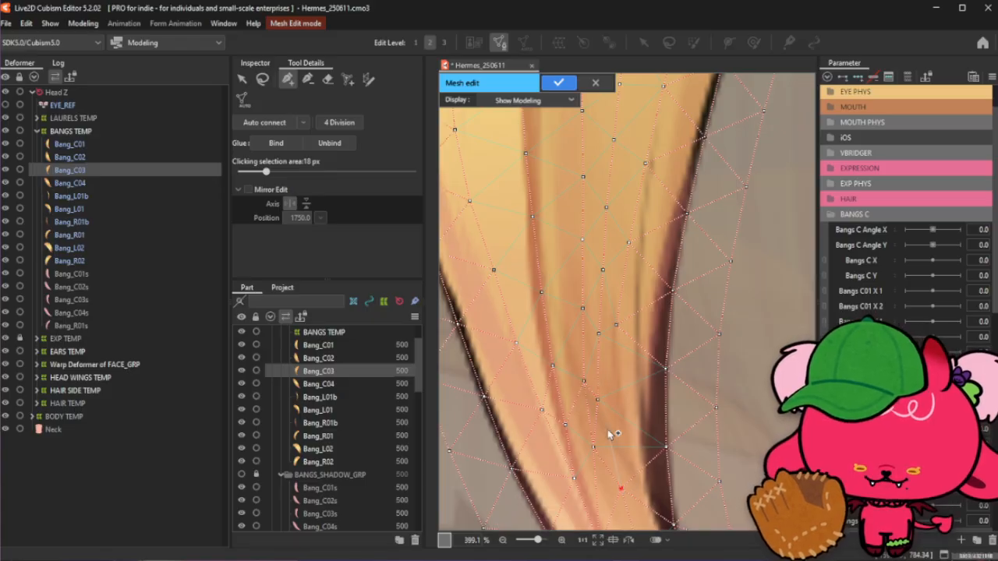
- Add a vertex and reposition vertices in the middle of the Bang_C03 mesh
click(613, 367)
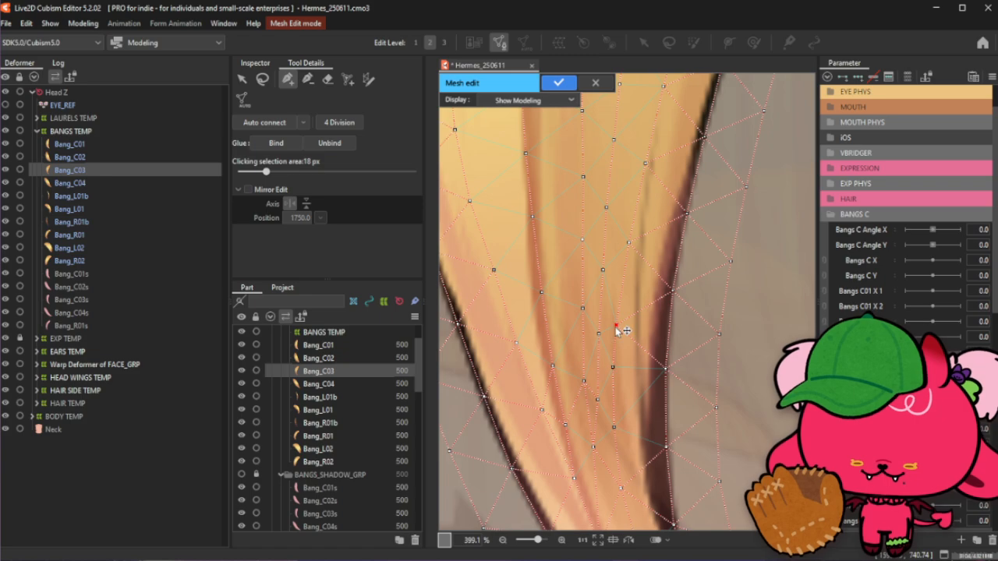
drag(616, 325, 619, 317)
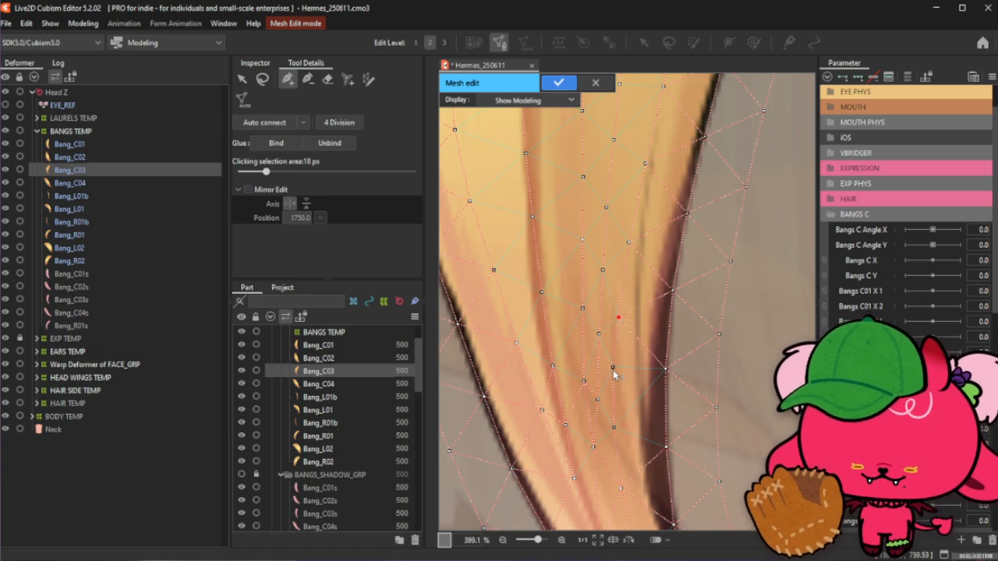
drag(613, 367, 617, 370)
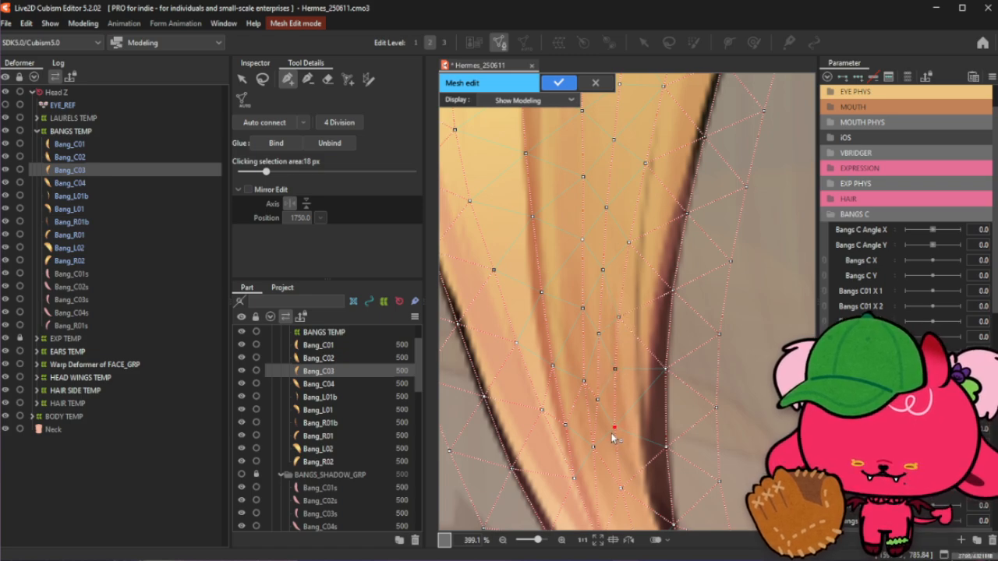
- Add a vertical column of new vertices down the center of the Bang_C03 strand
scroll(612, 433, down, 5)
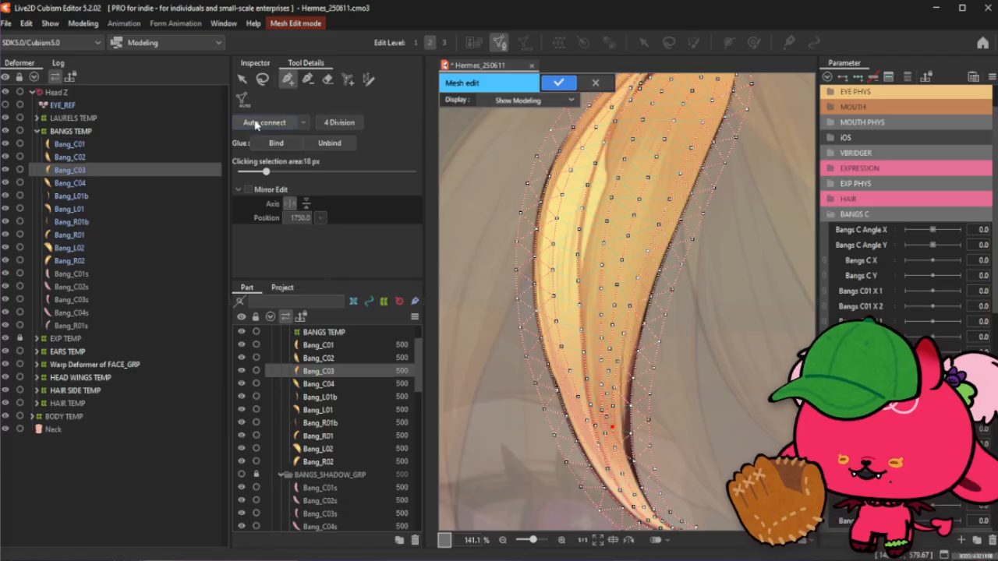
scroll(622, 324, down, 3)
scroll(618, 371, up, 4)
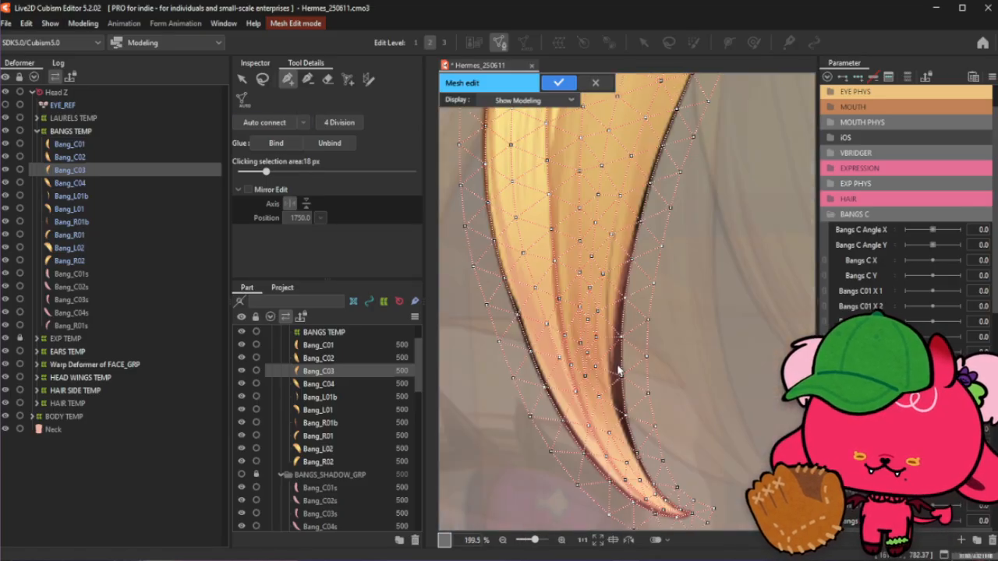
click(308, 79)
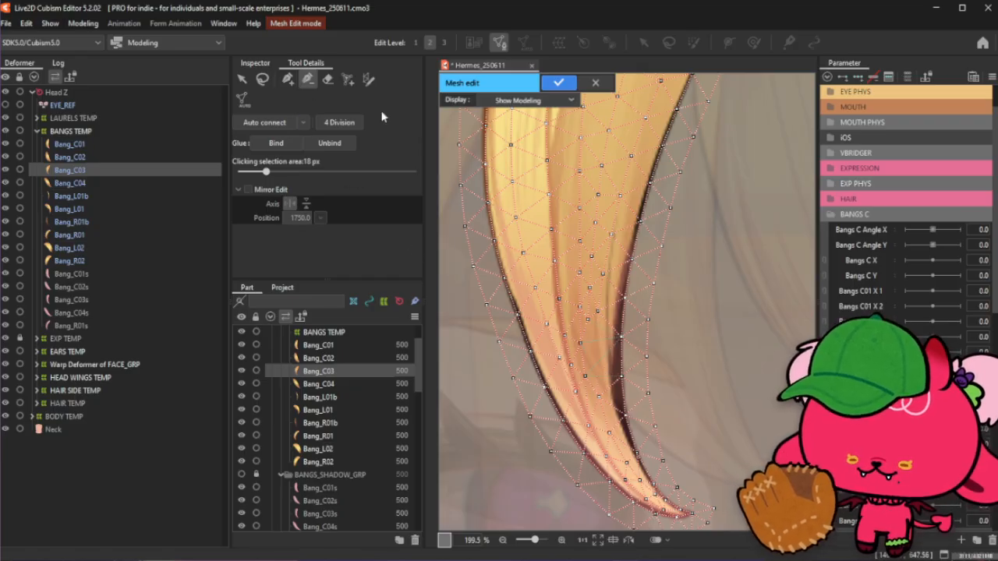
click(287, 79)
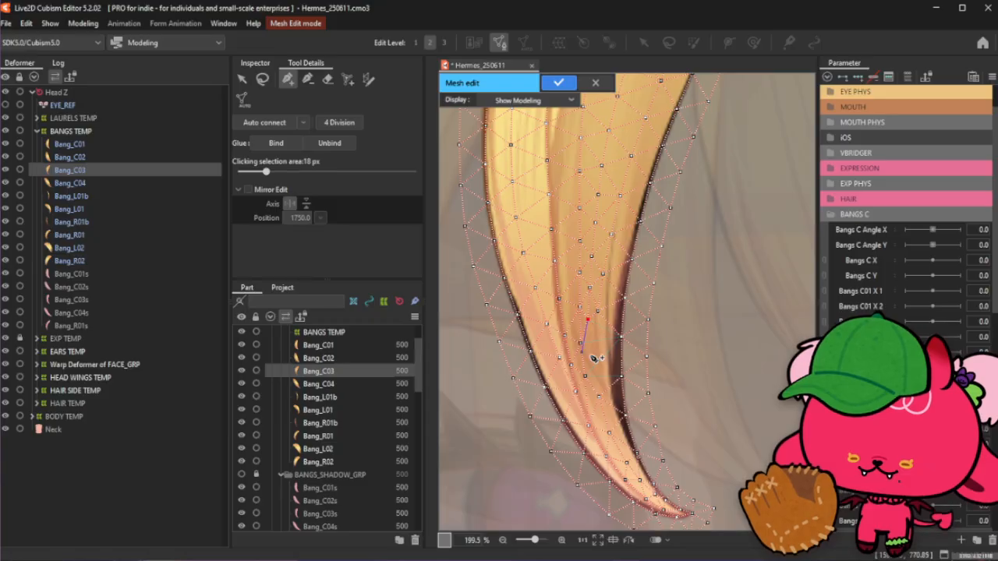
drag(585, 376, 607, 315)
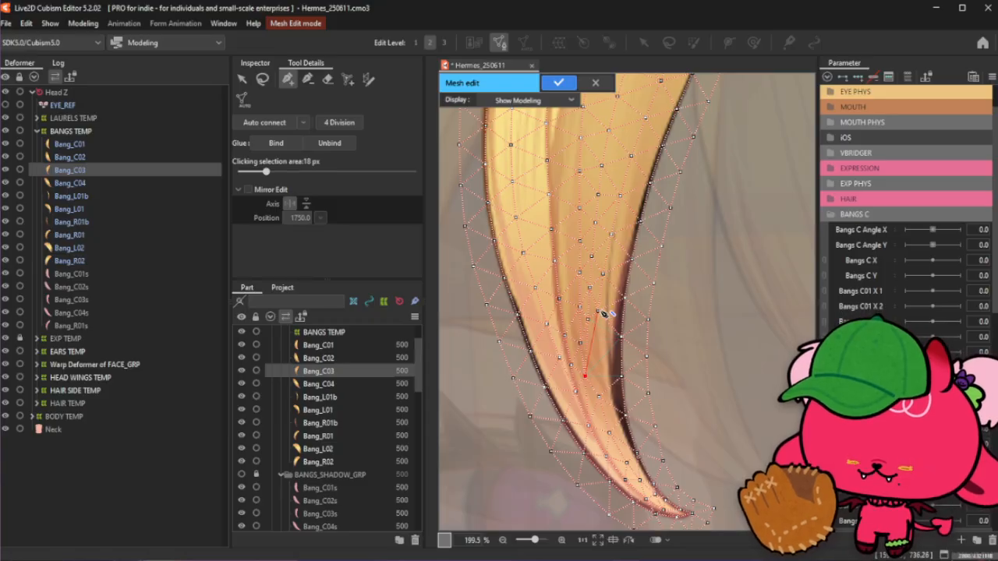
click(598, 313)
click(598, 352)
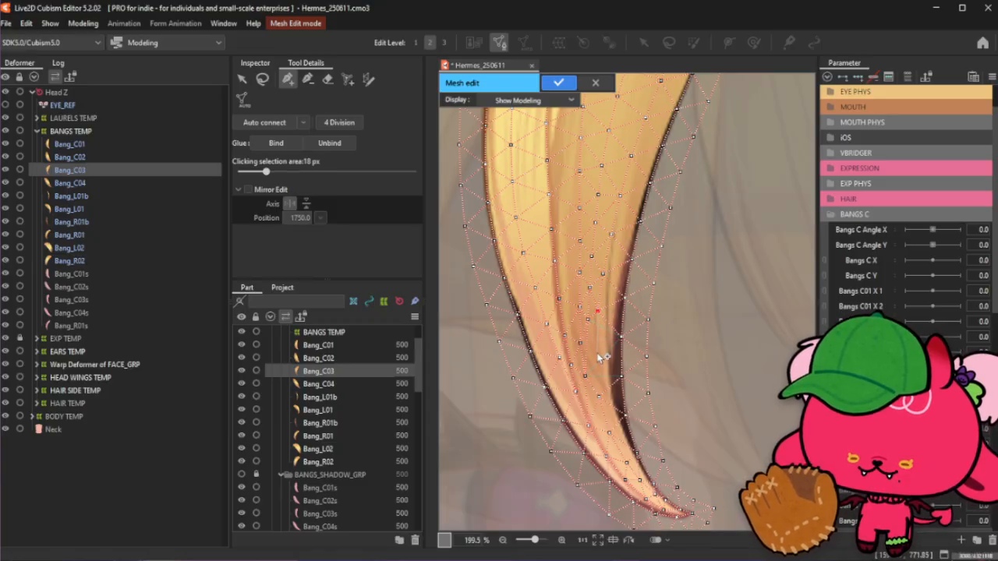
click(599, 398)
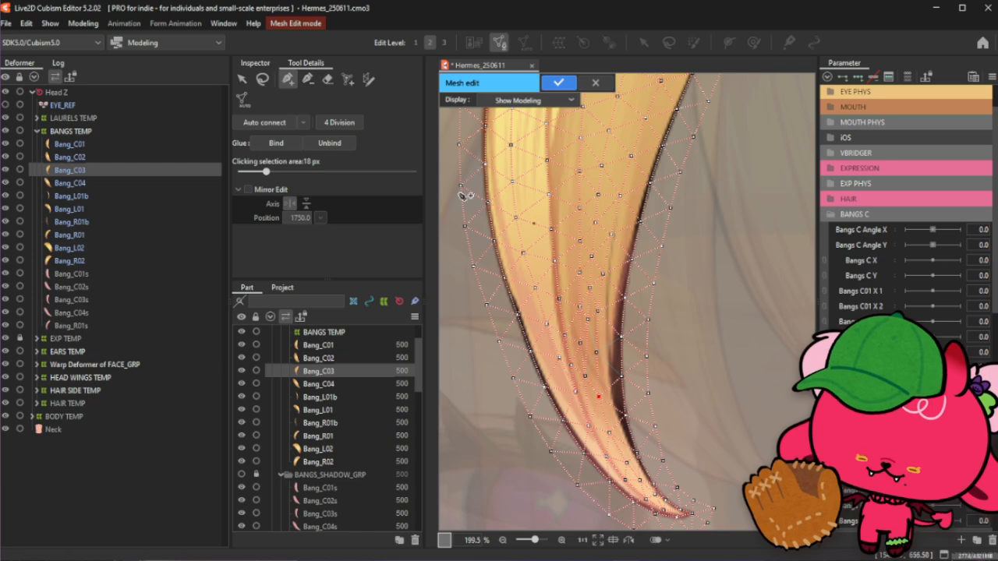
- Add more vertices in the upper part of the Bang_C03 strand and nudge one into place
scroll(594, 306, up, 3)
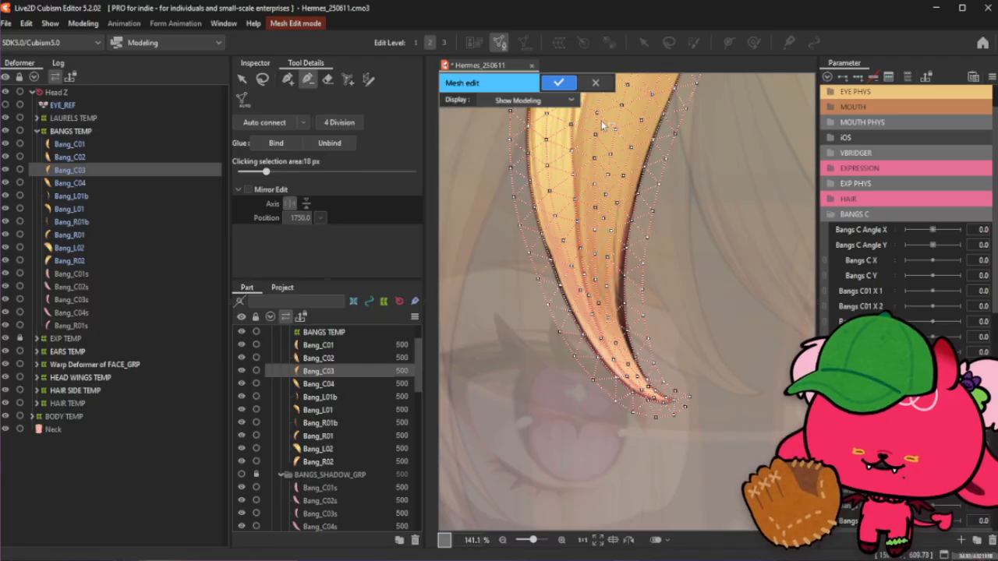
scroll(601, 120, down, 3)
click(287, 79)
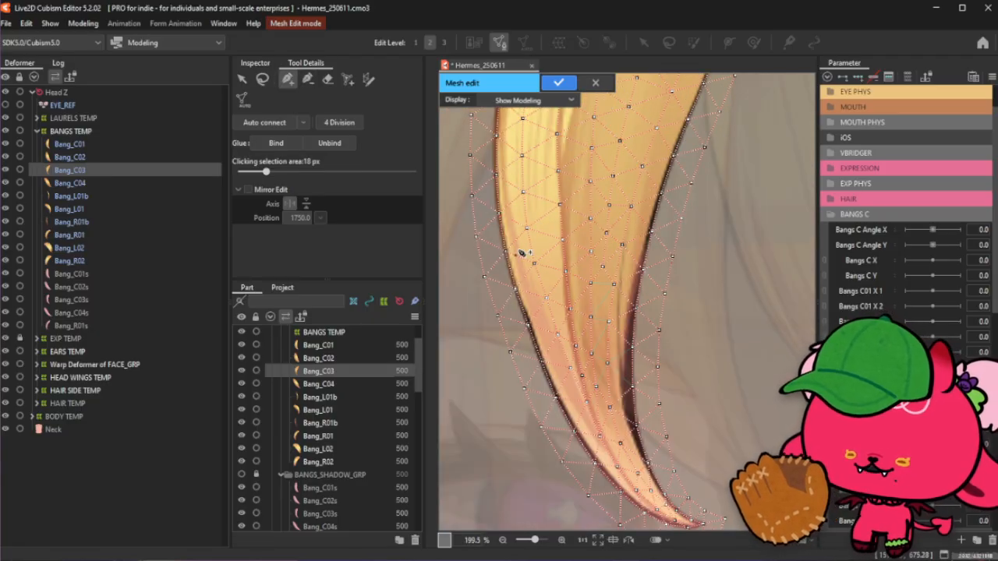
click(590, 316)
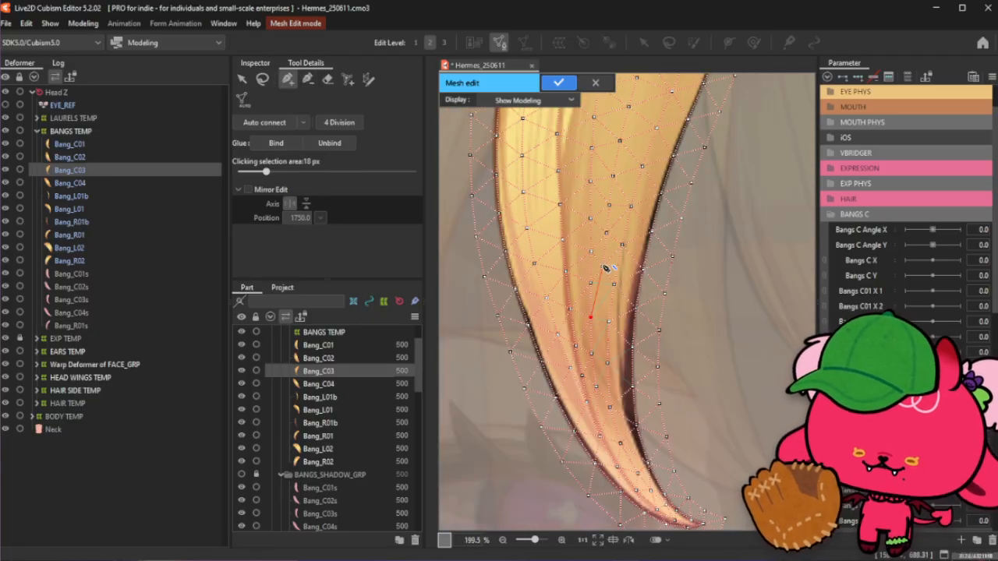
click(602, 267)
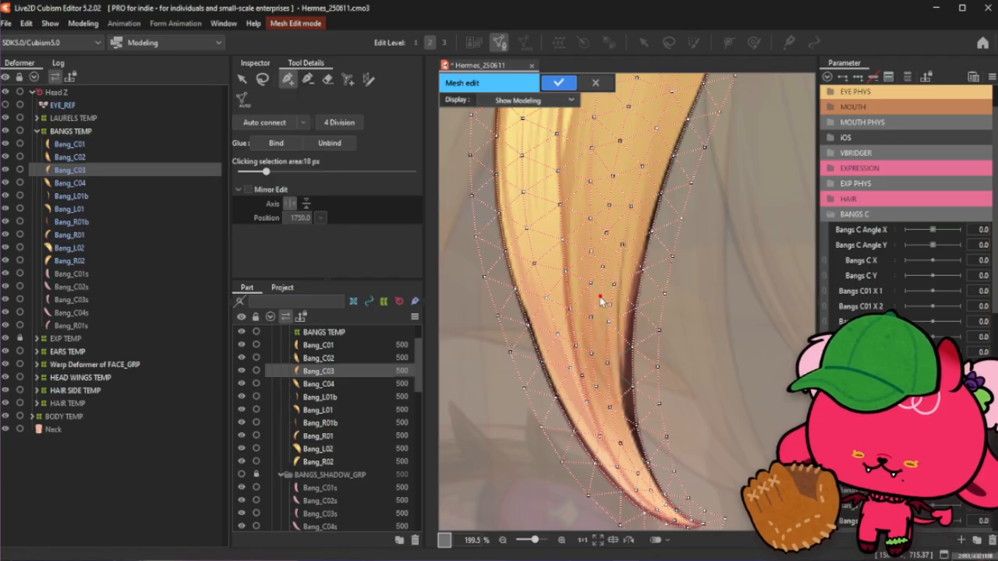
drag(601, 298, 612, 322)
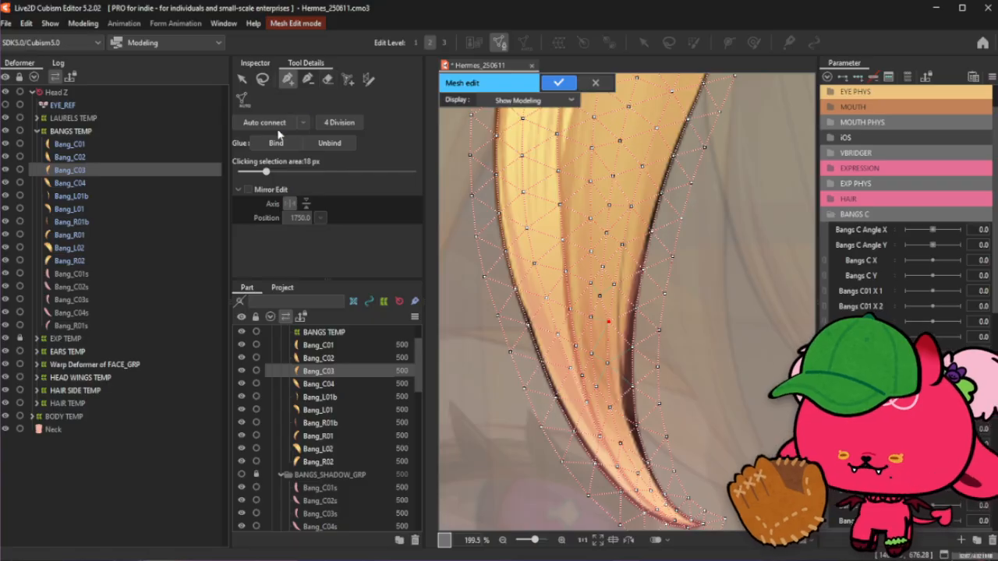
- Add further vertices along the inner crease of the Bang_C03 strand
scroll(483, 384, down, 6)
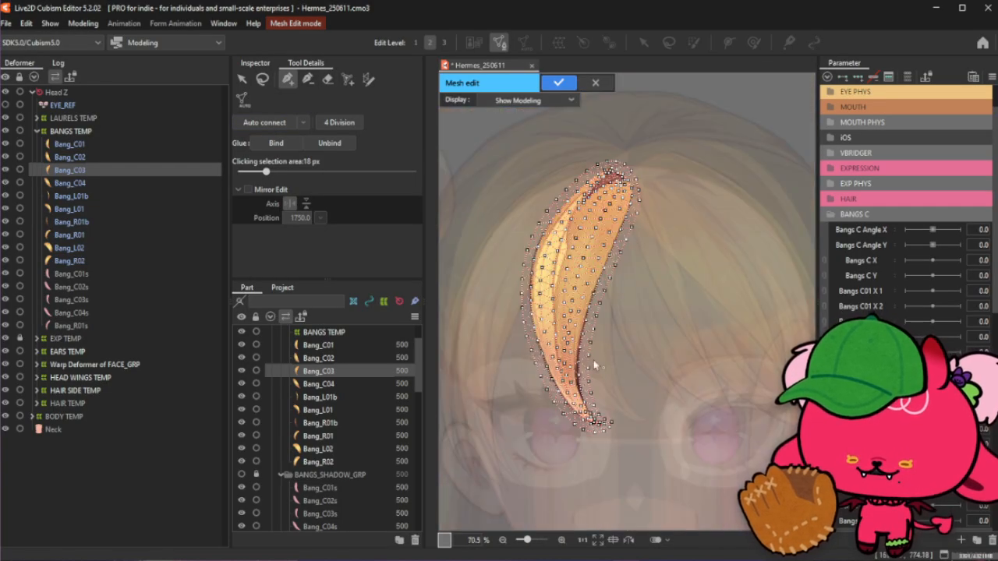
scroll(545, 247, up, 6)
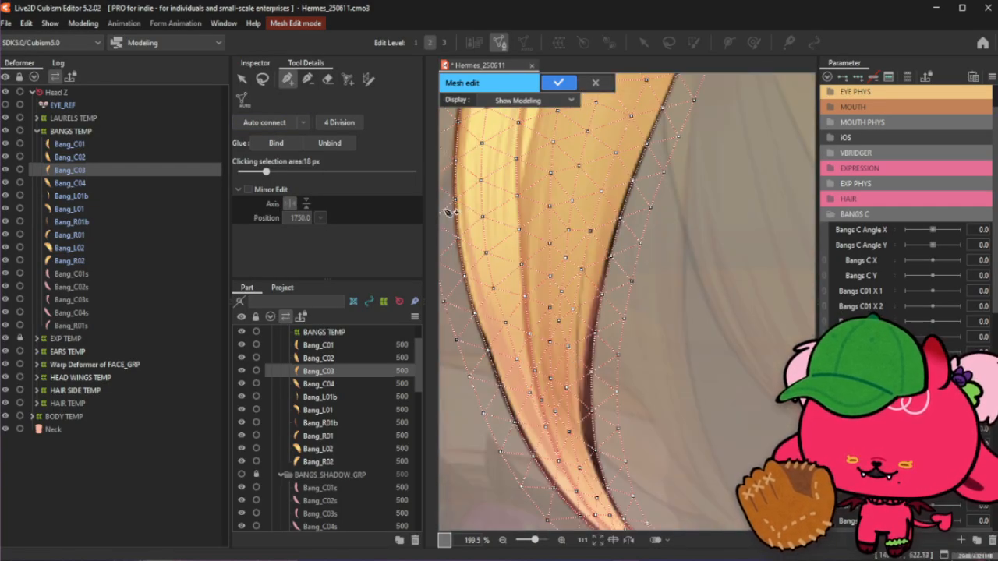
click(308, 79)
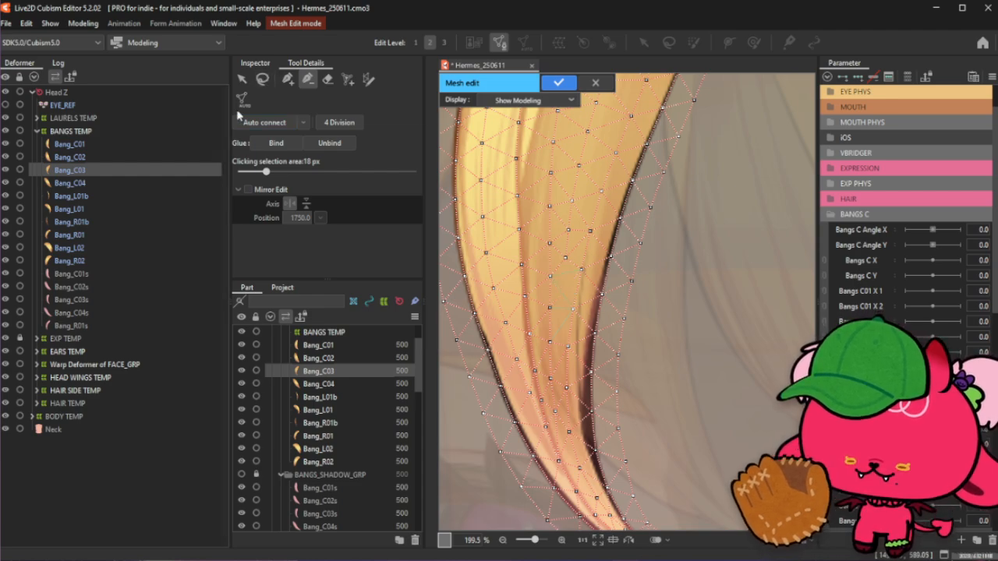
click(287, 78)
click(573, 308)
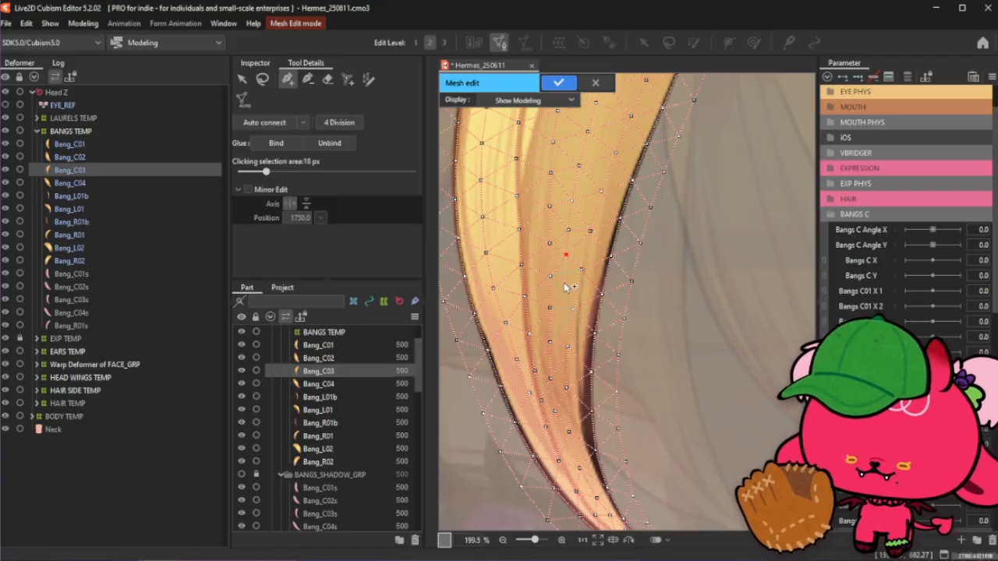
click(573, 308)
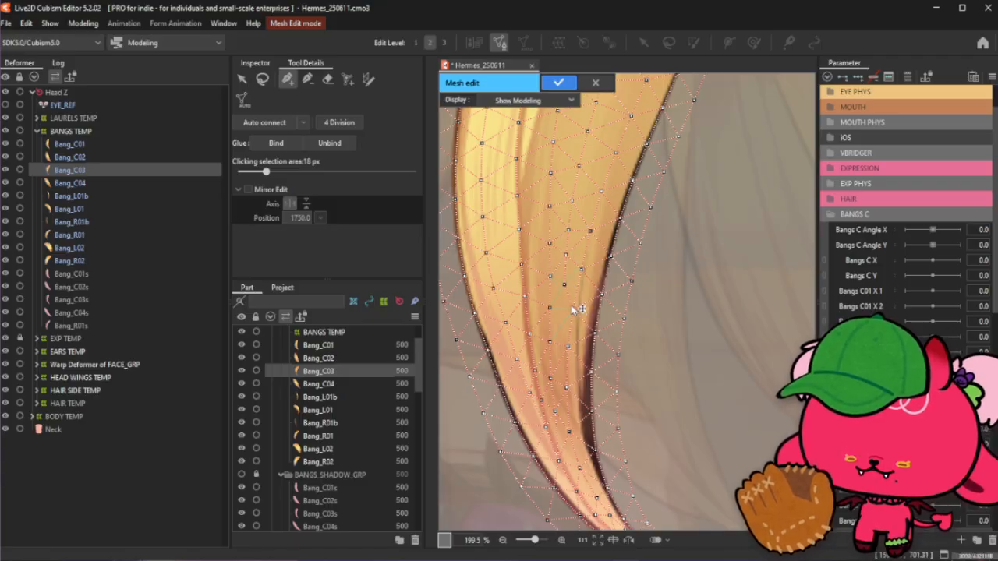
click(562, 327)
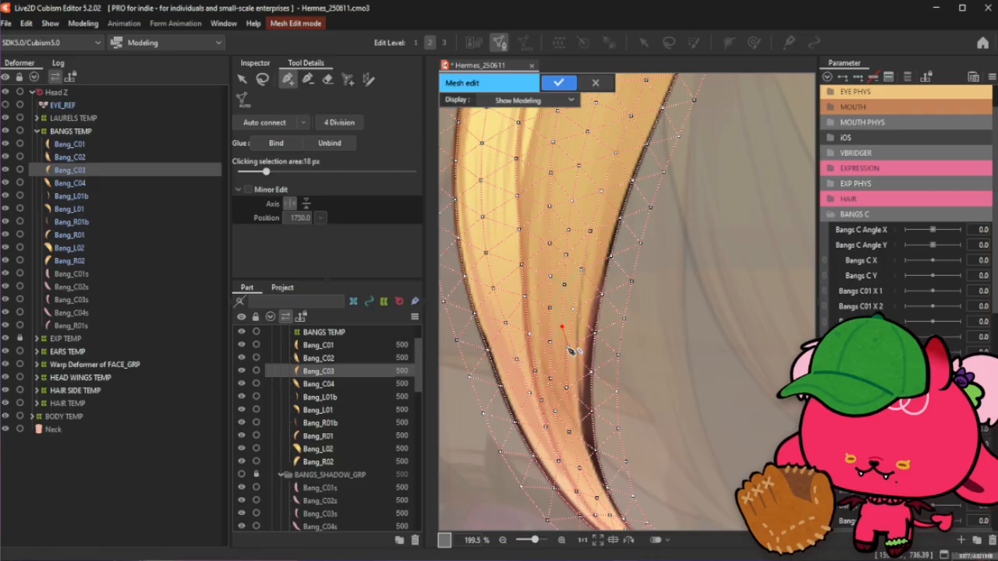
click(567, 346)
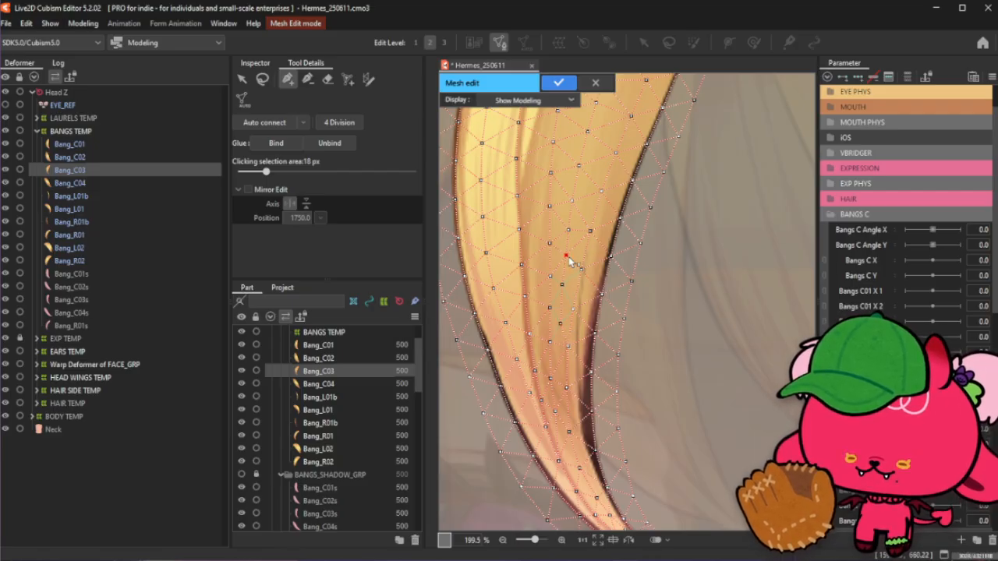
- Confirm the edited Bang_C03 mesh
scroll(551, 248, down, 2)
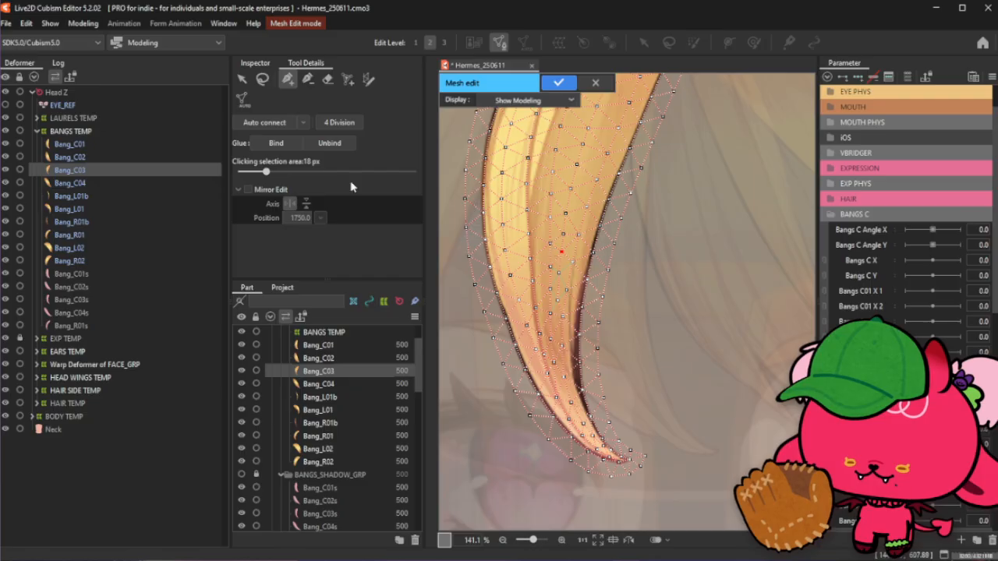
scroll(568, 248, down, 4)
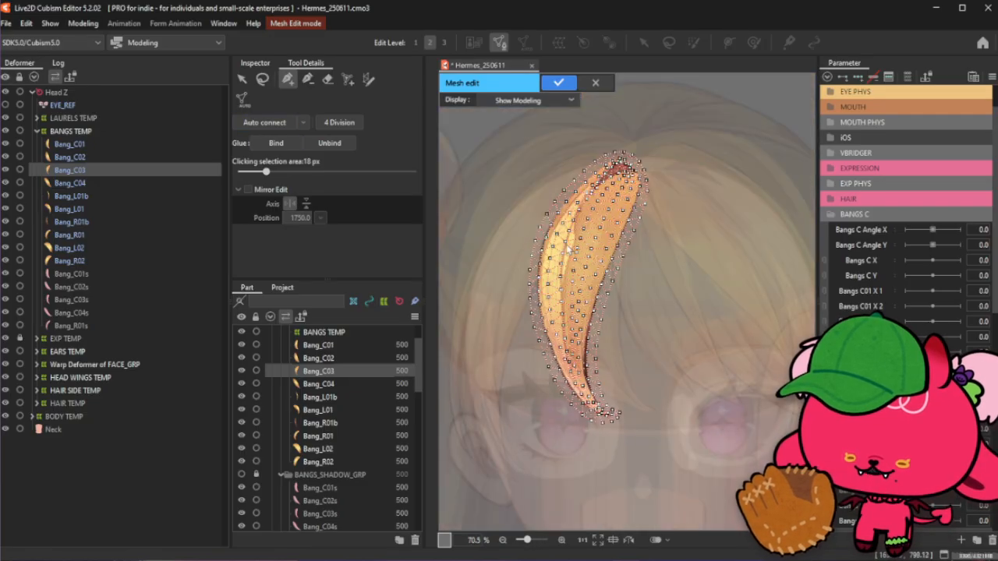
click(559, 83)
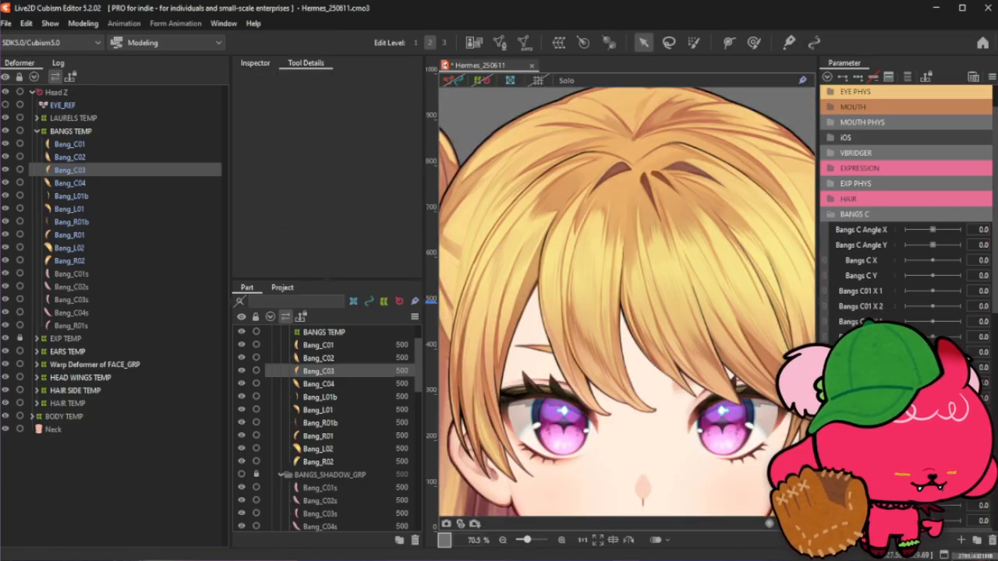
- Open the Bang_C04 mesh for editing and delete all of its existing vertices
click(71, 182)
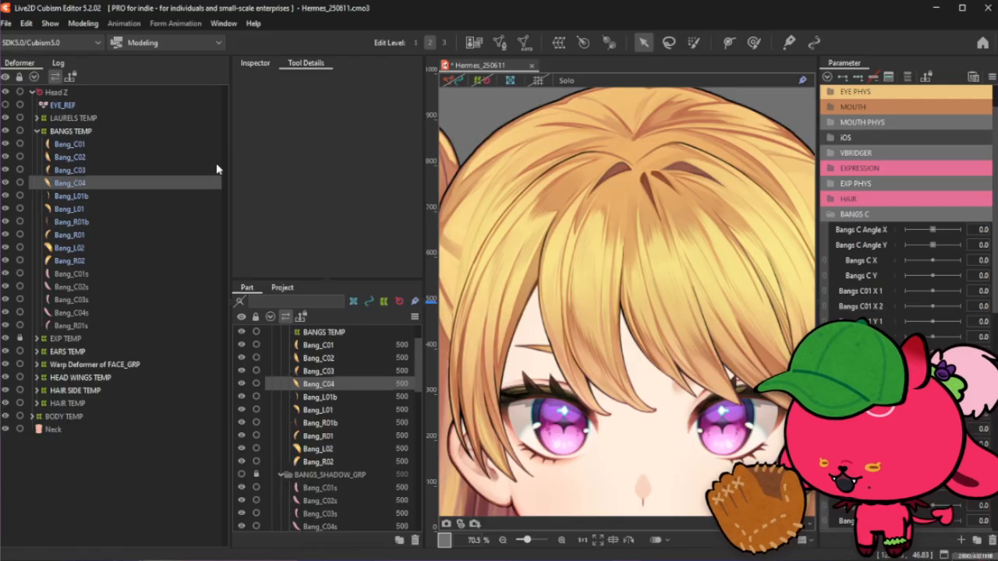
click(499, 45)
scroll(468, 246, down, 2)
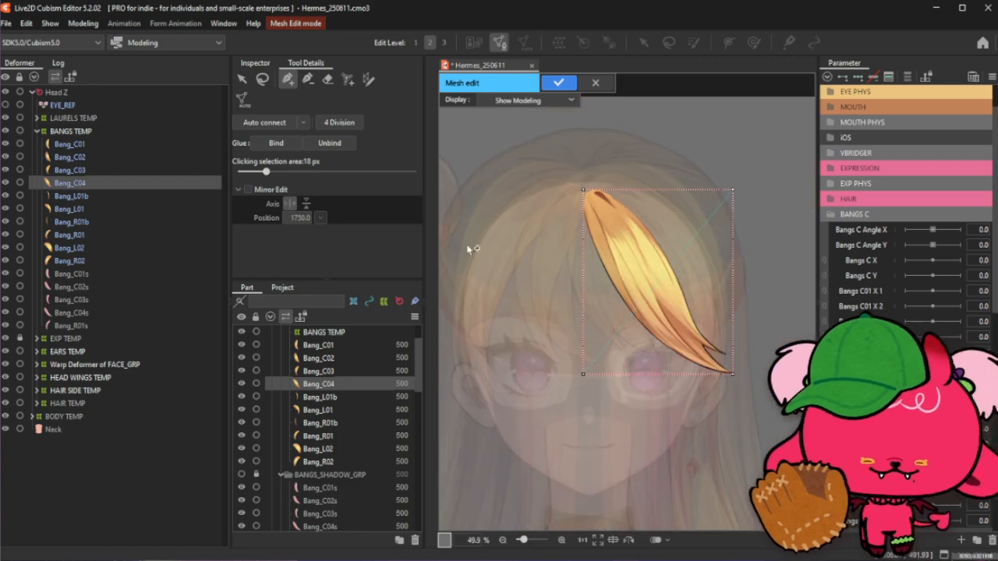
scroll(753, 211, up, 2)
click(241, 79)
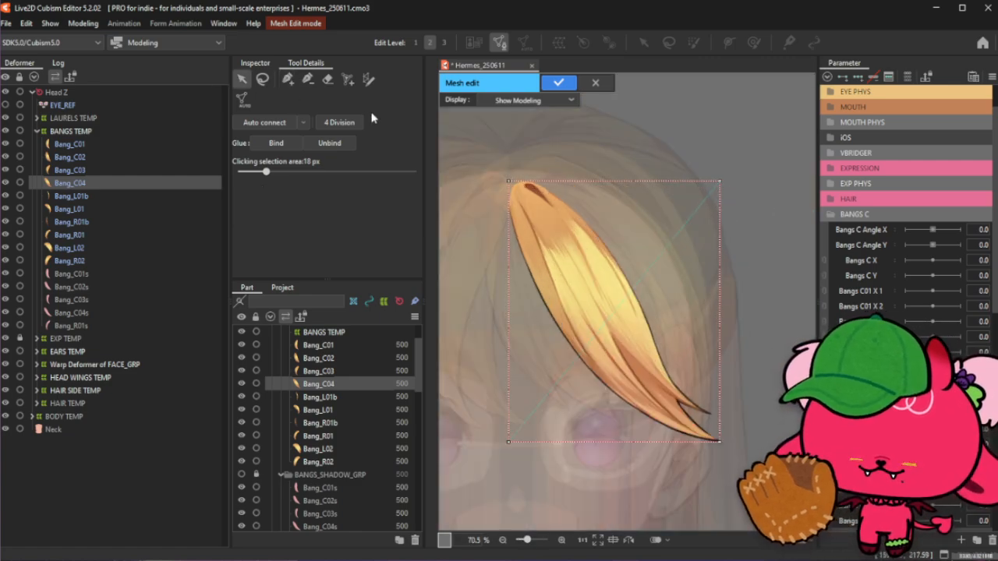
drag(480, 154, 750, 503)
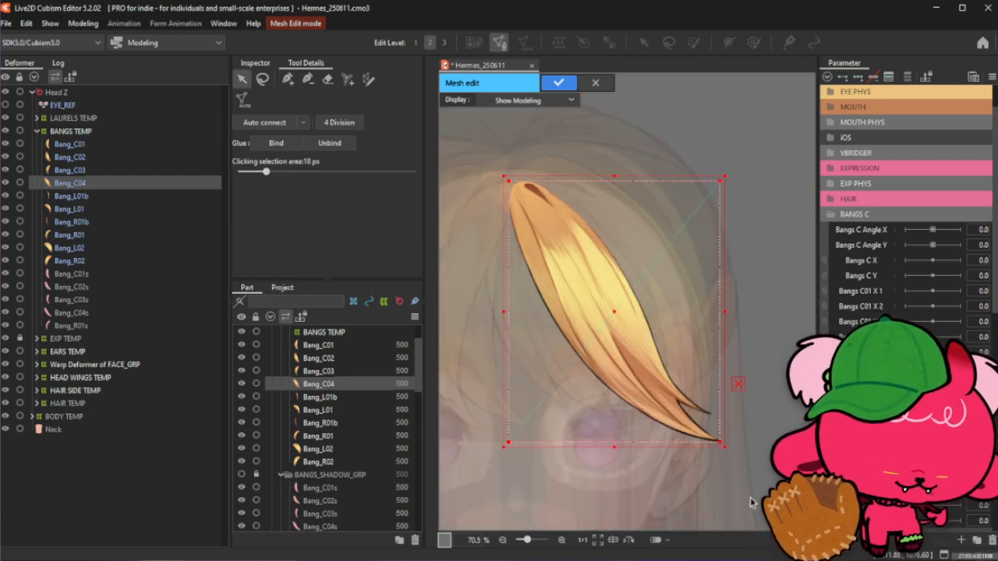
key(Delete)
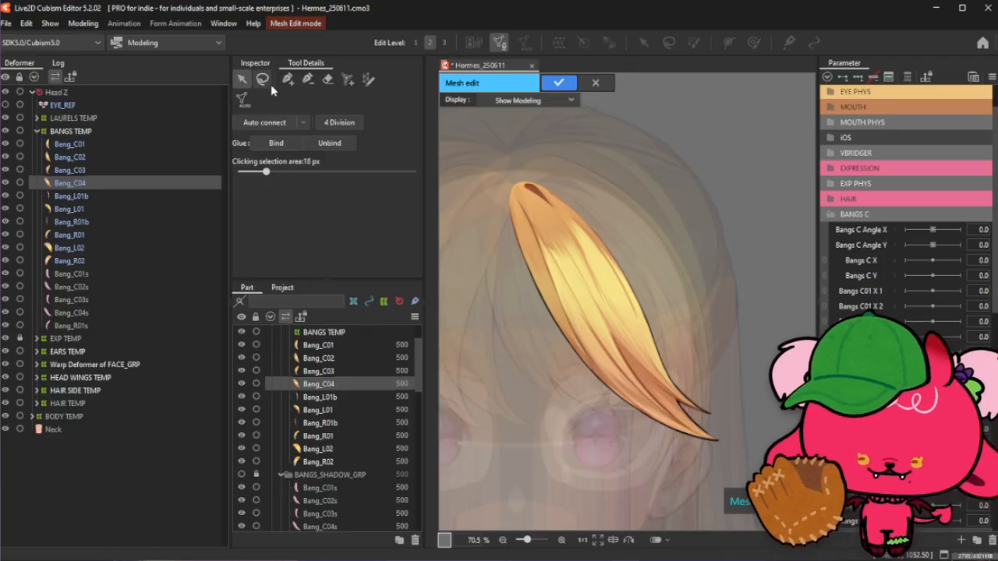
- Switch to the stroke mesh-mapping tool and draw a stroke along the upper outer edge of the Bang_C04 strand
click(367, 78)
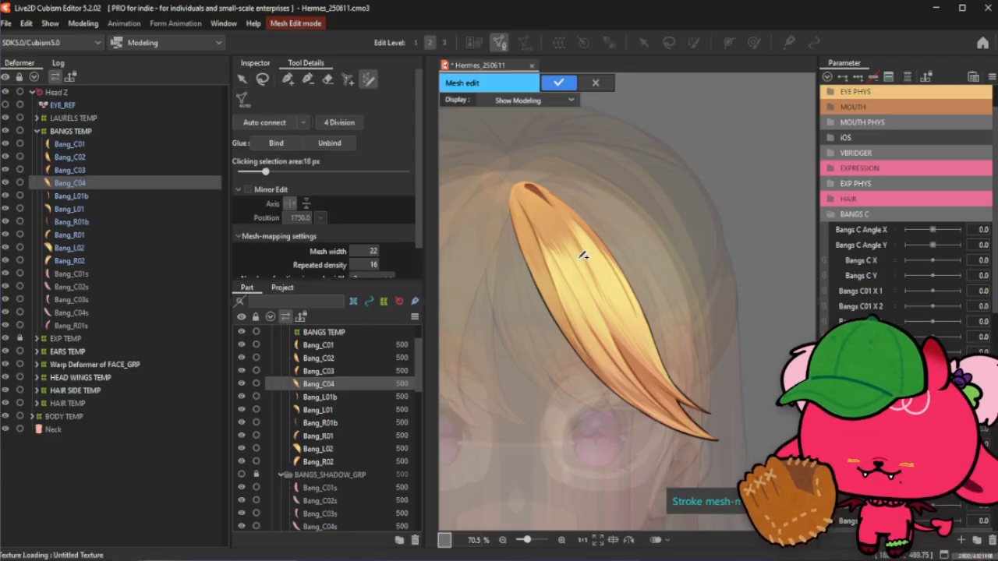
drag(503, 189, 522, 261)
scroll(493, 187, up, 5)
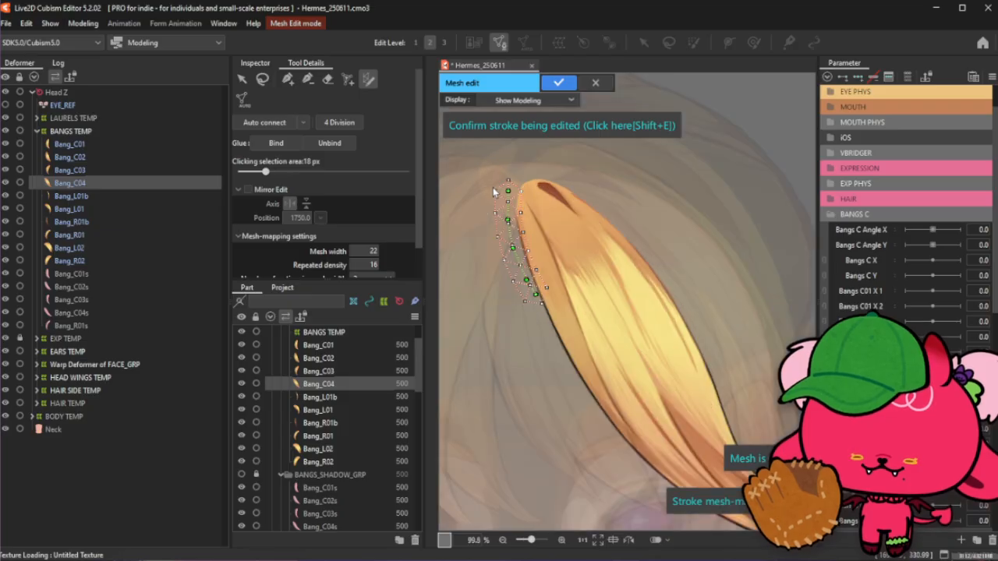
drag(517, 192, 529, 187)
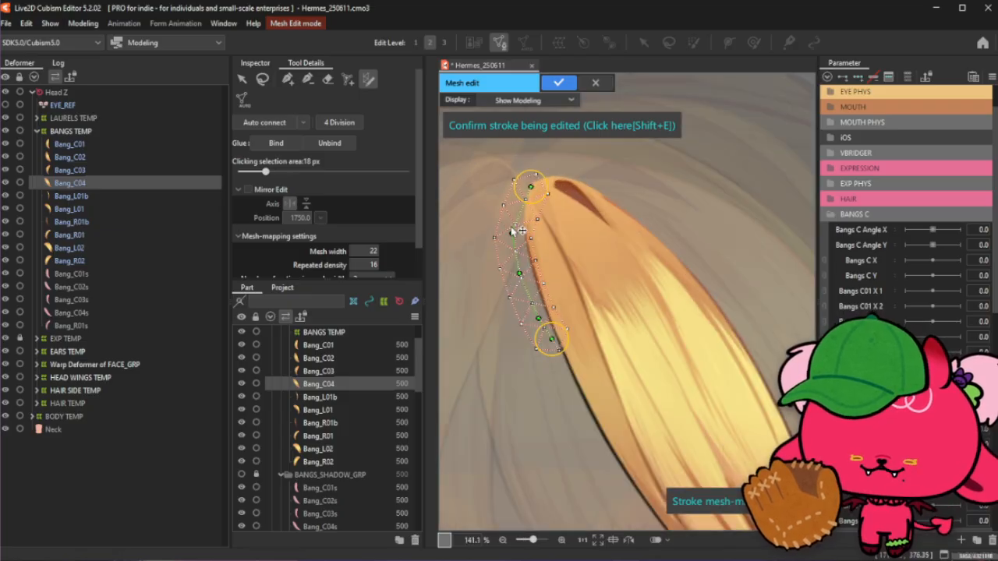
drag(515, 233, 527, 204)
scroll(525, 206, down, 1)
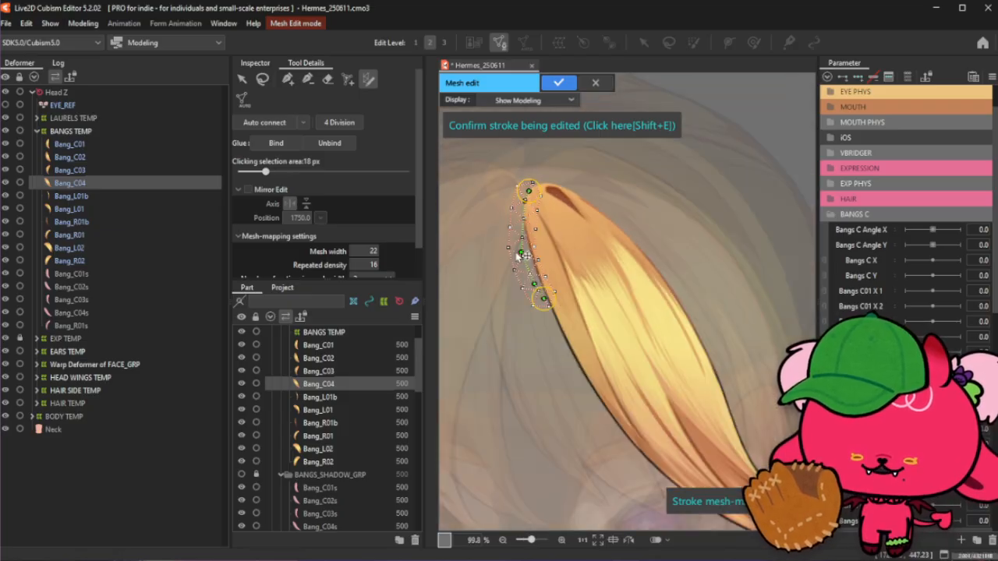
scroll(516, 245, up, 3)
drag(529, 284, 536, 190)
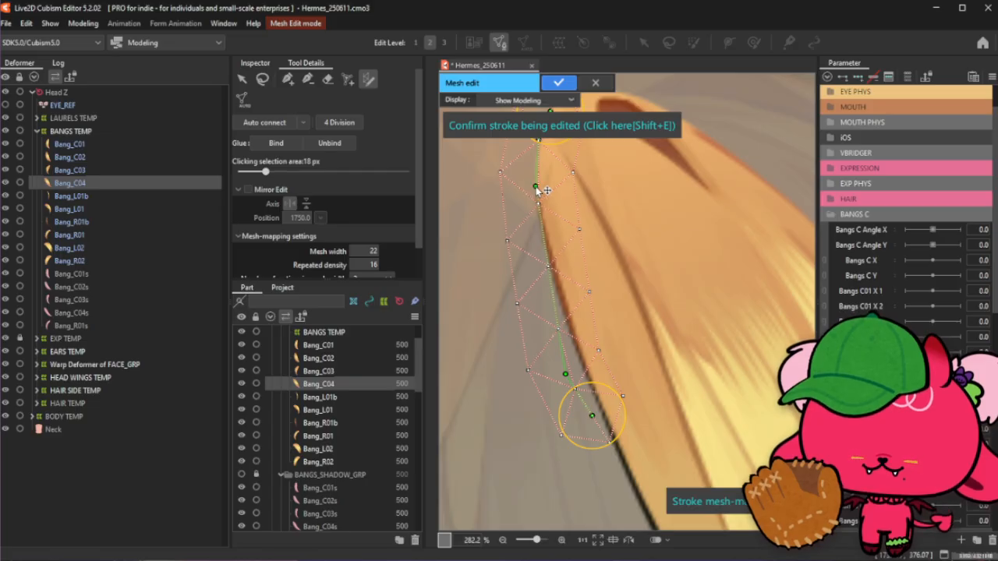
- Adjust a stroke control point and extend the stroke down the strand's outer edge to its tip
scroll(536, 190, down, 3)
scroll(539, 222, up, 1)
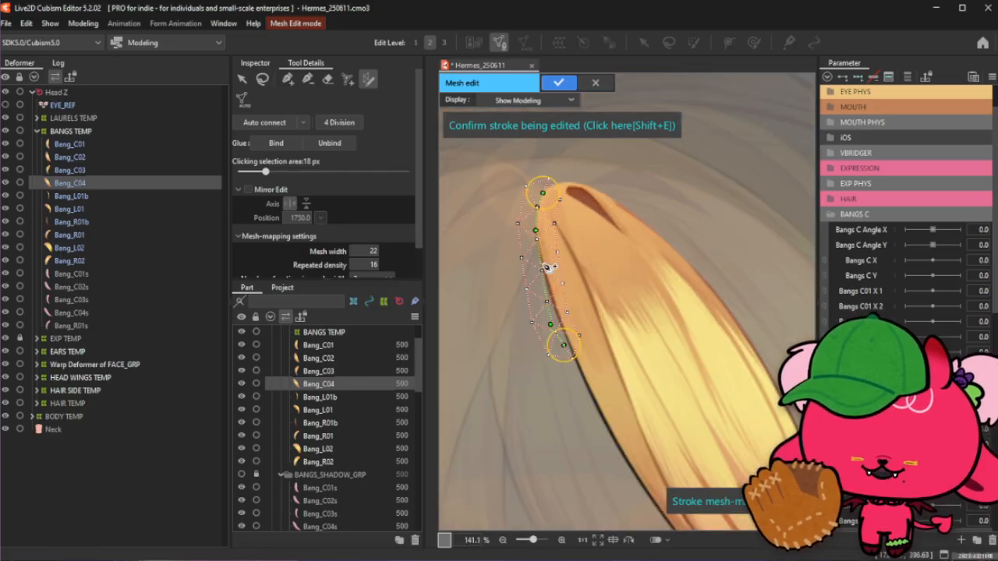
drag(551, 322, 542, 263)
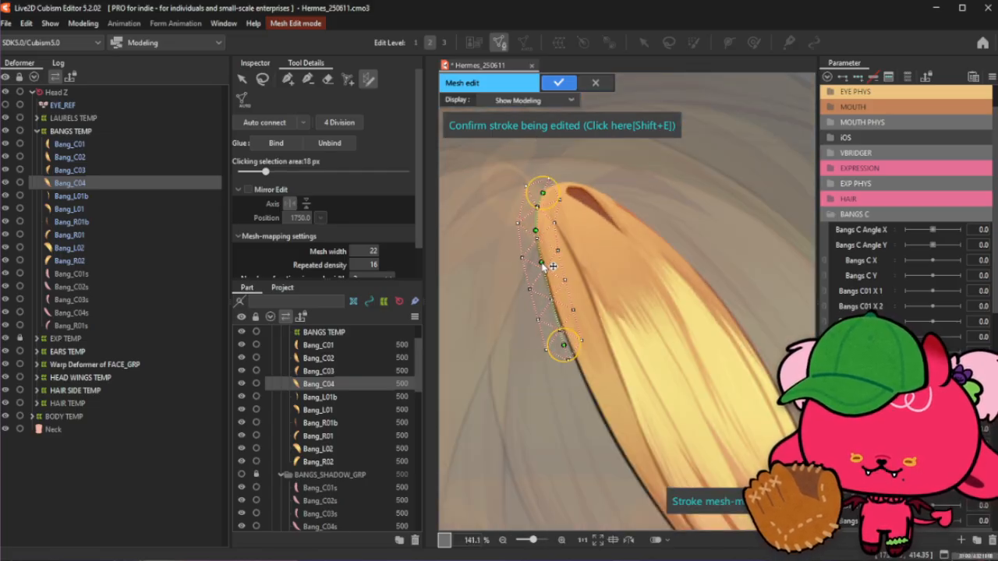
scroll(523, 271, down, 2)
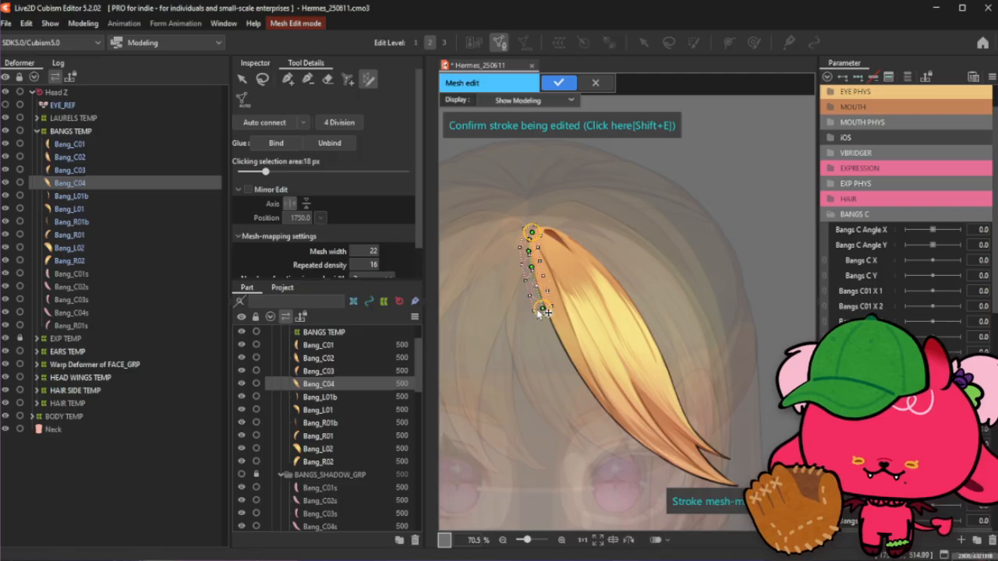
drag(544, 313, 679, 441)
scroll(538, 230, down, 2)
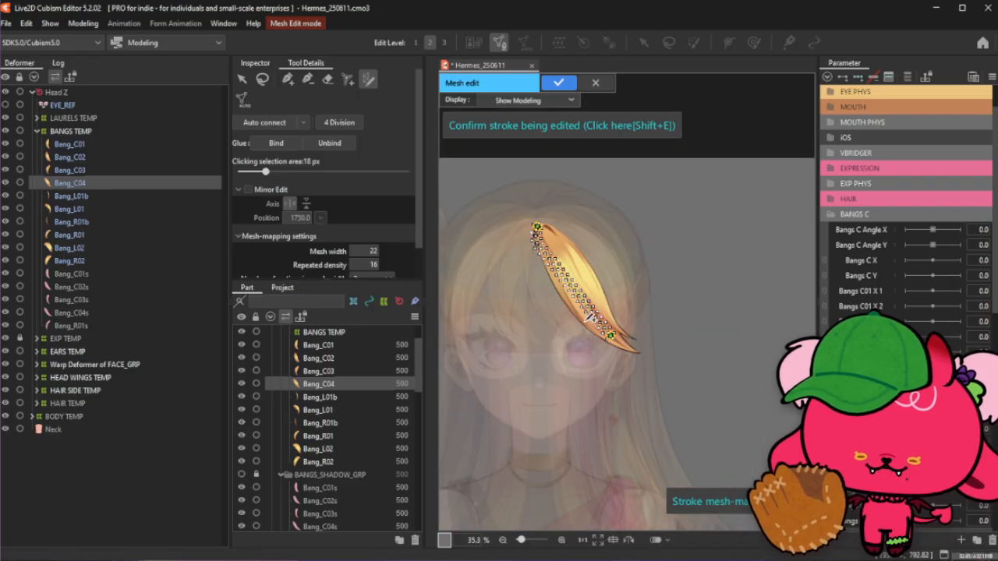
scroll(592, 318, up, 3)
drag(672, 368, 747, 417)
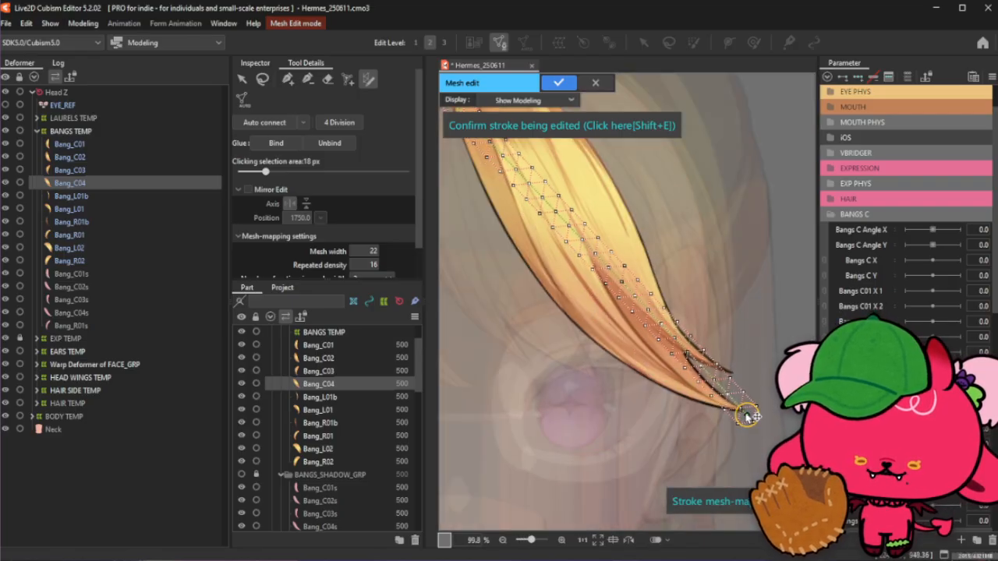
- Reposition the stroke's control points near the tip so they follow the strand's curve
scroll(746, 412, up, 1)
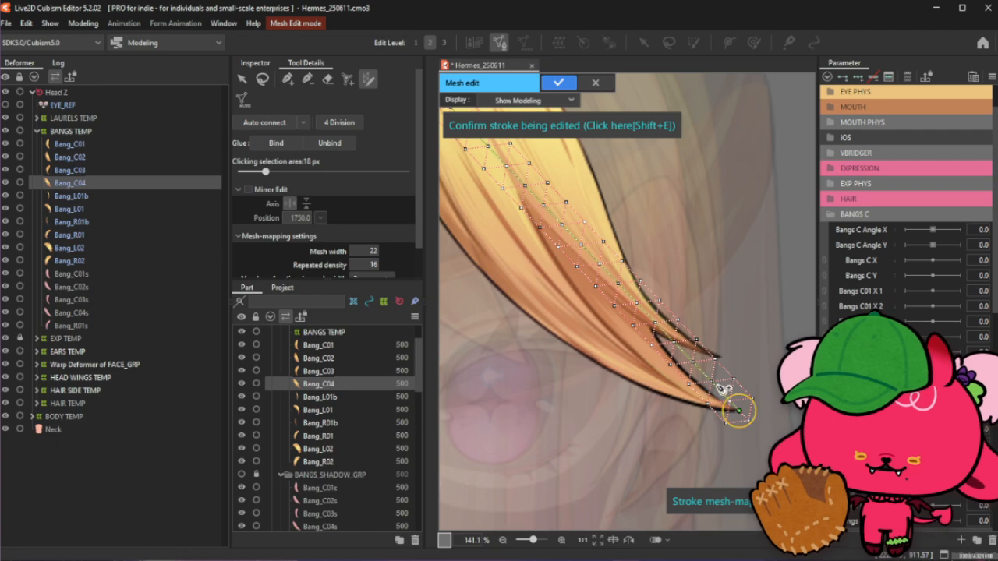
mouse_move(717, 386)
mouse_down()
mouse_move(721, 411)
mouse_move(751, 413)
mouse_up()
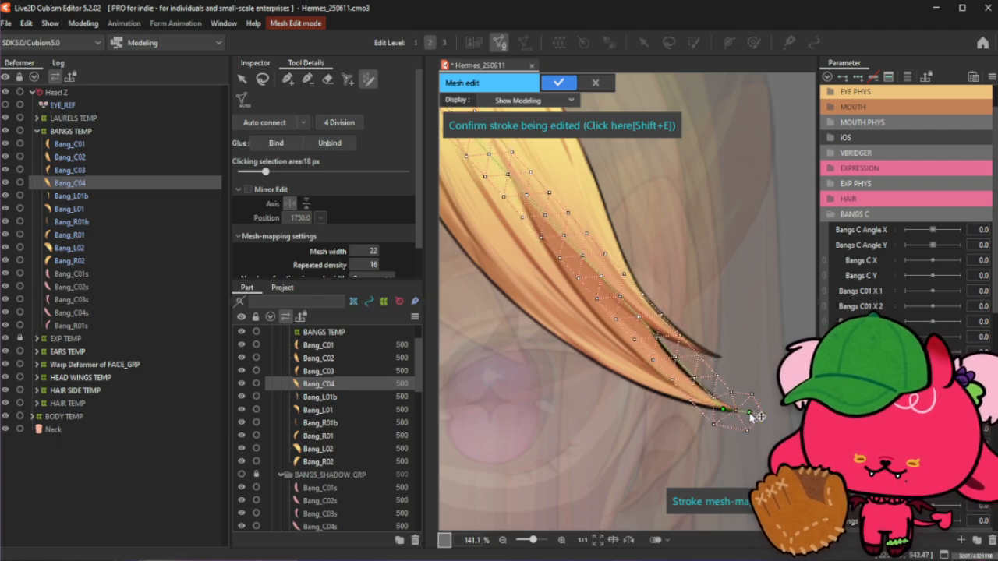
drag(703, 388, 694, 406)
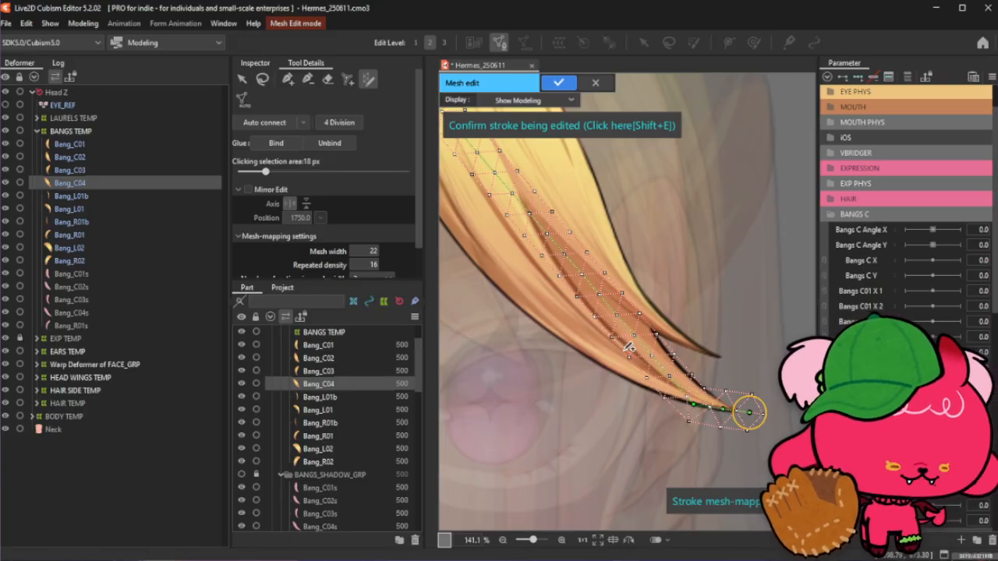
drag(646, 346, 668, 399)
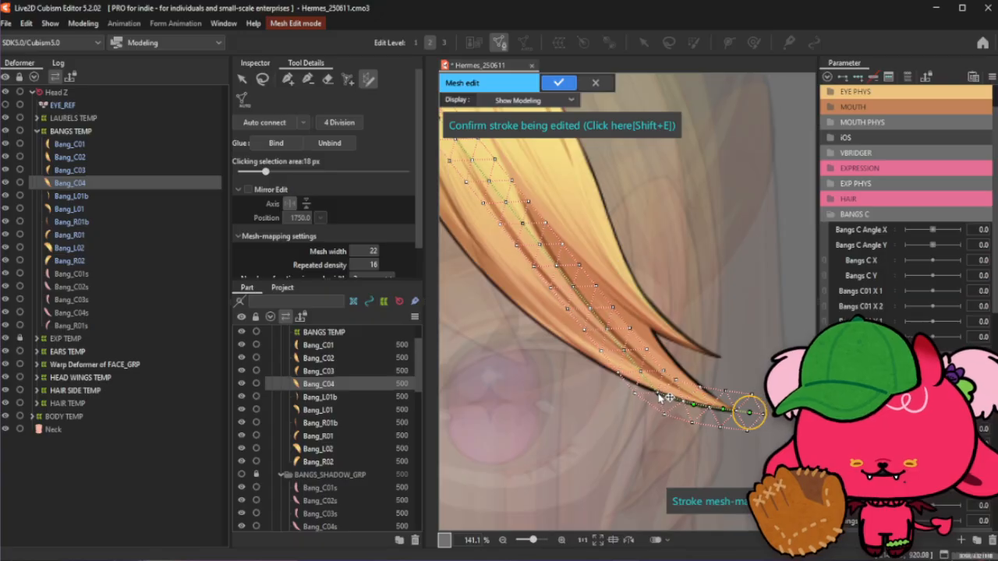
drag(628, 349, 624, 381)
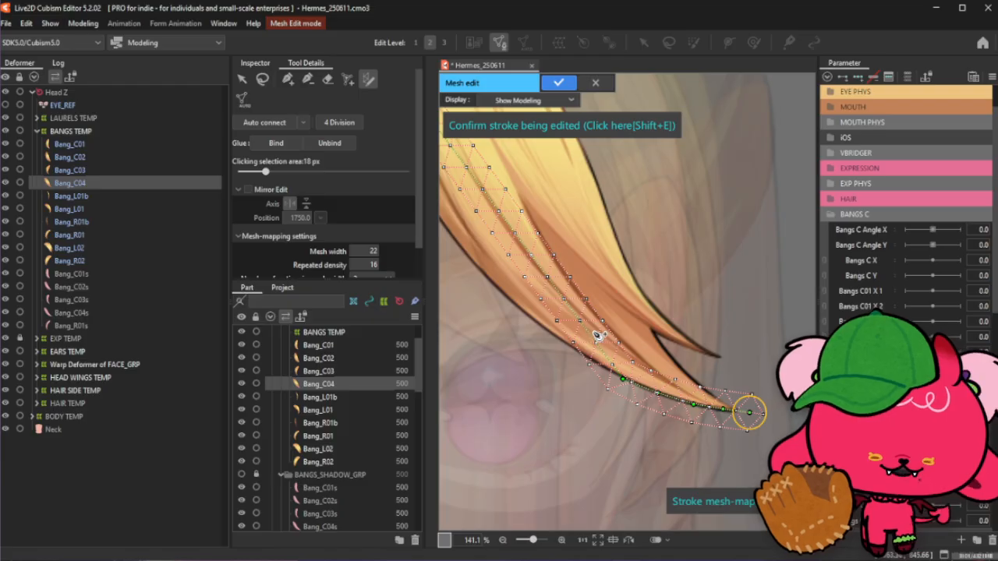
drag(597, 332, 603, 366)
- Refine the stroke's control points along the upper part of the strand's outer edge
scroll(719, 380, down, 5)
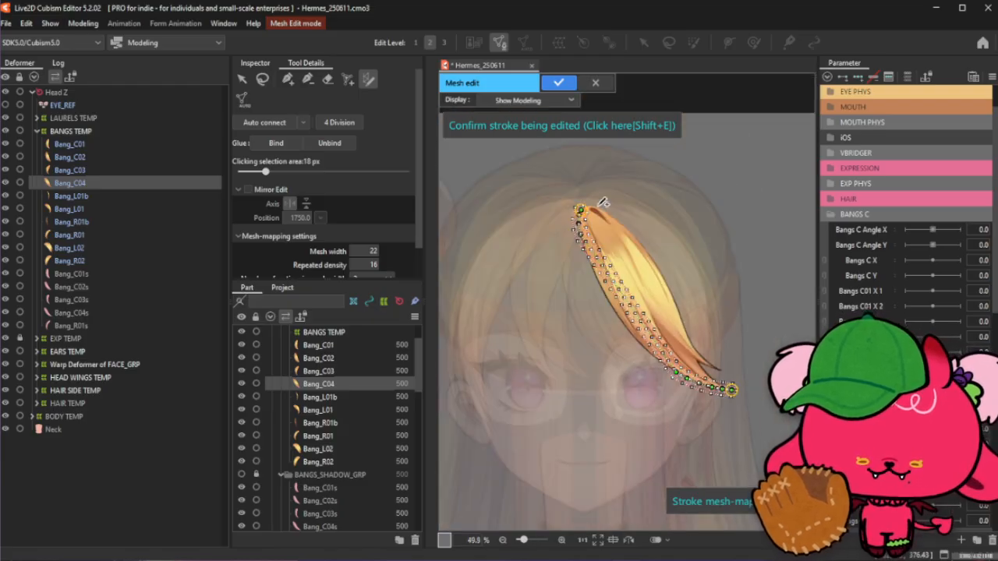
scroll(603, 203, up, 5)
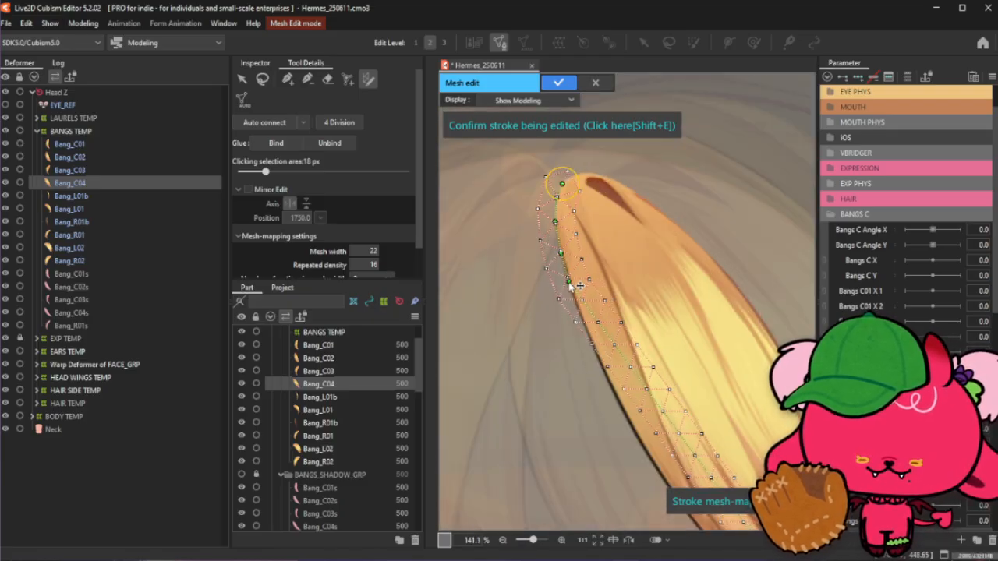
scroll(574, 290, up, 2)
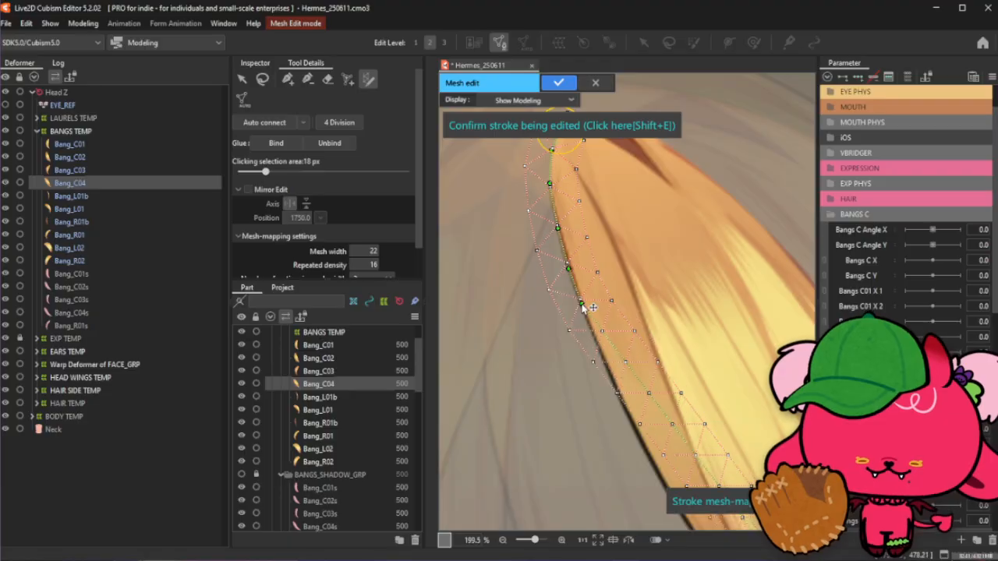
click(596, 345)
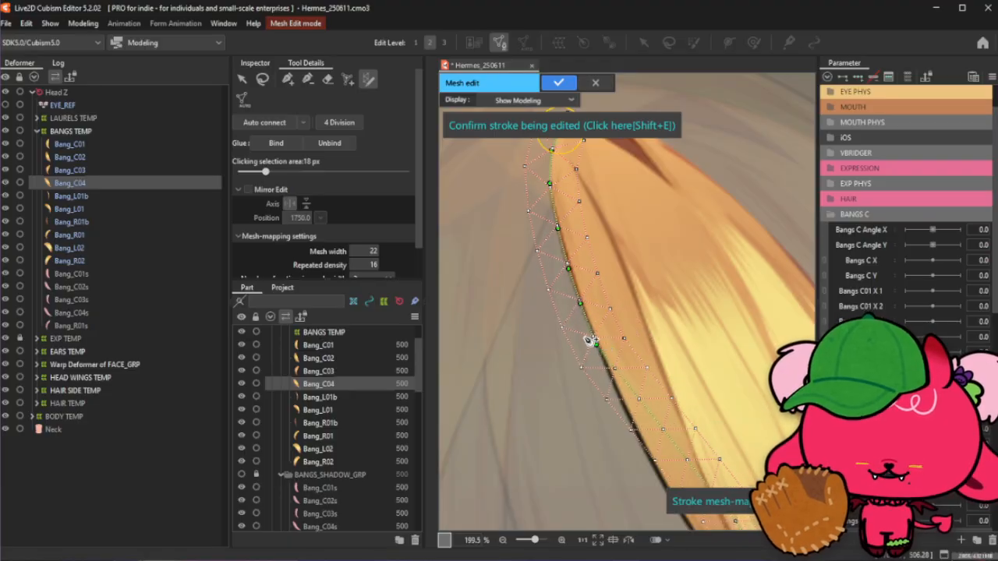
scroll(587, 337, down, 4)
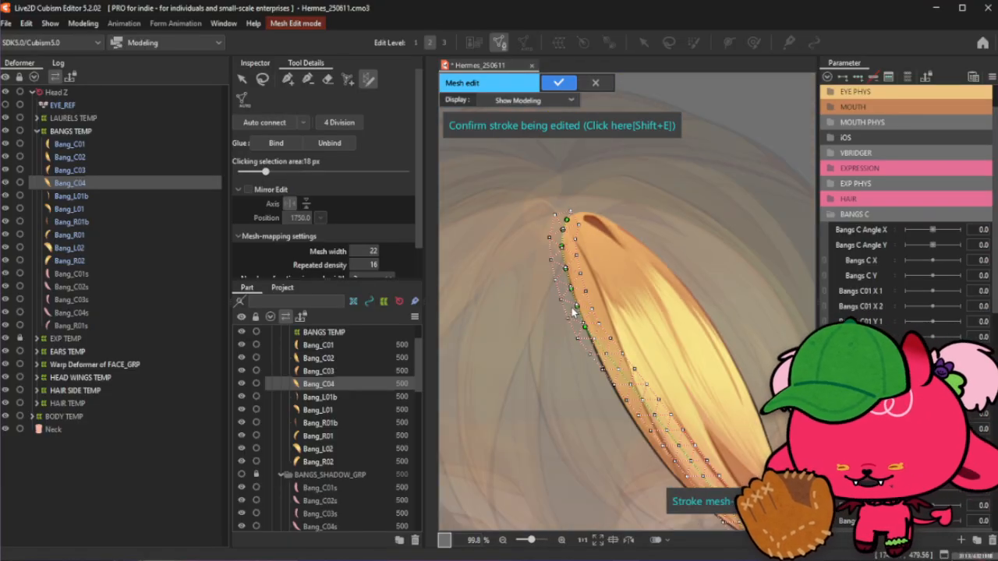
scroll(589, 343, up, 1)
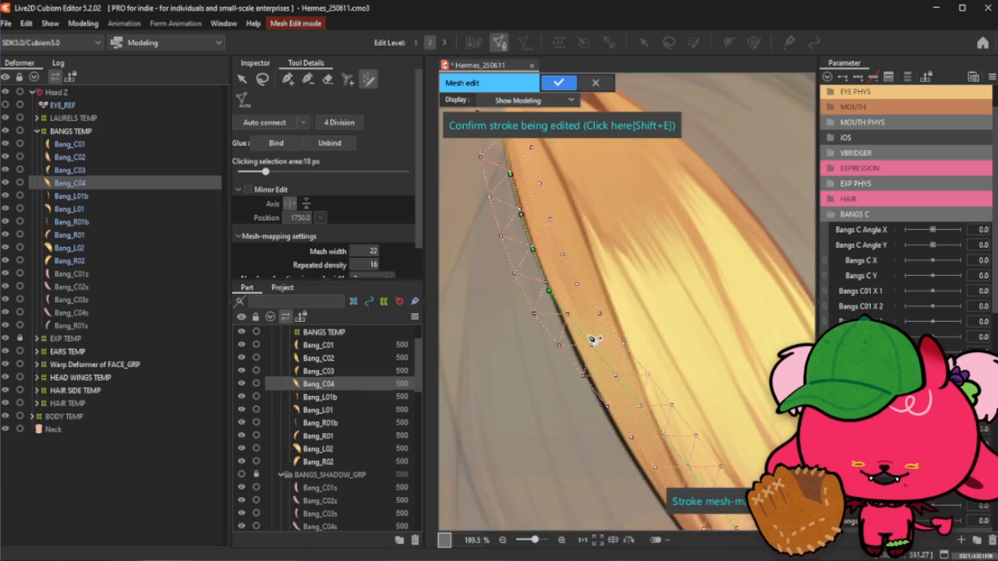
scroll(558, 304, down, 3)
scroll(558, 304, up, 3)
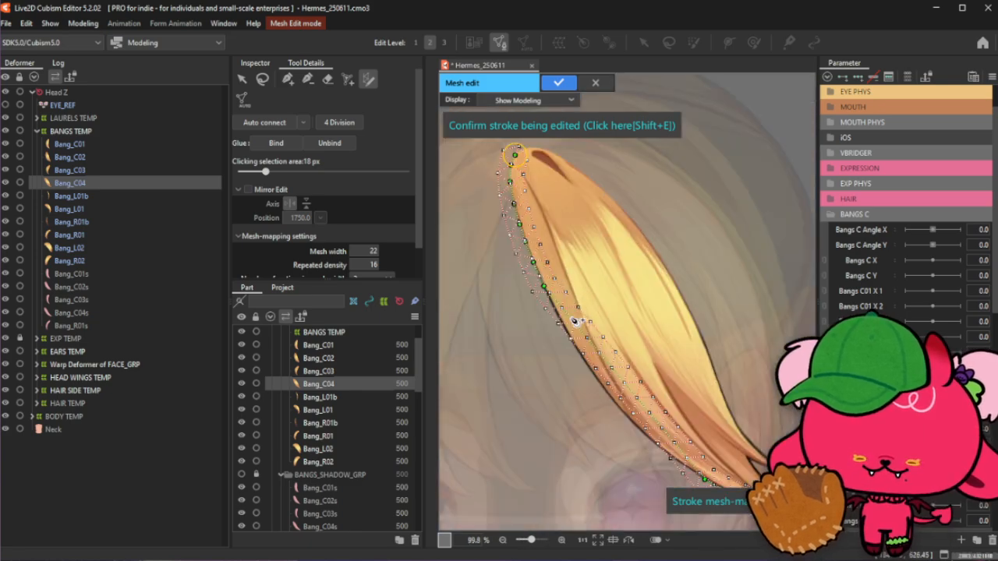
mouse_move(569, 327)
mouse_down()
mouse_move(584, 360)
mouse_move(593, 316)
mouse_move(583, 326)
mouse_up()
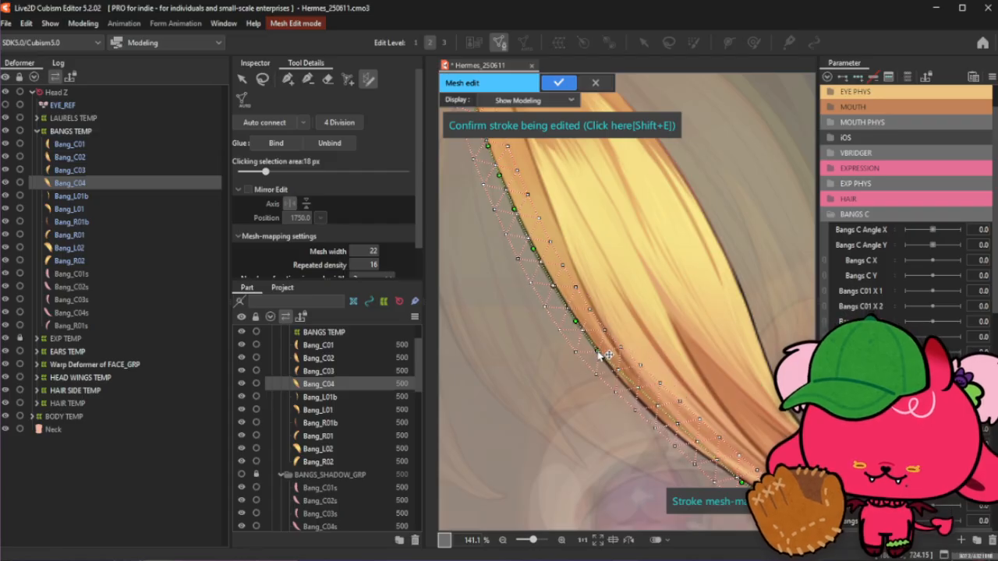
- Add two control points along the lower outer edge and confirm the stroke to generate the mesh
scroll(602, 348, up, 3)
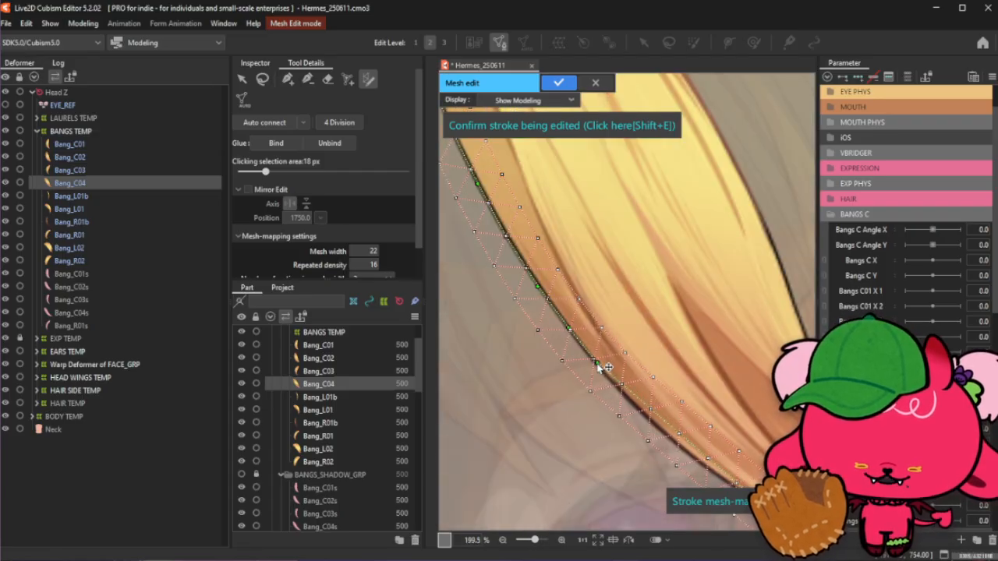
scroll(600, 357, down, 3)
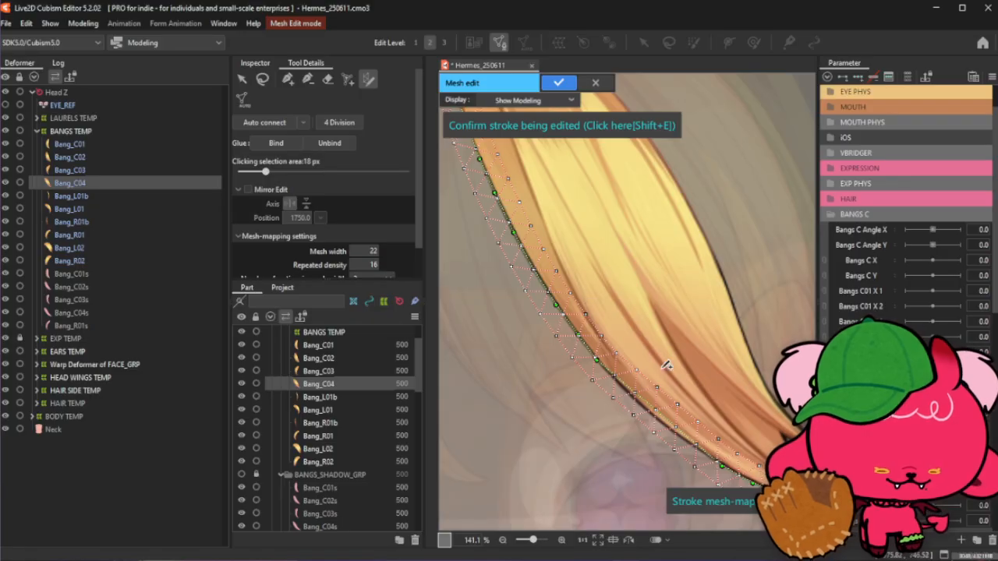
scroll(575, 290, down, 3)
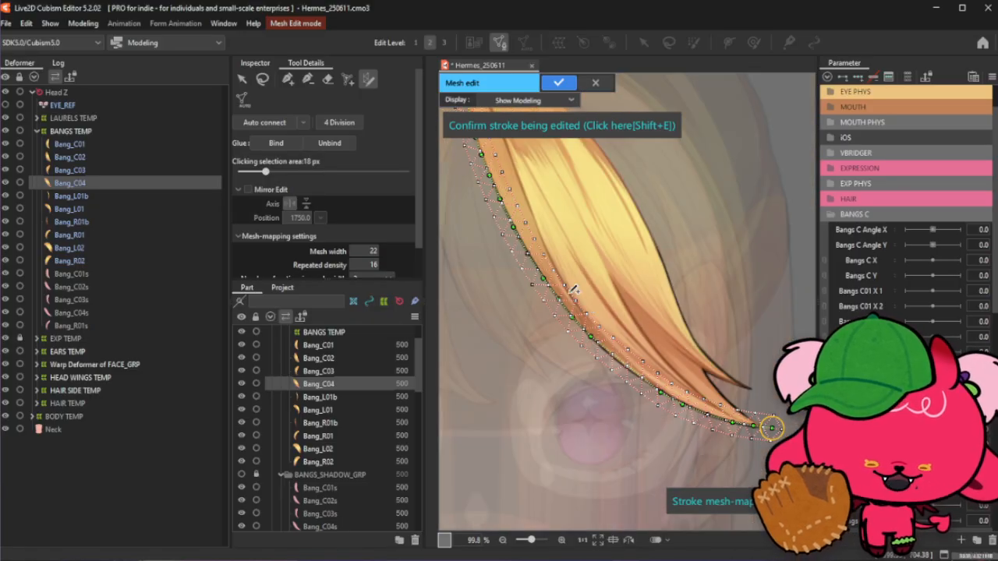
scroll(612, 346, up, 3)
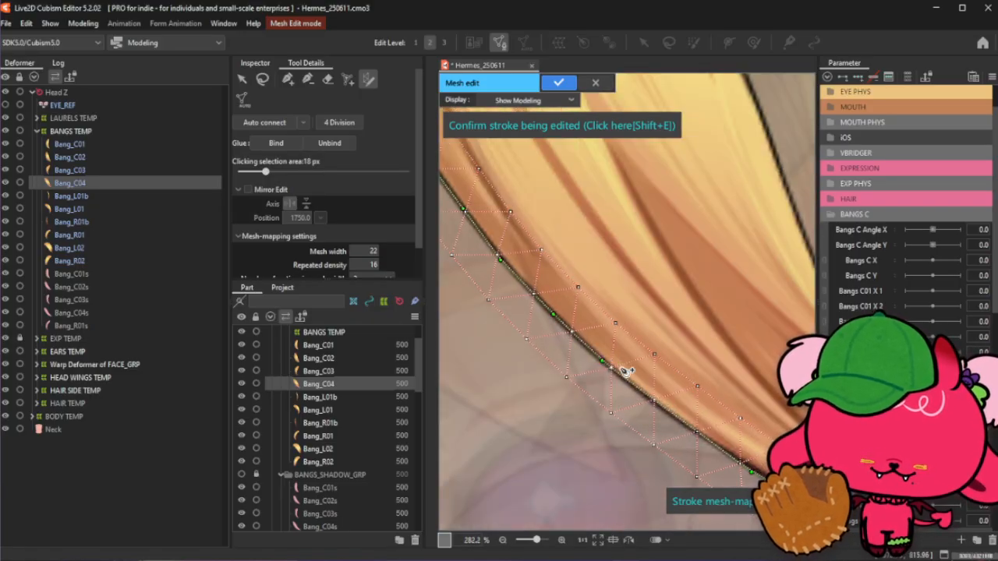
click(644, 396)
click(695, 435)
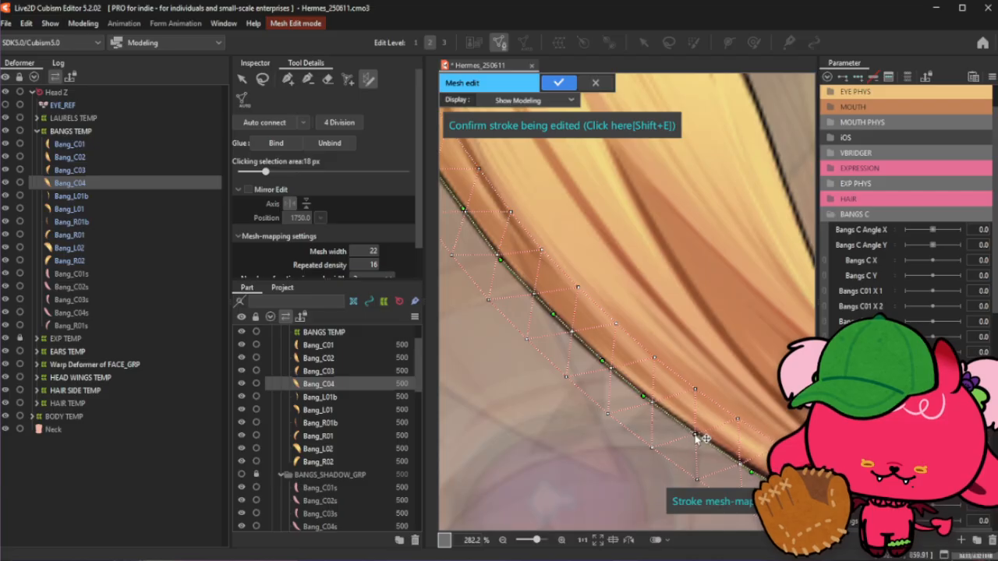
scroll(658, 398, down, 4)
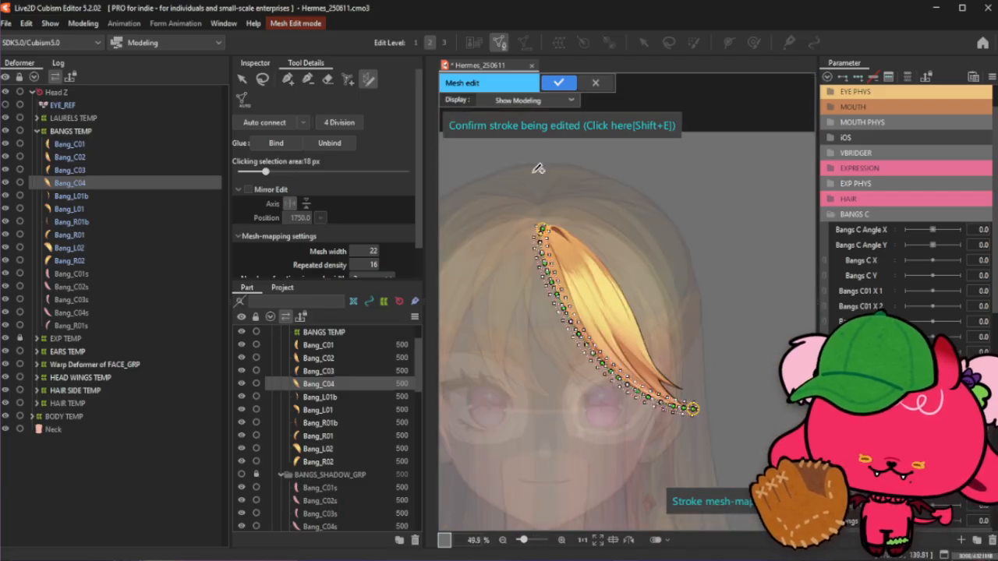
click(469, 125)
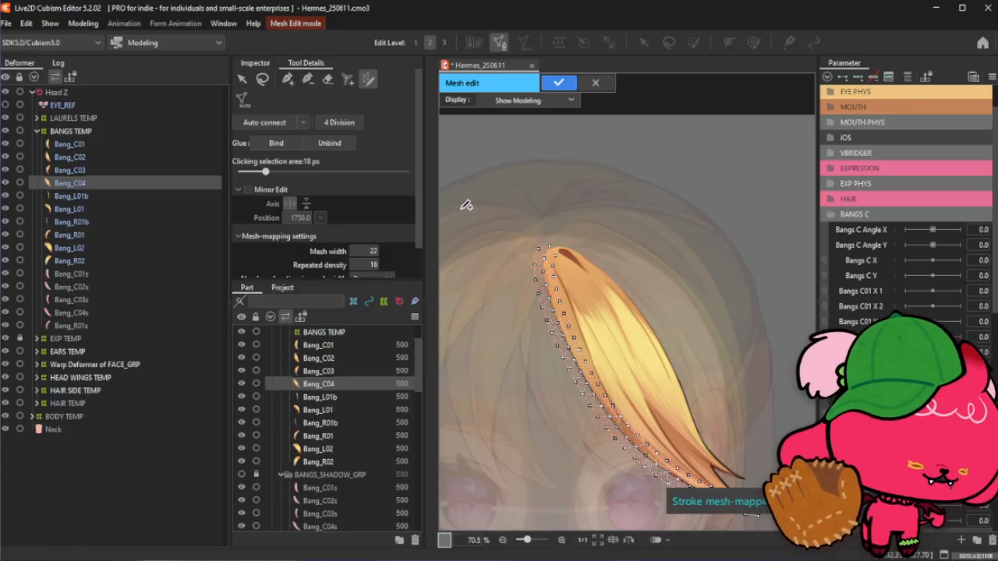
- Draw a new stroke from the strand's top down along its inner edge to the tip
scroll(589, 283, down, 2)
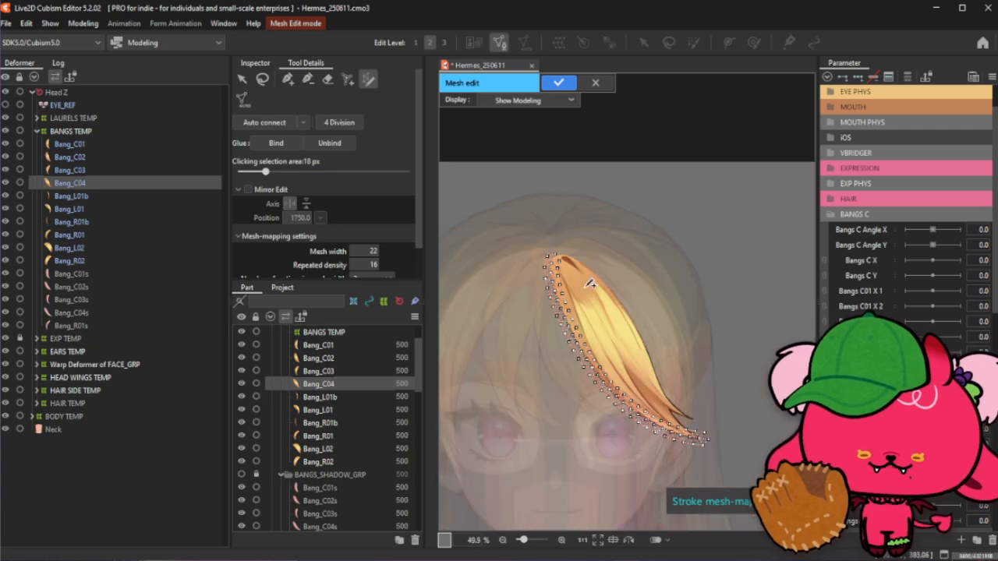
scroll(636, 344, up, 2)
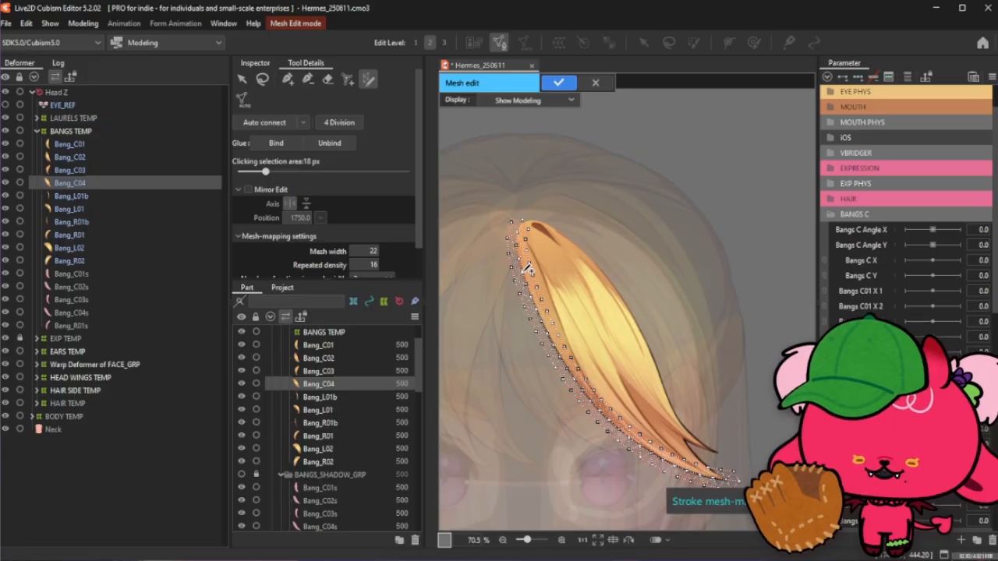
scroll(527, 200, up, 2)
scroll(509, 226, down, 2)
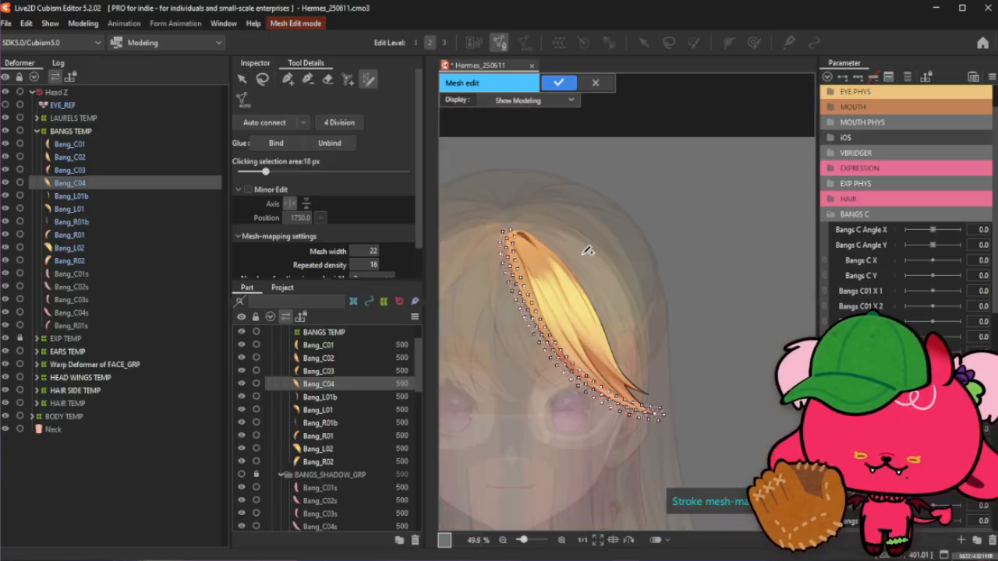
scroll(573, 255, up, 2)
drag(473, 209, 505, 224)
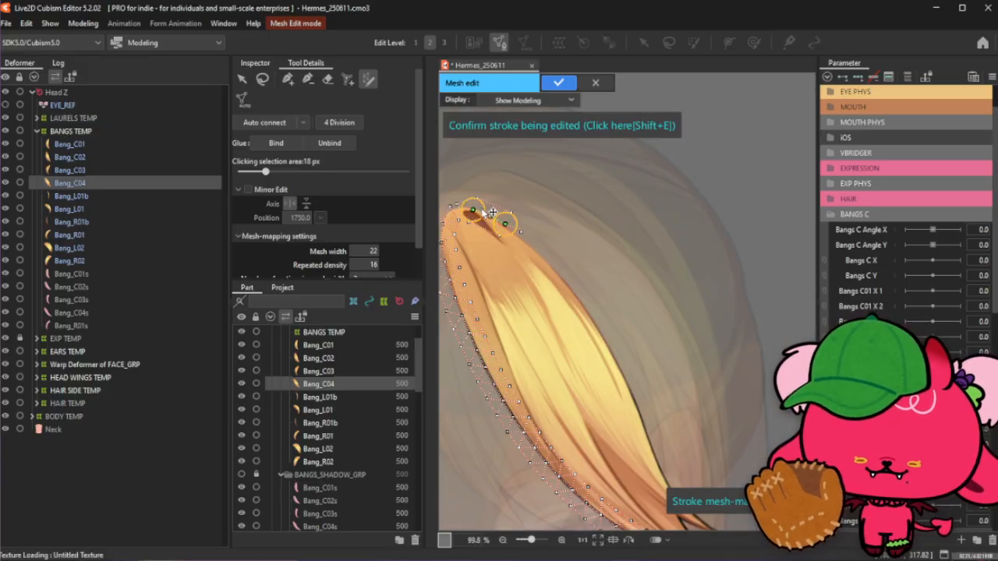
scroll(499, 215, down, 2)
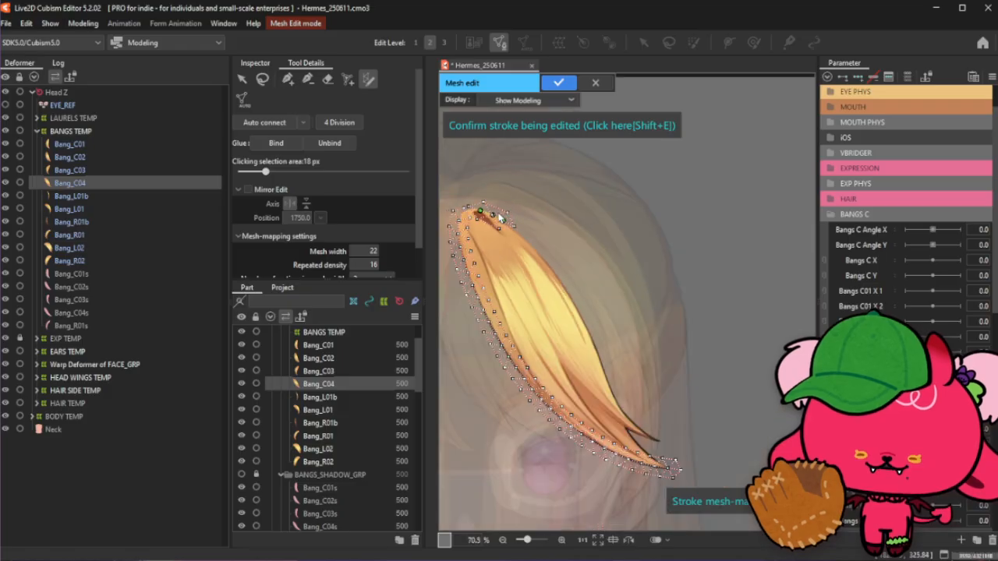
drag(503, 221, 664, 444)
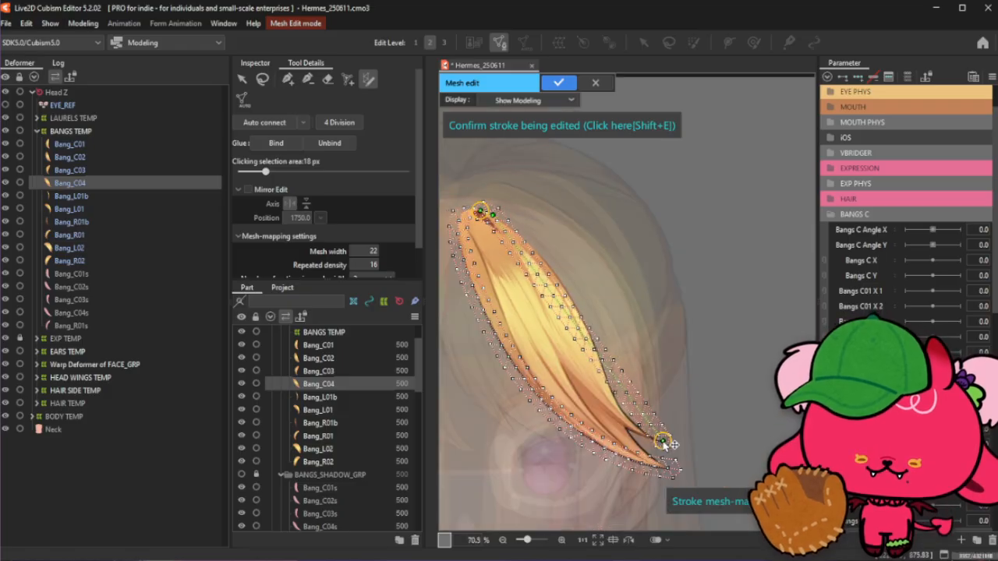
- Adjust the stroke's control points along the upper part of the strand's inner edge
scroll(490, 242, up, 4)
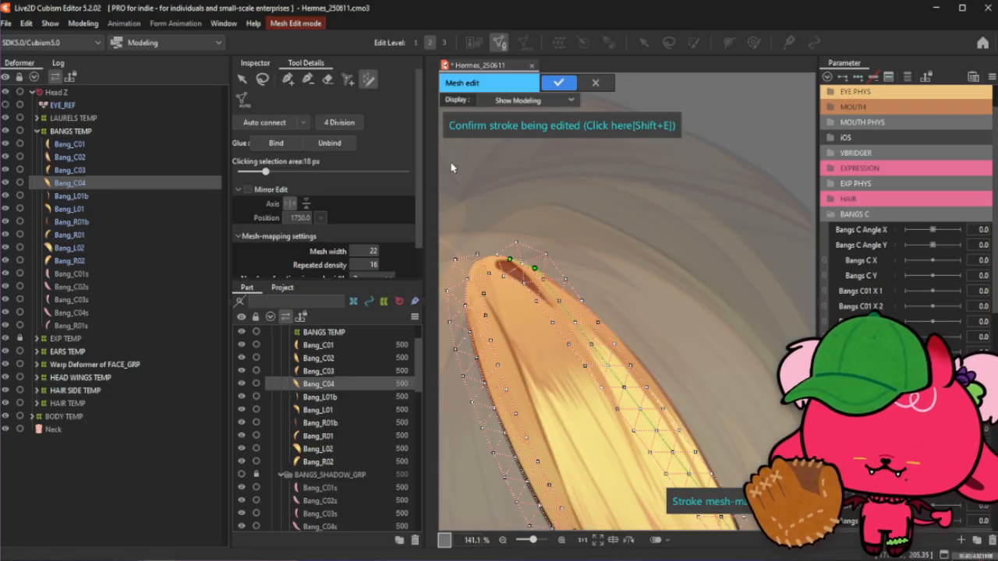
drag(490, 254, 510, 256)
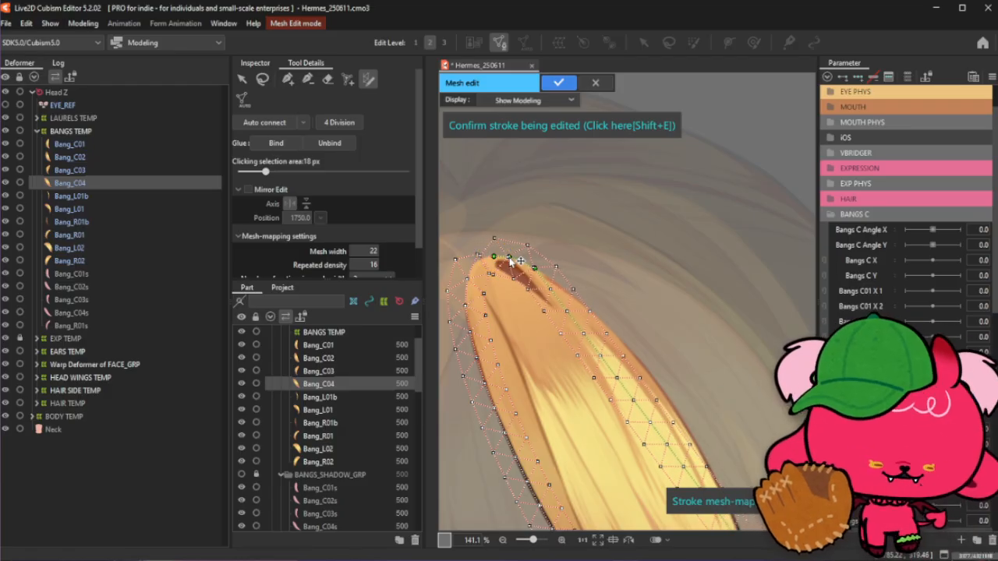
scroll(511, 208, up, 2)
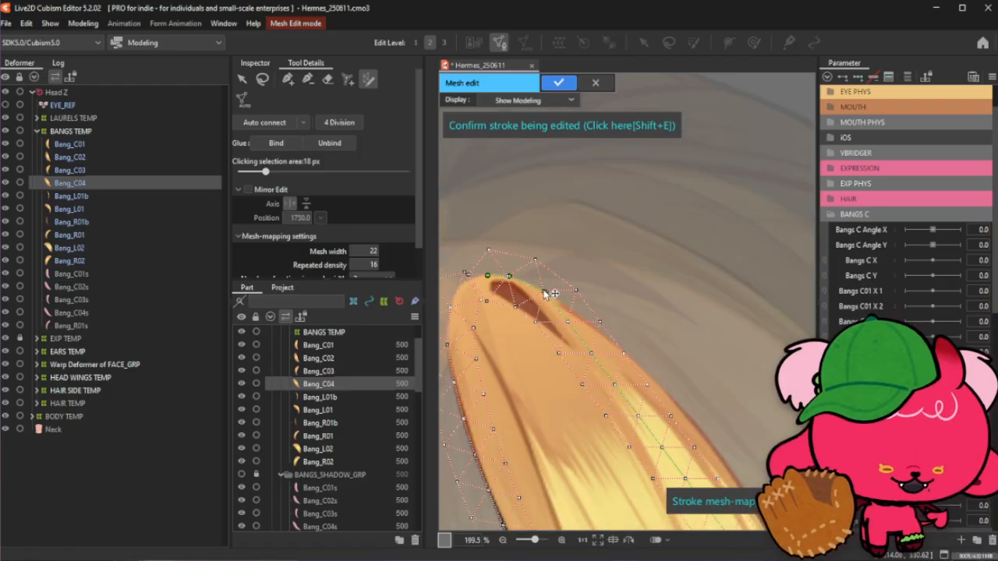
mouse_move(546, 295)
mouse_down()
mouse_move(535, 287)
mouse_move(585, 321)
mouse_move(581, 308)
mouse_up()
scroll(521, 248, down, 2)
scroll(595, 328, up, 2)
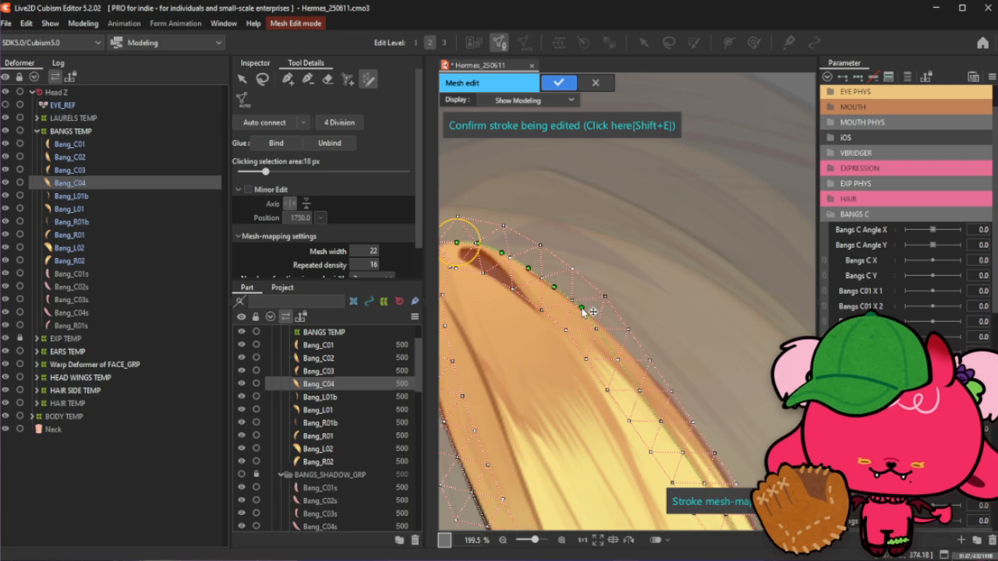
drag(603, 344, 616, 339)
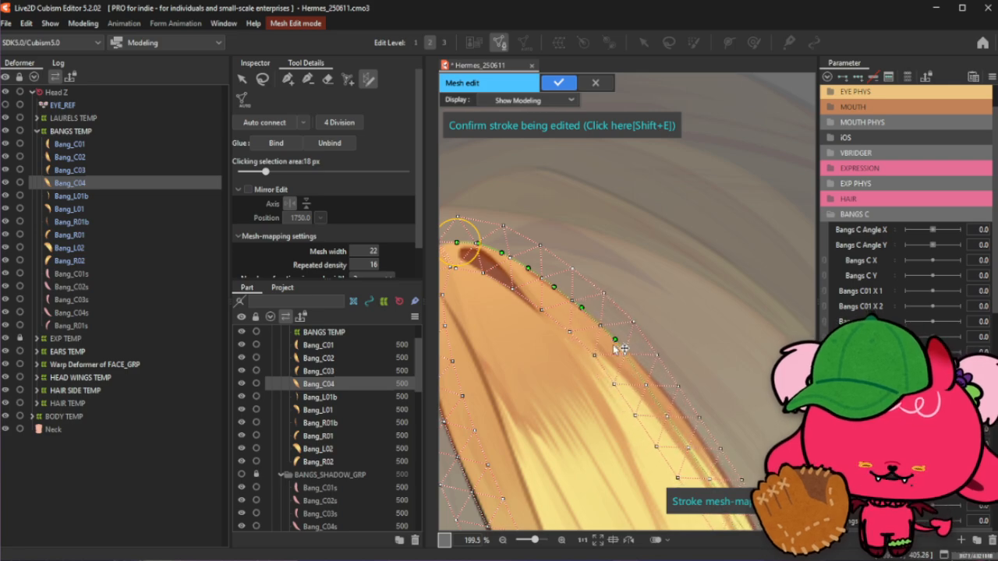
- Reposition the stroke's control point near the tip so it follows the strand's inner curve
scroll(522, 262, down, 1)
scroll(524, 261, up, 1)
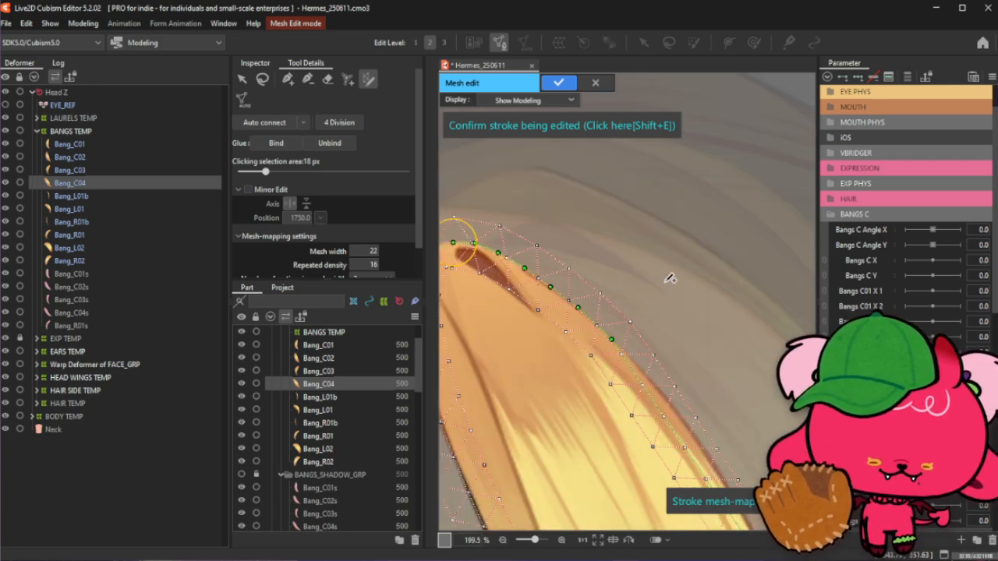
scroll(543, 266, down, 3)
scroll(624, 309, up, 2)
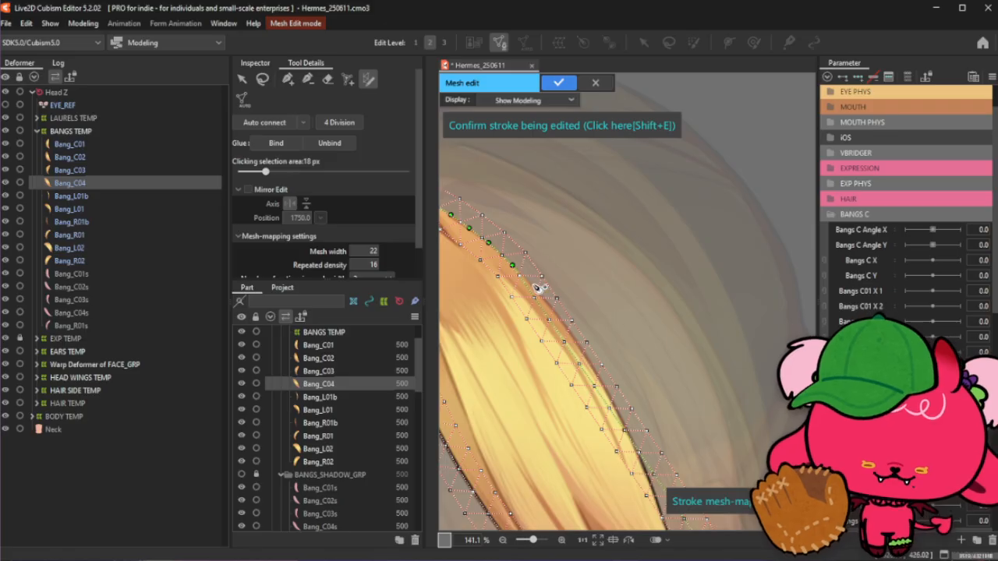
scroll(540, 302, up, 2)
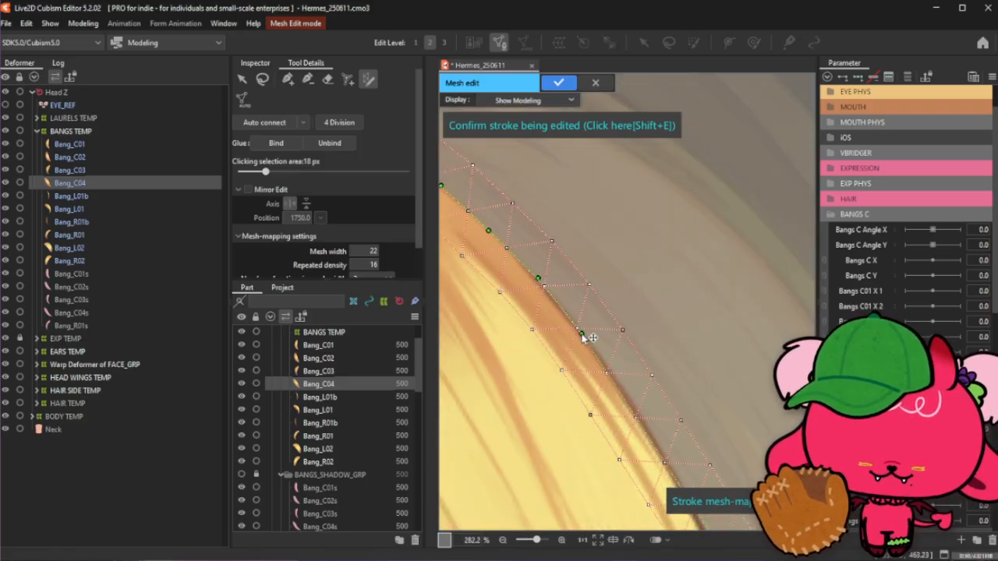
scroll(505, 279, down, 3)
scroll(505, 279, down, 1)
scroll(612, 433, up, 2)
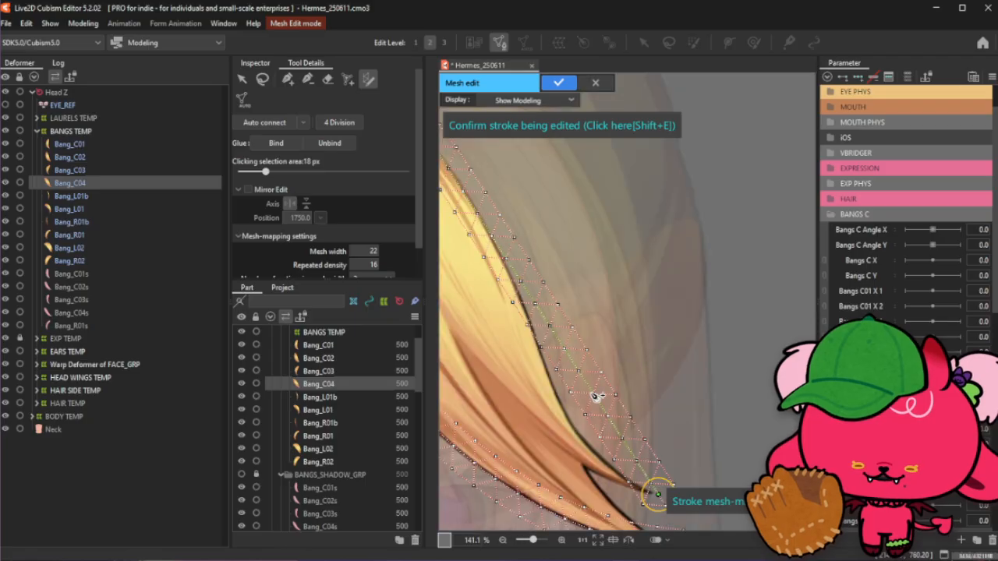
scroll(586, 443, up, 2)
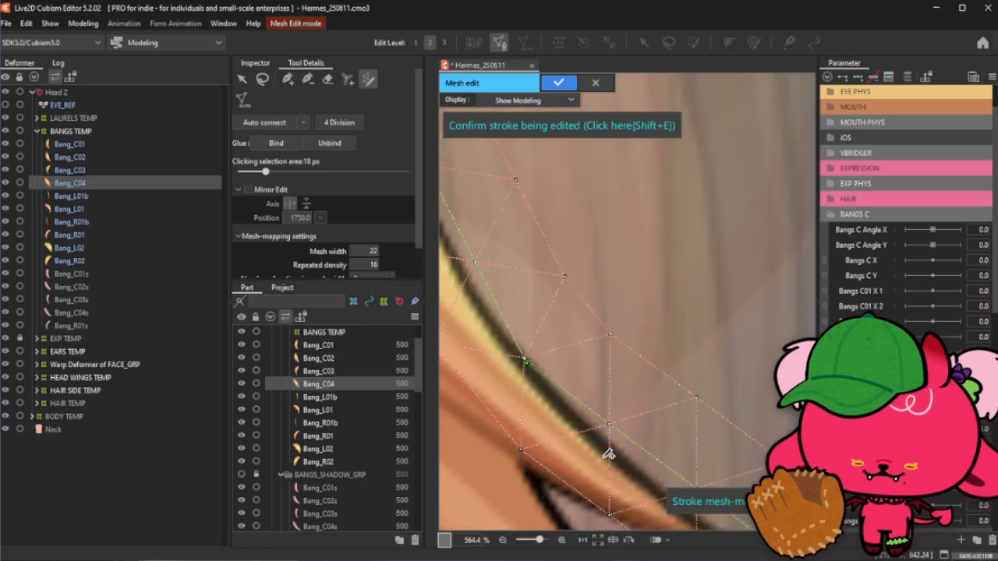
scroll(524, 444, down, 1)
drag(563, 339, 615, 387)
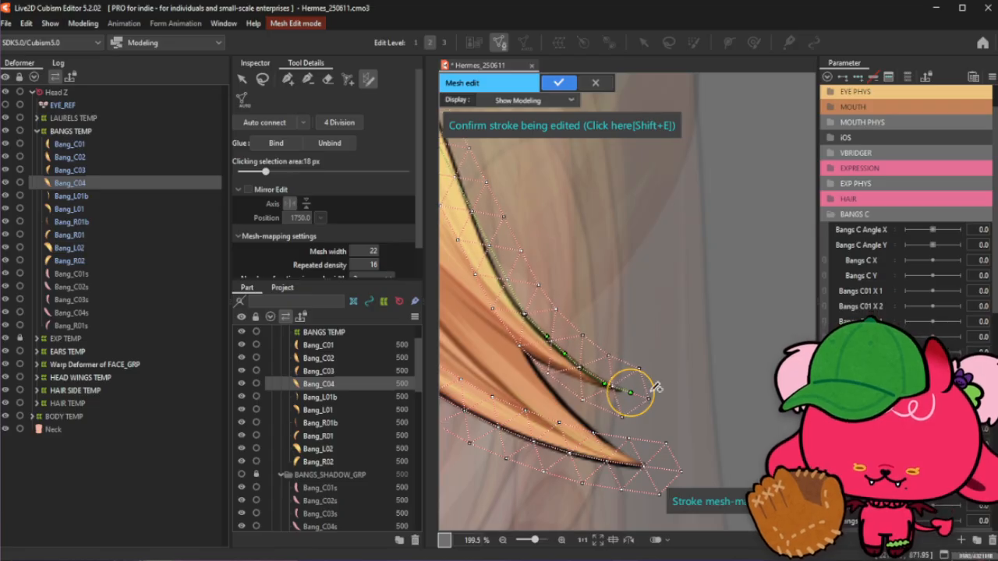
- Refine the stroke's control points along the middle of the strand's inner edge
scroll(652, 390, down, 3)
scroll(529, 230, up, 2)
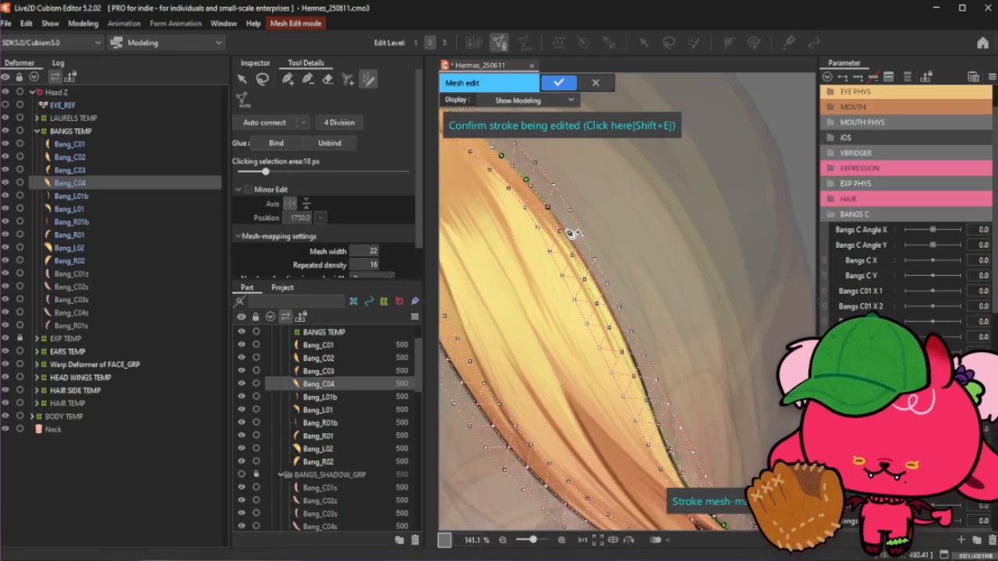
scroll(572, 232, up, 2)
mouse_move(580, 265)
mouse_down()
mouse_move(598, 294)
mouse_move(601, 285)
mouse_move(614, 298)
mouse_up()
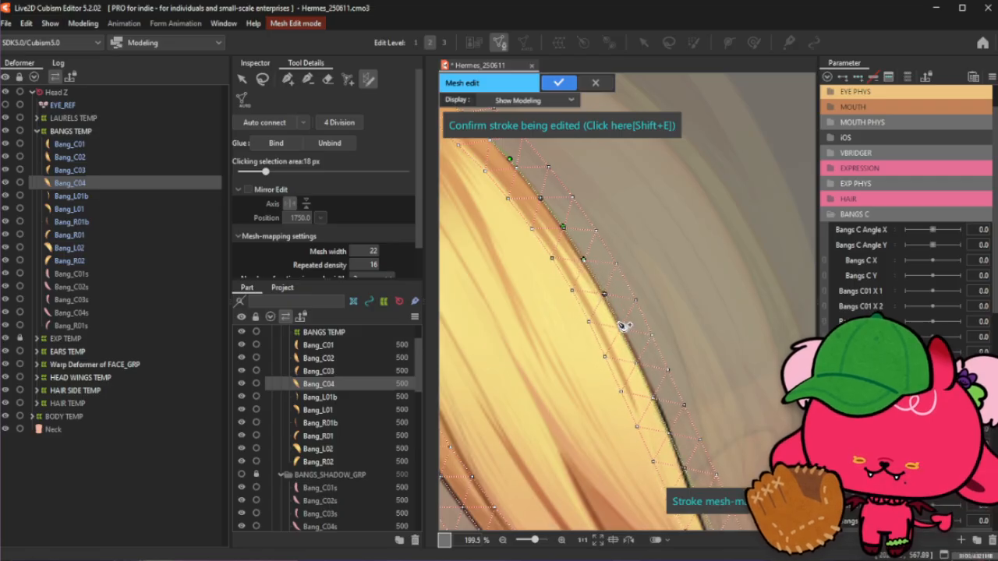
scroll(636, 327, down, 2)
scroll(638, 326, up, 2)
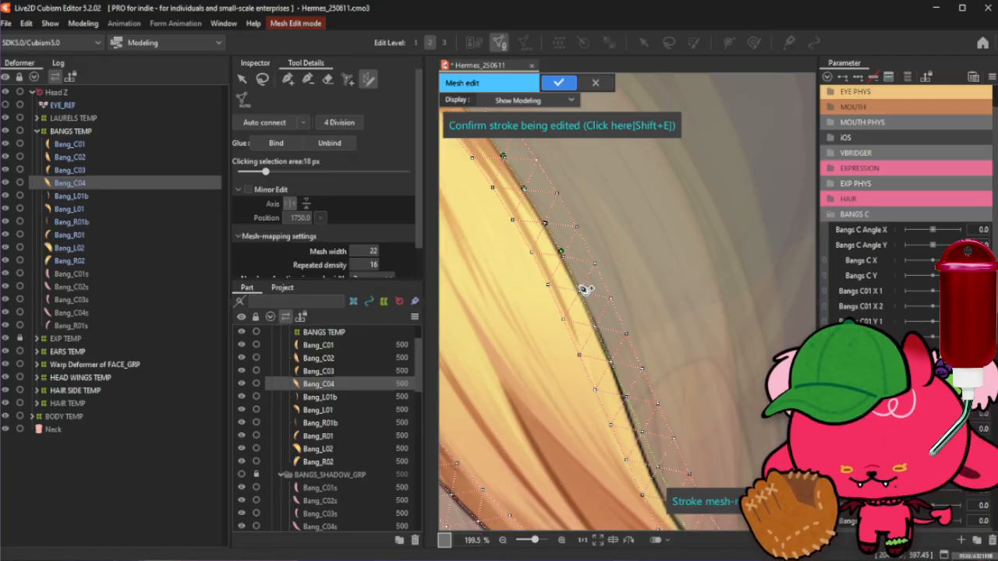
click(582, 293)
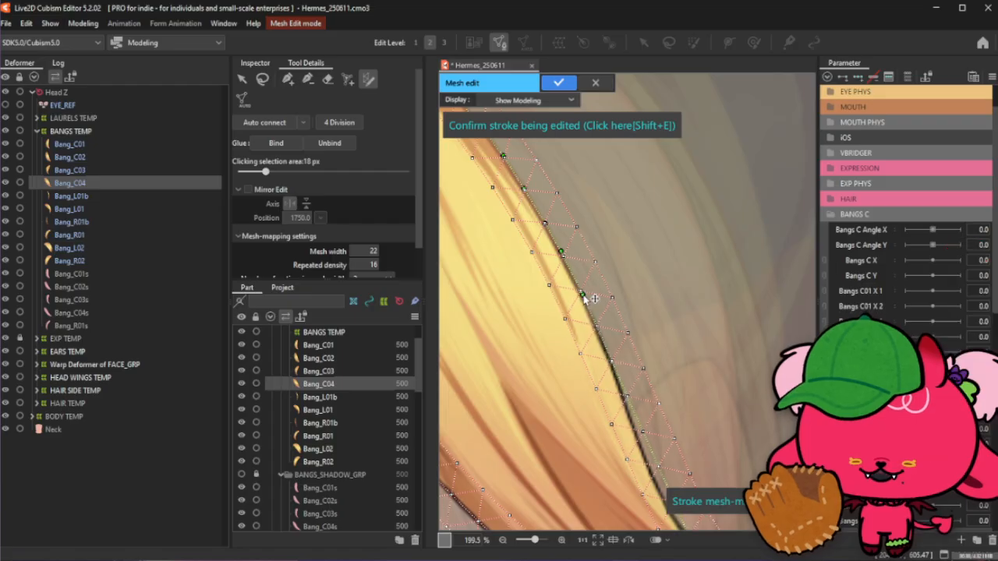
- Nudge a control point on the lower inner edge and confirm the stroke to generate the mesh
scroll(586, 244, down, 3)
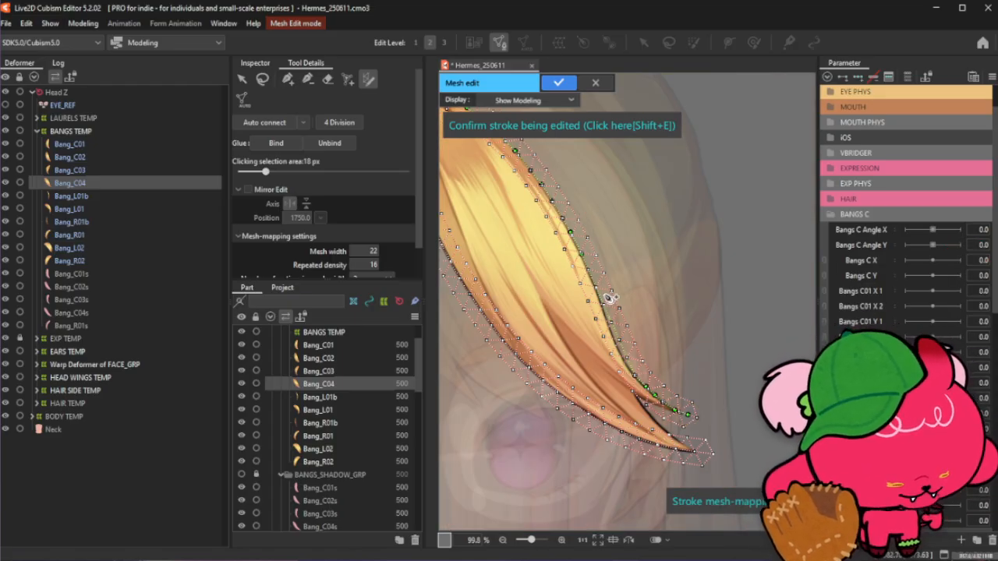
scroll(596, 295, up, 1)
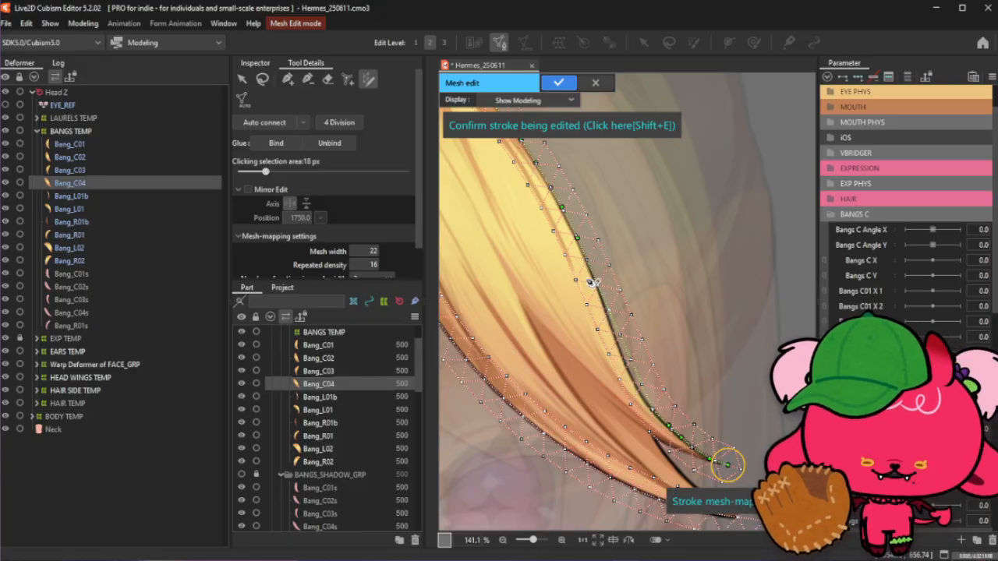
scroll(592, 277, up, 1)
scroll(593, 269, up, 1)
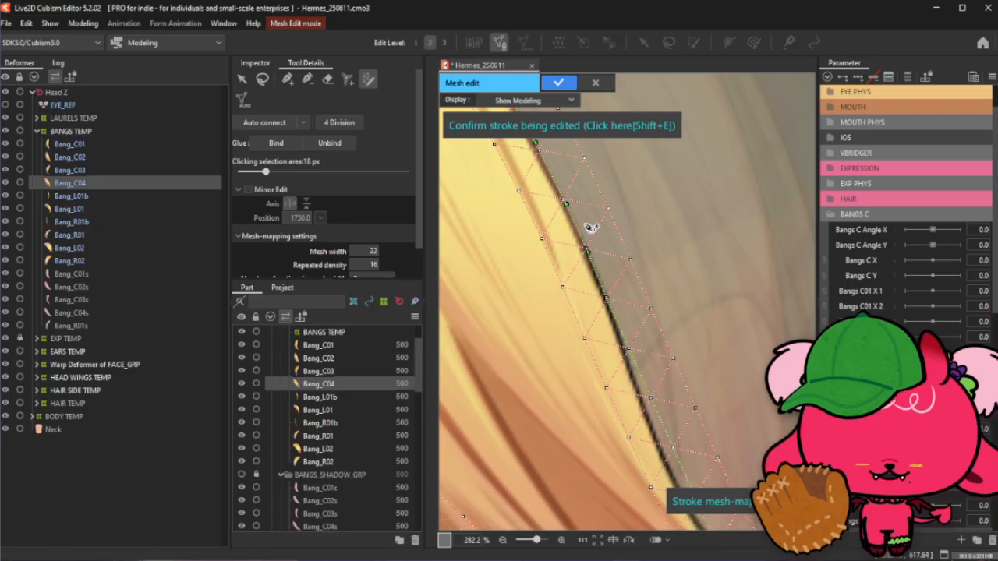
scroll(596, 233, down, 3)
scroll(608, 261, up, 3)
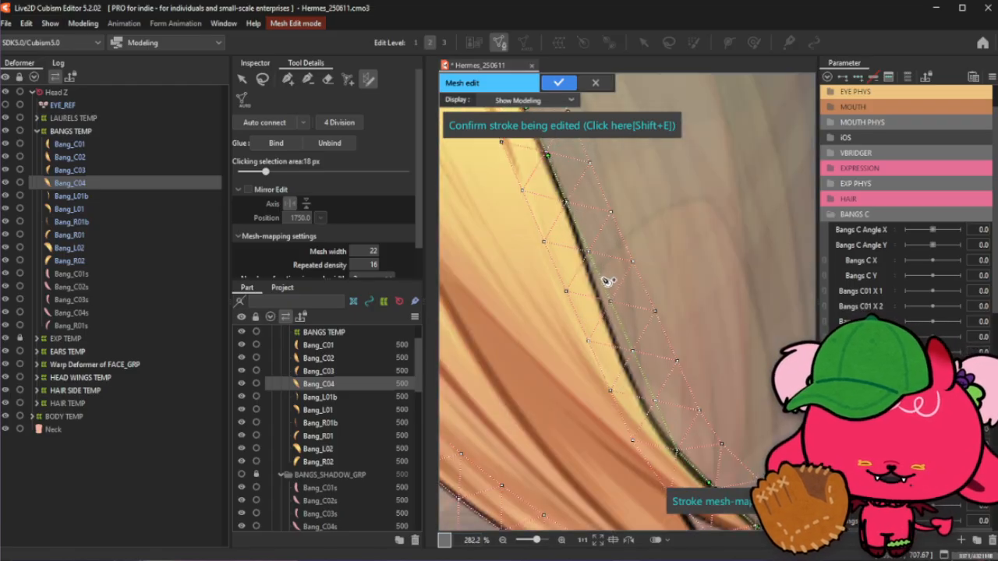
drag(606, 302, 600, 304)
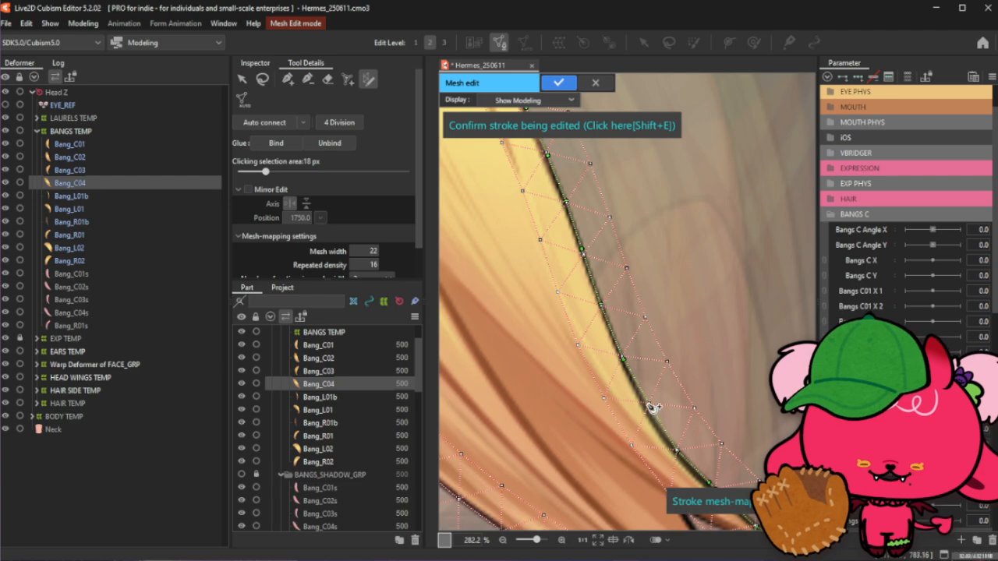
scroll(640, 378, down, 1)
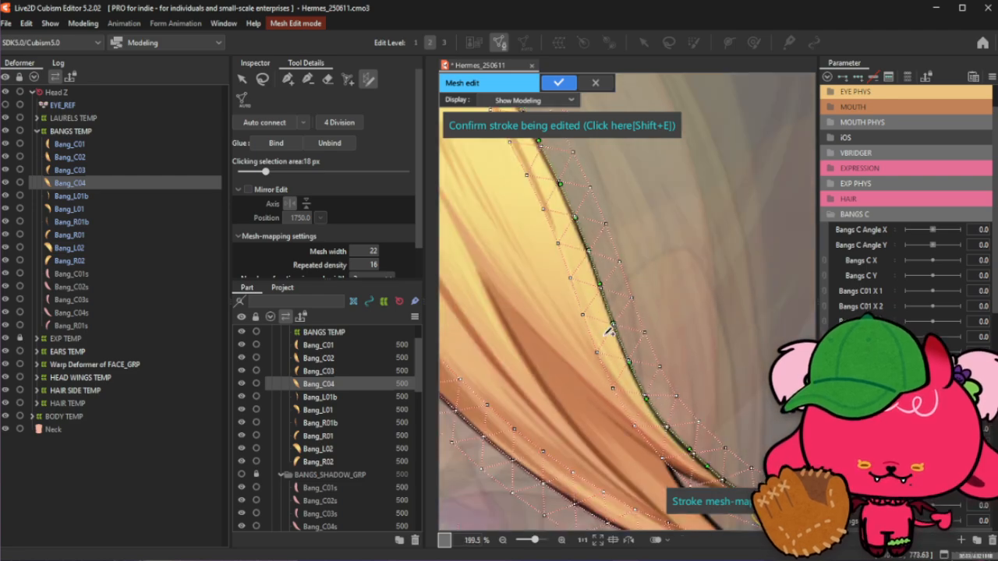
scroll(633, 319, down, 4)
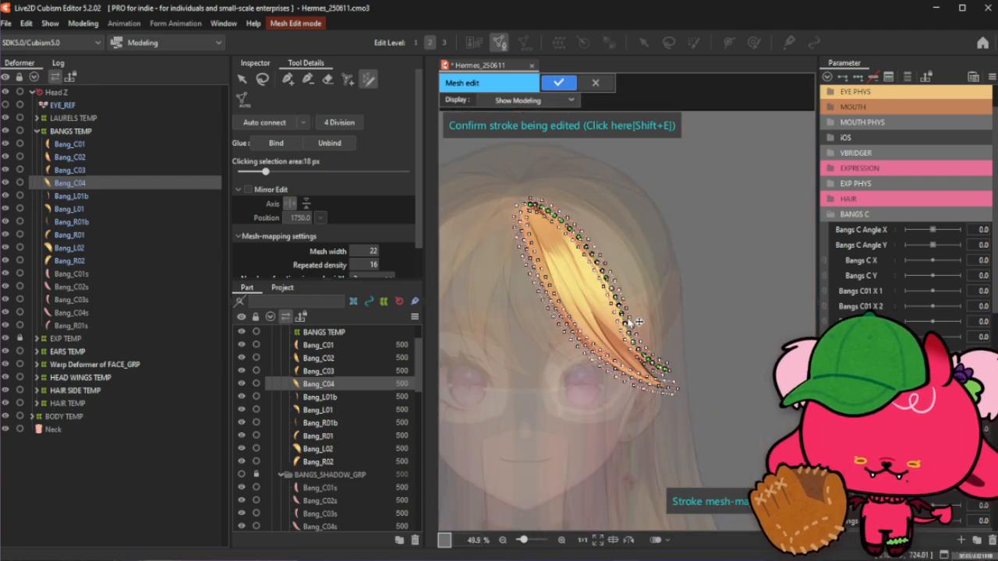
click(578, 129)
- Undo the stroke confirmation to resume editing the stroke
scroll(525, 186, up, 4)
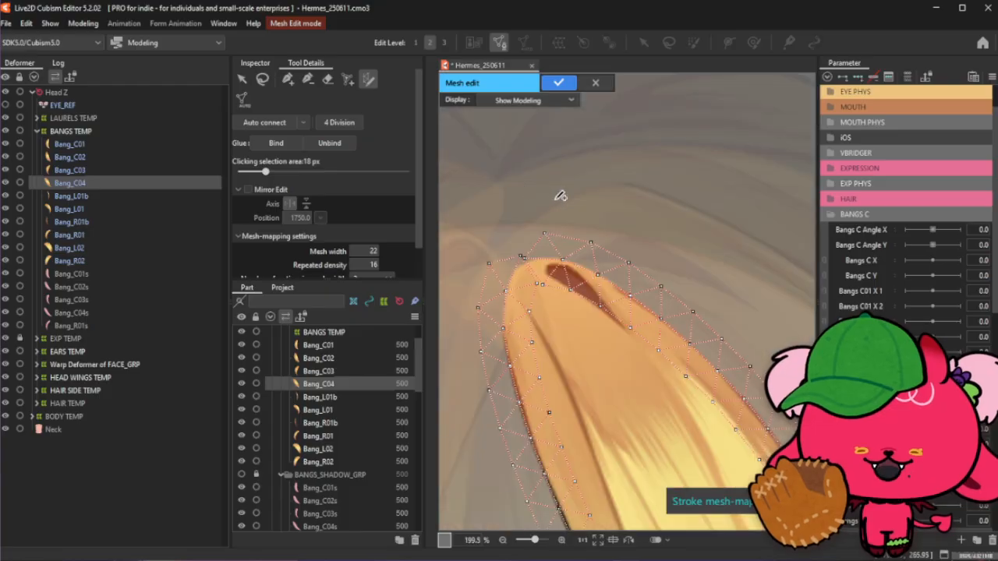
click(310, 80)
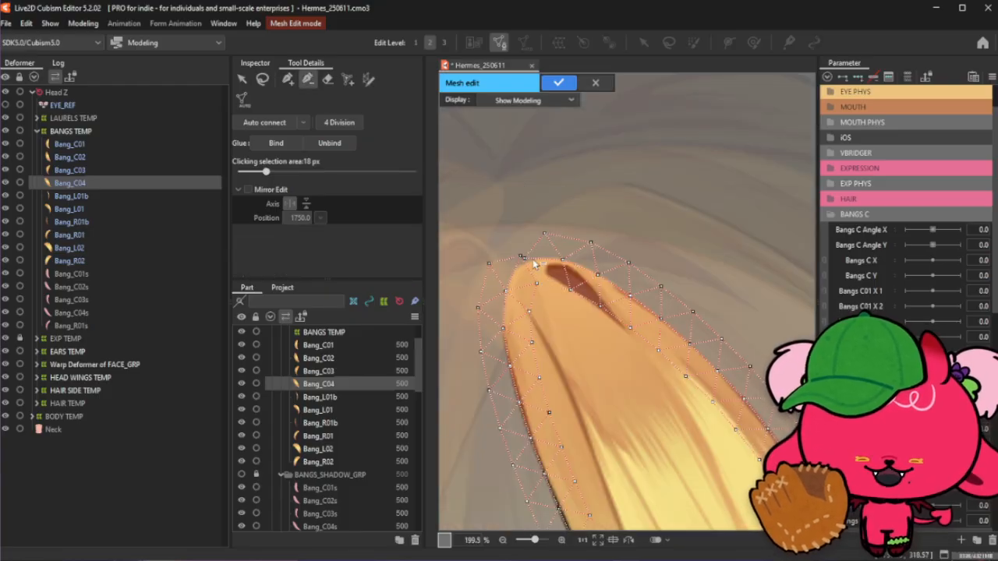
scroll(598, 243, down, 4)
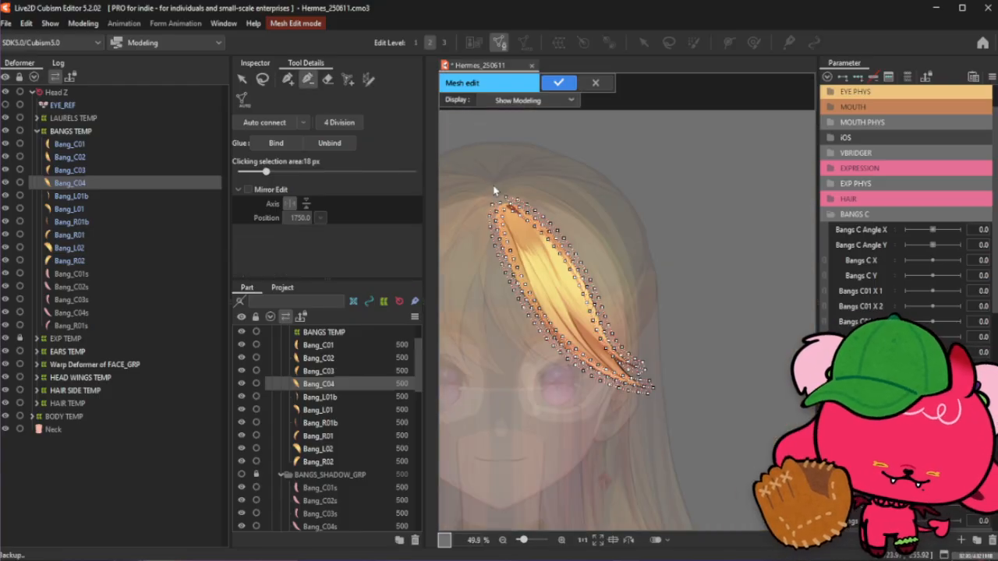
scroll(643, 390, up, 4)
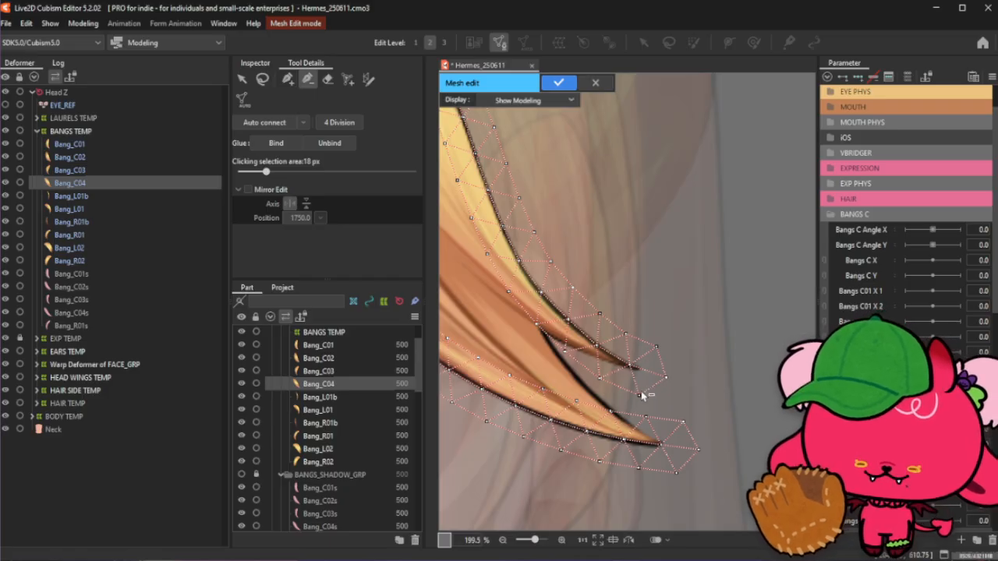
key(ctrl+z)
- Move the stroke's end point at the tip slightly and confirm the stroke again to regenerate the mesh
drag(648, 372, 660, 375)
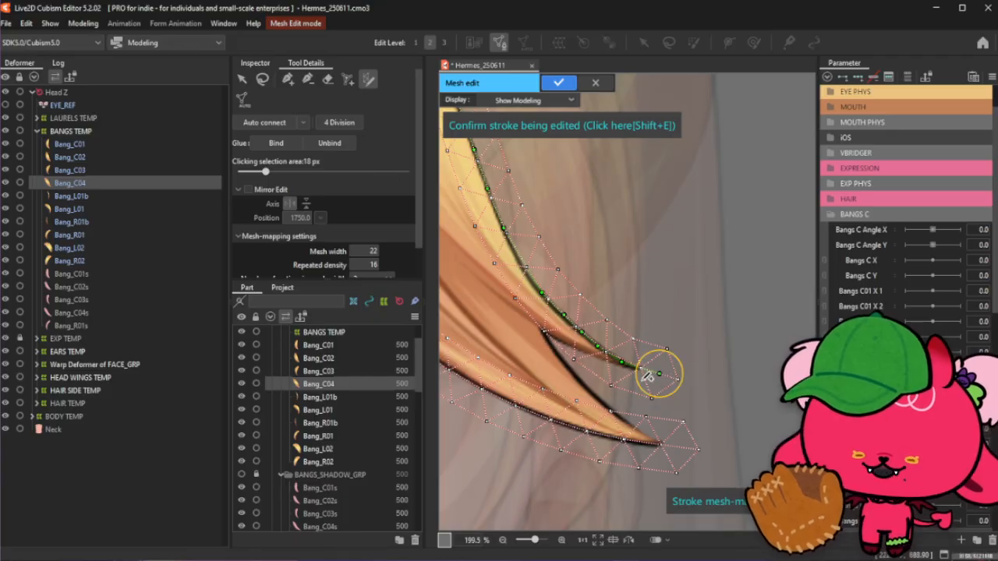
click(583, 130)
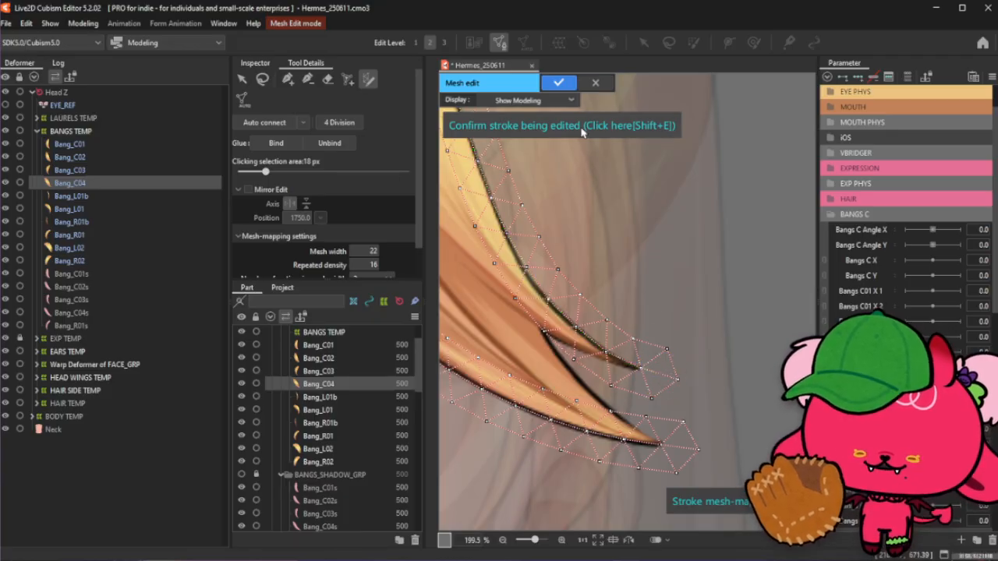
click(308, 79)
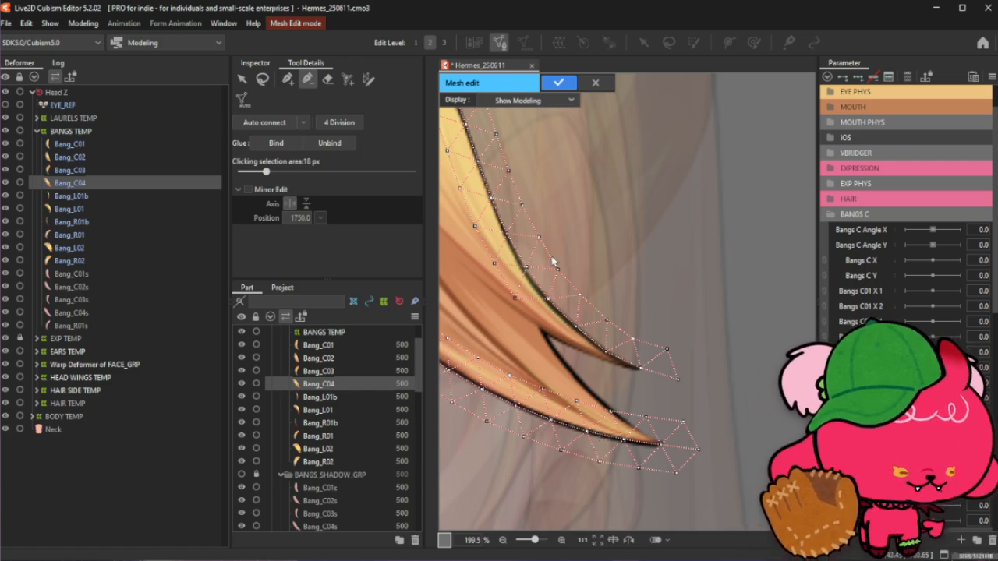
- Reposition the mesh vertices around the rounded top tip of the Bang_C04 strand
scroll(561, 284, down, 6)
scroll(562, 288, down, 1)
scroll(530, 249, up, 7)
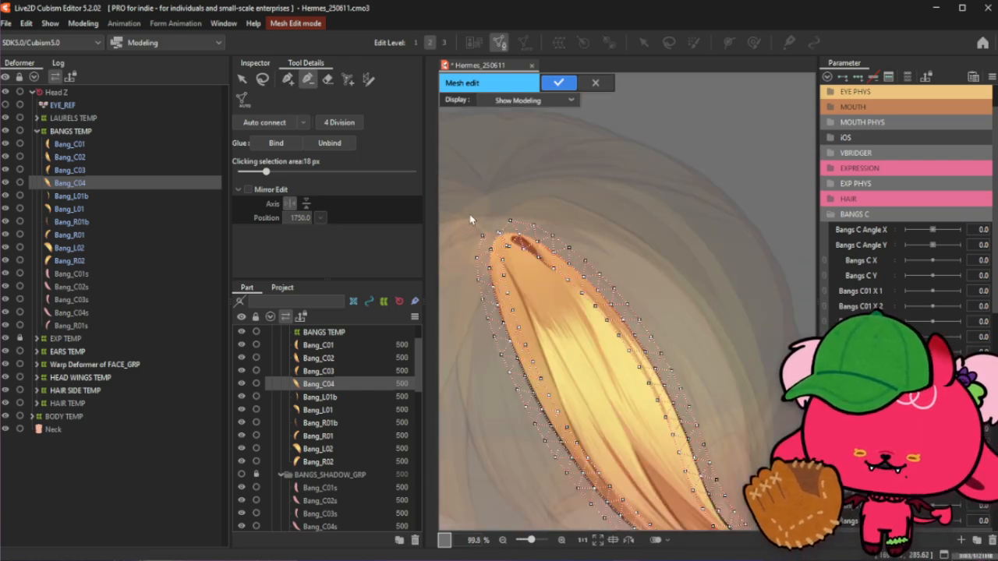
click(549, 280)
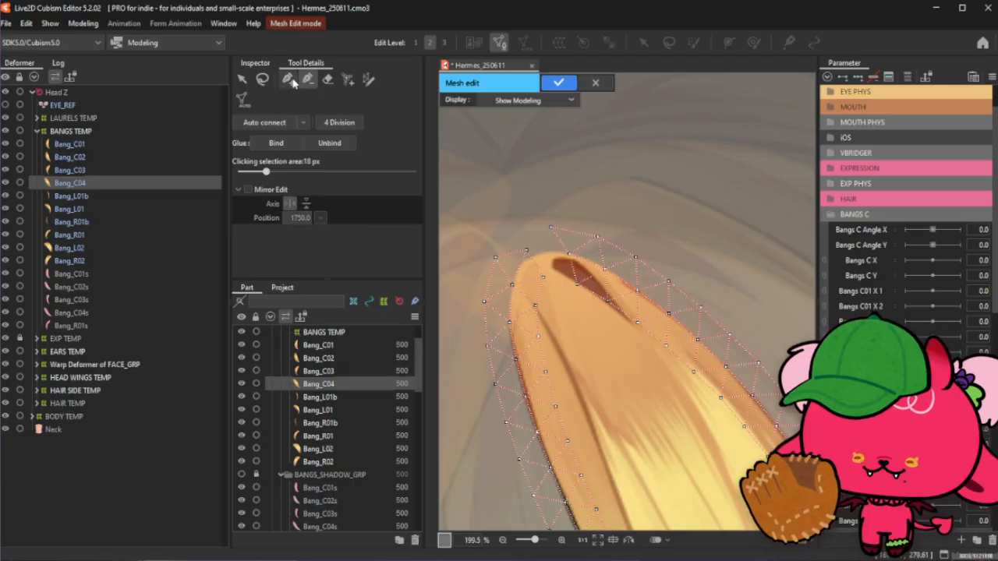
click(289, 80)
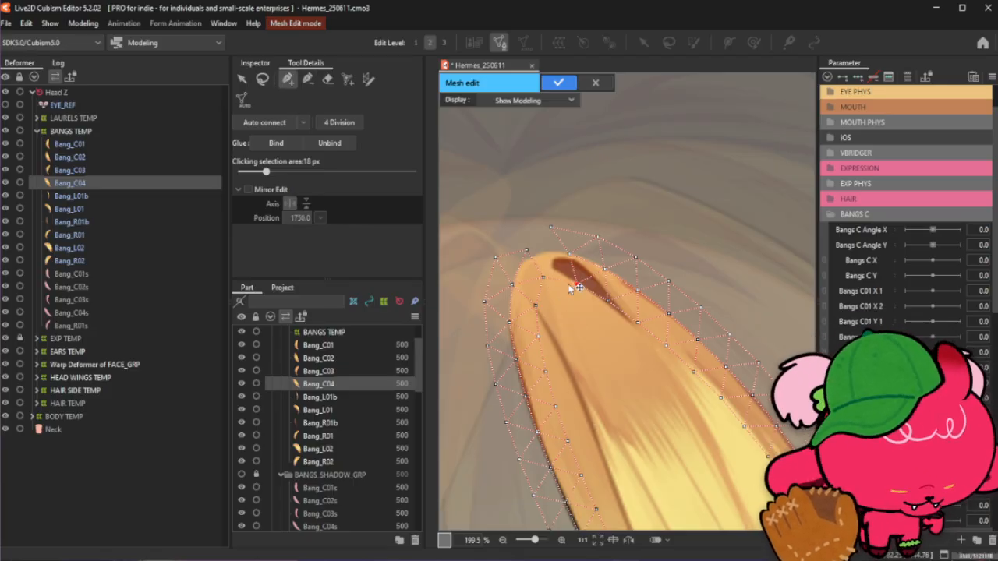
click(577, 285)
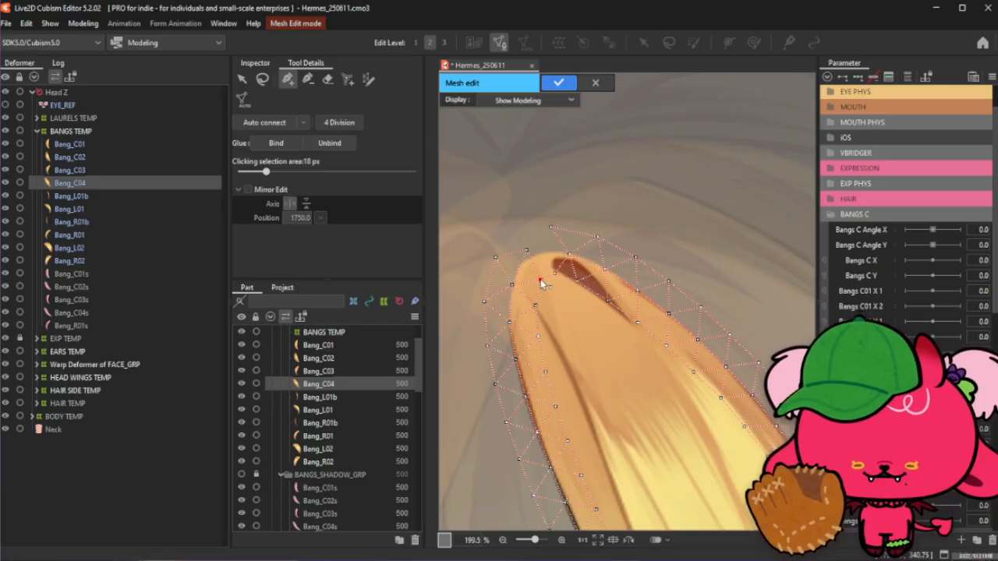
scroll(570, 261, up, 4)
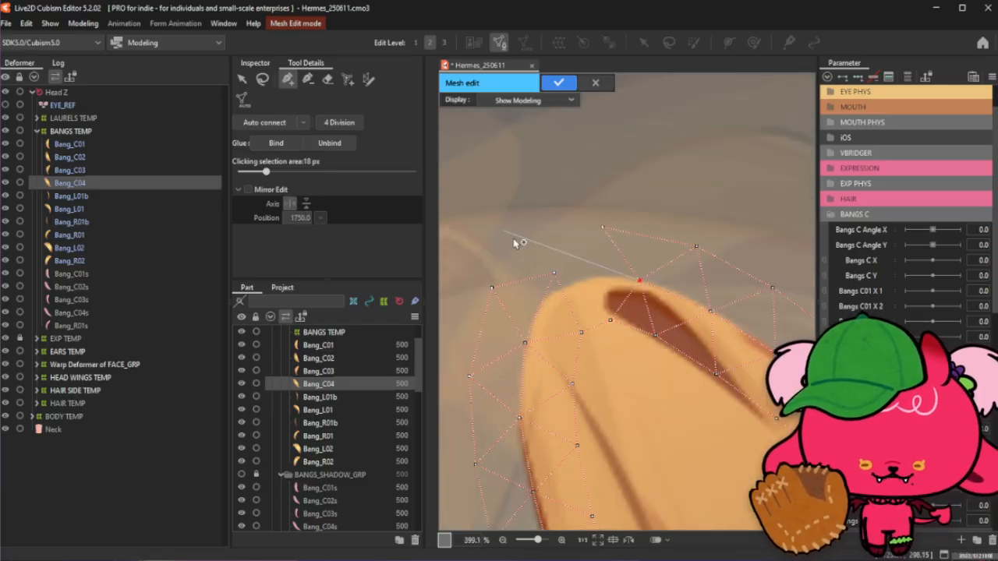
click(308, 79)
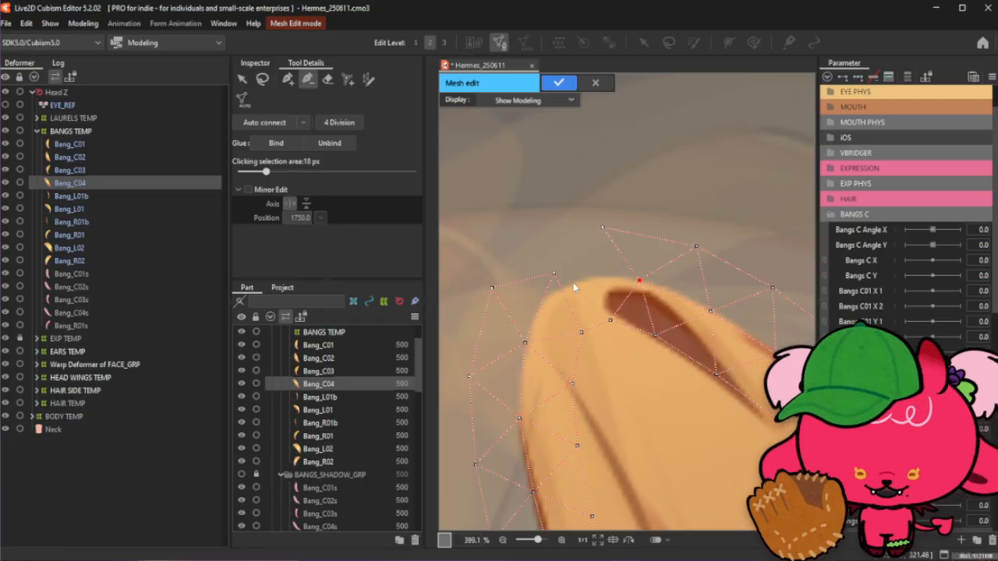
click(288, 78)
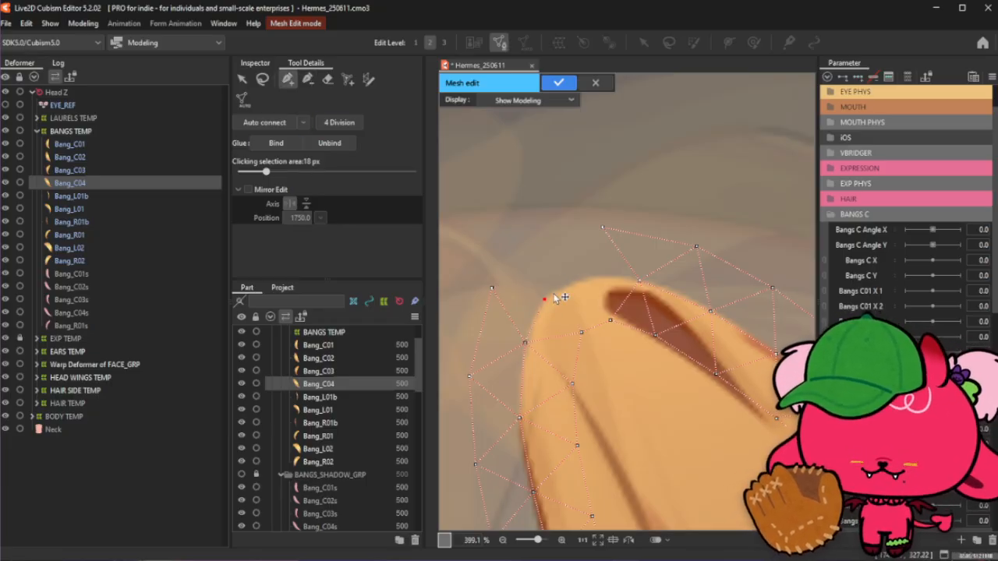
click(577, 283)
click(608, 276)
click(637, 282)
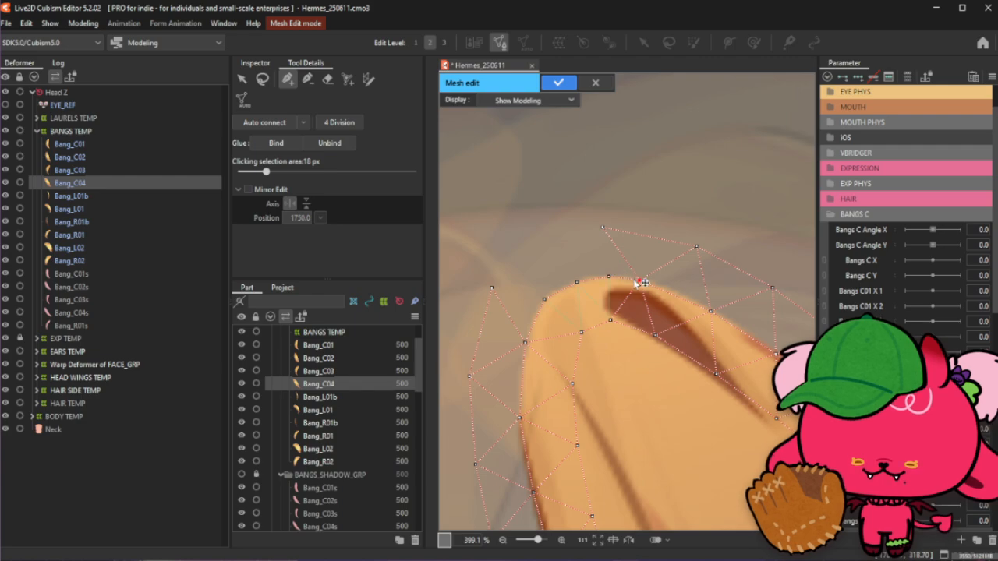
click(611, 320)
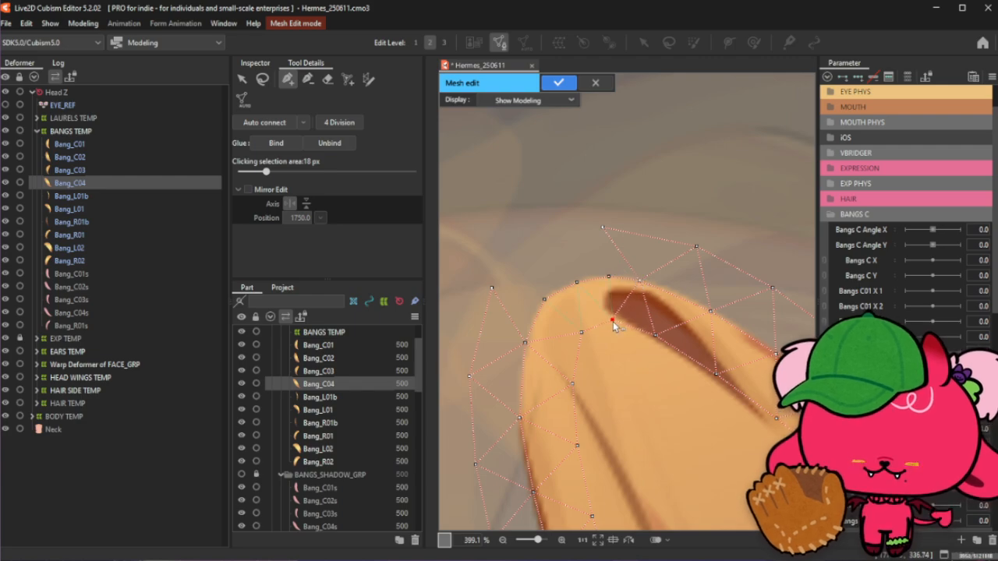
click(608, 277)
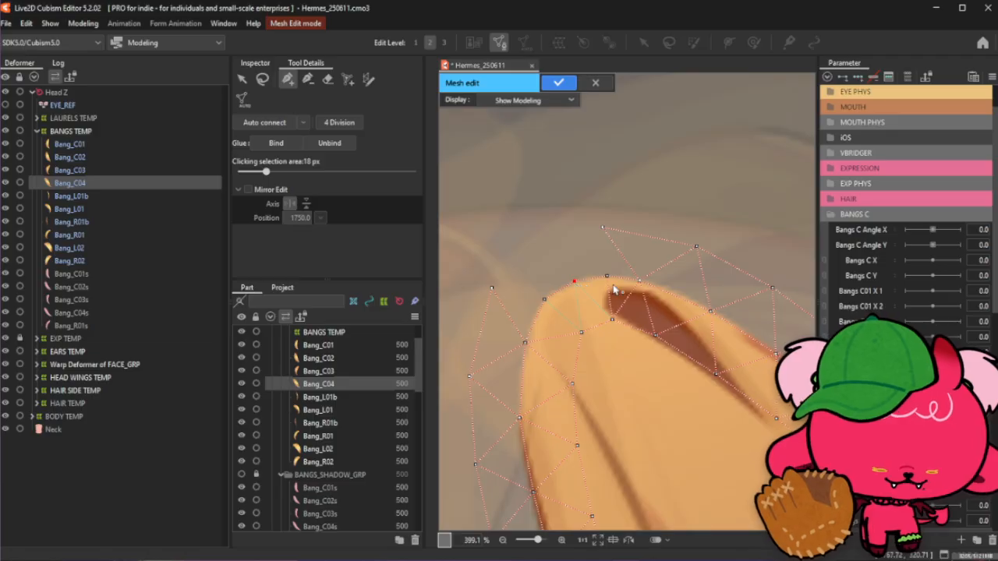
click(614, 281)
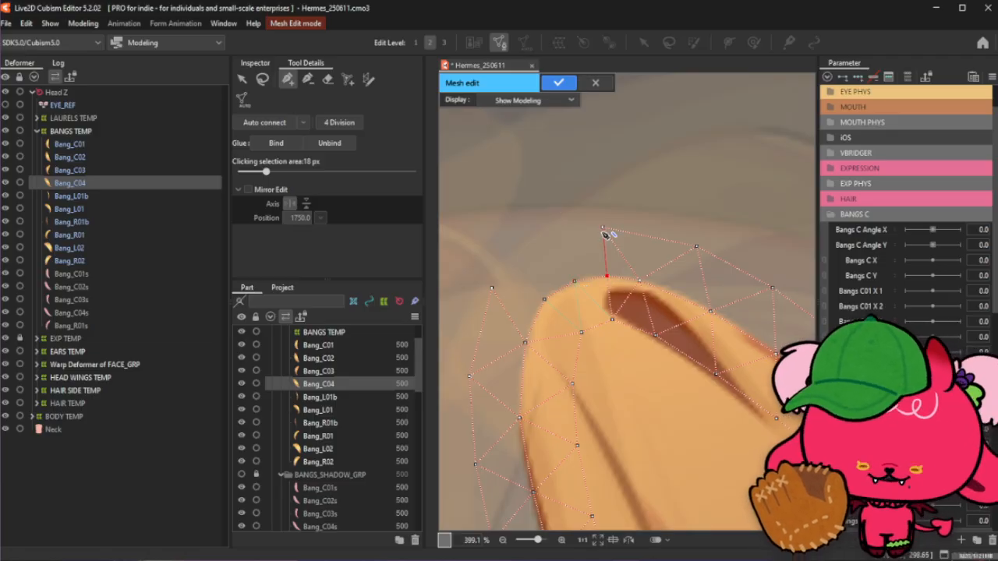
- Move and add outer mesh vertices above the strand's top tip to widen the mesh margin there
drag(604, 229, 629, 234)
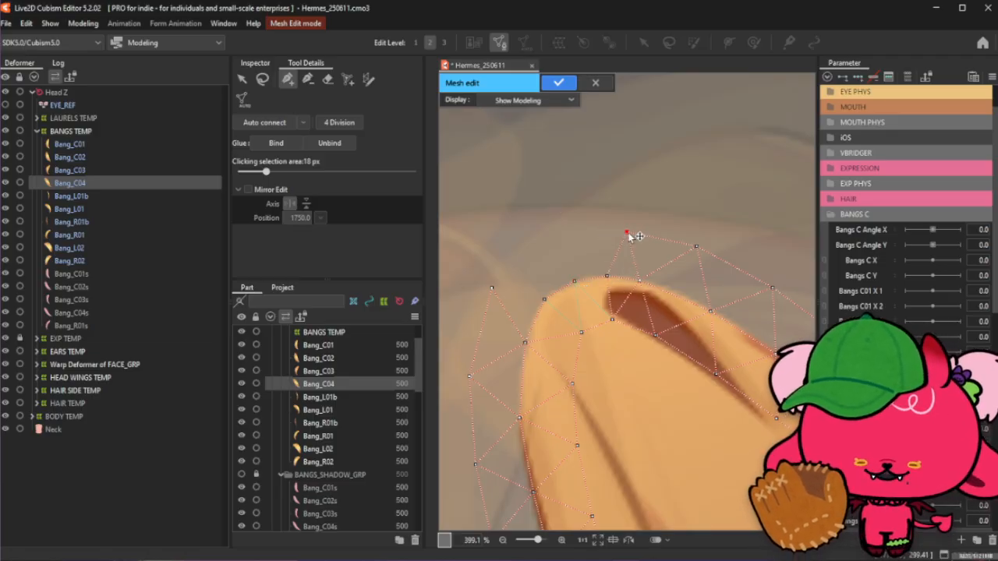
click(648, 284)
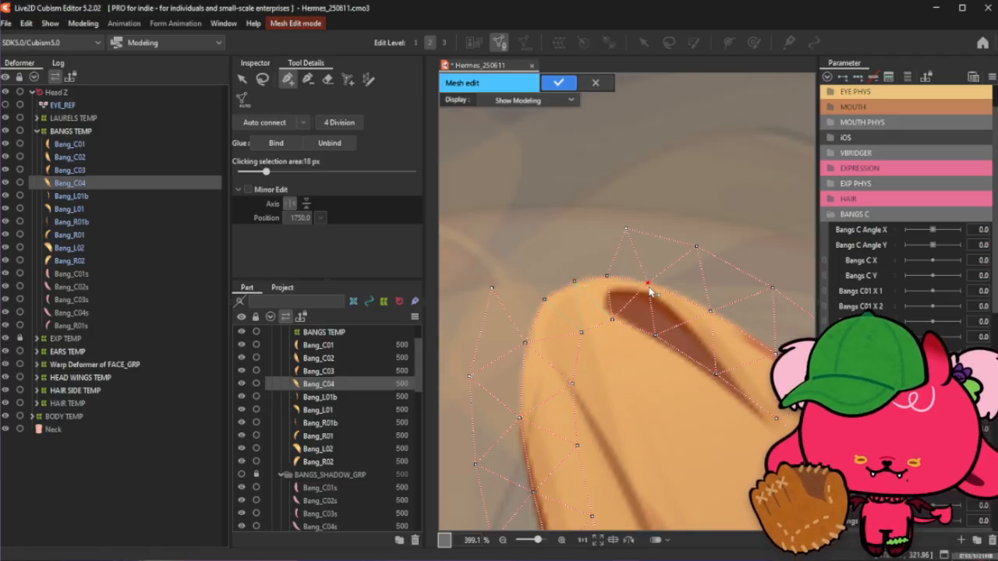
click(583, 230)
click(540, 248)
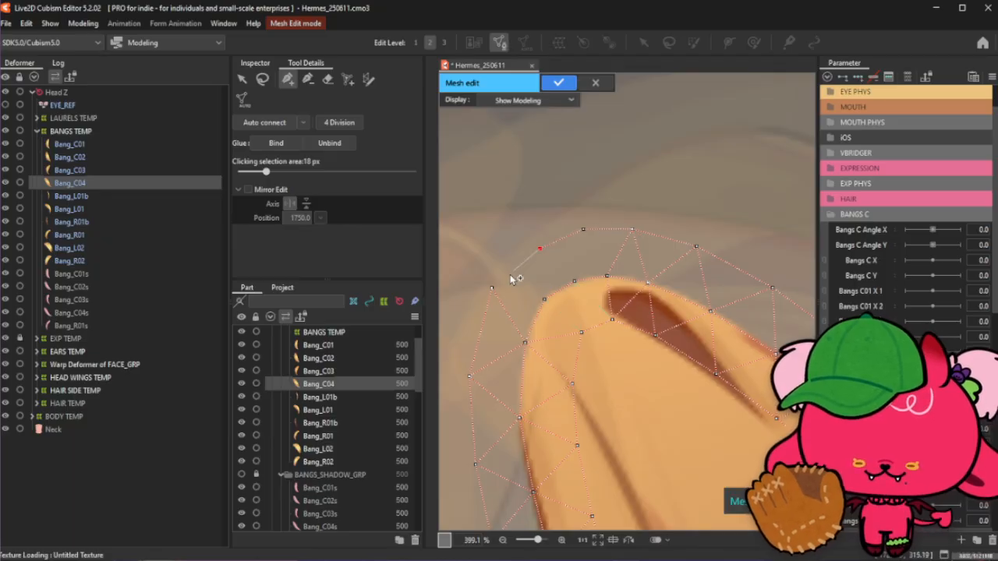
click(493, 288)
drag(492, 288, 493, 297)
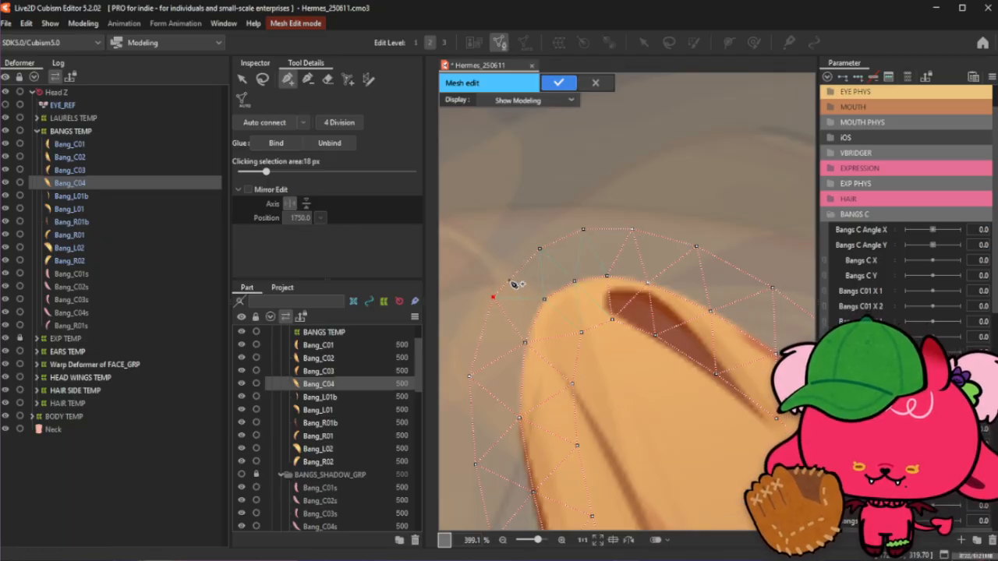
click(540, 250)
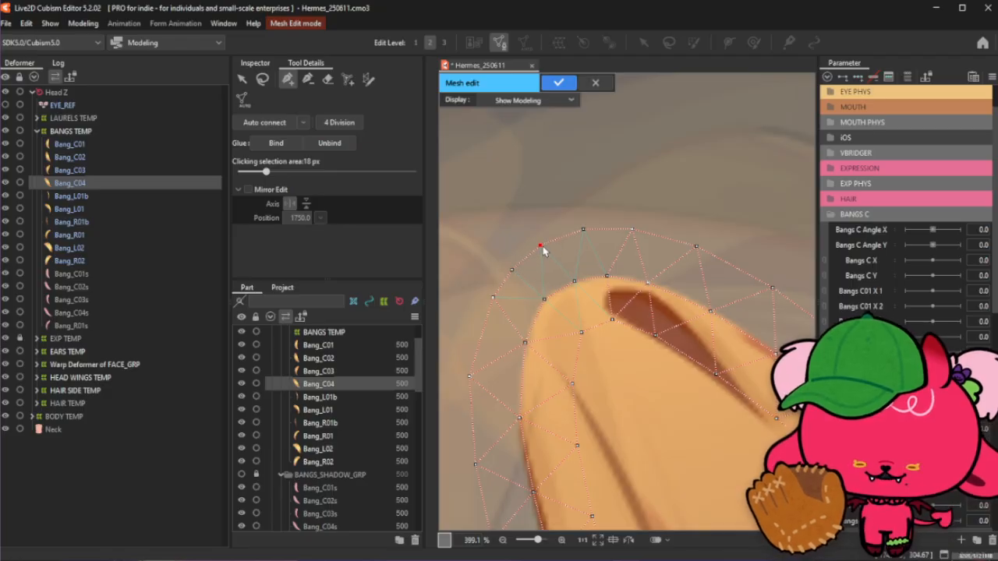
- Examine the mesh along the strand's forked lower tips while switching between editing tools
scroll(543, 250, down, 5)
scroll(502, 273, down, 2)
scroll(503, 273, up, 2)
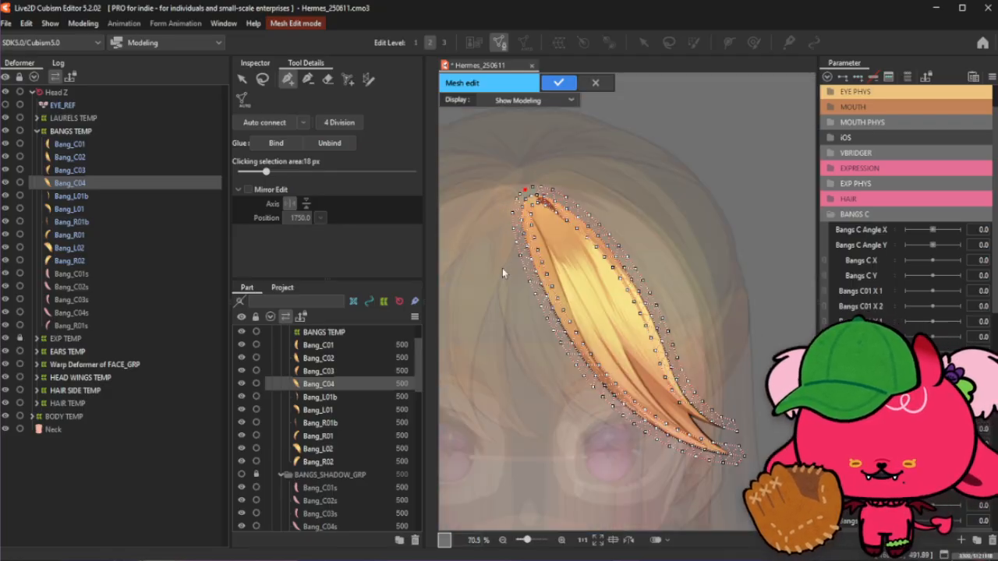
click(262, 79)
key(p)
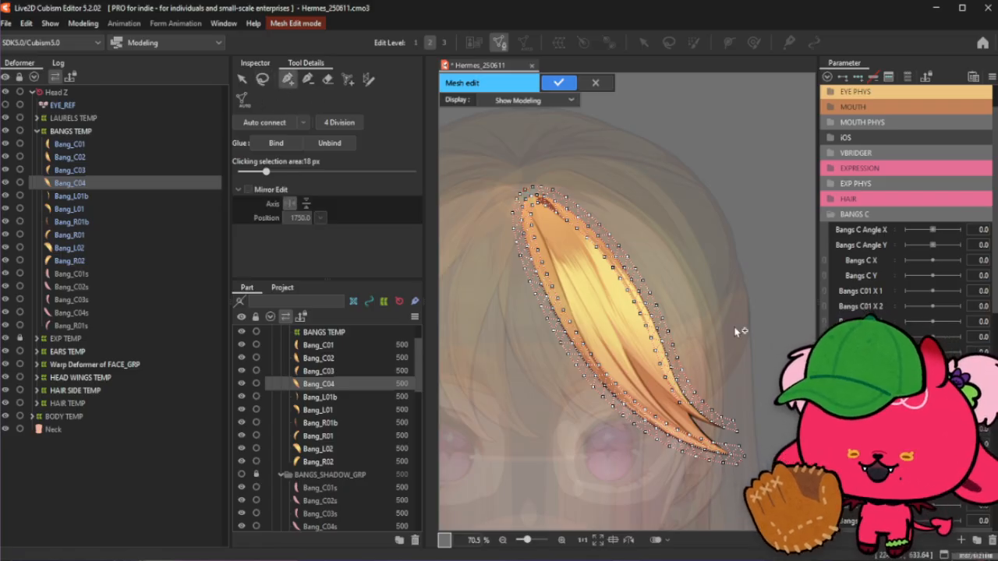
scroll(676, 396, up, 5)
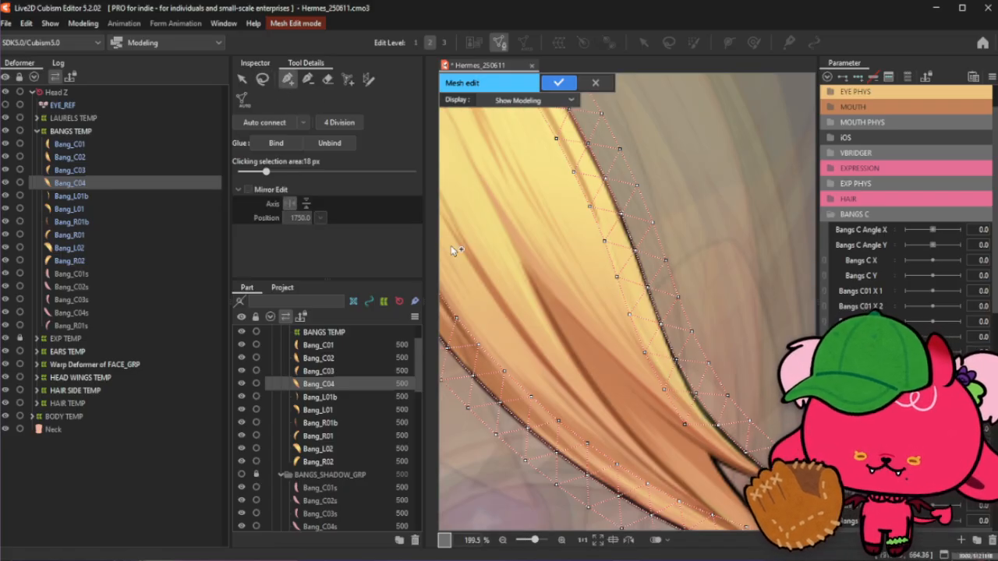
click(308, 81)
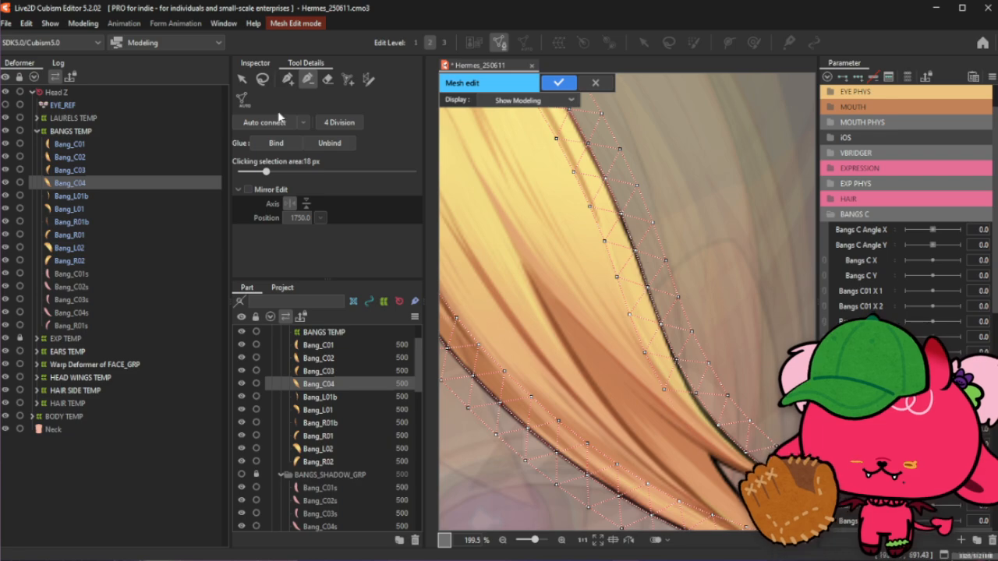
click(288, 85)
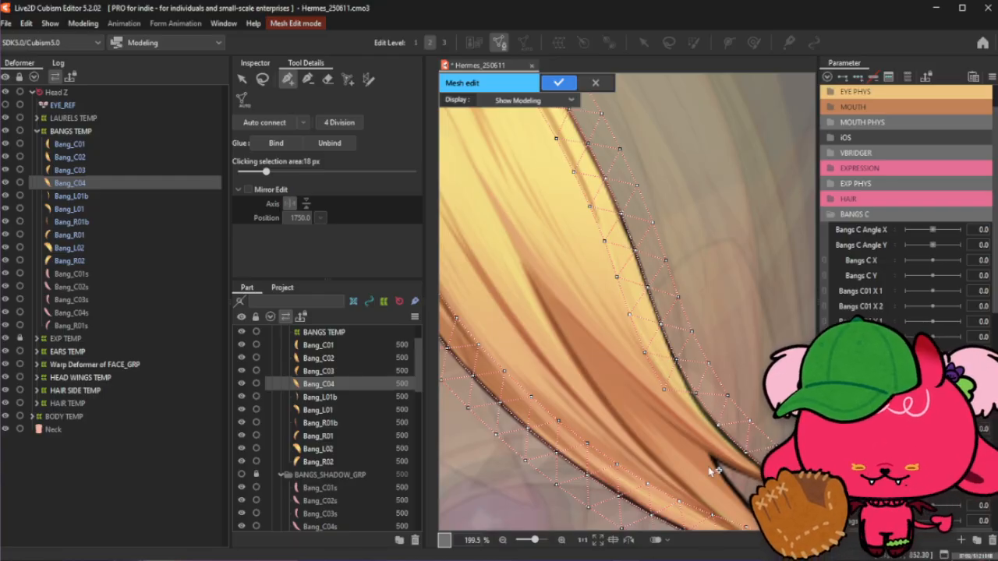
click(661, 388)
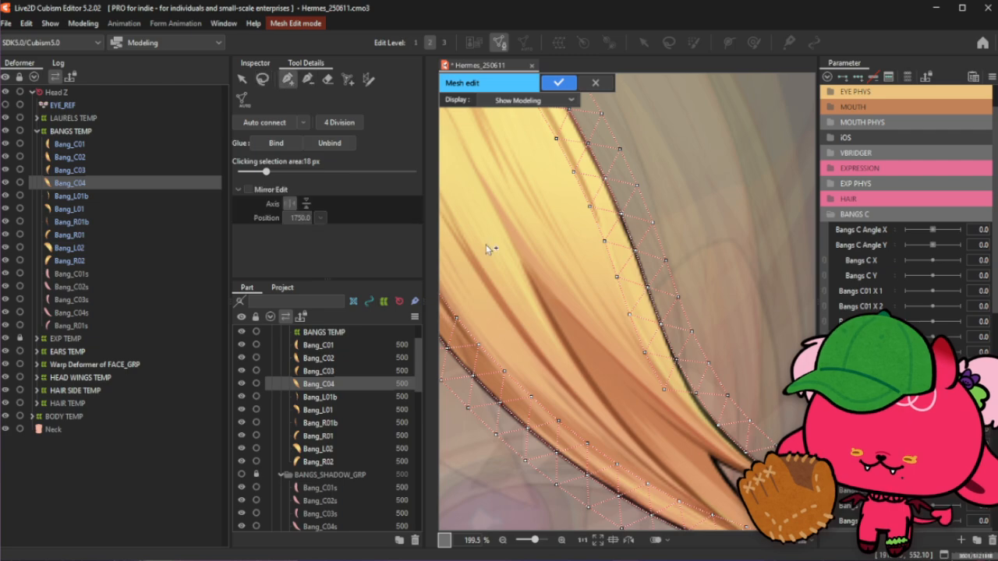
scroll(733, 480, down, 2)
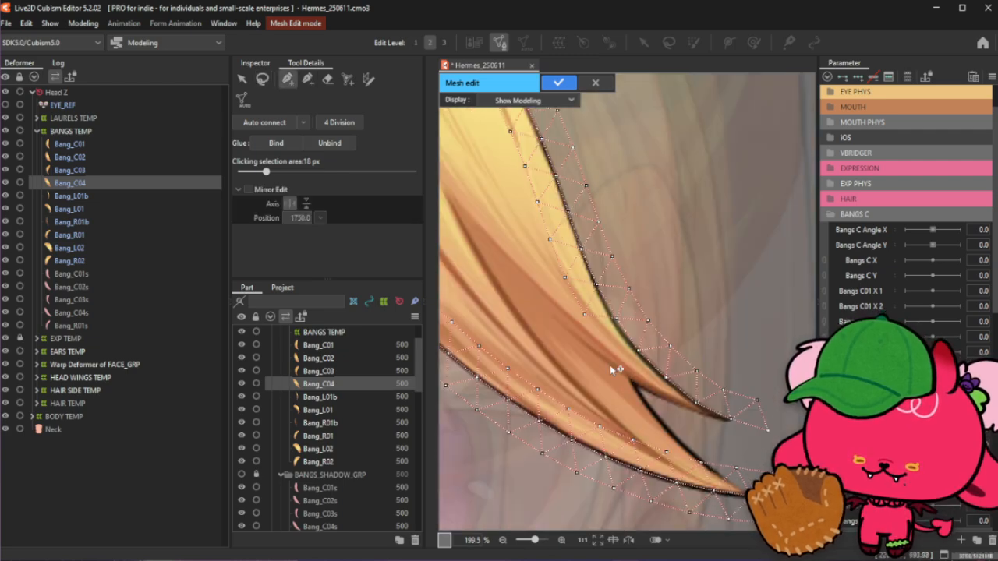
click(307, 79)
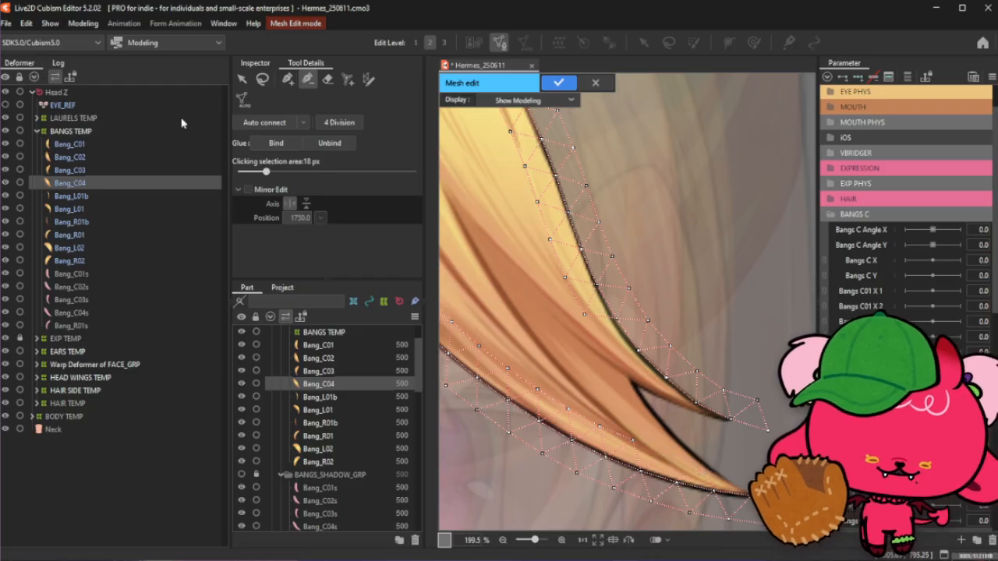
click(288, 78)
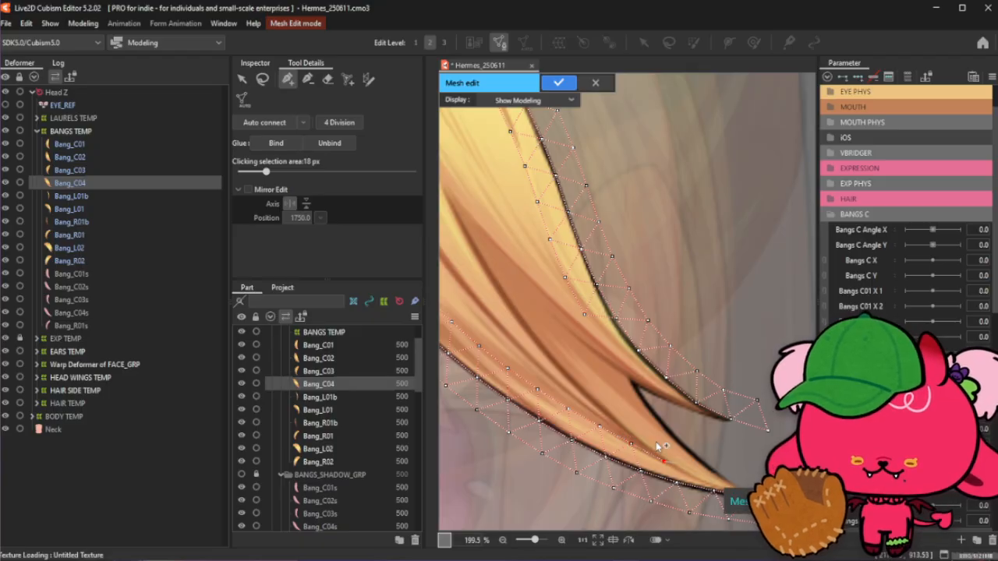
click(262, 78)
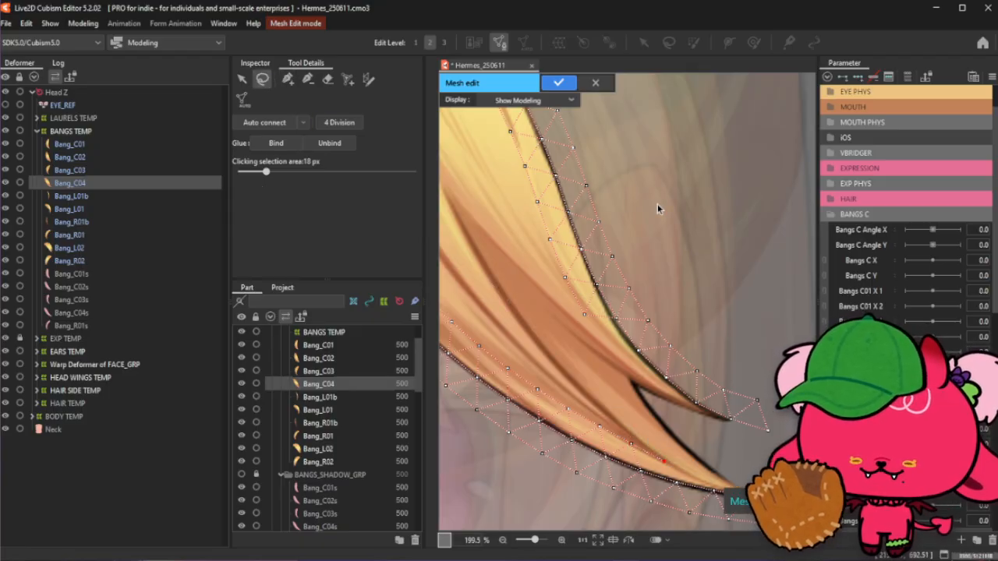
click(288, 79)
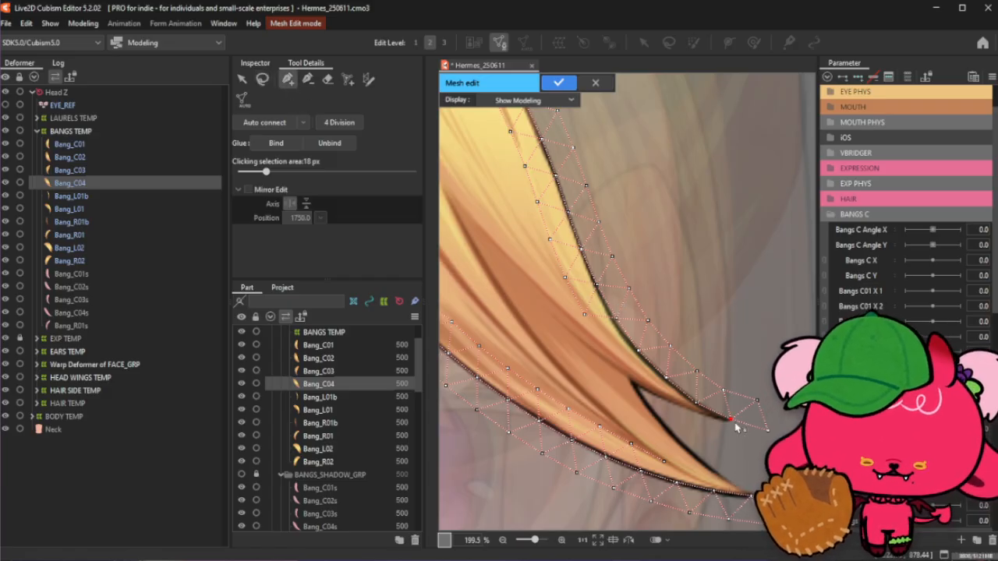
- Move a vertex on the inner edge of the lower fork up into the notch between the two tips
scroll(737, 428, up, 1)
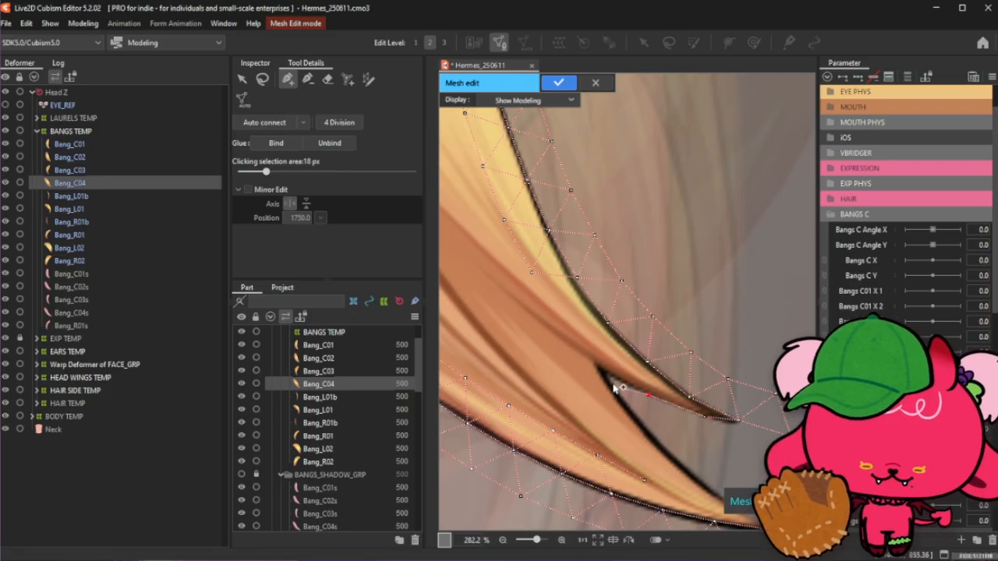
click(597, 366)
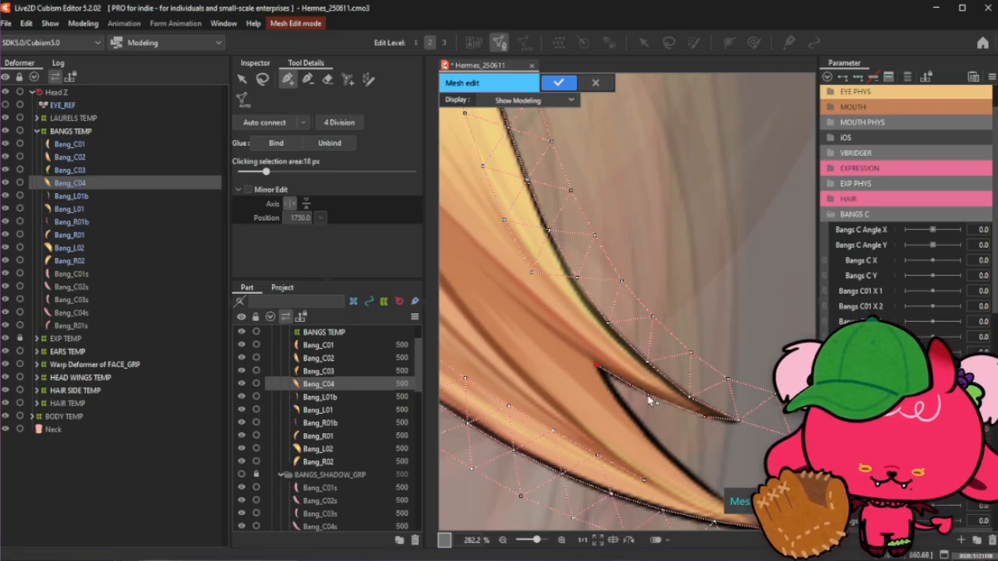
click(649, 396)
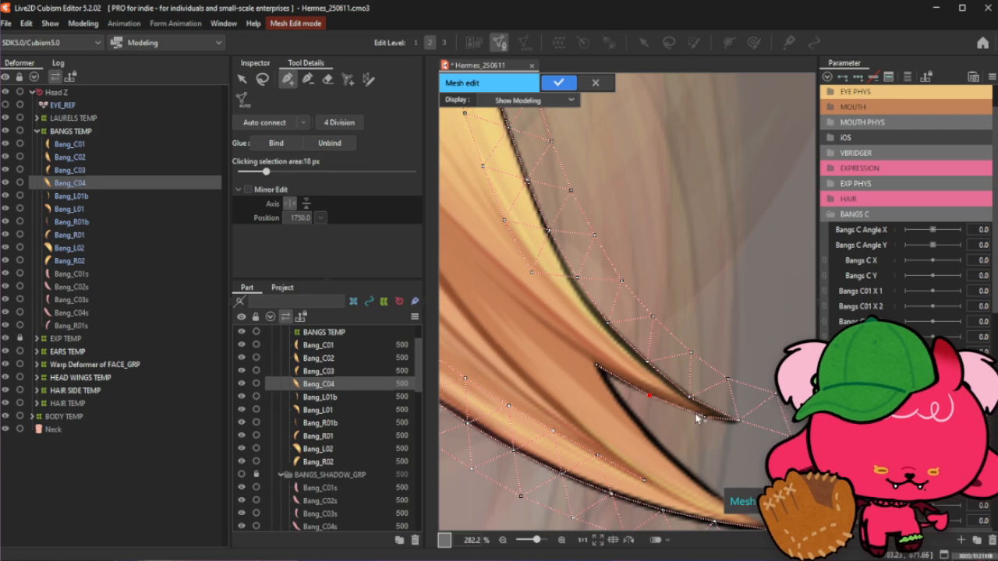
click(597, 367)
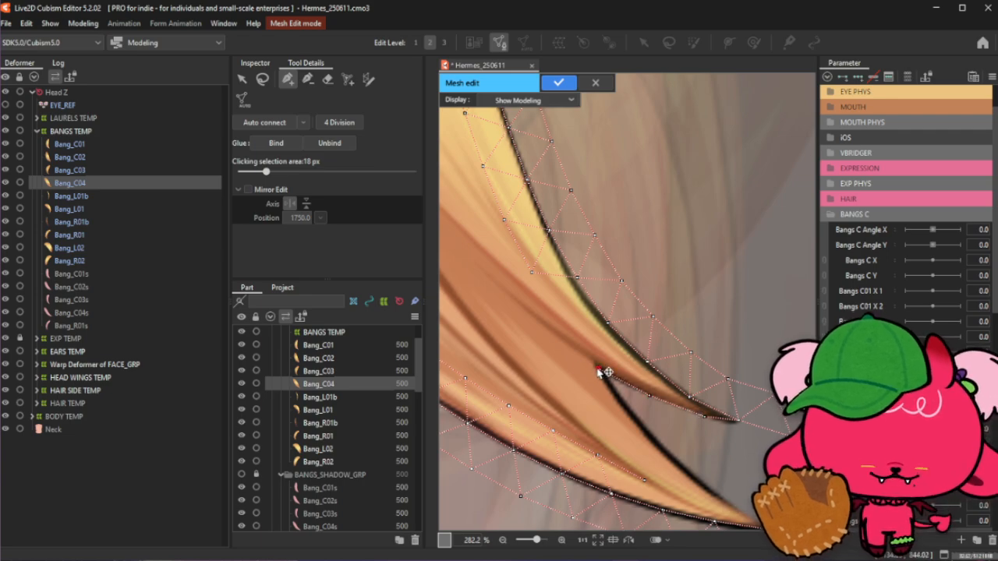
click(650, 397)
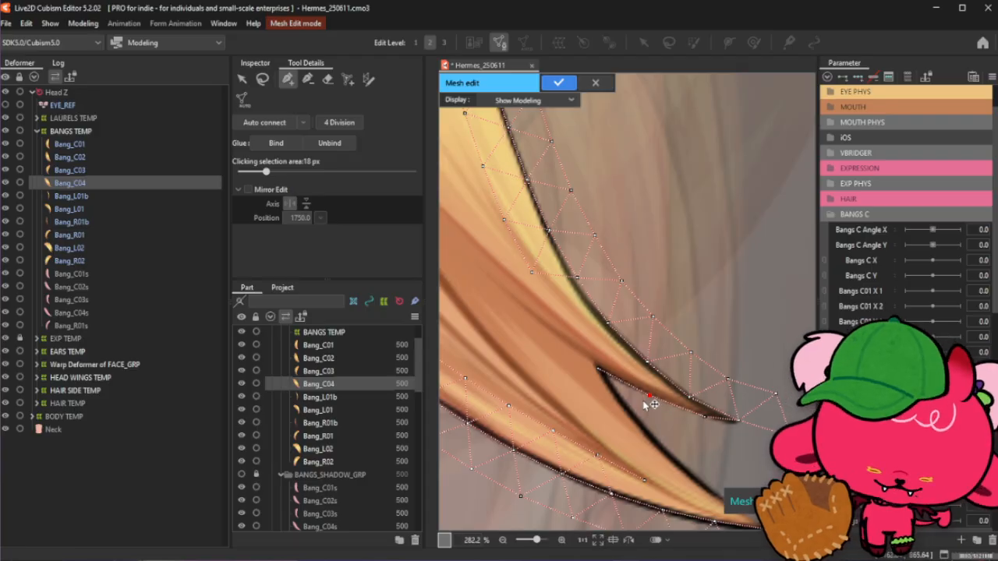
drag(655, 399, 603, 376)
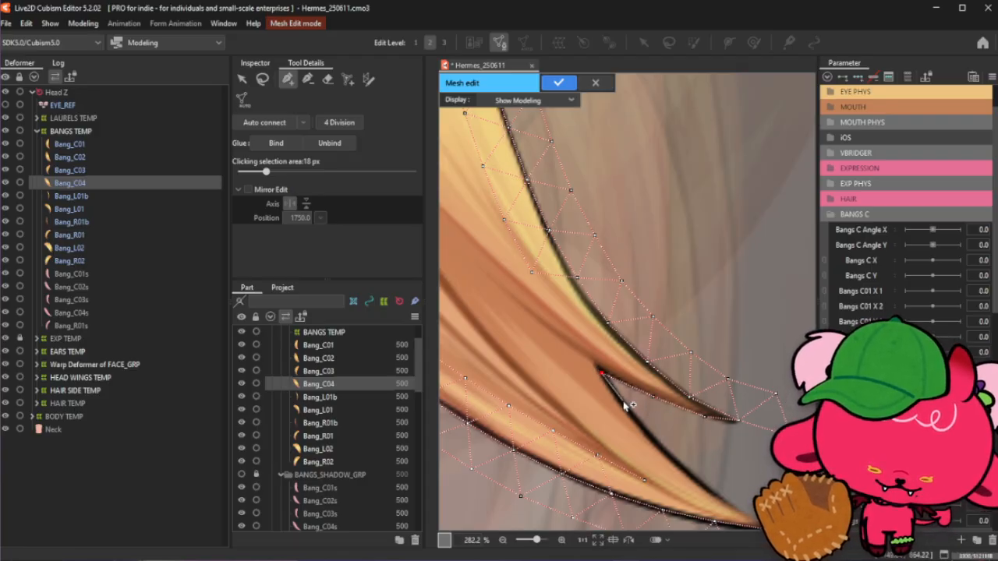
scroll(629, 404, down, 2)
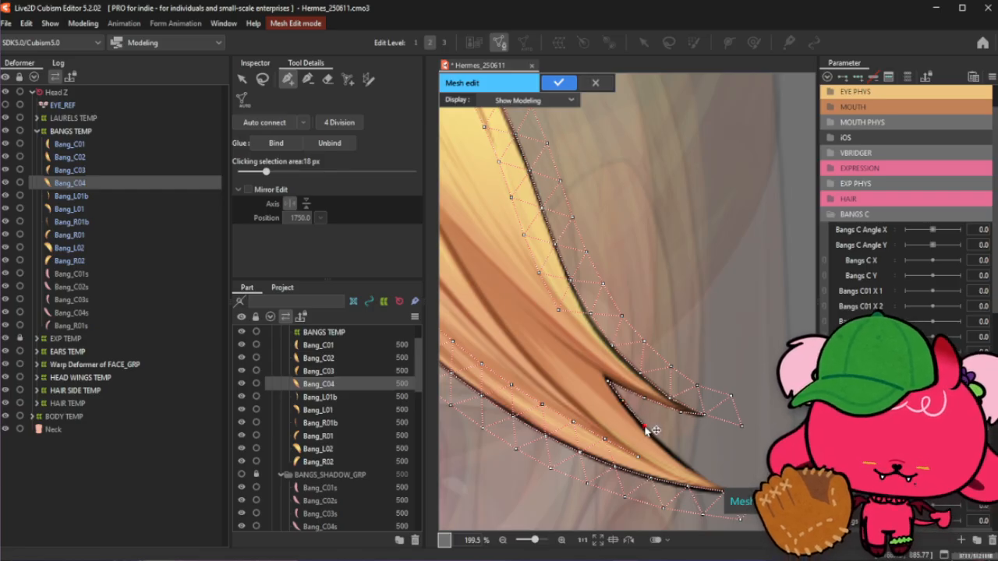
scroll(653, 431, up, 3)
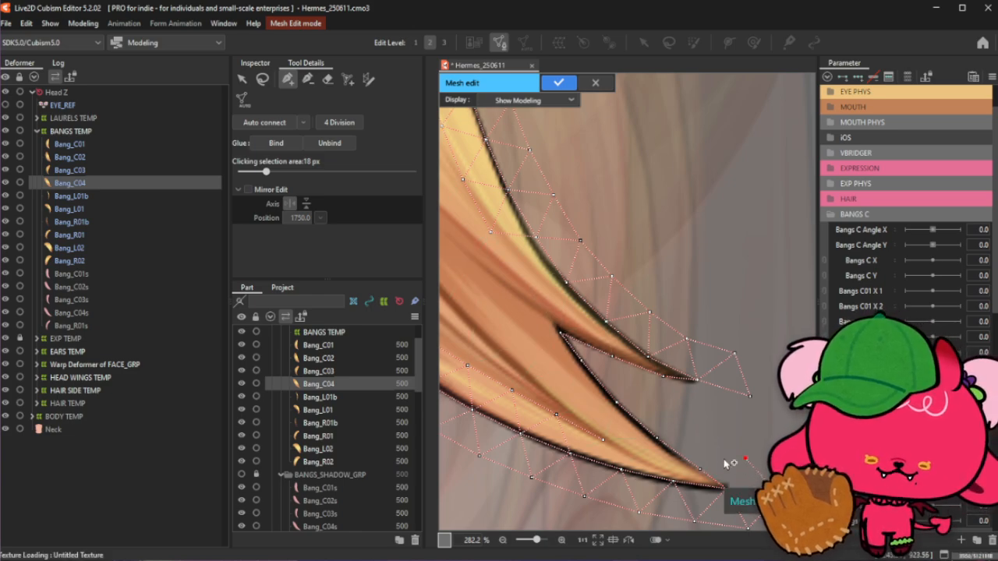
- Add vertices in the gap between the strand's two forked lower tips to fill the notch area
click(691, 428)
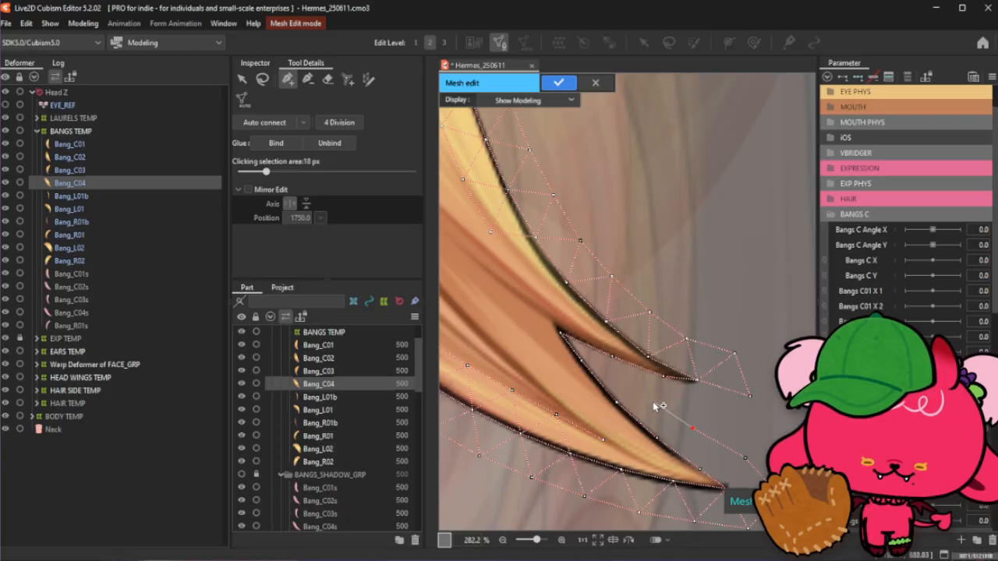
click(653, 401)
click(621, 377)
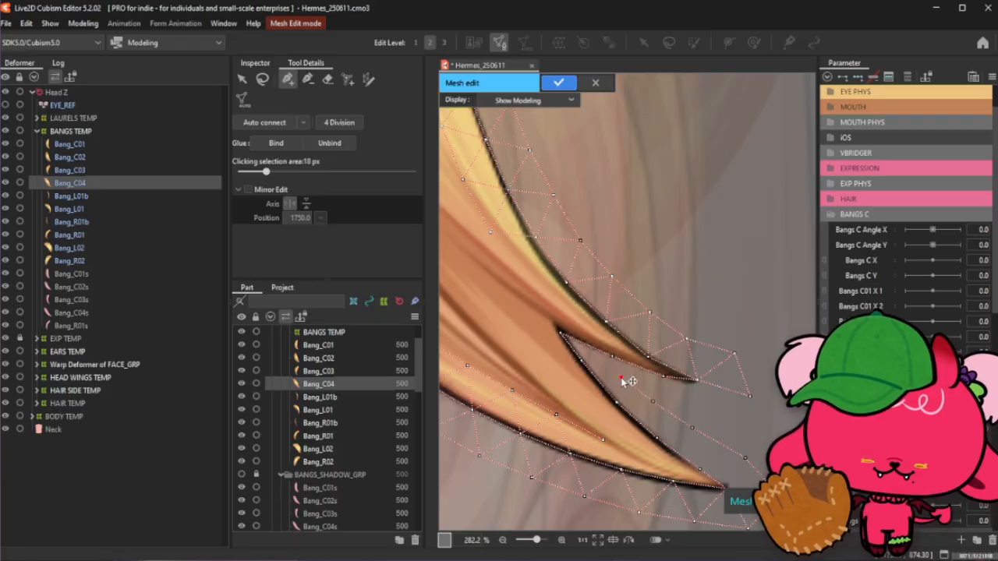
click(654, 402)
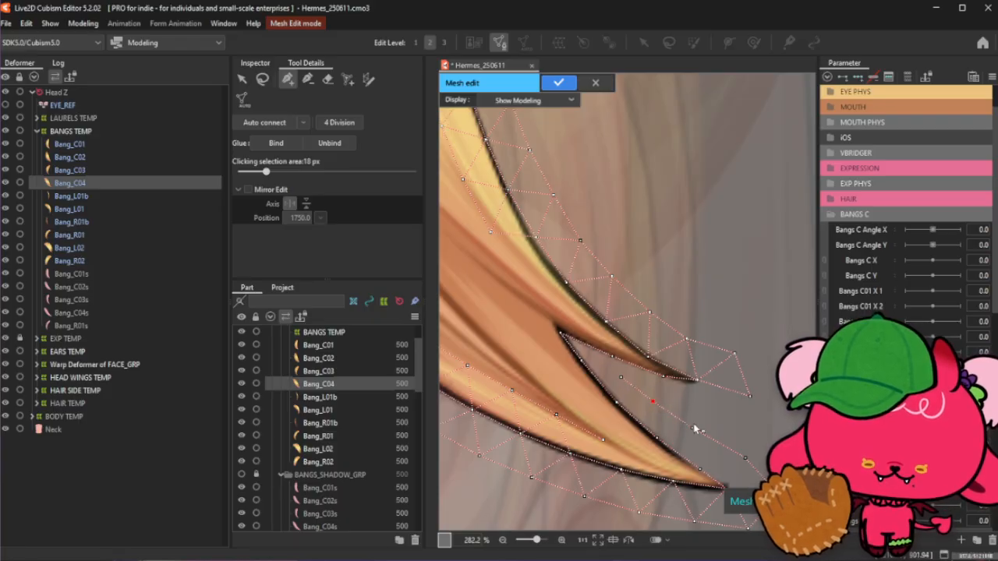
click(683, 406)
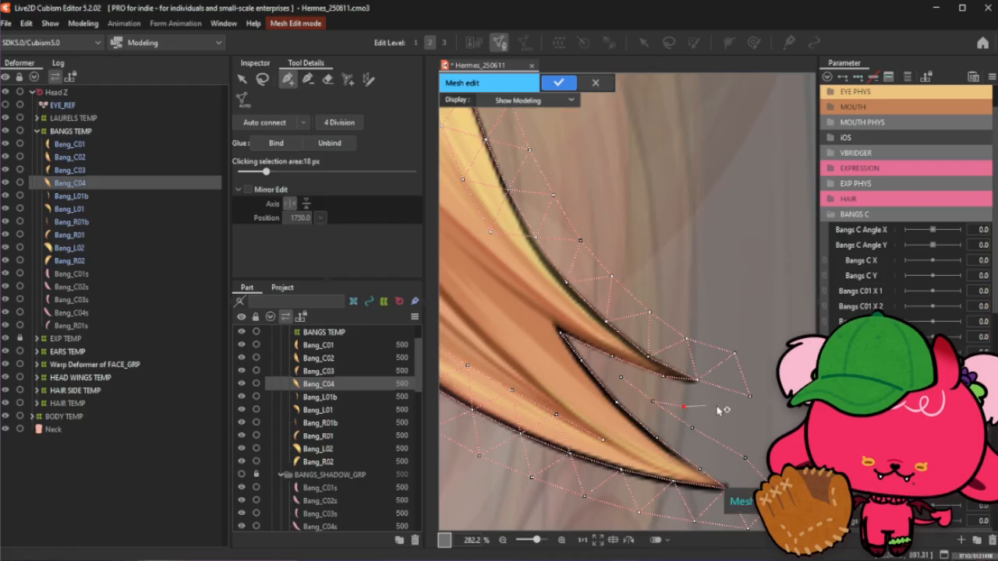
click(721, 413)
click(750, 396)
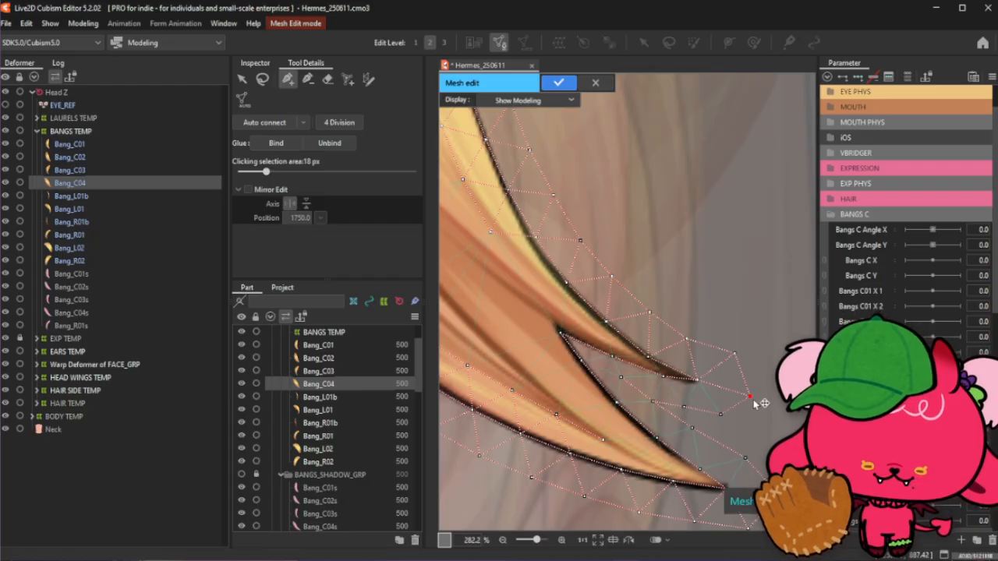
click(721, 414)
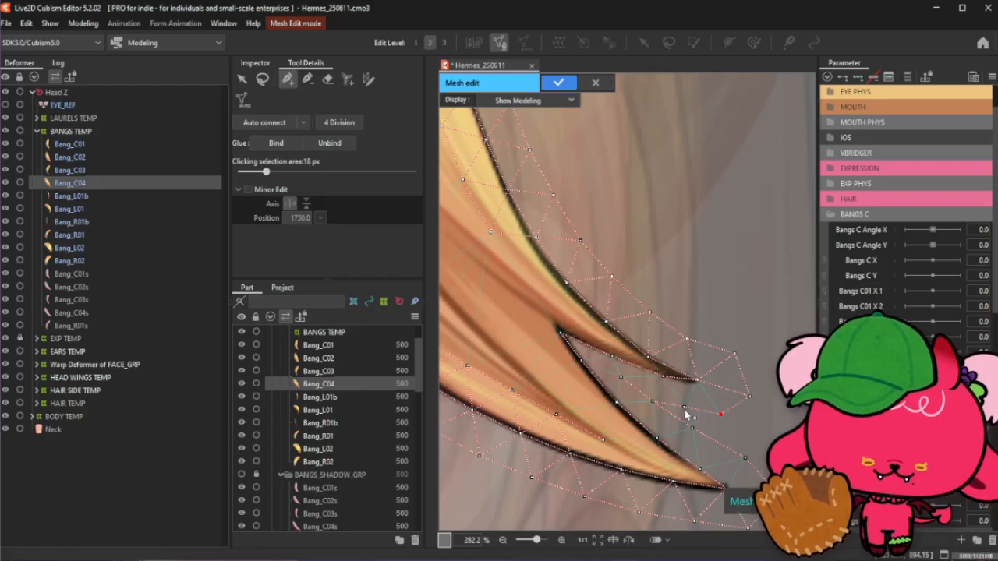
click(683, 410)
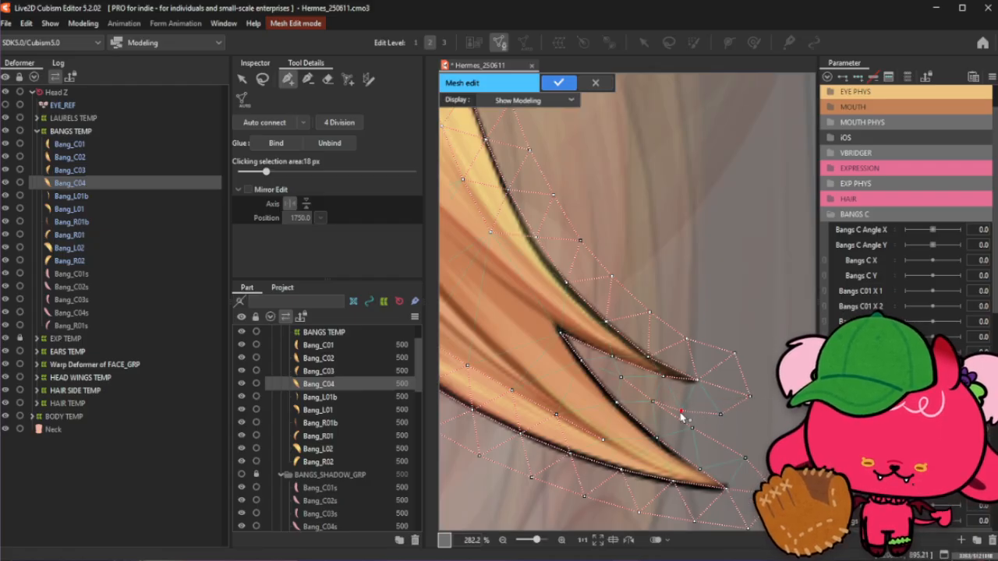
- Rearrange the interior vertices between the fork tips and shift the outer vertex above the upper tip slightly left
click(308, 79)
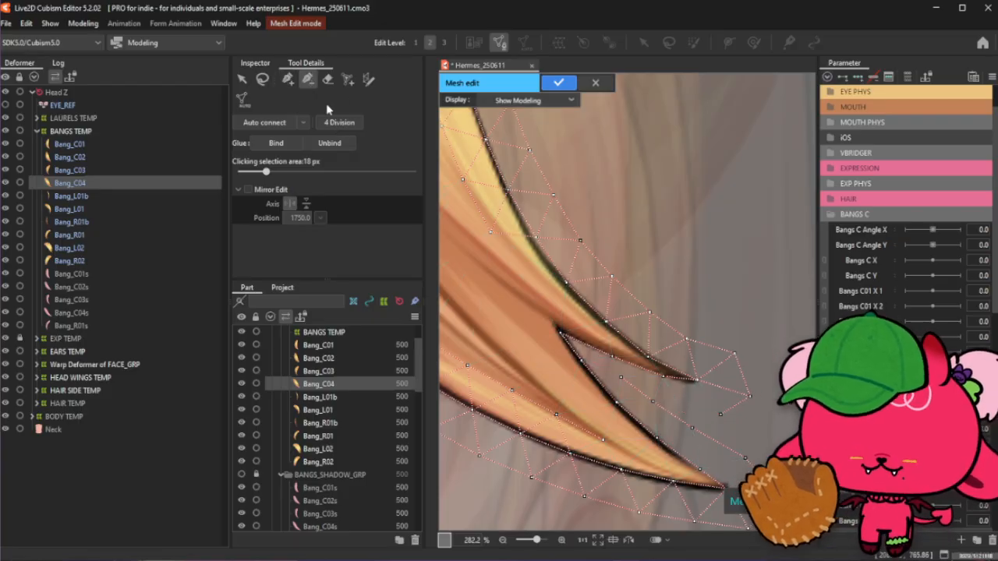
click(288, 79)
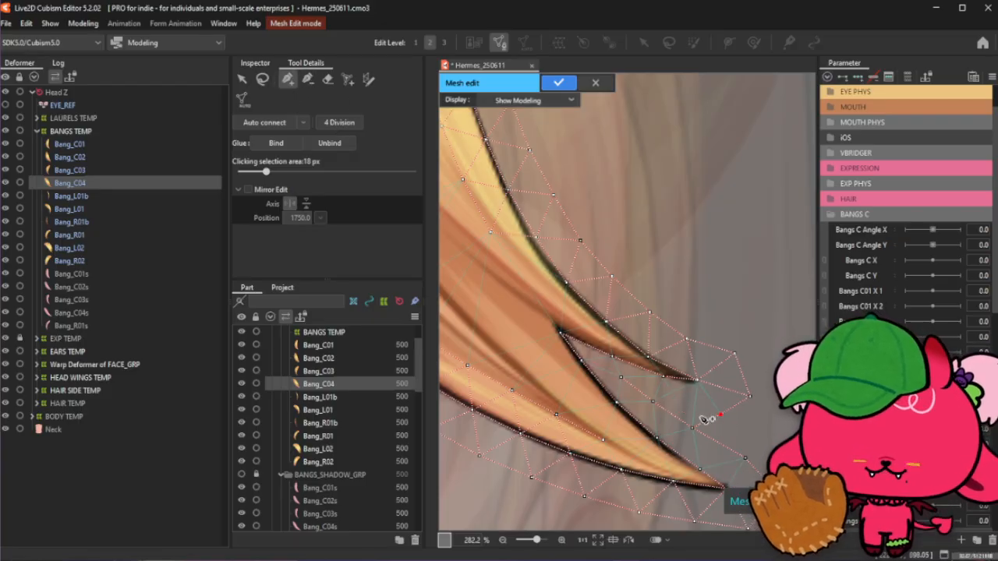
click(653, 401)
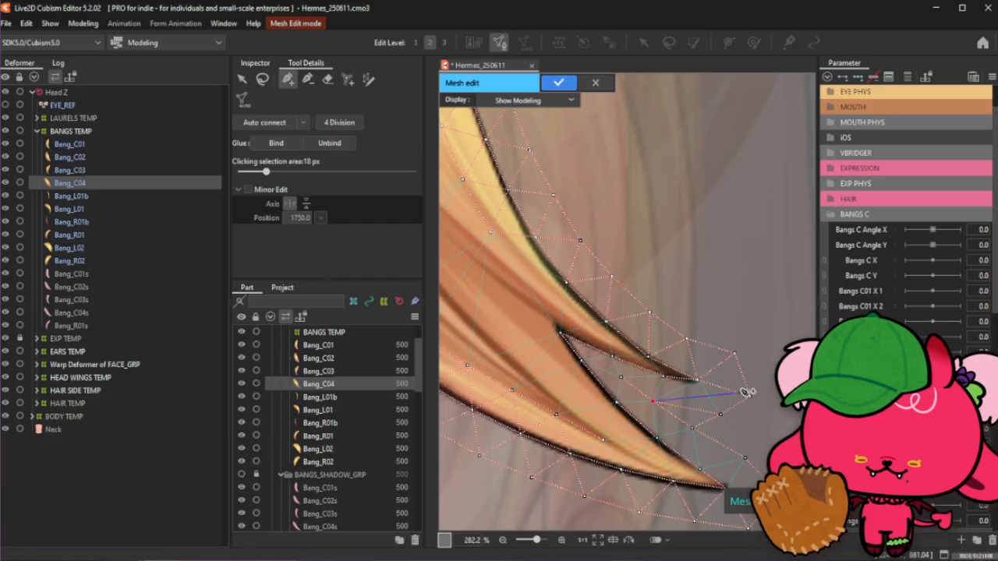
click(687, 410)
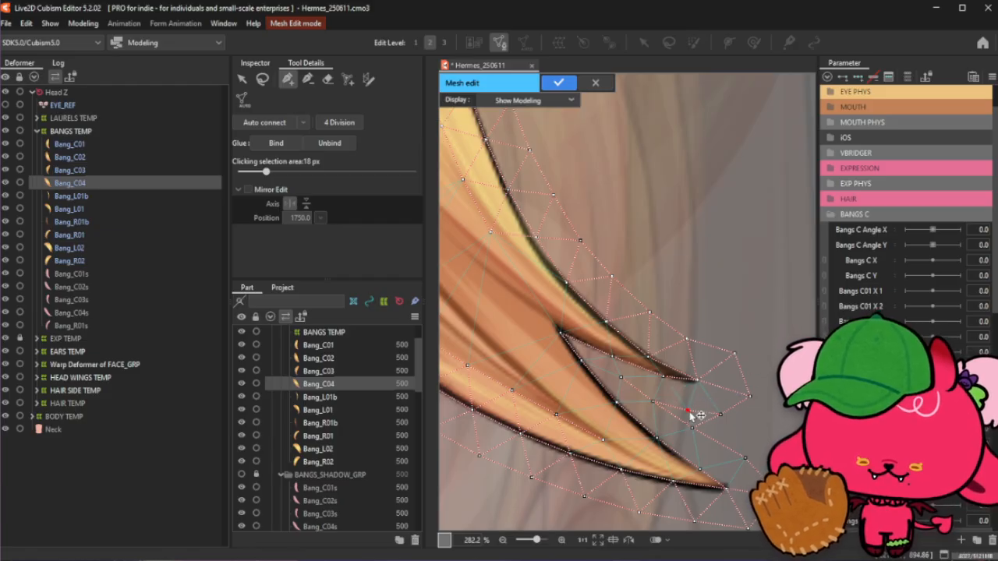
click(743, 392)
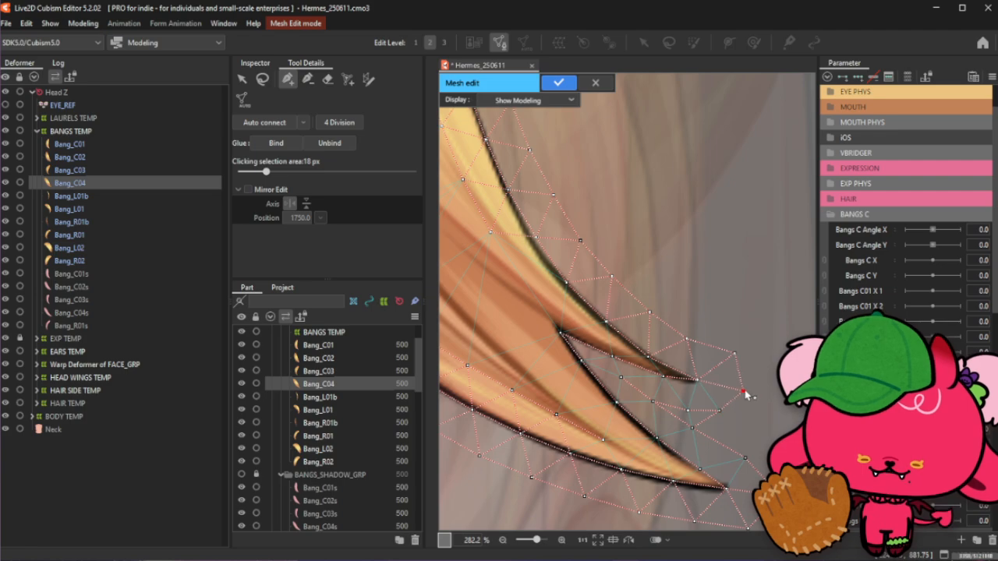
drag(734, 353, 727, 355)
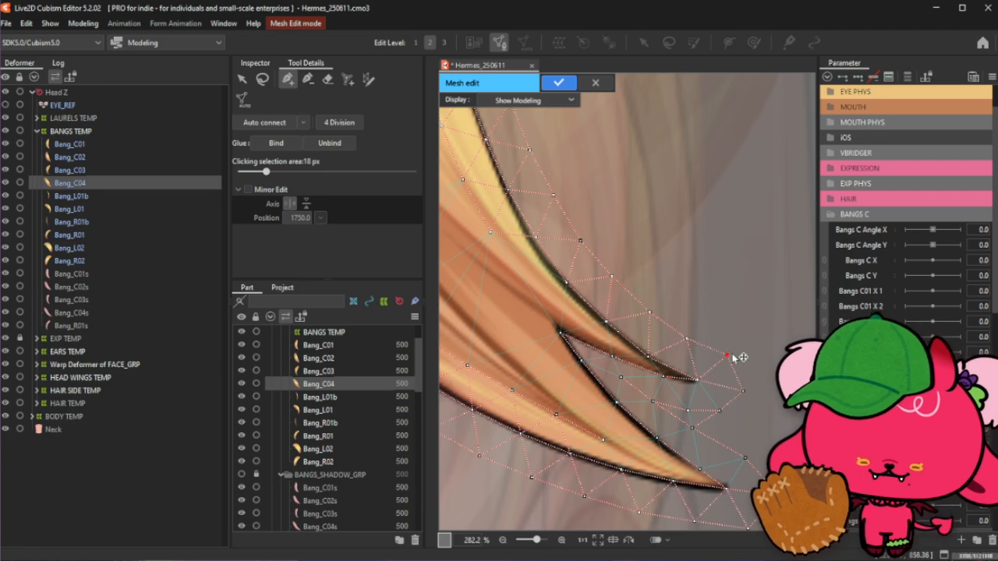
click(310, 85)
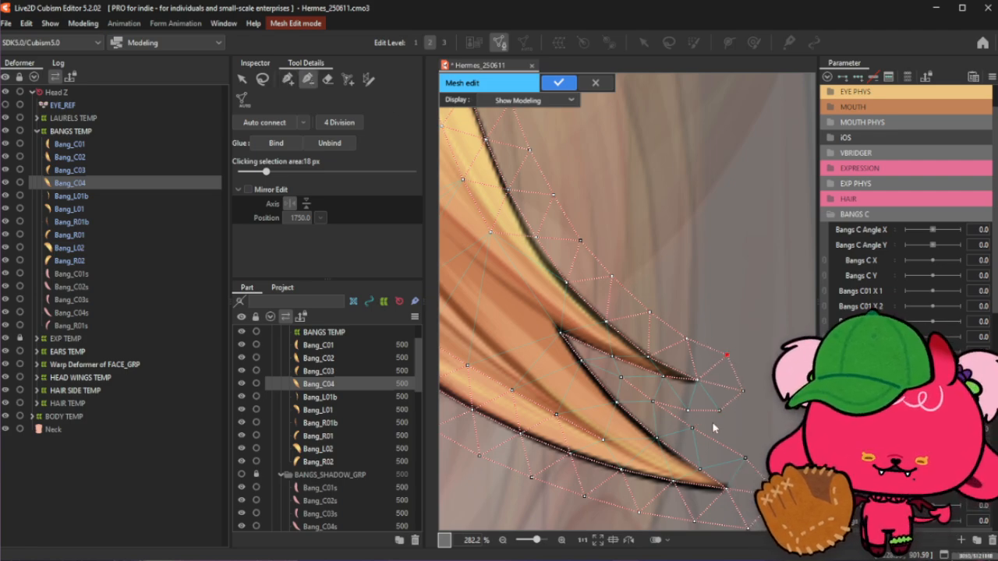
click(288, 78)
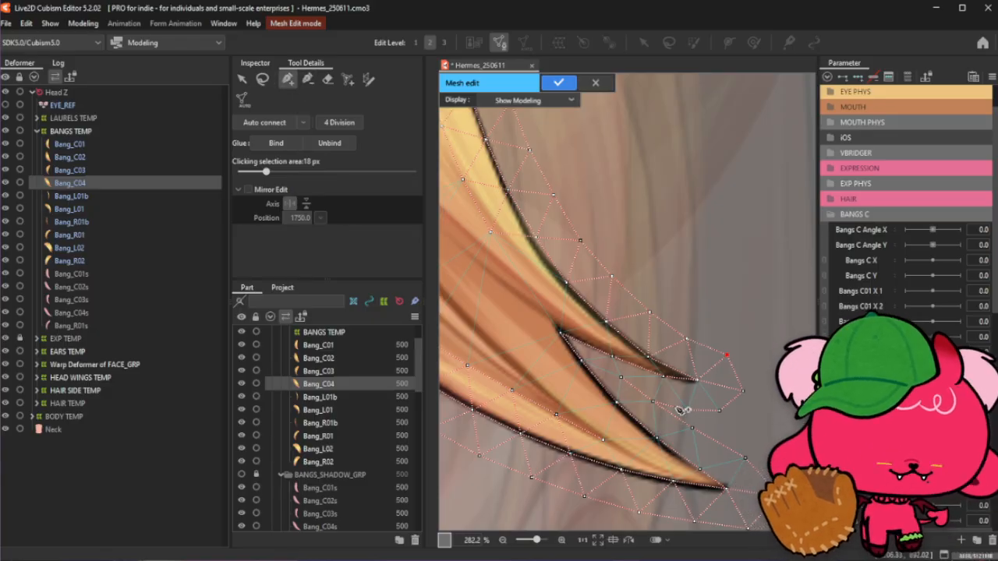
click(720, 411)
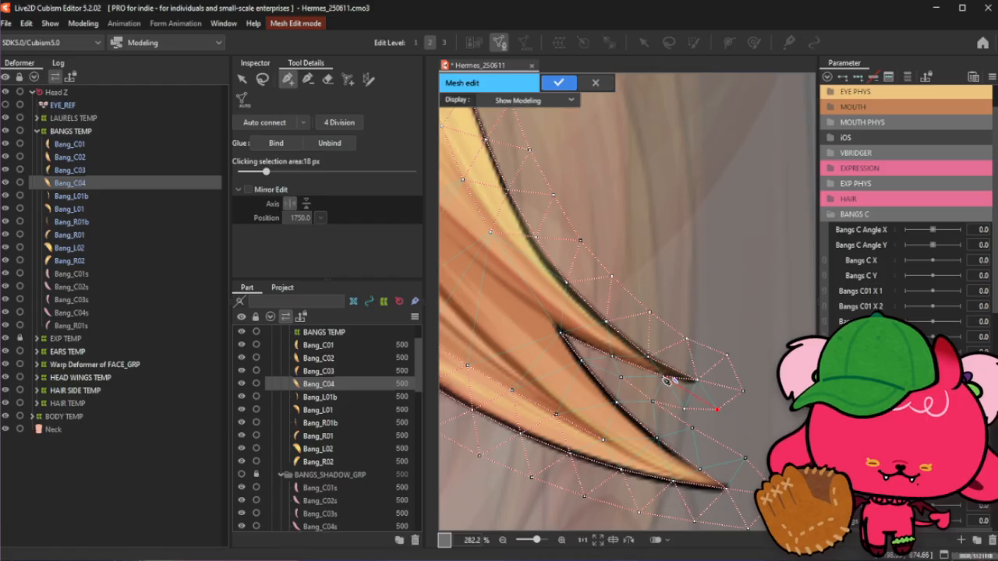
click(262, 79)
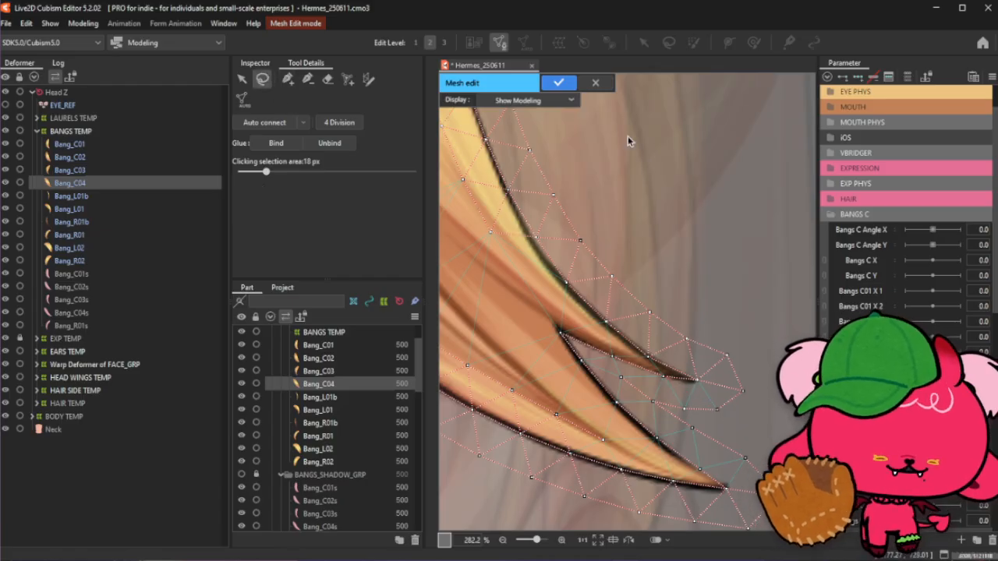
click(287, 80)
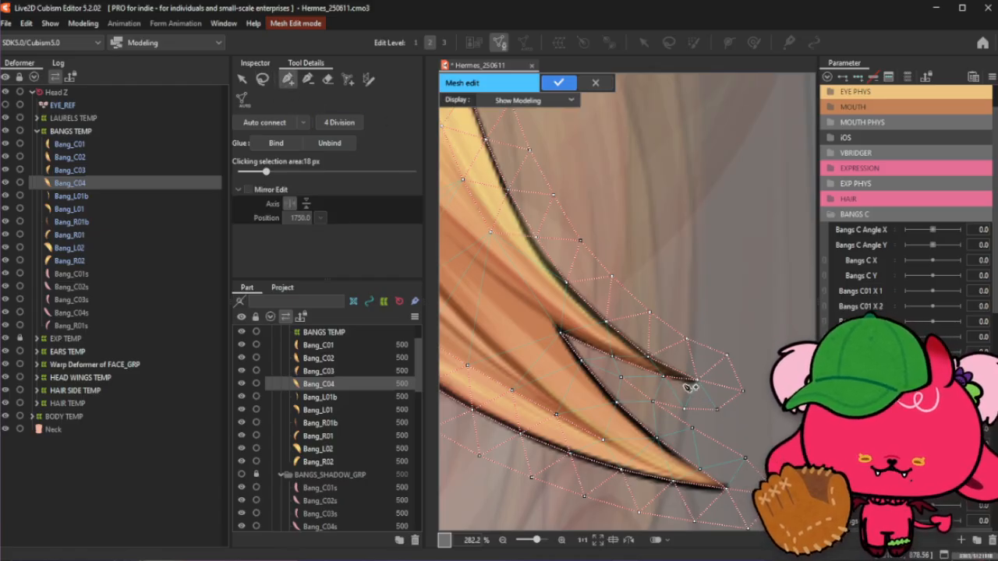
- Move the vertex on the lower tip's inner edge up toward the corner of the notch
click(621, 378)
scroll(596, 353, up, 3)
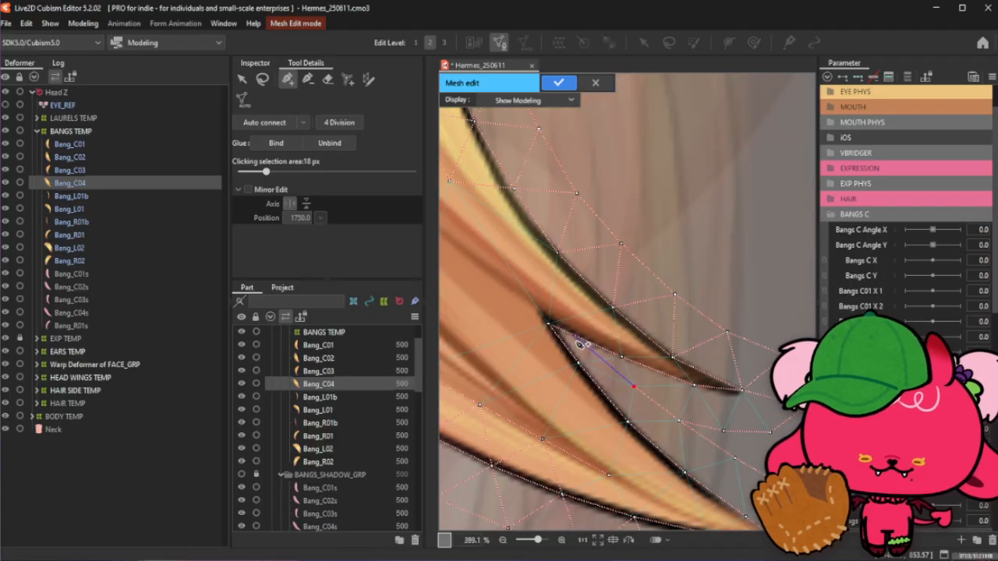
scroll(578, 344, up, 2)
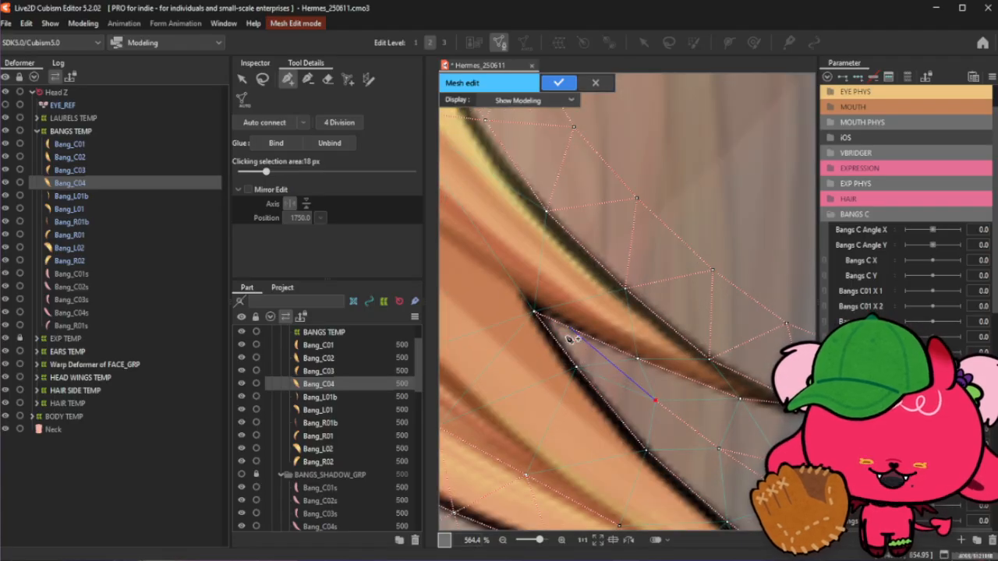
click(535, 312)
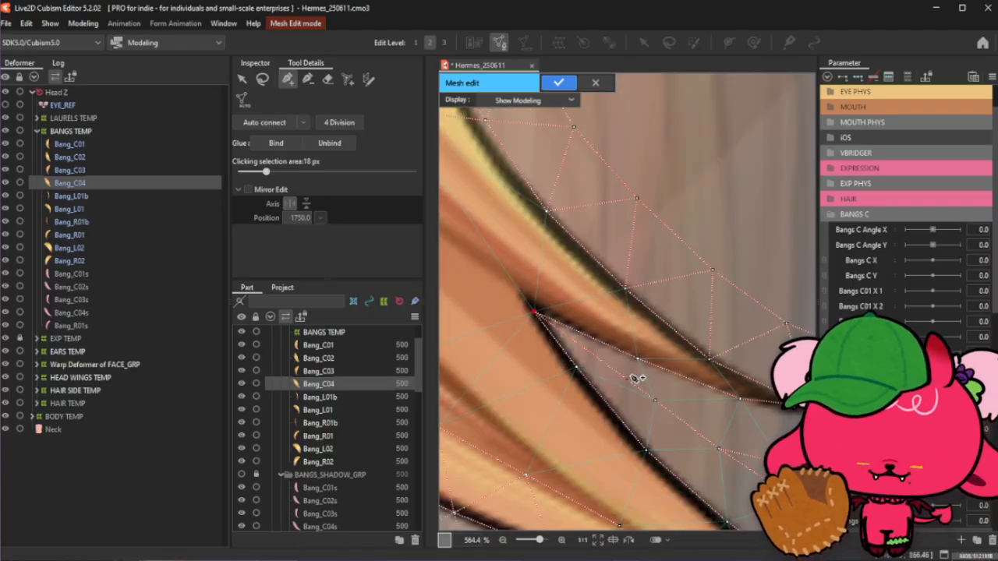
click(611, 367)
drag(611, 366, 592, 353)
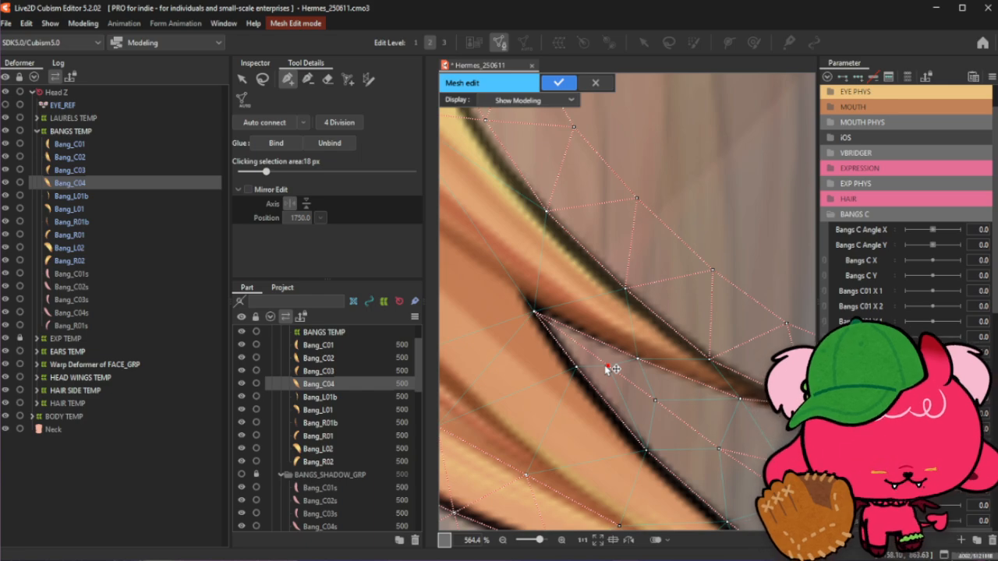
scroll(612, 368, down, 2)
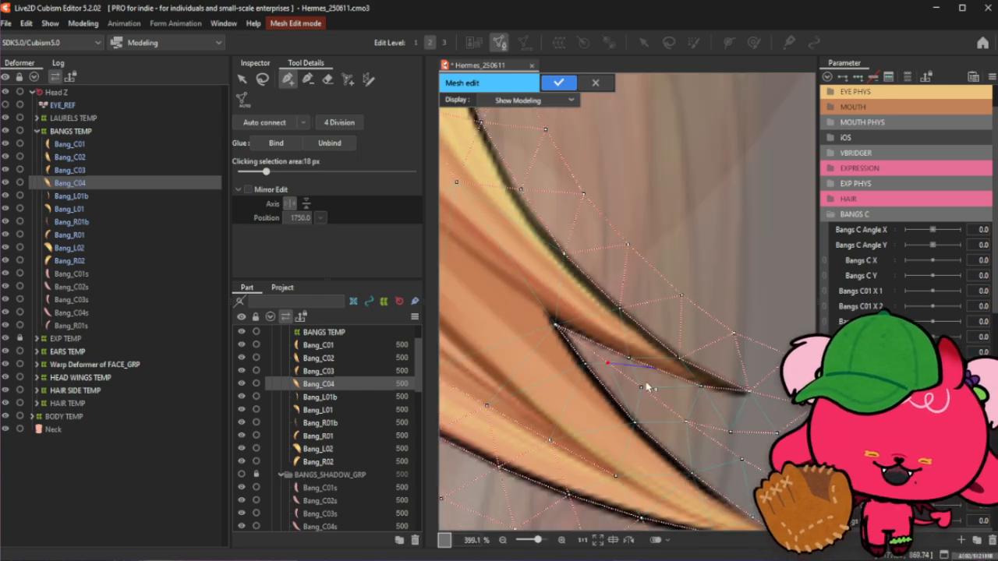
- Adjust the vertices along the inner edge of the lower tip inside the notch
click(308, 79)
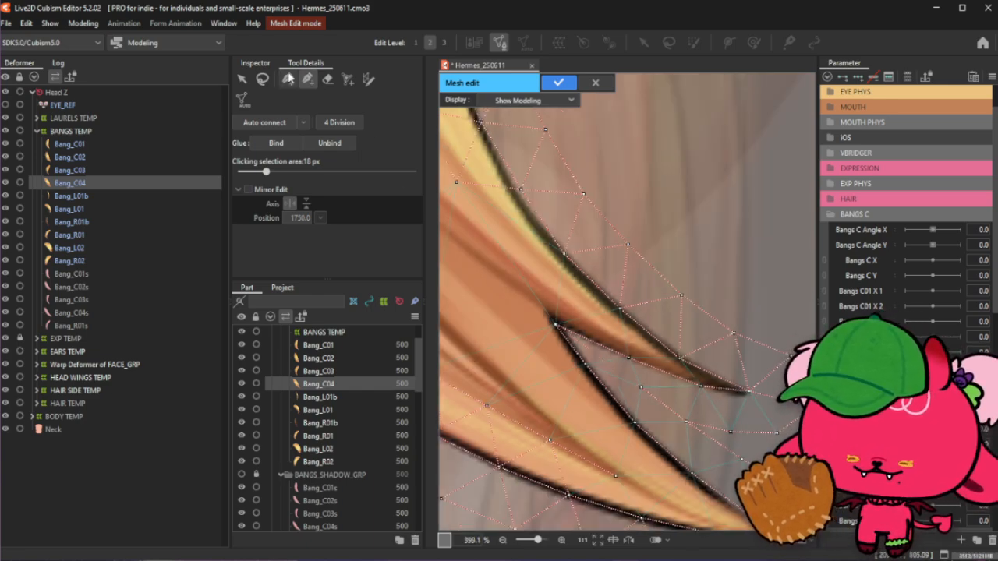
click(288, 79)
scroll(597, 337, up, 2)
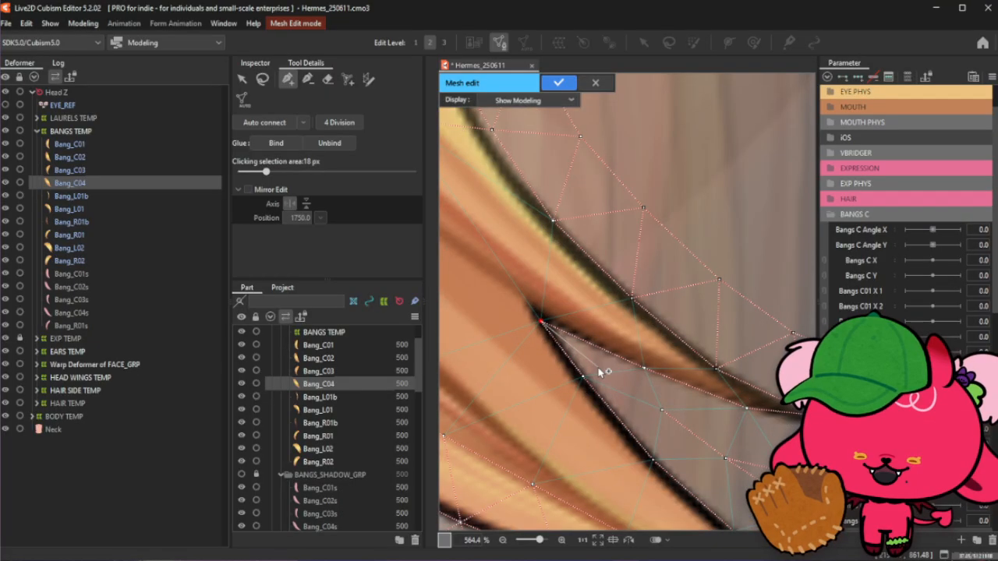
click(594, 361)
click(661, 408)
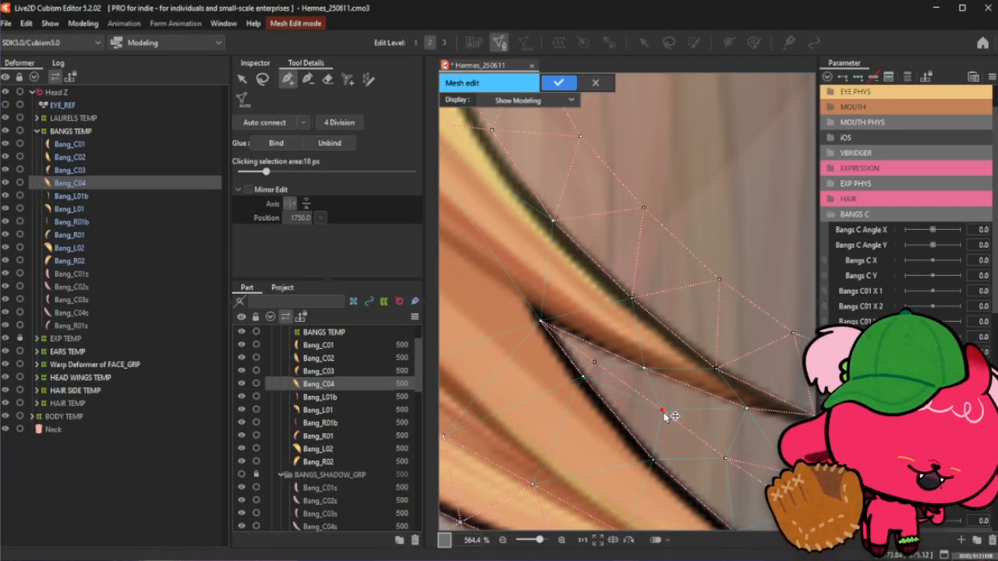
drag(660, 413, 653, 410)
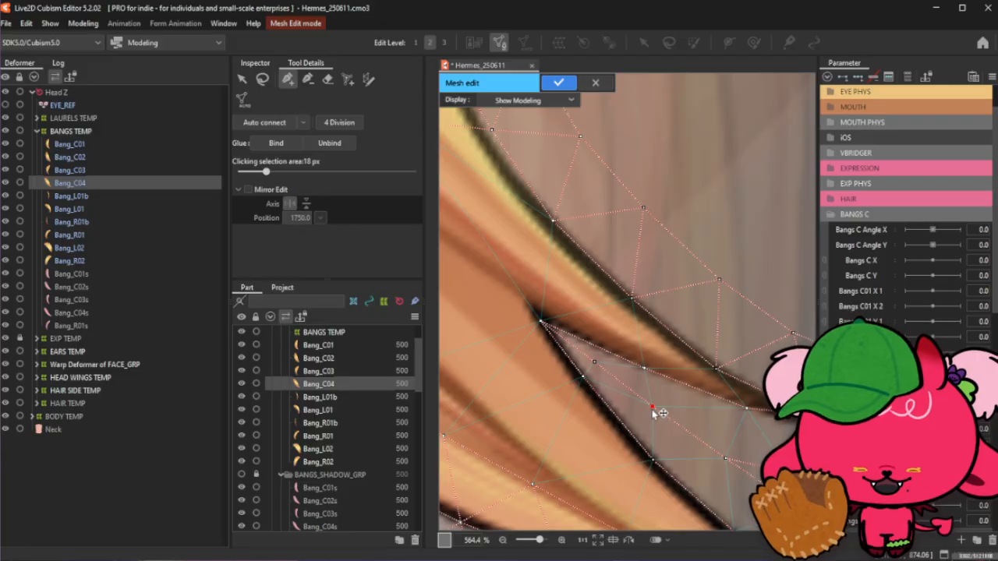
scroll(622, 357, down, 2)
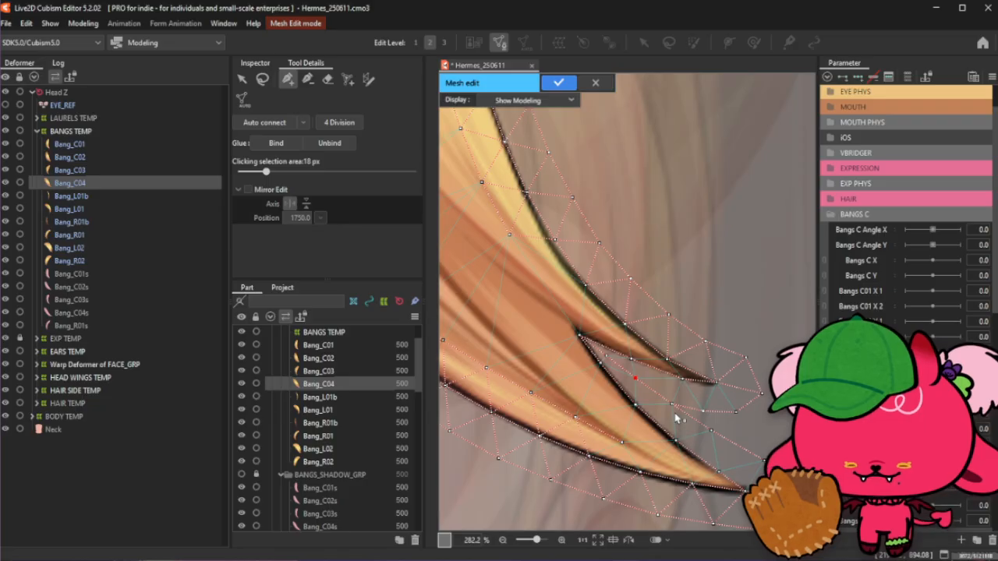
- Add a vertex near the inner edge of the lower tip's point
click(264, 80)
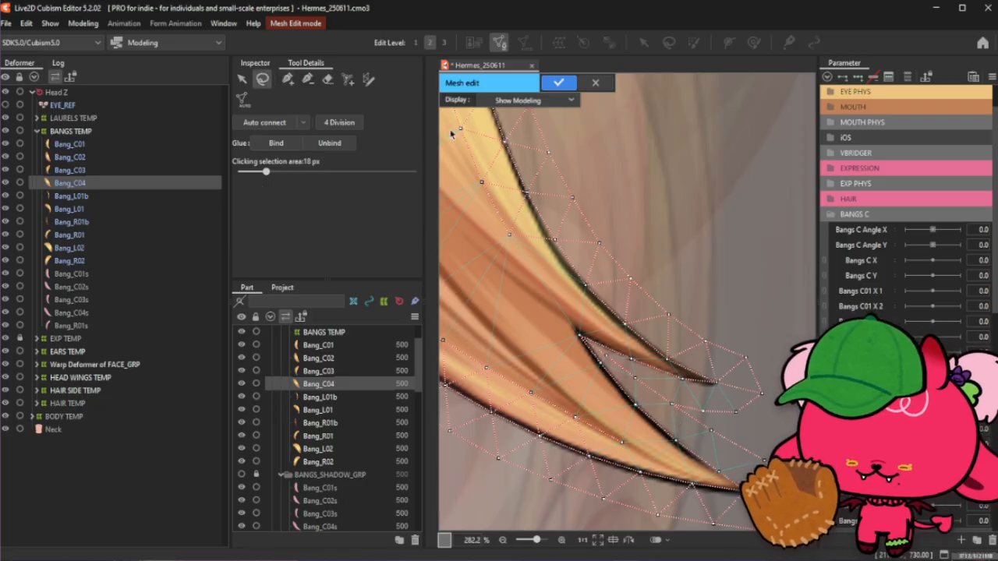
click(288, 80)
click(621, 442)
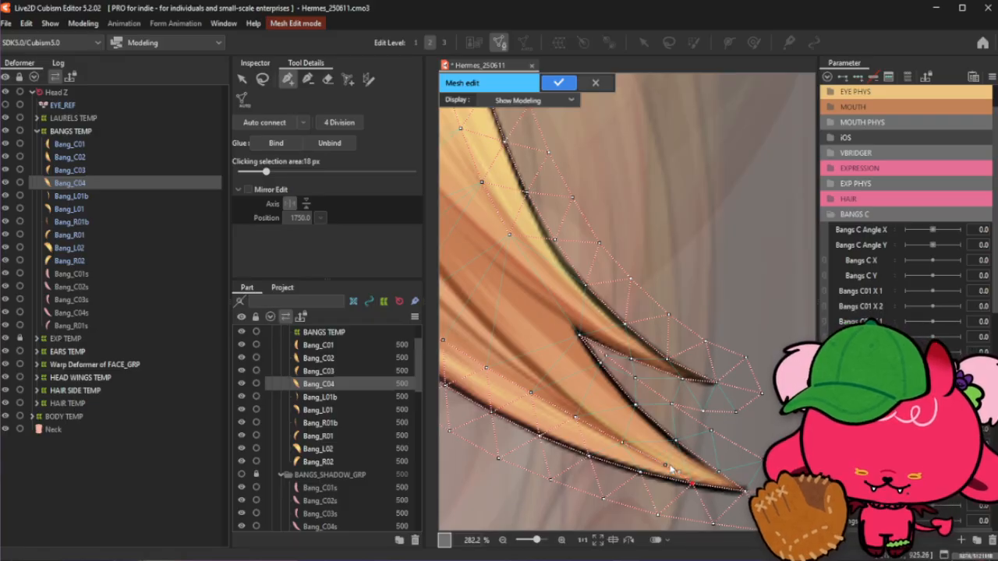
scroll(623, 448, down, 5)
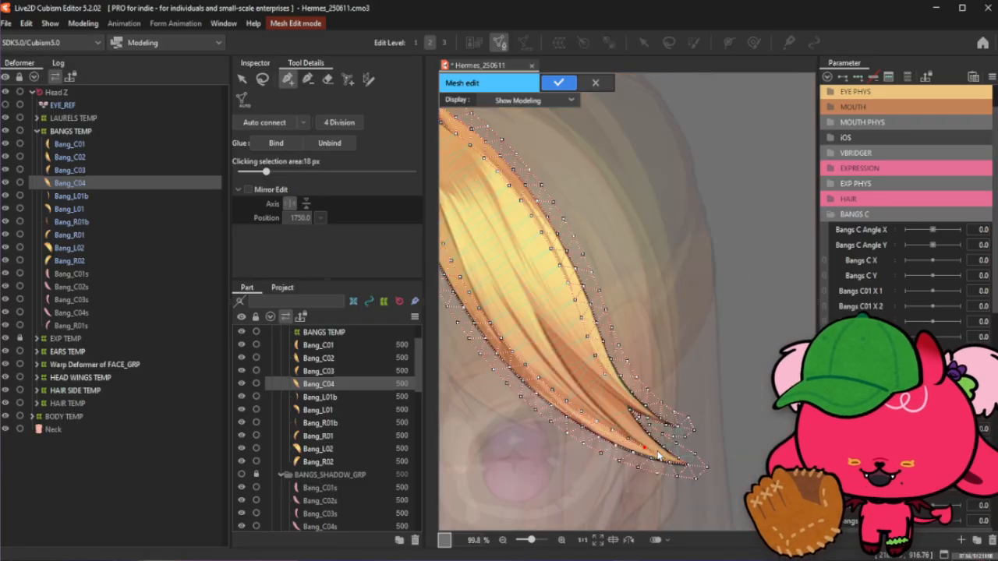
- Add interior vertices along the darker band in the middle of the strand above the fork
scroll(538, 317, up, 2)
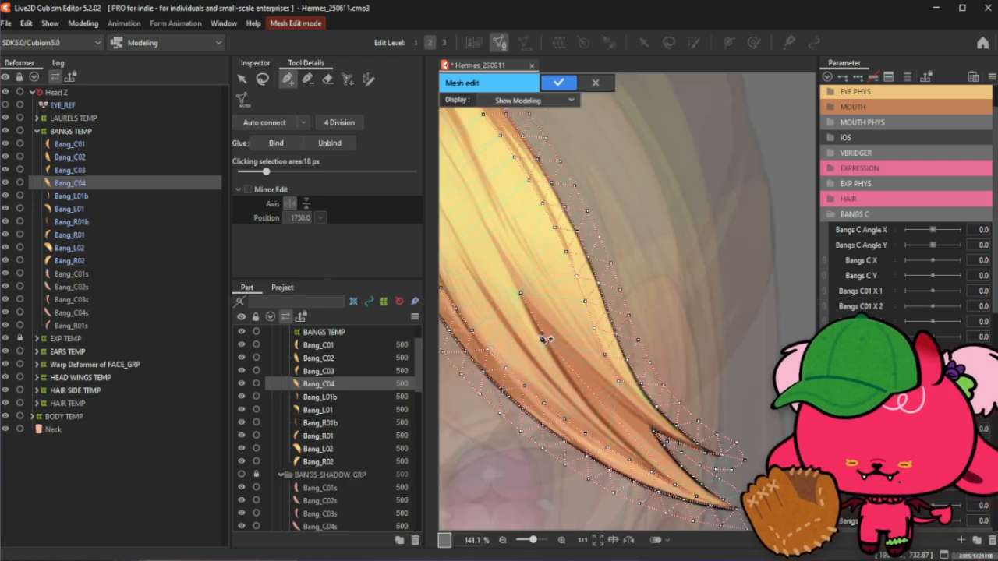
scroll(534, 333, up, 2)
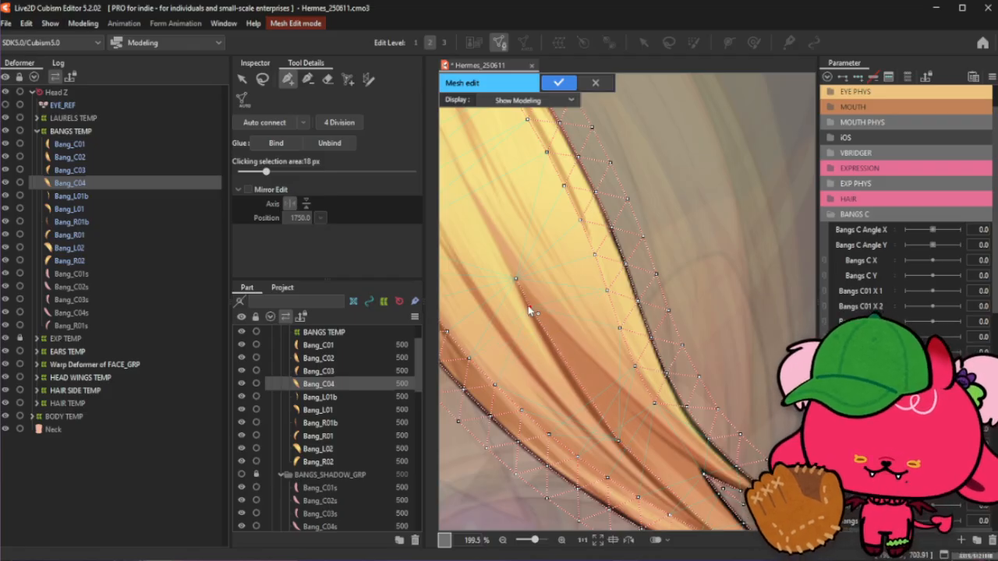
click(544, 336)
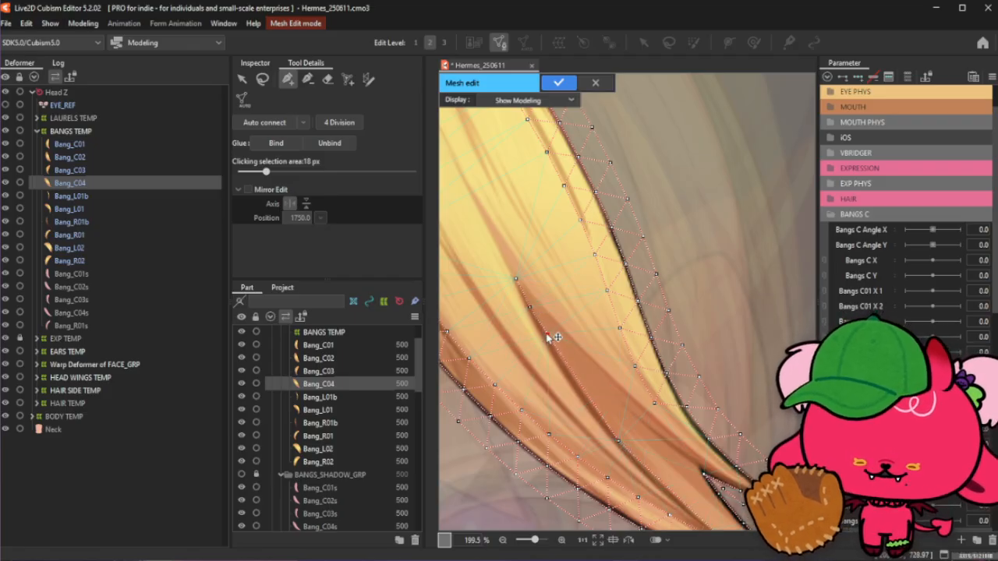
click(568, 372)
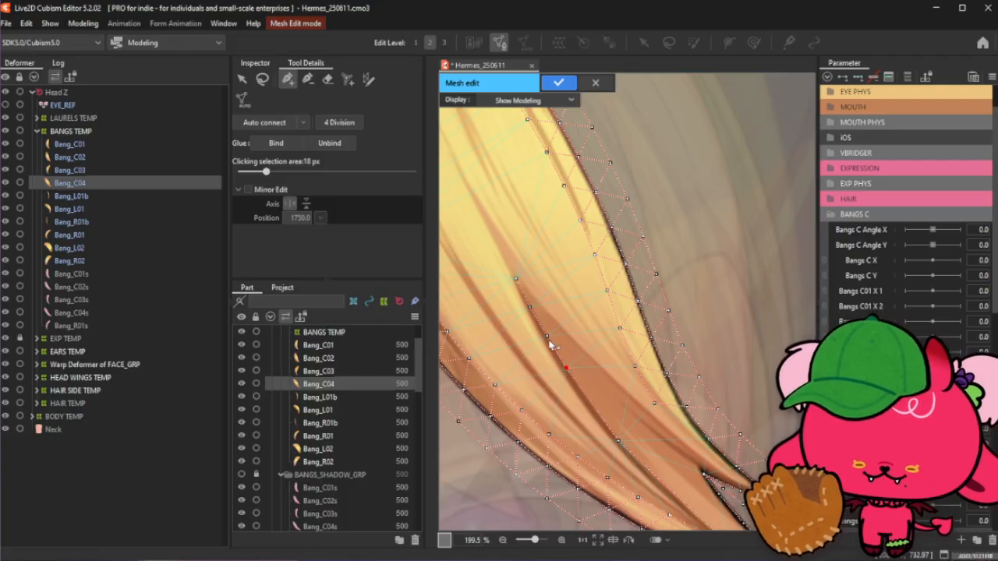
- Reposition interior vertices along the darker band of the strand above the fork
drag(548, 341, 590, 403)
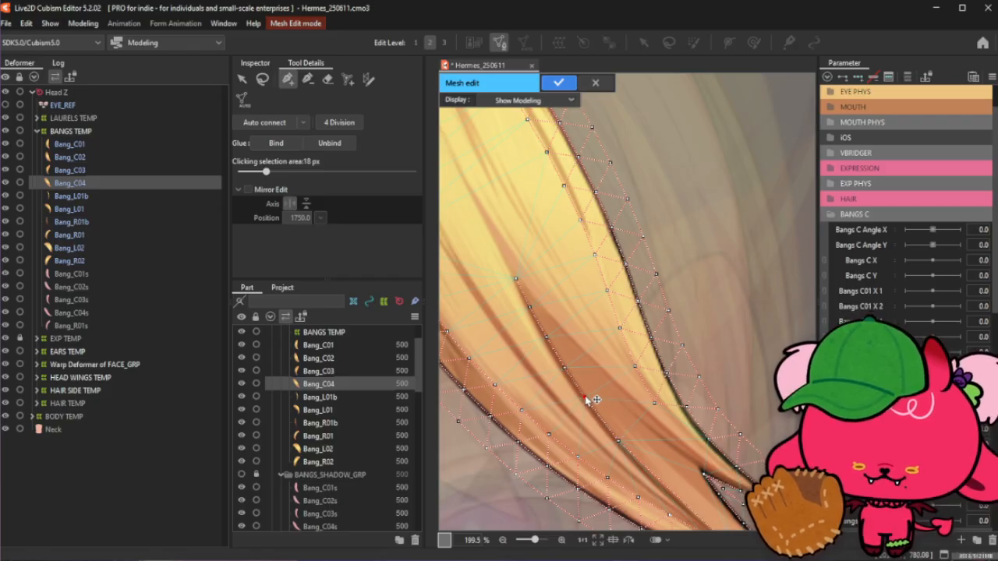
scroll(605, 425, up, 3)
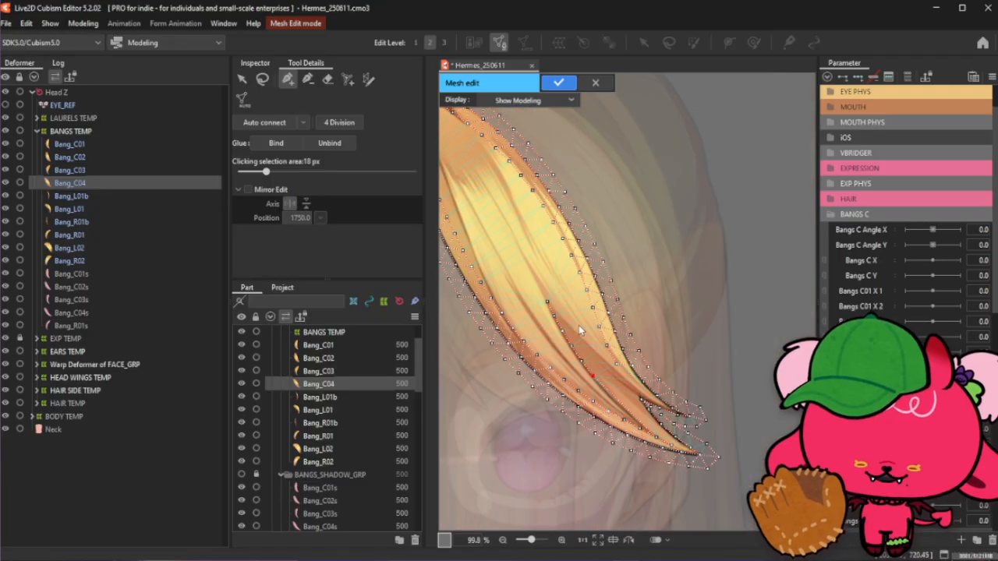
drag(538, 359, 524, 359)
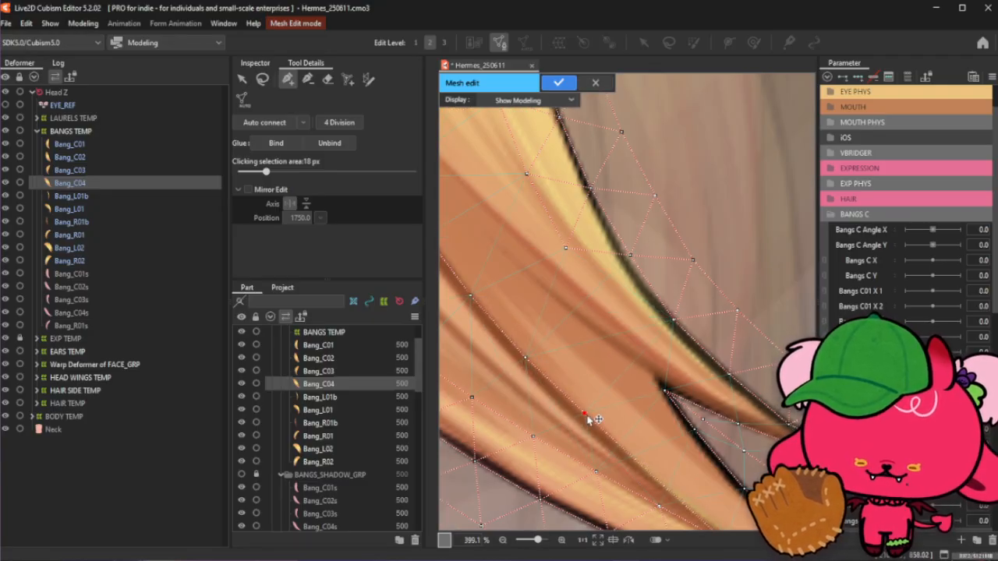
scroll(571, 390, down, 3)
scroll(571, 390, up, 3)
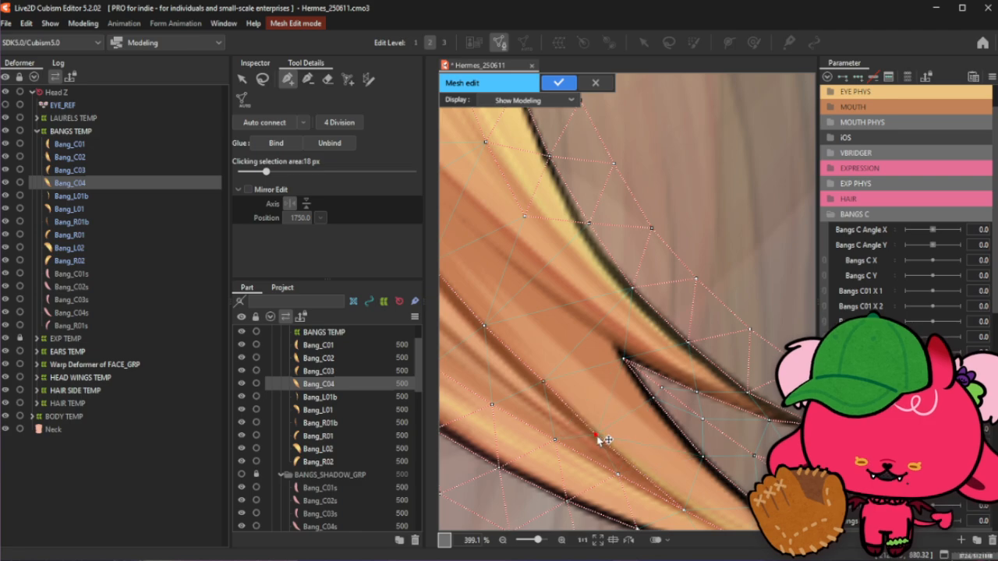
- Add vertices on the lower and upper edges of the darker band in the strand
click(651, 478)
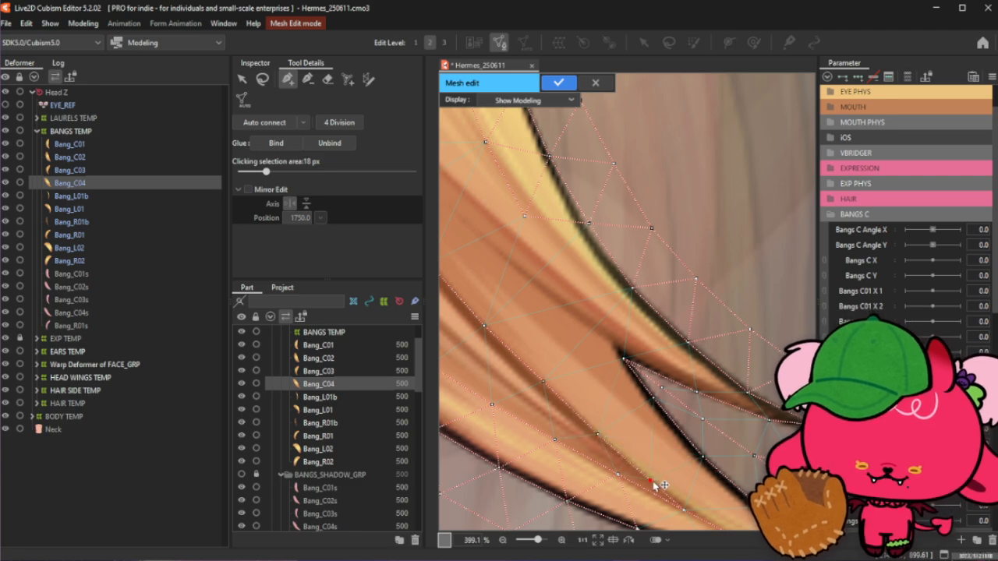
scroll(655, 452, down, 2)
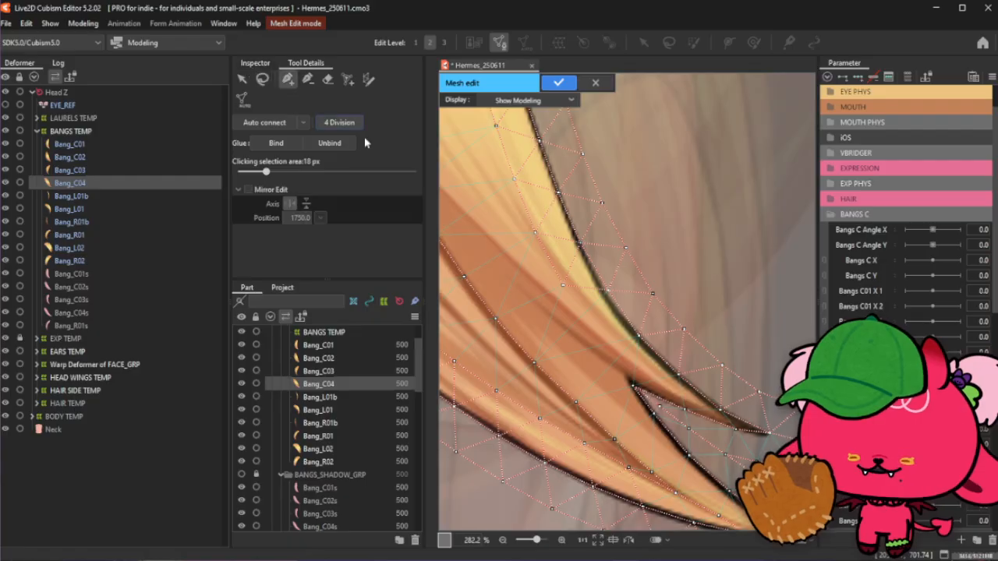
scroll(611, 363, down, 2)
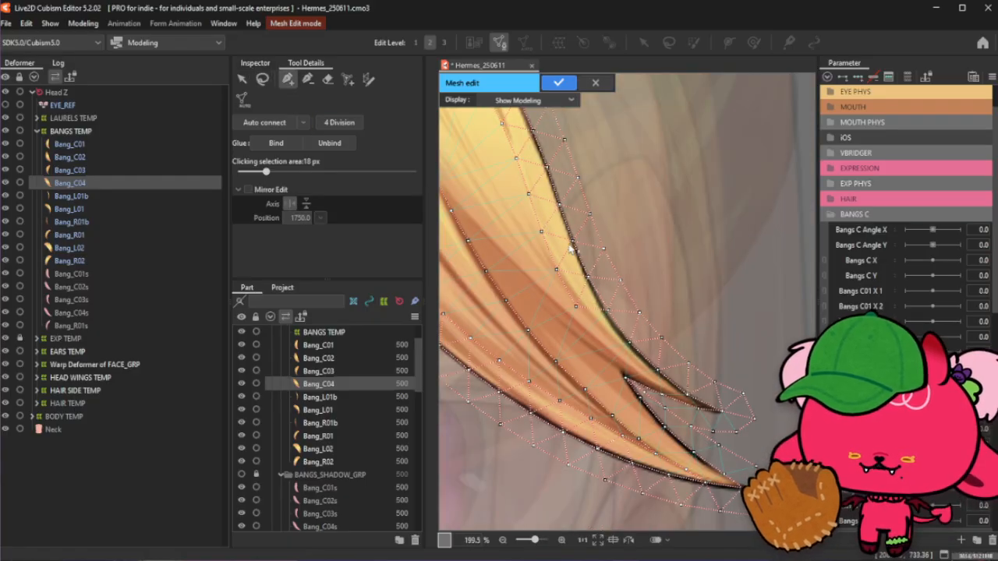
scroll(542, 232, up, 2)
scroll(493, 230, down, 2)
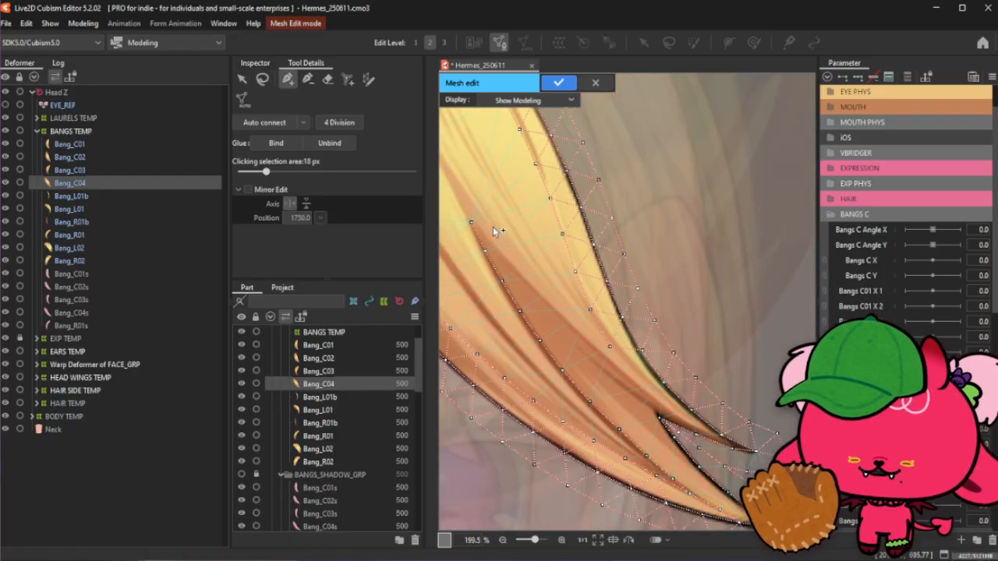
click(471, 223)
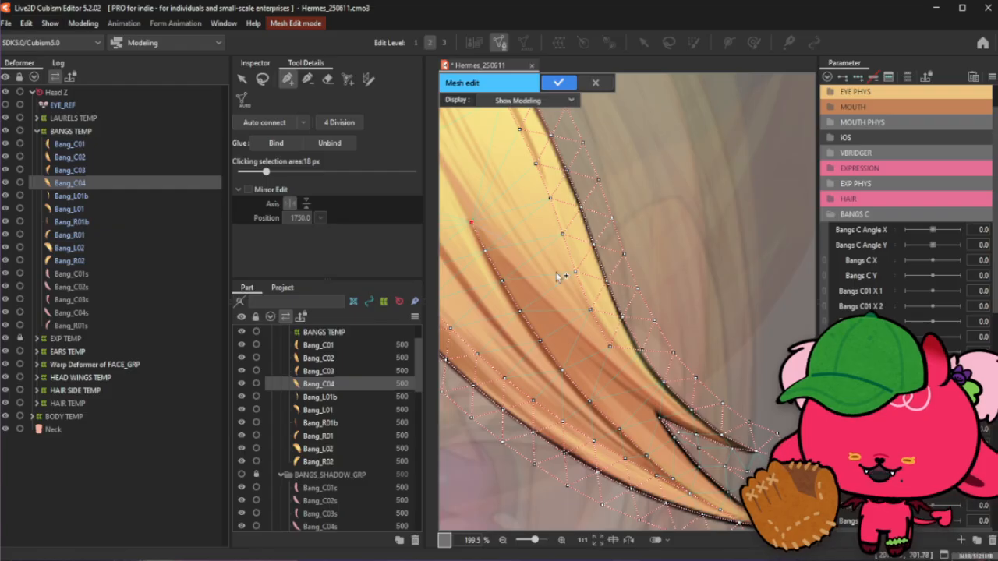
scroll(665, 406, up, 4)
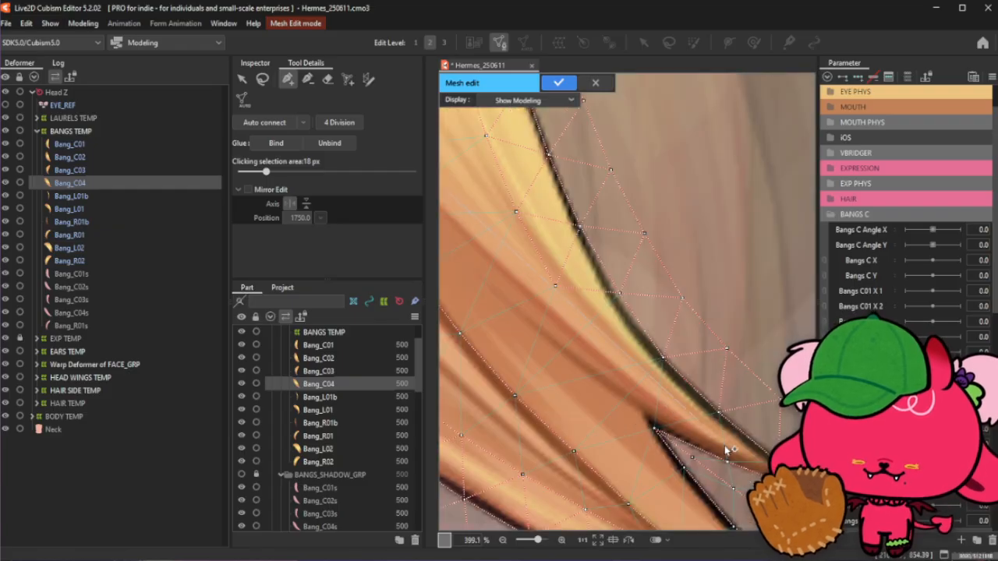
- Add a vertex on the darker band's edge and nudge the vertex near the notch corner into place
right_click(732, 464)
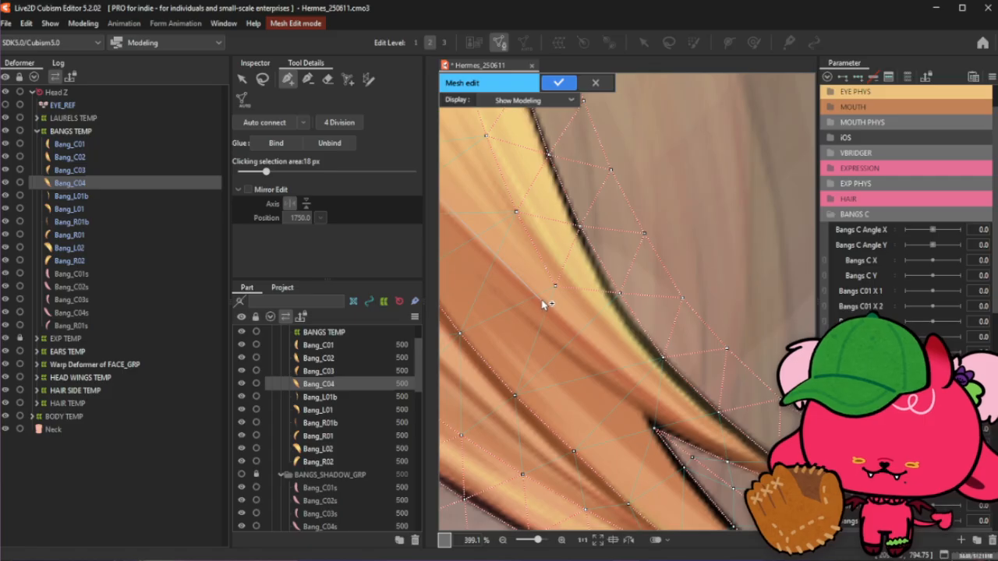
click(567, 323)
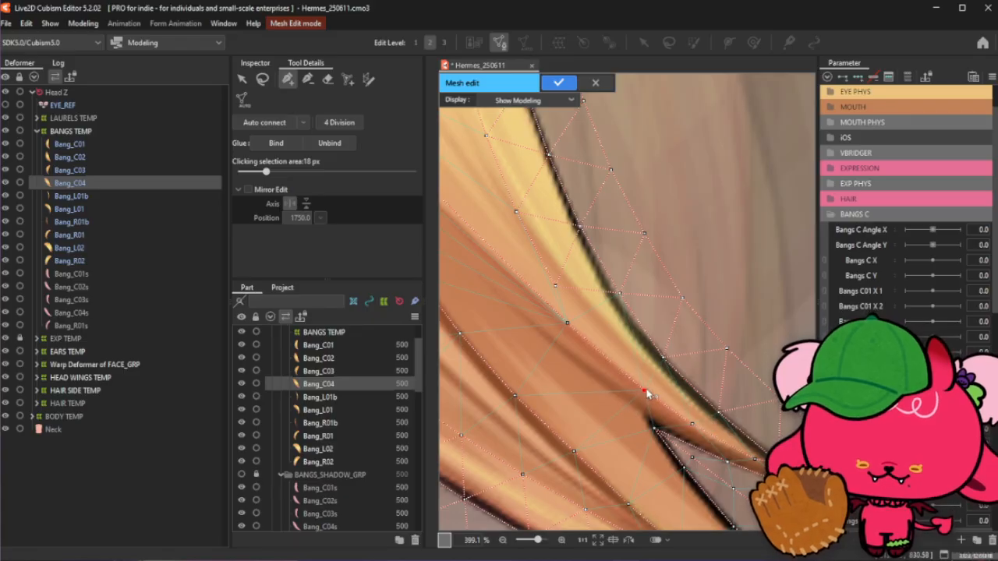
drag(646, 390, 635, 382)
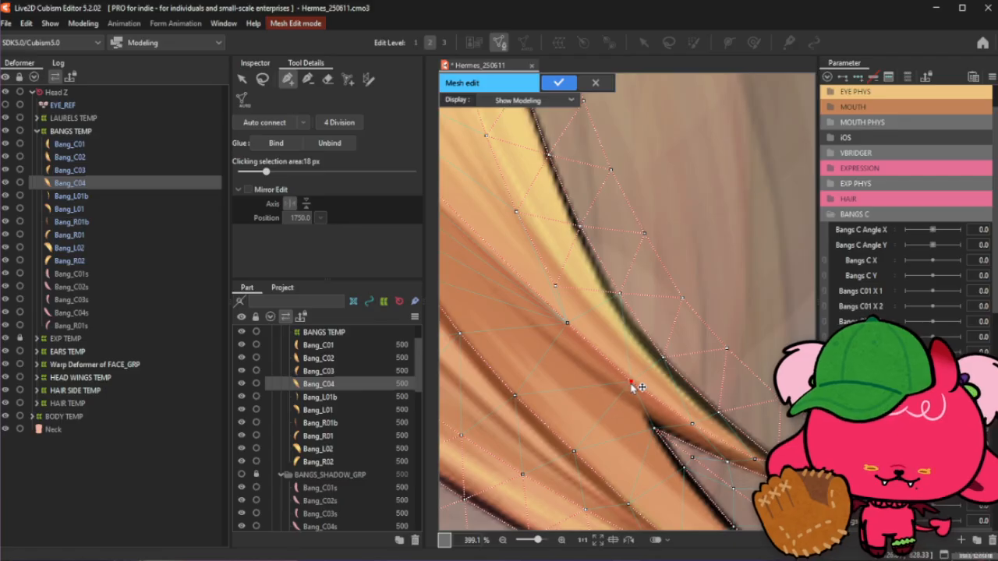
drag(632, 385, 628, 382)
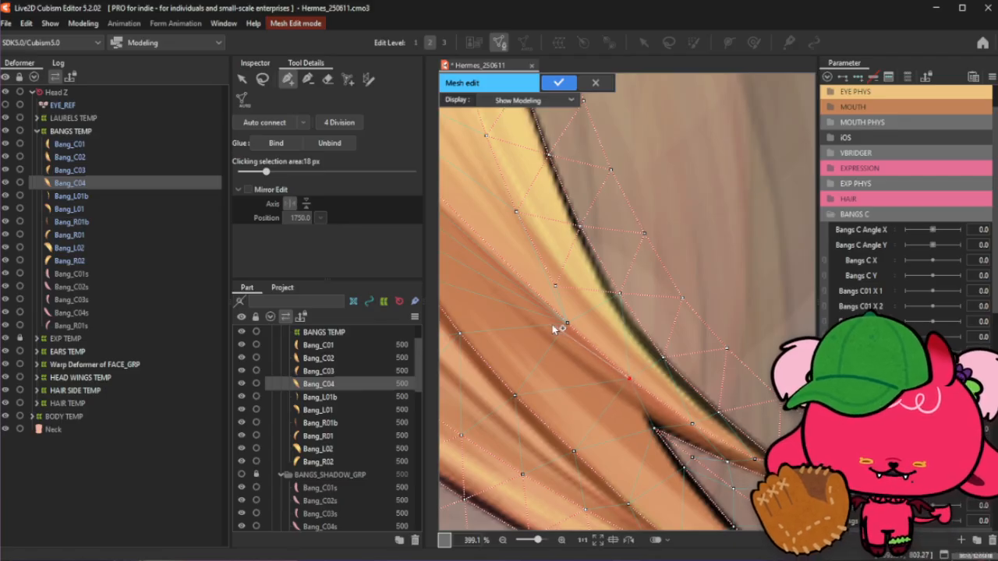
click(632, 383)
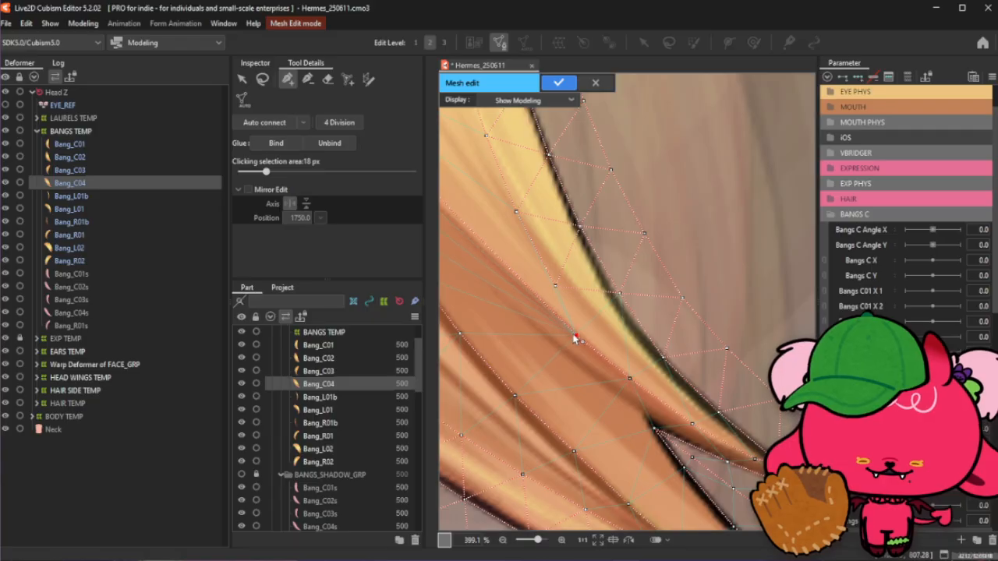
scroll(574, 337, down, 2)
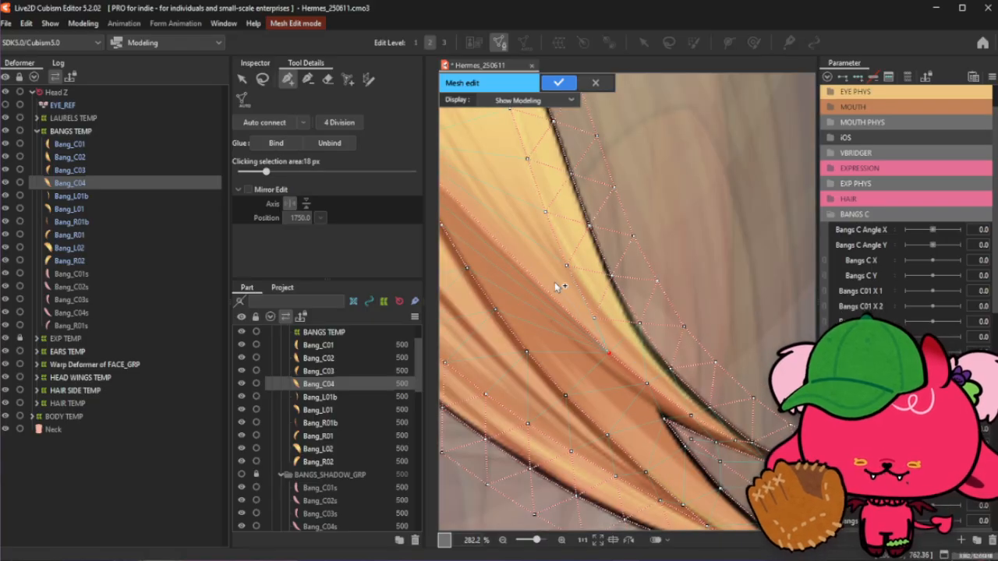
- Add and position several vertices along the lower edge of the darker band
click(557, 306)
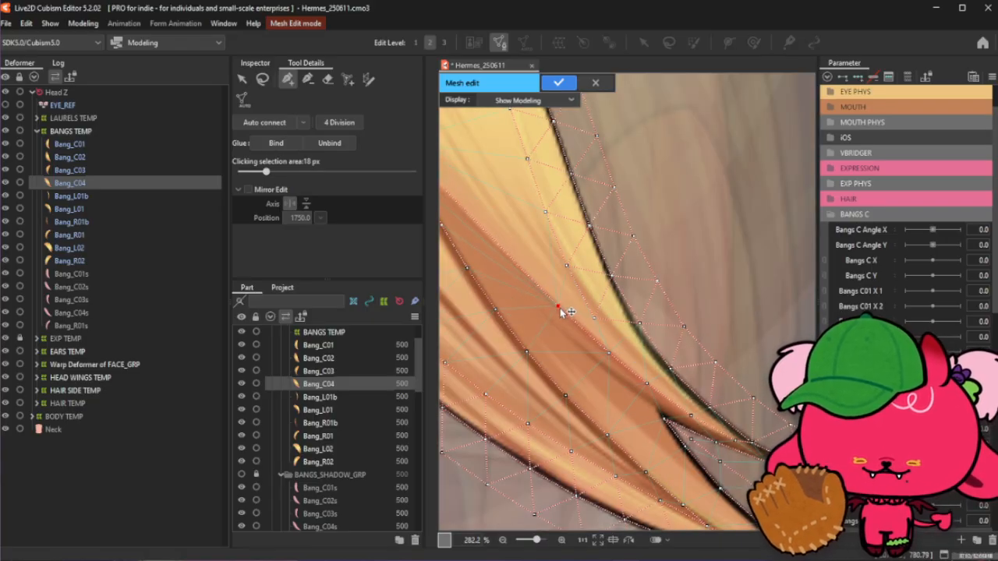
drag(568, 312, 577, 318)
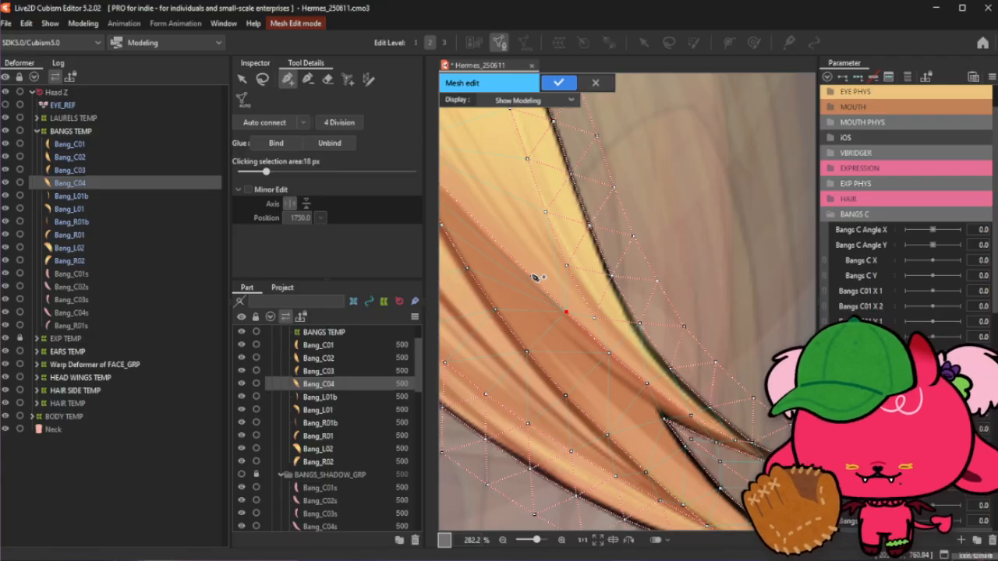
click(522, 269)
drag(522, 269, 519, 268)
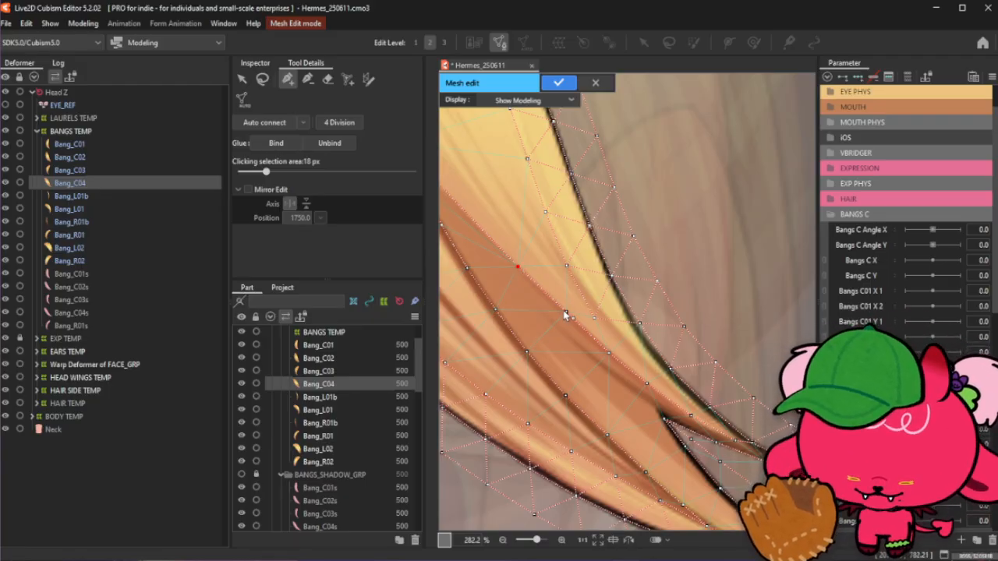
drag(565, 313, 552, 300)
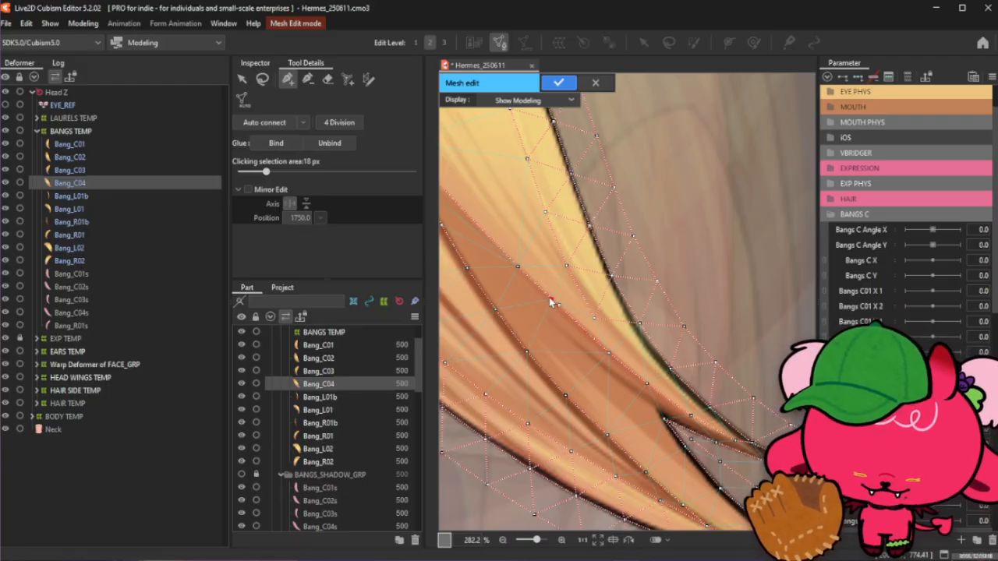
click(581, 329)
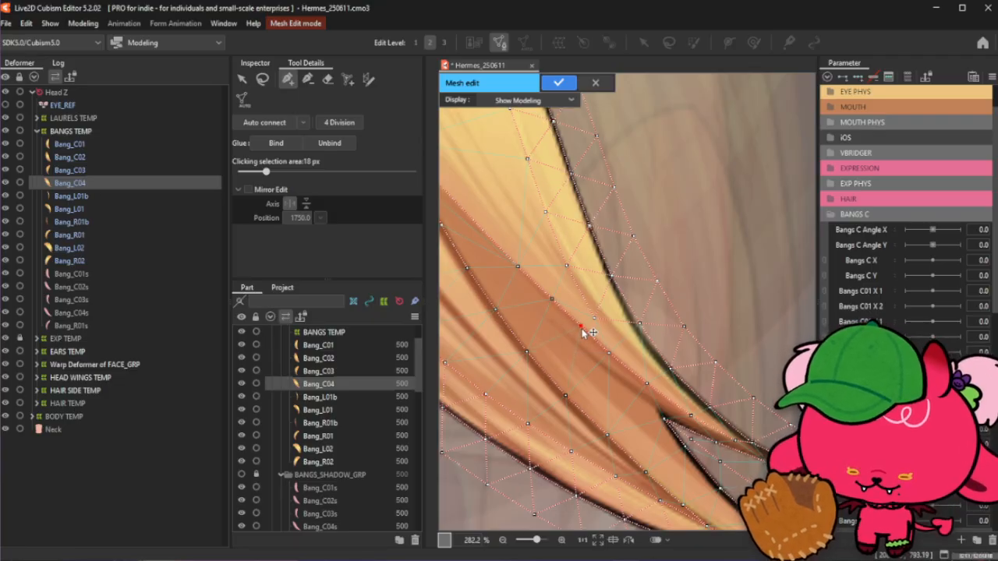
click(613, 358)
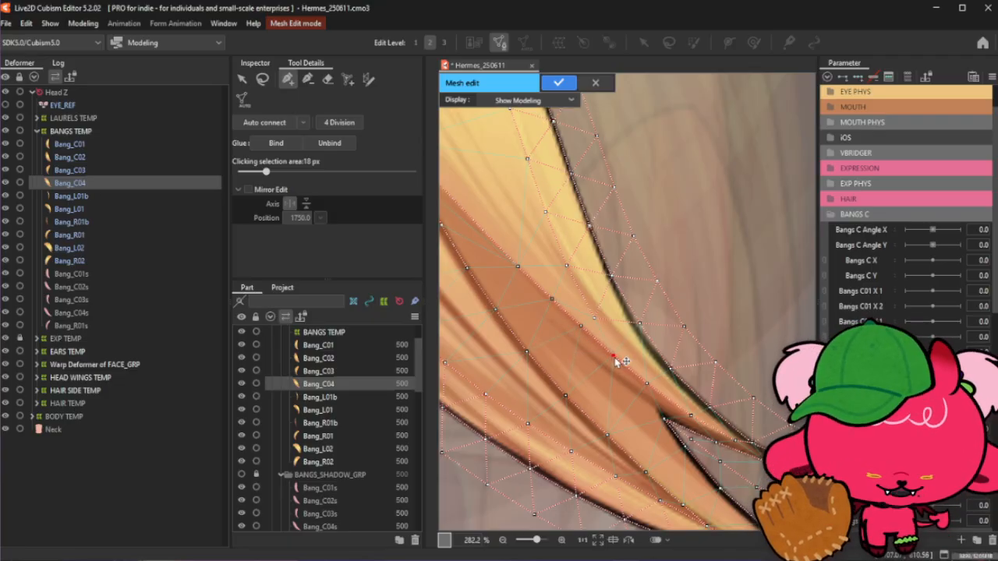
click(582, 328)
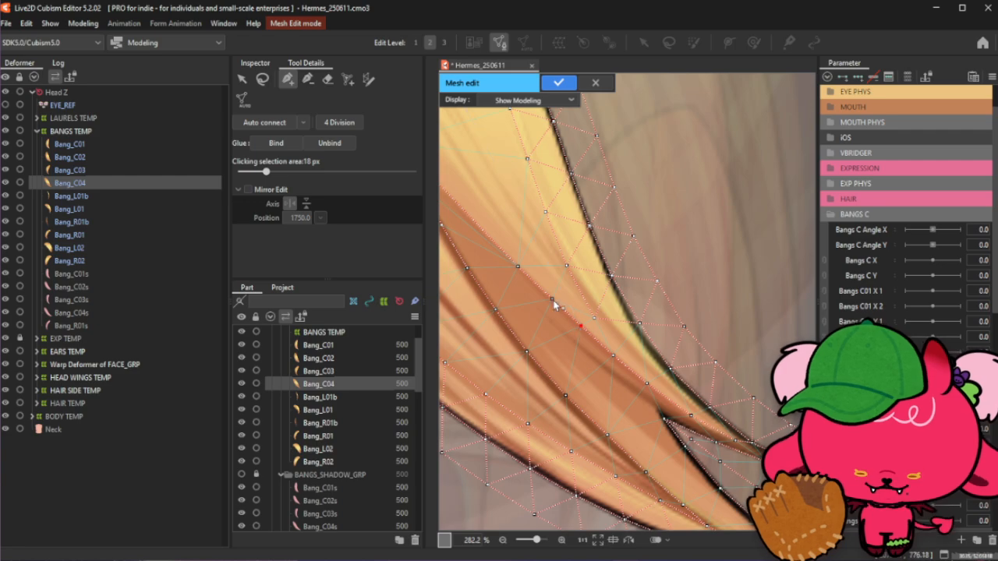
click(553, 302)
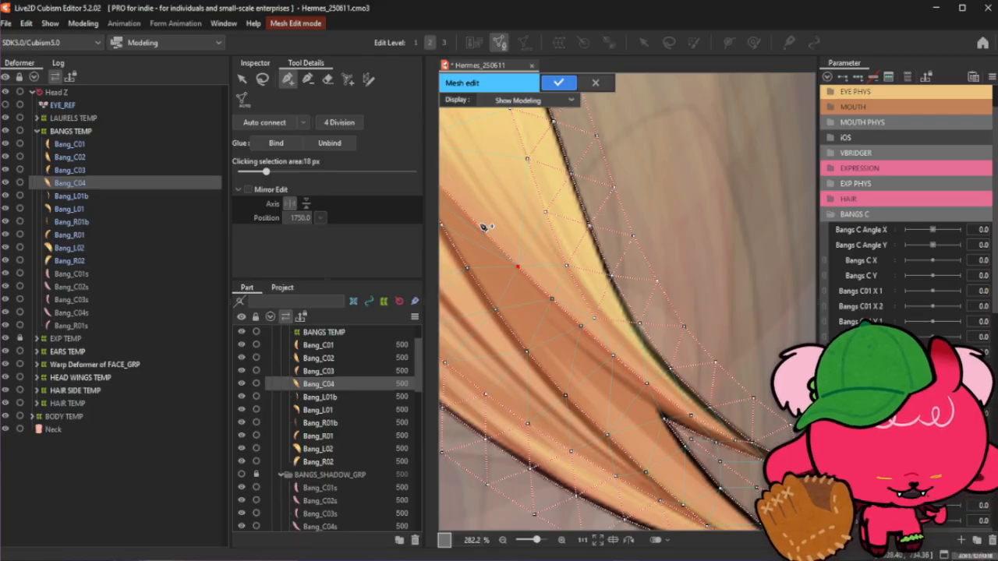
- Add vertices continuing the darker band's edge up toward the top of the strand
scroll(594, 343, down, 2)
scroll(503, 221, up, 2)
click(521, 284)
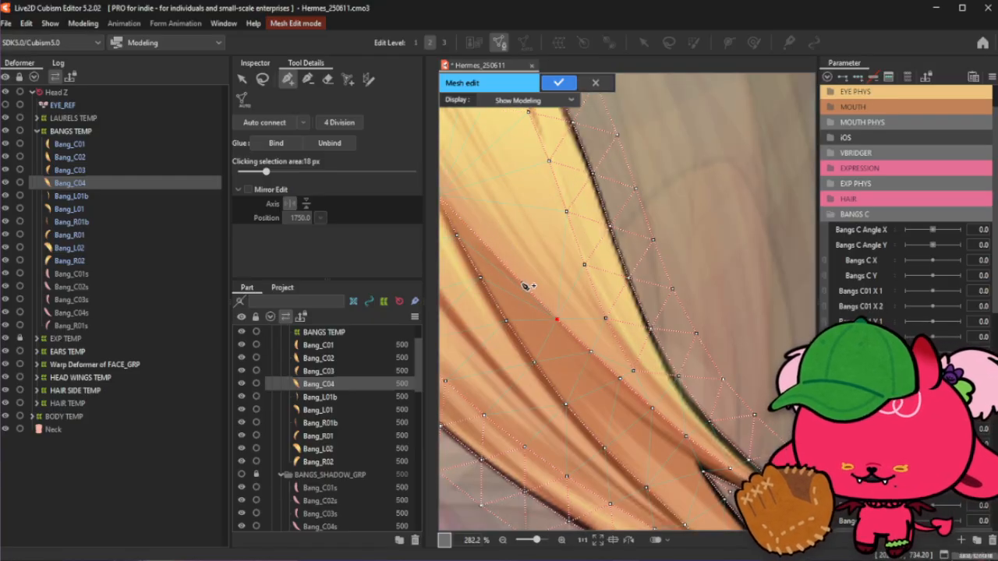
click(486, 247)
click(459, 217)
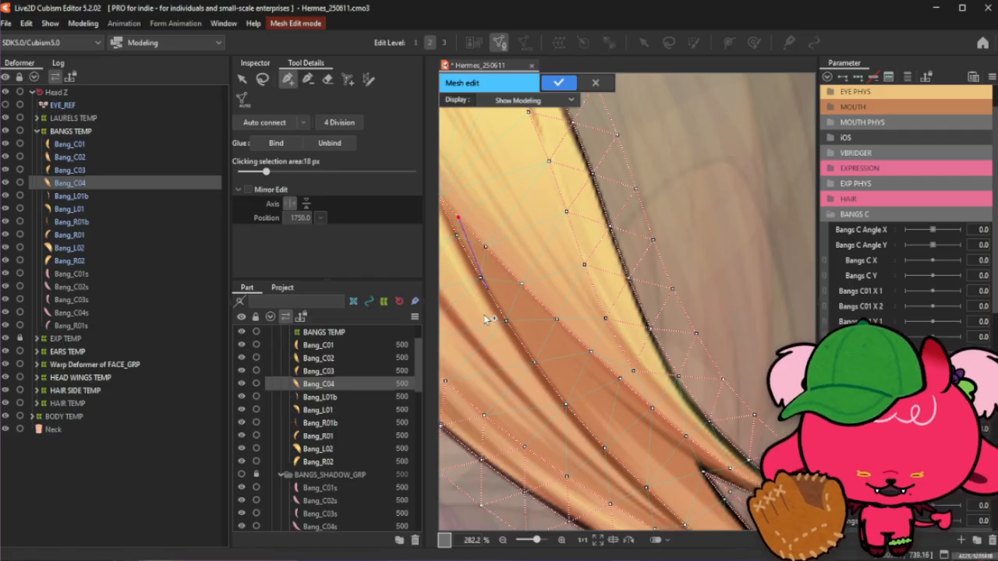
- Clear the selection and add a vertex on the strand's outer edge just above the notch
click(261, 81)
click(702, 157)
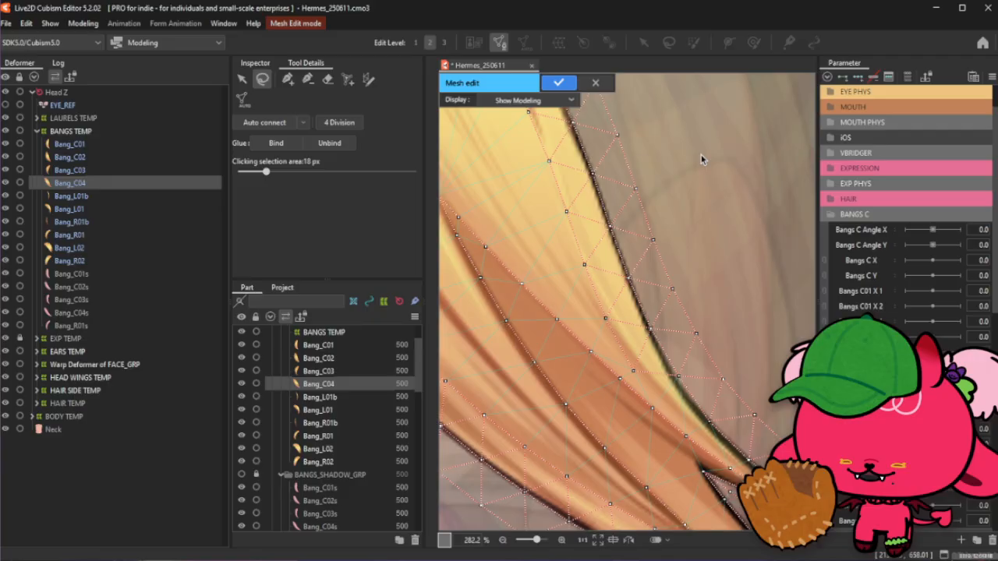
click(288, 80)
click(677, 379)
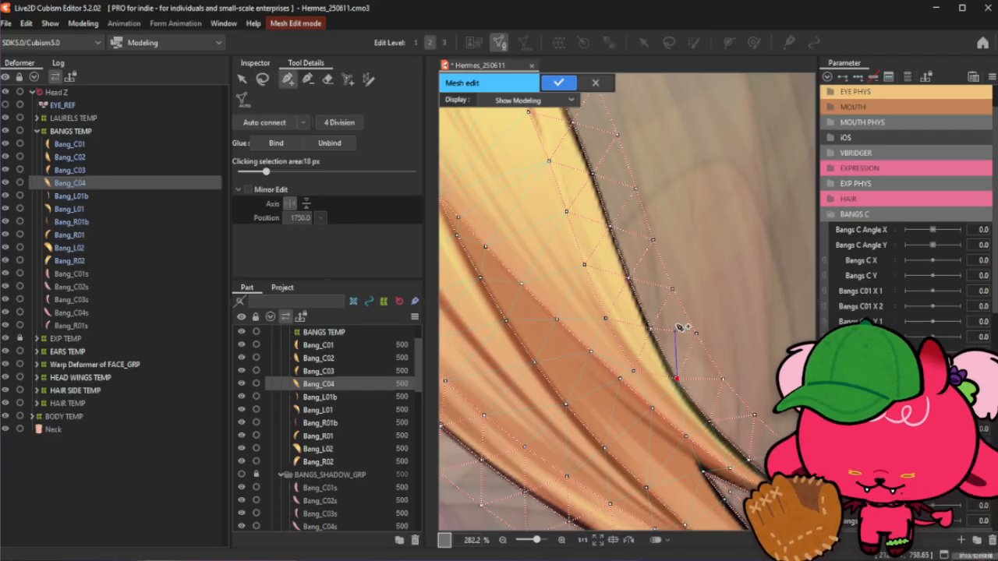
click(262, 80)
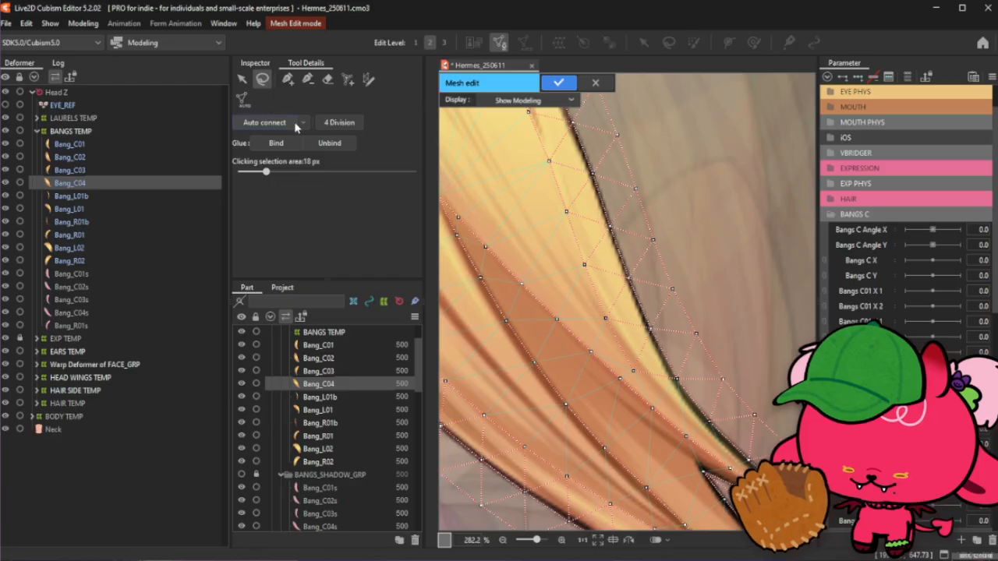
click(287, 79)
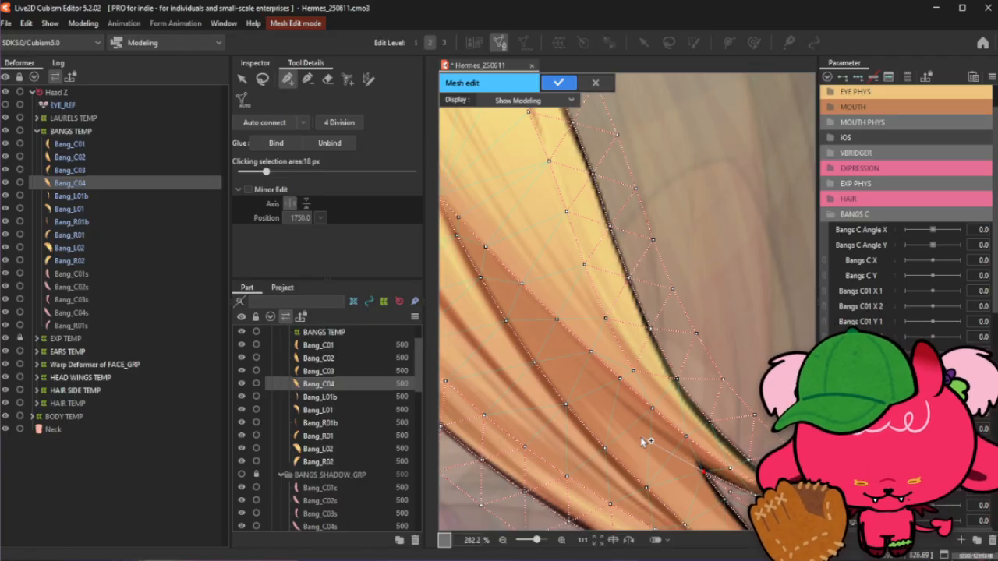
- Add two more vertices inside the darker band near the fork
scroll(607, 368, down, 2)
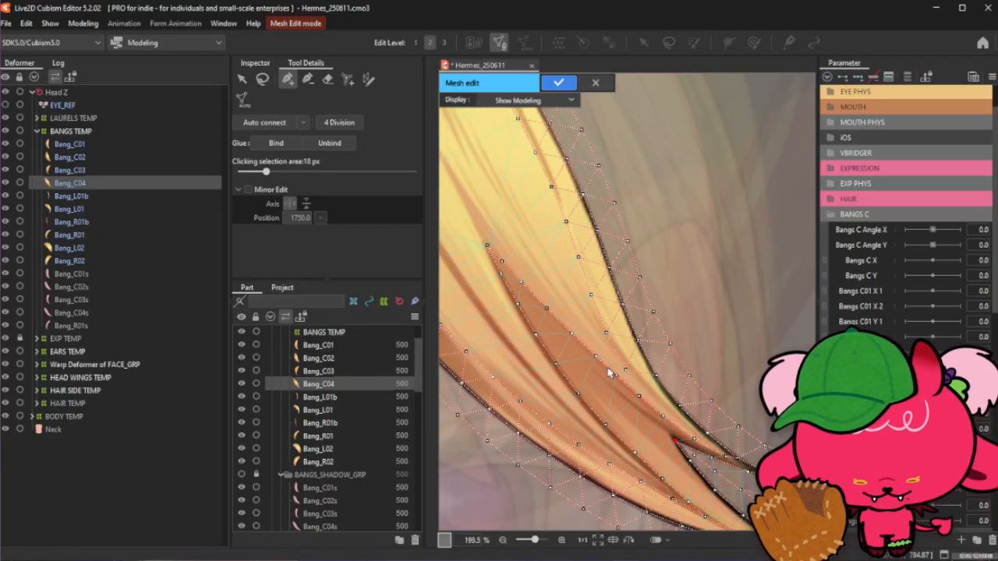
click(262, 78)
click(288, 79)
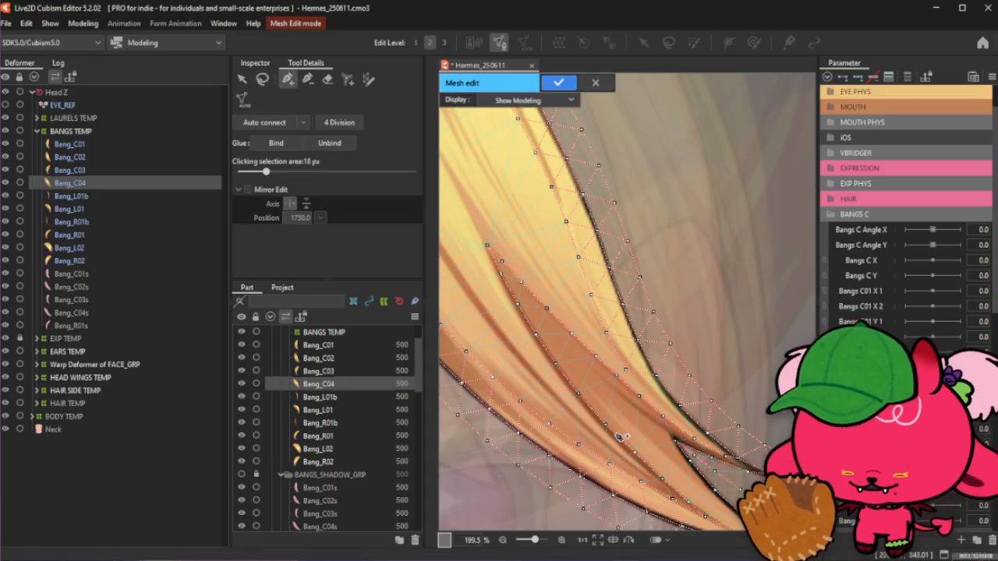
scroll(709, 492, up, 2)
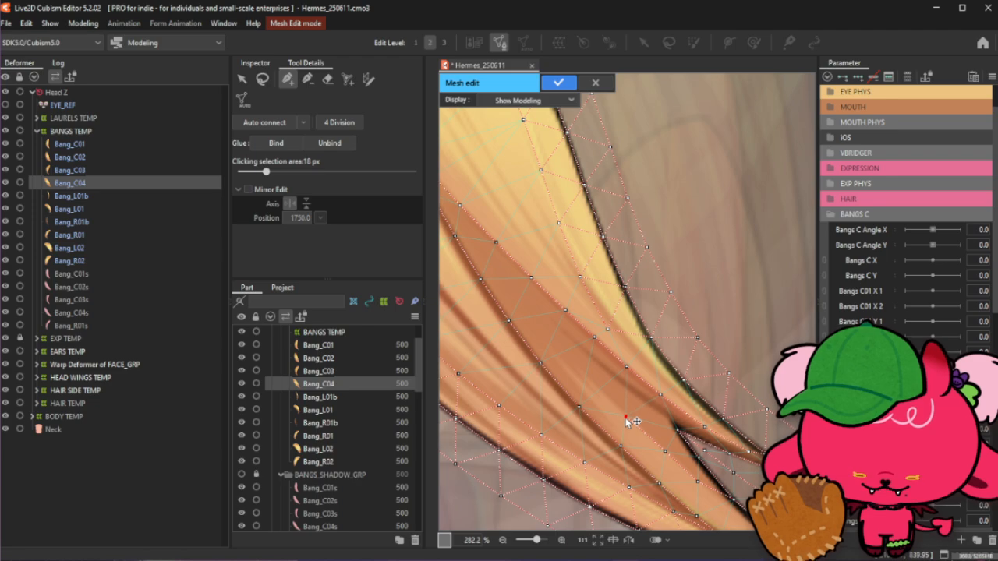
click(577, 367)
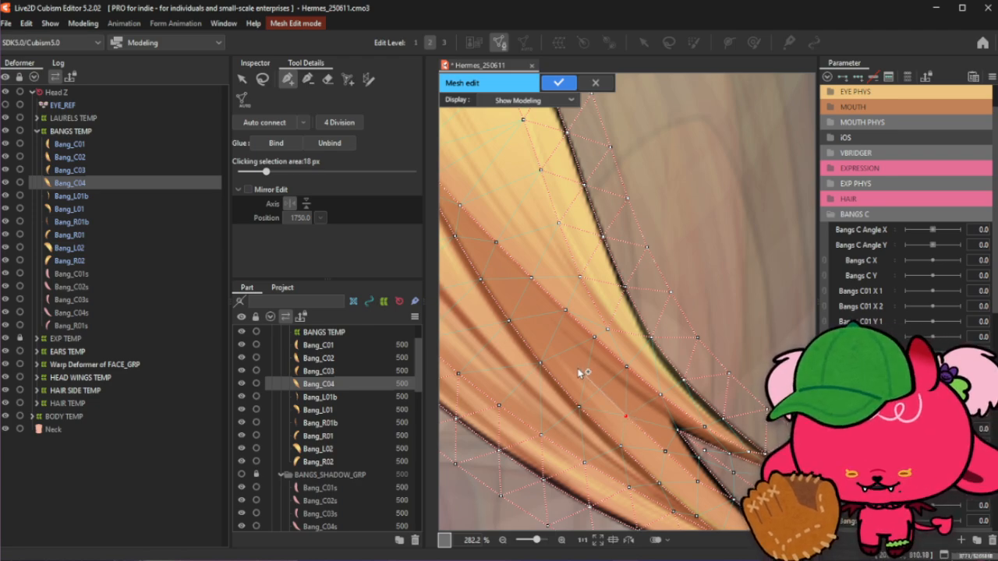
click(659, 446)
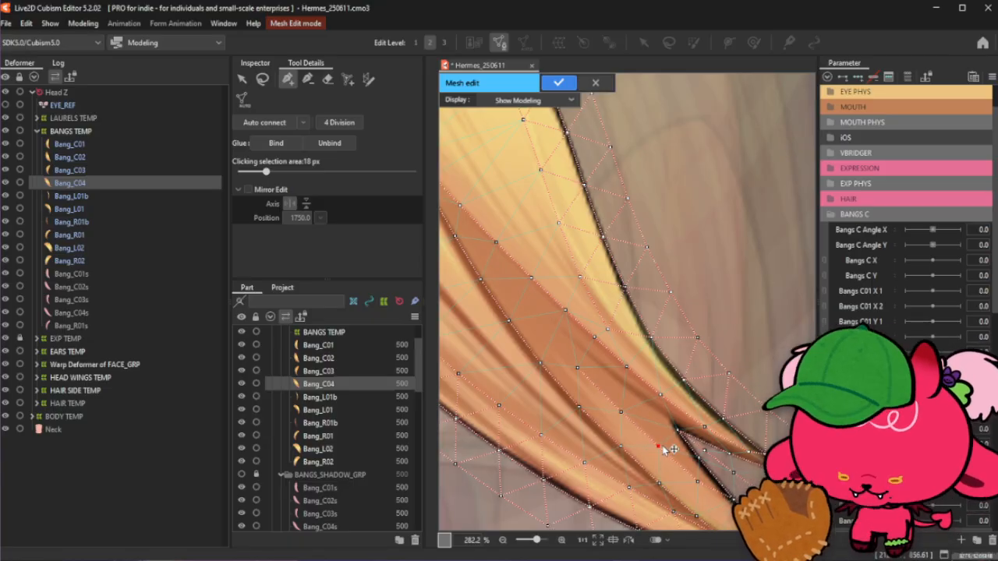
- Add vertices along the darker band's inner edge, running from near the fork up toward the top of the strand
click(622, 412)
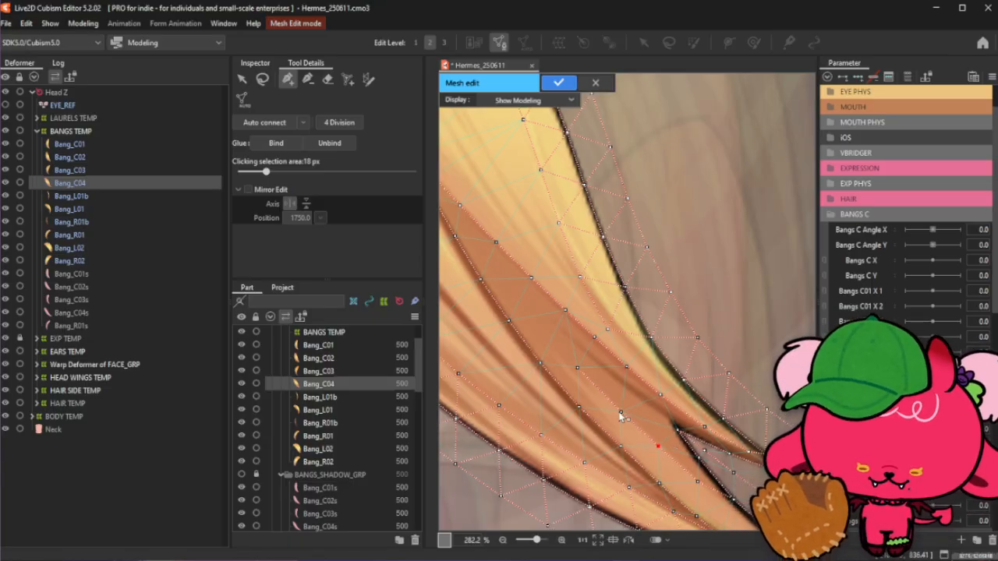
click(578, 366)
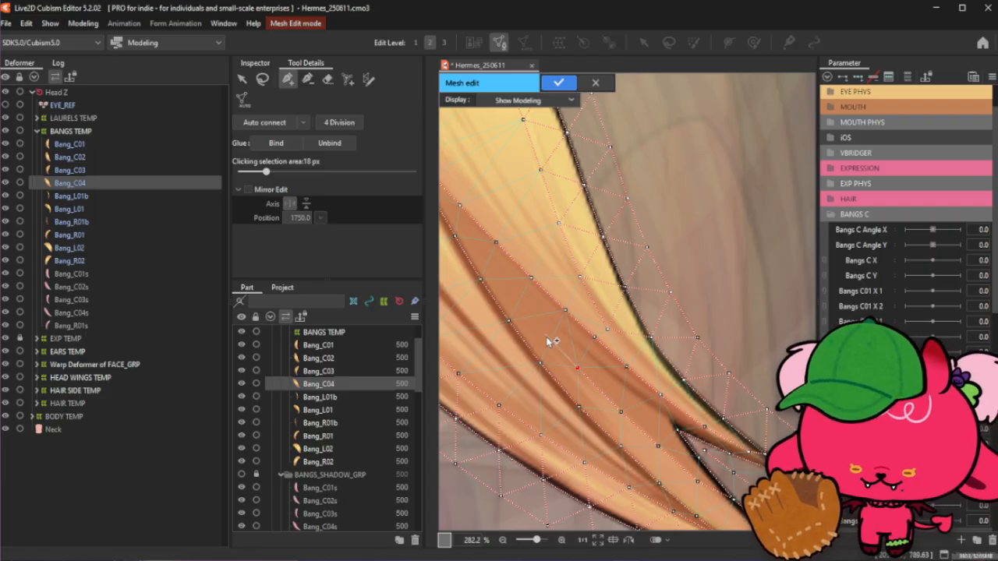
click(513, 292)
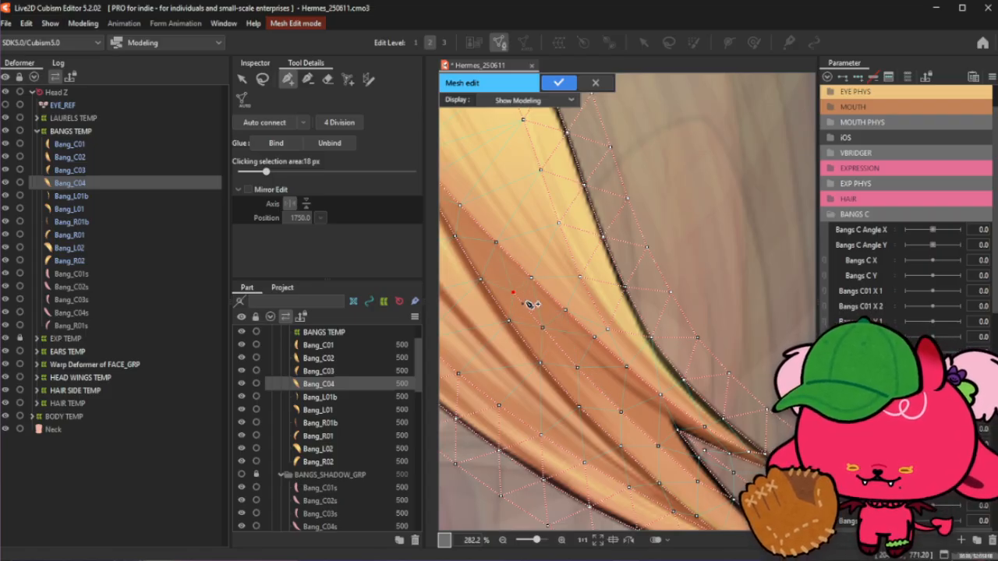
click(484, 254)
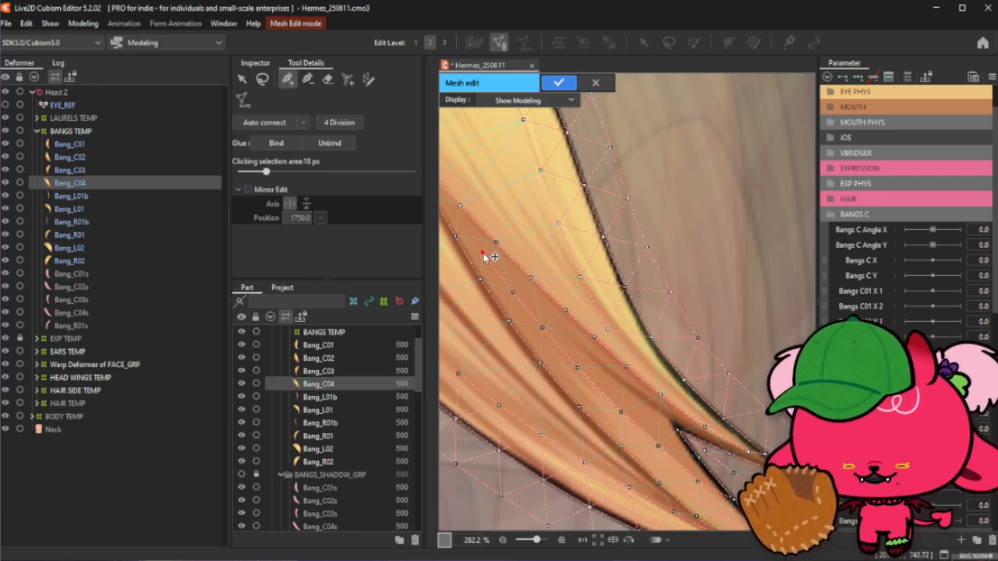
click(459, 205)
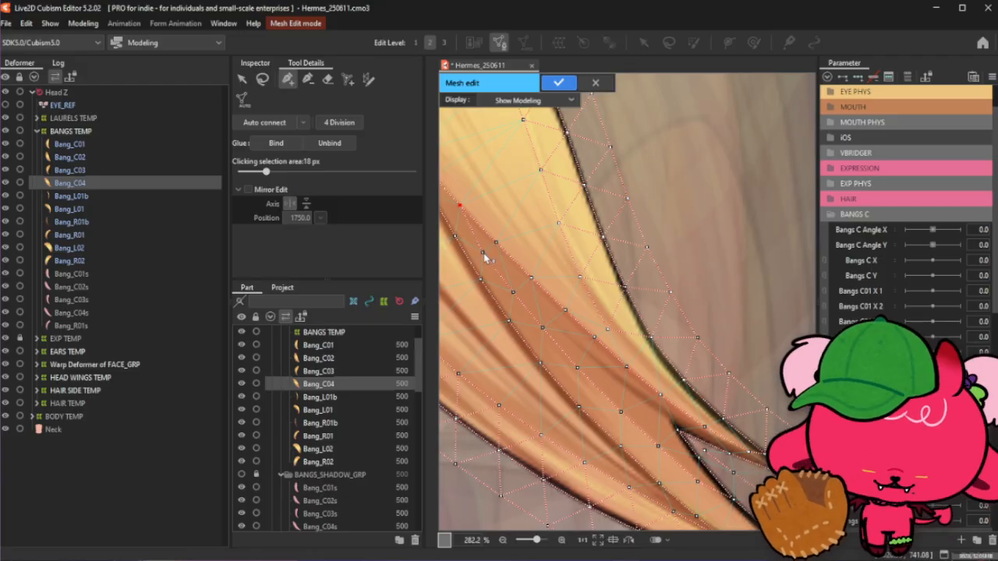
click(513, 292)
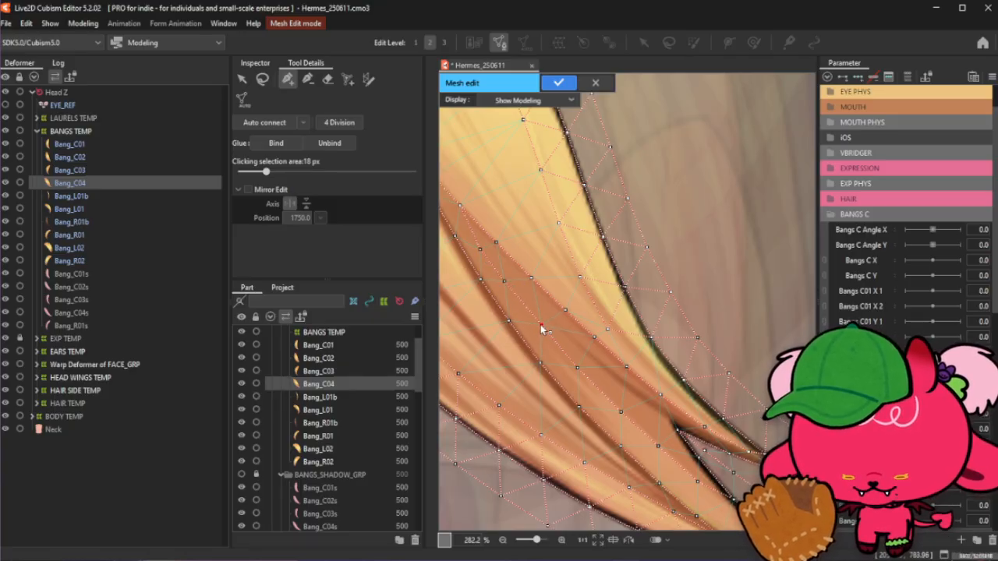
scroll(619, 356, down, 4)
scroll(634, 381, up, 3)
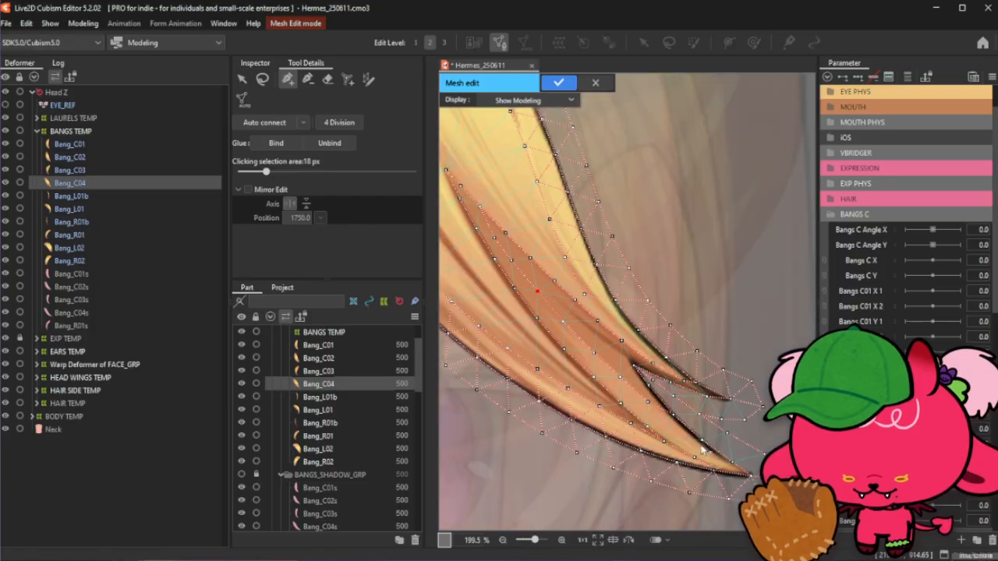
scroll(702, 448, up, 1)
click(263, 80)
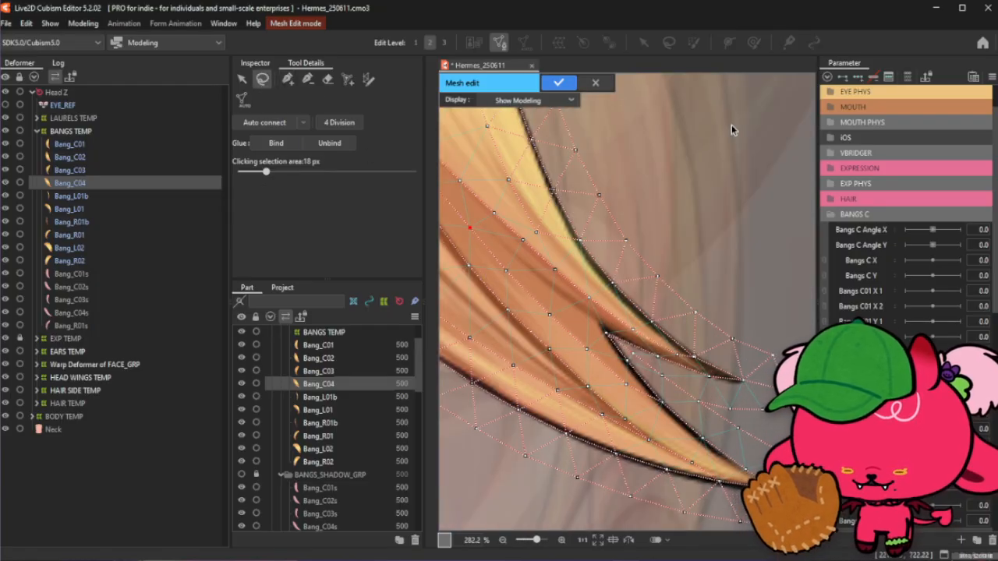
click(732, 130)
click(289, 80)
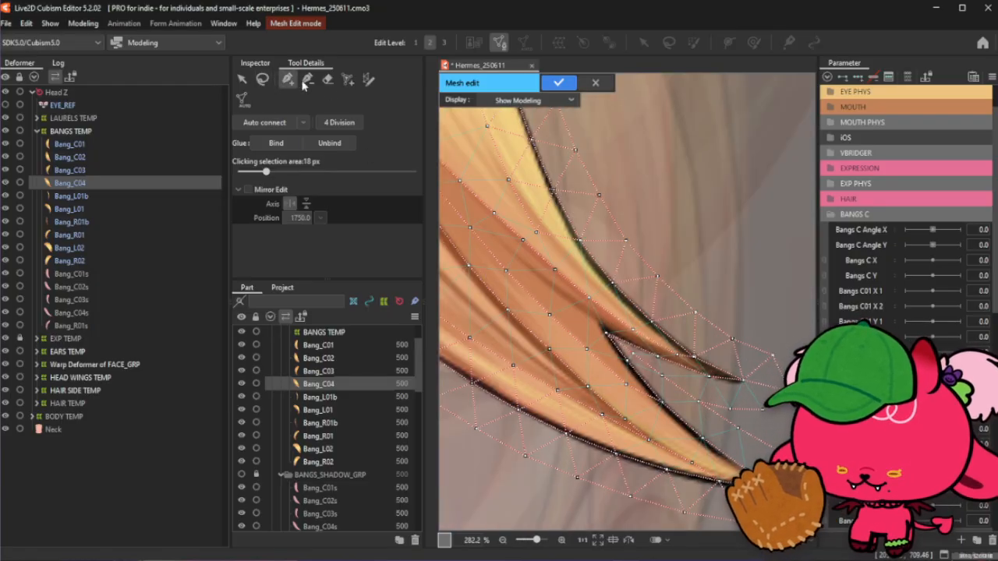
click(625, 384)
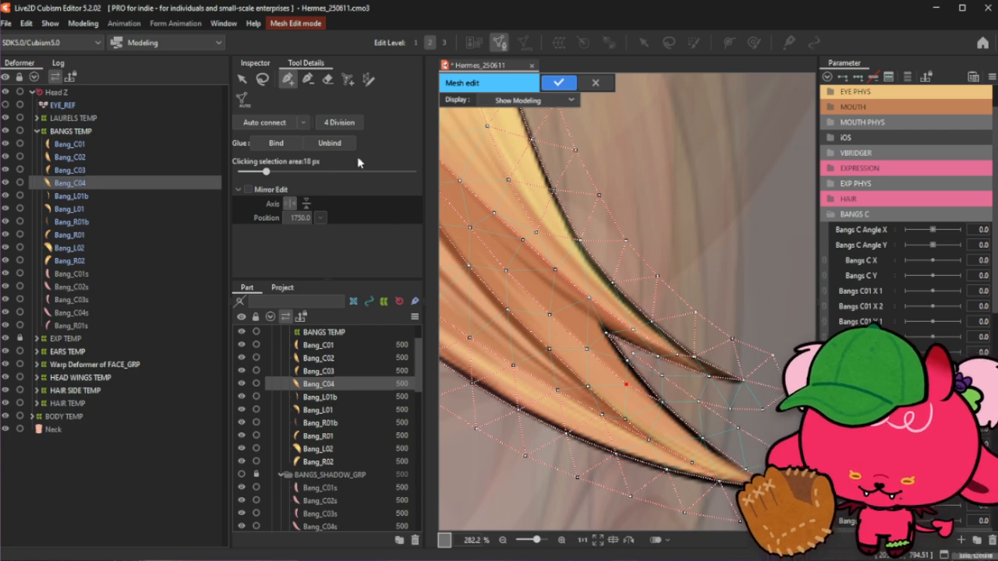
click(308, 79)
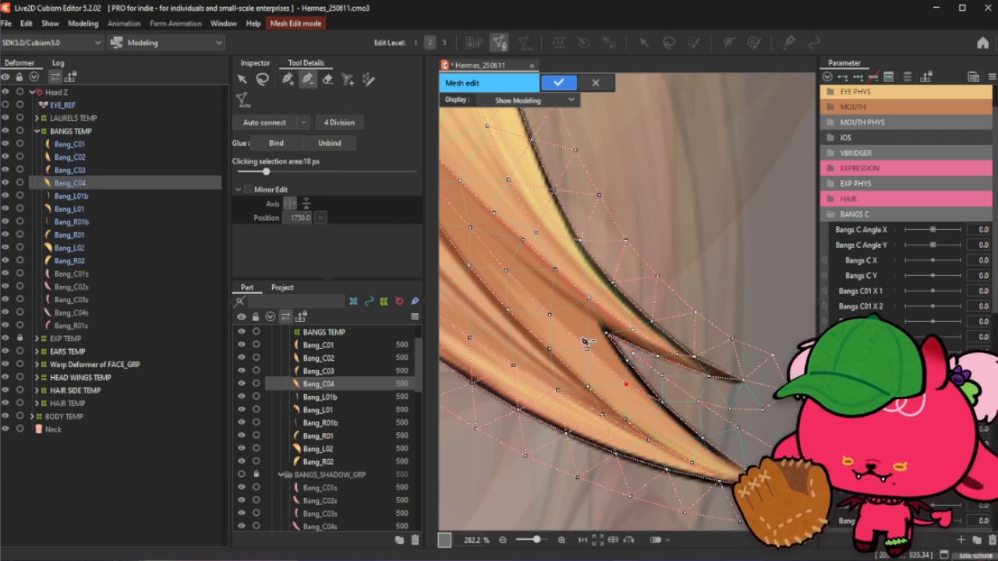
click(627, 387)
click(288, 78)
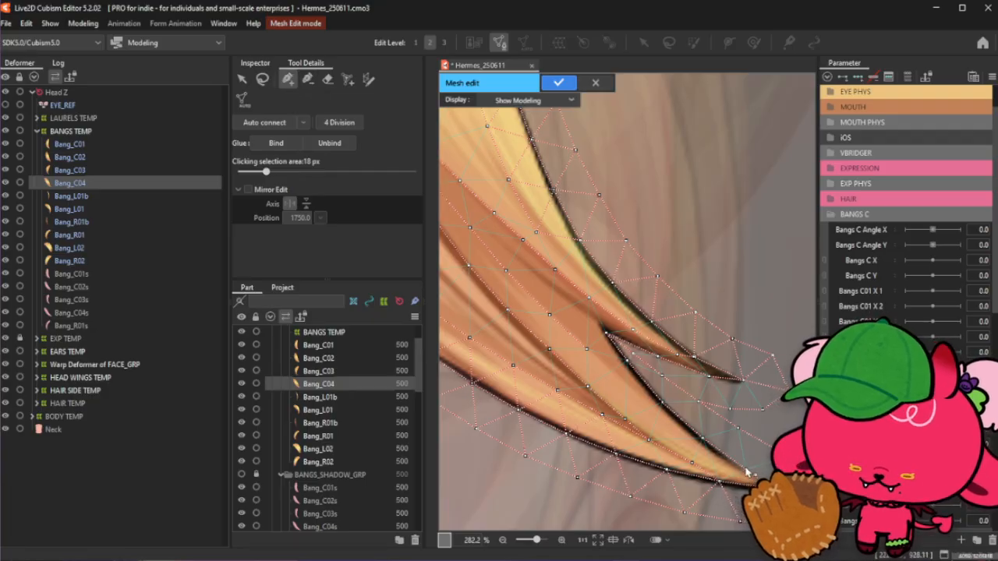
- Add a row of vertices along the darker band in the lower strand, from near the tip up toward the fork
scroll(714, 458, up, 2)
click(707, 458)
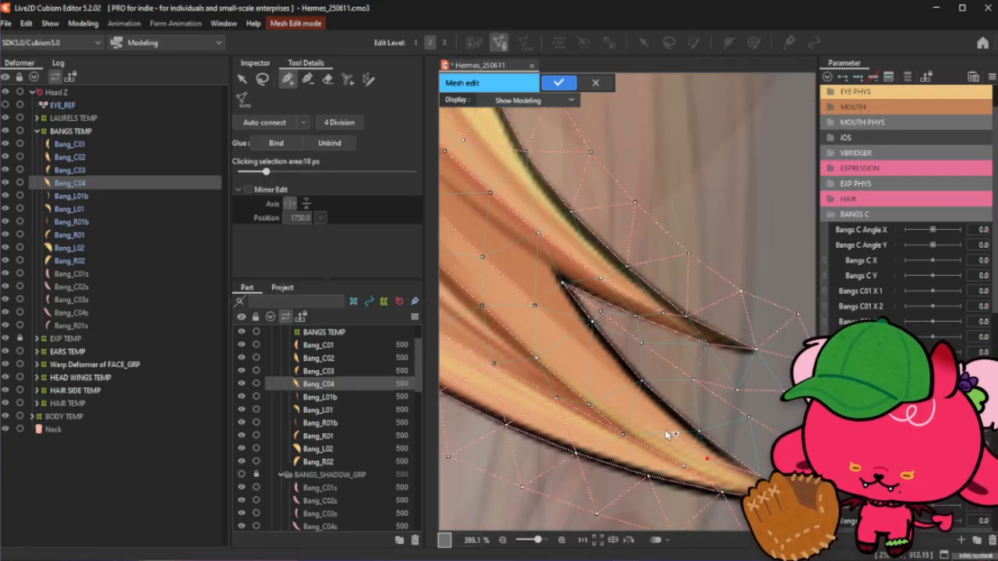
click(654, 428)
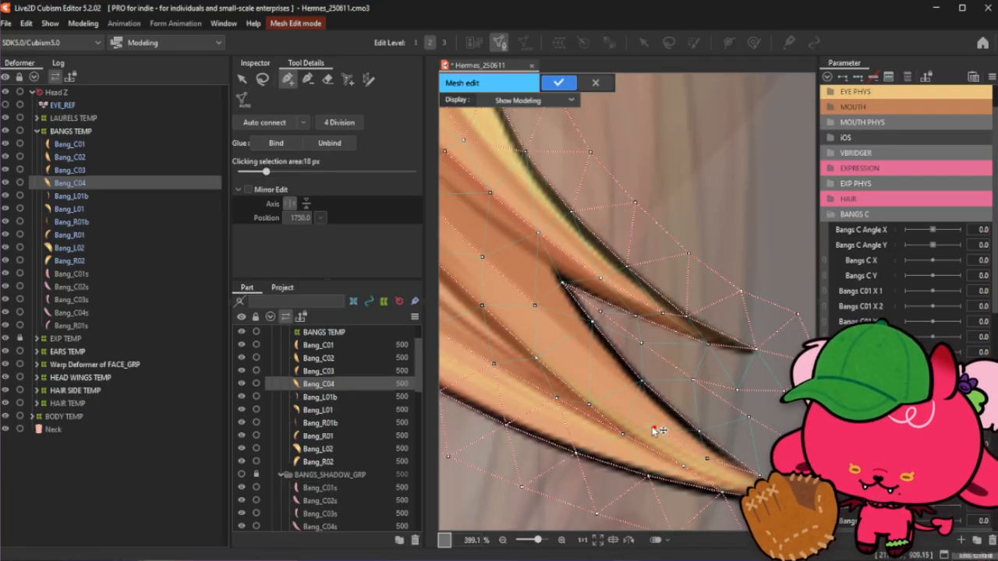
click(618, 402)
click(587, 366)
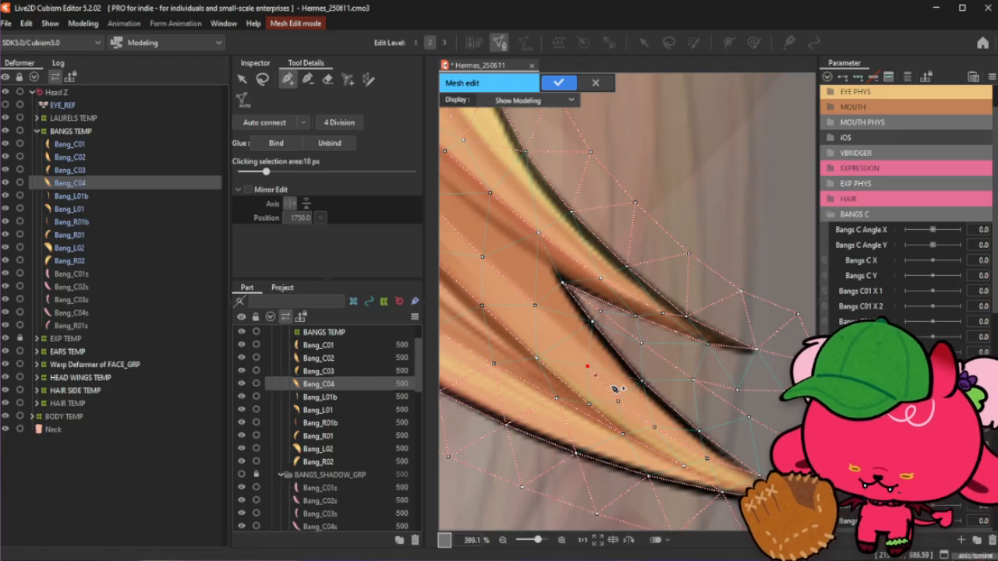
click(659, 431)
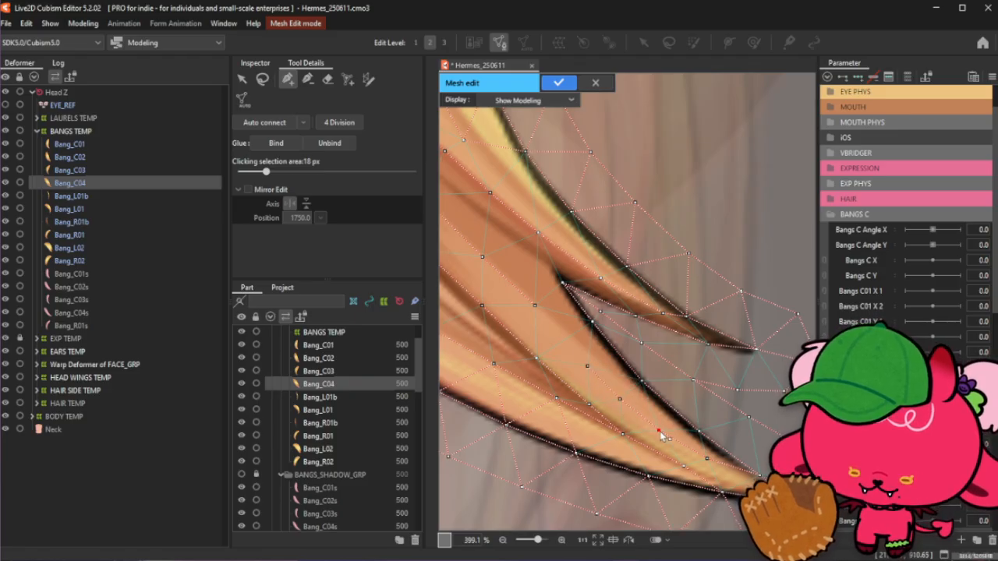
- Nudge the newly added vertices slightly to sit on the darker band's edge
drag(620, 399, 624, 402)
drag(587, 365, 584, 363)
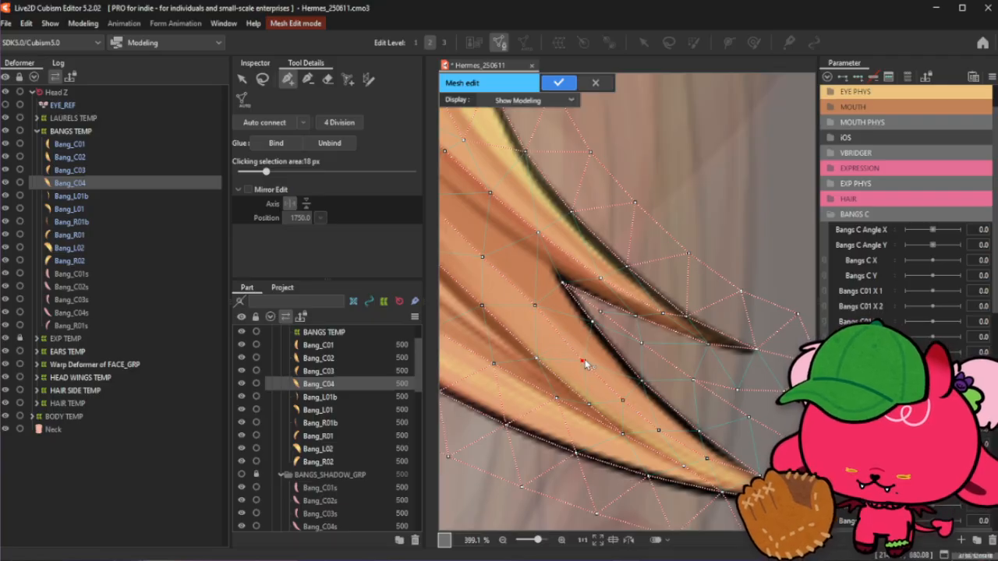
drag(536, 305, 535, 309)
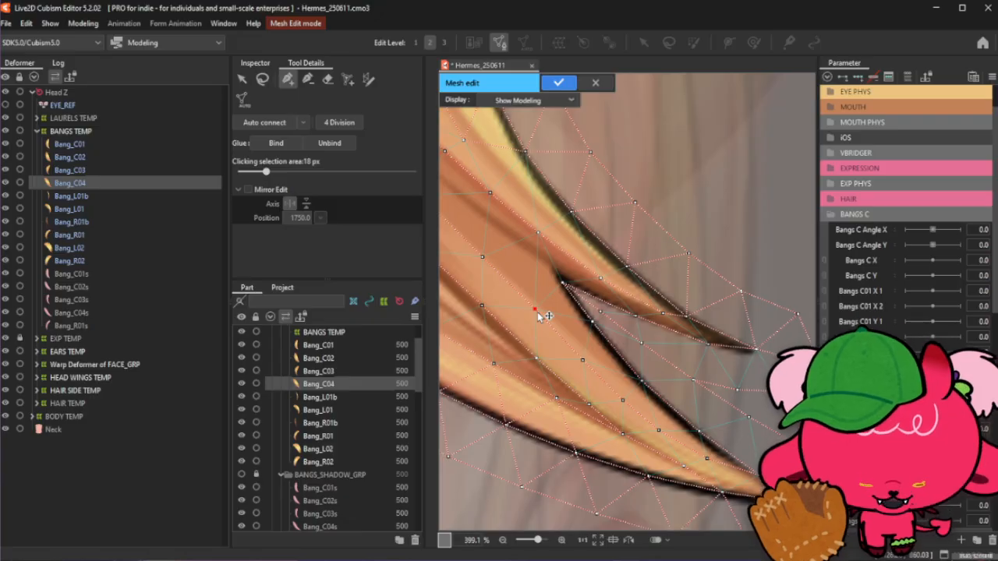
- Clear the selection, nudge a vertex on the darker band's edge, and add another vertex further up the band
scroll(659, 388, down, 2)
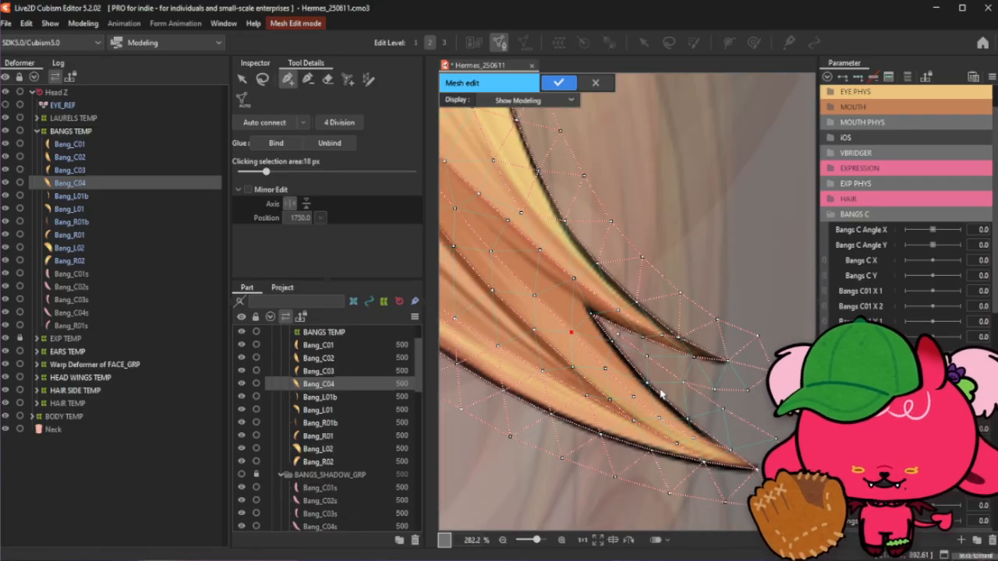
click(263, 81)
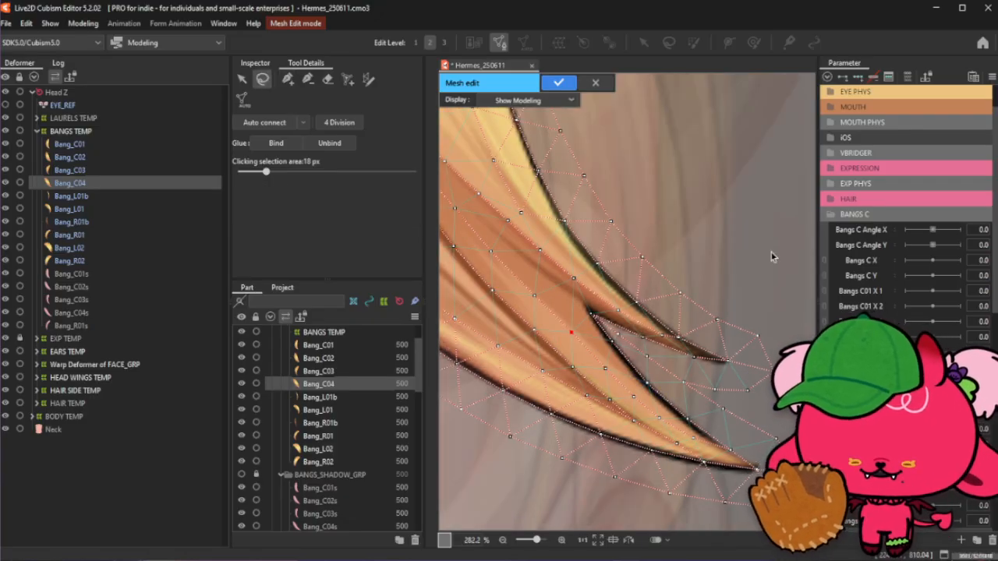
click(287, 80)
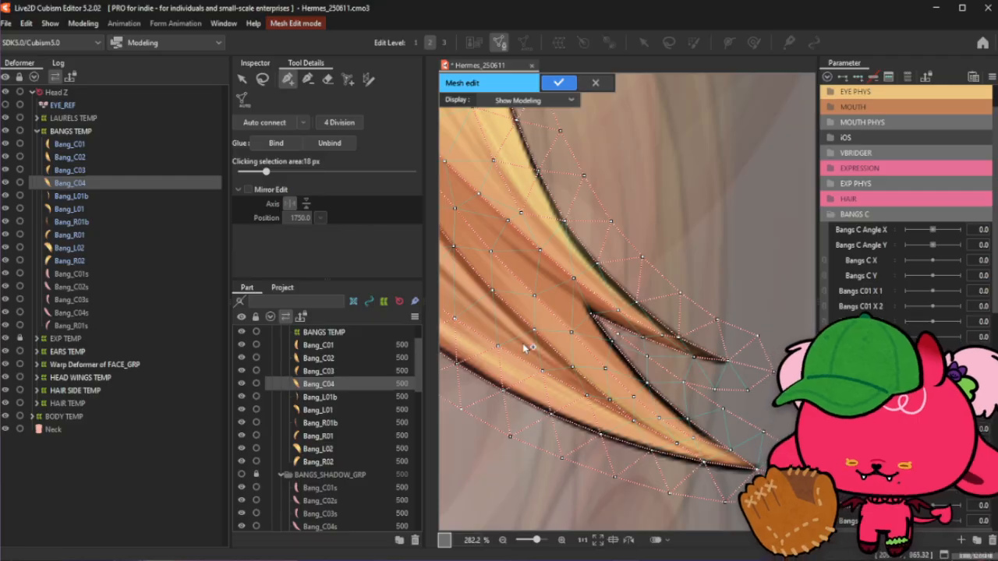
click(264, 80)
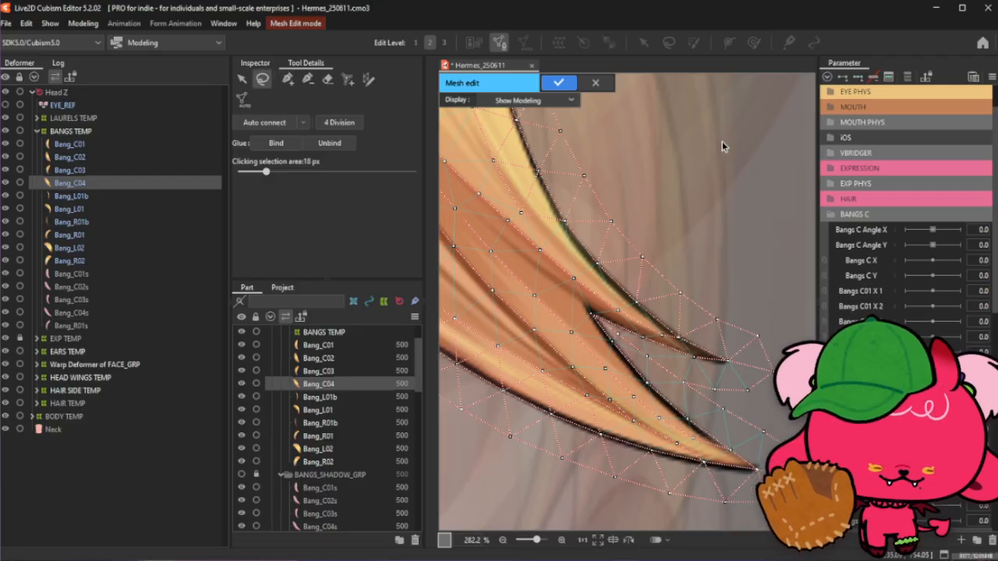
click(287, 79)
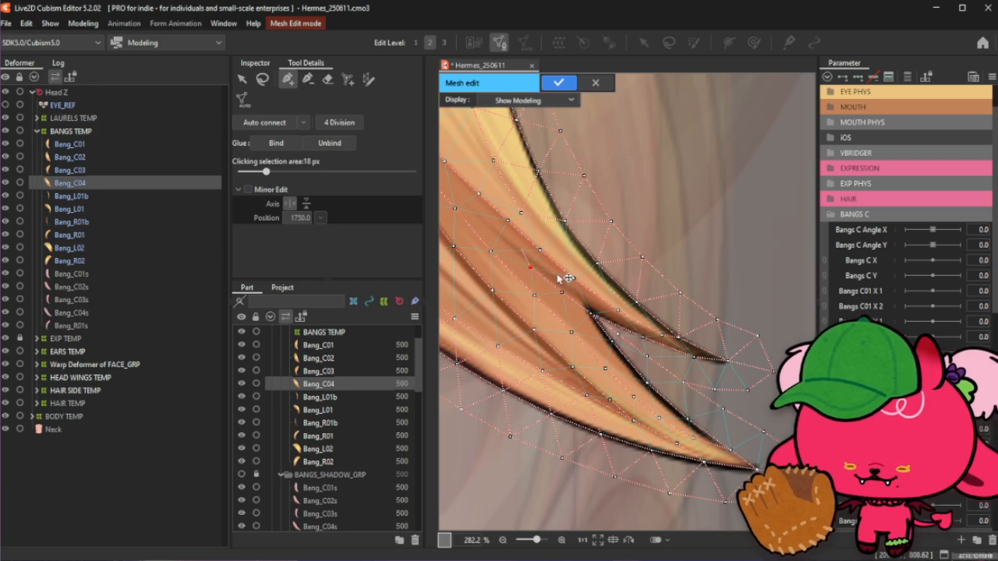
scroll(649, 322, down, 3)
scroll(583, 258, up, 3)
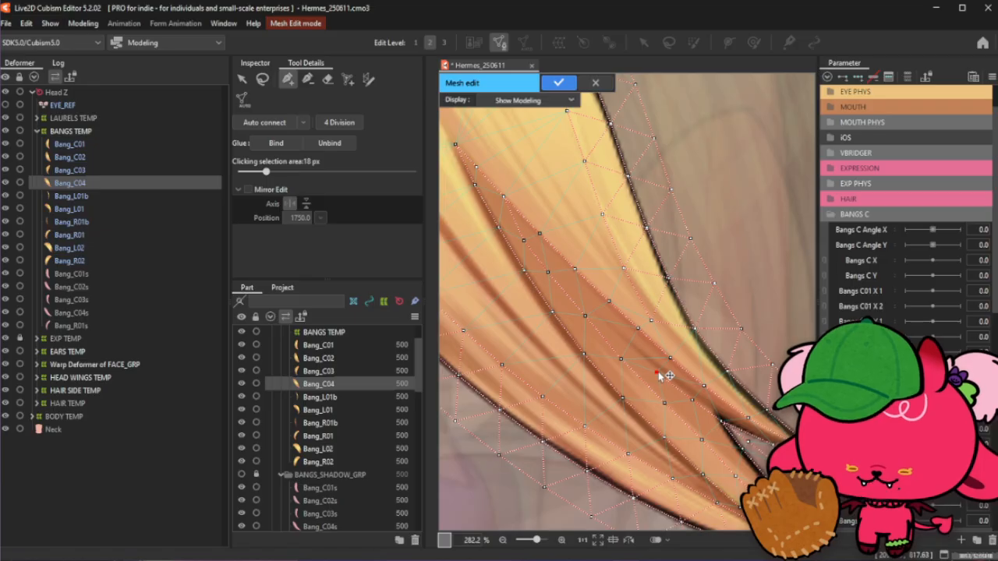
drag(659, 375, 660, 374)
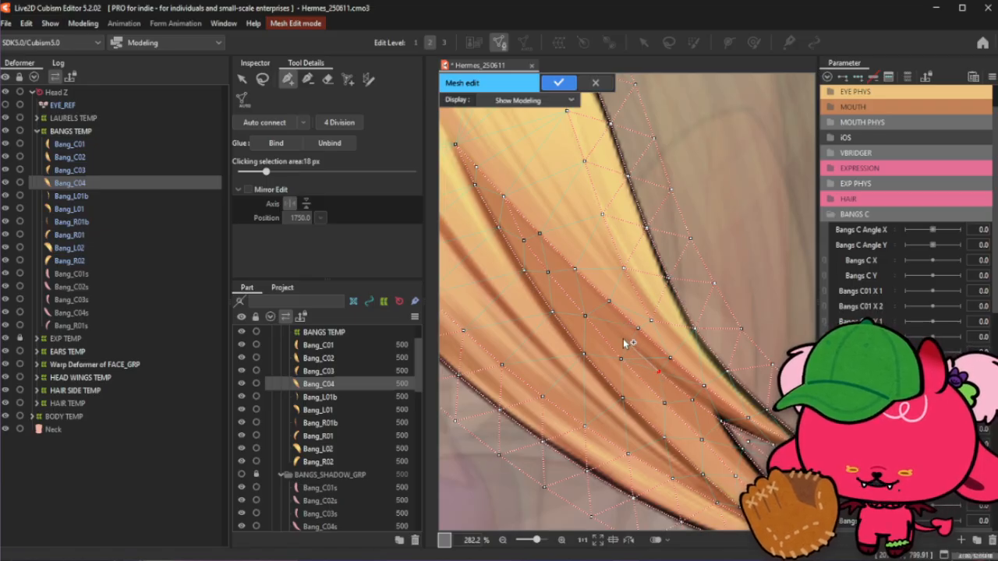
click(584, 316)
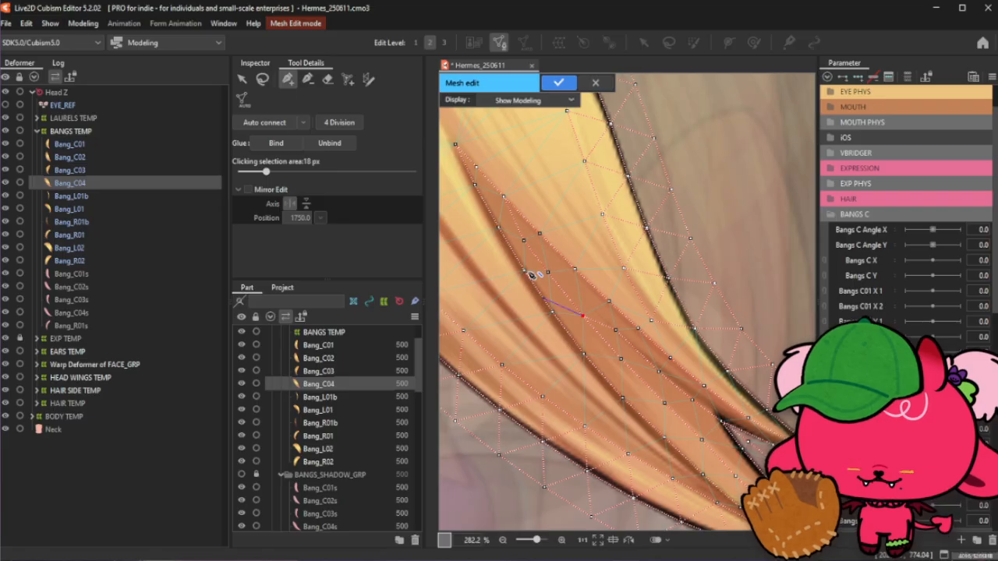
- Clear the selection and add a vertex in the lighter area between the darker band and the outer edge
click(262, 79)
click(759, 166)
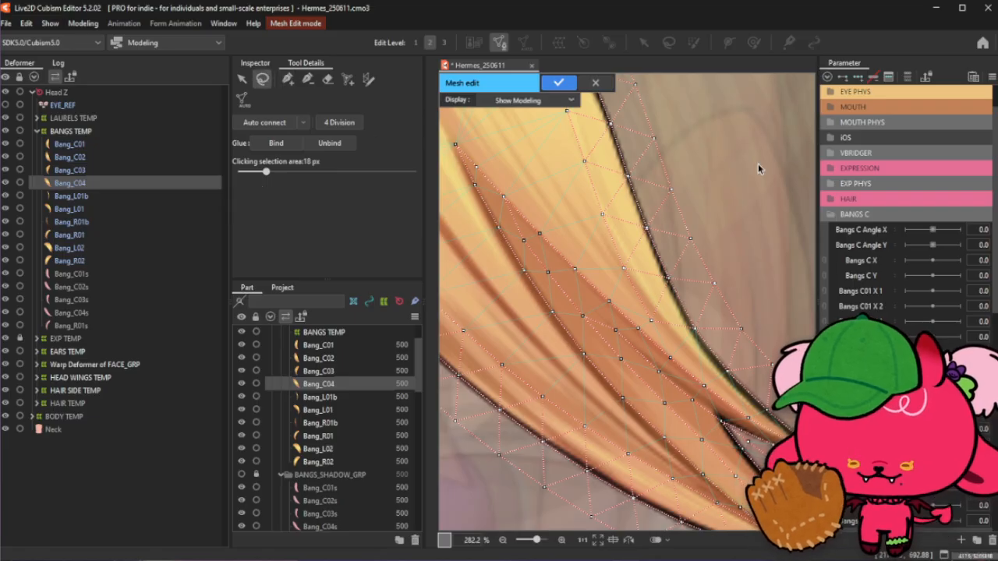
click(289, 79)
click(669, 358)
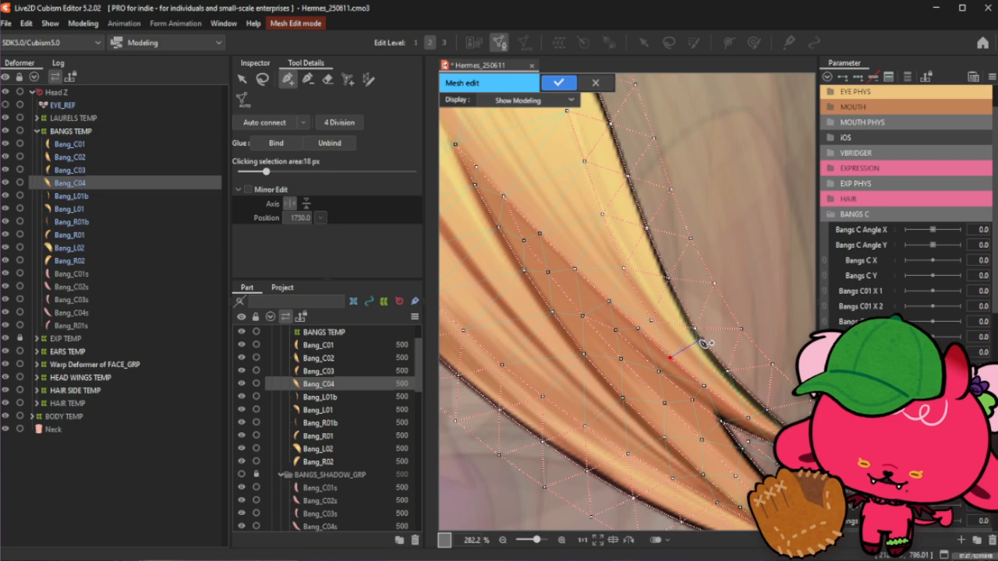
- Clear the selection and add a line of vertices along the lighter strand down toward the strand's tip
click(263, 79)
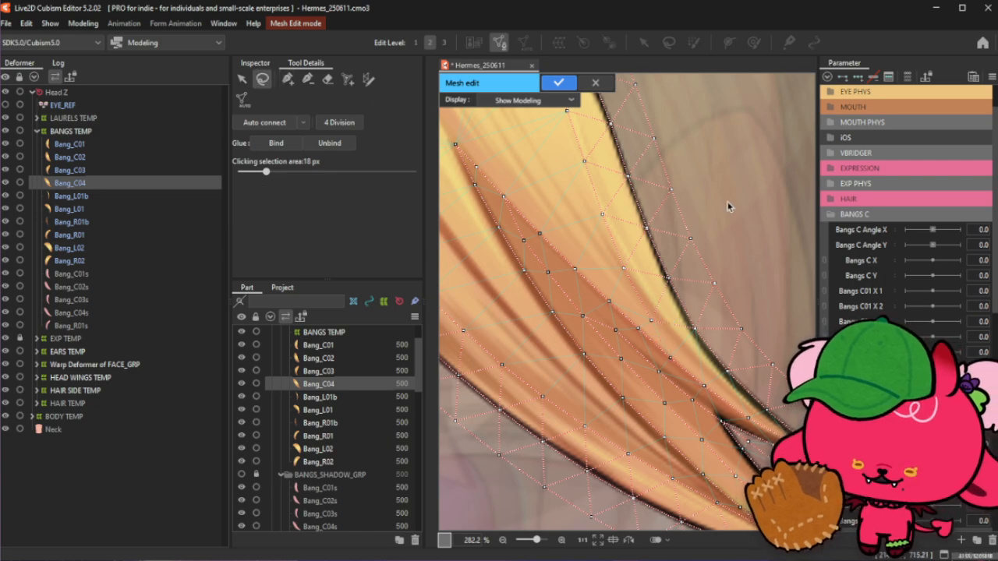
click(731, 207)
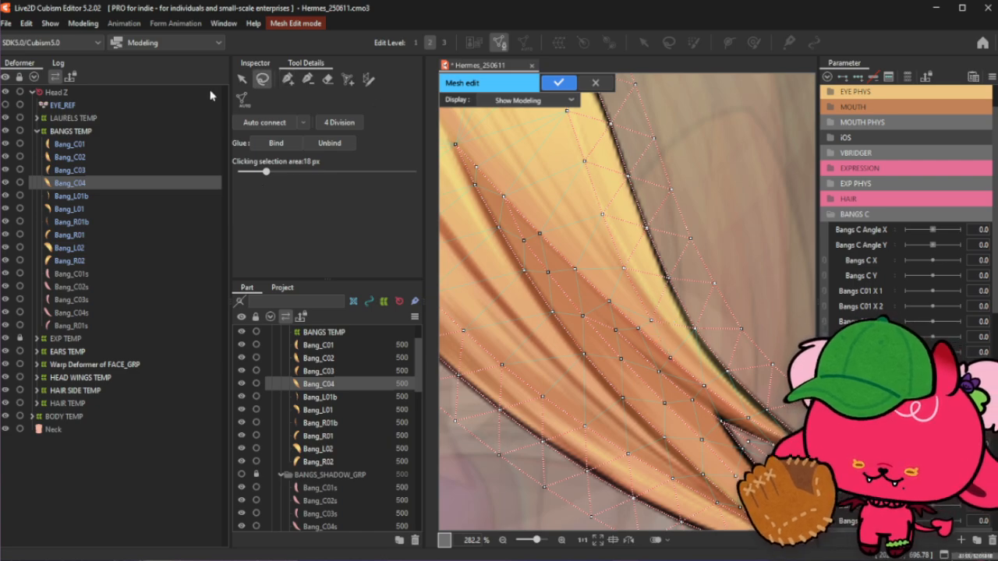
click(290, 82)
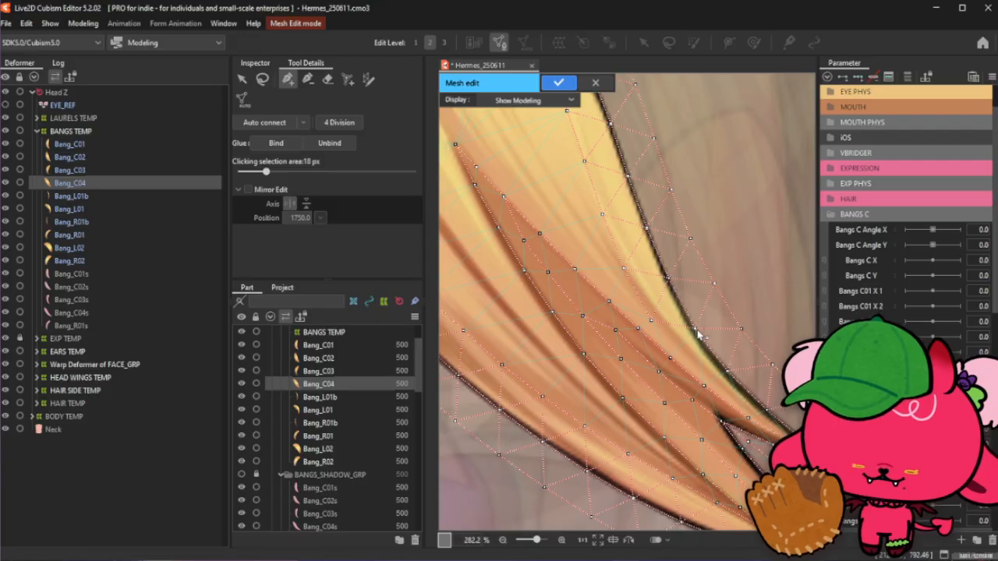
click(649, 311)
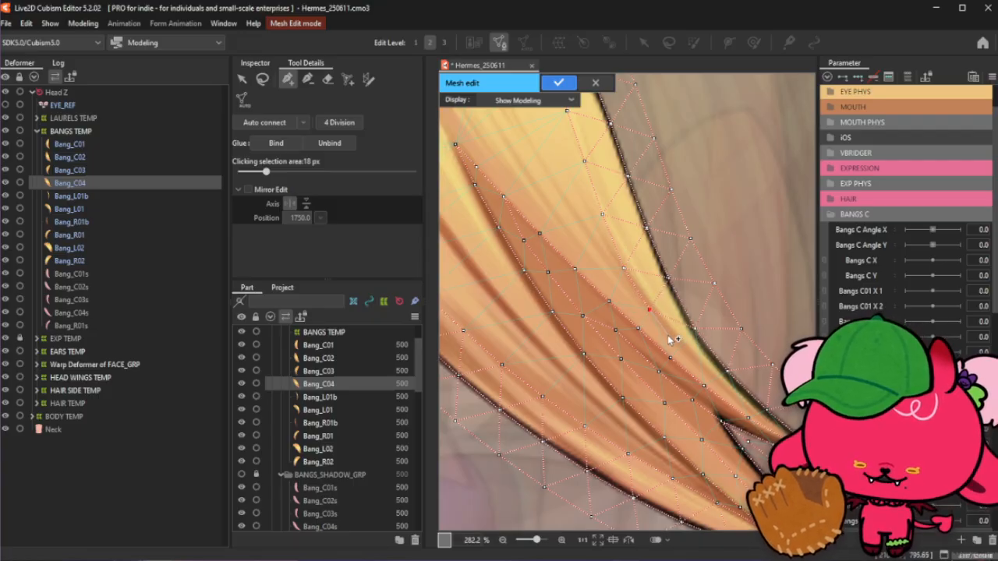
click(667, 336)
click(693, 362)
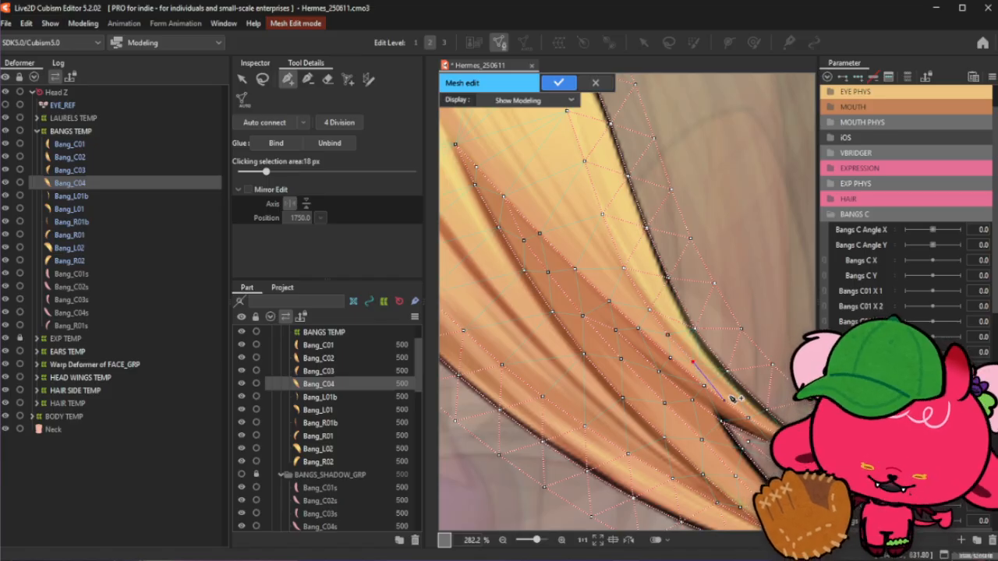
scroll(733, 398, up, 2)
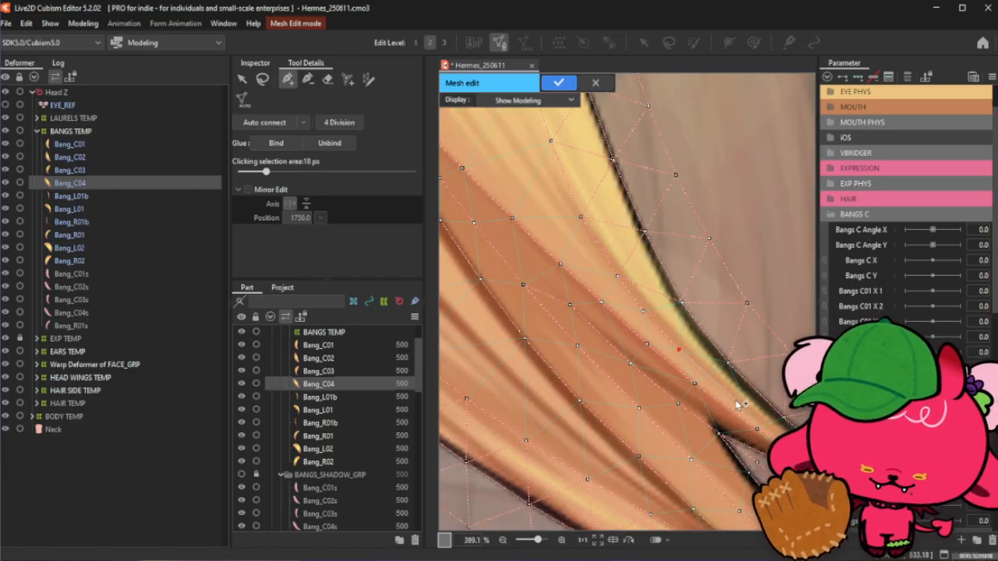
click(736, 400)
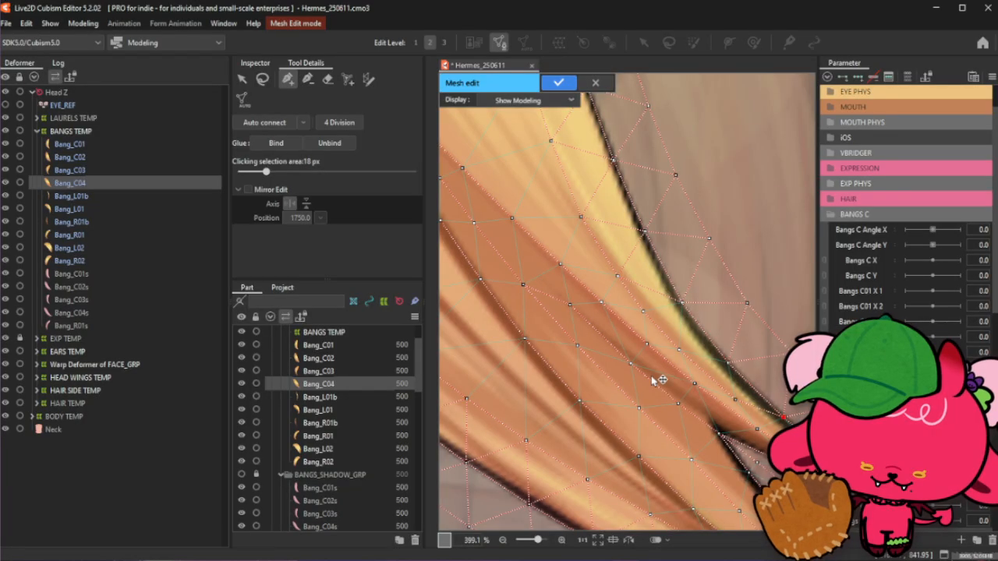
- Add two vertices along the darker strand near the point where the two strand tips split apart
scroll(652, 381, down, 2)
scroll(727, 410, up, 2)
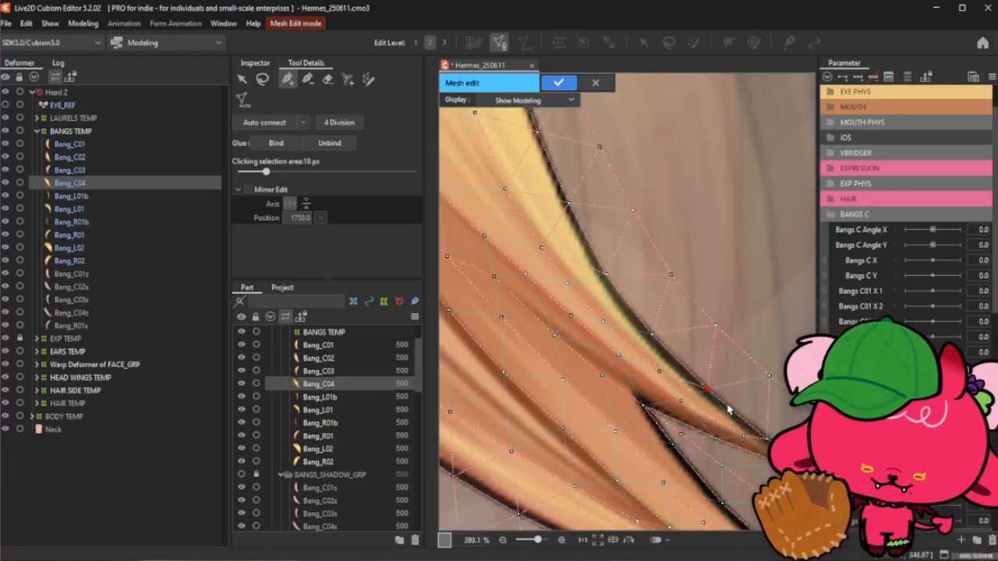
click(687, 405)
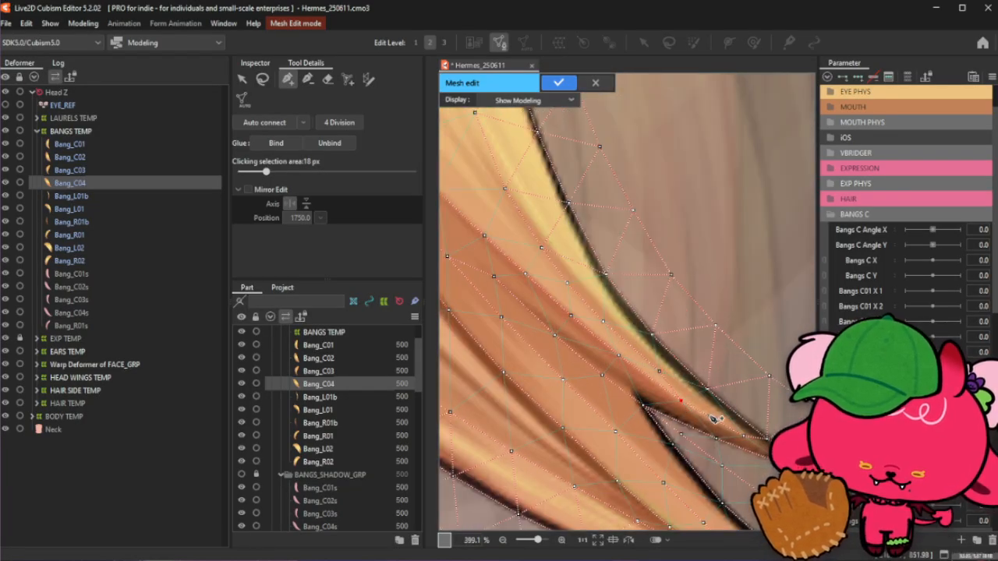
scroll(714, 419, down, 2)
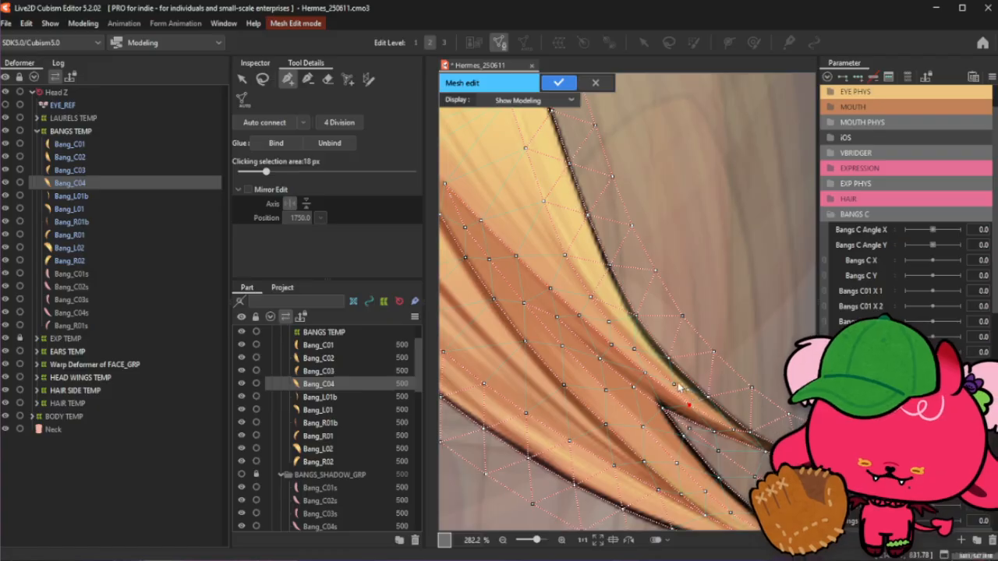
click(638, 349)
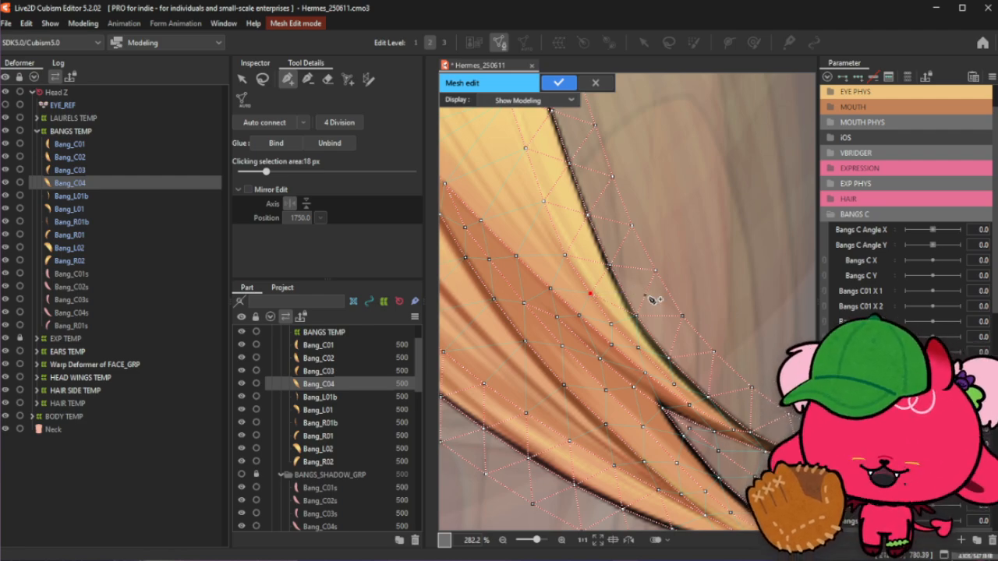
- Clear the selection and review the Bang_C04 mesh at different zoom levels along its whole length
click(262, 78)
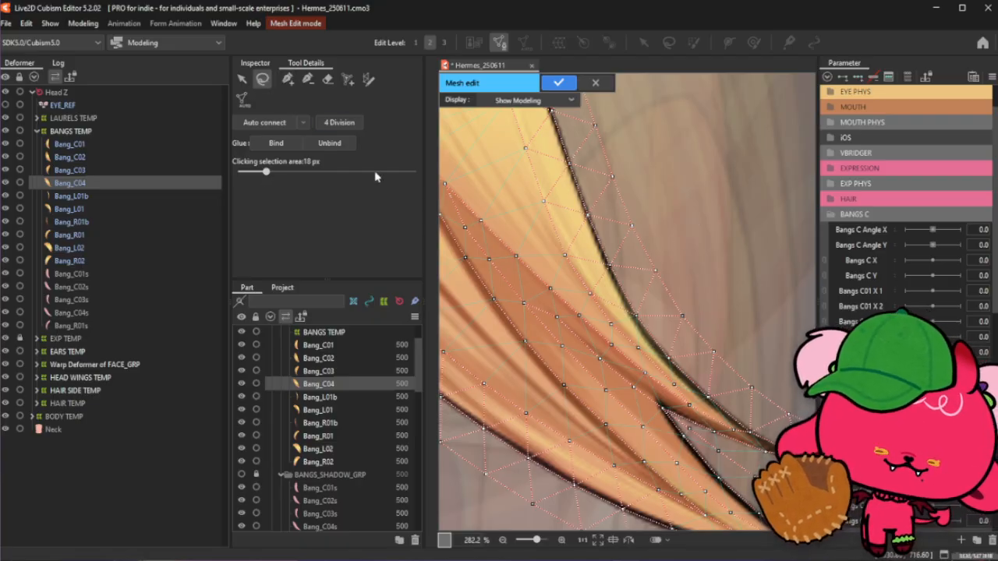
scroll(696, 201, down, 3)
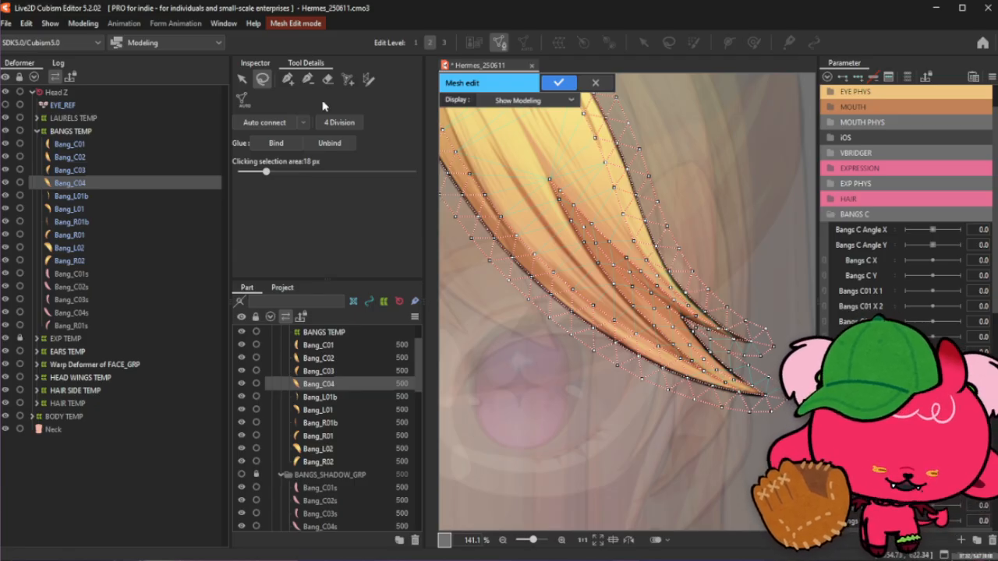
click(287, 79)
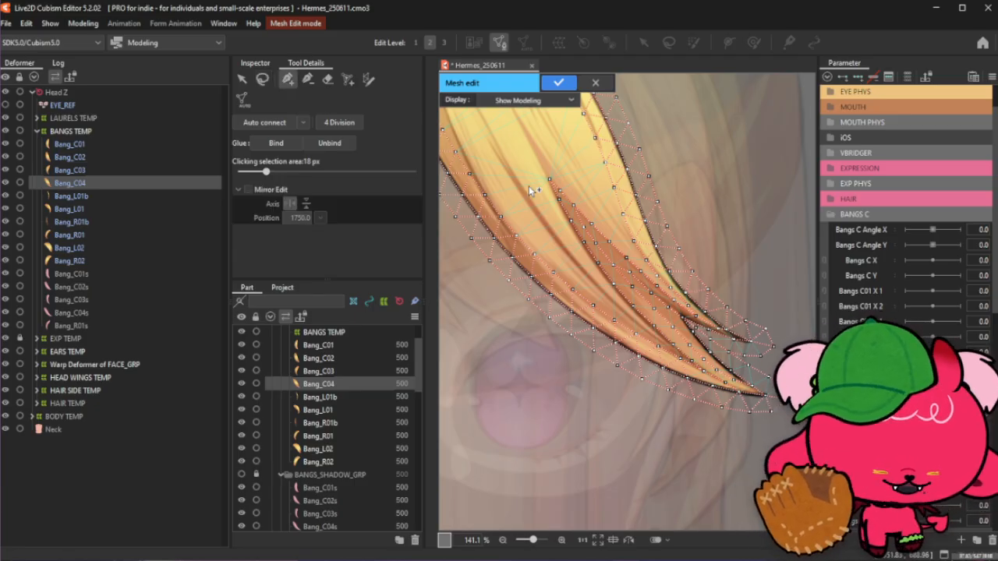
scroll(539, 316, down, 2)
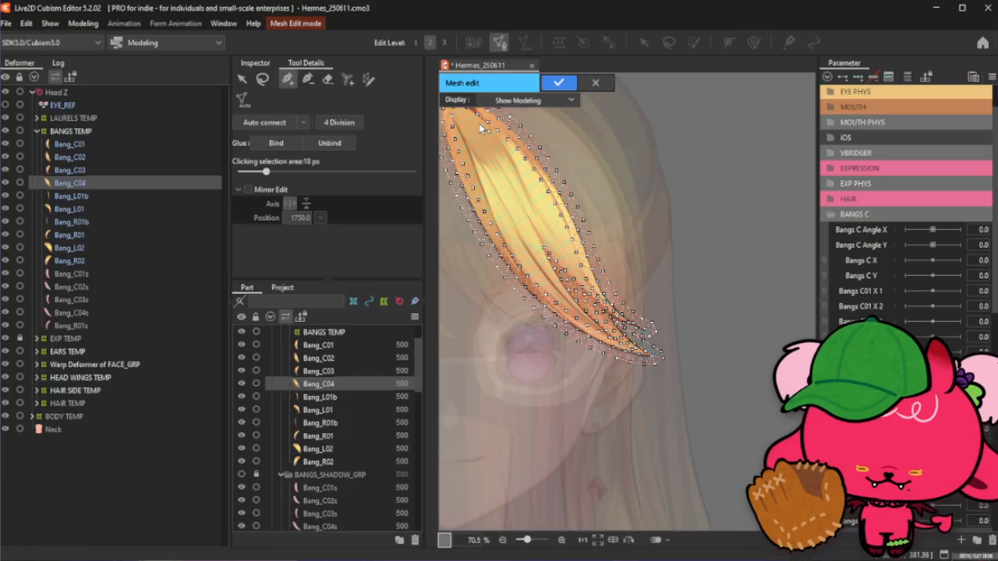
scroll(480, 126, up, 2)
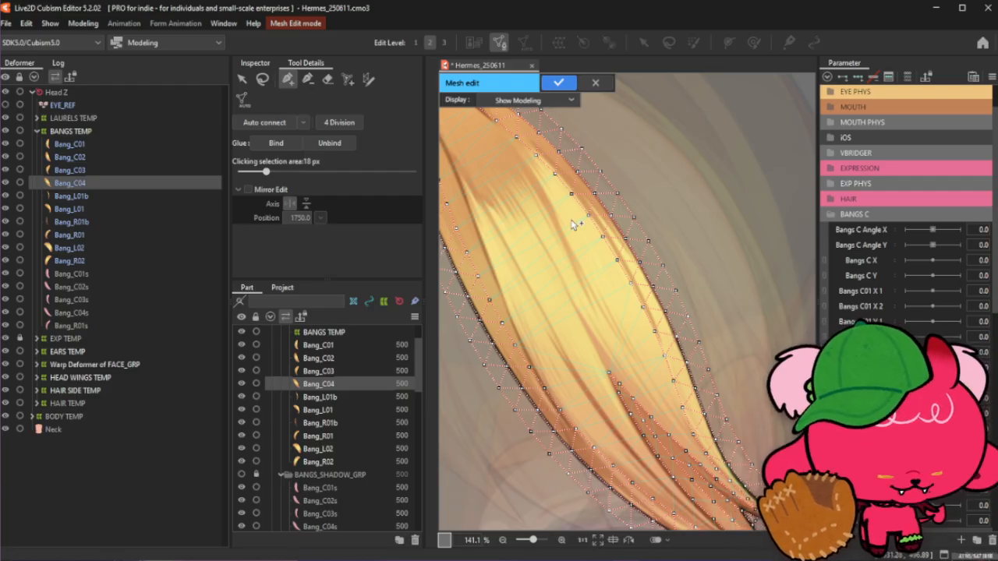
click(262, 78)
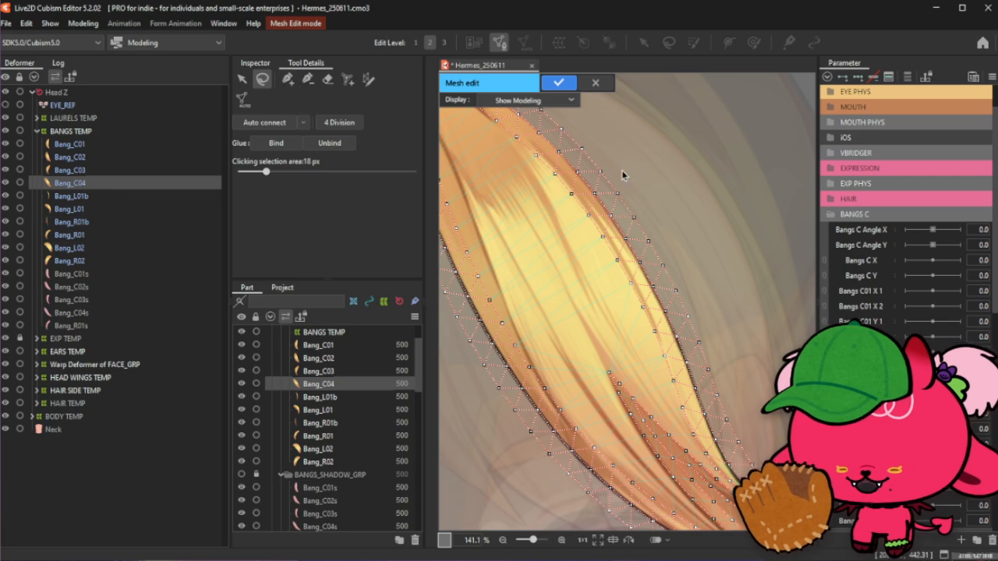
click(287, 80)
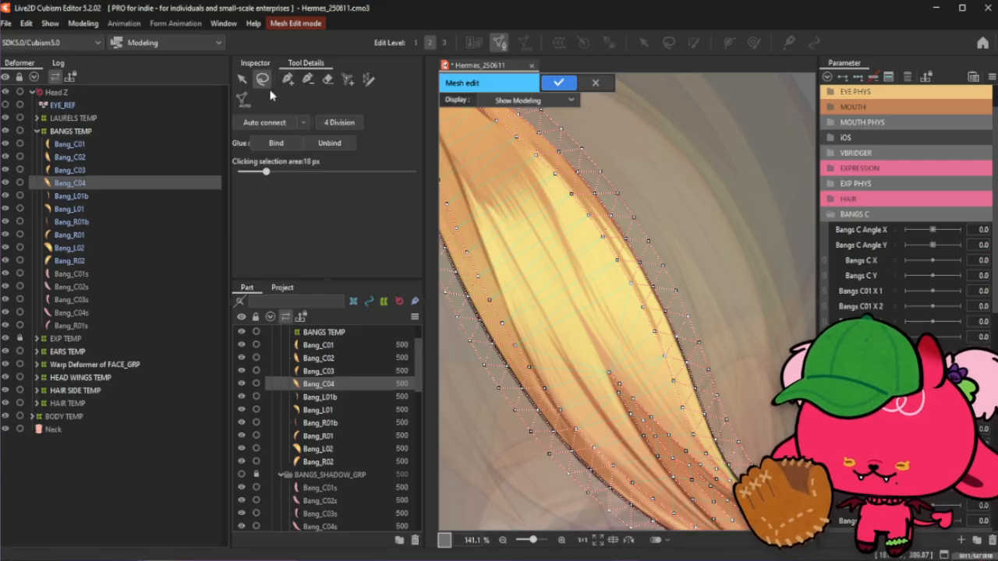
scroll(458, 208, down, 4)
scroll(463, 206, up, 4)
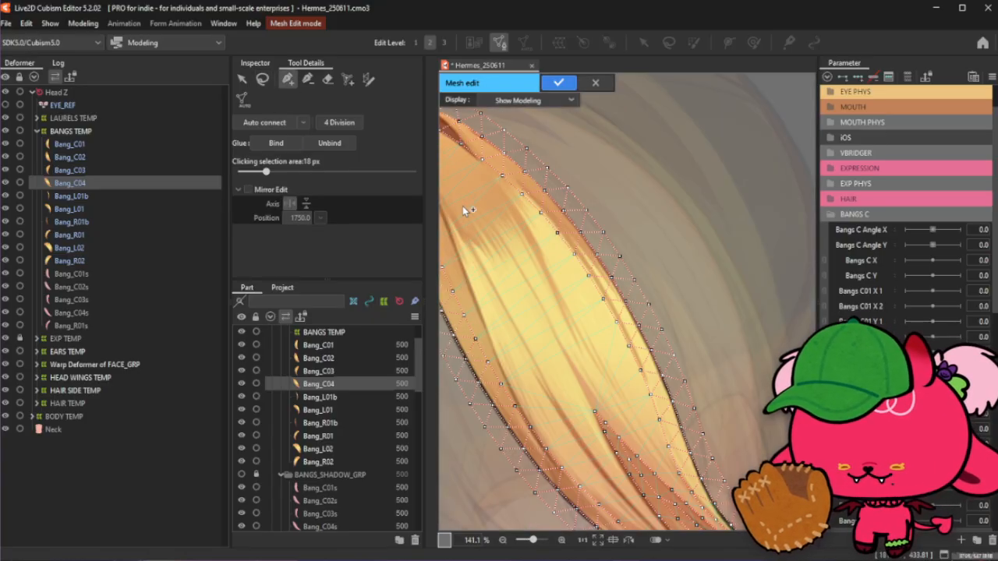
scroll(556, 220, down, 2)
scroll(557, 221, up, 3)
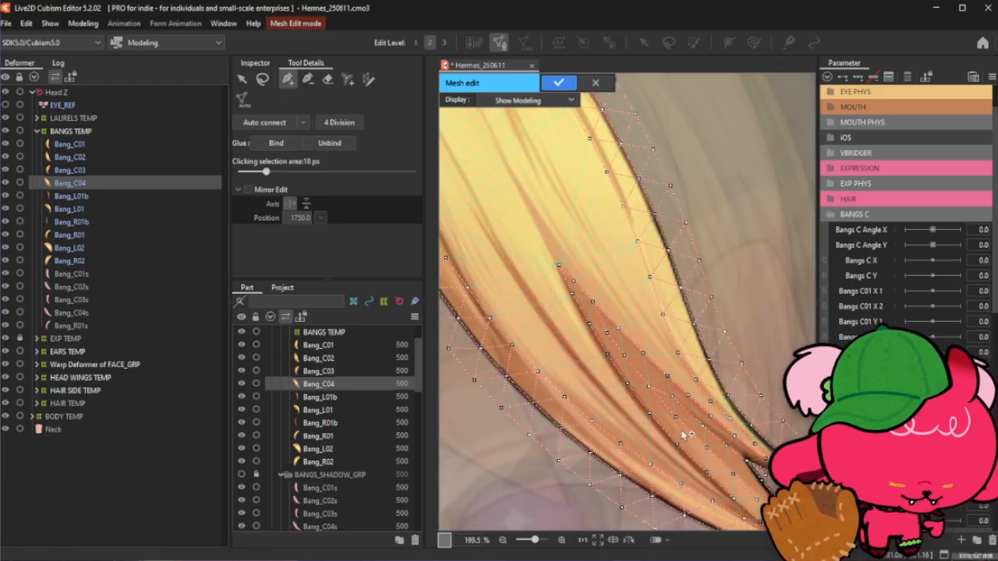
scroll(683, 435, down, 1)
scroll(711, 479, up, 1)
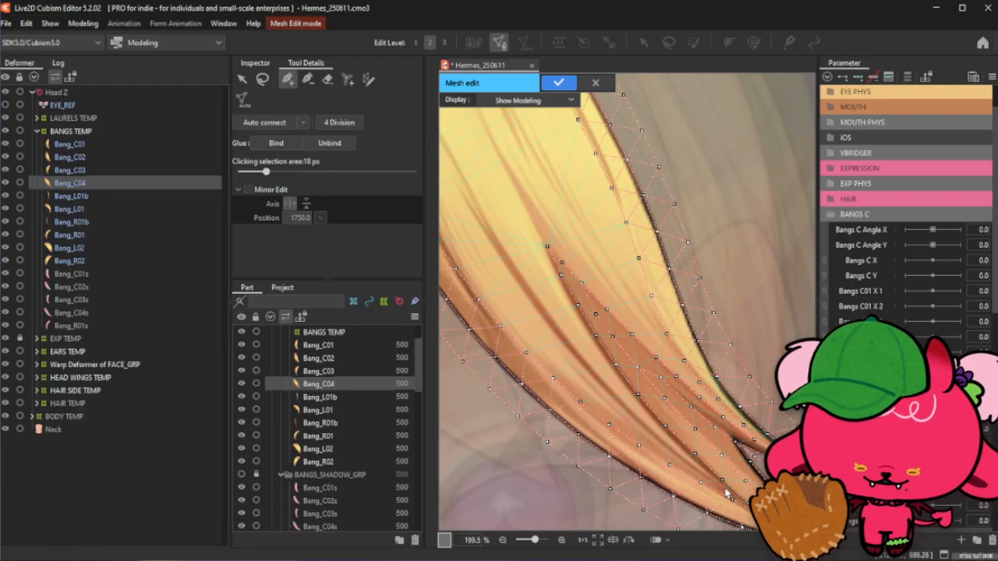
scroll(725, 490, up, 1)
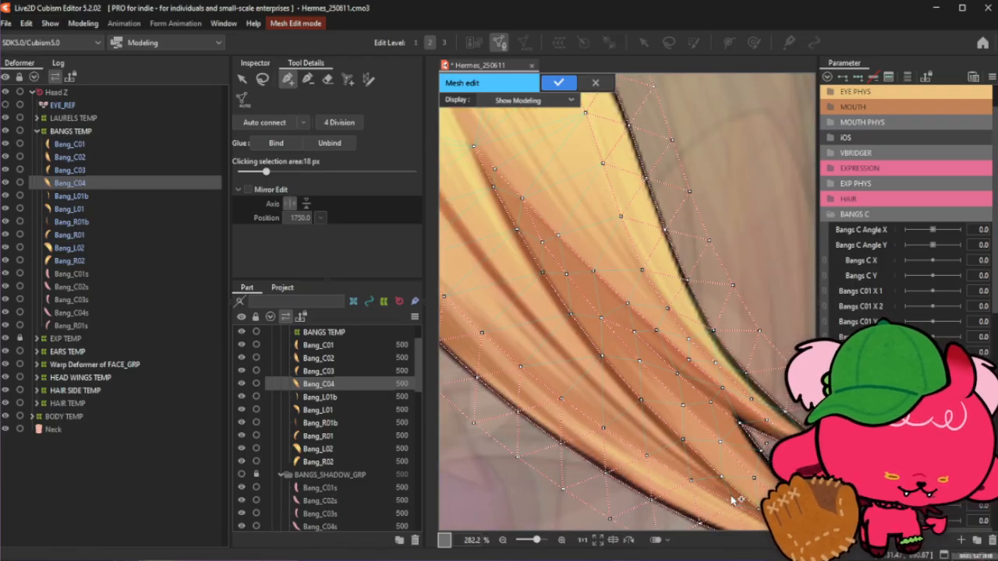
- Add a vertex near the lower strand's outer edge, then clear the selection
click(735, 507)
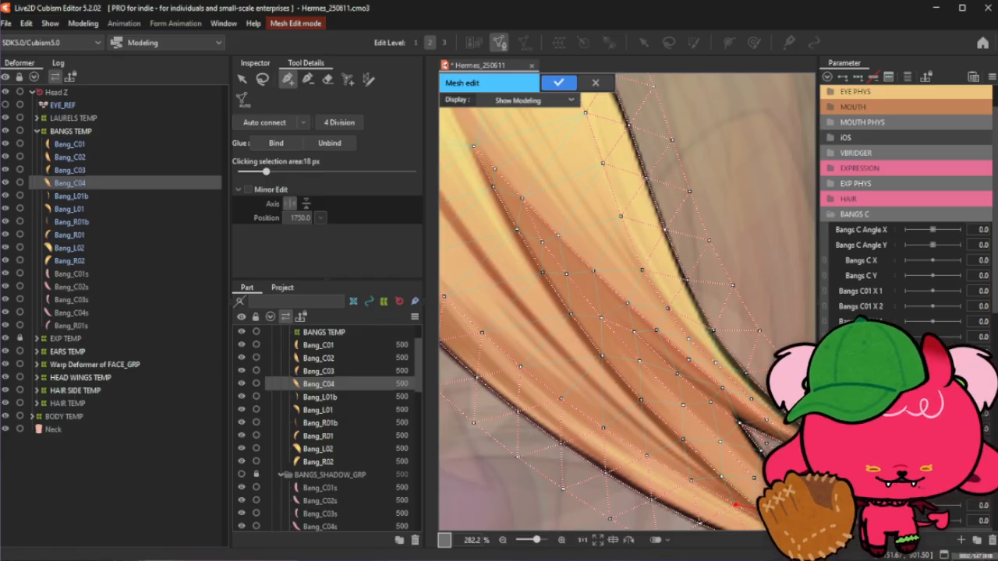
click(264, 80)
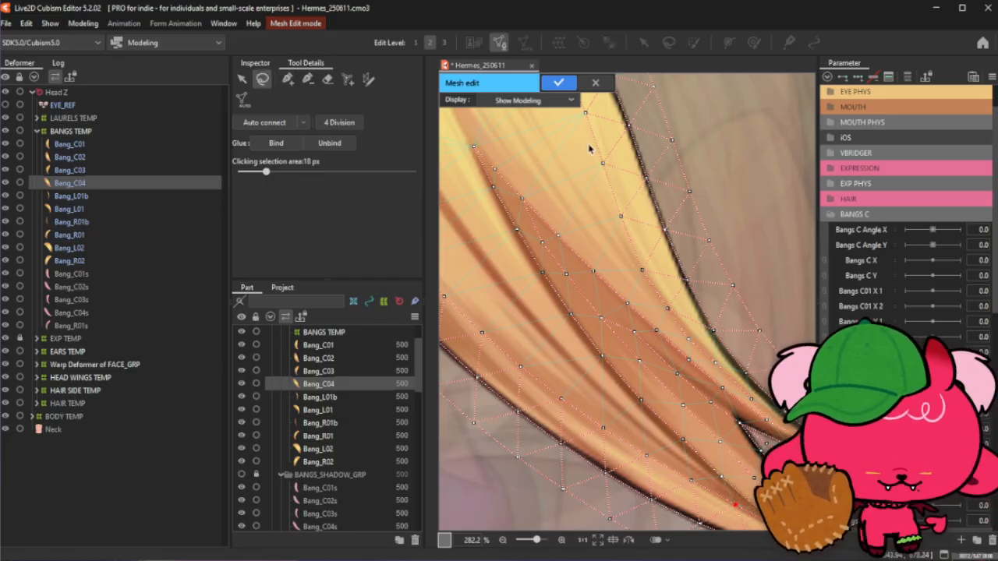
click(287, 79)
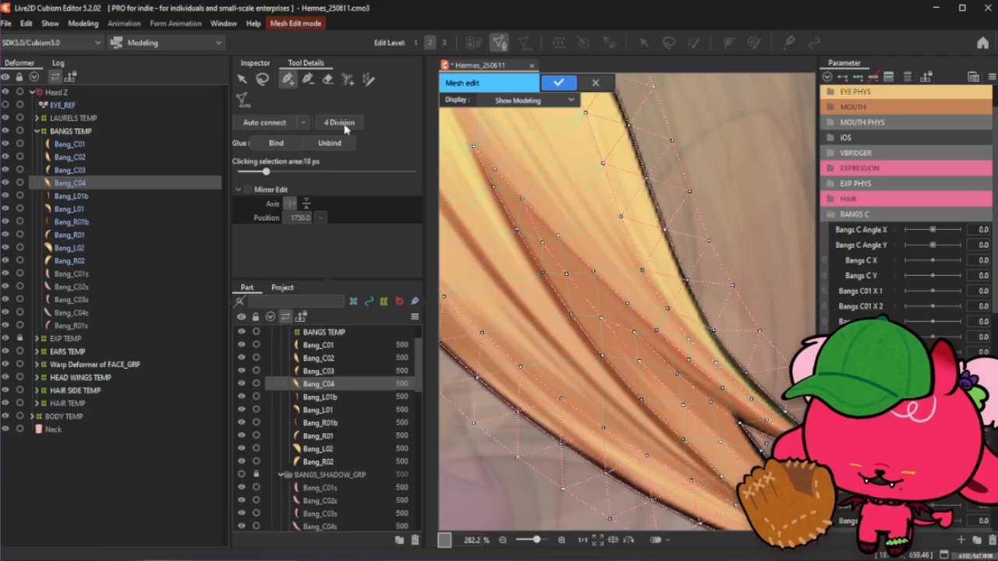
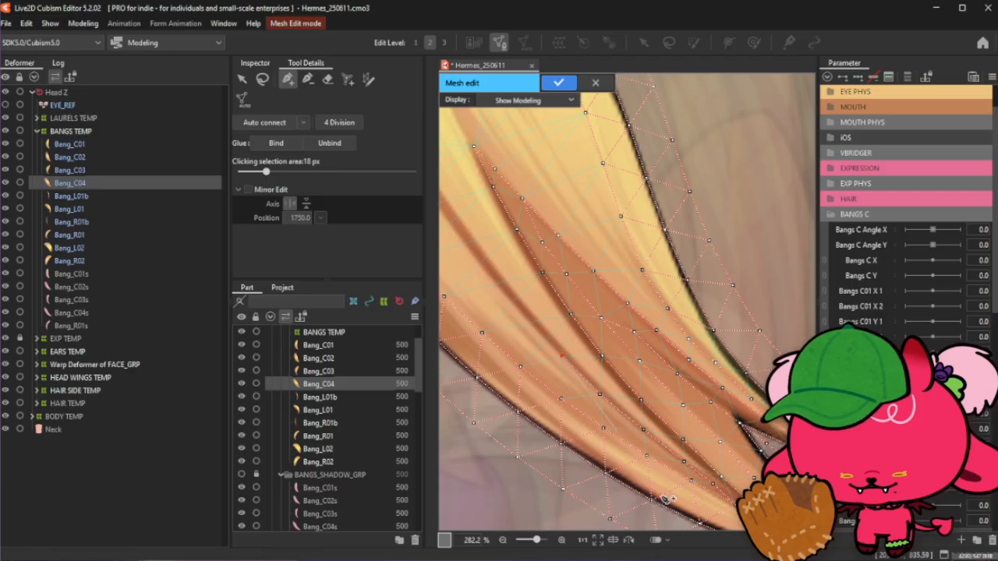
- Examine the upper part of the Bang_C04 mesh where the strands diverge, switching between the selection and vertex tools
drag(562, 357, 644, 451)
scroll(643, 450, down, 4)
scroll(599, 404, up, 2)
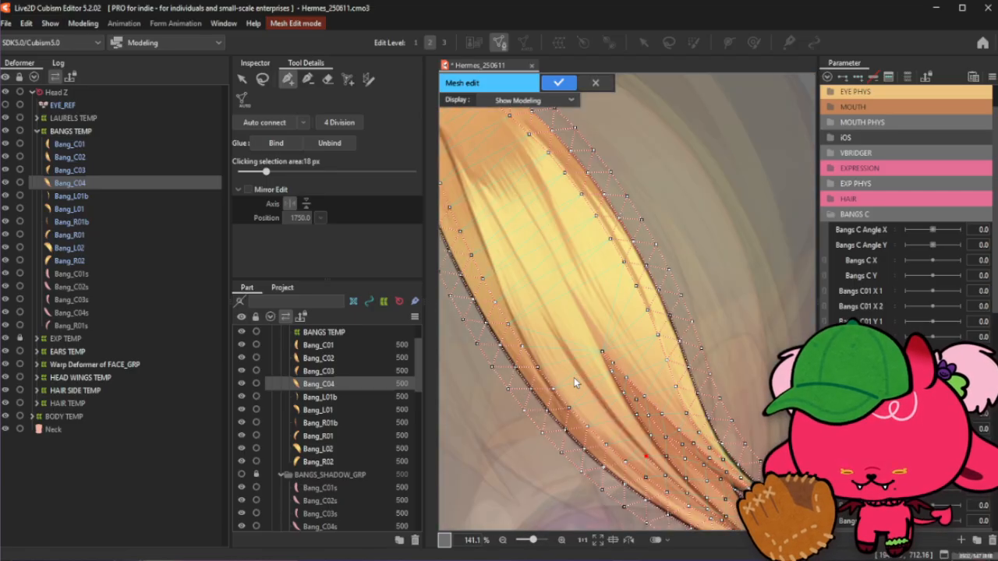
scroll(633, 450, up, 1)
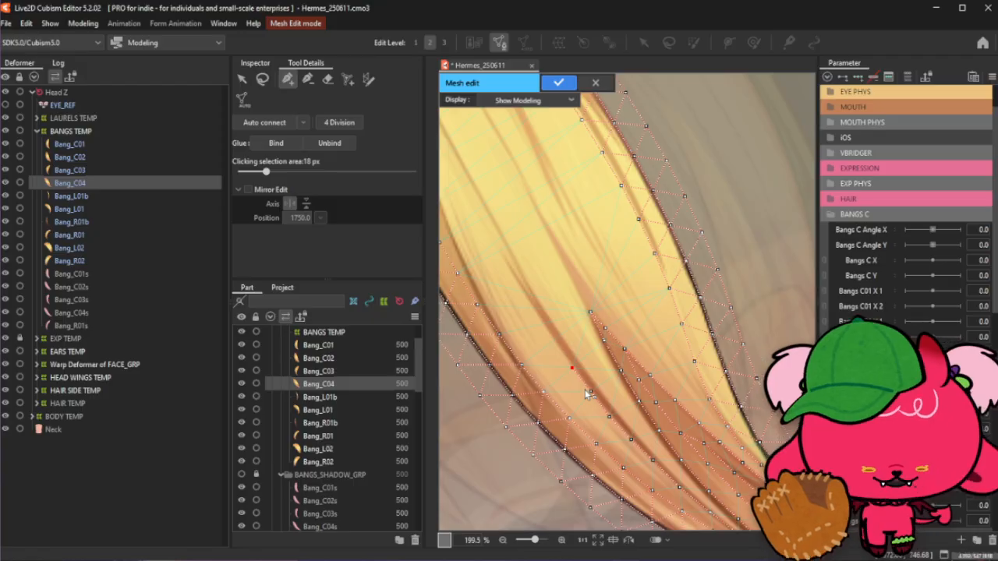
scroll(505, 238, down, 3)
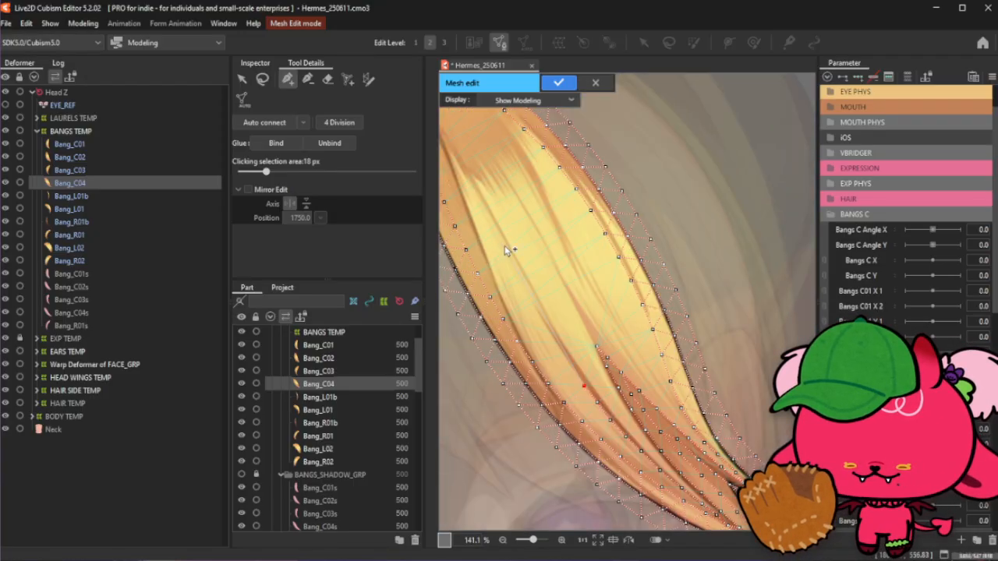
click(263, 80)
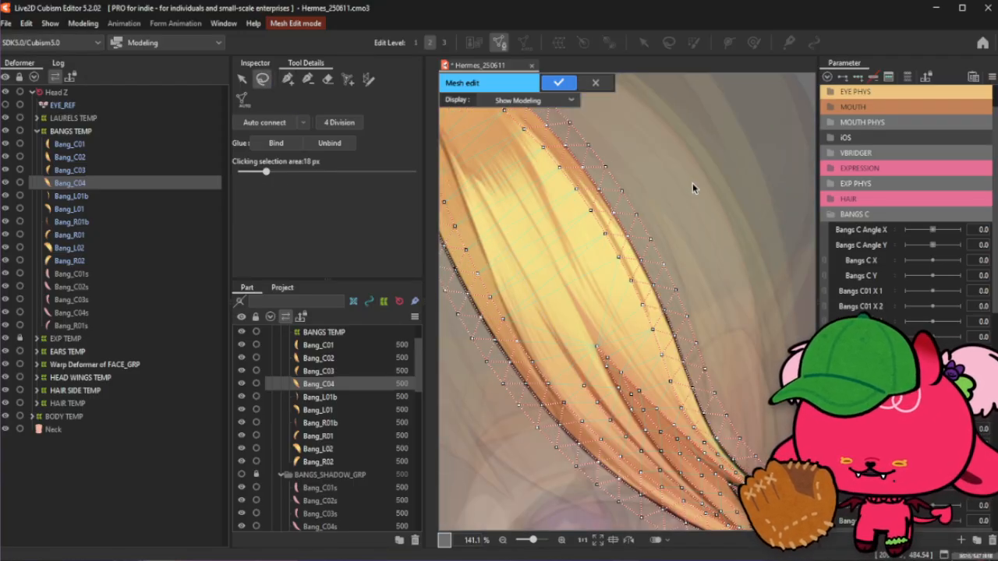
scroll(693, 188, down, 3)
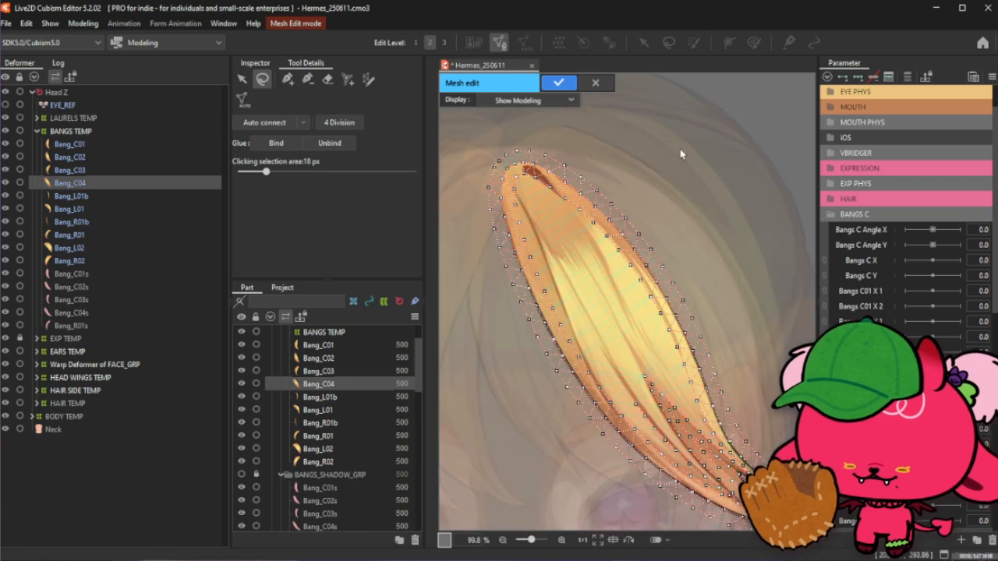
click(288, 78)
scroll(598, 282, up, 2)
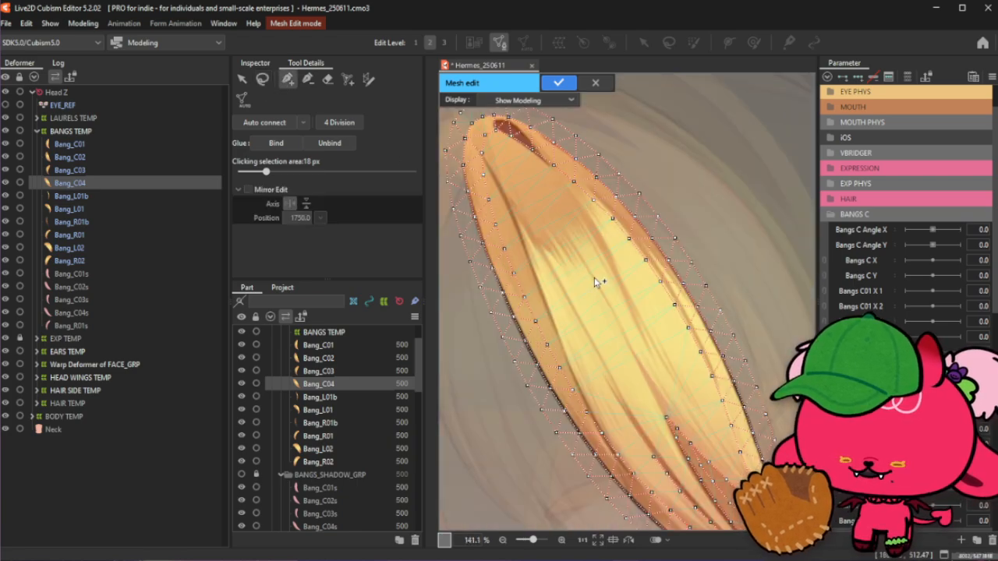
scroll(657, 460, up, 1)
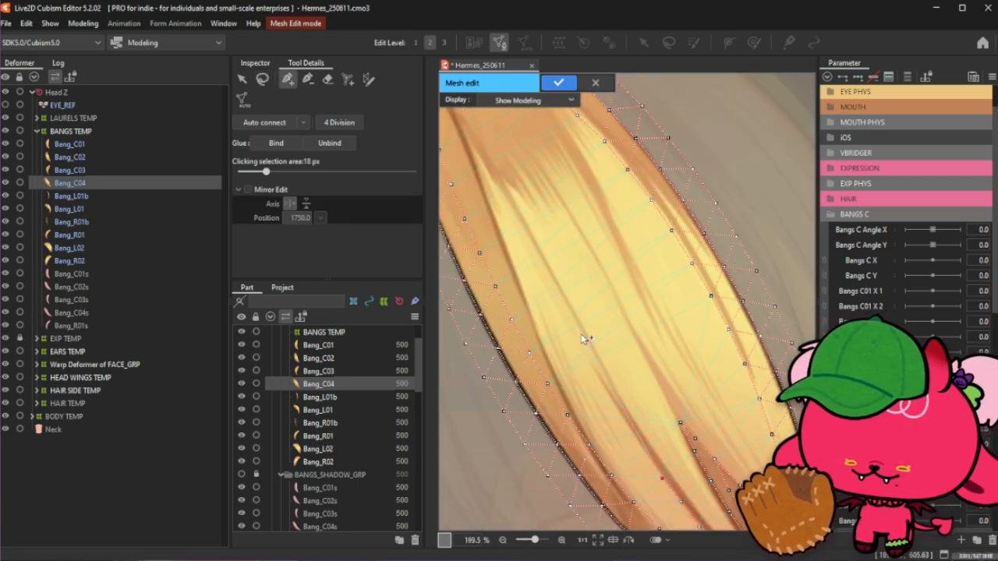
scroll(547, 310, down, 1)
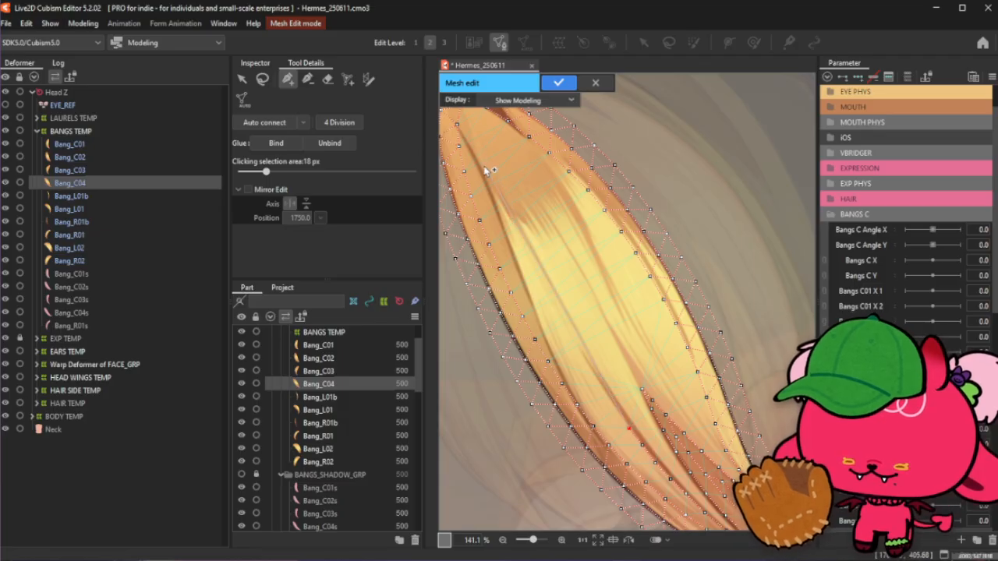
- Add a line of vertices along the dark crease running down from the top of the strand
click(456, 126)
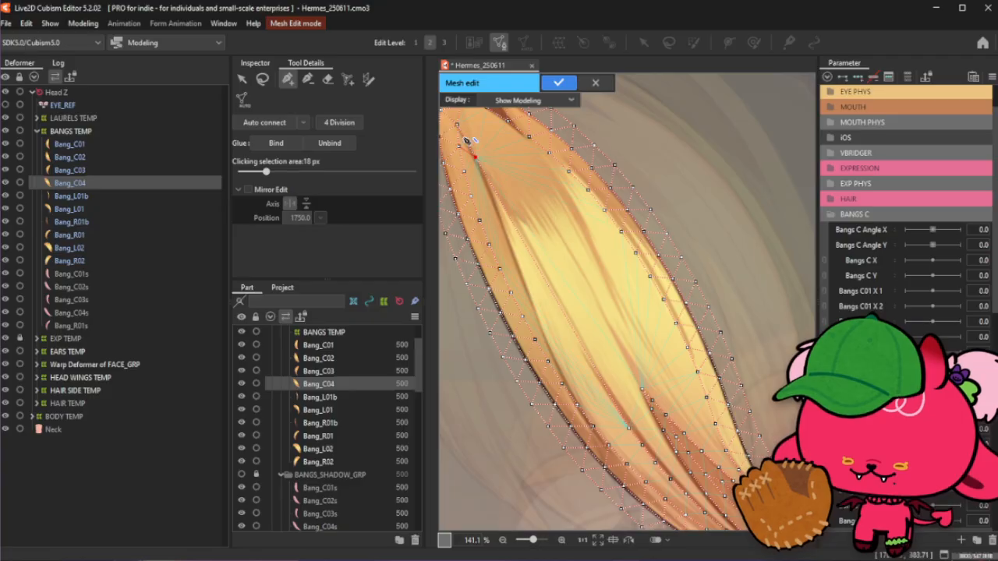
scroll(477, 161, up, 1)
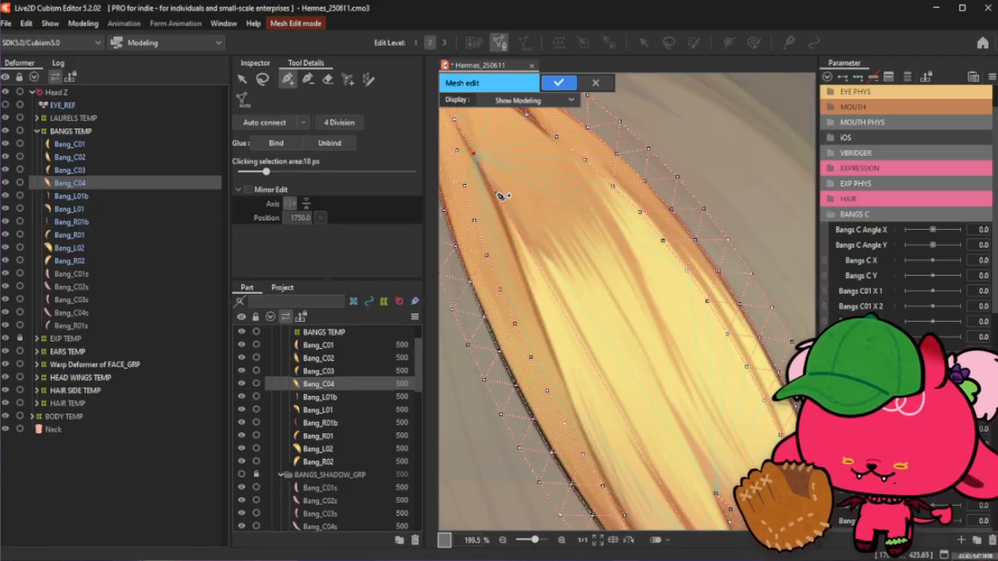
click(498, 193)
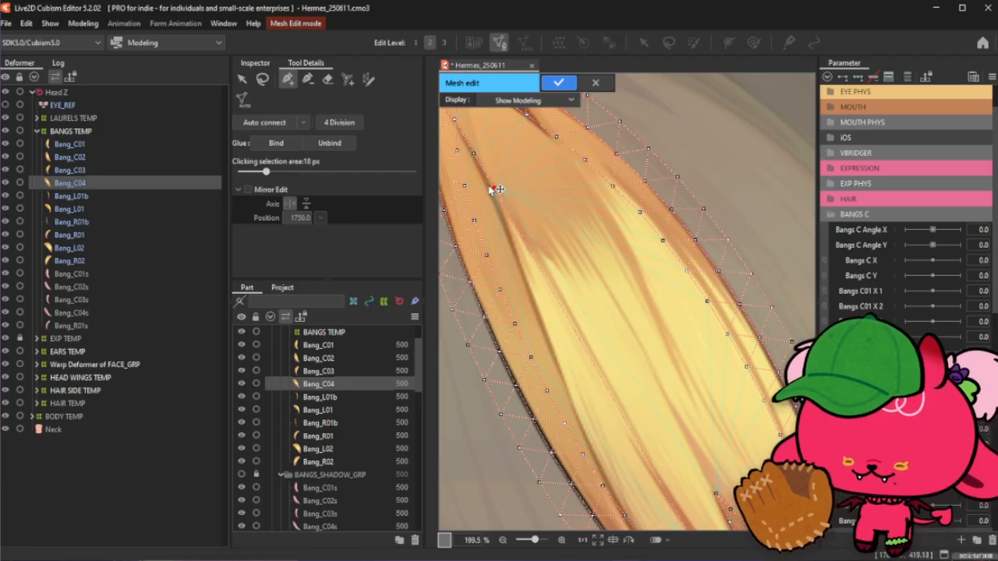
click(513, 222)
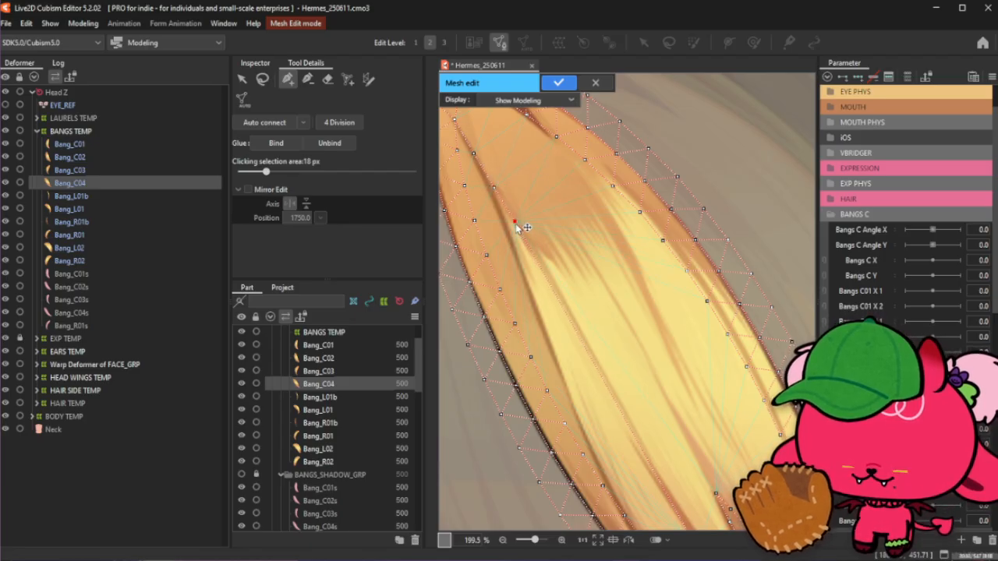
click(532, 256)
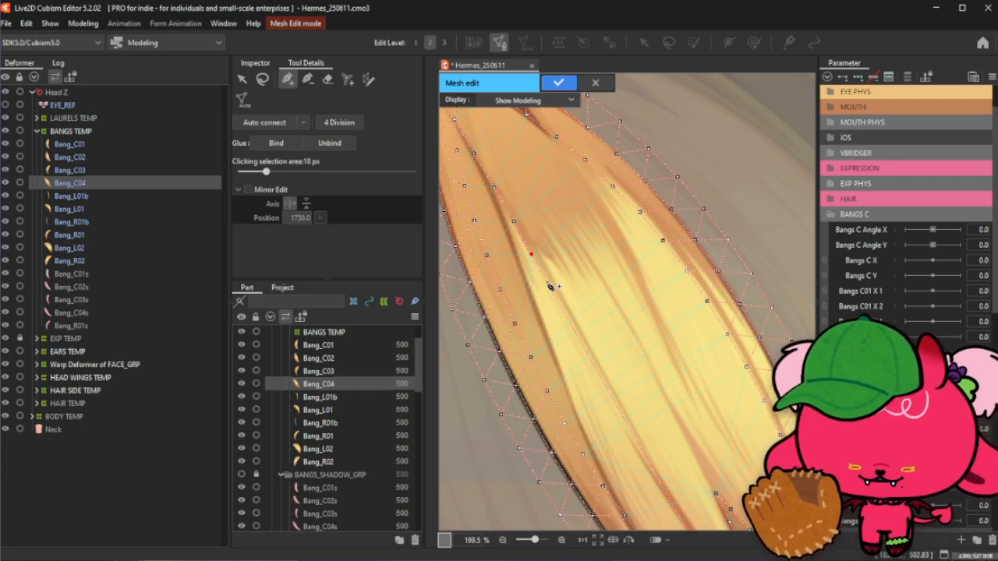
click(548, 283)
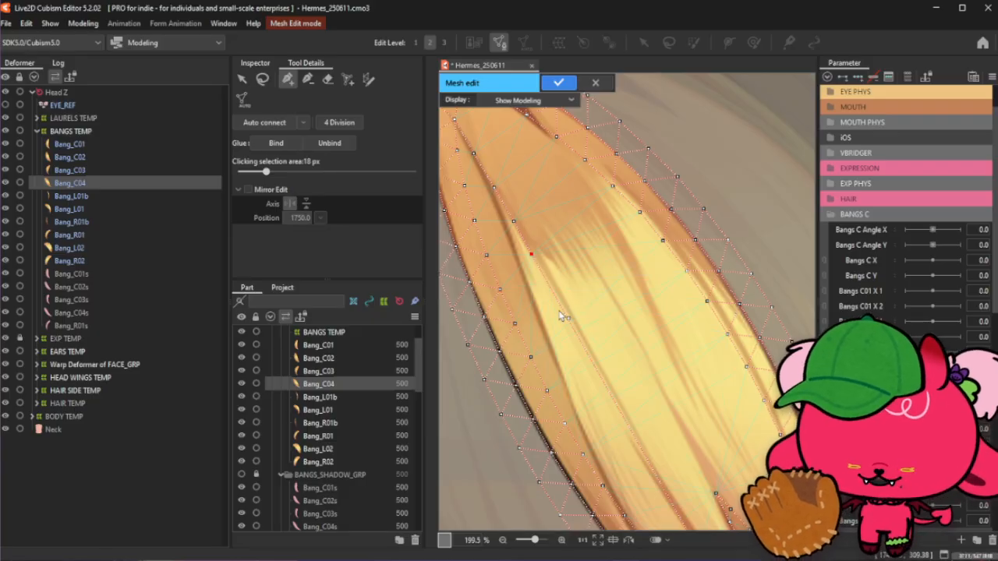
- Clear the selection and add vertices near the strand's top tip and near its lower end
click(261, 81)
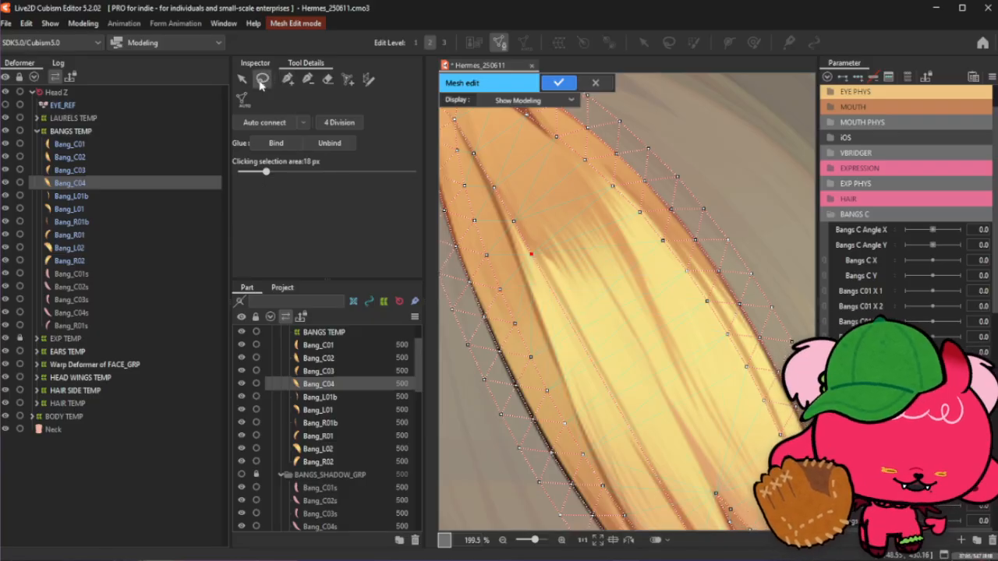
click(307, 78)
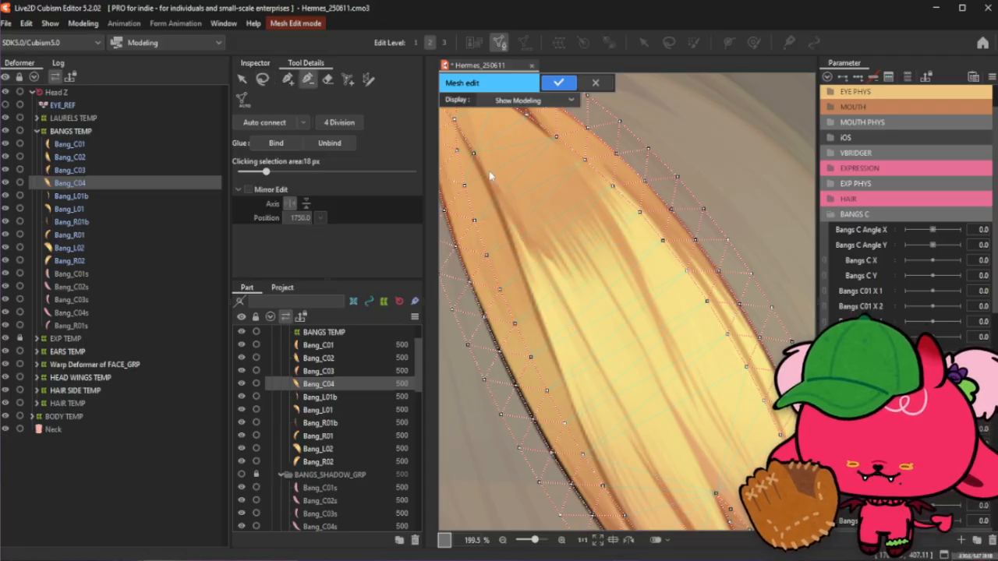
click(288, 79)
click(453, 119)
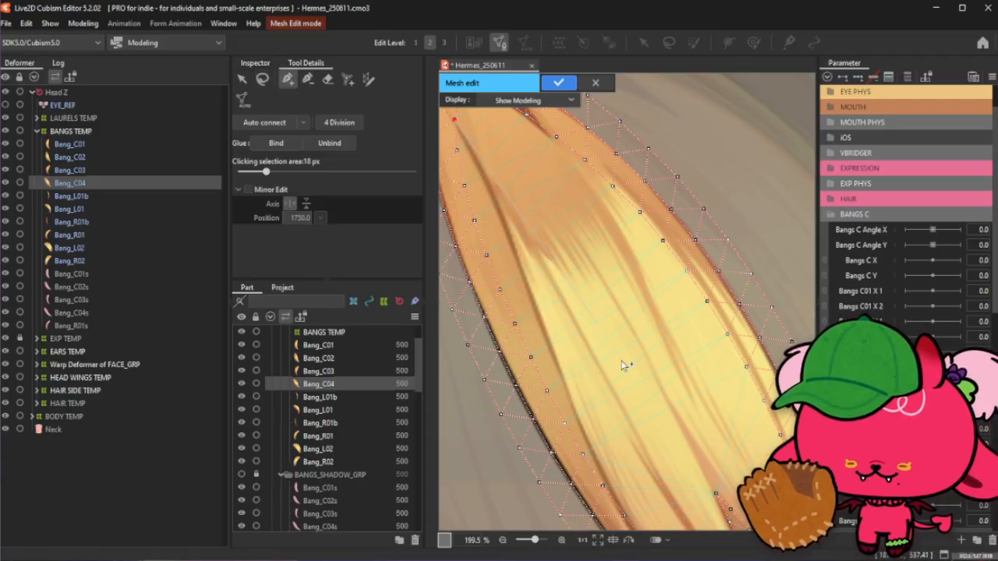
scroll(657, 386, down, 2)
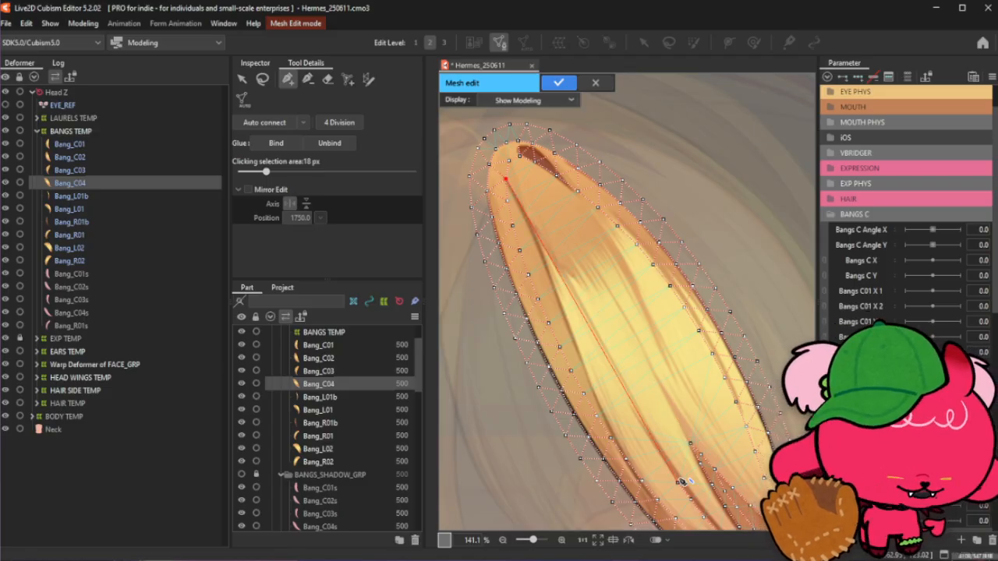
click(679, 481)
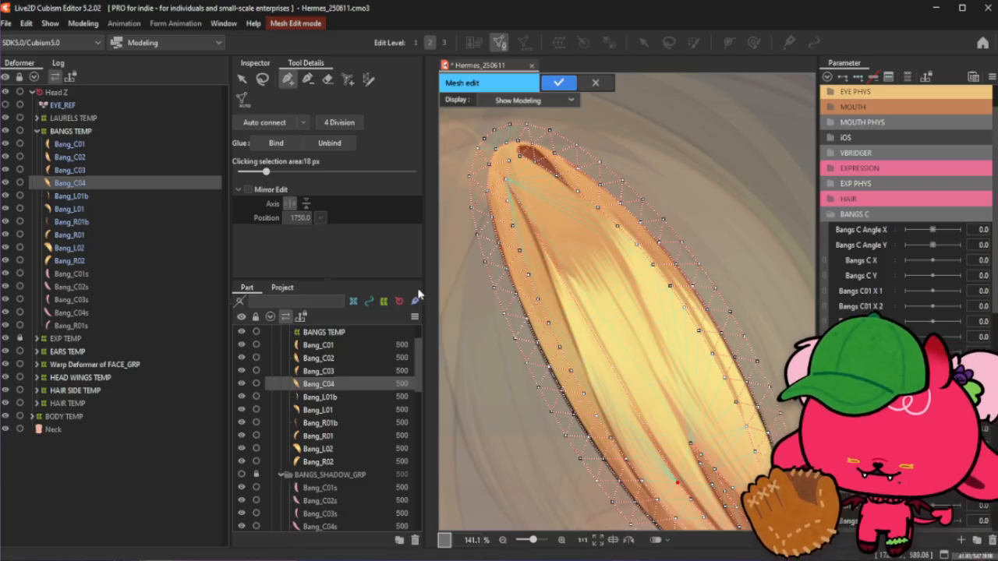
- Clear the selection and add two vertices just inside the dark outer edge in the middle of the strand
click(261, 79)
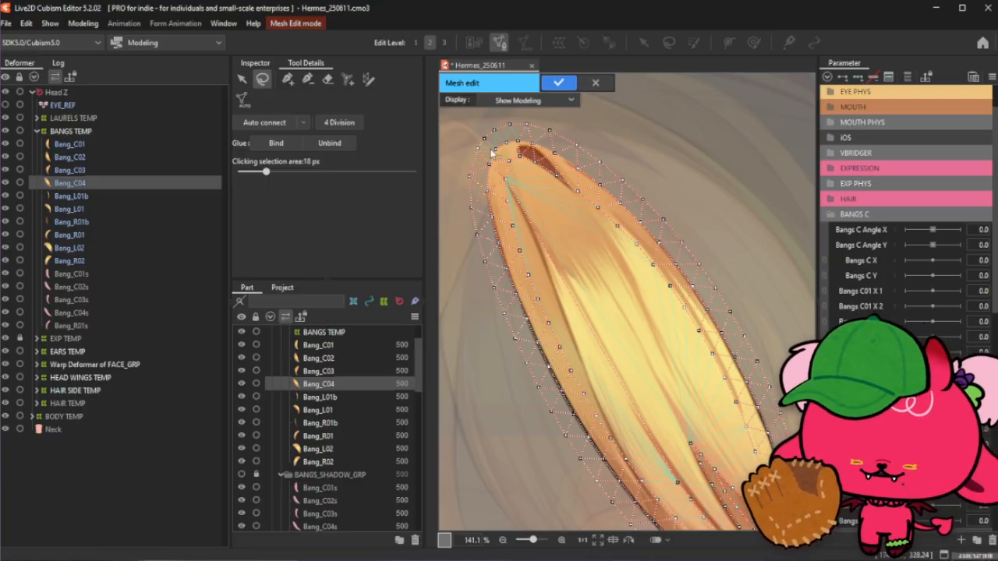
scroll(491, 154, up, 2)
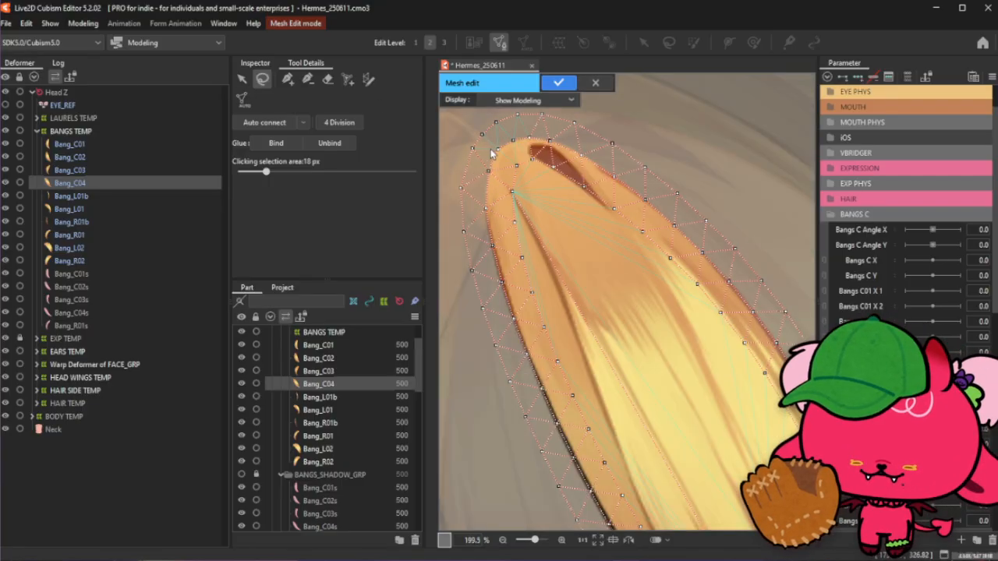
click(287, 80)
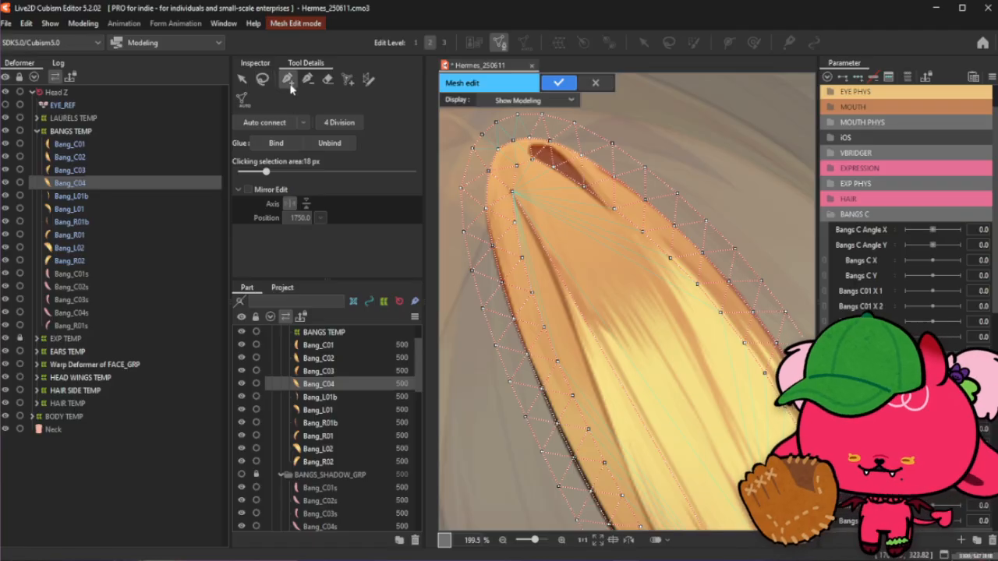
scroll(516, 218, up, 2)
scroll(529, 164, down, 2)
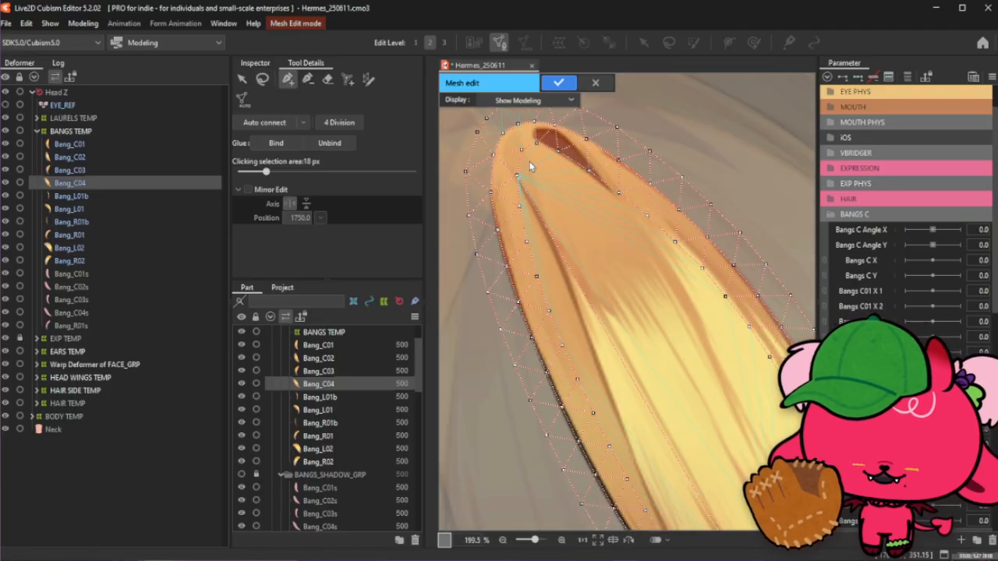
scroll(608, 340, down, 4)
scroll(647, 443, up, 2)
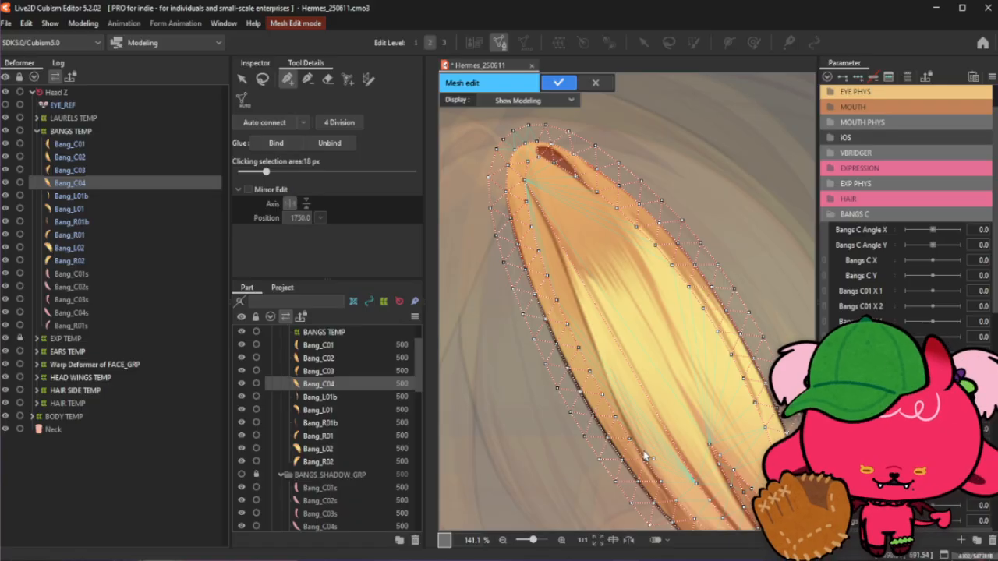
scroll(643, 457, up, 3)
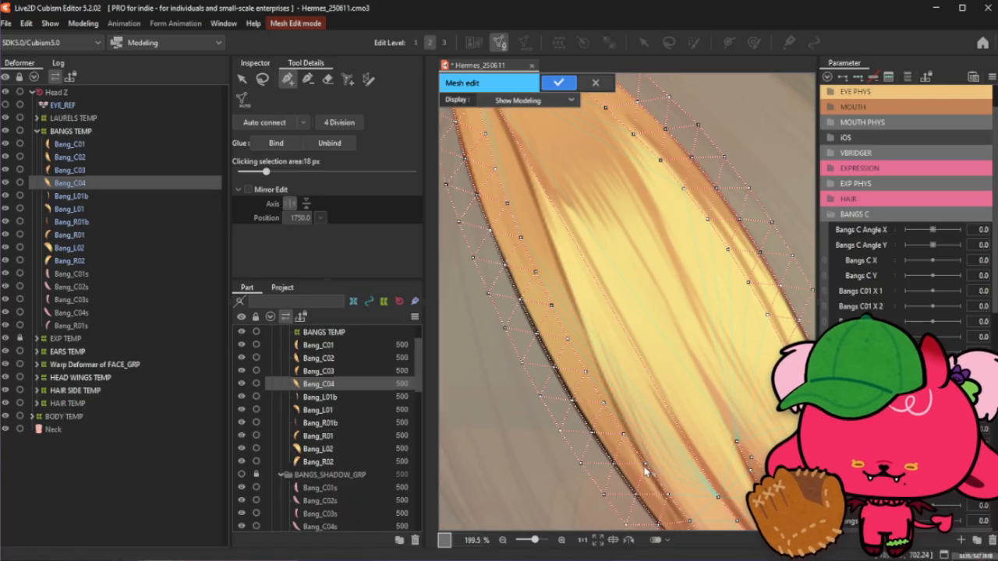
scroll(618, 443, up, 3)
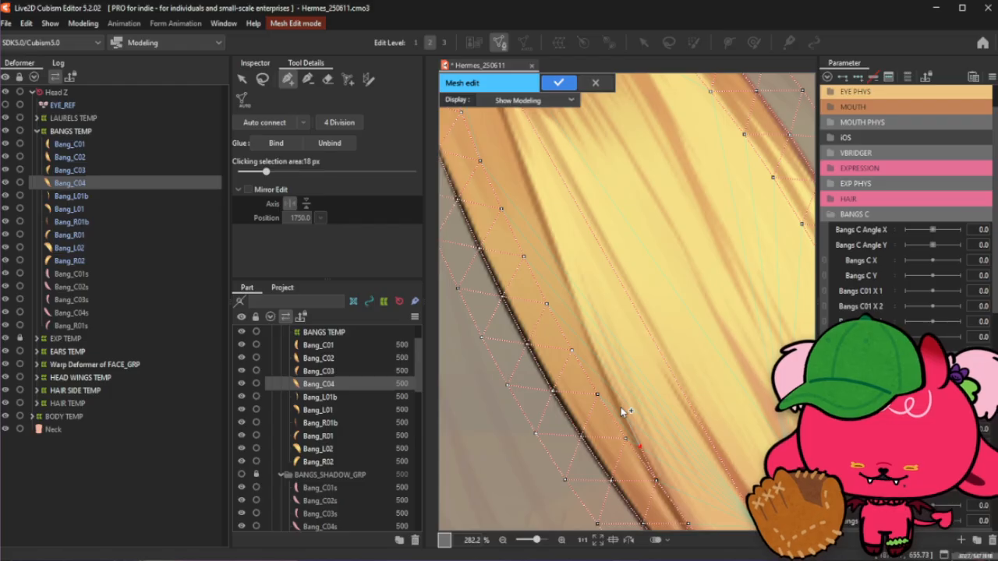
click(598, 363)
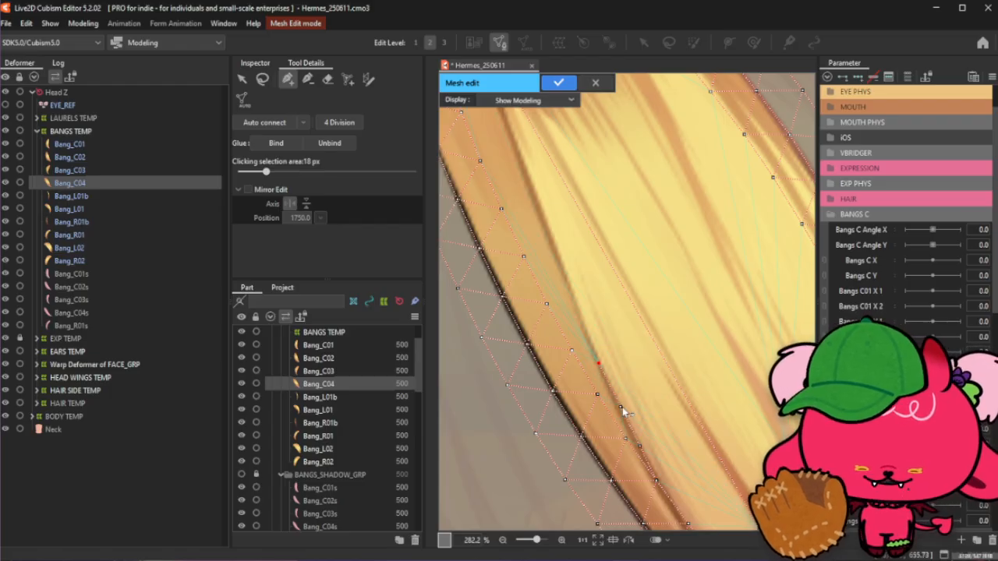
click(599, 364)
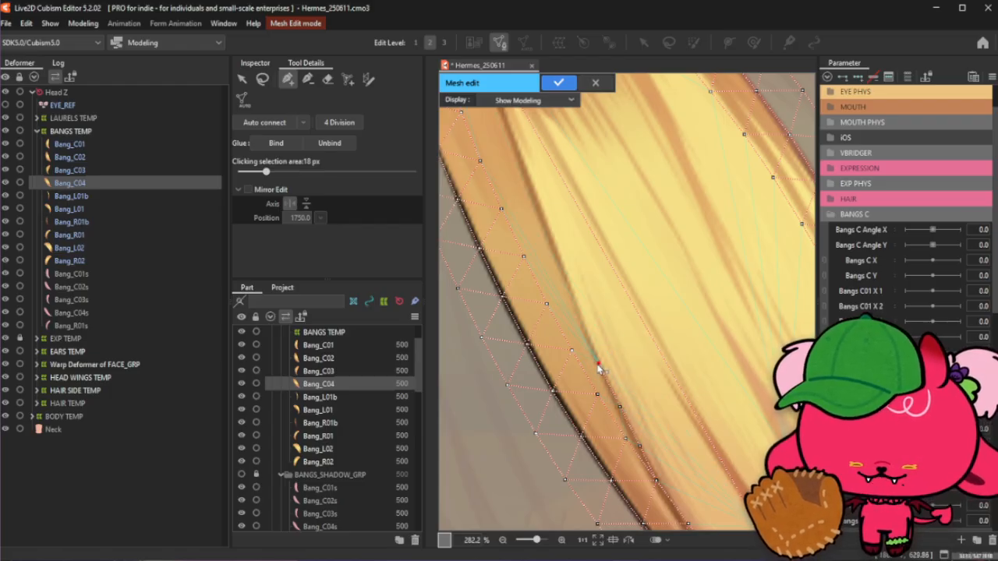
click(579, 318)
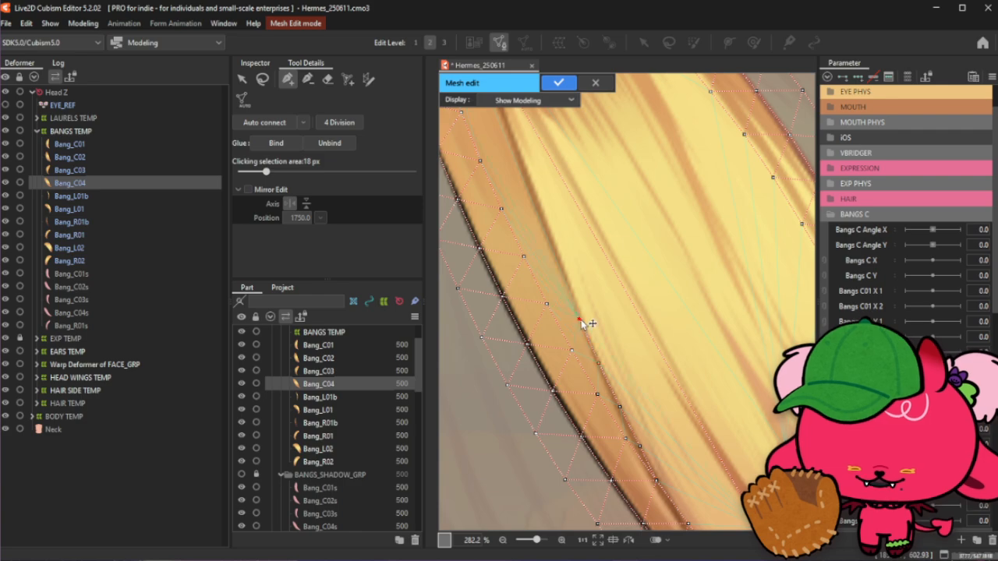
- Add three vertices along the crease on the strand's left side, working up toward the tip
scroll(644, 386, down, 2)
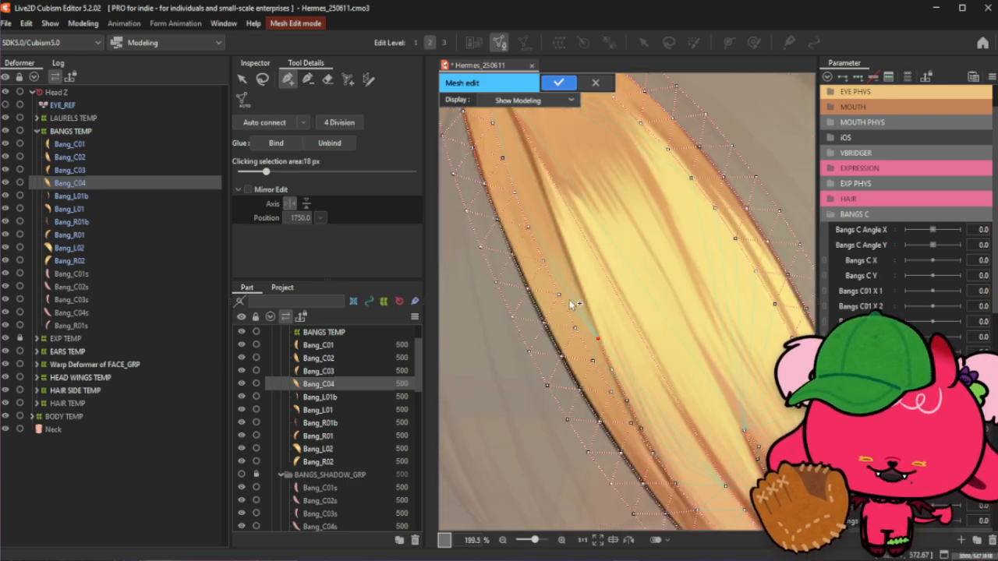
scroll(633, 410, down, 1)
scroll(548, 177, up, 1)
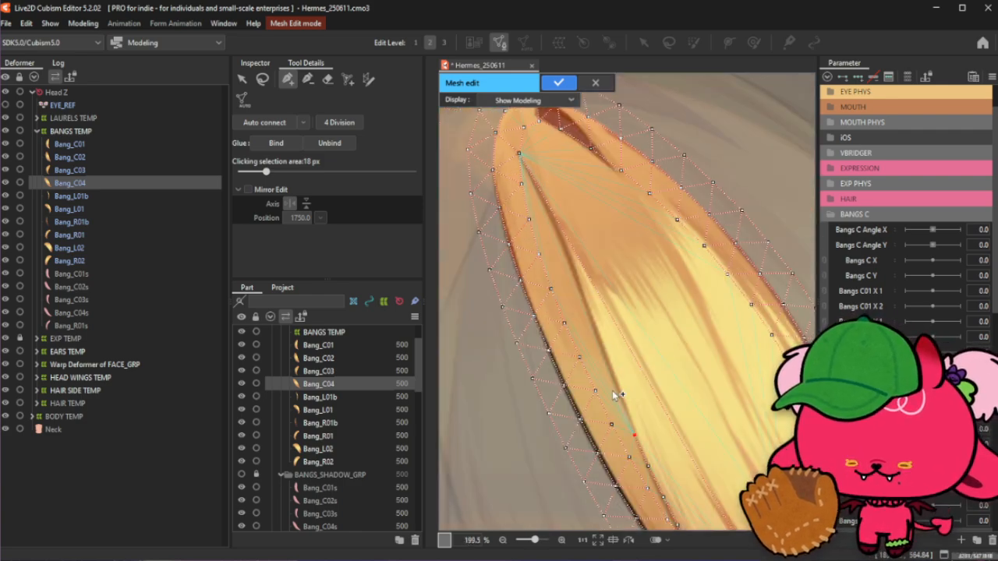
scroll(533, 276, up, 2)
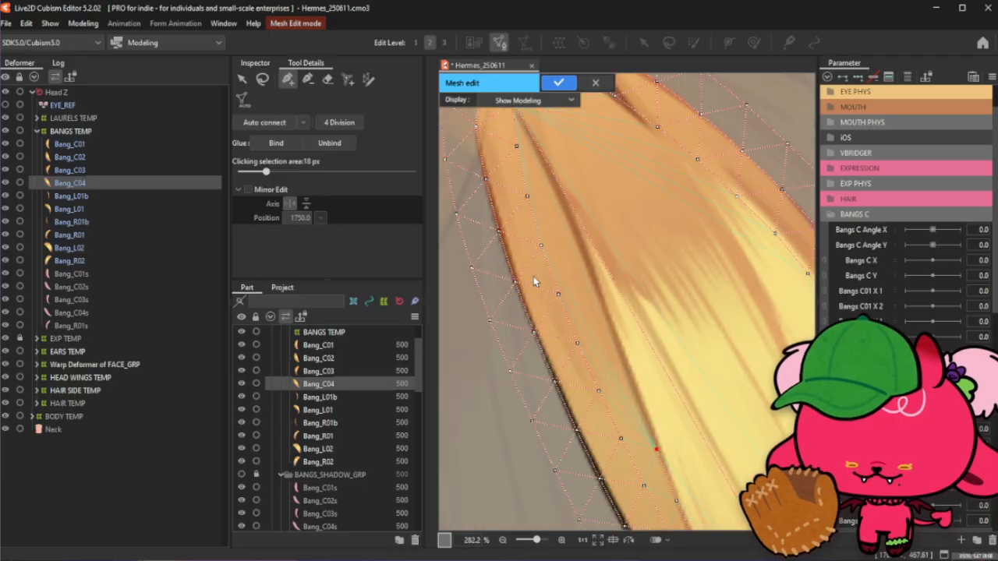
click(638, 402)
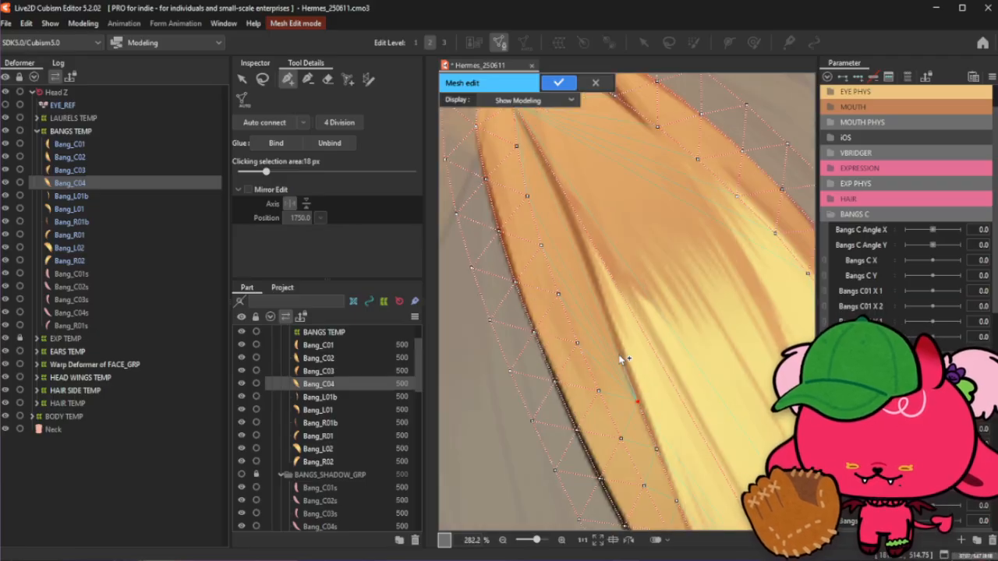
click(619, 357)
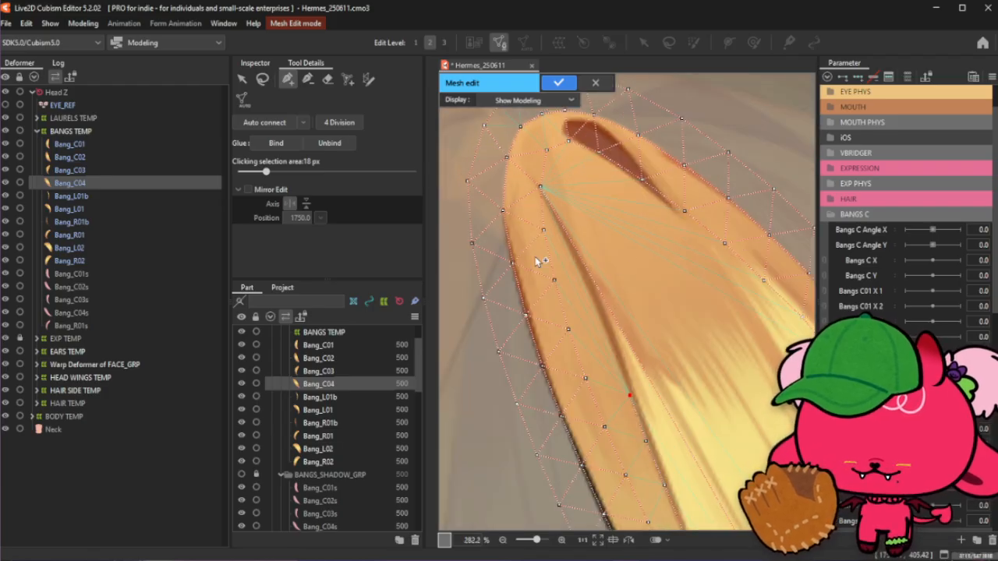
click(608, 340)
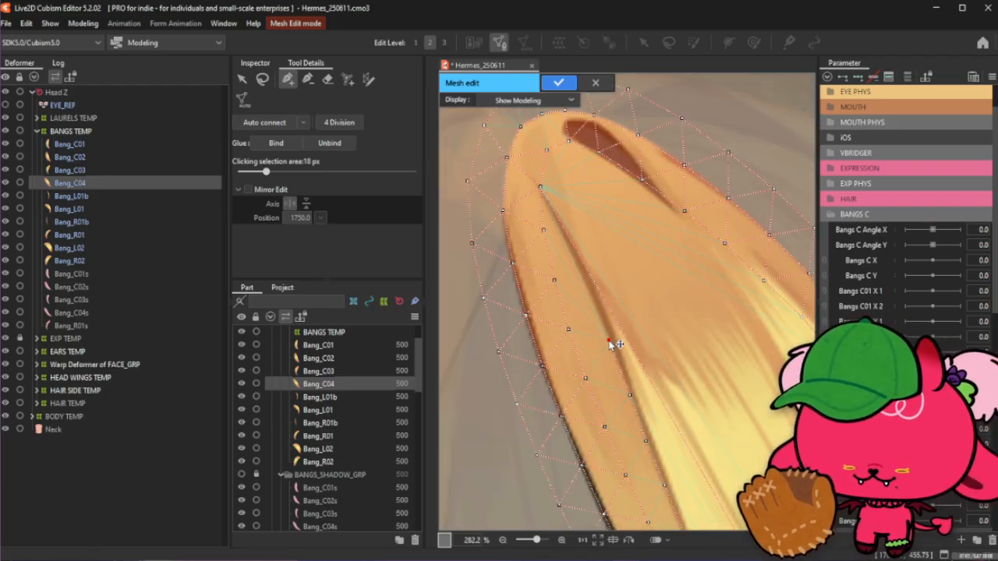
- Add vertices along the crease on the strand's left side, continuing up toward the top tip
click(589, 296)
click(572, 254)
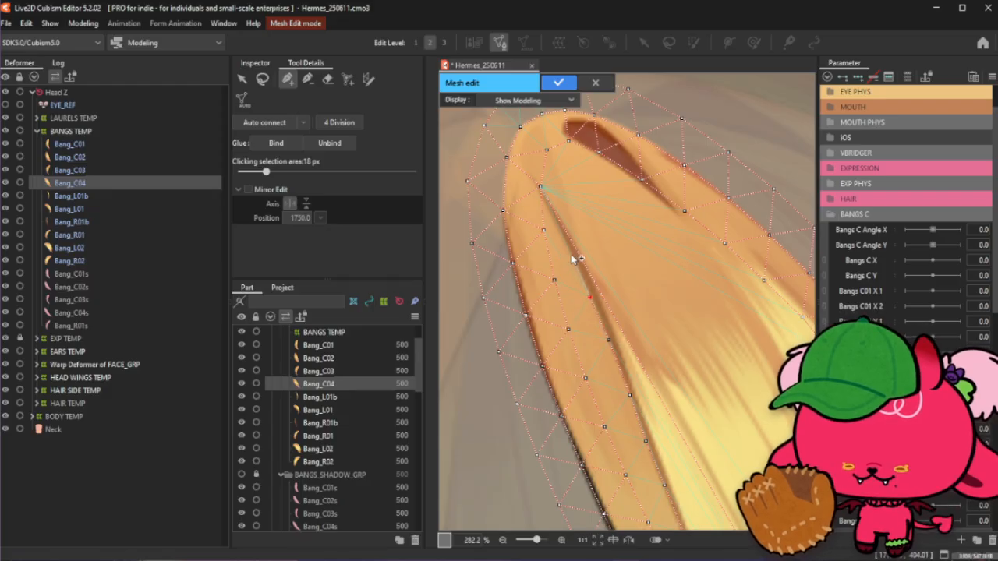
scroll(530, 175, up, 2)
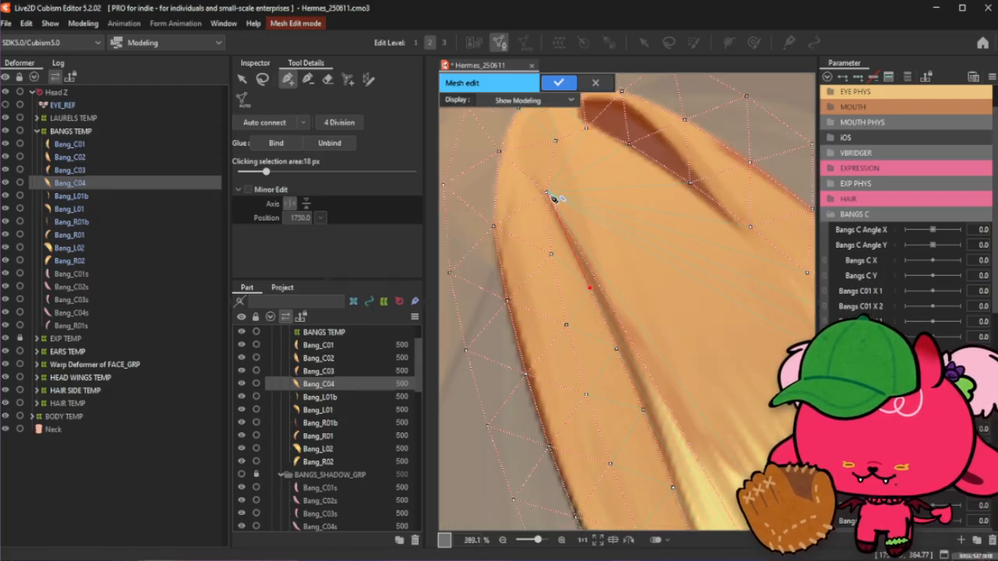
click(565, 234)
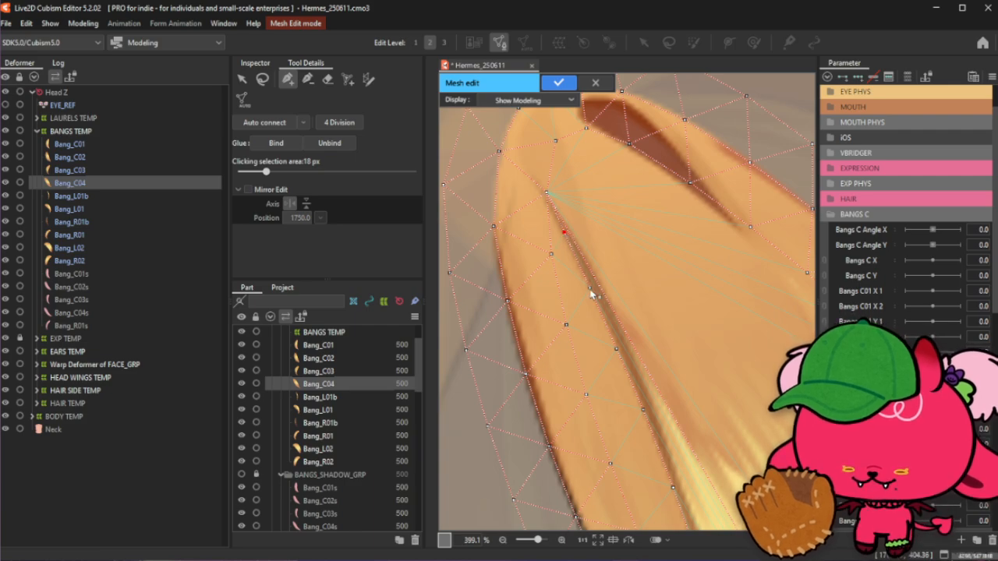
- Clear the selection and add a vertex on the dark crease in the middle of the strand
click(262, 79)
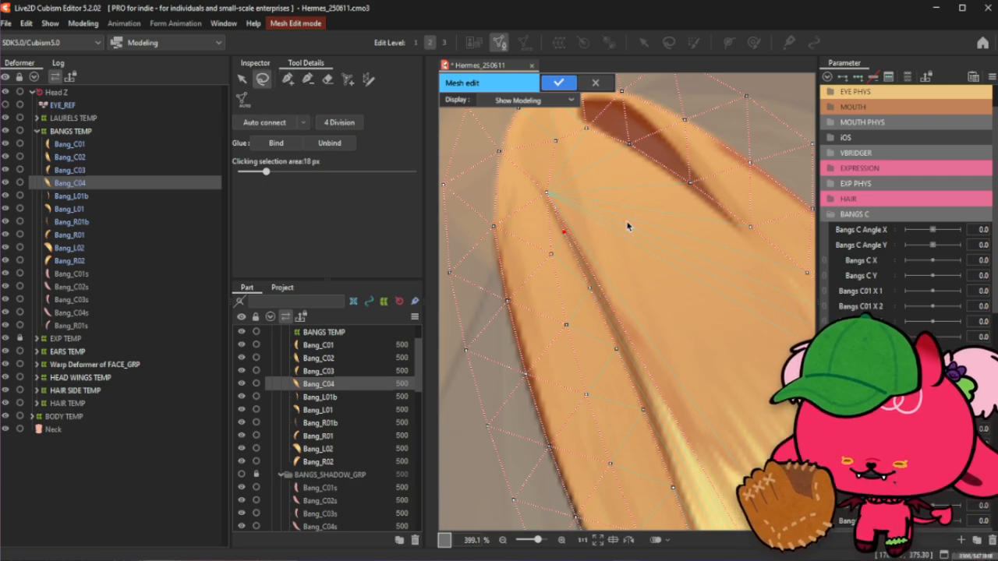
click(304, 79)
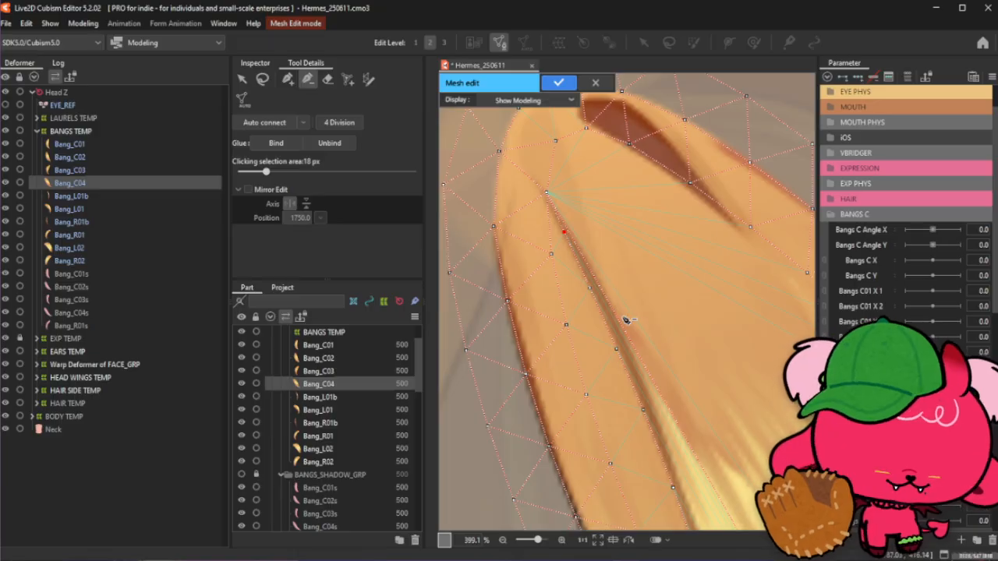
click(287, 79)
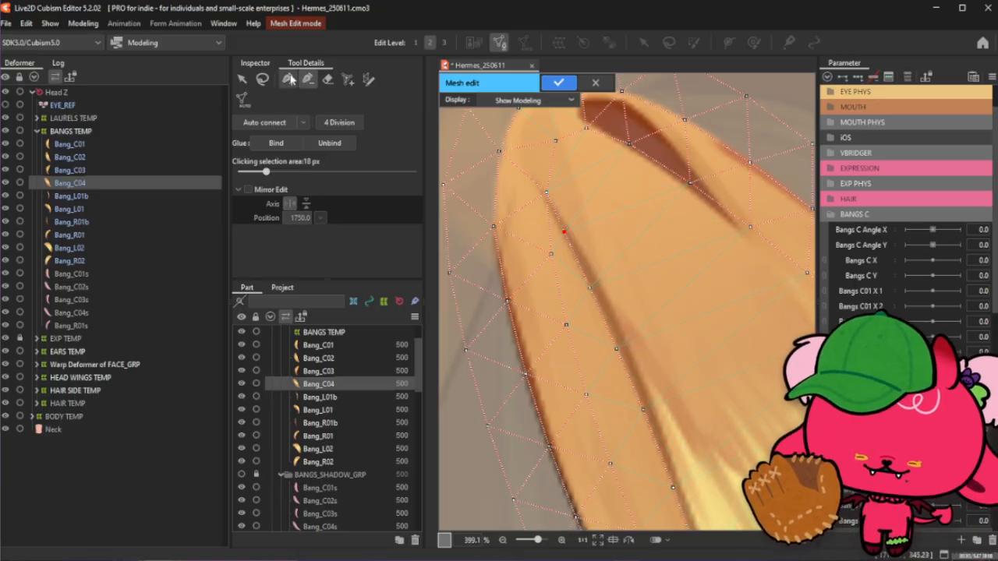
click(590, 284)
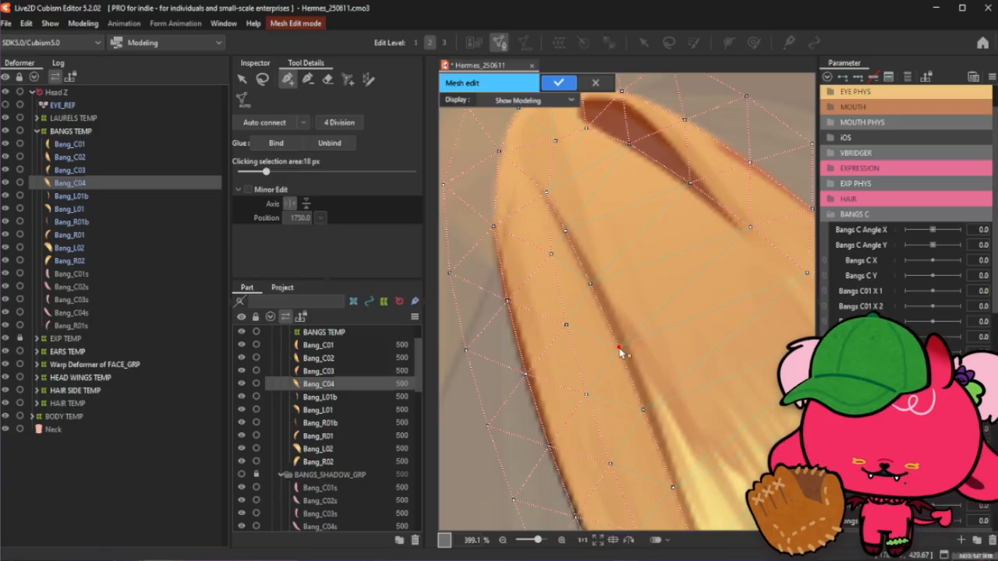
- Clear the selection and place a vertex on the crease near the upper left of the strand
scroll(483, 246, down, 5)
scroll(483, 247, down, 1)
scroll(485, 276, up, 1)
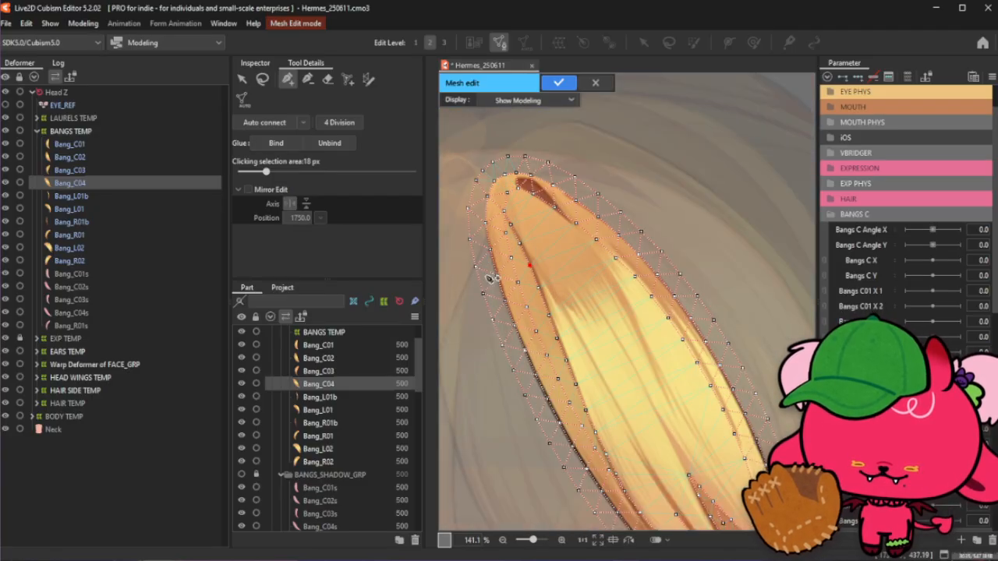
click(262, 79)
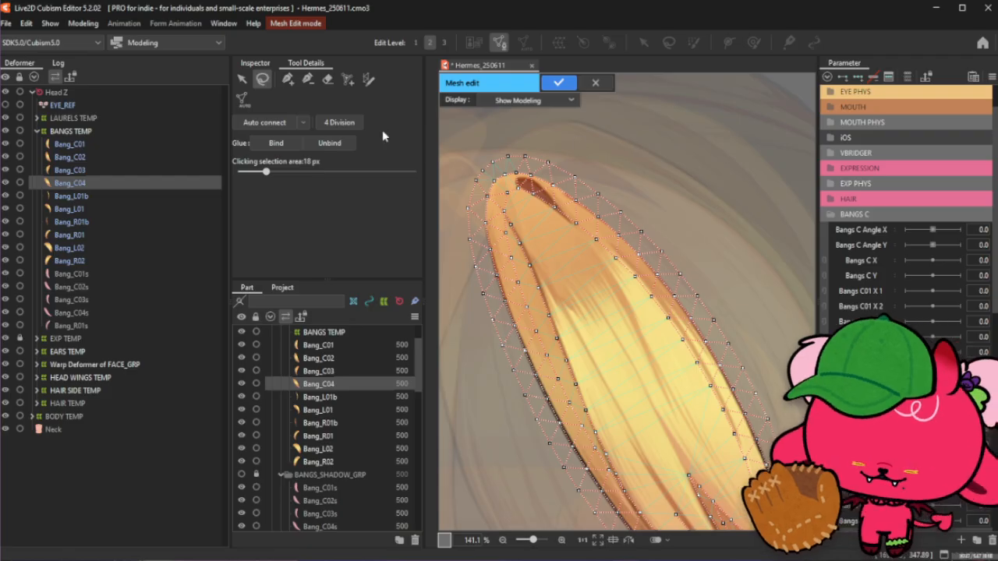
click(287, 79)
scroll(485, 226, up, 2)
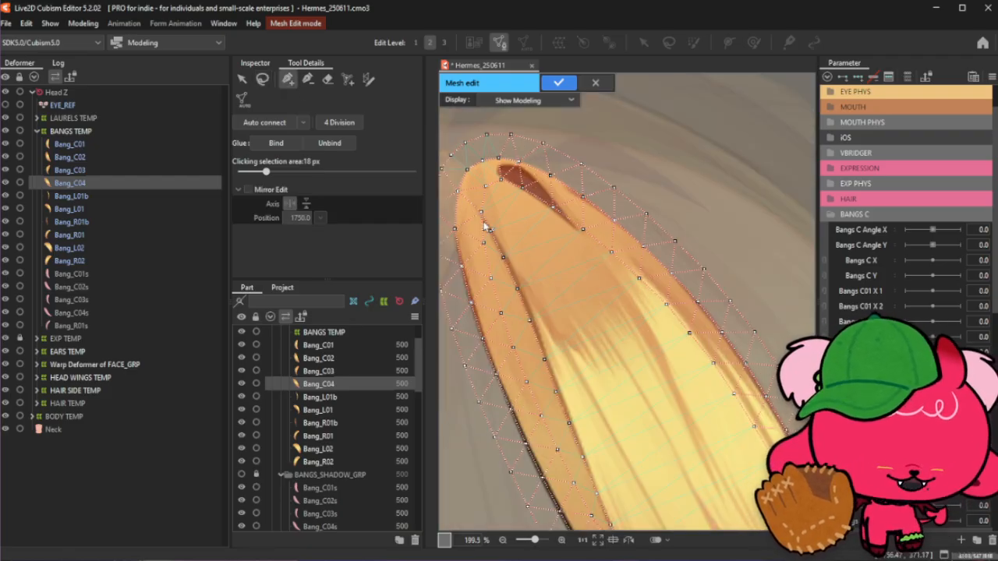
scroll(485, 227, up, 2)
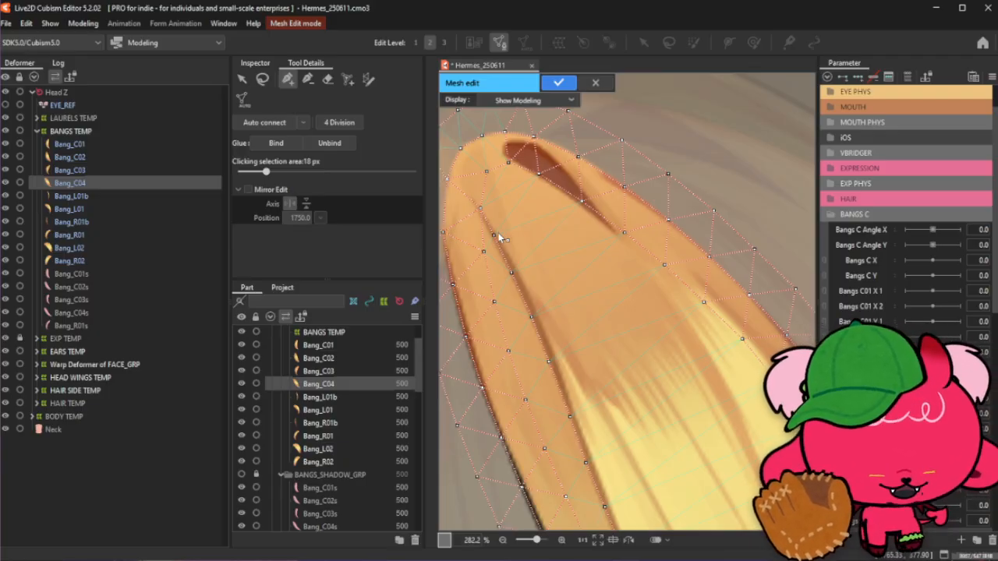
scroll(498, 233, down, 6)
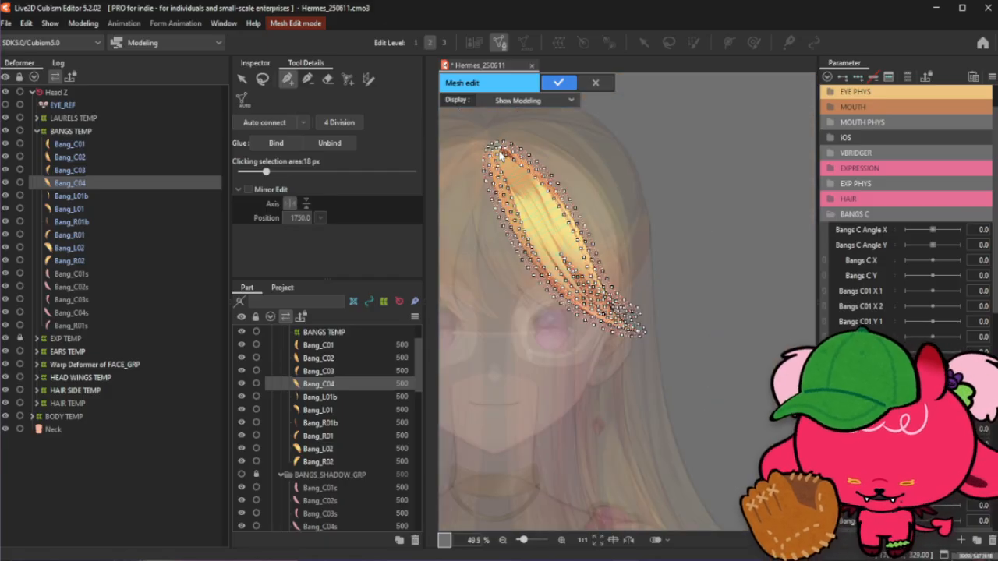
scroll(490, 151, up, 2)
scroll(491, 151, up, 2)
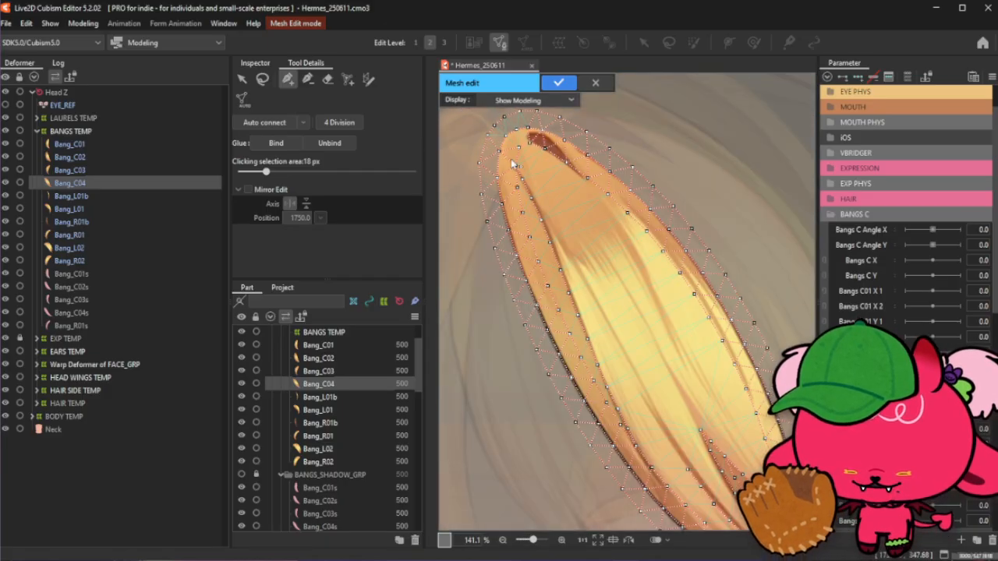
click(263, 79)
click(288, 79)
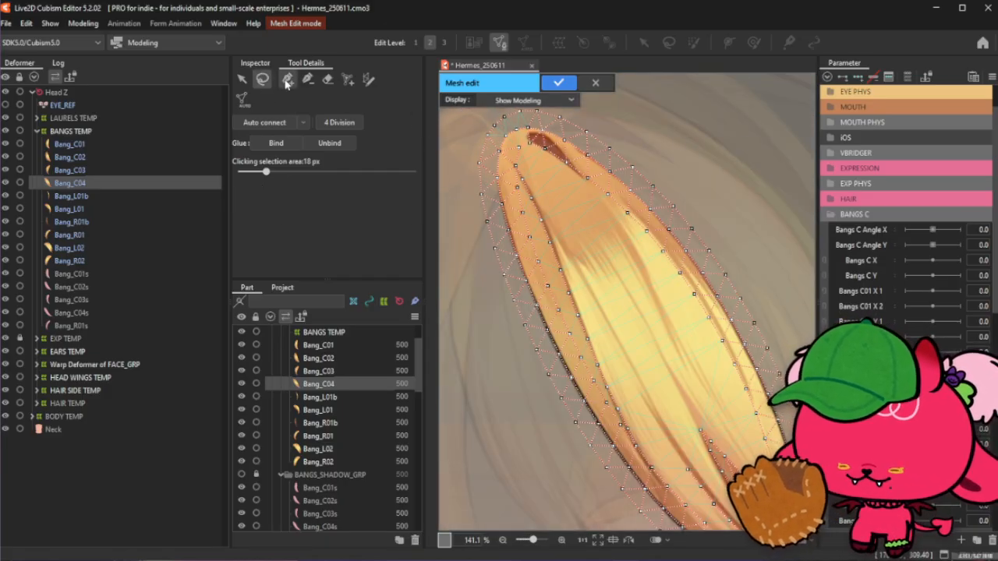
mouse_move(687, 469)
mouse_down()
mouse_move(609, 285)
mouse_move(541, 199)
mouse_up()
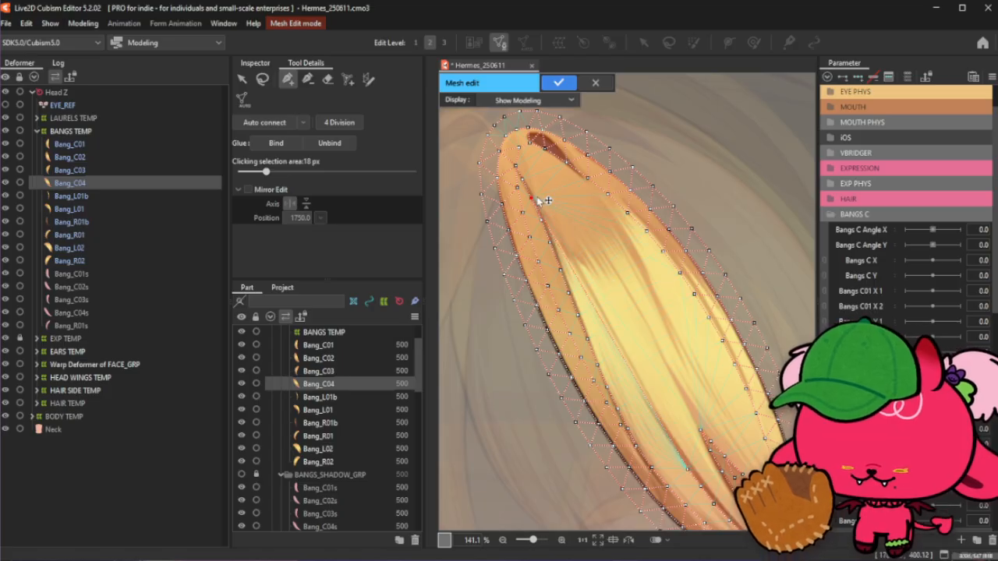
- Add a vertex in the lighter middle area of the strand beside the crease
scroll(538, 198, up, 2)
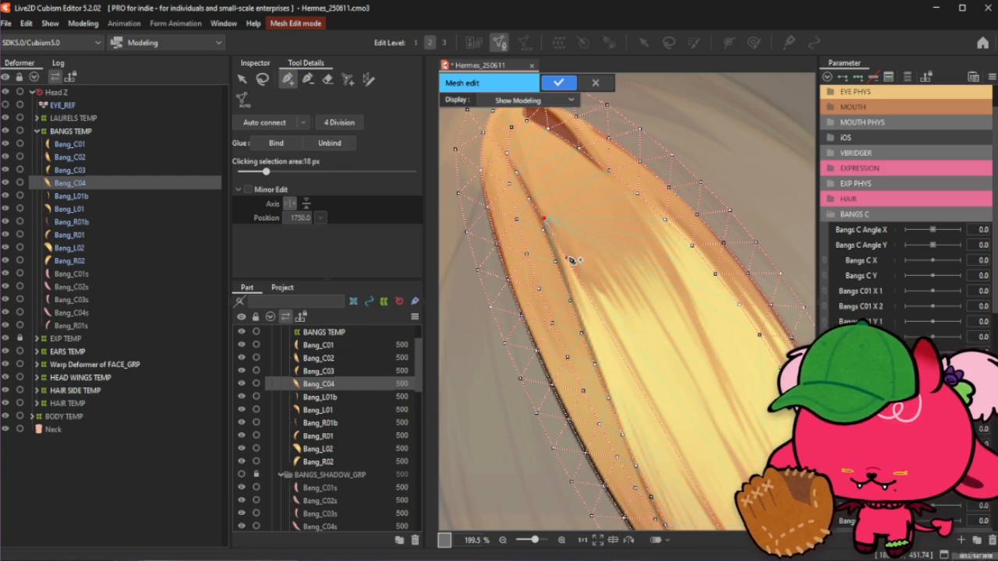
scroll(568, 259, up, 2)
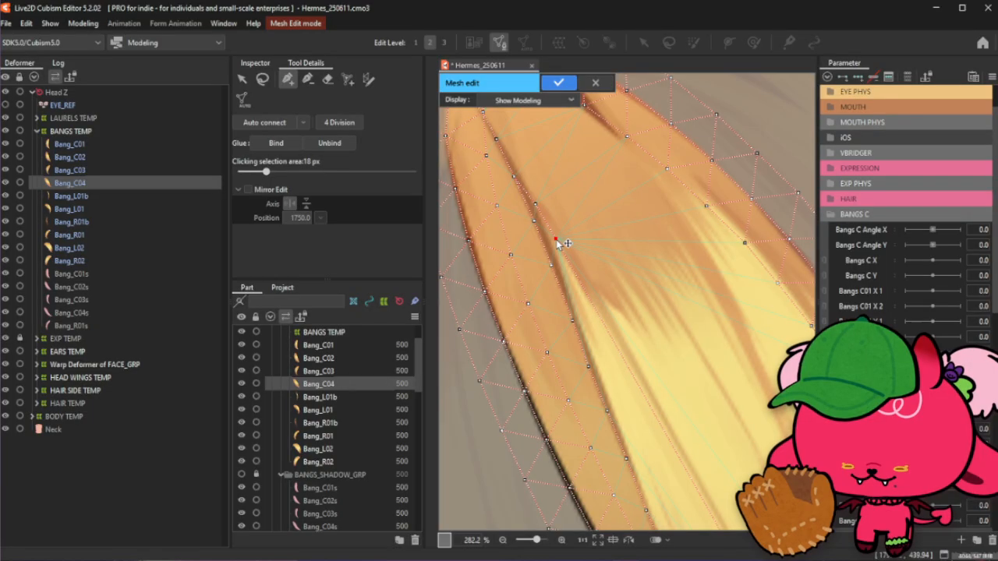
scroll(574, 243, down, 2)
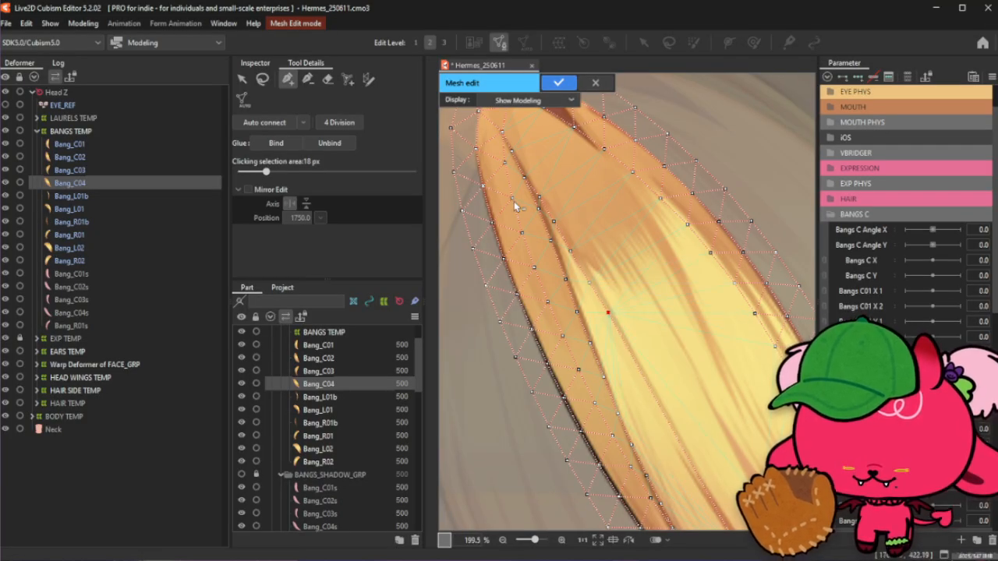
scroll(615, 319, down, 2)
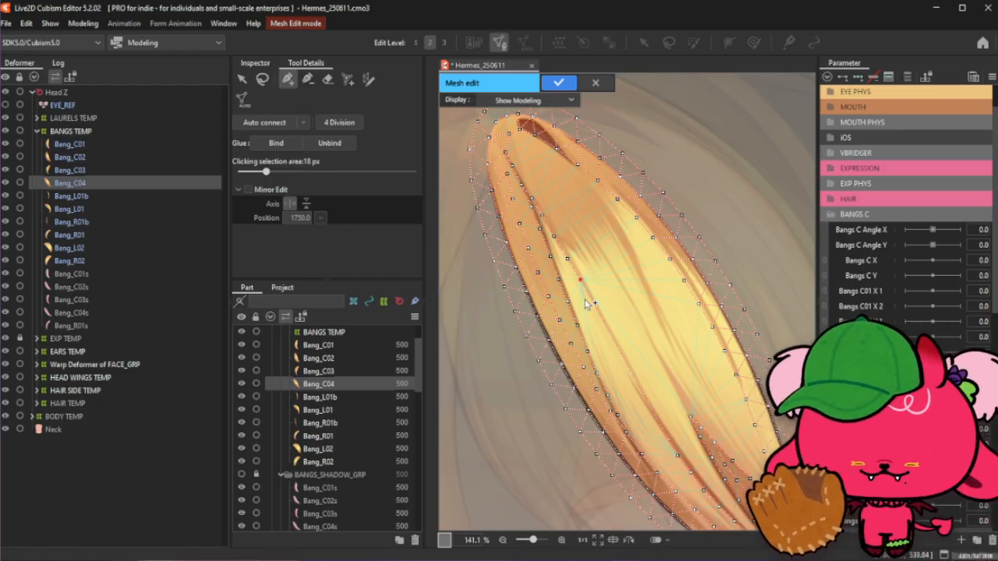
scroll(586, 302, up, 2)
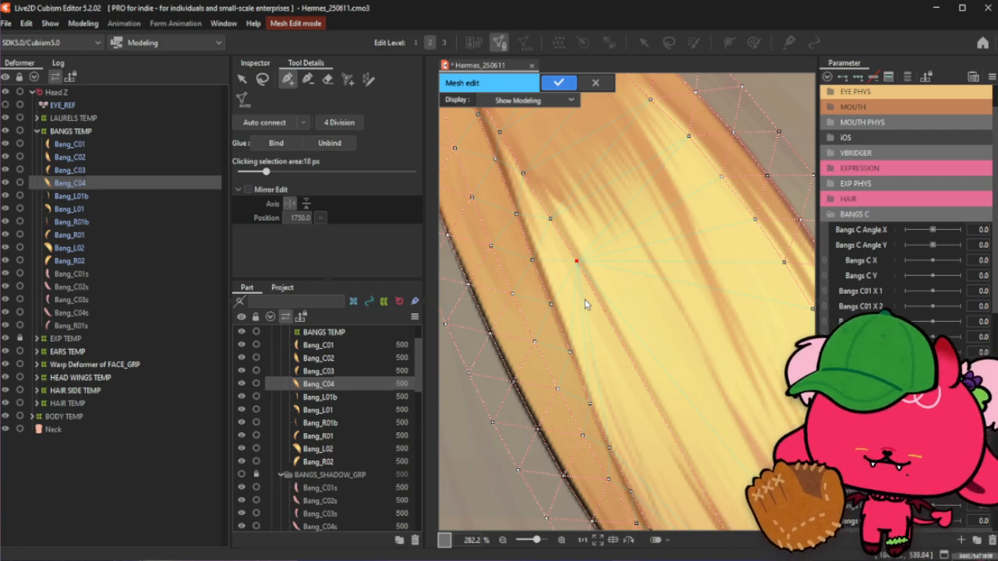
click(597, 303)
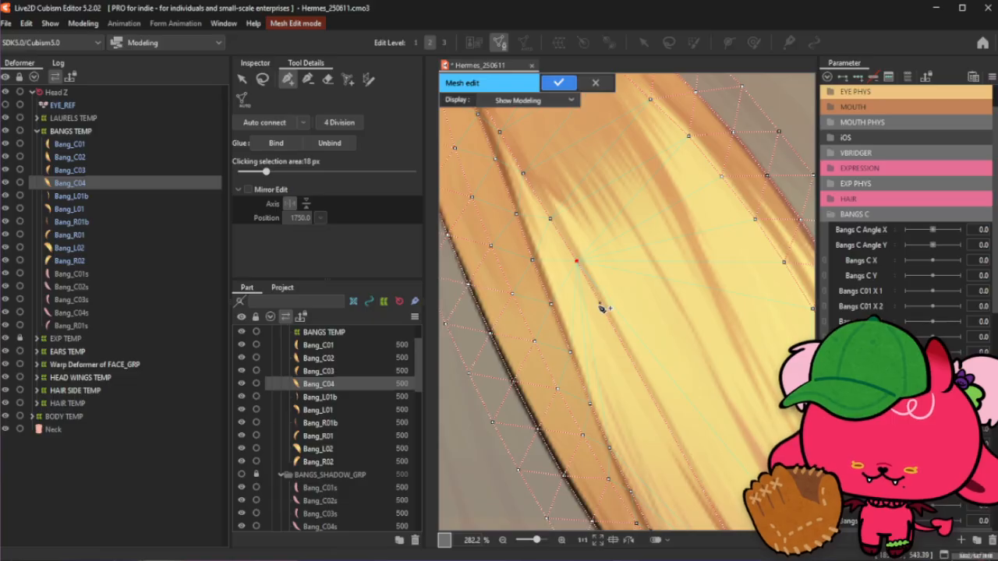
- Add a short row of vertices along the inner crease running down the strand's middle
scroll(613, 306, down, 3)
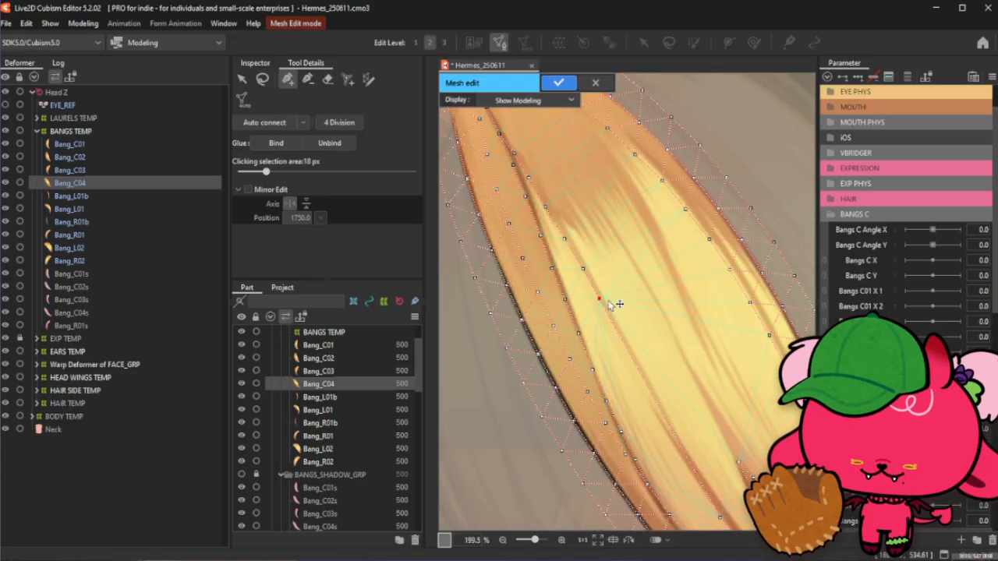
scroll(624, 335, up, 3)
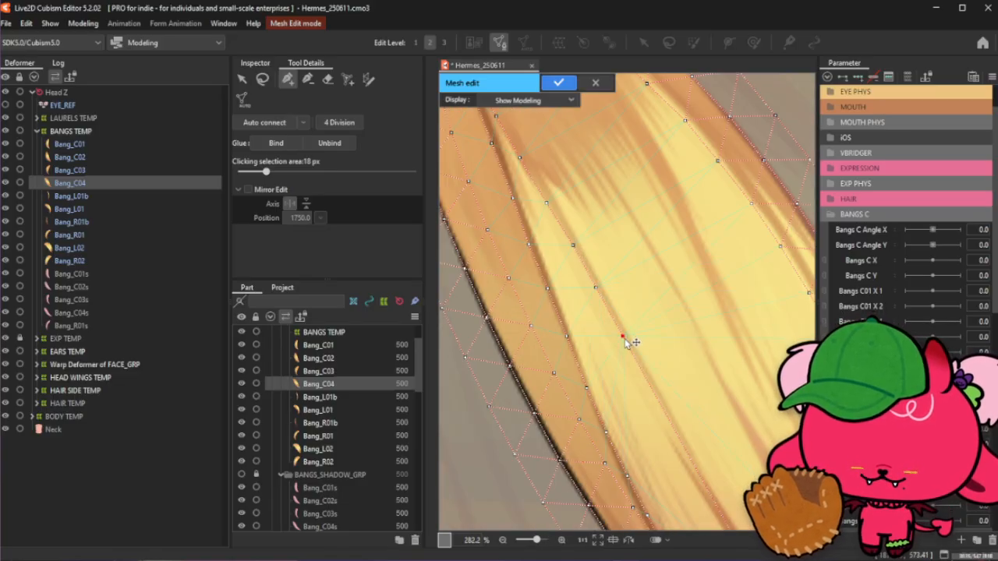
scroll(627, 343, down, 3)
scroll(632, 340, up, 1)
click(589, 310)
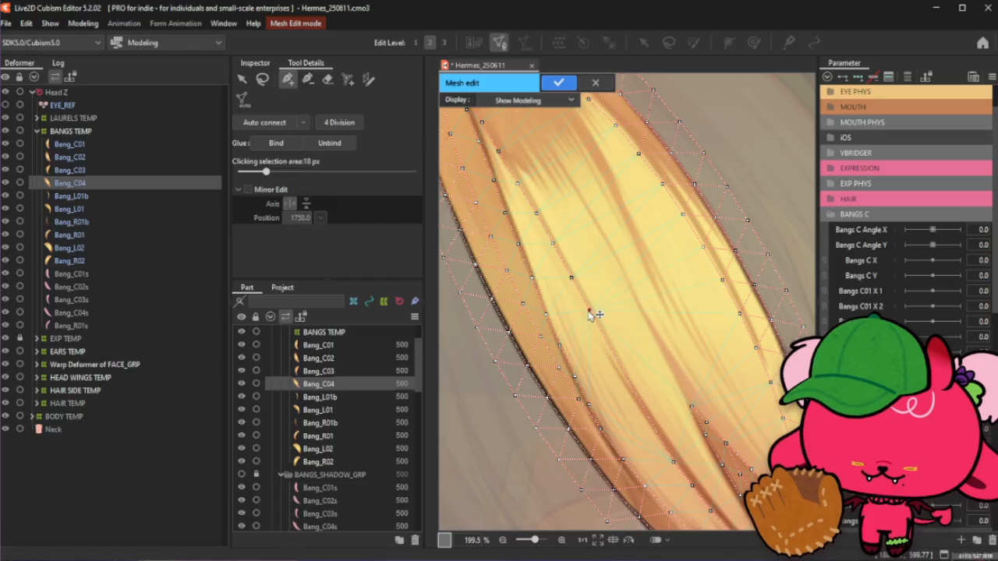
click(603, 337)
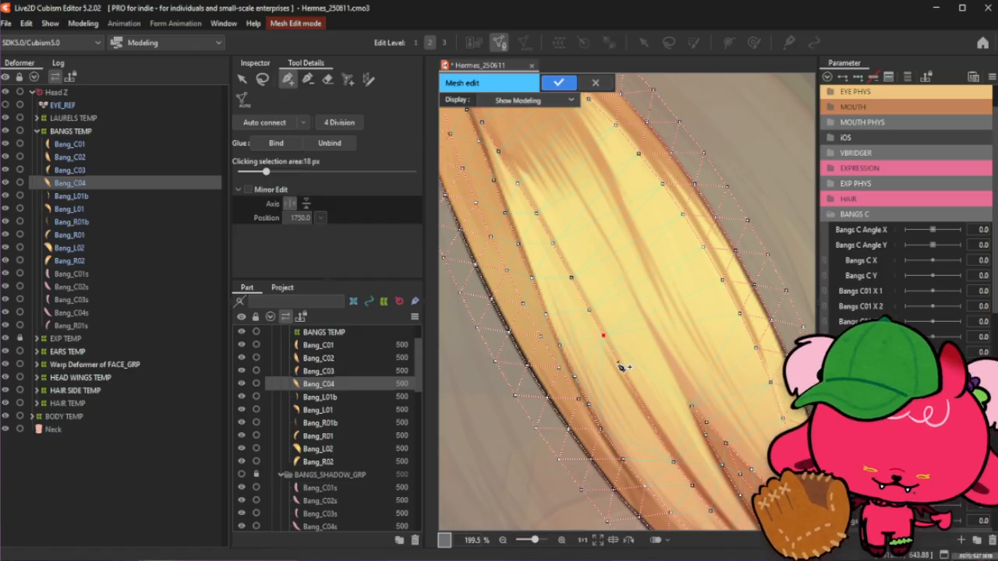
click(619, 364)
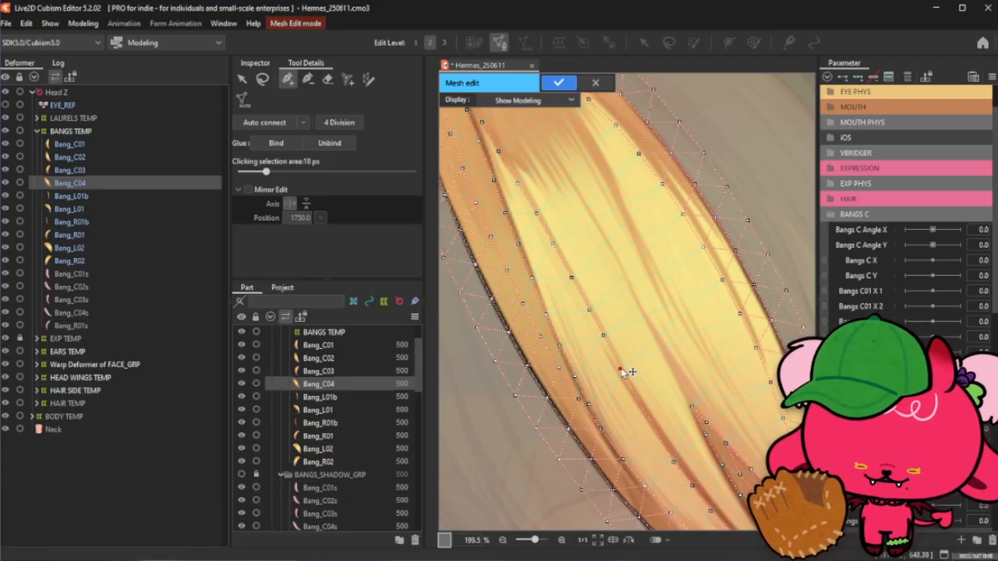
click(604, 339)
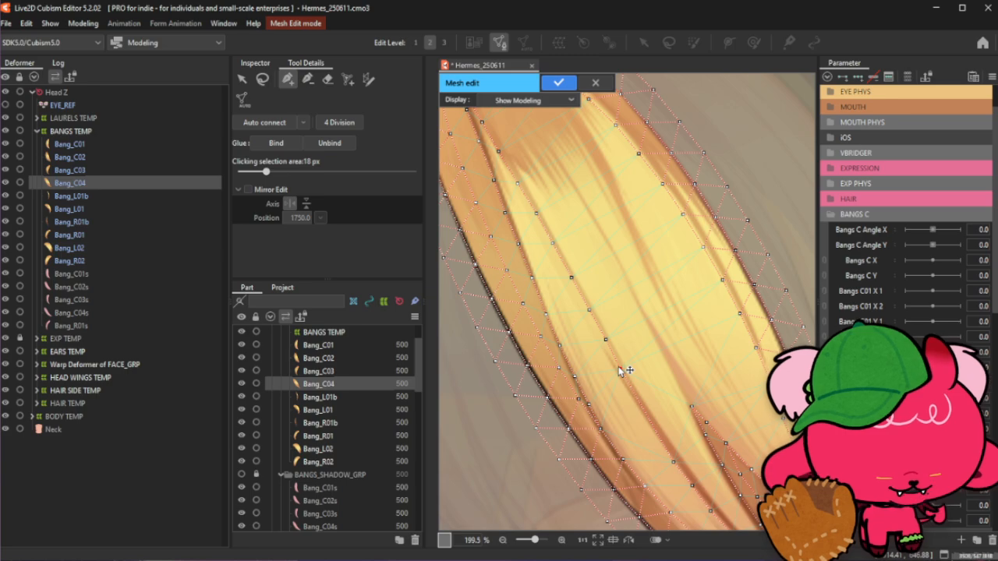
- Nudge a crease vertex slightly upward and add three more vertices following the crease downward
scroll(651, 352, up, 2)
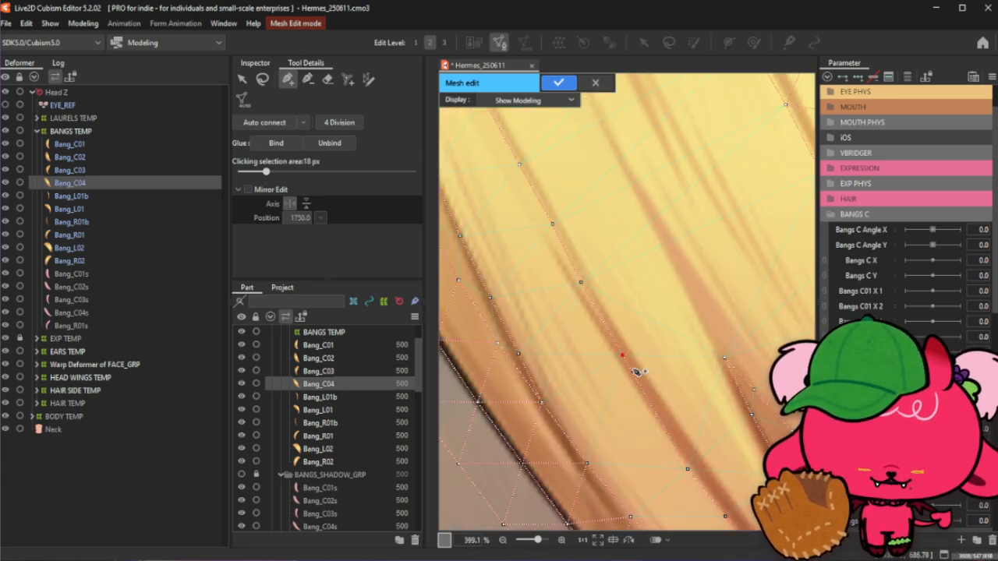
drag(625, 357, 614, 341)
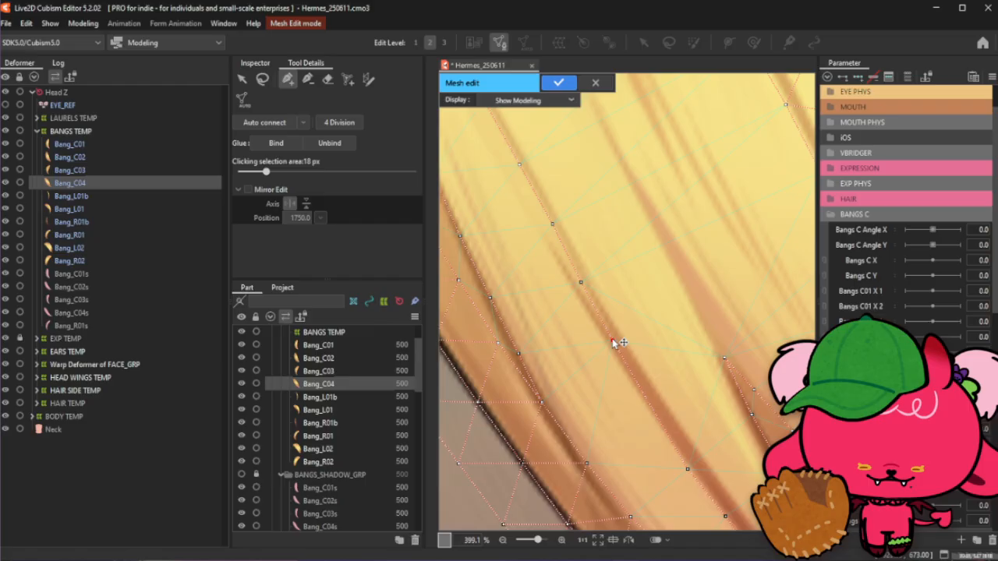
click(633, 381)
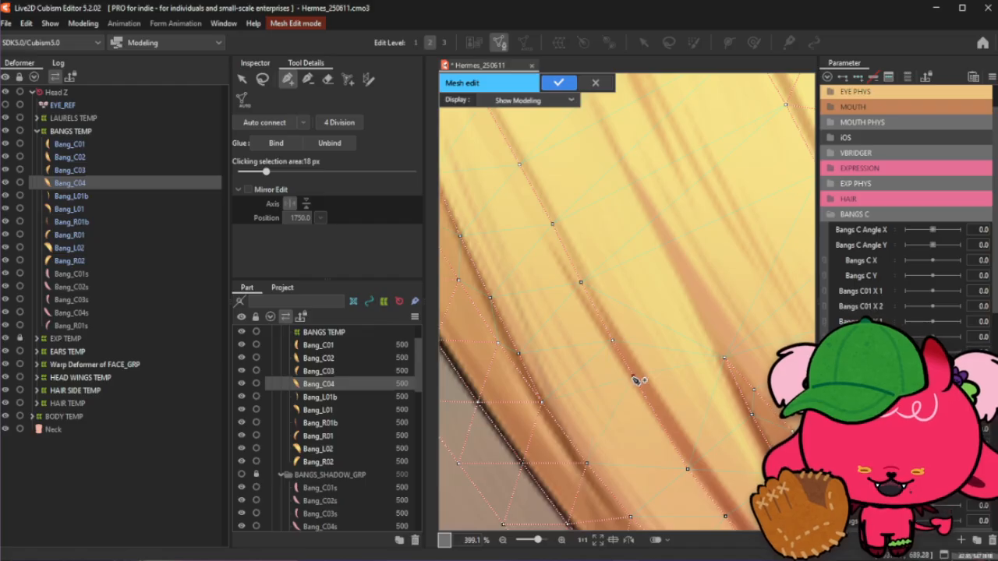
click(664, 430)
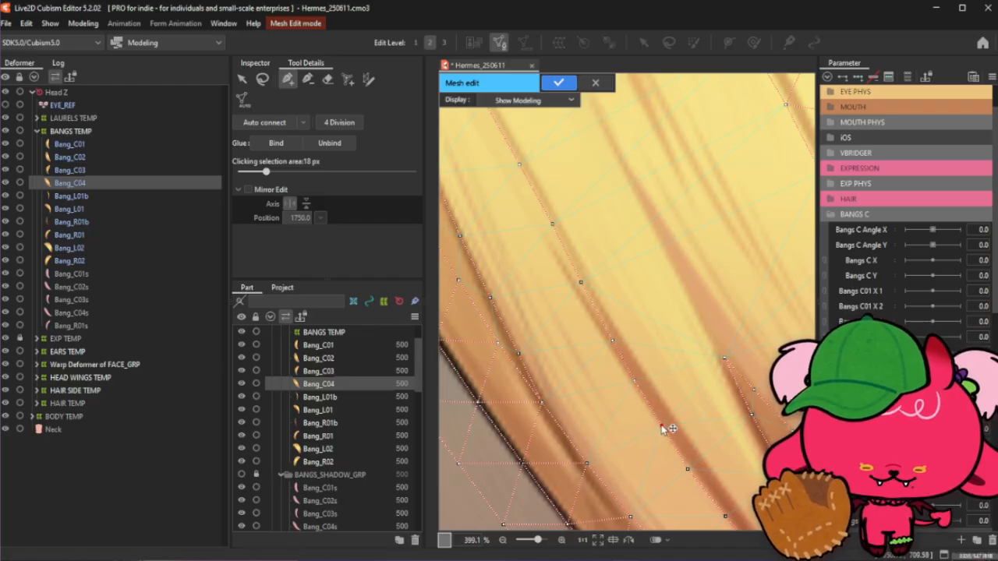
click(694, 470)
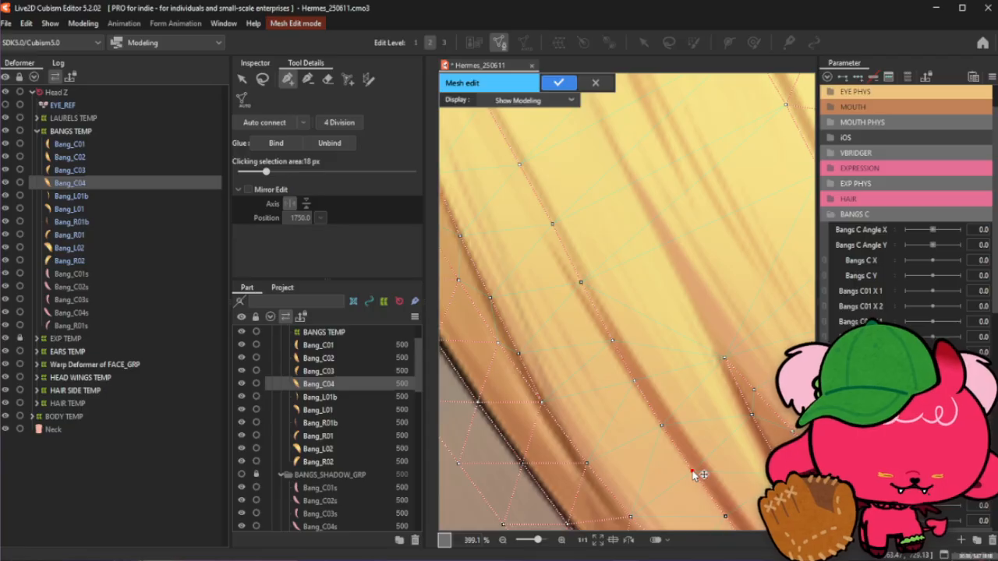
- Add one more vertex along the lower crease and clear the selection
scroll(694, 474, down, 2)
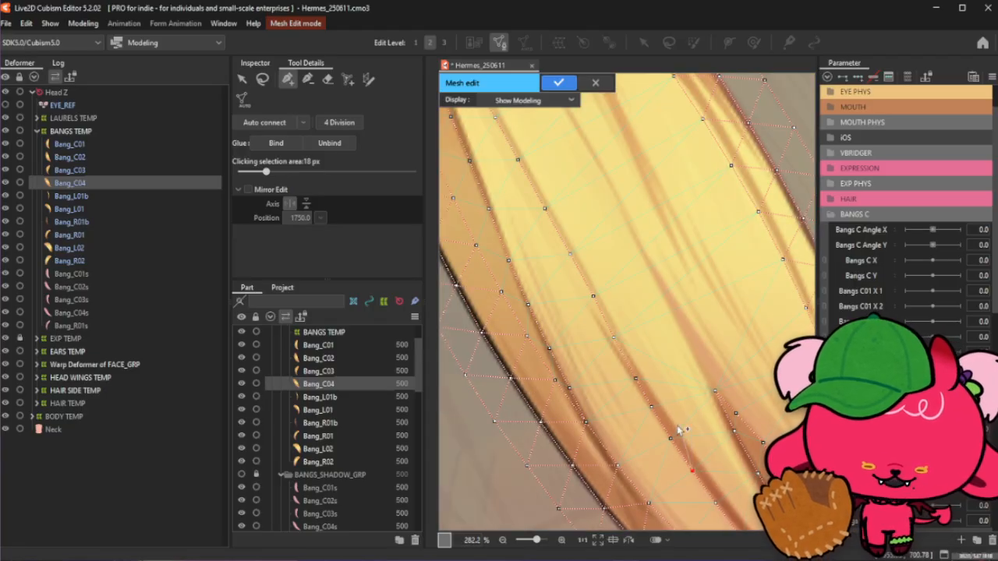
click(670, 438)
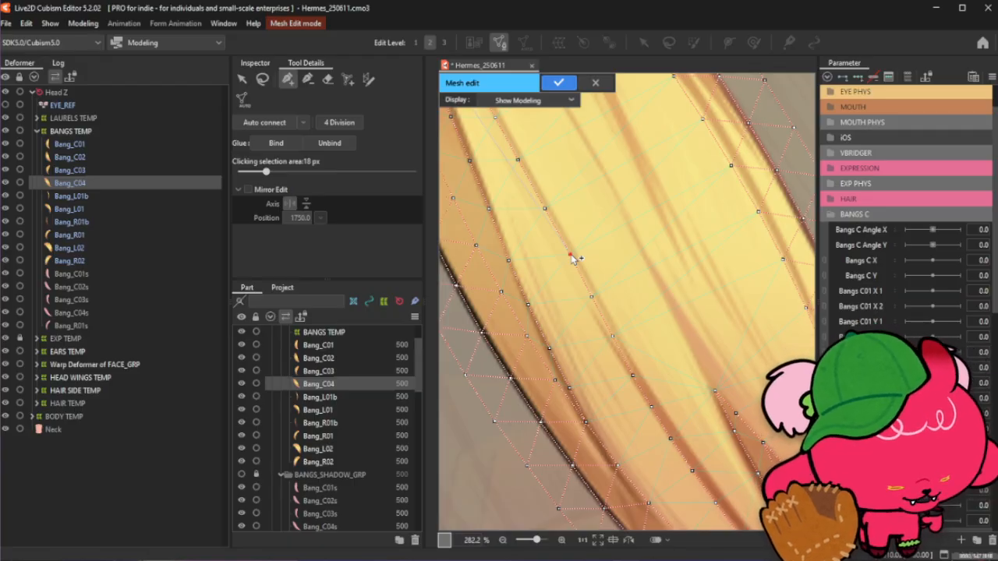
click(263, 80)
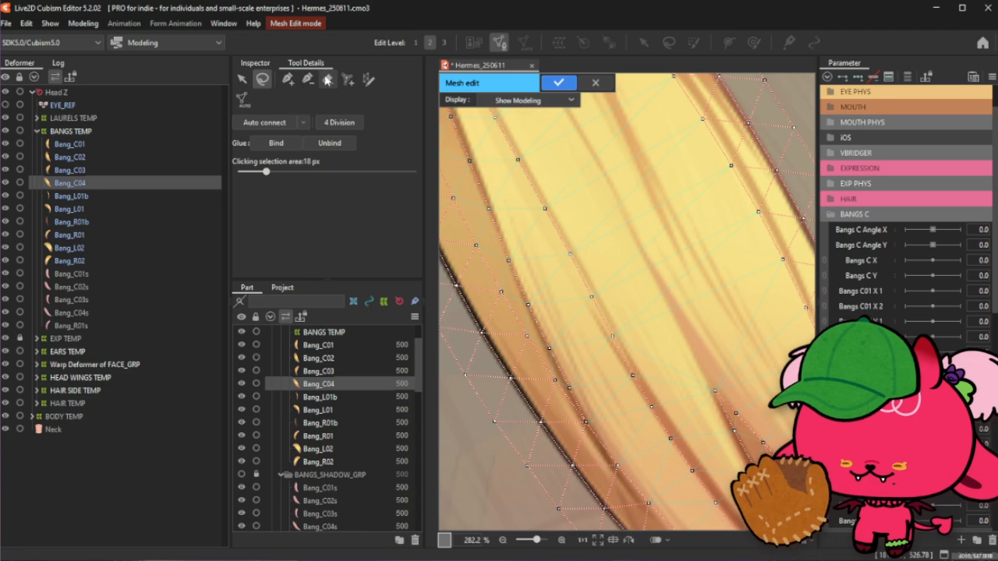
- Add a vertex on the darker crease near the strand's lower edge
click(287, 80)
scroll(605, 262, down, 3)
scroll(617, 283, up, 3)
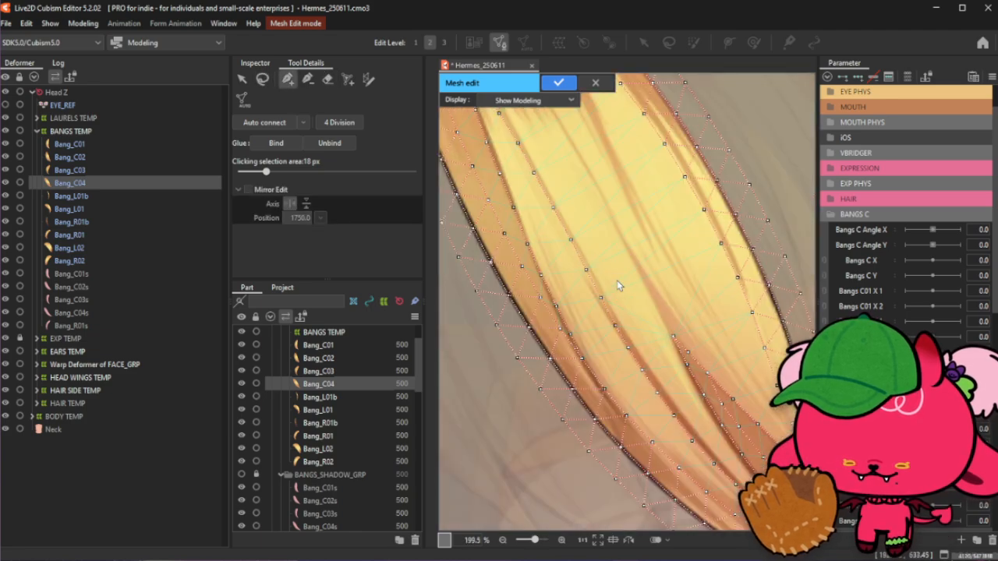
click(558, 331)
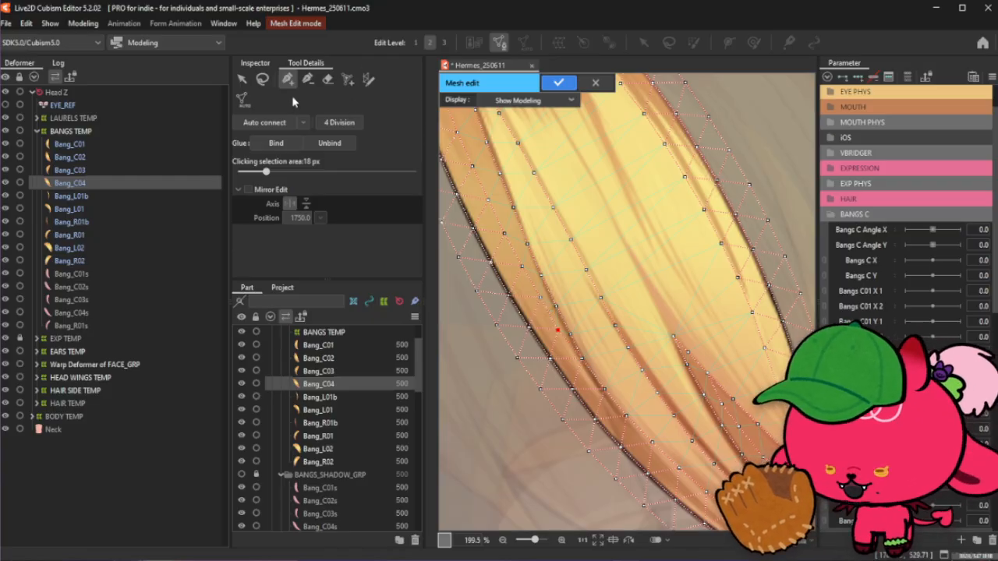
- Draw an edge connecting a vertex in the middle of the strand to one near its root
click(268, 80)
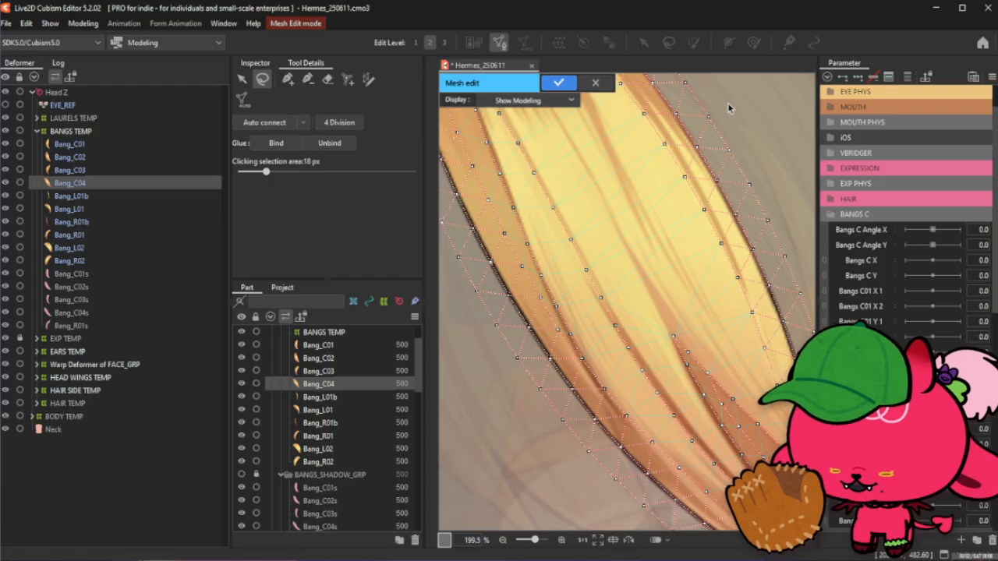
scroll(590, 155, down, 2)
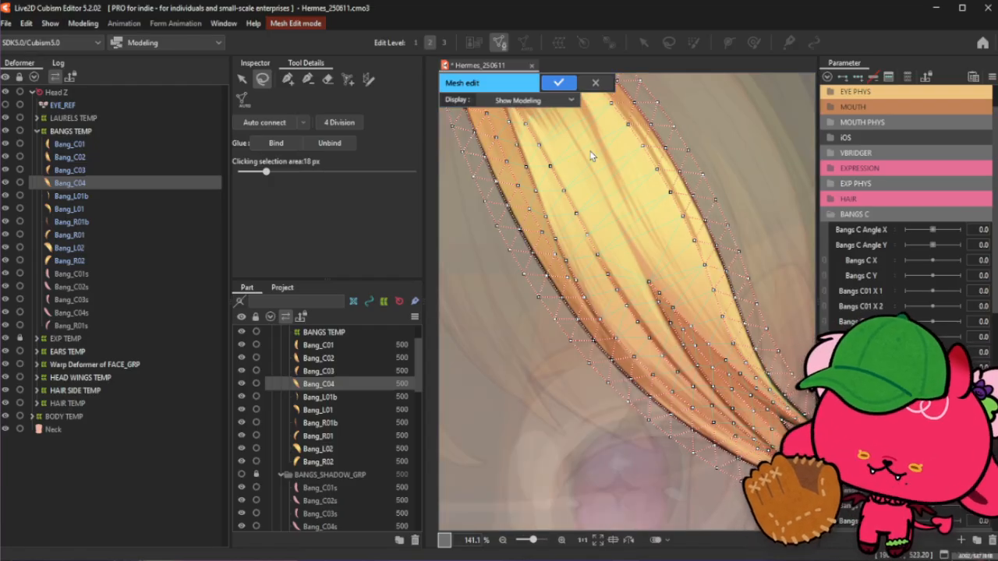
scroll(590, 156, down, 2)
scroll(600, 121, up, 3)
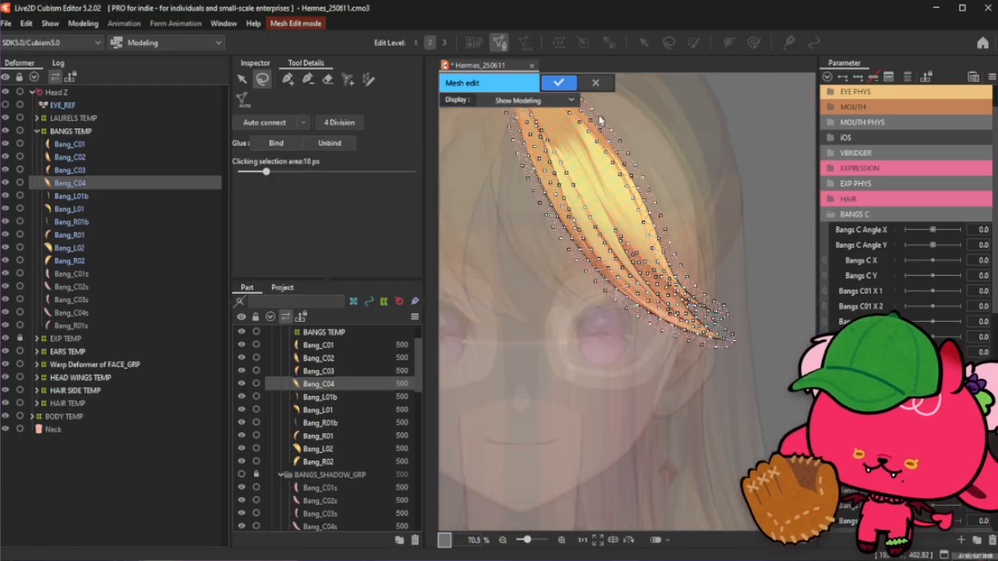
scroll(600, 121, down, 2)
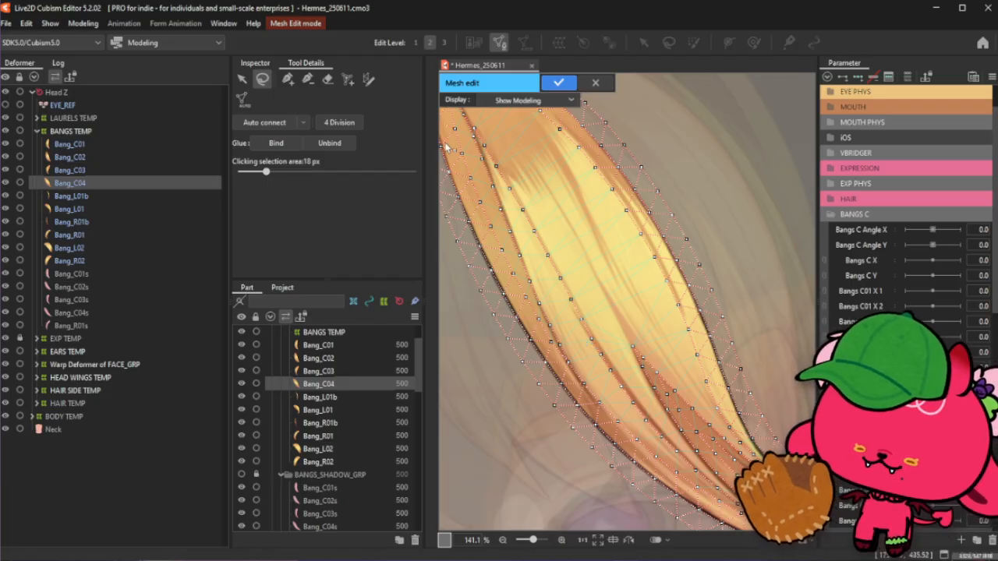
click(288, 78)
scroll(636, 360, up, 2)
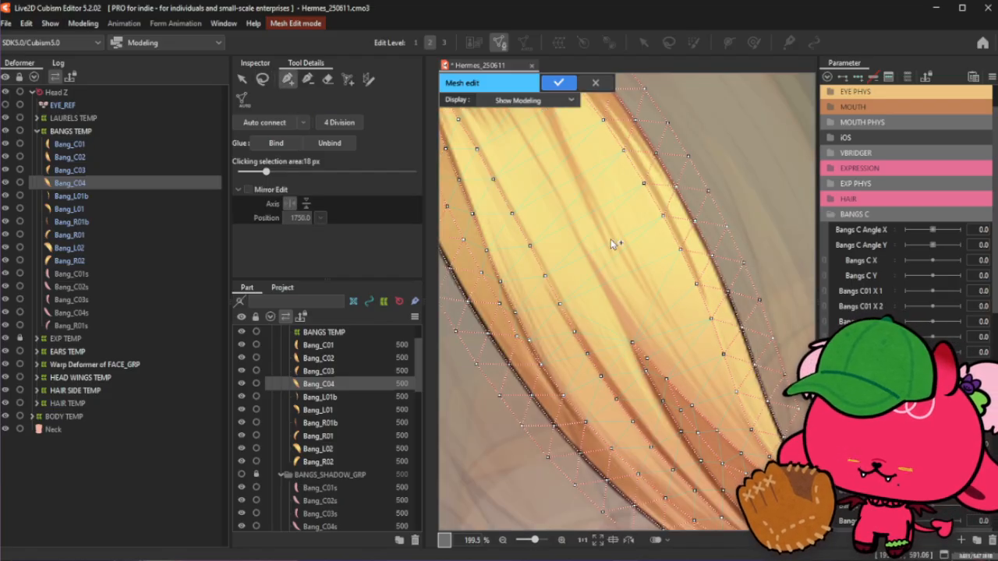
scroll(657, 383, down, 2)
scroll(657, 384, down, 2)
scroll(659, 405, up, 2)
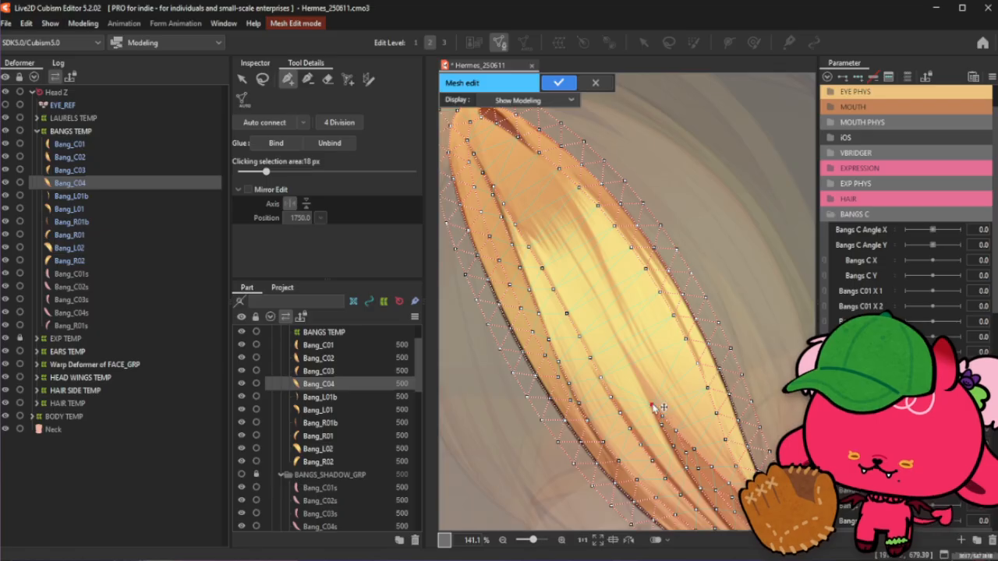
mouse_move(652, 405)
mouse_down()
mouse_move(603, 351)
mouse_move(548, 139)
mouse_move(478, 154)
mouse_up()
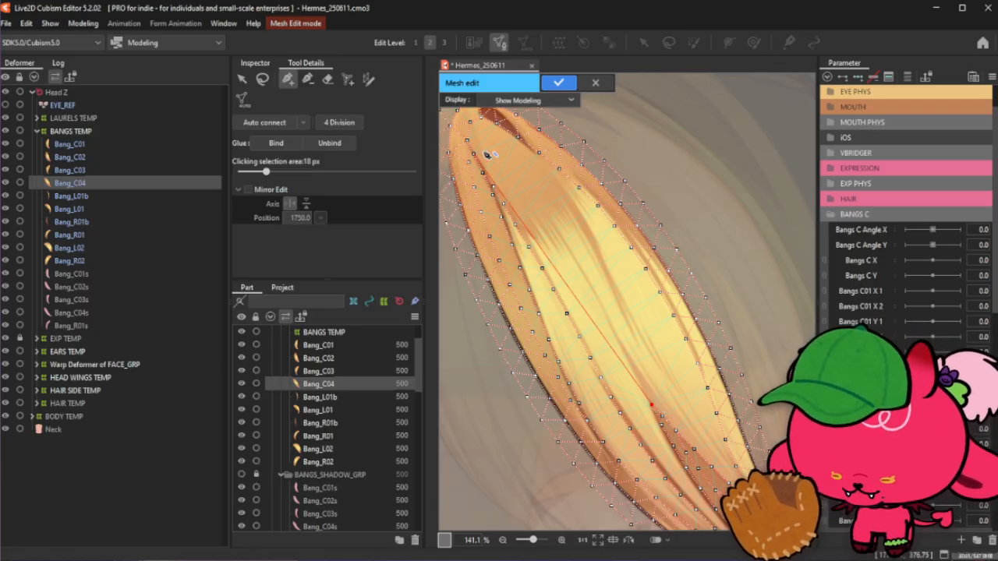
- Add two vertices along the strand's central light band
scroll(541, 239, down, 2)
scroll(504, 152, up, 2)
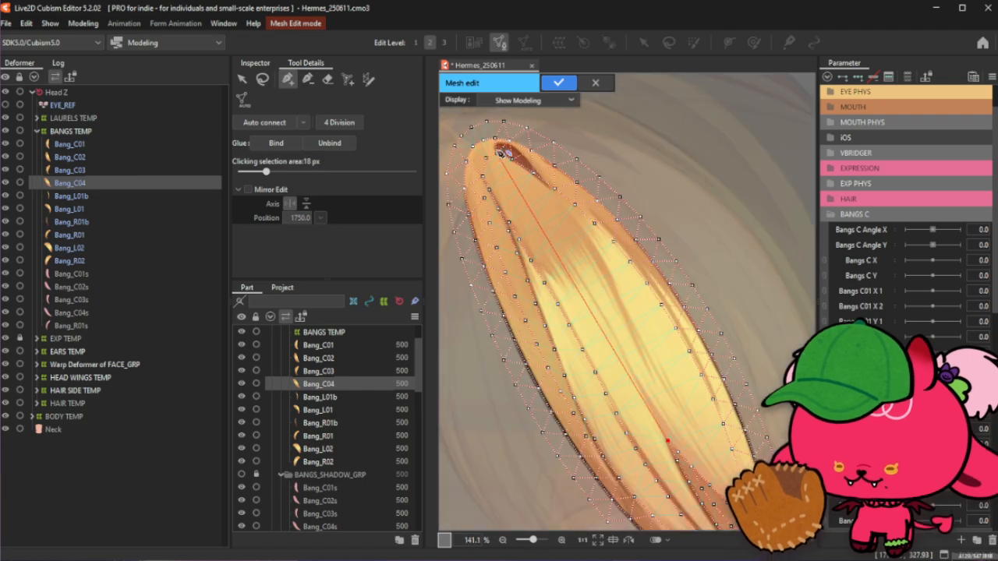
scroll(496, 168, up, 1)
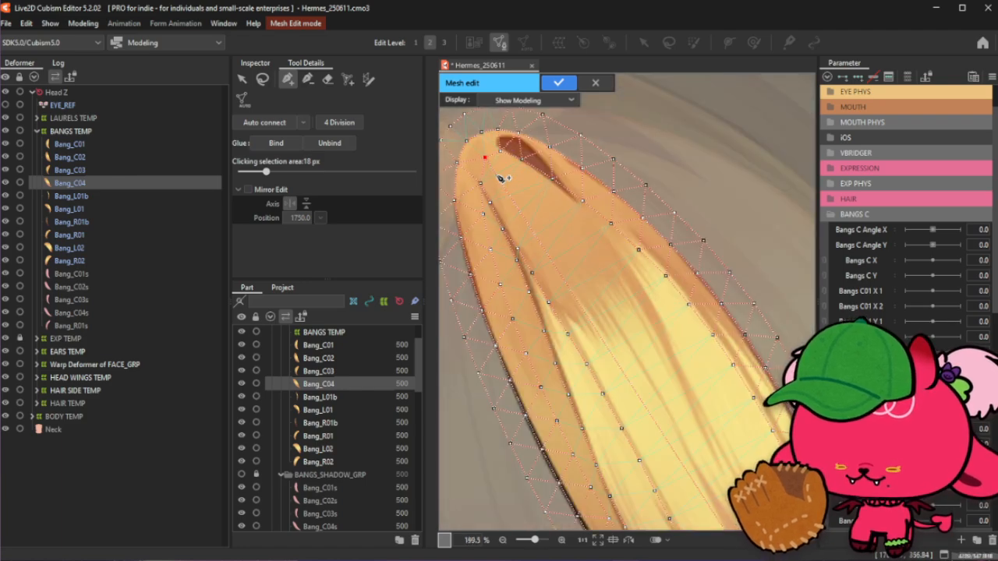
scroll(501, 177, down, 1)
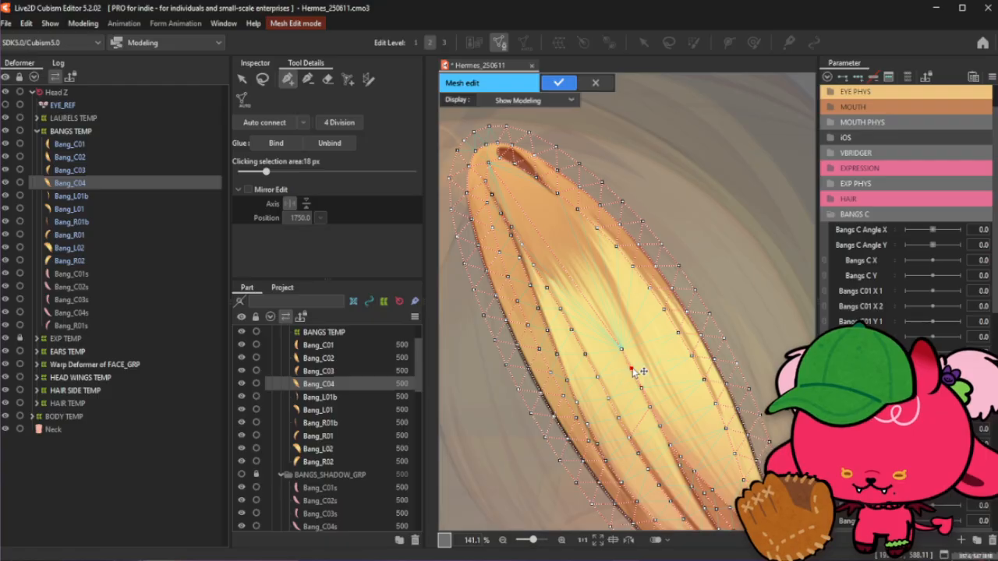
scroll(608, 337, up, 3)
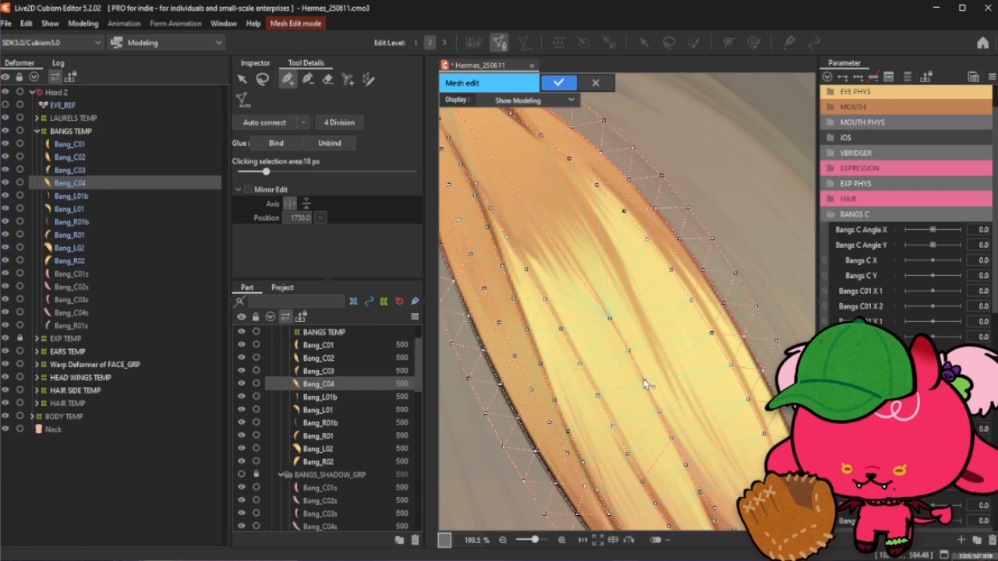
click(628, 351)
click(609, 318)
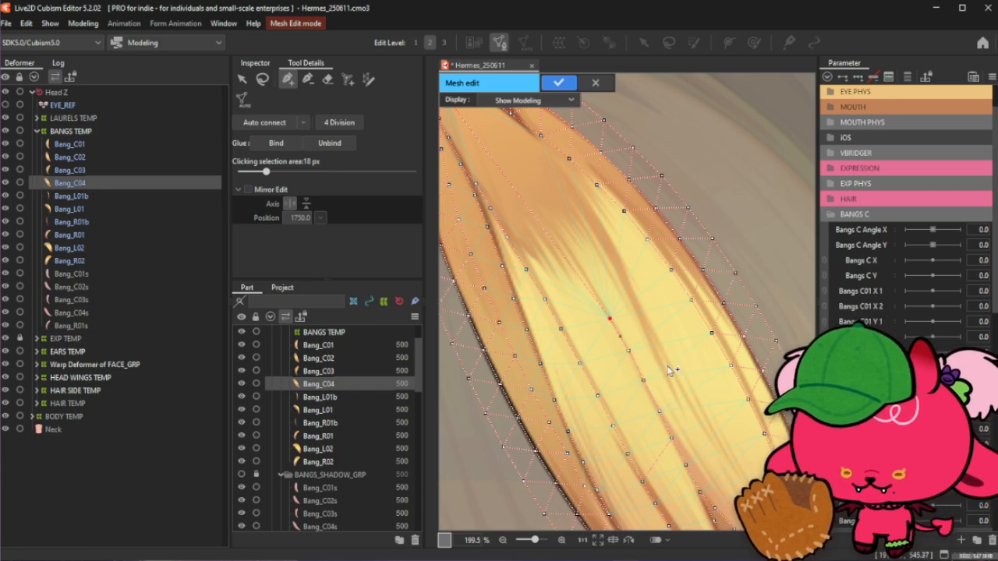
- Add a row of five vertices along the crease running from the strand's middle up toward its root
scroll(633, 320, down, 3)
scroll(561, 193, up, 3)
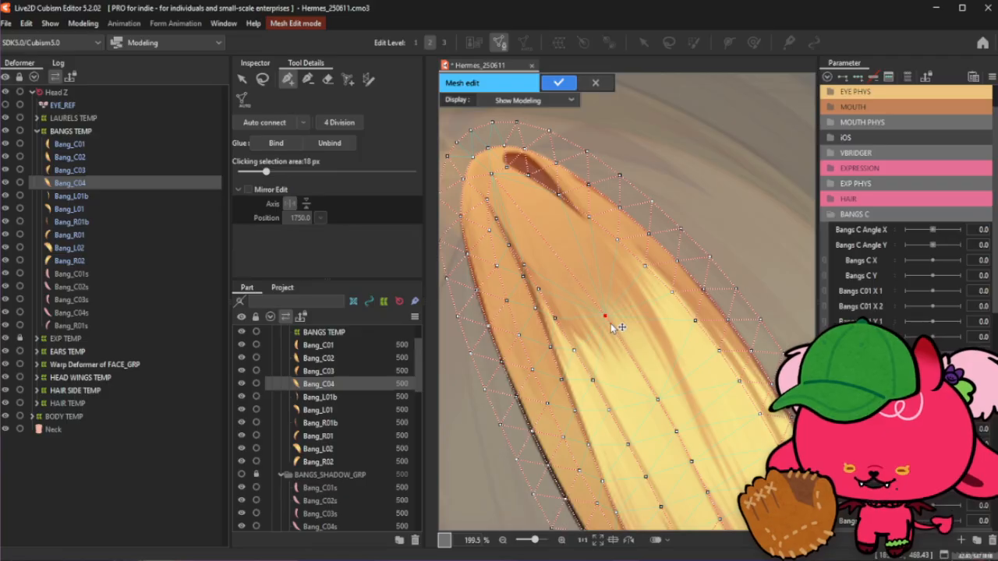
click(623, 340)
click(640, 371)
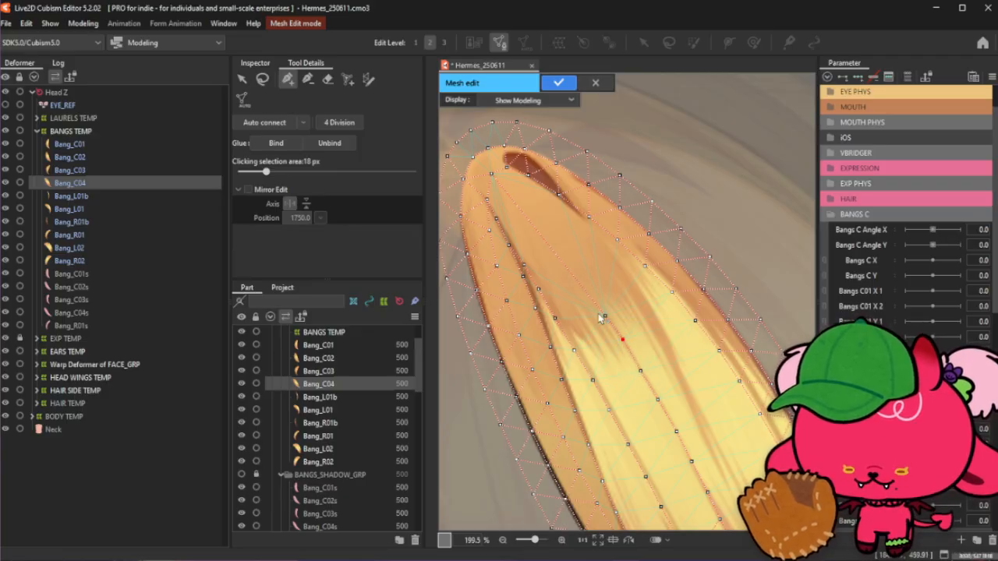
click(582, 287)
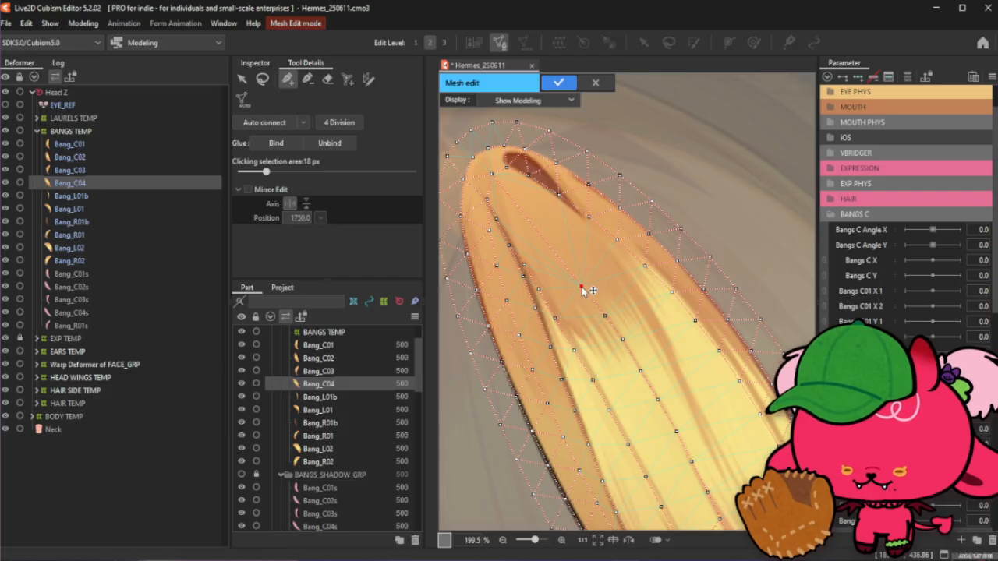
click(562, 263)
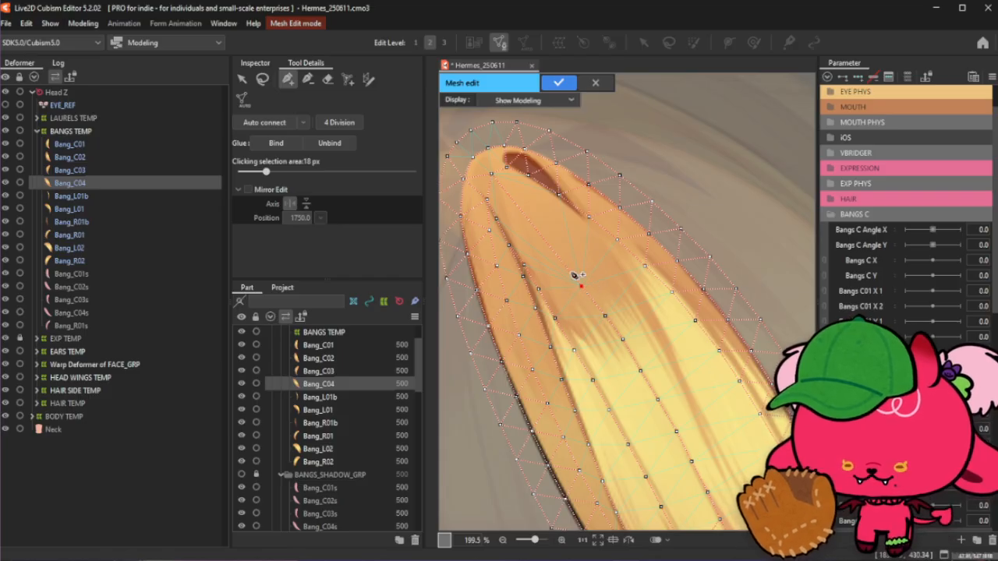
click(542, 237)
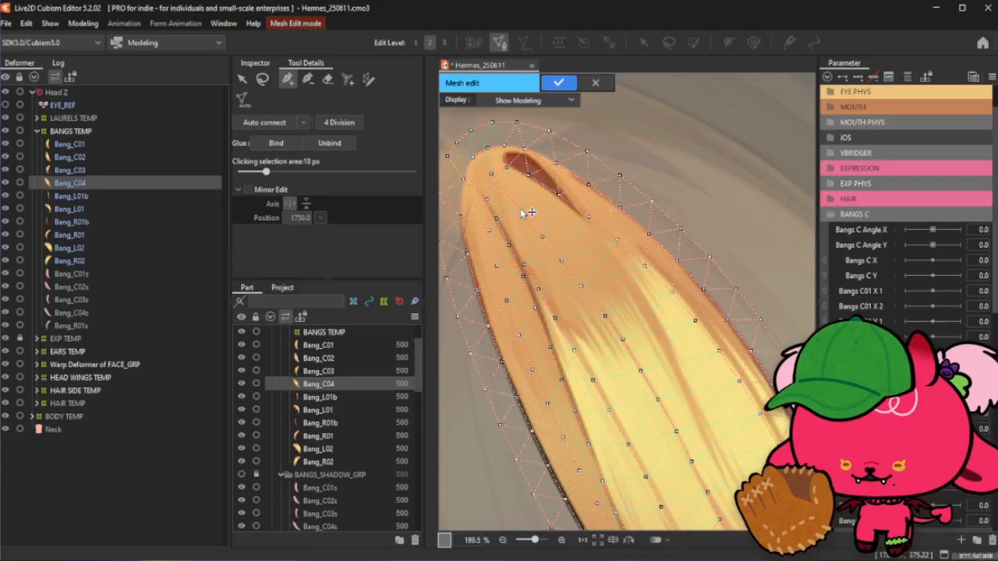
- Add a vertex in the middle of the strand's upper section
scroll(581, 220, down, 5)
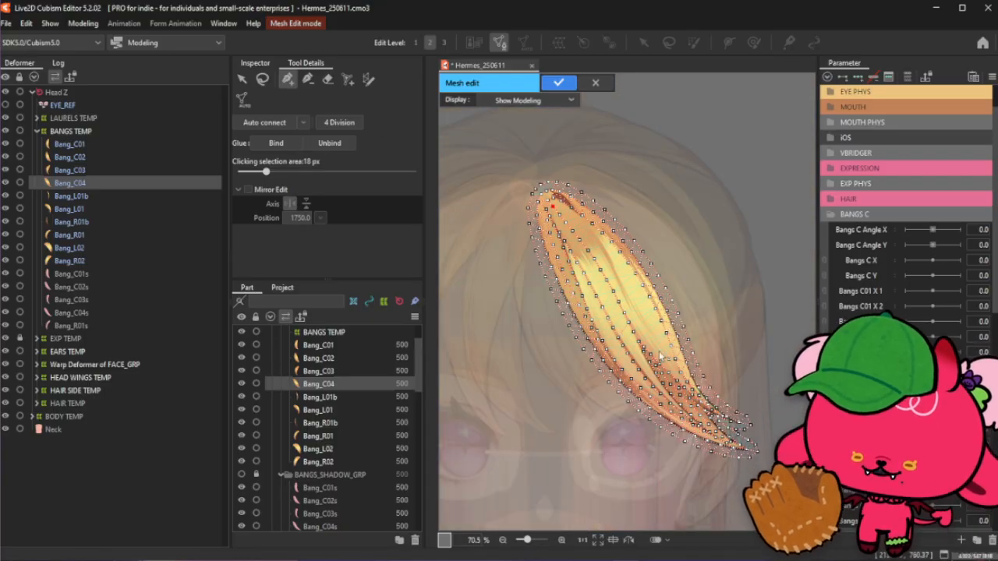
click(262, 79)
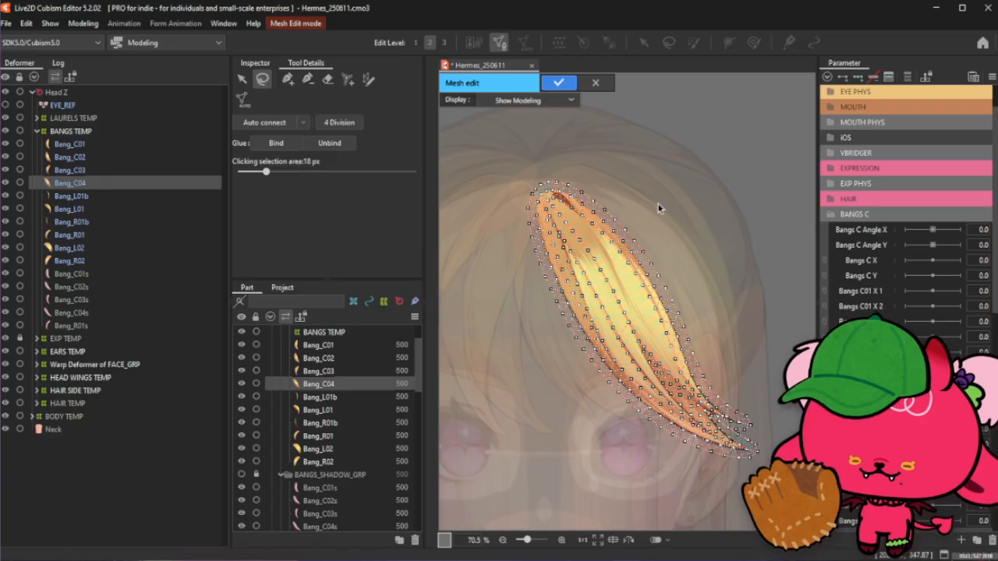
scroll(653, 233, up, 3)
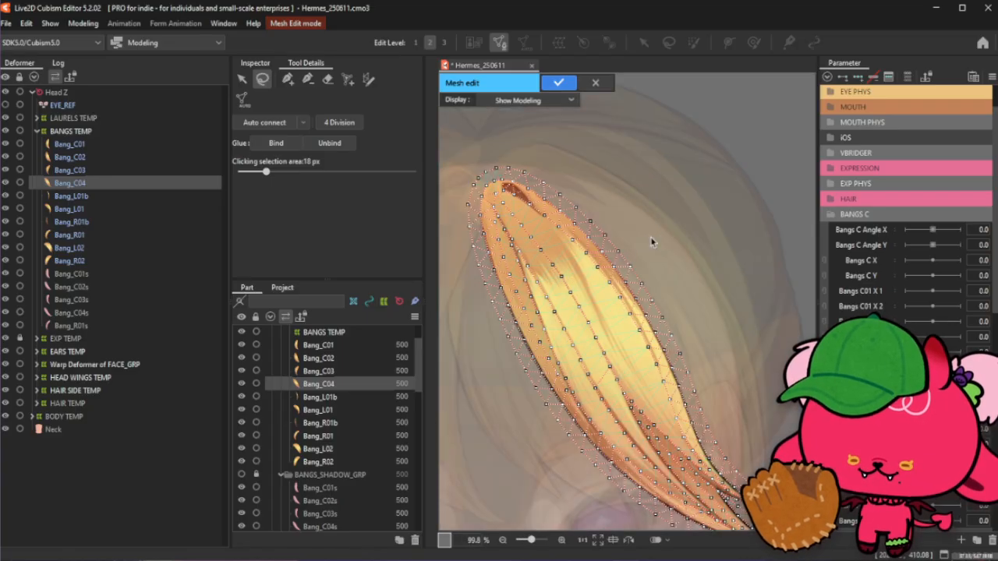
scroll(603, 251, up, 3)
scroll(581, 238, down, 3)
scroll(583, 243, up, 3)
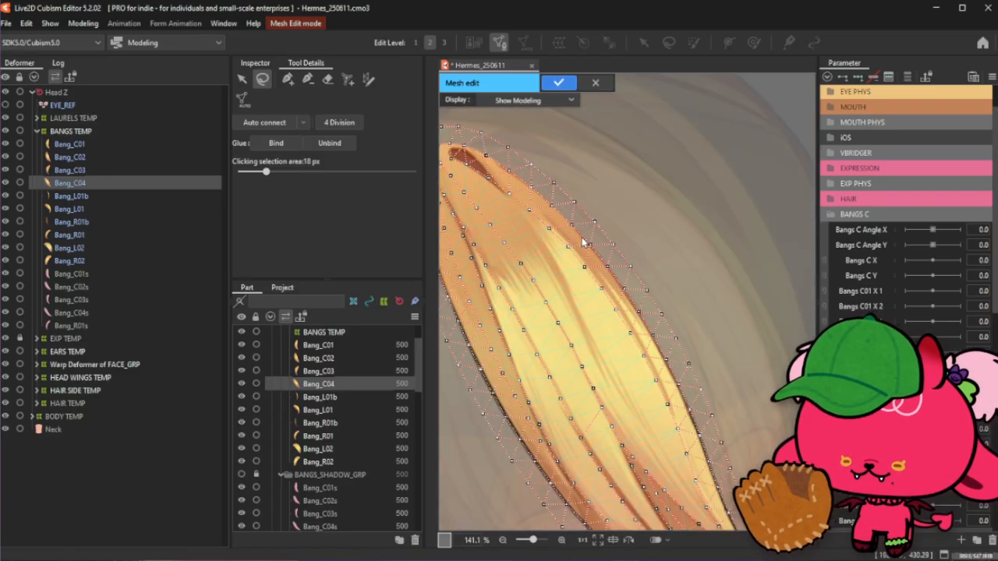
key(p)
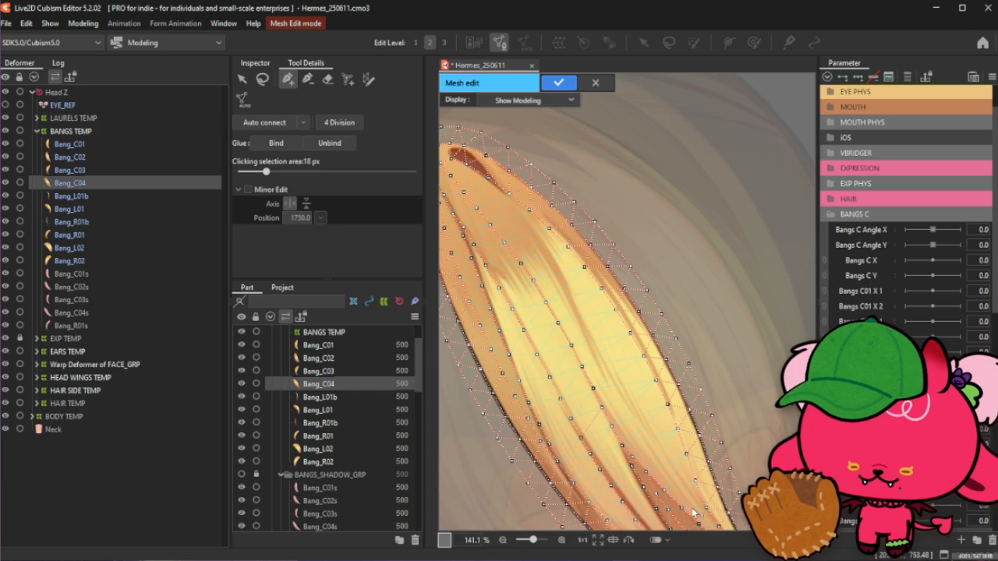
click(581, 320)
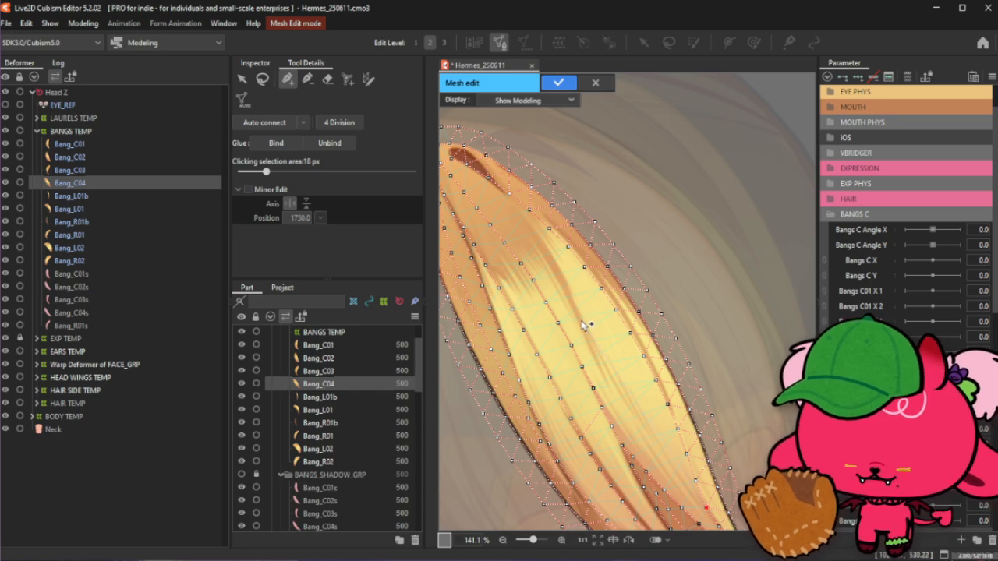
- Add vertices near the strand's root and along the shaded streaks of its upper section
click(493, 203)
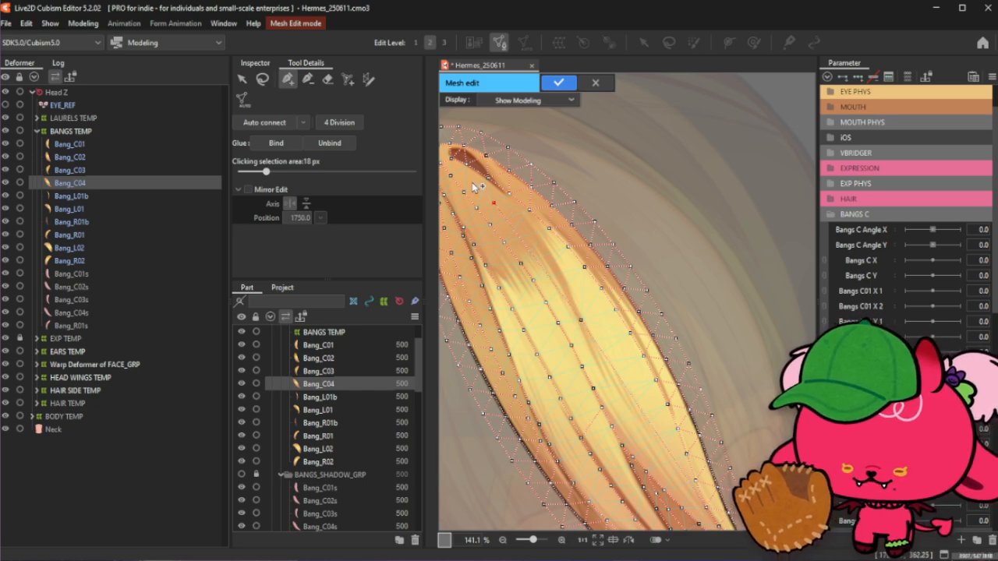
scroll(483, 192, up, 2)
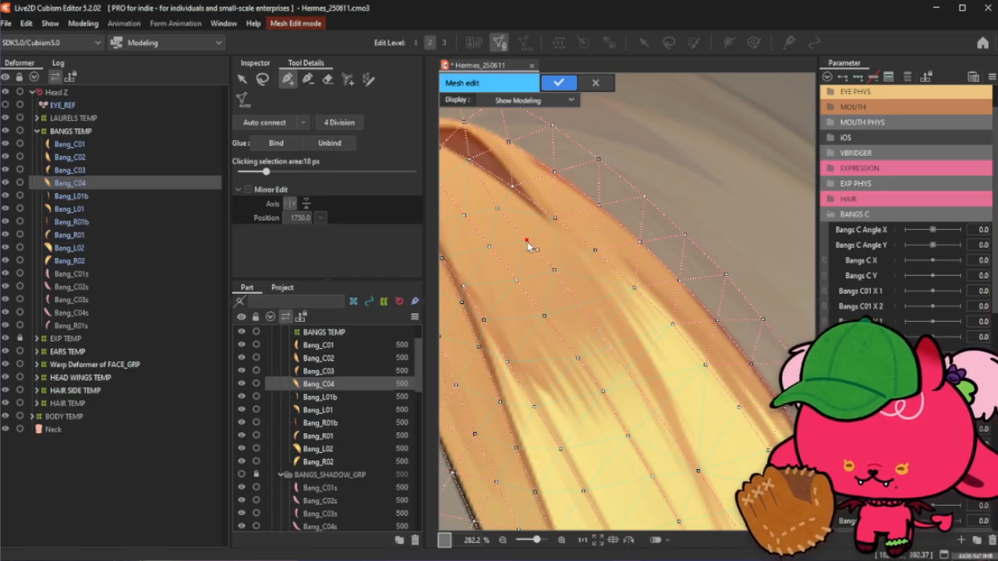
click(585, 310)
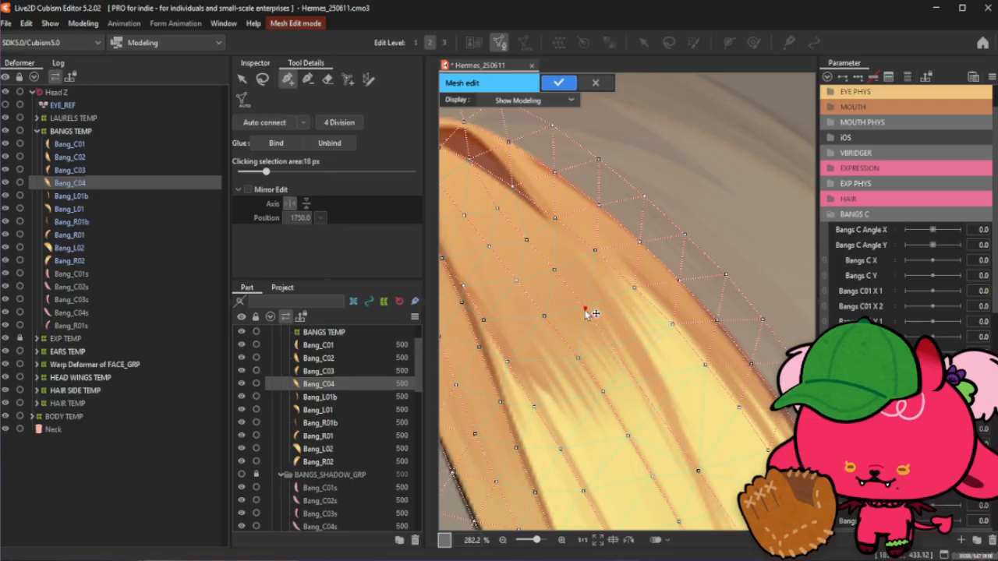
scroll(591, 305, down, 2)
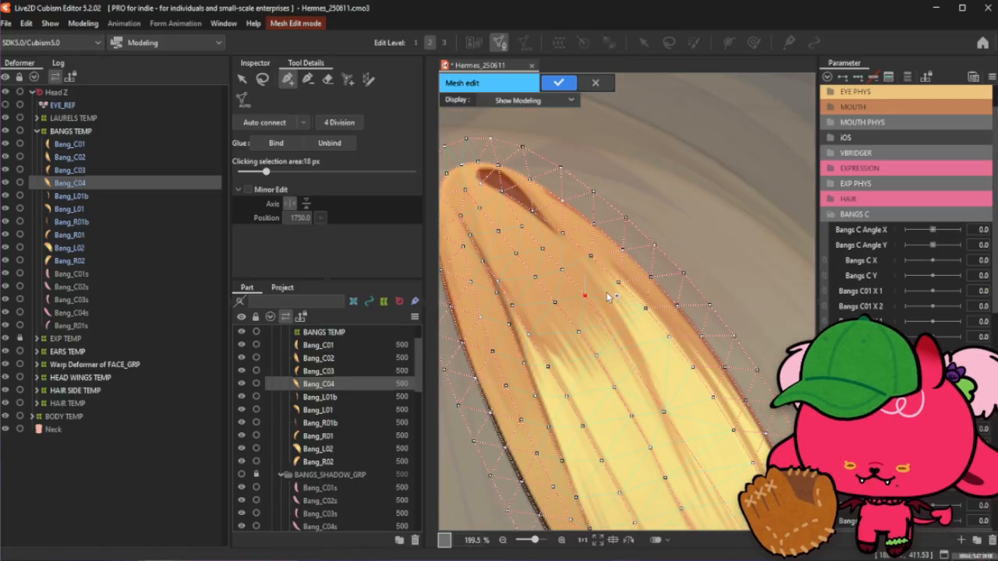
click(633, 352)
click(653, 382)
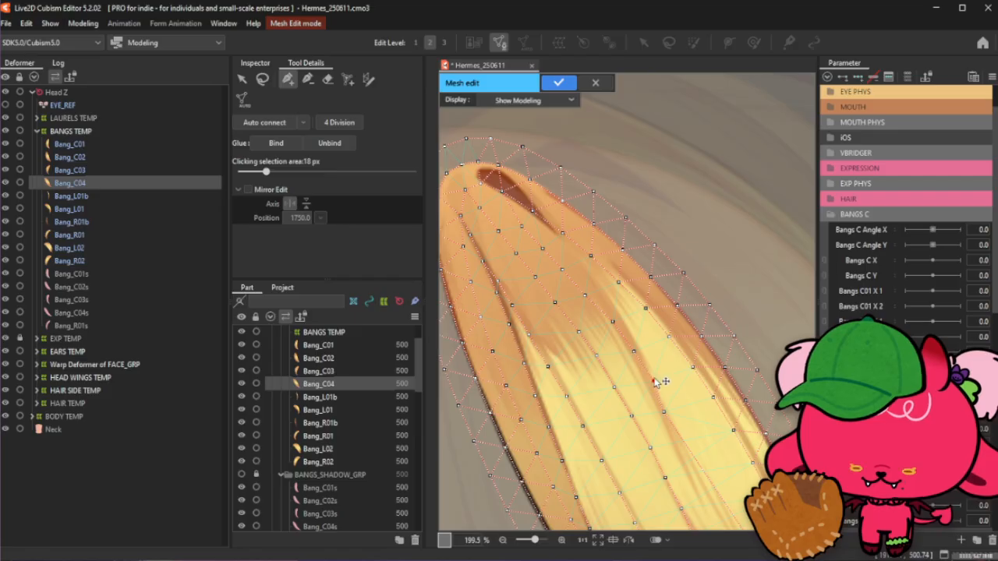
scroll(628, 195, down, 3)
scroll(630, 242, up, 2)
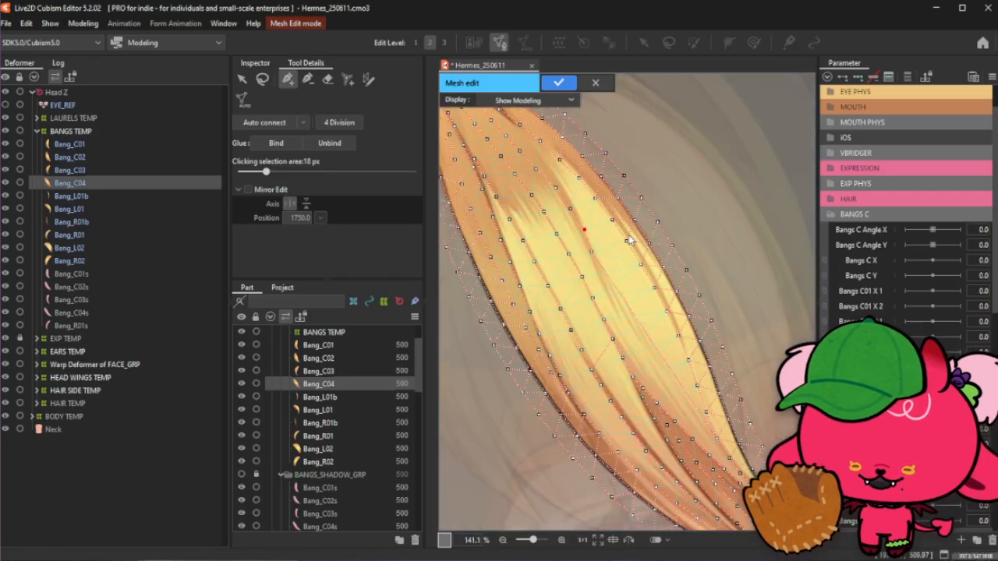
- Add a diagonal row of four vertices down the center of the strand's light band
click(594, 252)
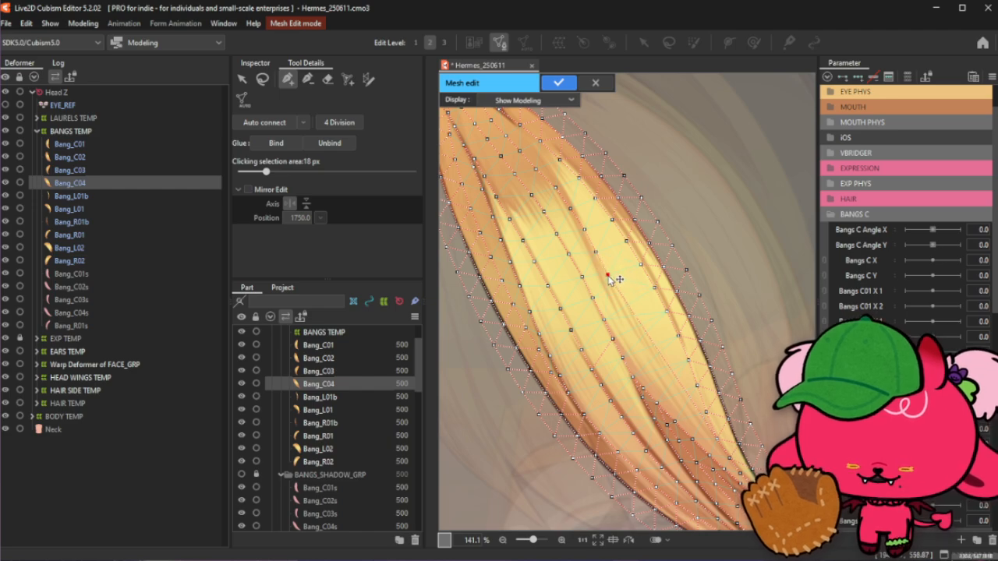
click(606, 275)
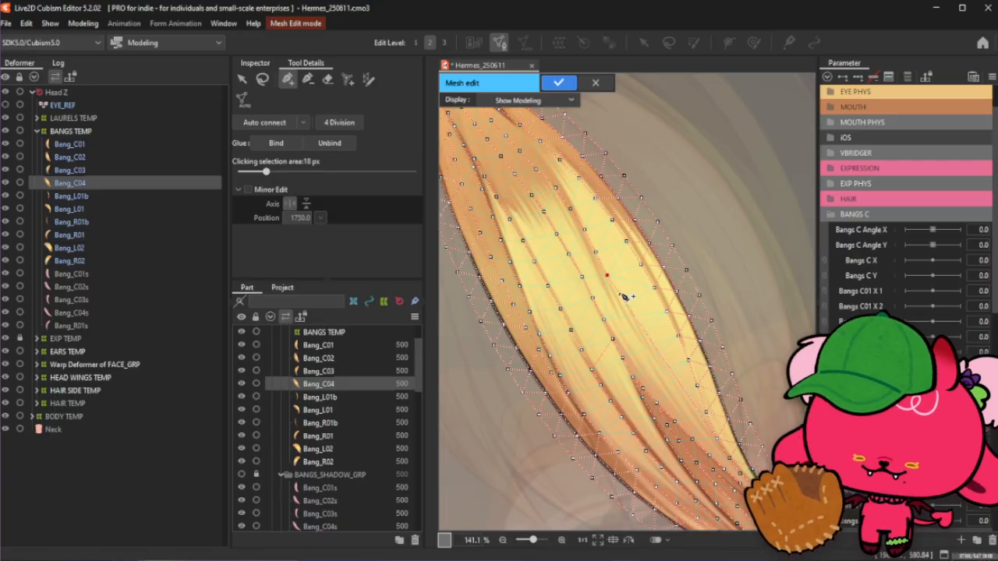
click(620, 297)
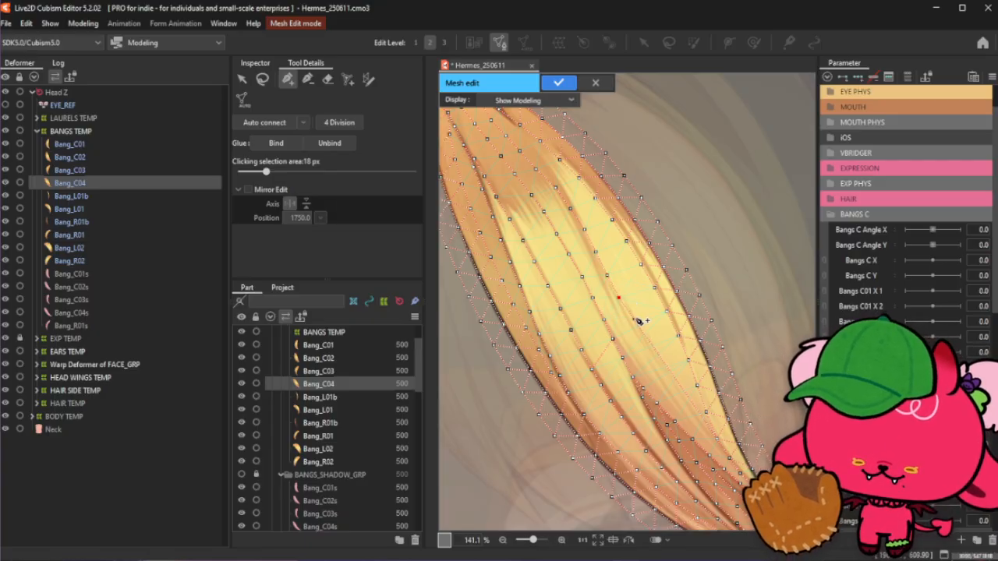
click(632, 319)
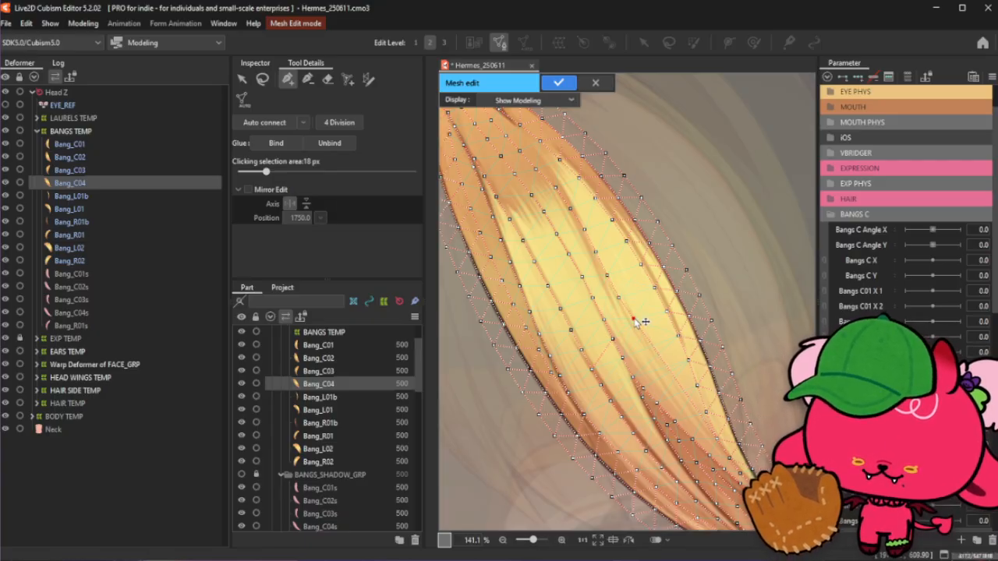
- Add three vertices continuing down the strand's light band toward its tip and nudge the last one into place
click(653, 355)
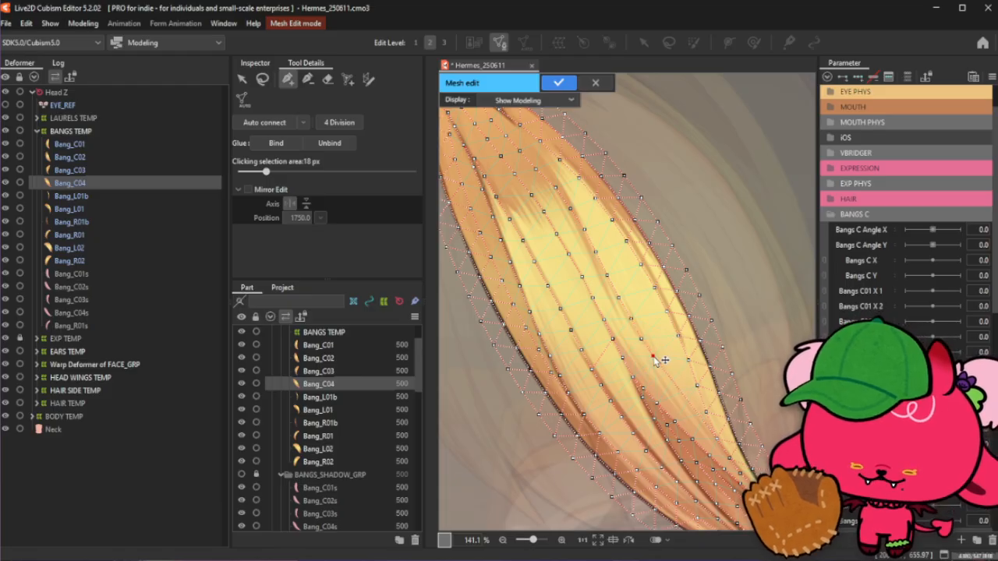
click(676, 391)
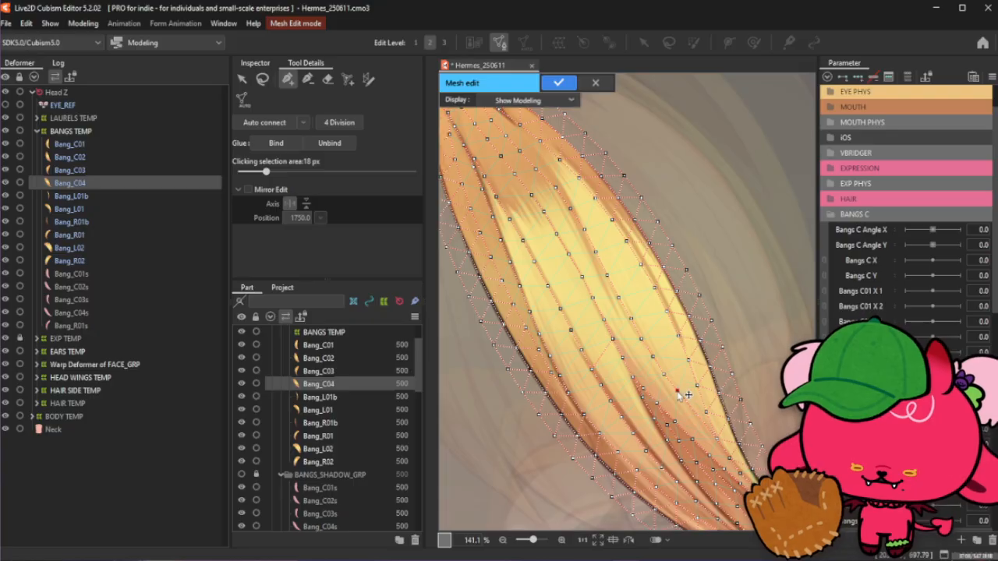
click(693, 419)
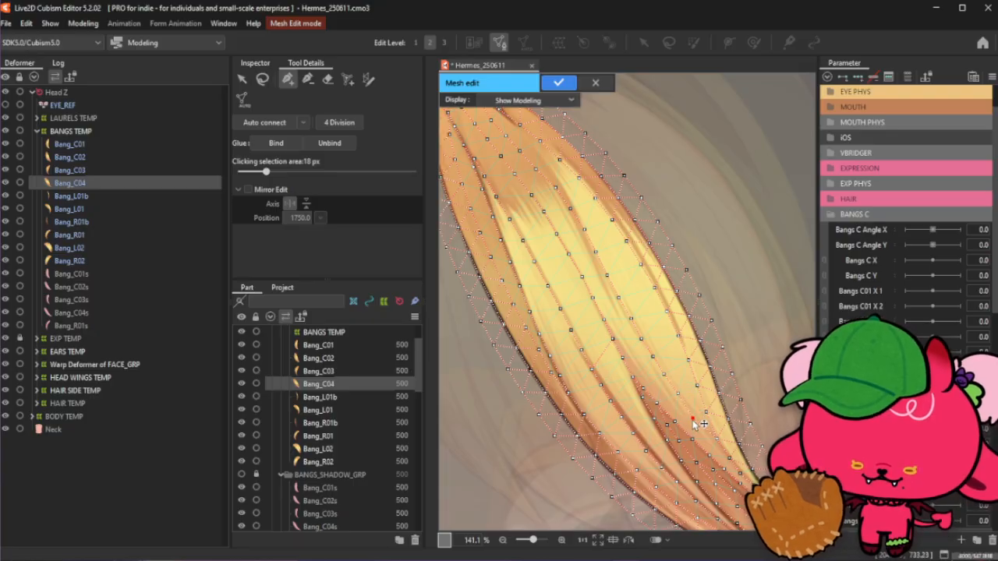
drag(693, 420, 694, 418)
- Fine-tune the positions of the newly added vertices and add one more vertex in the strand's upper middle
scroll(698, 421, up, 2)
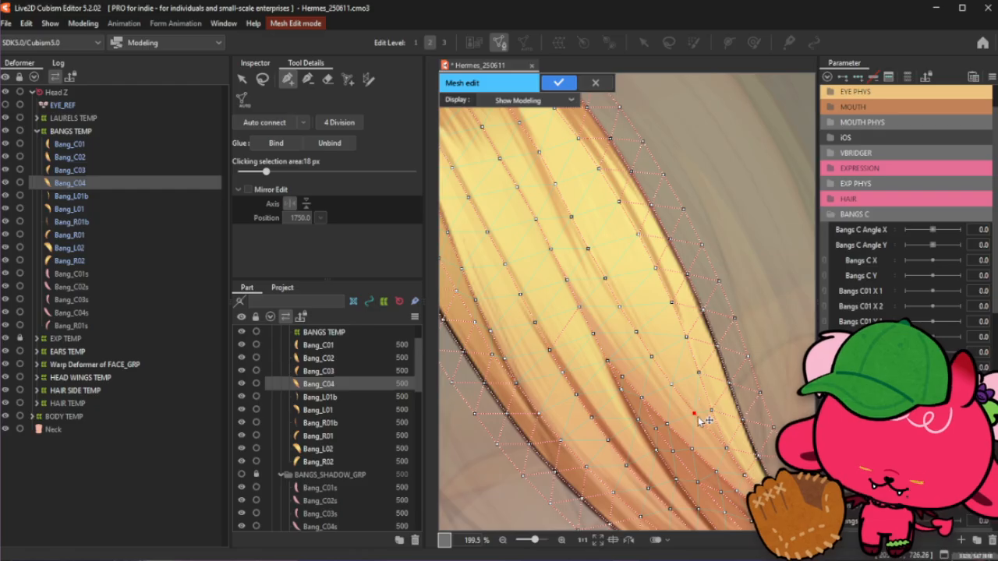
drag(695, 417, 697, 419)
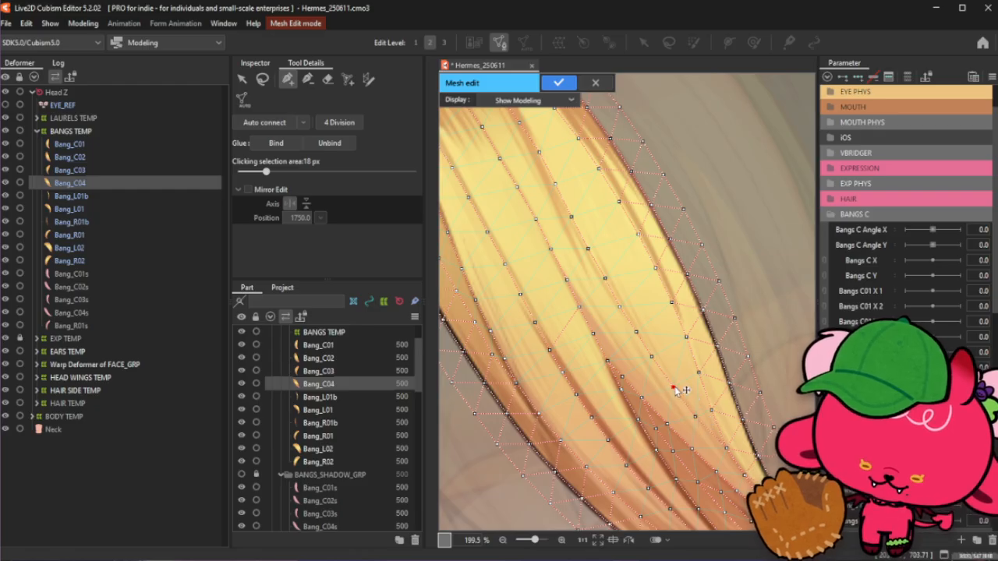
drag(654, 359, 657, 364)
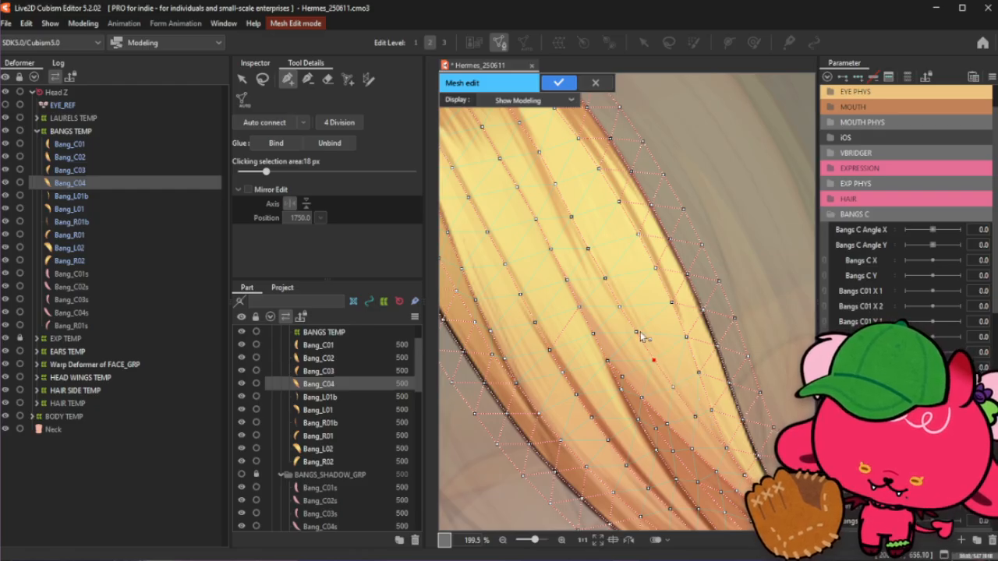
click(605, 279)
scroll(590, 252, down, 6)
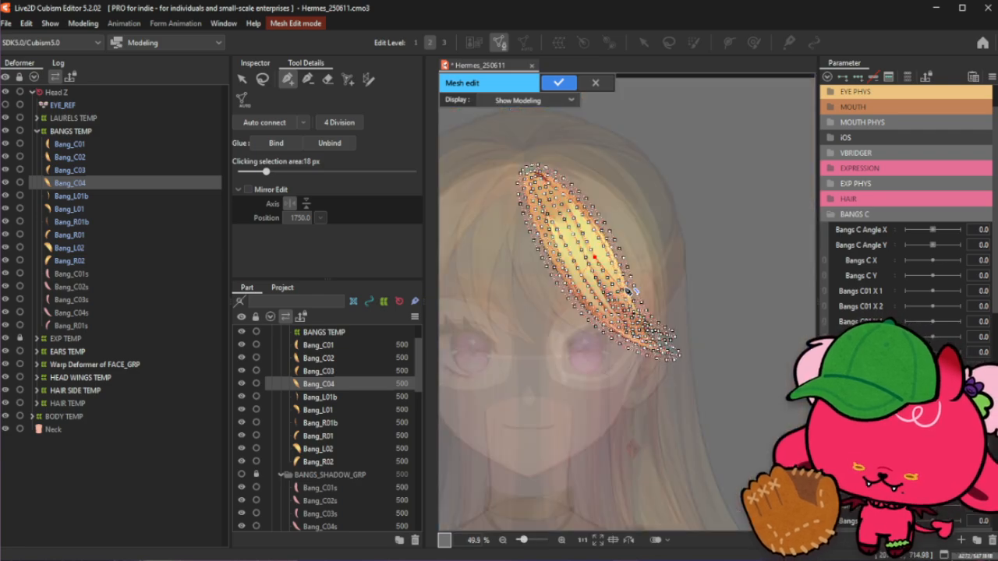
scroll(629, 198, up, 3)
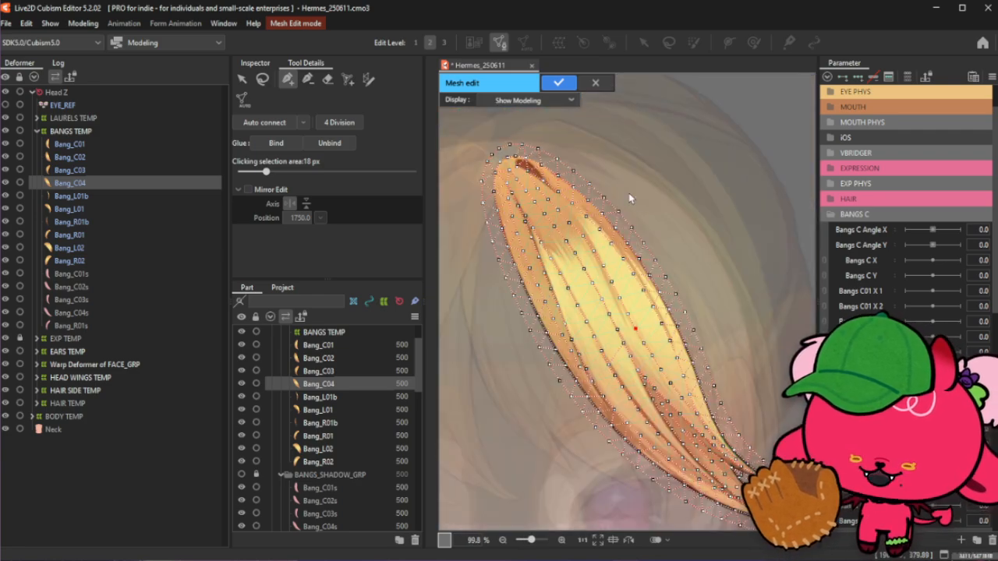
- Auto-connect the Bang_C04 vertices into a triangulated mesh, inspect it, and apply the mesh edit
click(268, 124)
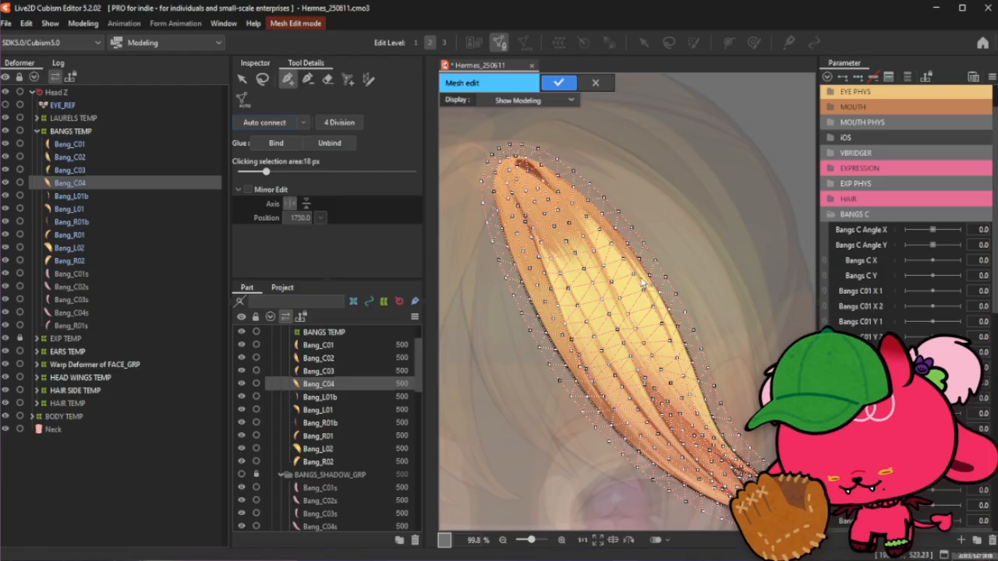
scroll(642, 282, down, 4)
scroll(732, 352, up, 4)
scroll(680, 350, up, 3)
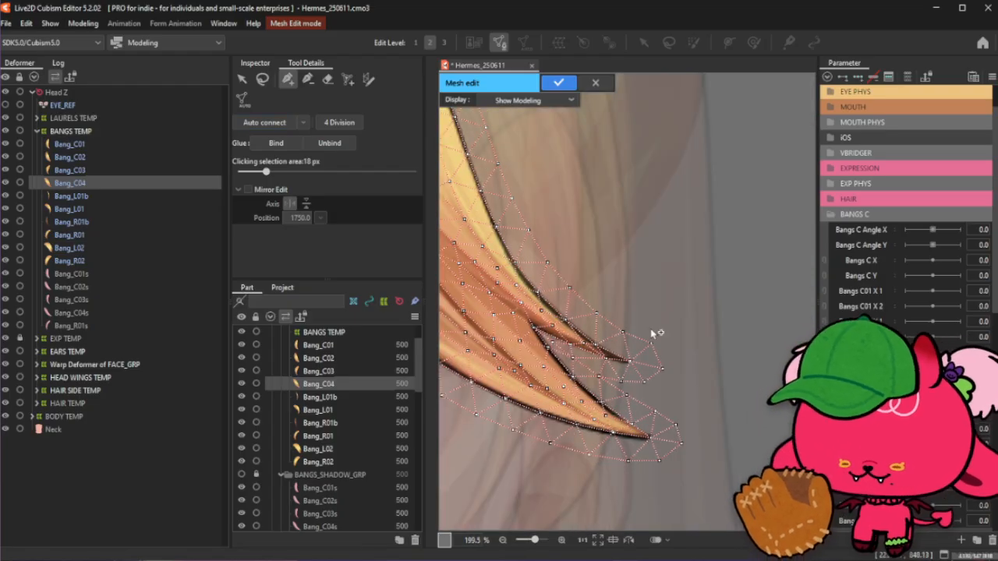
scroll(654, 332, down, 3)
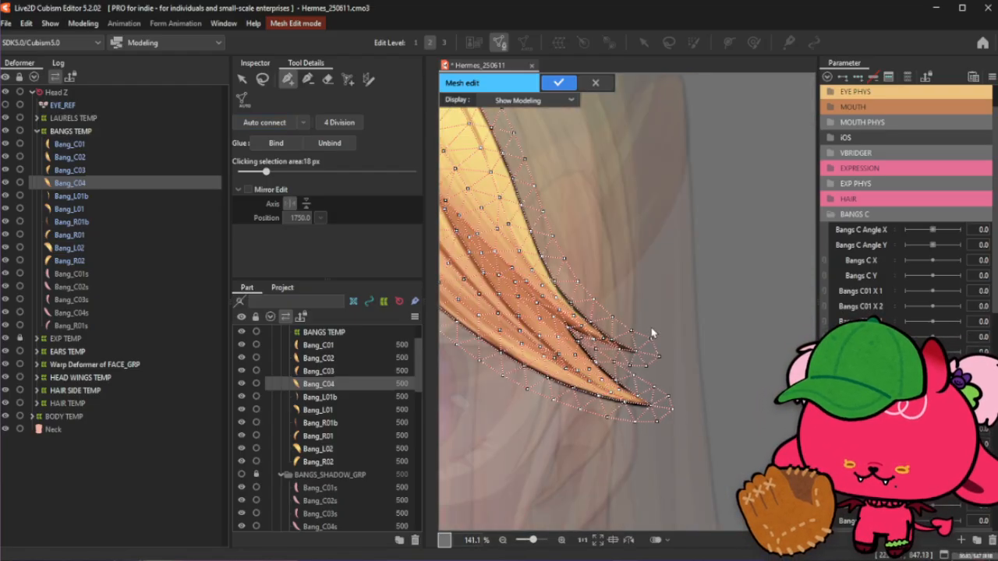
scroll(639, 304, down, 6)
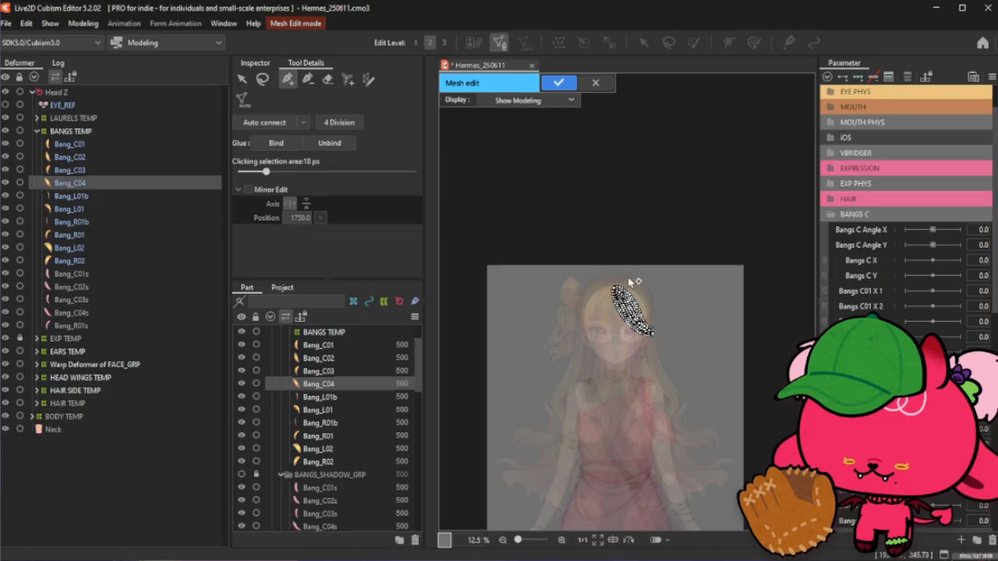
scroll(686, 406, up, 3)
scroll(707, 443, up, 2)
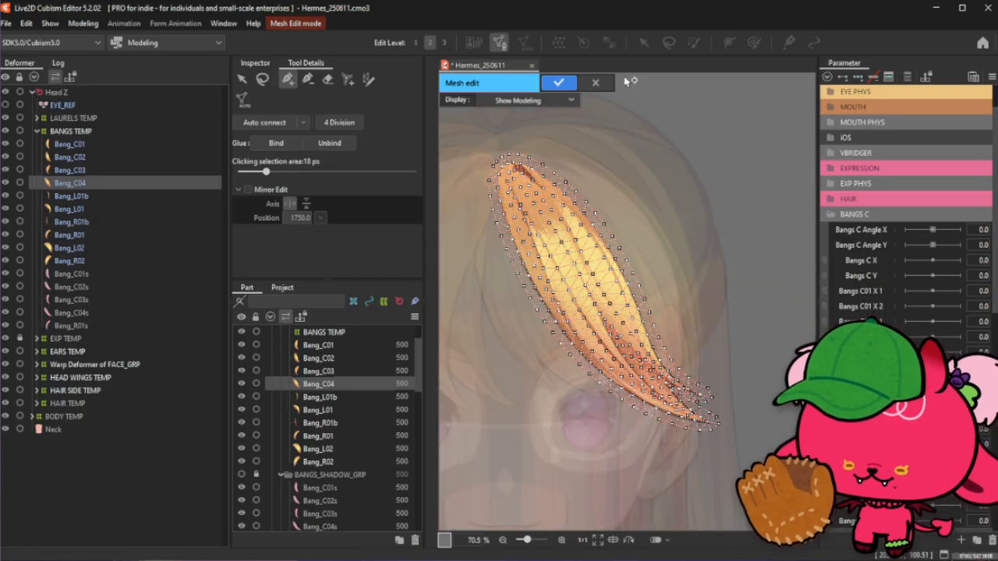
click(560, 82)
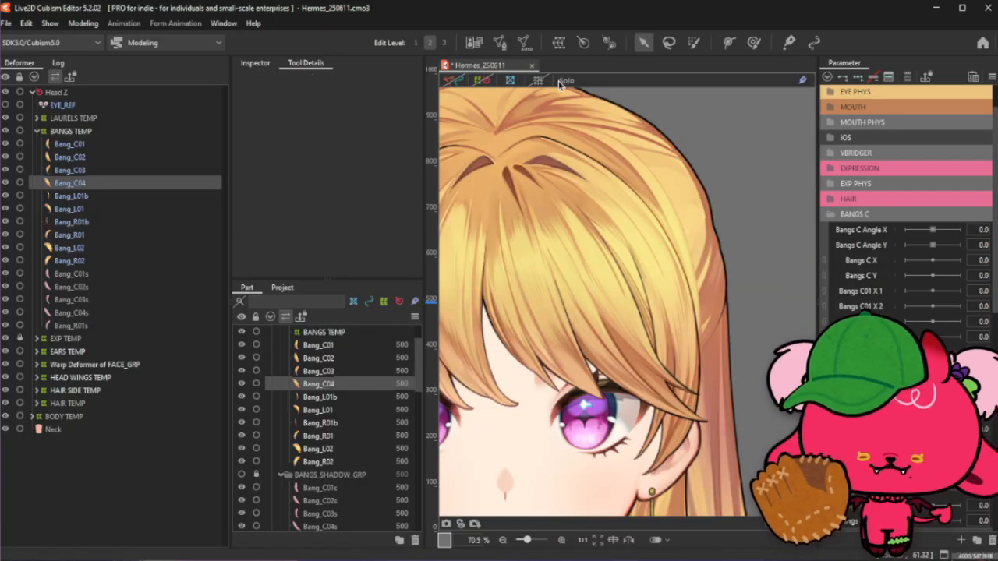
- Open mesh editing for the Bang_L01b strand and select all of its existing vertices
click(116, 198)
scroll(741, 342, down, 2)
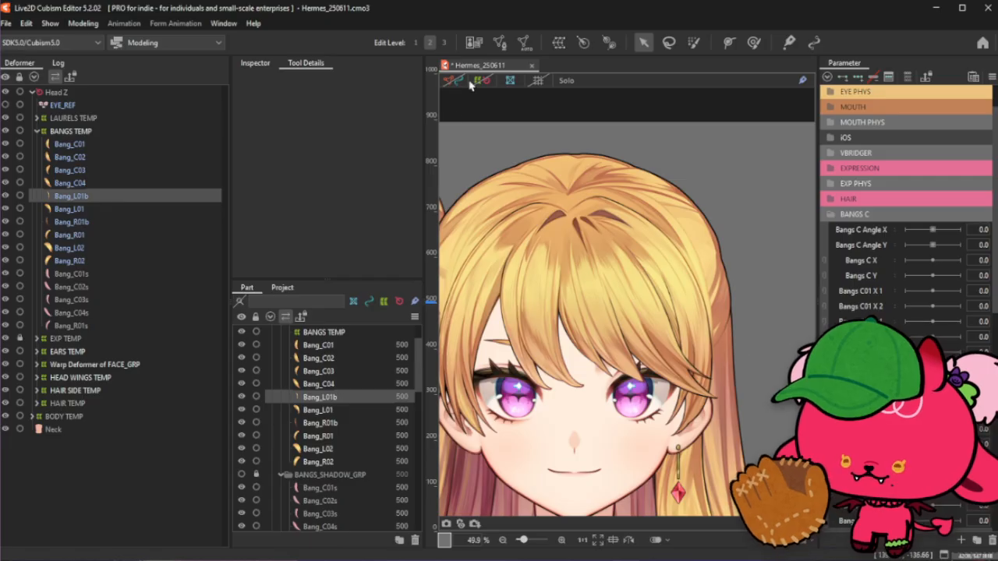
click(500, 43)
scroll(715, 432, up, 2)
click(243, 80)
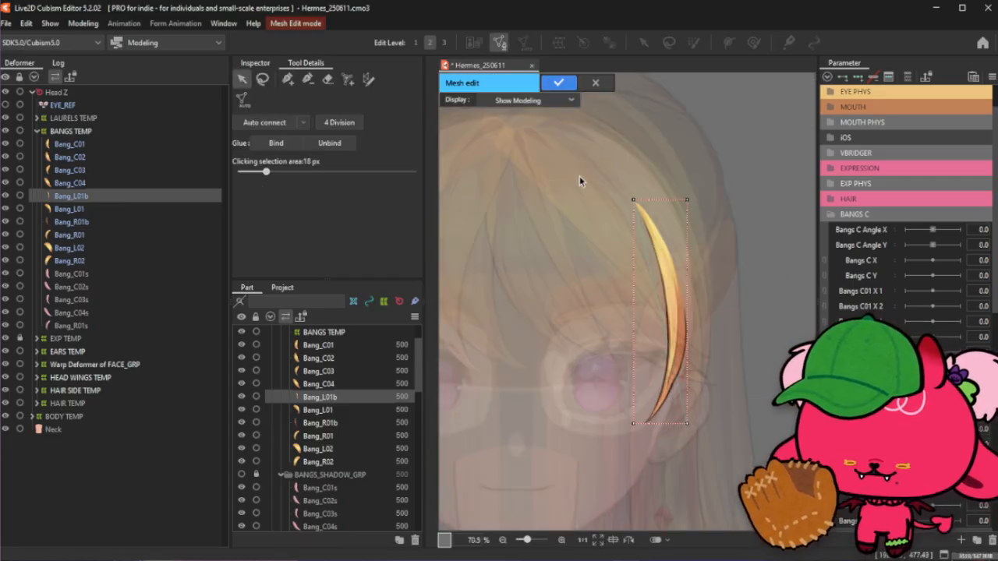
drag(575, 169, 752, 511)
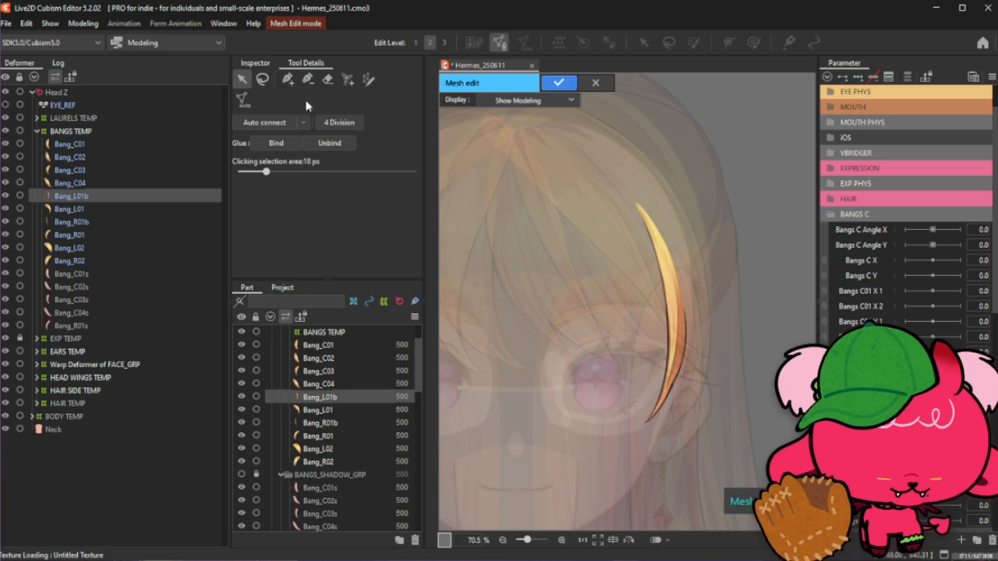
- Draw a stroke mesh-mapping line along Bang_L01b from its root down to its tip
click(368, 80)
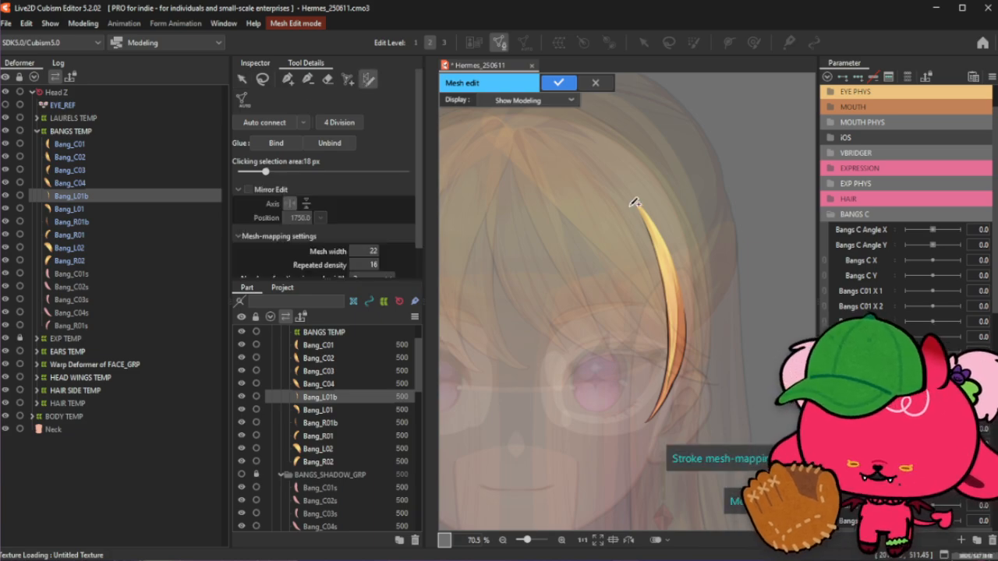
drag(635, 204, 678, 315)
scroll(716, 329, up, 3)
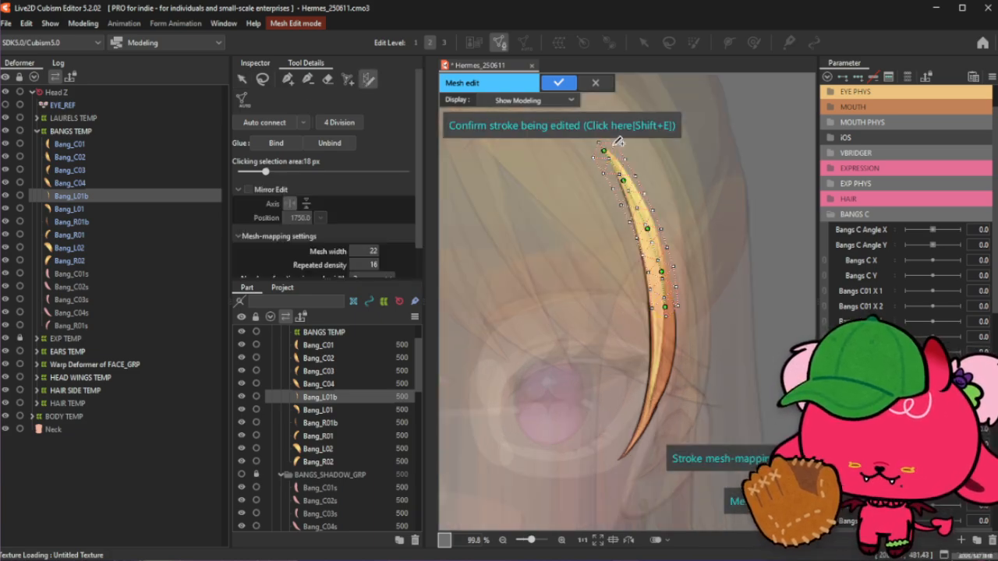
mouse_move(666, 307)
mouse_down()
mouse_move(696, 165)
mouse_move(617, 147)
mouse_move(609, 150)
mouse_move(662, 259)
mouse_move(635, 343)
mouse_move(617, 462)
mouse_up()
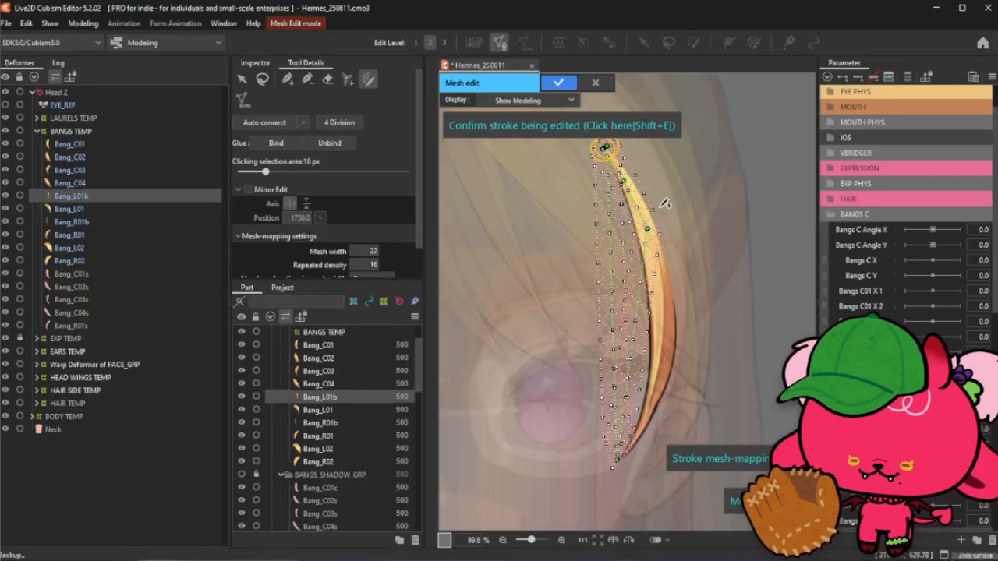
- Adjust the stroke's control points to follow the strand's curve and widen the mesh along its lower part
mouse_move(624, 181)
mouse_down()
mouse_move(633, 172)
mouse_move(619, 180)
mouse_up()
mouse_move(653, 232)
mouse_down()
mouse_move(648, 251)
mouse_move(650, 210)
mouse_up()
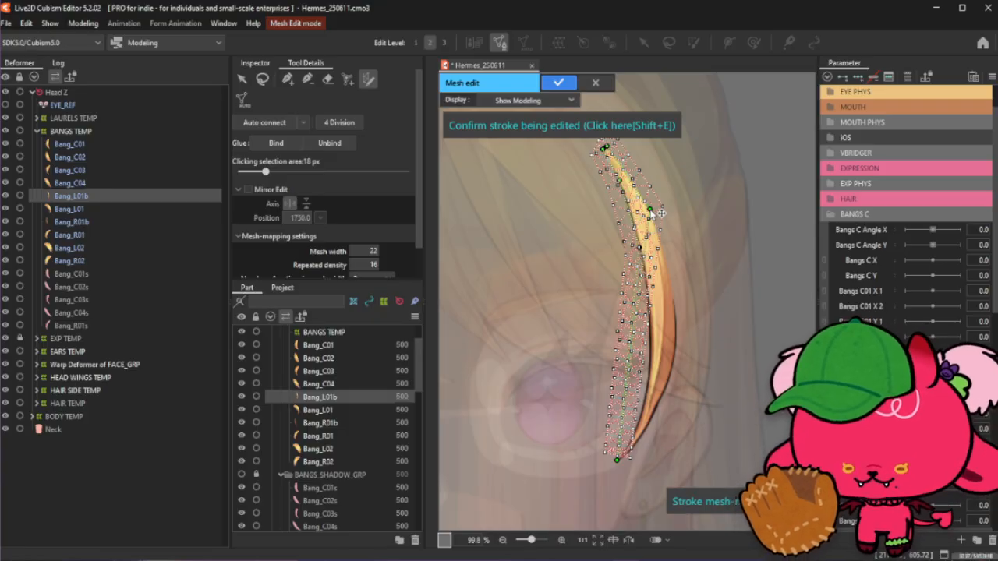
scroll(647, 195, up, 2)
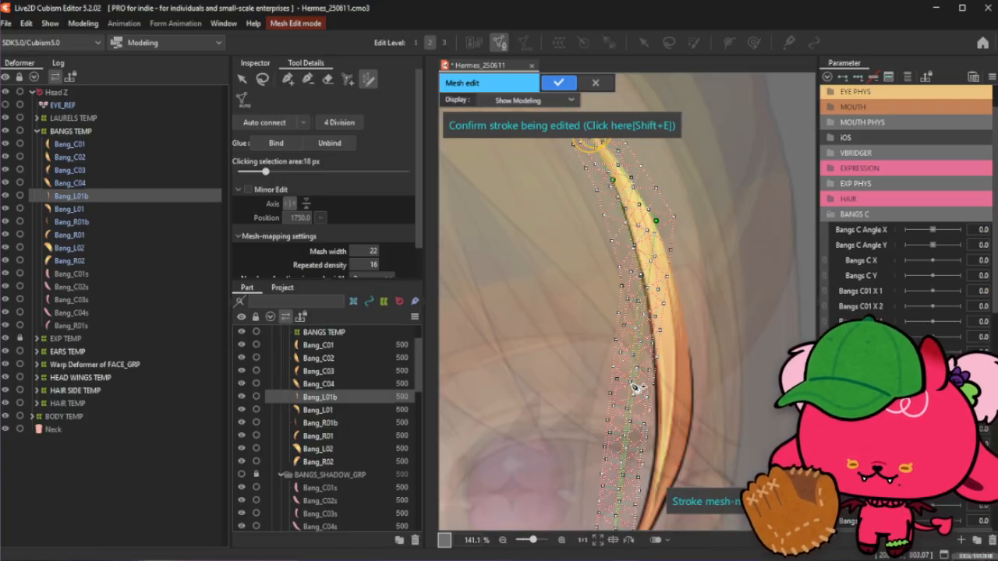
drag(653, 260, 693, 392)
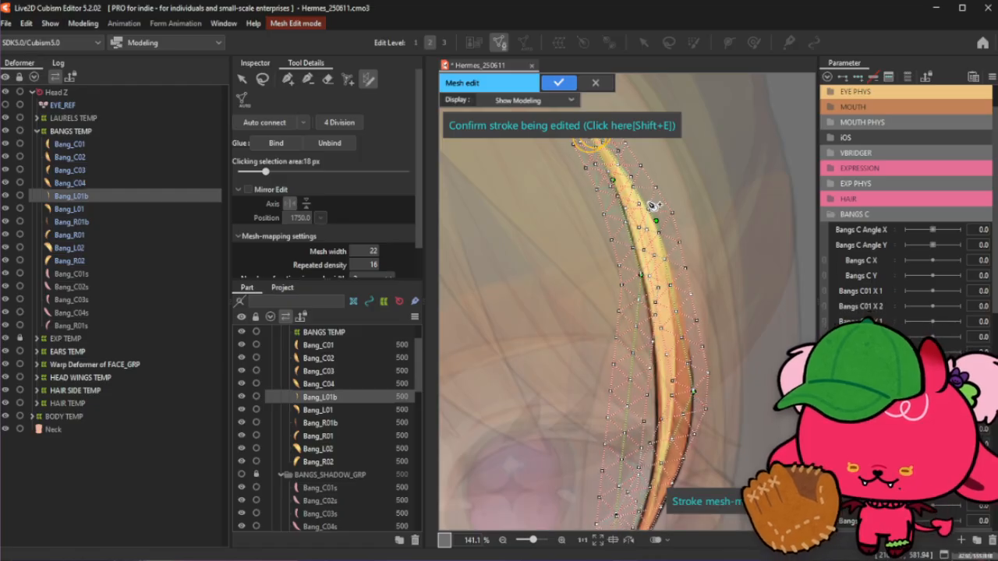
- Reposition stroke and edge points near the strand's root and middle so the mesh hugs the strand
scroll(651, 203, up, 2)
mouse_move(612, 178)
mouse_down()
mouse_move(616, 231)
mouse_move(590, 191)
mouse_move(606, 227)
mouse_up()
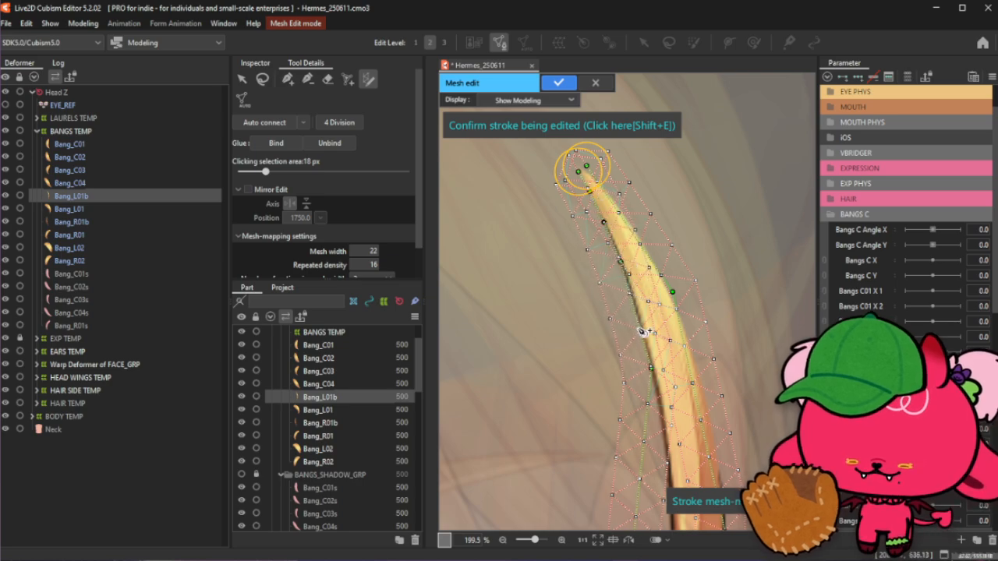
drag(631, 307, 636, 306)
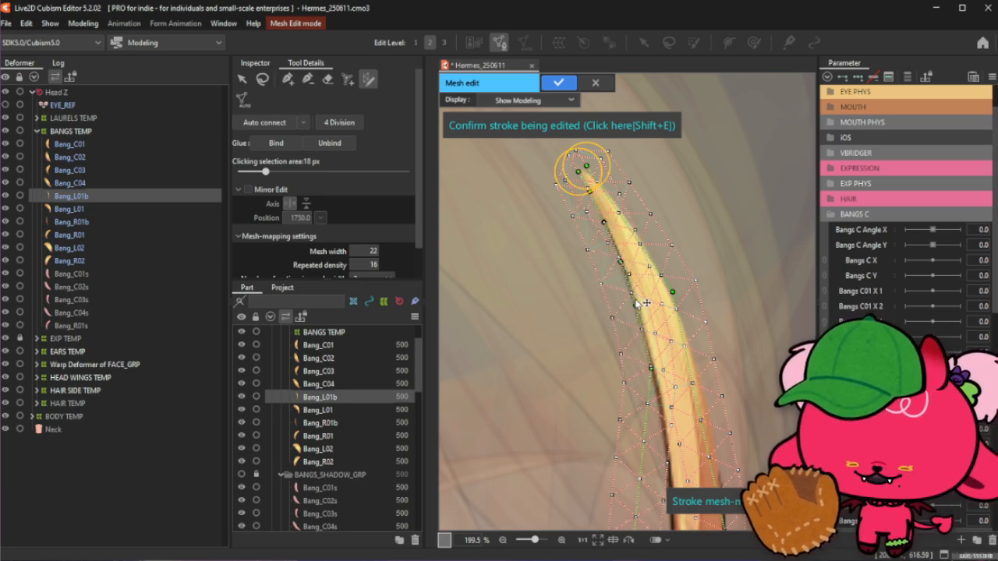
scroll(651, 372, down, 2)
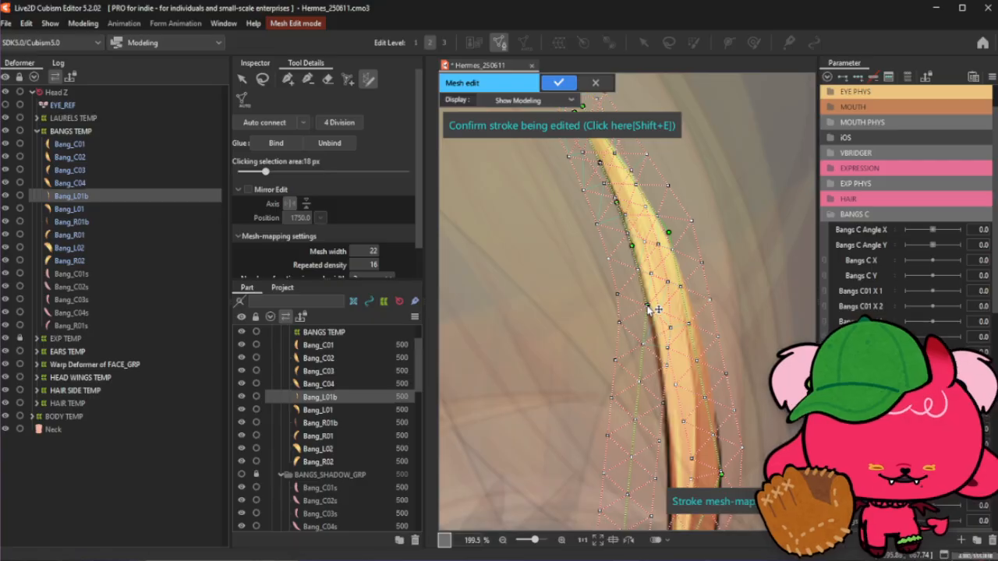
scroll(647, 303, down, 2)
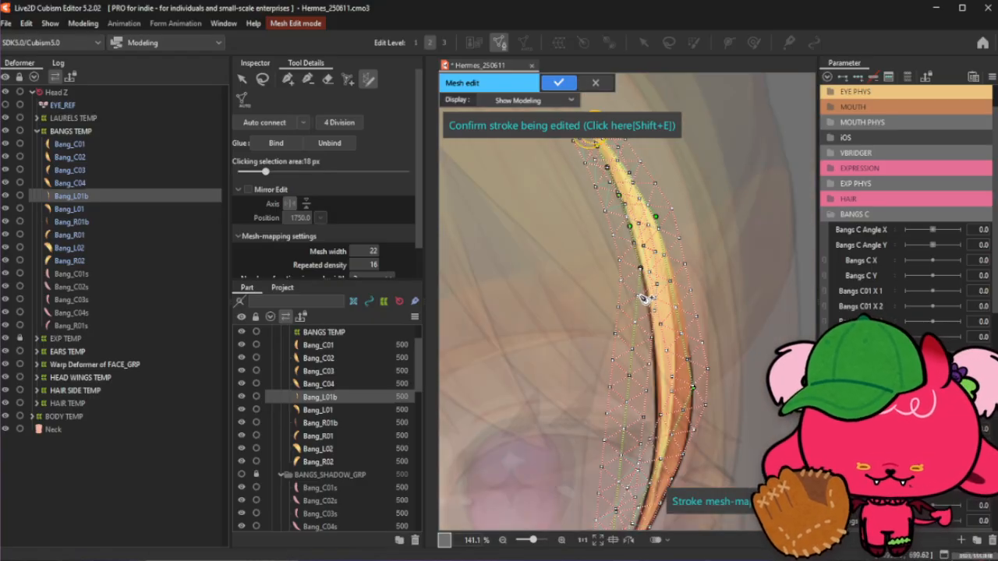
scroll(645, 297, up, 2)
drag(639, 302, 652, 301)
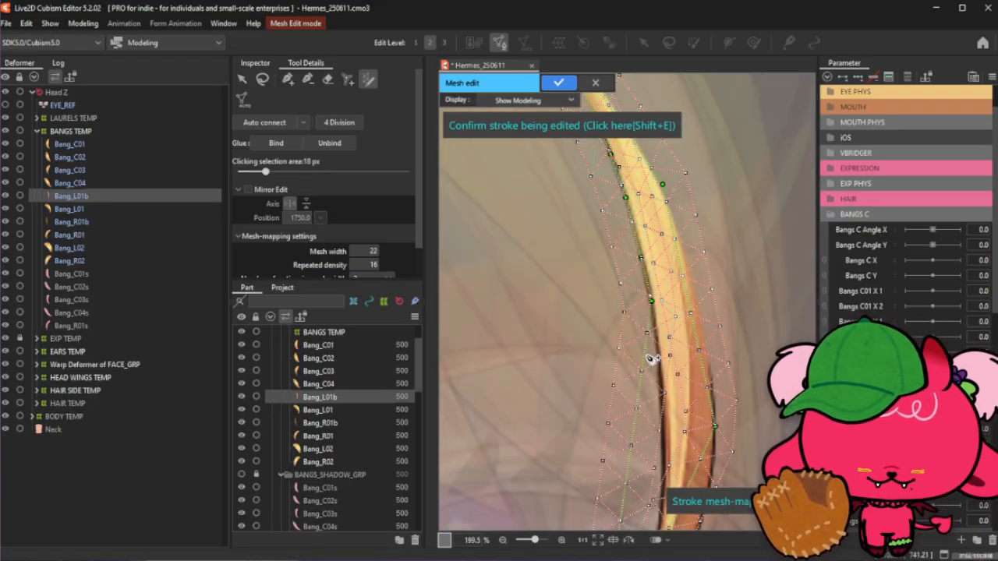
drag(646, 356, 657, 352)
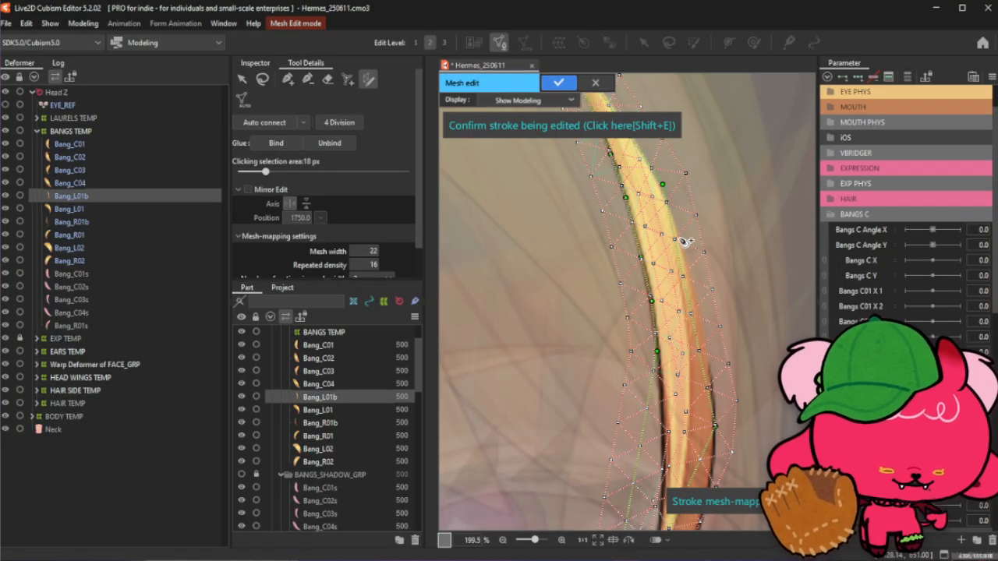
- Drag stroke points along the strand's middle section so the stroke follows its curve
scroll(683, 242, down, 2)
scroll(671, 356, up, 2)
drag(662, 356, 668, 346)
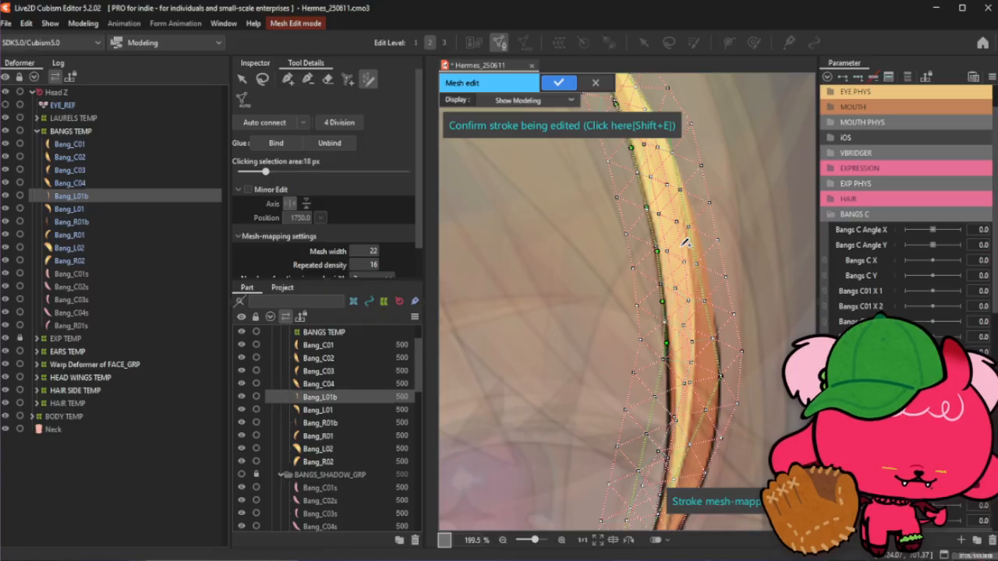
scroll(681, 247, down, 2)
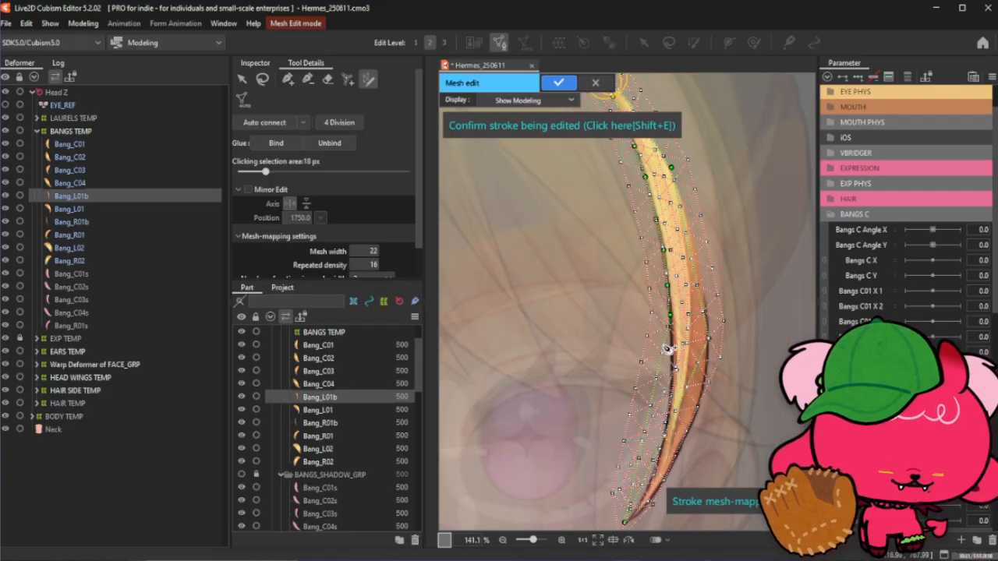
scroll(665, 350, up, 2)
drag(670, 345, 675, 336)
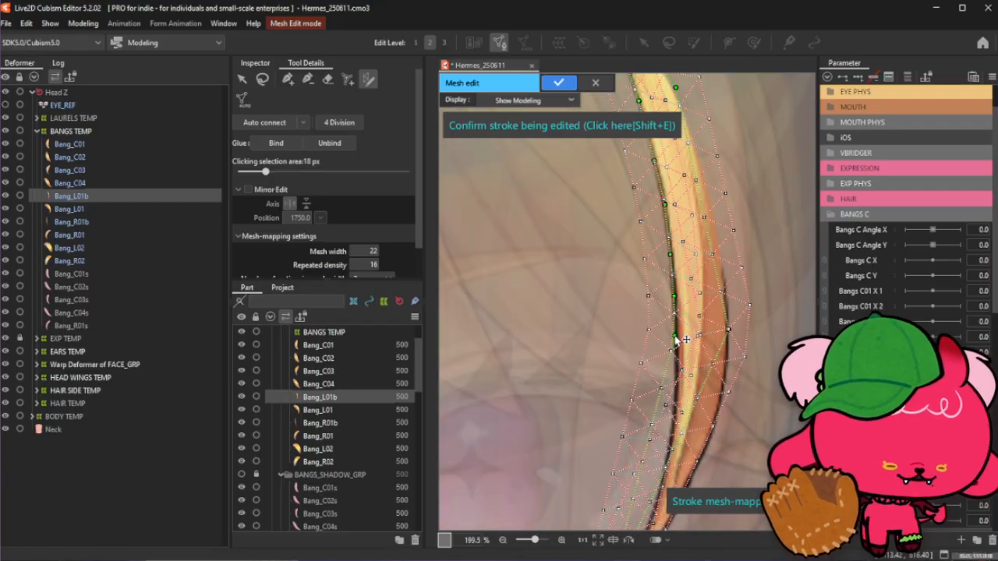
scroll(684, 281, down, 2)
scroll(668, 346, up, 2)
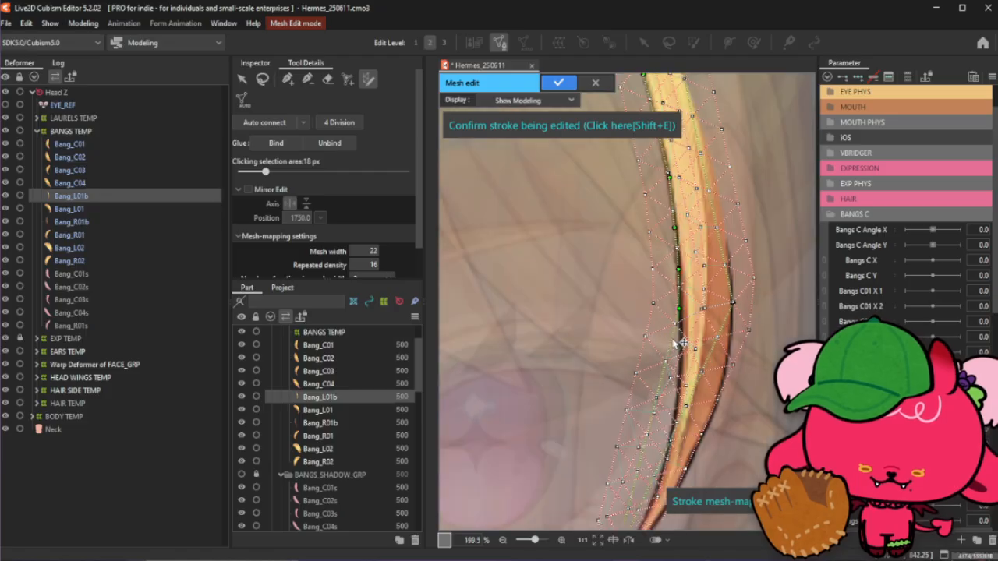
click(679, 347)
- Adjust points along the strand's outer edge in its middle section to tighten the mesh
scroll(680, 370, up, 2)
click(679, 392)
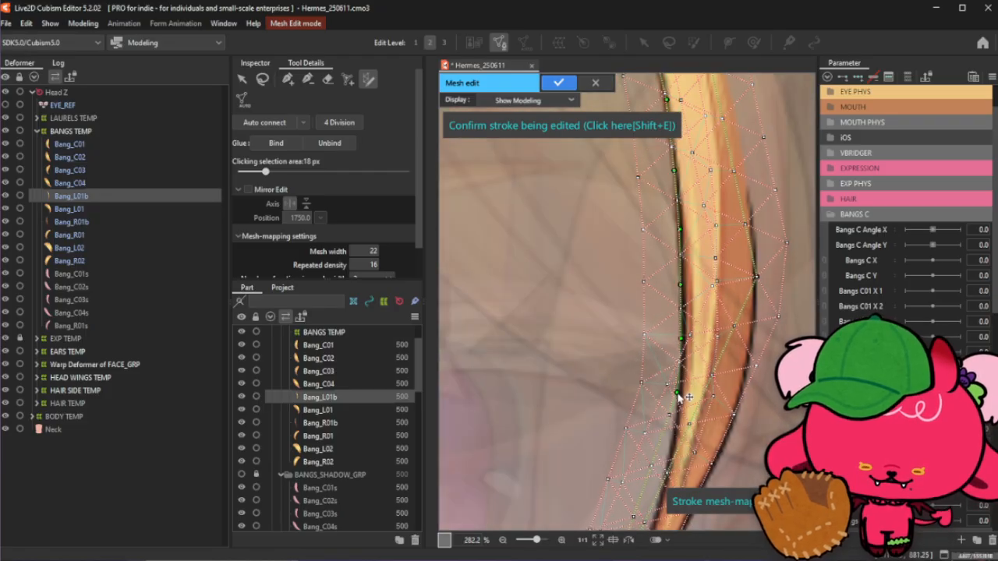
scroll(683, 382, down, 2)
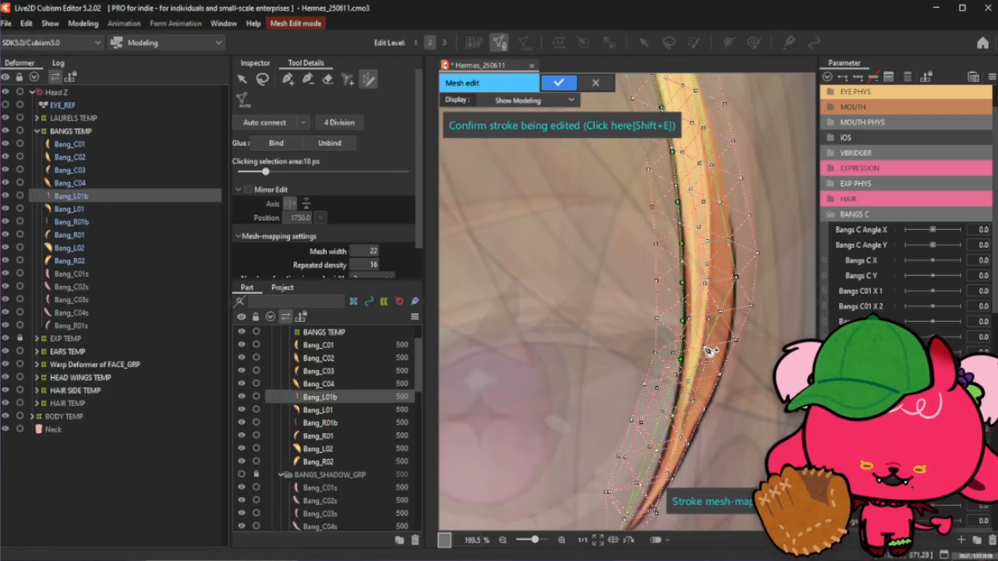
click(722, 380)
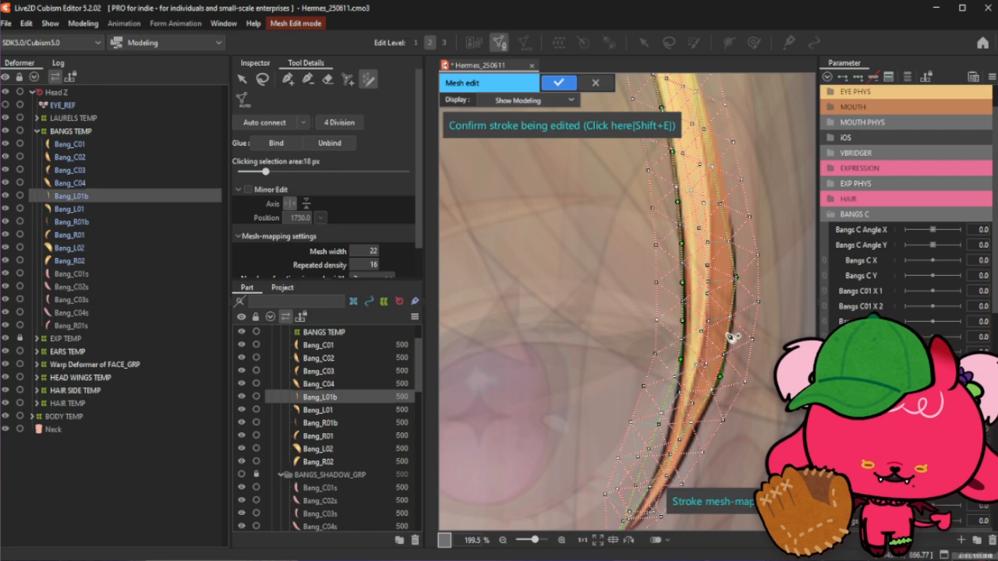
click(731, 345)
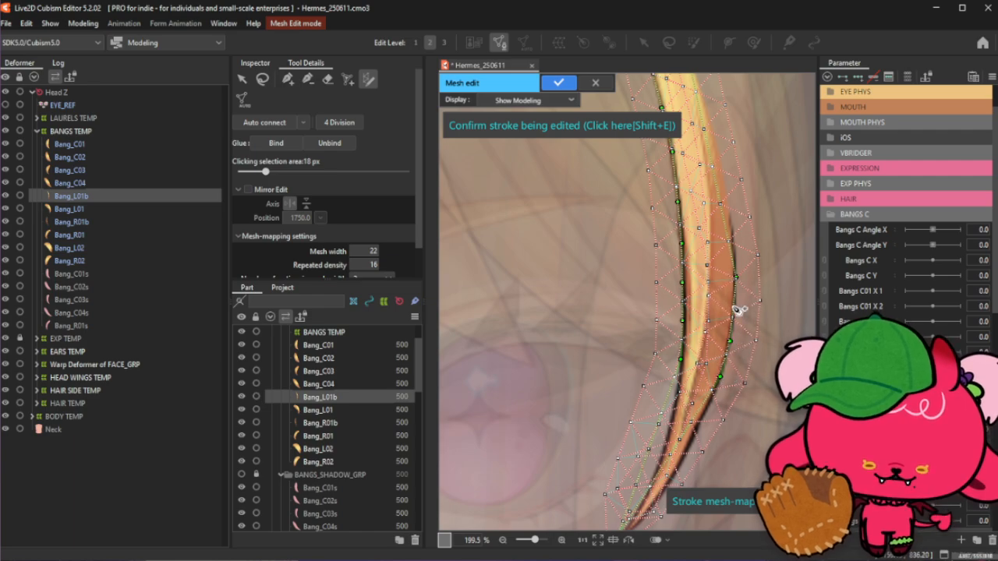
click(735, 310)
- Add stroke control points along the lower part of Bang_L01b toward its tip
scroll(736, 312, down, 1)
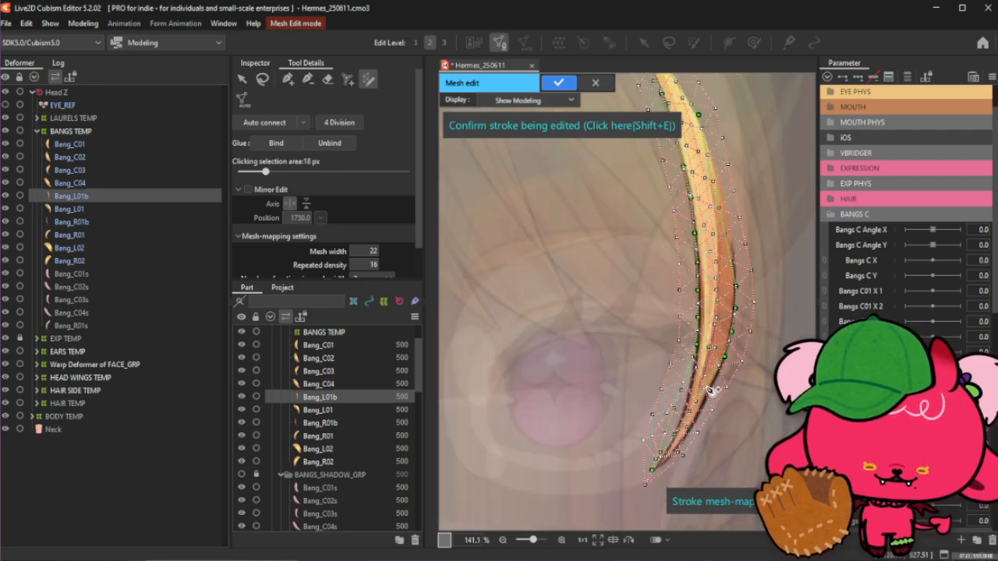
scroll(711, 392, down, 1)
scroll(680, 401, up, 3)
scroll(558, 244, down, 1)
scroll(669, 393, up, 2)
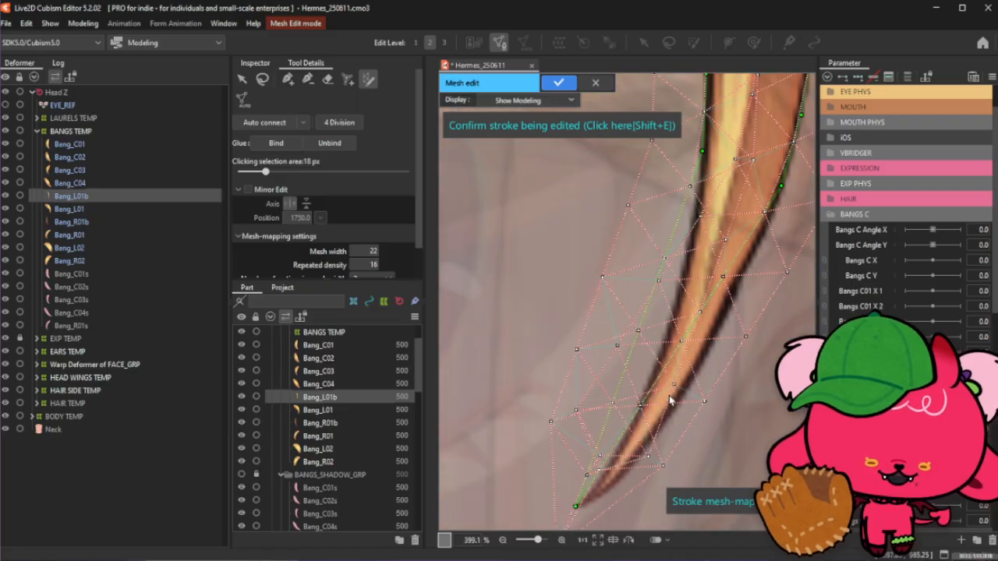
click(693, 224)
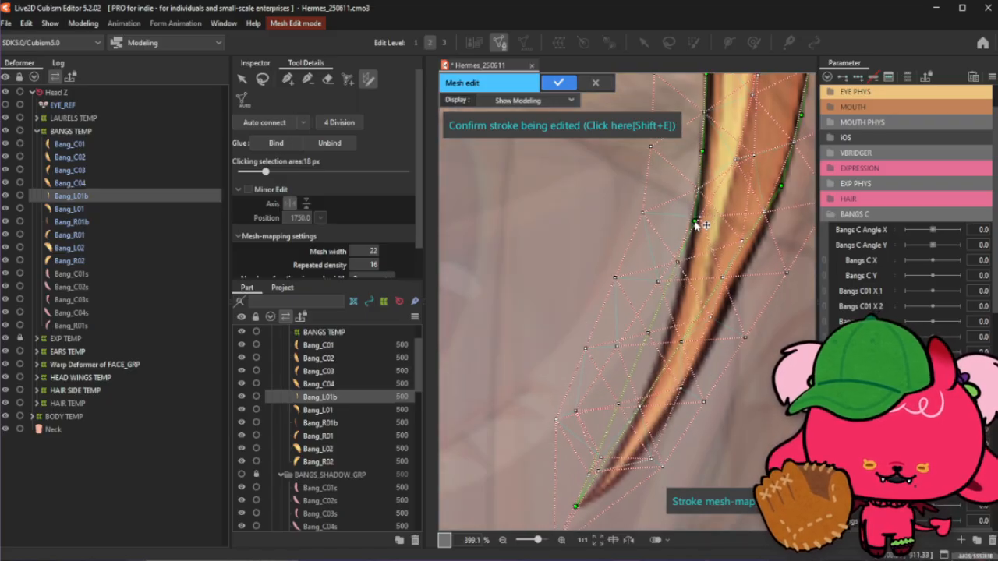
click(684, 285)
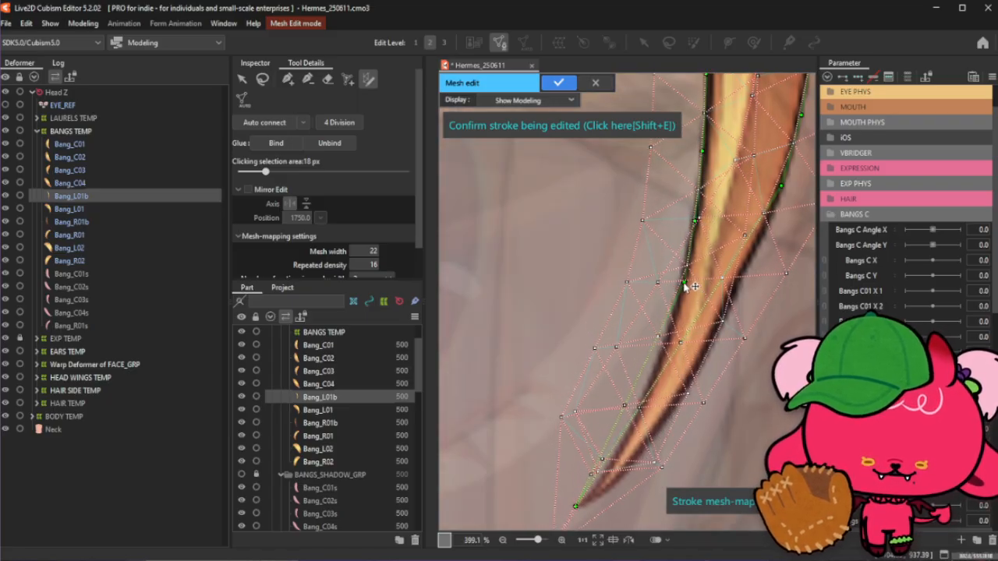
click(669, 337)
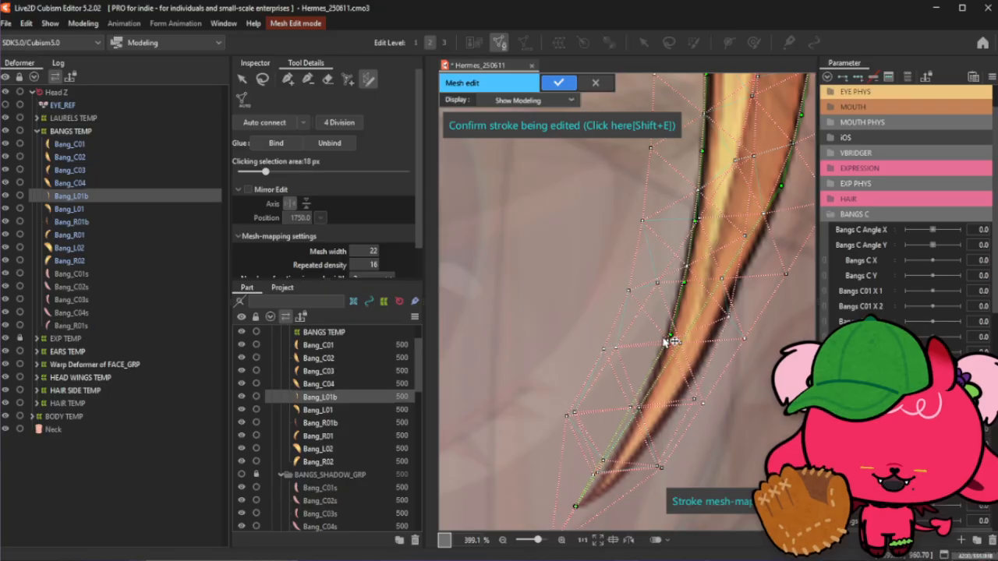
click(646, 385)
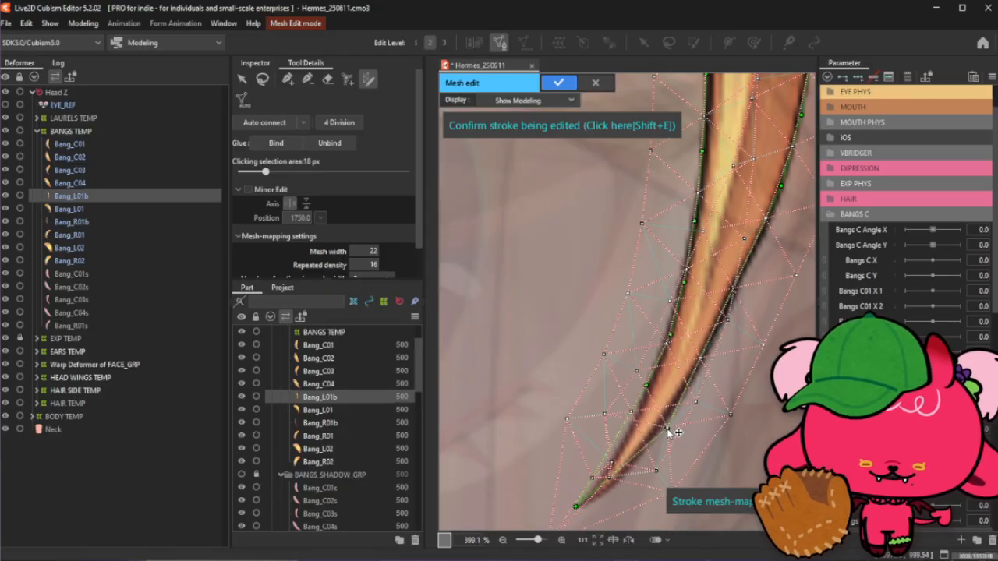
click(675, 410)
click(629, 470)
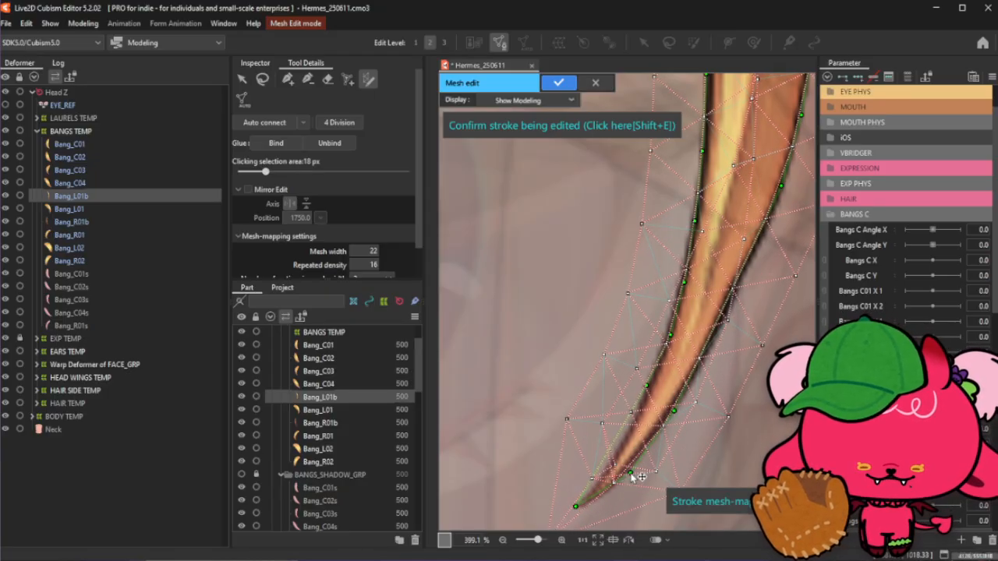
click(619, 448)
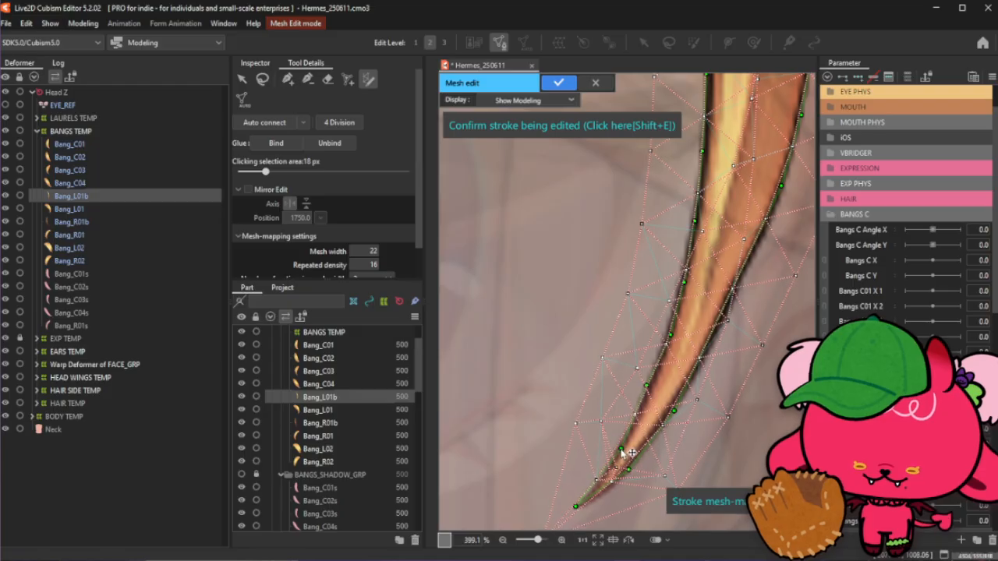
- Nudge the points near the strand's tip so the mesh fits its narrowing end
drag(647, 385, 648, 389)
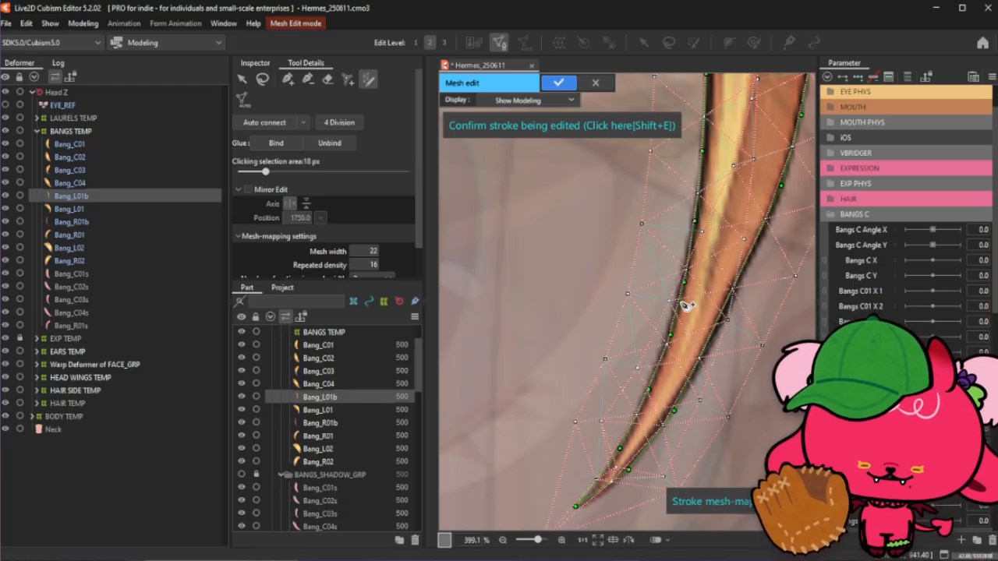
click(678, 411)
click(668, 417)
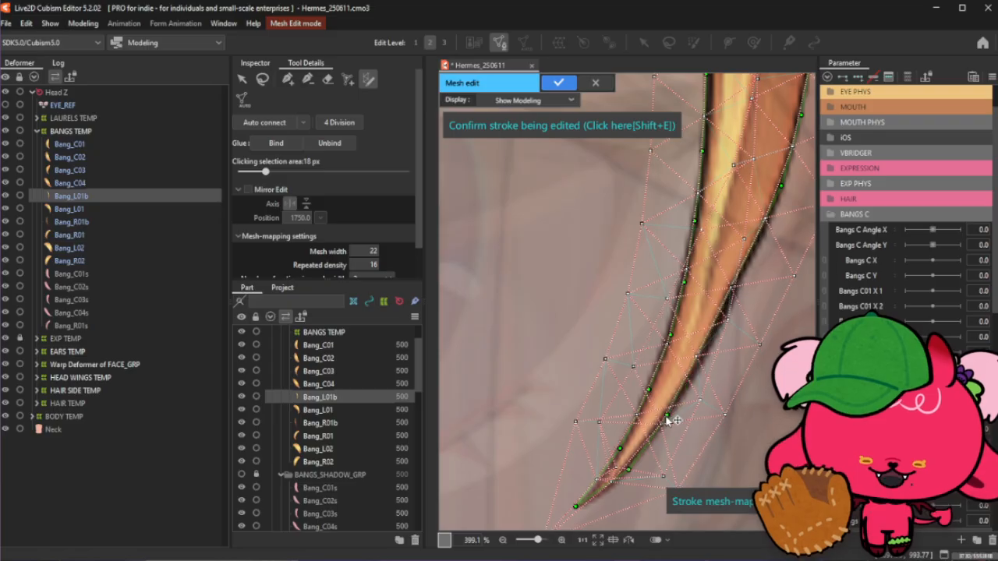
drag(701, 340, 716, 345)
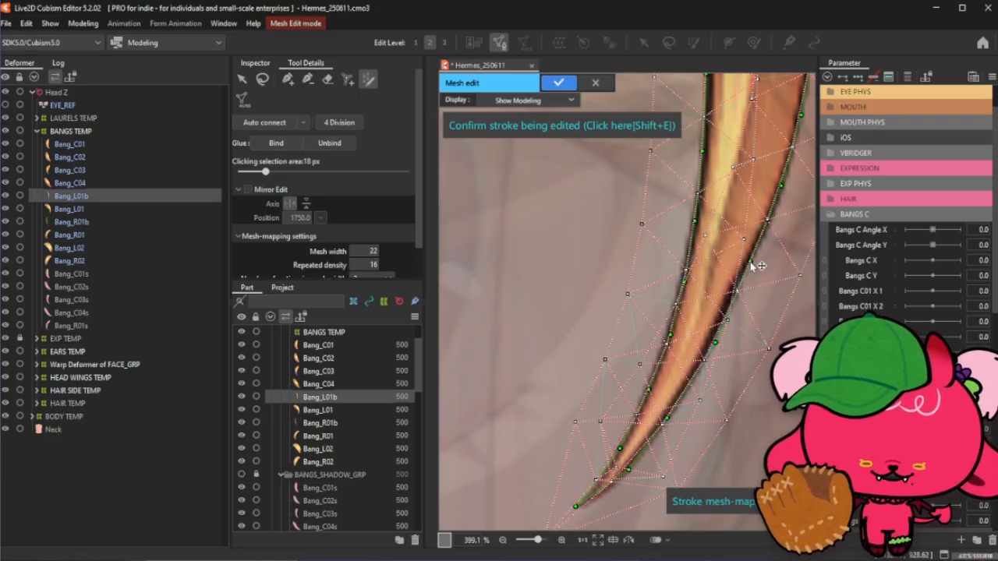
- Refine the edge points along the middle of the strand so the mesh hugs its outline
scroll(752, 265, down, 5)
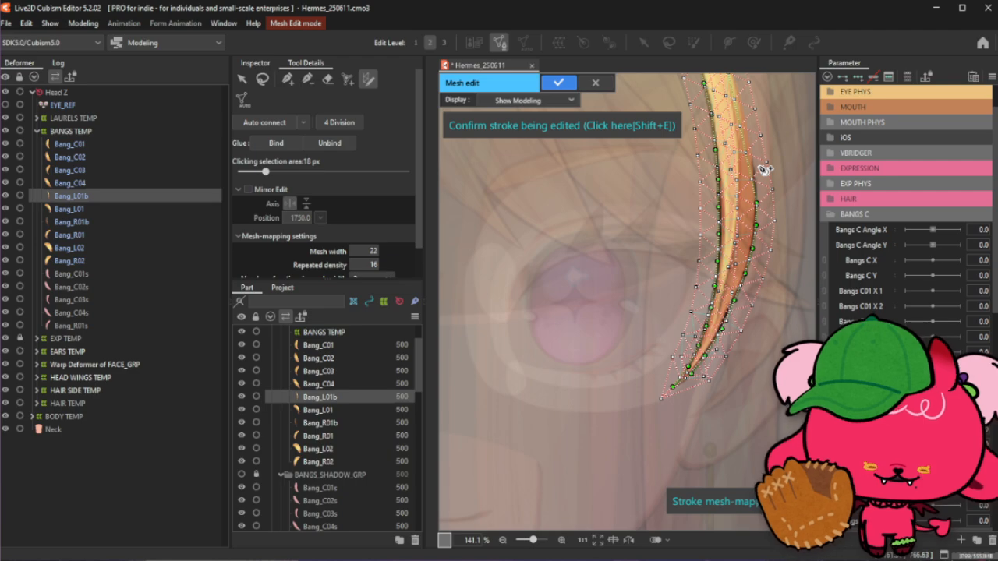
scroll(775, 184, down, 3)
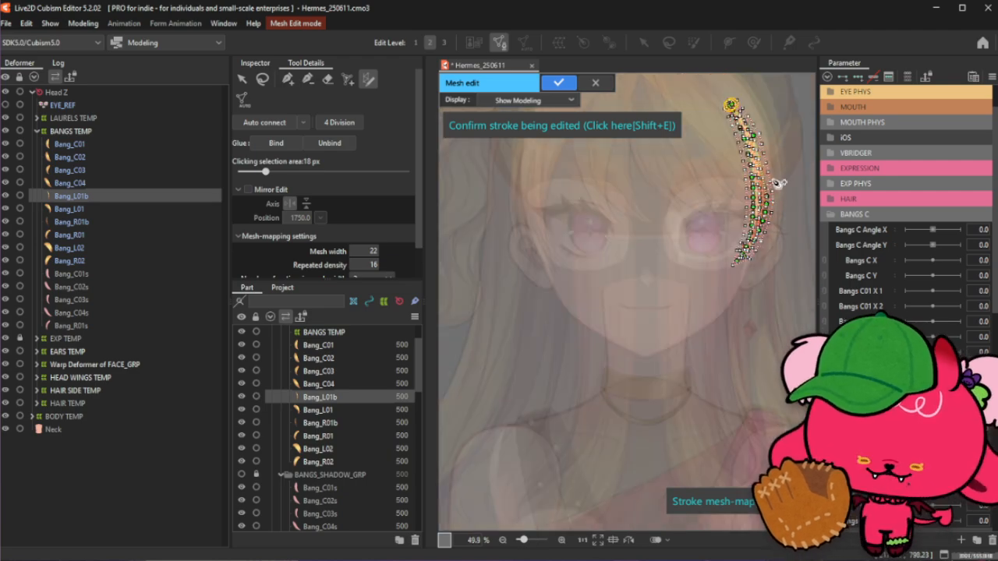
scroll(782, 116, up, 3)
scroll(746, 292, up, 2)
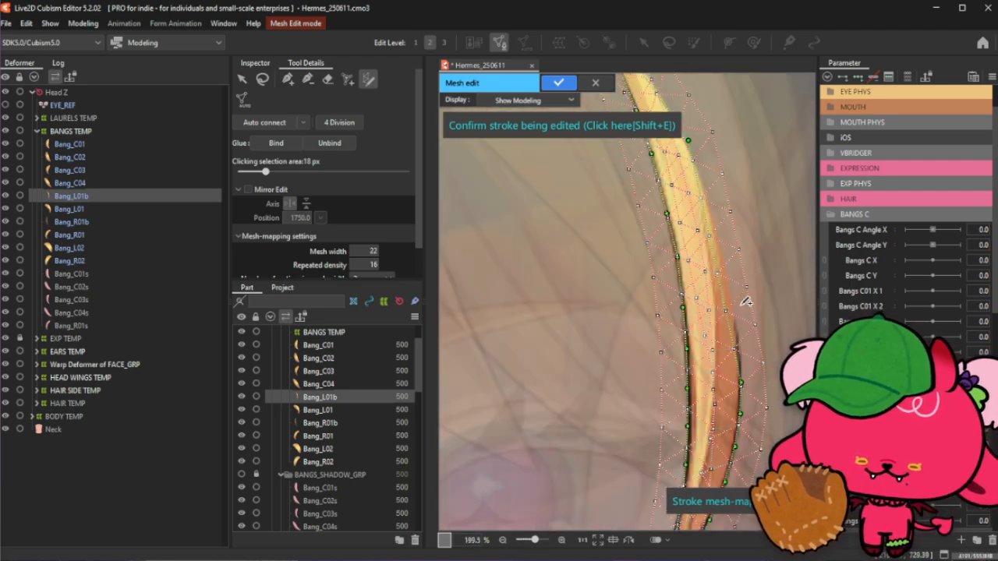
drag(739, 343, 740, 350)
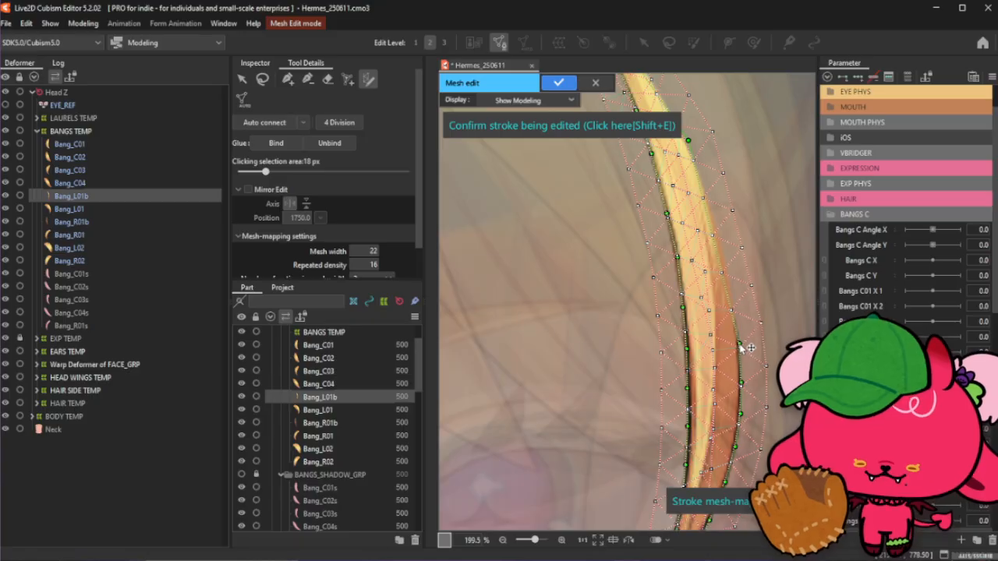
click(732, 300)
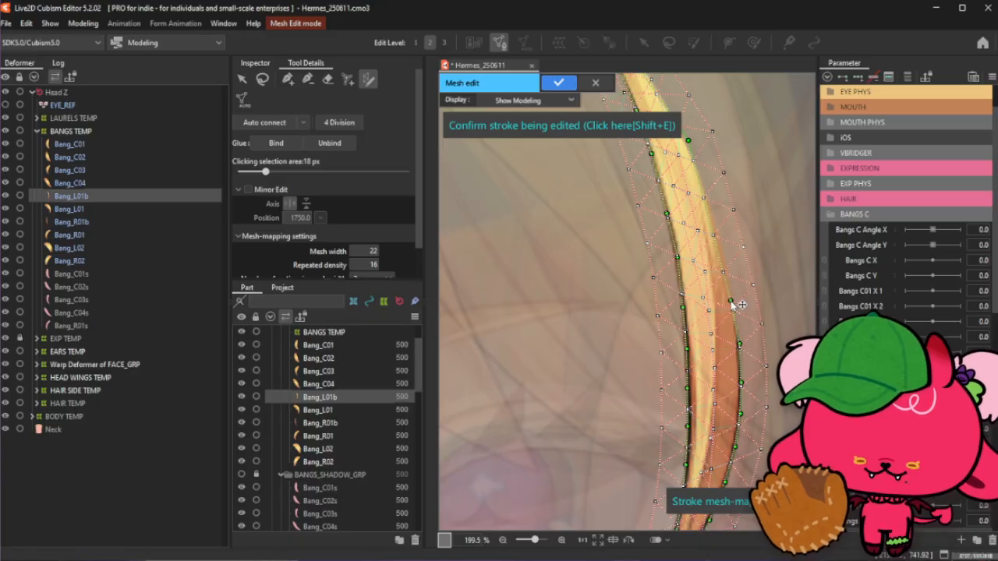
click(722, 264)
drag(722, 265, 726, 264)
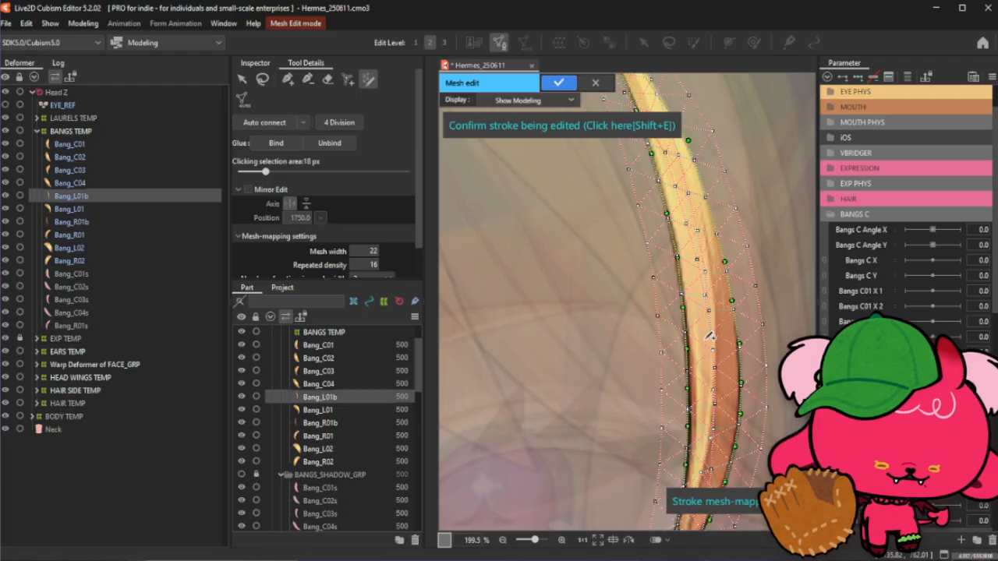
- Reshape the mesh around the strand's root, pulling root points to wrap the hair end
scroll(680, 155, up, 2)
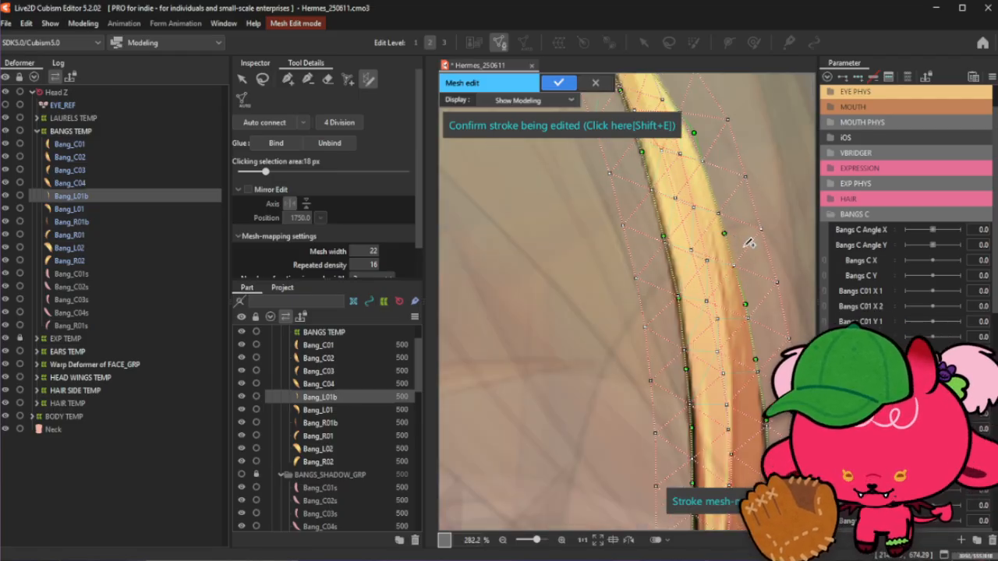
scroll(724, 265, up, 1)
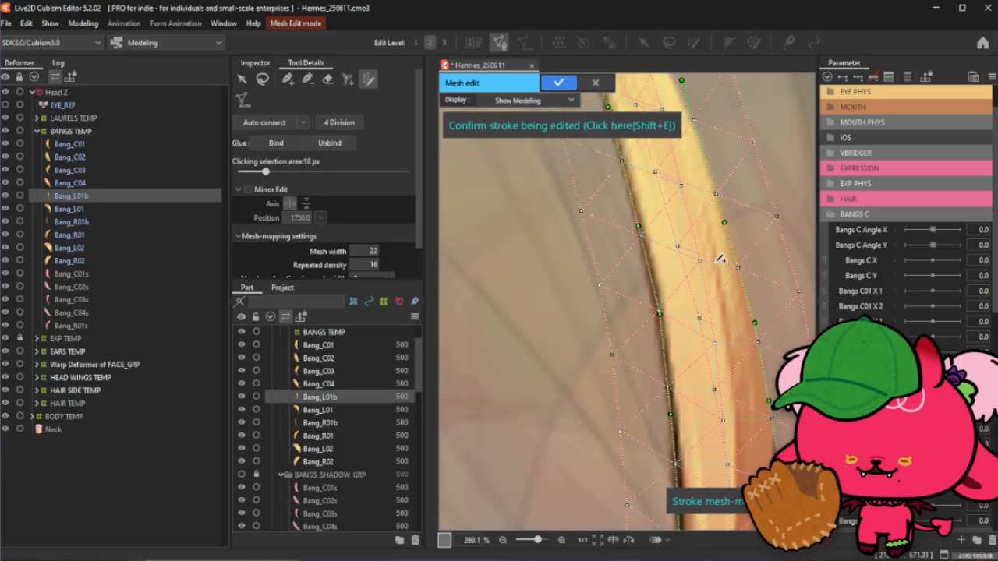
scroll(716, 267, down, 3)
scroll(687, 164, up, 2)
drag(718, 230, 714, 232)
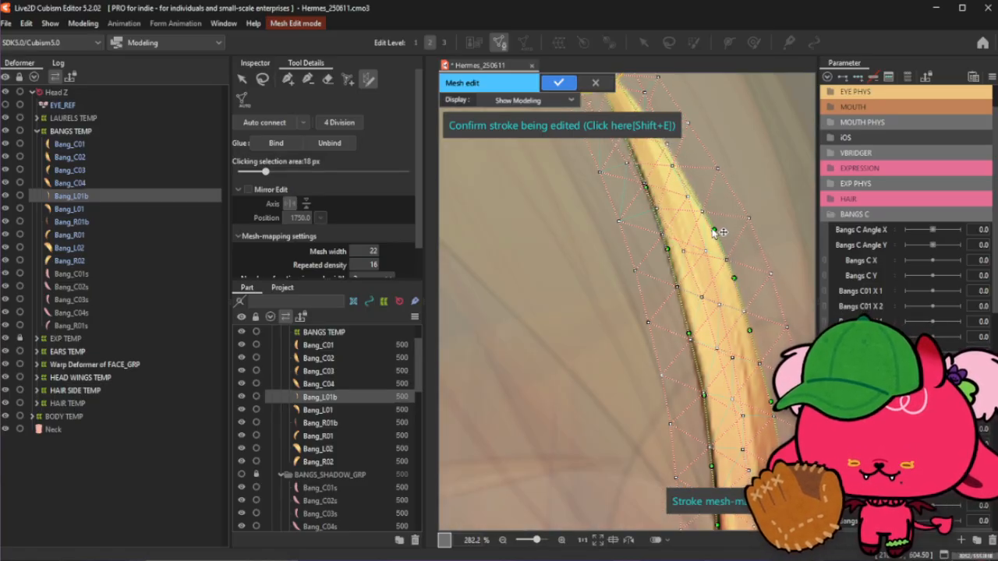
scroll(721, 236, down, 2)
scroll(647, 149, up, 2)
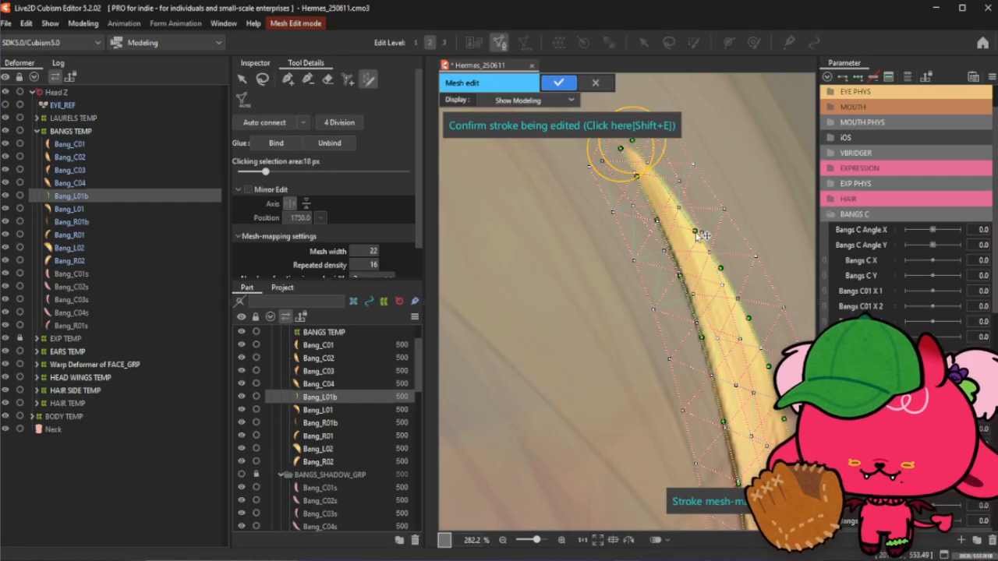
drag(696, 231, 703, 231)
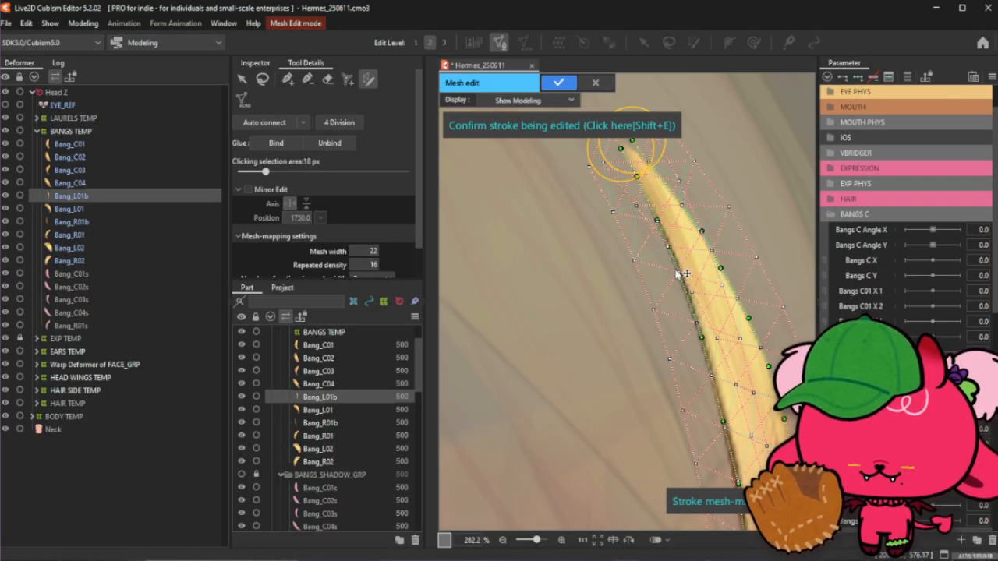
drag(677, 275, 688, 326)
drag(645, 193, 636, 197)
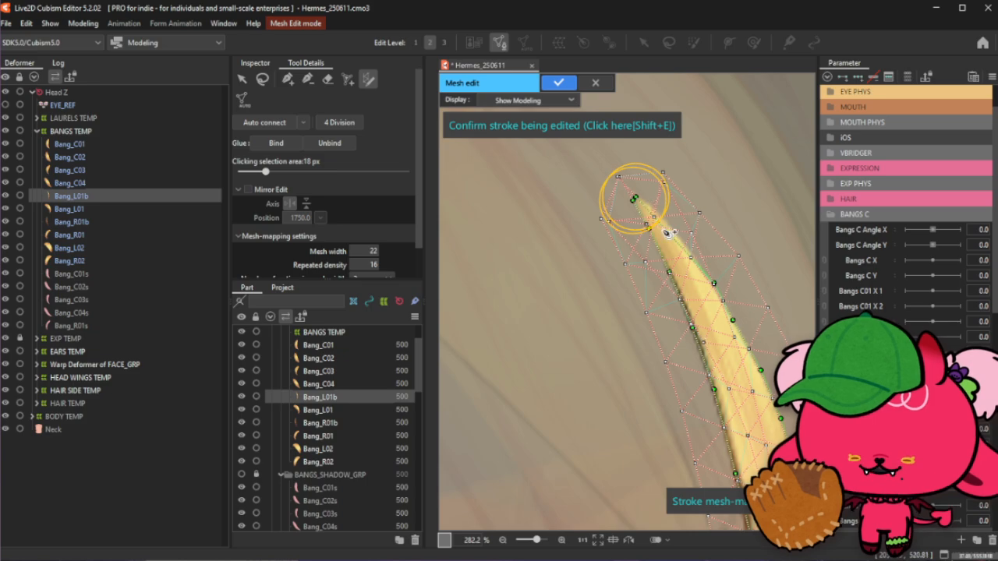
drag(664, 230, 654, 208)
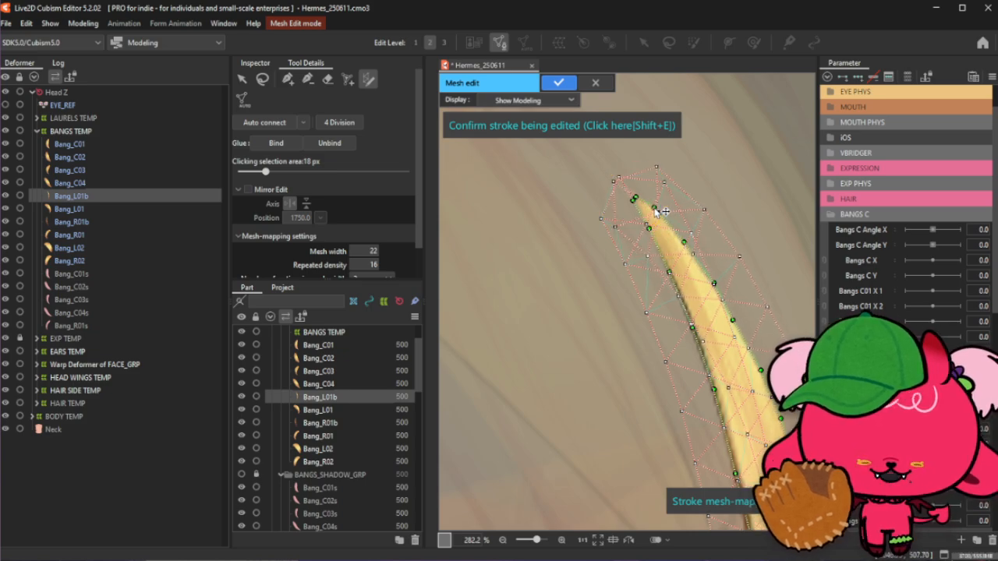
- Confirm the edited stroke mesh and switch to the vertex add/delete tool
click(644, 127)
click(309, 80)
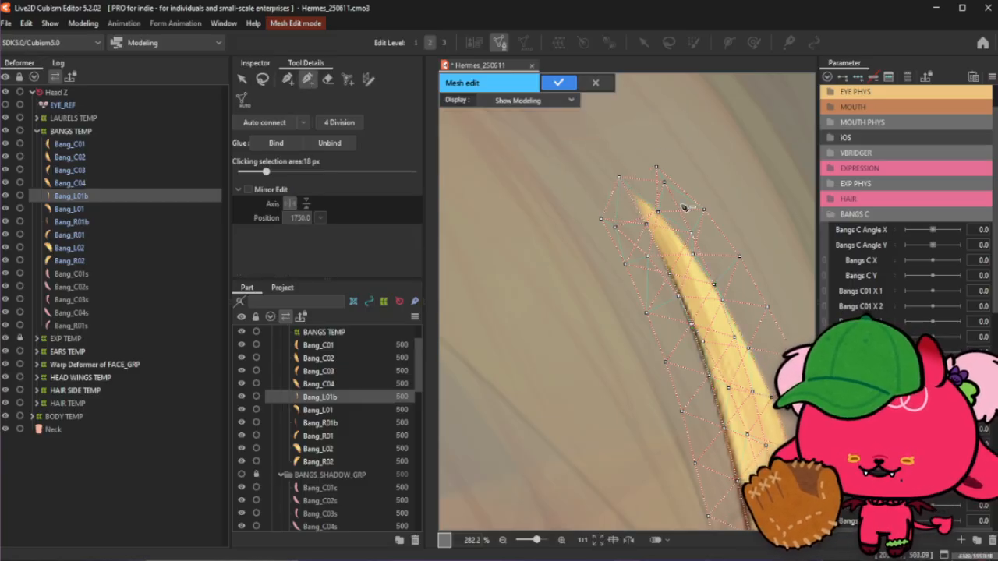
scroll(628, 164, down, 6)
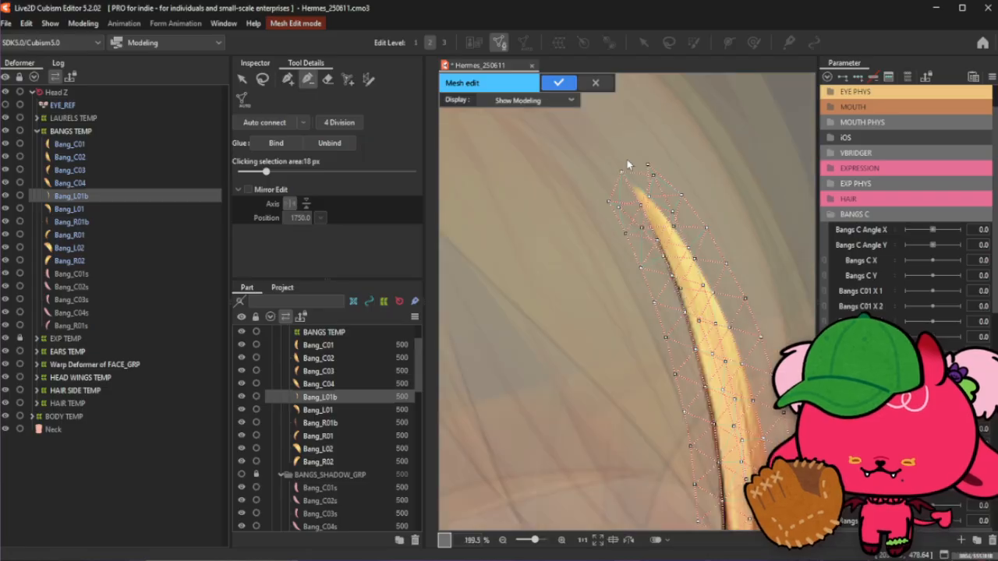
scroll(651, 486, up, 6)
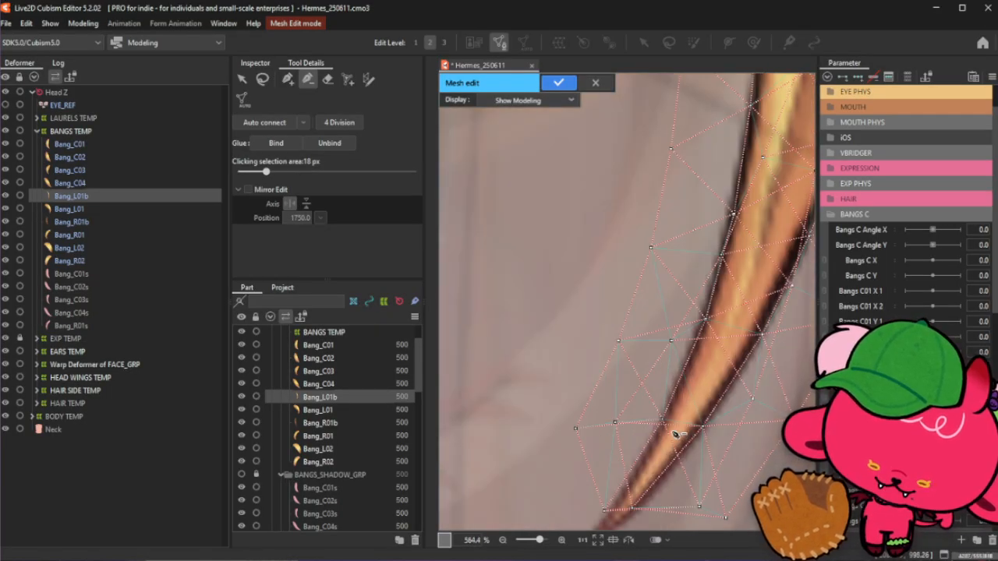
- Inspect the strand's mesh along its full length, from root to tip, at several zoom levels
scroll(675, 428, down, 5)
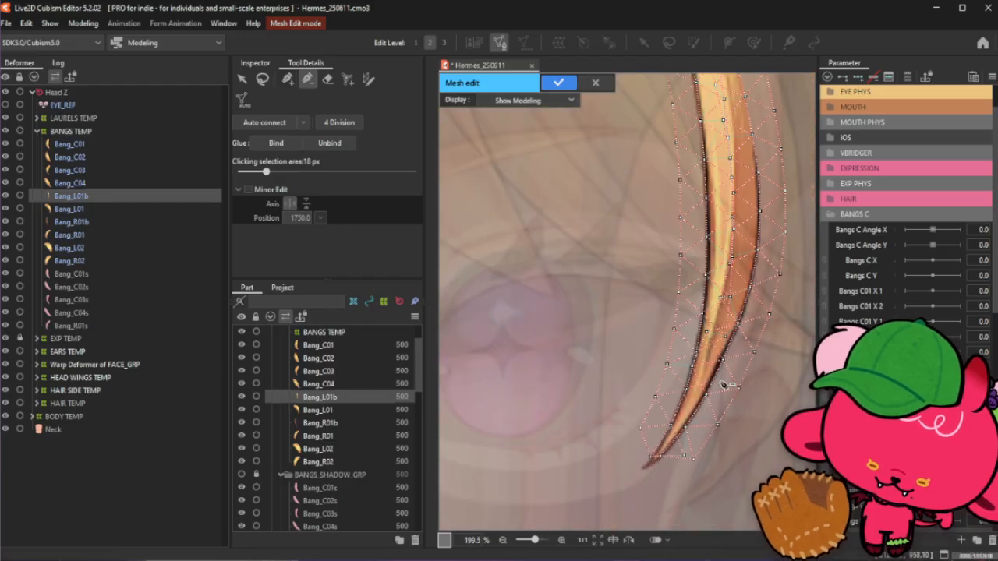
scroll(696, 357, up, 2)
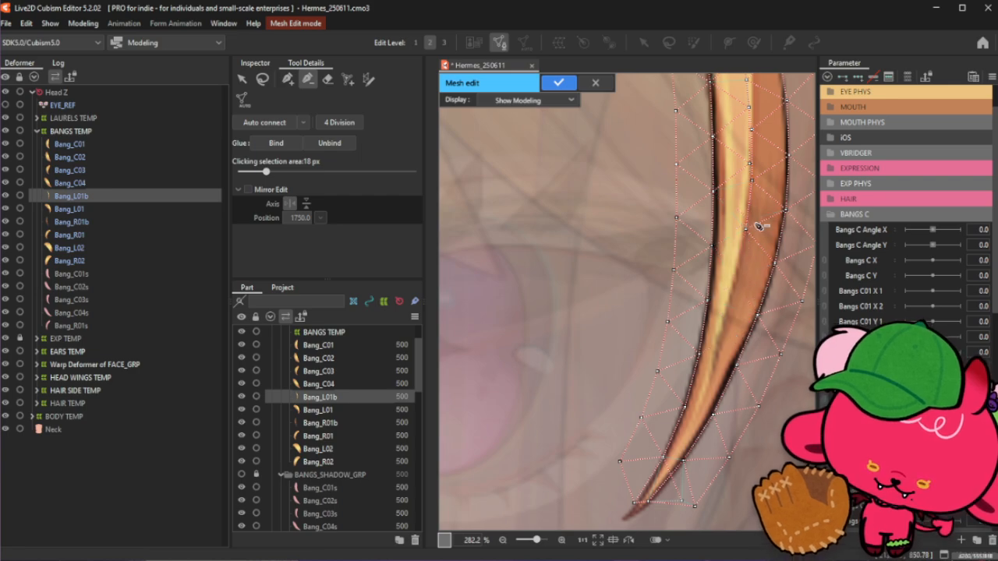
scroll(754, 221, down, 2)
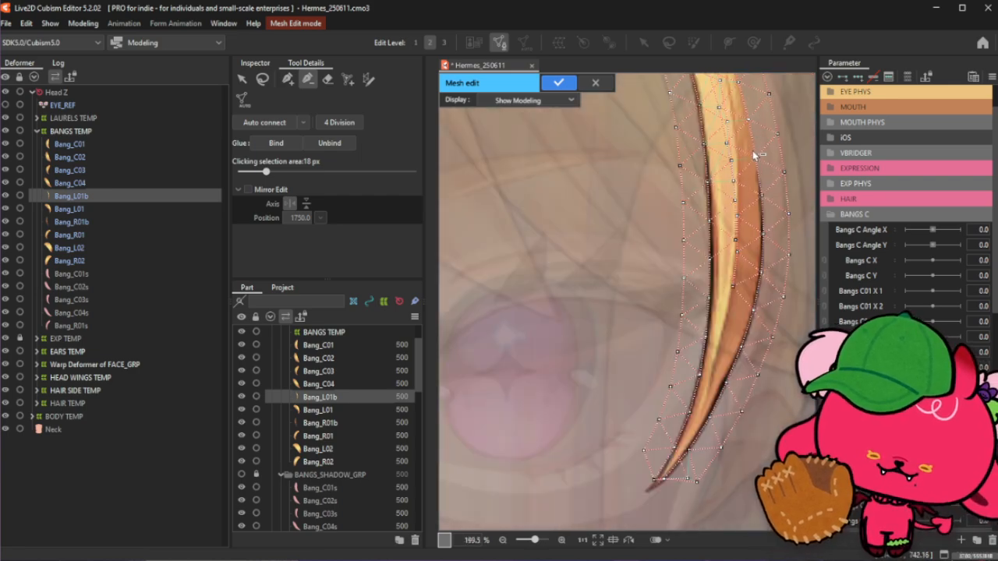
scroll(755, 156, up, 2)
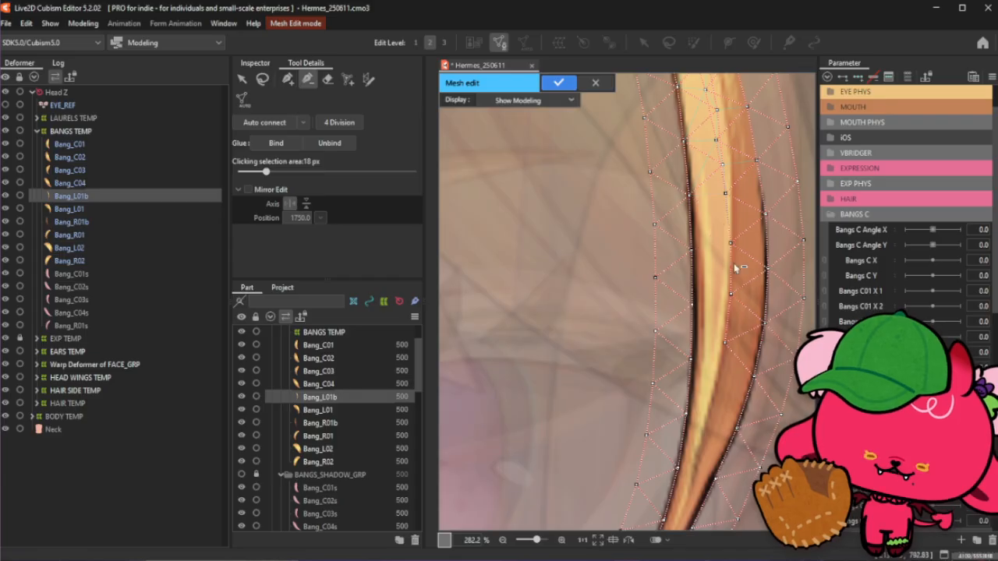
scroll(735, 268, down, 2)
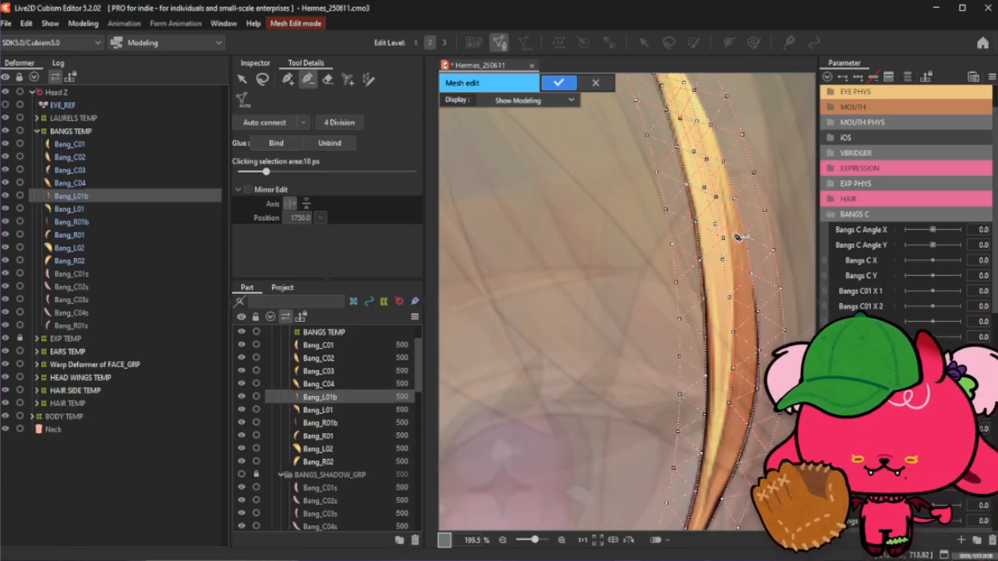
scroll(725, 203, up, 2)
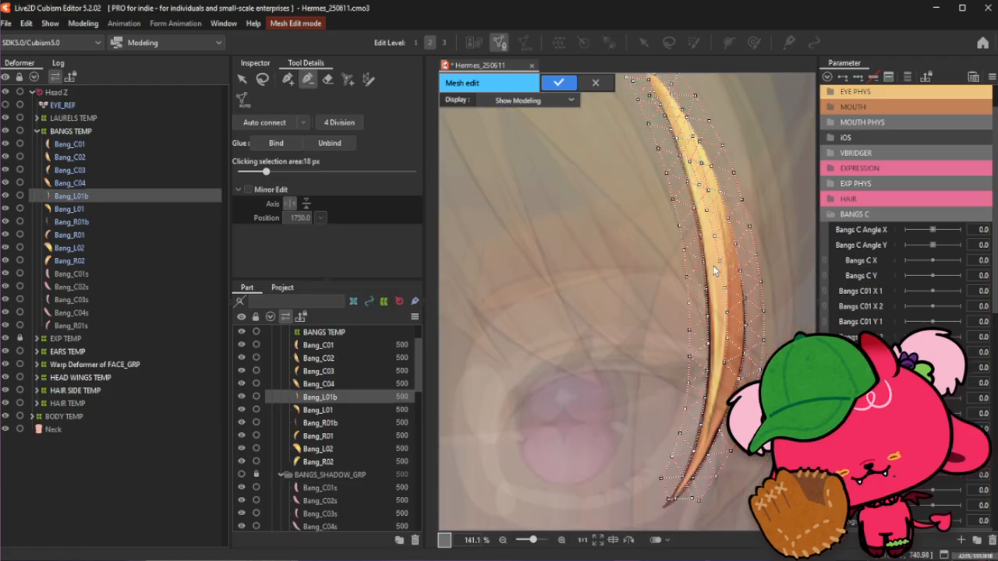
scroll(722, 215, down, 2)
scroll(713, 219, up, 2)
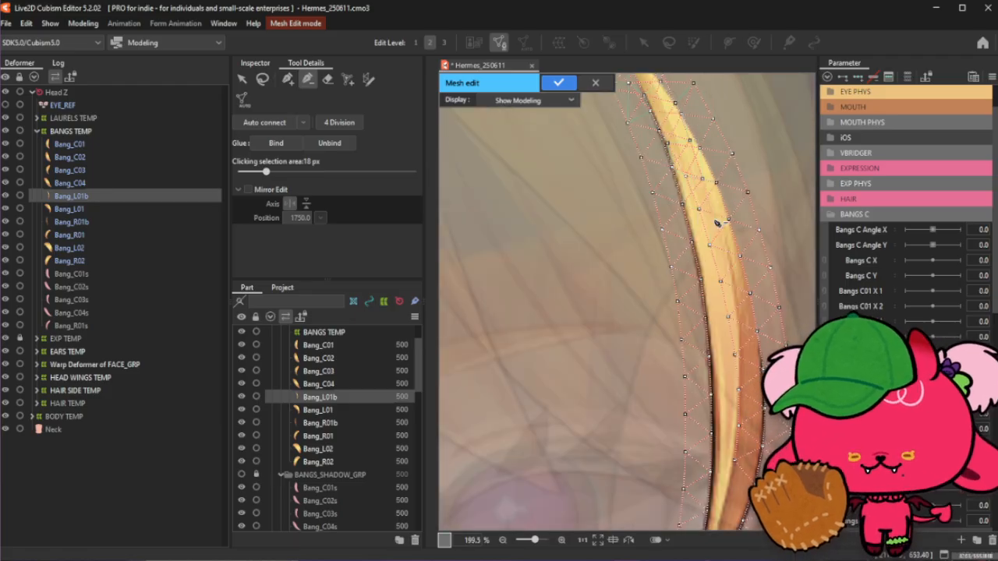
scroll(705, 183, down, 2)
scroll(742, 430, down, 2)
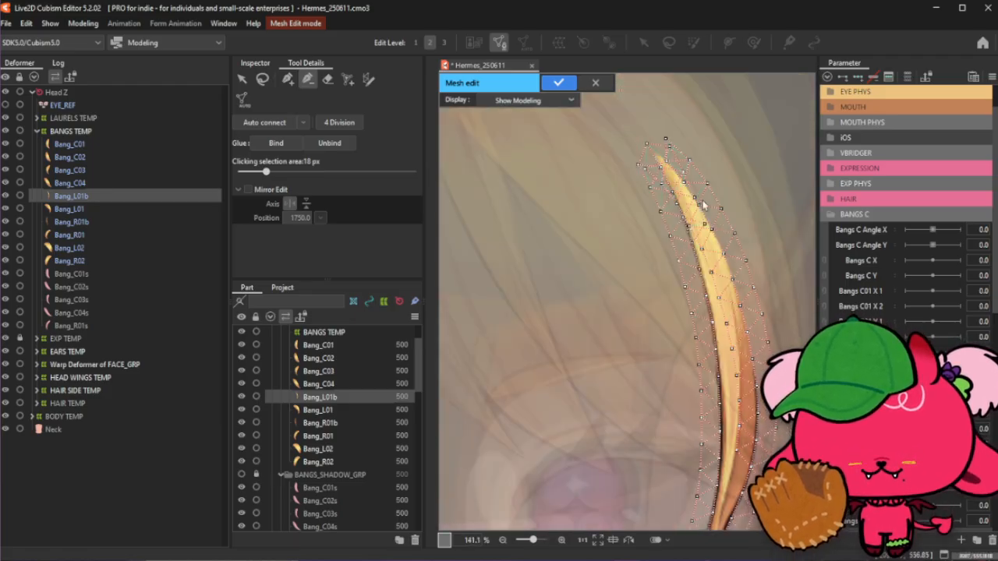
scroll(702, 205, up, 2)
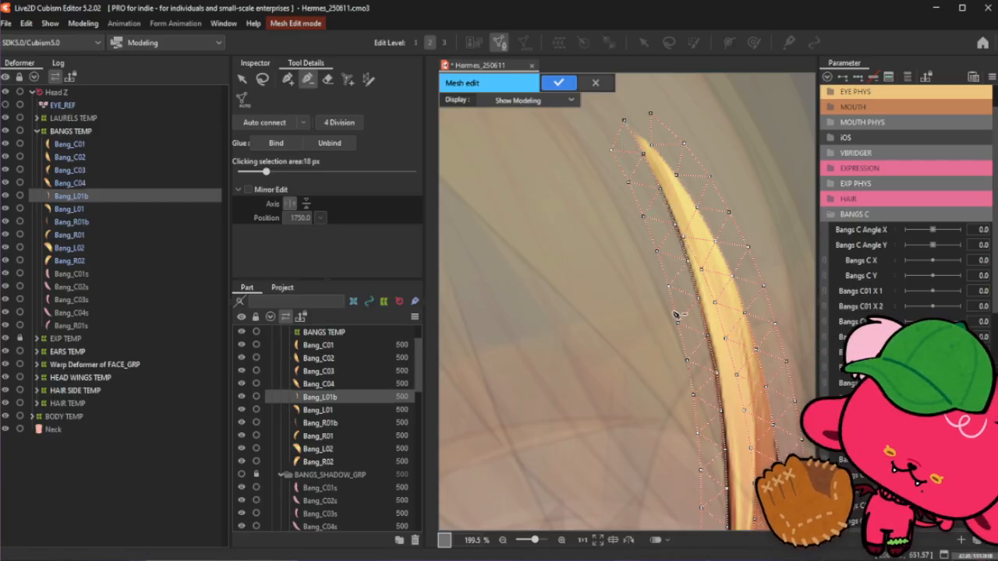
scroll(620, 298, down, 2)
scroll(686, 273, down, 2)
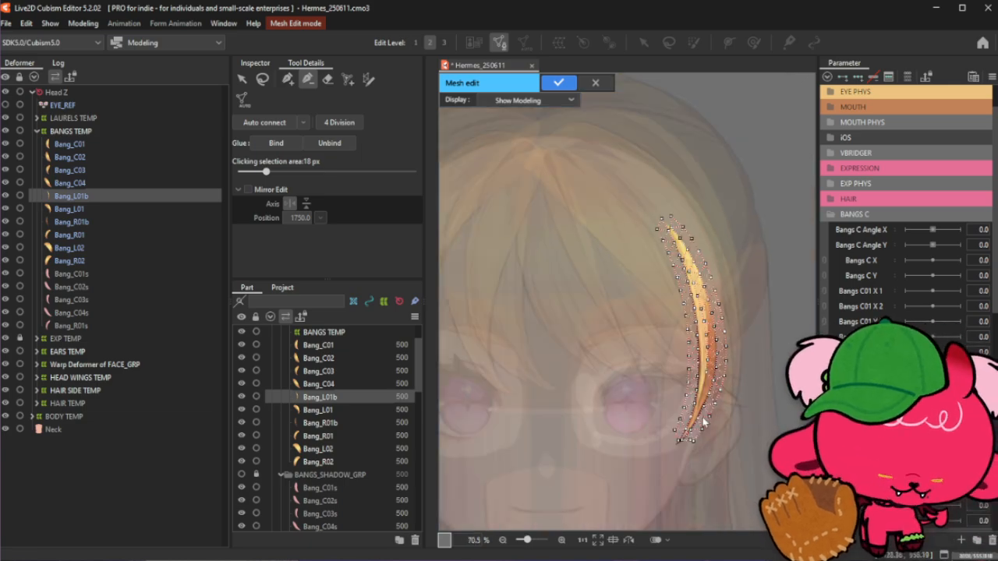
scroll(704, 422, up, 4)
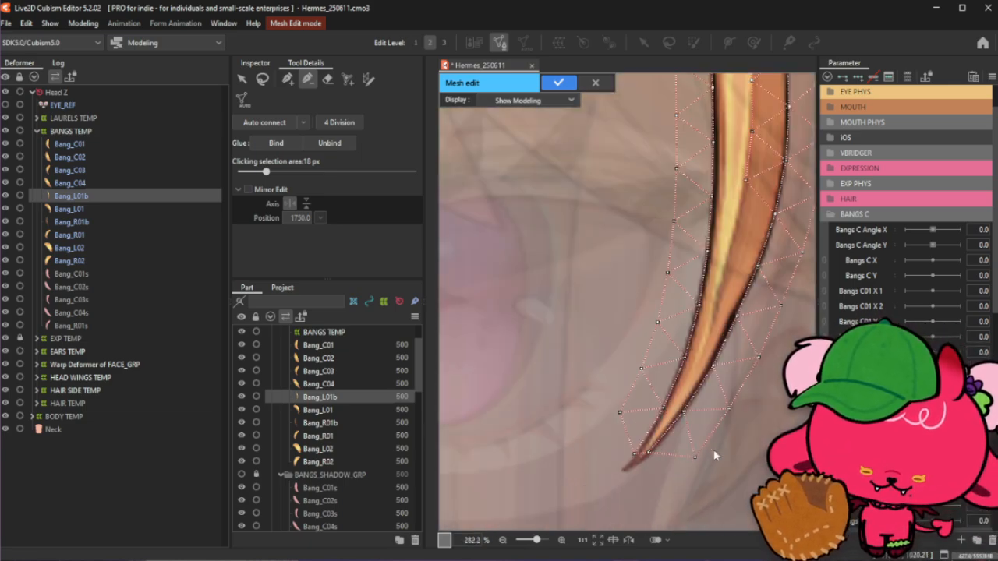
scroll(638, 466, up, 1)
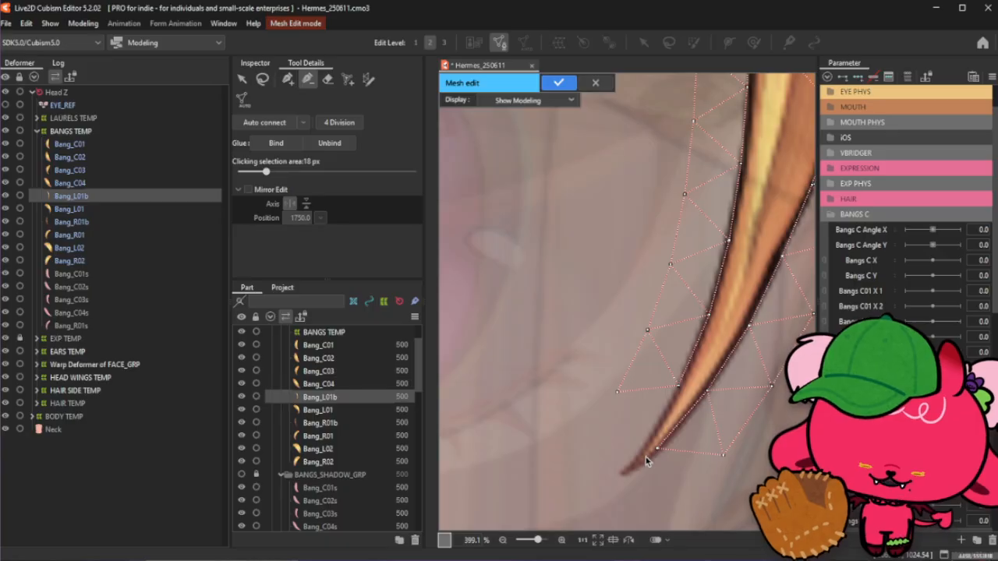
scroll(645, 460, up, 2)
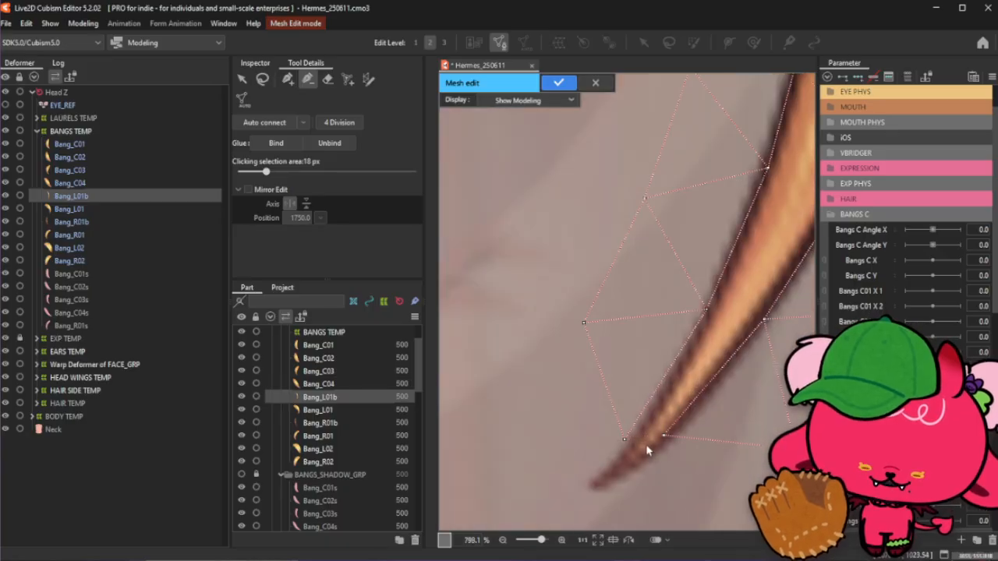
scroll(647, 451, down, 3)
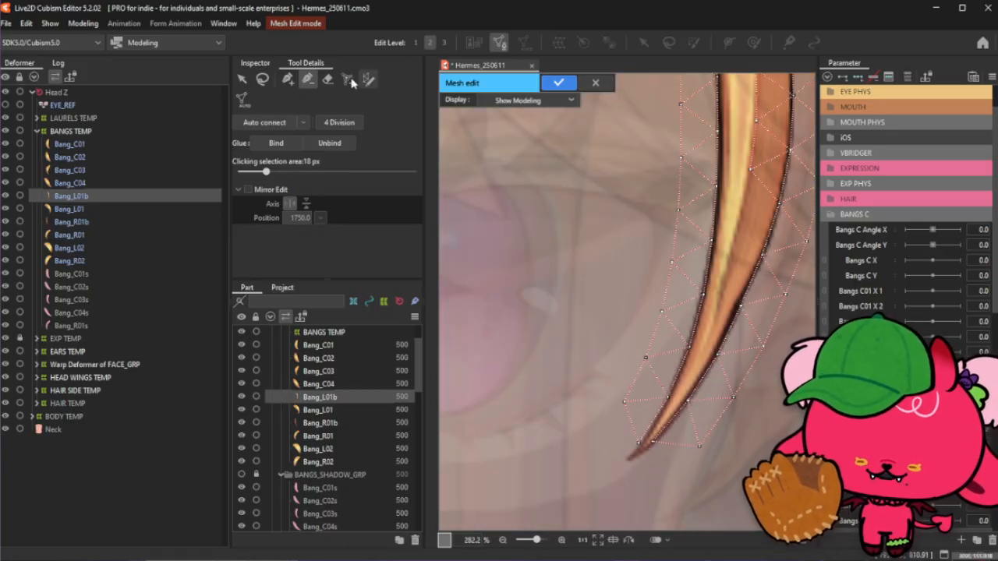
- Add vertices around the strand's pointed tip and adjust nearby points so the mesh extends past the end
click(288, 78)
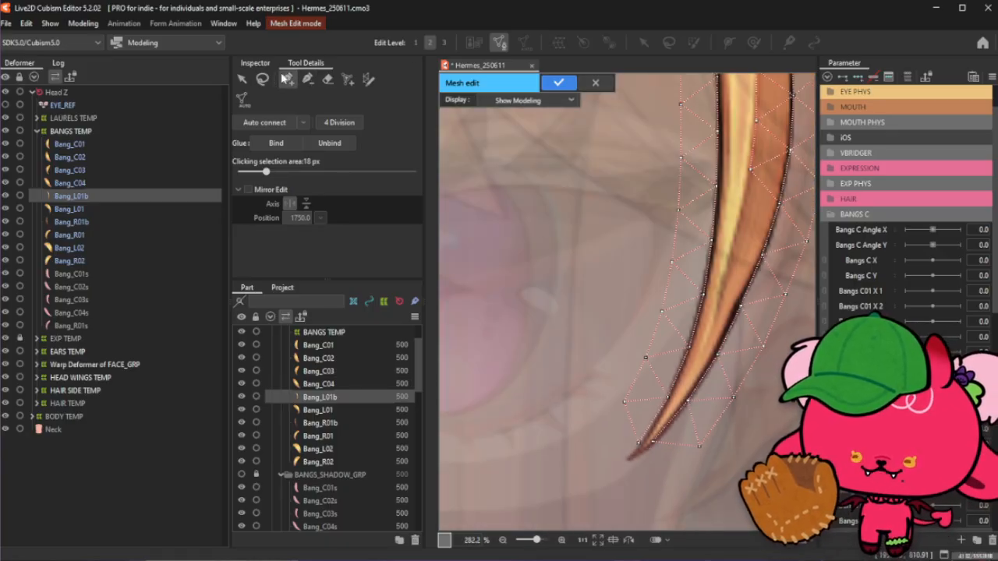
click(662, 438)
drag(695, 444, 701, 434)
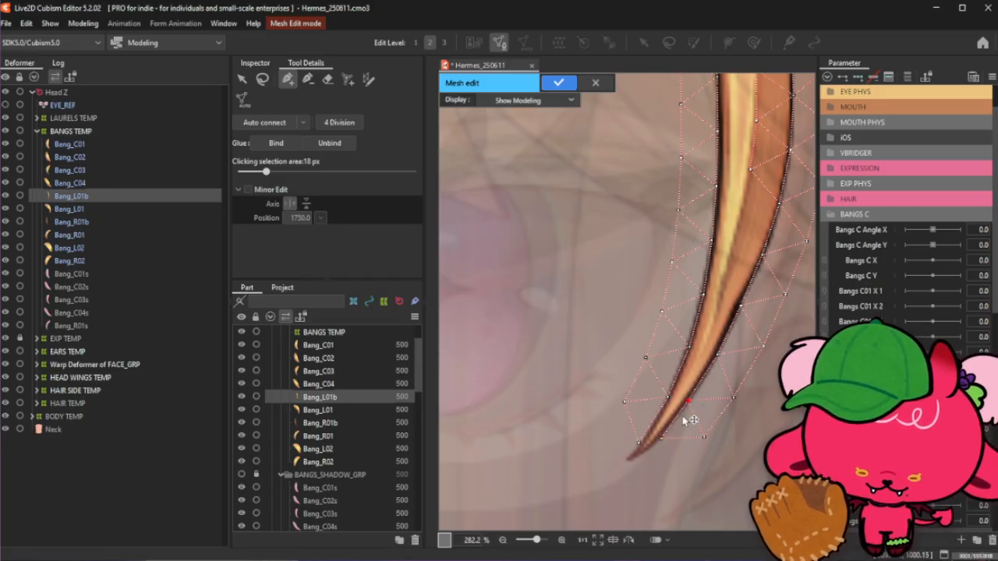
click(663, 442)
click(626, 461)
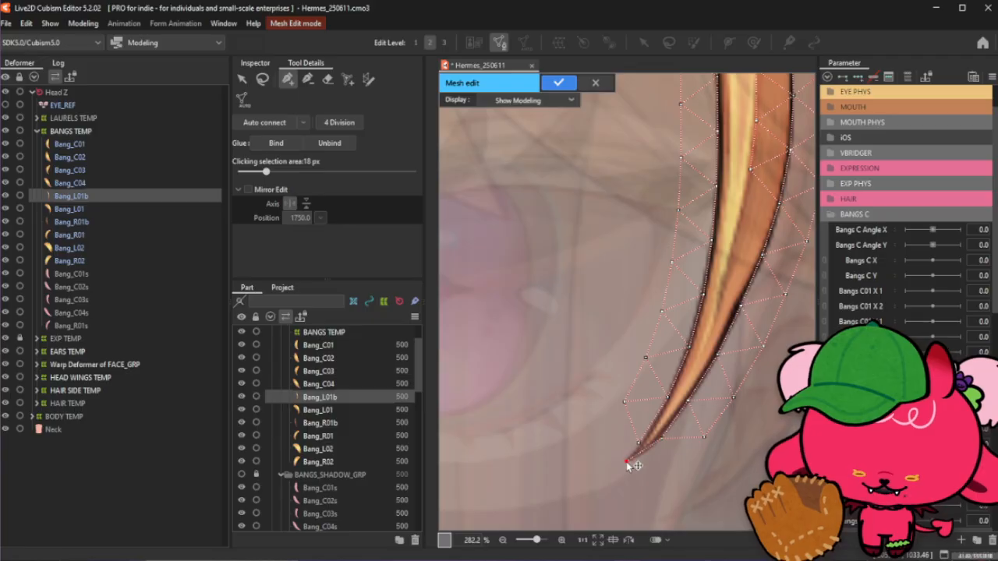
drag(639, 443, 645, 437)
click(629, 461)
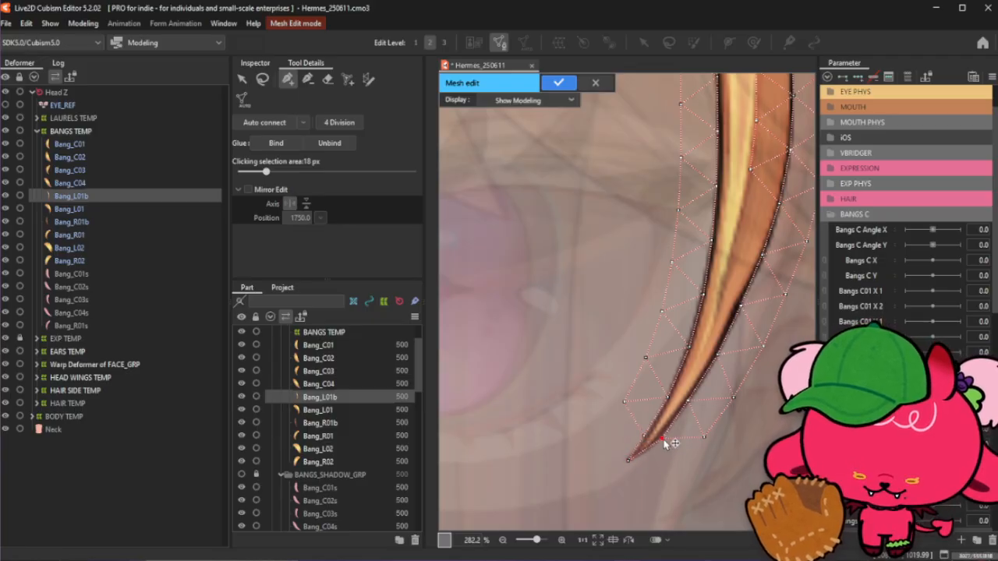
click(704, 437)
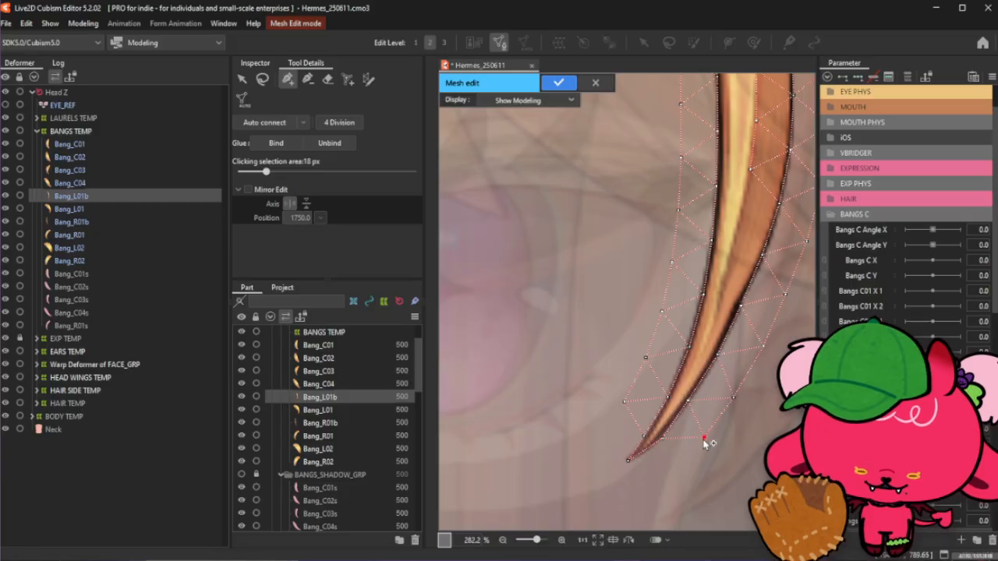
click(668, 470)
click(630, 487)
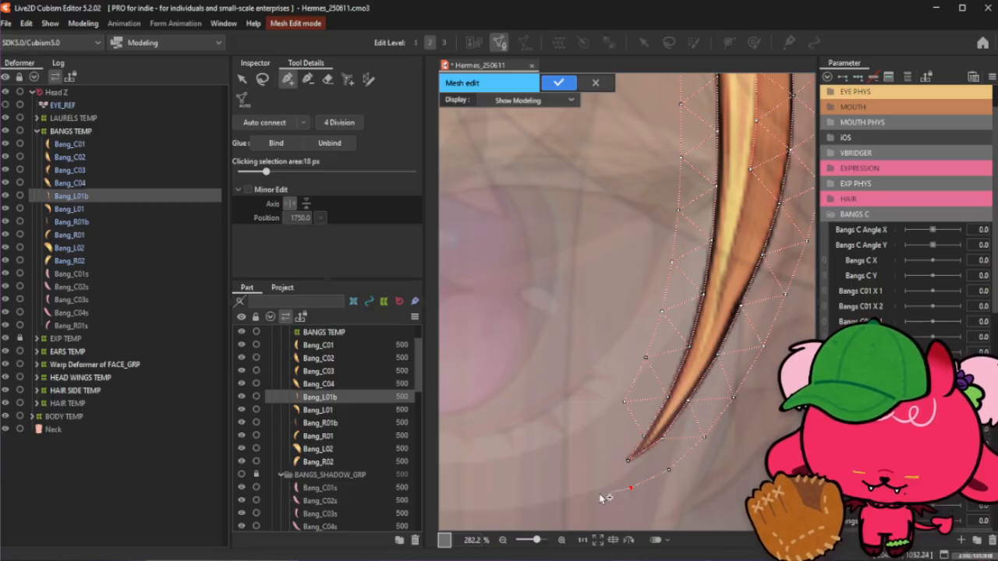
click(598, 486)
click(629, 458)
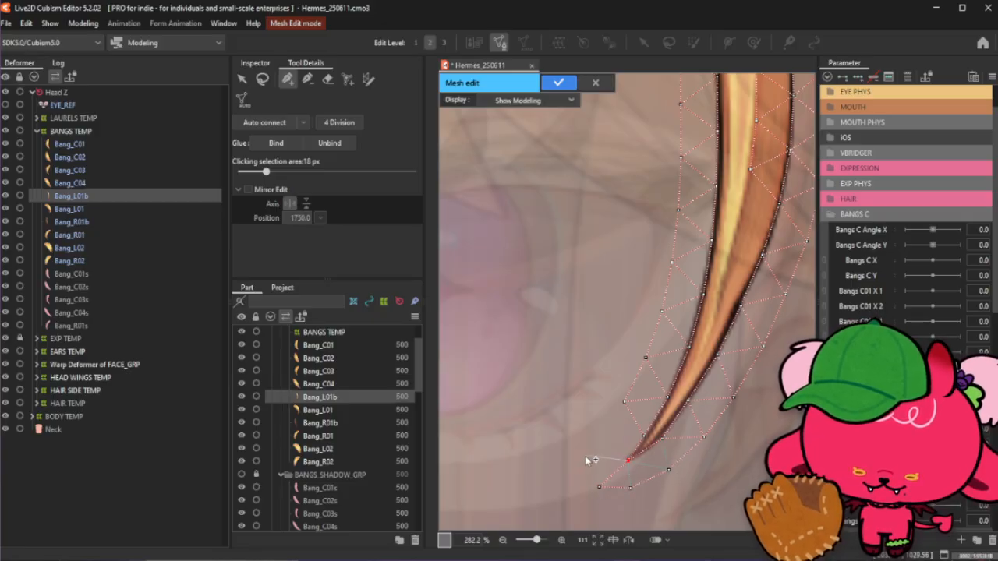
click(595, 456)
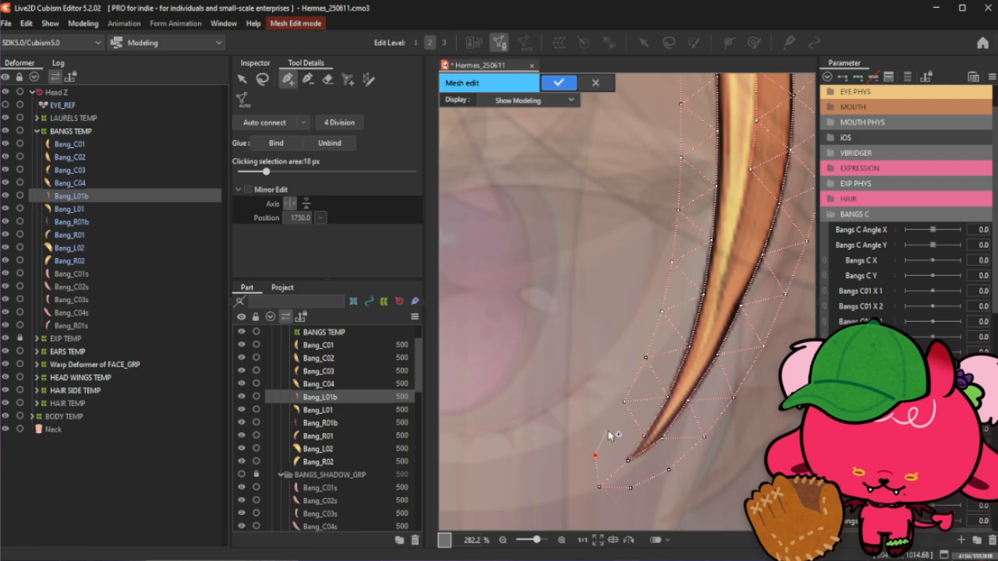
click(611, 431)
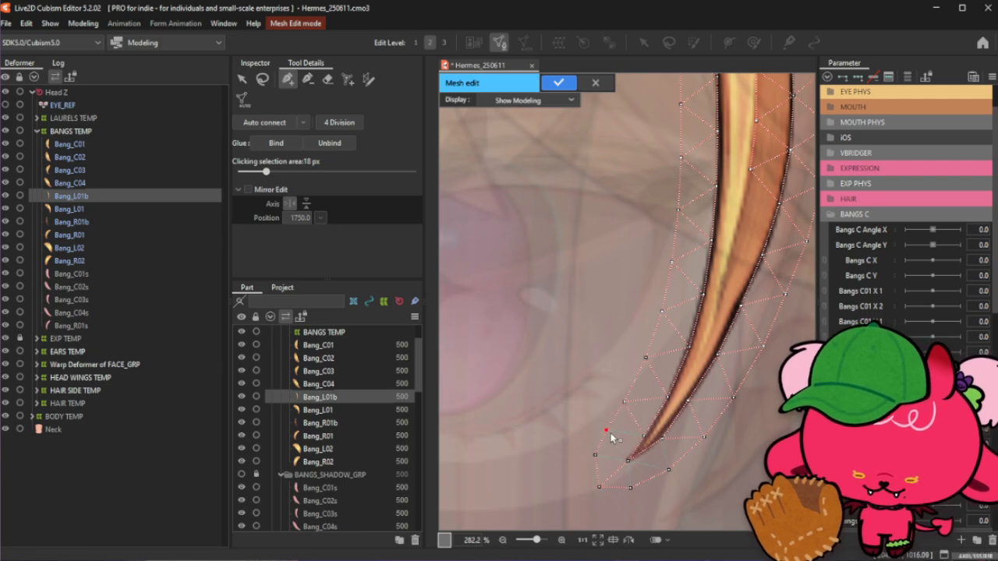
- Add extra vertices inside the middle section of the strand to densify the mesh there
scroll(614, 485, down, 2)
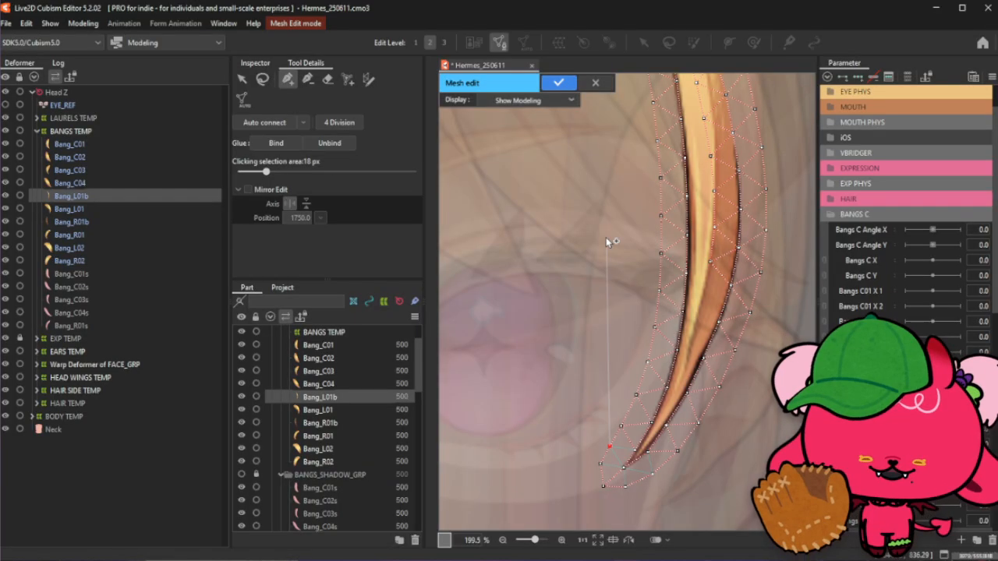
click(262, 79)
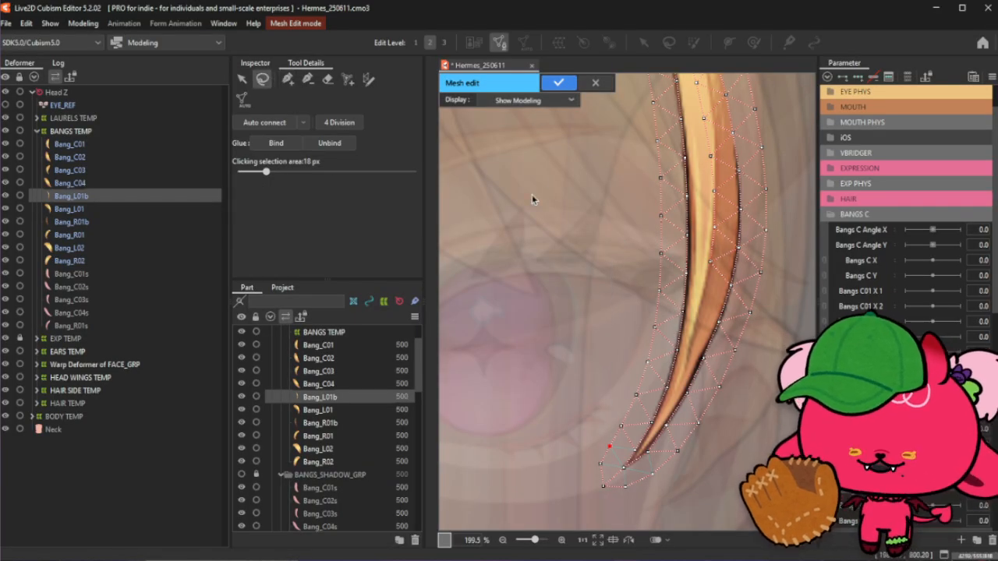
click(288, 79)
scroll(696, 136, down, 3)
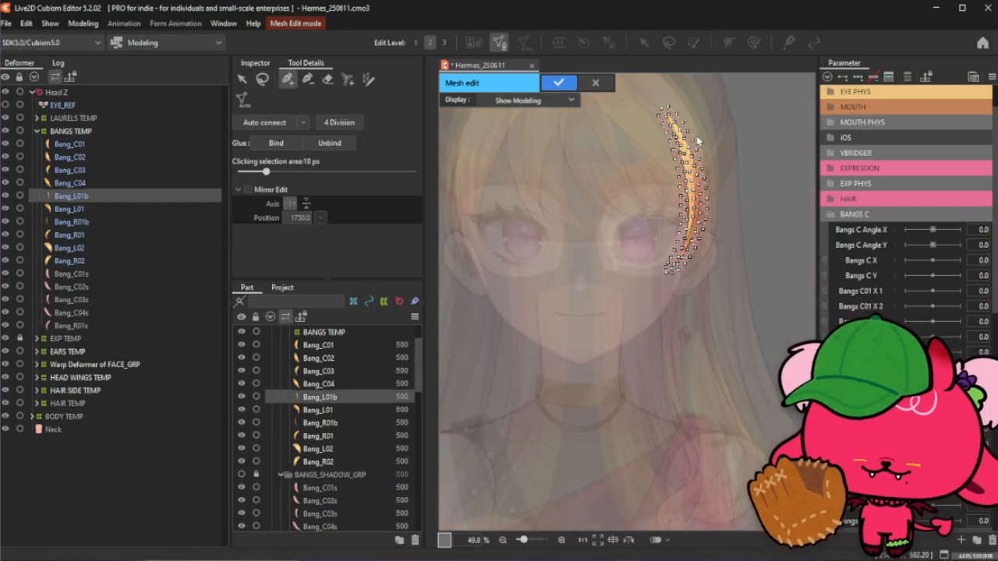
scroll(696, 136, up, 2)
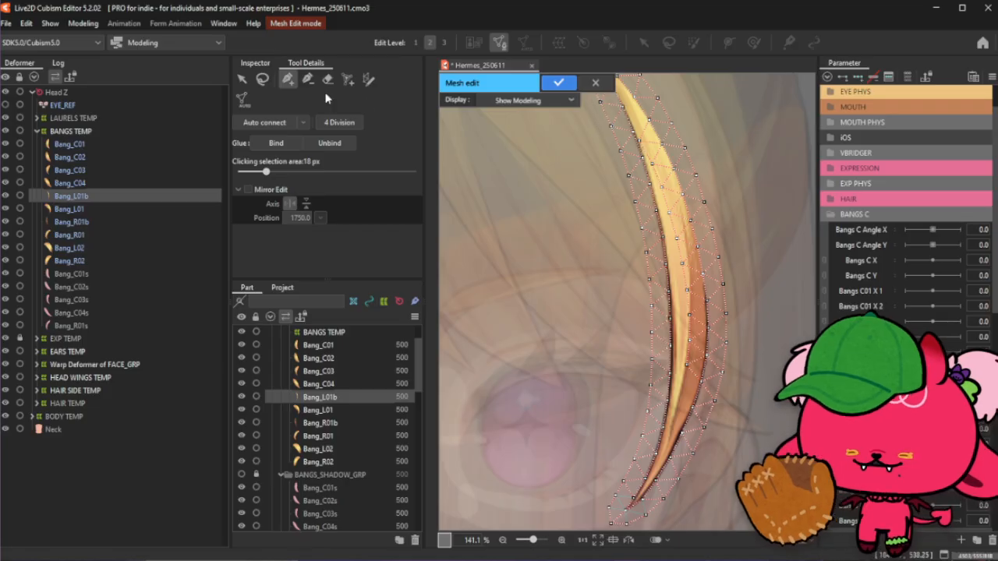
click(308, 81)
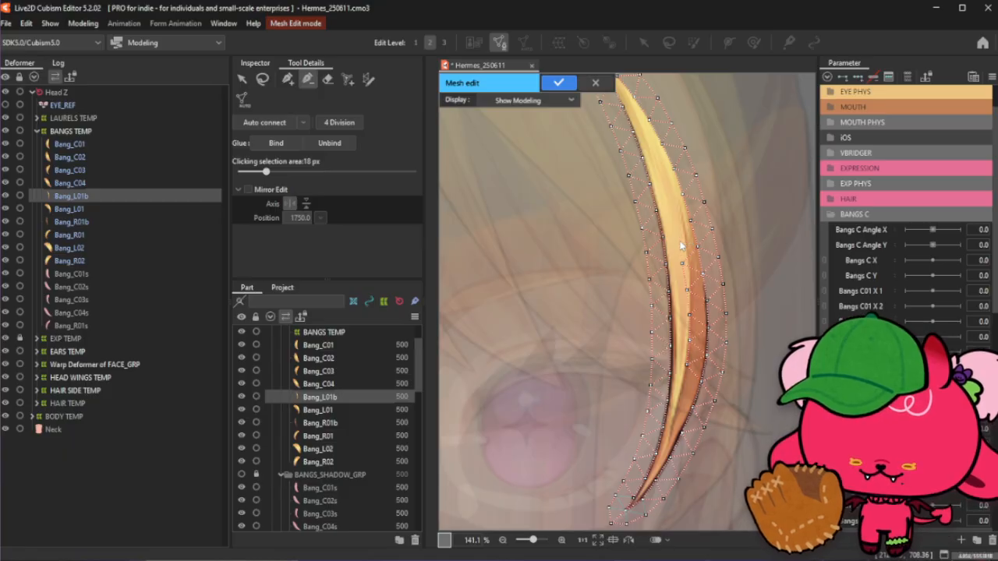
click(286, 81)
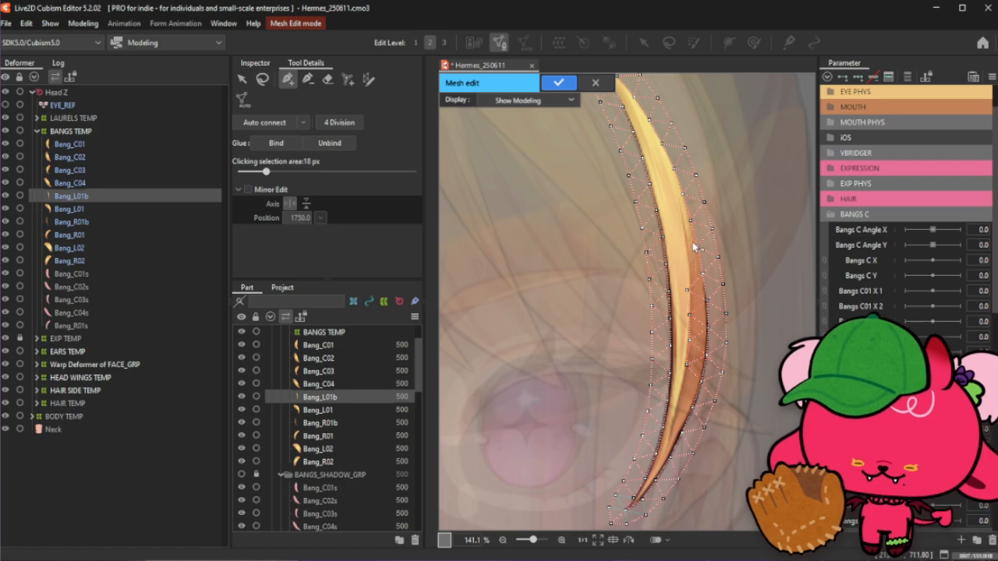
scroll(694, 248, up, 1)
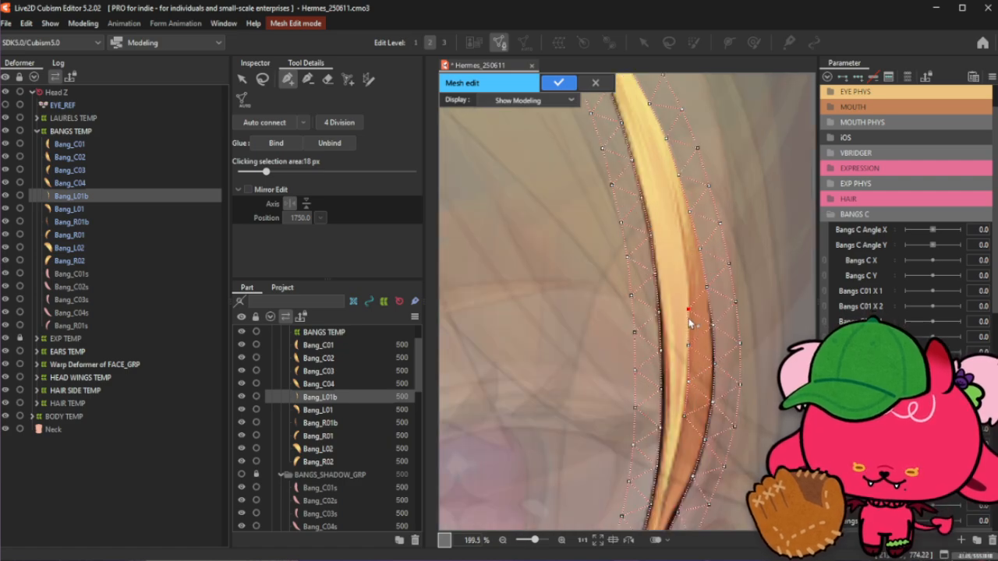
click(687, 274)
click(682, 236)
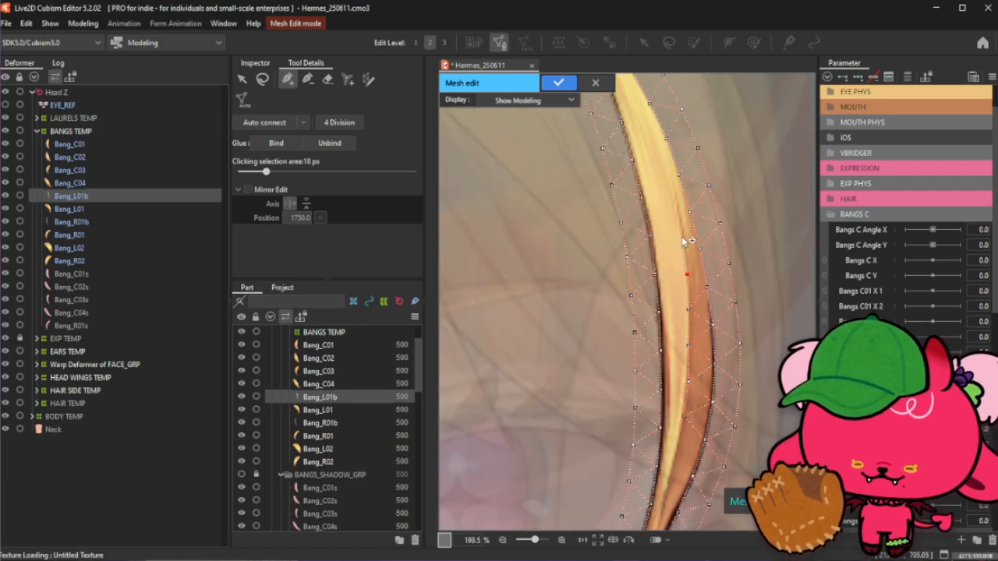
scroll(700, 381, down, 1)
scroll(666, 191, up, 1)
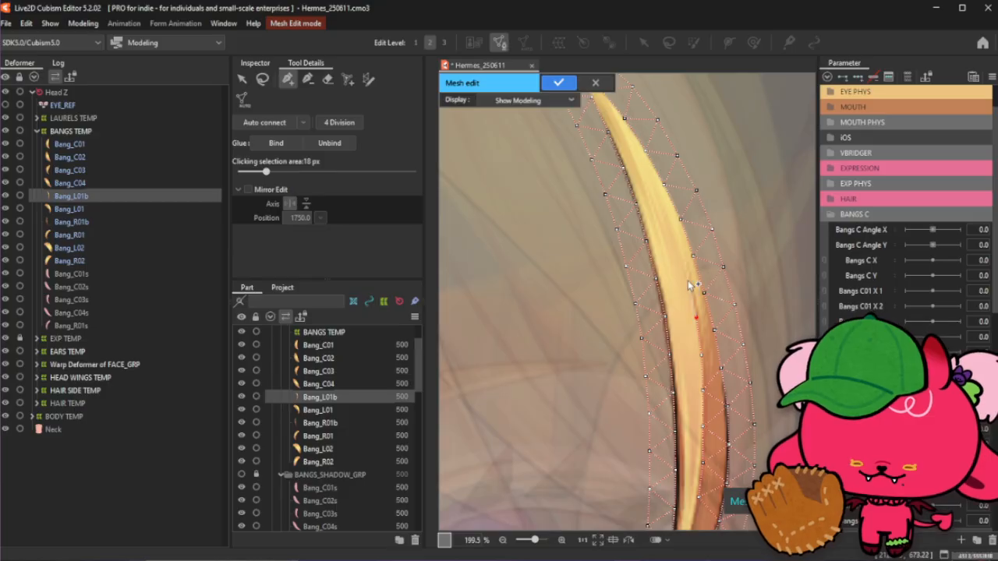
click(688, 278)
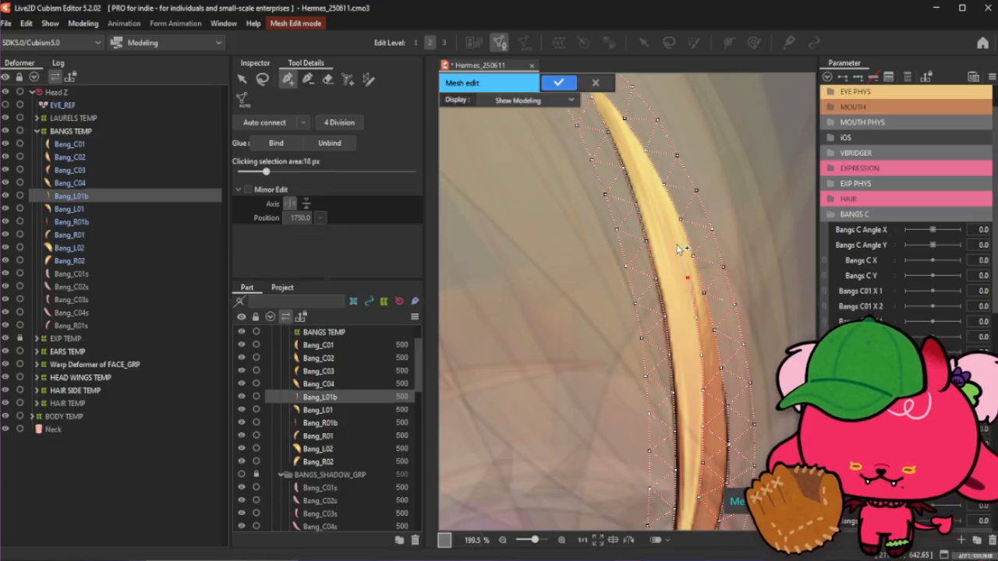
scroll(678, 249, up, 1)
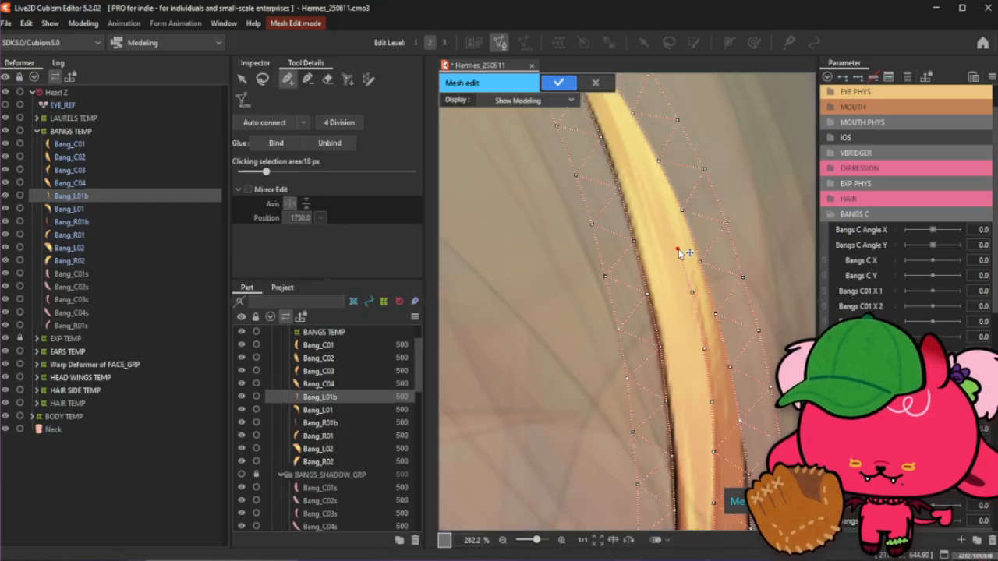
scroll(677, 249, down, 3)
scroll(694, 301, up, 3)
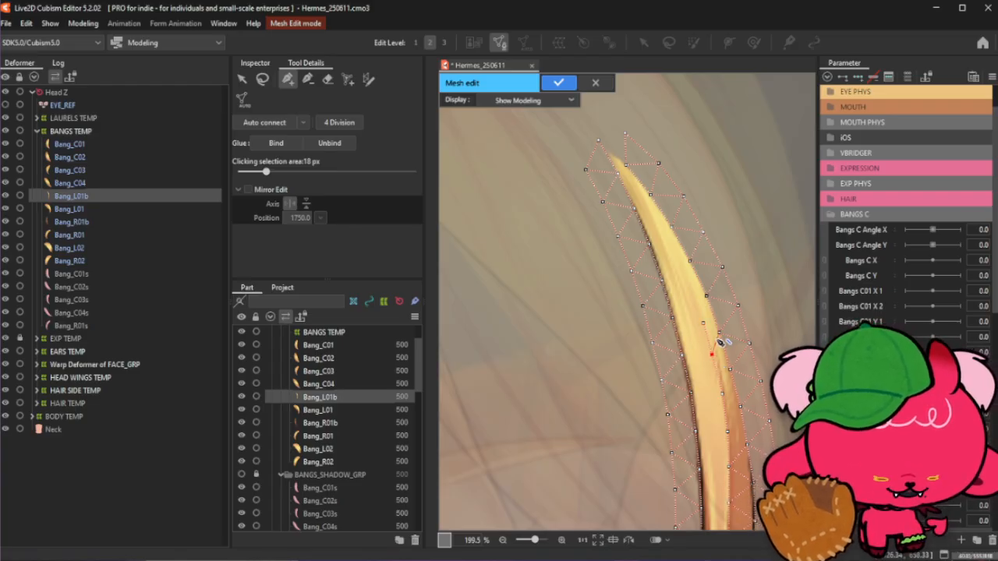
- Add more interior vertices along the strand's upper half toward its top tip
click(702, 324)
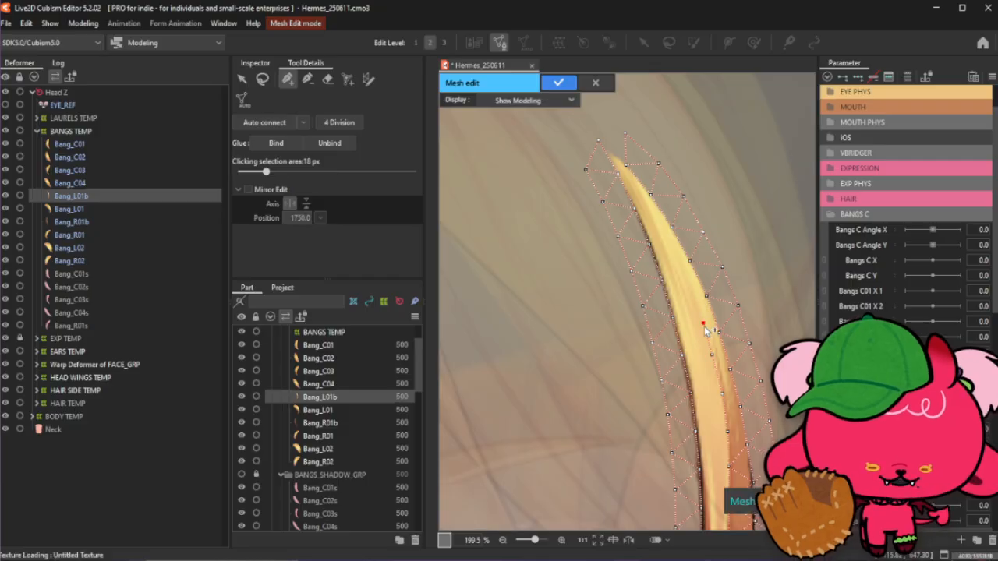
scroll(704, 343, up, 2)
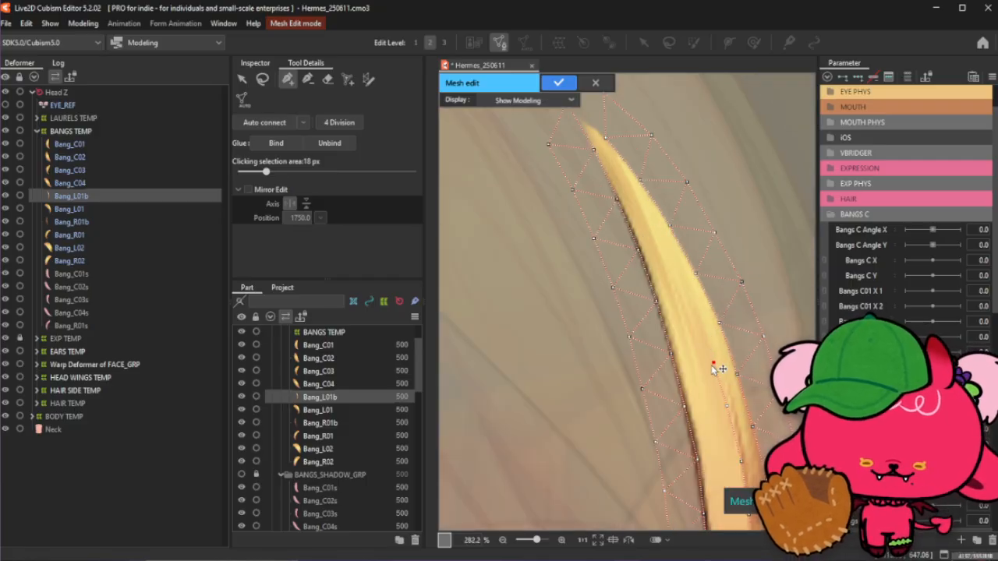
click(691, 313)
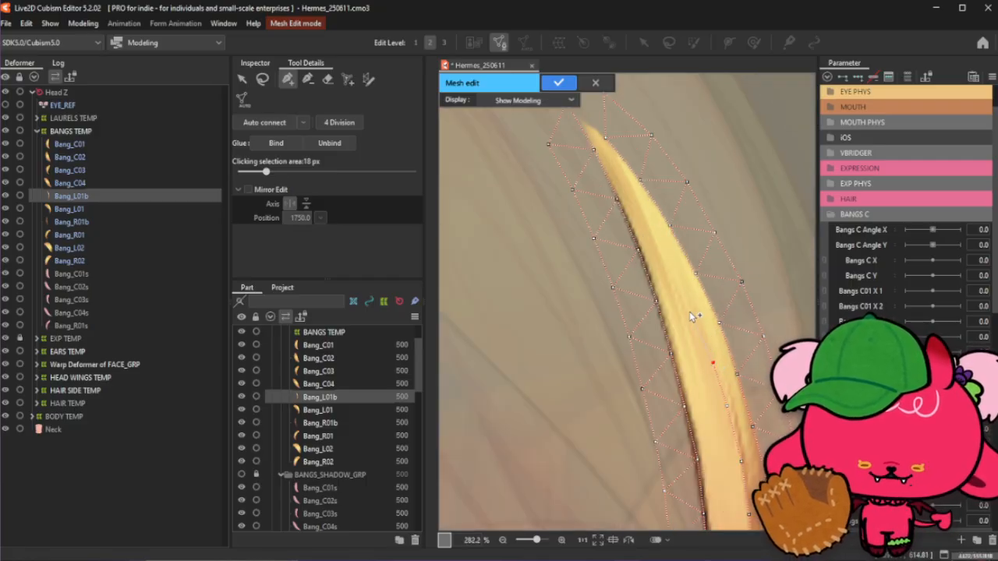
click(666, 259)
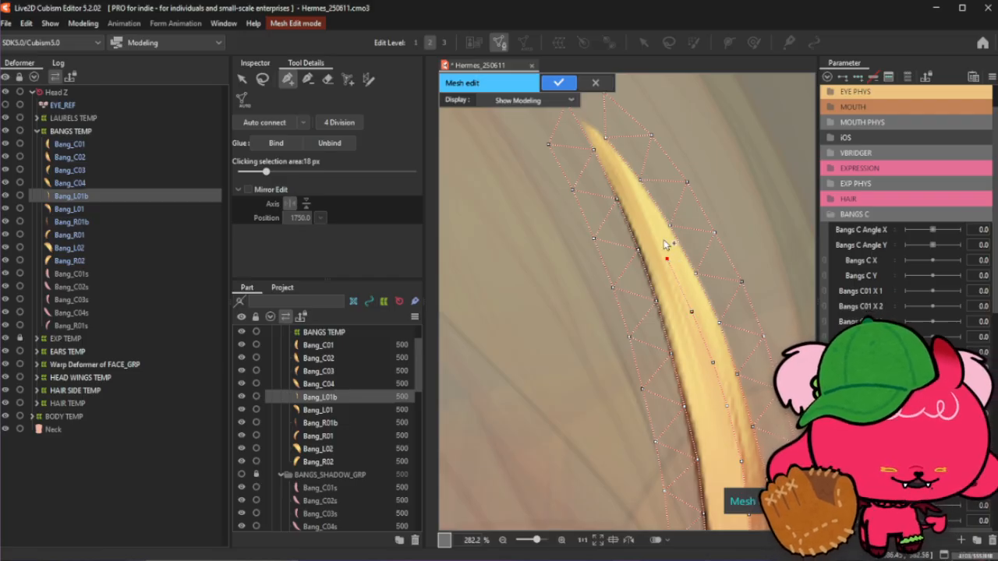
click(644, 218)
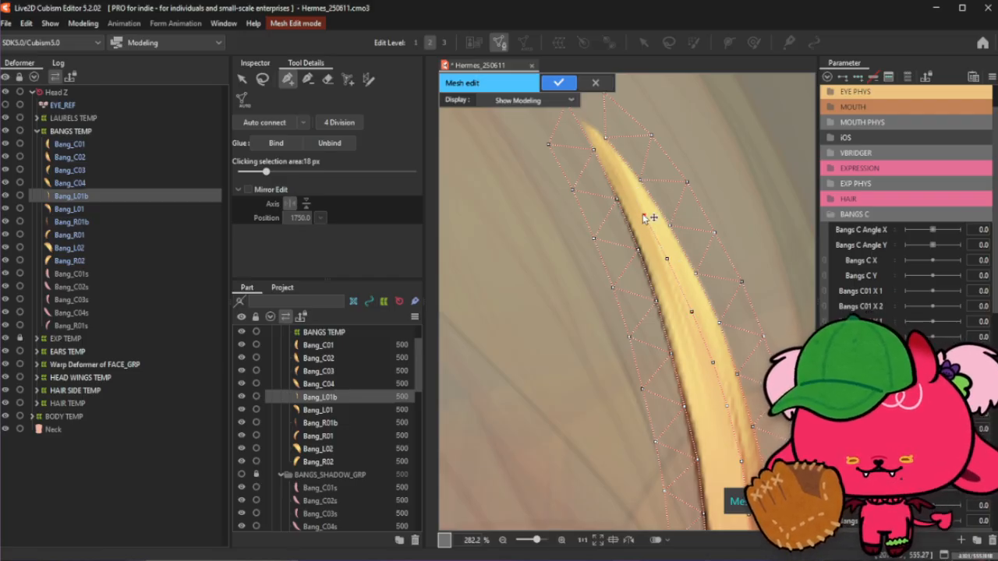
click(668, 259)
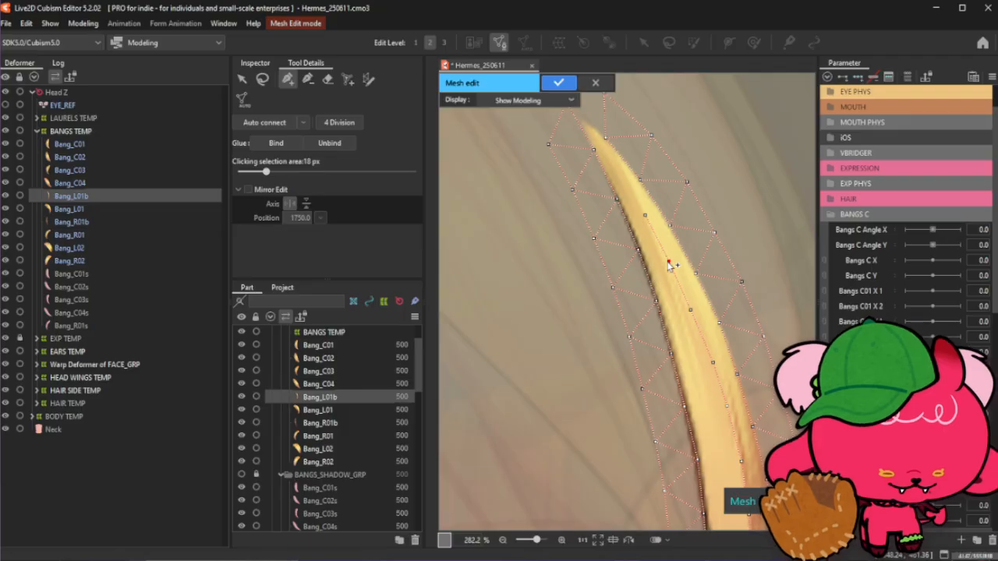
click(647, 216)
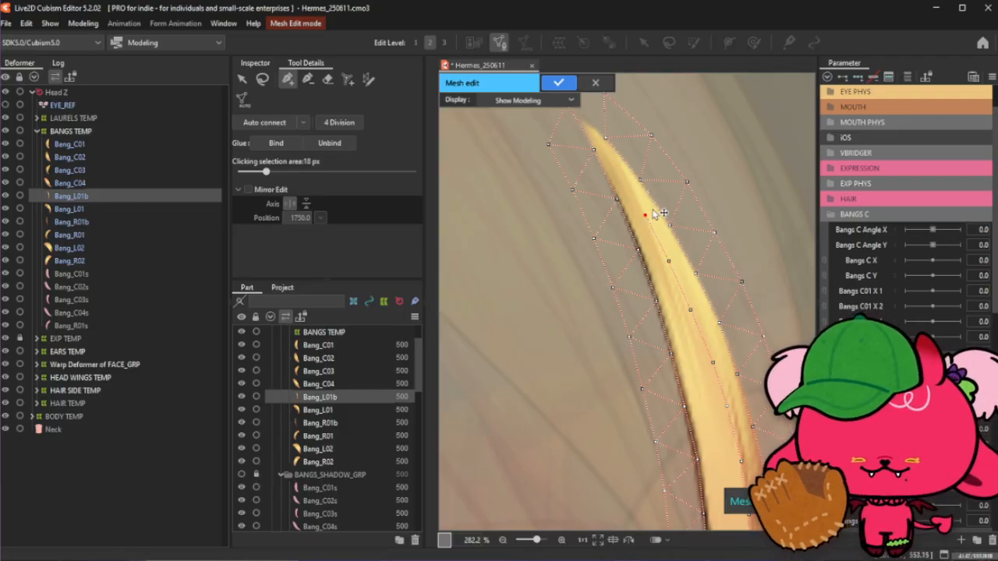
scroll(620, 167, up, 2)
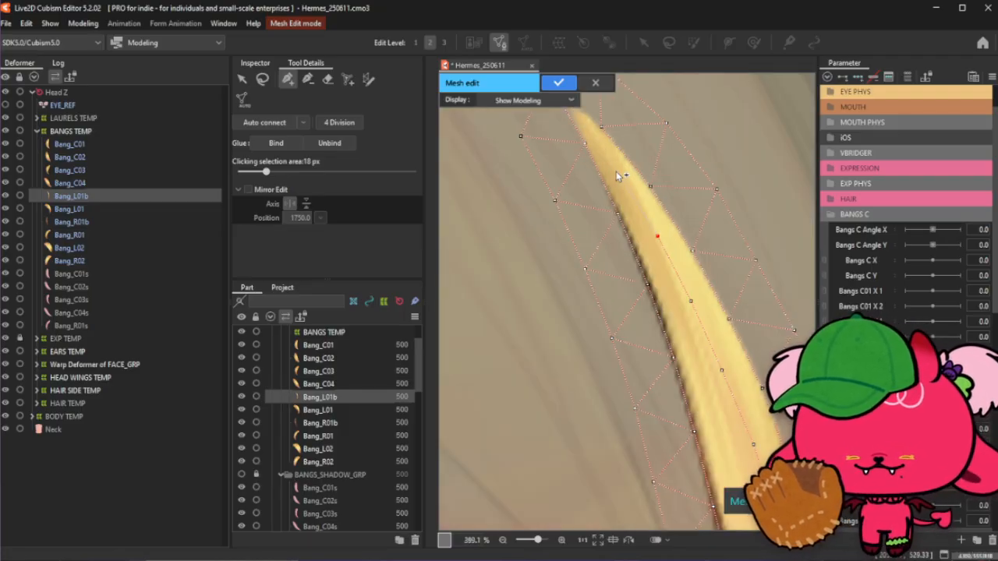
click(585, 144)
scroll(656, 318, down, 2)
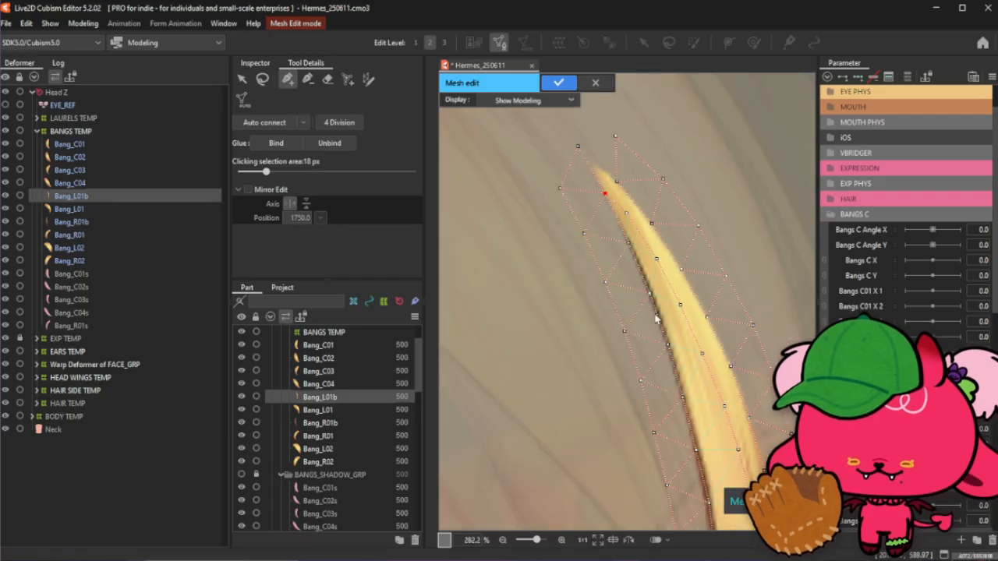
scroll(643, 205, down, 5)
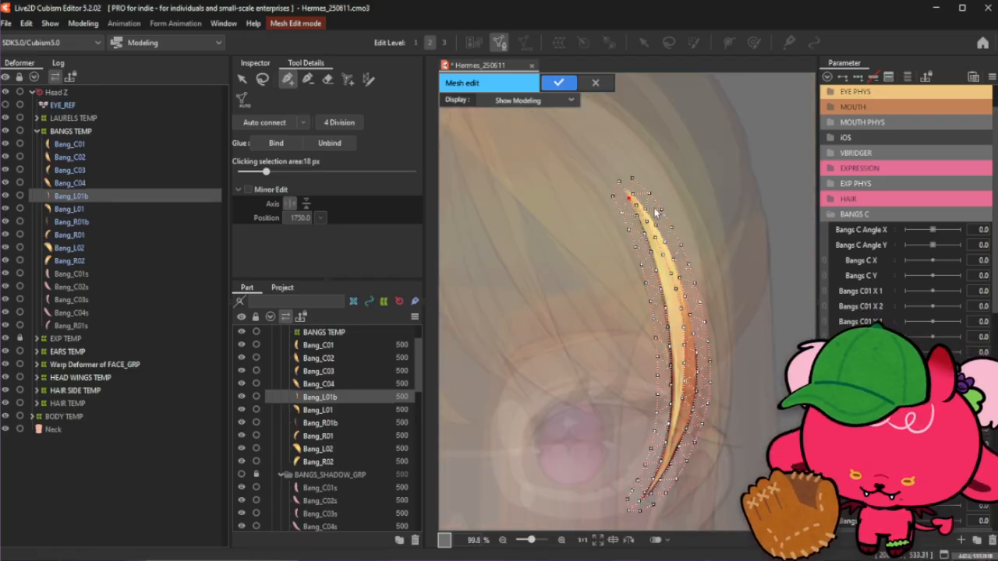
- Add vertices around the strand's lower pointed end and along its inner section
click(262, 78)
click(288, 79)
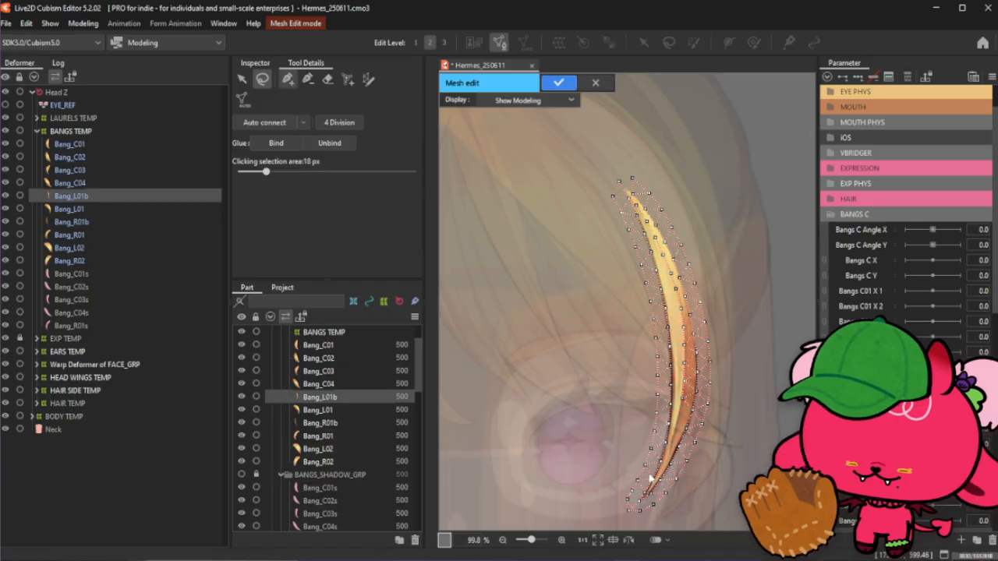
scroll(684, 503, up, 5)
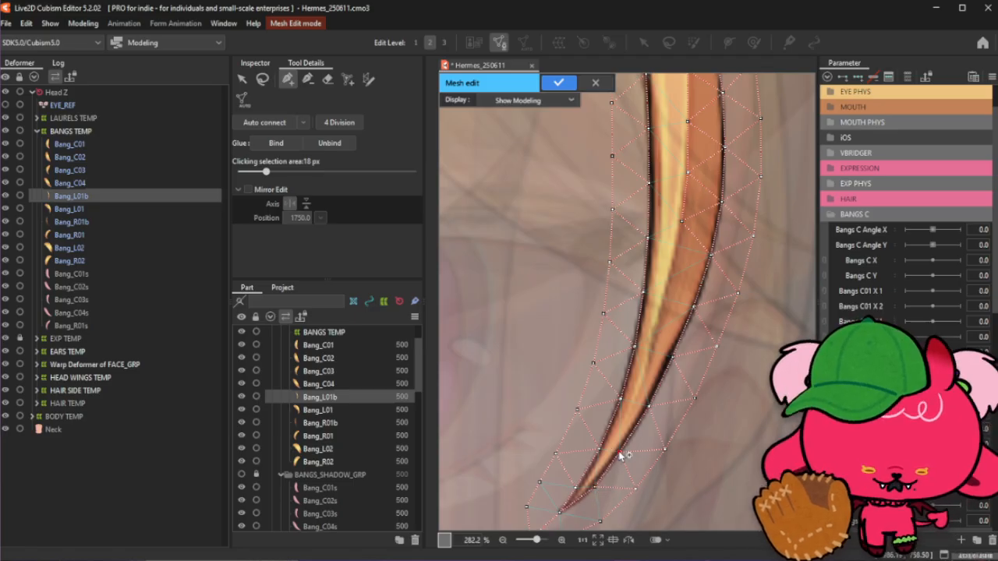
click(595, 487)
click(559, 512)
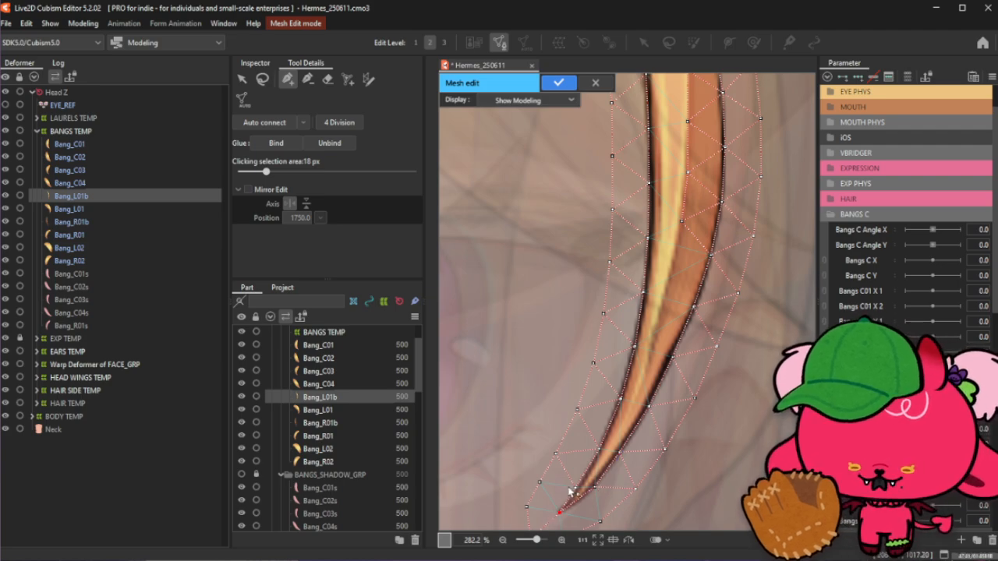
click(575, 488)
click(599, 450)
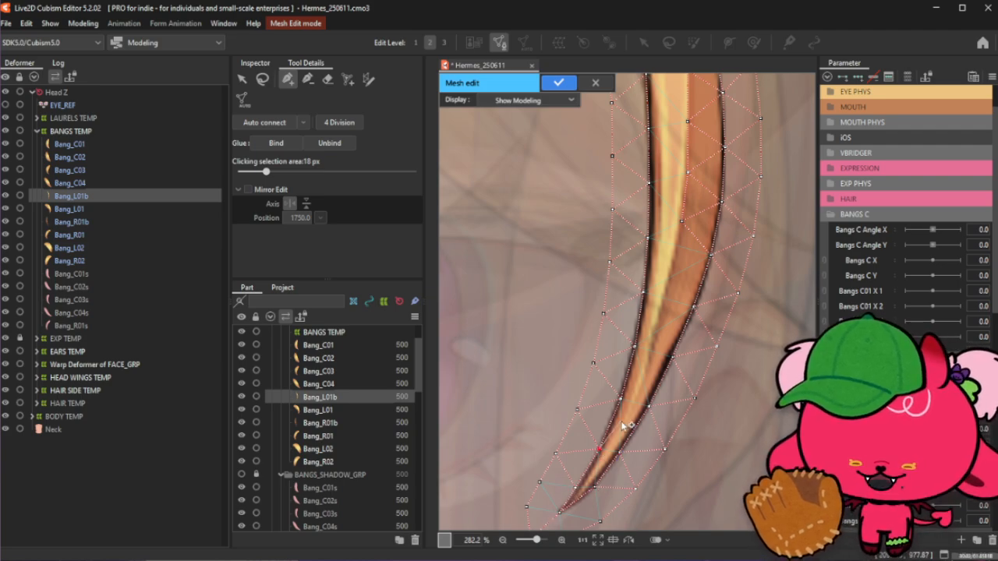
click(622, 421)
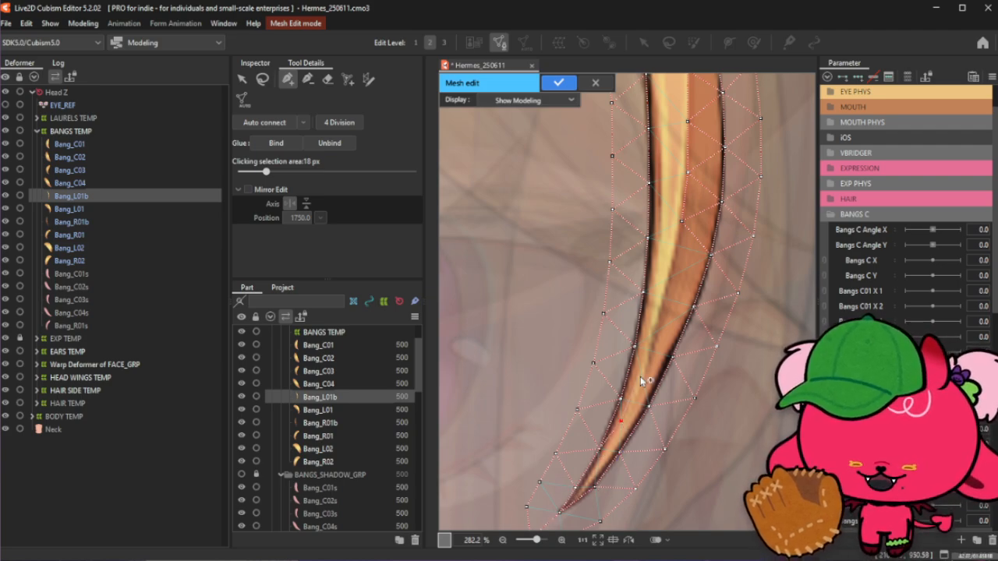
click(657, 320)
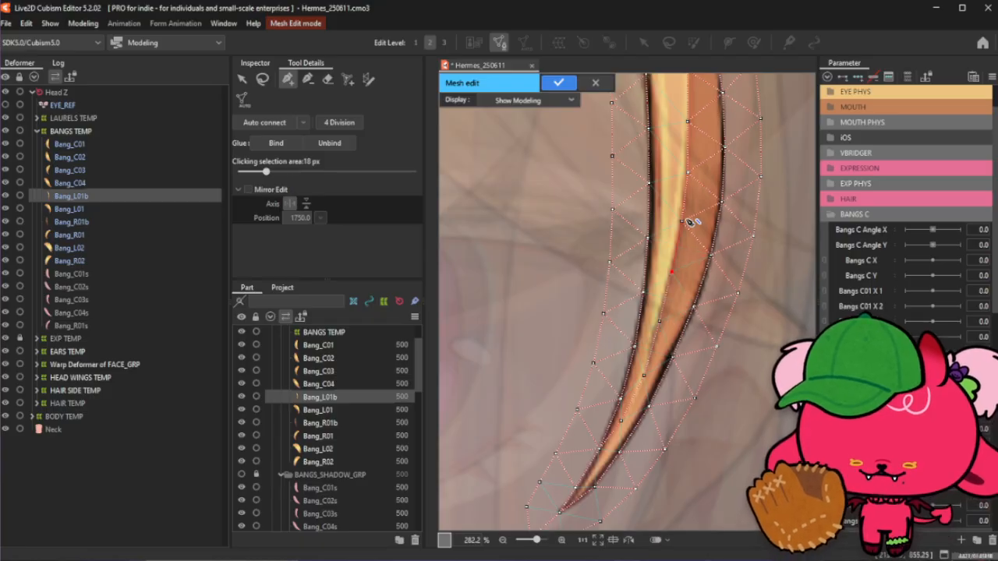
click(682, 222)
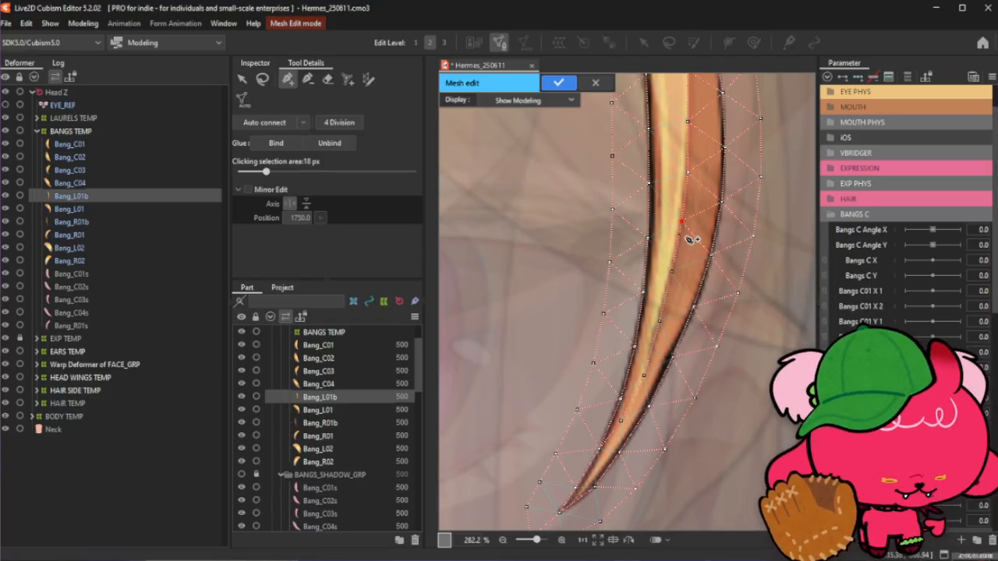
scroll(697, 335, down, 5)
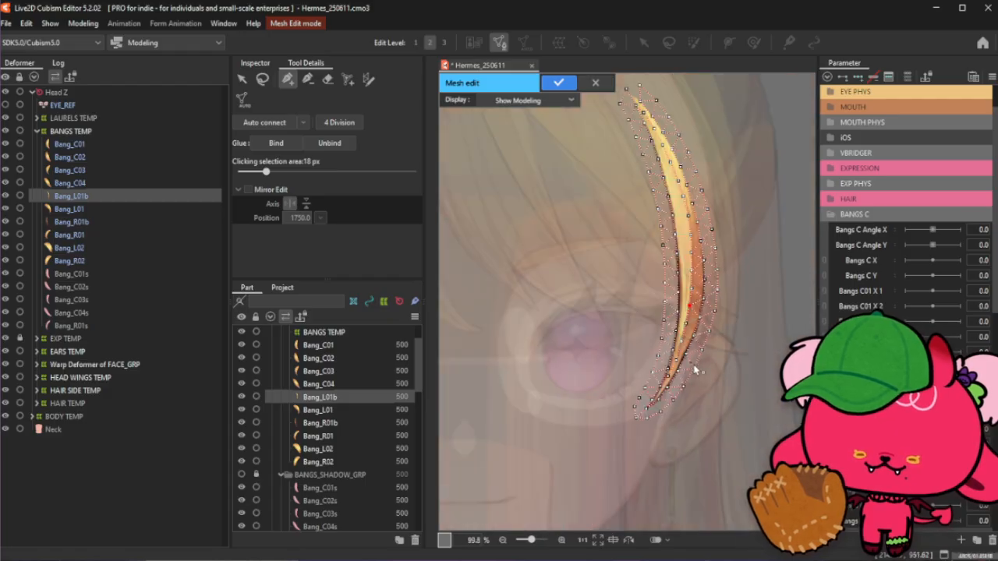
click(262, 79)
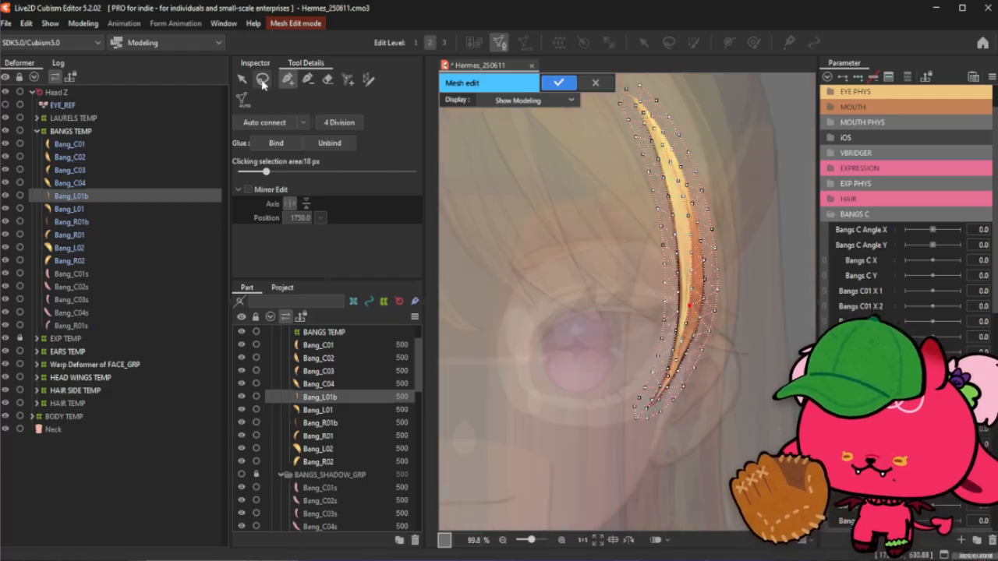
click(288, 79)
- Add vertices beyond the strand's upper tip, auto-connect the mesh and confirm the mesh edit
scroll(549, 204, down, 4)
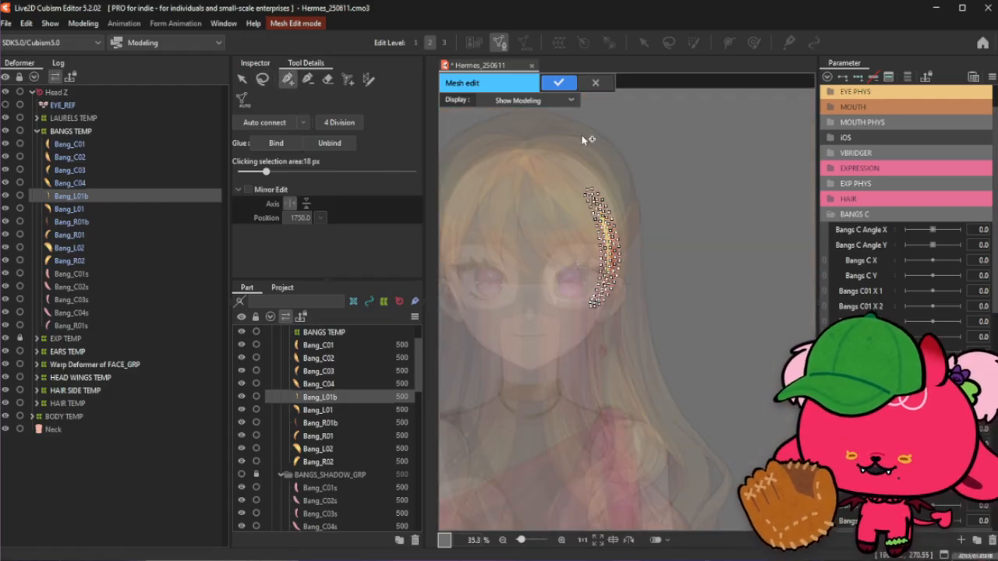
scroll(585, 140, up, 4)
scroll(595, 156, up, 4)
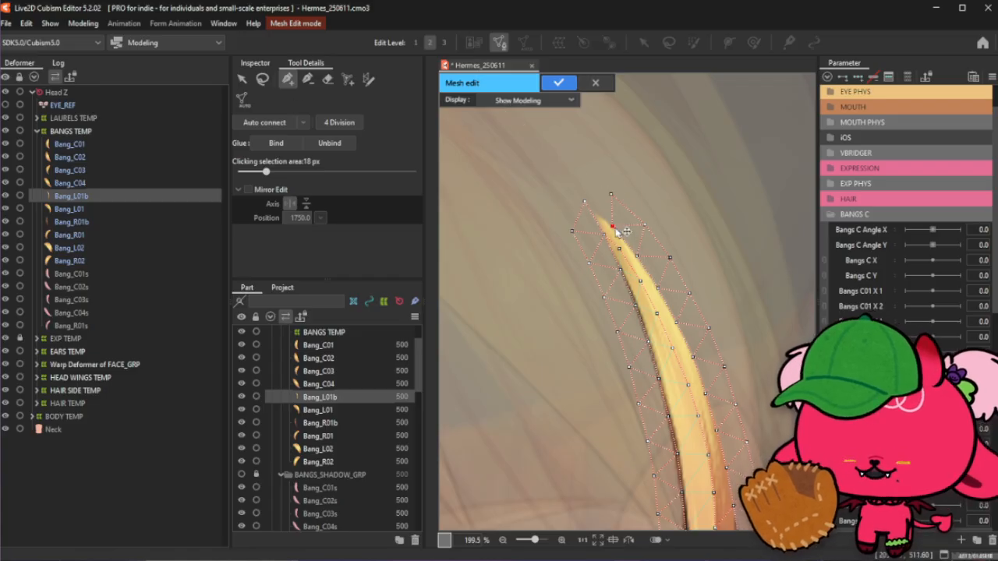
click(592, 180)
click(612, 194)
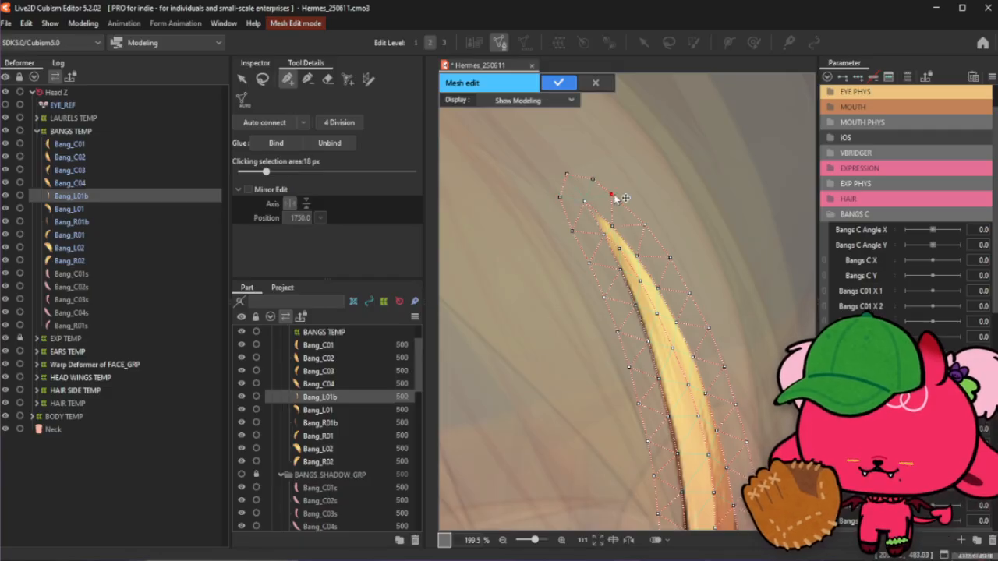
scroll(616, 165, down, 5)
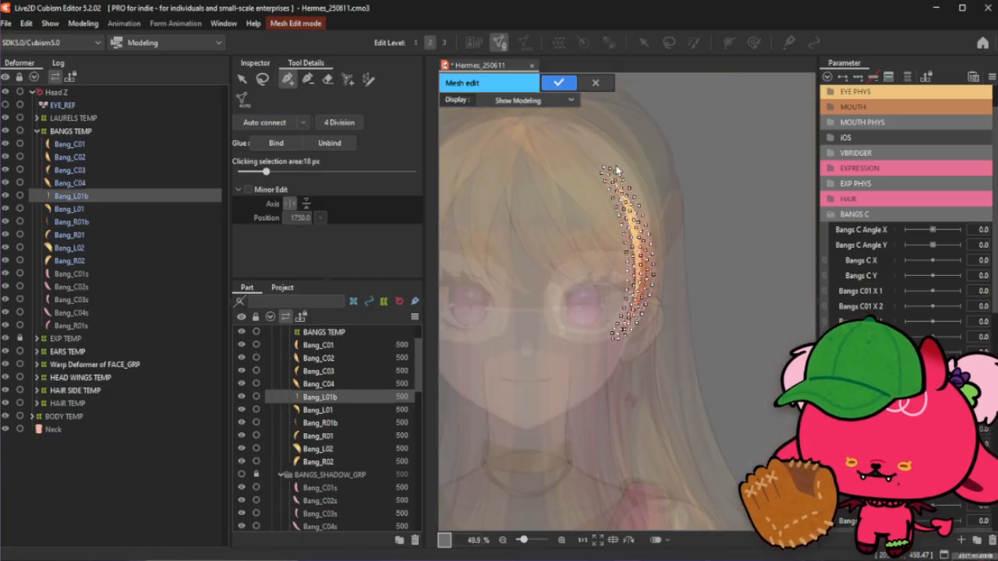
click(286, 125)
key(Return)
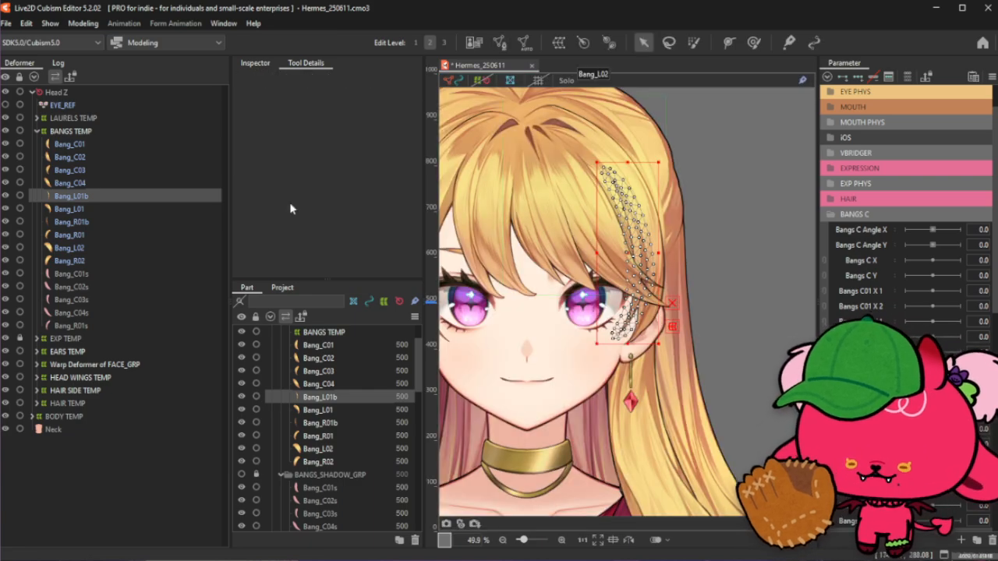
- Open Bang_L01b's mesh for editing and select and copy all of its vertices
click(78, 221)
scroll(659, 295, down, 2)
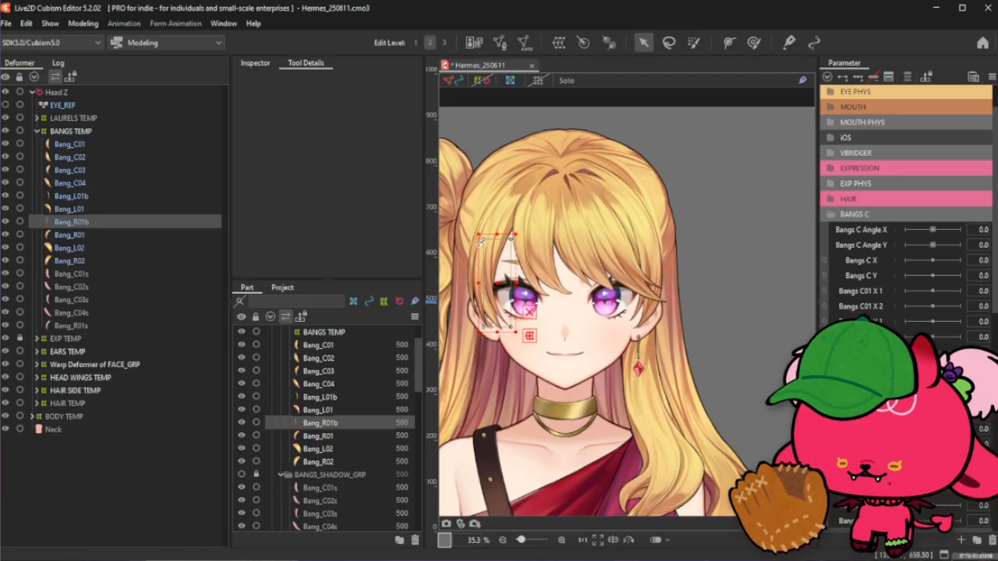
scroll(479, 243, up, 2)
click(78, 196)
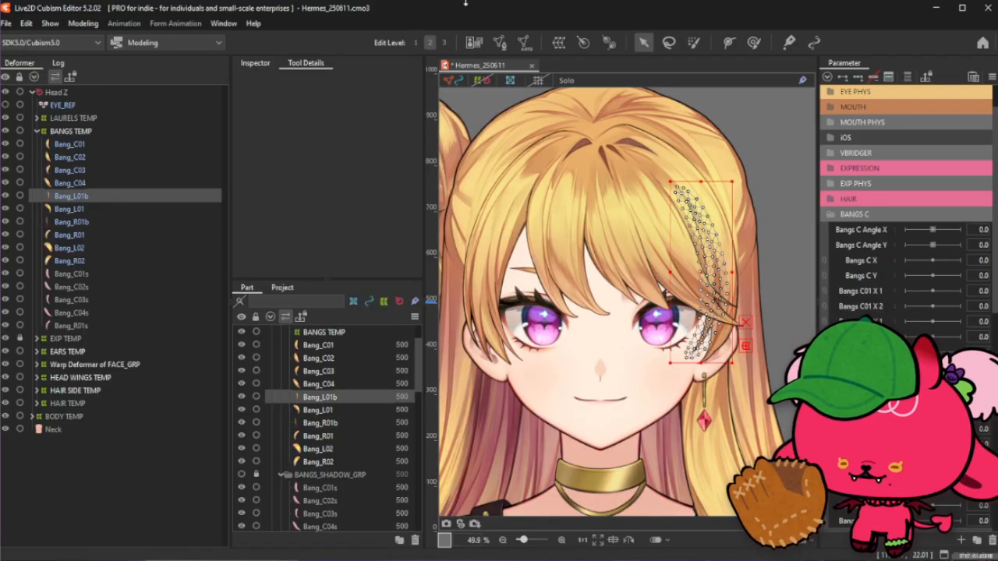
click(498, 42)
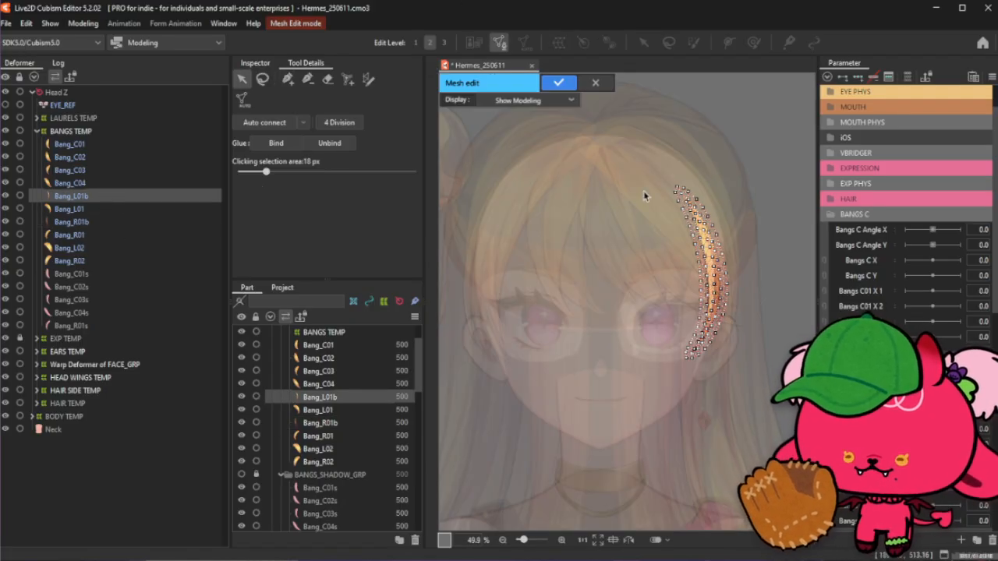
drag(644, 195, 739, 376)
click(559, 83)
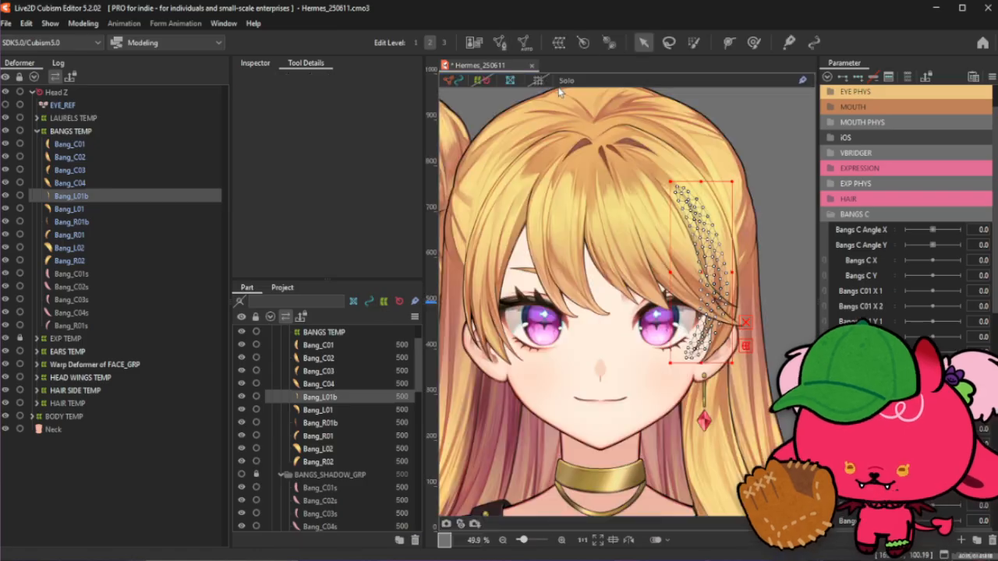
- Replace Bang_R01b's mesh by deleting all its vertices and pasting the copied Bang_L01b mesh
click(88, 223)
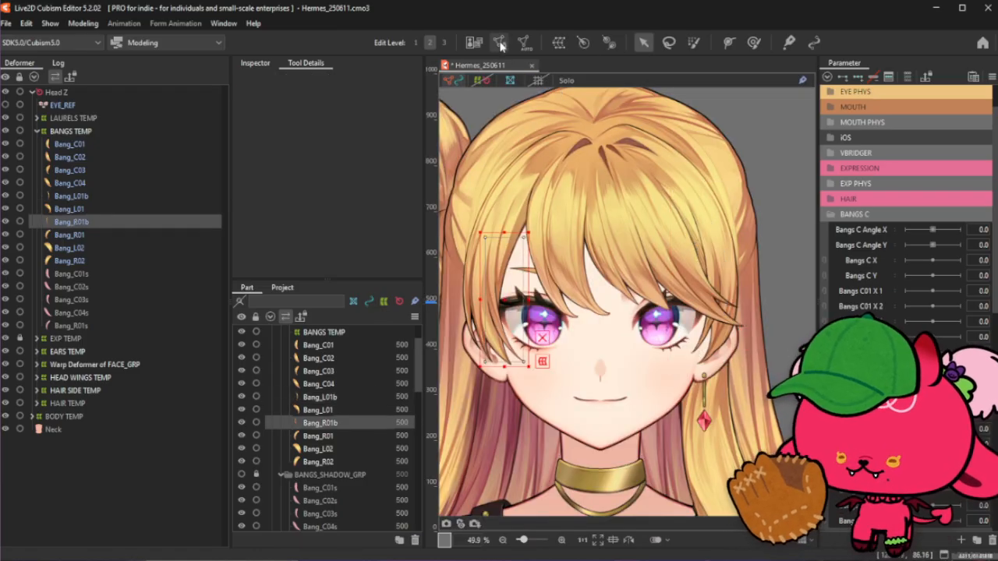
click(499, 42)
drag(576, 390, 577, 392)
drag(457, 203, 577, 454)
key(Delete)
key(ctrl+v)
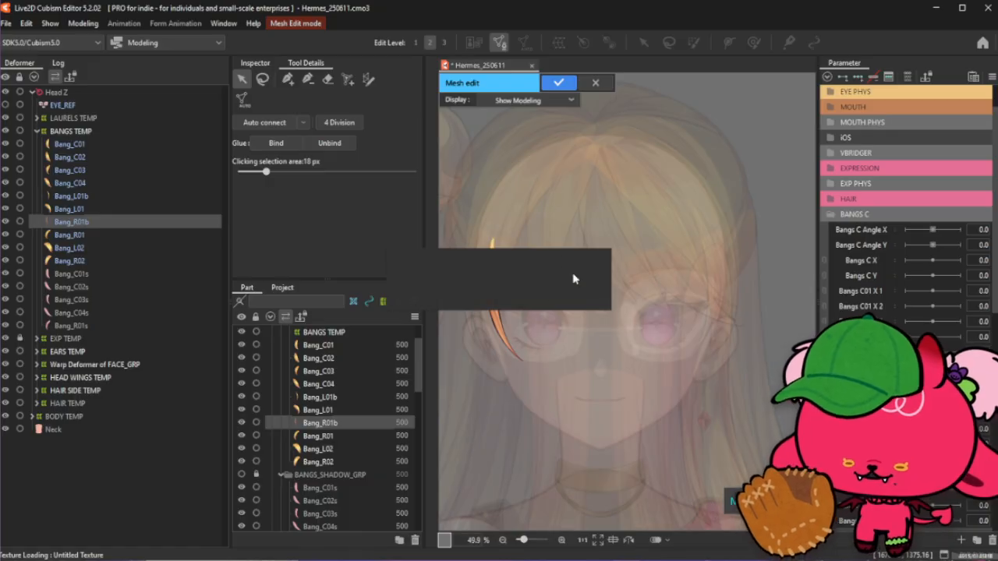
- Paste the copied mesh onto Bang_R01b, then rotate, scale and move it to fit over the strand
right_click(590, 195)
click(623, 201)
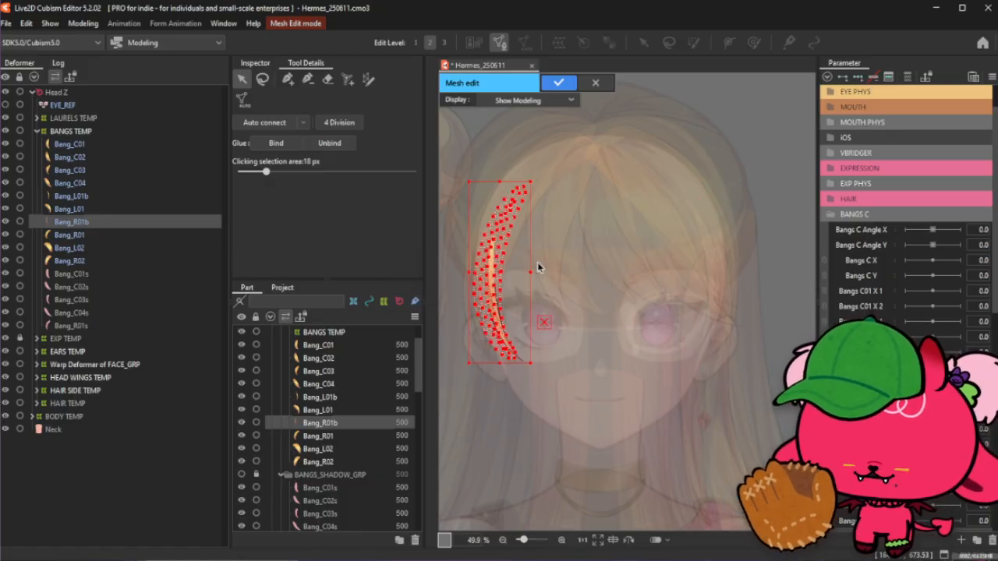
scroll(490, 268, up, 2)
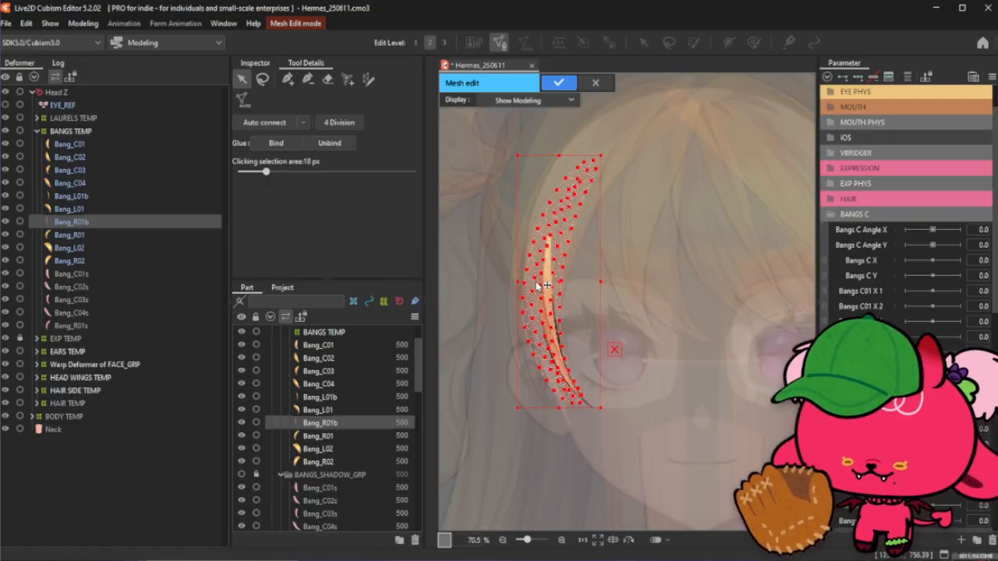
mouse_move(609, 152)
mouse_down()
mouse_move(588, 138)
mouse_move(596, 141)
mouse_up()
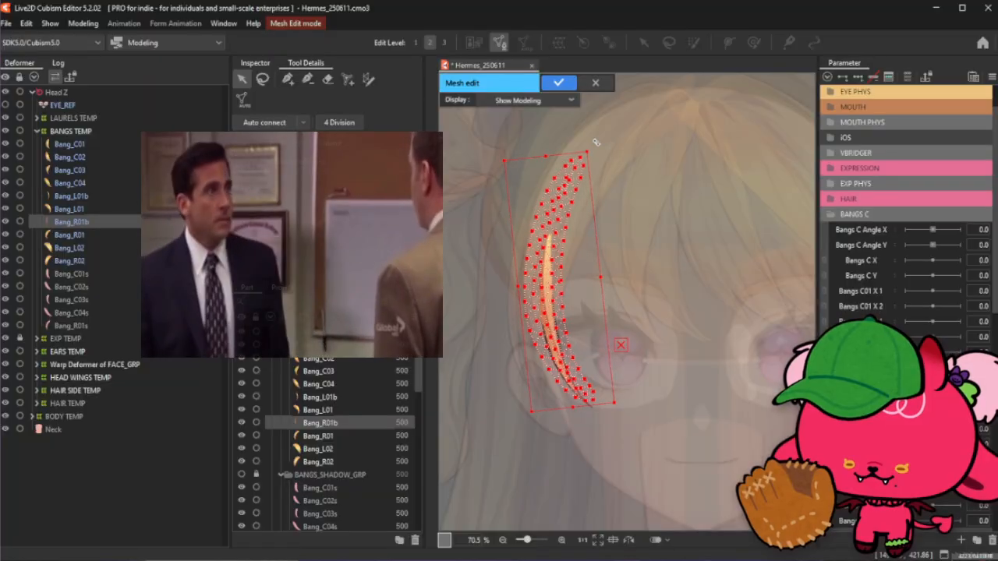
scroll(549, 244, up, 1)
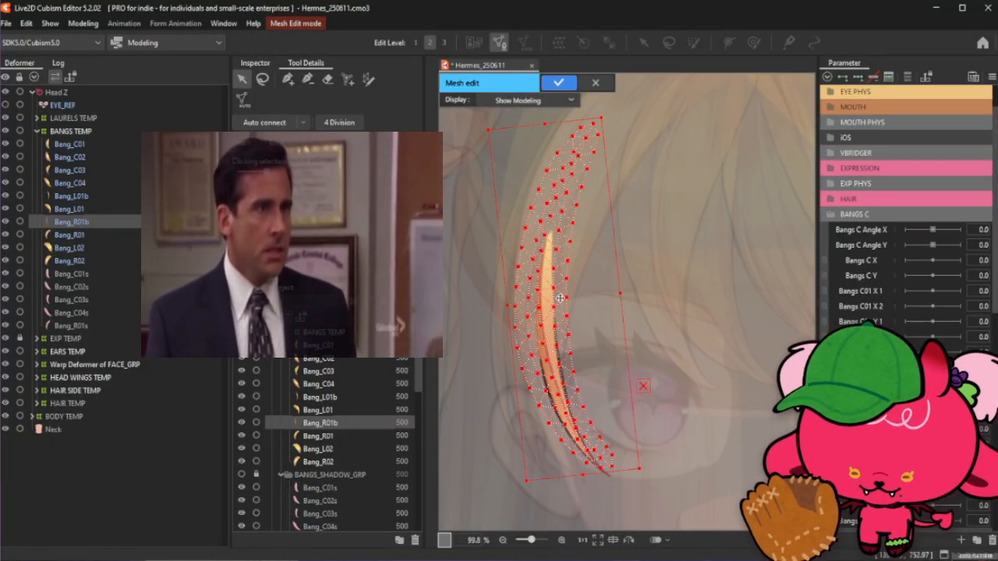
drag(566, 300, 575, 318)
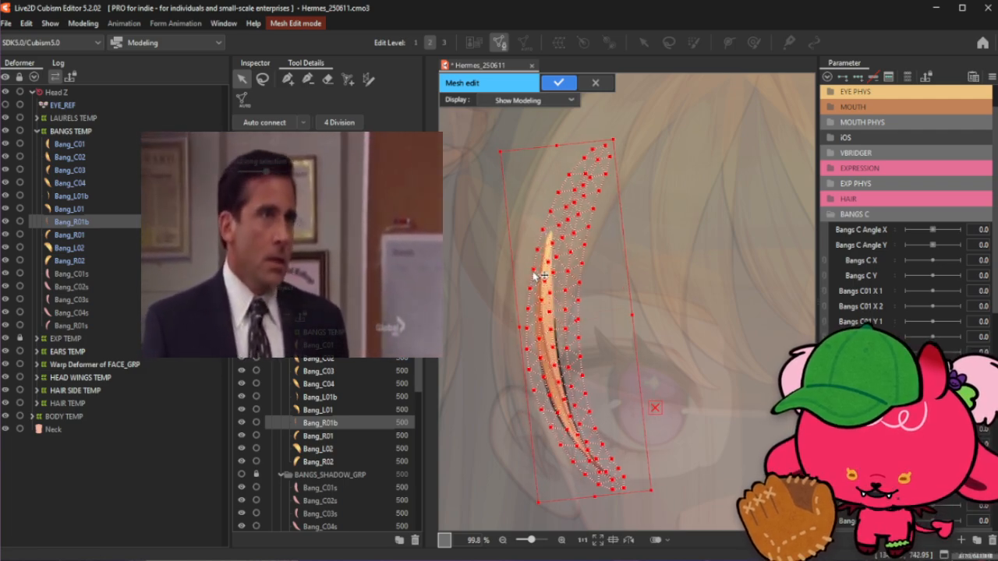
drag(617, 134, 606, 134)
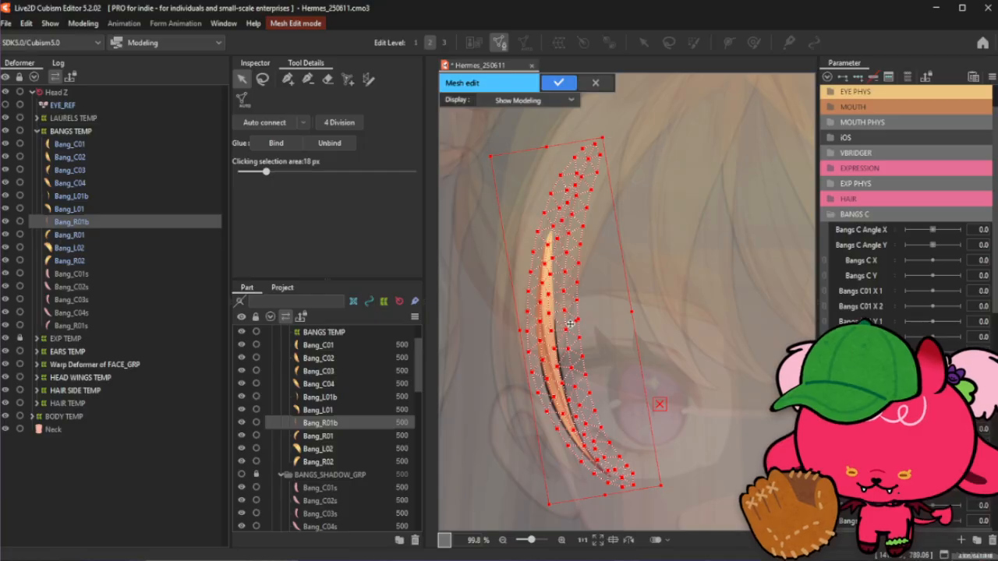
drag(567, 327, 559, 329)
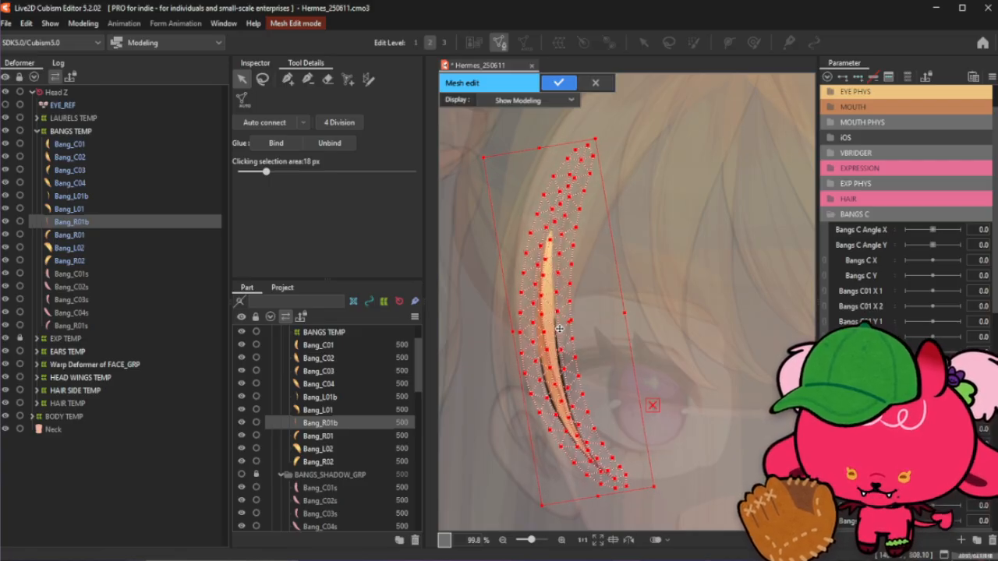
drag(595, 139, 593, 158)
drag(561, 326, 565, 341)
drag(600, 167, 583, 166)
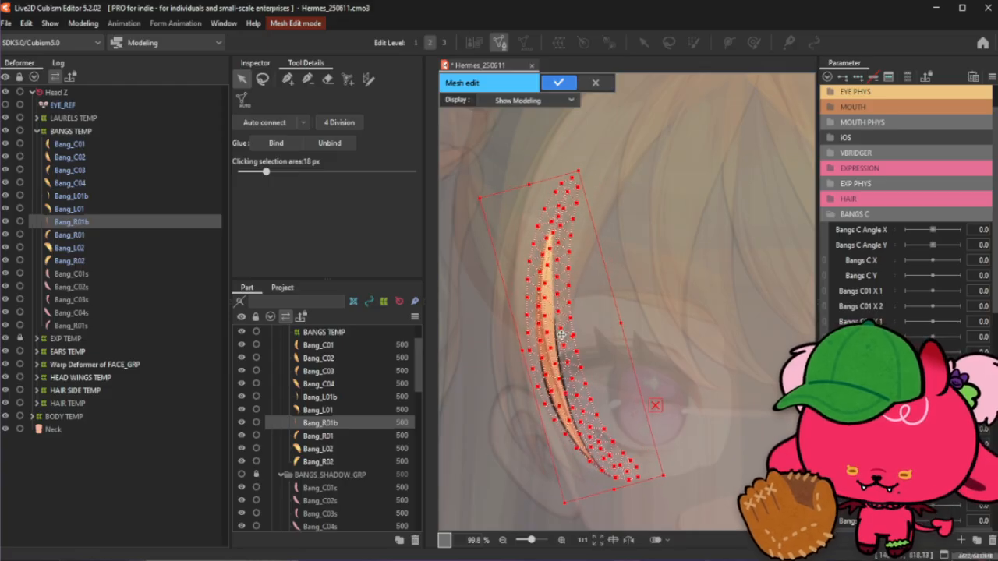
drag(561, 334, 558, 338)
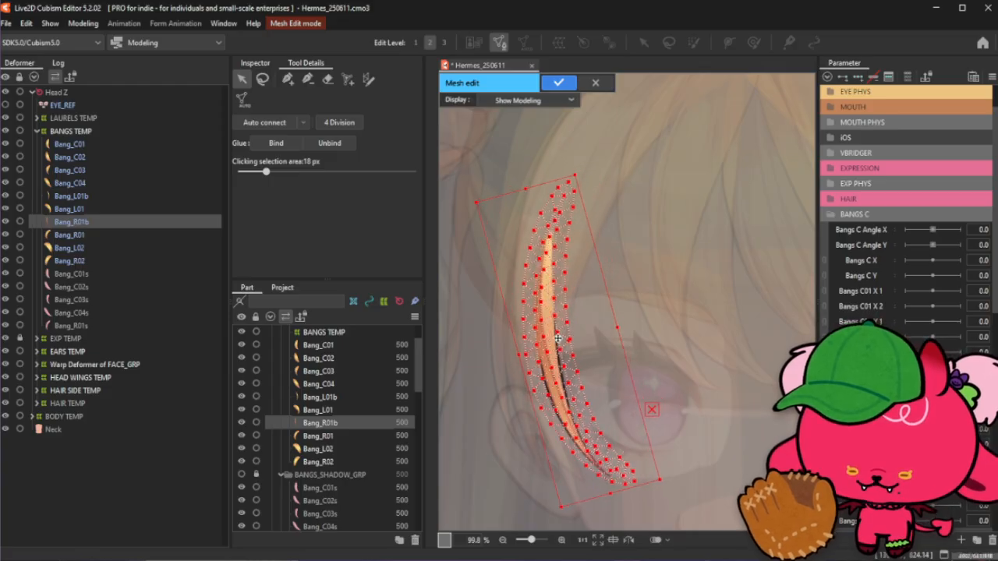
- Select all vertices of the fitted mesh and delete them
click(632, 158)
drag(483, 183, 734, 535)
key(Delete)
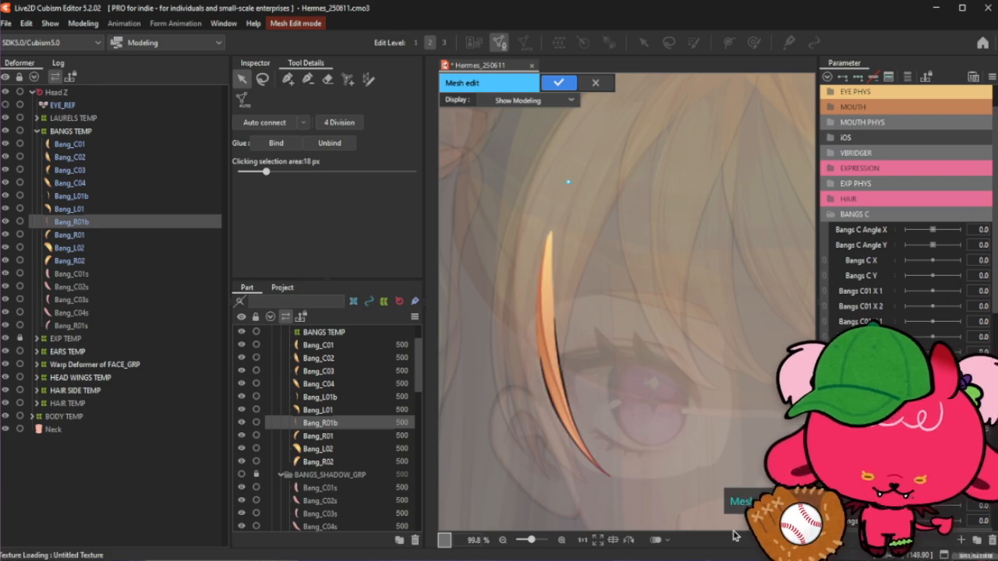
- Save the model file, then remove a stray vertex placed on the canvas
key(ctrl+s)
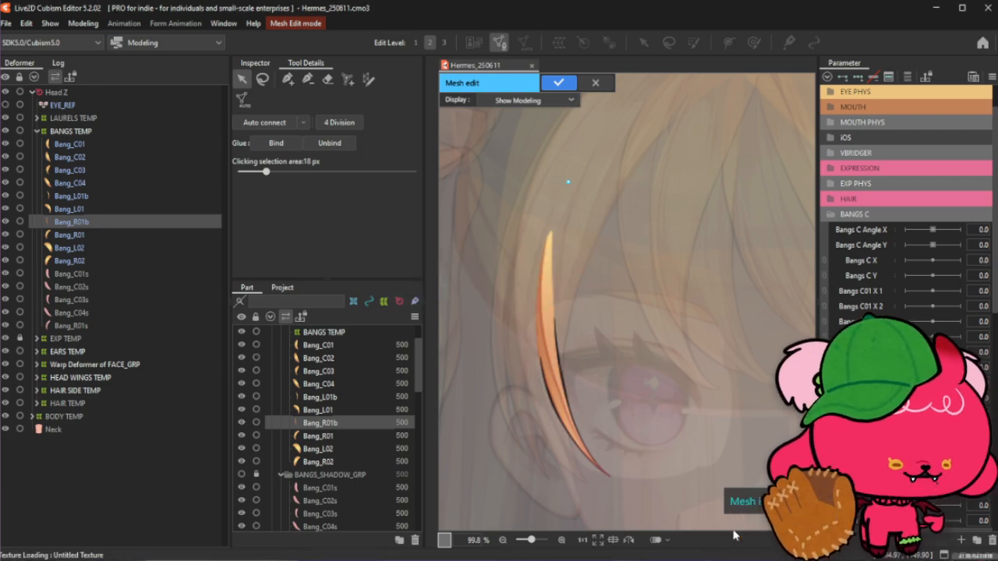
click(568, 181)
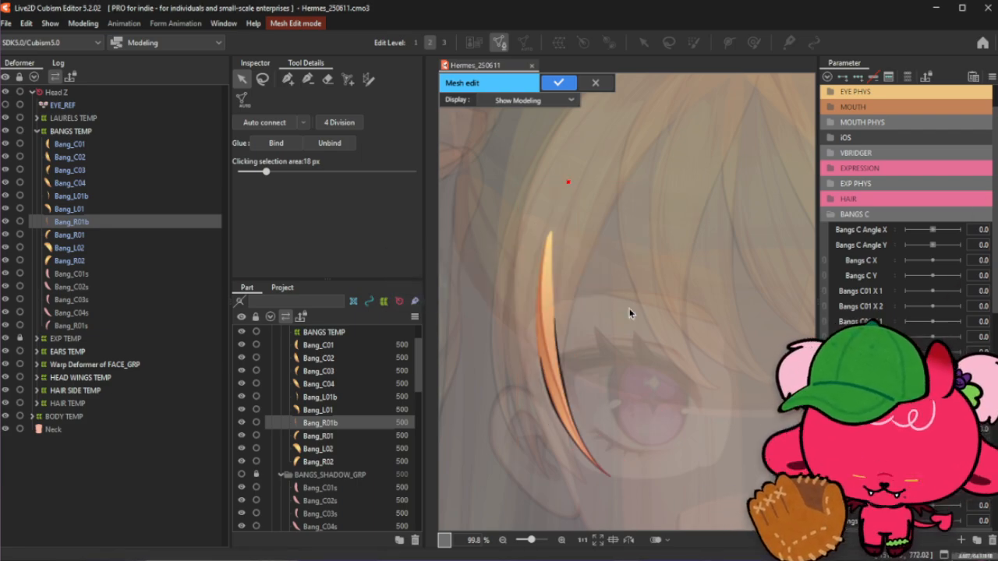
key(Delete)
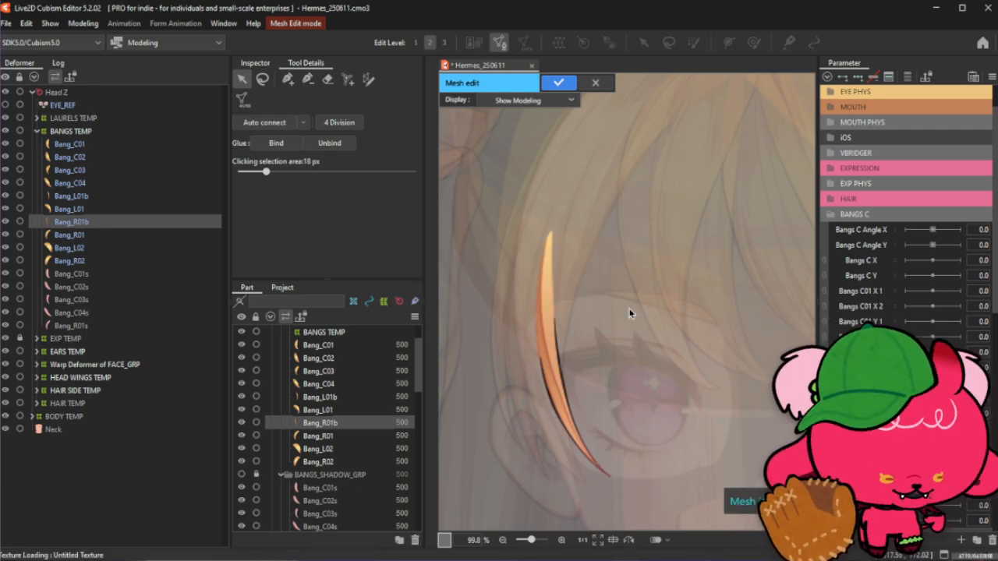
- Draw a Stroke mesh-mapping stroke along Bang_R01b's strand from its upper tip downward
click(368, 80)
drag(542, 238, 549, 351)
scroll(550, 265, up, 2)
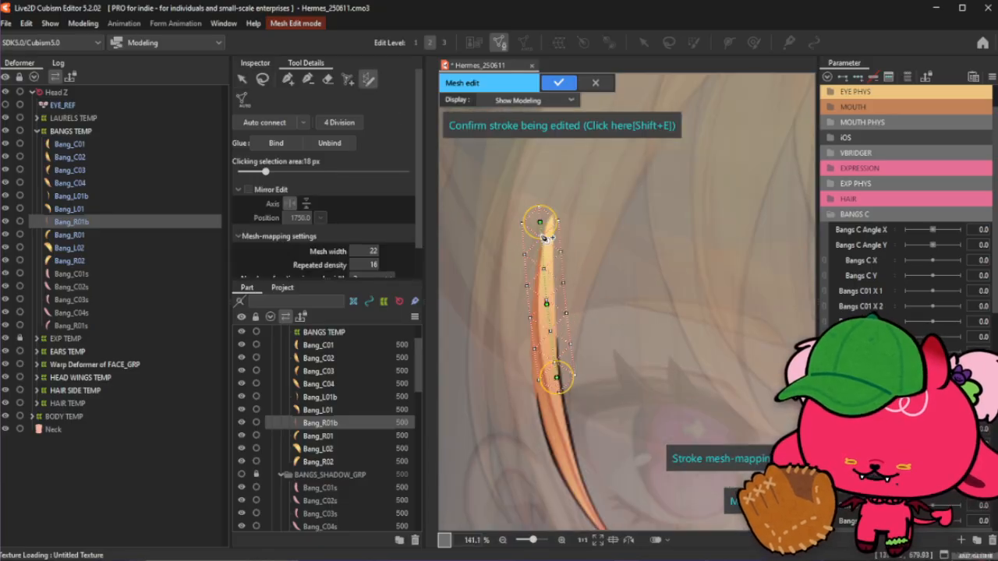
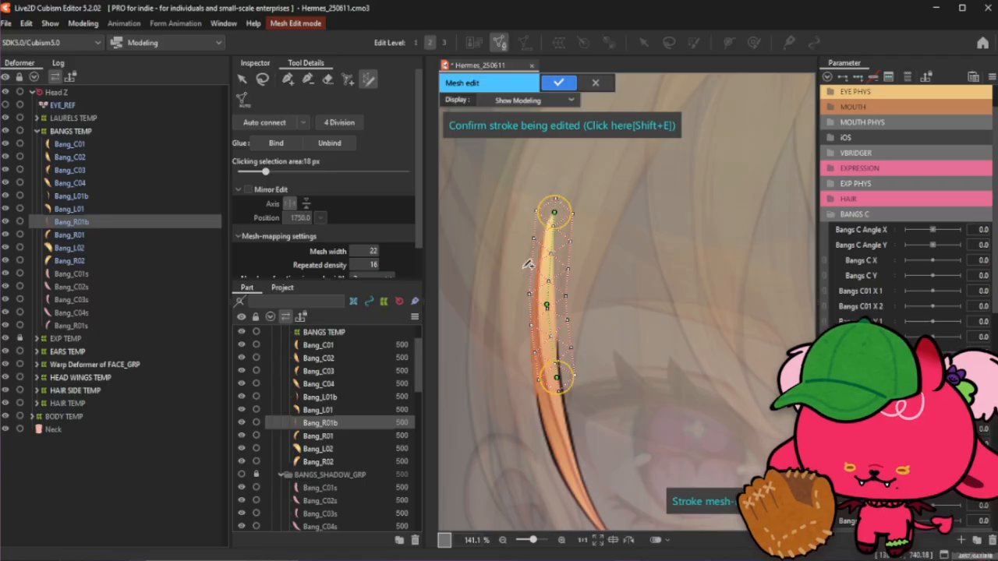
- Extend the Bang_R01b stroke down to the strand's lower tip and reposition its control points along the strand
scroll(527, 263, down, 2)
drag(544, 336, 604, 472)
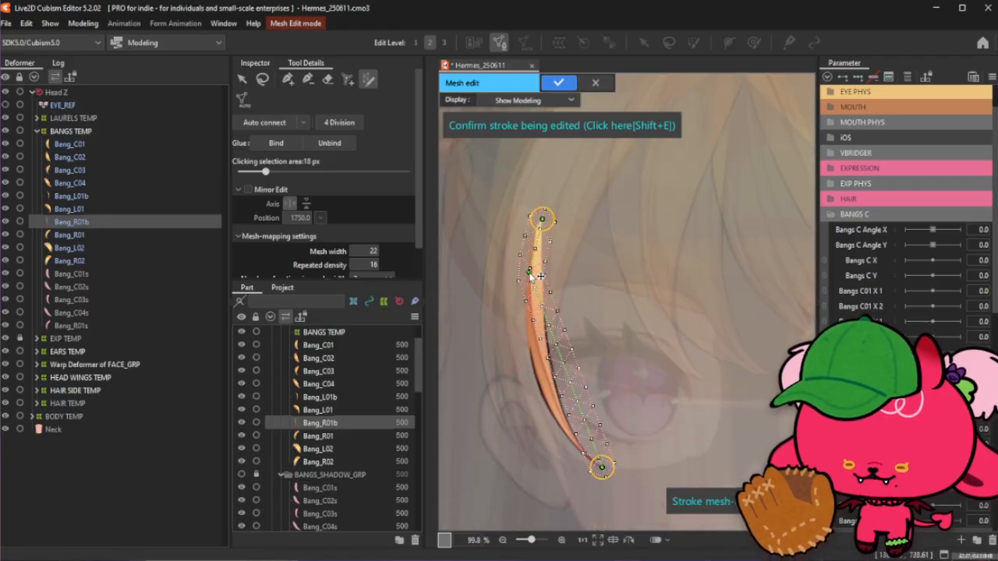
drag(535, 239, 538, 238)
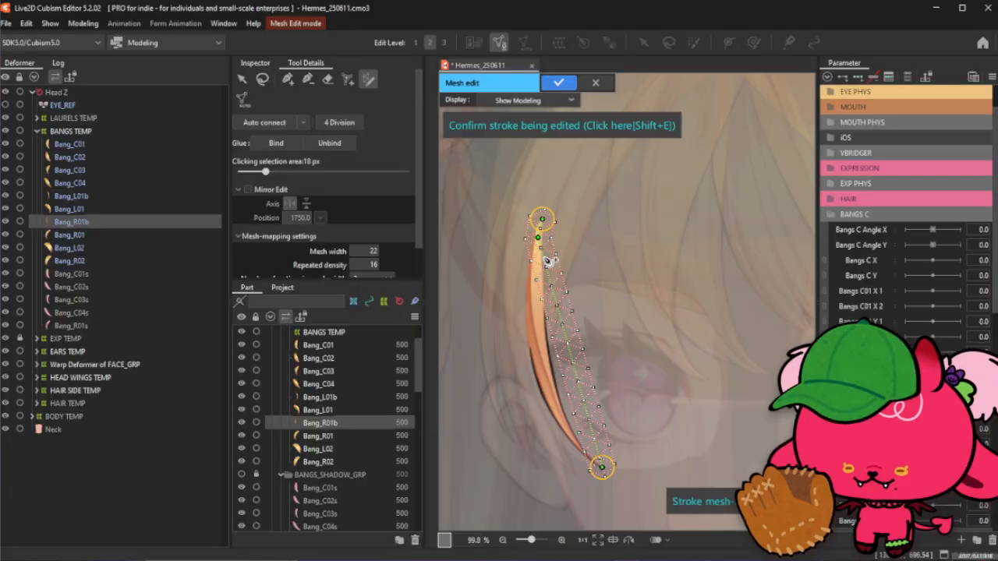
drag(549, 275, 536, 272)
drag(554, 343, 540, 362)
click(554, 403)
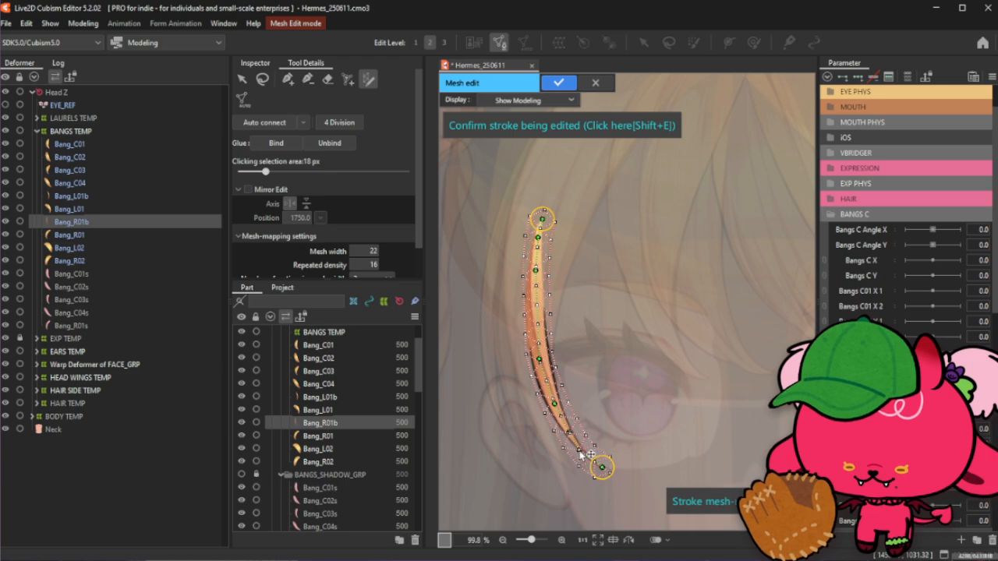
scroll(581, 452, up, 3)
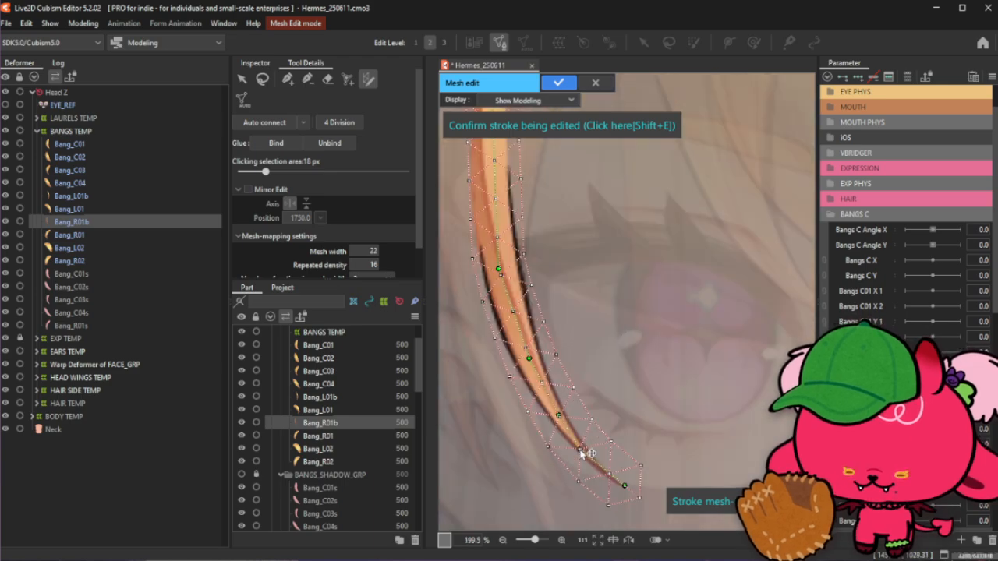
click(596, 465)
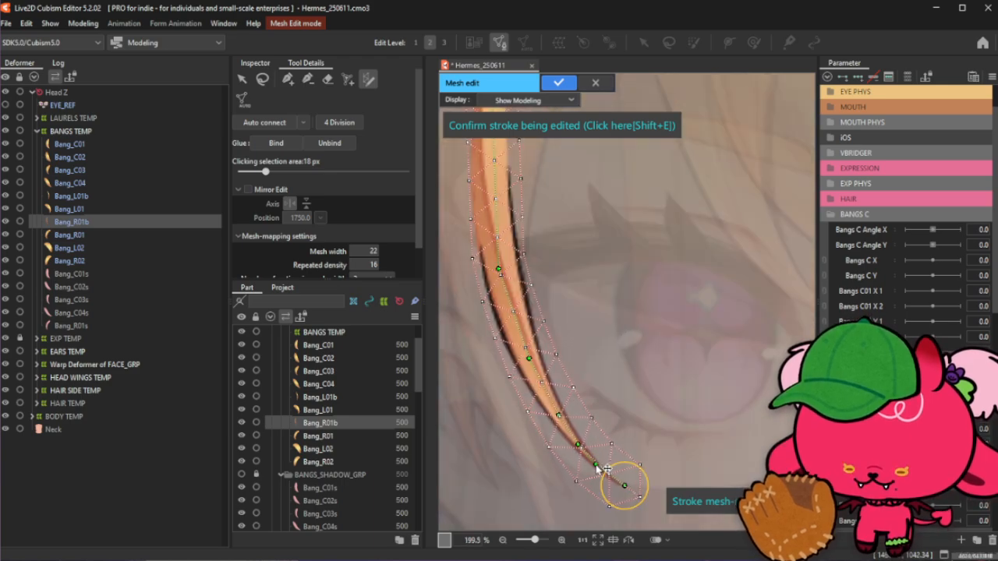
scroll(604, 470, down, 2)
scroll(543, 346, up, 1)
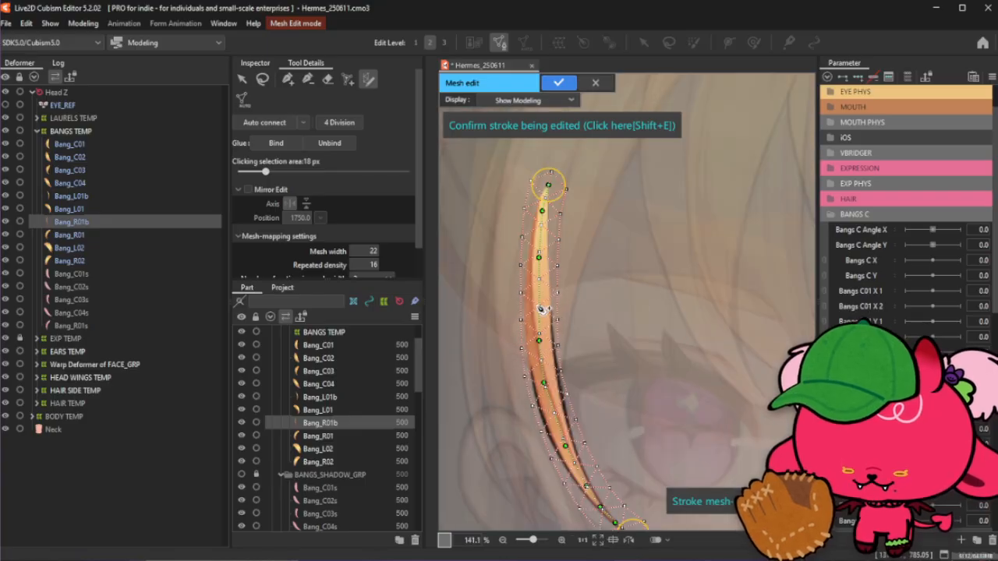
click(538, 305)
drag(542, 258, 539, 255)
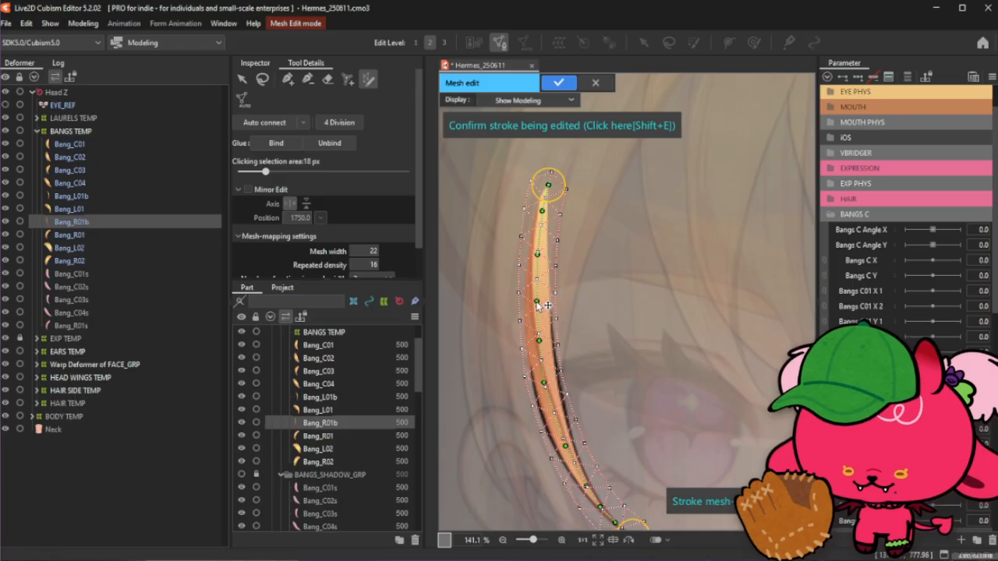
- Refine the stroke by moving its middle point and its lower end point to follow the strand's curve
scroll(538, 305, down, 1)
scroll(507, 225, up, 1)
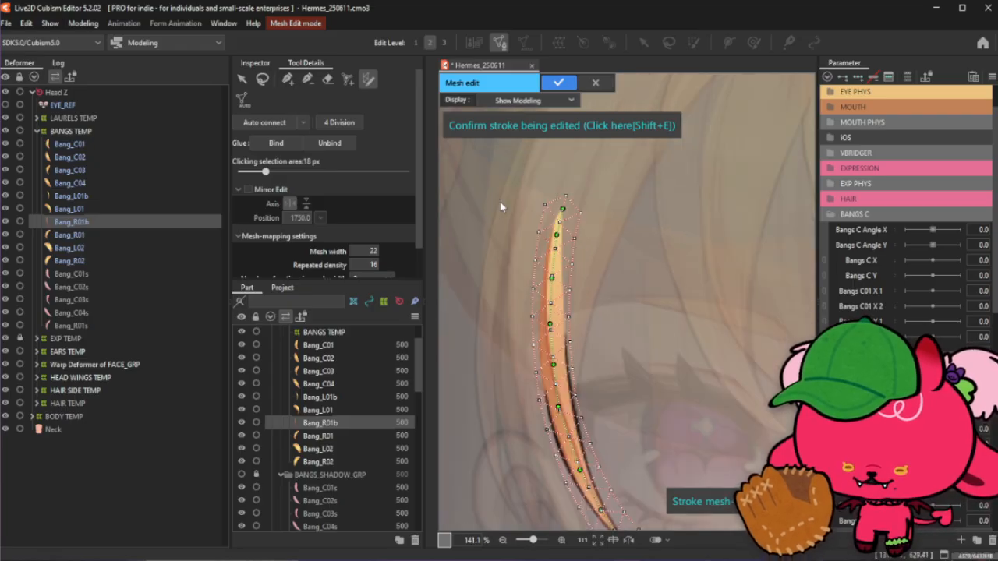
scroll(568, 221, down, 1)
scroll(568, 221, up, 2)
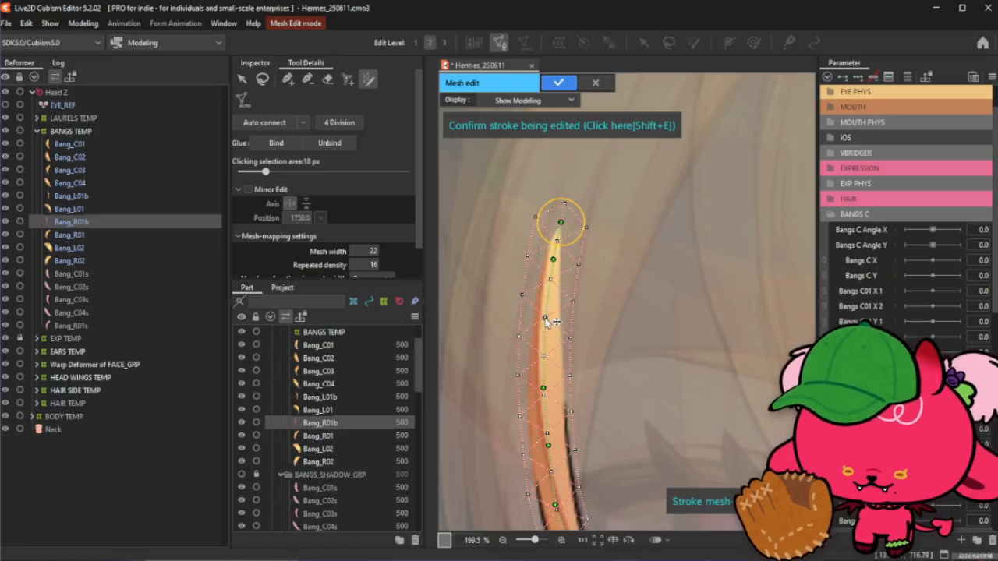
drag(546, 323, 548, 304)
click(543, 347)
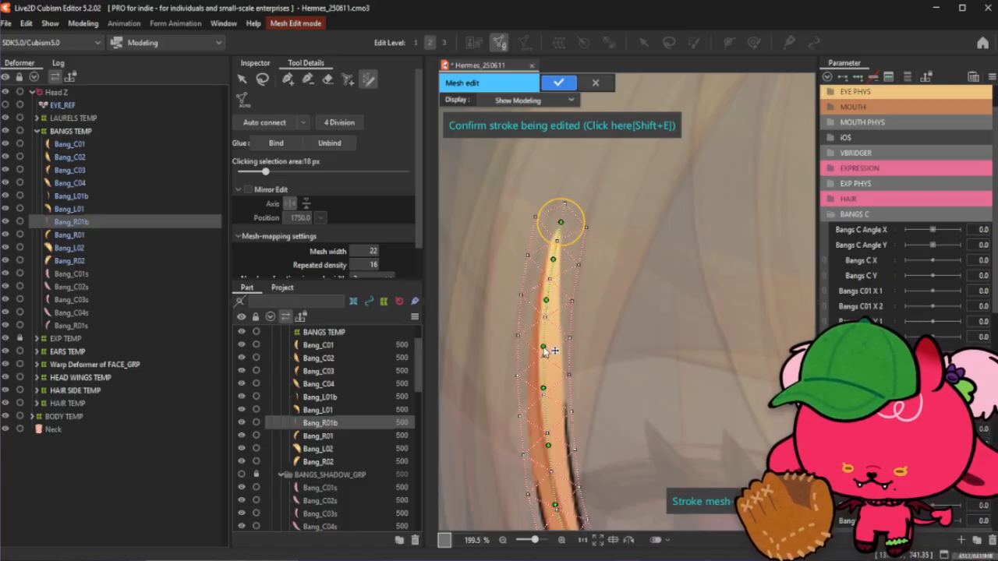
scroll(523, 223, down, 4)
scroll(591, 485, up, 4)
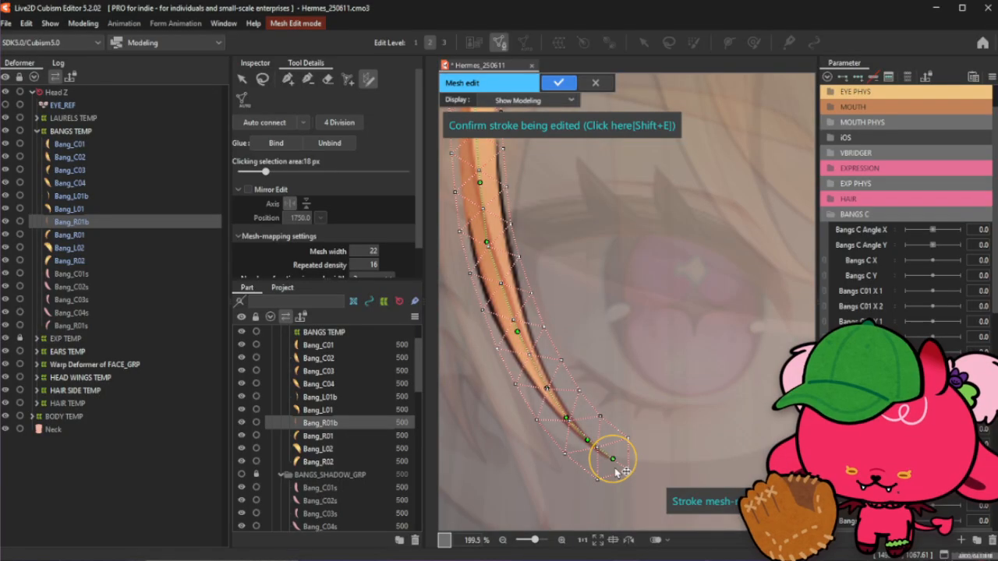
mouse_move(614, 461)
mouse_down()
mouse_move(624, 475)
mouse_move(630, 468)
mouse_up()
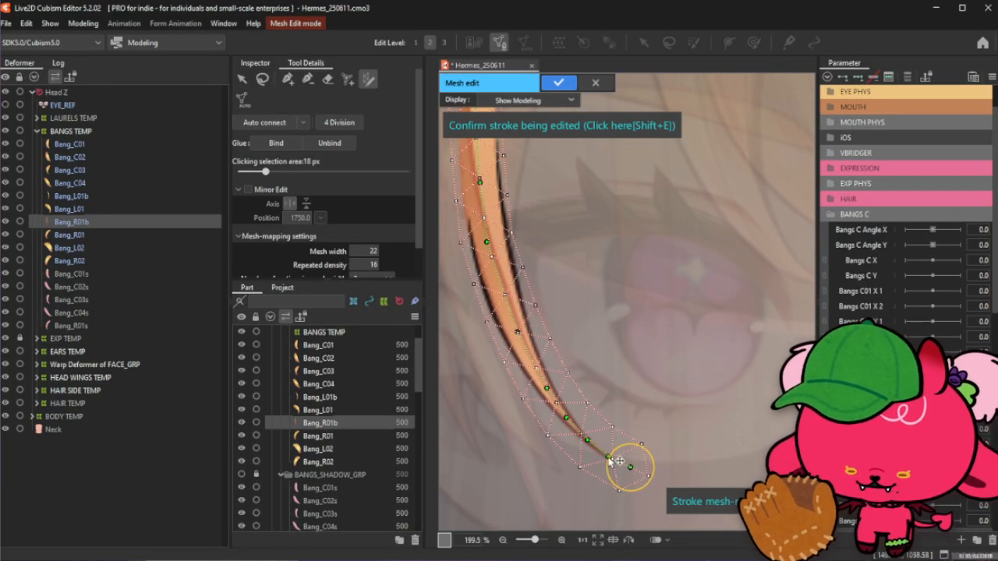
- Adjust the stroke's width circles and points near the upper section and tip so the mesh hugs the strand
scroll(612, 460, down, 3)
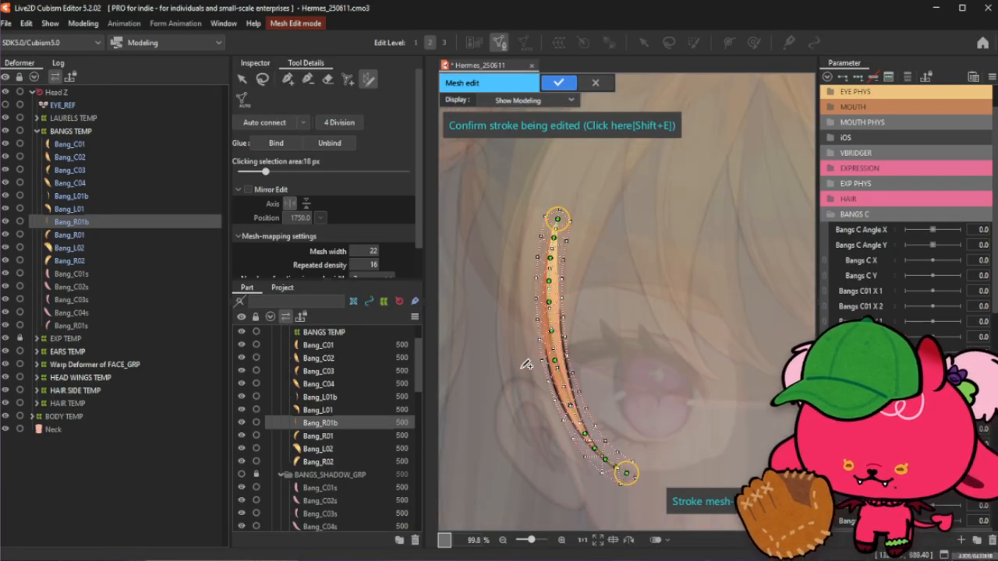
scroll(552, 334, up, 3)
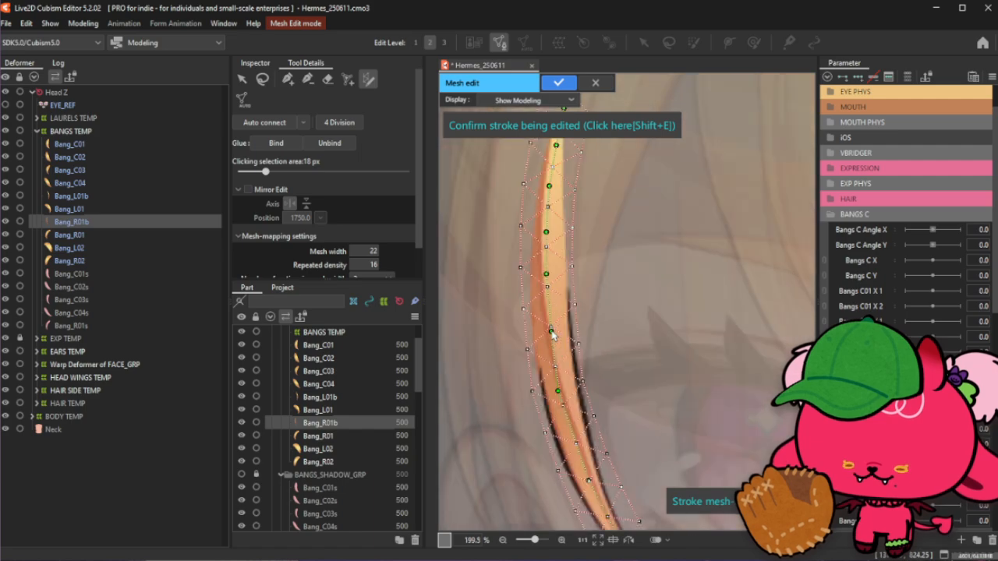
drag(577, 335, 583, 336)
scroll(583, 337, down, 3)
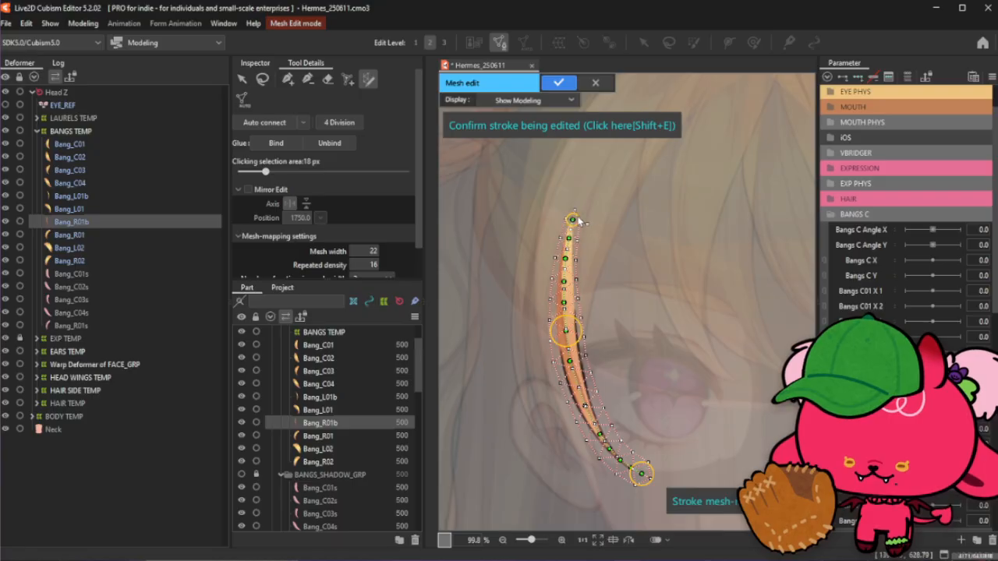
drag(576, 277, 578, 276)
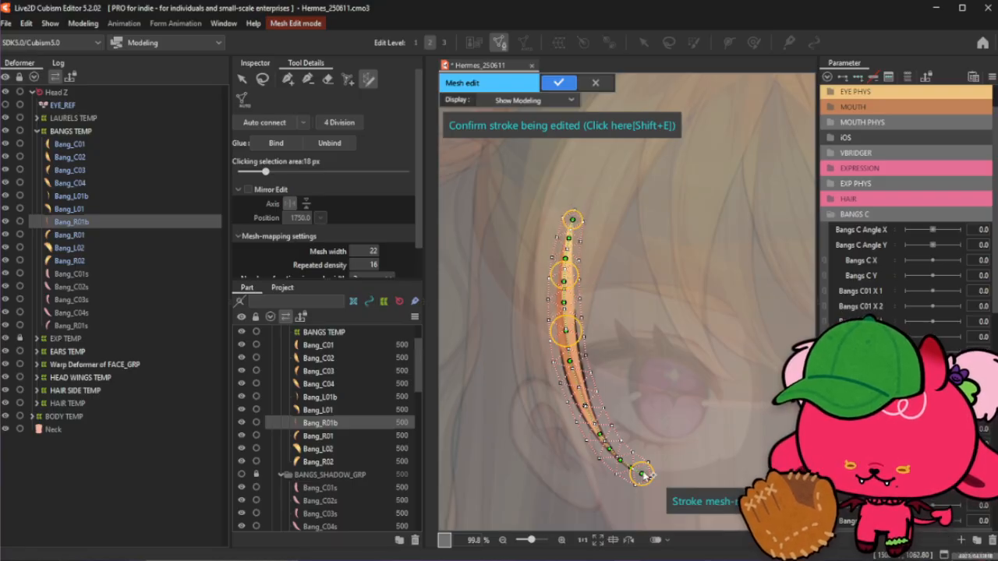
drag(653, 475, 620, 447)
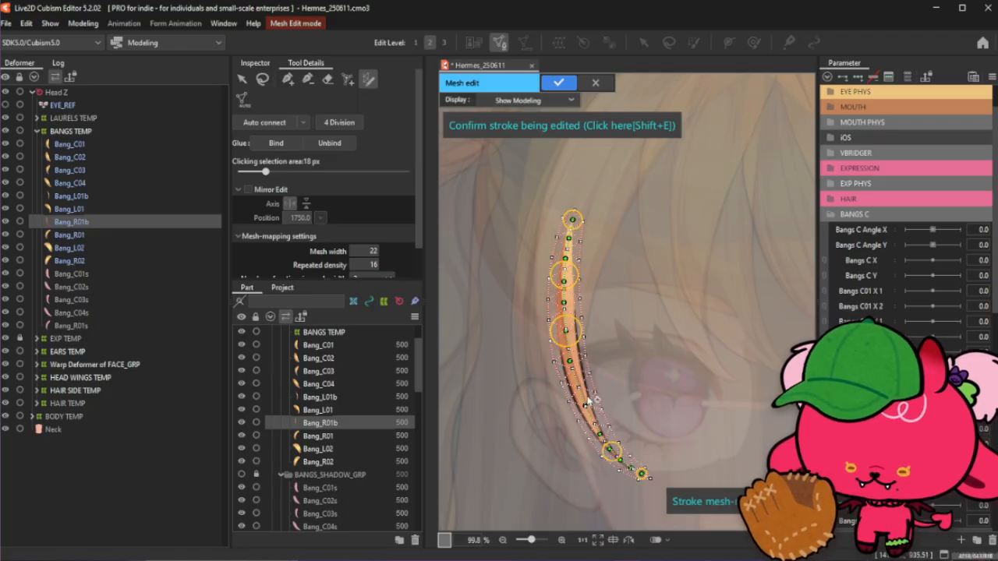
drag(598, 409, 602, 408)
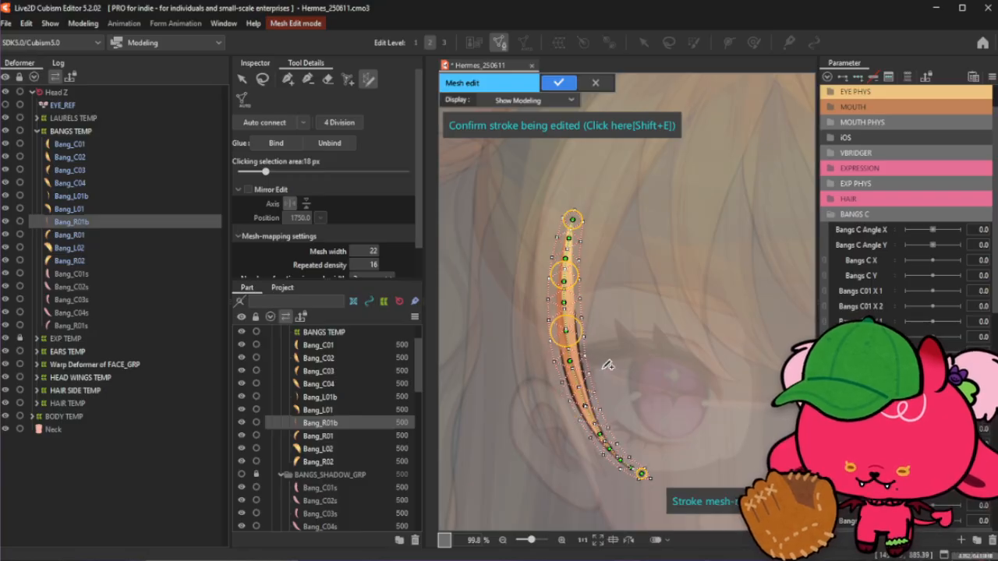
drag(586, 406, 597, 403)
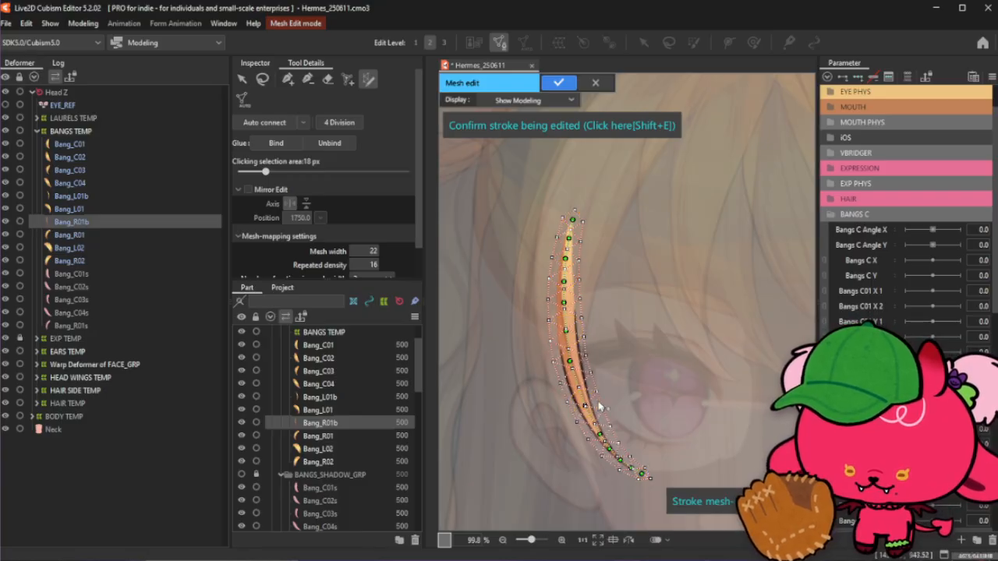
scroll(594, 426, up, 3)
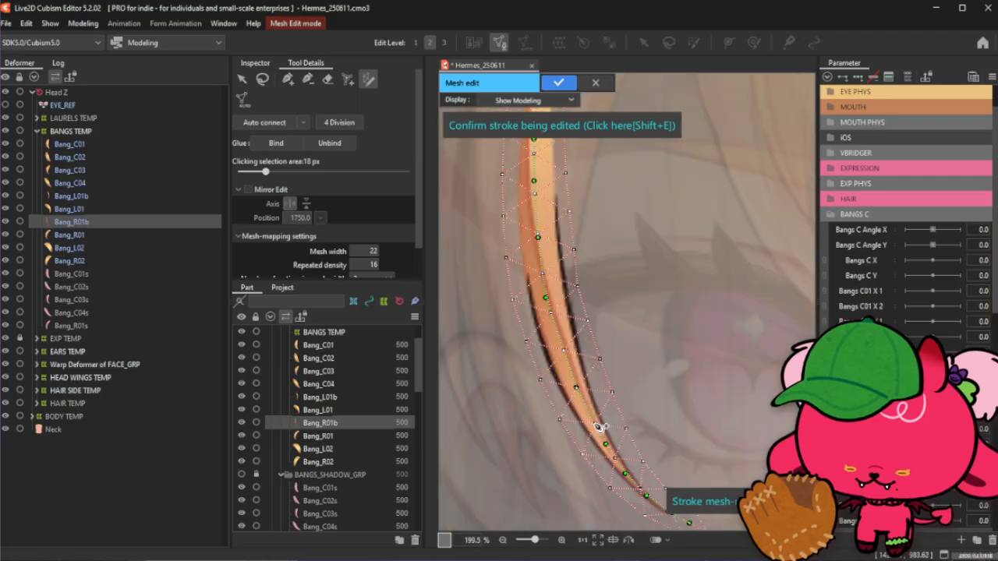
drag(577, 388, 565, 364)
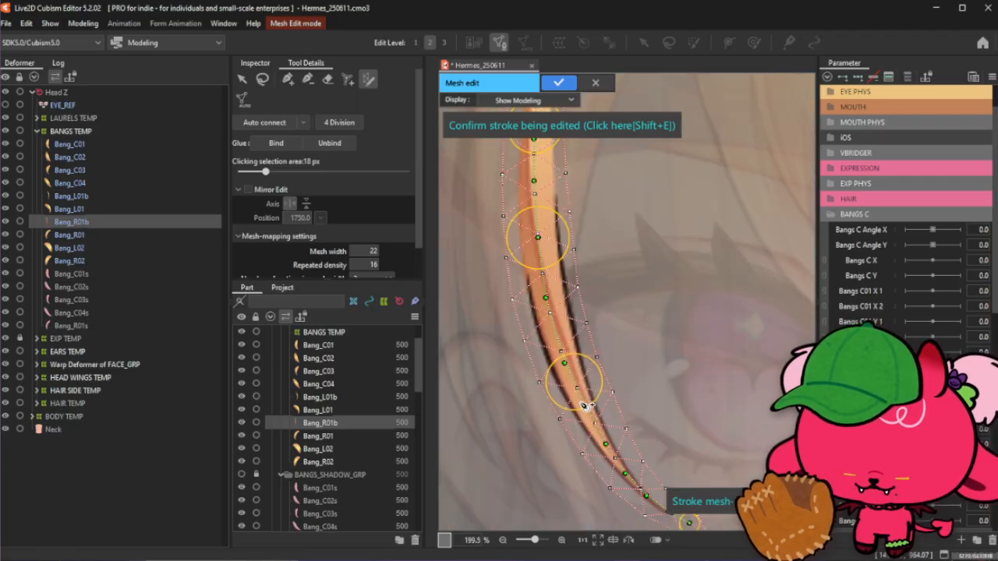
click(581, 403)
scroll(583, 406, down, 3)
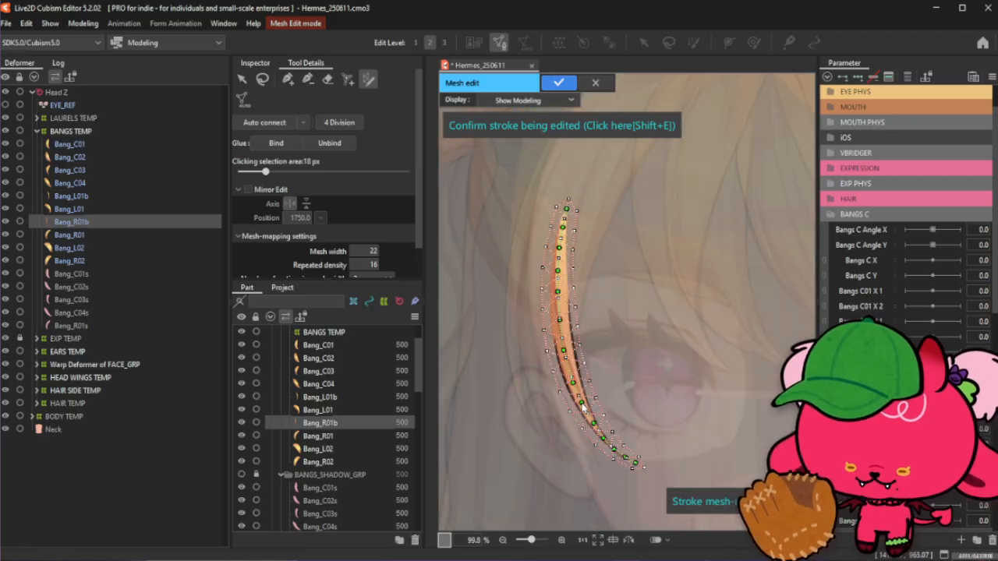
- Confirm the edited stroke and subdivide the mapped mesh with 4 Division
click(601, 126)
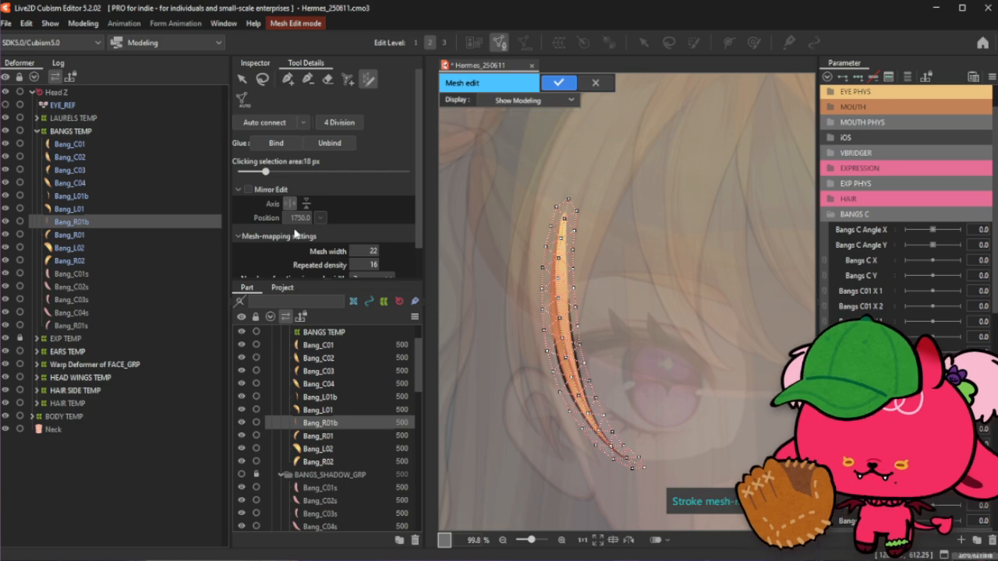
click(341, 122)
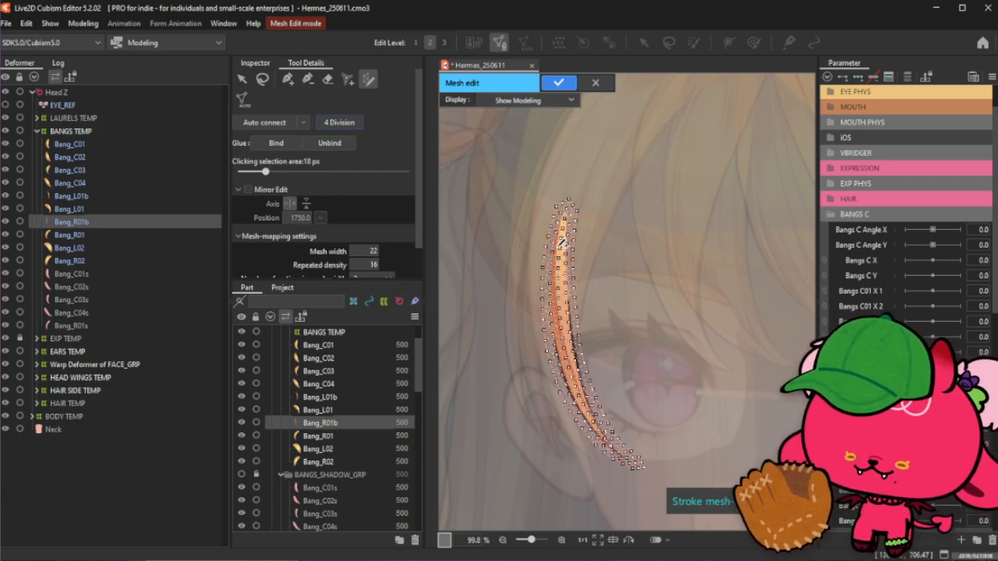
scroll(561, 242, up, 4)
scroll(565, 239, down, 4)
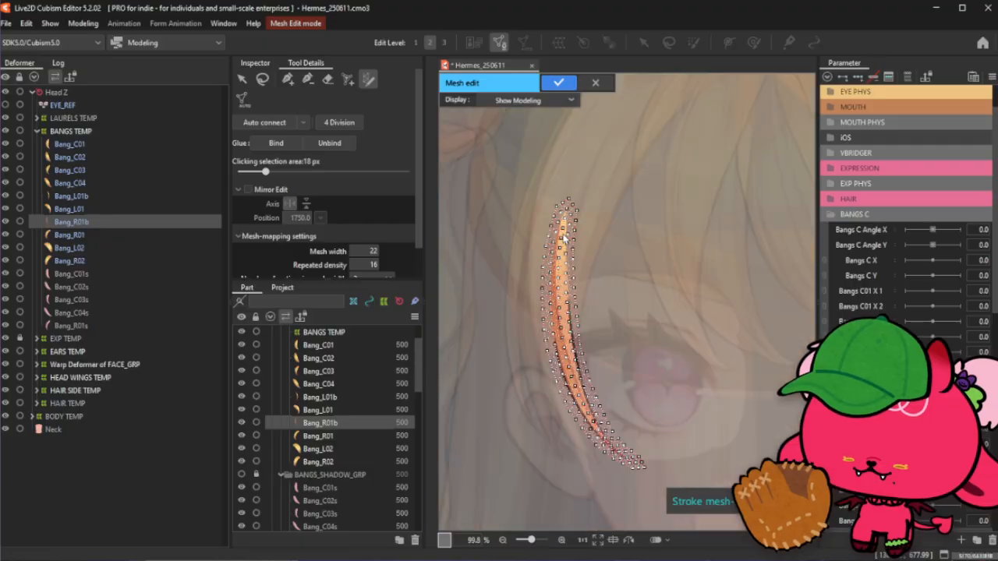
scroll(565, 239, up, 2)
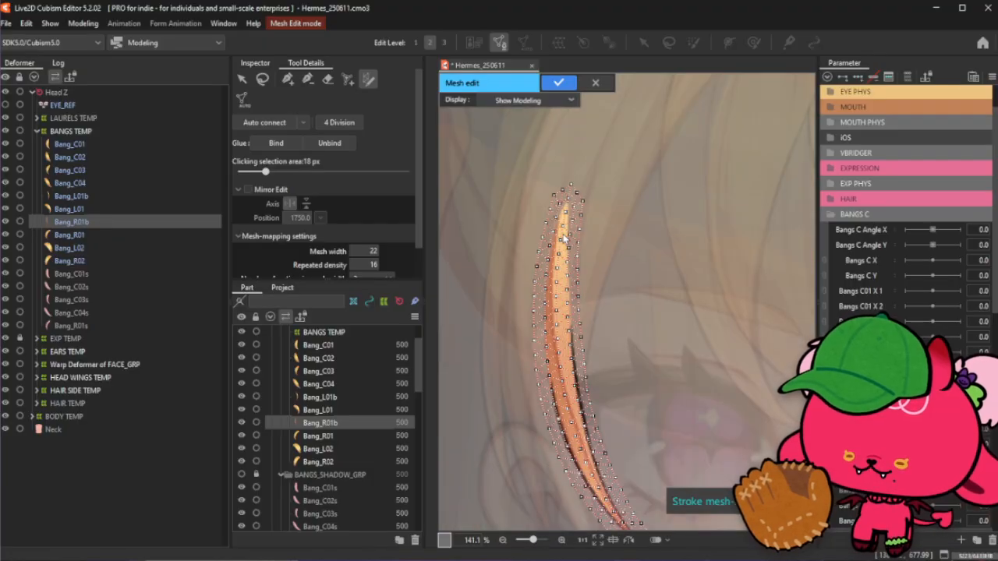
scroll(568, 216, down, 2)
scroll(632, 482, up, 2)
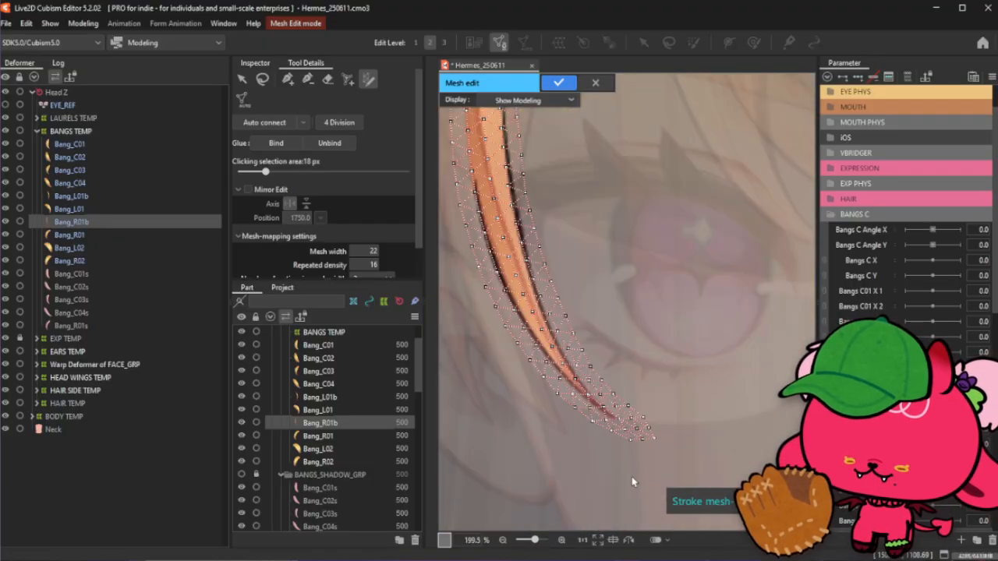
scroll(633, 481, down, 2)
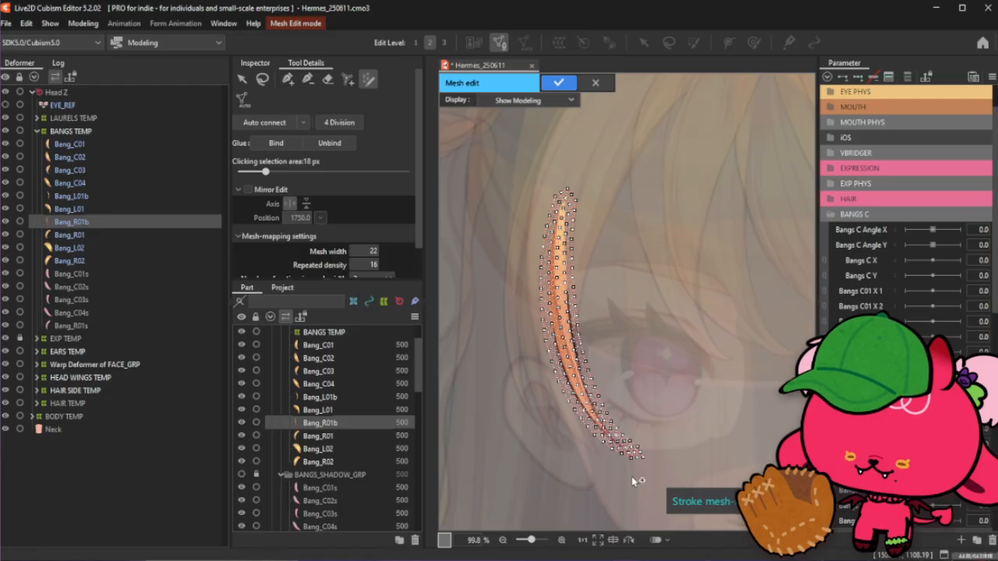
scroll(635, 475, down, 1)
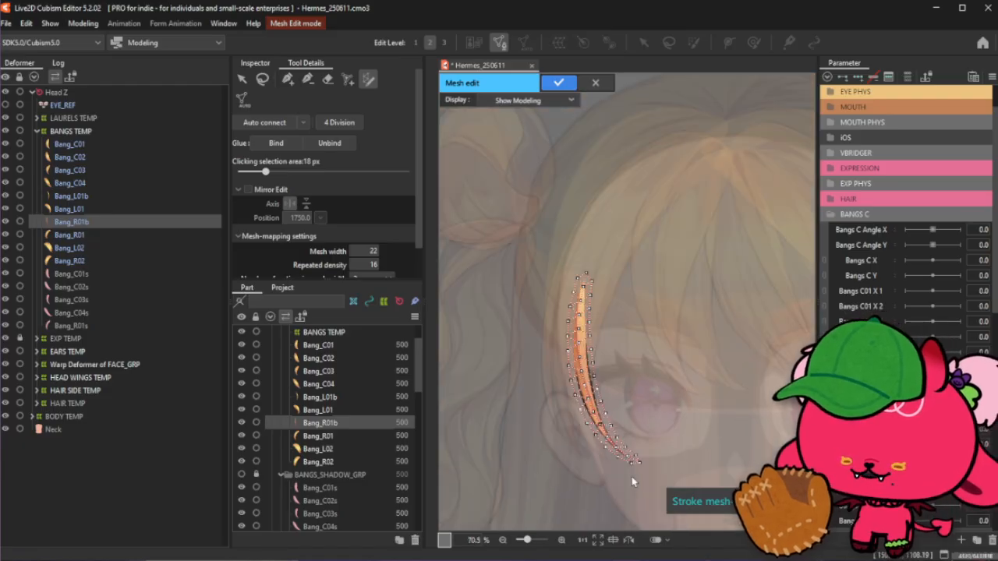
- Apply the finished mesh edit to Bang_R01b
key(ctrl+y)
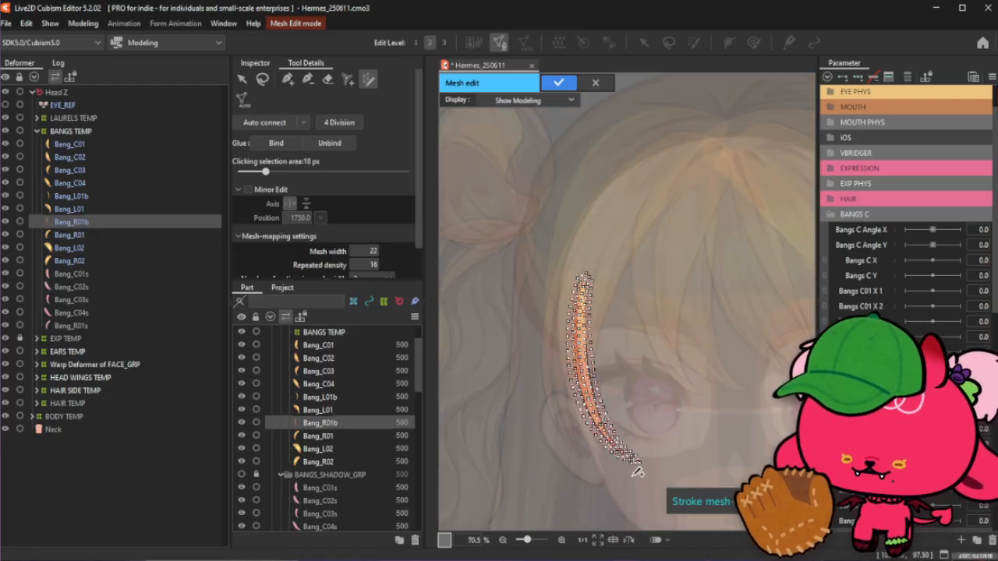
key(ctrl+z)
click(559, 84)
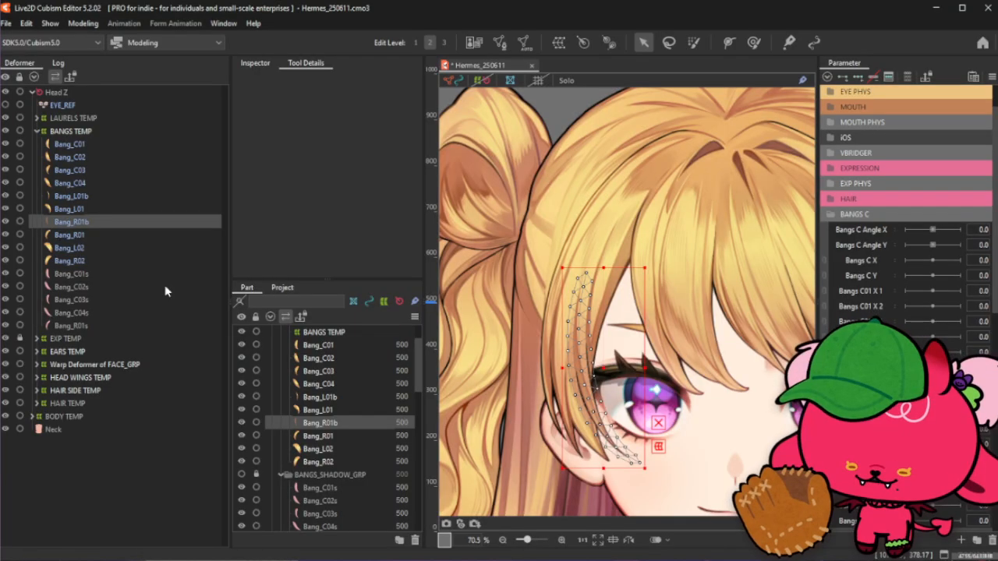
- Select the Bang_L01 art mesh and open it in mesh edit mode
click(65, 235)
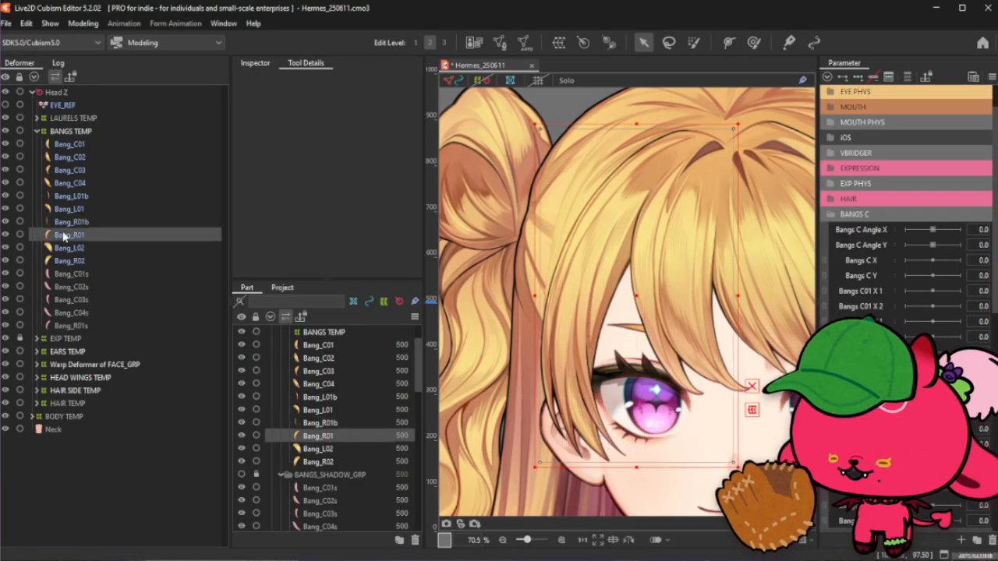
click(78, 209)
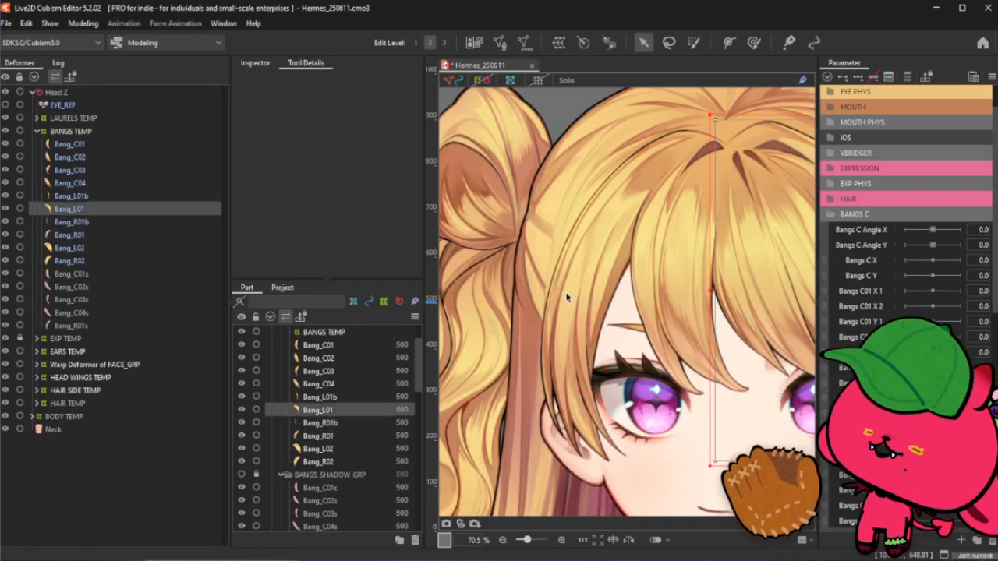
scroll(593, 296, down, 3)
scroll(593, 296, up, 2)
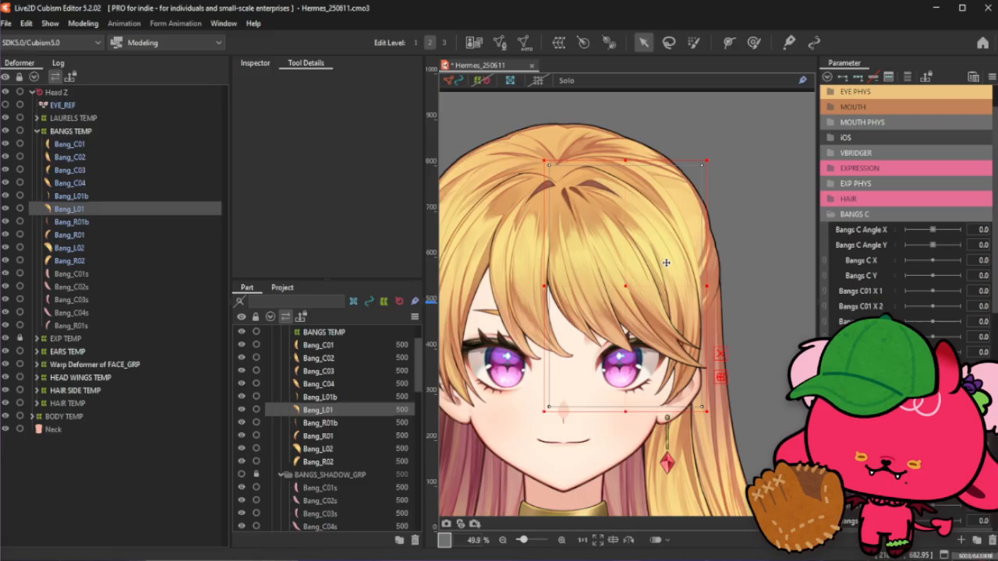
click(497, 43)
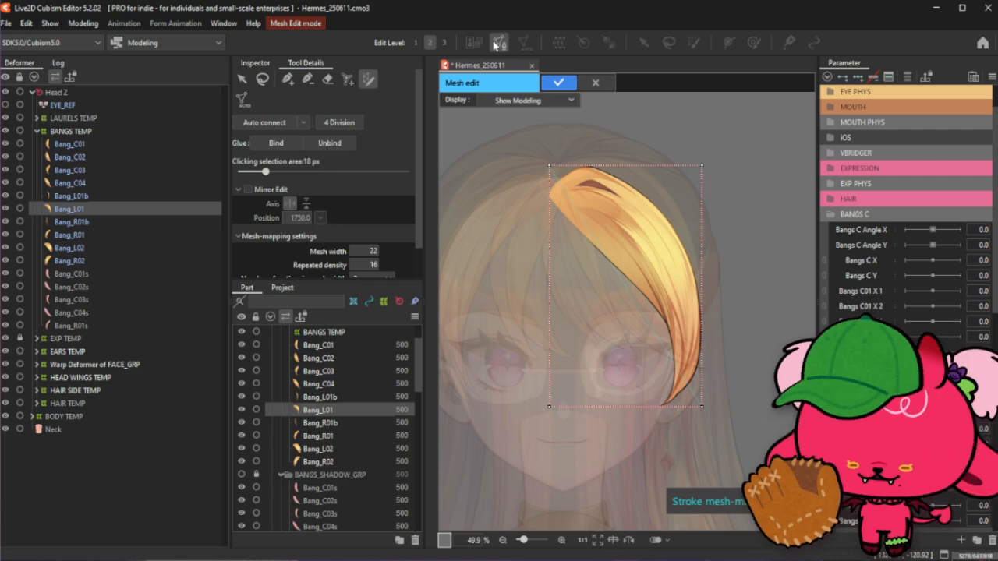
- Close the Bang_L01 mesh edit, then open Bang_L02 and Bang_R02 together in mesh edit mode to inspect them
click(559, 82)
click(100, 248)
ctrl+click(100, 260)
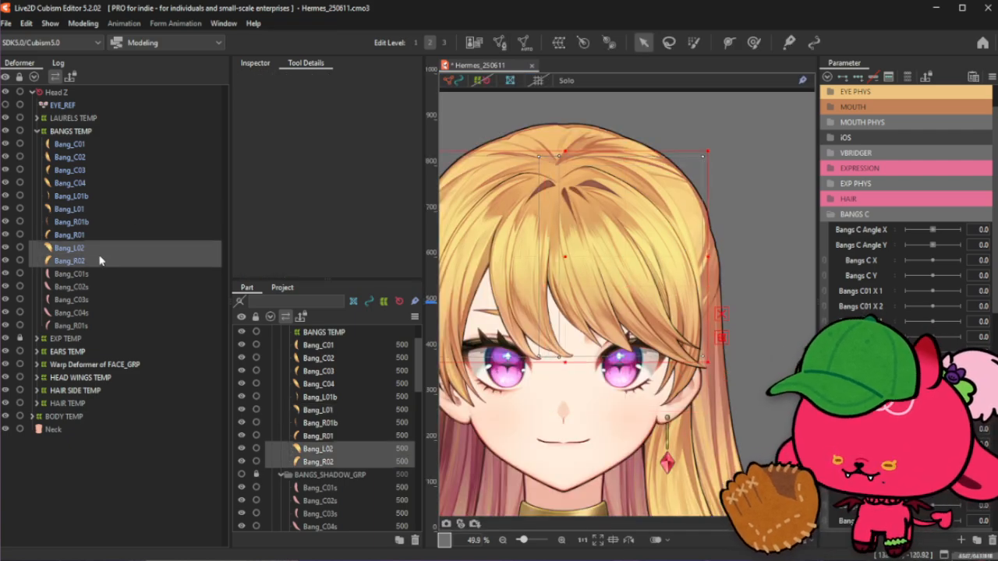
click(498, 40)
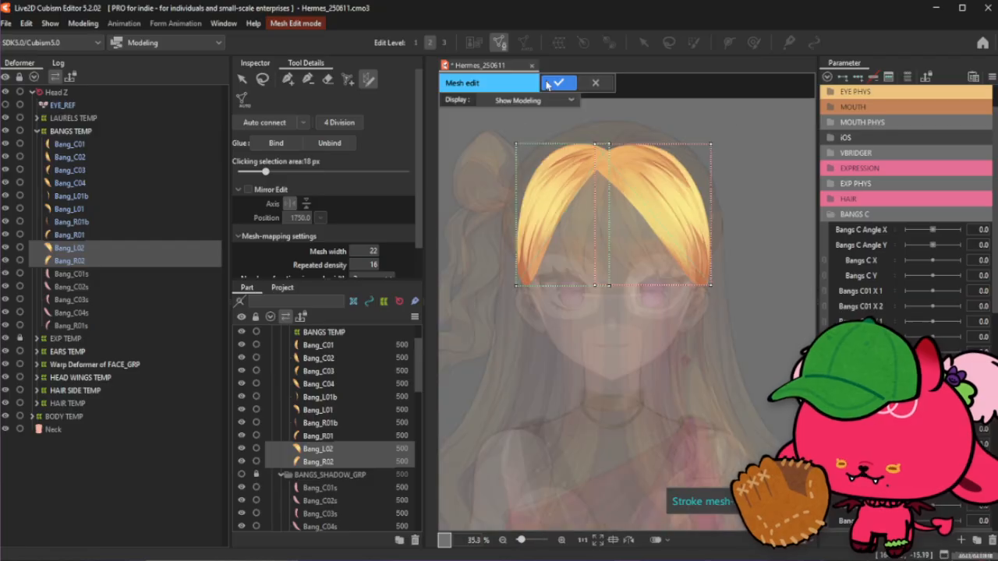
click(560, 82)
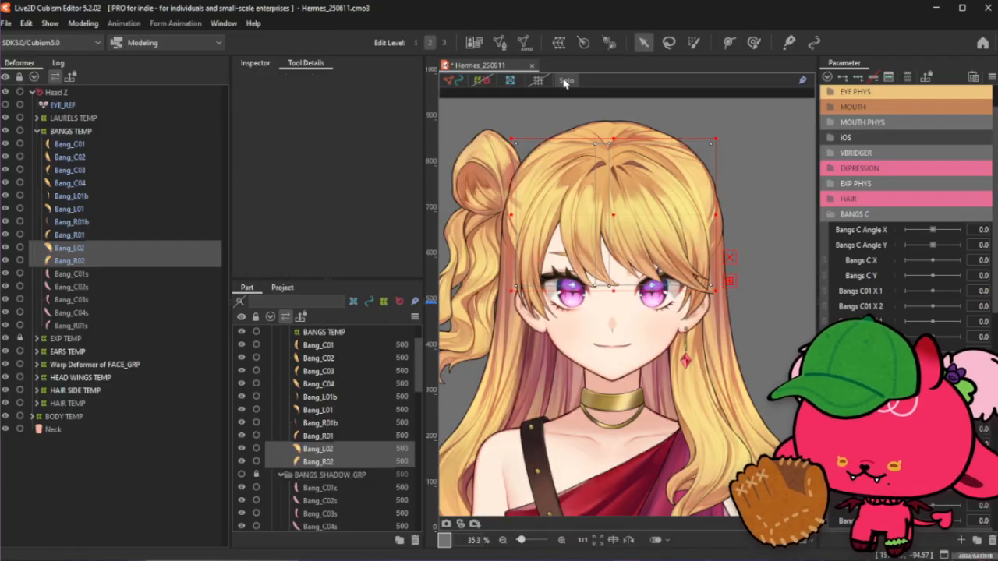
- Generate automatic meshes for Bang_L02 and Bang_R02 with preset Set_06, vertices interval outside 32 and inside 28
click(565, 82)
click(524, 41)
click(273, 185)
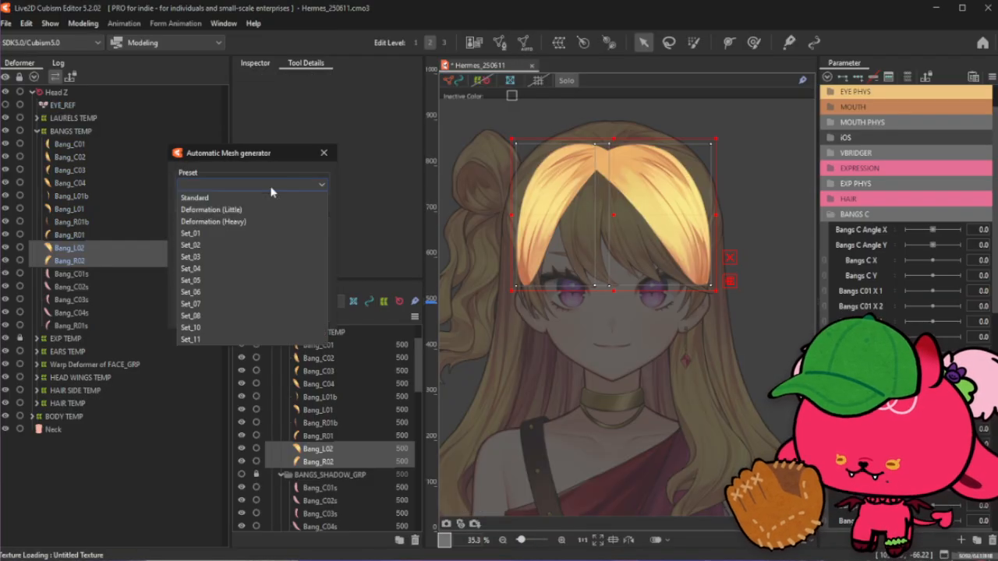
click(219, 295)
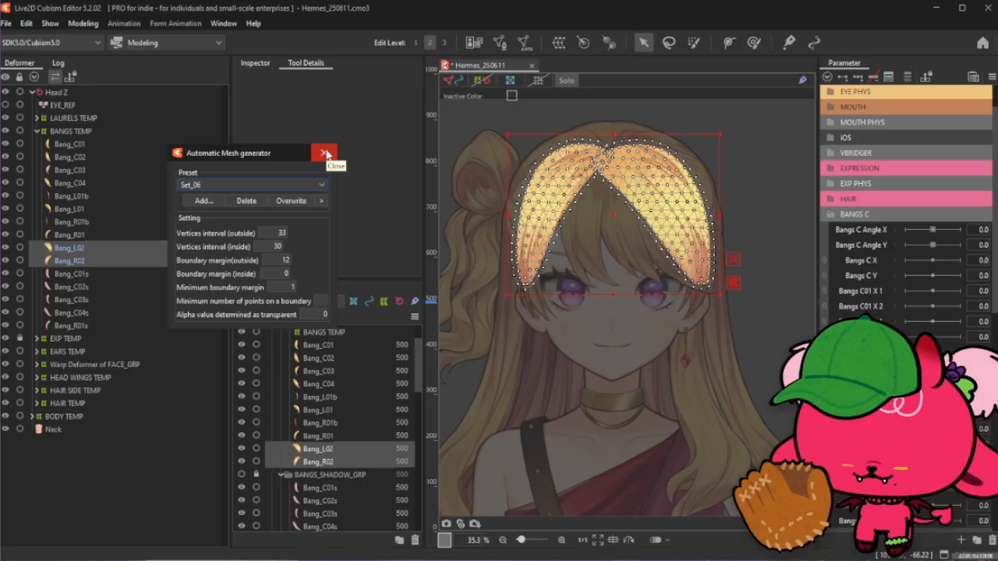
drag(275, 250, 281, 233)
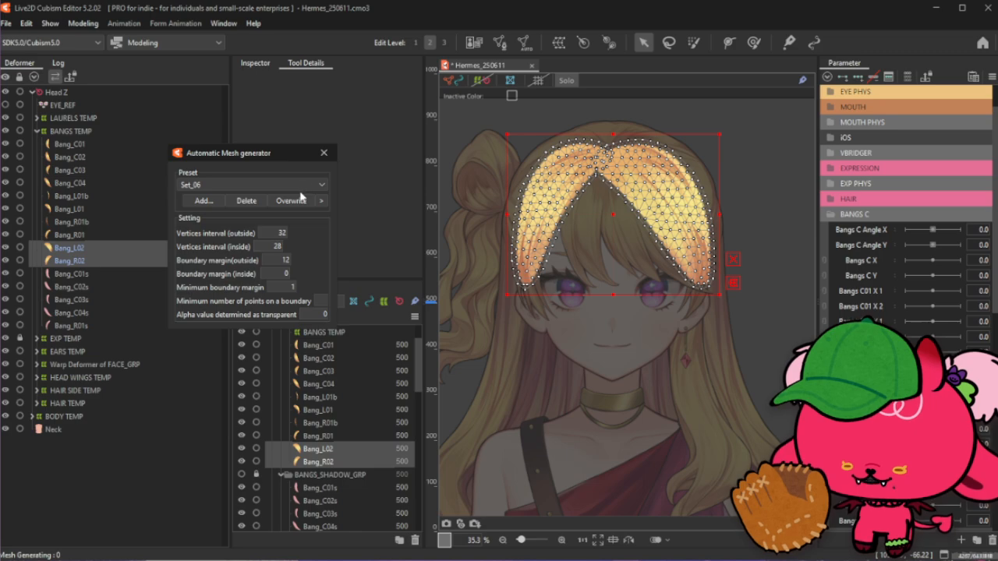
click(323, 152)
- Select Bang_L01 and Bang_R01 together and toggle solo display to compare their meshes
click(568, 78)
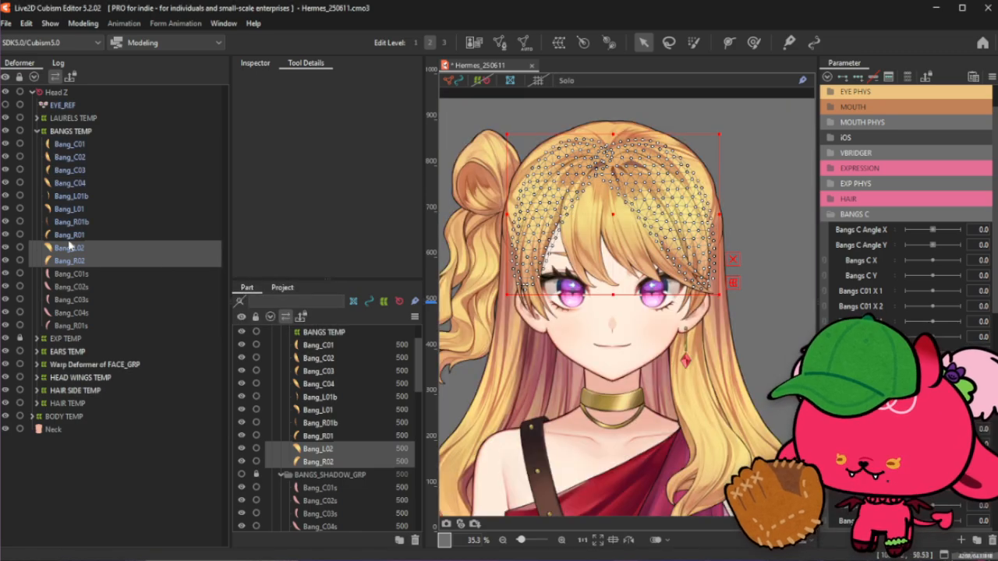
click(92, 209)
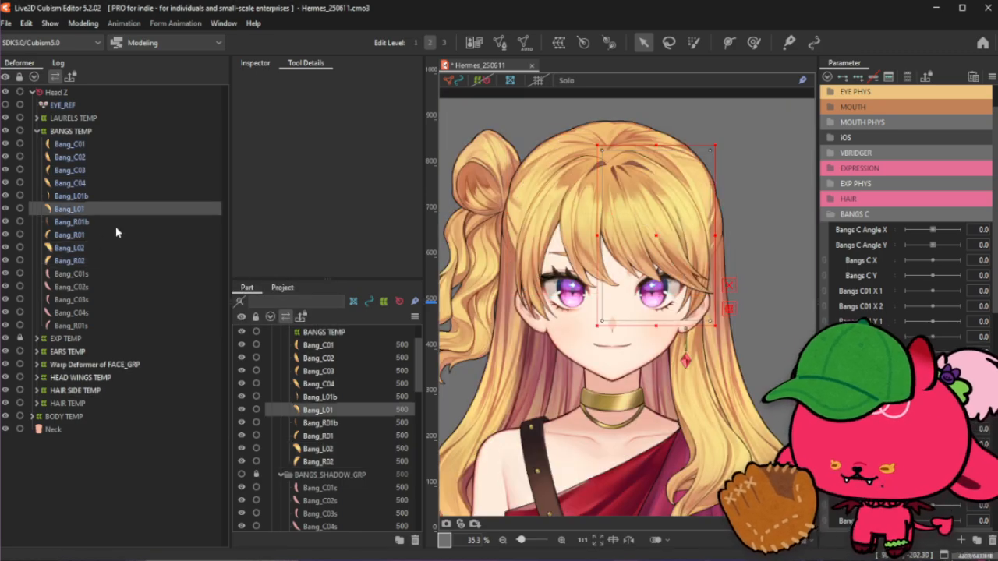
ctrl+click(101, 235)
click(568, 80)
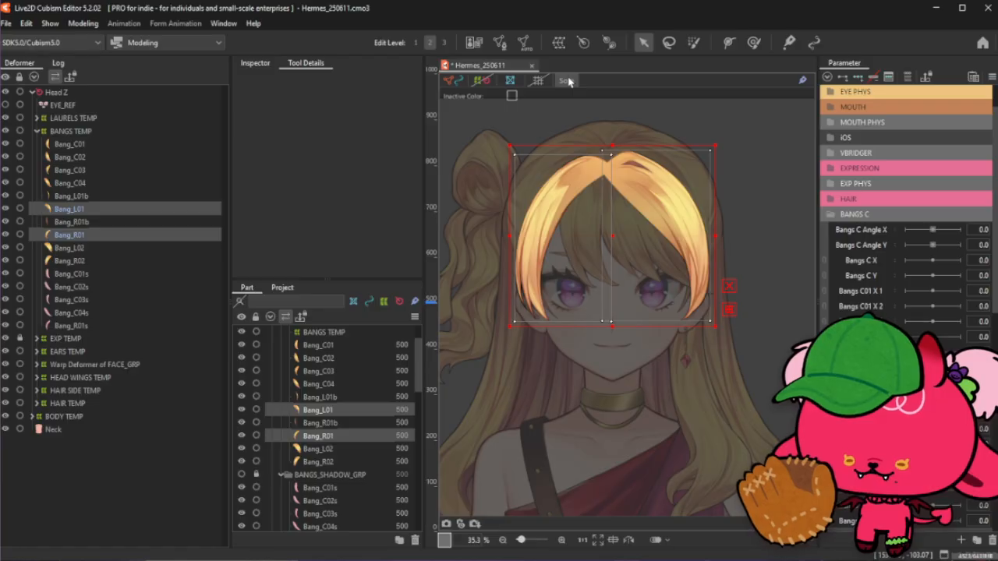
click(567, 80)
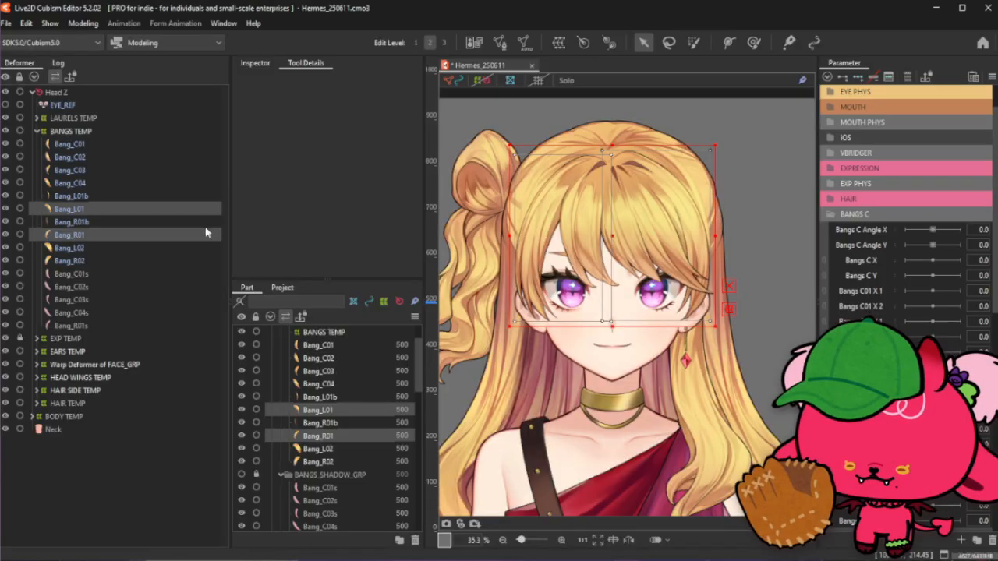
- Open Bang_L01 in mesh edit mode and start a stroke mesh-mapping stroke along the strand's inner edge
click(129, 211)
click(500, 43)
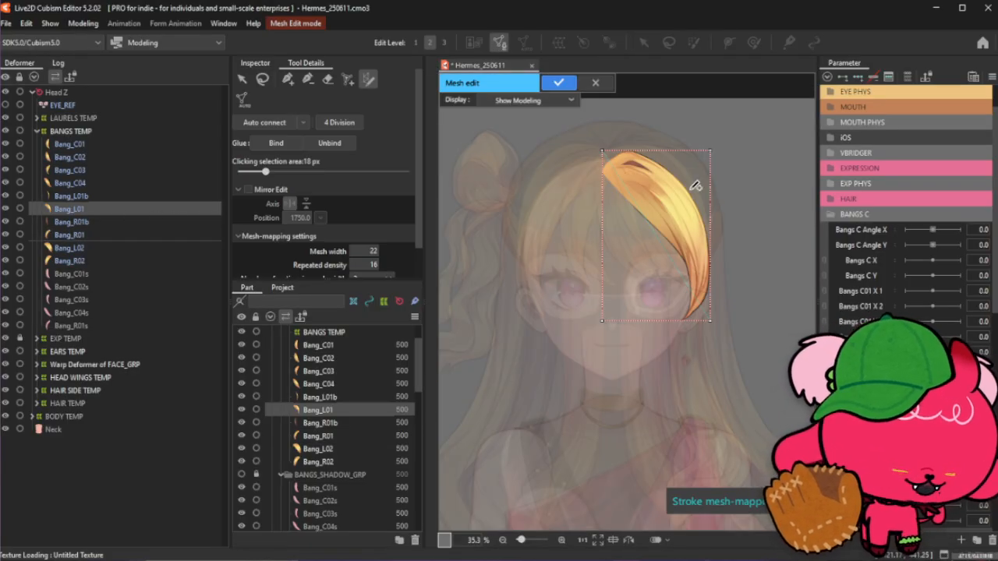
scroll(690, 183, up, 2)
click(241, 79)
drag(546, 124, 754, 437)
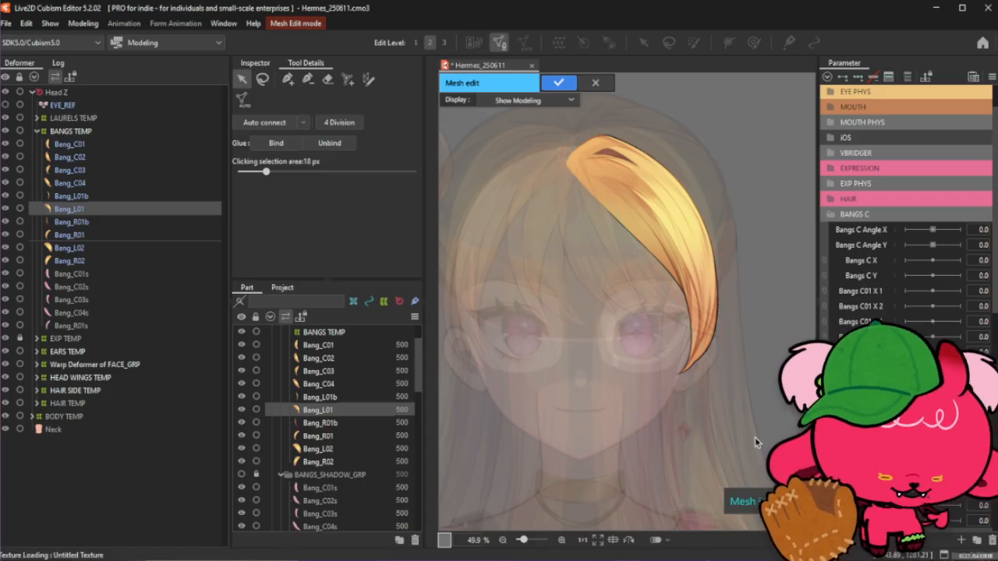
click(368, 79)
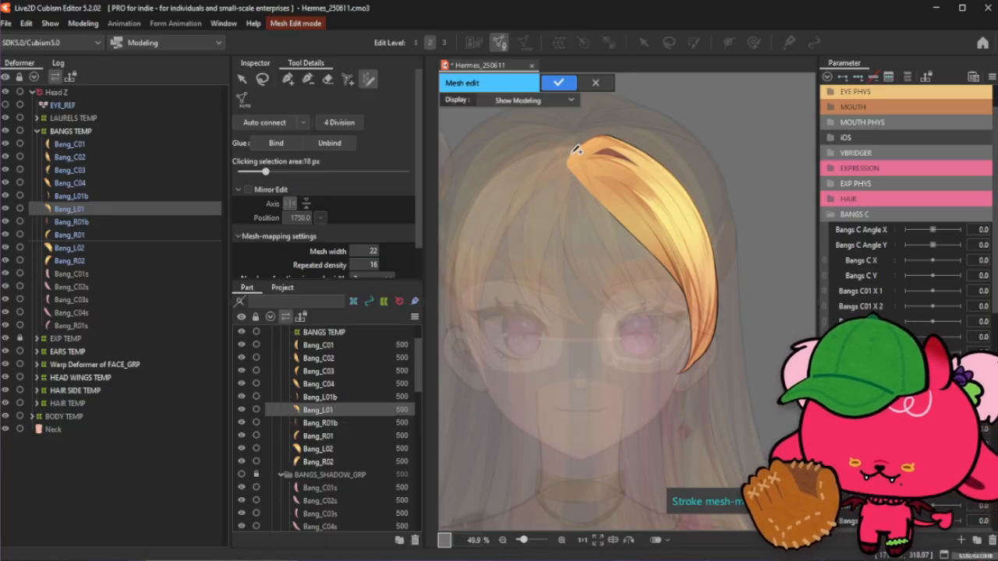
scroll(575, 163, up, 3)
drag(569, 168, 643, 270)
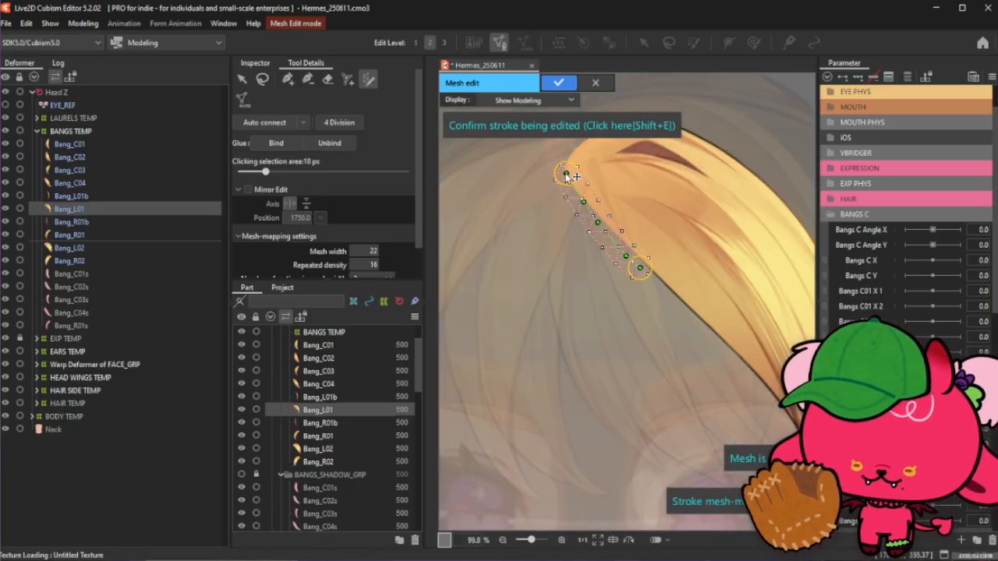
scroll(566, 160, down, 2)
scroll(561, 164, up, 1)
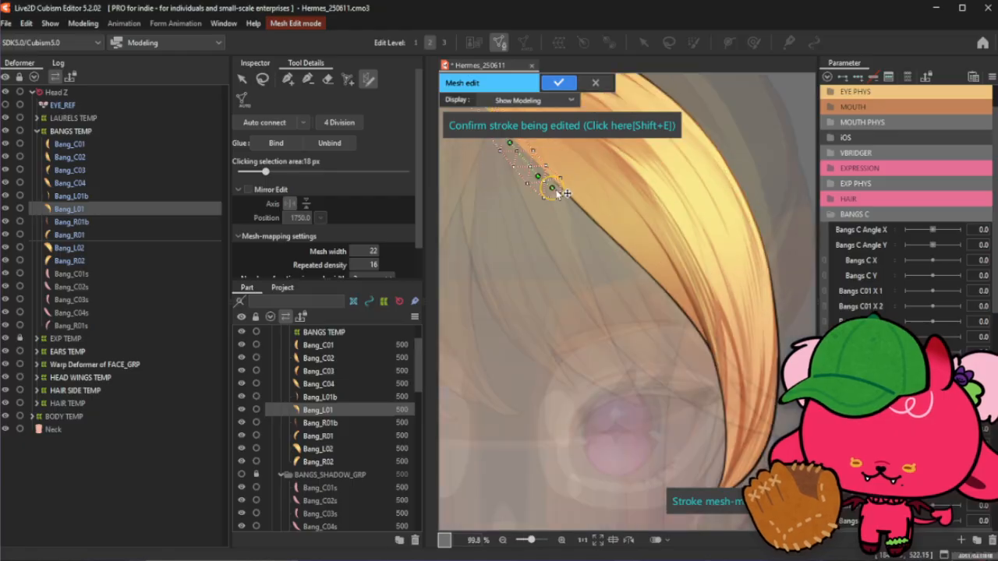
drag(550, 189, 709, 392)
- Extend the stroke down to the strand's tip
scroll(653, 272, down, 1)
scroll(690, 357, up, 2)
scroll(690, 357, down, 1)
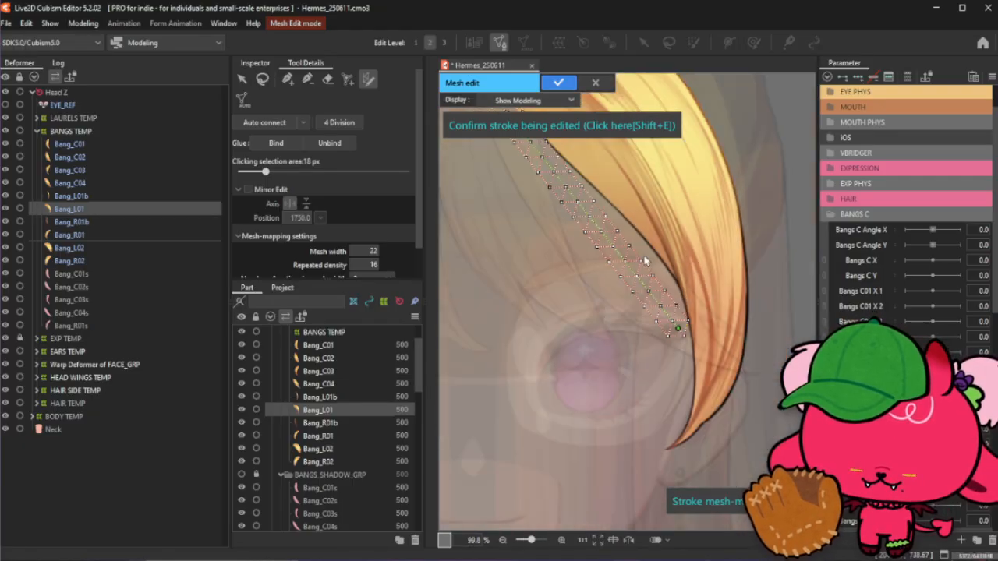
drag(681, 331, 669, 452)
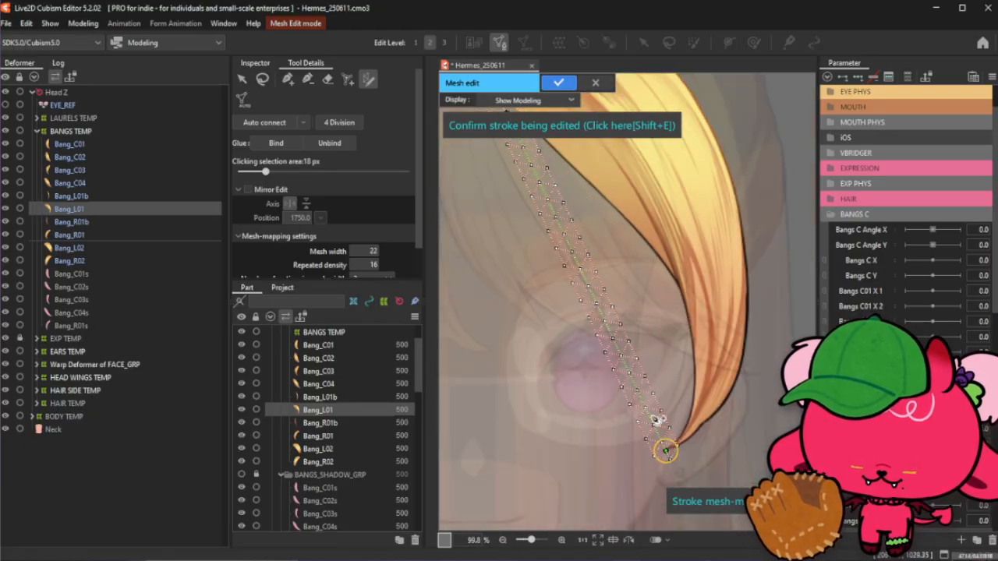
- Adjust the stroke's width circles and points near the tip and upper section to follow the strand
mouse_move(654, 417)
mouse_down()
mouse_move(676, 415)
mouse_move(679, 440)
mouse_move(679, 416)
mouse_move(690, 421)
mouse_up()
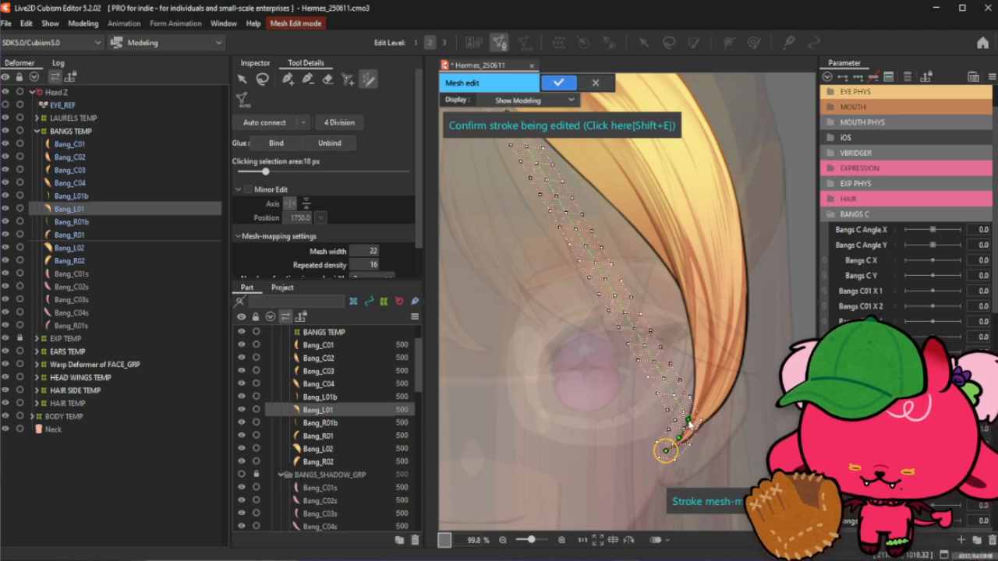
scroll(690, 423, up, 1)
drag(669, 469, 662, 468)
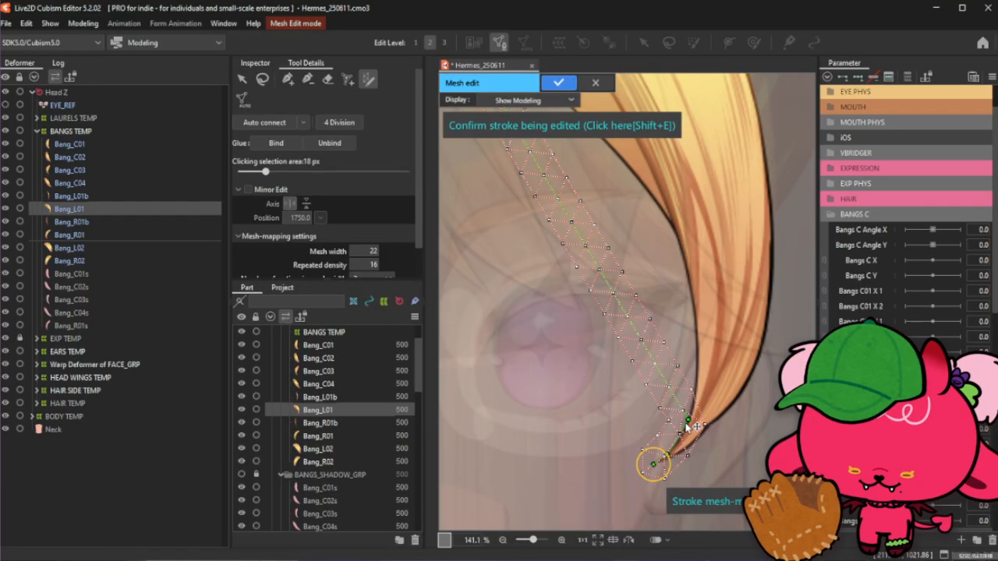
mouse_move(685, 424)
mouse_down()
mouse_move(680, 439)
mouse_move(693, 397)
mouse_up()
drag(677, 360, 706, 369)
drag(676, 340, 697, 335)
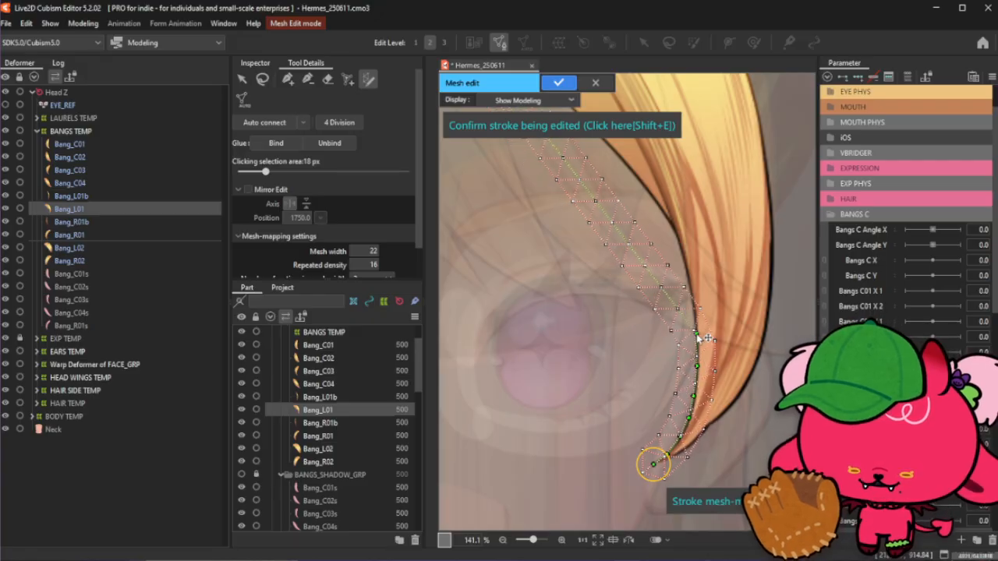
scroll(698, 337, up, 2)
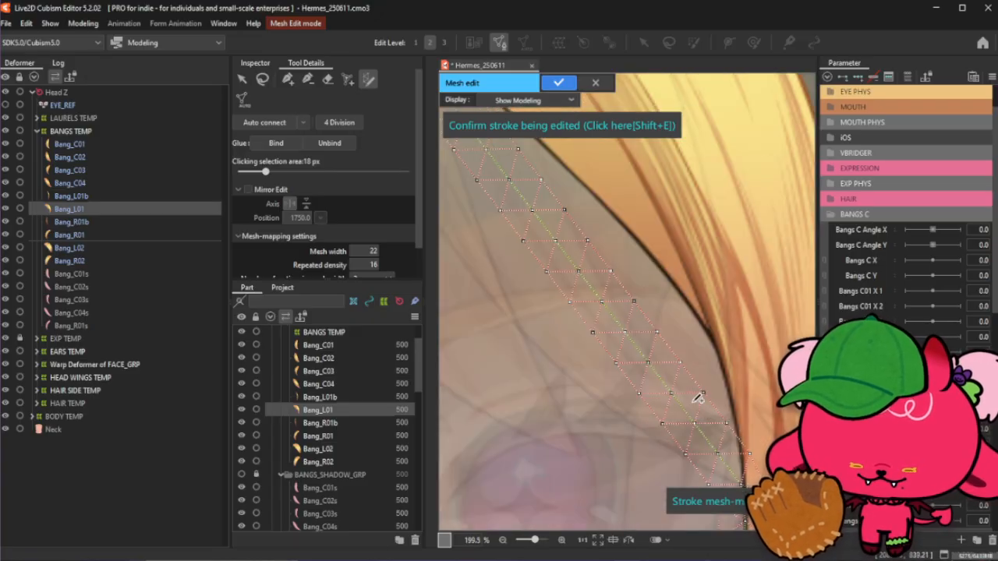
scroll(645, 356, down, 2)
mouse_move(691, 417)
mouse_down()
mouse_move(710, 410)
mouse_move(691, 343)
mouse_up()
scroll(705, 443, down, 4)
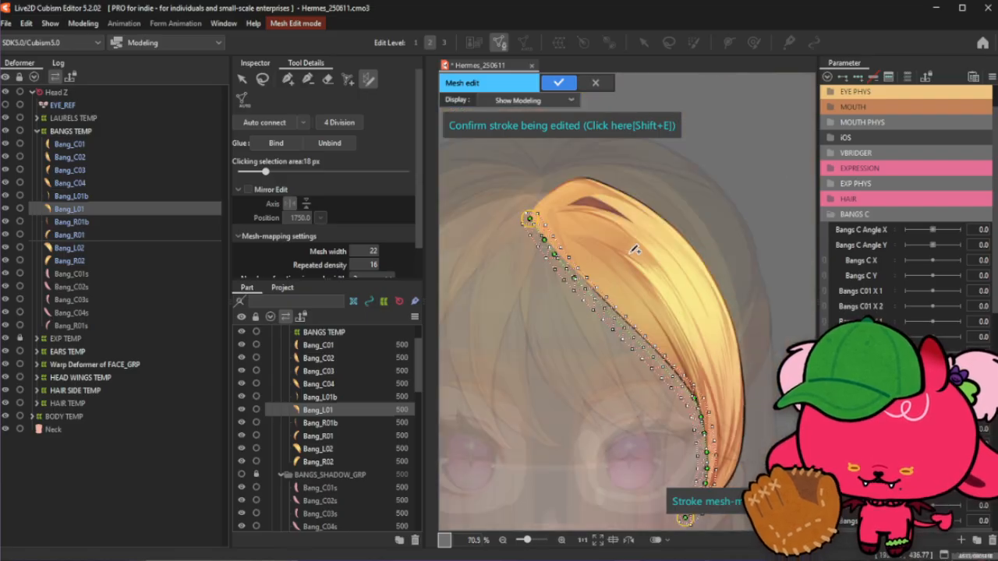
scroll(633, 248, up, 2)
scroll(460, 214, up, 2)
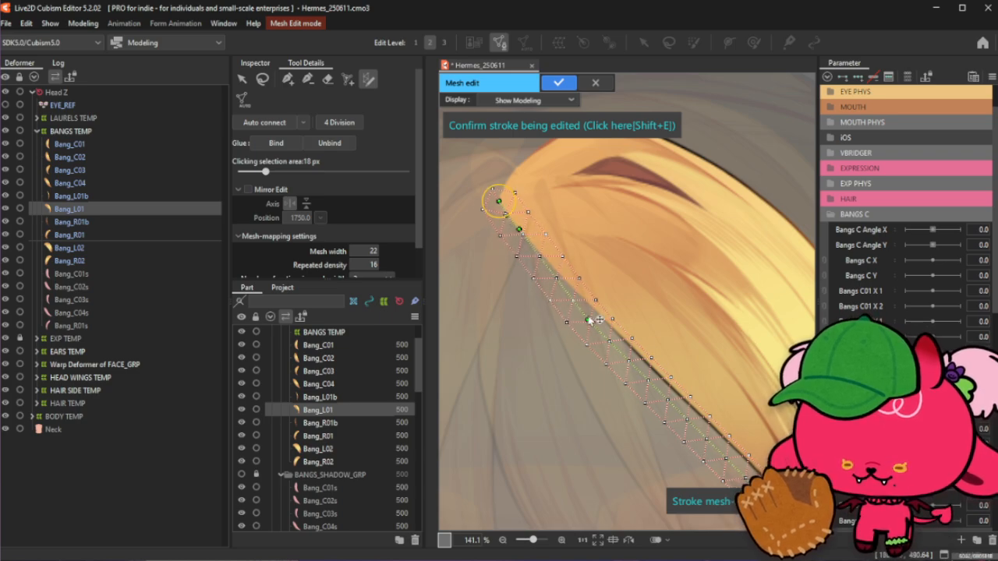
drag(590, 320, 594, 311)
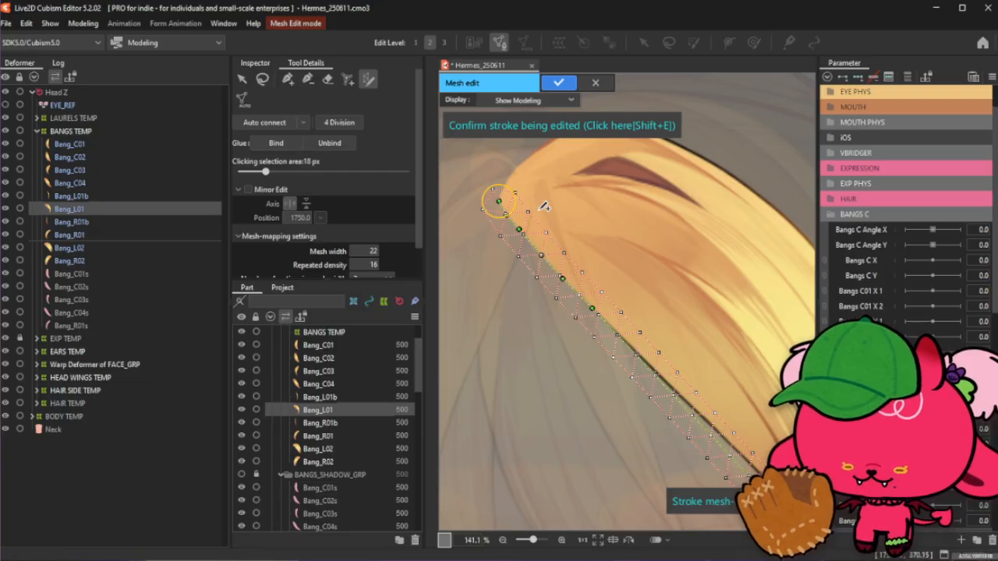
- Add control points along the stroke's upper edge so it follows the strand's curve
scroll(583, 290, down, 3)
scroll(659, 374, up, 3)
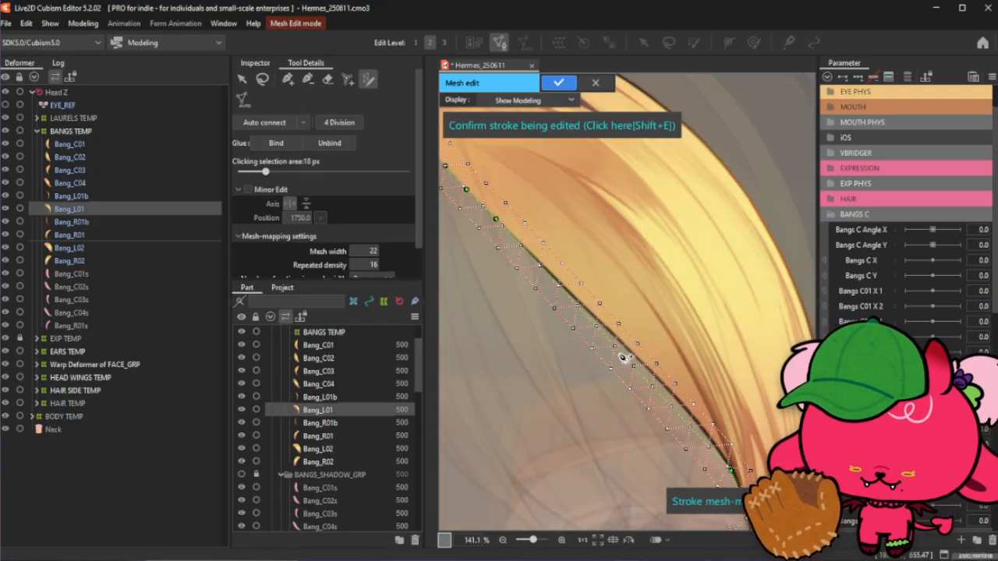
click(529, 252)
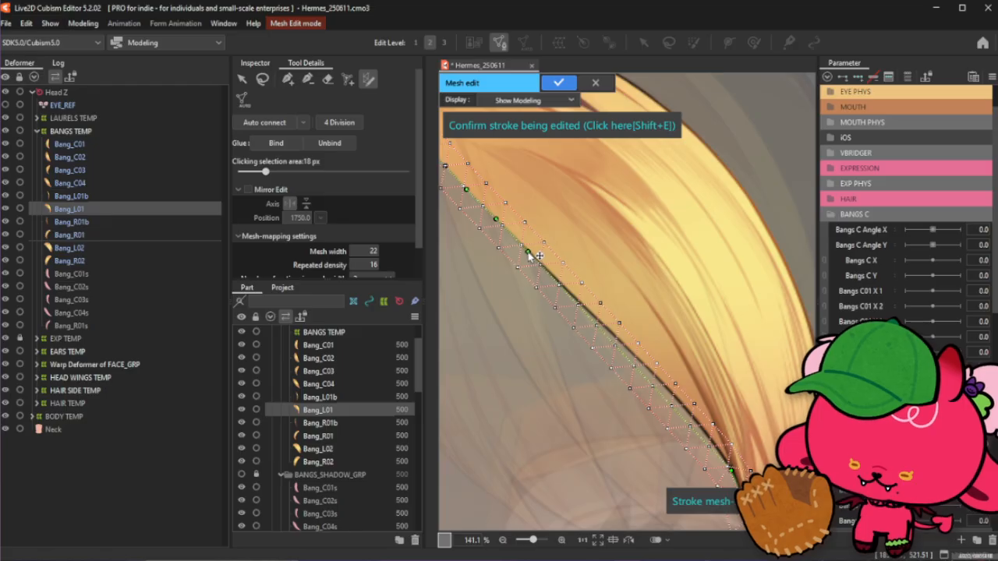
click(555, 280)
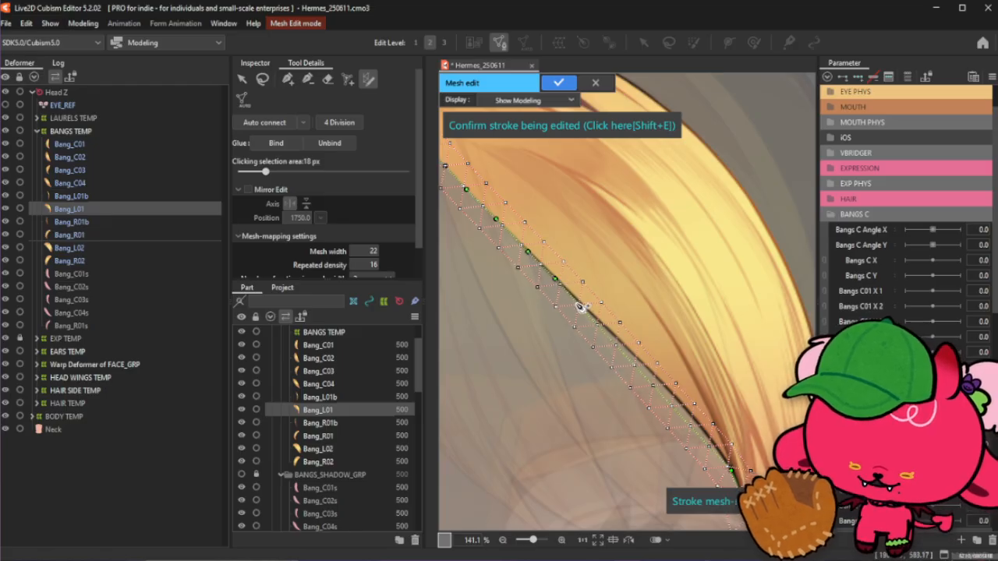
click(606, 328)
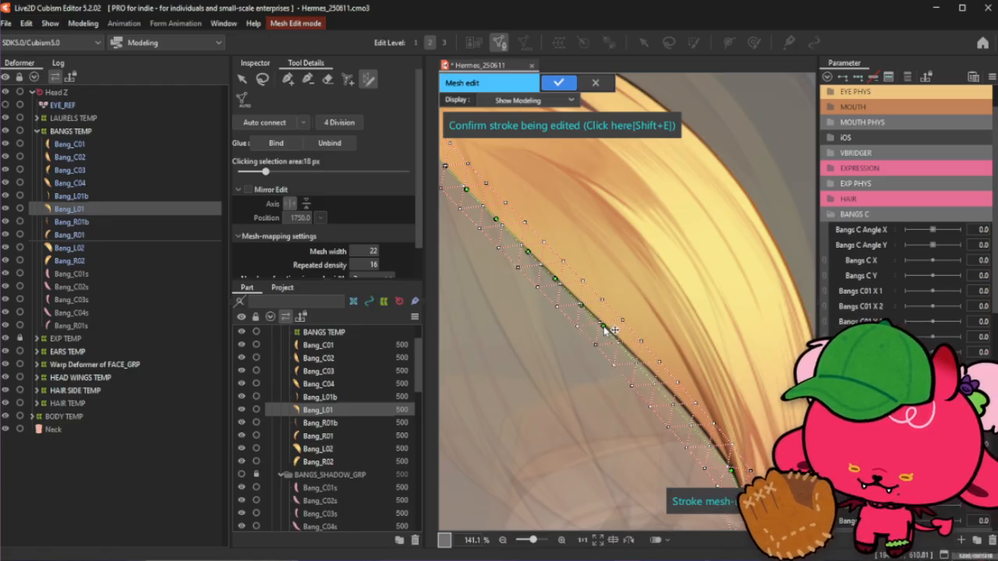
click(631, 354)
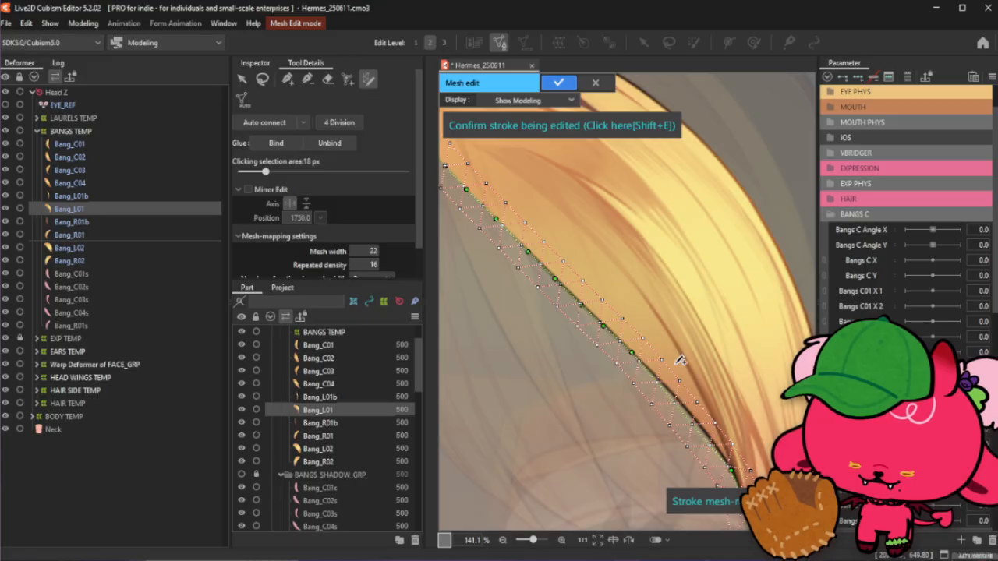
scroll(675, 376, down, 2)
scroll(721, 422, up, 2)
click(650, 373)
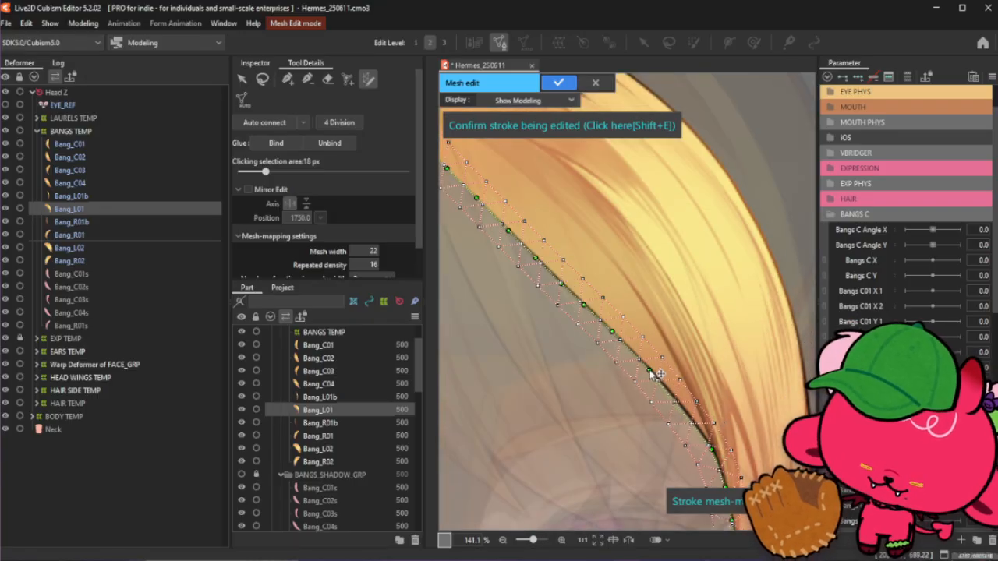
click(672, 395)
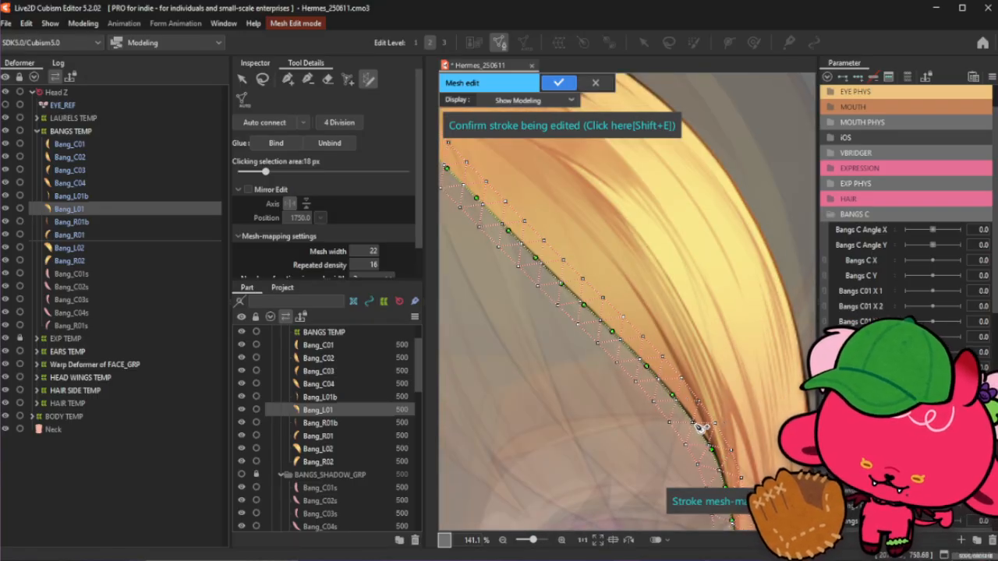
- Redraw the mesh-mapping stroke from the strand's root down to its tip and shift it onto the outer edge
scroll(703, 426, down, 5)
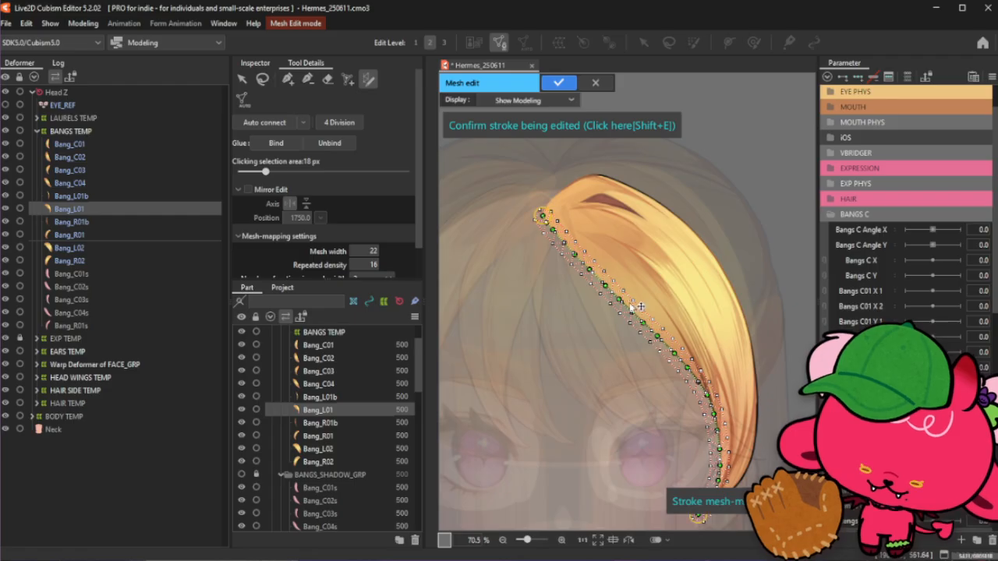
scroll(666, 291, up, 1)
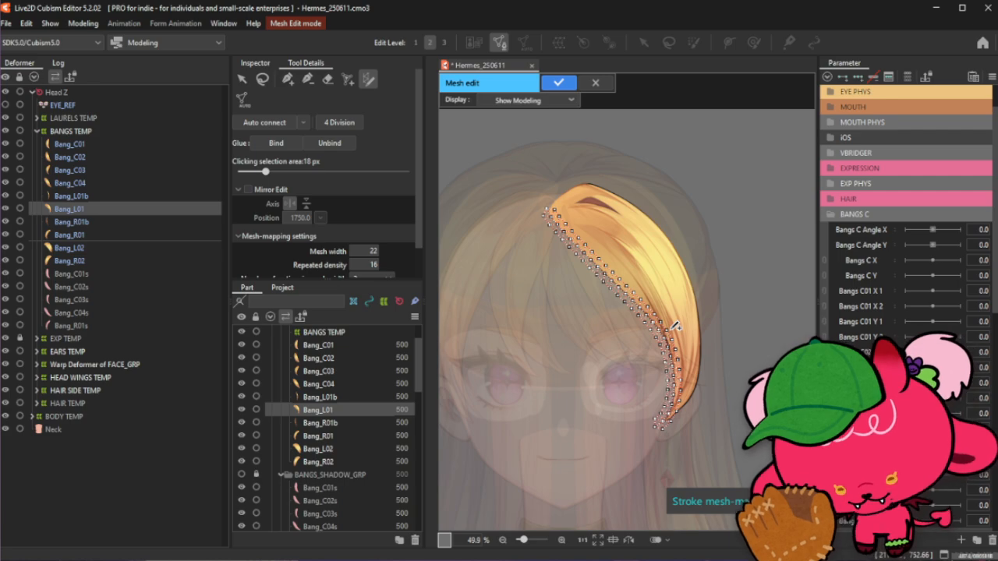
scroll(655, 297, up, 2)
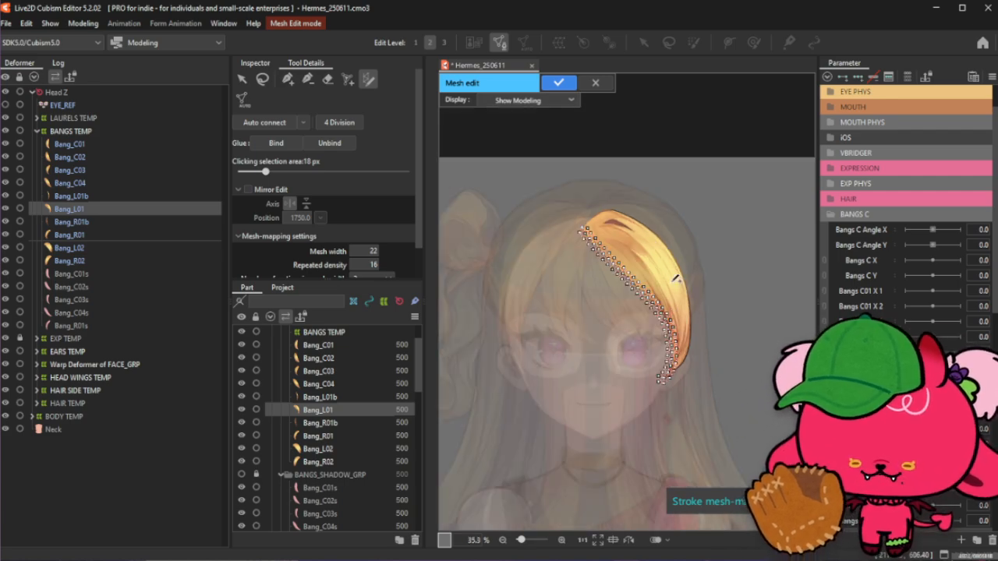
mouse_move(511, 158)
mouse_down()
mouse_move(648, 210)
mouse_move(659, 483)
mouse_up()
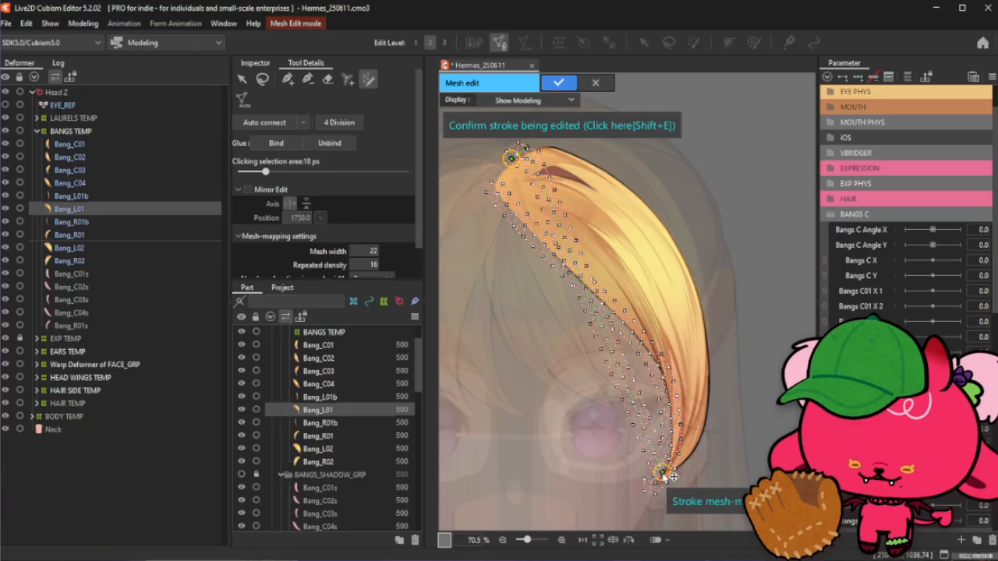
mouse_move(618, 357)
mouse_down()
mouse_move(700, 319)
mouse_move(715, 335)
mouse_up()
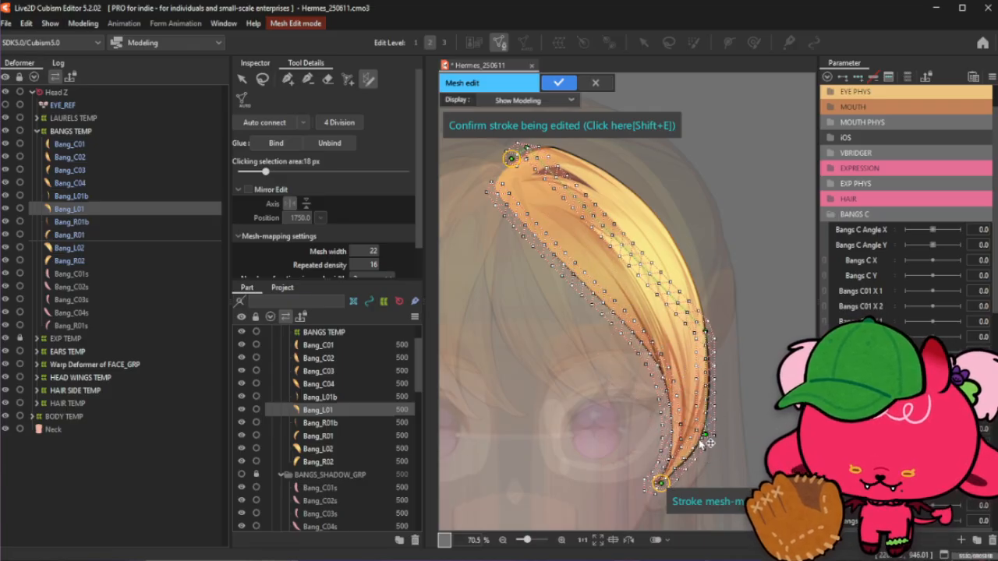
- Reshape the stroke near the strand's tip so it follows the pointed end
scroll(683, 471, up, 3)
mouse_move(676, 468)
mouse_down()
mouse_move(656, 491)
mouse_move(644, 375)
mouse_move(671, 428)
mouse_up()
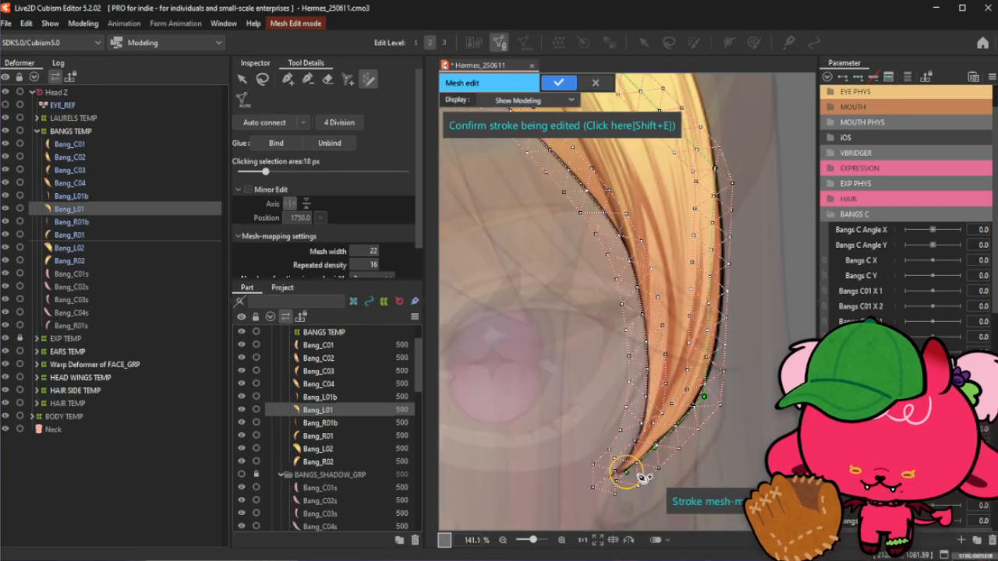
drag(627, 472, 595, 484)
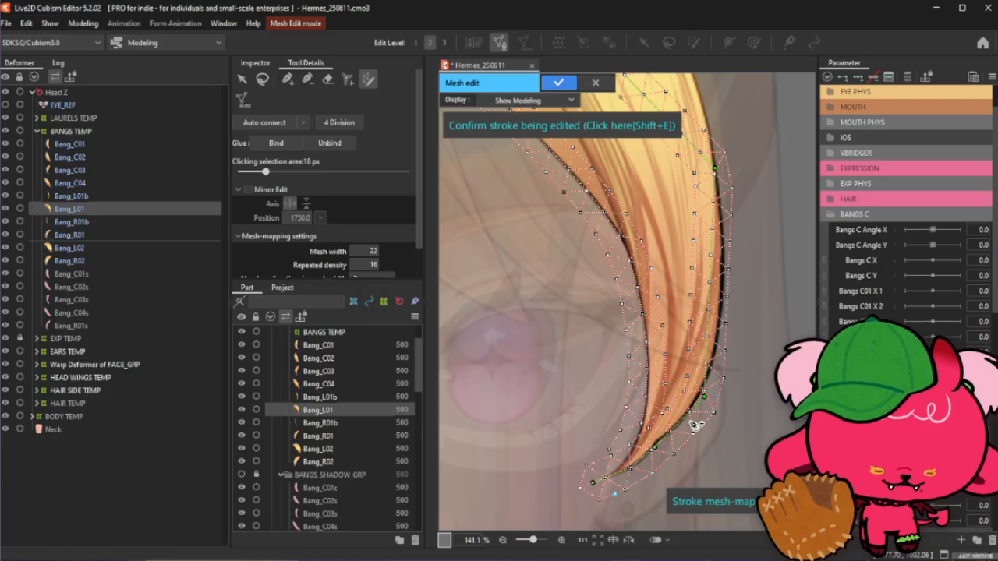
- Nudge the stroke points along the strand's lower outer edge to match its contour
scroll(684, 427, up, 2)
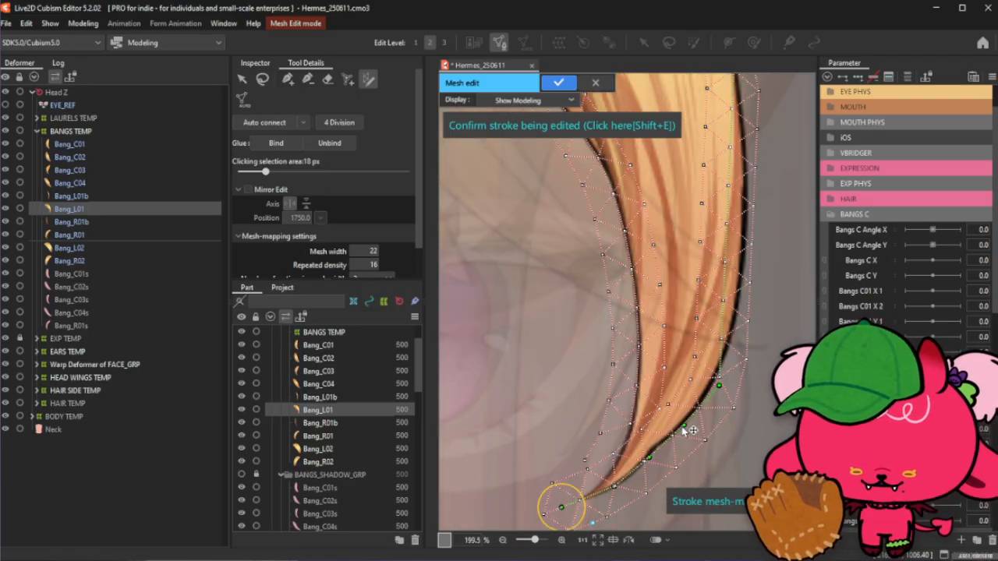
drag(720, 388, 712, 385)
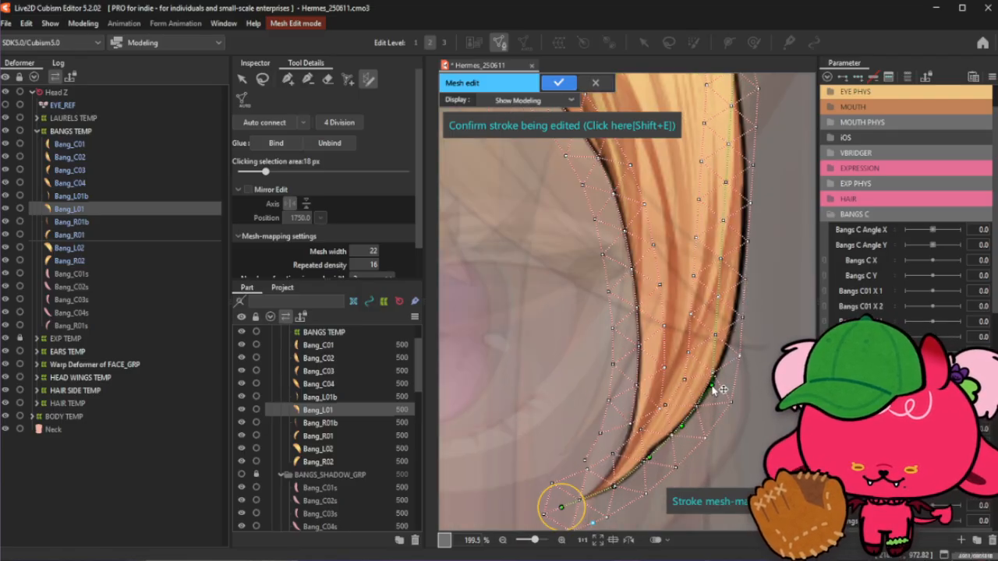
drag(715, 337, 732, 346)
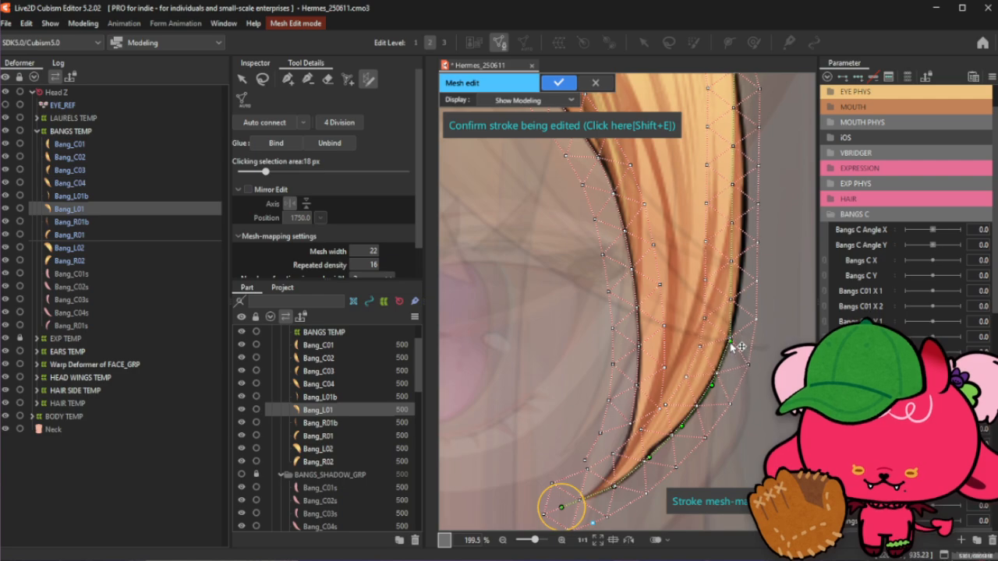
scroll(709, 429, down, 2)
scroll(729, 295, up, 2)
mouse_move(712, 414)
mouse_down()
mouse_move(722, 424)
mouse_move(718, 448)
mouse_up()
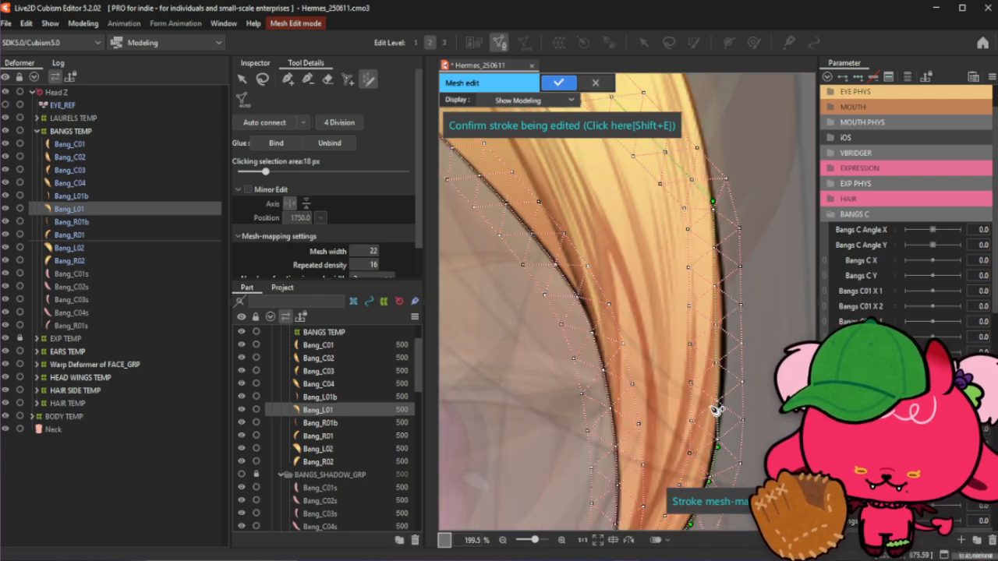
drag(716, 410, 733, 398)
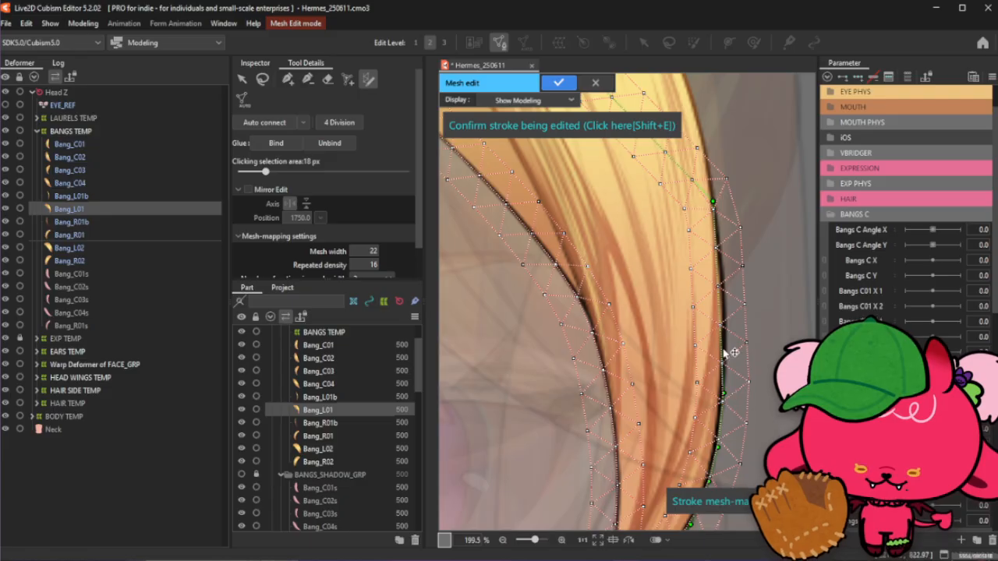
drag(723, 352, 726, 351)
drag(723, 301, 727, 303)
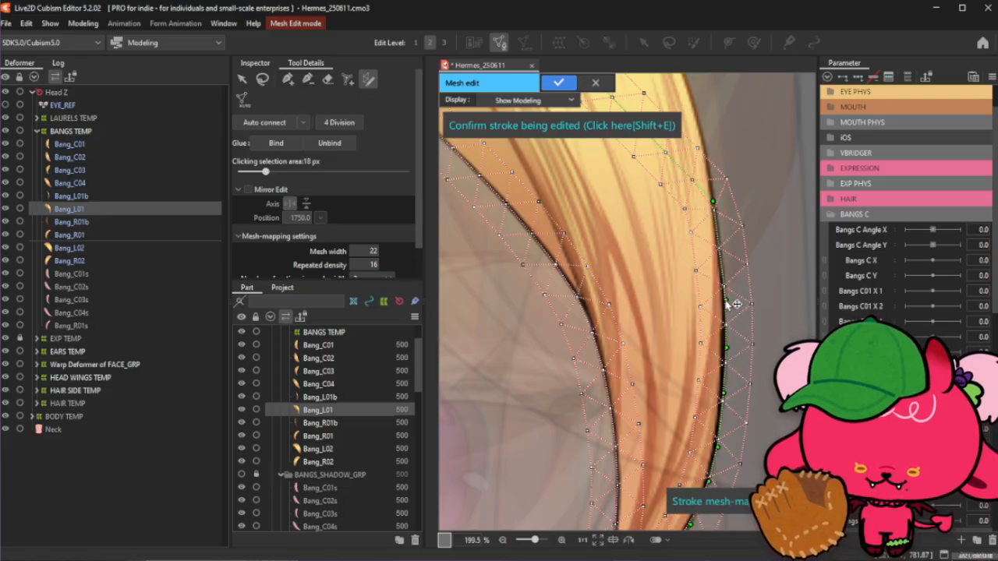
drag(724, 255, 731, 255)
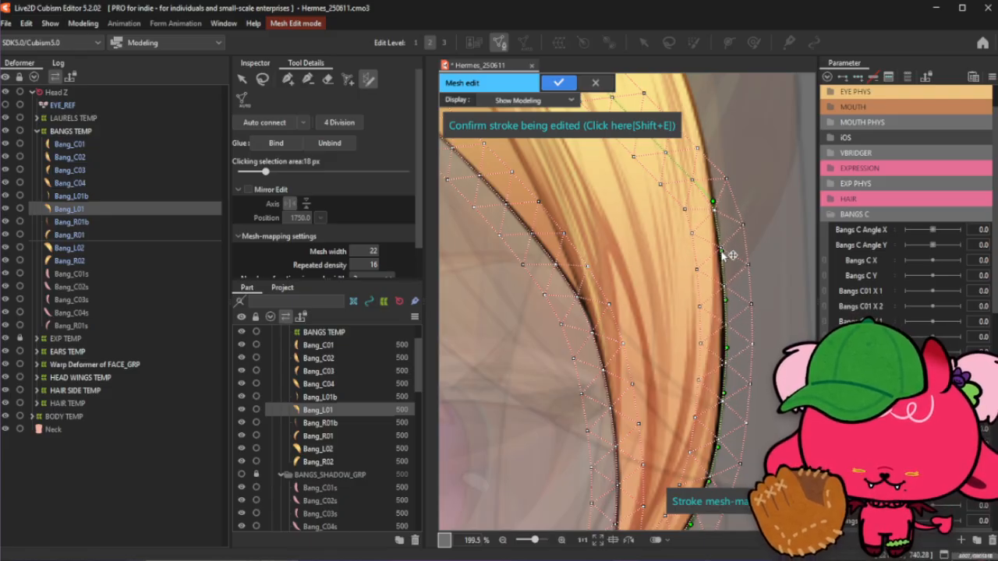
- Reposition and add stroke points along the strand's upper outer edge
scroll(724, 342, down, 4)
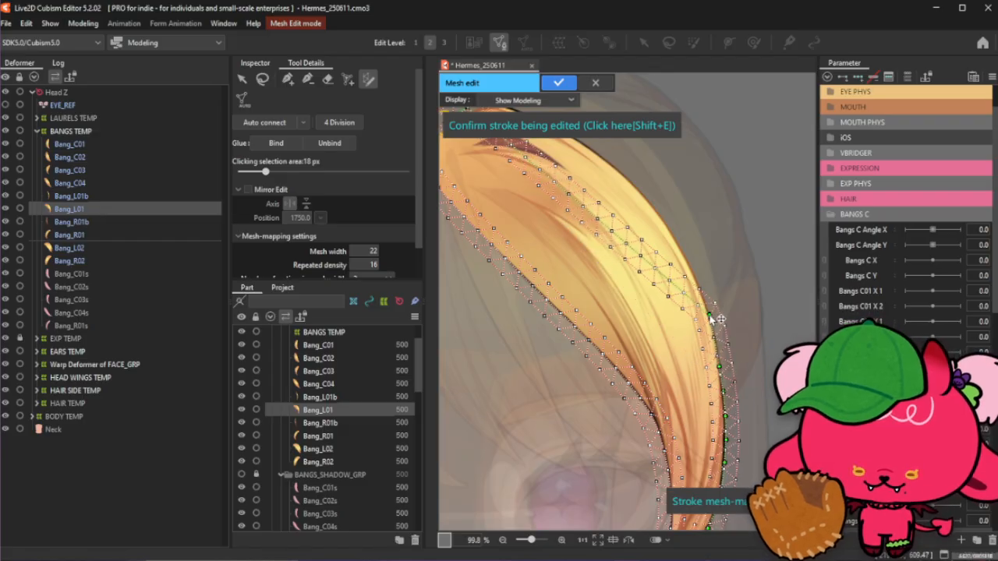
scroll(723, 359, up, 4)
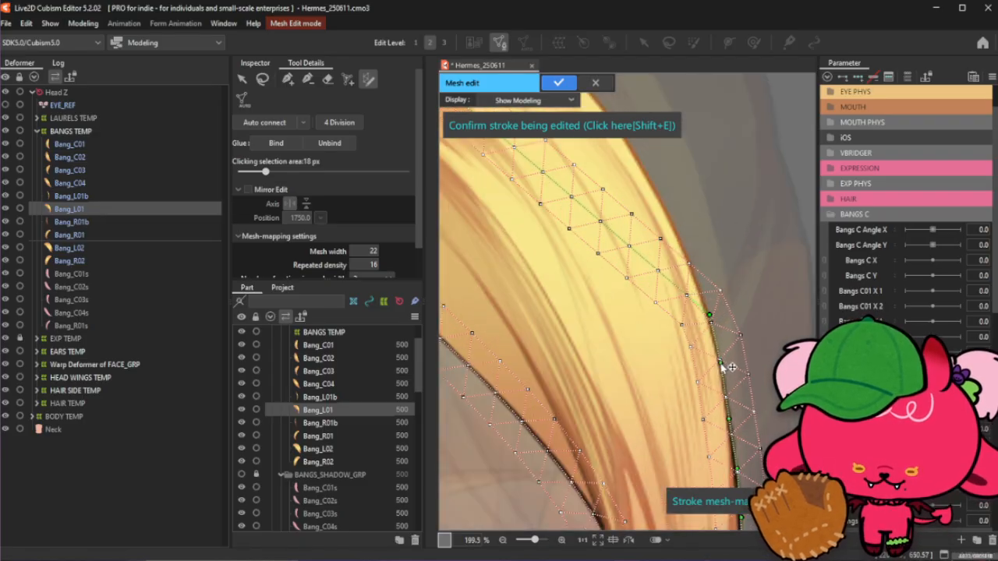
scroll(723, 368, down, 5)
scroll(712, 333, up, 2)
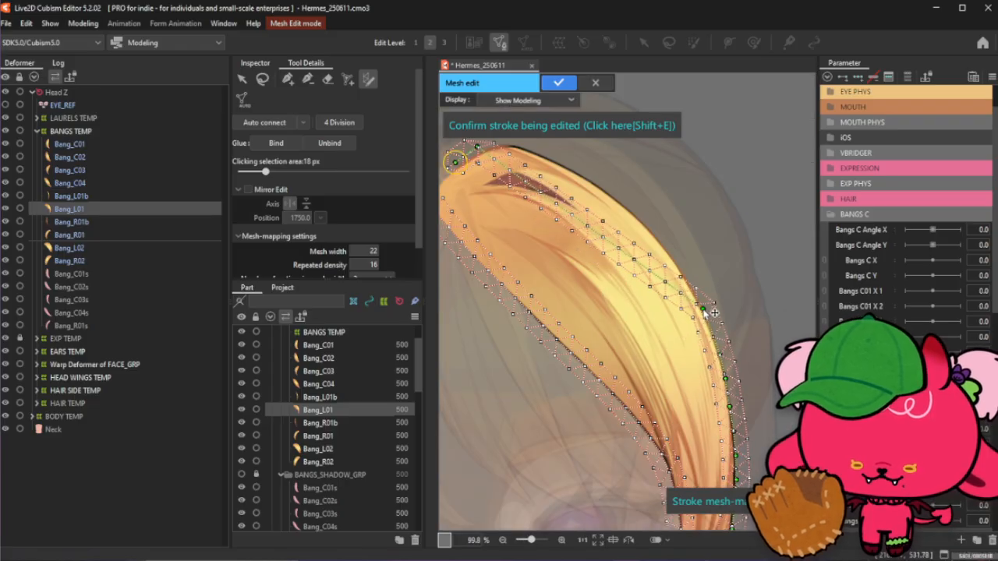
scroll(706, 315, up, 2)
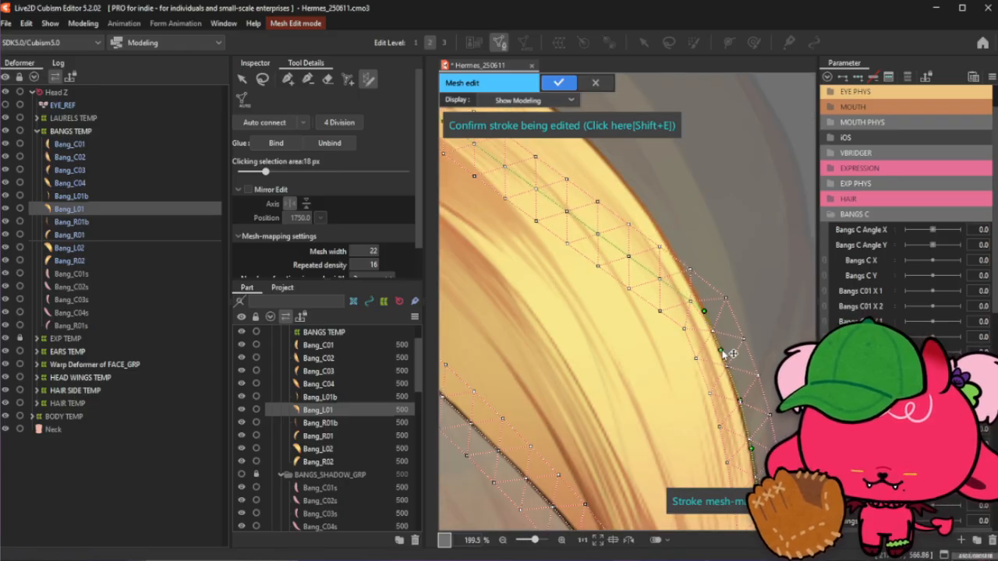
scroll(729, 372, down, 1)
scroll(730, 370, down, 1)
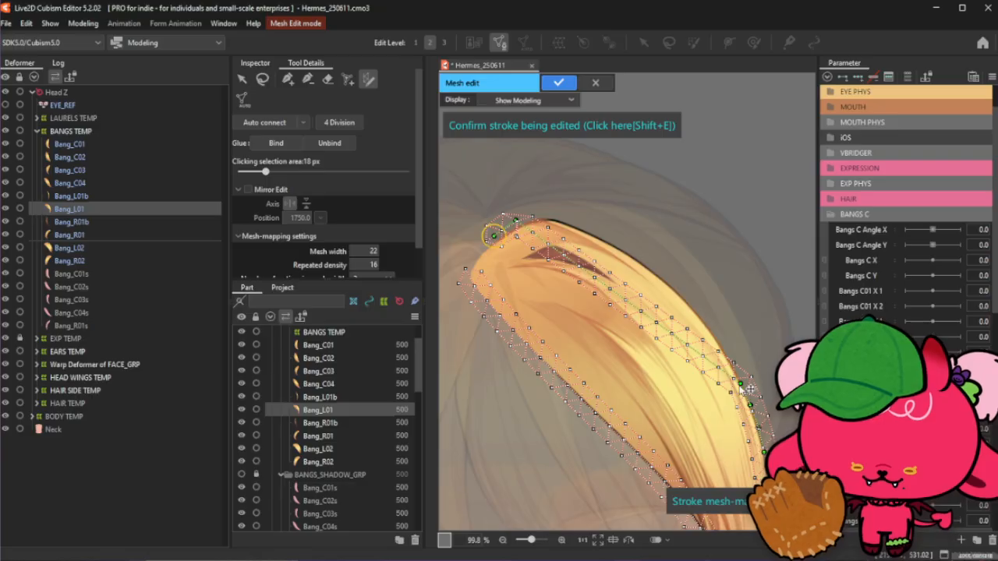
scroll(697, 355, up, 1)
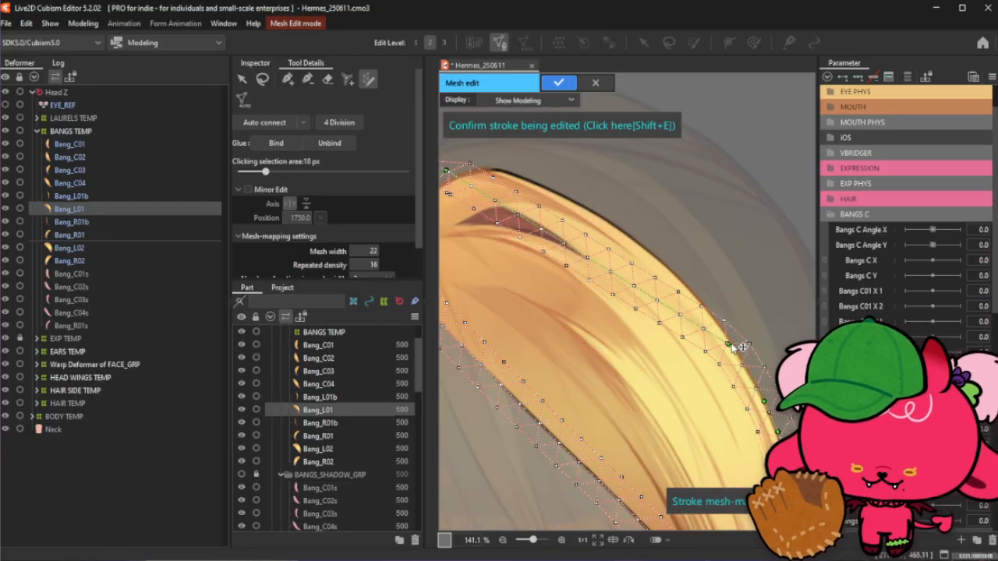
scroll(742, 360, up, 1)
drag(729, 339, 727, 335)
click(753, 376)
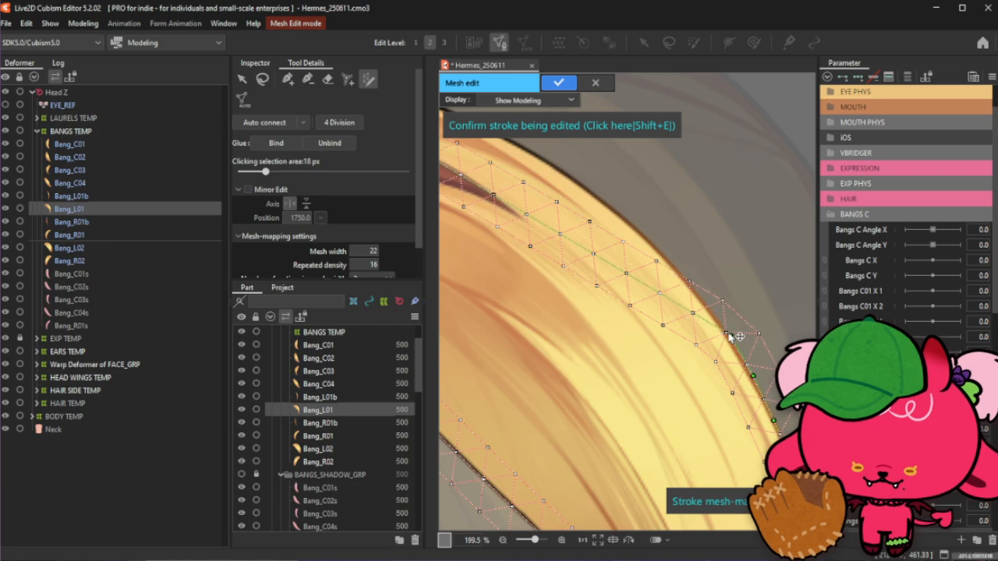
click(690, 286)
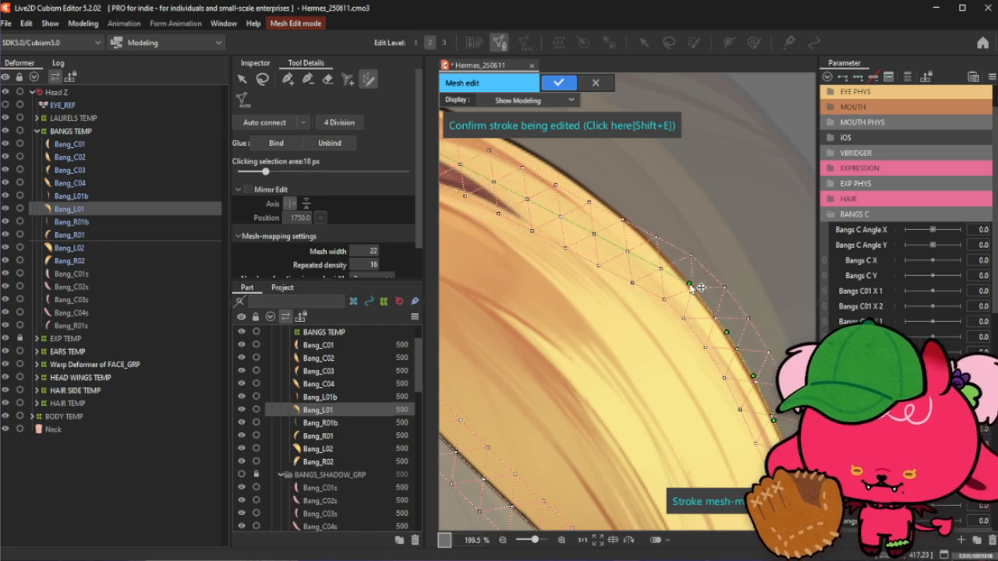
- Try to add a stroke point at the strand's root and undo the attempt
scroll(711, 356, up, 1)
scroll(711, 358, down, 2)
scroll(635, 278, down, 1)
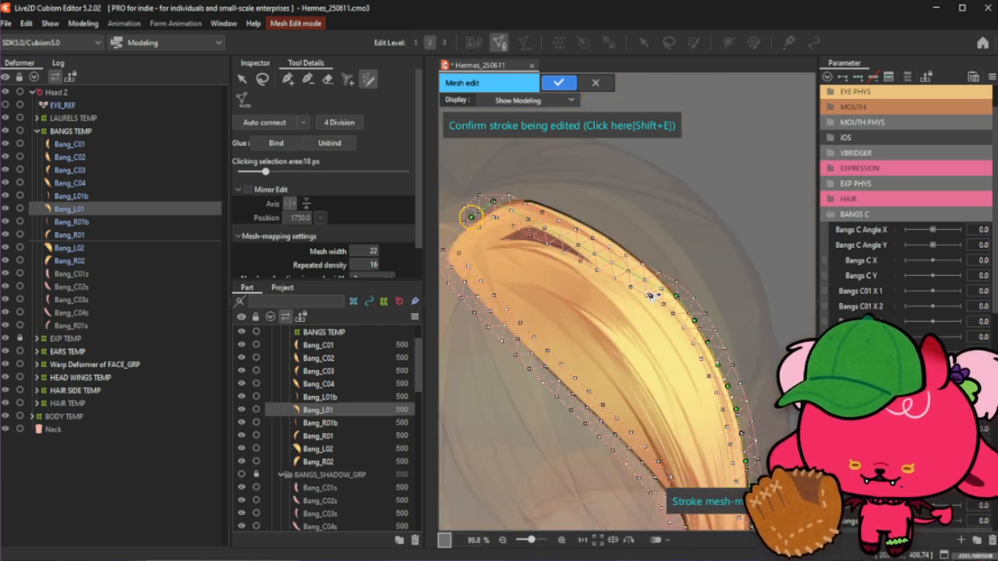
scroll(485, 165, up, 1)
click(460, 252)
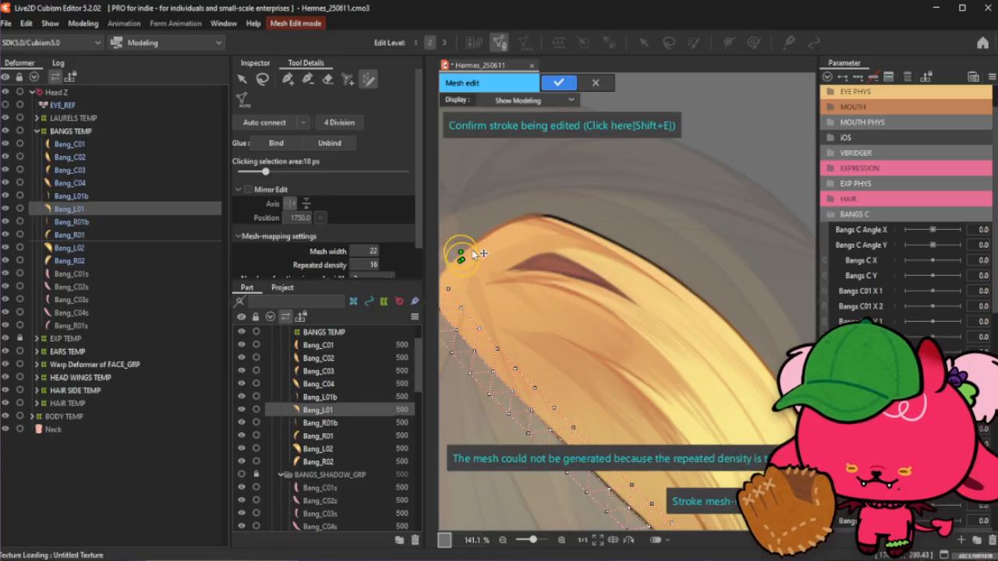
key(ctrl+z)
- Reposition the stroke's root point and add a point just beyond it along the edge
drag(467, 239, 466, 250)
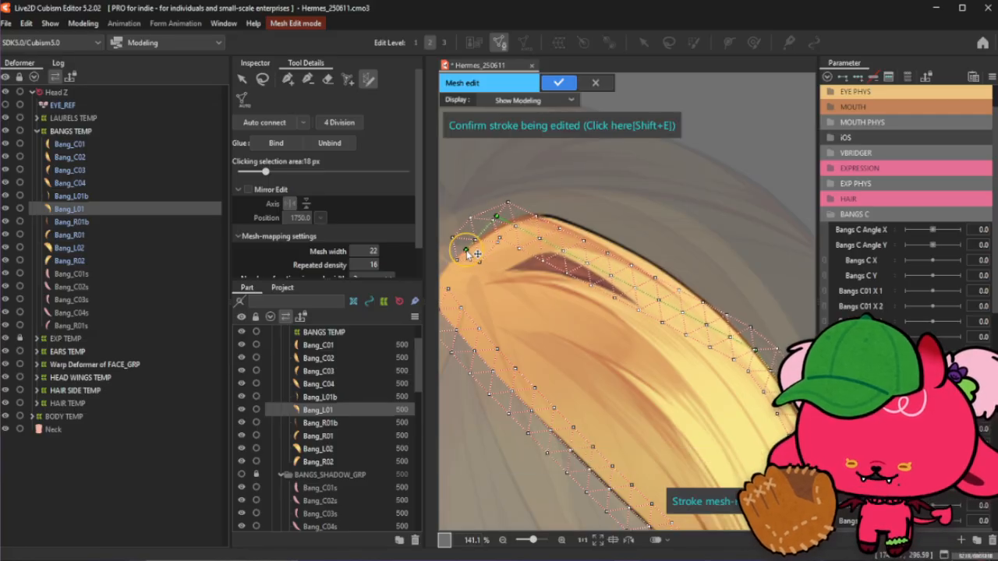
scroll(578, 227, up, 1)
scroll(573, 234, down, 1)
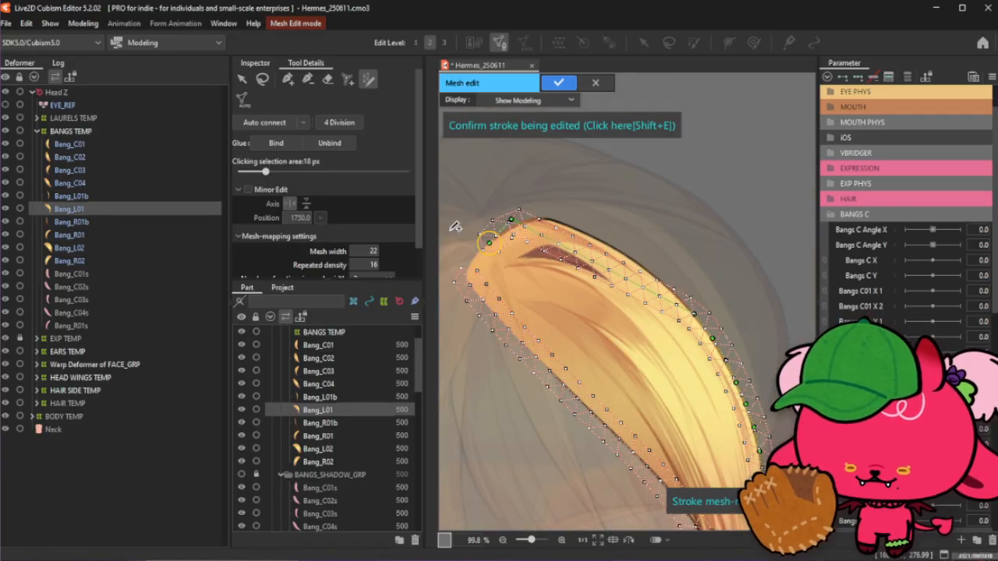
scroll(557, 278, up, 2)
mouse_move(514, 311)
mouse_down()
mouse_move(498, 351)
mouse_move(515, 315)
mouse_up()
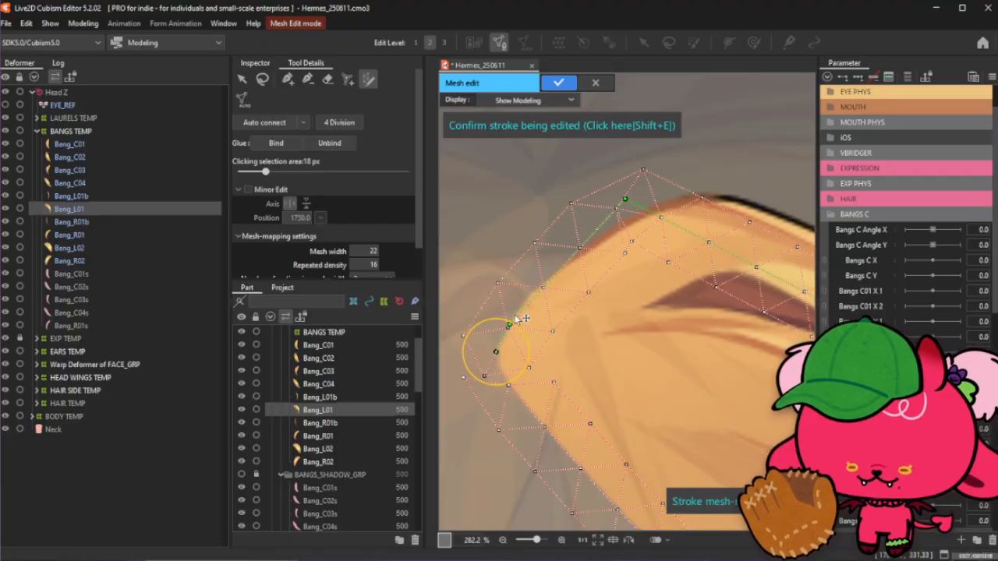
click(531, 292)
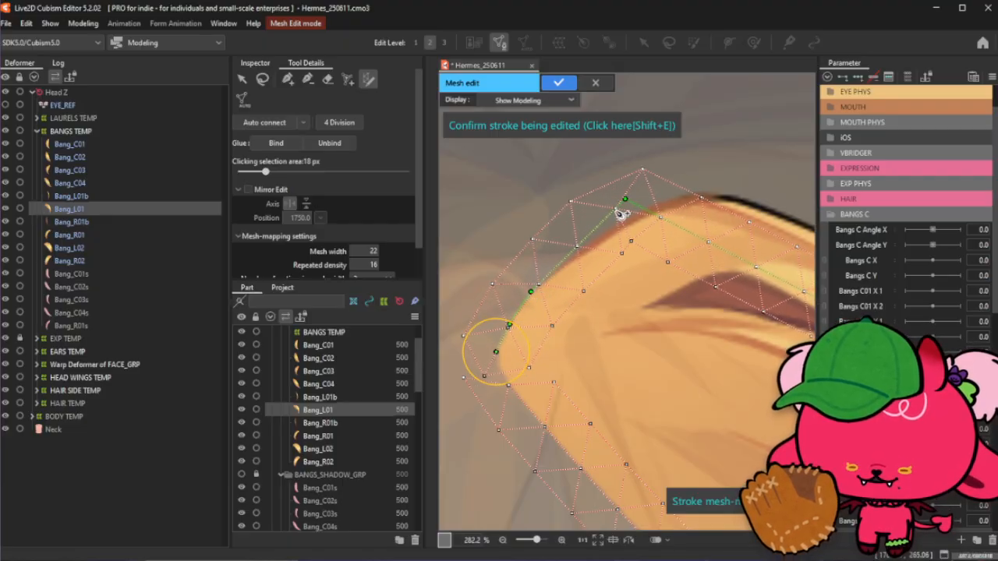
- Move a stroke point and add control points along the strand's upper edge near the root to follow its arc
drag(625, 200, 710, 193)
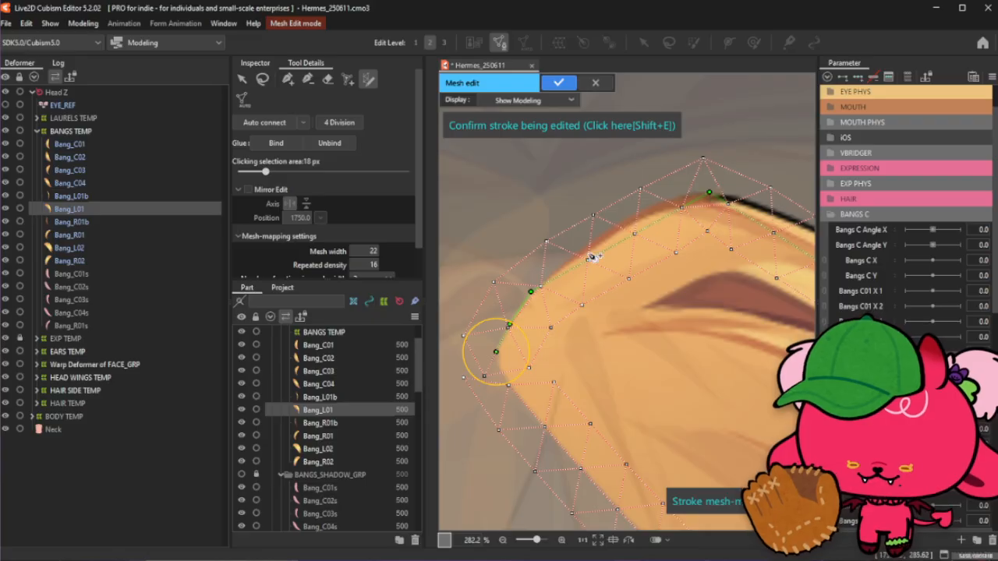
click(560, 266)
click(601, 240)
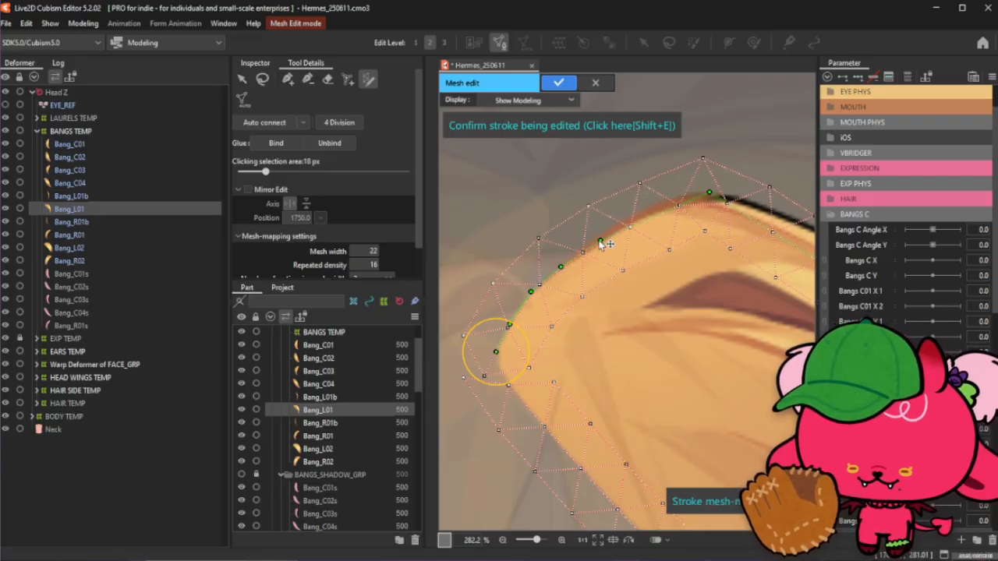
click(639, 216)
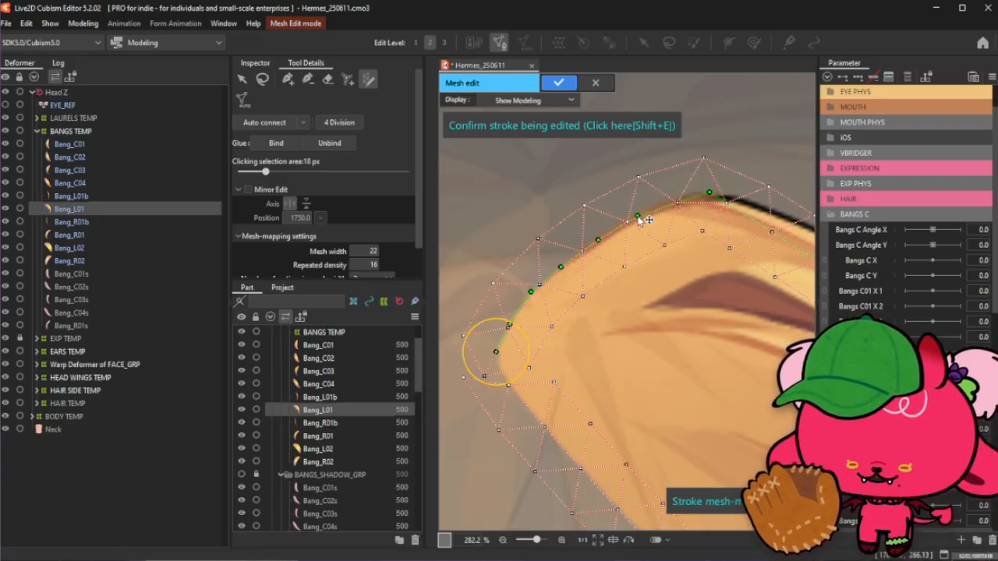
click(674, 199)
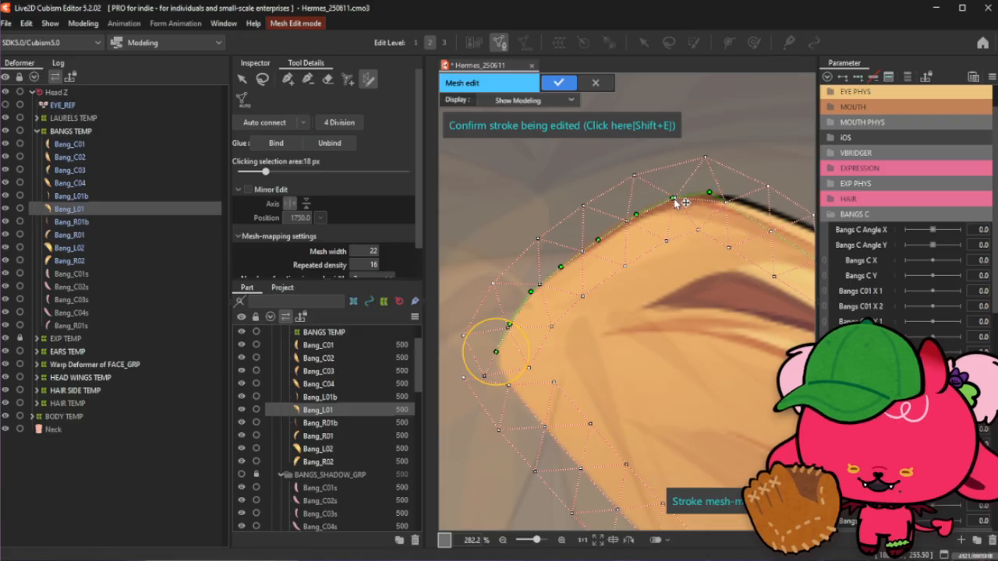
- Raise a stroke point on the strand's top edge to match its outline
scroll(531, 262, down, 3)
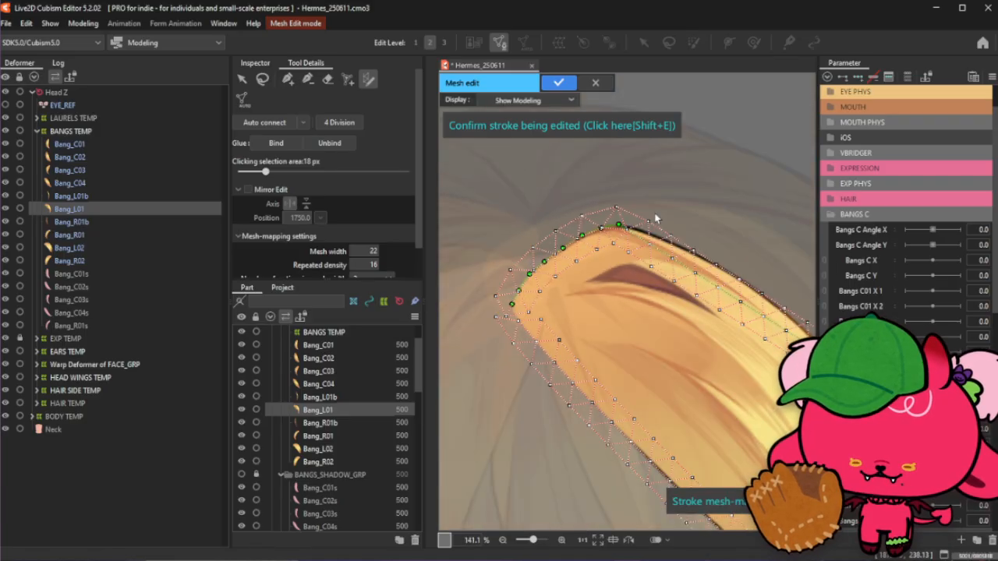
scroll(654, 219, up, 2)
scroll(572, 247, up, 1)
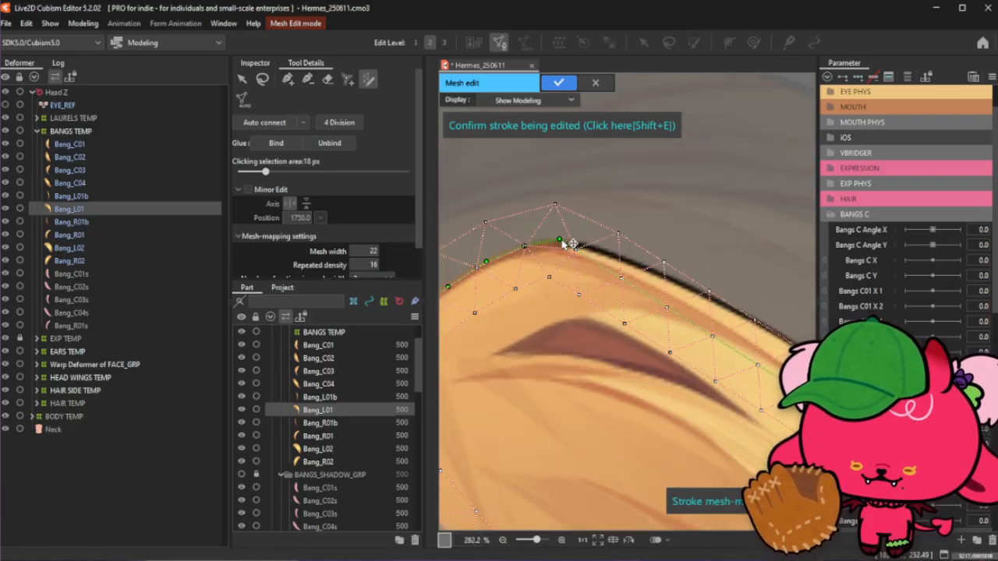
drag(605, 269, 606, 251)
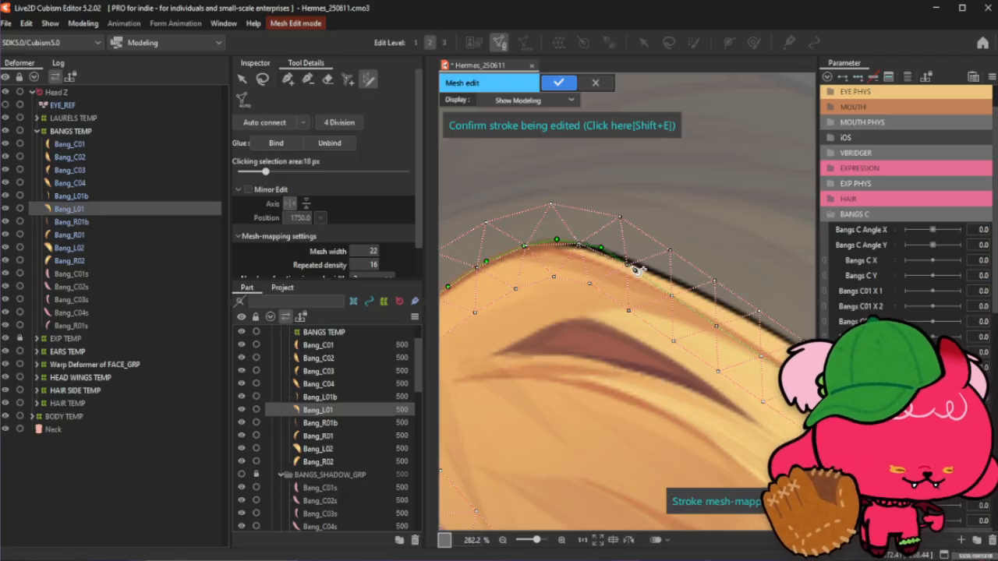
- Nudge a stroke point further along the strand's upper edge so it sits on the outline
scroll(602, 288, down, 2)
scroll(634, 285, up, 2)
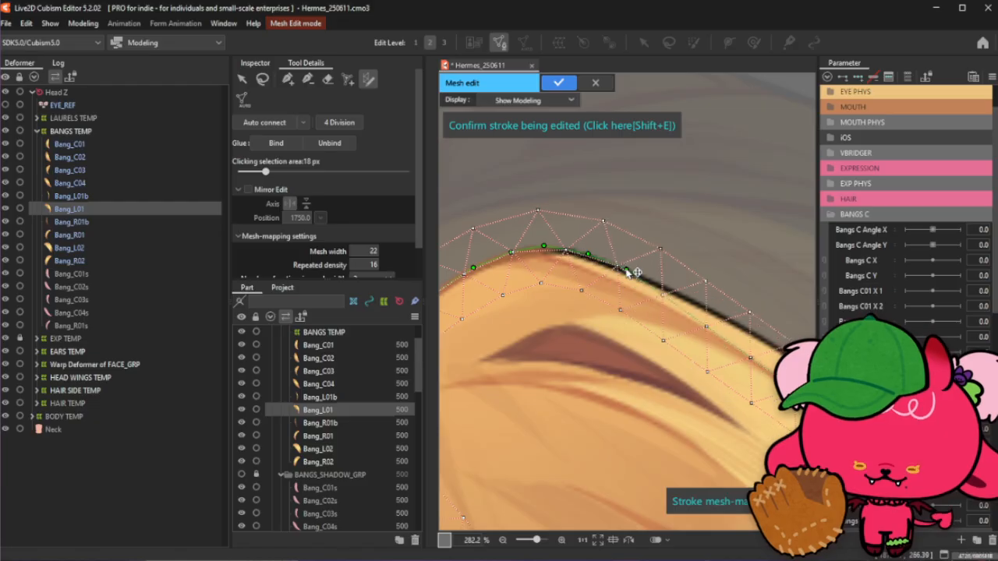
drag(662, 297, 665, 290)
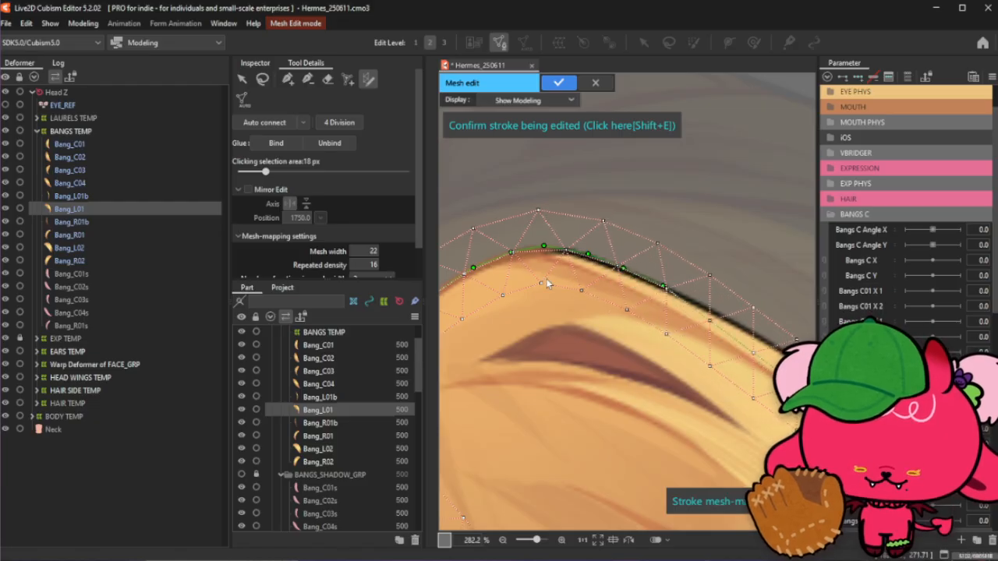
- Slide a stroke point down the strand's upper edge to follow its curve
scroll(491, 294, down, 2)
scroll(631, 316, up, 1)
scroll(590, 305, up, 1)
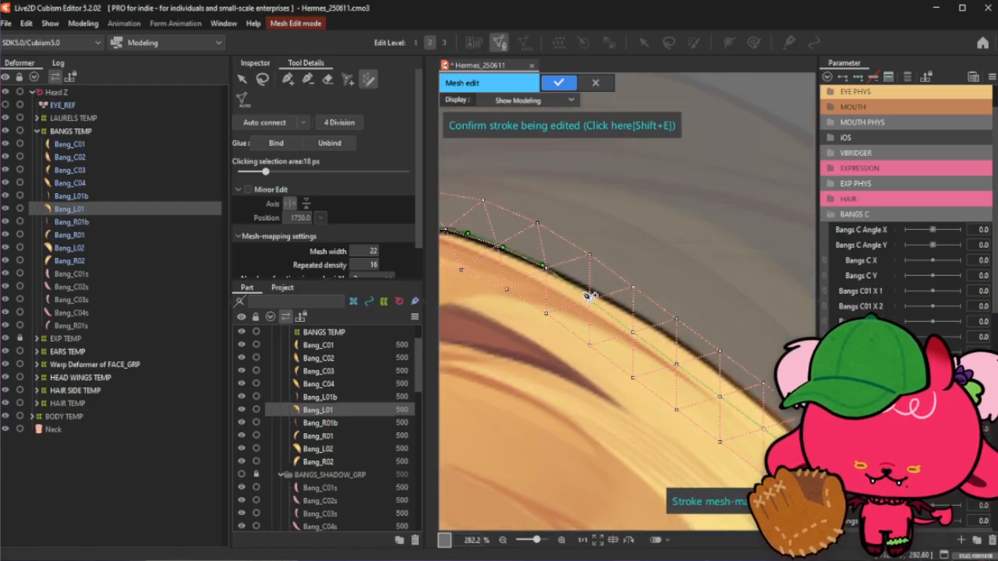
drag(587, 293, 623, 305)
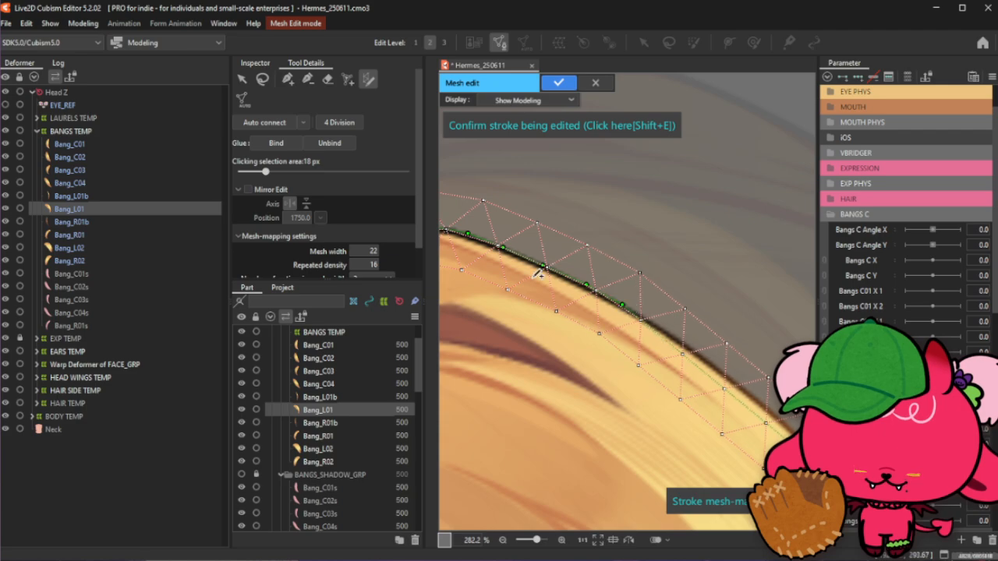
- Add two stroke points along the strand's outer edge and confirm the stroke to generate the mesh
scroll(499, 267, down, 2)
scroll(613, 303, up, 1)
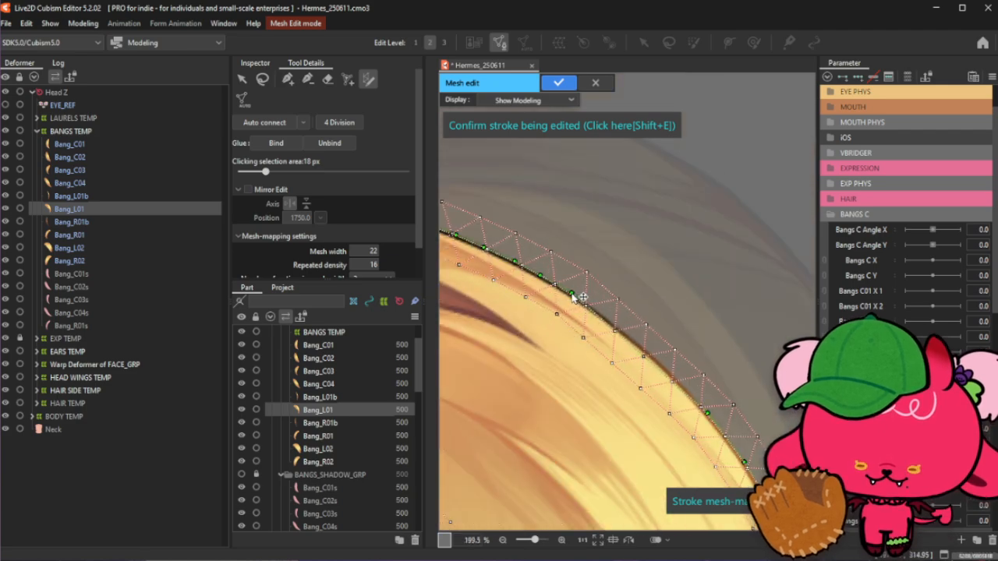
click(602, 315)
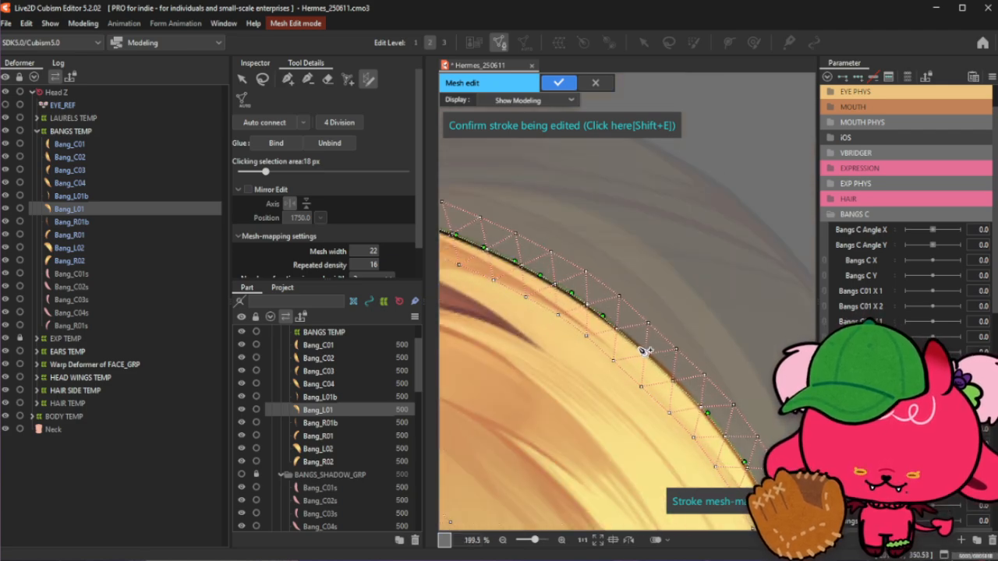
click(664, 370)
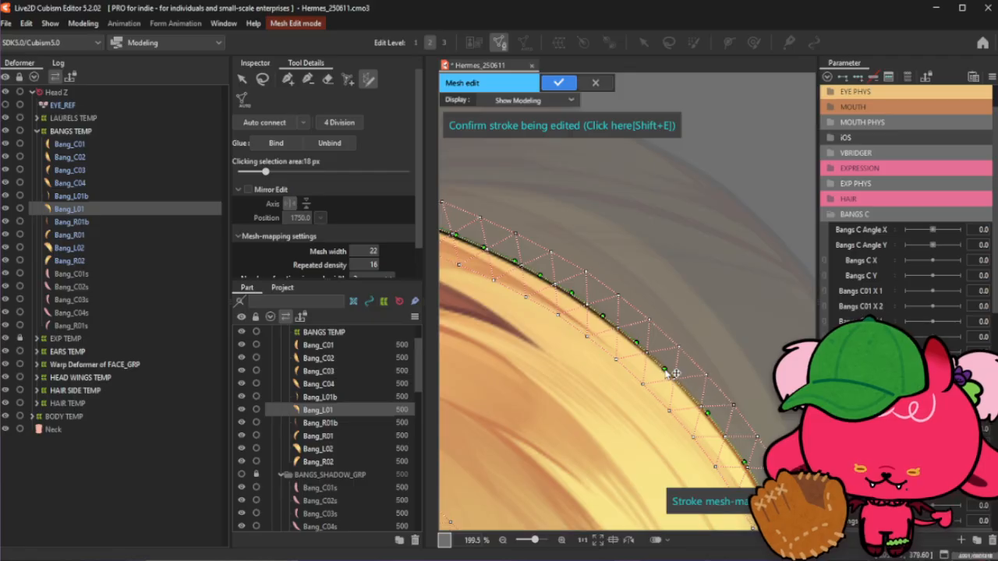
scroll(683, 330, down, 5)
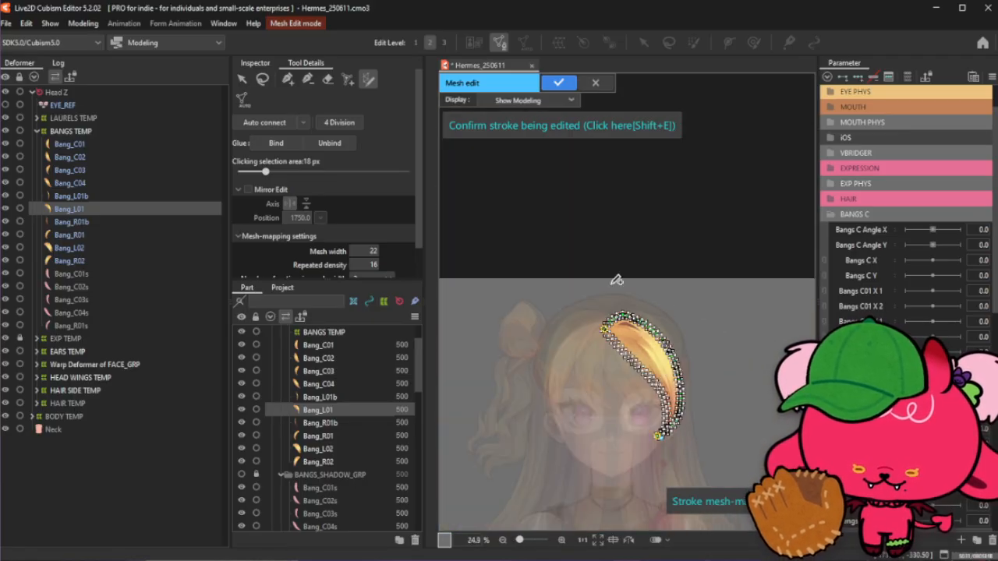
click(600, 125)
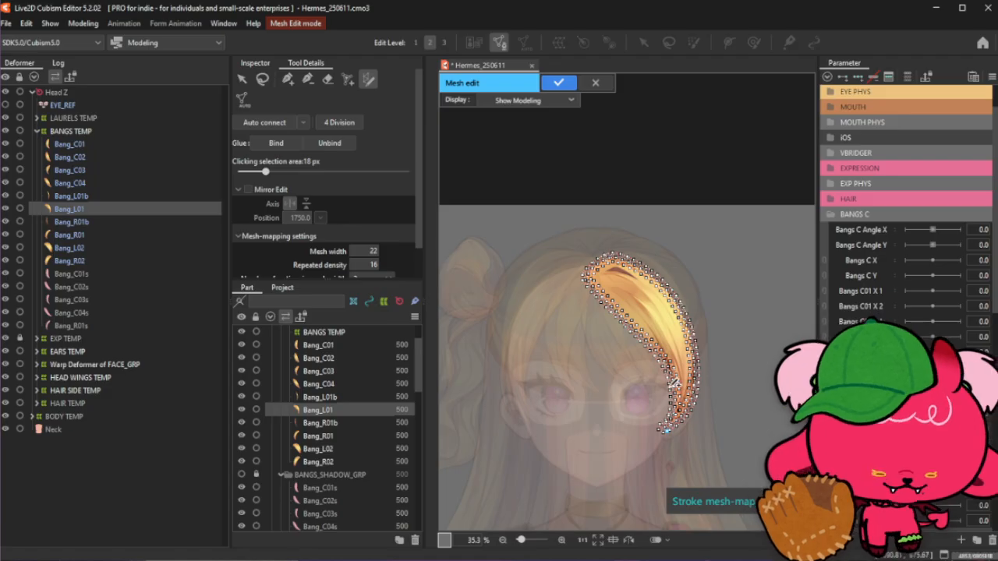
- Add vertices around the strand's pointed tip with the vertex tool to tighten the mesh there
scroll(647, 385, up, 2)
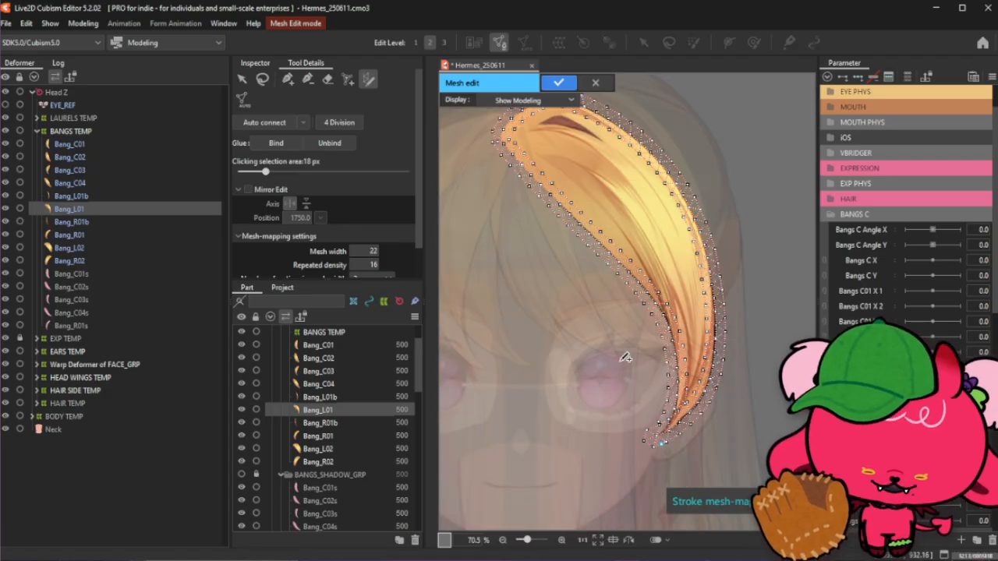
click(308, 79)
scroll(633, 447, up, 2)
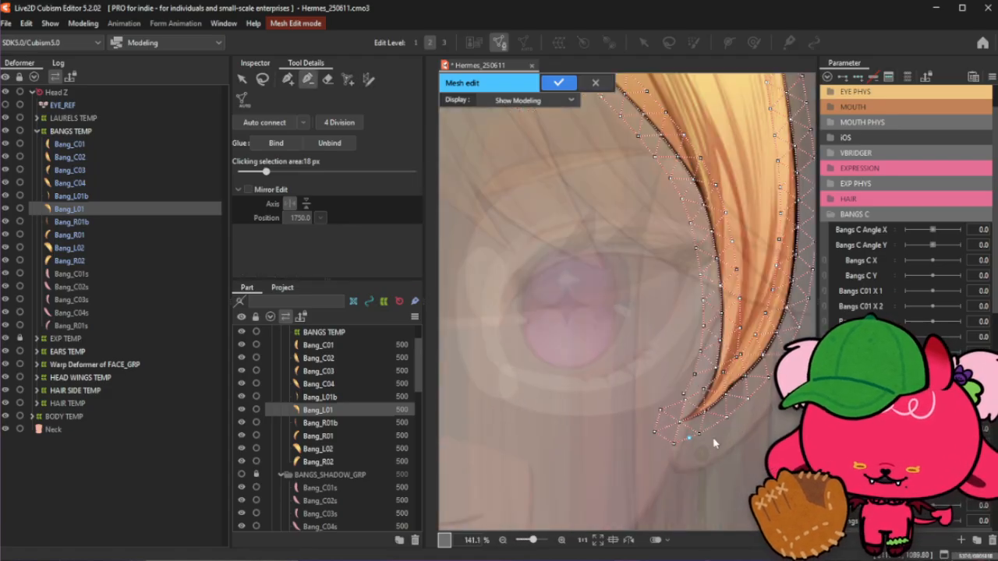
scroll(715, 441, up, 1)
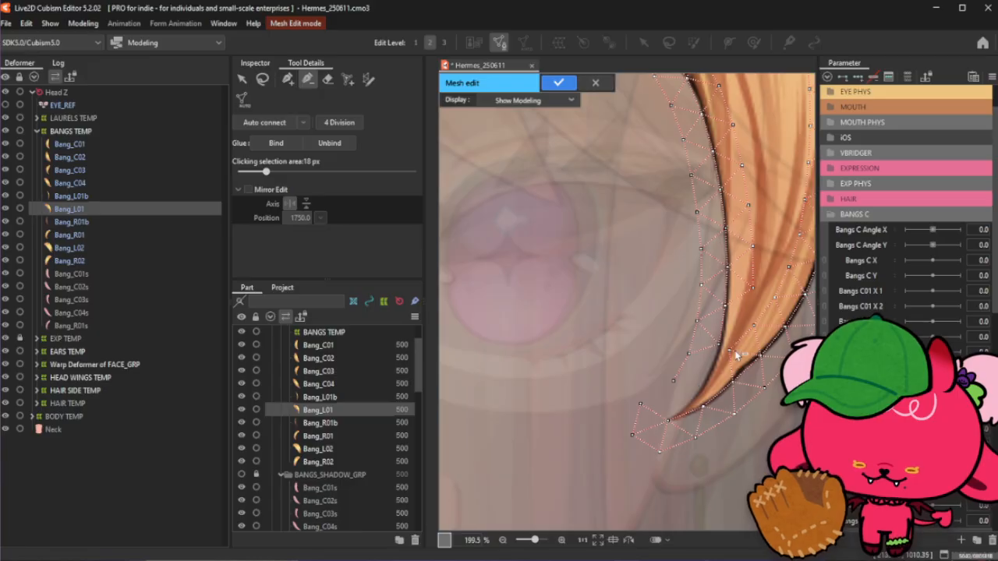
click(288, 80)
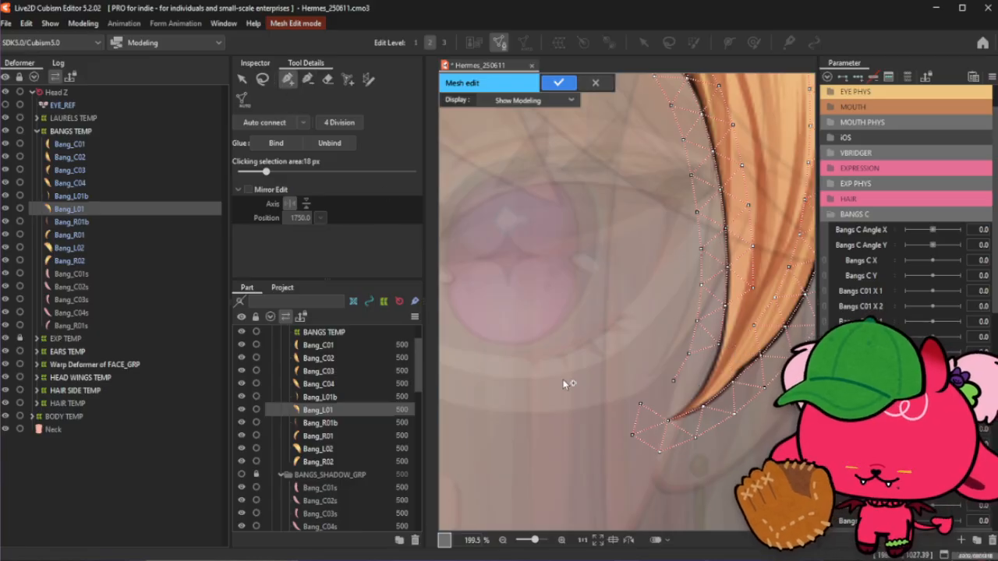
scroll(643, 400, up, 2)
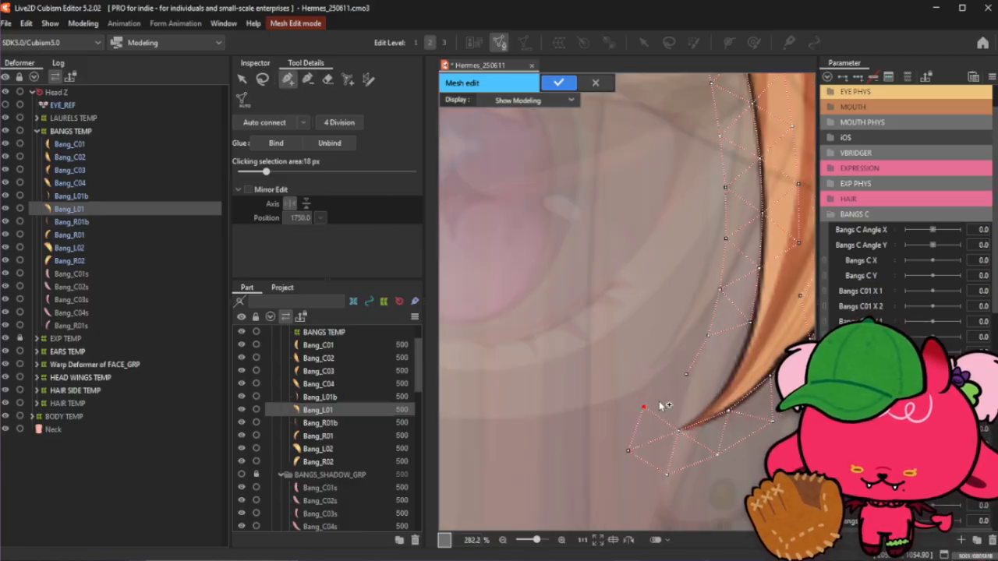
click(686, 375)
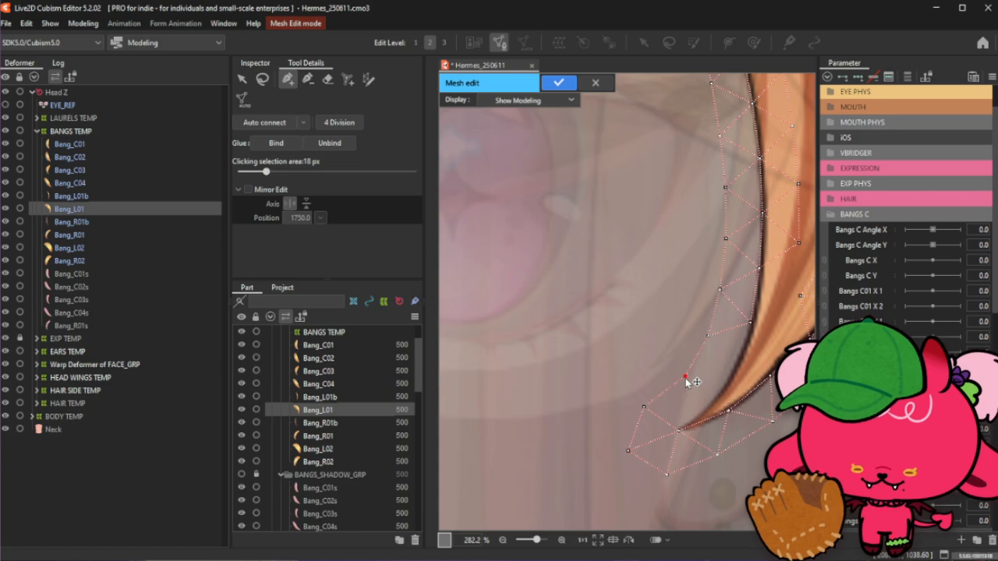
click(677, 430)
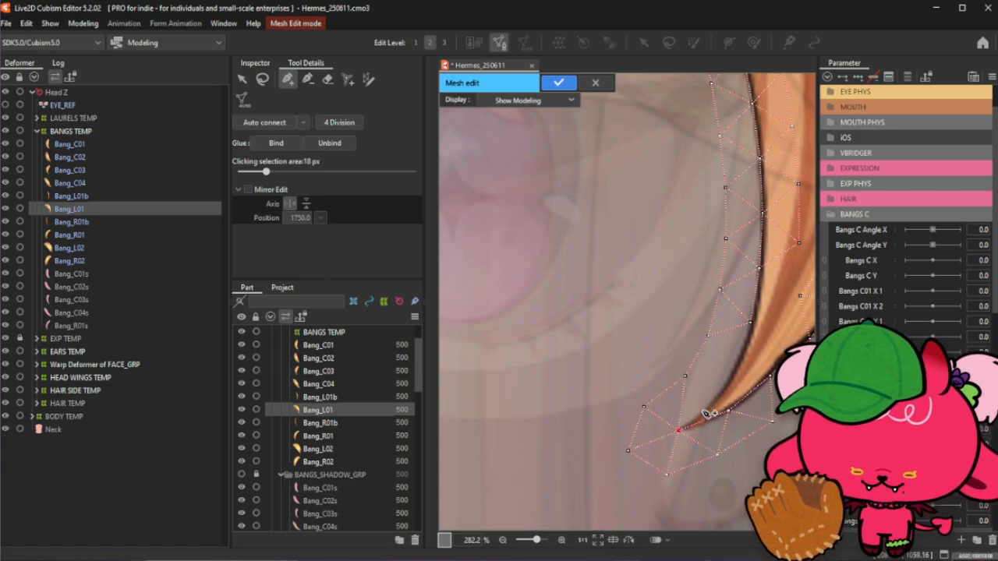
scroll(703, 416, up, 2)
click(705, 406)
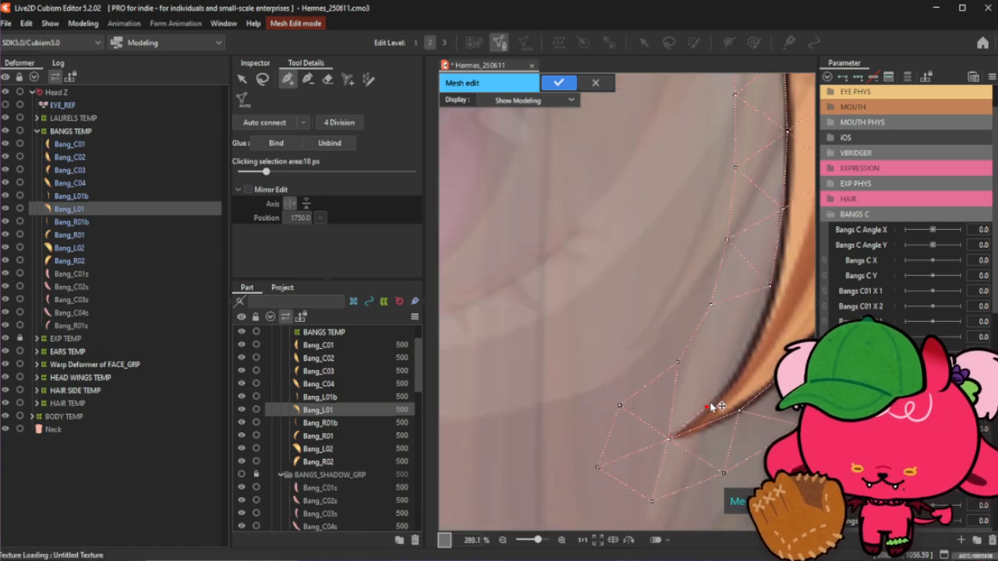
click(739, 364)
click(770, 286)
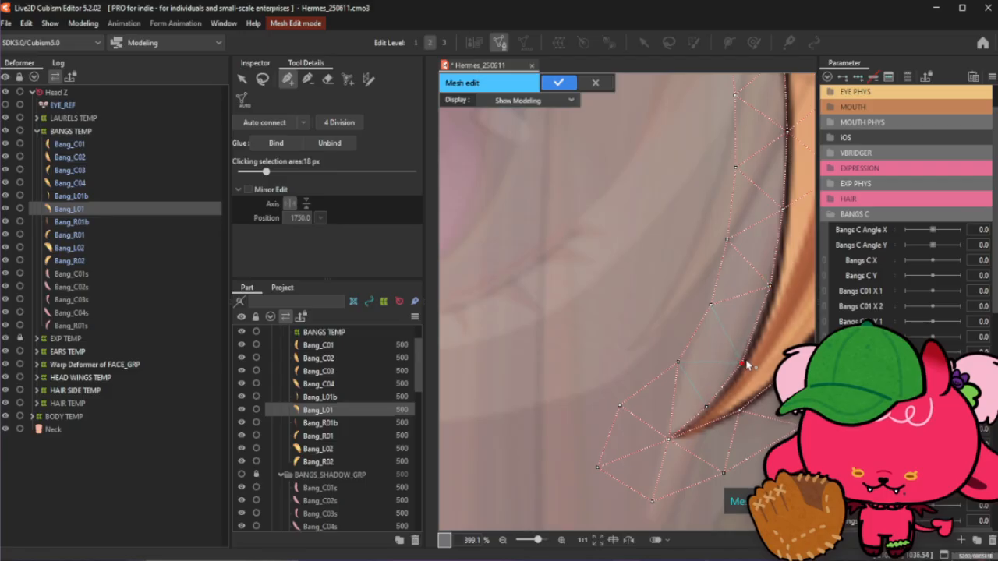
- Add more vertices along the inner edge just above the strand's tip
scroll(744, 364, down, 6)
scroll(701, 394, up, 2)
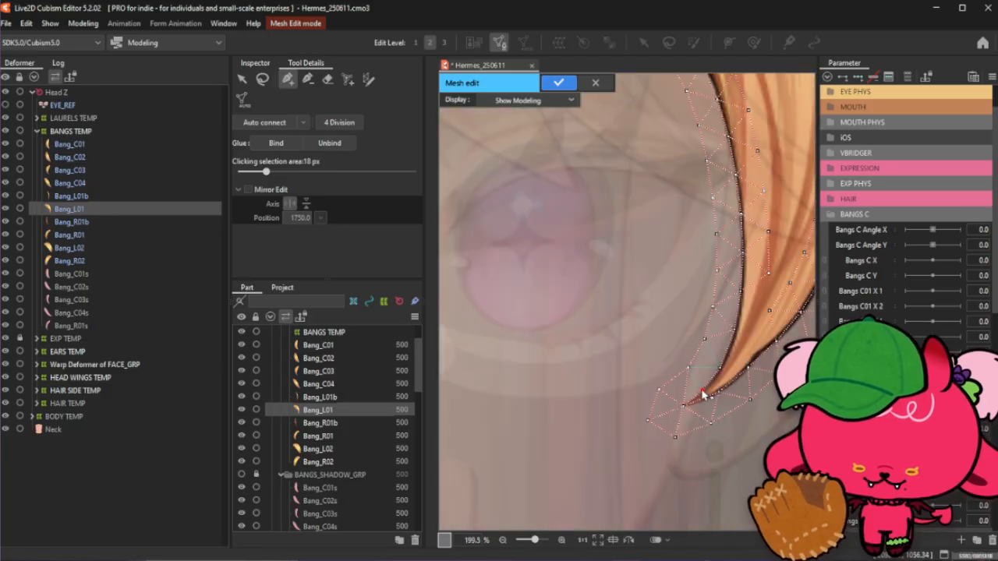
click(720, 391)
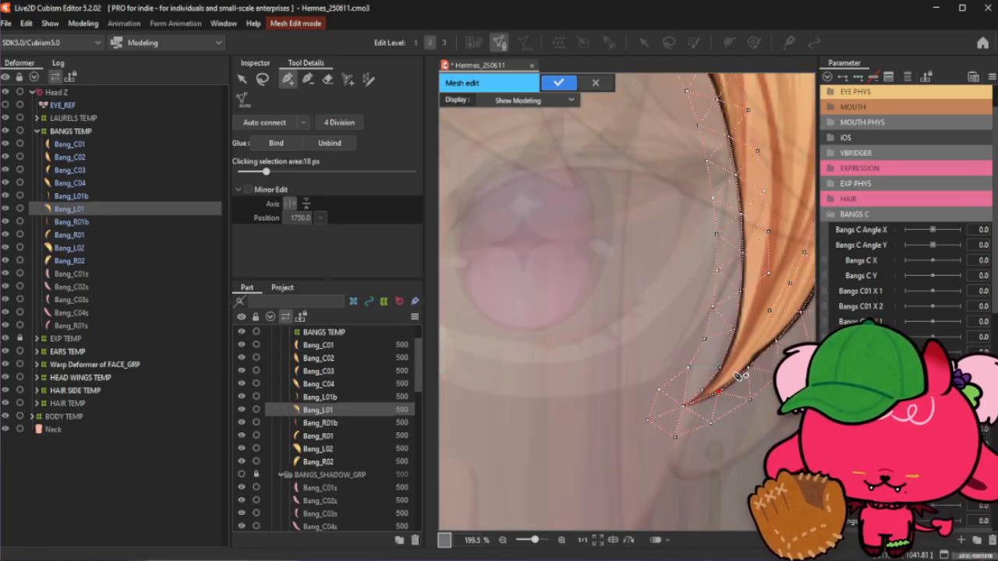
scroll(739, 376, up, 2)
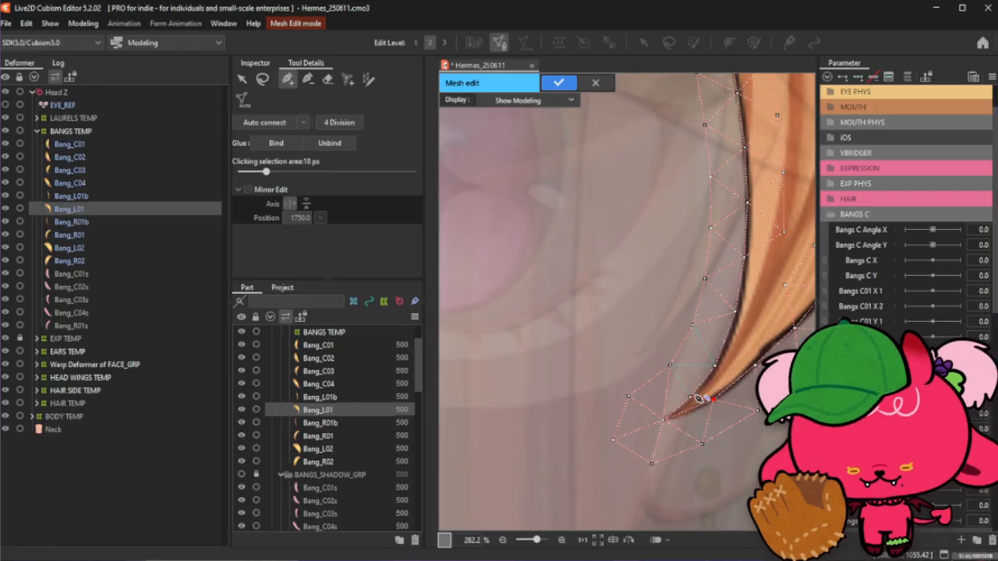
click(666, 419)
click(691, 397)
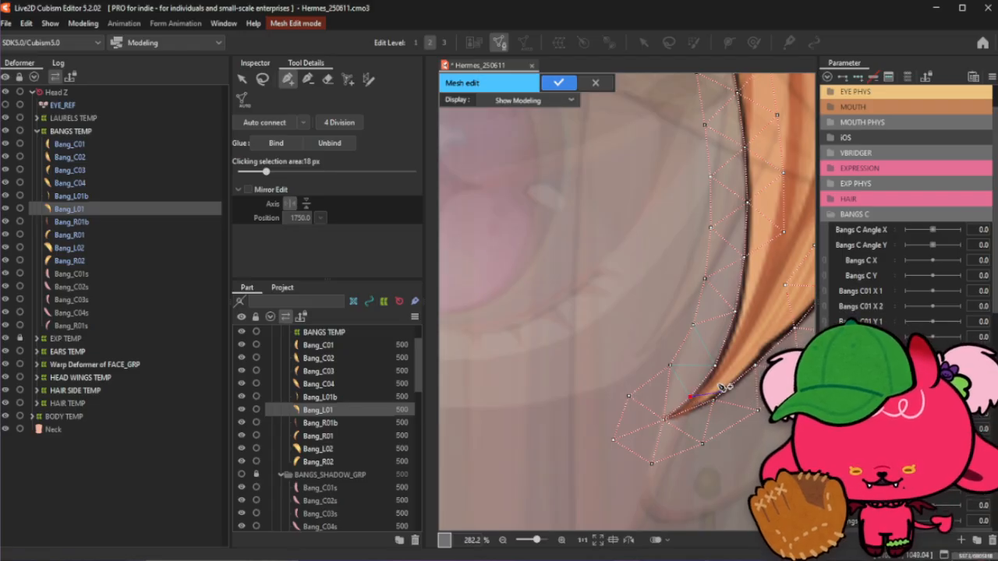
scroll(719, 386, up, 2)
click(715, 382)
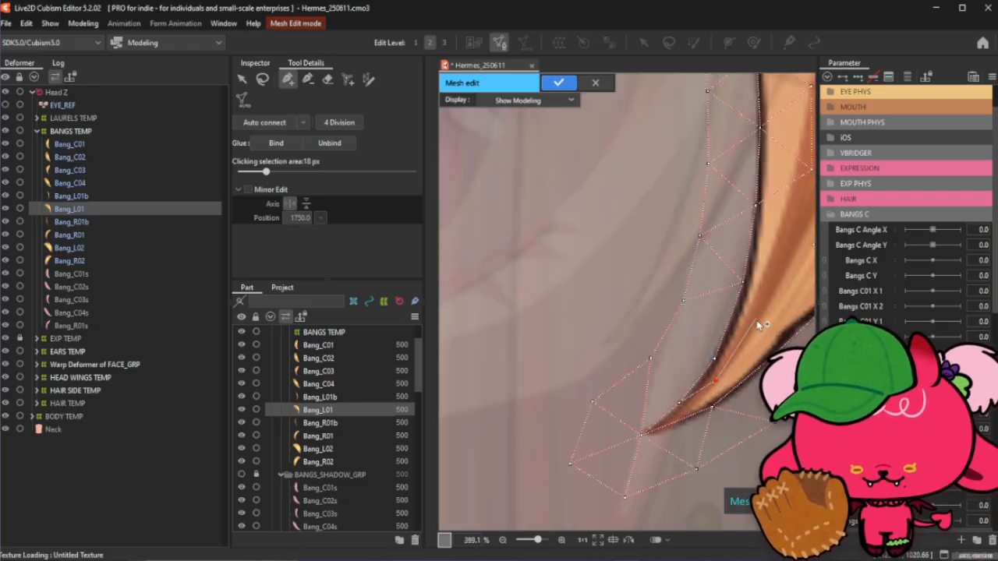
click(759, 323)
scroll(759, 323, down, 2)
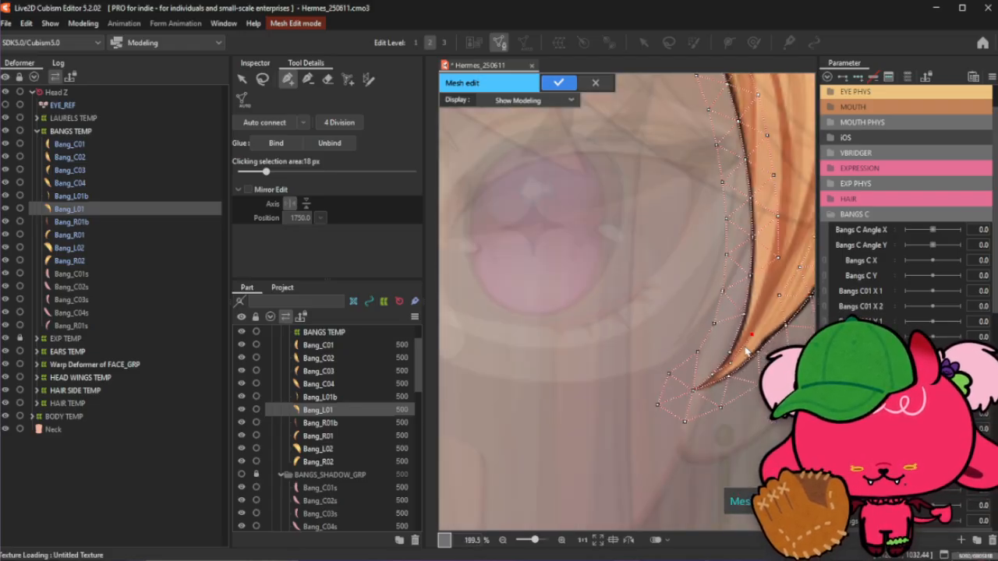
click(784, 306)
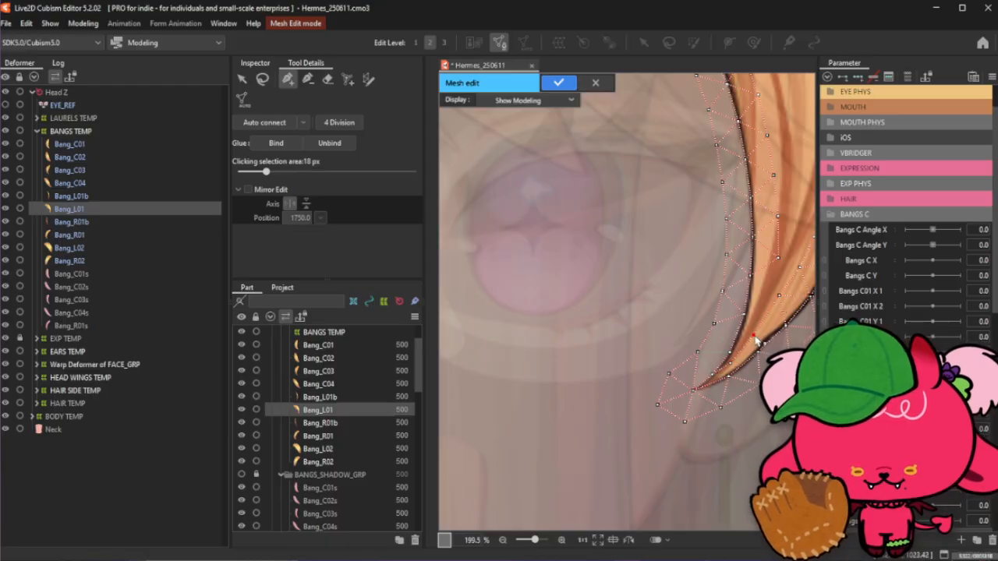
click(745, 318)
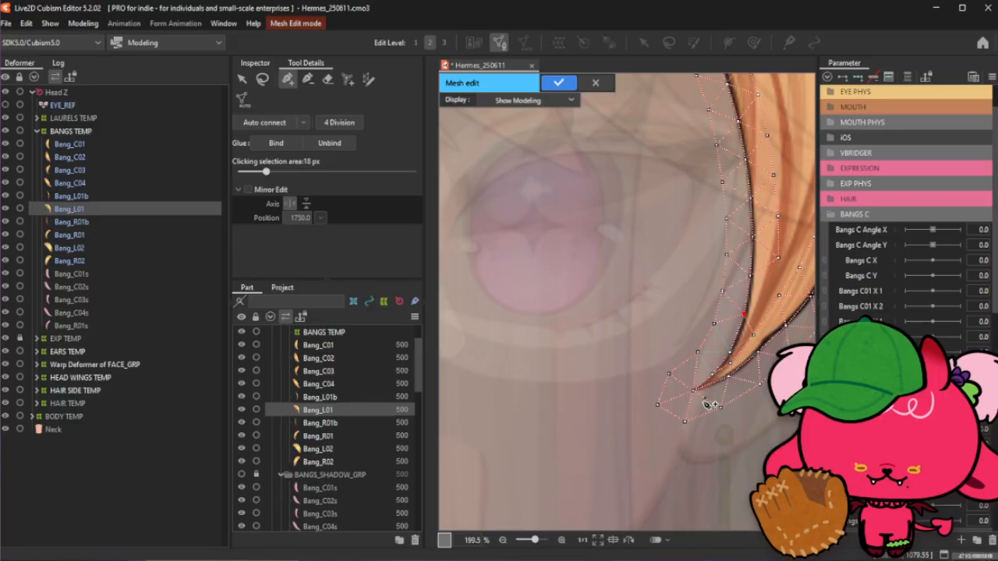
- Review the generated mesh along the whole strand from root to tip
scroll(609, 405, down, 5)
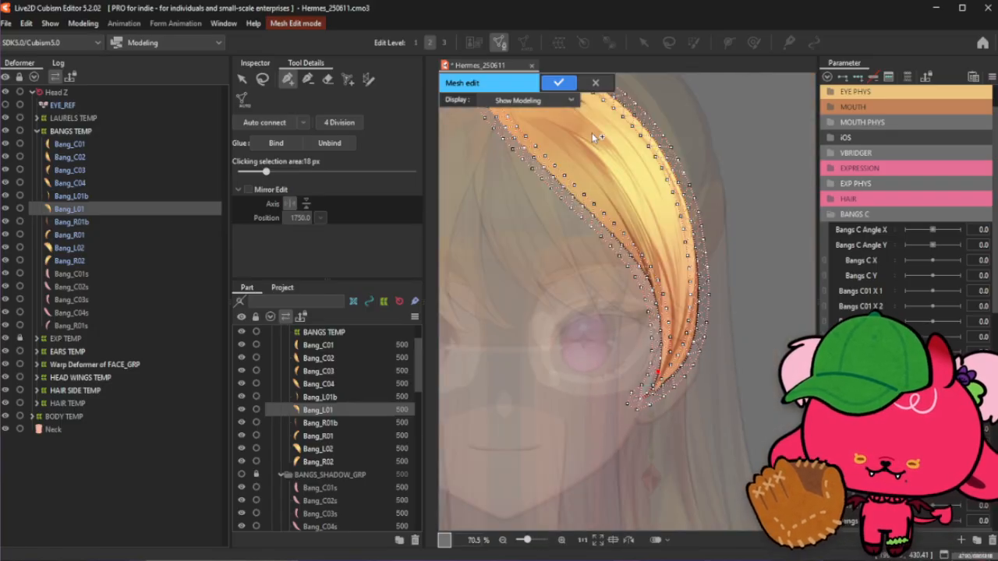
scroll(591, 133, up, 4)
scroll(626, 225, down, 3)
scroll(484, 124, up, 2)
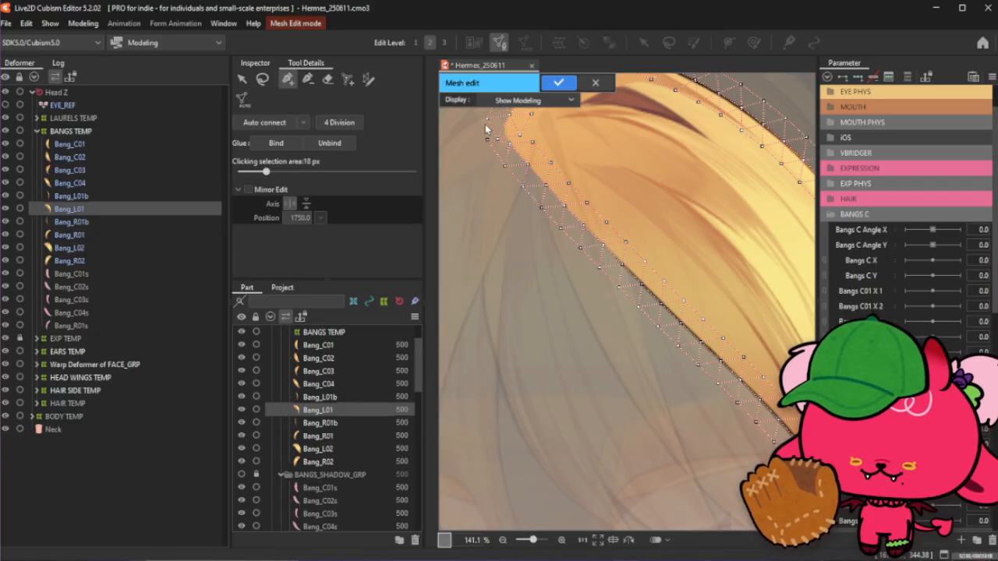
scroll(595, 360, up, 1)
scroll(575, 290, down, 3)
scroll(581, 234, up, 3)
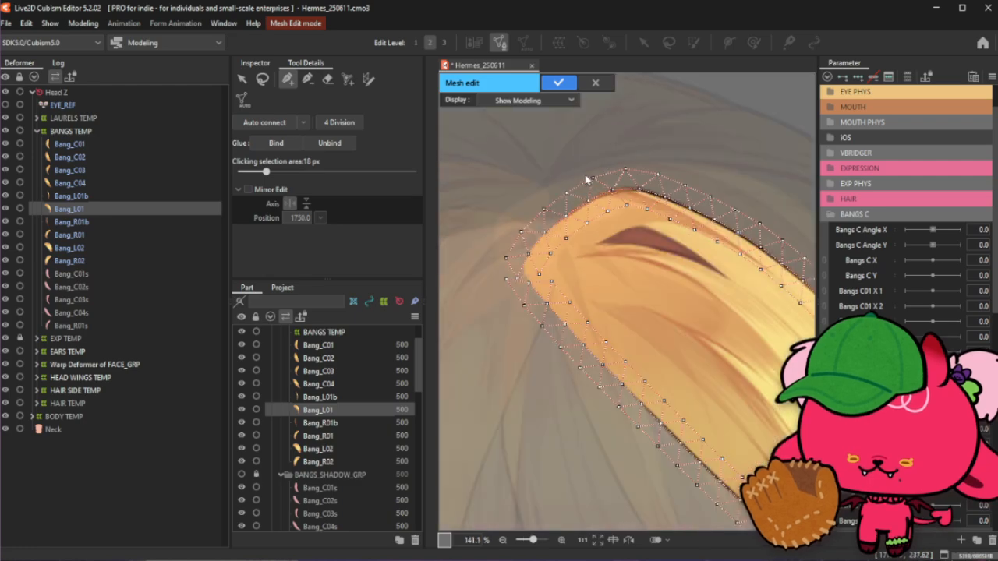
click(311, 80)
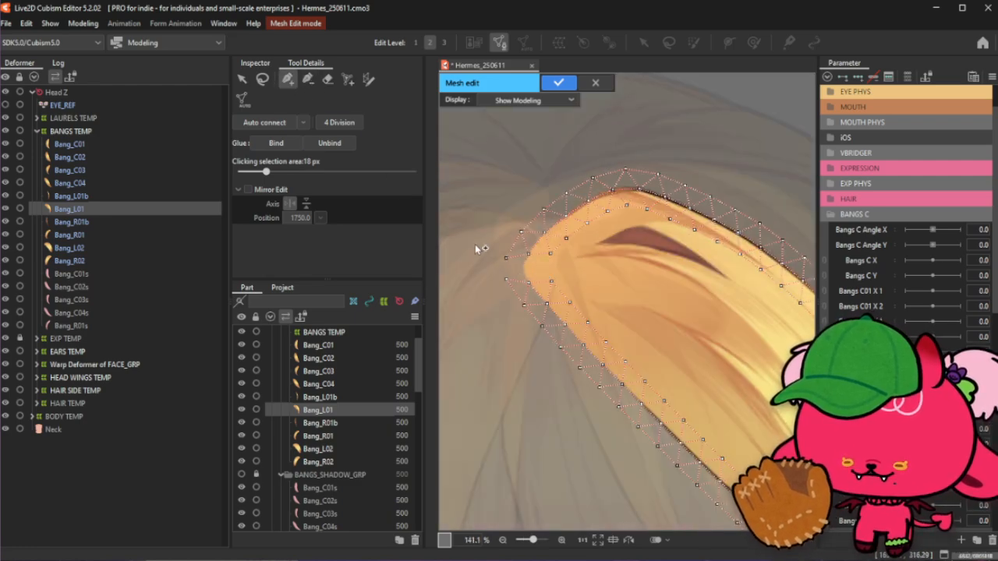
scroll(476, 246, up, 2)
click(541, 280)
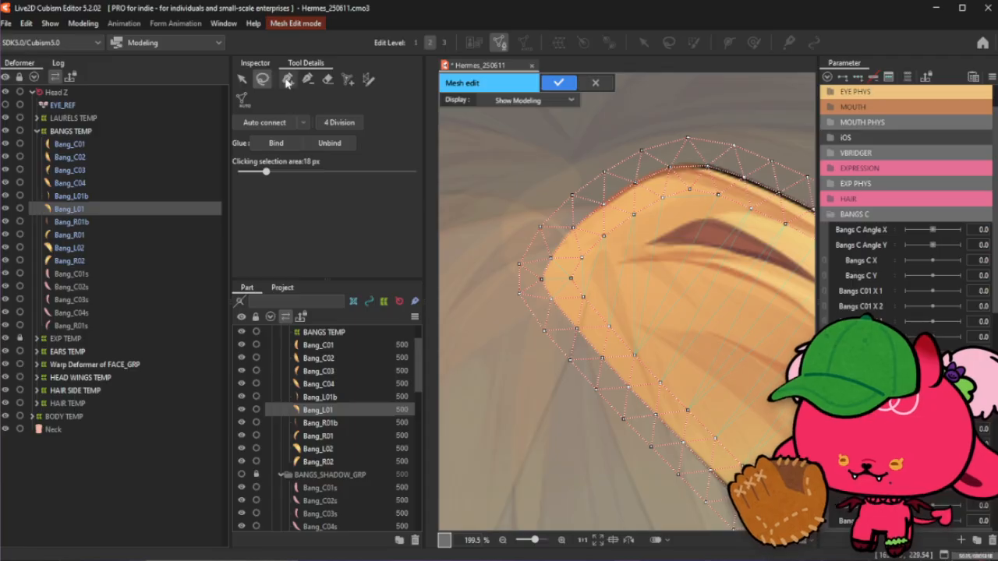
scroll(525, 205, down, 5)
scroll(672, 282, up, 5)
scroll(678, 327, down, 5)
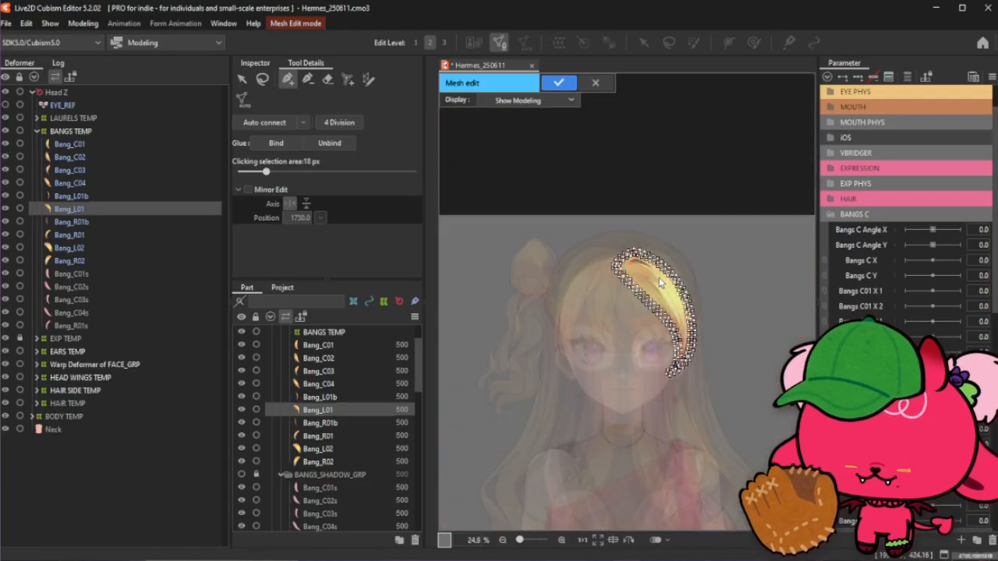
scroll(686, 327, up, 4)
scroll(640, 390, up, 2)
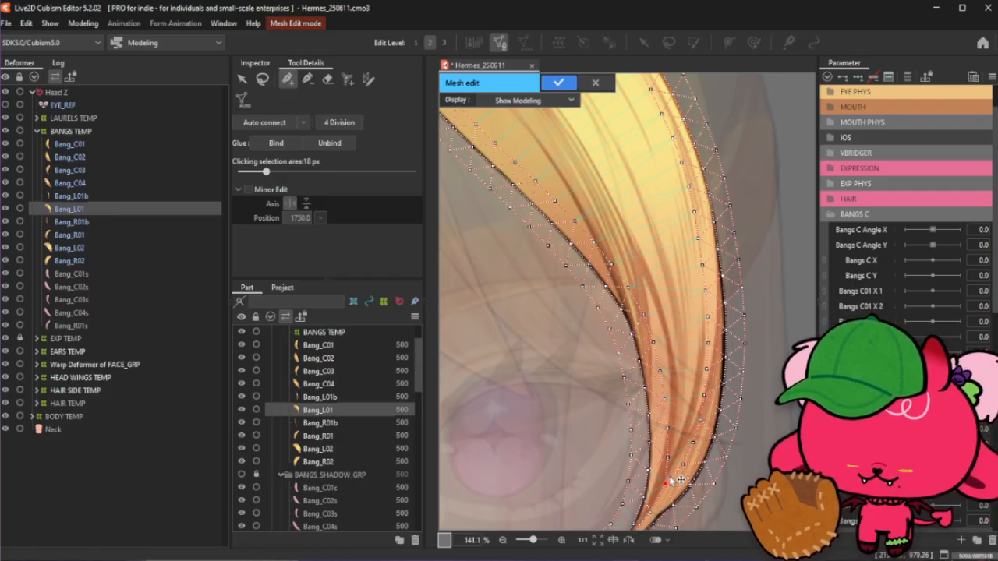
scroll(668, 479, up, 2)
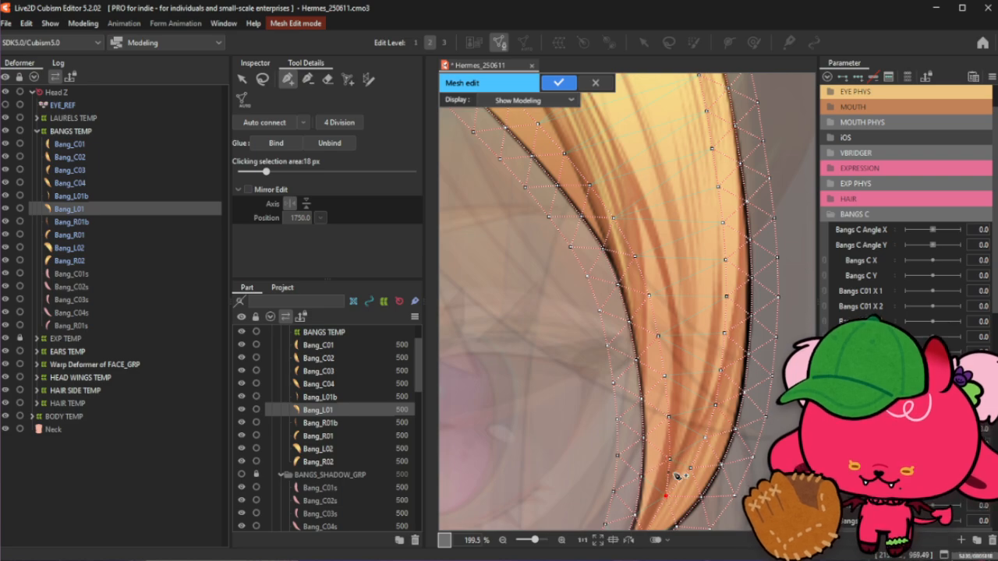
scroll(679, 471, up, 2)
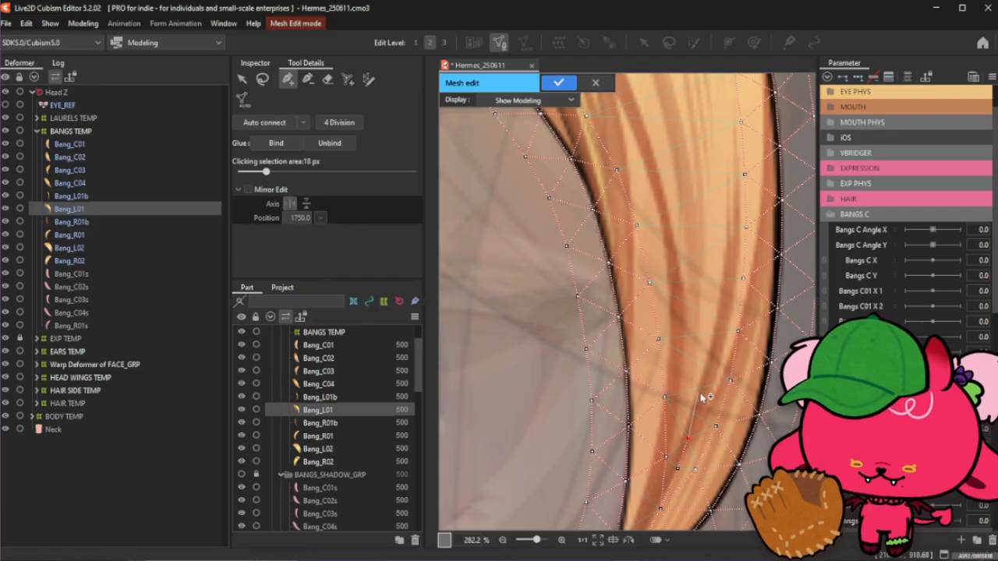
- Zoom in on the strand's lower section, reselect the stroke tool and place a stroke point inside the strand
scroll(704, 398, down, 2)
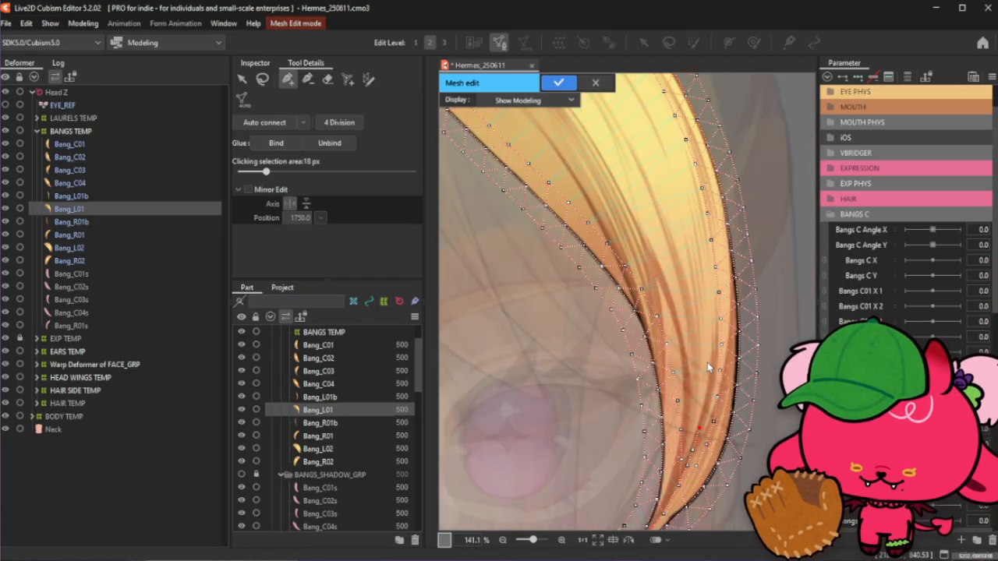
scroll(707, 417, up, 1)
scroll(706, 417, down, 1)
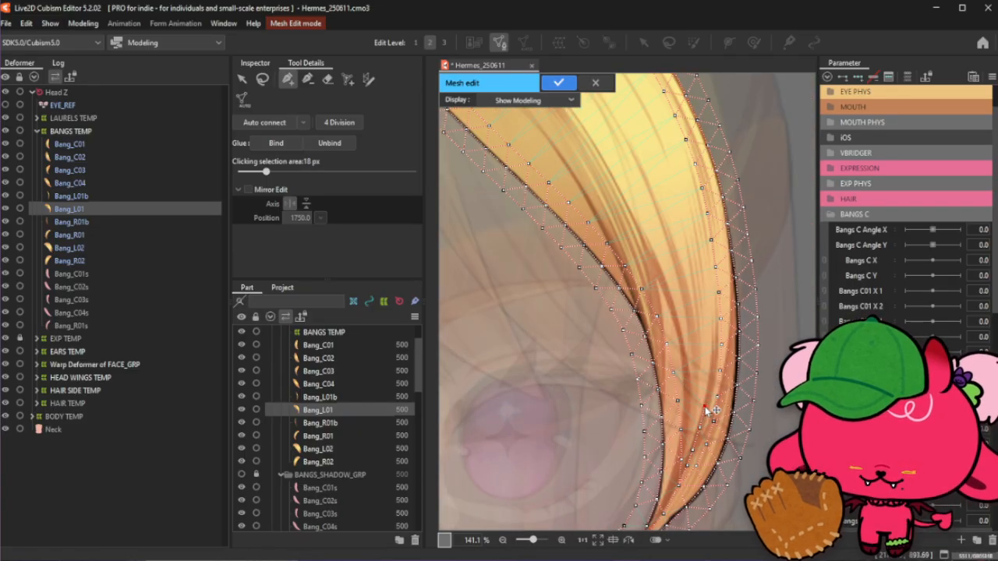
scroll(715, 387, up, 1)
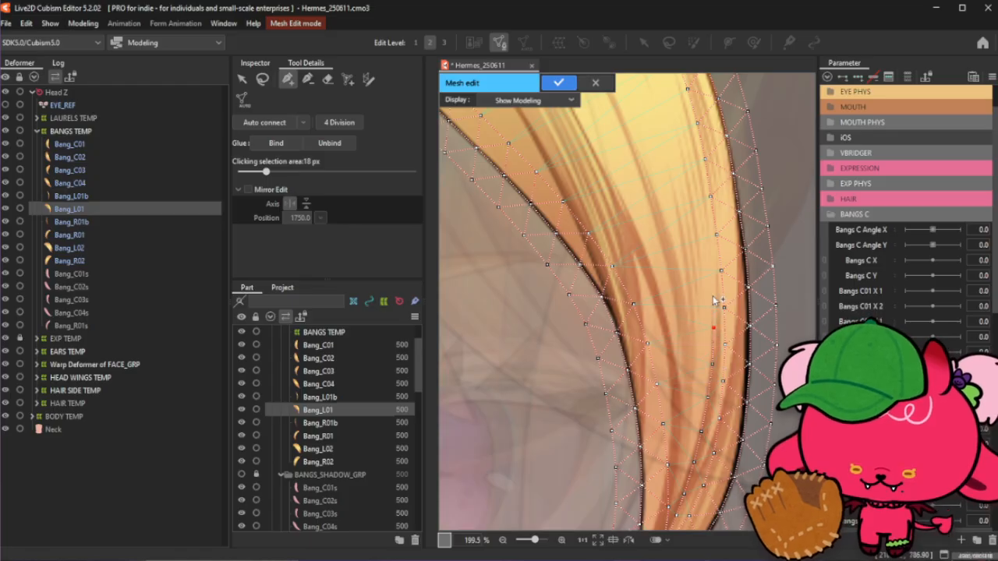
scroll(721, 294, up, 2)
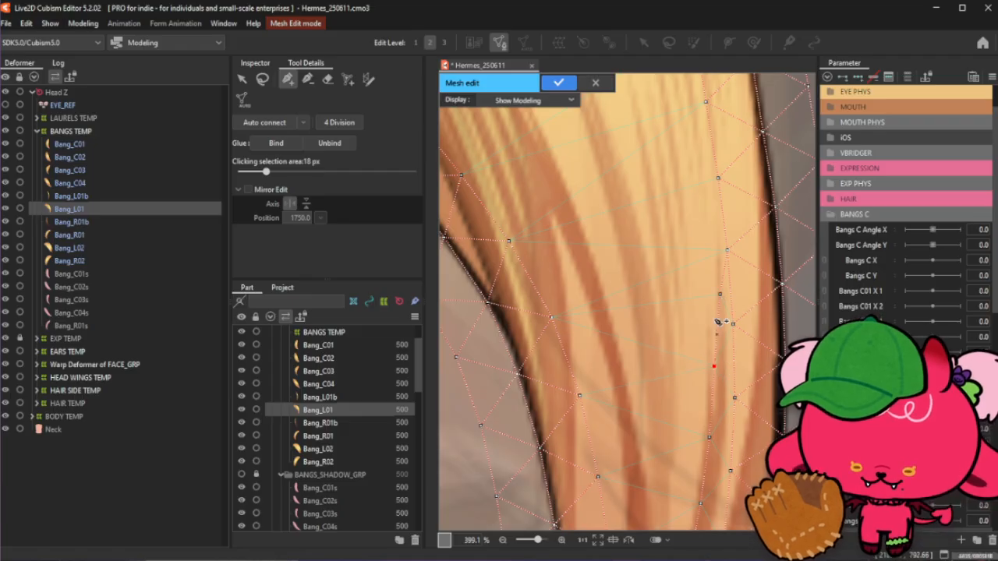
scroll(719, 301, down, 3)
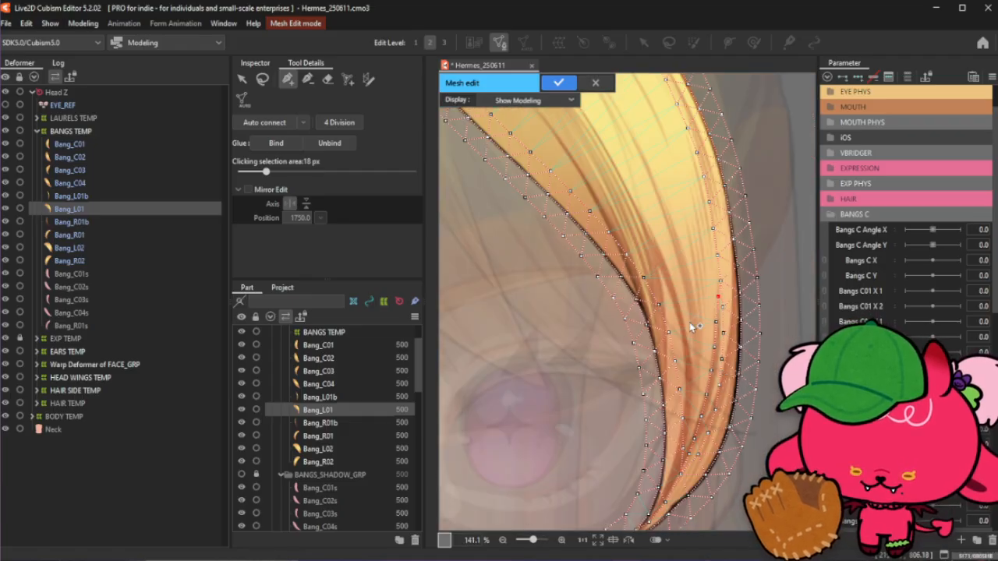
click(262, 79)
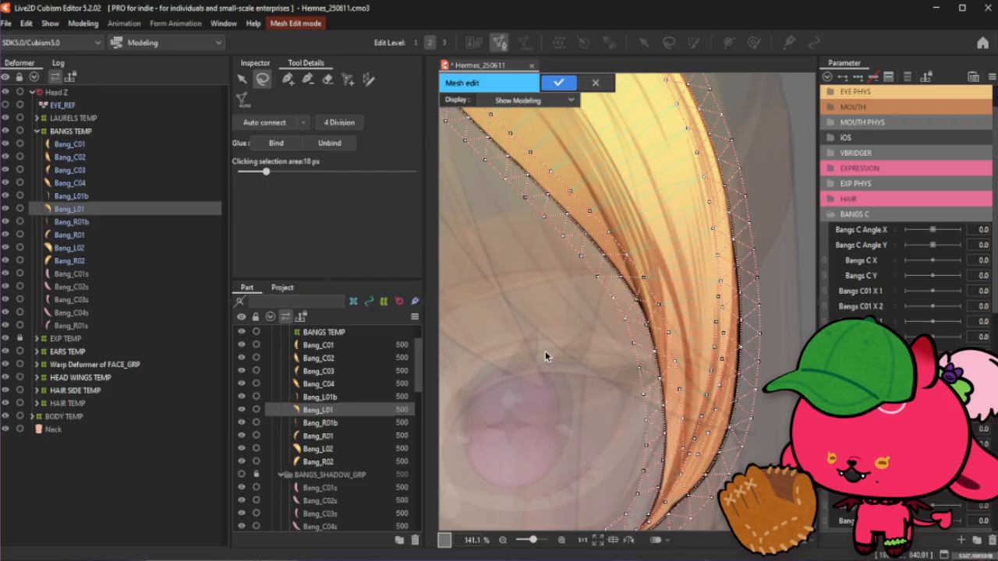
click(288, 81)
scroll(683, 451, up, 2)
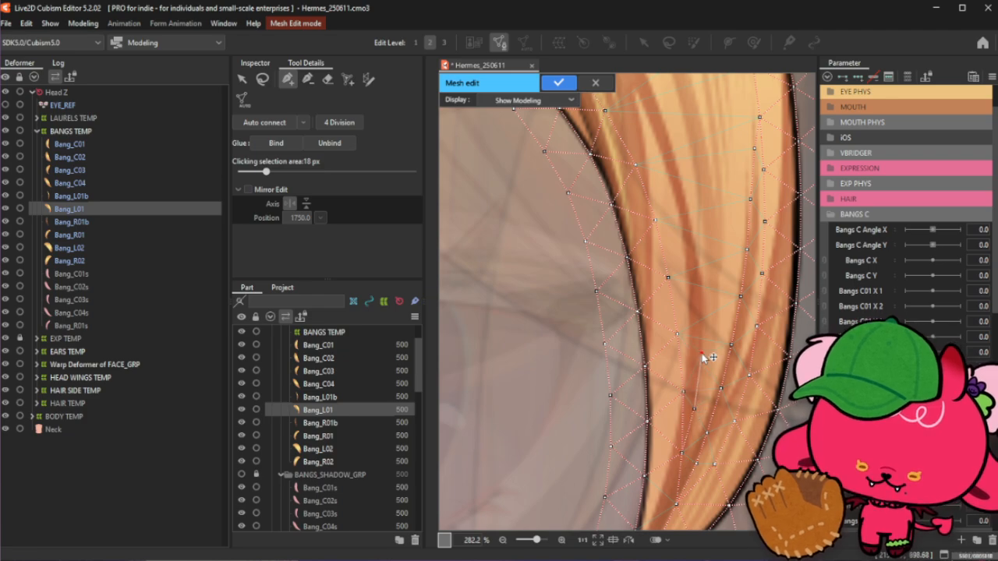
click(702, 355)
- Place stroke points through the strand's interior from near its root down toward the middle
scroll(705, 313, down, 2)
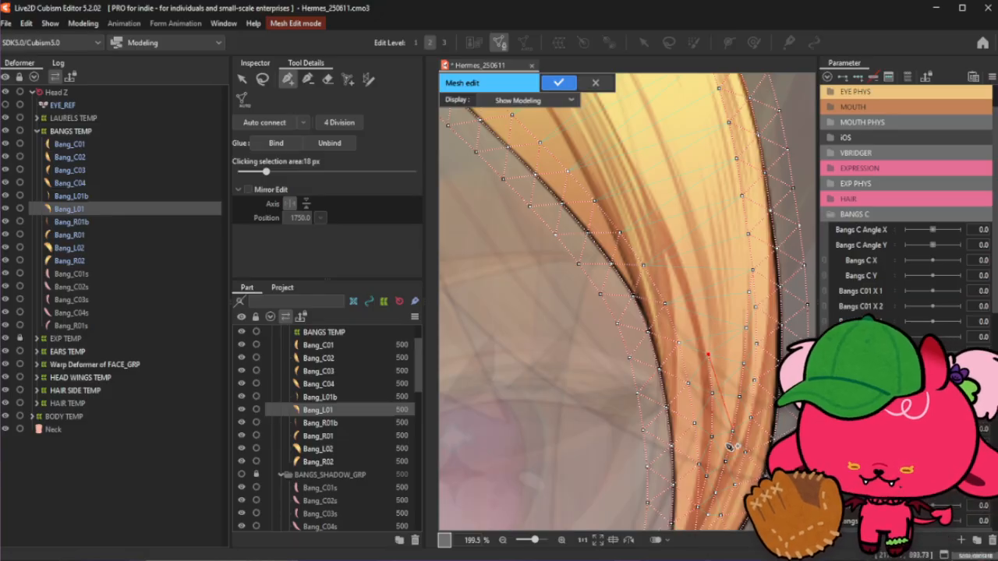
scroll(705, 343, up, 2)
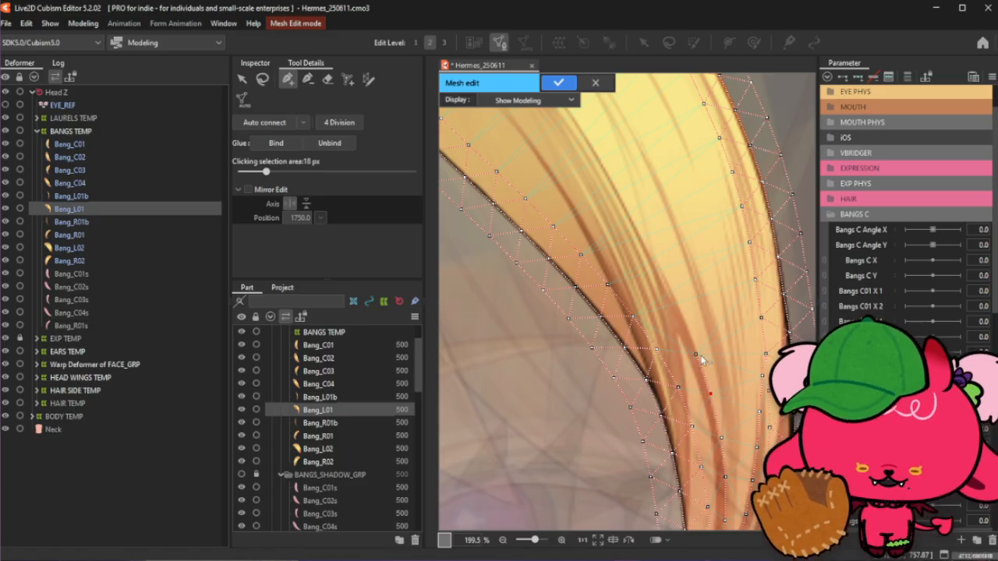
scroll(691, 363, down, 3)
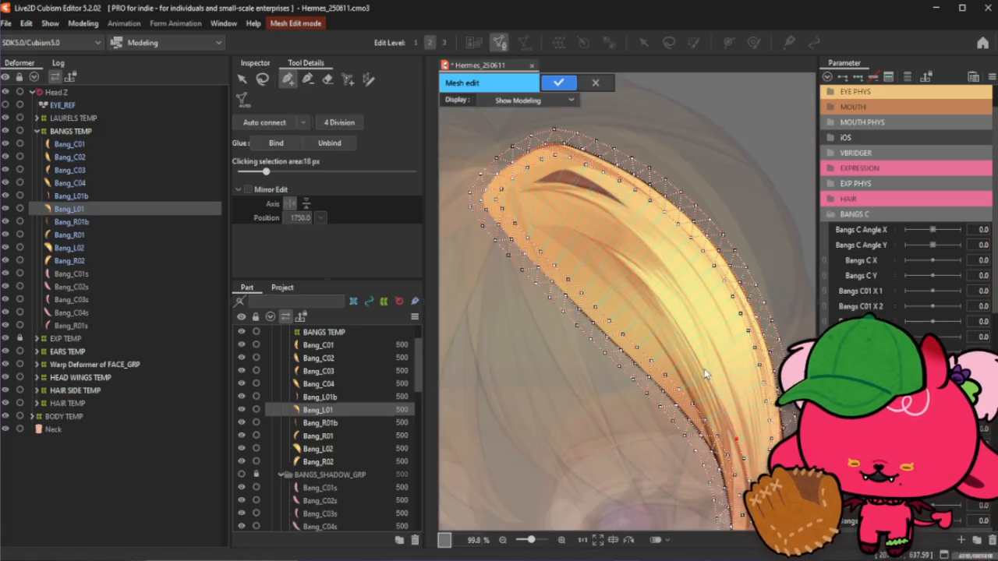
scroll(706, 371, up, 2)
scroll(710, 377, down, 3)
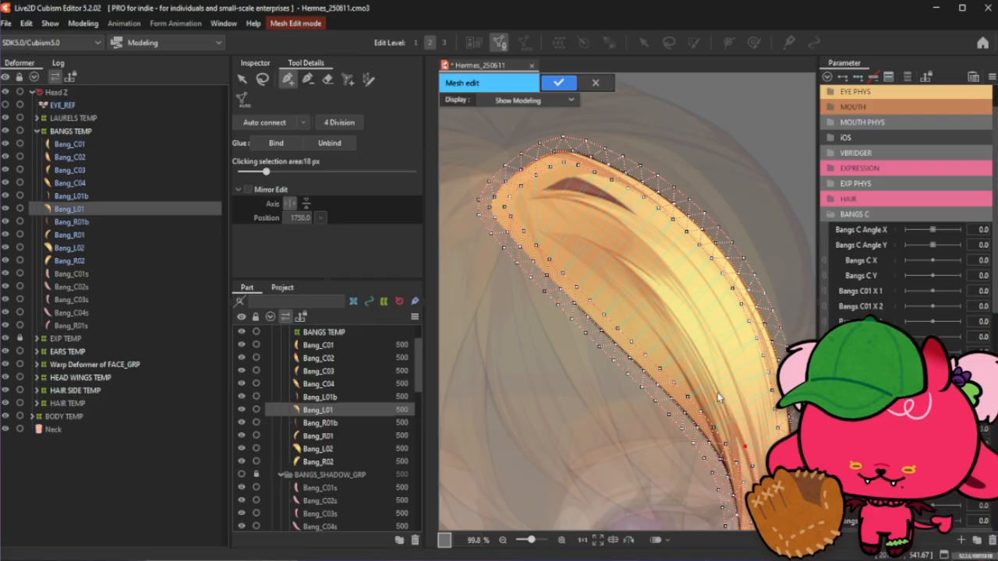
scroll(711, 360, up, 3)
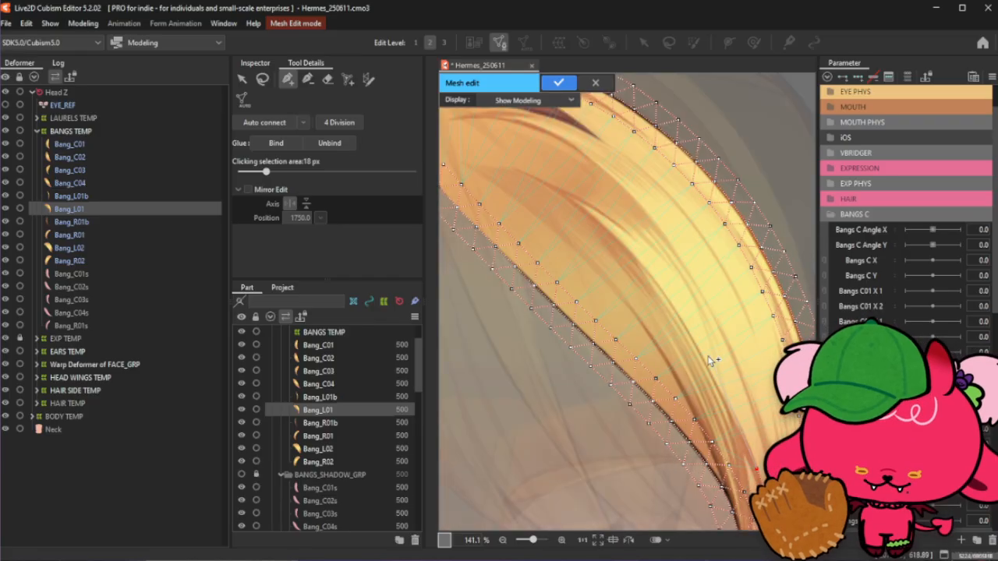
click(575, 202)
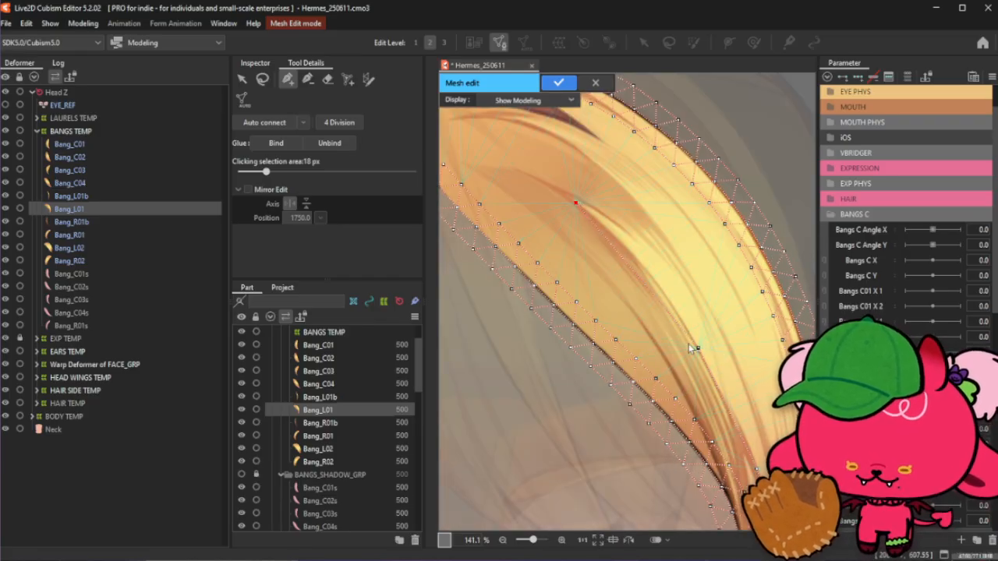
scroll(581, 223, down, 2)
scroll(502, 172, up, 2)
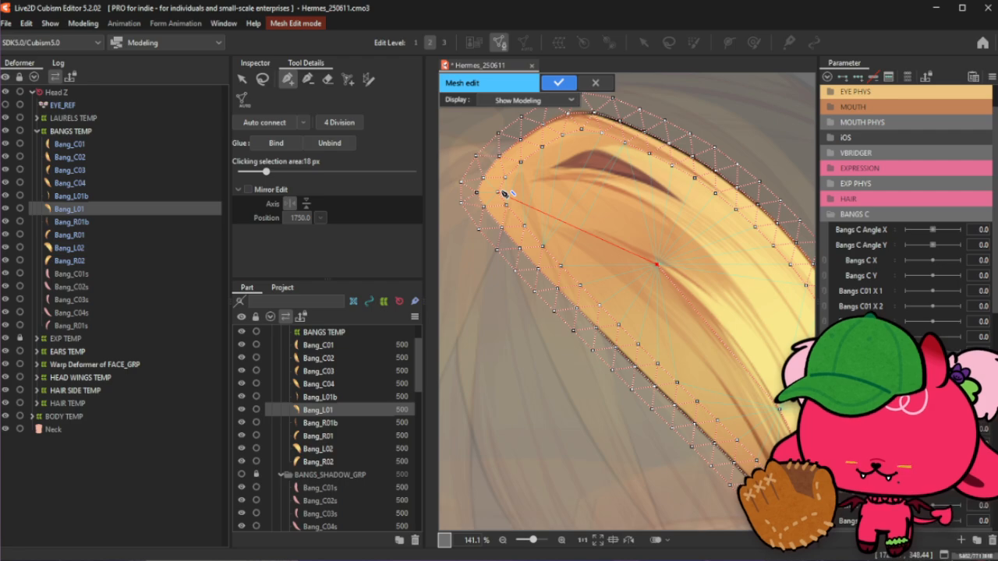
drag(503, 192, 544, 211)
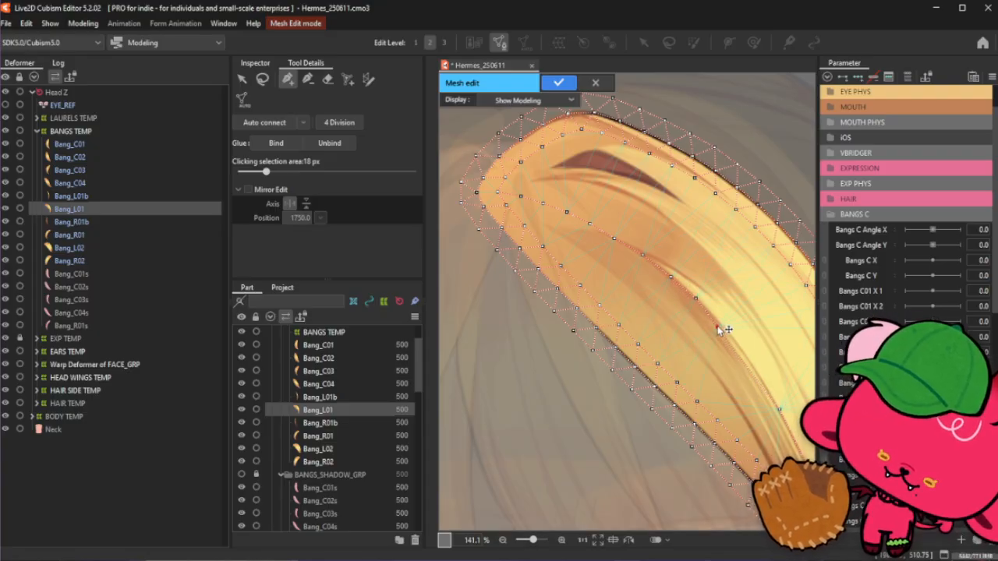
click(745, 359)
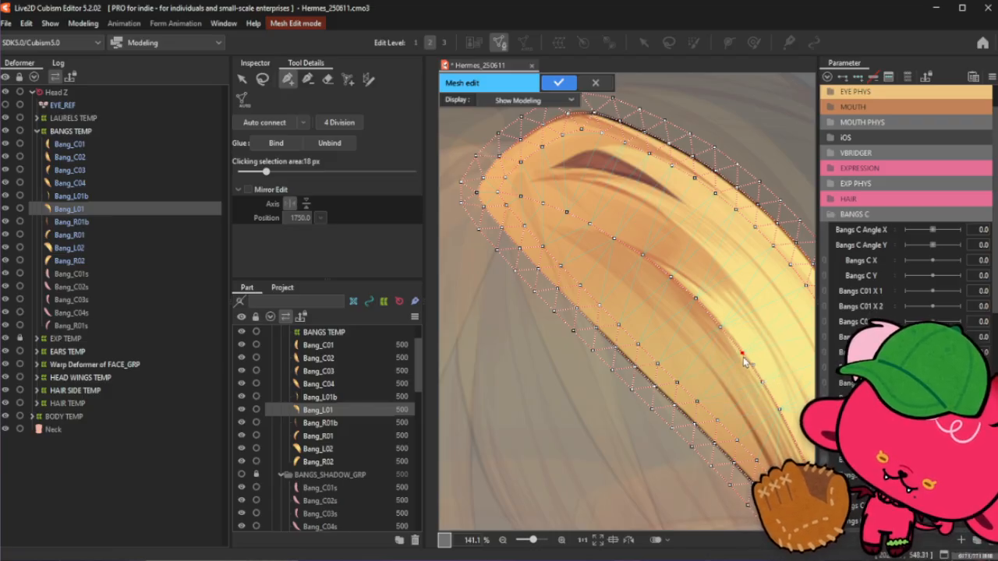
- Add stroke points along the strand's inner shading line and confirm the stroke
scroll(721, 328, down, 2)
scroll(721, 327, down, 2)
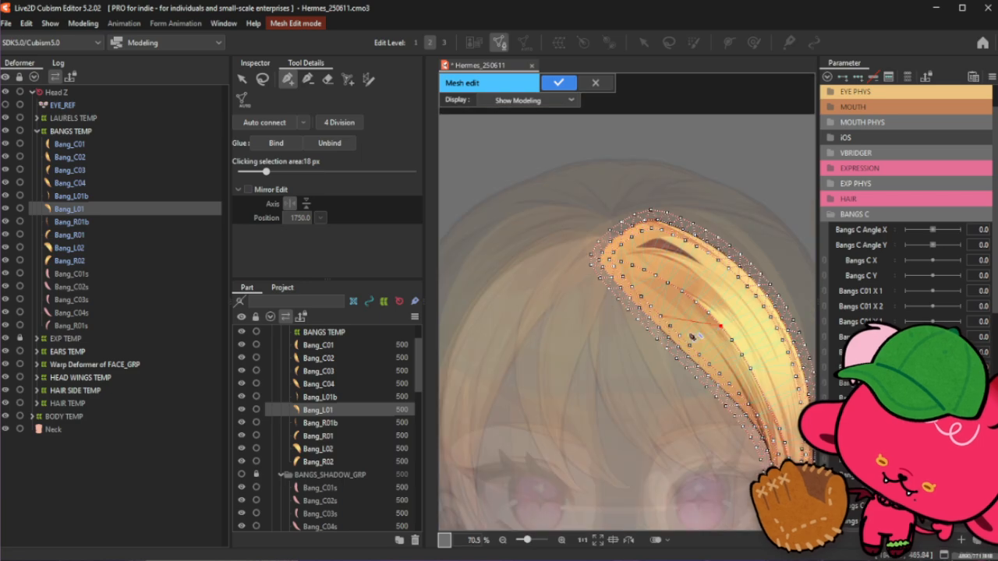
scroll(725, 328, up, 4)
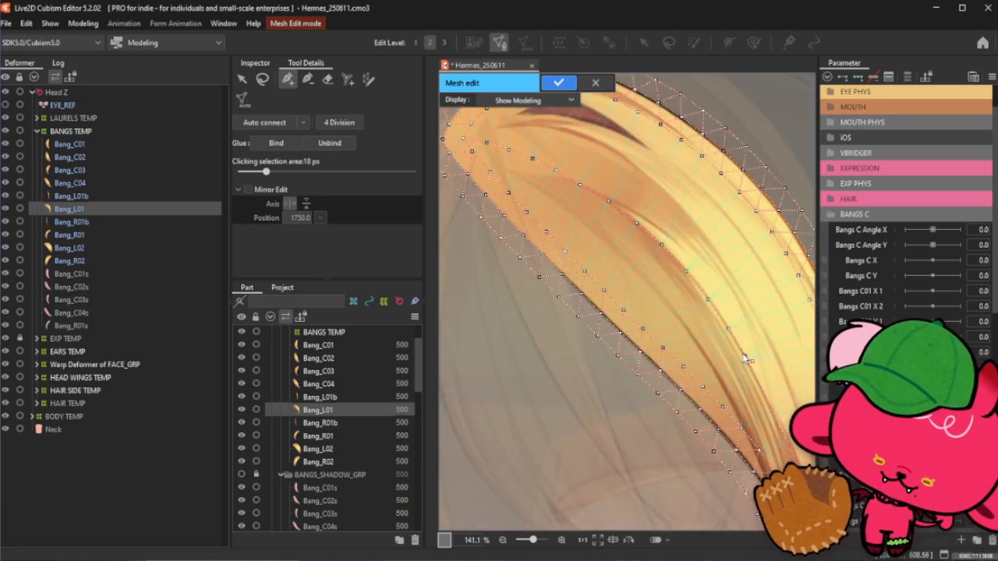
scroll(729, 327, up, 2)
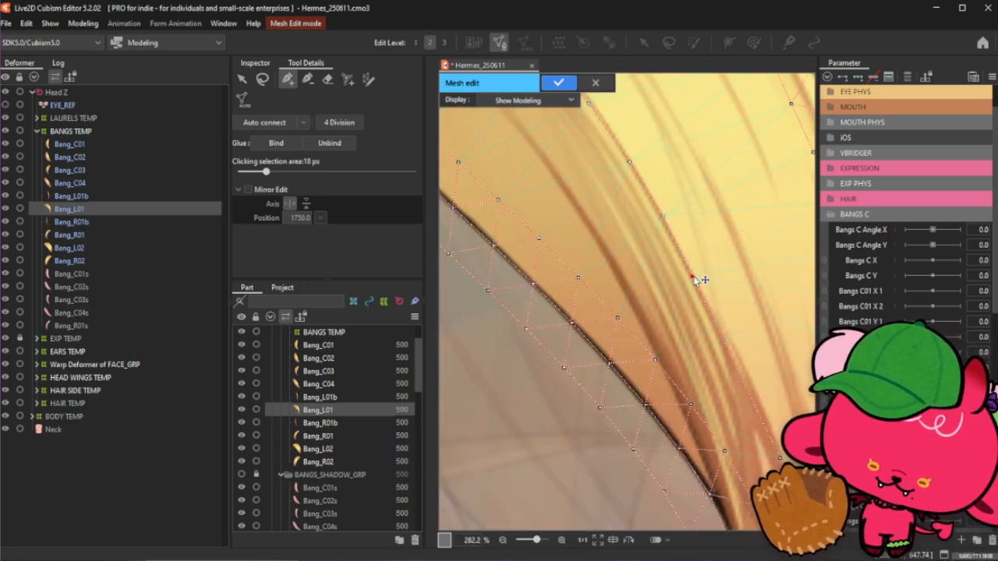
click(694, 276)
click(719, 331)
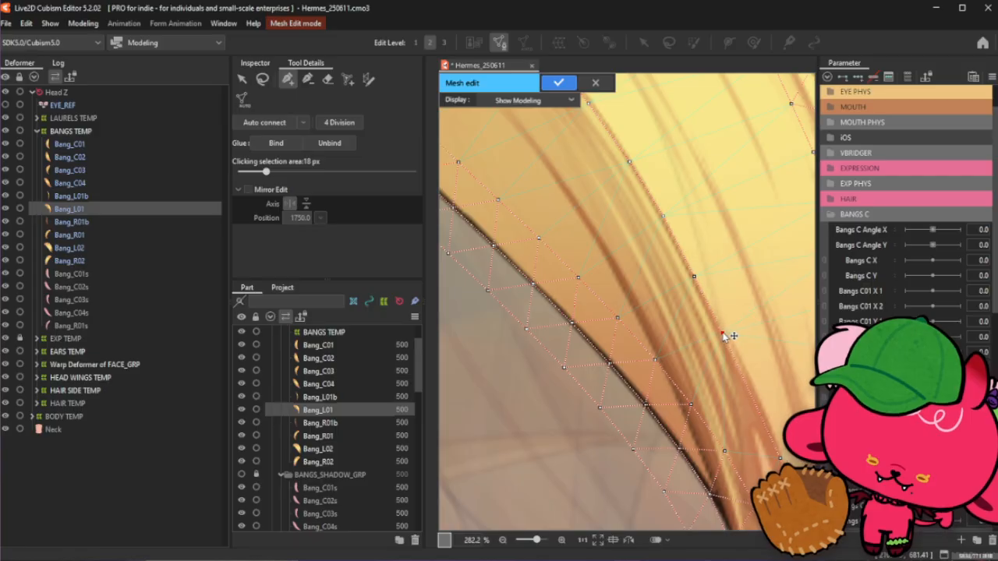
click(748, 387)
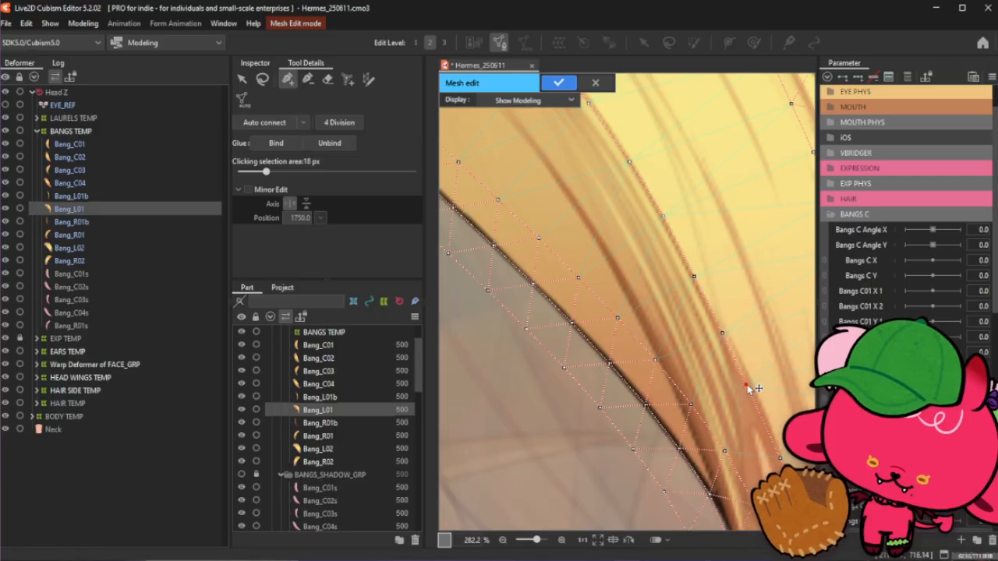
click(765, 424)
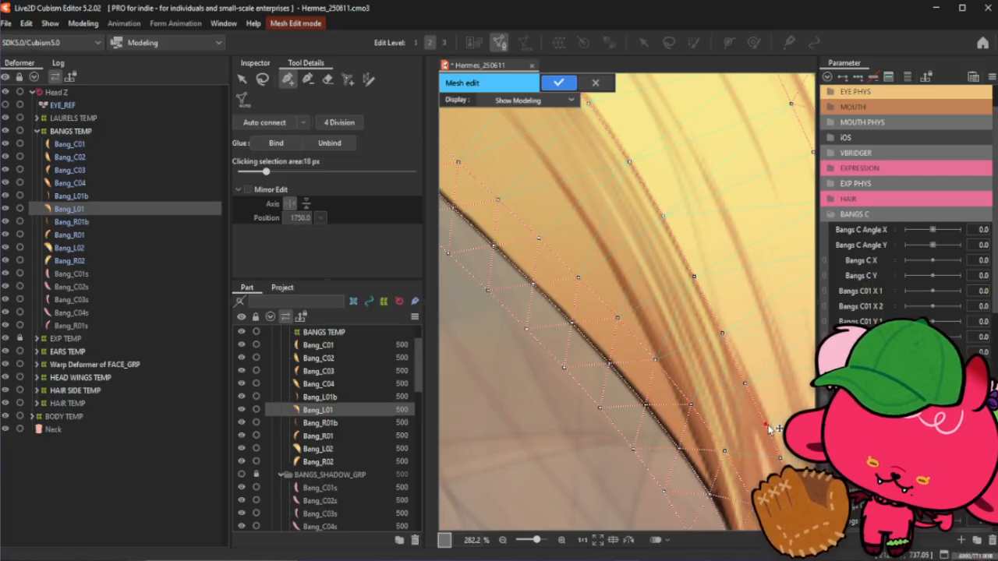
click(746, 385)
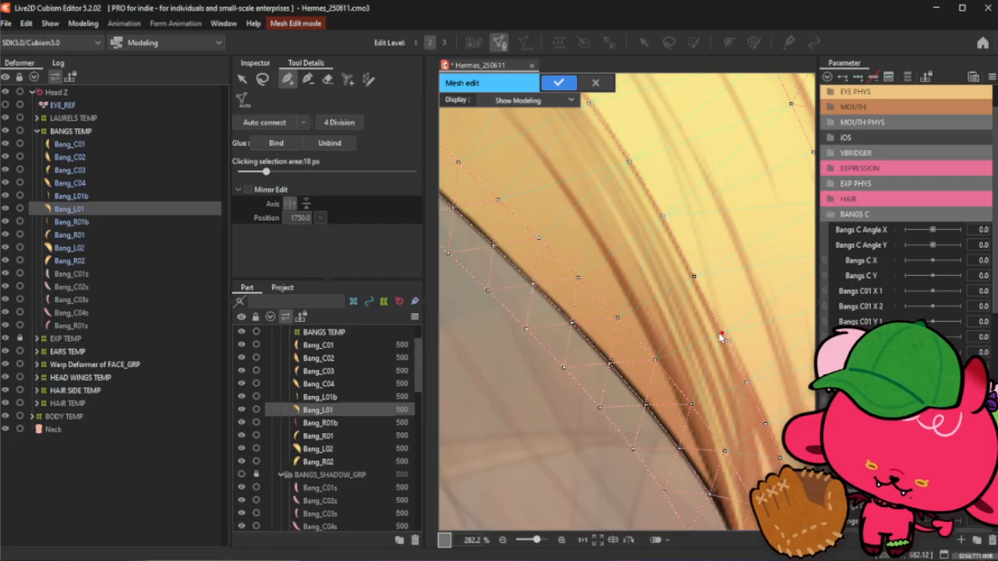
scroll(711, 349, down, 3)
scroll(703, 356, down, 1)
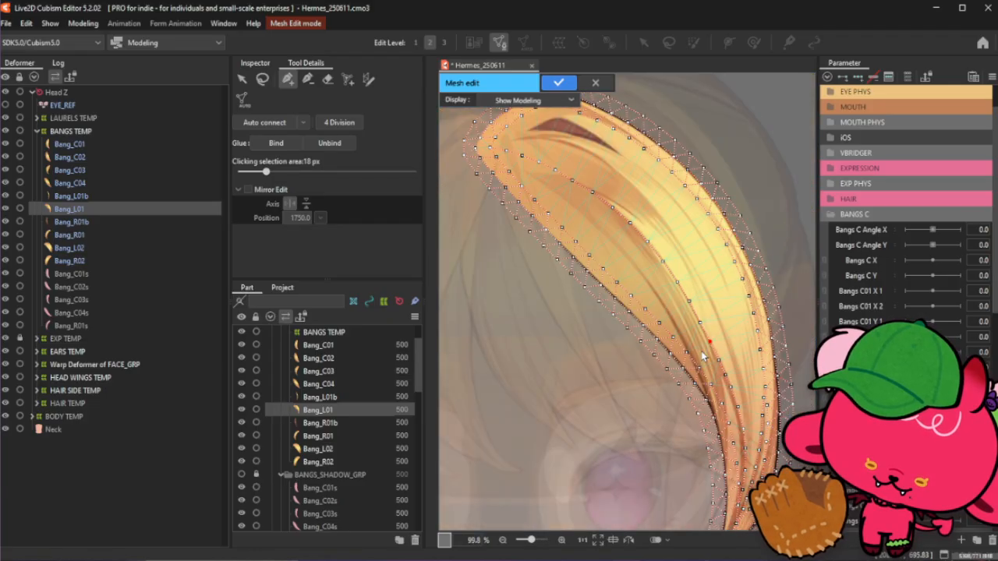
click(261, 79)
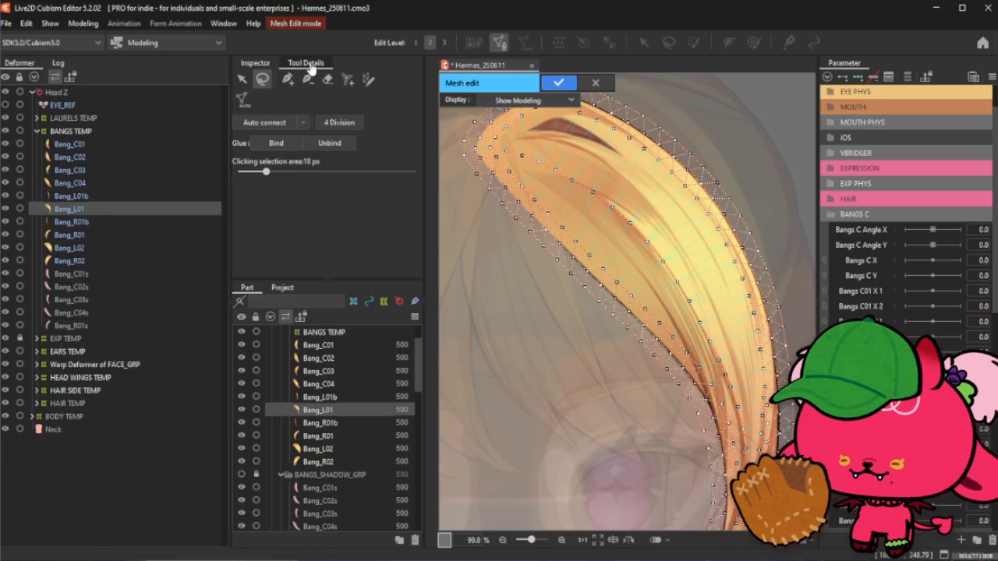
click(287, 79)
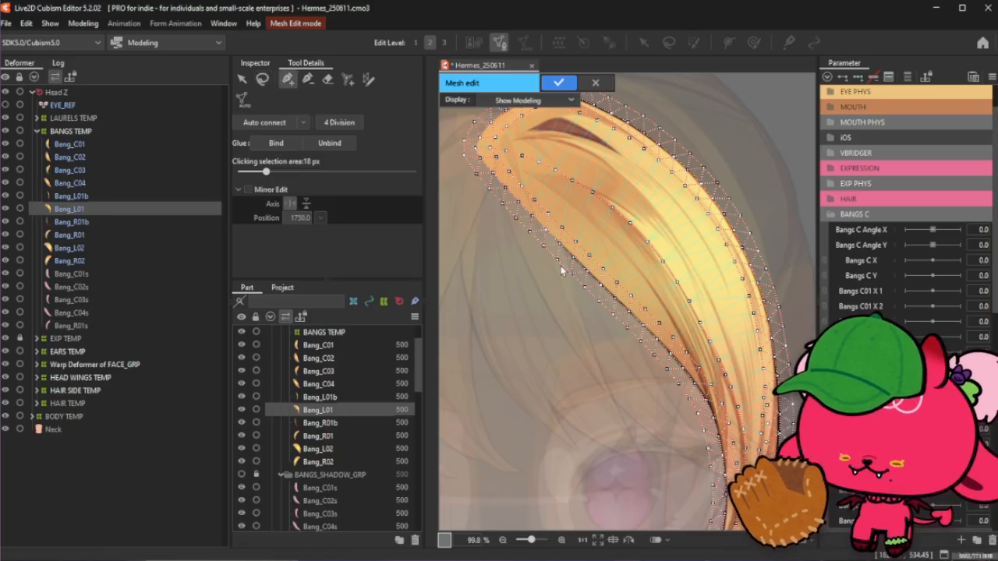
- Place and reposition stroke points along the inner shading line in the strand's lower section
scroll(657, 297, up, 3)
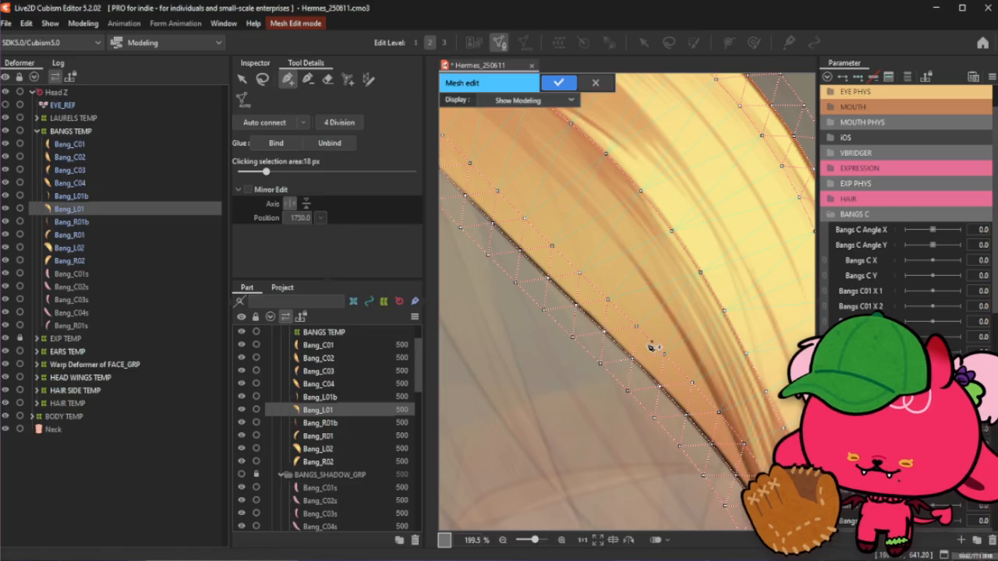
drag(718, 413, 710, 348)
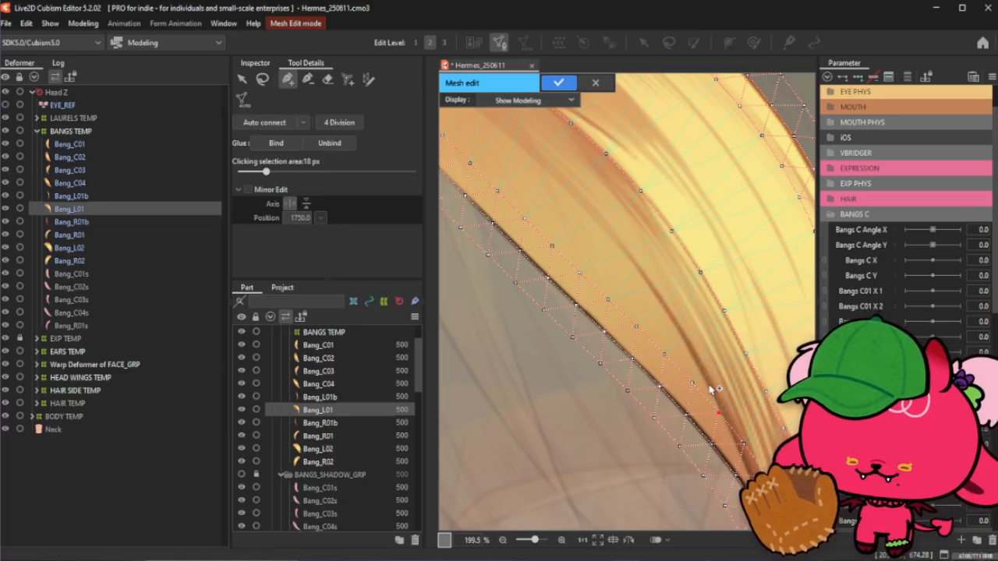
scroll(711, 389, up, 1)
drag(710, 387, 659, 305)
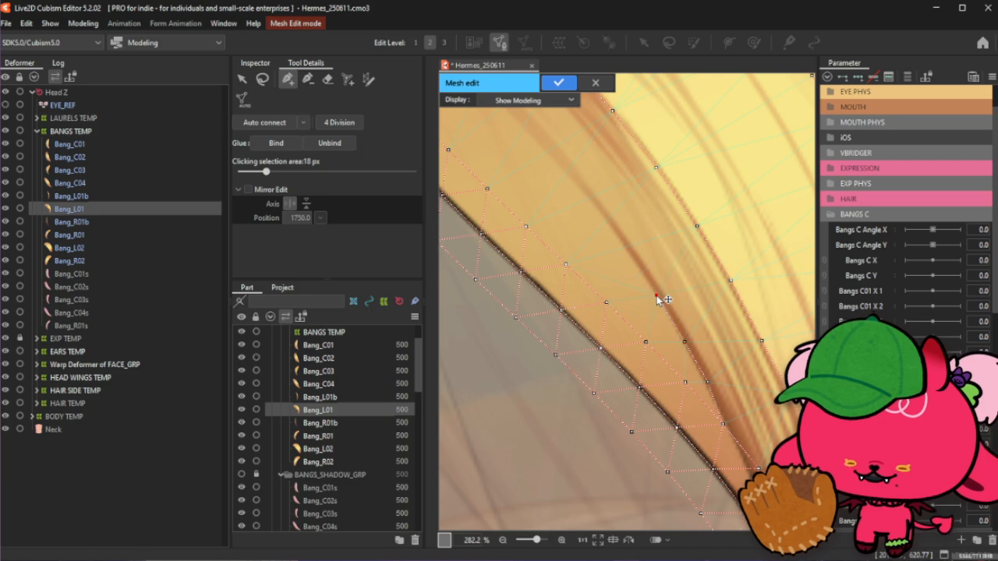
scroll(673, 363, down, 3)
scroll(647, 282, up, 2)
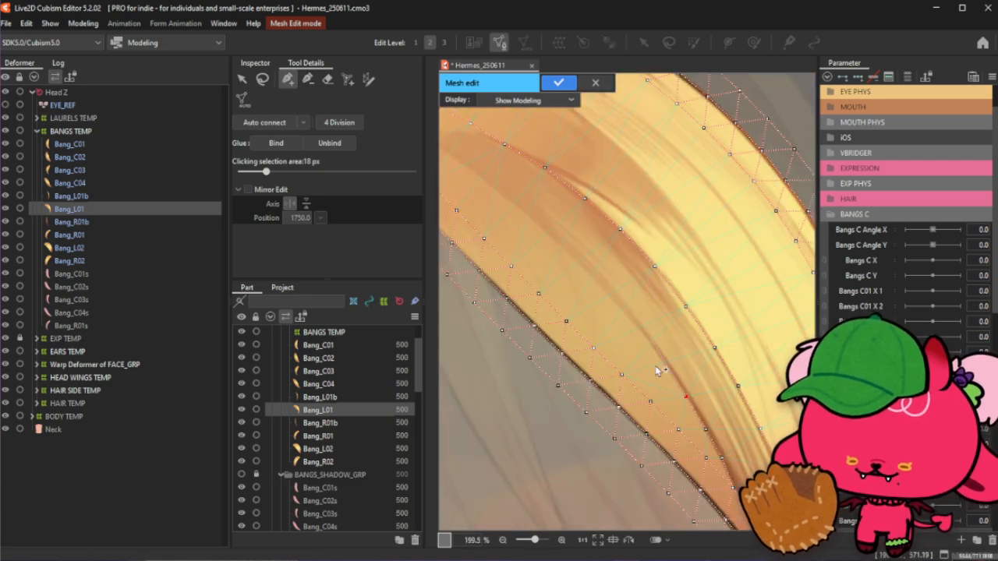
drag(658, 371, 641, 337)
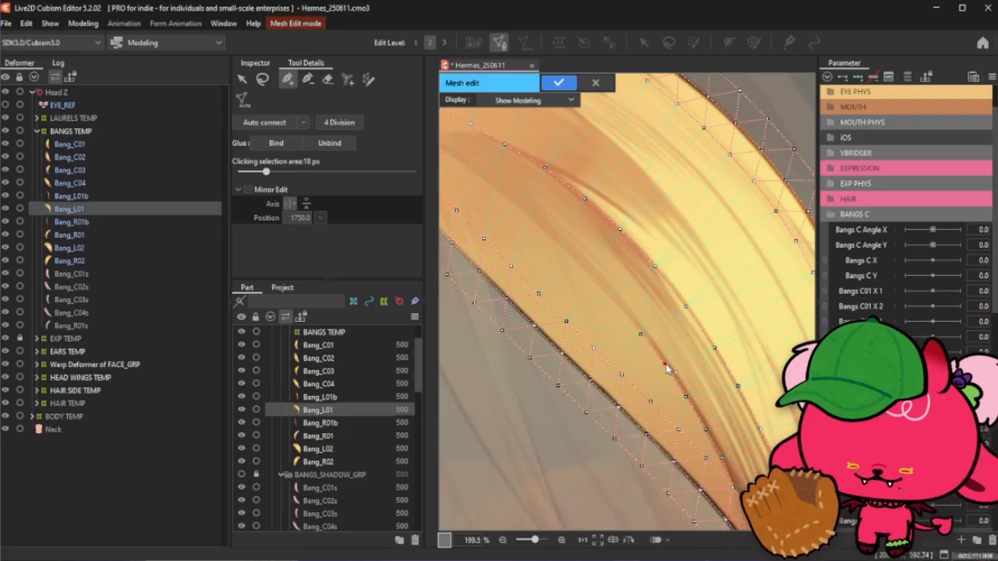
- Place stroke points along the shading line from the strand's middle up toward its root
scroll(573, 225, up, 1)
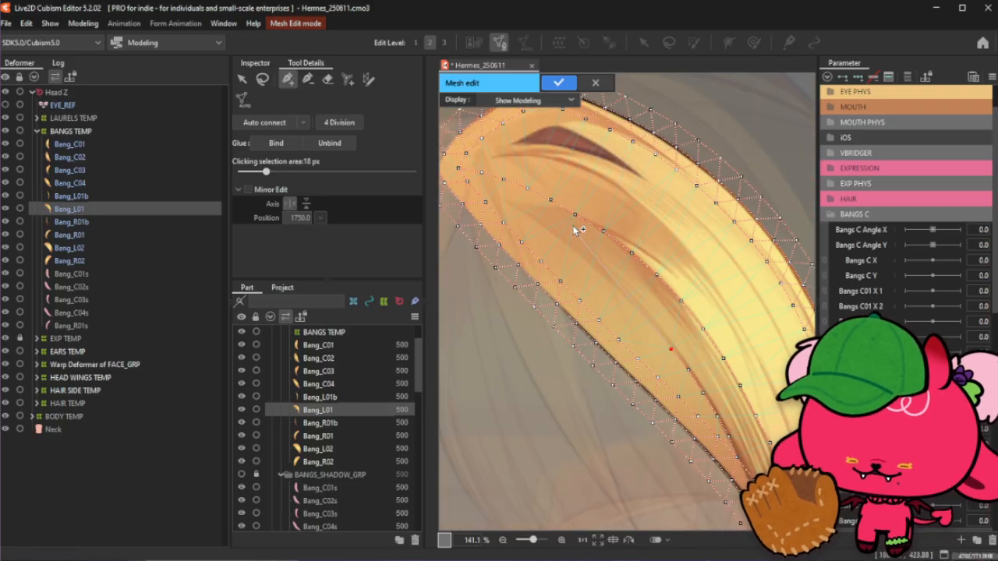
scroll(616, 306, down, 1)
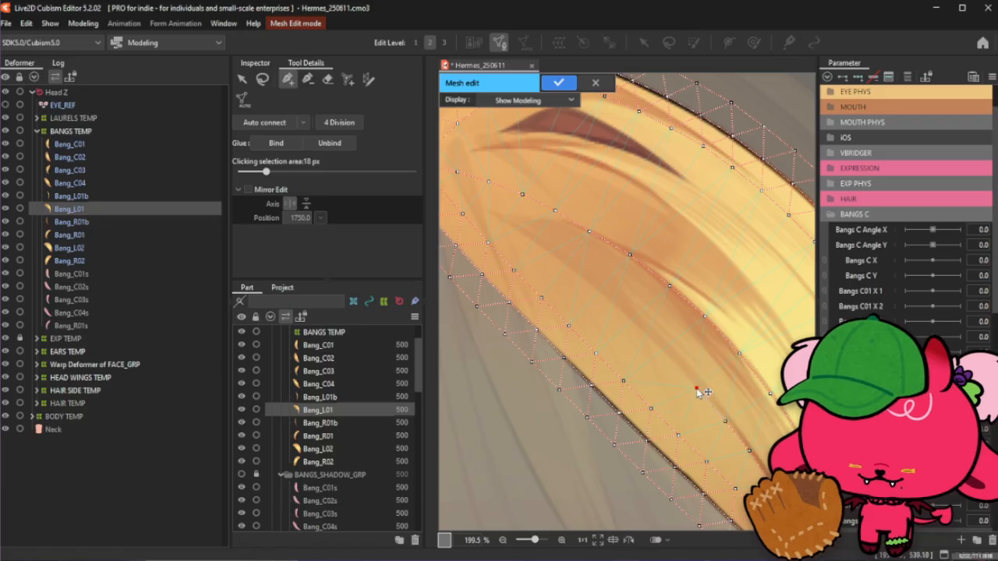
click(670, 359)
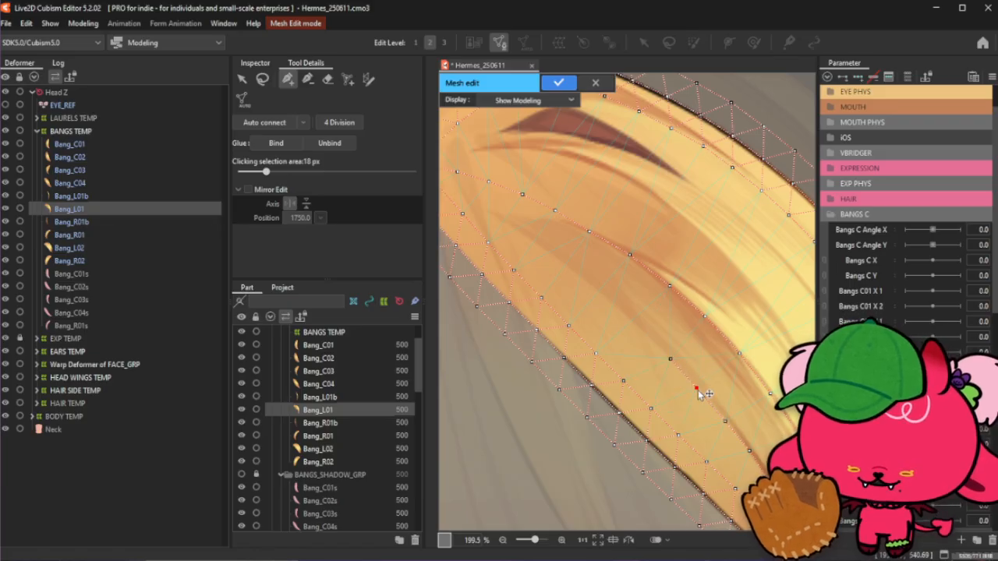
click(669, 359)
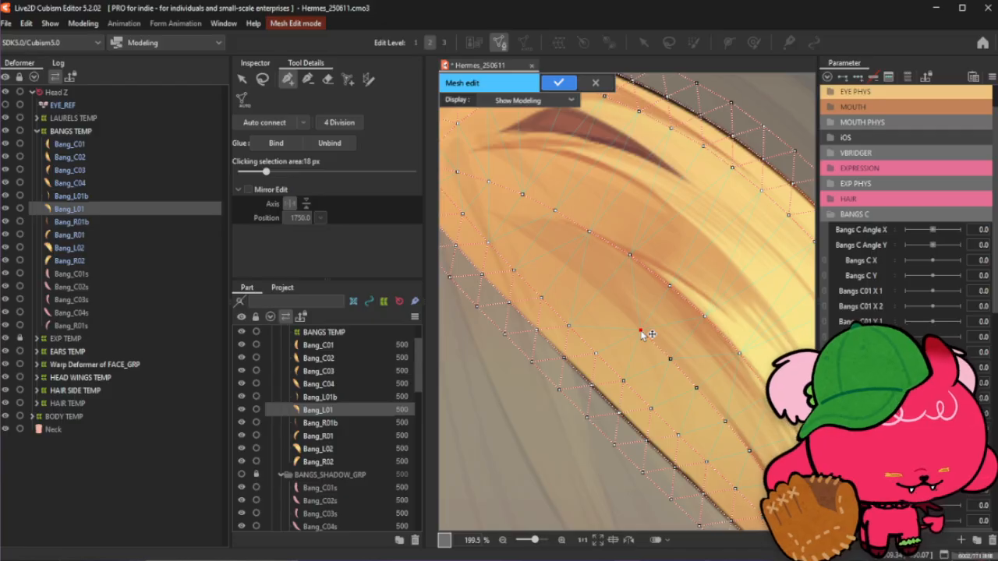
click(613, 305)
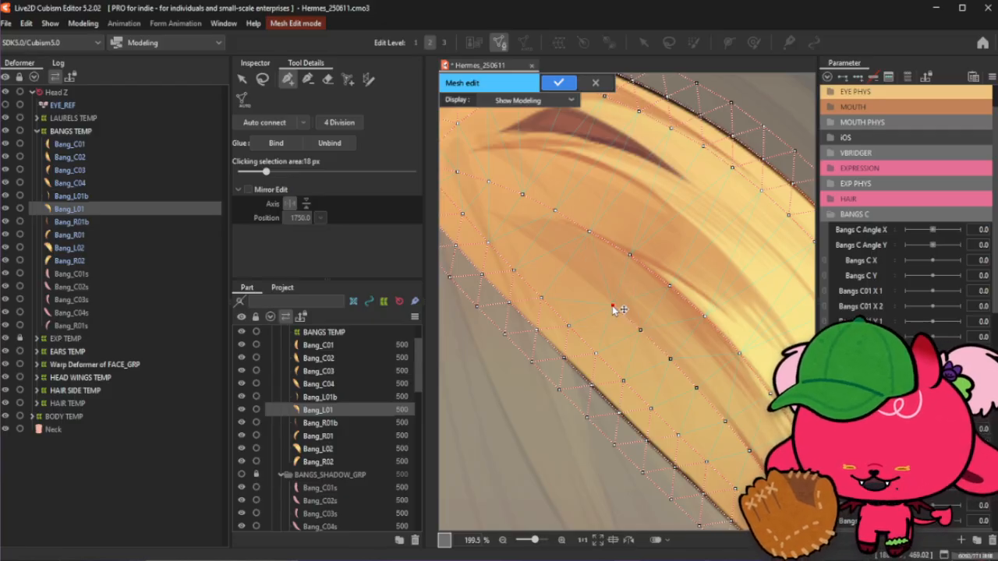
click(556, 261)
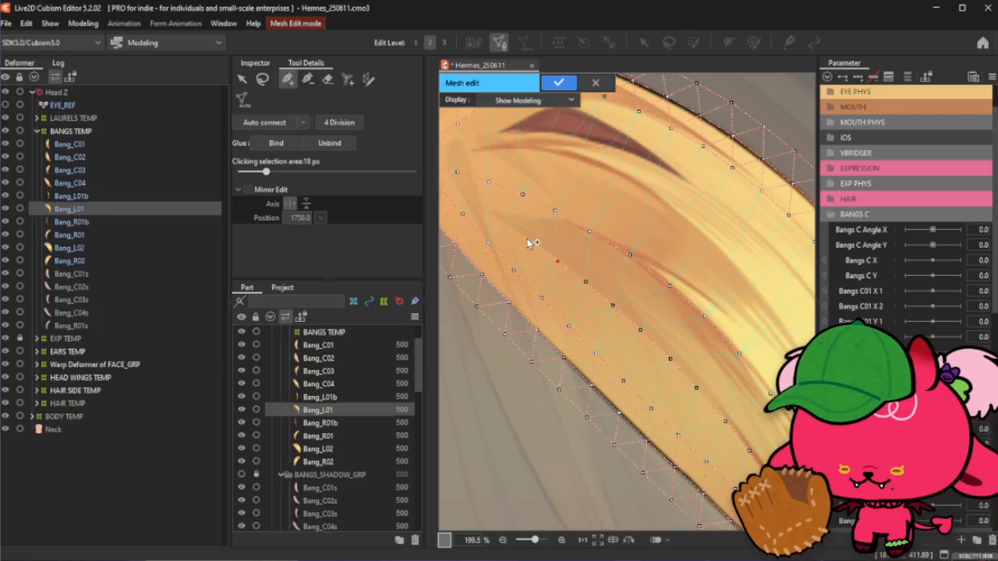
click(527, 238)
click(494, 219)
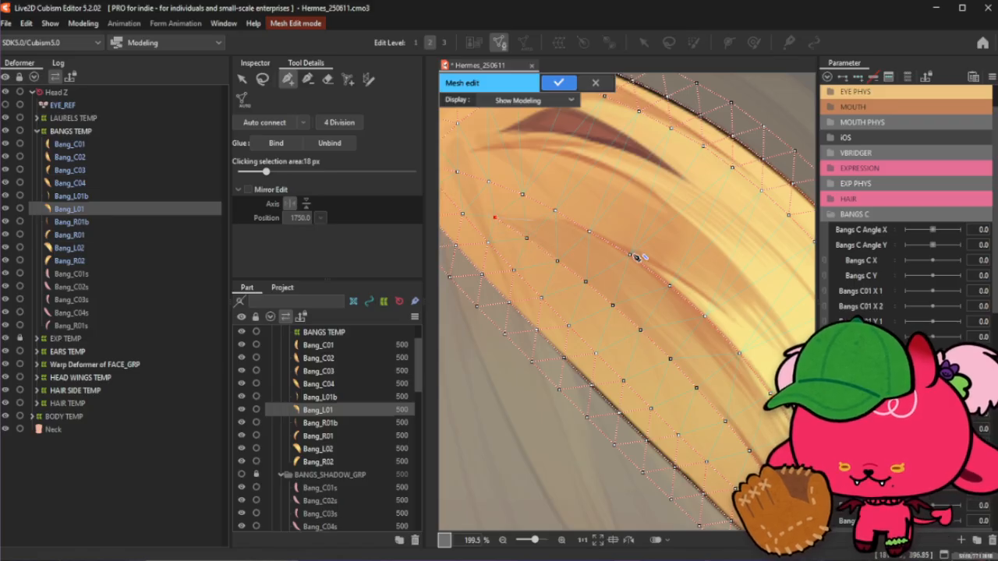
- Add one more stroke point near the root and finish the stroke by reselecting the stroke tool
scroll(637, 257, down, 5)
scroll(605, 244, up, 5)
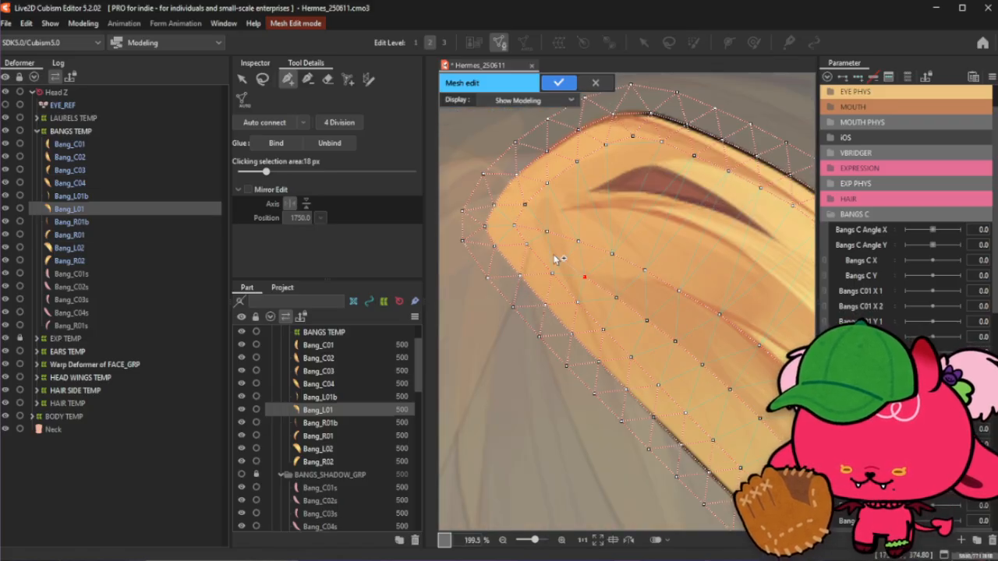
click(527, 241)
scroll(528, 241, down, 3)
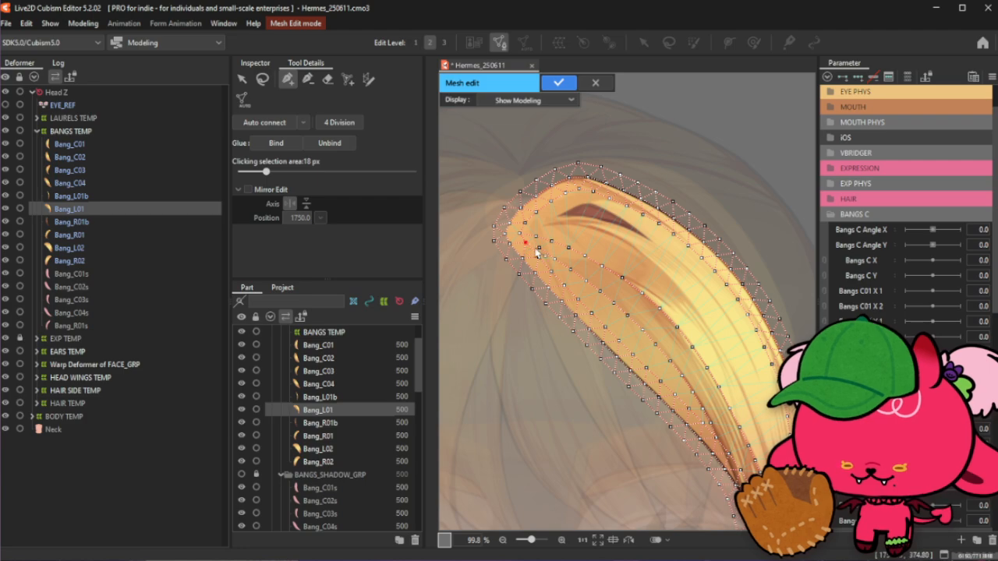
click(262, 78)
click(288, 80)
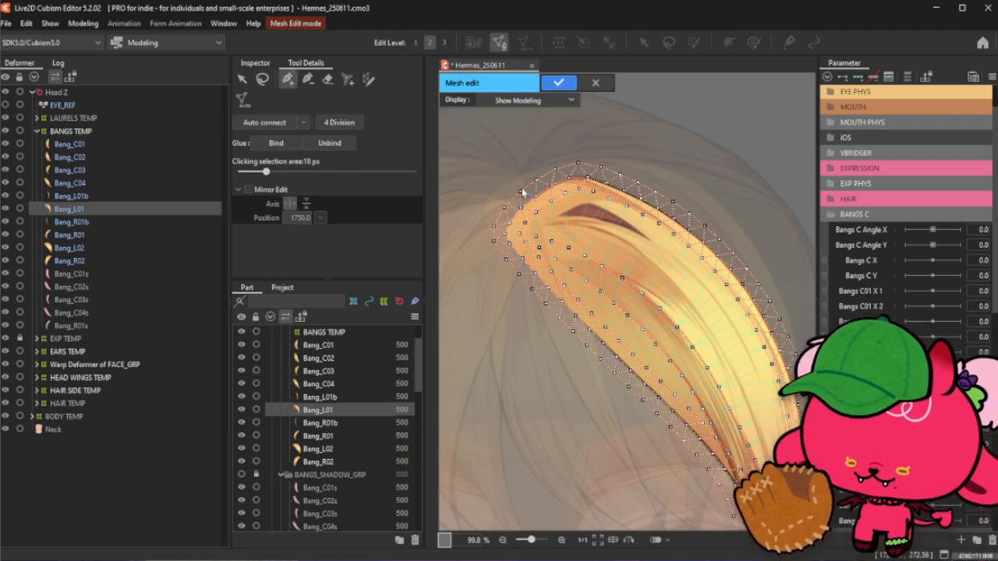
- Review the refined mesh along the strand's middle and lower sections
scroll(538, 209, down, 1)
scroll(690, 376, up, 1)
scroll(686, 398, up, 2)
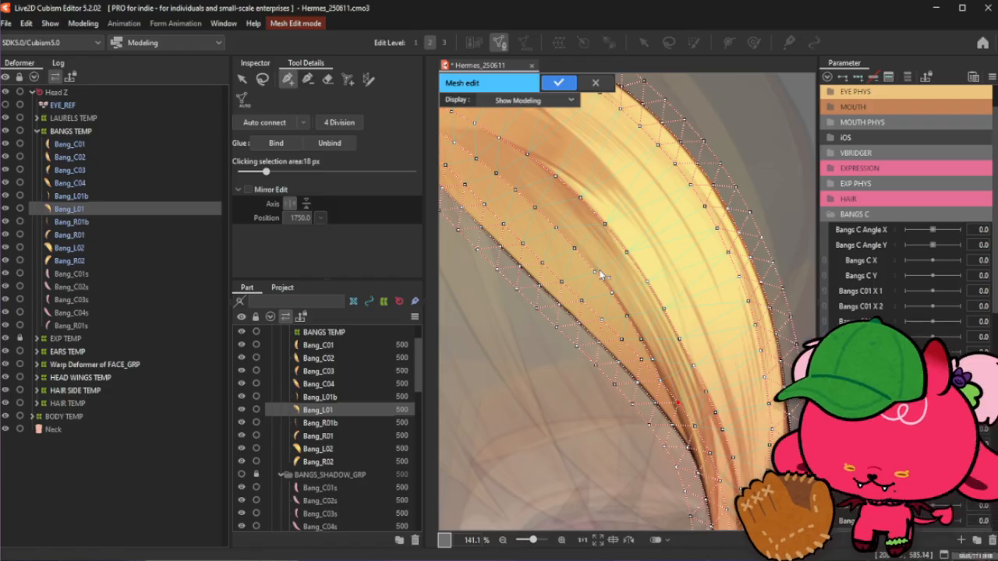
click(308, 79)
scroll(608, 290, down, 4)
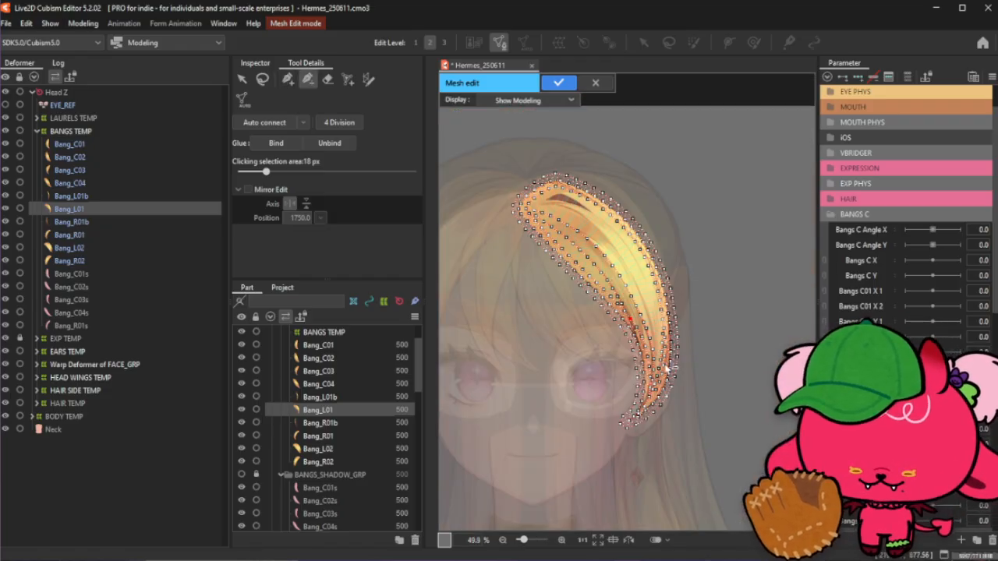
scroll(665, 365, up, 4)
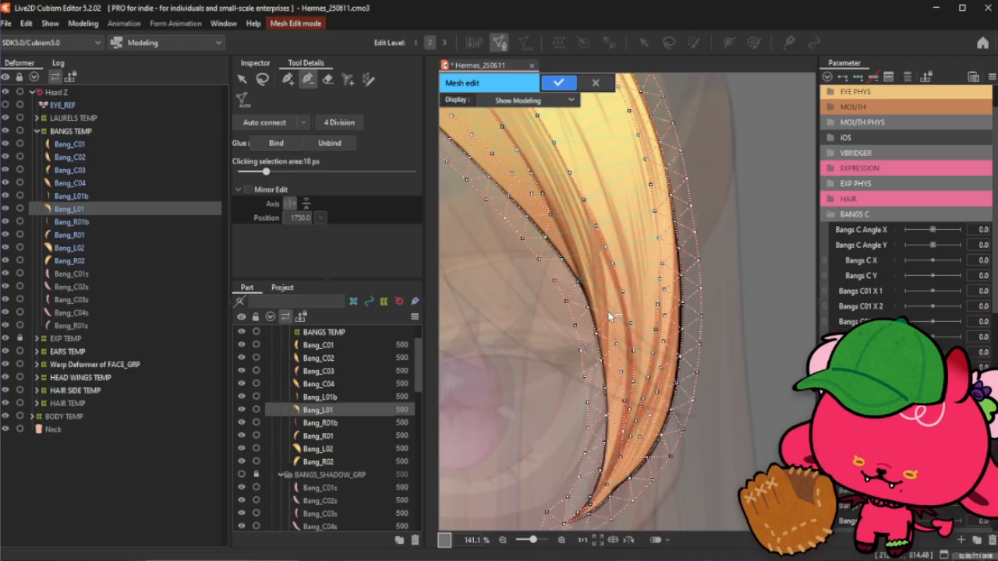
click(287, 78)
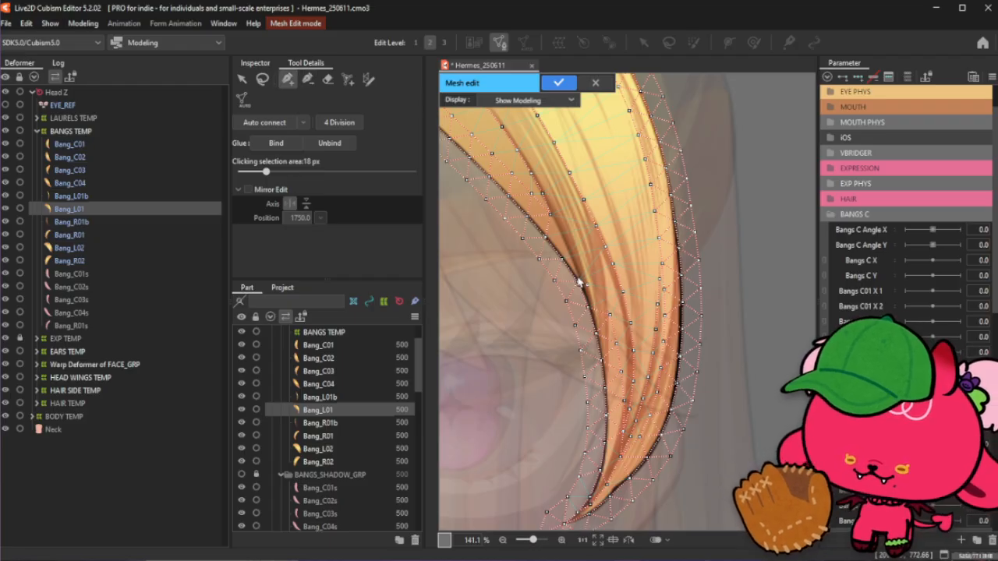
scroll(580, 282, up, 2)
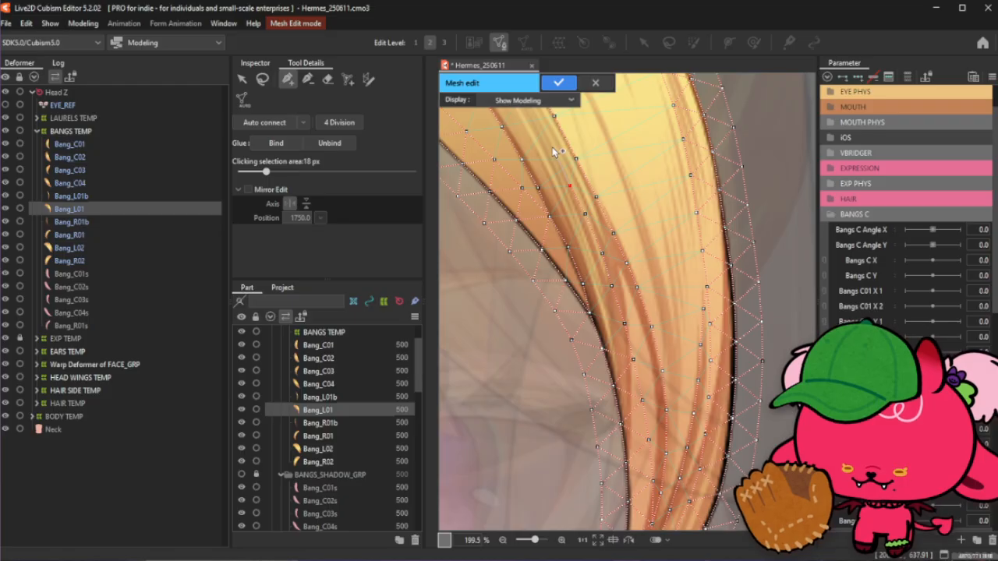
scroll(610, 347, down, 5)
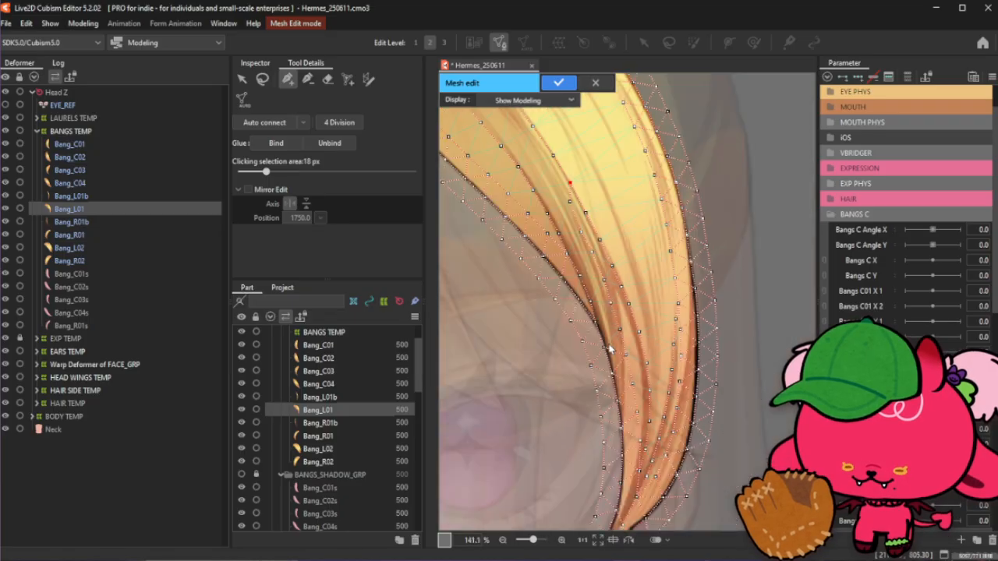
scroll(607, 329, up, 3)
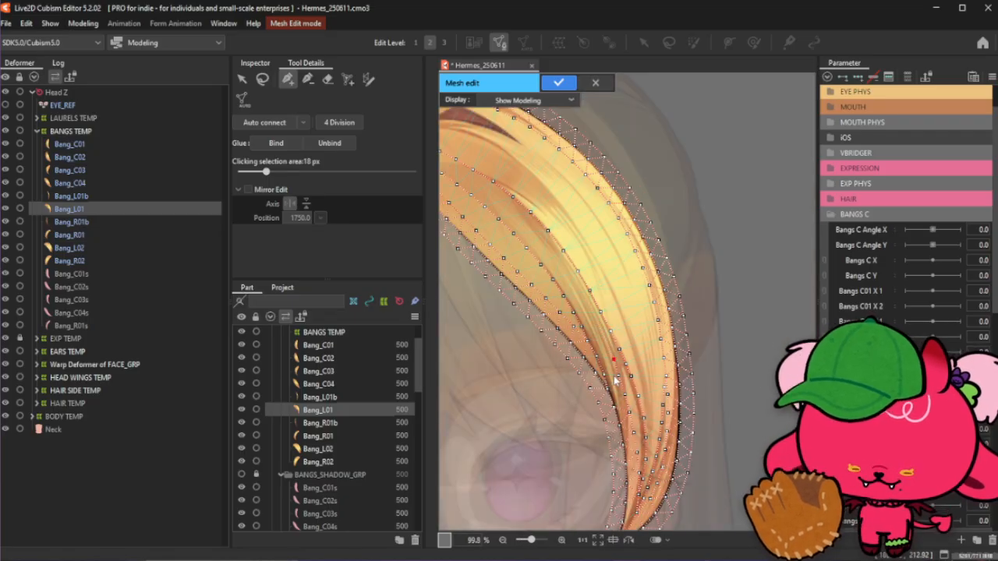
scroll(618, 379, up, 3)
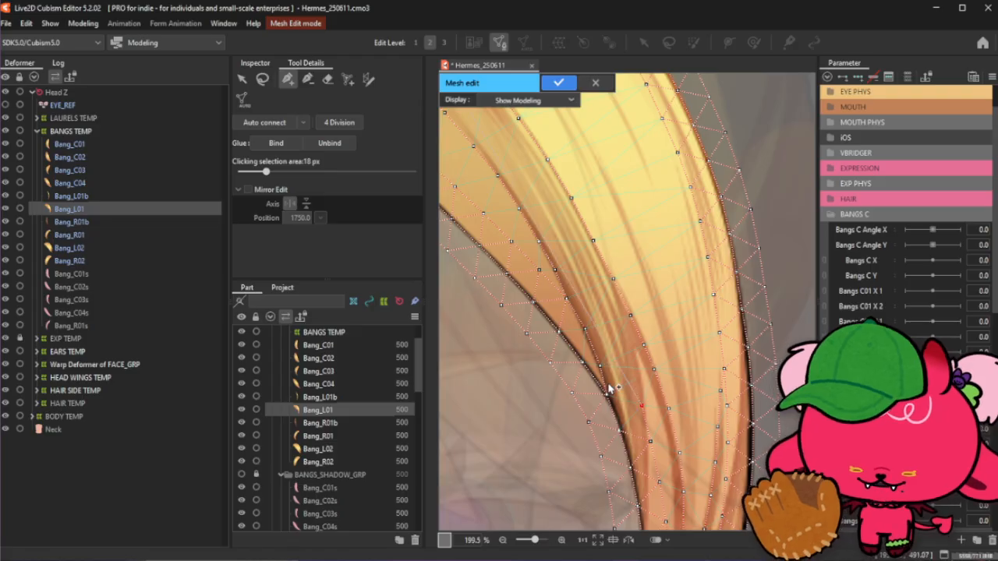
- Undo the last four stroke edits in the strand's lower section
drag(609, 386, 608, 385)
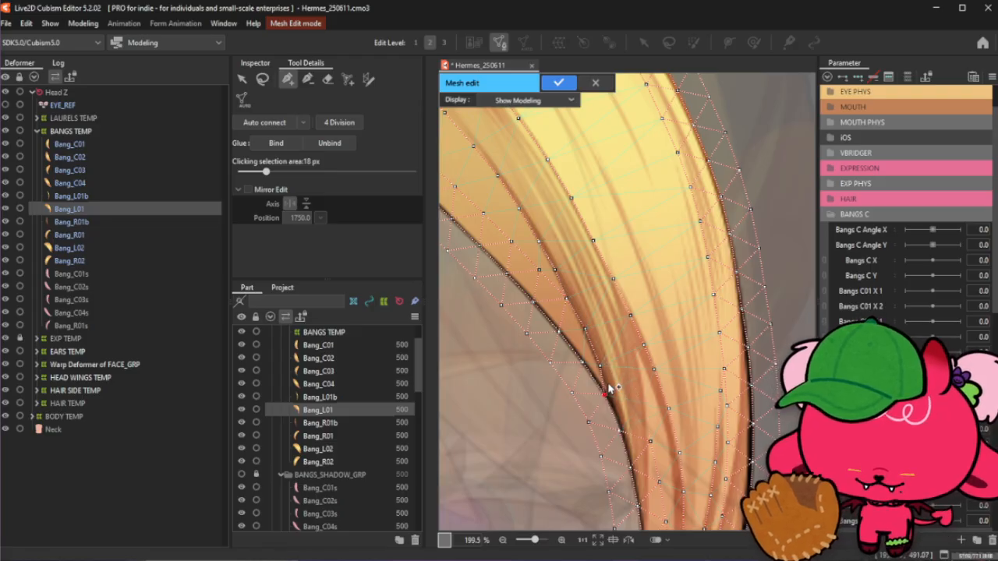
key(ctrl+z)
key(ctrl+z)
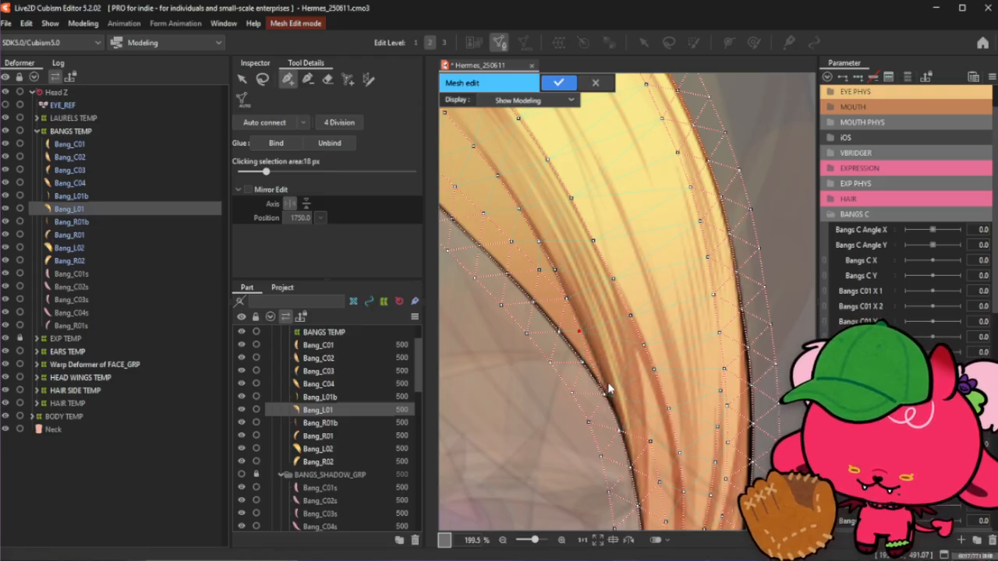
key(ctrl+z)
key(ctrl+z)
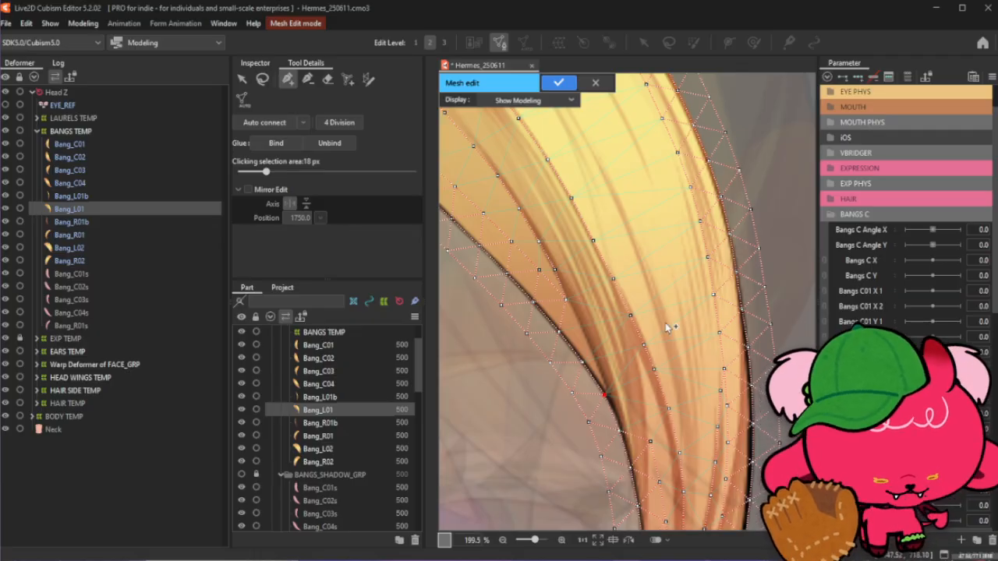
- Restart the stroke tool and place points along the shading line in the strand's upper-middle section, undoing the last point
click(263, 81)
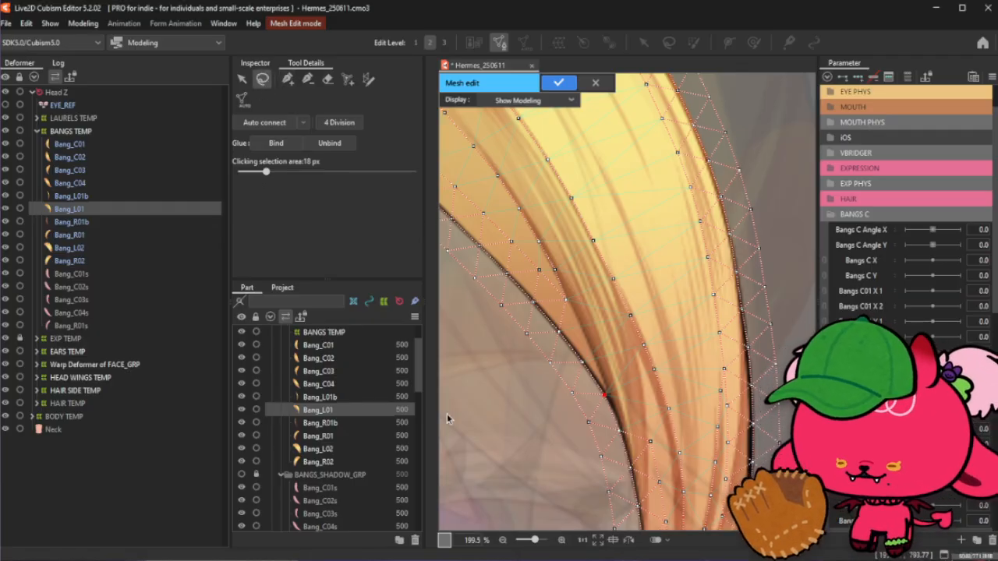
click(287, 80)
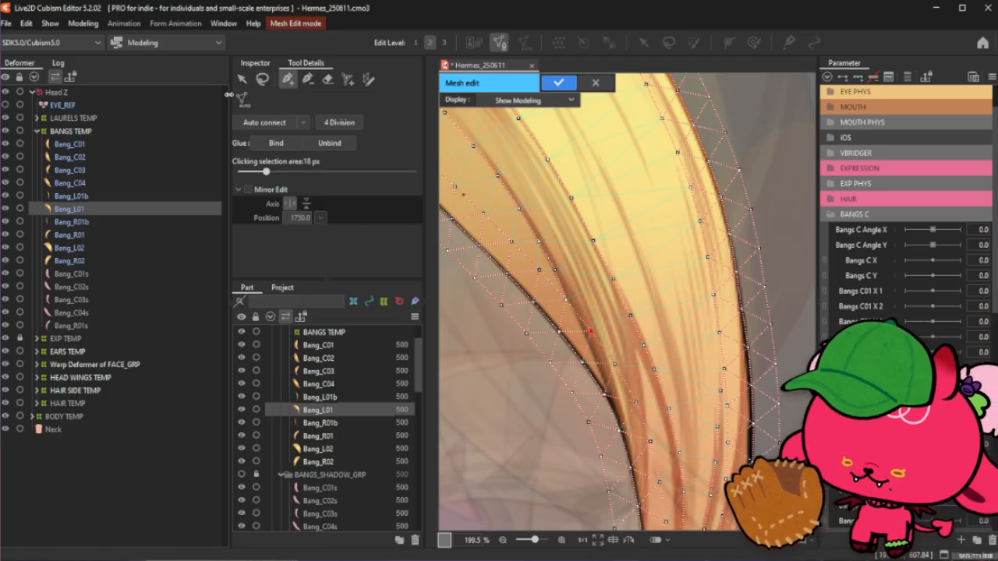
click(262, 79)
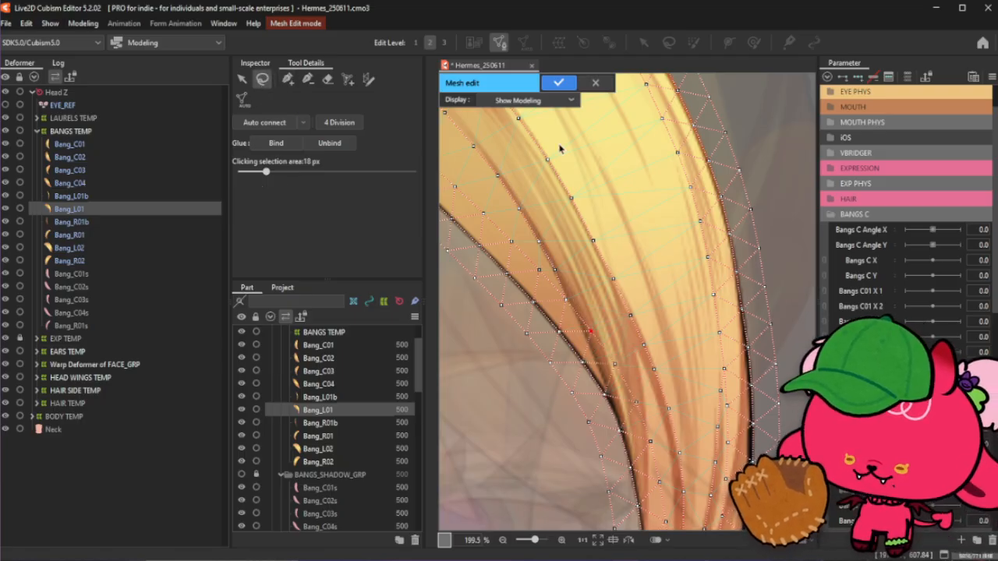
click(288, 79)
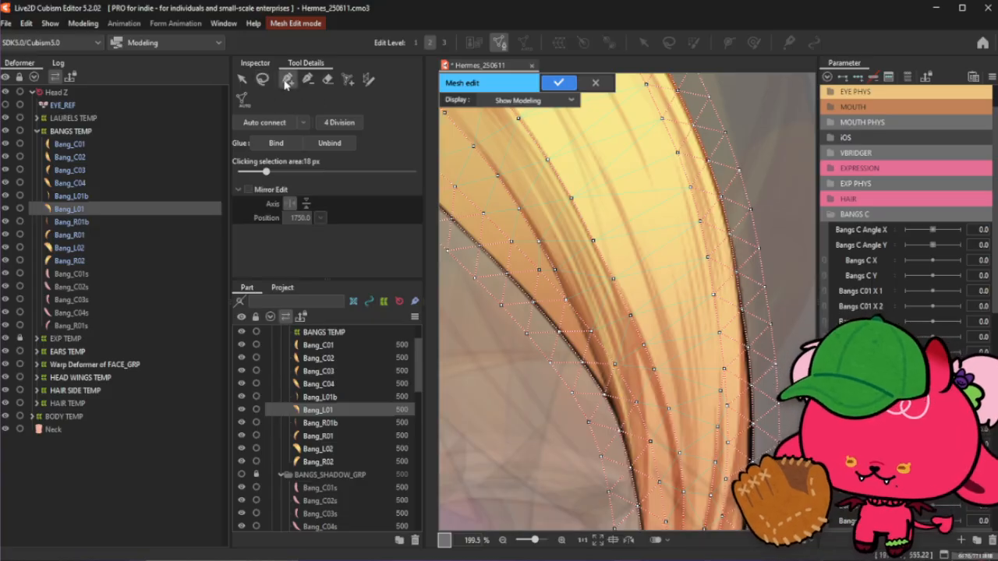
click(497, 175)
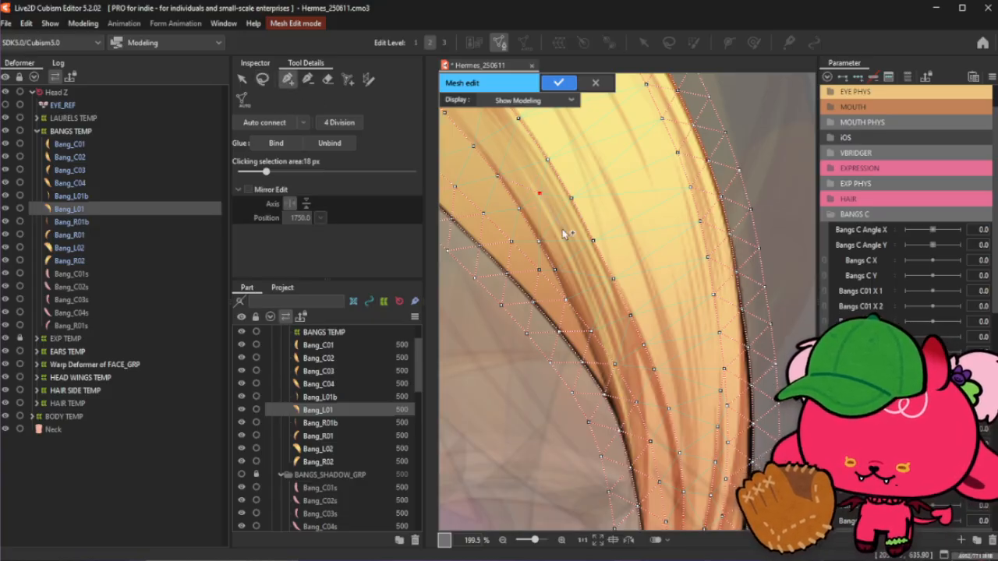
click(576, 259)
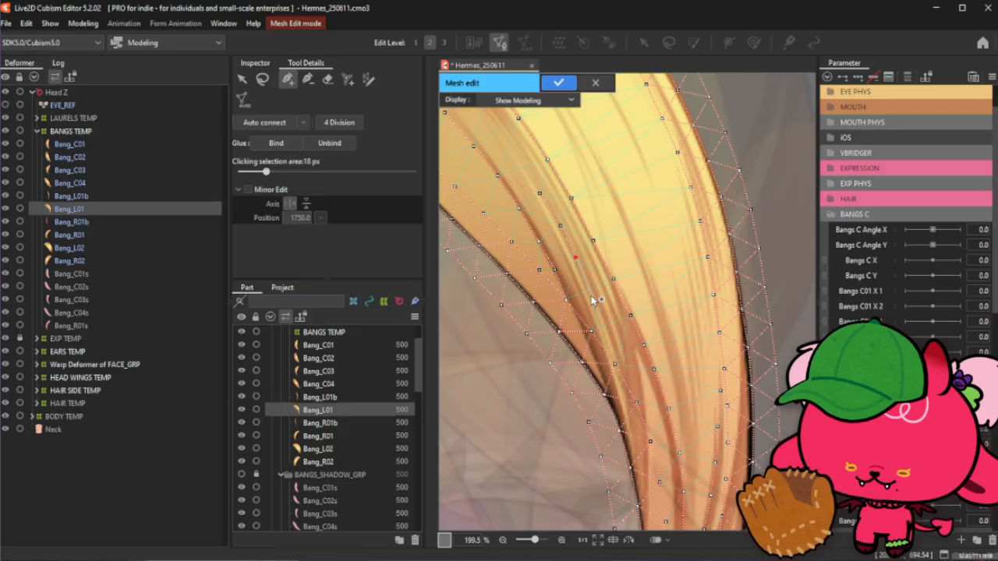
click(592, 331)
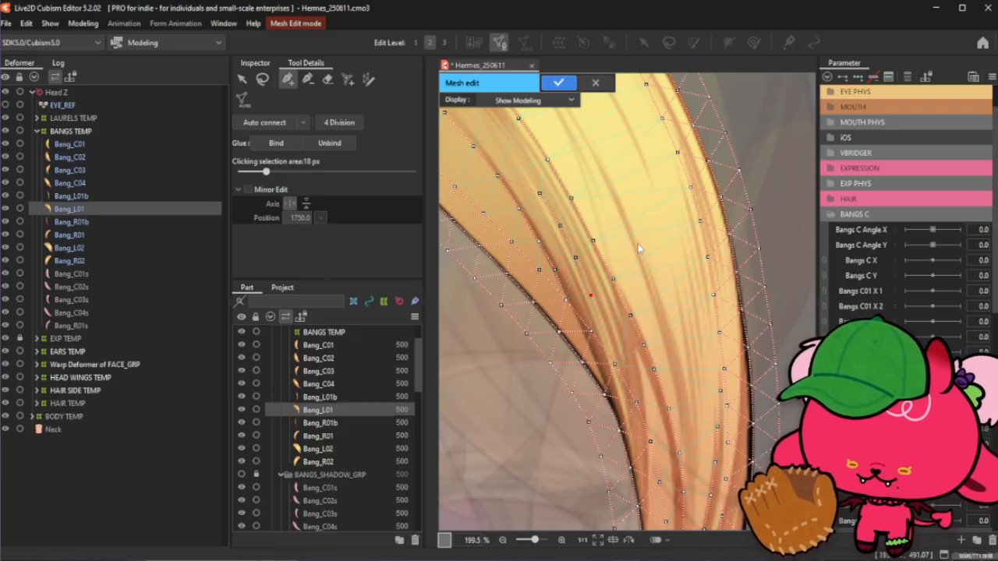
key(ctrl+z)
- Place stroke points along the shading line from the strand's lower middle up toward the top
scroll(638, 248, down, 2)
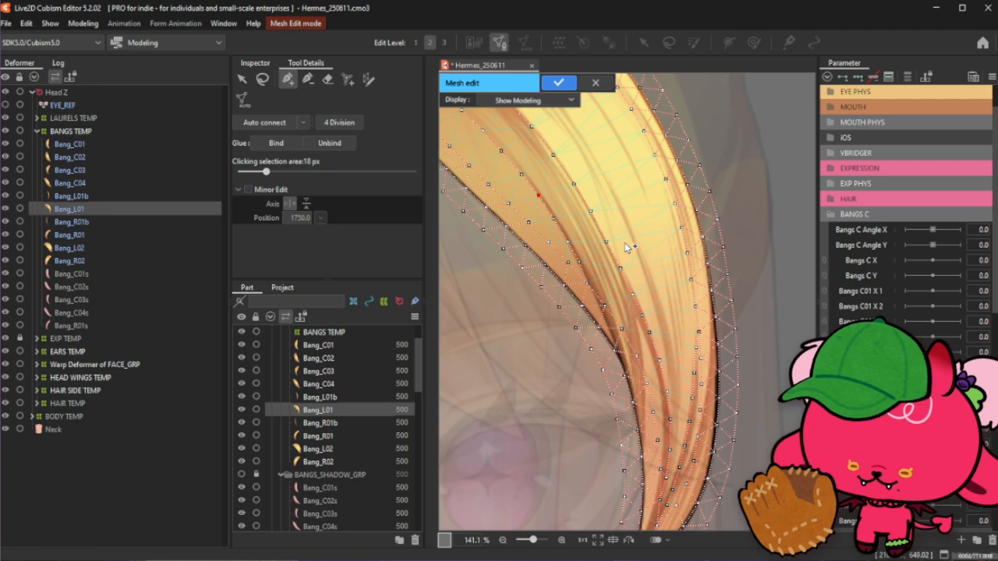
click(621, 329)
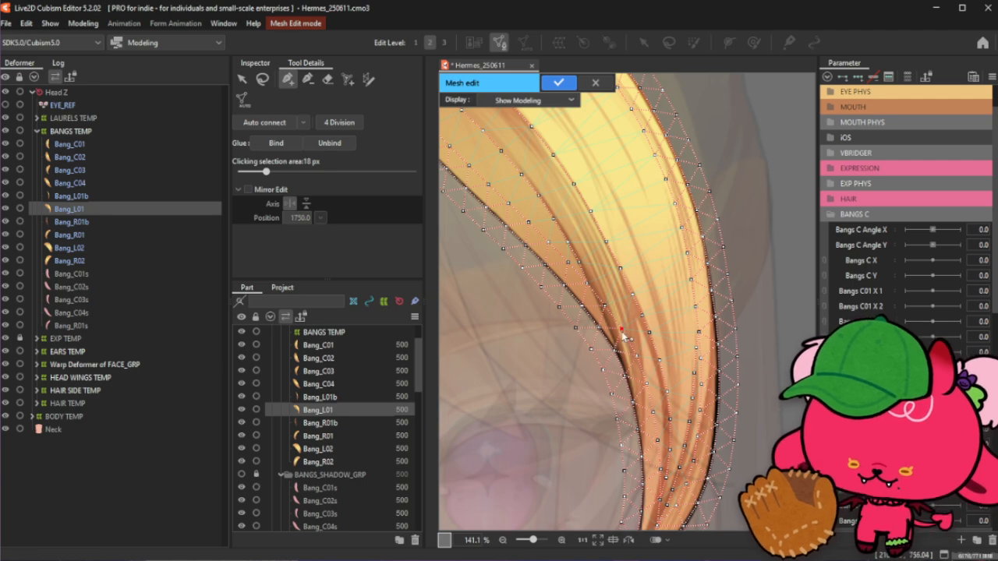
scroll(623, 335, up, 4)
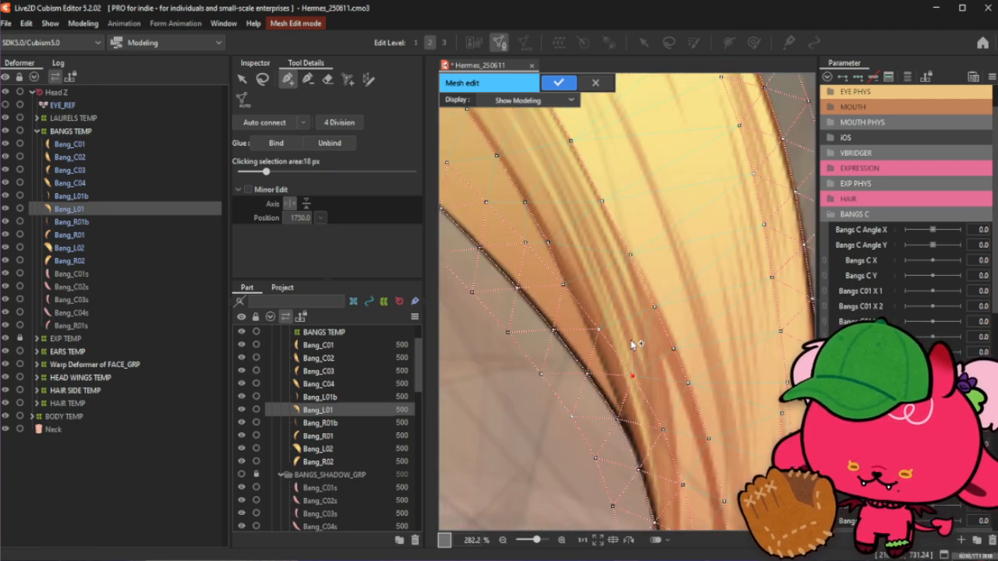
click(628, 339)
click(612, 292)
click(589, 246)
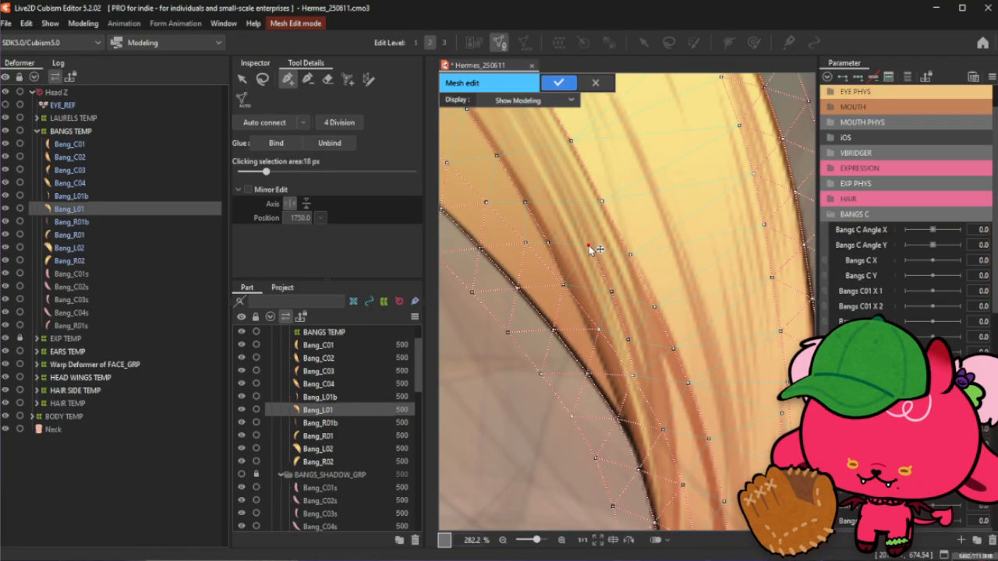
click(567, 199)
click(540, 151)
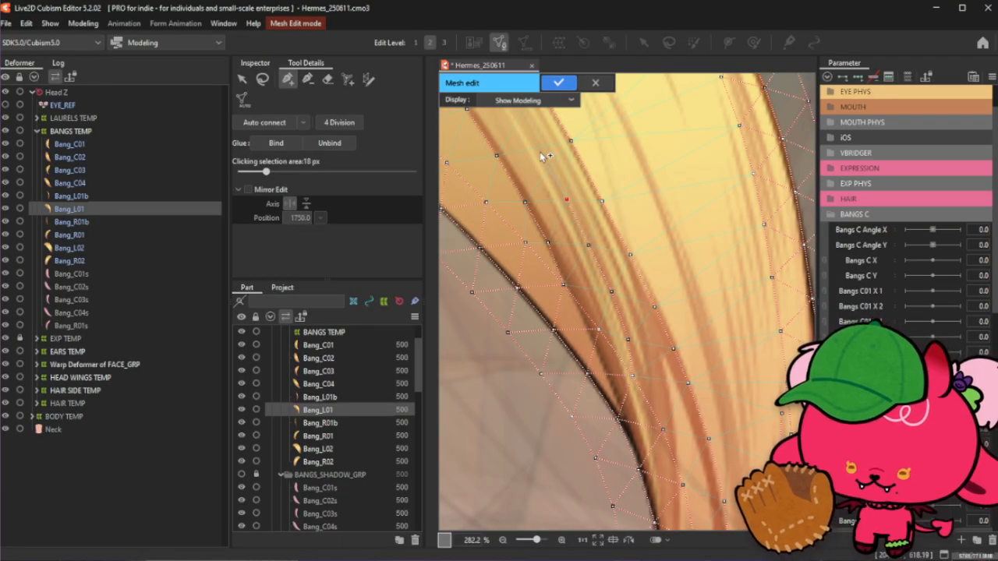
scroll(597, 275, down, 2)
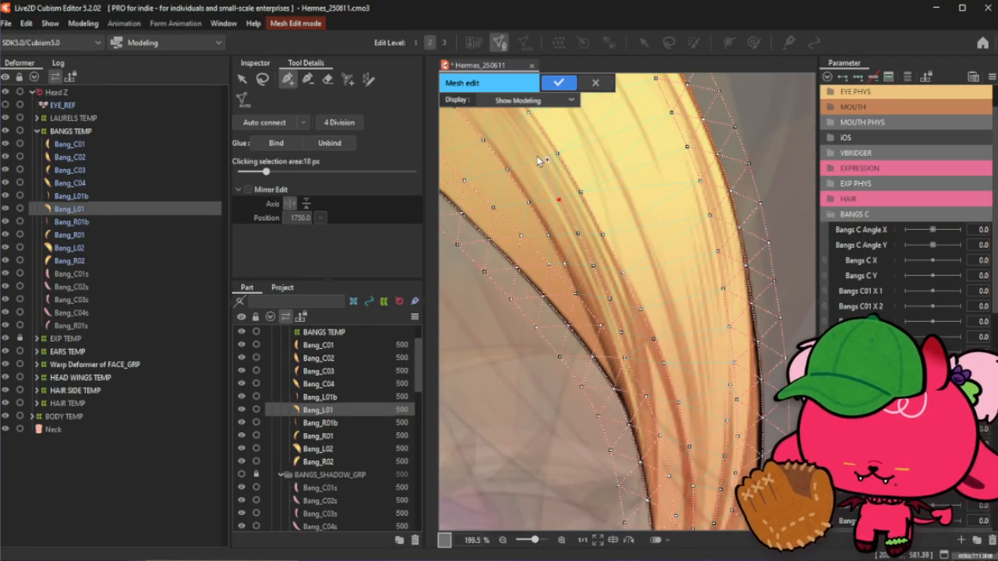
click(533, 121)
- Place another row of stroke points along a second shading line through the strand's middle, working upward
scroll(598, 346, down, 2)
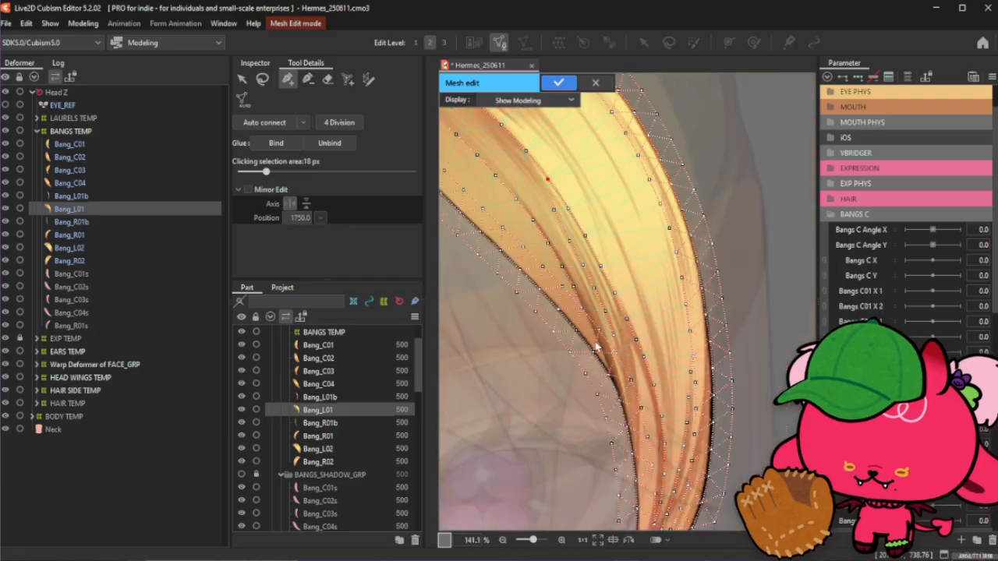
scroll(597, 346, down, 1)
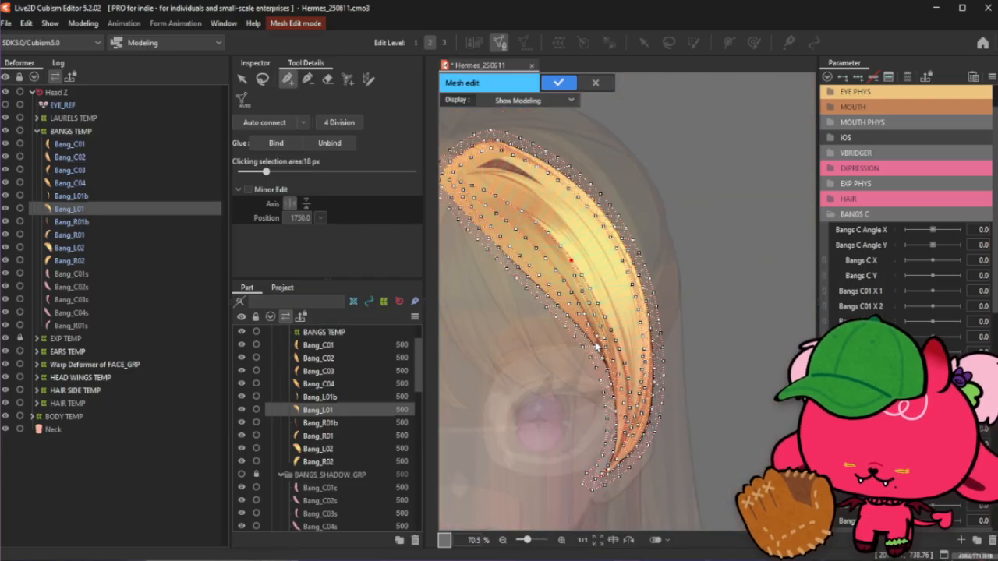
scroll(596, 346, up, 1)
scroll(515, 193, up, 1)
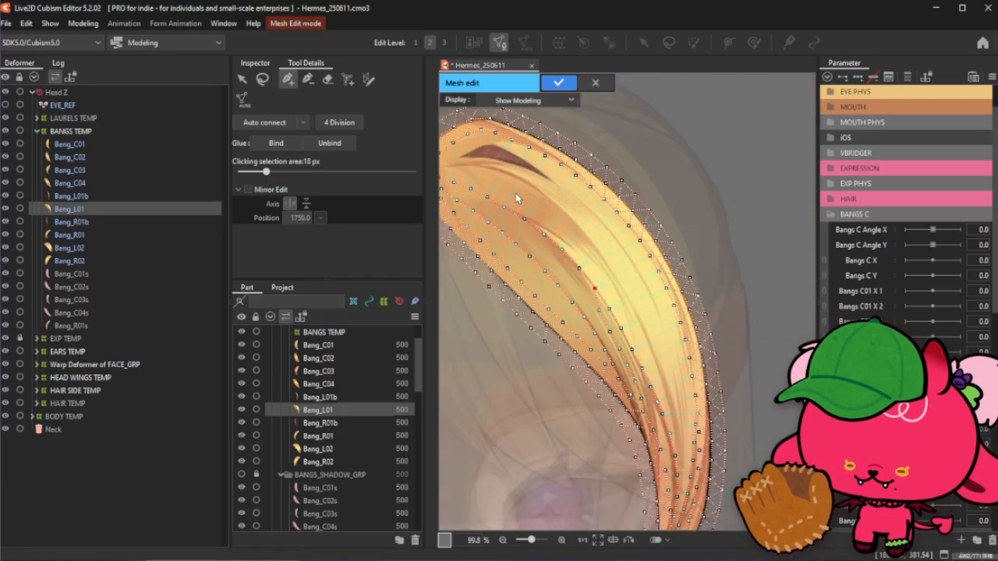
click(633, 365)
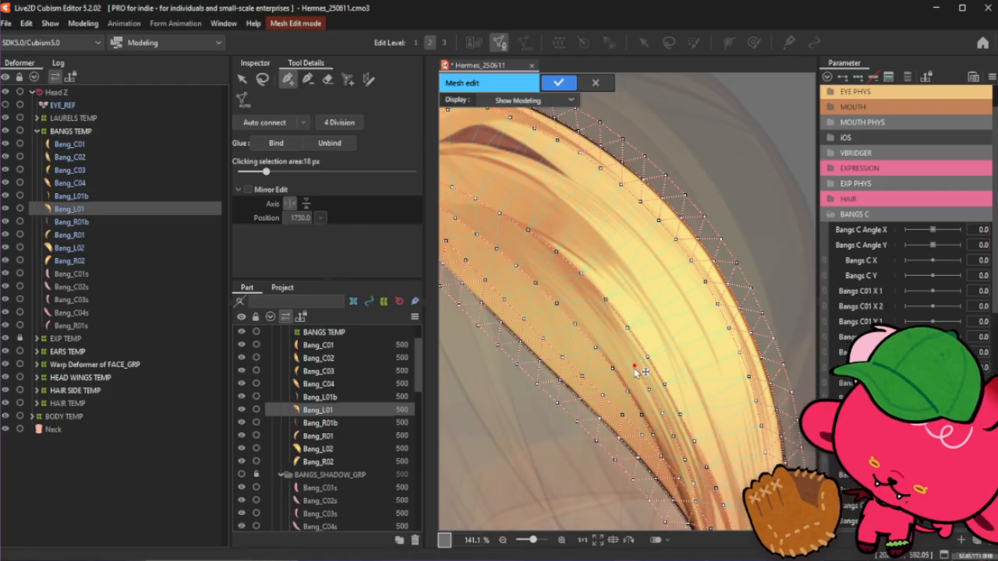
click(620, 344)
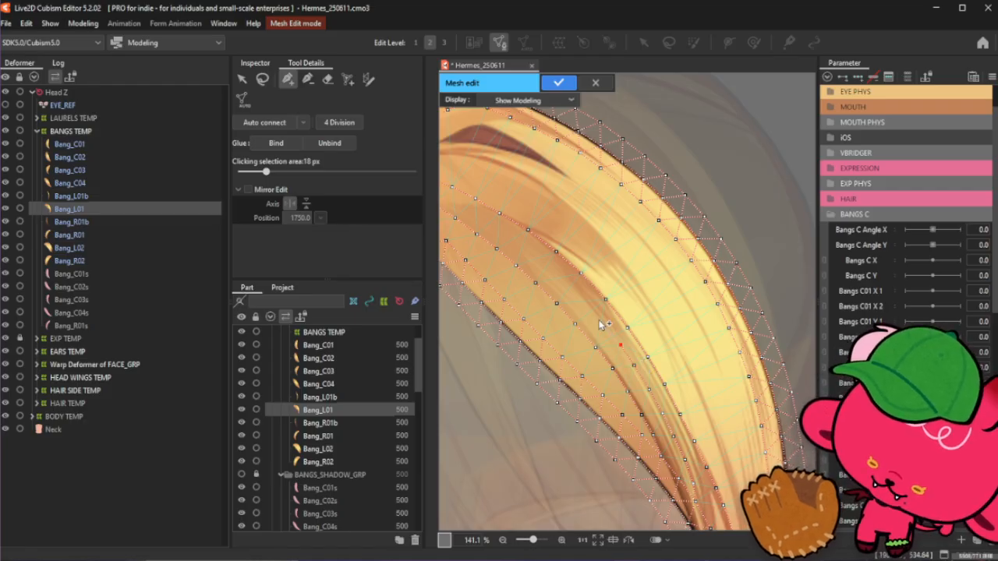
click(577, 296)
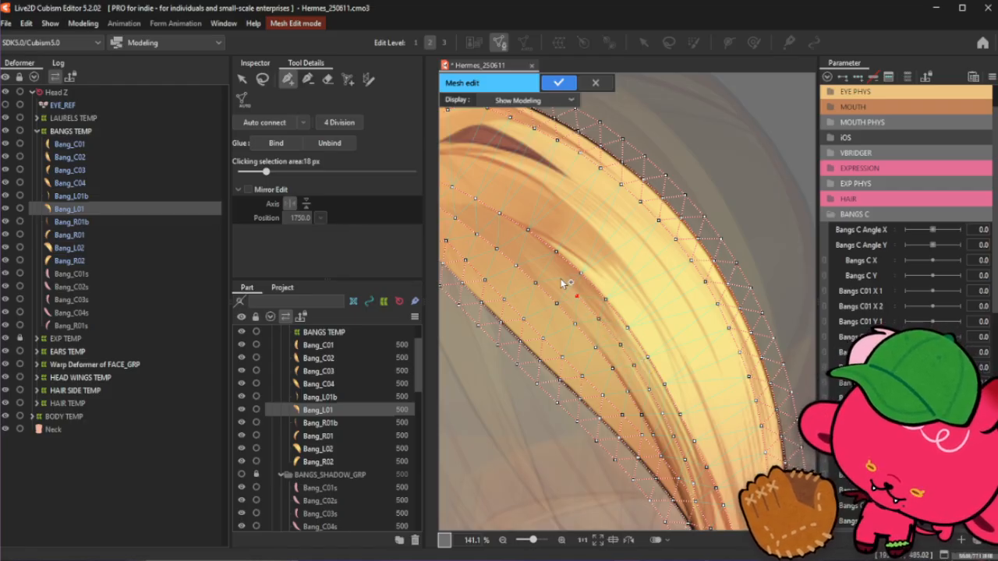
click(535, 254)
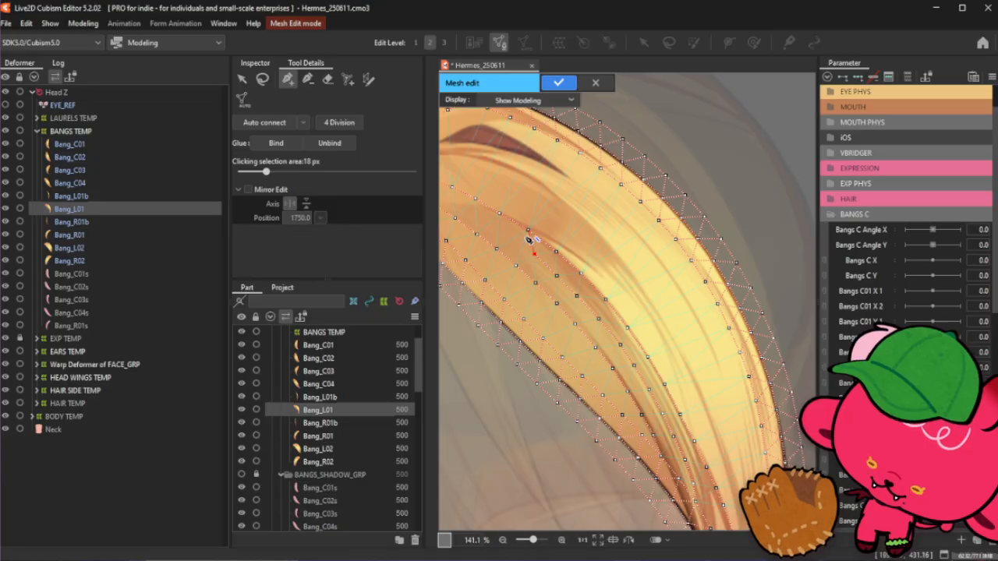
click(509, 235)
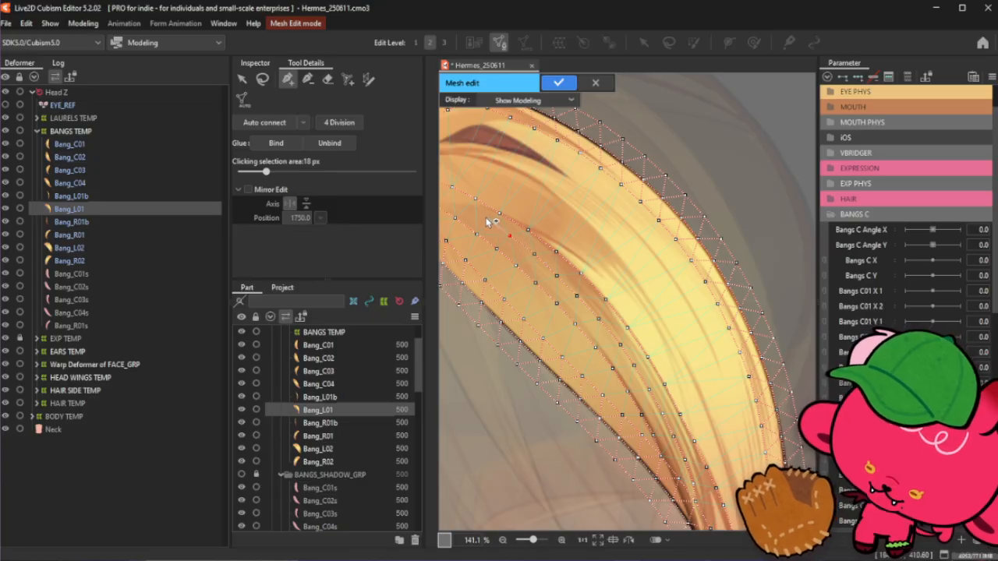
click(485, 212)
- Add a stroke point near the strand's root and finish the stroke by reselecting the stroke tool
scroll(573, 269, down, 2)
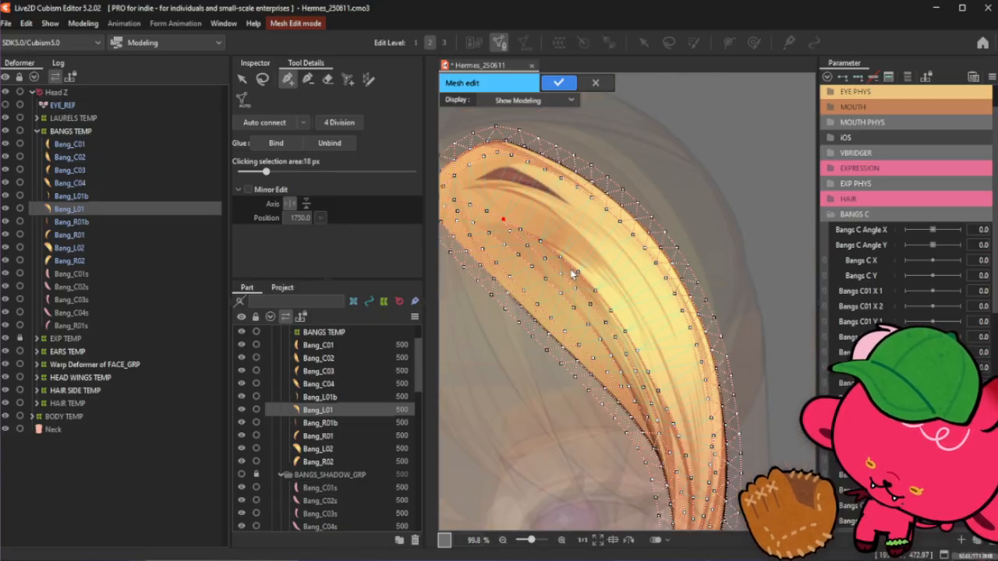
scroll(597, 183, up, 2)
scroll(594, 186, down, 4)
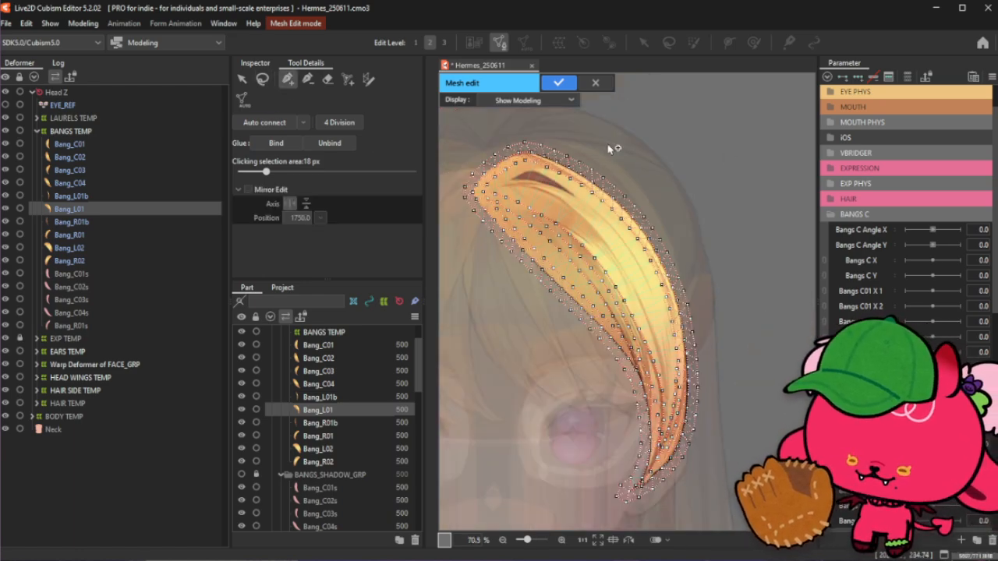
scroll(610, 148, up, 3)
scroll(517, 270, down, 3)
scroll(517, 270, up, 5)
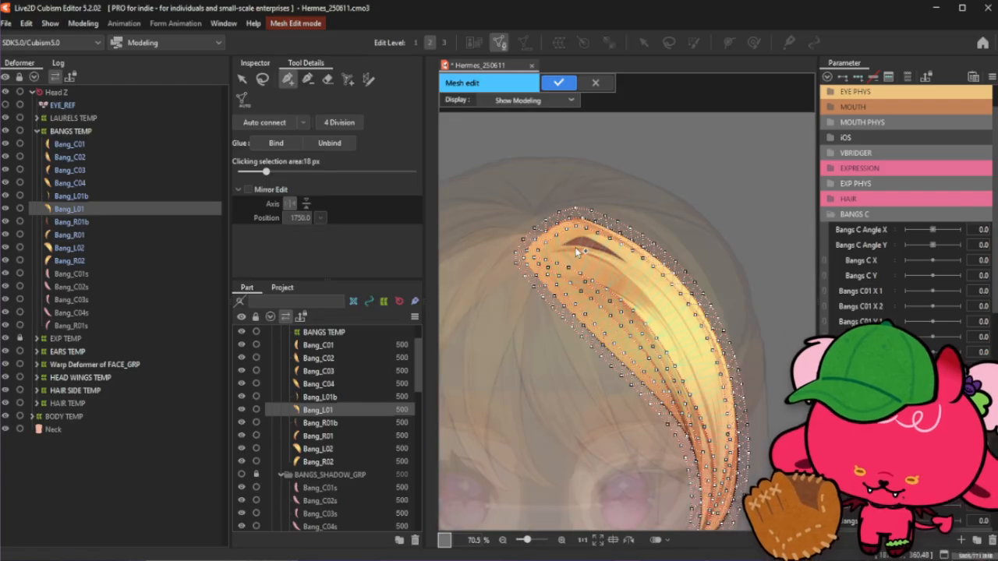
click(517, 265)
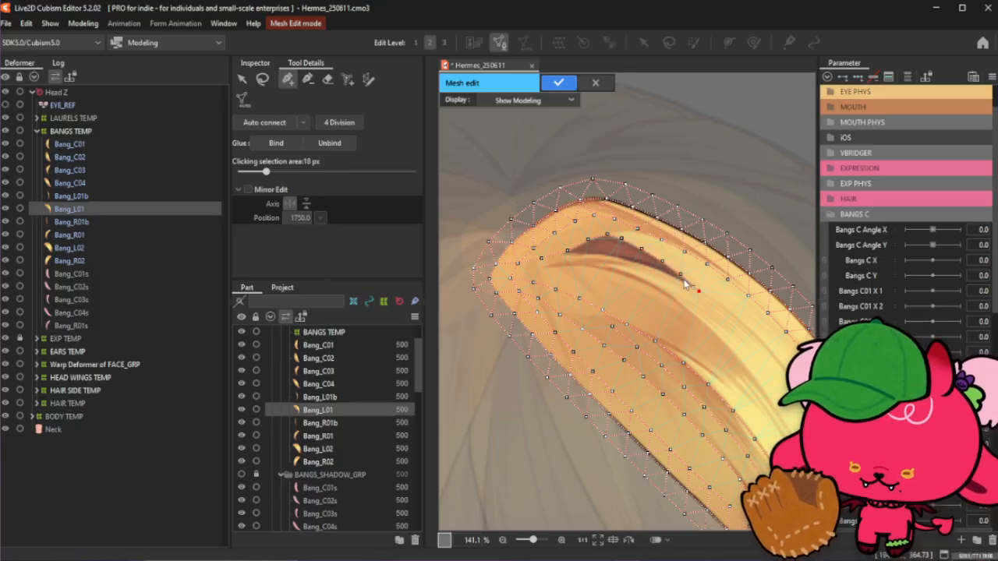
click(262, 81)
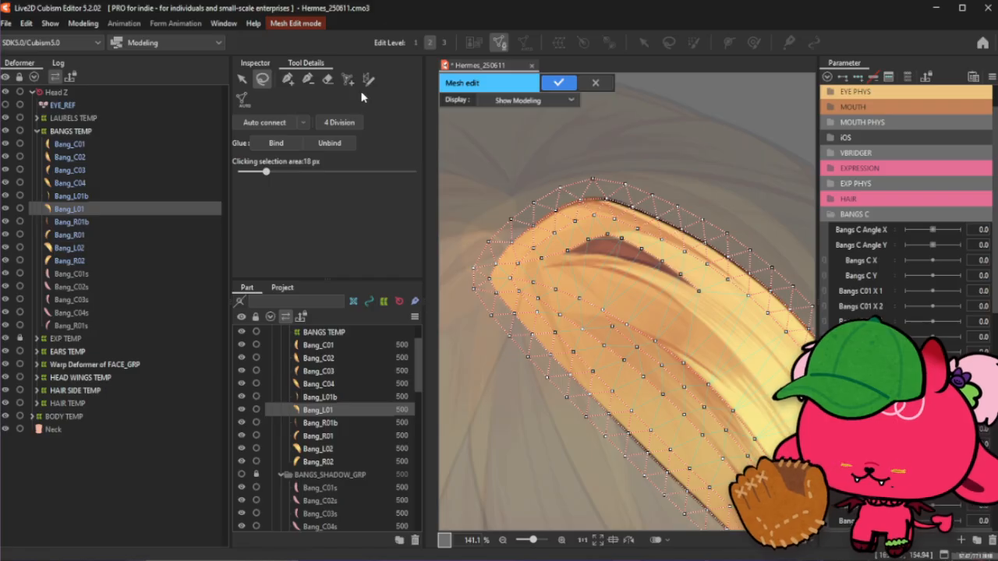
click(287, 81)
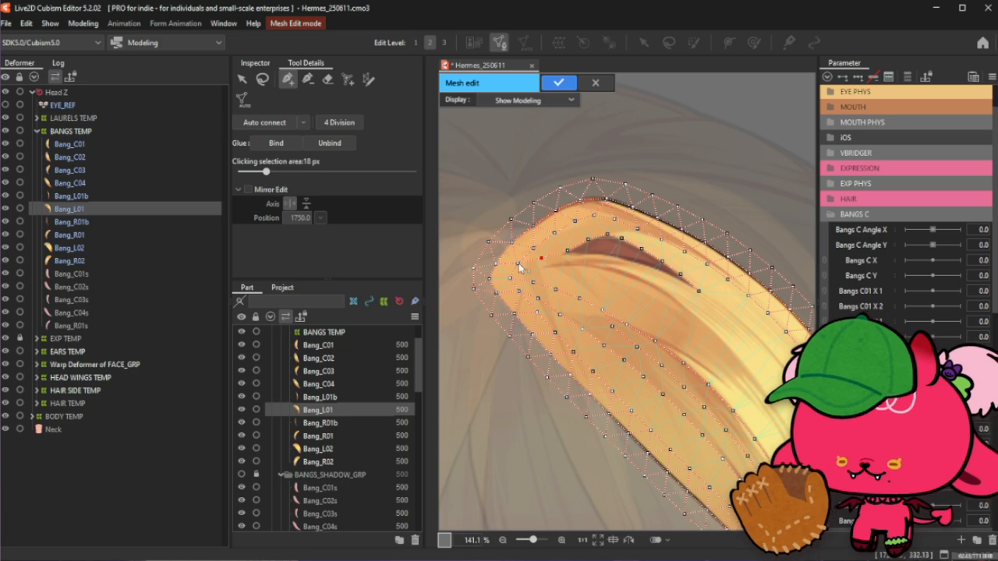
- Place stroke points along the shading line below the dark streak near the strand's upper tip
scroll(516, 278, up, 2)
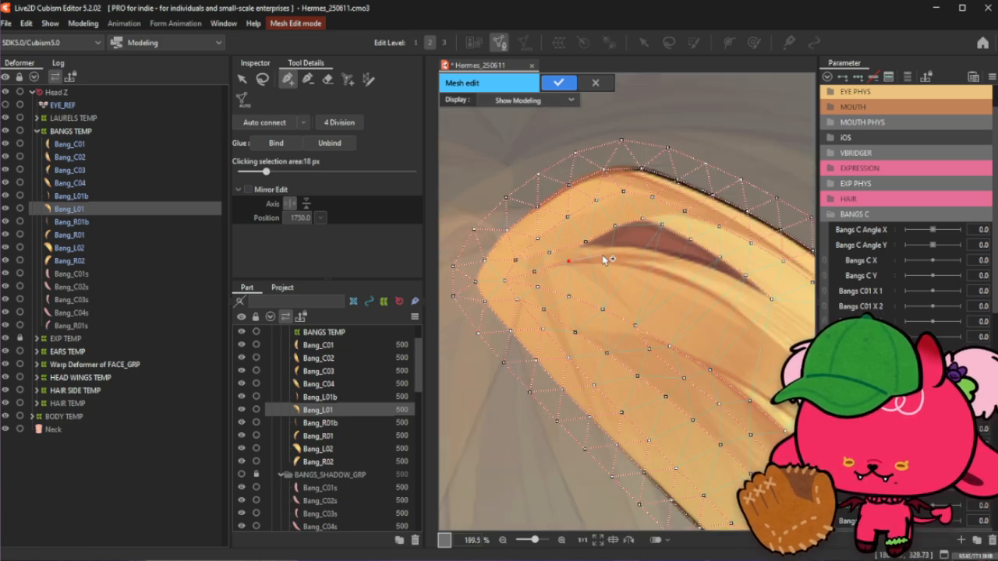
click(634, 264)
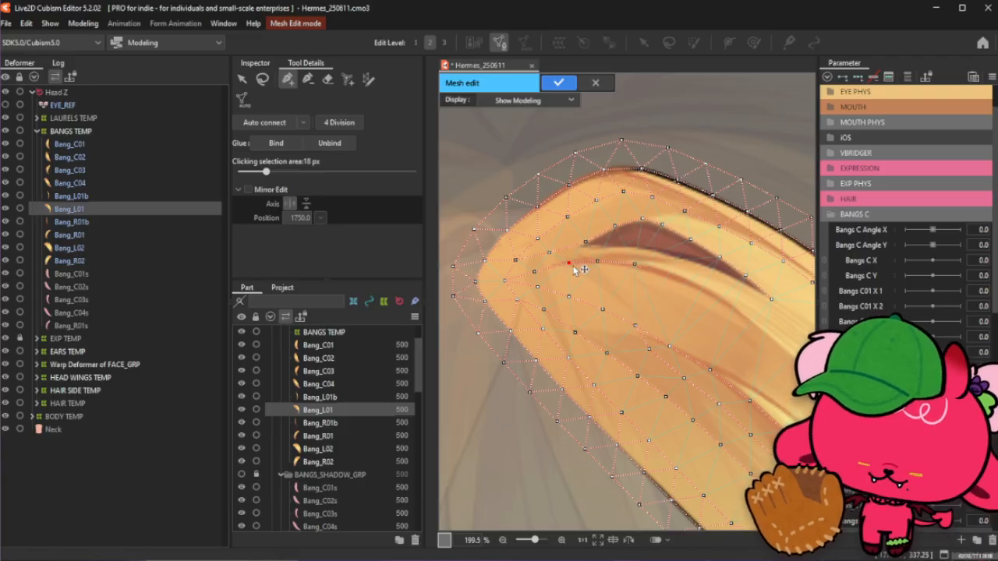
drag(598, 264, 603, 264)
scroll(633, 272, down, 6)
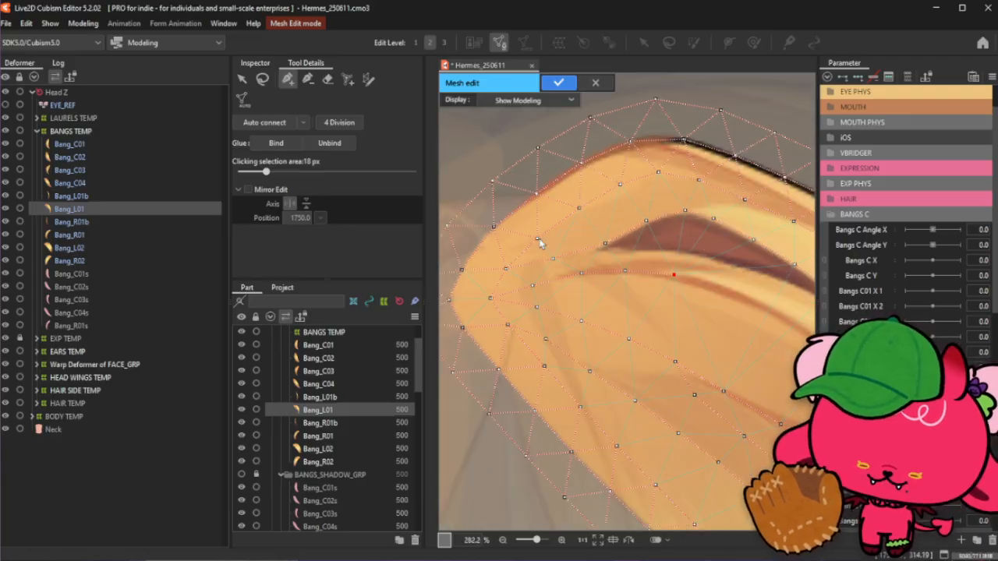
scroll(760, 401, up, 2)
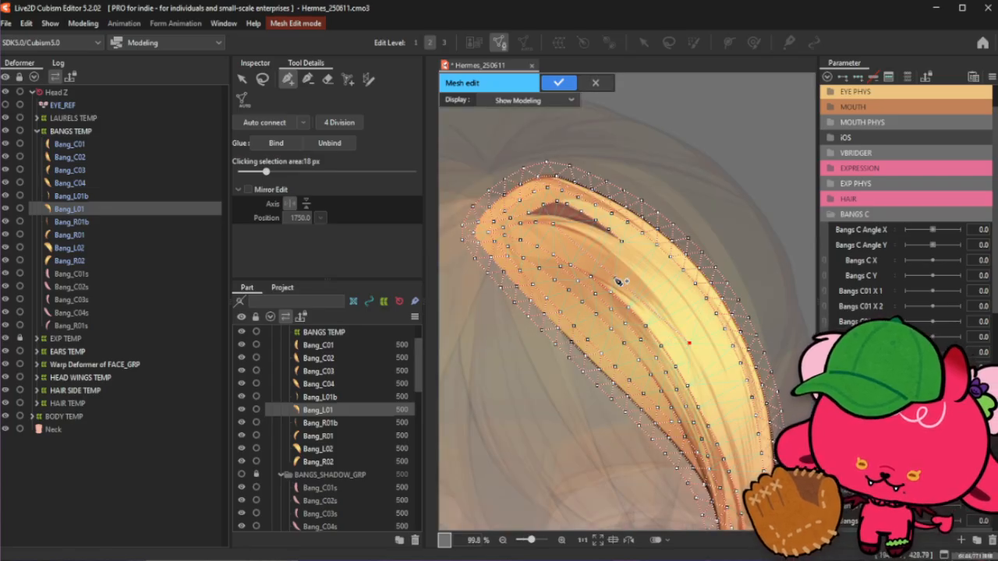
click(628, 265)
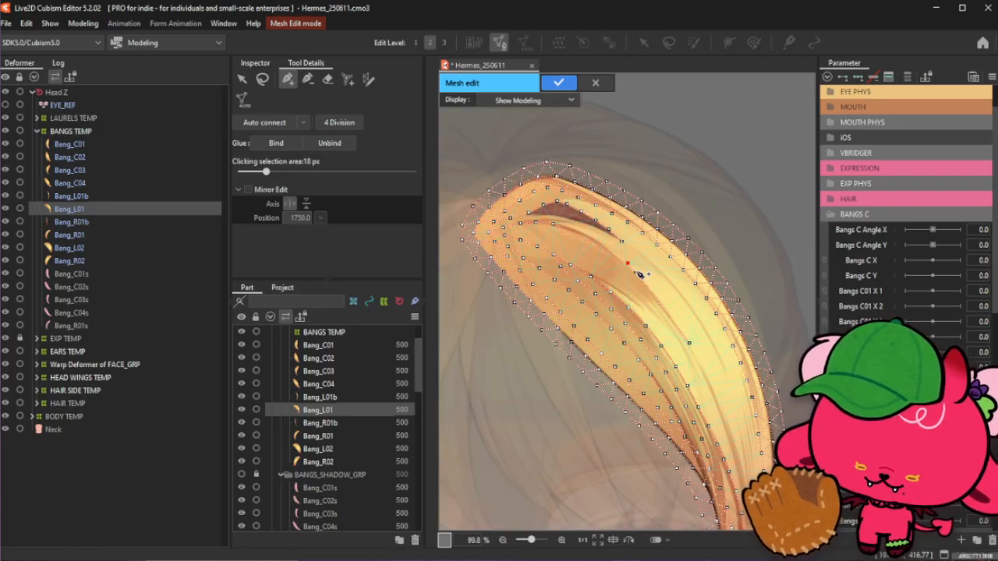
click(692, 338)
- Place stroke points along a shading line in the strand's lower section, working upward toward the middle
scroll(673, 303, down, 2)
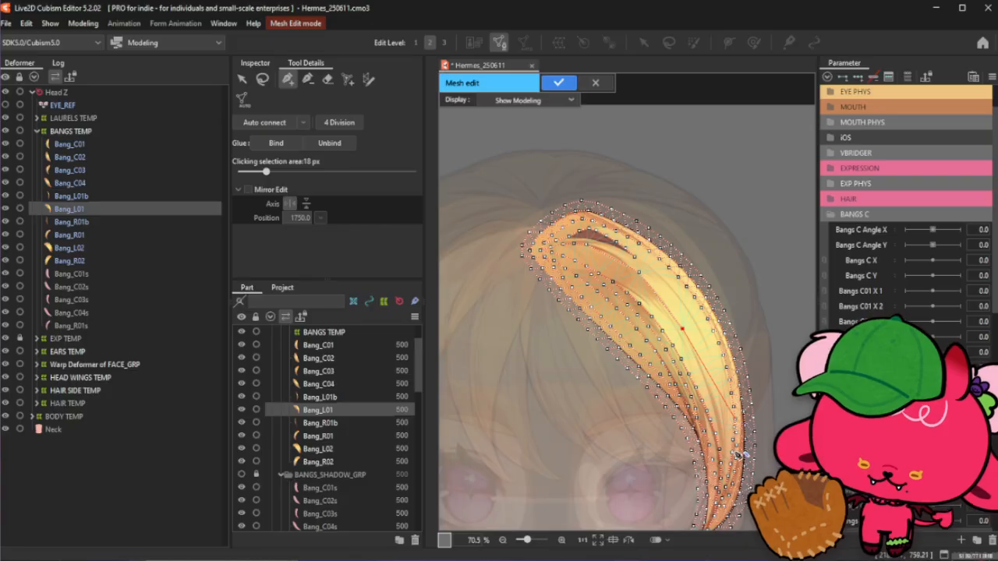
scroll(724, 485, up, 4)
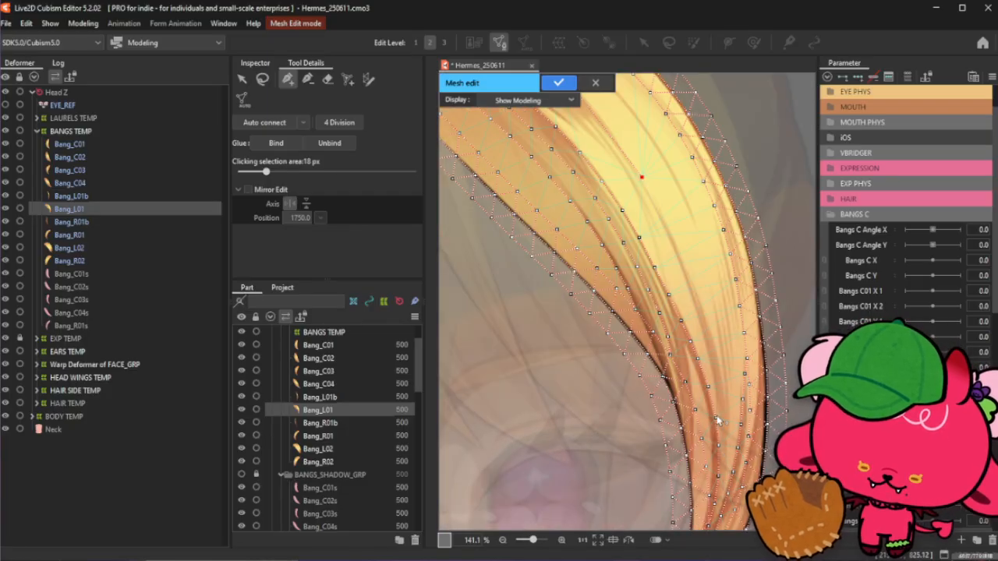
click(716, 352)
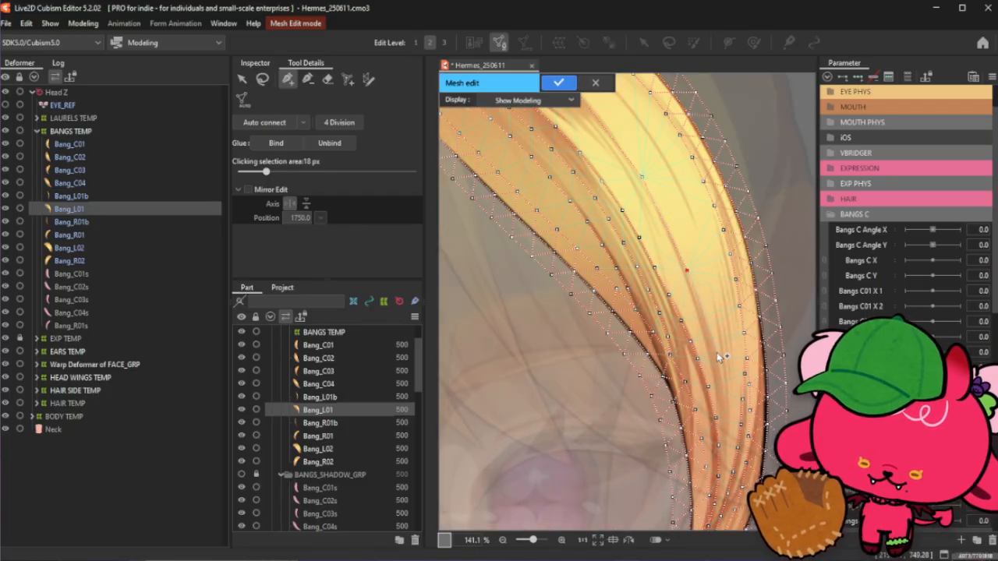
drag(723, 402, 724, 439)
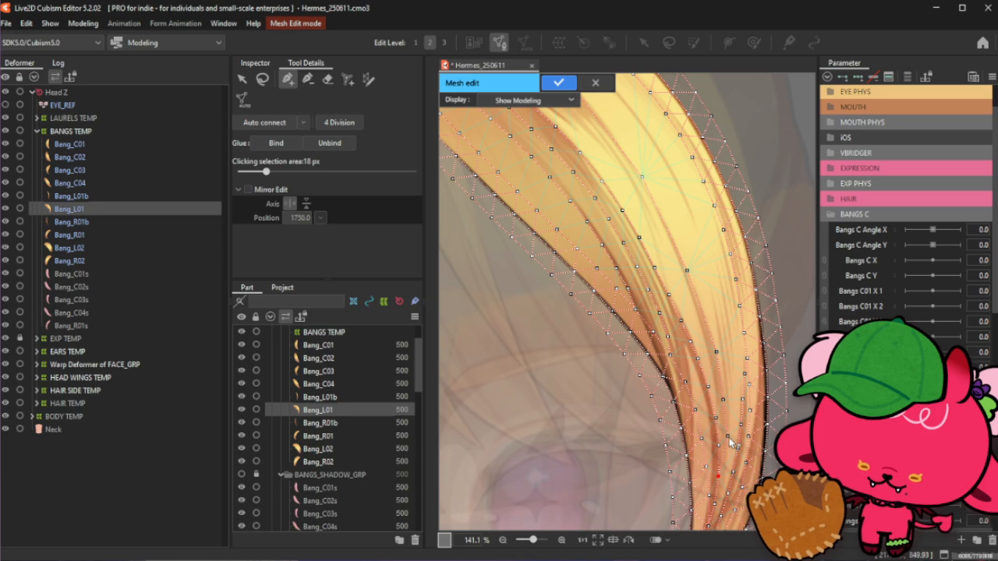
scroll(731, 443, up, 2)
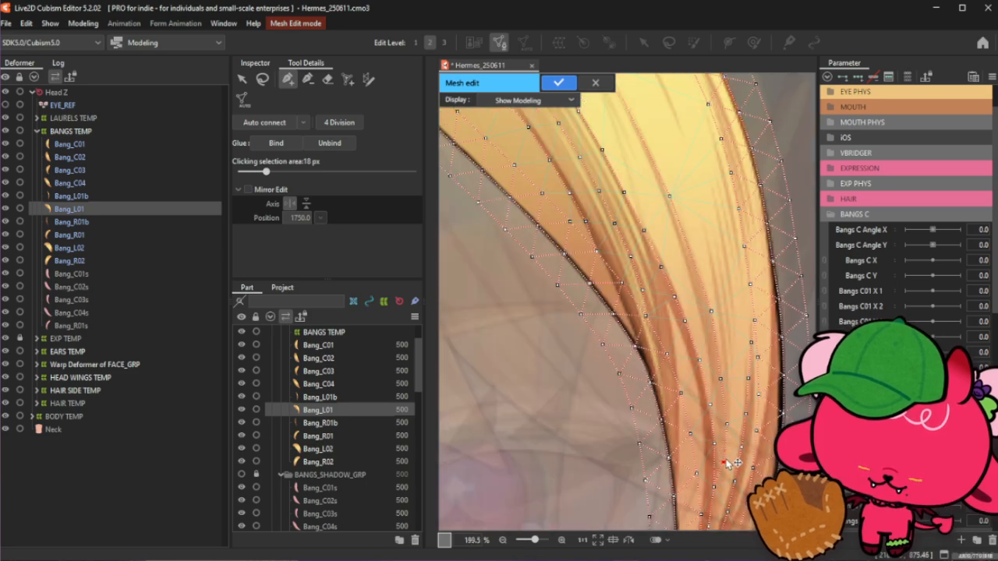
click(727, 425)
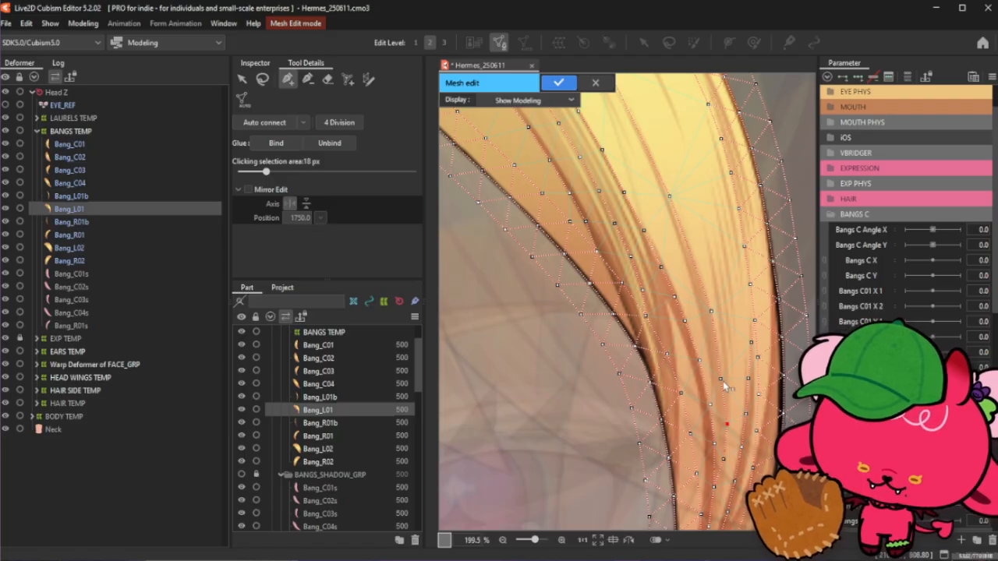
click(722, 377)
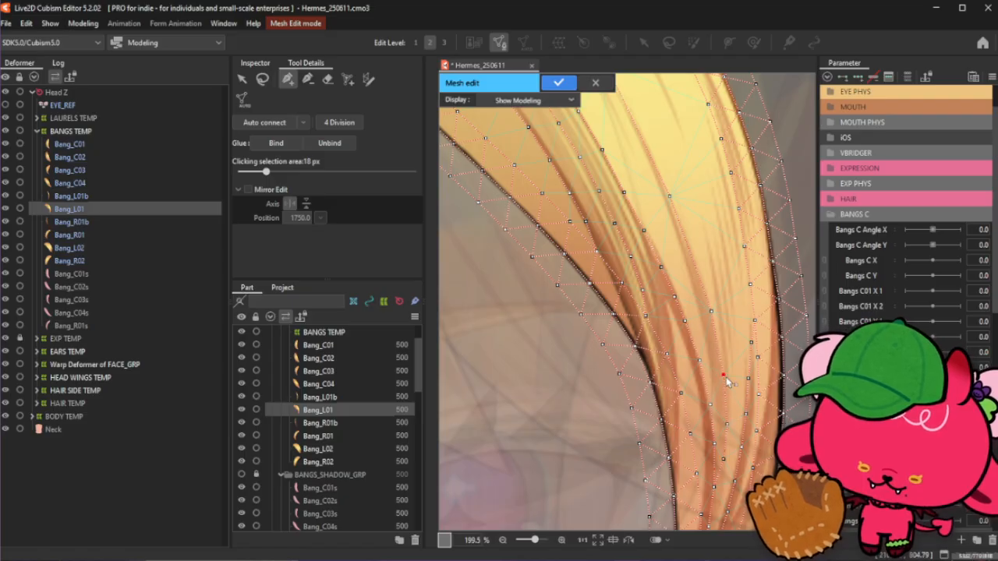
click(707, 298)
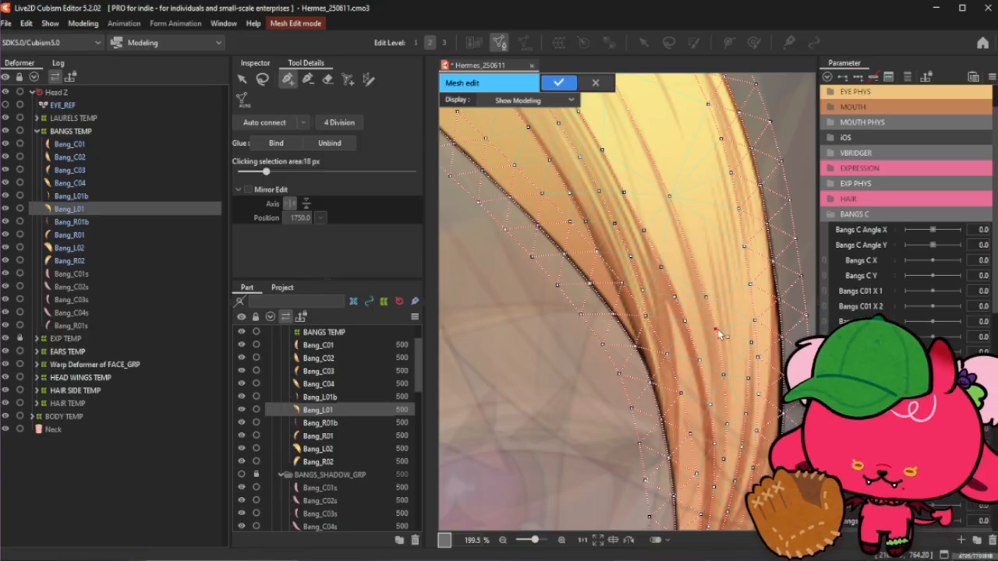
click(696, 267)
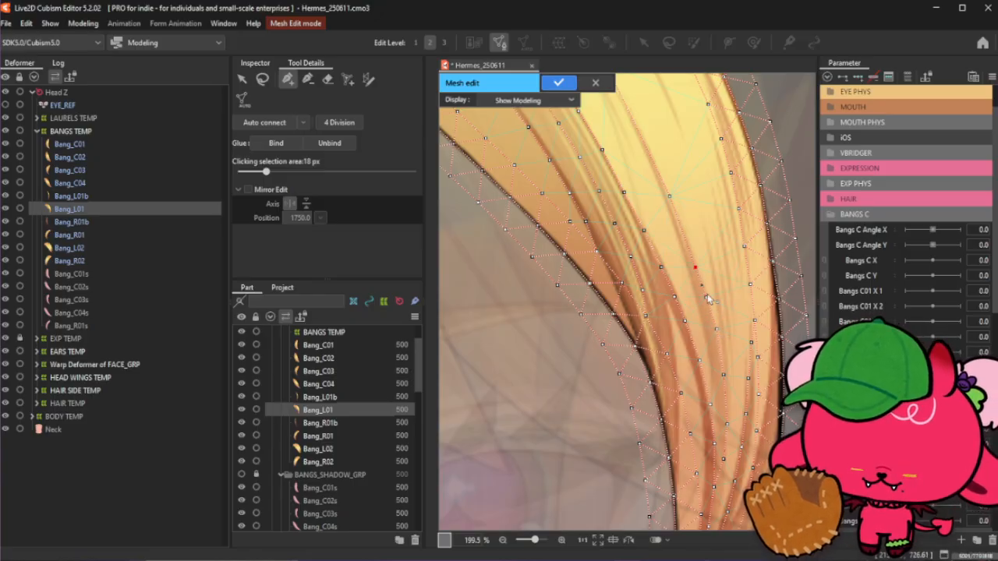
- Add more stroke points along the shading lines through the strand's middle section, working upward
scroll(709, 300, down, 4)
scroll(693, 240, up, 4)
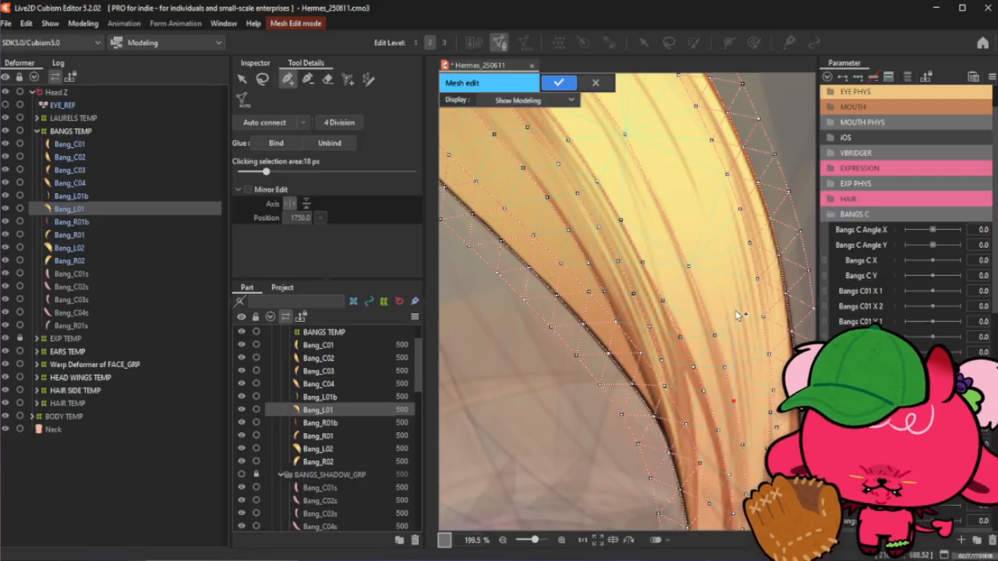
click(725, 367)
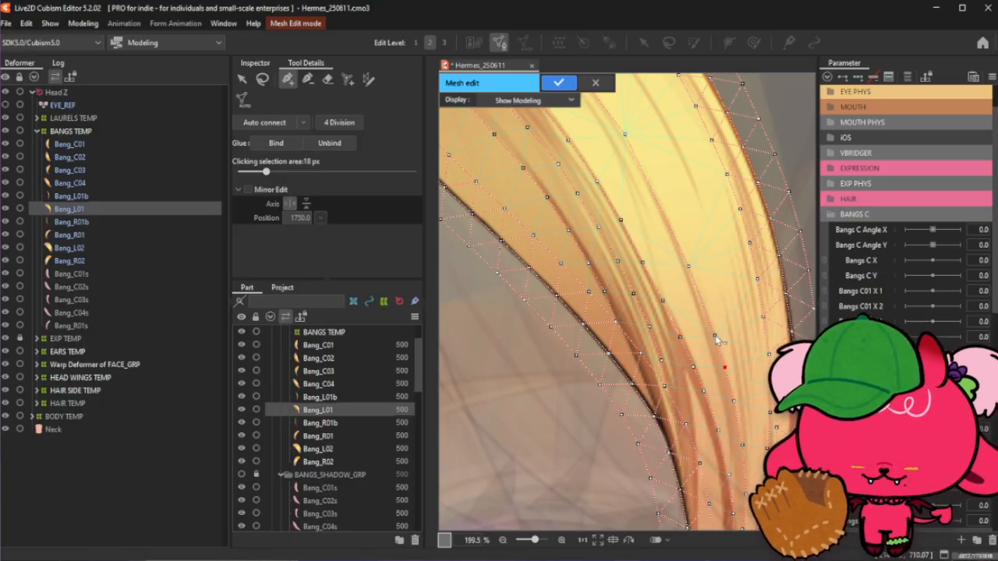
click(714, 337)
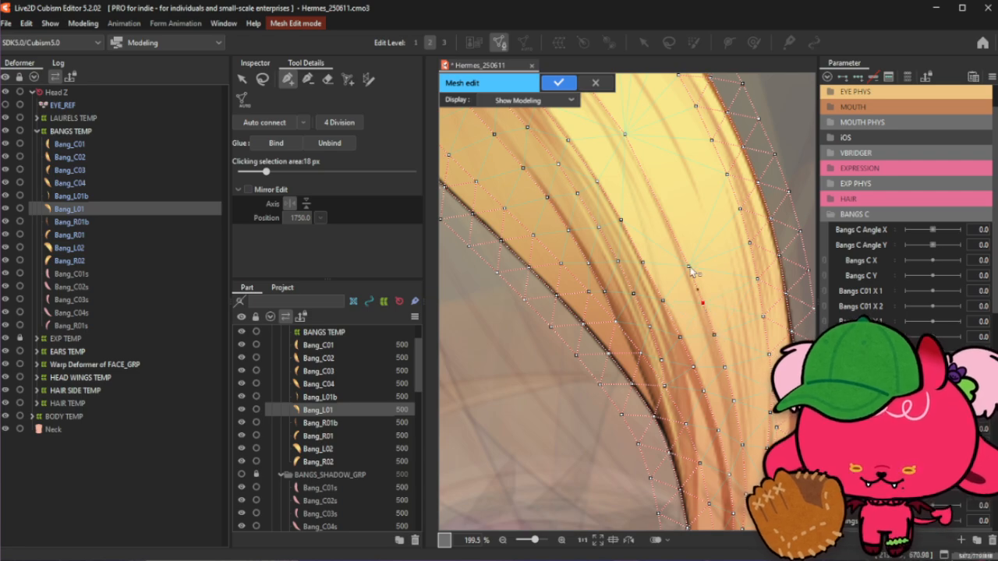
scroll(690, 269, down, 3)
scroll(721, 308, up, 2)
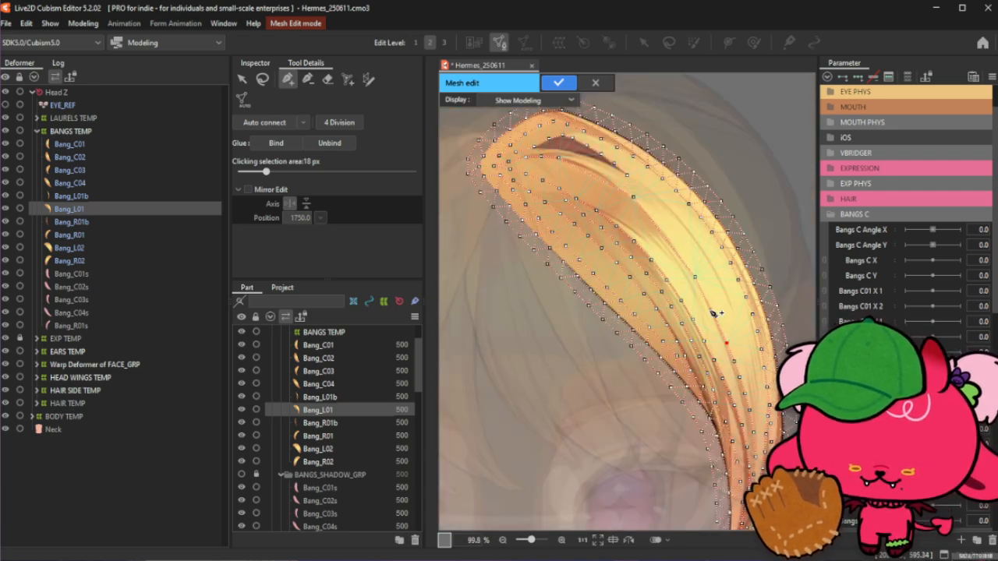
scroll(713, 313, down, 2)
scroll(746, 340, up, 4)
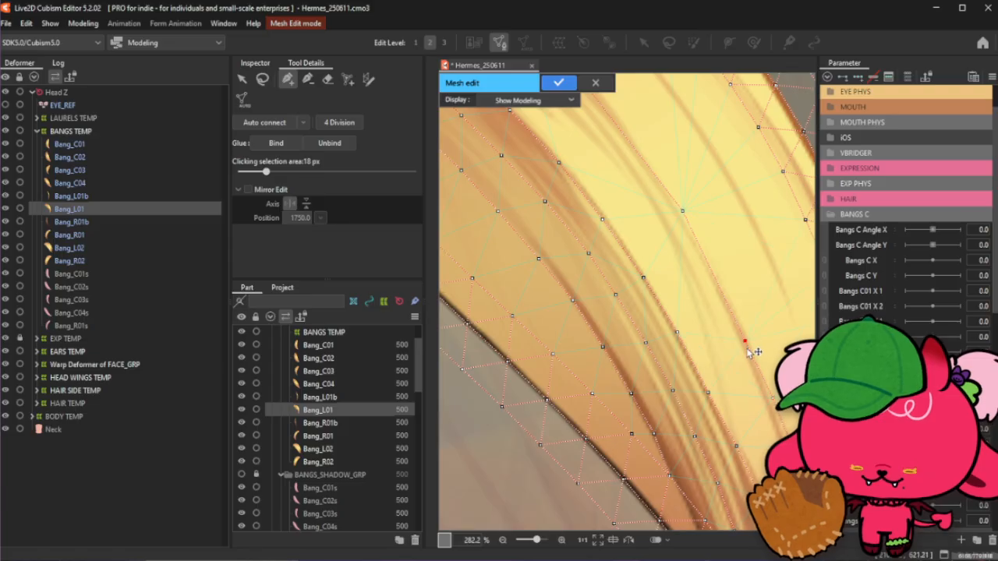
scroll(750, 349, down, 1)
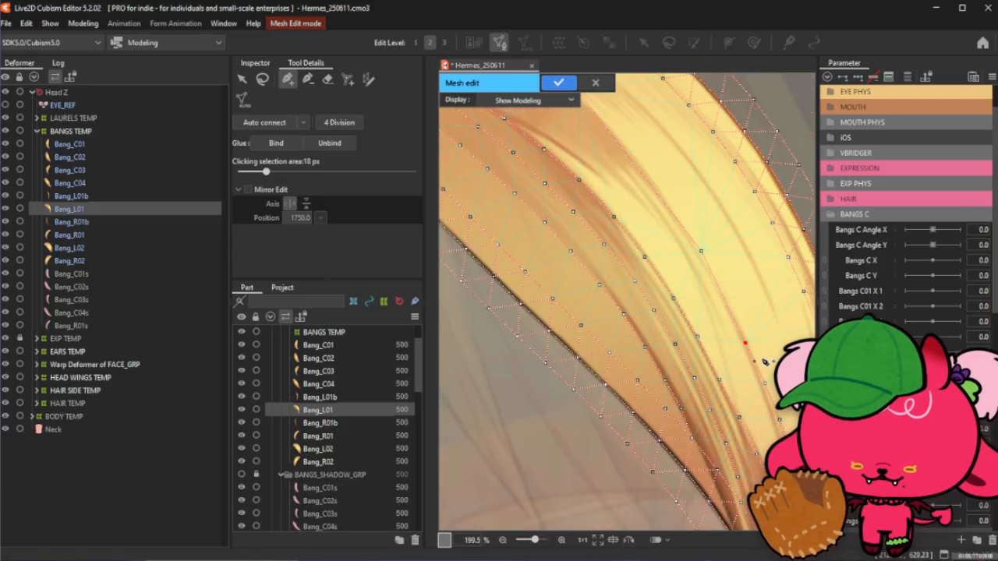
click(724, 298)
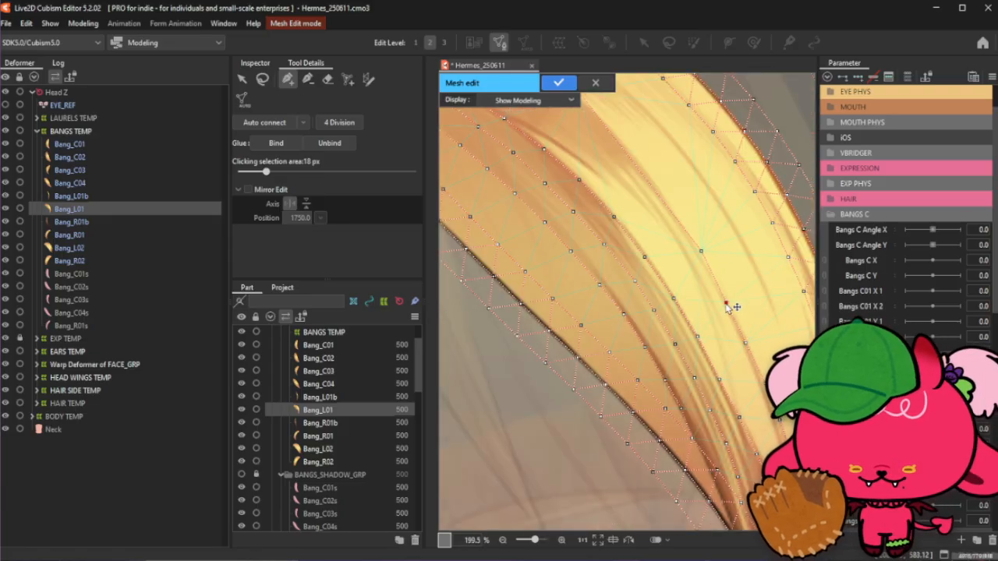
click(745, 342)
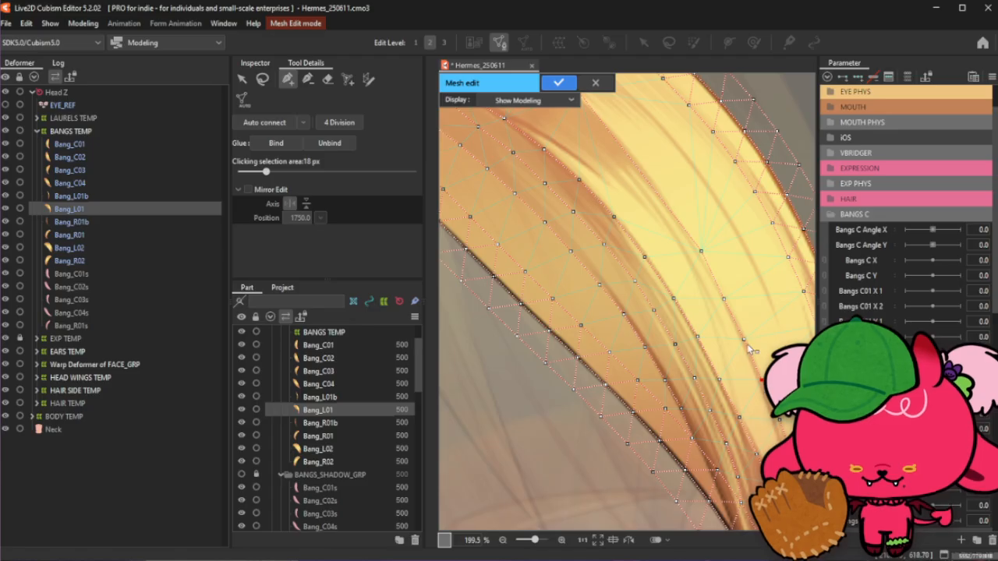
click(701, 257)
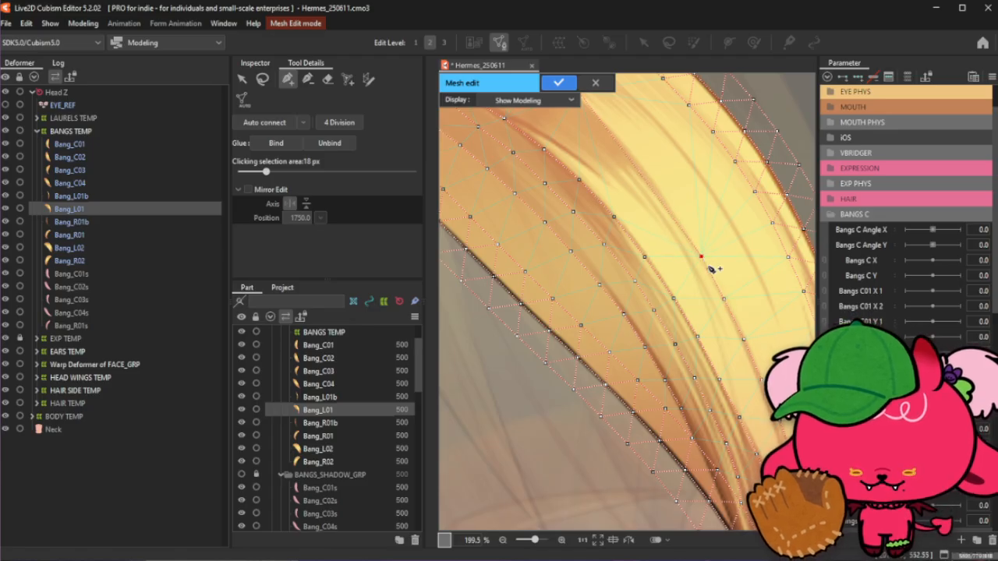
click(672, 212)
click(700, 256)
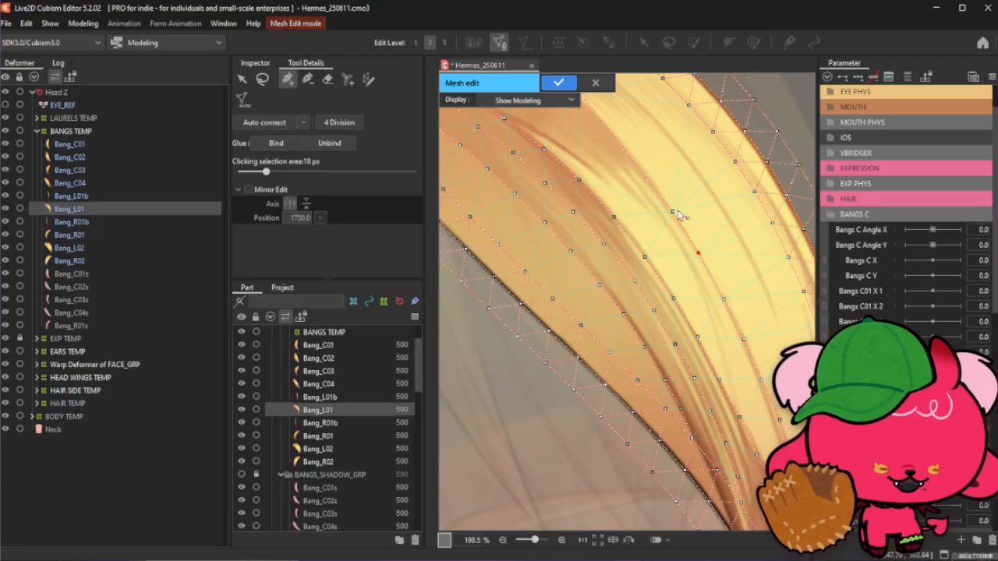
- Add stroke points along the shading line in the strand's upper-middle section toward the tip
scroll(657, 186, up, 2)
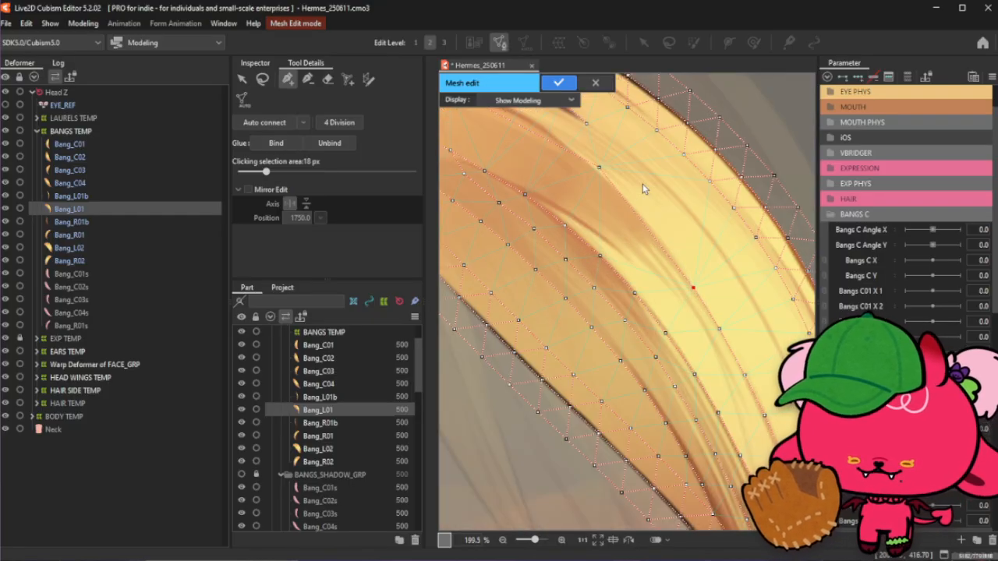
click(659, 243)
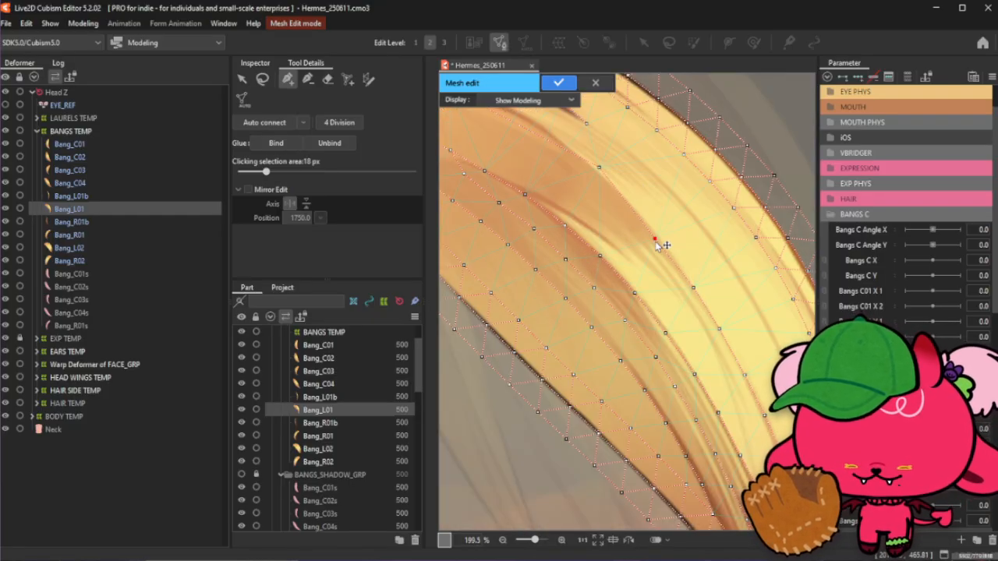
click(628, 204)
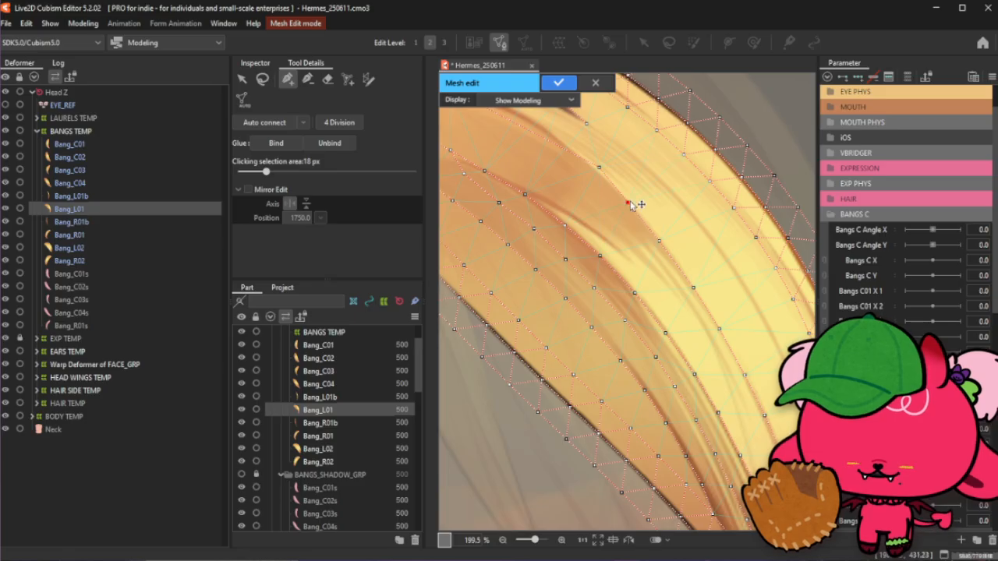
click(659, 242)
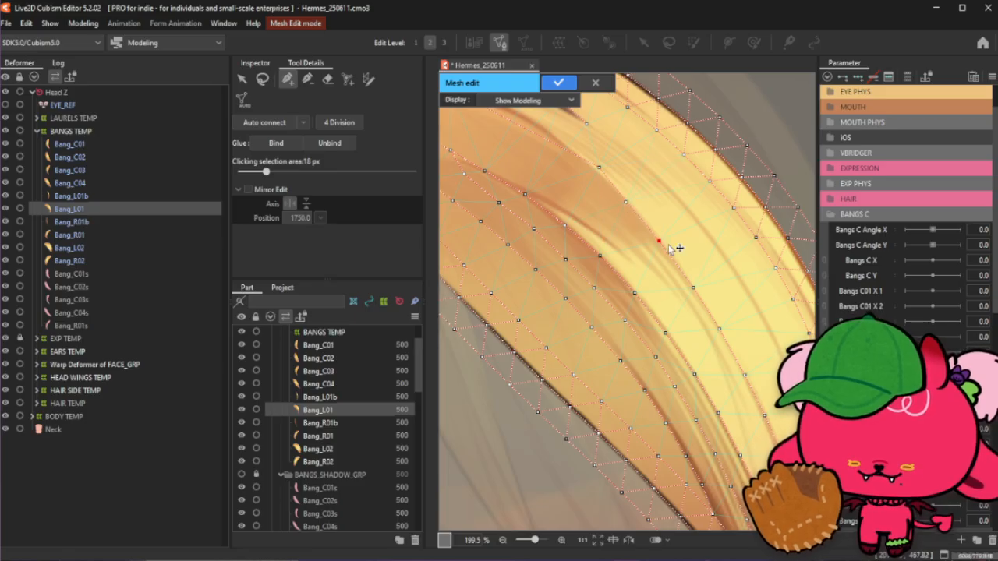
scroll(668, 244, down, 3)
scroll(632, 220, up, 3)
drag(622, 183, 617, 186)
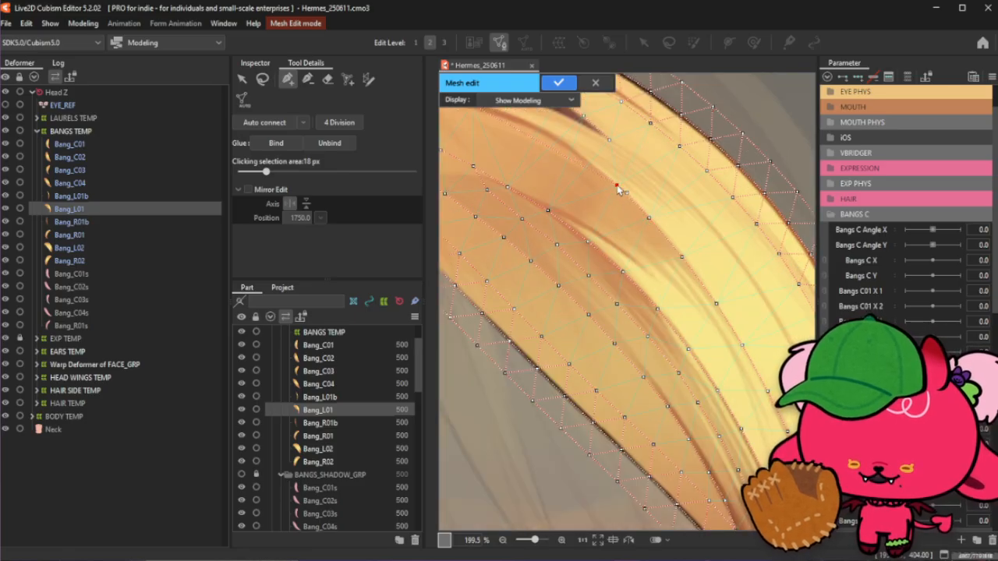
- Place stroke points along the shading line under the dark streak near the tip, then finish the stroke by switching to the lasso selection tool
scroll(705, 276, down, 3)
scroll(688, 354, up, 3)
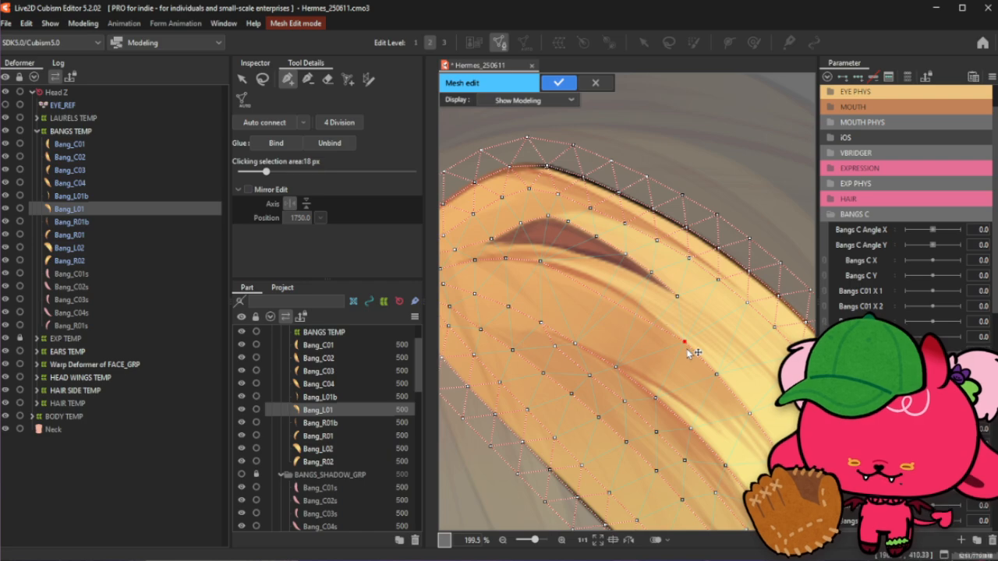
click(710, 371)
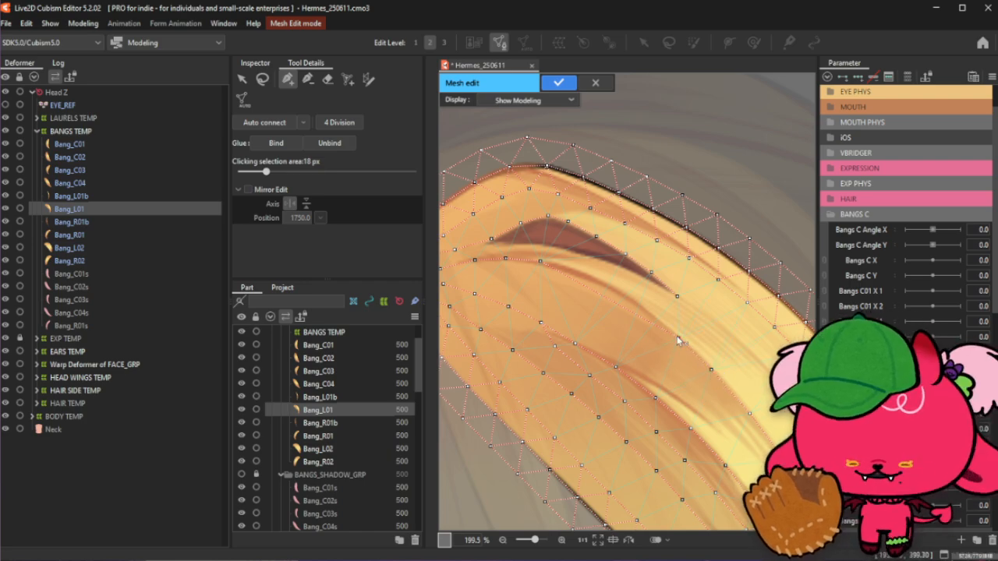
click(638, 307)
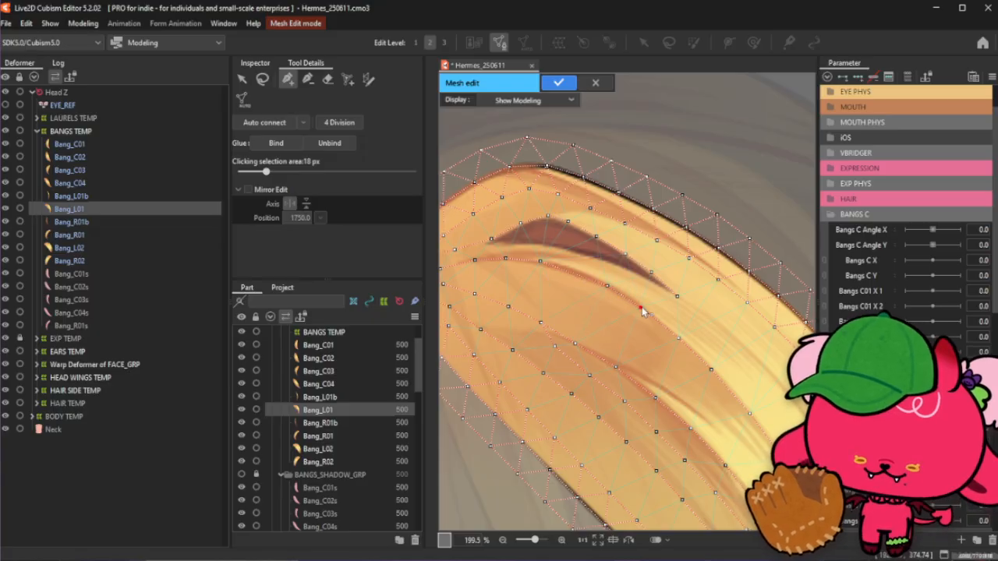
click(577, 274)
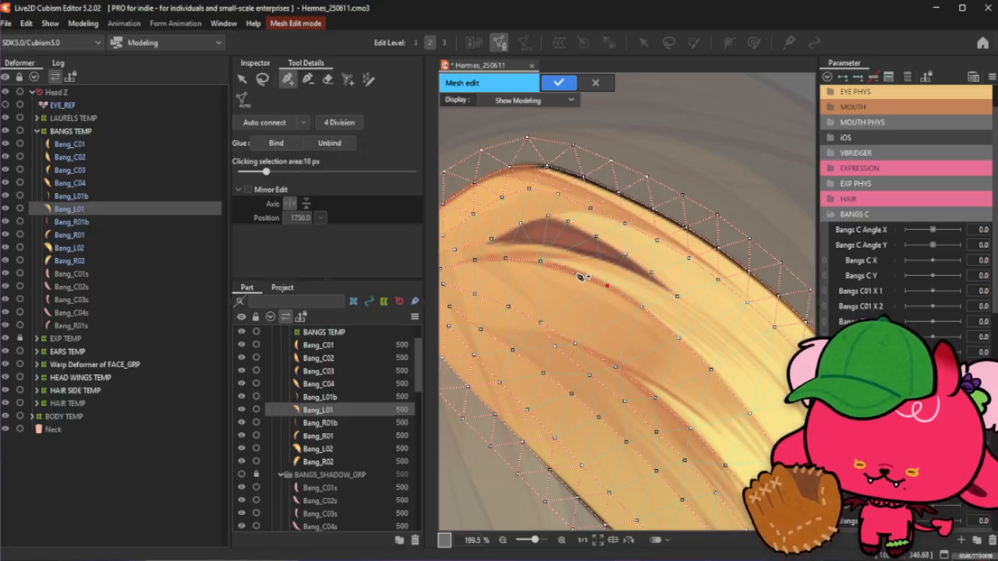
scroll(644, 279, down, 5)
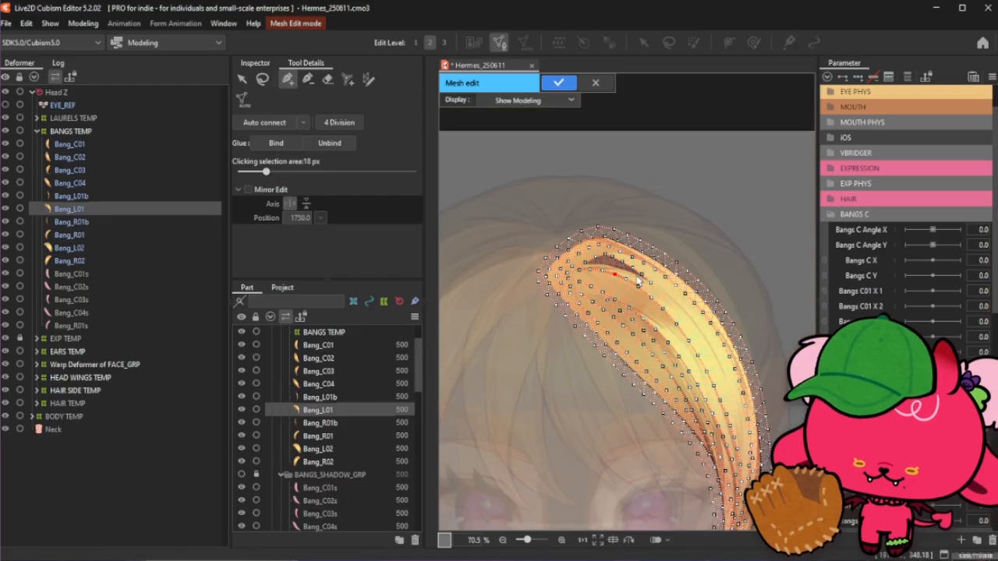
click(263, 80)
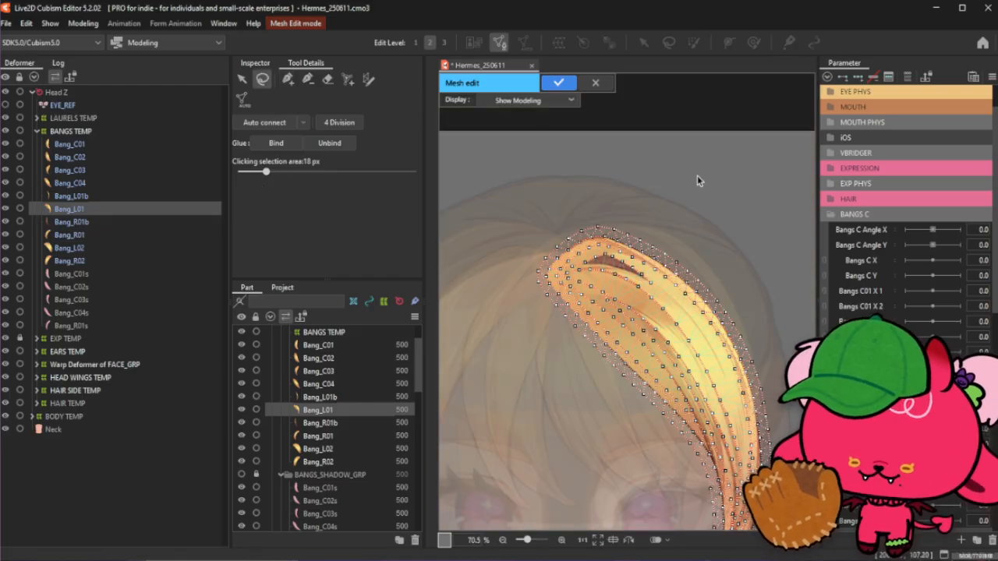
- With the stroke point tool, add points along the lower edge of the dark streak near the strand's tip
click(287, 79)
scroll(633, 258, up, 5)
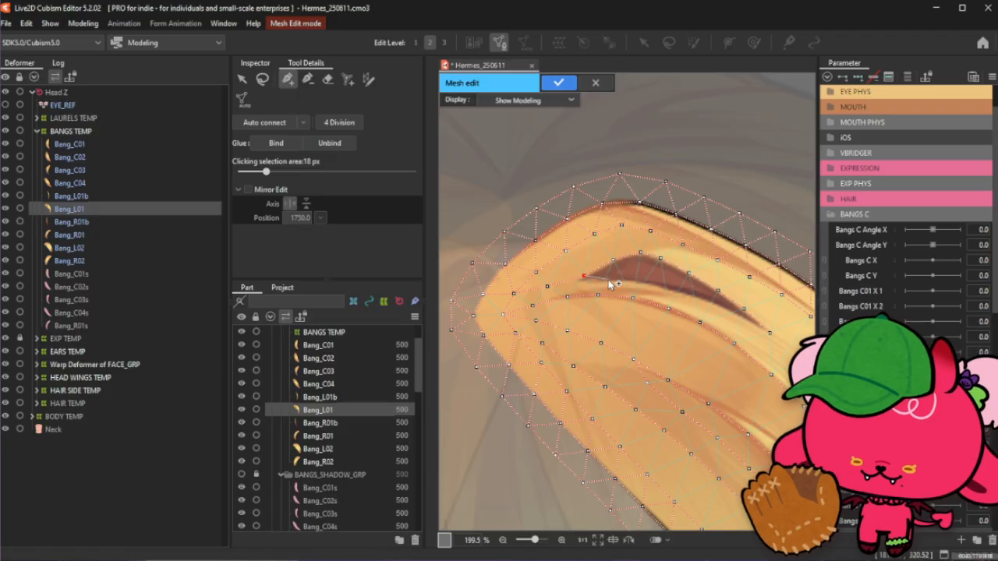
click(609, 279)
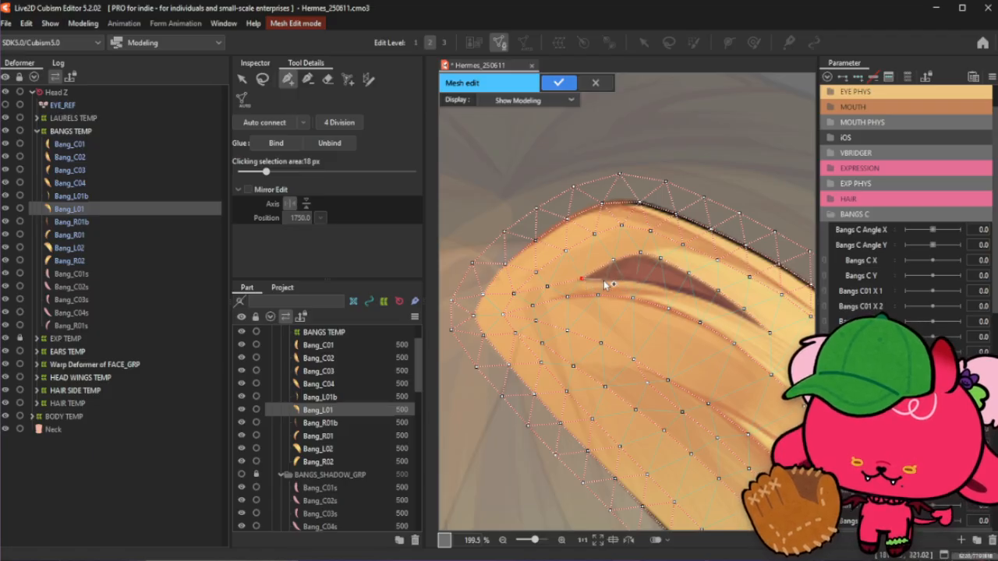
click(630, 279)
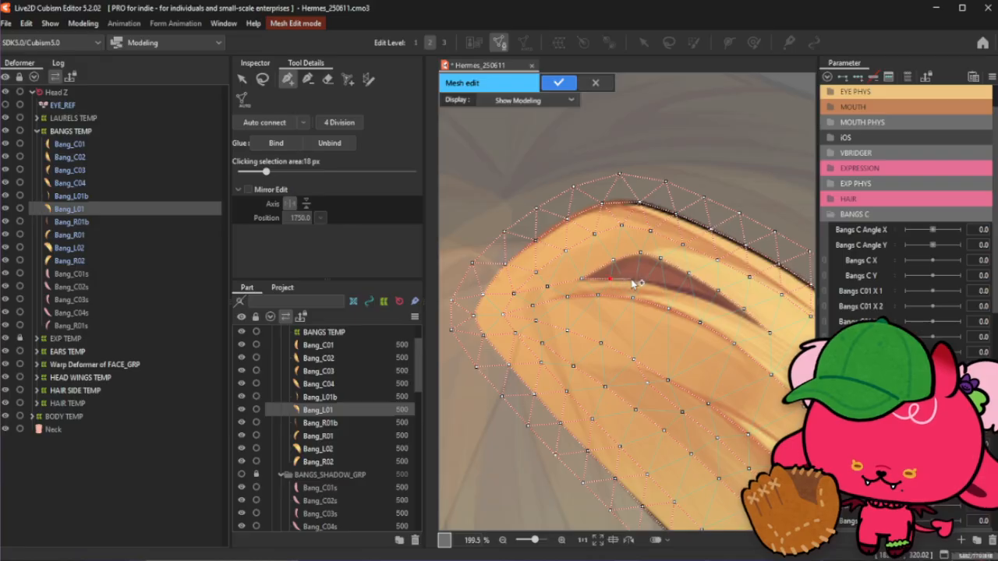
click(683, 292)
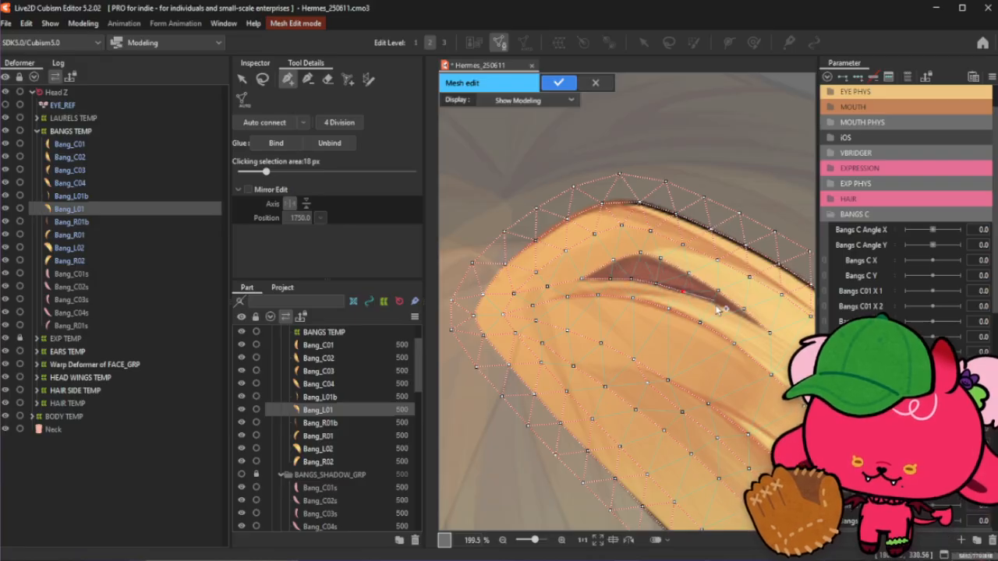
- Place stroke points along a shading line running down through the strand's upper section
scroll(746, 322, up, 3)
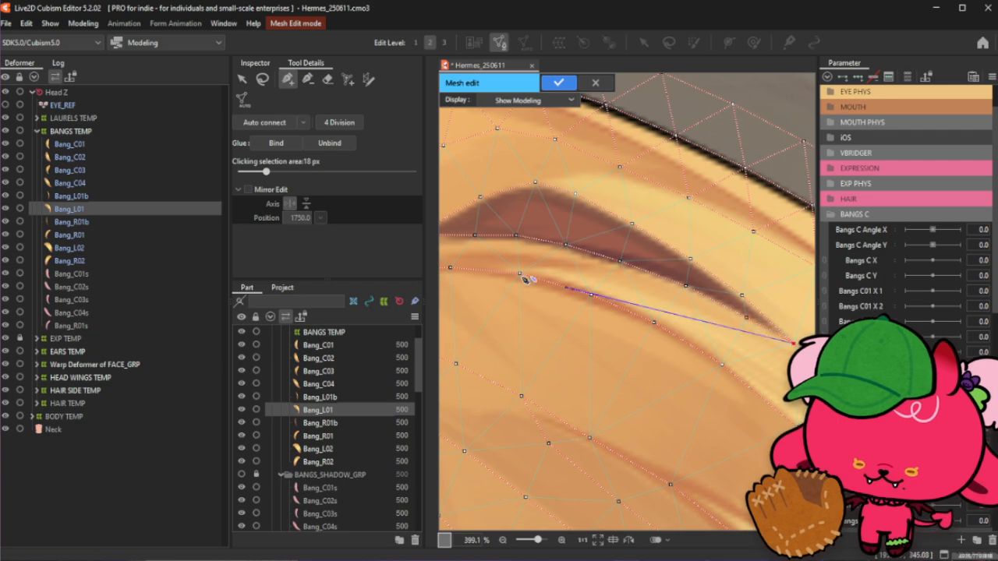
scroll(577, 290, down, 5)
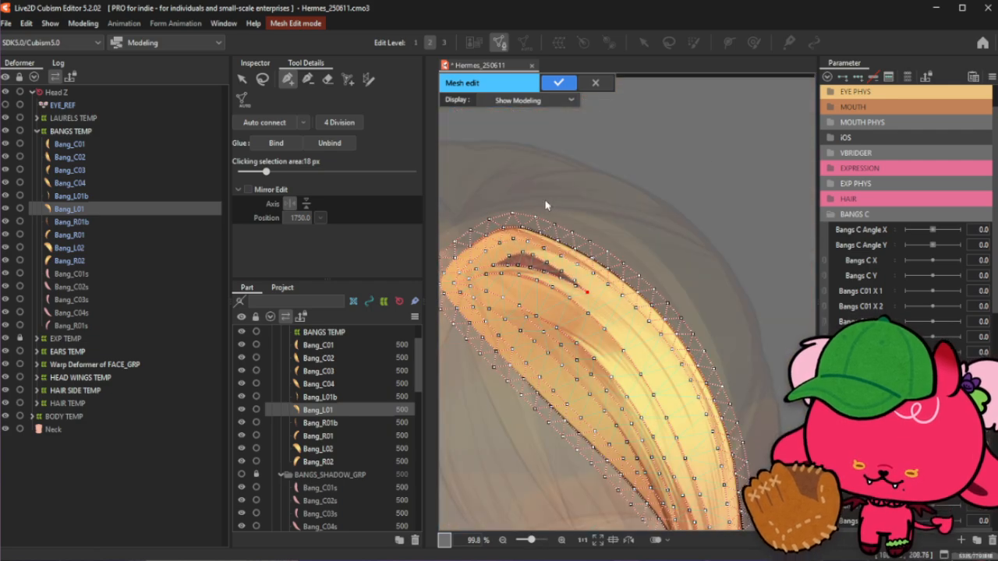
scroll(639, 378, down, 1)
scroll(655, 358, up, 2)
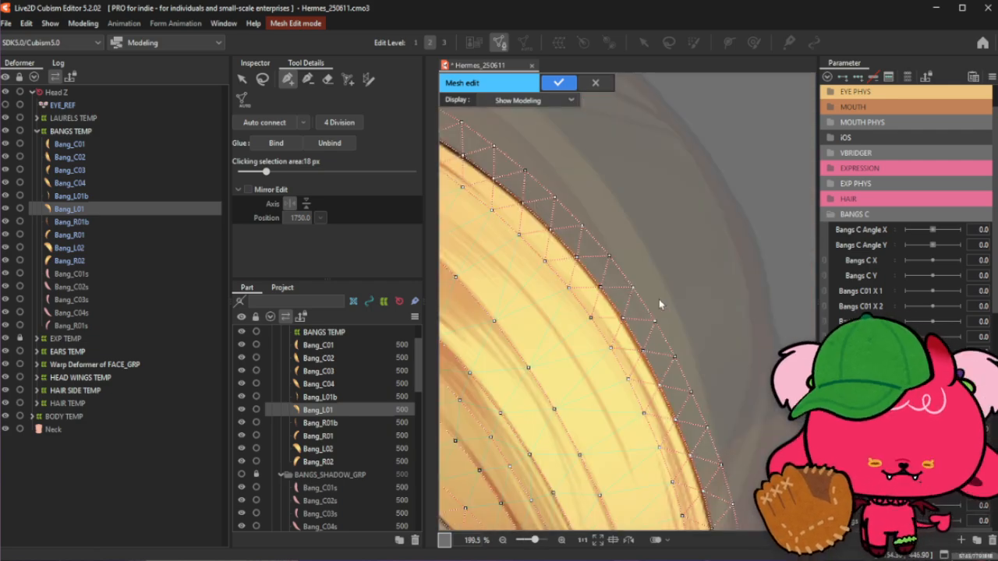
scroll(658, 337, down, 3)
scroll(655, 374, up, 2)
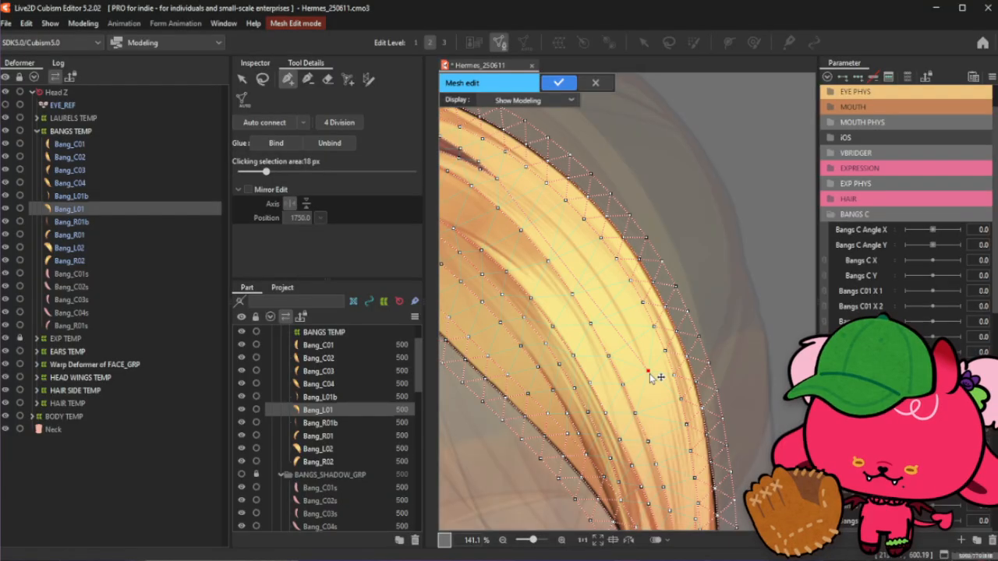
click(516, 194)
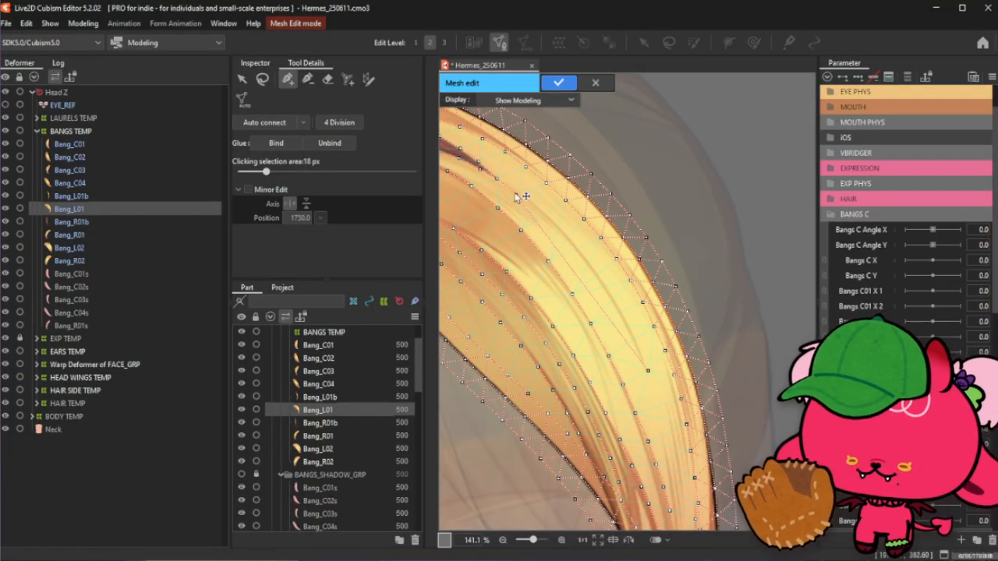
click(532, 205)
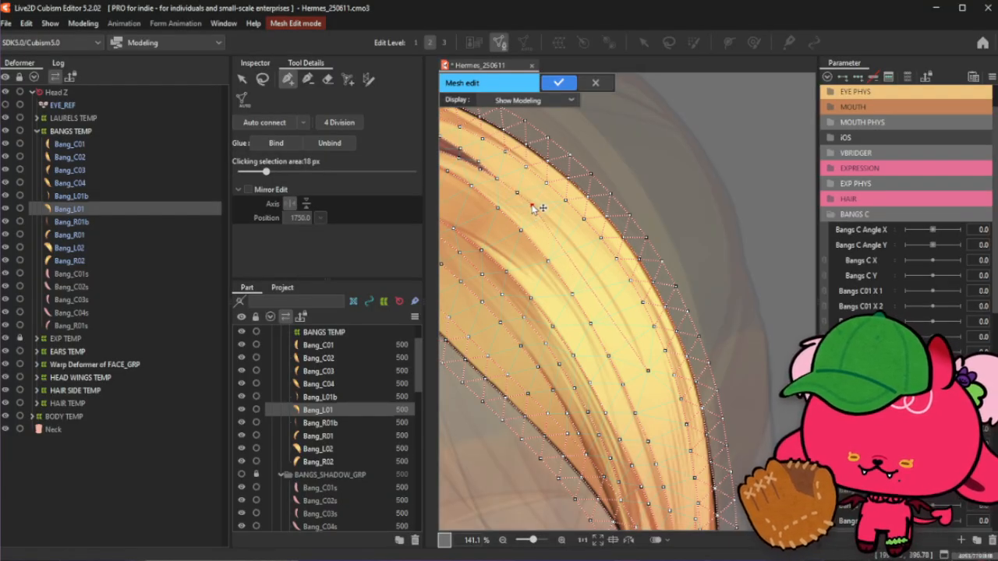
click(552, 223)
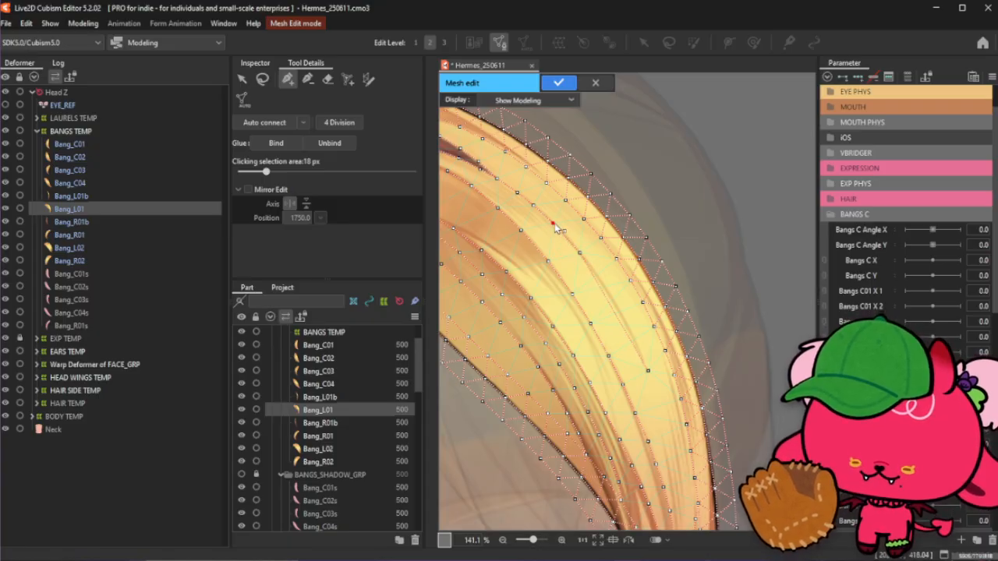
click(581, 254)
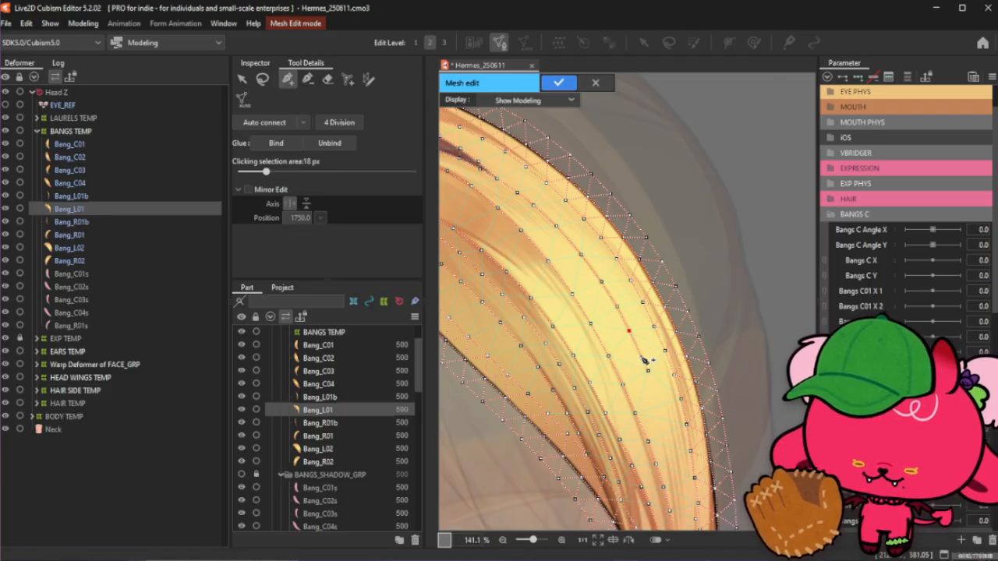
- Examine the strand's mesh through its middle and lower sections
scroll(602, 265, down, 2)
scroll(648, 333, up, 2)
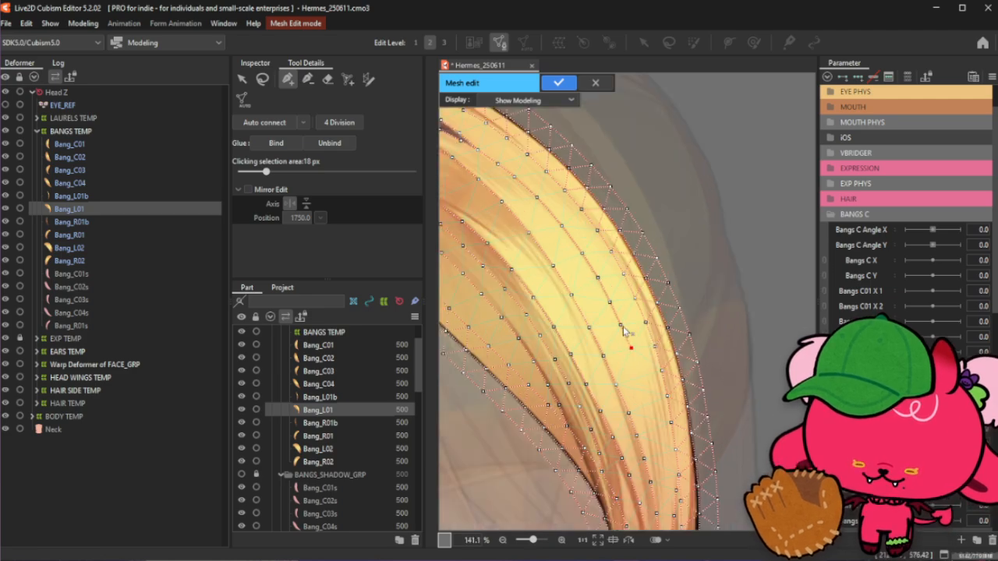
scroll(624, 331, down, 1)
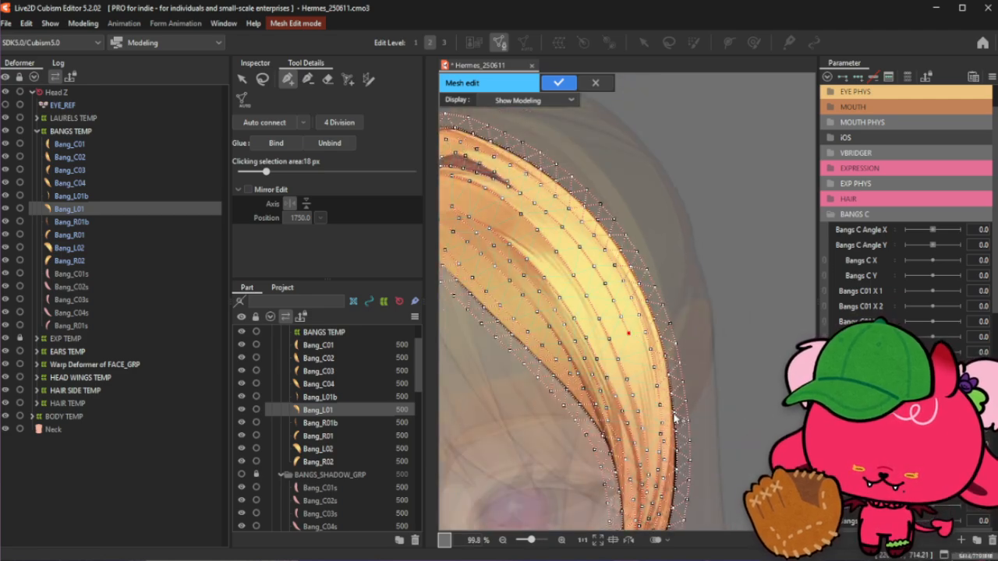
scroll(675, 421, up, 1)
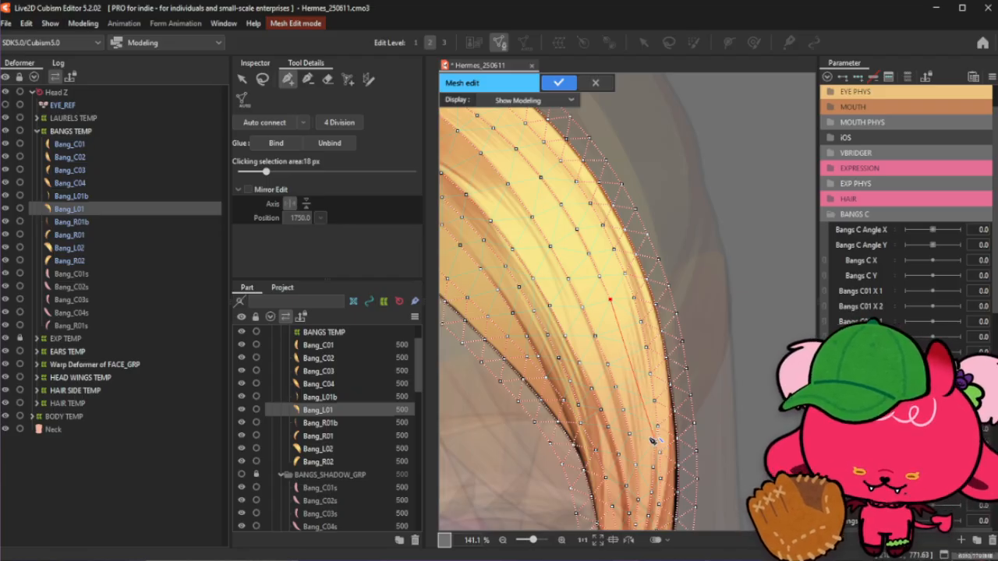
click(308, 78)
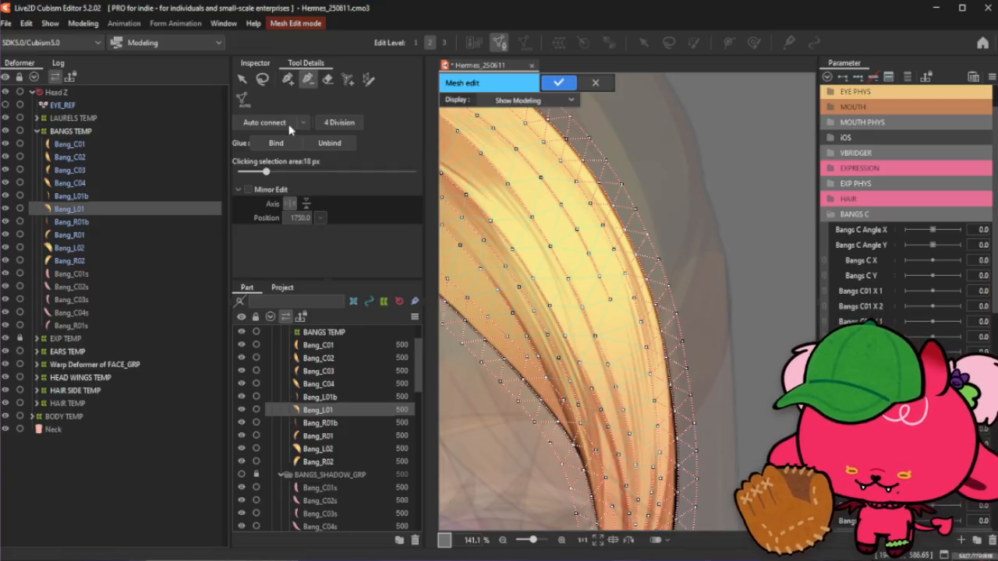
click(288, 79)
scroll(672, 466, up, 2)
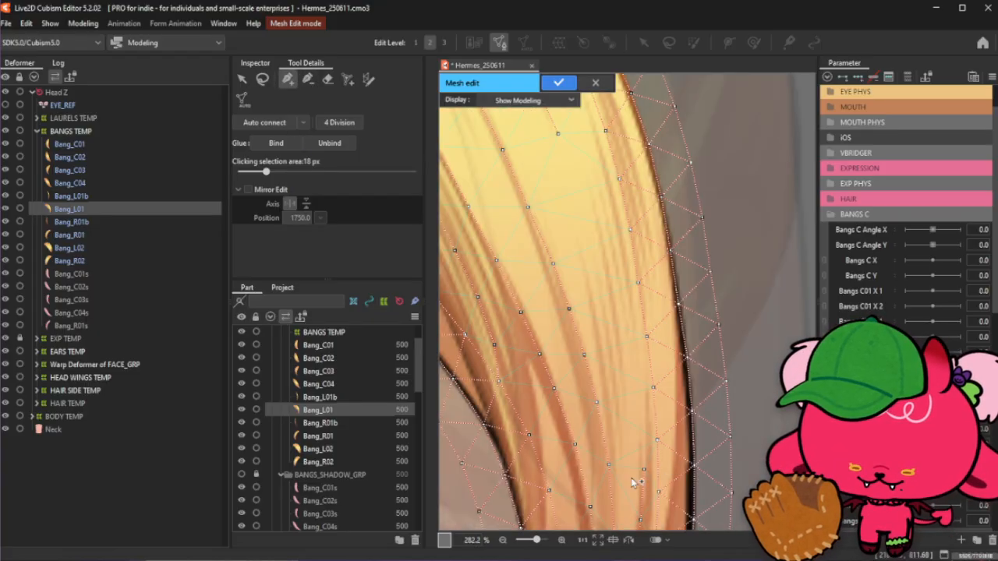
scroll(637, 477, down, 1)
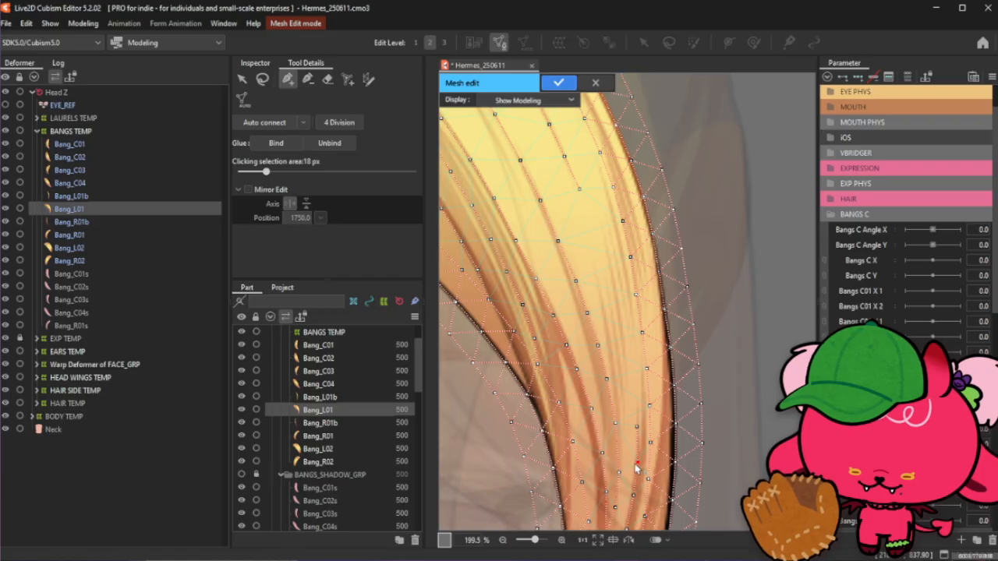
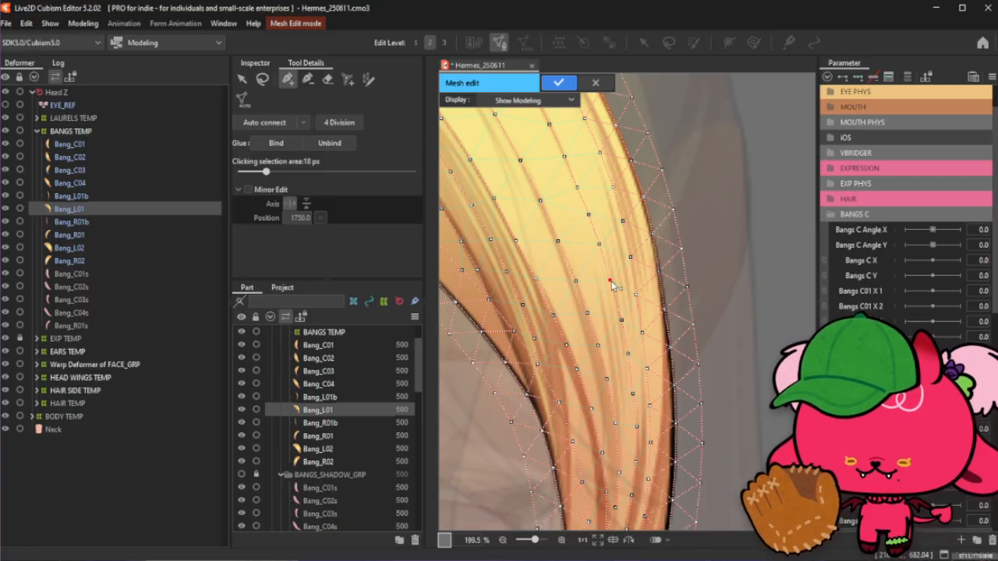
- Apply the finished mesh for the Bang_L01 strand
scroll(613, 285, down, 10)
scroll(586, 240, up, 2)
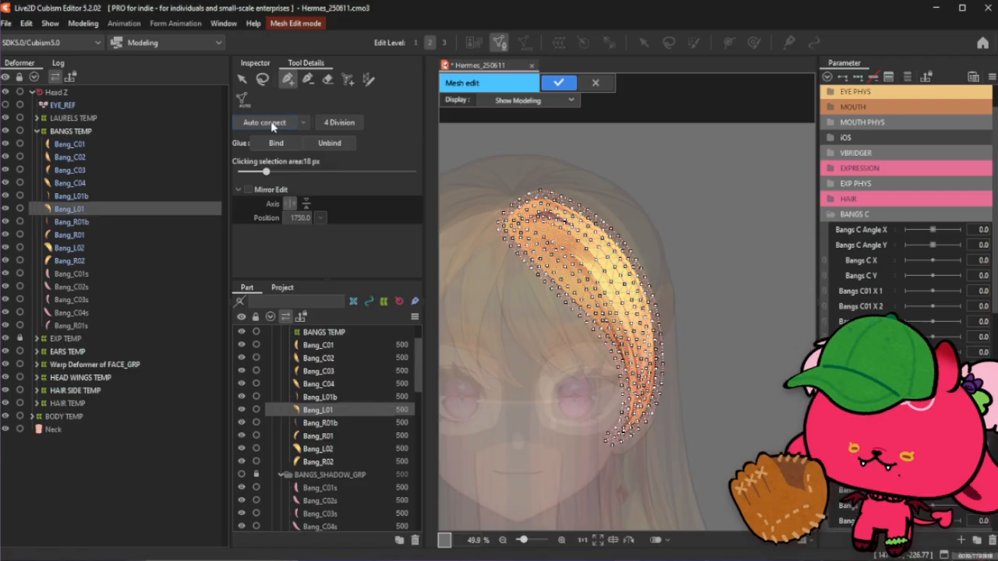
click(558, 82)
- Select the Bang_R01 strand and open its mesh editing
click(84, 236)
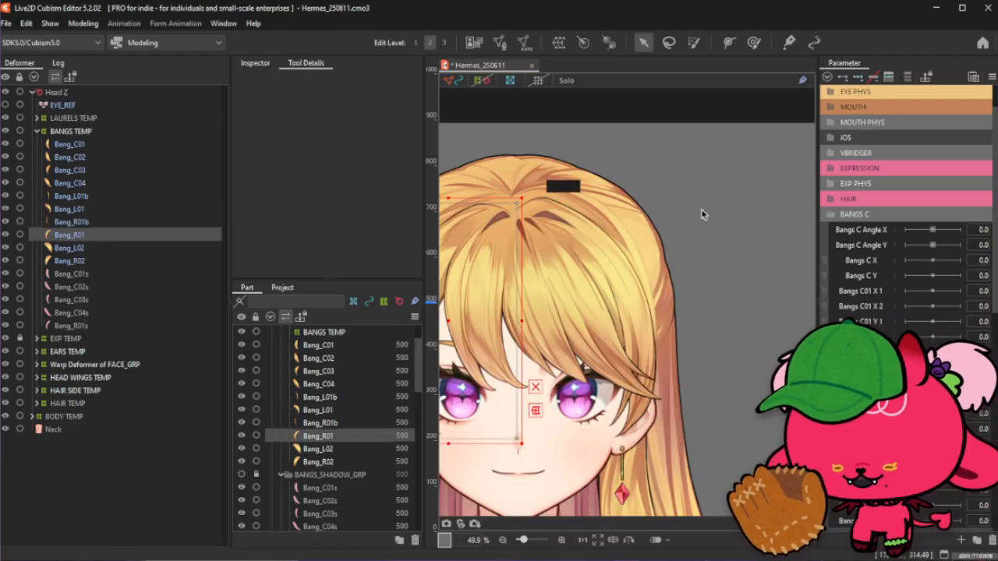
scroll(725, 218, down, 1)
scroll(479, 269, up, 1)
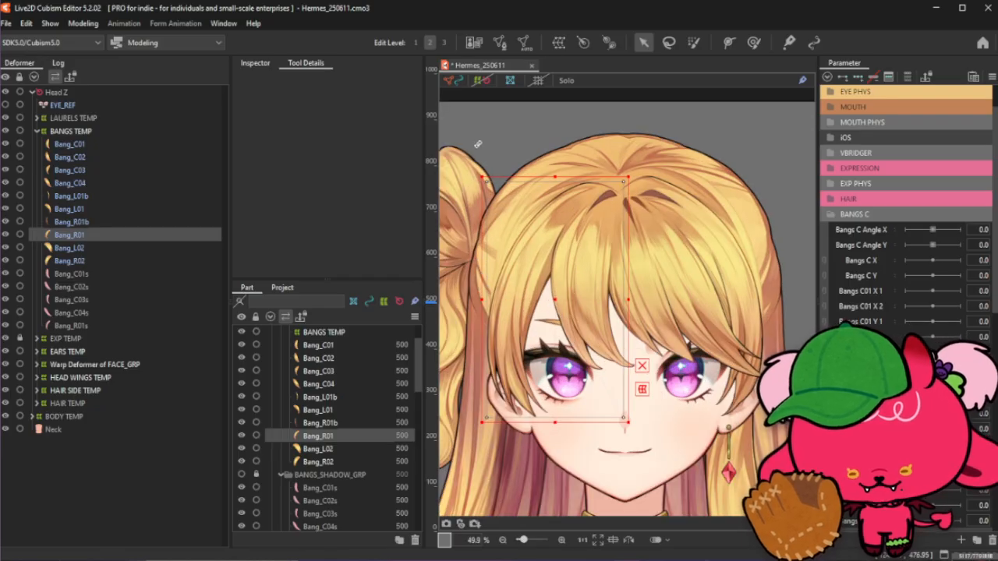
click(500, 43)
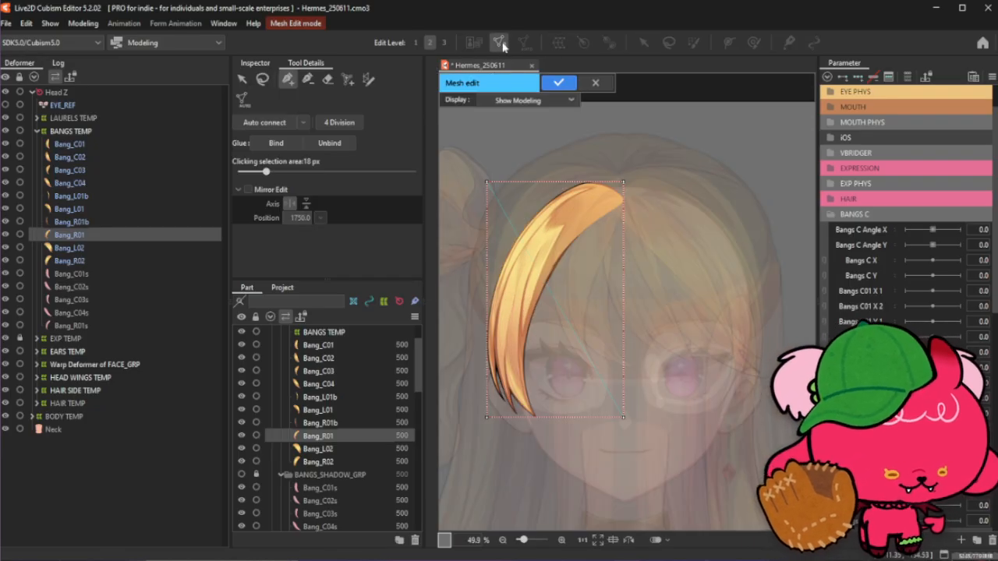
scroll(450, 217, up, 1)
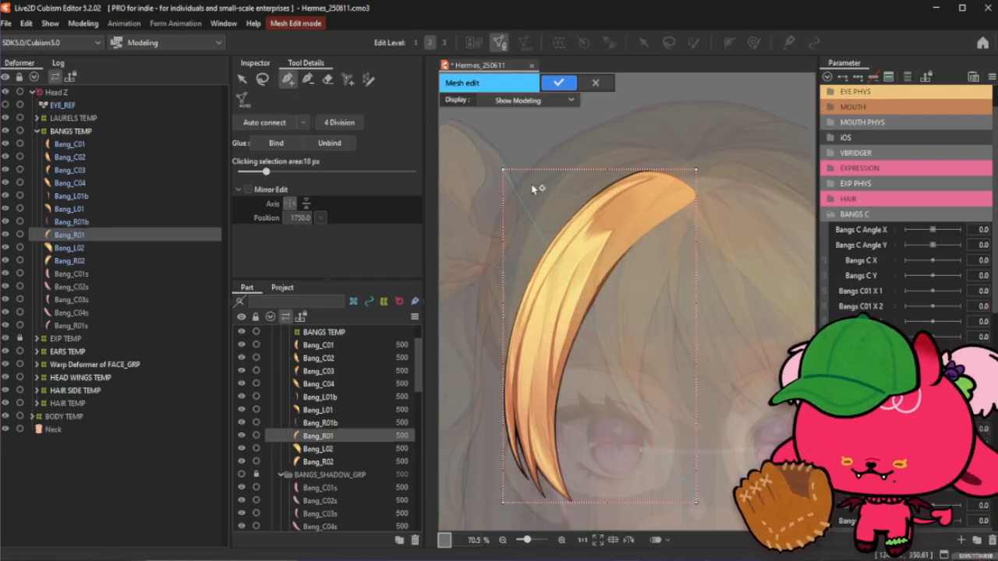
- Save the project and delete all existing vertices of the Bang_R01 mesh
click(242, 78)
key(ctrl+s)
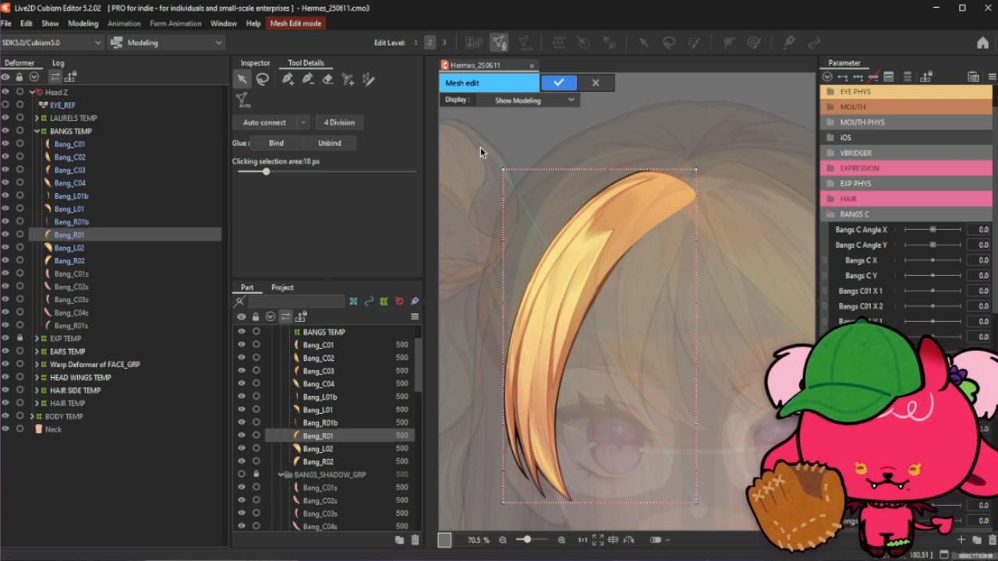
drag(474, 130, 741, 520)
key(Delete)
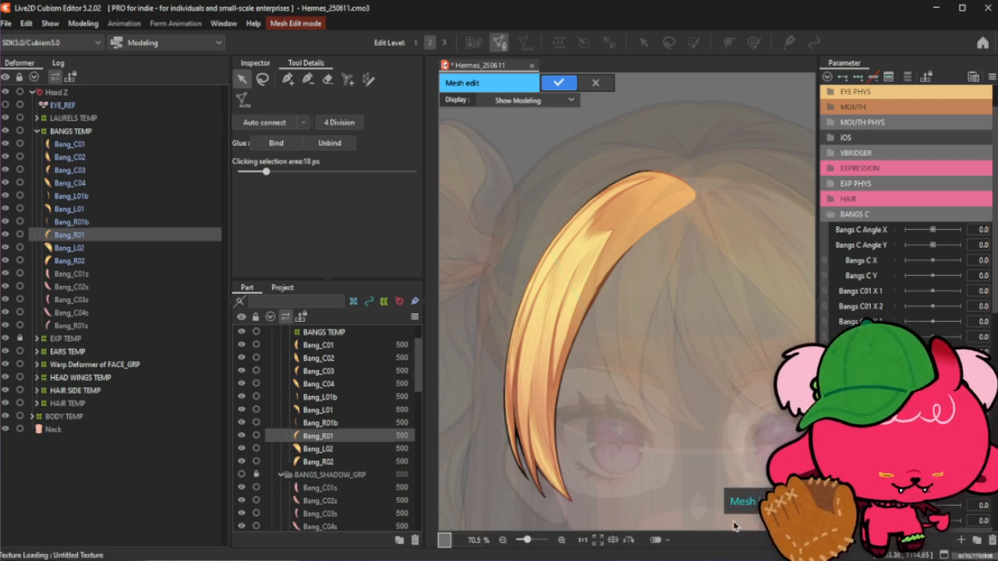
- Draw a trial mesh stroke from the strand's top edge and undo it
click(368, 79)
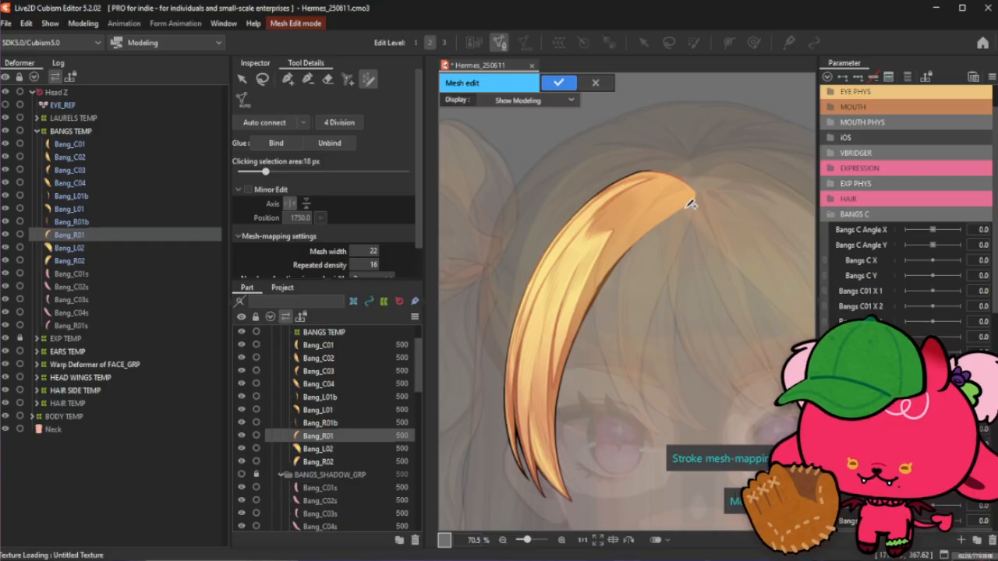
drag(689, 205, 613, 284)
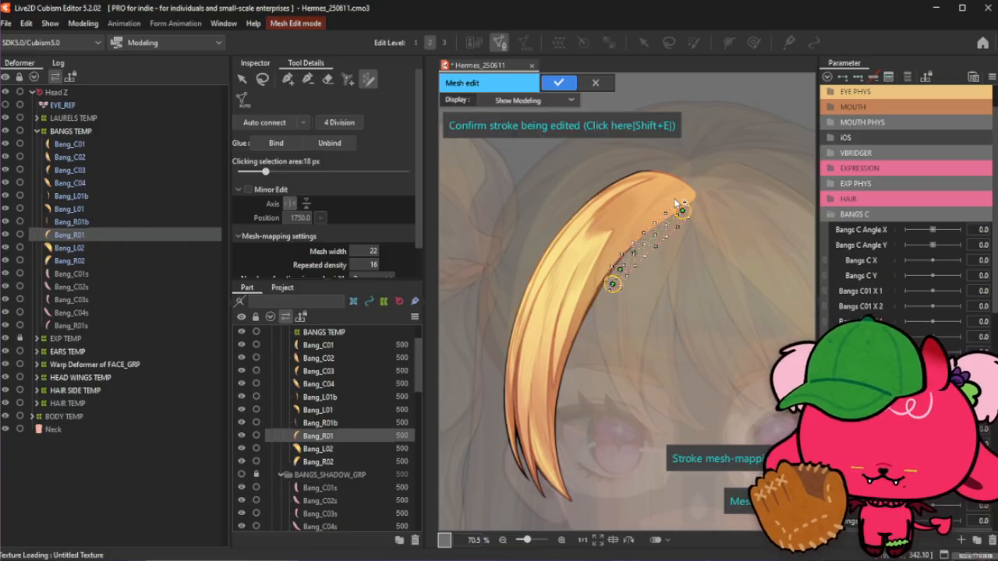
key(ctrl+z)
- Stroke a mesh along the strand's top edge near the root and extend its start point leftward
mouse_move(624, 183)
mouse_down()
mouse_move(689, 191)
mouse_move(718, 214)
mouse_up()
scroll(644, 154, up, 3)
scroll(708, 201, up, 3)
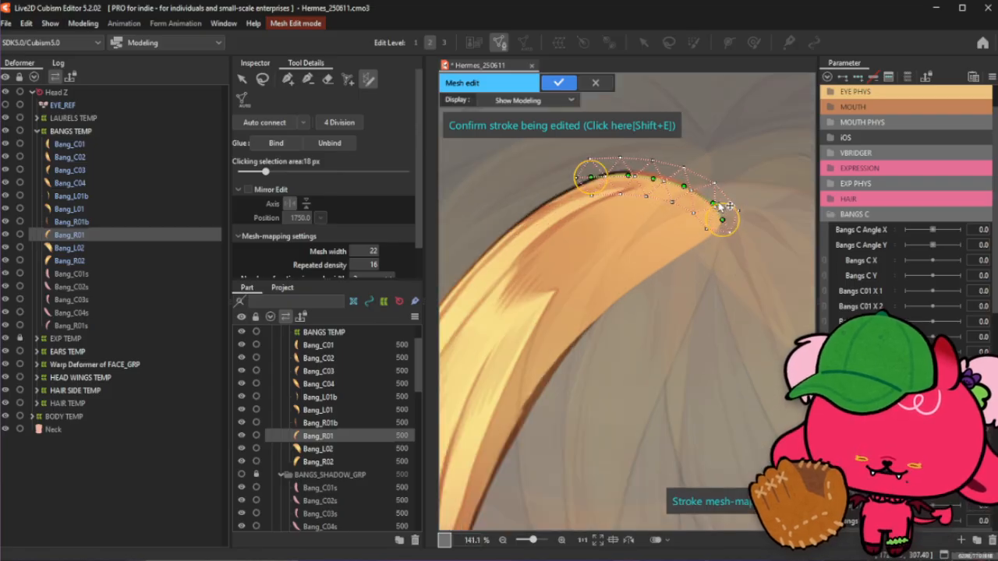
scroll(717, 212, up, 3)
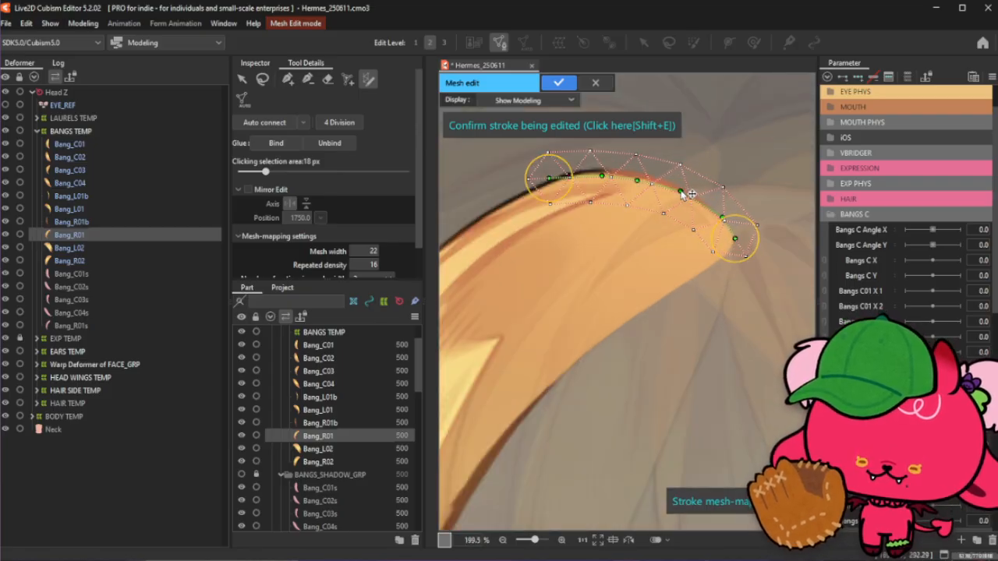
mouse_move(681, 191)
mouse_down()
mouse_move(692, 192)
mouse_move(614, 172)
mouse_up()
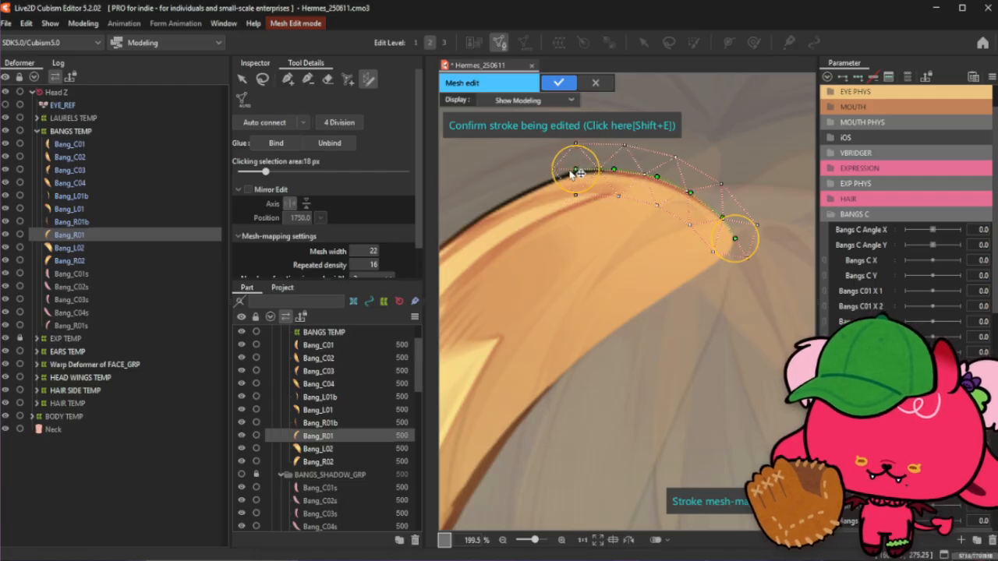
- Continue the mesh stroke from the root down along the strand's curve to its tip
scroll(596, 165, down, 10)
scroll(591, 164, up, 5)
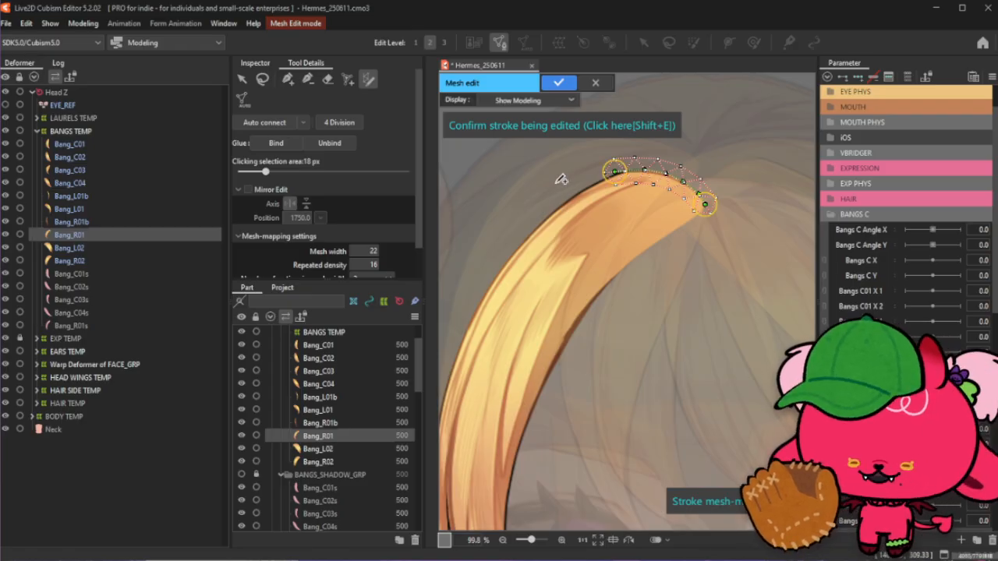
scroll(637, 156, down, 2)
mouse_move(636, 165)
mouse_down()
mouse_move(594, 231)
mouse_move(520, 482)
mouse_up()
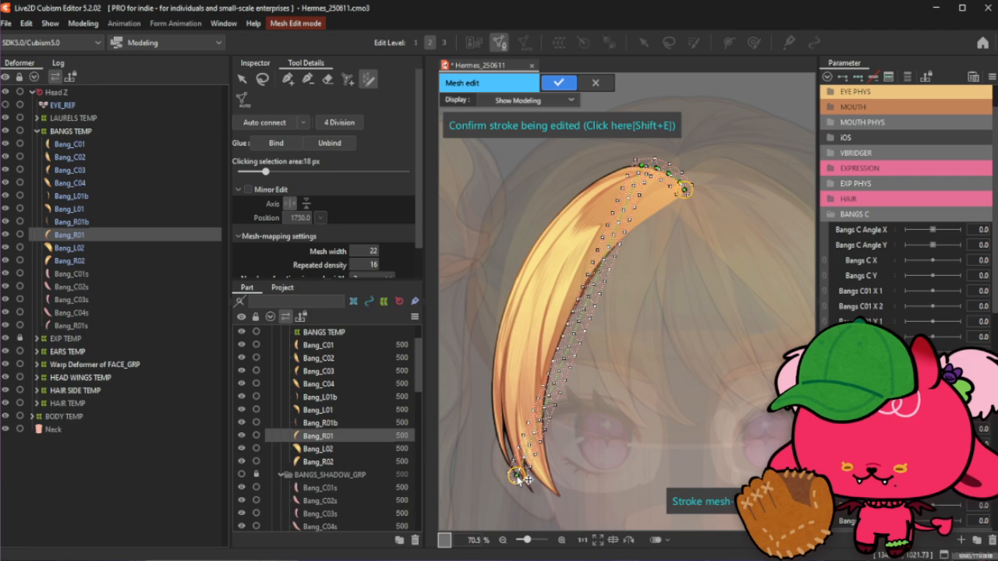
- Pull the stroke's points near the root outward so the mesh covers the strand's upper edge
scroll(591, 160, up, 6)
mouse_move(721, 216)
mouse_down()
mouse_move(690, 200)
mouse_move(702, 180)
mouse_up()
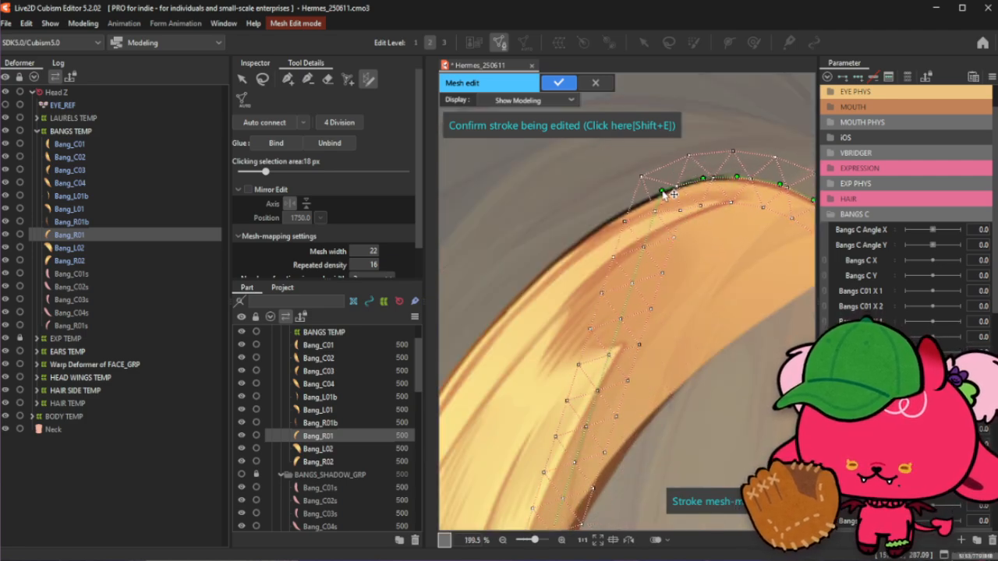
scroll(770, 139, down, 6)
scroll(769, 139, up, 4)
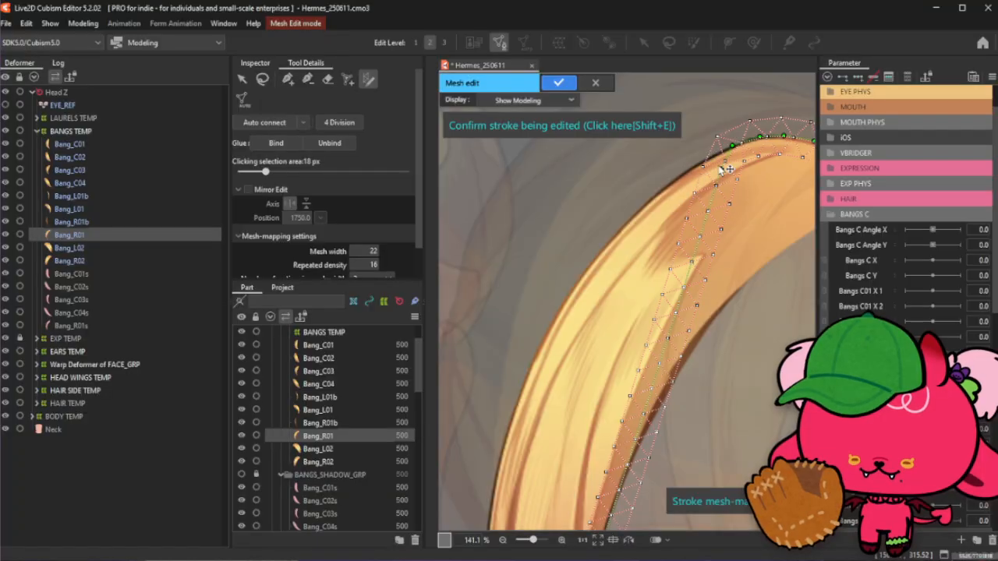
mouse_move(709, 162)
mouse_down()
mouse_move(686, 178)
mouse_move(677, 202)
mouse_move(669, 196)
mouse_move(646, 218)
mouse_up()
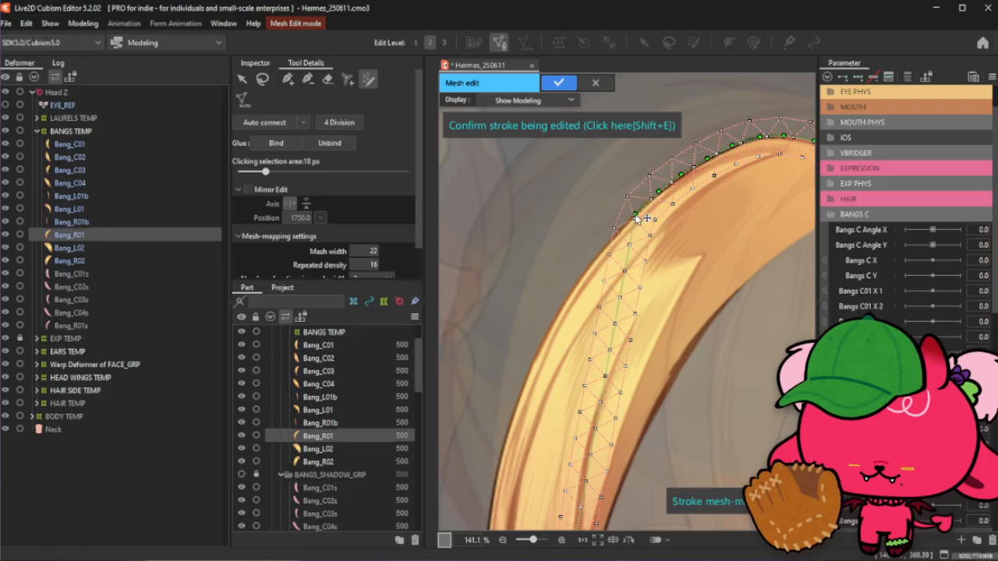
drag(629, 264, 622, 226)
- Shift stroke points along the upper outer curve onto the strand's outline
scroll(619, 238, down, 4)
scroll(599, 266, up, 4)
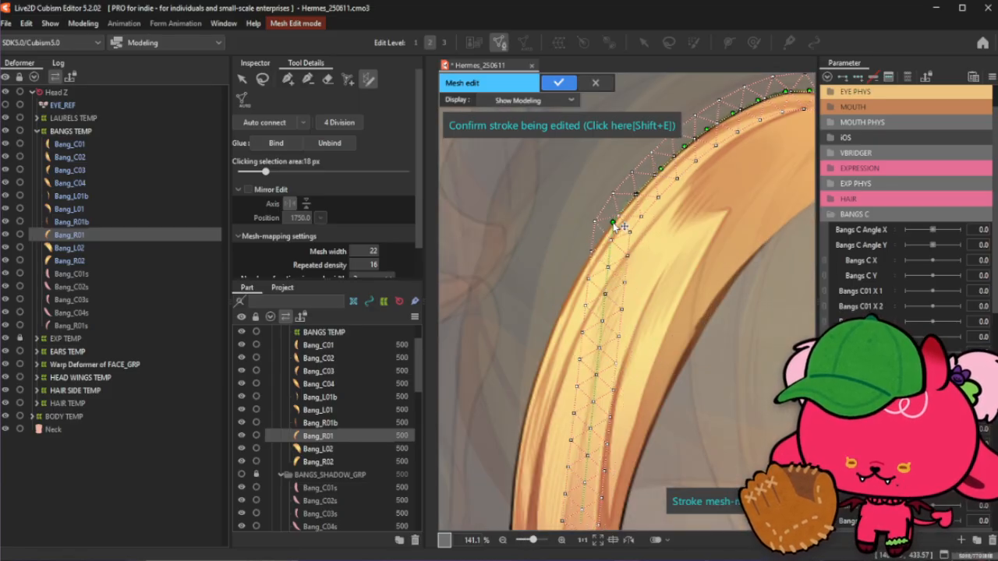
mouse_move(615, 279)
mouse_down()
mouse_move(592, 259)
mouse_move(585, 290)
mouse_move(573, 289)
mouse_up()
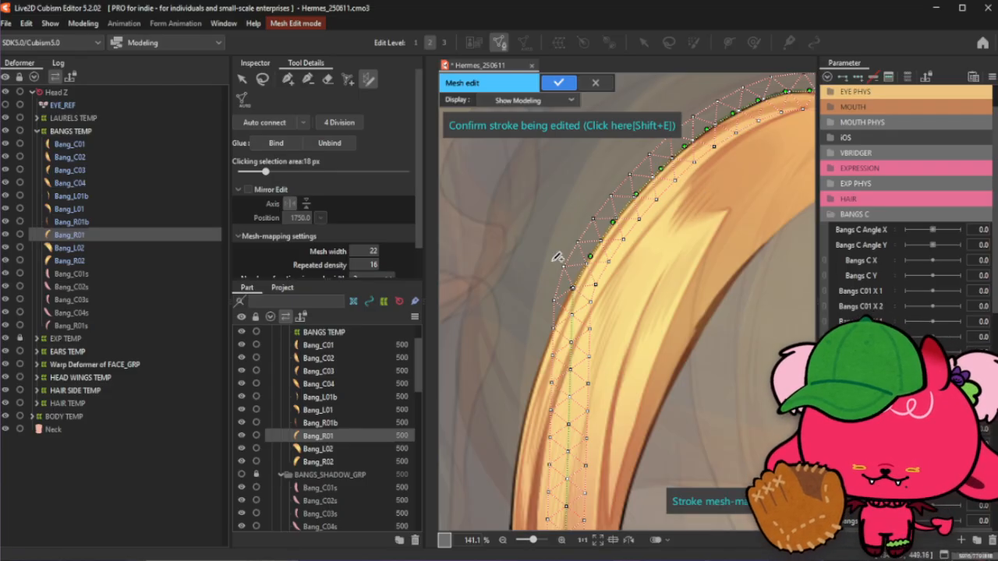
scroll(589, 244, up, 1)
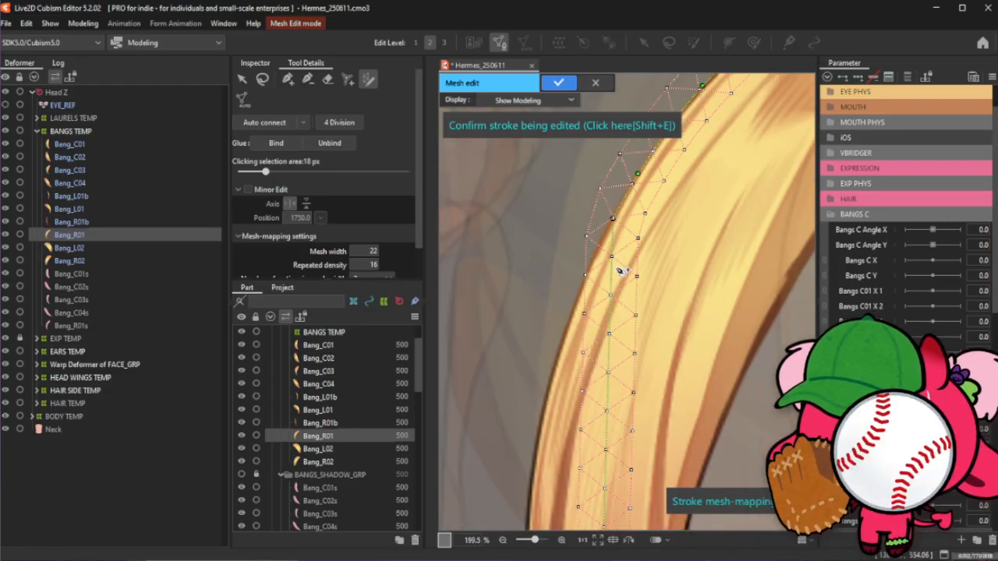
drag(621, 271, 590, 279)
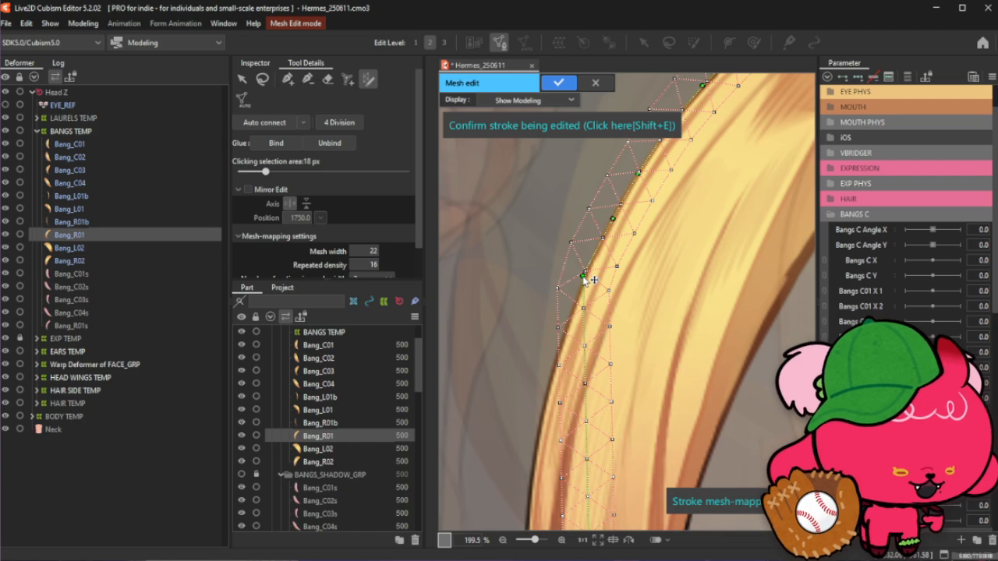
scroll(627, 140, down, 1)
scroll(595, 226, up, 1)
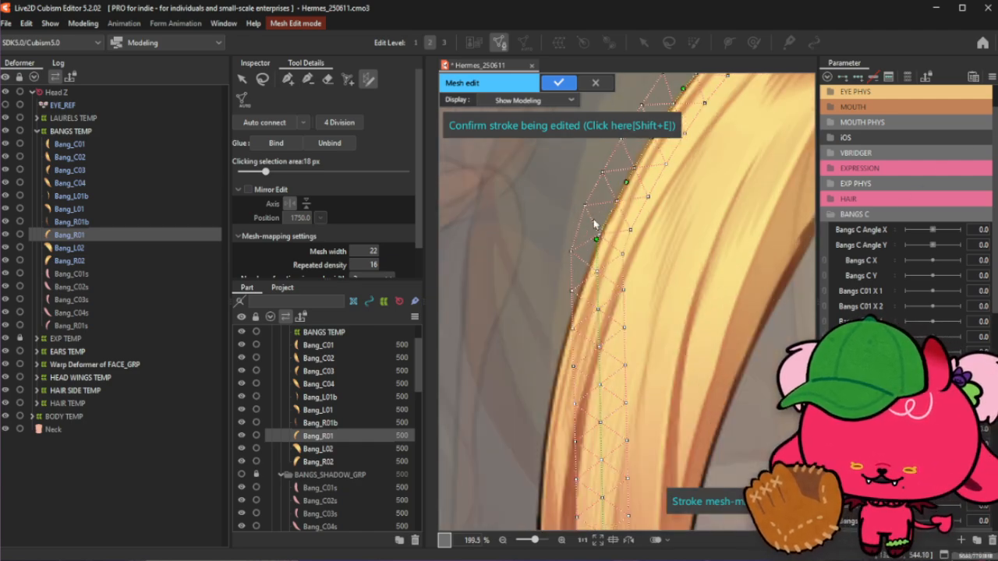
drag(596, 239, 599, 237)
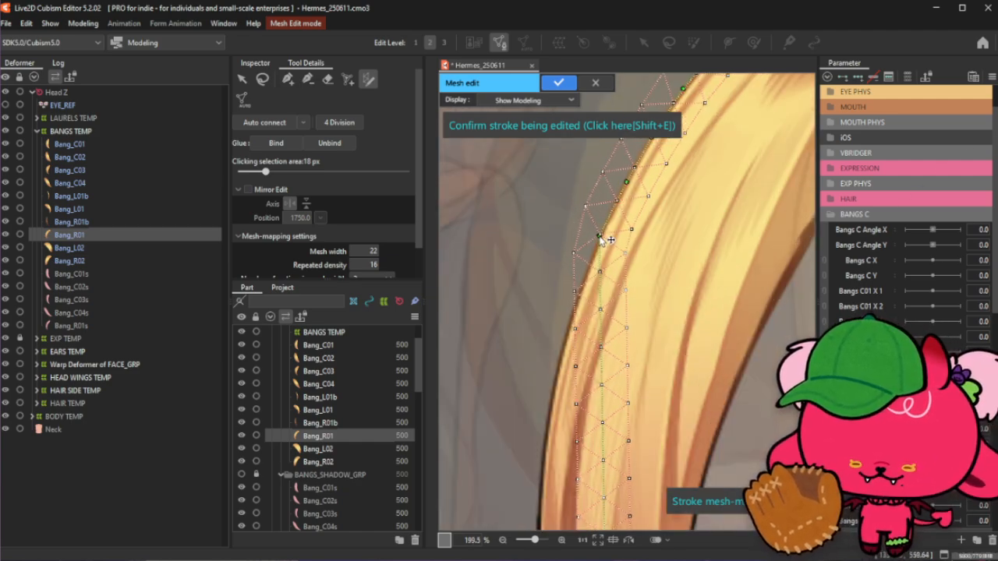
drag(599, 286, 583, 289)
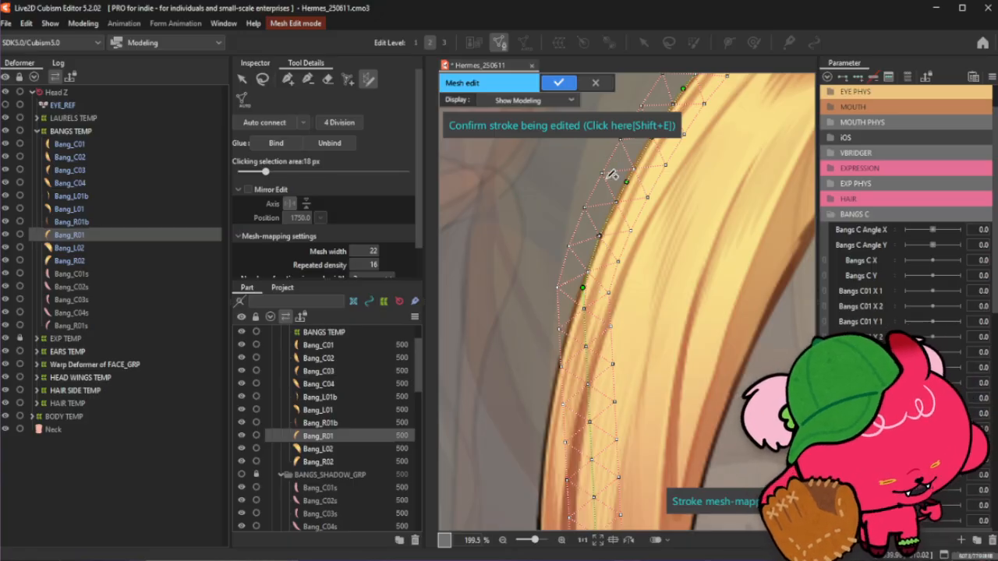
- Continue moving stroke points down the outer edge to line the mesh up with the hair outline
scroll(610, 167, down, 1)
scroll(583, 266, up, 1)
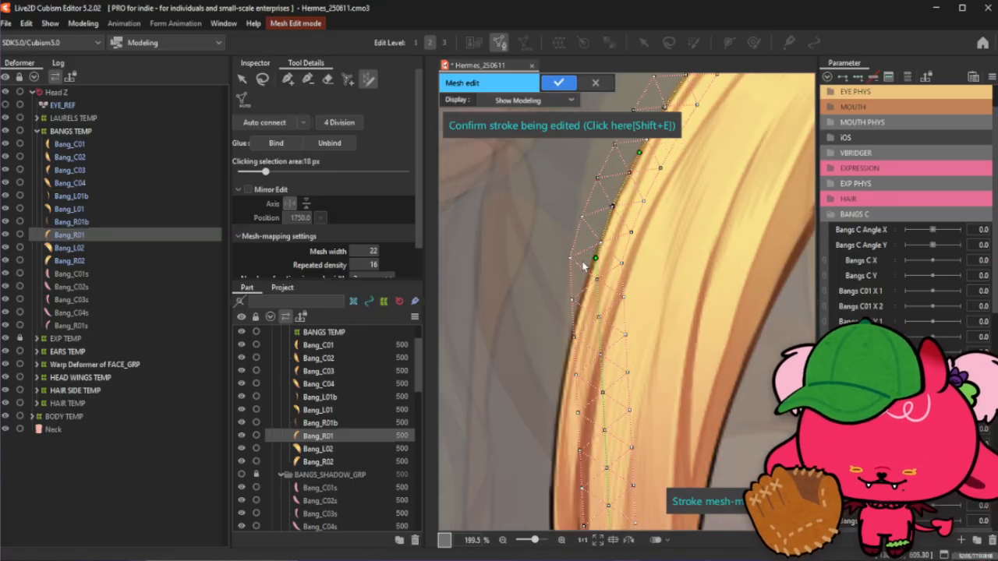
drag(605, 260, 604, 258)
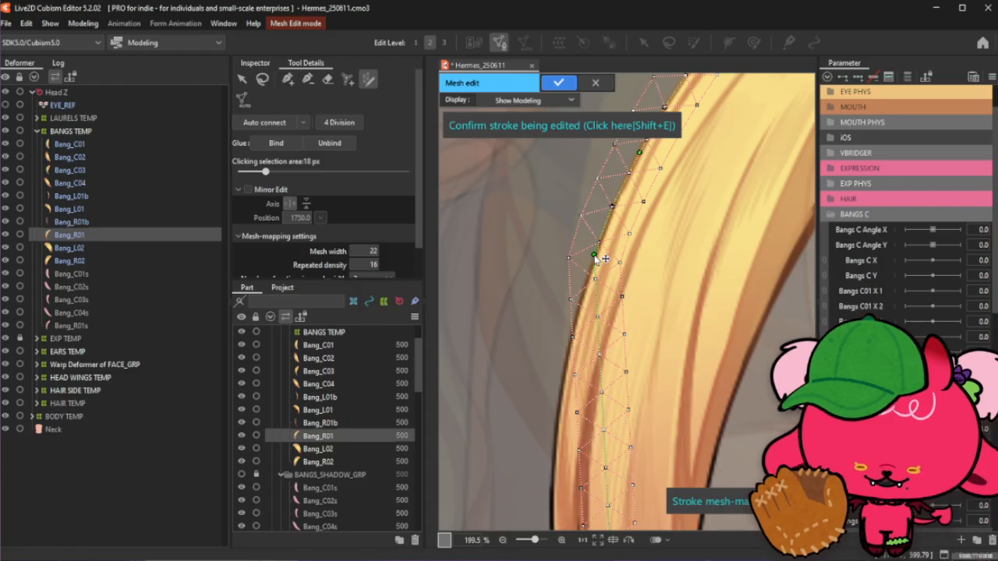
scroll(605, 242, down, 3)
scroll(602, 269, up, 3)
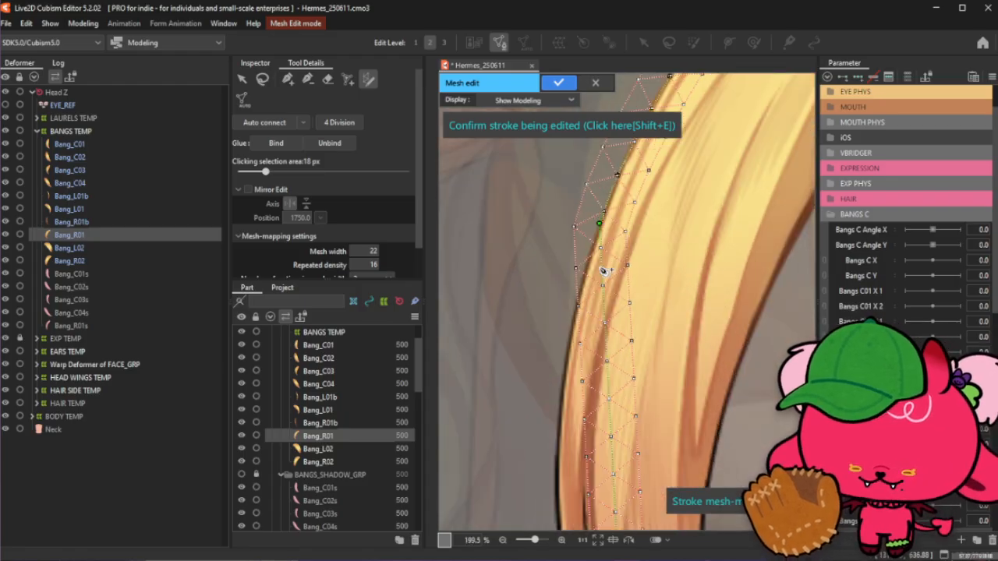
drag(601, 271, 587, 270)
drag(595, 318, 574, 320)
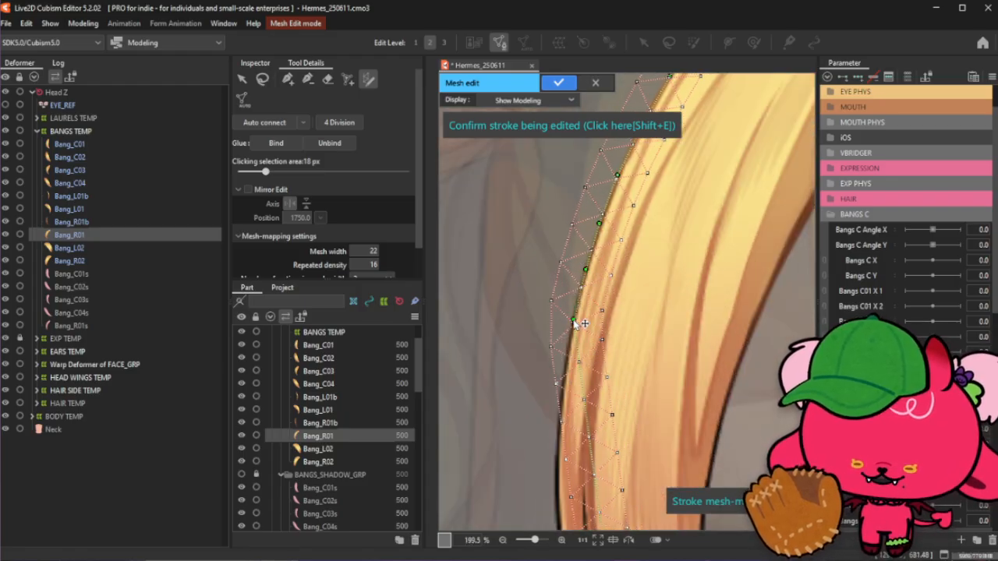
scroll(618, 204, down, 2)
scroll(608, 283, up, 1)
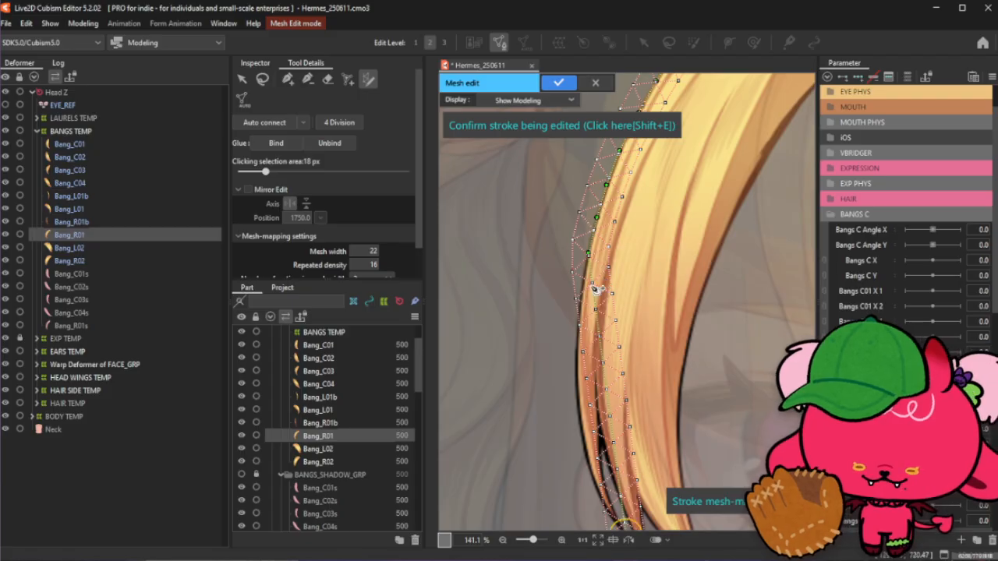
scroll(596, 288, up, 1)
drag(595, 281, 579, 279)
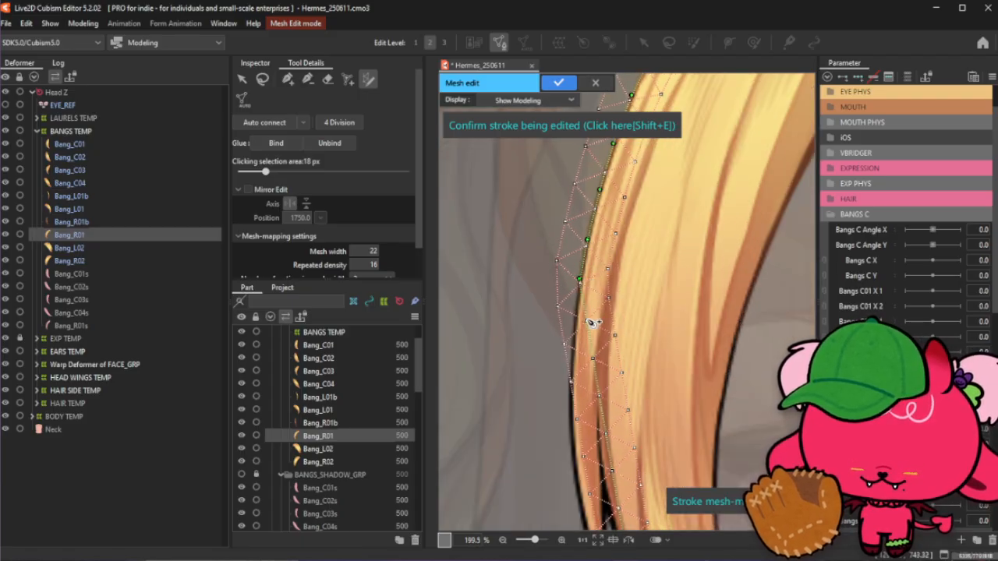
- Move stroke points along the middle of the strand's outer edge onto the hair outline
scroll(533, 321, up, 2)
drag(613, 323, 594, 330)
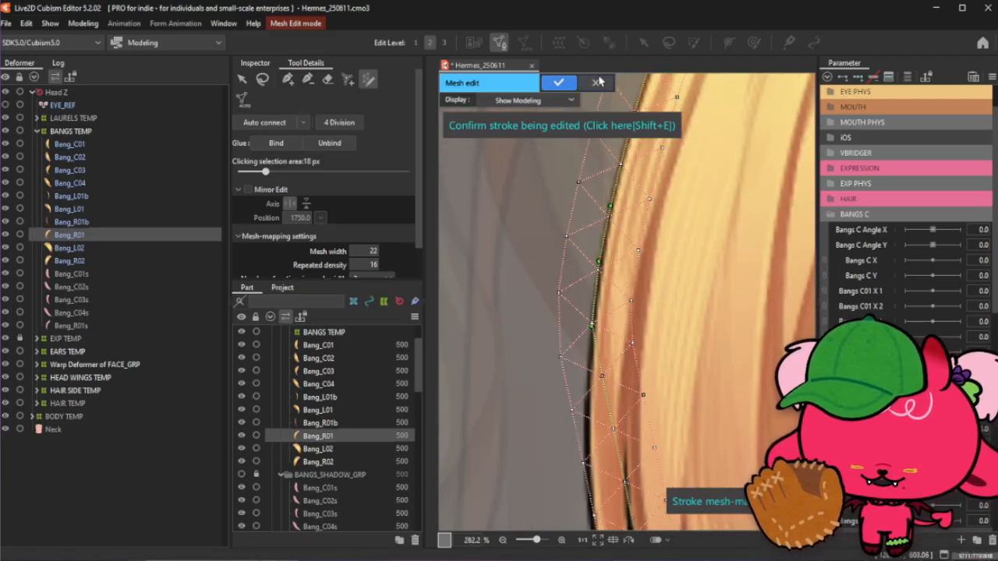
scroll(599, 179, down, 1)
scroll(604, 269, up, 1)
scroll(597, 281, down, 1)
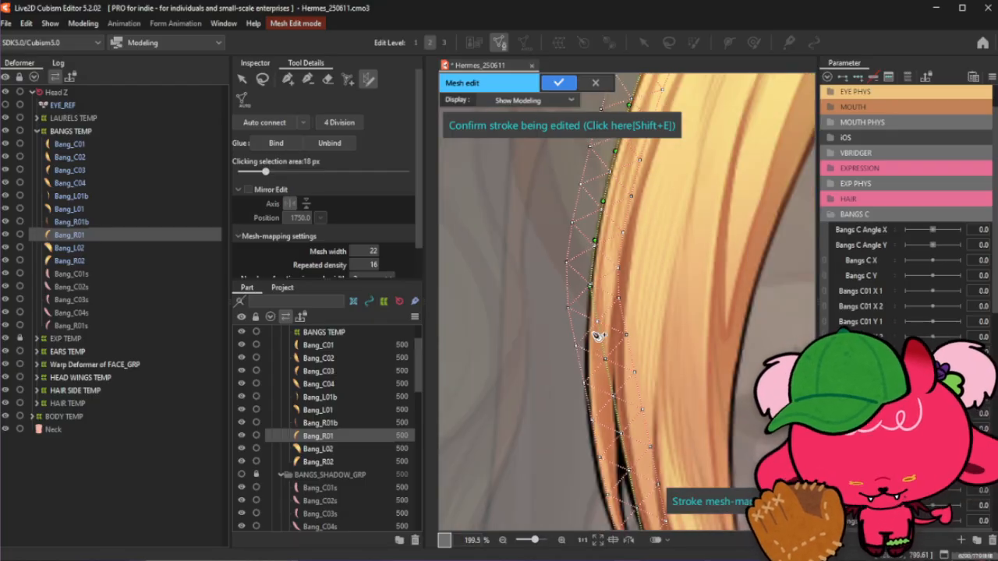
scroll(596, 342, down, 1)
scroll(610, 310, up, 1)
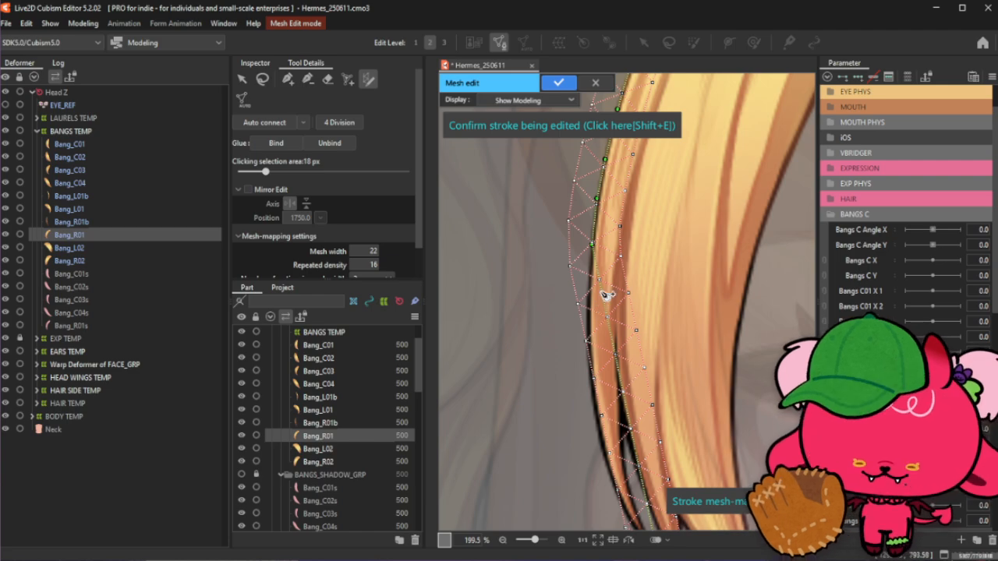
drag(598, 294, 588, 334)
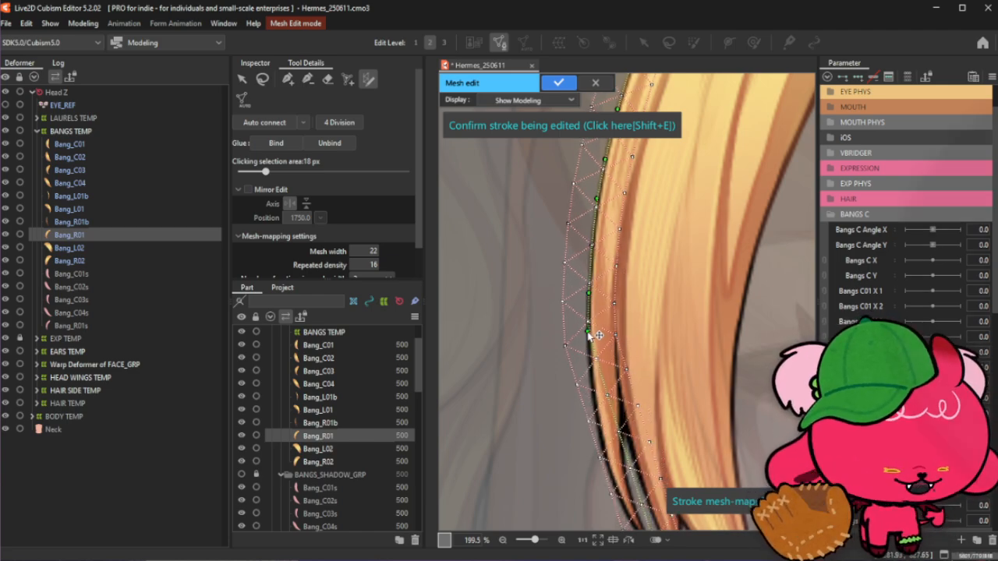
scroll(590, 334, up, 2)
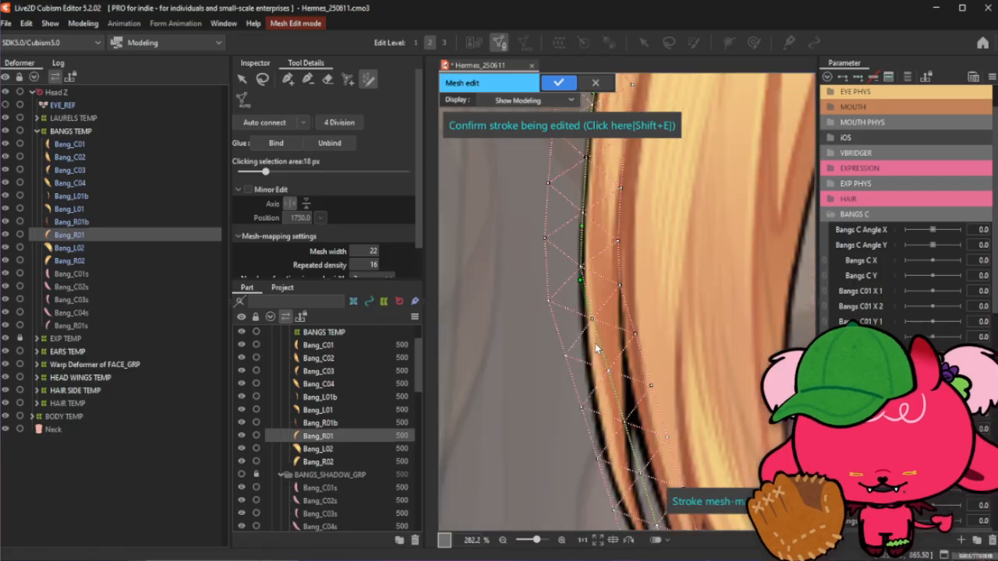
mouse_move(597, 339)
mouse_down()
mouse_move(583, 340)
mouse_move(590, 356)
mouse_up()
scroll(572, 256, down, 2)
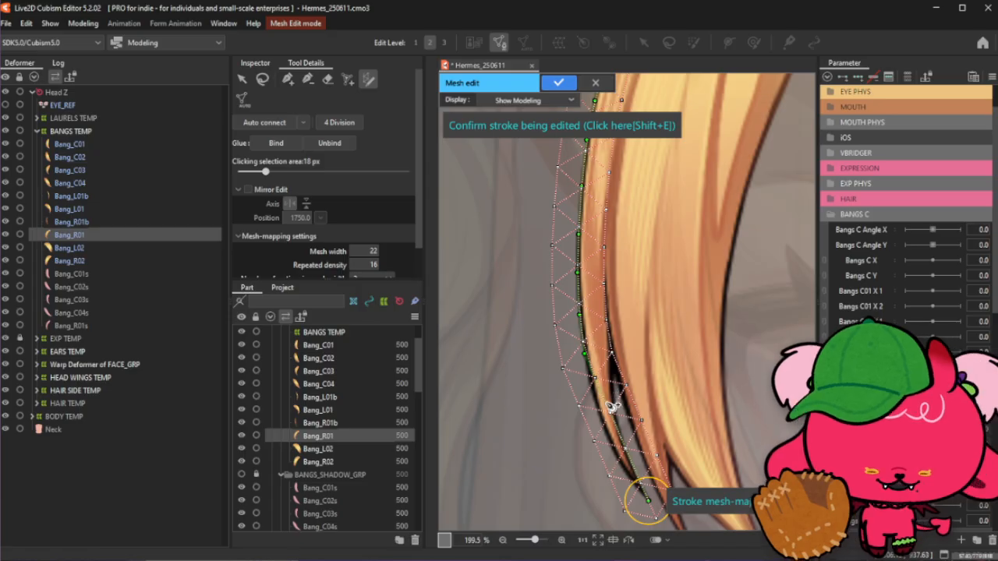
- Adjust the stroke points near the strand's tip so the mesh wraps around the pointed end
drag(611, 407, 595, 397)
drag(620, 446, 610, 442)
scroll(596, 374, down, 2)
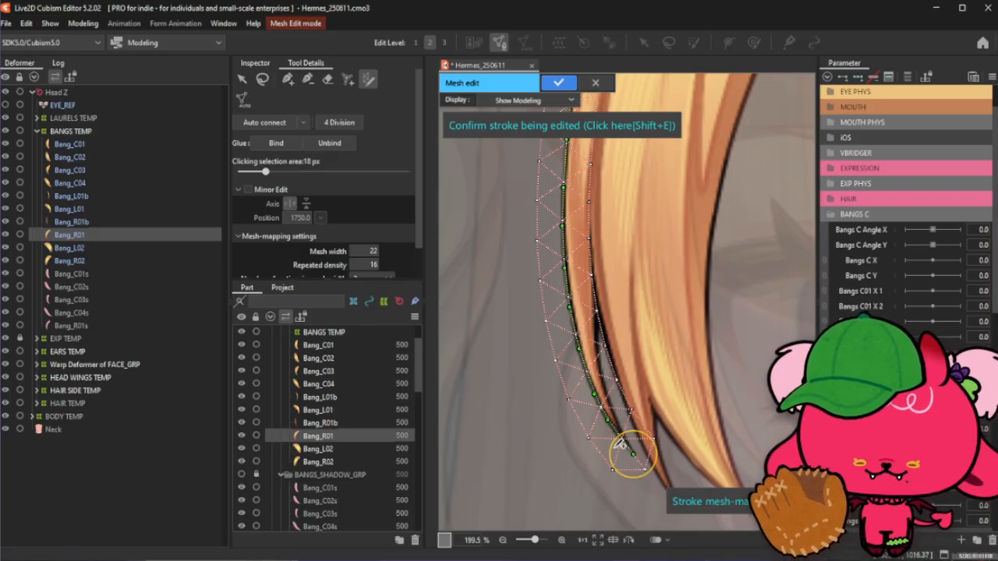
drag(632, 460, 646, 470)
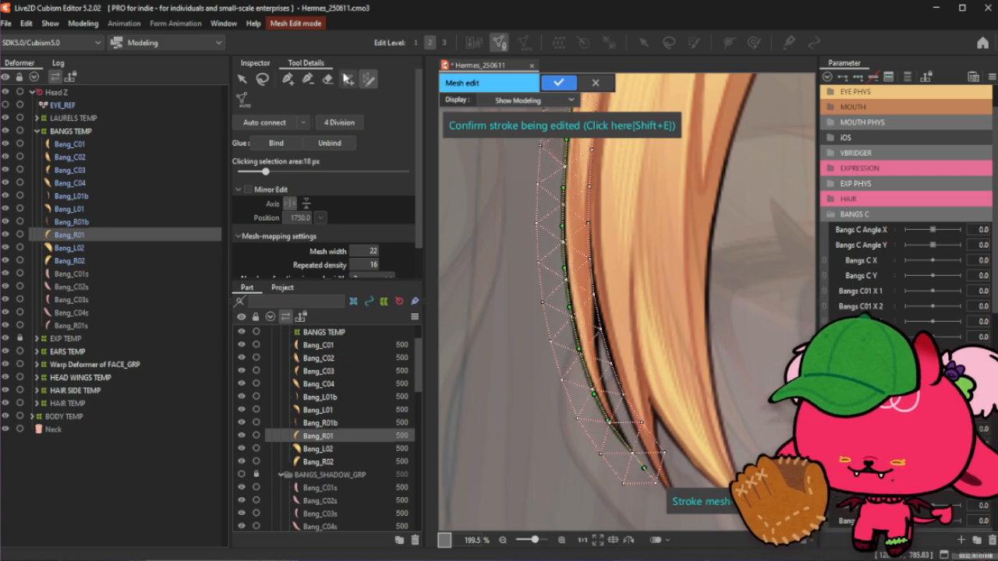
- Switch to manual vertex editing and add vertices along the inner edge of the split strand tip
click(308, 79)
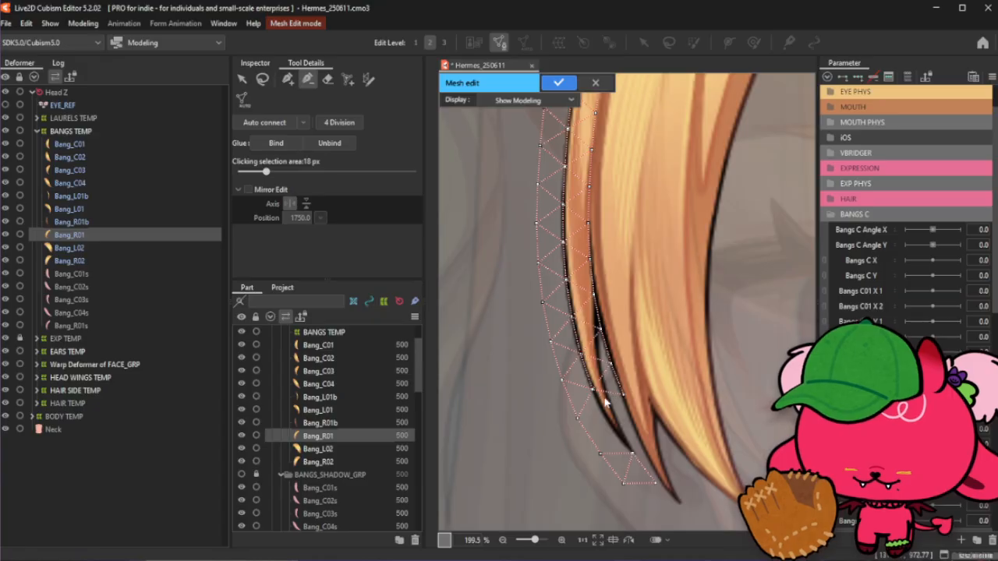
scroll(604, 399, up, 3)
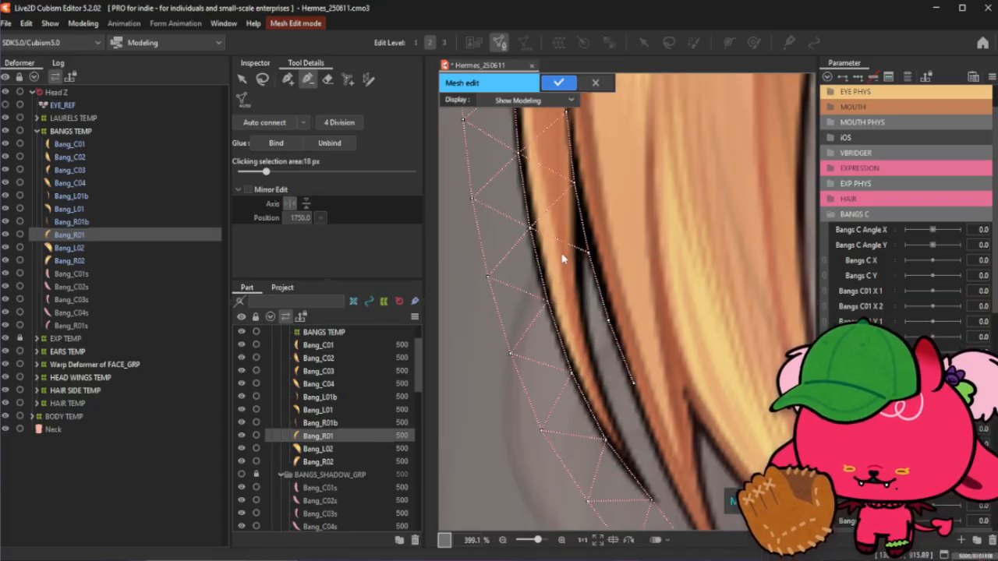
click(288, 79)
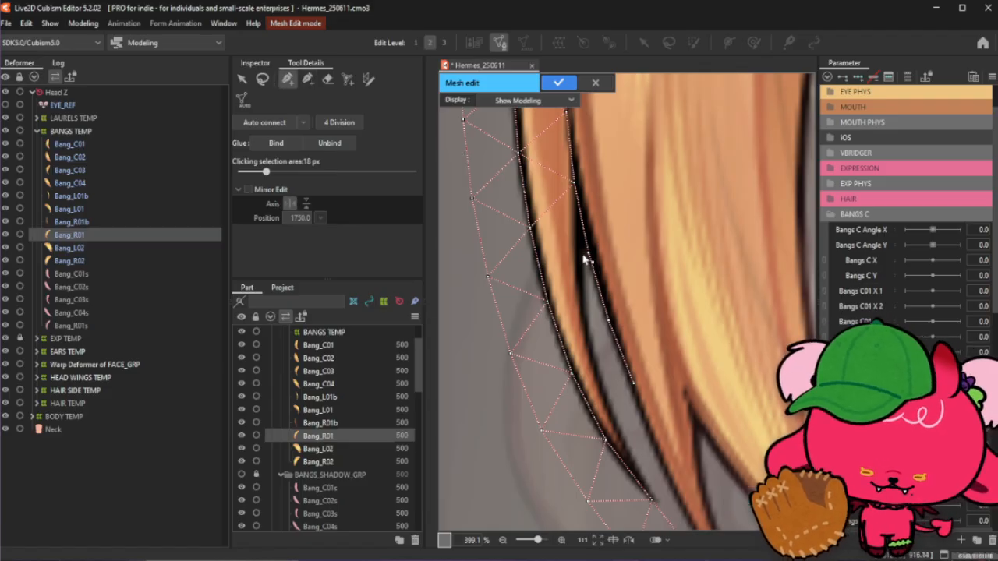
drag(586, 255, 591, 320)
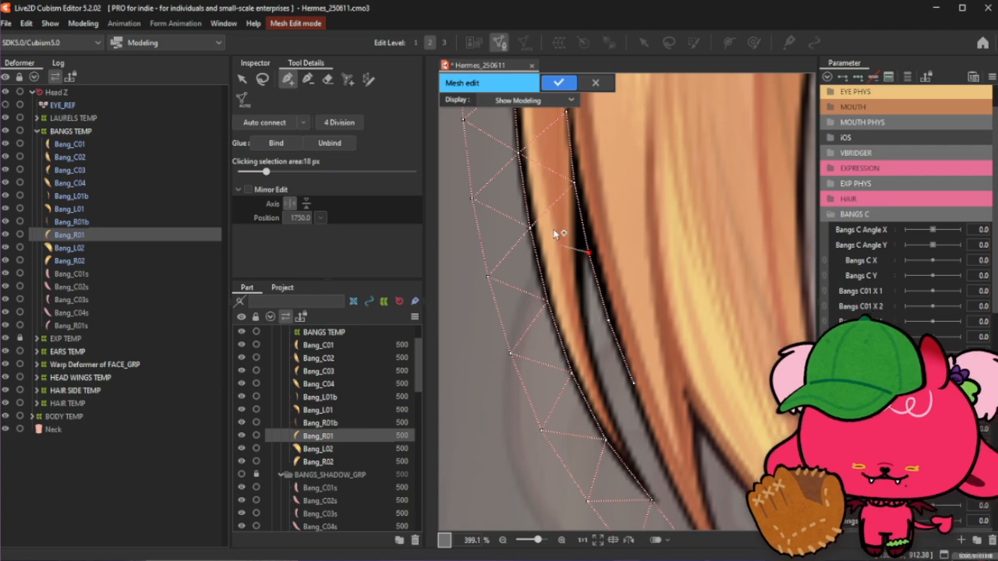
drag(574, 184, 578, 261)
click(575, 255)
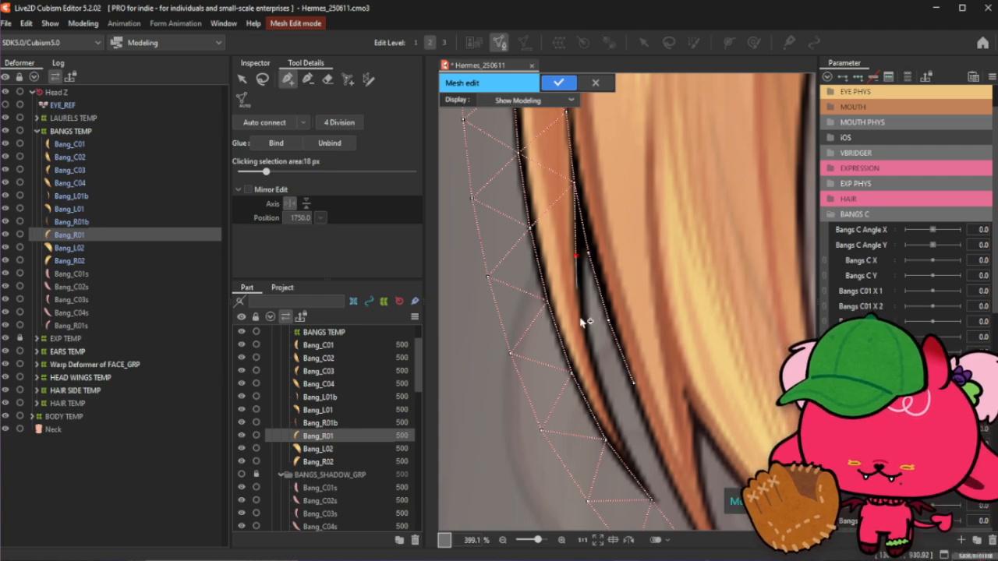
click(583, 314)
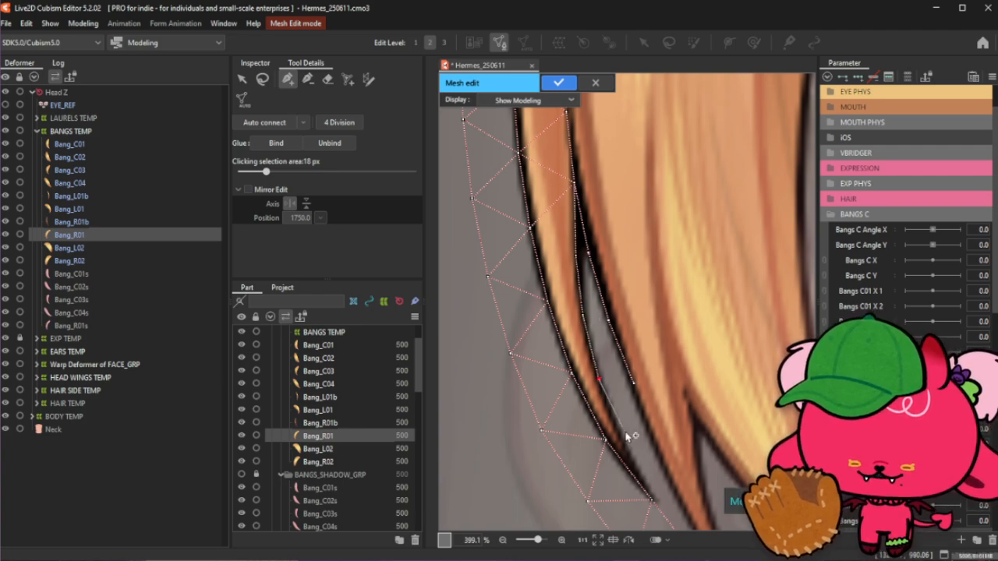
click(632, 454)
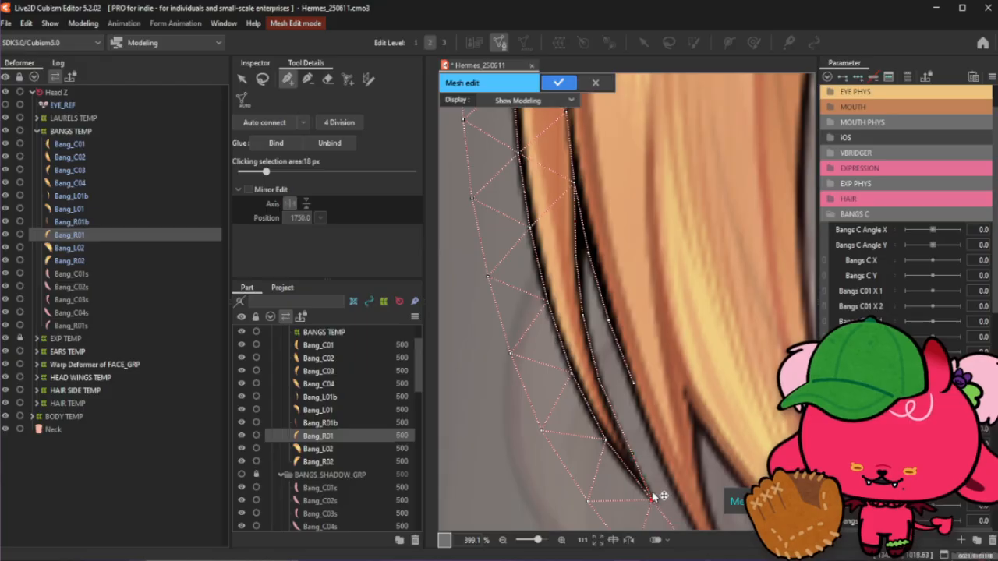
scroll(632, 467, down, 2)
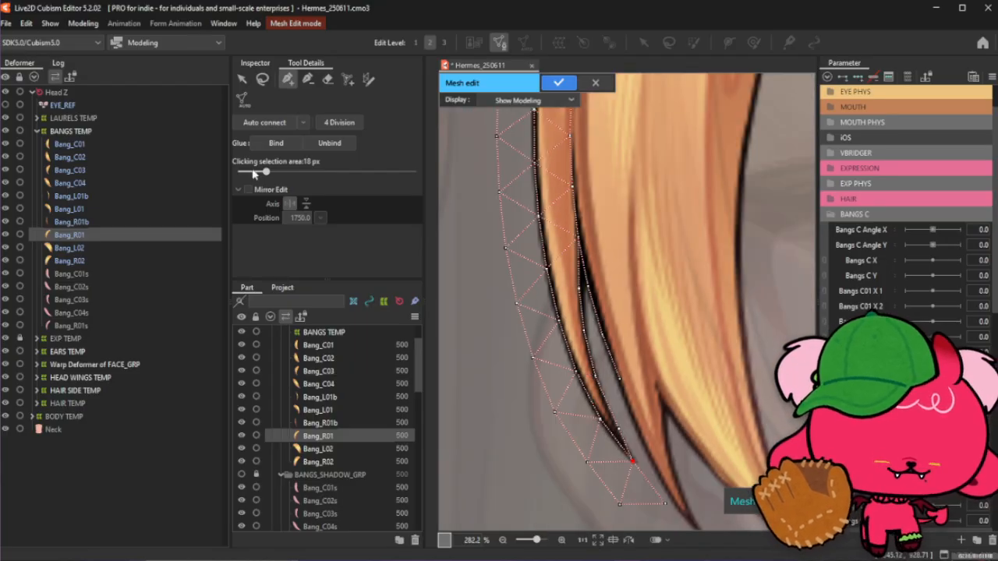
- Add vertices along the edge of the neighbouring hair spike down to its tip
click(262, 79)
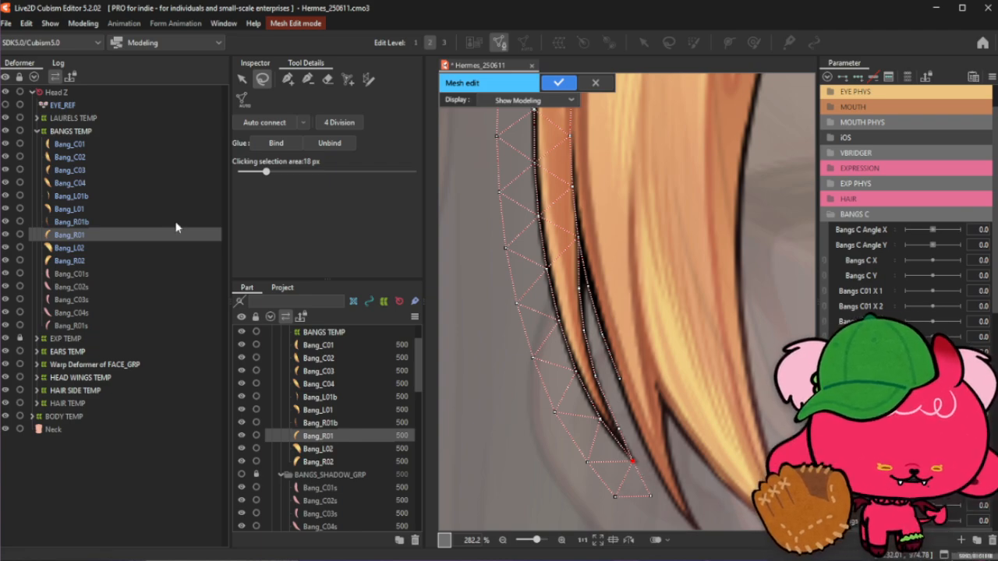
click(287, 78)
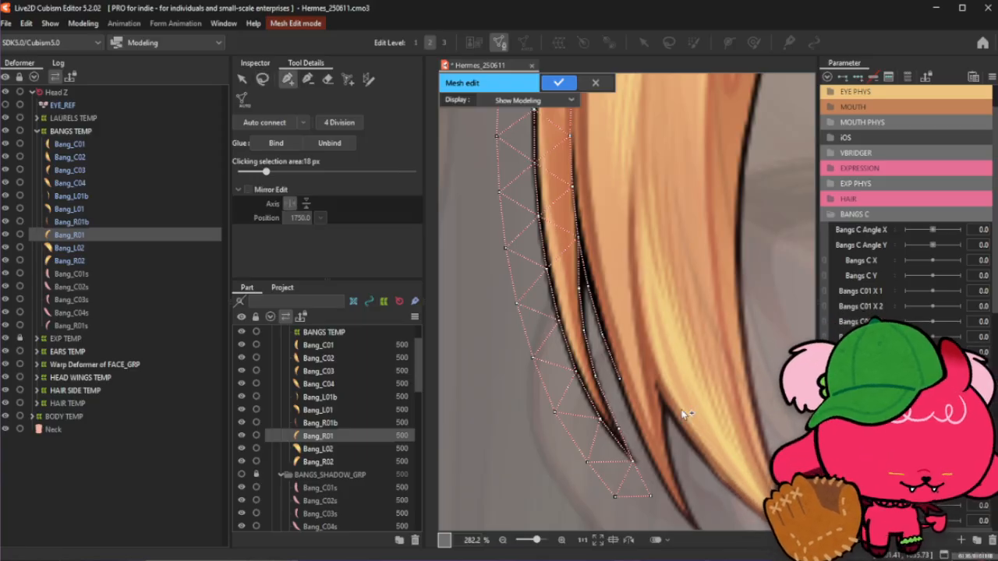
scroll(639, 322, down, 10)
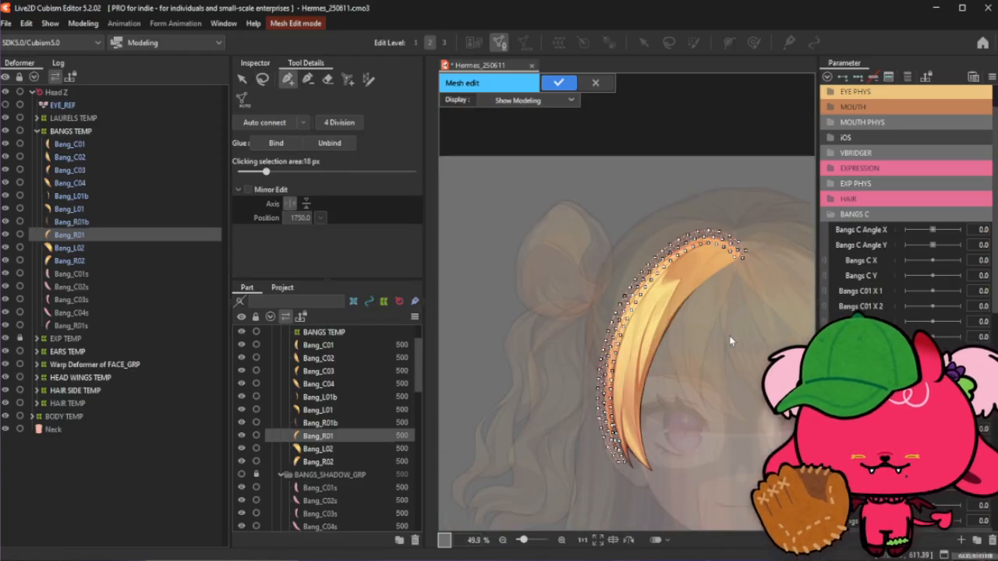
scroll(608, 464, up, 10)
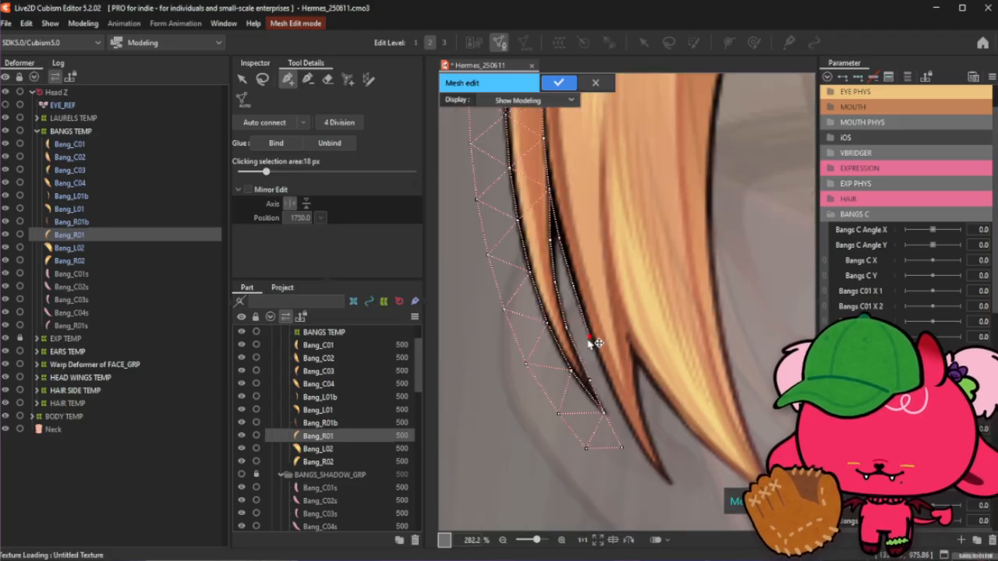
drag(591, 339, 630, 427)
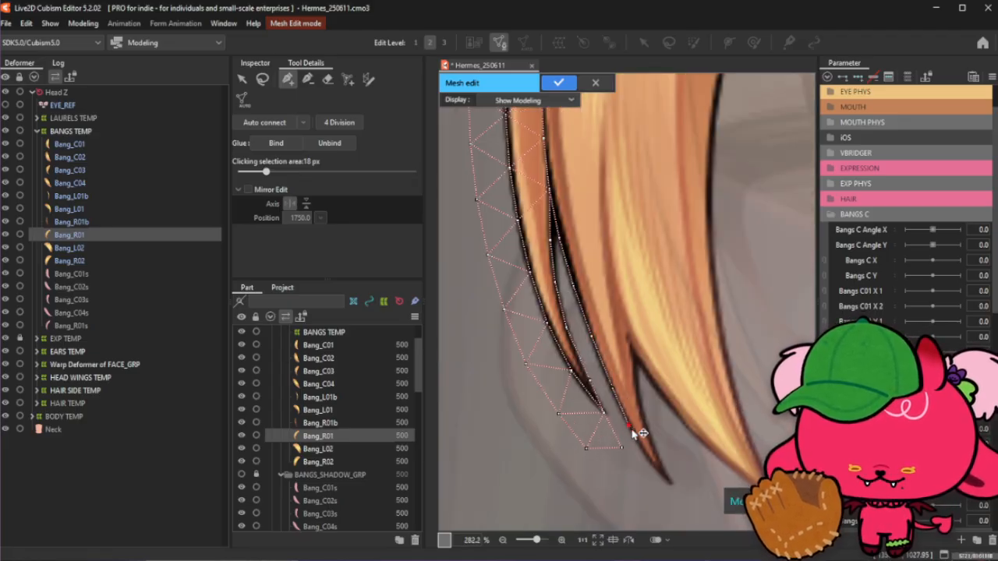
click(671, 484)
scroll(659, 466, up, 2)
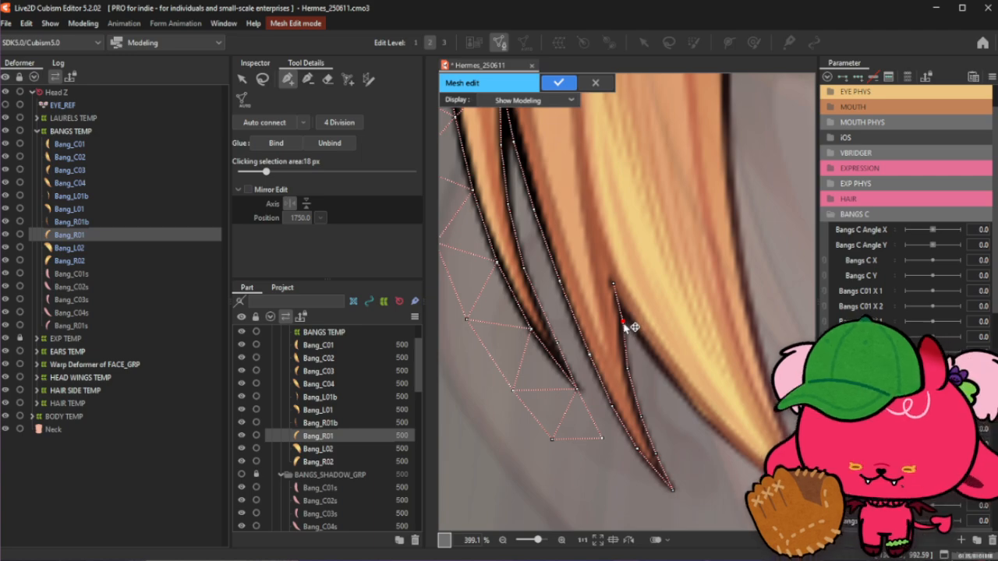
scroll(596, 349, down, 2)
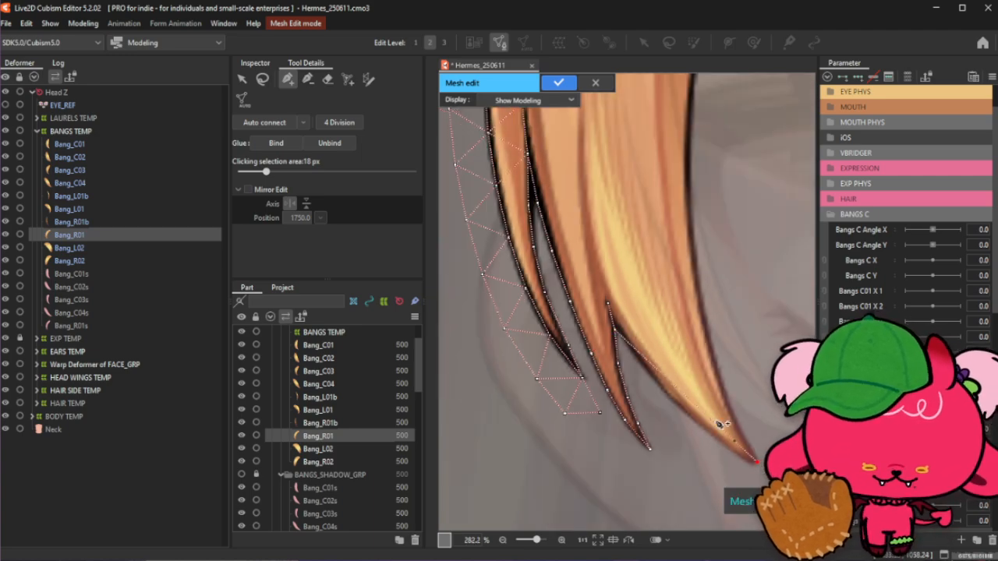
scroll(650, 423, down, 2)
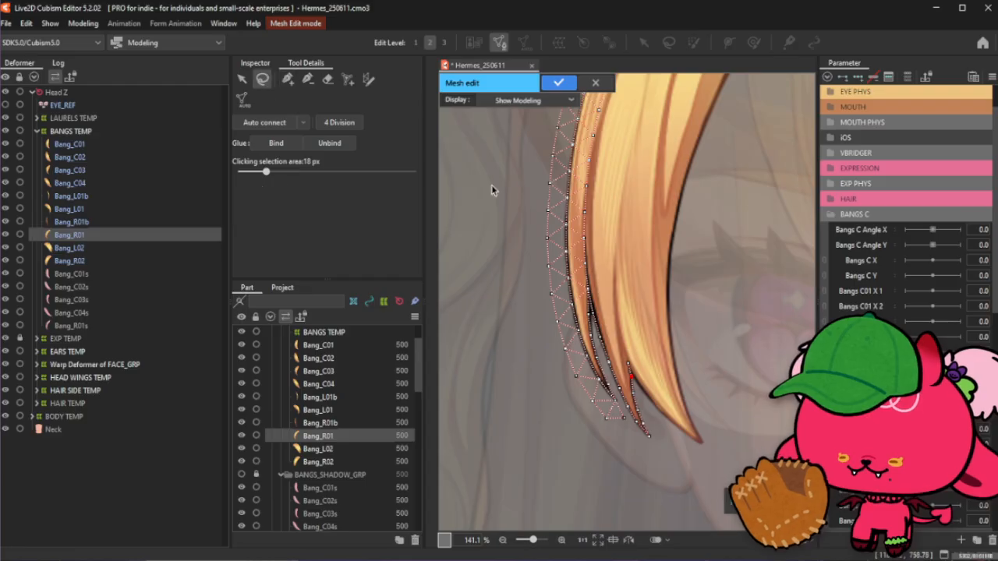
- Draw a new mesh stroke along the strand's inner curve from near the tip up to the root end
click(368, 80)
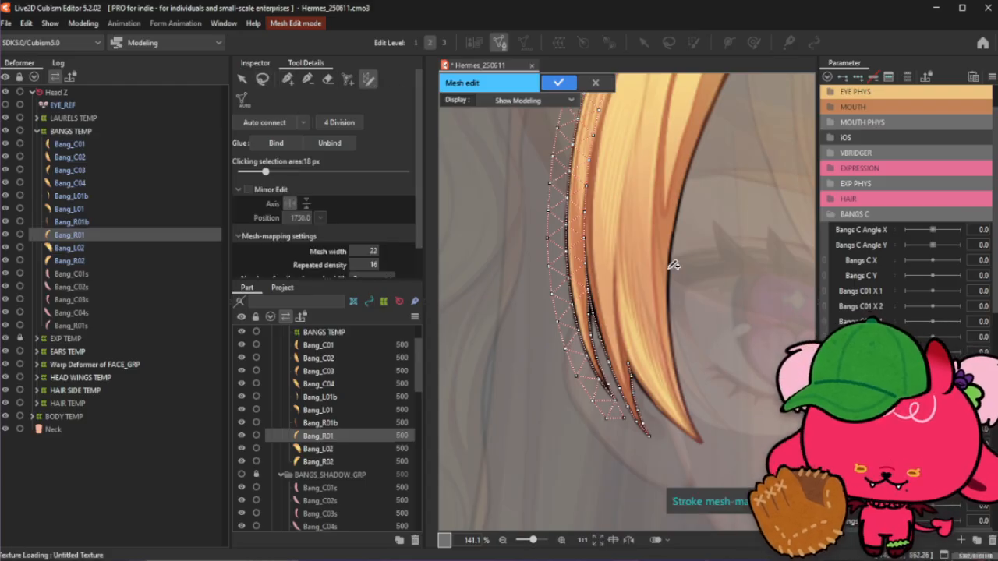
drag(668, 269, 686, 377)
scroll(663, 296, down, 5)
scroll(692, 241, up, 4)
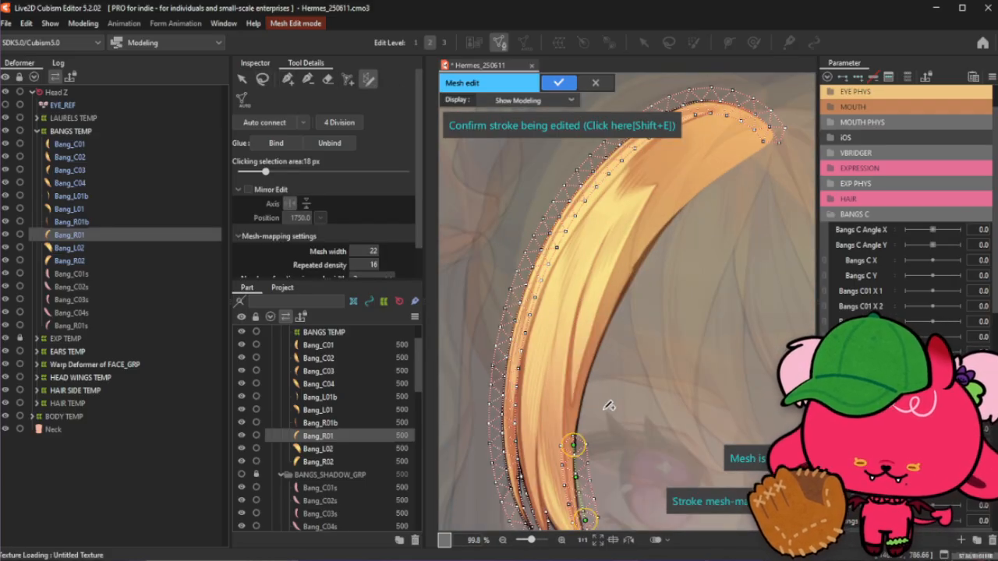
mouse_move(574, 446)
mouse_down()
mouse_move(663, 226)
mouse_move(754, 152)
mouse_up()
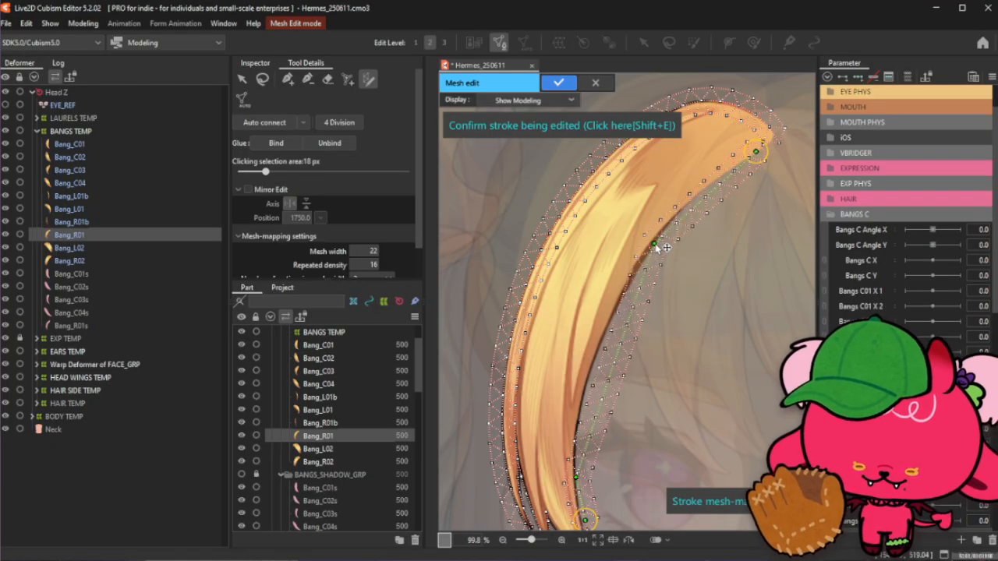
- Align the new stroke's lower points with the strand's inner outline near the tip
scroll(620, 283, down, 3)
scroll(602, 436, up, 4)
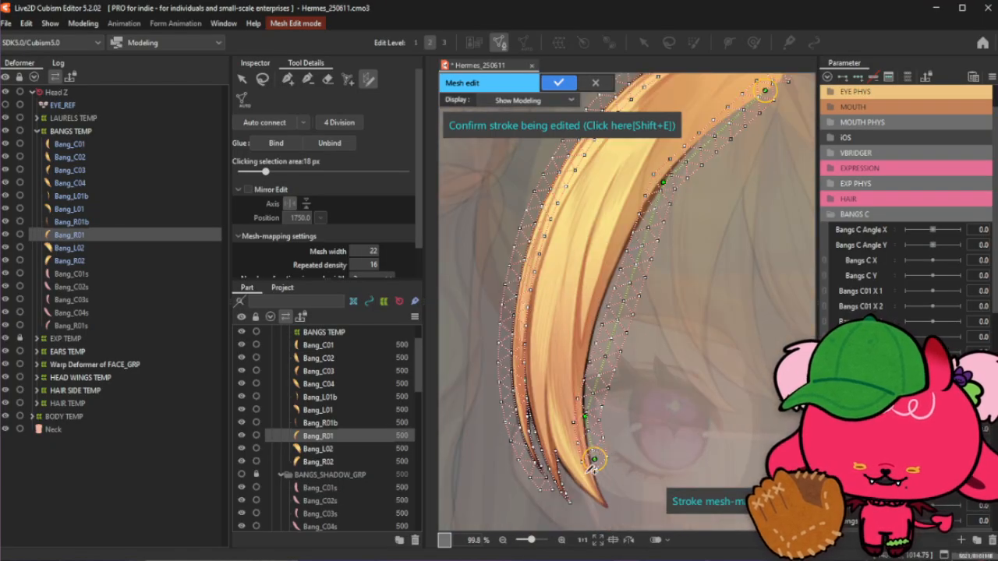
scroll(588, 413, down, 2)
scroll(599, 456, up, 3)
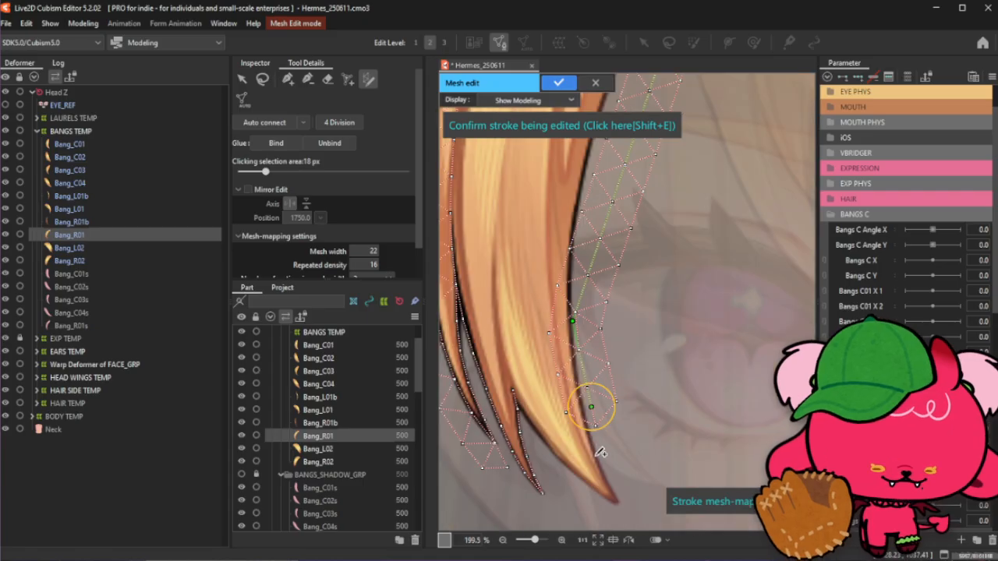
mouse_move(594, 417)
mouse_down()
mouse_move(626, 508)
mouse_move(622, 497)
mouse_up()
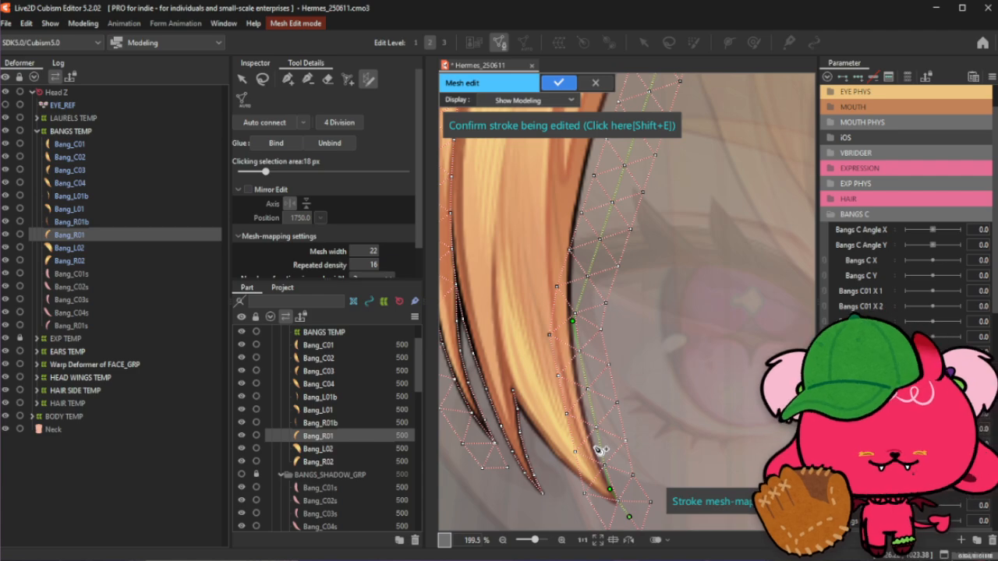
mouse_move(603, 466)
mouse_down()
mouse_move(594, 407)
mouse_move(592, 443)
mouse_up()
drag(582, 397, 583, 413)
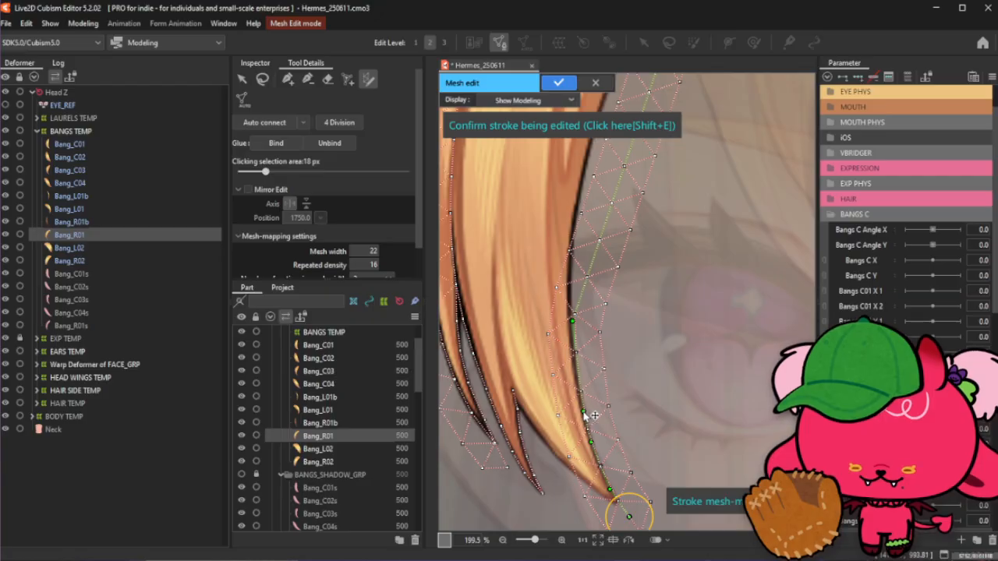
- Continue aligning the stroke's points with the strand's inner outline just above the tip
click(579, 379)
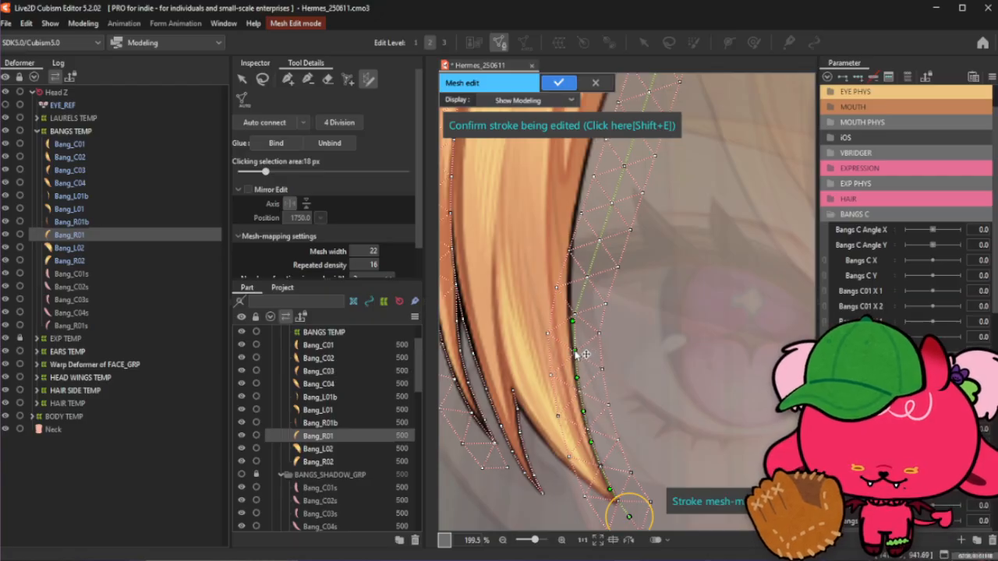
click(574, 352)
drag(573, 322, 572, 321)
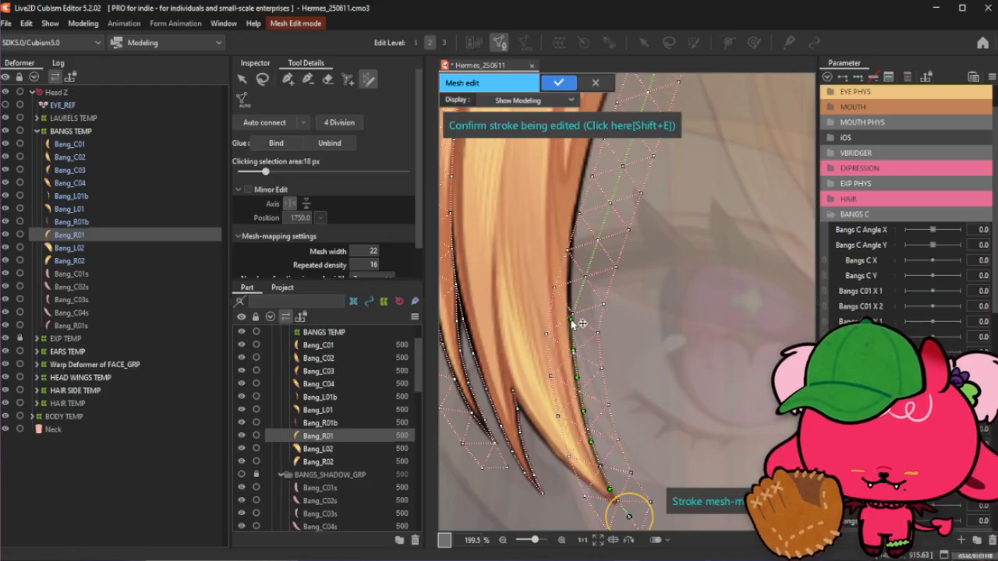
scroll(577, 310, up, 2)
scroll(589, 230, up, 2)
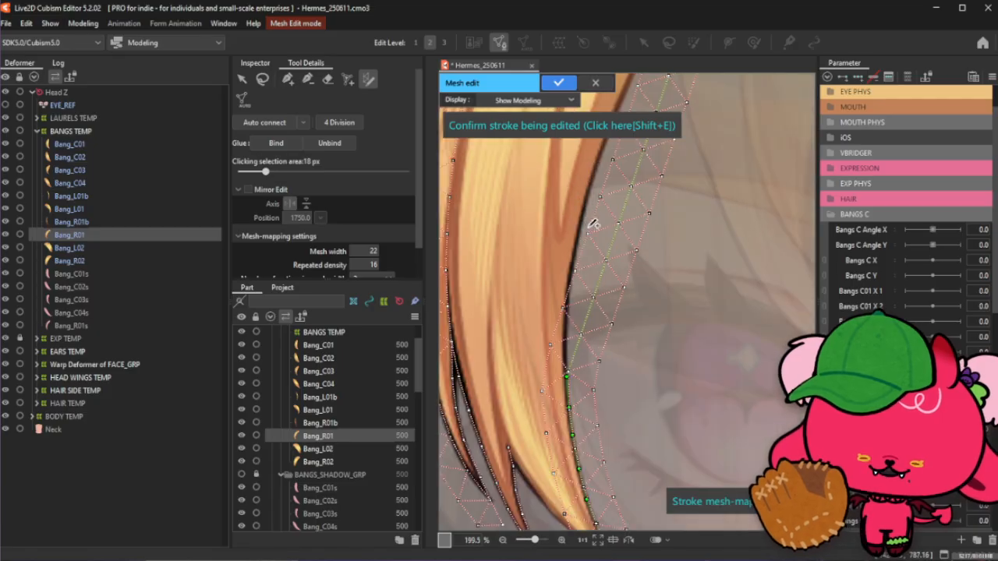
scroll(593, 224, up, 2)
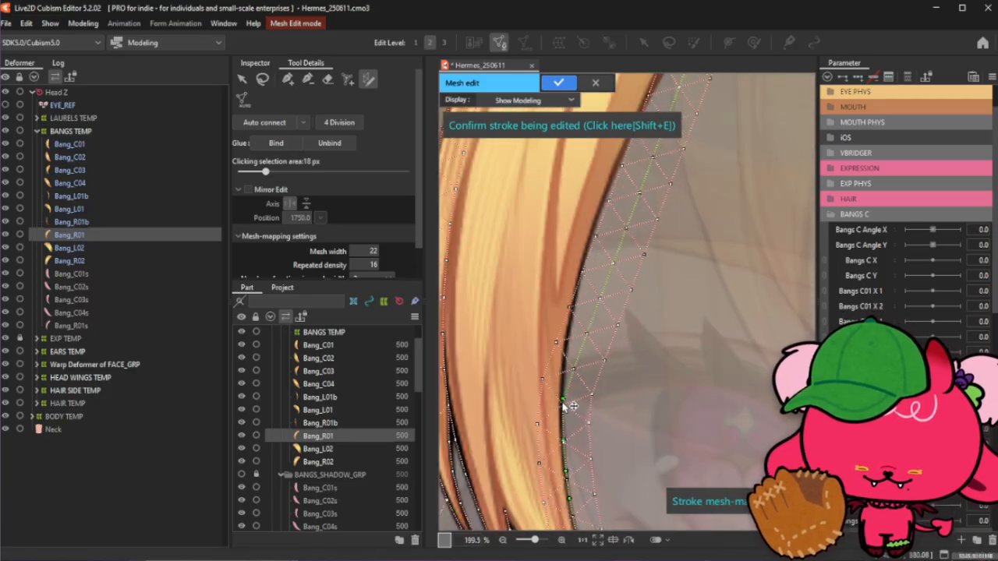
drag(578, 354, 566, 354)
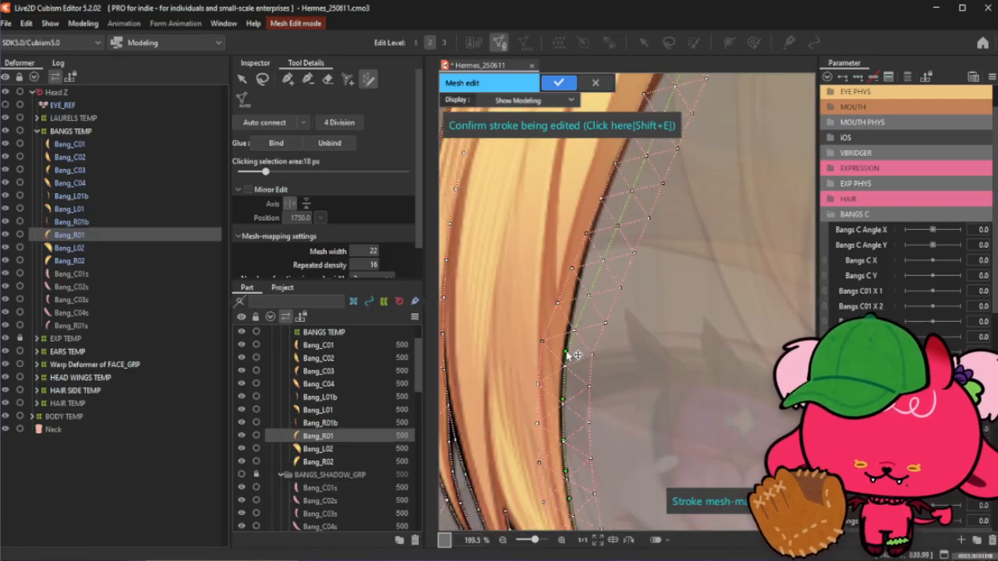
- Move the stroke's middle points onto the strand's inner curve
scroll(575, 379, down, 1)
scroll(597, 216, down, 1)
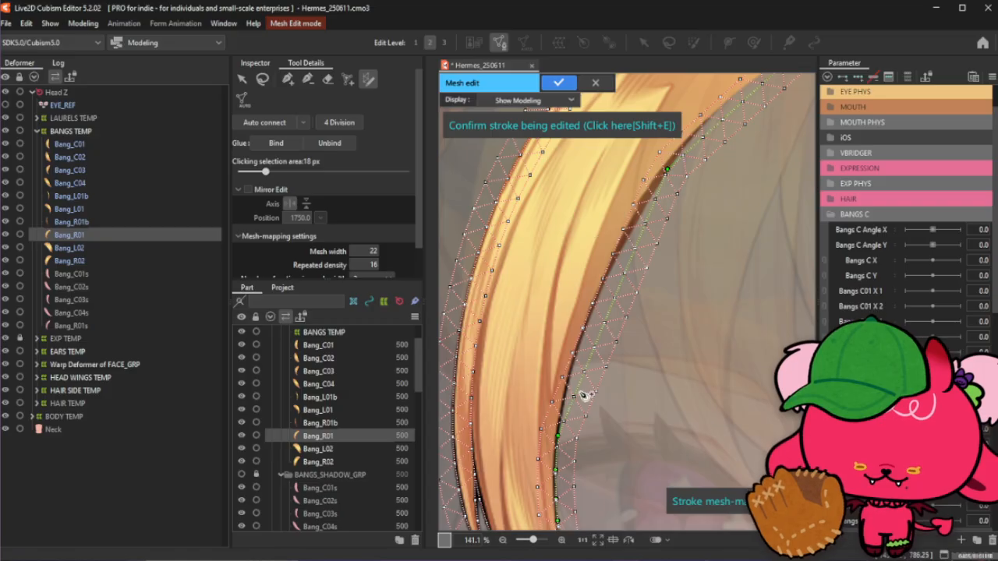
drag(576, 393, 565, 392)
drag(585, 344, 580, 343)
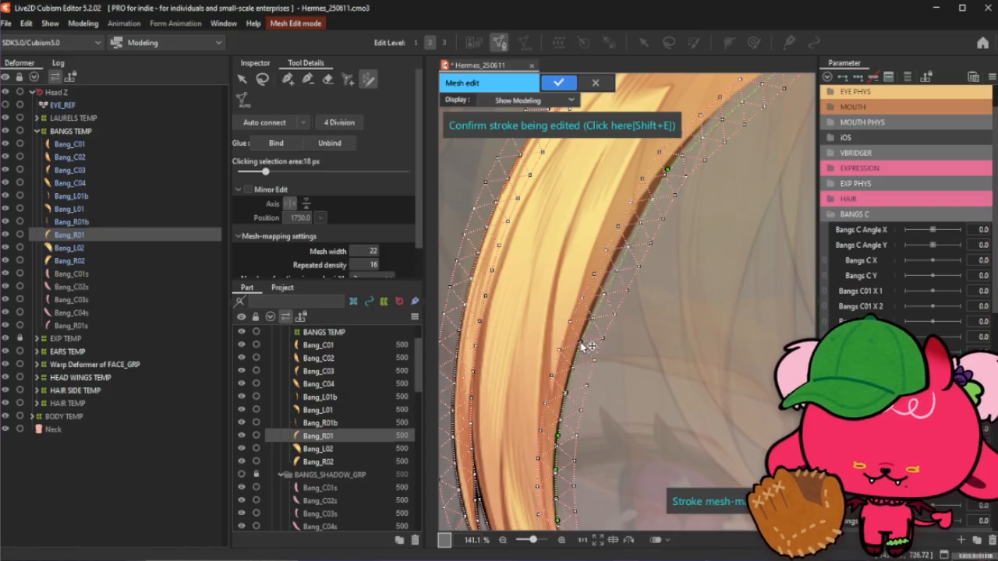
drag(597, 306, 600, 293)
drag(625, 258, 622, 252)
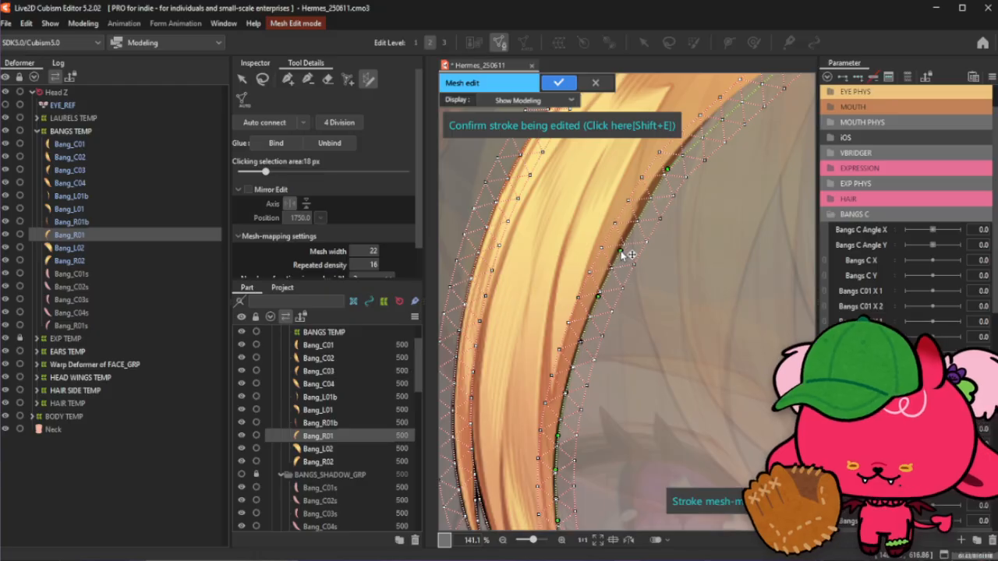
- Align the stroke's upper points and end point with the inner curve near the strand's upper tip, then apply the stroke mesh
scroll(629, 368, down, 4)
scroll(656, 265, up, 4)
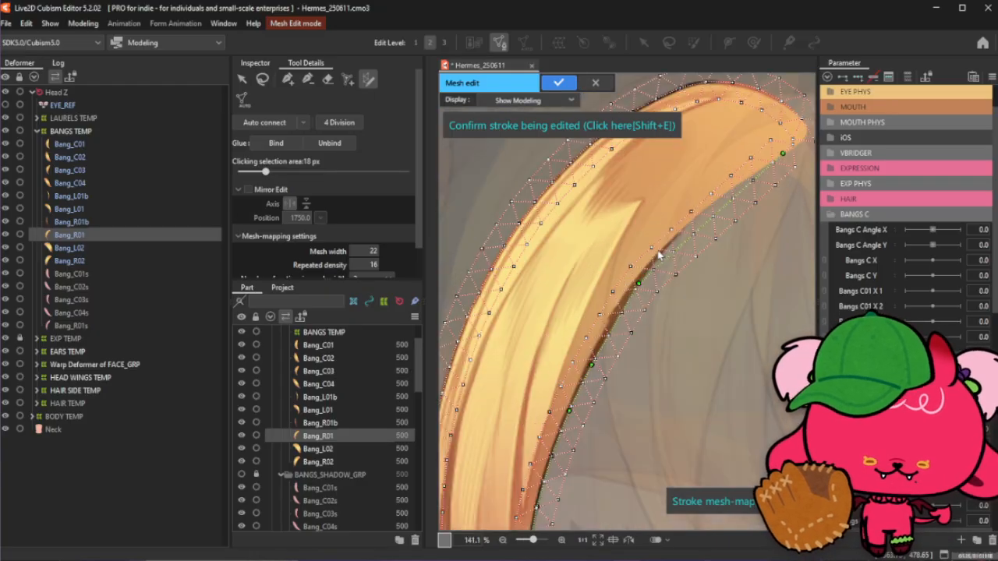
click(614, 321)
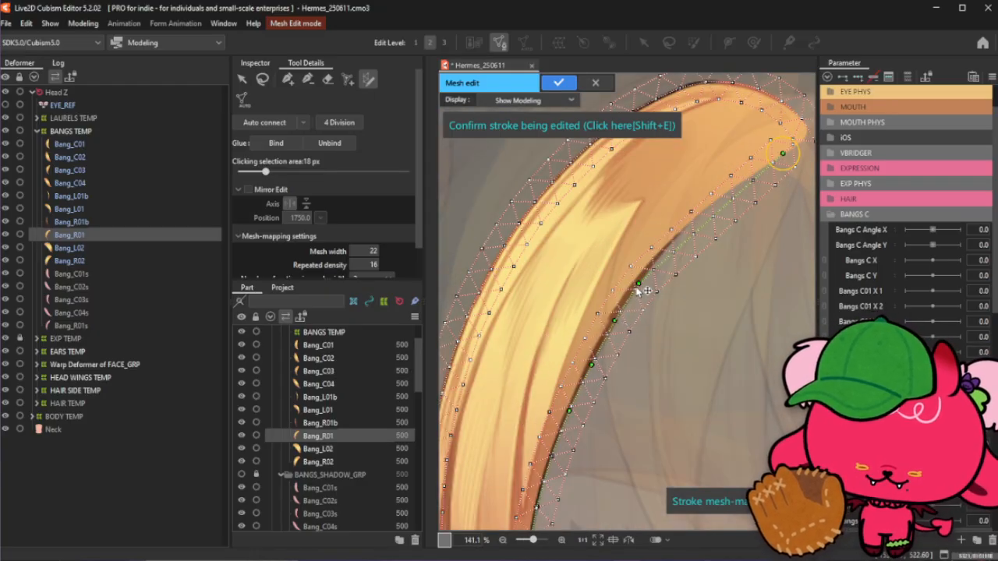
drag(639, 283, 643, 282)
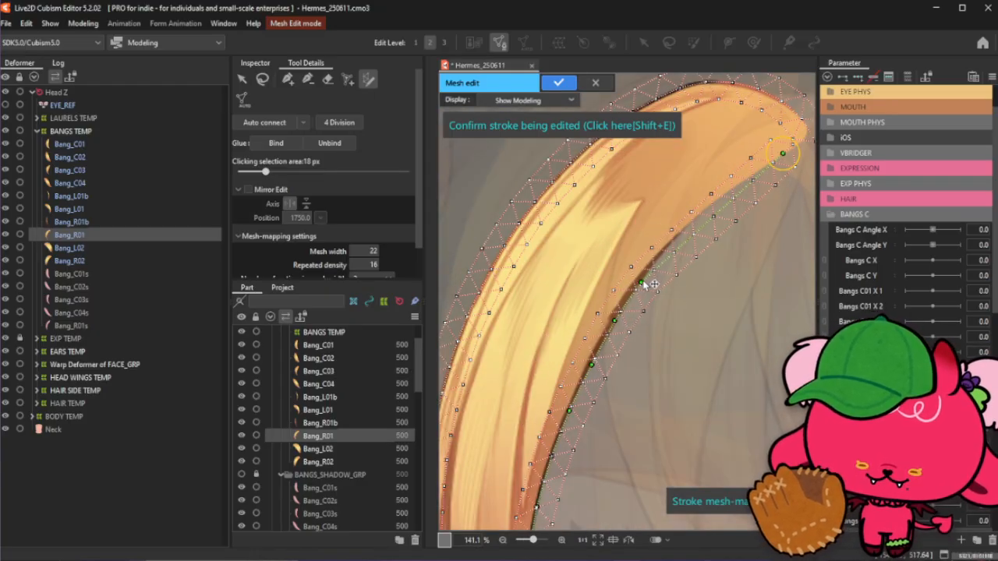
click(670, 246)
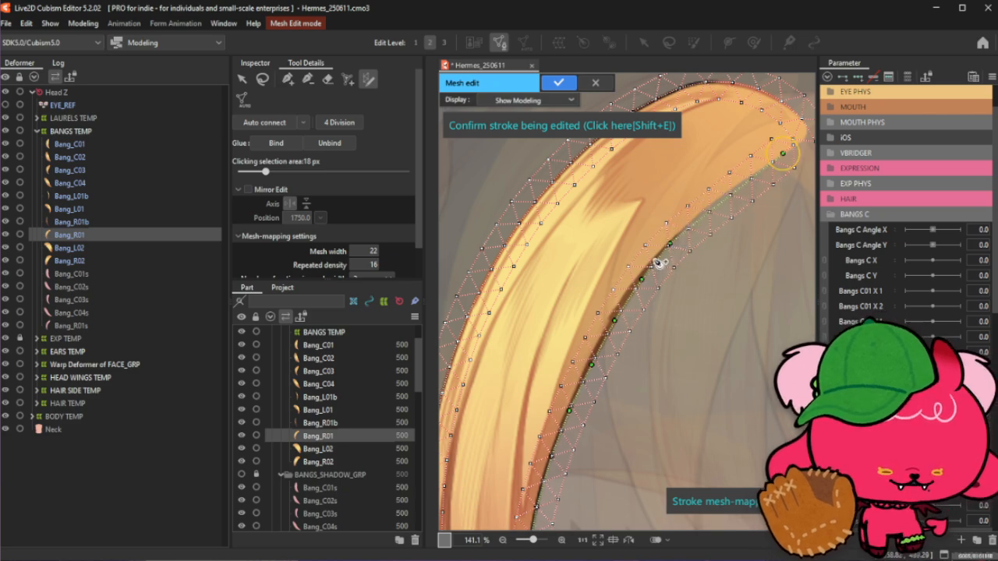
drag(767, 154, 717, 194)
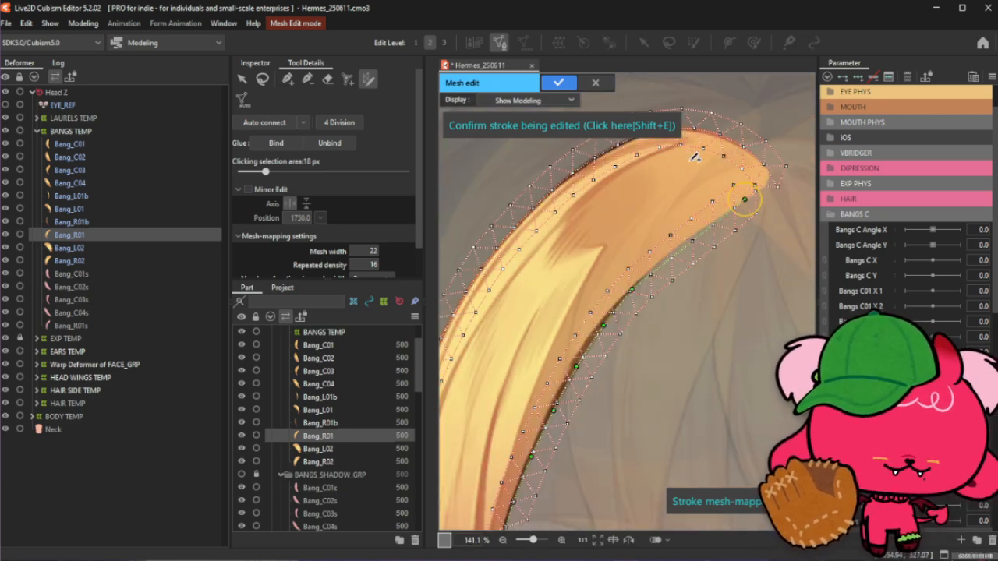
scroll(694, 158, up, 2)
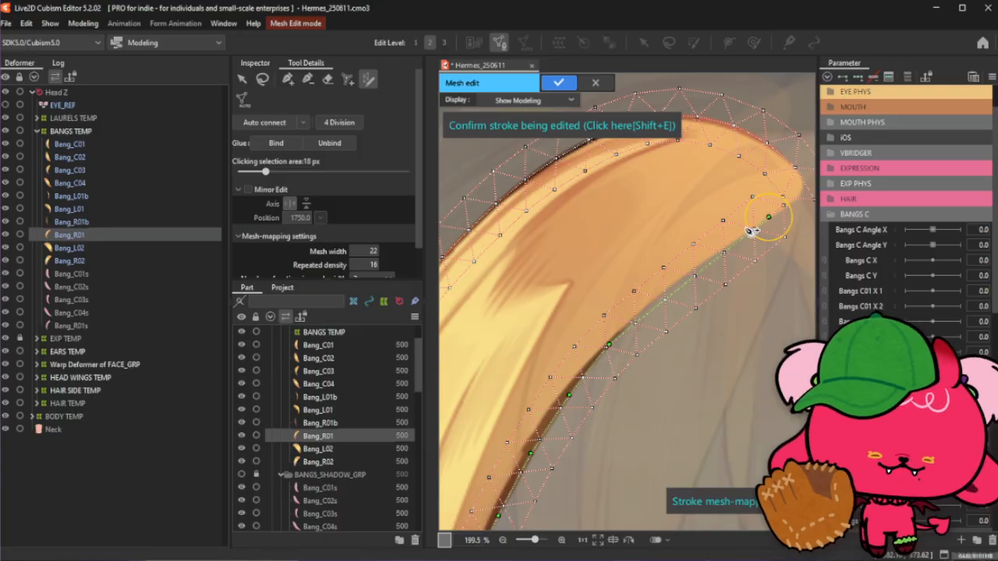
mouse_move(769, 215)
mouse_down()
mouse_move(787, 212)
mouse_move(773, 222)
mouse_up()
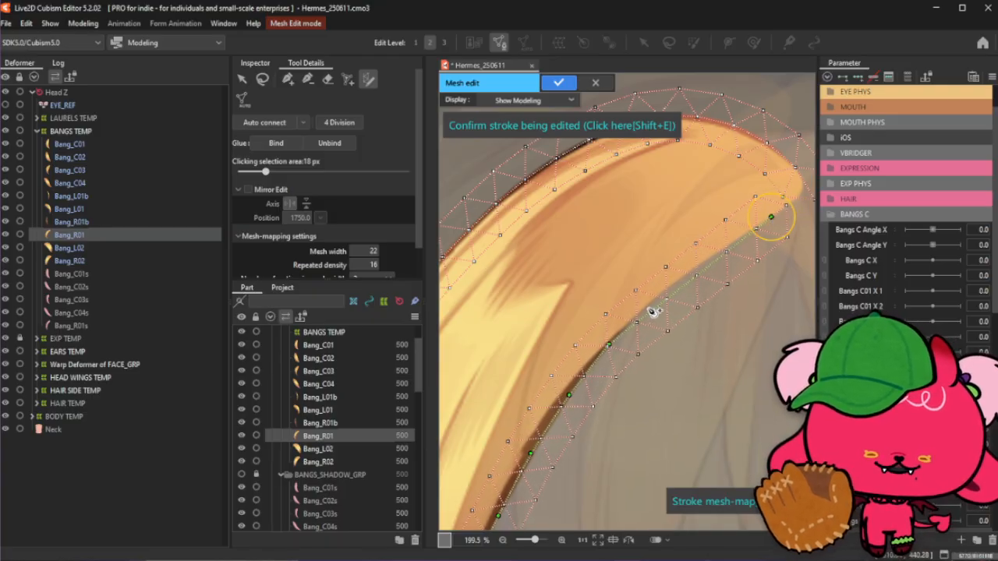
drag(651, 311, 639, 315)
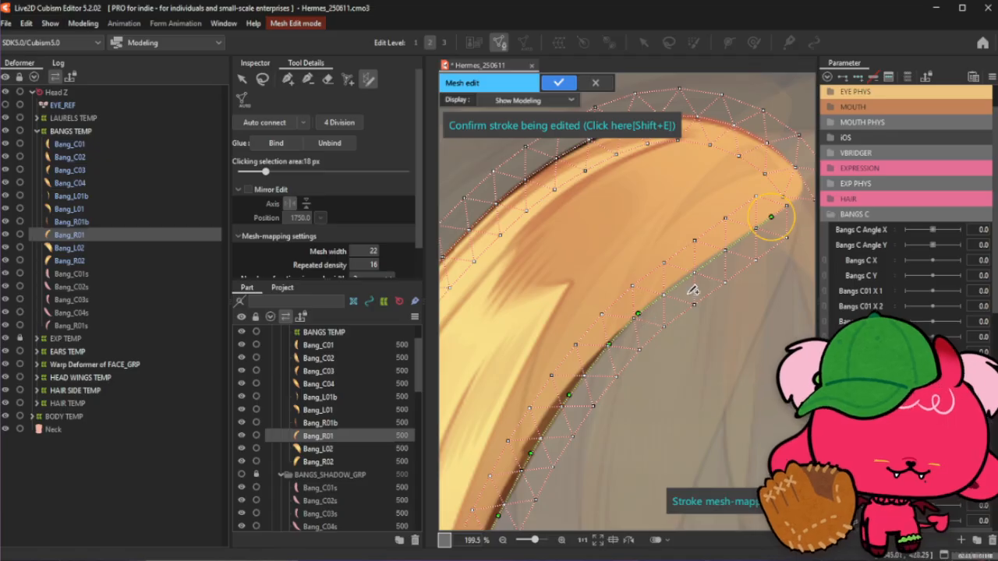
drag(687, 282, 681, 278)
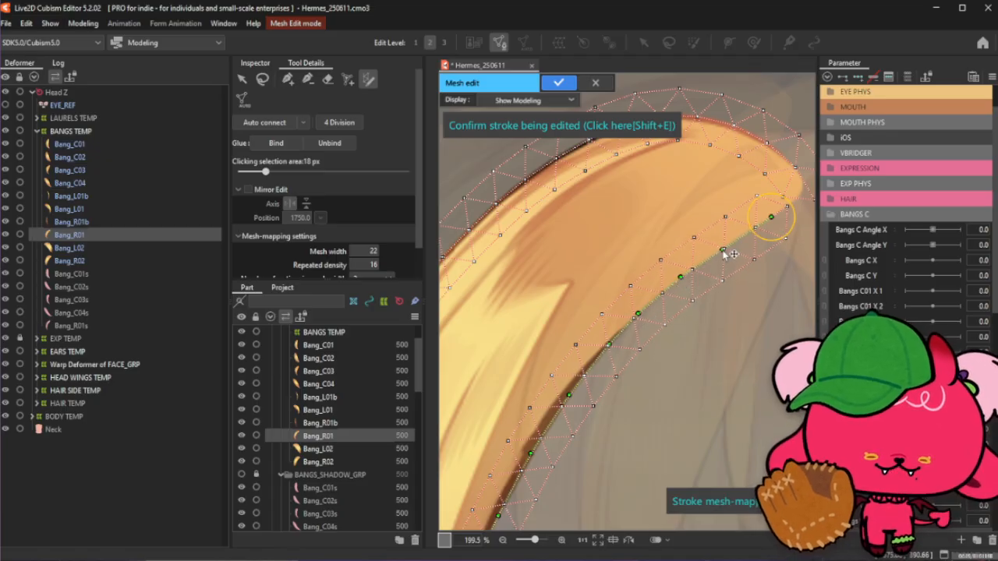
scroll(725, 251, down, 5)
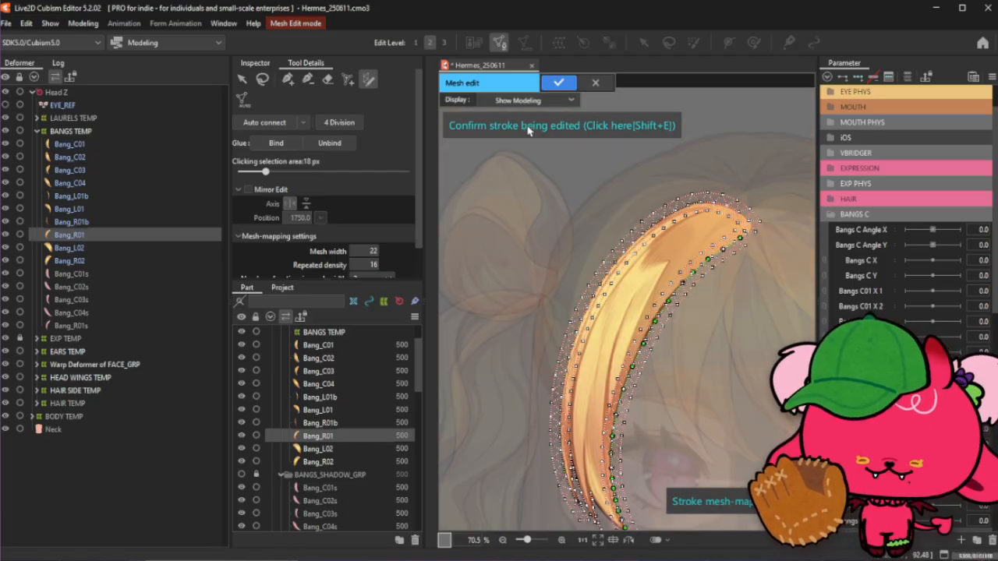
click(310, 81)
- Add vertices around the outer edge of the strand's upper tip
scroll(721, 226, up, 2)
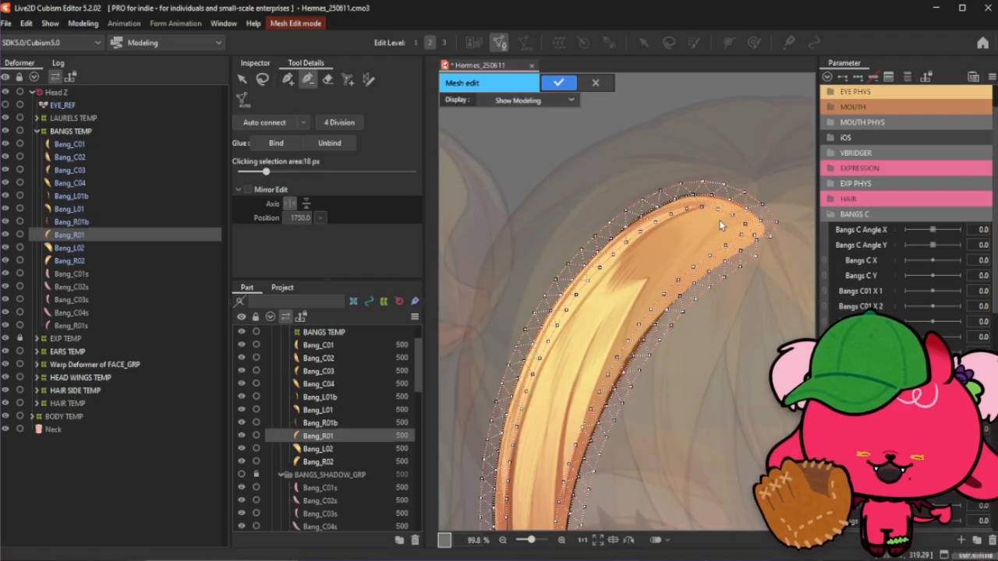
scroll(785, 235, up, 1)
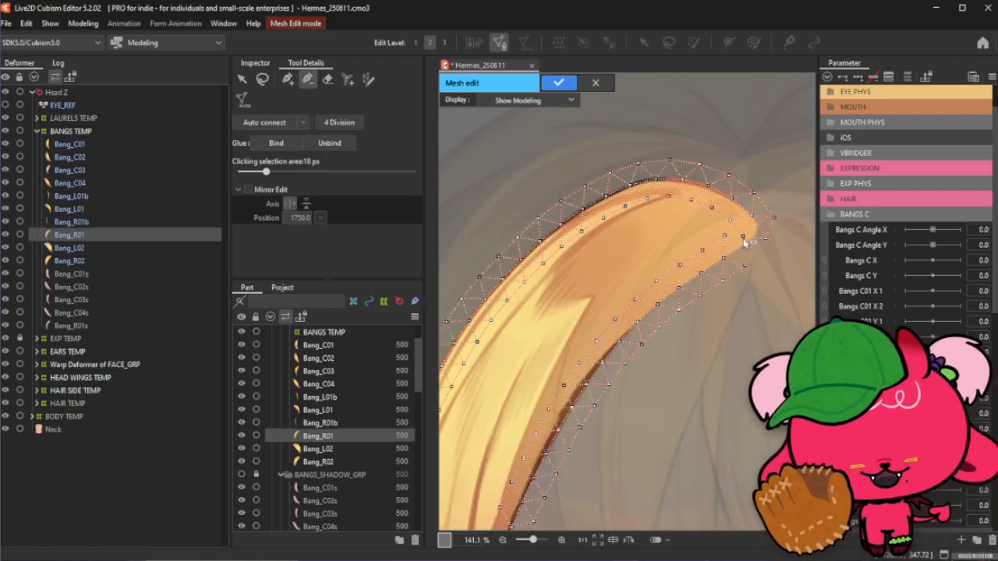
click(288, 81)
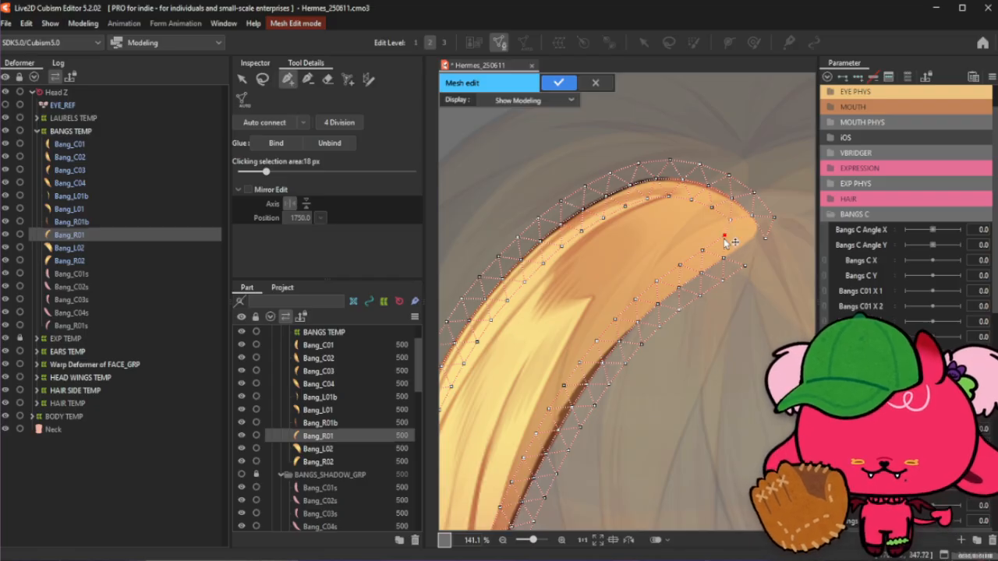
scroll(753, 239, up, 1)
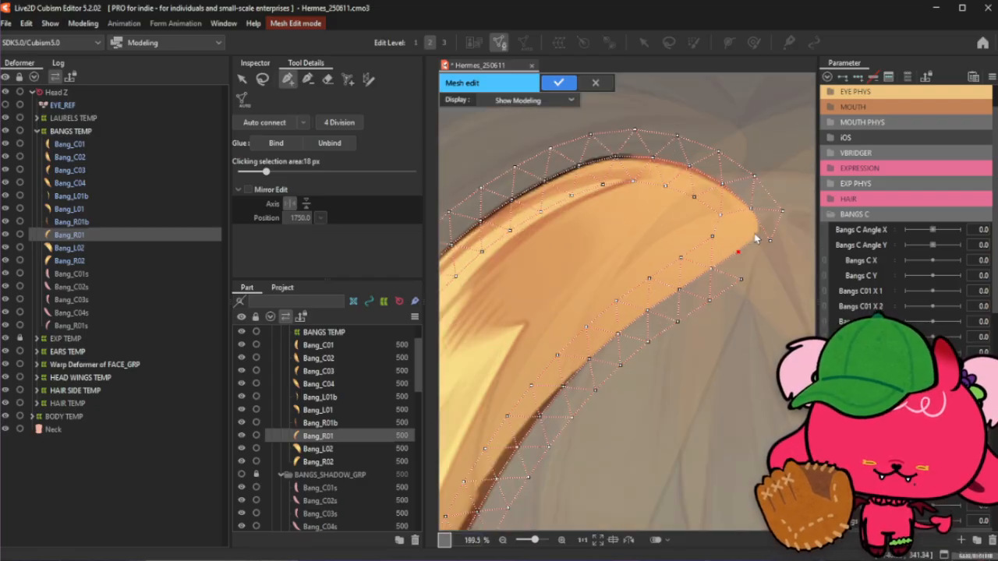
click(310, 81)
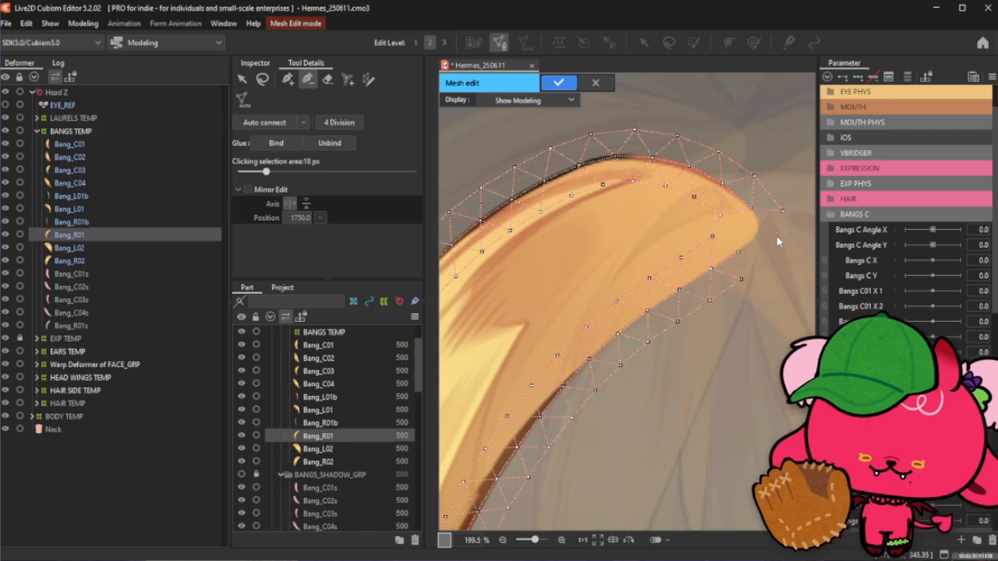
click(288, 78)
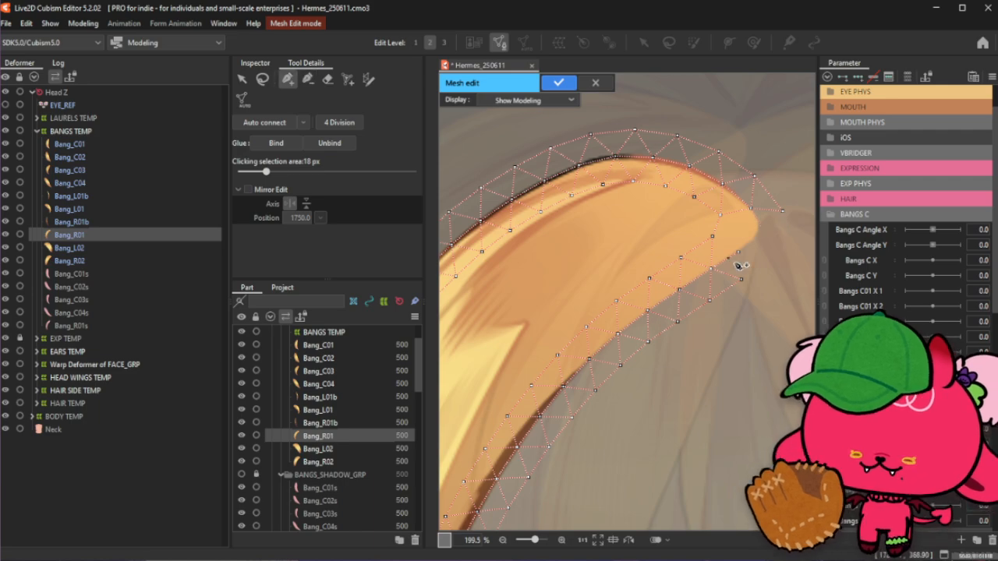
click(750, 209)
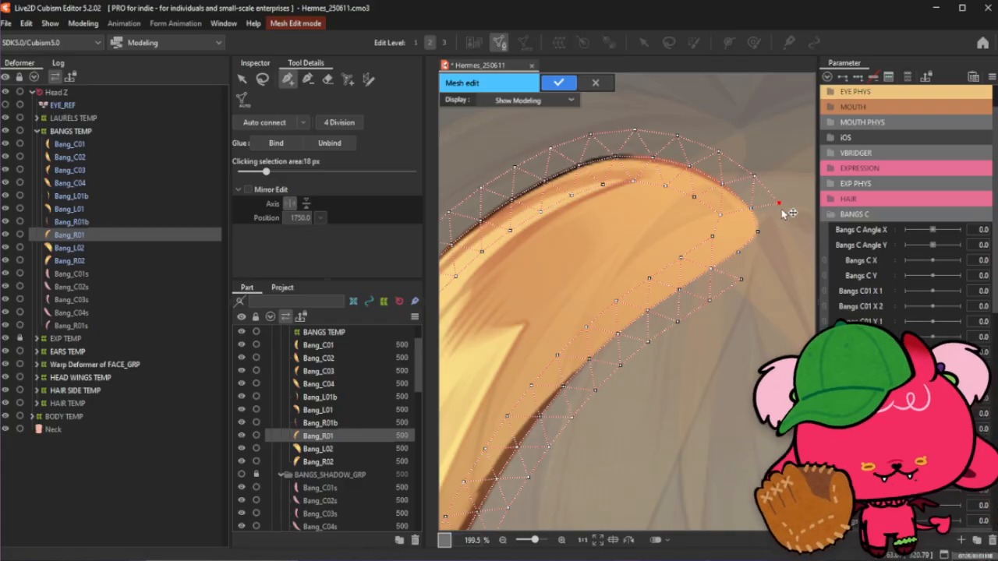
click(785, 232)
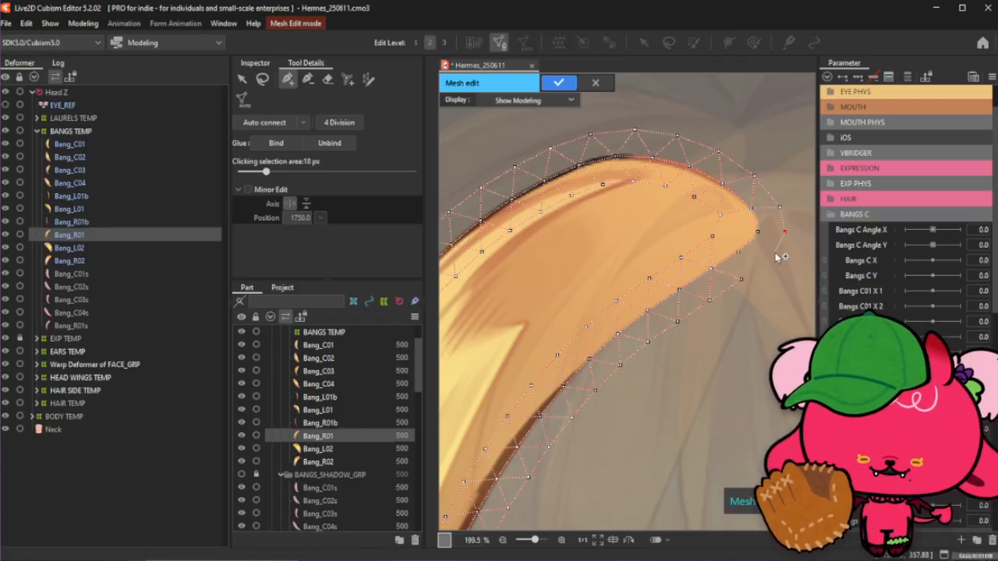
click(774, 252)
click(744, 279)
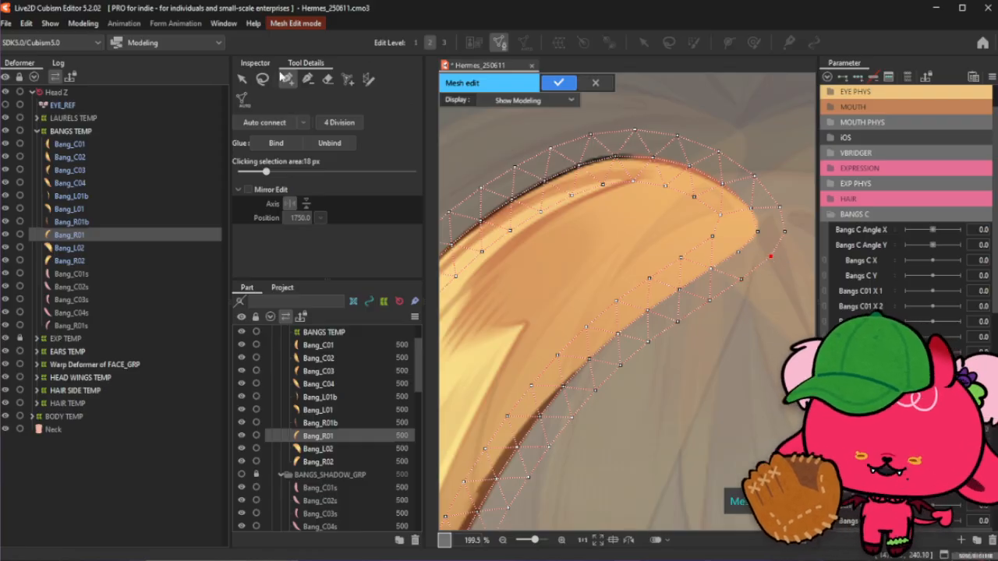
- Add vertices along the inner edges of the strand's lower split tips
click(262, 79)
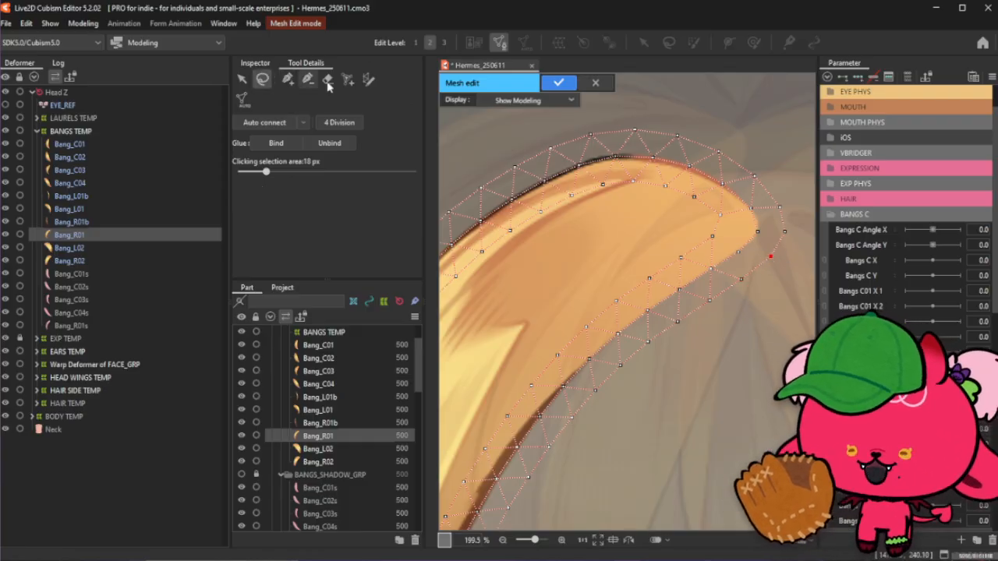
click(288, 78)
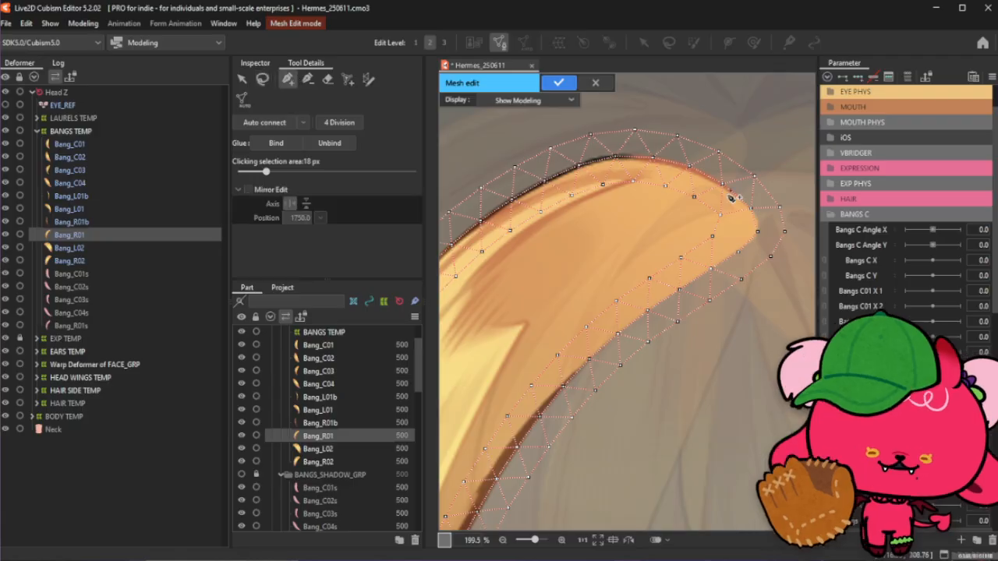
scroll(686, 233, down, 8)
scroll(615, 352, up, 8)
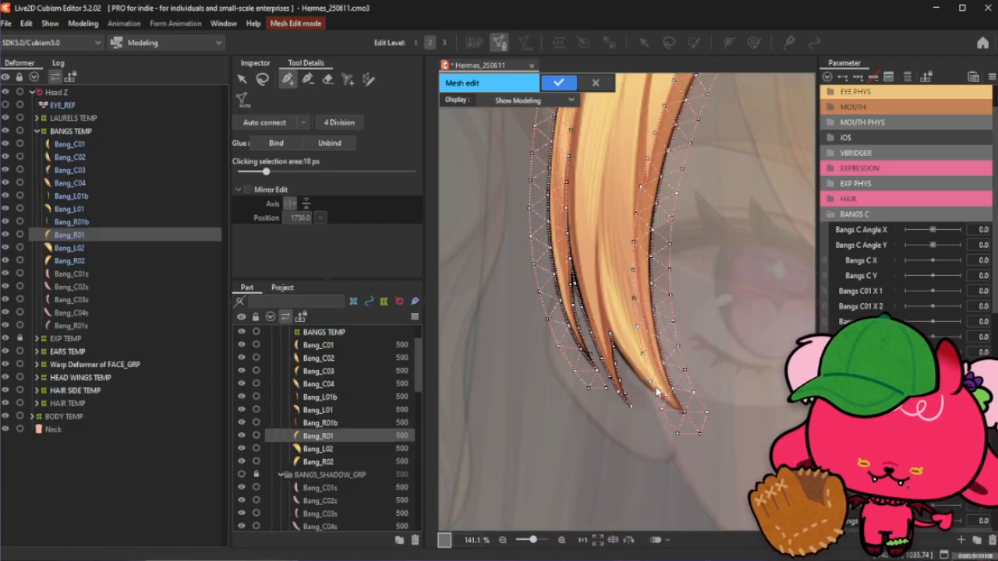
click(308, 80)
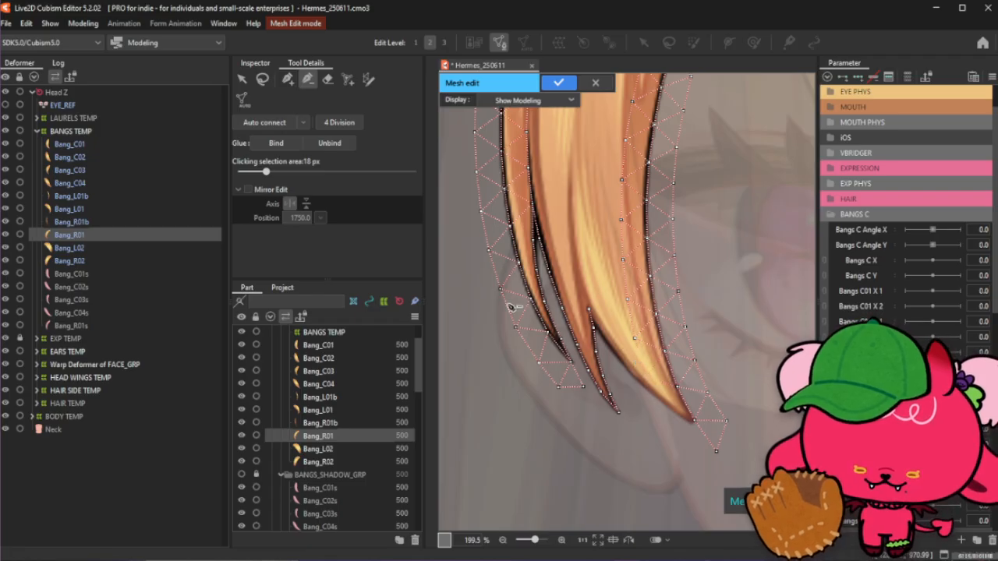
click(288, 80)
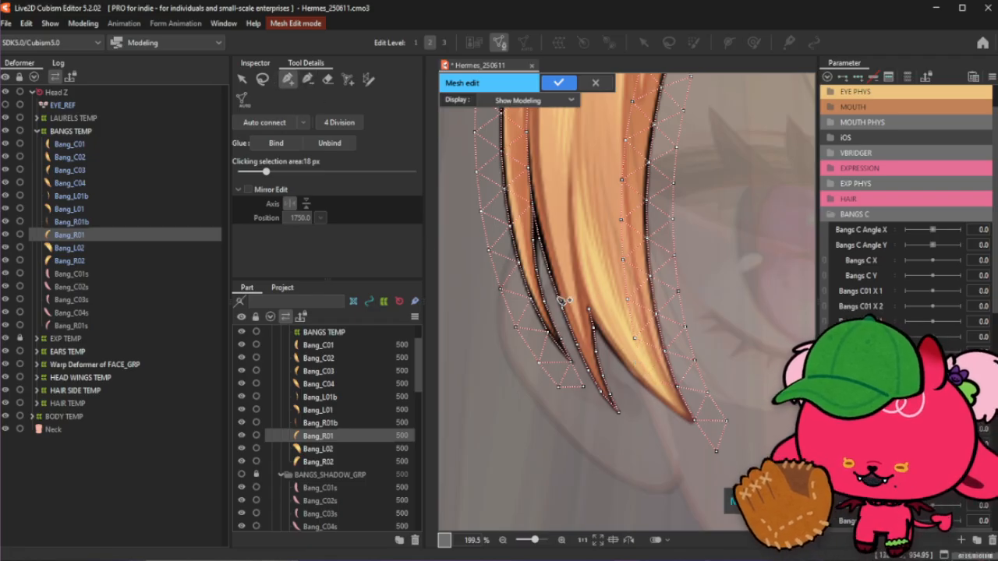
click(595, 326)
click(693, 421)
click(675, 404)
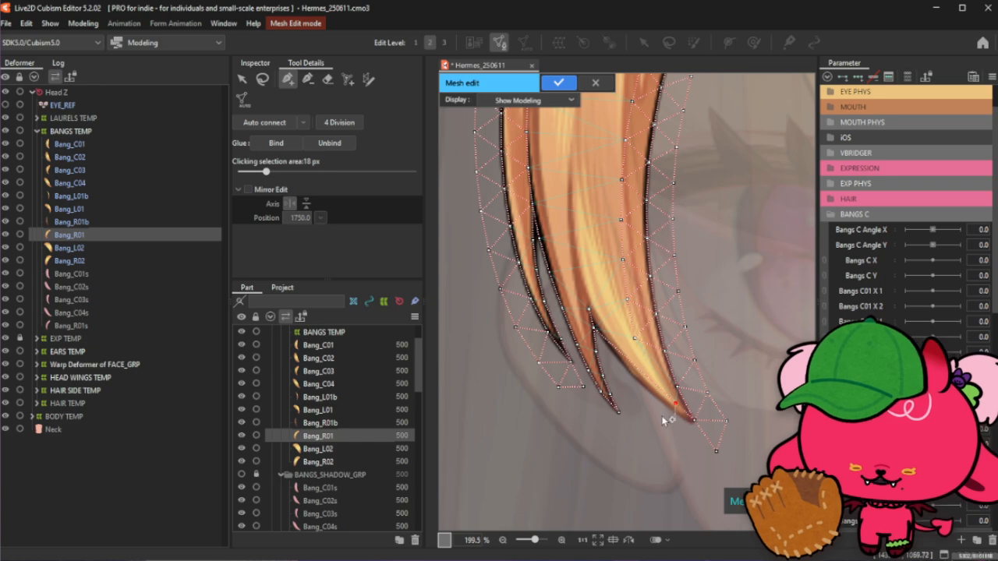
scroll(662, 415, up, 2)
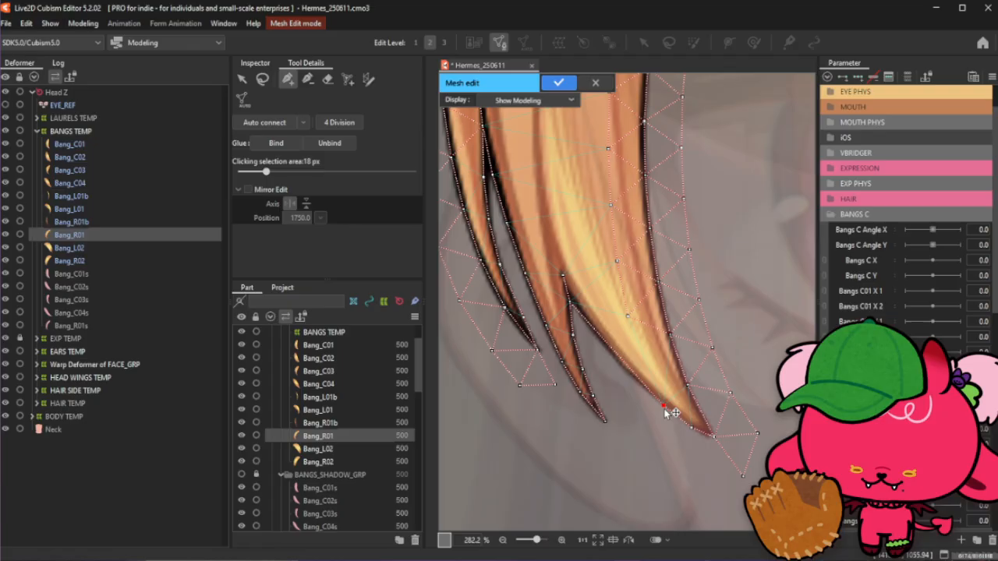
click(634, 379)
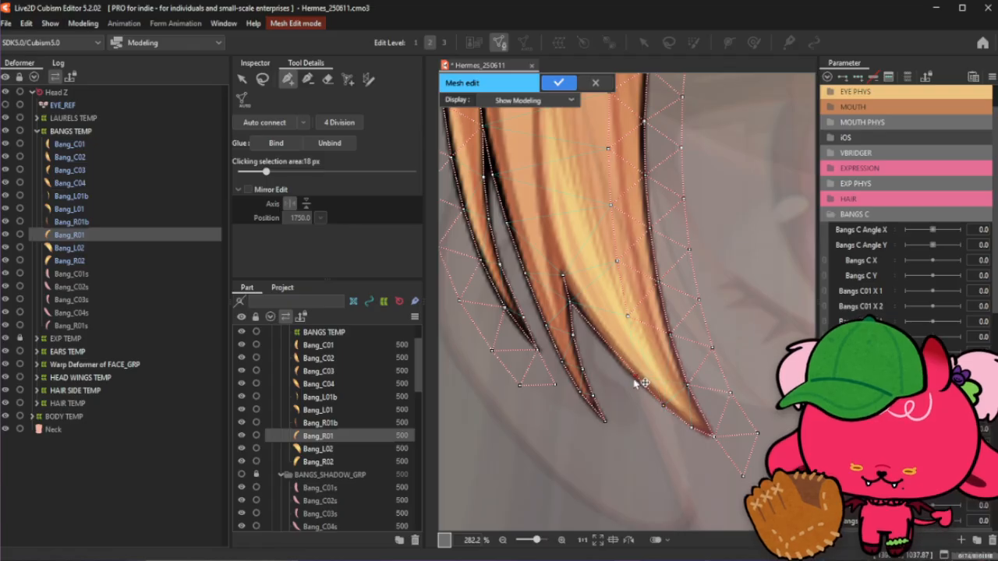
- Add vertices along the inner edge of the main strand's lower tip down to its point
click(608, 350)
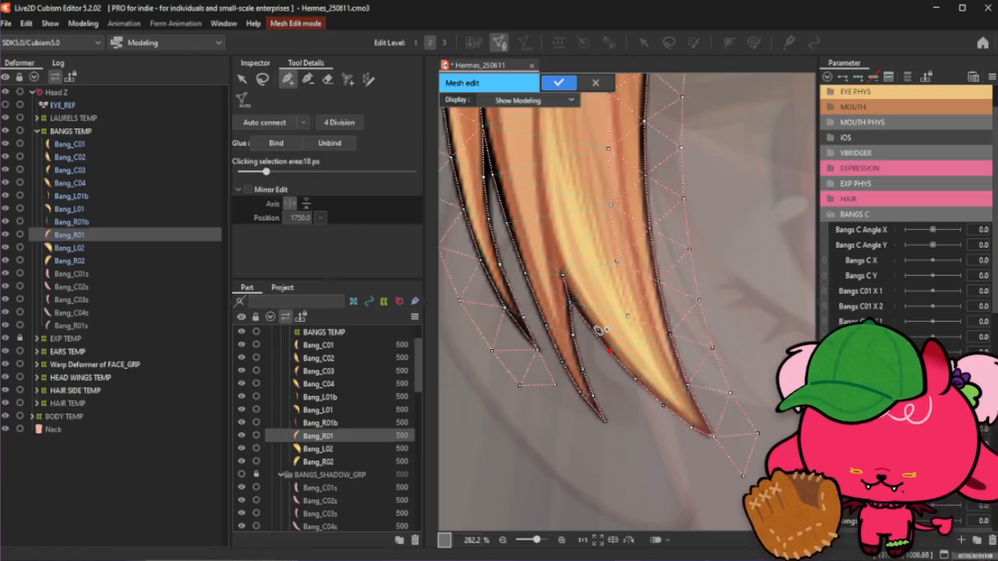
click(592, 329)
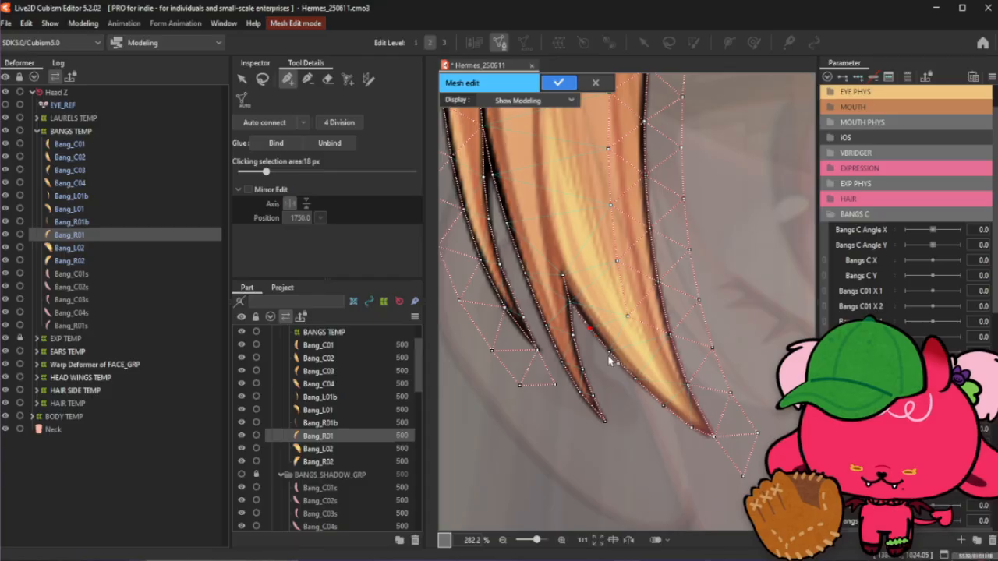
click(262, 79)
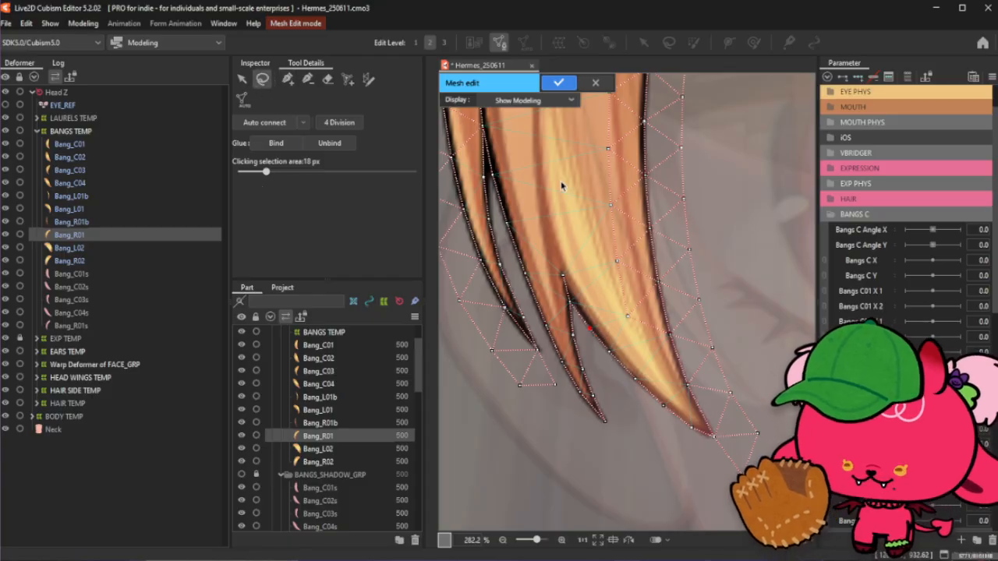
click(287, 81)
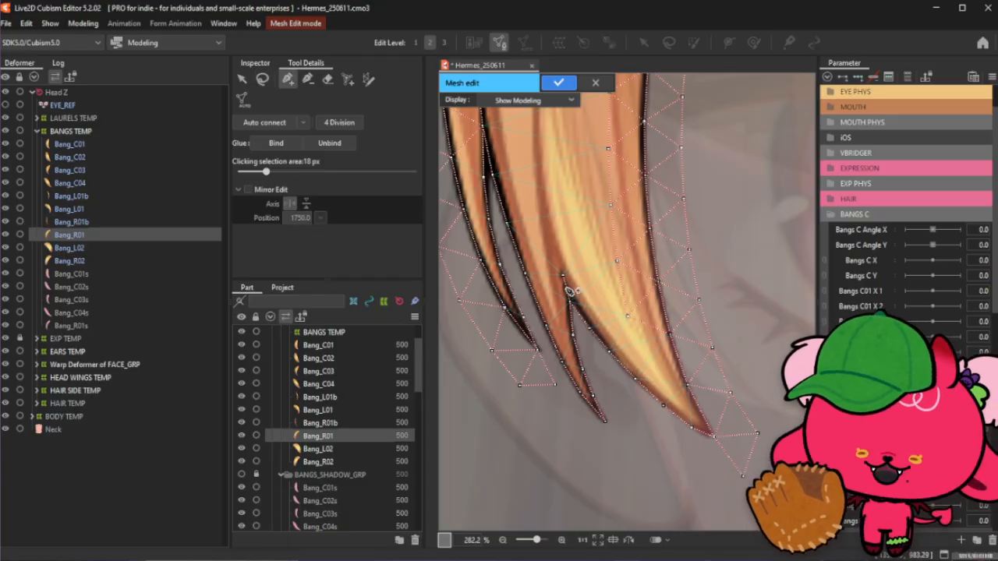
click(645, 352)
click(663, 380)
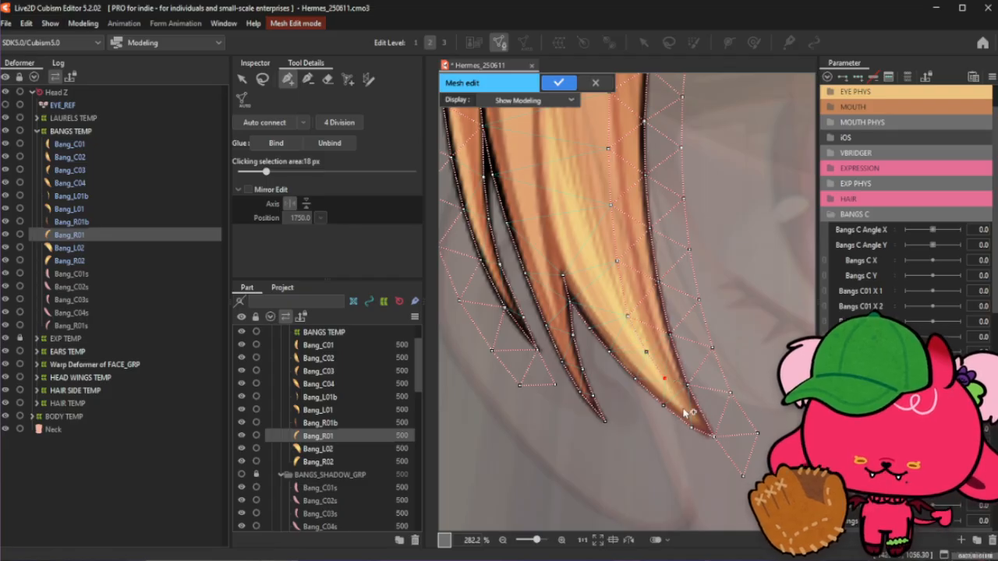
click(685, 406)
click(711, 435)
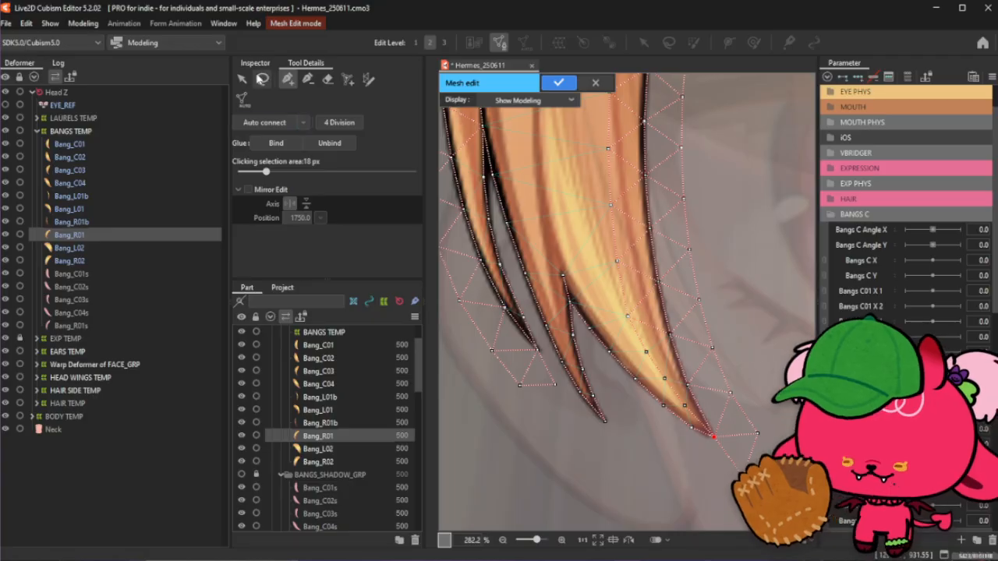
click(262, 78)
click(742, 244)
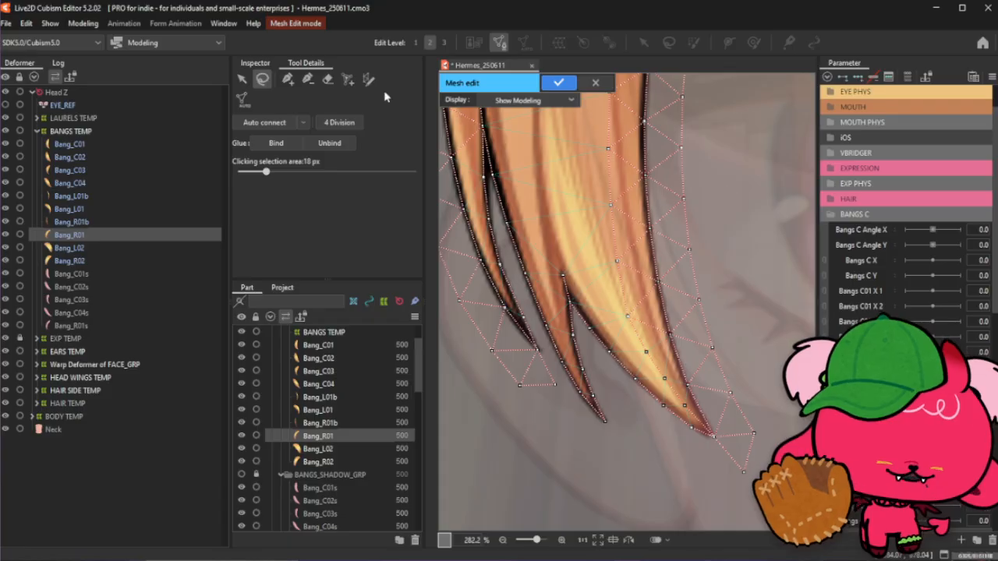
- Add and connect outer border vertices around the bottoms of the lower split tips
click(288, 79)
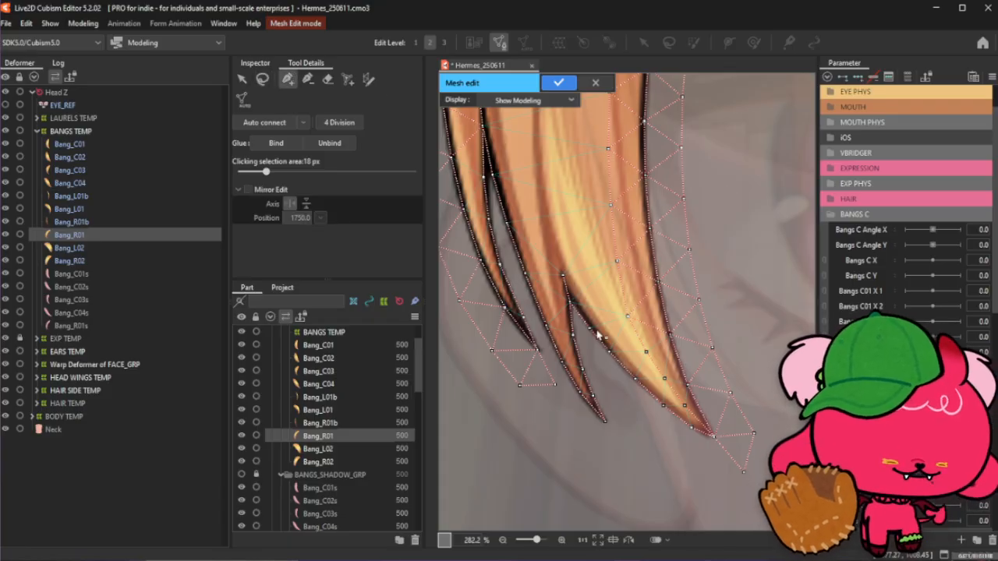
click(555, 386)
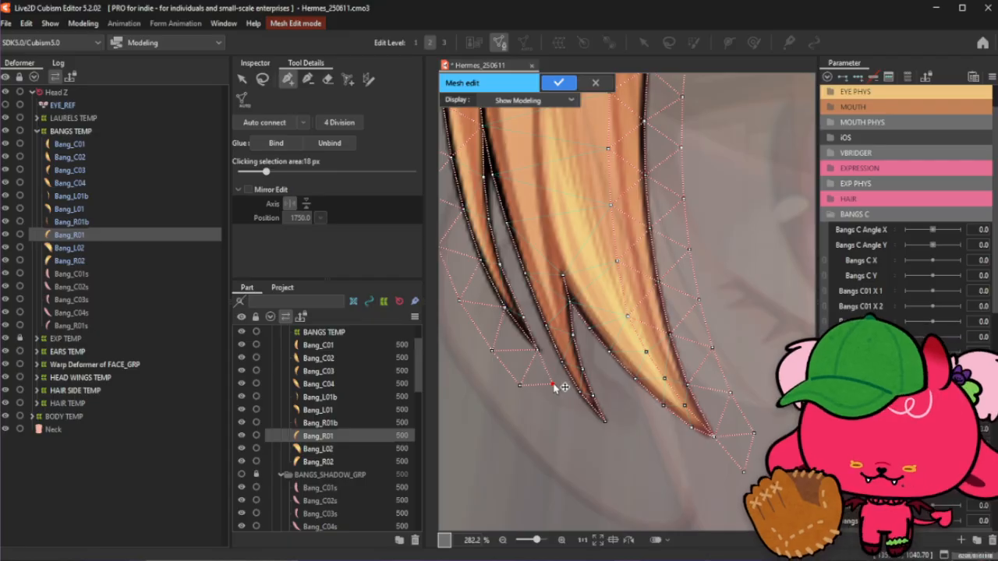
click(568, 410)
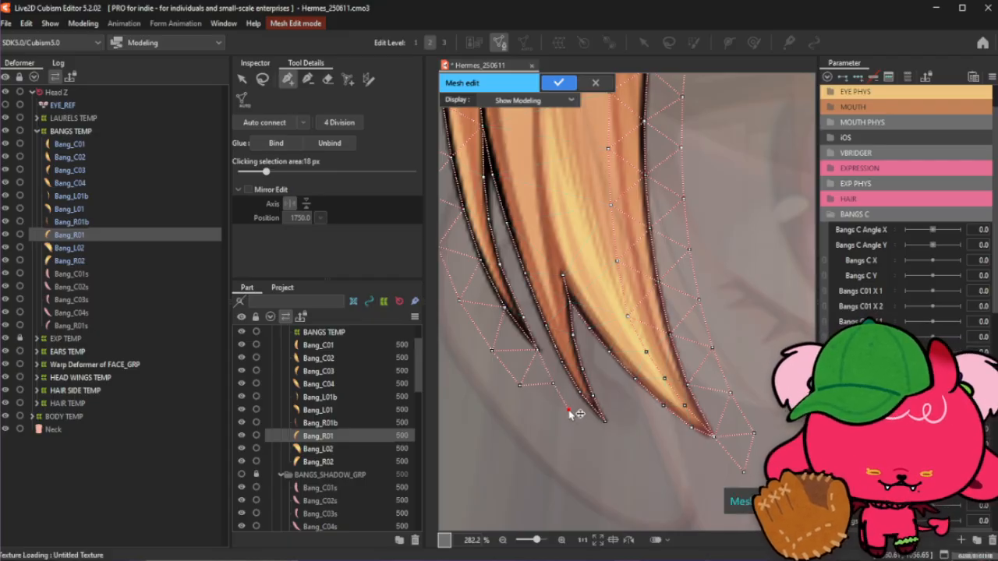
click(585, 426)
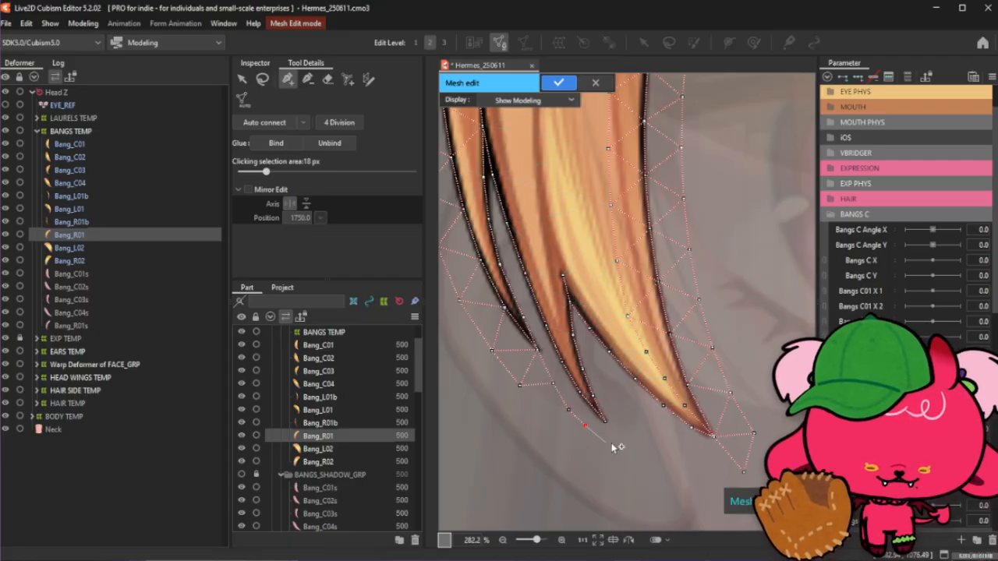
click(617, 442)
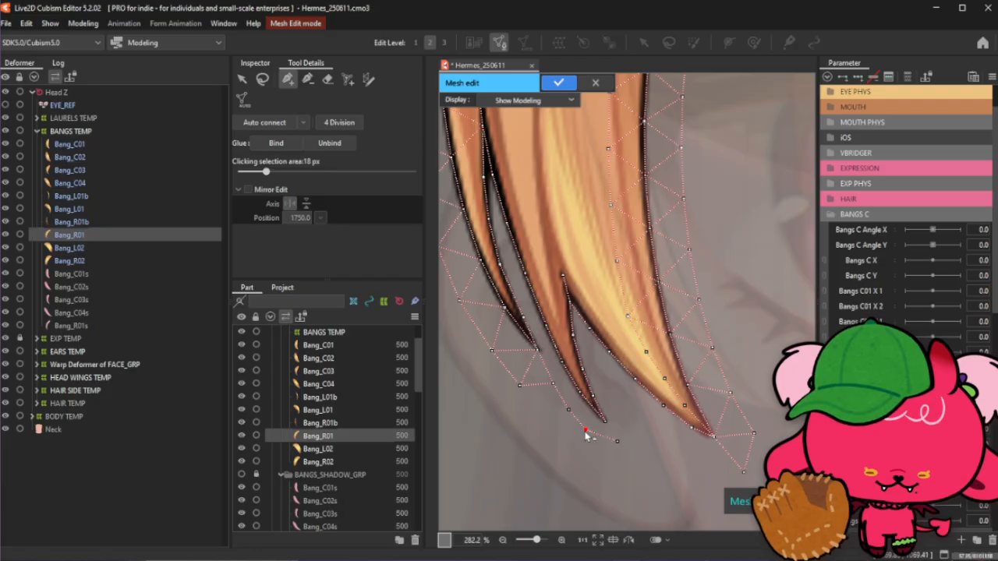
click(569, 410)
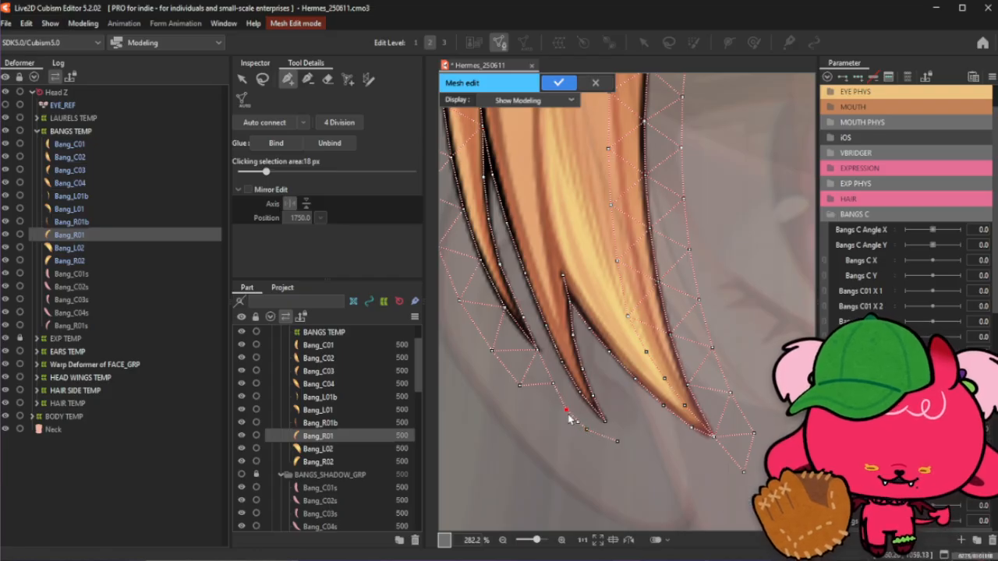
click(590, 431)
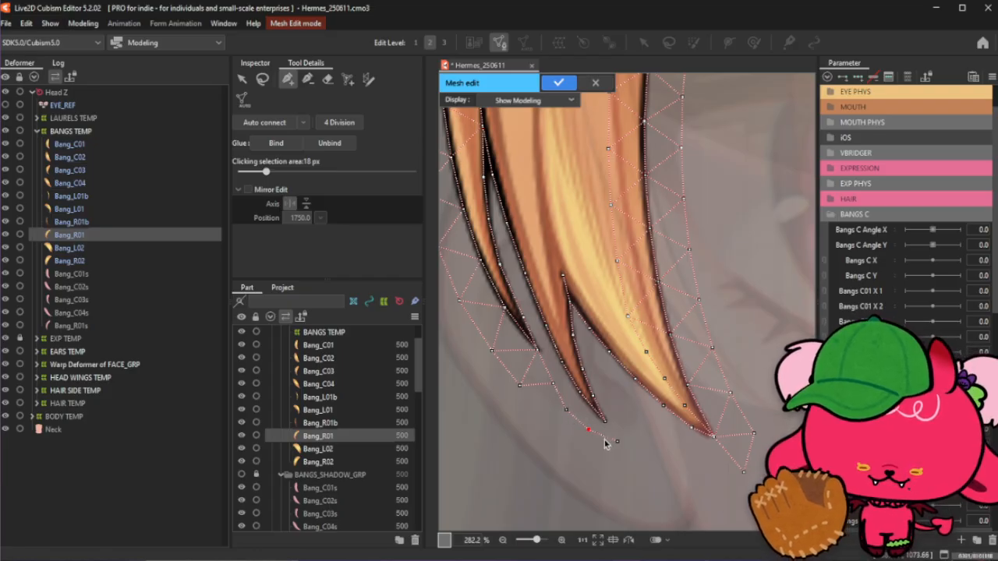
click(551, 385)
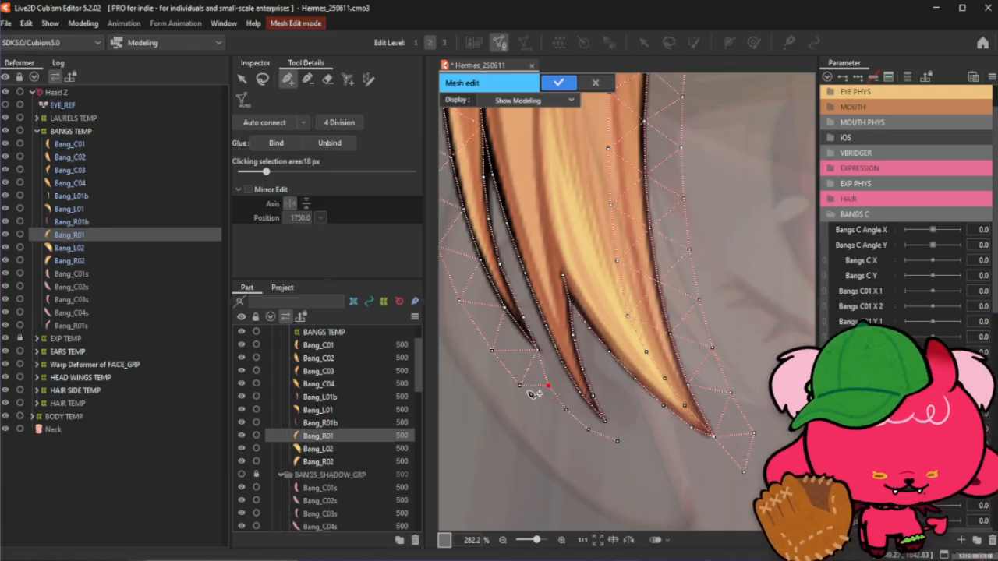
click(263, 79)
click(759, 231)
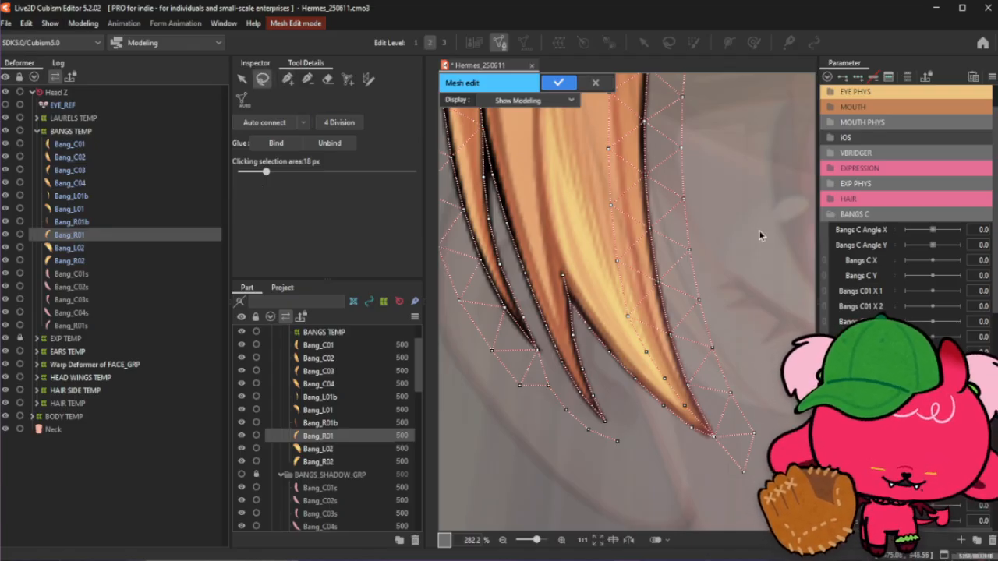
click(286, 82)
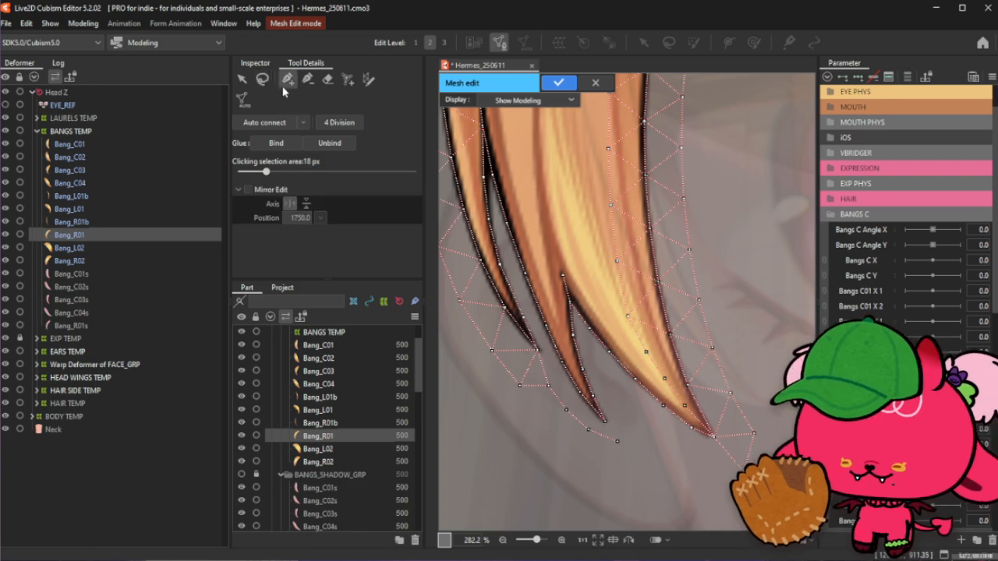
click(617, 443)
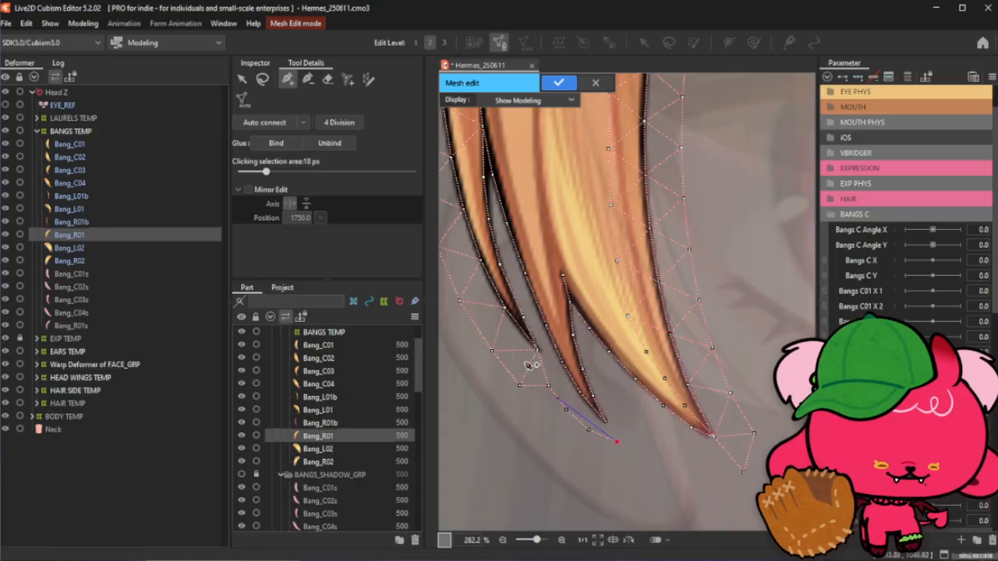
click(265, 82)
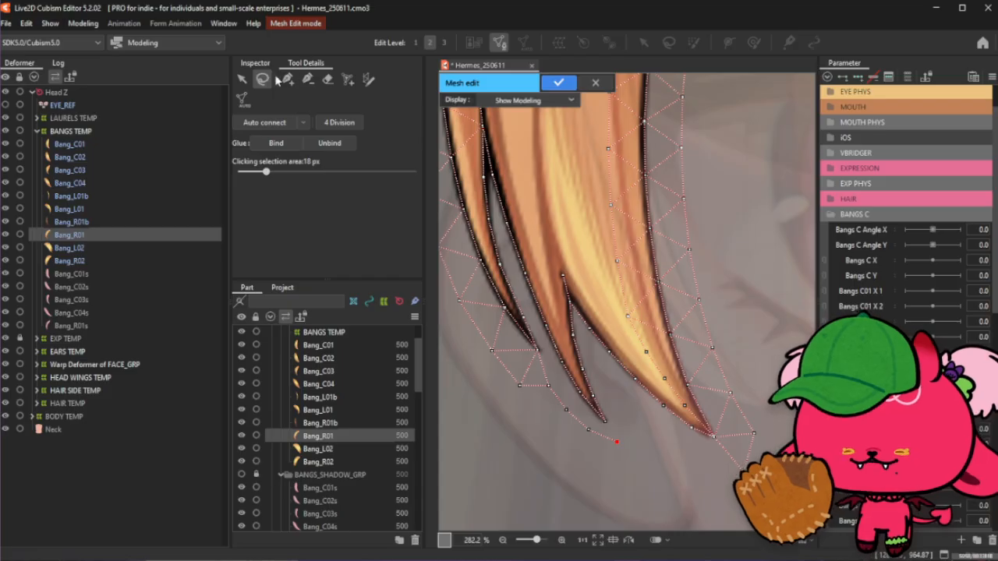
click(760, 171)
- Add vertices in the gap between the split tips and the main strand's tip, nudging one into place
click(287, 81)
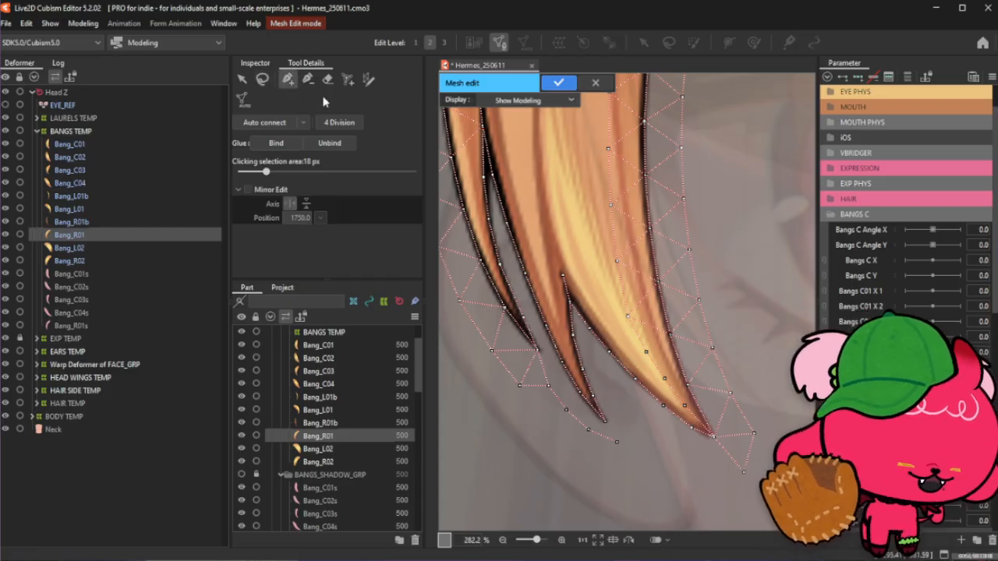
click(606, 375)
click(624, 404)
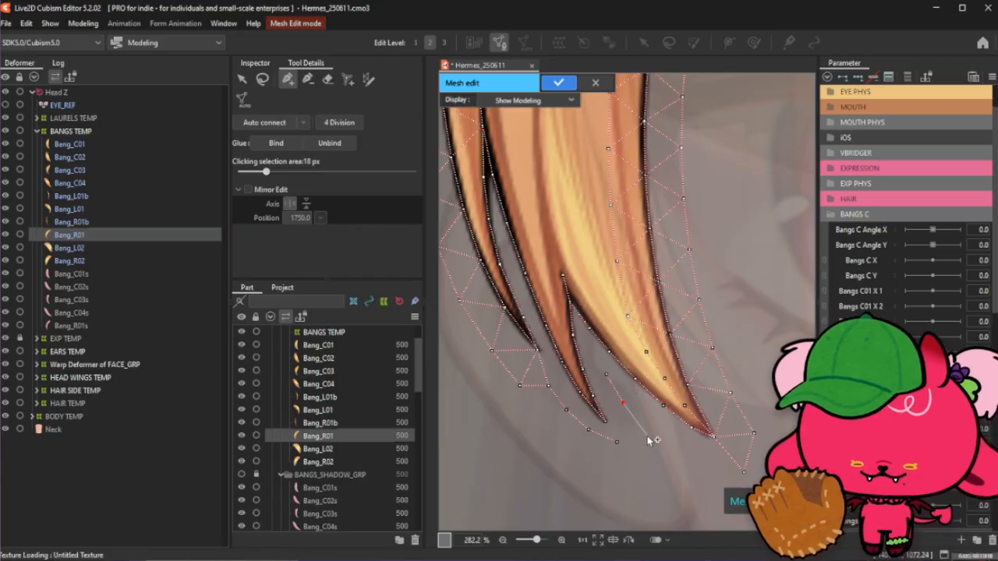
click(655, 433)
click(629, 412)
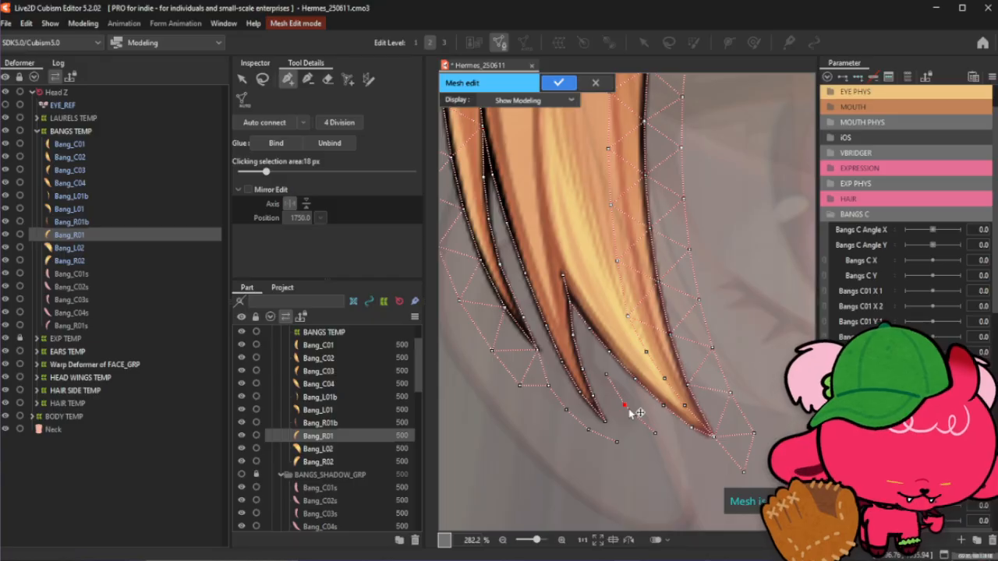
click(656, 434)
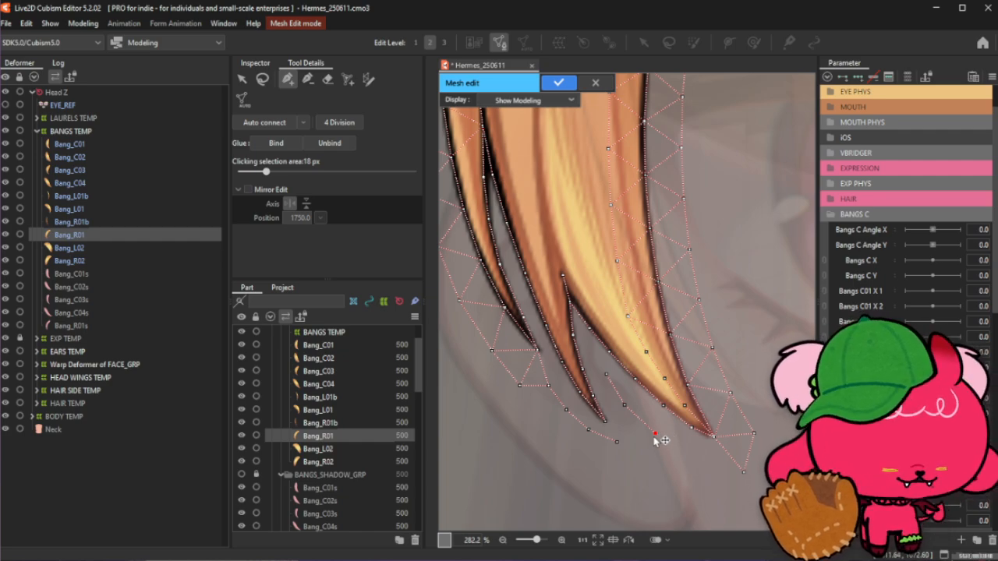
click(627, 409)
drag(609, 381, 611, 384)
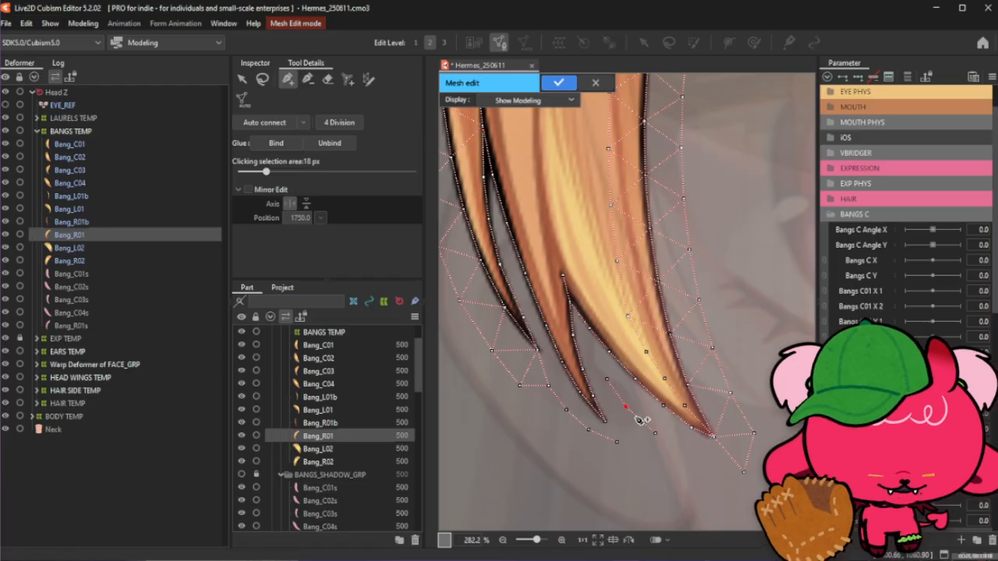
- Add outer border vertices below the main strand's pointed tip
click(655, 434)
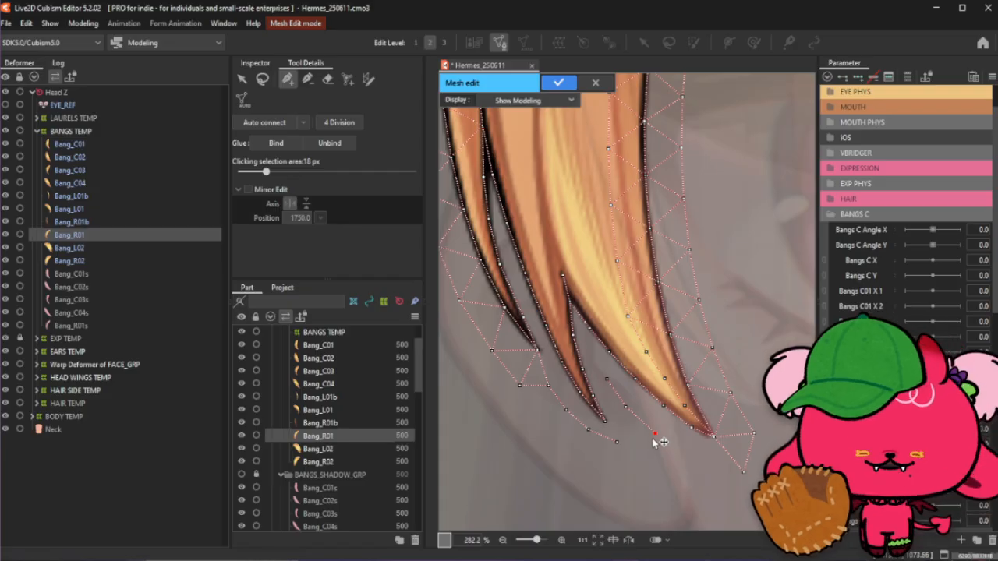
click(690, 458)
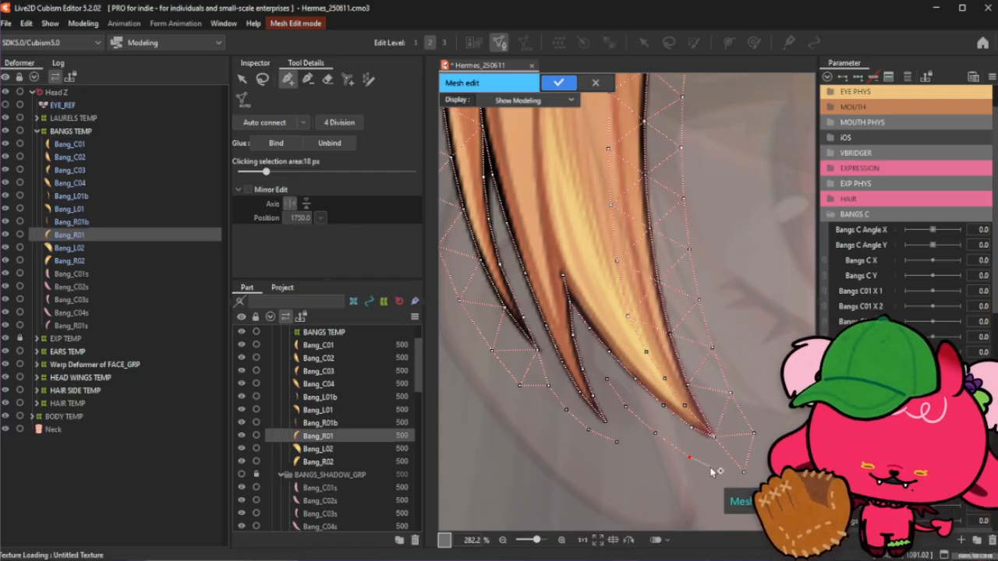
click(710, 467)
click(744, 472)
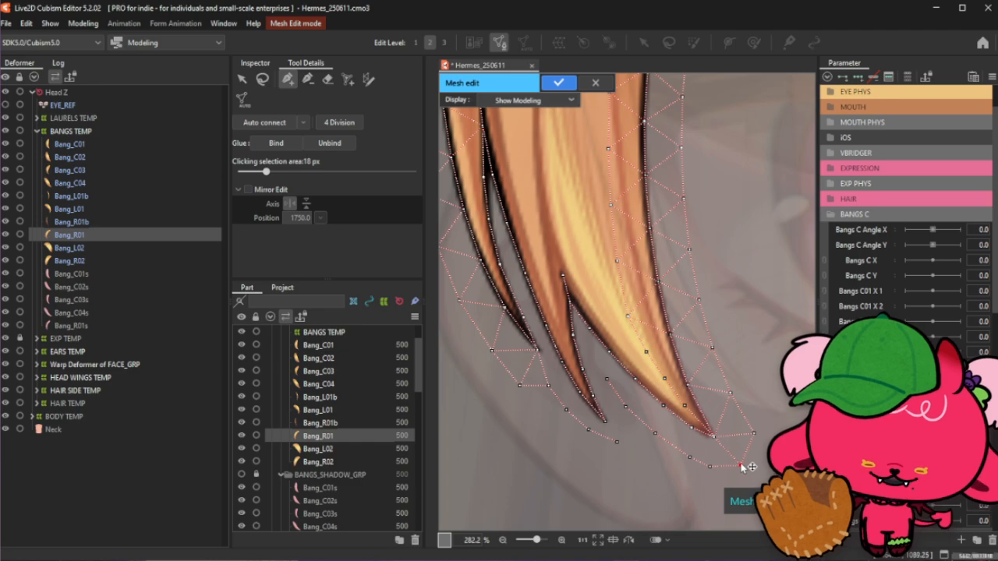
click(689, 458)
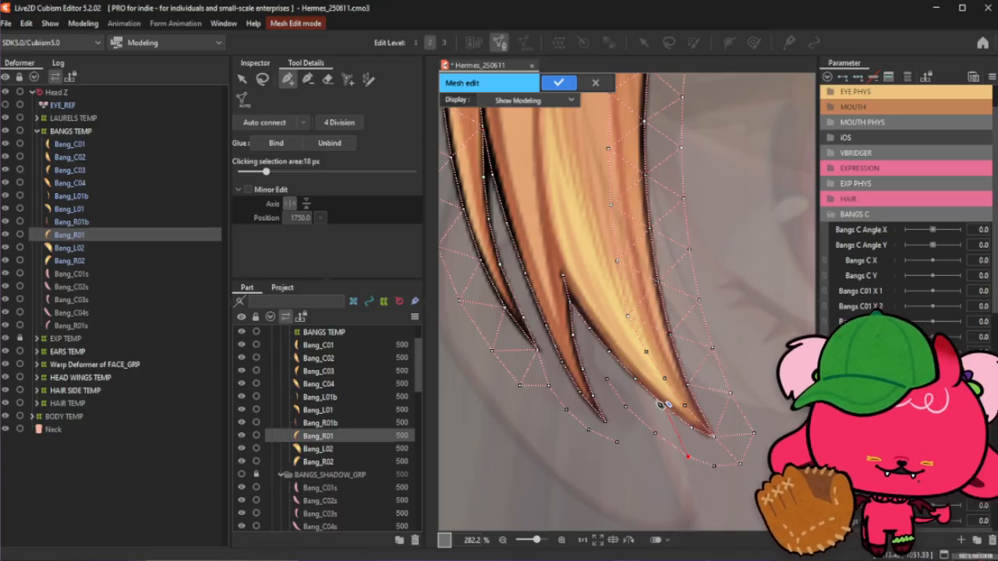
- Connect the gap vertices to the neighbouring tip vertices with new edges
click(655, 441)
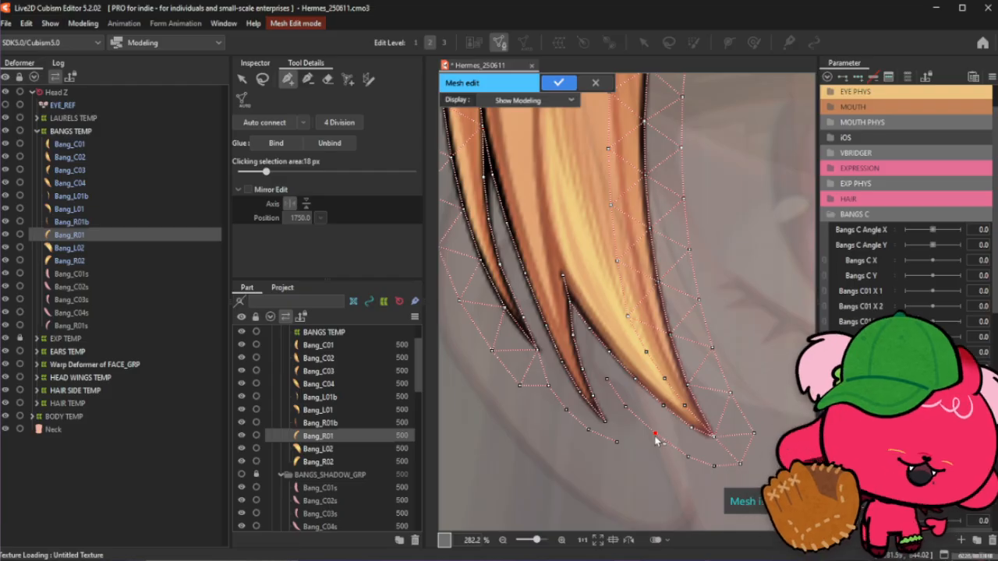
click(605, 378)
click(591, 352)
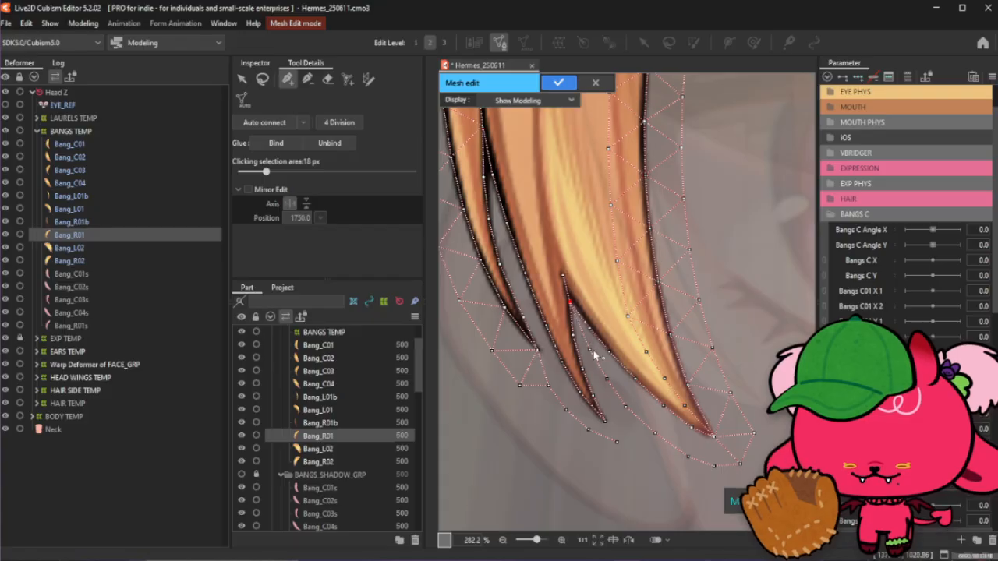
click(607, 380)
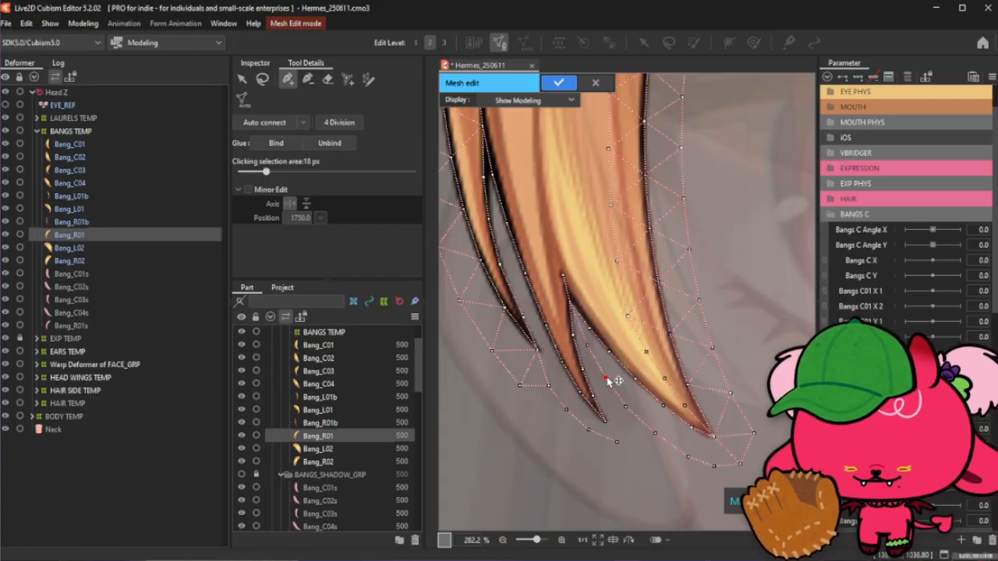
click(626, 408)
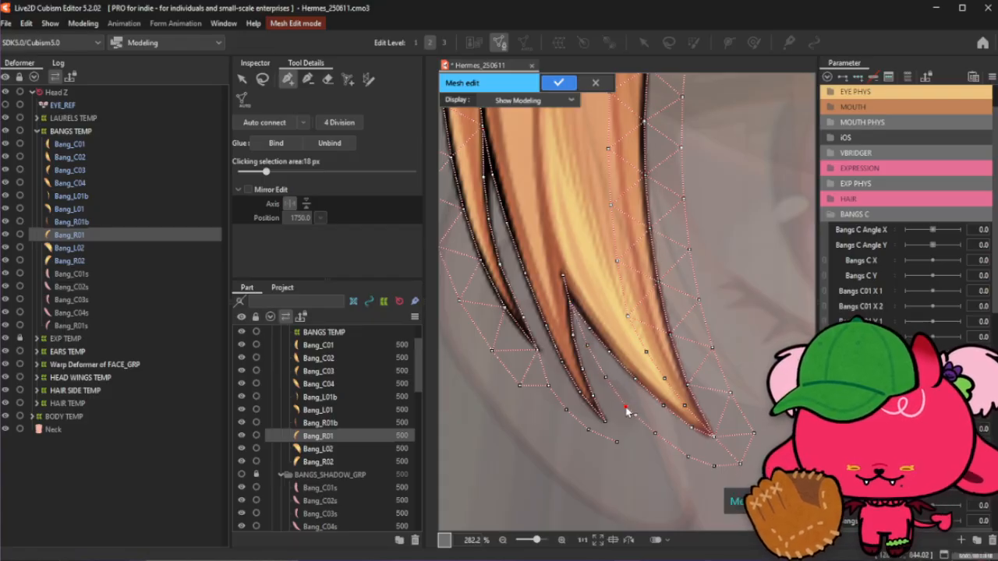
- Add a vertex on the outer border beneath the lower split tips
scroll(628, 412, up, 2)
click(615, 454)
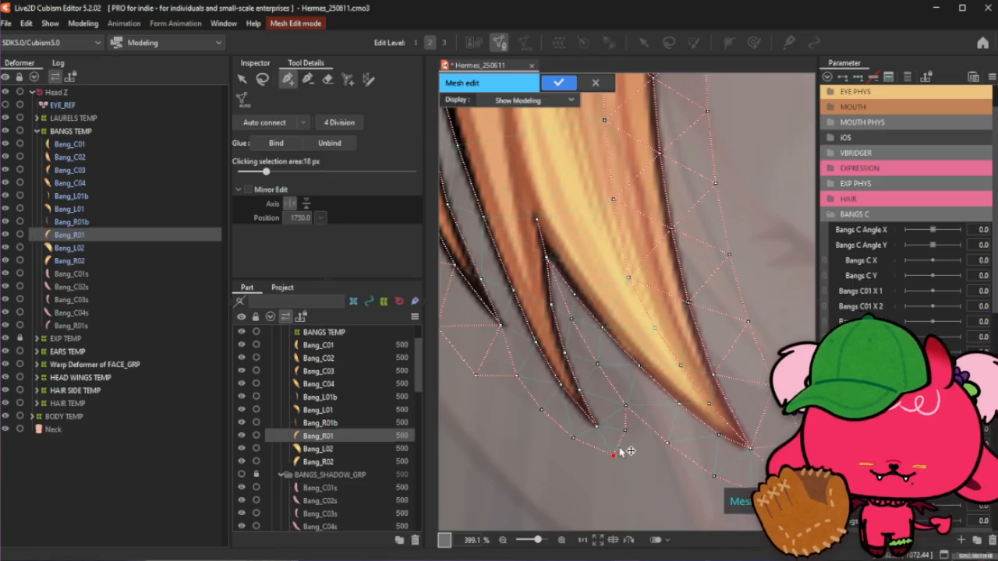
scroll(630, 450, down, 2)
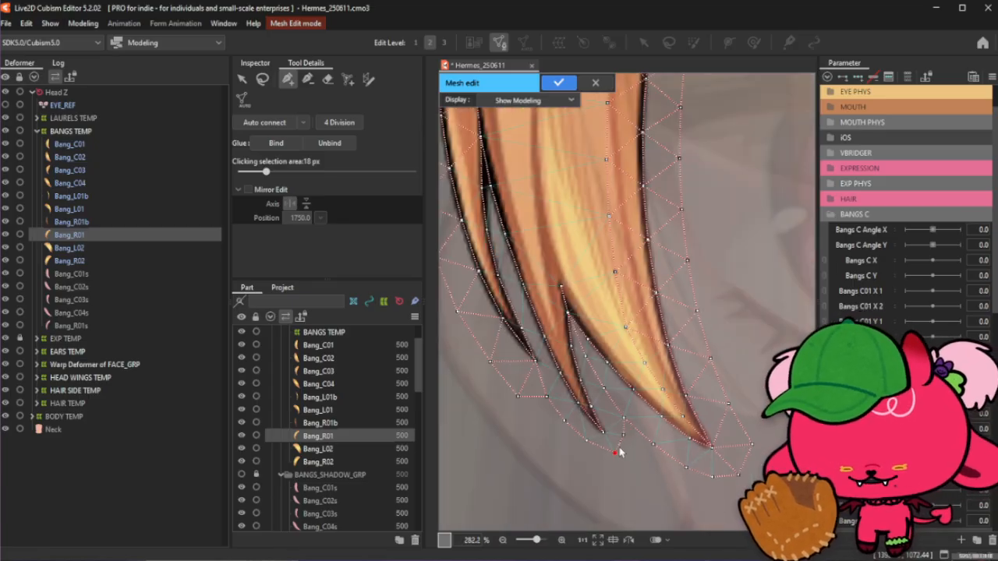
click(262, 79)
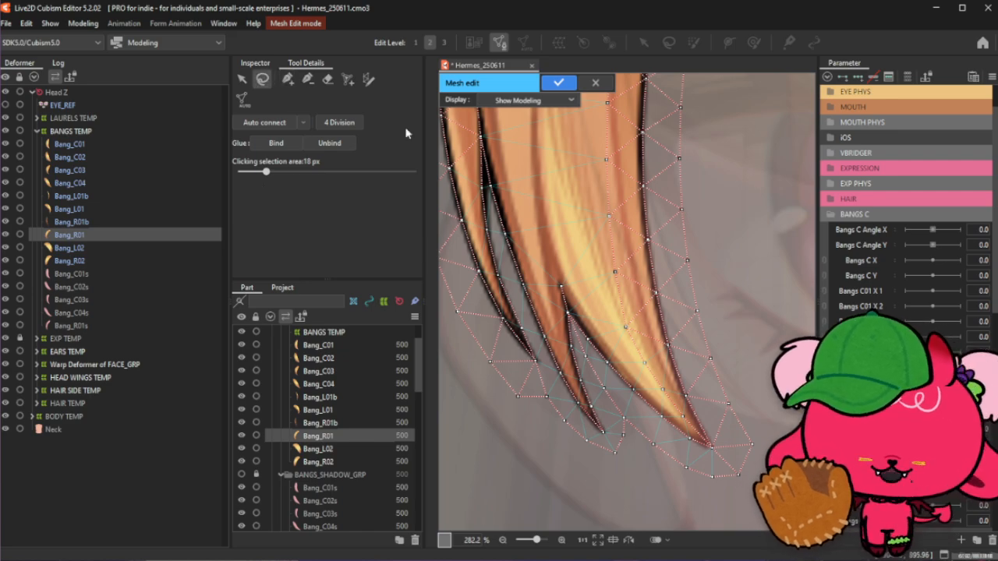
- Add a row of interior vertices up the middle of the main strand above its split tips
click(282, 80)
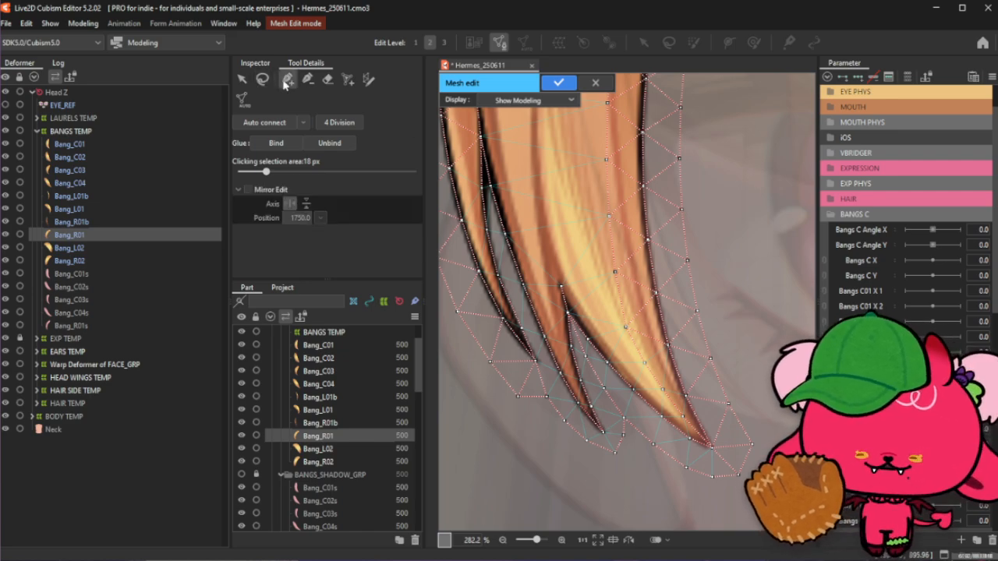
click(644, 363)
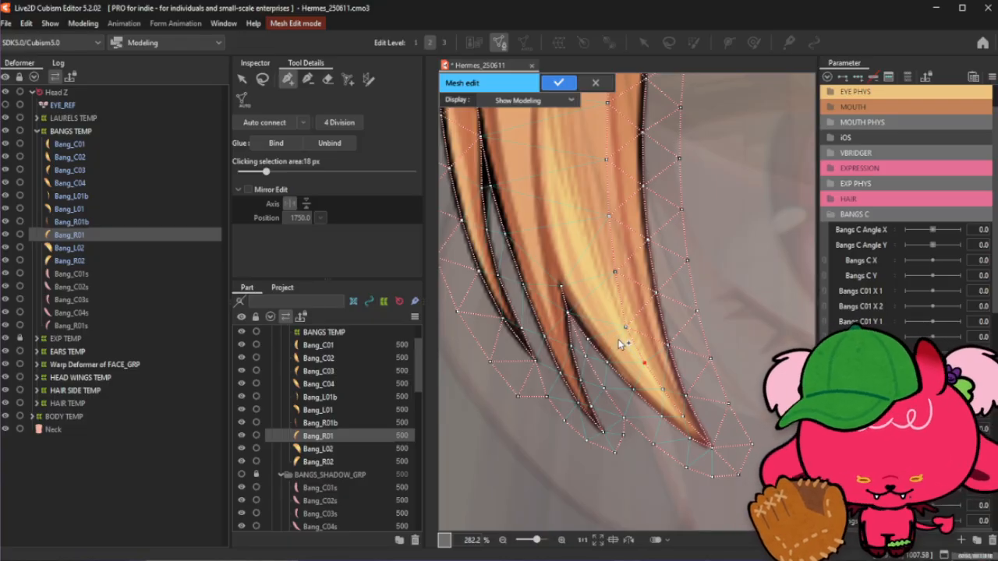
click(619, 343)
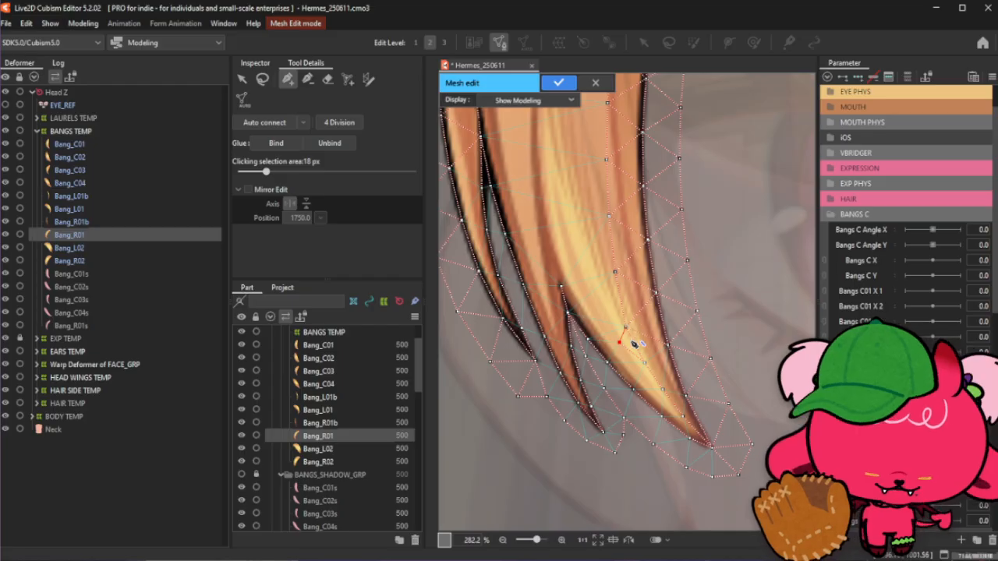
click(632, 331)
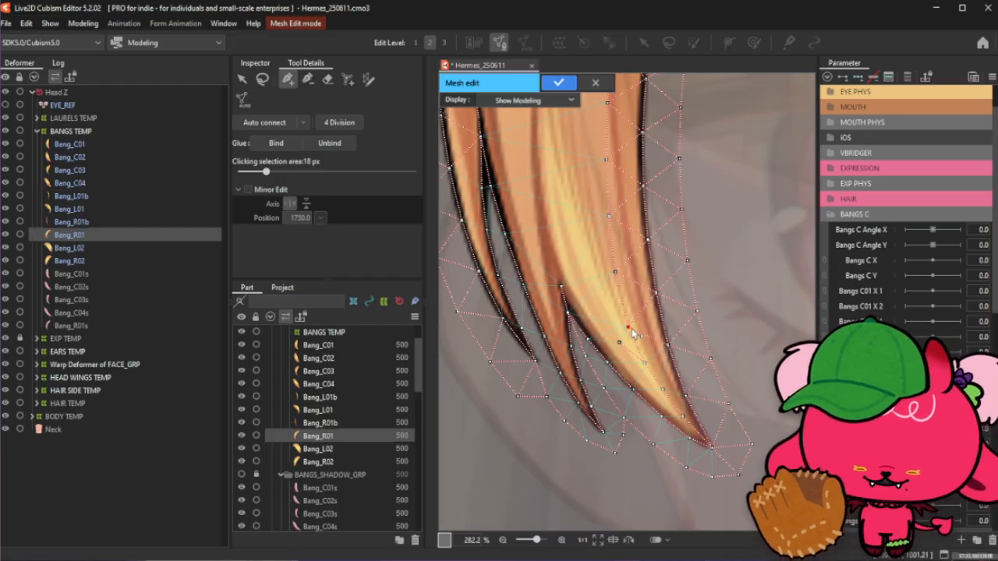
click(619, 343)
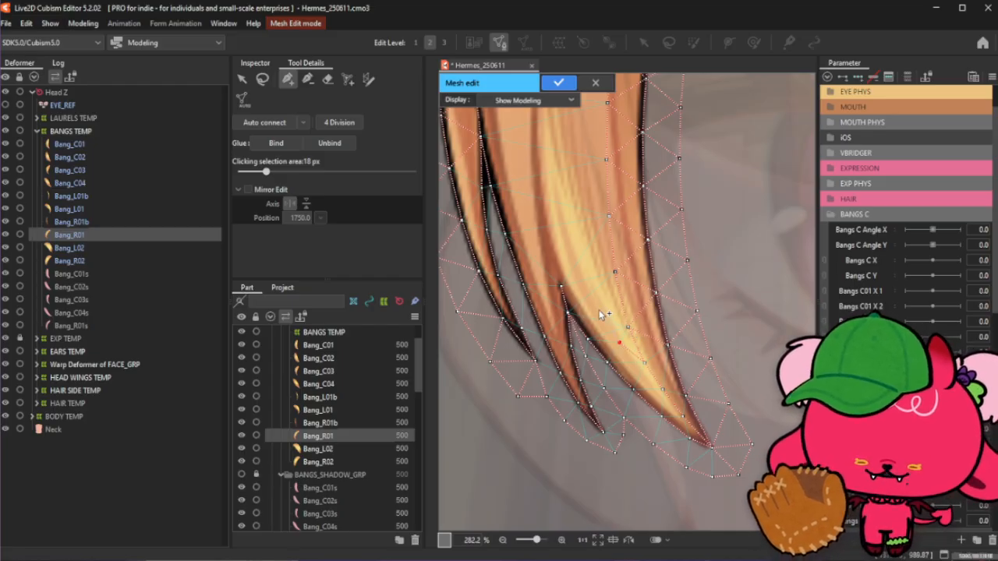
click(600, 313)
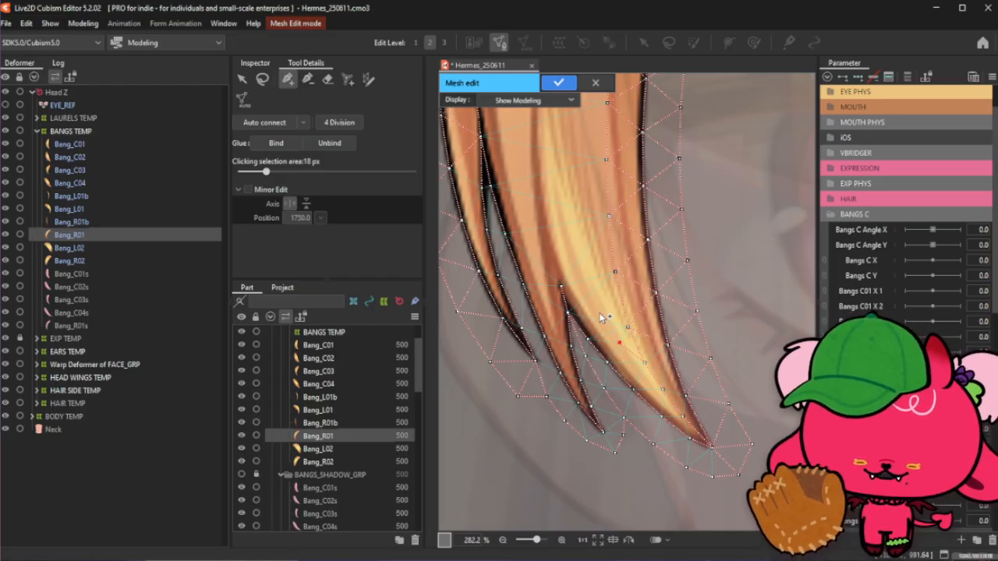
click(583, 267)
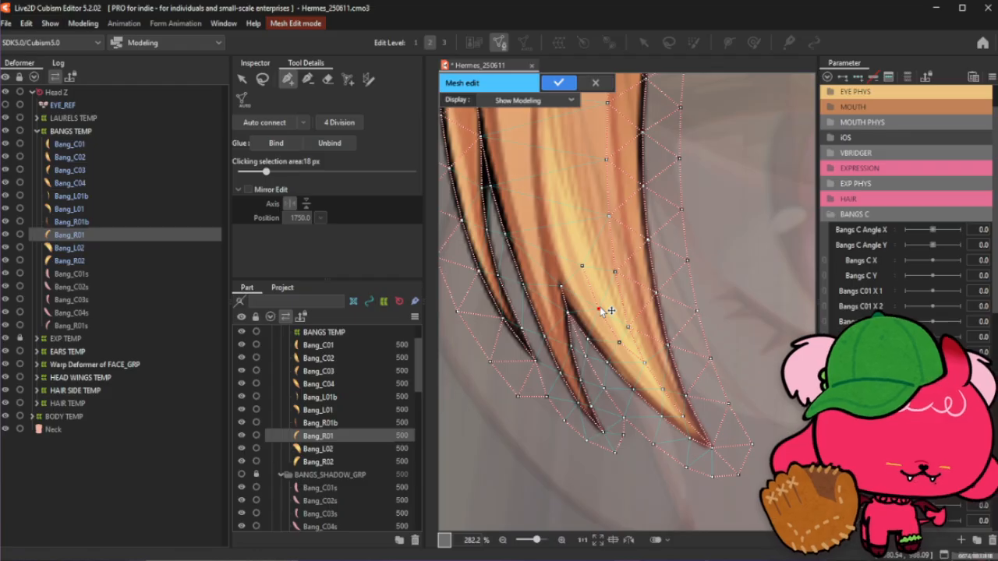
- Add another interior vertex in the main strand just above the split between its lower tips
click(262, 78)
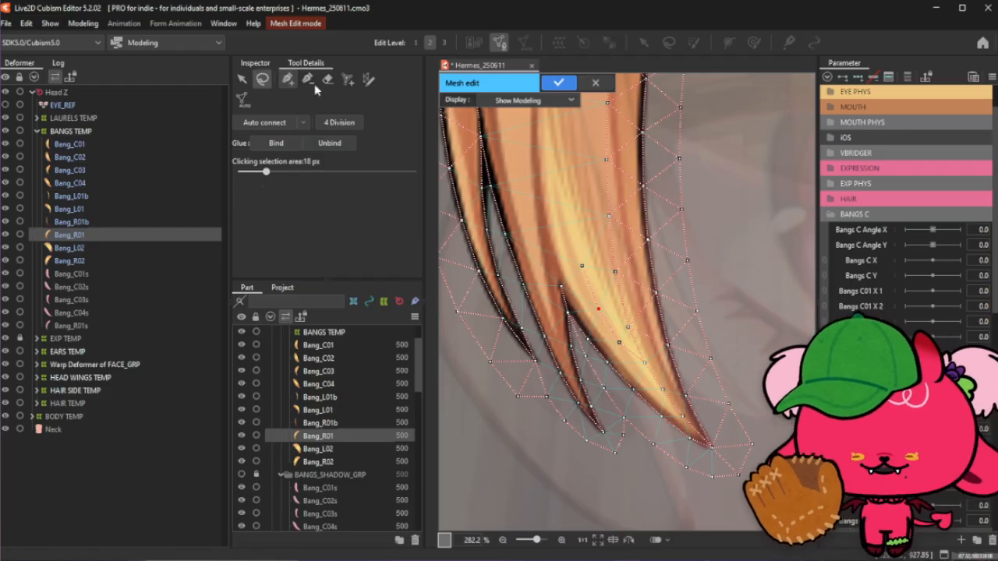
click(698, 205)
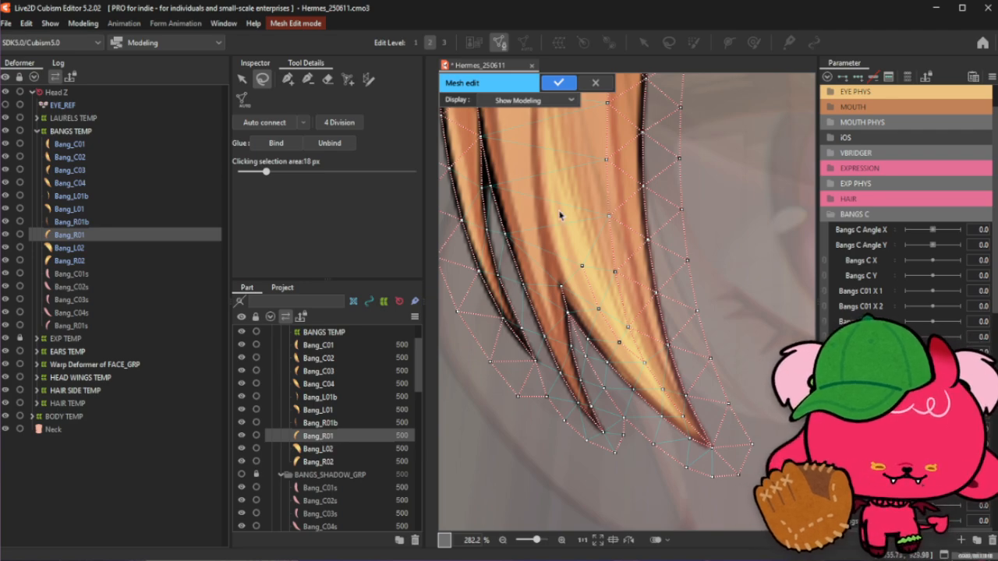
click(288, 79)
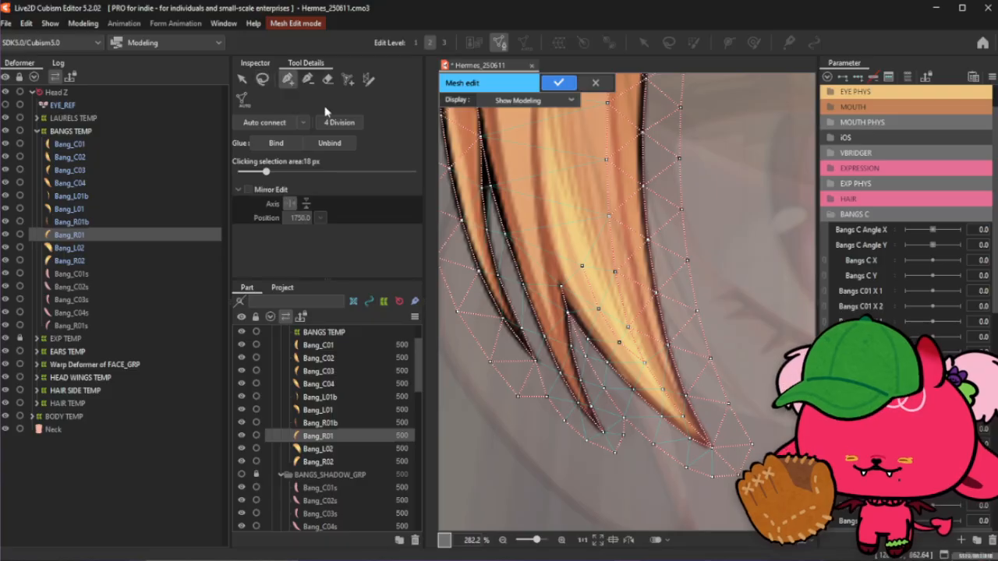
scroll(638, 320, down, 1)
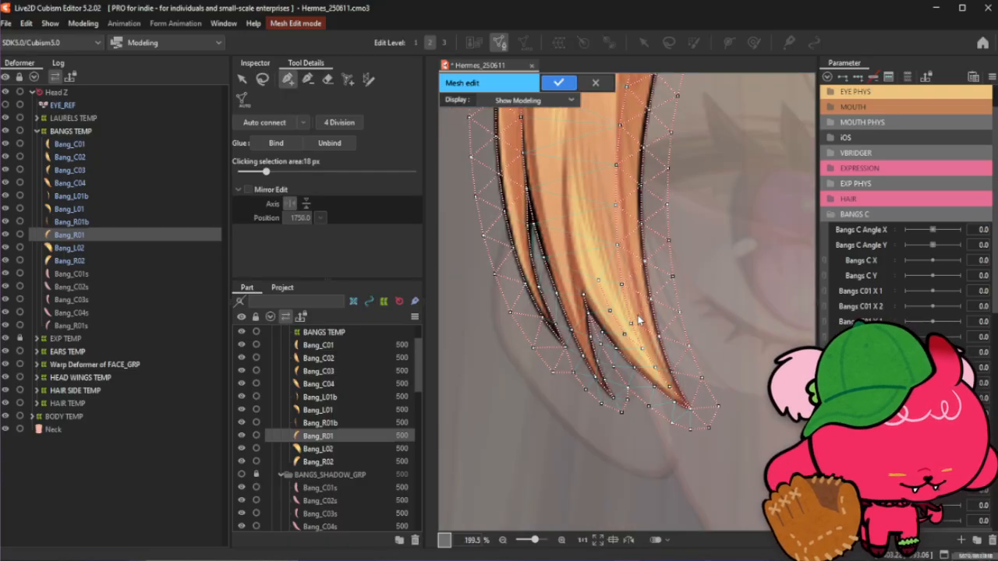
scroll(638, 319, down, 1)
scroll(585, 183, up, 2)
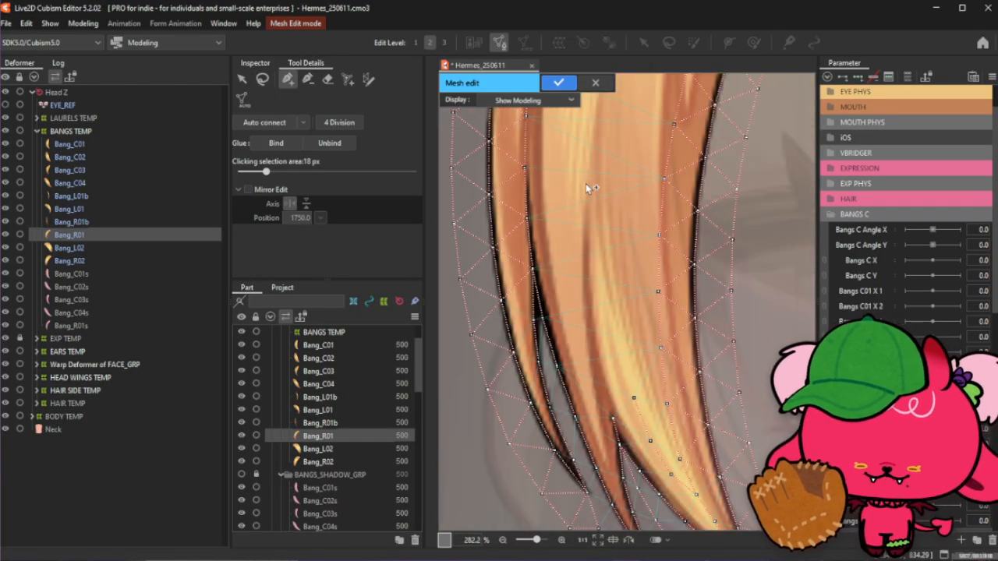
scroll(586, 183, down, 1)
click(263, 80)
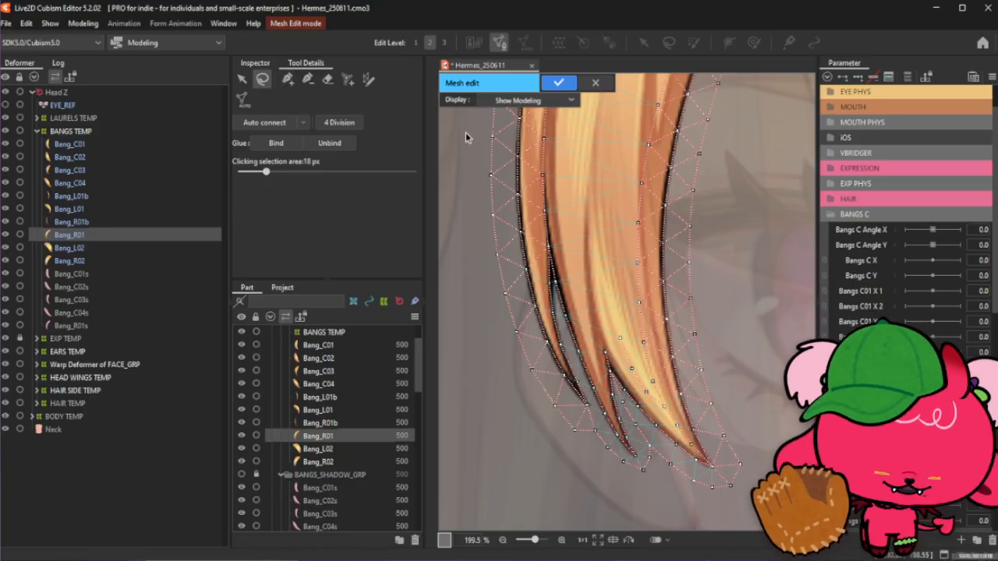
click(287, 79)
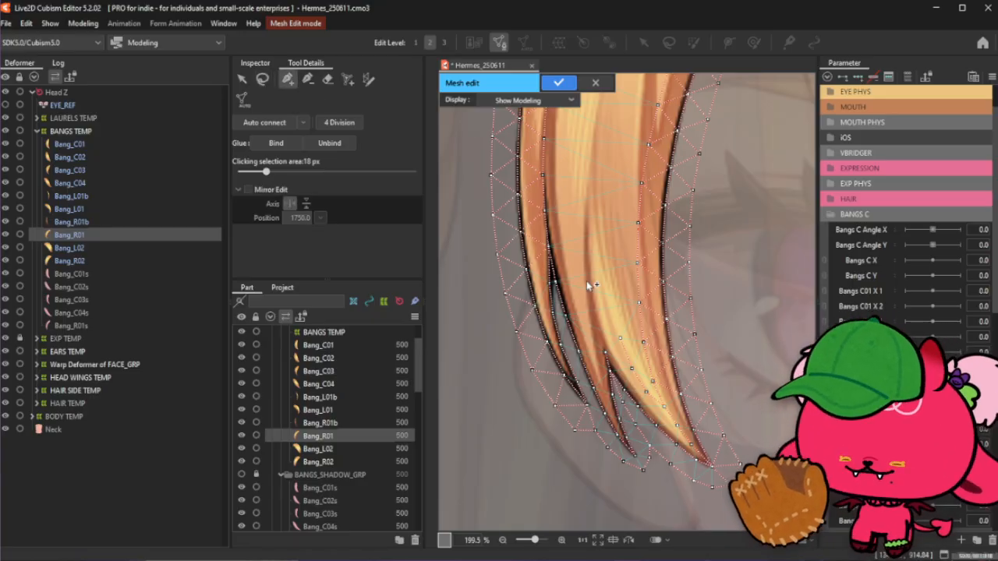
click(606, 355)
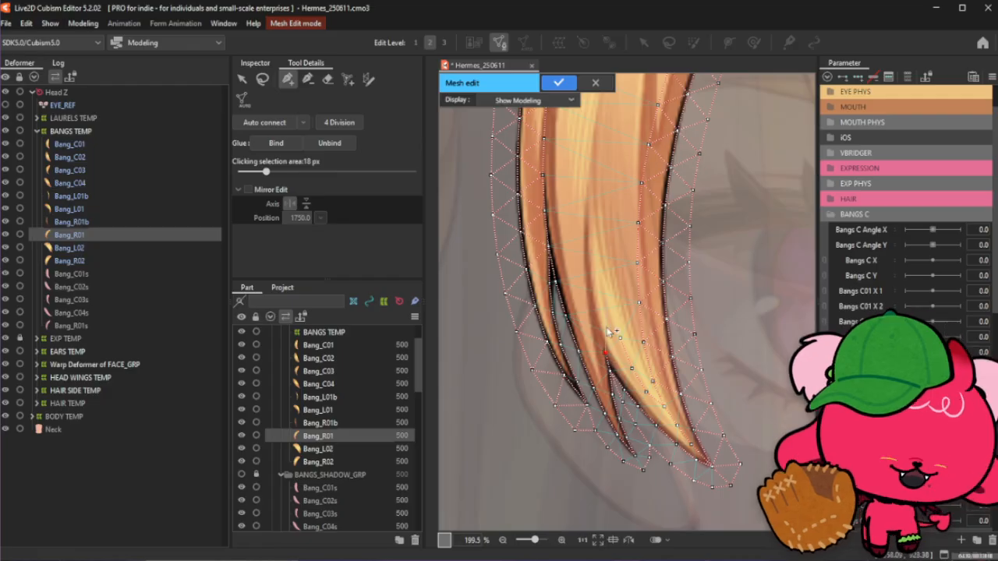
- Add interior vertices along the middle of the long curved strand's lower section
scroll(608, 357, down, 3)
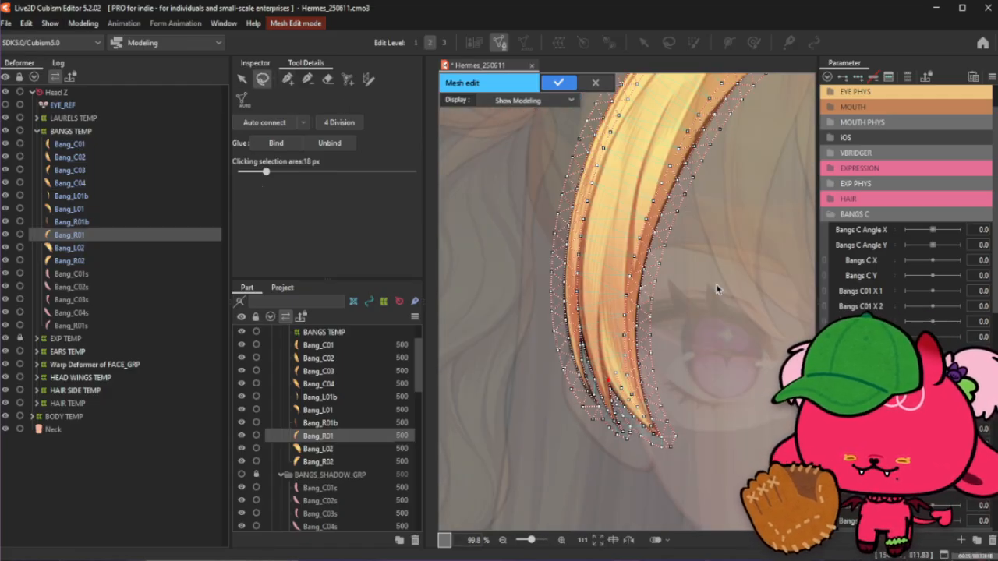
click(288, 79)
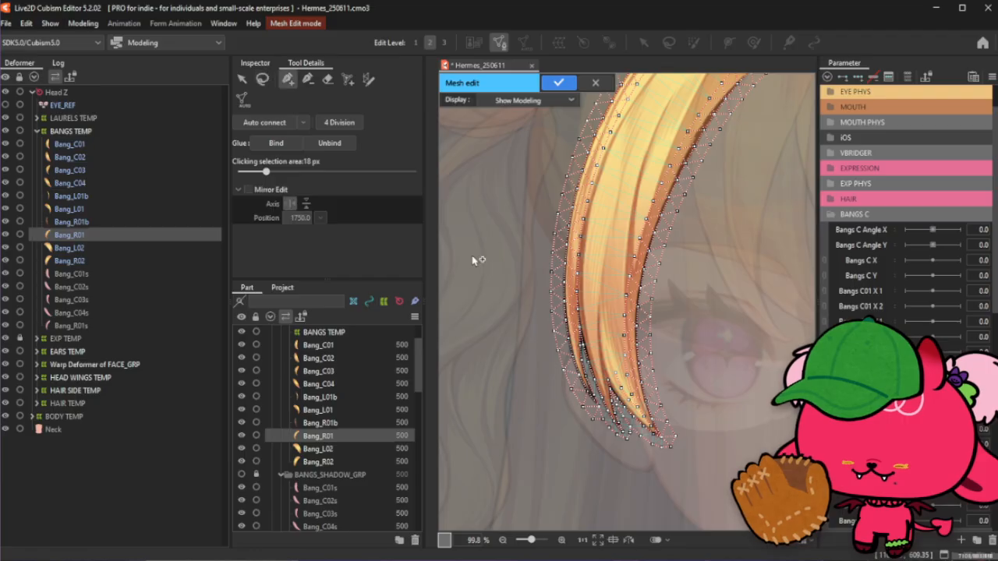
scroll(634, 246, down, 5)
scroll(633, 246, up, 6)
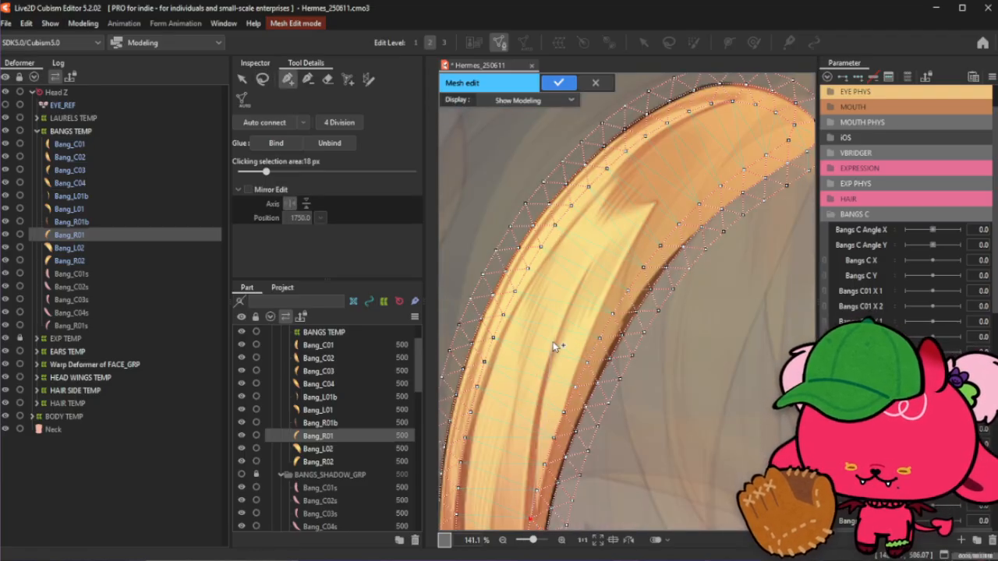
scroll(554, 352, down, 2)
scroll(547, 399, up, 2)
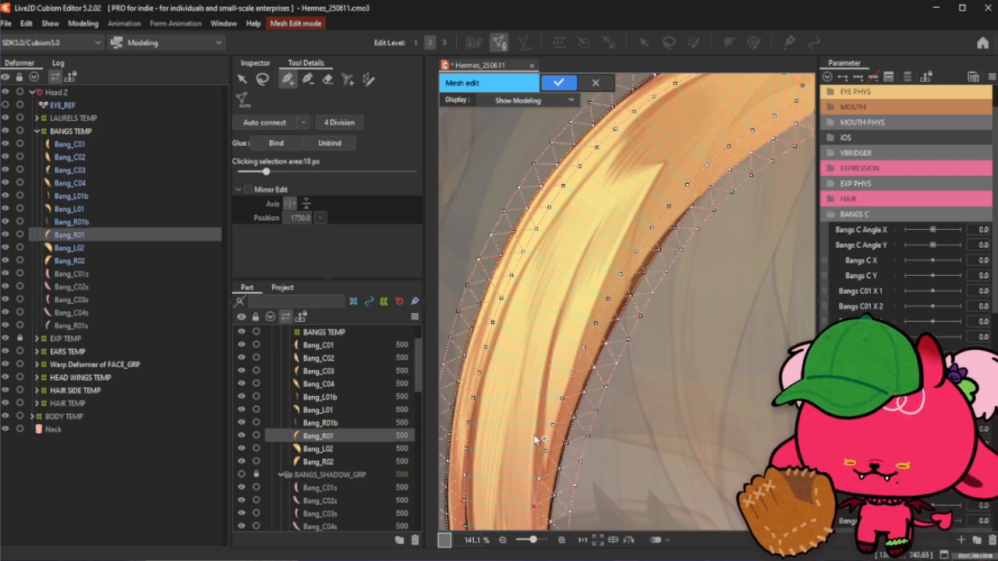
scroll(530, 489, up, 2)
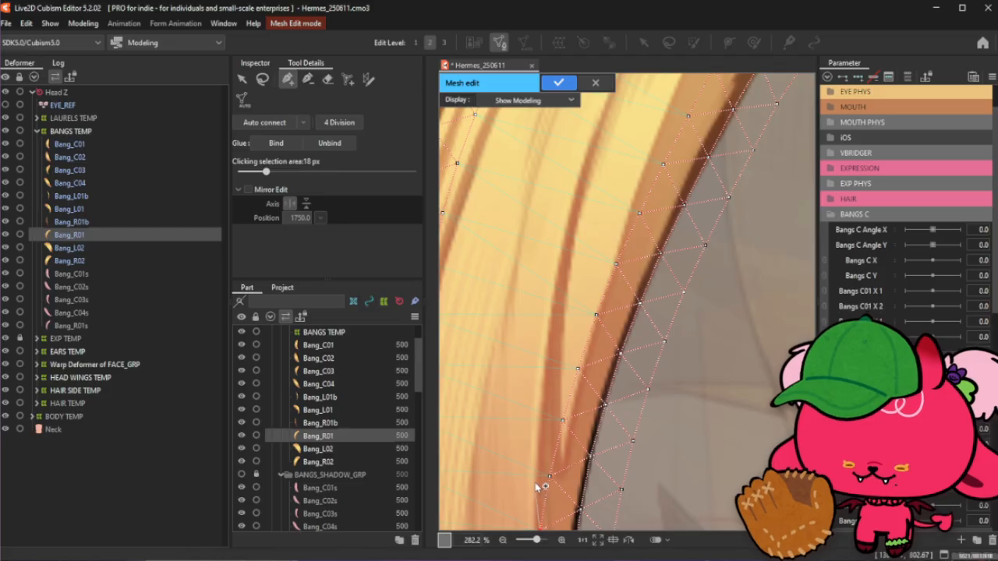
click(536, 496)
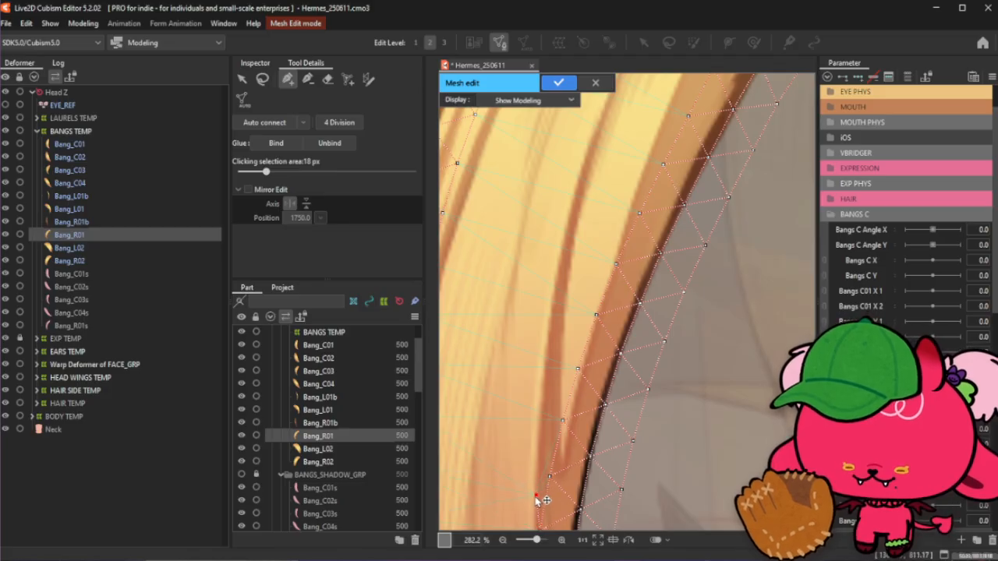
click(538, 436)
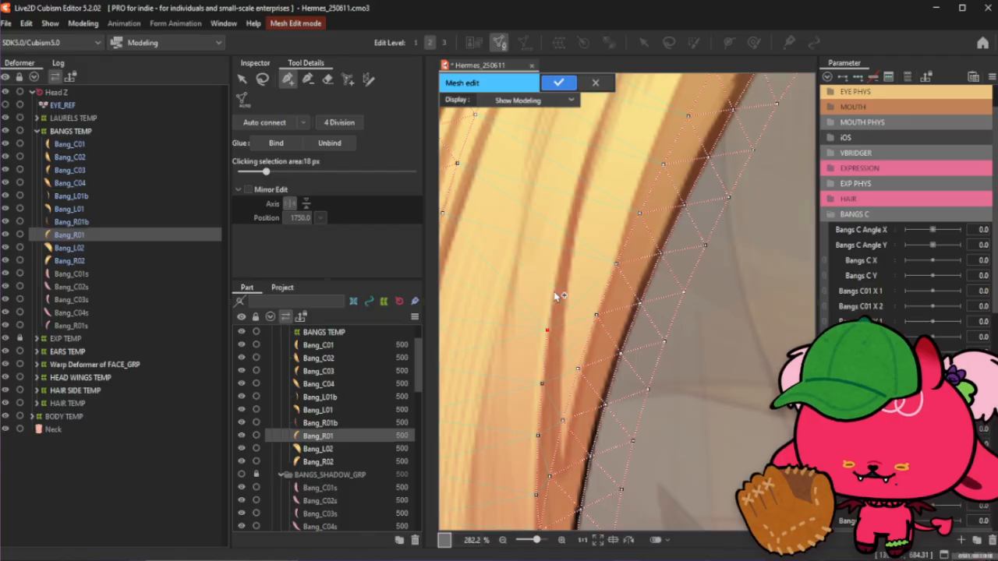
- Add an interior vertex near the curved strand's upper end
scroll(557, 296, down, 3)
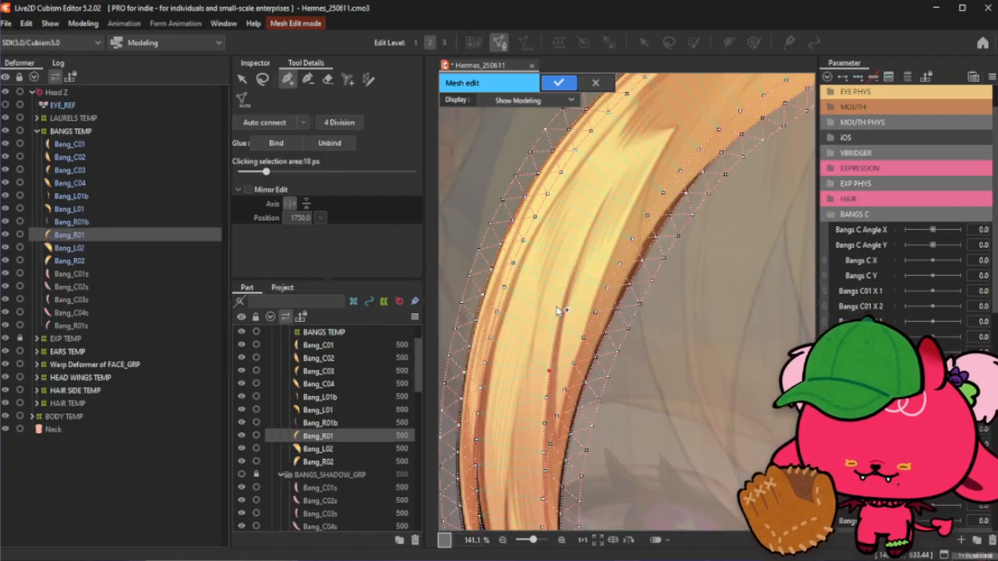
scroll(560, 328, down, 2)
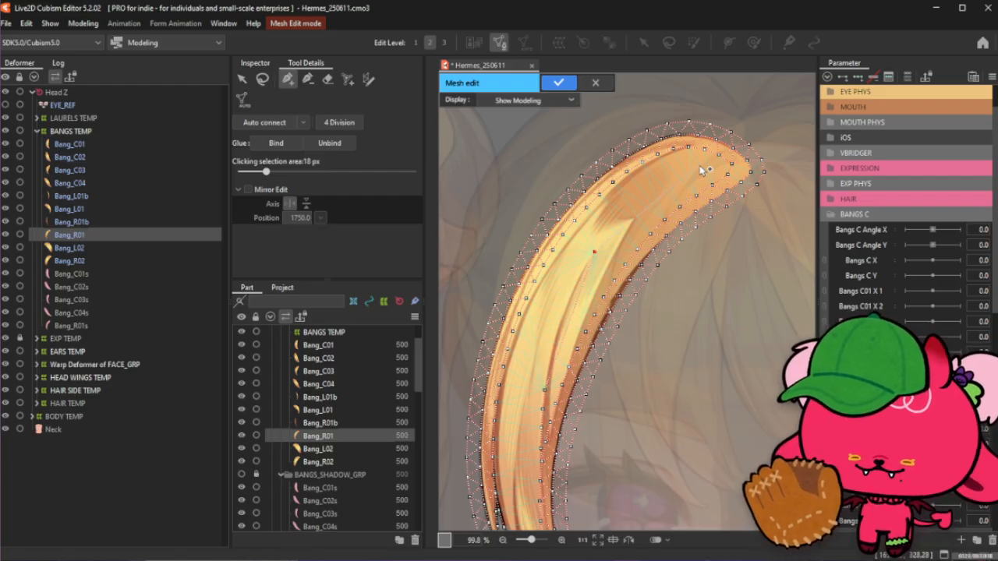
scroll(705, 167, up, 2)
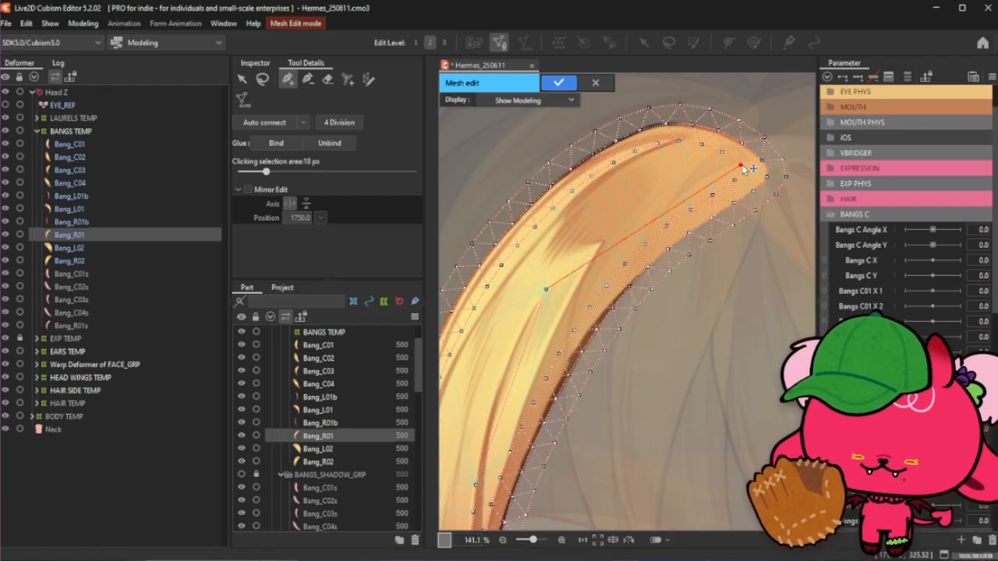
scroll(729, 171, up, 2)
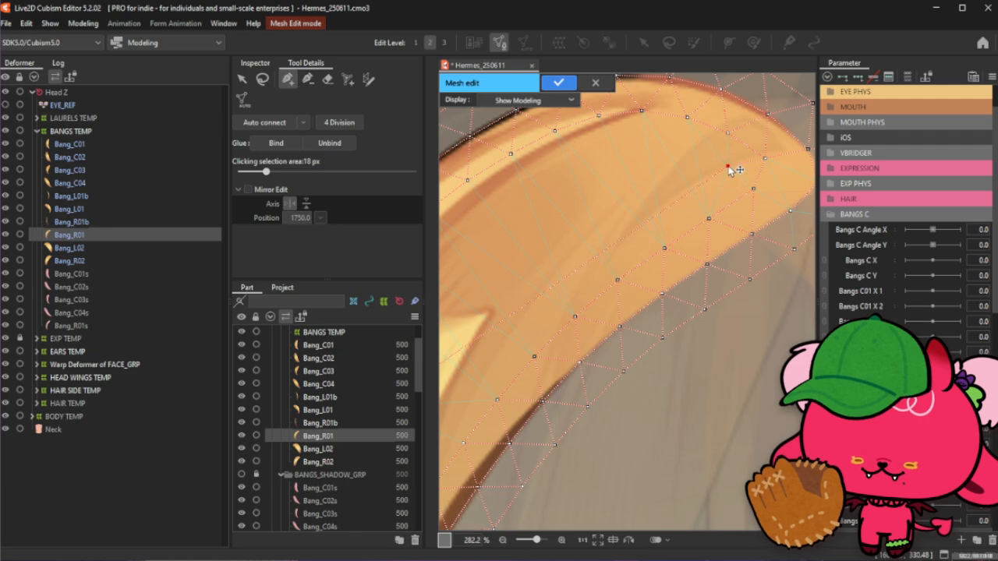
click(678, 194)
scroll(718, 168, down, 2)
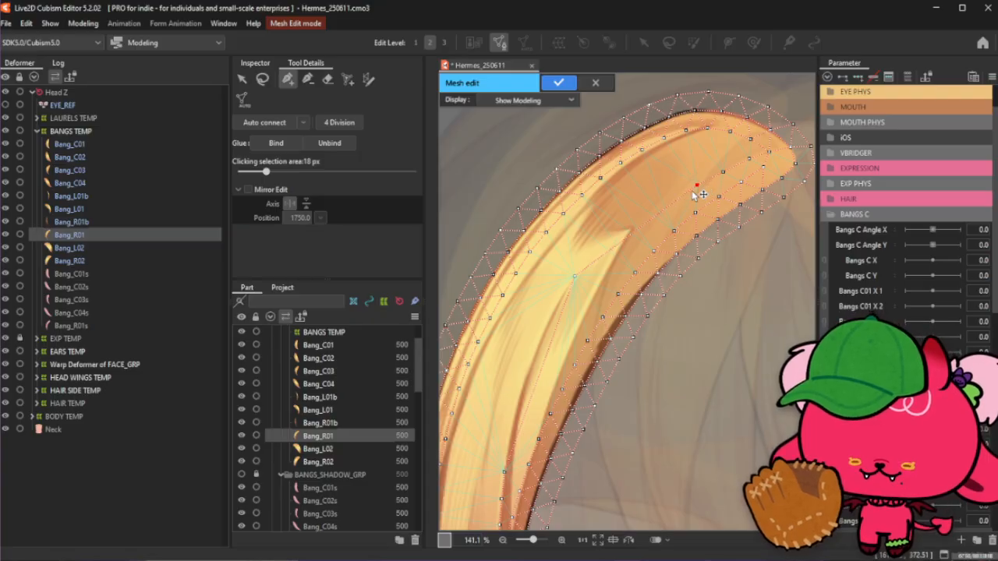
click(309, 80)
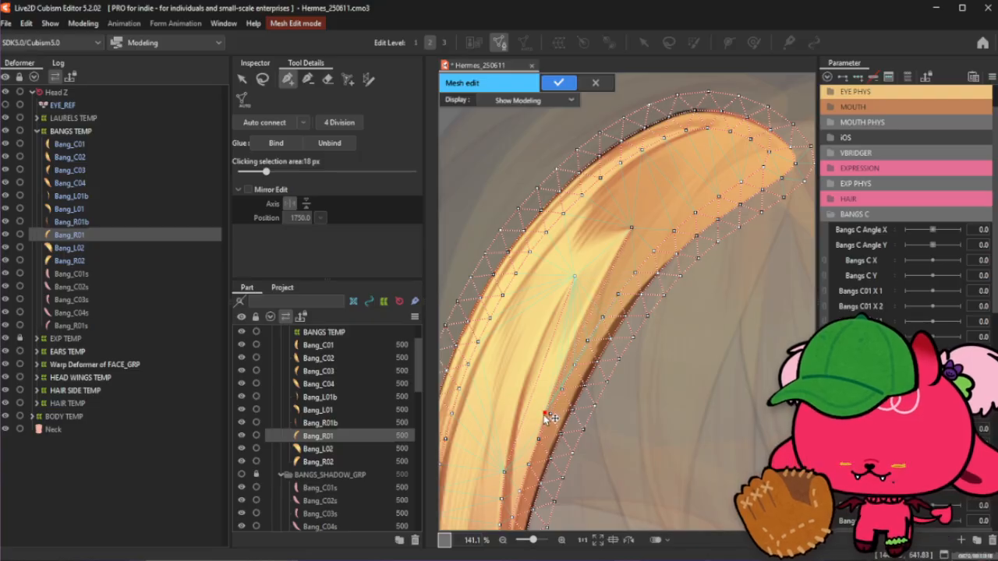
- Reposition two interior vertices along the curved strand's middle section
scroll(550, 424, up, 2)
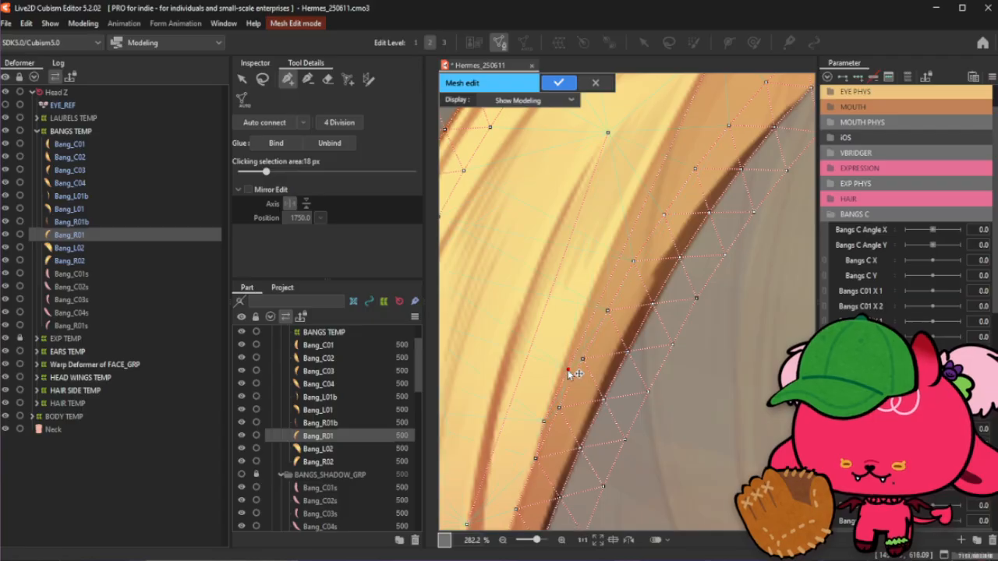
drag(563, 372, 582, 327)
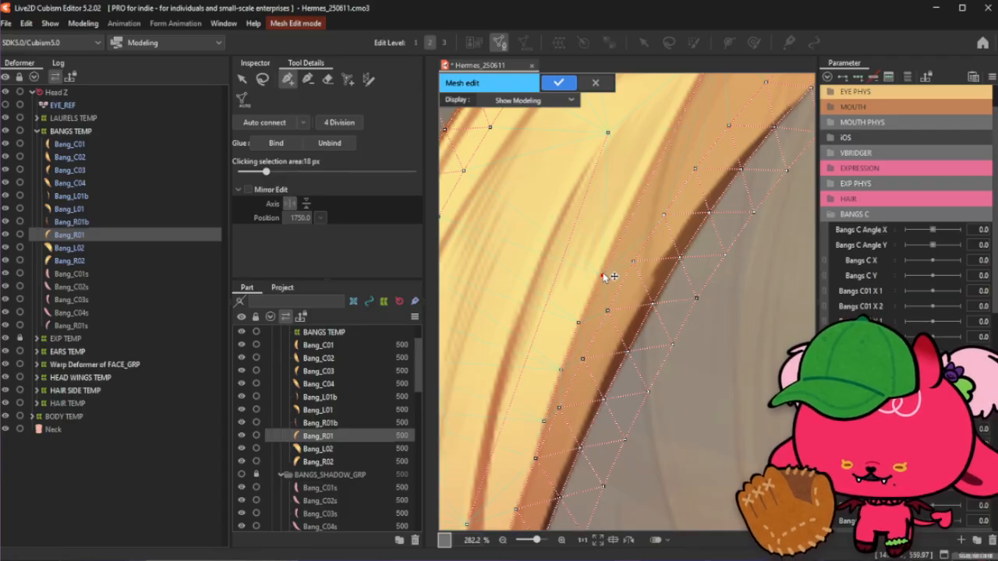
scroll(608, 281, down, 1)
drag(612, 356, 607, 390)
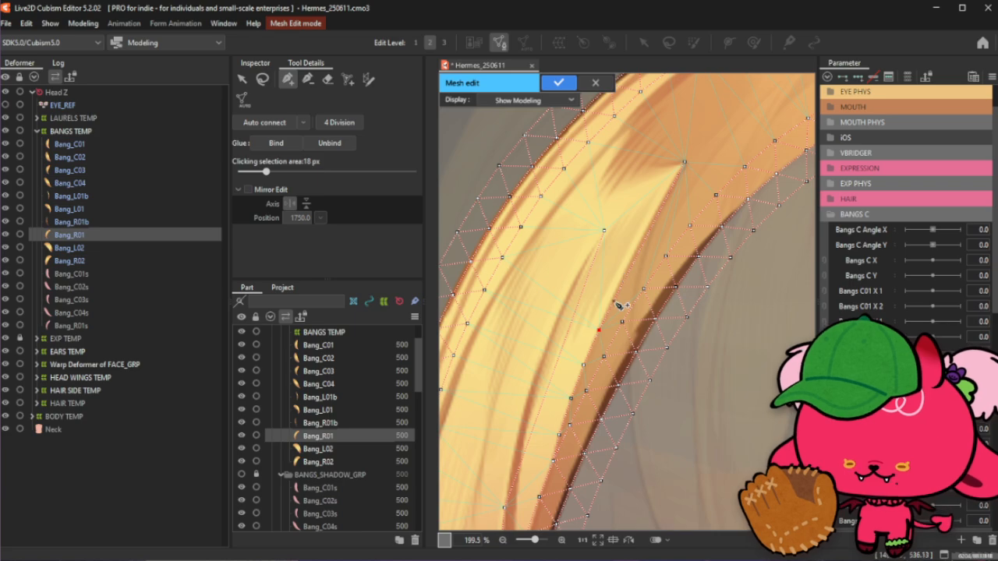
- Connect an interior vertex to its neighbour and add another vertex at the dark shadow's point
click(614, 300)
click(633, 262)
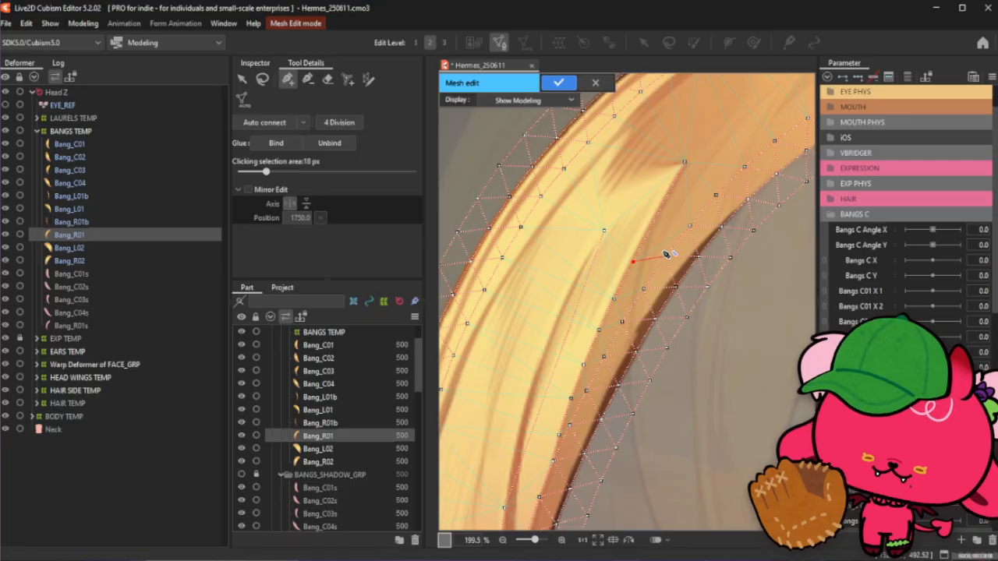
scroll(670, 191, down, 1)
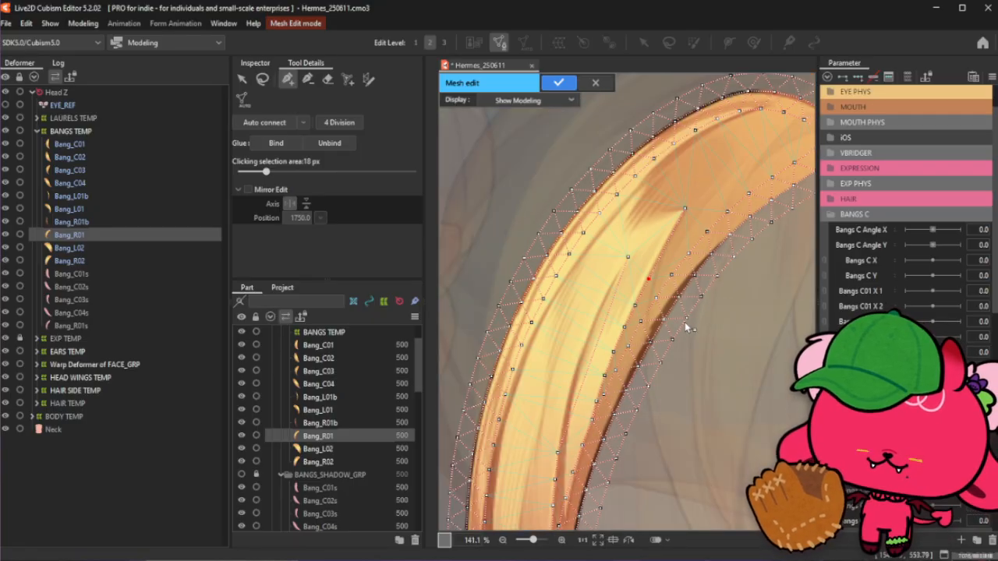
scroll(714, 189, down, 1)
scroll(715, 189, up, 2)
scroll(678, 261, up, 1)
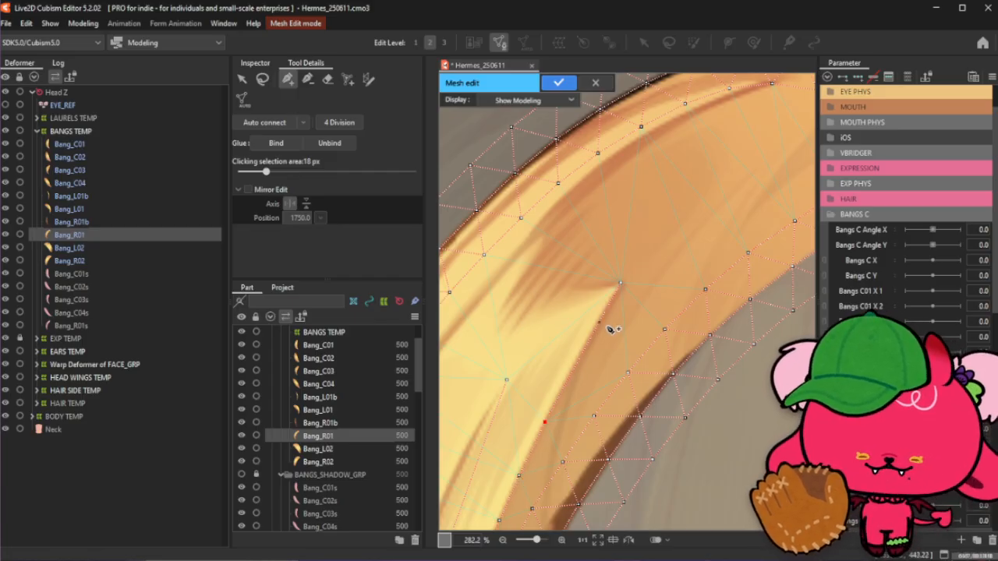
click(573, 370)
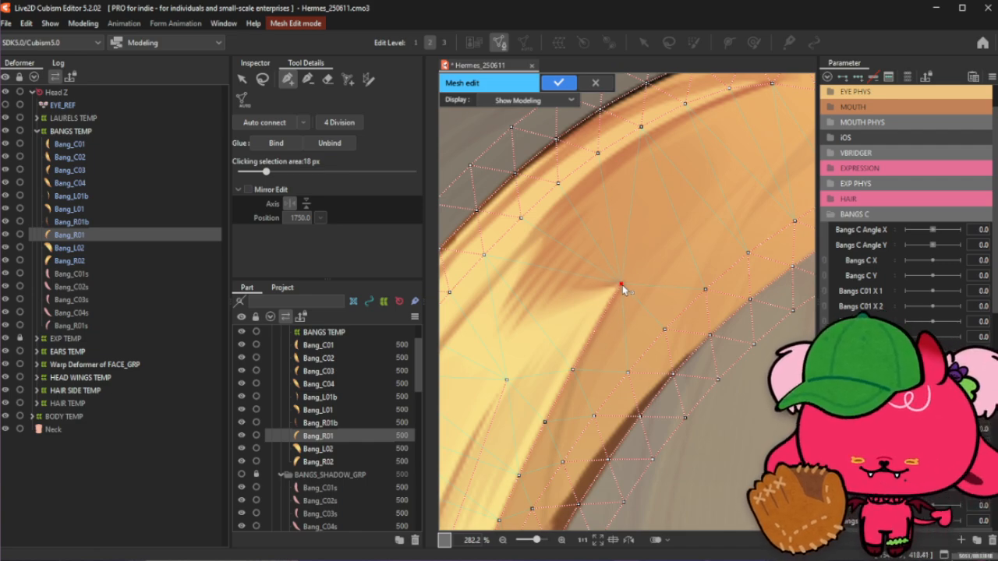
- Add a line of interior vertices running up the curved strand's middle toward its upper outer edge
scroll(623, 289, down, 3)
scroll(618, 312, up, 2)
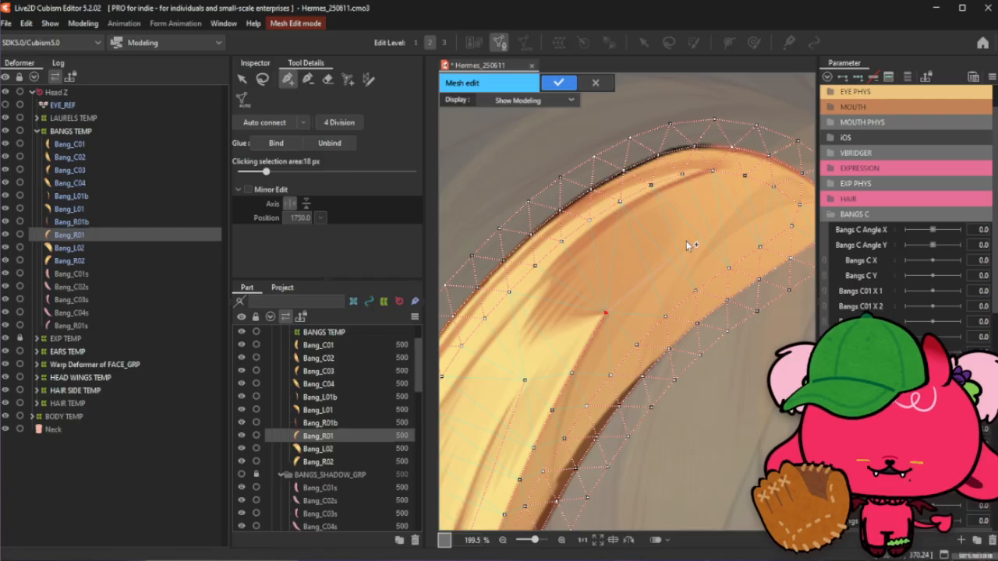
click(713, 173)
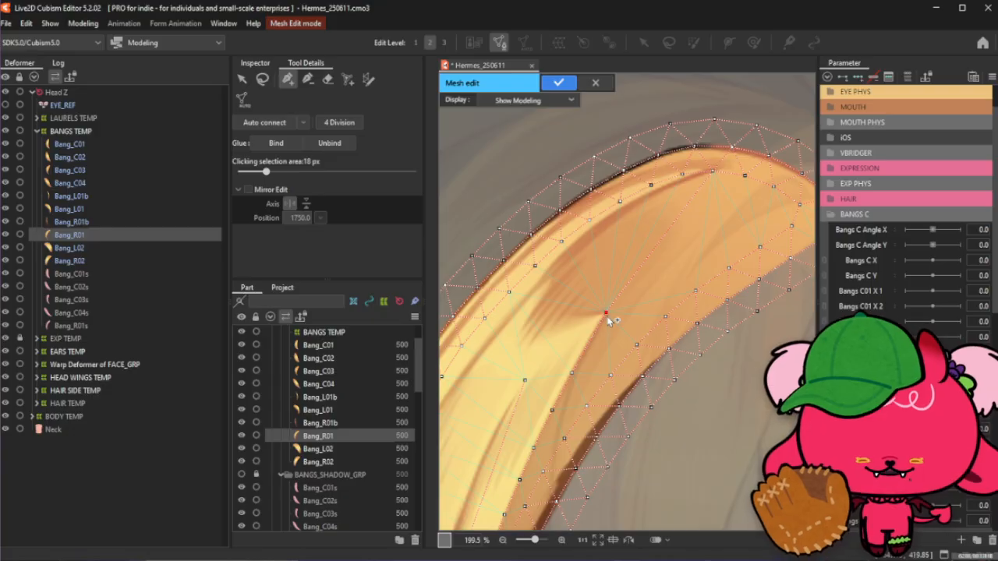
click(590, 342)
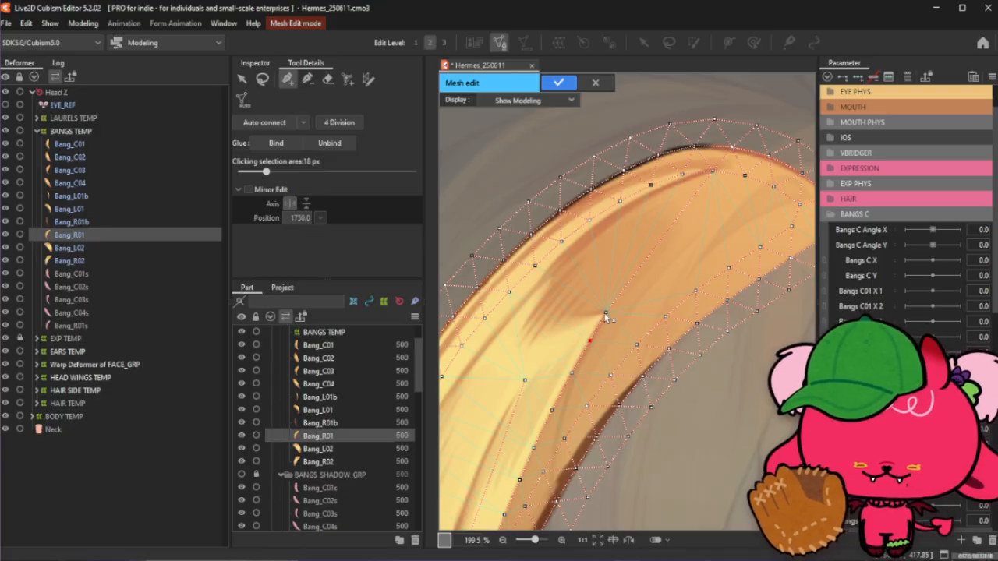
click(605, 314)
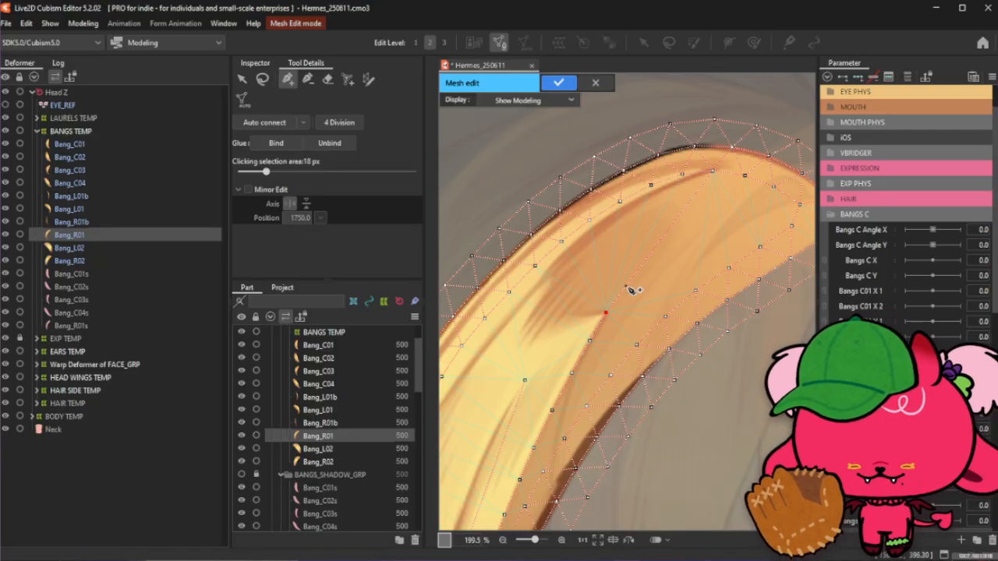
click(647, 258)
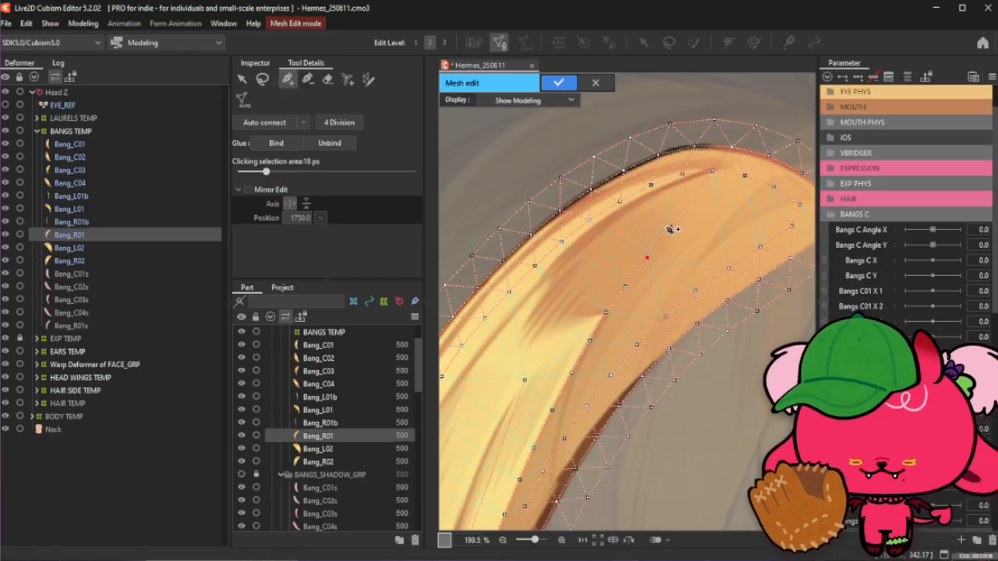
click(626, 284)
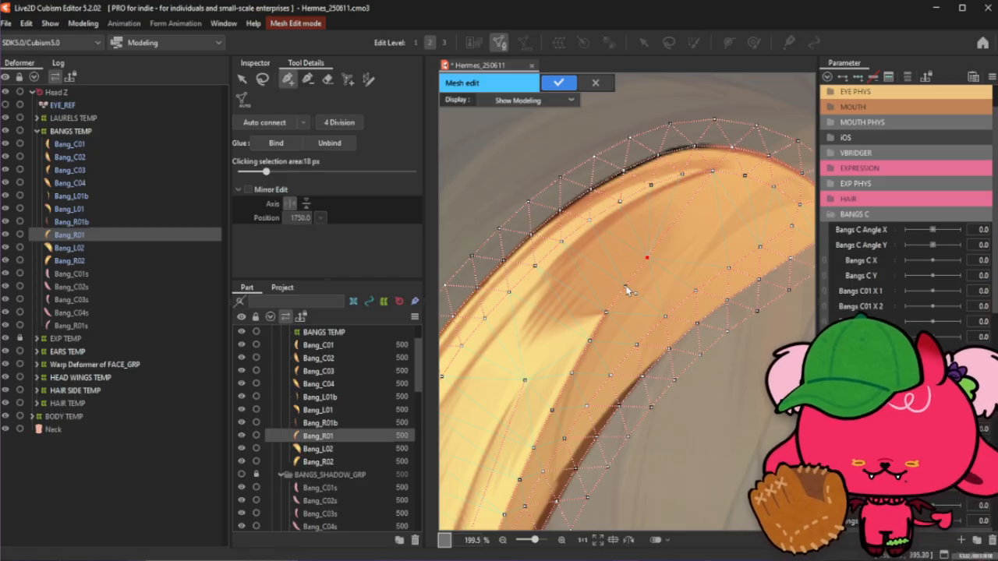
click(669, 228)
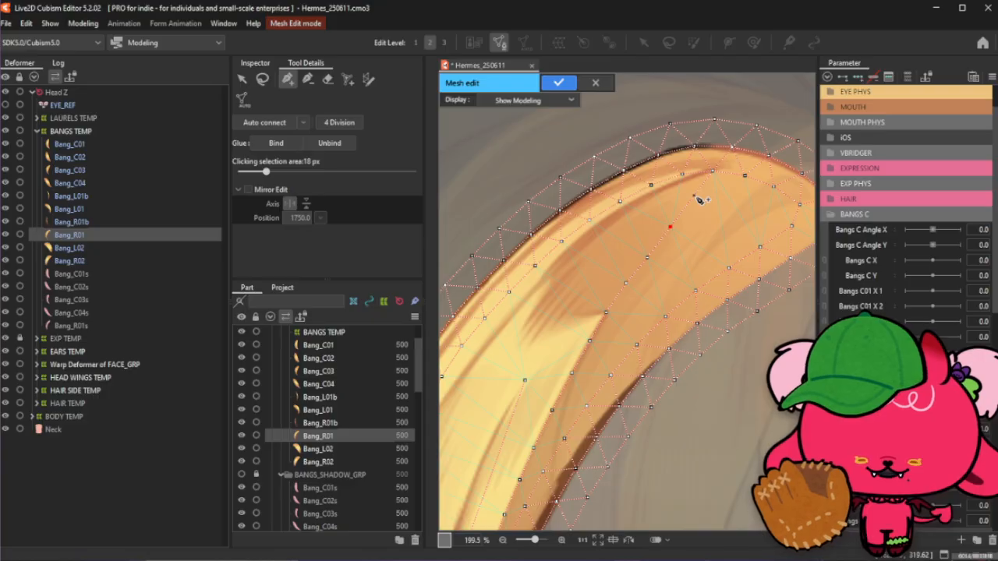
click(694, 195)
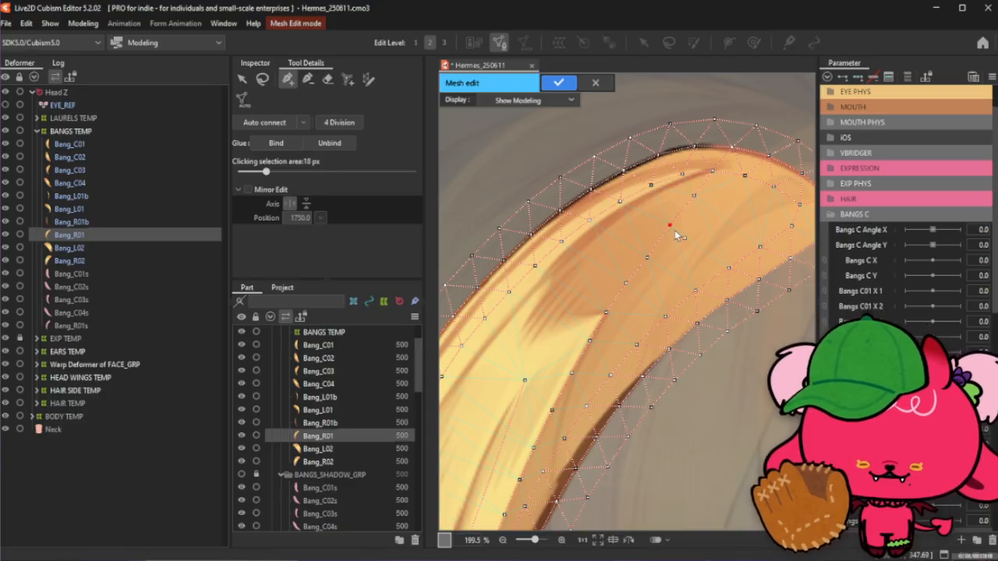
click(656, 256)
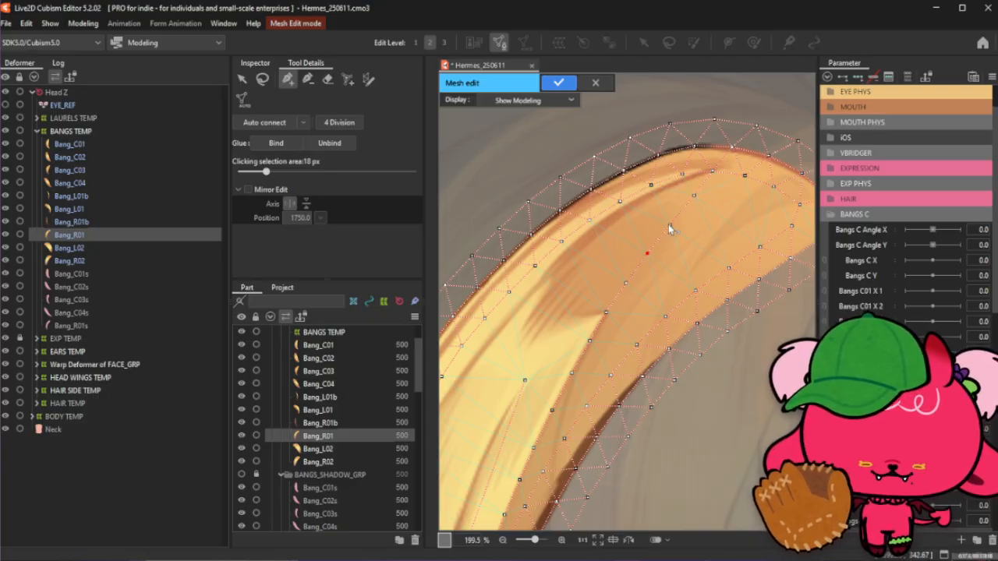
- Add interior vertices from the strand's middle section diagonally up toward its upper tip
click(262, 79)
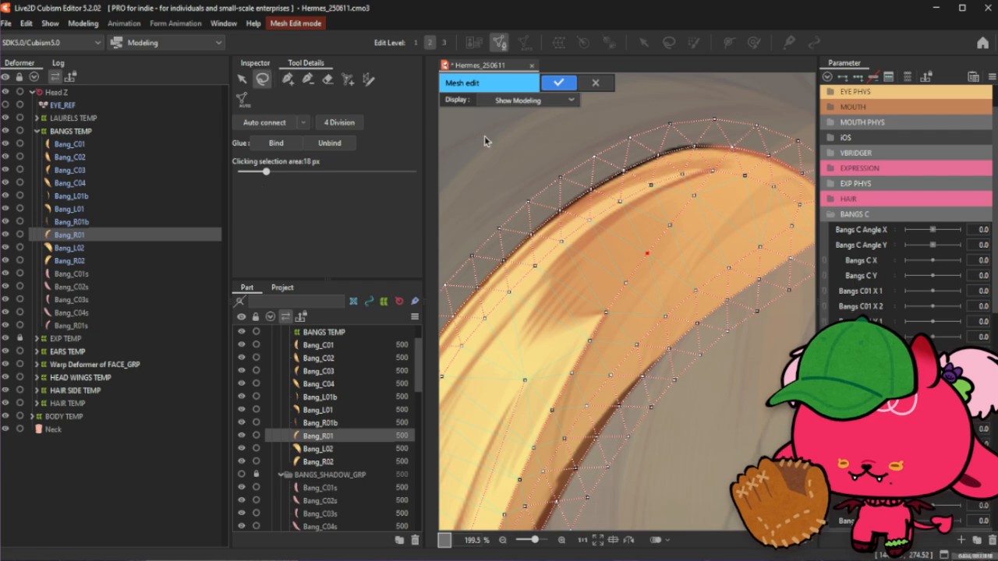
click(286, 78)
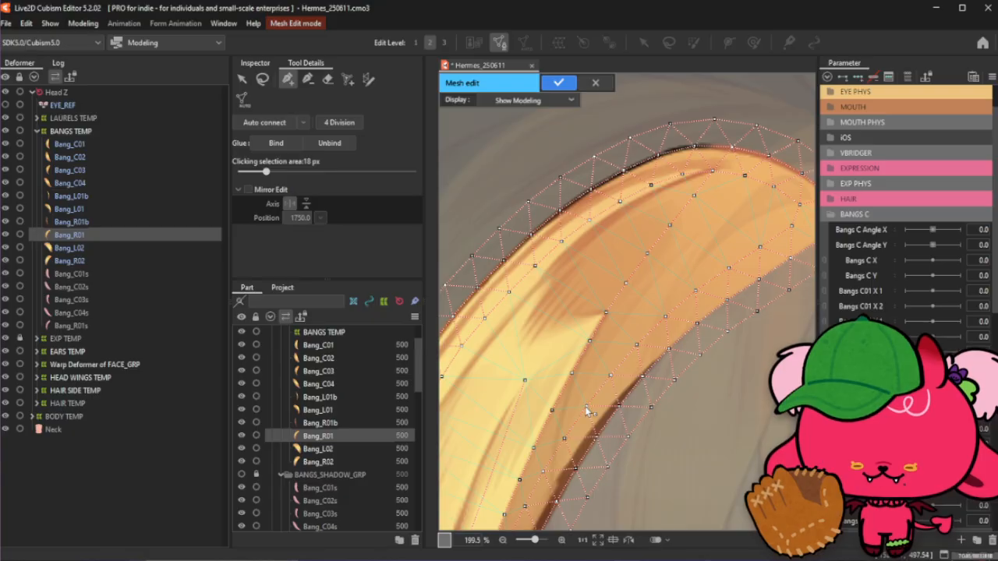
click(610, 376)
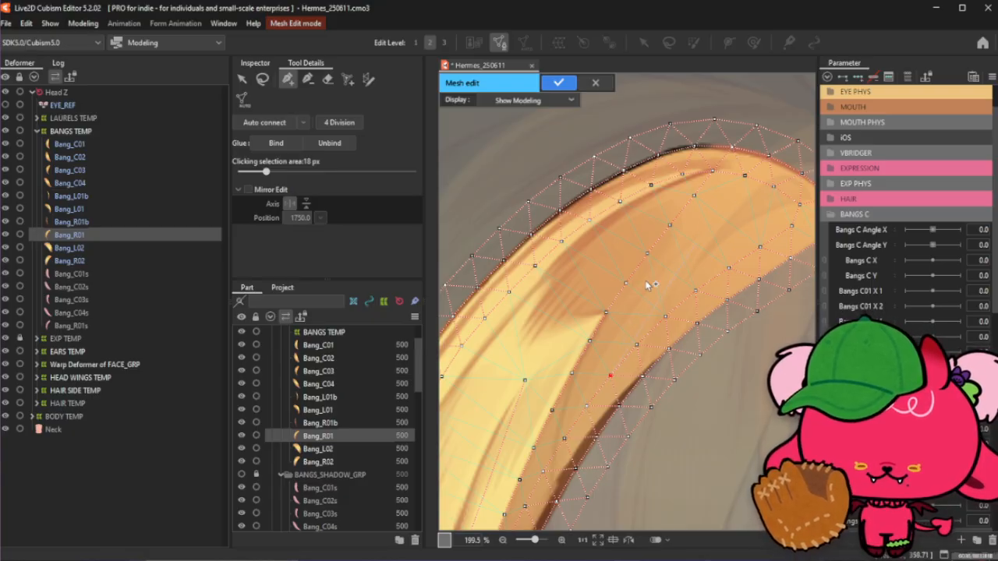
click(667, 317)
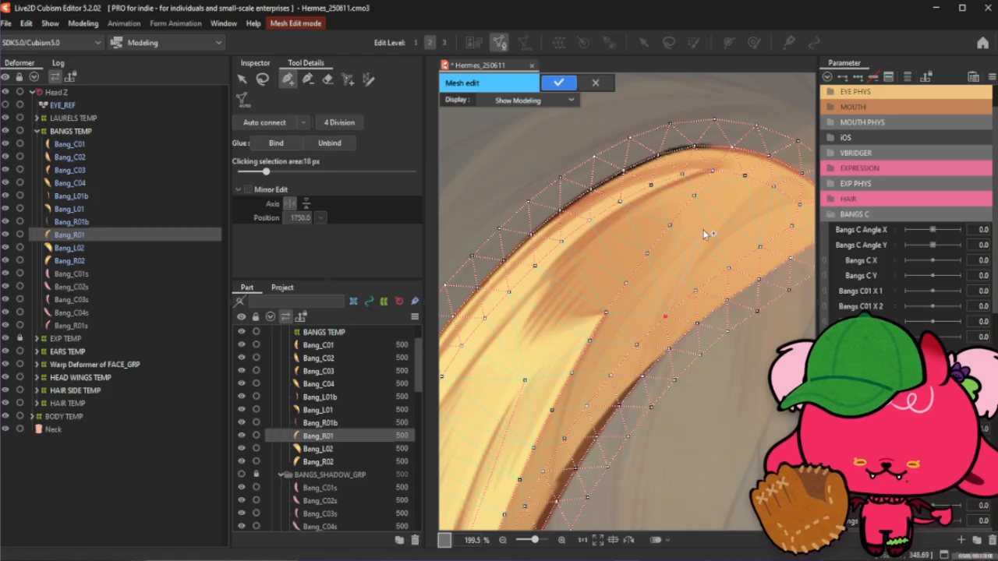
click(772, 187)
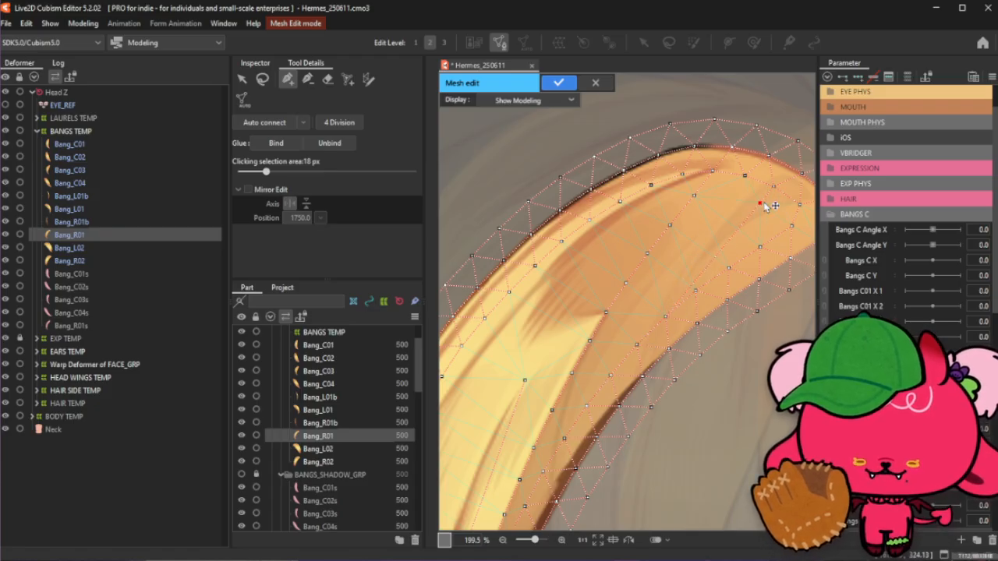
click(752, 200)
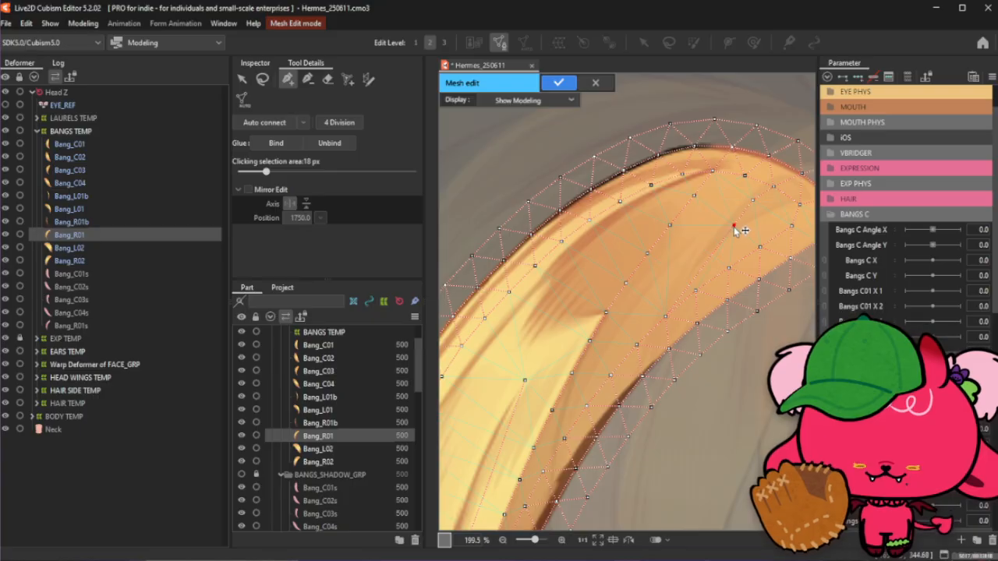
- Add more interior vertices near the strand's upper tip and nudge one middle vertex slightly upward
click(723, 225)
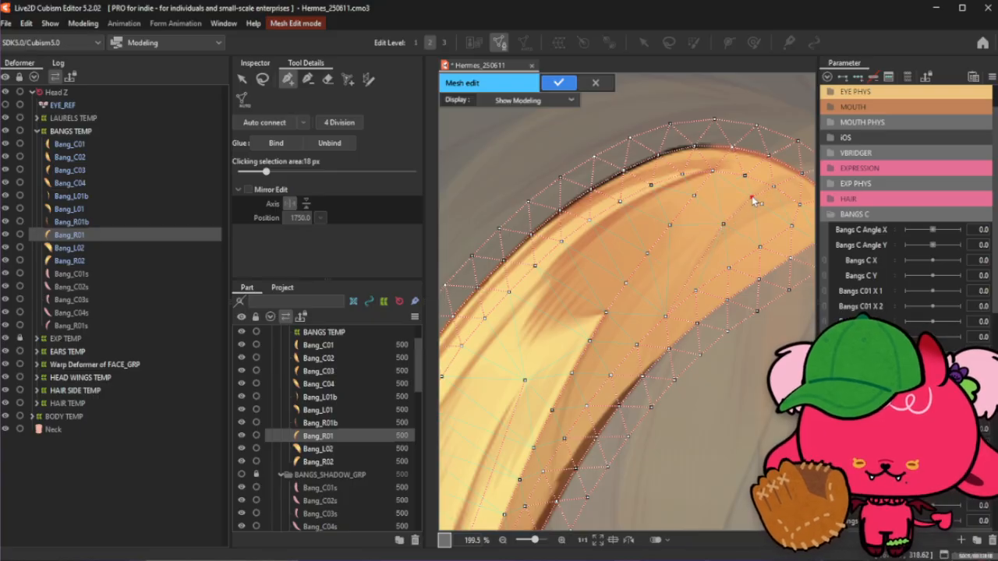
click(770, 182)
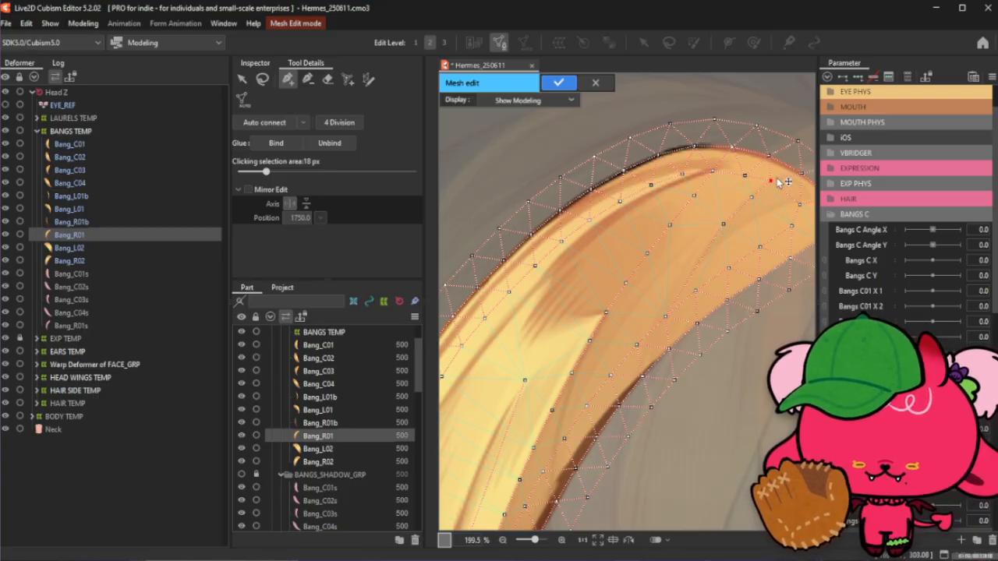
click(743, 173)
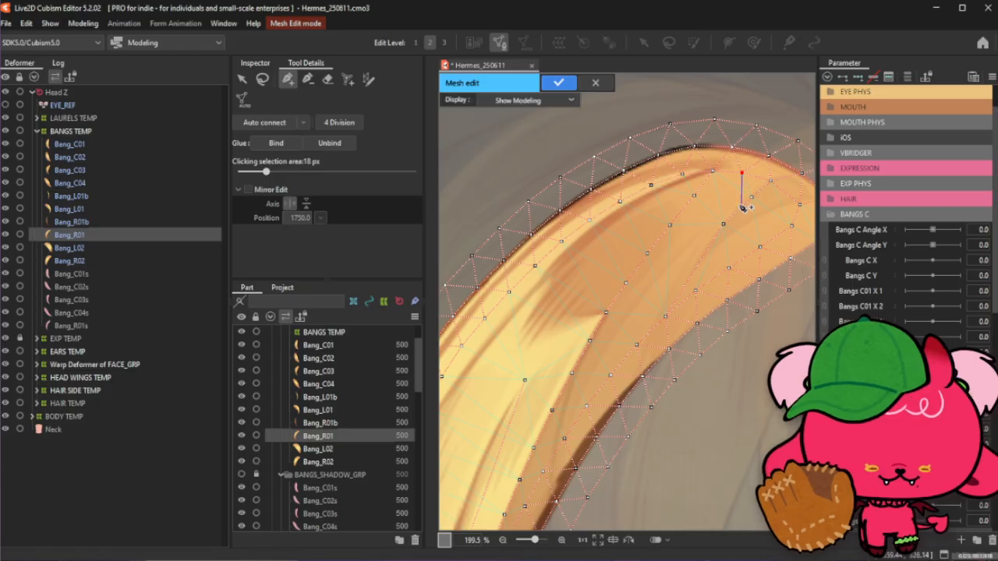
click(770, 182)
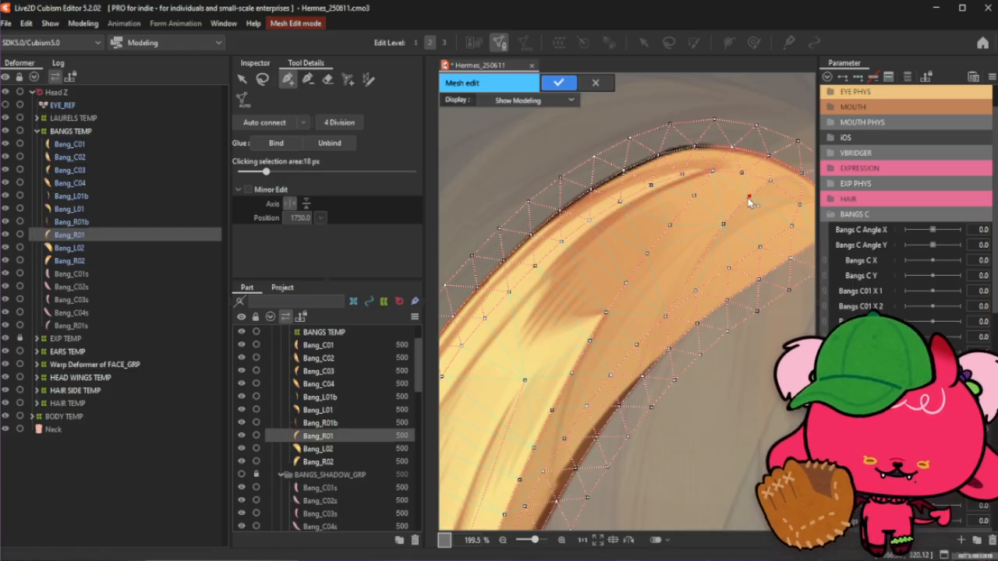
click(726, 221)
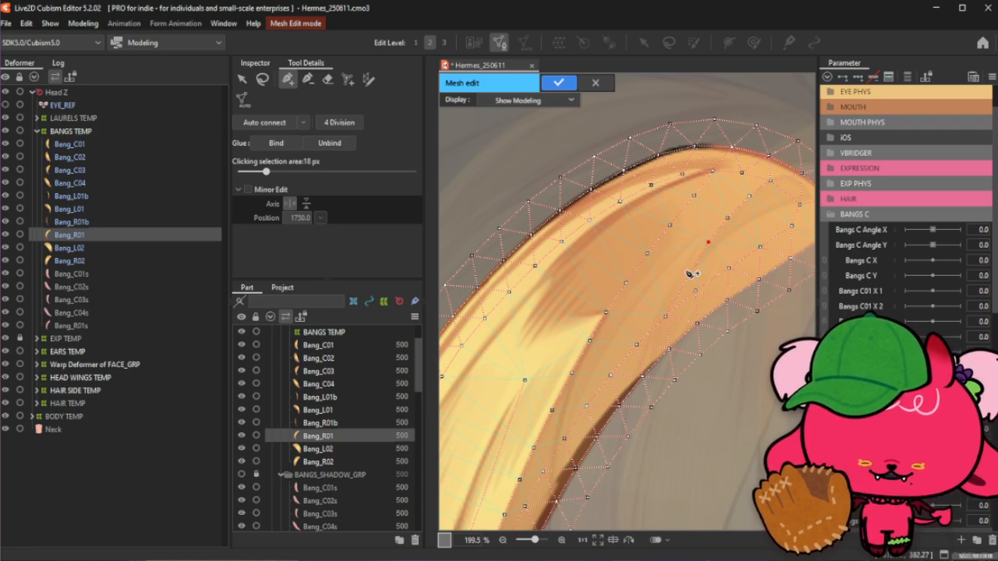
drag(695, 273, 694, 265)
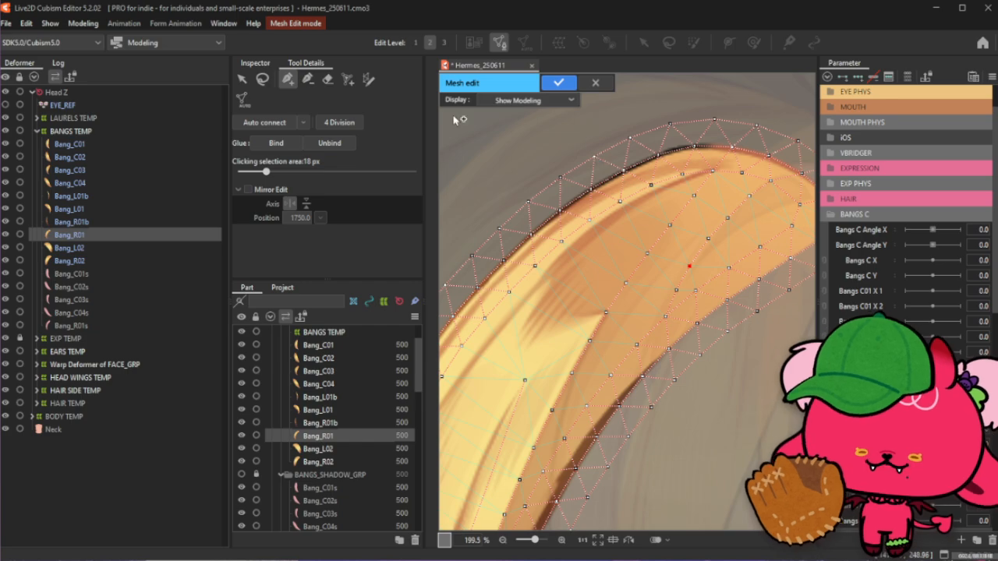
- Select a vertex on the strand's upper edge and add an interior vertex in the middle section
click(263, 78)
click(558, 179)
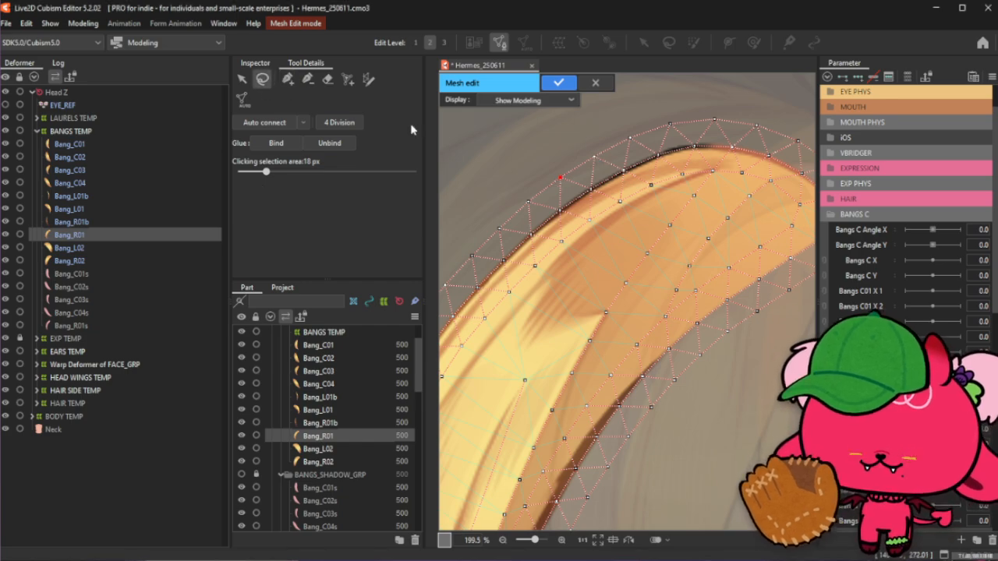
click(289, 79)
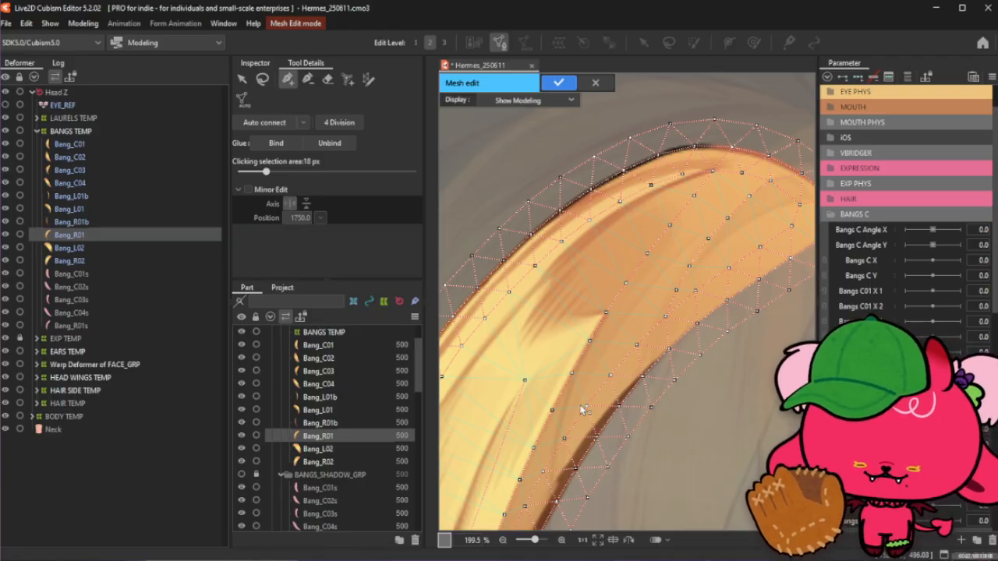
click(636, 345)
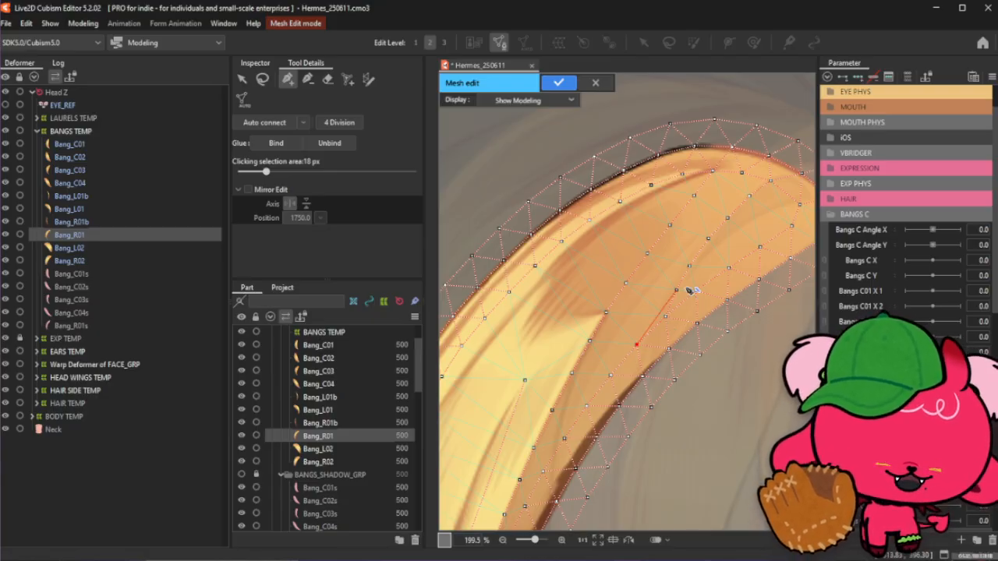
- Add a column of interior vertices along the strand's lower left section and slightly adjust the topmost one
scroll(688, 290, down, 5)
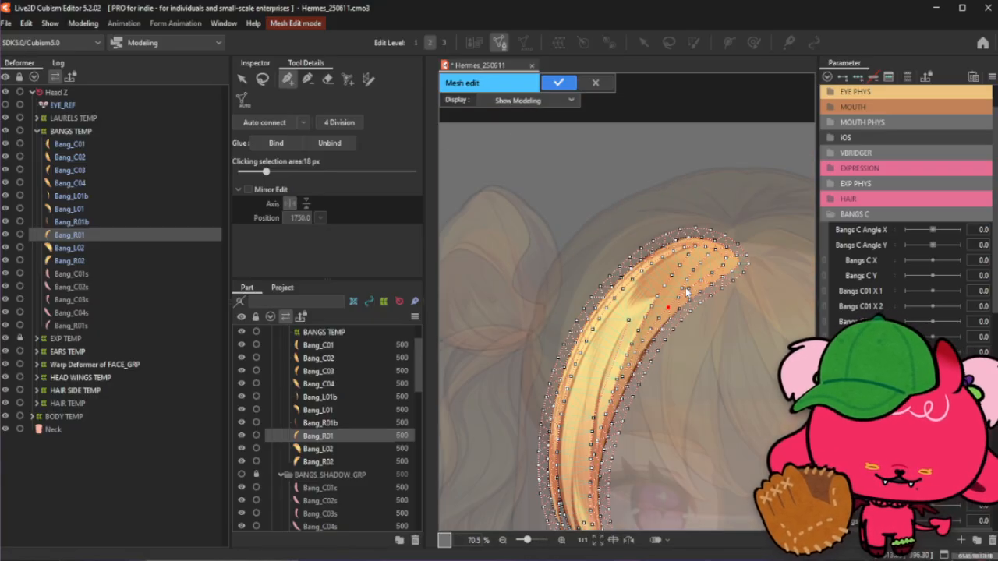
click(262, 80)
click(288, 78)
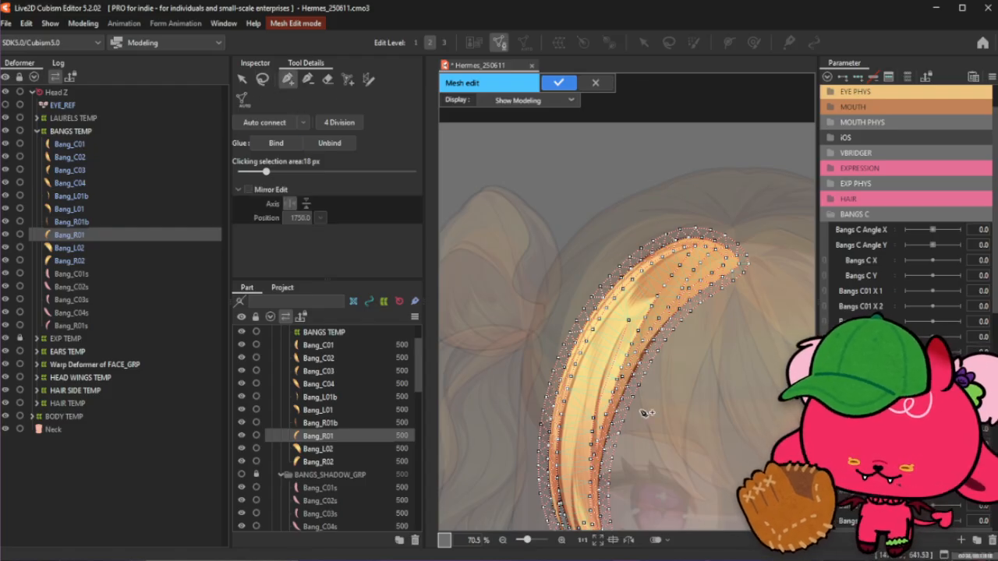
scroll(577, 405, up, 5)
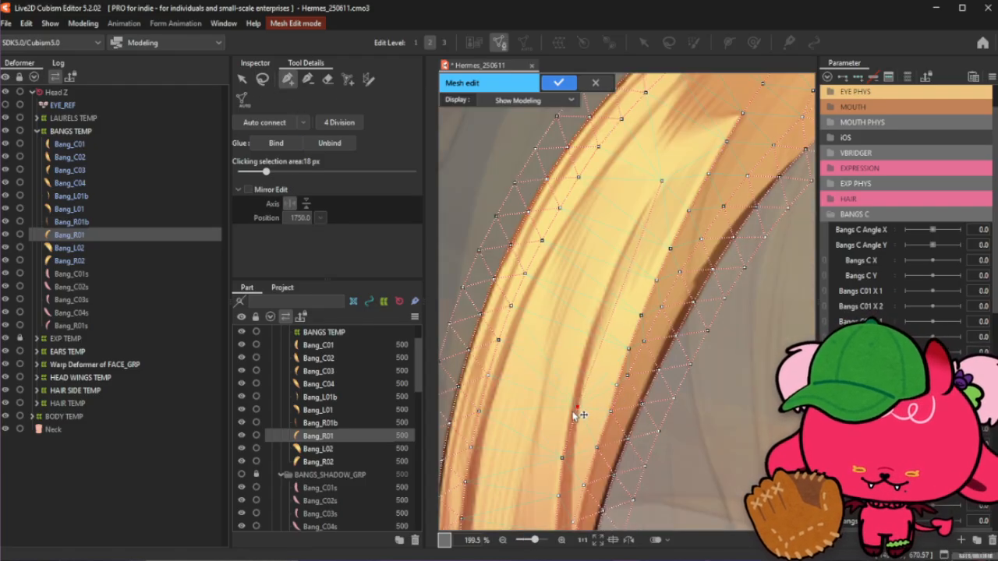
click(568, 418)
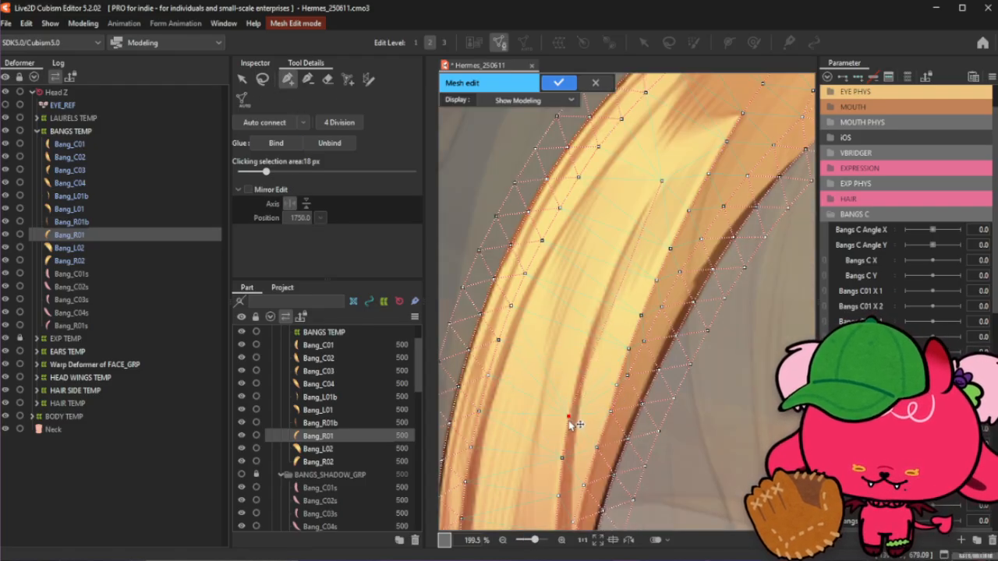
click(579, 382)
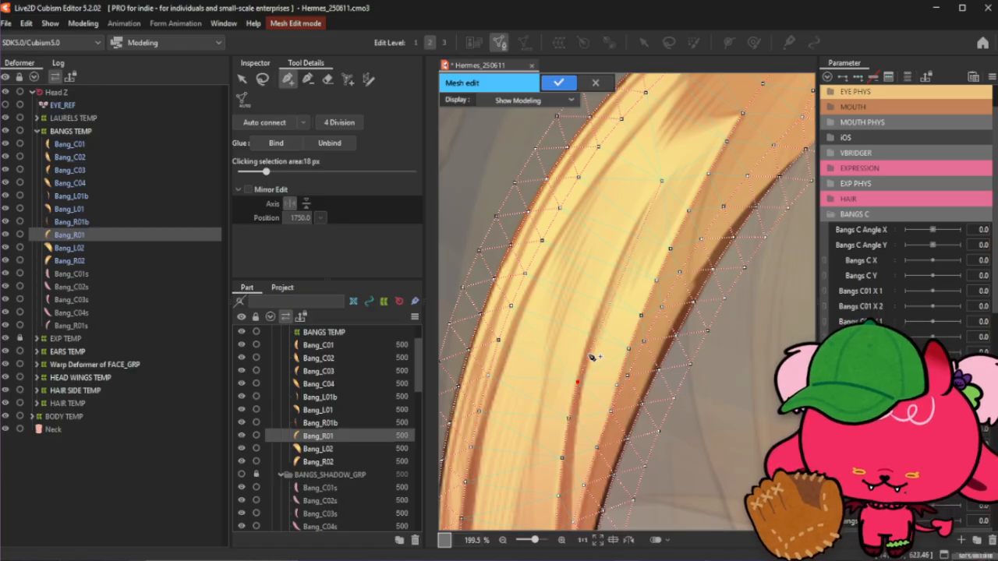
click(585, 350)
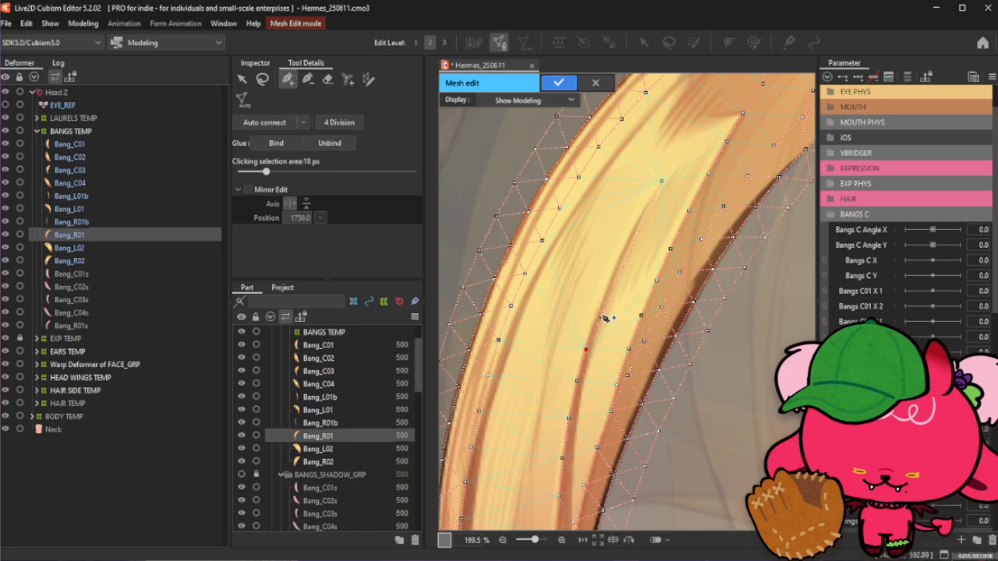
click(586, 348)
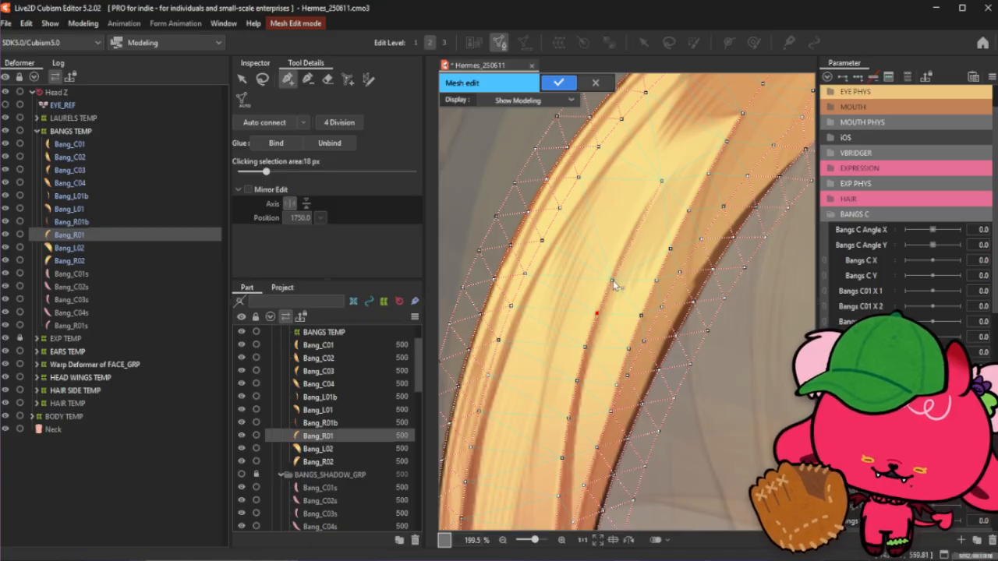
click(625, 252)
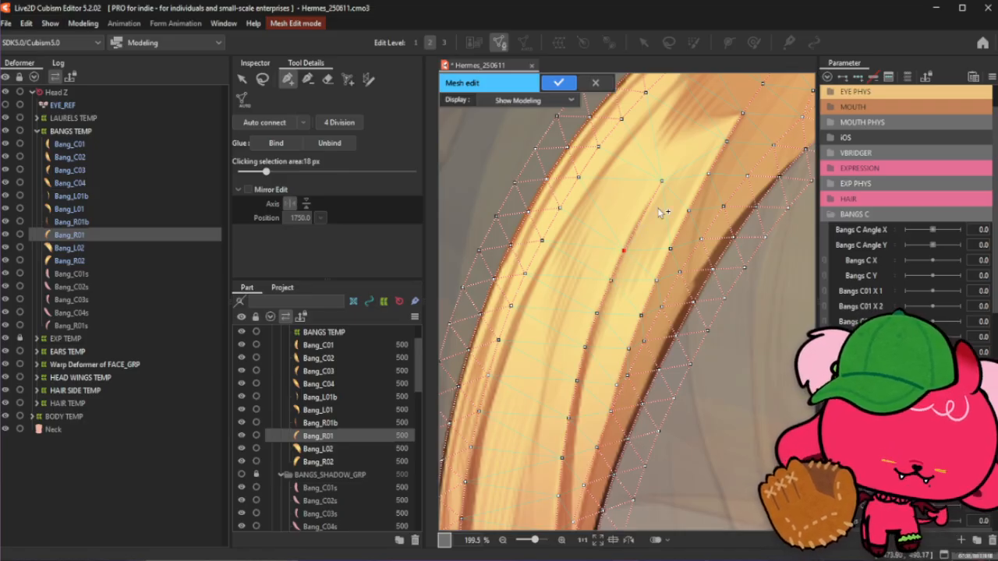
drag(646, 215, 644, 216)
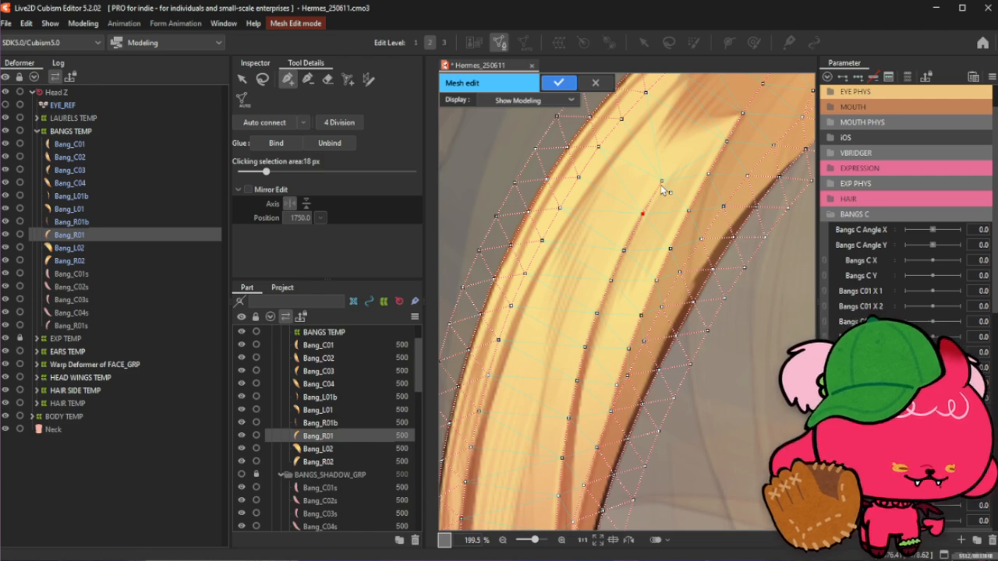
scroll(661, 188, up, 1)
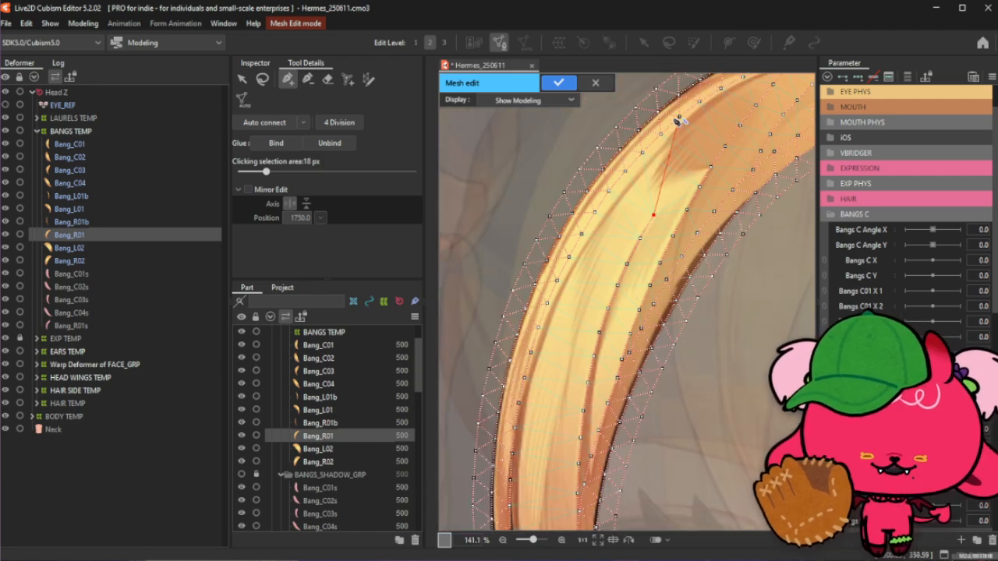
scroll(694, 128, up, 1)
scroll(655, 234, down, 1)
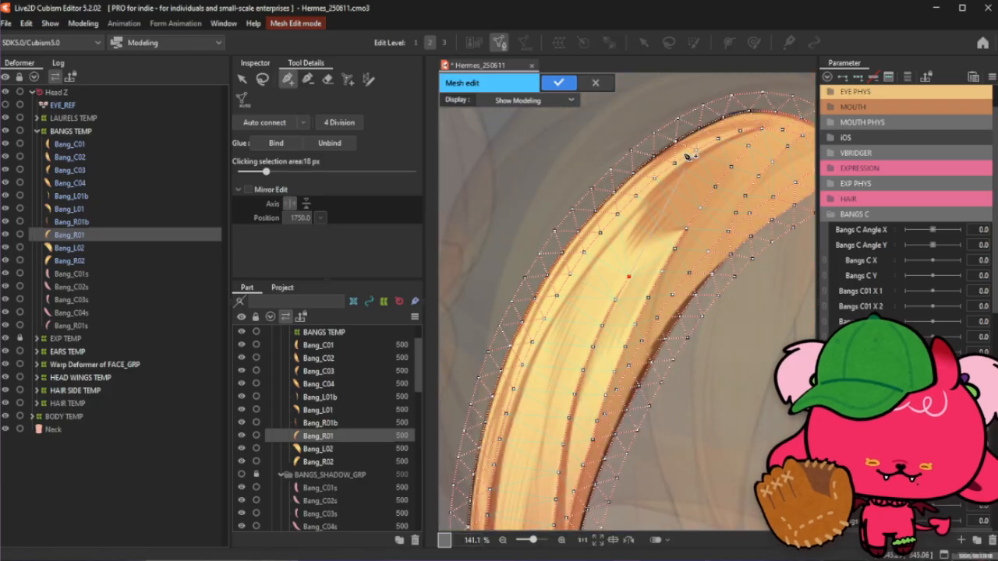
- Add a diagonal chain of interior vertices from the strand's upper edge down toward its middle section
scroll(675, 154, down, 1)
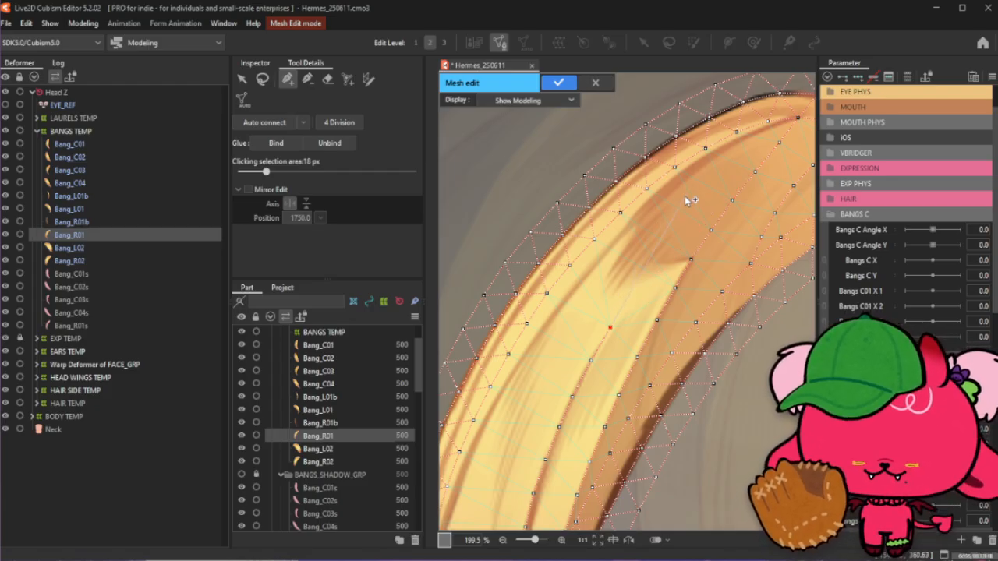
click(742, 149)
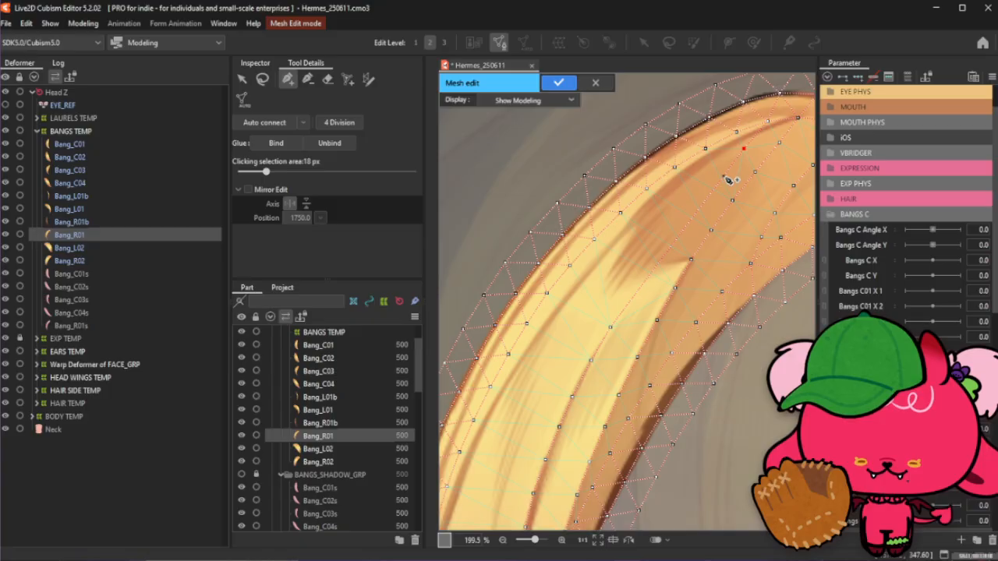
click(718, 173)
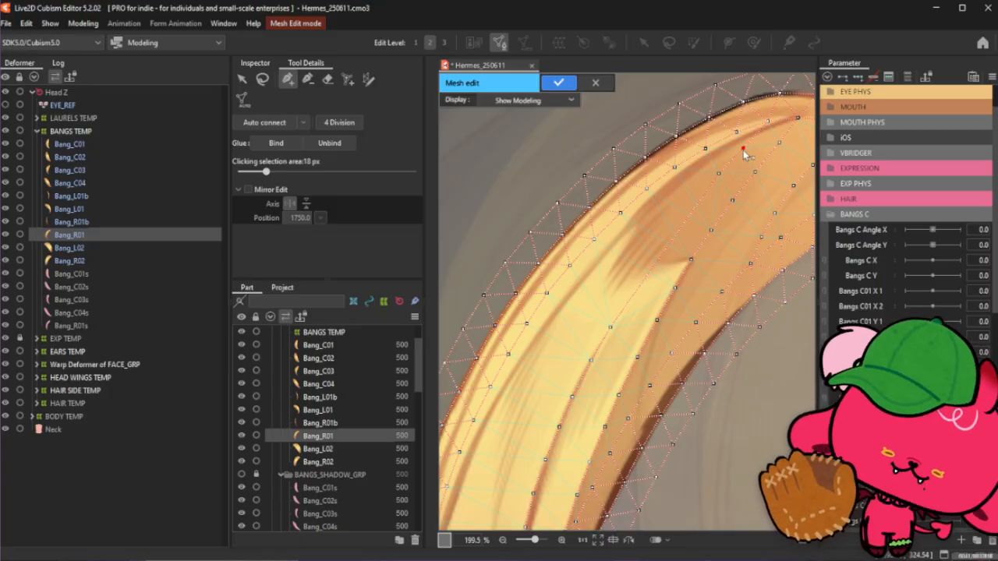
click(693, 201)
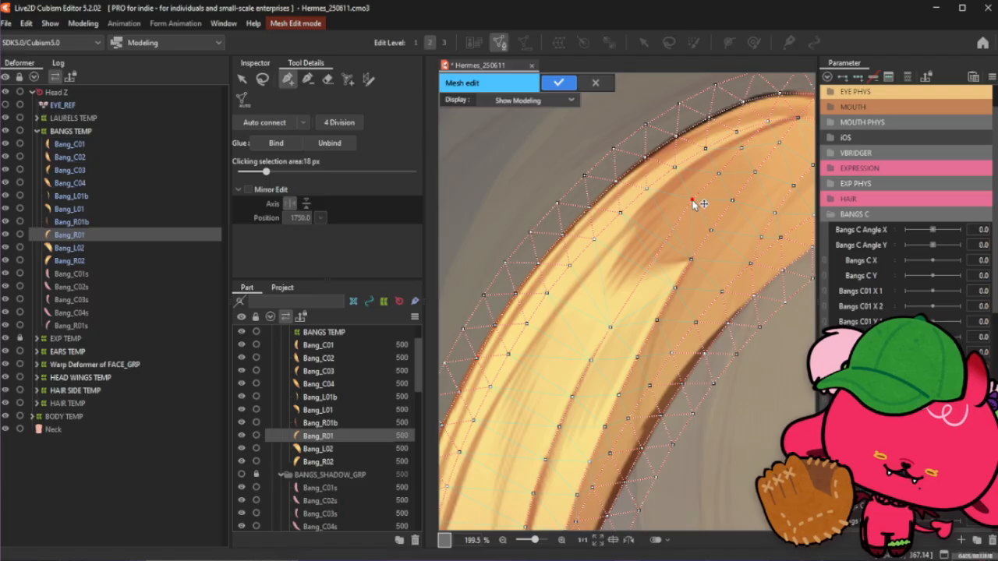
click(717, 173)
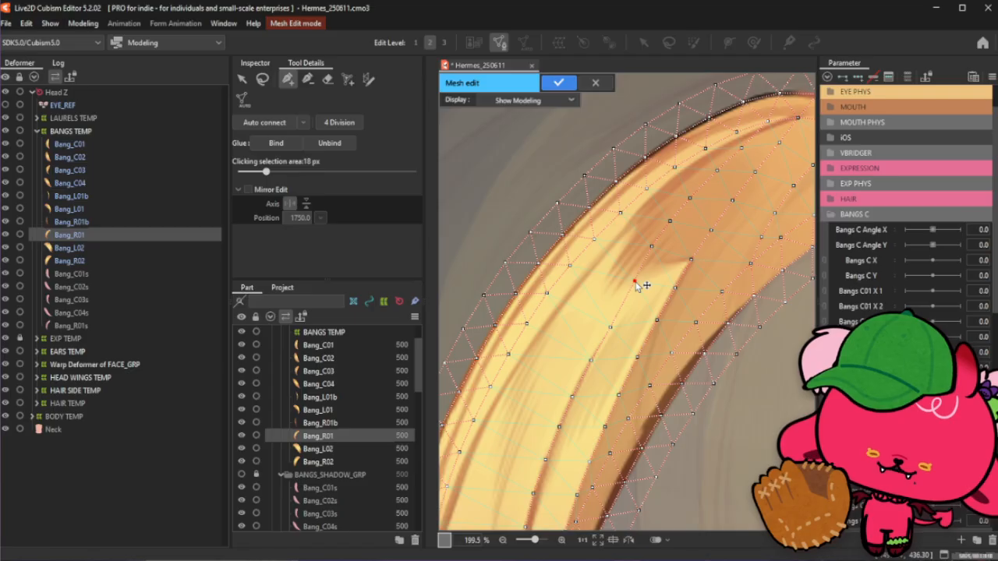
click(635, 279)
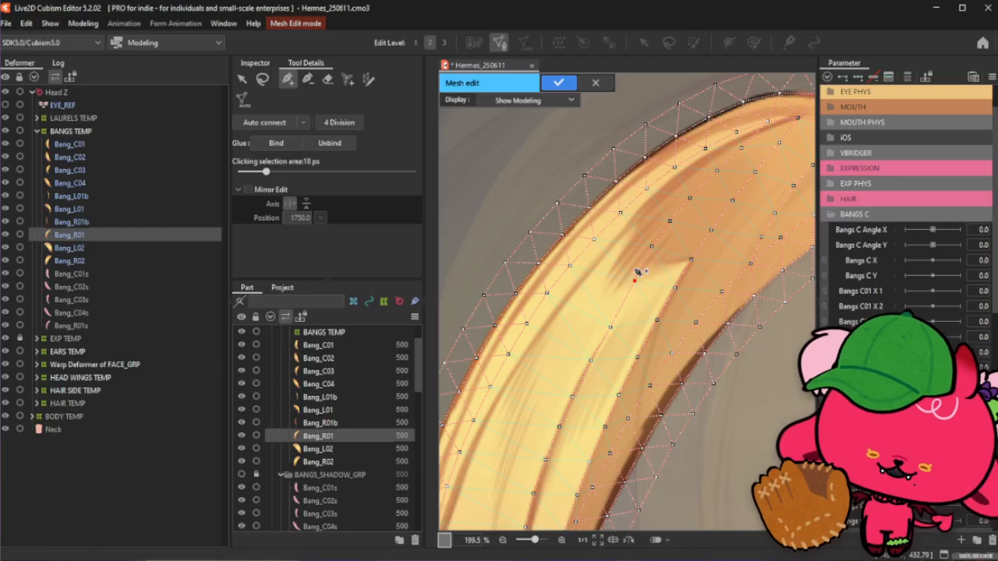
click(671, 222)
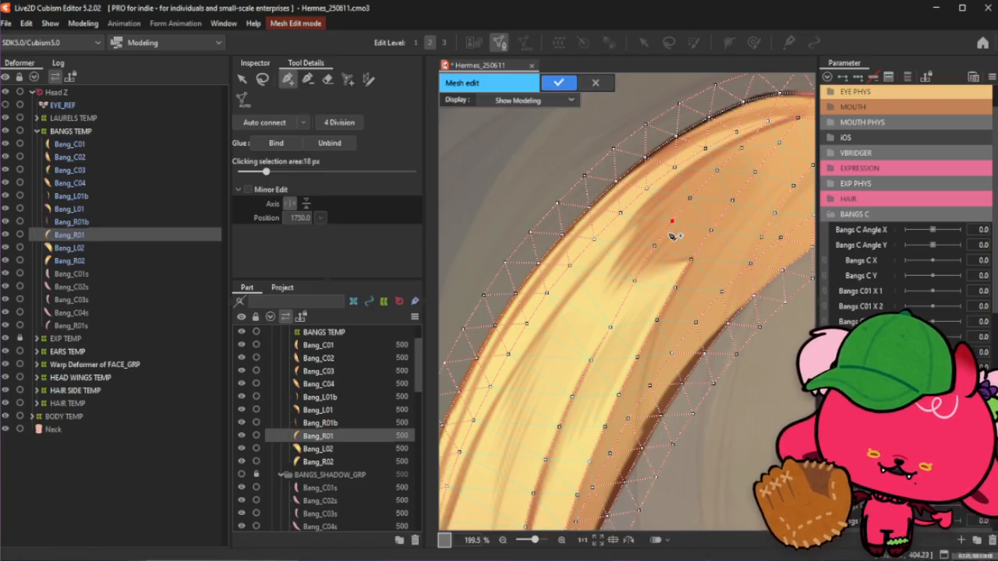
click(690, 198)
click(673, 222)
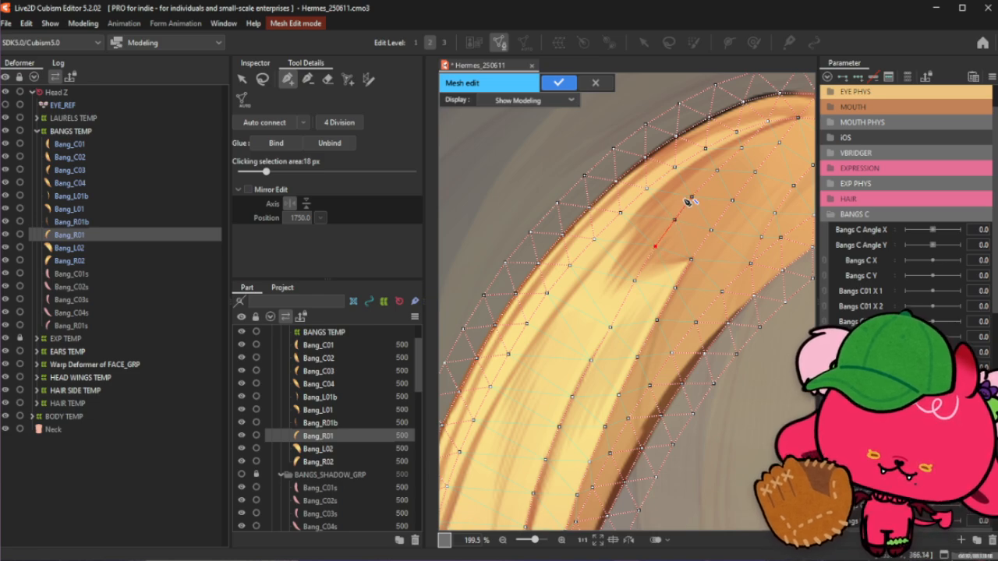
- Inspect the whole strand's mesh at different zoom levels, switching between the lasso and vertex tools
scroll(686, 203, down, 5)
click(262, 79)
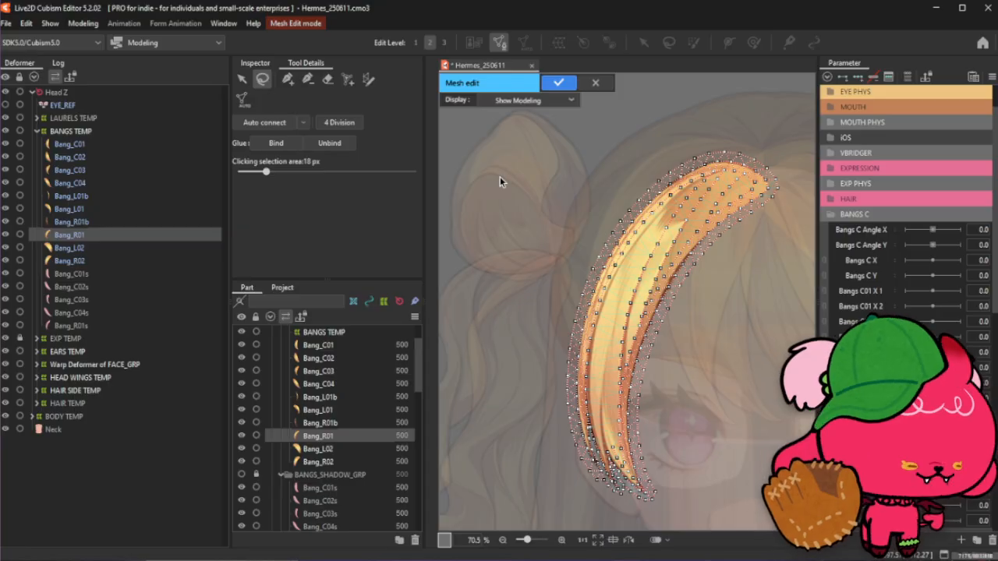
click(288, 79)
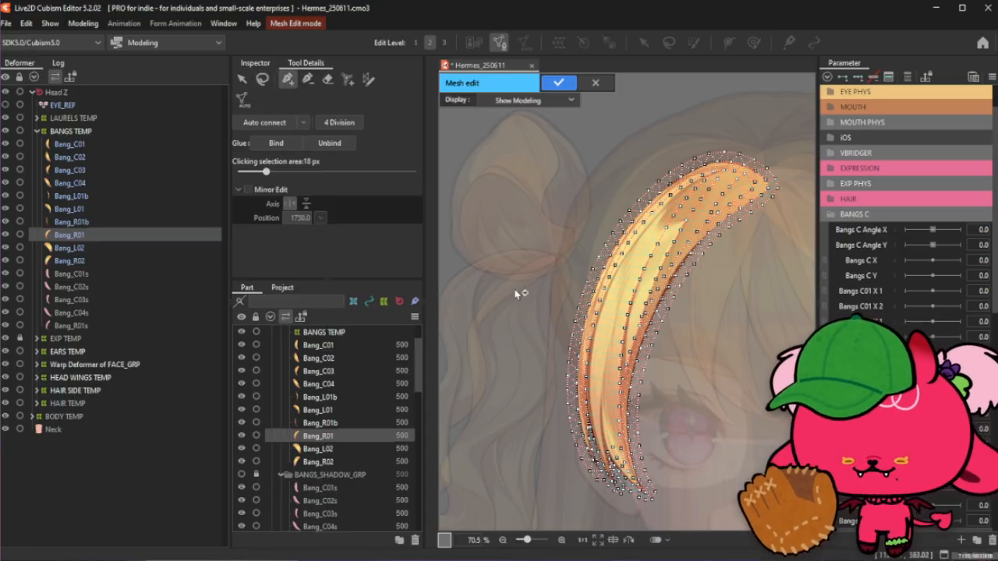
scroll(604, 489, up, 5)
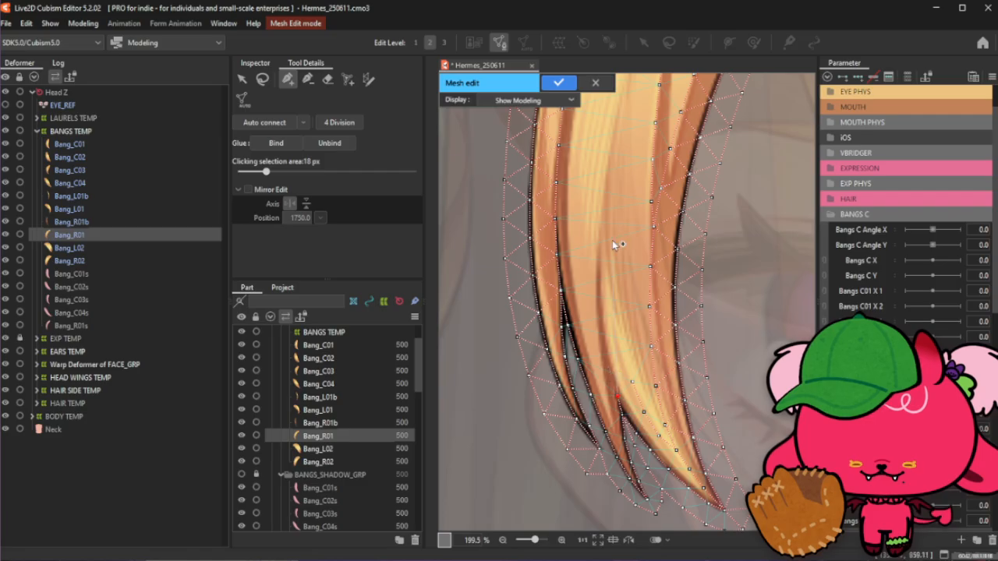
scroll(612, 267, down, 3)
scroll(611, 268, up, 2)
scroll(623, 203, down, 4)
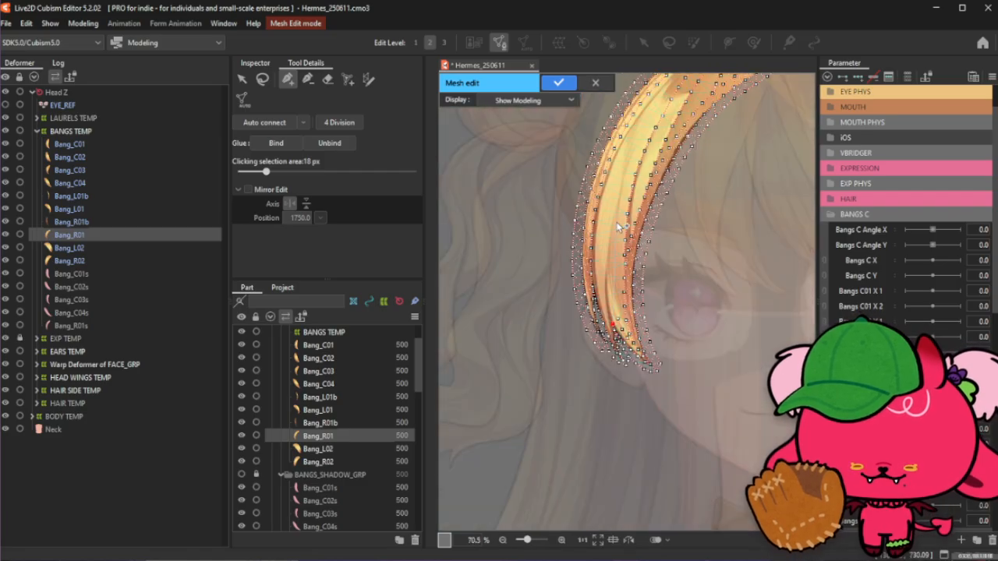
scroll(625, 109, up, 4)
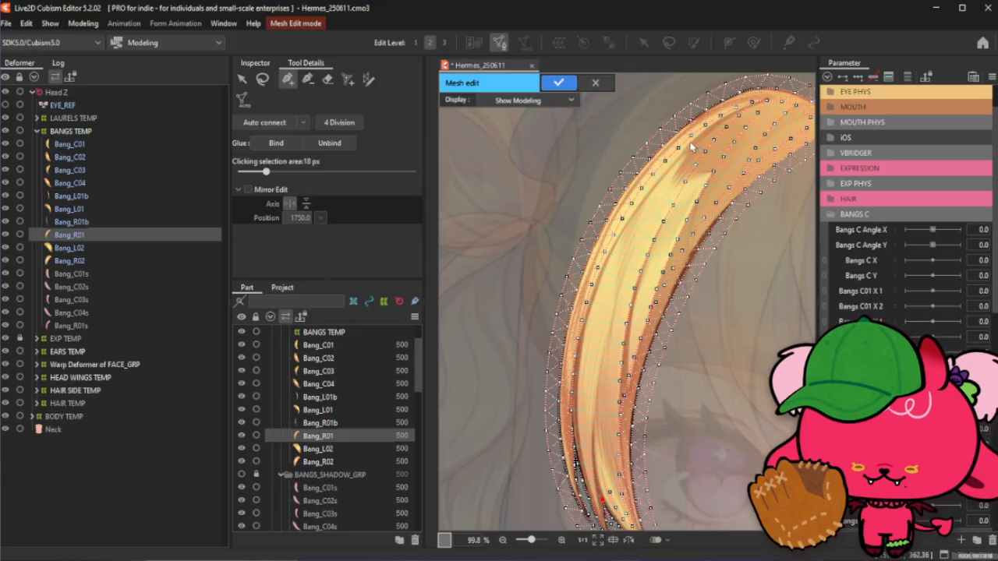
click(262, 79)
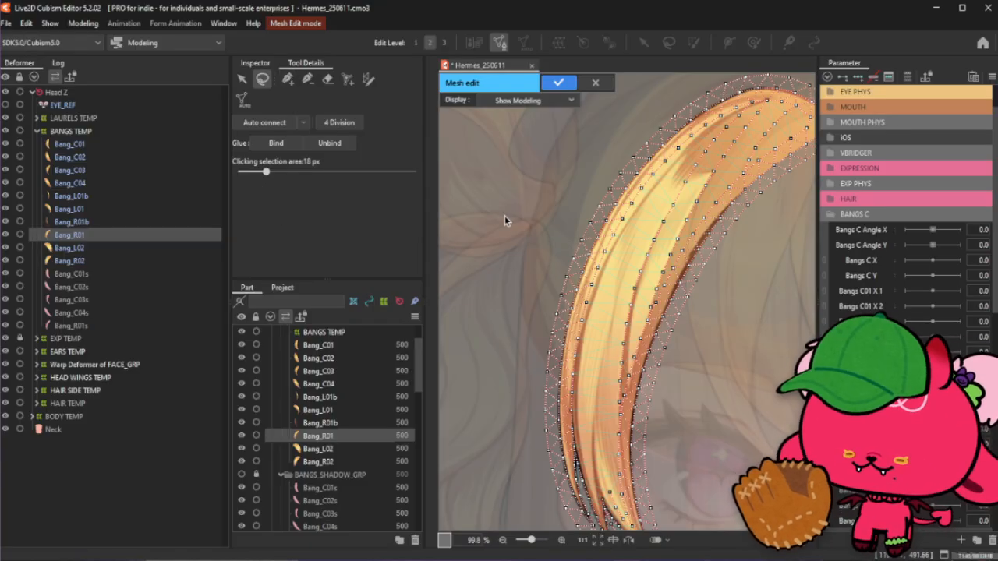
click(287, 79)
scroll(579, 347, up, 2)
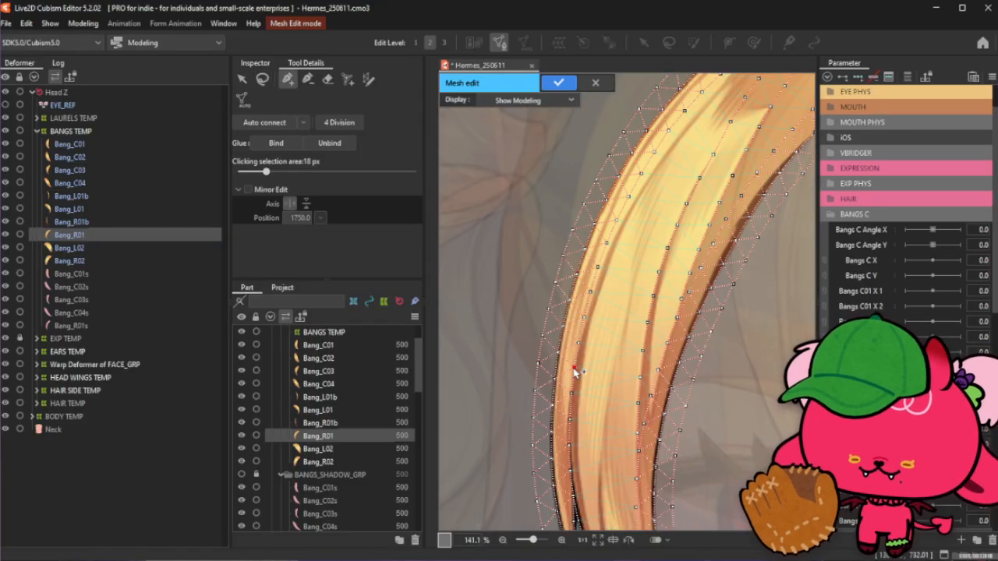
scroll(580, 350, down, 2)
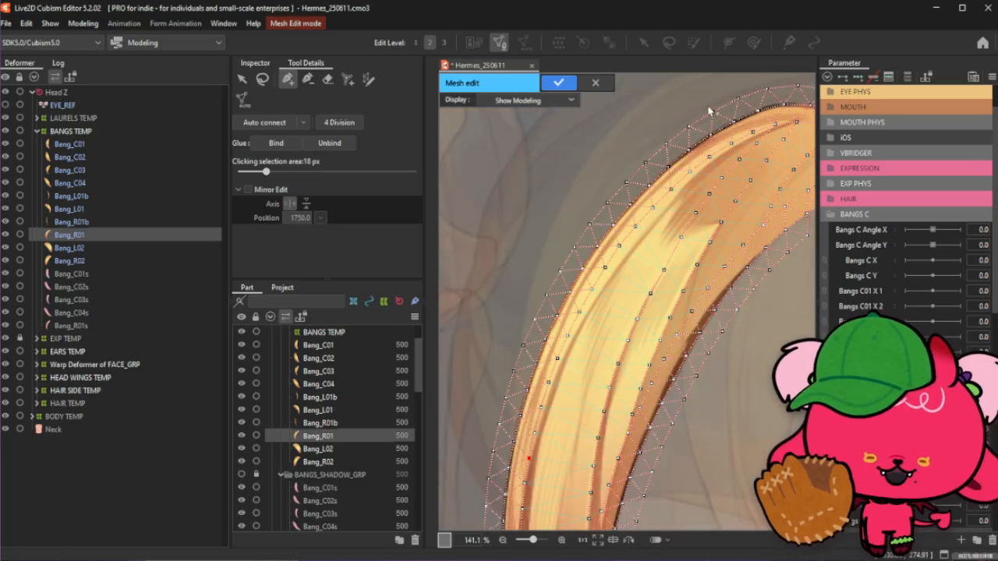
scroll(713, 109, up, 2)
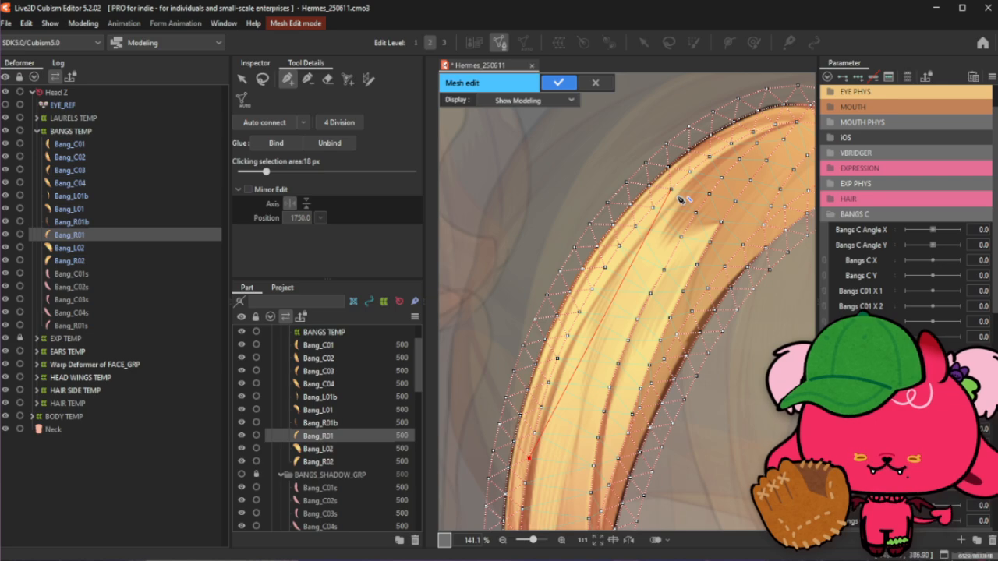
- Add another diagonal row of interior vertices from the strand's upper edge inward, nudging two of them slightly
scroll(682, 200, up, 4)
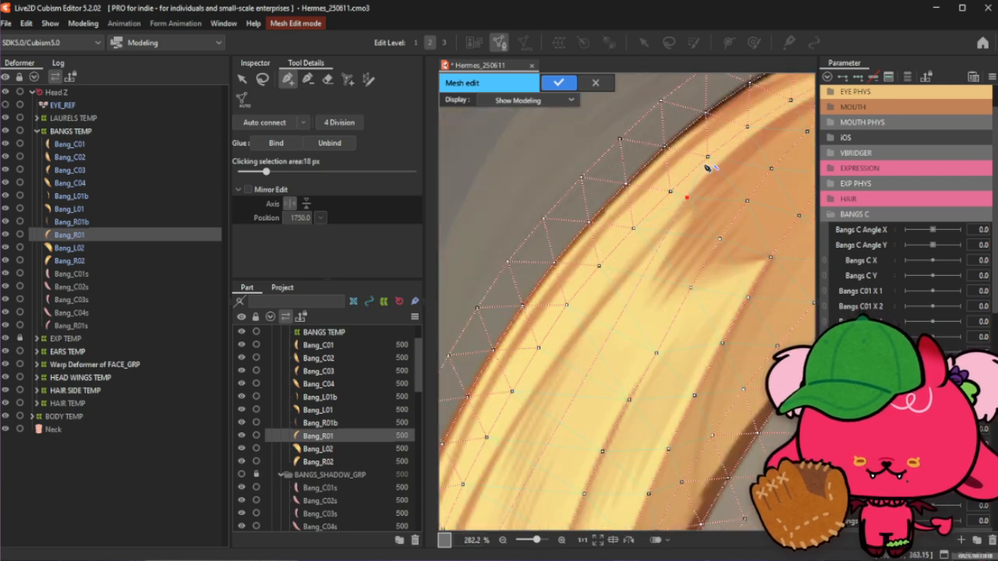
click(792, 100)
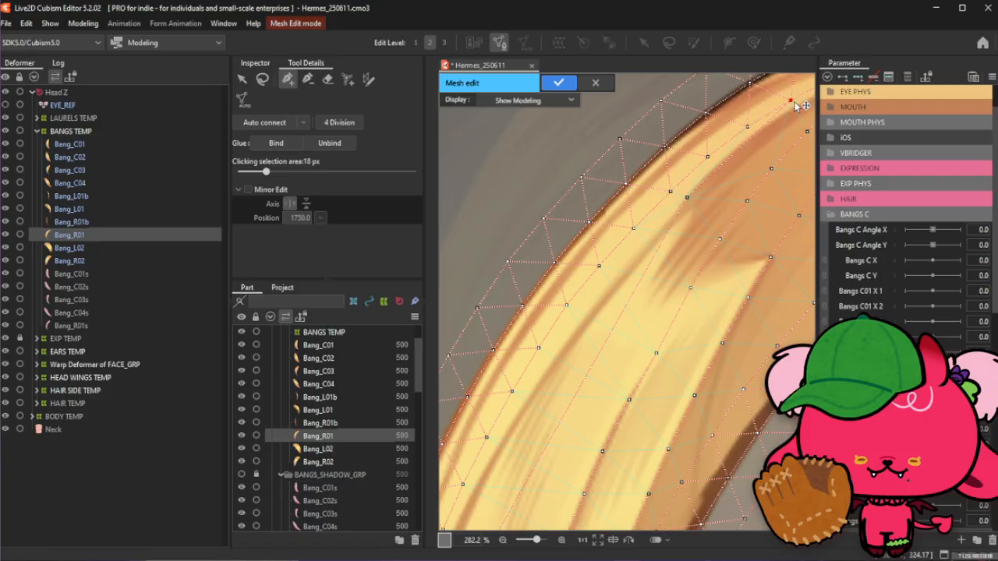
click(740, 148)
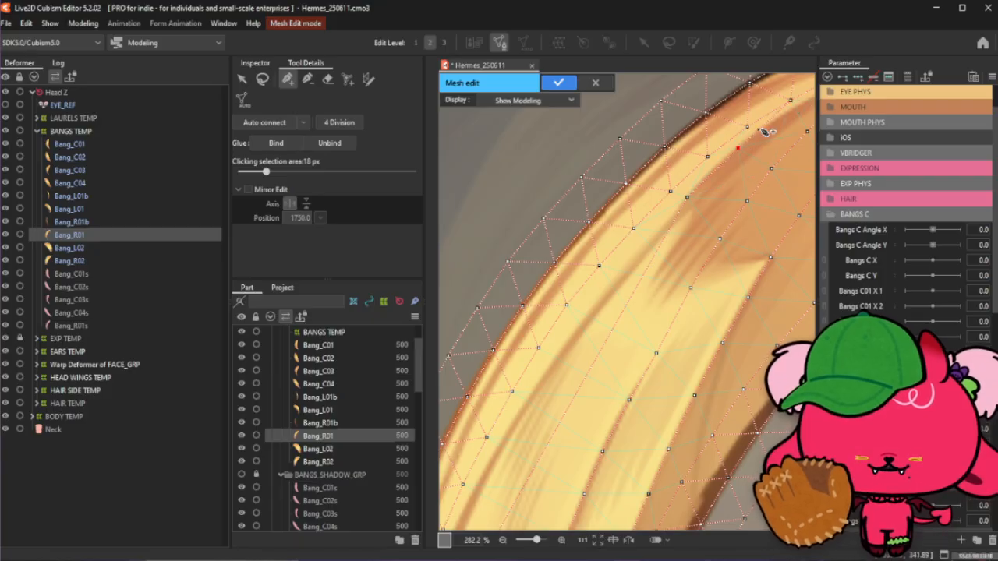
click(694, 192)
drag(699, 196, 703, 191)
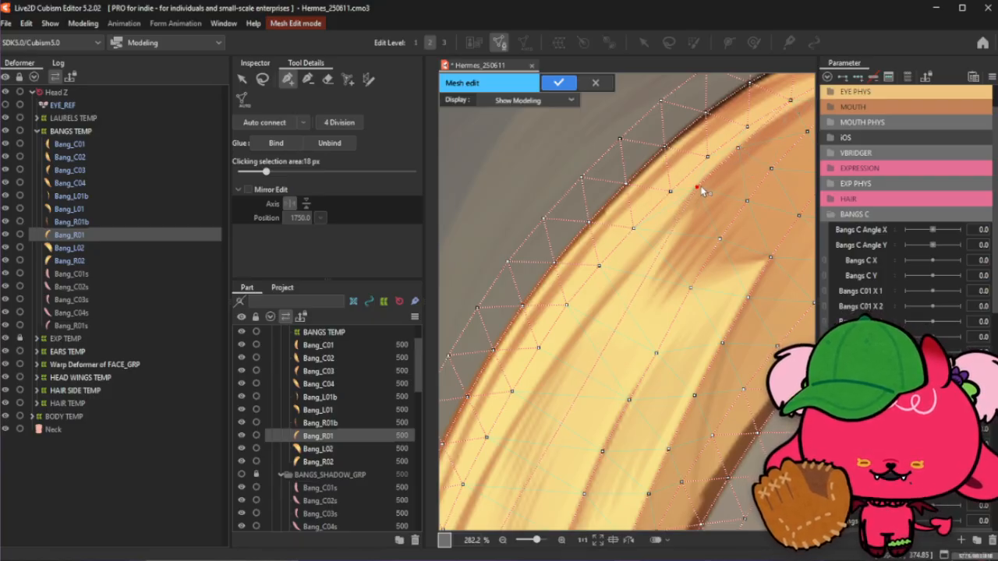
click(669, 223)
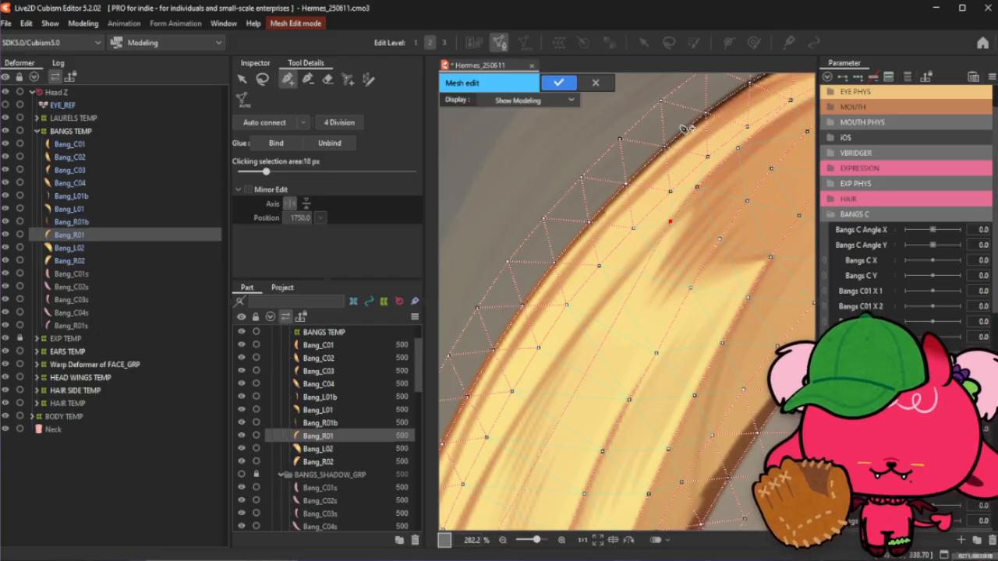
scroll(669, 228, down, 2)
drag(658, 221, 651, 217)
- Continue adding interior vertices down the strand's middle section and slightly shift one of them
click(630, 248)
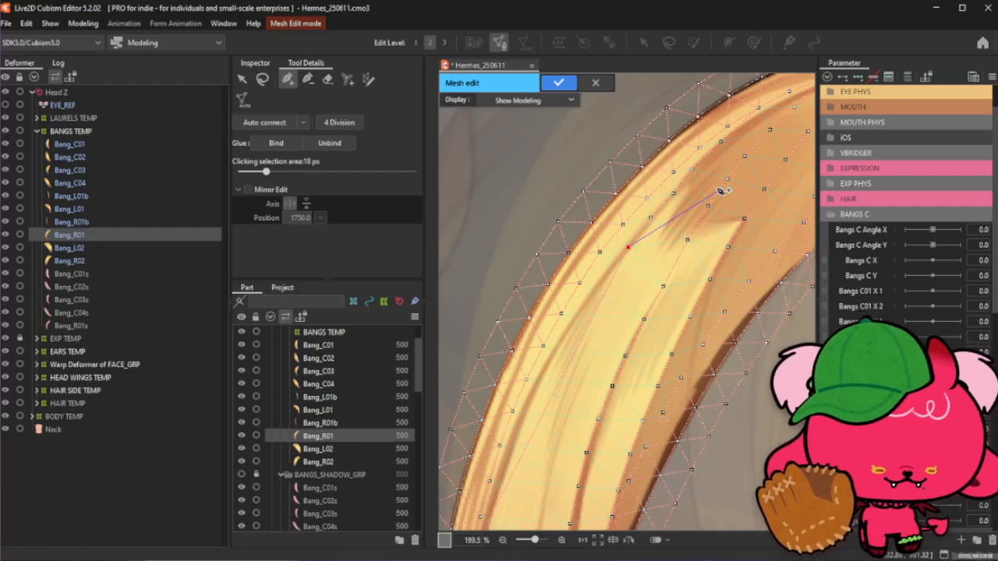
drag(613, 264, 644, 243)
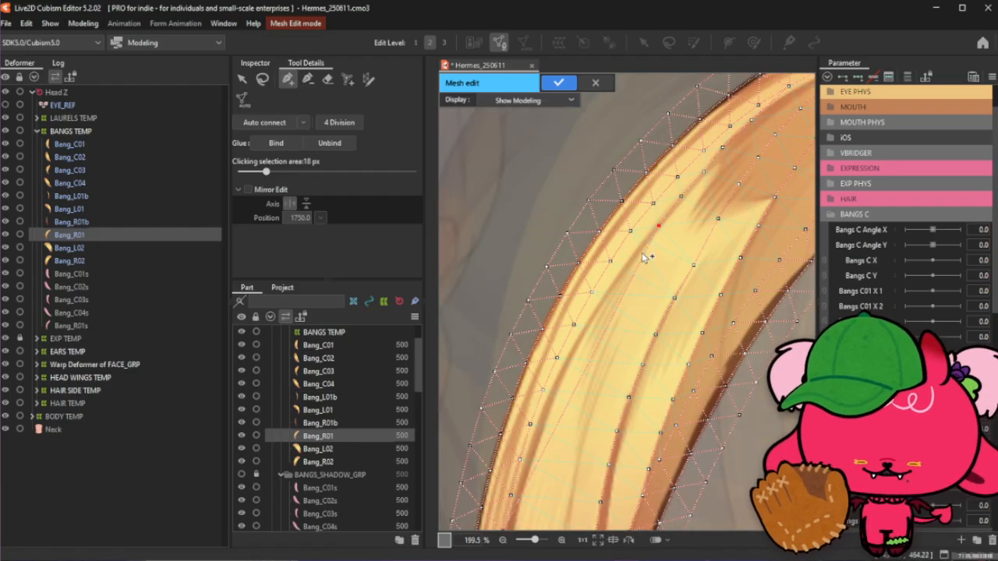
scroll(644, 257, up, 2)
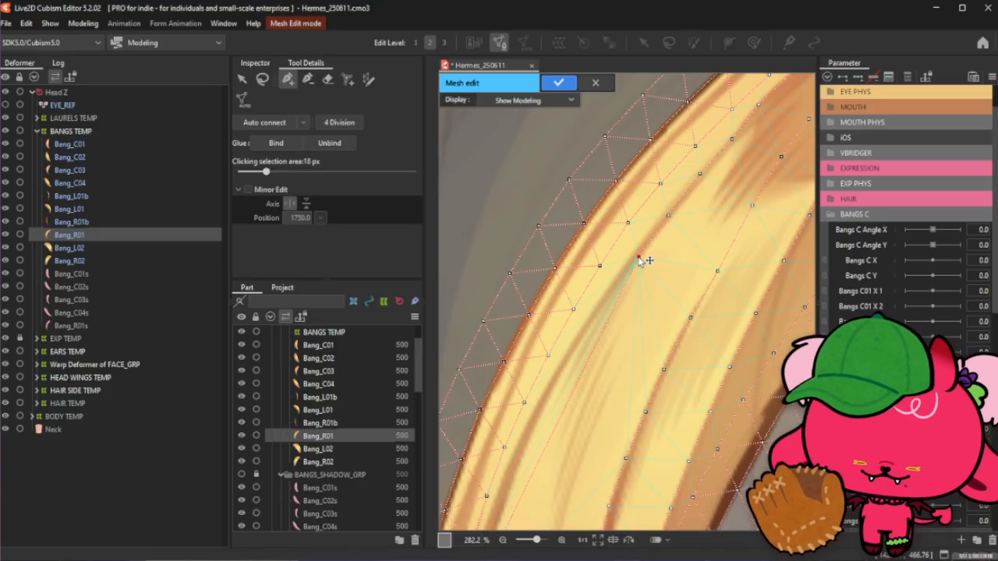
click(635, 257)
click(610, 299)
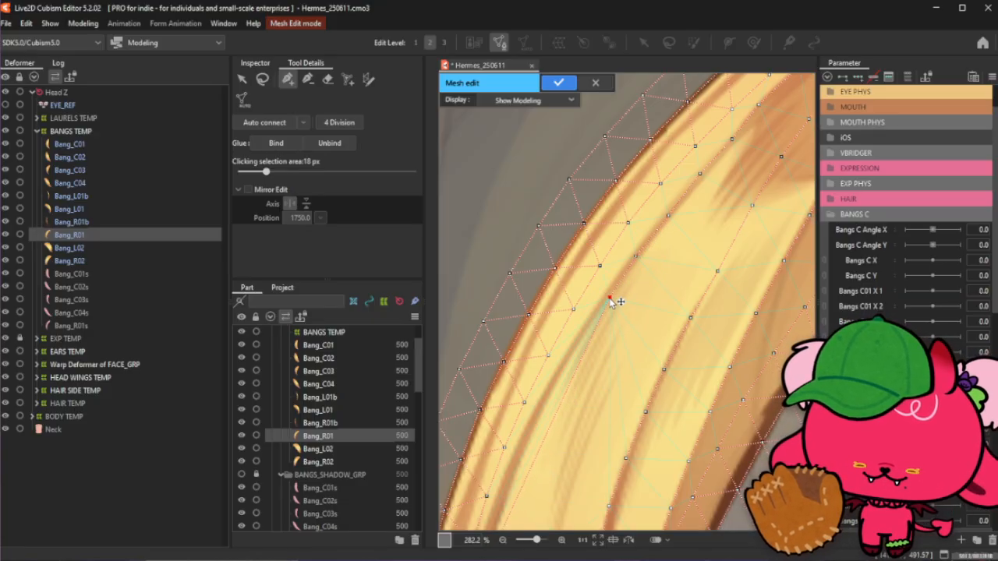
click(579, 340)
drag(610, 304, 608, 303)
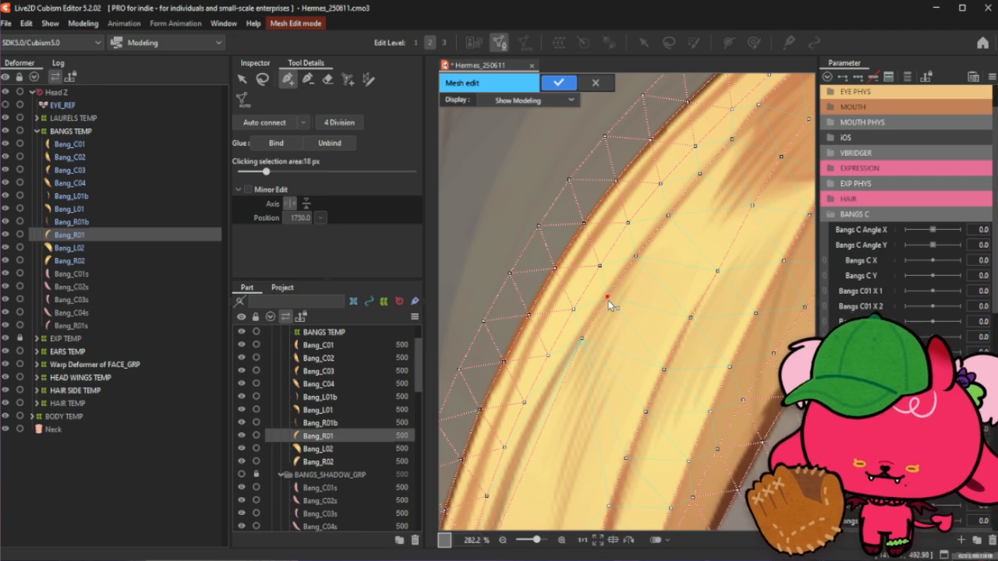
click(582, 341)
- Add one more interior vertex lower in the strand's middle section near the left edge
scroll(691, 243, down, 2)
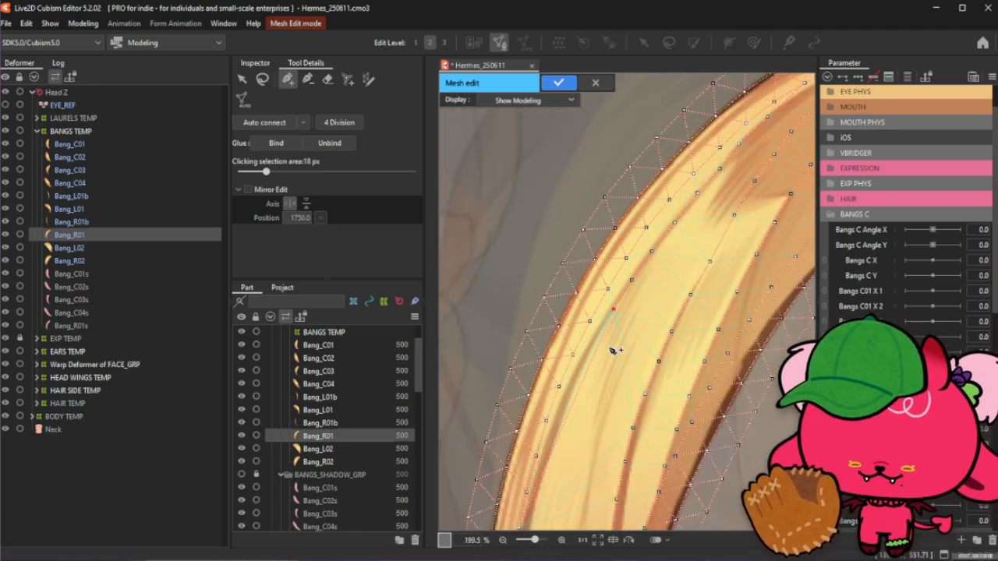
scroll(597, 336, up, 2)
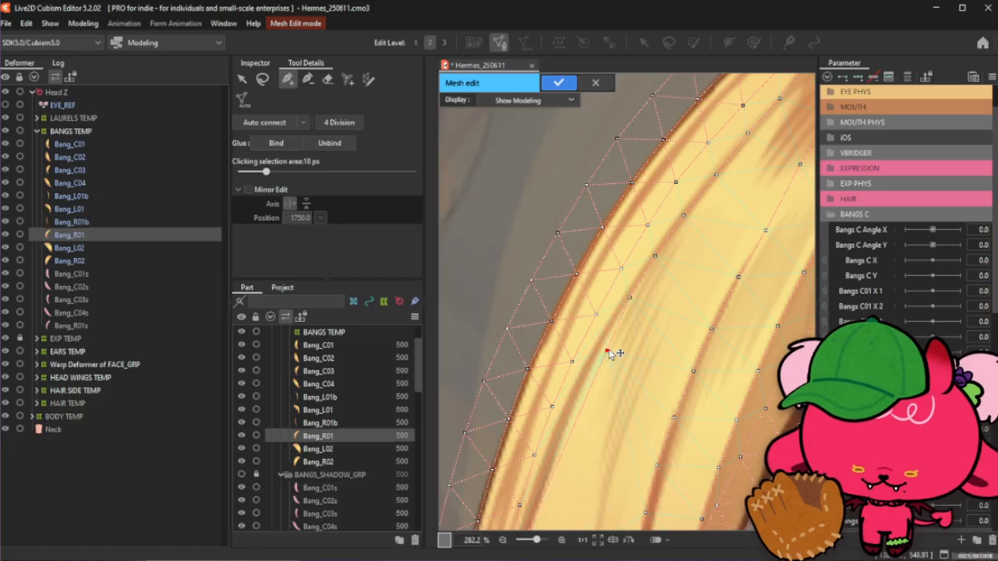
click(606, 349)
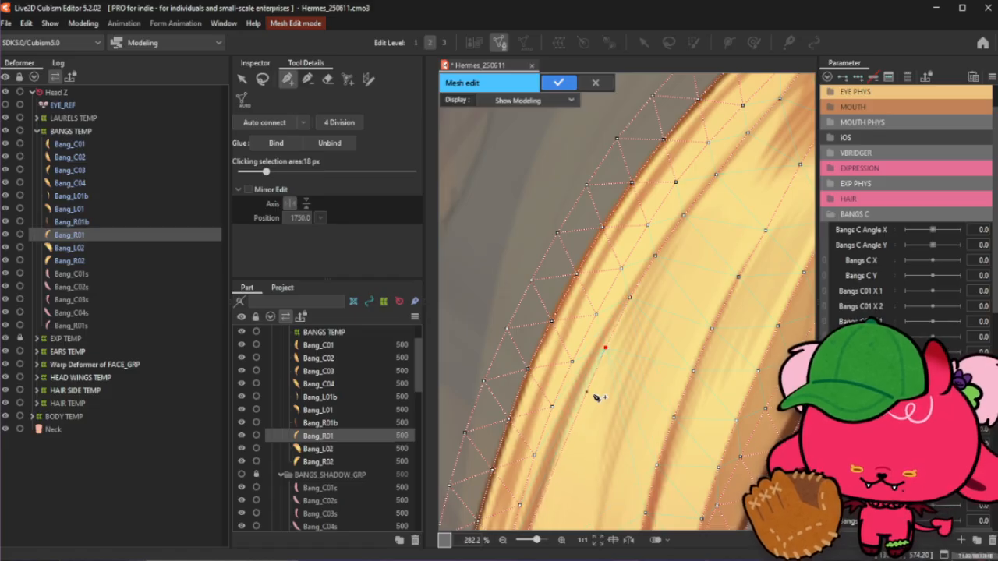
scroll(594, 394, down, 2)
scroll(617, 351, up, 2)
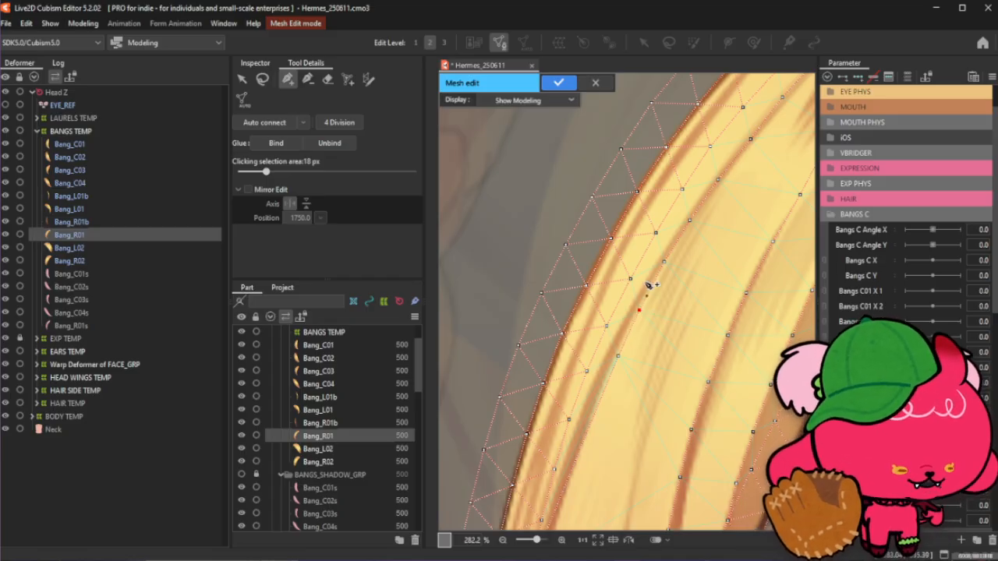
scroll(690, 226, down, 2)
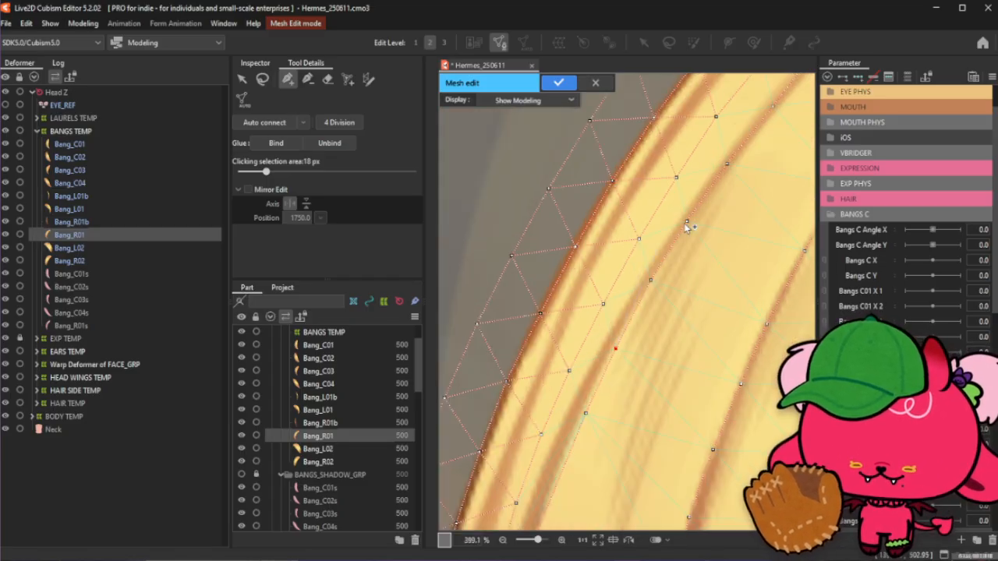
scroll(635, 312, up, 1)
scroll(647, 324, up, 1)
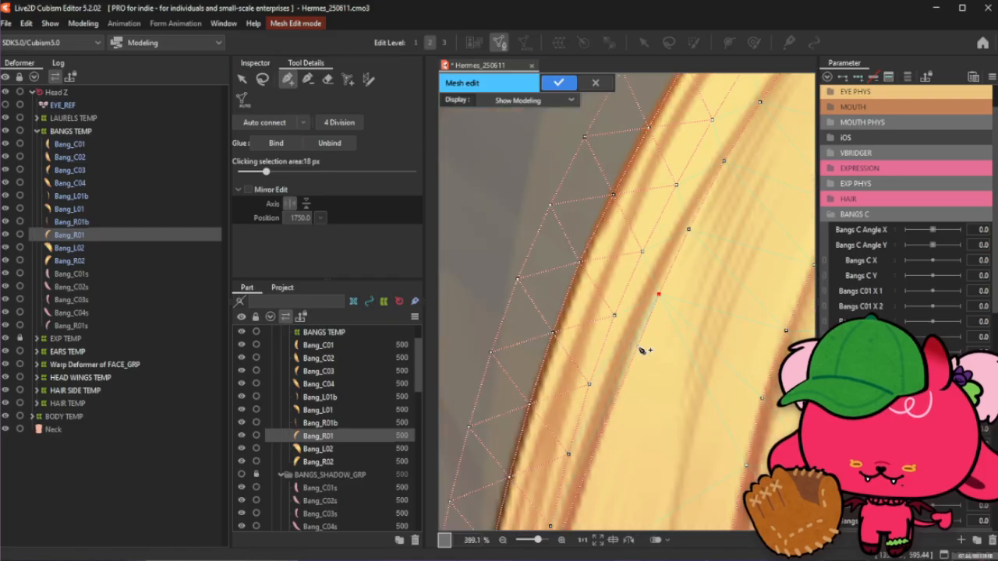
scroll(662, 269, down, 2)
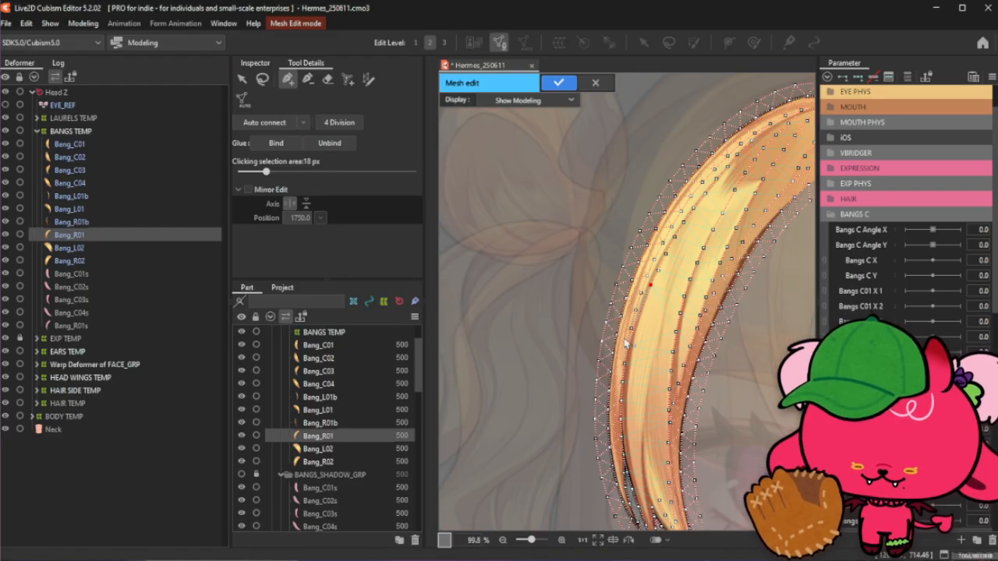
scroll(654, 295, up, 1)
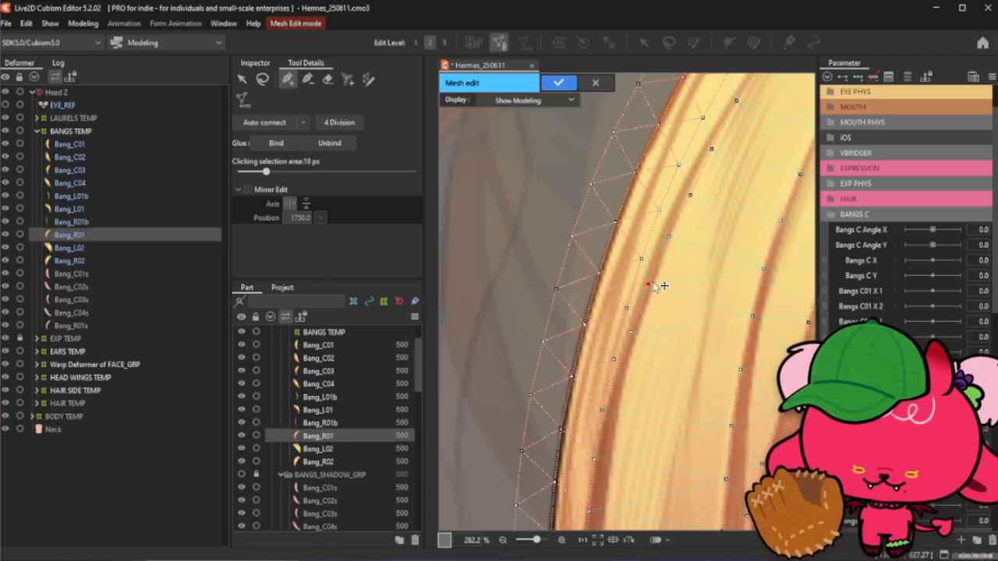
- Nudge two interior vertices in the strand's upper section slightly to better follow the hair lines
drag(690, 195, 687, 193)
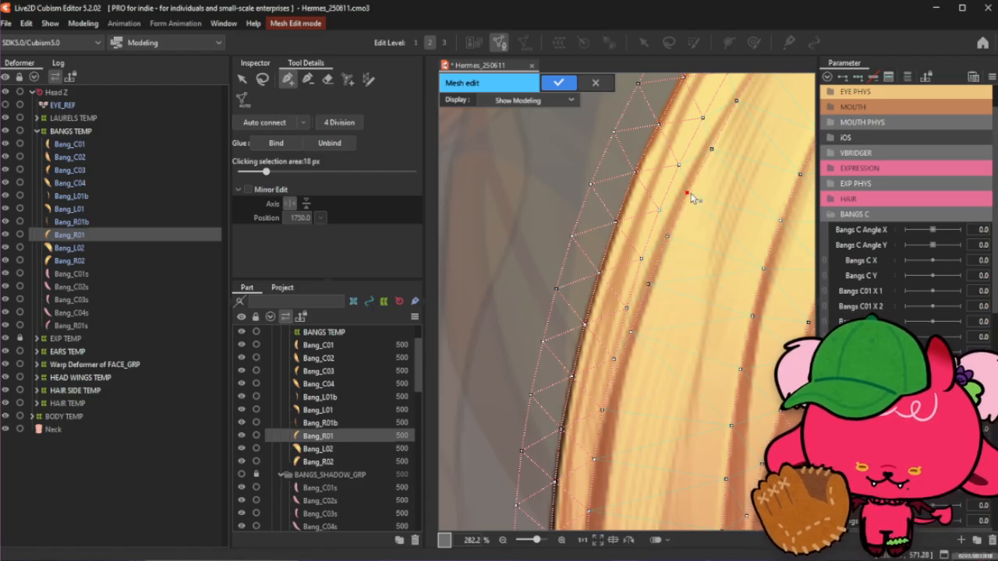
drag(712, 149, 710, 148)
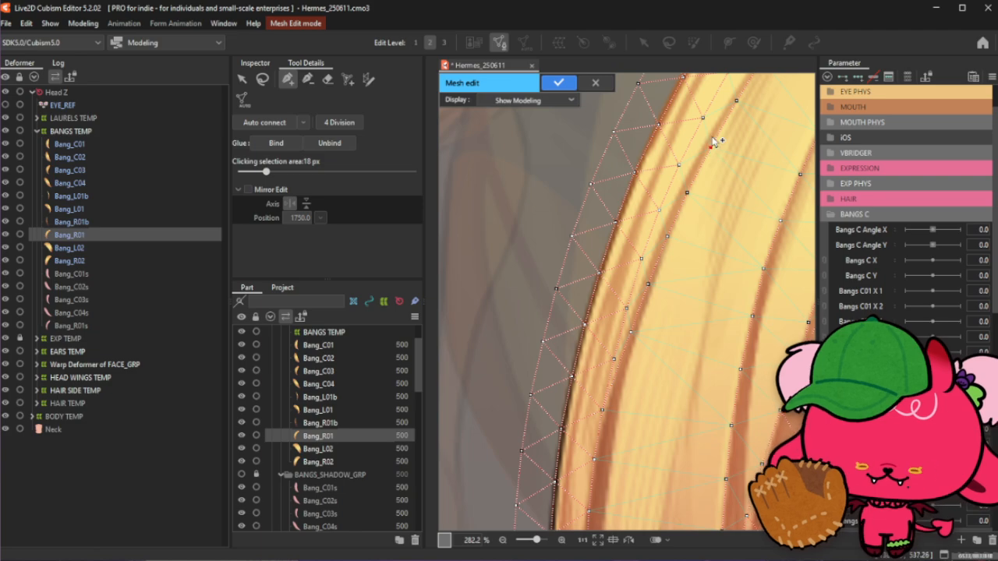
scroll(708, 156, down, 3)
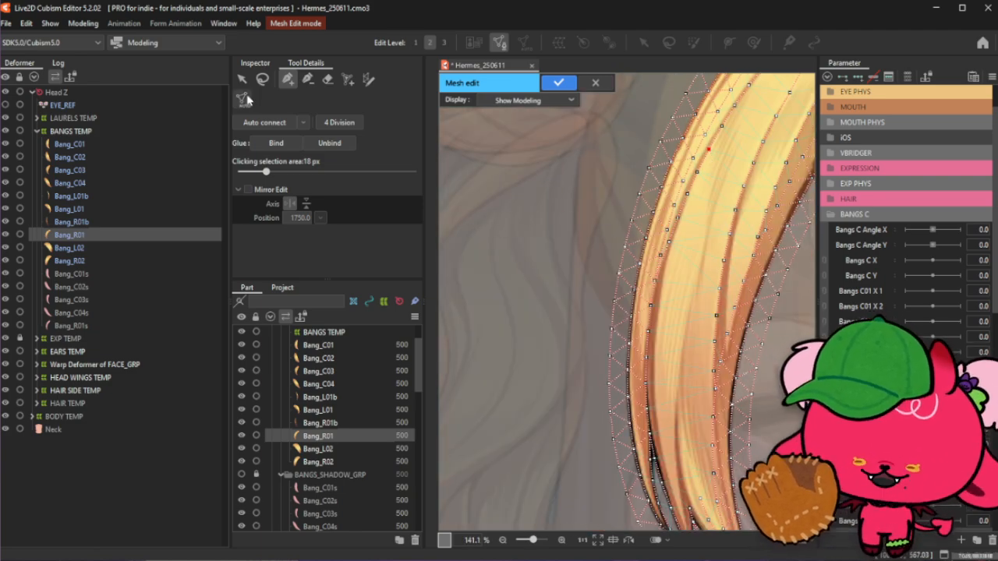
scroll(655, 346, up, 3)
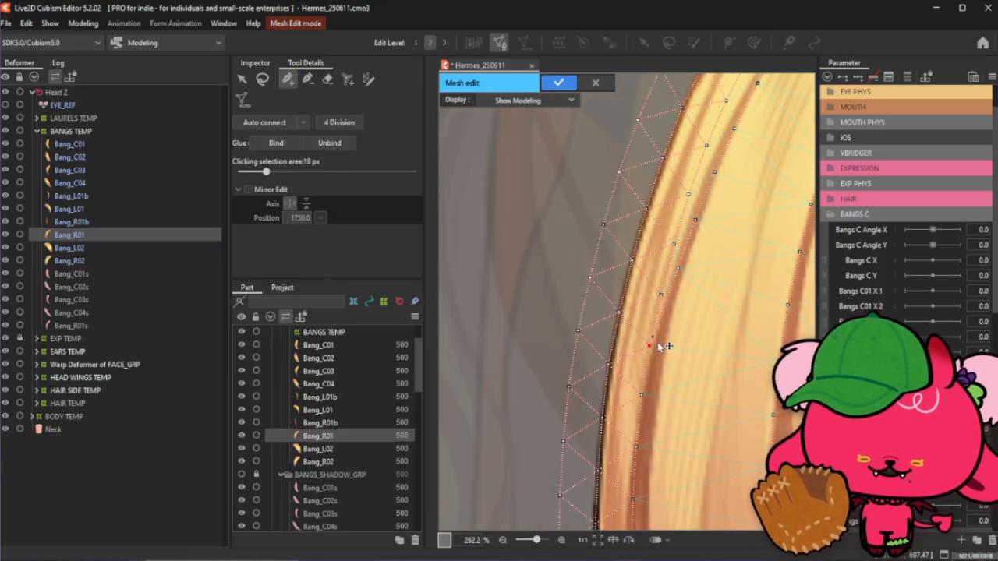
click(308, 79)
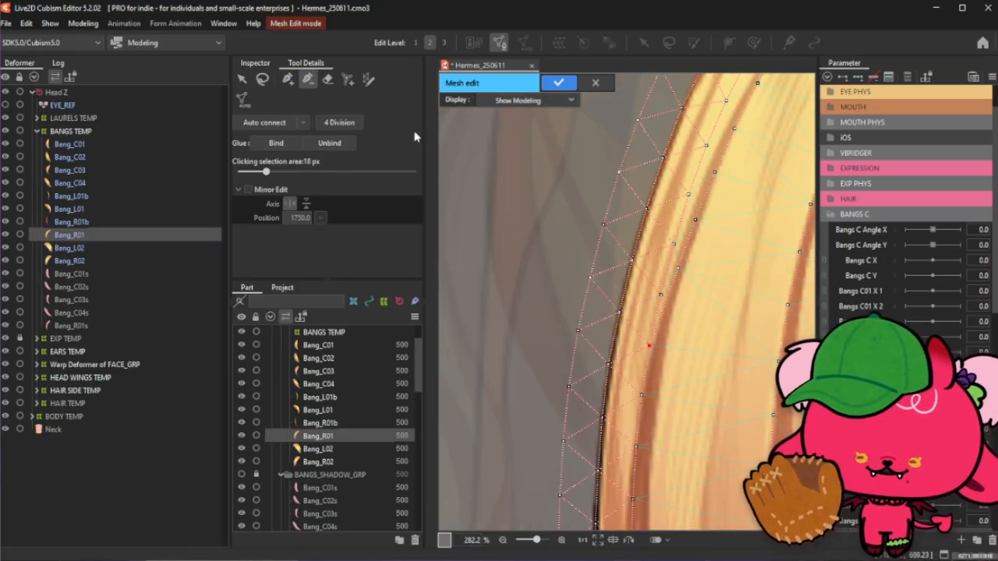
click(288, 79)
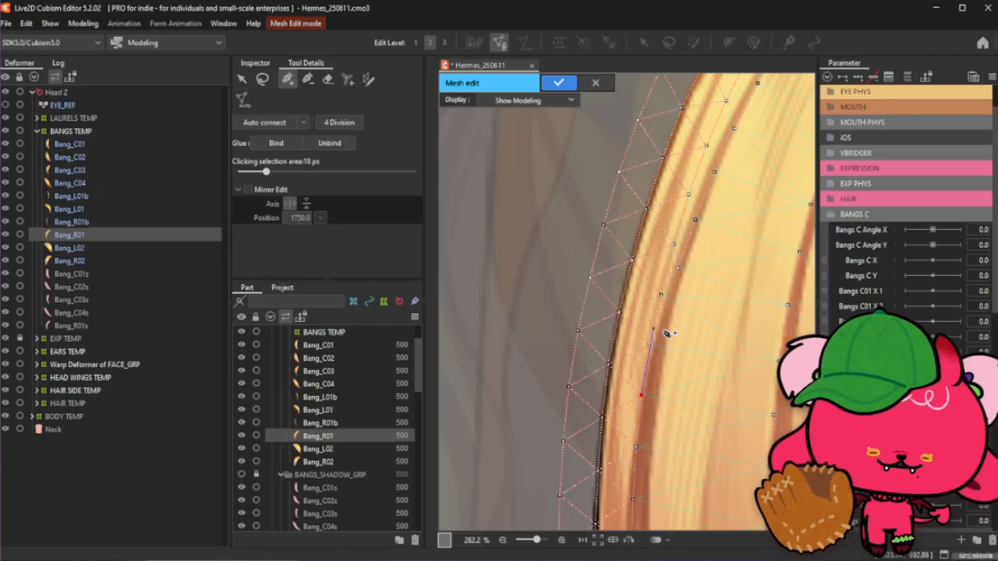
scroll(655, 343, up, 2)
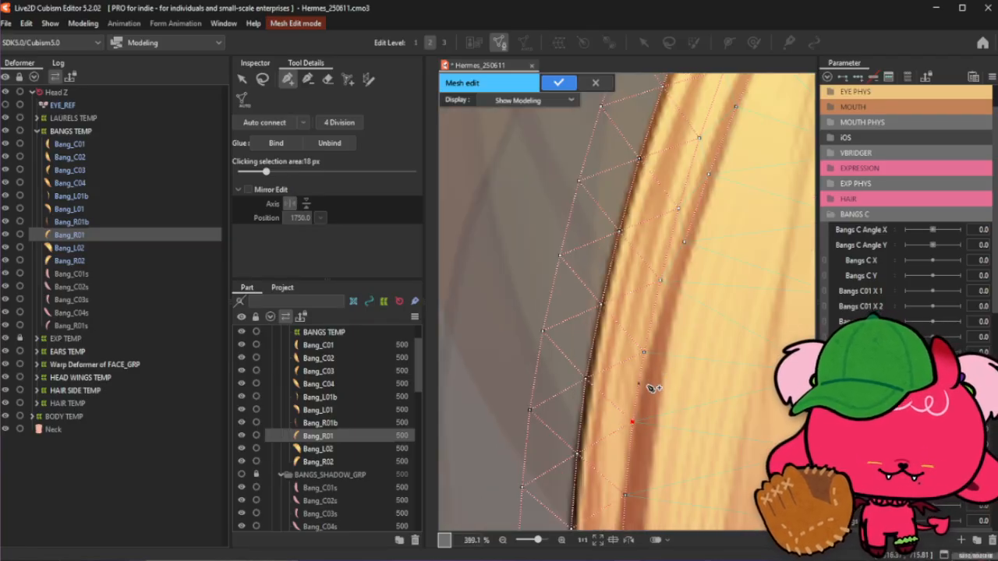
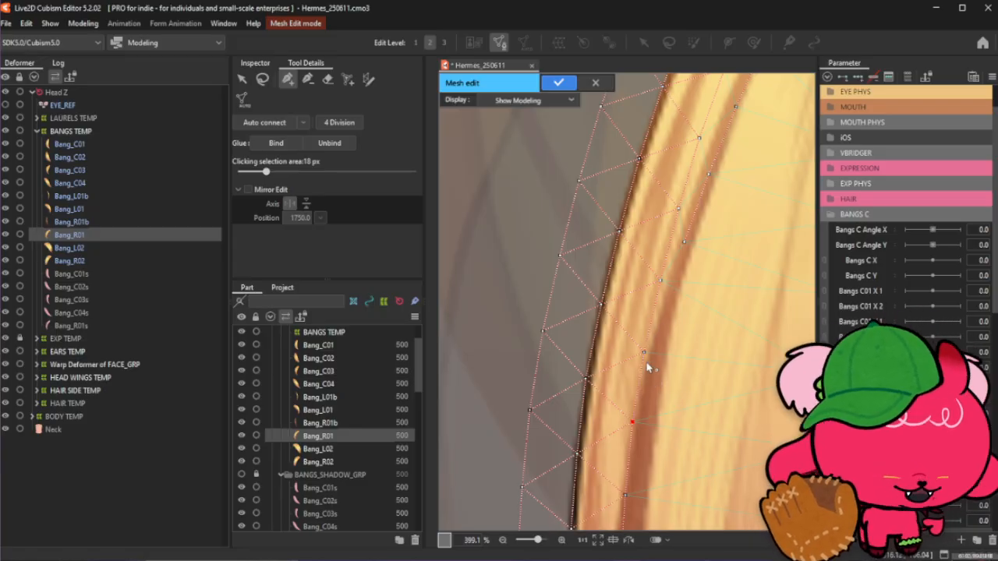
- Add mesh vertices along the hair strand crease near the upper part of Bang_R01
click(649, 355)
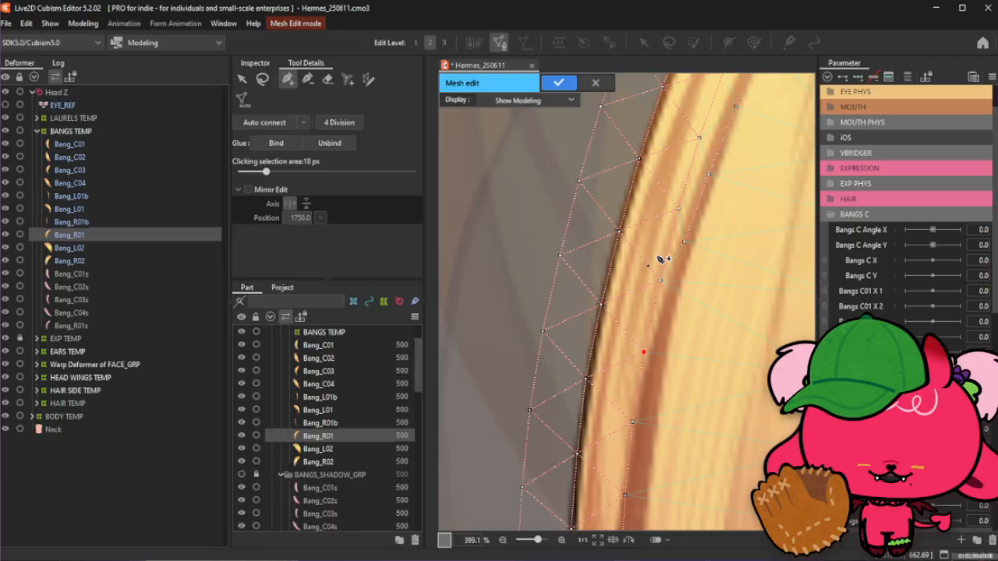
click(666, 307)
click(685, 244)
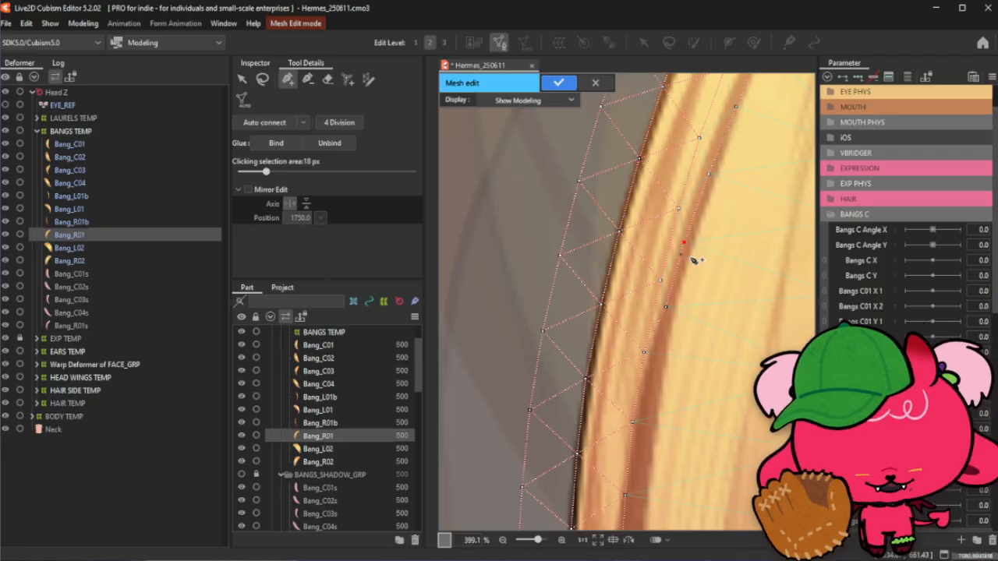
- Reselect the mesh pen tool and add vertices along the strands lower down on Bang_R01
scroll(668, 296, down, 2)
scroll(655, 237, down, 2)
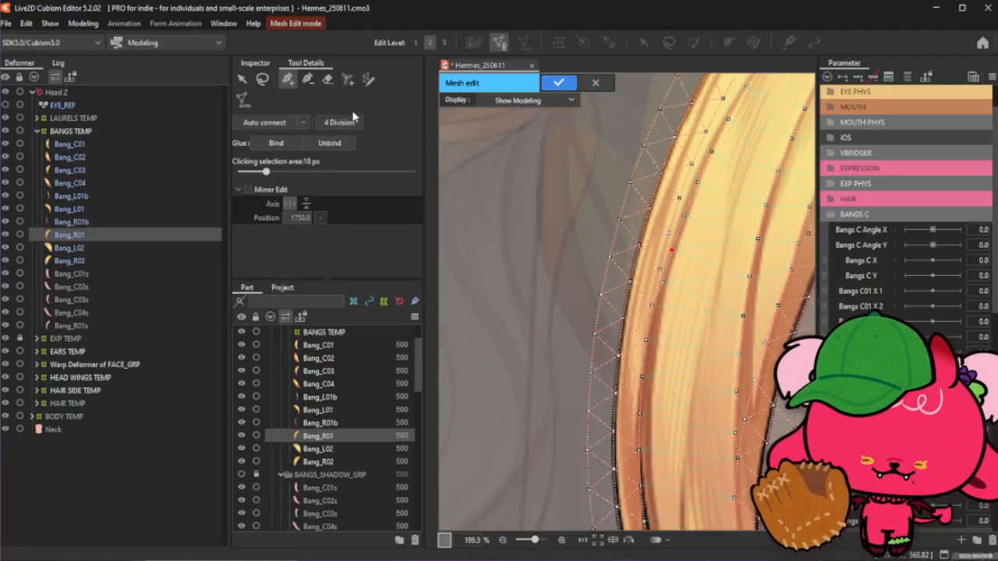
click(261, 78)
click(287, 79)
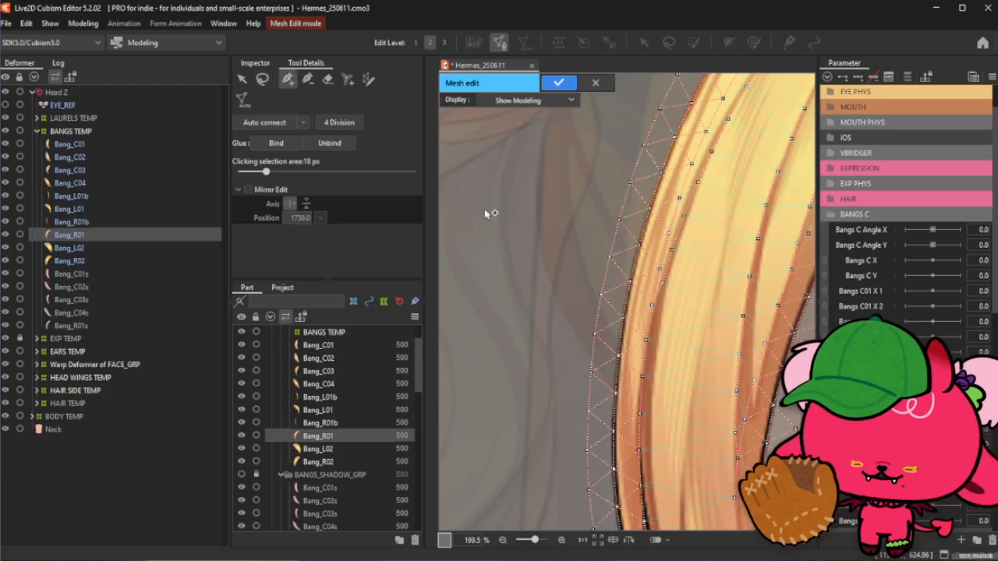
scroll(572, 215, down, 1)
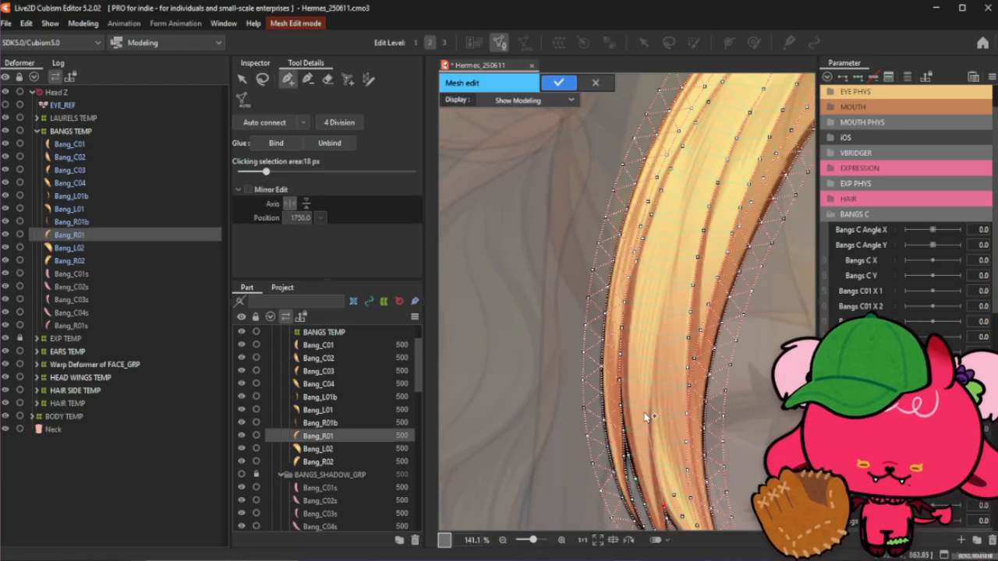
click(718, 122)
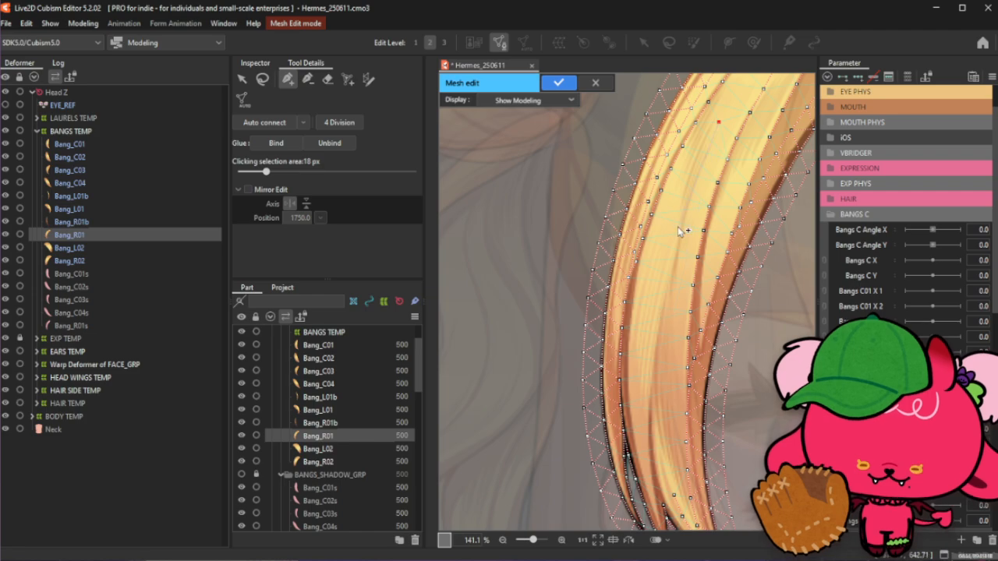
click(650, 388)
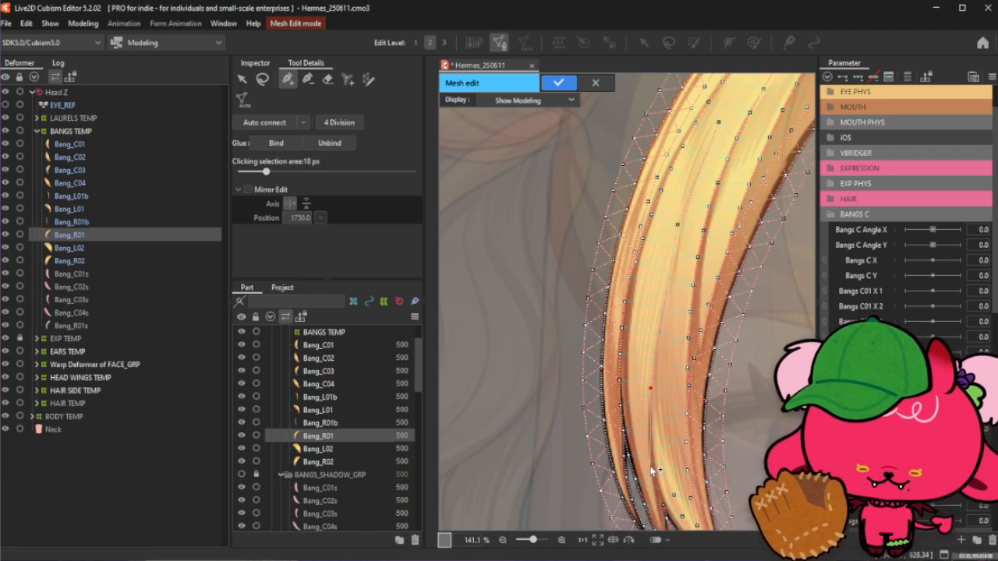
click(663, 505)
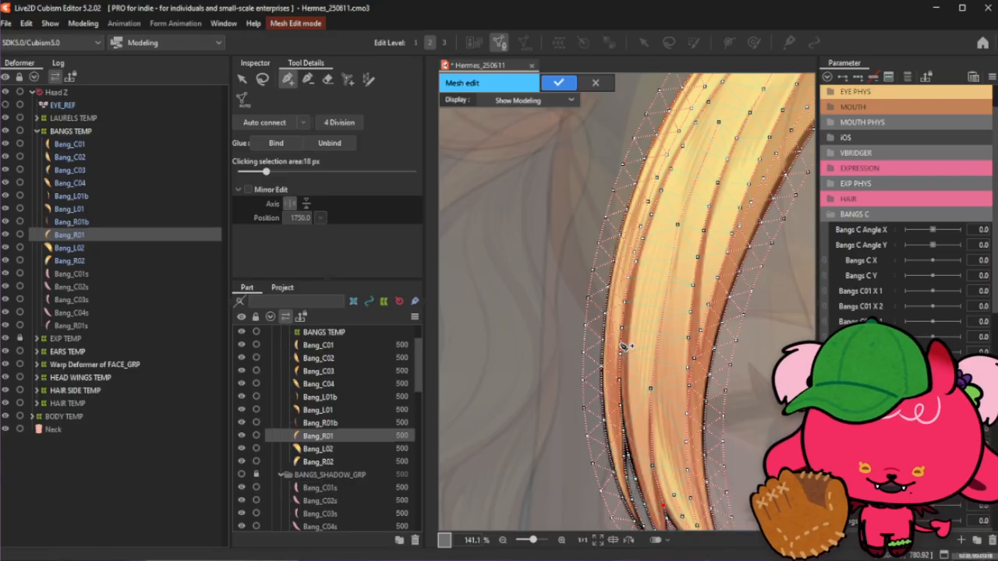
- Reposition the vertices near the strand tips so they follow the hair strand lines
scroll(646, 392, up, 2)
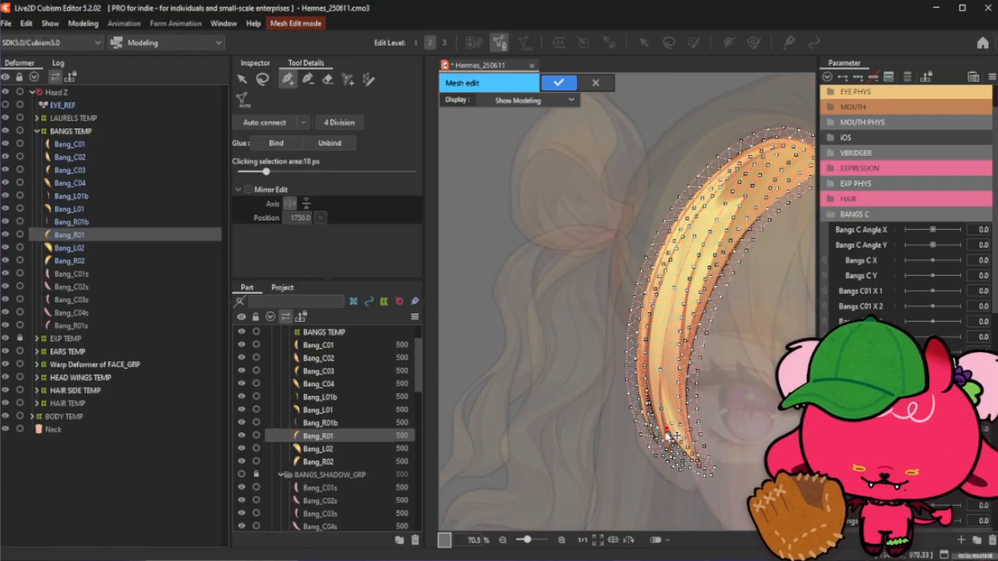
scroll(666, 437, up, 1)
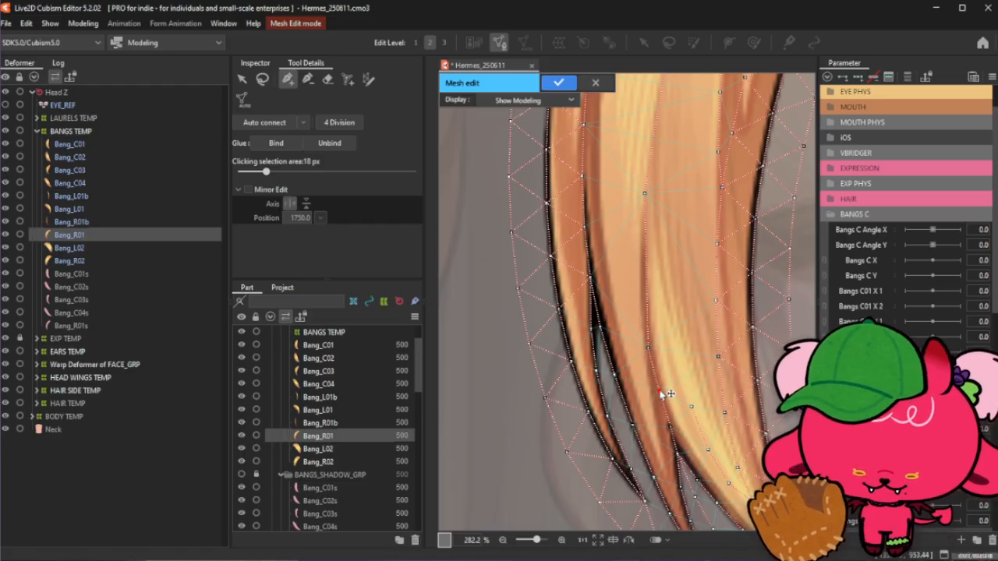
drag(660, 390, 650, 354)
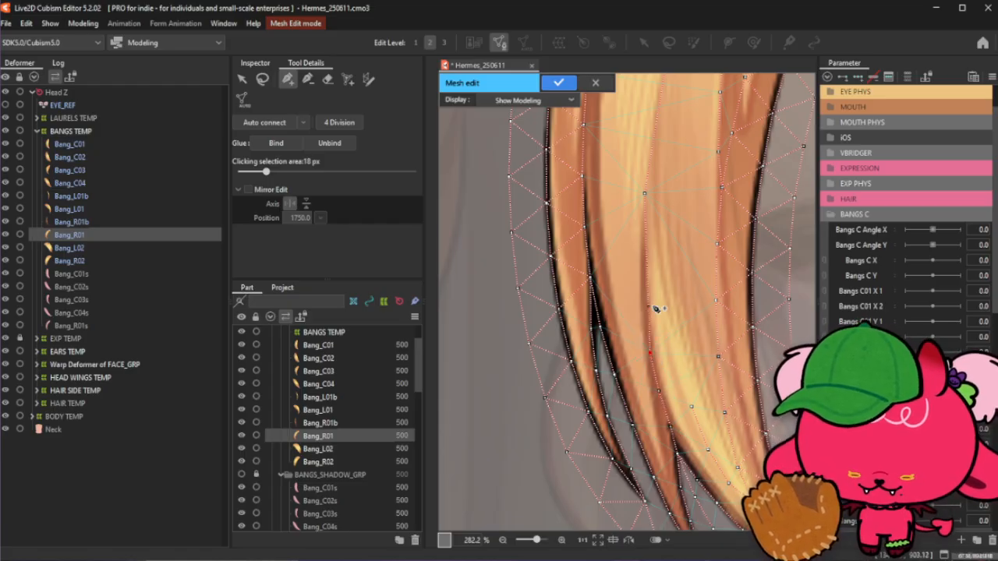
drag(649, 301, 643, 301)
drag(650, 353, 647, 348)
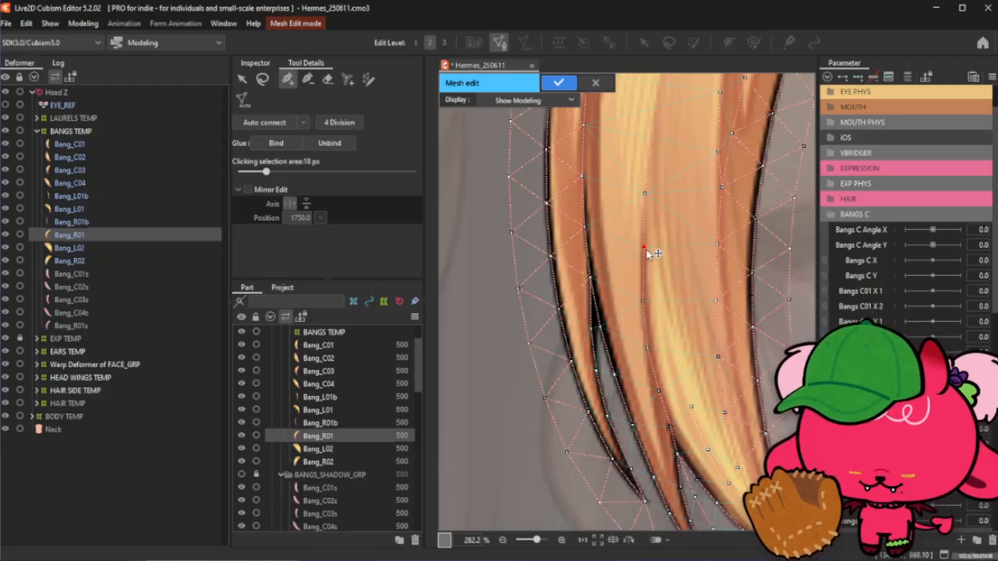
drag(647, 253, 643, 254)
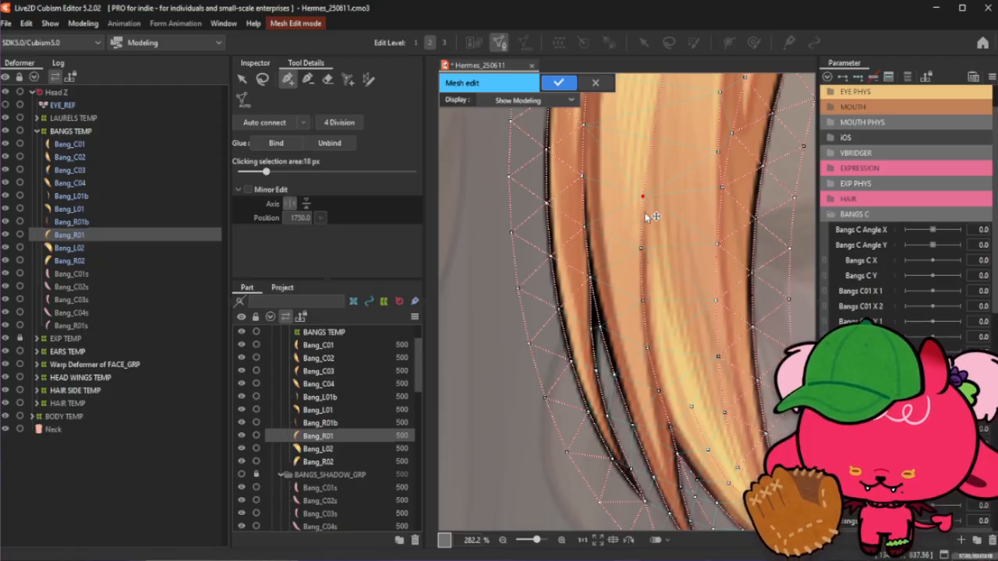
- Nudge the mid-strand vertices on Bang_R01 to line up with the hair crease
scroll(647, 199, down, 2)
scroll(644, 221, down, 4)
scroll(649, 158, up, 4)
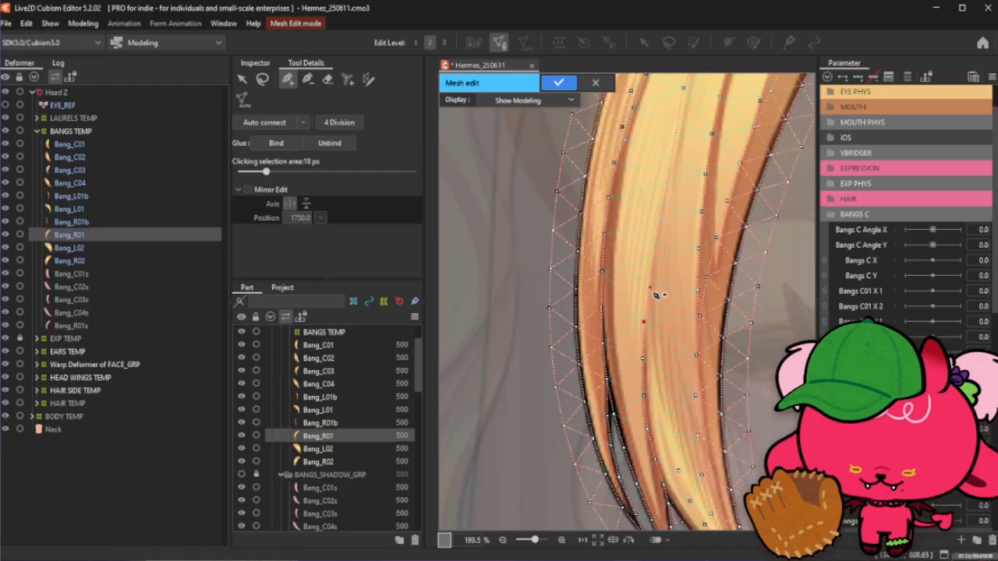
drag(644, 322, 644, 325)
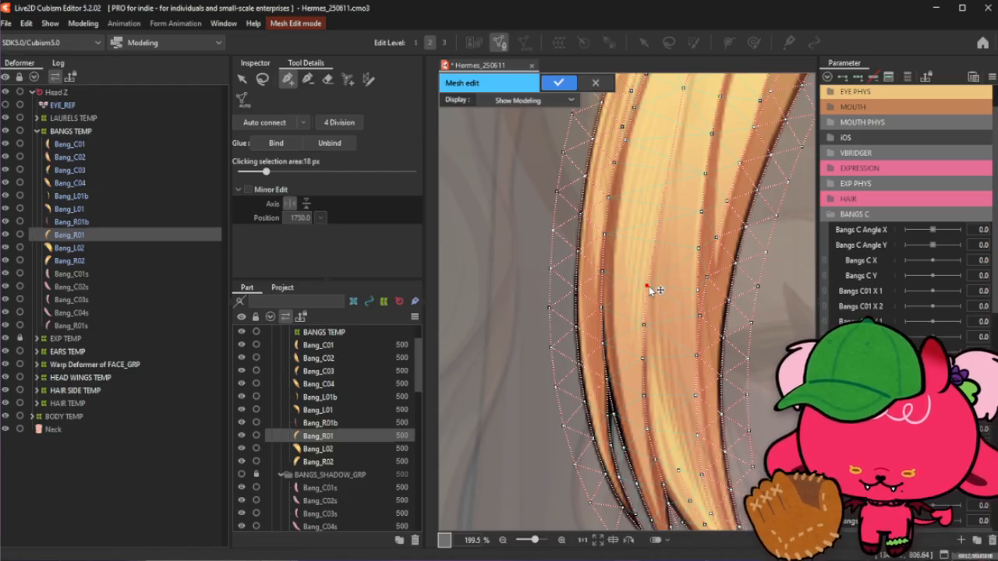
drag(657, 290, 659, 222)
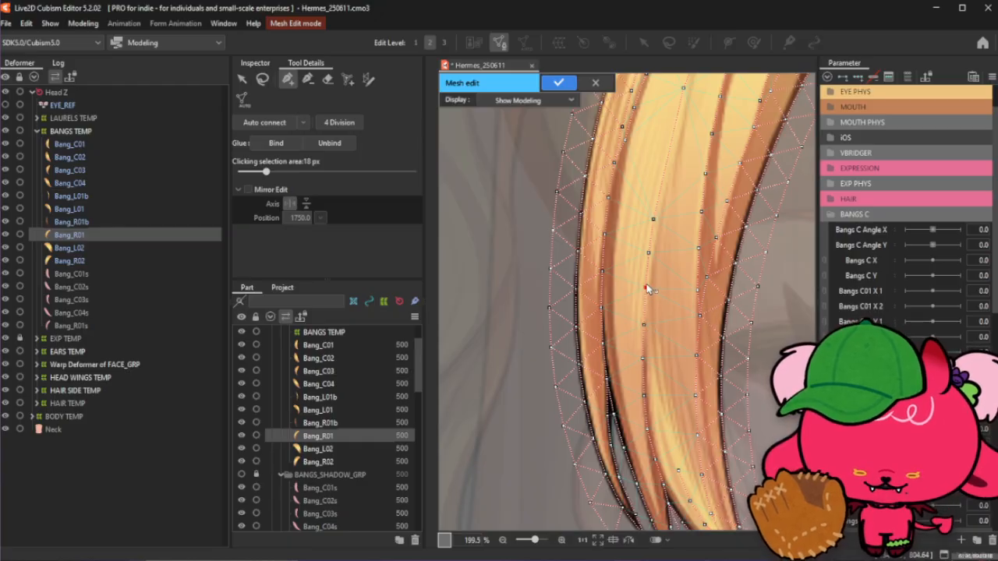
- Add vertices up the centre of the strand and connect them into the mesh
click(647, 253)
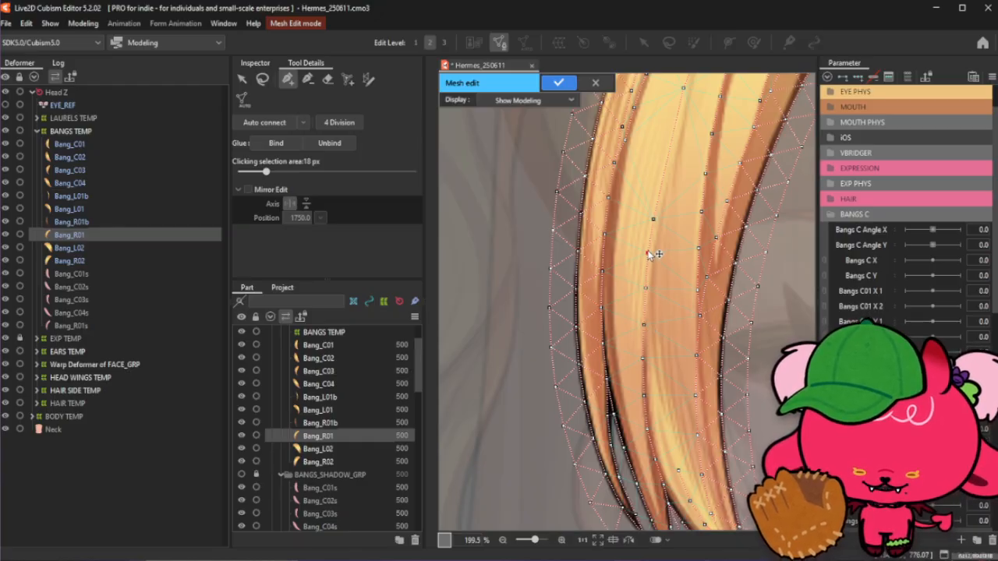
click(653, 221)
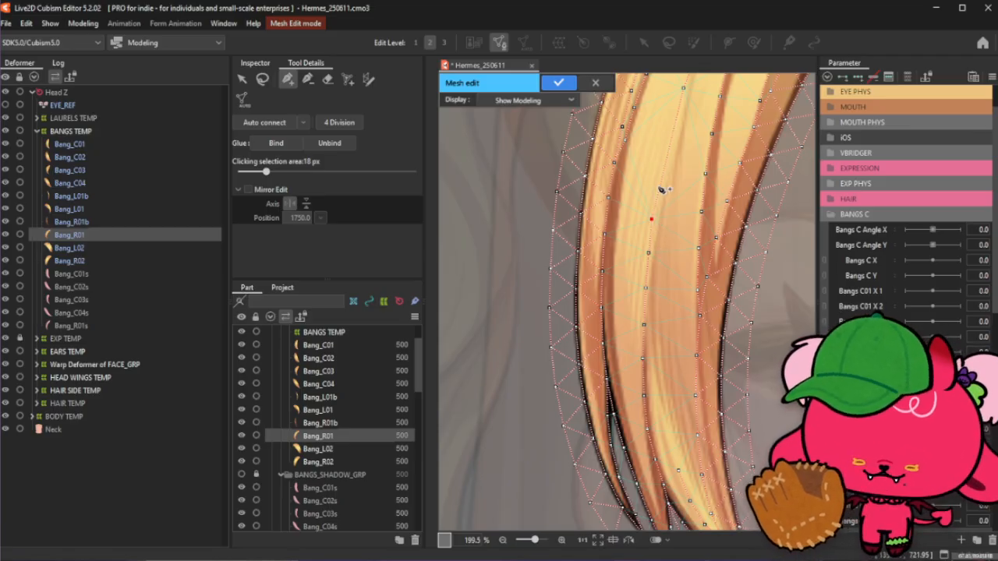
click(657, 185)
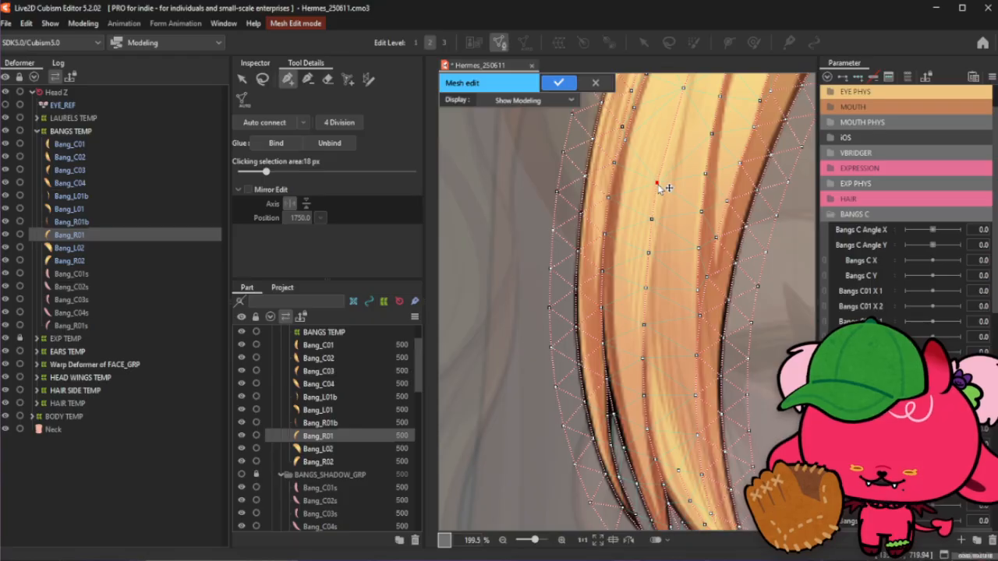
click(653, 221)
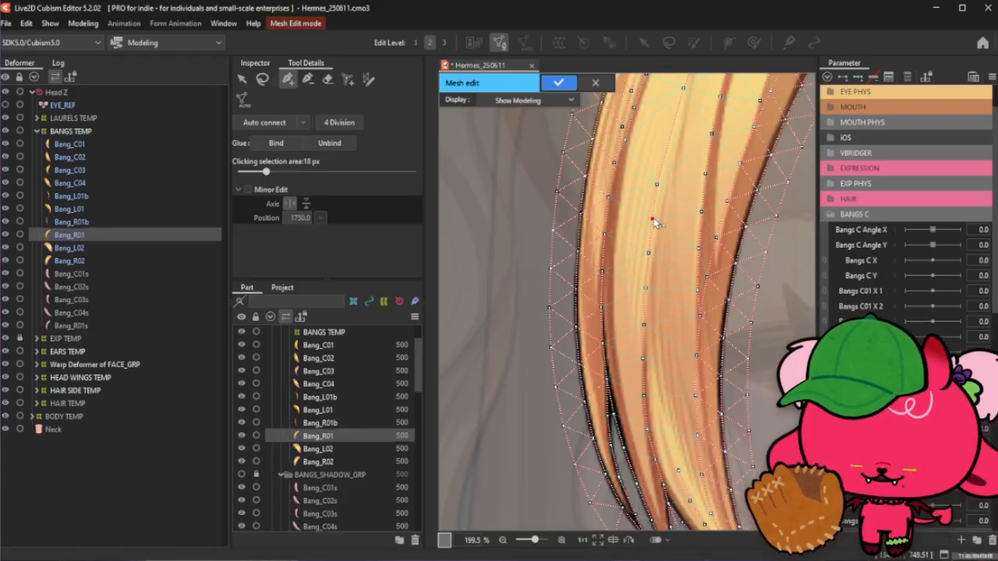
click(658, 186)
- Add and adjust vertices further up the strand's inner crease
scroll(663, 223, down, 3)
scroll(667, 167, up, 3)
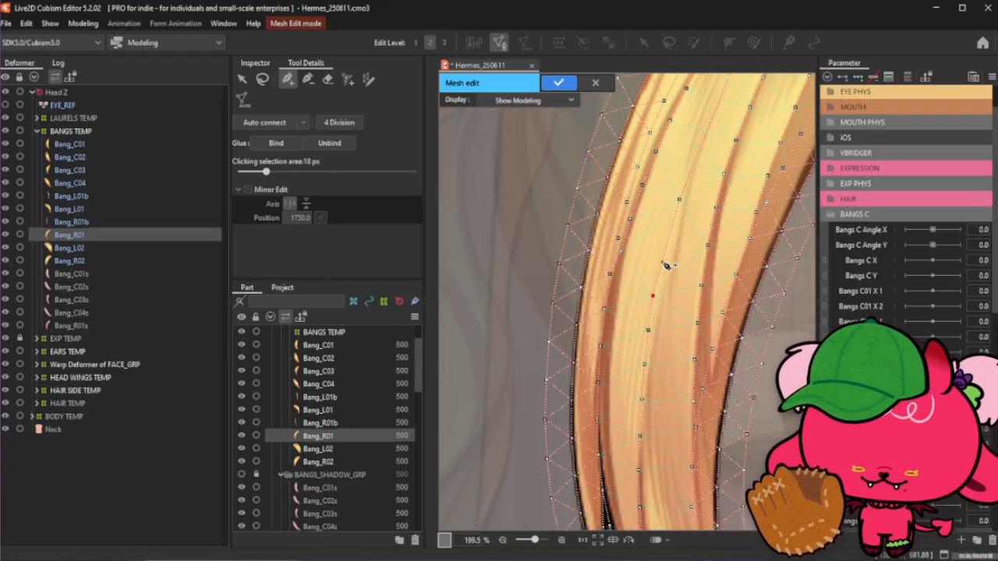
click(662, 259)
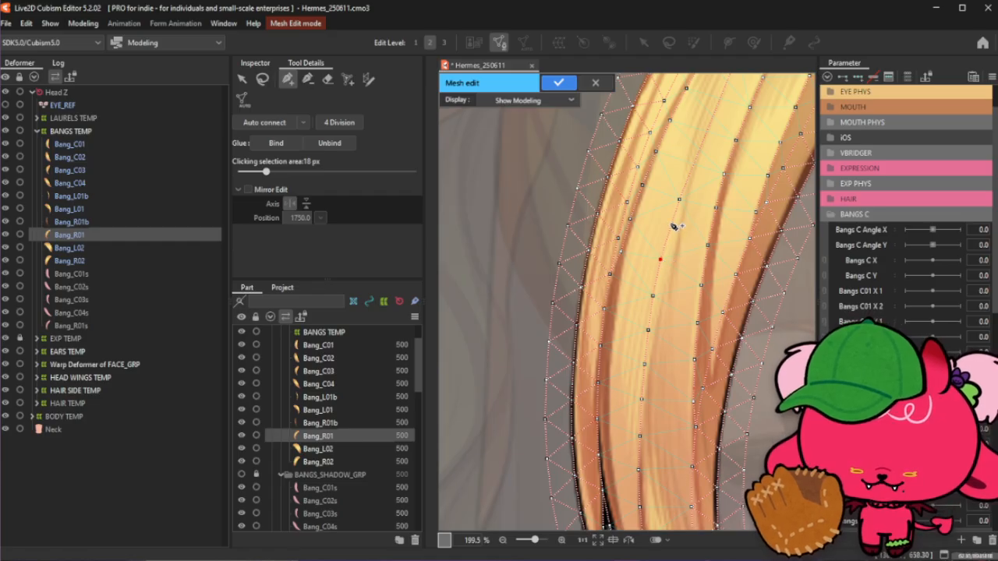
click(669, 225)
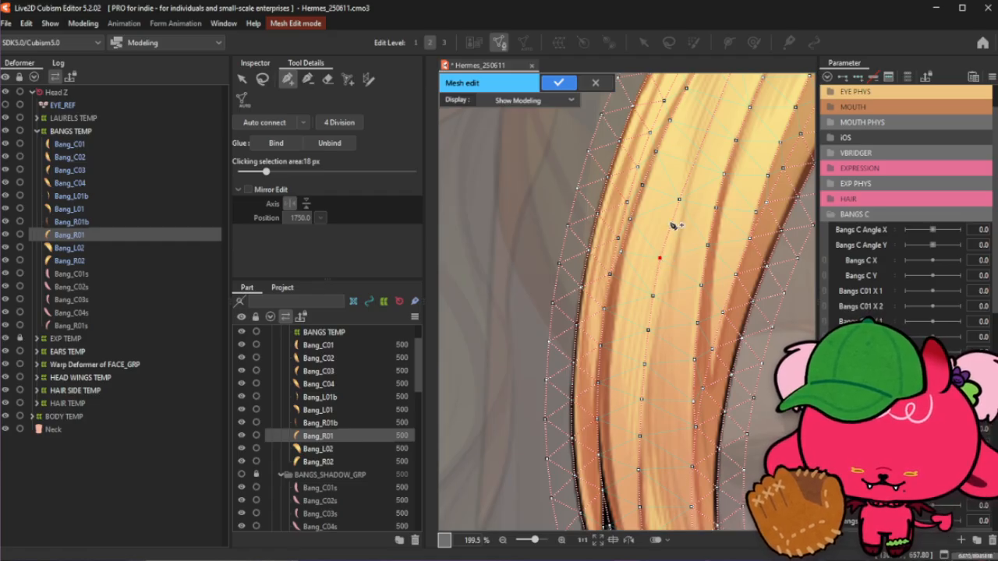
drag(679, 200, 685, 193)
click(671, 222)
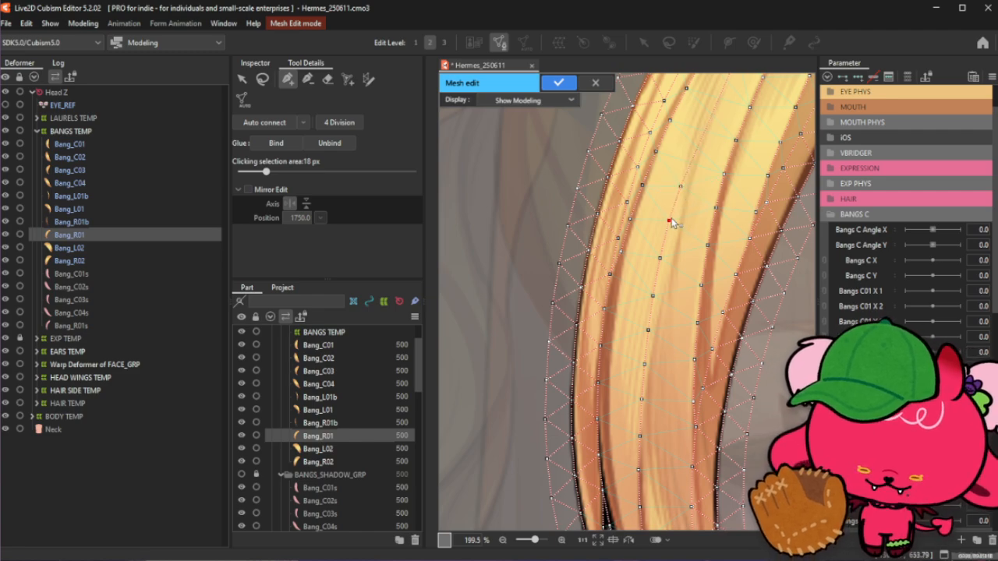
- Add connected vertices along the crease in the upper curve of Bang_R01
scroll(681, 196, down, 3)
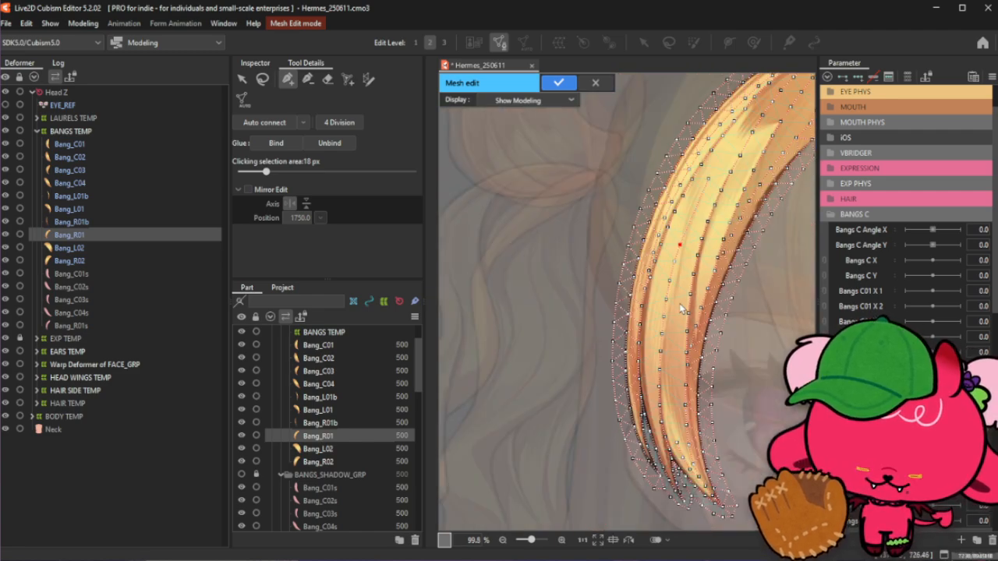
scroll(677, 301, up, 3)
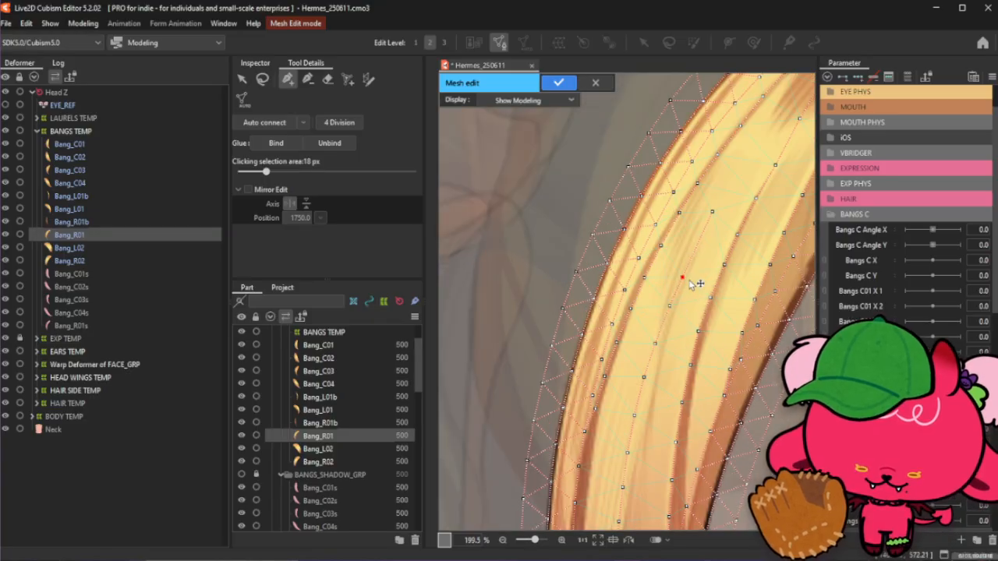
click(701, 240)
click(713, 211)
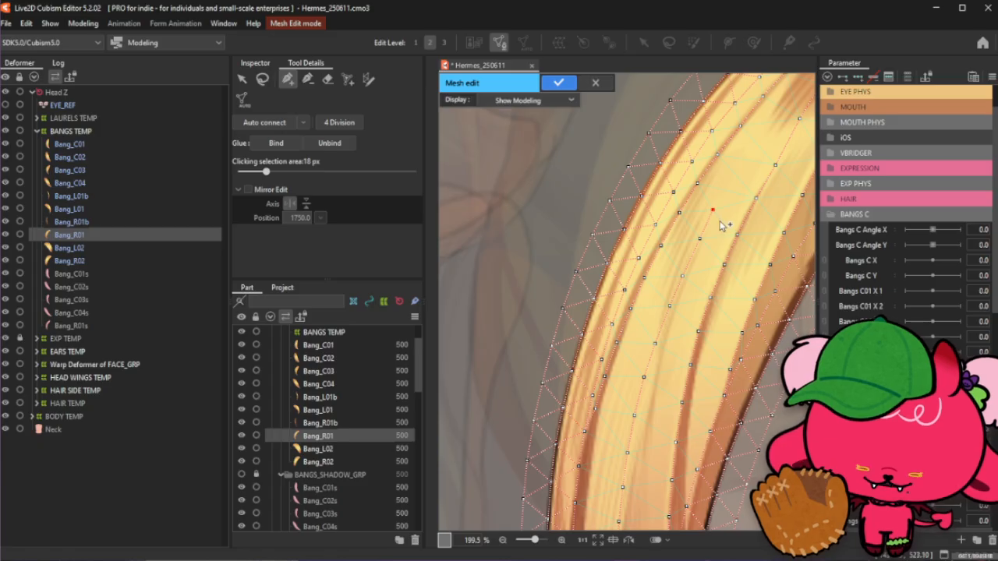
click(700, 242)
- Add, drag and connect vertices along the strand near the top of the bang's curve
scroll(702, 245, down, 3)
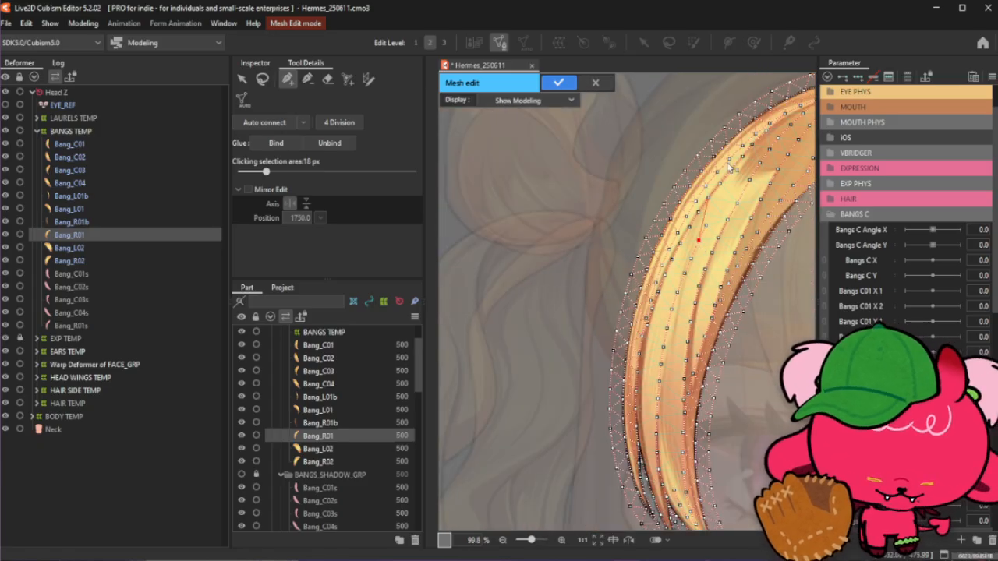
scroll(700, 282, down, 3)
scroll(742, 177, up, 3)
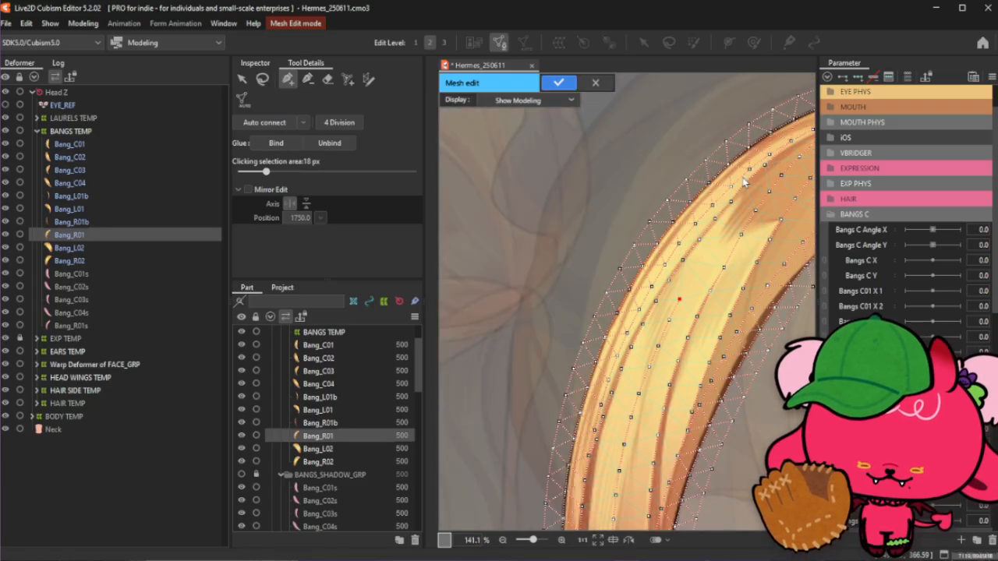
click(696, 276)
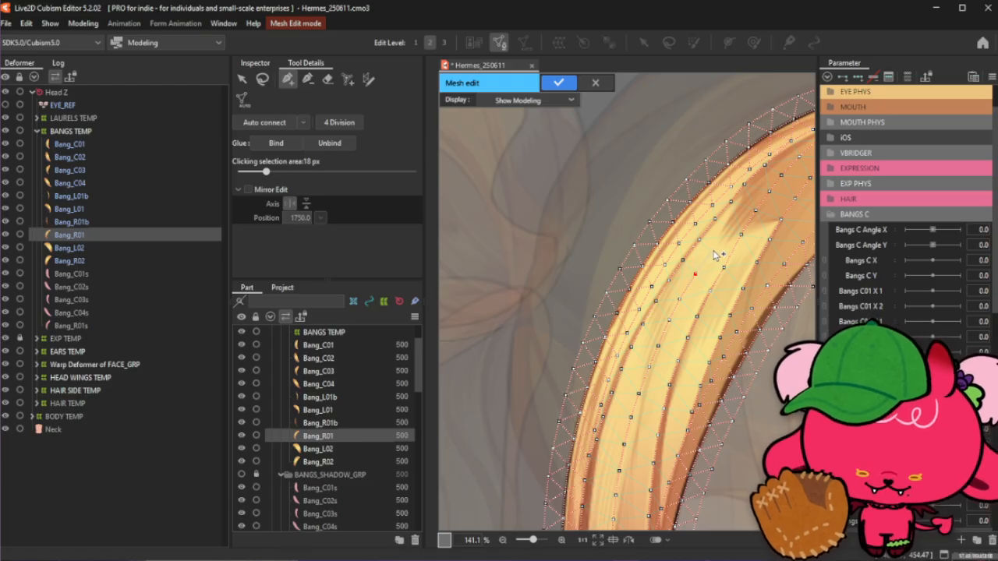
scroll(716, 255, up, 3)
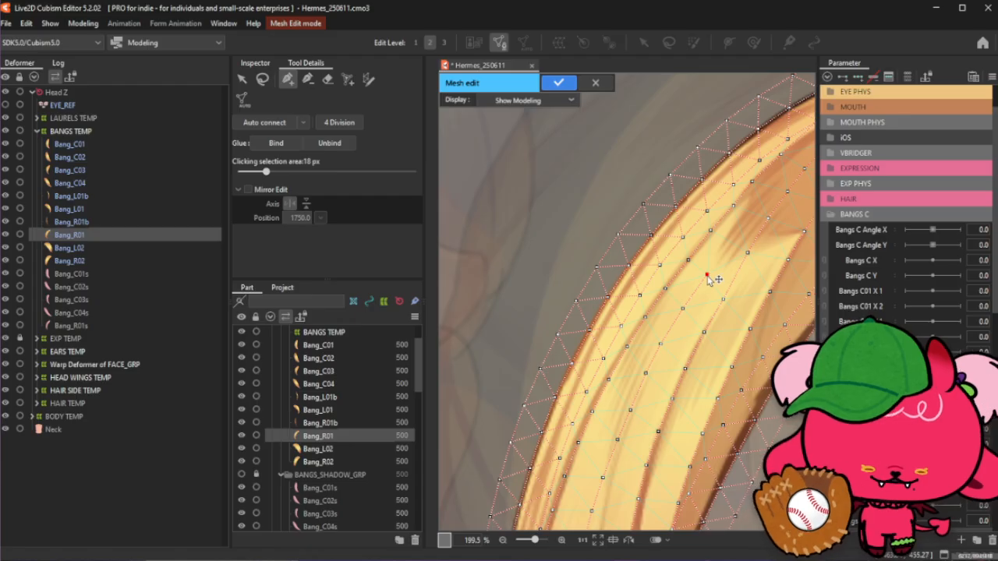
drag(706, 280, 723, 257)
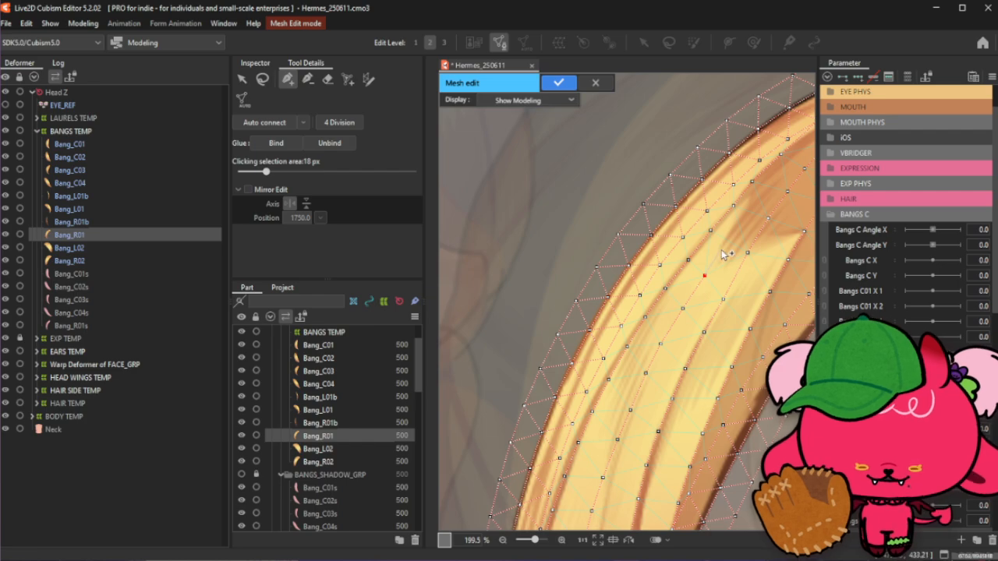
click(719, 254)
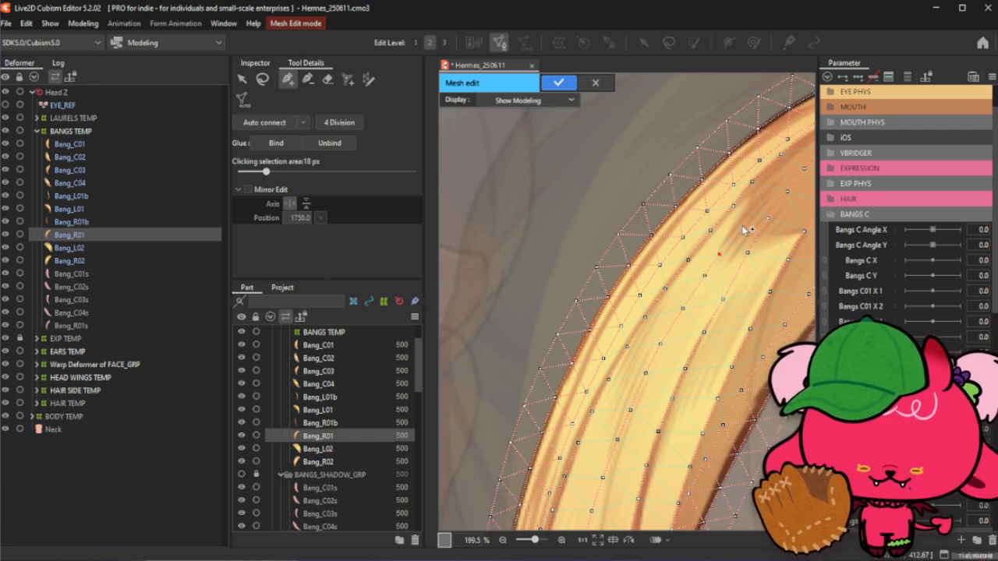
click(764, 198)
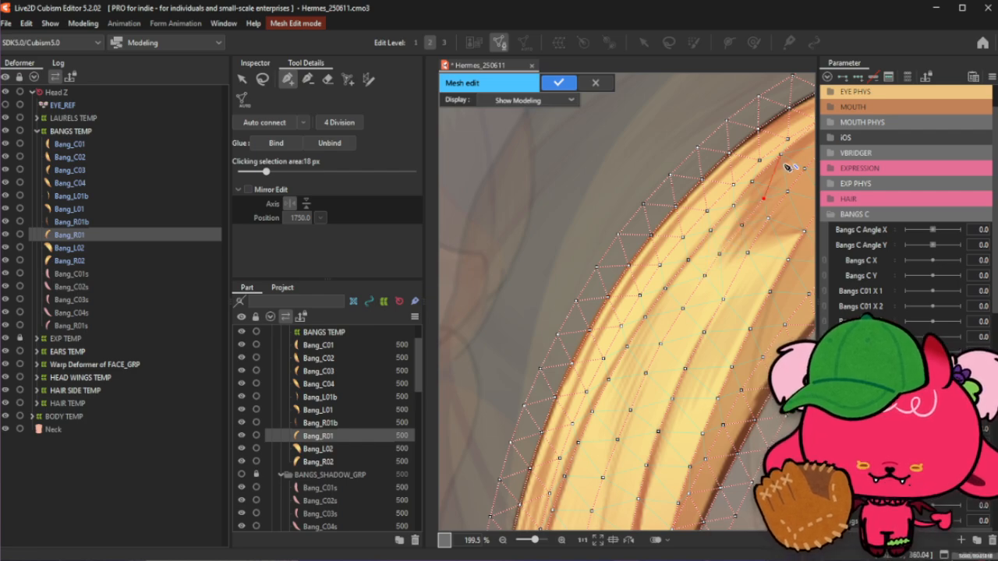
scroll(787, 167, down, 3)
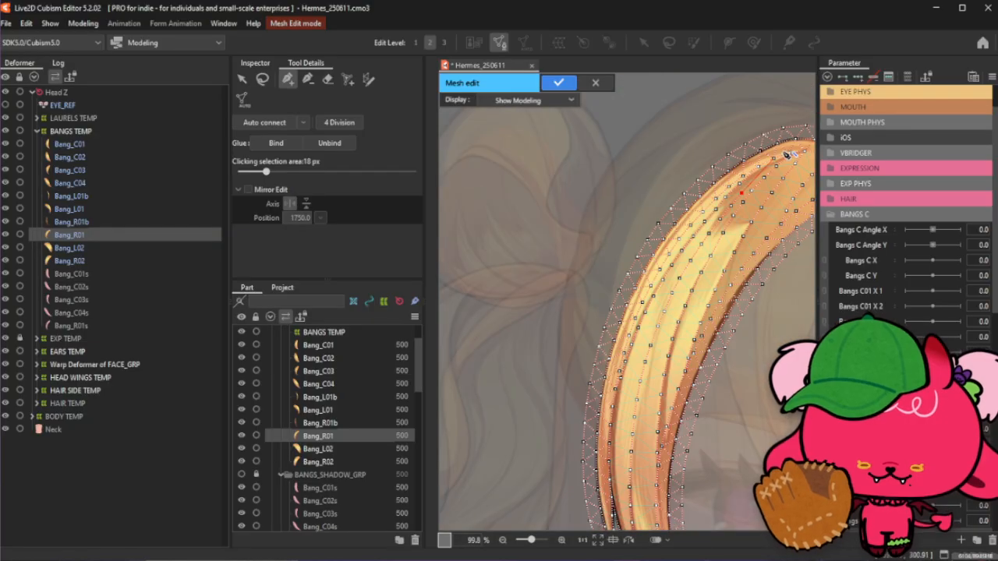
- Add and connect a vertex along the strand near the top of the bang's curve
scroll(787, 155, up, 3)
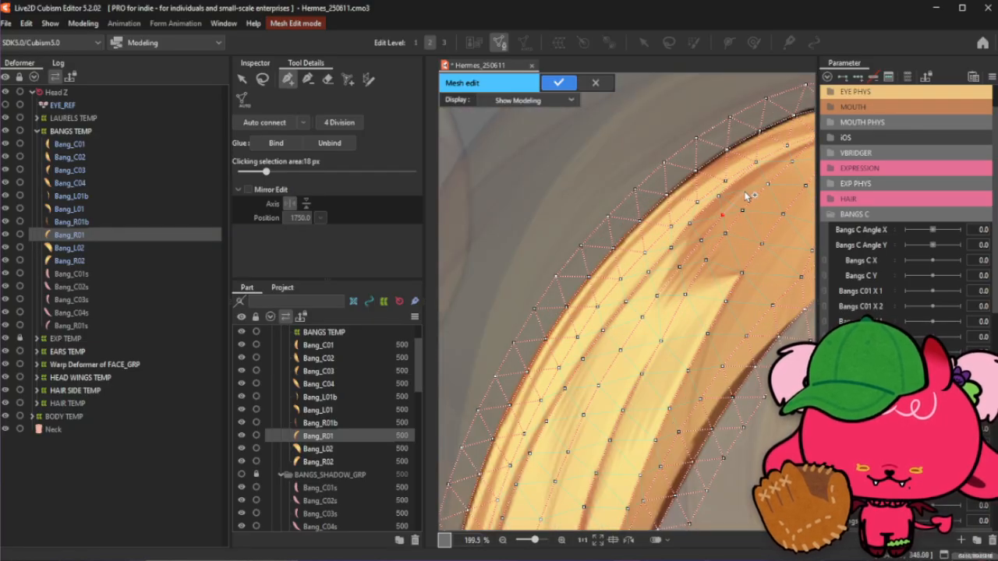
click(744, 192)
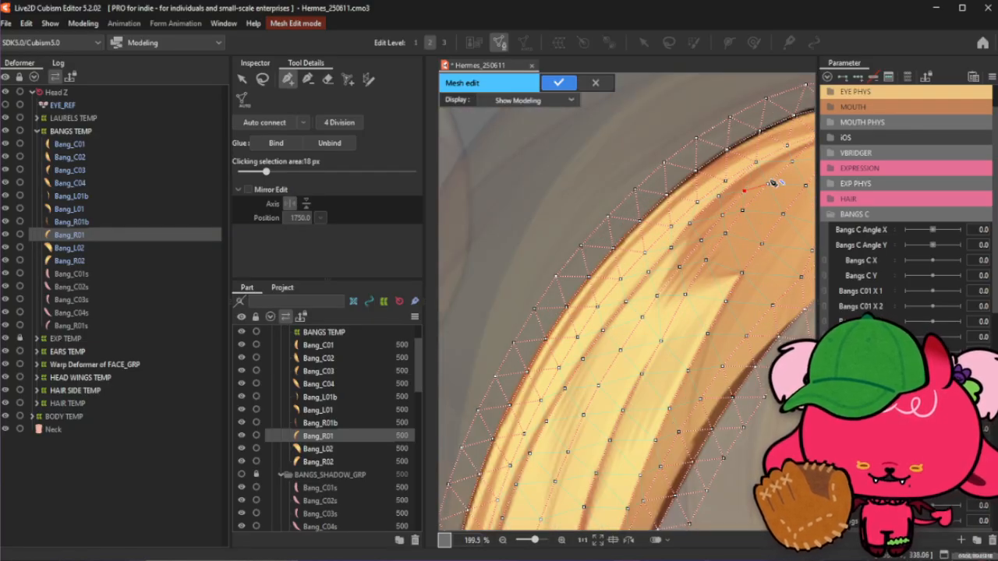
click(768, 184)
- Add a vertex low on the strand's centre line and drag it into place
scroll(727, 193, down, 4)
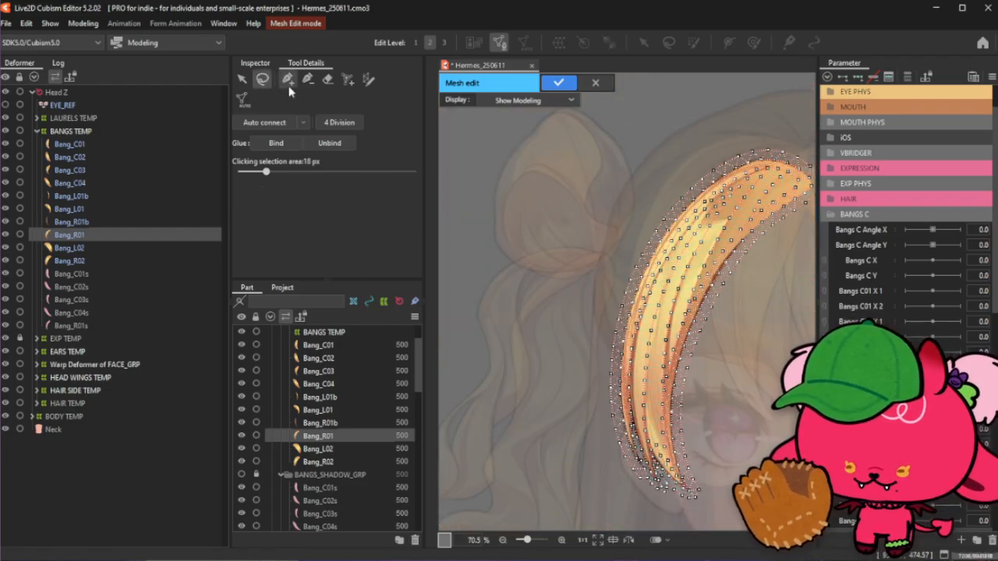
scroll(660, 454, up, 2)
scroll(661, 454, up, 2)
scroll(663, 445, up, 2)
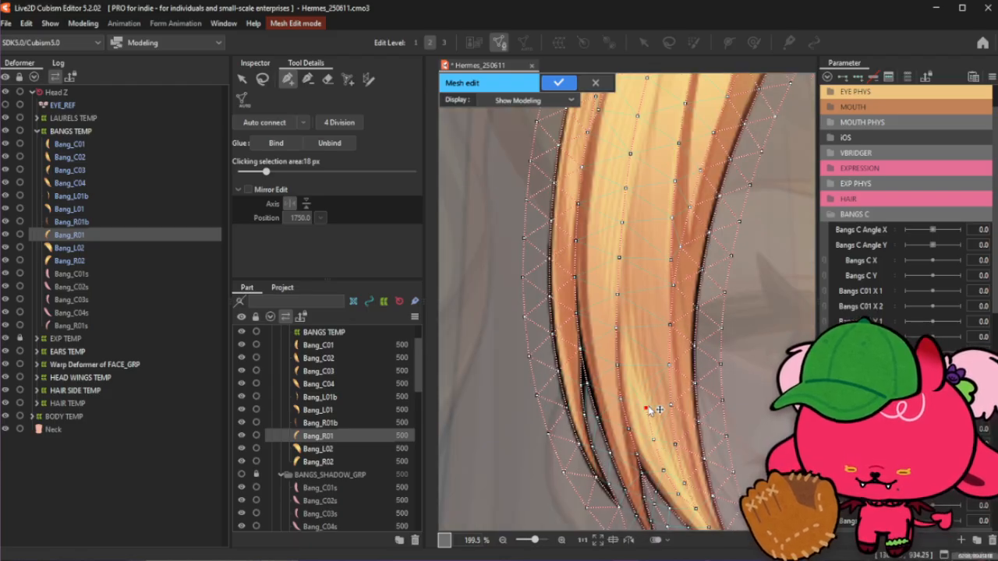
click(645, 379)
drag(646, 408, 644, 350)
click(644, 380)
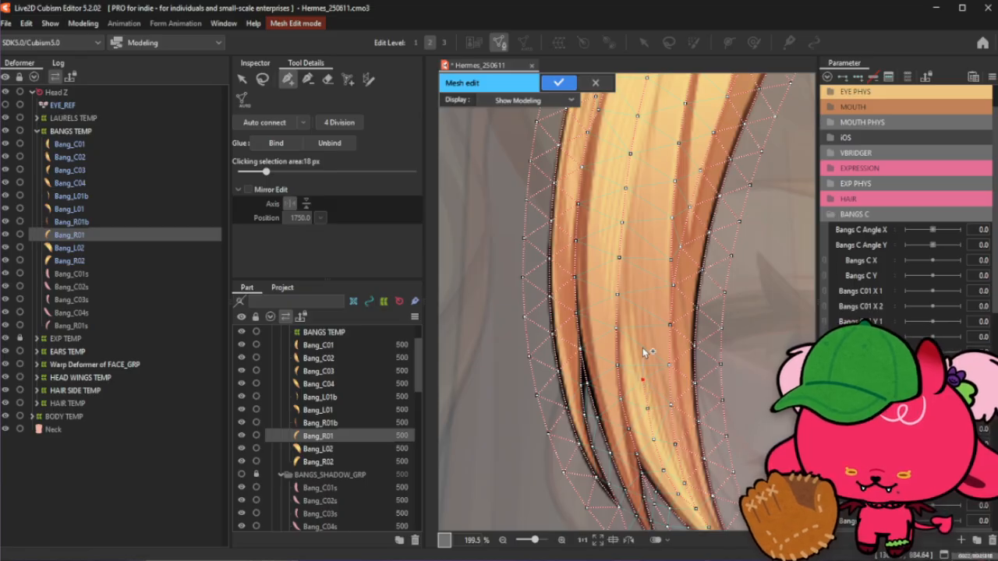
- Add connected vertices up the centre line of the lower strand
click(645, 309)
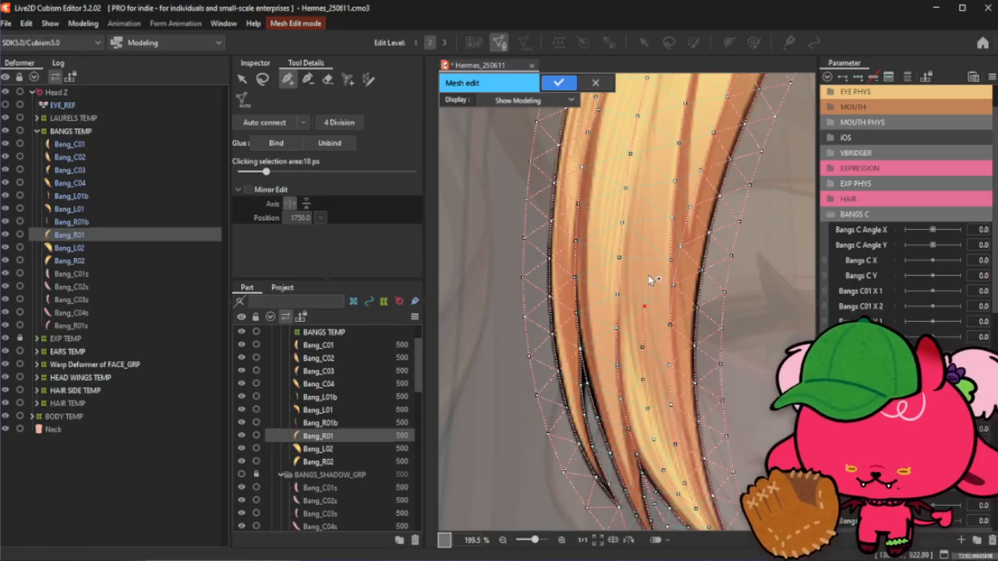
click(649, 276)
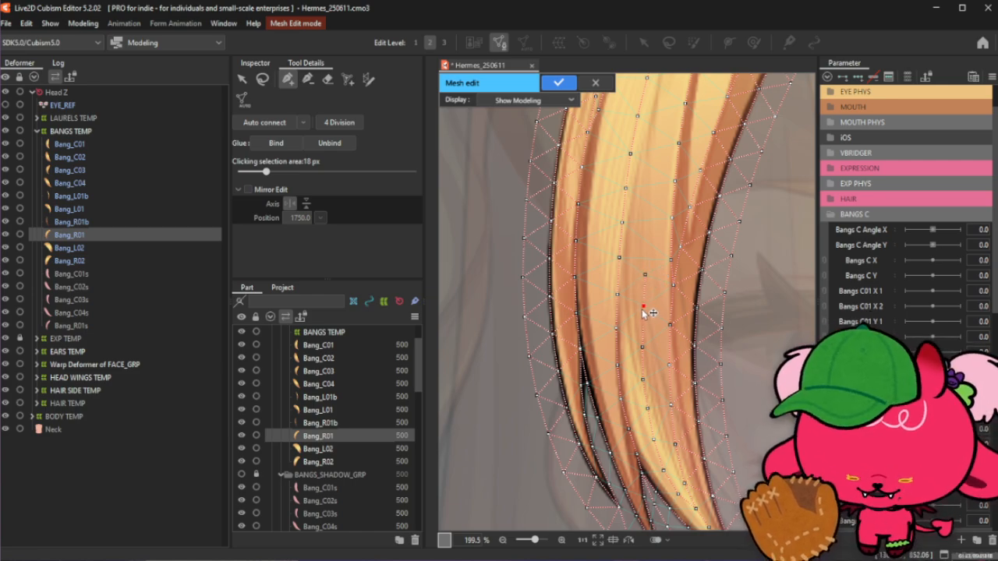
click(647, 276)
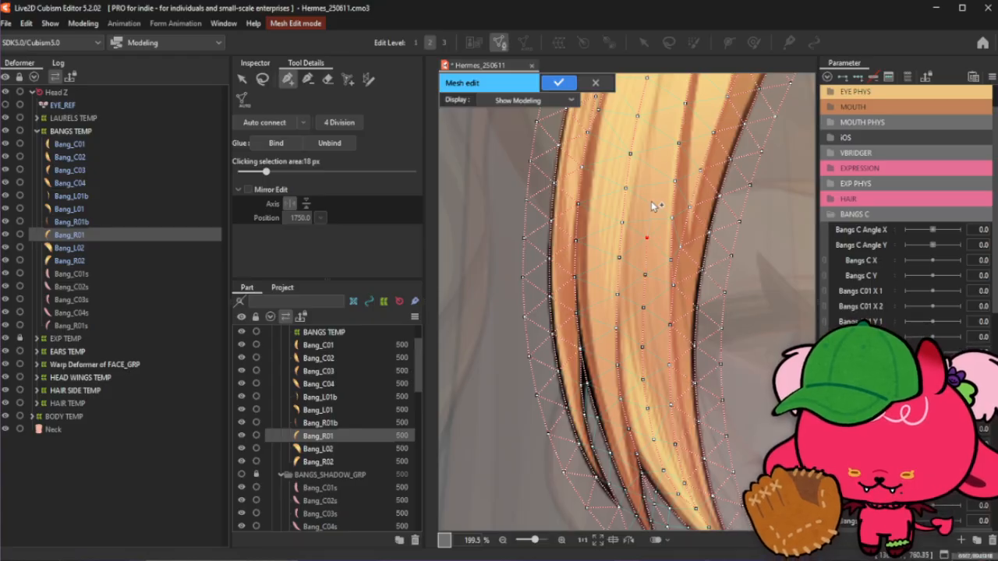
click(660, 163)
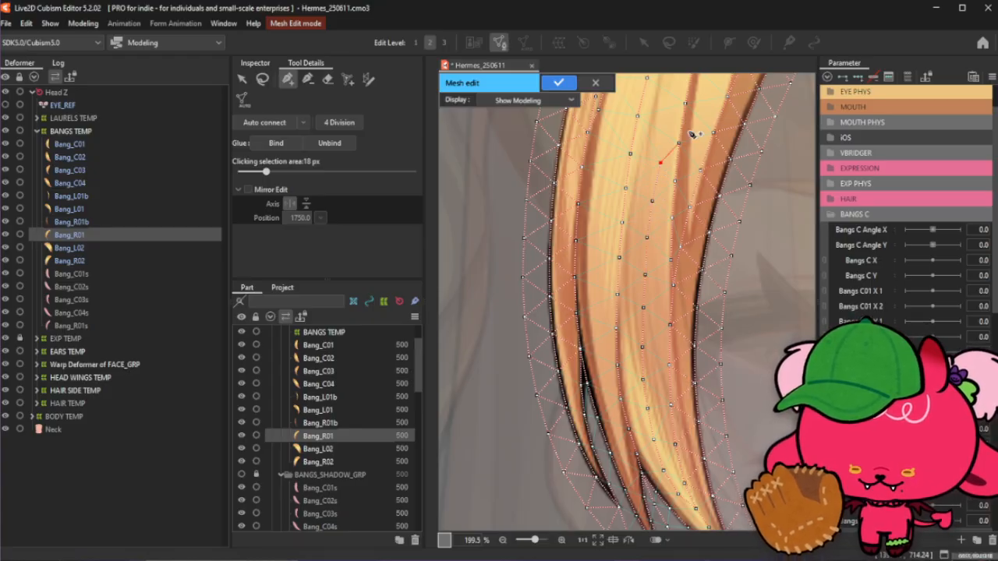
click(669, 123)
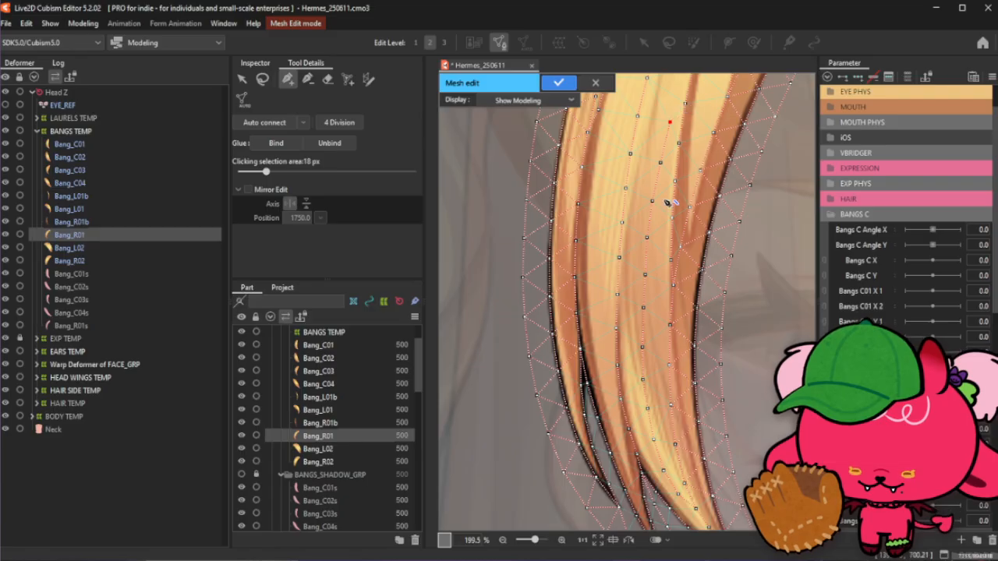
- Add and reposition vertices along the middle of the strand's centre line
scroll(655, 302, up, 3)
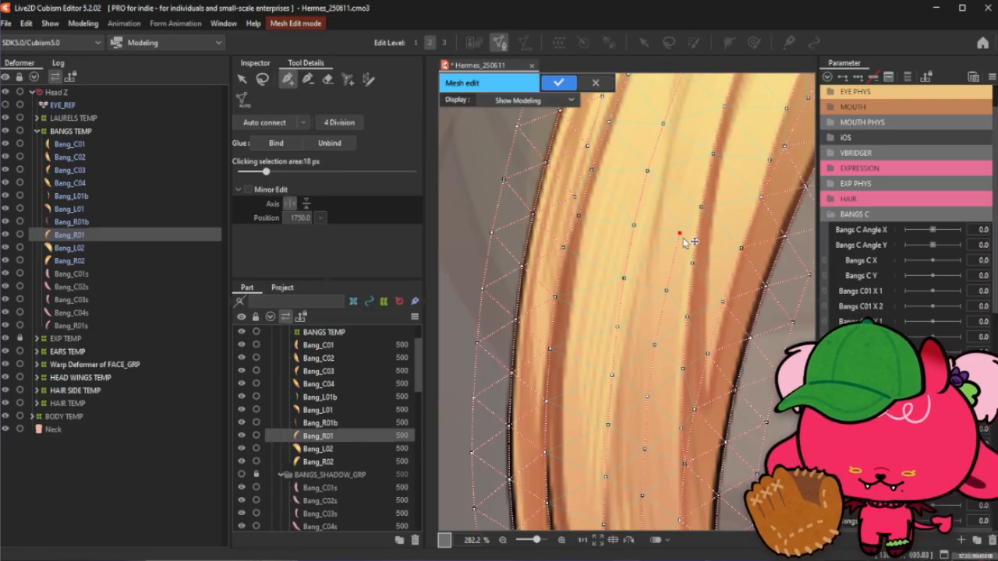
scroll(683, 241, down, 3)
key(b)
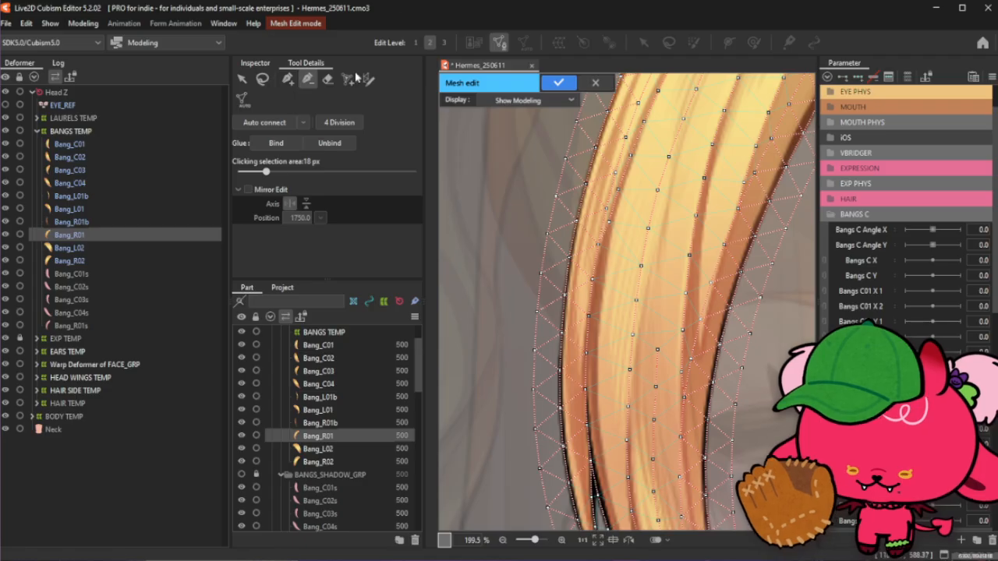
click(287, 79)
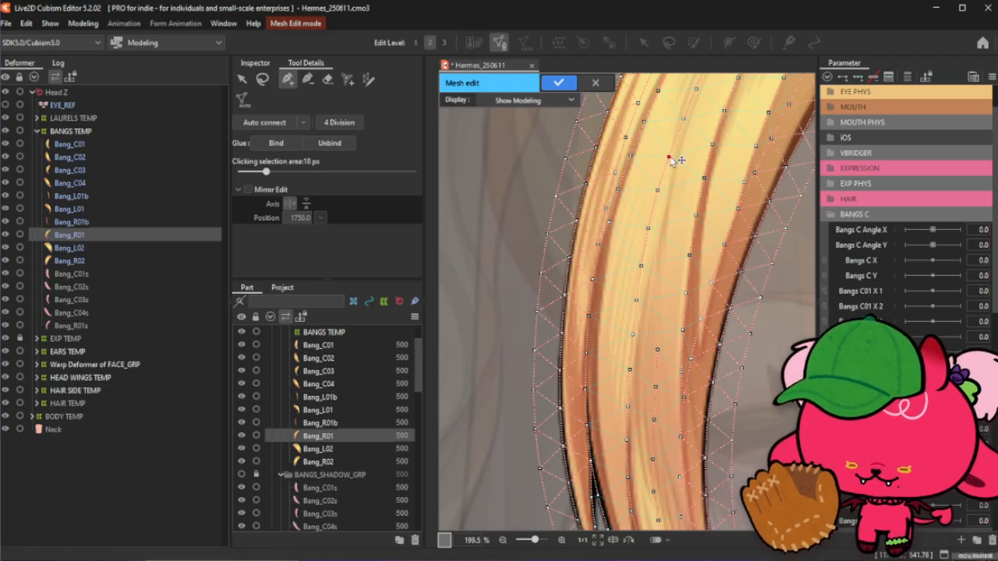
scroll(670, 183, up, 3)
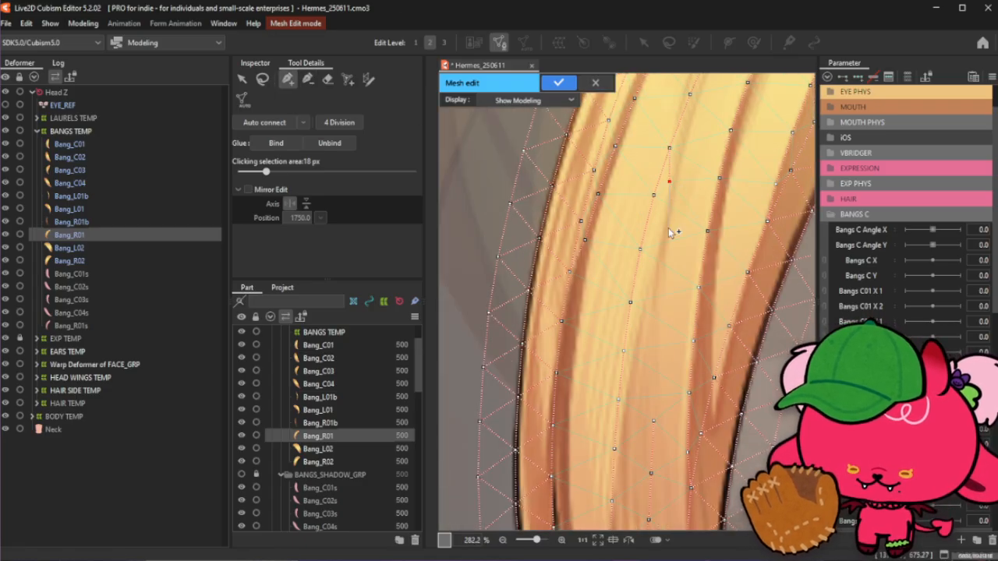
click(668, 230)
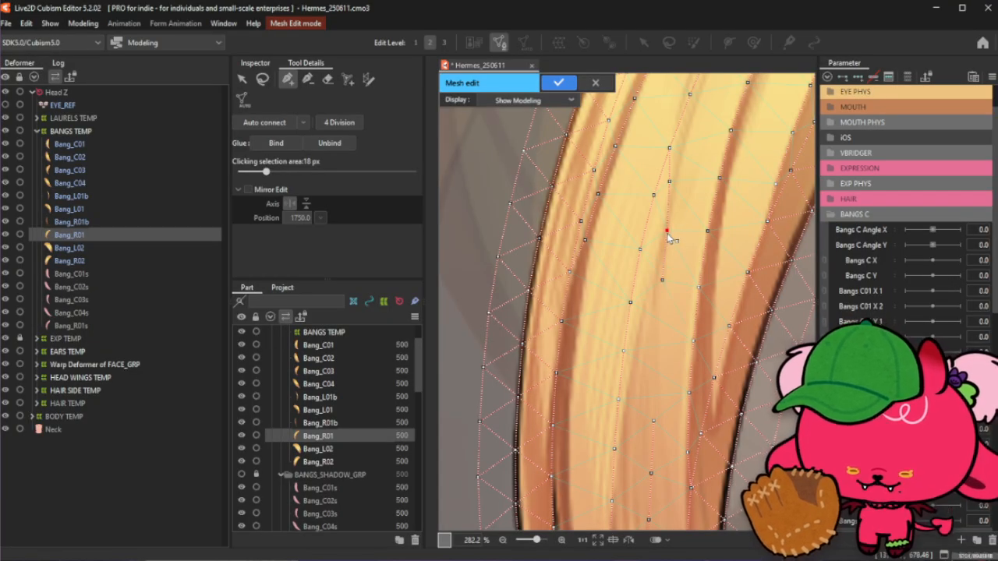
click(662, 279)
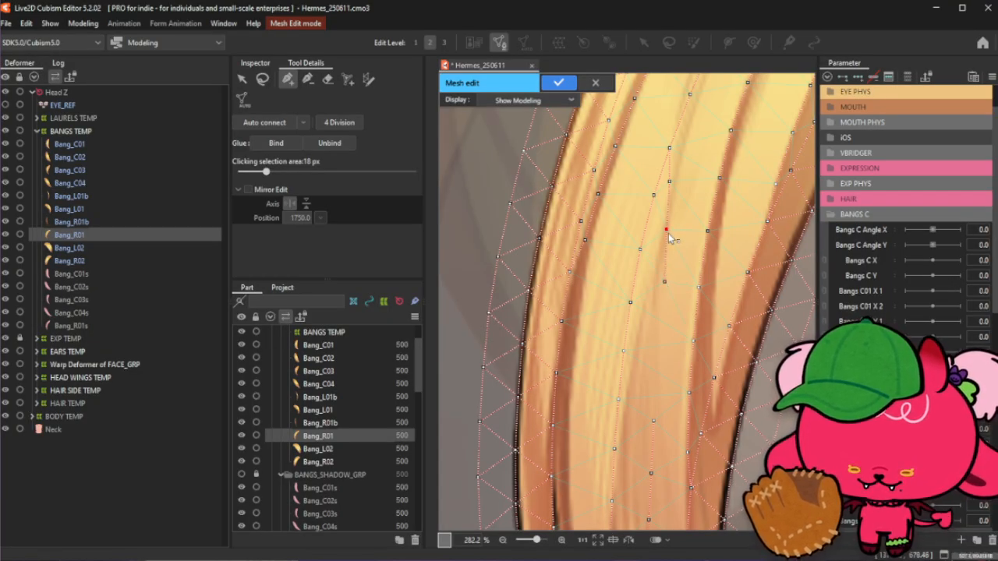
click(663, 284)
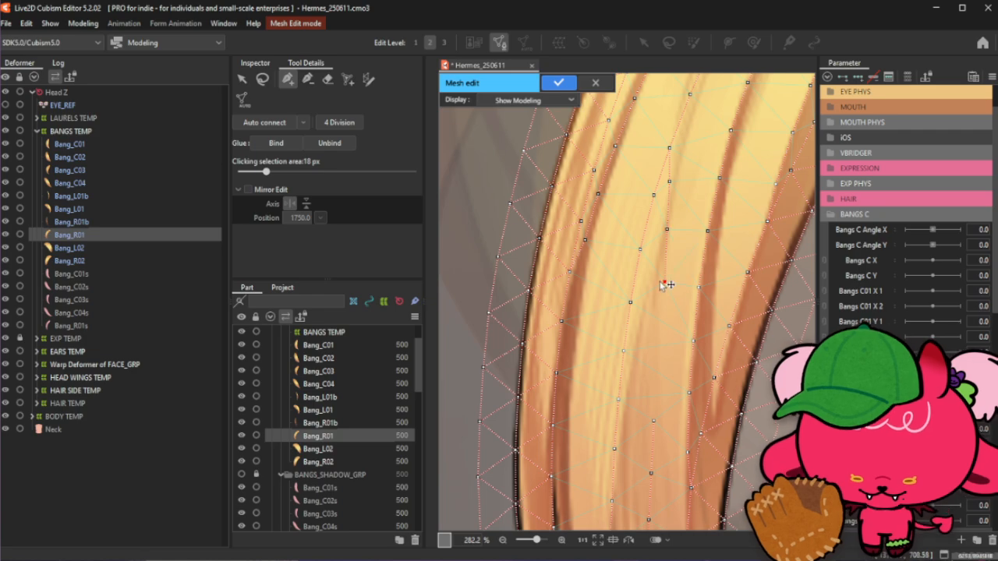
click(661, 321)
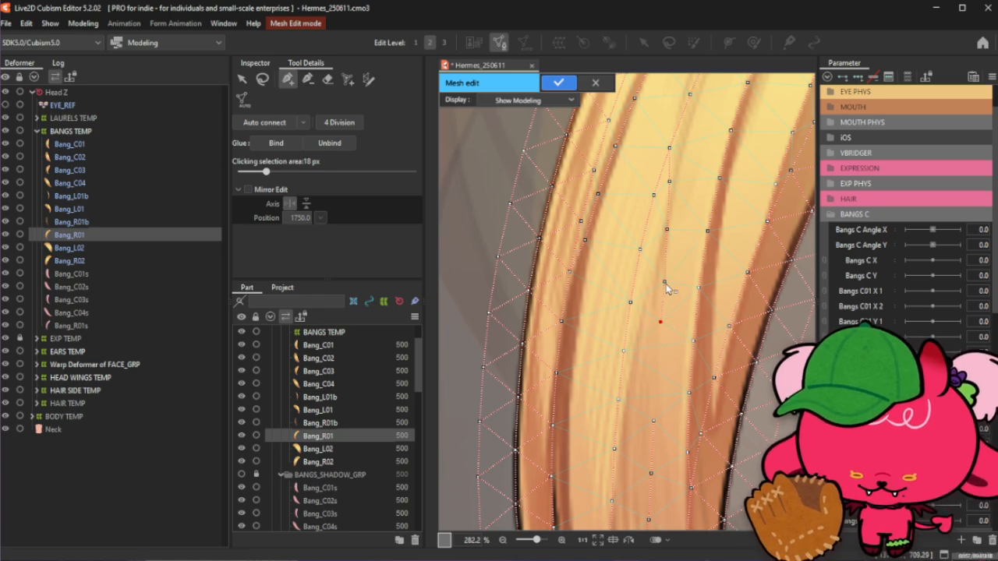
click(664, 283)
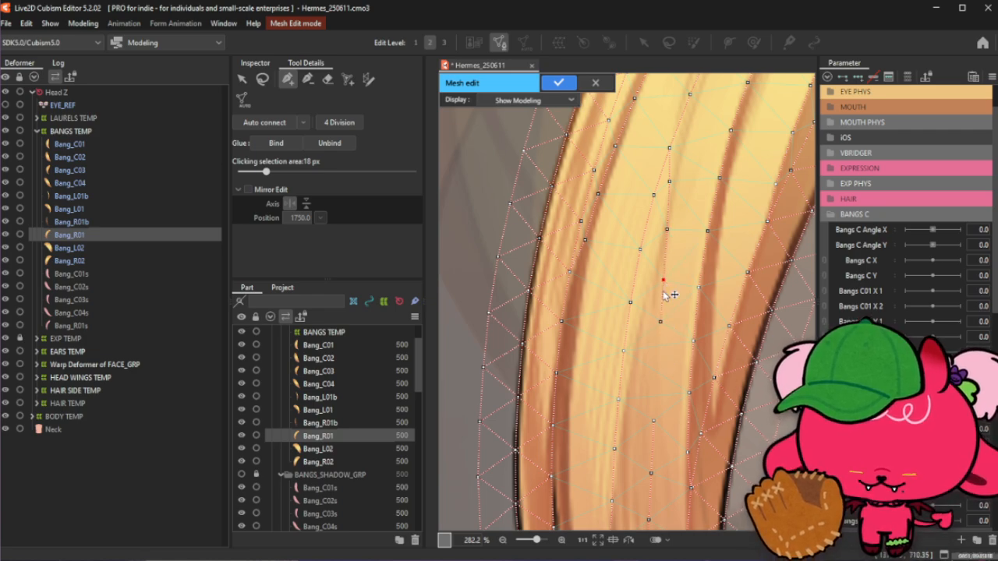
click(661, 320)
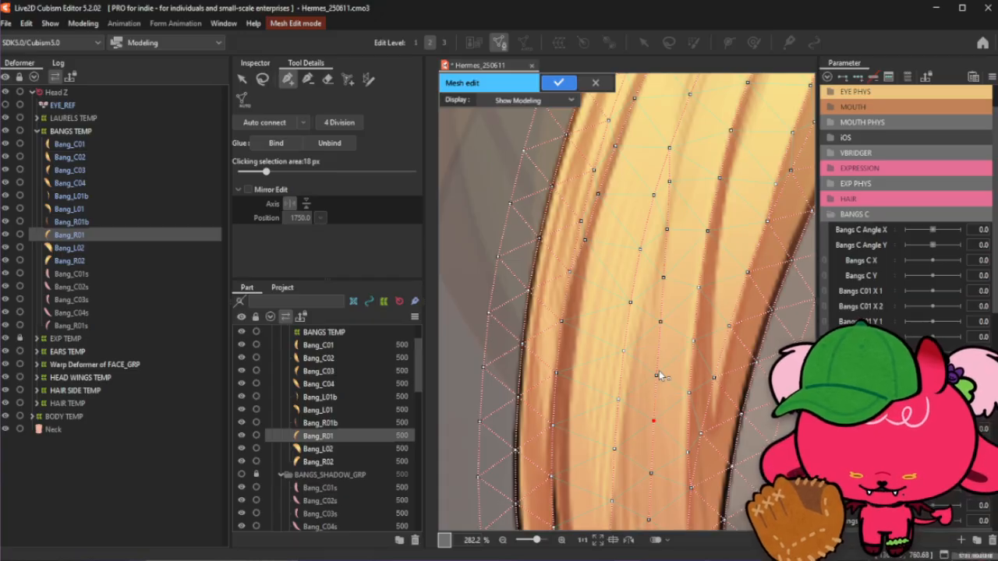
click(657, 377)
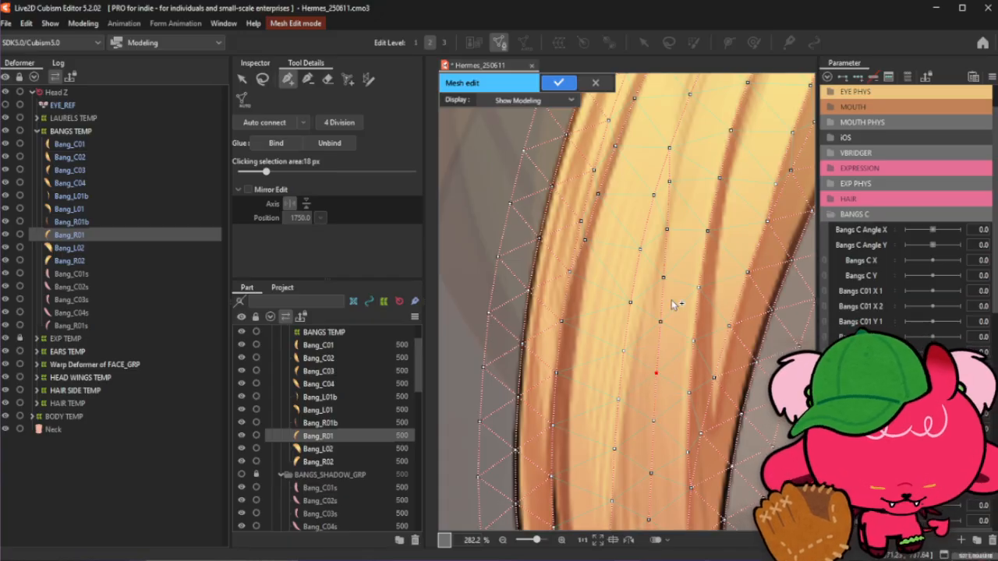
- Review the whole Bang_R01 mesh and the lower strand tips
scroll(669, 322, down, 2)
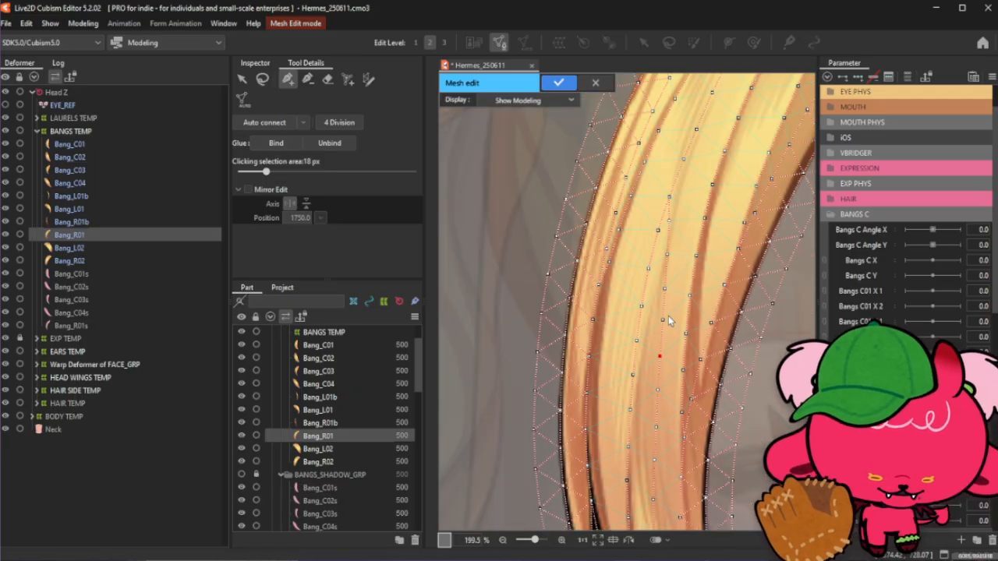
scroll(668, 326, down, 2)
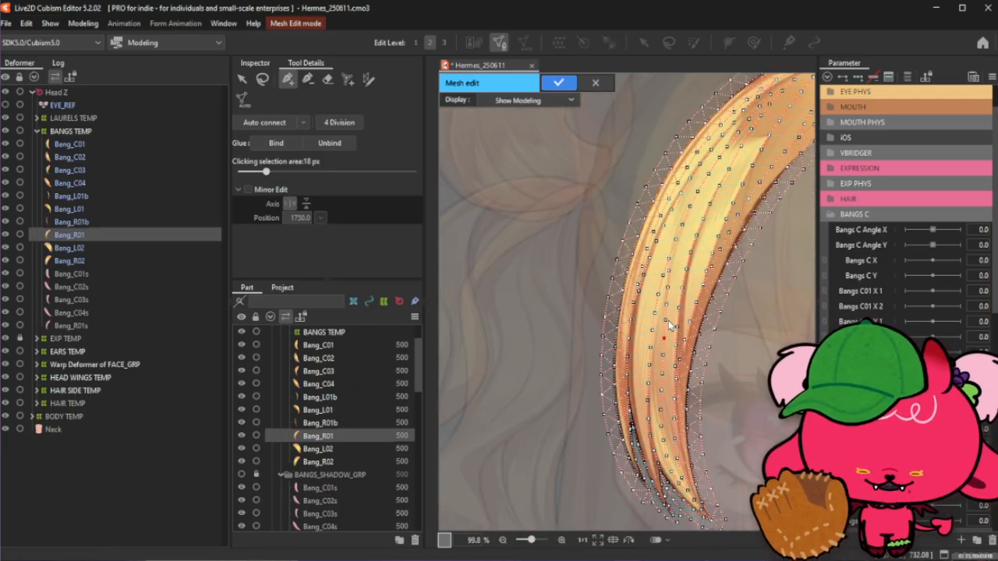
scroll(669, 322, down, 1)
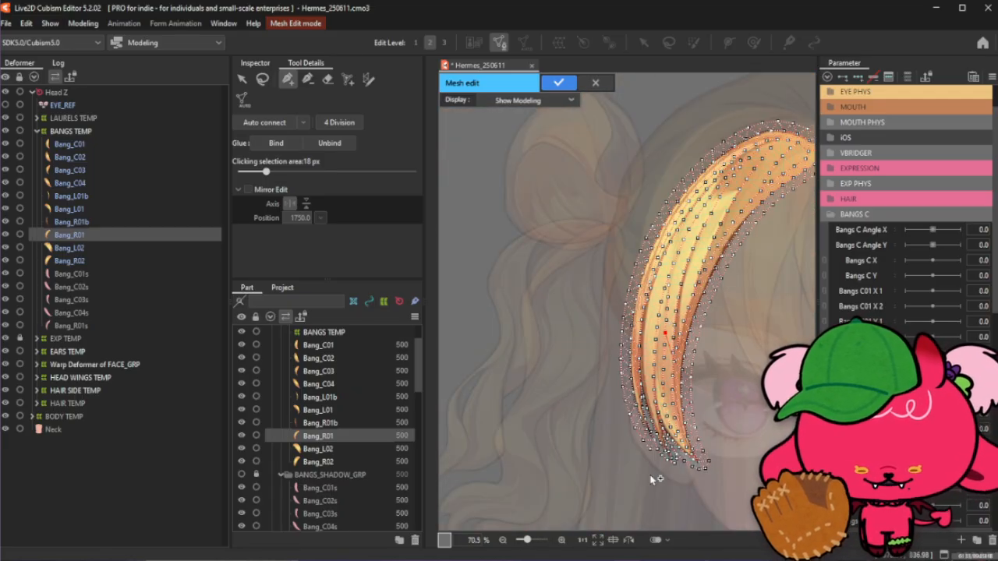
scroll(652, 477, up, 1)
scroll(659, 429, down, 1)
scroll(659, 429, up, 1)
scroll(660, 434, up, 2)
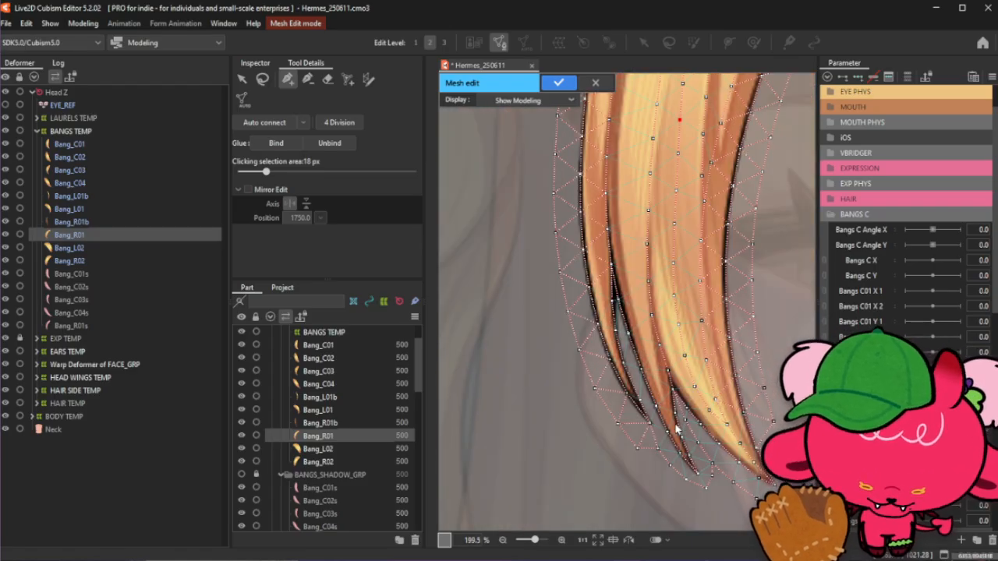
- Add vertices along the inner edge of the lower strand tip
click(308, 79)
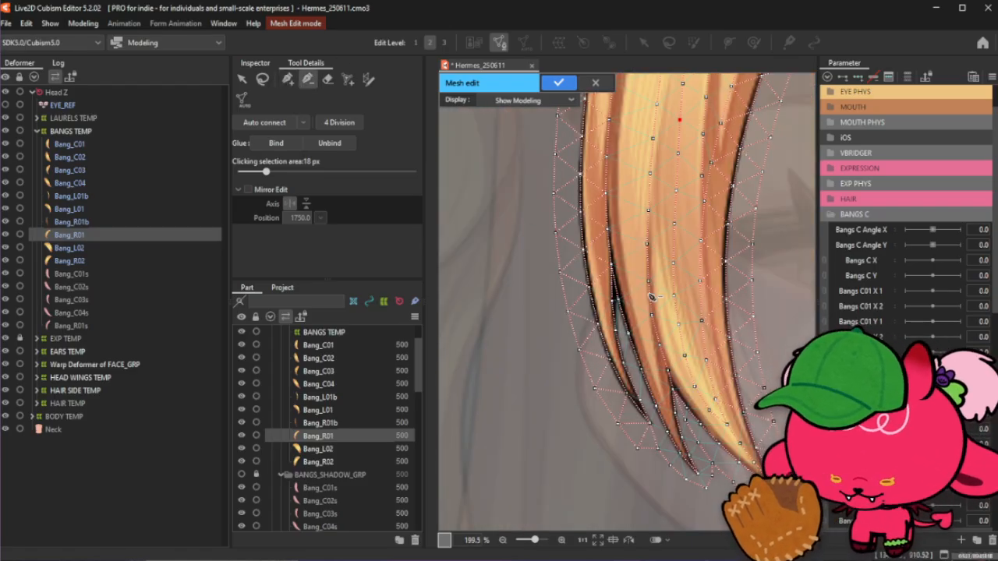
scroll(652, 297, up, 1)
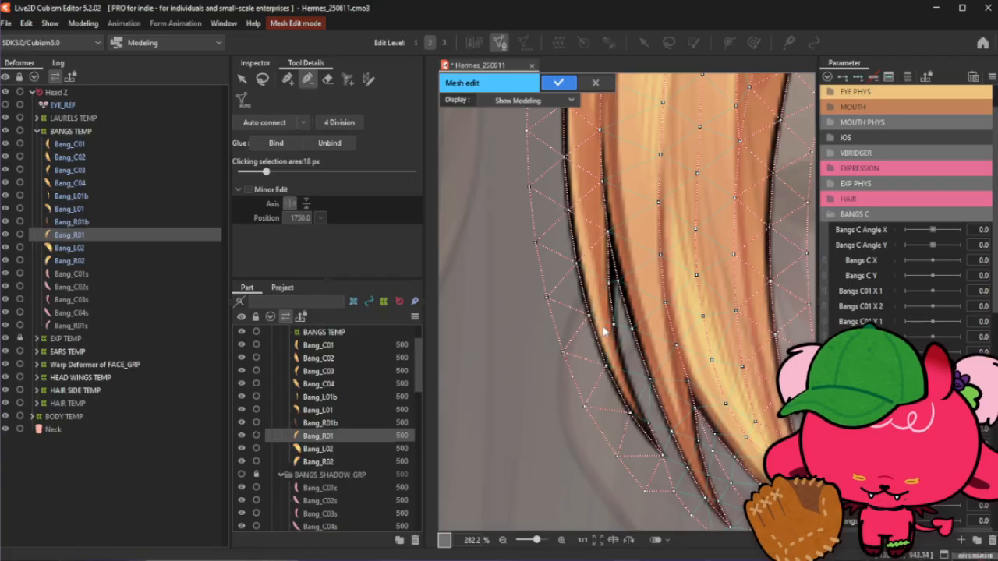
click(288, 79)
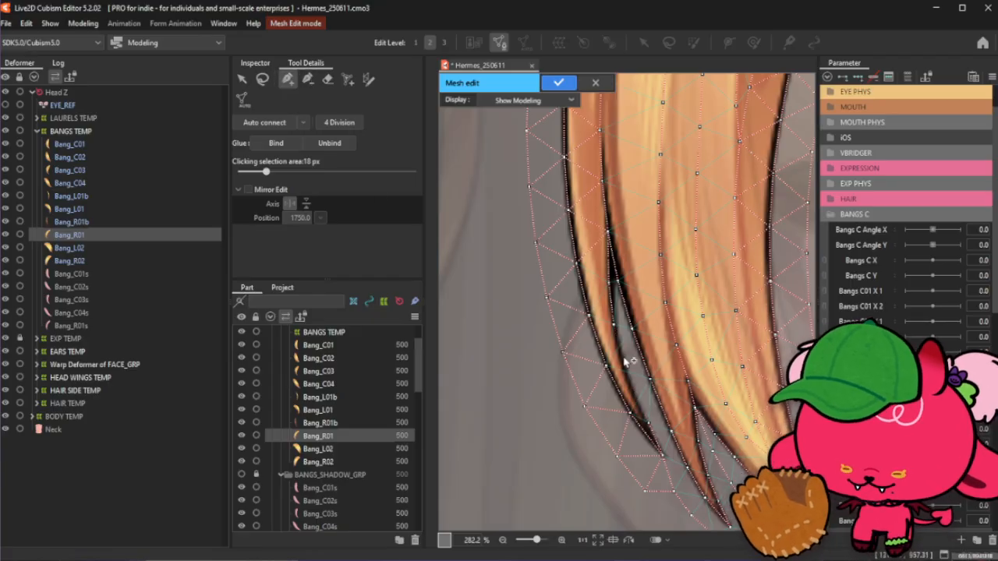
click(649, 425)
click(635, 394)
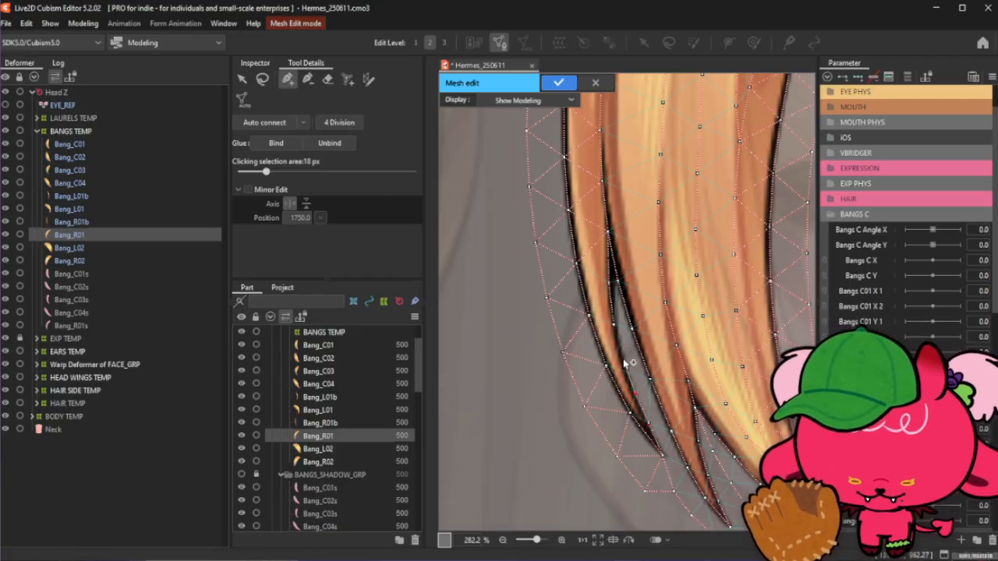
click(613, 322)
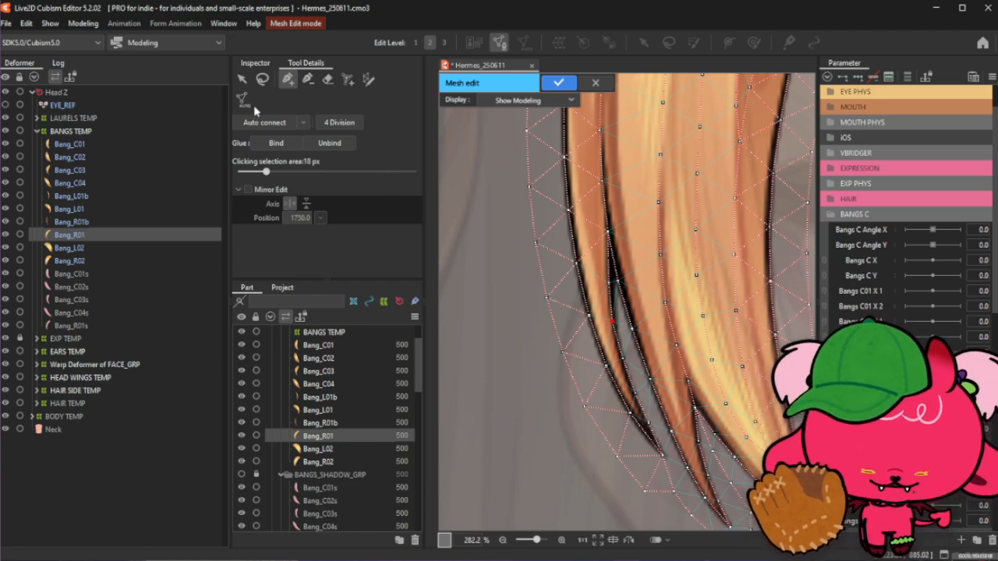
- Draw a stroke along the inner edge of the lower strand to place vertices there
click(308, 79)
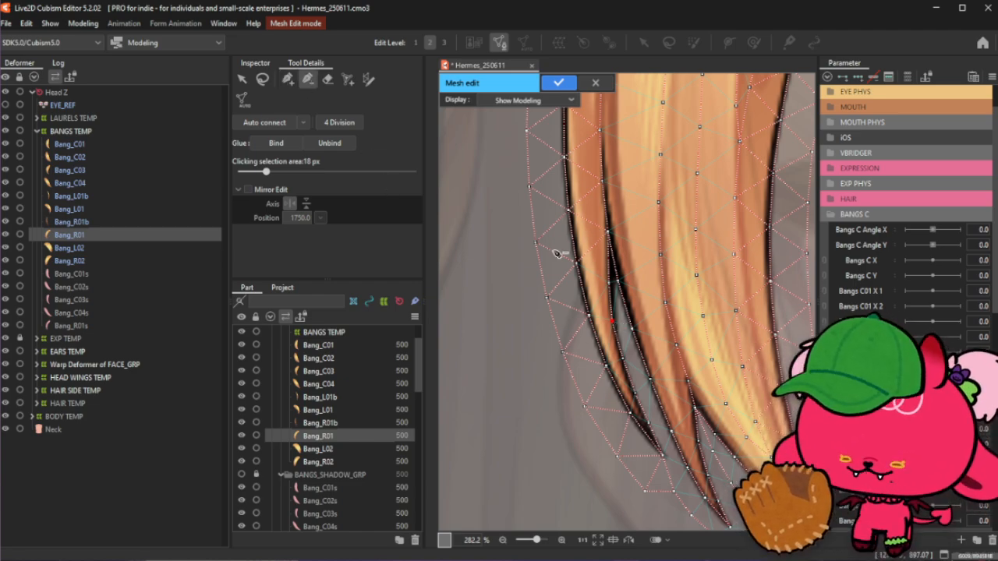
click(636, 334)
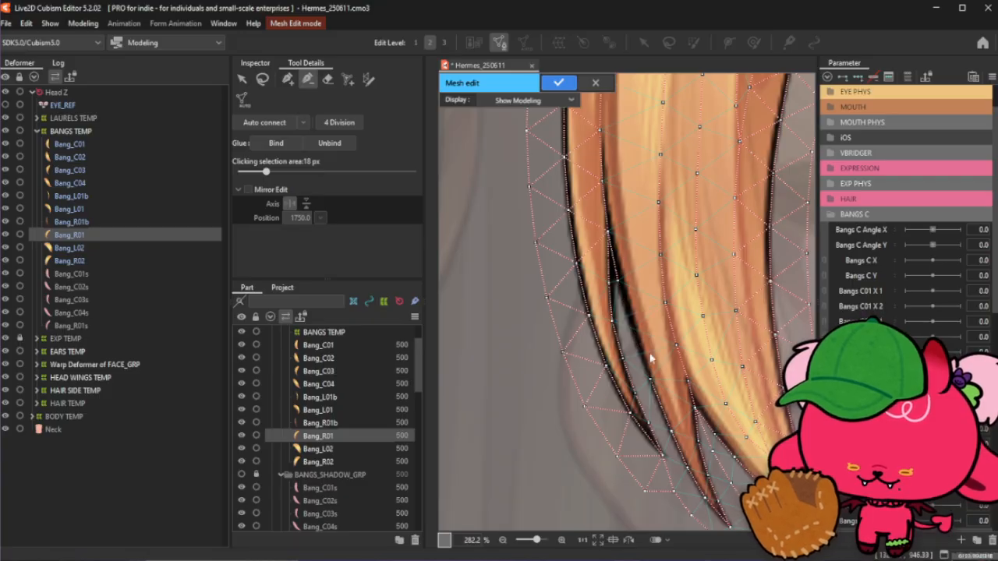
click(652, 382)
click(288, 79)
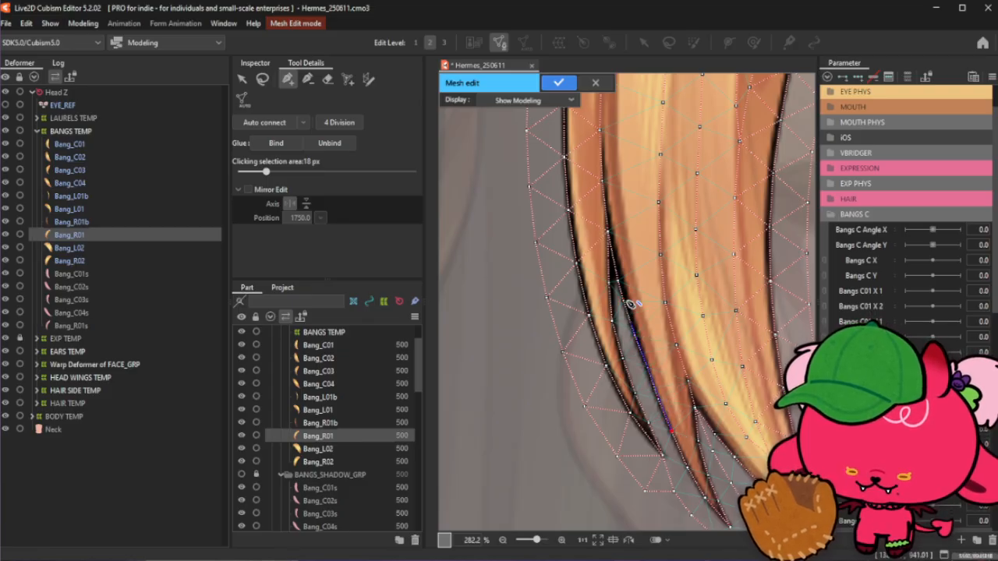
scroll(668, 413, down, 5)
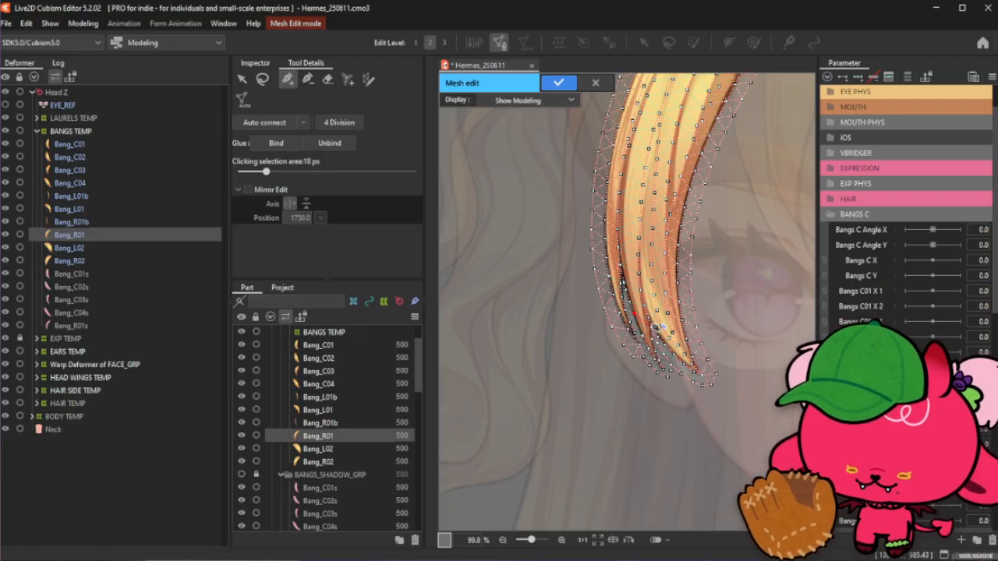
scroll(639, 320, up, 3)
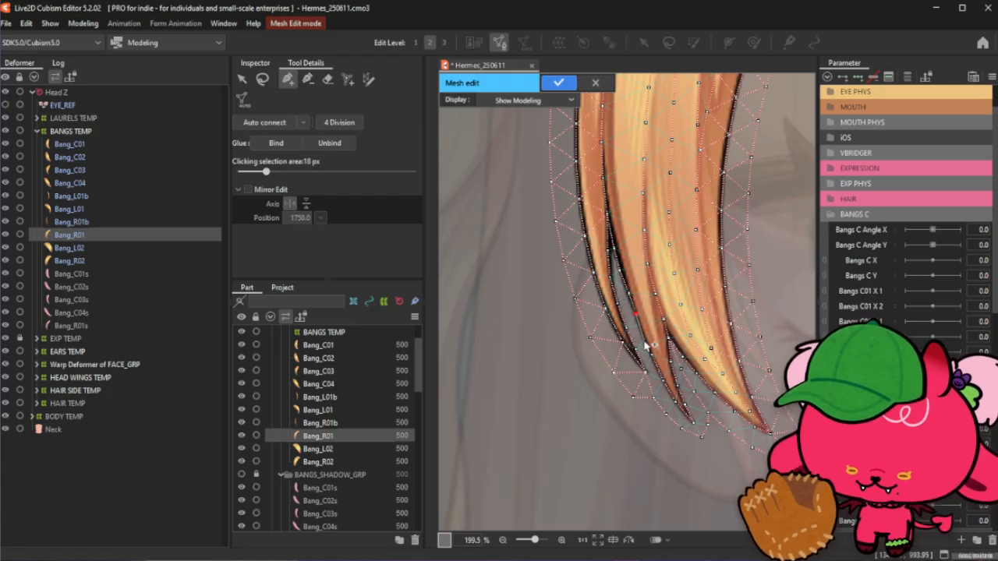
- Apply the edited Bang_R01 mesh and leave mesh editing
scroll(654, 360, down, 8)
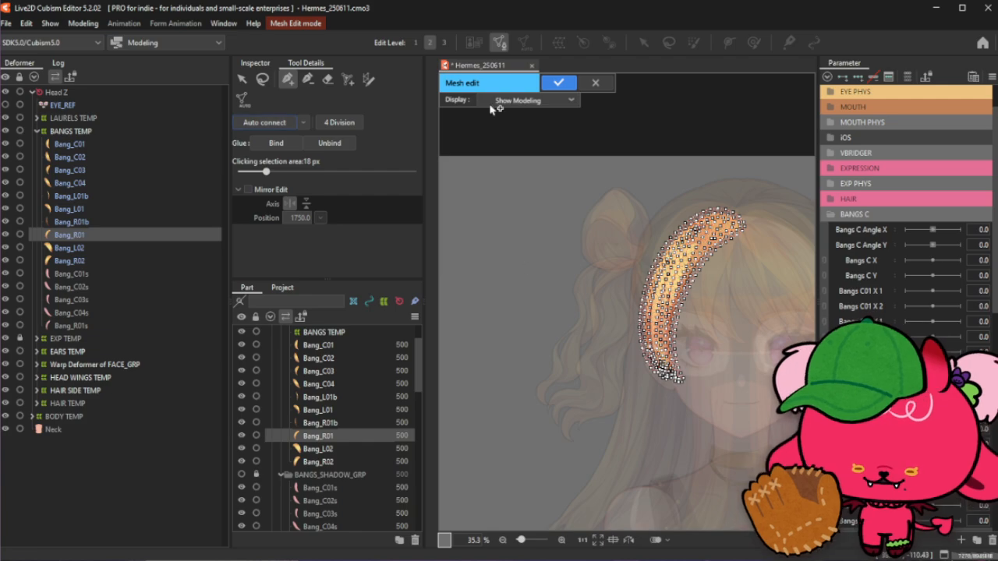
click(558, 83)
scroll(626, 242, down, 2)
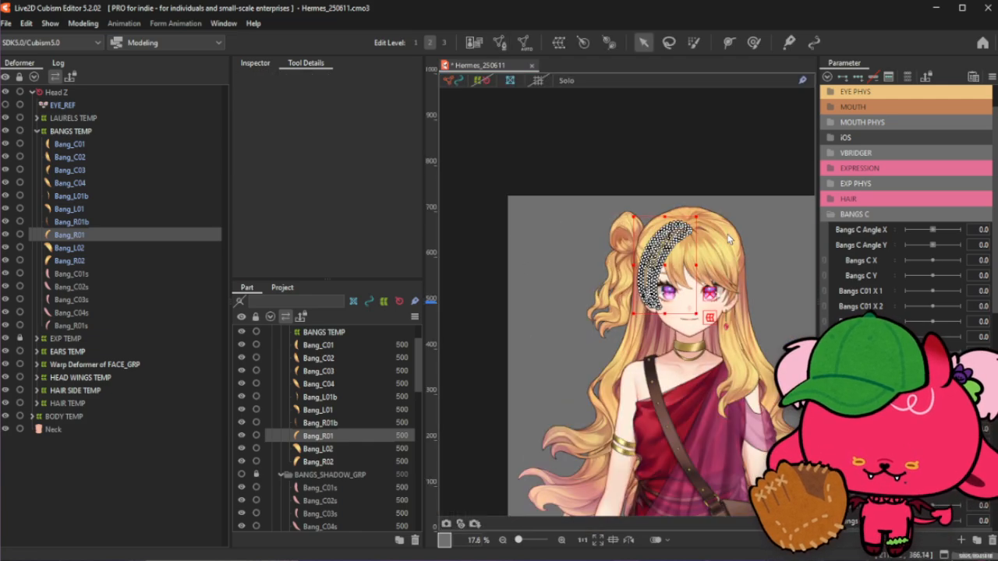
- Open Bang_C01 in mesh editing and select all of its vertices to copy its mesh
scroll(729, 240, up, 4)
scroll(729, 239, down, 3)
scroll(783, 290, up, 3)
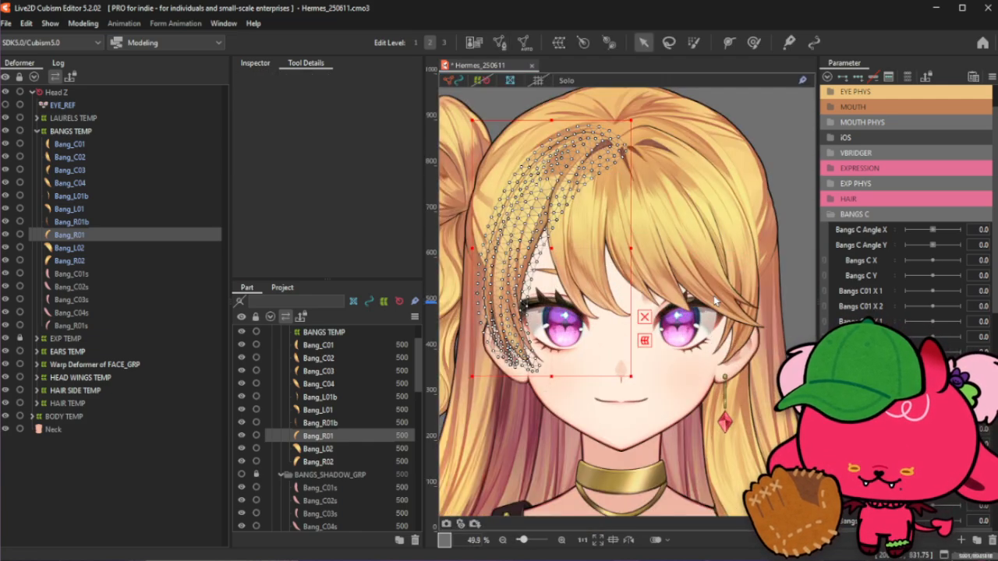
click(77, 275)
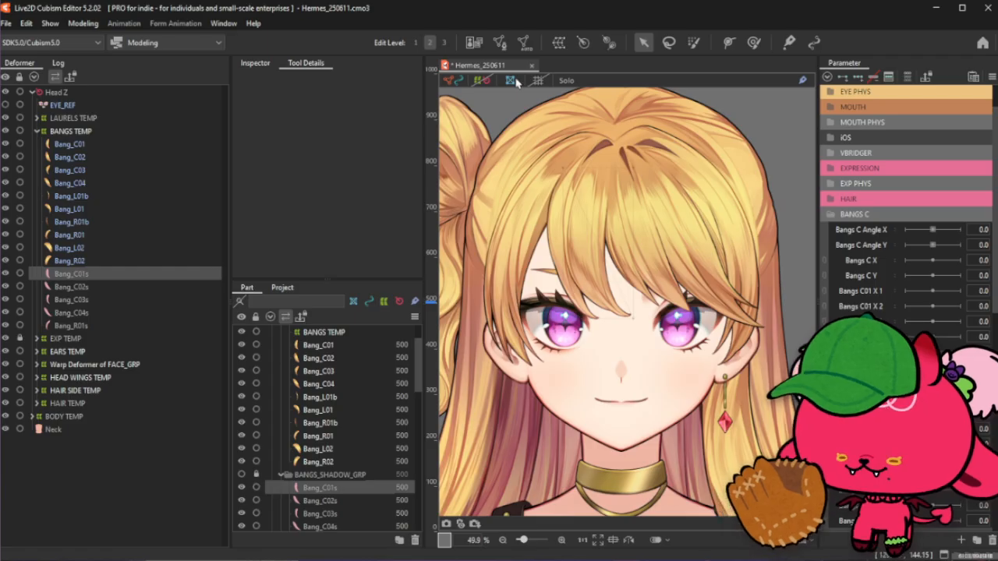
click(482, 82)
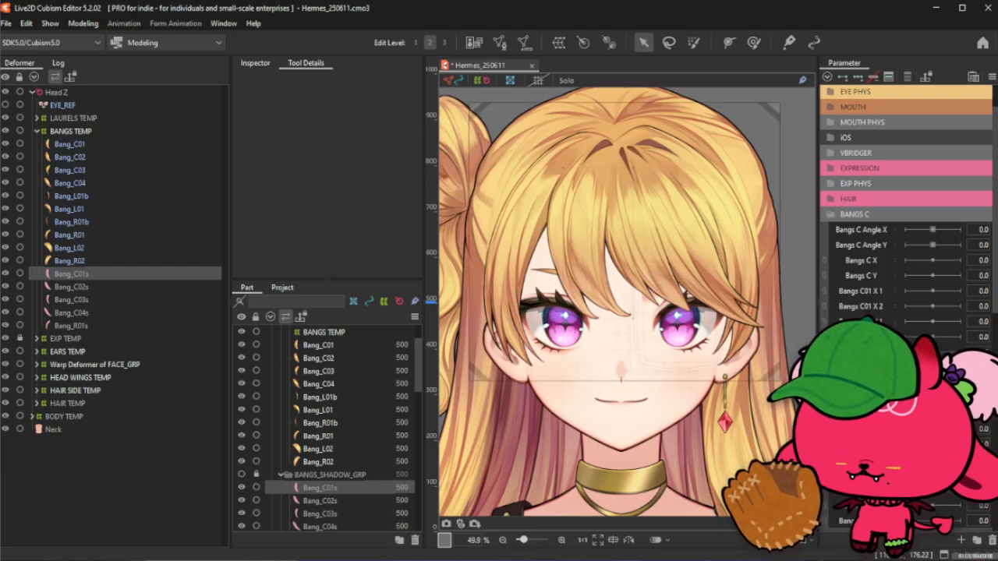
click(91, 150)
click(500, 42)
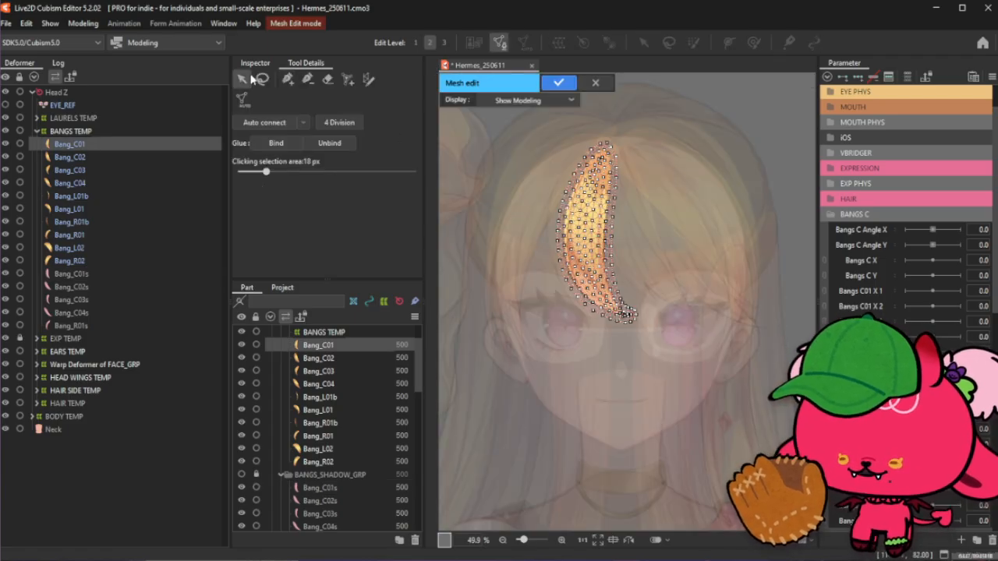
drag(528, 125, 641, 324)
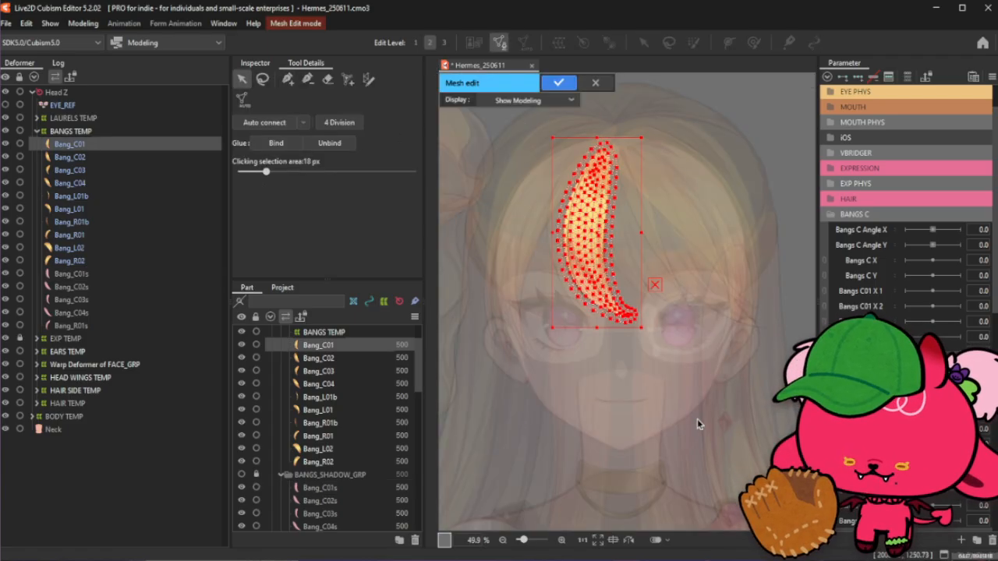
click(557, 83)
- Unlock BANGS_SHADOW_GRP, open Bang_C01s in mesh editing, delete all its vertices and paste the copied mesh
click(86, 273)
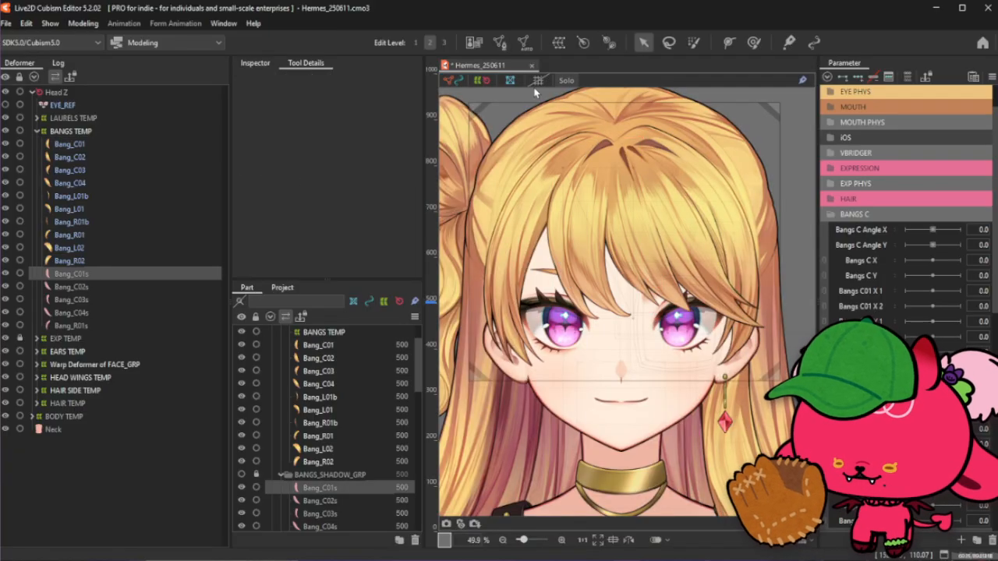
click(500, 43)
click(545, 301)
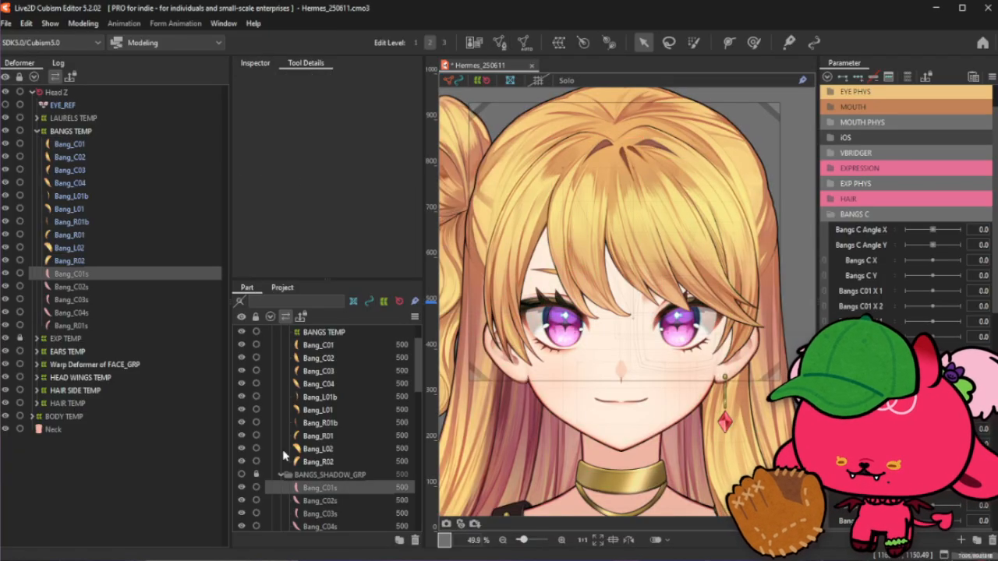
click(255, 476)
click(500, 42)
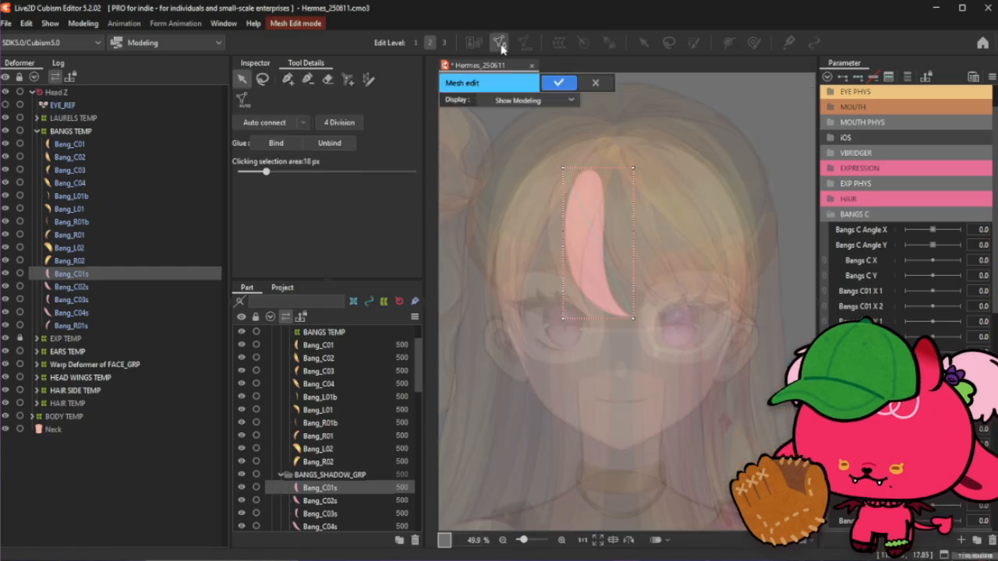
drag(572, 187, 704, 394)
key(Delete)
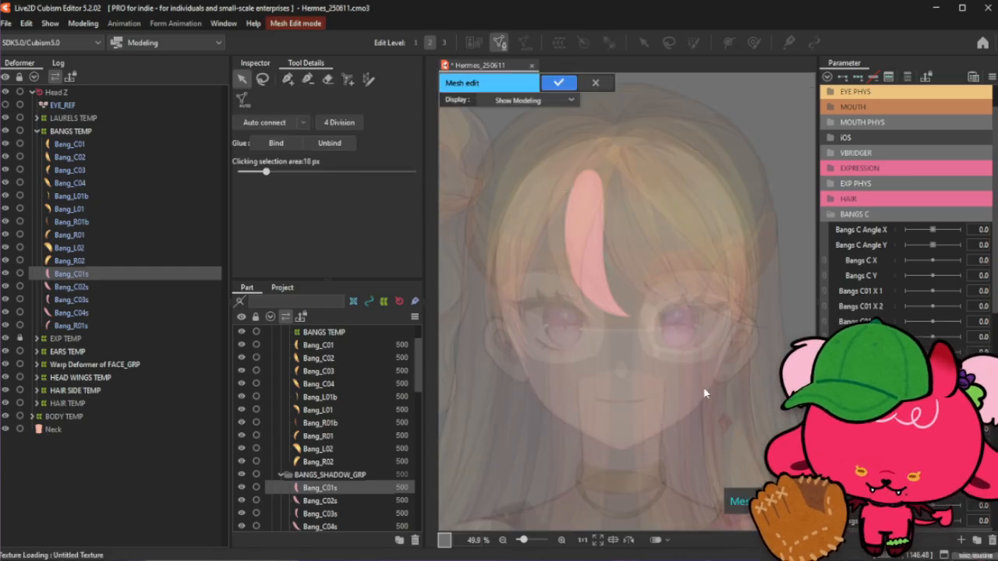
key(ctrl+v)
- Move, rotate and scale the pasted mesh so it fits the Bang_C01s shadow shape
scroll(590, 178, up, 2)
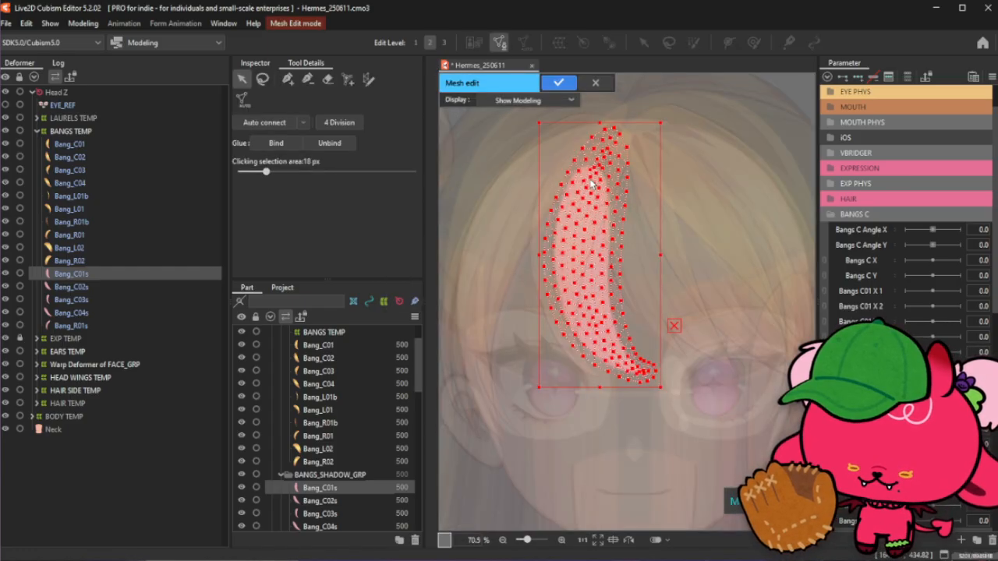
scroll(600, 216, up, 1)
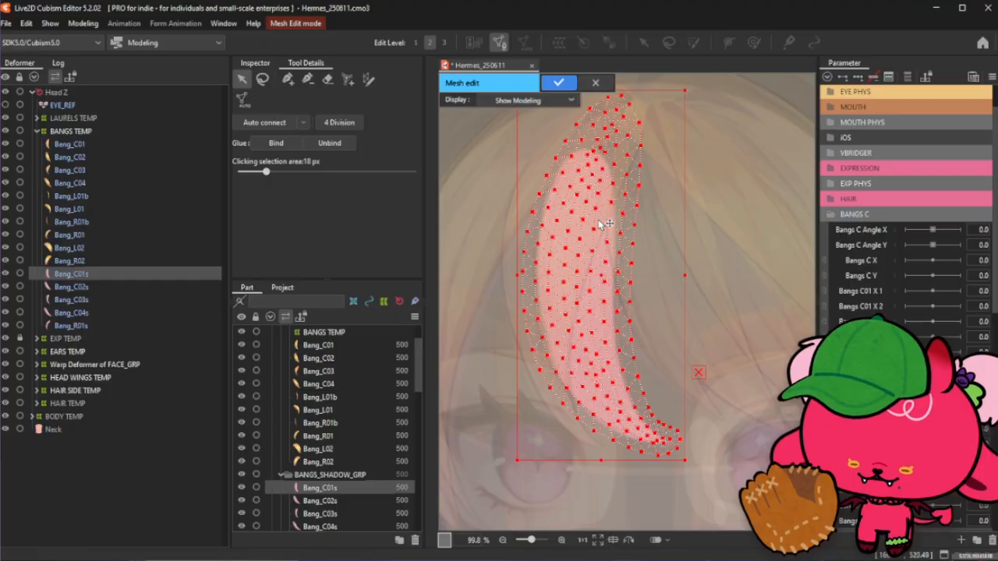
drag(596, 276, 606, 282)
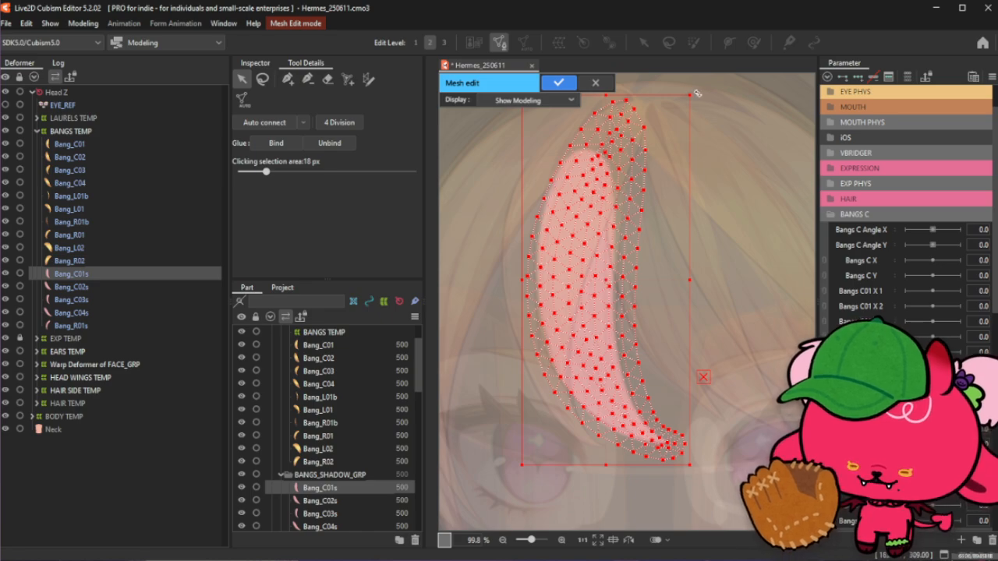
drag(696, 93, 681, 92)
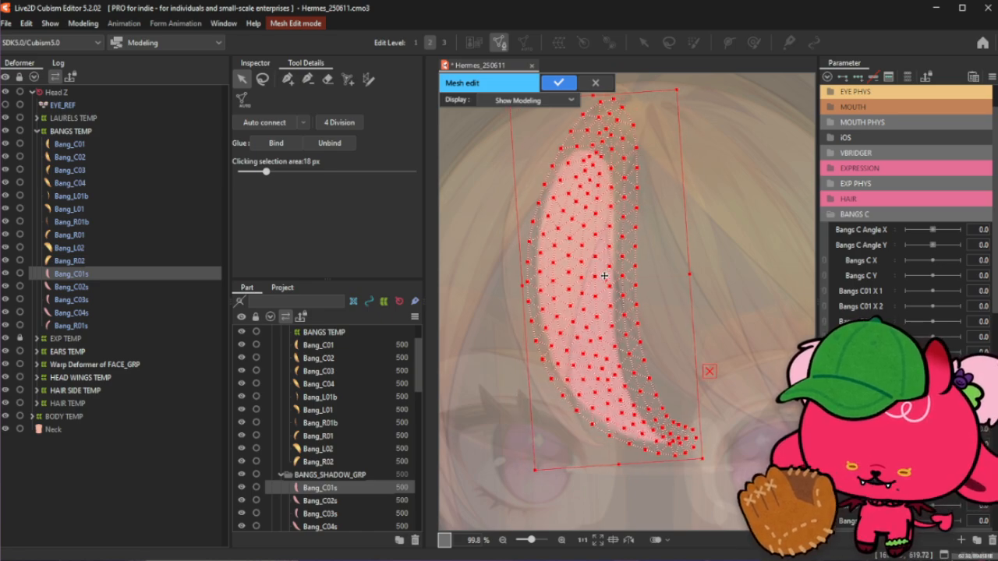
drag(611, 286, 602, 292)
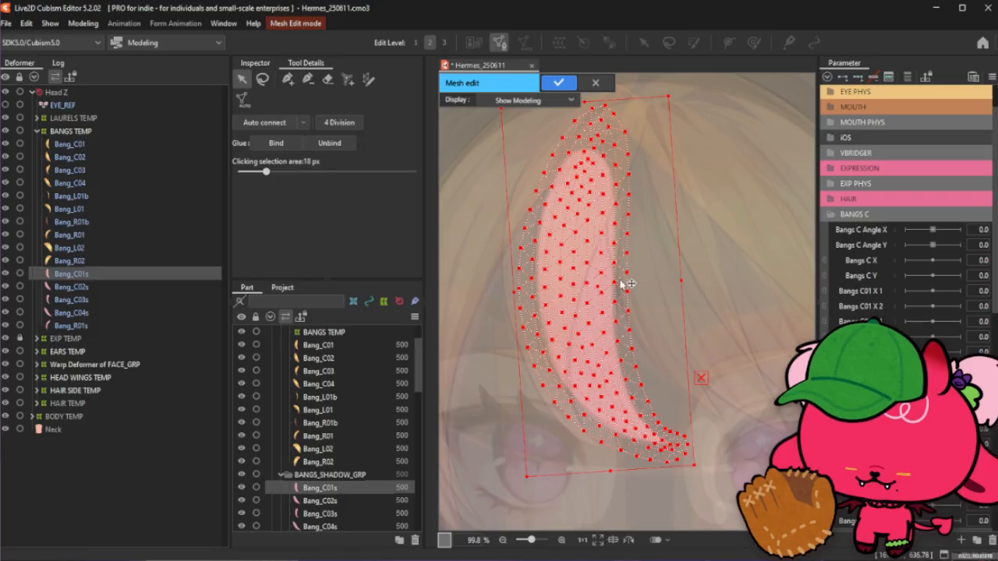
drag(683, 97, 672, 89)
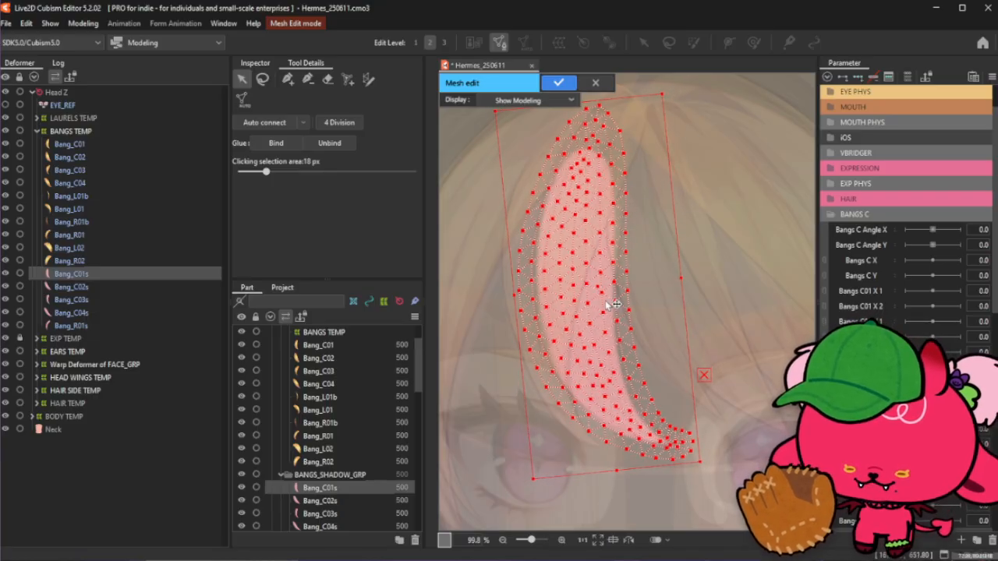
drag(601, 287, 607, 289)
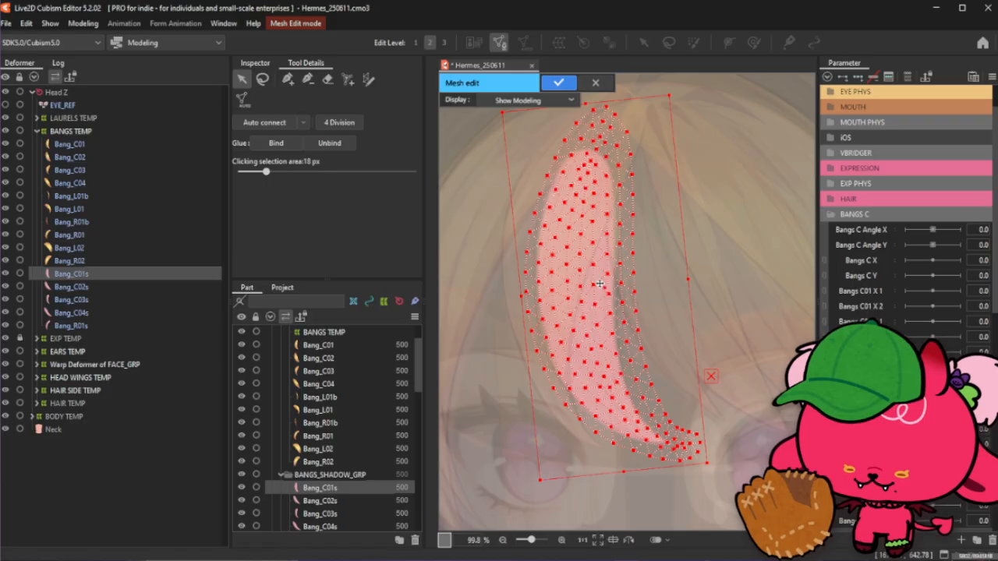
mouse_move(600, 285)
mouse_down()
mouse_move(599, 235)
mouse_move(615, 212)
mouse_move(592, 264)
mouse_move(595, 301)
mouse_up()
key(ctrl+z)
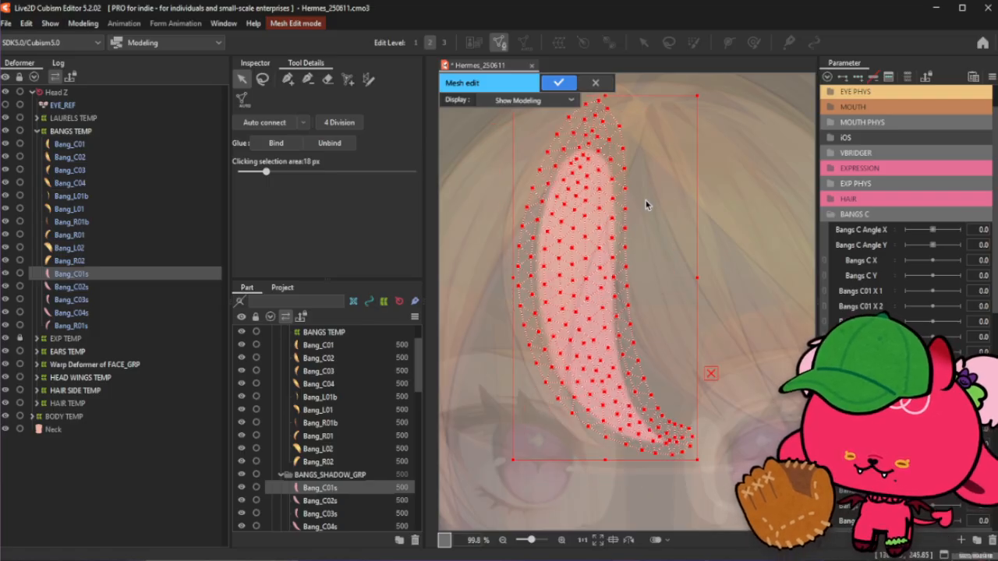
key(ctrl+z)
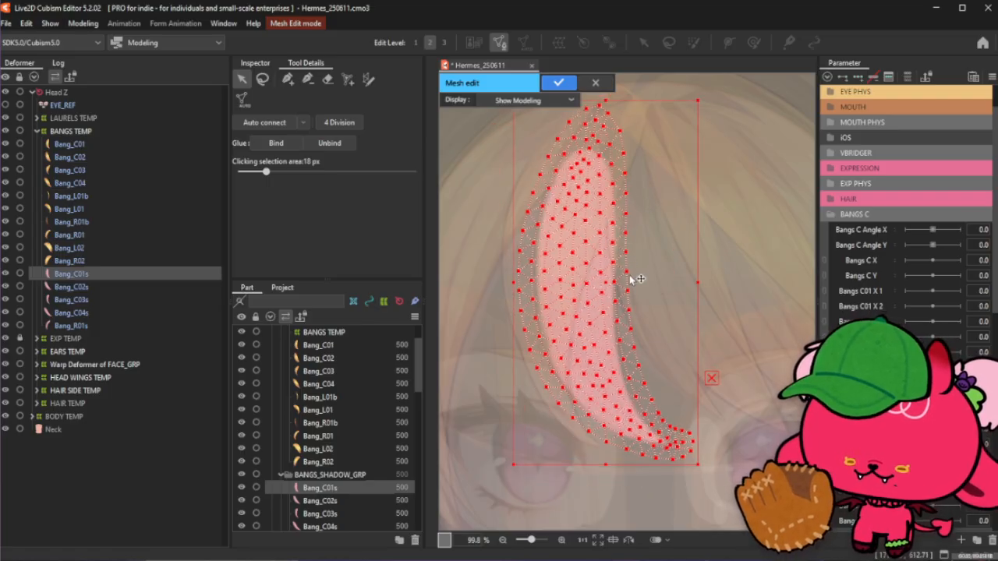
mouse_move(609, 283)
mouse_down()
mouse_move(614, 302)
mouse_move(607, 291)
mouse_up()
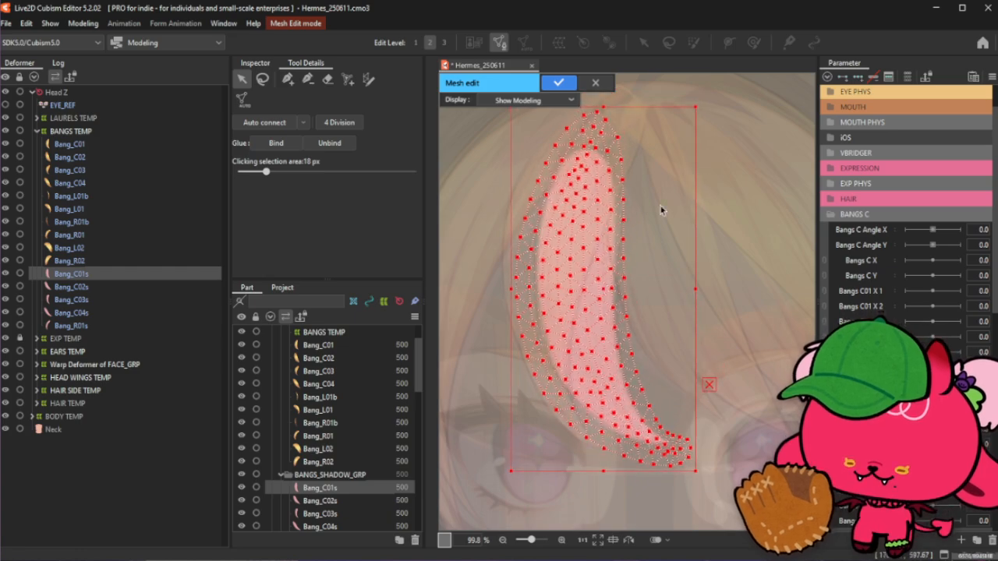
drag(701, 104, 716, 134)
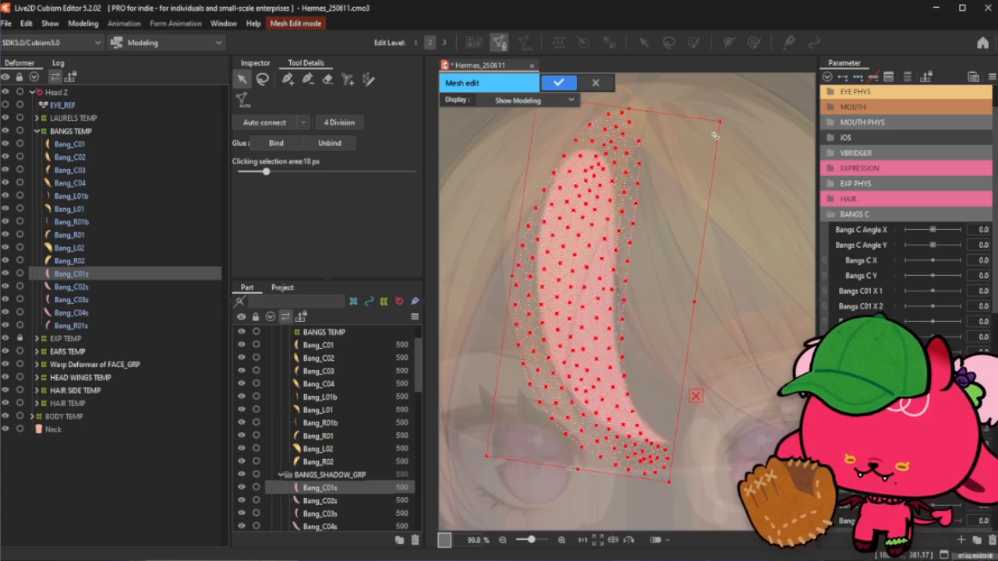
drag(600, 287, 631, 277)
- Leave mesh editing, lock BANGS_SHADOW_GRP again and save the project
click(597, 84)
click(499, 297)
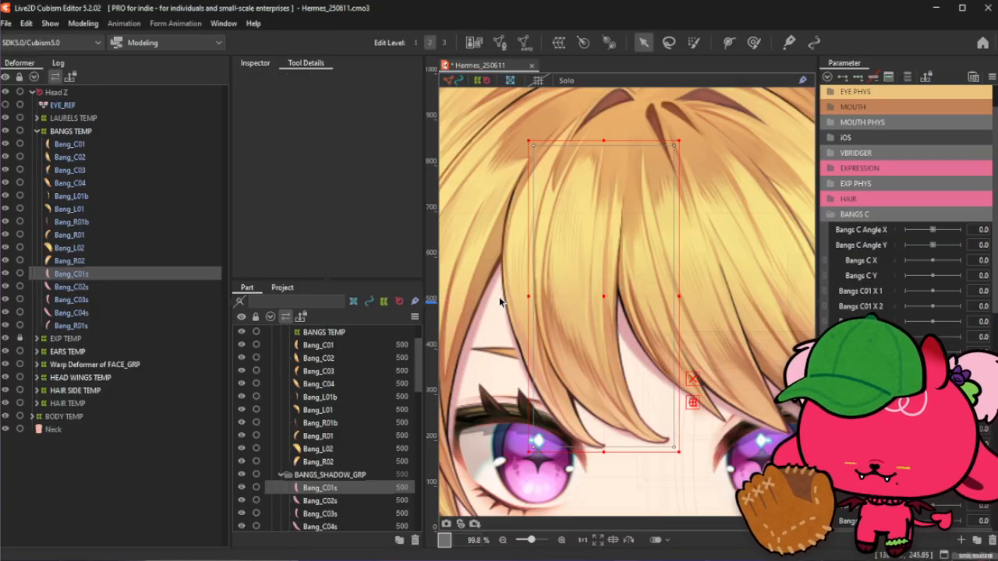
click(256, 474)
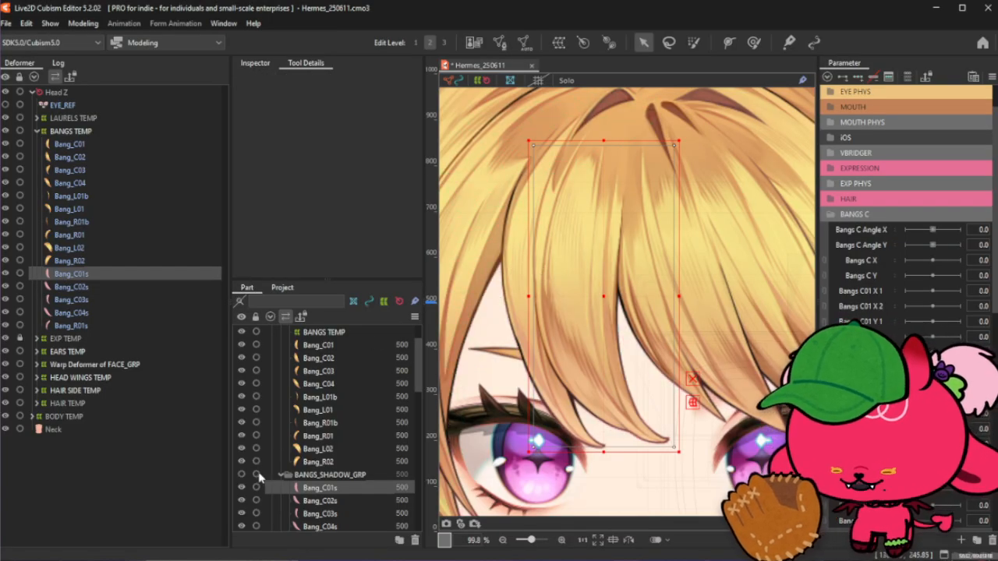
key(ctrl+s)
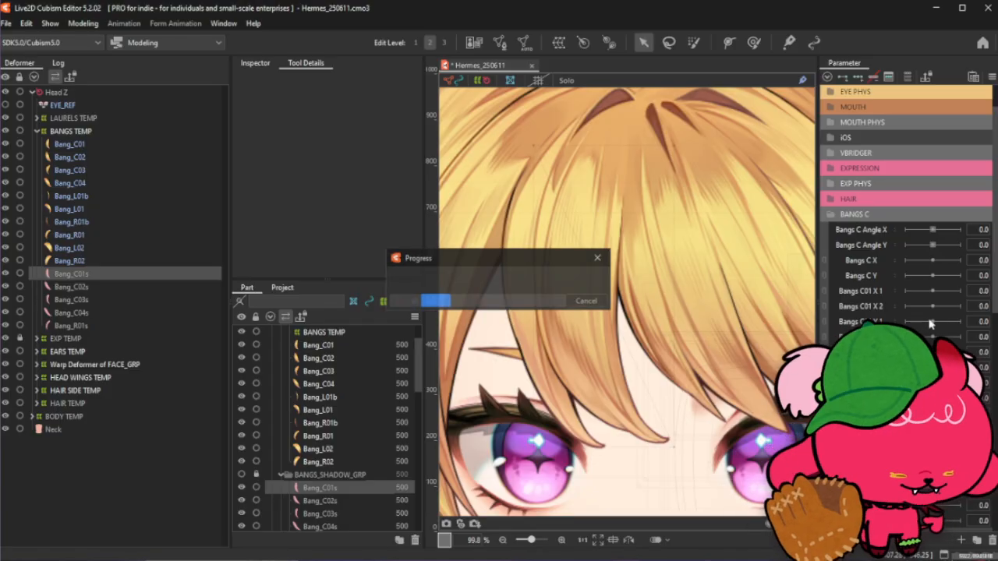